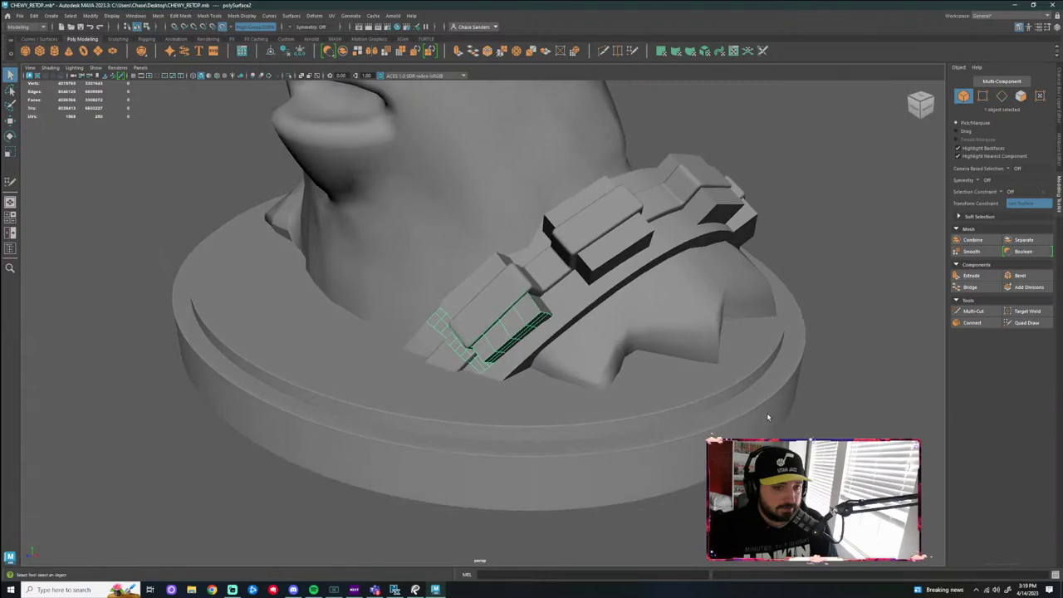
# Select the low-poly body retopology mesh and hide the BaseHigh layer
pyautogui.keyDown('alt'); pyautogui.moveTo(766, 413); pyautogui.dragTo(806, 397); pyautogui.keyUp('alt')
pyautogui.scroll(3, 735, 404)
pyautogui.keyDown('alt'); pyautogui.moveTo(690, 324); pyautogui.dragTo(494, 390); pyautogui.keyUp('alt')
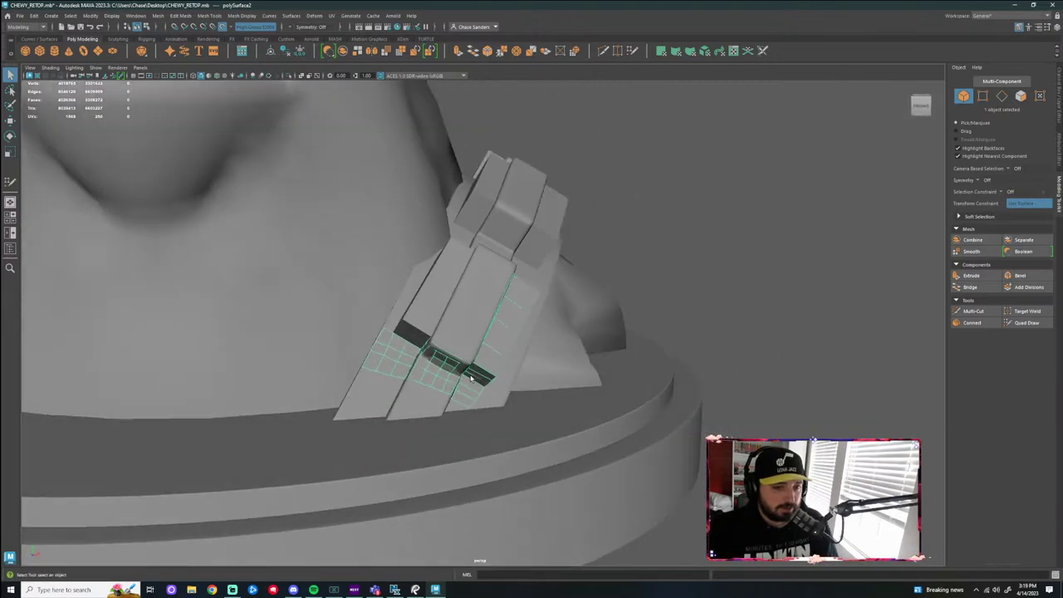
pyautogui.keyDown('alt'); pyautogui.moveTo(739, 210); pyautogui.dragTo(611, 235); pyautogui.keyUp('alt')
pyautogui.click(652, 253)
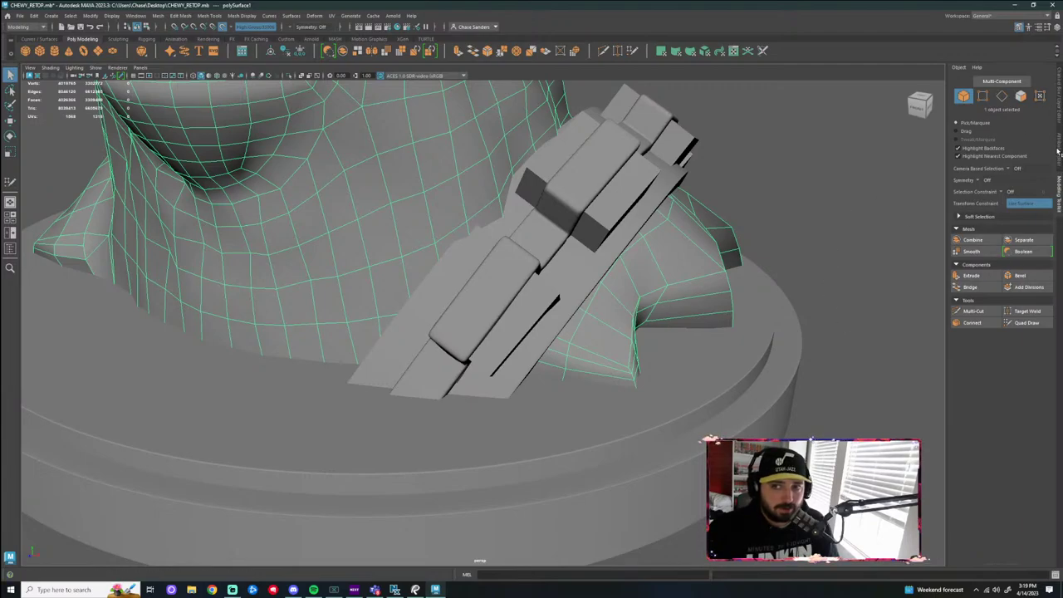
pyautogui.click(1059, 101)
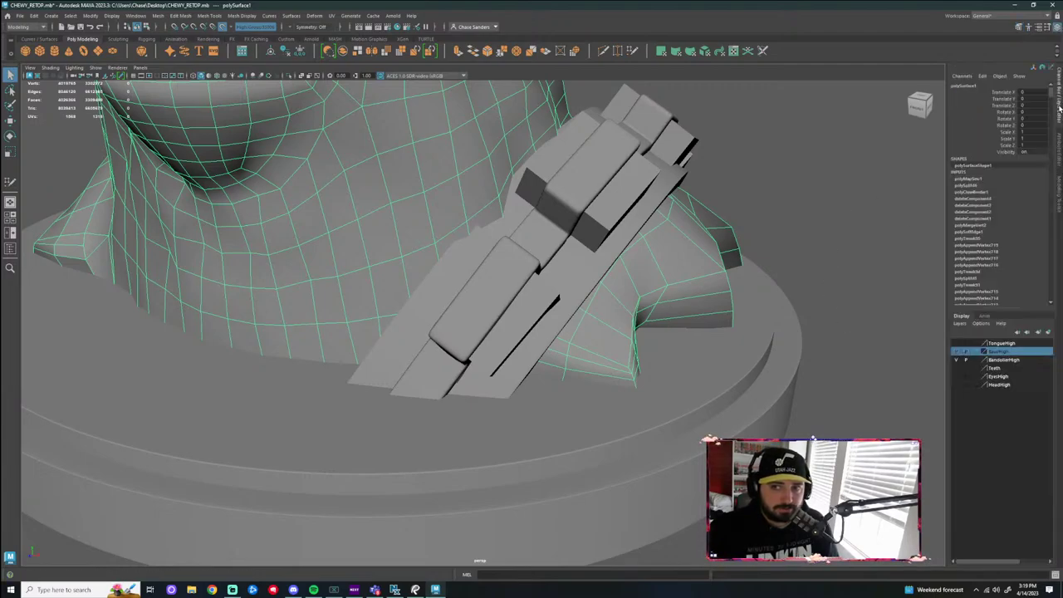
pyautogui.click(957, 353)
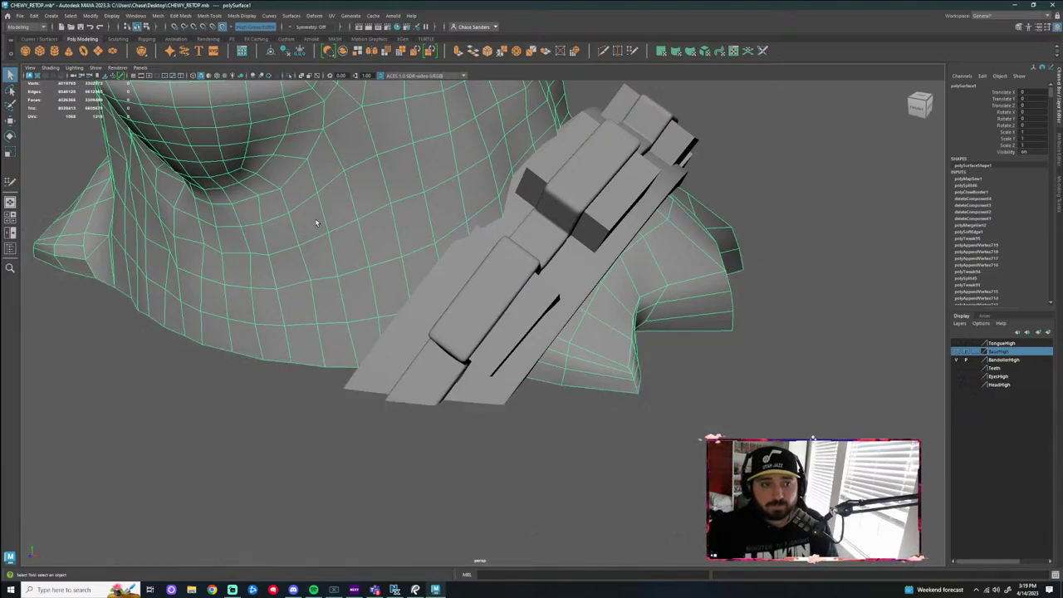
# Assign the selected body mesh to a new display layer and hide that layer
pyautogui.click(1049, 333)
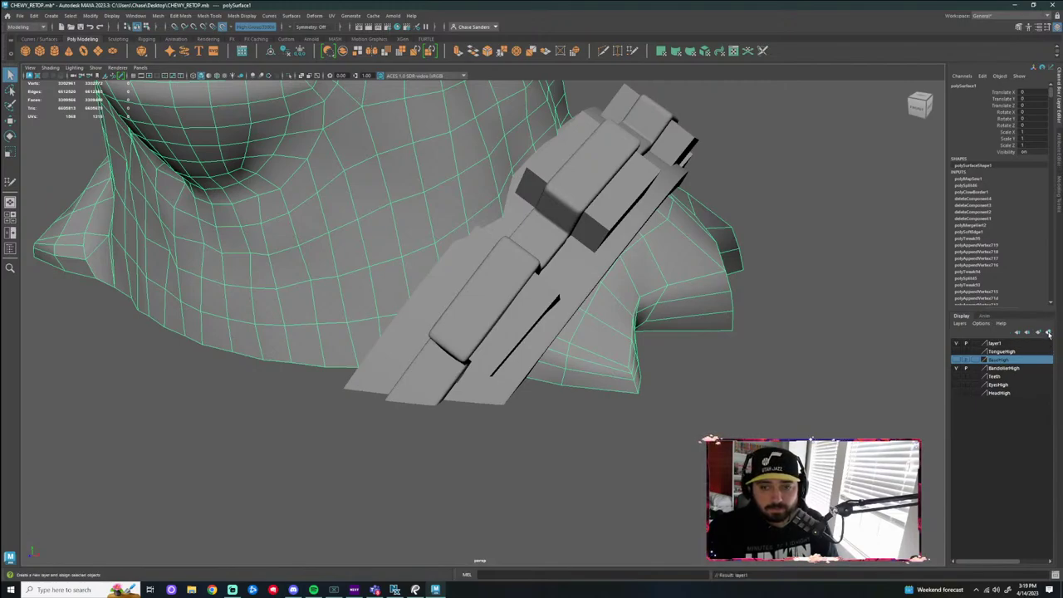
pyautogui.click(957, 343)
pyautogui.keyDown('alt'); pyautogui.moveTo(871, 365); pyautogui.dragTo(470, 304); pyautogui.keyUp('alt')
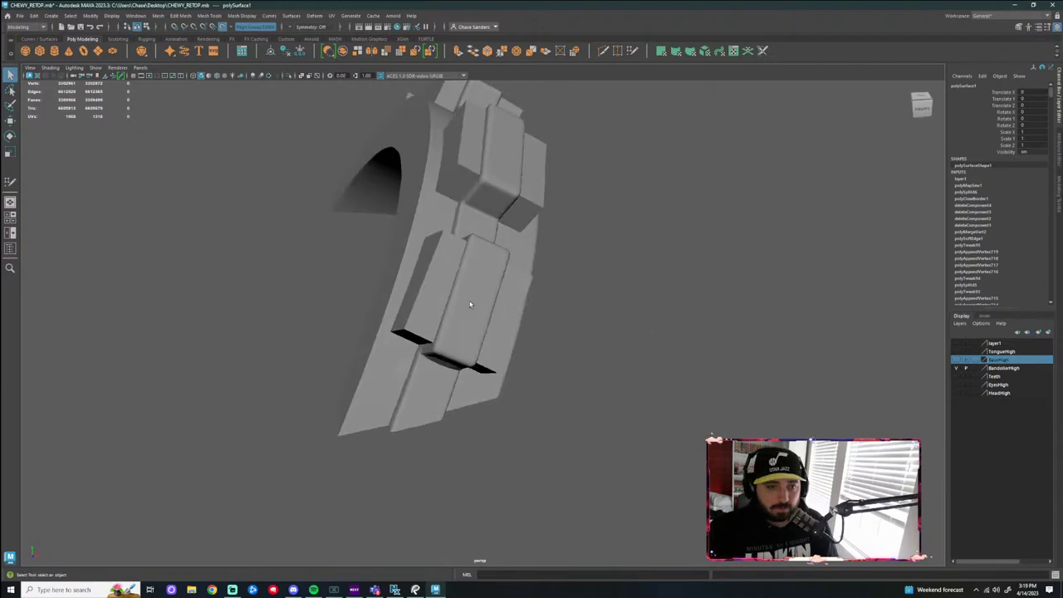
# Start Quad Draw on the partial bandolier retopology mesh and fill the far end of the outer side block with quads
pyautogui.click(665, 332)
pyautogui.click(433, 379)
pyautogui.keyDown('alt'); pyautogui.moveTo(432, 380); pyautogui.dragTo(517, 411); pyautogui.keyUp('alt')
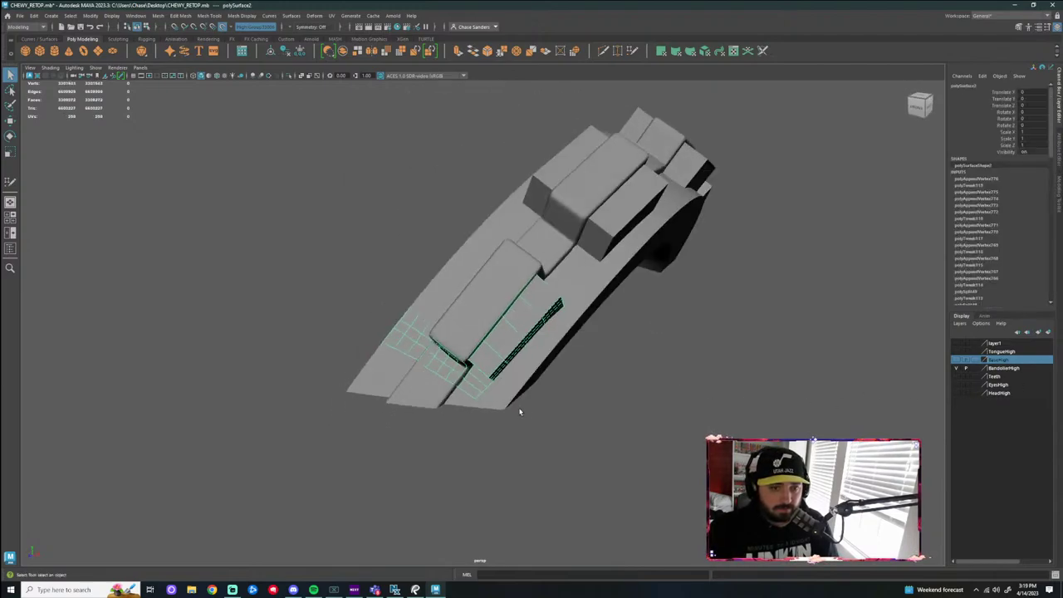
pyautogui.moveTo(636, 468)
pyautogui.keyDown('alt'); pyautogui.mouseDown()
pyautogui.moveTo(600, 424)
pyautogui.moveTo(648, 427)
pyautogui.moveTo(636, 467)
pyautogui.mouseUp(); pyautogui.keyUp('alt')
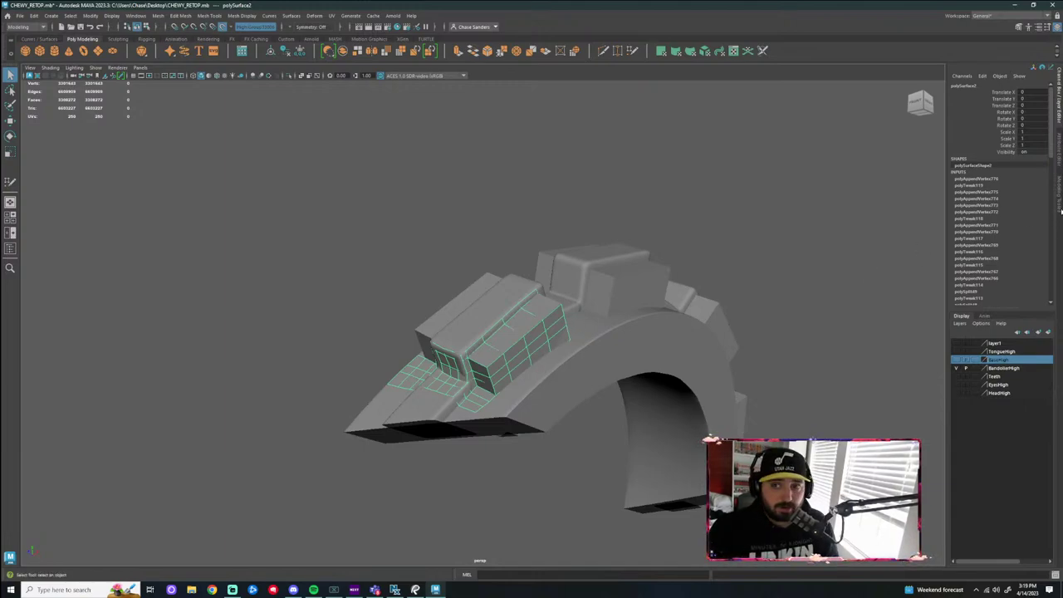
pyautogui.click(1059, 203)
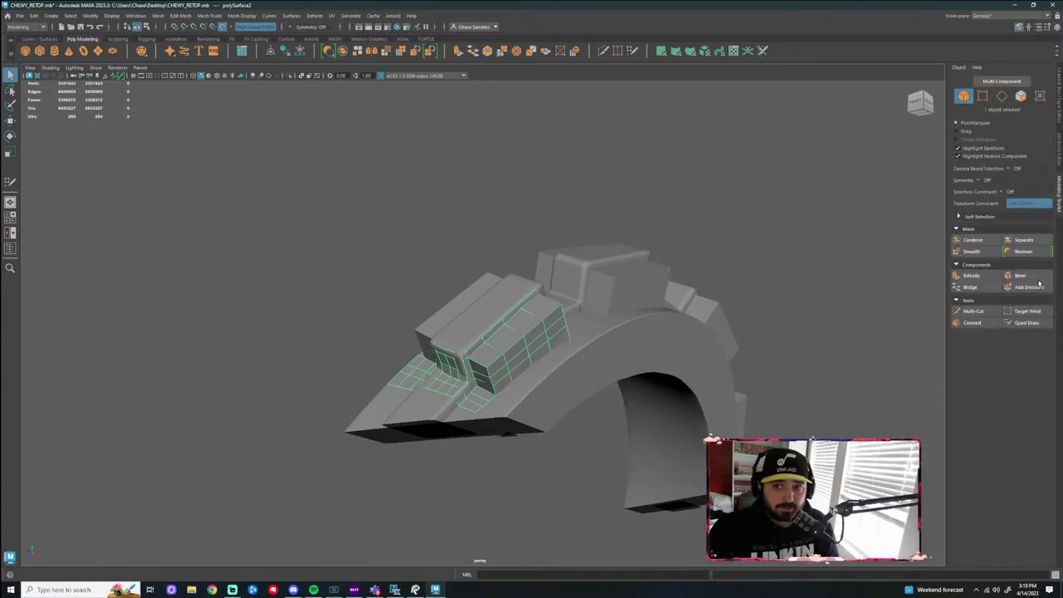
pyautogui.click(1023, 323)
pyautogui.keyDown('alt'); pyautogui.moveTo(611, 475); pyautogui.dragTo(534, 324); pyautogui.keyUp('alt')
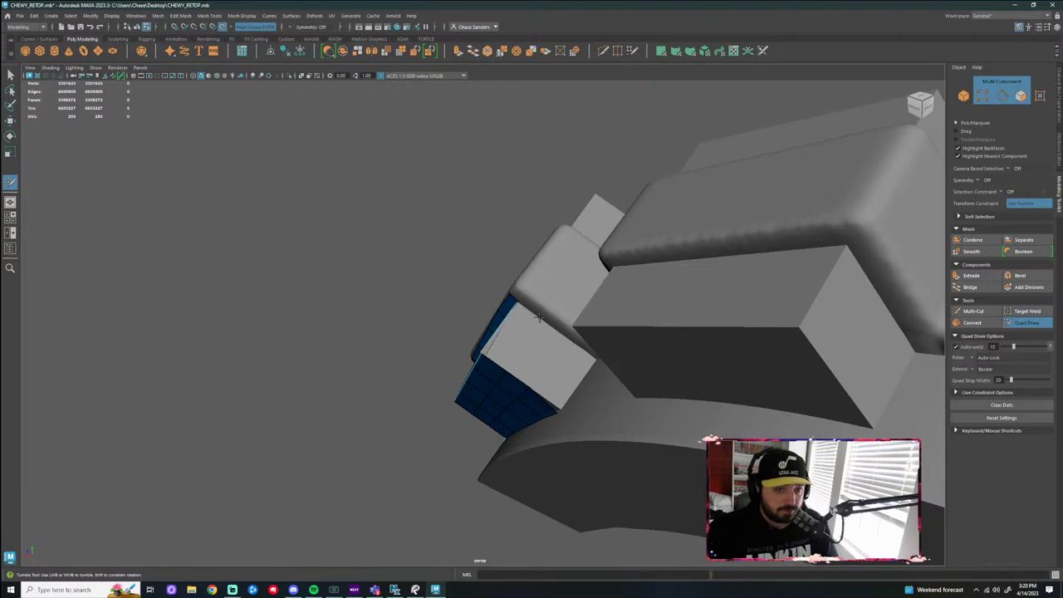
pyautogui.click(538, 318)
pyautogui.keyDown('shift'); pyautogui.click(510, 333); pyautogui.keyUp('shift')
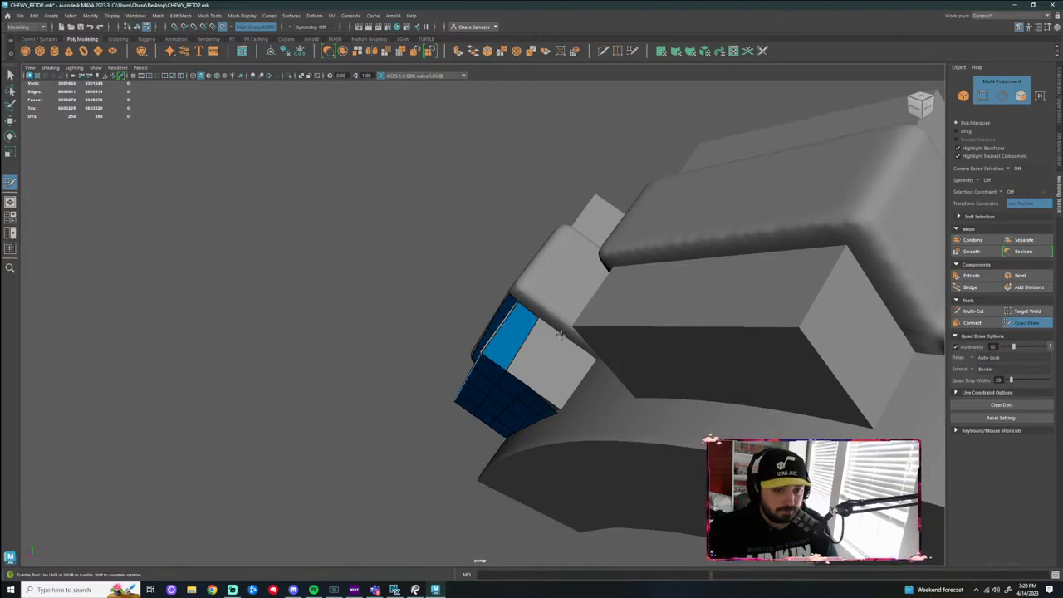
pyautogui.keyDown('shift'); pyautogui.click(538, 350); pyautogui.keyUp('shift')
pyautogui.keyDown('alt'); pyautogui.moveTo(573, 373); pyautogui.dragTo(653, 312); pyautogui.keyUp('alt')
pyautogui.keyDown('shift'); pyautogui.click(573, 332); pyautogui.keyUp('shift')
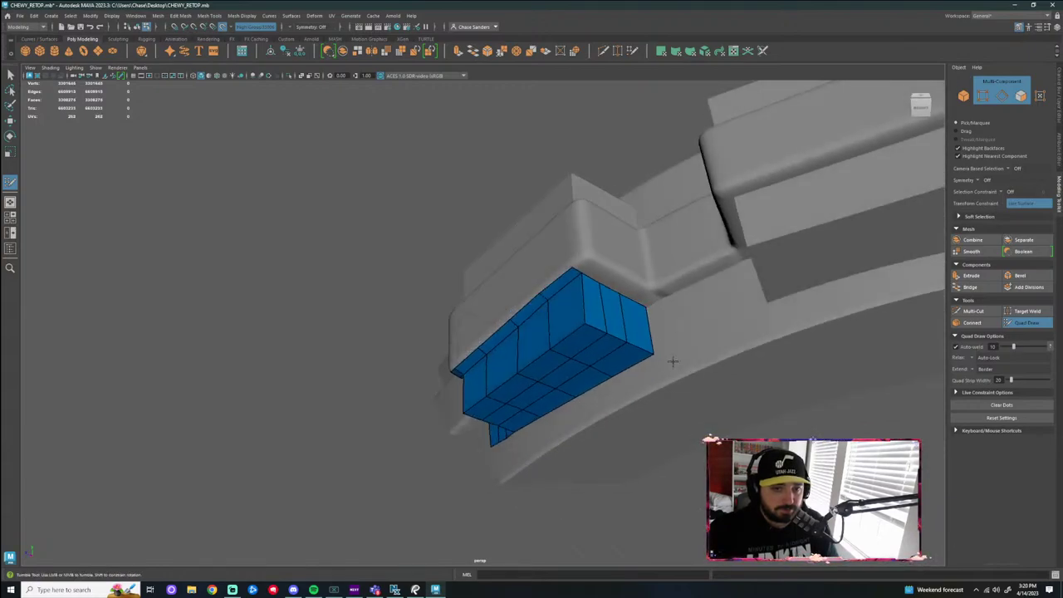
# Delete the surplus edge loops running through the bandolier retopology mesh at the front of the rounded centre block
pyautogui.keyDown('alt'); pyautogui.moveTo(673, 361); pyautogui.dragTo(515, 506); pyautogui.keyUp('alt')
pyautogui.keyDown('ctrl'); pyautogui.keyDown('shift'); pyautogui.click(476, 534); pyautogui.keyUp('shift'); pyautogui.keyUp('ctrl')
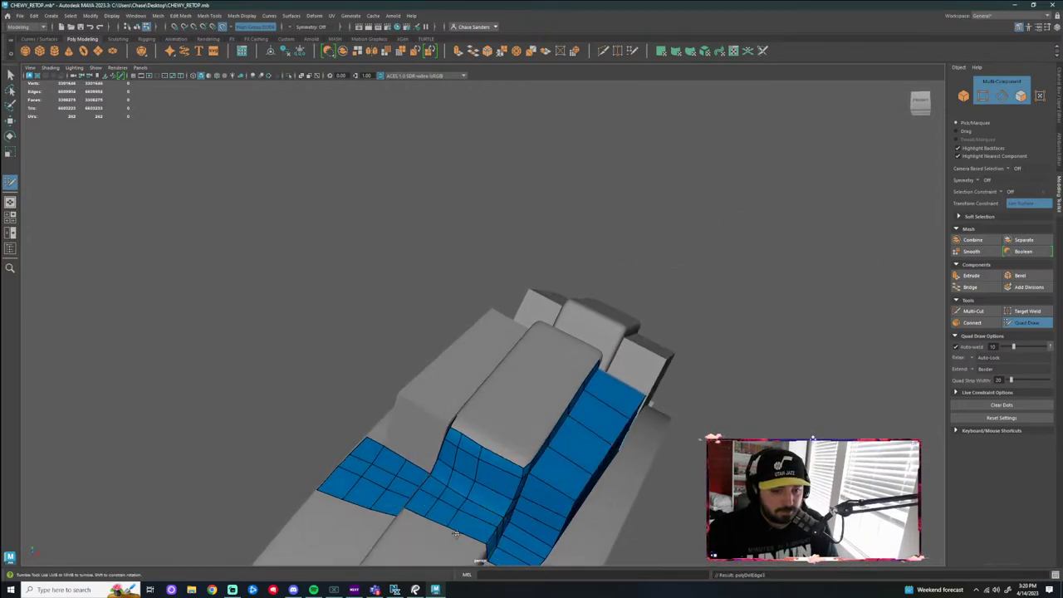
pyautogui.keyDown('ctrl'); pyautogui.keyDown('shift'); pyautogui.click(434, 505); pyautogui.keyUp('shift'); pyautogui.keyUp('ctrl')
pyautogui.keyDown('alt'); pyautogui.moveTo(436, 499); pyautogui.dragTo(468, 464); pyautogui.keyUp('alt')
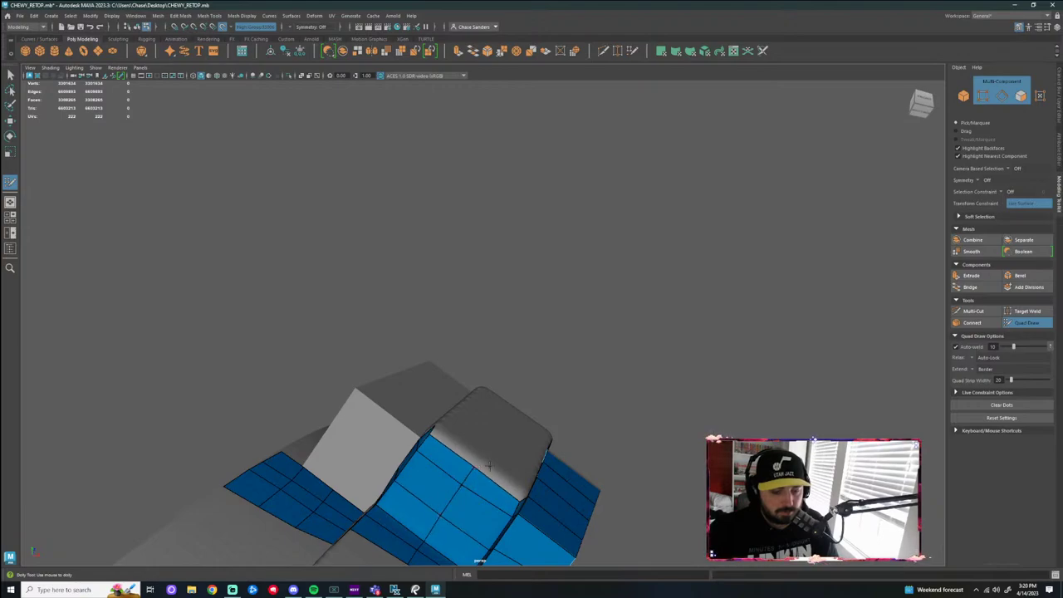
# Add a narrow quad over the rounded front edge of the centre block, next to its outer corner
pyautogui.keyDown('alt'); pyautogui.moveTo(473, 469); pyautogui.dragTo(595, 469); pyautogui.keyUp('alt')
pyautogui.scroll(-2, 611, 468)
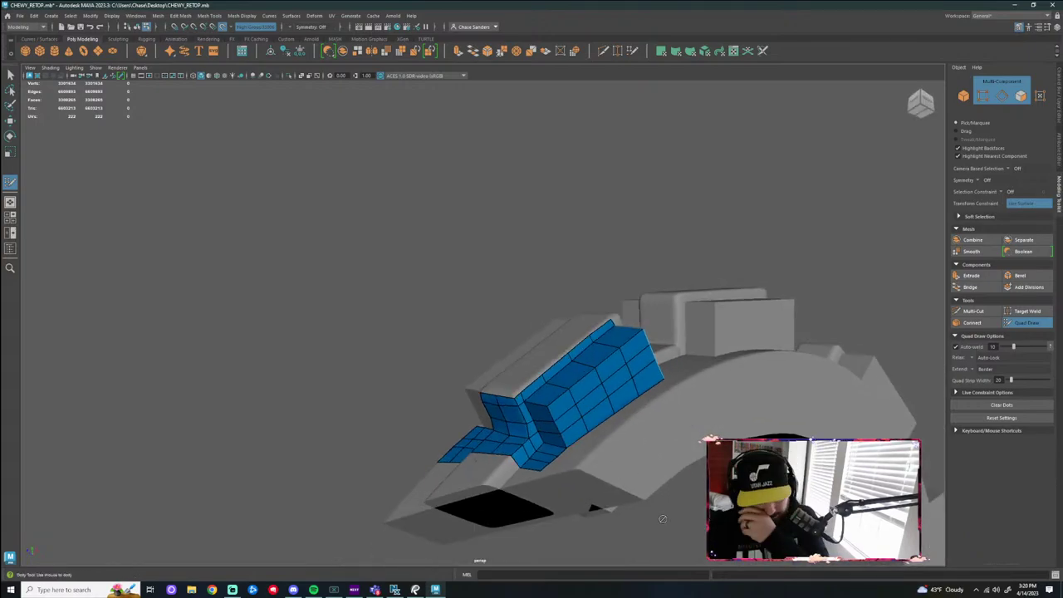
pyautogui.keyDown('alt'); pyautogui.moveTo(640, 528); pyautogui.dragTo(656, 552); pyautogui.keyUp('alt')
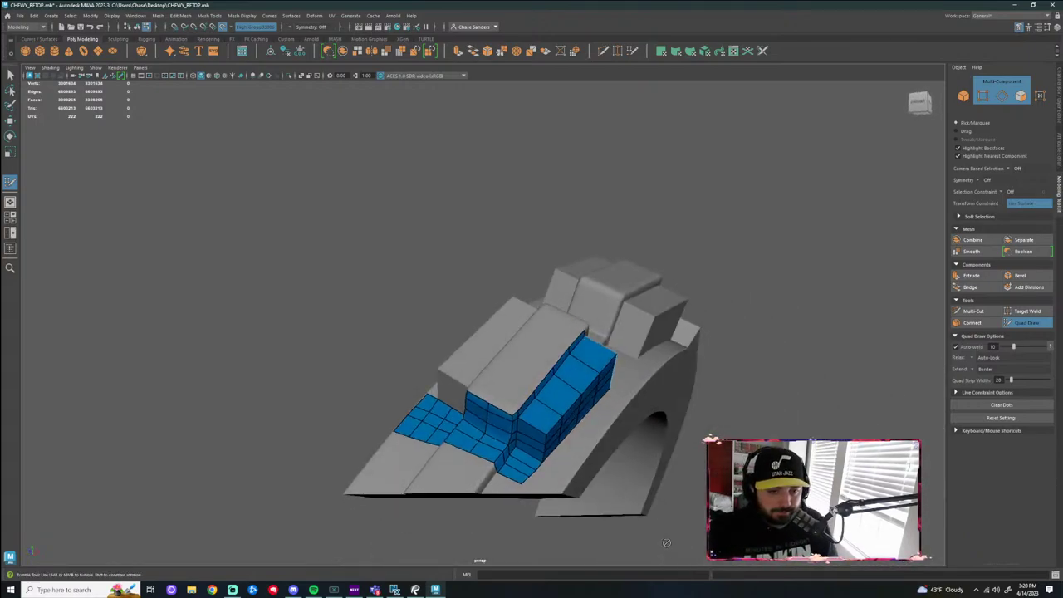
pyautogui.scroll(5, 565, 449)
pyautogui.keyDown('alt'); pyautogui.moveTo(565, 449); pyautogui.dragTo(534, 421); pyautogui.keyUp('alt')
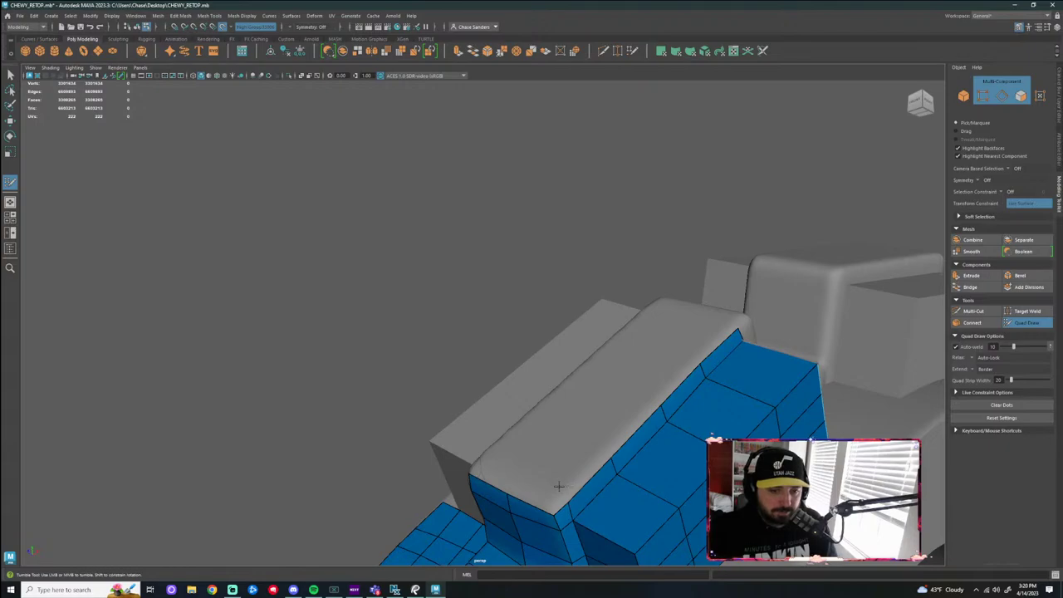
pyautogui.click(528, 479)
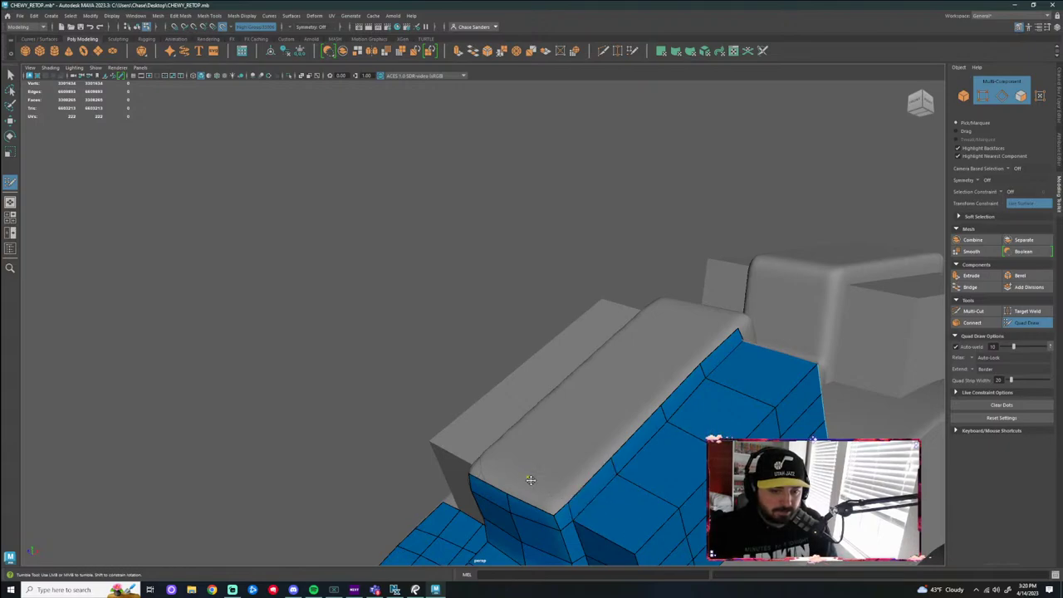
pyautogui.keyDown('shift'); pyautogui.click(538, 496); pyautogui.keyUp('shift')
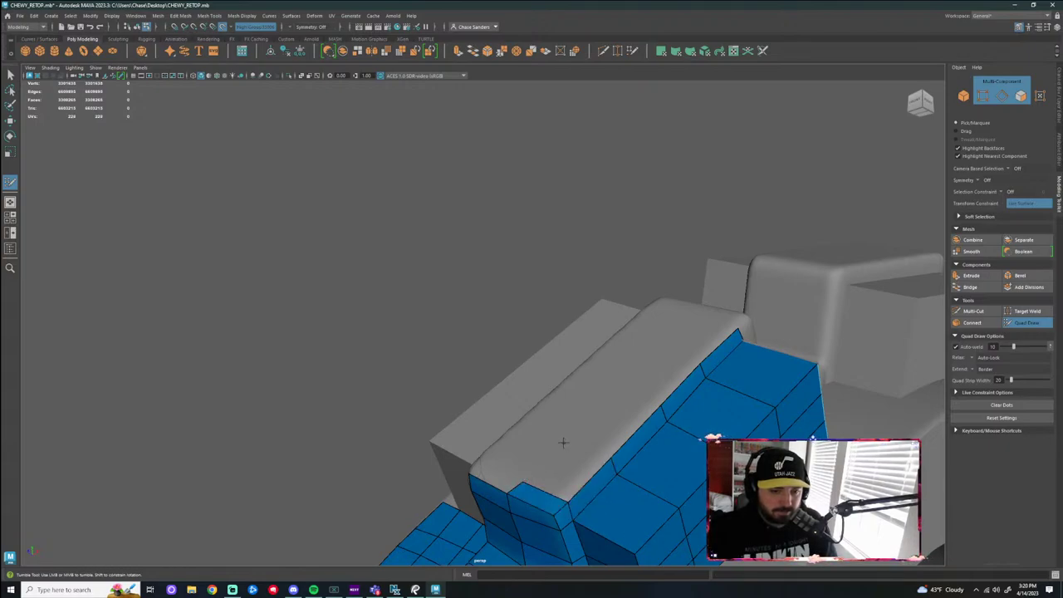
# Extend a row of four quads along the outer half of the centre block's top to its far end
pyautogui.keyDown('alt'); pyautogui.moveTo(563, 443); pyautogui.dragTo(544, 478); pyautogui.keyUp('alt')
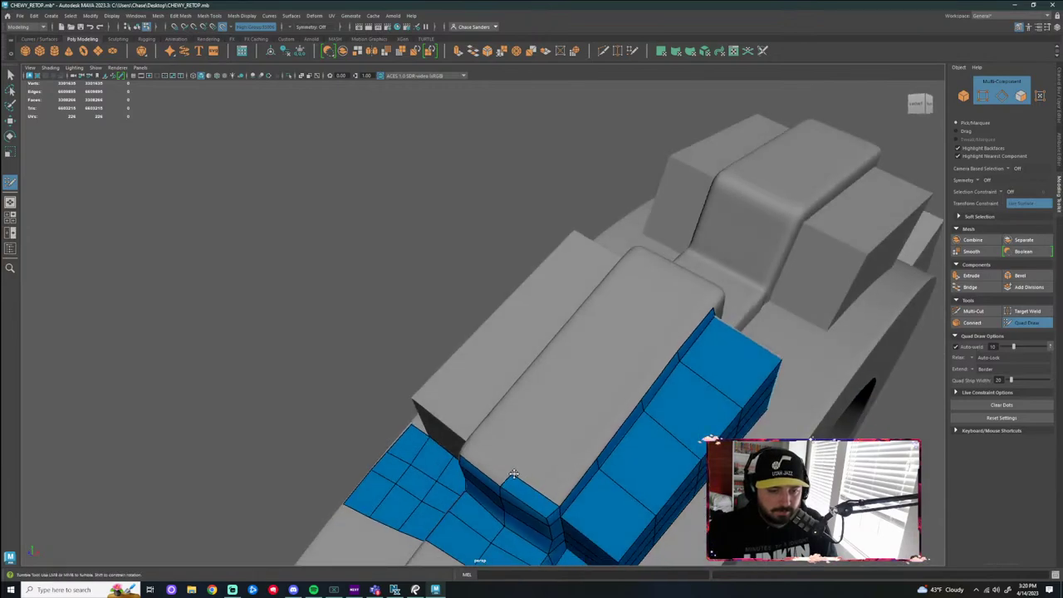
pyautogui.keyDown('shift'); pyautogui.click(560, 432); pyautogui.keyUp('shift')
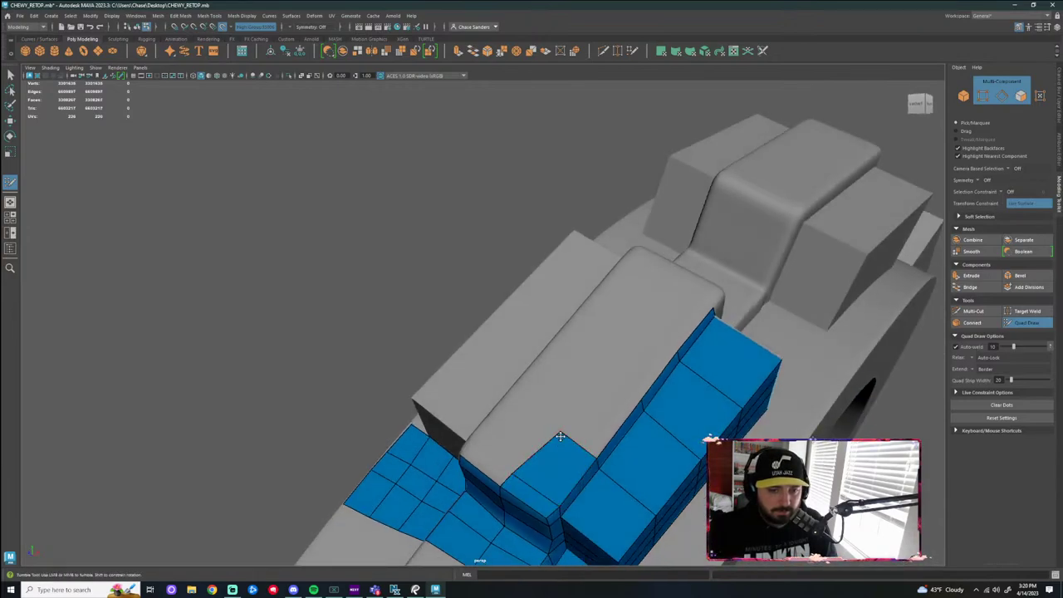
pyautogui.keyDown('shift'); pyautogui.click(595, 378); pyautogui.keyUp('shift')
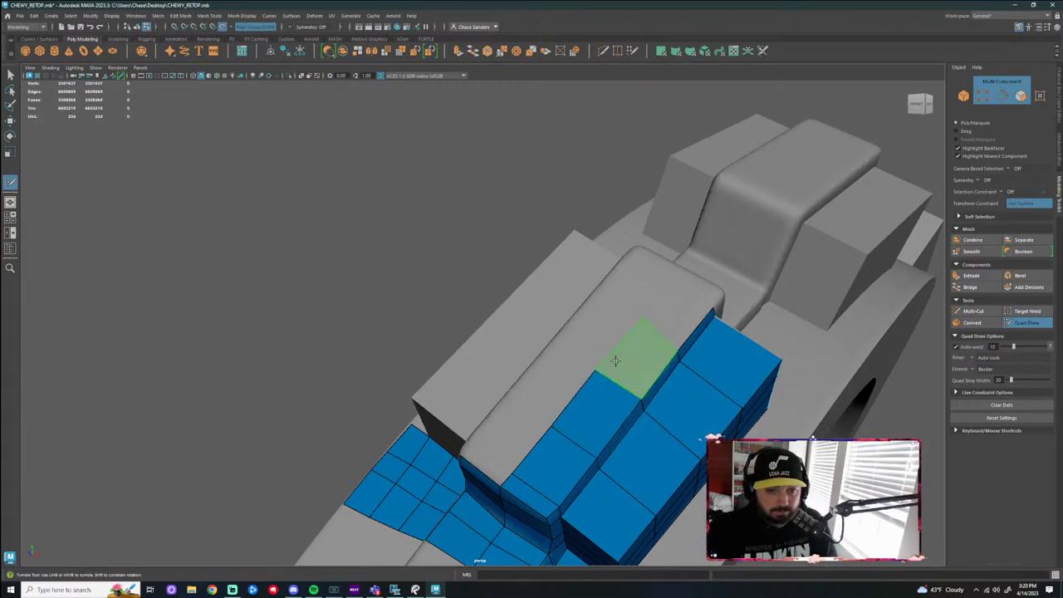
pyautogui.keyDown('shift'); pyautogui.click(636, 317); pyautogui.keyUp('shift')
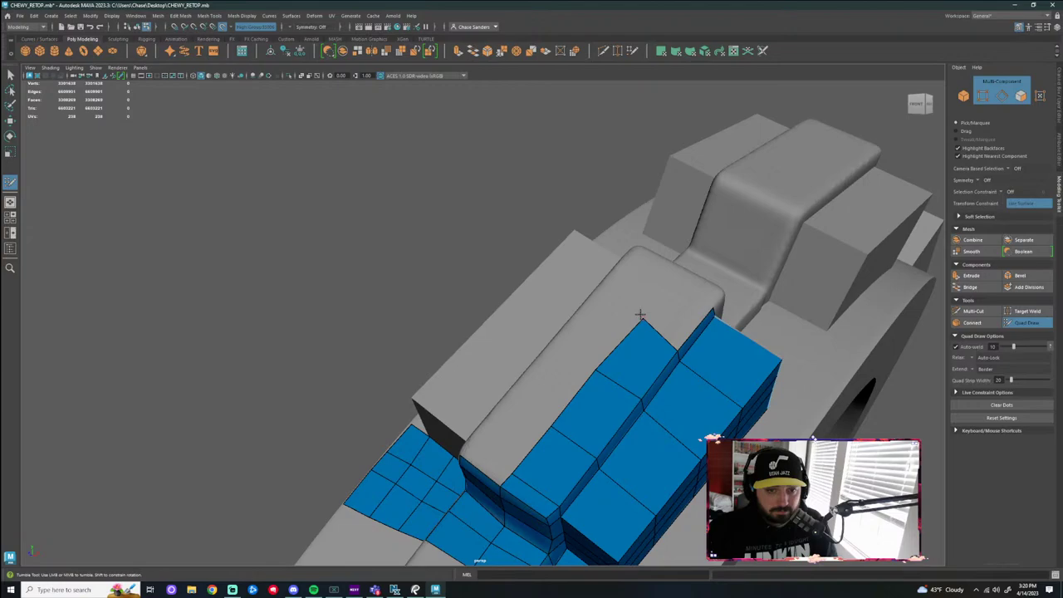
pyautogui.keyDown('shift'); pyautogui.click(669, 280); pyautogui.keyUp('shift')
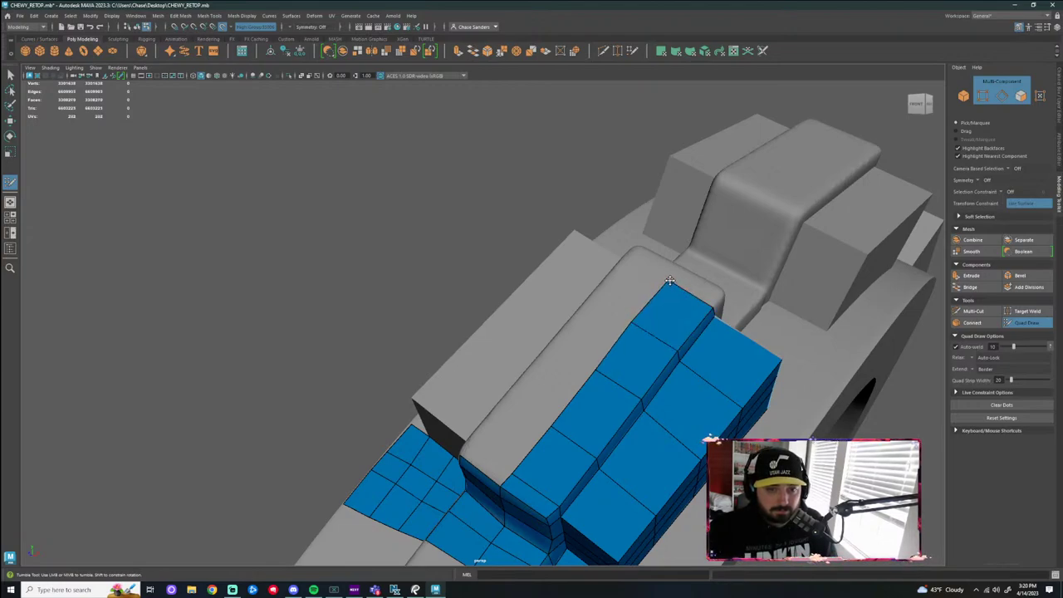
# Wrap a strip of quads around the centre block's far outer corner and down along its end edge
pyautogui.scroll(-3, 670, 281)
pyautogui.keyDown('alt'); pyautogui.moveTo(671, 287); pyautogui.dragTo(706, 216); pyautogui.keyUp('alt')
pyautogui.scroll(2, 708, 358)
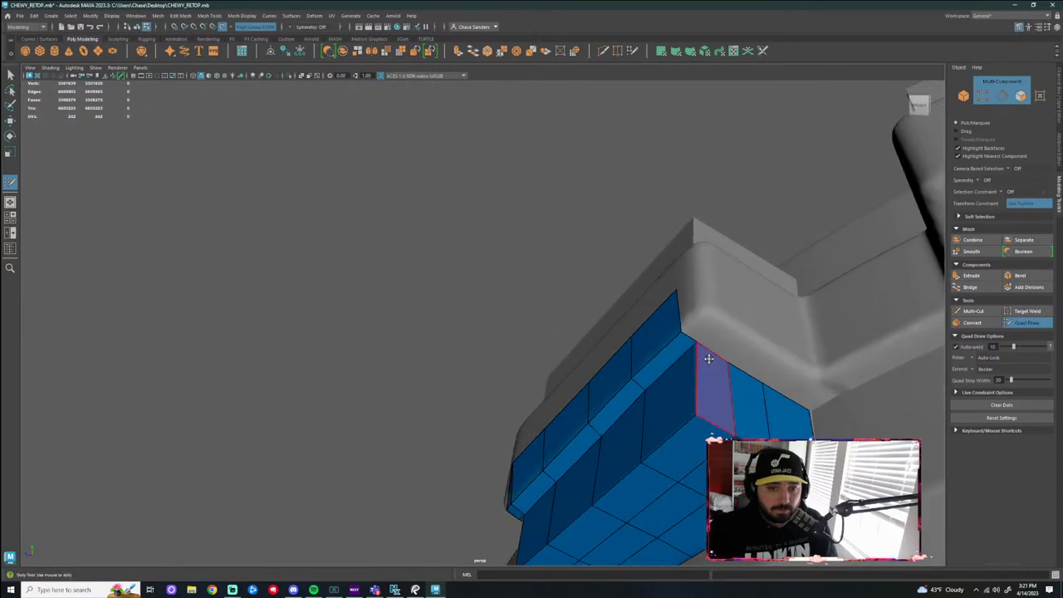
pyautogui.keyDown('alt'); pyautogui.moveTo(712, 339); pyautogui.dragTo(676, 346, button='middle'); pyautogui.keyUp('alt')
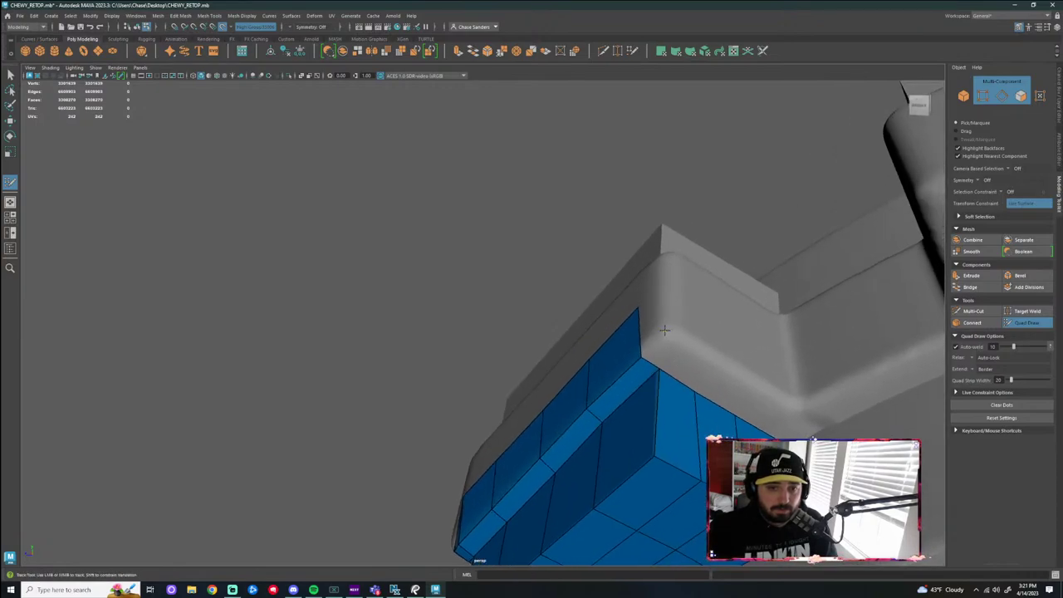
pyautogui.keyDown('shift'); pyautogui.click(680, 348); pyautogui.keyUp('shift')
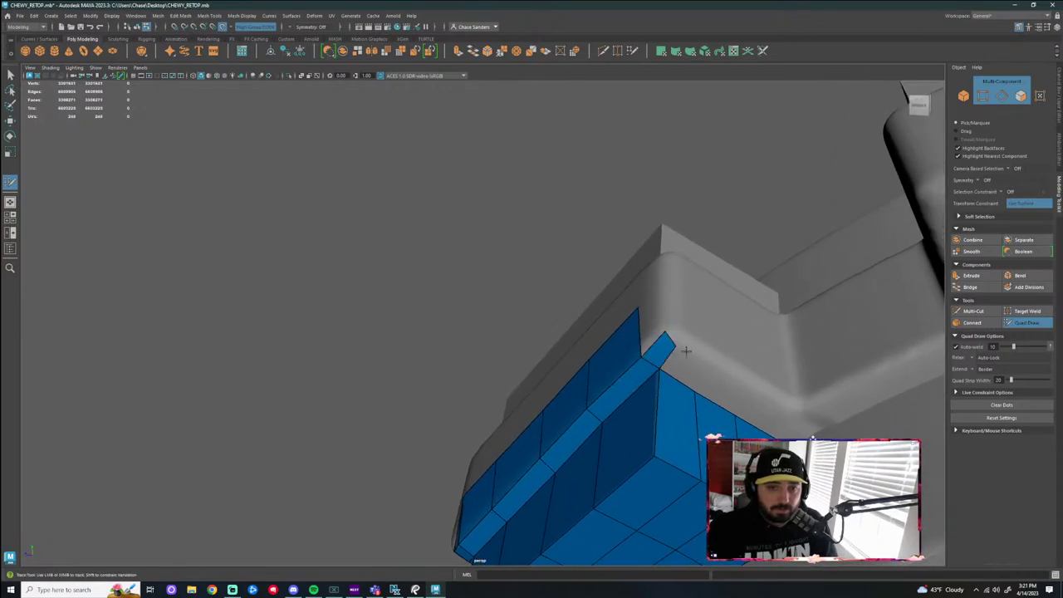
pyautogui.keyDown('shift'); pyautogui.click(704, 367); pyautogui.keyUp('shift')
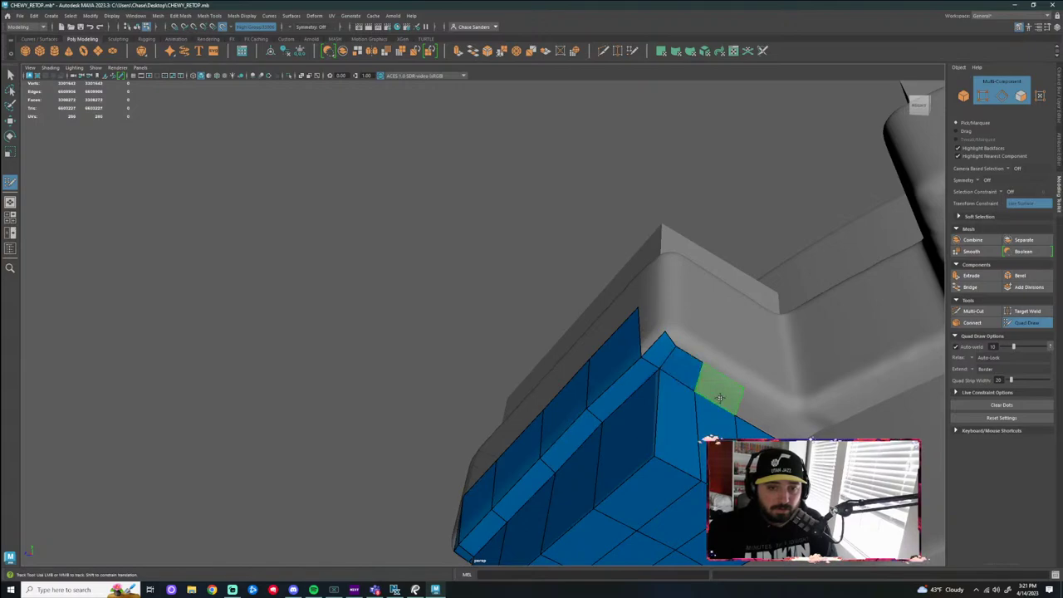
pyautogui.keyDown('shift'); pyautogui.click(736, 387); pyautogui.keyUp('shift')
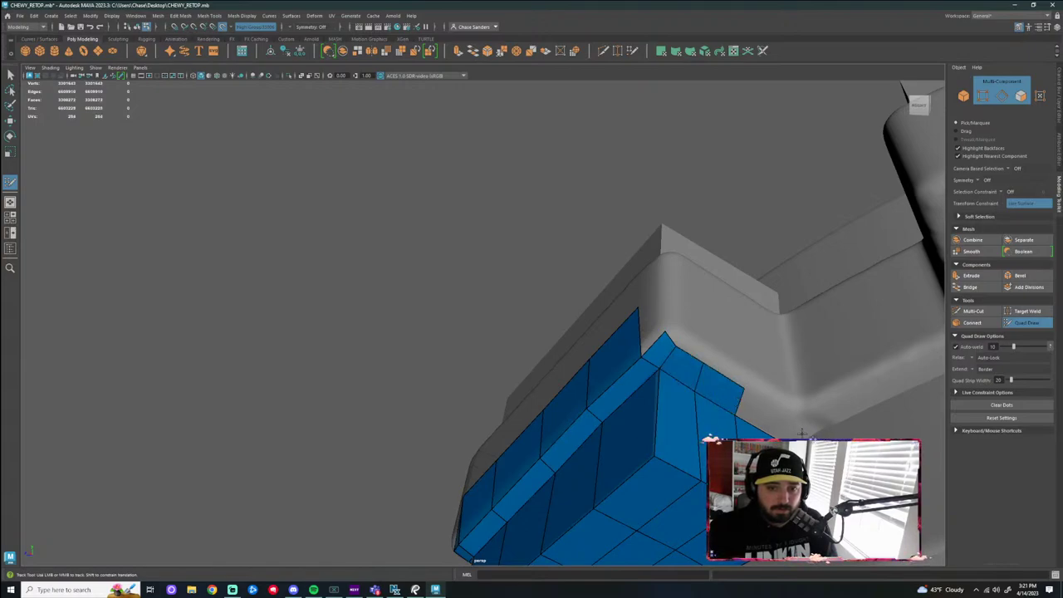
# Complete the end-edge strip down to the strap and even out the spacing of its border vertices
pyautogui.moveTo(789, 449)
pyautogui.keyDown('alt'); pyautogui.mouseDown()
pyautogui.moveTo(744, 351)
pyautogui.moveTo(759, 320)
pyautogui.moveTo(771, 328)
pyautogui.mouseUp(); pyautogui.keyUp('alt')
pyautogui.hotkey('ctrl', 'z')
pyautogui.moveTo(681, 280); pyautogui.dragTo(688, 285)
pyautogui.moveTo(633, 254); pyautogui.dragTo(643, 255)
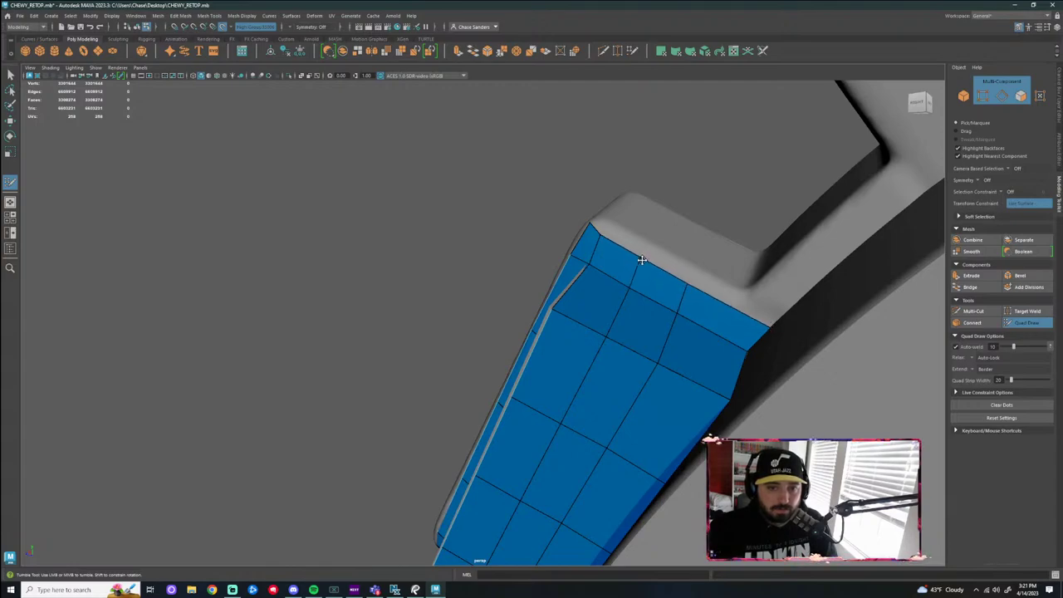
# Insert an edge loop near the outer side of the side block and add a quad past the strip's lower corner
pyautogui.keyDown('alt'); pyautogui.moveTo(772, 334); pyautogui.dragTo(764, 355); pyautogui.keyUp('alt')
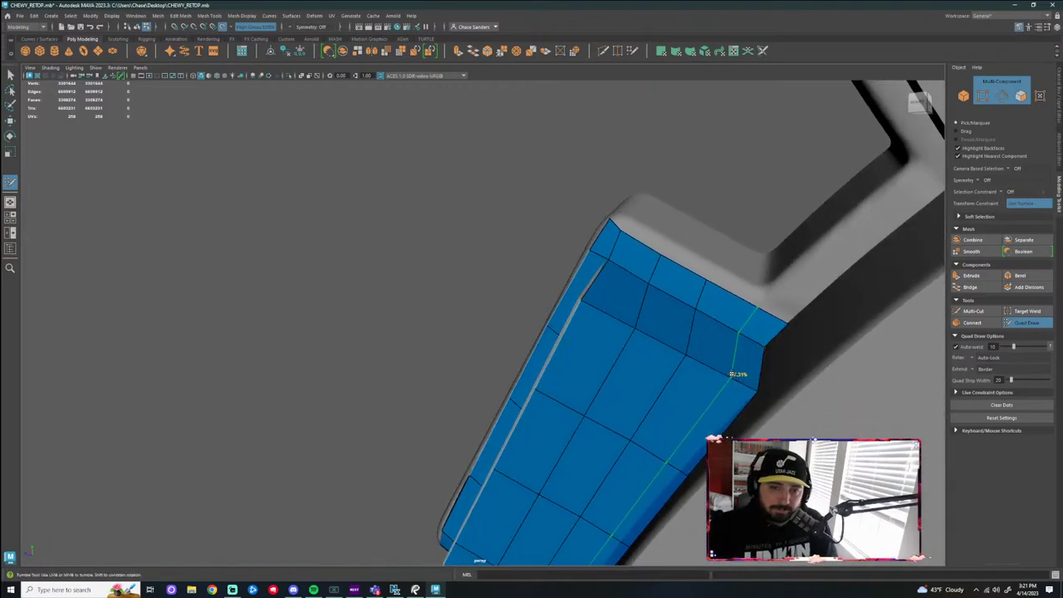
pyautogui.keyDown('ctrl'); pyautogui.click(734, 375); pyautogui.keyUp('ctrl')
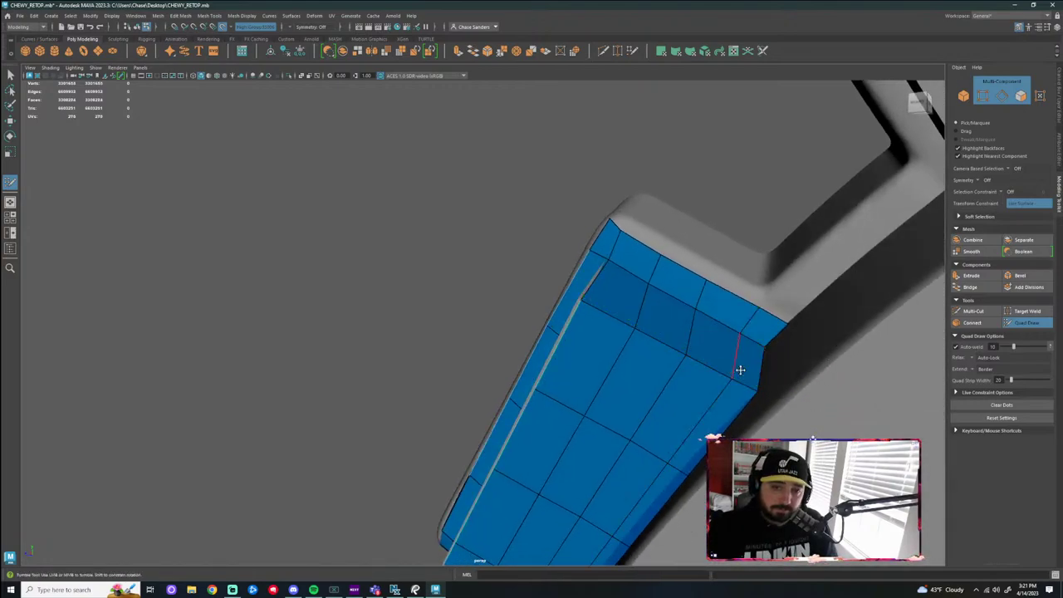
pyautogui.keyDown('alt'); pyautogui.moveTo(766, 349); pyautogui.dragTo(728, 374); pyautogui.keyUp('alt')
pyautogui.scroll(1, 718, 327)
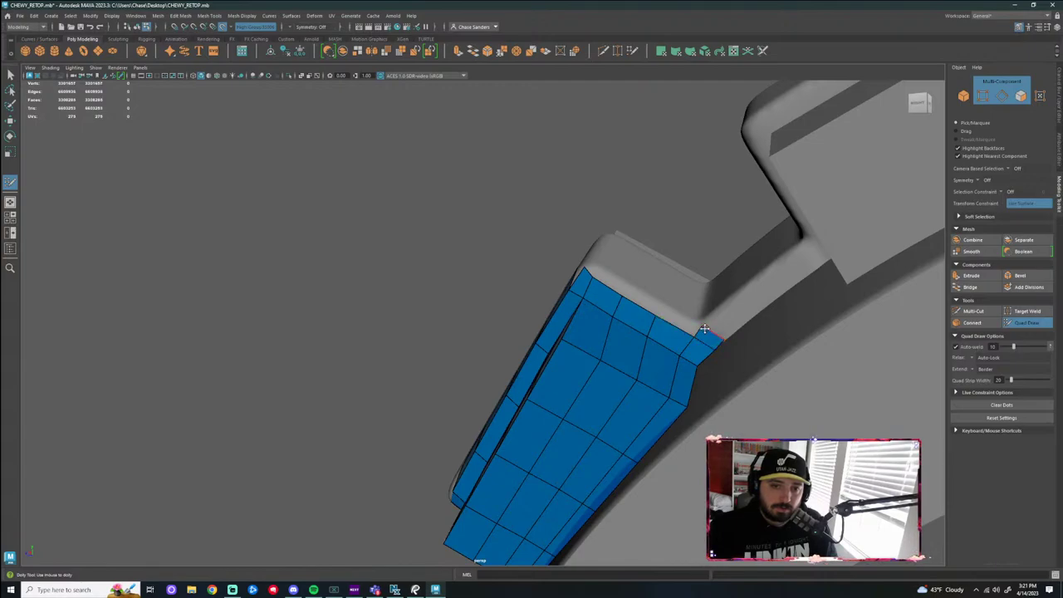
# Reposition the middle border vertices of the end strip along the centre block's rounded edge
pyautogui.moveTo(705, 329)
pyautogui.keyDown('alt'); pyautogui.mouseDown()
pyautogui.moveTo(722, 316)
pyautogui.moveTo(741, 325)
pyautogui.moveTo(703, 347)
pyautogui.moveTo(737, 323)
pyautogui.moveTo(780, 348)
pyautogui.moveTo(726, 341)
pyautogui.moveTo(749, 317)
pyautogui.moveTo(755, 353)
pyautogui.mouseUp(); pyautogui.keyUp('alt')
pyautogui.moveTo(663, 416); pyautogui.dragTo(668, 405)
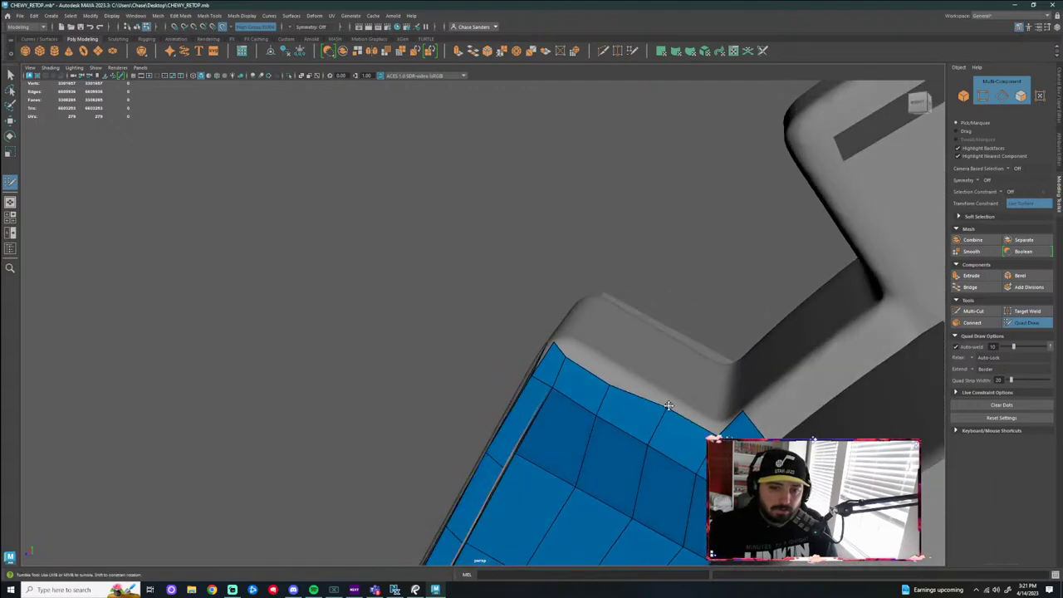
pyautogui.moveTo(611, 386)
pyautogui.mouseDown()
pyautogui.moveTo(617, 380)
pyautogui.moveTo(573, 352)
pyautogui.moveTo(676, 368)
pyautogui.moveTo(662, 411)
pyautogui.mouseUp()
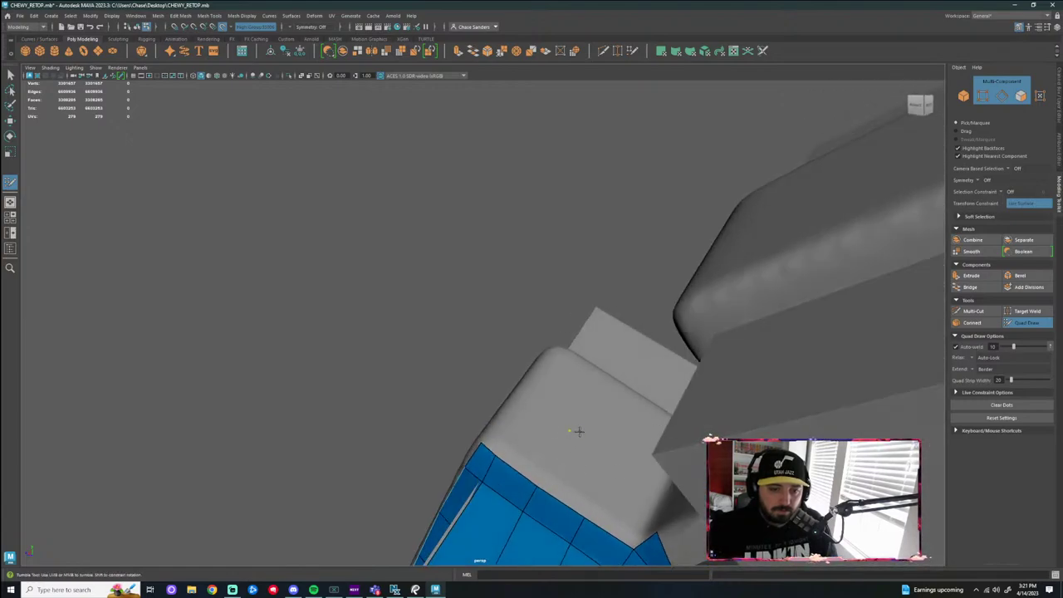
# Add three quads side by side on the centre block's far end face above the end-edge strip
pyautogui.keyDown('shift'); pyautogui.click(586, 476); pyautogui.keyUp('shift')
pyautogui.keyDown('alt'); pyautogui.moveTo(657, 493); pyautogui.dragTo(689, 477); pyautogui.keyUp('alt')
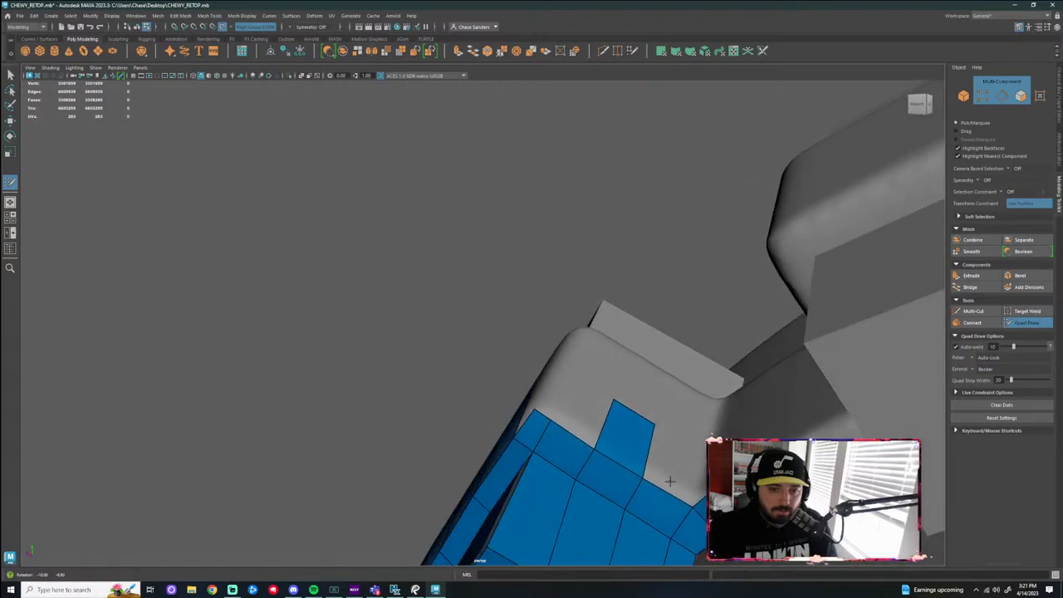
pyautogui.keyDown('shift'); pyautogui.click(677, 470); pyautogui.keyUp('shift')
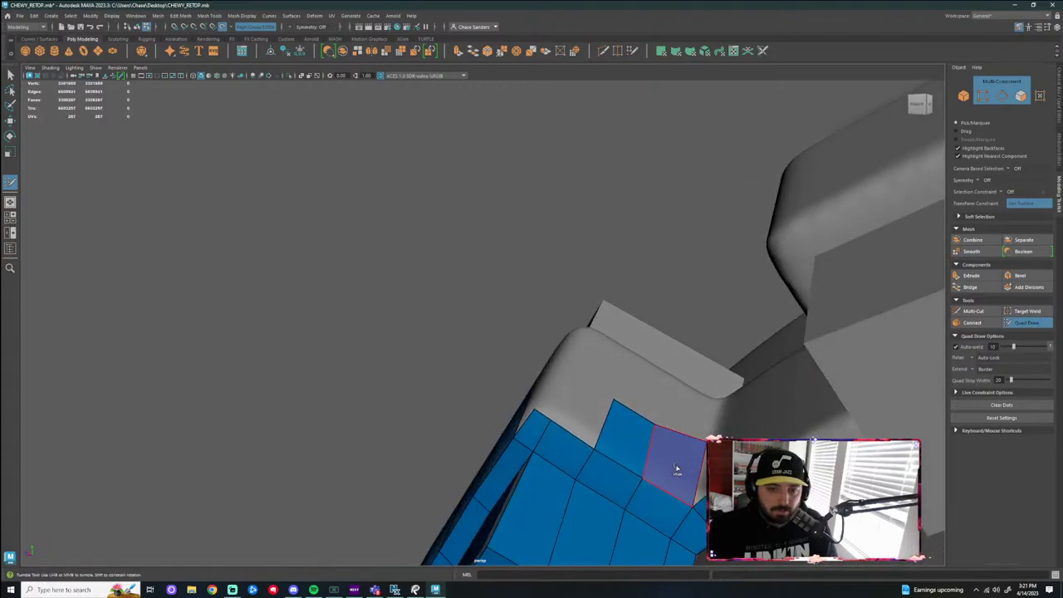
pyautogui.keyDown('alt'); pyautogui.moveTo(520, 478); pyautogui.dragTo(599, 470); pyautogui.keyUp('alt')
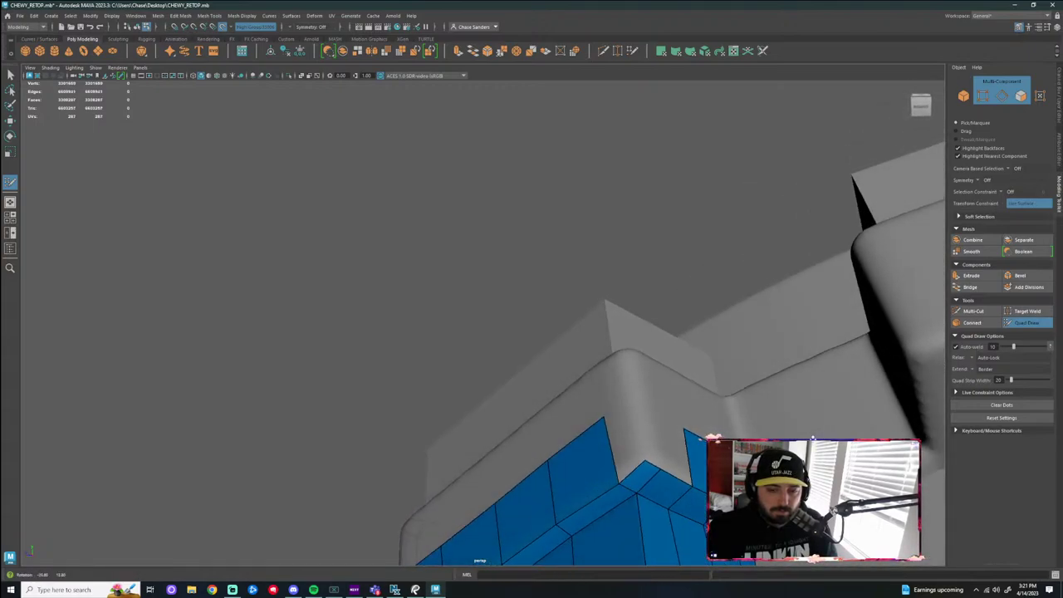
pyautogui.keyDown('alt'); pyautogui.moveTo(598, 469); pyautogui.dragTo(550, 441, button='middle'); pyautogui.keyUp('alt')
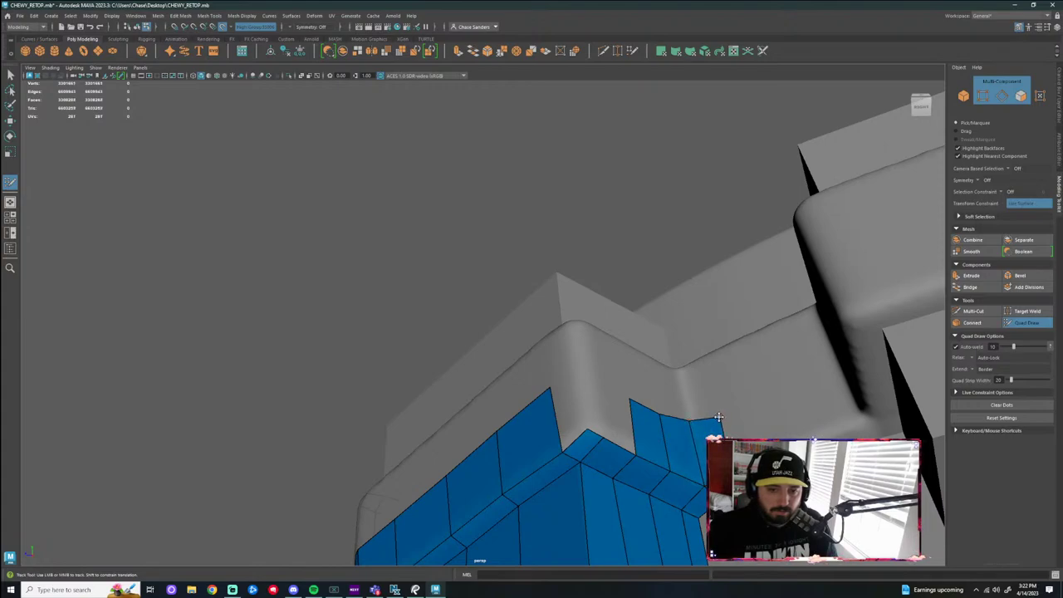
# Examine the open rounded corner of the centre block between the long-side quads and the end-face quads
pyautogui.scroll(-5, 681, 434)
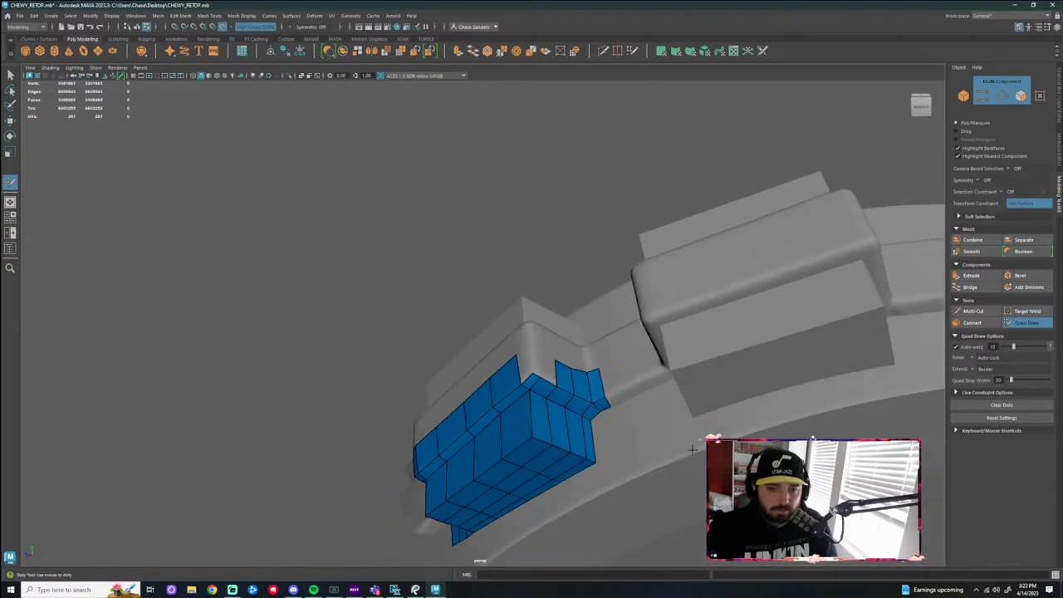
pyautogui.keyDown('alt'); pyautogui.moveTo(693, 449); pyautogui.dragTo(670, 418); pyautogui.keyUp('alt')
pyautogui.scroll(1, 623, 366)
pyautogui.keyDown('alt'); pyautogui.moveTo(623, 365); pyautogui.dragTo(706, 391, button='right'); pyautogui.keyUp('alt')
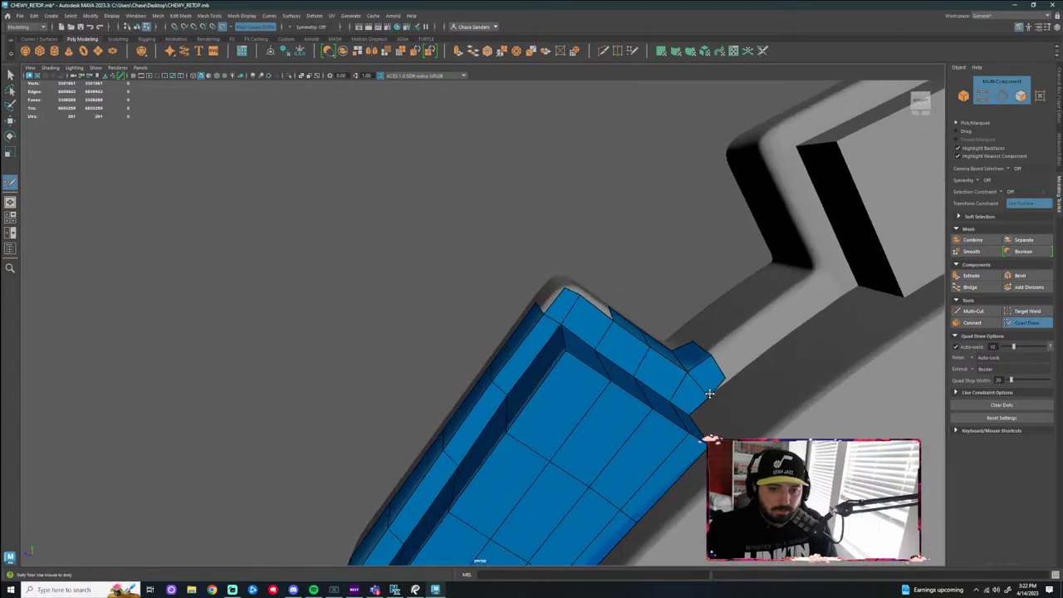
pyautogui.keyDown('alt'); pyautogui.moveTo(718, 388); pyautogui.dragTo(765, 376); pyautogui.keyUp('alt')
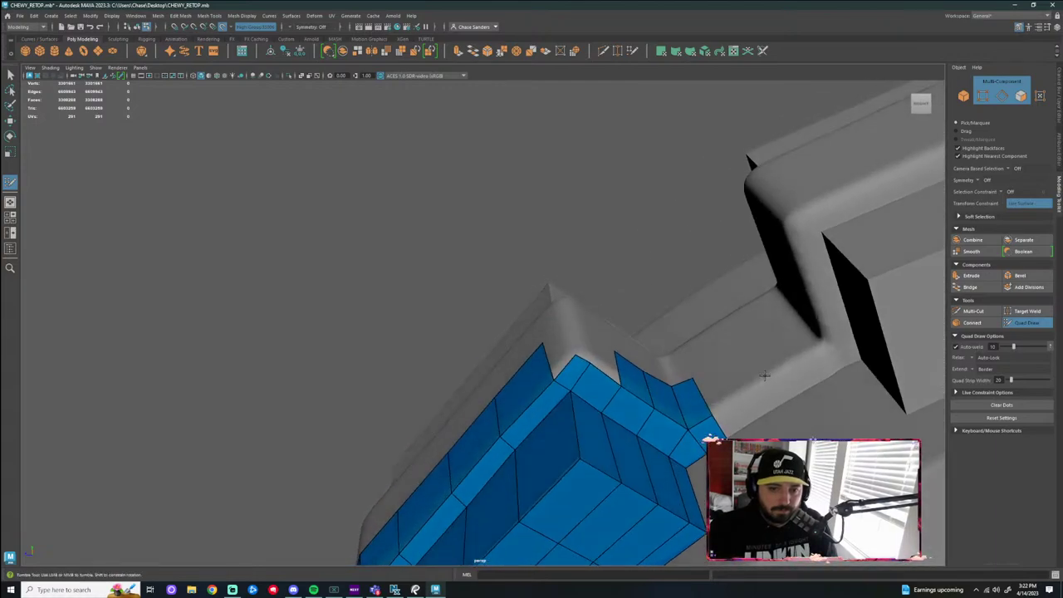
pyautogui.keyDown('alt'); pyautogui.moveTo(748, 418); pyautogui.dragTo(781, 449); pyautogui.keyUp('alt')
pyautogui.keyDown('alt'); pyautogui.moveTo(781, 449); pyautogui.dragTo(813, 441, button='right'); pyautogui.keyUp('alt')
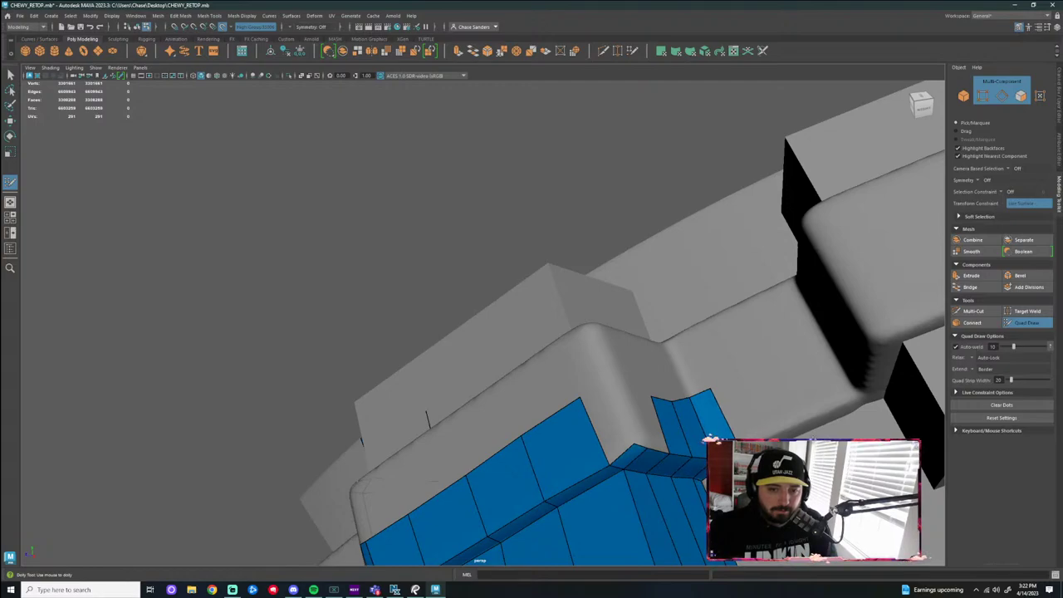
pyautogui.keyDown('alt'); pyautogui.moveTo(707, 452); pyautogui.dragTo(682, 459, button='right'); pyautogui.keyUp('alt')
pyautogui.keyDown('alt'); pyautogui.moveTo(681, 458); pyautogui.dragTo(668, 417); pyautogui.keyUp('alt')
pyautogui.keyDown('alt'); pyautogui.moveTo(667, 417); pyautogui.dragTo(688, 412, button='right'); pyautogui.keyUp('alt')
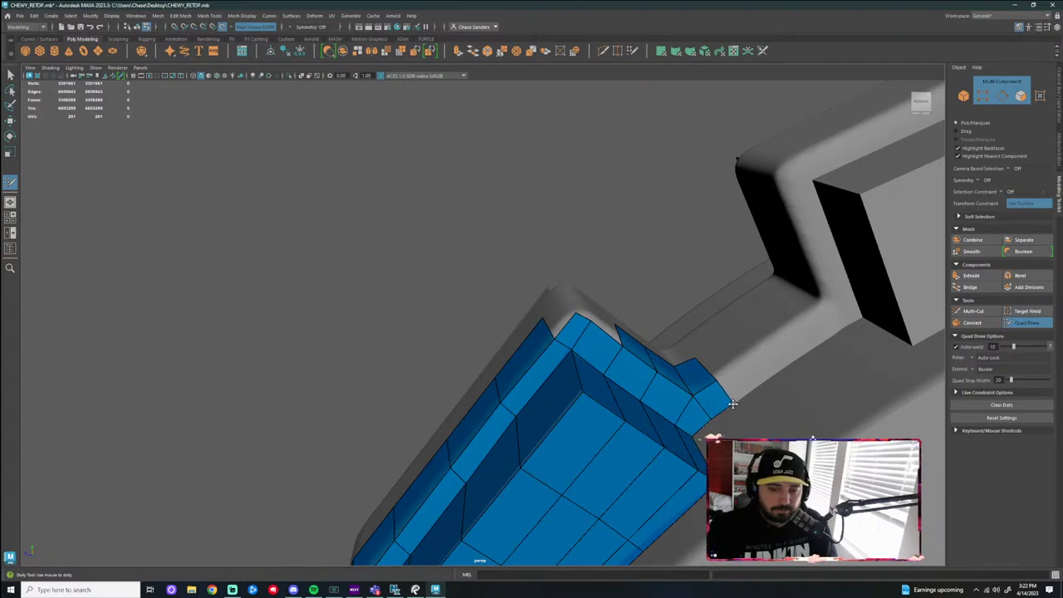
pyautogui.keyDown('alt'); pyautogui.moveTo(751, 404); pyautogui.dragTo(728, 405); pyautogui.keyUp('alt')
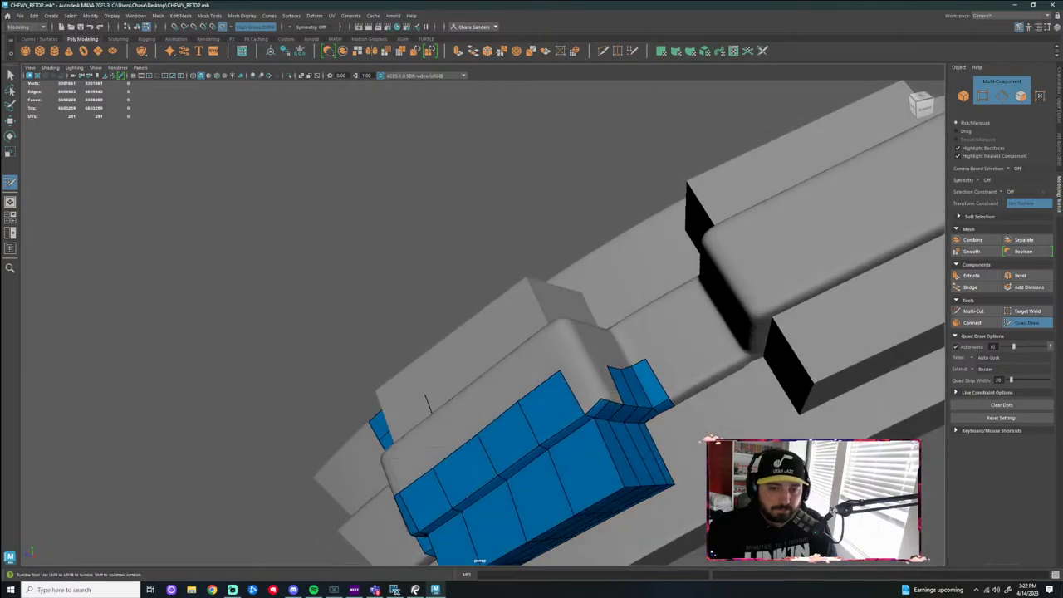
# Close the gap around the centre block's rounded far corner with quads joining the long-side strip to the end-face strip
pyautogui.keyDown('alt'); pyautogui.moveTo(570, 384); pyautogui.dragTo(577, 385); pyautogui.keyUp('alt')
pyautogui.keyDown('alt'); pyautogui.moveTo(577, 385); pyautogui.dragTo(597, 383, button='right'); pyautogui.keyUp('alt')
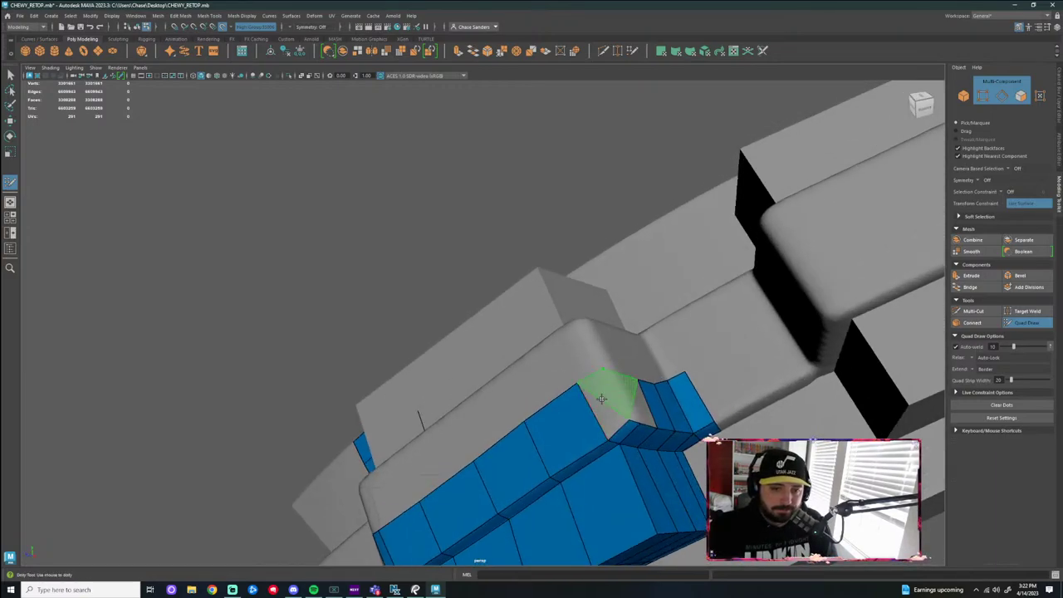
pyautogui.keyDown('alt'); pyautogui.moveTo(603, 402); pyautogui.dragTo(568, 423); pyautogui.keyUp('alt')
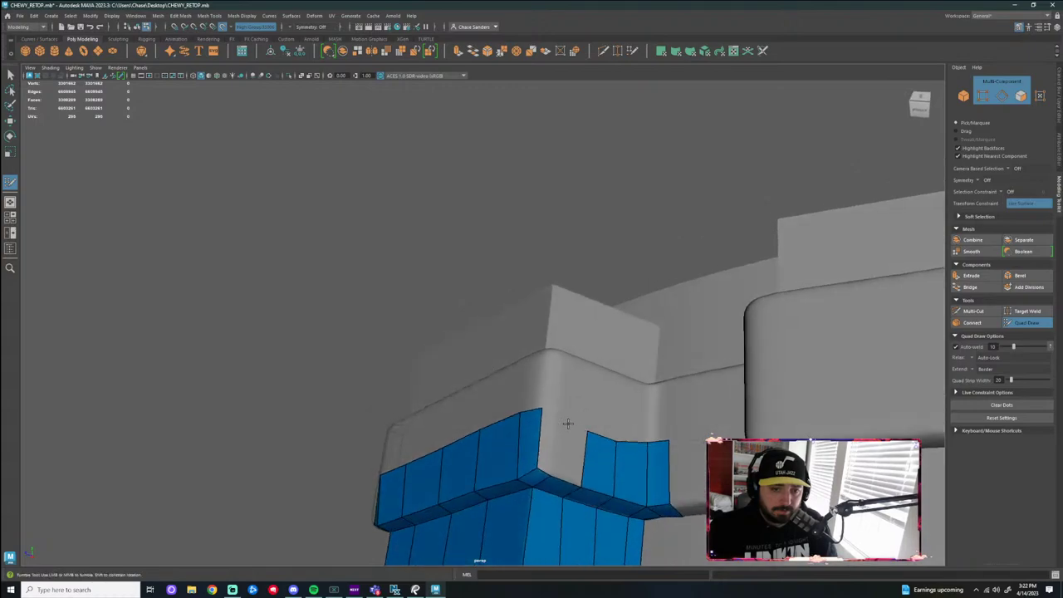
pyautogui.keyDown('shift'); pyautogui.click(553, 439); pyautogui.keyUp('shift')
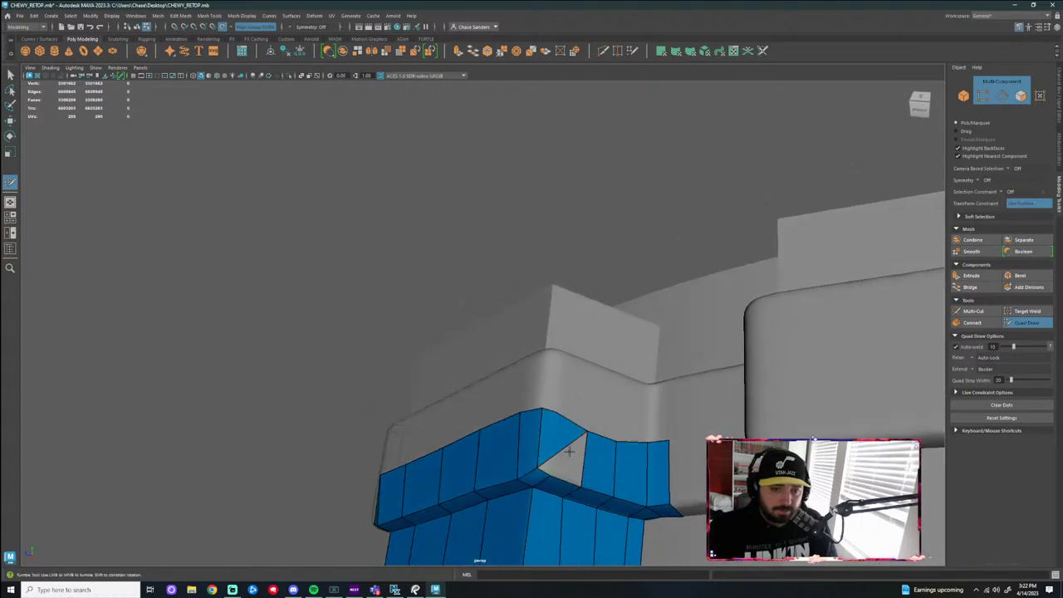
pyautogui.hotkey('ctrl', 'z')
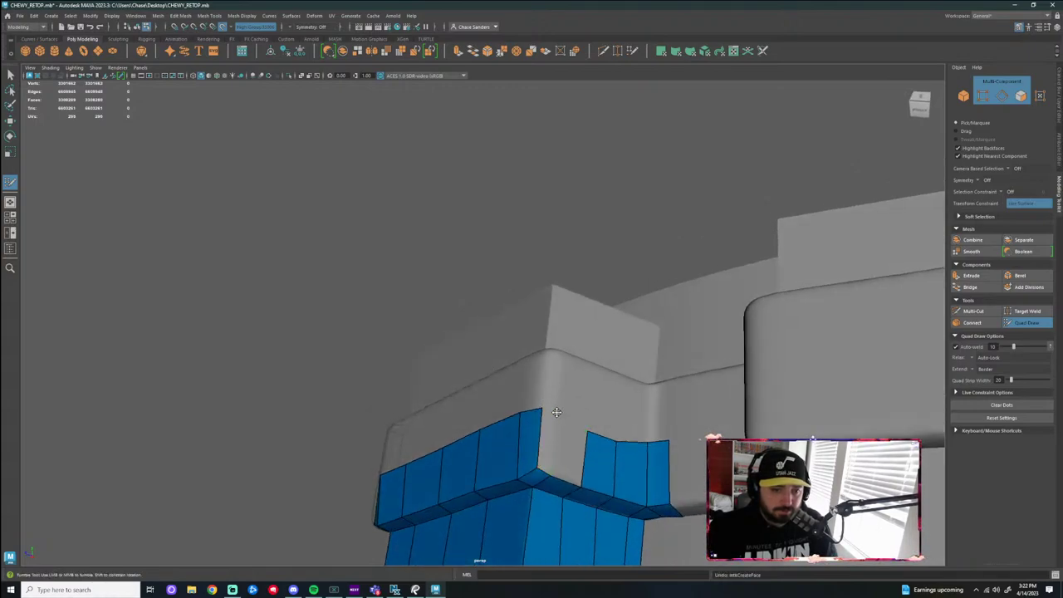
pyautogui.keyDown('shift'); pyautogui.click(545, 442); pyautogui.keyUp('shift')
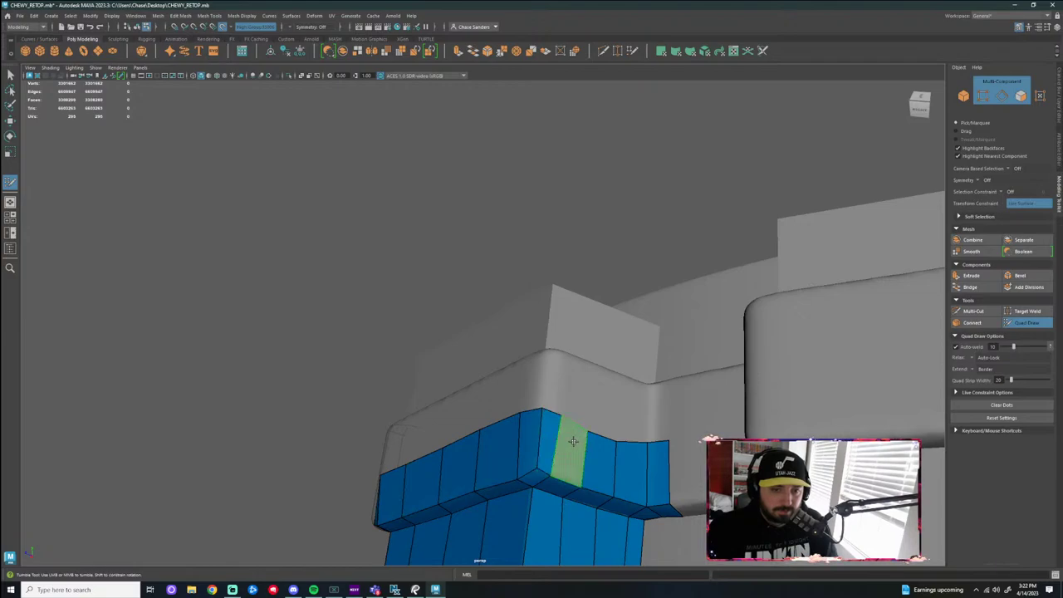
pyautogui.keyDown('shift'); pyautogui.click(573, 442); pyautogui.keyUp('shift')
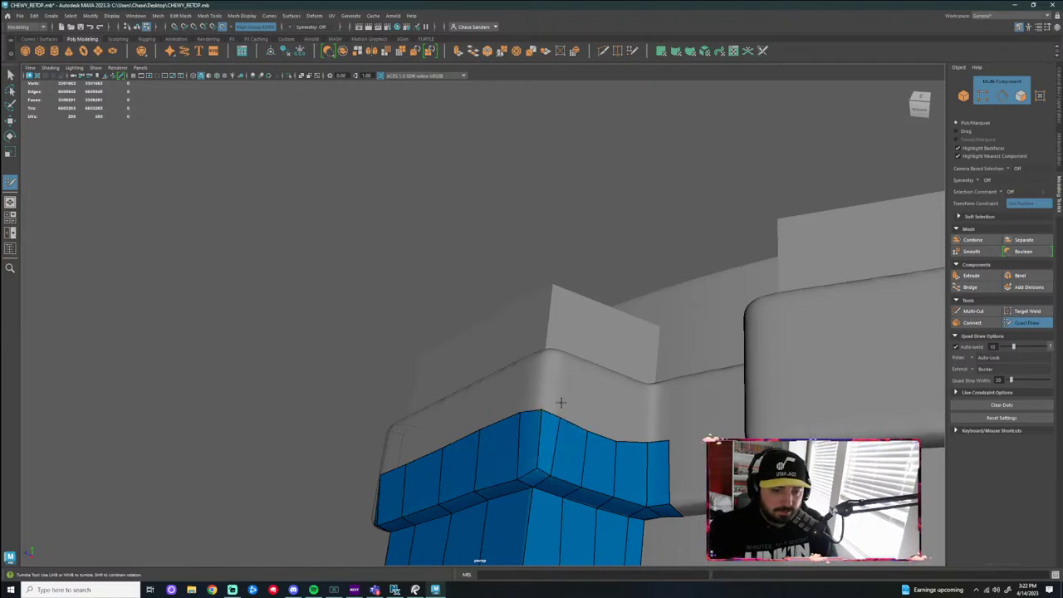
# Add a second lengthwise row of five quads along the centre block's outer face beside the existing row
pyautogui.keyDown('alt'); pyautogui.moveTo(561, 403); pyautogui.dragTo(658, 426); pyautogui.keyUp('alt')
pyautogui.scroll(-3, 690, 363)
pyautogui.scroll(-3, 675, 408)
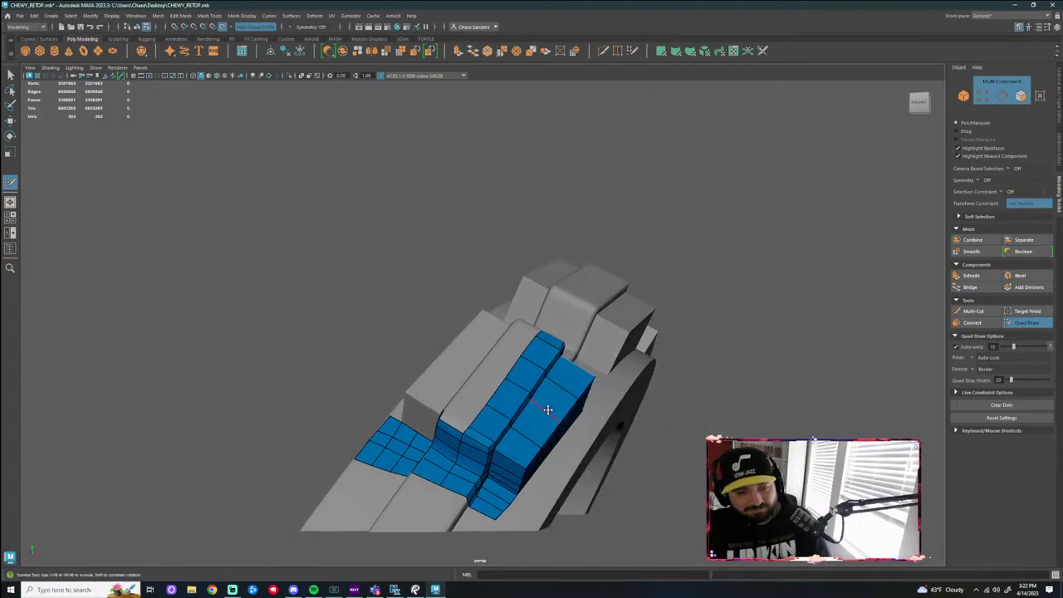
pyautogui.scroll(2, 540, 399)
pyautogui.keyDown('alt'); pyautogui.moveTo(535, 392); pyautogui.dragTo(712, 422); pyautogui.keyUp('alt')
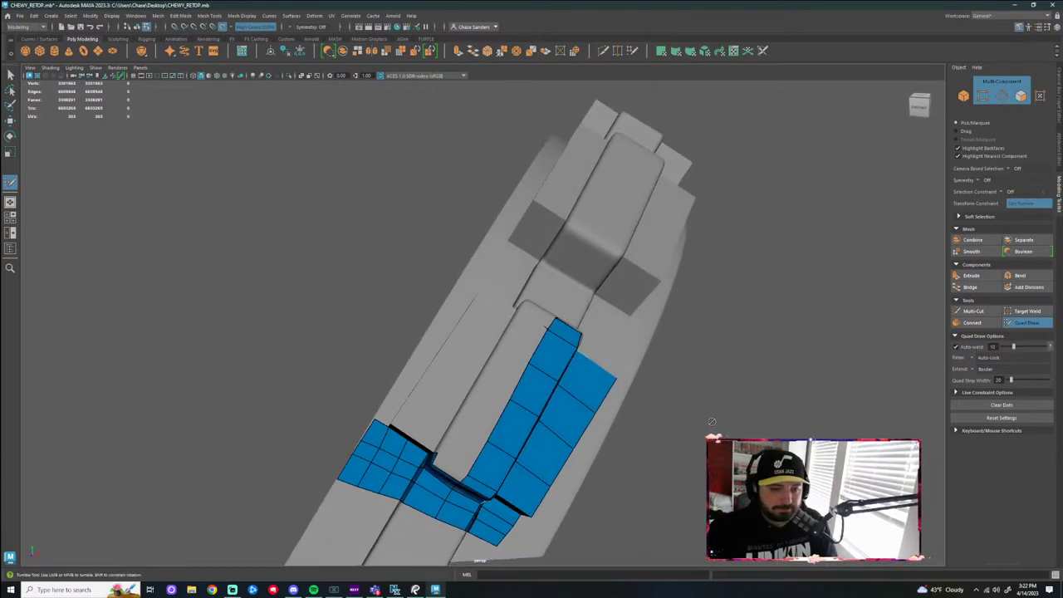
pyautogui.keyDown('shift'); pyautogui.click(456, 454); pyautogui.keyUp('shift')
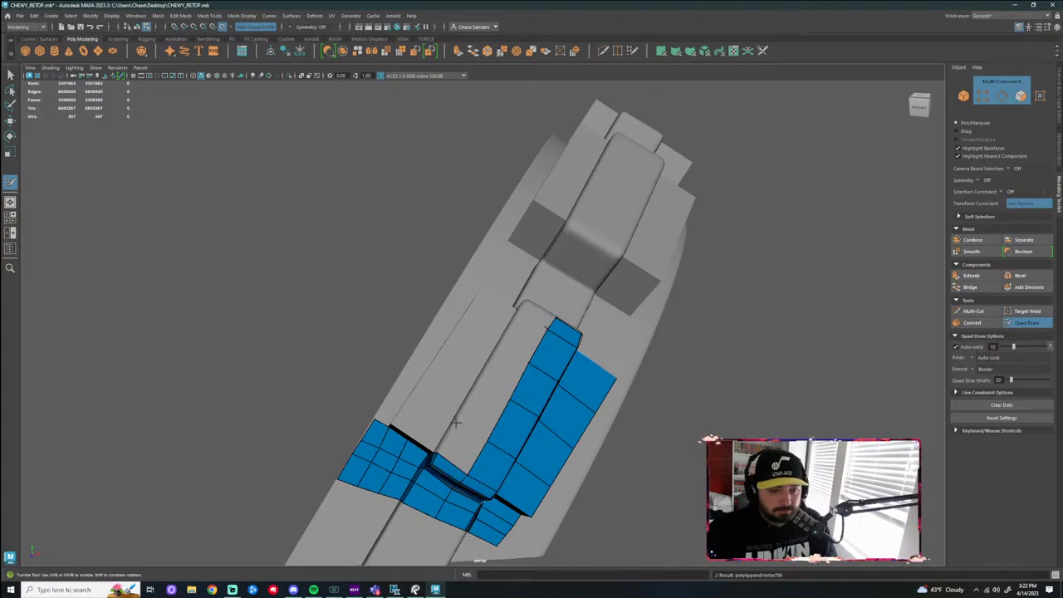
pyautogui.keyDown('shift'); pyautogui.click(462, 442); pyautogui.keyUp('shift')
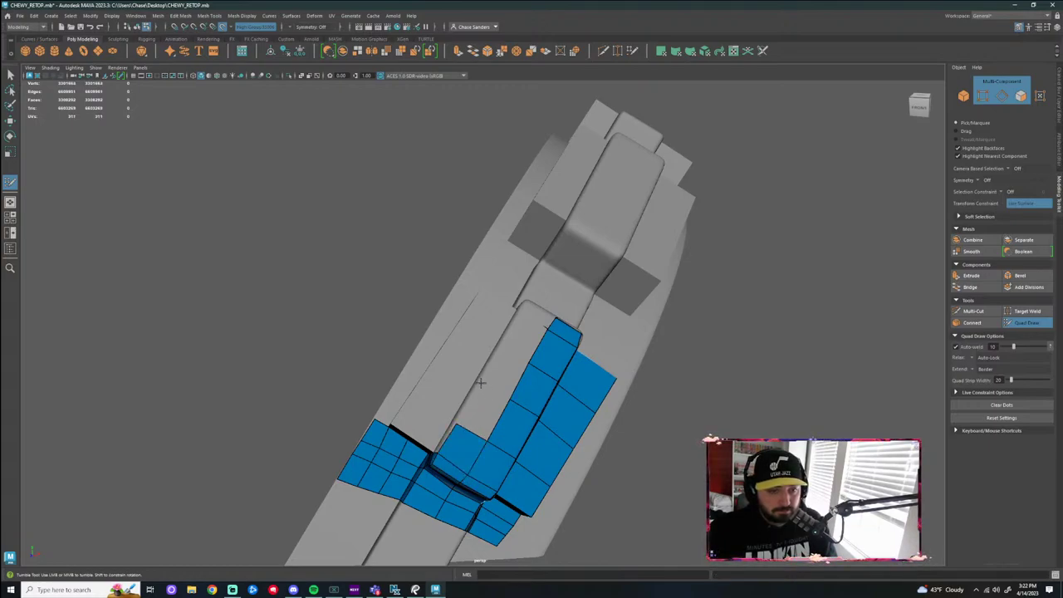
pyautogui.keyDown('shift'); pyautogui.click(489, 402); pyautogui.keyUp('shift')
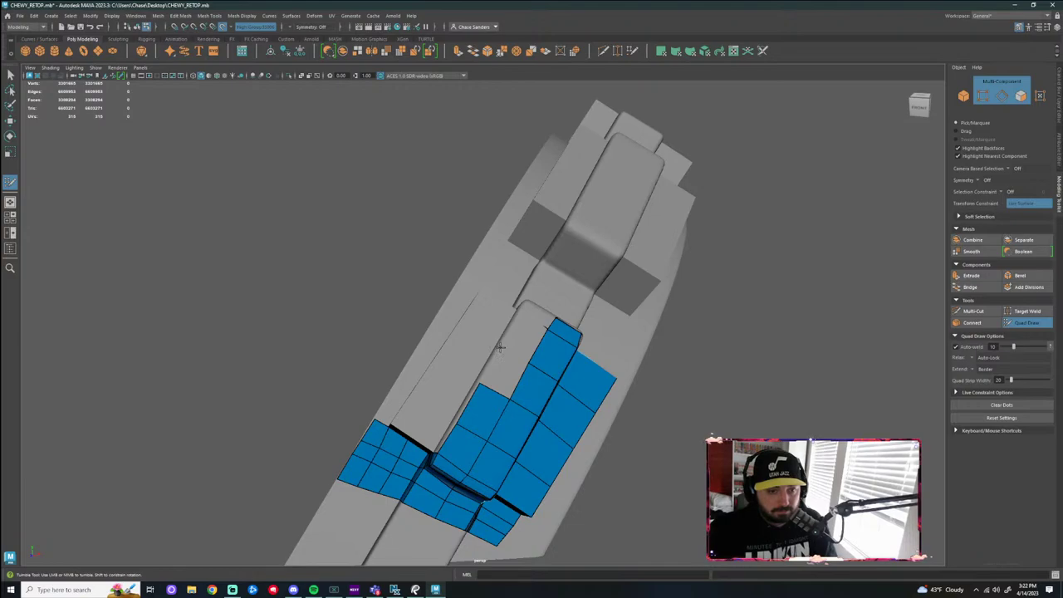
pyautogui.keyDown('shift'); pyautogui.click(505, 370); pyautogui.keyUp('shift')
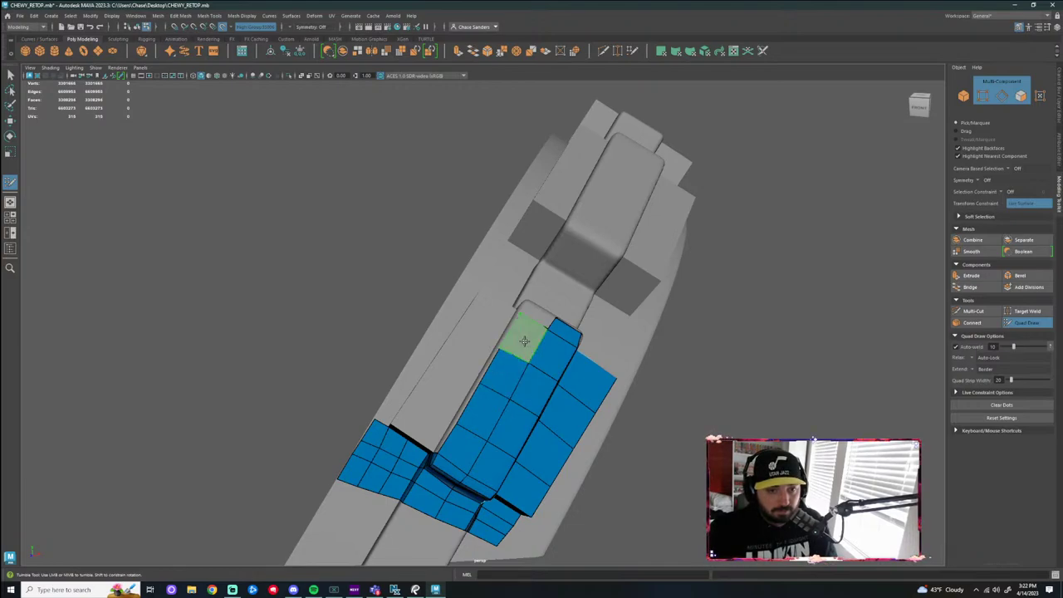
pyautogui.keyDown('shift'); pyautogui.click(522, 333); pyautogui.keyUp('shift')
# Extend the second row with two quads over the rounded far end of the centre block
pyautogui.keyDown('alt'); pyautogui.moveTo(521, 332); pyautogui.dragTo(573, 361); pyautogui.keyUp('alt')
pyautogui.keyDown('alt'); pyautogui.moveTo(573, 362); pyautogui.dragTo(576, 350, button='right'); pyautogui.keyUp('alt')
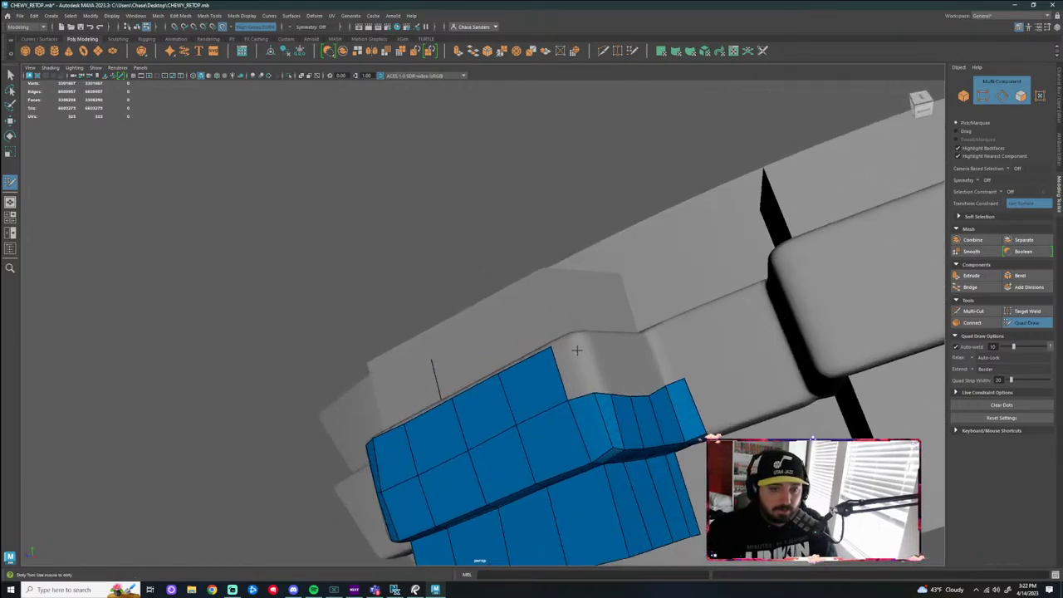
pyautogui.keyDown('shift'); pyautogui.click(585, 349); pyautogui.keyUp('shift')
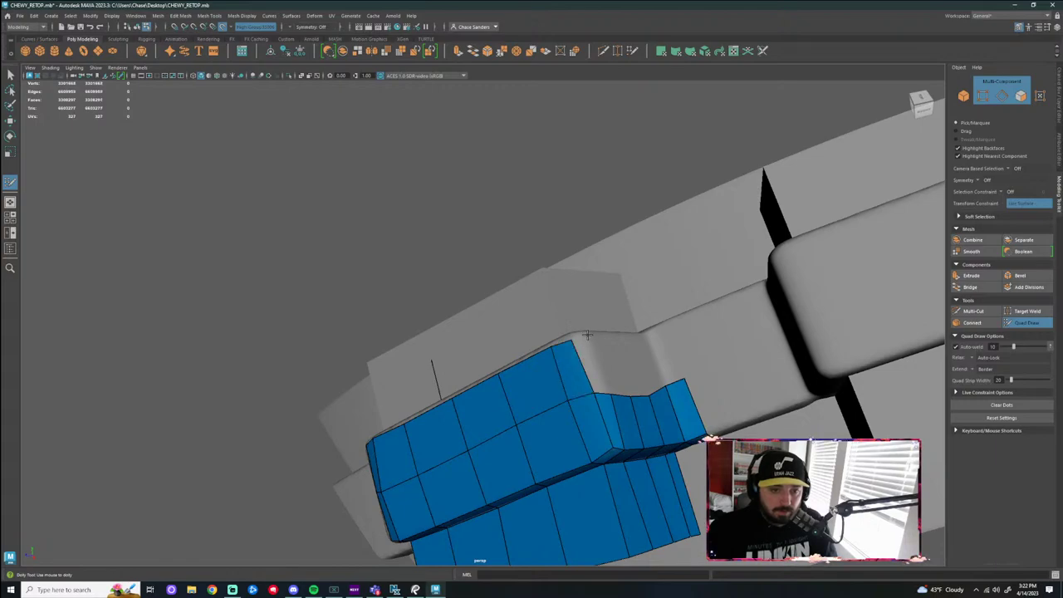
pyautogui.keyDown('shift'); pyautogui.click(588, 357); pyautogui.keyUp('shift')
# Run a strip of quads along the centre block's opposite long edge to meet the mesh at the near end
pyautogui.moveTo(588, 357)
pyautogui.keyDown('alt'); pyautogui.mouseDown()
pyautogui.moveTo(574, 357)
pyautogui.moveTo(629, 423)
pyautogui.moveTo(620, 396)
pyautogui.moveTo(648, 473)
pyautogui.moveTo(753, 387)
pyautogui.moveTo(758, 423)
pyautogui.moveTo(741, 440)
pyautogui.mouseUp(); pyautogui.keyUp('alt')
pyautogui.keyDown('alt'); pyautogui.moveTo(660, 332); pyautogui.dragTo(408, 302); pyautogui.keyUp('alt')
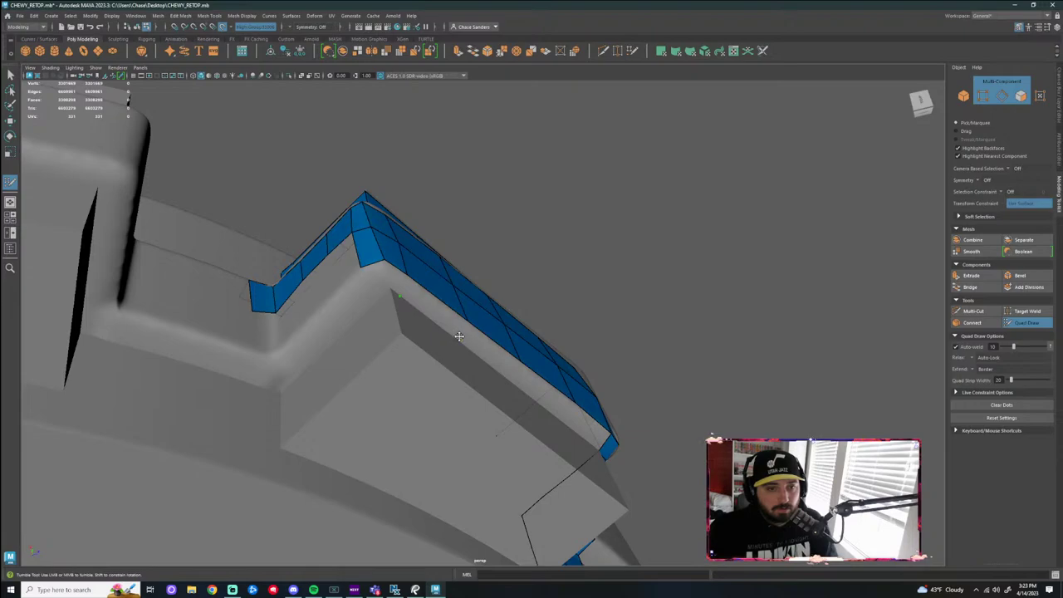
pyautogui.moveTo(461, 336)
pyautogui.keyDown('alt'); pyautogui.mouseDown()
pyautogui.moveTo(443, 321)
pyautogui.moveTo(458, 335)
pyautogui.mouseUp(); pyautogui.keyUp('alt')
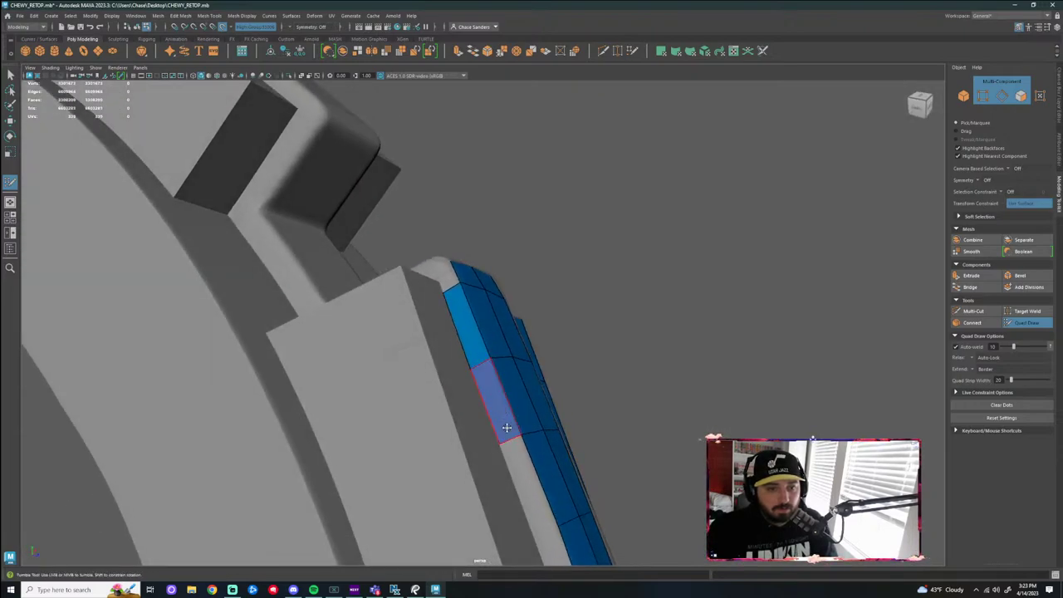
pyautogui.keyDown('alt'); pyautogui.moveTo(503, 427); pyautogui.dragTo(462, 393); pyautogui.keyUp('alt')
pyautogui.keyDown('shift'); pyautogui.click(466, 396); pyautogui.keyUp('shift')
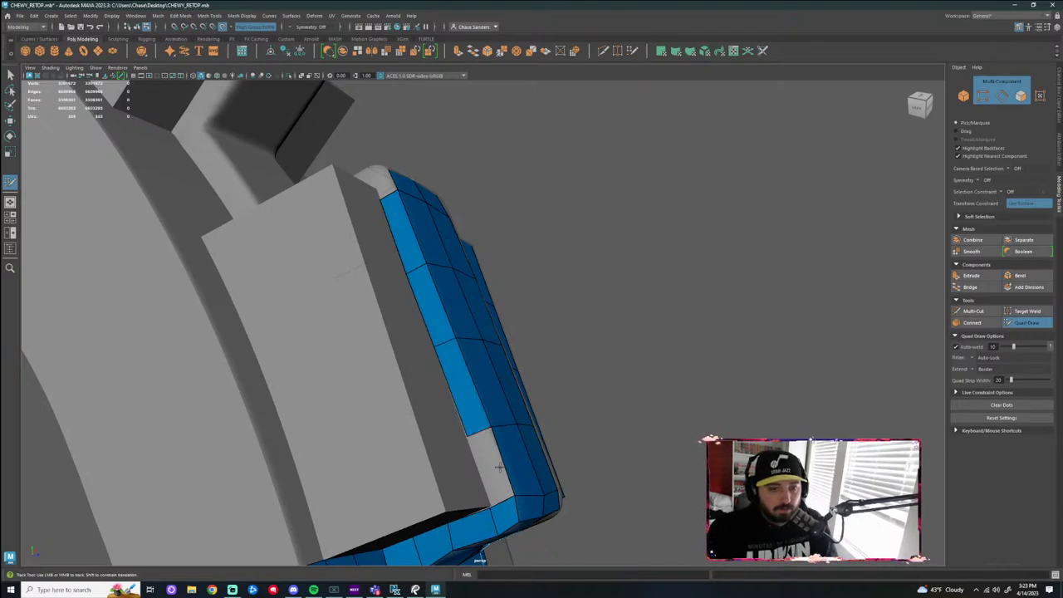
pyautogui.keyDown('shift'); pyautogui.click(492, 480); pyautogui.keyUp('shift')
# Build a row of three quads across the opposite side block's end face to the strap mesh, adjusting the row's outer corner vertex
pyautogui.keyDown('alt'); pyautogui.moveTo(518, 469); pyautogui.dragTo(556, 445); pyautogui.keyUp('alt')
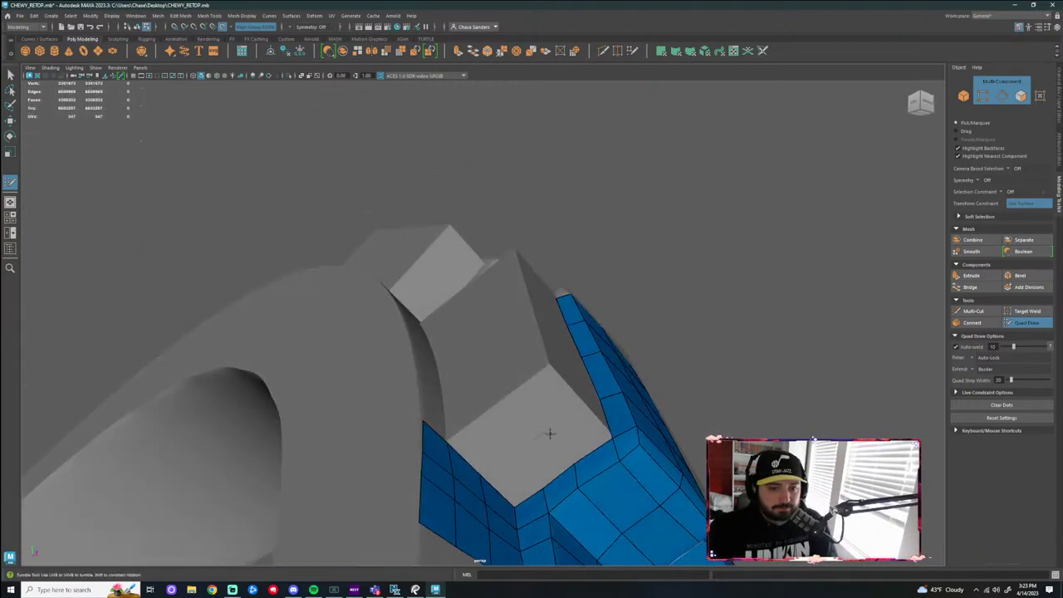
pyautogui.keyDown('shift'); pyautogui.click(578, 434); pyautogui.keyUp('shift')
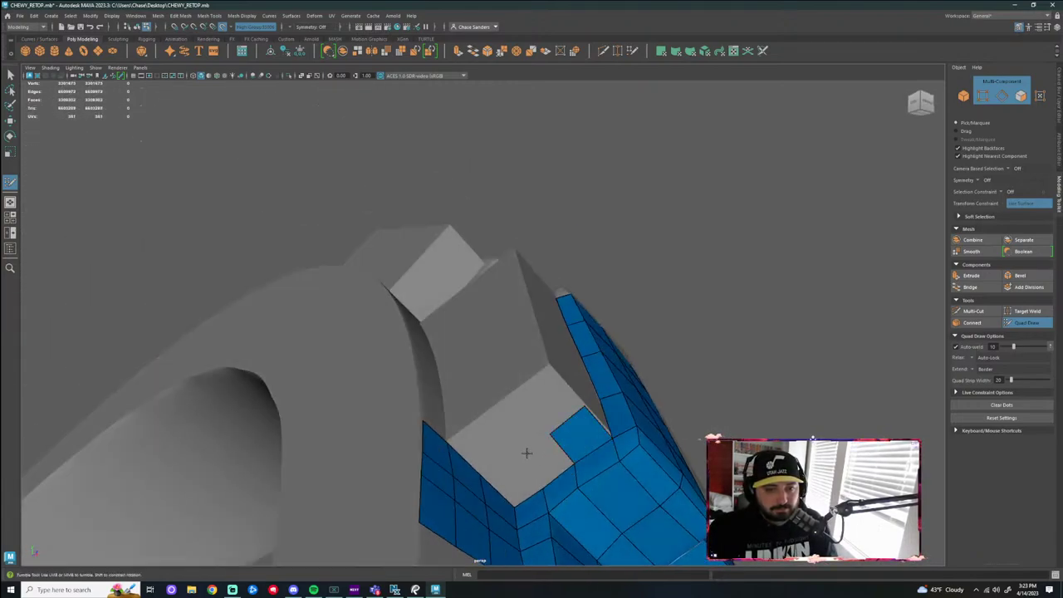
pyautogui.keyDown('shift'); pyautogui.click(549, 449); pyautogui.keyUp('shift')
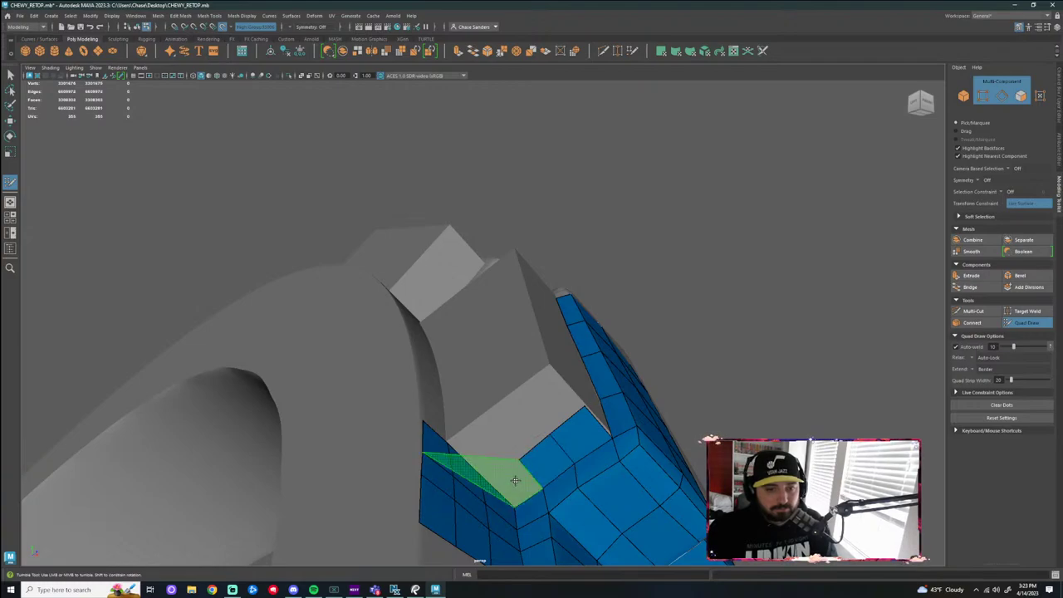
pyautogui.moveTo(511, 480)
pyautogui.keyDown('alt'); pyautogui.mouseDown()
pyautogui.moveTo(491, 423)
pyautogui.moveTo(491, 451)
pyautogui.moveTo(512, 440)
pyautogui.moveTo(503, 416)
pyautogui.mouseUp(); pyautogui.keyUp('alt')
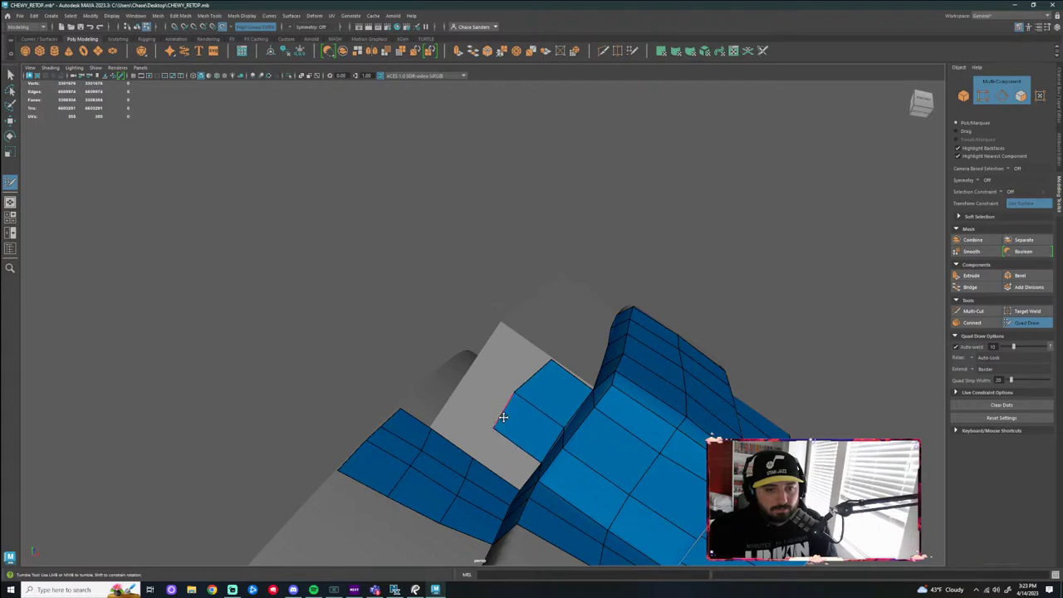
pyautogui.moveTo(552, 360); pyautogui.dragTo(543, 354)
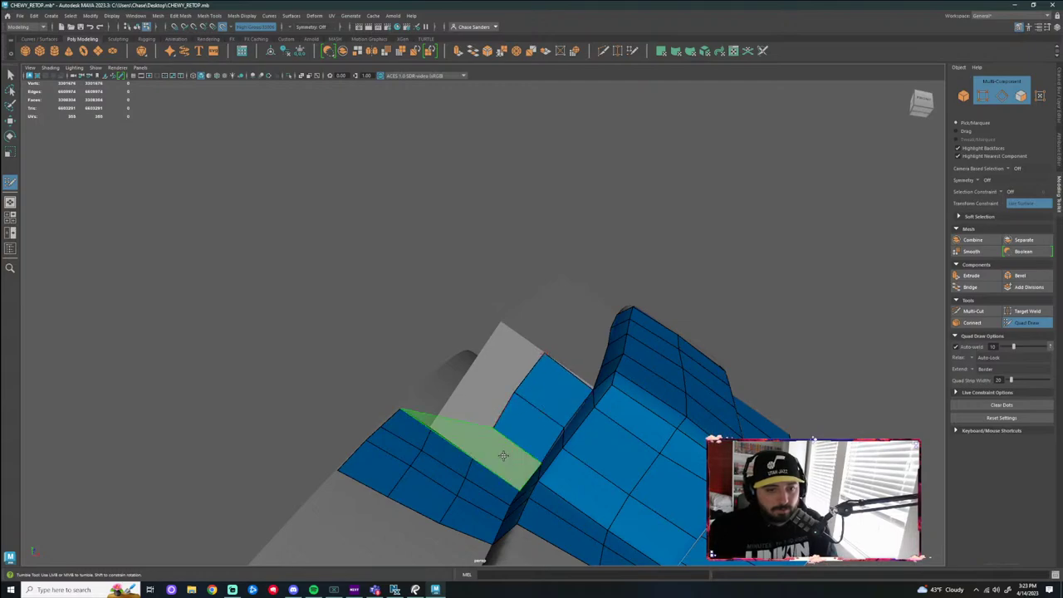
pyautogui.moveTo(513, 449)
pyautogui.keyDown('alt'); pyautogui.mouseDown()
pyautogui.moveTo(482, 452)
pyautogui.moveTo(516, 467)
pyautogui.moveTo(490, 420)
pyautogui.moveTo(460, 470)
pyautogui.mouseUp(); pyautogui.keyUp('alt')
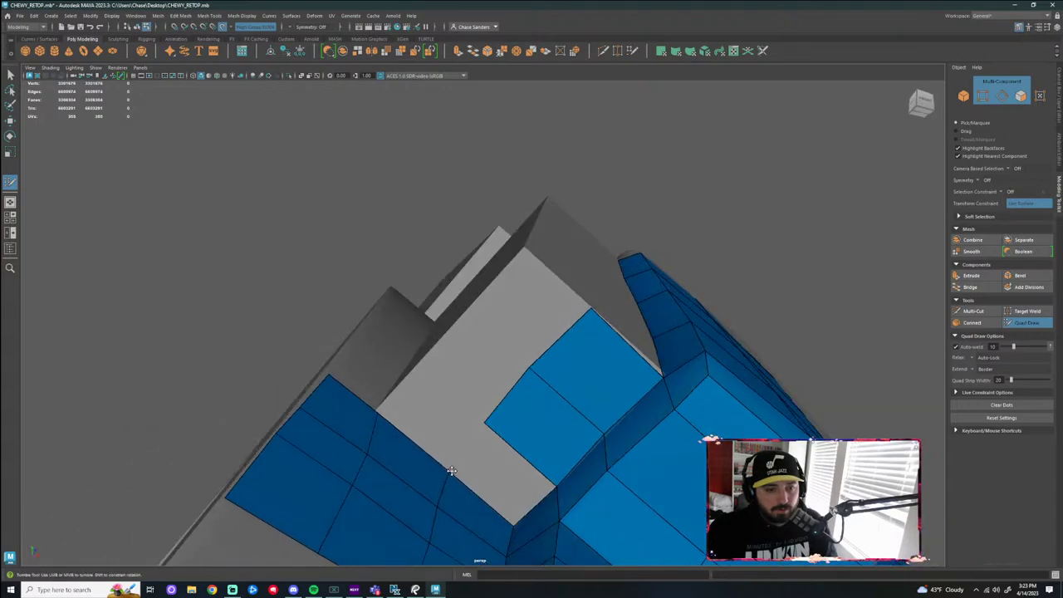
pyautogui.keyDown('shift'); pyautogui.click(498, 466); pyautogui.keyUp('shift')
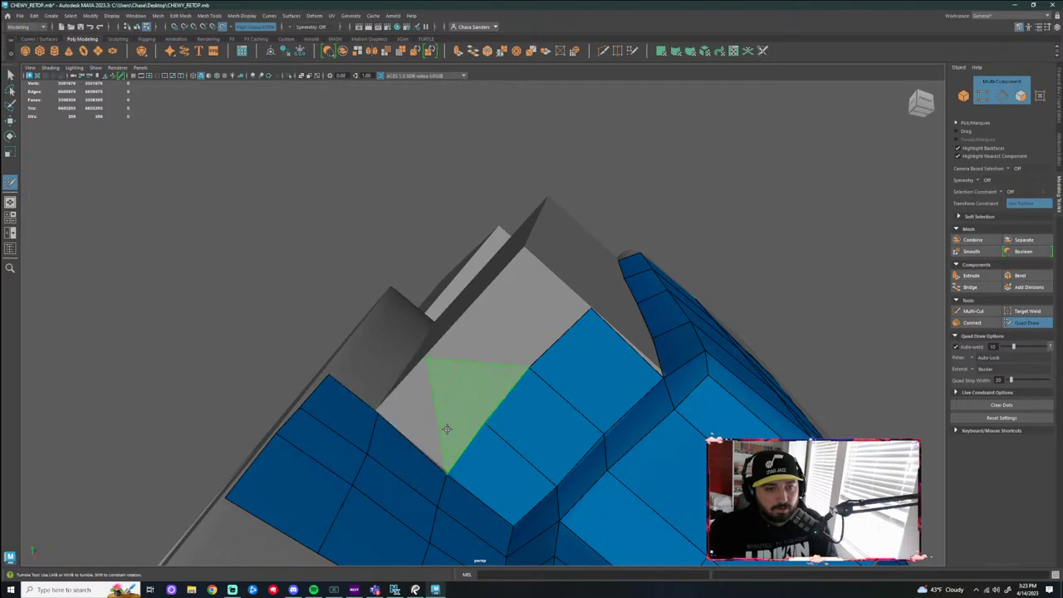
pyautogui.moveTo(444, 427)
pyautogui.keyDown('alt'); pyautogui.mouseDown()
pyautogui.moveTo(394, 379)
pyautogui.moveTo(384, 404)
pyautogui.mouseUp(); pyautogui.keyUp('alt')
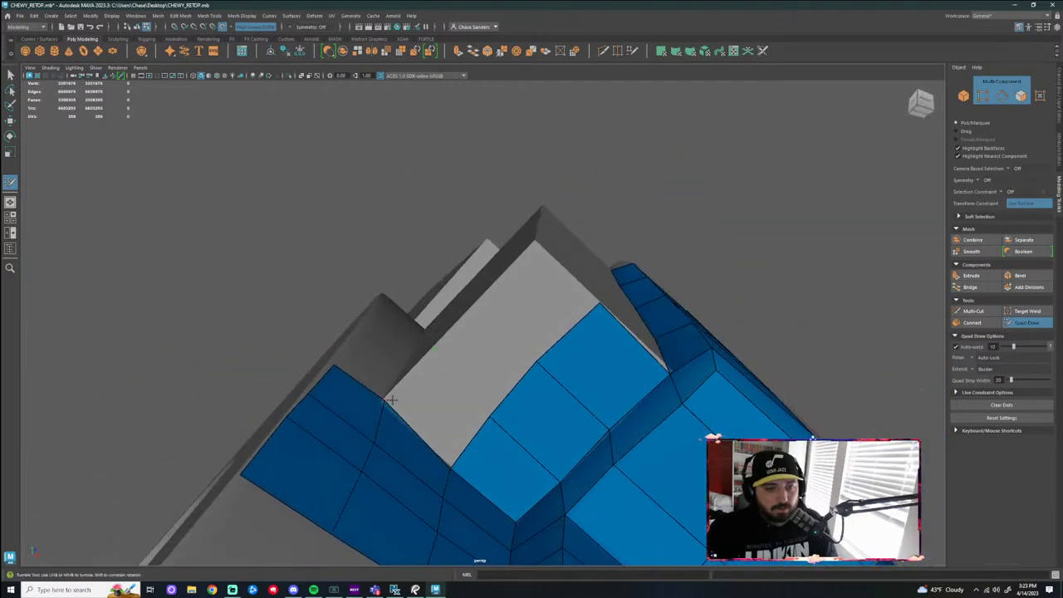
# Add a second row of three quads across the side block's end face and even out its inner vertices
pyautogui.keyDown('shift'); pyautogui.click(430, 399); pyautogui.keyUp('shift')
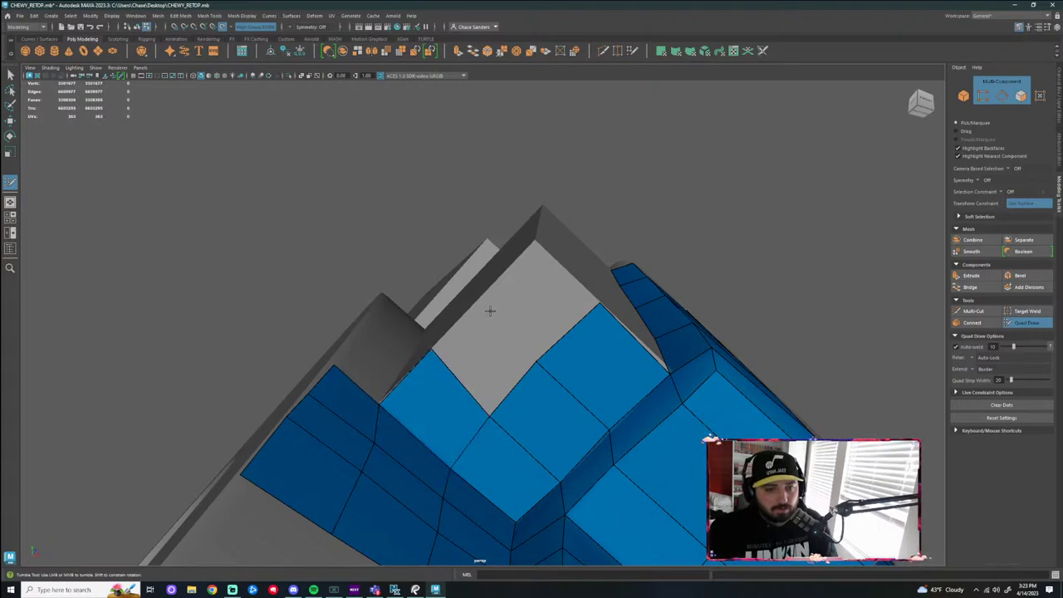
pyautogui.keyDown('shift'); pyautogui.click(495, 345); pyautogui.keyUp('shift')
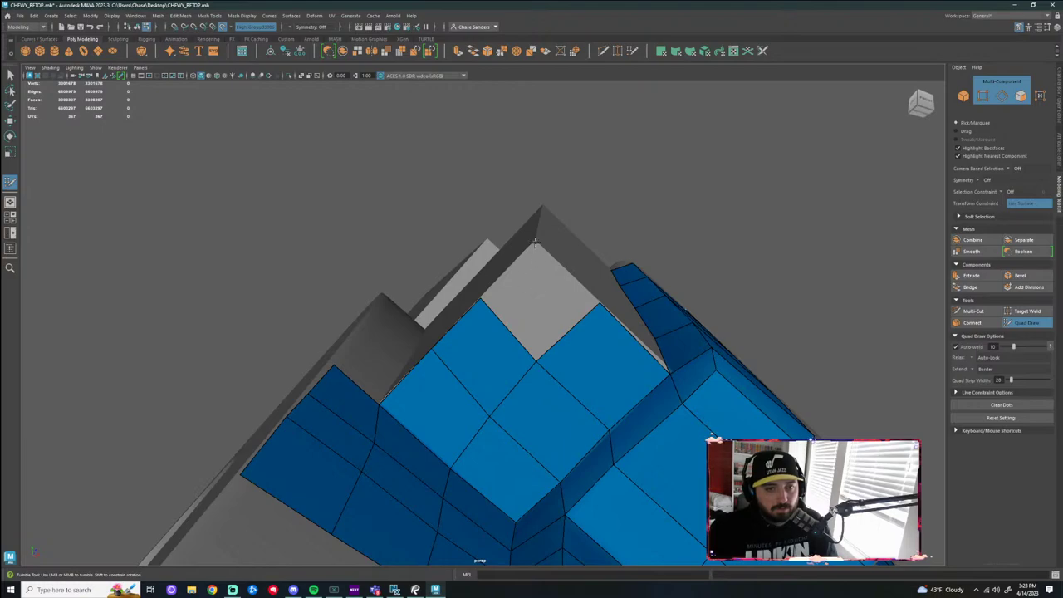
pyautogui.keyDown('shift'); pyautogui.click(529, 260); pyautogui.keyUp('shift')
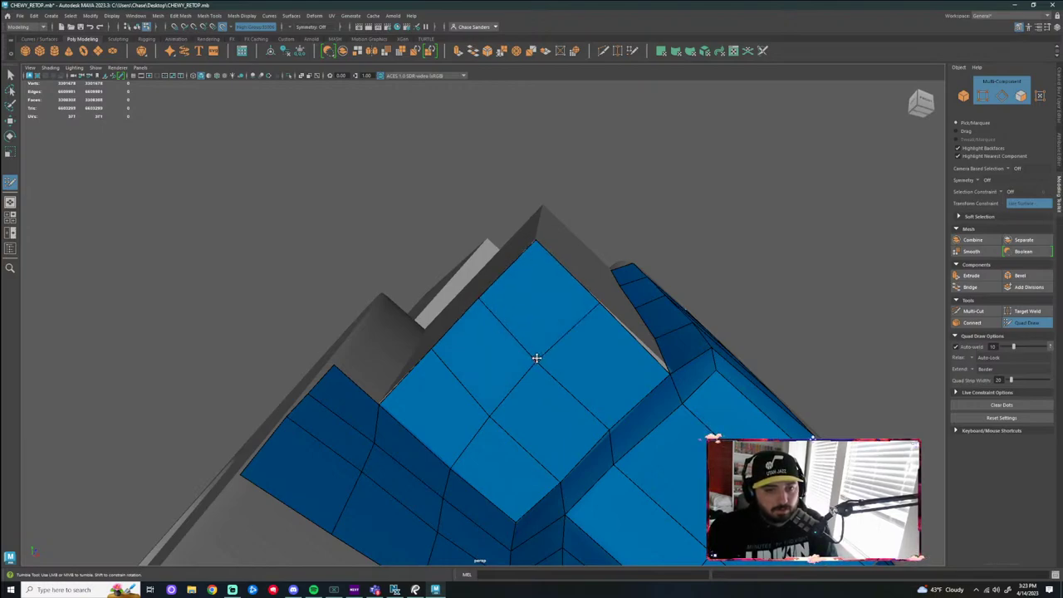
pyautogui.moveTo(537, 359); pyautogui.dragTo(540, 362)
pyautogui.moveTo(491, 417)
pyautogui.mouseDown()
pyautogui.moveTo(615, 378)
pyautogui.moveTo(712, 331)
pyautogui.mouseUp()
pyautogui.scroll(-4, 532, 415)
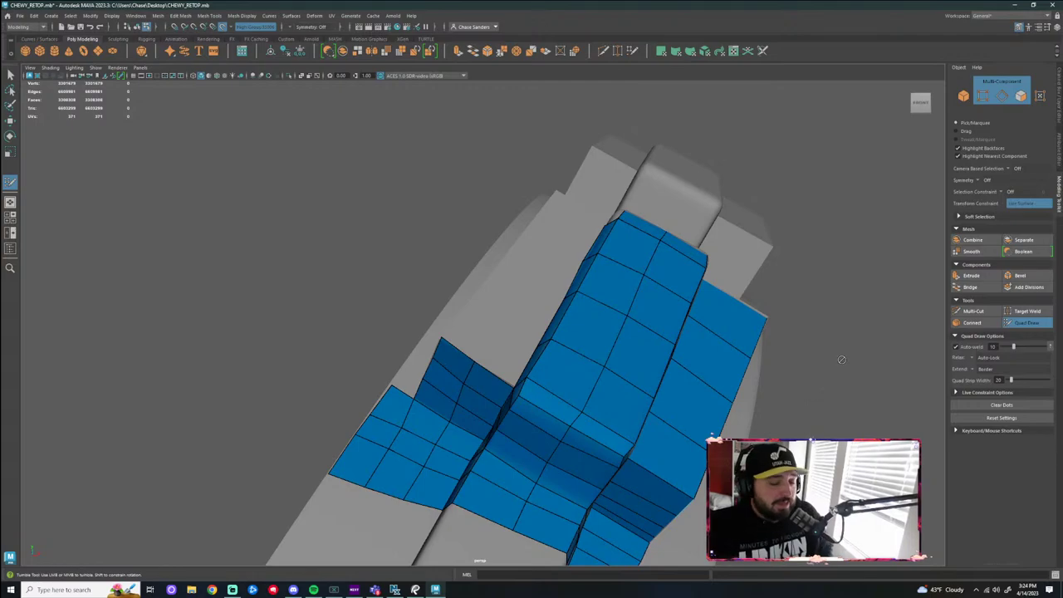
# Start the side block's outer face with two quads at its near end and align their edge vertices with the block
pyautogui.keyDown('alt'); pyautogui.moveTo(814, 406); pyautogui.dragTo(795, 425); pyautogui.keyUp('alt')
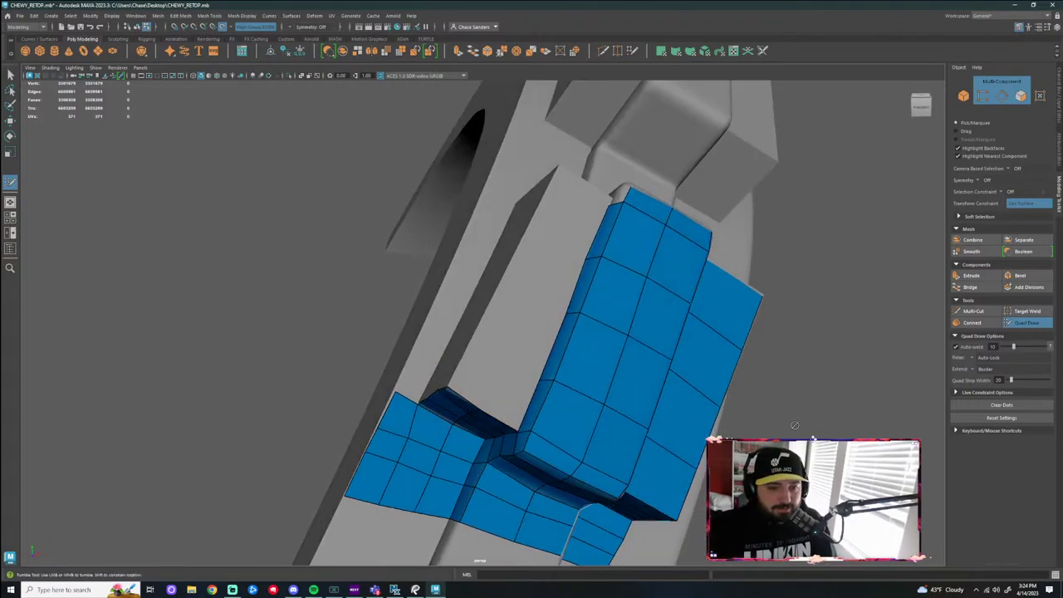
pyautogui.keyDown('shift'); pyautogui.click(499, 375); pyautogui.keyUp('shift')
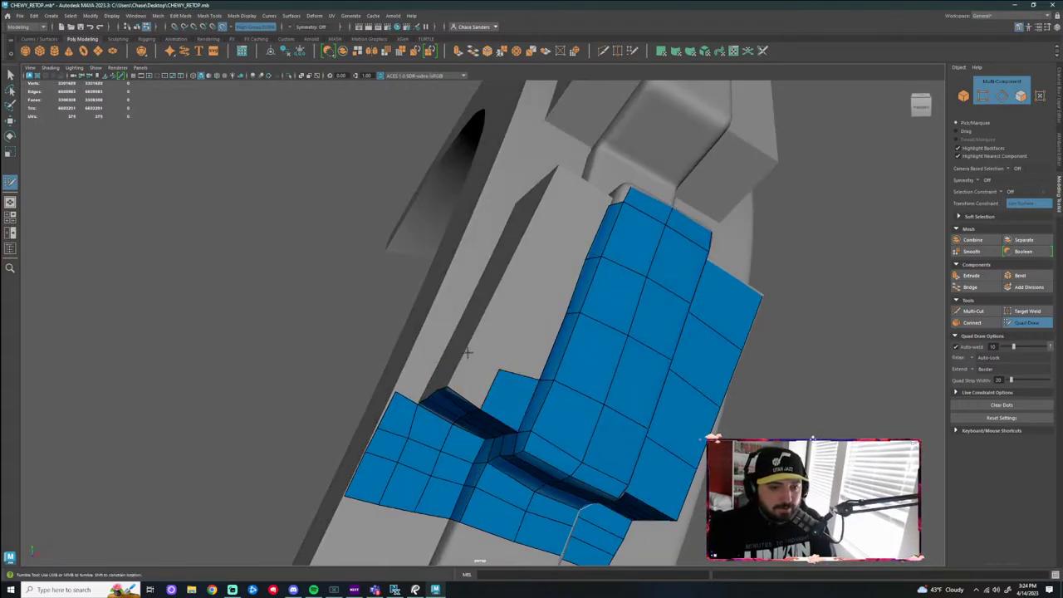
pyautogui.keyDown('shift'); pyautogui.click(471, 356); pyautogui.keyUp('shift')
pyautogui.moveTo(471, 356)
pyautogui.keyDown('alt'); pyautogui.mouseDown()
pyautogui.moveTo(450, 339)
pyautogui.moveTo(508, 316)
pyautogui.mouseUp(); pyautogui.keyUp('alt')
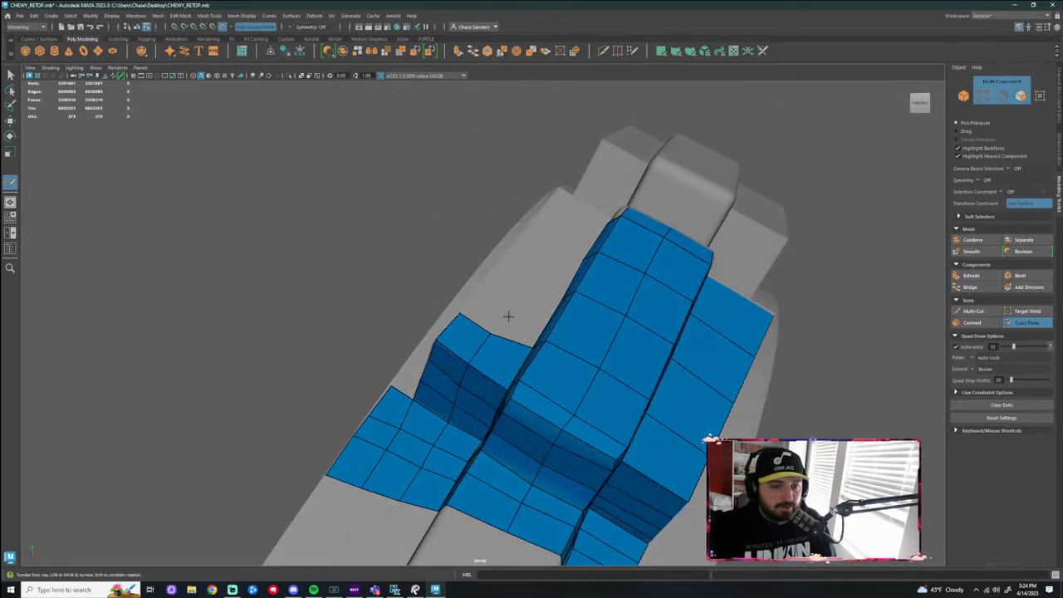
pyautogui.scroll(3, 504, 332)
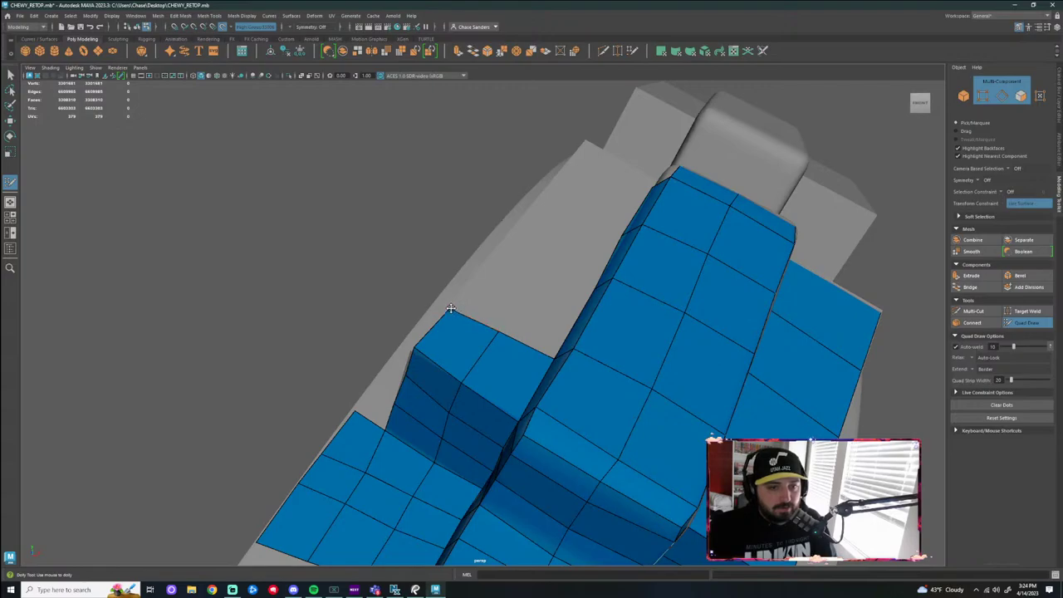
pyautogui.keyDown('alt'); pyautogui.moveTo(524, 300); pyautogui.dragTo(555, 355); pyautogui.keyUp('alt')
pyautogui.moveTo(532, 402); pyautogui.dragTo(544, 327)
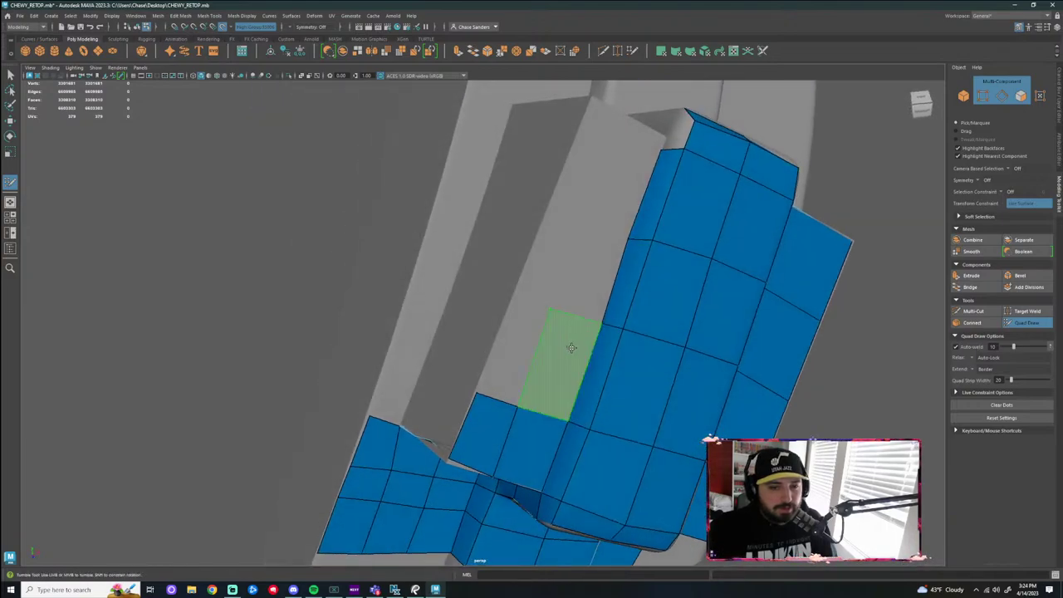
# Extend the side block's outer face with three more pairs of quads towards its far end, joined to the centre block's mesh
pyautogui.keyDown('shift'); pyautogui.click(573, 346); pyautogui.keyUp('shift')
pyautogui.keyDown('shift'); pyautogui.click(522, 329); pyautogui.keyUp('shift')
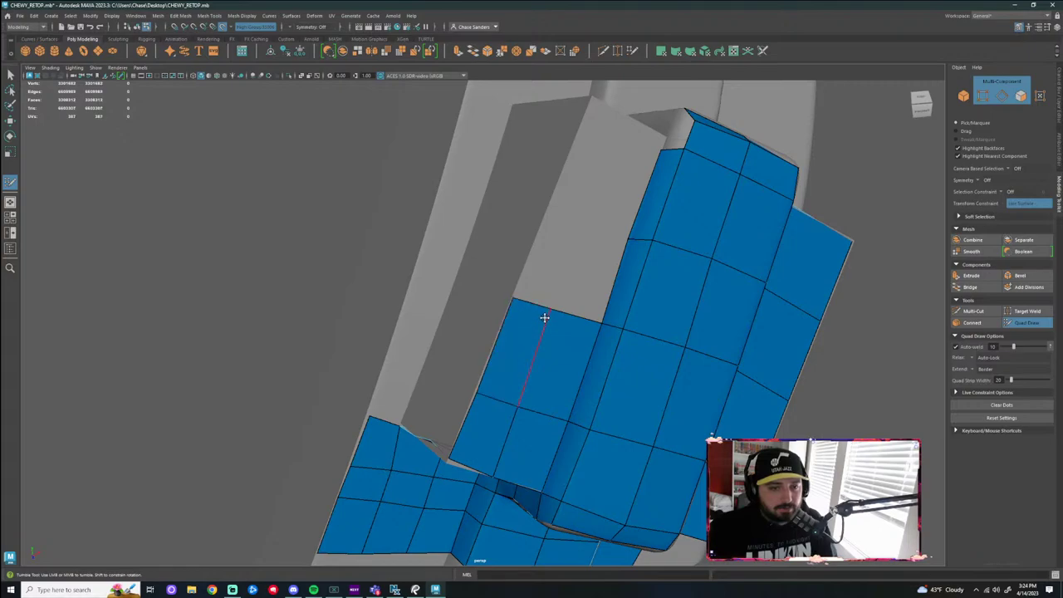
pyautogui.keyDown('alt'); pyautogui.moveTo(544, 311); pyautogui.dragTo(532, 308); pyautogui.keyUp('alt')
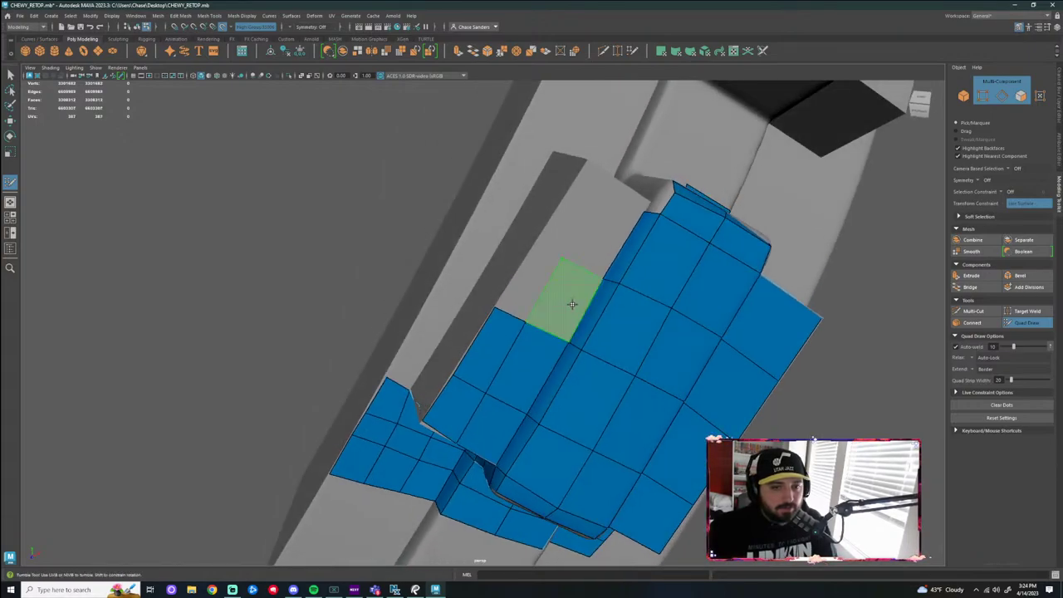
pyautogui.keyDown('shift'); pyautogui.click(561, 287); pyautogui.keyUp('shift')
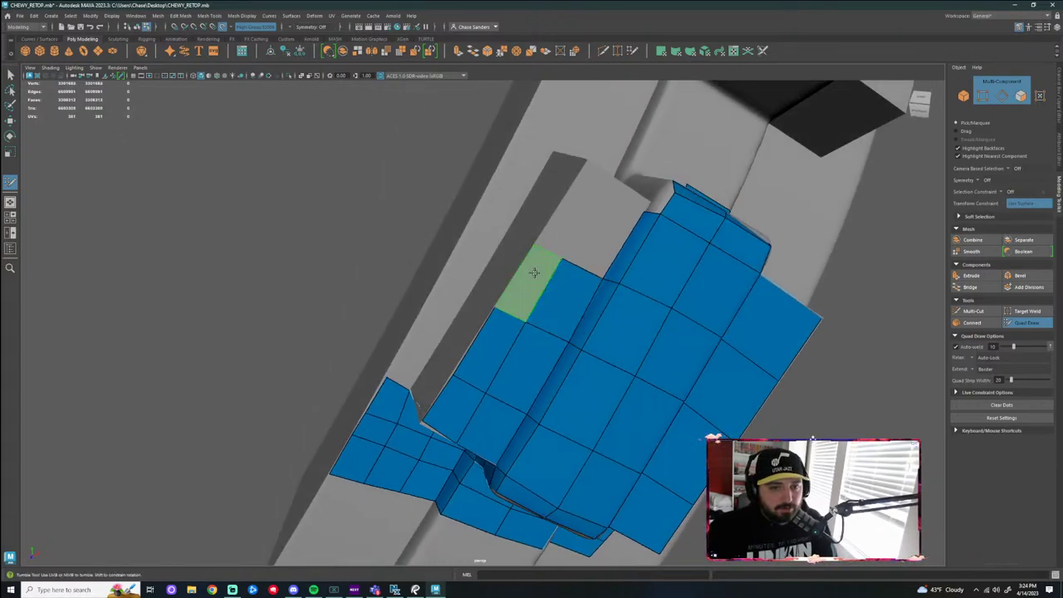
pyautogui.keyDown('shift'); pyautogui.click(551, 258); pyautogui.keyUp('shift')
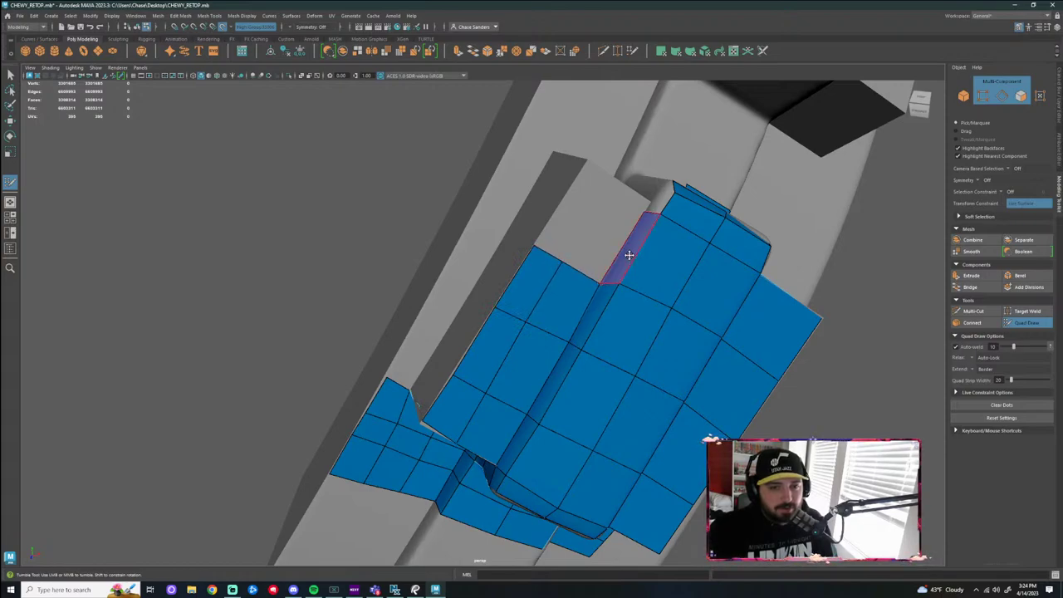
pyautogui.keyDown('alt'); pyautogui.moveTo(603, 276); pyautogui.dragTo(571, 241, button='middle'); pyautogui.keyUp('alt')
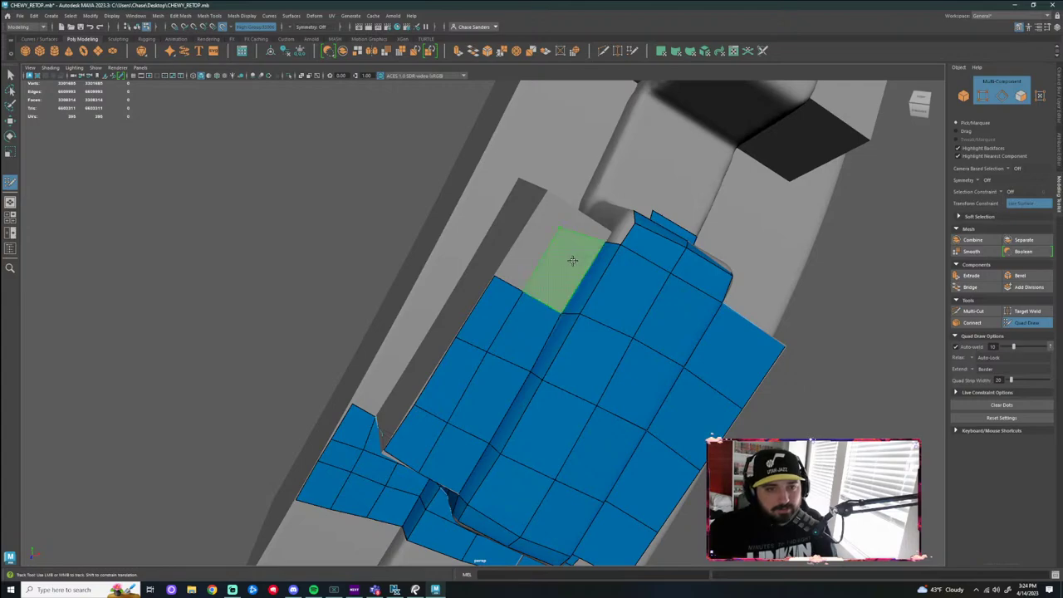
pyautogui.keyDown('shift'); pyautogui.click(560, 229); pyautogui.keyUp('shift')
pyautogui.keyDown('shift'); pyautogui.click(530, 242); pyautogui.keyUp('shift')
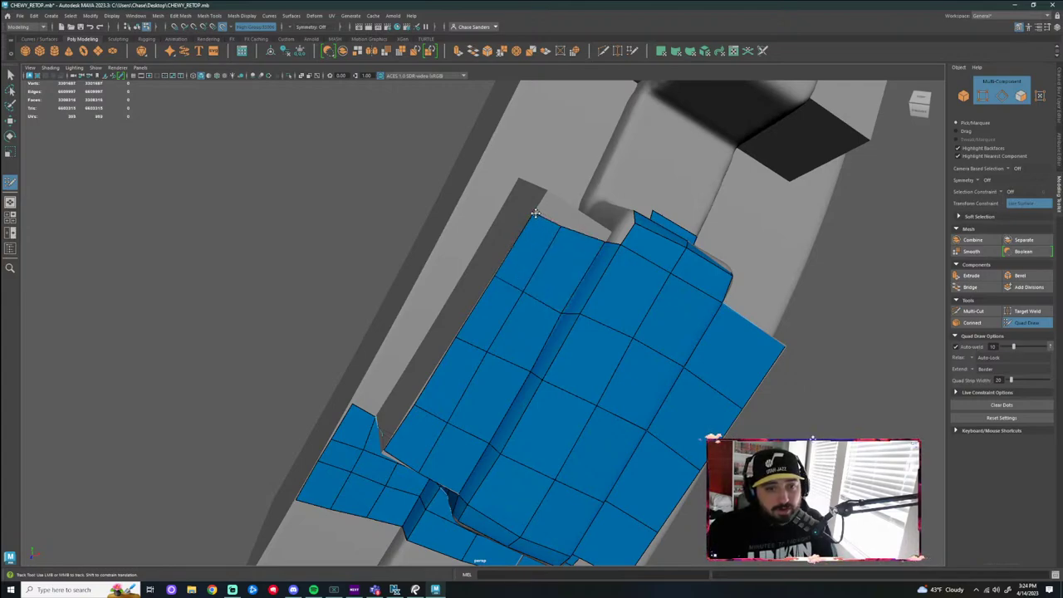
# Straighten the last quad row on the side block's outer face by moving its end vertices onto the block's far edge
pyautogui.moveTo(536, 214); pyautogui.dragTo(537, 210)
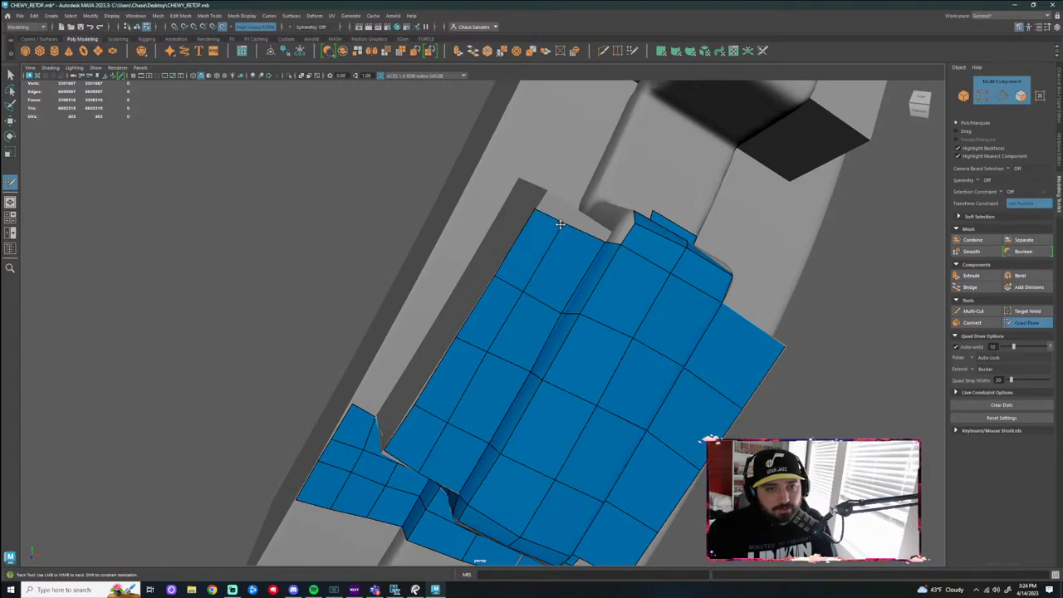
pyautogui.keyDown('alt'); pyautogui.moveTo(639, 217); pyautogui.dragTo(501, 239); pyautogui.keyUp('alt')
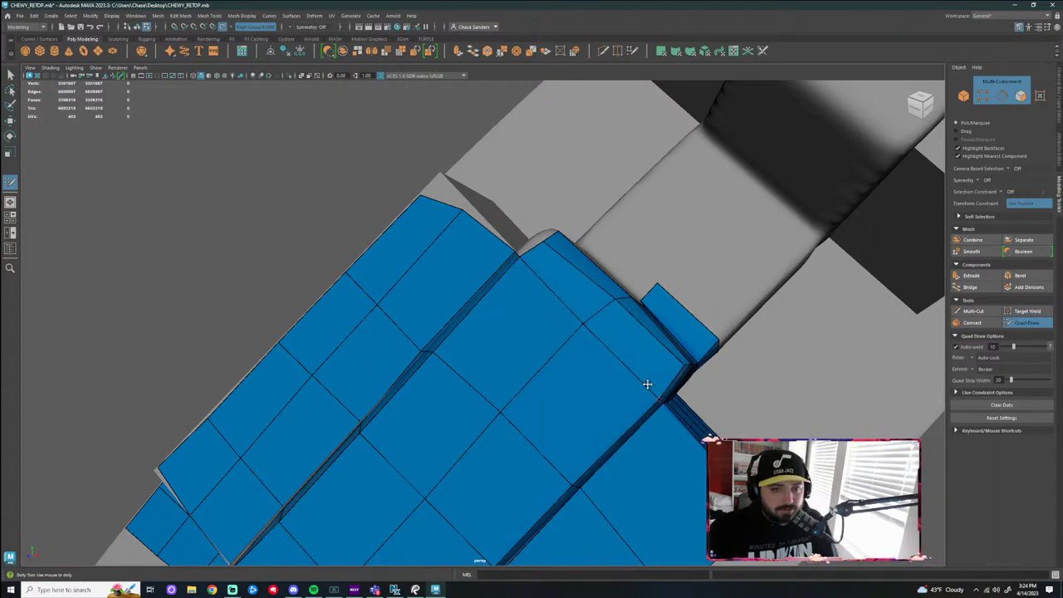
pyautogui.keyDown('alt'); pyautogui.moveTo(645, 380); pyautogui.dragTo(582, 335); pyautogui.keyUp('alt')
pyautogui.scroll(2, 582, 336)
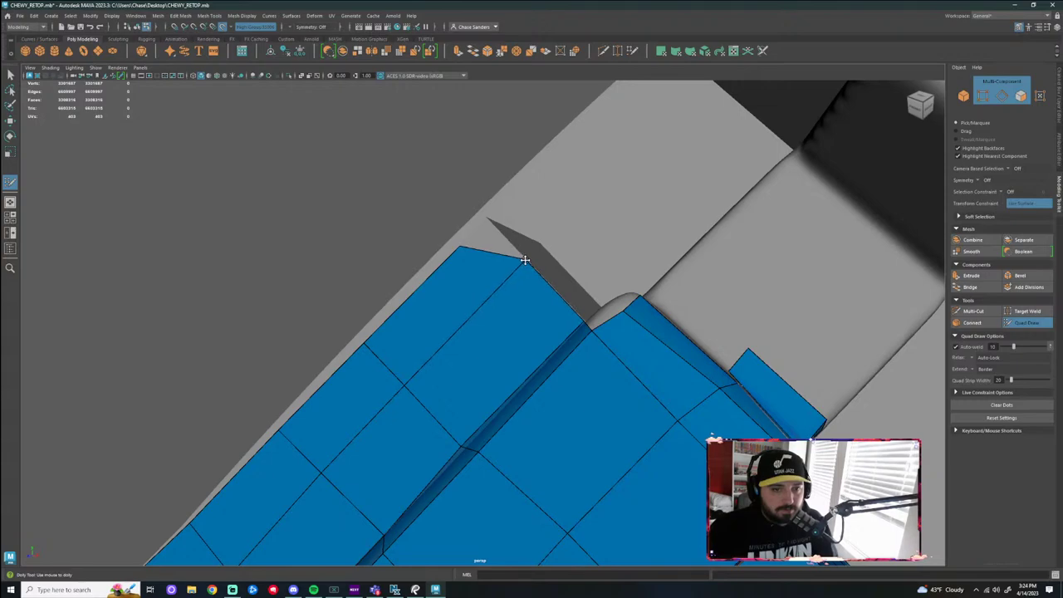
pyautogui.keyDown('alt'); pyautogui.moveTo(464, 247); pyautogui.dragTo(537, 303); pyautogui.keyUp('alt')
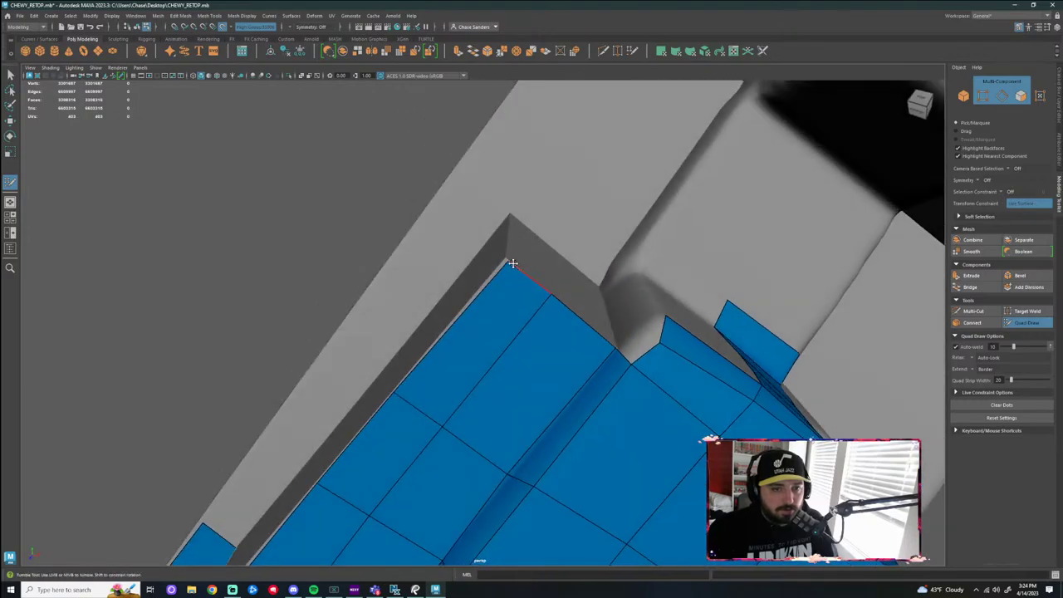
pyautogui.moveTo(512, 264); pyautogui.dragTo(508, 260)
# Fill the centre block's rounded far corner with a quad and add a row of two quads below it, covering end face and corner
pyautogui.keyDown('alt'); pyautogui.moveTo(574, 227); pyautogui.dragTo(491, 267); pyautogui.keyUp('alt')
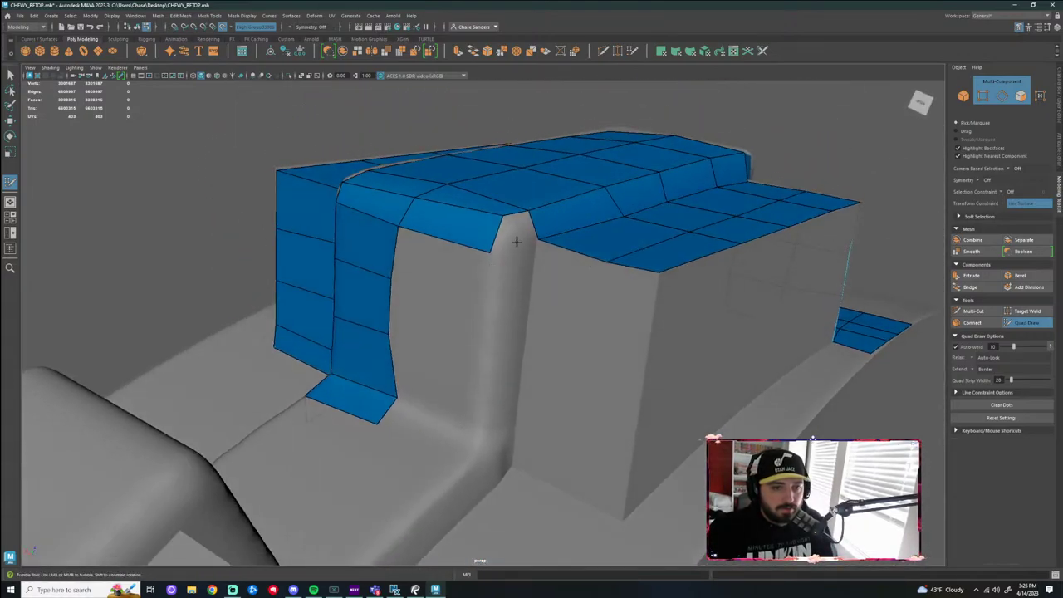
pyautogui.keyDown('shift'); pyautogui.click(516, 235); pyautogui.keyUp('shift')
pyautogui.moveTo(534, 295)
pyautogui.keyDown('alt'); pyautogui.mouseDown()
pyautogui.moveTo(545, 302)
pyautogui.moveTo(534, 285)
pyautogui.mouseUp(); pyautogui.keyUp('alt')
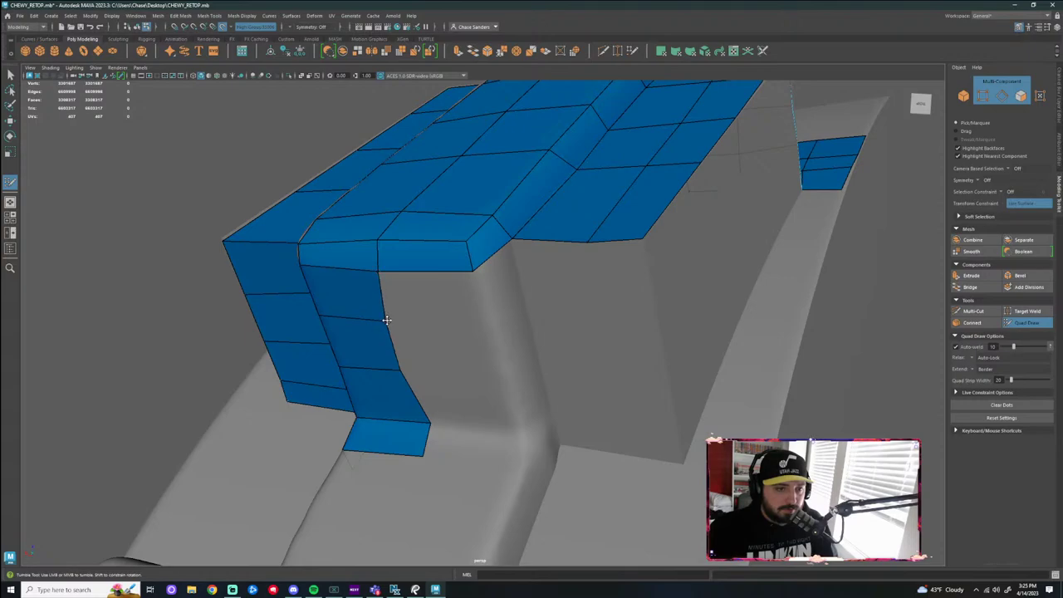
pyautogui.keyDown('shift'); pyautogui.click(462, 318); pyautogui.keyUp('shift')
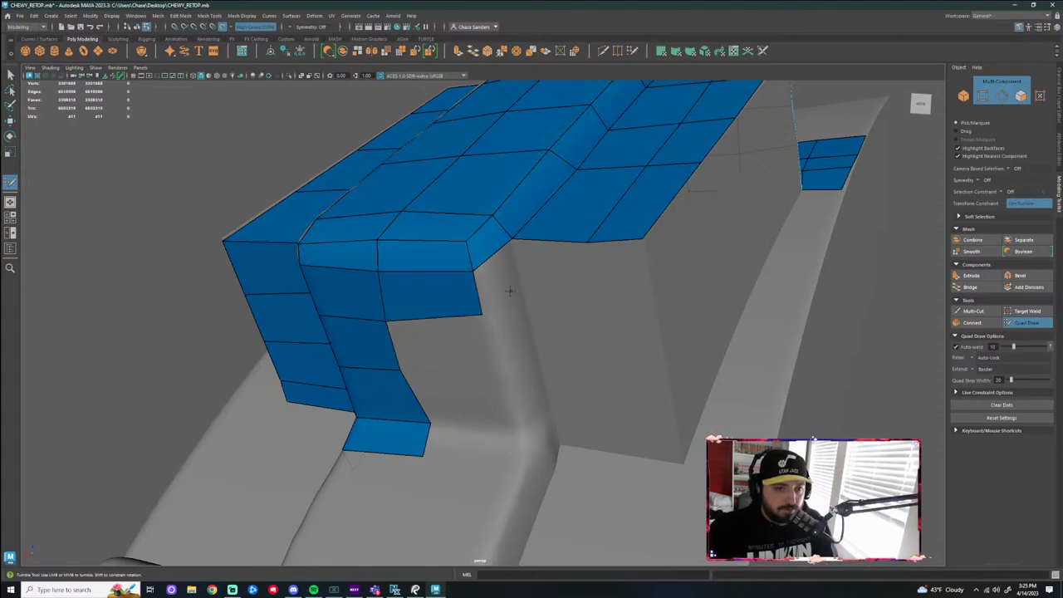
pyautogui.keyDown('shift'); pyautogui.click(523, 289); pyautogui.keyUp('shift')
pyautogui.keyDown('alt'); pyautogui.moveTo(523, 289); pyautogui.dragTo(540, 287); pyautogui.keyUp('alt')
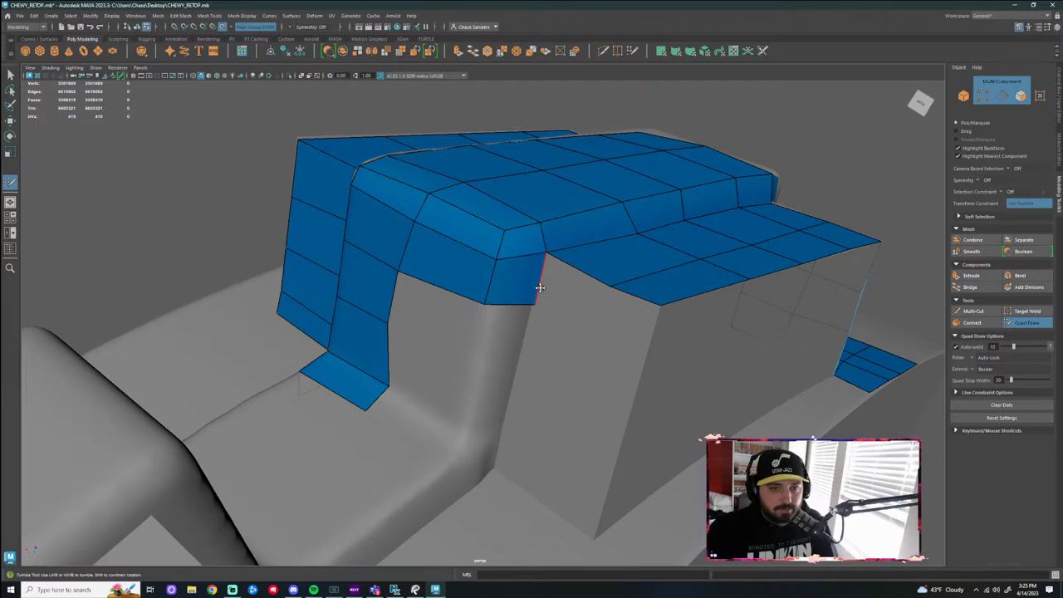
# Add a second row of two quads around the centre block's far end face and rounded corner, adjusting the lower corner vertex
pyautogui.keyDown('shift'); pyautogui.click(498, 331); pyautogui.keyUp('shift')
pyautogui.keyDown('shift'); pyautogui.click(426, 311); pyautogui.keyUp('shift')
pyautogui.moveTo(485, 347); pyautogui.dragTo(479, 356)
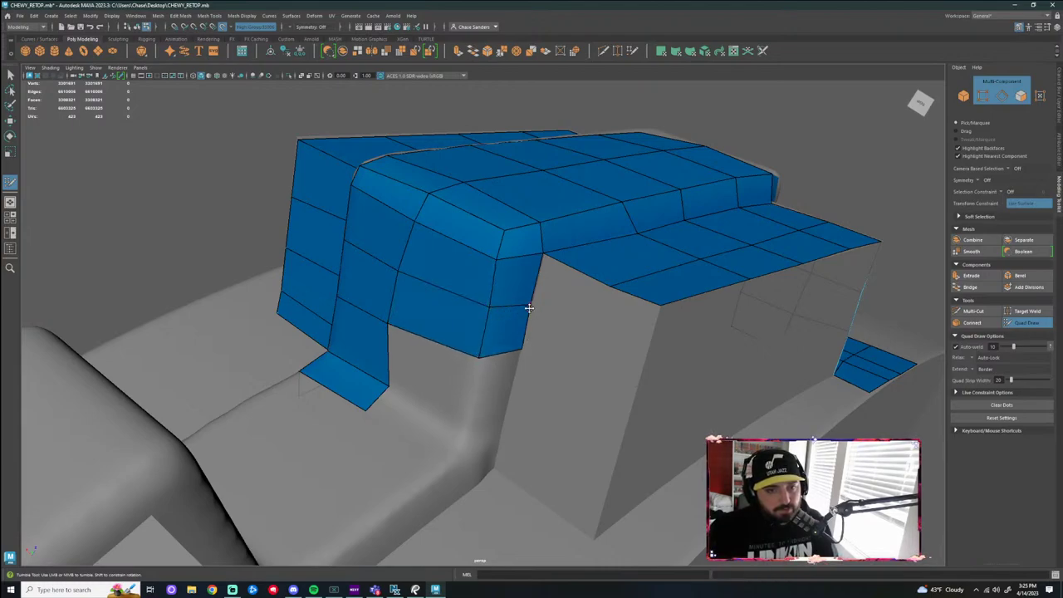
# Build two rows of two quads on the adjoining side block's far end face and level their lower vertices with the centre block's row
pyautogui.keyDown('shift'); pyautogui.click(586, 321); pyautogui.keyUp('shift')
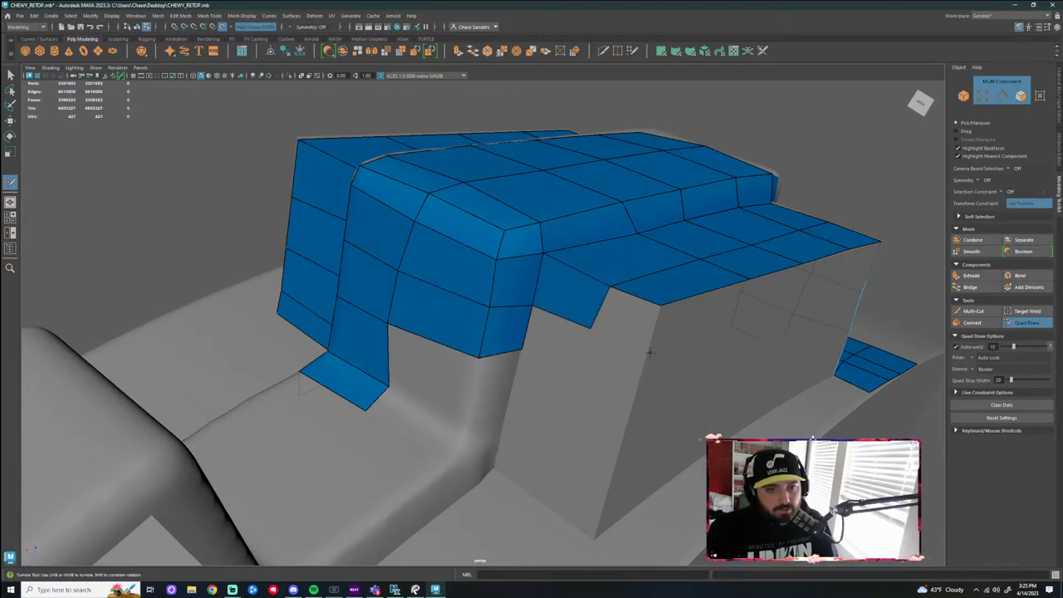
pyautogui.moveTo(637, 316)
pyautogui.keyDown('alt'); pyautogui.mouseDown()
pyautogui.moveTo(616, 334)
pyautogui.moveTo(642, 310)
pyautogui.mouseUp(); pyautogui.keyUp('alt')
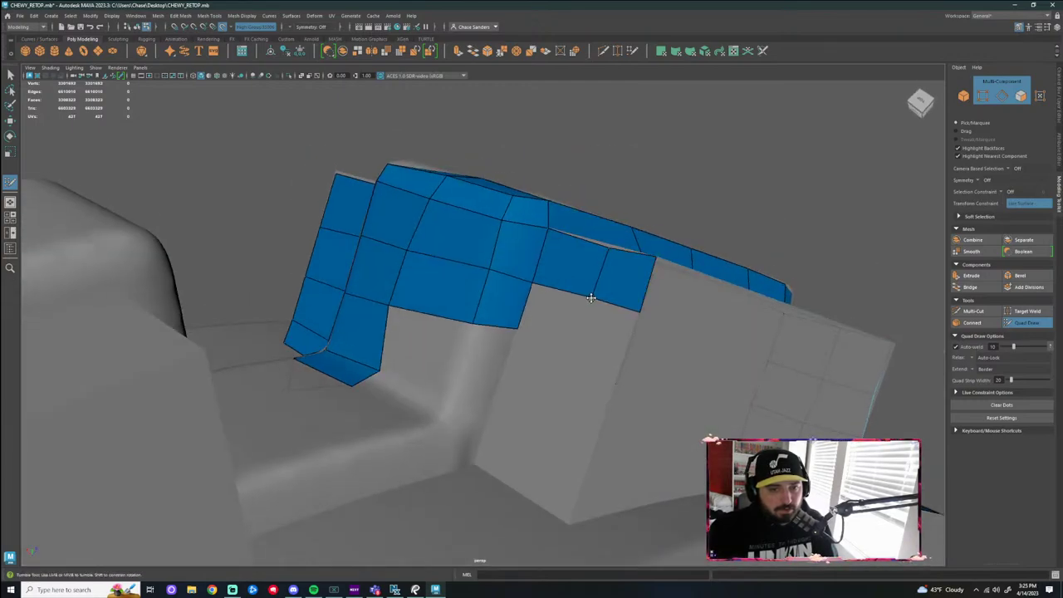
pyautogui.keyDown('alt'); pyautogui.moveTo(596, 342); pyautogui.dragTo(621, 356); pyautogui.keyUp('alt')
pyautogui.keyDown('shift'); pyautogui.click(548, 325); pyautogui.keyUp('shift')
pyautogui.click(604, 356)
pyautogui.keyDown('shift'); pyautogui.click(598, 335); pyautogui.keyUp('shift')
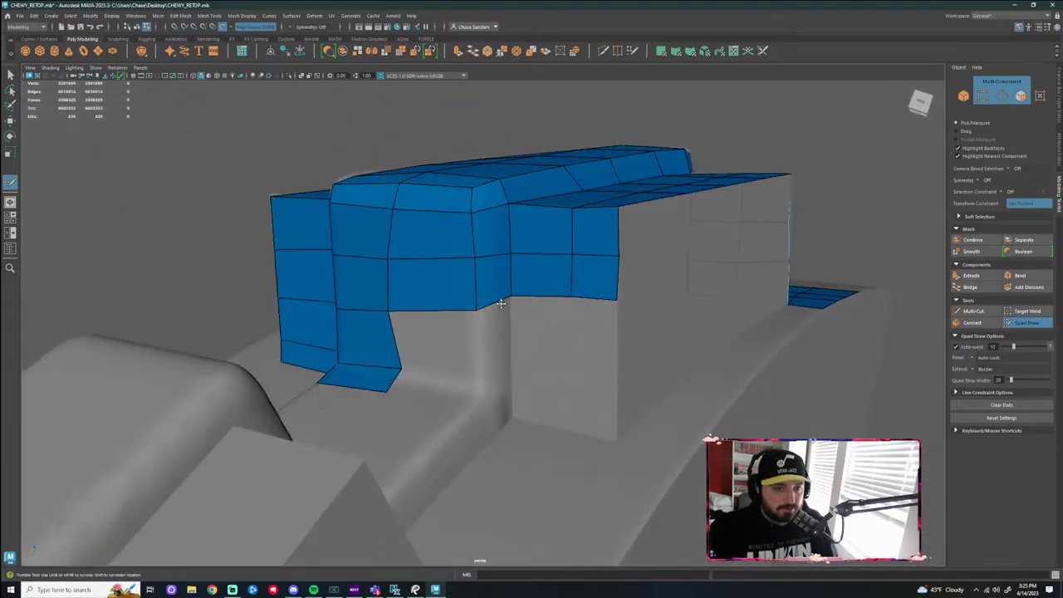
pyautogui.moveTo(570, 298)
pyautogui.mouseDown()
pyautogui.moveTo(572, 309)
pyautogui.moveTo(615, 313)
pyautogui.mouseUp()
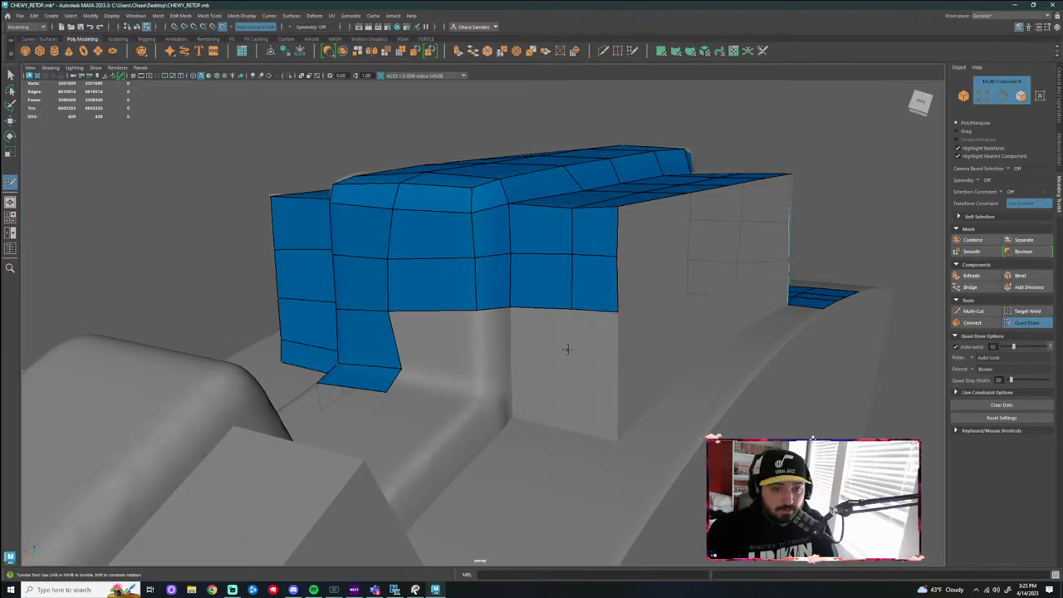
# Add a third row of four quads across the centre block's end face, rounded corner and side block's end face, adjusting its lower vertices
pyautogui.keyDown('shift'); pyautogui.click(479, 375); pyautogui.keyUp('shift')
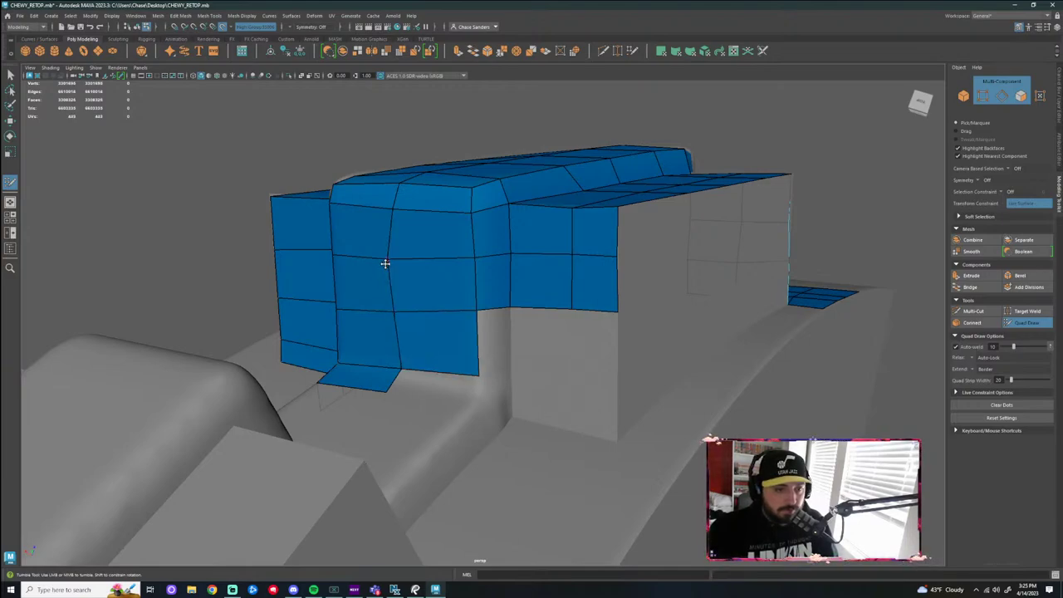
pyautogui.moveTo(439, 363)
pyautogui.keyDown('alt'); pyautogui.mouseDown()
pyautogui.moveTo(482, 351)
pyautogui.moveTo(439, 368)
pyautogui.mouseUp(); pyautogui.keyUp('alt')
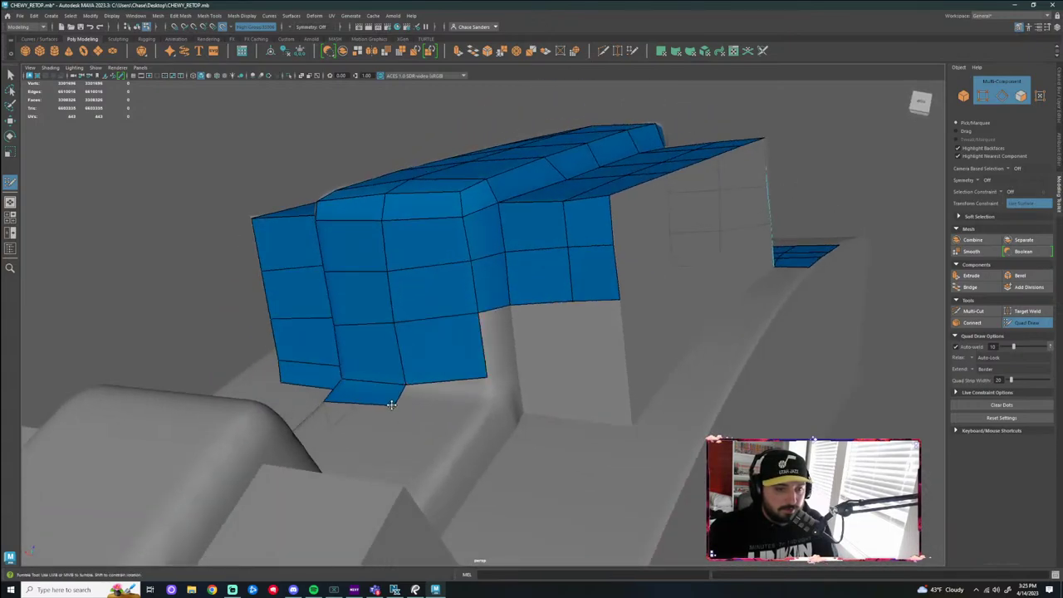
pyautogui.moveTo(487, 379); pyautogui.dragTo(484, 390)
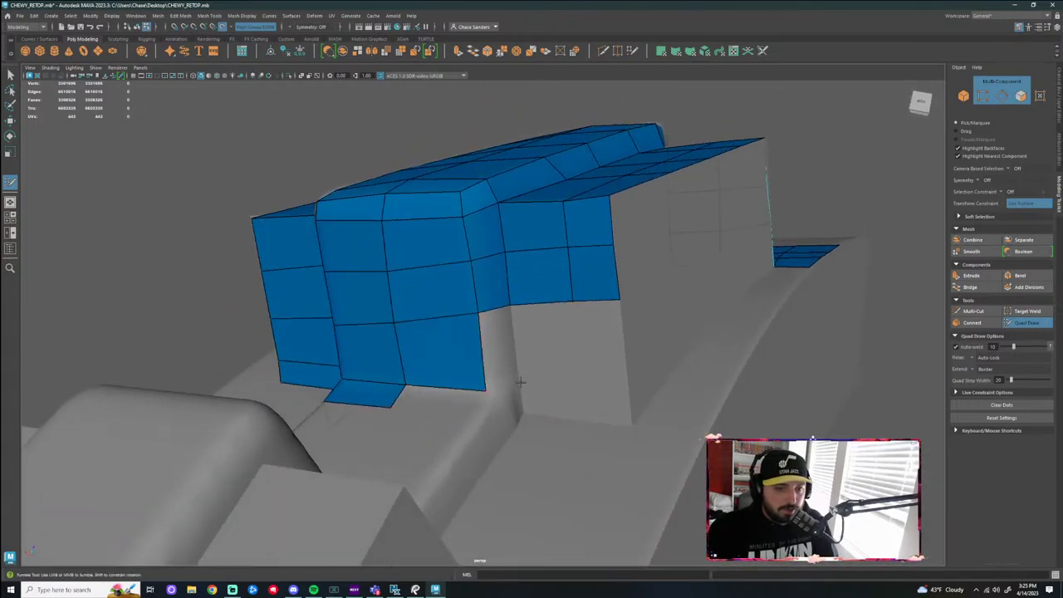
pyautogui.keyDown('shift'); pyautogui.click(503, 349); pyautogui.keyUp('shift')
pyautogui.keyDown('alt'); pyautogui.moveTo(503, 349); pyautogui.dragTo(456, 349); pyautogui.keyUp('alt')
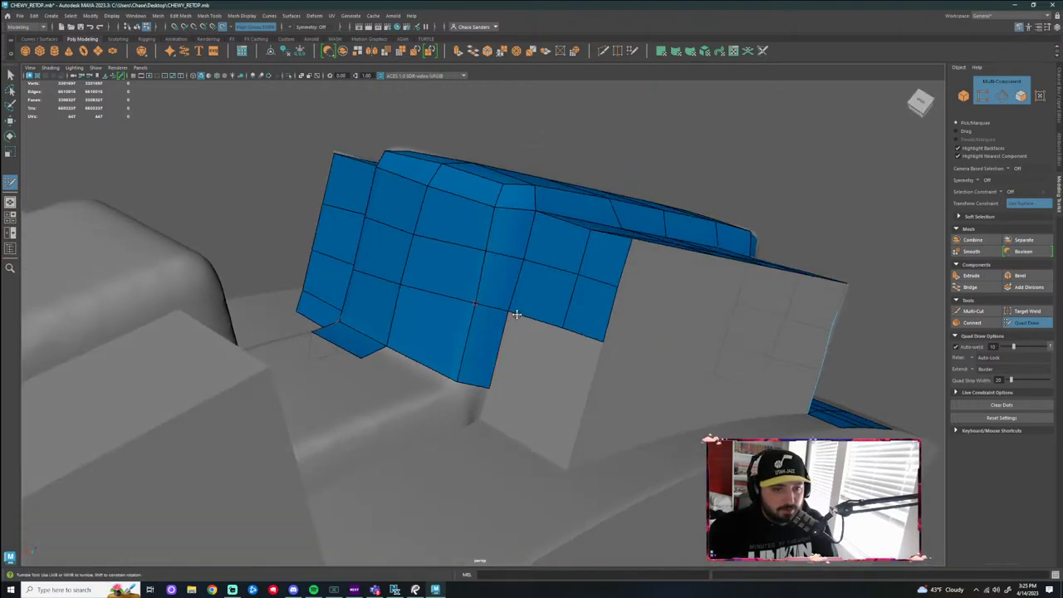
pyautogui.moveTo(487, 388); pyautogui.dragTo(487, 385)
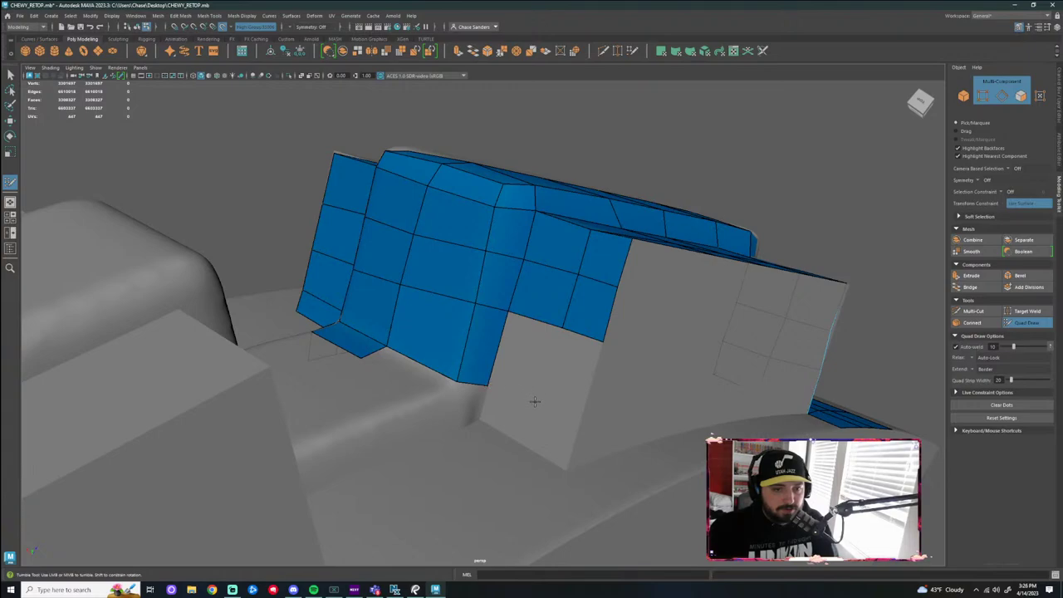
pyautogui.keyDown('shift'); pyautogui.click(525, 359); pyautogui.keyUp('shift')
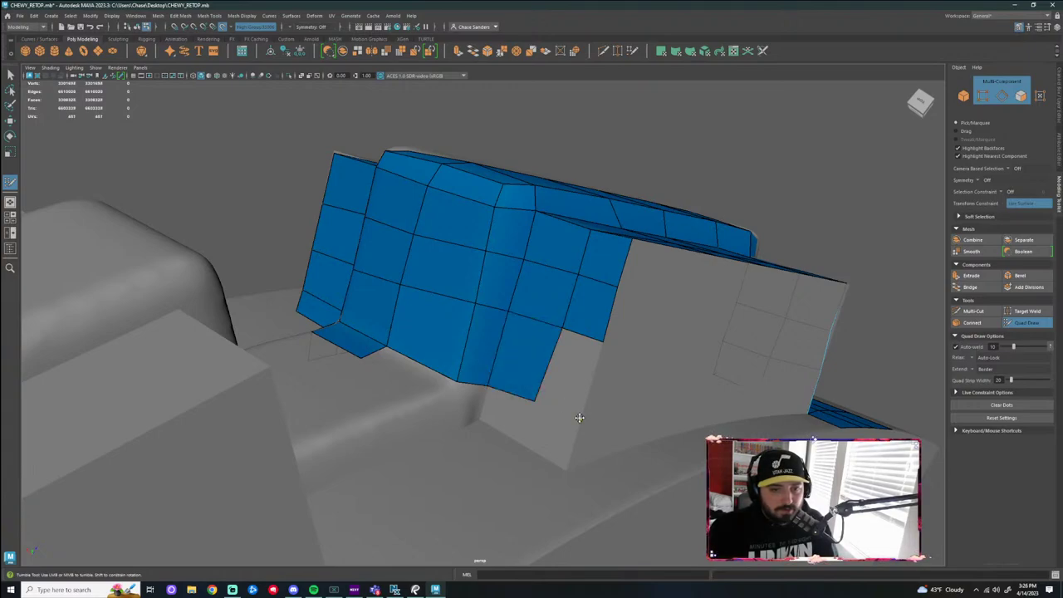
pyautogui.keyDown('shift'); pyautogui.click(565, 384); pyautogui.keyUp('shift')
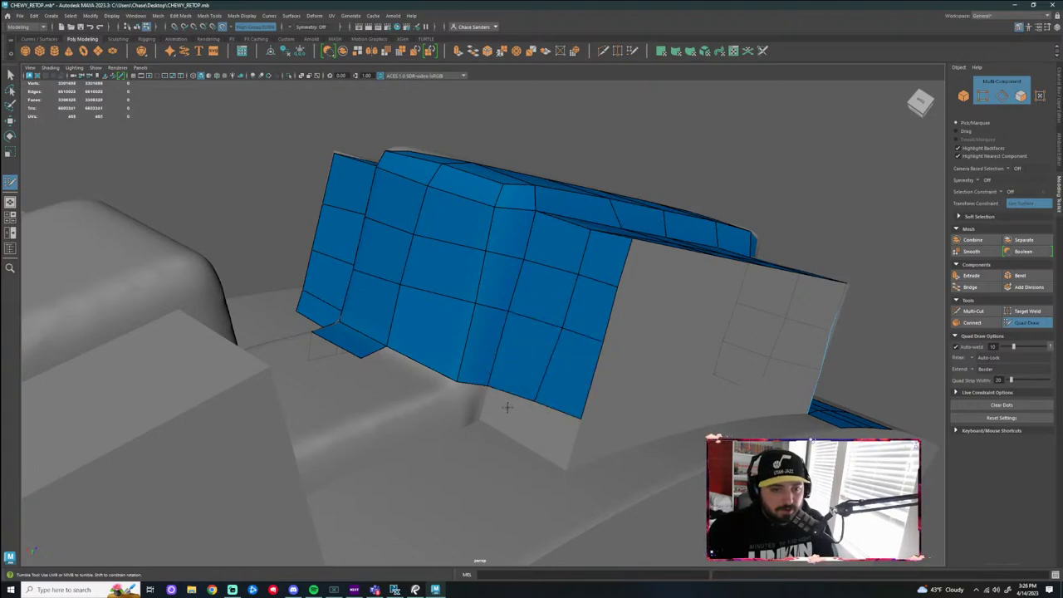
# Extend the base strip of quads to the centre block's corner and fill the side block's end face down to the strap
pyautogui.keyDown('shift'); pyautogui.click(441, 392); pyautogui.keyUp('shift')
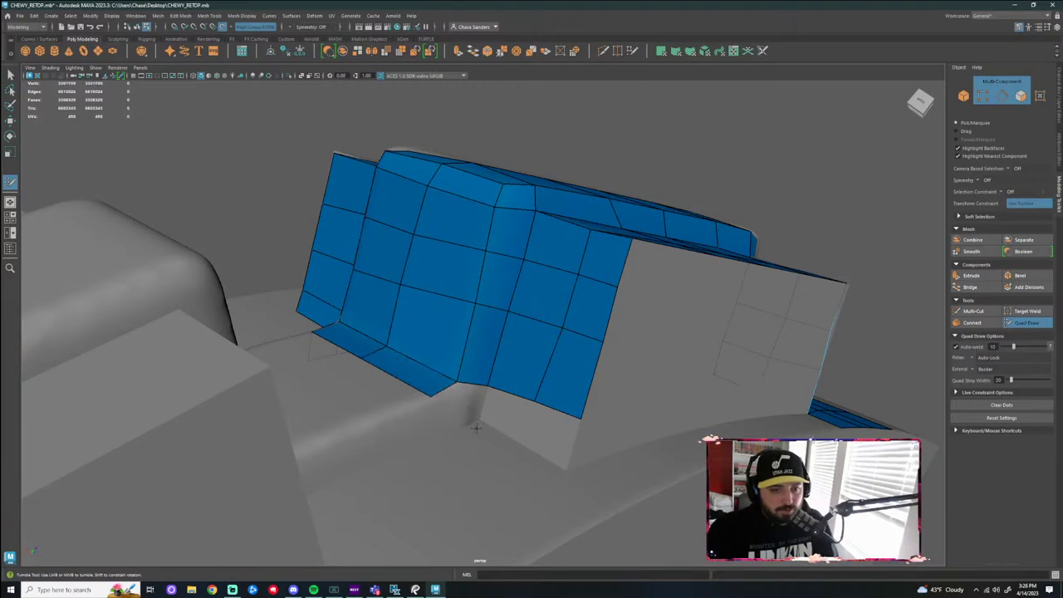
pyautogui.keyDown('alt'); pyautogui.moveTo(476, 428); pyautogui.dragTo(504, 408); pyautogui.keyUp('alt')
pyautogui.keyDown('alt'); pyautogui.moveTo(450, 406); pyautogui.dragTo(468, 406); pyautogui.keyUp('alt')
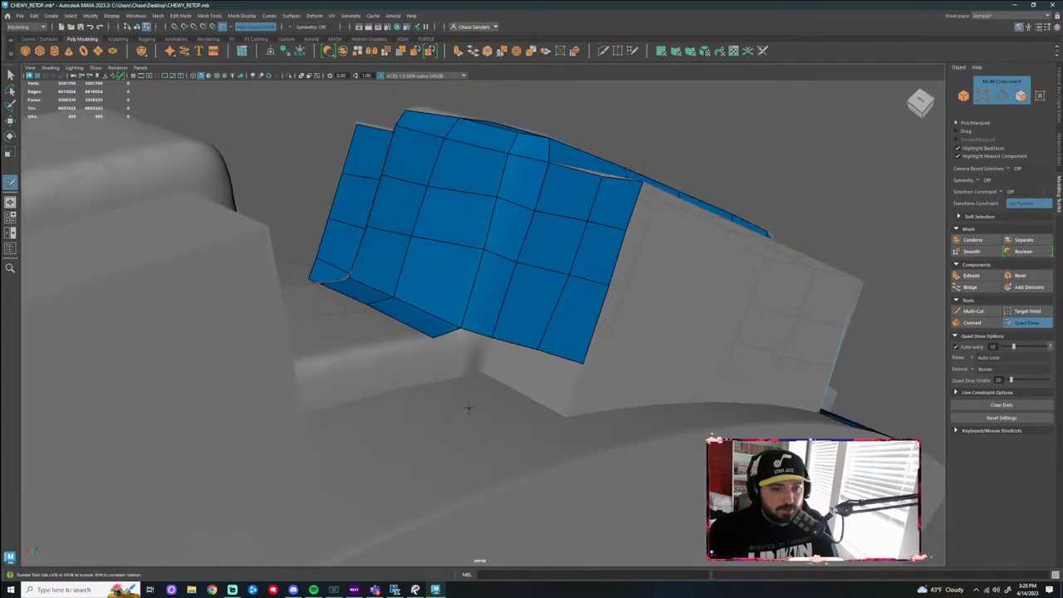
pyautogui.keyDown('alt'); pyautogui.moveTo(468, 406); pyautogui.dragTo(506, 372, button='middle'); pyautogui.keyUp('alt')
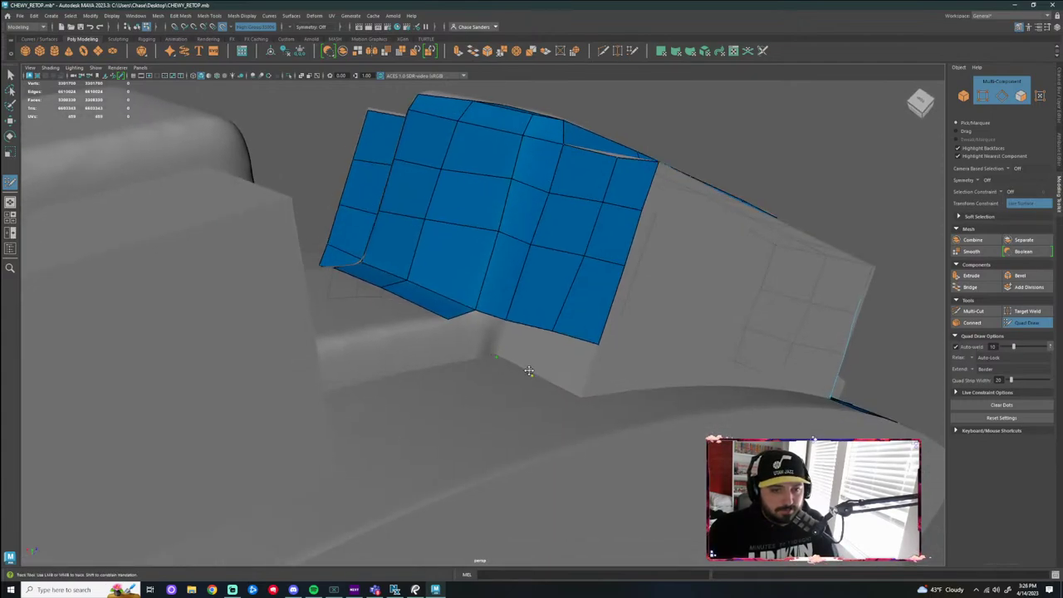
pyautogui.keyDown('shift'); pyautogui.click(529, 348); pyautogui.keyUp('shift')
pyautogui.click(582, 393)
pyautogui.keyDown('shift'); pyautogui.click(568, 364); pyautogui.keyUp('shift')
# Fill the strap's rounded edge below the centre block's corner with quads joining the base strip to the side block's lower row
pyautogui.moveTo(562, 368)
pyautogui.keyDown('alt'); pyautogui.mouseDown()
pyautogui.moveTo(515, 379)
pyautogui.moveTo(428, 308)
pyautogui.mouseUp(); pyautogui.keyUp('alt')
pyautogui.keyDown('shift'); pyautogui.click(448, 316); pyautogui.keyUp('shift')
pyautogui.click(418, 318)
pyautogui.keyDown('shift'); pyautogui.click(447, 298); pyautogui.keyUp('shift')
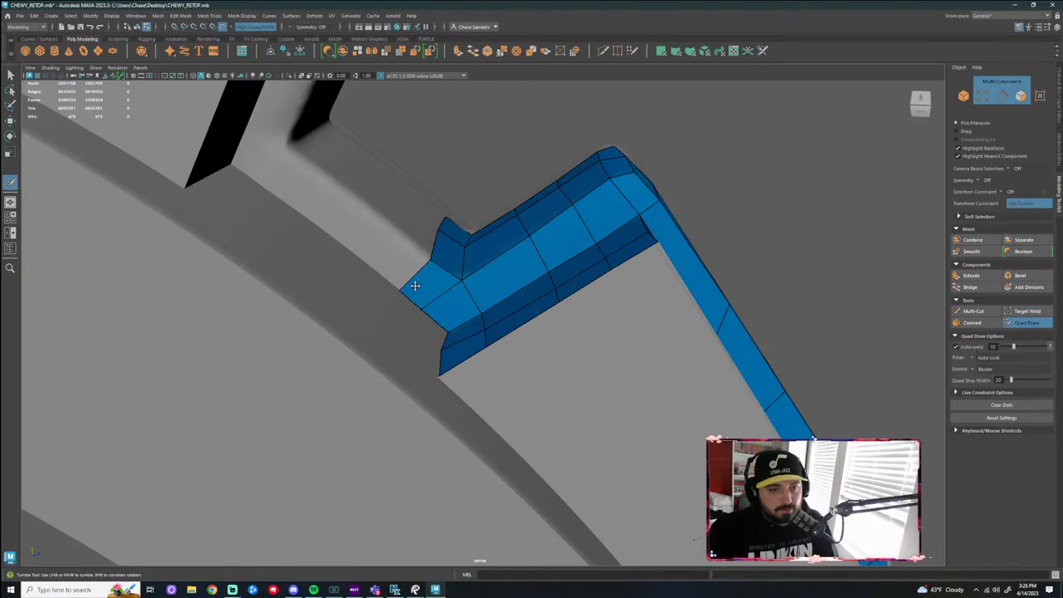
pyautogui.keyDown('alt'); pyautogui.moveTo(434, 308); pyautogui.dragTo(465, 349); pyautogui.keyUp('alt')
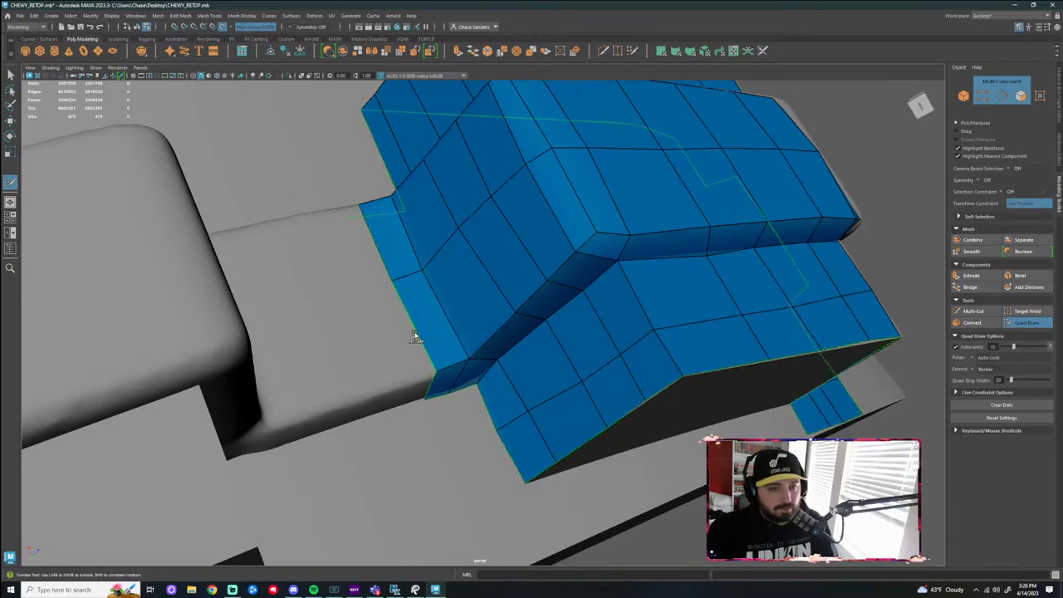
pyautogui.moveTo(428, 376)
pyautogui.keyDown('alt'); pyautogui.mouseDown()
pyautogui.moveTo(411, 358)
pyautogui.moveTo(435, 373)
pyautogui.mouseUp(); pyautogui.keyUp('alt')
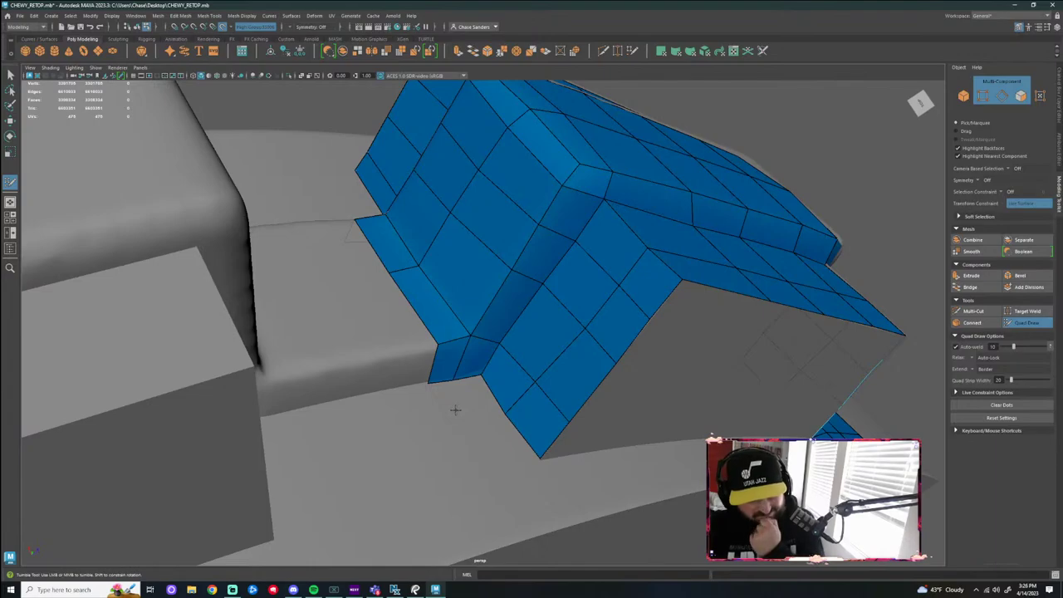
# Add two quads on the strap's flat border beside the blocks, extending the existing strap mesh to its outer edge and straight cut end
pyautogui.keyDown('alt'); pyautogui.moveTo(379, 333); pyautogui.dragTo(471, 265); pyautogui.keyUp('alt')
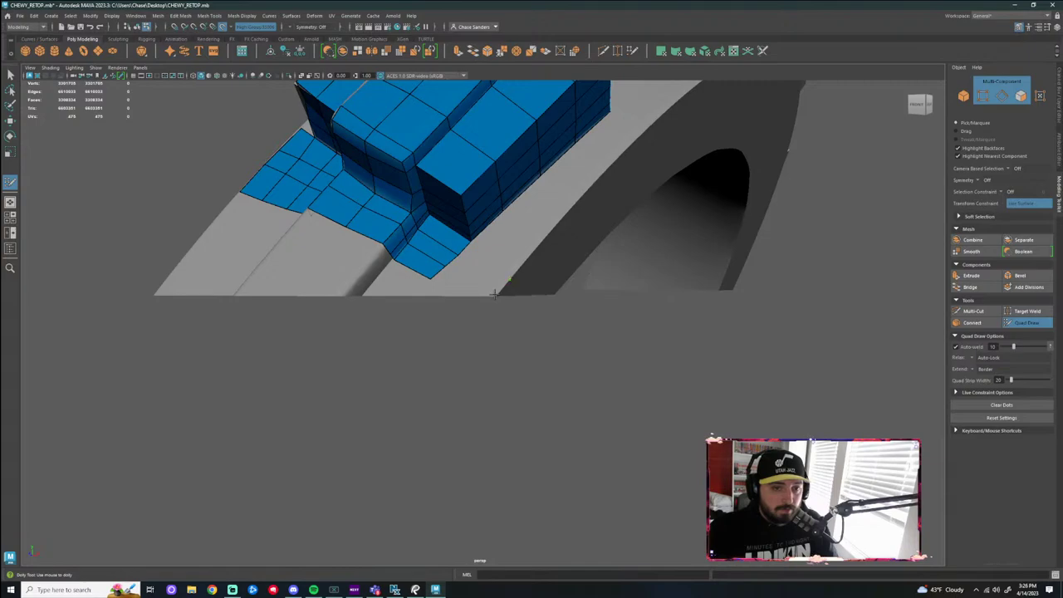
pyautogui.keyDown('shift'); pyautogui.click(480, 278); pyautogui.keyUp('shift')
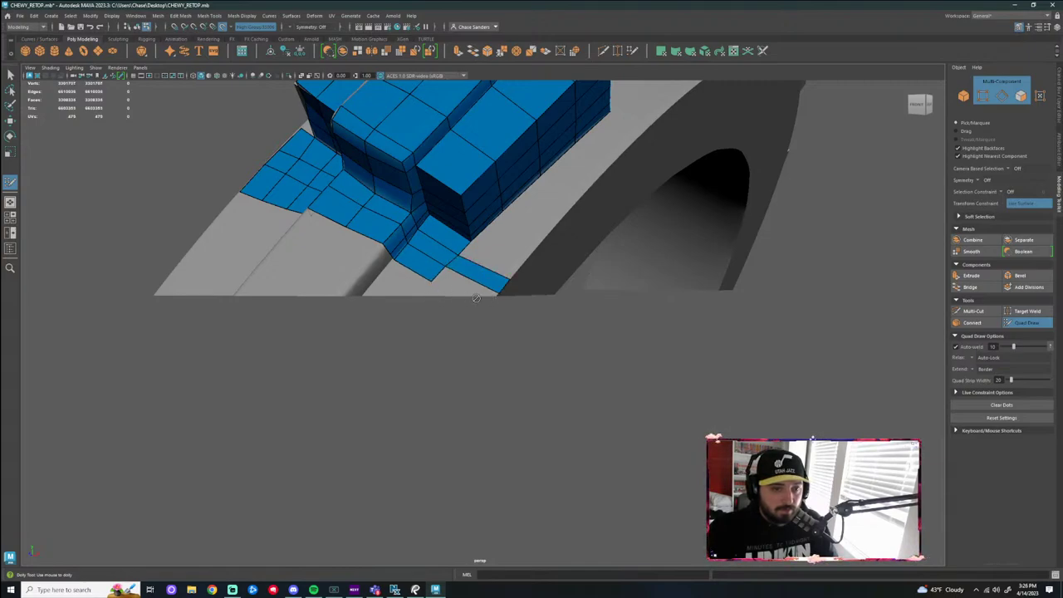
pyautogui.scroll(2, 467, 294)
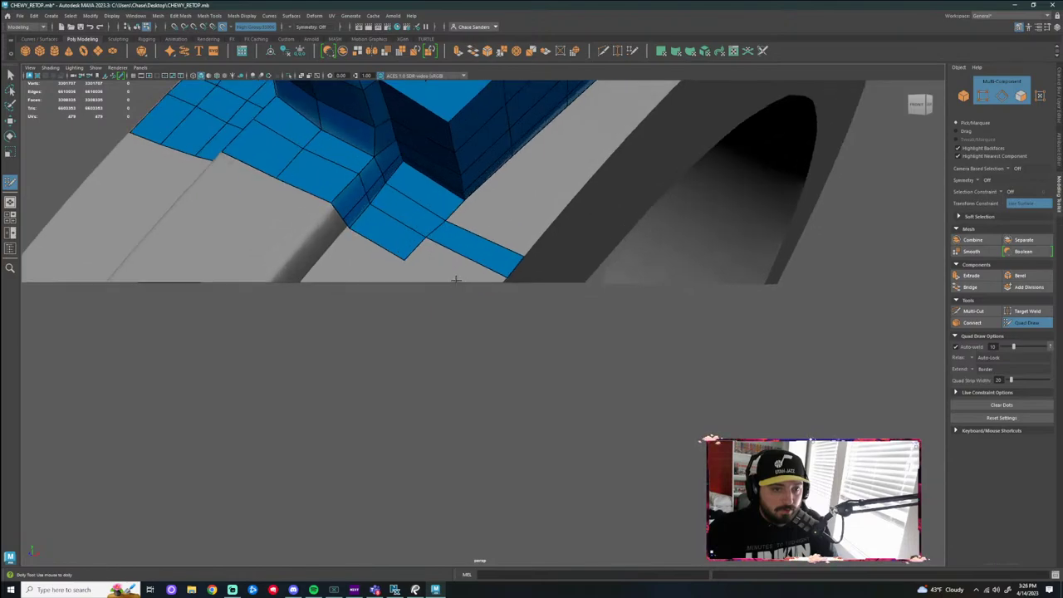
pyautogui.keyDown('shift'); pyautogui.click(453, 279); pyautogui.keyUp('shift')
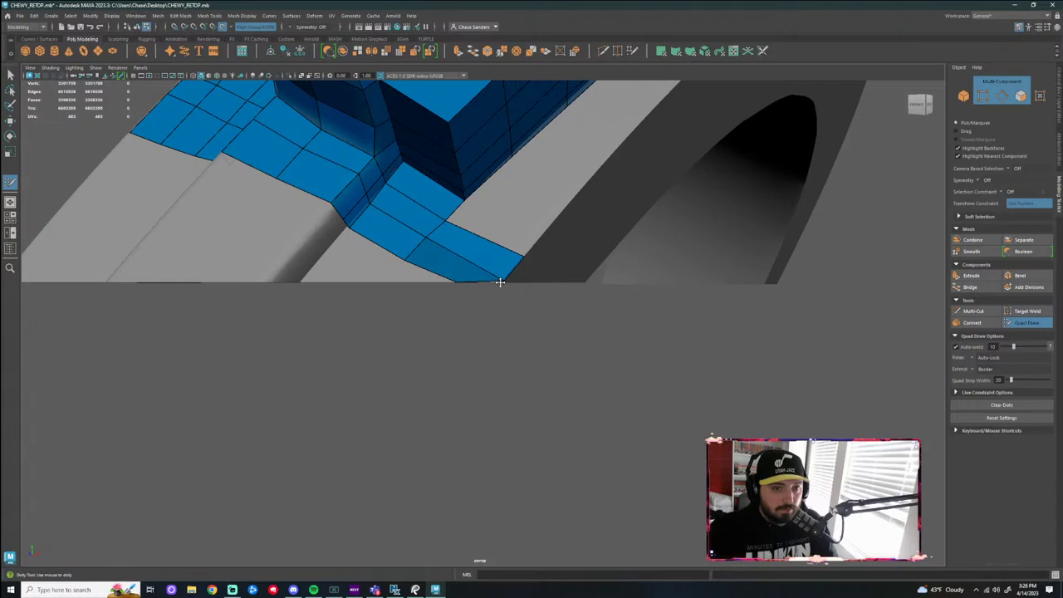
# Try to add a narrow quad along the strap's cut end and pull its free vertex down to the border
pyautogui.keyDown('alt'); pyautogui.moveTo(499, 283); pyautogui.dragTo(509, 309, button='middle'); pyautogui.keyUp('alt')
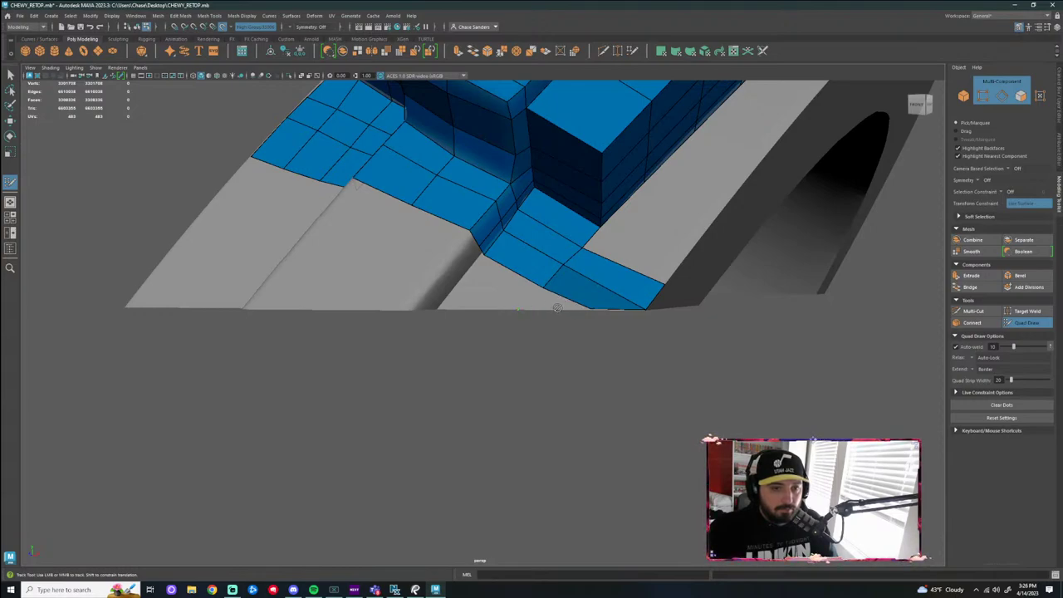
pyautogui.hotkey('ctrl', 'z')
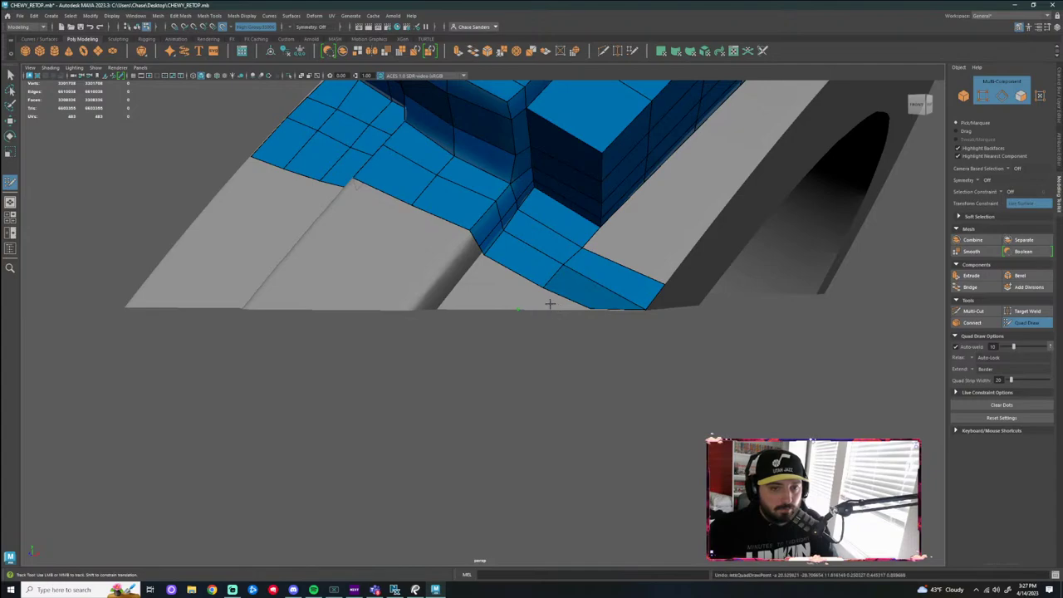
pyautogui.scroll(5, 636, 316)
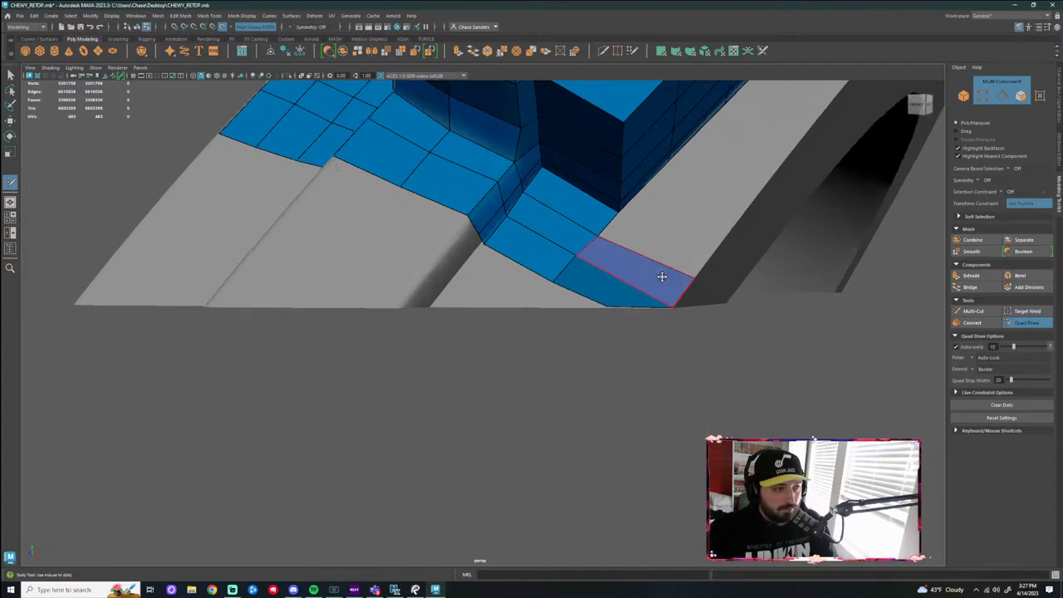
pyautogui.keyDown('alt'); pyautogui.moveTo(628, 285); pyautogui.dragTo(540, 279, button='middle'); pyautogui.keyUp('alt')
pyautogui.scroll(3, 540, 277)
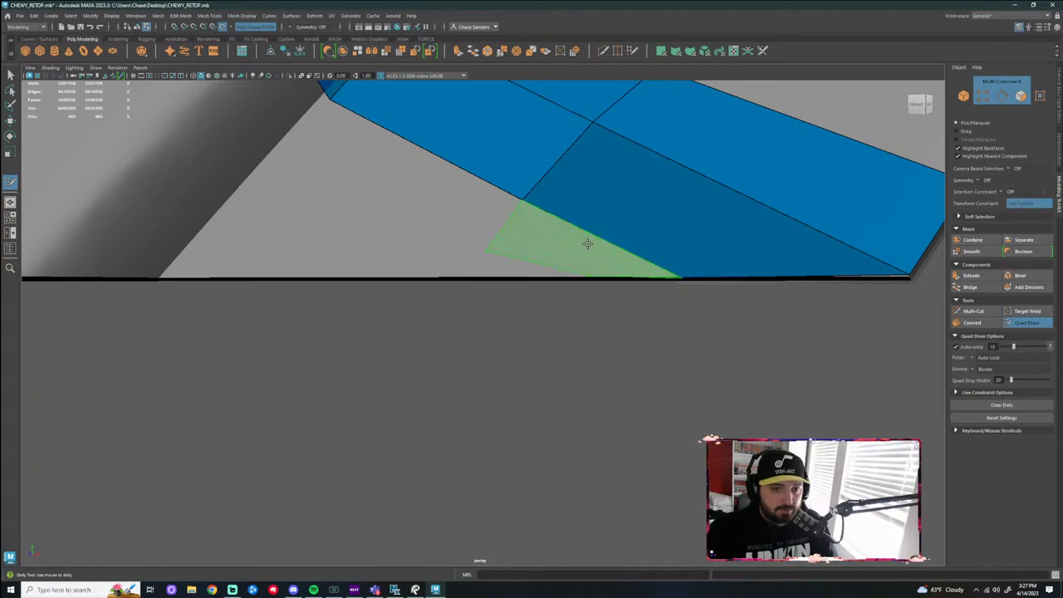
pyautogui.keyDown('shift'); pyautogui.click(589, 276); pyautogui.keyUp('shift')
pyautogui.moveTo(490, 248); pyautogui.dragTo(471, 277)
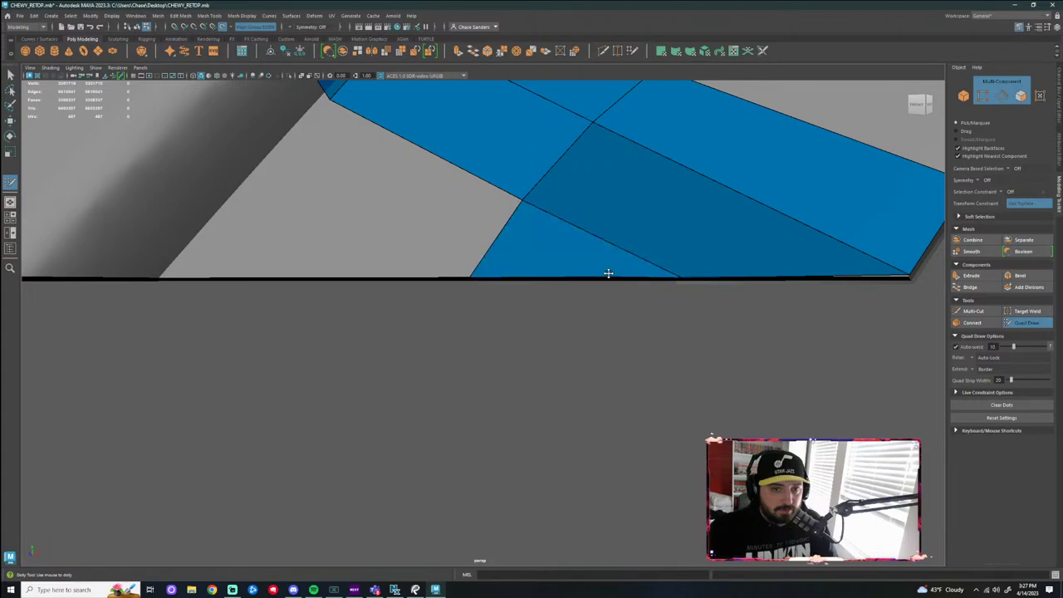
pyautogui.keyDown('alt'); pyautogui.moveTo(671, 287); pyautogui.dragTo(523, 352); pyautogui.keyUp('alt')
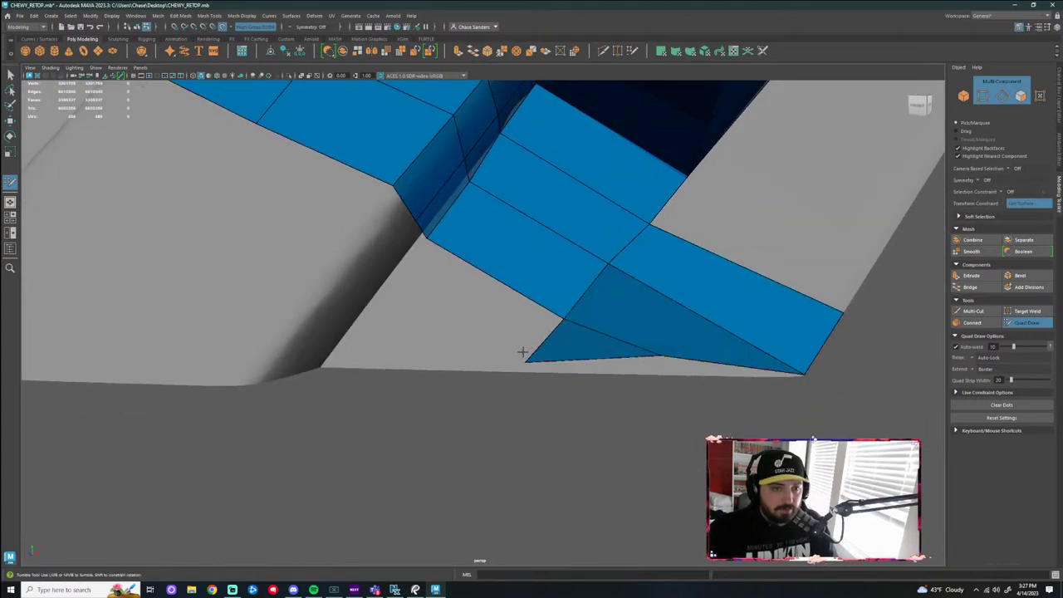
pyautogui.moveTo(583, 389)
pyautogui.keyDown('alt'); pyautogui.mouseDown()
pyautogui.moveTo(536, 363)
pyautogui.moveTo(449, 408)
pyautogui.moveTo(534, 445)
pyautogui.moveTo(591, 356)
pyautogui.moveTo(565, 282)
pyautogui.moveTo(497, 235)
pyautogui.mouseUp(); pyautogui.keyUp('alt')
pyautogui.moveTo(663, 171)
pyautogui.keyDown('alt'); pyautogui.mouseDown()
pyautogui.moveTo(665, 288)
pyautogui.moveTo(693, 294)
pyautogui.moveTo(676, 323)
pyautogui.moveTo(712, 339)
pyautogui.moveTo(642, 332)
pyautogui.moveTo(570, 249)
pyautogui.moveTo(624, 280)
pyautogui.moveTo(517, 311)
pyautogui.moveTo(452, 302)
pyautogui.moveTo(387, 267)
pyautogui.mouseUp(); pyautogui.keyUp('alt')
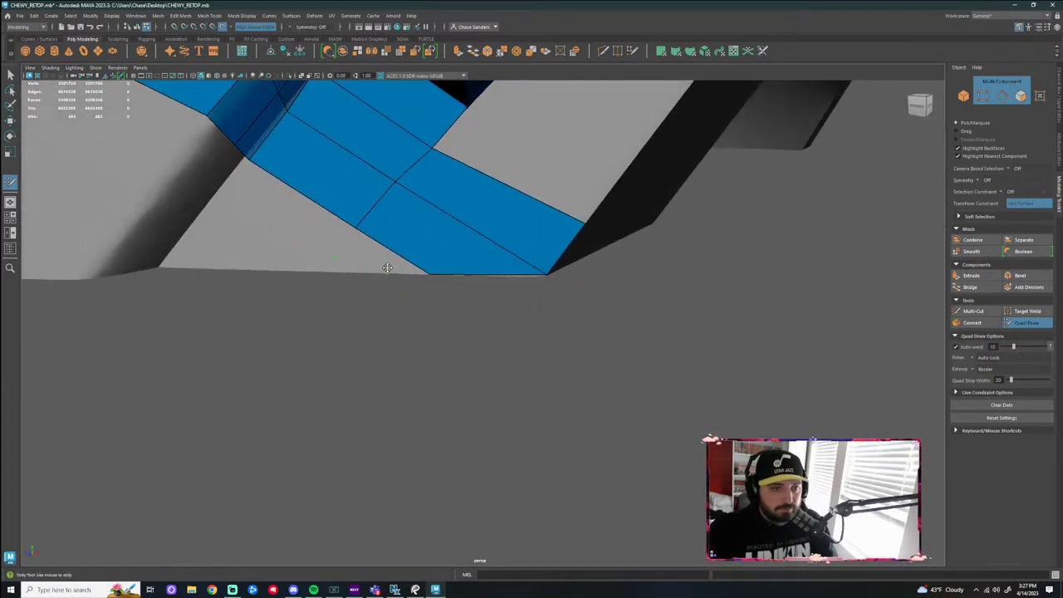
# Fill two quads along the strap's cut end up to the raised ridge, aligning their vertices with the end border and ridge edge
pyautogui.keyDown('shift'); pyautogui.click(366, 267); pyautogui.keyUp('shift')
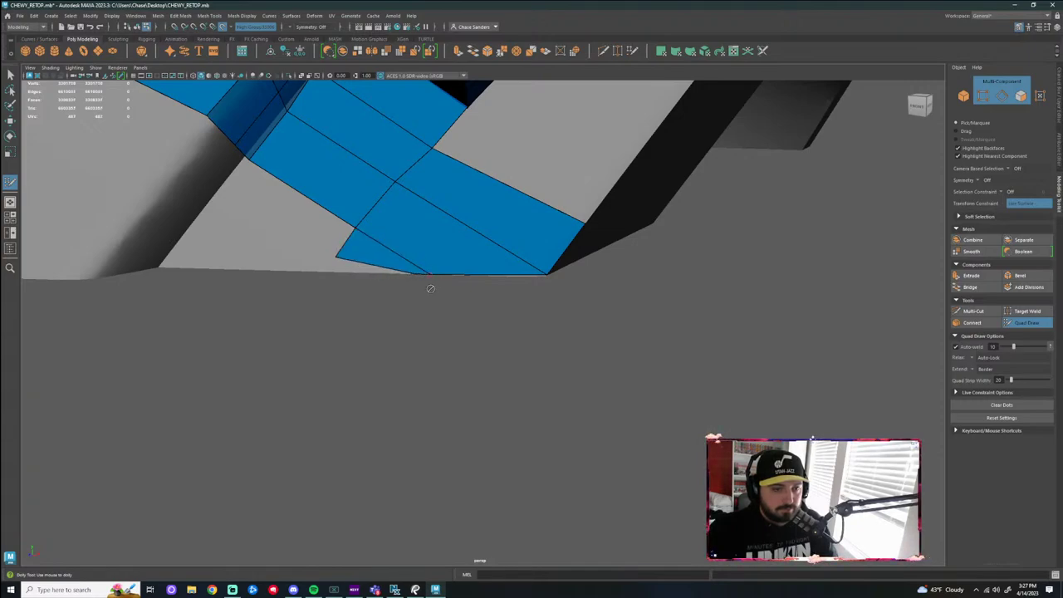
pyautogui.keyDown('alt'); pyautogui.moveTo(430, 288); pyautogui.dragTo(378, 255); pyautogui.keyUp('alt')
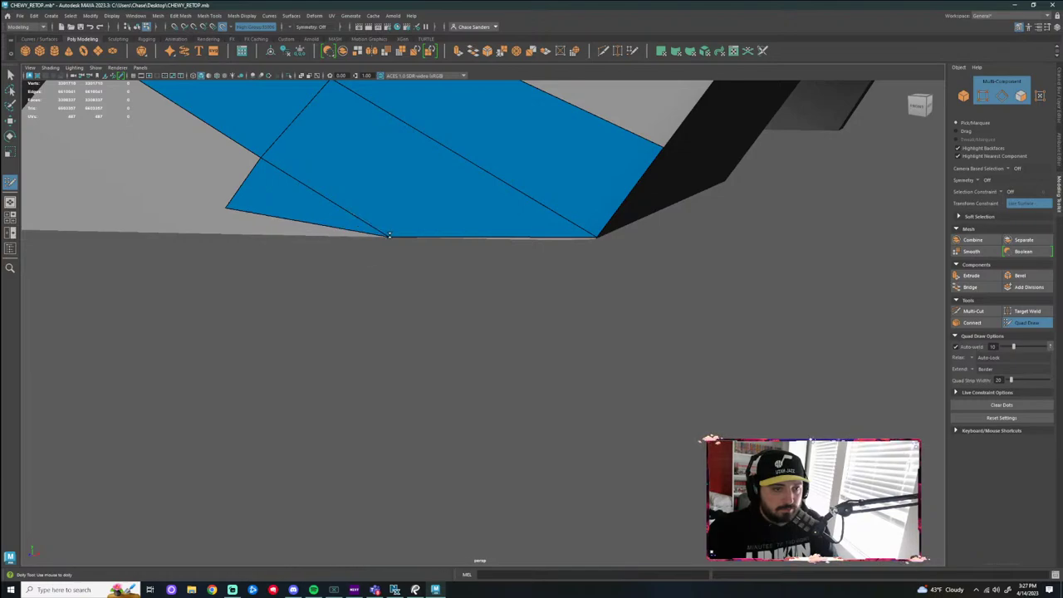
pyautogui.moveTo(225, 214); pyautogui.dragTo(215, 234)
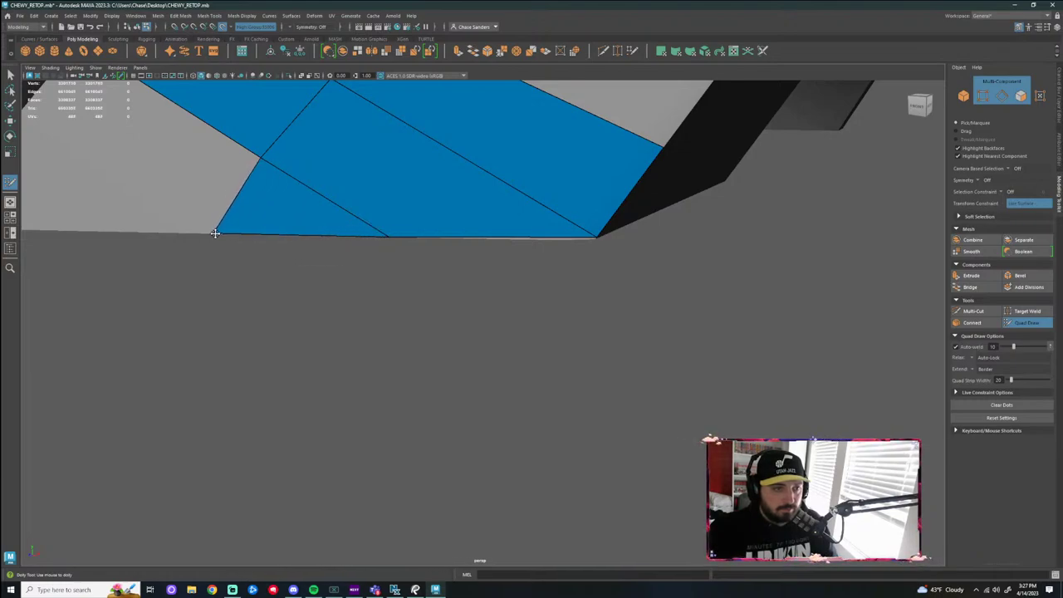
pyautogui.scroll(-2, 396, 302)
pyautogui.keyDown('alt'); pyautogui.moveTo(397, 302); pyautogui.dragTo(585, 348, button='middle'); pyautogui.keyUp('alt')
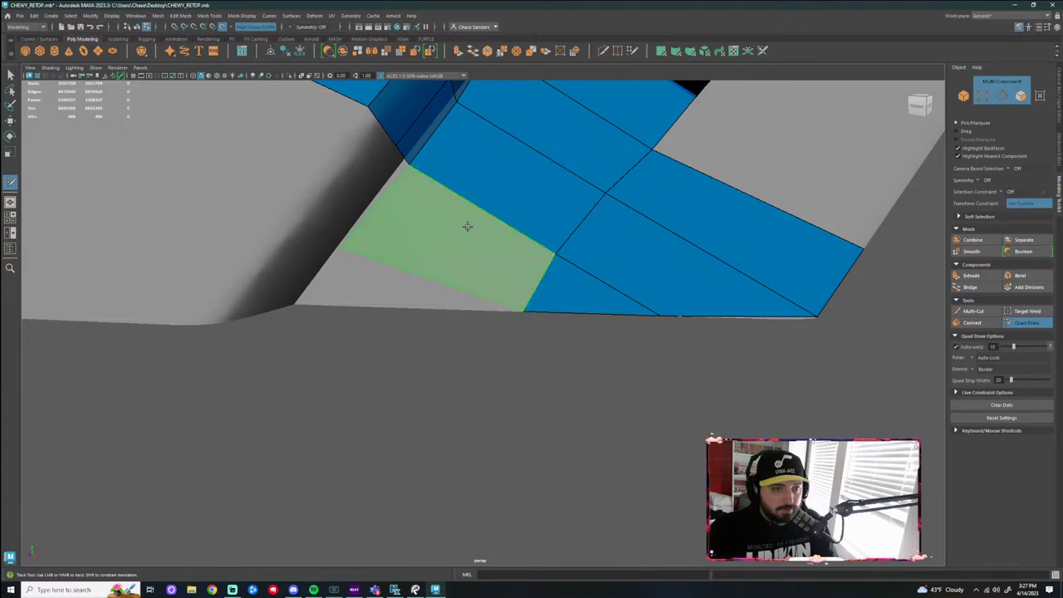
pyautogui.keyDown('shift'); pyautogui.click(432, 233); pyautogui.keyUp('shift')
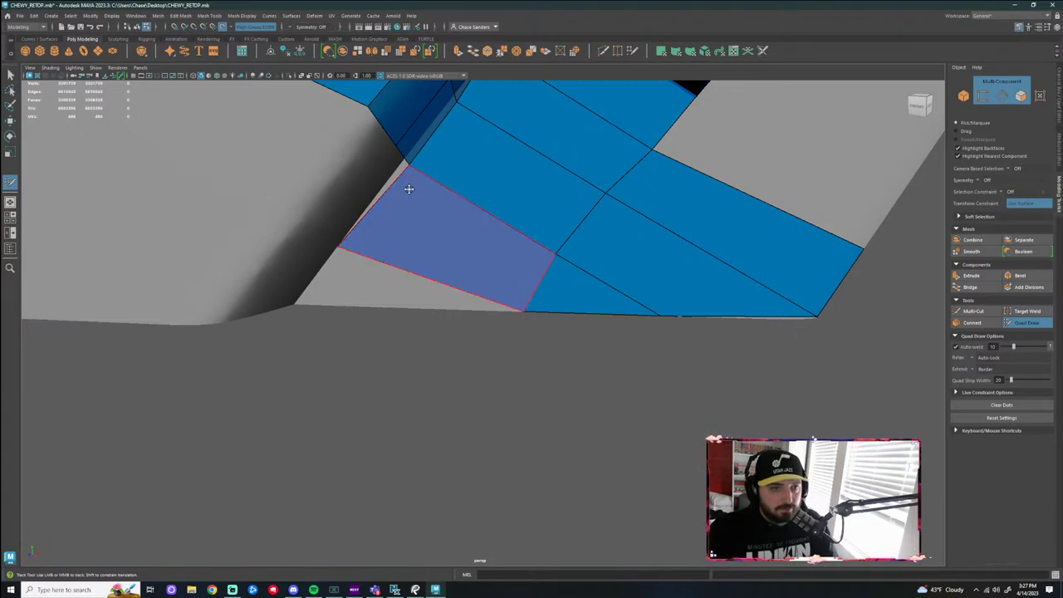
pyautogui.moveTo(407, 164); pyautogui.dragTo(401, 158)
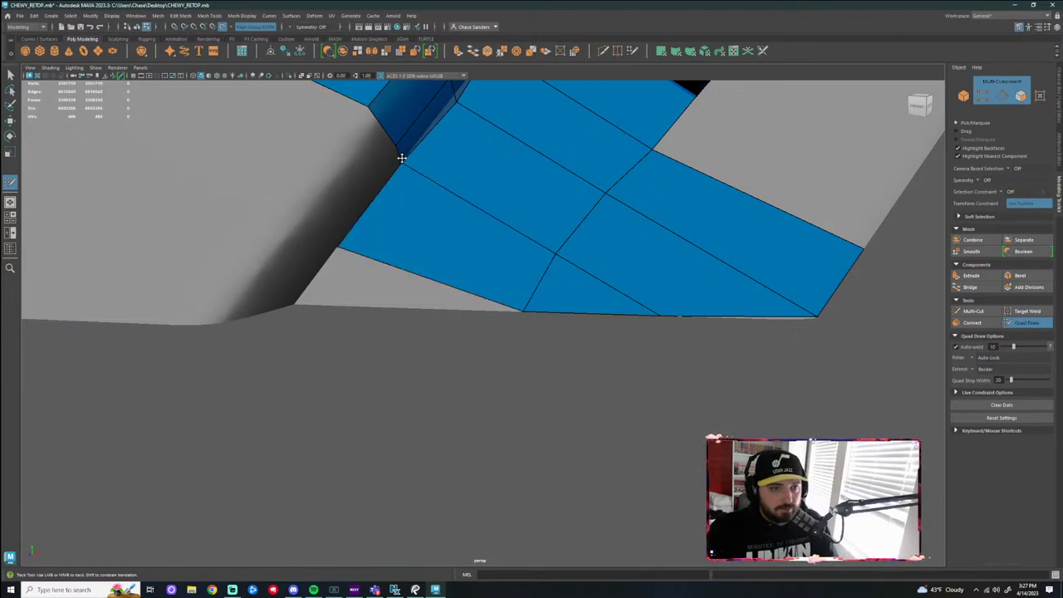
# Try to fill the remaining triangular gap between the ridge and the strap's cut end using two new points
pyautogui.click(295, 304)
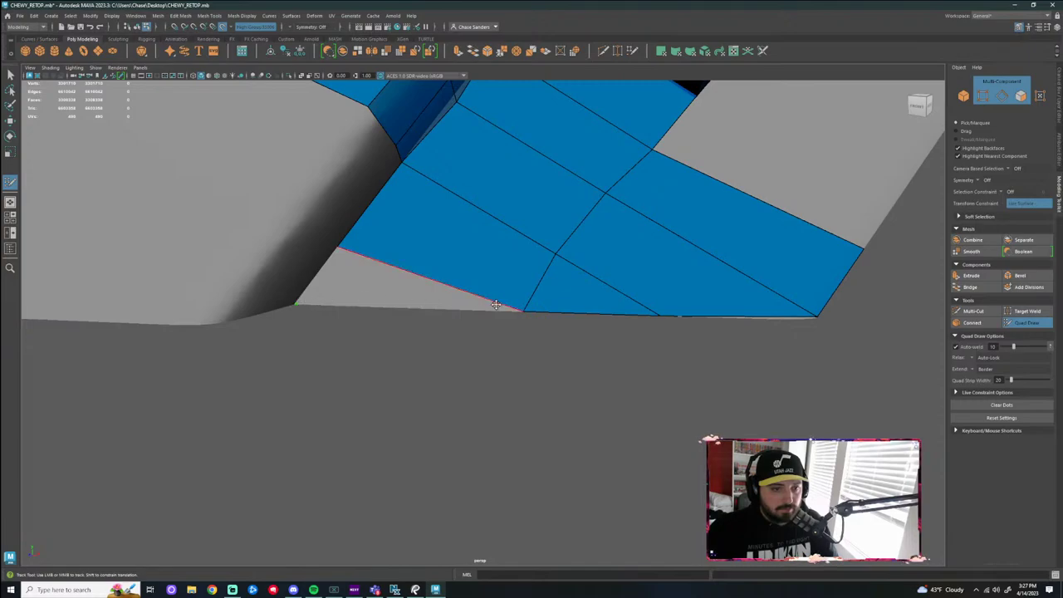
pyautogui.click(477, 309)
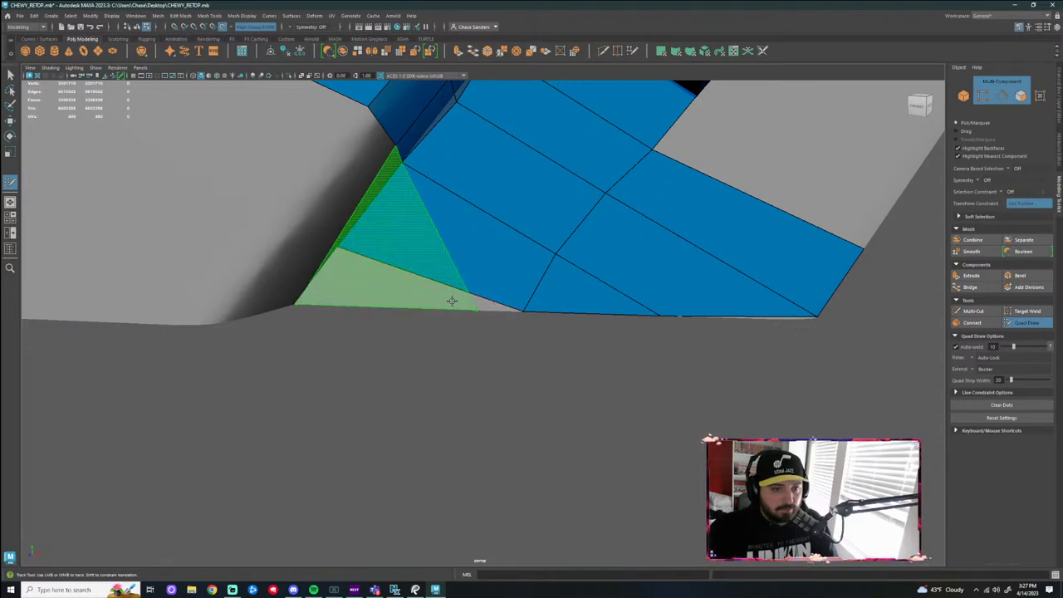
pyautogui.keyDown('shift'); pyautogui.click(451, 300); pyautogui.keyUp('shift')
pyautogui.keyDown('alt'); pyautogui.moveTo(452, 300); pyautogui.dragTo(543, 352); pyautogui.keyUp('alt')
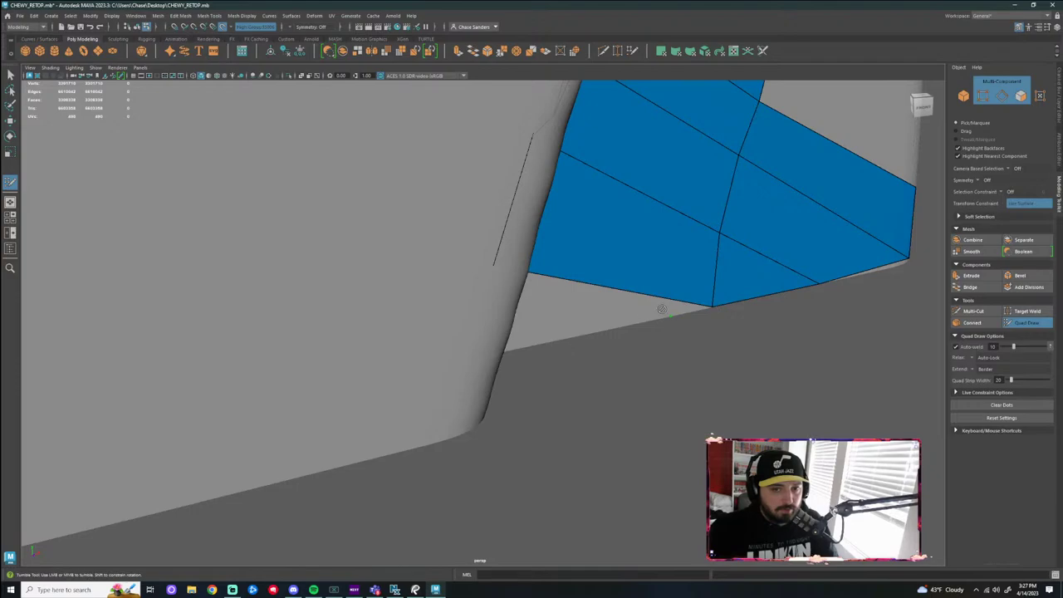
pyautogui.keyDown('alt'); pyautogui.moveTo(662, 309); pyautogui.dragTo(557, 298); pyautogui.keyUp('alt')
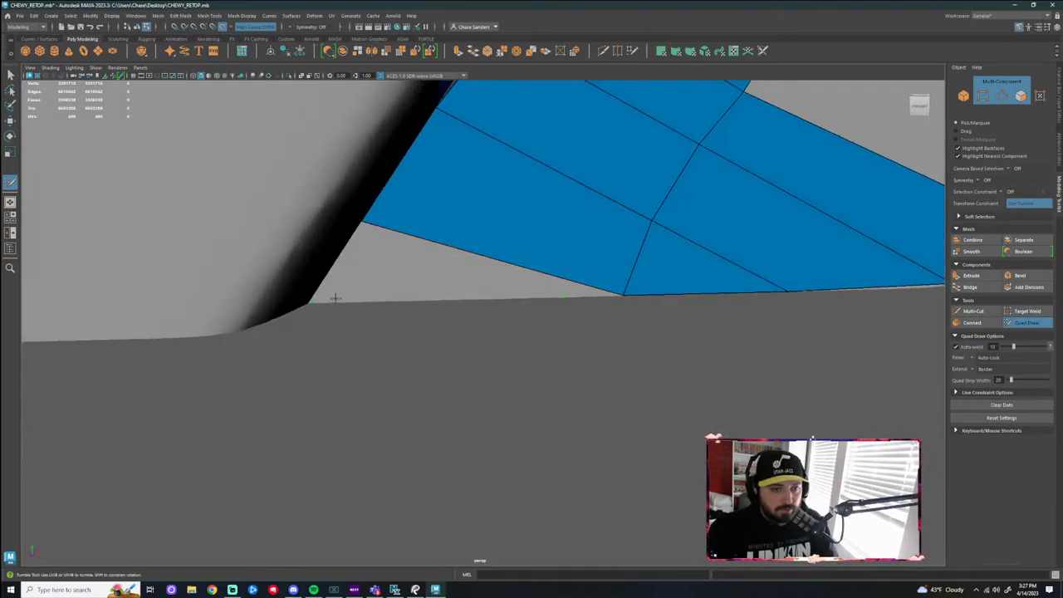
pyautogui.hotkey('ctrl', 'z')
pyautogui.click(556, 297)
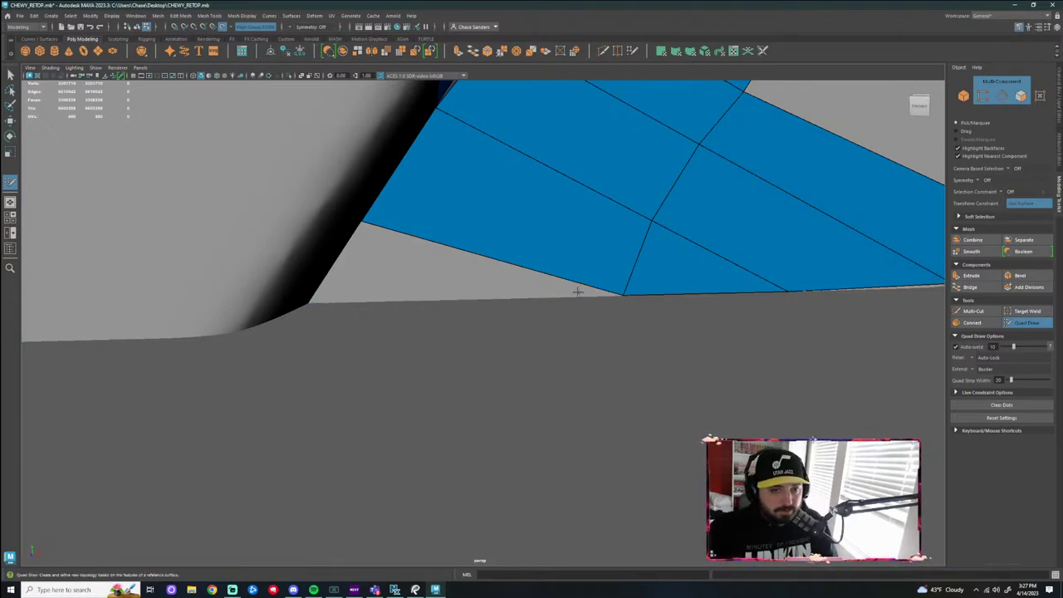
# Set Quad Draw's extend mode to Edge and extend the last quad's open edge into the gap at the strap's cut end
pyautogui.keyDown('shift'); pyautogui.rightClick(573, 283); pyautogui.keyUp('shift')
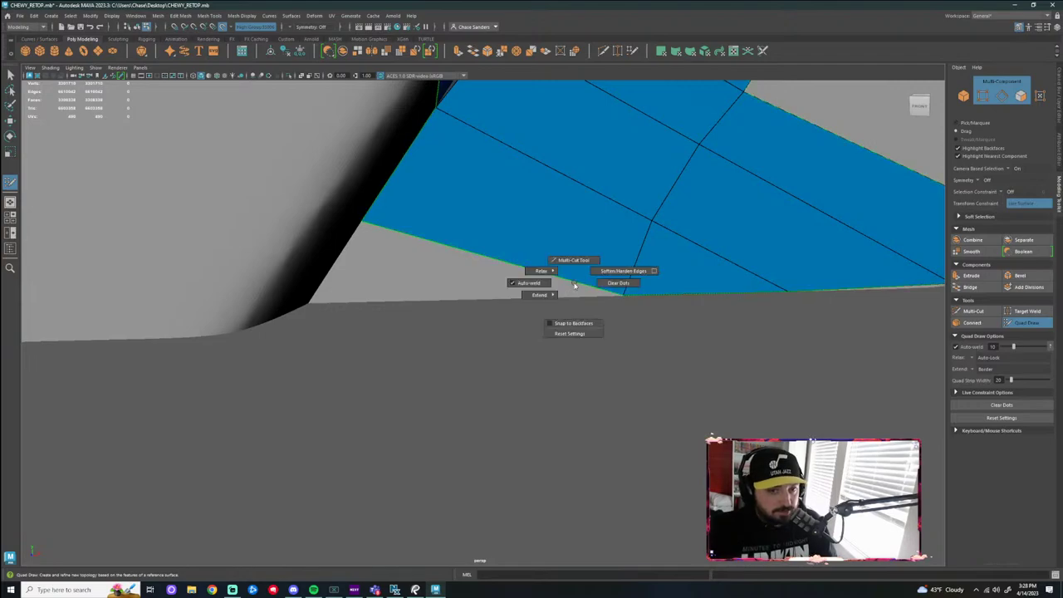
pyautogui.keyDown('shift'); pyautogui.moveTo(573, 284); pyautogui.dragTo(515, 307, button='right'); pyautogui.keyUp('shift')
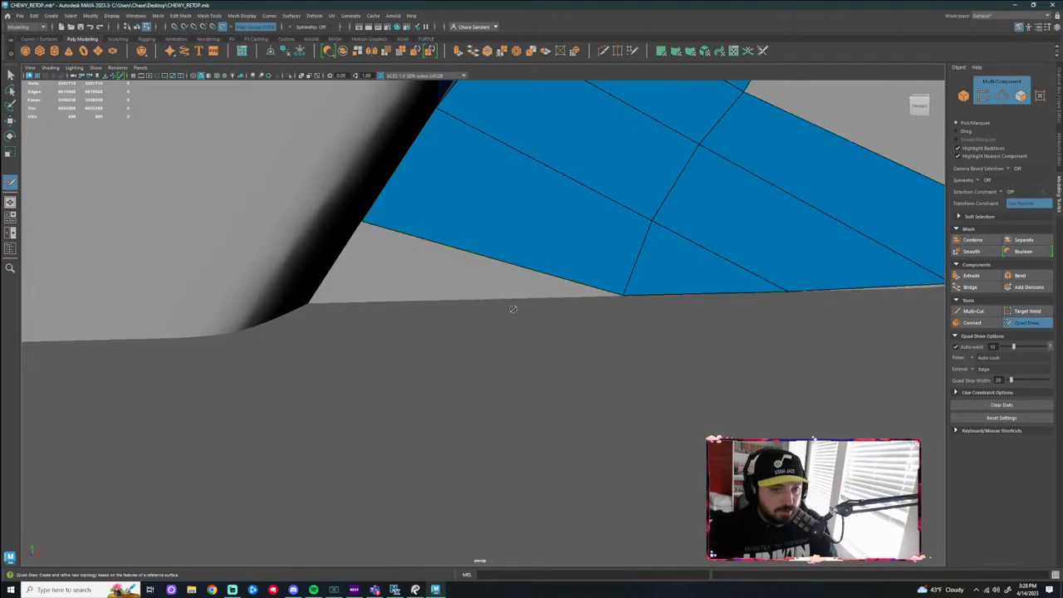
pyautogui.moveTo(524, 267); pyautogui.dragTo(493, 322)
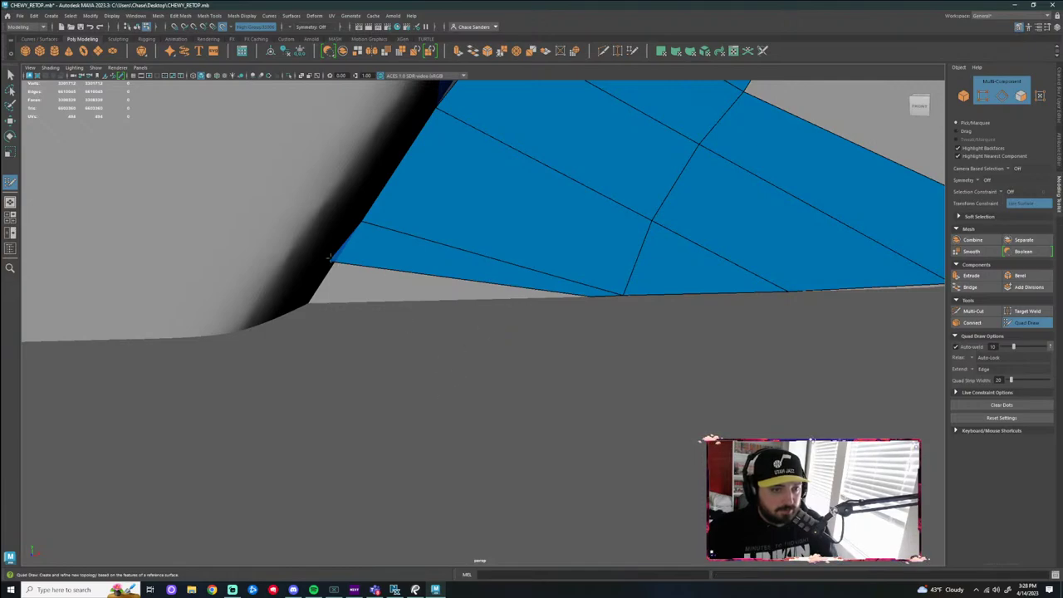
# Inspect the extended quad at the strap's cut end from the side and underneath, and undo its last change
pyautogui.moveTo(515, 386)
pyautogui.keyDown('alt'); pyautogui.mouseDown()
pyautogui.moveTo(301, 263)
pyautogui.moveTo(266, 231)
pyautogui.moveTo(256, 235)
pyautogui.moveTo(282, 252)
pyautogui.moveTo(405, 240)
pyautogui.mouseUp(); pyautogui.keyUp('alt')
pyautogui.keyDown('alt'); pyautogui.moveTo(475, 220); pyautogui.dragTo(281, 403); pyautogui.keyUp('alt')
pyautogui.scroll(1, 404, 194)
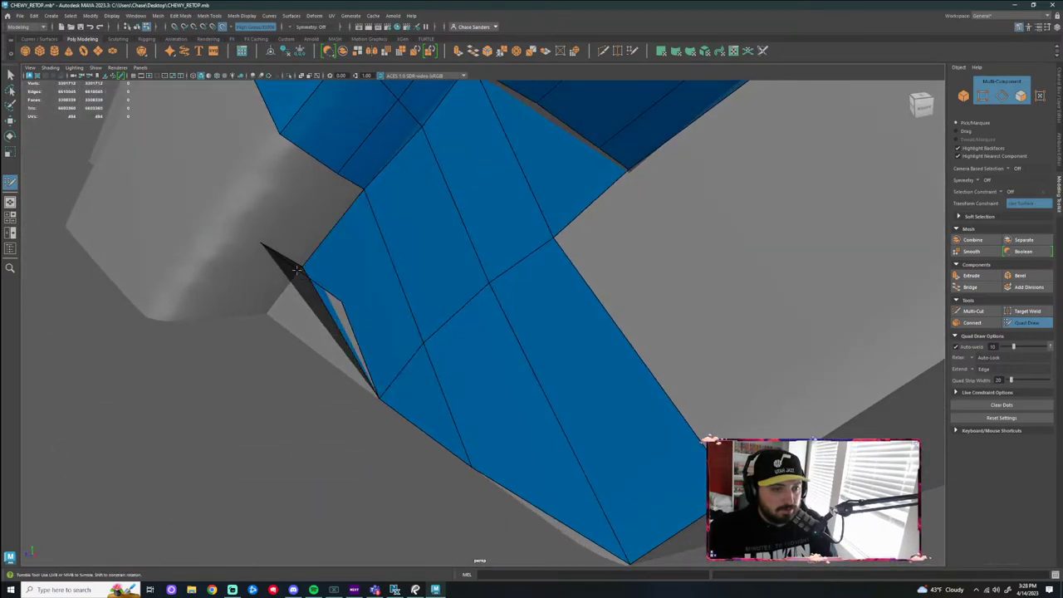
pyautogui.keyDown('alt'); pyautogui.moveTo(302, 273); pyautogui.dragTo(390, 319); pyautogui.keyUp('alt')
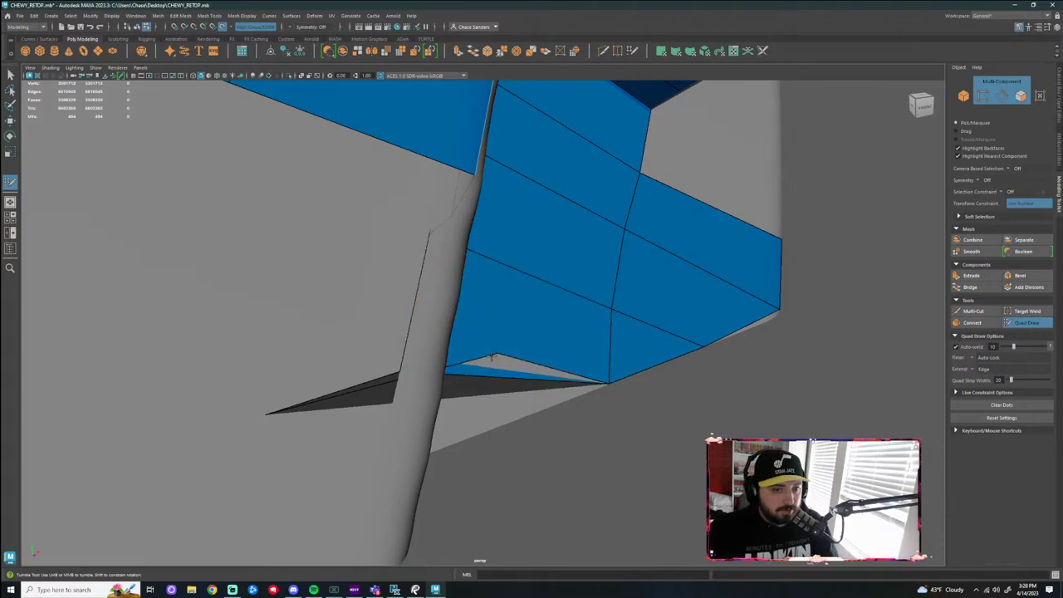
pyautogui.hotkey('ctrl', 'z')
pyautogui.keyDown('alt'); pyautogui.moveTo(608, 455); pyautogui.dragTo(623, 430); pyautogui.keyUp('alt')
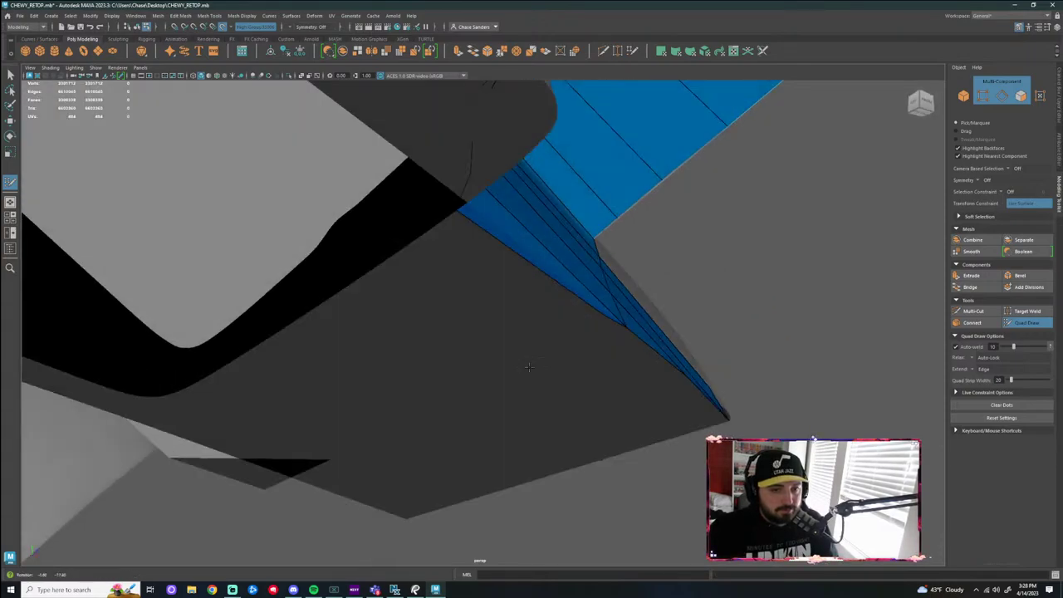
pyautogui.keyDown('alt'); pyautogui.moveTo(505, 351); pyautogui.dragTo(499, 213); pyautogui.keyUp('alt')
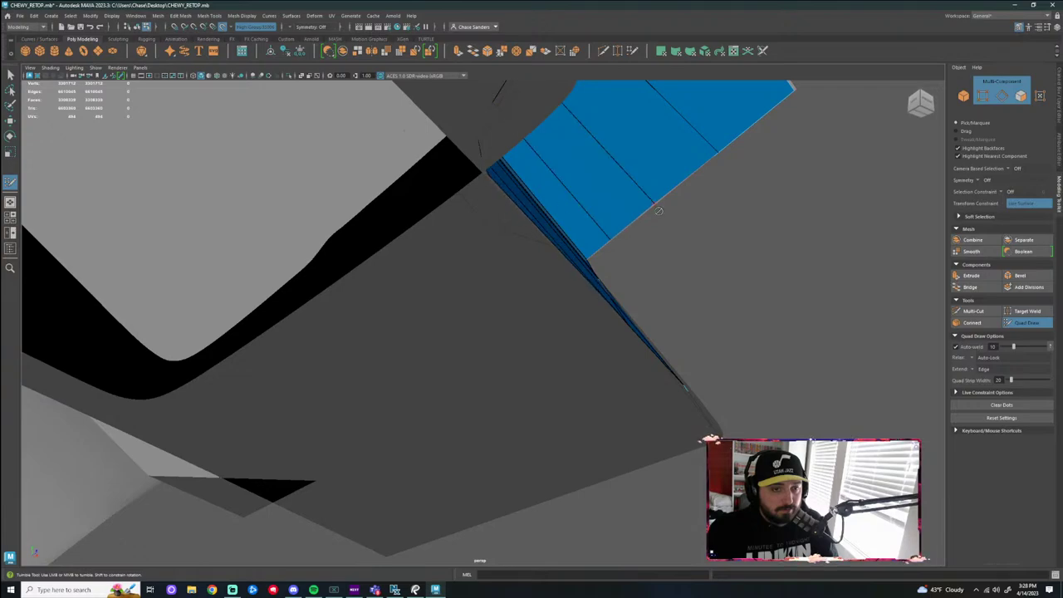
# Move the last quad's loose corner vertex onto the point where the ridge's base meets the strap's cut end
pyautogui.moveTo(658, 211)
pyautogui.keyDown('alt'); pyautogui.mouseDown()
pyautogui.moveTo(622, 237)
pyautogui.moveTo(543, 356)
pyautogui.mouseUp(); pyautogui.keyUp('alt')
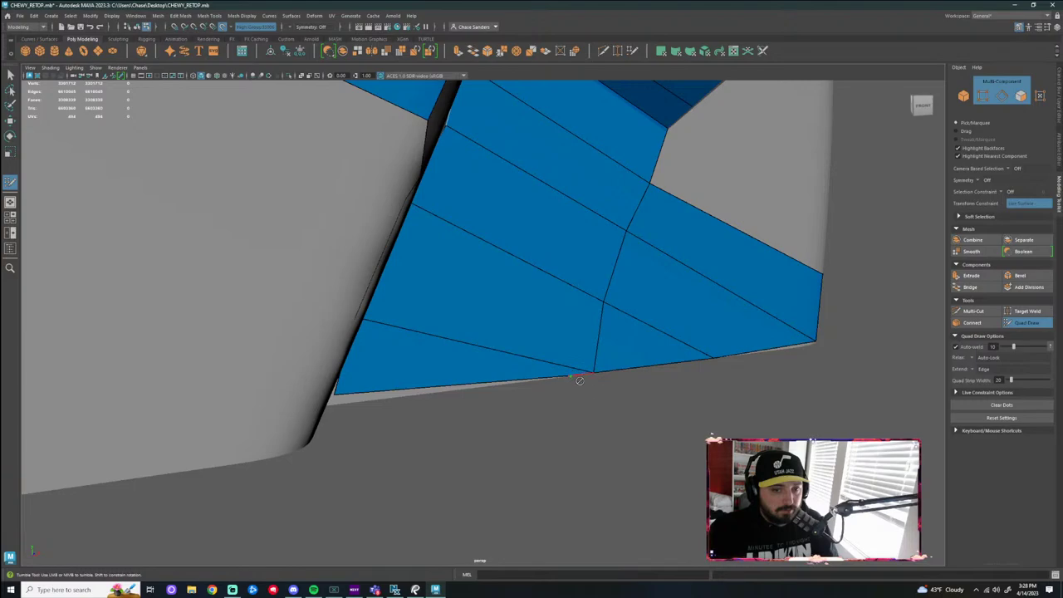
pyautogui.keyDown('alt'); pyautogui.moveTo(579, 379); pyautogui.dragTo(534, 387); pyautogui.keyUp('alt')
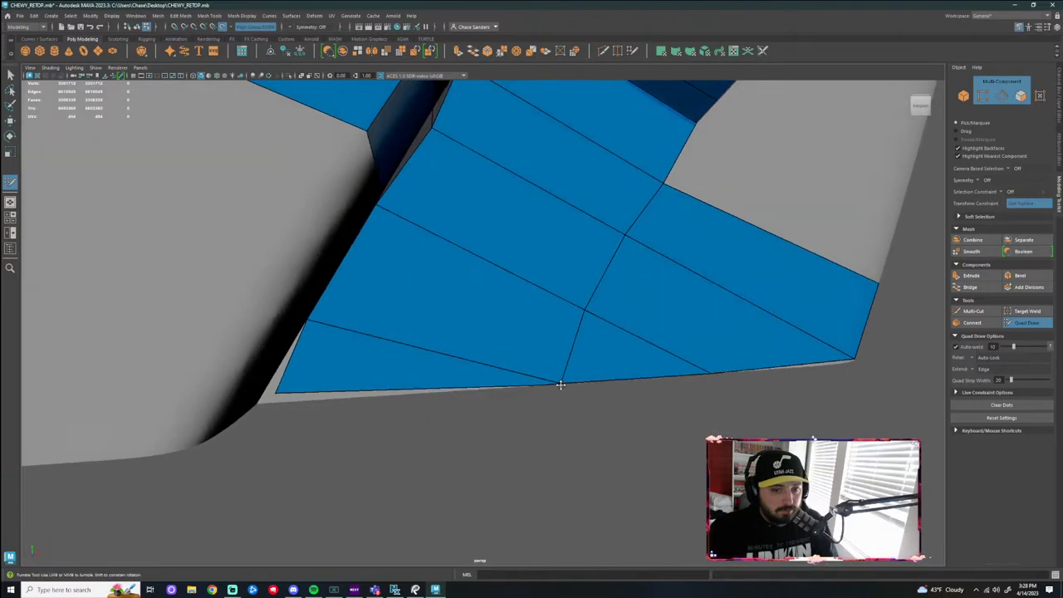
pyautogui.moveTo(279, 393); pyautogui.dragTo(259, 404)
pyautogui.keyDown('alt'); pyautogui.moveTo(478, 421); pyautogui.dragTo(383, 380); pyautogui.keyUp('alt')
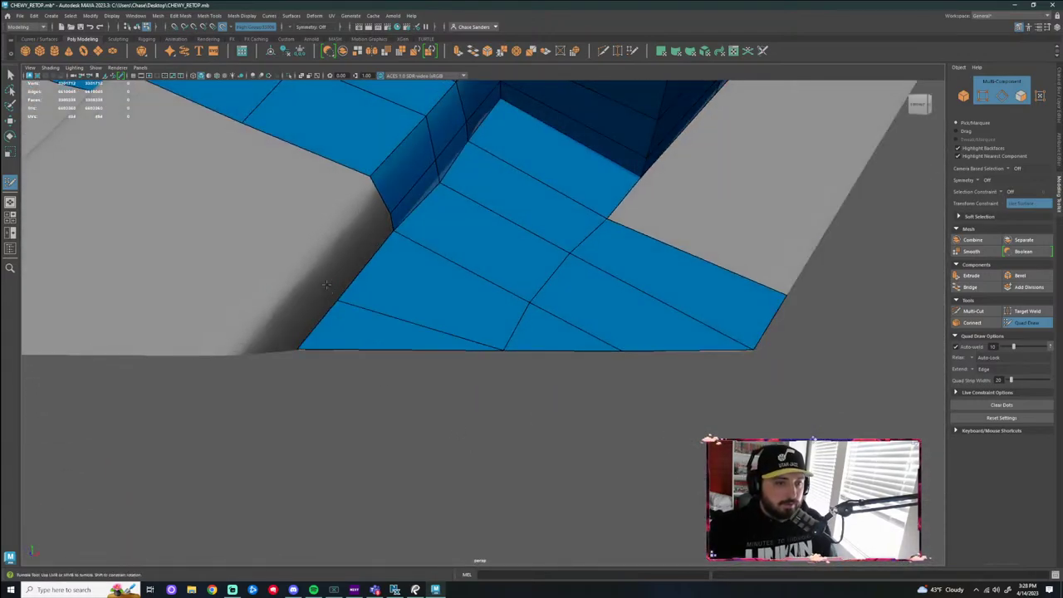
# Fill two narrow quads along the ridge's base and two wider quads up its sloped side, reaching the strap's cut end
pyautogui.moveTo(316, 270)
pyautogui.keyDown('alt'); pyautogui.mouseDown()
pyautogui.moveTo(344, 269)
pyautogui.moveTo(314, 285)
pyautogui.moveTo(364, 241)
pyautogui.mouseUp(); pyautogui.keyUp('alt')
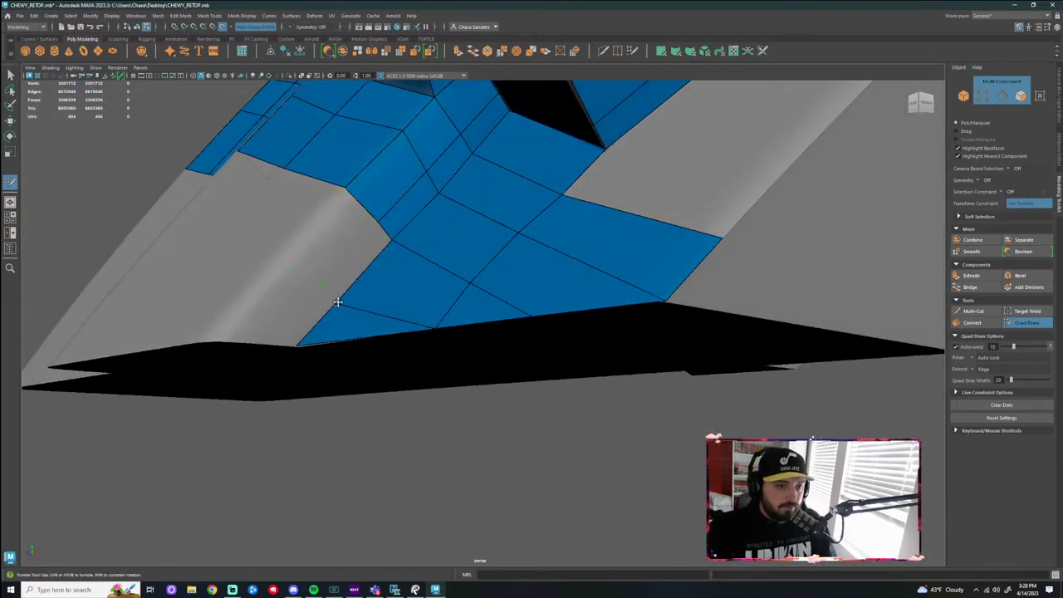
pyautogui.keyDown('shift'); pyautogui.click(353, 275); pyautogui.keyUp('shift')
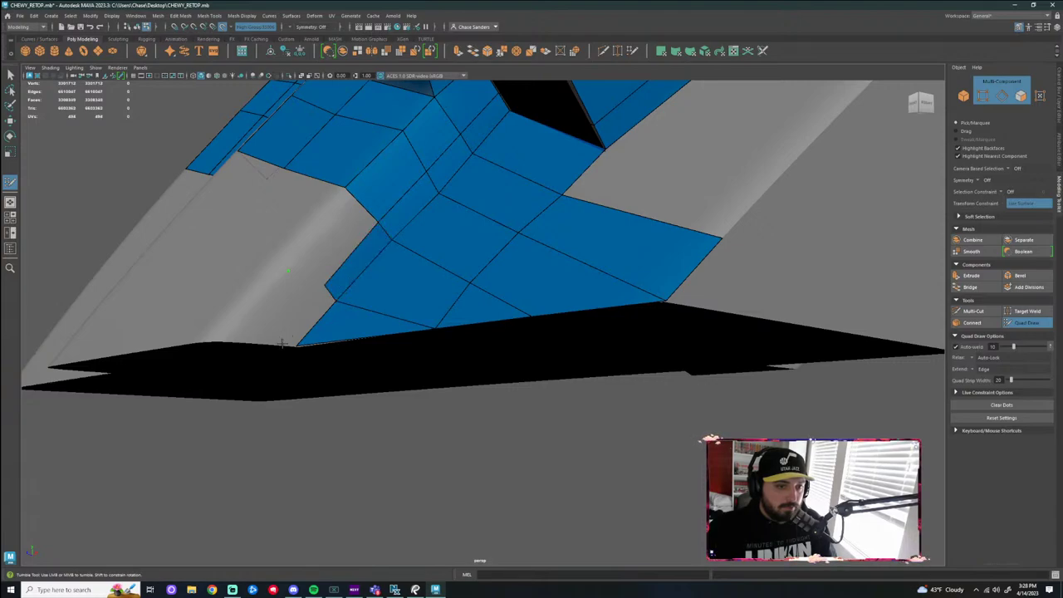
pyautogui.keyDown('shift'); pyautogui.click(295, 316); pyautogui.keyUp('shift')
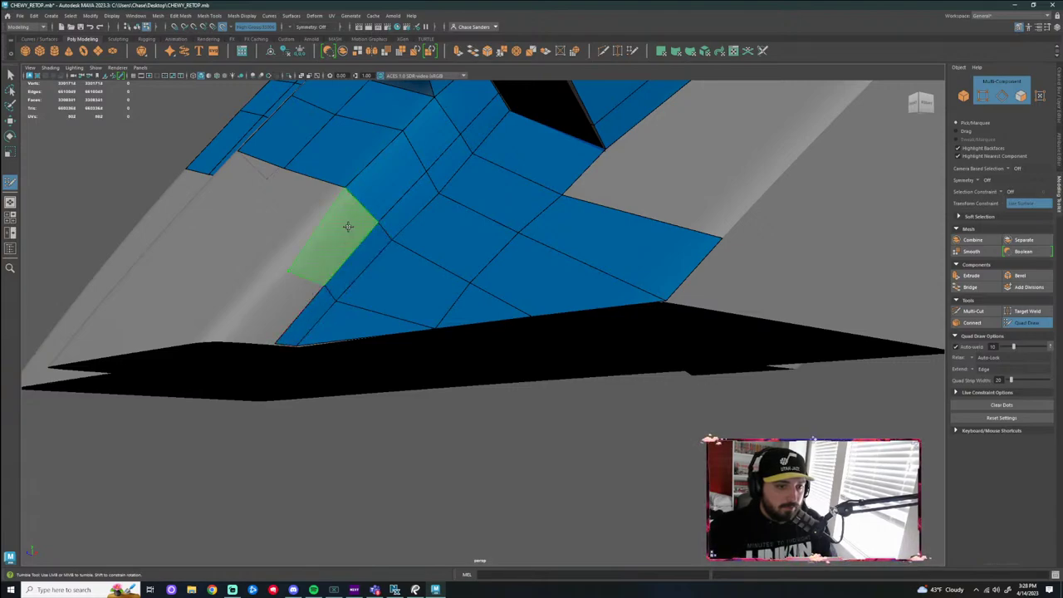
pyautogui.keyDown('shift'); pyautogui.click(326, 256); pyautogui.keyUp('shift')
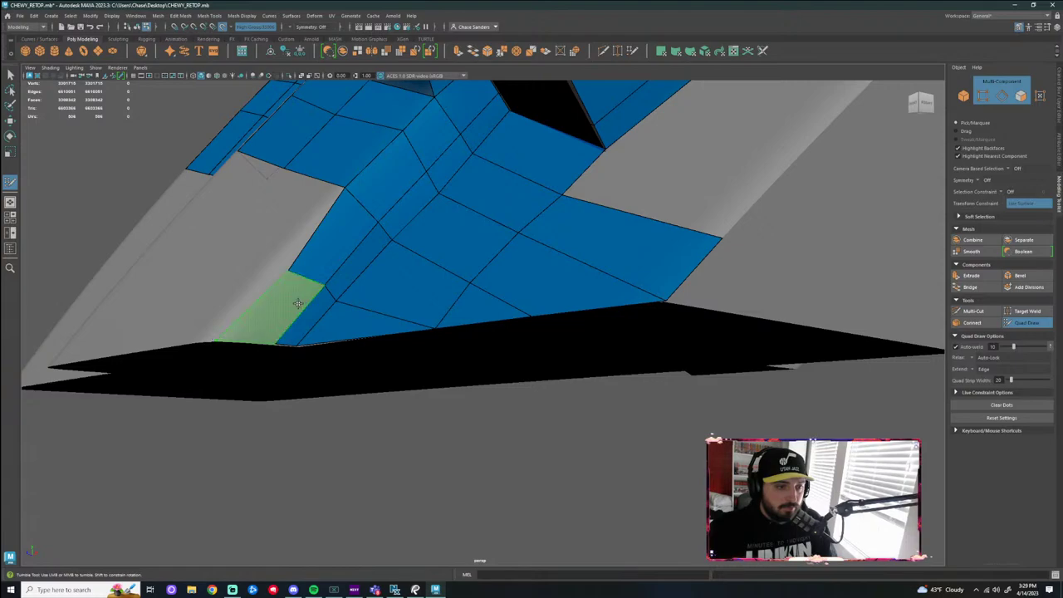
pyautogui.keyDown('shift'); pyautogui.click(283, 290); pyautogui.keyUp('shift')
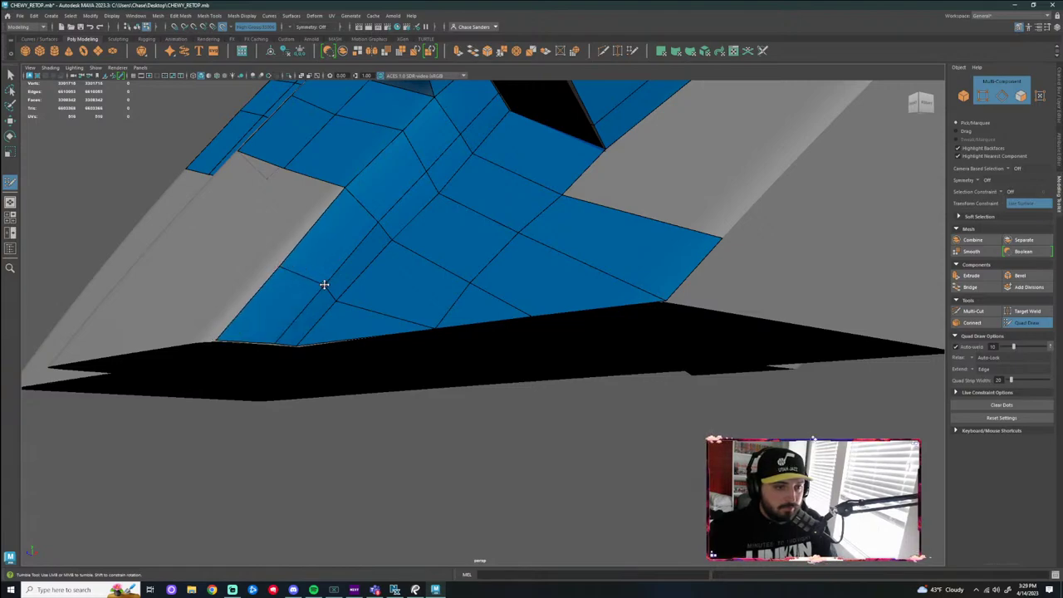
# Fill two quads across the ridge's top face and one quad on its opposite sloped side, extending the existing rows toward the cut end
pyautogui.keyDown('alt'); pyautogui.moveTo(318, 288); pyautogui.dragTo(293, 278); pyautogui.keyUp('alt')
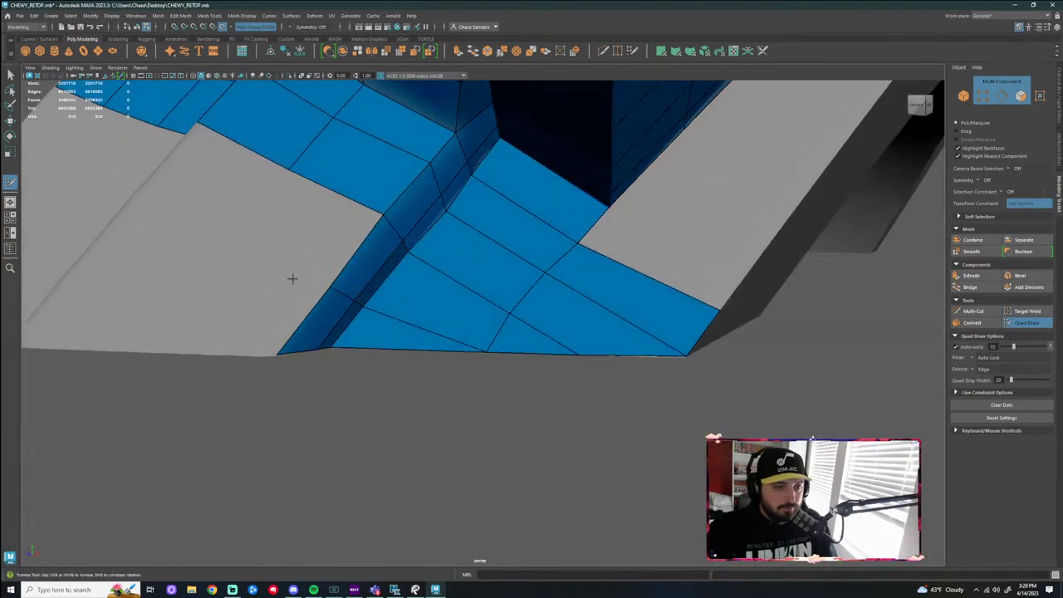
pyautogui.keyDown('shift'); pyautogui.click(333, 232); pyautogui.keyUp('shift')
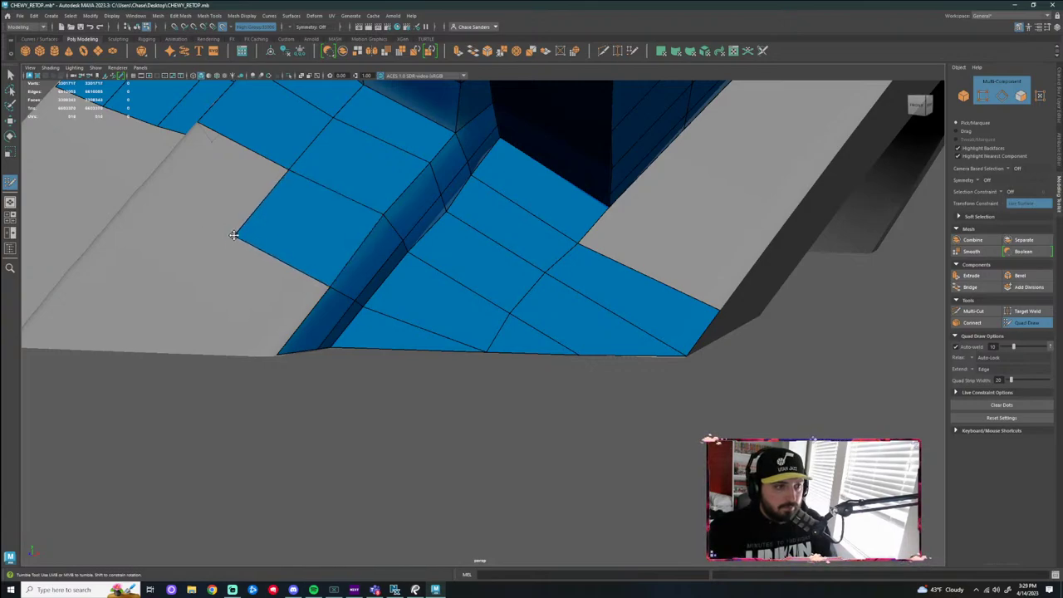
pyautogui.keyDown('alt'); pyautogui.moveTo(233, 235); pyautogui.dragTo(280, 244); pyautogui.keyUp('alt')
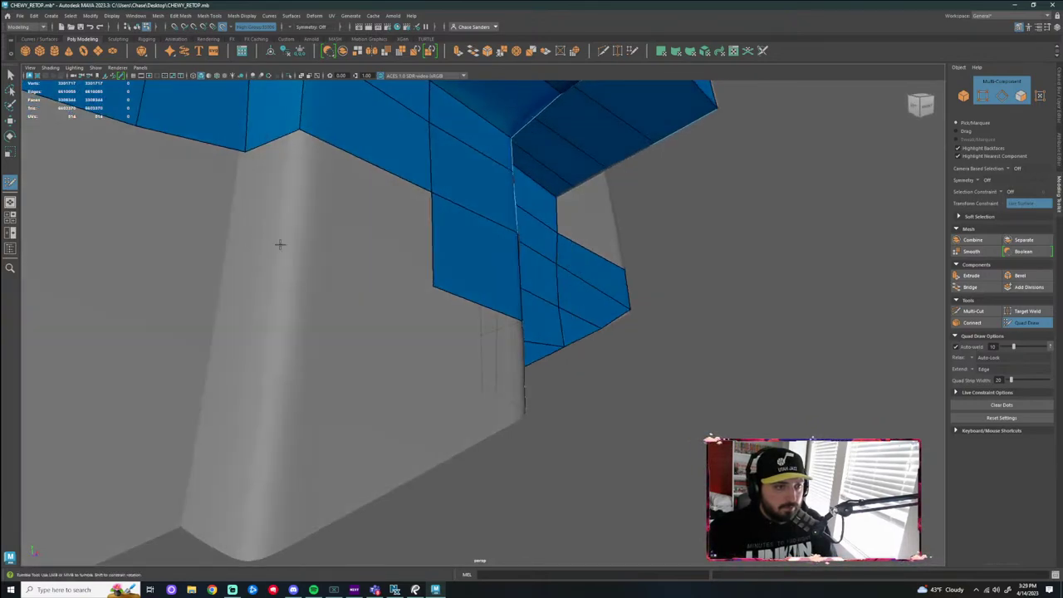
pyautogui.keyDown('shift'); pyautogui.click(390, 221); pyautogui.keyUp('shift')
pyautogui.moveTo(390, 222)
pyautogui.keyDown('alt'); pyautogui.mouseDown()
pyautogui.moveTo(185, 274)
pyautogui.moveTo(334, 469)
pyautogui.mouseUp(); pyautogui.keyUp('alt')
pyautogui.keyDown('shift'); pyautogui.click(166, 259); pyautogui.keyUp('shift')
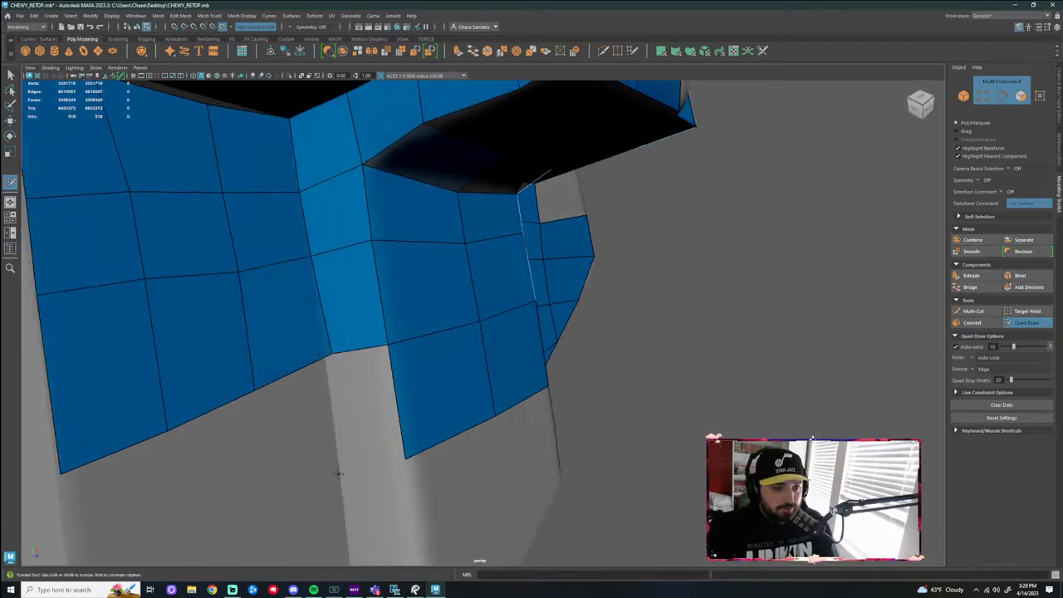
pyautogui.keyDown('shift'); pyautogui.click(380, 427); pyautogui.keyUp('shift')
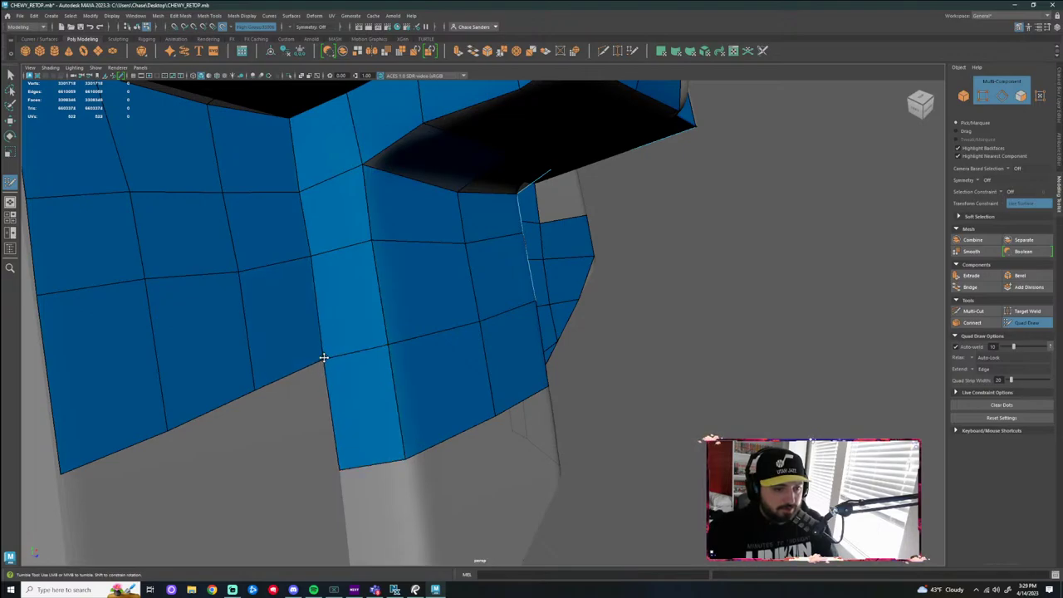
# Inspect the retopologized blocks, ridge and strap end from above, from the side and from the front
pyautogui.keyDown('alt'); pyautogui.moveTo(444, 347); pyautogui.dragTo(624, 340); pyautogui.keyUp('alt')
pyautogui.keyDown('alt'); pyautogui.moveTo(516, 252); pyautogui.dragTo(573, 190, button='right'); pyautogui.keyUp('alt')
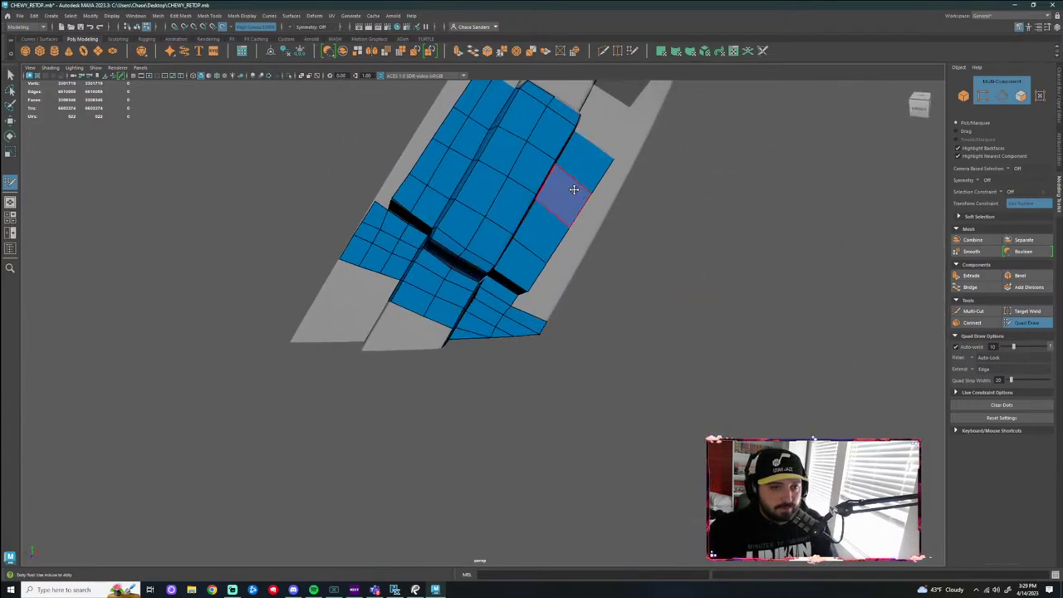
pyautogui.keyDown('alt'); pyautogui.moveTo(572, 190); pyautogui.dragTo(493, 185); pyautogui.keyUp('alt')
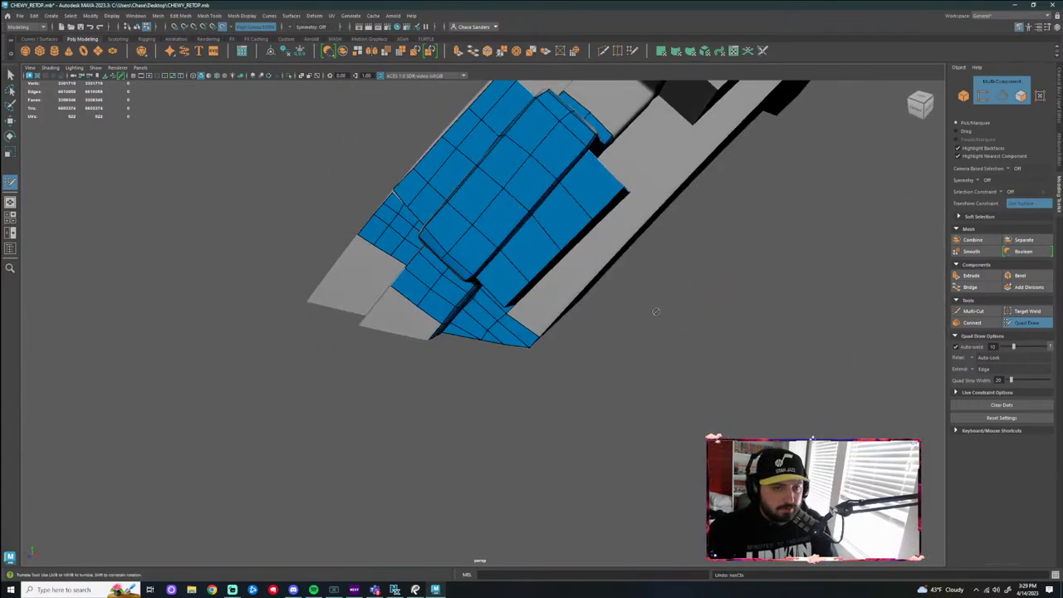
pyautogui.keyDown('alt'); pyautogui.moveTo(640, 305); pyautogui.dragTo(486, 149); pyautogui.keyUp('alt')
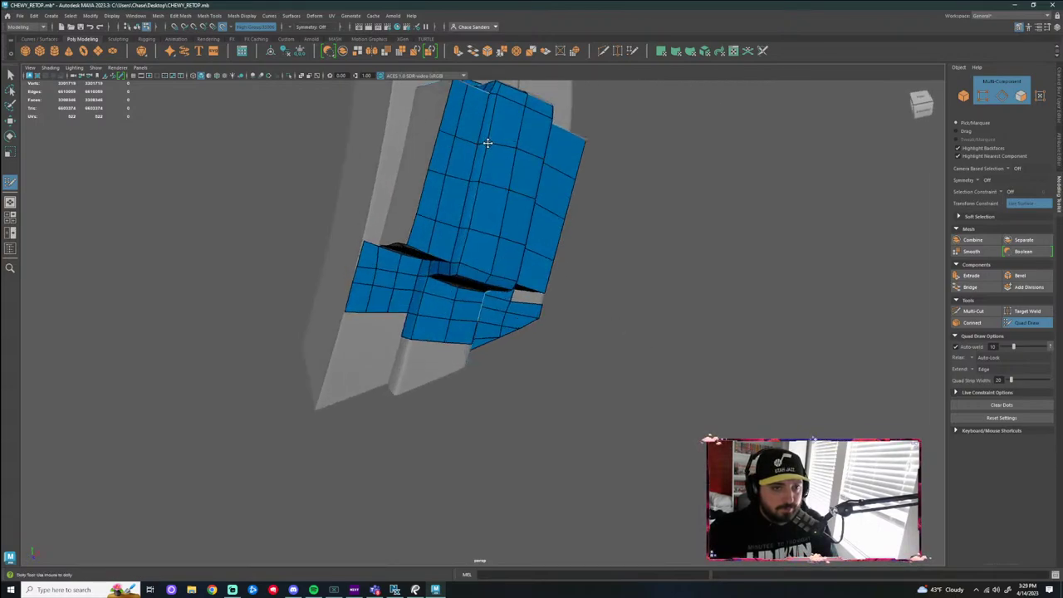
pyautogui.keyDown('alt'); pyautogui.moveTo(595, 167); pyautogui.dragTo(556, 172); pyautogui.keyUp('alt')
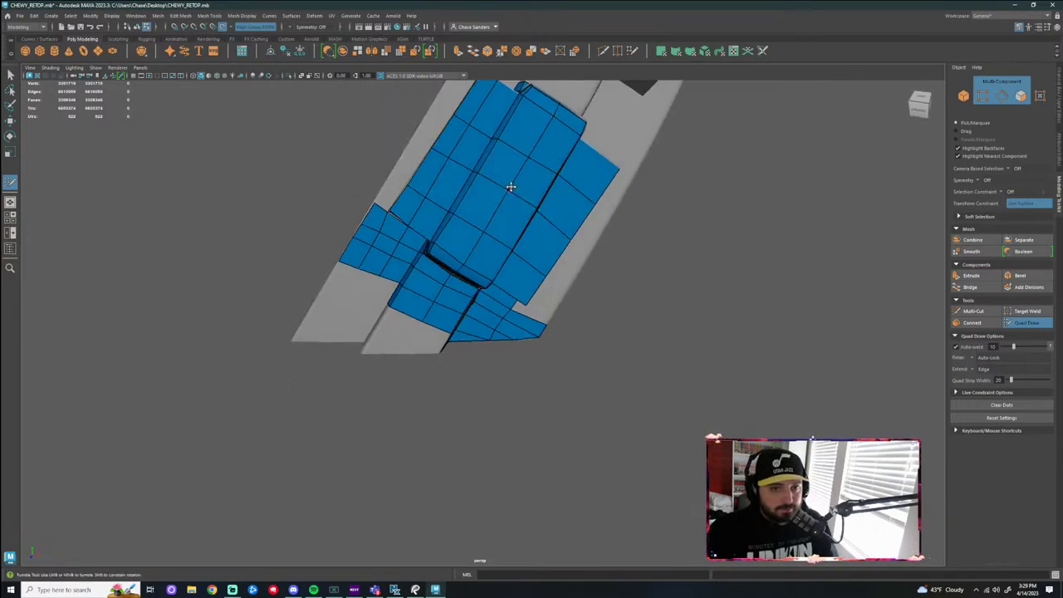
pyautogui.keyDown('alt'); pyautogui.moveTo(697, 226); pyautogui.dragTo(629, 192); pyautogui.keyUp('alt')
pyautogui.keyDown('alt'); pyautogui.moveTo(757, 330); pyautogui.dragTo(831, 317); pyautogui.keyUp('alt')
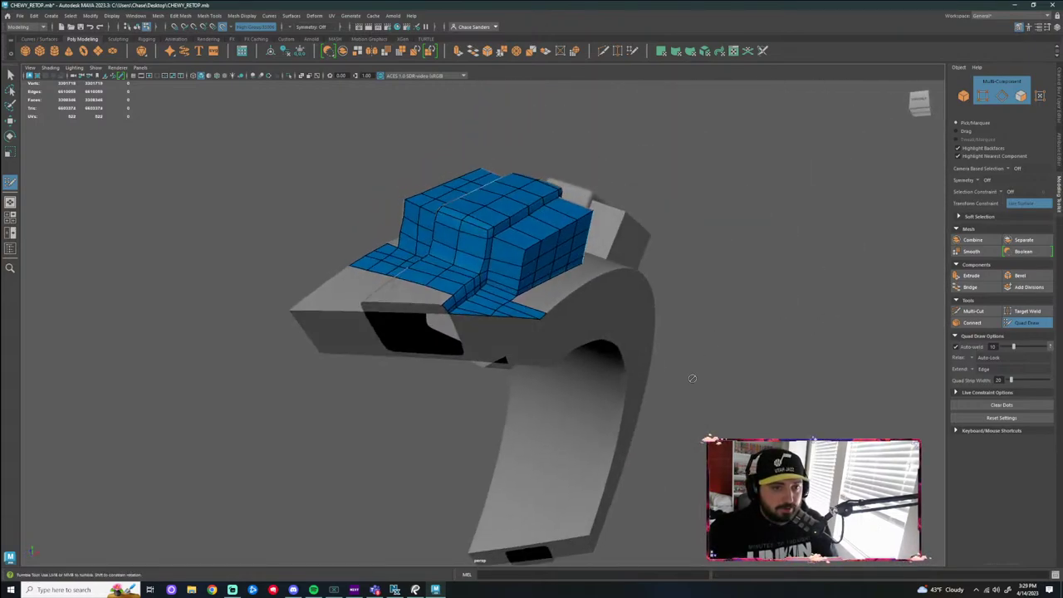
pyautogui.keyDown('alt'); pyautogui.moveTo(693, 378); pyautogui.dragTo(748, 389); pyautogui.keyUp('alt')
pyautogui.keyDown('alt'); pyautogui.moveTo(657, 422); pyautogui.dragTo(718, 358); pyautogui.keyUp('alt')
pyautogui.keyDown('alt'); pyautogui.moveTo(655, 415); pyautogui.dragTo(718, 305, button='middle'); pyautogui.keyUp('alt')
pyautogui.scroll(3, 718, 305)
# Fill the remaining quads on the ridge's top face and opposite sloped side down to the strap's cut end
pyautogui.keyDown('alt'); pyautogui.moveTo(671, 331); pyautogui.dragTo(593, 347); pyautogui.keyUp('alt')
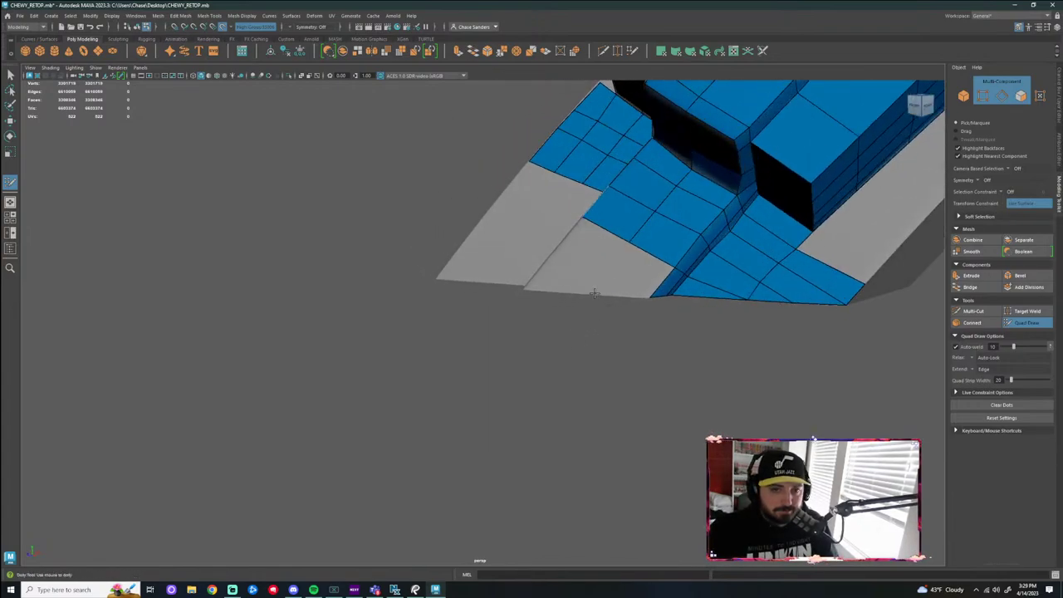
pyautogui.keyDown('shift'); pyautogui.click(636, 276); pyautogui.keyUp('shift')
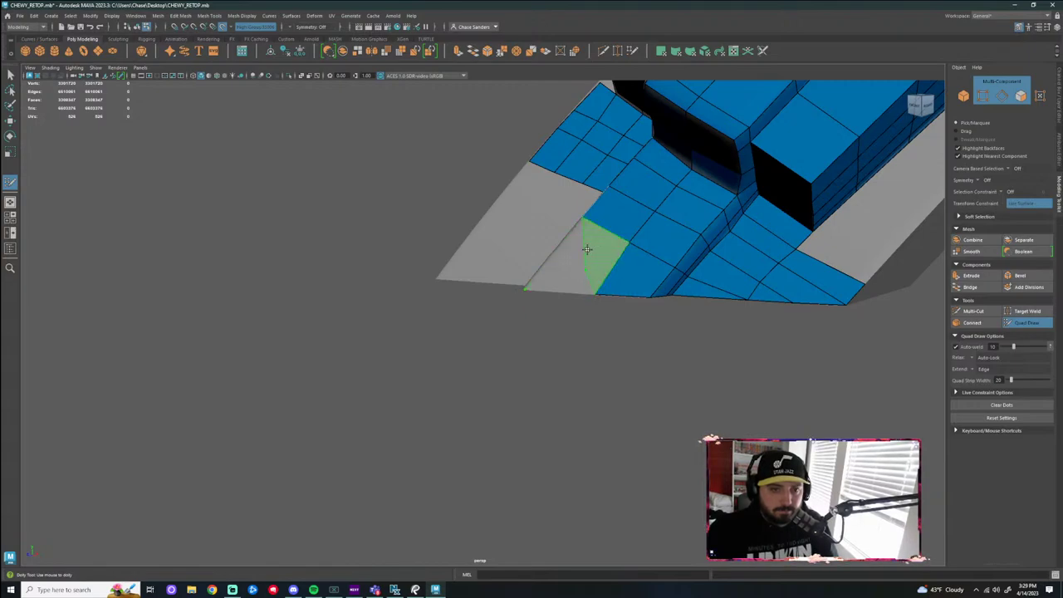
pyautogui.keyDown('shift'); pyautogui.click(583, 252); pyautogui.keyUp('shift')
pyautogui.moveTo(583, 251)
pyautogui.keyDown('alt'); pyautogui.mouseDown()
pyautogui.moveTo(589, 352)
pyautogui.moveTo(630, 358)
pyautogui.mouseUp(); pyautogui.keyUp('alt')
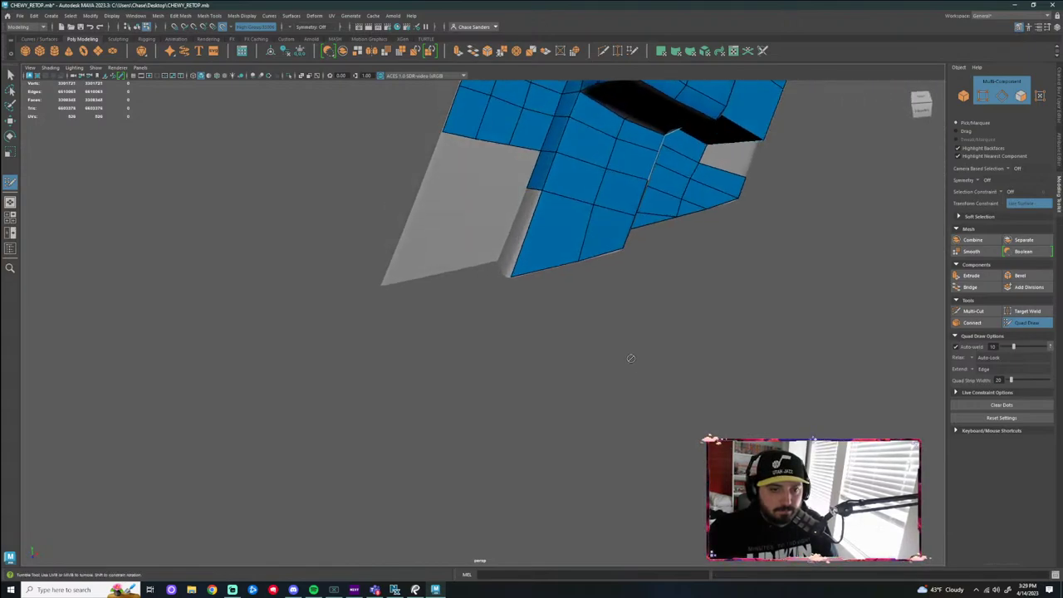
pyautogui.keyDown('alt'); pyautogui.moveTo(495, 260); pyautogui.dragTo(496, 198); pyautogui.keyUp('alt')
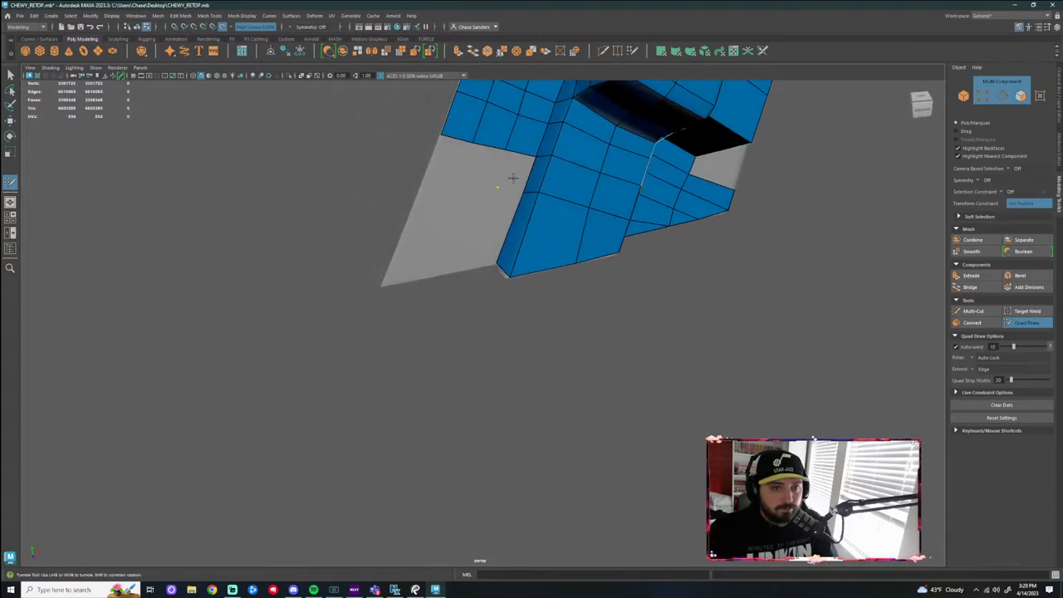
# Fill a row of three quads across the flat strap area beside the ridge, out to the strap's outer edge
pyautogui.keyDown('shift'); pyautogui.click(508, 176); pyautogui.keyUp('shift')
pyautogui.moveTo(497, 173); pyautogui.dragTo(422, 168)
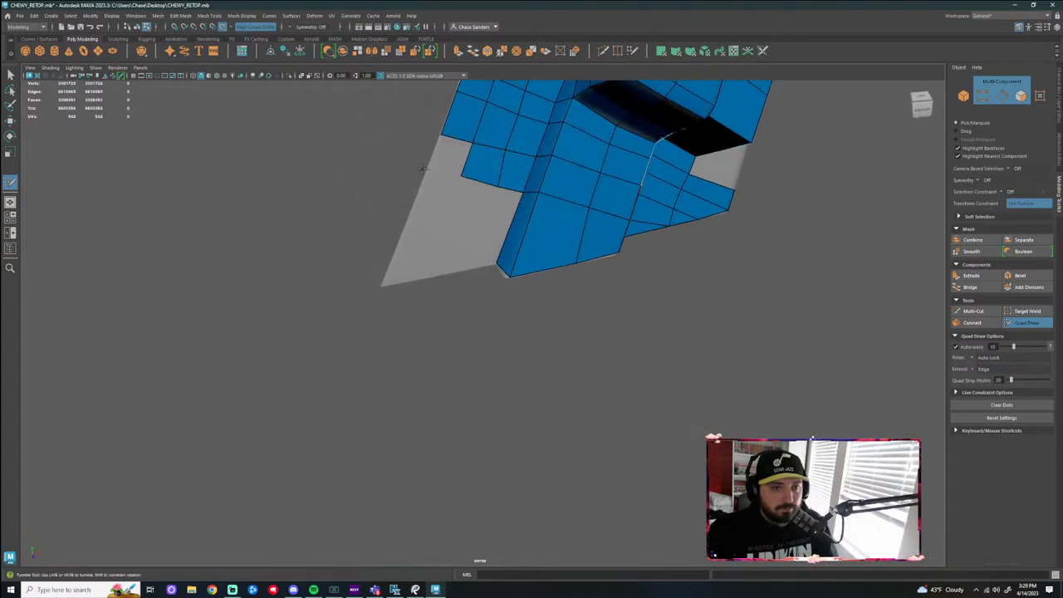
pyautogui.keyDown('shift'); pyautogui.click(451, 158); pyautogui.keyUp('shift')
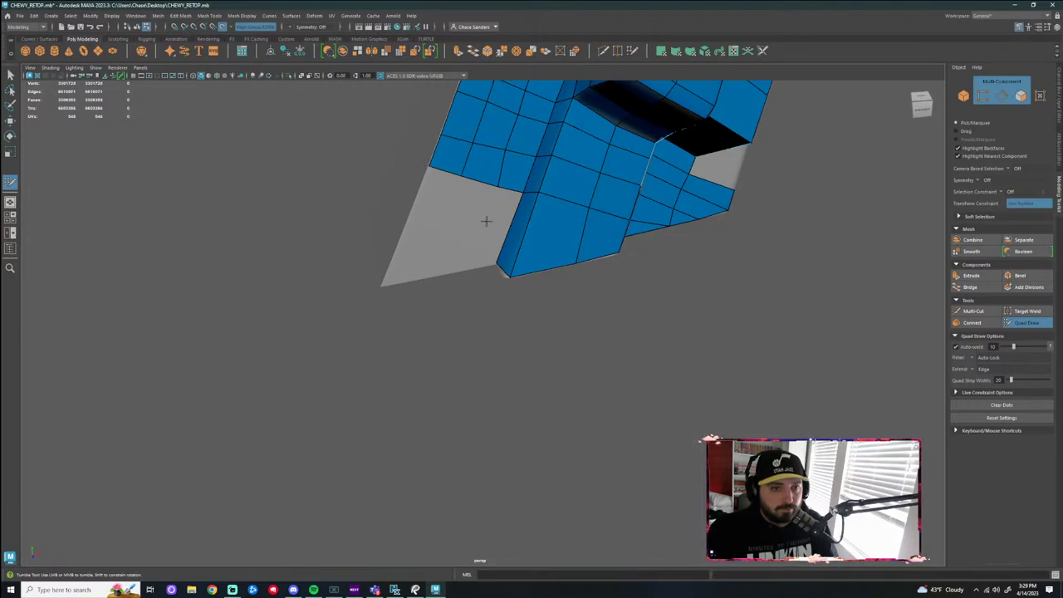
# Fill three more quads from the ridge to the strap's outer edge, closing the flat area down to the cut end
pyautogui.keyDown('alt'); pyautogui.moveTo(470, 283); pyautogui.dragTo(487, 287); pyautogui.keyUp('alt')
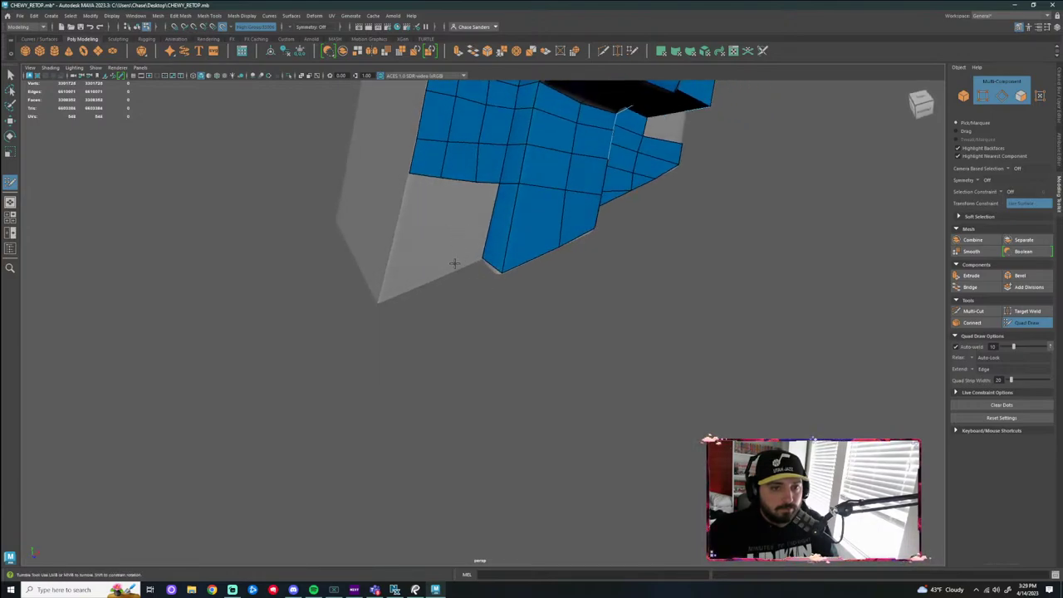
pyautogui.keyDown('shift'); pyautogui.click(473, 226); pyautogui.keyUp('shift')
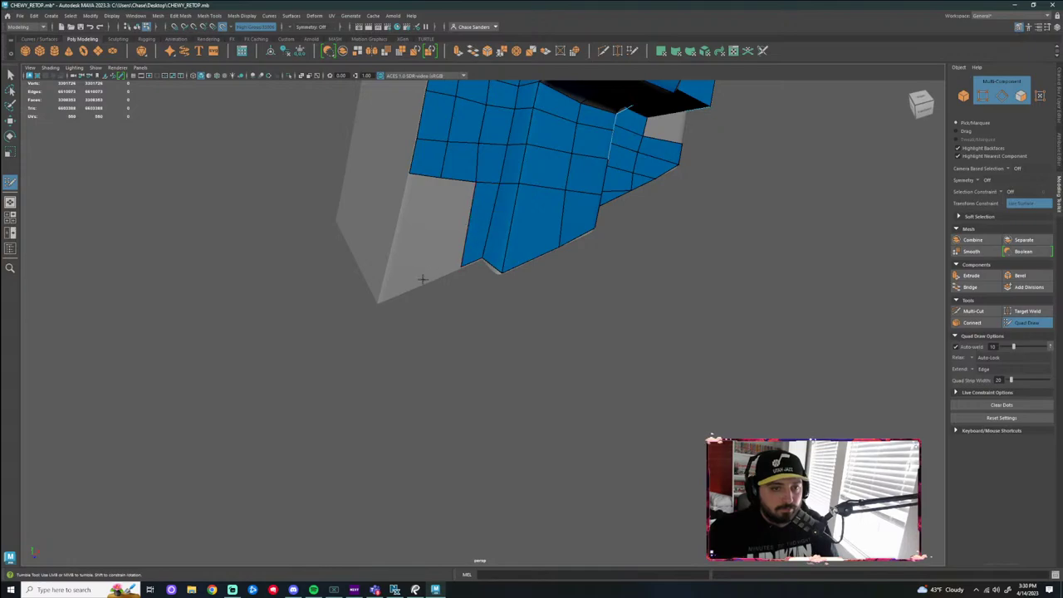
pyautogui.keyDown('shift'); pyautogui.click(422, 279); pyautogui.keyUp('shift')
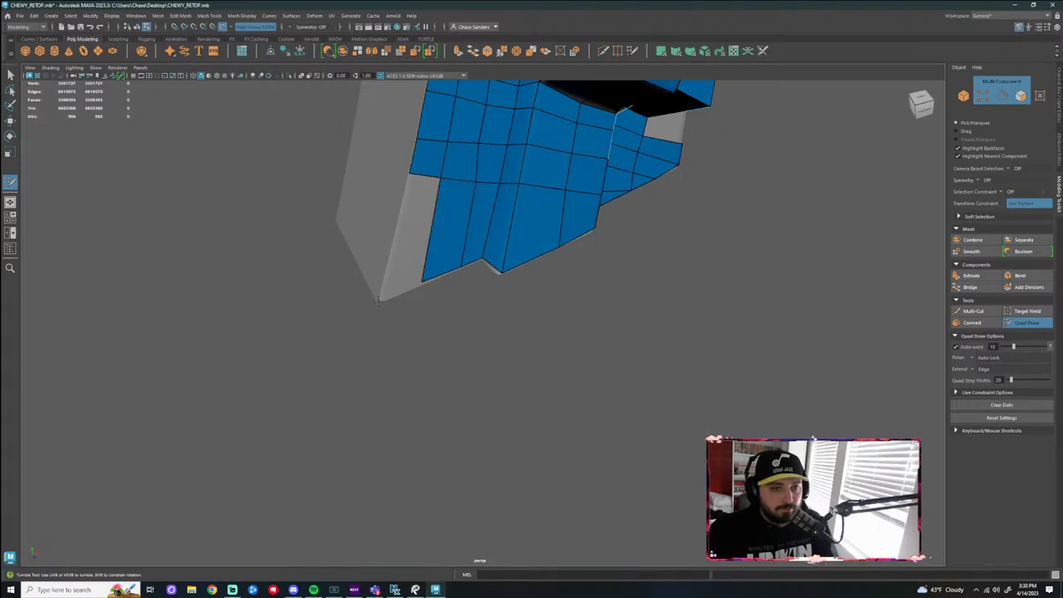
pyautogui.keyDown('shift'); pyautogui.click(378, 301); pyautogui.keyUp('shift')
# Insert an edge loop across the last row at the cut end, and fill a quad from the block's base corner to the strap's edge
pyautogui.keyDown('alt'); pyautogui.moveTo(378, 300); pyautogui.dragTo(491, 306); pyautogui.keyUp('alt')
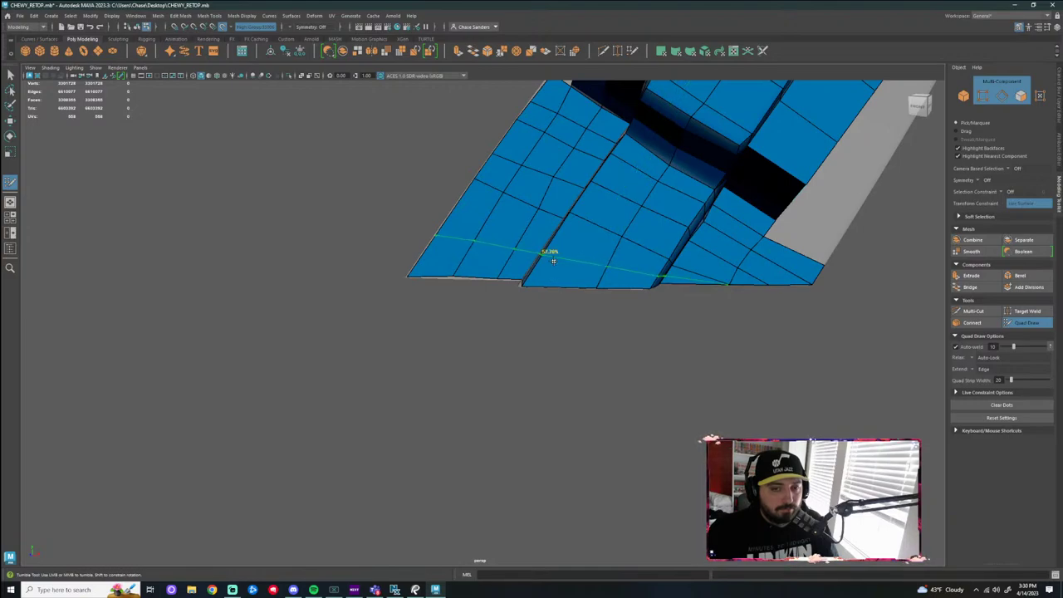
pyautogui.keyDown('alt'); pyautogui.moveTo(562, 249); pyautogui.dragTo(681, 352); pyautogui.keyUp('alt')
pyautogui.scroll(3, 658, 320)
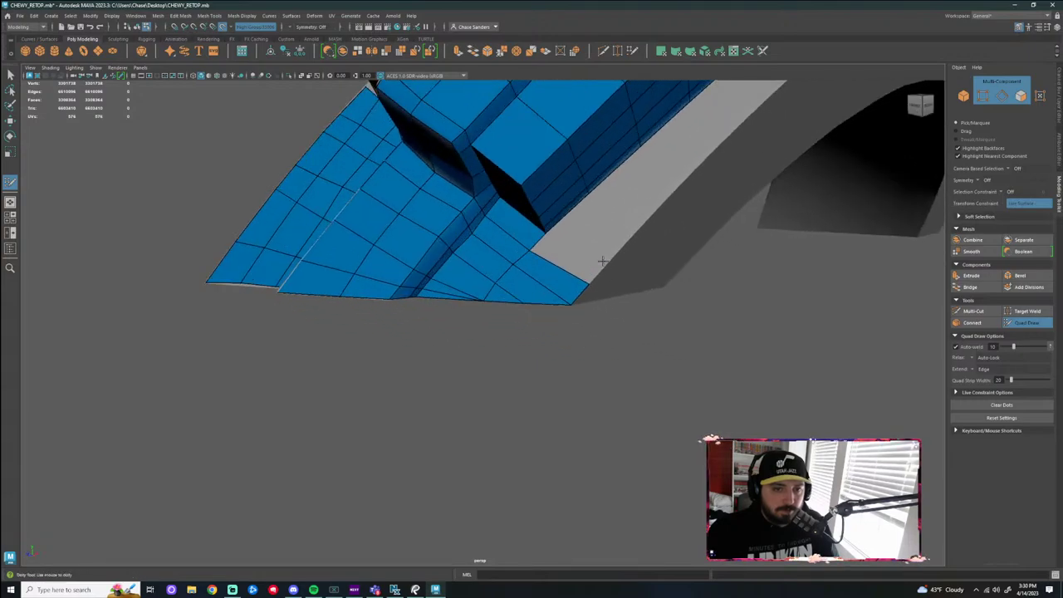
pyautogui.keyDown('alt'); pyautogui.moveTo(576, 258); pyautogui.dragTo(571, 230); pyautogui.keyUp('alt')
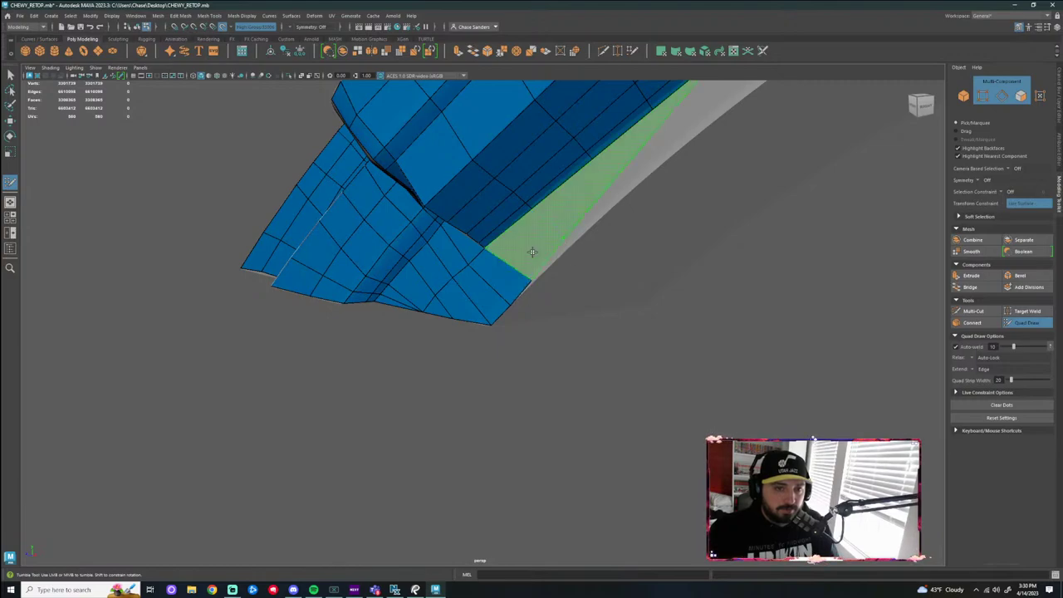
# Examine the unfilled strip between the side block's base and the strap's edge from several angles and up close
pyautogui.keyDown('alt'); pyautogui.moveTo(528, 236); pyautogui.dragTo(452, 321); pyautogui.keyUp('alt')
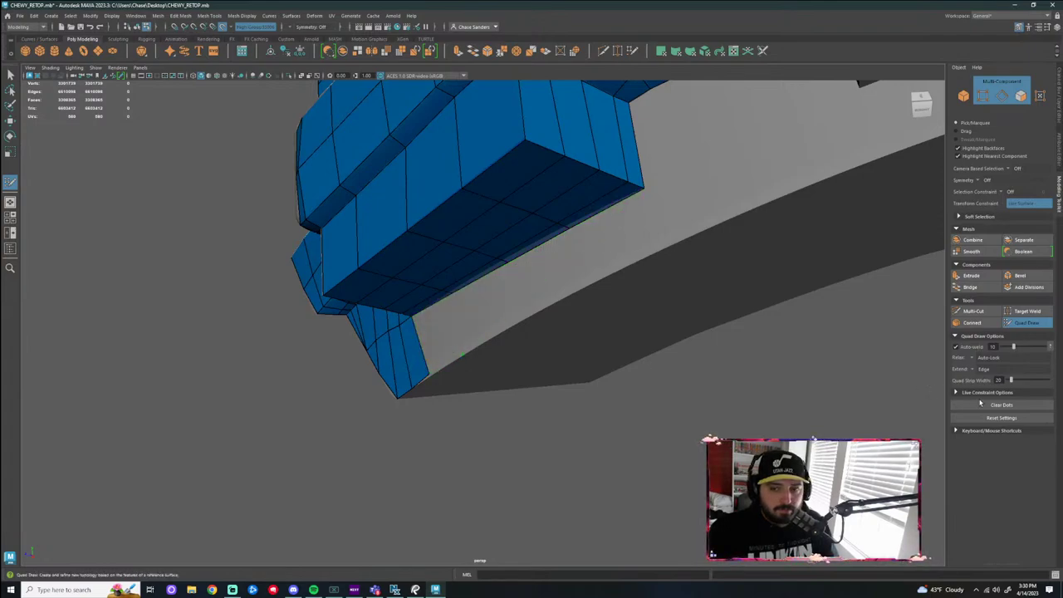
pyautogui.keyDown('alt'); pyautogui.moveTo(641, 476); pyautogui.dragTo(686, 285); pyautogui.keyUp('alt')
pyautogui.keyDown('alt'); pyautogui.moveTo(564, 233); pyautogui.dragTo(644, 283); pyautogui.keyUp('alt')
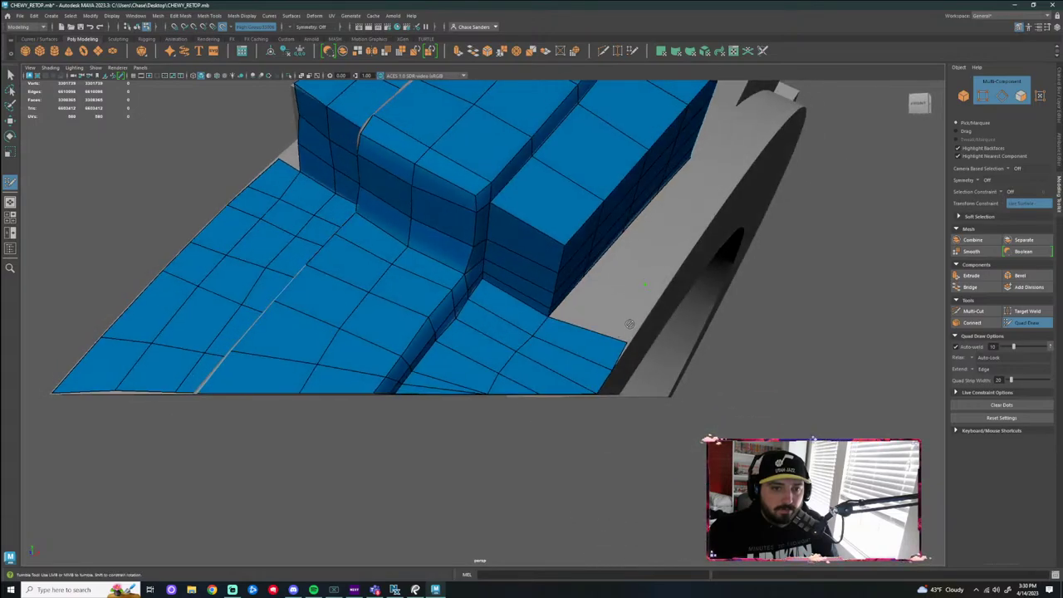
pyautogui.keyDown('alt'); pyautogui.moveTo(630, 324); pyautogui.dragTo(619, 298); pyautogui.keyUp('alt')
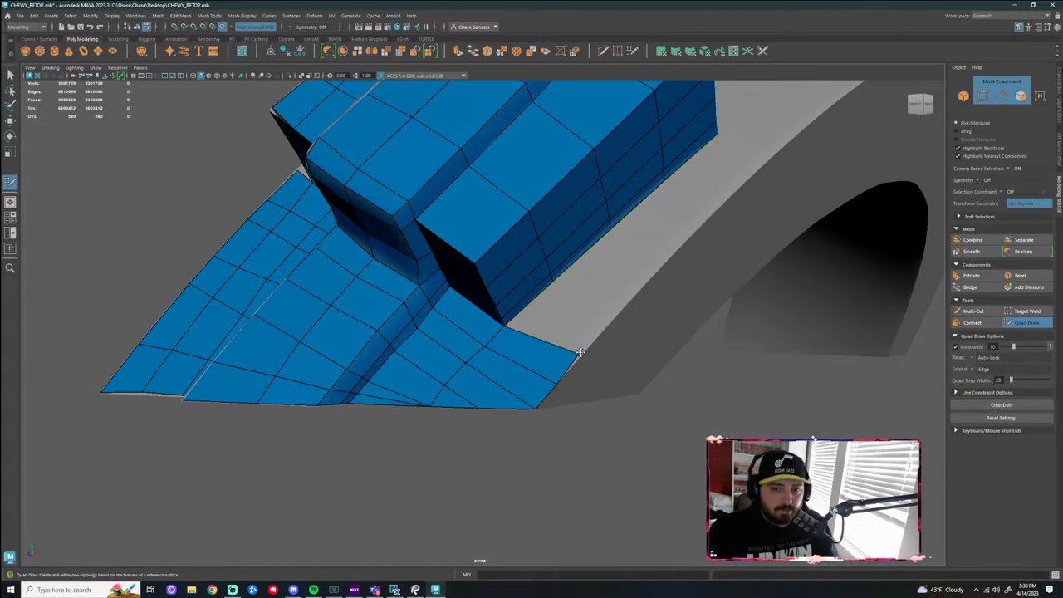
pyautogui.moveTo(551, 277)
pyautogui.keyDown('alt'); pyautogui.mouseDown()
pyautogui.moveTo(565, 285)
pyautogui.moveTo(557, 275)
pyautogui.mouseUp(); pyautogui.keyUp('alt')
pyautogui.scroll(5, 611, 284)
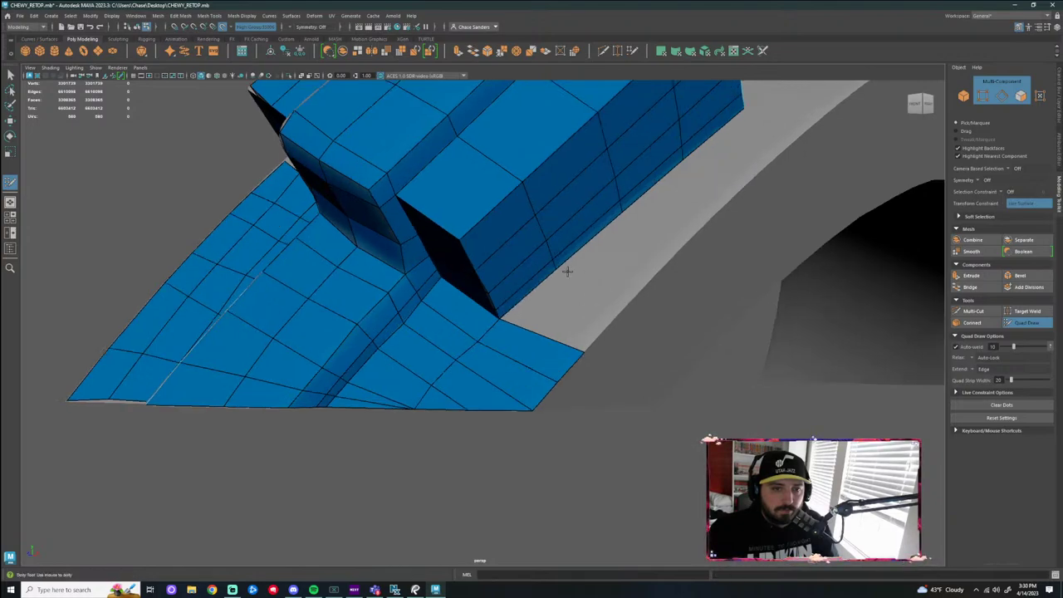
pyautogui.keyDown('alt'); pyautogui.moveTo(627, 222); pyautogui.dragTo(485, 273); pyautogui.keyUp('alt')
pyautogui.scroll(3, 542, 263)
pyautogui.moveTo(260, 324)
pyautogui.keyDown('alt'); pyautogui.mouseDown()
pyautogui.moveTo(357, 326)
pyautogui.moveTo(362, 313)
pyautogui.moveTo(394, 337)
pyautogui.mouseUp(); pyautogui.keyUp('alt')
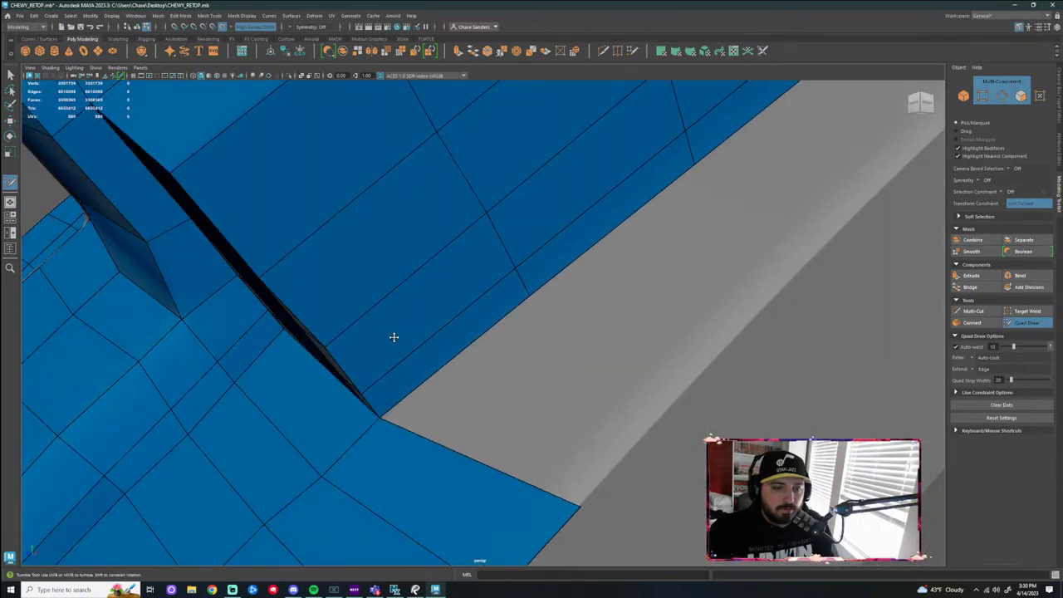
pyautogui.keyDown('shift'); pyautogui.click(420, 371); pyautogui.keyUp('shift')
pyautogui.moveTo(421, 371)
pyautogui.keyDown('shift'); pyautogui.mouseDown()
pyautogui.moveTo(435, 375)
pyautogui.moveTo(425, 380)
pyautogui.mouseUp(); pyautogui.keyUp('shift')
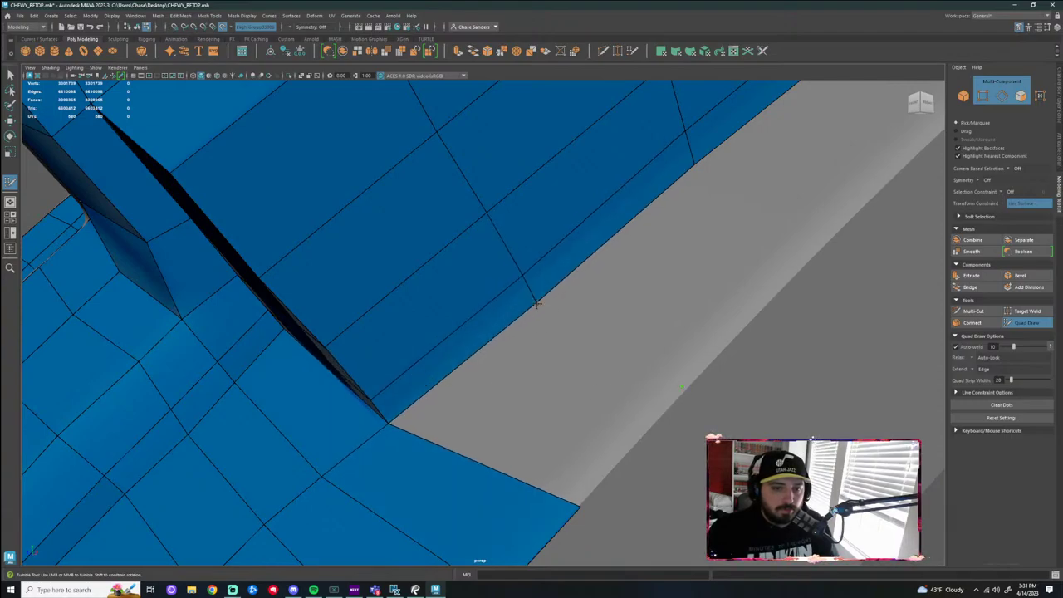
pyautogui.keyDown('alt'); pyautogui.moveTo(537, 305); pyautogui.dragTo(600, 277); pyautogui.keyUp('alt')
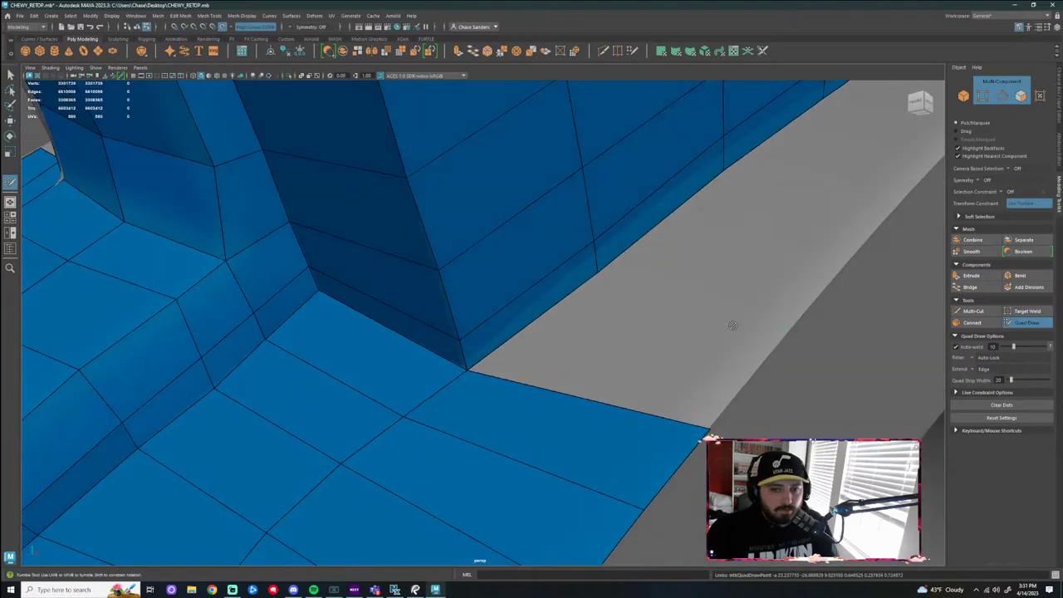
pyautogui.keyDown('alt'); pyautogui.moveTo(733, 325); pyautogui.dragTo(609, 432); pyautogui.keyUp('alt')
pyautogui.keyDown('alt'); pyautogui.moveTo(586, 339); pyautogui.dragTo(594, 252, button='middle'); pyautogui.keyUp('alt')
pyautogui.hotkey('ctrl', 'z')
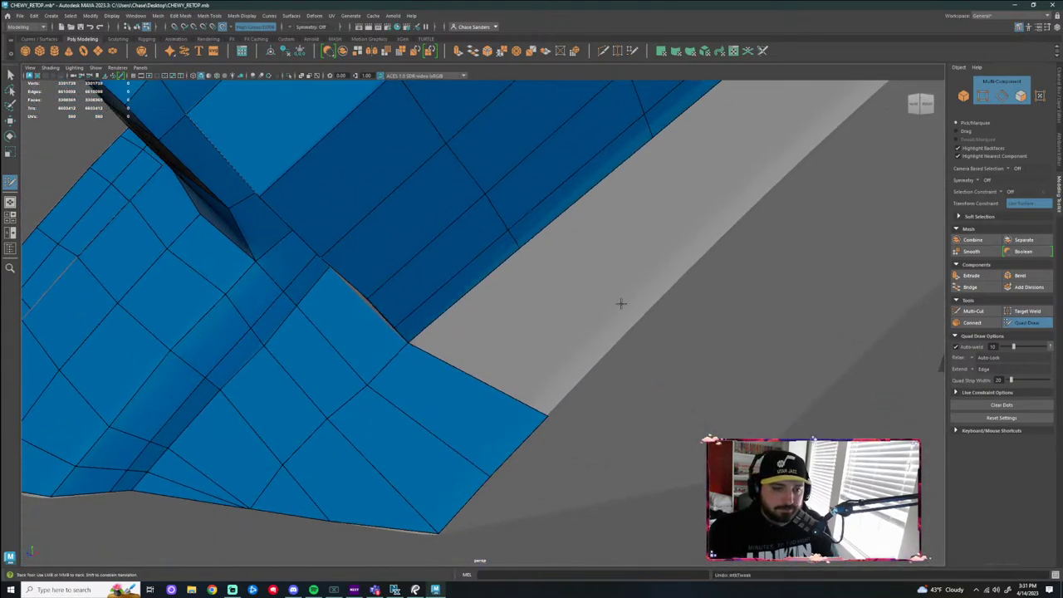
pyautogui.moveTo(480, 380); pyautogui.dragTo(578, 316)
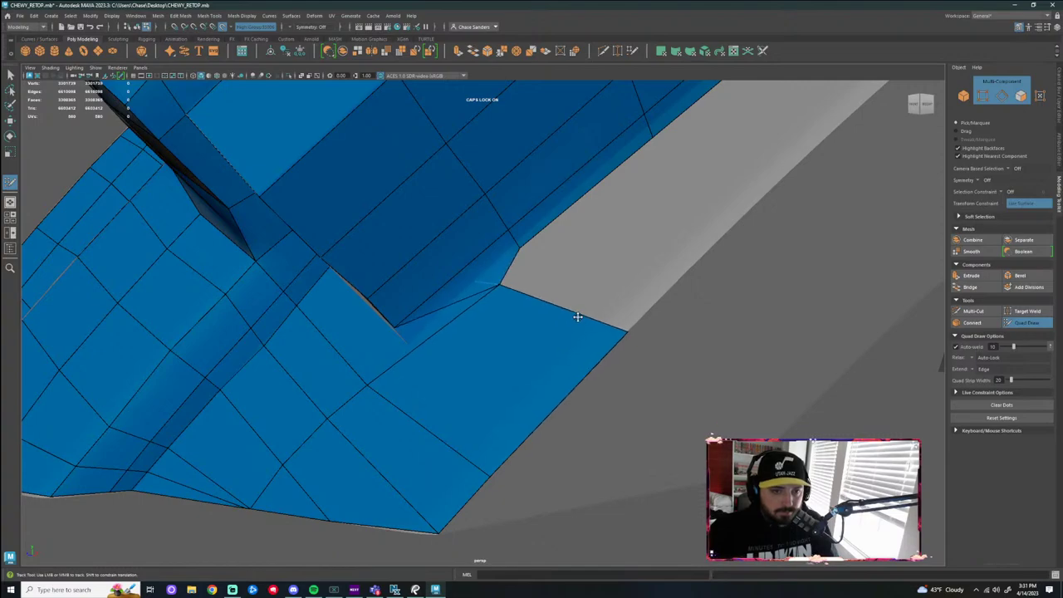
pyautogui.hotkey('ctrl', 'z')
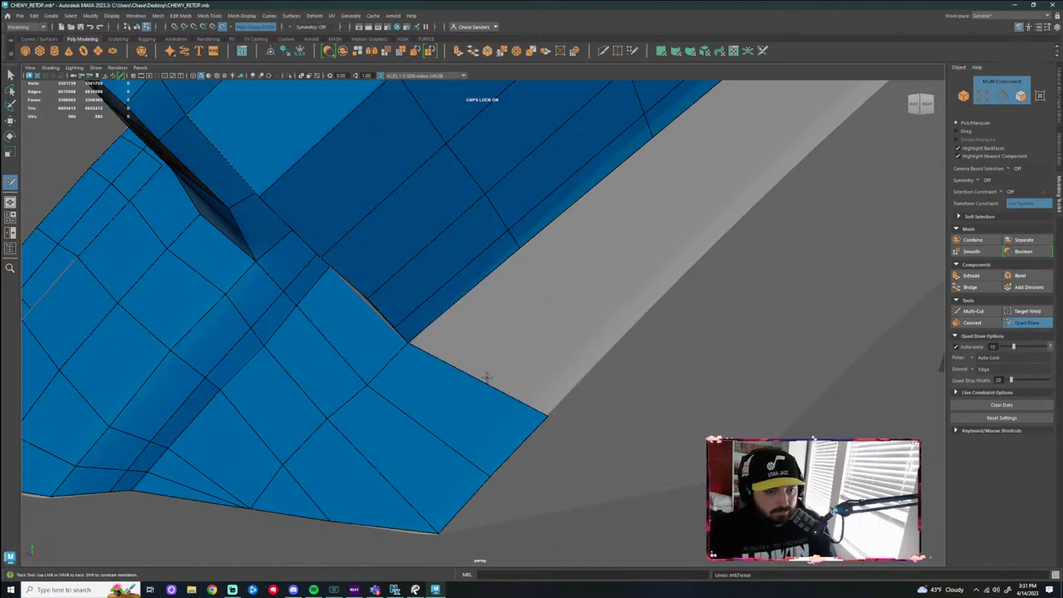
# Extrude the strap quad's open edge alongside the side block's base and weld its inner corner to the block's lower edge
pyautogui.moveTo(487, 380)
pyautogui.mouseDown()
pyautogui.moveTo(603, 280)
pyautogui.moveTo(524, 244)
pyautogui.moveTo(539, 249)
pyautogui.moveTo(499, 266)
pyautogui.mouseUp()
pyautogui.keyDown('alt'); pyautogui.moveTo(399, 288); pyautogui.dragTo(441, 288, button='right'); pyautogui.keyUp('alt')
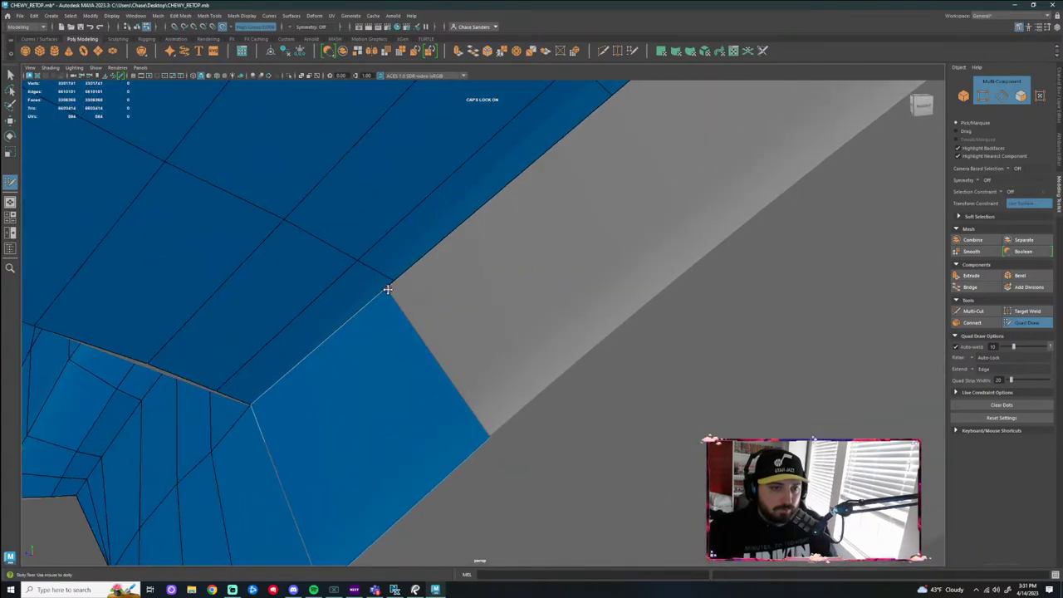
pyautogui.keyDown('alt'); pyautogui.moveTo(389, 289); pyautogui.dragTo(471, 280); pyautogui.keyUp('alt')
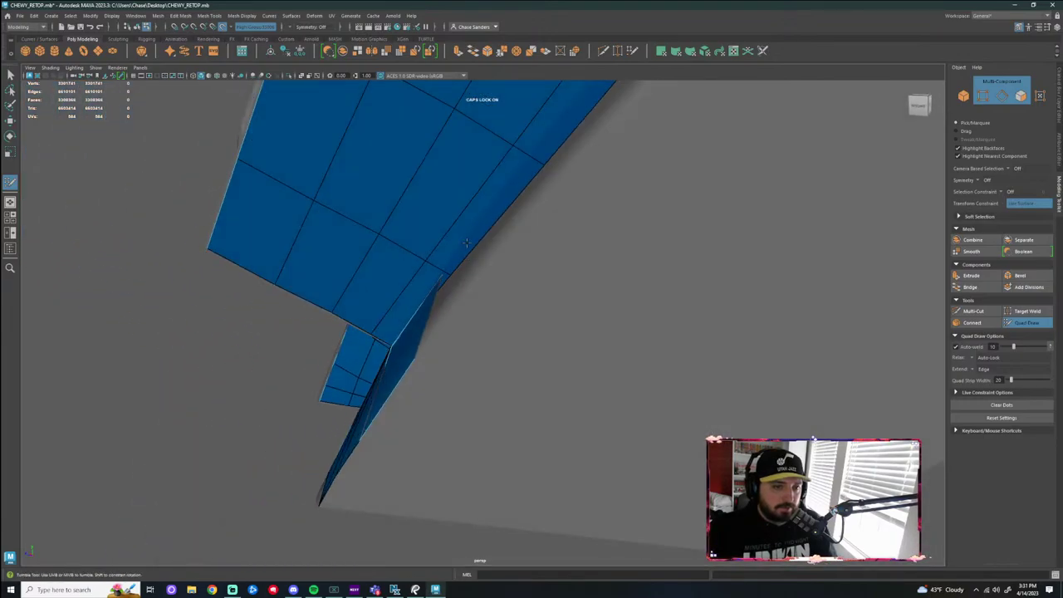
pyautogui.keyDown('alt'); pyautogui.moveTo(467, 242); pyautogui.dragTo(574, 230); pyautogui.keyUp('alt')
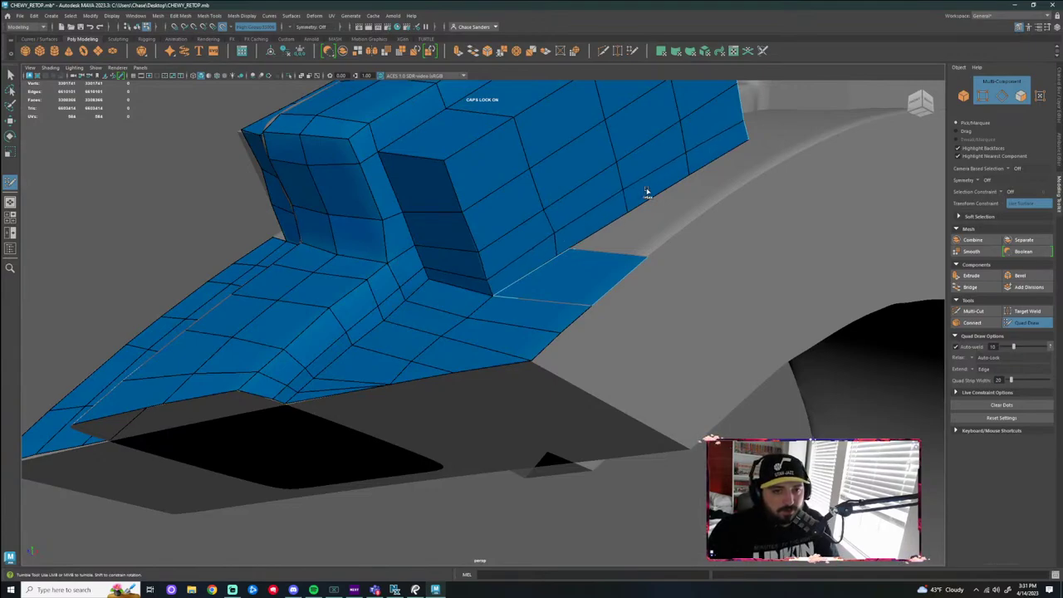
pyautogui.moveTo(655, 184)
pyautogui.keyDown('shift'); pyautogui.mouseDown()
pyautogui.moveTo(696, 160)
pyautogui.moveTo(570, 174)
pyautogui.moveTo(522, 199)
pyautogui.mouseUp(); pyautogui.keyUp('shift')
pyautogui.moveTo(624, 211)
pyautogui.keyDown('alt'); pyautogui.mouseDown()
pyautogui.moveTo(590, 249)
pyautogui.moveTo(620, 315)
pyautogui.moveTo(559, 283)
pyautogui.mouseUp(); pyautogui.keyUp('alt')
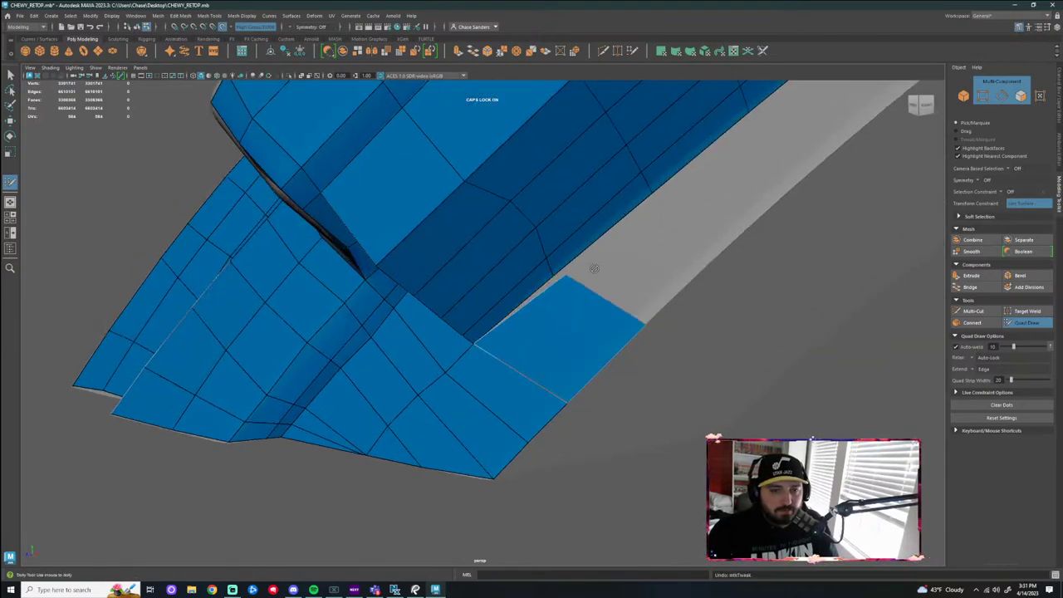
pyautogui.keyDown('alt'); pyautogui.moveTo(635, 280); pyautogui.dragTo(745, 402); pyautogui.keyUp('alt')
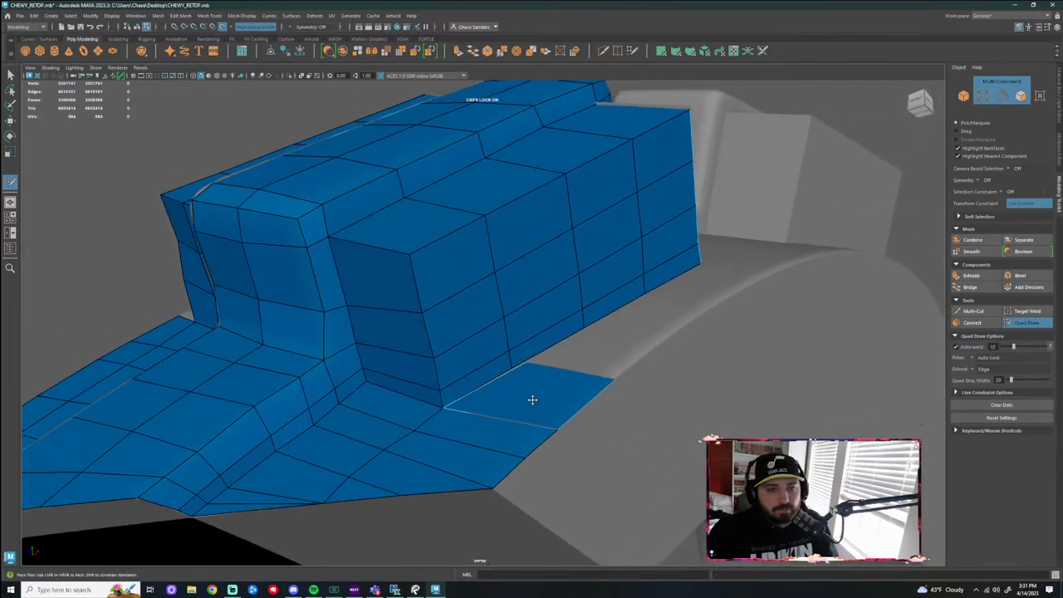
pyautogui.scroll(3, 524, 399)
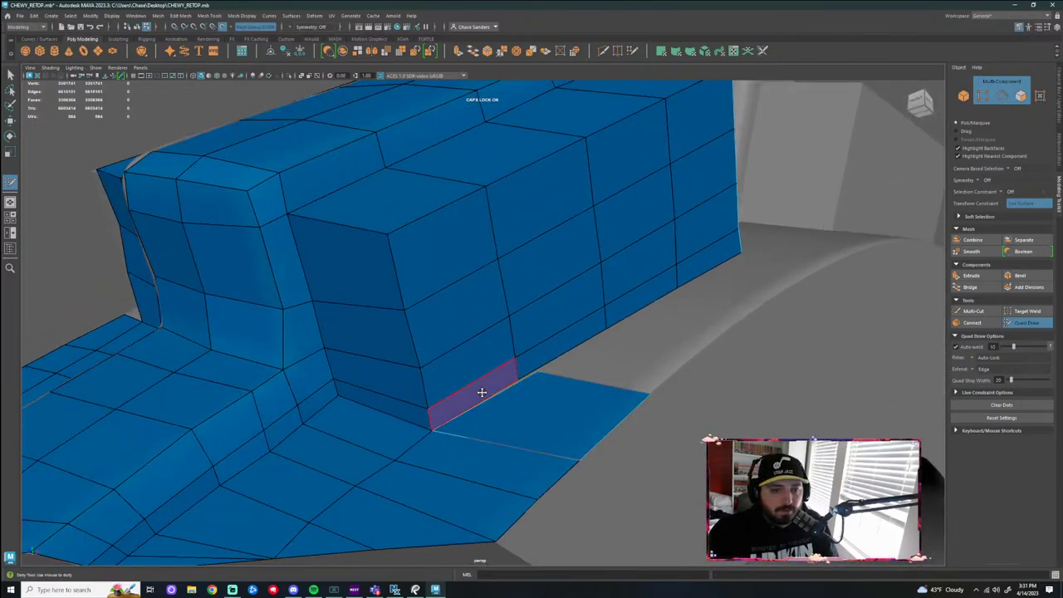
pyautogui.moveTo(482, 396)
pyautogui.mouseDown()
pyautogui.moveTo(480, 377)
pyautogui.moveTo(565, 380)
pyautogui.moveTo(523, 371)
pyautogui.moveTo(662, 358)
pyautogui.mouseUp()
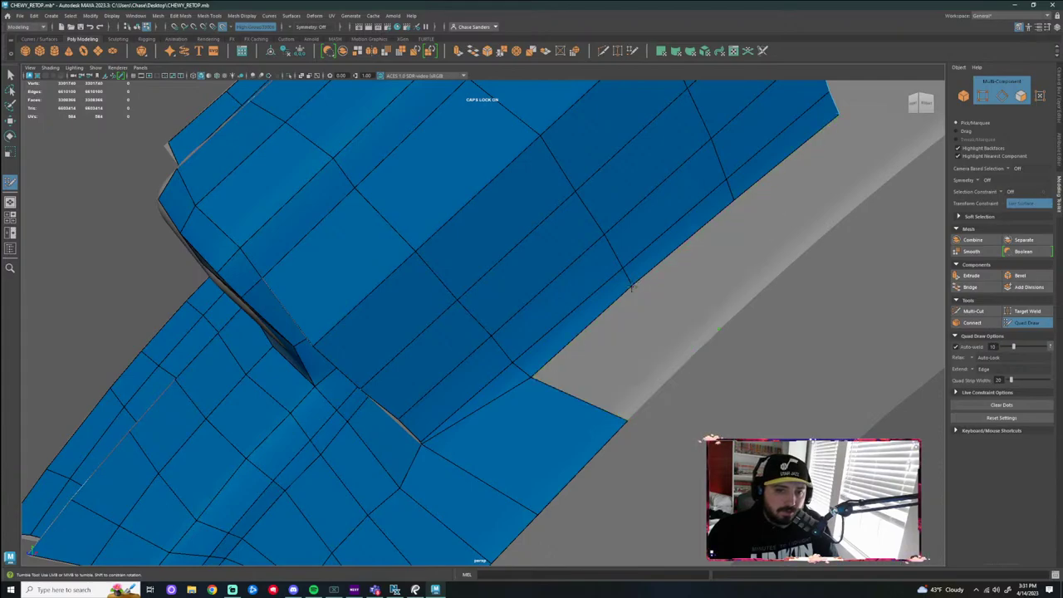
pyautogui.moveTo(619, 315)
pyautogui.keyDown('alt'); pyautogui.mouseDown()
pyautogui.moveTo(629, 321)
pyautogui.moveTo(548, 367)
pyautogui.mouseUp(); pyautogui.keyUp('alt')
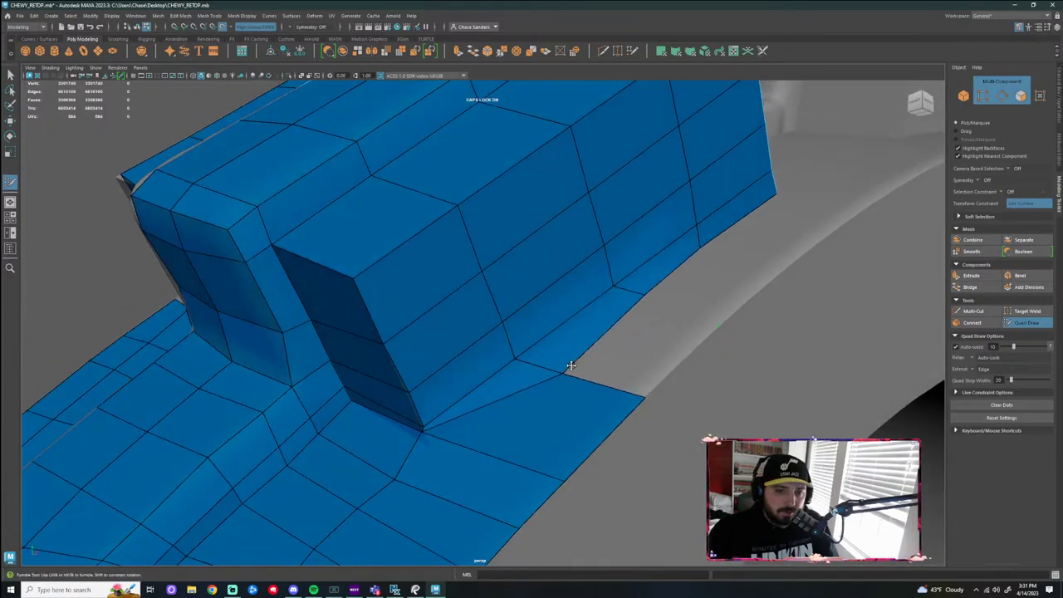
pyautogui.keyDown('shift'); pyautogui.click(676, 355); pyautogui.keyUp('shift')
pyautogui.moveTo(677, 356)
pyautogui.keyDown('alt'); pyautogui.mouseDown()
pyautogui.moveTo(753, 360)
pyautogui.moveTo(732, 361)
pyautogui.mouseUp(); pyautogui.keyUp('alt')
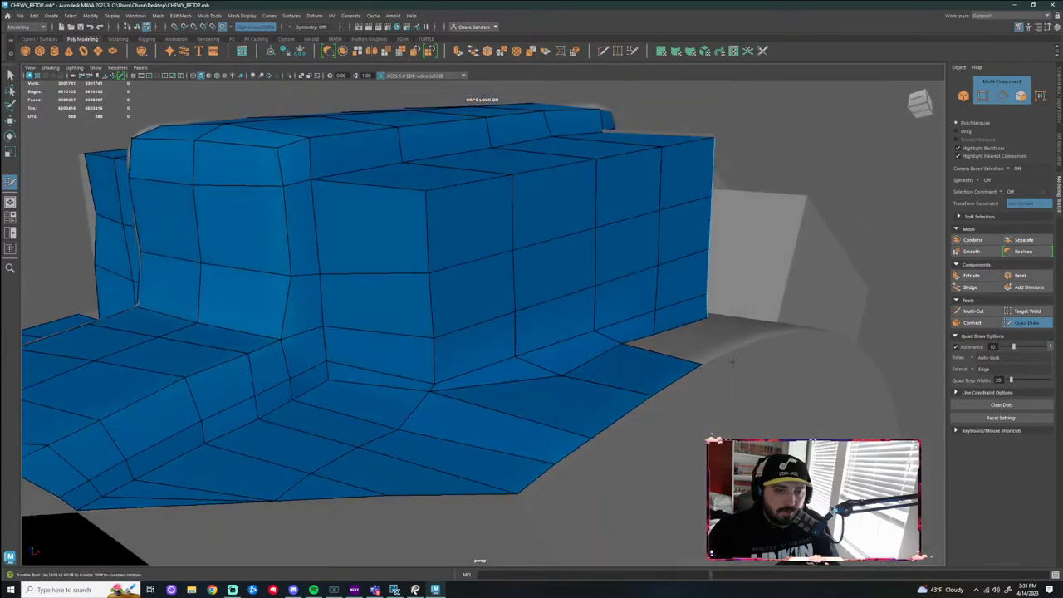
pyautogui.moveTo(549, 385)
pyautogui.keyDown('alt'); pyautogui.mouseDown()
pyautogui.moveTo(532, 384)
pyautogui.moveTo(661, 362)
pyautogui.mouseUp(); pyautogui.keyUp('alt')
pyautogui.keyDown('shift'); pyautogui.click(582, 373); pyautogui.keyUp('shift')
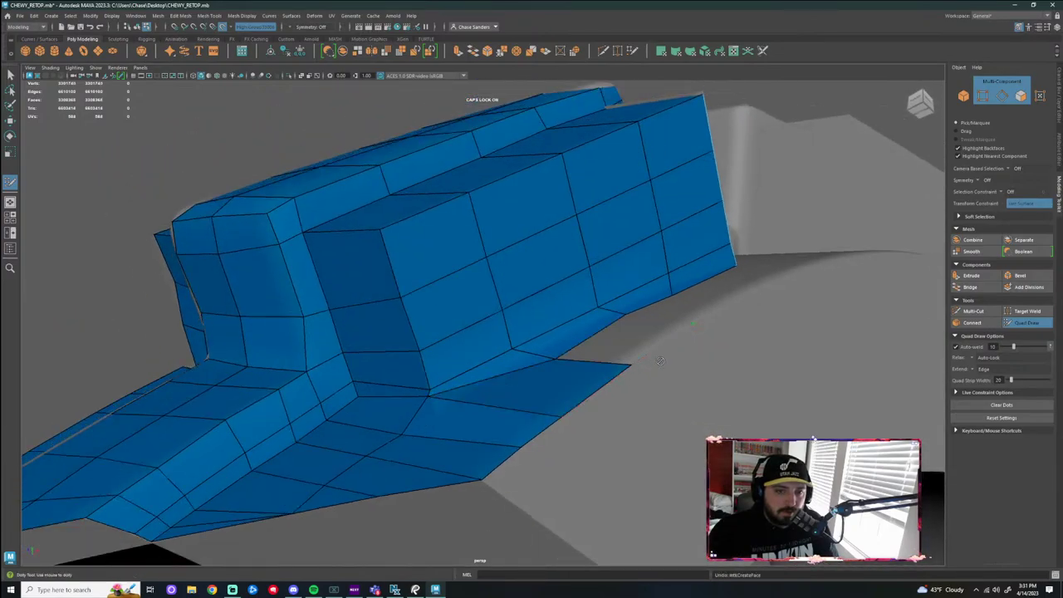
pyautogui.moveTo(751, 359)
pyautogui.keyDown('alt'); pyautogui.mouseDown()
pyautogui.moveTo(612, 394)
pyautogui.moveTo(629, 382)
pyautogui.moveTo(613, 384)
pyautogui.moveTo(629, 290)
pyautogui.moveTo(619, 332)
pyautogui.moveTo(609, 277)
pyautogui.moveTo(487, 316)
pyautogui.moveTo(462, 338)
pyautogui.moveTo(504, 337)
pyautogui.moveTo(659, 389)
pyautogui.mouseUp(); pyautogui.keyUp('alt')
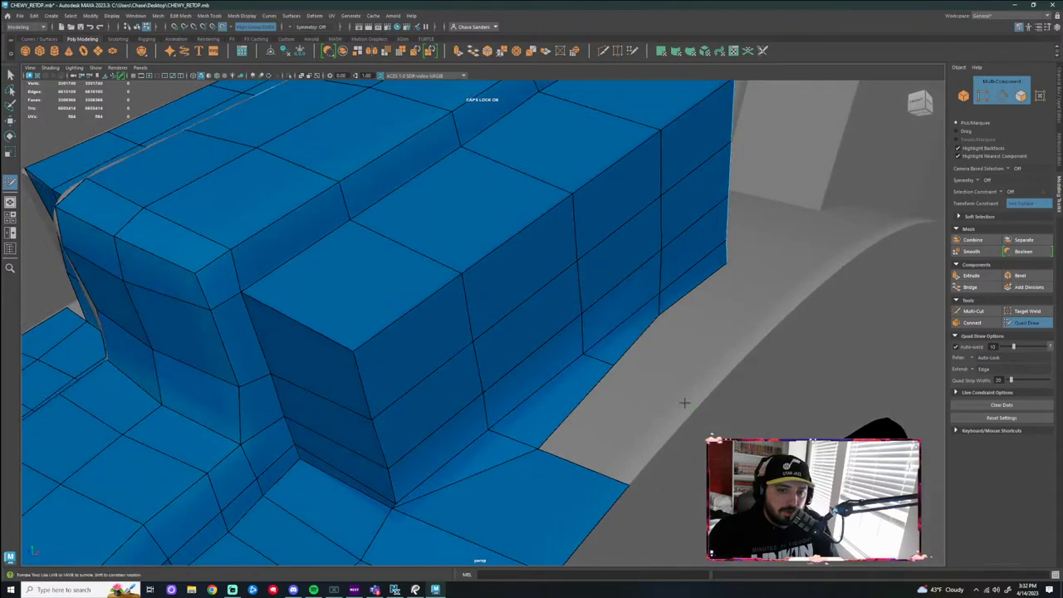
# Fill three quads from the side block's lower edge to the strap's outer edge, continuing to the block's far end
pyautogui.keyDown('shift'); pyautogui.click(633, 430); pyautogui.keyUp('shift')
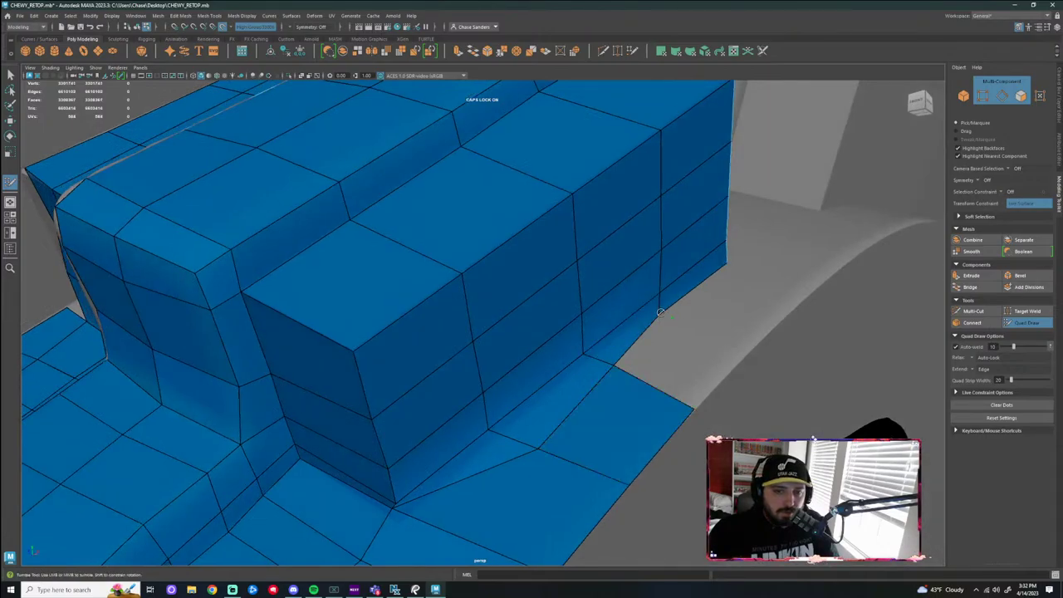
pyautogui.keyDown('alt'); pyautogui.moveTo(733, 332); pyautogui.dragTo(592, 368); pyautogui.keyUp('alt')
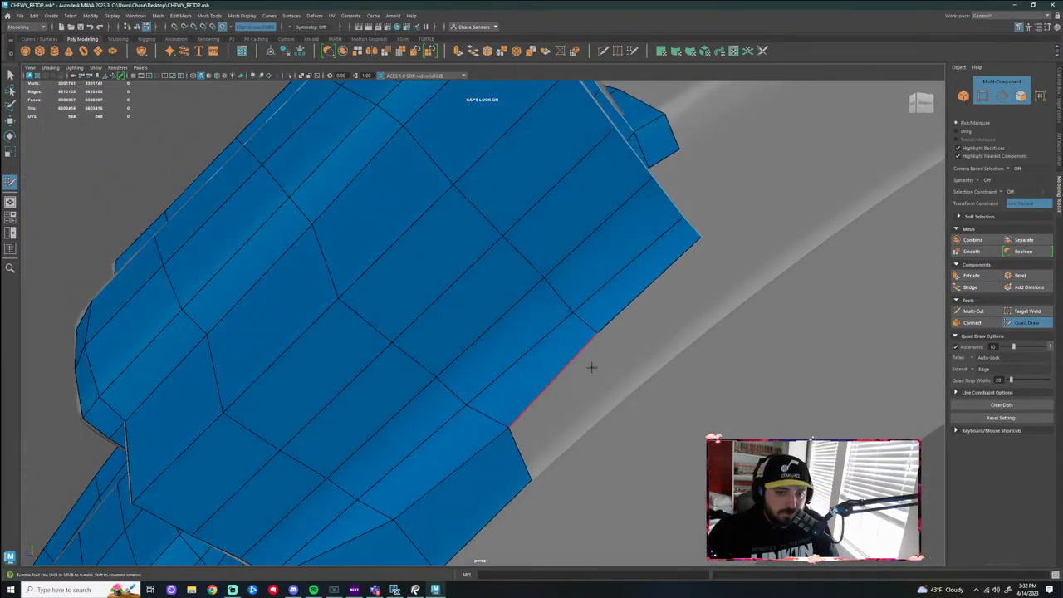
pyautogui.keyDown('shift'); pyautogui.click(592, 400); pyautogui.keyUp('shift')
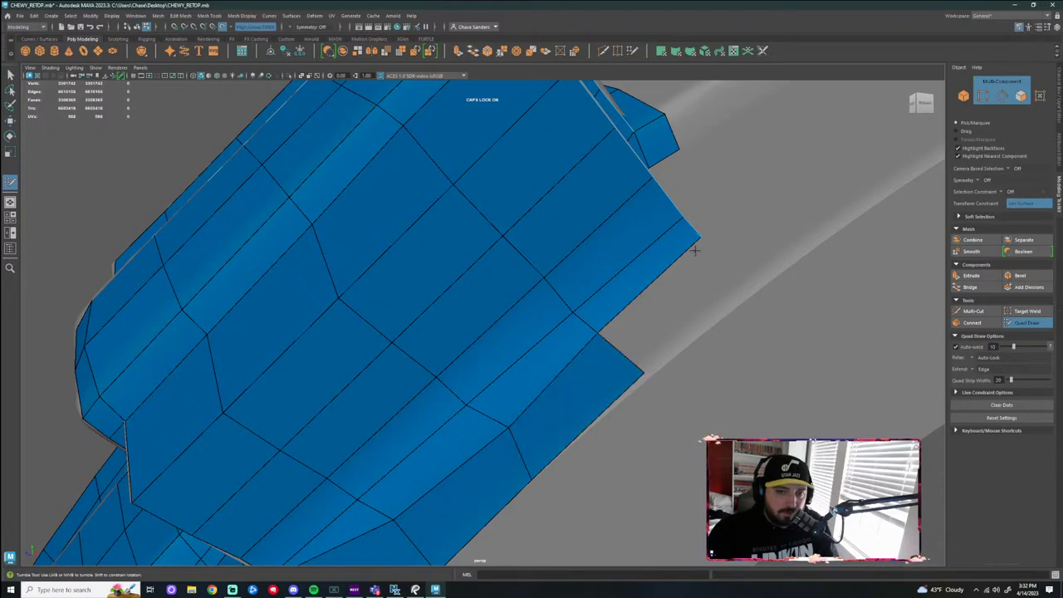
pyautogui.moveTo(682, 251)
pyautogui.mouseDown()
pyautogui.moveTo(712, 352)
pyautogui.moveTo(699, 348)
pyautogui.mouseUp()
pyautogui.keyDown('shift'); pyautogui.click(707, 282); pyautogui.keyUp('shift')
pyautogui.moveTo(603, 337)
pyautogui.keyDown('shift'); pyautogui.mouseDown()
pyautogui.moveTo(543, 373)
pyautogui.moveTo(510, 429)
pyautogui.mouseUp(); pyautogui.keyUp('shift')
pyautogui.hotkey('ctrl', 'z')
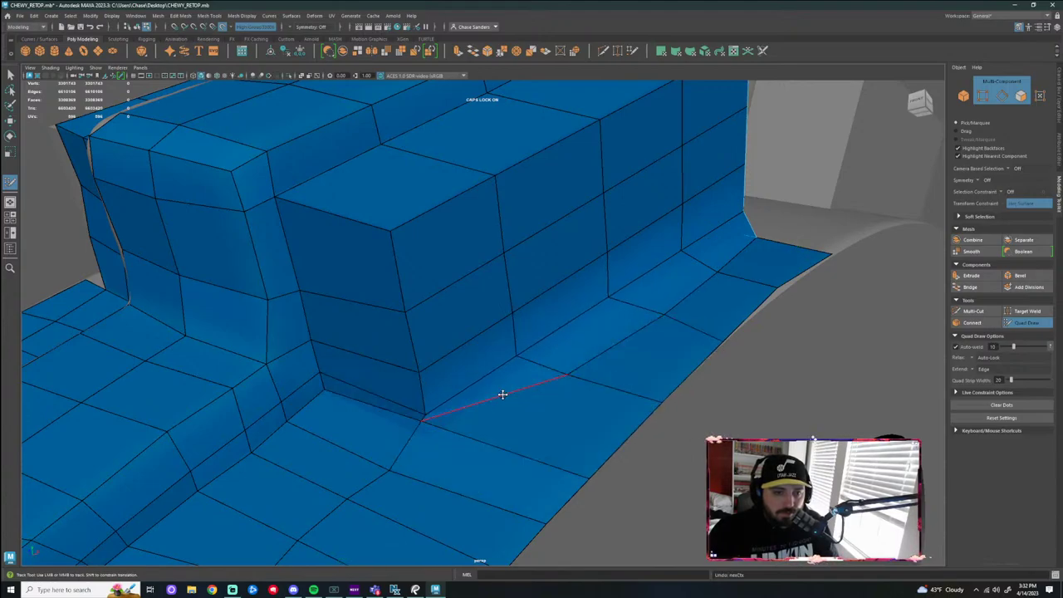
# Move the strip's inner vertices along the side block onto the crease where the block meets the strap
pyautogui.moveTo(421, 419); pyautogui.dragTo(431, 439)
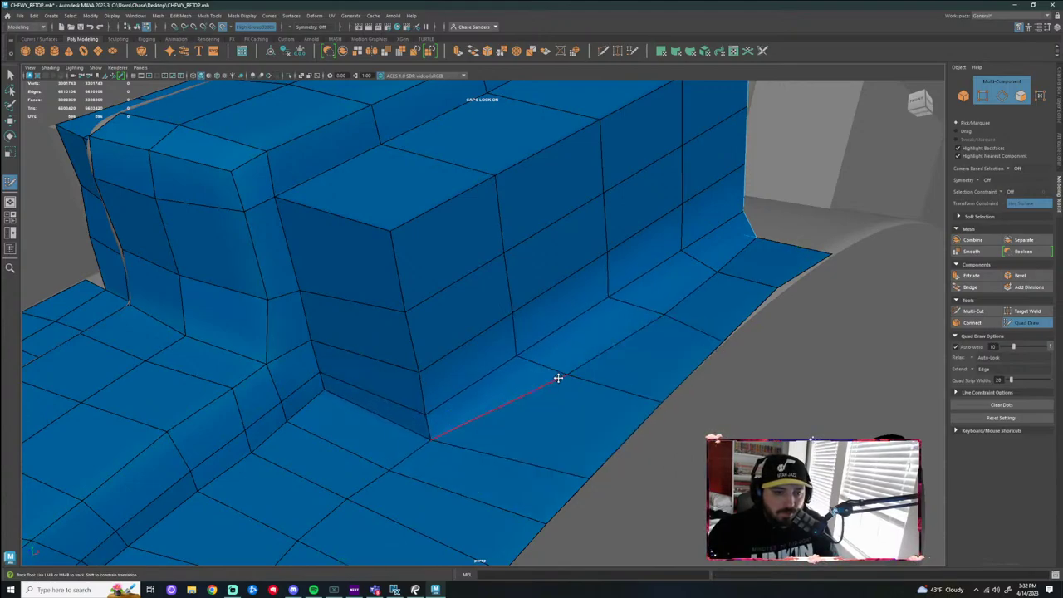
pyautogui.moveTo(517, 356)
pyautogui.mouseDown()
pyautogui.moveTo(546, 375)
pyautogui.moveTo(521, 370)
pyautogui.mouseUp()
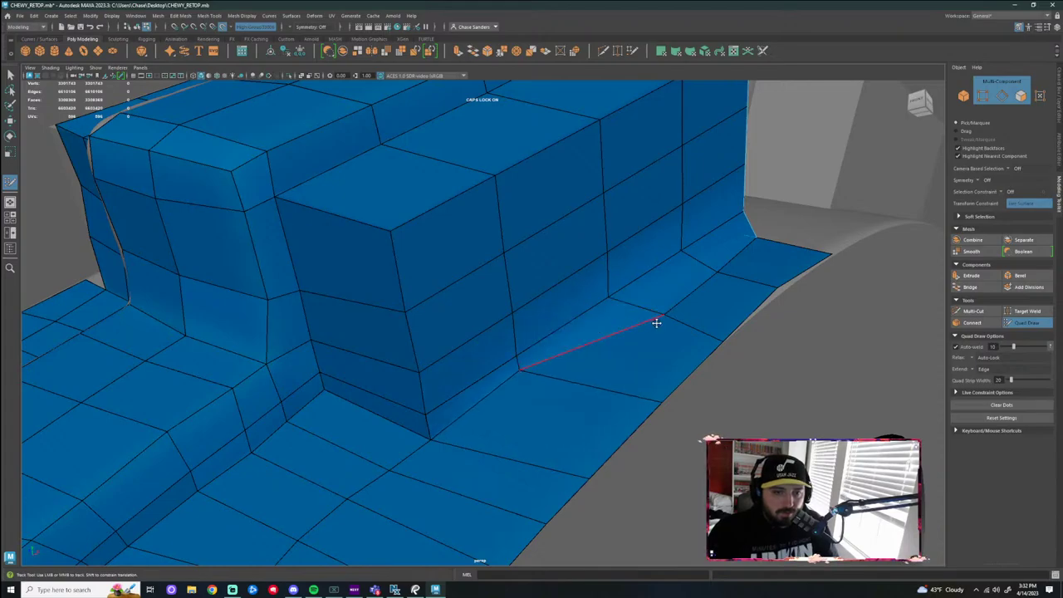
pyautogui.moveTo(657, 322); pyautogui.dragTo(607, 305)
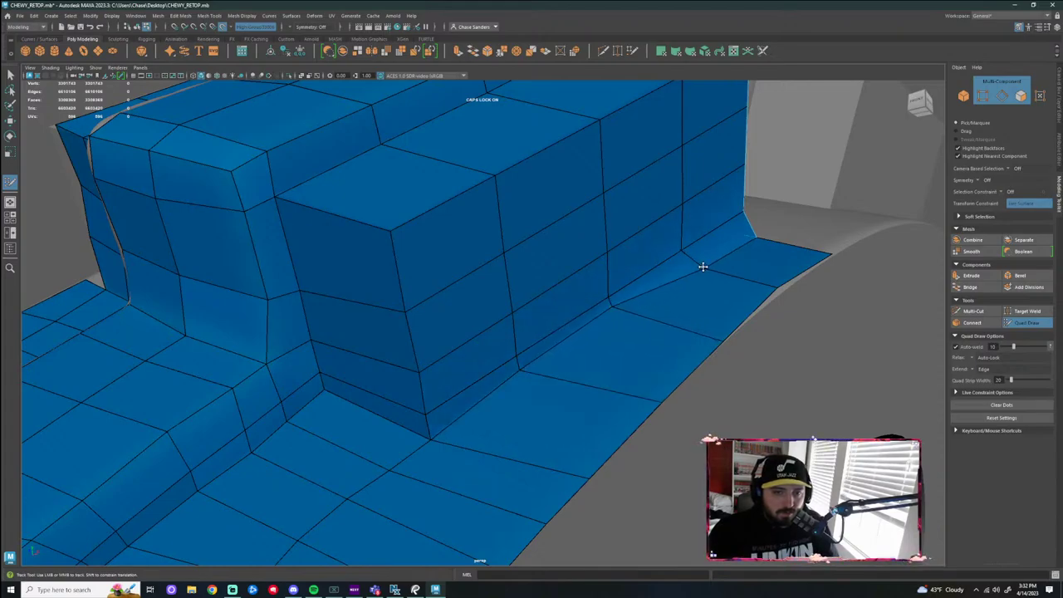
pyautogui.moveTo(682, 254)
pyautogui.keyDown('alt'); pyautogui.mouseDown()
pyautogui.moveTo(717, 264)
pyautogui.moveTo(705, 286)
pyautogui.moveTo(692, 261)
pyautogui.mouseUp(); pyautogui.keyUp('alt')
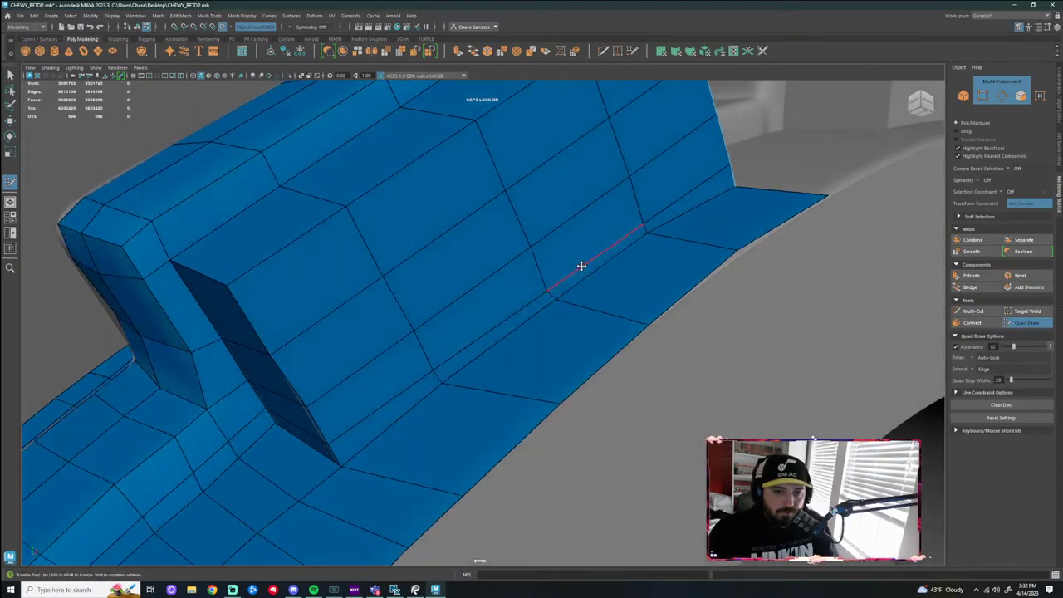
# Shift the lowest horizontal edges on the side block's outer face slightly up, away from the base, and check them from several angles
pyautogui.moveTo(581, 267); pyautogui.dragTo(576, 254)
pyautogui.moveTo(482, 331); pyautogui.dragTo(475, 326)
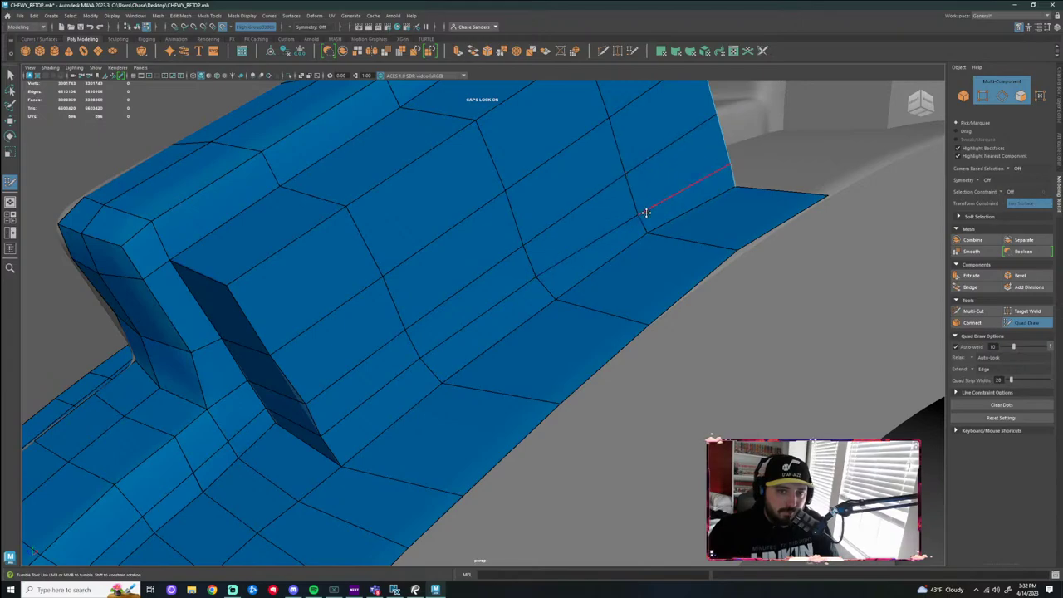
pyautogui.keyDown('alt'); pyautogui.moveTo(640, 202); pyautogui.dragTo(632, 330); pyautogui.keyUp('alt')
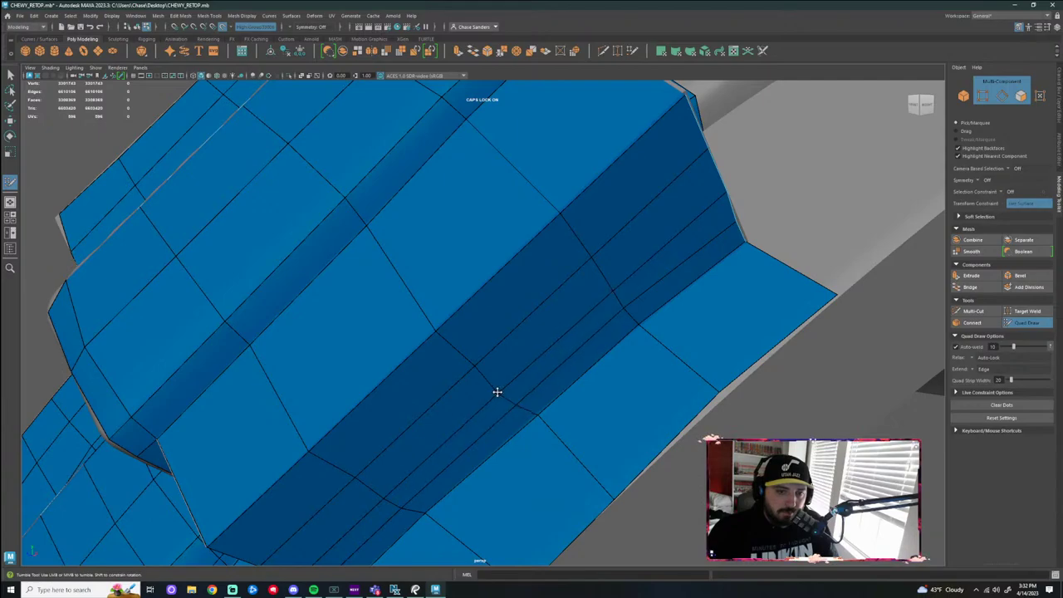
pyautogui.moveTo(487, 451)
pyautogui.keyDown('alt'); pyautogui.mouseDown()
pyautogui.moveTo(507, 392)
pyautogui.moveTo(501, 309)
pyautogui.mouseUp(); pyautogui.keyUp('alt')
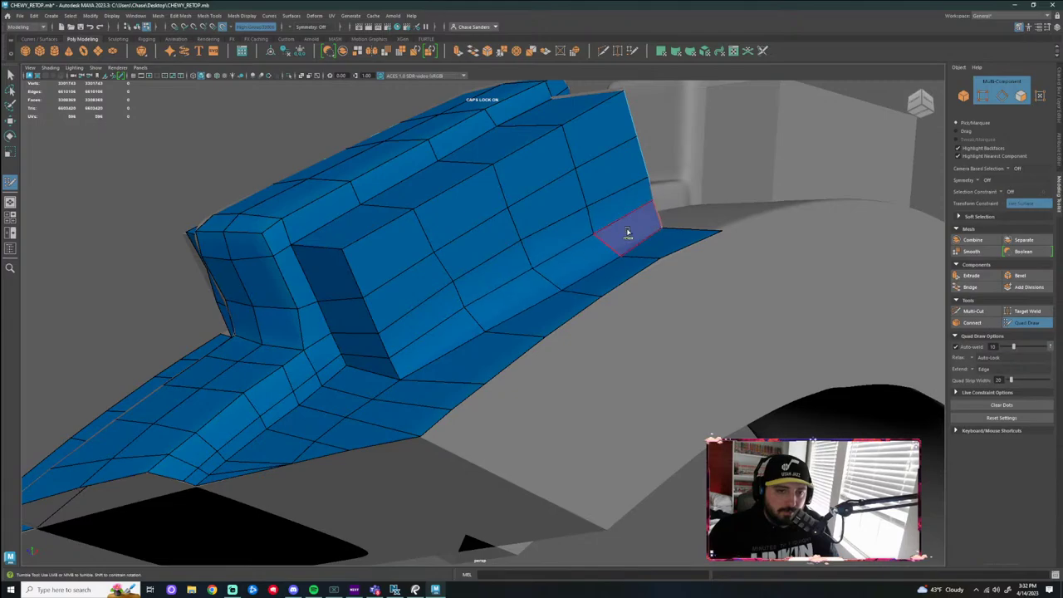
pyautogui.keyDown('alt'); pyautogui.moveTo(628, 233); pyautogui.dragTo(506, 357); pyautogui.keyUp('alt')
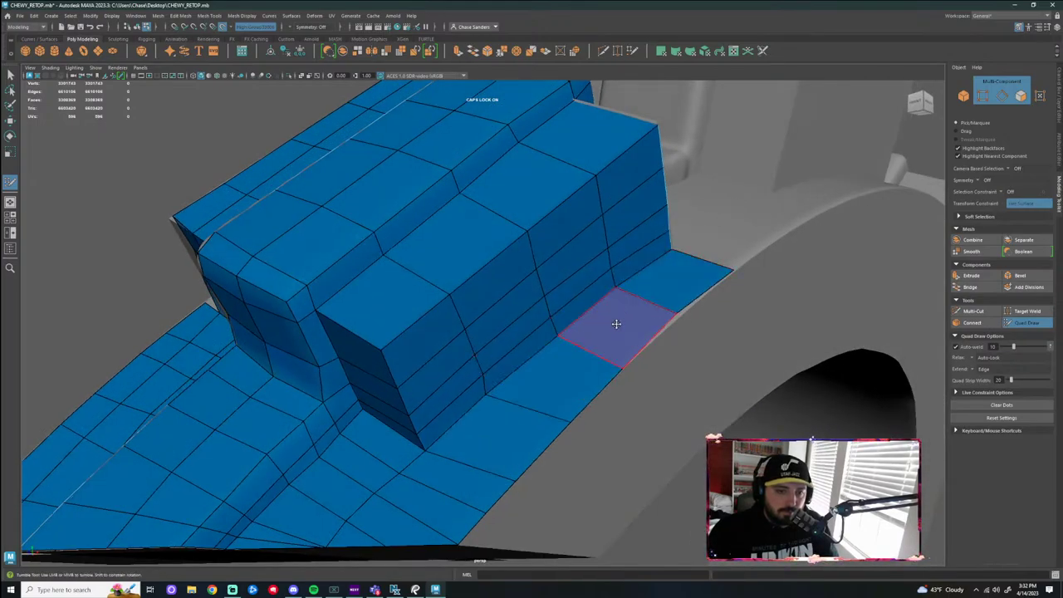
# Extend the strap strip past the block's far end, splitting the new quad with an edge loop and moving its inner vertex inward
pyautogui.moveTo(614, 320)
pyautogui.keyDown('alt'); pyautogui.mouseDown()
pyautogui.moveTo(654, 304)
pyautogui.moveTo(587, 358)
pyautogui.mouseUp(); pyautogui.keyUp('alt')
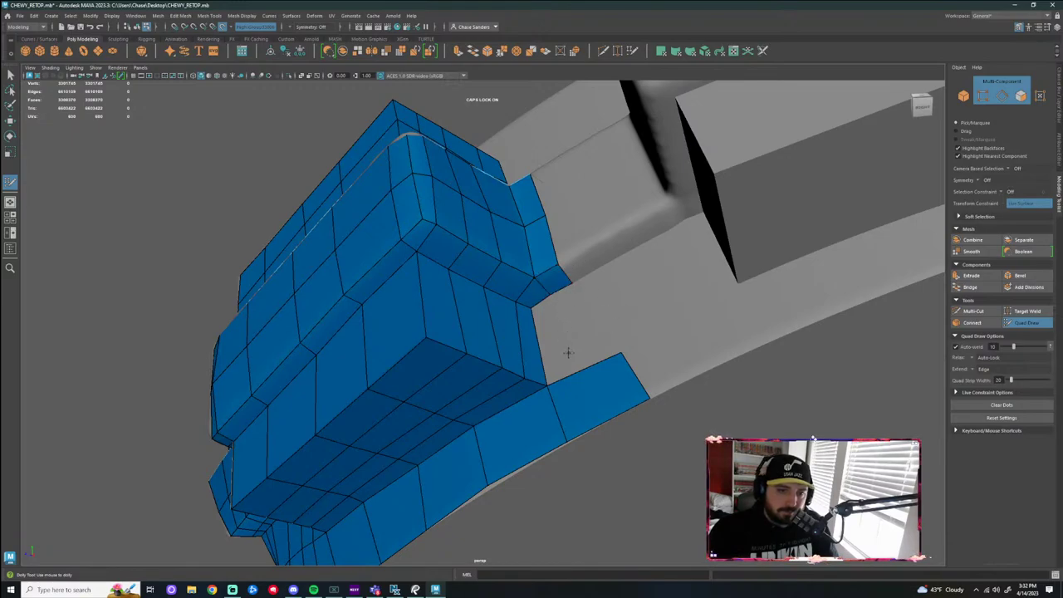
pyautogui.keyDown('ctrl'); pyautogui.click(597, 406); pyautogui.keyUp('ctrl')
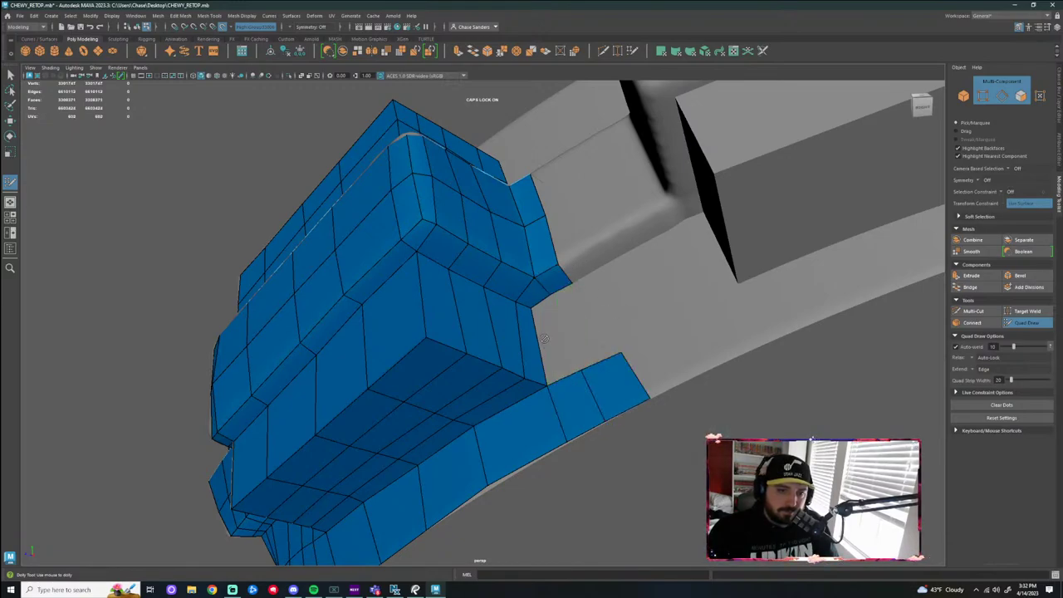
pyautogui.keyDown('ctrl'); pyautogui.keyDown('shift'); pyautogui.click(577, 374); pyautogui.keyUp('shift'); pyautogui.keyUp('ctrl')
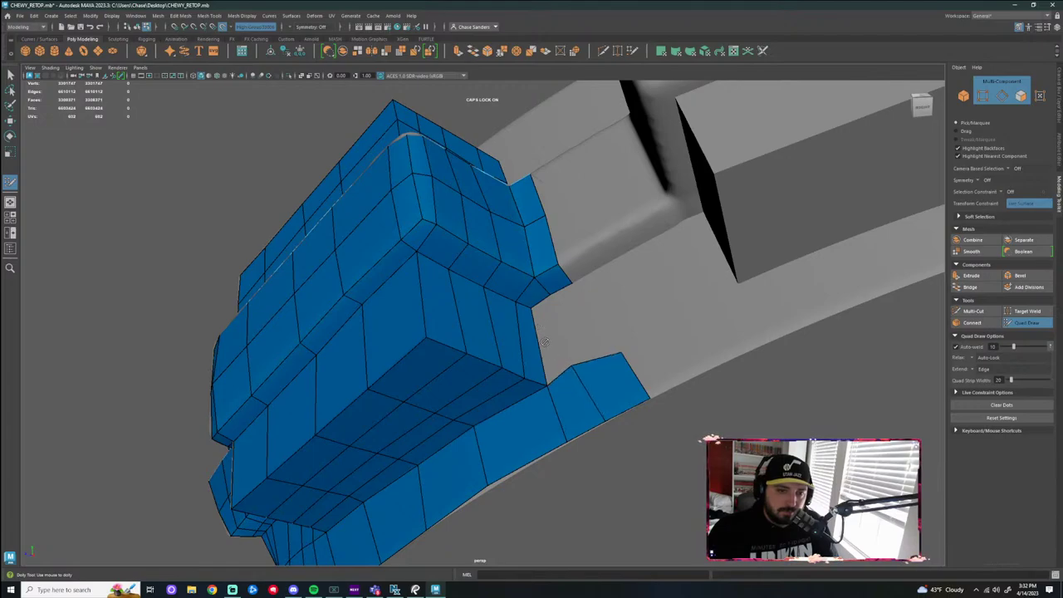
pyautogui.keyDown('alt'); pyautogui.moveTo(548, 308); pyautogui.dragTo(571, 317); pyautogui.keyUp('alt')
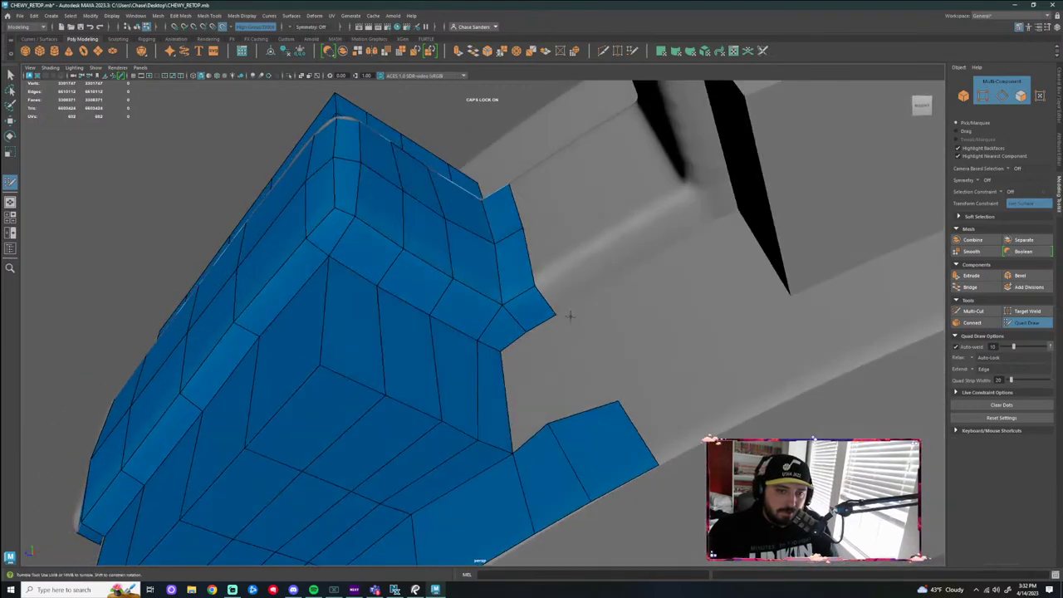
# Extrude the base edge of the block's far end onto the strap, joining it to the ridge's base and the strip's split vertex
pyautogui.keyDown('ctrl'); pyautogui.keyDown('shift'); pyautogui.click(498, 385); pyautogui.keyUp('shift'); pyautogui.keyUp('ctrl')
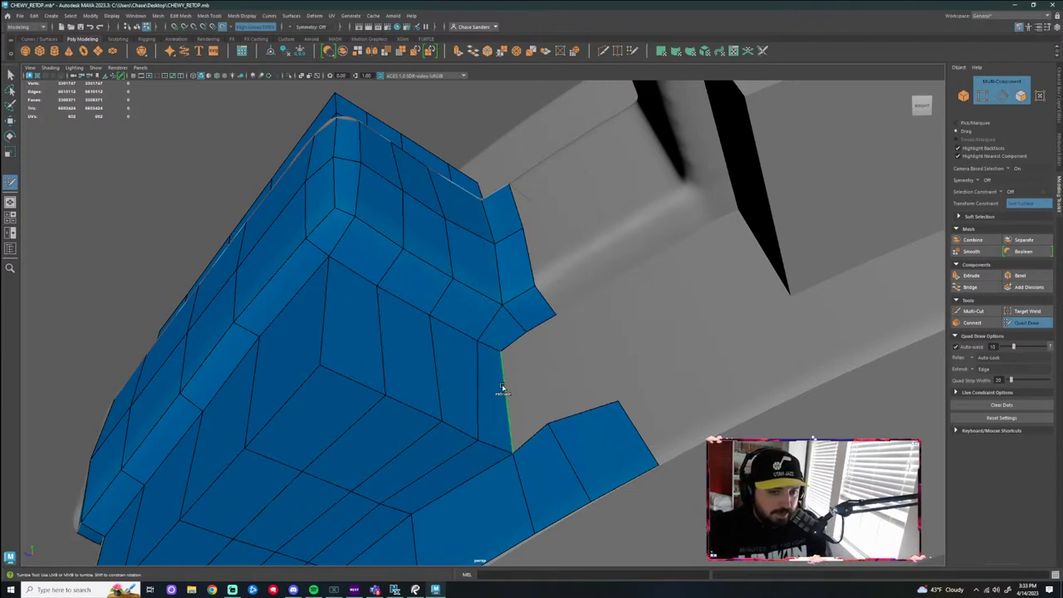
pyautogui.moveTo(502, 386); pyautogui.dragTo(534, 368)
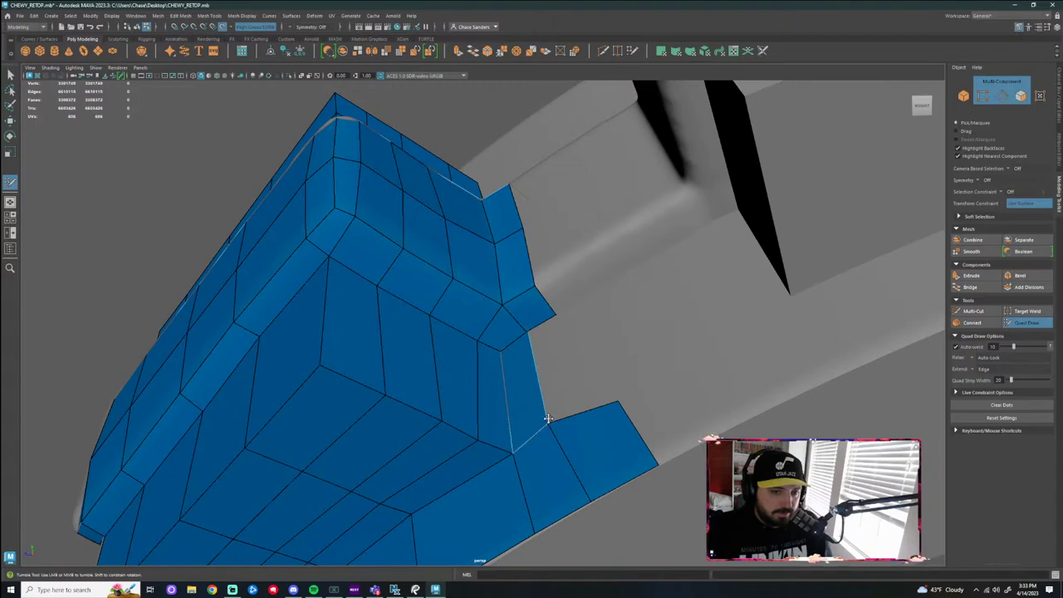
pyautogui.press('capslock')
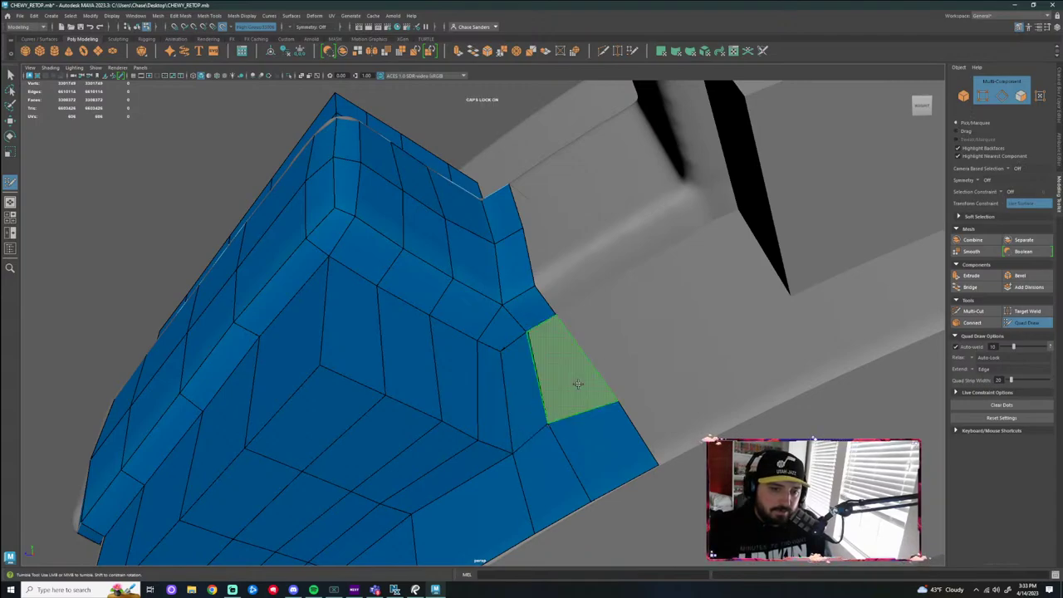
pyautogui.keyDown('shift'); pyautogui.click(582, 398); pyautogui.keyUp('shift')
pyautogui.keyDown('alt'); pyautogui.moveTo(549, 364); pyautogui.dragTo(619, 341, button='right'); pyautogui.keyUp('alt')
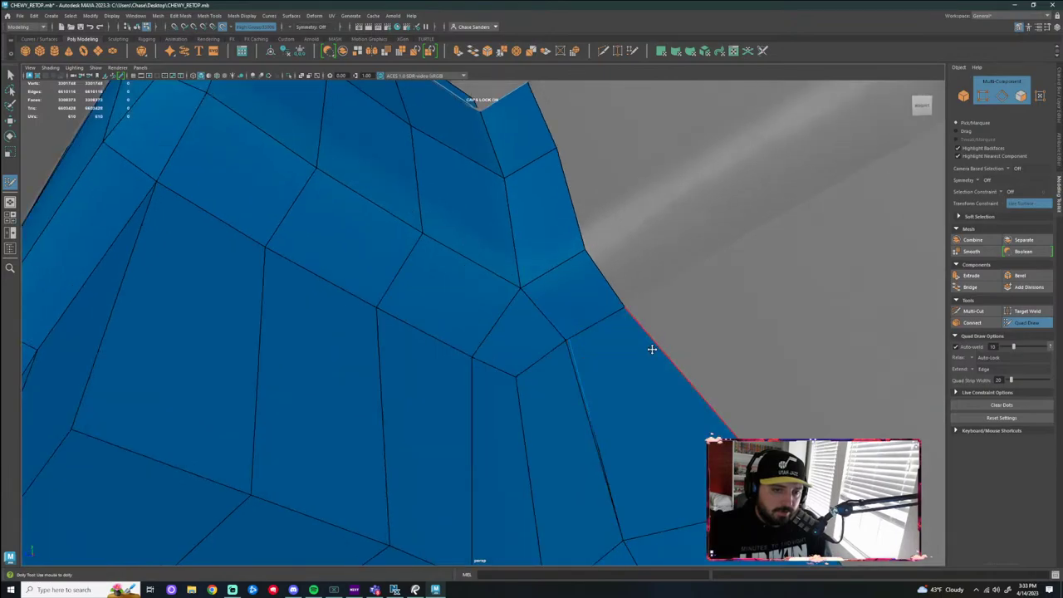
pyautogui.keyDown('ctrl'); pyautogui.keyDown('shift'); pyautogui.click(599, 348); pyautogui.keyUp('shift'); pyautogui.keyUp('ctrl')
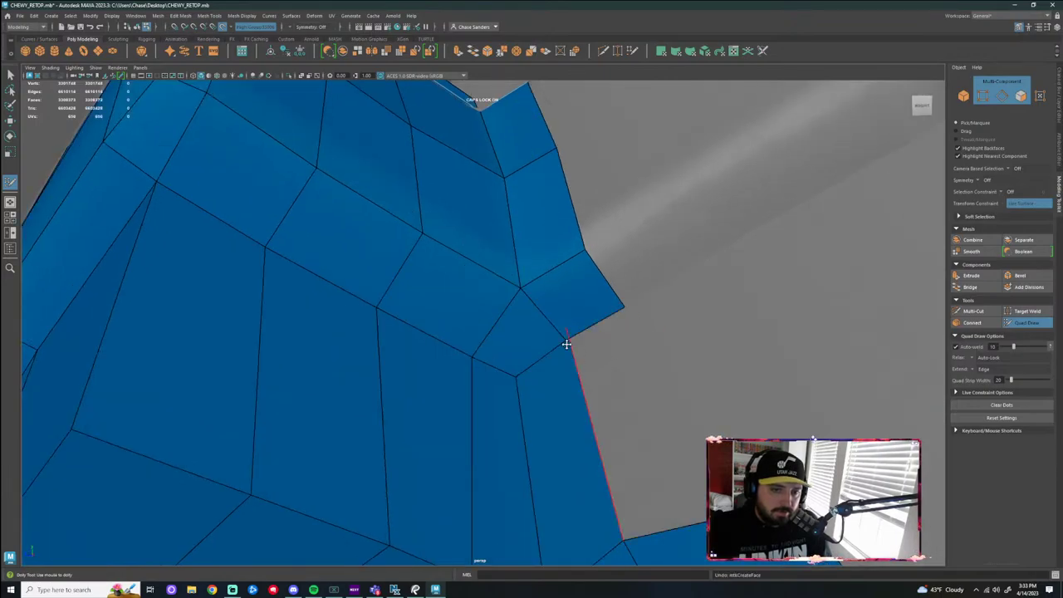
# Close the gap at the ridge's base corner, realign its vertices, and fill the strap quad between the ridge and the strip
pyautogui.moveTo(572, 339); pyautogui.dragTo(563, 323)
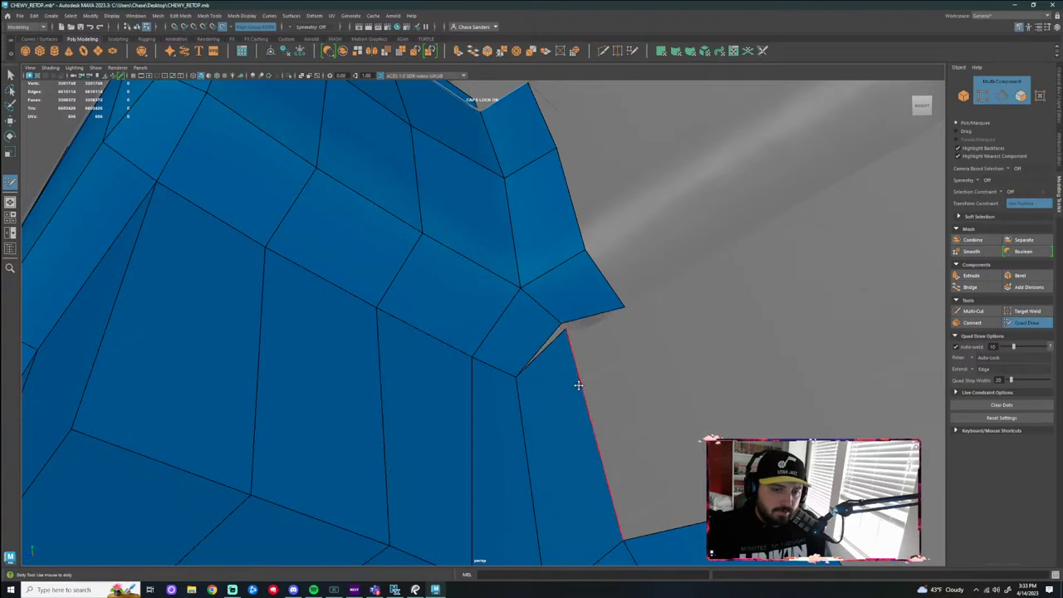
pyautogui.moveTo(577, 384); pyautogui.dragTo(574, 367)
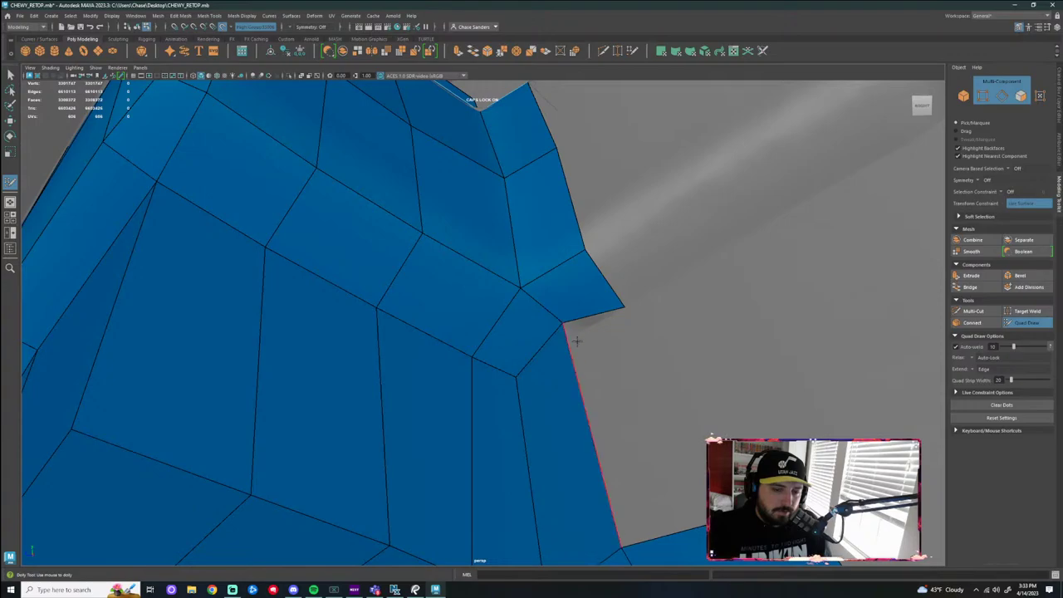
pyautogui.moveTo(563, 324); pyautogui.dragTo(573, 336)
pyautogui.scroll(-2, 643, 330)
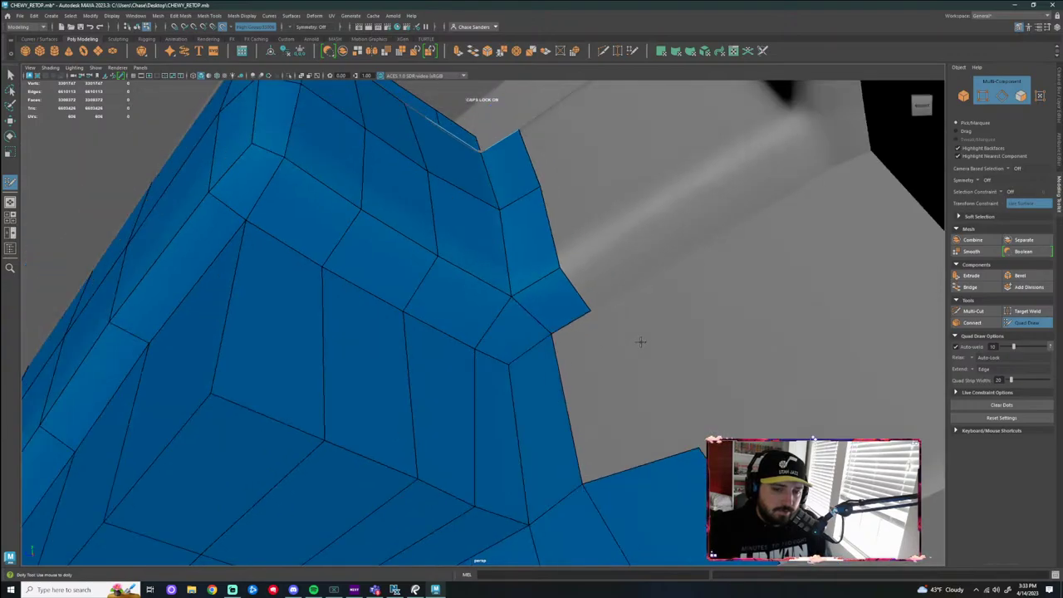
pyautogui.keyDown('shift'); pyautogui.click(618, 403); pyautogui.keyUp('shift')
pyautogui.scroll(-4, 636, 386)
pyautogui.moveTo(533, 402); pyautogui.dragTo(545, 400)
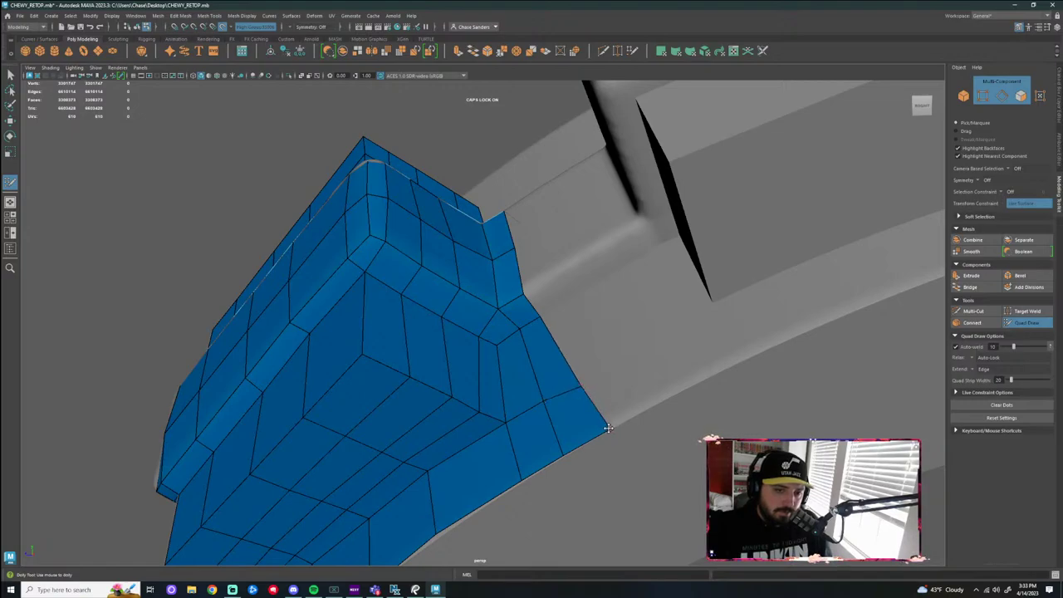
# Fill a row of three strap quads along the base of the opposite side block's far end, joining it to the ridge
pyautogui.keyDown('alt'); pyautogui.moveTo(603, 421); pyautogui.dragTo(683, 416); pyautogui.keyUp('alt')
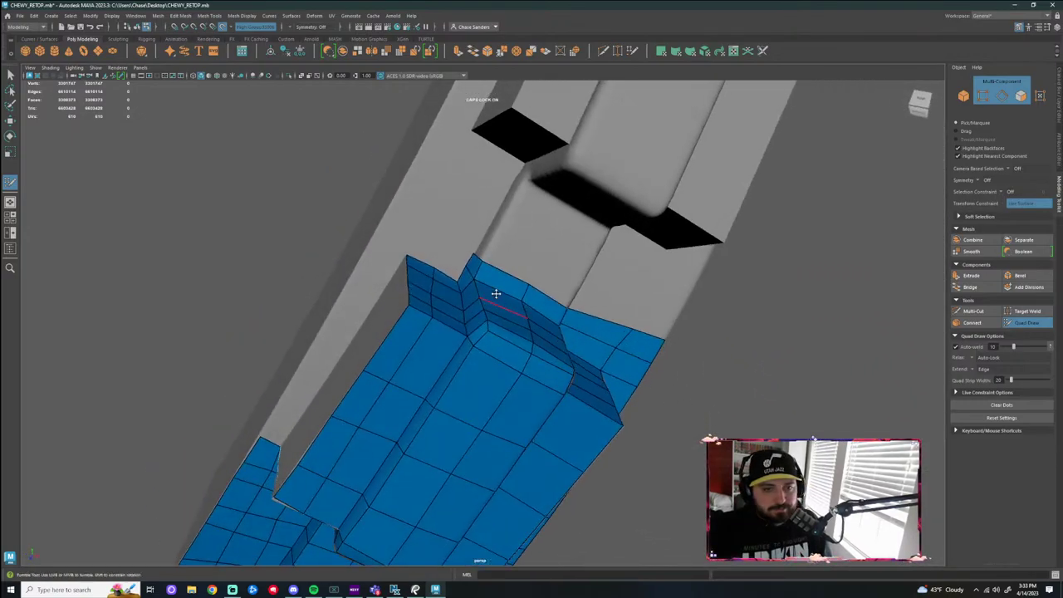
pyautogui.scroll(3, 482, 266)
pyautogui.keyDown('shift'); pyautogui.click(436, 242); pyautogui.keyUp('shift')
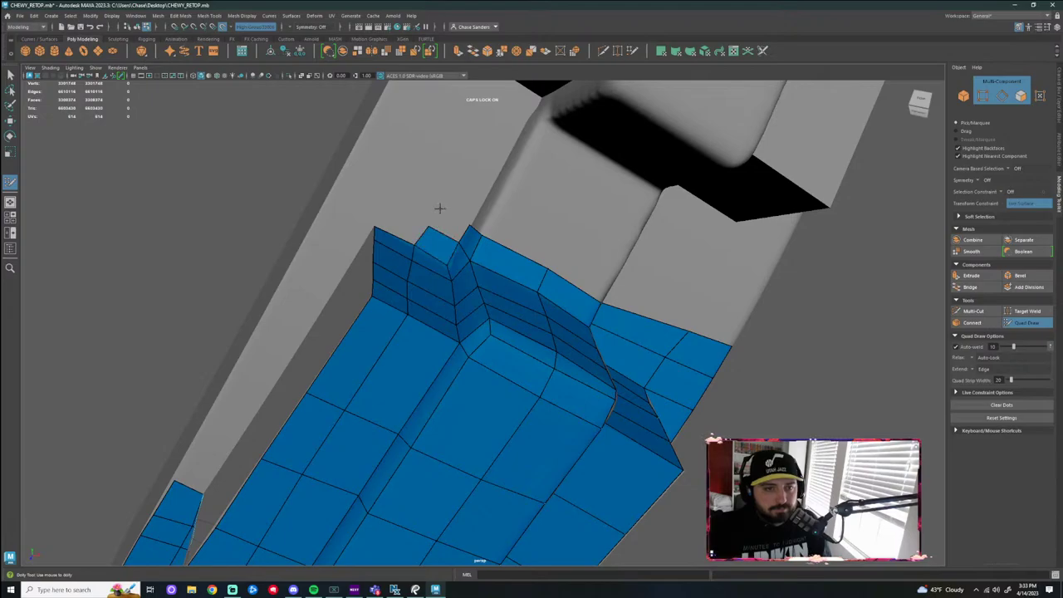
pyautogui.click(440, 207)
pyautogui.keyDown('shift'); pyautogui.click(451, 223); pyautogui.keyUp('shift')
pyautogui.click(384, 205)
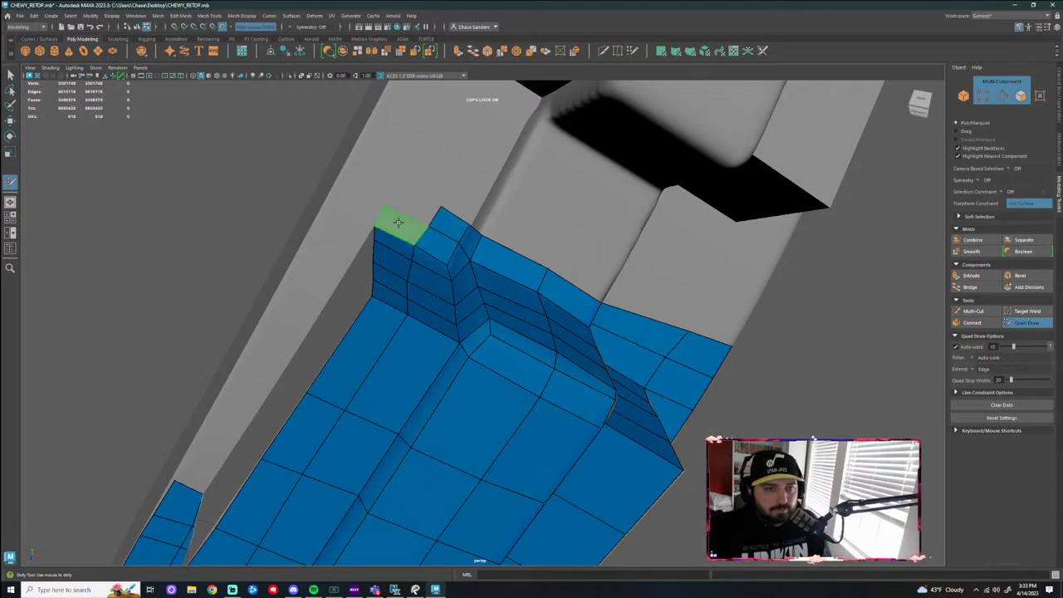
pyautogui.keyDown('shift'); pyautogui.click(399, 223); pyautogui.keyUp('shift')
# Examine the new mesh around the blocks' far ends and the uncovered bandolier section ahead from several angles
pyautogui.keyDown('alt'); pyautogui.moveTo(444, 230); pyautogui.dragTo(619, 324); pyautogui.keyUp('alt')
pyautogui.keyDown('alt'); pyautogui.moveTo(619, 324); pyautogui.dragTo(582, 385, button='right'); pyautogui.keyUp('alt')
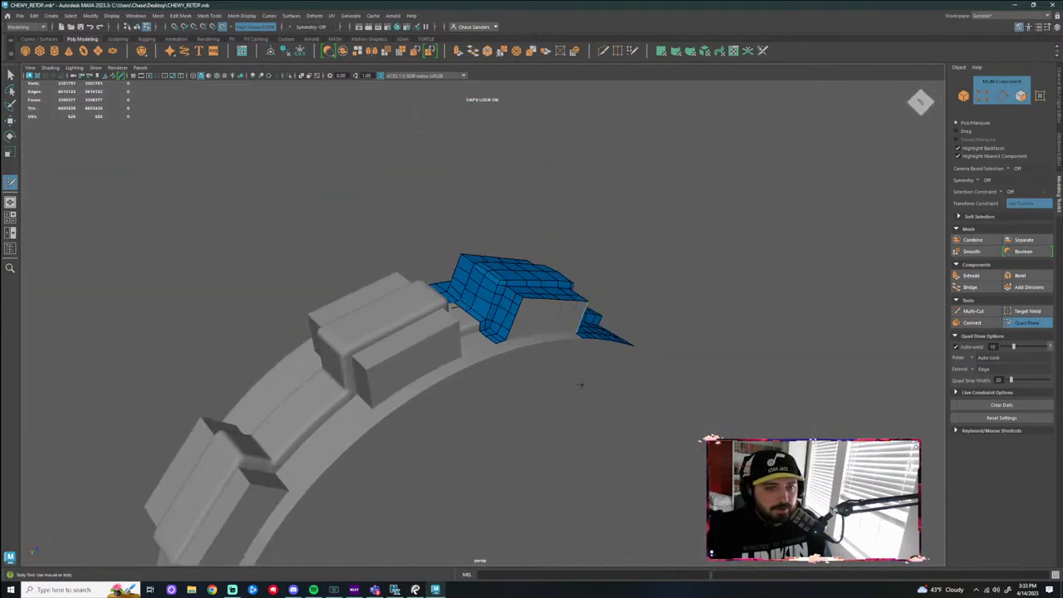
pyautogui.keyDown('alt'); pyautogui.moveTo(582, 384); pyautogui.dragTo(790, 326); pyautogui.keyUp('alt')
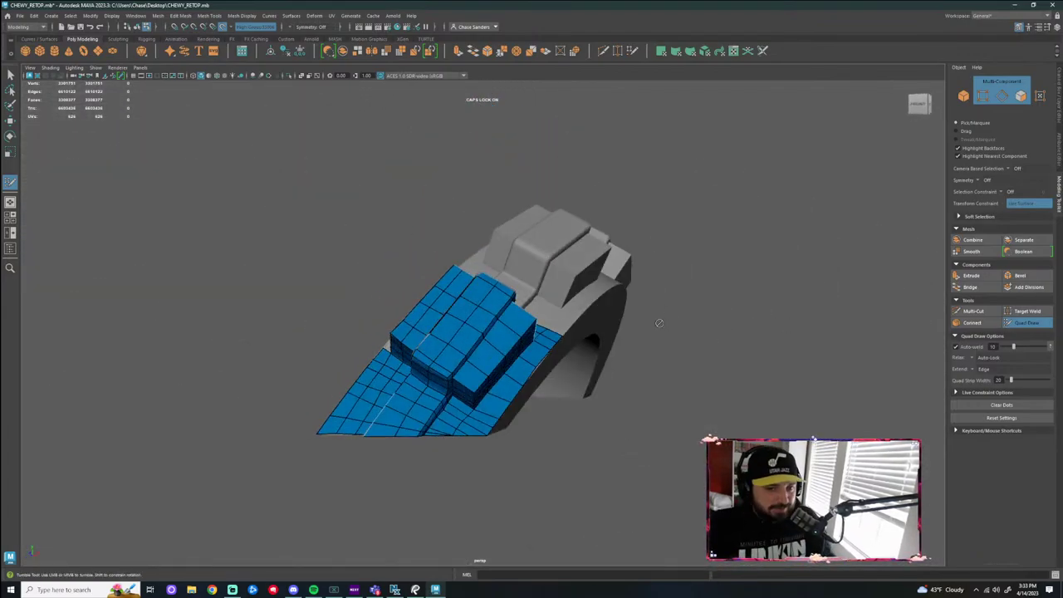
pyautogui.keyDown('alt'); pyautogui.moveTo(658, 323); pyautogui.dragTo(653, 326, button='right'); pyautogui.keyUp('alt')
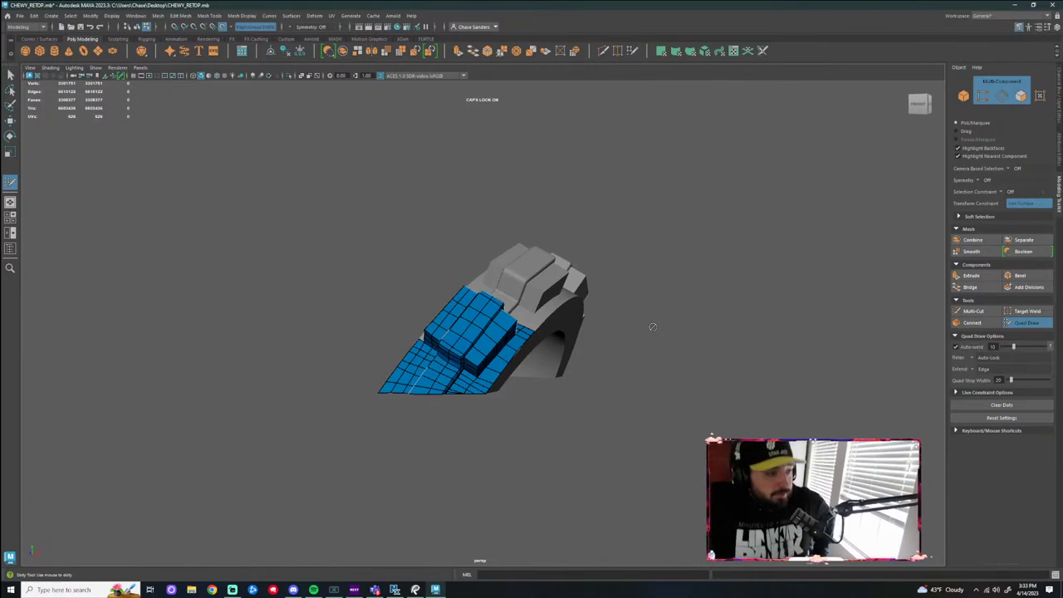
pyautogui.keyDown('alt'); pyautogui.moveTo(683, 318); pyautogui.dragTo(653, 359, button='right'); pyautogui.keyUp('alt')
pyautogui.keyDown('alt'); pyautogui.moveTo(653, 359); pyautogui.dragTo(645, 403); pyautogui.keyUp('alt')
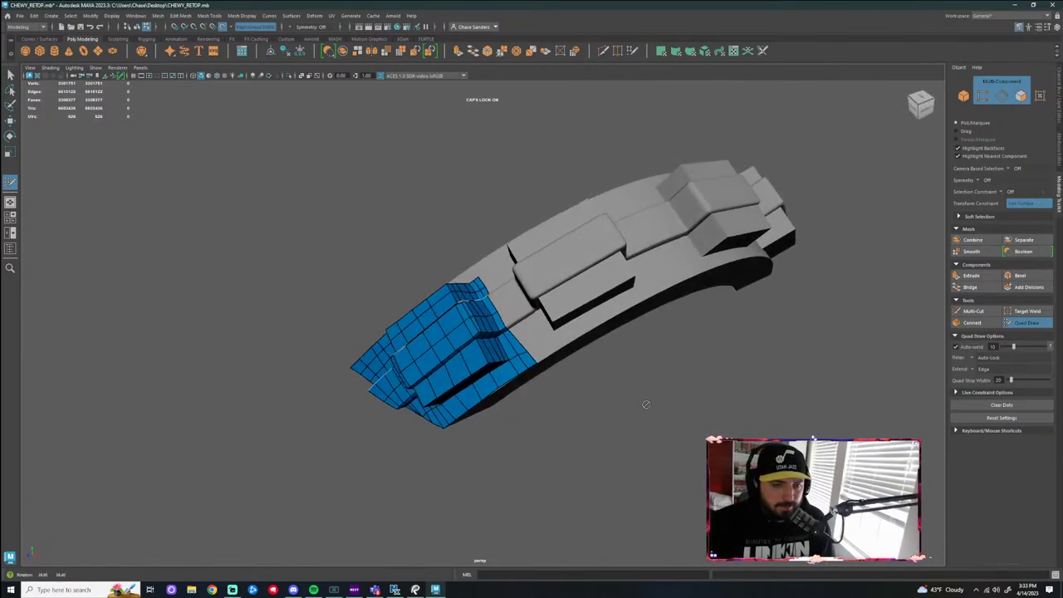
pyautogui.keyDown('alt'); pyautogui.moveTo(645, 404); pyautogui.dragTo(662, 402, button='middle'); pyautogui.keyUp('alt')
pyautogui.keyDown('alt'); pyautogui.moveTo(662, 402); pyautogui.dragTo(707, 373, button='right'); pyautogui.keyUp('alt')
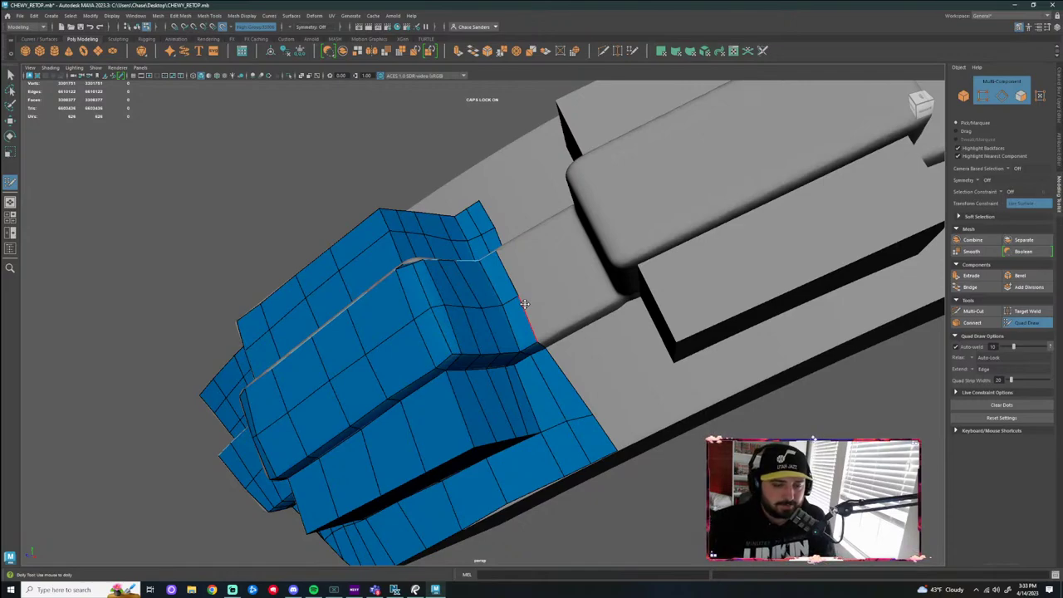
pyautogui.scroll(2, 525, 301)
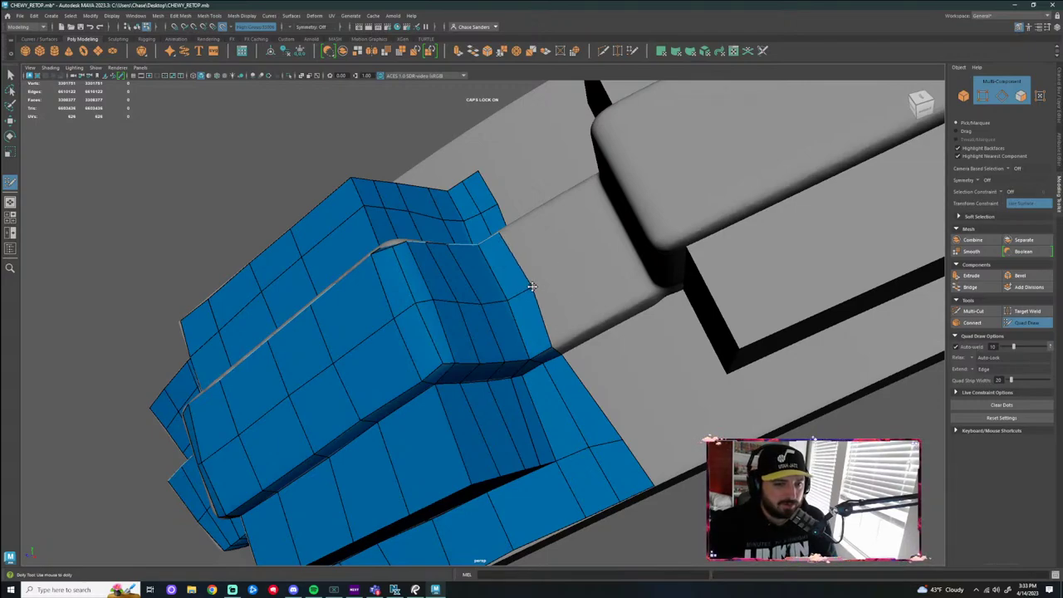
pyautogui.keyDown('alt'); pyautogui.moveTo(530, 255); pyautogui.dragTo(501, 241); pyautogui.keyUp('alt')
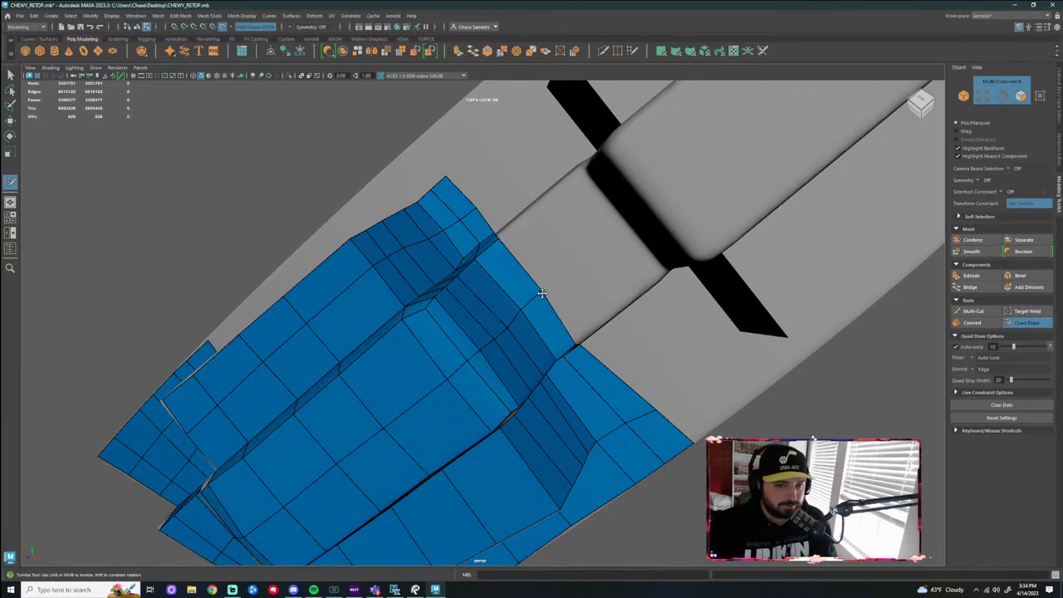
pyautogui.keyDown('alt'); pyautogui.moveTo(591, 303); pyautogui.dragTo(574, 290); pyautogui.keyUp('alt')
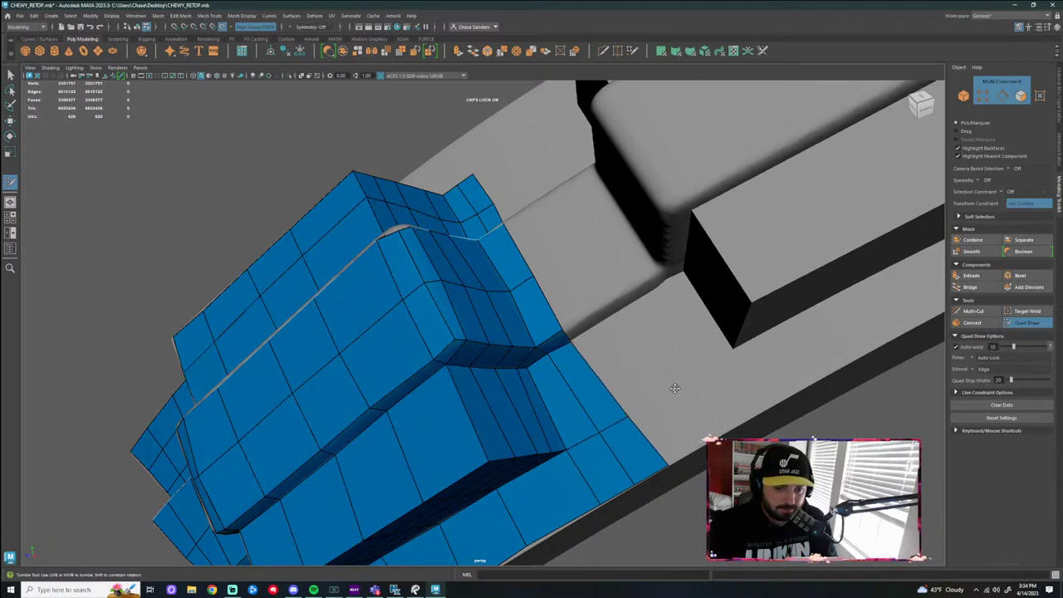
# Add another row of quads past the blocks' far end, from the strap's outer edge up and across the top of the ridge
pyautogui.keyDown('shift'); pyautogui.click(702, 433); pyautogui.keyUp('shift')
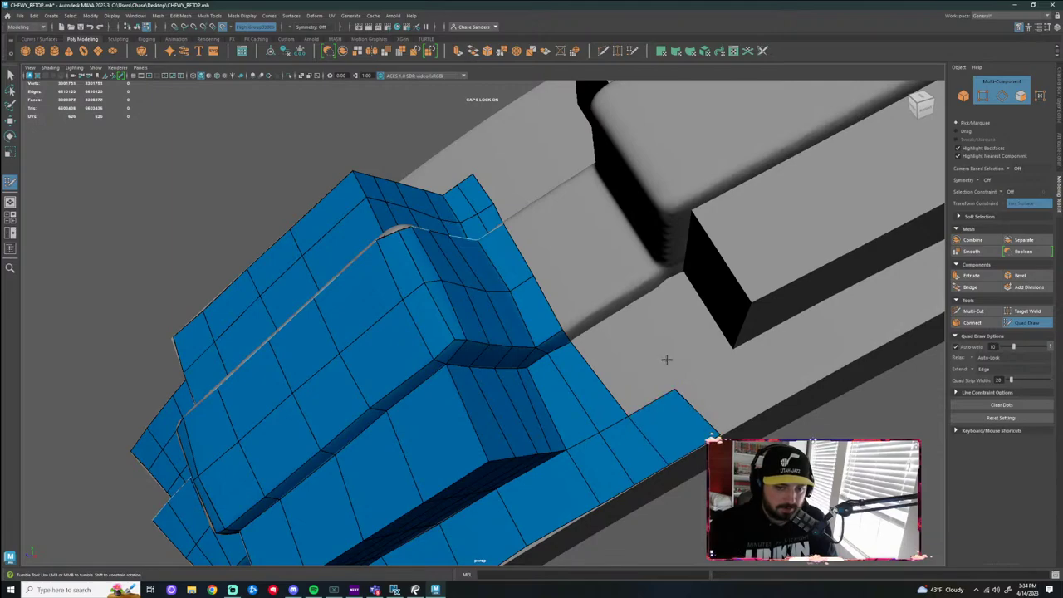
pyautogui.click(615, 317)
pyautogui.keyDown('shift'); pyautogui.click(631, 368); pyautogui.keyUp('shift')
pyautogui.moveTo(624, 316)
pyautogui.keyDown('alt'); pyautogui.mouseDown()
pyautogui.moveTo(596, 266)
pyautogui.moveTo(609, 260)
pyautogui.mouseUp(); pyautogui.keyUp('alt')
pyautogui.keyDown('shift'); pyautogui.click(586, 272); pyautogui.keyUp('shift')
pyautogui.keyDown('shift'); pyautogui.click(587, 274); pyautogui.keyUp('shift')
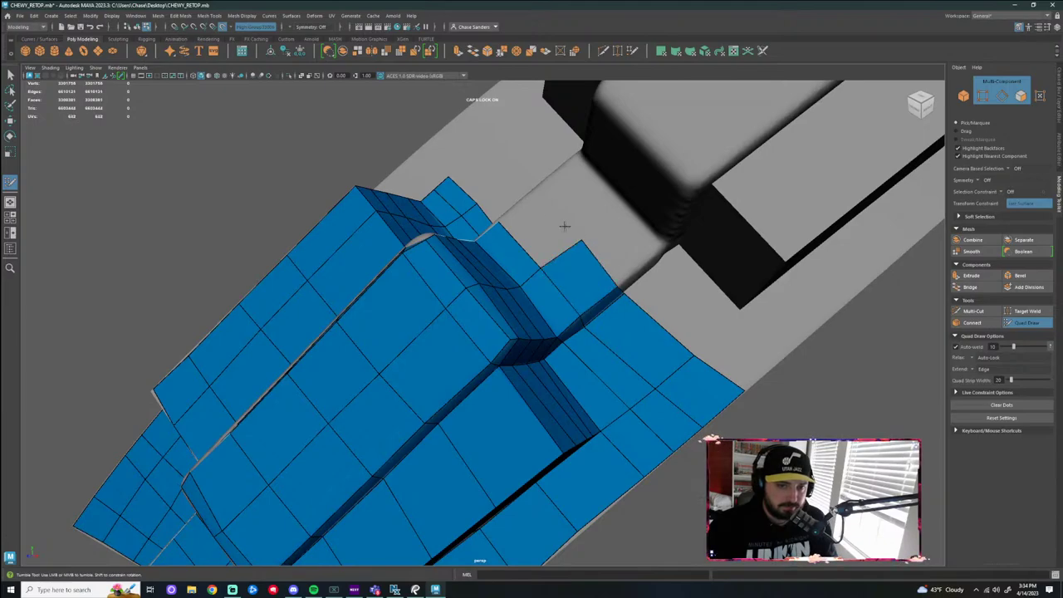
pyautogui.keyDown('shift'); pyautogui.click(540, 220); pyautogui.keyUp('shift')
# Continue the row down the ridge's other side to the strap's opposite edge, and fill the quads beside the block's corner
pyautogui.keyDown('alt'); pyautogui.moveTo(540, 220); pyautogui.dragTo(560, 259); pyautogui.keyUp('alt')
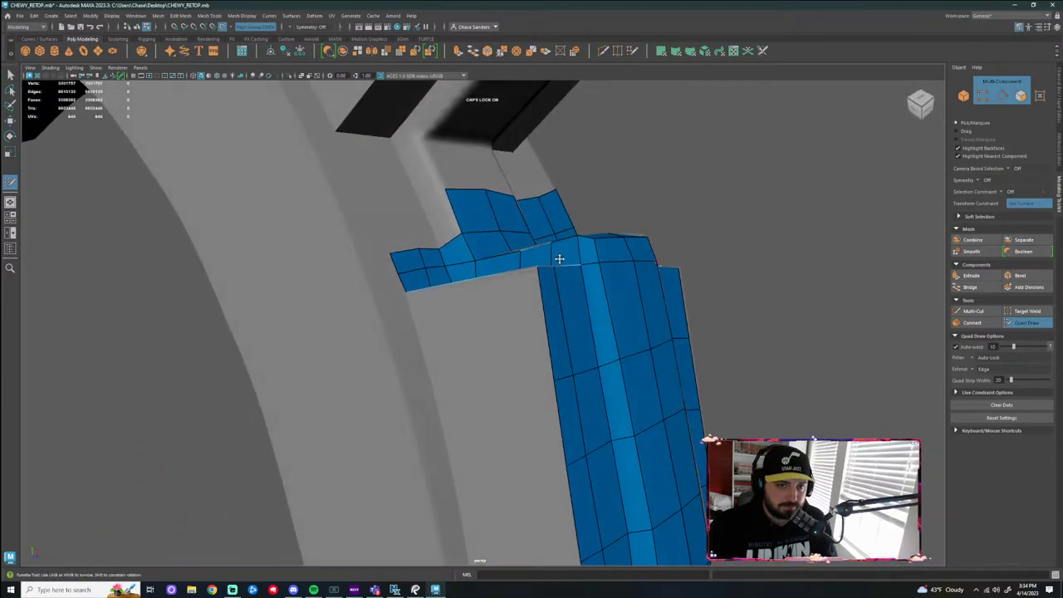
pyautogui.keyDown('shift'); pyautogui.click(425, 207); pyautogui.keyUp('shift')
pyautogui.keyDown('alt'); pyautogui.moveTo(426, 208); pyautogui.dragTo(413, 239); pyautogui.keyUp('alt')
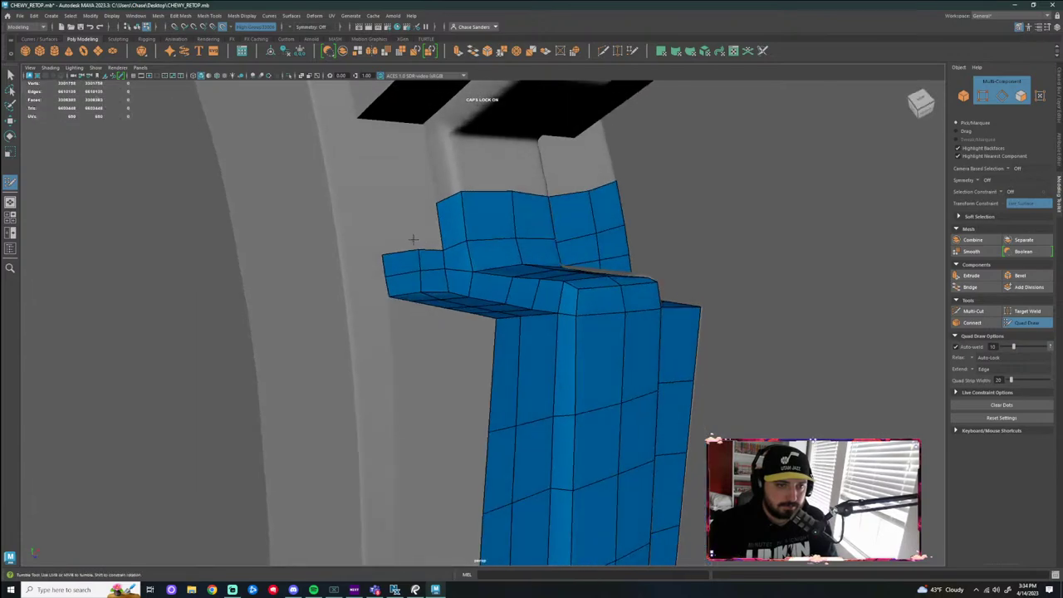
pyautogui.click(412, 206)
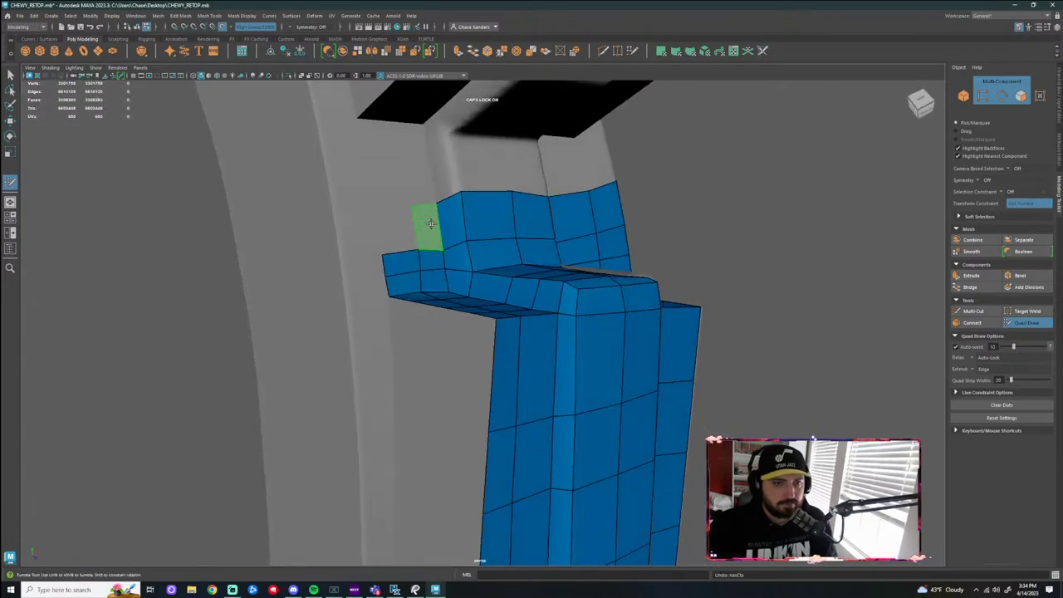
pyautogui.keyDown('shift'); pyautogui.click(425, 226); pyautogui.keyUp('shift')
pyautogui.click(369, 205)
pyautogui.keyDown('shift'); pyautogui.click(365, 218); pyautogui.keyUp('shift')
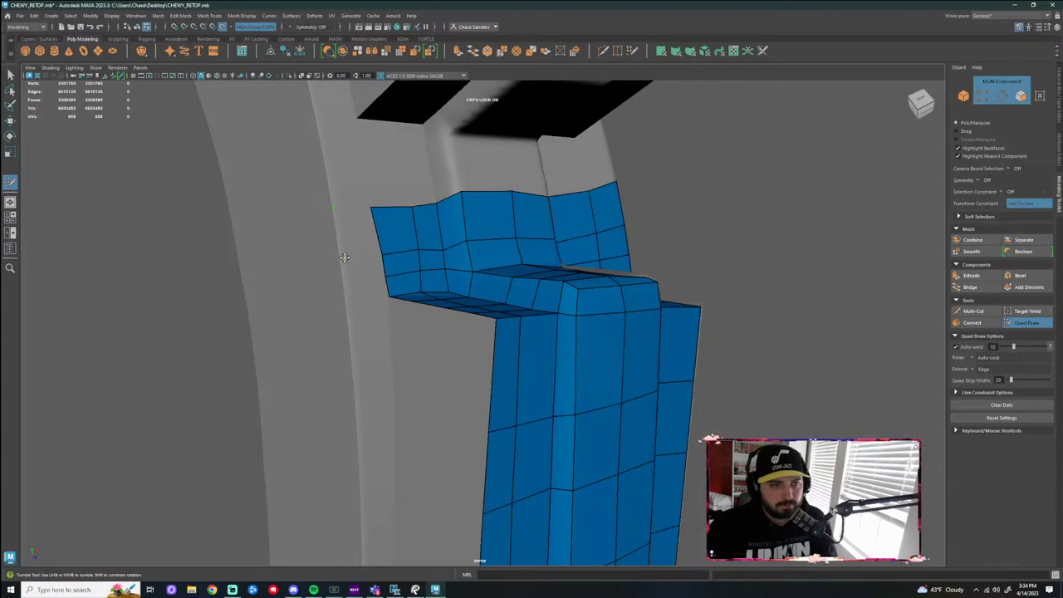
pyautogui.keyDown('shift'); pyautogui.click(358, 236); pyautogui.keyUp('shift')
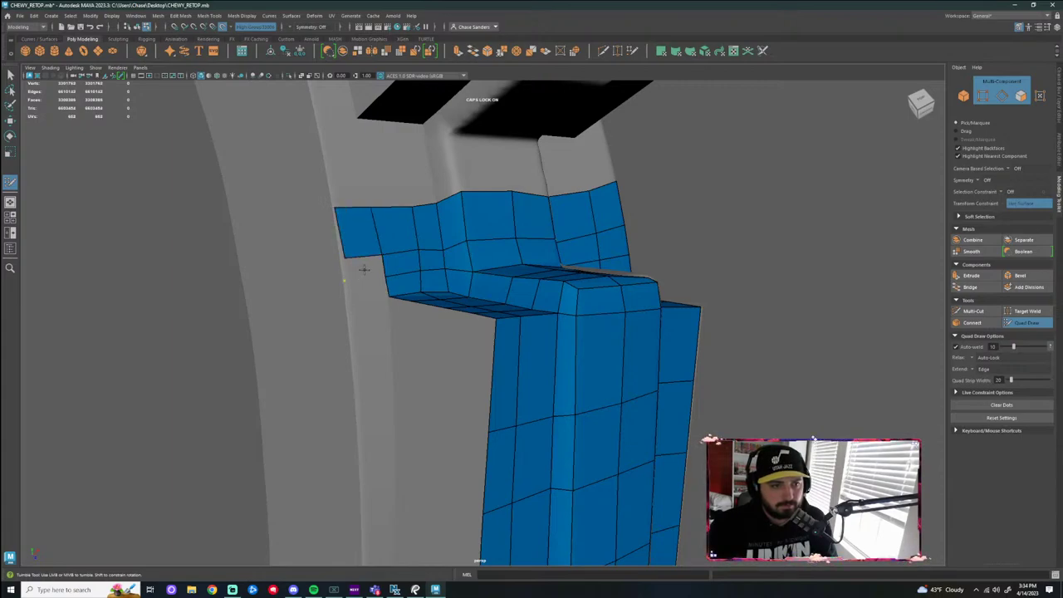
pyautogui.keyDown('shift'); pyautogui.click(365, 273); pyautogui.keyUp('shift')
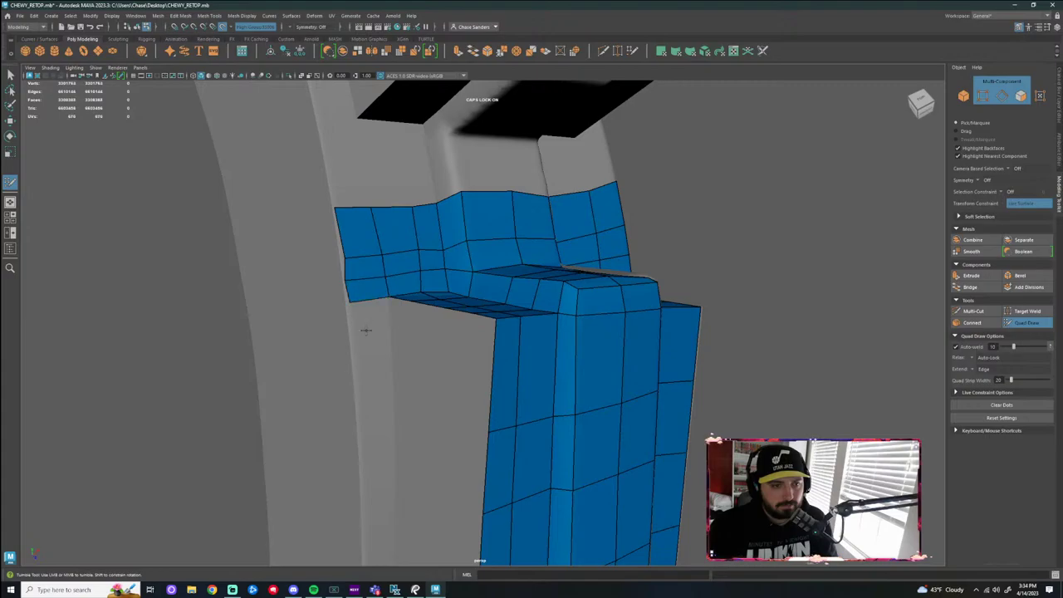
# Fill a strip of quads along the outer edge of the block's bare side face, from one end to the other
pyautogui.keyDown('alt'); pyautogui.moveTo(368, 290); pyautogui.dragTo(361, 269); pyautogui.keyUp('alt')
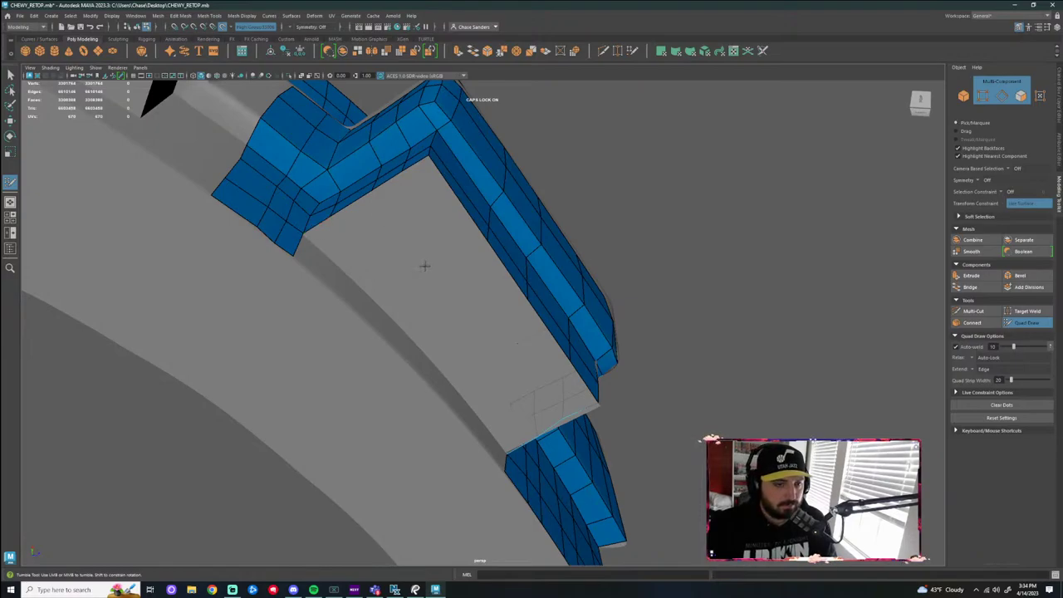
pyautogui.keyDown('alt'); pyautogui.moveTo(425, 265); pyautogui.dragTo(403, 221); pyautogui.keyUp('alt')
pyautogui.keyDown('alt'); pyautogui.moveTo(470, 247); pyautogui.dragTo(416, 270); pyautogui.keyUp('alt')
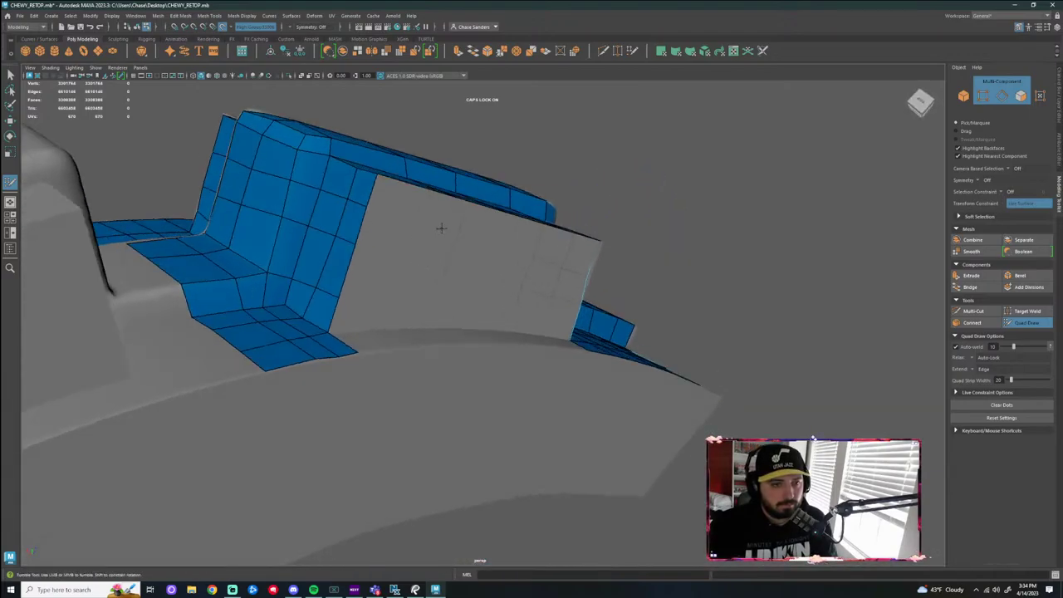
pyautogui.moveTo(428, 231)
pyautogui.keyDown('alt'); pyautogui.mouseDown()
pyautogui.moveTo(390, 233)
pyautogui.moveTo(413, 238)
pyautogui.mouseUp(); pyautogui.keyUp('alt')
pyautogui.keyDown('alt'); pyautogui.moveTo(413, 237); pyautogui.dragTo(384, 199, button='middle'); pyautogui.keyUp('alt')
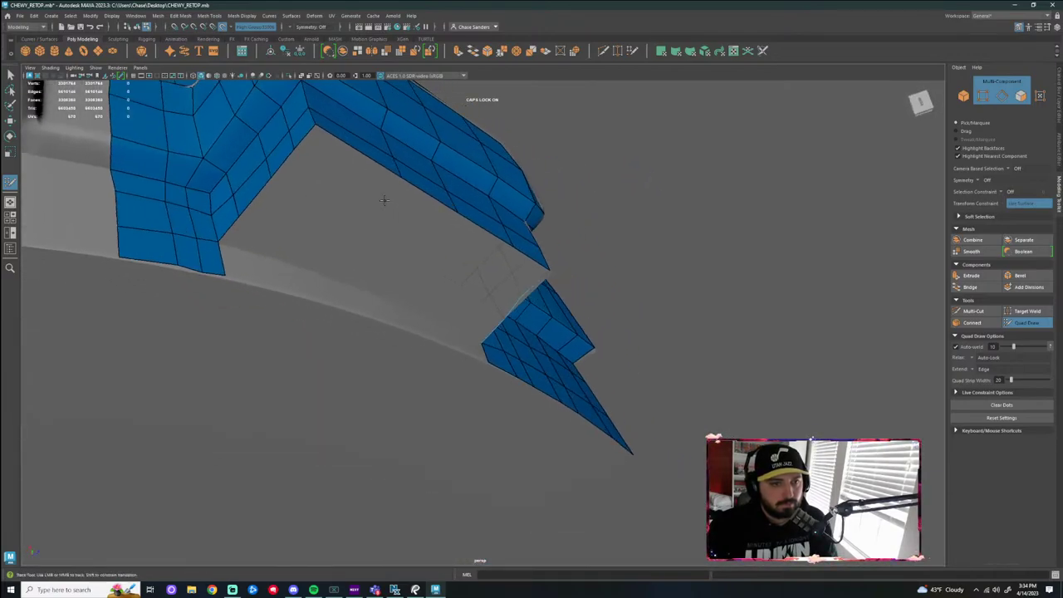
pyautogui.moveTo(388, 204)
pyautogui.keyDown('alt'); pyautogui.mouseDown()
pyautogui.moveTo(368, 197)
pyautogui.moveTo(467, 204)
pyautogui.moveTo(451, 197)
pyautogui.moveTo(387, 268)
pyautogui.moveTo(361, 167)
pyautogui.mouseUp(); pyautogui.keyUp('alt')
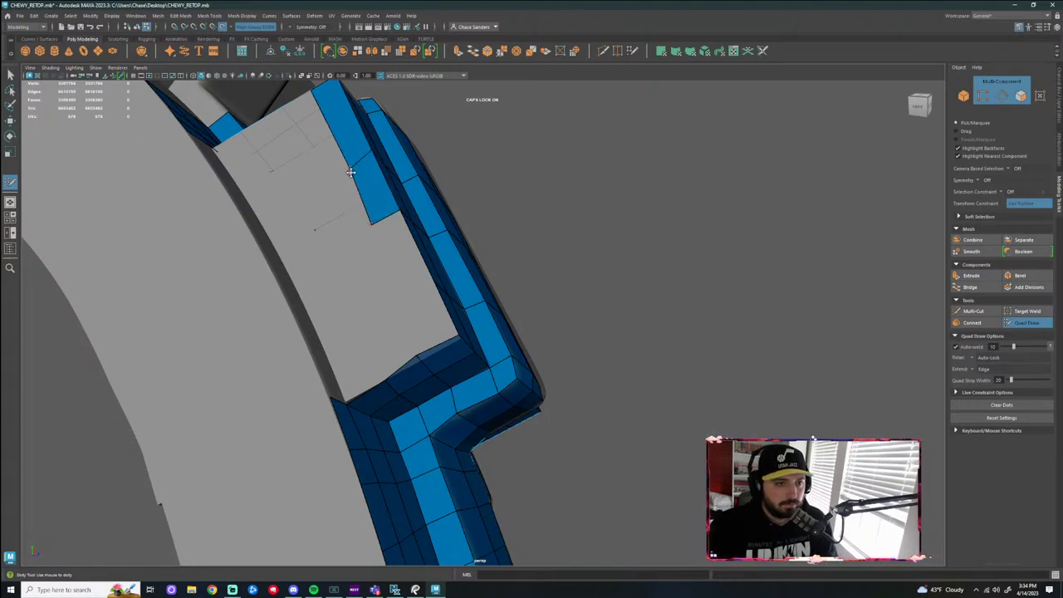
pyautogui.keyDown('alt'); pyautogui.moveTo(346, 160); pyautogui.dragTo(337, 213); pyautogui.keyUp('alt')
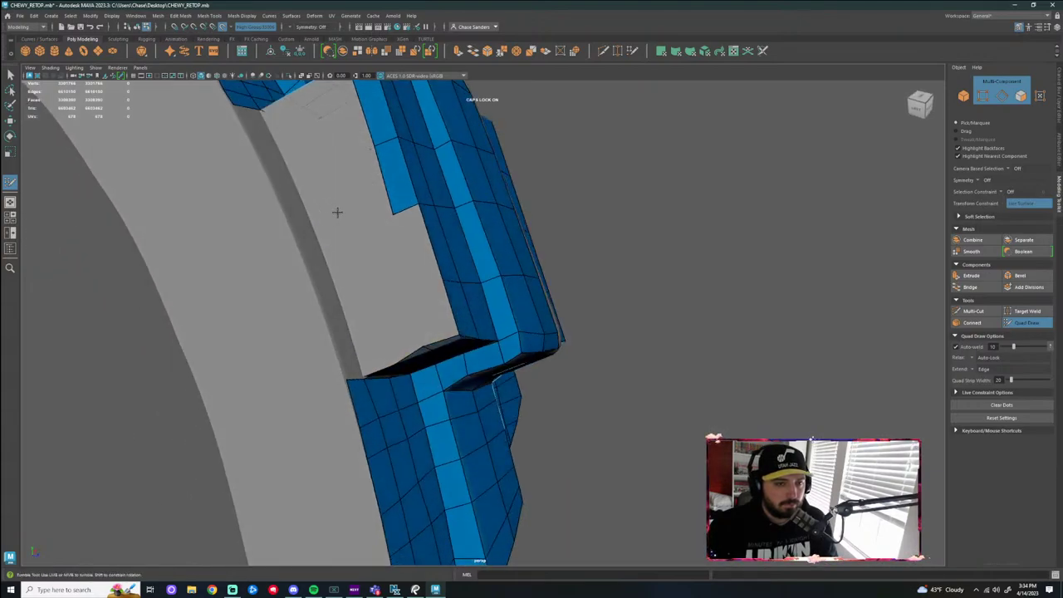
pyautogui.keyDown('shift'); pyautogui.click(417, 251); pyautogui.keyUp('shift')
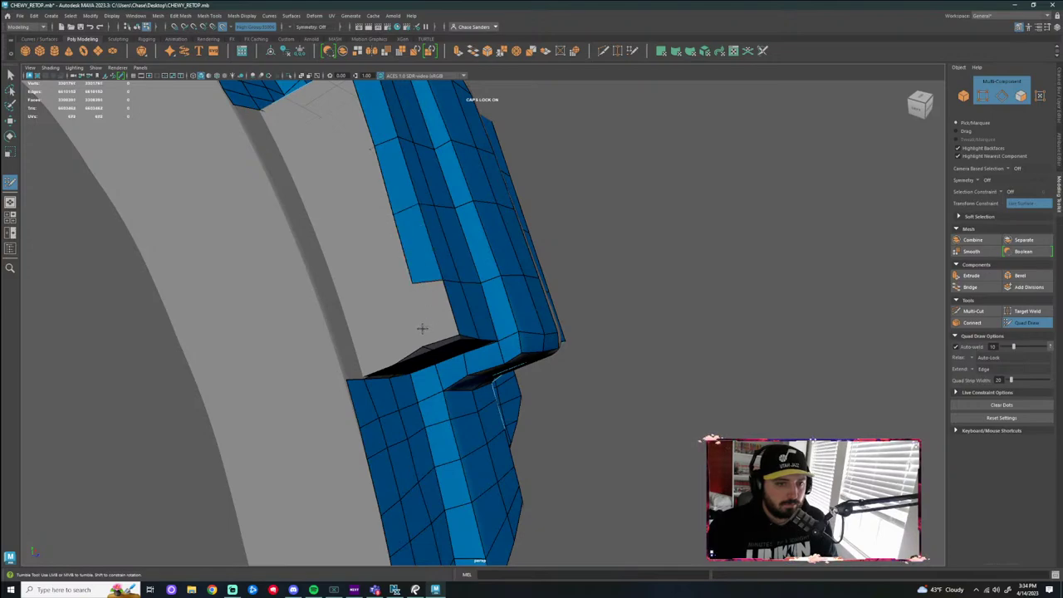
pyautogui.moveTo(422, 329)
pyautogui.keyDown('alt'); pyautogui.mouseDown()
pyautogui.moveTo(426, 301)
pyautogui.moveTo(425, 346)
pyautogui.mouseUp(); pyautogui.keyUp('alt')
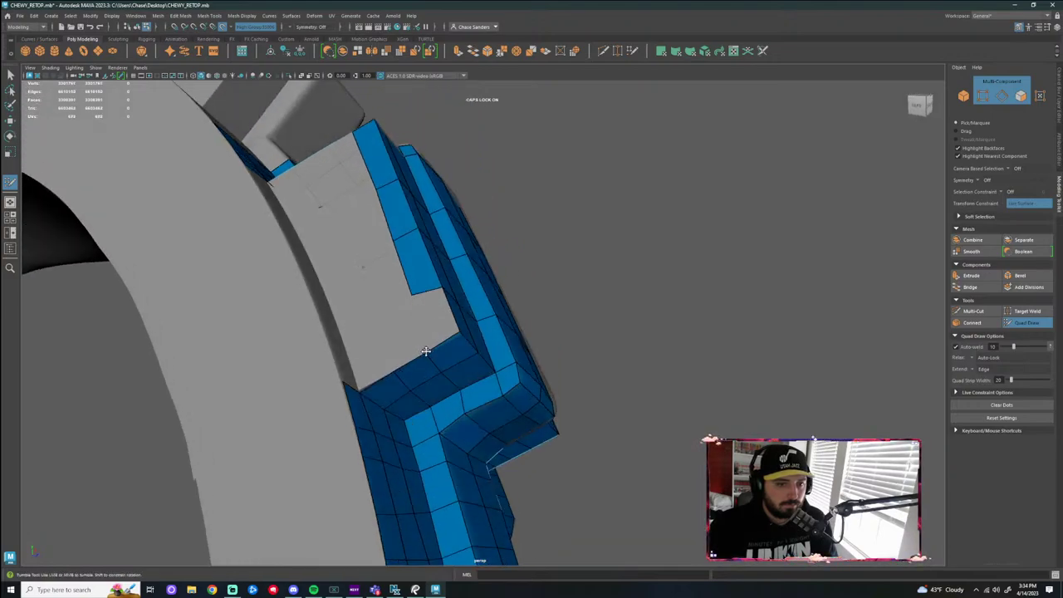
pyautogui.keyDown('shift'); pyautogui.click(428, 311); pyautogui.keyUp('shift')
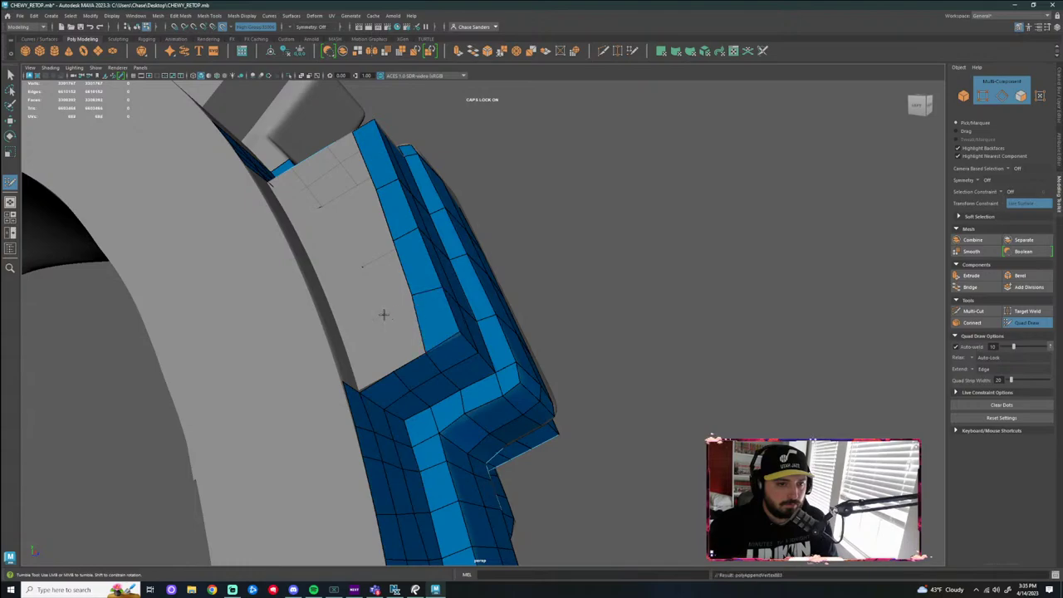
# Fill the row of quads at the side face's near end down to the block's base, and add the strap quad beside it
pyautogui.keyDown('shift'); pyautogui.click(387, 318); pyautogui.keyUp('shift')
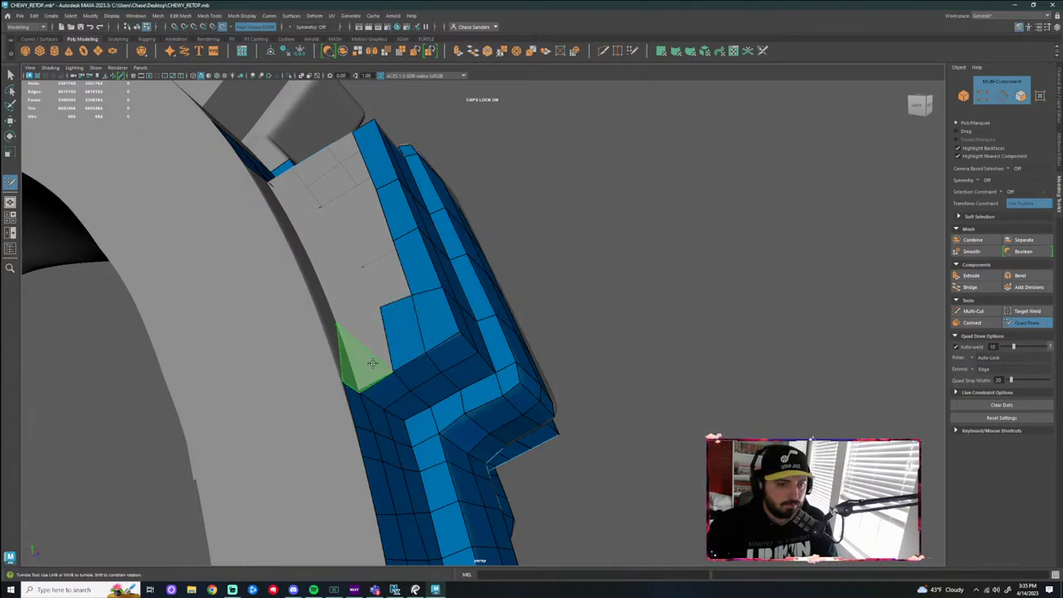
pyautogui.keyDown('alt'); pyautogui.moveTo(373, 343); pyautogui.dragTo(367, 345); pyautogui.keyUp('alt')
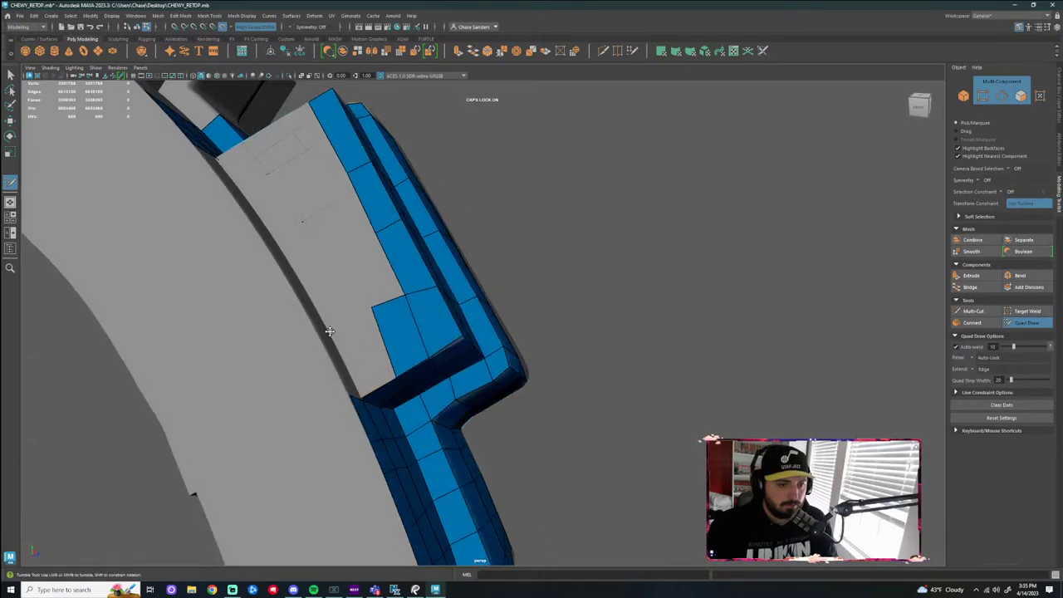
pyautogui.keyDown('shift'); pyautogui.click(355, 347); pyautogui.keyUp('shift')
pyautogui.keyDown('alt'); pyautogui.moveTo(356, 348); pyautogui.dragTo(316, 347); pyautogui.keyUp('alt')
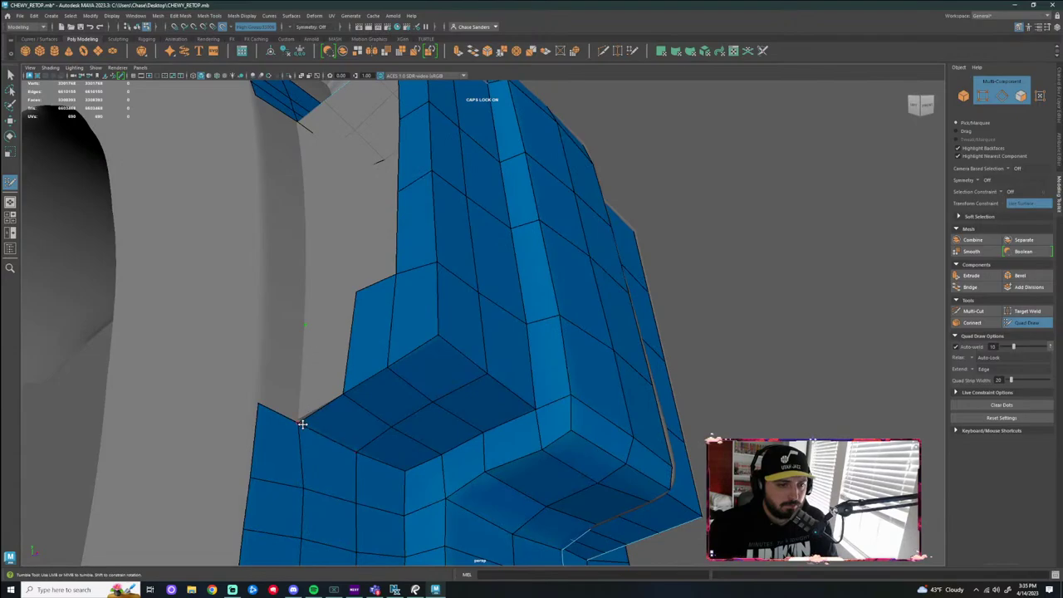
pyautogui.keyDown('shift'); pyautogui.click(325, 348); pyautogui.keyUp('shift')
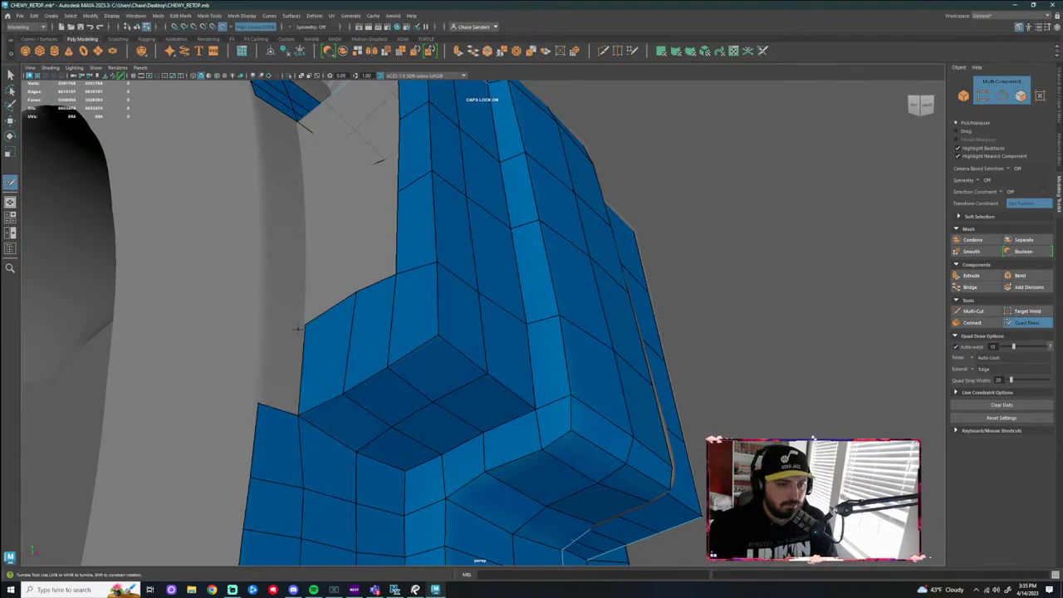
pyautogui.keyDown('alt'); pyautogui.moveTo(324, 348); pyautogui.dragTo(299, 219); pyautogui.keyUp('alt')
pyautogui.keyDown('shift'); pyautogui.click(264, 283); pyautogui.keyUp('shift')
# Fill the next two rows of quads across the block's side face and extend each onto the strap's edge
pyautogui.keyDown('shift'); pyautogui.click(299, 162); pyautogui.keyUp('shift')
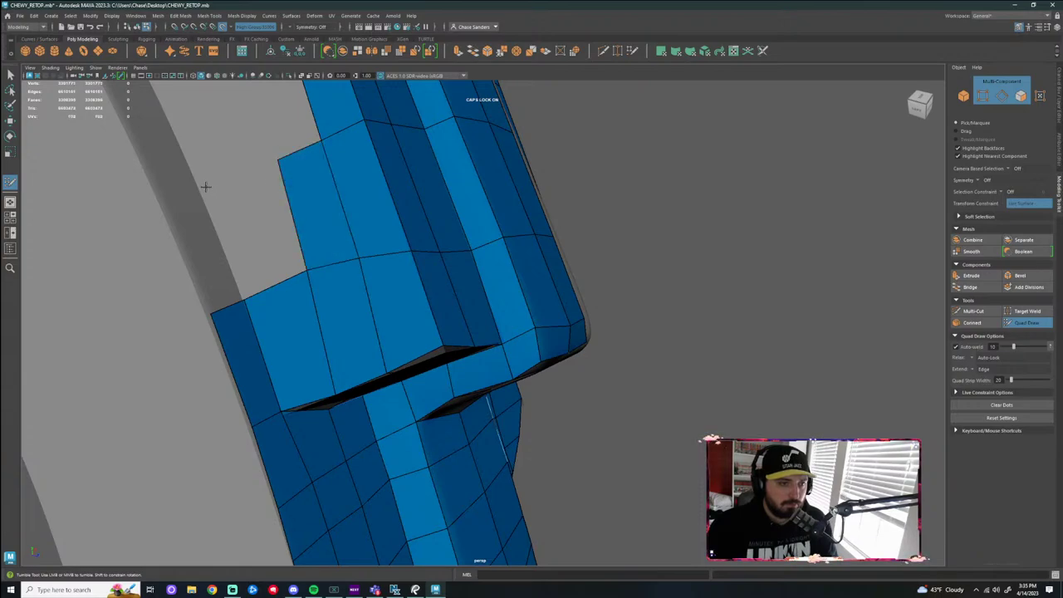
pyautogui.keyDown('shift'); pyautogui.click(238, 186); pyautogui.keyUp('shift')
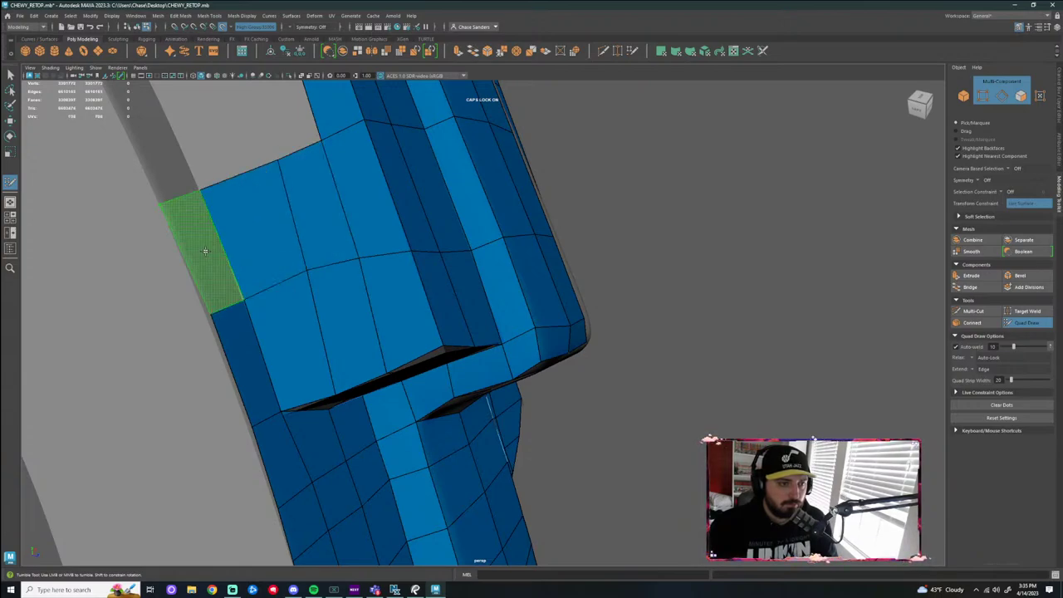
pyautogui.keyDown('shift'); pyautogui.click(166, 208); pyautogui.keyUp('shift')
pyautogui.keyDown('alt'); pyautogui.moveTo(225, 213); pyautogui.dragTo(301, 306); pyautogui.keyUp('alt')
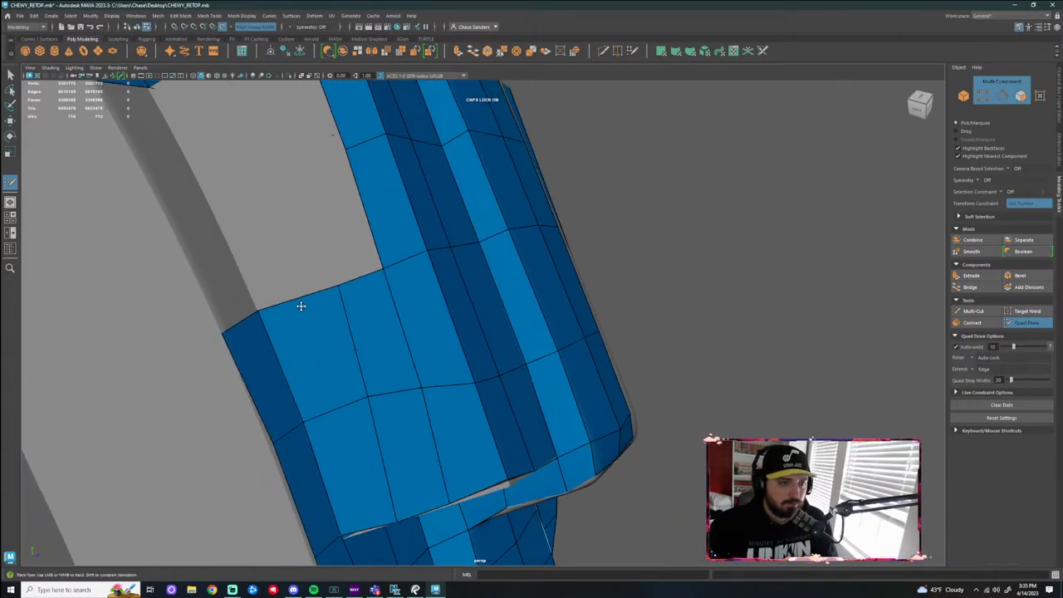
pyautogui.keyDown('shift'); pyautogui.click(333, 213); pyautogui.keyUp('shift')
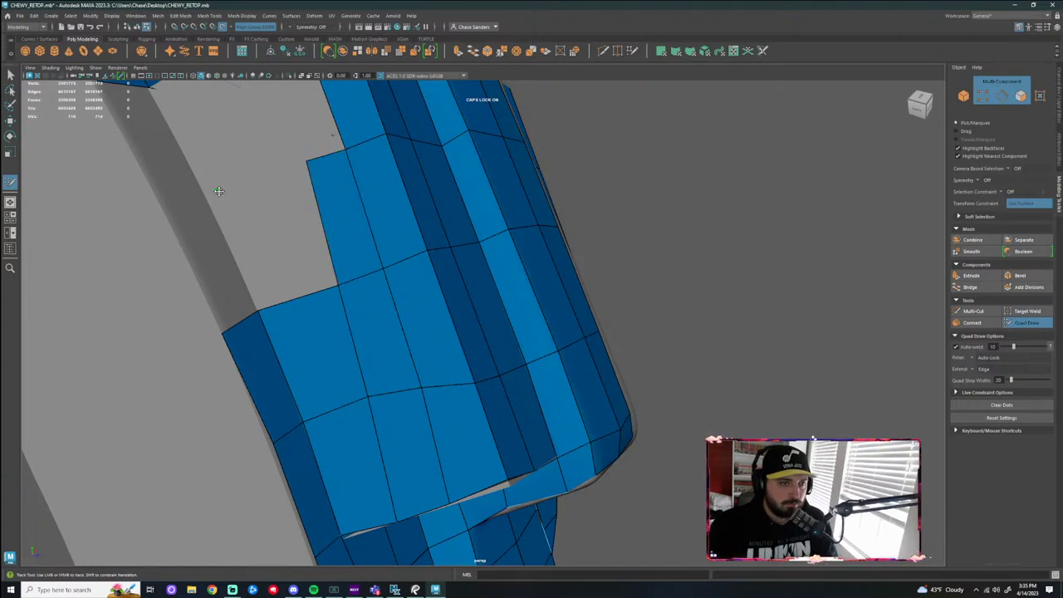
pyautogui.keyDown('shift'); pyautogui.click(275, 225); pyautogui.keyUp('shift')
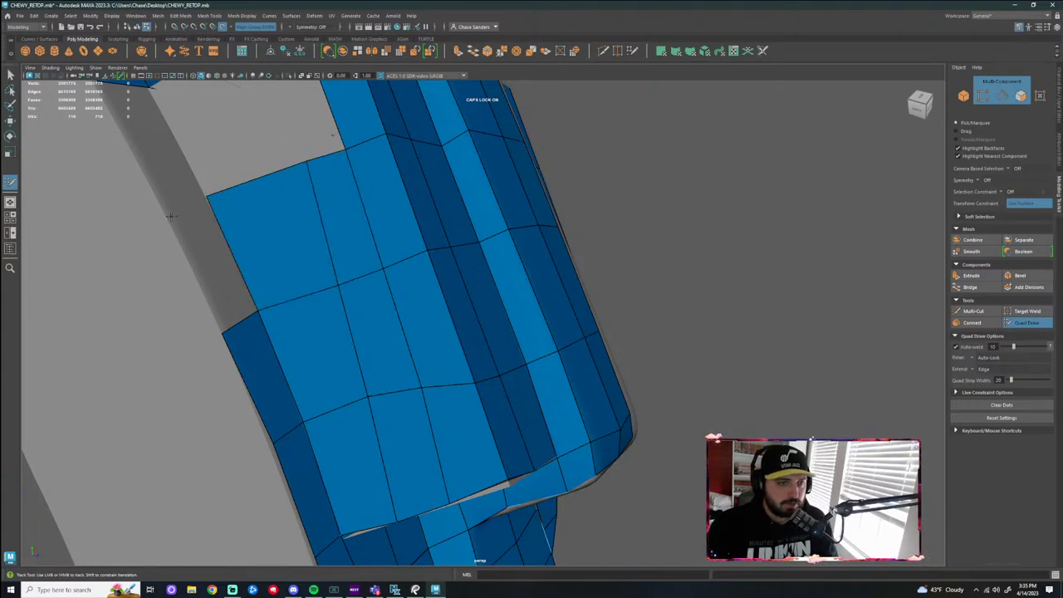
pyautogui.keyDown('shift'); pyautogui.click(213, 255); pyautogui.keyUp('shift')
pyautogui.keyDown('alt'); pyautogui.moveTo(214, 255); pyautogui.dragTo(303, 203); pyautogui.keyUp('alt')
pyautogui.keyDown('alt'); pyautogui.moveTo(303, 204); pyautogui.dragTo(410, 294, button='middle'); pyautogui.keyUp('alt')
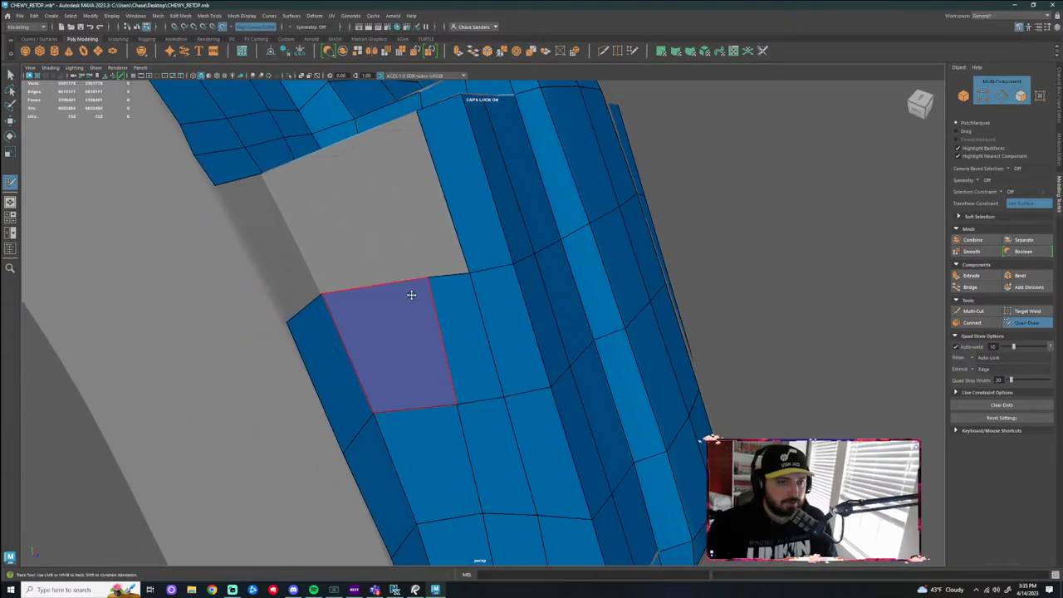
# Adjust the open row's vertex and close the remaining gap in the side face and strap with quads up to the far end
pyautogui.moveTo(415, 197)
pyautogui.keyDown('alt'); pyautogui.mouseDown()
pyautogui.moveTo(443, 214)
pyautogui.moveTo(439, 223)
pyautogui.mouseUp(); pyautogui.keyUp('alt')
pyautogui.moveTo(406, 307); pyautogui.dragTo(399, 313)
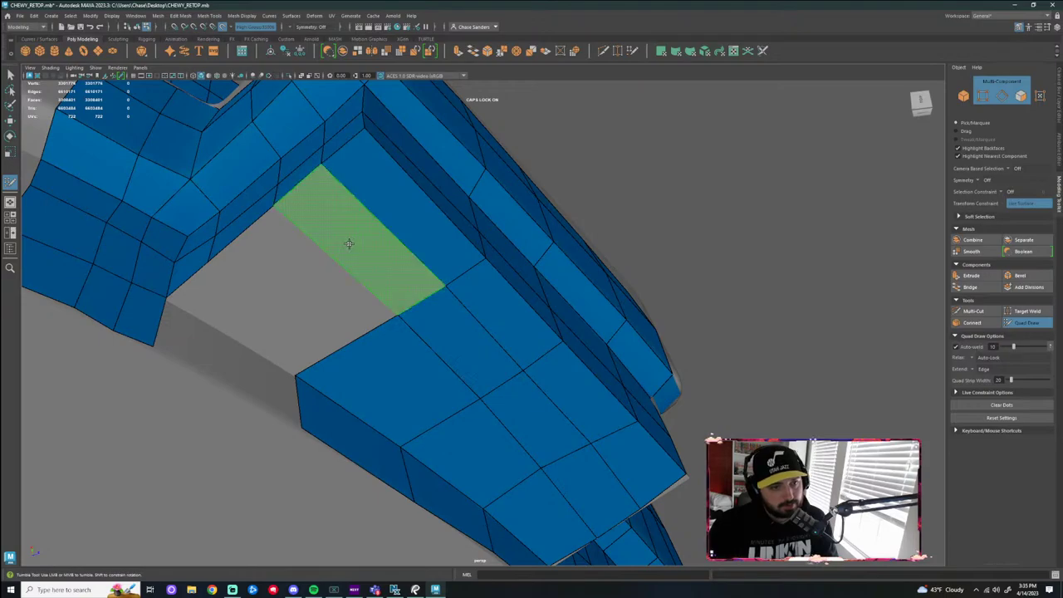
pyautogui.keyDown('shift'); pyautogui.click(352, 246); pyautogui.keyUp('shift')
pyautogui.keyDown('alt'); pyautogui.moveTo(309, 313); pyautogui.dragTo(387, 307); pyautogui.keyUp('alt')
pyautogui.keyDown('alt'); pyautogui.moveTo(387, 307); pyautogui.dragTo(438, 361, button='middle'); pyautogui.keyUp('alt')
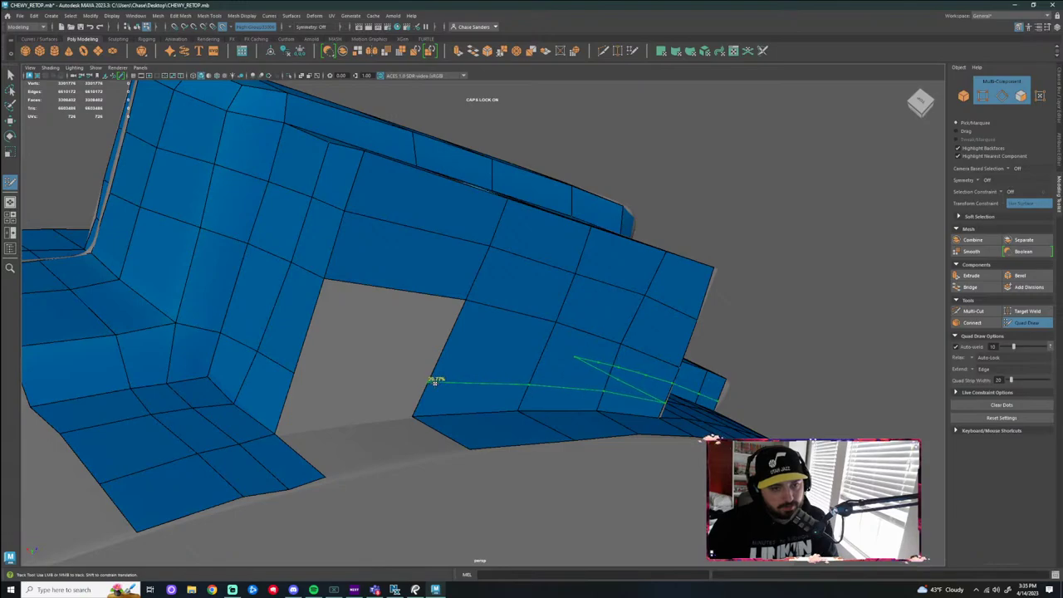
pyautogui.keyDown('shift'); pyautogui.click(351, 309); pyautogui.keyUp('shift')
pyautogui.keyDown('shift'); pyautogui.click(350, 390); pyautogui.keyUp('shift')
pyautogui.moveTo(350, 389)
pyautogui.keyDown('alt'); pyautogui.mouseDown()
pyautogui.moveTo(387, 454)
pyautogui.moveTo(436, 497)
pyautogui.mouseUp(); pyautogui.keyUp('alt')
pyautogui.keyDown('shift'); pyautogui.click(390, 476); pyautogui.keyUp('shift')
# Check the strap's border along the block and pull the block's end corner vertex onto the high-poly corner
pyautogui.keyDown('alt'); pyautogui.moveTo(464, 508); pyautogui.dragTo(471, 345, button='middle'); pyautogui.keyUp('alt')
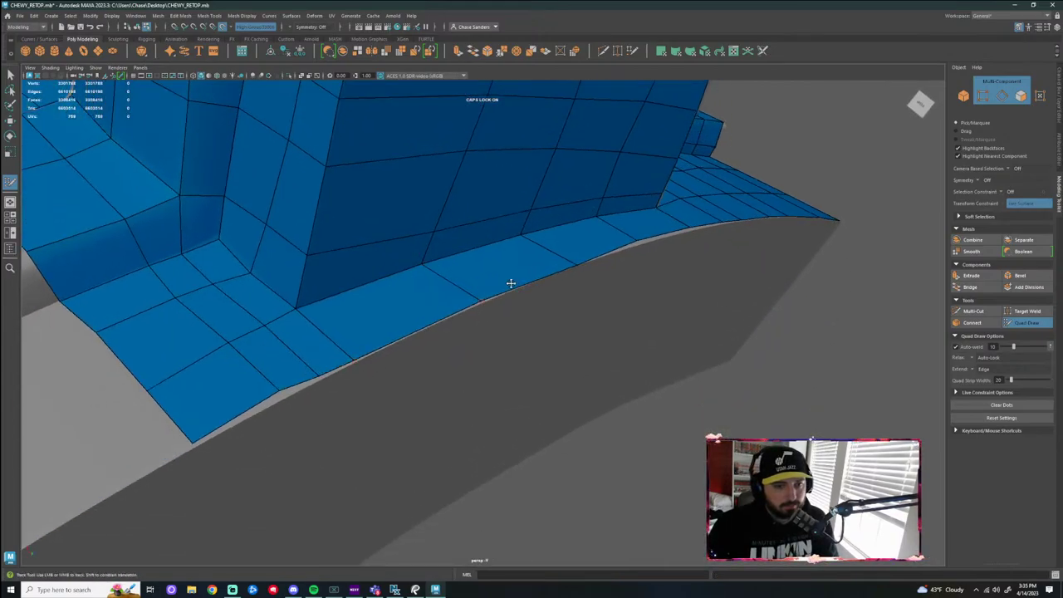
pyautogui.moveTo(510, 285)
pyautogui.keyDown('alt'); pyautogui.mouseDown()
pyautogui.moveTo(666, 285)
pyautogui.moveTo(548, 332)
pyautogui.moveTo(527, 244)
pyautogui.mouseUp(); pyautogui.keyUp('alt')
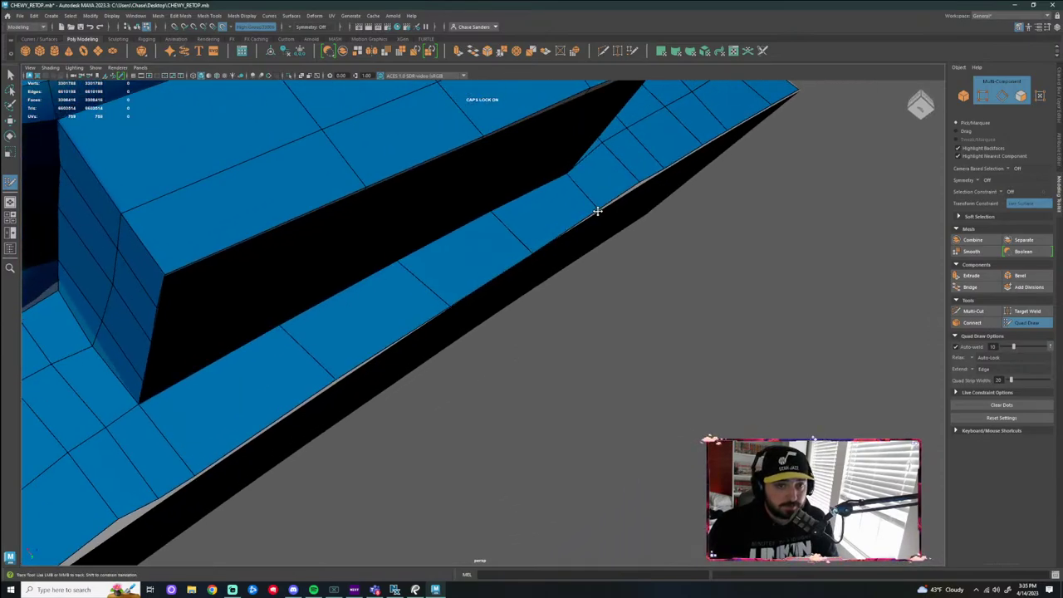
pyautogui.keyDown('alt'); pyautogui.moveTo(598, 214); pyautogui.dragTo(547, 417); pyautogui.keyUp('alt')
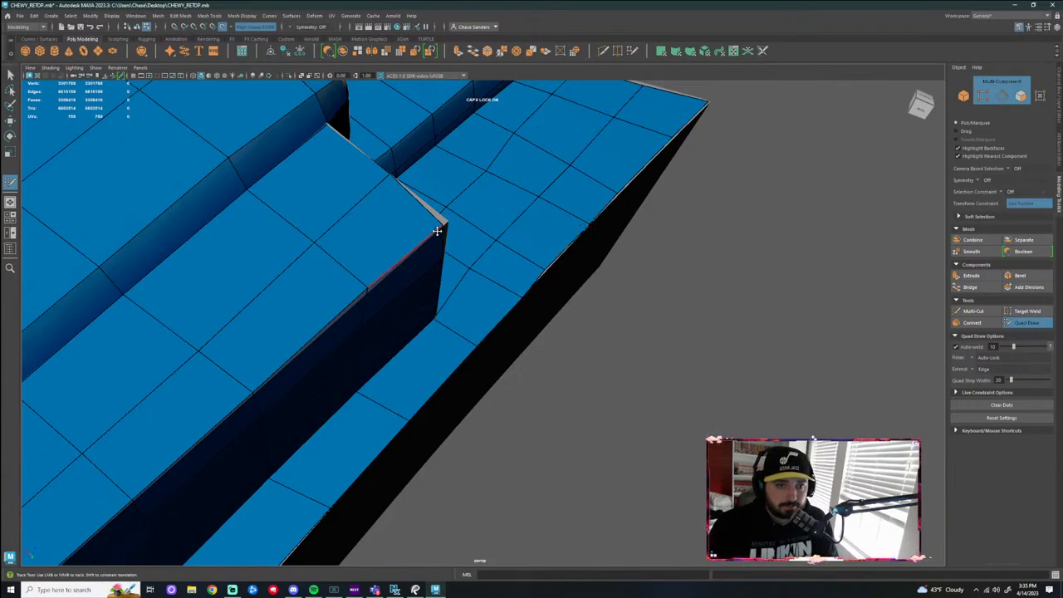
pyautogui.moveTo(441, 217); pyautogui.dragTo(448, 219)
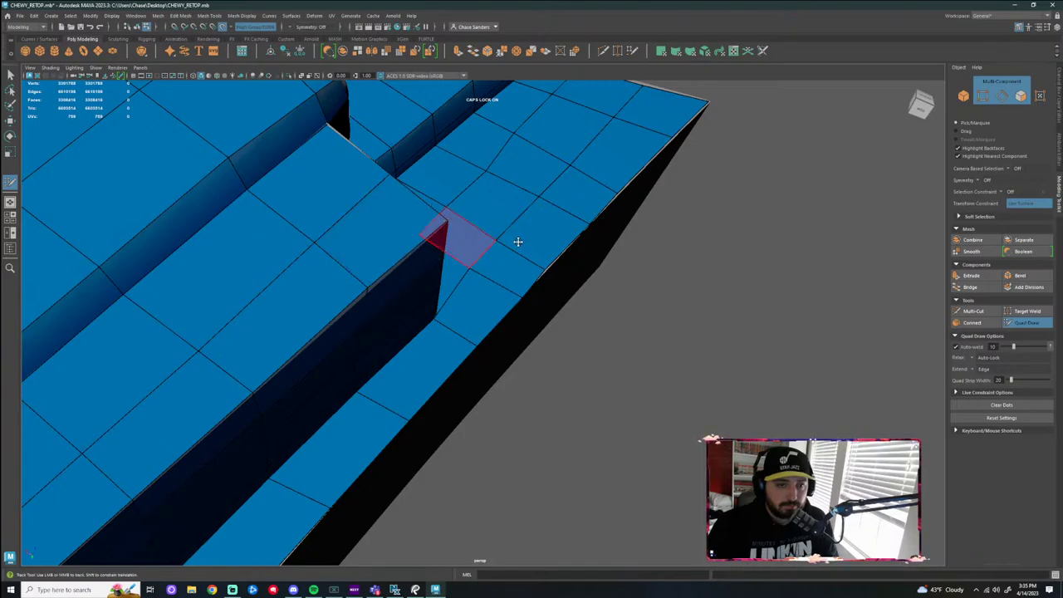
# Relax the strap quads beside the ridge below the block to even out their spacing
pyautogui.moveTo(518, 240)
pyautogui.keyDown('alt'); pyautogui.mouseDown()
pyautogui.moveTo(672, 304)
pyautogui.moveTo(591, 337)
pyautogui.moveTo(676, 285)
pyautogui.moveTo(731, 295)
pyautogui.moveTo(551, 356)
pyautogui.moveTo(460, 310)
pyautogui.moveTo(427, 309)
pyautogui.mouseUp(); pyautogui.keyUp('alt')
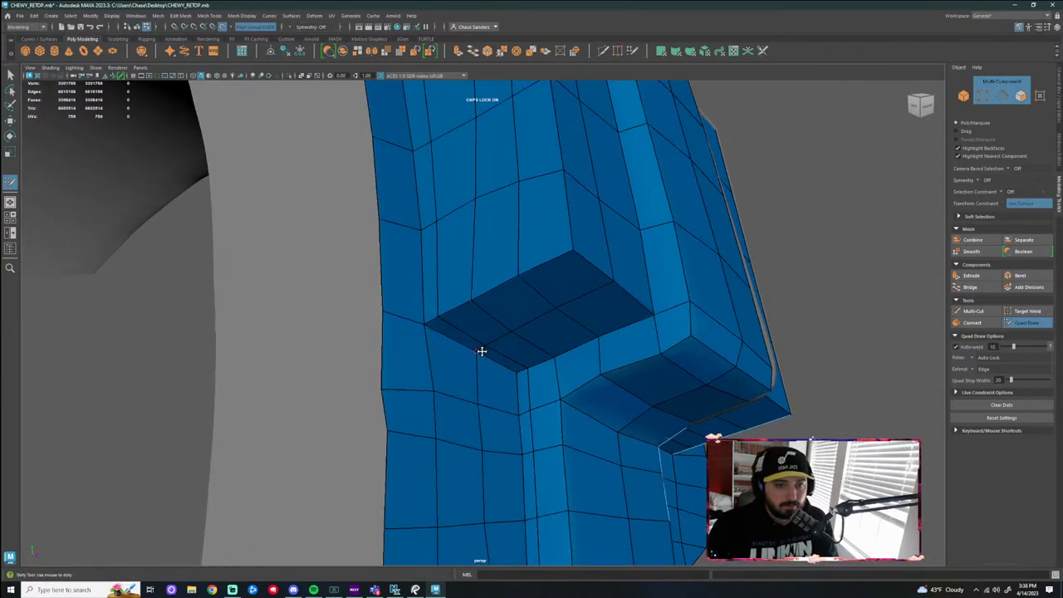
pyautogui.moveTo(482, 351)
pyautogui.keyDown('alt'); pyautogui.mouseDown()
pyautogui.moveTo(456, 389)
pyautogui.moveTo(428, 366)
pyautogui.moveTo(417, 309)
pyautogui.mouseUp(); pyautogui.keyUp('alt')
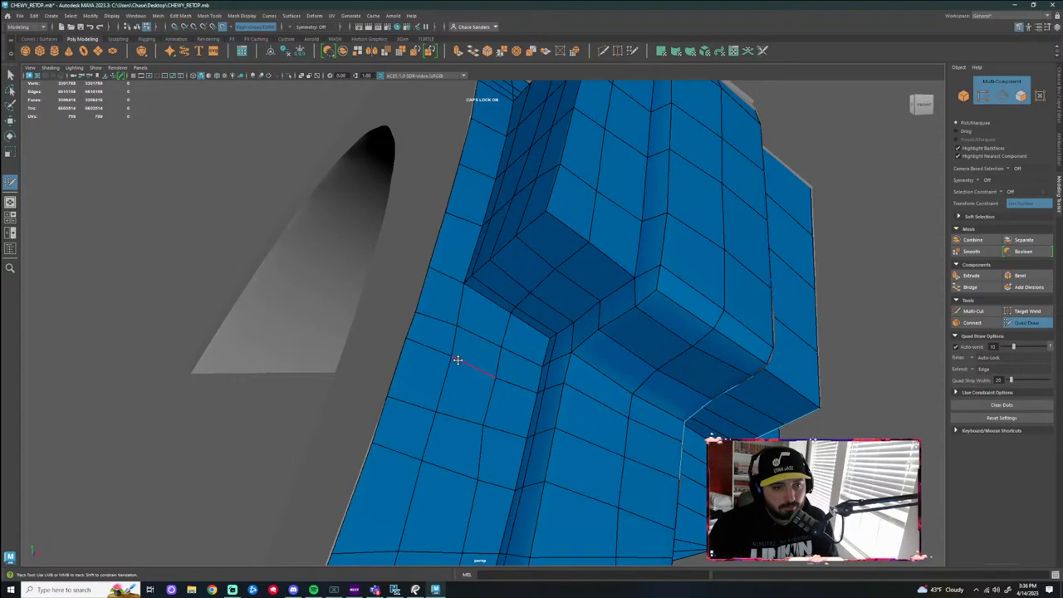
pyautogui.keyDown('alt'); pyautogui.moveTo(458, 357); pyautogui.dragTo(458, 316); pyautogui.keyUp('alt')
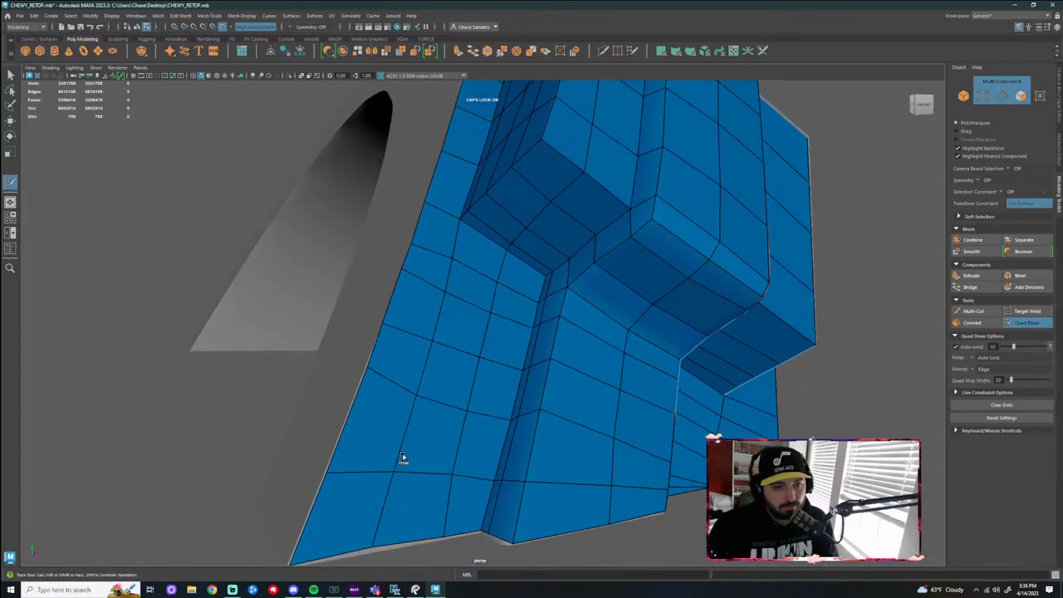
pyautogui.keyDown('shift'); pyautogui.moveTo(381, 435); pyautogui.dragTo(373, 432); pyautogui.keyUp('shift')
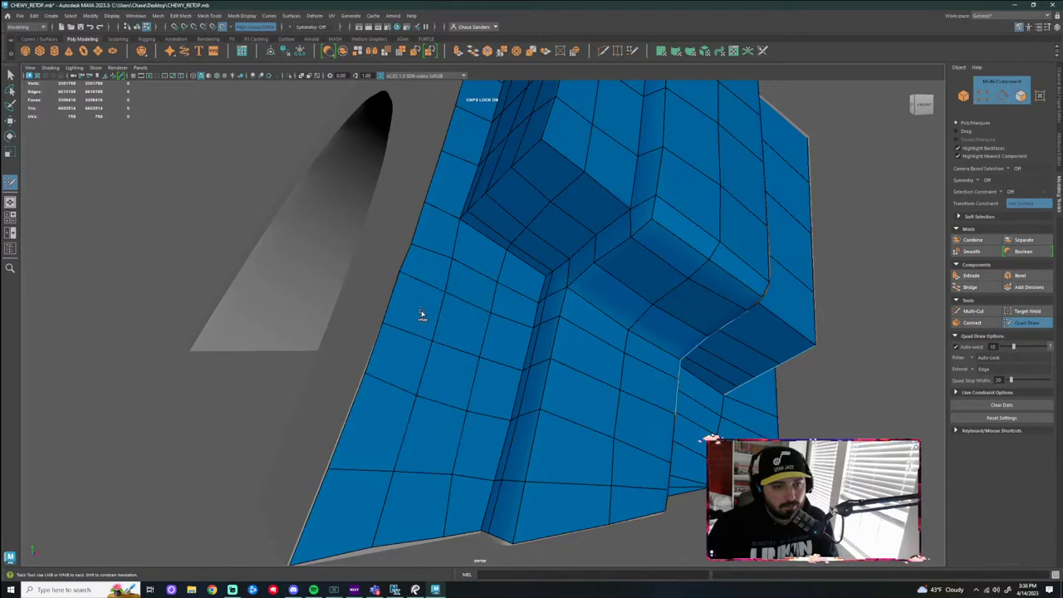
pyautogui.keyDown('shift'); pyautogui.moveTo(422, 315); pyautogui.dragTo(399, 360); pyautogui.keyUp('shift')
# Start covering the strap's thick side face with two full-width quads at its open end, joined to the strap's border
pyautogui.moveTo(299, 345)
pyautogui.keyDown('alt'); pyautogui.mouseDown()
pyautogui.moveTo(328, 373)
pyautogui.moveTo(380, 368)
pyautogui.moveTo(507, 281)
pyautogui.mouseUp(); pyautogui.keyUp('alt')
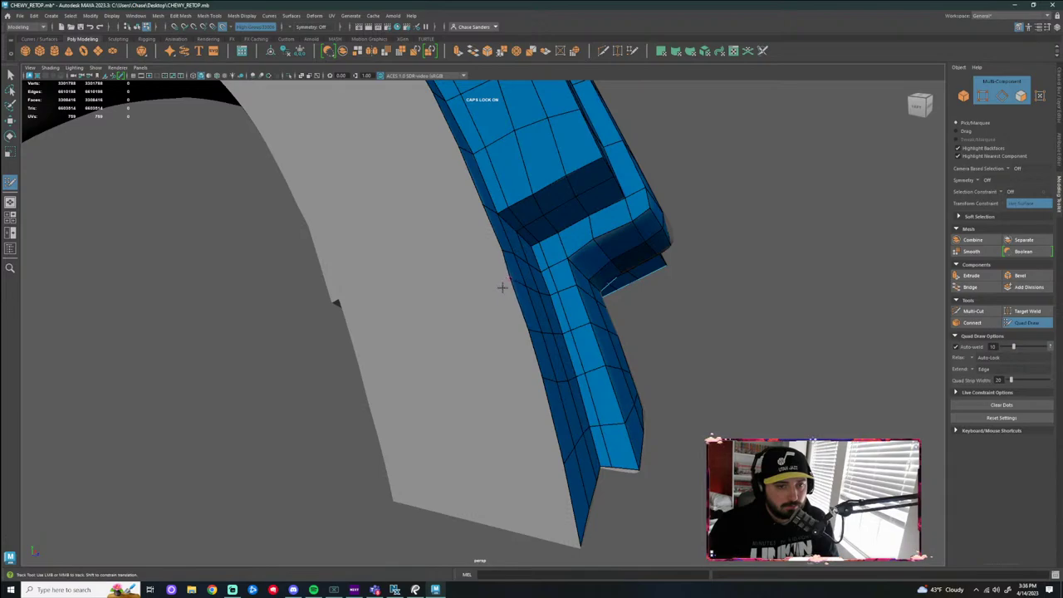
pyautogui.keyDown('alt'); pyautogui.moveTo(433, 384); pyautogui.dragTo(405, 328); pyautogui.keyUp('alt')
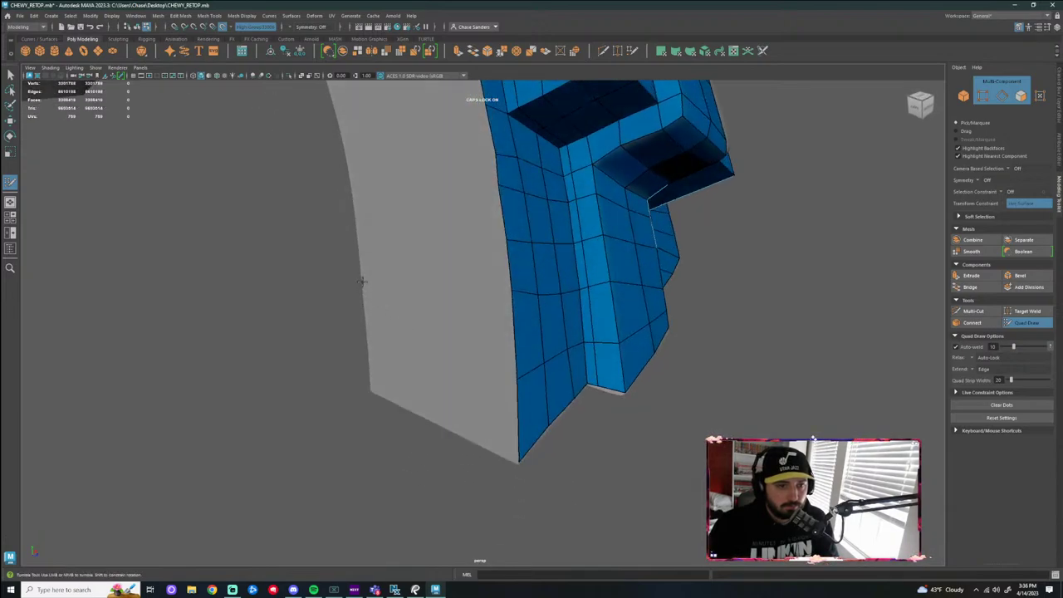
pyautogui.keyDown('alt'); pyautogui.moveTo(363, 242); pyautogui.dragTo(437, 264); pyautogui.keyUp('alt')
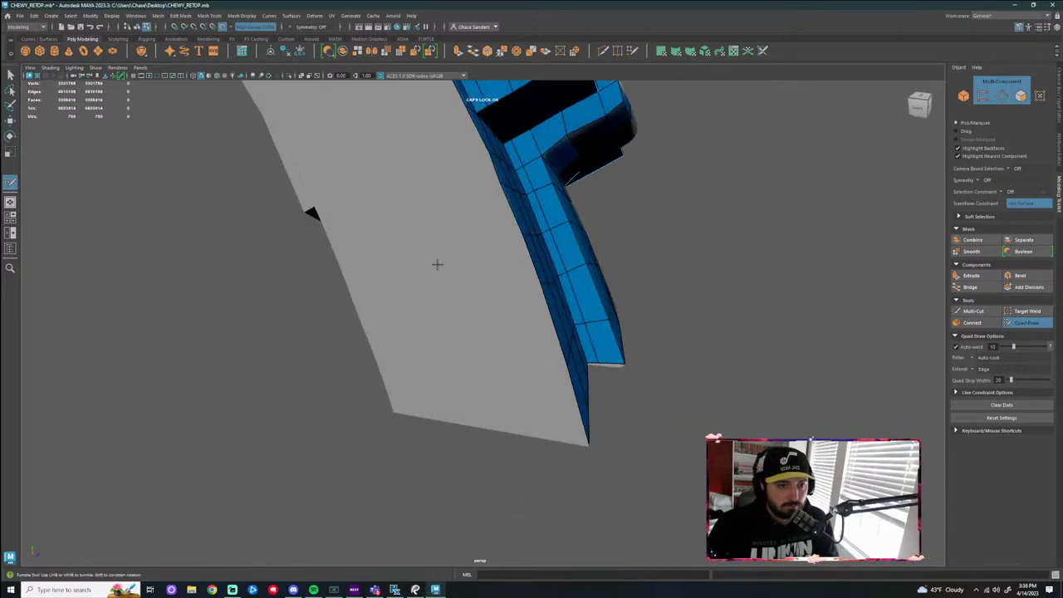
pyautogui.keyDown('alt'); pyautogui.moveTo(449, 335); pyautogui.dragTo(441, 373); pyautogui.keyUp('alt')
pyautogui.keyDown('alt'); pyautogui.moveTo(442, 373); pyautogui.dragTo(371, 306, button='middle'); pyautogui.keyUp('alt')
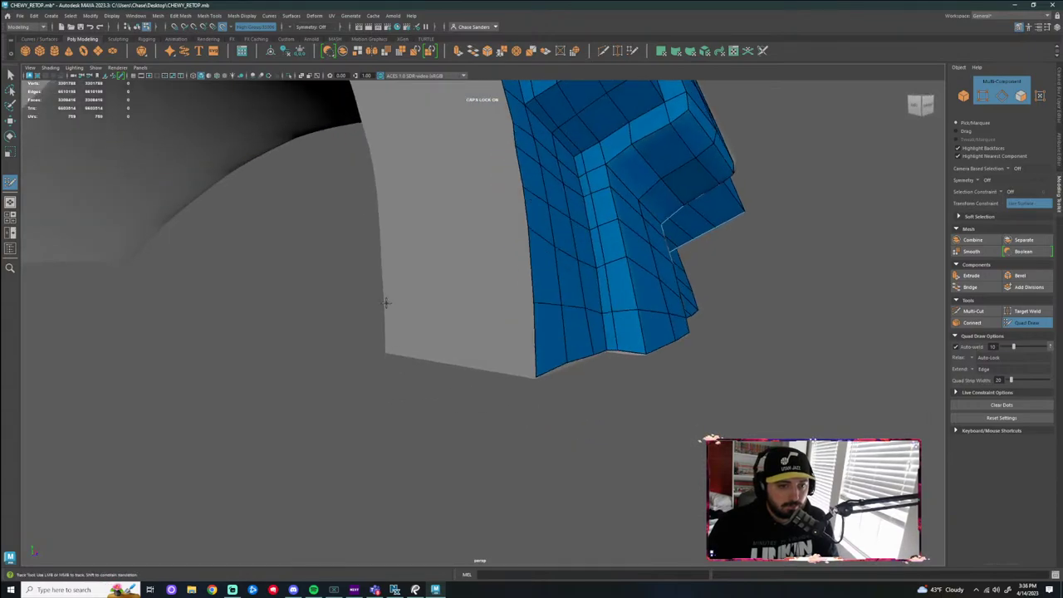
pyautogui.keyDown('shift'); pyautogui.click(407, 349); pyautogui.keyUp('shift')
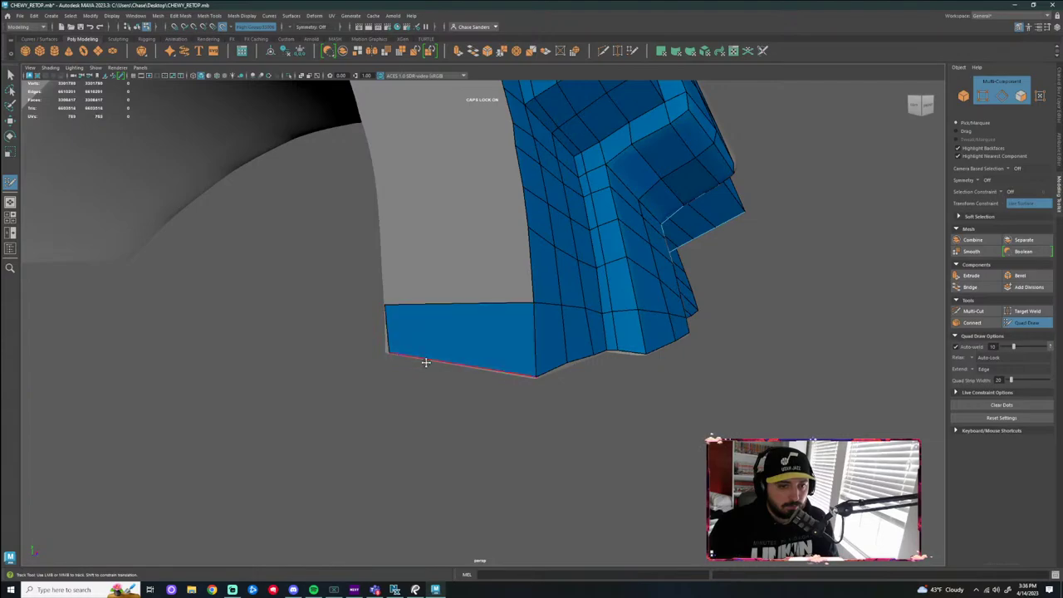
pyautogui.keyDown('alt'); pyautogui.moveTo(443, 397); pyautogui.dragTo(469, 438); pyautogui.keyUp('alt')
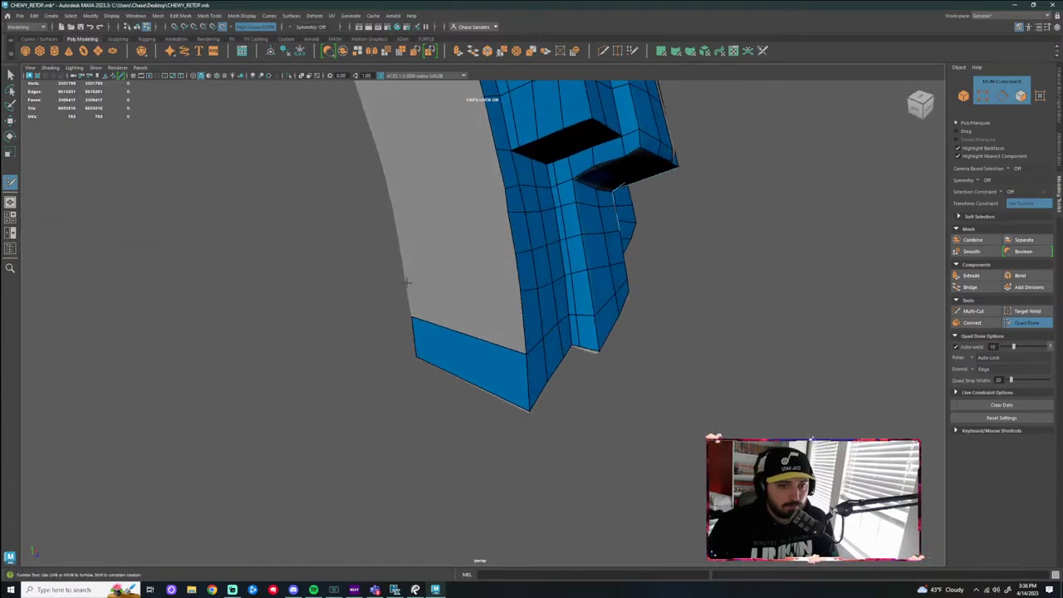
pyautogui.click(409, 284)
pyautogui.keyDown('shift'); pyautogui.click(466, 310); pyautogui.keyUp('shift')
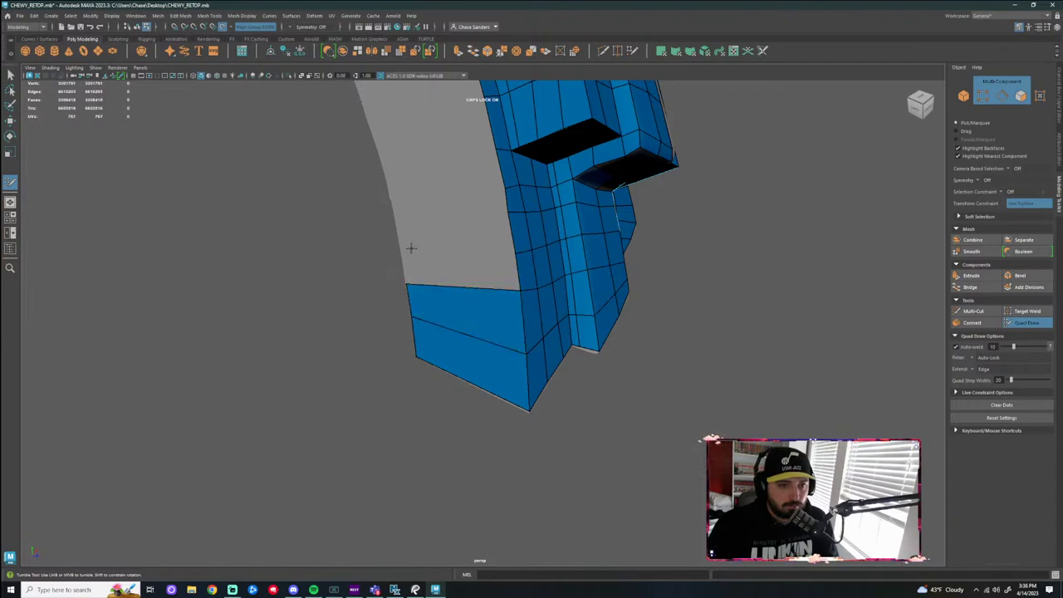
# Extend the coverage of the strap's thick side face with three more full-width quads, joined to the strap's border
pyautogui.keyDown('shift'); pyautogui.click(464, 271); pyautogui.keyUp('shift')
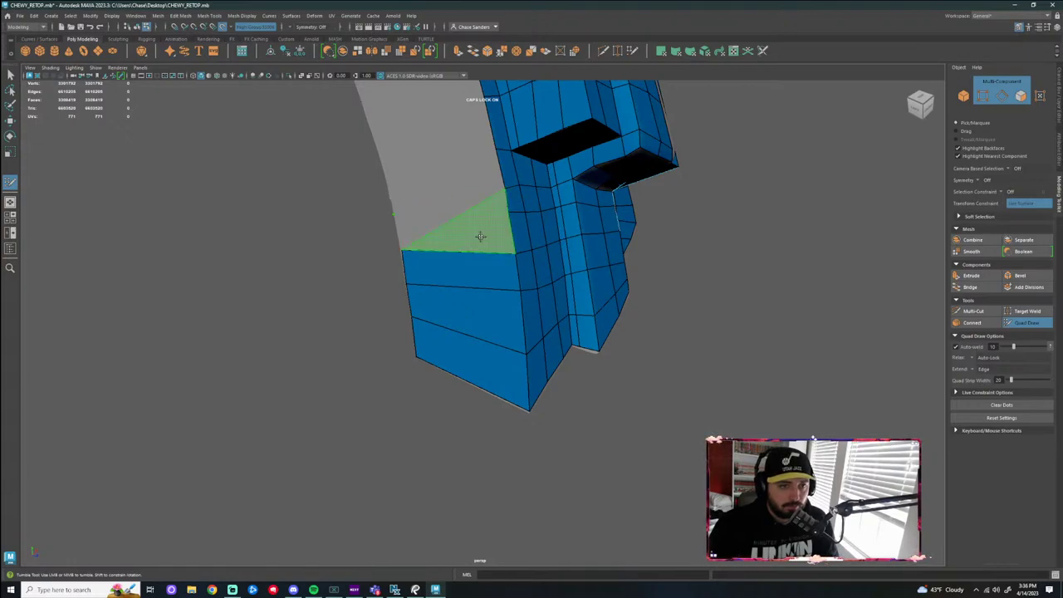
pyautogui.keyDown('alt'); pyautogui.moveTo(506, 239); pyautogui.dragTo(572, 266); pyautogui.keyUp('alt')
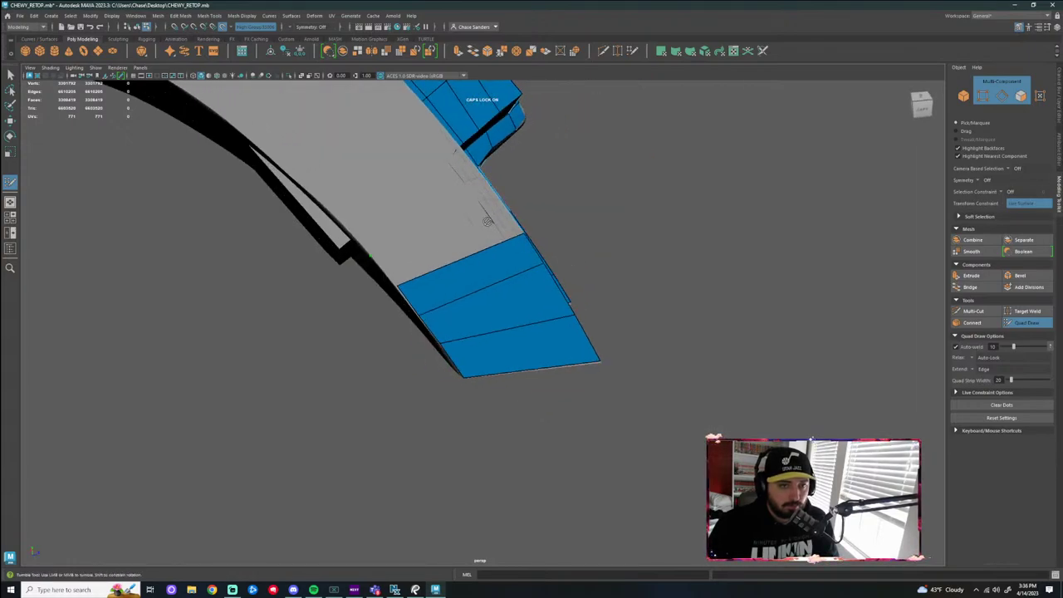
pyautogui.moveTo(489, 221)
pyautogui.keyDown('alt'); pyautogui.mouseDown()
pyautogui.moveTo(520, 248)
pyautogui.moveTo(460, 235)
pyautogui.moveTo(458, 294)
pyautogui.moveTo(489, 283)
pyautogui.moveTo(517, 294)
pyautogui.moveTo(395, 271)
pyautogui.moveTo(399, 232)
pyautogui.mouseUp(); pyautogui.keyUp('alt')
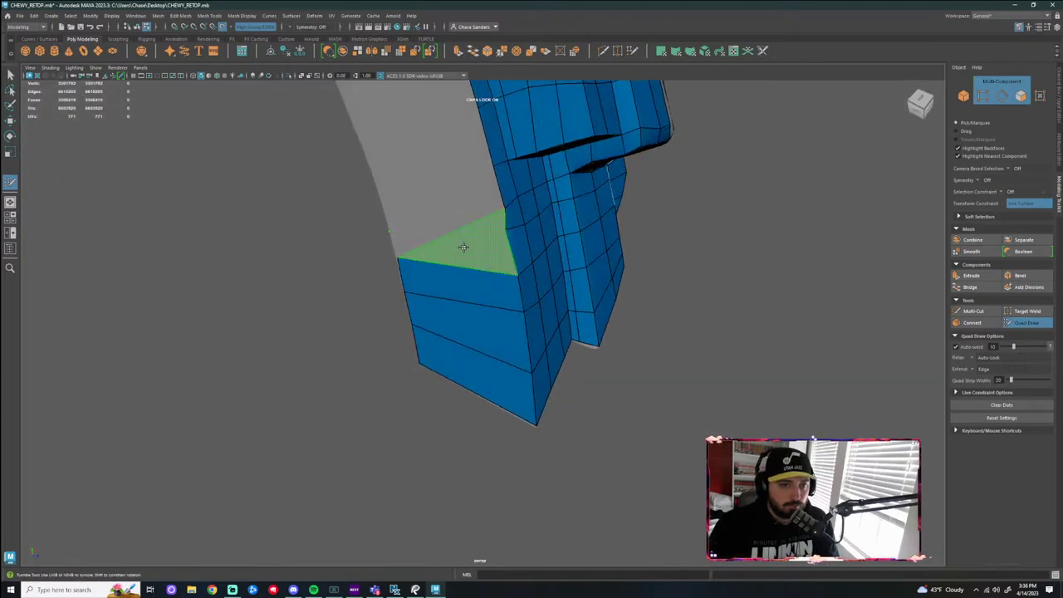
pyautogui.keyDown('shift'); pyautogui.click(434, 249); pyautogui.keyUp('shift')
pyautogui.keyDown('alt'); pyautogui.moveTo(429, 256); pyautogui.dragTo(503, 217); pyautogui.keyUp('alt')
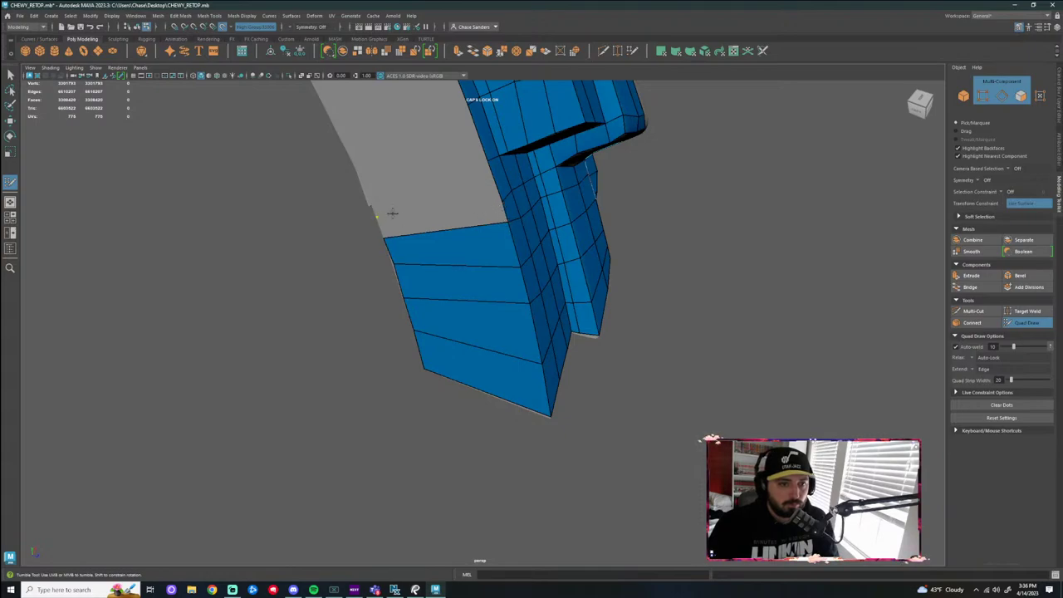
pyautogui.keyDown('alt'); pyautogui.moveTo(476, 218); pyautogui.dragTo(370, 223); pyautogui.keyUp('alt')
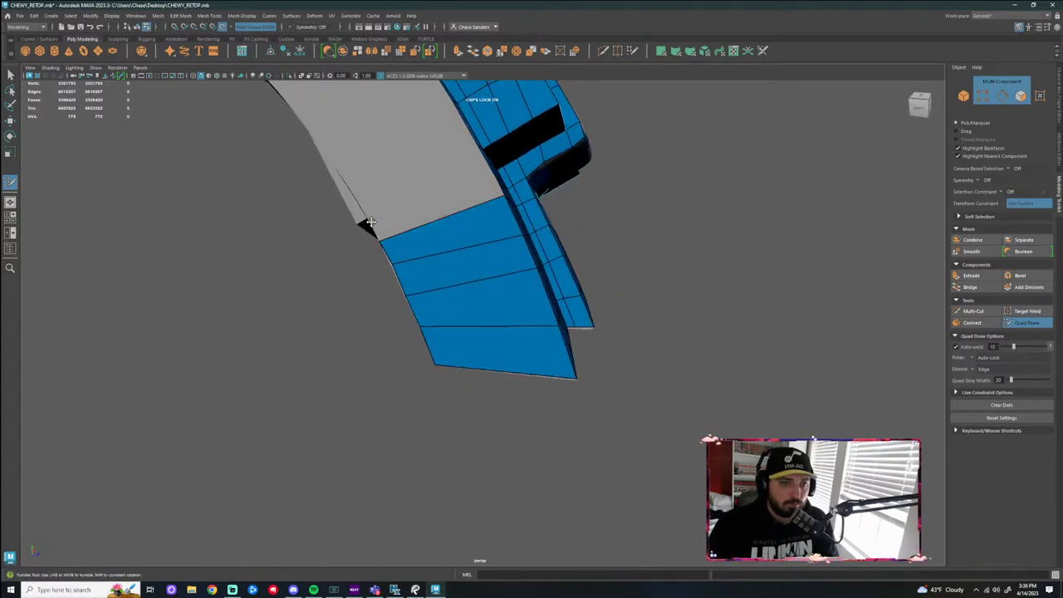
pyautogui.keyDown('alt'); pyautogui.moveTo(436, 213); pyautogui.dragTo(500, 240); pyautogui.keyUp('alt')
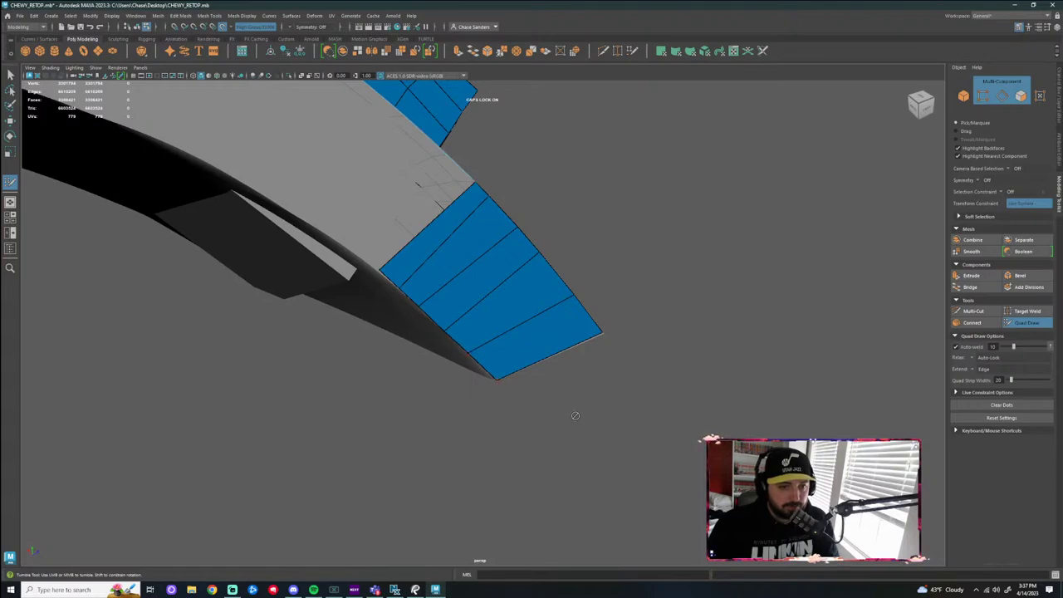
# Extend the ridge's top surface with two quads up to the base of the next rounded block
pyautogui.keyDown('alt'); pyautogui.moveTo(575, 415); pyautogui.dragTo(408, 391); pyautogui.keyUp('alt')
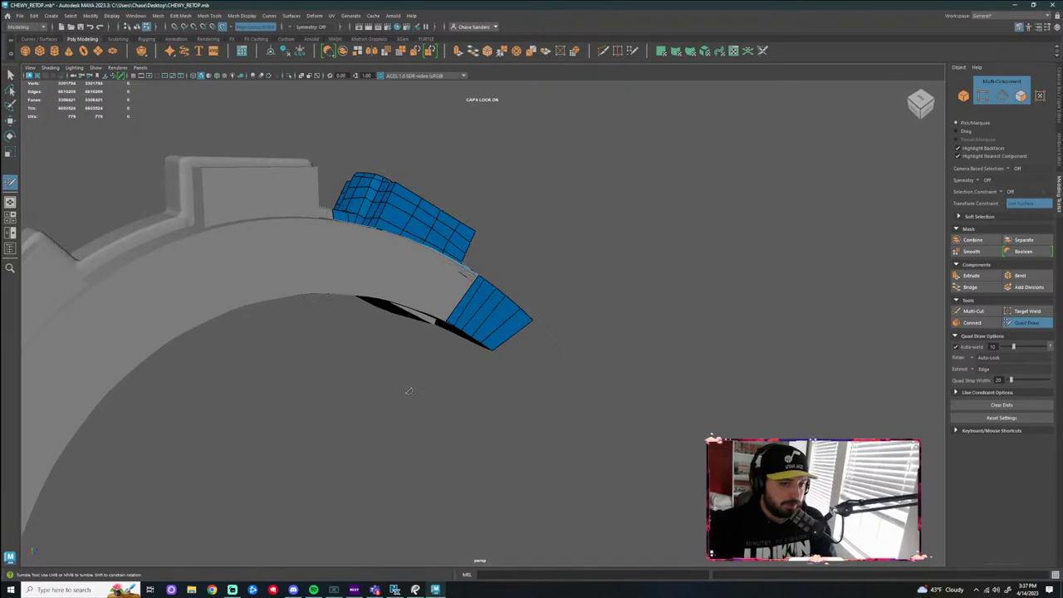
pyautogui.keyDown('alt'); pyautogui.moveTo(408, 391); pyautogui.dragTo(425, 310, button='right'); pyautogui.keyUp('alt')
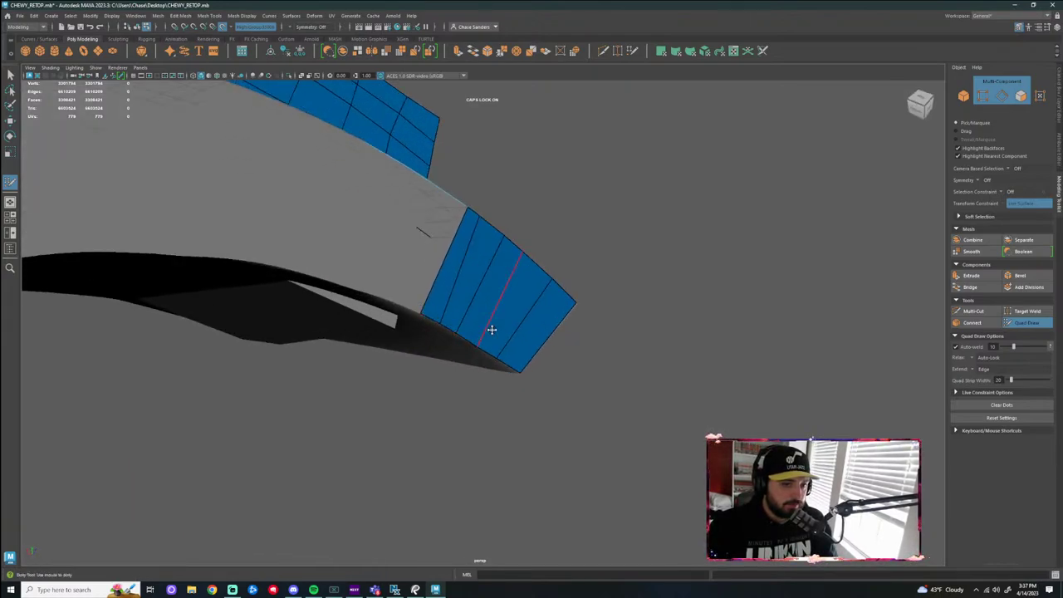
pyautogui.keyDown('alt'); pyautogui.moveTo(663, 323); pyautogui.dragTo(588, 330); pyautogui.keyUp('alt')
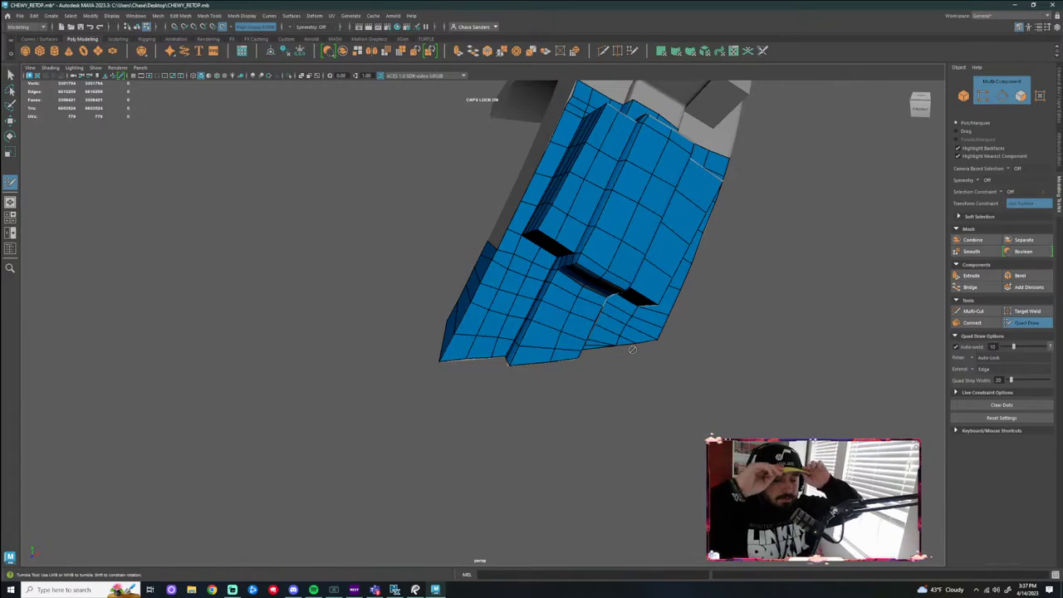
pyautogui.keyDown('alt'); pyautogui.moveTo(632, 350); pyautogui.dragTo(551, 391); pyautogui.keyUp('alt')
pyautogui.scroll(6, 603, 413)
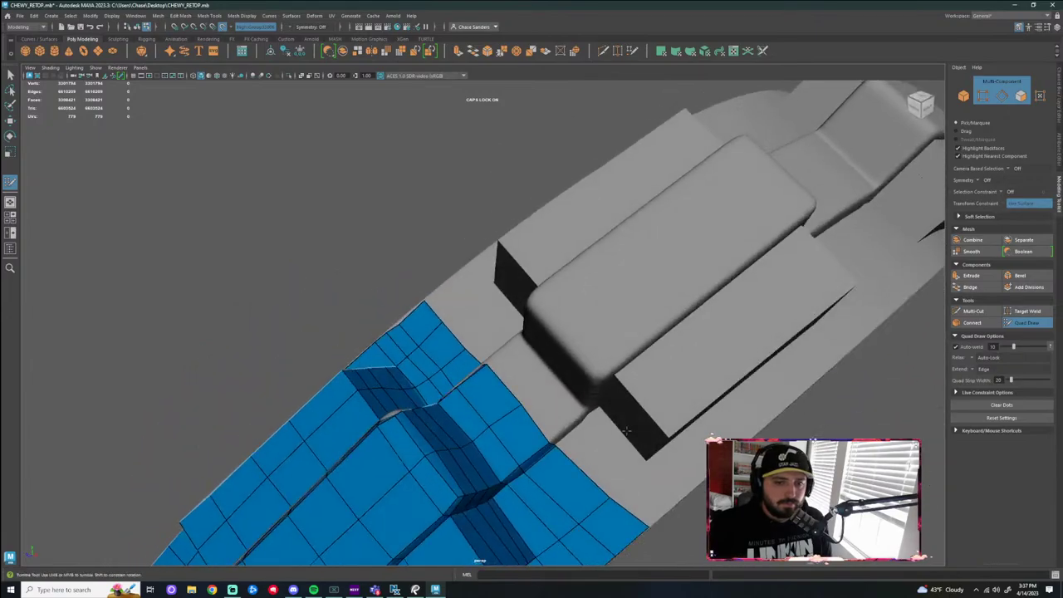
pyautogui.scroll(3, 548, 341)
pyautogui.moveTo(613, 424); pyautogui.dragTo(612, 435)
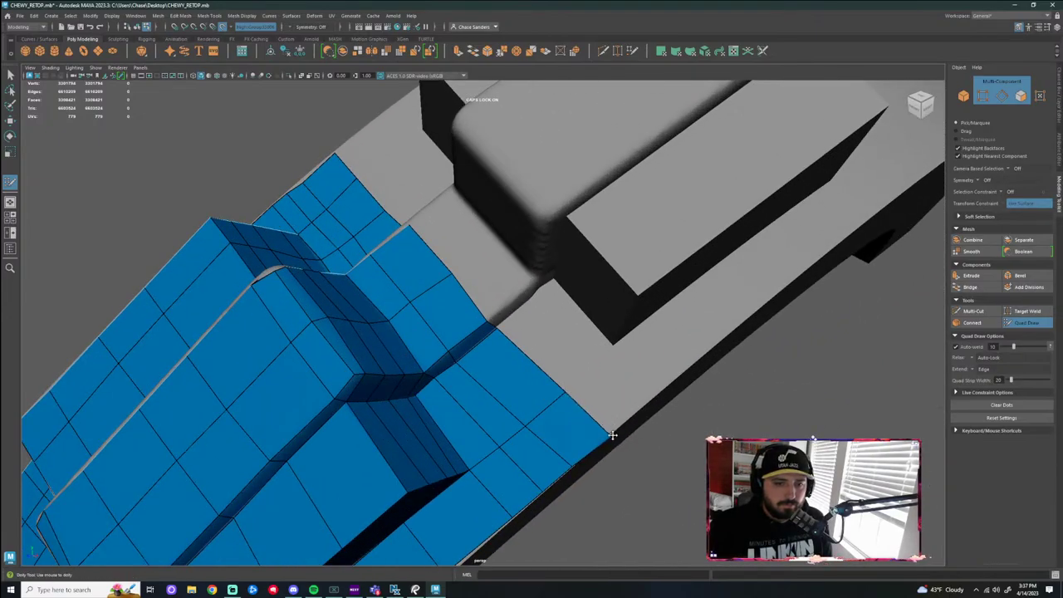
pyautogui.keyDown('alt'); pyautogui.moveTo(560, 348); pyautogui.dragTo(541, 337); pyautogui.keyUp('alt')
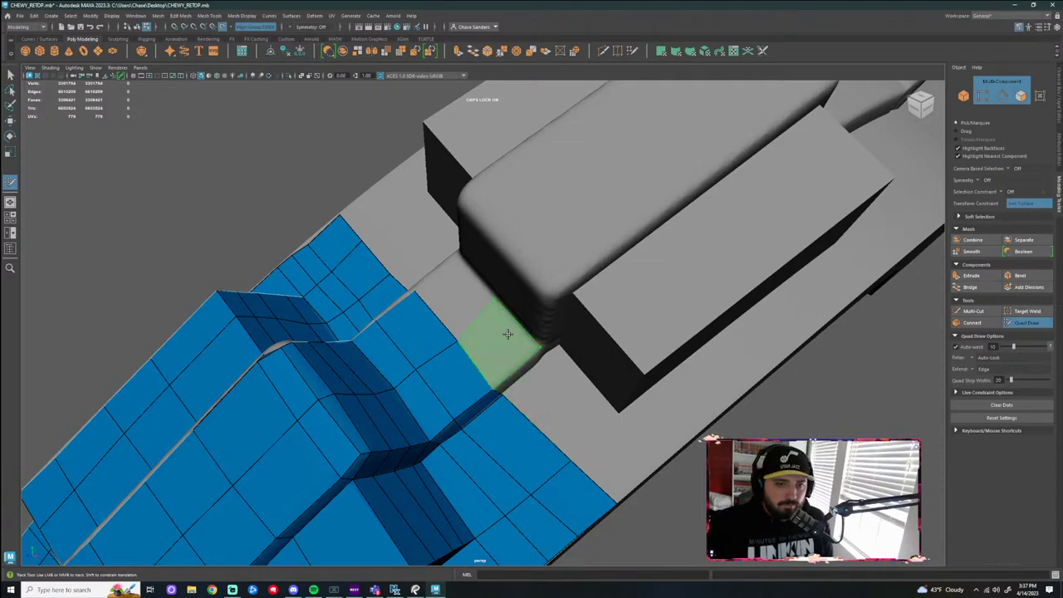
pyautogui.keyDown('shift'); pyautogui.click(505, 342); pyautogui.keyUp('shift')
pyautogui.keyDown('shift'); pyautogui.click(469, 307); pyautogui.keyUp('shift')
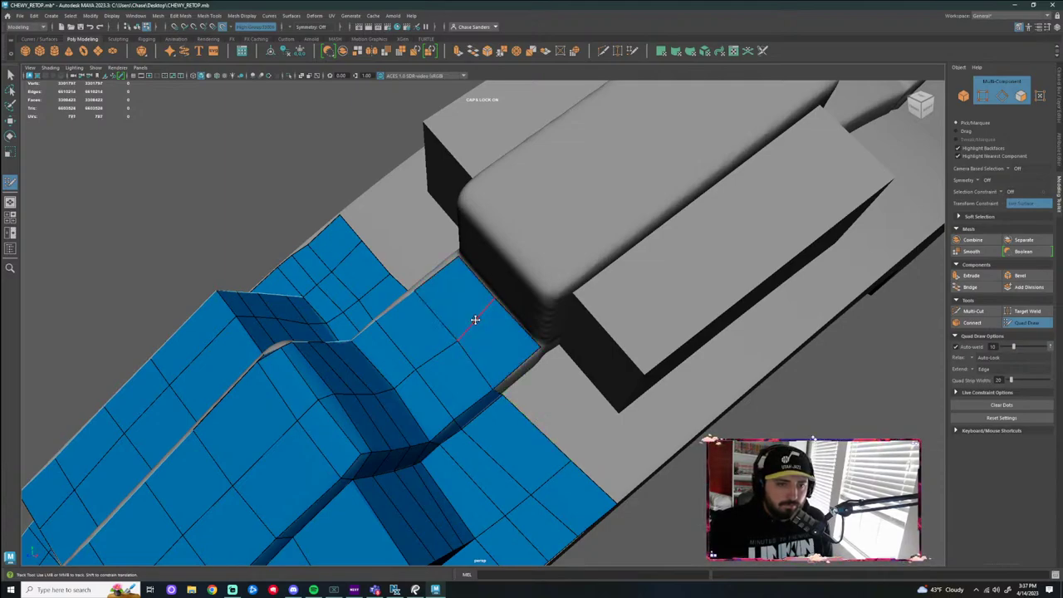
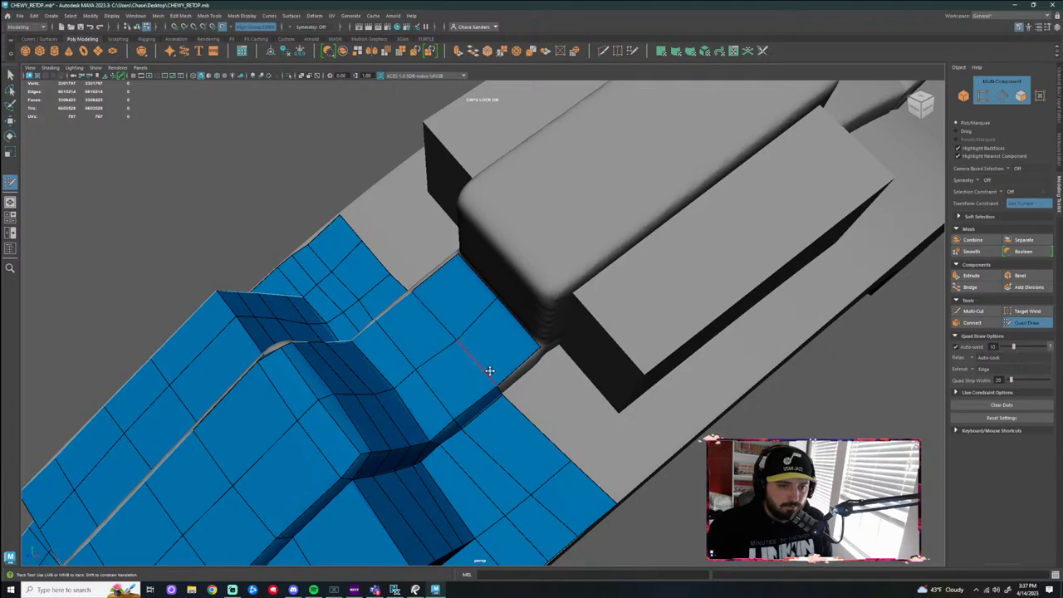
# Pull the strap's corner vertex back onto its outer edge and add quads over the strap and ridge side towards the rectangular block
pyautogui.moveTo(494, 381)
pyautogui.keyDown('alt'); pyautogui.mouseDown()
pyautogui.moveTo(543, 375)
pyautogui.moveTo(525, 363)
pyautogui.mouseUp(); pyautogui.keyUp('alt')
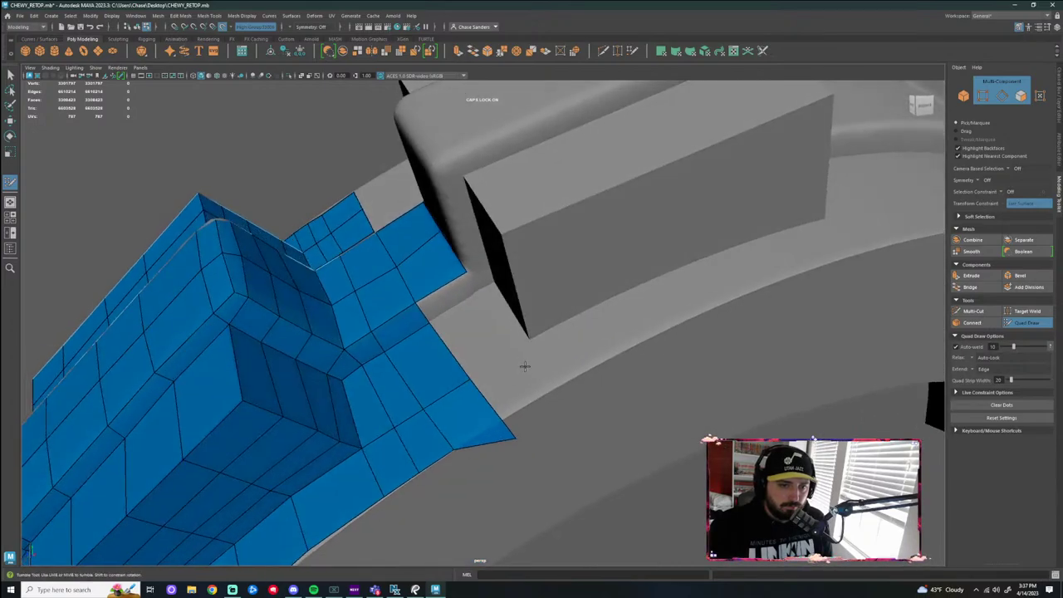
pyautogui.moveTo(517, 439); pyautogui.dragTo(499, 417)
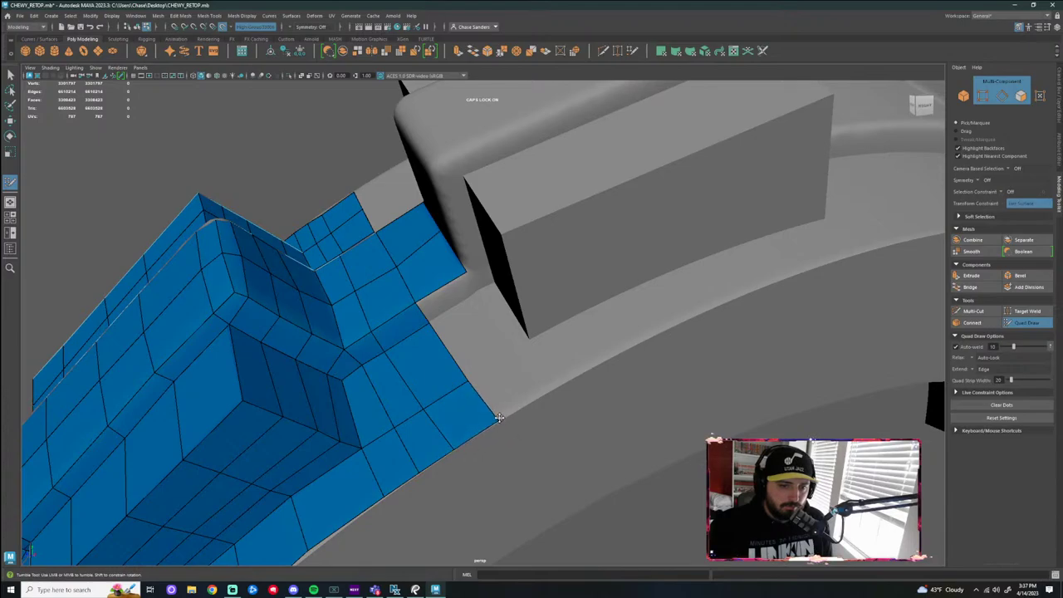
pyautogui.click(508, 350)
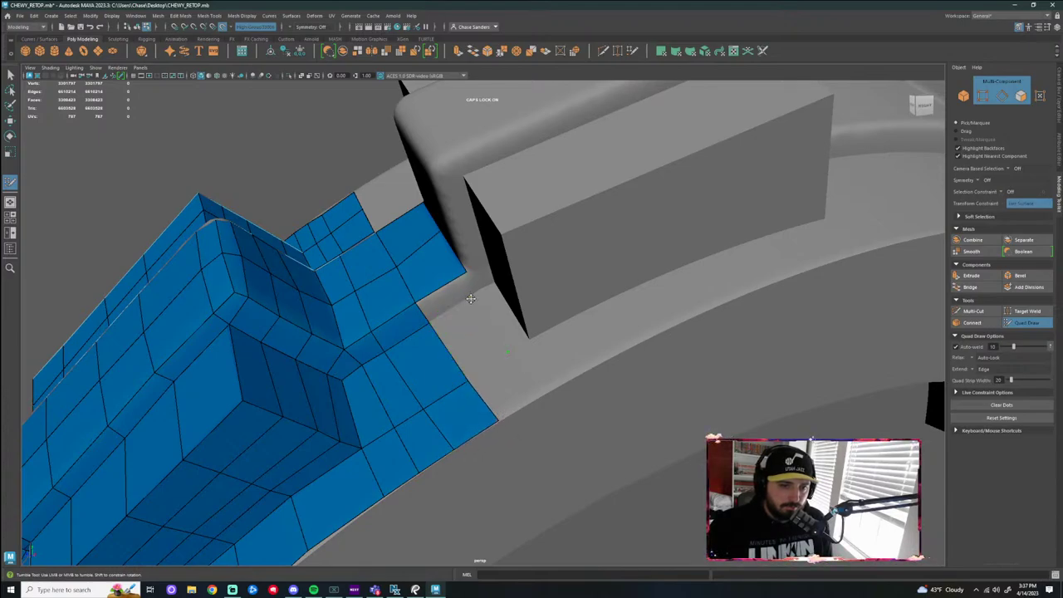
pyautogui.keyDown('shift'); pyautogui.click(470, 342); pyautogui.keyUp('shift')
pyautogui.keyDown('shift'); pyautogui.click(459, 289); pyautogui.keyUp('shift')
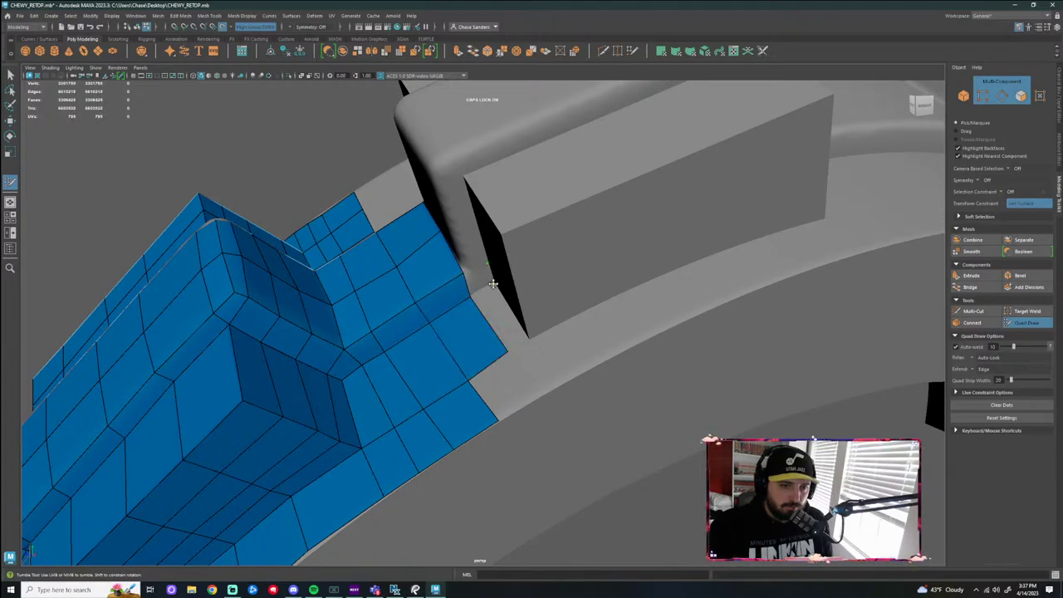
pyautogui.keyDown('shift'); pyautogui.click(494, 284); pyautogui.keyUp('shift')
# Fill the strap with three more quads from the rectangular block's near corner out to the strap's outer edge
pyautogui.keyDown('alt'); pyautogui.moveTo(494, 284); pyautogui.dragTo(525, 321); pyautogui.keyUp('alt')
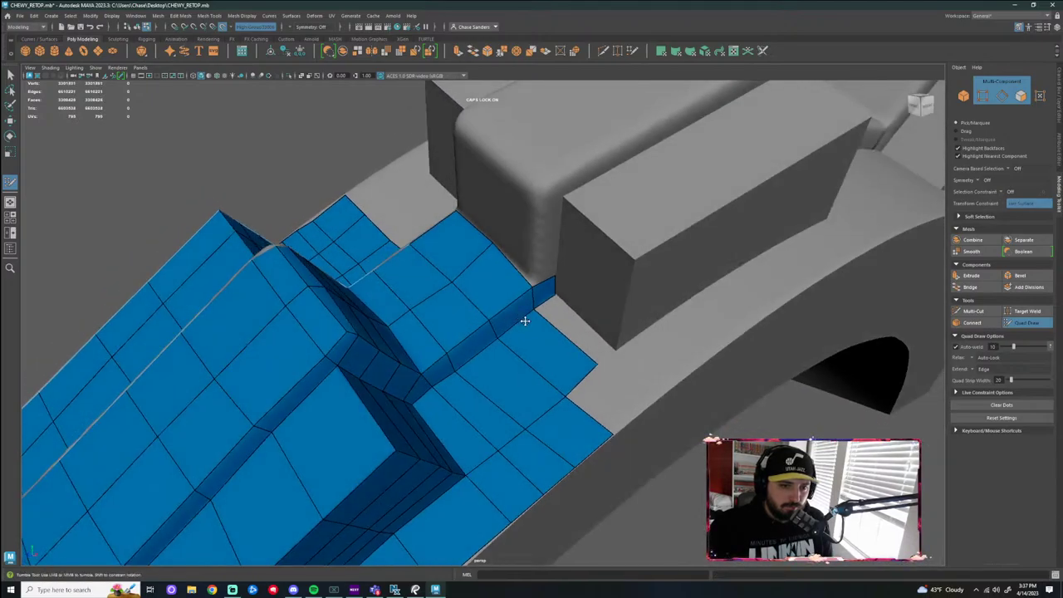
pyautogui.keyDown('shift'); pyautogui.click(589, 338); pyautogui.keyUp('shift')
pyautogui.moveTo(589, 338)
pyautogui.keyDown('alt'); pyautogui.mouseDown()
pyautogui.moveTo(629, 315)
pyautogui.moveTo(645, 401)
pyautogui.mouseUp(); pyautogui.keyUp('alt')
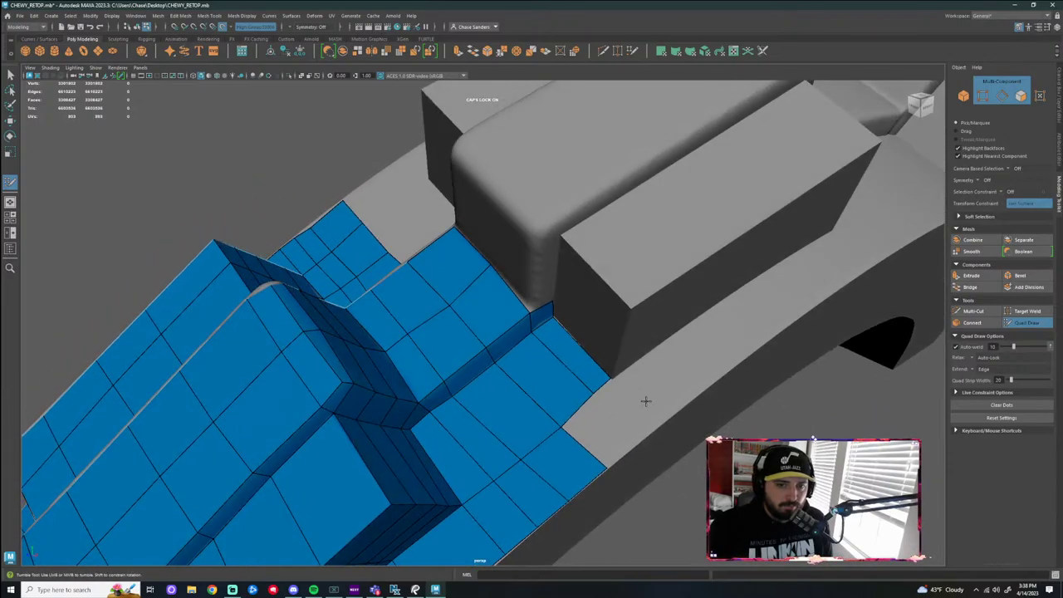
pyautogui.keyDown('shift'); pyautogui.click(655, 431); pyautogui.keyUp('shift')
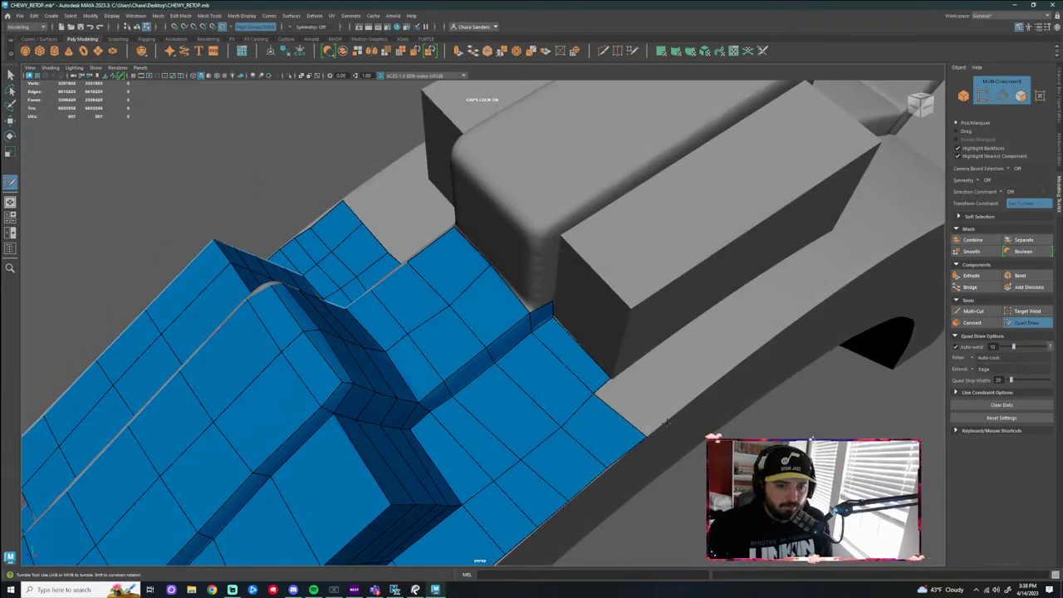
pyautogui.keyDown('shift'); pyautogui.click(661, 425); pyautogui.keyUp('shift')
pyautogui.moveTo(660, 425)
pyautogui.keyDown('alt'); pyautogui.mouseDown()
pyautogui.moveTo(667, 433)
pyautogui.moveTo(581, 468)
pyautogui.mouseUp(); pyautogui.keyUp('alt')
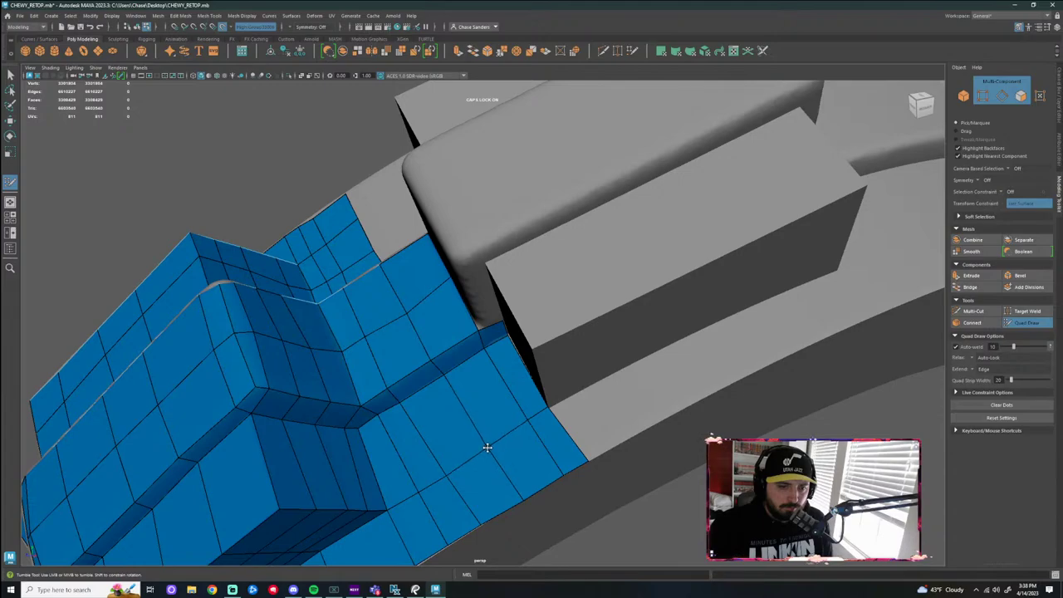
# On the strap's opposite side, extend the ridge side with quads in between the two blocks and fill the adjoining strap row
pyautogui.moveTo(503, 432)
pyautogui.keyDown('alt'); pyautogui.mouseDown()
pyautogui.moveTo(551, 375)
pyautogui.moveTo(596, 441)
pyautogui.moveTo(569, 369)
pyautogui.moveTo(579, 366)
pyautogui.mouseUp(); pyautogui.keyUp('alt')
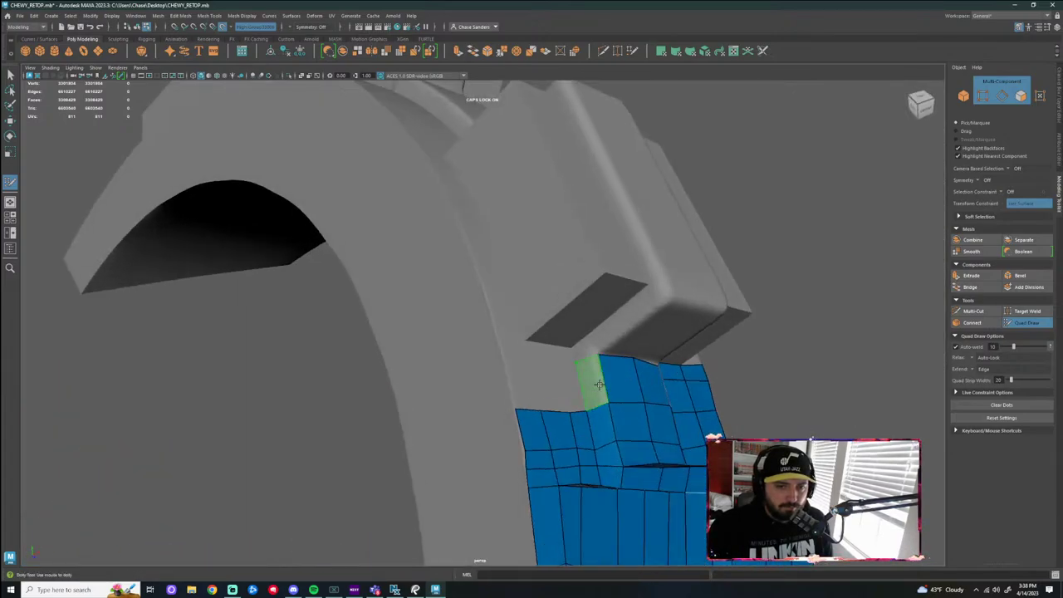
pyautogui.keyDown('shift'); pyautogui.click(581, 361); pyautogui.keyUp('shift')
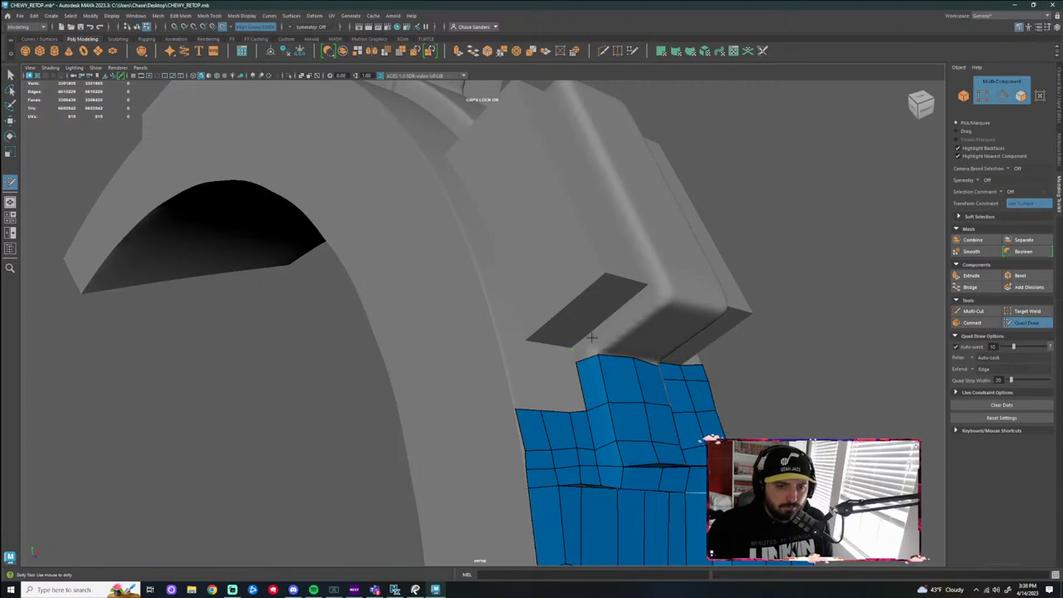
pyautogui.keyDown('alt'); pyautogui.moveTo(589, 344); pyautogui.dragTo(600, 317); pyautogui.keyUp('alt')
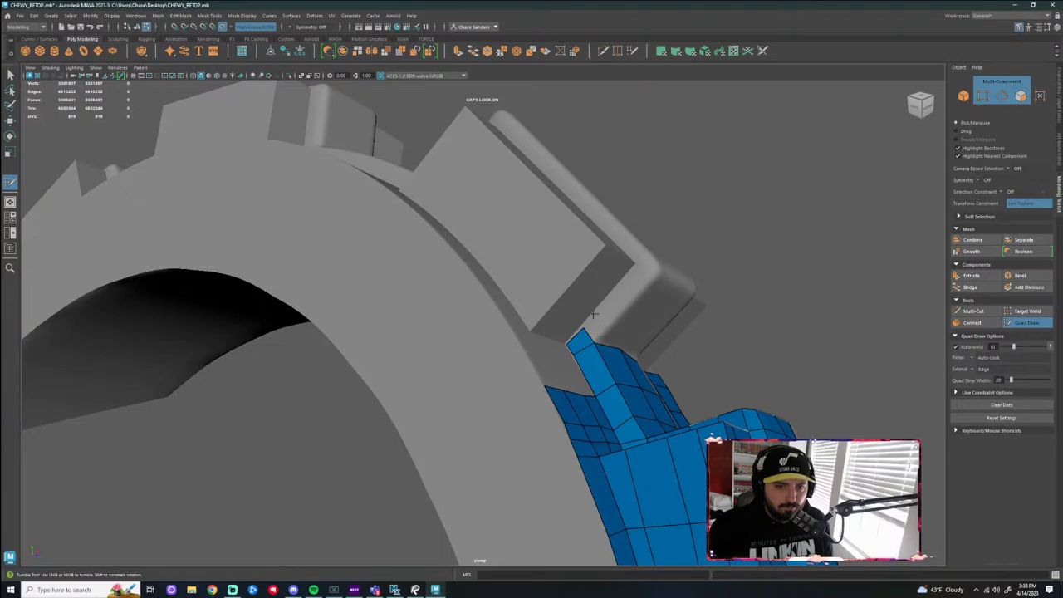
pyautogui.keyDown('shift'); pyautogui.click(587, 328); pyautogui.keyUp('shift')
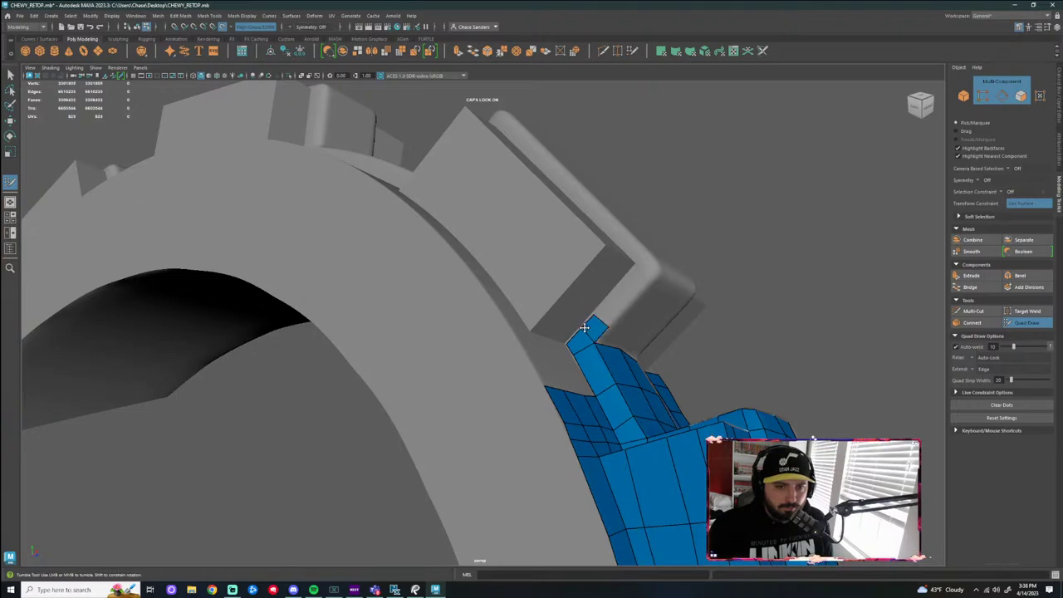
pyautogui.keyDown('alt'); pyautogui.moveTo(589, 355); pyautogui.dragTo(383, 334); pyautogui.keyUp('alt')
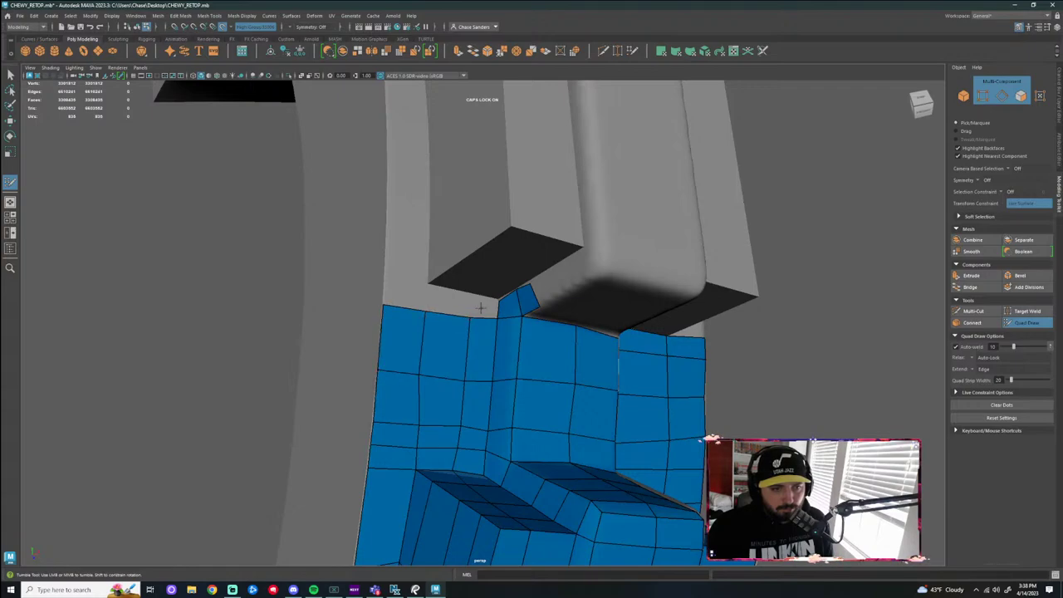
# Add a narrow row of strap quads along the rectangular block's base, adjust its border vertices, and undo the trial edge loop
pyautogui.moveTo(497, 313); pyautogui.dragTo(383, 290)
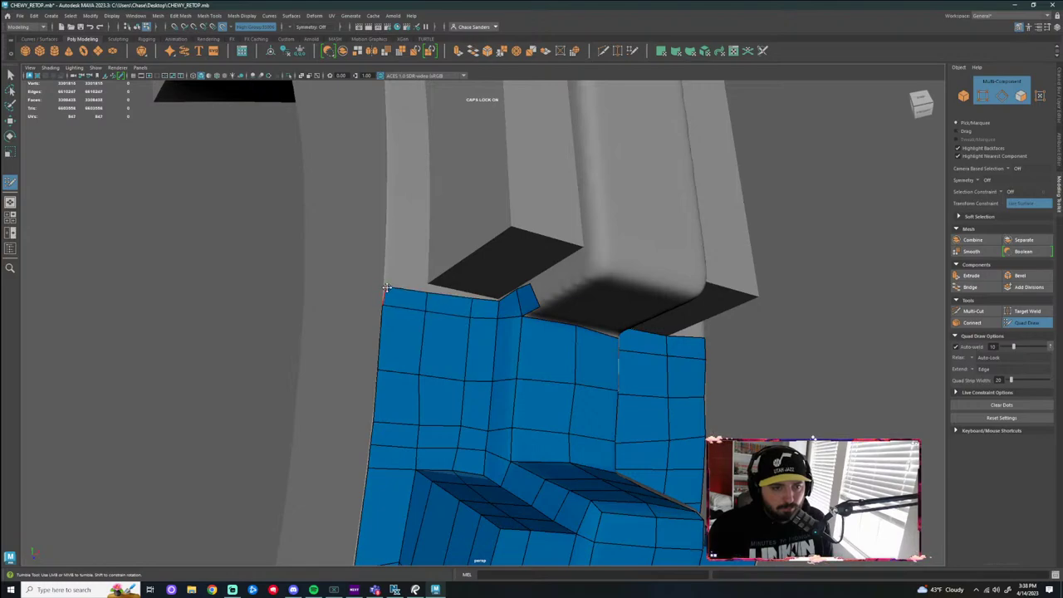
pyautogui.scroll(1, 480, 286)
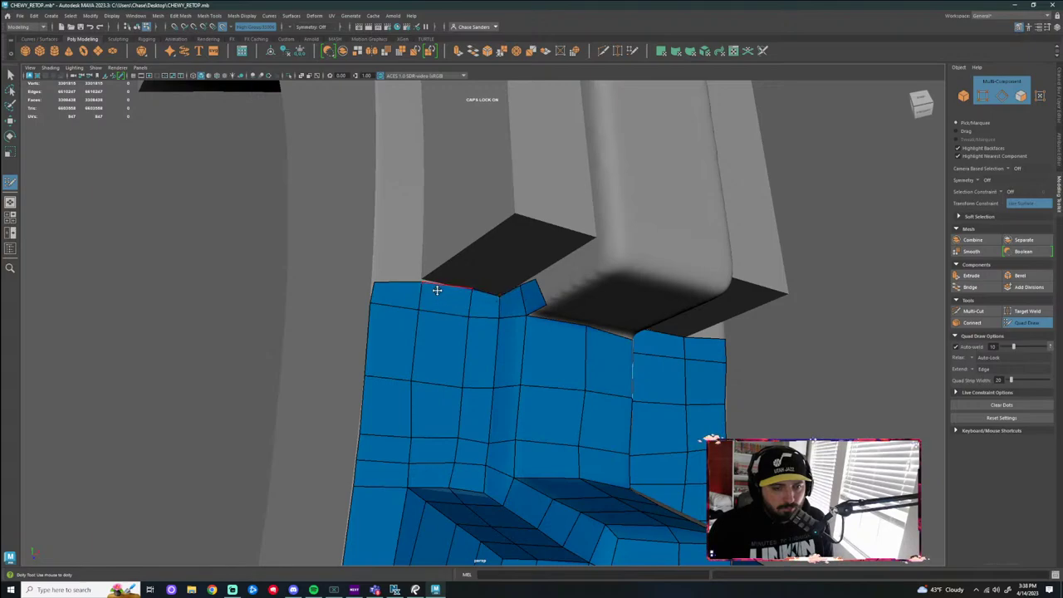
pyautogui.moveTo(374, 282); pyautogui.dragTo(465, 285)
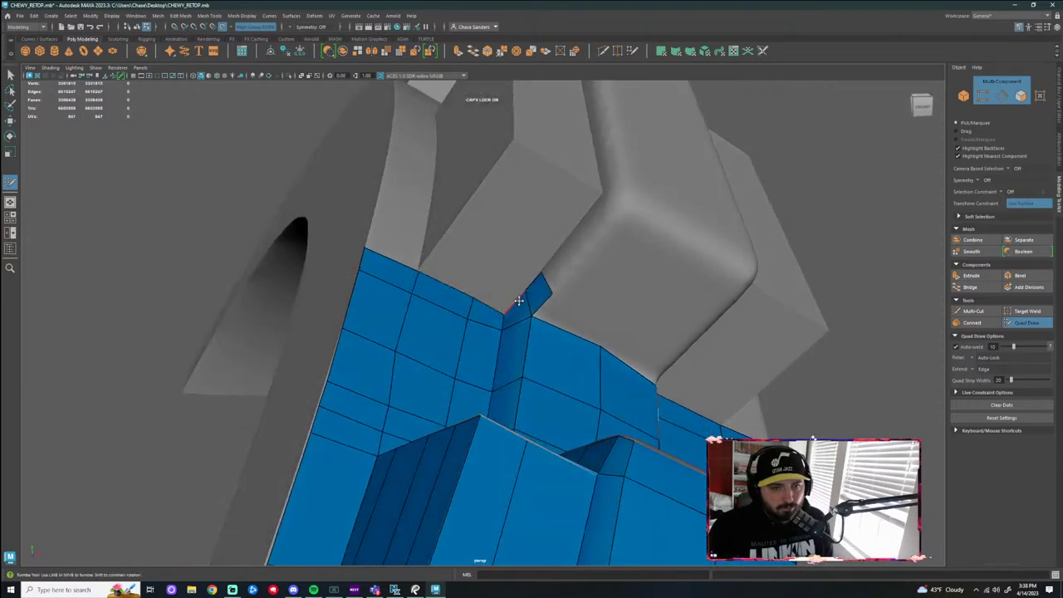
pyautogui.keyDown('alt'); pyautogui.moveTo(589, 296); pyautogui.dragTo(622, 321); pyautogui.keyUp('alt')
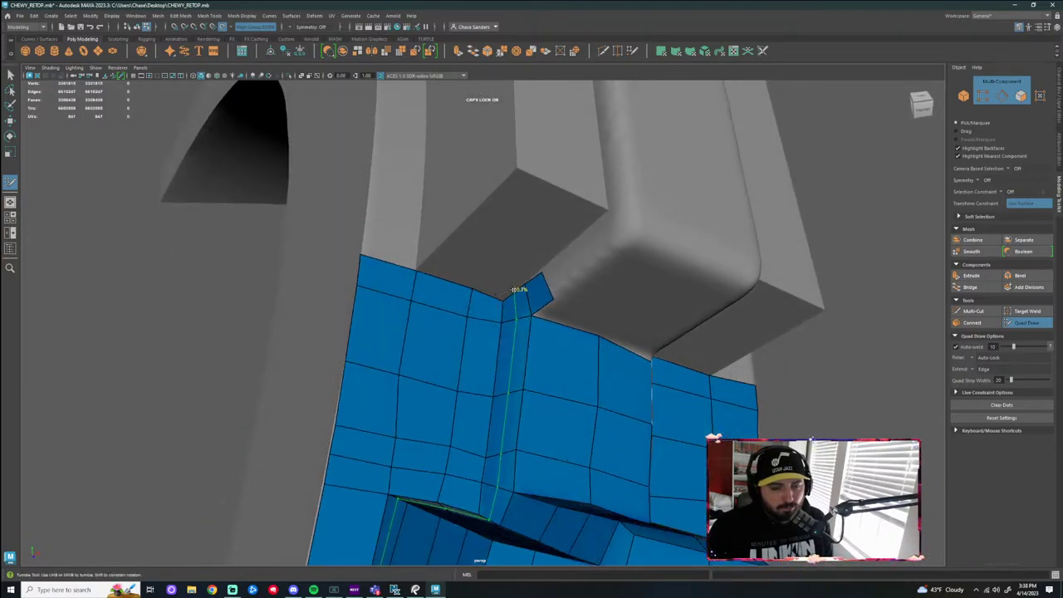
pyautogui.hotkey('ctrl', 'z')
pyautogui.moveTo(365, 266); pyautogui.dragTo(362, 261)
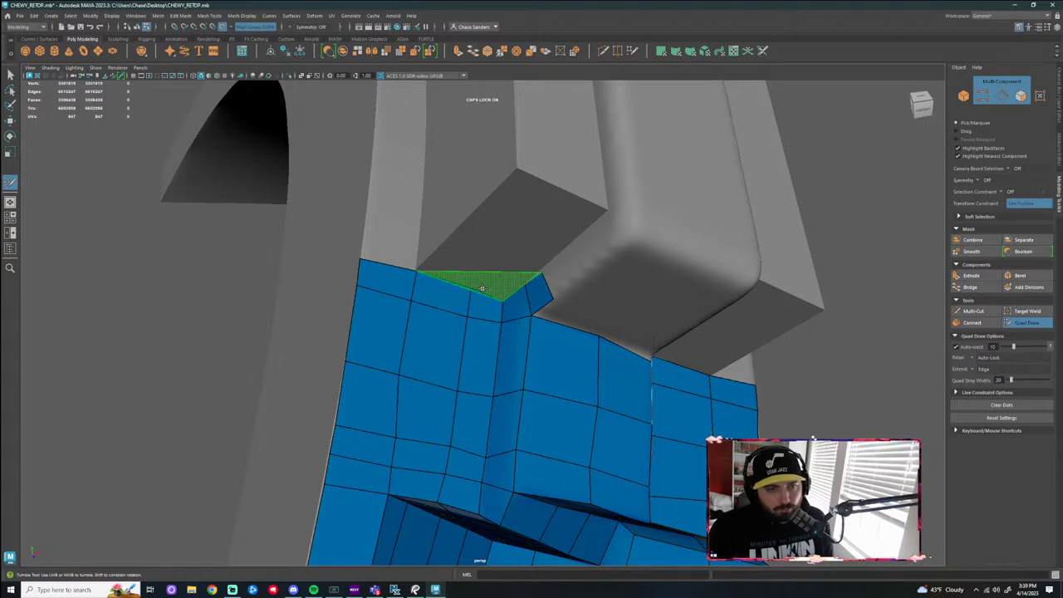
# Extend the strap's border up the rectangular block's end face with four quads and lengthen the adjoining ridge-side quad
pyautogui.scroll(1, 497, 289)
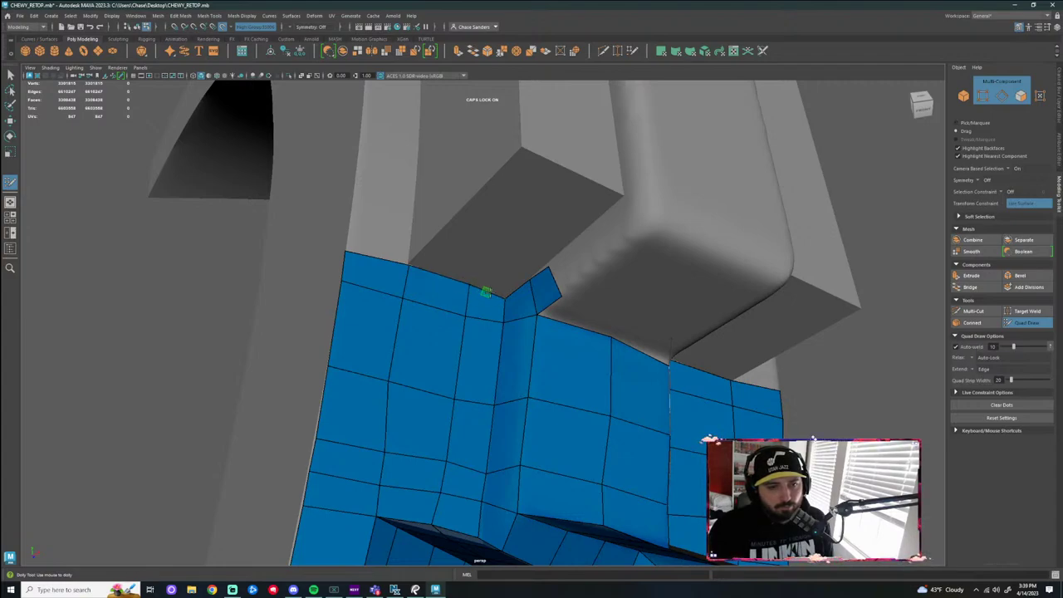
pyautogui.moveTo(496, 301); pyautogui.dragTo(504, 226)
pyautogui.moveTo(515, 275); pyautogui.dragTo(551, 239)
pyautogui.moveTo(554, 283); pyautogui.dragTo(567, 263)
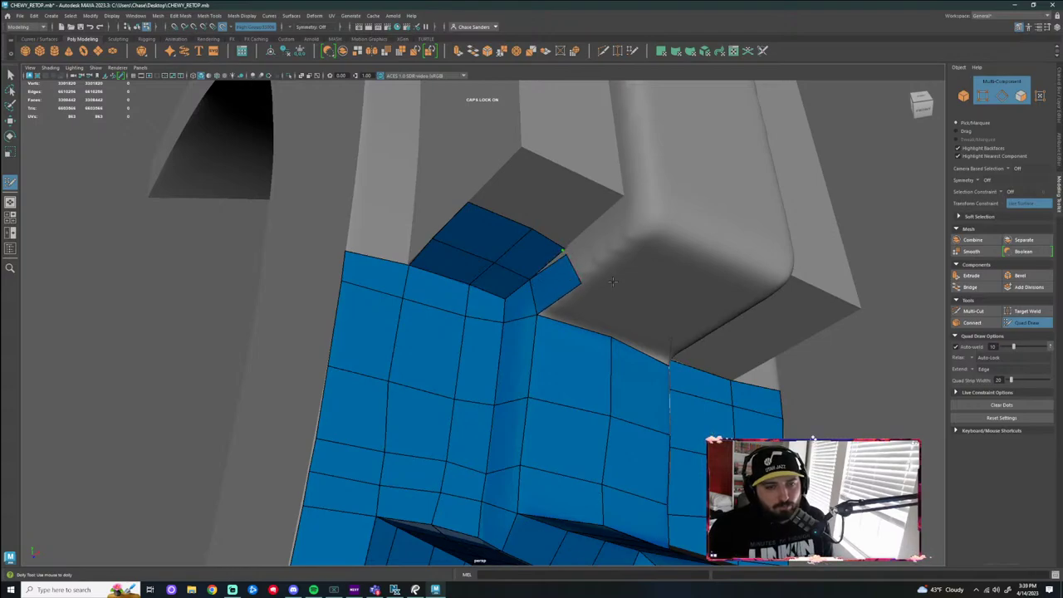
pyautogui.scroll(3, 636, 223)
pyautogui.moveTo(636, 222)
pyautogui.keyDown('alt'); pyautogui.mouseDown()
pyautogui.moveTo(598, 178)
pyautogui.moveTo(631, 246)
pyautogui.mouseUp(); pyautogui.keyUp('alt')
pyautogui.scroll(3, 601, 210)
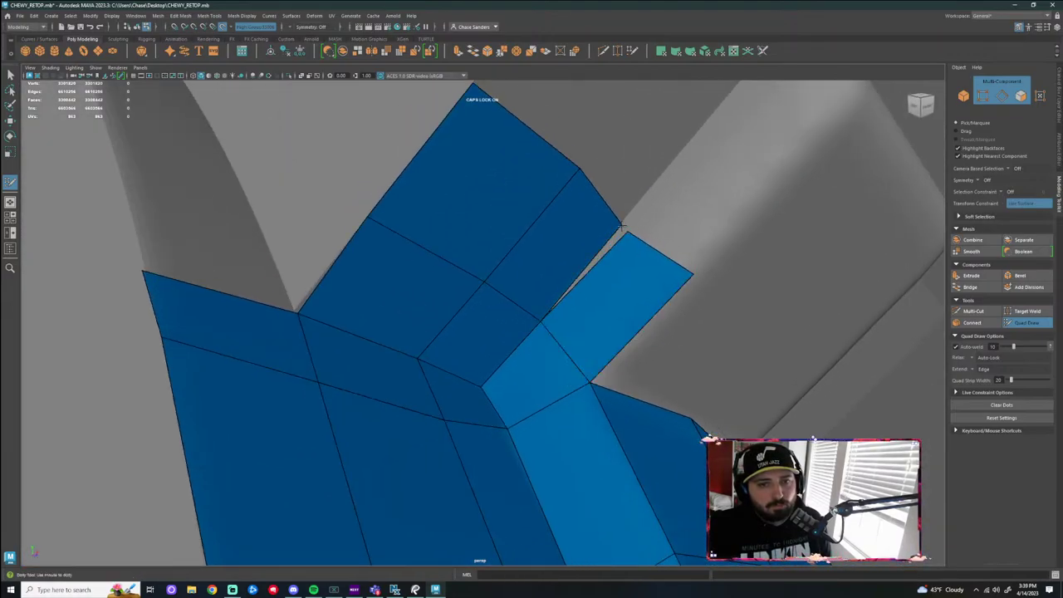
# Try to adjust the upper corner vertices where the block's end face meets the ridge side, and undo back to the first end-face quad
pyautogui.moveTo(622, 225)
pyautogui.keyDown('alt'); pyautogui.mouseDown()
pyautogui.moveTo(586, 216)
pyautogui.moveTo(671, 242)
pyautogui.mouseUp(); pyautogui.keyUp('alt')
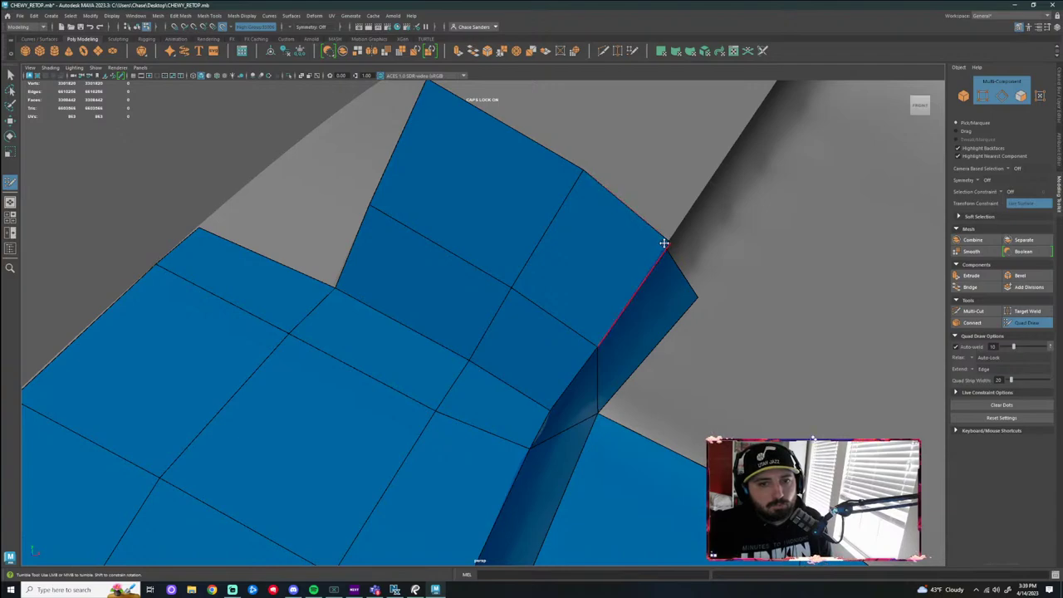
pyautogui.keyDown('alt'); pyautogui.moveTo(667, 243); pyautogui.dragTo(724, 269); pyautogui.keyUp('alt')
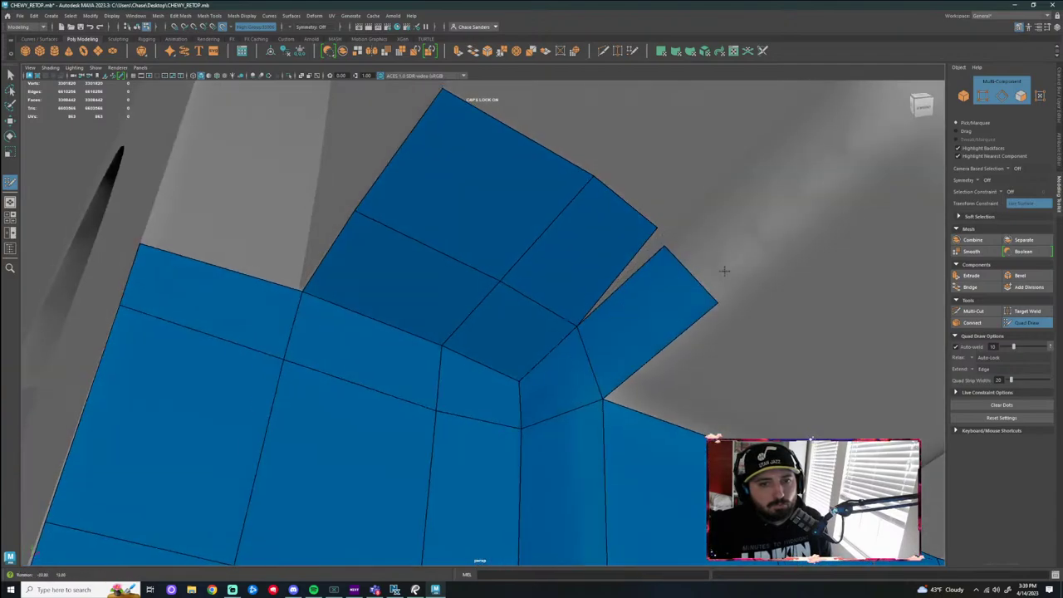
pyautogui.moveTo(667, 246); pyautogui.dragTo(725, 250)
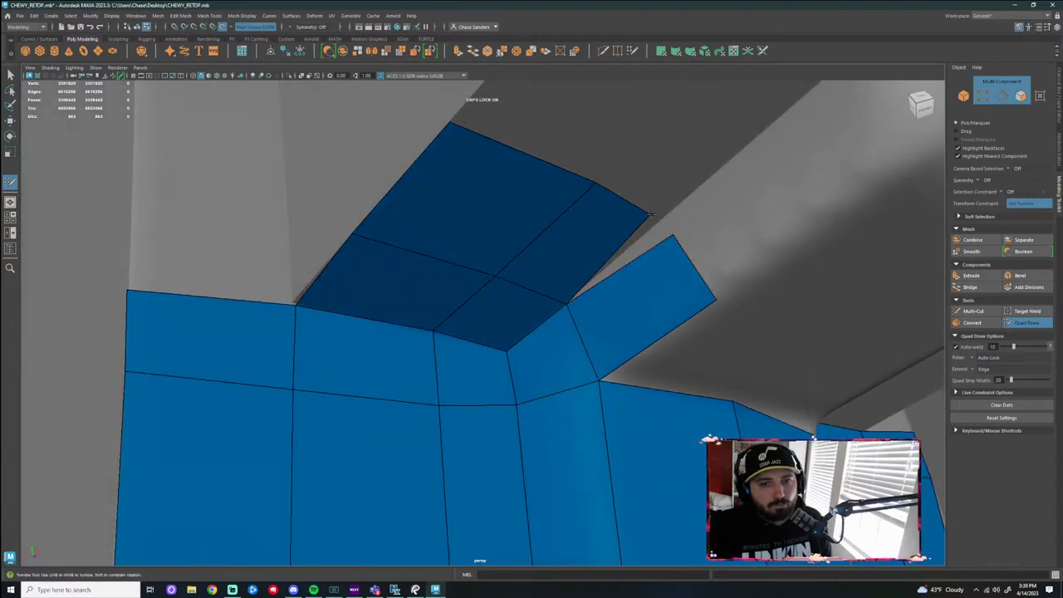
pyautogui.hotkey('ctrl', 'z')
pyautogui.hotkey('ctrl', 'z')
pyautogui.hotkey('ctrl', 'z')
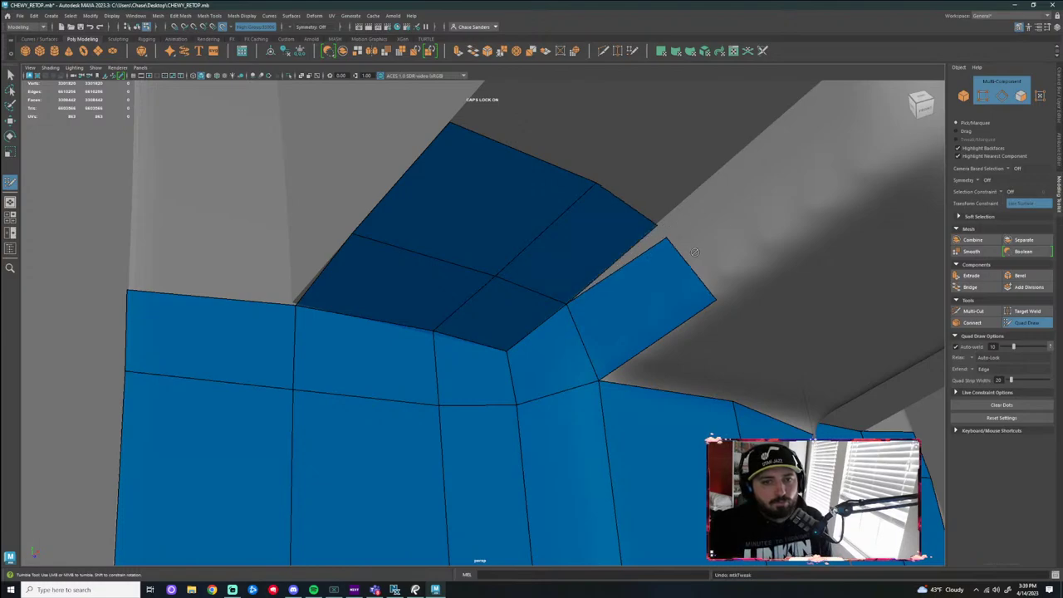
pyautogui.hotkey('ctrl', 'z')
pyautogui.hotkey('ctrl', 'z')
pyautogui.hotkey('ctrl', 'z')
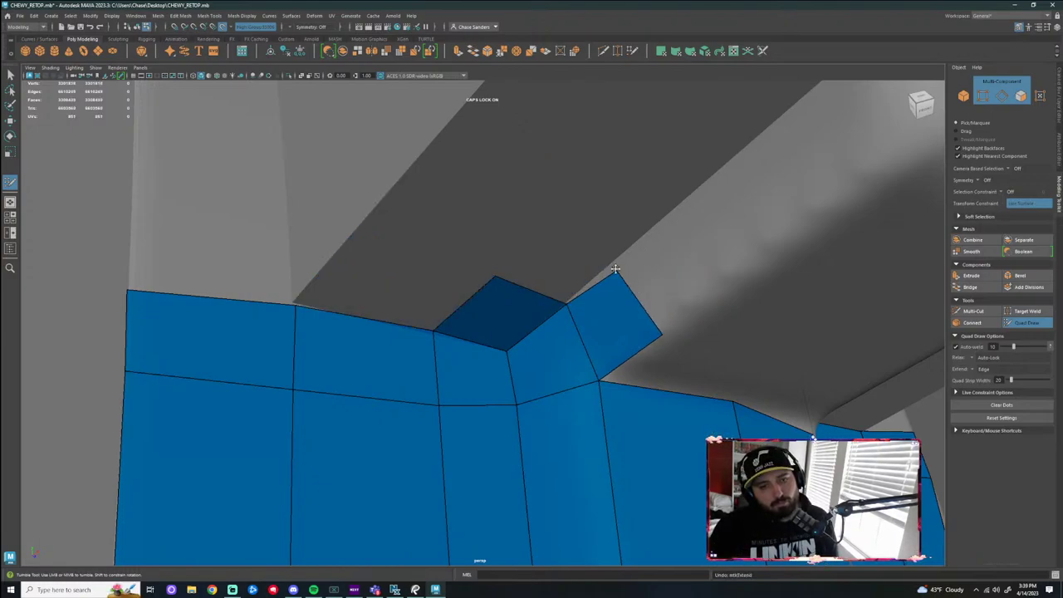
# Complete the first row on the rectangular block's end face with a quad out to the block's outer edge, undoing the stray vertex tweak
pyautogui.click(361, 226)
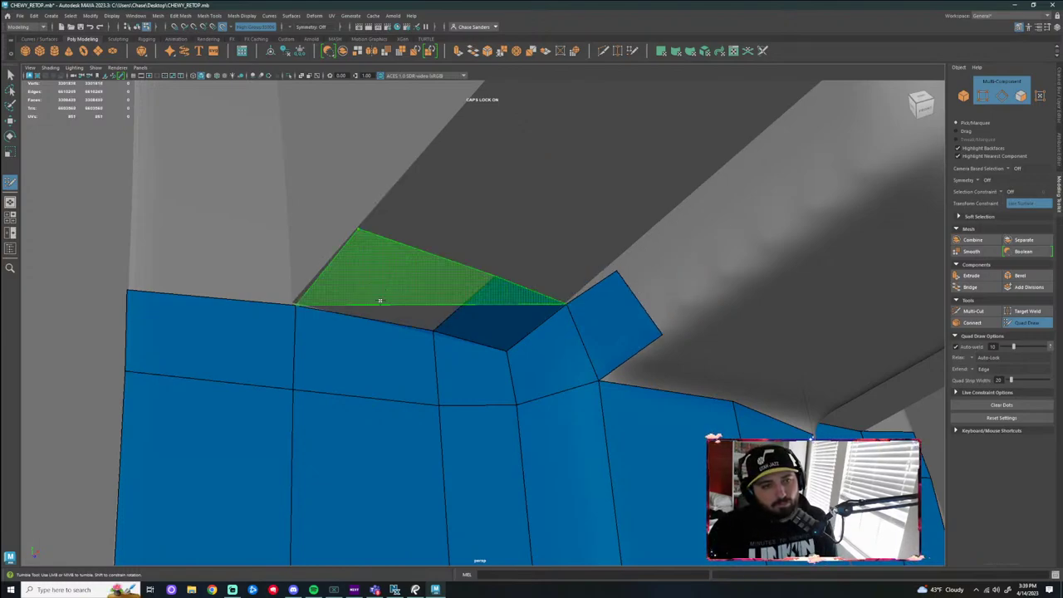
pyautogui.moveTo(380, 300)
pyautogui.keyDown('alt'); pyautogui.mouseDown()
pyautogui.moveTo(373, 269)
pyautogui.moveTo(391, 290)
pyautogui.mouseUp(); pyautogui.keyUp('alt')
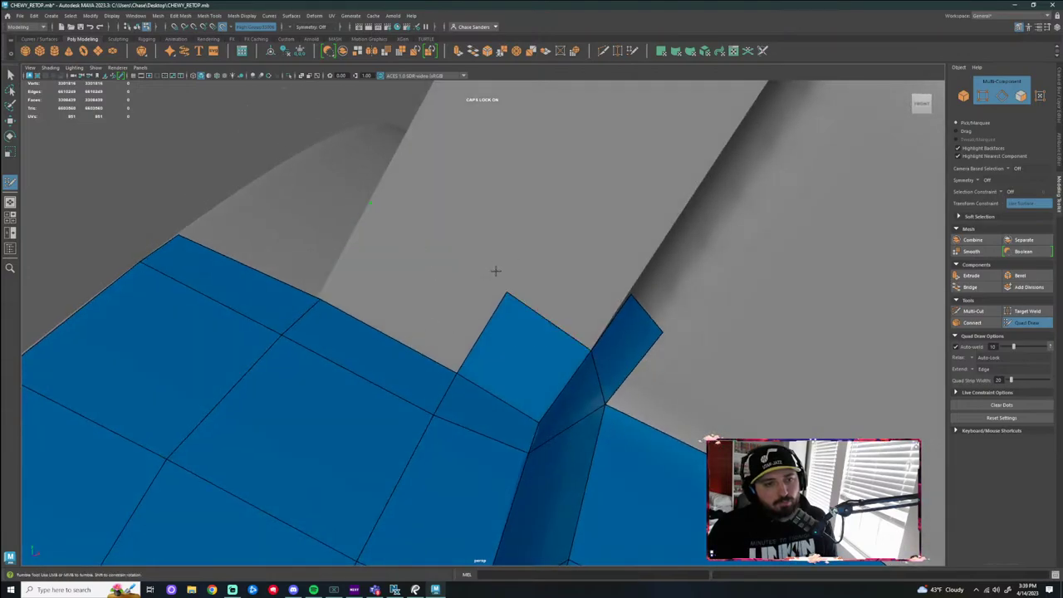
pyautogui.moveTo(495, 271)
pyautogui.keyDown('alt'); pyautogui.mouseDown()
pyautogui.moveTo(508, 230)
pyautogui.moveTo(486, 285)
pyautogui.mouseUp(); pyautogui.keyUp('alt')
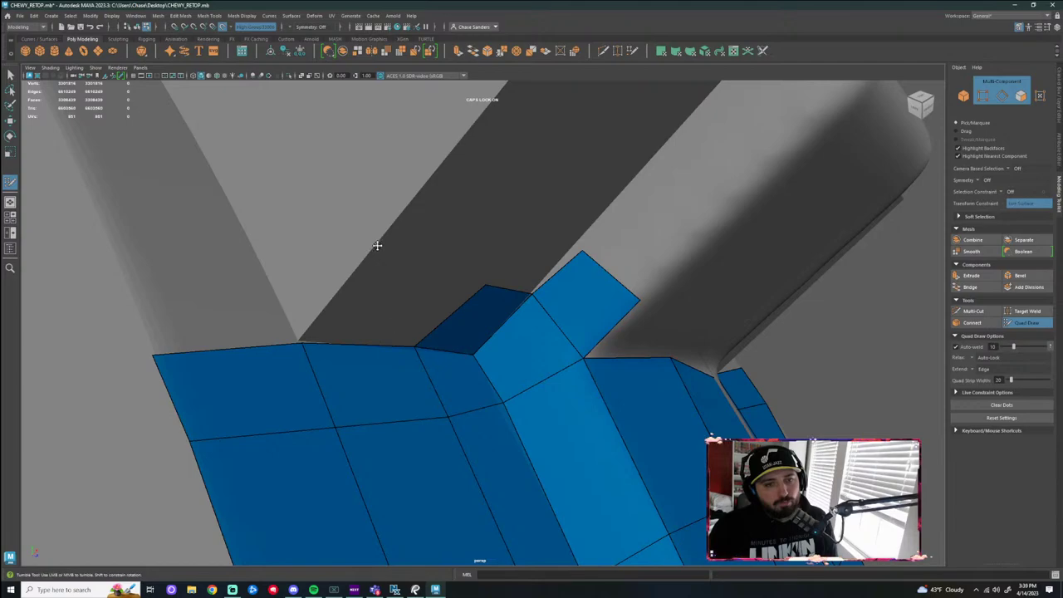
pyautogui.keyDown('alt'); pyautogui.moveTo(395, 303); pyautogui.dragTo(361, 298); pyautogui.keyUp('alt')
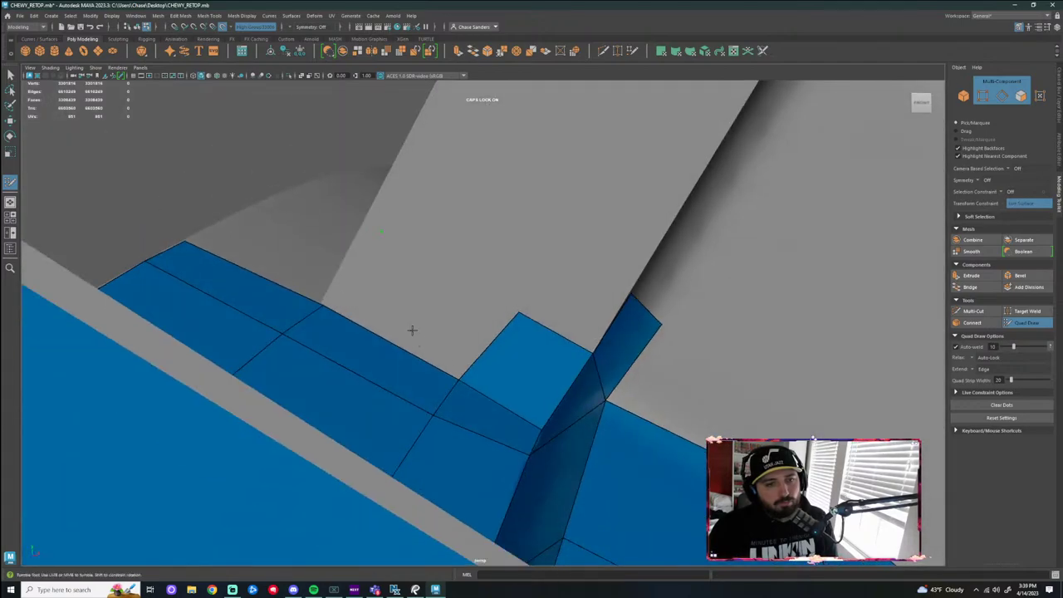
pyautogui.hotkey('ctrl', 'z')
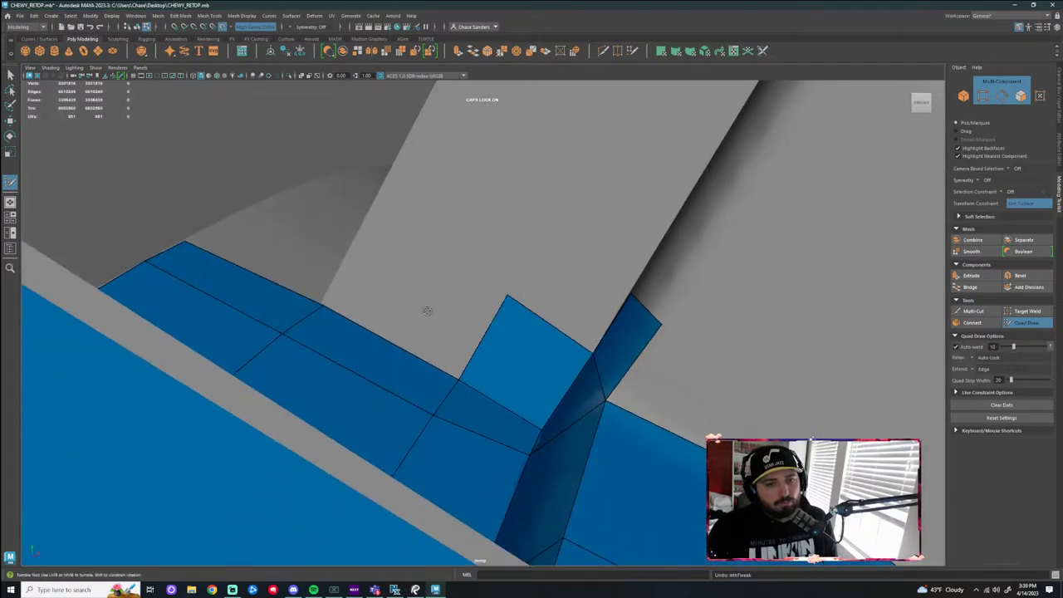
pyautogui.moveTo(399, 349); pyautogui.dragTo(446, 254)
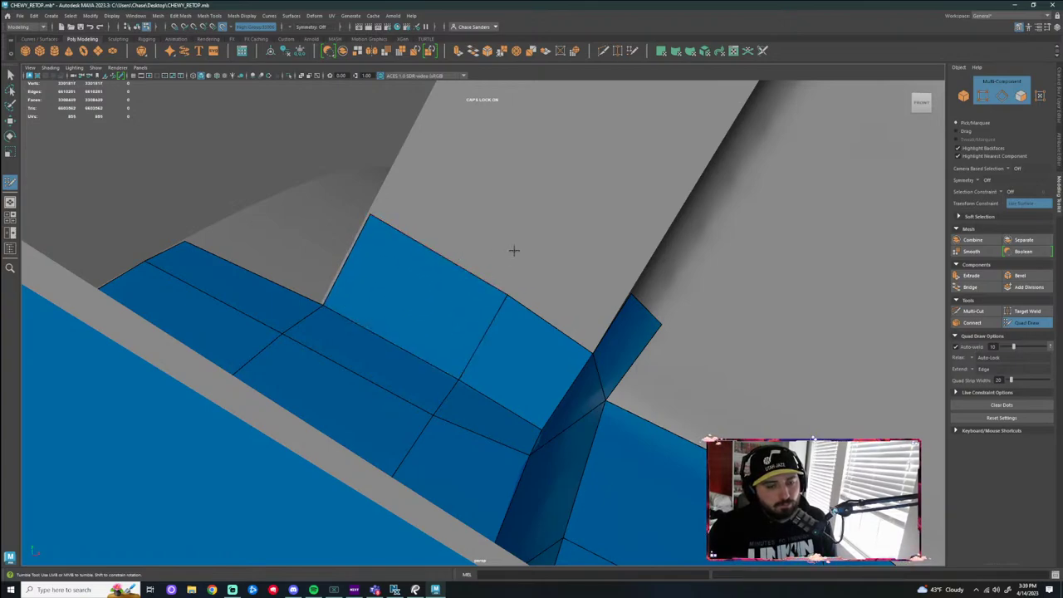
# Add a second row of two quads up the rectangular block's end face, reaching its outer edge
pyautogui.keyDown('alt'); pyautogui.moveTo(514, 250); pyautogui.dragTo(562, 273); pyautogui.keyUp('alt')
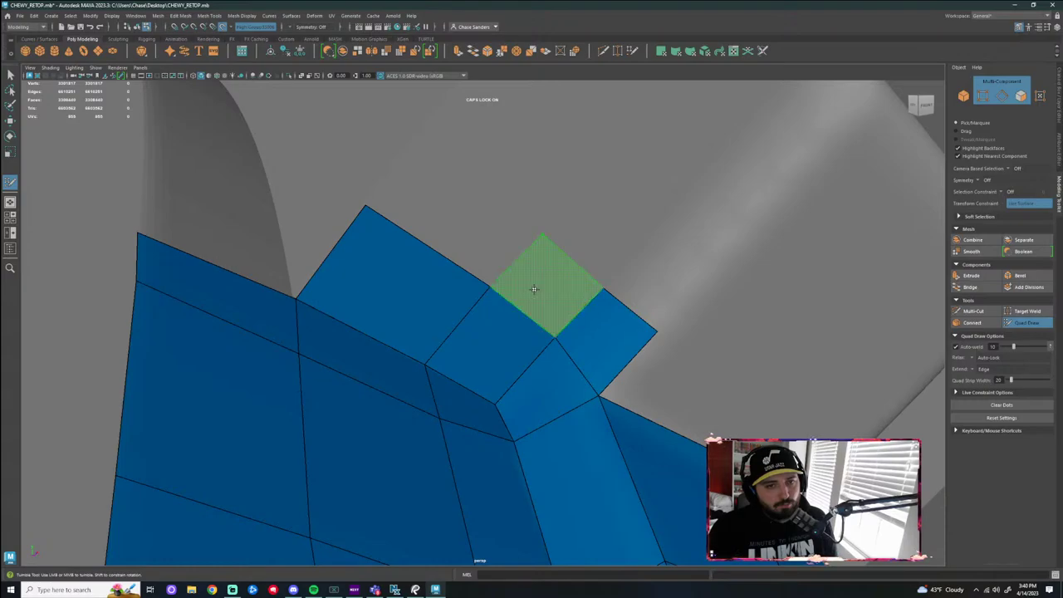
pyautogui.keyDown('shift'); pyautogui.click(535, 282); pyautogui.keyUp('shift')
pyautogui.click(415, 140)
pyautogui.keyDown('shift'); pyautogui.click(452, 197); pyautogui.keyUp('shift')
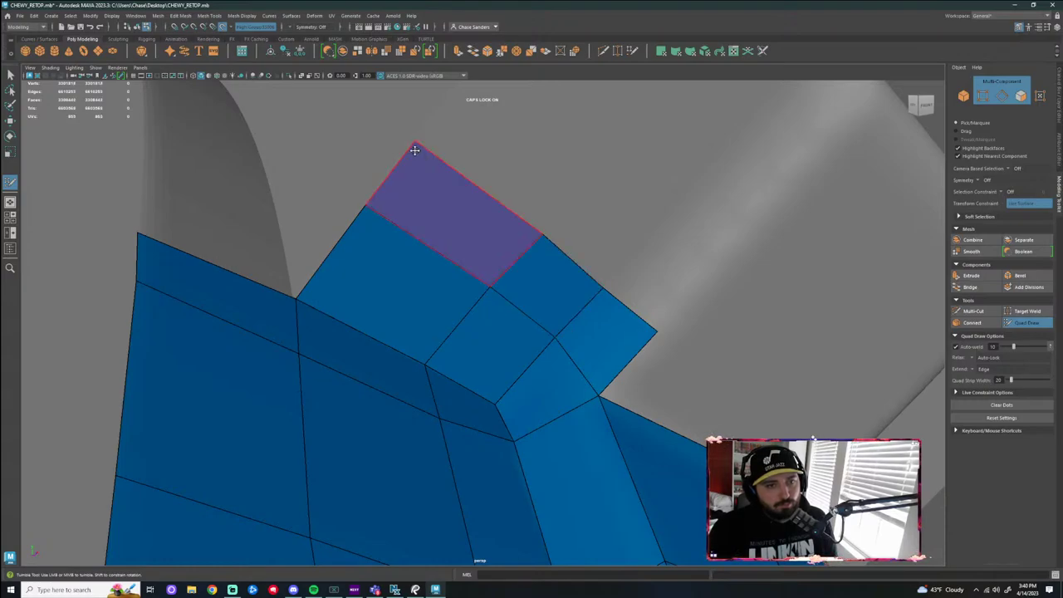
# Fill a row of quads across the rounded middle block's end face between its two sides, and adjust a vertex along its base
pyautogui.keyDown('alt'); pyautogui.moveTo(525, 195); pyautogui.dragTo(623, 260); pyautogui.keyUp('alt')
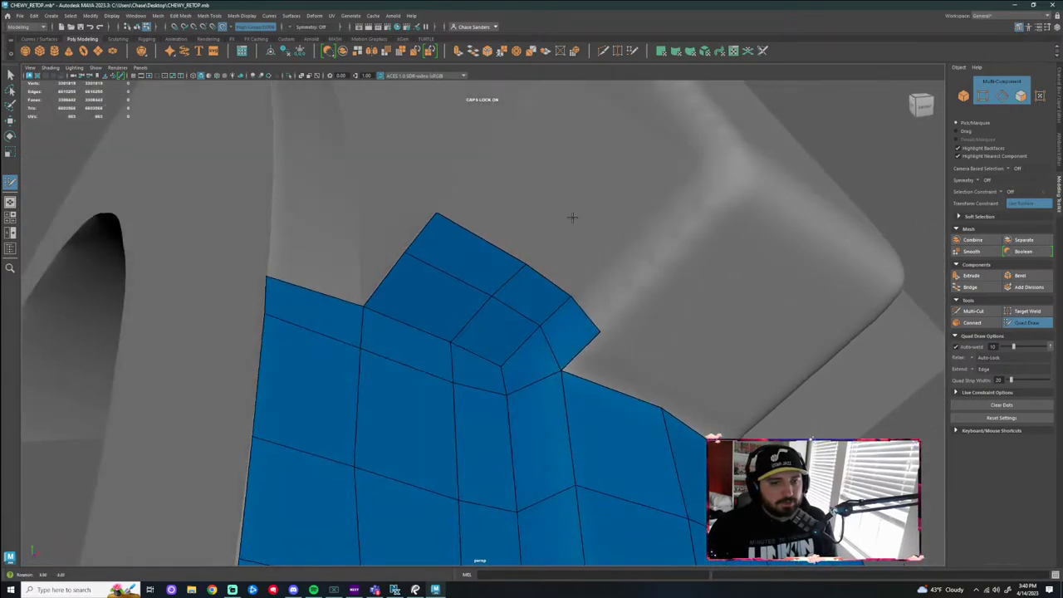
pyautogui.keyDown('alt'); pyautogui.moveTo(593, 377); pyautogui.dragTo(547, 351); pyautogui.keyUp('alt')
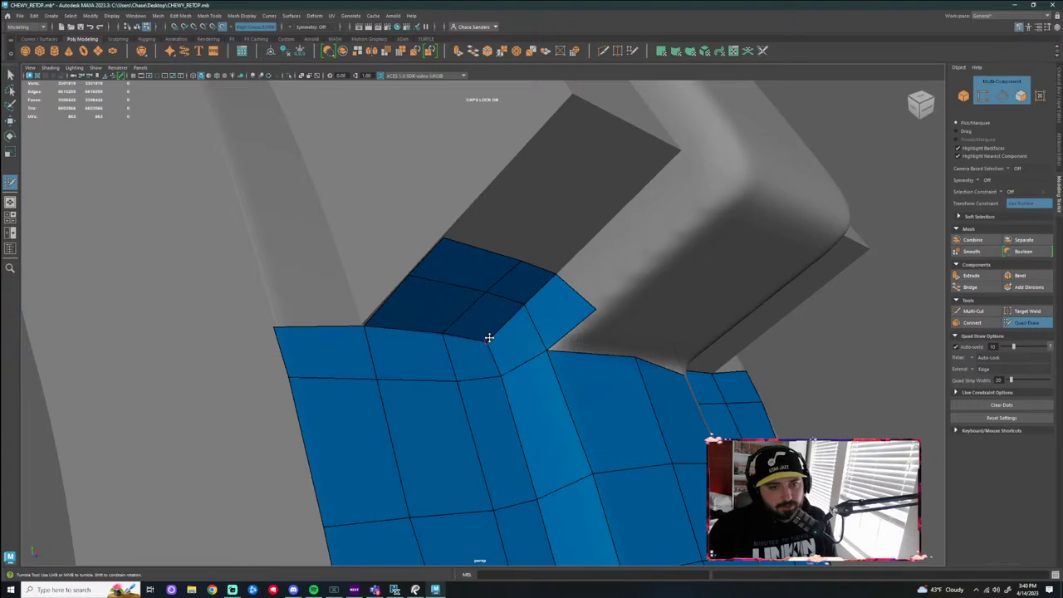
pyautogui.keyDown('alt'); pyautogui.moveTo(546, 301); pyautogui.dragTo(553, 280); pyautogui.keyUp('alt')
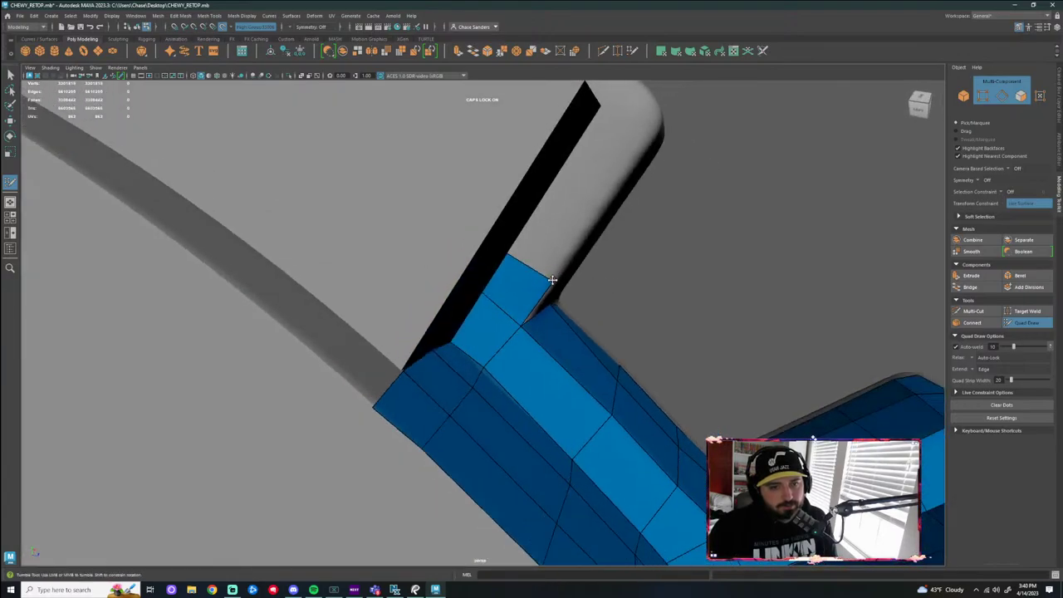
pyautogui.moveTo(626, 272)
pyautogui.keyDown('alt'); pyautogui.mouseDown()
pyautogui.moveTo(531, 238)
pyautogui.moveTo(590, 283)
pyautogui.moveTo(703, 327)
pyautogui.moveTo(723, 291)
pyautogui.moveTo(720, 258)
pyautogui.mouseUp(); pyautogui.keyUp('alt')
pyautogui.keyDown('shift'); pyautogui.click(728, 327); pyautogui.keyUp('shift')
pyautogui.keyDown('shift'); pyautogui.click(700, 301); pyautogui.keyUp('shift')
pyautogui.moveTo(700, 300)
pyautogui.keyDown('alt'); pyautogui.mouseDown()
pyautogui.moveTo(697, 317)
pyautogui.moveTo(714, 327)
pyautogui.mouseUp(); pyautogui.keyUp('alt')
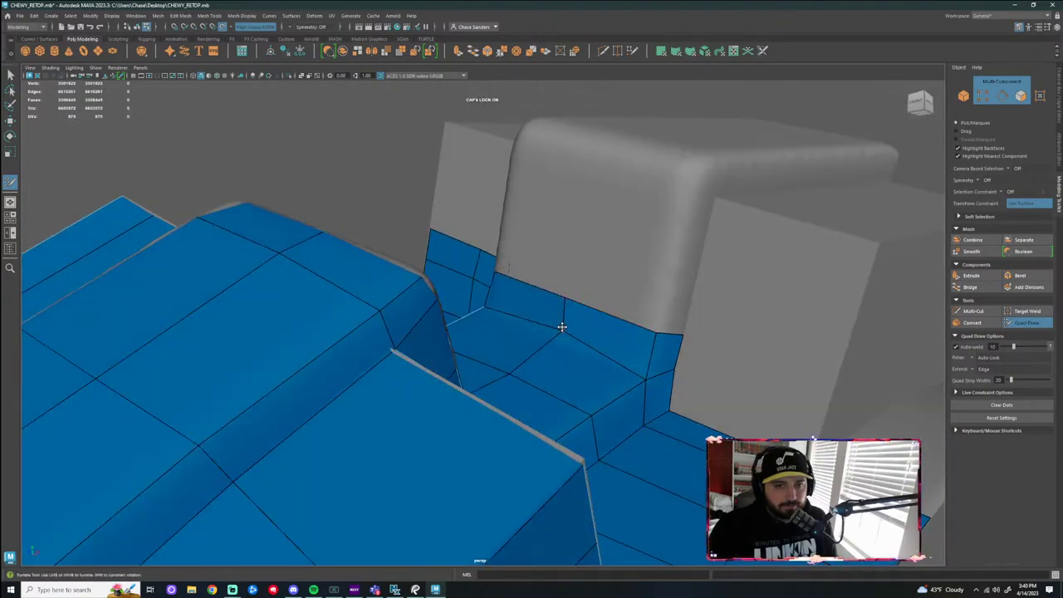
pyautogui.moveTo(563, 327); pyautogui.dragTo(558, 334)
# Start the strap's side wall with three quads from the strap's outer border down to its inner edge, beside the rectangular block
pyautogui.moveTo(637, 326)
pyautogui.keyDown('alt'); pyautogui.mouseDown()
pyautogui.moveTo(676, 337)
pyautogui.moveTo(686, 329)
pyautogui.mouseUp(); pyautogui.keyUp('alt')
pyautogui.keyDown('alt'); pyautogui.moveTo(687, 329); pyautogui.dragTo(646, 340, button='right'); pyautogui.keyUp('alt')
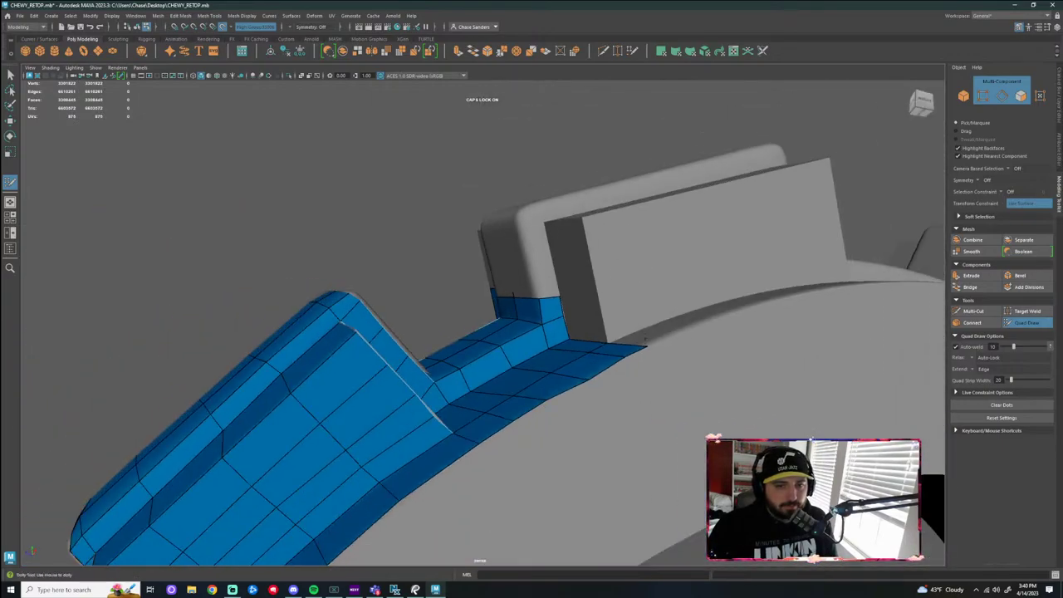
pyautogui.keyDown('alt'); pyautogui.moveTo(645, 339); pyautogui.dragTo(658, 435); pyautogui.keyUp('alt')
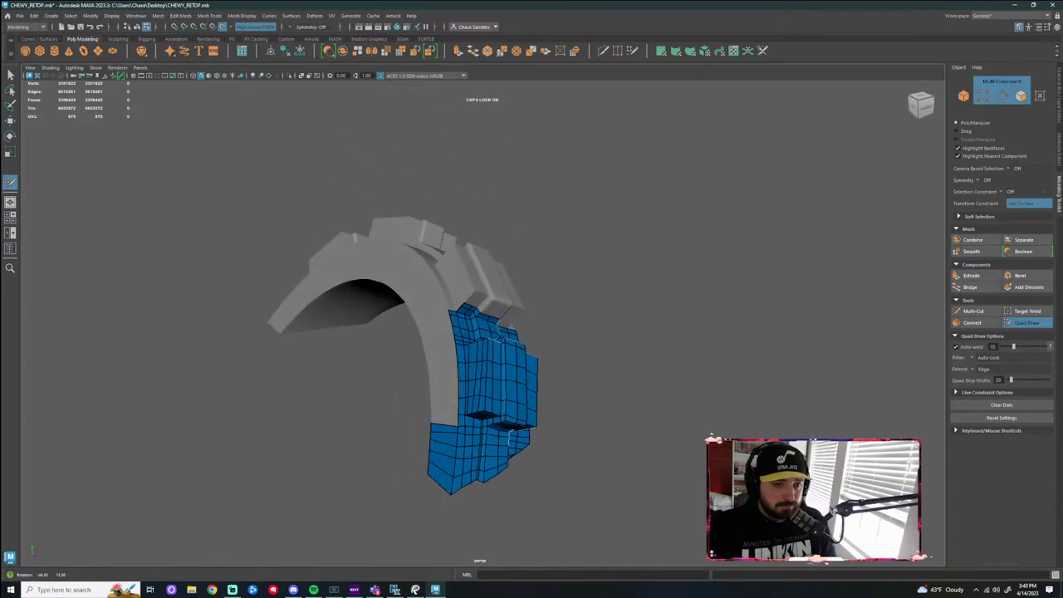
pyautogui.keyDown('alt'); pyautogui.moveTo(627, 473); pyautogui.dragTo(525, 394); pyautogui.keyUp('alt')
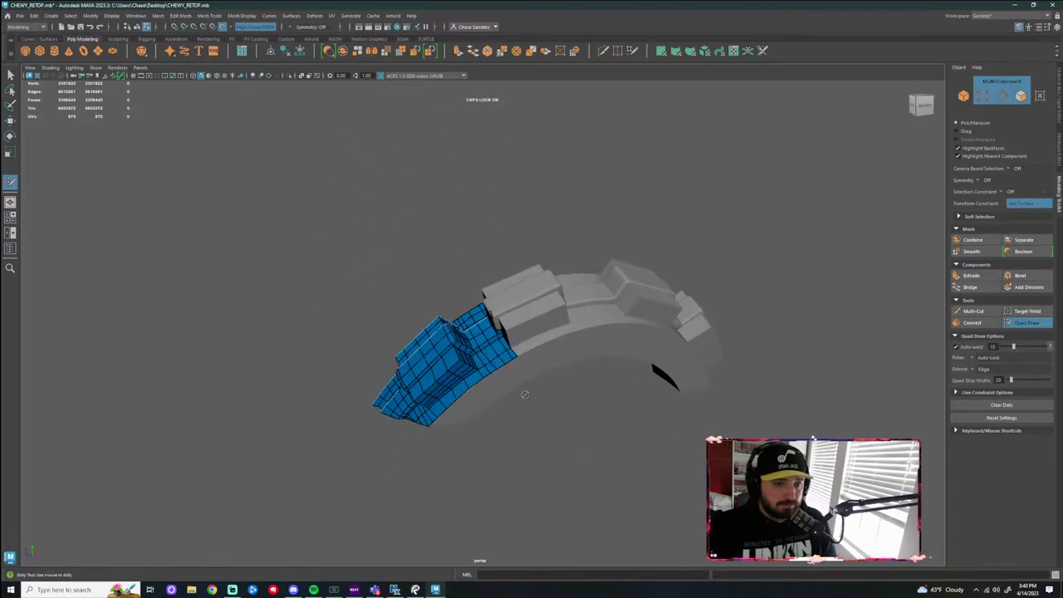
pyautogui.scroll(10, 525, 394)
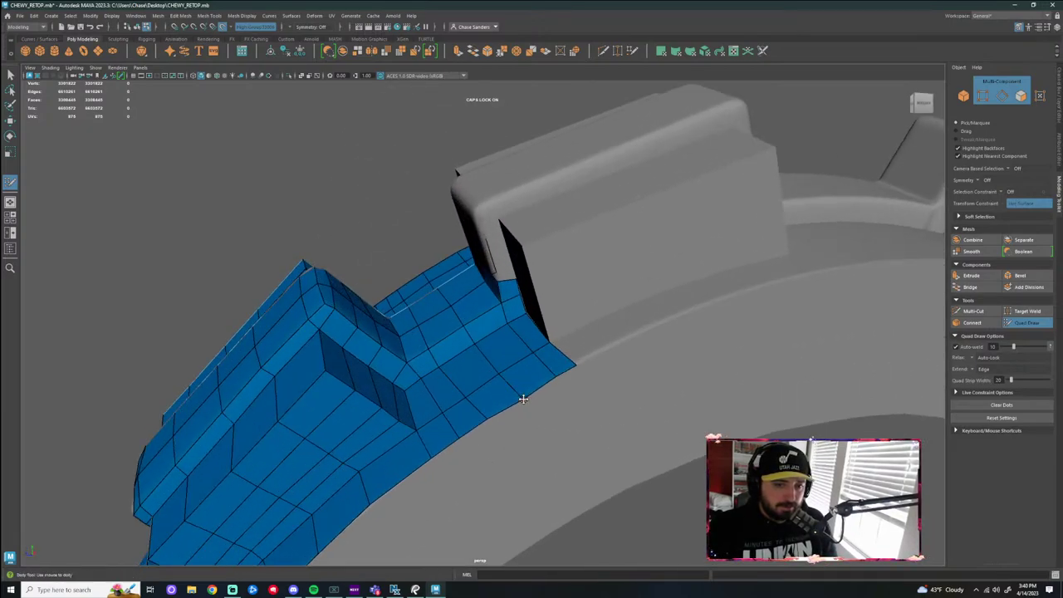
pyautogui.keyDown('alt'); pyautogui.moveTo(598, 389); pyautogui.dragTo(541, 401); pyautogui.keyUp('alt')
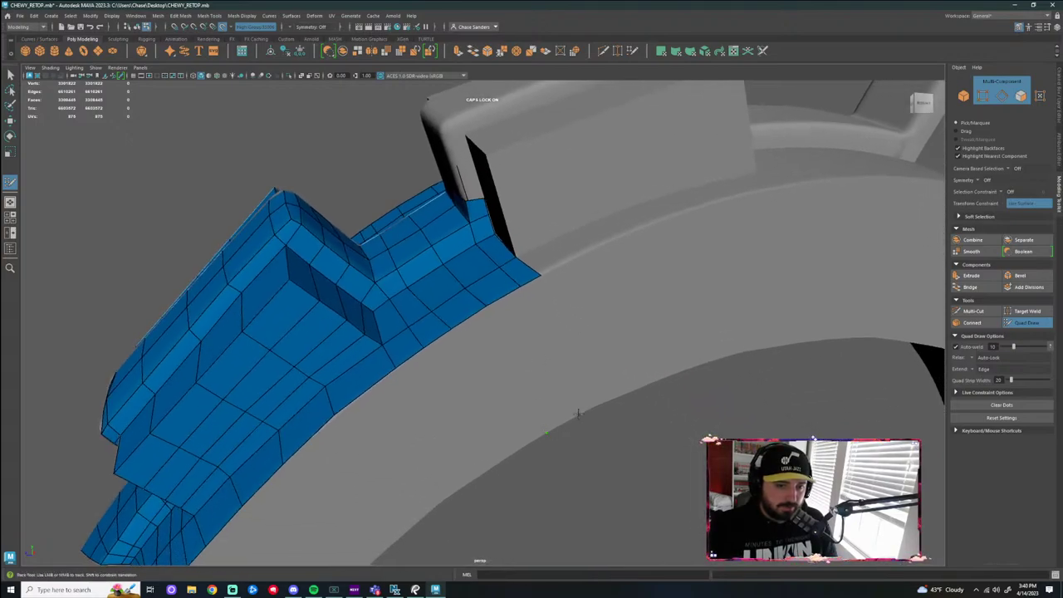
pyautogui.moveTo(580, 411); pyautogui.dragTo(607, 400)
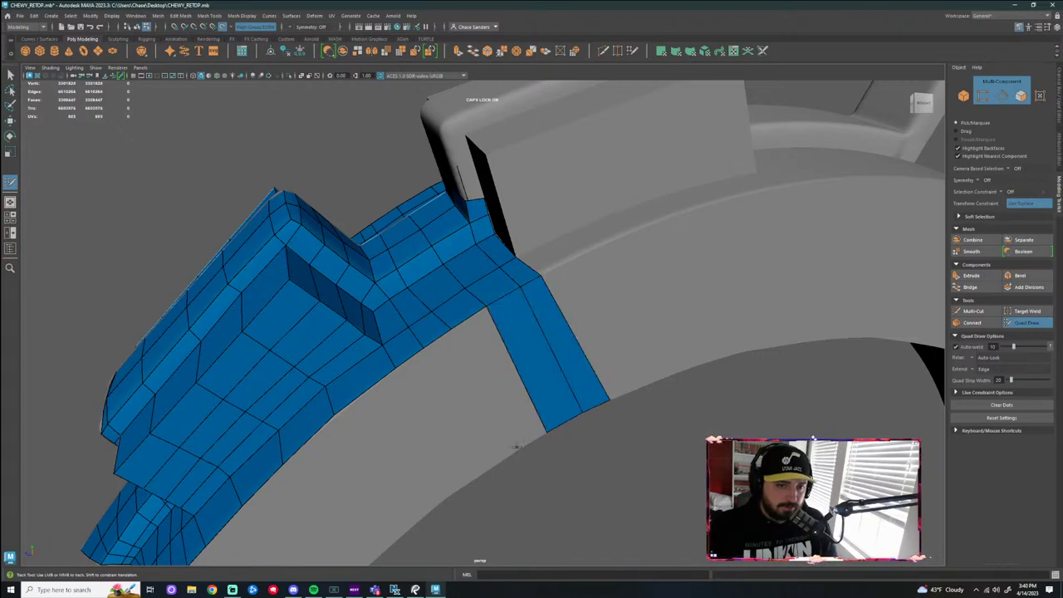
pyautogui.click(513, 452)
pyautogui.keyDown('shift'); pyautogui.click(515, 406); pyautogui.keyUp('shift')
# Continue the strap's side wall with three more quads below the finished block, following the strap's curved inner edge
pyautogui.keyDown('alt'); pyautogui.moveTo(549, 431); pyautogui.dragTo(577, 356, button='middle'); pyautogui.keyUp('alt')
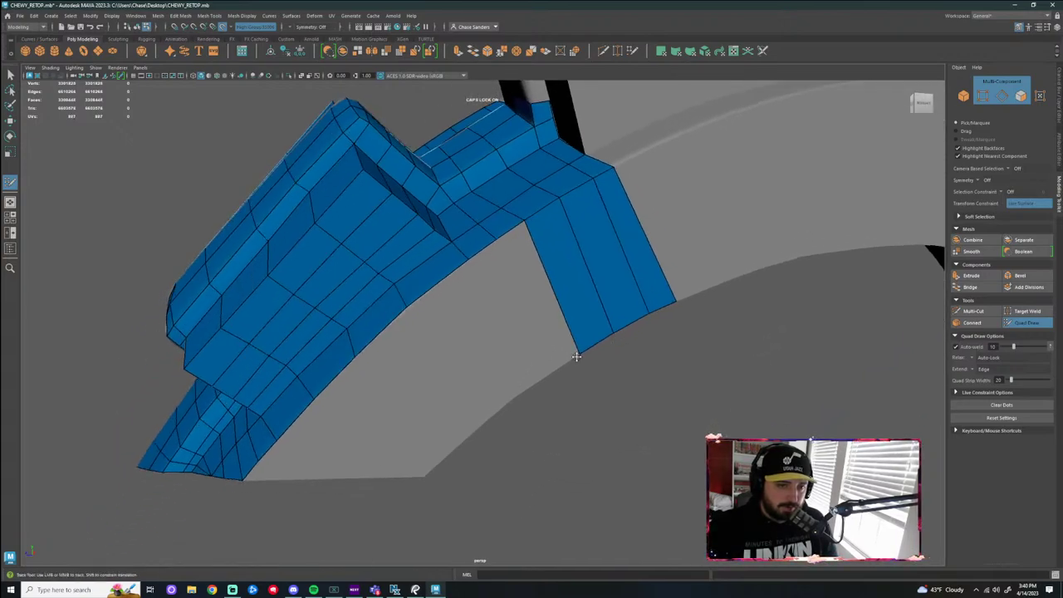
pyautogui.keyDown('shift'); pyautogui.click(550, 311); pyautogui.keyUp('shift')
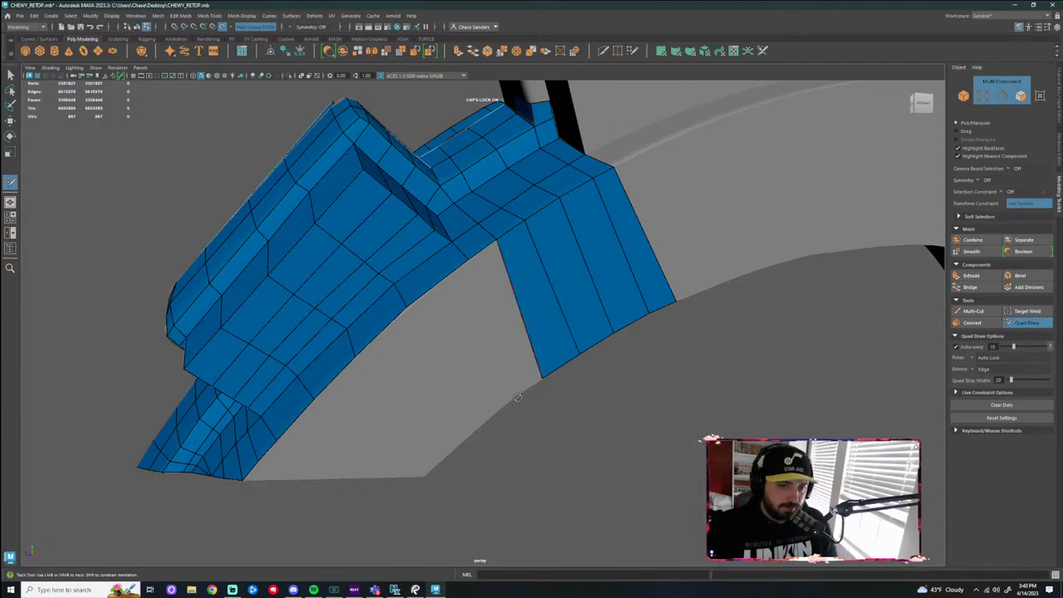
pyautogui.keyDown('shift'); pyautogui.click(532, 375); pyautogui.keyUp('shift')
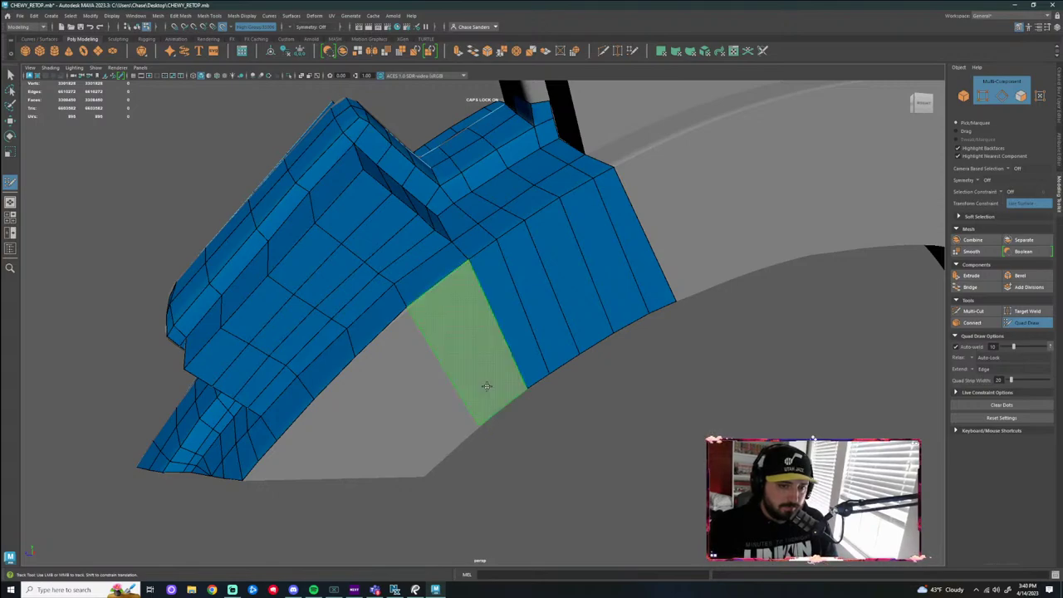
pyautogui.keyDown('shift'); pyautogui.click(487, 380); pyautogui.keyUp('shift')
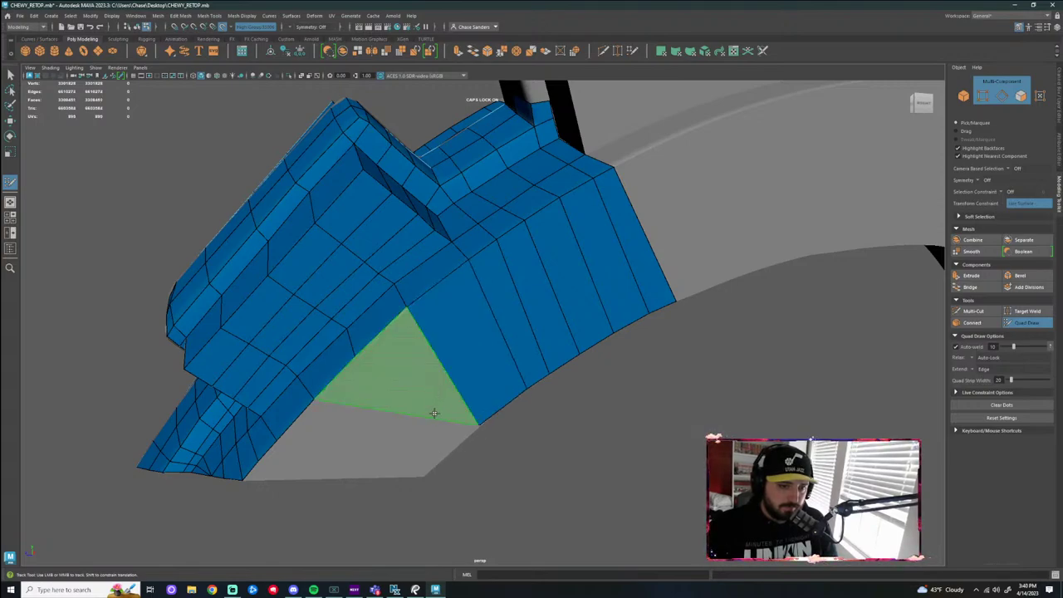
# Extend the strap's side wall with three quads around the inner corner and along the strap's end edge
pyautogui.keyDown('alt'); pyautogui.moveTo(436, 404); pyautogui.dragTo(446, 380); pyautogui.keyUp('alt')
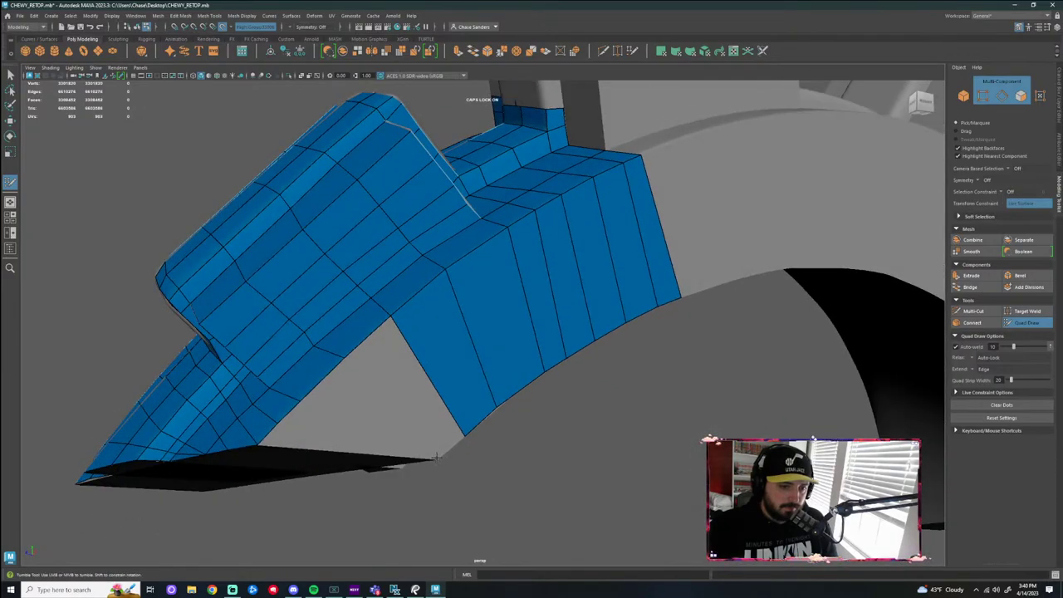
pyautogui.keyDown('shift'); pyautogui.click(390, 408); pyautogui.keyUp('shift')
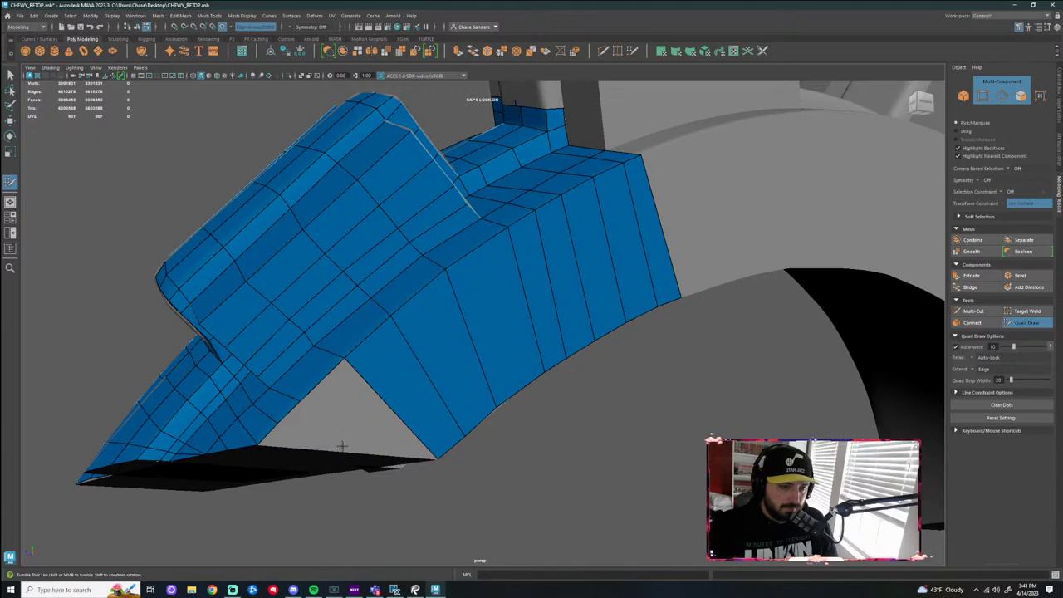
pyautogui.keyDown('shift'); pyautogui.click(355, 407); pyautogui.keyUp('shift')
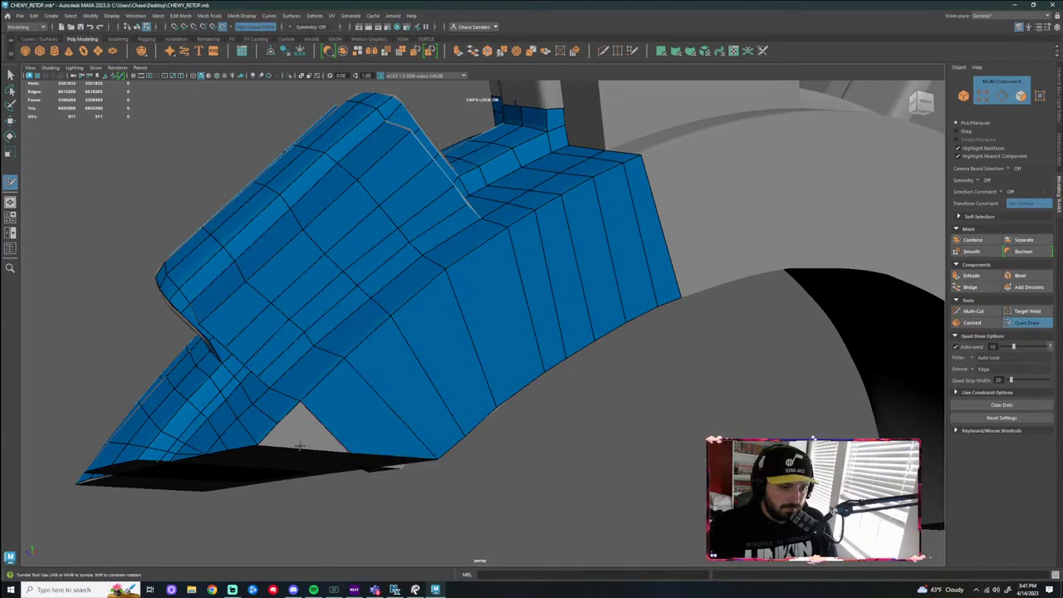
pyautogui.keyDown('shift'); pyautogui.click(305, 433); pyautogui.keyUp('shift')
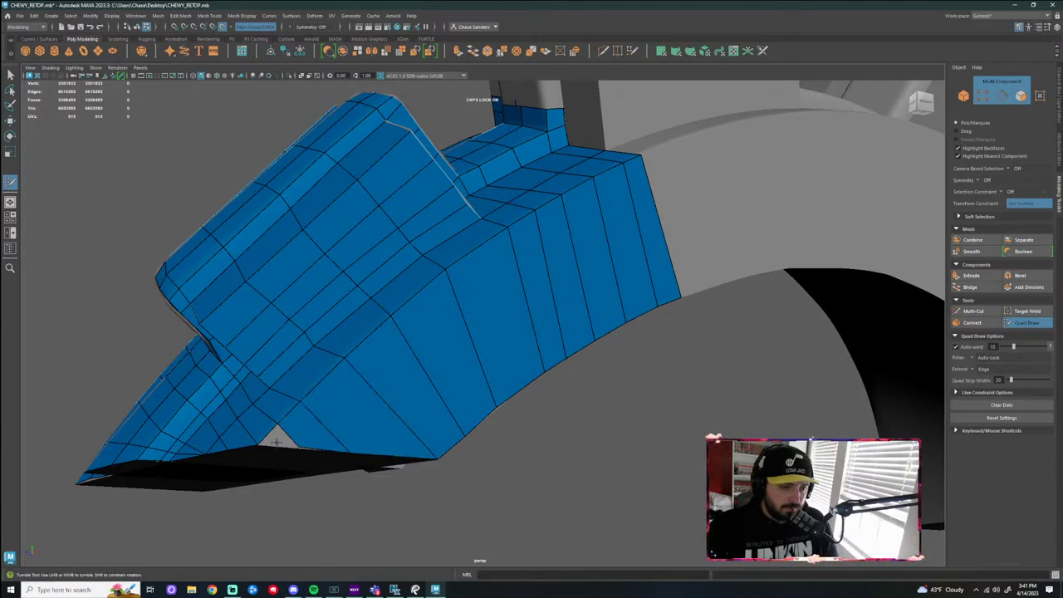
# Extrude the strap's remaining border edge into the gap at the end of the side wall and fit it to the neighbouring quad
pyautogui.keyDown('alt'); pyautogui.moveTo(278, 440); pyautogui.dragTo(302, 458); pyautogui.keyUp('alt')
pyautogui.keyDown('alt'); pyautogui.moveTo(302, 458); pyautogui.dragTo(399, 349, button='middle'); pyautogui.keyUp('alt')
pyautogui.keyDown('alt'); pyautogui.moveTo(398, 348); pyautogui.dragTo(453, 345, button='right'); pyautogui.keyUp('alt')
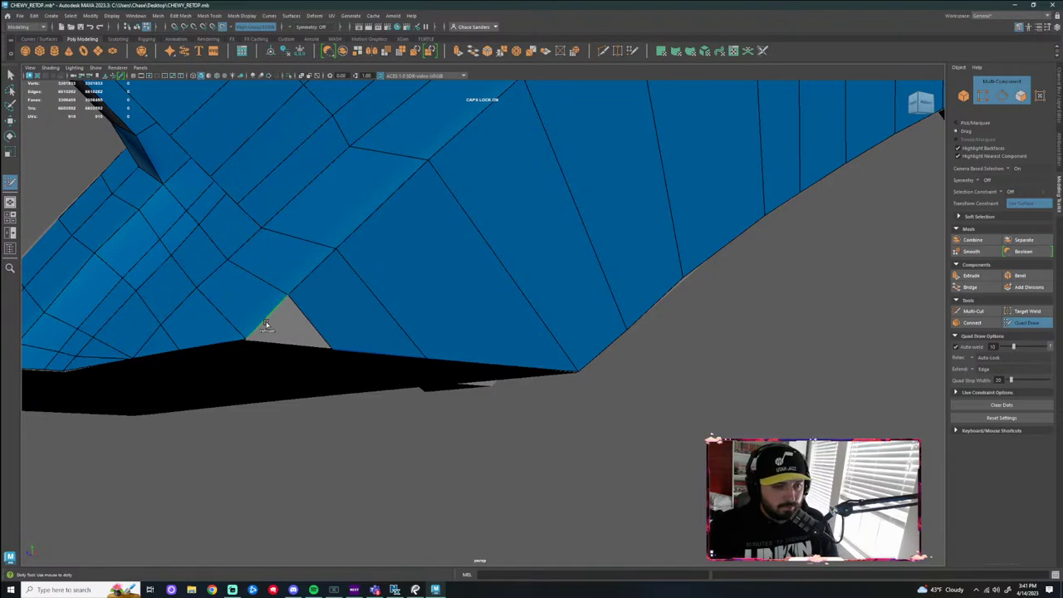
pyautogui.moveTo(267, 324); pyautogui.dragTo(316, 359)
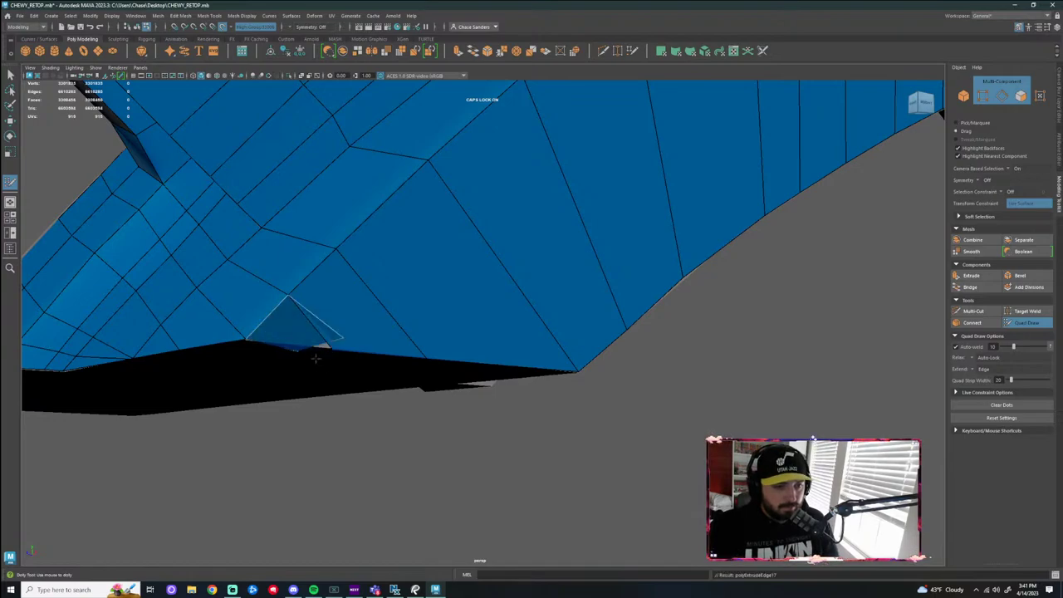
pyautogui.keyDown('alt'); pyautogui.moveTo(316, 357); pyautogui.dragTo(363, 214, button='middle'); pyautogui.keyUp('alt')
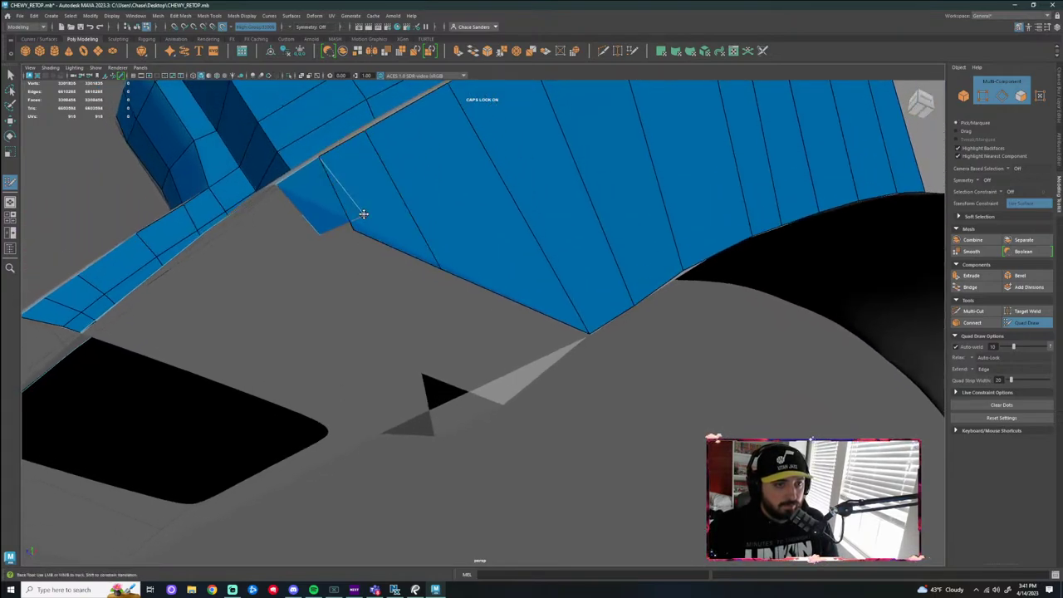
pyautogui.moveTo(349, 253)
pyautogui.keyDown('alt'); pyautogui.mouseDown()
pyautogui.moveTo(389, 190)
pyautogui.moveTo(395, 249)
pyautogui.moveTo(364, 329)
pyautogui.moveTo(380, 384)
pyautogui.moveTo(377, 334)
pyautogui.mouseUp(); pyautogui.keyUp('alt')
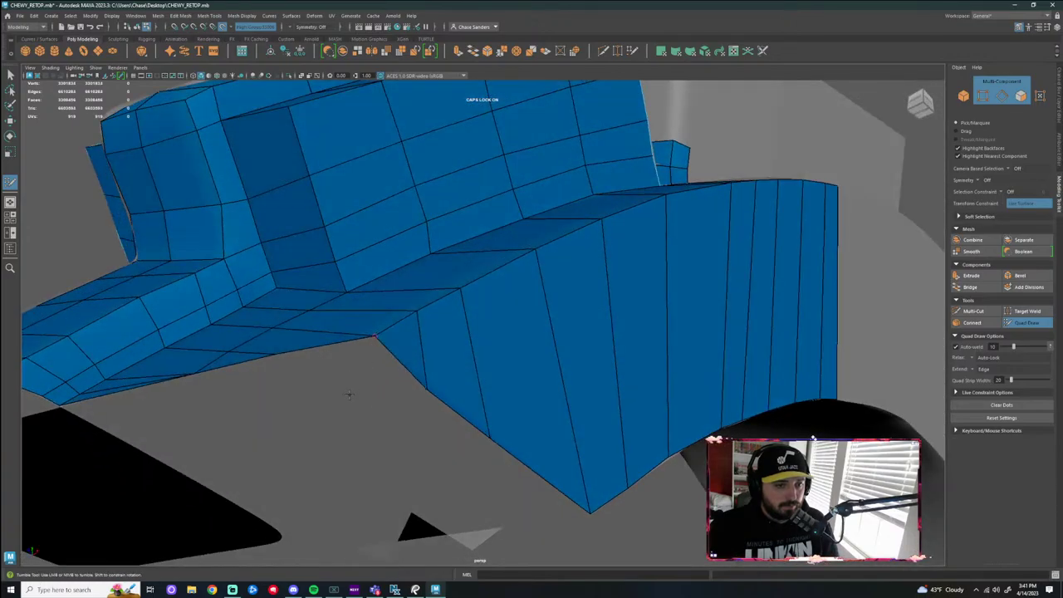
# Extend the side wall on the strap's opposite side with three quads beside the rectangular block and adjust their spacing along the inner edge
pyautogui.keyDown('alt'); pyautogui.moveTo(349, 395); pyautogui.dragTo(320, 378, button='right'); pyautogui.keyUp('alt')
pyautogui.keyDown('alt'); pyautogui.moveTo(581, 415); pyautogui.dragTo(645, 465); pyautogui.keyUp('alt')
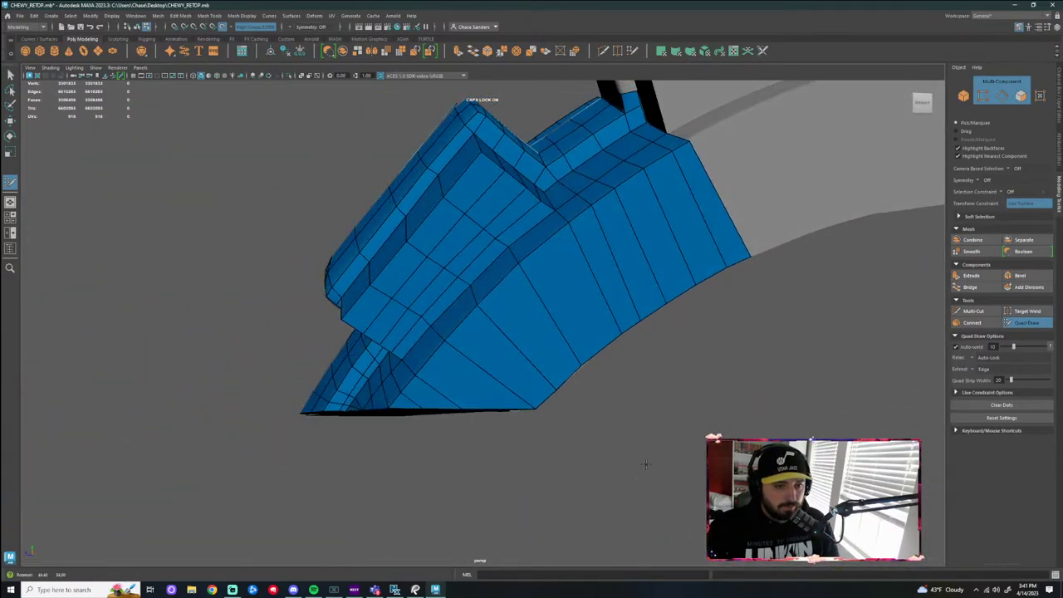
pyautogui.keyDown('alt'); pyautogui.moveTo(465, 349); pyautogui.dragTo(594, 361); pyautogui.keyUp('alt')
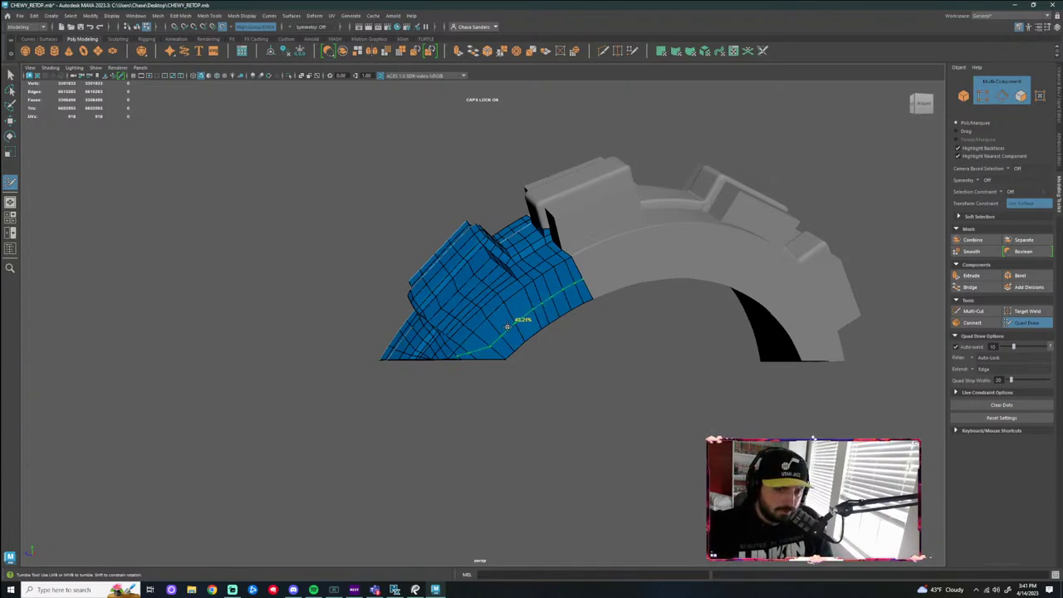
pyautogui.keyDown('alt'); pyautogui.moveTo(508, 324); pyautogui.dragTo(611, 389, button='right'); pyautogui.keyUp('alt')
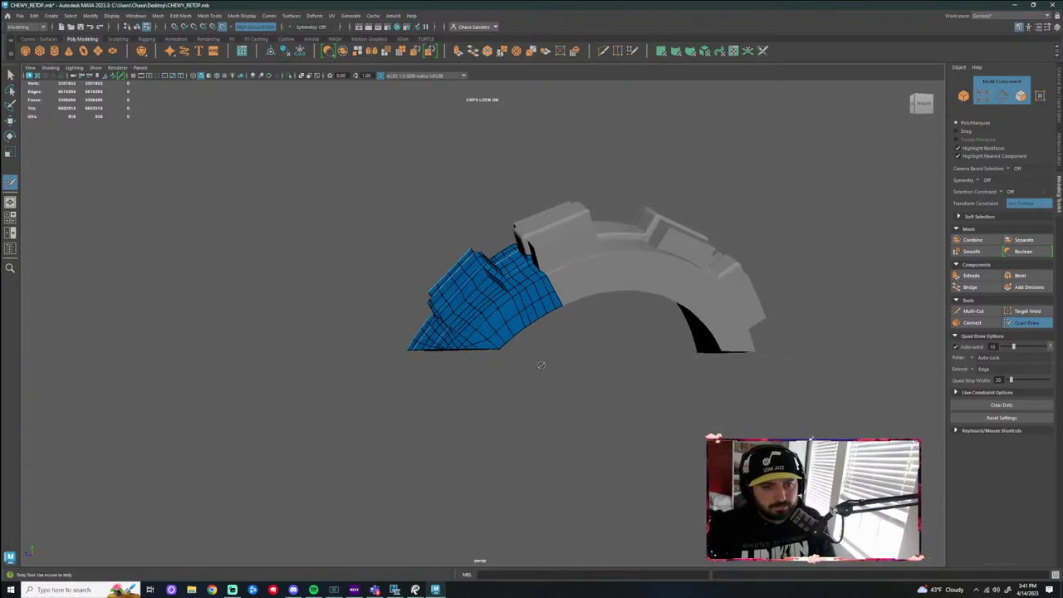
pyautogui.keyDown('alt'); pyautogui.moveTo(541, 365); pyautogui.dragTo(700, 411); pyautogui.keyUp('alt')
pyautogui.scroll(4, 520, 402)
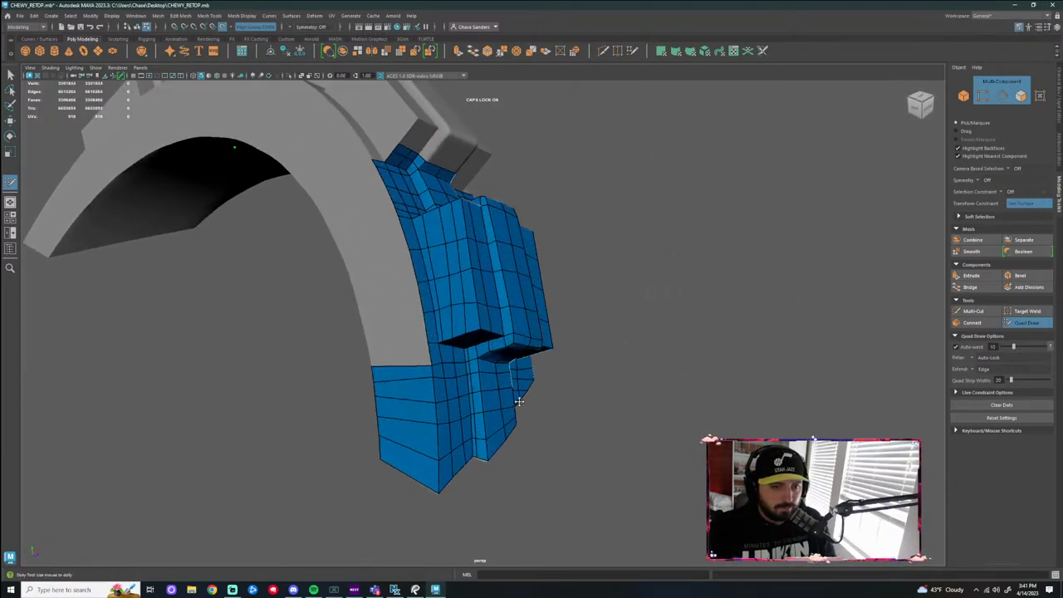
pyautogui.scroll(2, 518, 401)
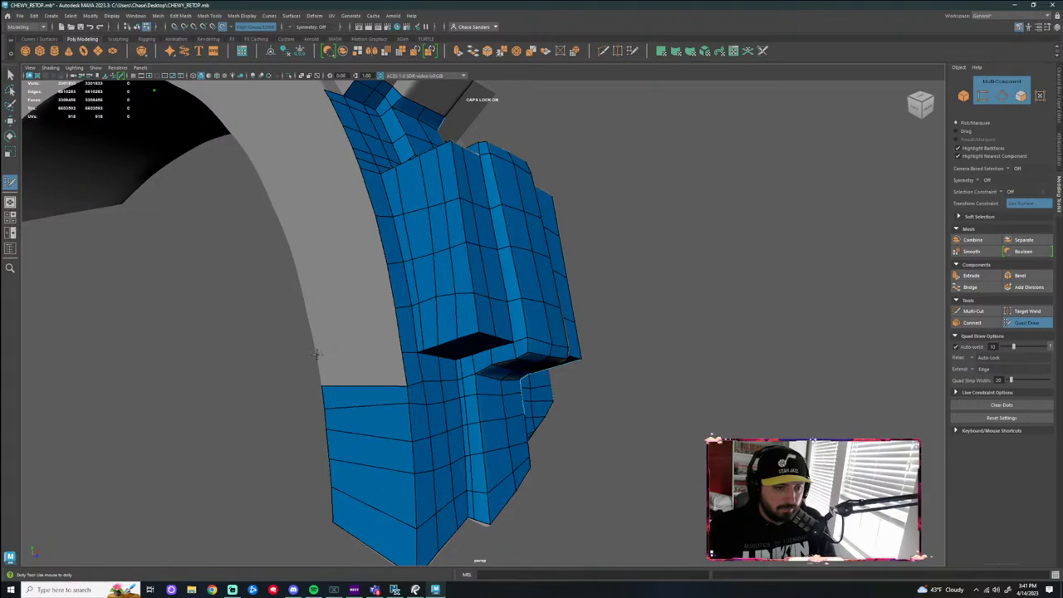
pyautogui.keyDown('shift'); pyautogui.click(374, 374); pyautogui.keyUp('shift')
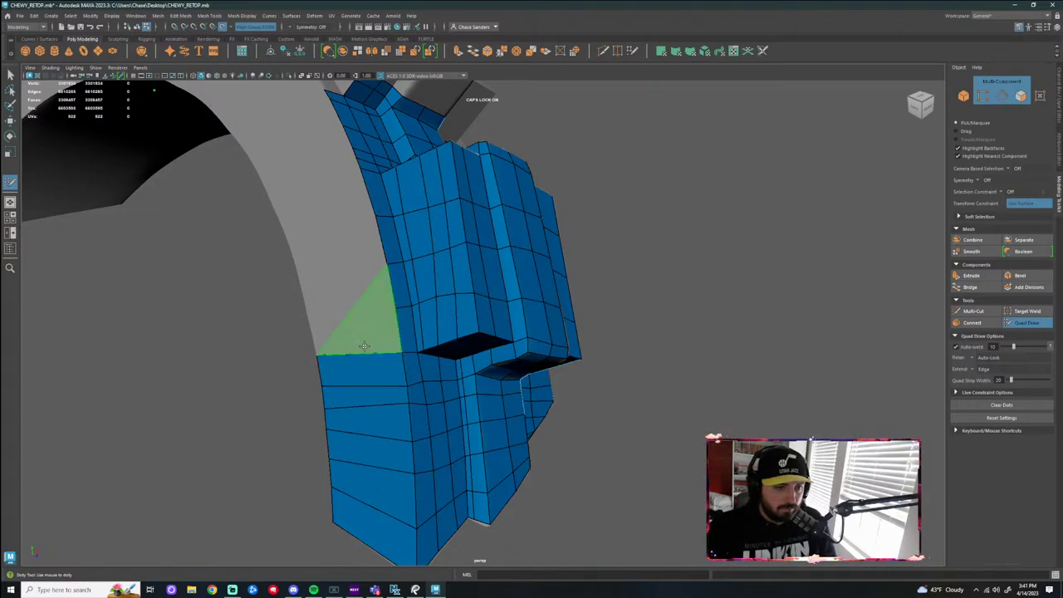
pyautogui.keyDown('shift'); pyautogui.click(355, 334); pyautogui.keyUp('shift')
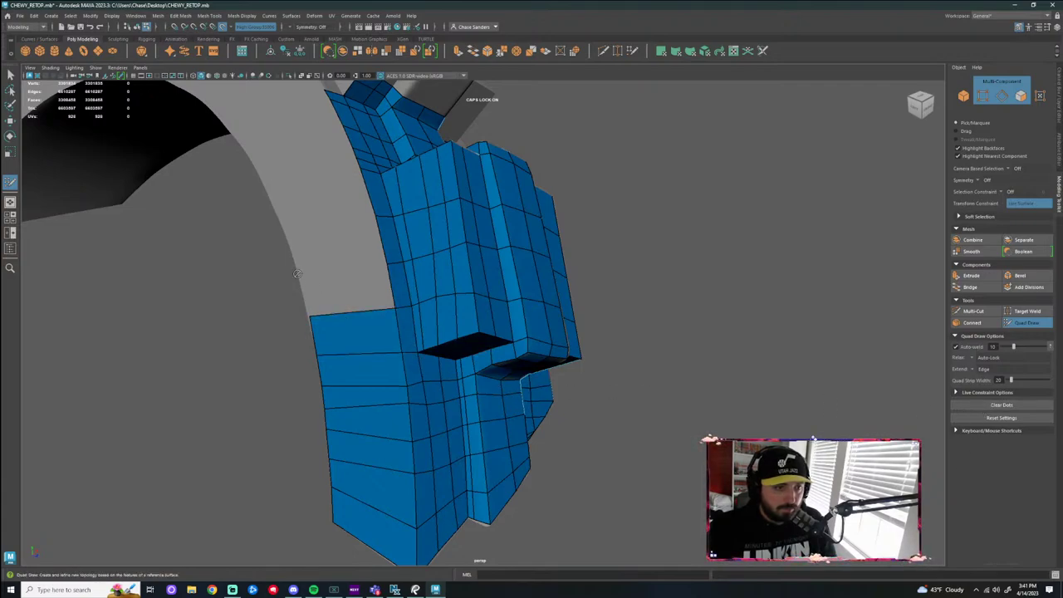
pyautogui.keyDown('alt'); pyautogui.moveTo(364, 297); pyautogui.dragTo(364, 287); pyautogui.keyUp('alt')
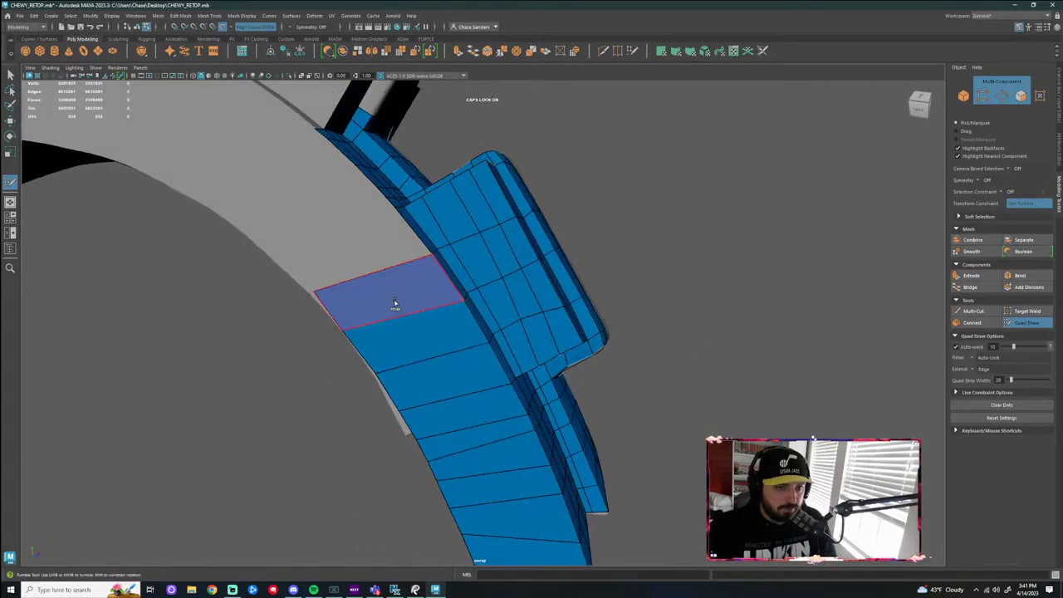
pyautogui.keyDown('shift'); pyautogui.click(339, 301); pyautogui.keyUp('shift')
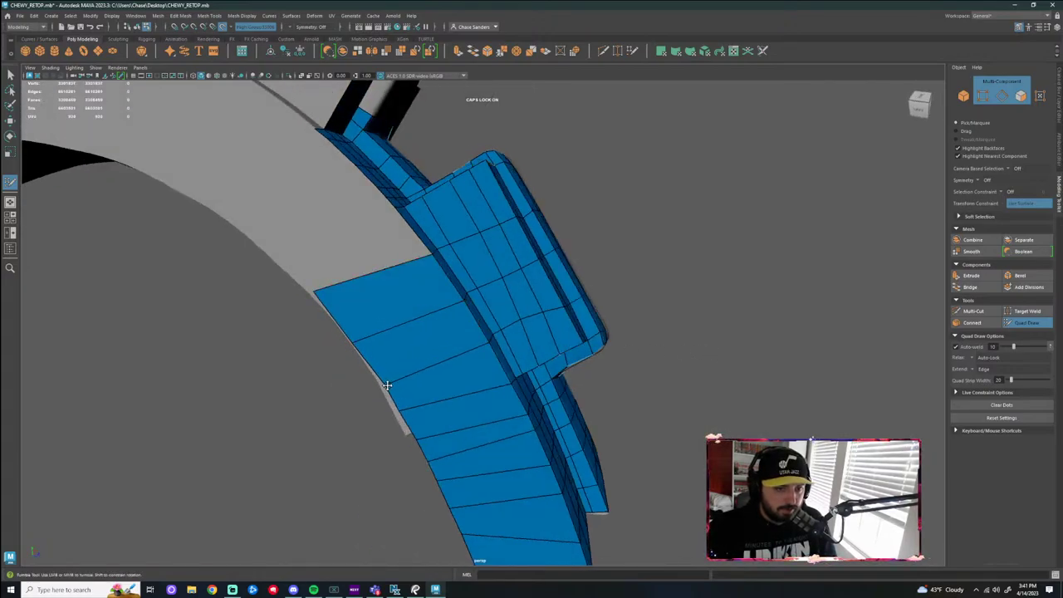
# Reposition the inner-edge vertices near the upper and lower ends of the blue side panel to follow the arch's curve
pyautogui.keyDown('alt'); pyautogui.moveTo(377, 470); pyautogui.dragTo(410, 444); pyautogui.keyUp('alt')
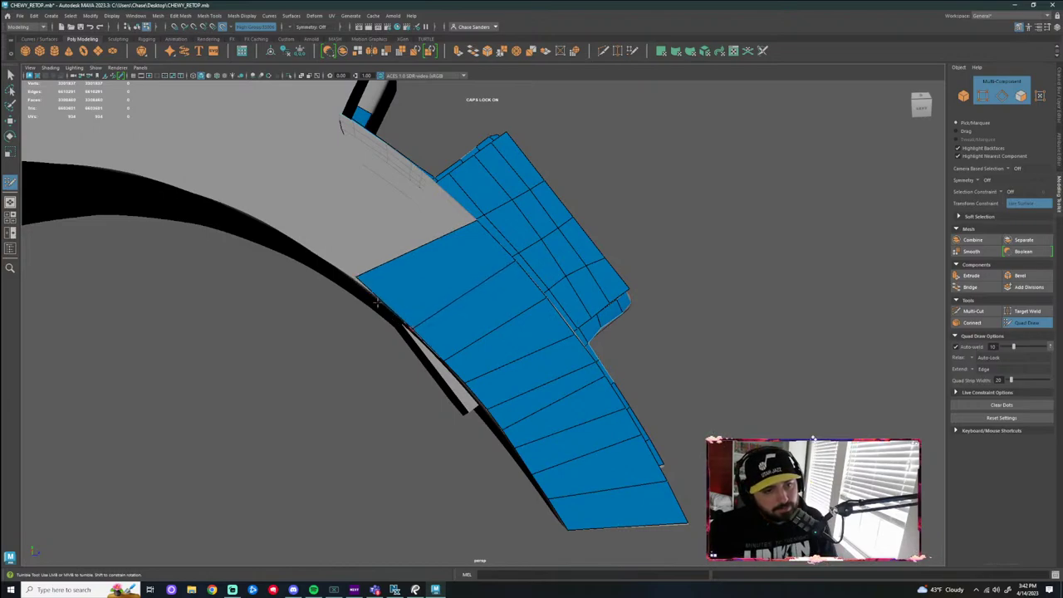
pyautogui.moveTo(358, 275); pyautogui.dragTo(374, 292)
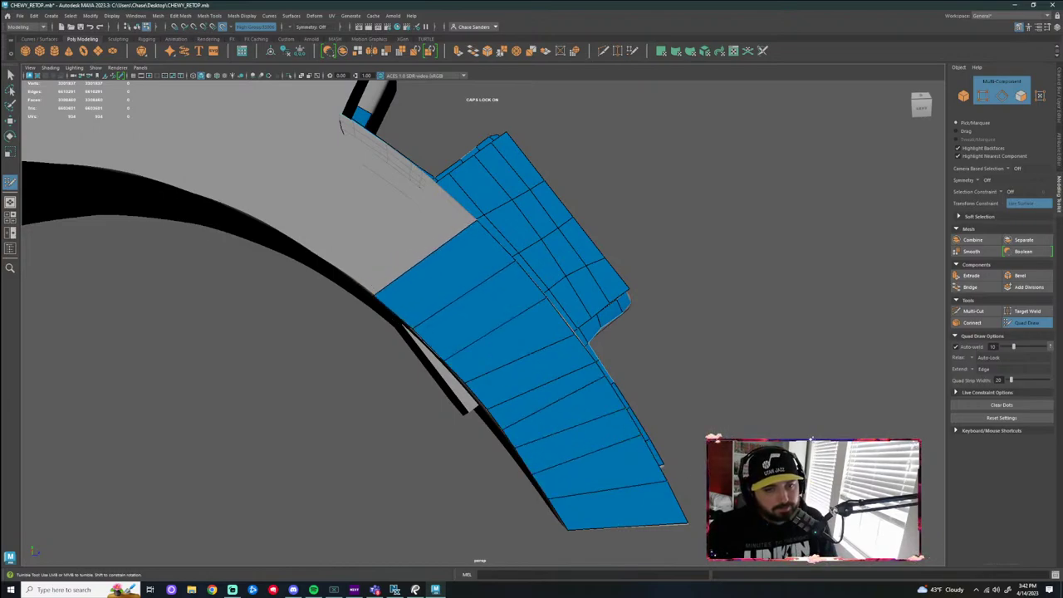
pyautogui.keyDown('alt'); pyautogui.moveTo(741, 505); pyautogui.dragTo(631, 371, button='middle'); pyautogui.keyUp('alt')
pyautogui.scroll(2, 498, 289)
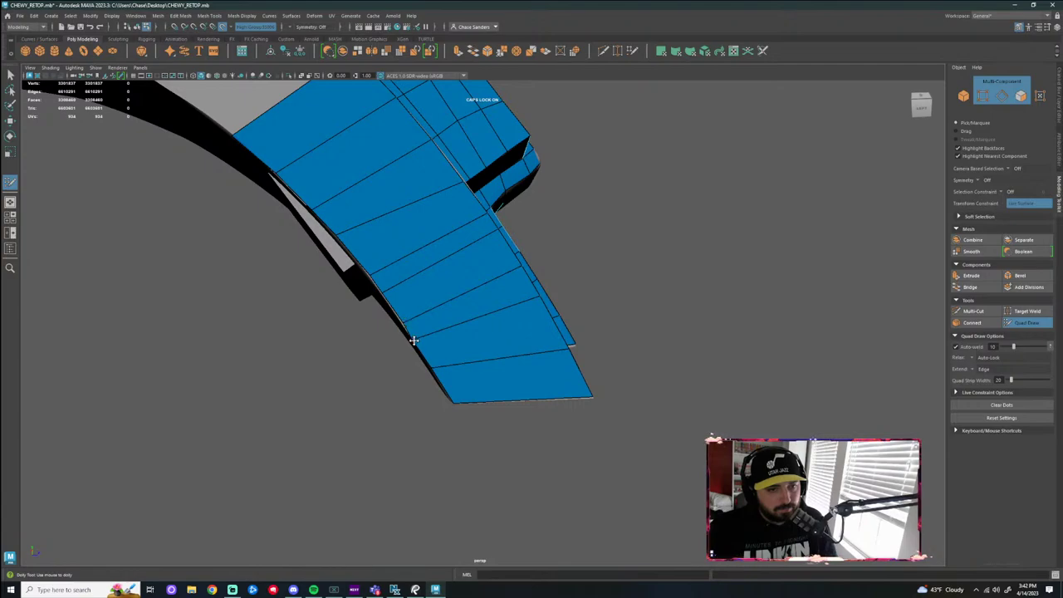
pyautogui.moveTo(428, 363); pyautogui.dragTo(447, 386)
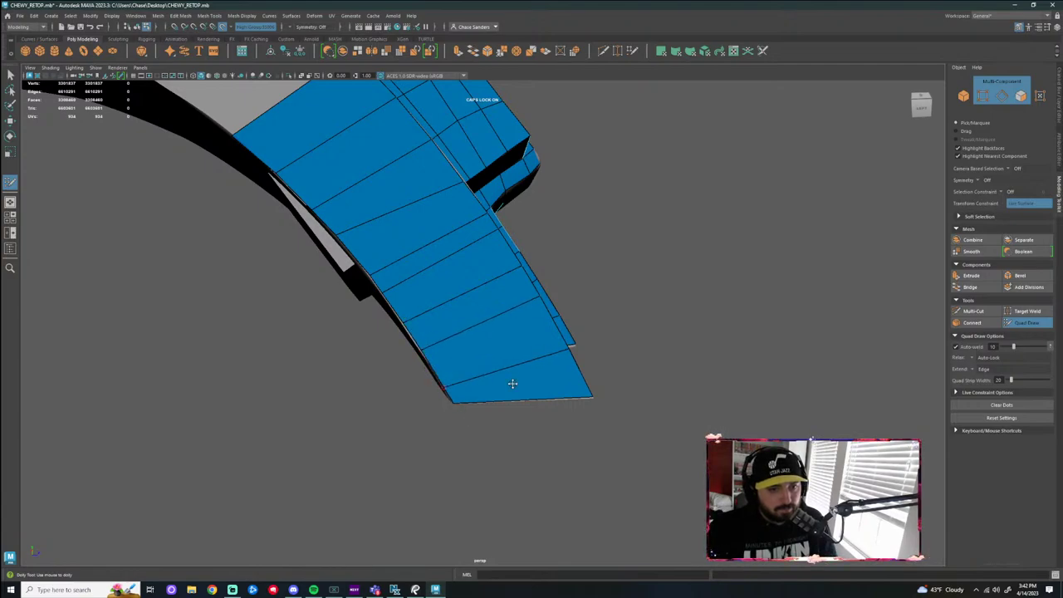
# Even out the remaining vertices along the side panel's inner edge so they sit on the arch's silhouette
pyautogui.scroll(-3, 524, 364)
pyautogui.keyDown('alt'); pyautogui.moveTo(681, 360); pyautogui.dragTo(639, 361); pyautogui.keyUp('alt')
pyautogui.keyDown('alt'); pyautogui.moveTo(581, 294); pyautogui.dragTo(662, 294); pyautogui.keyUp('alt')
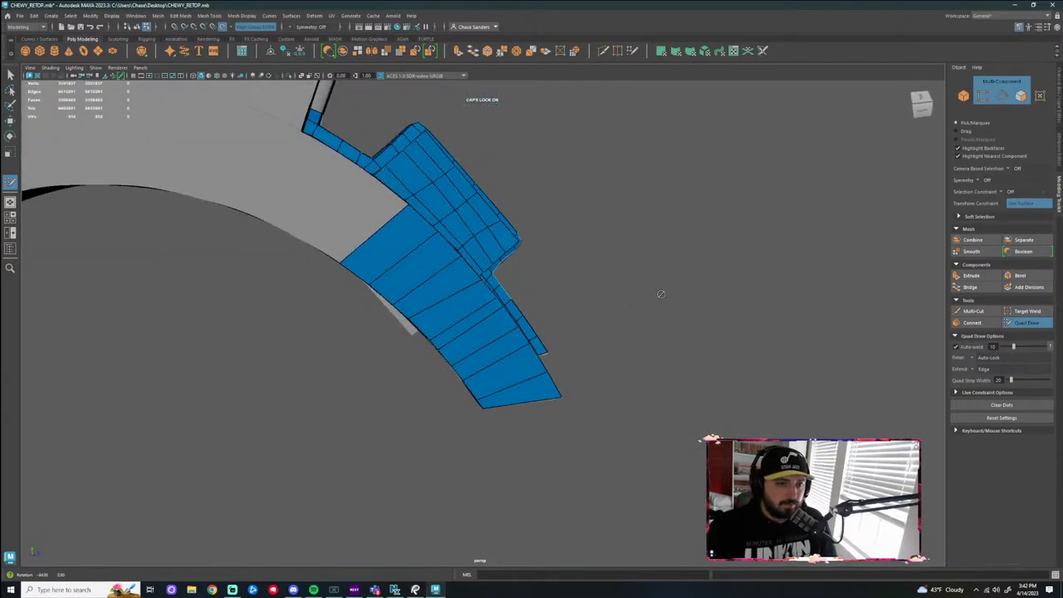
pyautogui.scroll(3, 531, 299)
pyautogui.moveTo(365, 291)
pyautogui.mouseDown()
pyautogui.moveTo(383, 306)
pyautogui.moveTo(371, 302)
pyautogui.mouseUp()
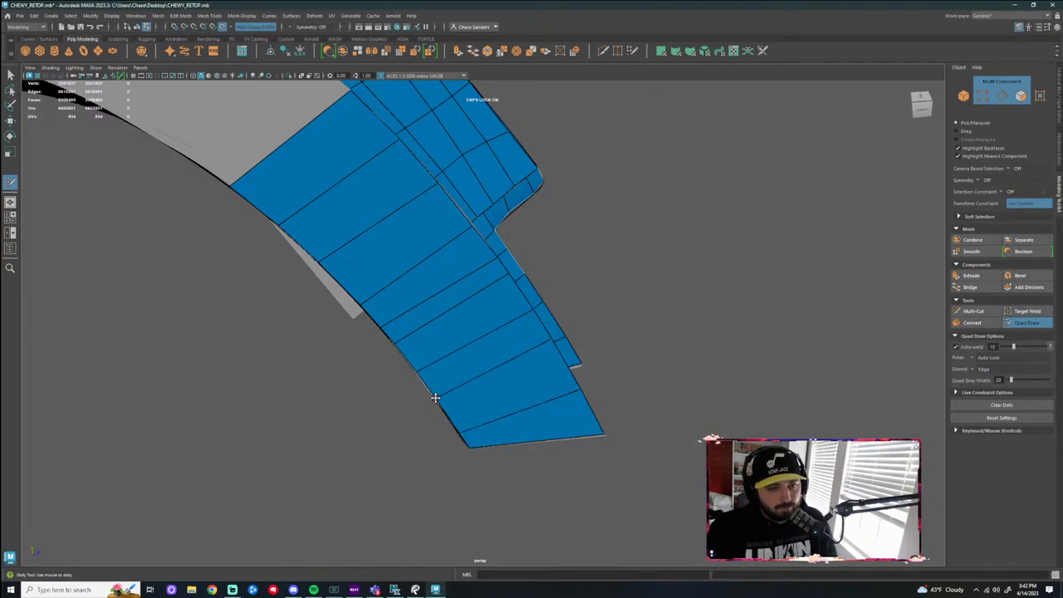
# Move the retopology vertex below the raised block's lower end closer to the block's base
pyautogui.keyDown('alt'); pyautogui.moveTo(717, 385); pyautogui.dragTo(618, 462); pyautogui.keyUp('alt')
pyautogui.scroll(5, 618, 461)
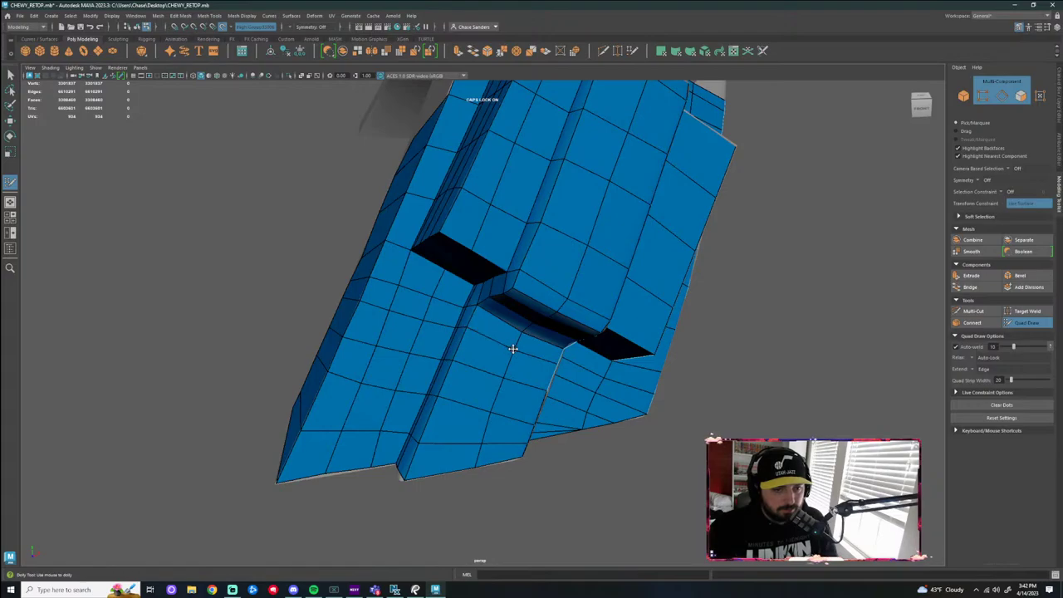
pyautogui.keyDown('alt'); pyautogui.moveTo(632, 378); pyautogui.dragTo(681, 386); pyautogui.keyUp('alt')
pyautogui.scroll(4, 515, 374)
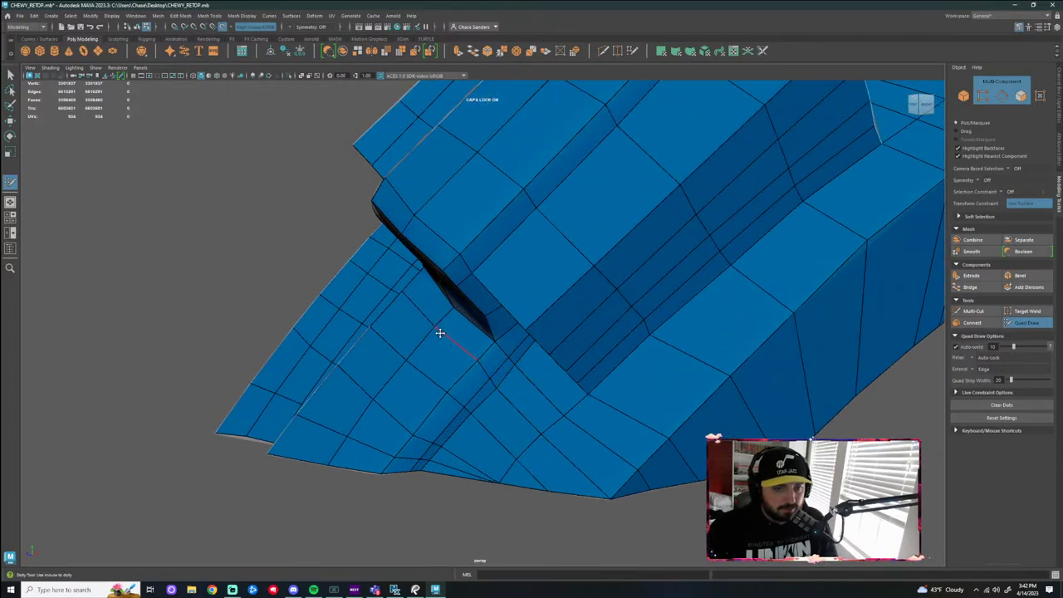
pyautogui.moveTo(451, 312); pyautogui.dragTo(457, 304)
# Extend the quads along the arch's outer rim past the front corner of the next side block
pyautogui.scroll(-3, 513, 368)
pyautogui.scroll(-4, 532, 399)
pyautogui.keyDown('alt'); pyautogui.moveTo(565, 465); pyautogui.dragTo(571, 413); pyautogui.keyUp('alt')
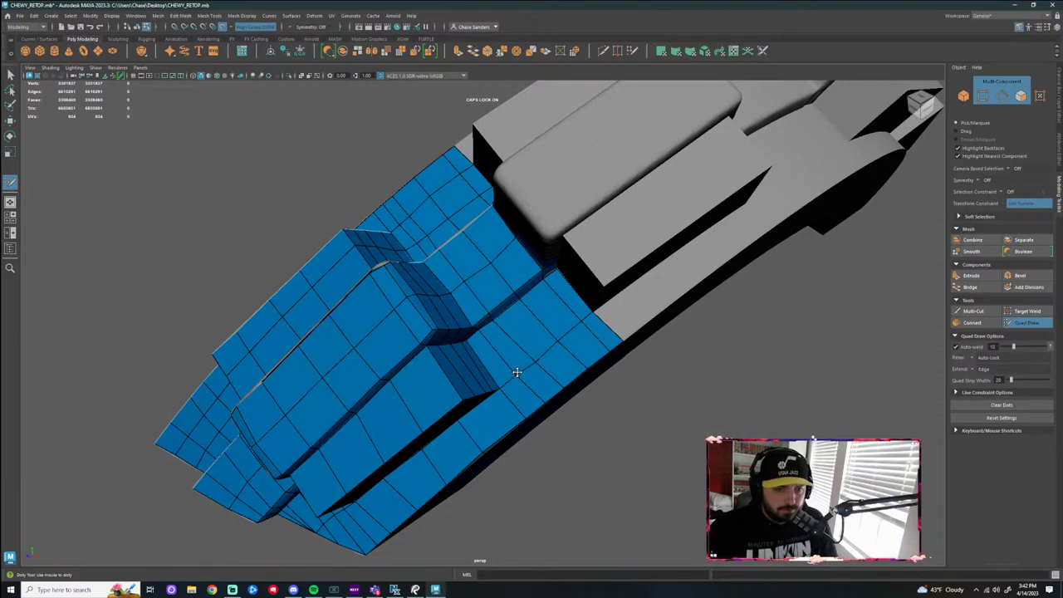
pyautogui.keyDown('alt'); pyautogui.moveTo(626, 441); pyautogui.dragTo(620, 404); pyautogui.keyUp('alt')
pyautogui.keyDown('alt'); pyautogui.moveTo(620, 404); pyautogui.dragTo(571, 477, button='middle'); pyautogui.keyUp('alt')
pyautogui.keyDown('alt'); pyautogui.moveTo(571, 477); pyautogui.dragTo(617, 467, button='right'); pyautogui.keyUp('alt')
pyautogui.keyDown('alt'); pyautogui.moveTo(616, 467); pyautogui.dragTo(640, 487); pyautogui.keyUp('alt')
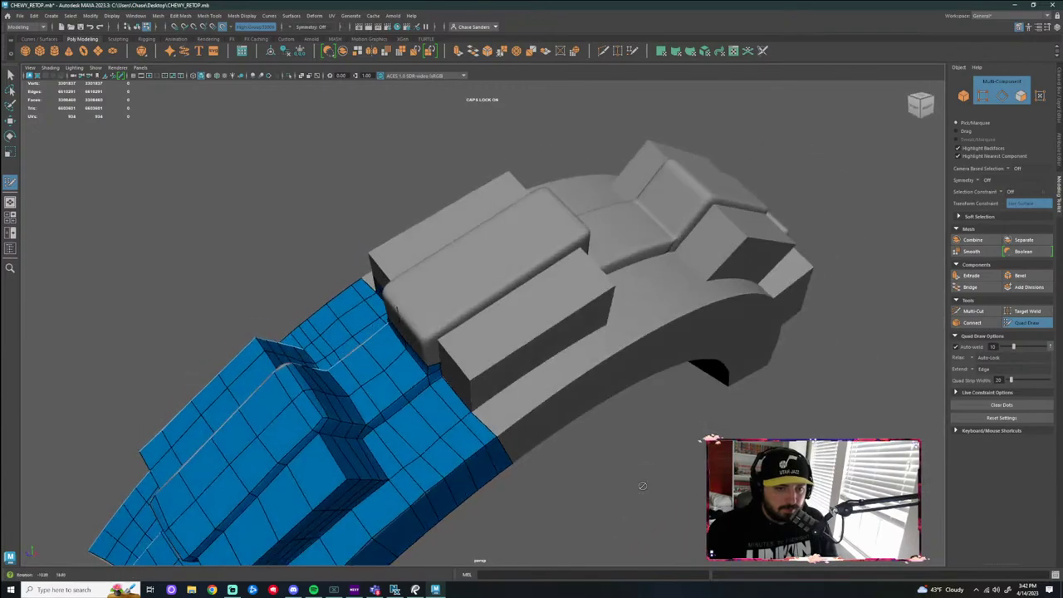
pyautogui.keyDown('alt'); pyautogui.moveTo(582, 433); pyautogui.dragTo(534, 373, button='middle'); pyautogui.keyUp('alt')
pyautogui.keyDown('alt'); pyautogui.moveTo(534, 373); pyautogui.dragTo(565, 369, button='right'); pyautogui.keyUp('alt')
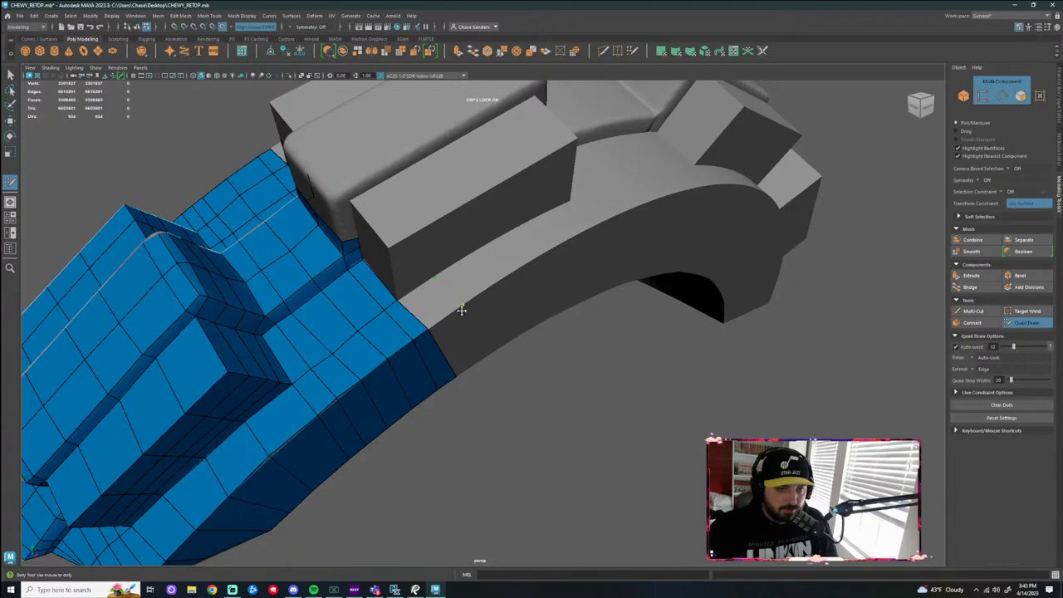
pyautogui.moveTo(462, 310)
pyautogui.keyDown('alt'); pyautogui.mouseDown()
pyautogui.moveTo(507, 375)
pyautogui.moveTo(526, 362)
pyautogui.mouseUp(); pyautogui.keyUp('alt')
pyautogui.keyDown('shift'); pyautogui.click(467, 353); pyautogui.keyUp('shift')
pyautogui.keyDown('alt'); pyautogui.moveTo(526, 332); pyautogui.dragTo(562, 394, button='middle'); pyautogui.keyUp('alt')
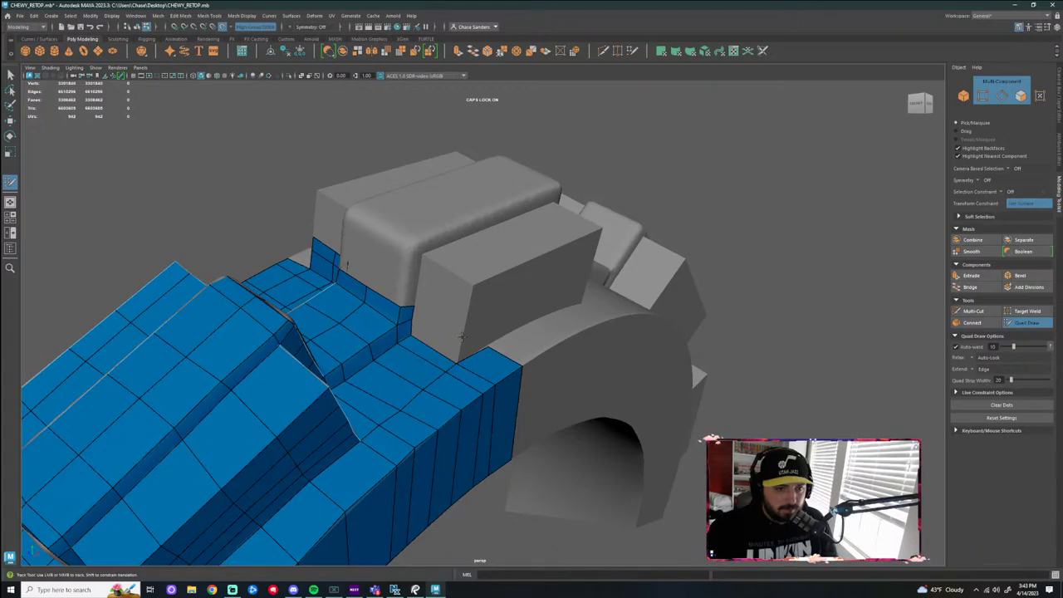
# Undo the stray vertex tweak and wrap a strip of quads around the base of the side block's front corner
pyautogui.keyDown('alt'); pyautogui.moveTo(462, 336); pyautogui.dragTo(443, 331); pyautogui.keyUp('alt')
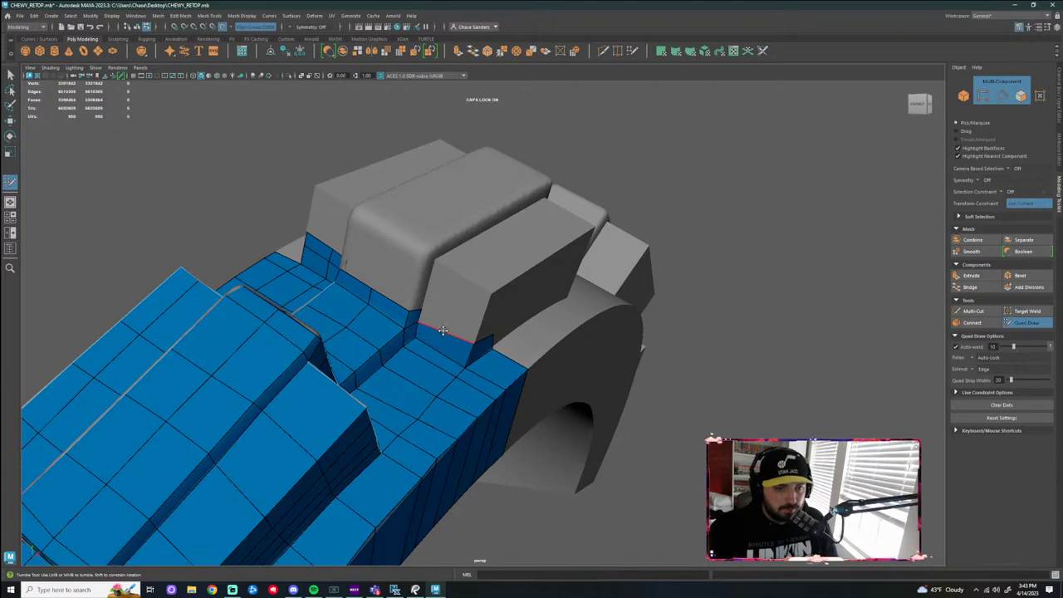
pyautogui.hotkey('ctrl', 'z')
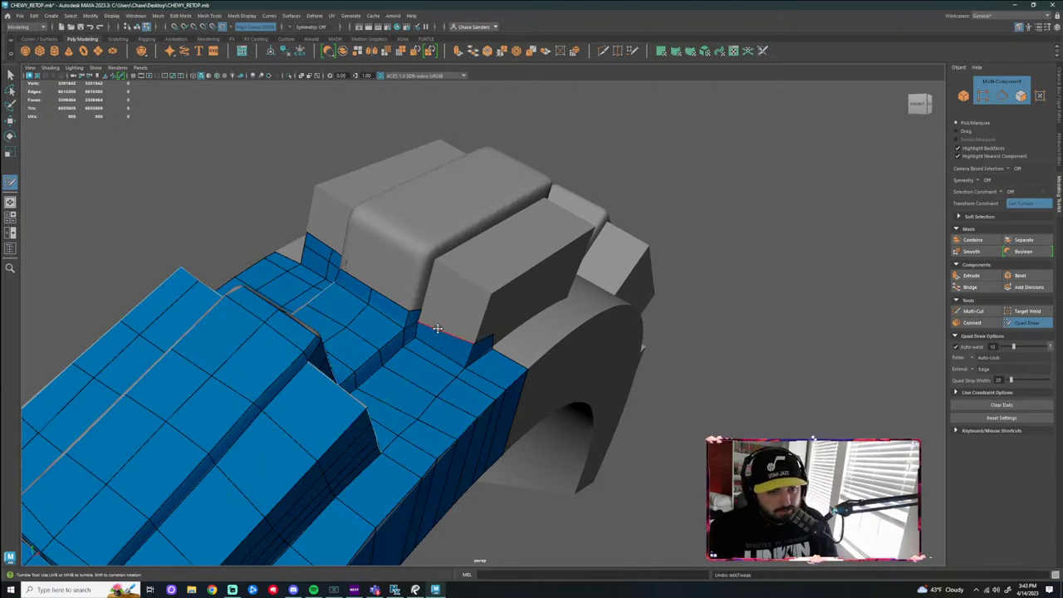
pyautogui.keyDown('alt'); pyautogui.moveTo(526, 330); pyautogui.dragTo(465, 332); pyautogui.keyUp('alt')
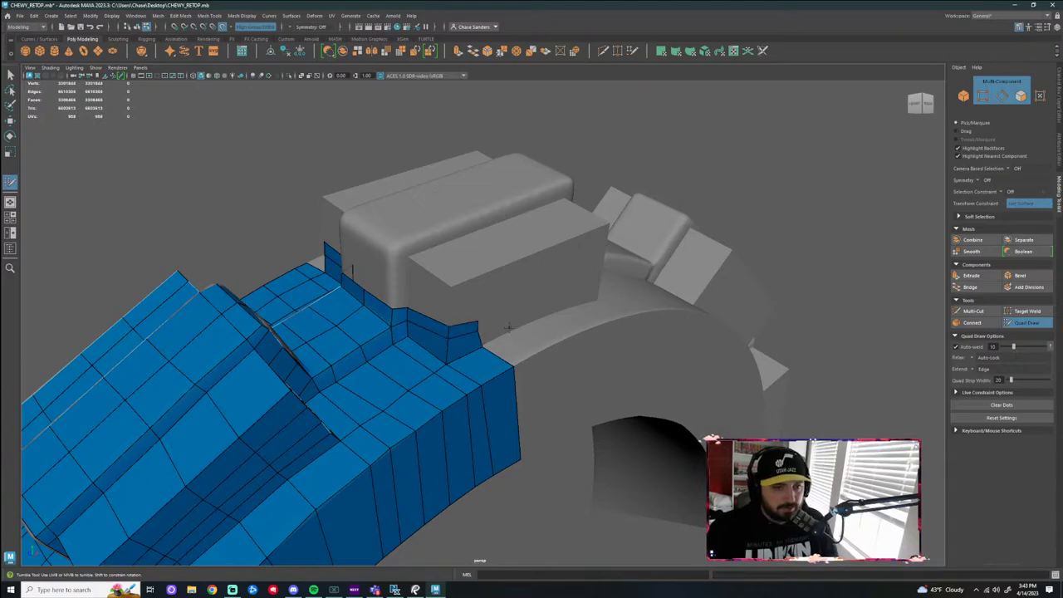
pyautogui.keyDown('alt'); pyautogui.moveTo(508, 329); pyautogui.dragTo(461, 335, button='right'); pyautogui.keyUp('alt')
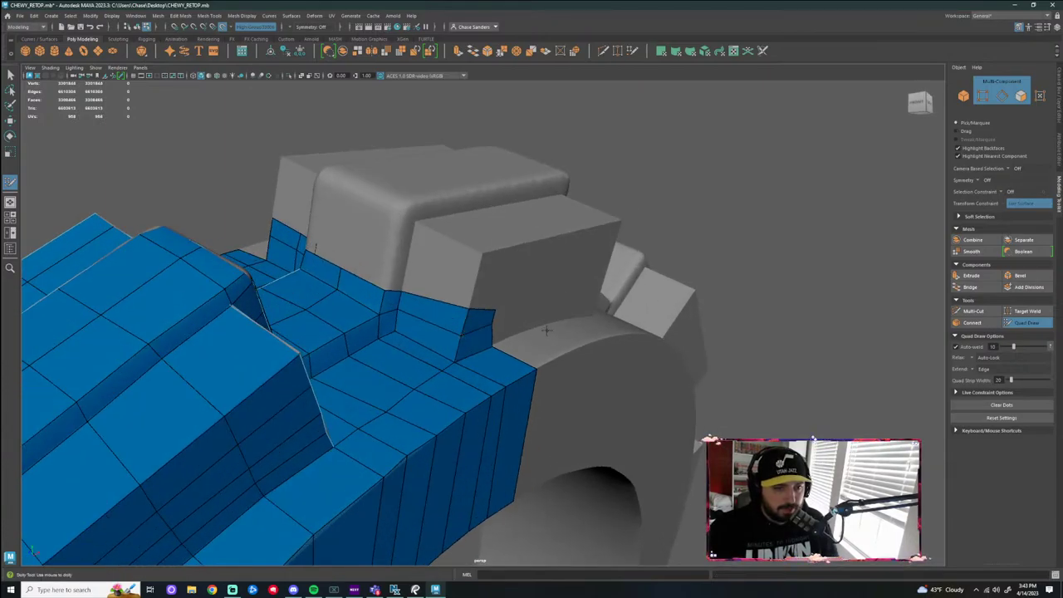
pyautogui.keyDown('alt'); pyautogui.moveTo(545, 330); pyautogui.dragTo(473, 319); pyautogui.keyUp('alt')
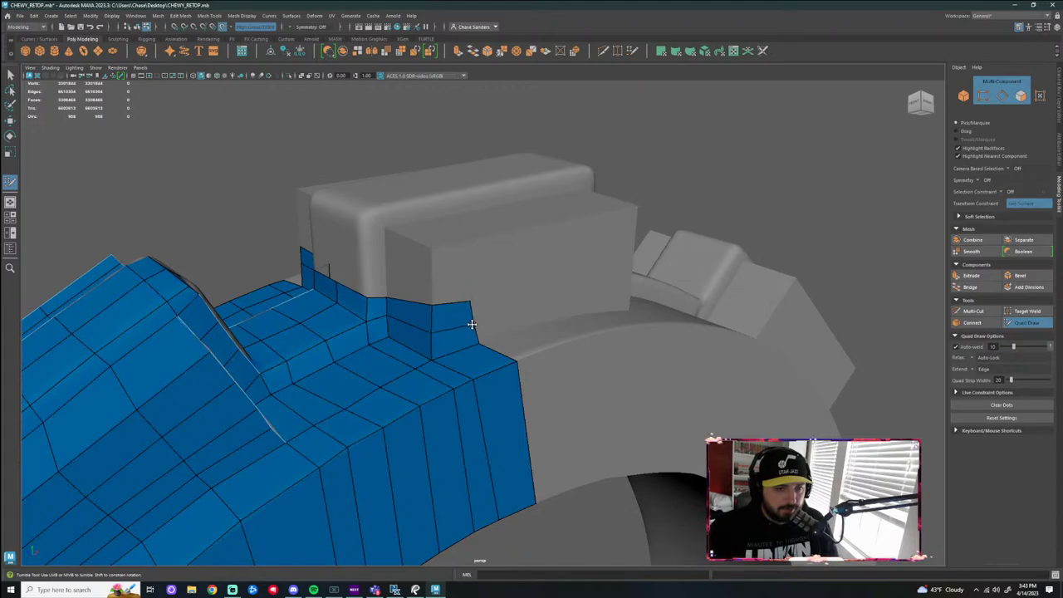
pyautogui.keyDown('alt'); pyautogui.moveTo(441, 309); pyautogui.dragTo(492, 349); pyautogui.keyUp('alt')
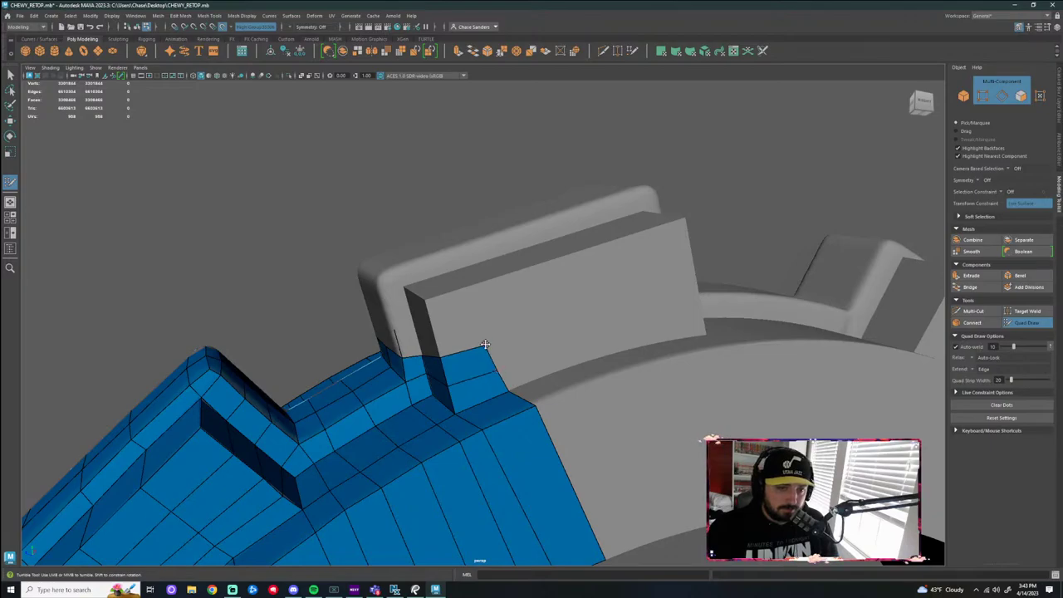
# Extrude the border edges up and along the side block's outer face, keeping the lowest row on the block's base
pyautogui.moveTo(490, 342)
pyautogui.keyDown('alt'); pyautogui.mouseDown()
pyautogui.moveTo(563, 339)
pyautogui.moveTo(512, 342)
pyautogui.moveTo(513, 286)
pyautogui.moveTo(487, 310)
pyautogui.moveTo(551, 288)
pyautogui.mouseUp(); pyautogui.keyUp('alt')
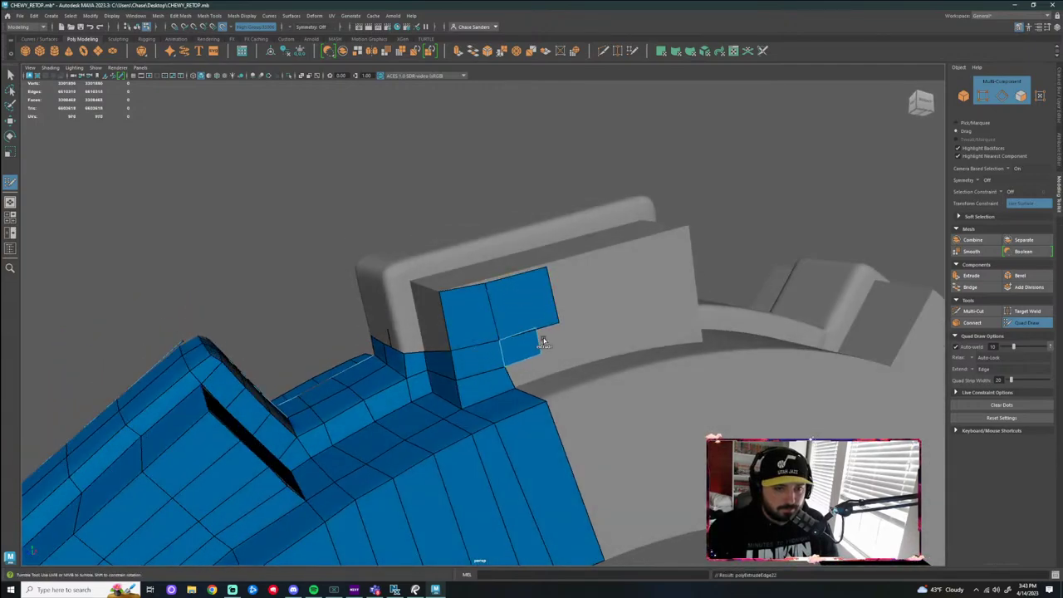
pyautogui.moveTo(544, 341); pyautogui.dragTo(563, 347)
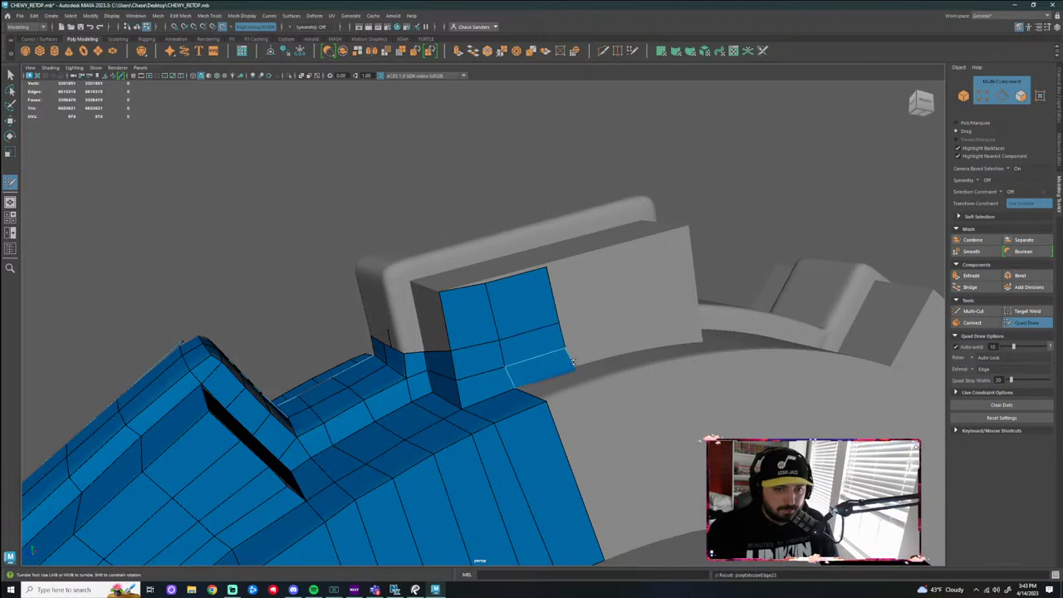
pyautogui.moveTo(572, 387)
pyautogui.keyDown('alt'); pyautogui.mouseDown()
pyautogui.moveTo(549, 392)
pyautogui.moveTo(626, 445)
pyautogui.moveTo(596, 434)
pyautogui.moveTo(622, 458)
pyautogui.moveTo(572, 359)
pyautogui.mouseUp(); pyautogui.keyUp('alt')
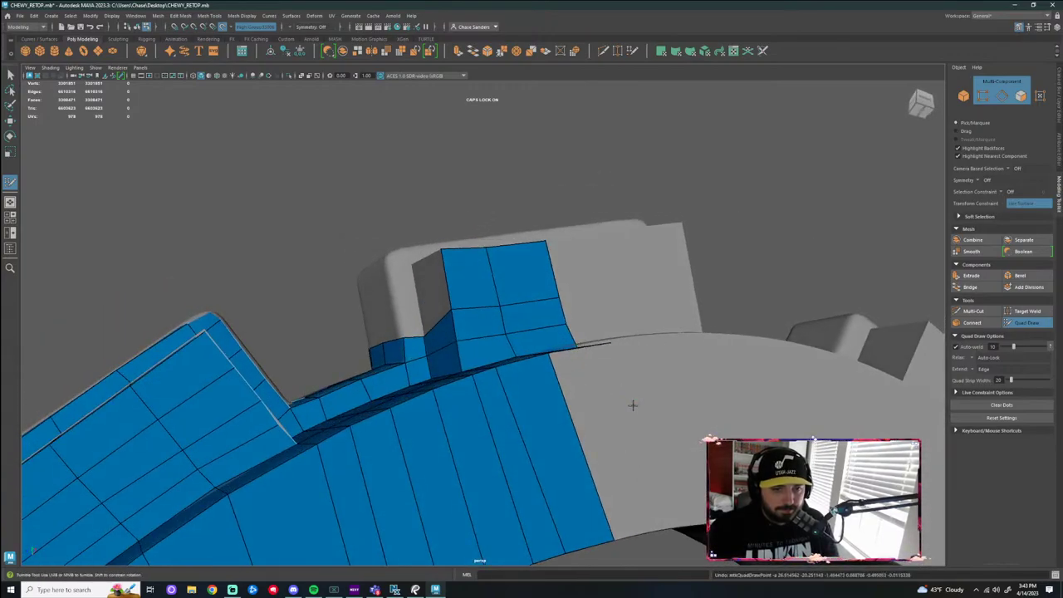
pyautogui.keyDown('alt'); pyautogui.moveTo(632, 404); pyautogui.dragTo(622, 378); pyautogui.keyUp('alt')
# Extend the quads up the front faces of the side block and the rounded centre block to their upper edges
pyautogui.moveTo(553, 322)
pyautogui.mouseDown()
pyautogui.moveTo(576, 480)
pyautogui.moveTo(657, 532)
pyautogui.moveTo(437, 278)
pyautogui.moveTo(458, 214)
pyautogui.moveTo(426, 202)
pyautogui.mouseUp()
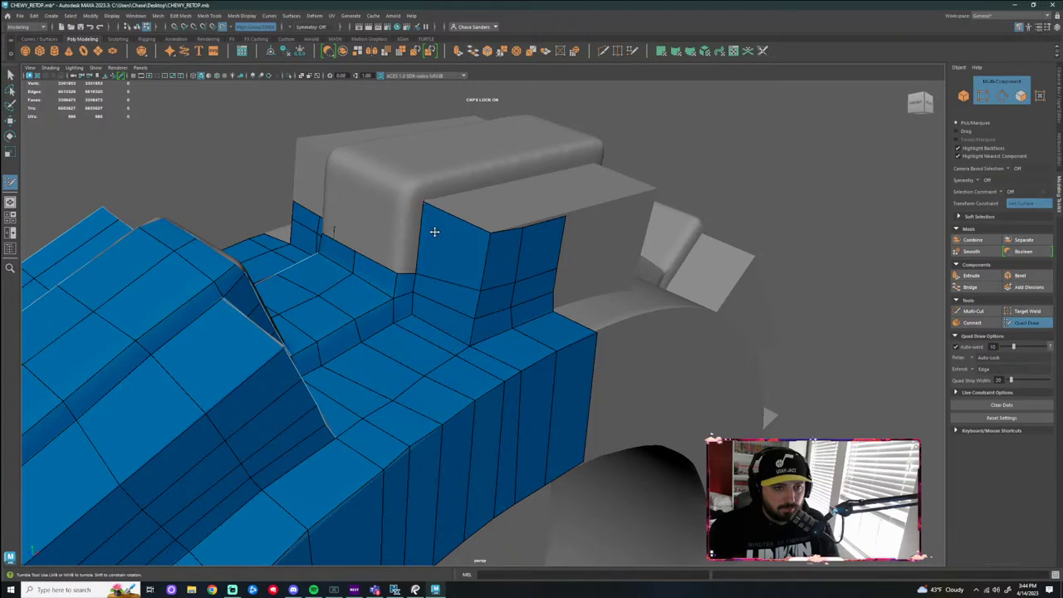
pyautogui.moveTo(453, 295)
pyautogui.keyDown('alt'); pyautogui.mouseDown()
pyautogui.moveTo(408, 219)
pyautogui.moveTo(415, 193)
pyautogui.mouseUp(); pyautogui.keyUp('alt')
pyautogui.moveTo(433, 261)
pyautogui.keyDown('alt'); pyautogui.mouseDown()
pyautogui.moveTo(455, 262)
pyautogui.moveTo(408, 235)
pyautogui.moveTo(418, 189)
pyautogui.moveTo(408, 244)
pyautogui.moveTo(361, 240)
pyautogui.moveTo(376, 186)
pyautogui.mouseUp(); pyautogui.keyUp('alt')
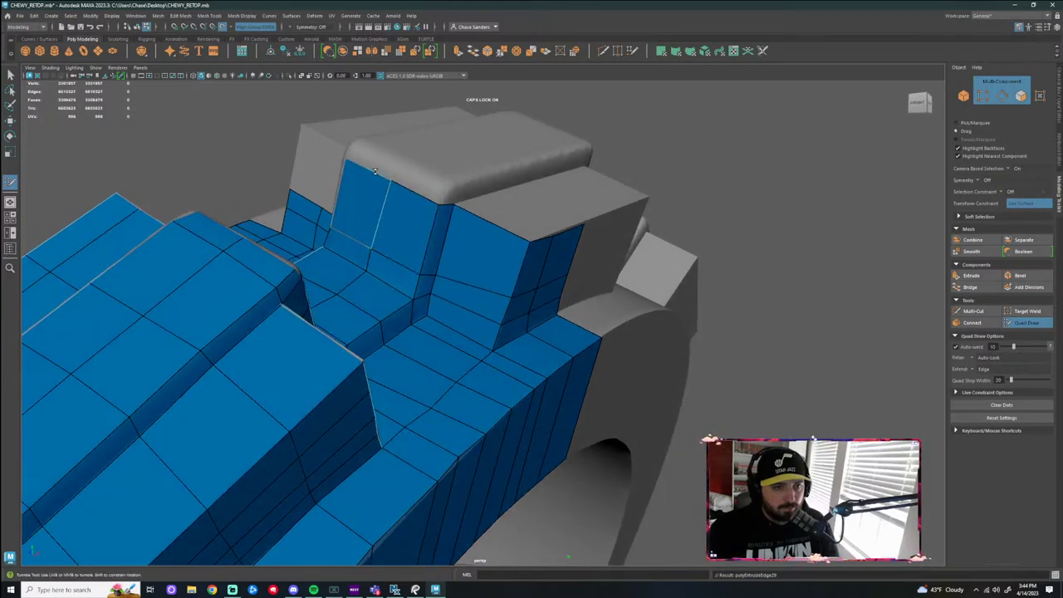
# Extrude the base edges up the opposite side block's front face and join them to the rounded centre block's faces
pyautogui.moveTo(382, 237)
pyautogui.keyDown('alt'); pyautogui.mouseDown()
pyautogui.moveTo(430, 254)
pyautogui.moveTo(431, 285)
pyautogui.moveTo(475, 220)
pyautogui.mouseUp(); pyautogui.keyUp('alt')
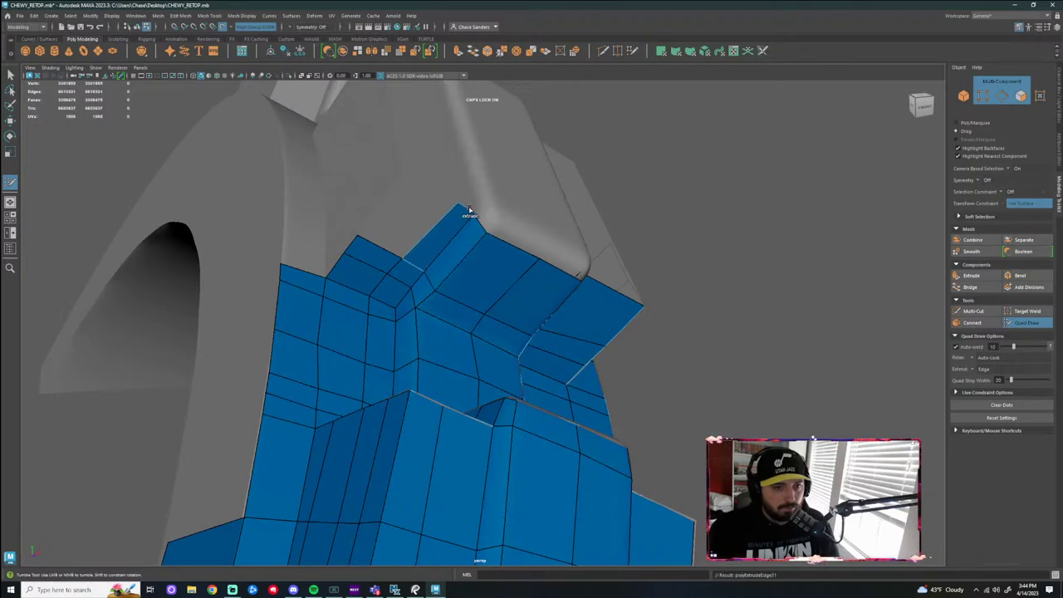
pyautogui.moveTo(384, 244); pyautogui.dragTo(420, 199)
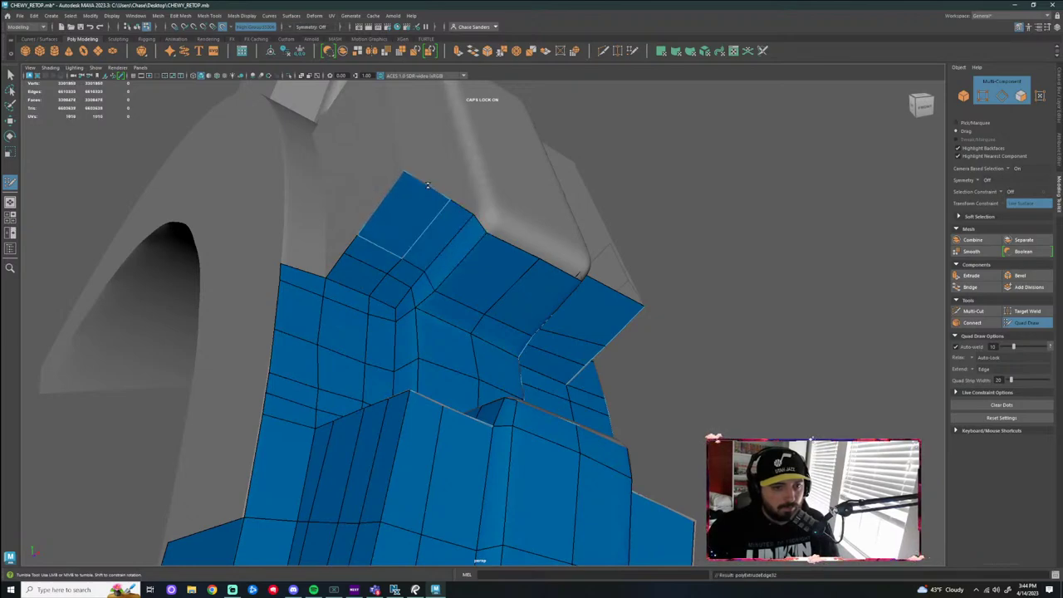
pyautogui.moveTo(444, 237)
pyautogui.keyDown('alt'); pyautogui.mouseDown()
pyautogui.moveTo(368, 238)
pyautogui.moveTo(363, 333)
pyautogui.moveTo(356, 311)
pyautogui.mouseUp(); pyautogui.keyUp('alt')
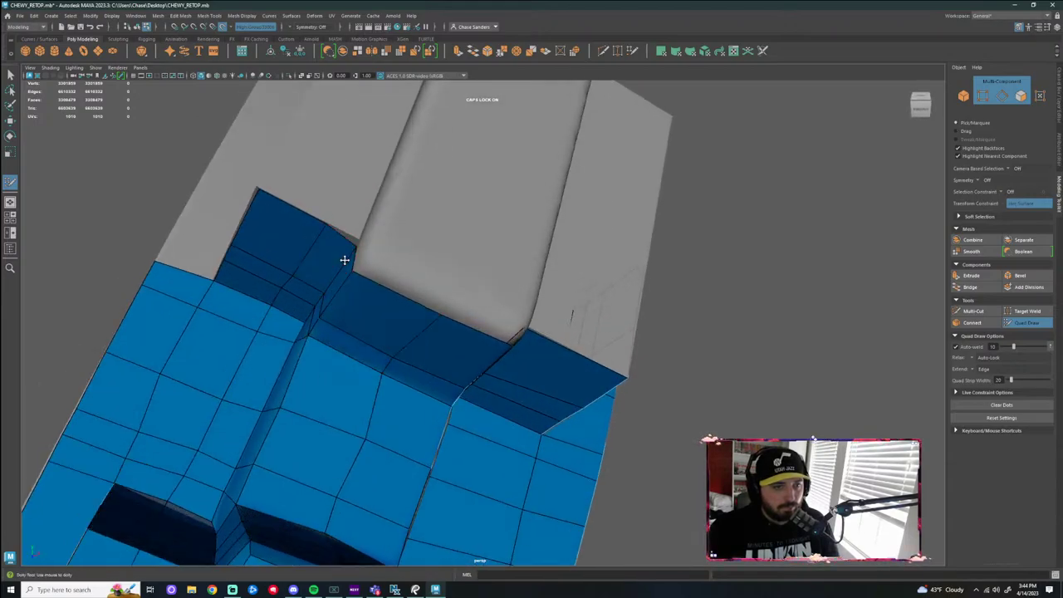
# Delete surplus edge loops running across the finished block section to simplify the retopology mesh
pyautogui.moveTo(353, 264)
pyautogui.keyDown('alt'); pyautogui.mouseDown()
pyautogui.moveTo(408, 344)
pyautogui.moveTo(358, 283)
pyautogui.moveTo(434, 310)
pyautogui.moveTo(406, 268)
pyautogui.moveTo(388, 338)
pyautogui.moveTo(399, 308)
pyautogui.moveTo(417, 297)
pyautogui.moveTo(399, 323)
pyautogui.moveTo(285, 391)
pyautogui.mouseUp(); pyautogui.keyUp('alt')
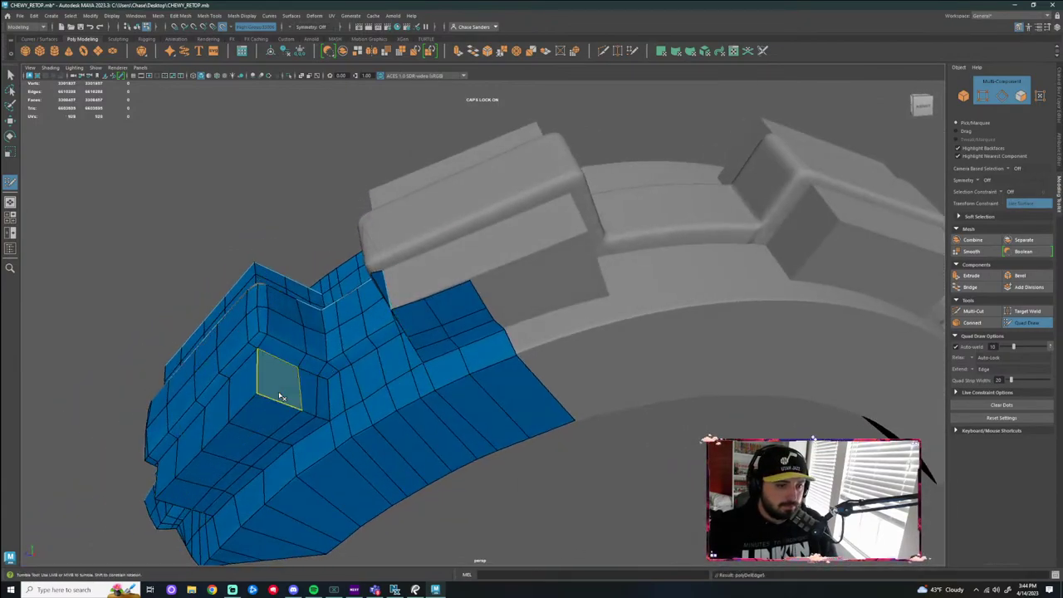
pyautogui.keyDown('alt'); pyautogui.moveTo(398, 423); pyautogui.dragTo(513, 524); pyautogui.keyUp('alt')
pyautogui.scroll(4, 417, 317)
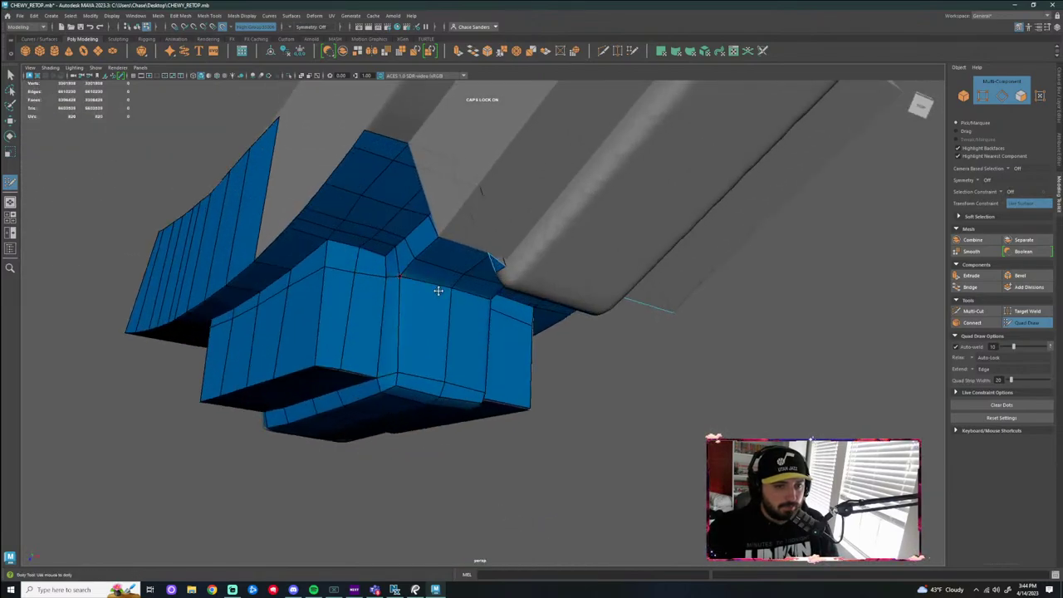
pyautogui.moveTo(471, 305)
pyautogui.keyDown('alt'); pyautogui.mouseDown()
pyautogui.moveTo(323, 330)
pyautogui.moveTo(262, 297)
pyautogui.moveTo(332, 308)
pyautogui.moveTo(586, 284)
pyautogui.moveTo(474, 346)
pyautogui.mouseUp(); pyautogui.keyUp('alt')
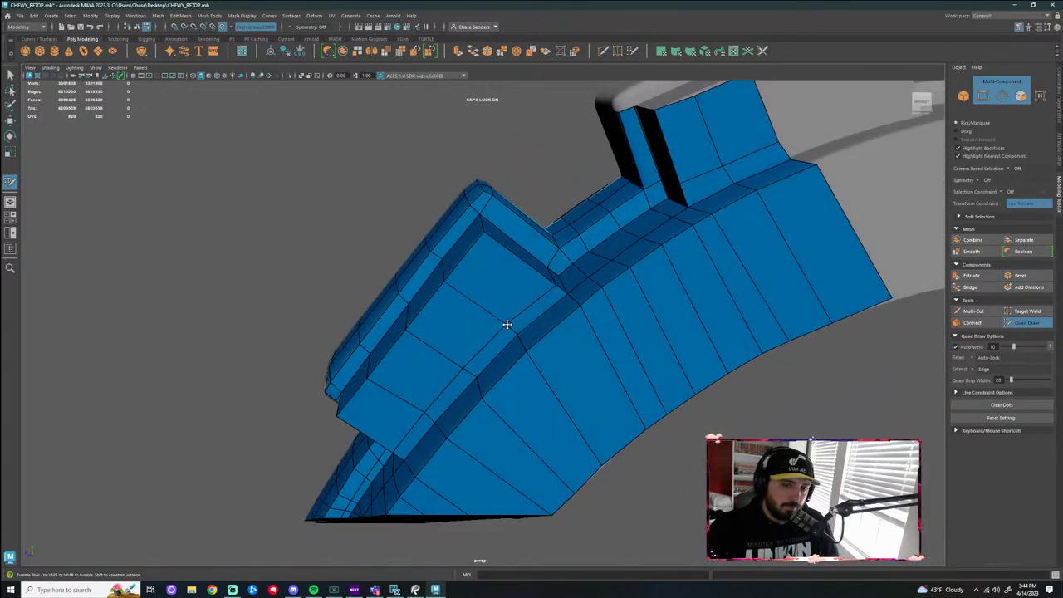
# Fill quads over the rounded centre block's front upper edge and corner, and one on the adjacent side block's upper face
pyautogui.keyDown('alt'); pyautogui.moveTo(739, 398); pyautogui.dragTo(644, 430, button='right'); pyautogui.keyUp('alt')
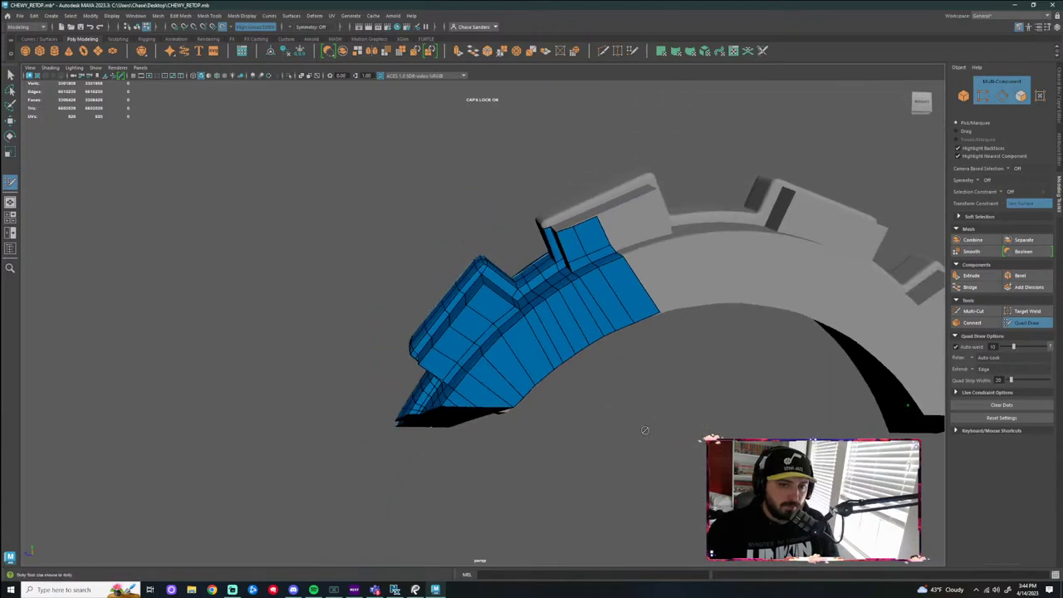
pyautogui.keyDown('alt'); pyautogui.moveTo(619, 417); pyautogui.dragTo(686, 437); pyautogui.keyUp('alt')
pyautogui.keyDown('alt'); pyautogui.moveTo(649, 387); pyautogui.dragTo(632, 500, button='middle'); pyautogui.keyUp('alt')
pyautogui.keyDown('alt'); pyautogui.moveTo(632, 501); pyautogui.dragTo(694, 482, button='right'); pyautogui.keyUp('alt')
pyautogui.keyDown('alt'); pyautogui.moveTo(498, 241); pyautogui.dragTo(531, 299); pyautogui.keyUp('alt')
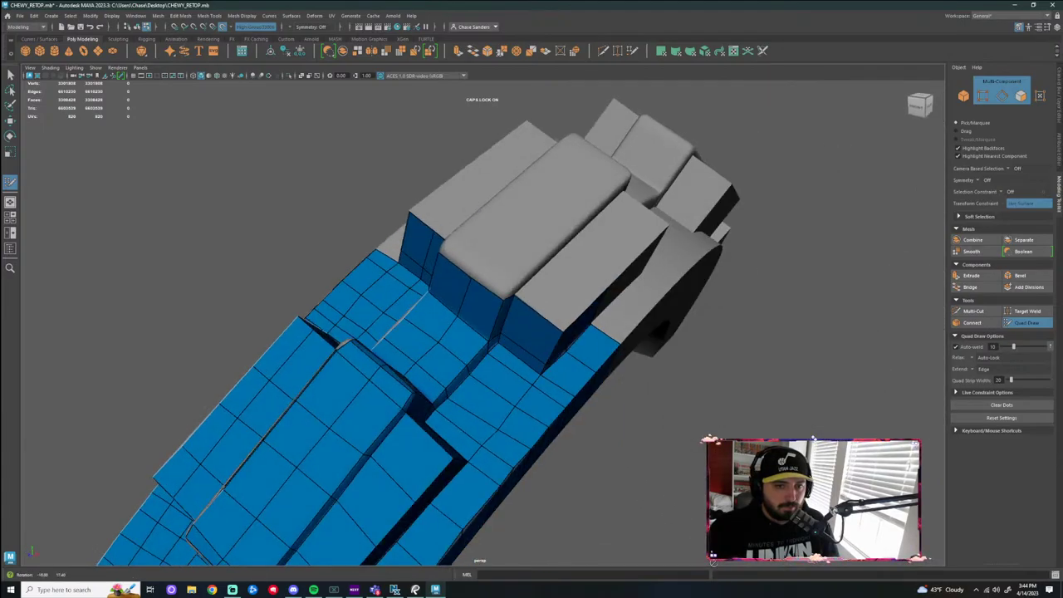
pyautogui.keyDown('alt'); pyautogui.moveTo(520, 291); pyautogui.dragTo(495, 310, button='middle'); pyautogui.keyUp('alt')
pyautogui.keyDown('alt'); pyautogui.moveTo(490, 310); pyautogui.dragTo(555, 310, button='right'); pyautogui.keyUp('alt')
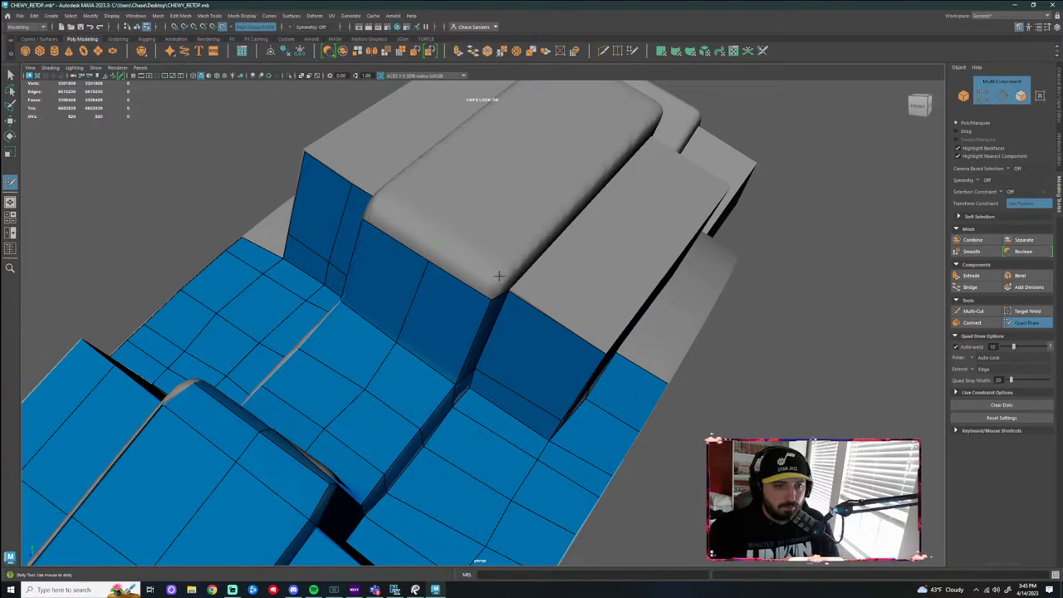
pyautogui.keyDown('shift'); pyautogui.click(476, 271); pyautogui.keyUp('shift')
pyautogui.moveTo(476, 271)
pyautogui.keyDown('alt'); pyautogui.mouseDown()
pyautogui.moveTo(451, 266)
pyautogui.moveTo(604, 312)
pyautogui.mouseUp(); pyautogui.keyUp('alt')
pyautogui.keyDown('shift'); pyautogui.click(629, 347); pyautogui.keyUp('shift')
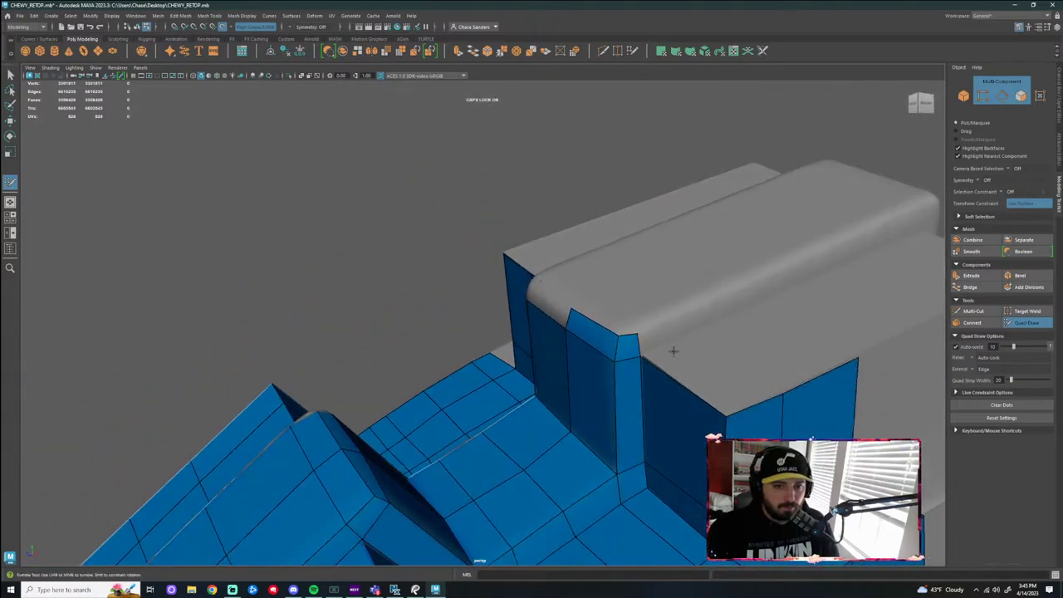
pyautogui.keyDown('alt'); pyautogui.moveTo(642, 358); pyautogui.dragTo(605, 345, button='middle'); pyautogui.keyUp('alt')
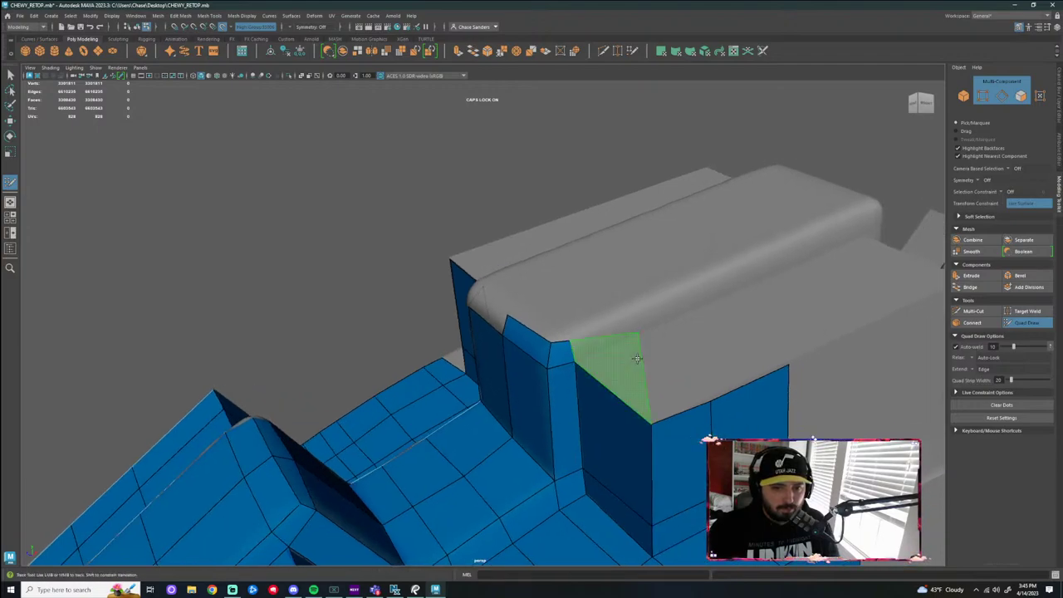
pyautogui.keyDown('shift'); pyautogui.click(636, 353); pyautogui.keyUp('shift')
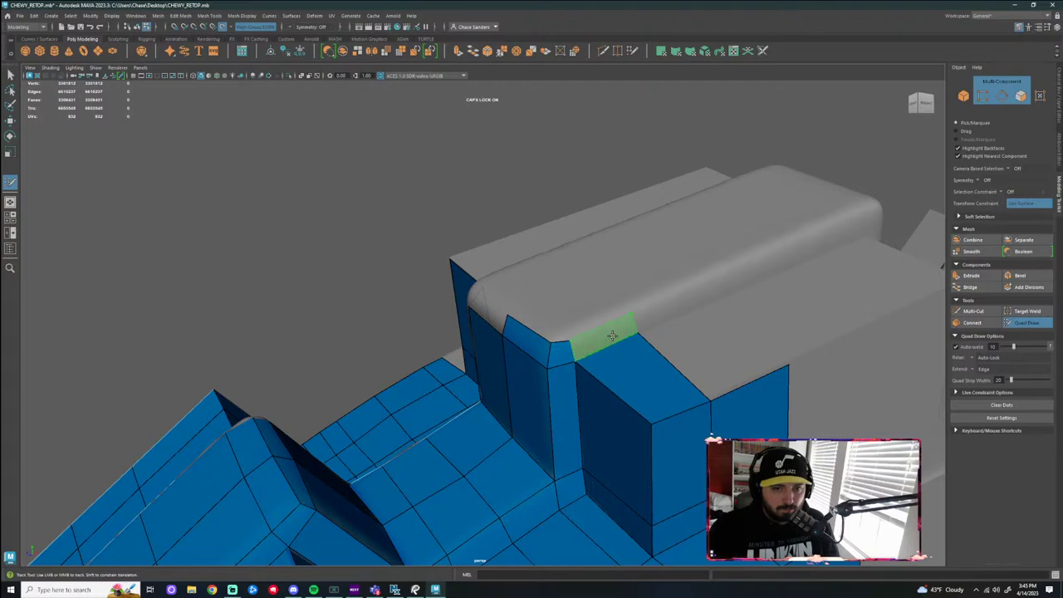
# Fill quads over the rounded centre block's front upper edge and side corners, and adjust a vertex on its top edge
pyautogui.keyDown('shift'); pyautogui.click(611, 337); pyautogui.keyUp('shift')
pyautogui.keyDown('alt'); pyautogui.moveTo(612, 336); pyautogui.dragTo(564, 308); pyautogui.keyUp('alt')
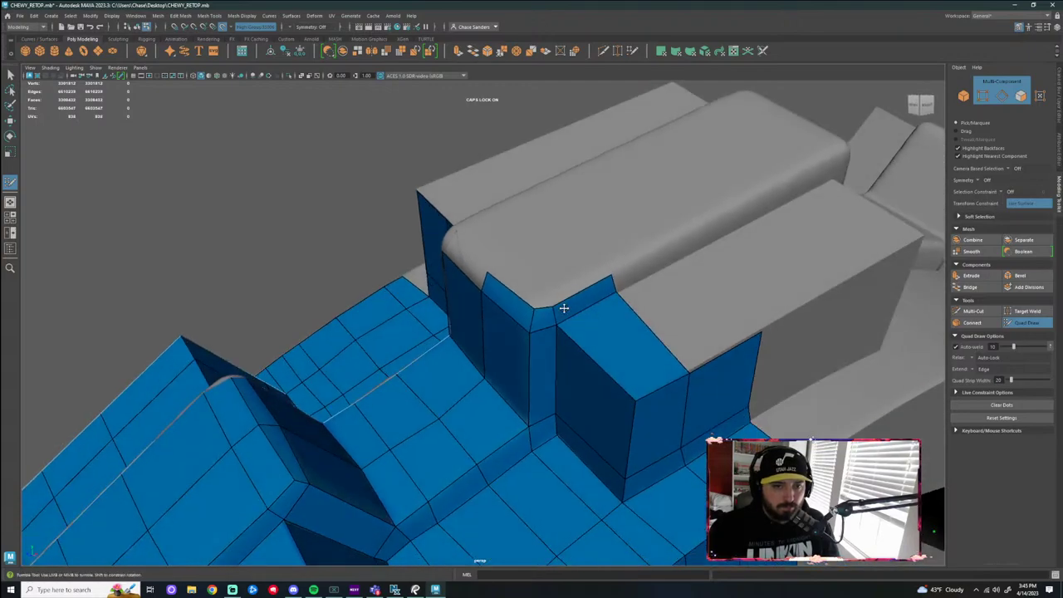
pyautogui.keyDown('shift'); pyautogui.click(527, 279); pyautogui.keyUp('shift')
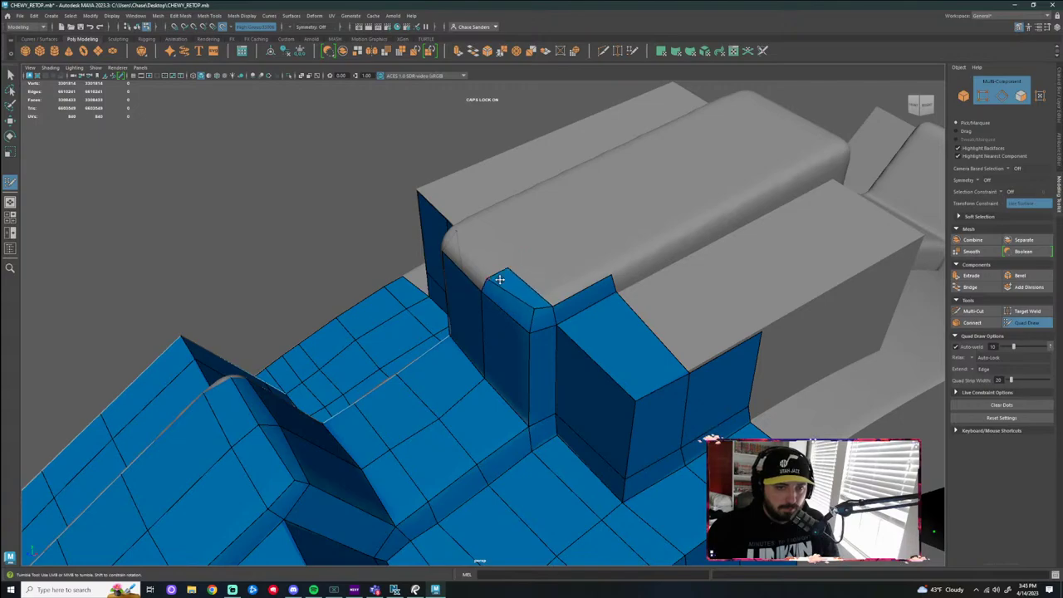
pyautogui.keyDown('alt'); pyautogui.moveTo(532, 308); pyautogui.dragTo(490, 260); pyautogui.keyUp('alt')
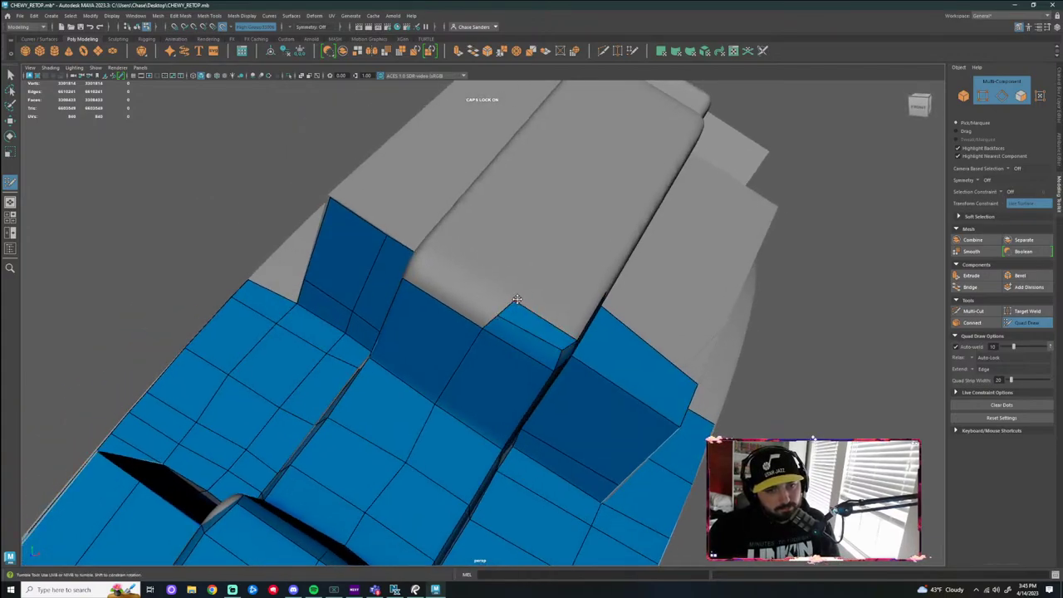
pyautogui.moveTo(516, 299); pyautogui.dragTo(509, 290)
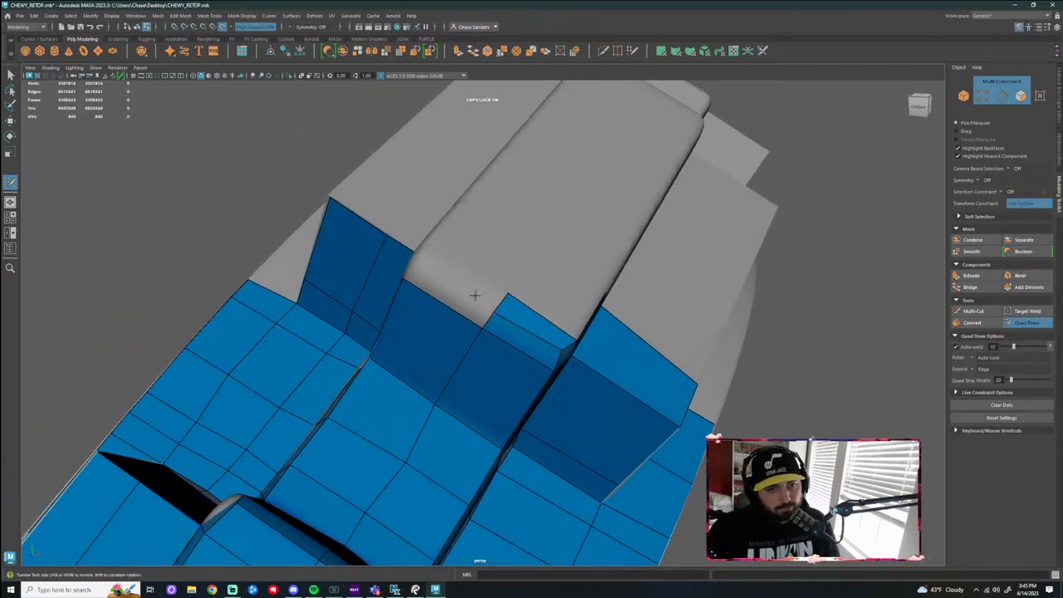
pyautogui.moveTo(444, 288)
pyautogui.mouseDown()
pyautogui.moveTo(460, 262)
pyautogui.moveTo(537, 275)
pyautogui.moveTo(347, 299)
pyautogui.mouseUp()
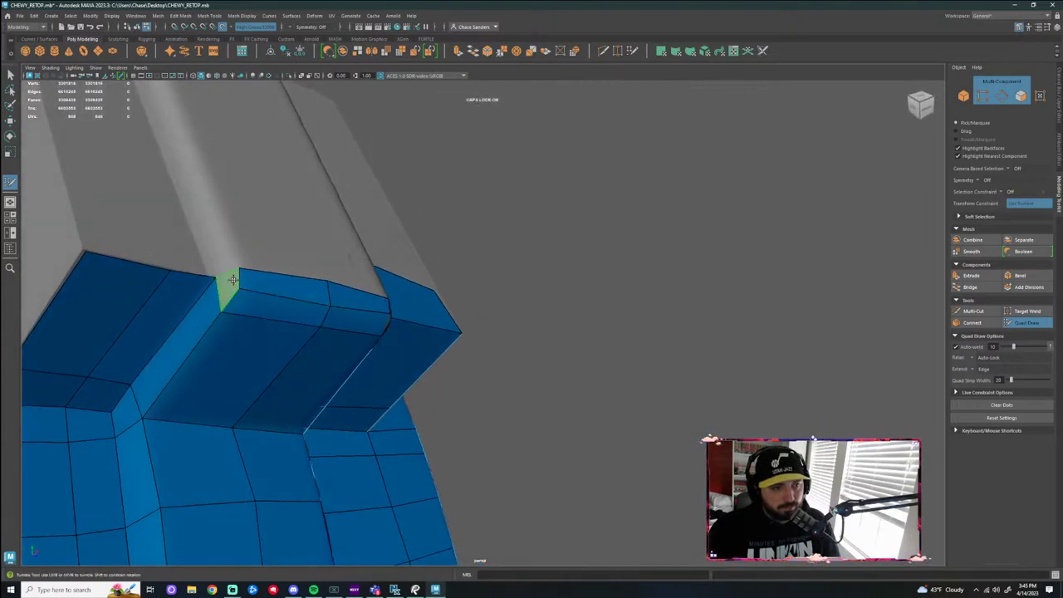
pyautogui.moveTo(233, 279); pyautogui.dragTo(238, 264)
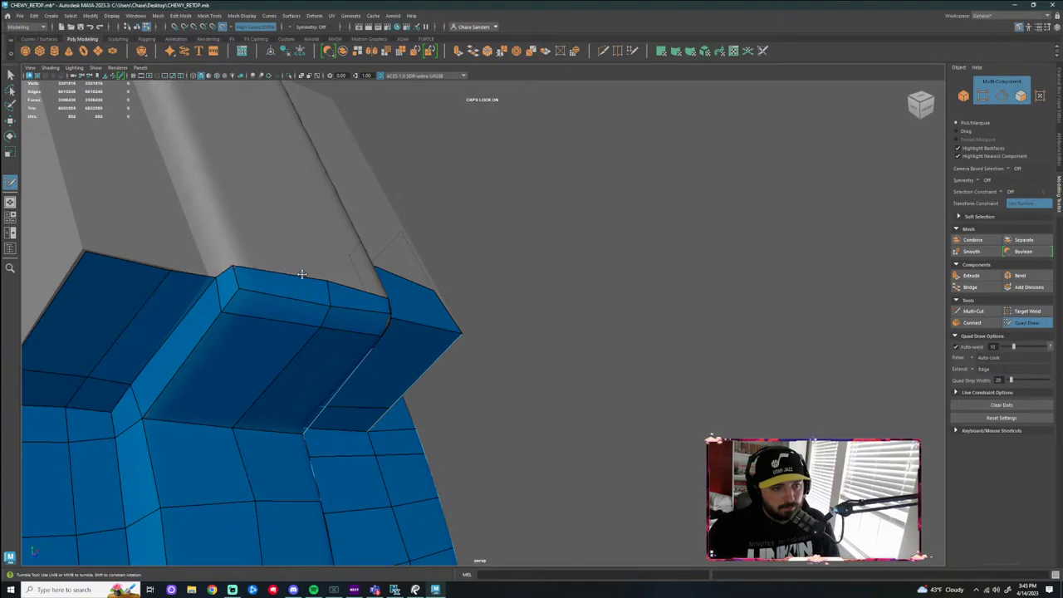
pyautogui.moveTo(332, 301)
pyautogui.keyDown('alt'); pyautogui.mouseDown()
pyautogui.moveTo(464, 358)
pyautogui.moveTo(479, 261)
pyautogui.moveTo(452, 185)
pyautogui.mouseUp(); pyautogui.keyUp('alt')
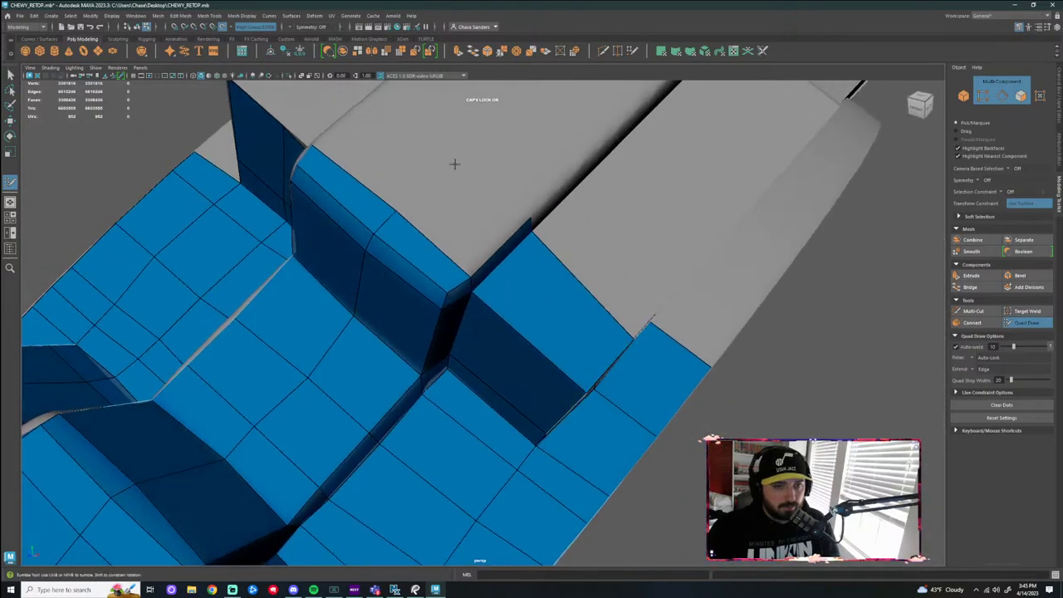
# Add a row of two quads across the front of the rounded centre block's top face
pyautogui.click(455, 163)
pyautogui.keyDown('shift'); pyautogui.click(479, 221); pyautogui.keyUp('shift')
pyautogui.keyDown('alt'); pyautogui.moveTo(410, 157); pyautogui.dragTo(457, 170); pyautogui.keyUp('alt')
pyautogui.keyDown('alt'); pyautogui.moveTo(473, 178); pyautogui.dragTo(465, 216, button='middle'); pyautogui.keyUp('alt')
pyautogui.keyDown('alt'); pyautogui.moveTo(482, 220); pyautogui.dragTo(555, 240); pyautogui.keyUp('alt')
pyautogui.keyDown('alt'); pyautogui.moveTo(386, 203); pyautogui.dragTo(467, 226, button='middle'); pyautogui.keyUp('alt')
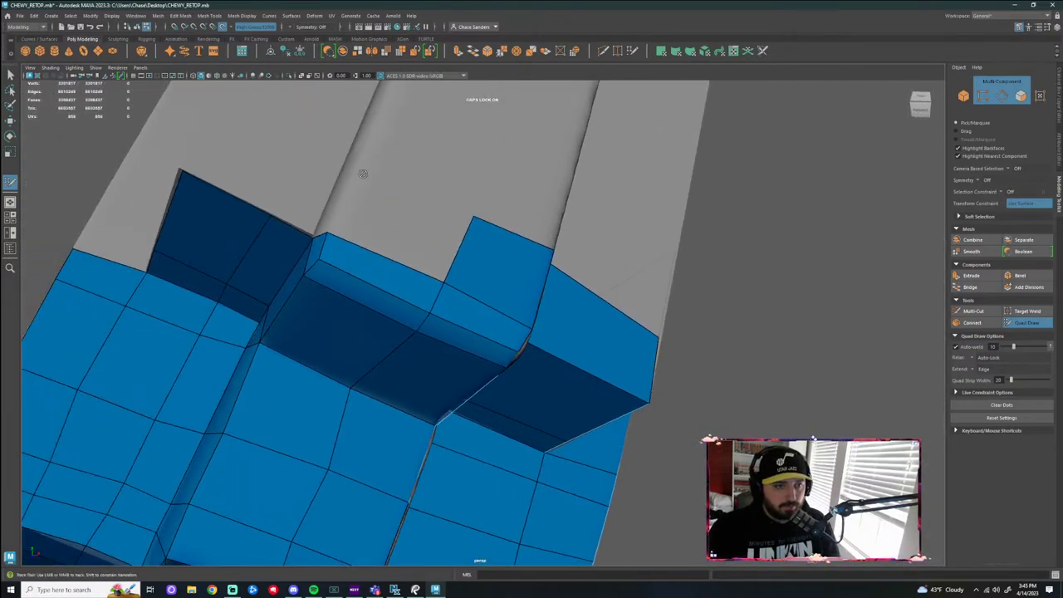
pyautogui.keyDown('alt'); pyautogui.moveTo(368, 182); pyautogui.dragTo(495, 272); pyautogui.keyUp('alt')
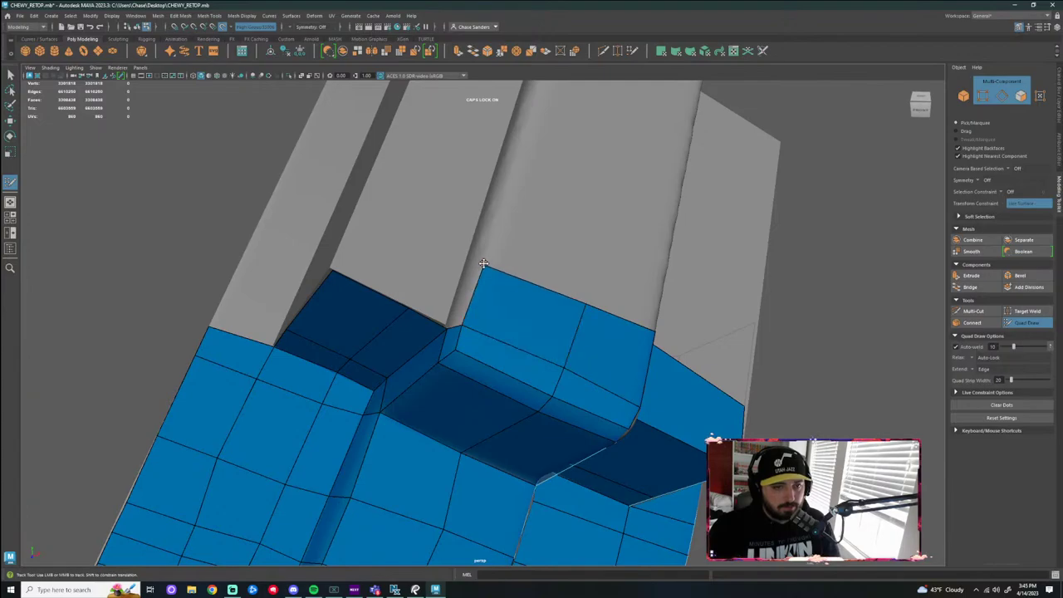
pyautogui.scroll(-8, 498, 264)
pyautogui.keyDown('alt'); pyautogui.moveTo(624, 290); pyautogui.dragTo(527, 355); pyautogui.keyUp('alt')
pyautogui.scroll(7, 598, 358)
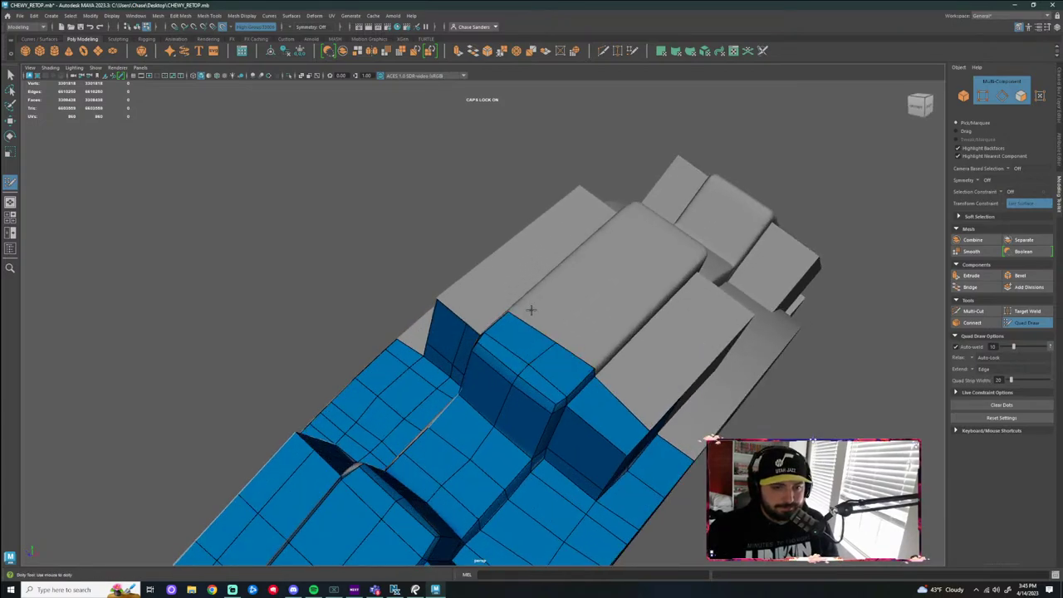
# Align the side block's upper corner vertex with the high-poly corner and fill a quad along the centre block's rounded side edge
pyautogui.keyDown('alt'); pyautogui.moveTo(532, 308); pyautogui.dragTo(523, 314); pyautogui.keyUp('alt')
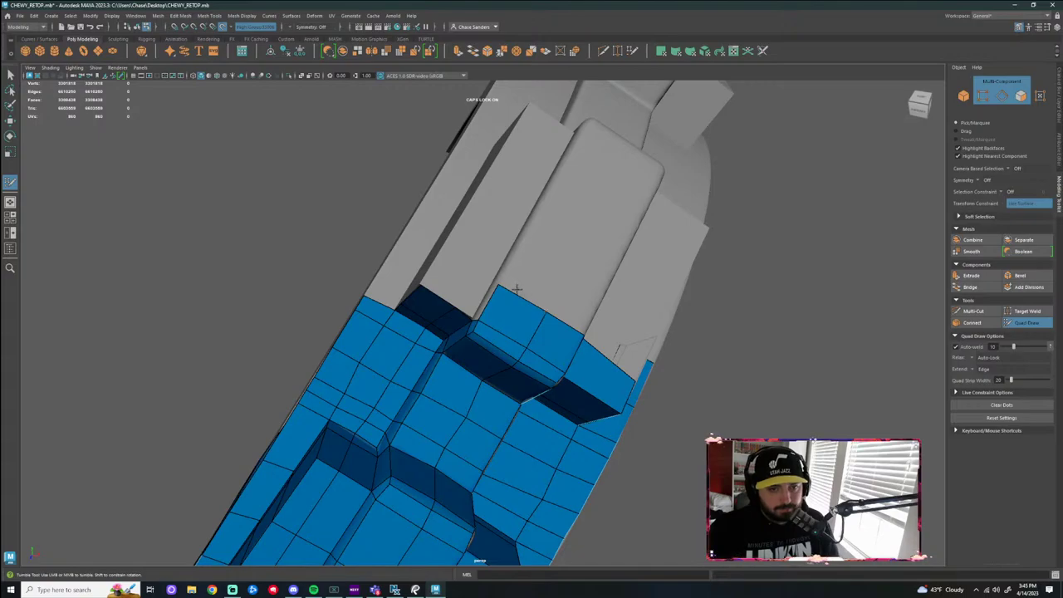
pyautogui.moveTo(516, 288)
pyautogui.keyDown('alt'); pyautogui.mouseDown()
pyautogui.moveTo(611, 320)
pyautogui.moveTo(646, 311)
pyautogui.moveTo(618, 323)
pyautogui.moveTo(631, 346)
pyautogui.moveTo(380, 387)
pyautogui.mouseUp(); pyautogui.keyUp('alt')
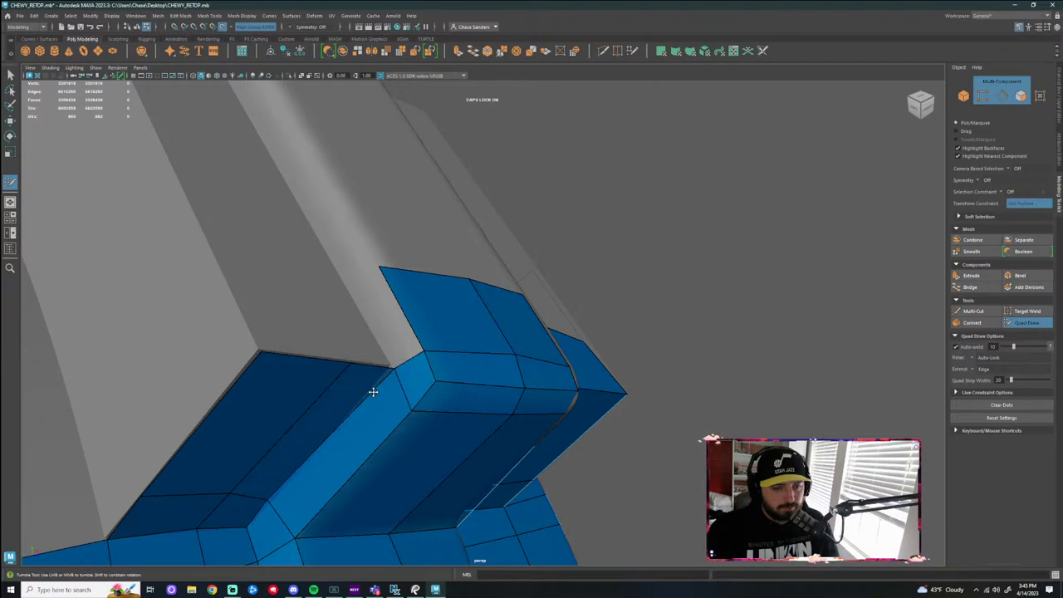
pyautogui.scroll(2, 382, 386)
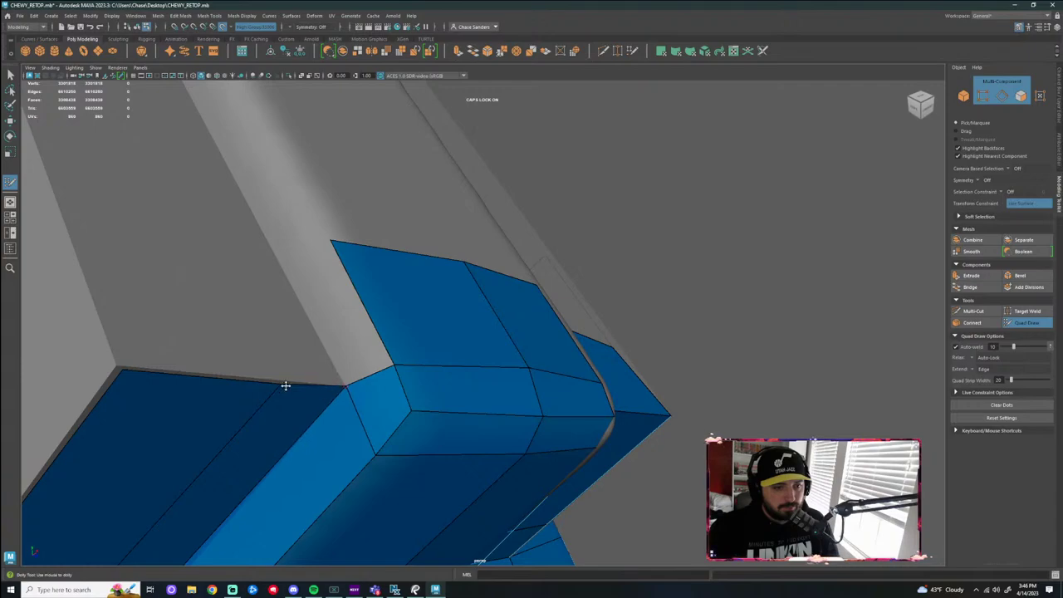
pyautogui.moveTo(122, 370); pyautogui.dragTo(115, 366)
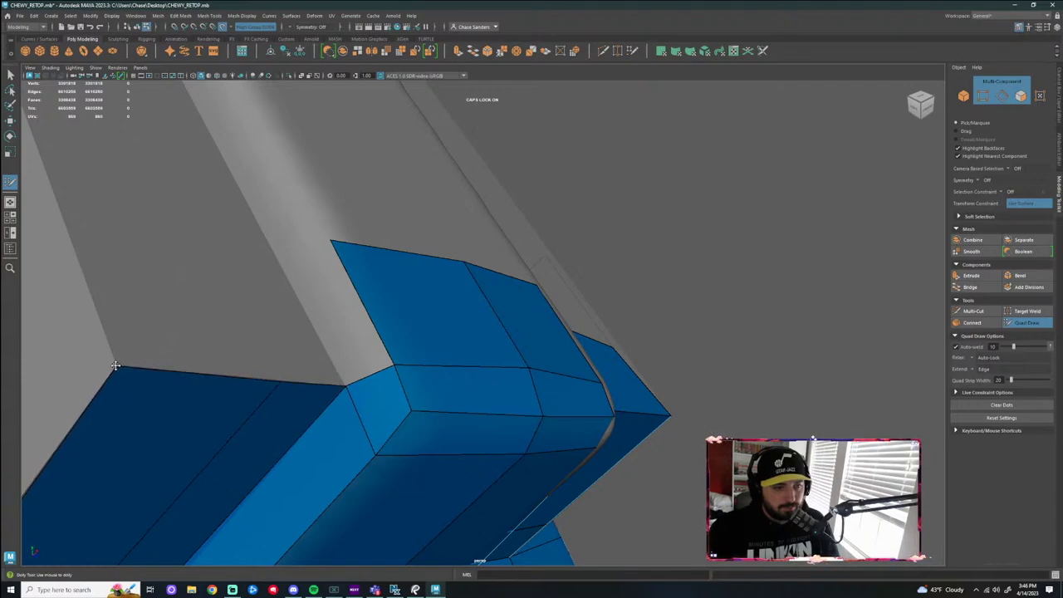
pyautogui.keyDown('alt'); pyautogui.moveTo(164, 338); pyautogui.dragTo(209, 325); pyautogui.keyUp('alt')
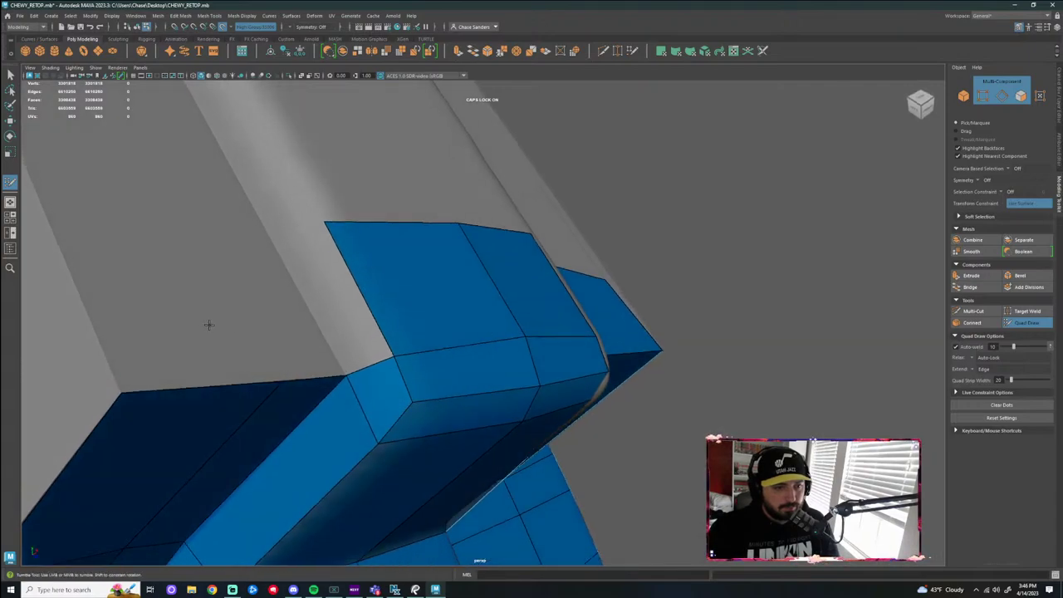
pyautogui.click(273, 241)
pyautogui.keyDown('shift'); pyautogui.click(337, 273); pyautogui.keyUp('shift')
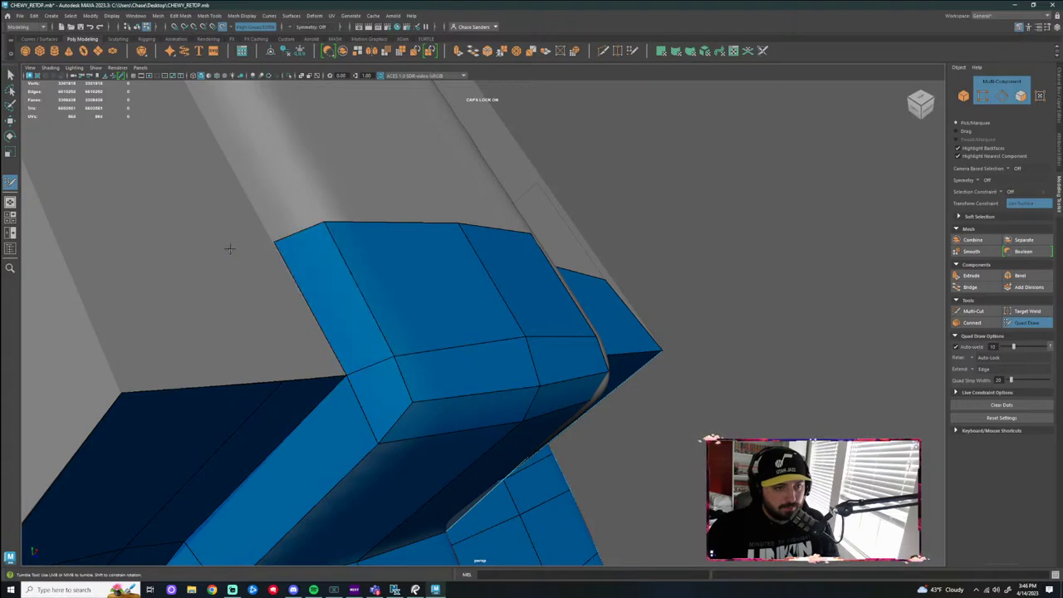
# Fill two quads across the side block's upper face beside the rounded centre block
pyautogui.moveTo(230, 247); pyautogui.dragTo(235, 266)
pyautogui.click(59, 247)
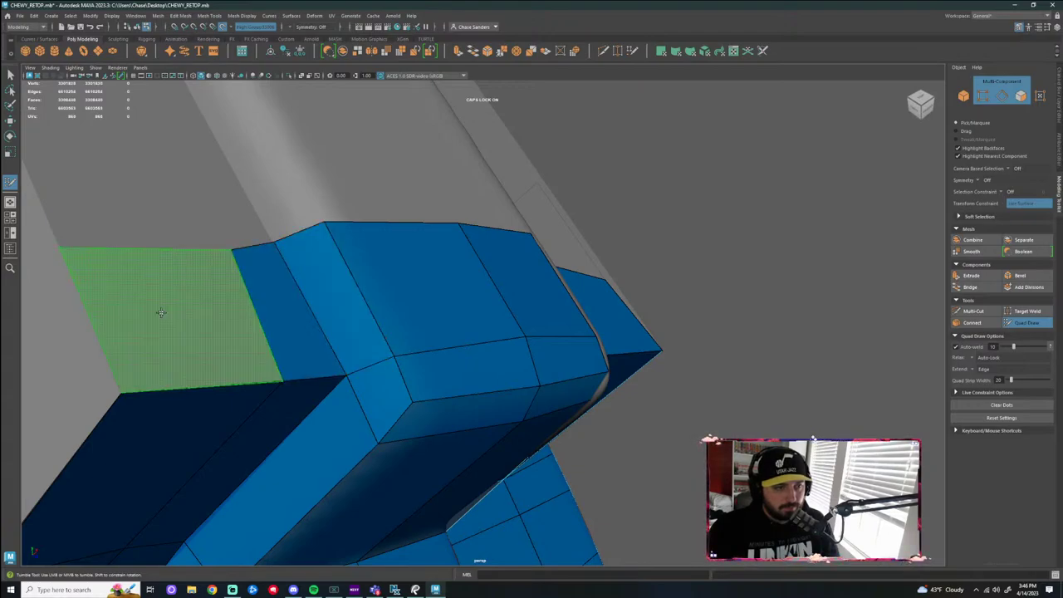
pyautogui.keyDown('shift'); pyautogui.click(161, 311); pyautogui.keyUp('shift')
pyautogui.keyDown('alt'); pyautogui.moveTo(161, 311); pyautogui.dragTo(209, 299); pyautogui.keyUp('alt')
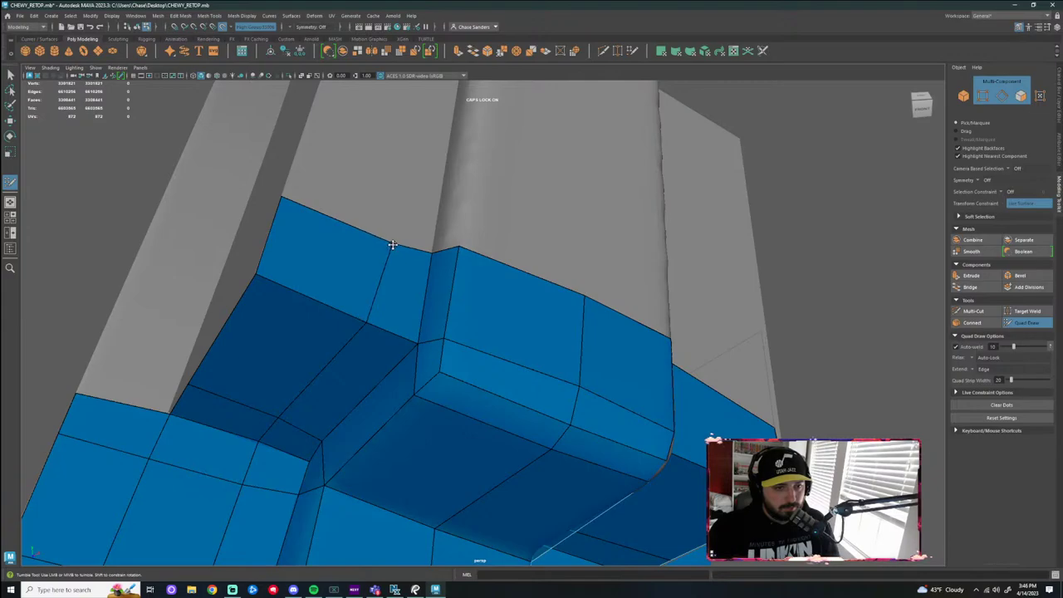
# Extrude the border edge at the foot of the side block's outer face out to the arch's rim
pyautogui.moveTo(310, 394)
pyautogui.keyDown('alt'); pyautogui.mouseDown()
pyautogui.moveTo(327, 330)
pyautogui.moveTo(389, 376)
pyautogui.moveTo(342, 318)
pyautogui.moveTo(441, 297)
pyautogui.moveTo(418, 269)
pyautogui.moveTo(292, 254)
pyautogui.moveTo(207, 221)
pyautogui.moveTo(141, 227)
pyautogui.moveTo(324, 308)
pyautogui.moveTo(366, 373)
pyautogui.moveTo(340, 349)
pyautogui.moveTo(331, 418)
pyautogui.moveTo(311, 382)
pyautogui.mouseUp(); pyautogui.keyUp('alt')
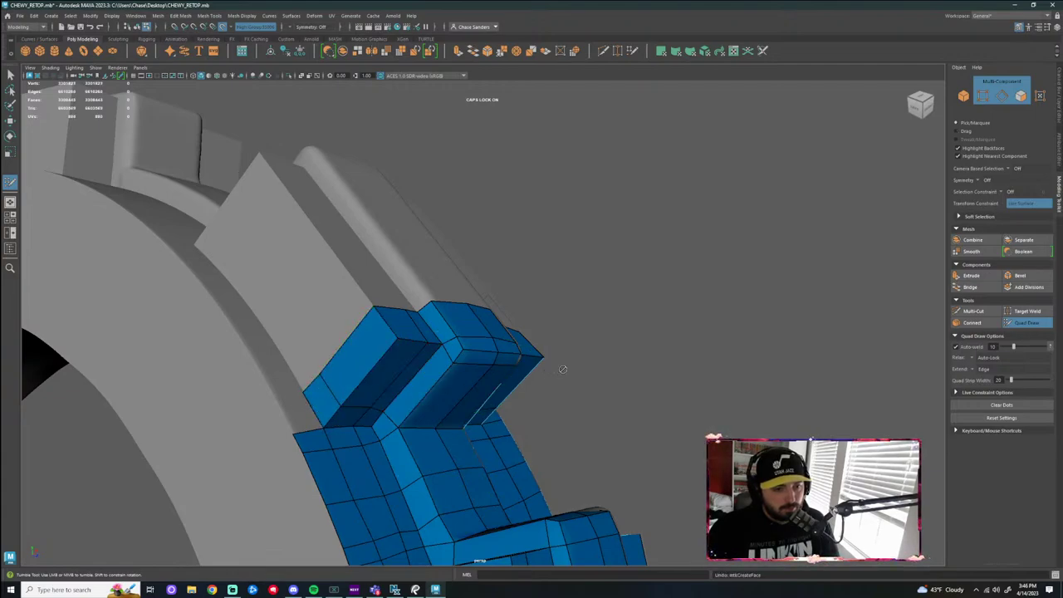
pyautogui.keyDown('alt'); pyautogui.moveTo(496, 380); pyautogui.dragTo(583, 393); pyautogui.keyUp('alt')
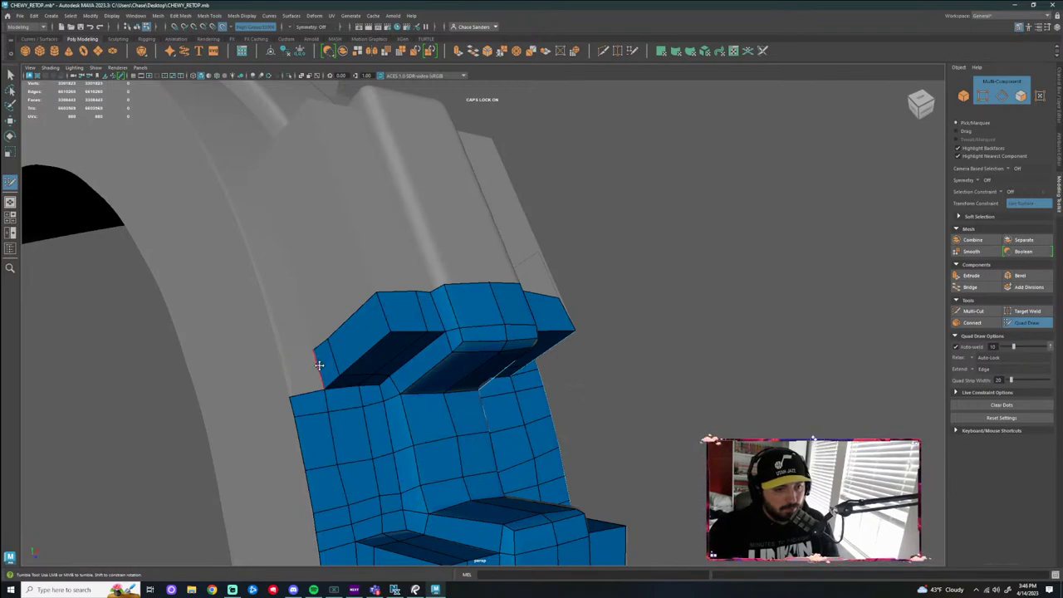
pyautogui.moveTo(320, 369); pyautogui.dragTo(289, 371)
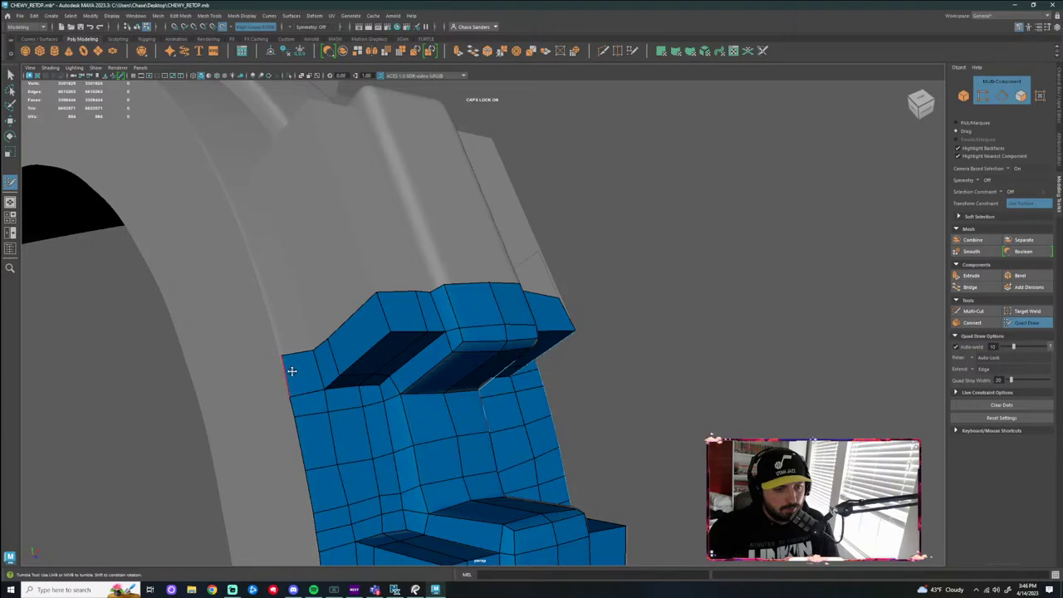
pyautogui.moveTo(324, 275)
pyautogui.mouseDown()
pyautogui.moveTo(296, 279)
pyautogui.moveTo(242, 229)
pyautogui.moveTo(250, 335)
pyautogui.mouseUp()
pyautogui.keyDown('alt'); pyautogui.moveTo(583, 350); pyautogui.dragTo(361, 491); pyautogui.keyUp('alt')
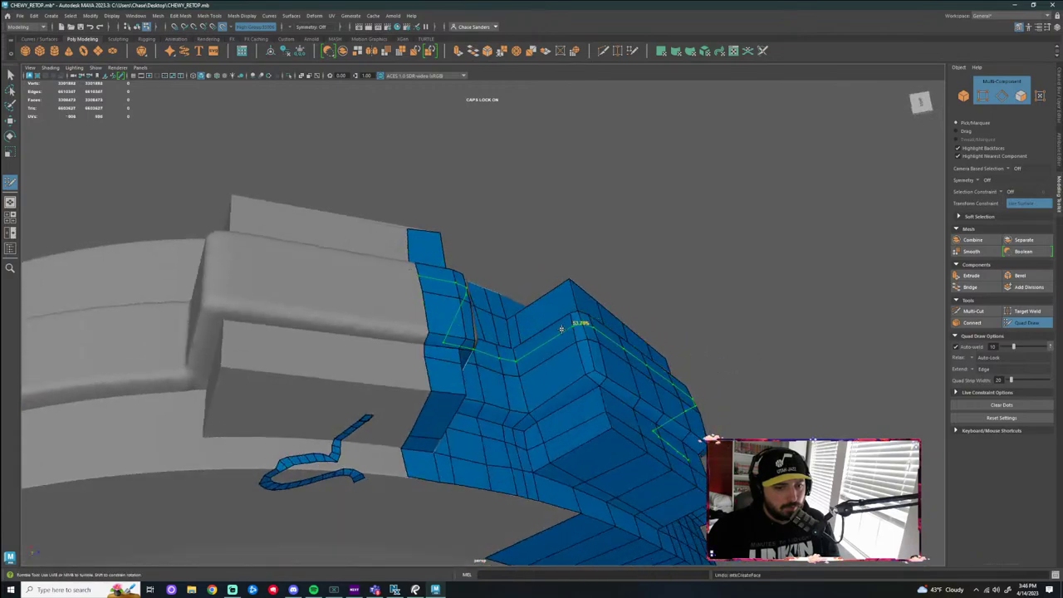
pyautogui.hotkey('ctrl', 'z')
pyautogui.hotkey('ctrl', 'z')
pyautogui.hotkey('ctrl', 'z')
pyautogui.hotkey('ctrl', 'z')
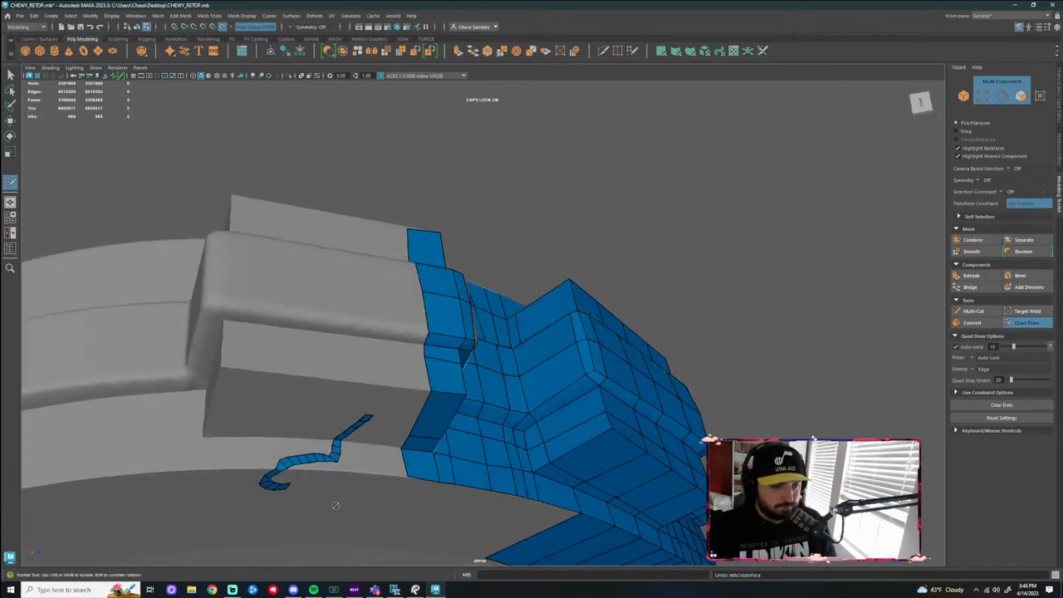
pyautogui.hotkey('ctrl', 'z')
pyautogui.hotkey('ctrl', 'z')
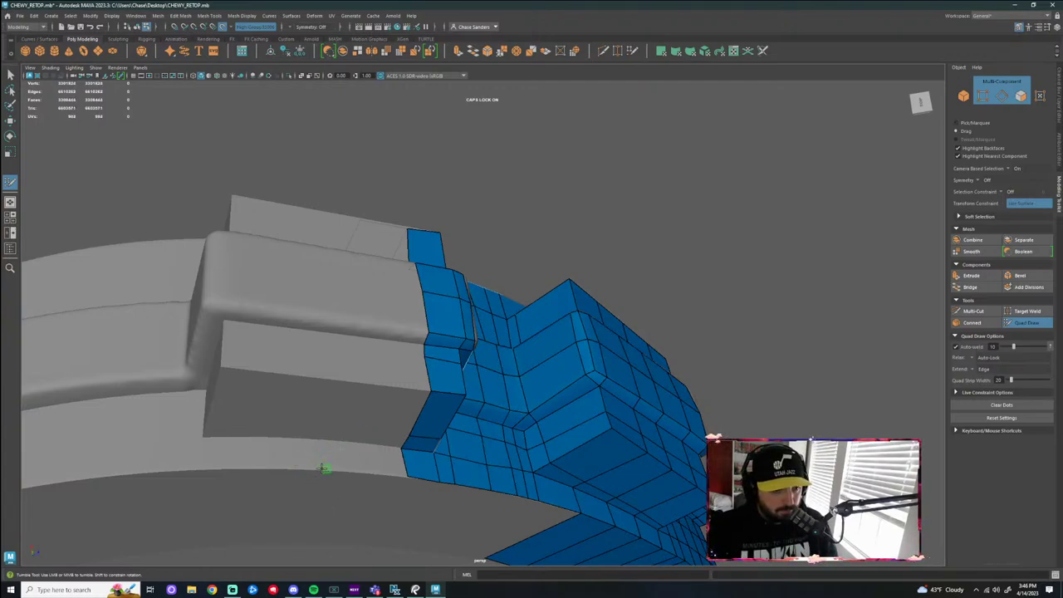
pyautogui.moveTo(324, 428); pyautogui.dragTo(358, 206)
pyautogui.keyDown('alt'); pyautogui.moveTo(526, 204); pyautogui.dragTo(734, 201); pyautogui.keyUp('alt')
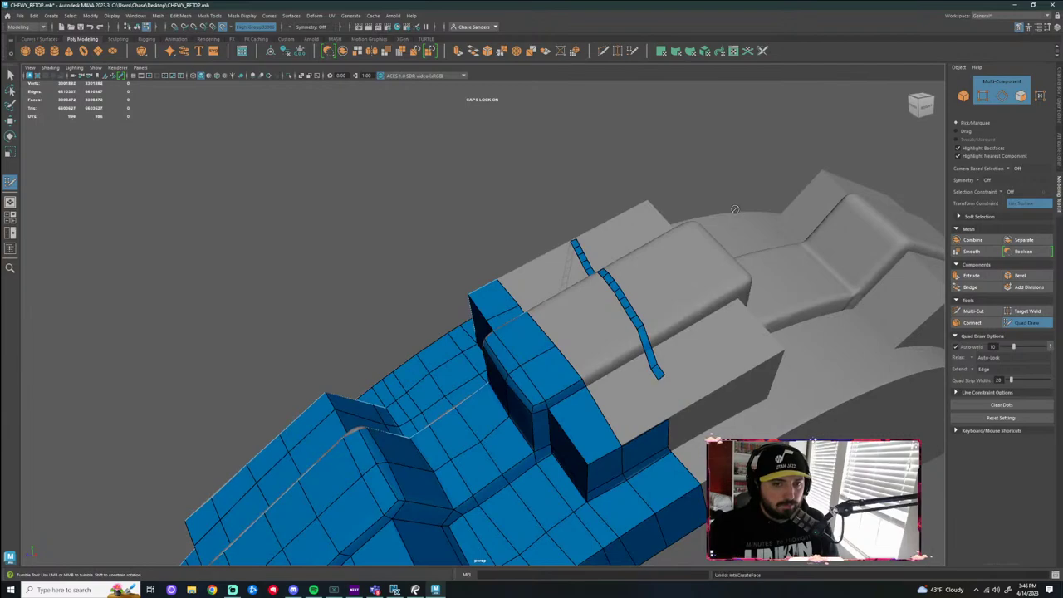
pyautogui.hotkey('ctrl', 'z')
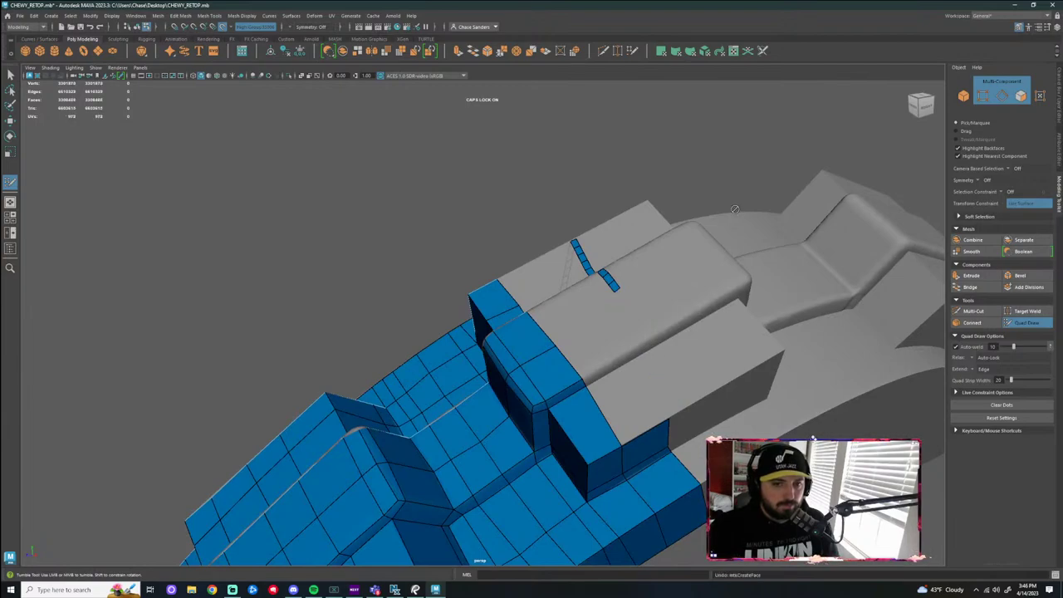
pyautogui.hotkey('ctrl', 'z')
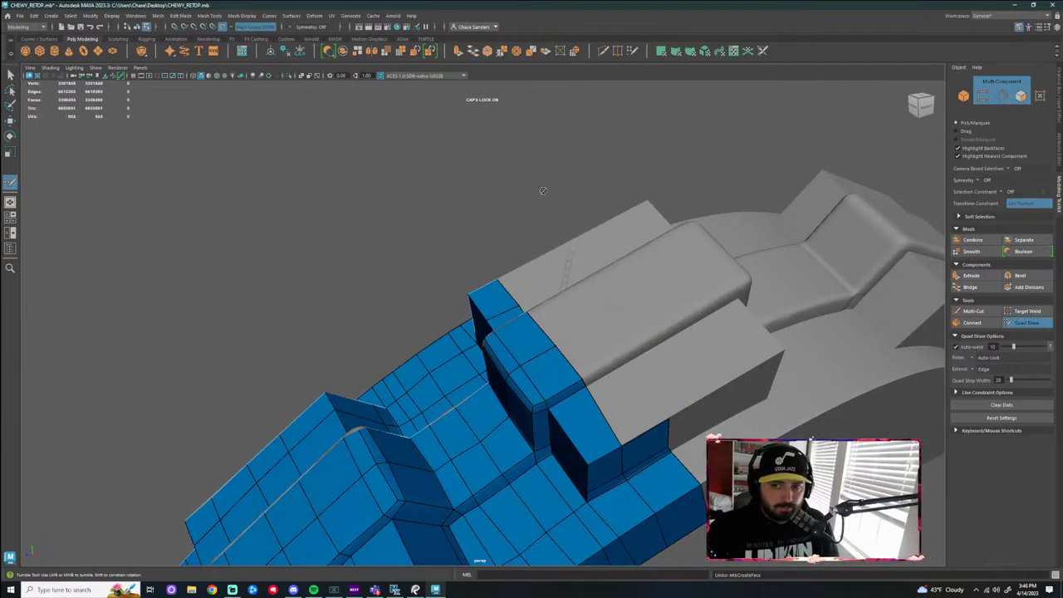
# Fill the next quad on the arch's flat side face, continuing the row of quads below the raised blocks
pyautogui.keyDown('alt'); pyautogui.moveTo(471, 160); pyautogui.dragTo(563, 173); pyautogui.keyUp('alt')
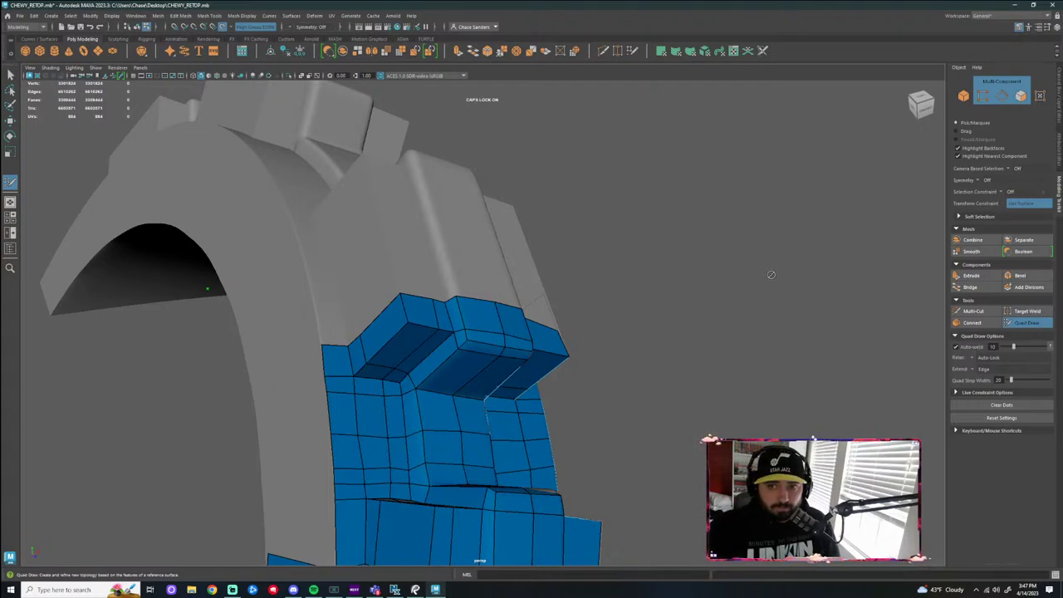
pyautogui.keyDown('alt'); pyautogui.moveTo(647, 240); pyautogui.dragTo(359, 354); pyautogui.keyUp('alt')
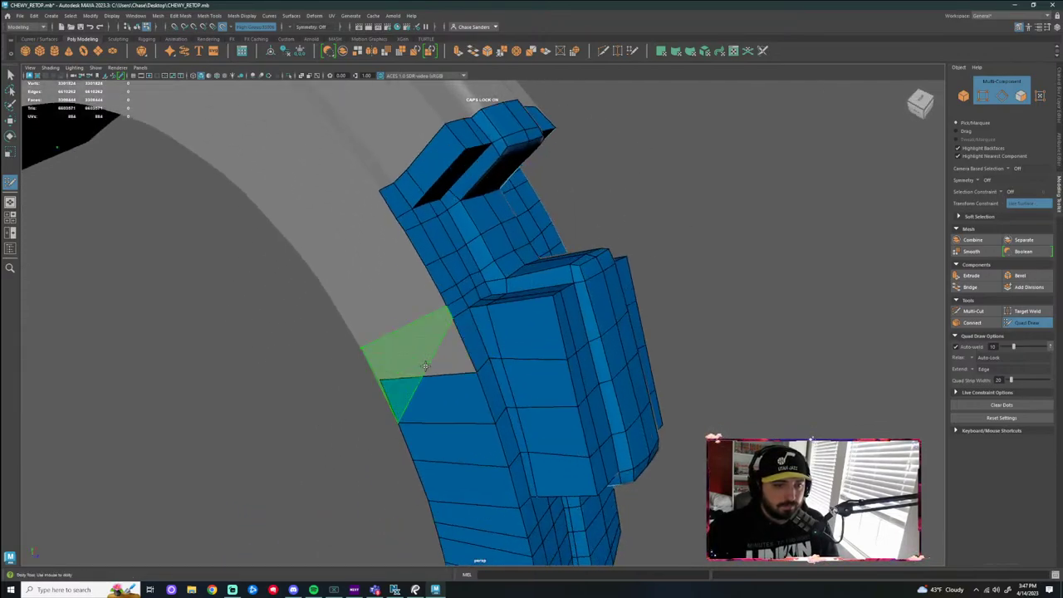
pyautogui.moveTo(431, 354)
pyautogui.keyDown('alt'); pyautogui.mouseDown()
pyautogui.moveTo(410, 351)
pyautogui.moveTo(361, 380)
pyautogui.mouseUp(); pyautogui.keyUp('alt')
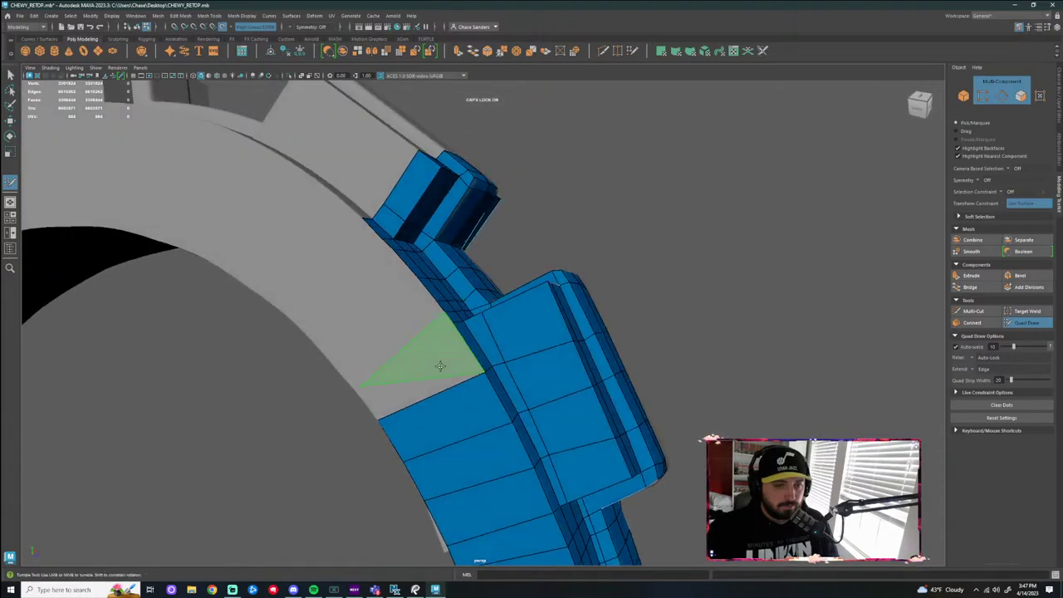
pyautogui.moveTo(429, 380)
pyautogui.keyDown('alt'); pyautogui.mouseDown()
pyautogui.moveTo(393, 396)
pyautogui.moveTo(464, 441)
pyautogui.moveTo(472, 494)
pyautogui.moveTo(369, 364)
pyautogui.moveTo(315, 358)
pyautogui.mouseUp(); pyautogui.keyUp('alt')
pyautogui.keyDown('shift'); pyautogui.click(471, 441); pyautogui.keyUp('shift')
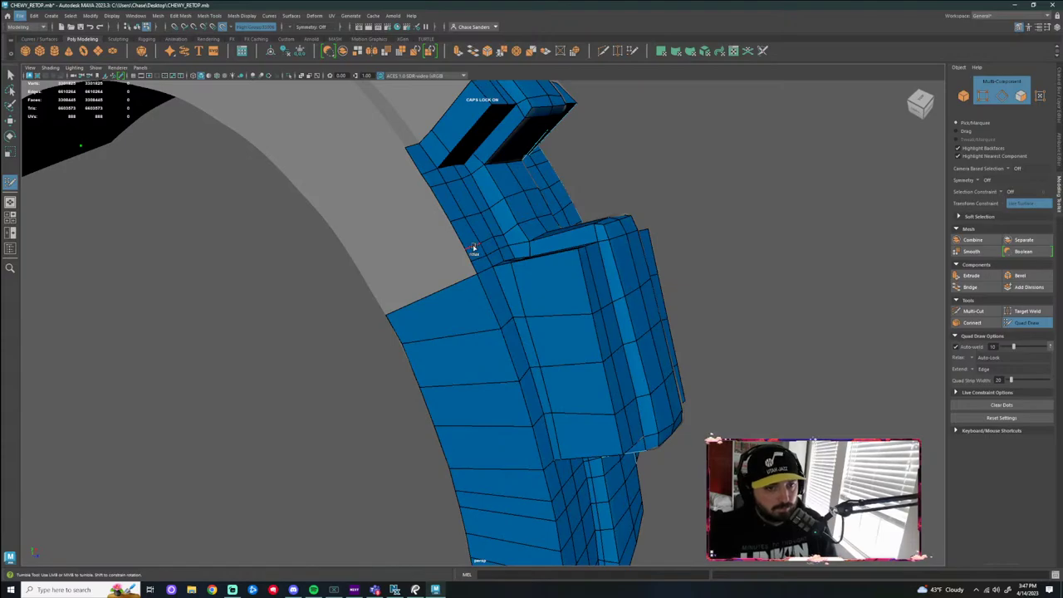
# Delete the surplus edge loop crossing the low section between the two groups of raised blocks
pyautogui.keyDown('alt'); pyautogui.moveTo(474, 247); pyautogui.dragTo(637, 443); pyautogui.keyUp('alt')
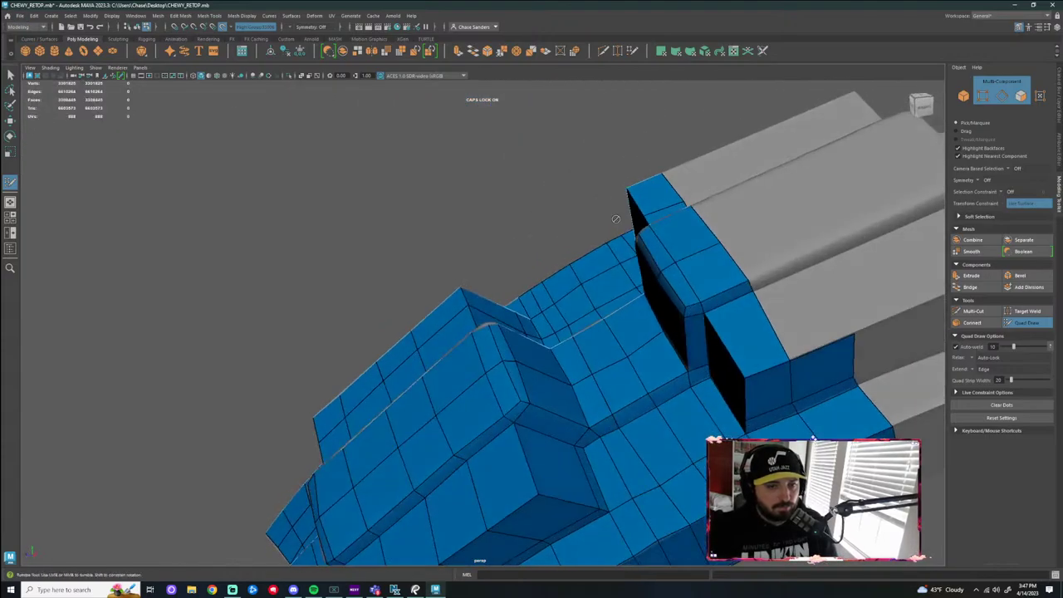
pyautogui.keyDown('alt'); pyautogui.moveTo(641, 444); pyautogui.dragTo(552, 309, button='middle'); pyautogui.keyUp('alt')
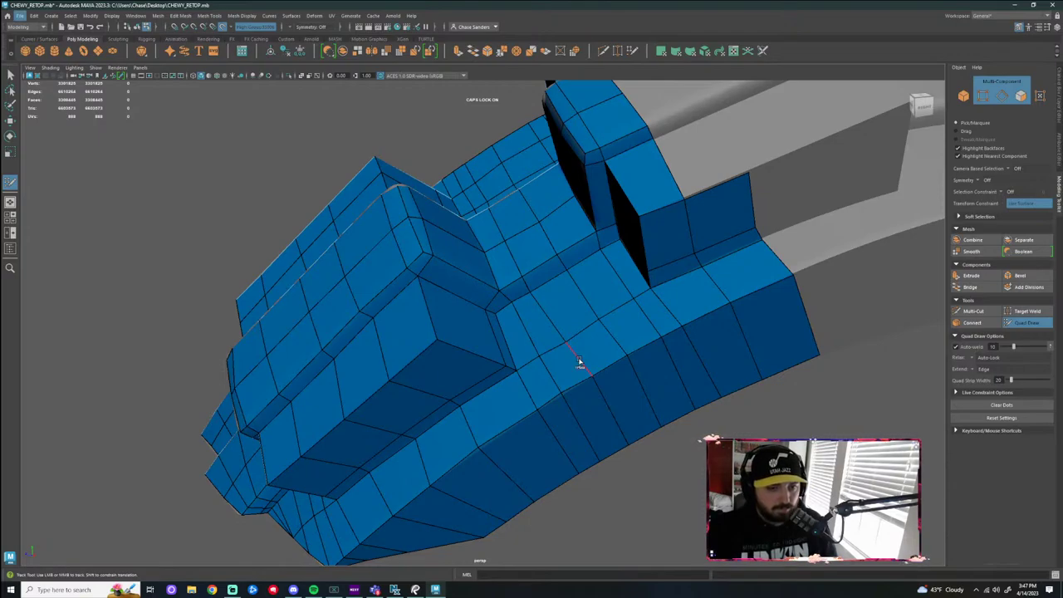
pyautogui.press('ctrl')
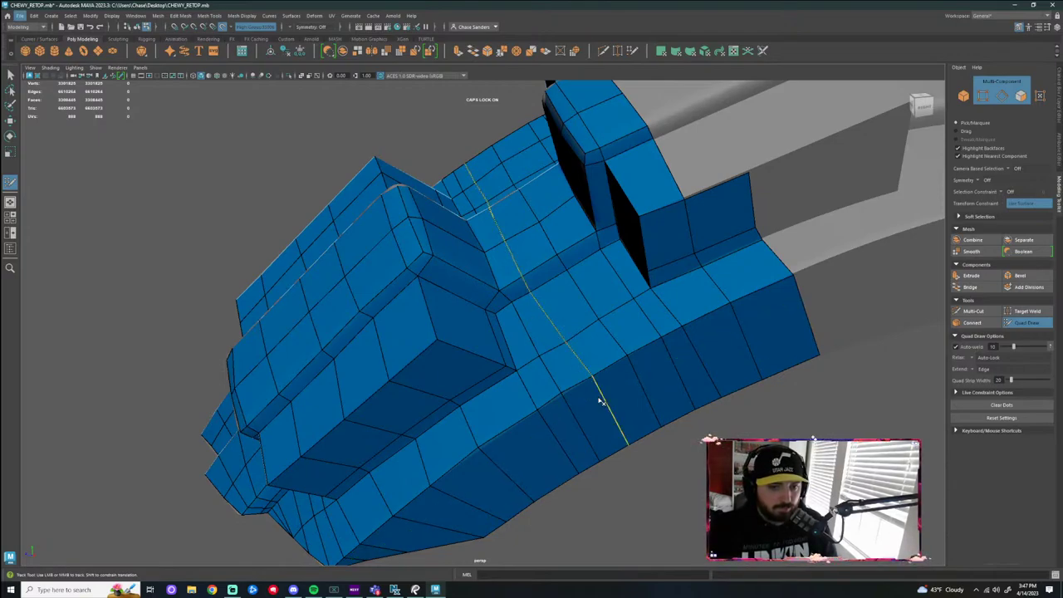
pyautogui.keyDown('ctrl'); pyautogui.keyDown('shift'); pyautogui.click(603, 398); pyautogui.keyUp('shift'); pyautogui.keyUp('ctrl')
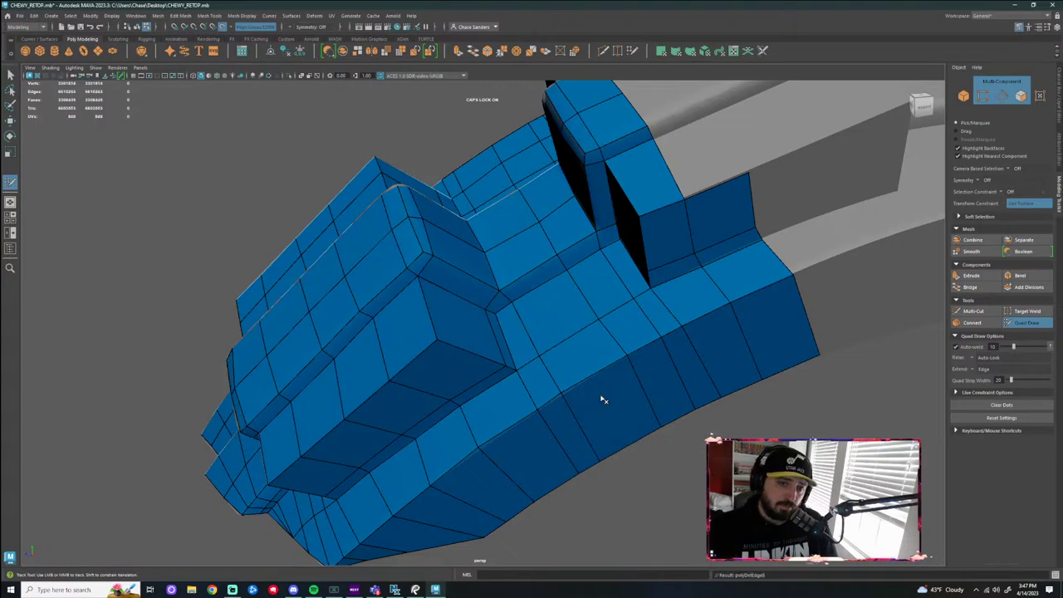
# Delete the surplus edge loops crossing the arch between the two groups of raised blocks and at its lower end
pyautogui.keyDown('ctrl'); pyautogui.keyDown('shift'); pyautogui.click(655, 402); pyautogui.keyUp('shift'); pyautogui.keyUp('ctrl')
pyautogui.keyDown('alt'); pyautogui.moveTo(658, 411); pyautogui.dragTo(581, 407, button='right'); pyautogui.keyUp('alt')
pyautogui.keyDown('alt'); pyautogui.moveTo(532, 349); pyautogui.dragTo(739, 341); pyautogui.keyUp('alt')
pyautogui.keyDown('alt'); pyautogui.moveTo(466, 366); pyautogui.dragTo(673, 409); pyautogui.keyUp('alt')
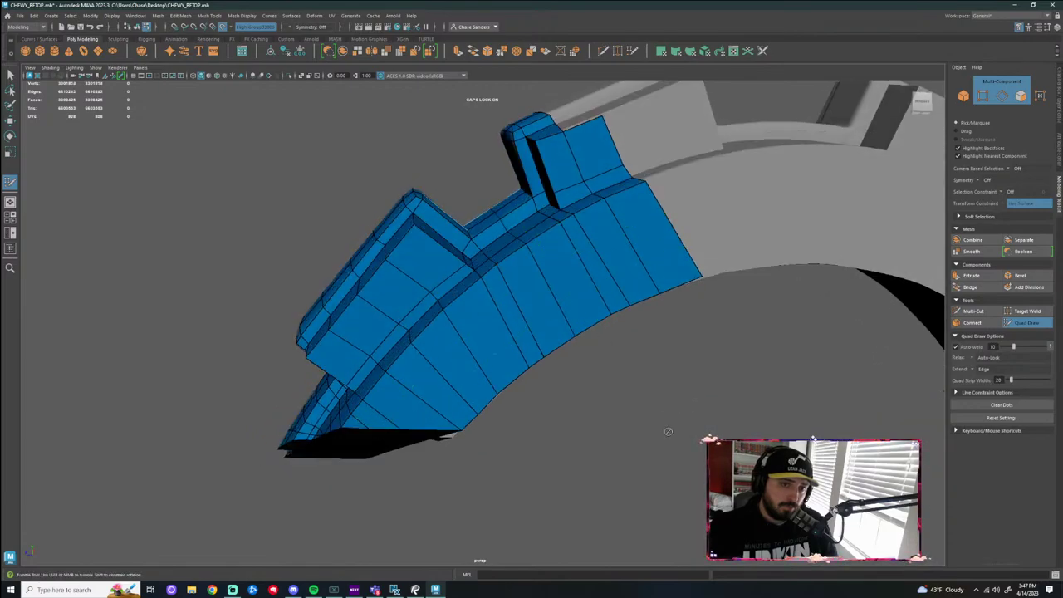
pyautogui.keyDown('alt'); pyautogui.moveTo(546, 272); pyautogui.dragTo(491, 429); pyautogui.keyUp('alt')
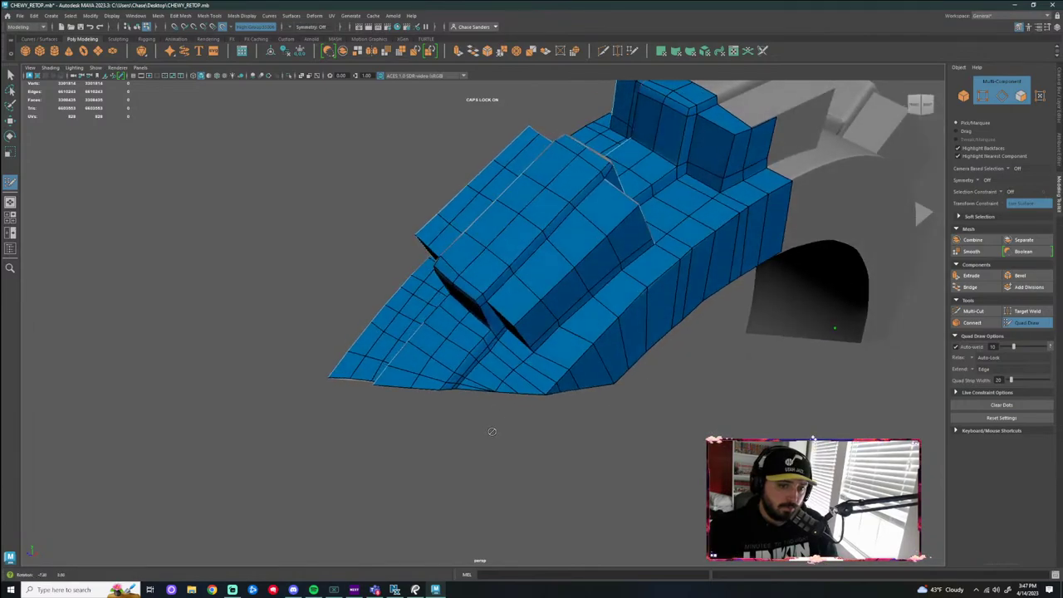
pyautogui.keyDown('alt'); pyautogui.moveTo(502, 366); pyautogui.dragTo(505, 388); pyautogui.keyUp('alt')
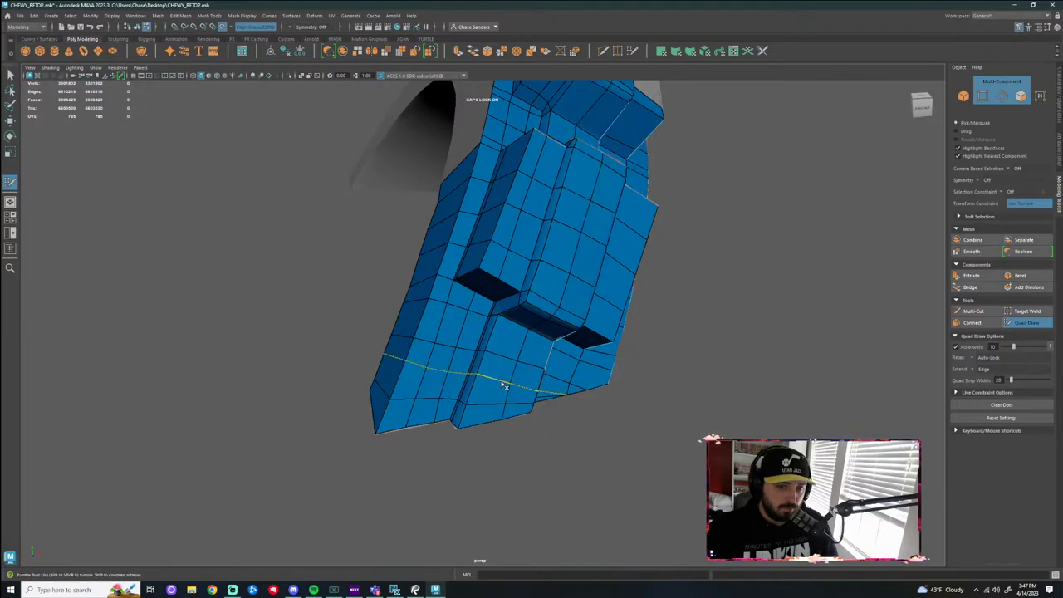
pyautogui.keyDown('alt'); pyautogui.moveTo(607, 448); pyautogui.dragTo(561, 450); pyautogui.keyUp('alt')
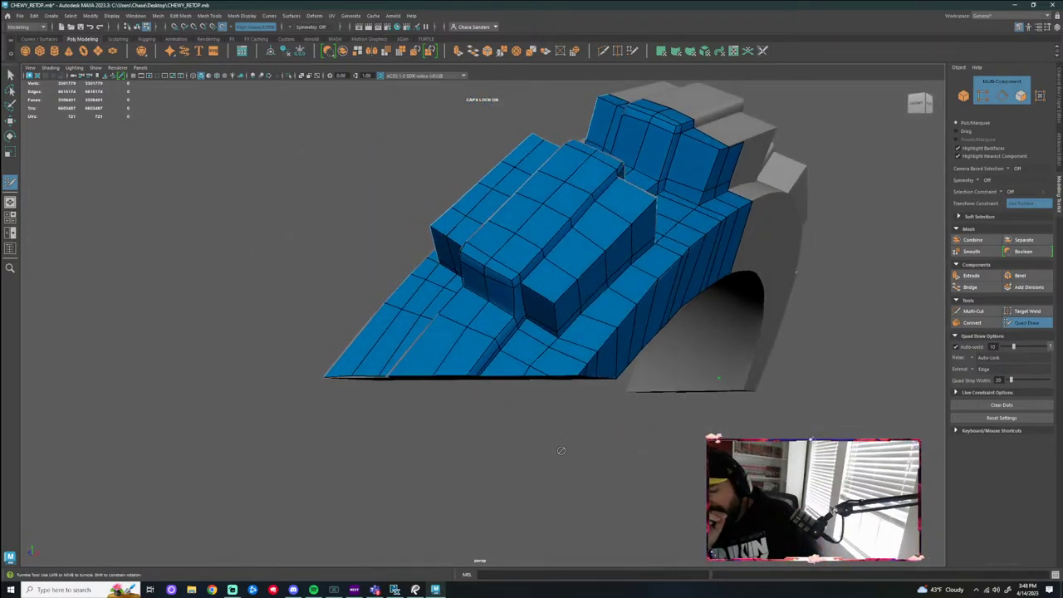
pyautogui.keyDown('alt'); pyautogui.moveTo(451, 292); pyautogui.dragTo(551, 308, button='right'); pyautogui.keyUp('alt')
pyautogui.keyDown('alt'); pyautogui.moveTo(582, 357); pyautogui.dragTo(546, 351); pyautogui.keyUp('alt')
pyautogui.keyDown('alt'); pyautogui.moveTo(513, 302); pyautogui.dragTo(529, 269); pyautogui.keyUp('alt')
pyautogui.keyDown('alt'); pyautogui.moveTo(529, 269); pyautogui.dragTo(494, 346, button='middle'); pyautogui.keyUp('alt')
pyautogui.keyDown('alt'); pyautogui.moveTo(493, 346); pyautogui.dragTo(597, 376); pyautogui.keyUp('alt')
pyautogui.scroll(3, 597, 376)
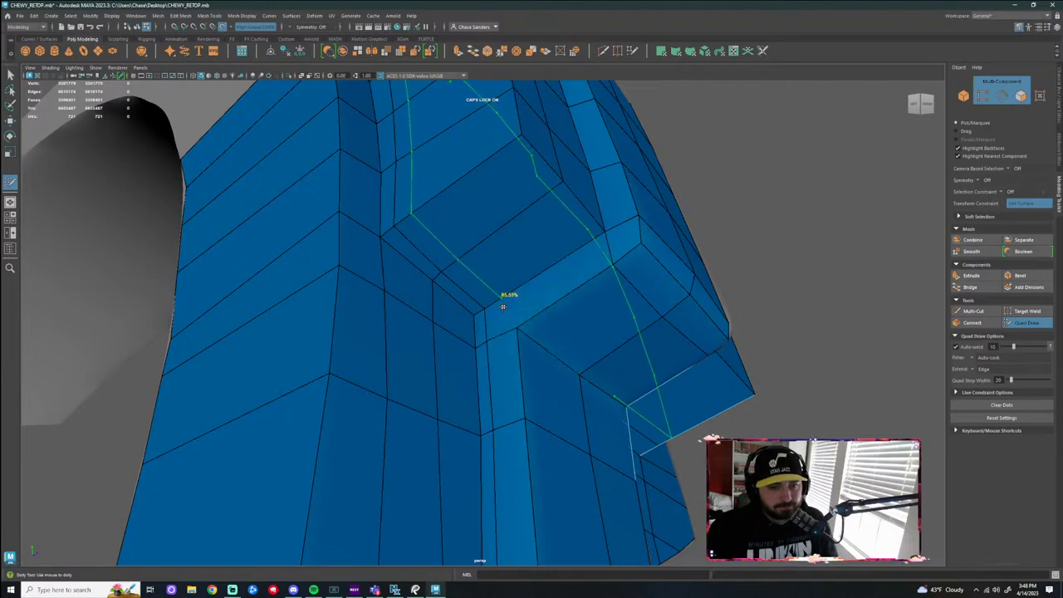
pyautogui.keyDown('alt'); pyautogui.moveTo(562, 371); pyautogui.dragTo(627, 377); pyautogui.keyUp('alt')
pyautogui.hotkey('ctrl', 'shift', 'x')
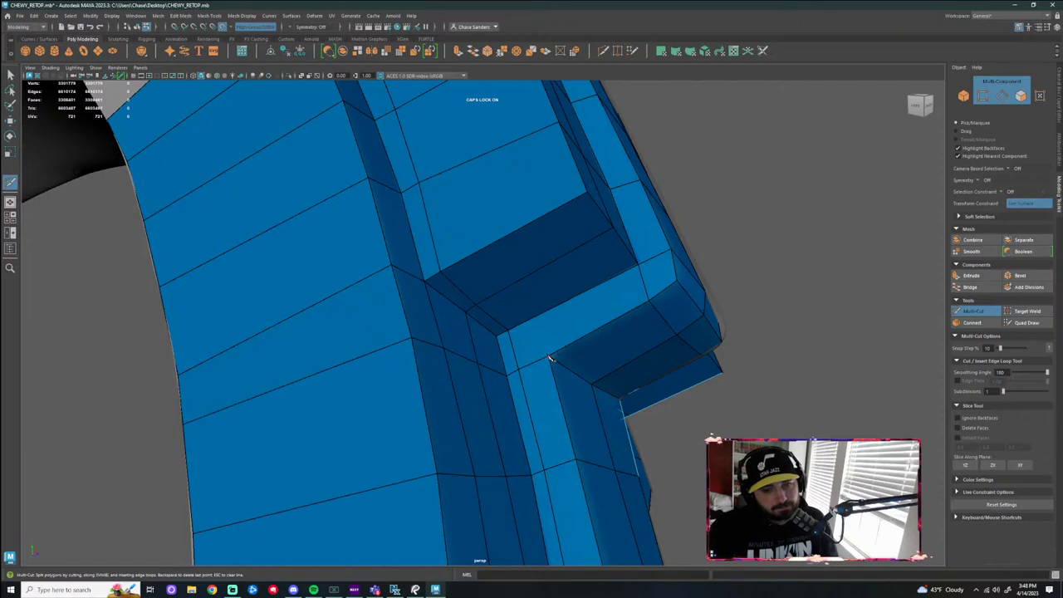
pyautogui.click(509, 331)
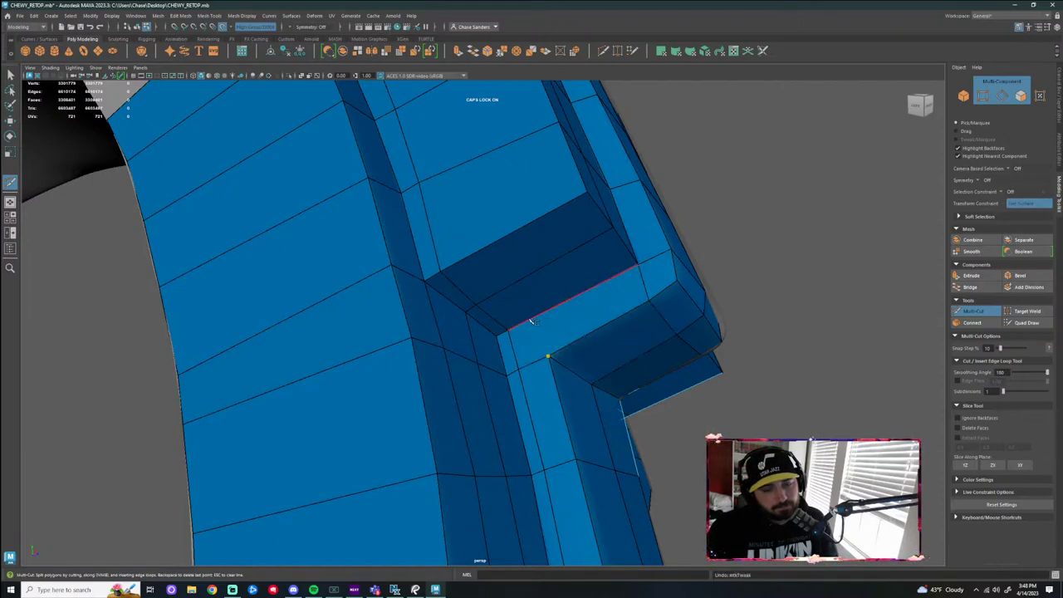
pyautogui.press('q')
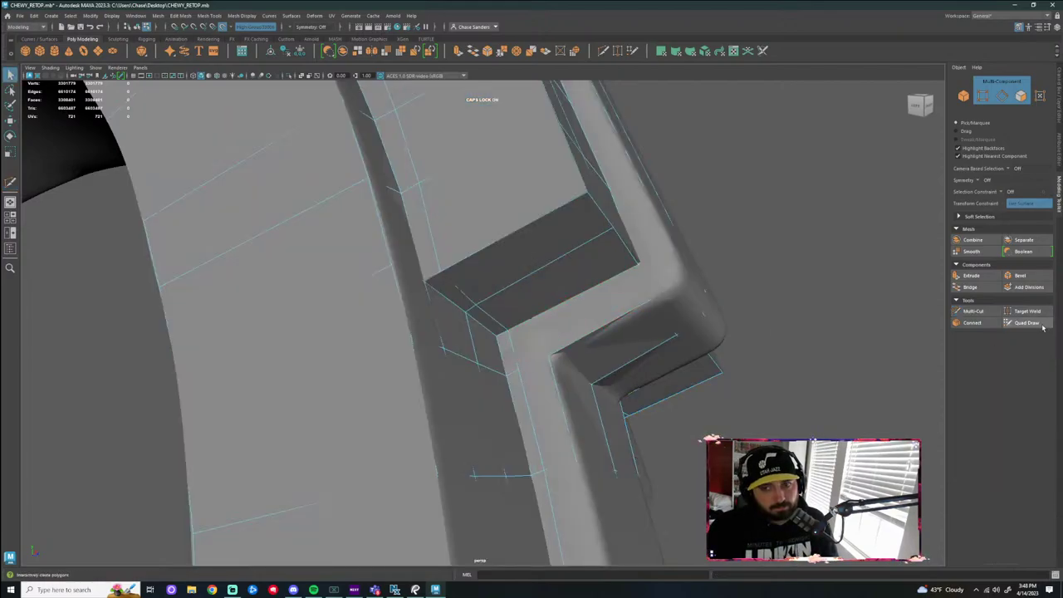
# Insert an edge loop beside the rounded centre block's foot and cut edges across the narrow strips to the block's lower corners
pyautogui.click(1041, 324)
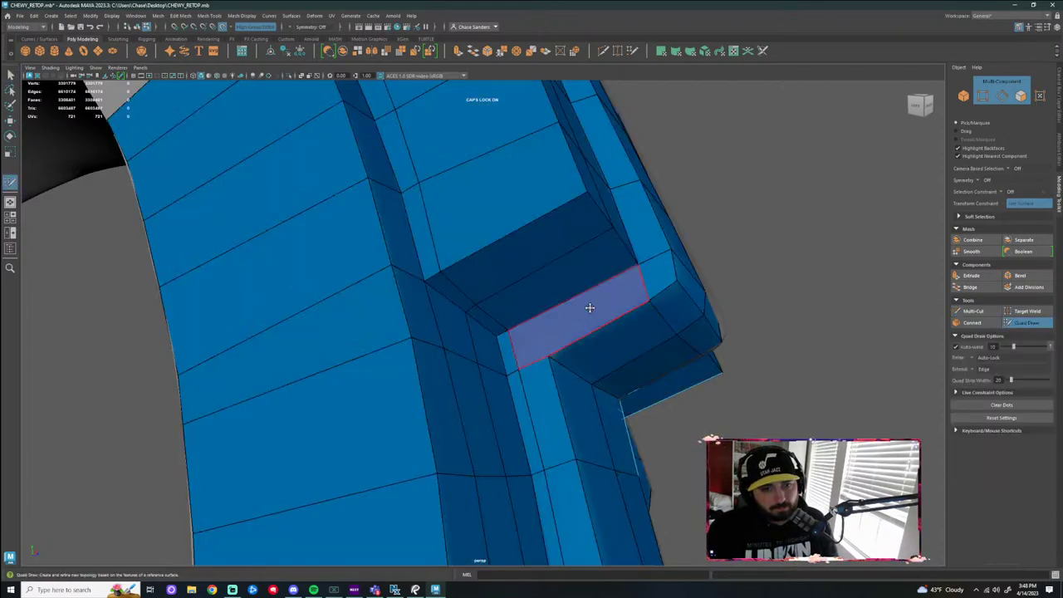
pyautogui.keyDown('ctrl'); pyautogui.click(524, 320); pyautogui.keyUp('ctrl')
pyautogui.hotkey('ctrl', 'shift', 'x')
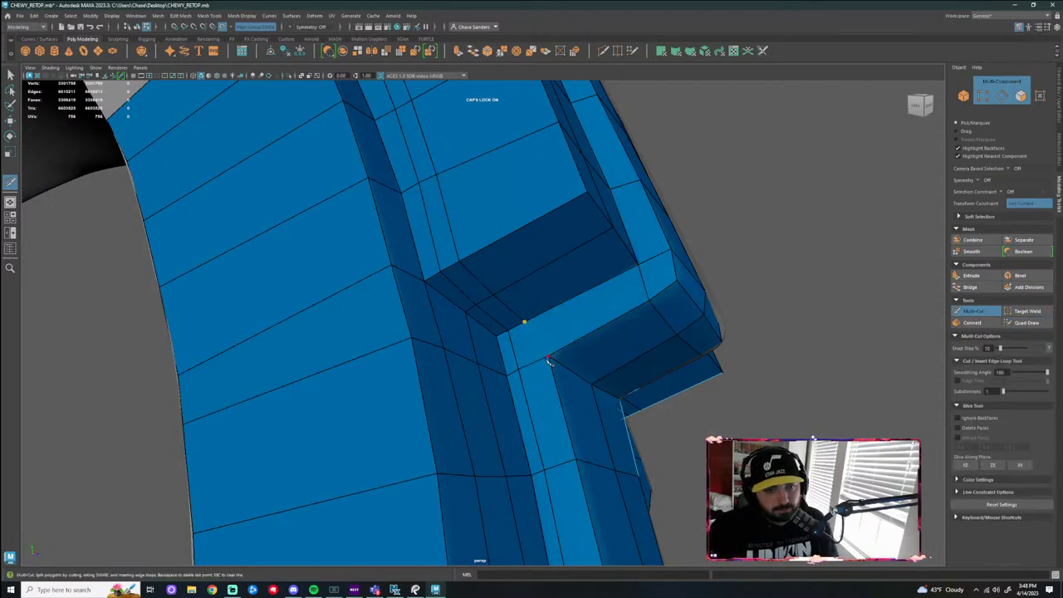
pyautogui.keyDown('alt'); pyautogui.moveTo(669, 411); pyautogui.dragTo(463, 308); pyautogui.keyUp('alt')
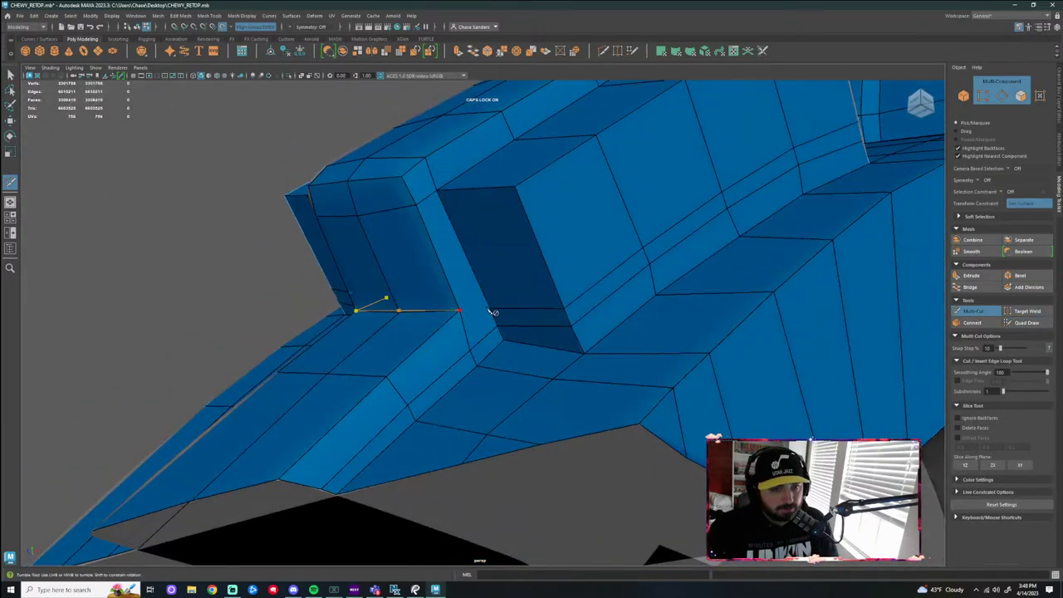
pyautogui.hotkey('ctrl', 'z')
pyautogui.hotkey('ctrl', 'z')
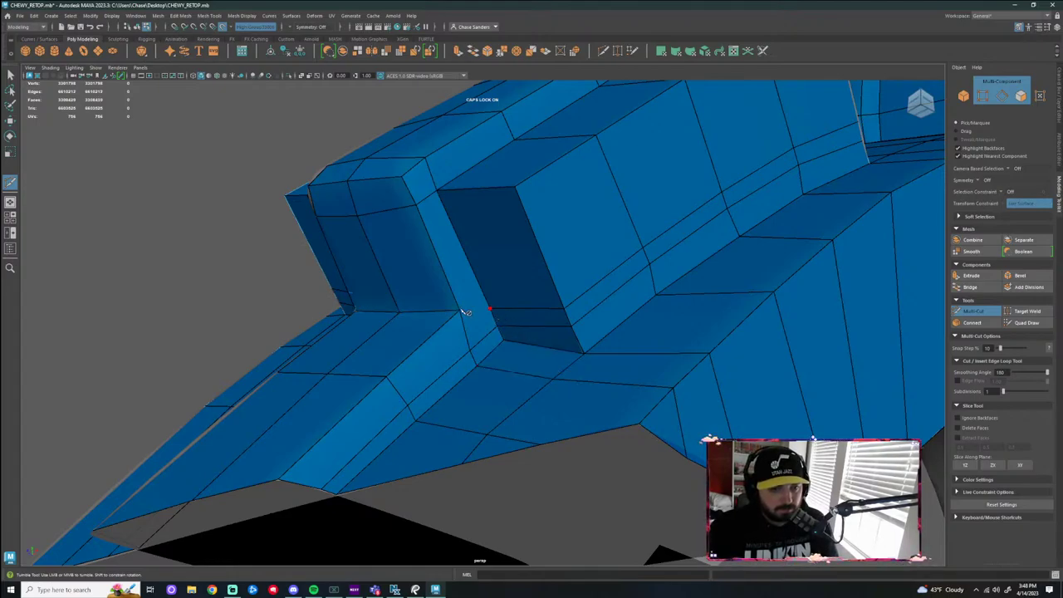
pyautogui.press('Return')
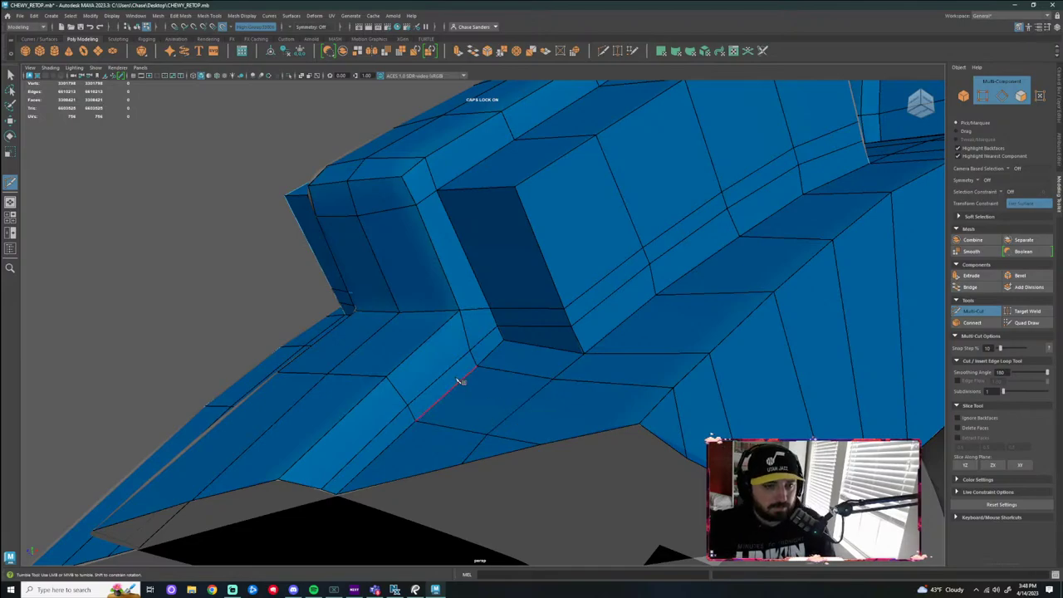
# Weld the doubled edge rows near the foot of the side block's outer face into a single row with Quad Draw
pyautogui.moveTo(461, 378)
pyautogui.keyDown('alt'); pyautogui.mouseDown()
pyautogui.moveTo(518, 364)
pyautogui.moveTo(472, 363)
pyautogui.mouseUp(); pyautogui.keyUp('alt')
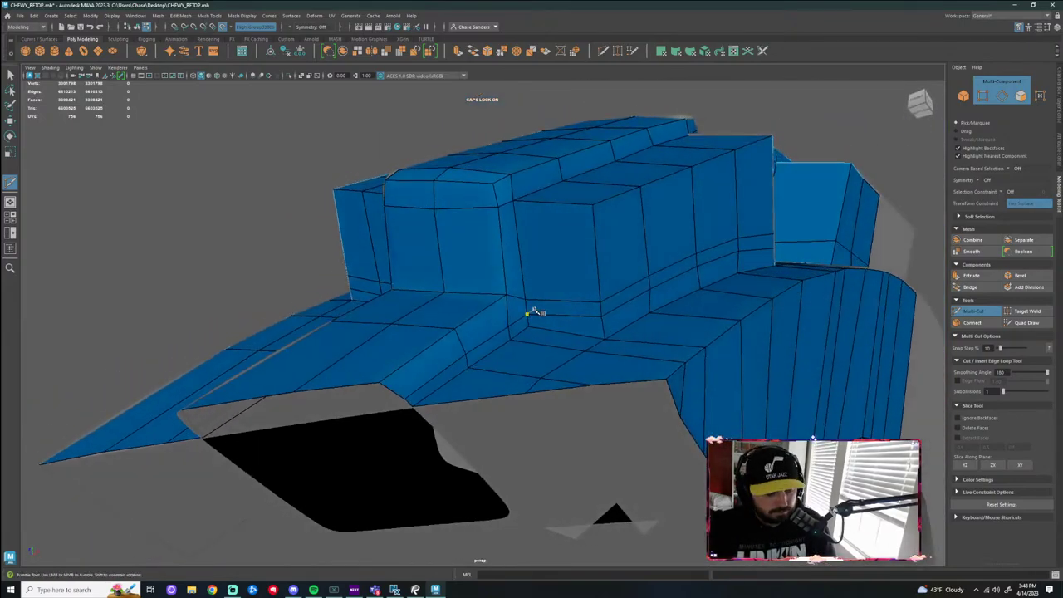
pyautogui.press('3')
pyautogui.press('q')
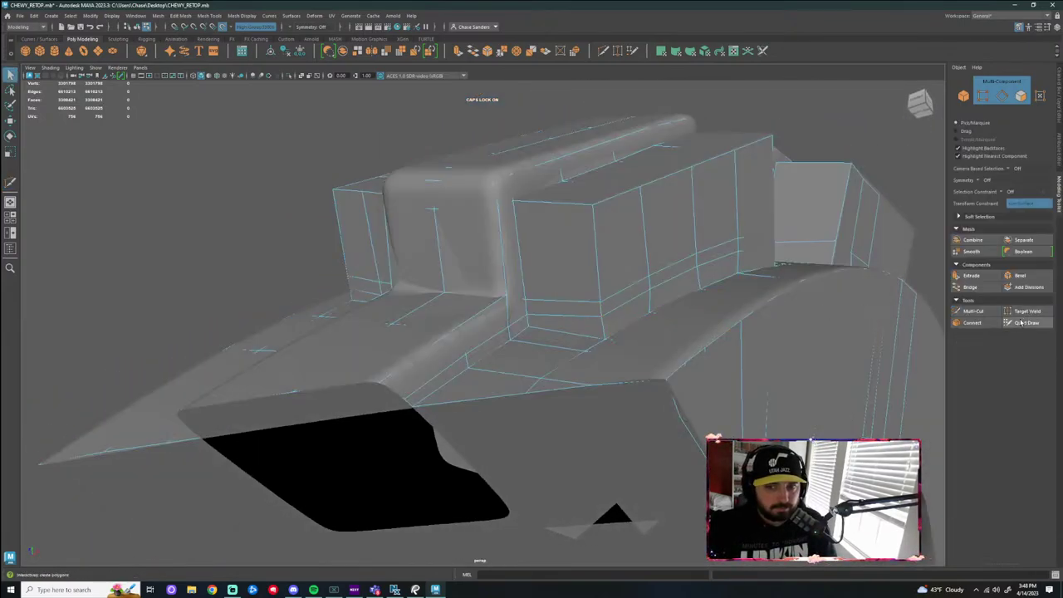
pyautogui.click(1022, 324)
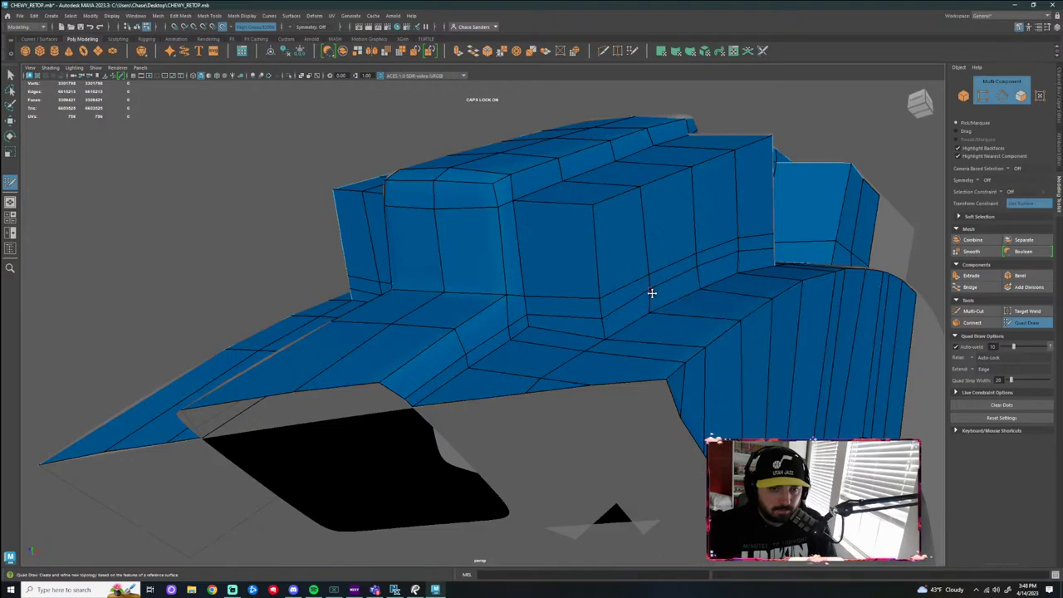
pyautogui.keyDown('ctrl'); pyautogui.click(444, 376); pyautogui.keyUp('ctrl')
pyautogui.moveTo(623, 358)
pyautogui.keyDown('alt'); pyautogui.mouseDown()
pyautogui.moveTo(557, 391)
pyautogui.moveTo(654, 319)
pyautogui.moveTo(600, 360)
pyautogui.mouseUp(); pyautogui.keyUp('alt')
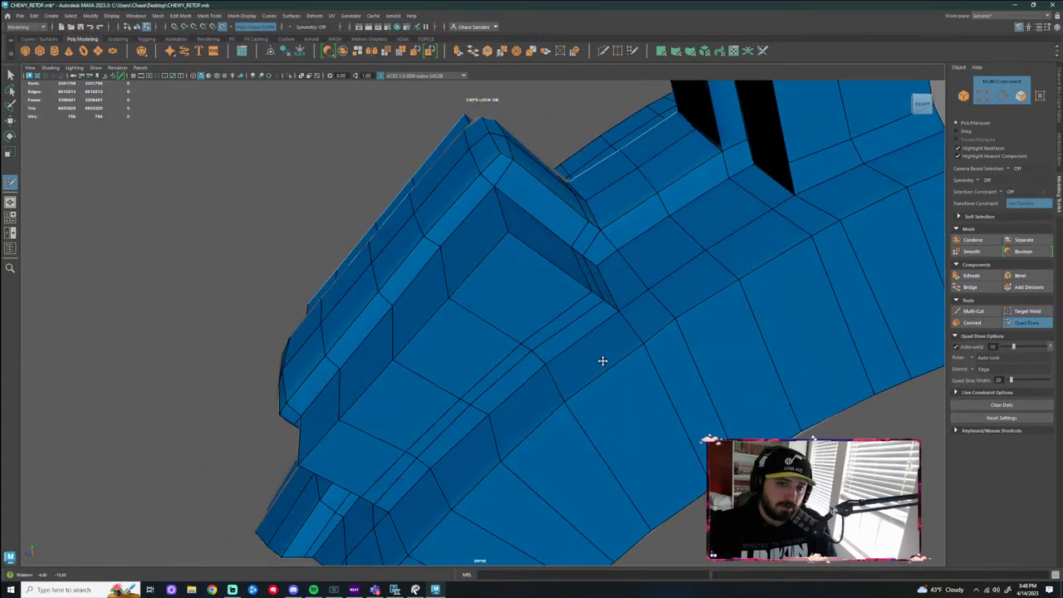
pyautogui.moveTo(595, 312)
pyautogui.keyDown('alt'); pyautogui.mouseDown()
pyautogui.moveTo(559, 327)
pyautogui.moveTo(547, 315)
pyautogui.mouseUp(); pyautogui.keyUp('alt')
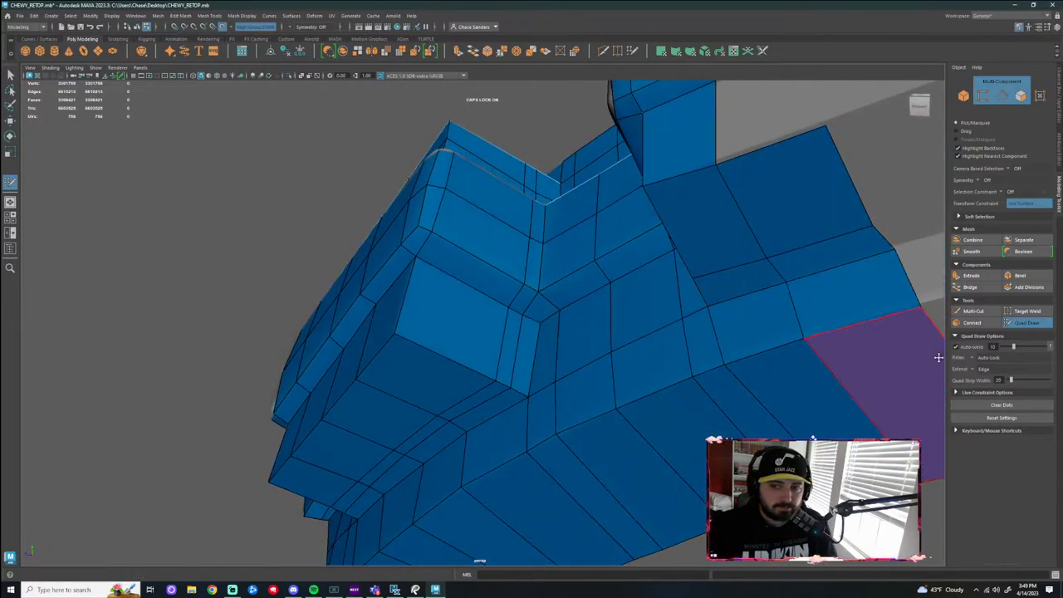
pyautogui.moveTo(524, 285)
pyautogui.mouseDown()
pyautogui.moveTo(538, 291)
pyautogui.moveTo(511, 309)
pyautogui.moveTo(541, 321)
pyautogui.moveTo(540, 268)
pyautogui.moveTo(527, 252)
pyautogui.mouseUp()
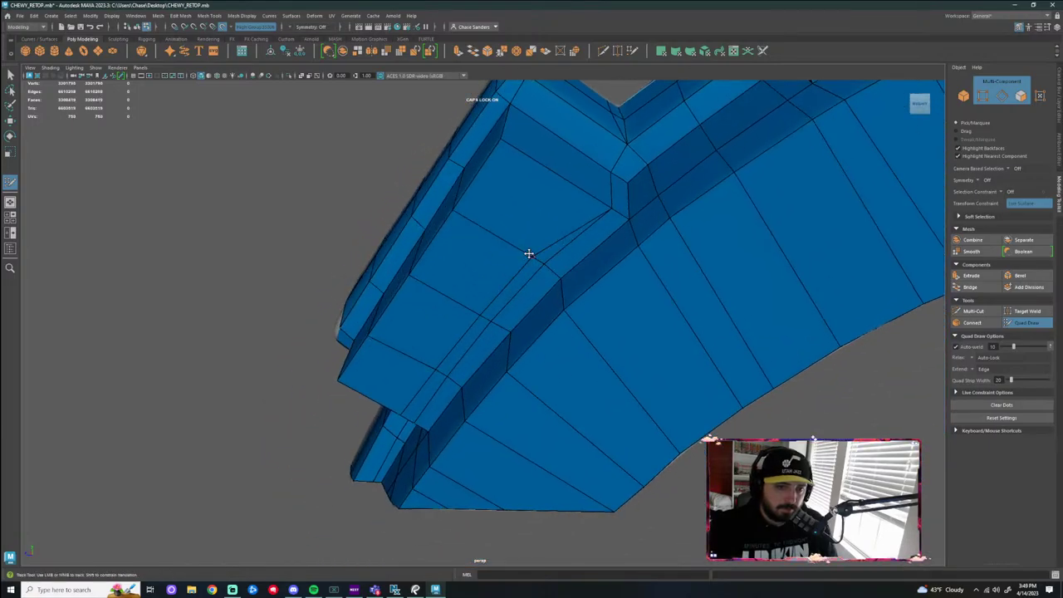
pyautogui.keyDown('alt'); pyautogui.moveTo(522, 283); pyautogui.dragTo(515, 291, button='middle'); pyautogui.keyUp('alt')
pyautogui.moveTo(515, 291)
pyautogui.keyDown('alt'); pyautogui.mouseDown()
pyautogui.moveTo(601, 230)
pyautogui.moveTo(636, 238)
pyautogui.moveTo(616, 266)
pyautogui.moveTo(570, 292)
pyautogui.mouseUp(); pyautogui.keyUp('alt')
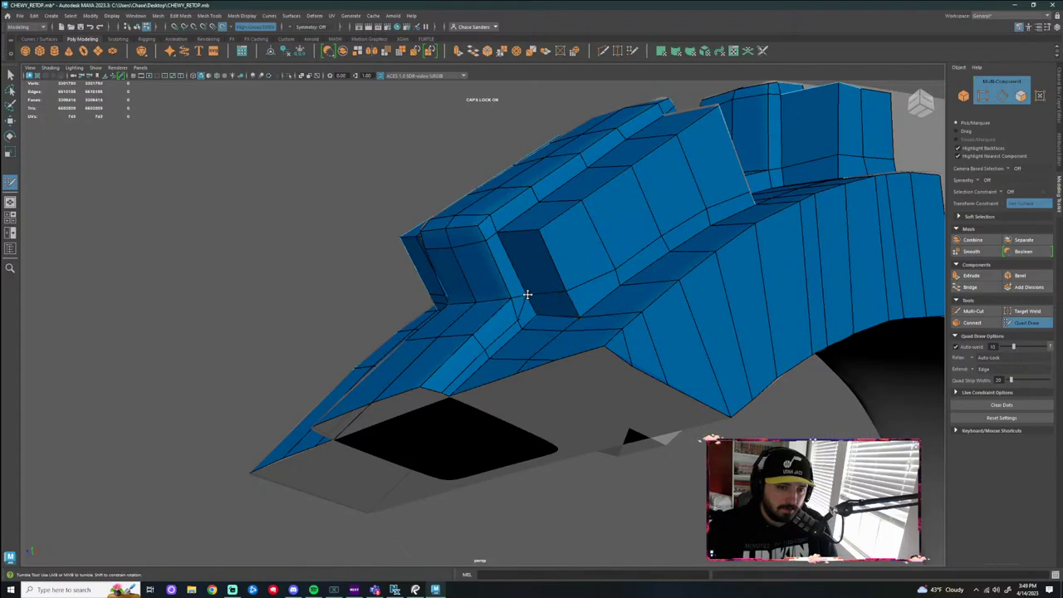
# Merge the surplus edge in the narrow strip running from the centre block's lower corner to the arch's end, on both sides
pyautogui.keyDown('shift'); pyautogui.click(503, 328); pyautogui.keyUp('shift')
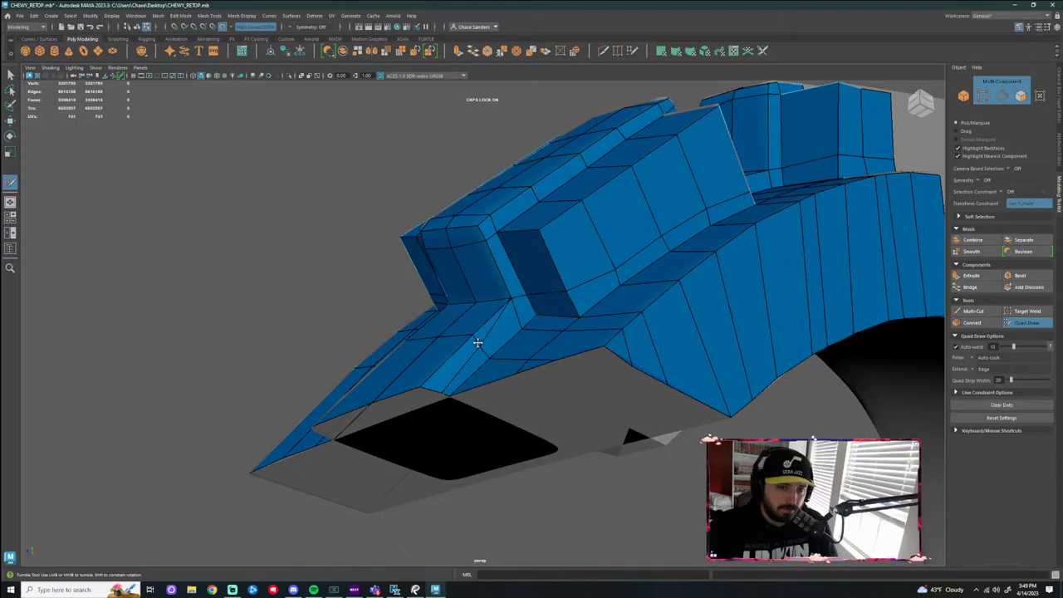
pyautogui.keyDown('ctrl'); pyautogui.keyDown('shift'); pyautogui.click(451, 387); pyautogui.keyUp('shift'); pyautogui.keyUp('ctrl')
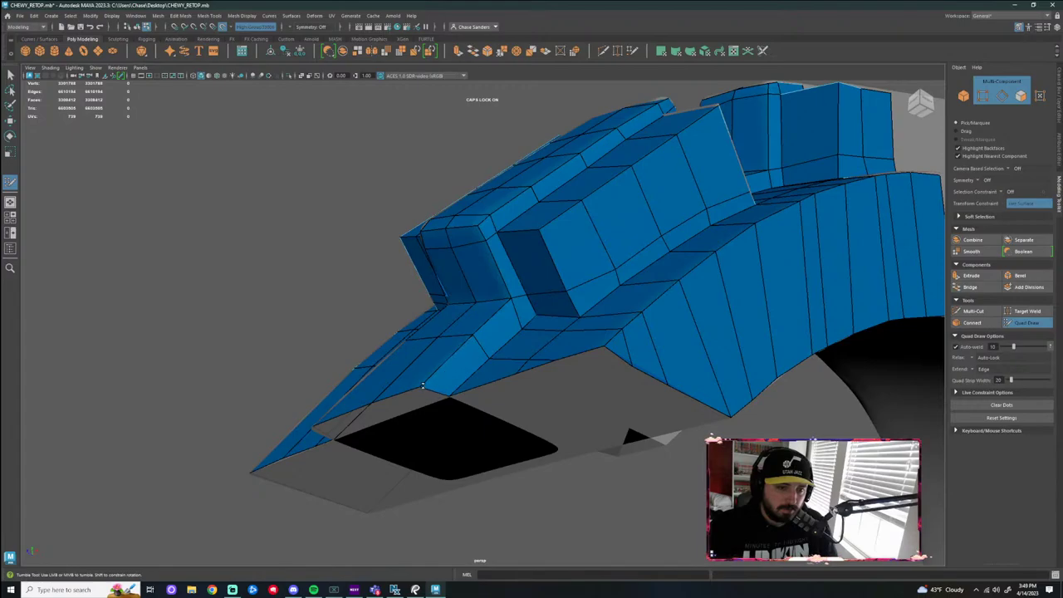
pyautogui.scroll(-1, 466, 343)
pyautogui.keyDown('alt'); pyautogui.moveTo(465, 342); pyautogui.dragTo(490, 339); pyautogui.keyUp('alt')
pyautogui.scroll(2, 445, 264)
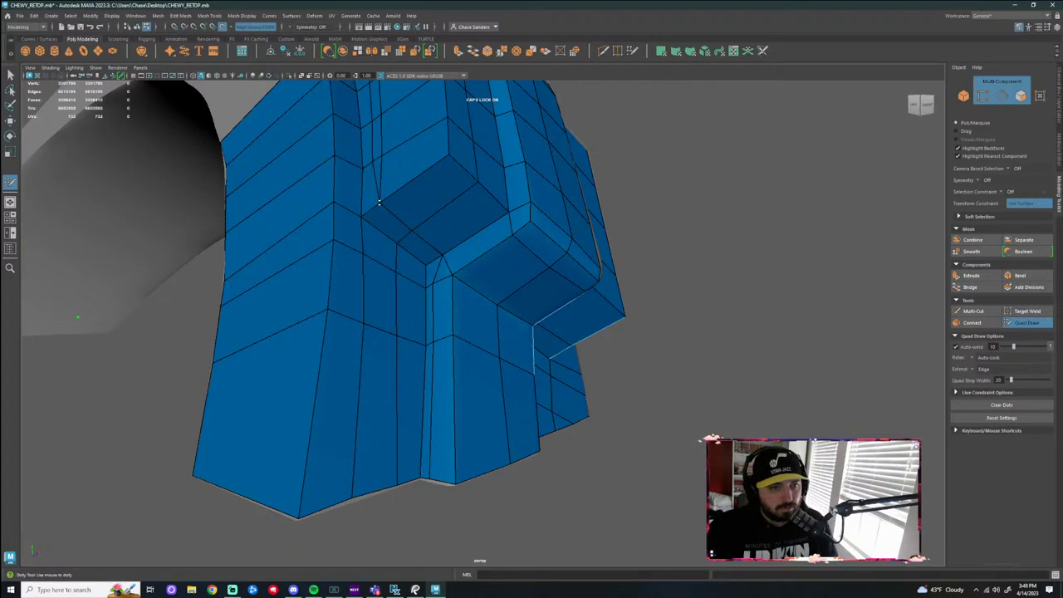
pyautogui.keyDown('alt'); pyautogui.moveTo(456, 268); pyautogui.dragTo(439, 285); pyautogui.keyUp('alt')
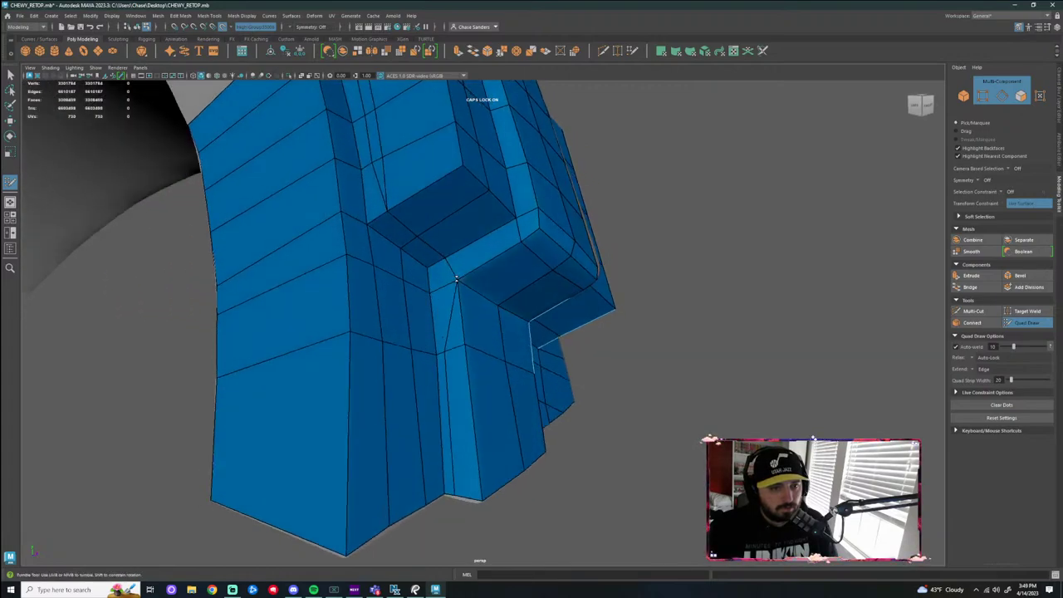
pyautogui.moveTo(449, 348); pyautogui.dragTo(461, 345)
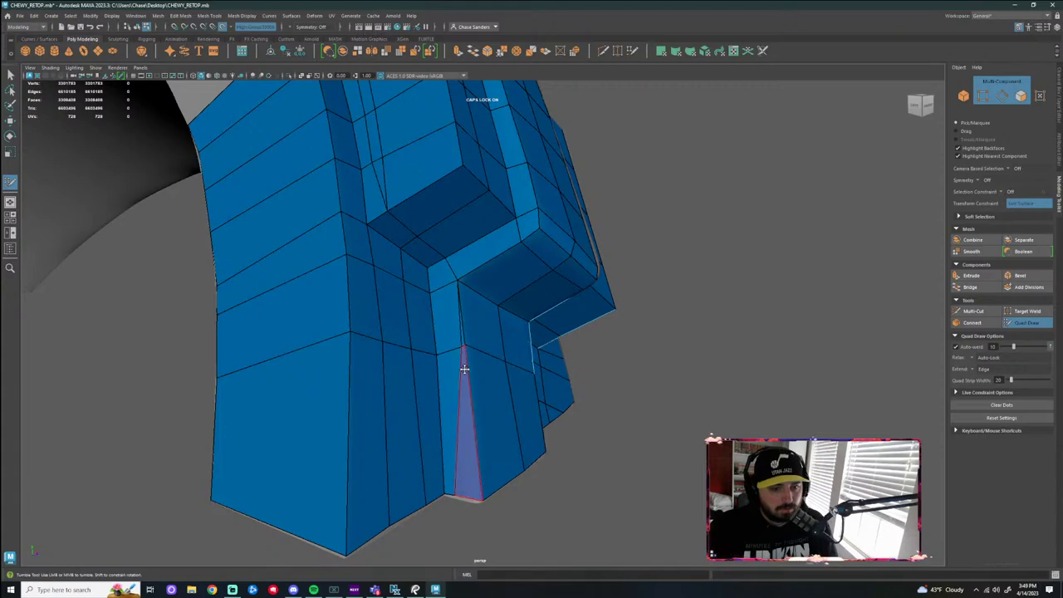
pyautogui.scroll(4, 495, 365)
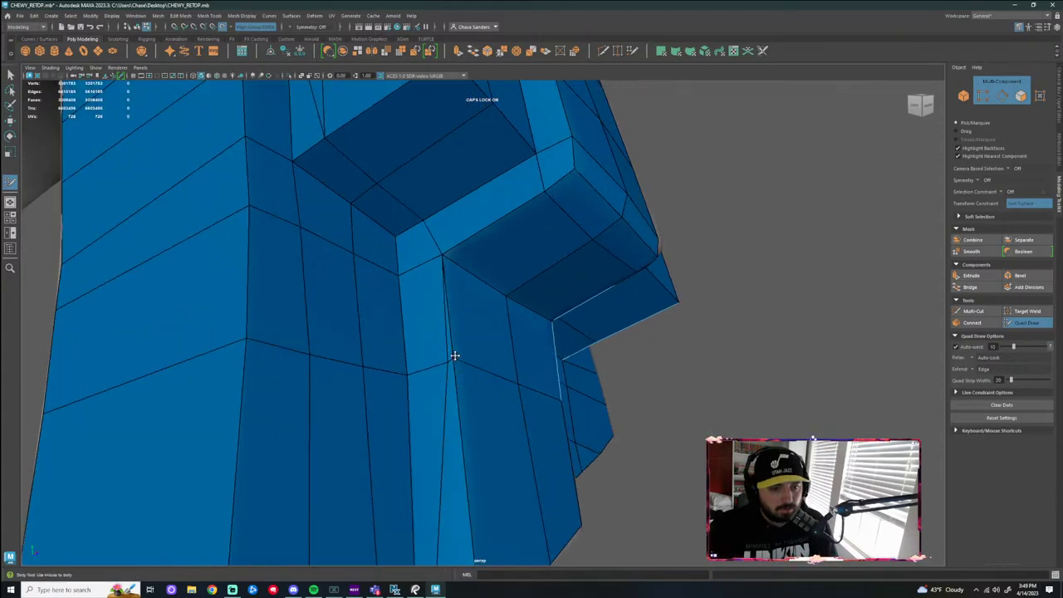
# Weld the doubled edge rows along the opposite side block's foot and even out the remaining row
pyautogui.moveTo(439, 375)
pyautogui.keyDown('alt'); pyautogui.mouseDown()
pyautogui.moveTo(517, 335)
pyautogui.moveTo(439, 408)
pyautogui.moveTo(469, 421)
pyautogui.moveTo(469, 436)
pyautogui.moveTo(499, 420)
pyautogui.moveTo(564, 504)
pyautogui.moveTo(496, 356)
pyautogui.mouseUp(); pyautogui.keyUp('alt')
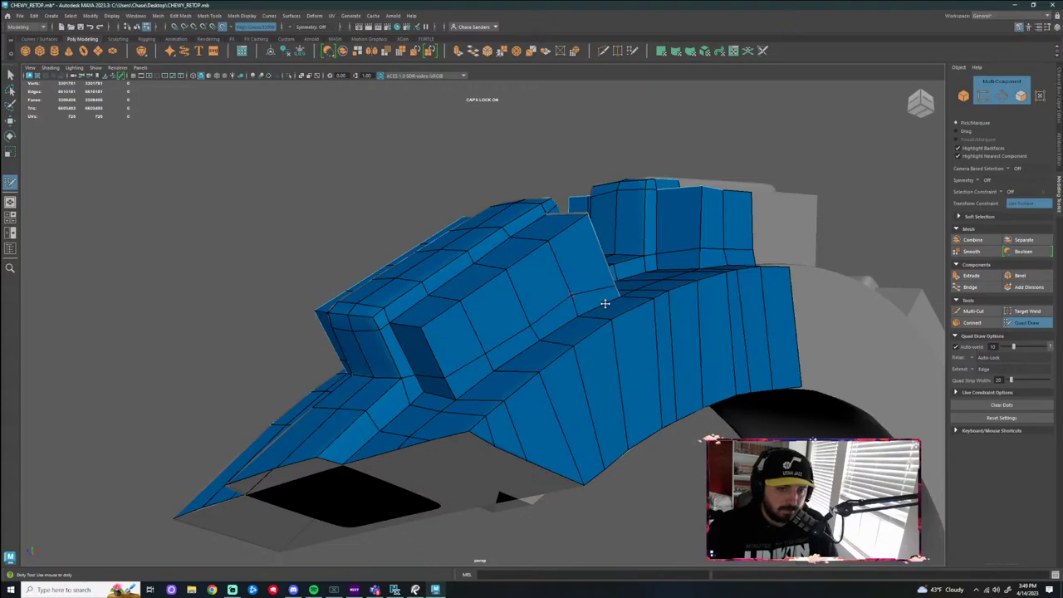
pyautogui.keyDown('alt'); pyautogui.moveTo(605, 304); pyautogui.dragTo(551, 332); pyautogui.keyUp('alt')
pyautogui.moveTo(556, 292)
pyautogui.keyDown('alt'); pyautogui.mouseDown()
pyautogui.moveTo(574, 278)
pyautogui.moveTo(527, 288)
pyautogui.moveTo(540, 299)
pyautogui.moveTo(560, 247)
pyautogui.moveTo(583, 266)
pyautogui.moveTo(562, 288)
pyautogui.moveTo(506, 283)
pyautogui.moveTo(465, 357)
pyautogui.mouseUp(); pyautogui.keyUp('alt')
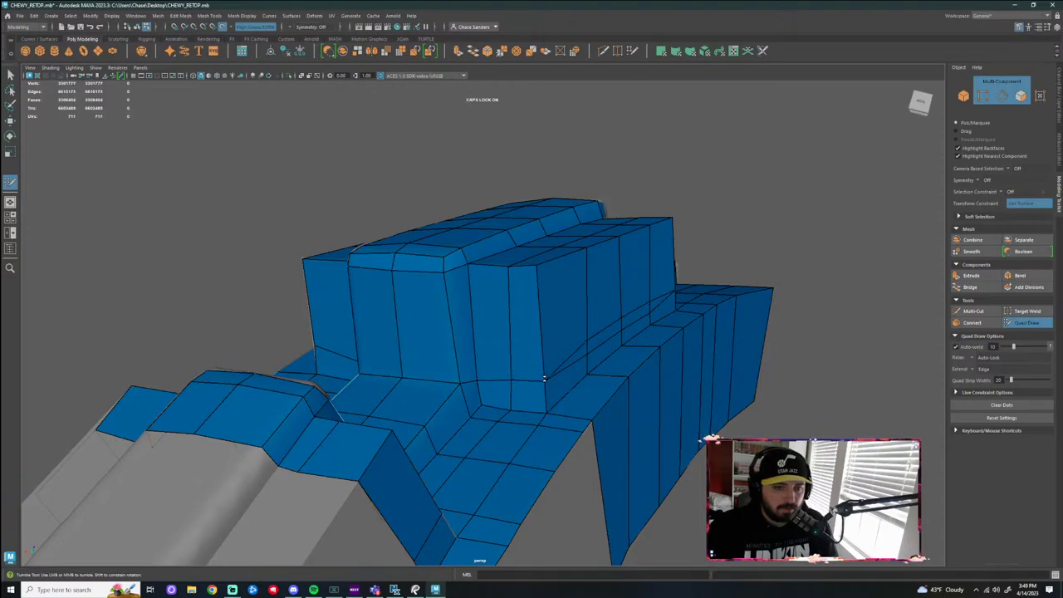
pyautogui.keyDown('alt'); pyautogui.moveTo(582, 376); pyautogui.dragTo(537, 371); pyautogui.keyUp('alt')
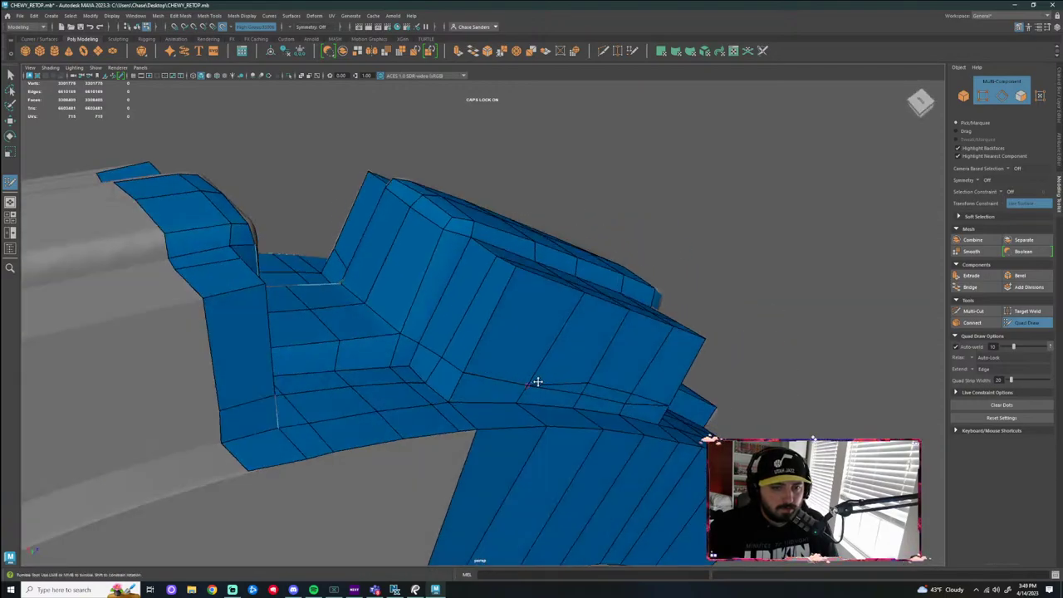
pyautogui.moveTo(617, 391)
pyautogui.keyDown('alt'); pyautogui.mouseDown()
pyautogui.moveTo(563, 357)
pyautogui.moveTo(551, 328)
pyautogui.mouseUp(); pyautogui.keyUp('alt')
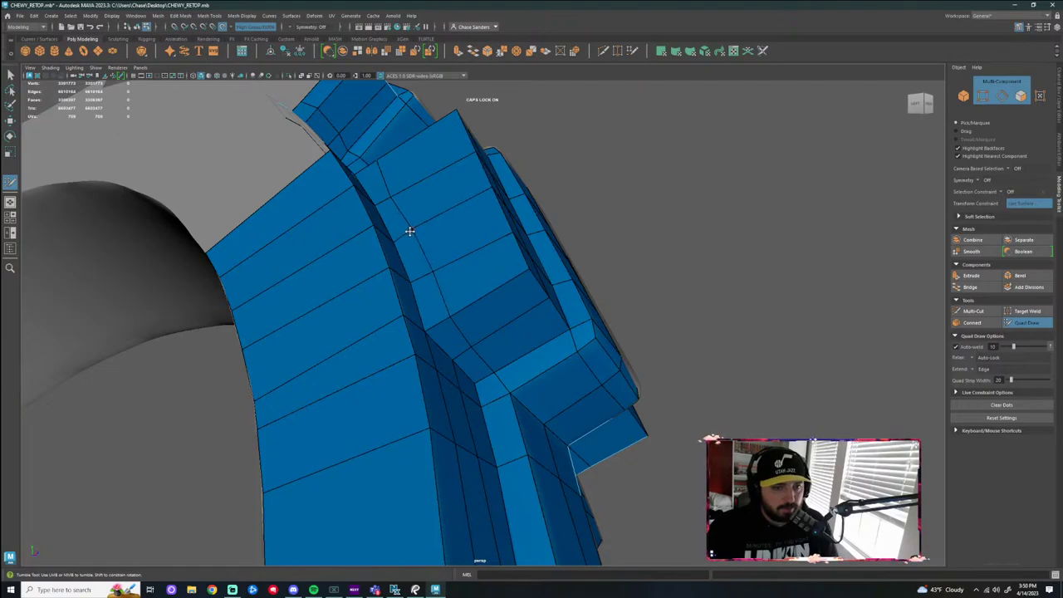
pyautogui.moveTo(446, 221)
pyautogui.keyDown('alt'); pyautogui.mouseDown()
pyautogui.moveTo(531, 296)
pyautogui.moveTo(421, 320)
pyautogui.mouseUp(); pyautogui.keyUp('alt')
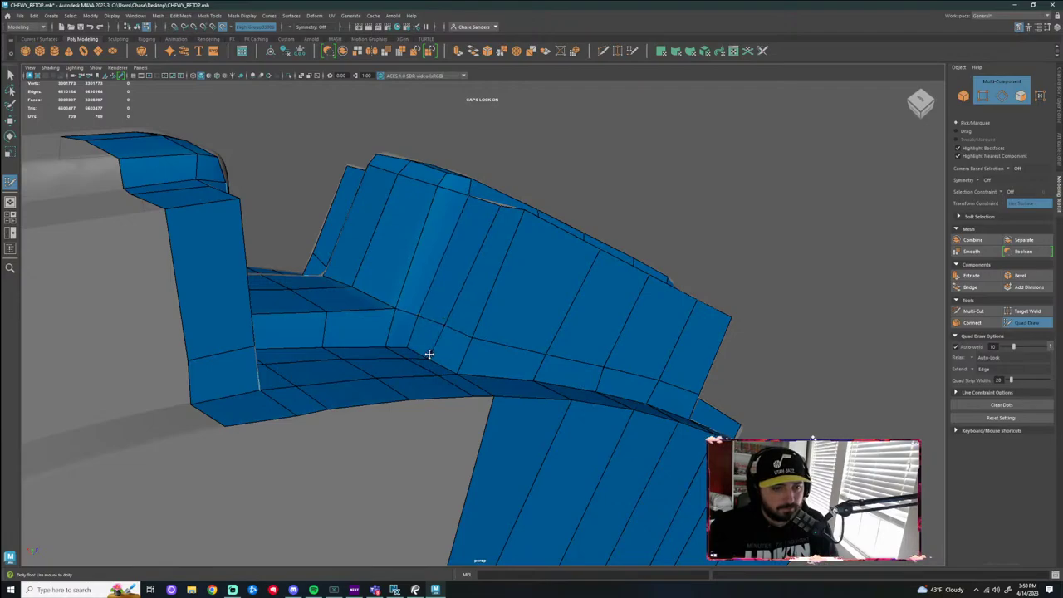
pyautogui.keyDown('alt'); pyautogui.moveTo(512, 346); pyautogui.dragTo(471, 337); pyautogui.keyUp('alt')
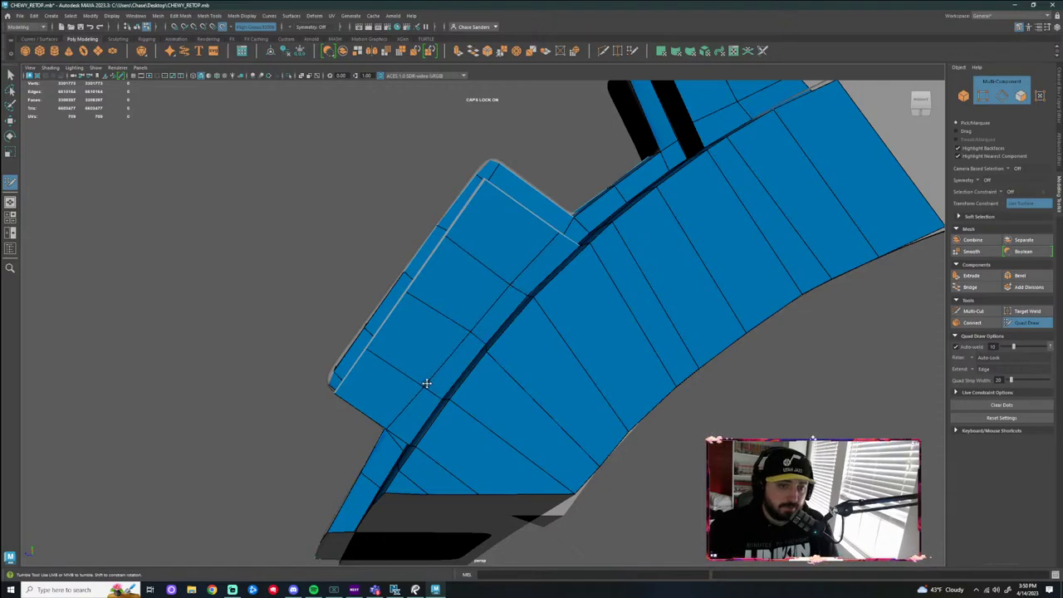
# Fill the next quad on the upper face of the side block in the second group of raised blocks
pyautogui.keyDown('alt'); pyautogui.moveTo(461, 325); pyautogui.dragTo(513, 314); pyautogui.keyUp('alt')
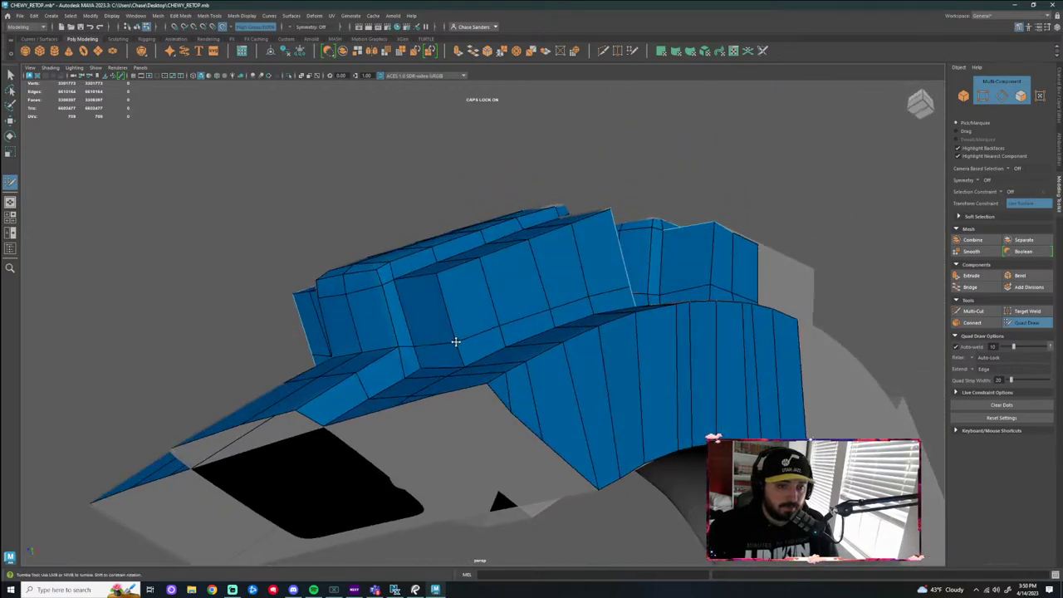
pyautogui.keyDown('alt'); pyautogui.moveTo(456, 341); pyautogui.dragTo(610, 311); pyautogui.keyUp('alt')
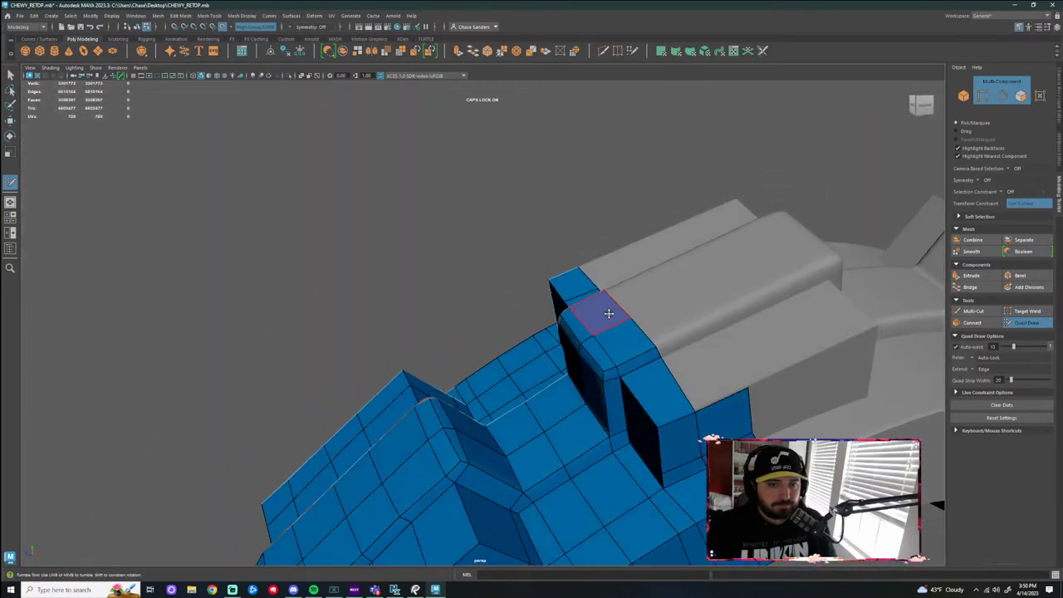
pyautogui.keyDown('shift'); pyautogui.click(698, 357); pyautogui.keyUp('shift')
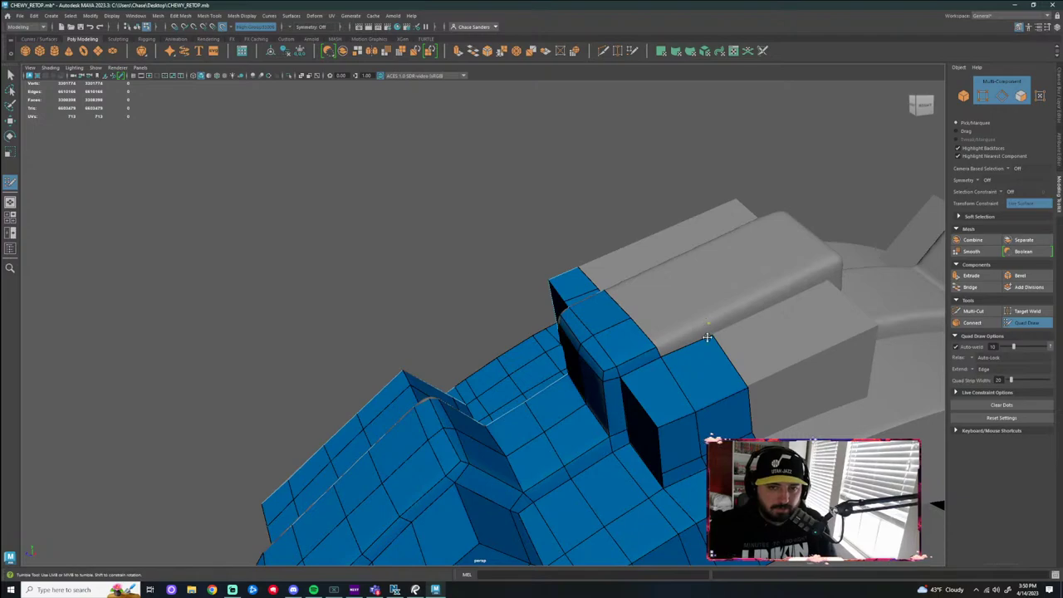
# Fill the next quads beside the second group's side block and across the adjoining centre block's upper face with Quad Draw
pyautogui.keyDown('shift'); pyautogui.click(702, 334); pyautogui.keyUp('shift')
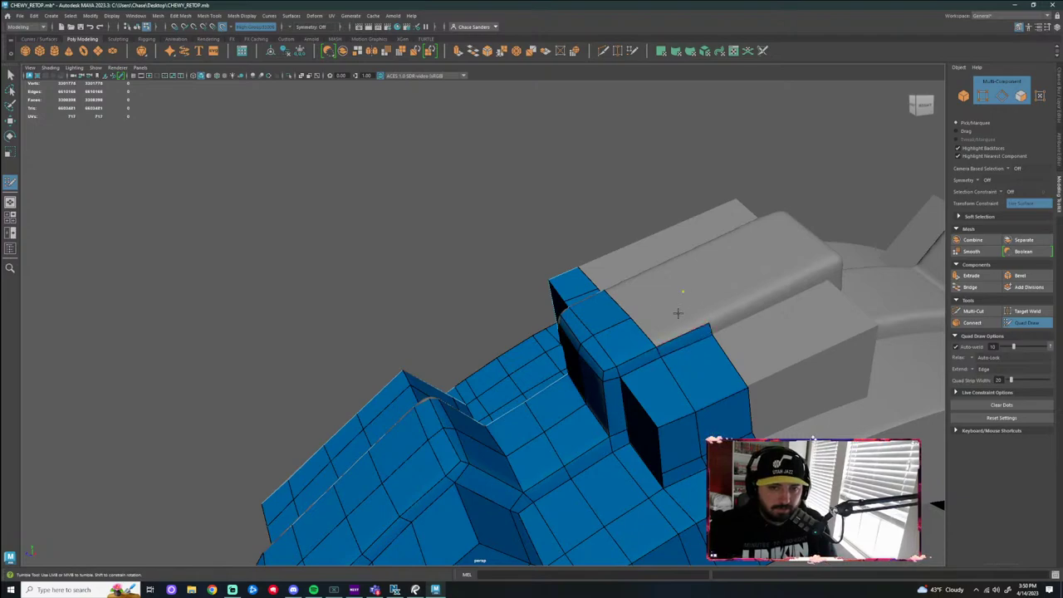
pyautogui.keyDown('shift'); pyautogui.click(673, 310); pyautogui.keyUp('shift')
pyautogui.moveTo(677, 287)
pyautogui.keyDown('alt'); pyautogui.mouseDown()
pyautogui.moveTo(690, 312)
pyautogui.moveTo(618, 300)
pyautogui.moveTo(583, 262)
pyautogui.mouseUp(); pyautogui.keyUp('alt')
pyautogui.keyDown('shift'); pyautogui.click(653, 338); pyautogui.keyUp('shift')
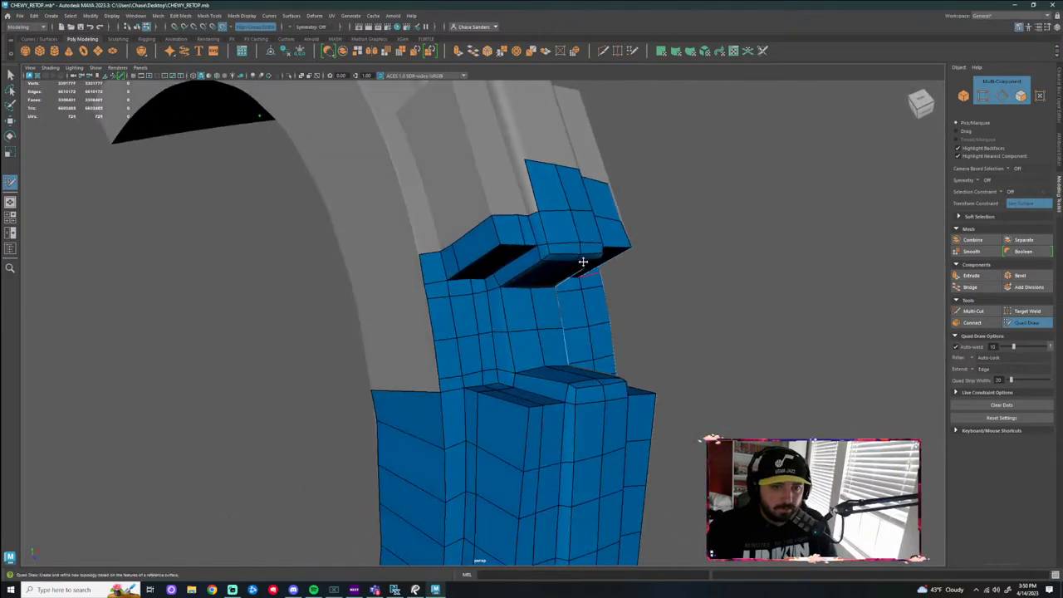
pyautogui.keyDown('shift'); pyautogui.click(517, 176); pyautogui.keyUp('shift')
pyautogui.moveTo(517, 176)
pyautogui.keyDown('alt'); pyautogui.mouseDown()
pyautogui.moveTo(735, 210)
pyautogui.moveTo(672, 241)
pyautogui.moveTo(608, 239)
pyautogui.mouseUp(); pyautogui.keyUp('alt')
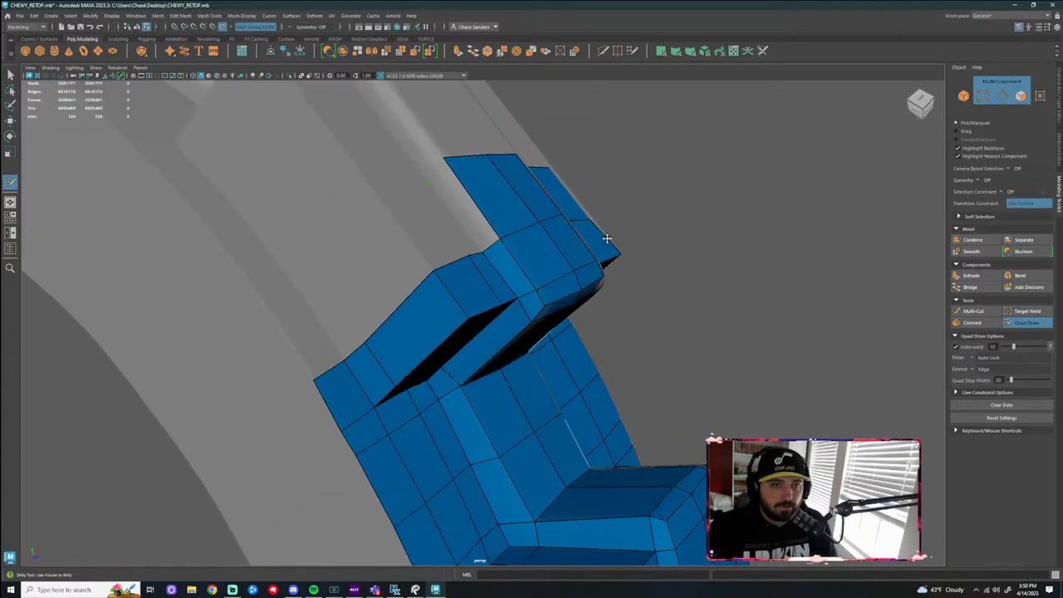
# Continue the quad row over the centre block's rounded edge and across the opposite side block's upper face
pyautogui.keyDown('shift'); pyautogui.click(469, 199); pyautogui.keyUp('shift')
pyautogui.hotkey('ctrl', 'z')
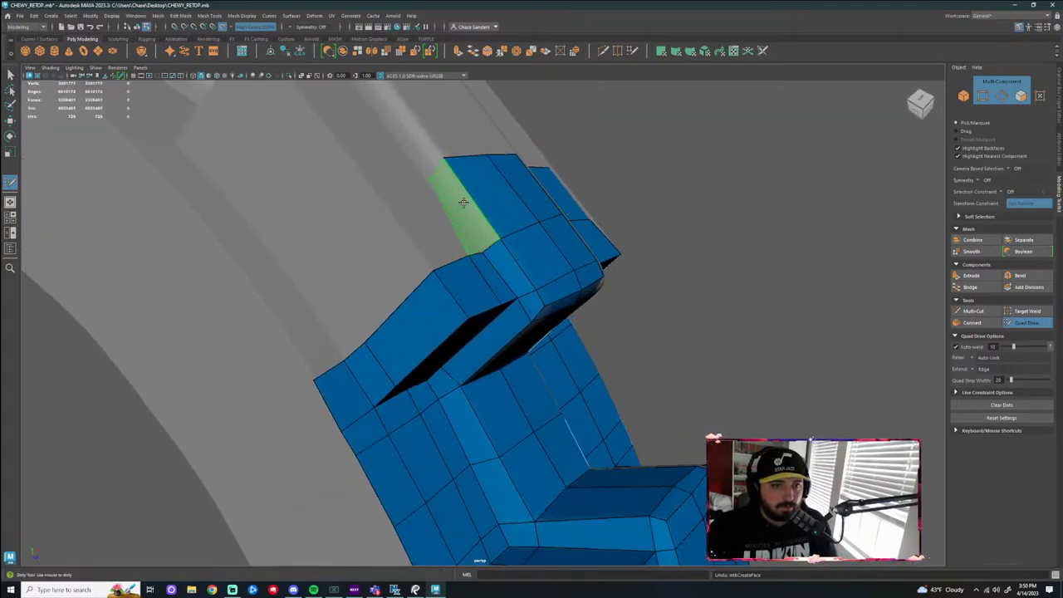
pyautogui.keyDown('shift'); pyautogui.click(465, 203); pyautogui.keyUp('shift')
pyautogui.moveTo(436, 238)
pyautogui.keyDown('alt'); pyautogui.mouseDown()
pyautogui.moveTo(401, 233)
pyautogui.moveTo(433, 202)
pyautogui.mouseUp(); pyautogui.keyUp('alt')
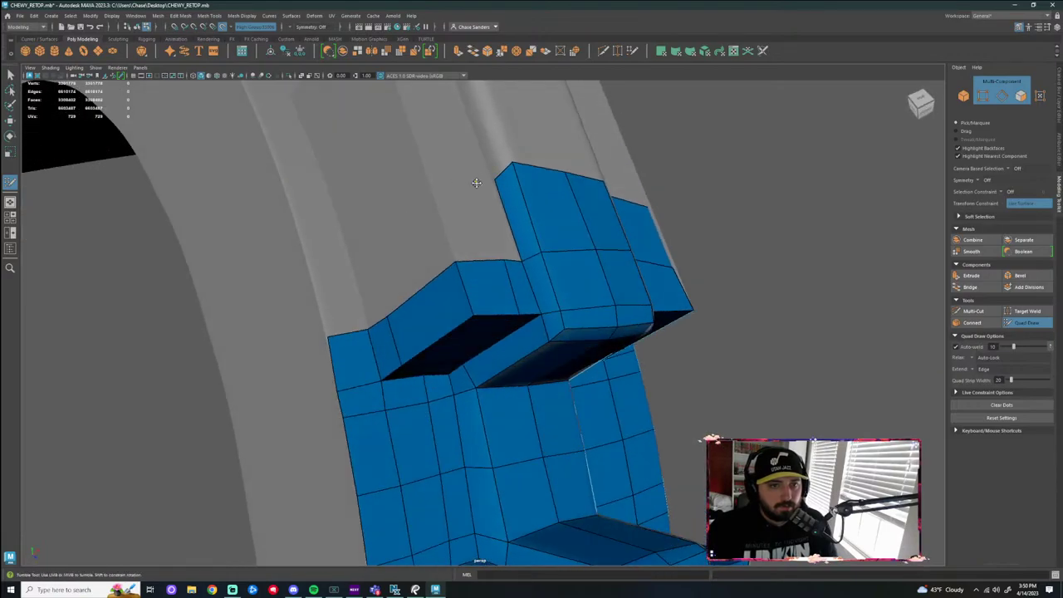
pyautogui.keyDown('shift'); pyautogui.click(457, 194); pyautogui.keyUp('shift')
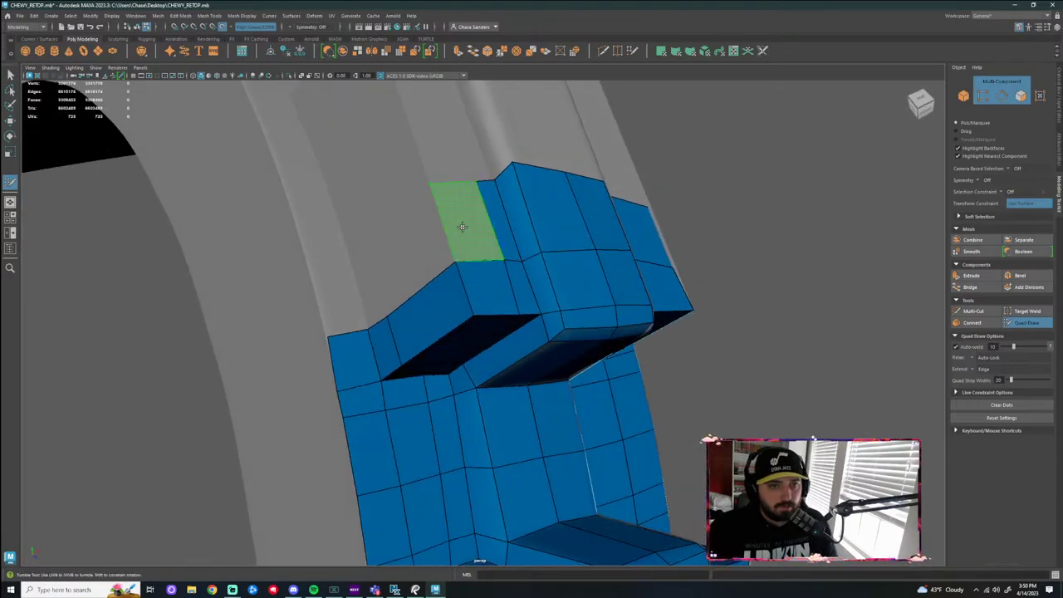
pyautogui.keyDown('shift'); pyautogui.click(465, 234); pyautogui.keyUp('shift')
pyautogui.keyDown('alt'); pyautogui.moveTo(418, 245); pyautogui.dragTo(441, 249); pyautogui.keyUp('alt')
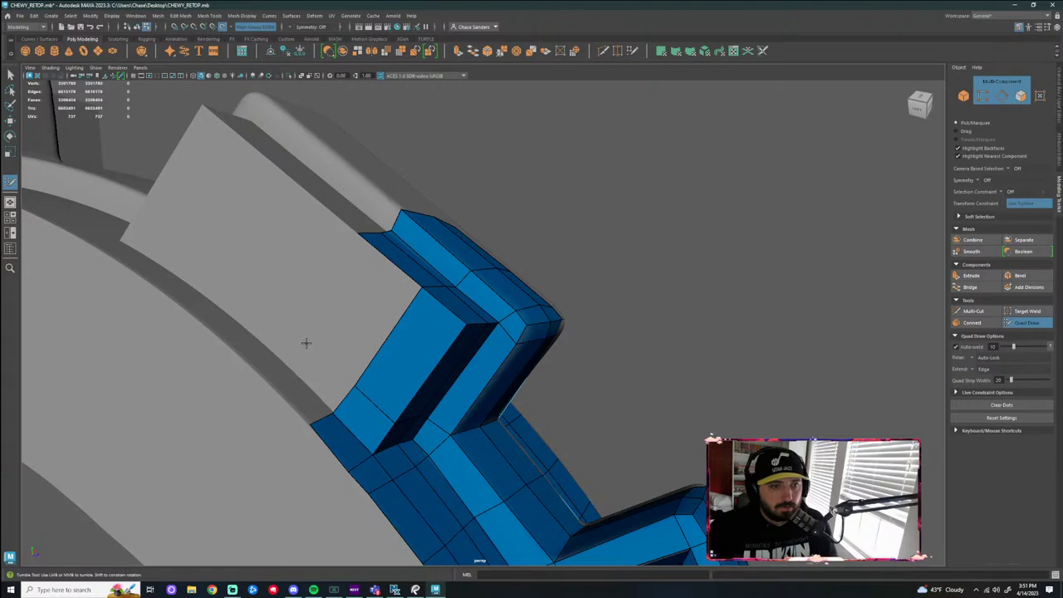
# Fill the quads down that side block's outer face to its foot, level with the new row
pyautogui.keyDown('shift'); pyautogui.click(347, 326); pyautogui.keyUp('shift')
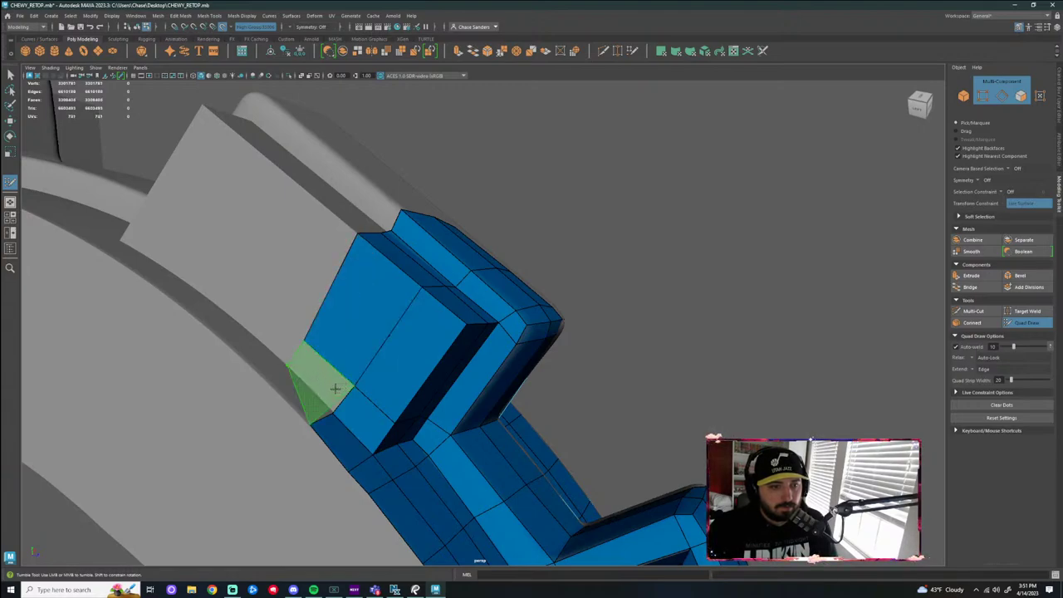
pyautogui.moveTo(335, 389)
pyautogui.keyDown('alt'); pyautogui.mouseDown()
pyautogui.moveTo(360, 396)
pyautogui.moveTo(366, 463)
pyautogui.moveTo(393, 517)
pyautogui.moveTo(462, 509)
pyautogui.moveTo(482, 454)
pyautogui.moveTo(484, 339)
pyautogui.moveTo(441, 374)
pyautogui.moveTo(432, 407)
pyautogui.moveTo(474, 422)
pyautogui.moveTo(528, 404)
pyautogui.mouseUp(); pyautogui.keyUp('alt')
pyautogui.keyDown('shift'); pyautogui.click(333, 428); pyautogui.keyUp('shift')
pyautogui.keyDown('shift'); pyautogui.click(405, 508); pyautogui.keyUp('shift')
pyautogui.press('capslock')
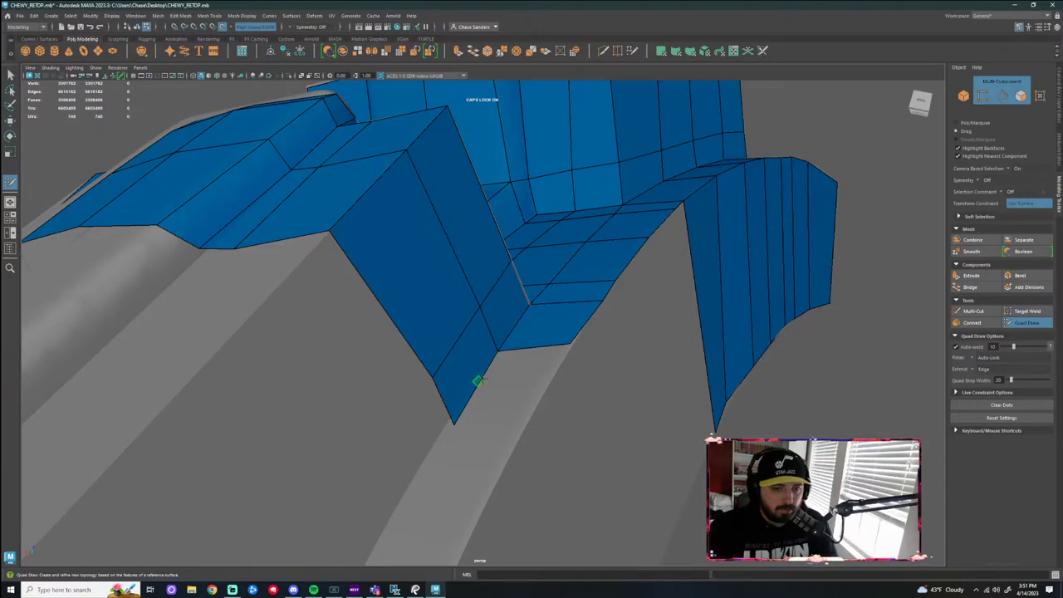
# Extrude a quad from the side block's foot edge onto the arch's narrow ledge and align its corner vertices with the reference surface
pyautogui.moveTo(445, 424)
pyautogui.keyDown('alt'); pyautogui.mouseDown()
pyautogui.moveTo(570, 454)
pyautogui.moveTo(597, 349)
pyautogui.moveTo(523, 336)
pyautogui.moveTo(434, 346)
pyautogui.moveTo(504, 352)
pyautogui.mouseUp(); pyautogui.keyUp('alt')
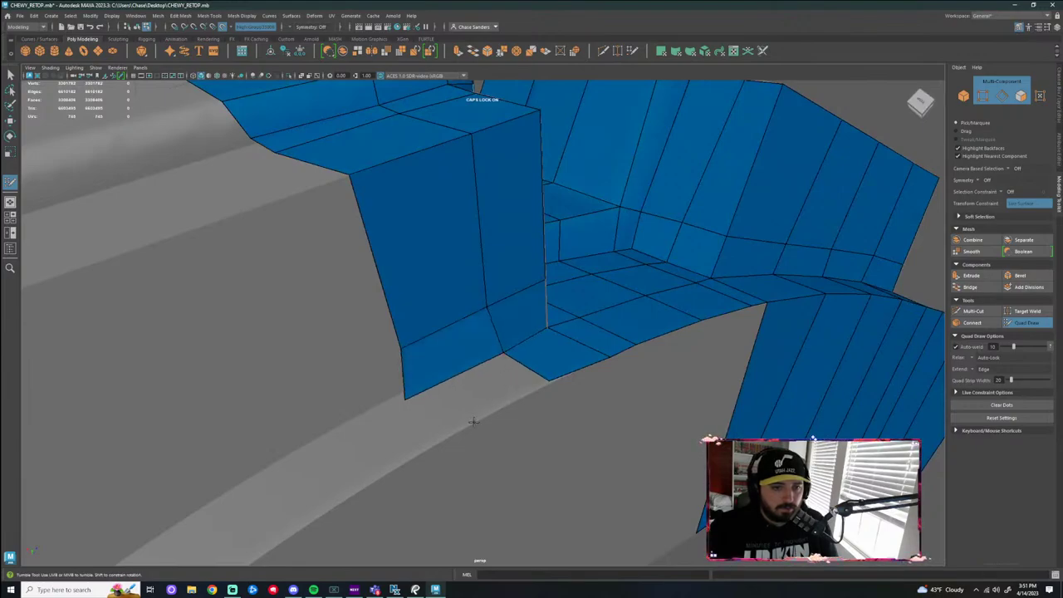
pyautogui.keyDown('alt'); pyautogui.moveTo(447, 418); pyautogui.dragTo(459, 319); pyautogui.keyUp('alt')
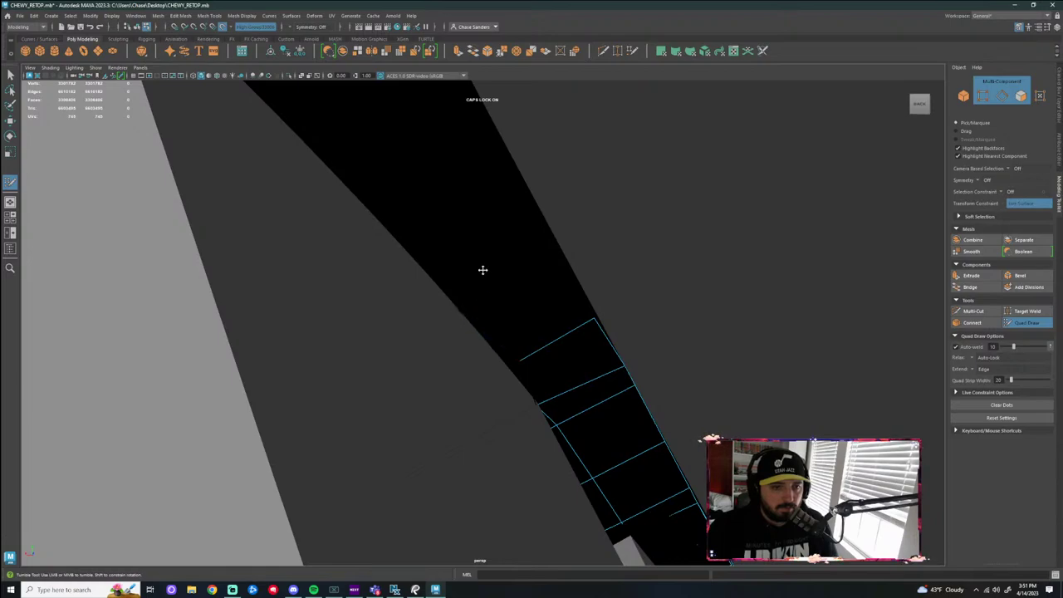
pyautogui.keyDown('alt'); pyautogui.moveTo(485, 271); pyautogui.dragTo(517, 302); pyautogui.keyUp('alt')
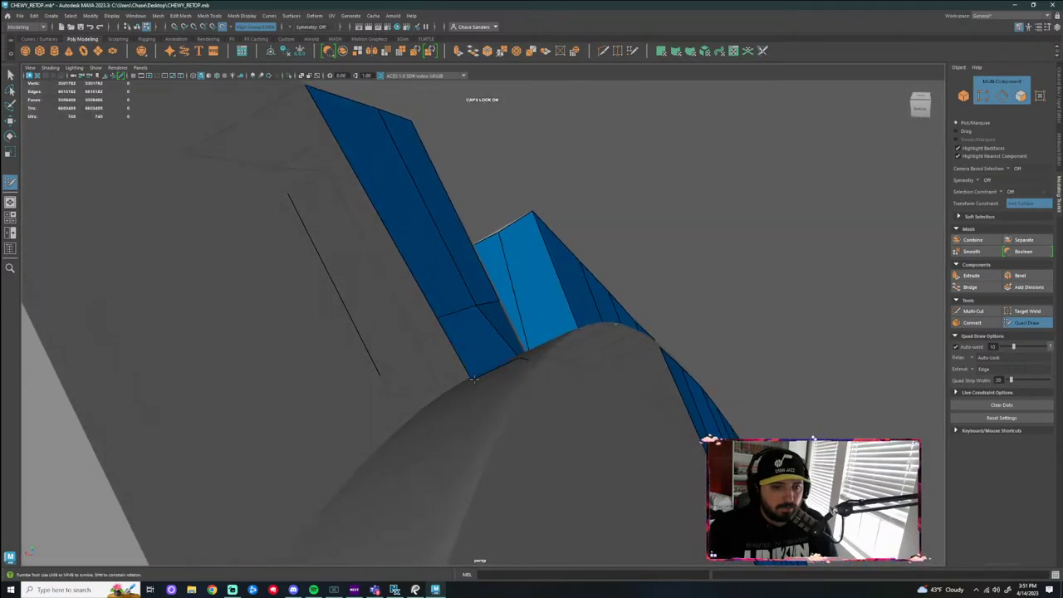
pyautogui.keyDown('alt'); pyautogui.moveTo(476, 380); pyautogui.dragTo(490, 380); pyautogui.keyUp('alt')
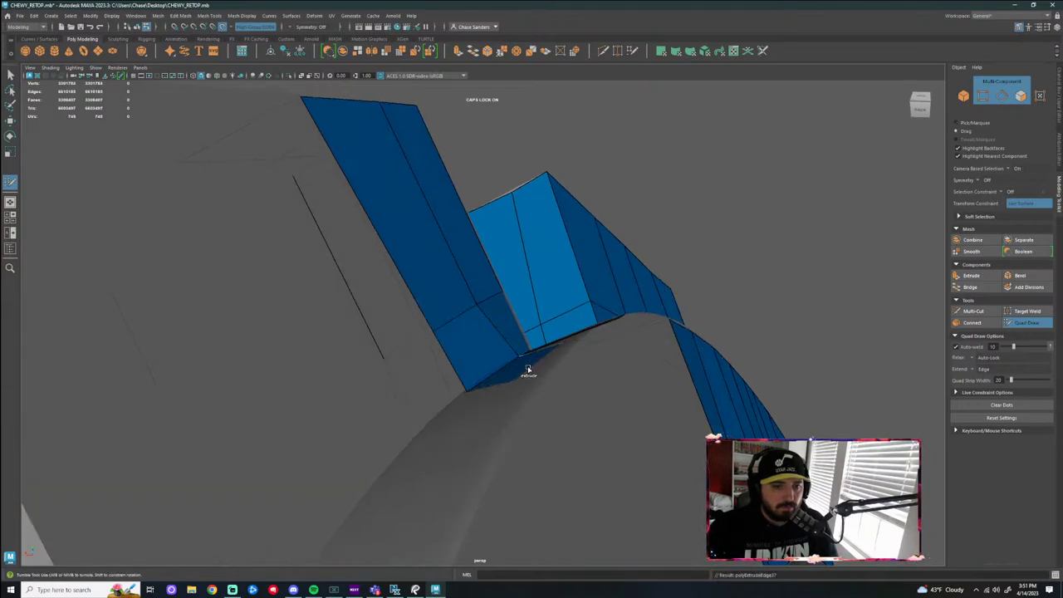
pyautogui.keyDown('alt'); pyautogui.moveTo(544, 361); pyautogui.dragTo(589, 350); pyautogui.keyUp('alt')
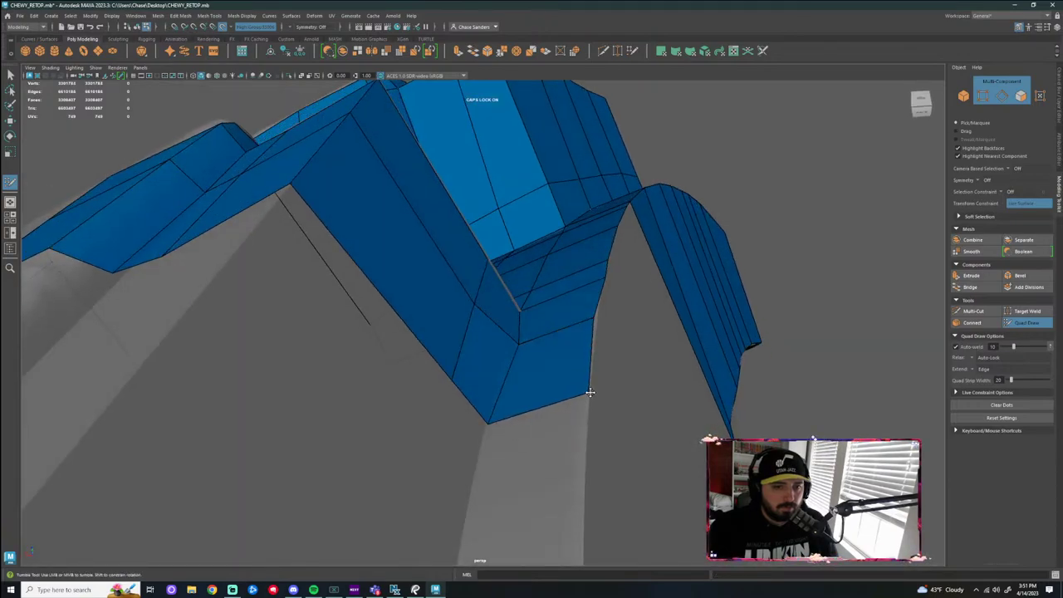
pyautogui.keyDown('alt'); pyautogui.moveTo(520, 407); pyautogui.dragTo(509, 429); pyautogui.keyUp('alt')
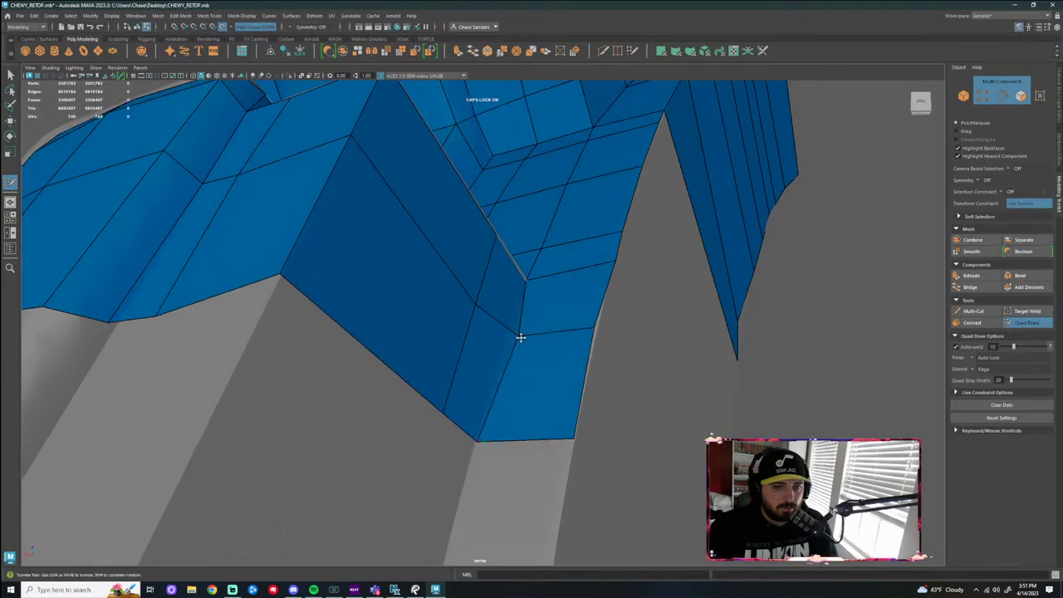
pyautogui.moveTo(521, 337); pyautogui.dragTo(510, 333)
pyautogui.scroll(-1, 548, 369)
pyautogui.keyDown('alt'); pyautogui.moveTo(548, 371); pyautogui.dragTo(560, 393); pyautogui.keyUp('alt')
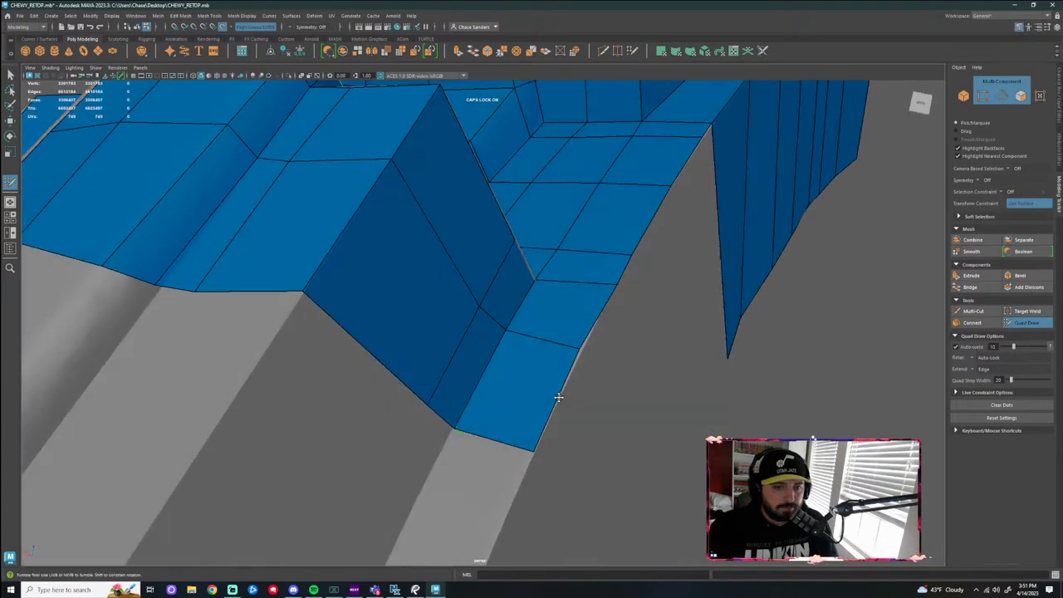
pyautogui.keyDown('alt'); pyautogui.moveTo(772, 436); pyautogui.dragTo(563, 472); pyautogui.keyUp('alt')
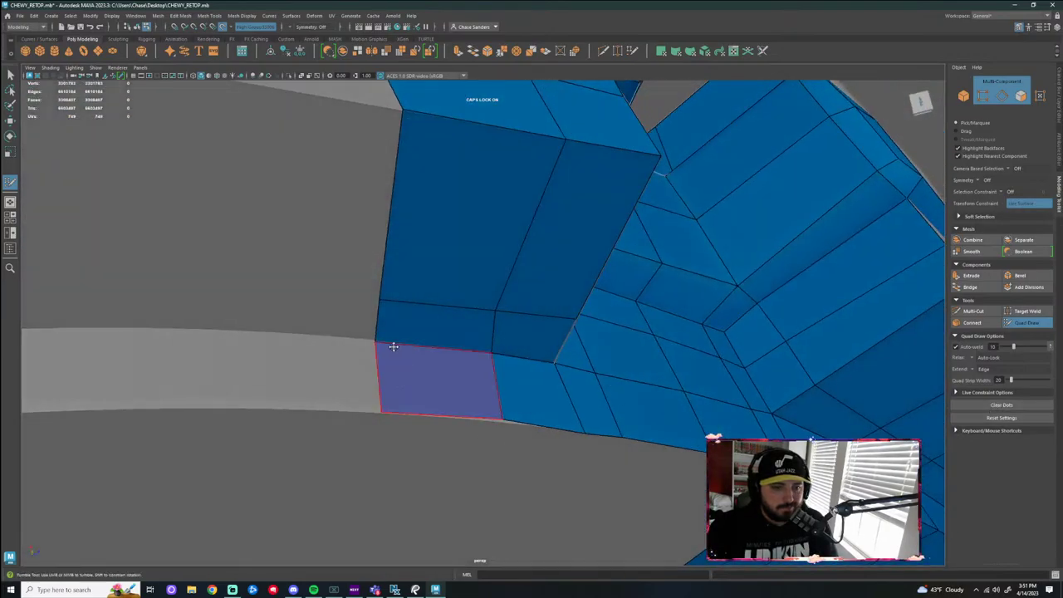
# Extend the side block's foot band and the ledge below it by one more quad along the arch
pyautogui.moveTo(380, 319); pyautogui.dragTo(261, 306)
pyautogui.moveTo(368, 368); pyautogui.dragTo(430, 310)
pyautogui.keyDown('alt'); pyautogui.moveTo(430, 311); pyautogui.dragTo(423, 397, button='middle'); pyautogui.keyUp('alt')
# Delete the surplus edge loops running across the completed first group of raised blocks
pyautogui.keyDown('alt'); pyautogui.moveTo(461, 256); pyautogui.dragTo(468, 291); pyautogui.keyUp('alt')
pyautogui.keyDown('alt'); pyautogui.moveTo(547, 310); pyautogui.dragTo(297, 251, button='middle'); pyautogui.keyUp('alt')
pyautogui.keyDown('alt'); pyautogui.moveTo(297, 251); pyautogui.dragTo(569, 314); pyautogui.keyUp('alt')
pyautogui.keyDown('alt'); pyautogui.moveTo(602, 270); pyautogui.dragTo(575, 399, button='middle'); pyautogui.keyUp('alt')
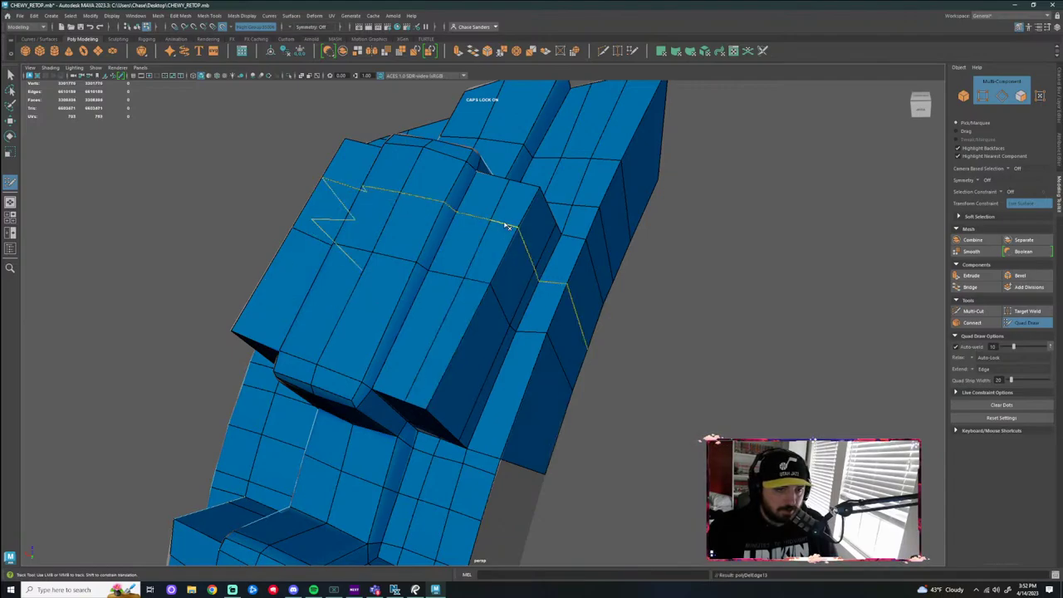
pyautogui.moveTo(498, 232)
pyautogui.keyDown('alt'); pyautogui.mouseDown()
pyautogui.moveTo(645, 297)
pyautogui.moveTo(607, 323)
pyautogui.moveTo(541, 249)
pyautogui.moveTo(593, 304)
pyautogui.mouseUp(); pyautogui.keyUp('alt')
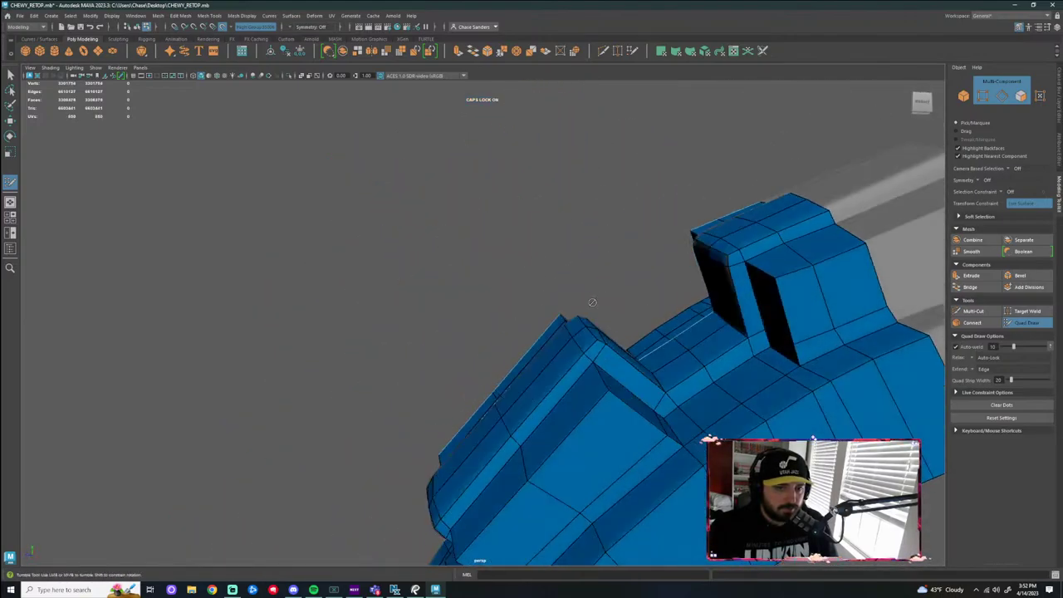
# Delete the surplus edge loop crossing the partly built second block group so single long quads span its faces
pyautogui.keyDown('alt'); pyautogui.moveTo(593, 304); pyautogui.dragTo(623, 208, button='middle'); pyautogui.keyUp('alt')
pyautogui.keyDown('alt'); pyautogui.moveTo(623, 207); pyautogui.dragTo(587, 304, button='right'); pyautogui.keyUp('alt')
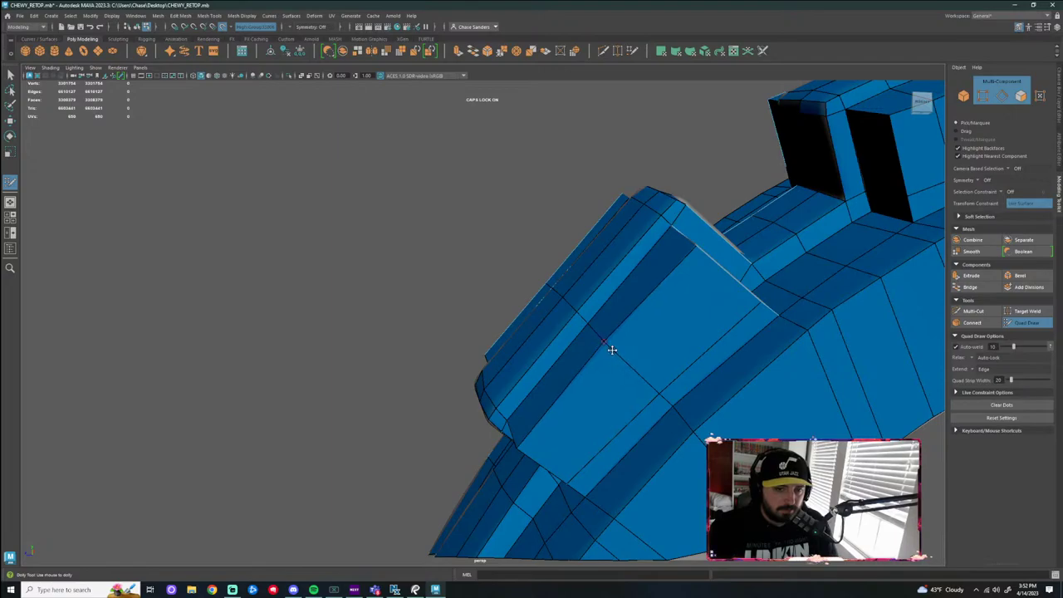
pyautogui.moveTo(622, 346)
pyautogui.keyDown('alt'); pyautogui.mouseDown()
pyautogui.moveTo(603, 337)
pyautogui.moveTo(772, 368)
pyautogui.mouseUp(); pyautogui.keyUp('alt')
pyautogui.keyDown('alt'); pyautogui.moveTo(772, 368); pyautogui.dragTo(624, 337, button='right'); pyautogui.keyUp('alt')
pyautogui.keyDown('alt'); pyautogui.moveTo(624, 337); pyautogui.dragTo(675, 438, button='middle'); pyautogui.keyUp('alt')
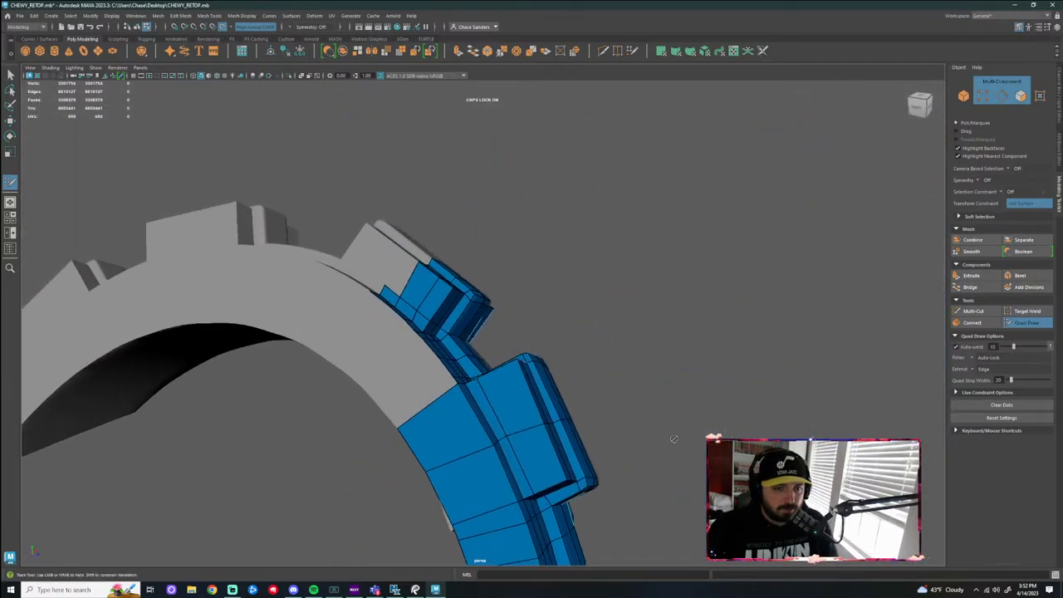
pyautogui.keyDown('alt'); pyautogui.moveTo(674, 439); pyautogui.dragTo(681, 366); pyautogui.keyUp('alt')
pyautogui.keyDown('alt'); pyautogui.moveTo(682, 365); pyautogui.dragTo(679, 411, button='middle'); pyautogui.keyUp('alt')
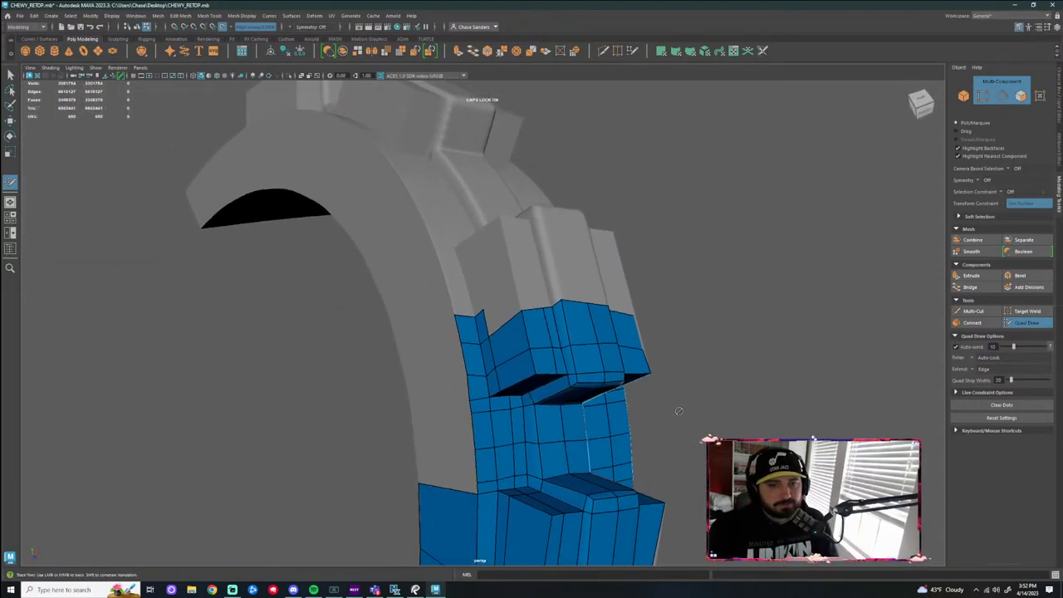
pyautogui.keyDown('alt'); pyautogui.moveTo(678, 411); pyautogui.dragTo(470, 320); pyautogui.keyUp('alt')
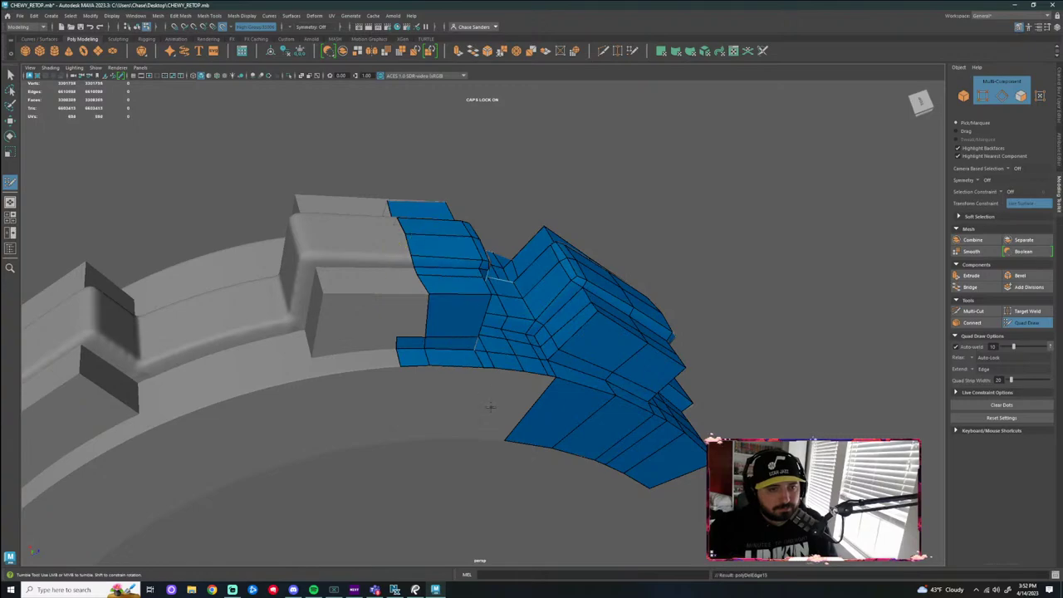
# Place points at the side block's far upper corners and fill one long quad across its remaining upper face
pyautogui.keyDown('alt'); pyautogui.moveTo(490, 407); pyautogui.dragTo(463, 403); pyautogui.keyUp('alt')
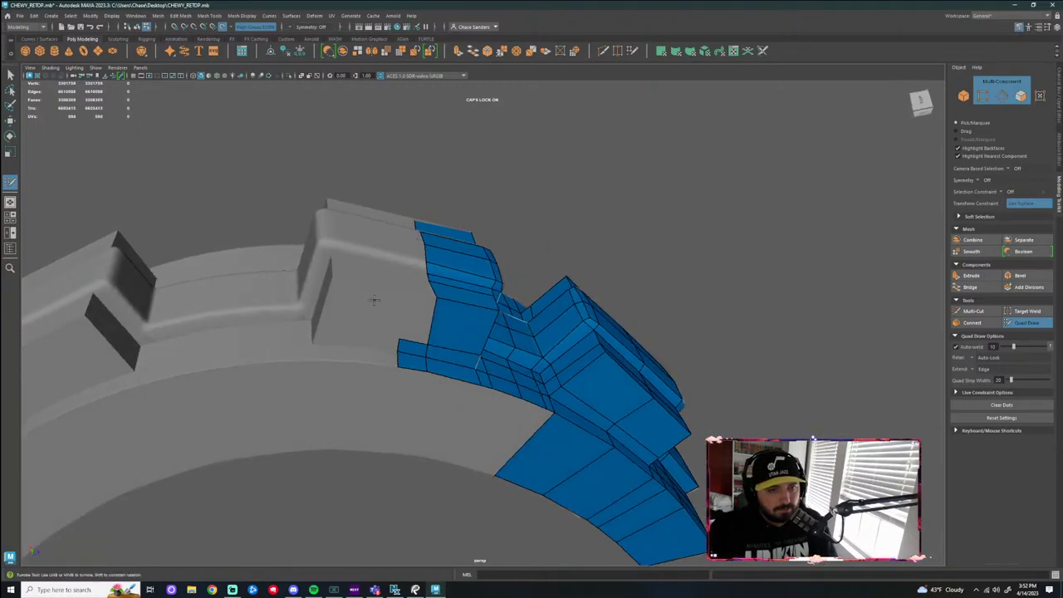
pyautogui.keyDown('alt'); pyautogui.moveTo(335, 277); pyautogui.dragTo(364, 308); pyautogui.keyUp('alt')
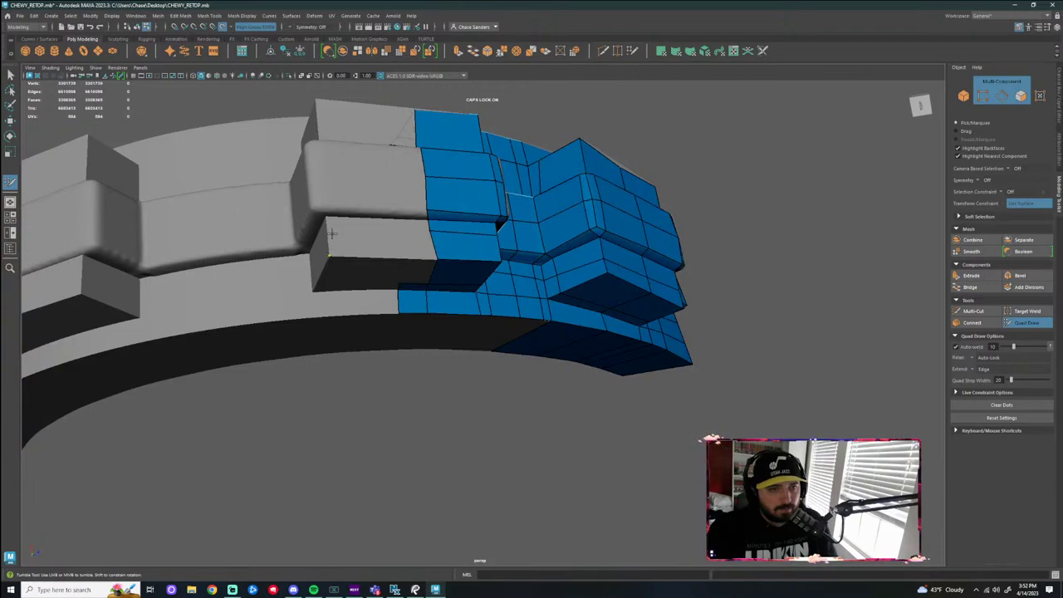
pyautogui.keyDown('alt'); pyautogui.moveTo(418, 254); pyautogui.dragTo(435, 245); pyautogui.keyUp('alt')
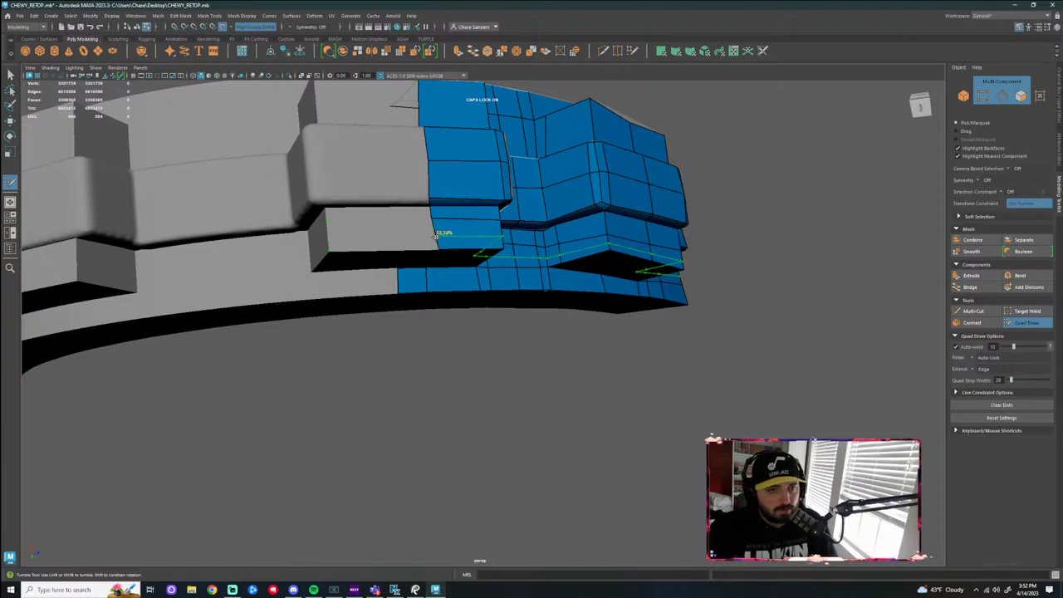
pyautogui.moveTo(435, 238); pyautogui.dragTo(329, 238)
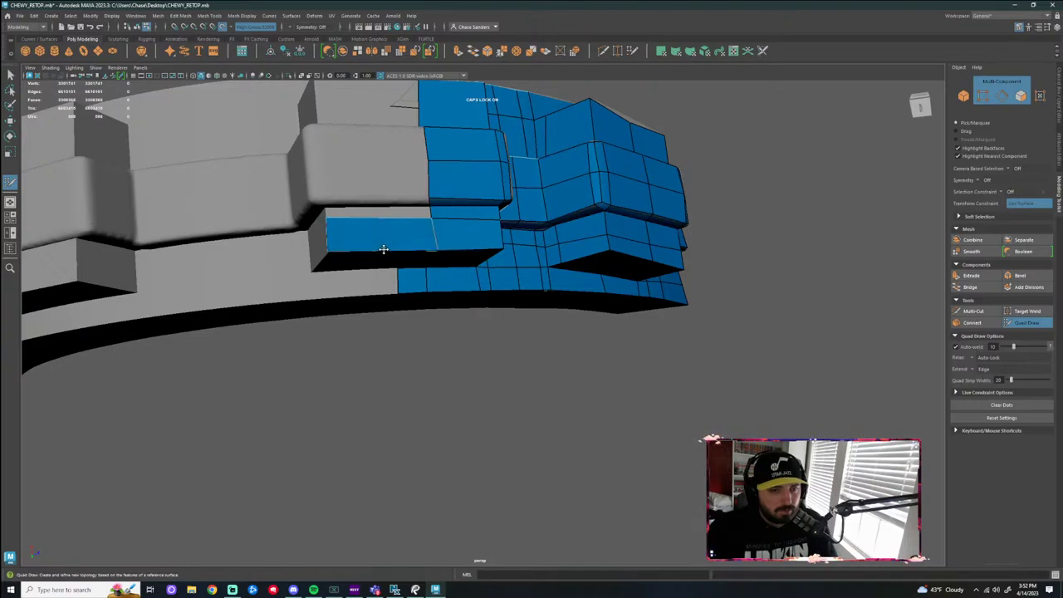
# Delete the two short quads on the foot band and ledge that project past the side block's finished outer face
pyautogui.keyDown('alt'); pyautogui.moveTo(420, 304); pyautogui.dragTo(397, 324); pyautogui.keyUp('alt')
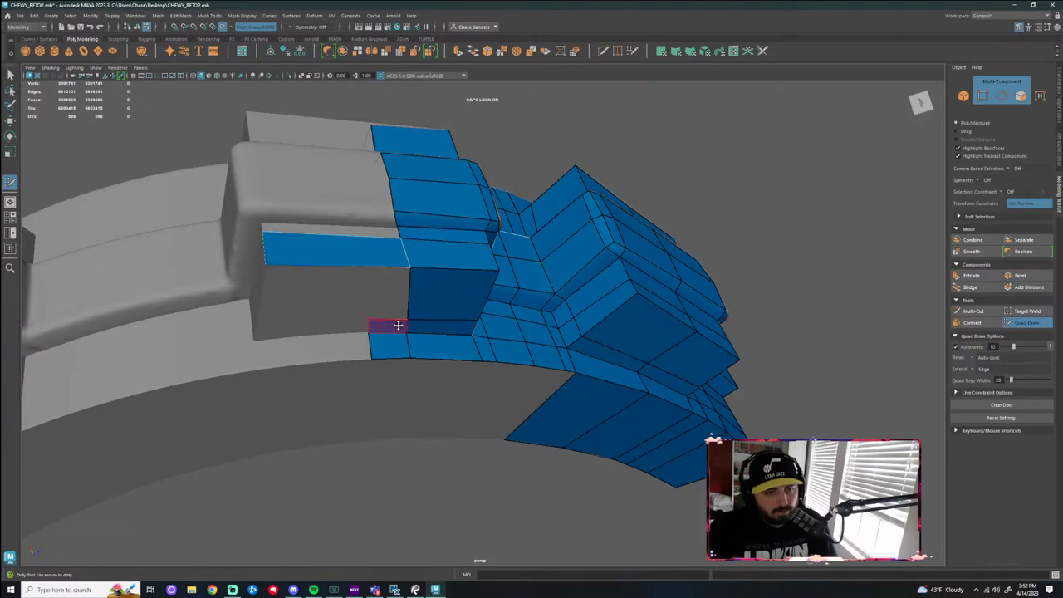
pyautogui.press('ctrl')
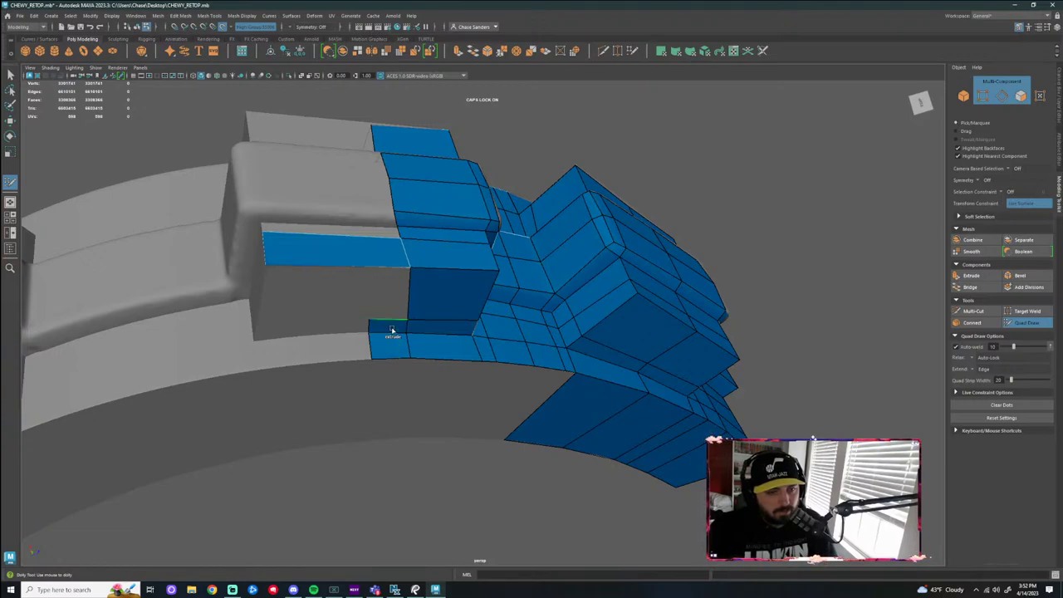
pyautogui.keyDown('ctrl'); pyautogui.keyDown('shift'); pyautogui.click(389, 341); pyautogui.keyUp('shift'); pyautogui.keyUp('ctrl')
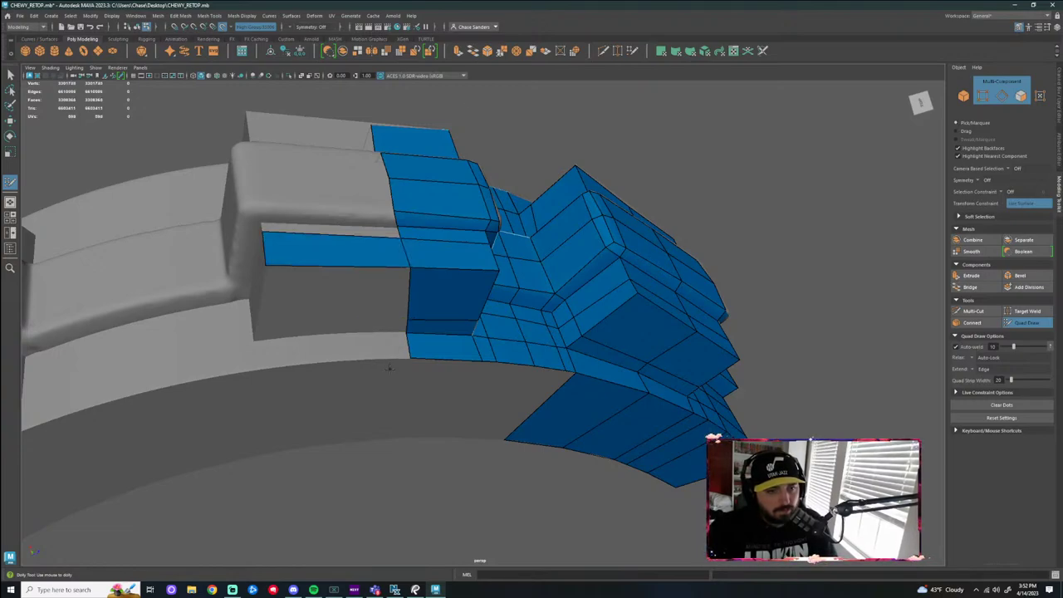
pyautogui.keyDown('alt'); pyautogui.moveTo(389, 341); pyautogui.dragTo(357, 342); pyautogui.keyUp('alt')
# Extrude the side block's upper edge down its outer face, add the foot band below, and fit the band's lower corners to the foot
pyautogui.moveTo(328, 256)
pyautogui.mouseDown()
pyautogui.moveTo(320, 322)
pyautogui.moveTo(267, 313)
pyautogui.mouseUp()
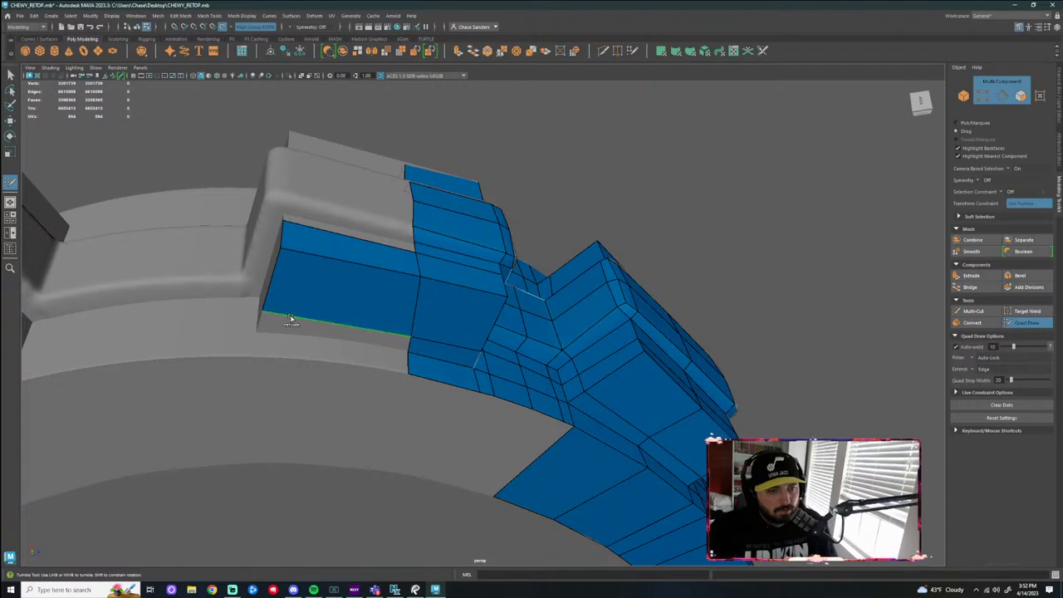
pyautogui.keyDown('ctrl'); pyautogui.keyDown('shift'); pyautogui.moveTo(291, 319); pyautogui.dragTo(287, 335); pyautogui.keyUp('shift'); pyautogui.keyUp('ctrl')
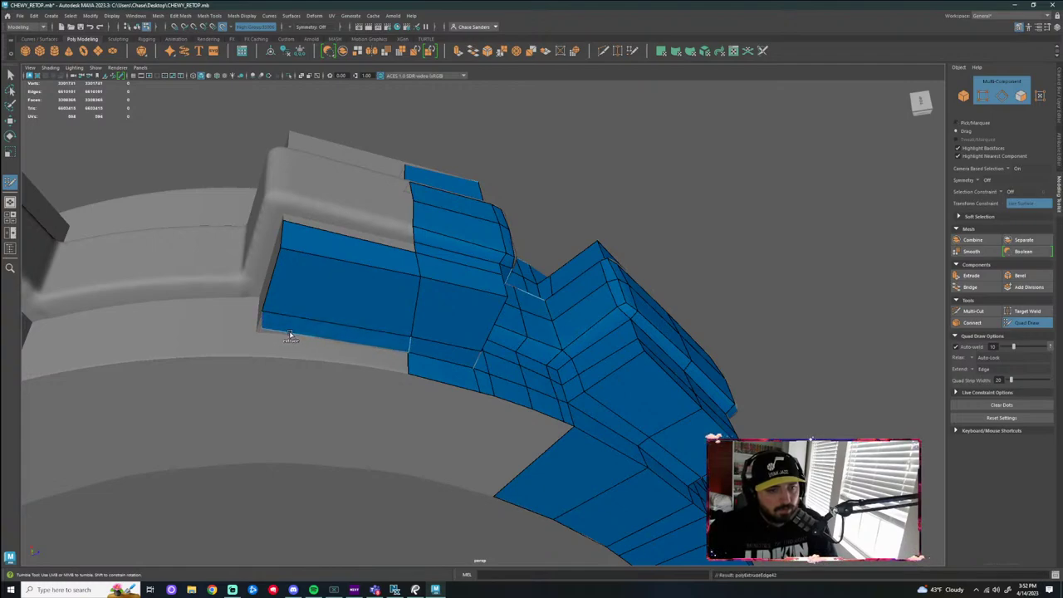
pyautogui.keyDown('alt'); pyautogui.moveTo(281, 338); pyautogui.dragTo(374, 373, button='right'); pyautogui.keyUp('alt')
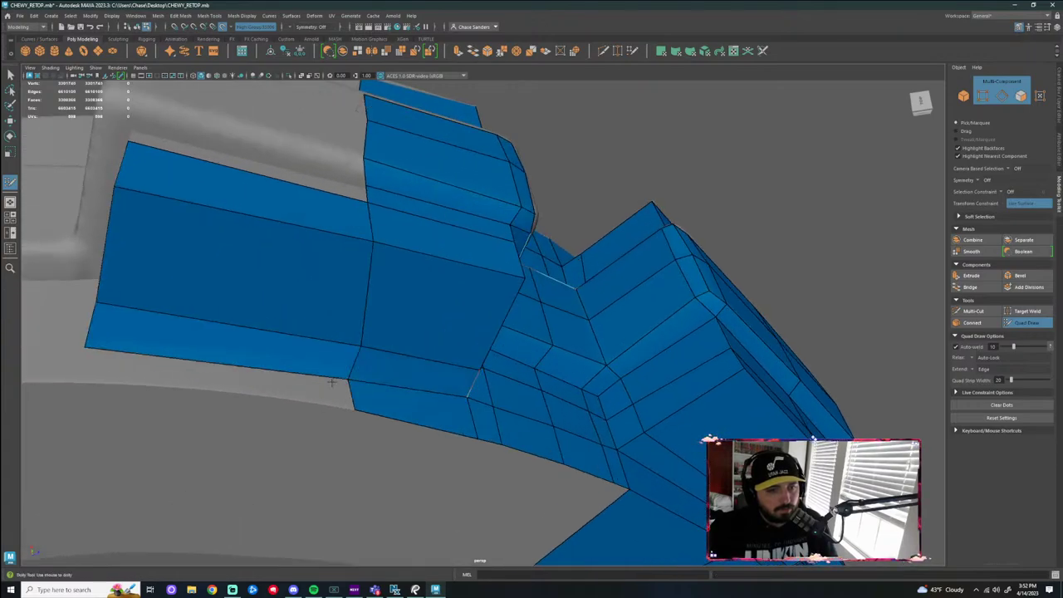
pyautogui.moveTo(350, 376); pyautogui.dragTo(354, 369)
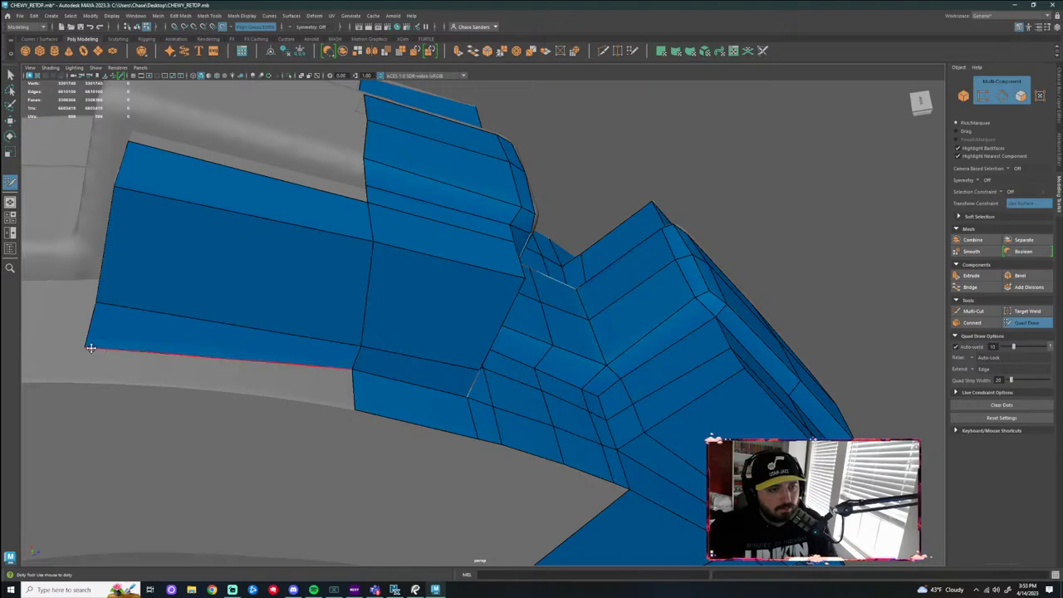
pyautogui.moveTo(91, 347); pyautogui.dragTo(94, 338)
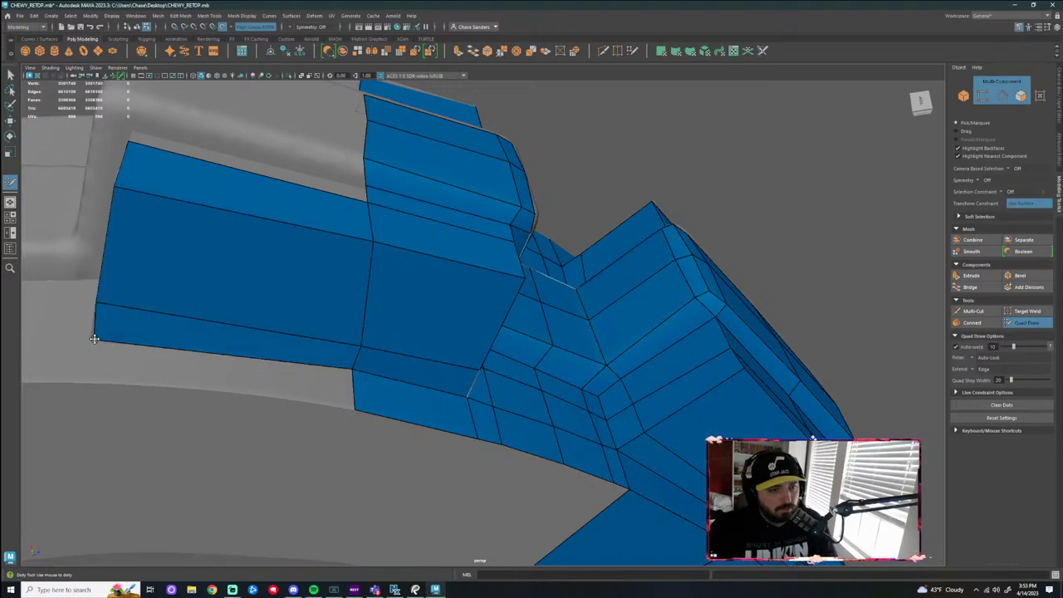
# Add the missing quad on the arch's foot band beneath the side block and fit its far corner to the rim
pyautogui.scroll(-2, 214, 332)
pyautogui.keyDown('alt'); pyautogui.moveTo(223, 334); pyautogui.dragTo(389, 325); pyautogui.keyUp('alt')
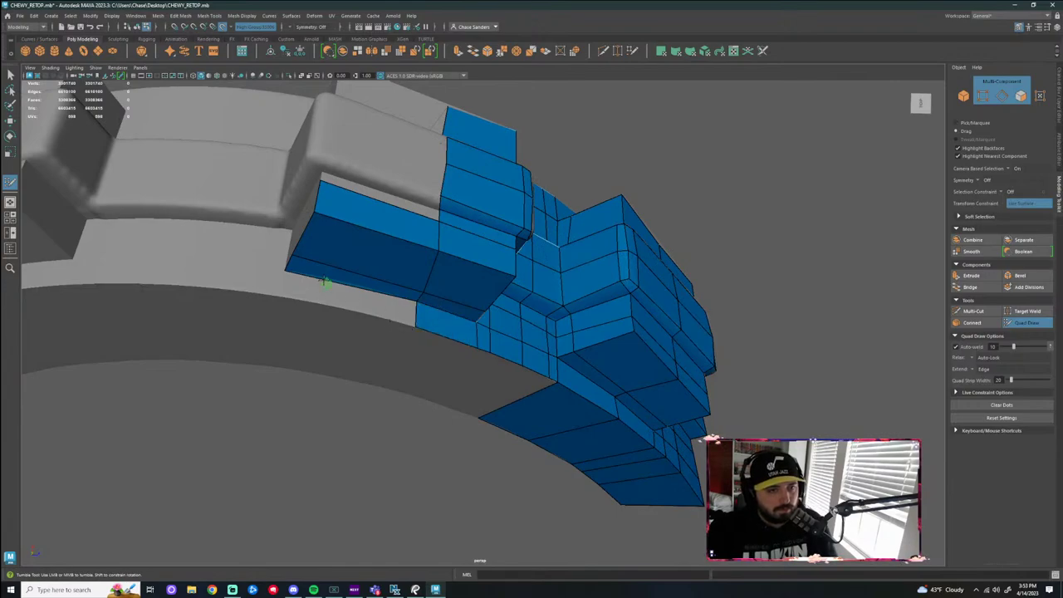
pyautogui.moveTo(291, 277); pyautogui.dragTo(287, 297)
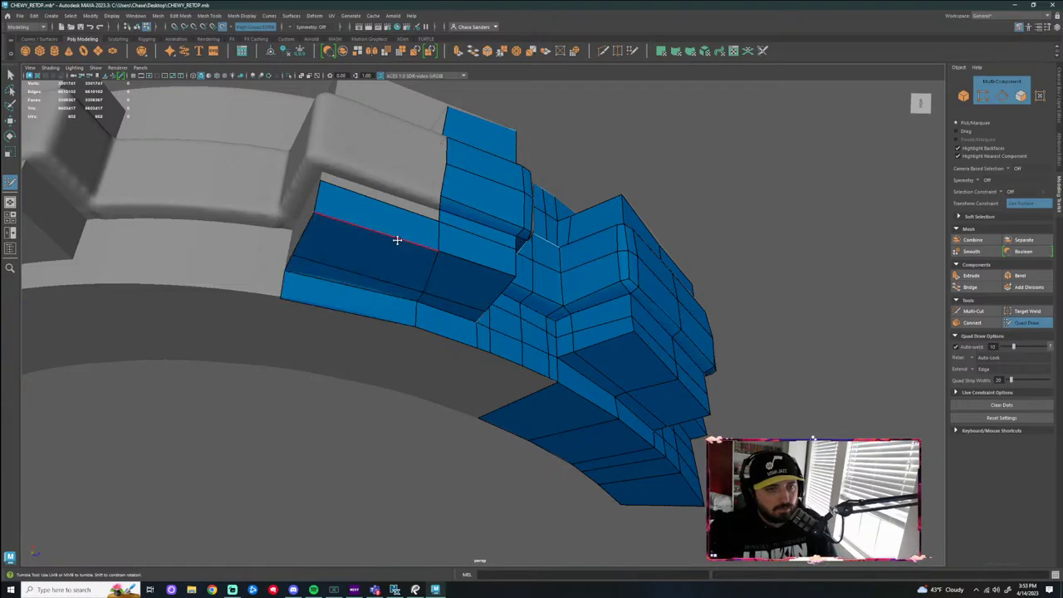
# Place points beside the side block's far end and fill a long quad along the rounded middle block's lower side
pyautogui.keyDown('alt'); pyautogui.moveTo(386, 210); pyautogui.dragTo(332, 284, button='middle'); pyautogui.keyUp('alt')
pyautogui.scroll(2, 331, 284)
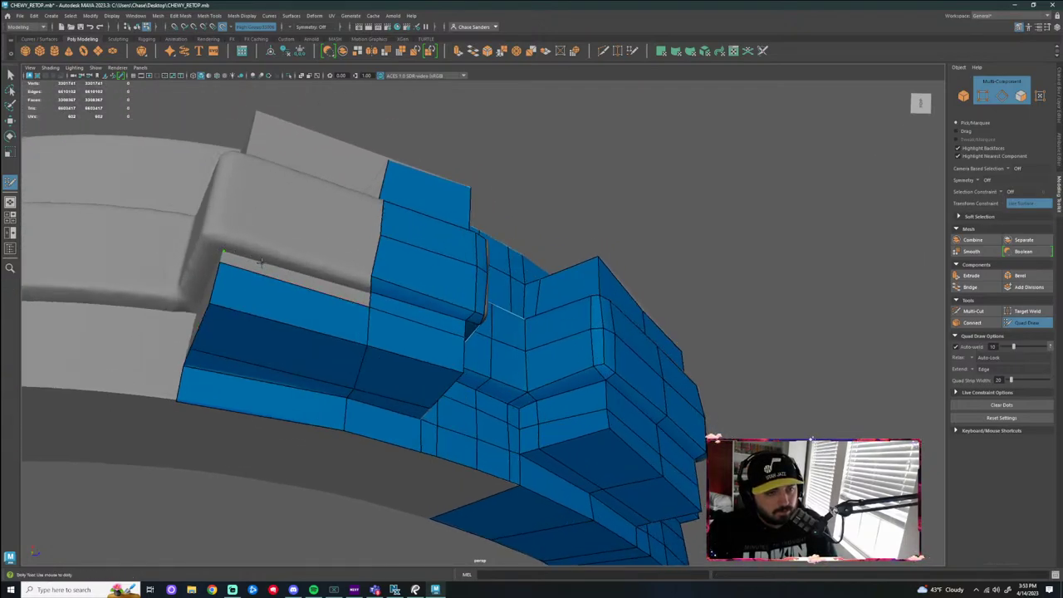
pyautogui.scroll(2, 334, 288)
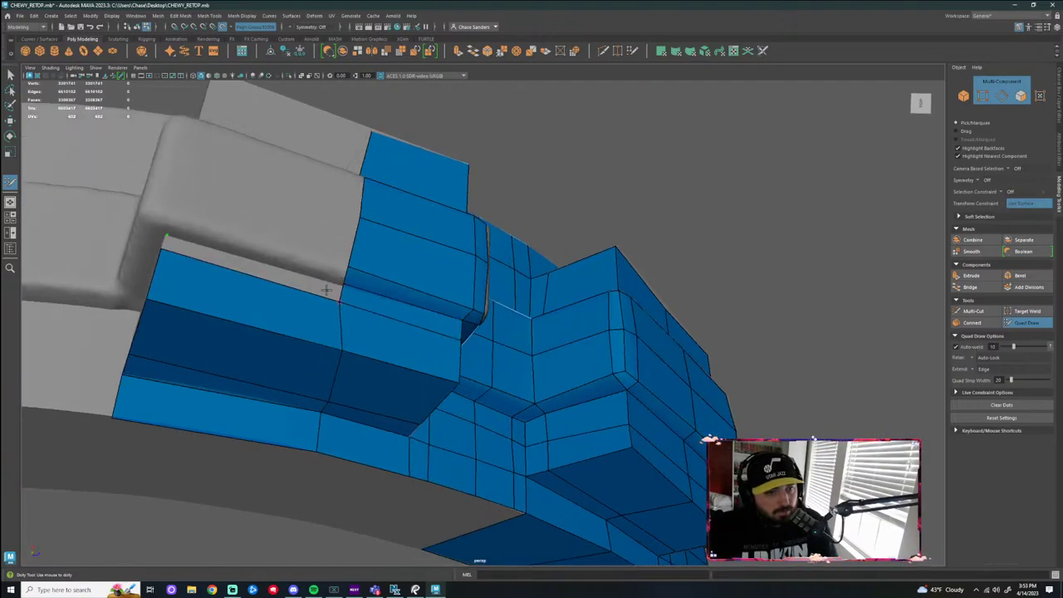
pyautogui.keyDown('alt'); pyautogui.moveTo(230, 260); pyautogui.dragTo(291, 239); pyautogui.keyUp('alt')
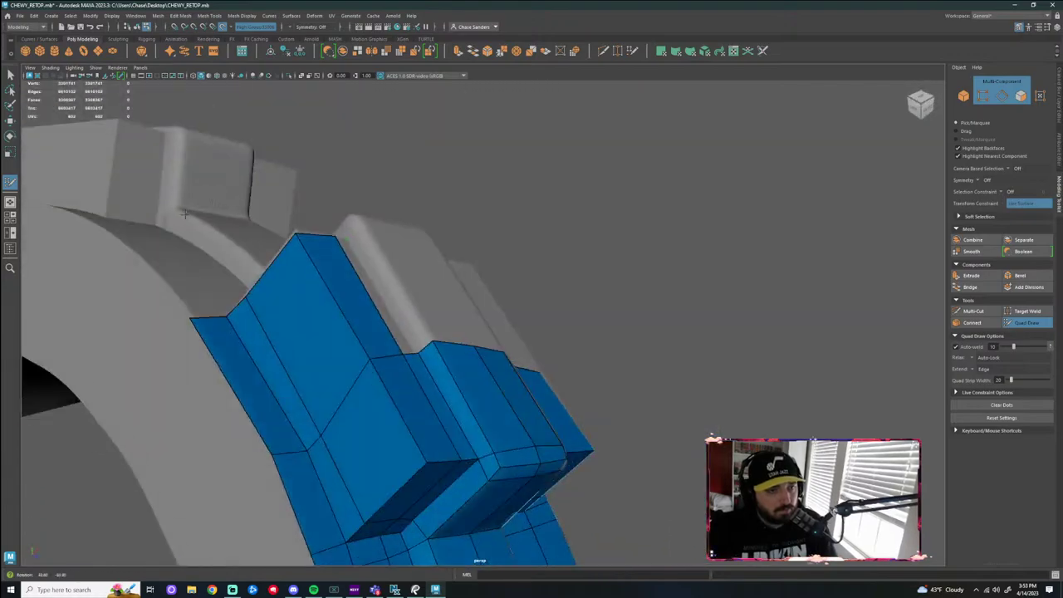
pyautogui.keyDown('alt'); pyautogui.moveTo(291, 238); pyautogui.dragTo(252, 273, button='middle'); pyautogui.keyUp('alt')
pyautogui.scroll(4, 265, 281)
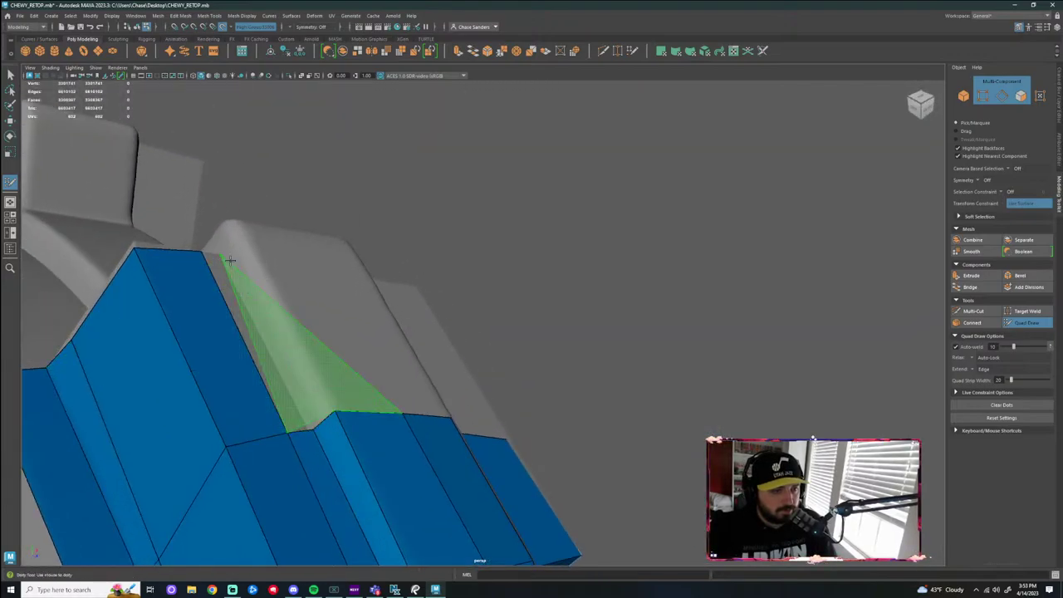
pyautogui.keyDown('alt'); pyautogui.moveTo(308, 320); pyautogui.dragTo(305, 294); pyautogui.keyUp('alt')
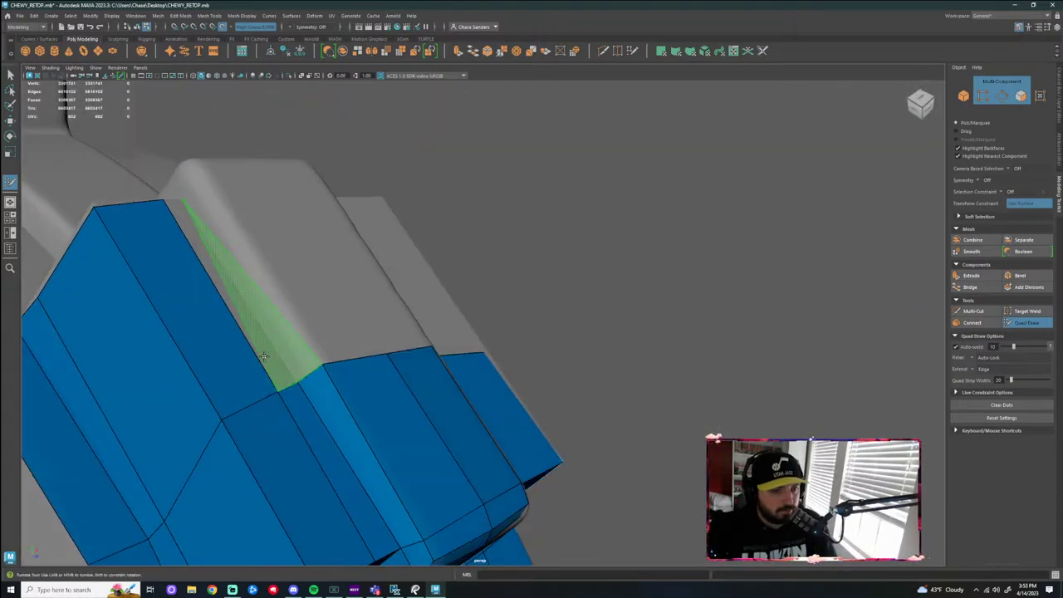
pyautogui.keyDown('shift'); pyautogui.click(226, 225); pyautogui.keyUp('shift')
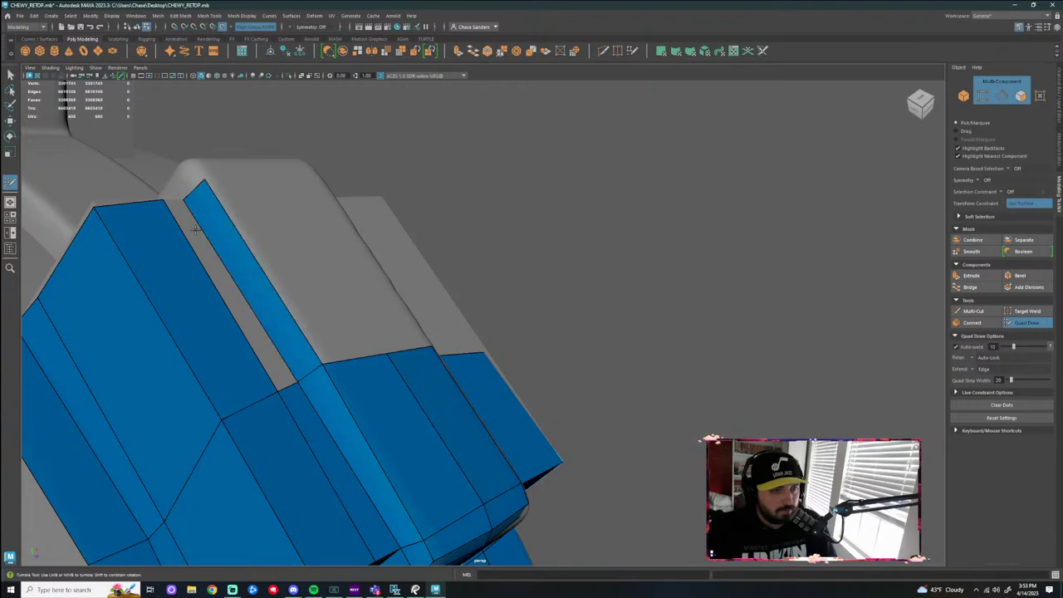
# Fill the narrow gap between the side block's face and the middle block's side with one long quad
pyautogui.moveTo(195, 230)
pyautogui.keyDown('alt'); pyautogui.mouseDown()
pyautogui.moveTo(256, 184)
pyautogui.moveTo(311, 199)
pyautogui.mouseUp(); pyautogui.keyUp('alt')
pyautogui.keyDown('alt'); pyautogui.moveTo(311, 200); pyautogui.dragTo(263, 358, button='middle'); pyautogui.keyUp('alt')
pyautogui.keyDown('shift'); pyautogui.click(292, 223); pyautogui.keyUp('shift')
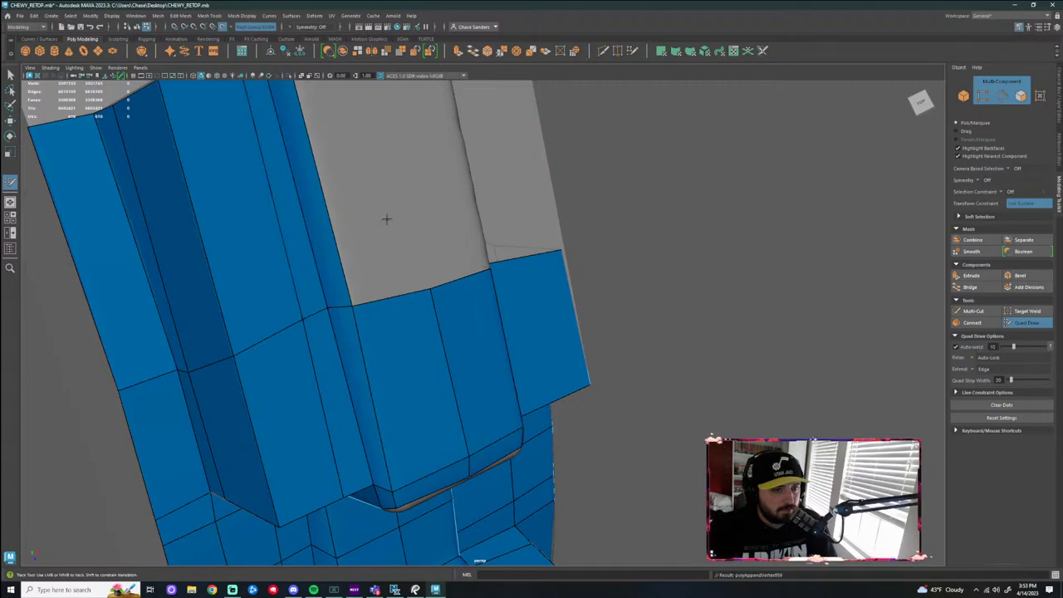
# Place a point at the middle block's far end and fill one long quad across the lower half of its outer face
pyautogui.moveTo(384, 219)
pyautogui.keyDown('alt'); pyautogui.mouseDown()
pyautogui.moveTo(408, 218)
pyautogui.moveTo(334, 299)
pyautogui.mouseUp(); pyautogui.keyUp('alt')
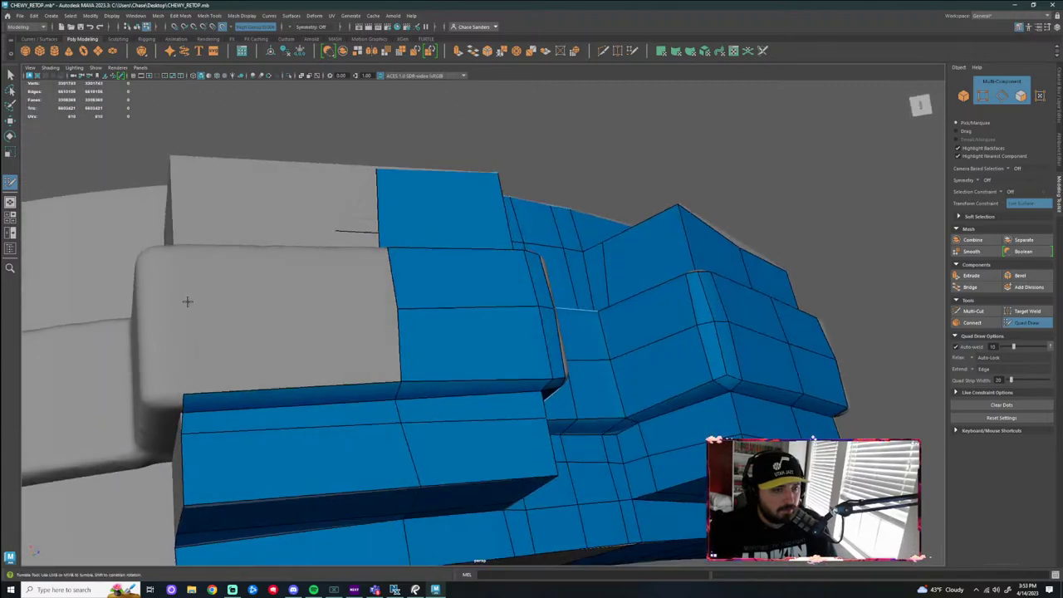
pyautogui.keyDown('shift'); pyautogui.click(254, 363); pyautogui.keyUp('shift')
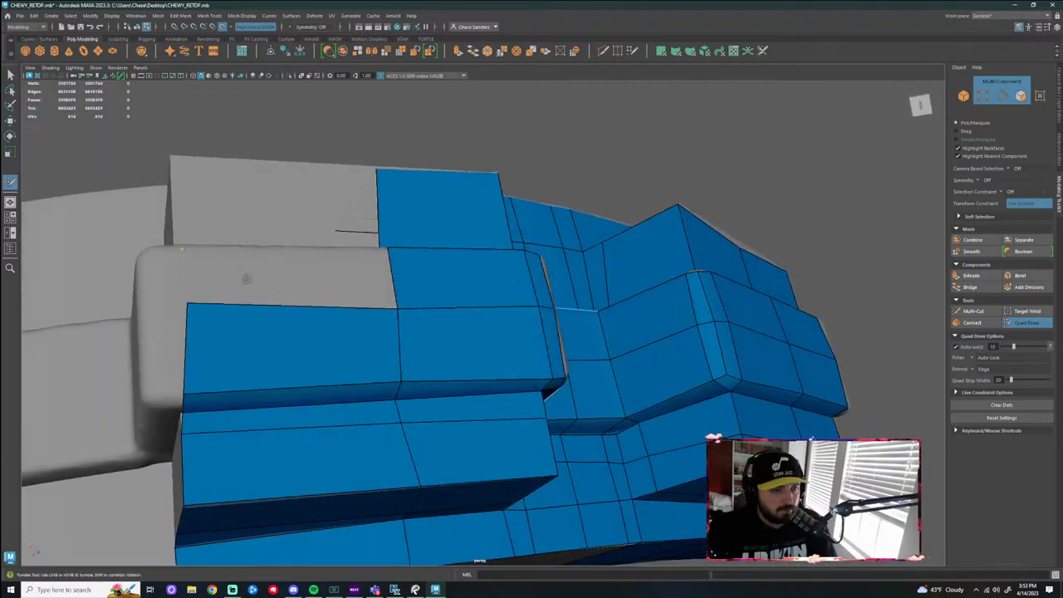
pyautogui.keyDown('alt'); pyautogui.moveTo(259, 265); pyautogui.dragTo(369, 265); pyautogui.keyUp('alt')
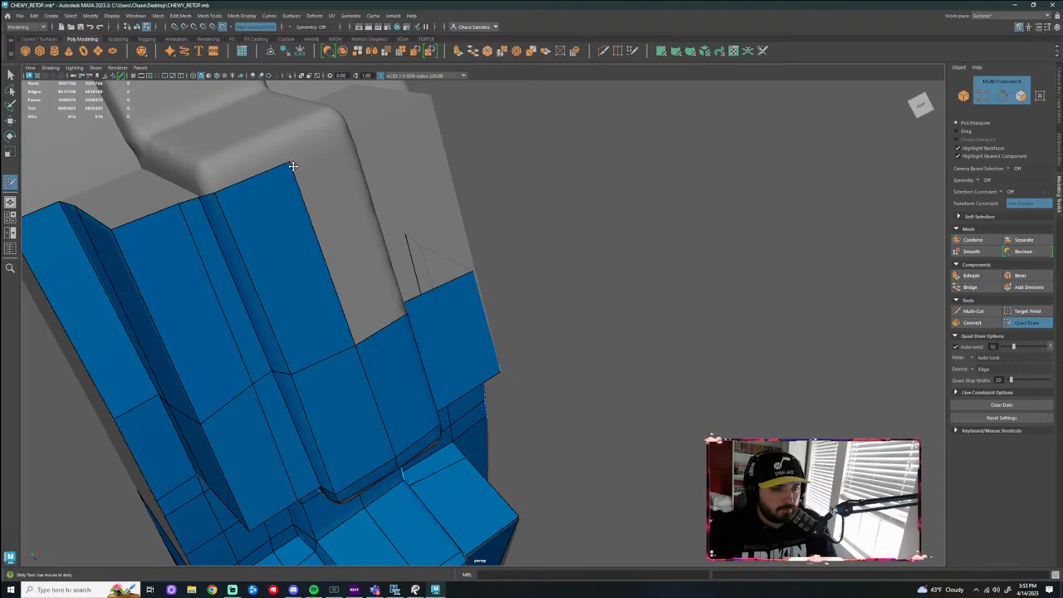
pyautogui.keyDown('alt'); pyautogui.moveTo(293, 166); pyautogui.dragTo(290, 266); pyautogui.keyUp('alt')
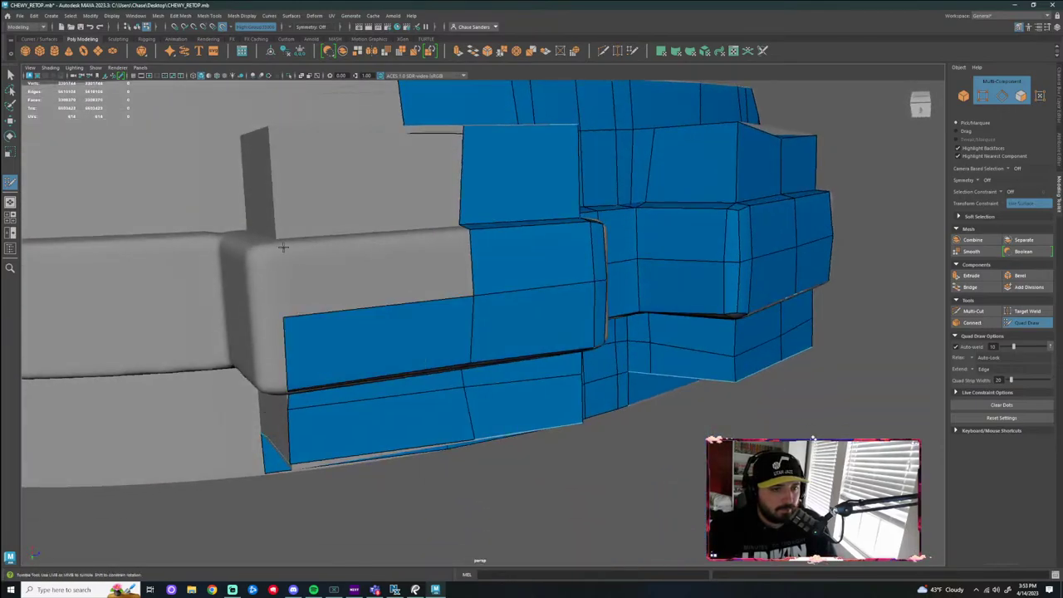
pyautogui.keyDown('shift'); pyautogui.click(335, 293); pyautogui.keyUp('shift')
pyautogui.keyDown('alt'); pyautogui.moveTo(422, 241); pyautogui.dragTo(456, 190); pyautogui.keyUp('alt')
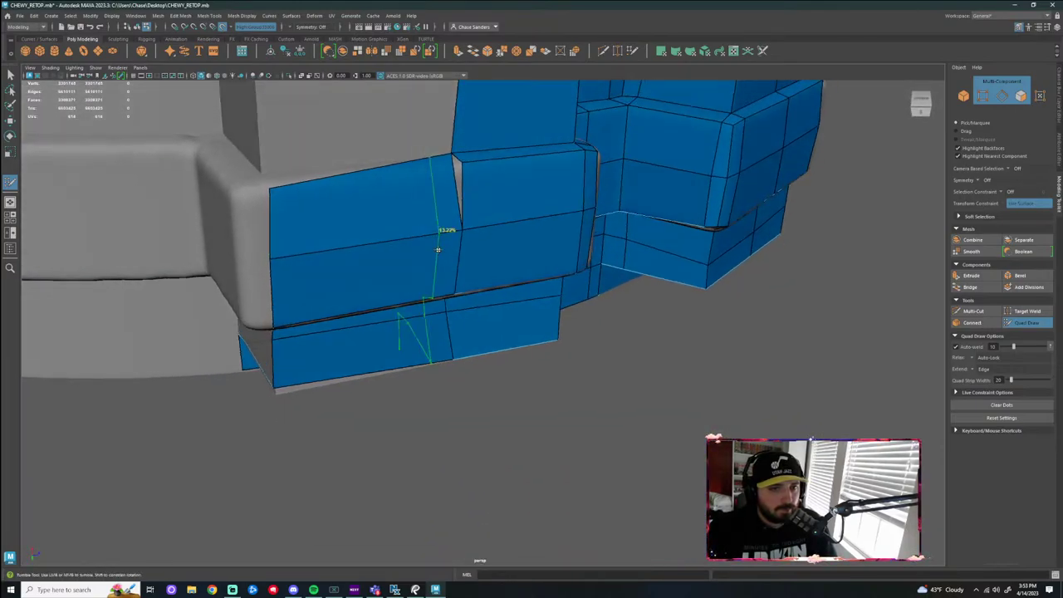
pyautogui.hotkey('ctrl', 'z')
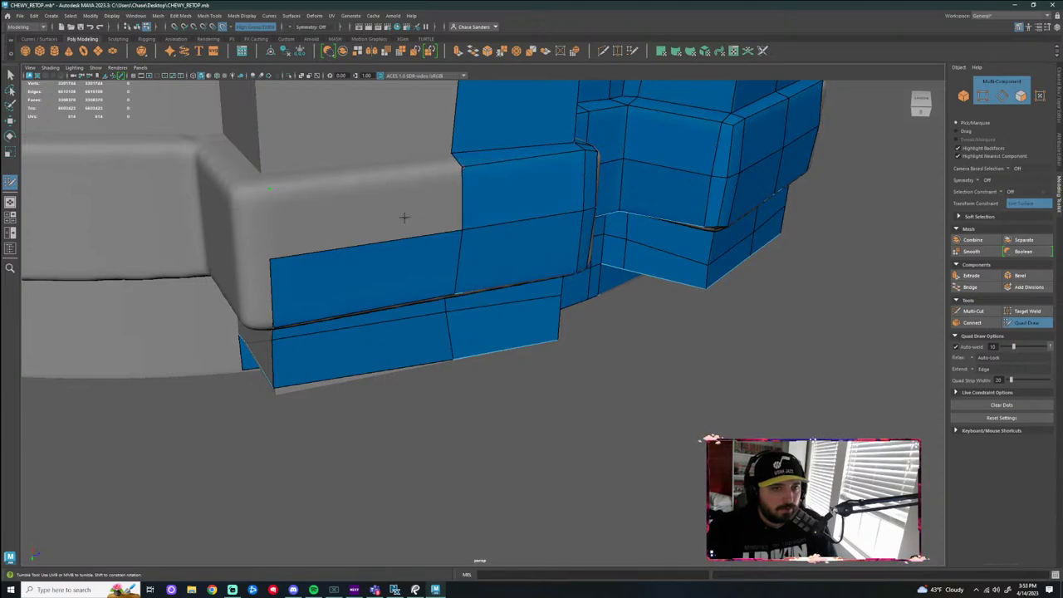
pyautogui.keyDown('shift'); pyautogui.click(363, 221); pyautogui.keyUp('shift')
pyautogui.hotkey('ctrl', 'z')
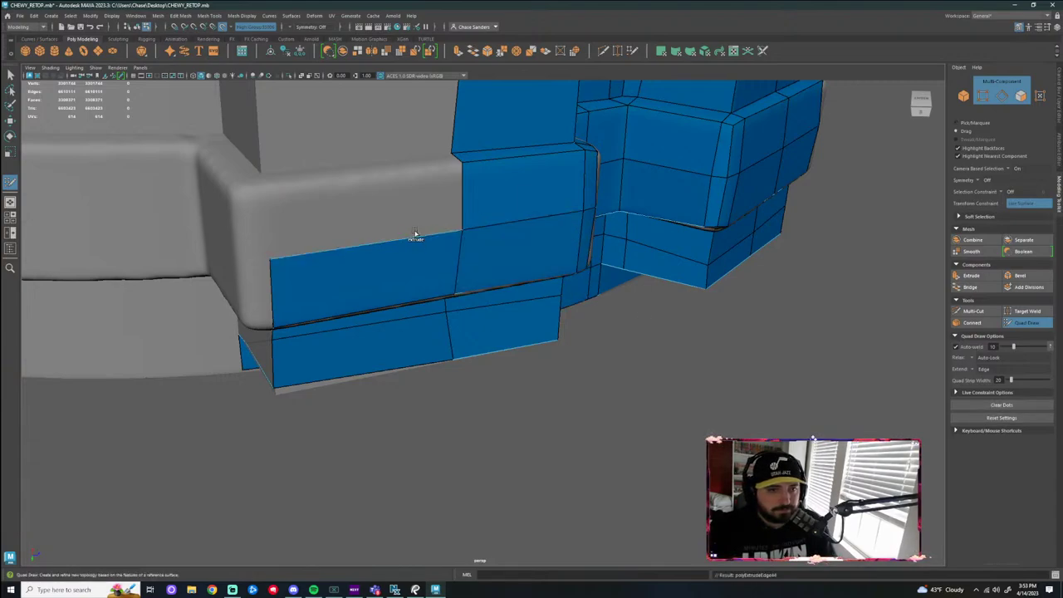
# Extrude the long quad's free edge over the middle block and up the opposite side block's wall, fitting the new corners to the sculpt
pyautogui.keyDown('ctrl'); pyautogui.moveTo(415, 236); pyautogui.dragTo(451, 235); pyautogui.keyUp('ctrl')
pyautogui.keyDown('alt'); pyautogui.moveTo(452, 235); pyautogui.dragTo(444, 380, button='middle'); pyautogui.keyUp('alt')
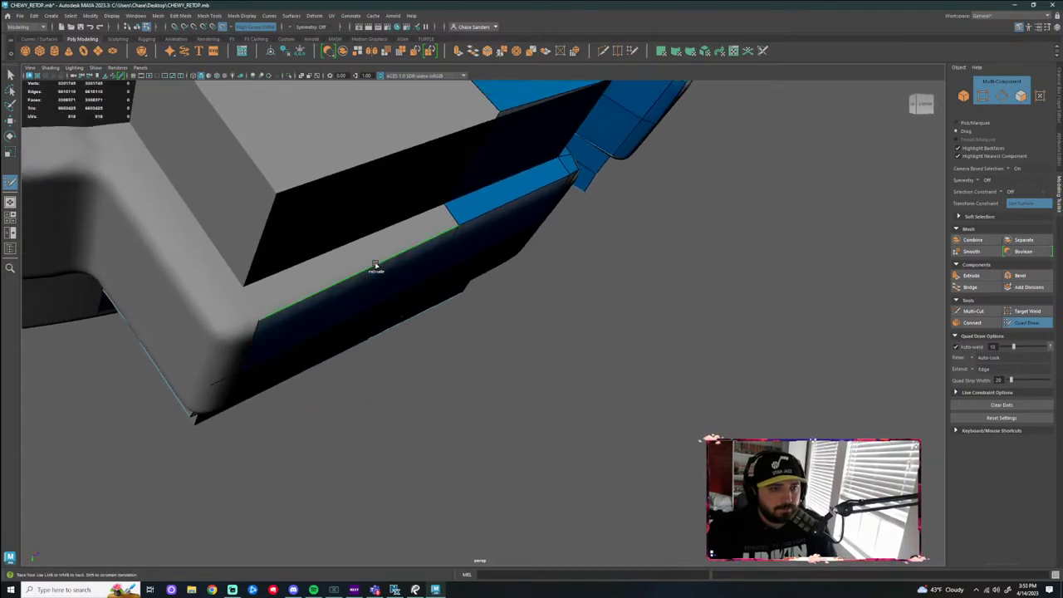
pyautogui.moveTo(376, 266)
pyautogui.keyDown('ctrl'); pyautogui.mouseDown()
pyautogui.moveTo(368, 238)
pyautogui.moveTo(462, 310)
pyautogui.moveTo(449, 241)
pyautogui.moveTo(456, 302)
pyautogui.mouseUp(); pyautogui.keyUp('ctrl')
pyautogui.keyDown('alt'); pyautogui.moveTo(455, 302); pyautogui.dragTo(437, 359, button='middle'); pyautogui.keyUp('alt')
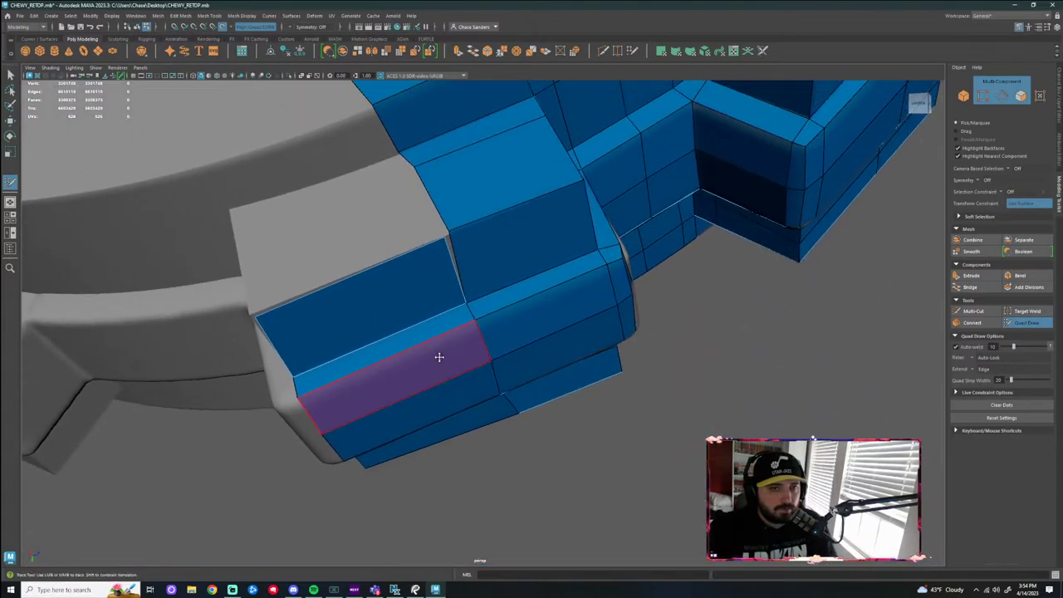
pyautogui.scroll(2, 437, 359)
pyautogui.moveTo(435, 216)
pyautogui.mouseDown()
pyautogui.moveTo(456, 213)
pyautogui.moveTo(441, 216)
pyautogui.mouseUp()
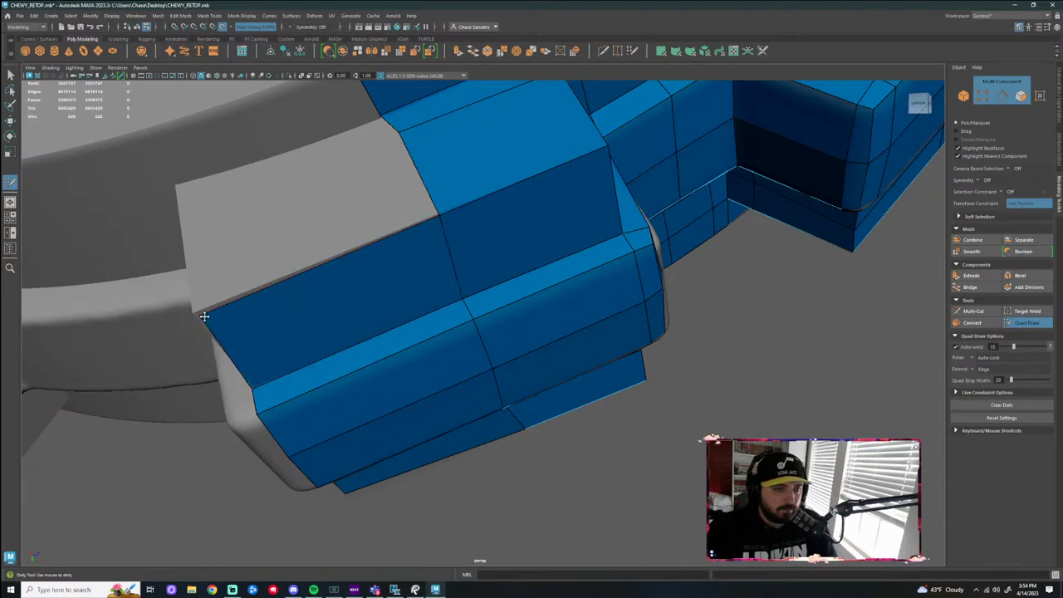
pyautogui.moveTo(205, 316); pyautogui.dragTo(198, 316)
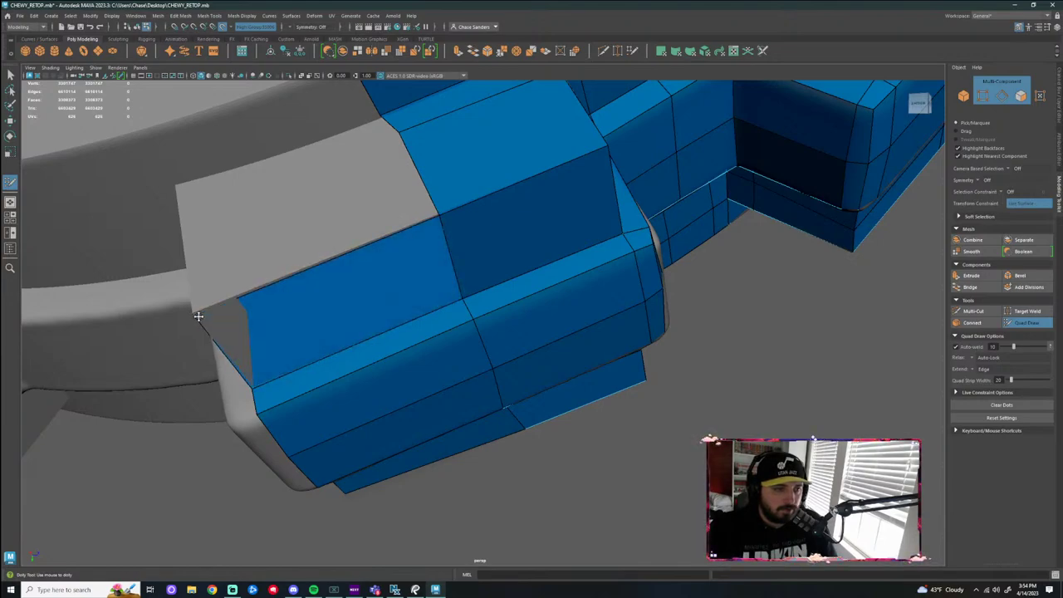
# Extrude the wall's free edge across the opposite side block's broad face and continue it as a narrow strip
pyautogui.keyDown('ctrl'); pyautogui.moveTo(320, 273); pyautogui.dragTo(291, 186); pyautogui.keyUp('ctrl')
pyautogui.moveTo(362, 229)
pyautogui.keyDown('alt'); pyautogui.mouseDown()
pyautogui.moveTo(408, 280)
pyautogui.moveTo(382, 263)
pyautogui.mouseUp(); pyautogui.keyUp('alt')
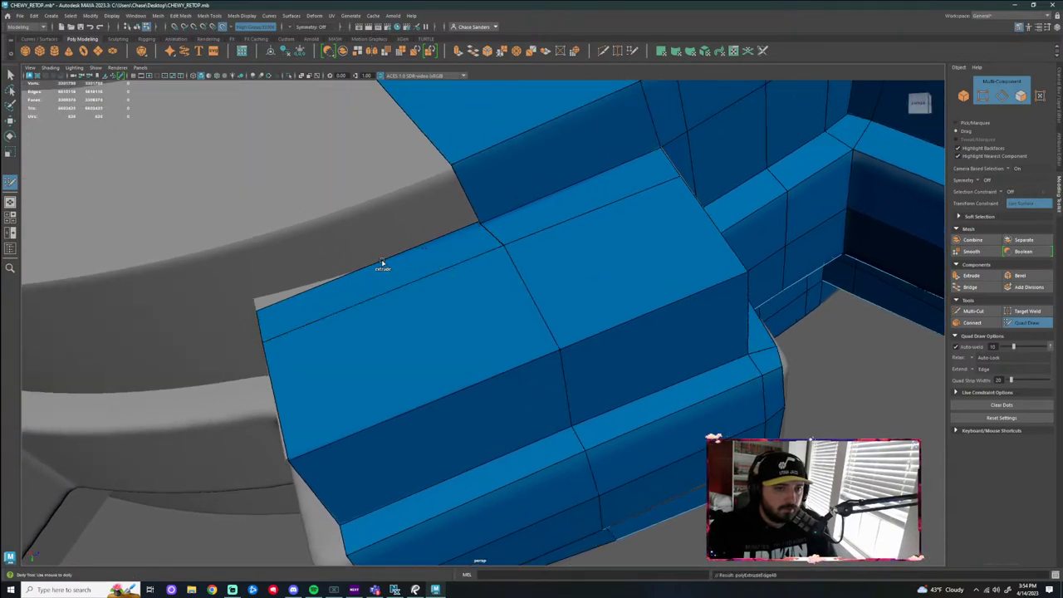
pyautogui.scroll(2, 441, 242)
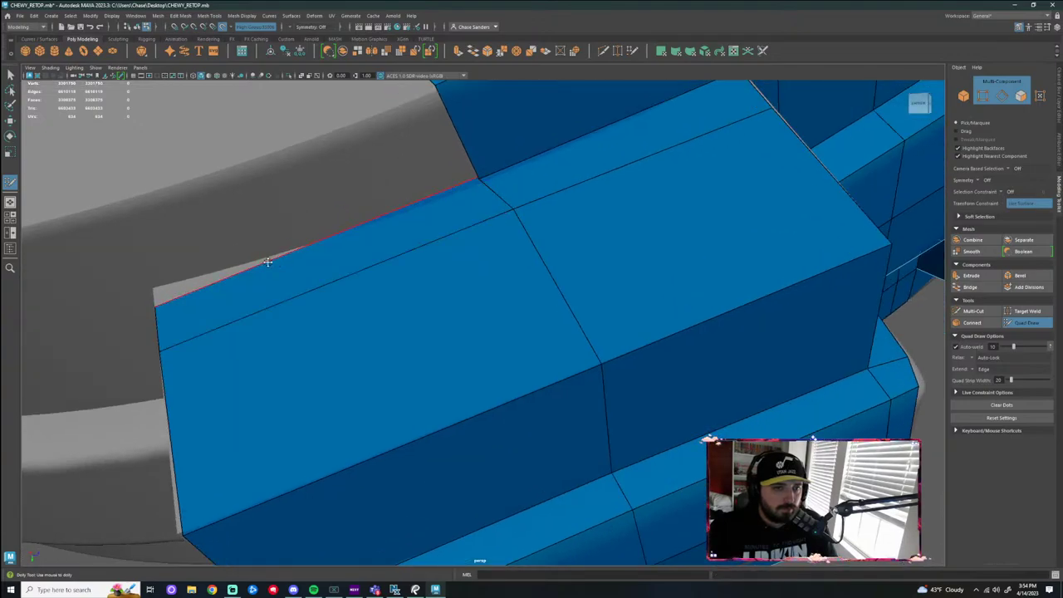
pyautogui.moveTo(234, 275); pyautogui.dragTo(221, 295)
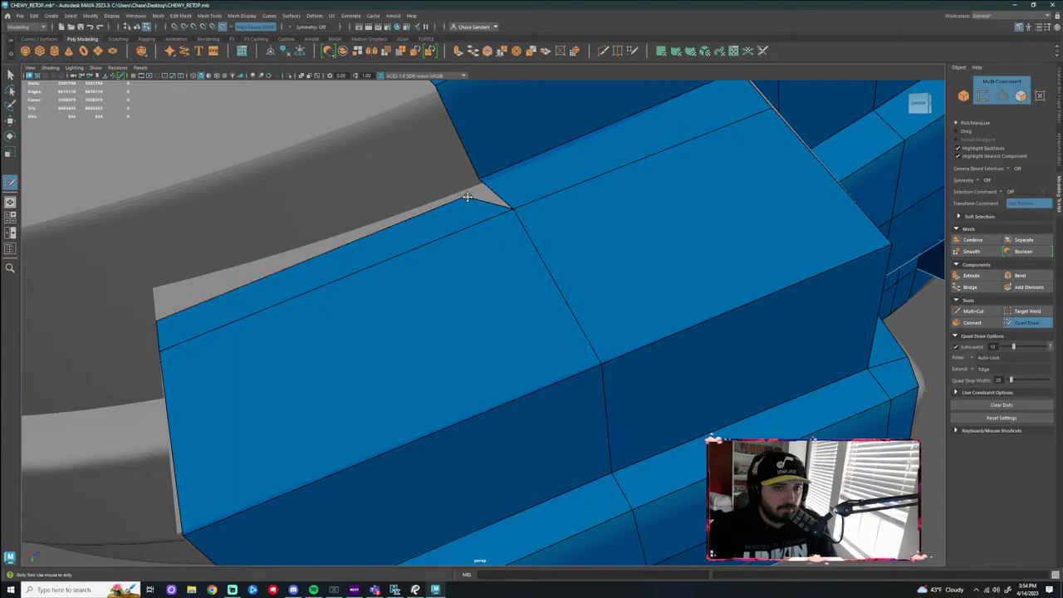
pyautogui.moveTo(468, 196)
pyautogui.keyDown('shift'); pyautogui.mouseDown()
pyautogui.moveTo(482, 172)
pyautogui.moveTo(471, 176)
pyautogui.moveTo(495, 181)
pyautogui.moveTo(481, 163)
pyautogui.moveTo(466, 229)
pyautogui.mouseUp(); pyautogui.keyUp('shift')
pyautogui.keyDown('alt'); pyautogui.moveTo(466, 229); pyautogui.dragTo(459, 337, button='middle'); pyautogui.keyUp('alt')
pyautogui.moveTo(456, 190)
pyautogui.keyDown('alt'); pyautogui.mouseDown()
pyautogui.moveTo(450, 217)
pyautogui.moveTo(524, 197)
pyautogui.moveTo(501, 230)
pyautogui.moveTo(353, 230)
pyautogui.moveTo(465, 252)
pyautogui.moveTo(392, 244)
pyautogui.mouseUp(); pyautogui.keyUp('alt')
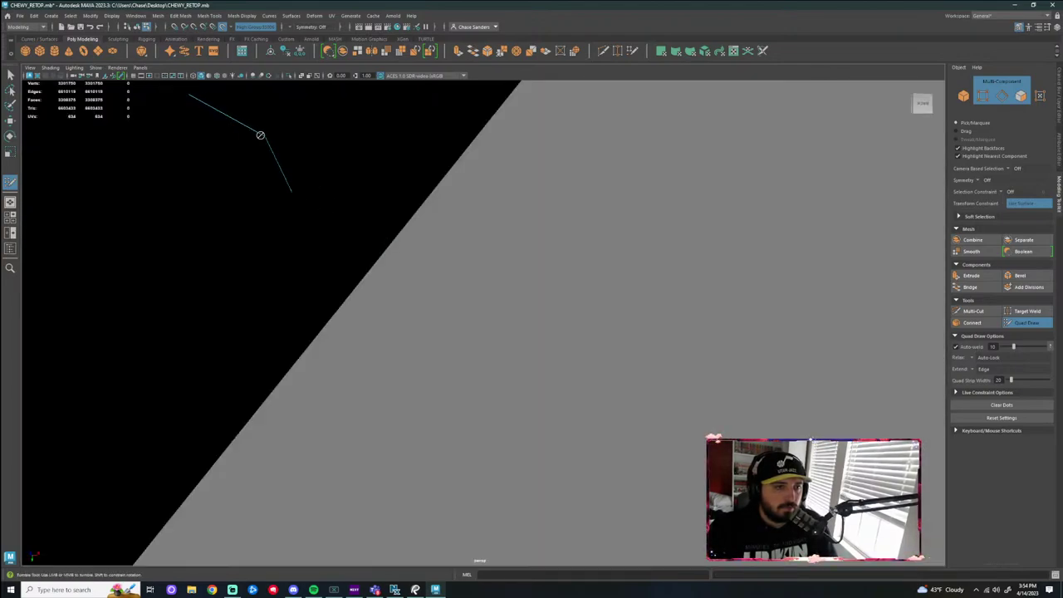
pyautogui.moveTo(261, 135)
pyautogui.keyDown('alt'); pyautogui.mouseDown()
pyautogui.moveTo(292, 145)
pyautogui.moveTo(354, 205)
pyautogui.moveTo(290, 228)
pyautogui.moveTo(394, 238)
pyautogui.moveTo(415, 223)
pyautogui.moveTo(403, 219)
pyautogui.moveTo(391, 246)
pyautogui.moveTo(349, 244)
pyautogui.moveTo(365, 244)
pyautogui.moveTo(249, 163)
pyautogui.moveTo(241, 142)
pyautogui.moveTo(257, 124)
pyautogui.mouseUp(); pyautogui.keyUp('alt')
pyautogui.scroll(2, 394, 238)
pyautogui.scroll(-3, 393, 238)
pyautogui.hotkey('ctrl', 'z')
pyautogui.hotkey('ctrl', 'z')
pyautogui.hotkey('ctrl', 'z')
pyautogui.hotkey('ctrl', 'z')
# Delete the narrow strip quads along the opposite side block's lower edge and the adjoining quad on the arch surface
pyautogui.scroll(2, 449, 192)
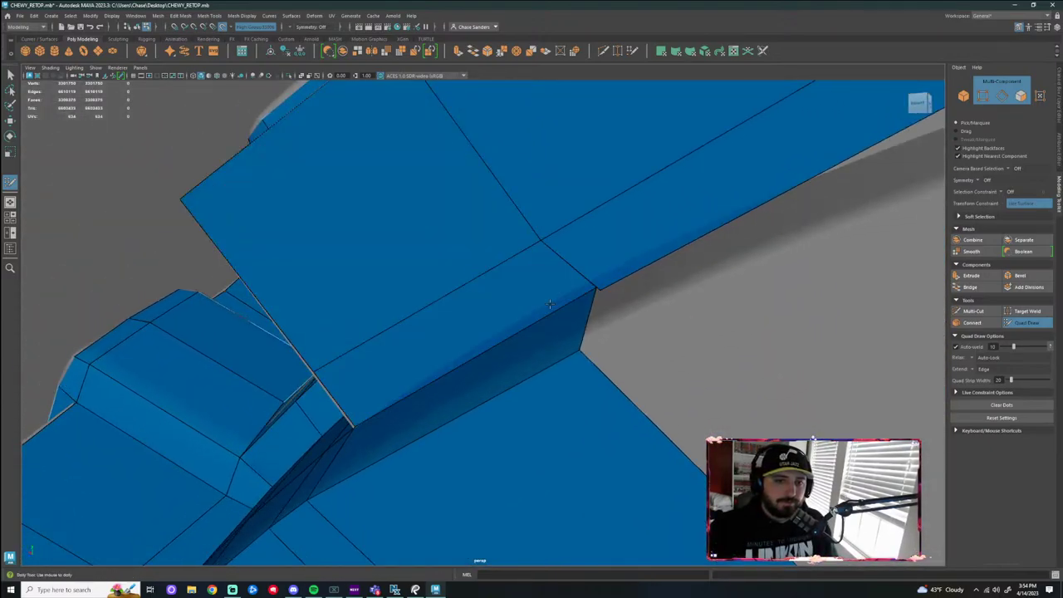
pyautogui.keyDown('alt'); pyautogui.moveTo(554, 314); pyautogui.dragTo(576, 302); pyautogui.keyUp('alt')
pyautogui.keyDown('alt'); pyautogui.moveTo(577, 302); pyautogui.dragTo(653, 254, button='middle'); pyautogui.keyUp('alt')
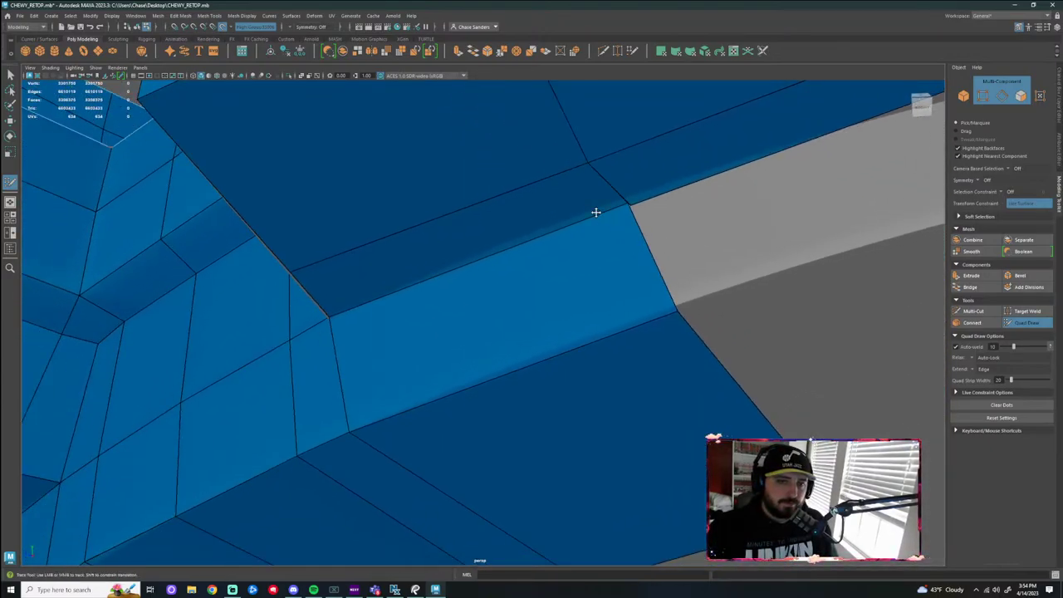
pyautogui.keyDown('alt'); pyautogui.moveTo(586, 206); pyautogui.dragTo(675, 239); pyautogui.keyUp('alt')
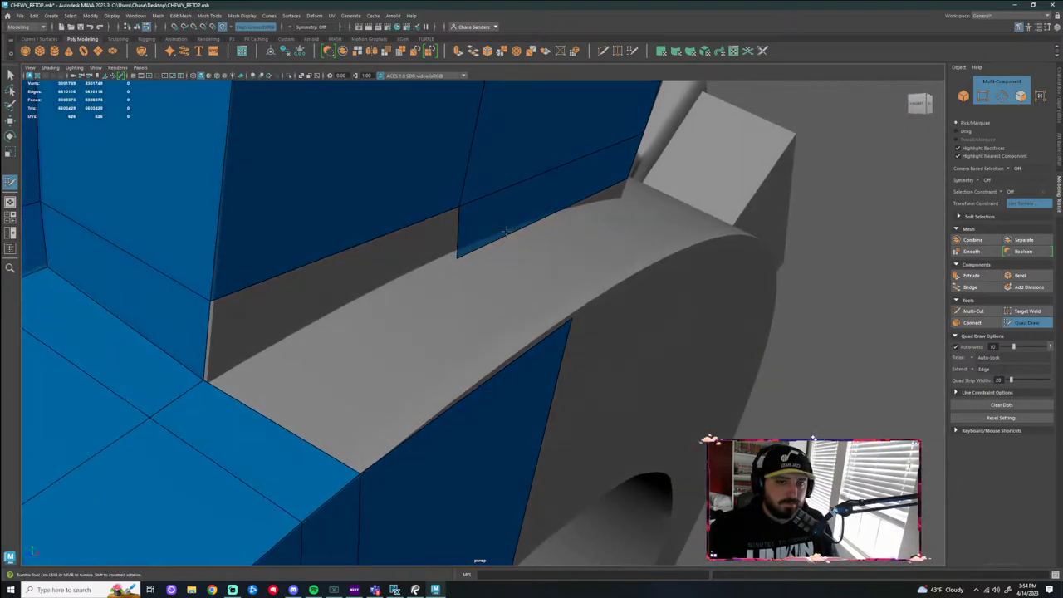
pyautogui.keyDown('ctrl'); pyautogui.keyDown('shift'); pyautogui.click(497, 230); pyautogui.keyUp('shift'); pyautogui.keyUp('ctrl')
# Extrude the opposite side block's two lower edges toward the arch and fit the strip's near, middle and far corners along the curve
pyautogui.moveTo(539, 244)
pyautogui.keyDown('alt'); pyautogui.mouseDown()
pyautogui.moveTo(501, 233)
pyautogui.moveTo(515, 287)
pyautogui.moveTo(540, 283)
pyautogui.mouseUp(); pyautogui.keyUp('alt')
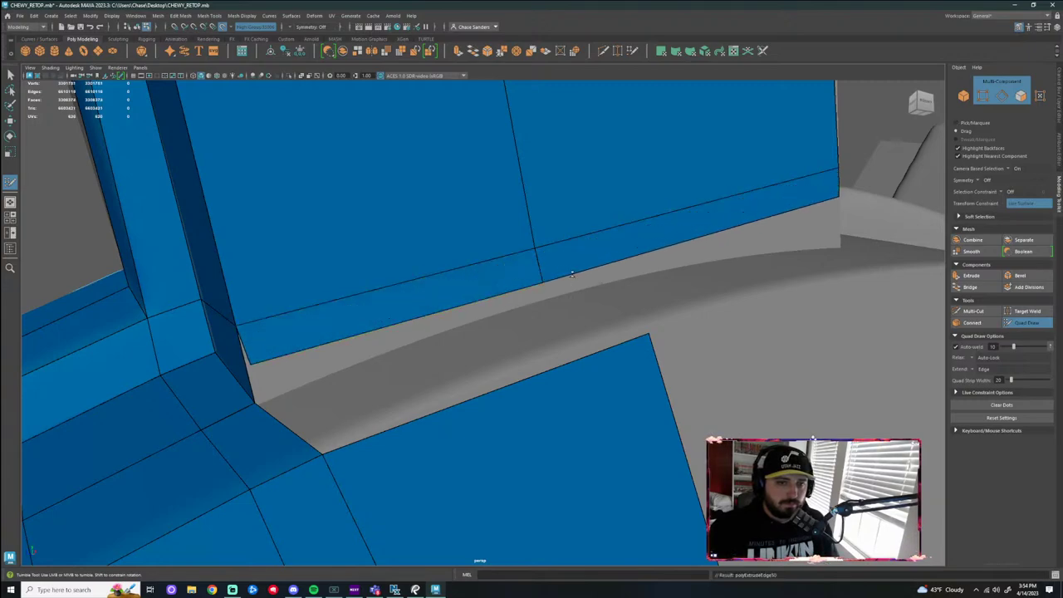
pyautogui.keyDown('alt'); pyautogui.moveTo(565, 247); pyautogui.dragTo(503, 329); pyautogui.keyUp('alt')
pyautogui.moveTo(219, 336); pyautogui.dragTo(213, 378)
pyautogui.moveTo(491, 290); pyautogui.dragTo(493, 275)
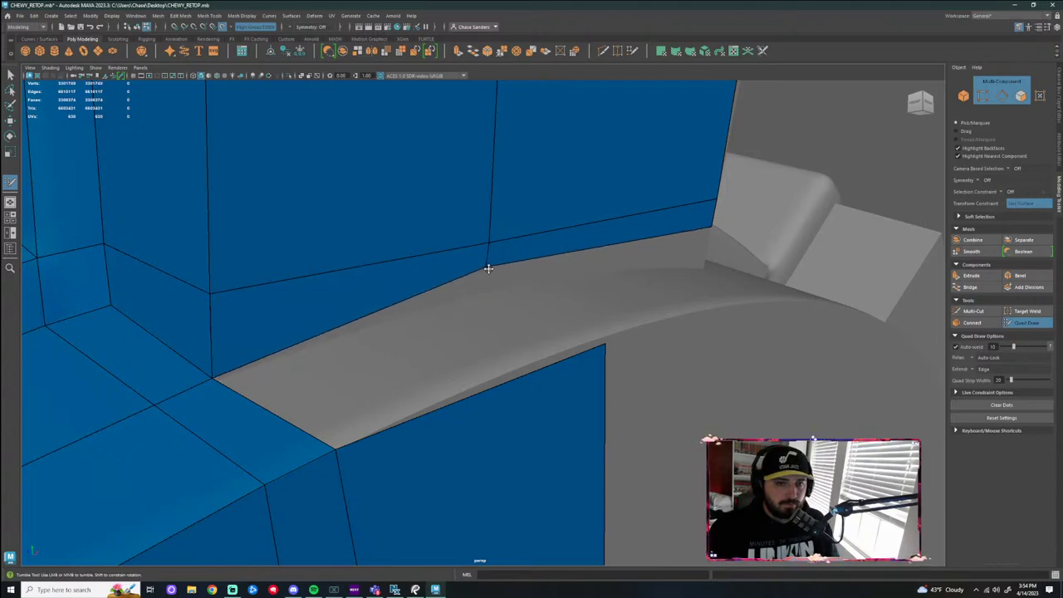
pyautogui.keyDown('alt'); pyautogui.moveTo(492, 287); pyautogui.dragTo(663, 299); pyautogui.keyUp('alt')
pyautogui.keyDown('alt'); pyautogui.moveTo(662, 299); pyautogui.dragTo(441, 318, button='middle'); pyautogui.keyUp('alt')
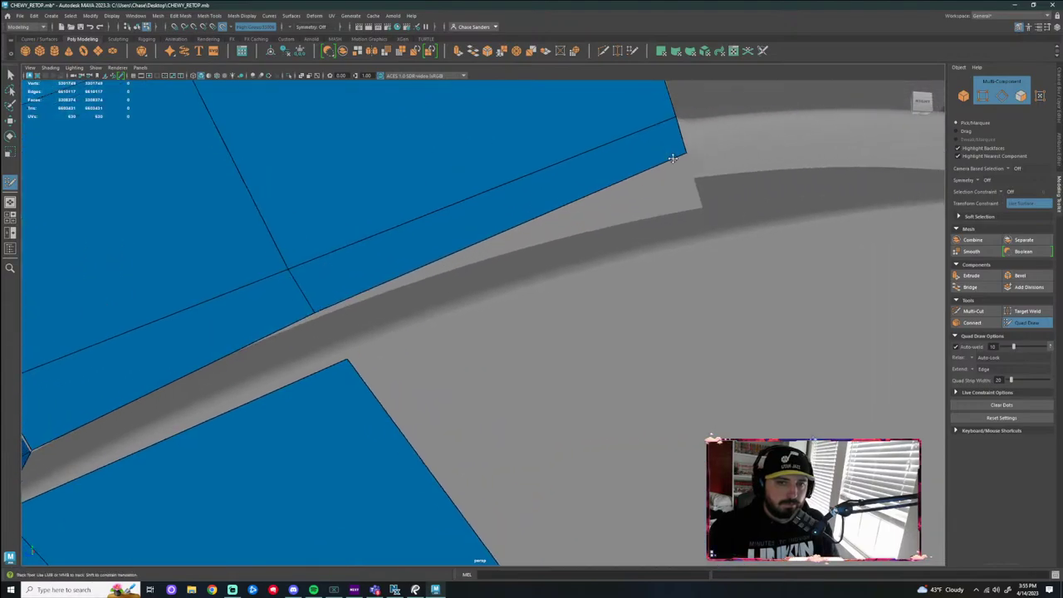
pyautogui.moveTo(684, 150); pyautogui.dragTo(698, 201)
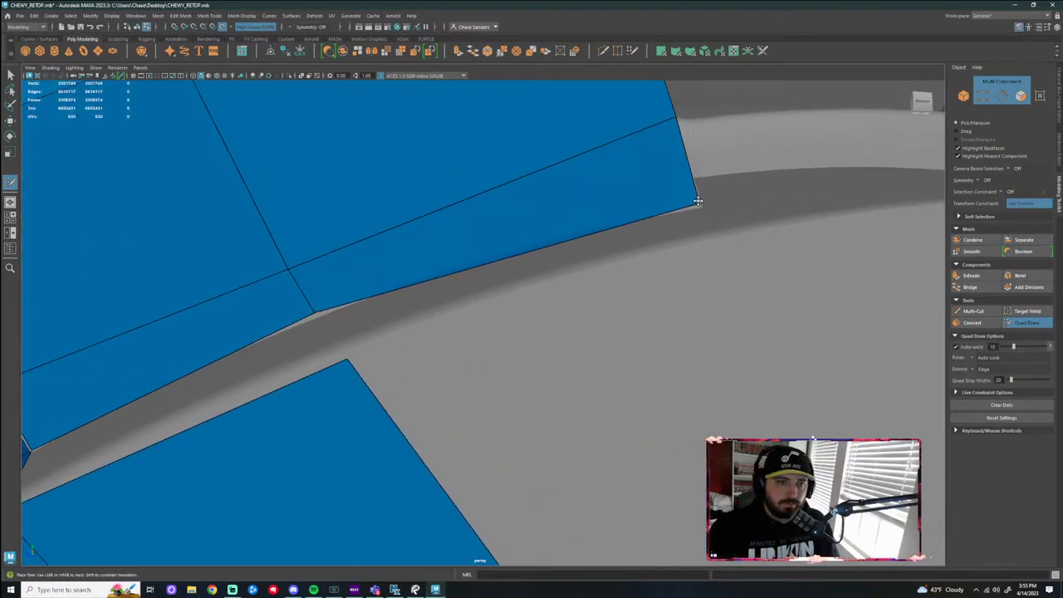
pyautogui.moveTo(314, 312); pyautogui.dragTo(318, 317)
# Fit the arch side face's upper far corner to the rim and fill the quad between that face and the block's new strip
pyautogui.scroll(-2, 415, 316)
pyautogui.keyDown('alt'); pyautogui.moveTo(416, 316); pyautogui.dragTo(299, 339); pyautogui.keyUp('alt')
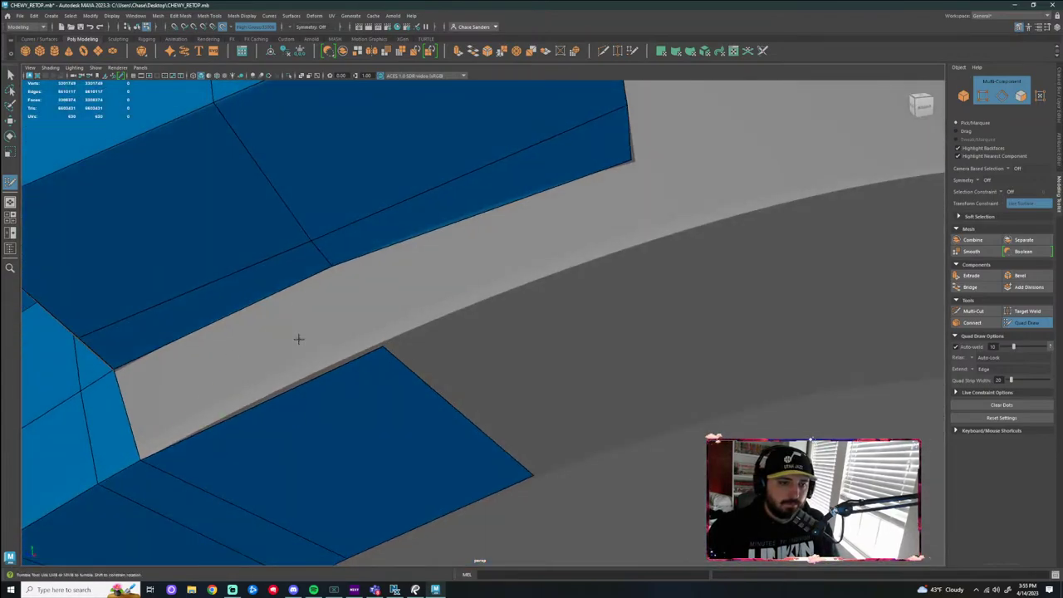
pyautogui.moveTo(383, 346); pyautogui.dragTo(380, 341)
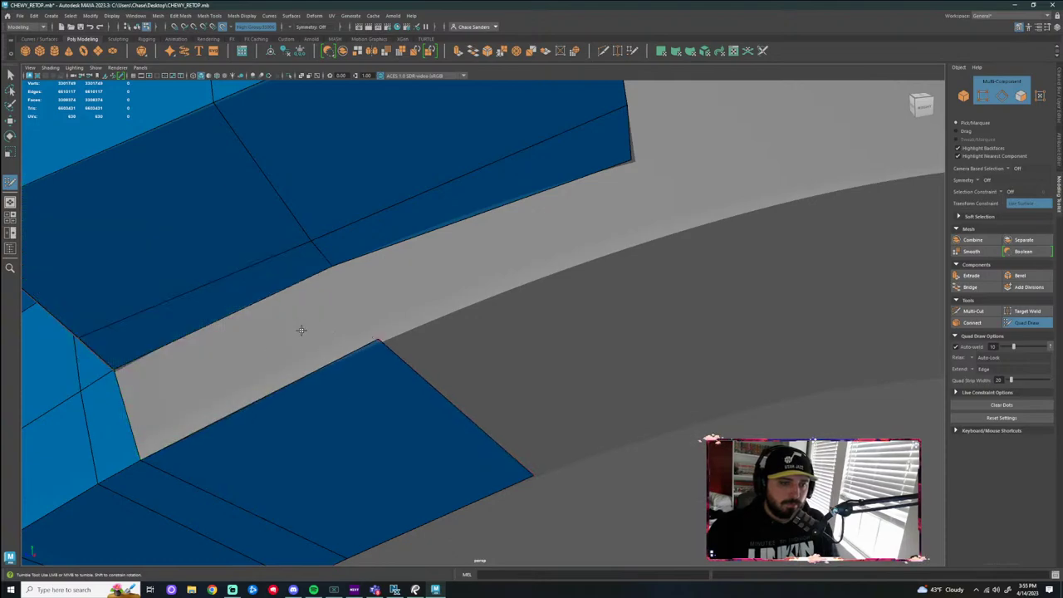
pyautogui.keyDown('alt'); pyautogui.moveTo(249, 349); pyautogui.dragTo(187, 386); pyautogui.keyUp('alt')
pyautogui.keyDown('alt'); pyautogui.moveTo(187, 386); pyautogui.dragTo(294, 361, button='middle'); pyautogui.keyUp('alt')
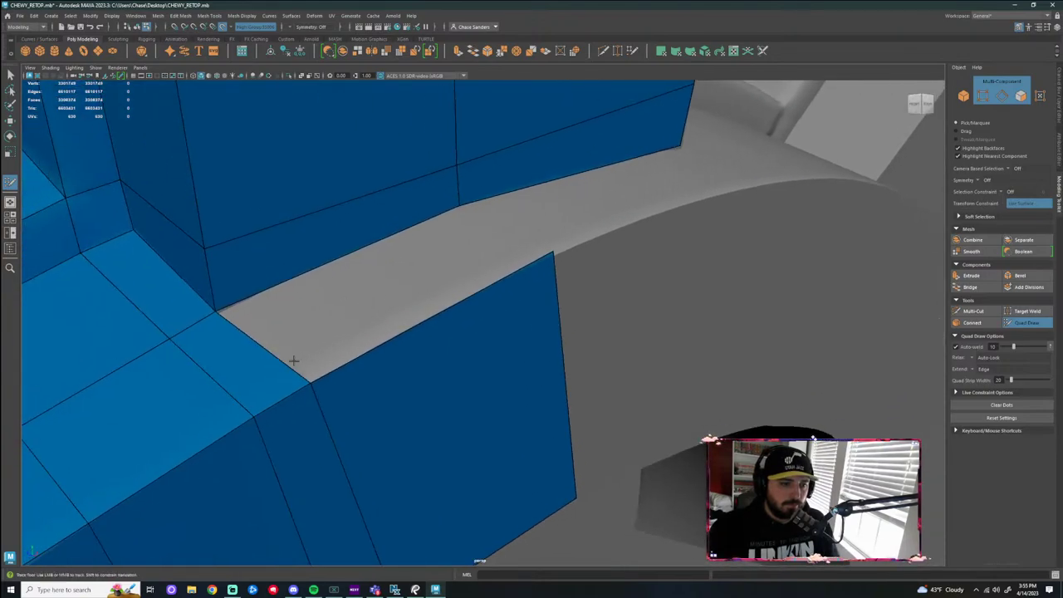
pyautogui.keyDown('shift'); pyautogui.click(304, 297); pyautogui.keyUp('shift')
pyautogui.moveTo(346, 294)
pyautogui.keyDown('alt'); pyautogui.mouseDown()
pyautogui.moveTo(295, 363)
pyautogui.moveTo(616, 319)
pyautogui.mouseUp(); pyautogui.keyUp('alt')
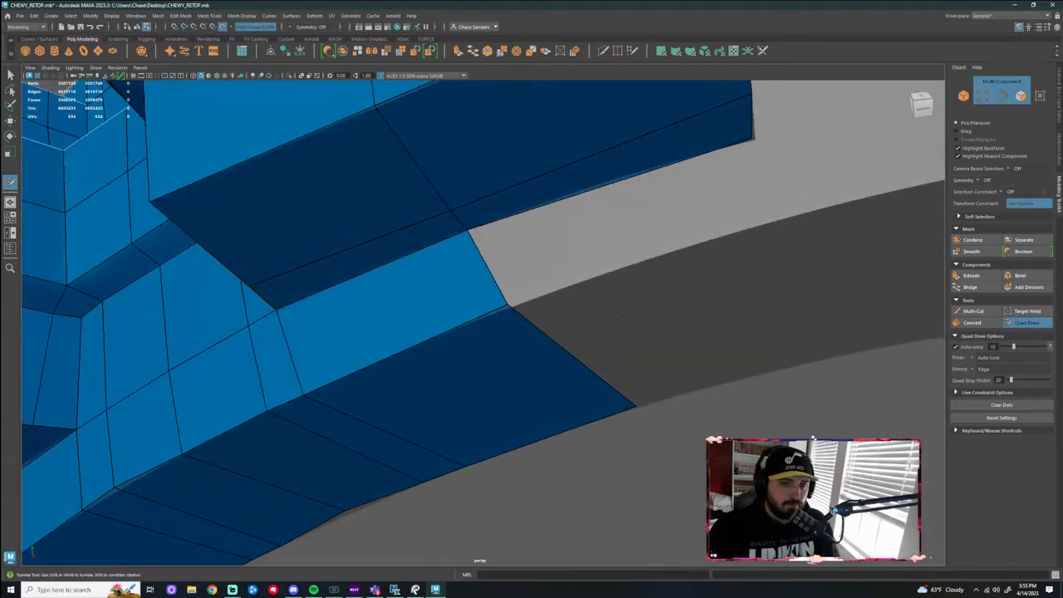
# Extrude the arch ledge and its adjoining side face by one quad each along the opposite side block to its far end
pyautogui.keyDown('alt'); pyautogui.moveTo(616, 318); pyautogui.dragTo(593, 166, button='middle'); pyautogui.keyUp('alt')
pyautogui.moveTo(554, 178)
pyautogui.keyDown('alt'); pyautogui.mouseDown()
pyautogui.moveTo(606, 161)
pyautogui.moveTo(598, 171)
pyautogui.mouseUp(); pyautogui.keyUp('alt')
pyautogui.moveTo(517, 201)
pyautogui.keyDown('alt'); pyautogui.mouseDown()
pyautogui.moveTo(510, 178)
pyautogui.moveTo(520, 210)
pyautogui.moveTo(534, 212)
pyautogui.mouseUp(); pyautogui.keyUp('alt')
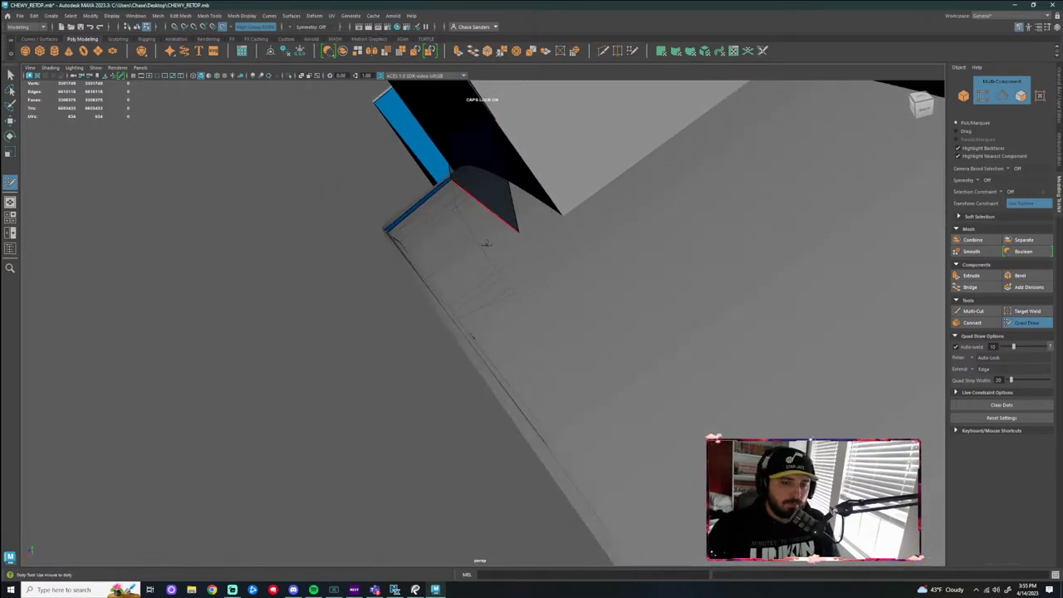
pyautogui.keyDown('alt'); pyautogui.moveTo(490, 240); pyautogui.dragTo(502, 216); pyautogui.keyUp('alt')
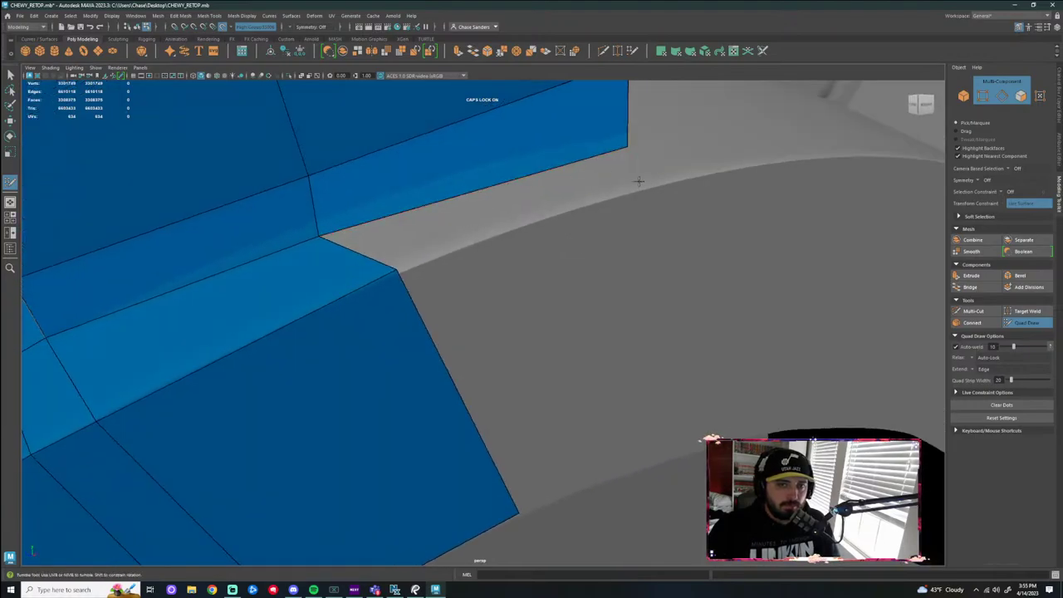
pyautogui.moveTo(585, 164); pyautogui.dragTo(658, 195)
pyautogui.keyDown('alt'); pyautogui.moveTo(545, 274); pyautogui.dragTo(545, 322); pyautogui.keyUp('alt')
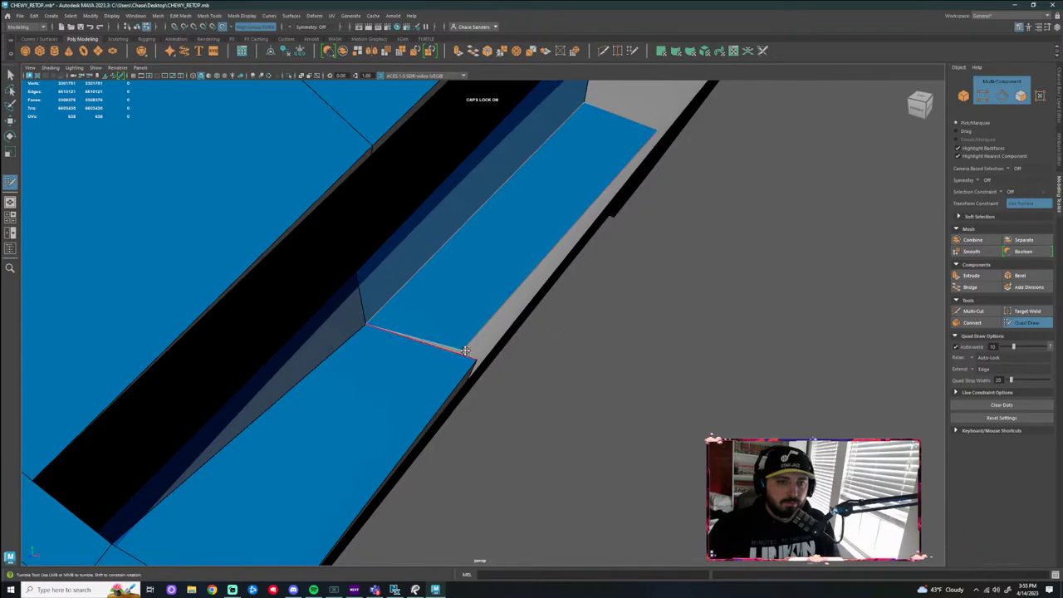
pyautogui.keyDown('alt'); pyautogui.moveTo(560, 371); pyautogui.dragTo(521, 470); pyautogui.keyUp('alt')
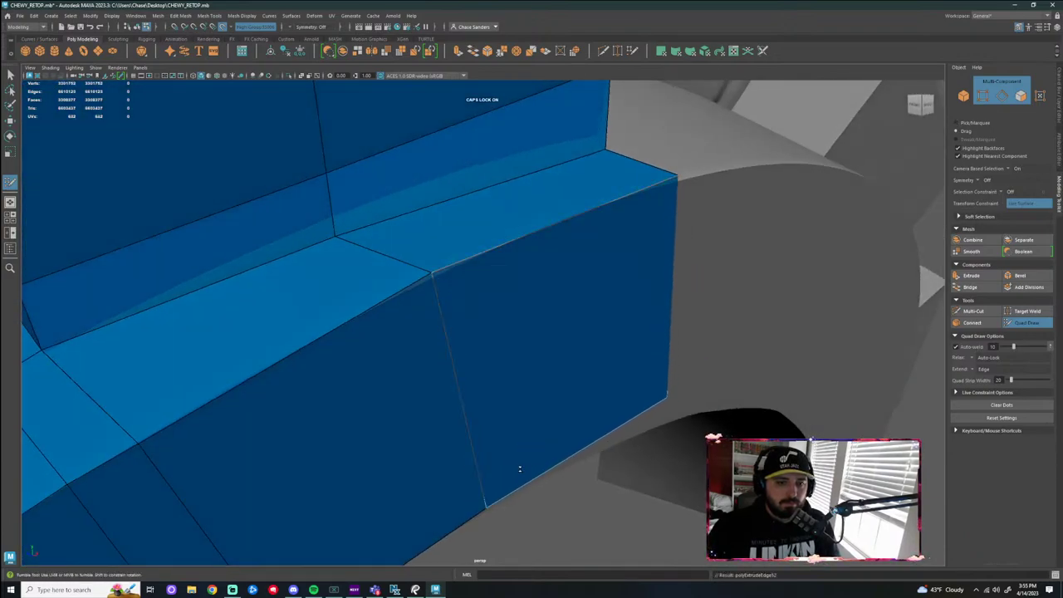
# Fit the new ledge quad's inner edge against the base of the side block
pyautogui.keyDown('alt'); pyautogui.moveTo(648, 399); pyautogui.dragTo(675, 343); pyautogui.keyUp('alt')
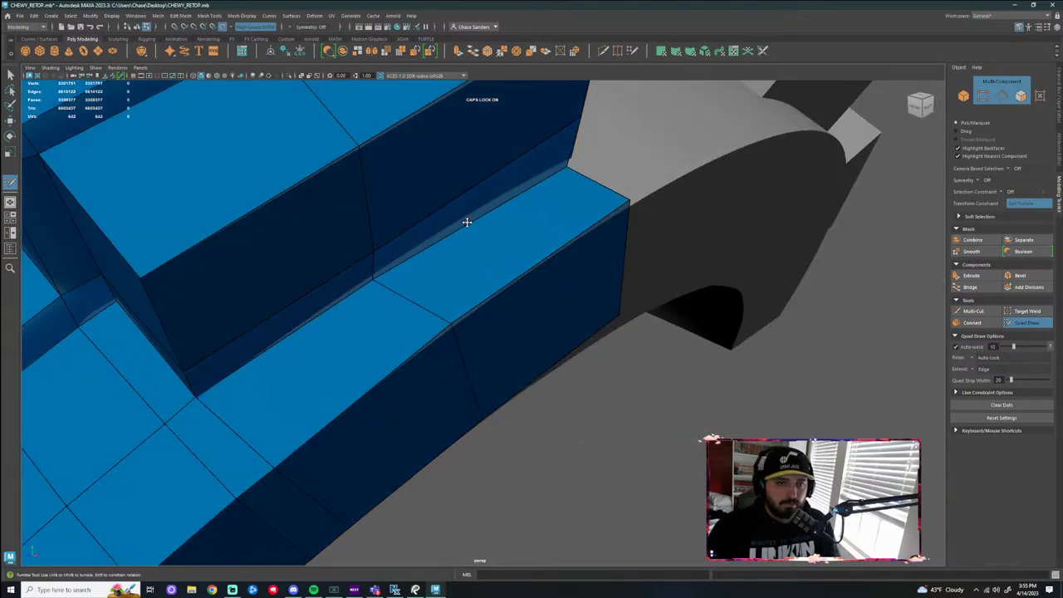
pyautogui.moveTo(467, 222); pyautogui.dragTo(473, 211)
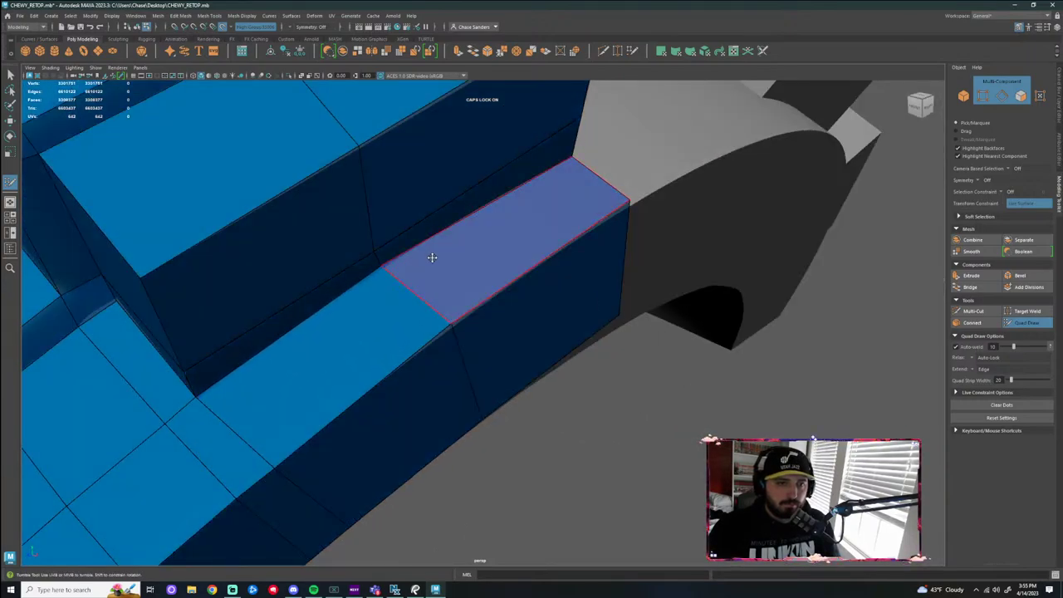
pyautogui.hotkey('ctrl', 'z')
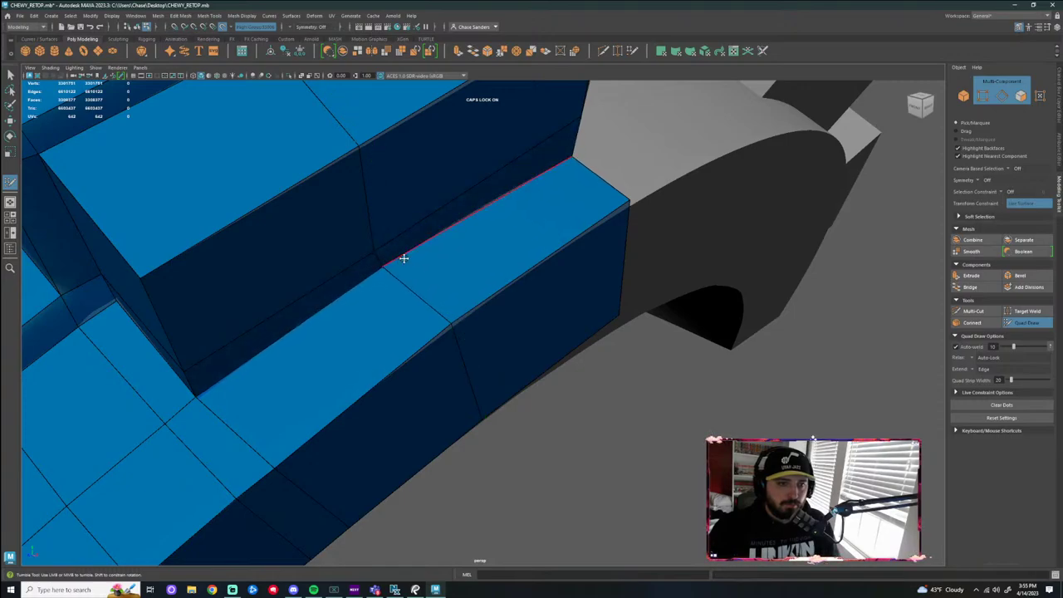
# Replace the middle edge loop with a new one running across the second raised block and down the arch side face
pyautogui.keyDown('alt'); pyautogui.moveTo(403, 254); pyautogui.dragTo(520, 368); pyautogui.keyUp('alt')
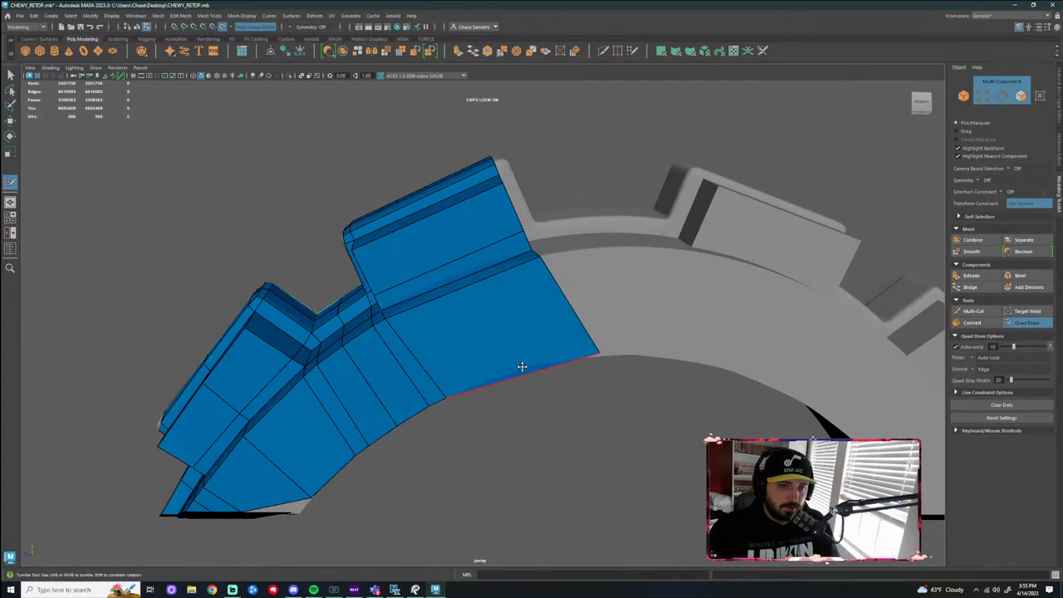
pyautogui.keyDown('ctrl'); pyautogui.click(466, 297); pyautogui.keyUp('ctrl')
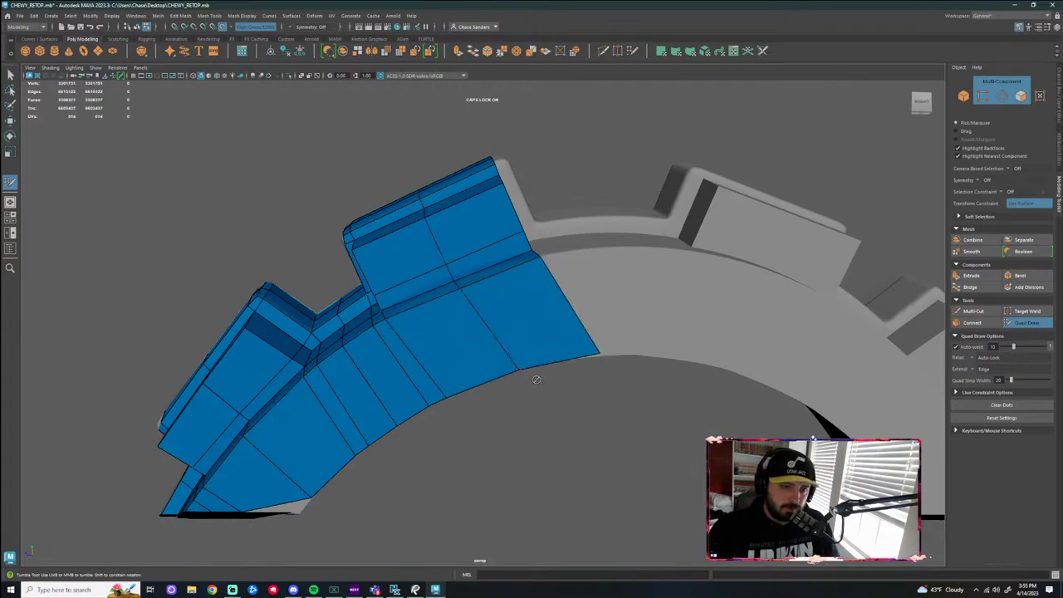
pyautogui.keyDown('alt'); pyautogui.moveTo(537, 377); pyautogui.dragTo(553, 403); pyautogui.keyUp('alt')
pyautogui.scroll(4, 517, 392)
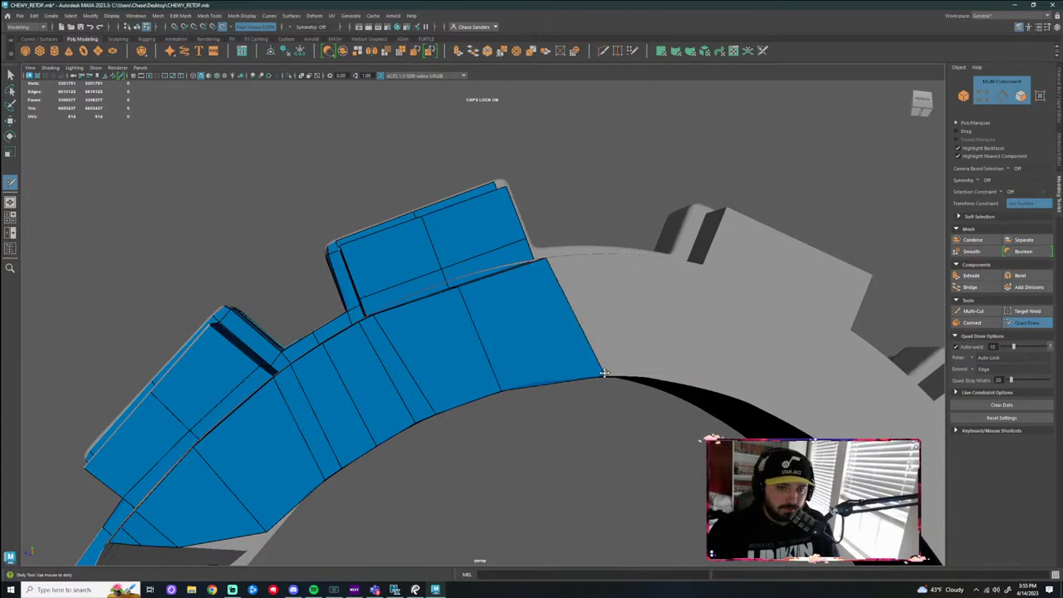
# Fill the near side block's end face with a large upper quad and a narrower lower quad reaching the arch
pyautogui.keyDown('alt'); pyautogui.moveTo(596, 375); pyautogui.dragTo(544, 337); pyautogui.keyUp('alt')
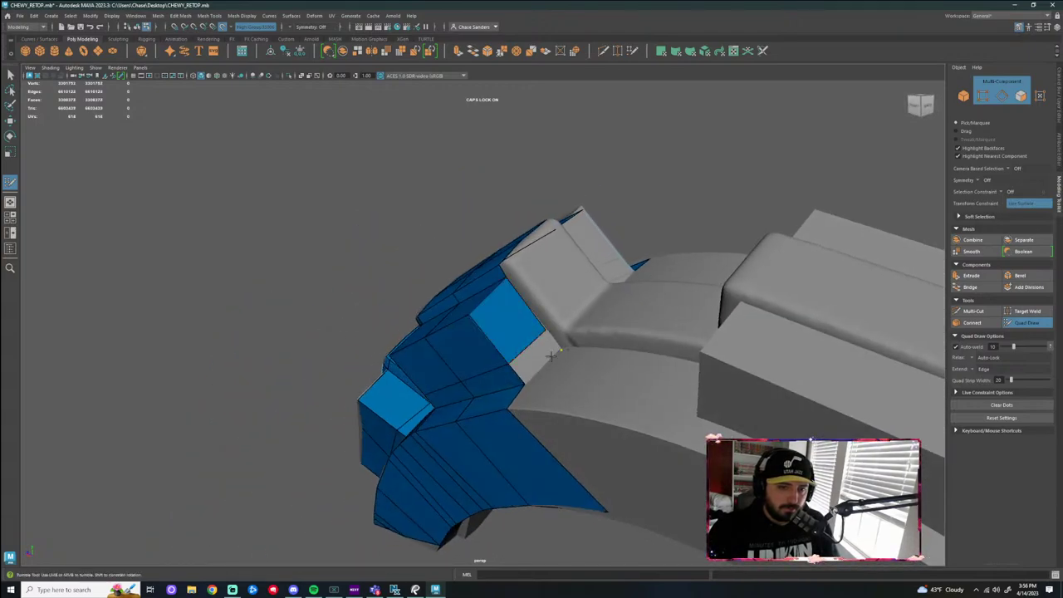
pyautogui.moveTo(546, 359)
pyautogui.keyDown('alt'); pyautogui.mouseDown()
pyautogui.moveTo(610, 373)
pyautogui.moveTo(570, 387)
pyautogui.moveTo(532, 382)
pyautogui.moveTo(468, 353)
pyautogui.moveTo(518, 335)
pyautogui.moveTo(553, 340)
pyautogui.mouseUp(); pyautogui.keyUp('alt')
pyautogui.keyDown('alt'); pyautogui.moveTo(529, 350); pyautogui.dragTo(456, 410); pyautogui.keyUp('alt')
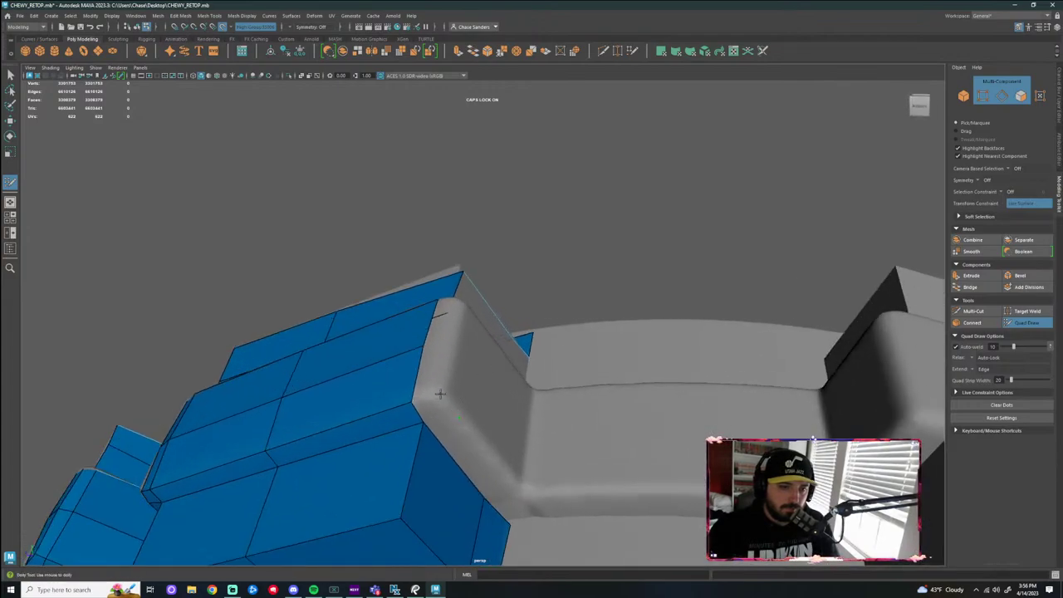
# Wrap the middle block's rounded end edge with quads, from the lower corner across the full width of its top
pyautogui.keyDown('shift'); pyautogui.click(437, 405); pyautogui.keyUp('shift')
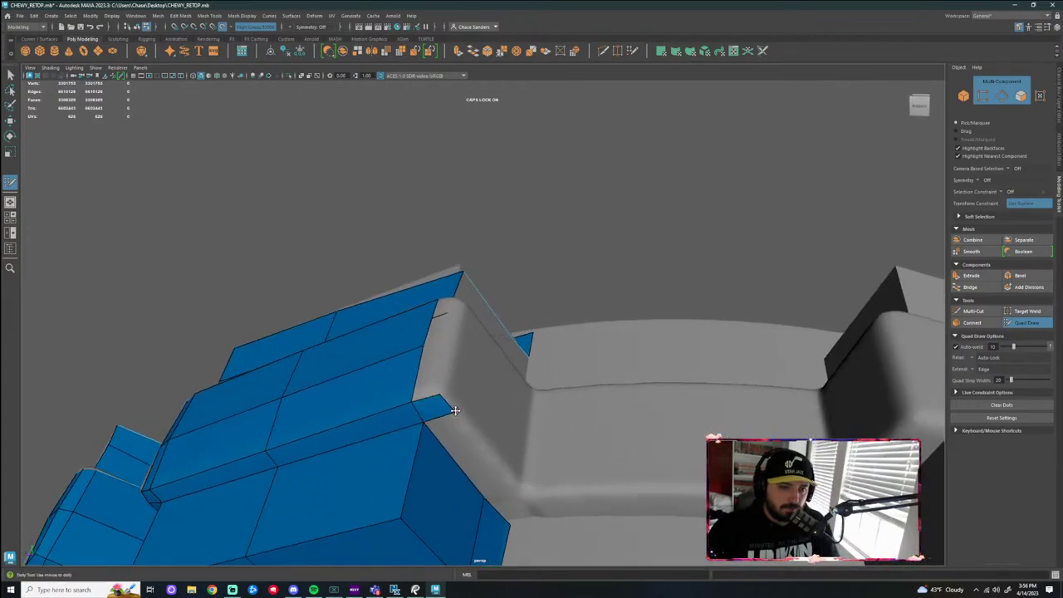
pyautogui.keyDown('alt'); pyautogui.moveTo(442, 393); pyautogui.dragTo(459, 394); pyautogui.keyUp('alt')
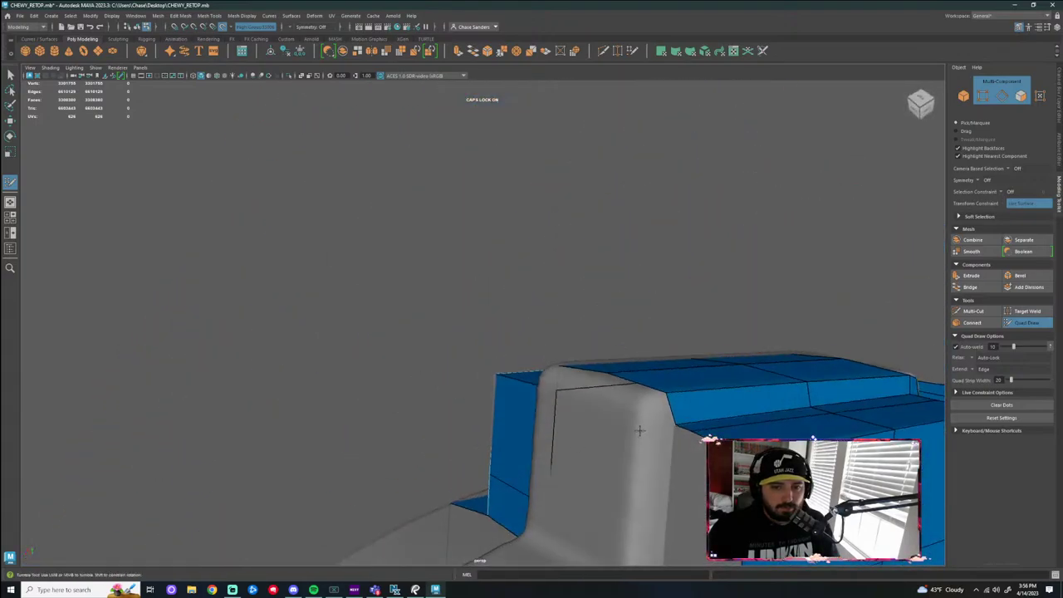
pyautogui.keyDown('alt'); pyautogui.moveTo(652, 427); pyautogui.dragTo(676, 444); pyautogui.keyUp('alt')
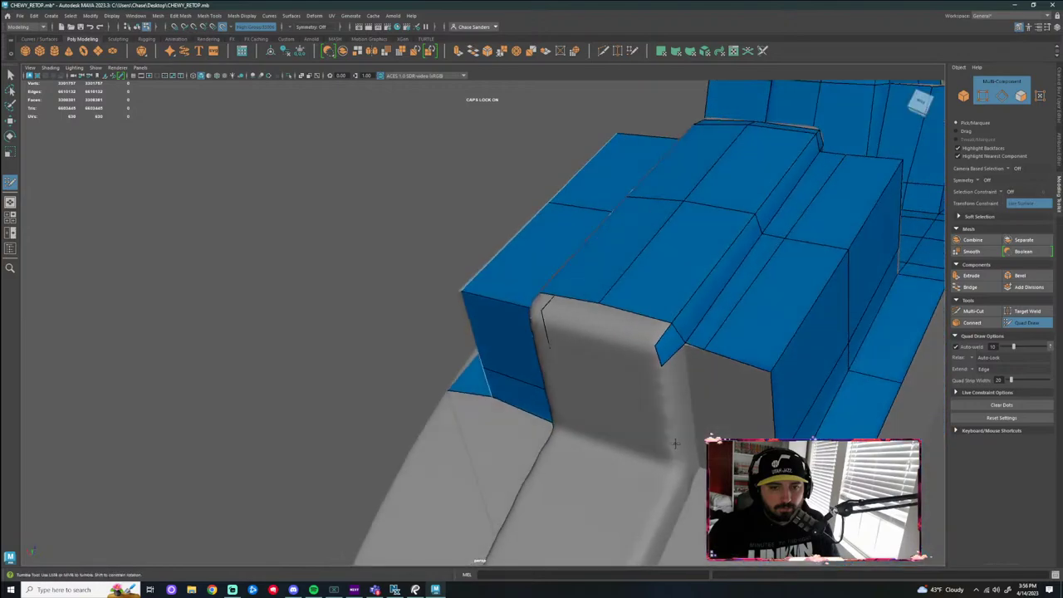
pyautogui.keyDown('alt'); pyautogui.moveTo(572, 312); pyautogui.dragTo(631, 306); pyautogui.keyUp('alt')
pyautogui.keyDown('shift'); pyautogui.click(547, 256); pyautogui.keyUp('shift')
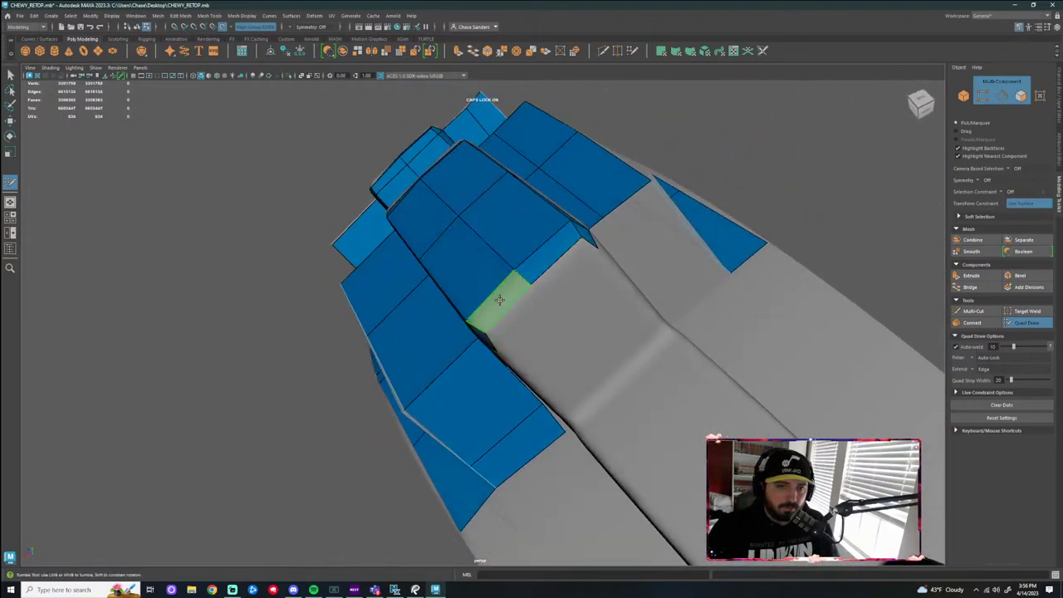
pyautogui.keyDown('shift'); pyautogui.click(501, 299); pyautogui.keyUp('shift')
pyautogui.keyDown('alt'); pyautogui.moveTo(548, 322); pyautogui.dragTo(548, 366); pyautogui.keyUp('alt')
pyautogui.keyDown('shift'); pyautogui.click(585, 314); pyautogui.keyUp('shift')
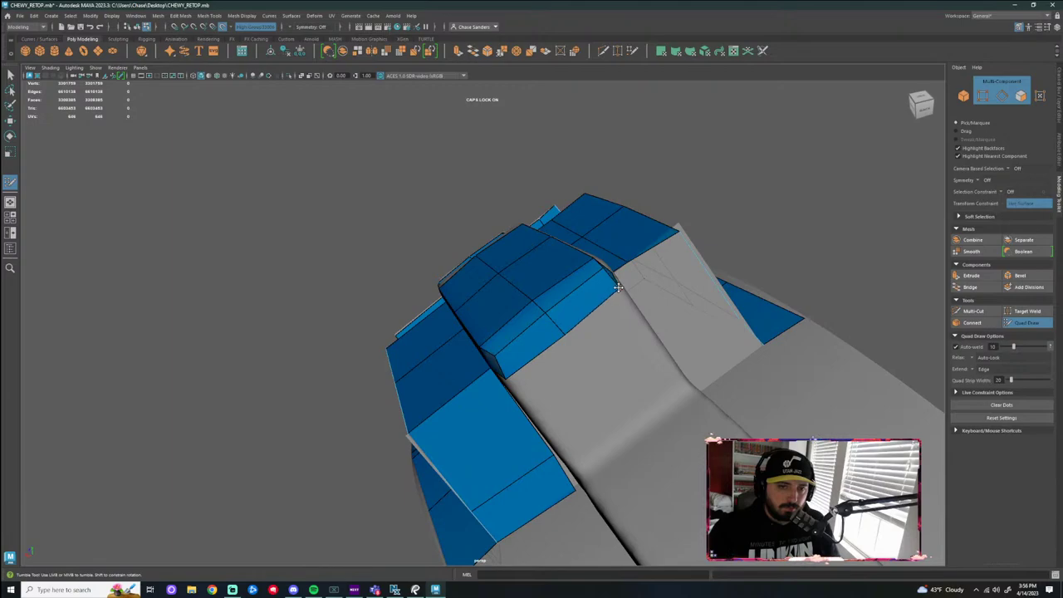
# Fill the middle block's end face with a narrow quad along its rounded side edge and two long quads beside it
pyautogui.keyDown('alt'); pyautogui.moveTo(618, 287); pyautogui.dragTo(704, 334); pyautogui.keyUp('alt')
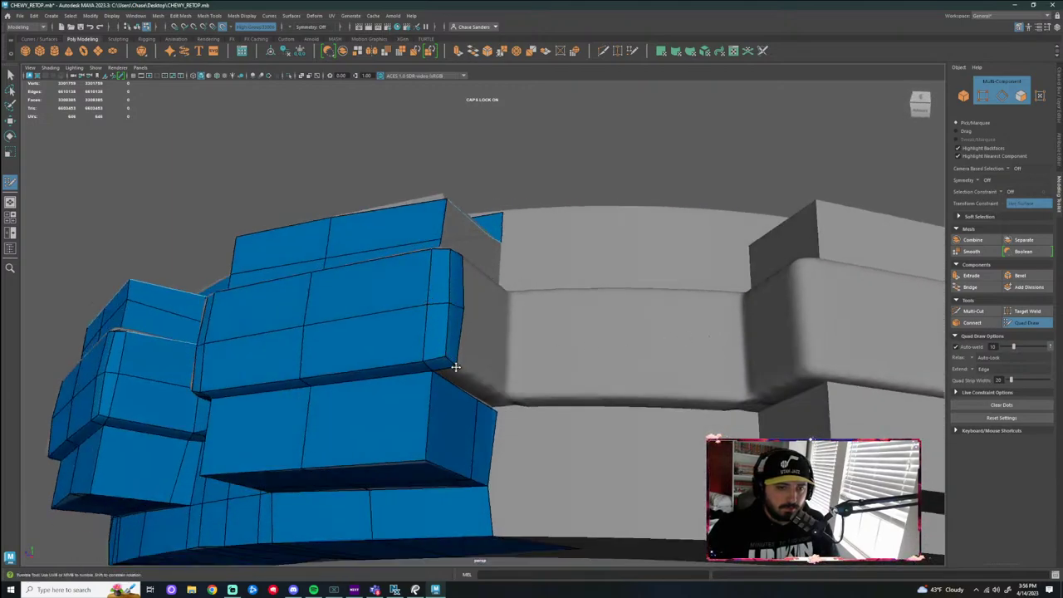
pyautogui.keyDown('alt'); pyautogui.moveTo(455, 366); pyautogui.dragTo(551, 230); pyautogui.keyUp('alt')
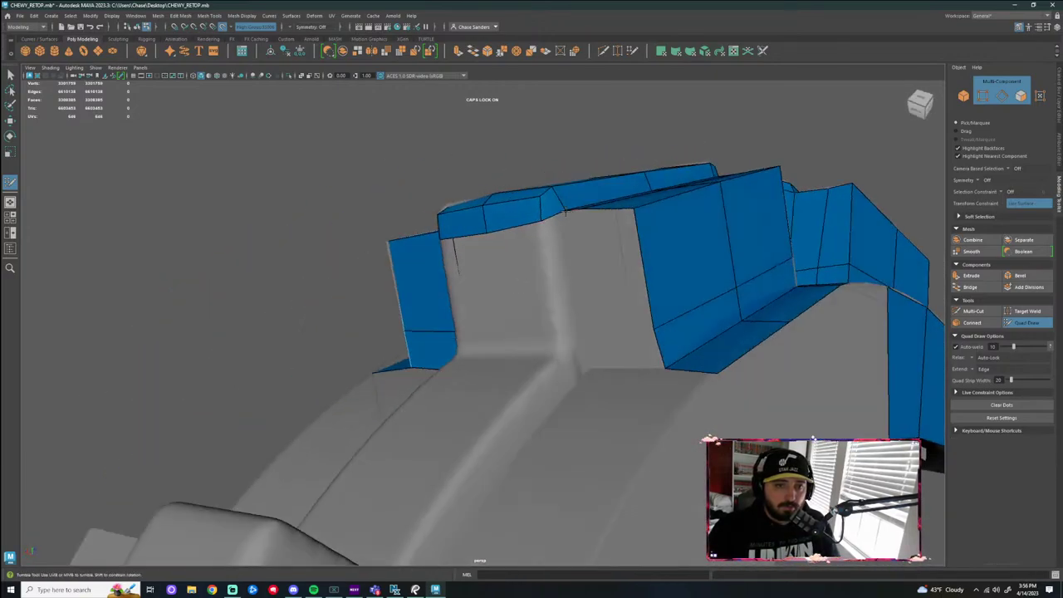
pyautogui.keyDown('alt'); pyautogui.moveTo(595, 262); pyautogui.dragTo(619, 410); pyautogui.keyUp('alt')
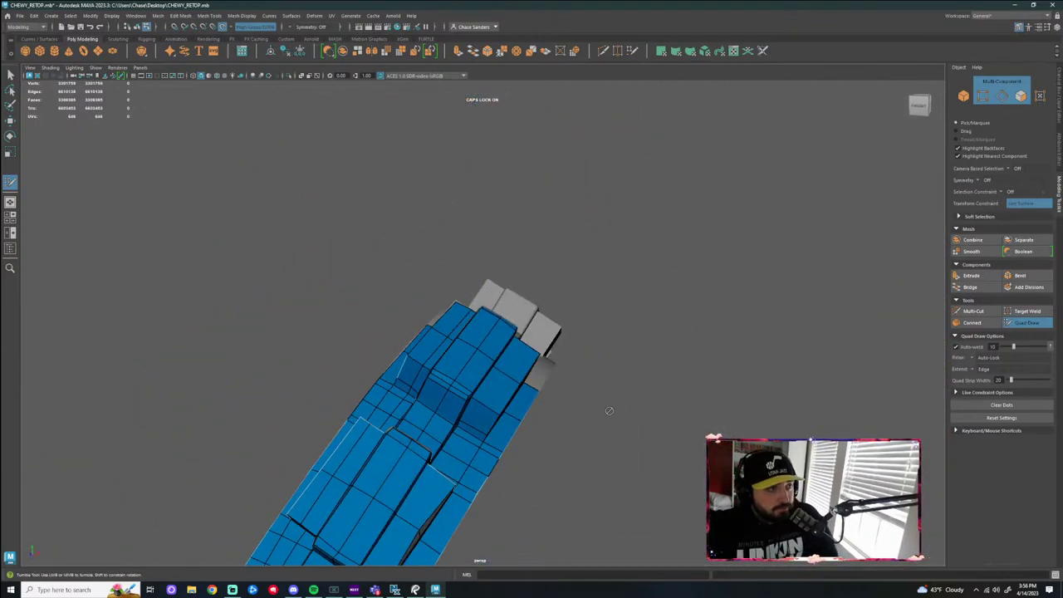
pyautogui.keyDown('alt'); pyautogui.moveTo(609, 410); pyautogui.dragTo(609, 402, button='right'); pyautogui.keyUp('alt')
pyautogui.keyDown('alt'); pyautogui.moveTo(580, 447); pyautogui.dragTo(471, 452); pyautogui.keyUp('alt')
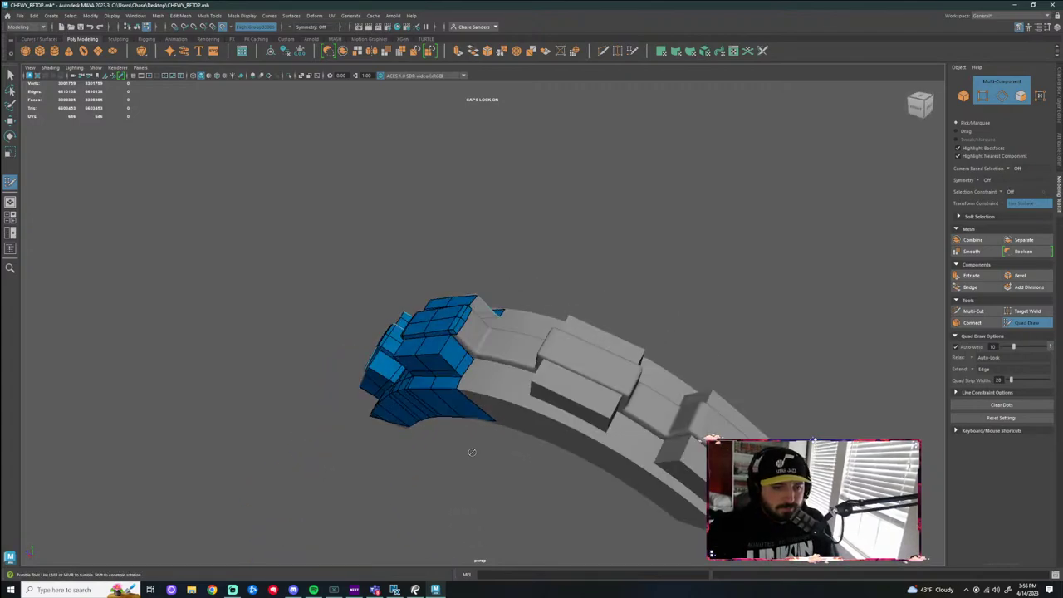
pyautogui.keyDown('alt'); pyautogui.moveTo(471, 451); pyautogui.dragTo(422, 422, button='middle'); pyautogui.keyUp('alt')
pyautogui.scroll(8, 391, 302)
pyautogui.keyDown('alt'); pyautogui.moveTo(362, 347); pyautogui.dragTo(326, 344); pyautogui.keyUp('alt')
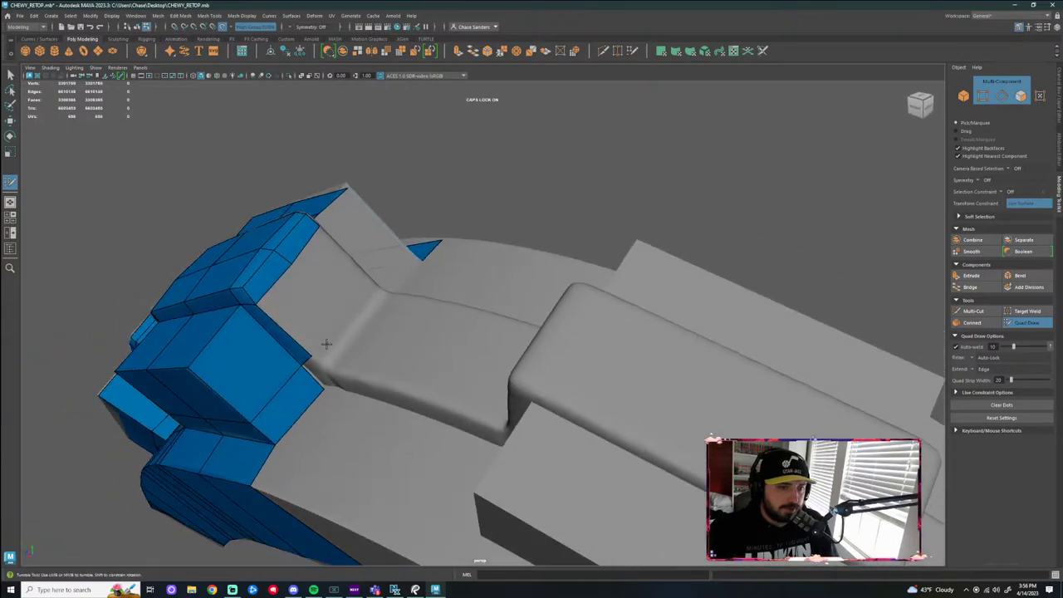
pyautogui.keyDown('shift'); pyautogui.click(298, 309); pyautogui.keyUp('shift')
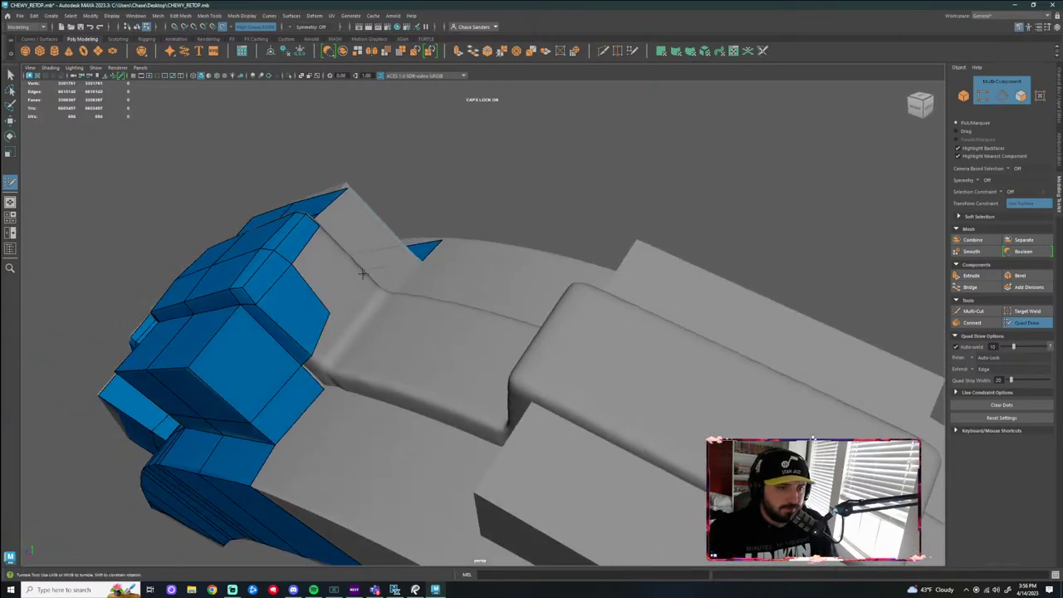
pyautogui.keyDown('shift'); pyautogui.click(333, 273); pyautogui.keyUp('shift')
pyautogui.keyDown('alt'); pyautogui.moveTo(332, 273); pyautogui.dragTo(355, 304); pyautogui.keyUp('alt')
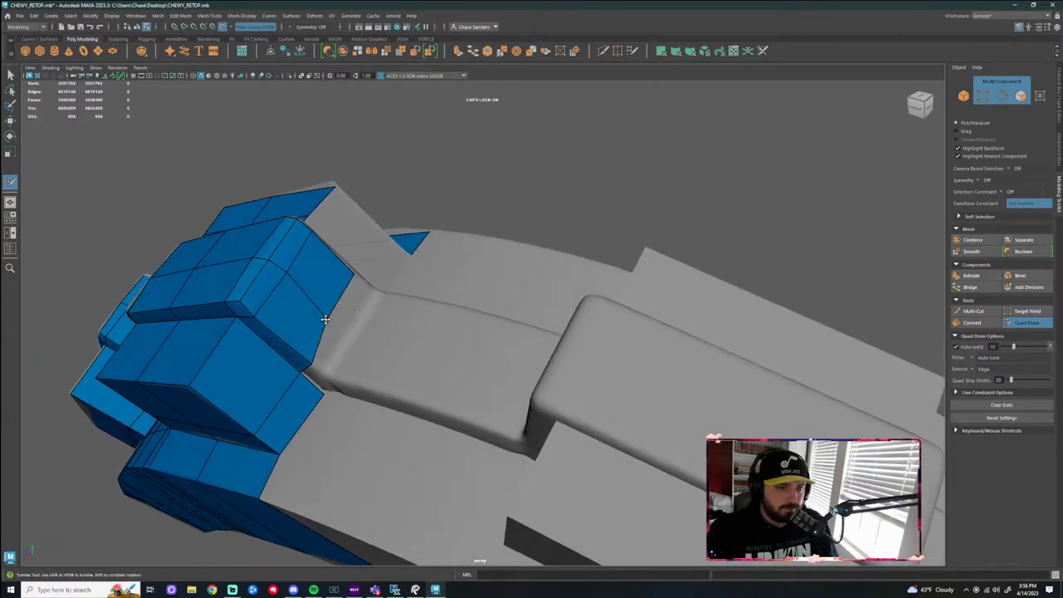
# Fill a small quad on the recess's rounded side edge, joining the middle block's lower corner to the near side block
pyautogui.keyDown('alt'); pyautogui.moveTo(339, 368); pyautogui.dragTo(348, 347); pyautogui.keyUp('alt')
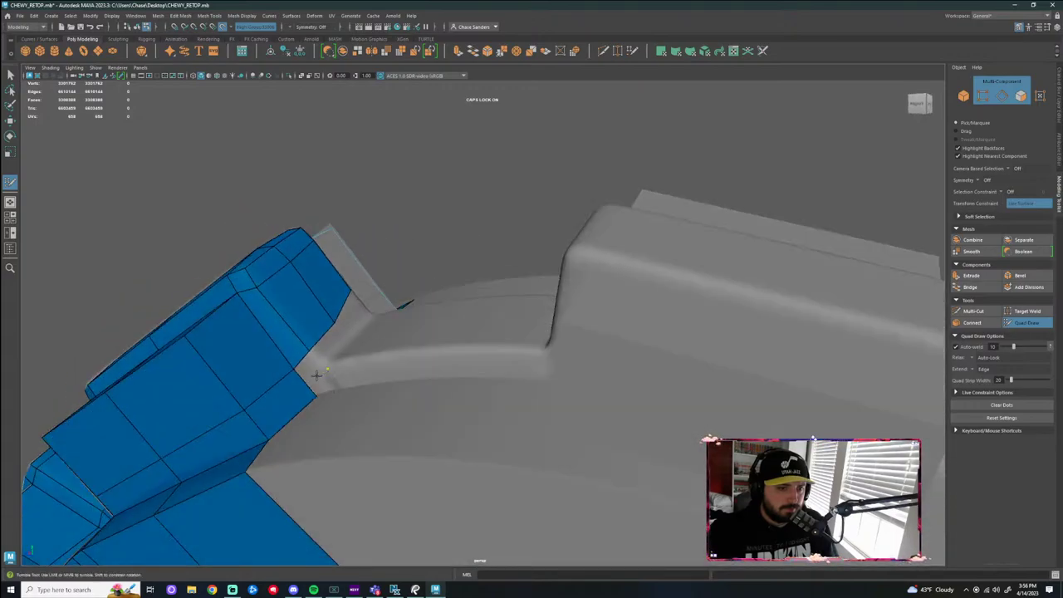
pyautogui.keyDown('alt'); pyautogui.moveTo(377, 341); pyautogui.dragTo(329, 354); pyautogui.keyUp('alt')
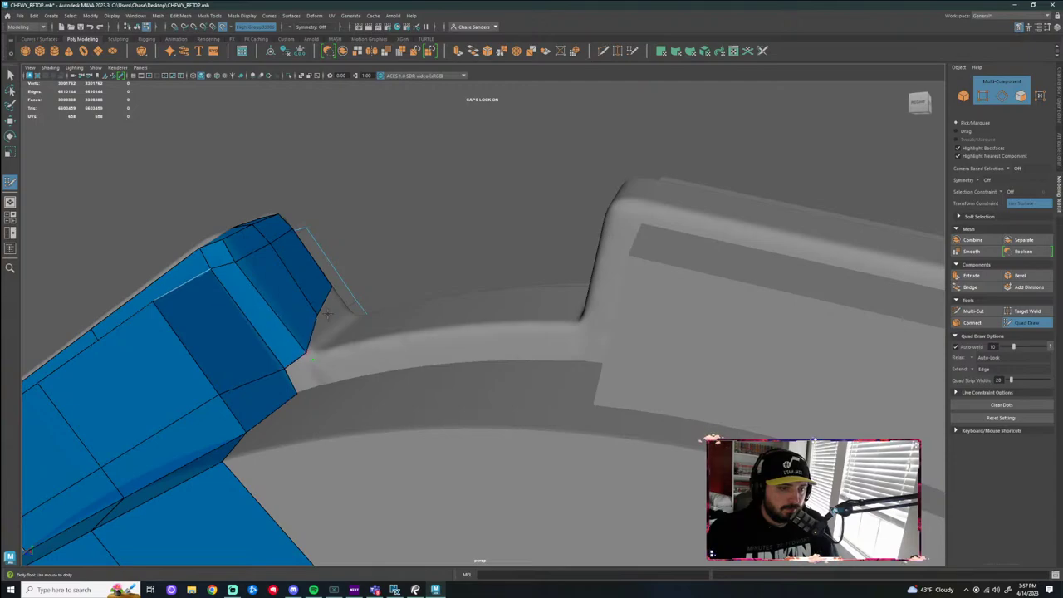
pyautogui.moveTo(326, 320)
pyautogui.keyDown('alt'); pyautogui.mouseDown()
pyautogui.moveTo(386, 266)
pyautogui.moveTo(414, 278)
pyautogui.mouseUp(); pyautogui.keyUp('alt')
pyautogui.keyDown('alt'); pyautogui.moveTo(380, 319); pyautogui.dragTo(447, 307); pyautogui.keyUp('alt')
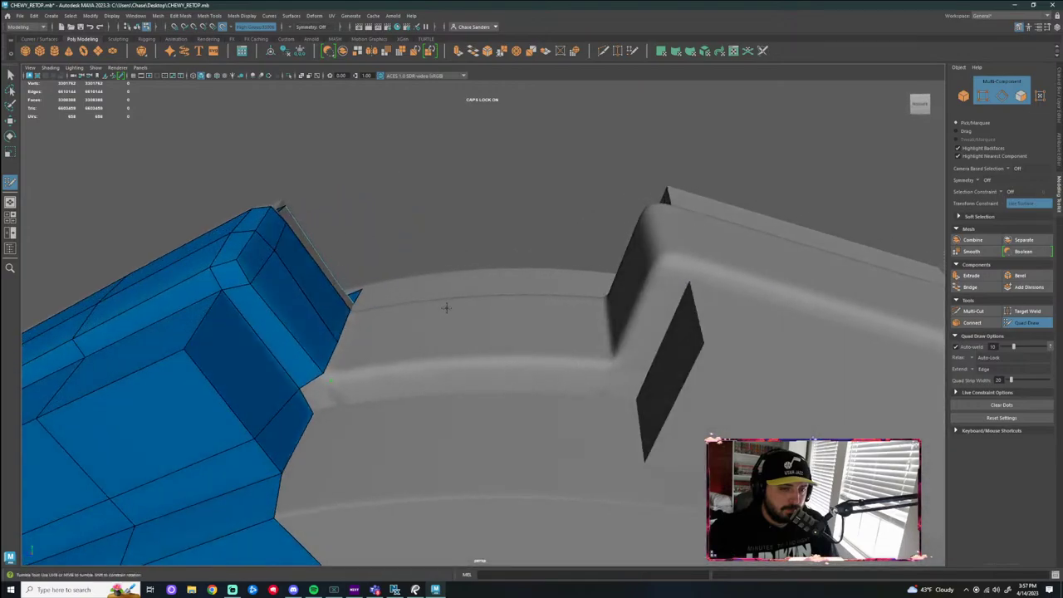
pyautogui.keyDown('shift'); pyautogui.click(319, 397); pyautogui.keyUp('shift')
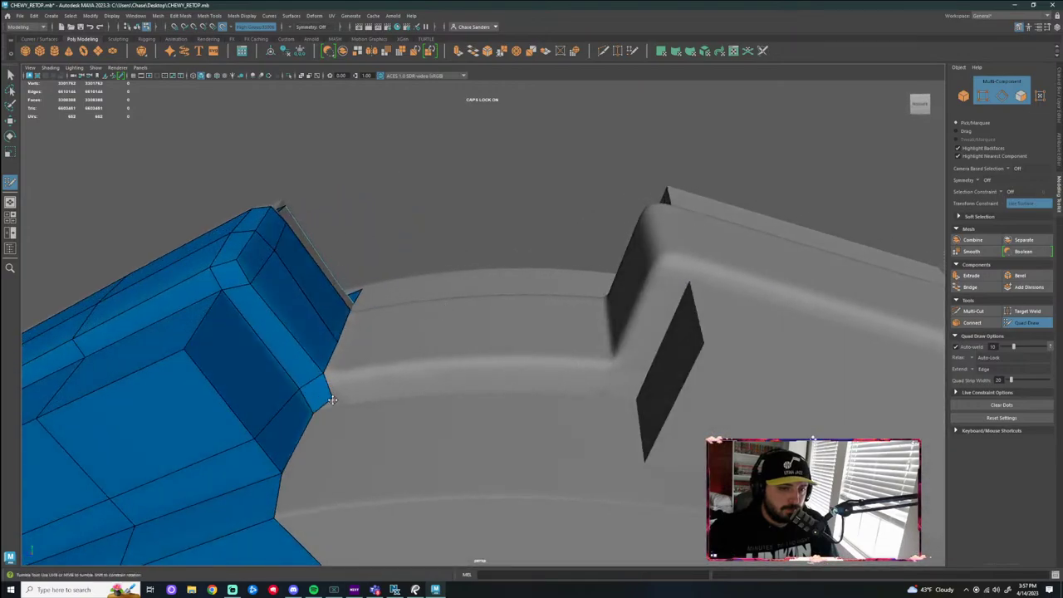
# Fill a row of narrow quads across the recess at the middle block's base and continue it over the far rim
pyautogui.moveTo(336, 405)
pyautogui.keyDown('alt'); pyautogui.mouseDown()
pyautogui.moveTo(372, 395)
pyautogui.moveTo(390, 347)
pyautogui.moveTo(408, 364)
pyautogui.moveTo(388, 340)
pyautogui.moveTo(422, 369)
pyautogui.mouseUp(); pyautogui.keyUp('alt')
pyautogui.keyDown('shift'); pyautogui.click(389, 338); pyautogui.keyUp('shift')
pyautogui.keyDown('shift'); pyautogui.click(358, 396); pyautogui.keyUp('shift')
pyautogui.keyDown('shift'); pyautogui.click(367, 359); pyautogui.keyUp('shift')
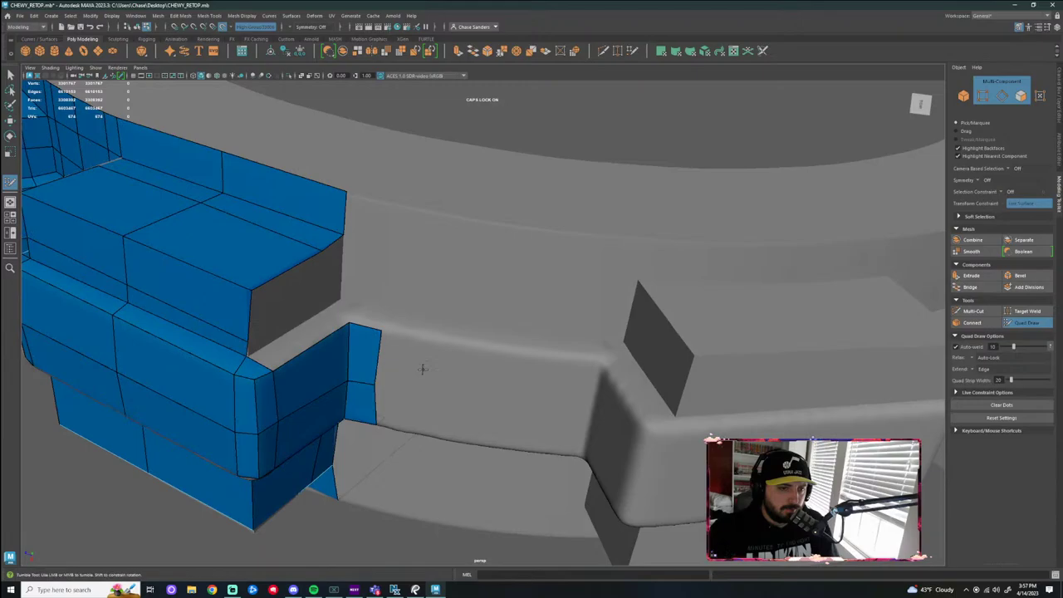
pyautogui.keyDown('shift'); pyautogui.click(370, 322); pyautogui.keyUp('shift')
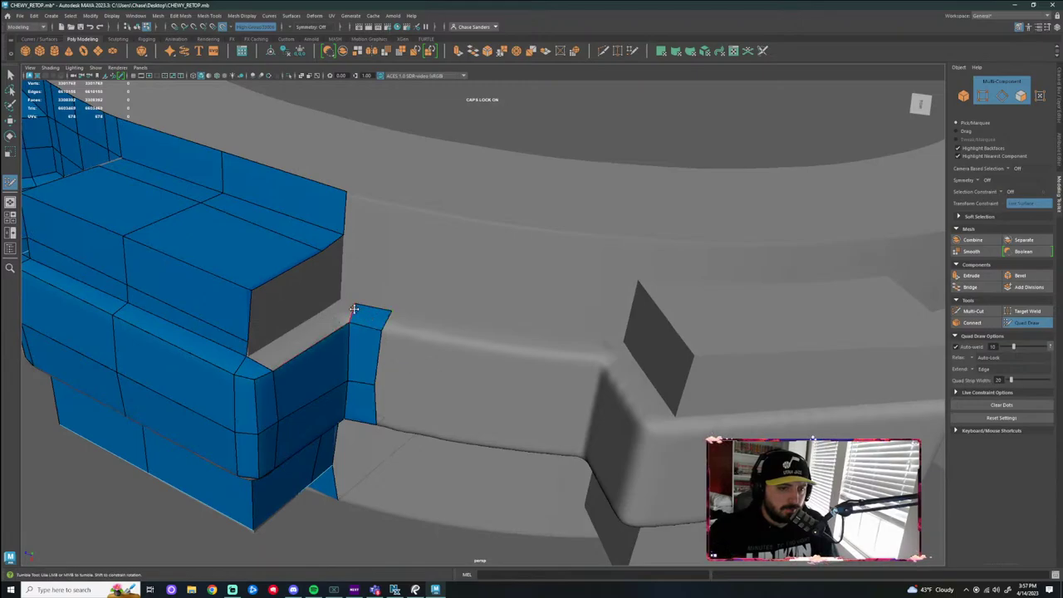
# Fill the lower quad of the opposite side block's end face, just above the arch surface
pyautogui.moveTo(335, 313)
pyautogui.keyDown('alt'); pyautogui.mouseDown()
pyautogui.moveTo(328, 348)
pyautogui.moveTo(398, 315)
pyautogui.moveTo(584, 290)
pyautogui.mouseUp(); pyautogui.keyUp('alt')
pyautogui.keyDown('shift'); pyautogui.click(342, 341); pyautogui.keyUp('shift')
pyautogui.keyDown('alt'); pyautogui.moveTo(626, 303); pyautogui.dragTo(475, 288, button='middle'); pyautogui.keyUp('alt')
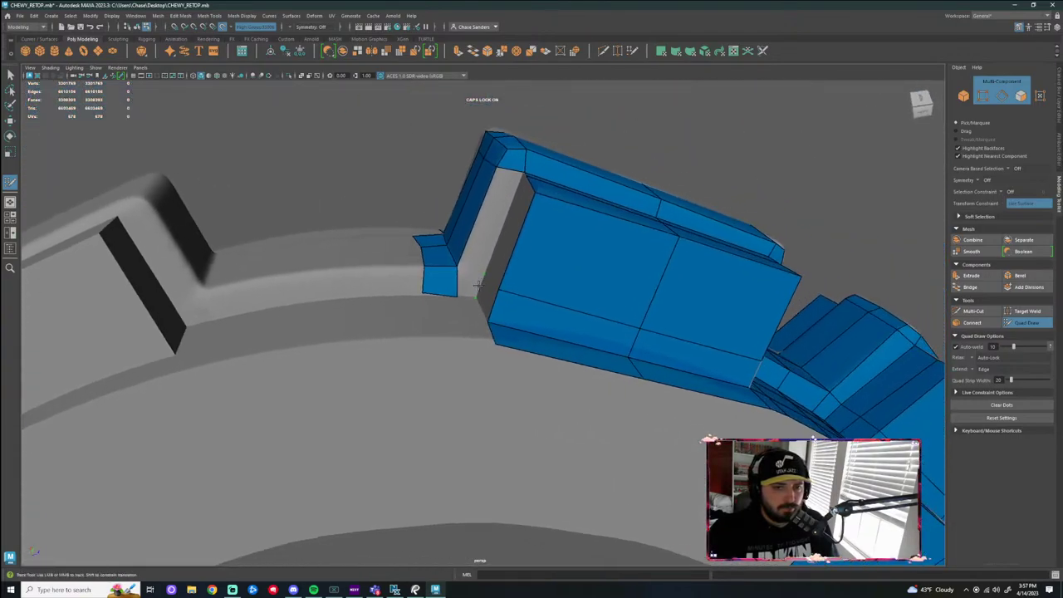
pyautogui.scroll(3, 474, 286)
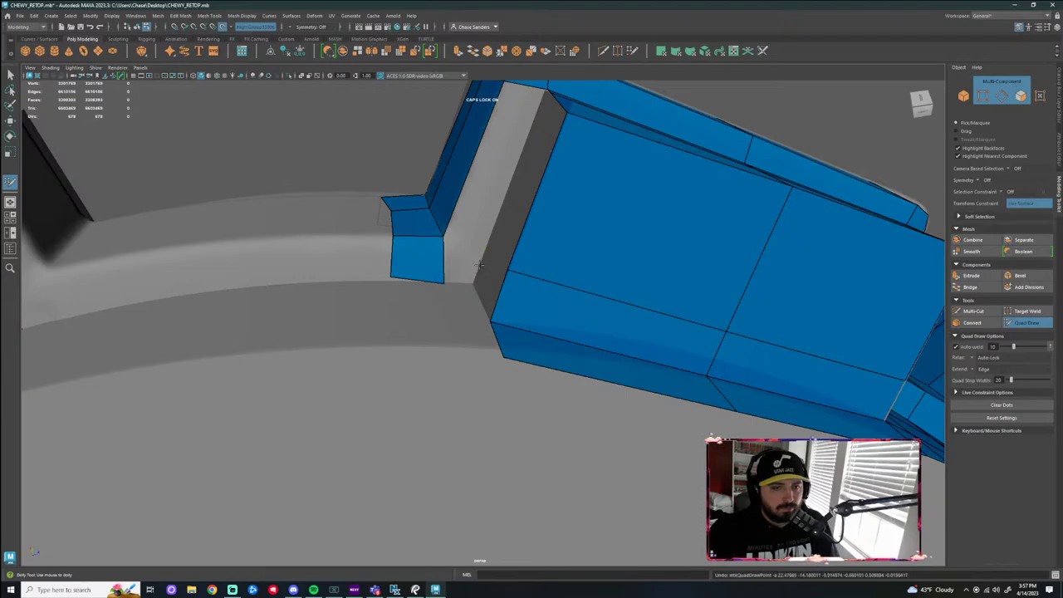
pyautogui.keyDown('alt'); pyautogui.moveTo(479, 265); pyautogui.dragTo(399, 292); pyautogui.keyUp('alt')
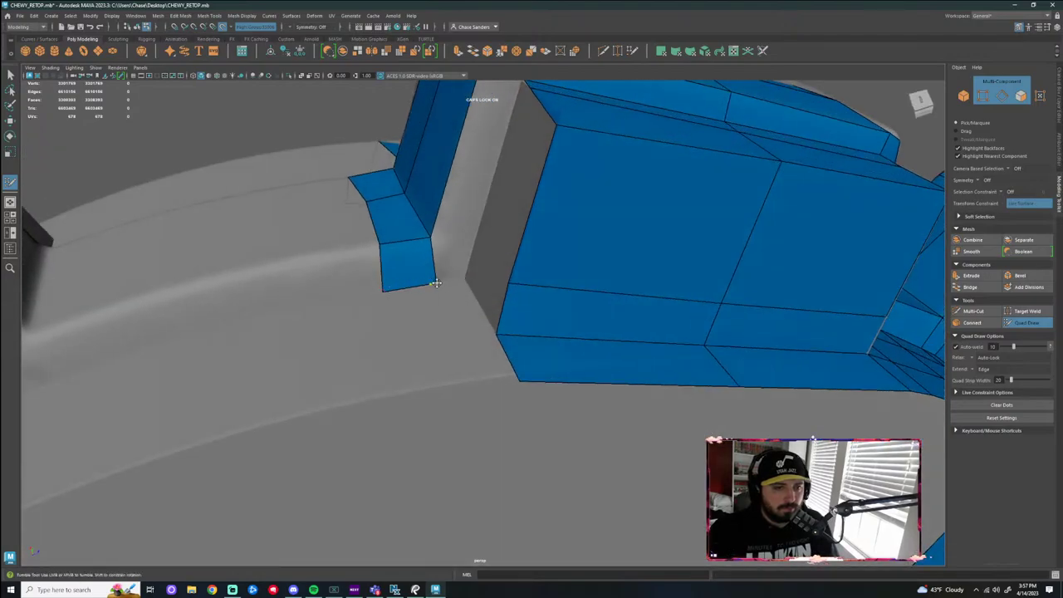
pyautogui.keyDown('alt'); pyautogui.moveTo(462, 272); pyautogui.dragTo(444, 271); pyautogui.keyUp('alt')
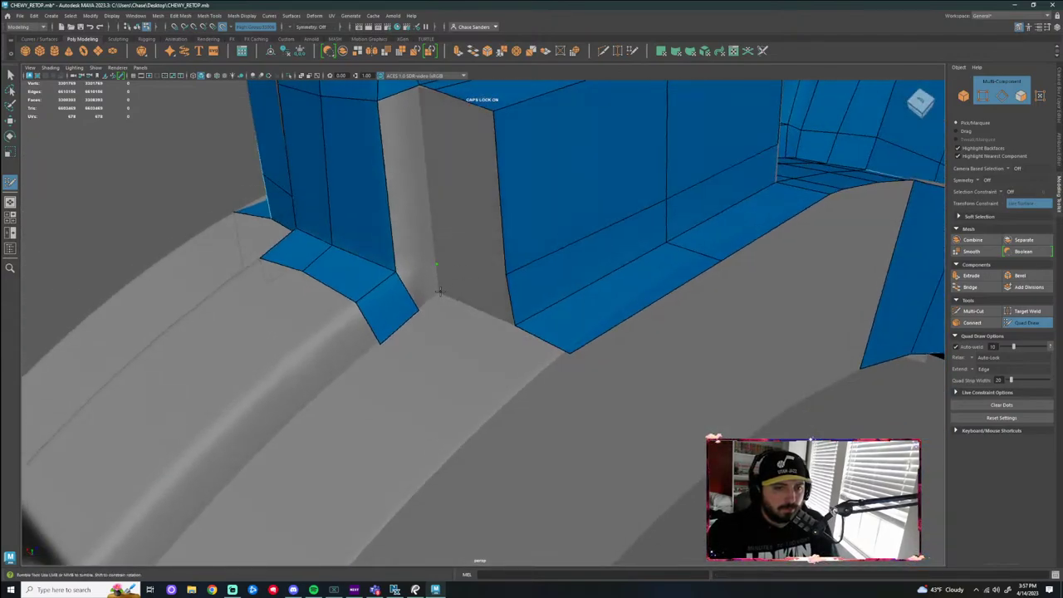
pyautogui.keyDown('shift'); pyautogui.click(438, 291); pyautogui.keyUp('shift')
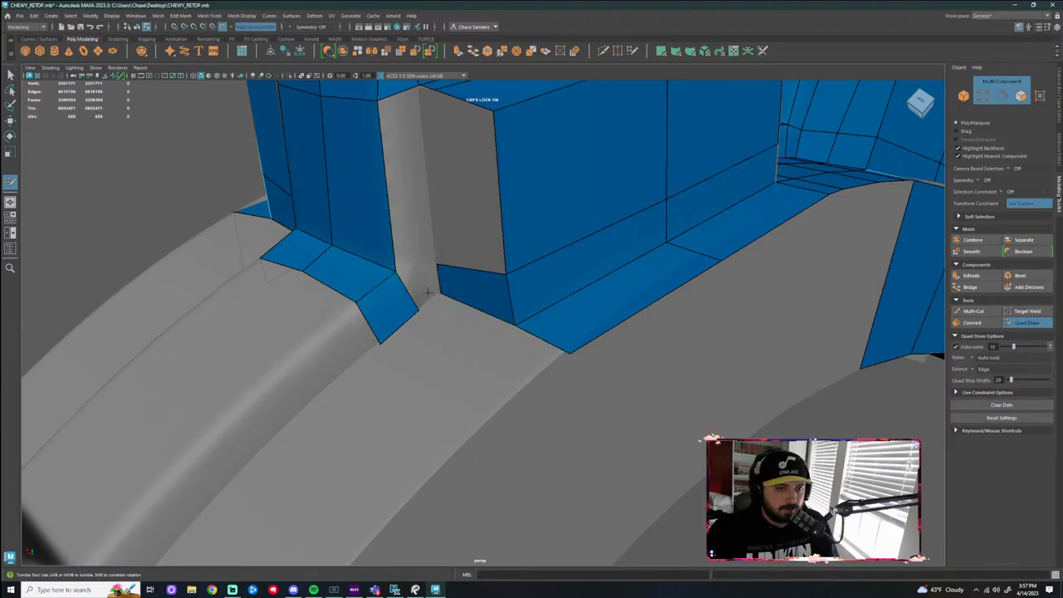
# Fill two small quads at the recess's rounded corner, joining the middle block's base to the opposite side block's lower end quad
pyautogui.moveTo(429, 292)
pyautogui.keyDown('alt'); pyautogui.mouseDown()
pyautogui.moveTo(427, 304)
pyautogui.moveTo(416, 301)
pyautogui.mouseUp(); pyautogui.keyUp('alt')
pyautogui.keyDown('ctrl'); pyautogui.keyDown('shift'); pyautogui.click(399, 294); pyautogui.keyUp('shift'); pyautogui.keyUp('ctrl')
pyautogui.scroll(2, 399, 267)
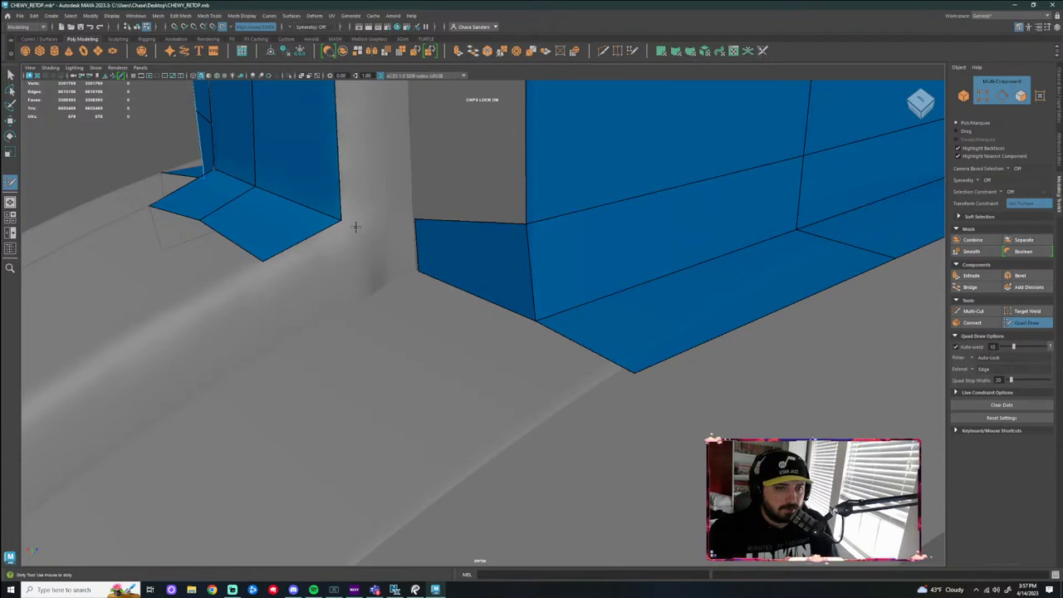
pyautogui.keyDown('shift'); pyautogui.click(356, 249); pyautogui.keyUp('shift')
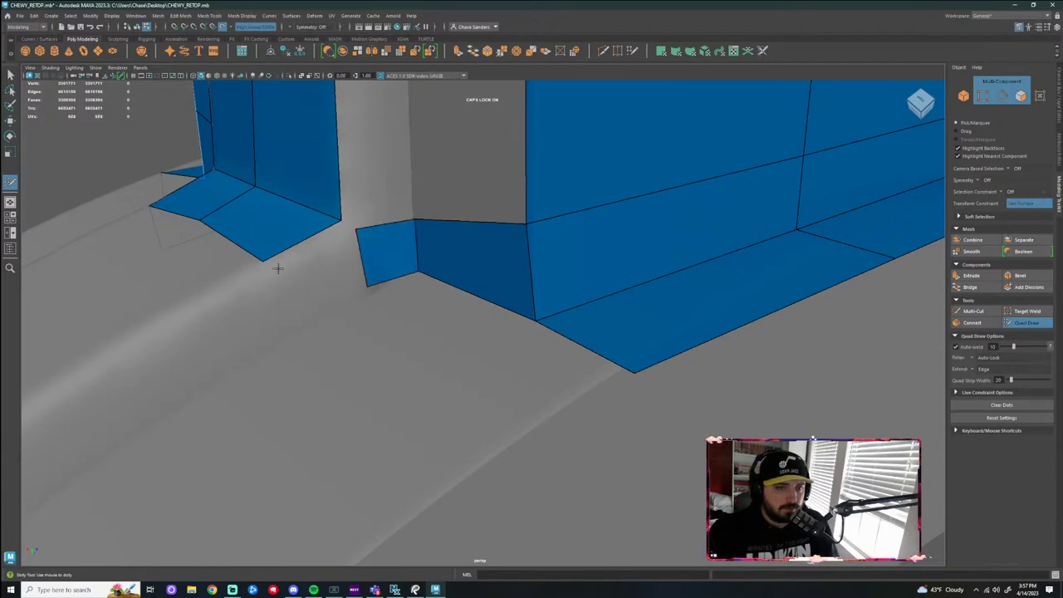
pyautogui.moveTo(355, 232); pyautogui.dragTo(339, 218)
pyautogui.moveTo(373, 285); pyautogui.dragTo(413, 318)
pyautogui.keyDown('shift'); pyautogui.click(341, 254); pyautogui.keyUp('shift')
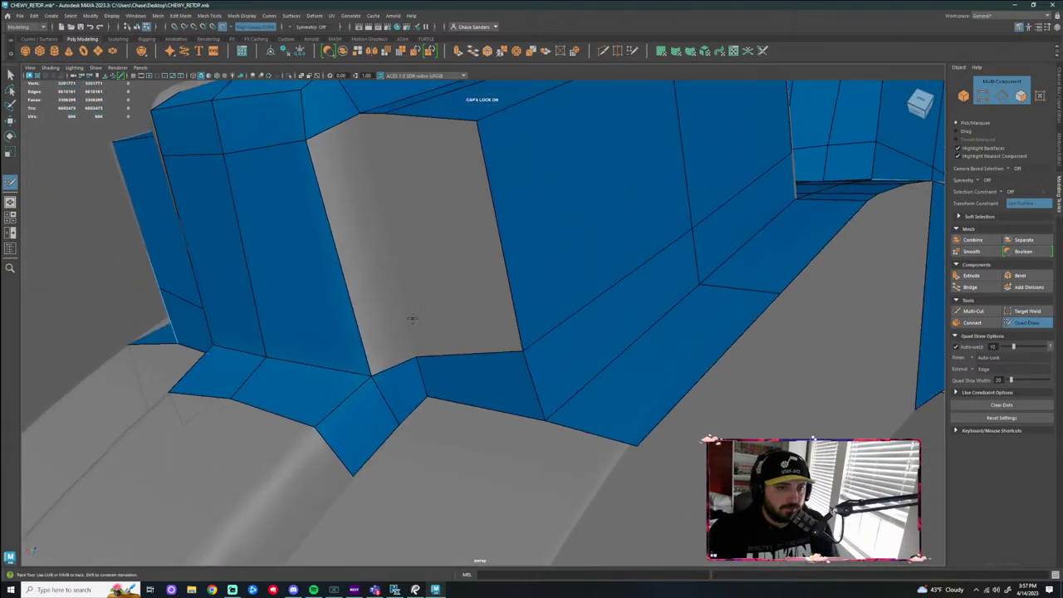
# Fill the tall quad of the opposite side block's end face and the narrow quad joining it to the middle block's rounded side
pyautogui.moveTo(420, 166)
pyautogui.keyDown('alt'); pyautogui.mouseDown()
pyautogui.moveTo(493, 218)
pyautogui.moveTo(692, 171)
pyautogui.moveTo(537, 260)
pyautogui.moveTo(499, 296)
pyautogui.moveTo(481, 290)
pyautogui.moveTo(503, 283)
pyautogui.mouseUp(); pyautogui.keyUp('alt')
pyautogui.scroll(-4, 499, 221)
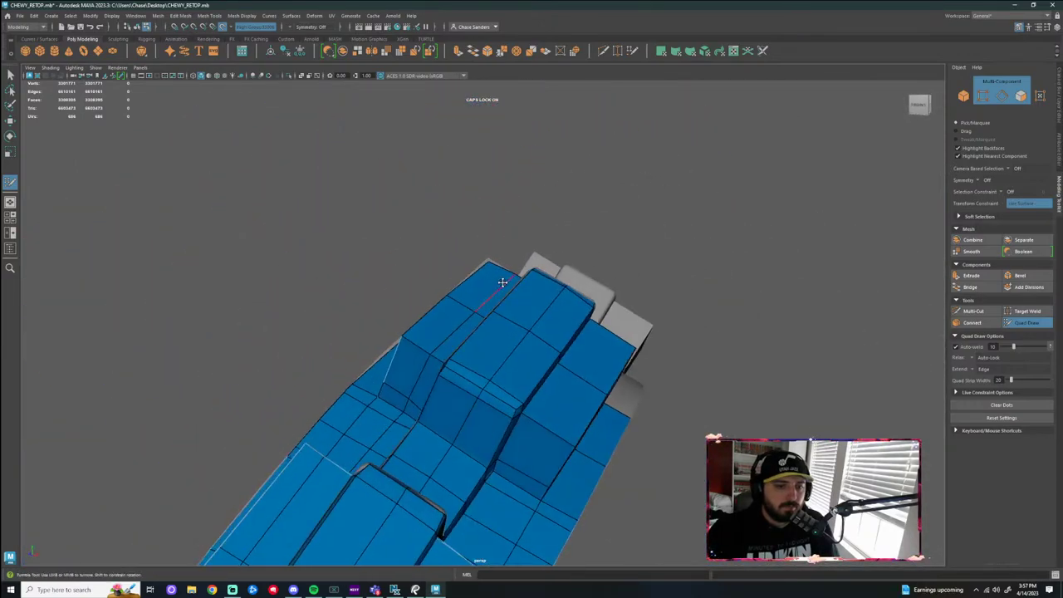
pyautogui.moveTo(429, 360)
pyautogui.keyDown('alt'); pyautogui.mouseDown()
pyautogui.moveTo(427, 373)
pyautogui.moveTo(622, 285)
pyautogui.moveTo(680, 310)
pyautogui.moveTo(463, 336)
pyautogui.moveTo(432, 299)
pyautogui.moveTo(427, 267)
pyautogui.mouseUp(); pyautogui.keyUp('alt')
pyautogui.keyDown('shift'); pyautogui.click(422, 266); pyautogui.keyUp('shift')
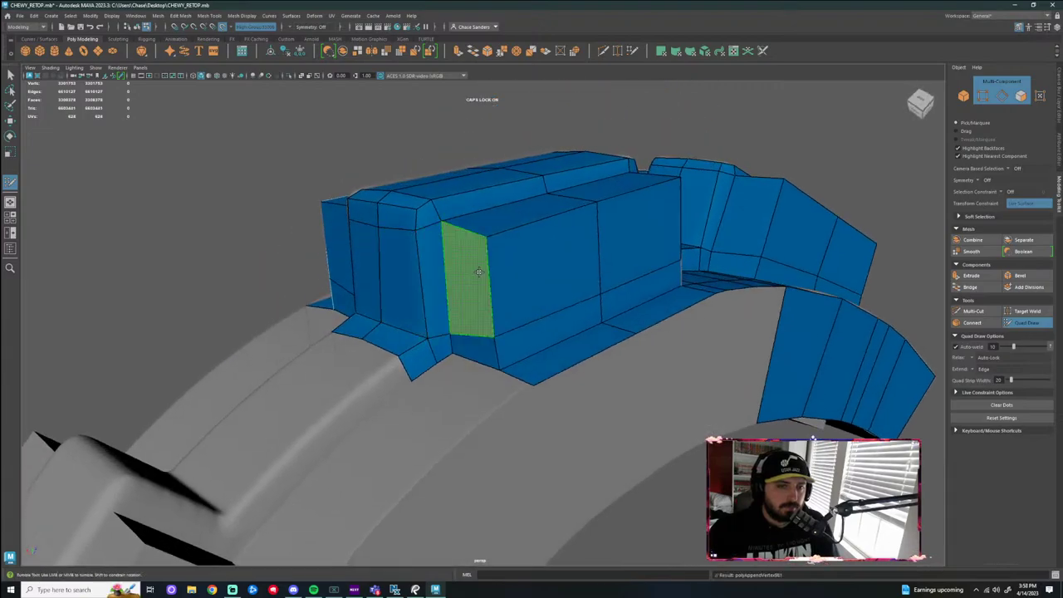
pyautogui.keyDown('alt'); pyautogui.moveTo(603, 327); pyautogui.dragTo(549, 303); pyautogui.keyUp('alt')
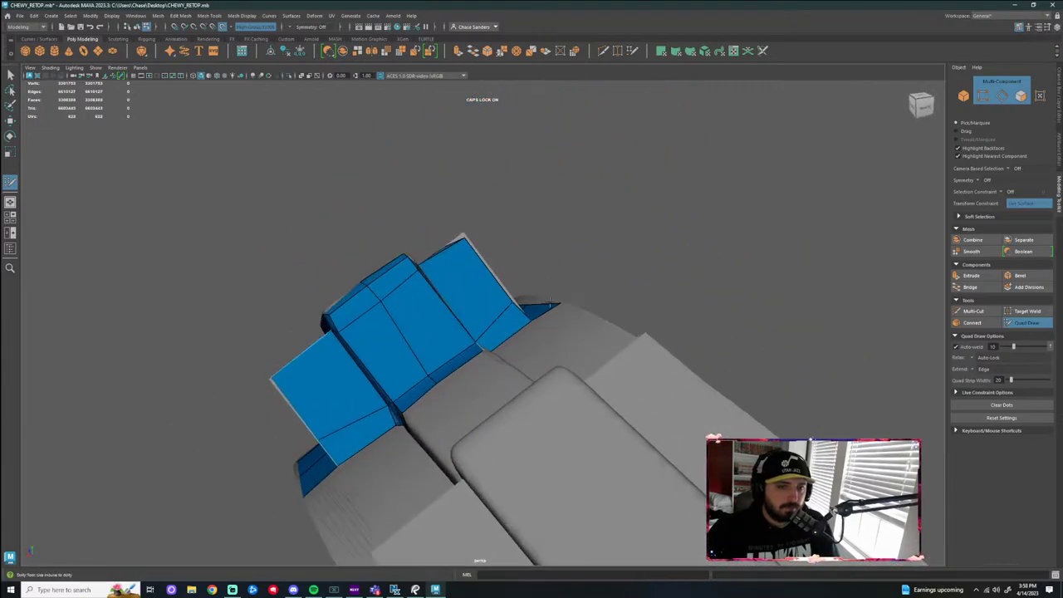
pyautogui.keyDown('alt'); pyautogui.moveTo(467, 227); pyautogui.dragTo(596, 363); pyautogui.keyUp('alt')
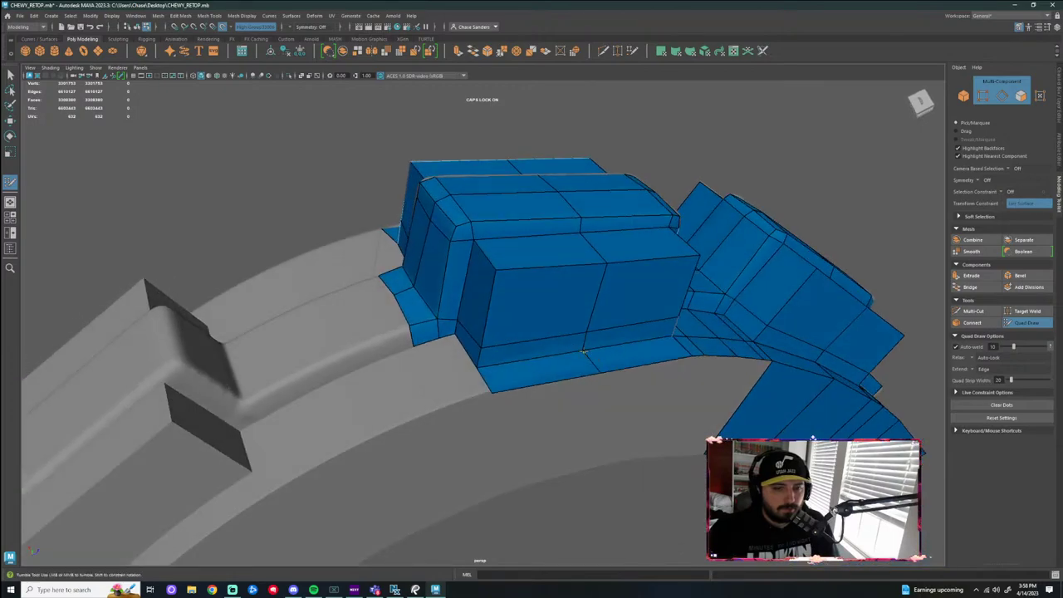
pyautogui.hotkey('ctrl', 'z')
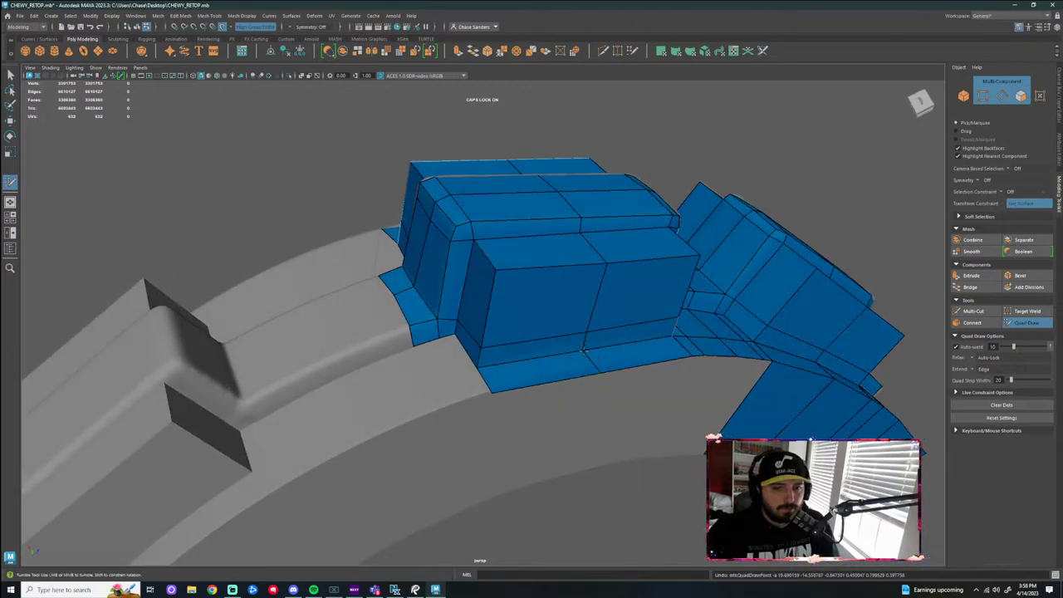
pyautogui.keyDown('alt'); pyautogui.moveTo(625, 434); pyautogui.dragTo(643, 377); pyautogui.keyUp('alt')
pyautogui.keyDown('alt'); pyautogui.moveTo(643, 377); pyautogui.dragTo(696, 371, button='right'); pyautogui.keyUp('alt')
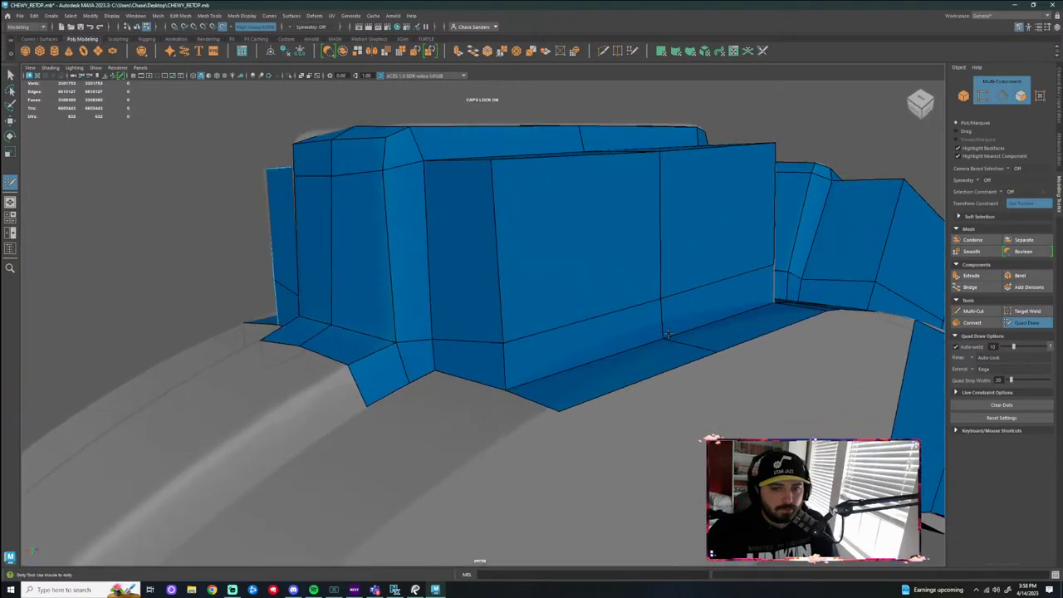
pyautogui.moveTo(640, 347)
pyautogui.keyDown('alt'); pyautogui.mouseDown()
pyautogui.moveTo(633, 361)
pyautogui.moveTo(628, 347)
pyautogui.mouseUp(); pyautogui.keyUp('alt')
pyautogui.keyDown('alt'); pyautogui.moveTo(668, 387); pyautogui.dragTo(657, 429); pyautogui.keyUp('alt')
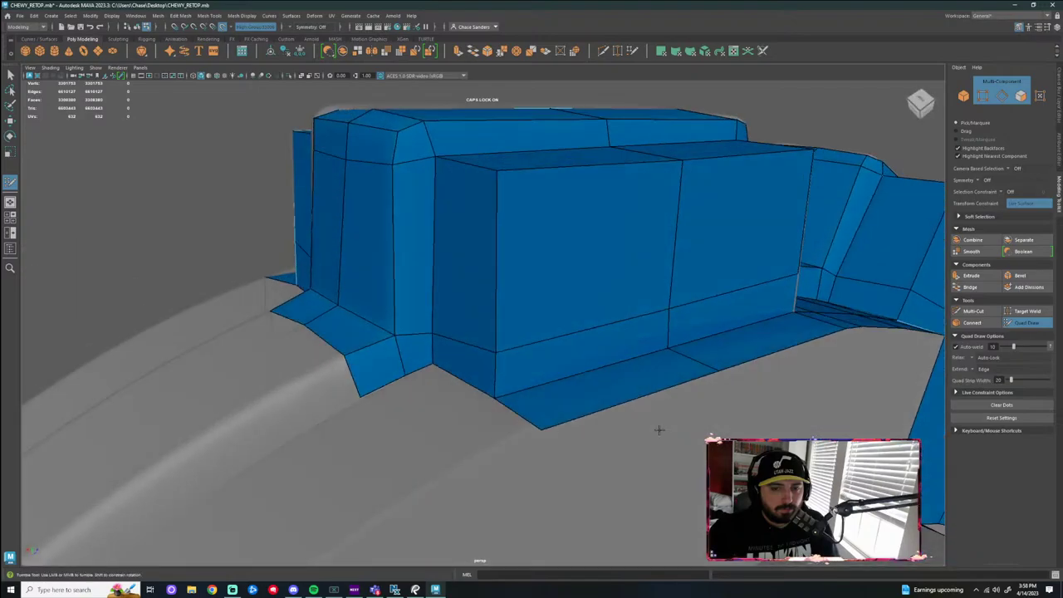
pyautogui.keyDown('ctrl'); pyautogui.keyDown('shift'); pyautogui.click(703, 361); pyautogui.keyUp('shift'); pyautogui.keyUp('ctrl')
pyautogui.keyDown('alt'); pyautogui.moveTo(757, 402); pyautogui.dragTo(744, 455); pyautogui.keyUp('alt')
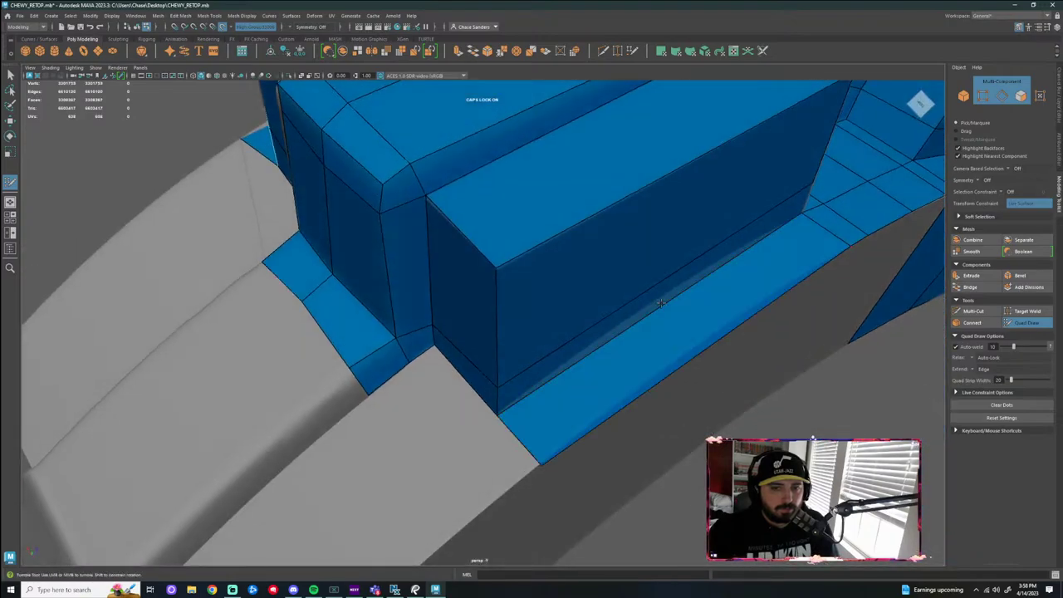
pyautogui.moveTo(681, 294)
pyautogui.keyDown('alt'); pyautogui.mouseDown()
pyautogui.moveTo(673, 324)
pyautogui.moveTo(690, 349)
pyautogui.moveTo(497, 256)
pyautogui.moveTo(447, 269)
pyautogui.mouseUp(); pyautogui.keyUp('alt')
pyautogui.keyDown('shift'); pyautogui.click(498, 256); pyautogui.keyUp('shift')
pyautogui.keyDown('ctrl'); pyautogui.click(502, 183); pyautogui.keyUp('ctrl')
pyautogui.keyDown('shift'); pyautogui.click(446, 269); pyautogui.keyUp('shift')
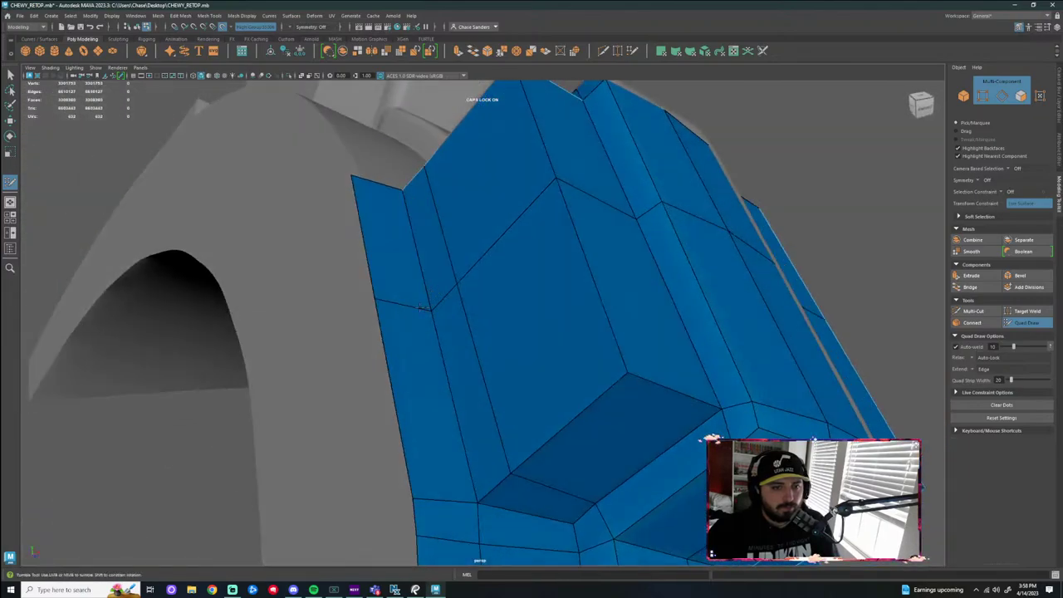
# Move the outer vertices of the strip beneath the side block onto the arch's rim and raise the block's base corner vertex
pyautogui.moveTo(376, 299); pyautogui.dragTo(391, 302)
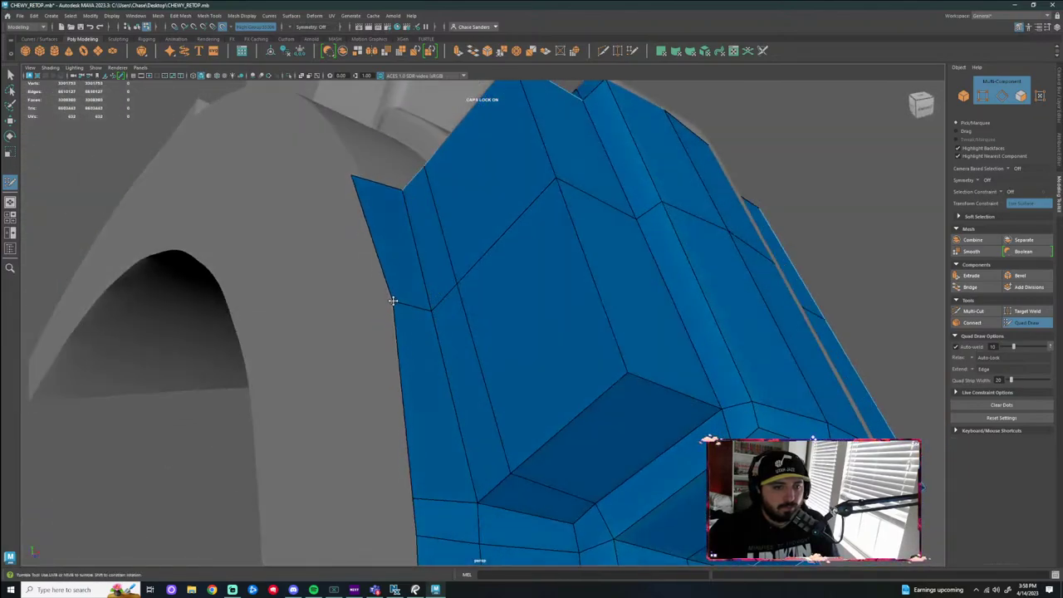
pyautogui.moveTo(354, 176); pyautogui.dragTo(360, 175)
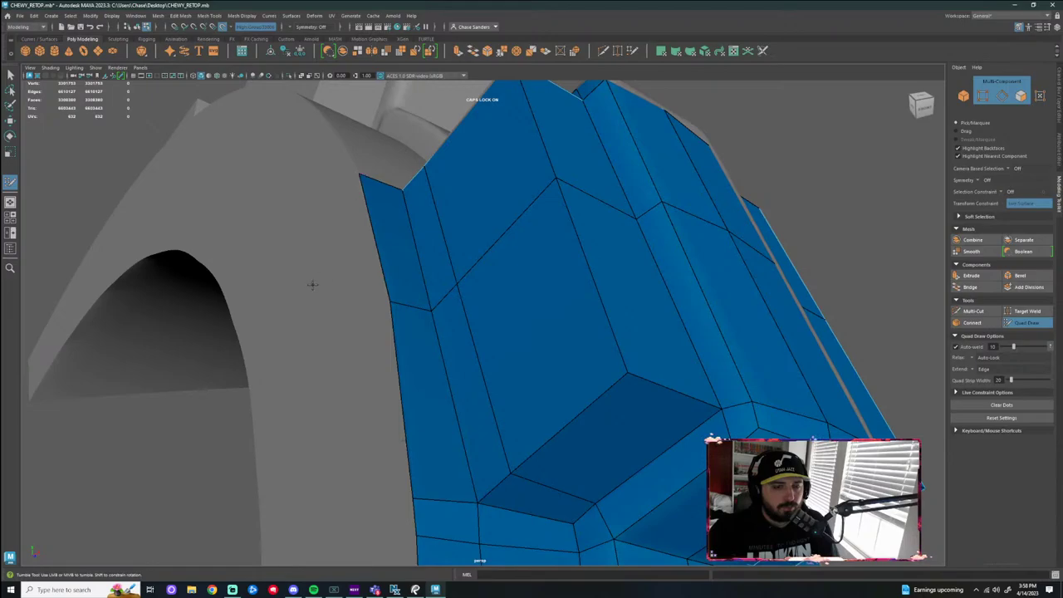
pyautogui.keyDown('alt'); pyautogui.moveTo(312, 285); pyautogui.dragTo(387, 285); pyautogui.keyUp('alt')
pyautogui.keyDown('alt'); pyautogui.moveTo(402, 394); pyautogui.dragTo(475, 415); pyautogui.keyUp('alt')
pyautogui.keyDown('alt'); pyautogui.moveTo(587, 398); pyautogui.dragTo(543, 397, button='middle'); pyautogui.keyUp('alt')
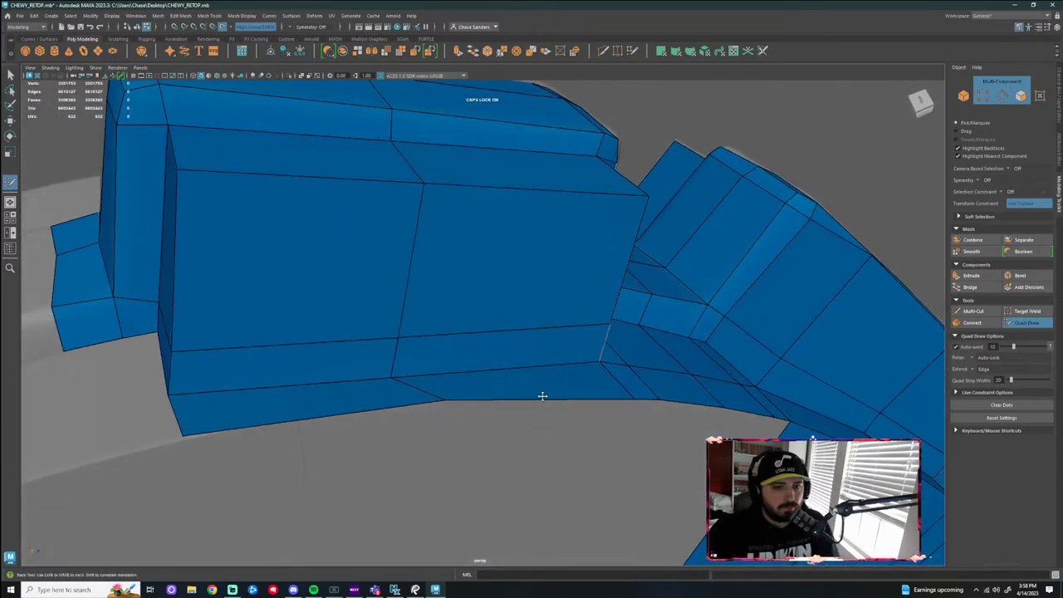
pyautogui.moveTo(593, 360)
pyautogui.mouseDown()
pyautogui.moveTo(592, 345)
pyautogui.moveTo(601, 355)
pyautogui.moveTo(594, 359)
pyautogui.mouseUp()
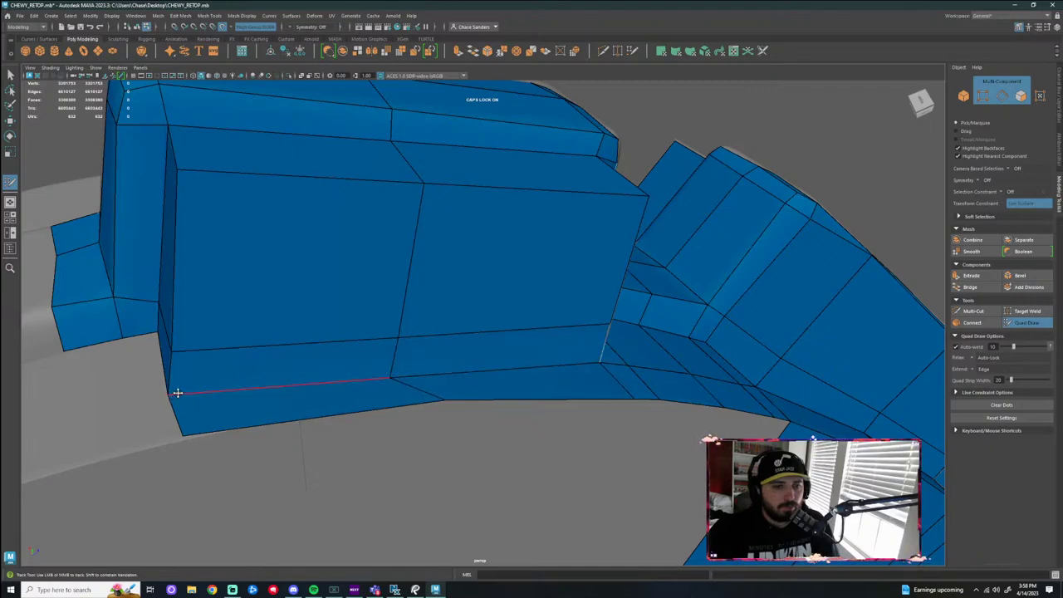
pyautogui.moveTo(177, 393); pyautogui.dragTo(177, 383)
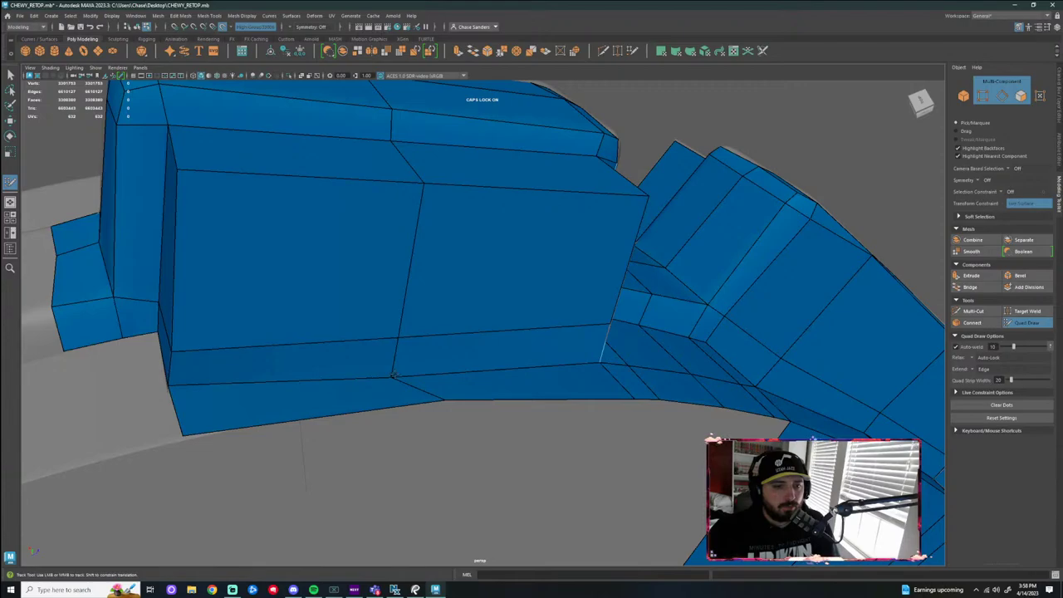
# Reposition the vertices at the side block's base and along the rim strip beneath it to even out the quads
pyautogui.moveTo(394, 376)
pyautogui.keyDown('alt'); pyautogui.mouseDown()
pyautogui.moveTo(416, 373)
pyautogui.moveTo(415, 335)
pyautogui.moveTo(441, 311)
pyautogui.moveTo(479, 346)
pyautogui.moveTo(491, 332)
pyautogui.moveTo(432, 330)
pyautogui.moveTo(451, 453)
pyautogui.moveTo(413, 392)
pyautogui.moveTo(363, 444)
pyautogui.mouseUp(); pyautogui.keyUp('alt')
pyautogui.moveTo(332, 477)
pyautogui.keyDown('alt'); pyautogui.mouseDown()
pyautogui.moveTo(322, 398)
pyautogui.moveTo(344, 380)
pyautogui.mouseUp(); pyautogui.keyUp('alt')
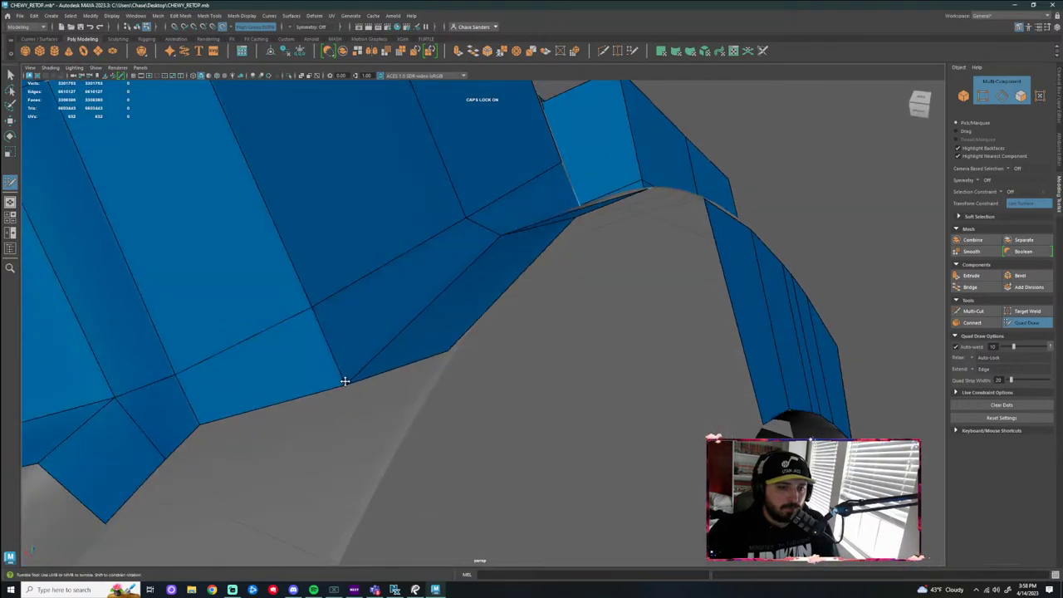
pyautogui.keyDown('alt'); pyautogui.moveTo(421, 359); pyautogui.dragTo(482, 368); pyautogui.keyUp('alt')
pyautogui.moveTo(501, 295); pyautogui.dragTo(484, 332)
pyautogui.moveTo(557, 328)
pyautogui.mouseDown()
pyautogui.moveTo(534, 411)
pyautogui.moveTo(499, 357)
pyautogui.mouseUp()
pyautogui.keyDown('alt'); pyautogui.moveTo(335, 338); pyautogui.dragTo(415, 339); pyautogui.keyUp('alt')
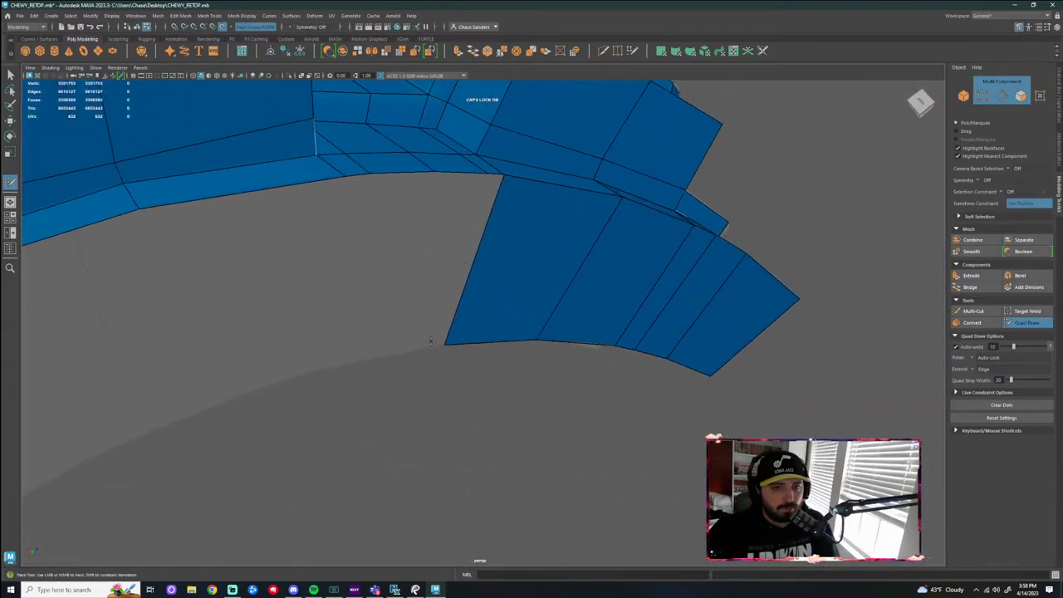
pyautogui.click(430, 341)
pyautogui.keyDown('alt'); pyautogui.moveTo(472, 289); pyautogui.dragTo(459, 269); pyautogui.keyUp('alt')
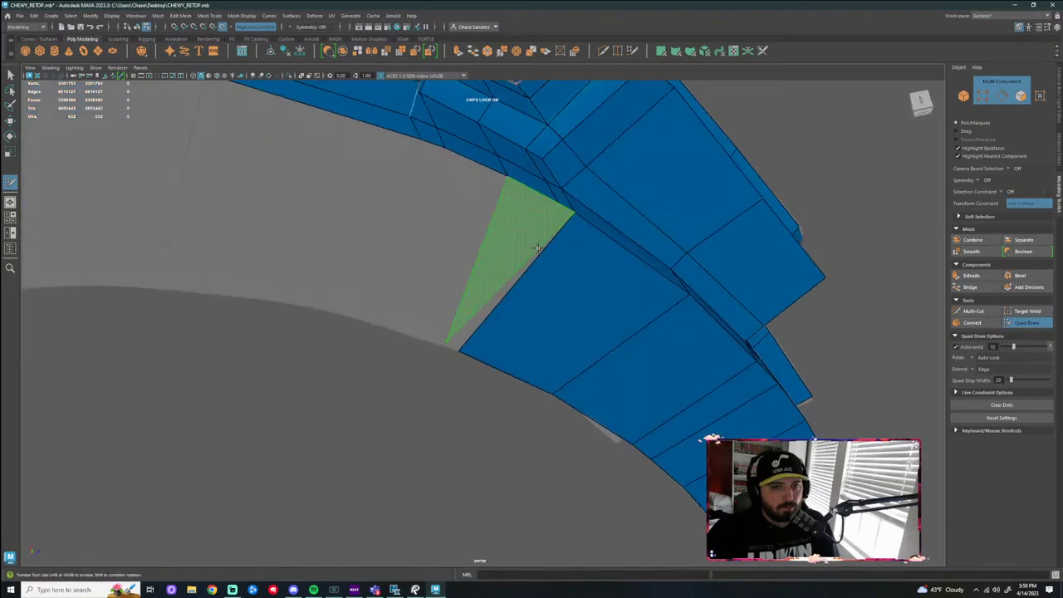
pyautogui.moveTo(550, 230)
pyautogui.keyDown('alt'); pyautogui.mouseDown()
pyautogui.moveTo(515, 241)
pyautogui.moveTo(546, 333)
pyautogui.mouseUp(); pyautogui.keyUp('alt')
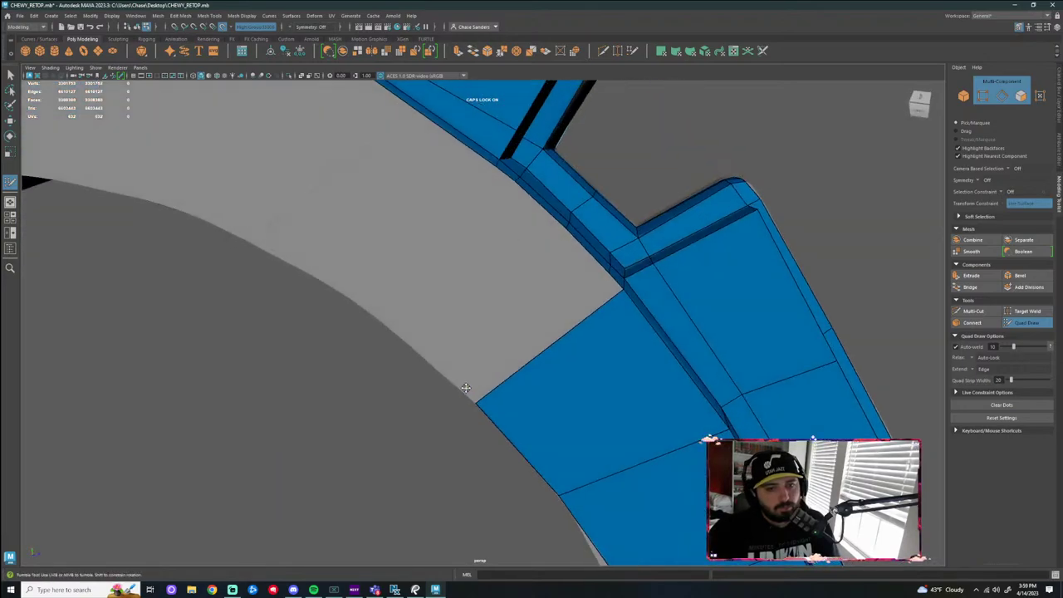
pyautogui.click(439, 368)
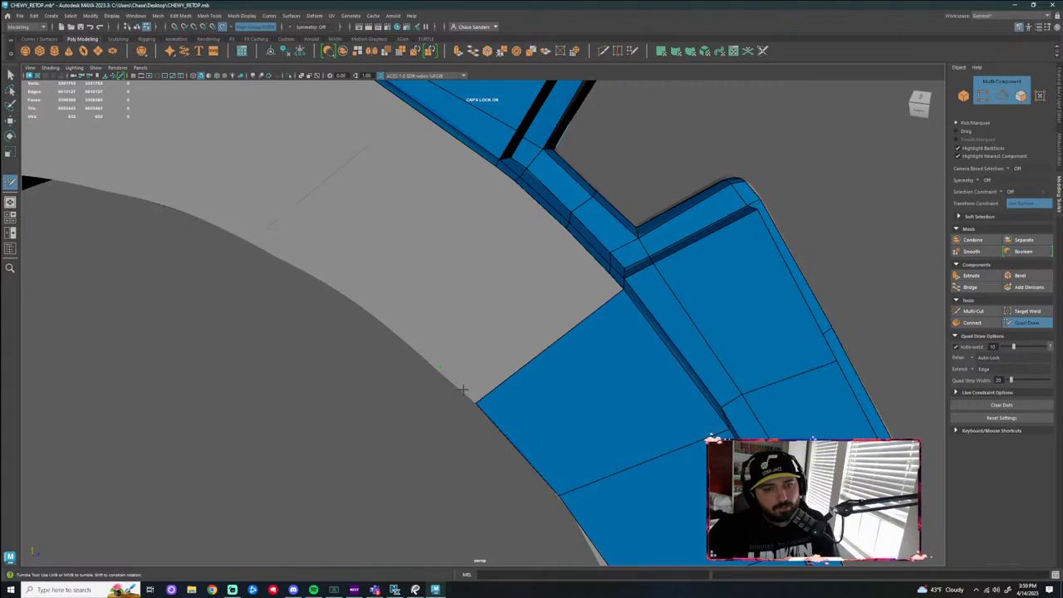
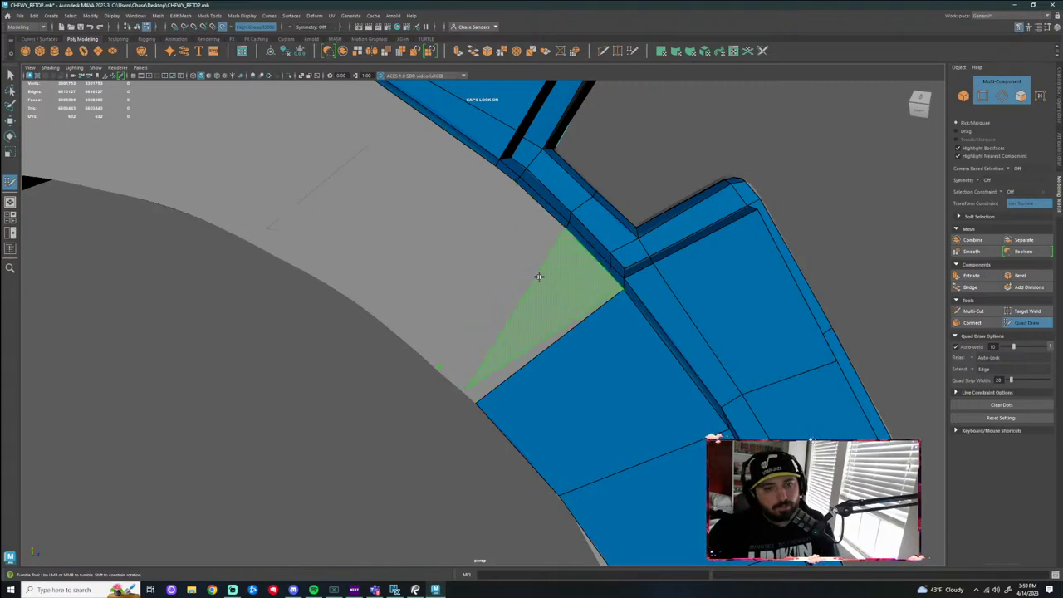
pyautogui.keyDown('alt'); pyautogui.moveTo(527, 339); pyautogui.dragTo(503, 357); pyautogui.keyUp('alt')
pyautogui.keyDown('alt'); pyautogui.moveTo(503, 357); pyautogui.dragTo(422, 281, button='middle'); pyautogui.keyUp('alt')
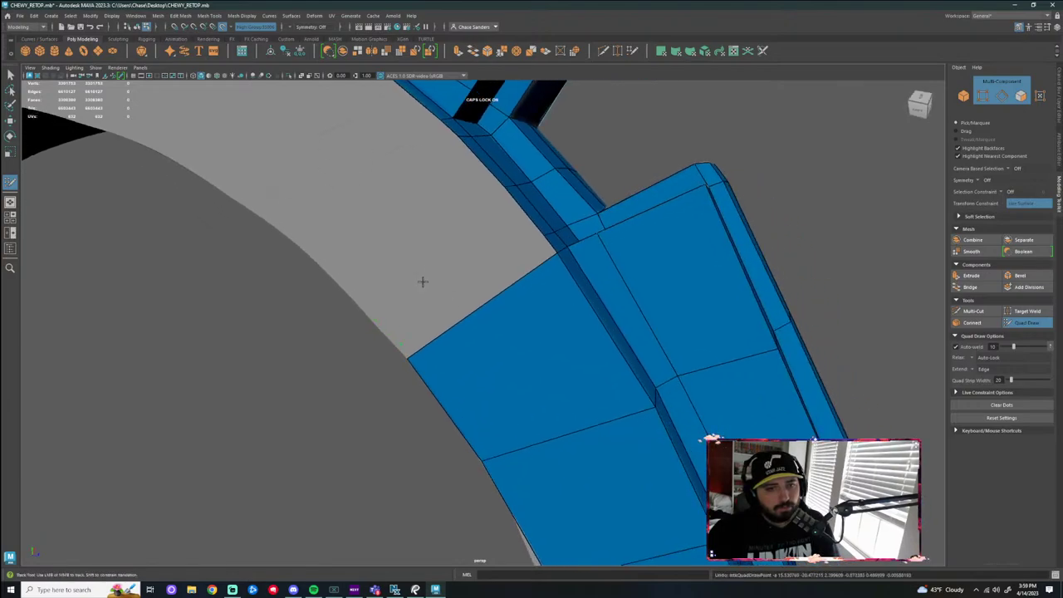
pyautogui.hotkey('ctrl', 'z')
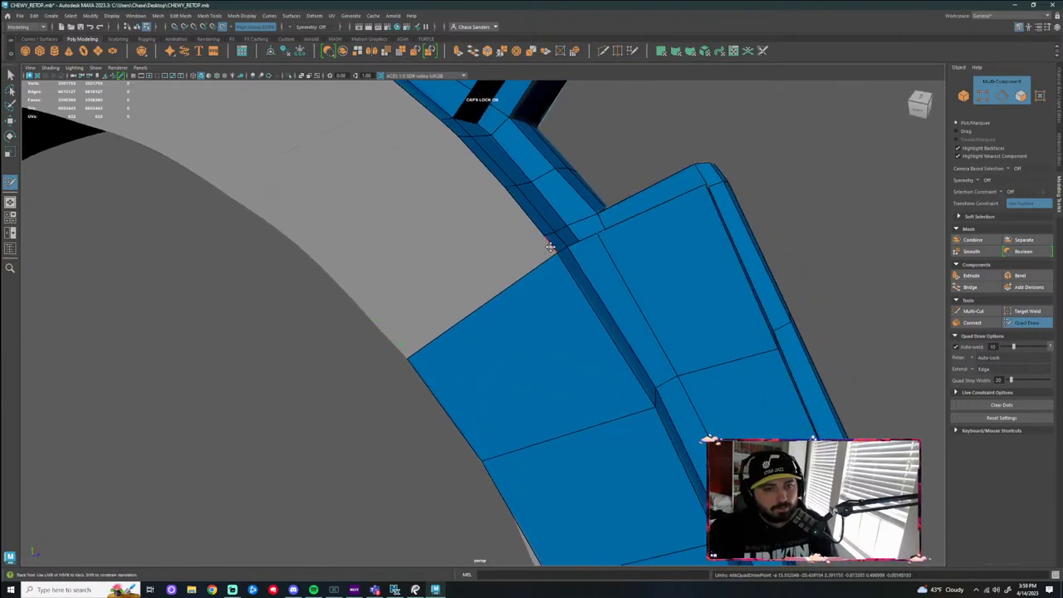
# Extend the arch's flat side face with four quads along the recess, narrow at both ends and wide between, matching the rim's edges
pyautogui.moveTo(553, 244); pyautogui.dragTo(401, 353)
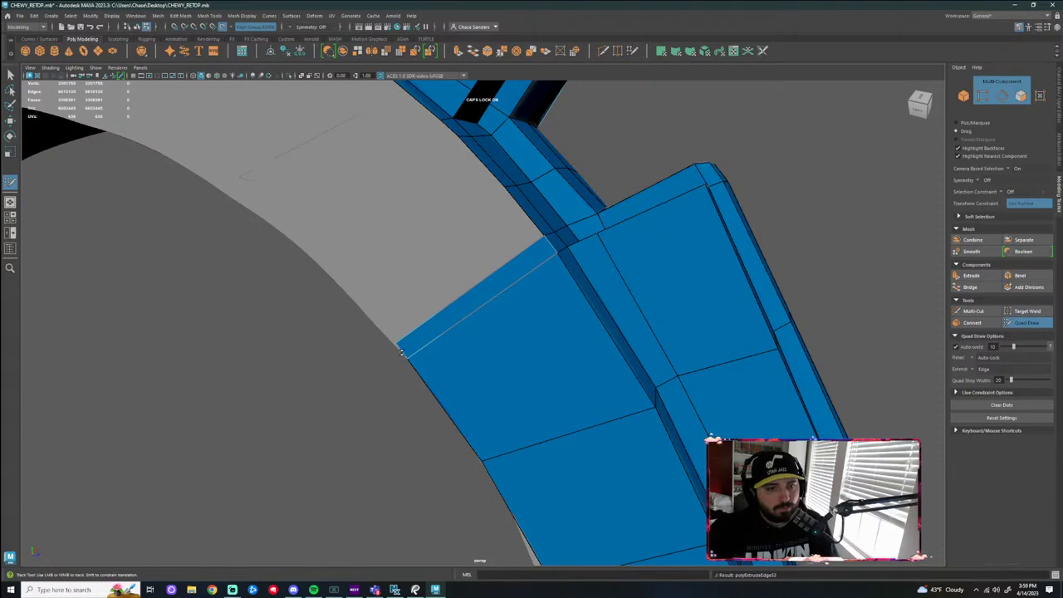
pyautogui.moveTo(522, 207); pyautogui.dragTo(393, 344)
pyautogui.moveTo(361, 289); pyautogui.dragTo(347, 293)
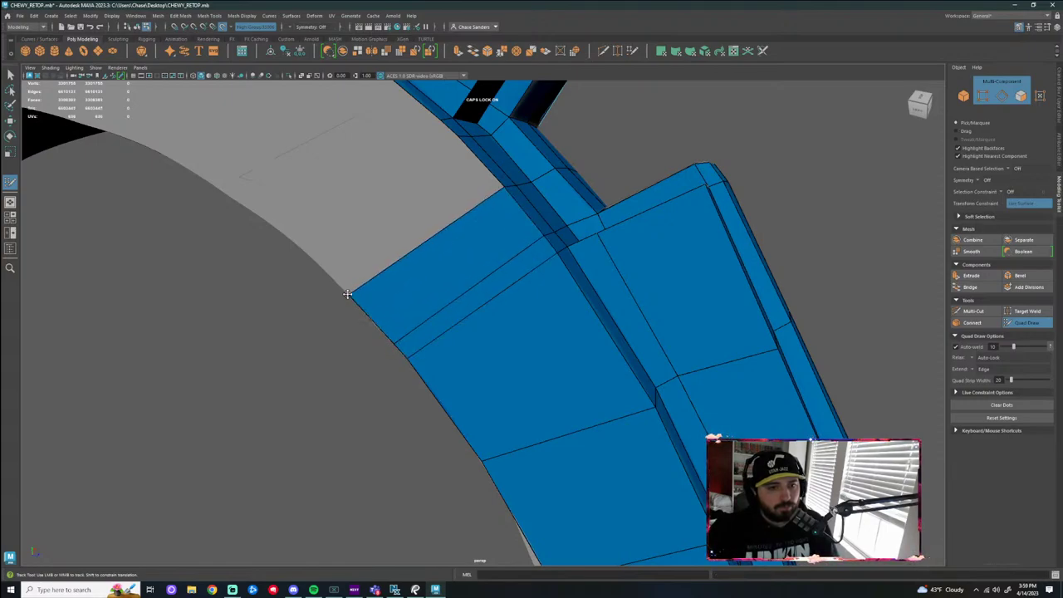
pyautogui.moveTo(472, 161); pyautogui.dragTo(319, 261)
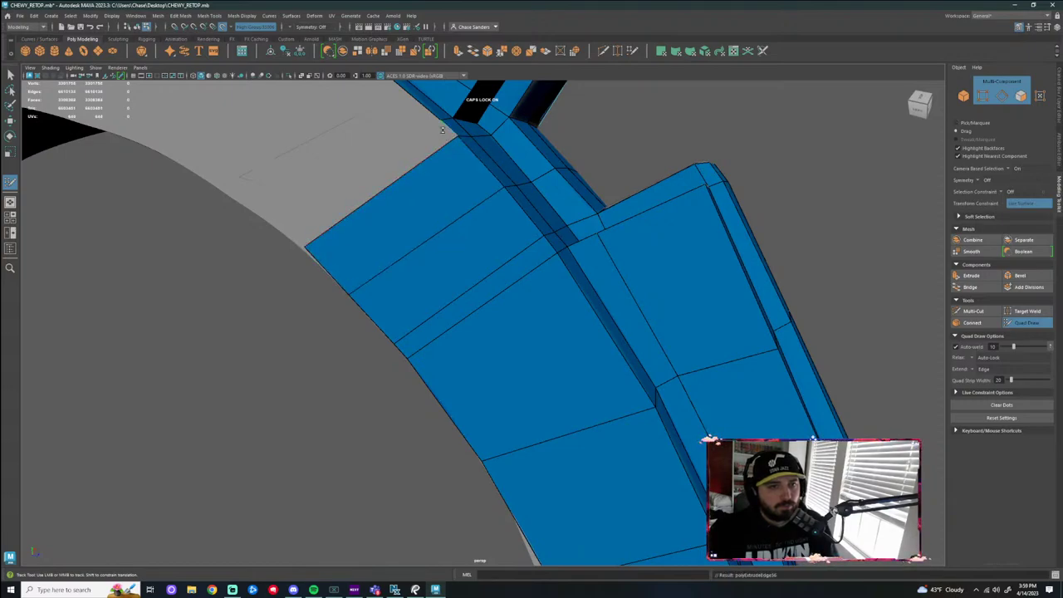
pyautogui.moveTo(450, 133); pyautogui.dragTo(295, 238)
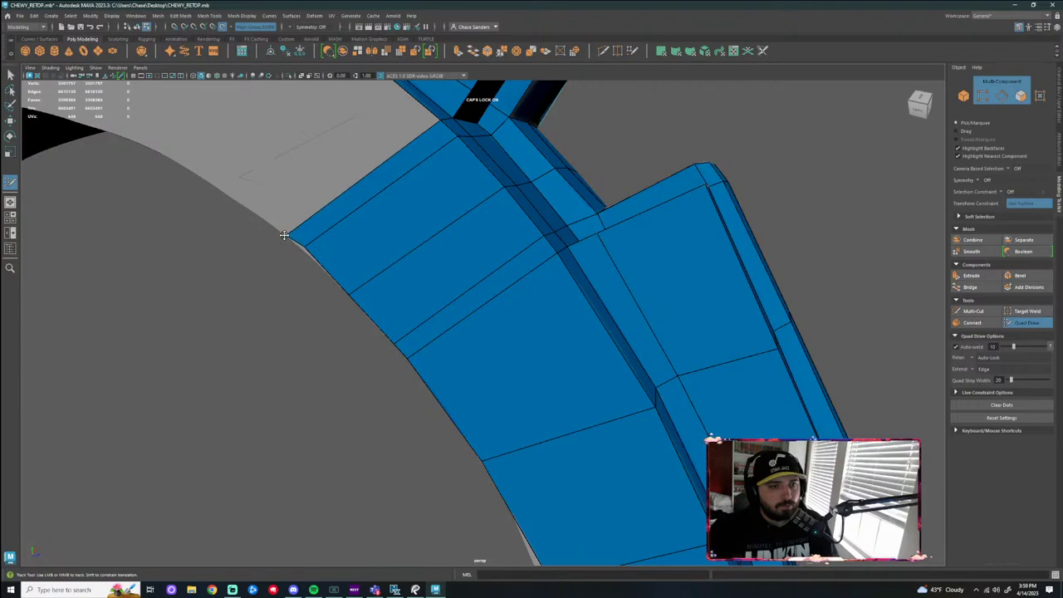
# Extend the arch's side face with one wide quad beneath the side block, ending at the rim's middle division
pyautogui.keyDown('alt'); pyautogui.moveTo(291, 331); pyautogui.dragTo(327, 480, button='middle'); pyautogui.keyUp('alt')
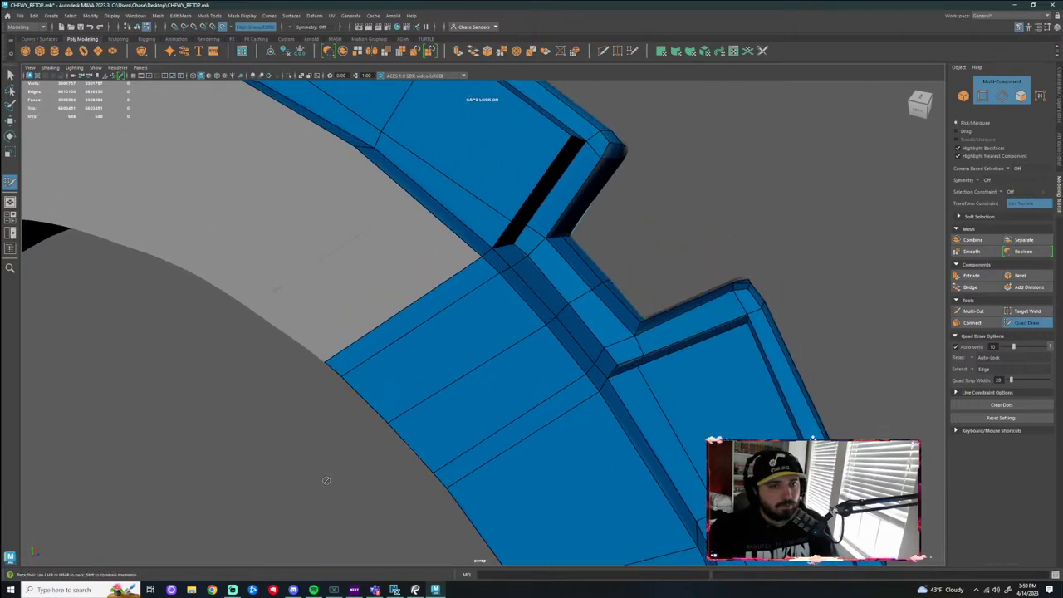
pyautogui.moveTo(393, 202)
pyautogui.mouseDown()
pyautogui.moveTo(261, 280)
pyautogui.moveTo(247, 303)
pyautogui.mouseUp()
pyautogui.moveTo(205, 262); pyautogui.dragTo(198, 273)
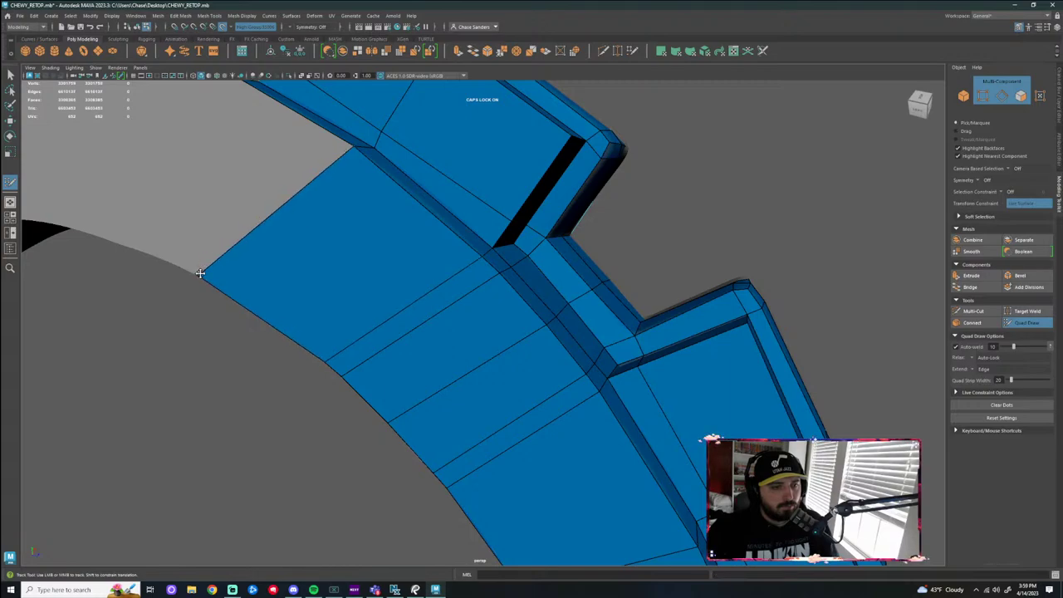
# Shift the inner-edge vertices of the new side-face quads along the arch's curve to even out their spacing
pyautogui.moveTo(326, 359); pyautogui.dragTo(291, 313)
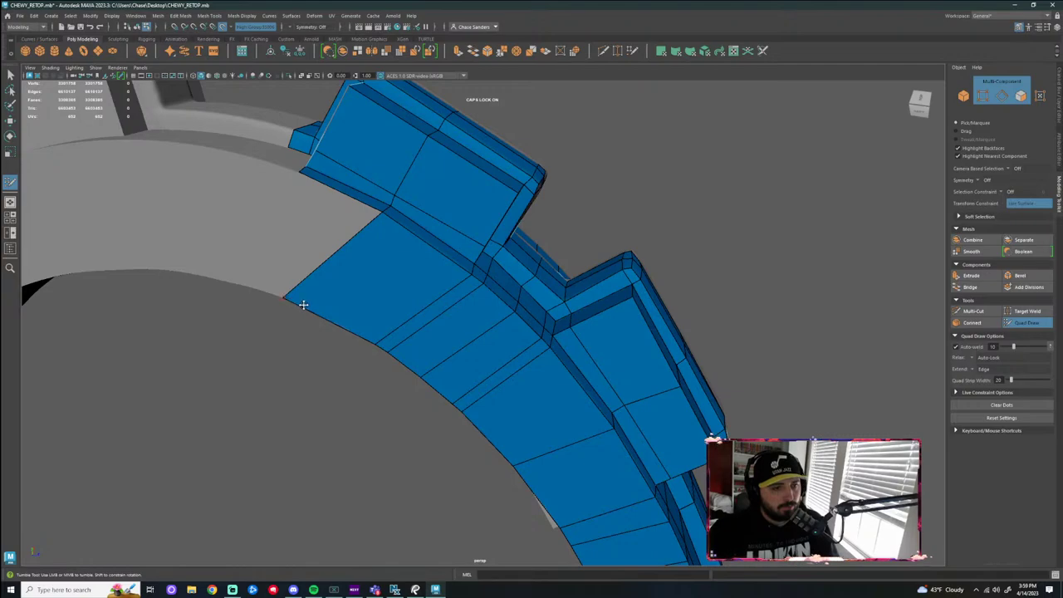
pyautogui.hotkey('ctrl', 'z')
pyautogui.moveTo(280, 346)
pyautogui.keyDown('alt'); pyautogui.mouseDown()
pyautogui.moveTo(274, 353)
pyautogui.moveTo(297, 366)
pyautogui.mouseUp(); pyautogui.keyUp('alt')
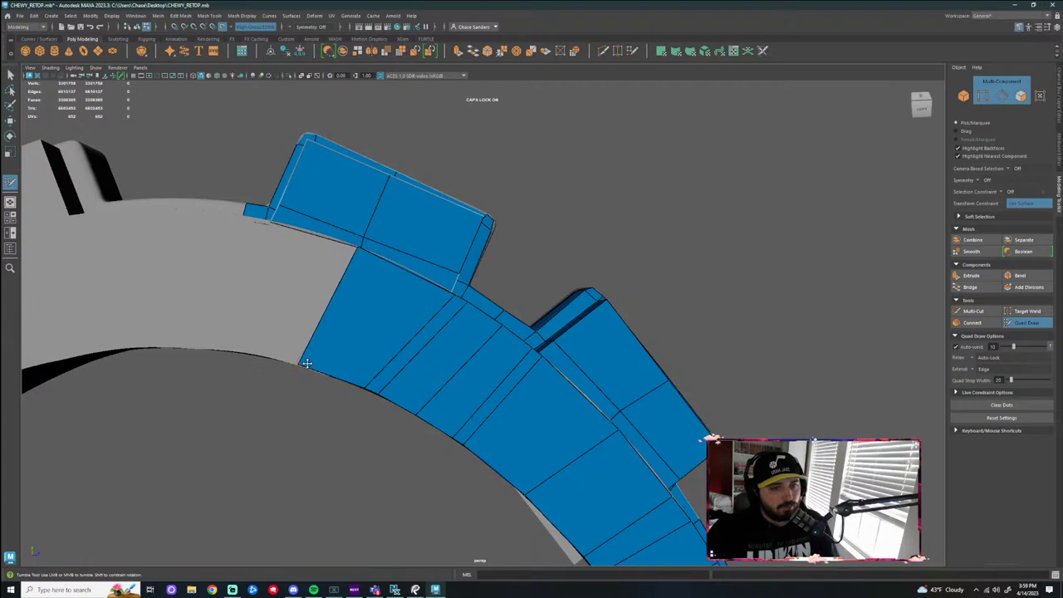
pyautogui.moveTo(381, 392)
pyautogui.mouseDown()
pyautogui.moveTo(400, 400)
pyautogui.moveTo(379, 396)
pyautogui.mouseUp()
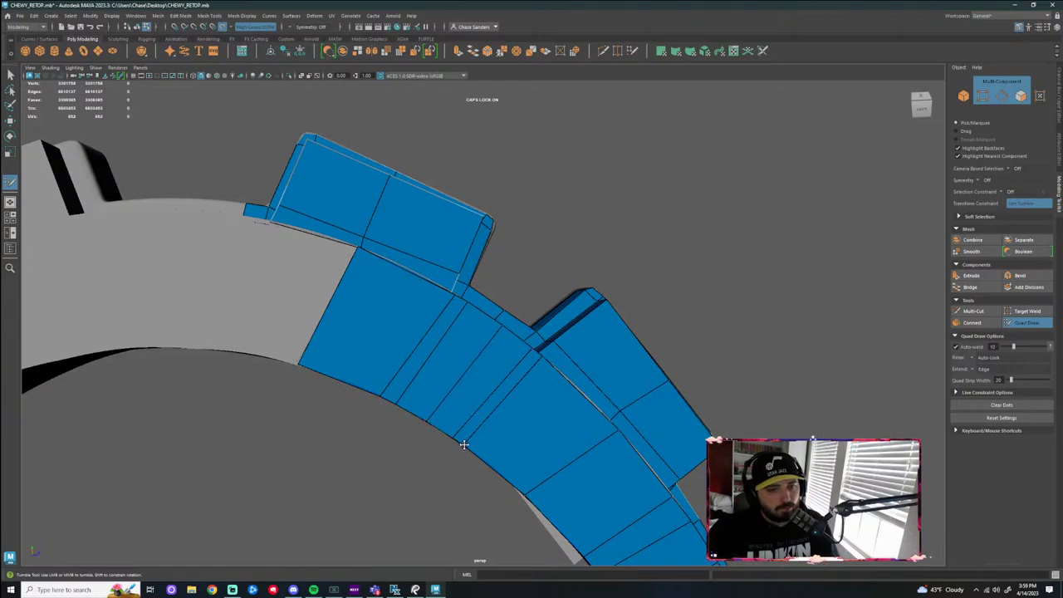
pyautogui.keyDown('alt'); pyautogui.moveTo(593, 462); pyautogui.dragTo(502, 321, button='middle'); pyautogui.keyUp('alt')
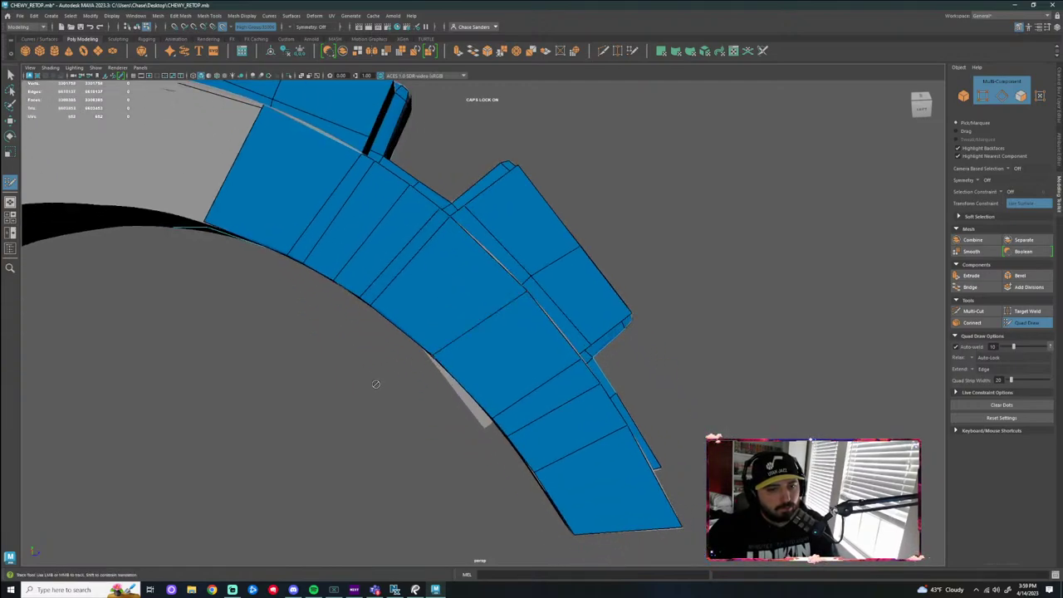
# Extend the arch's flat side face with one wide quad beneath the rest of the side block, reaching the block's end
pyautogui.keyDown('alt'); pyautogui.moveTo(376, 386); pyautogui.dragTo(353, 368, button='right'); pyautogui.keyUp('alt')
pyautogui.keyDown('alt'); pyautogui.moveTo(353, 367); pyautogui.dragTo(457, 486, button='middle'); pyautogui.keyUp('alt')
pyautogui.keyDown('alt'); pyautogui.moveTo(456, 486); pyautogui.dragTo(388, 424, button='right'); pyautogui.keyUp('alt')
pyautogui.keyDown('alt'); pyautogui.moveTo(387, 425); pyautogui.dragTo(363, 408); pyautogui.keyUp('alt')
pyautogui.keyDown('alt'); pyautogui.moveTo(363, 408); pyautogui.dragTo(359, 353, button='right'); pyautogui.keyUp('alt')
pyautogui.keyDown('alt'); pyautogui.moveTo(359, 353); pyautogui.dragTo(364, 384, button='middle'); pyautogui.keyUp('alt')
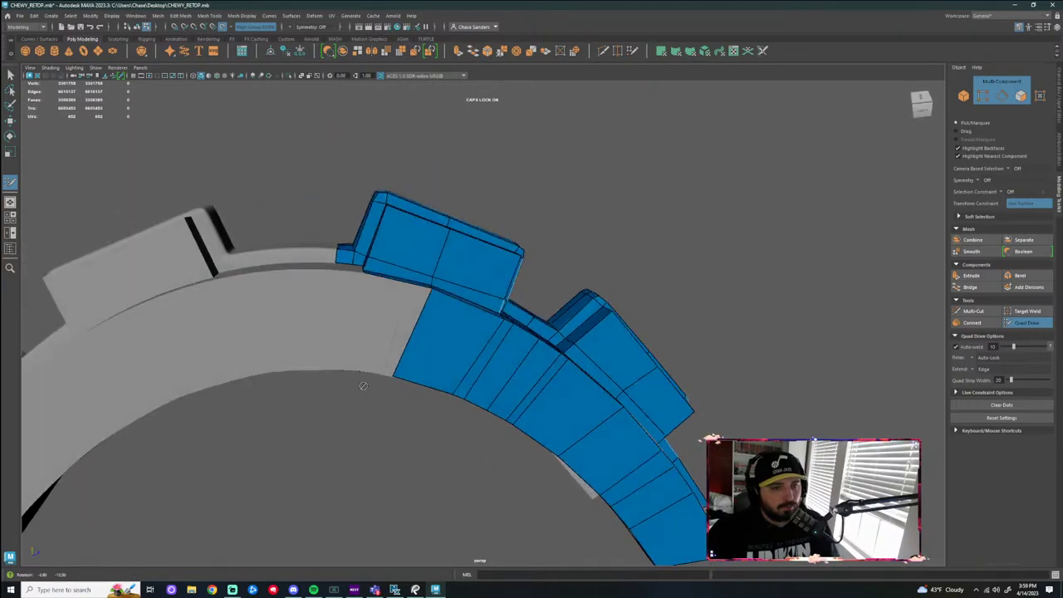
pyautogui.keyDown('alt'); pyautogui.moveTo(363, 385); pyautogui.dragTo(362, 428); pyautogui.keyUp('alt')
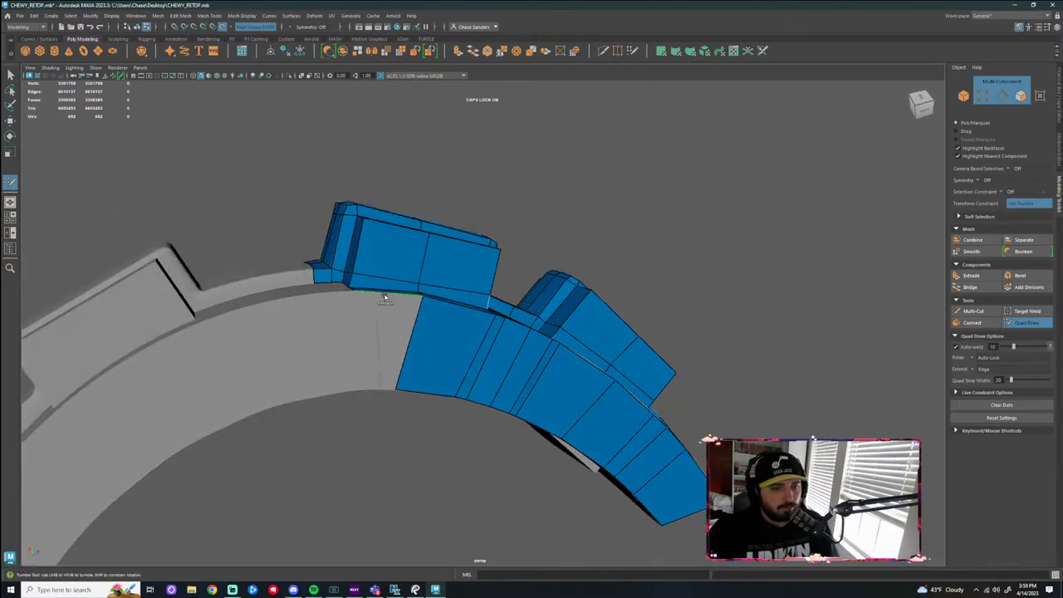
pyautogui.moveTo(383, 297)
pyautogui.mouseDown()
pyautogui.moveTo(355, 393)
pyautogui.moveTo(333, 390)
pyautogui.moveTo(330, 342)
pyautogui.moveTo(415, 391)
pyautogui.mouseUp()
# Fill two short quads on the rim just past the side block's end, continuing the strip along the arch
pyautogui.keyDown('alt'); pyautogui.moveTo(416, 390); pyautogui.dragTo(499, 304, button='middle'); pyautogui.keyUp('alt')
pyautogui.scroll(8, 500, 308)
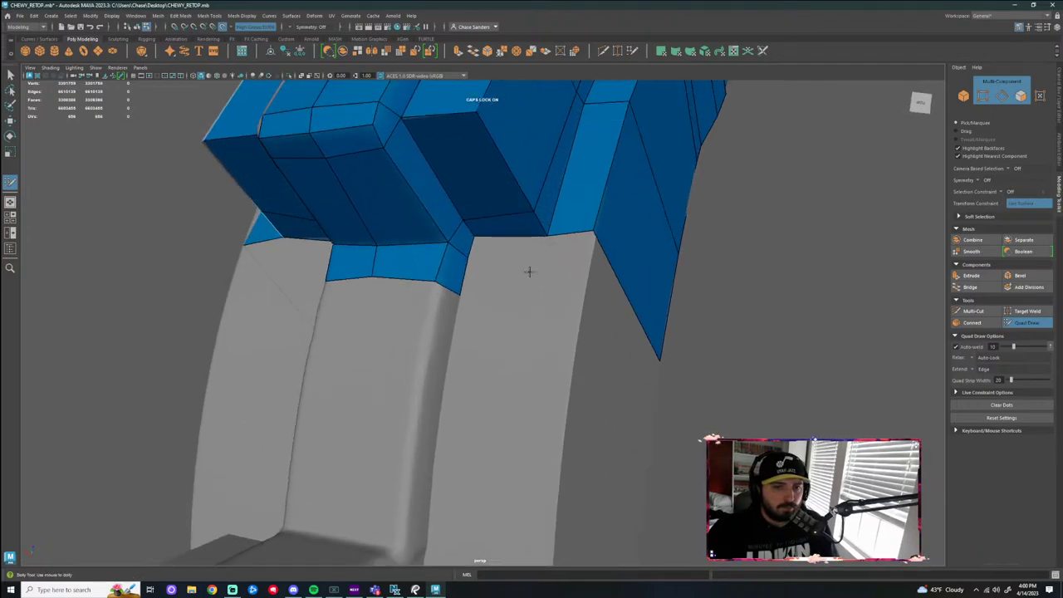
pyautogui.scroll(2, 502, 253)
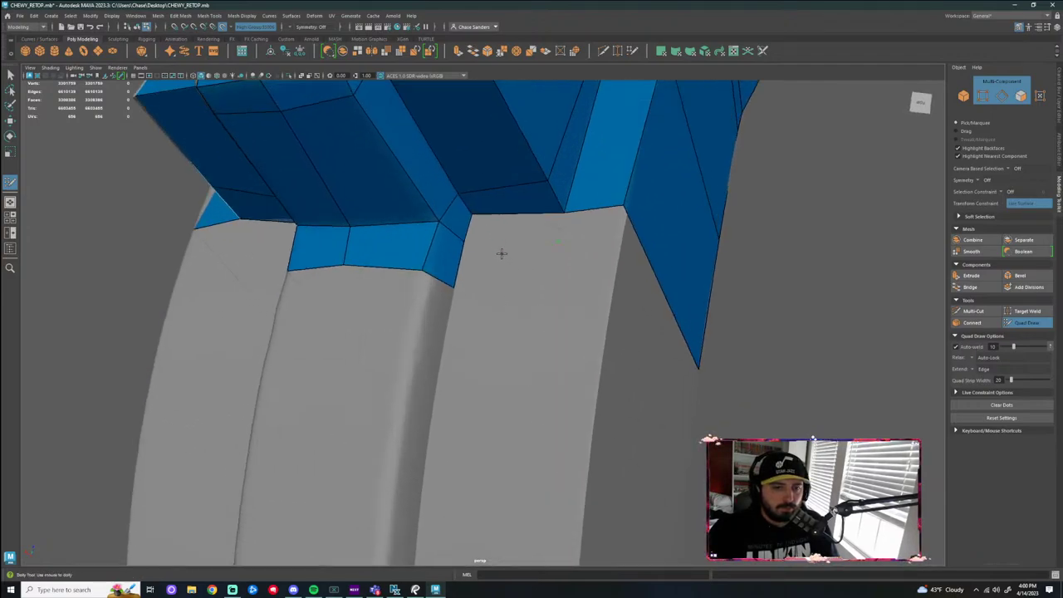
pyautogui.press('super')
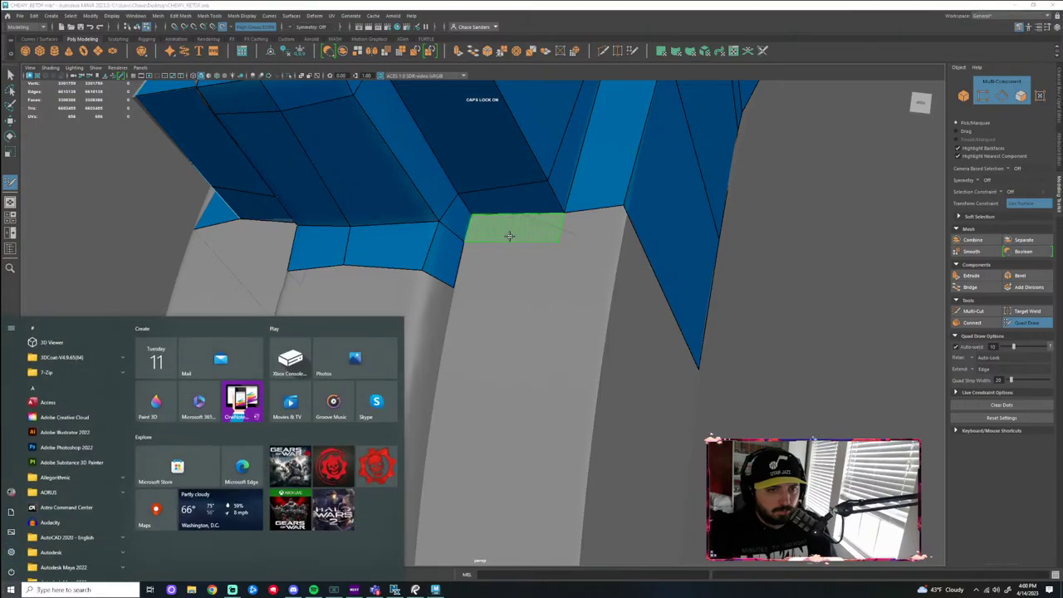
pyautogui.keyDown('shift'); pyautogui.click(513, 236); pyautogui.keyUp('shift')
pyautogui.keyDown('shift'); pyautogui.click(591, 235); pyautogui.keyUp('shift')
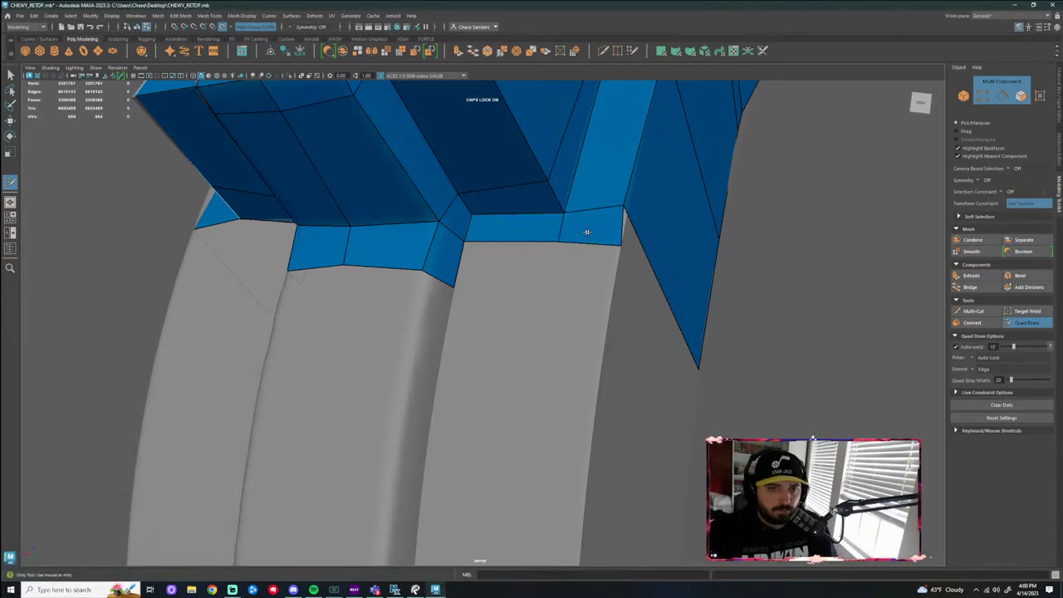
# Add a narrow quad to the arch's side face beside the new rim quads, reaching the inner edge
pyautogui.keyDown('alt'); pyautogui.moveTo(586, 244); pyautogui.dragTo(651, 245); pyautogui.keyUp('alt')
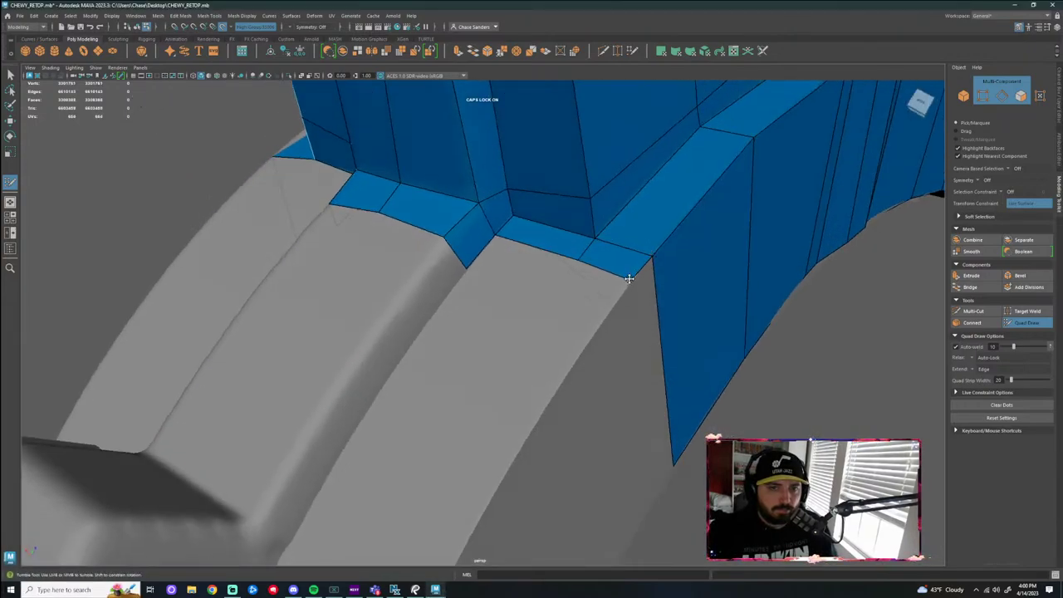
pyautogui.keyDown('alt'); pyautogui.moveTo(655, 323); pyautogui.dragTo(608, 351); pyautogui.keyUp('alt')
pyautogui.keyDown('alt'); pyautogui.moveTo(587, 502); pyautogui.dragTo(582, 340, button='middle'); pyautogui.keyUp('alt')
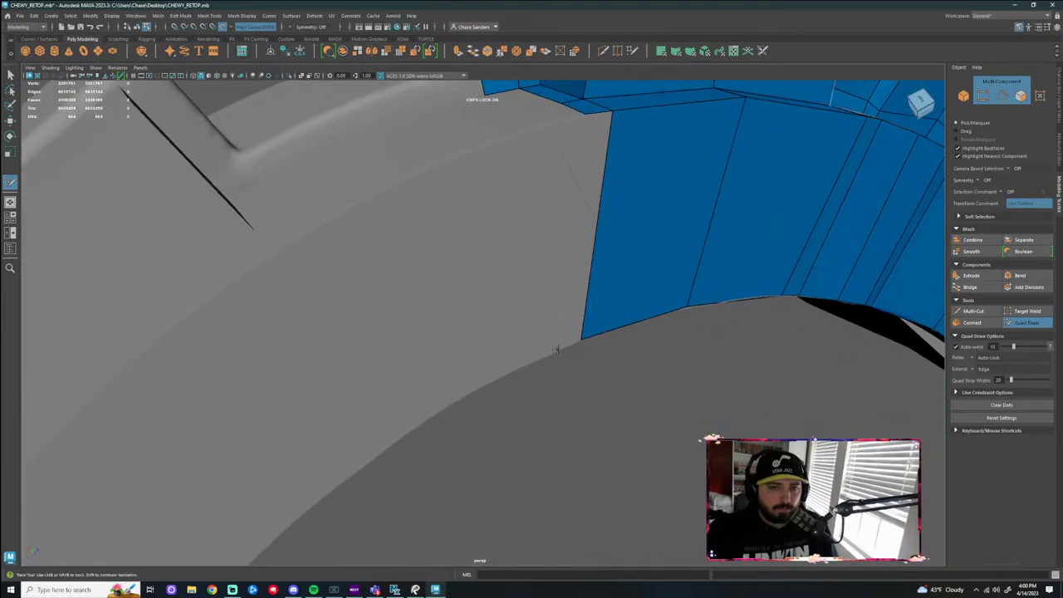
pyautogui.click(559, 349)
pyautogui.keyDown('shift'); pyautogui.click(574, 275); pyautogui.keyUp('shift')
# Fill a second column of quads on the rim past the side block, completing it at the arch's outer edge
pyautogui.scroll(-3, 636, 349)
pyautogui.moveTo(637, 348)
pyautogui.keyDown('alt'); pyautogui.mouseDown()
pyautogui.moveTo(617, 386)
pyautogui.moveTo(504, 262)
pyautogui.mouseUp(); pyautogui.keyUp('alt')
pyautogui.keyDown('shift'); pyautogui.click(510, 243); pyautogui.keyUp('shift')
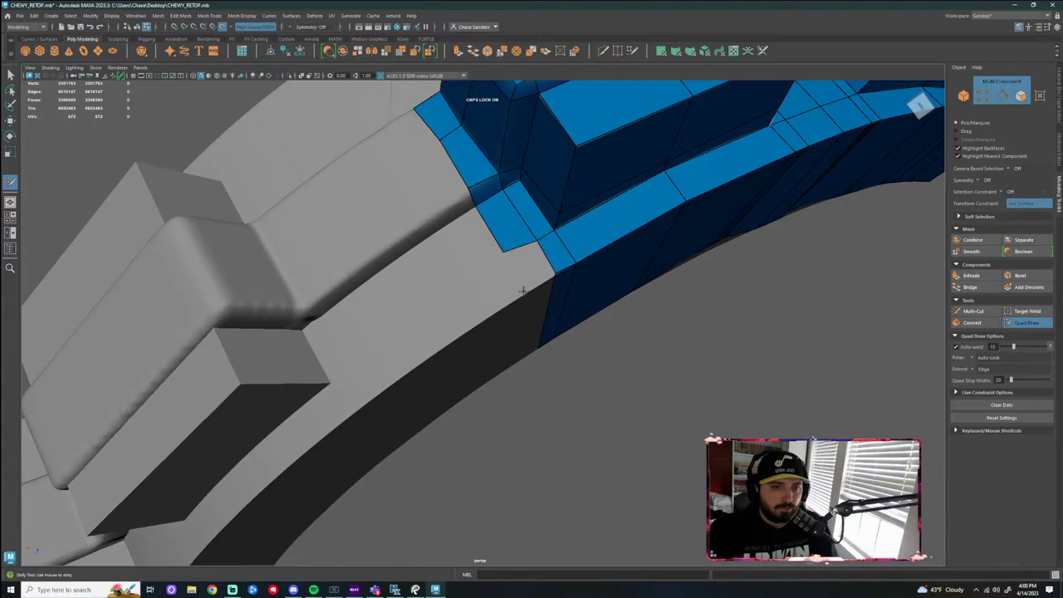
pyautogui.click(522, 290)
pyautogui.keyDown('shift'); pyautogui.click(536, 269); pyautogui.keyUp('shift')
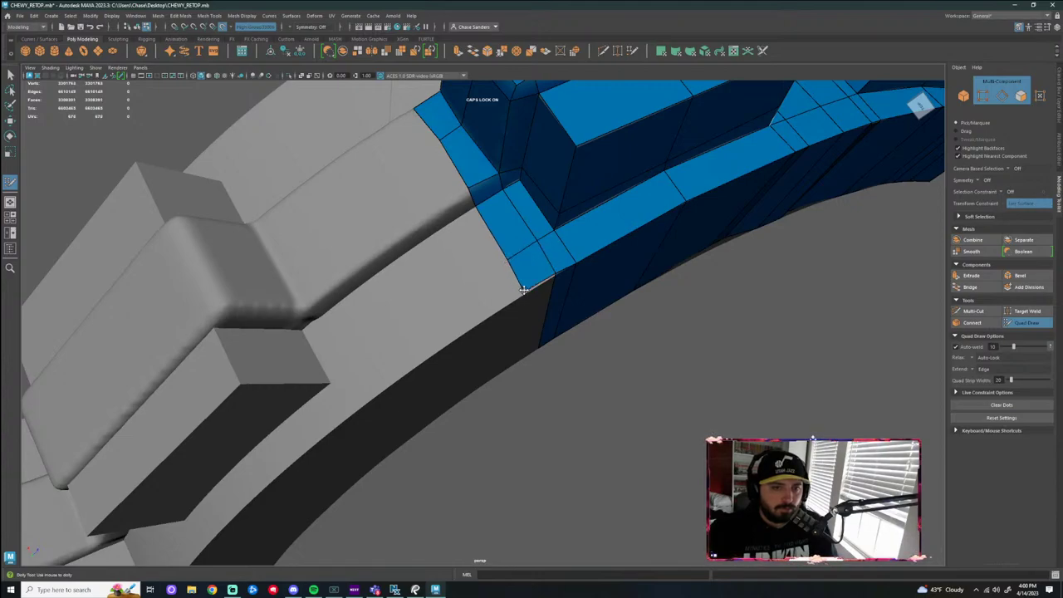
# Add a second narrow side-face quad joining the rim's new outer corner to a point on the arch's inner edge
pyautogui.keyDown('alt'); pyautogui.moveTo(526, 292); pyautogui.dragTo(526, 316); pyautogui.keyUp('alt')
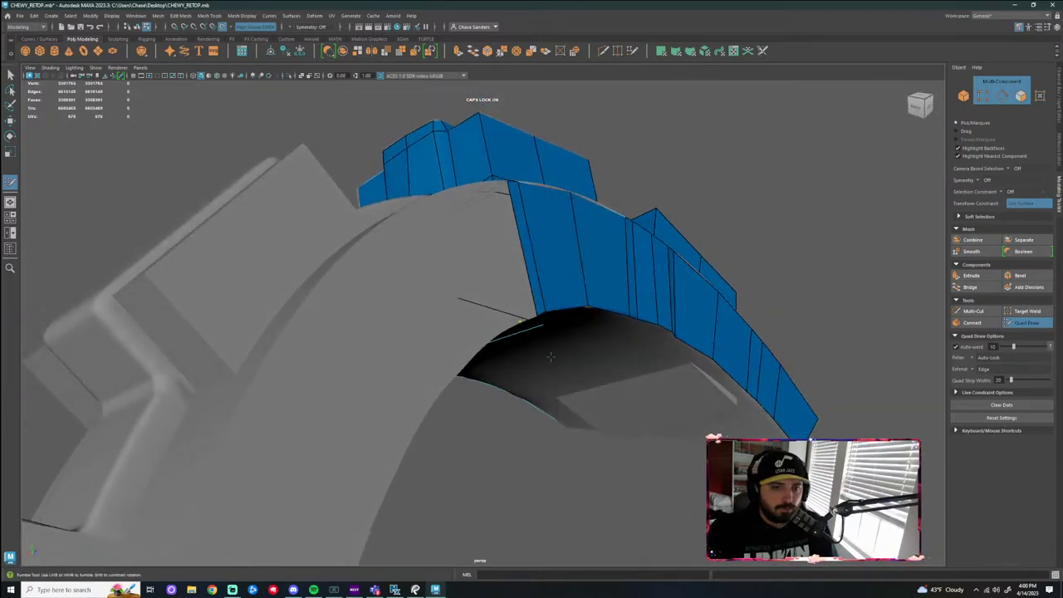
pyautogui.keyDown('alt'); pyautogui.moveTo(550, 357); pyautogui.dragTo(520, 286); pyautogui.keyUp('alt')
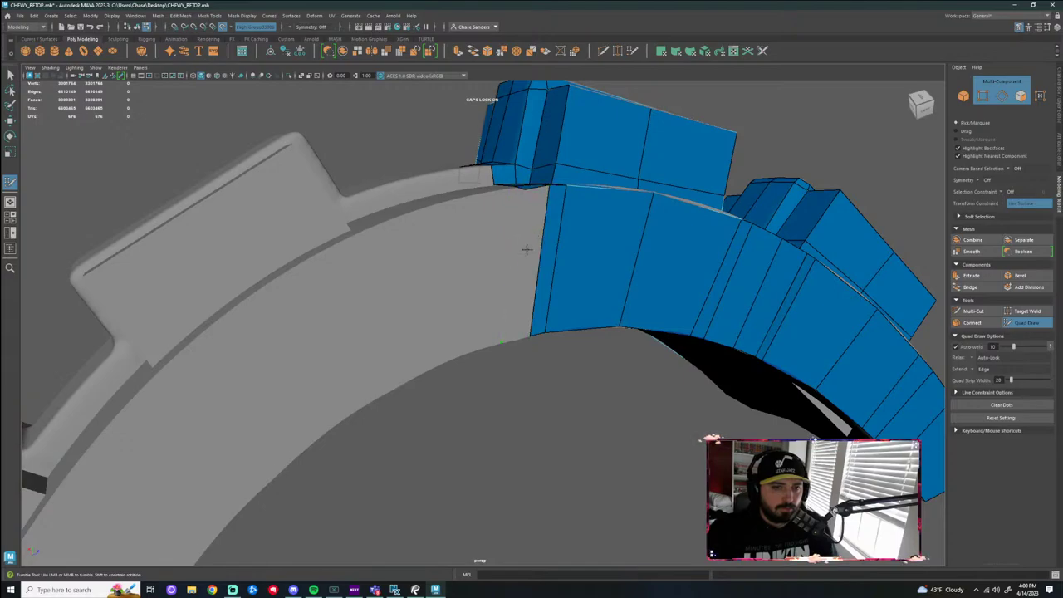
pyautogui.keyDown('alt'); pyautogui.moveTo(526, 249); pyautogui.dragTo(537, 210); pyautogui.keyUp('alt')
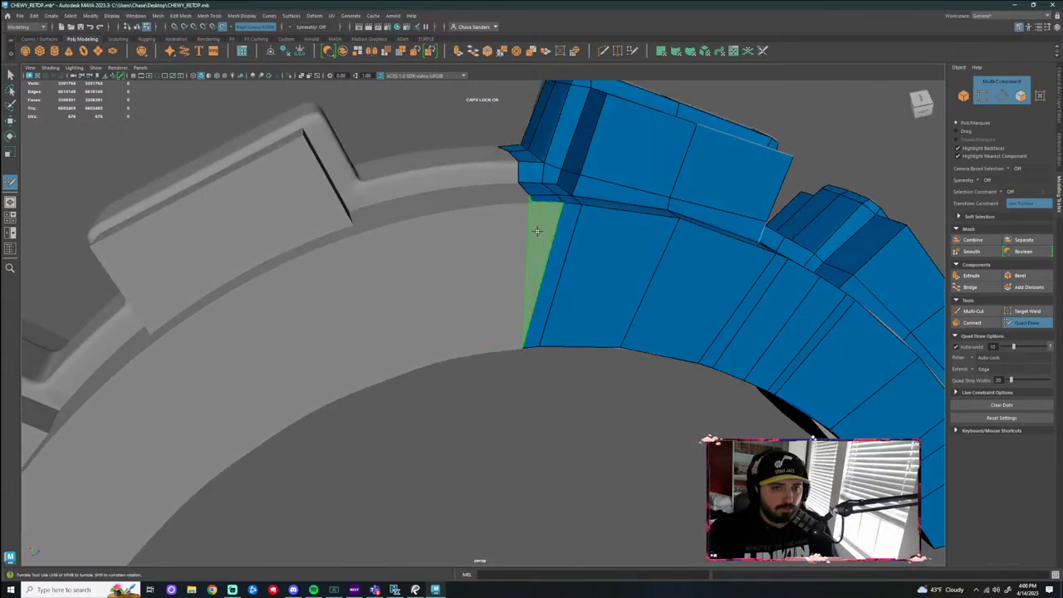
pyautogui.keyDown('shift'); pyautogui.click(539, 232); pyautogui.keyUp('shift')
pyautogui.hotkey('ctrl', 'z')
pyautogui.keyDown('alt'); pyautogui.moveTo(554, 253); pyautogui.dragTo(504, 350); pyautogui.keyUp('alt')
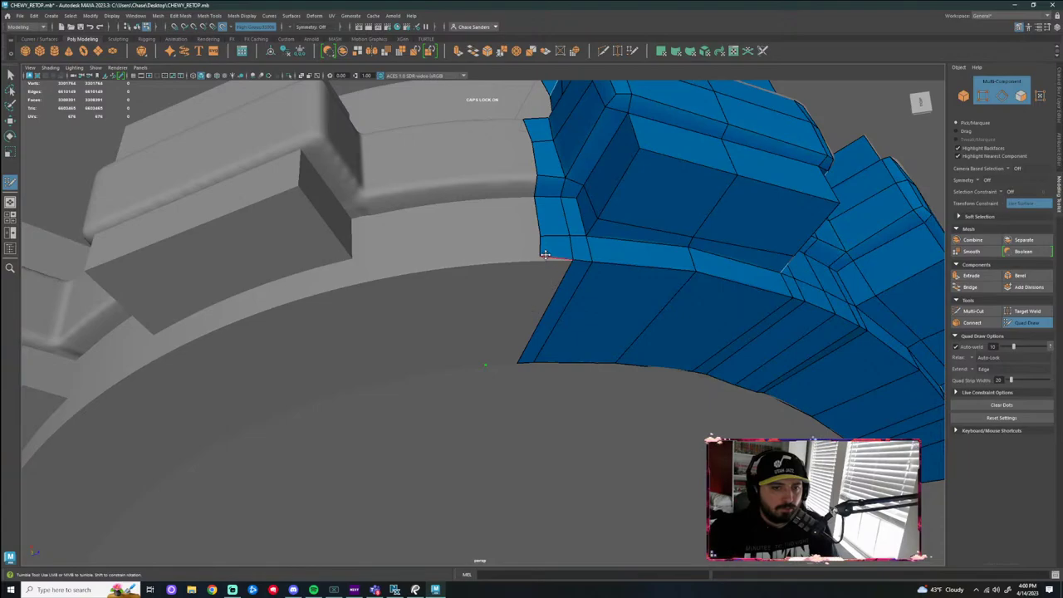
pyautogui.keyDown('shift'); pyautogui.click(537, 307); pyautogui.keyUp('shift')
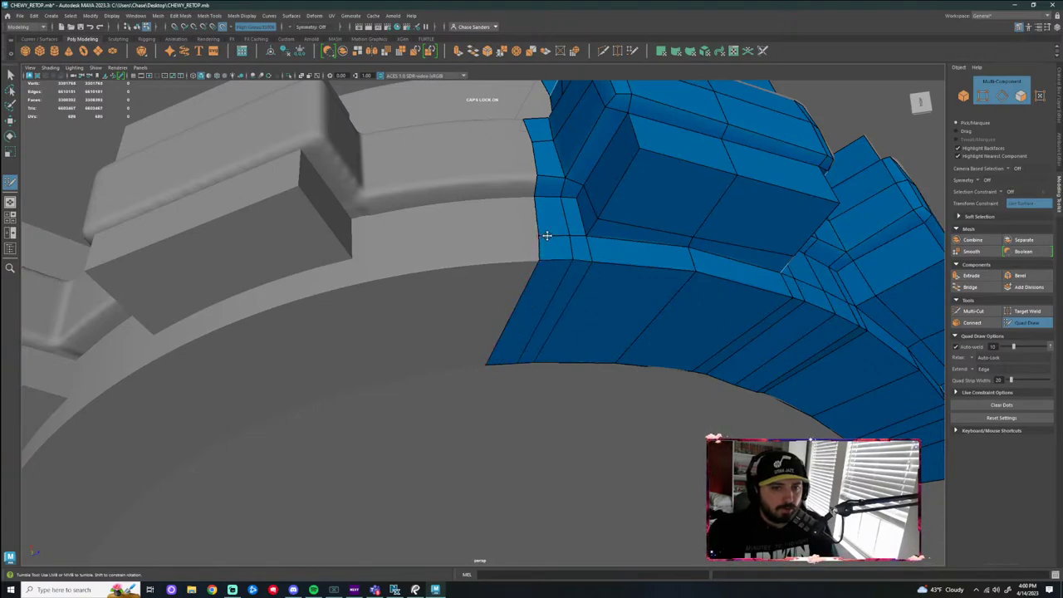
# On the arch's opposite side, extend the rim past the block's end and cover the side face beneath the block with a wide quad
pyautogui.keyDown('alt'); pyautogui.moveTo(547, 236); pyautogui.dragTo(532, 336); pyautogui.keyUp('alt')
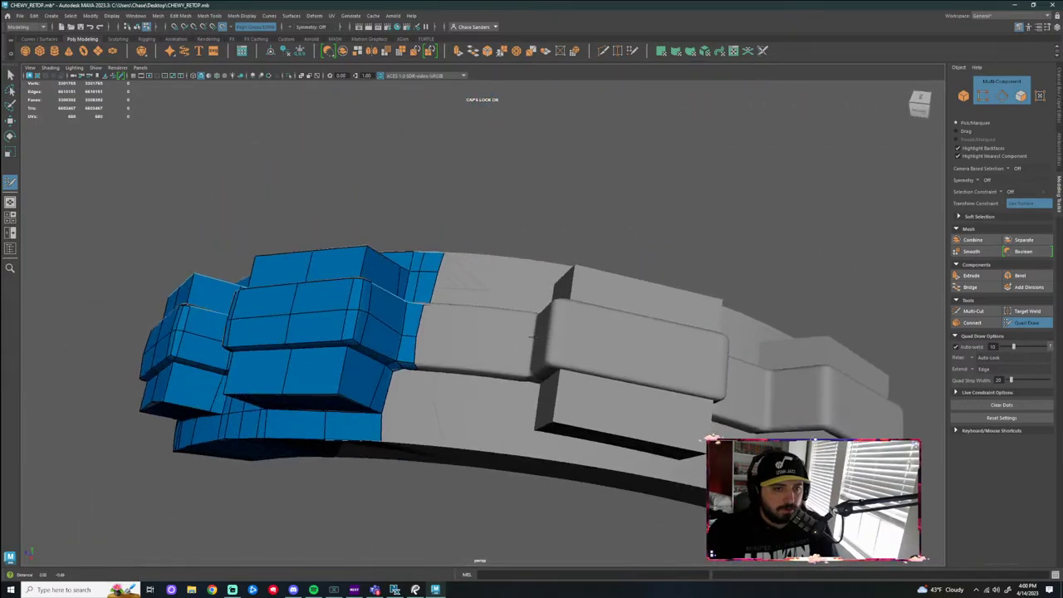
pyautogui.keyDown('alt'); pyautogui.moveTo(532, 336); pyautogui.dragTo(463, 249, button='middle'); pyautogui.keyUp('alt')
pyautogui.scroll(4, 461, 248)
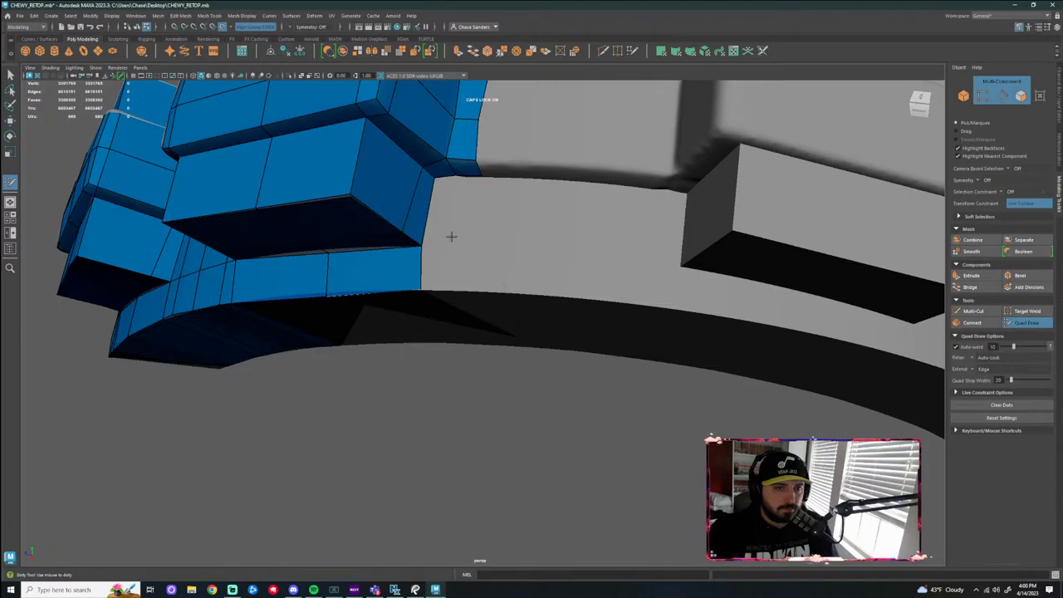
pyautogui.keyDown('shift'); pyautogui.click(441, 208); pyautogui.keyUp('shift')
pyautogui.keyDown('shift'); pyautogui.click(468, 238); pyautogui.keyUp('shift')
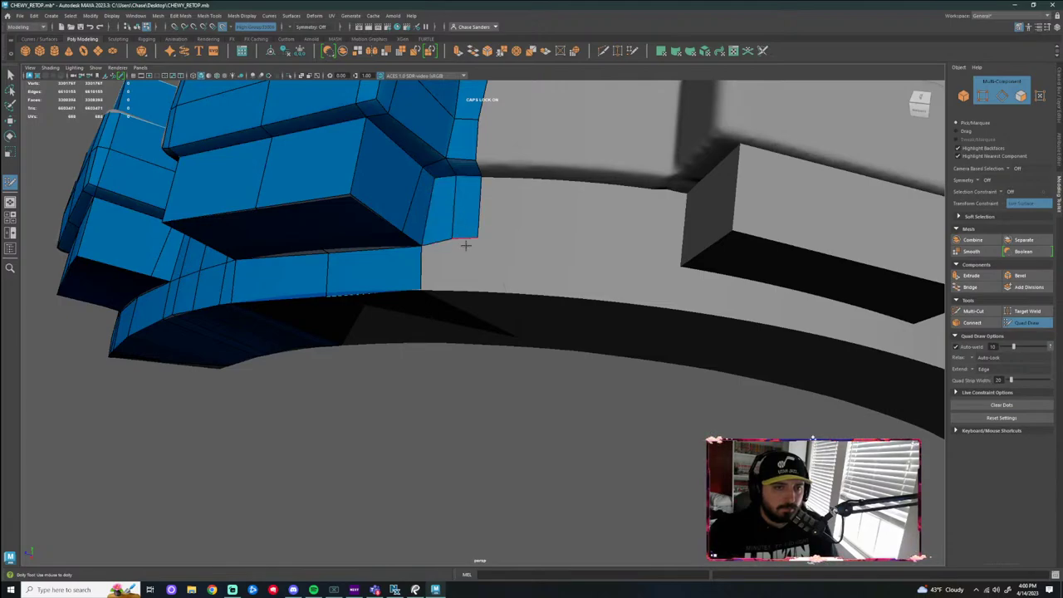
pyautogui.moveTo(437, 270)
pyautogui.keyDown('alt'); pyautogui.mouseDown()
pyautogui.moveTo(487, 171)
pyautogui.moveTo(445, 426)
pyautogui.moveTo(412, 284)
pyautogui.mouseUp(); pyautogui.keyUp('alt')
pyautogui.moveTo(516, 276)
pyautogui.mouseDown()
pyautogui.moveTo(514, 263)
pyautogui.moveTo(587, 238)
pyautogui.moveTo(424, 247)
pyautogui.mouseUp()
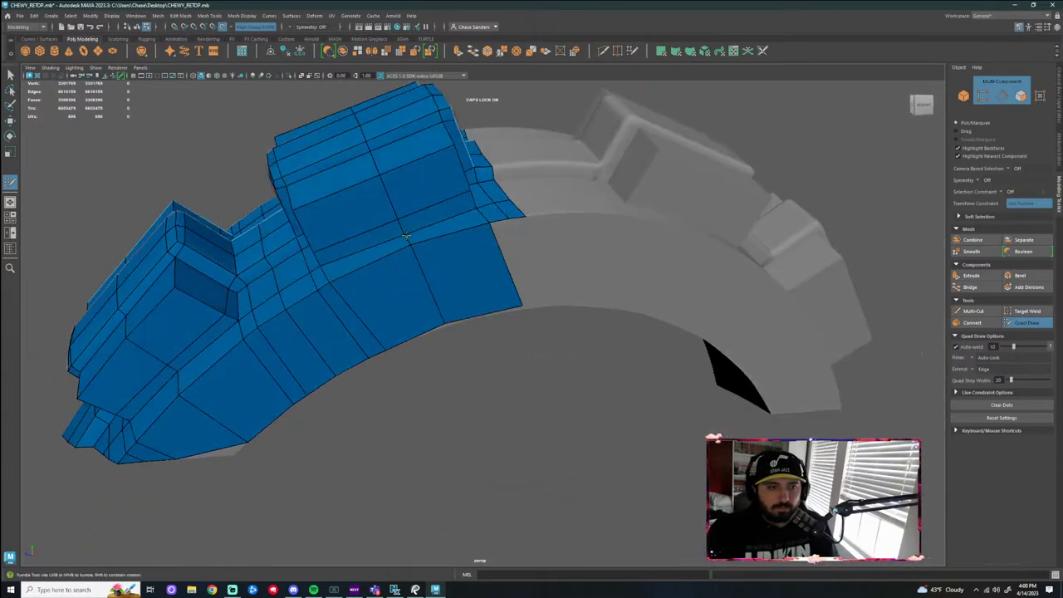
# Add a narrow quad to the opposite side face just beyond the block's end, reaching the arch's inner edge
pyautogui.scroll(3, 474, 250)
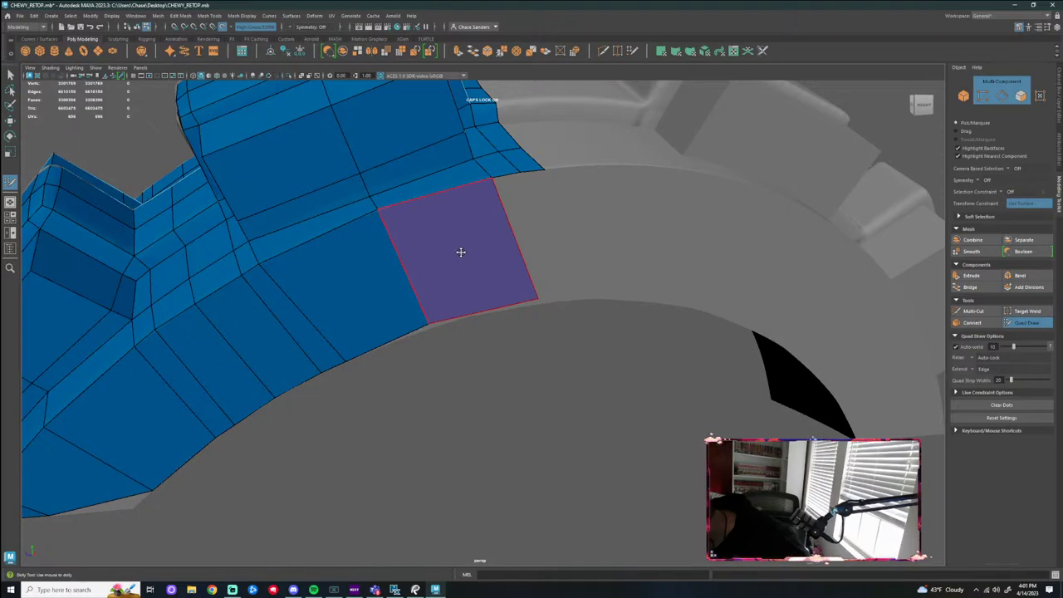
pyautogui.scroll(2, 512, 386)
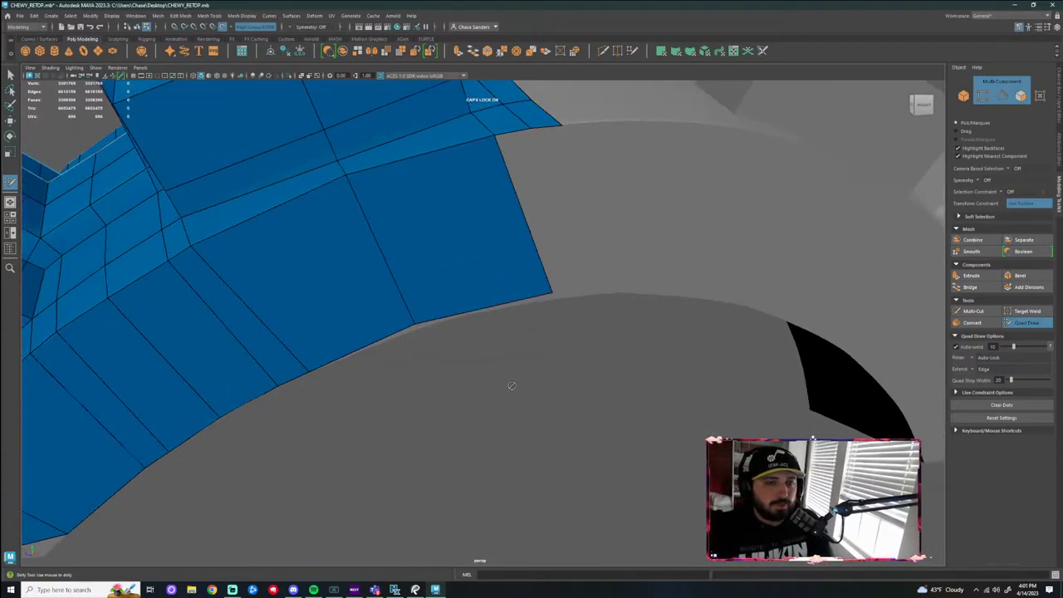
pyautogui.keyDown('alt'); pyautogui.moveTo(512, 385); pyautogui.dragTo(487, 333); pyautogui.keyUp('alt')
pyautogui.scroll(1, 486, 301)
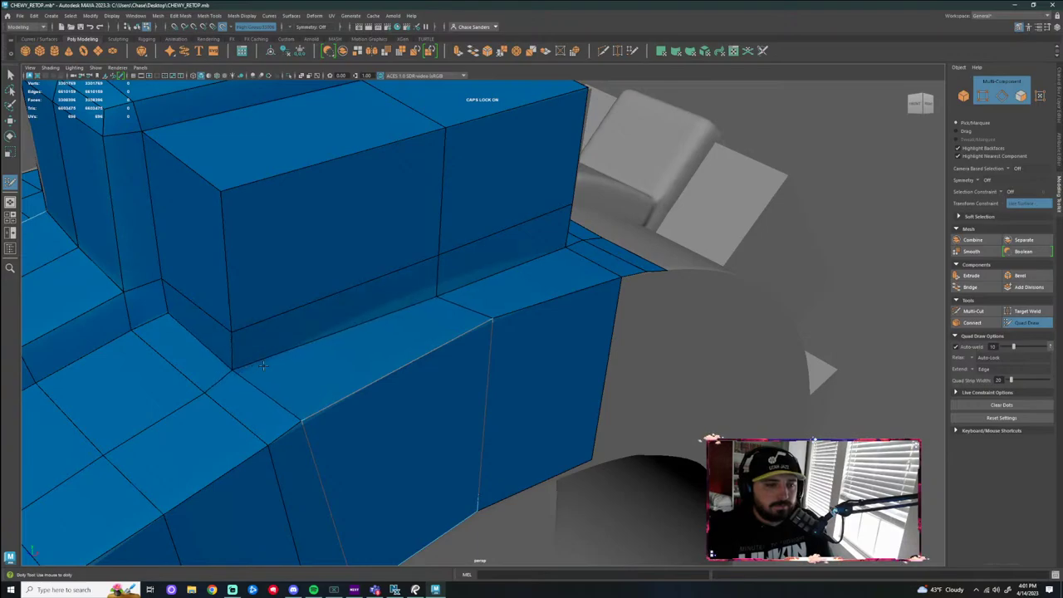
pyautogui.keyDown('alt'); pyautogui.moveTo(262, 366); pyautogui.dragTo(774, 363); pyautogui.keyUp('alt')
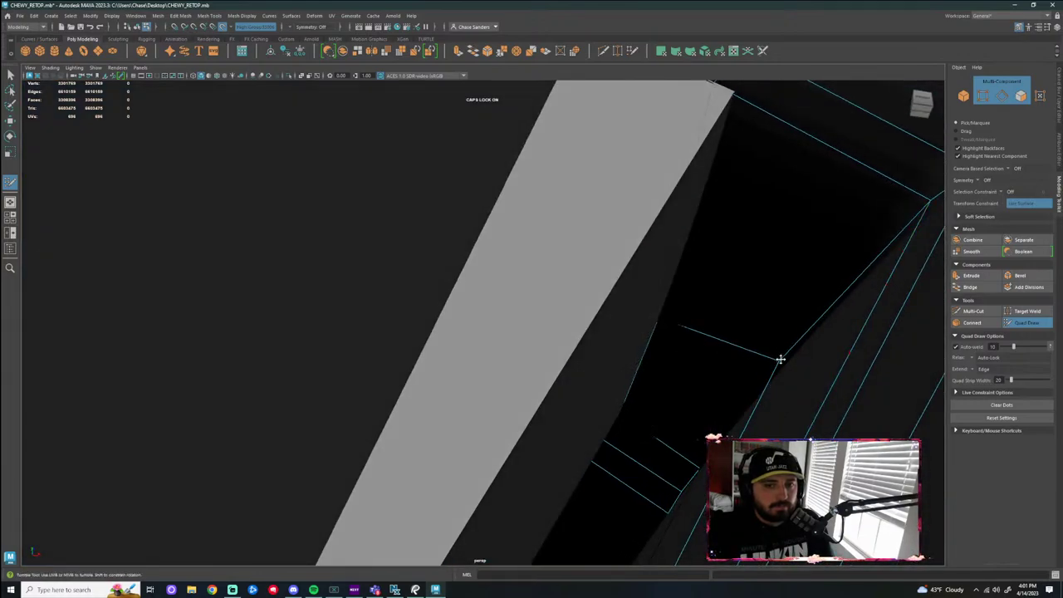
pyautogui.moveTo(671, 355)
pyautogui.keyDown('alt'); pyautogui.mouseDown()
pyautogui.moveTo(803, 348)
pyautogui.moveTo(594, 381)
pyautogui.mouseUp(); pyautogui.keyUp('alt')
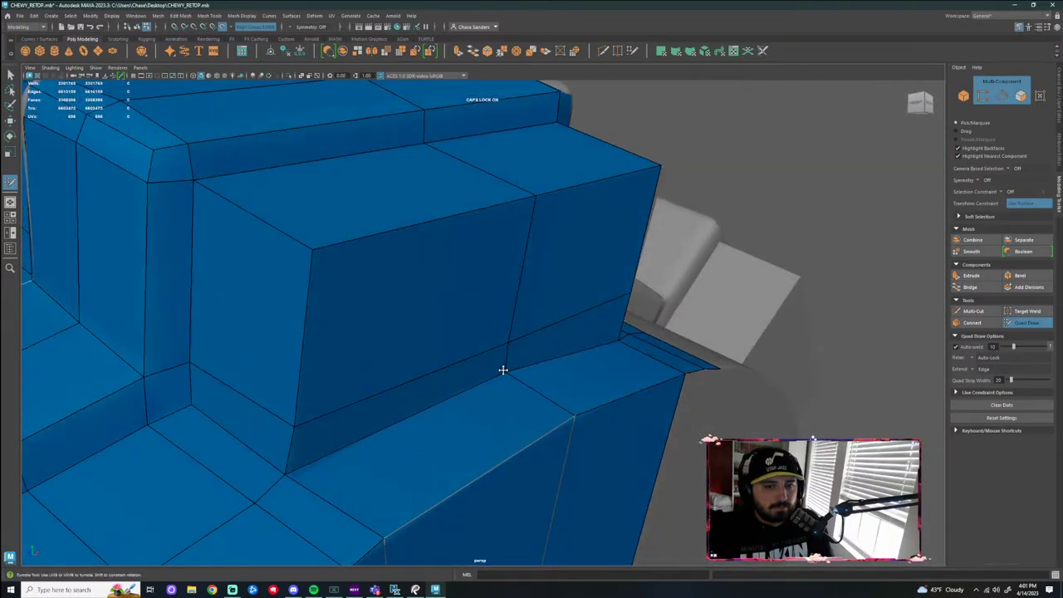
pyautogui.keyDown('alt'); pyautogui.moveTo(502, 370); pyautogui.dragTo(614, 233); pyautogui.keyUp('alt')
pyautogui.moveTo(541, 194); pyautogui.dragTo(670, 356)
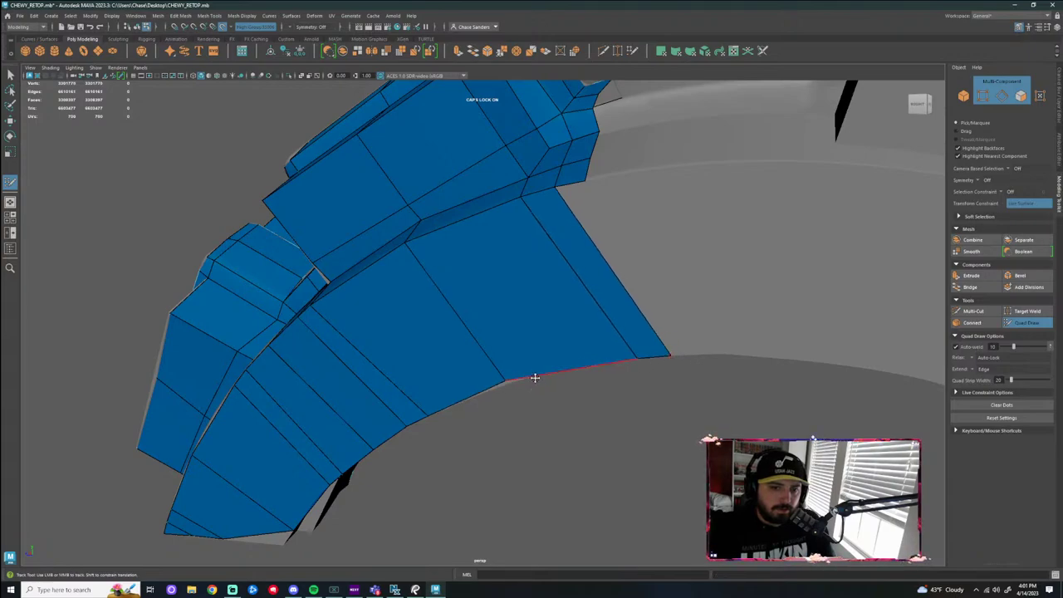
# Move the end vertex of the opposite side face onto the inner corner of the arch's foot
pyautogui.scroll(-3, 544, 407)
pyautogui.keyDown('alt'); pyautogui.moveTo(467, 458); pyautogui.dragTo(458, 467); pyautogui.keyUp('alt')
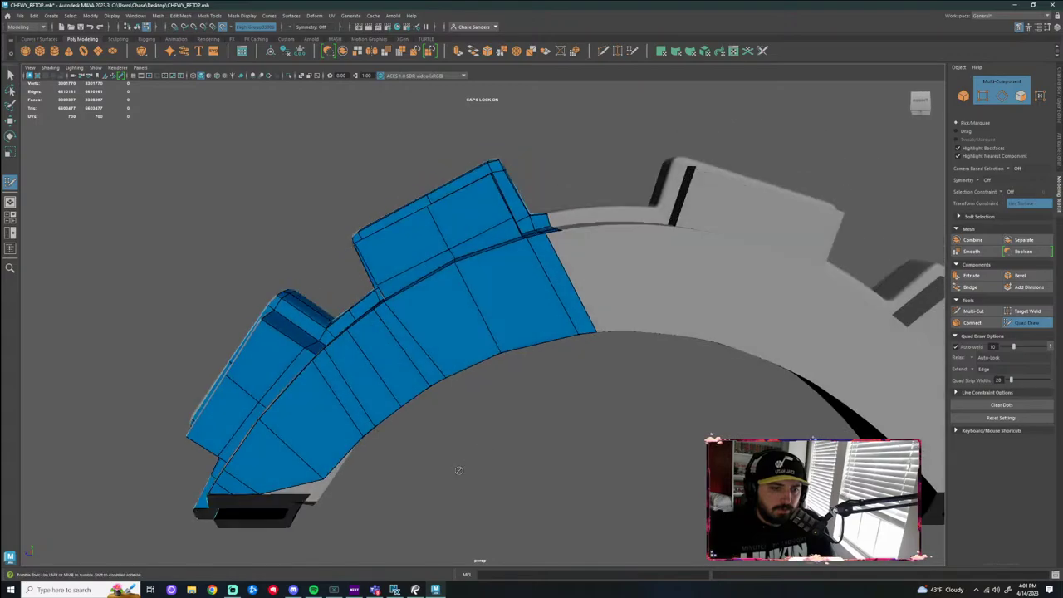
pyautogui.keyDown('alt'); pyautogui.moveTo(457, 468); pyautogui.dragTo(656, 250, button='middle'); pyautogui.keyUp('alt')
pyautogui.scroll(4, 656, 249)
pyautogui.moveTo(445, 324)
pyautogui.keyDown('alt'); pyautogui.mouseDown()
pyautogui.moveTo(524, 369)
pyautogui.moveTo(451, 320)
pyautogui.moveTo(425, 326)
pyautogui.moveTo(425, 341)
pyautogui.mouseUp(); pyautogui.keyUp('alt')
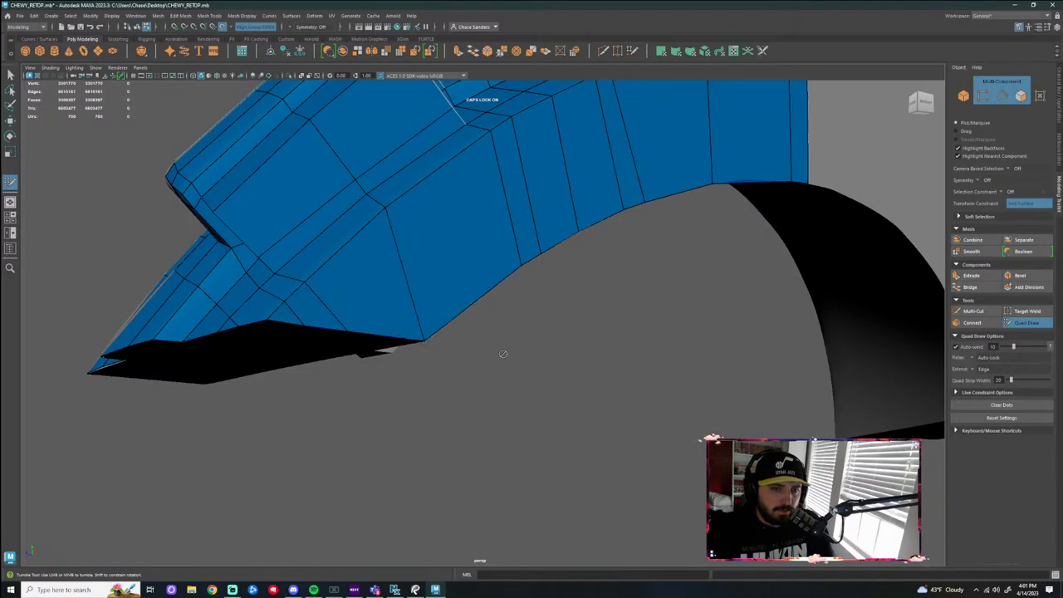
pyautogui.scroll(-3, 546, 355)
# Extend the opposite side face with a second narrow quad so its edge lines up with the rim's open border
pyautogui.keyDown('alt'); pyautogui.moveTo(549, 357); pyautogui.dragTo(494, 368); pyautogui.keyUp('alt')
pyautogui.scroll(-3, 555, 346)
pyautogui.keyDown('alt'); pyautogui.moveTo(583, 357); pyautogui.dragTo(389, 433, button='middle'); pyautogui.keyUp('alt')
pyautogui.moveTo(389, 434)
pyautogui.keyDown('alt'); pyautogui.mouseDown()
pyautogui.moveTo(432, 407)
pyautogui.moveTo(399, 356)
pyautogui.moveTo(393, 297)
pyautogui.moveTo(395, 328)
pyautogui.mouseUp(); pyautogui.keyUp('alt')
pyautogui.scroll(3, 436, 373)
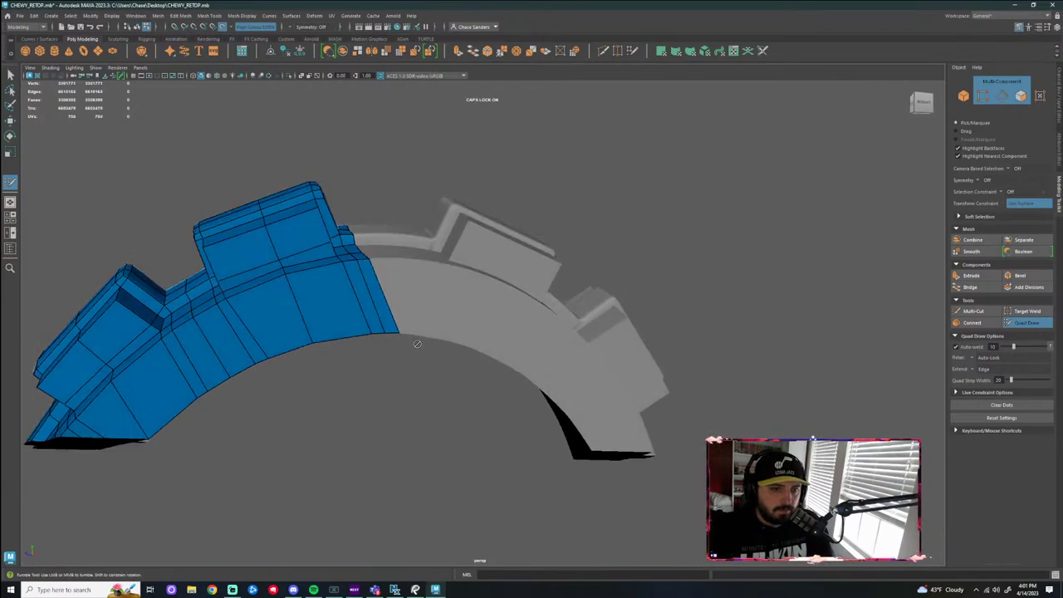
# Set Quad Draw's Extend mode to Loop and extend the mesh's whole open border along the arch toward the next raised blocks
pyautogui.scroll(-3, 408, 396)
pyautogui.keyDown('alt'); pyautogui.moveTo(401, 397); pyautogui.dragTo(368, 316); pyautogui.keyUp('alt')
pyautogui.scroll(3, 353, 275)
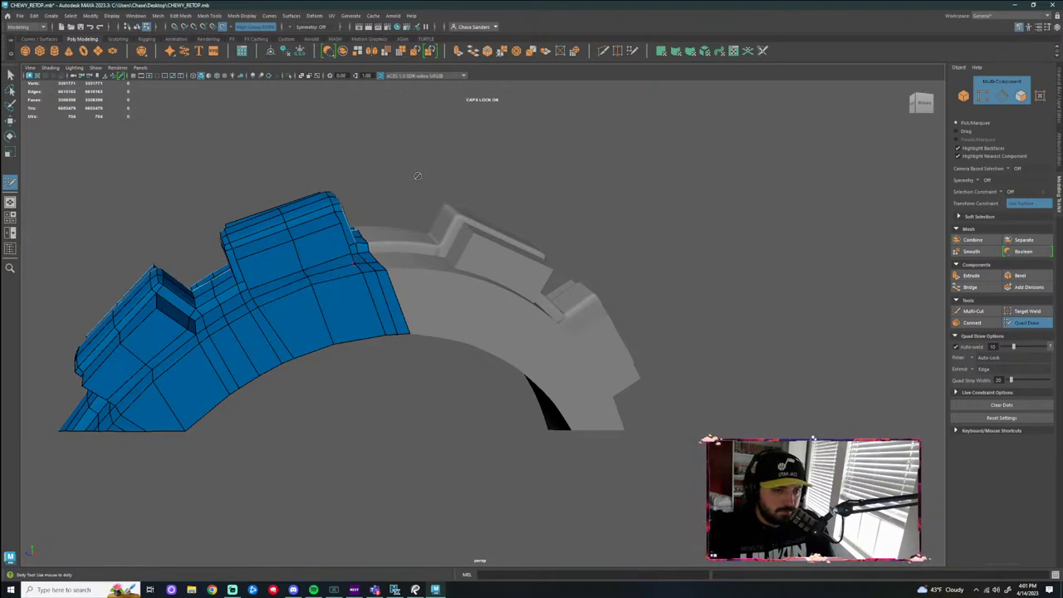
pyautogui.keyDown('alt'); pyautogui.moveTo(418, 176); pyautogui.dragTo(534, 374); pyautogui.keyUp('alt')
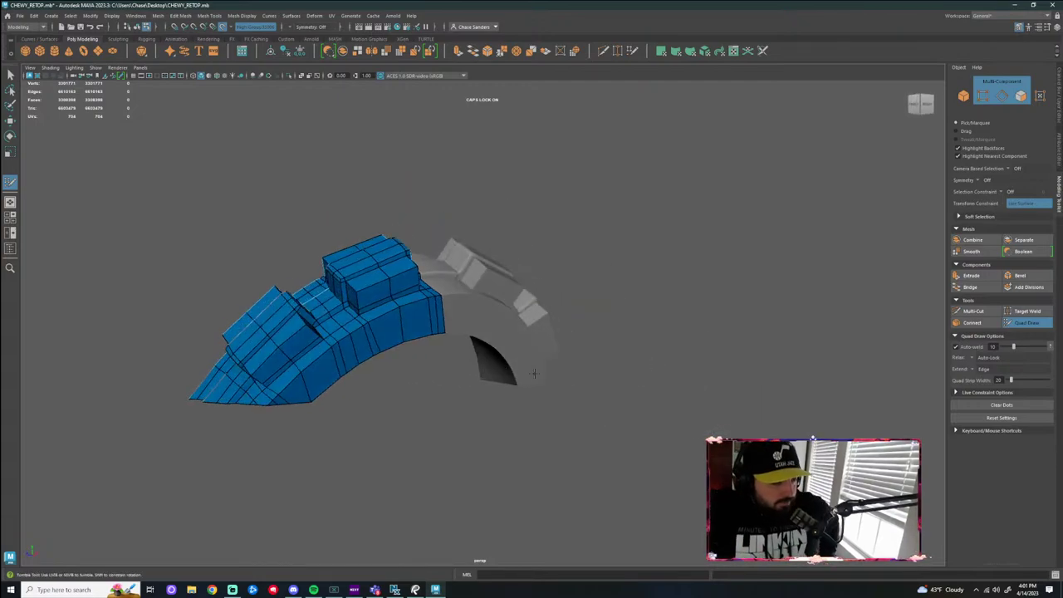
pyautogui.keyDown('alt'); pyautogui.moveTo(534, 374); pyautogui.dragTo(452, 271); pyautogui.keyUp('alt')
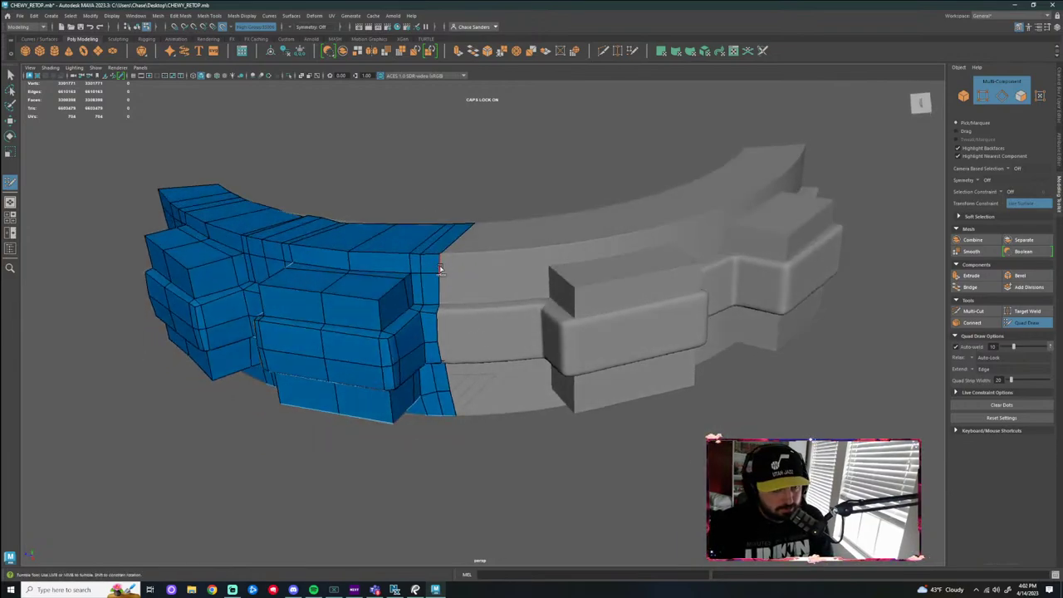
pyautogui.keyDown('shift'); pyautogui.rightClick(441, 269); pyautogui.keyUp('shift')
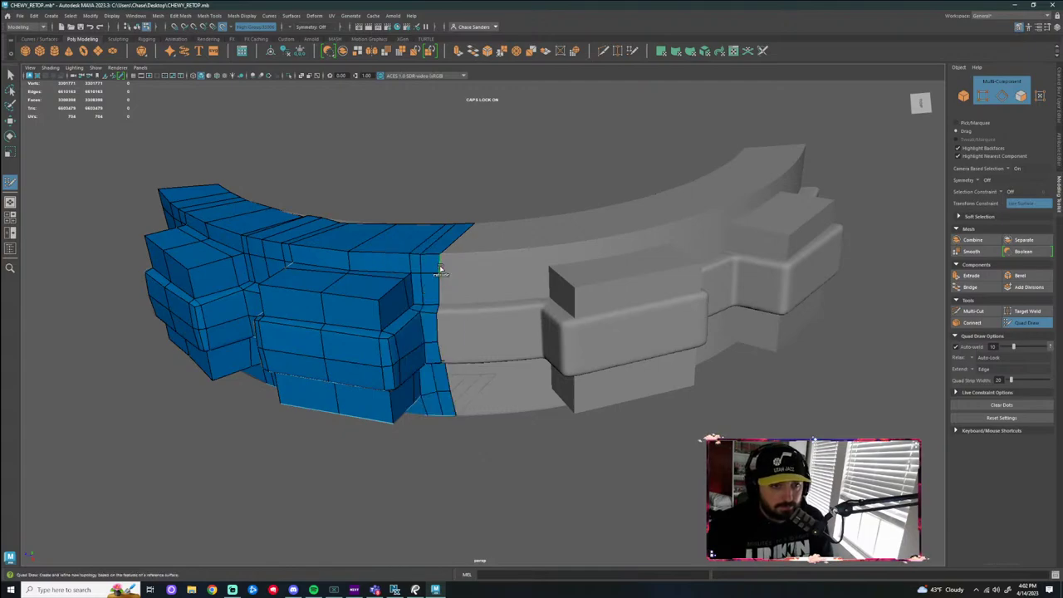
pyautogui.moveTo(441, 268)
pyautogui.keyDown('ctrl'); pyautogui.keyDown('shift'); pyautogui.mouseDown(button='right')
pyautogui.moveTo(409, 291)
pyautogui.moveTo(416, 297)
pyautogui.mouseUp(button='right'); pyautogui.keyUp('shift'); pyautogui.keyUp('ctrl')
pyautogui.moveTo(452, 245); pyautogui.dragTo(520, 214)
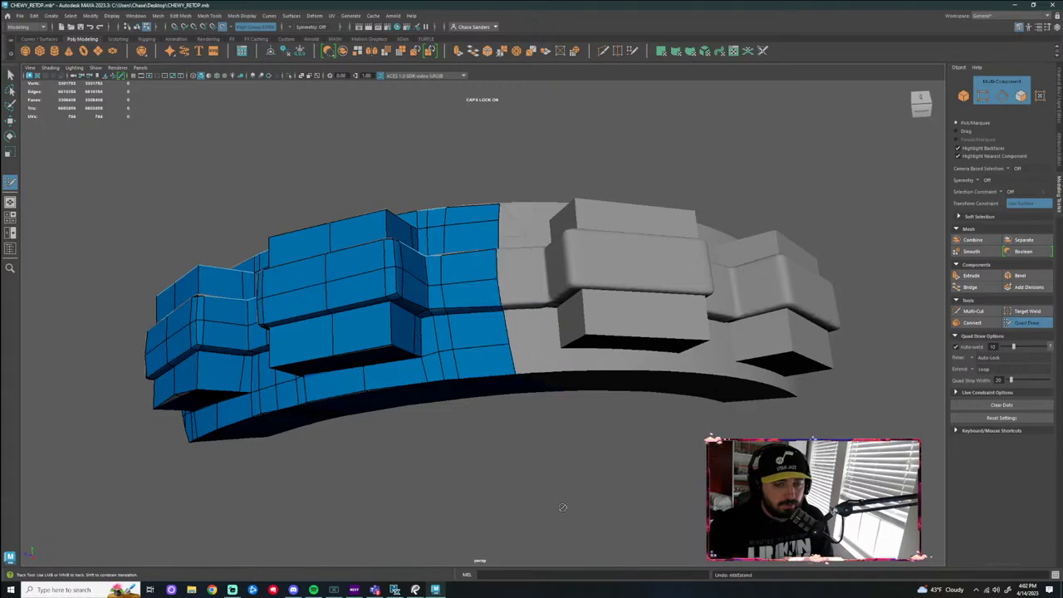
pyautogui.moveTo(536, 333)
pyautogui.keyDown('alt'); pyautogui.mouseDown()
pyautogui.moveTo(517, 440)
pyautogui.moveTo(546, 425)
pyautogui.moveTo(525, 413)
pyautogui.mouseUp(); pyautogui.keyUp('alt')
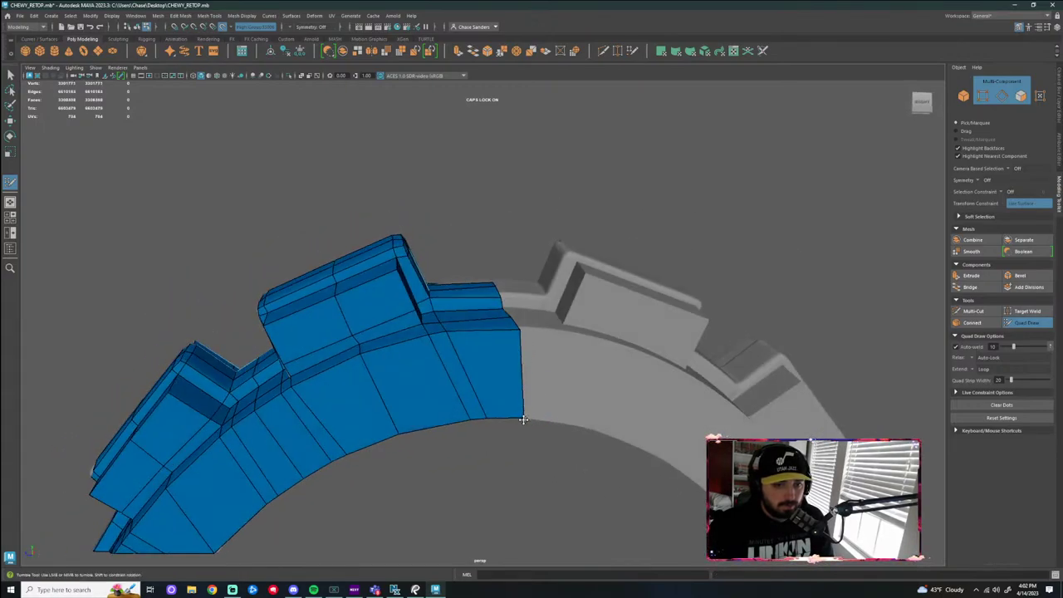
pyautogui.keyDown('alt'); pyautogui.moveTo(517, 319); pyautogui.dragTo(499, 291); pyautogui.keyUp('alt')
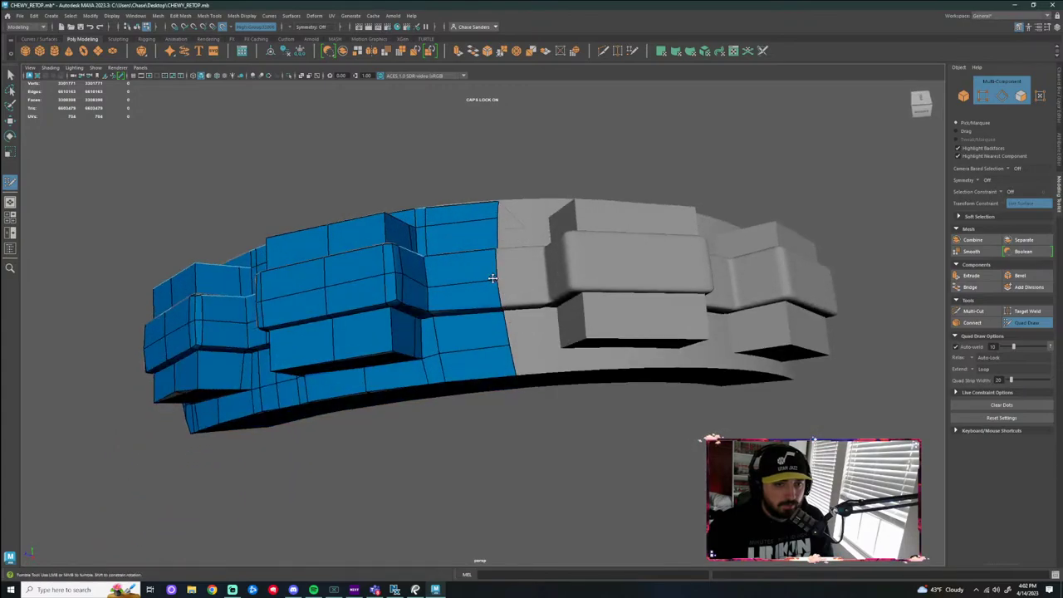
# Nudge the corner vertex between the upper side face and the rim so the mesh's open border runs straight across the arch
pyautogui.keyDown('alt'); pyautogui.moveTo(508, 252); pyautogui.dragTo(514, 267); pyautogui.keyUp('alt')
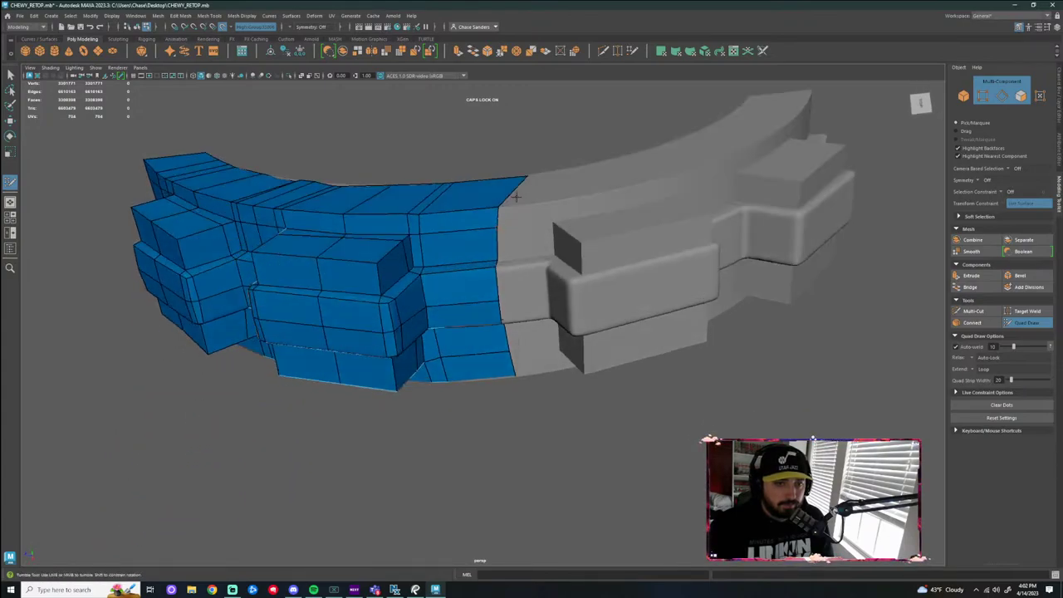
pyautogui.keyDown('alt'); pyautogui.moveTo(515, 196); pyautogui.dragTo(500, 180); pyautogui.keyUp('alt')
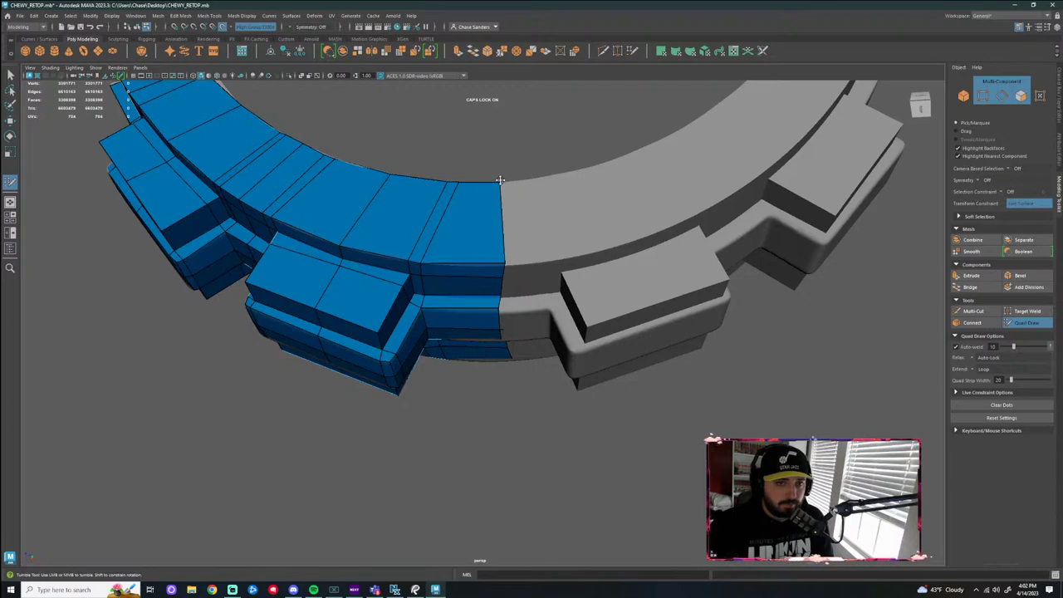
pyautogui.moveTo(507, 263); pyautogui.dragTo(502, 263)
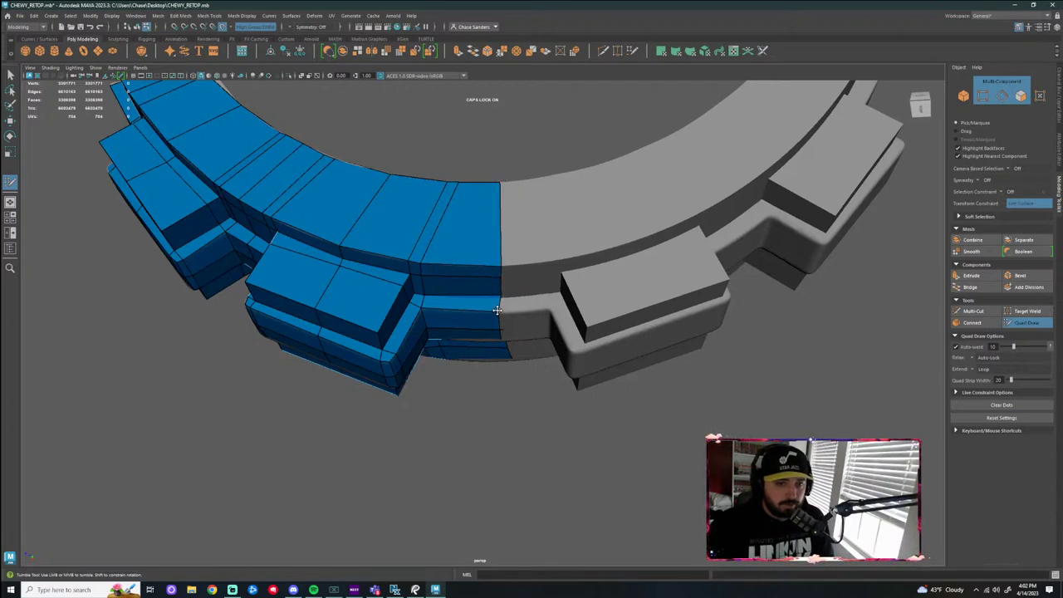
pyautogui.keyDown('alt'); pyautogui.moveTo(496, 310); pyautogui.dragTo(524, 293); pyautogui.keyUp('alt')
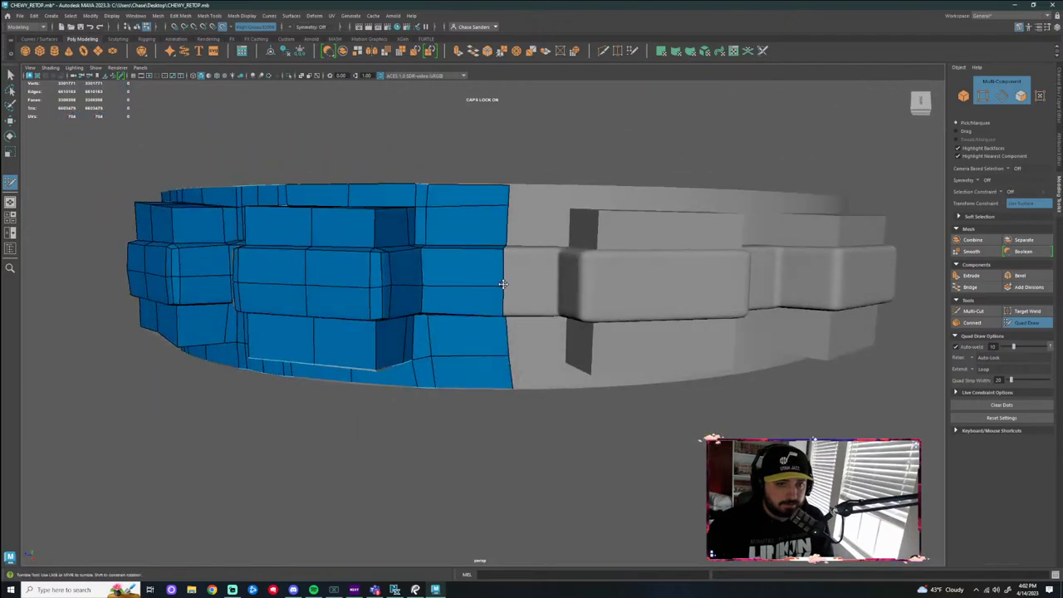
pyautogui.keyDown('alt'); pyautogui.moveTo(530, 336); pyautogui.dragTo(513, 306); pyautogui.keyUp('alt')
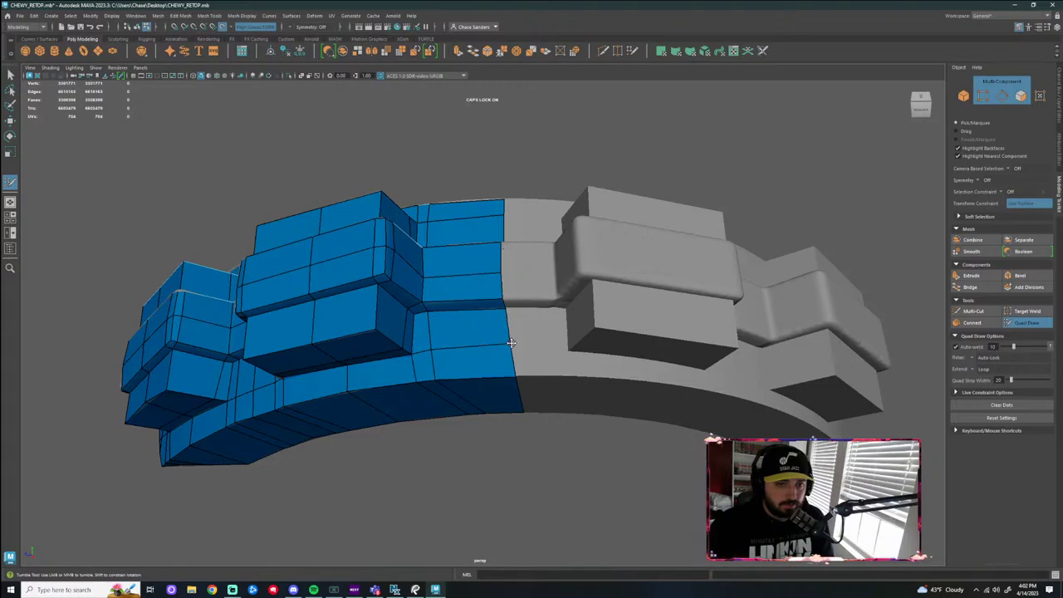
pyautogui.keyDown('alt'); pyautogui.moveTo(527, 426); pyautogui.dragTo(537, 428); pyautogui.keyUp('alt')
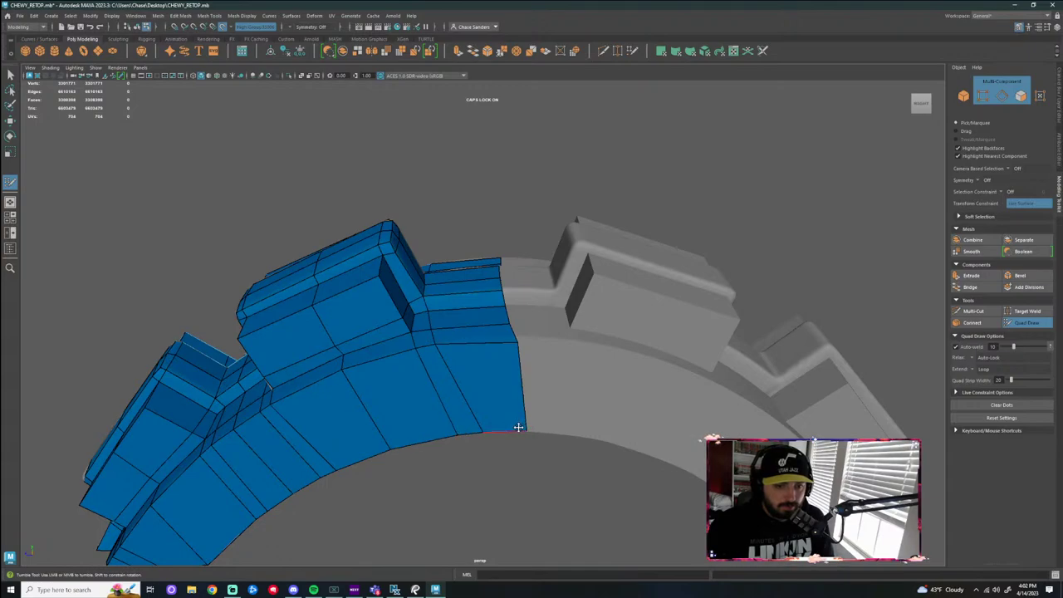
# Check the whole retopologized arch from several sides and exit the Quad Draw tool
pyautogui.scroll(-6, 518, 427)
pyautogui.keyDown('alt'); pyautogui.moveTo(518, 427); pyautogui.dragTo(604, 399); pyautogui.keyUp('alt')
pyautogui.keyDown('alt'); pyautogui.moveTo(459, 396); pyautogui.dragTo(699, 362); pyautogui.keyUp('alt')
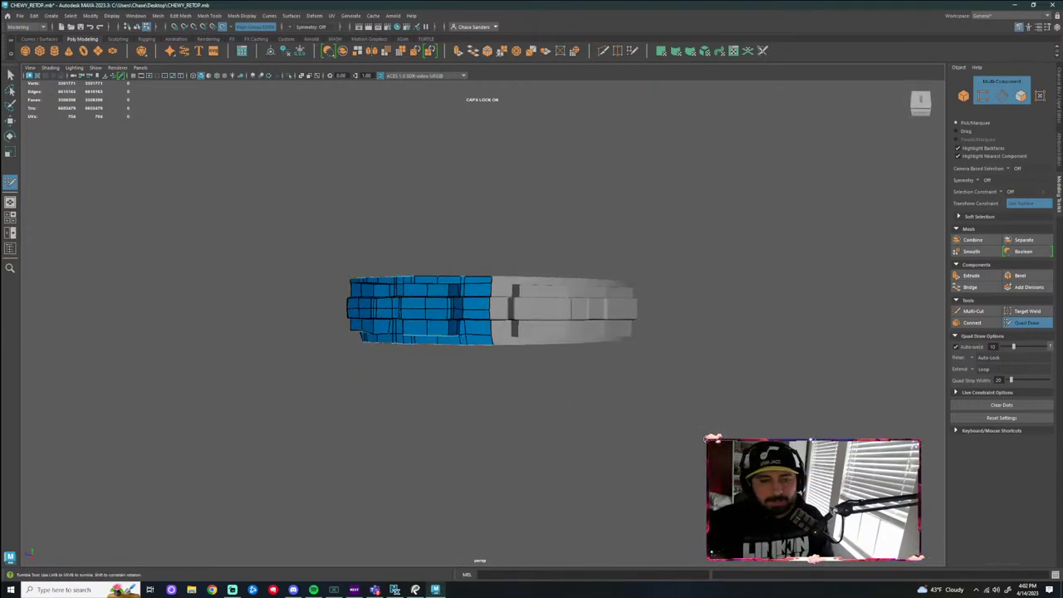
pyautogui.keyDown('alt'); pyautogui.moveTo(637, 374); pyautogui.dragTo(587, 392); pyautogui.keyUp('alt')
pyautogui.scroll(-4, 587, 392)
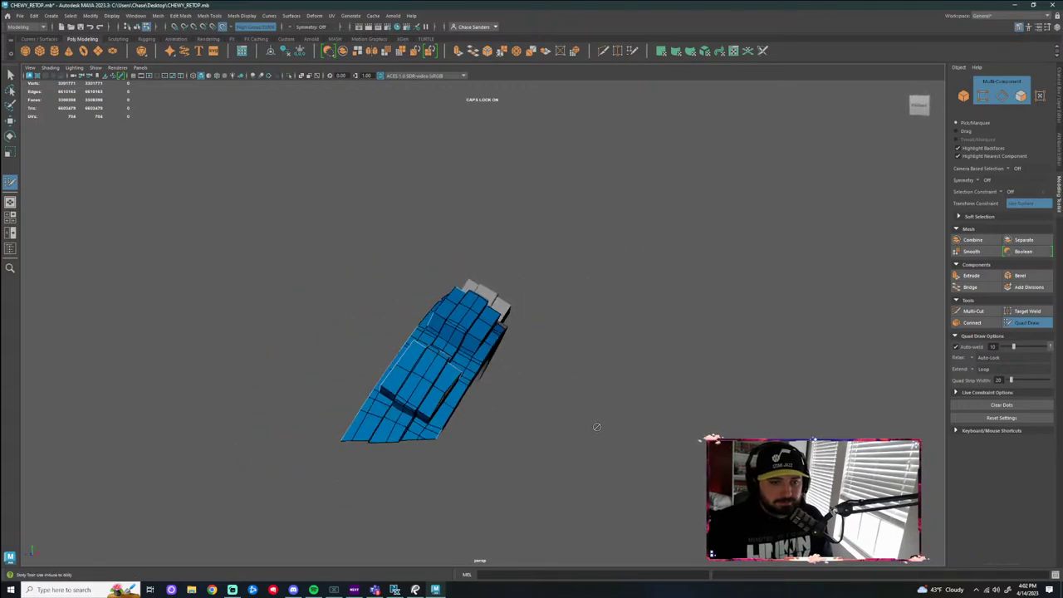
pyautogui.hotkey('ctrl', '1')
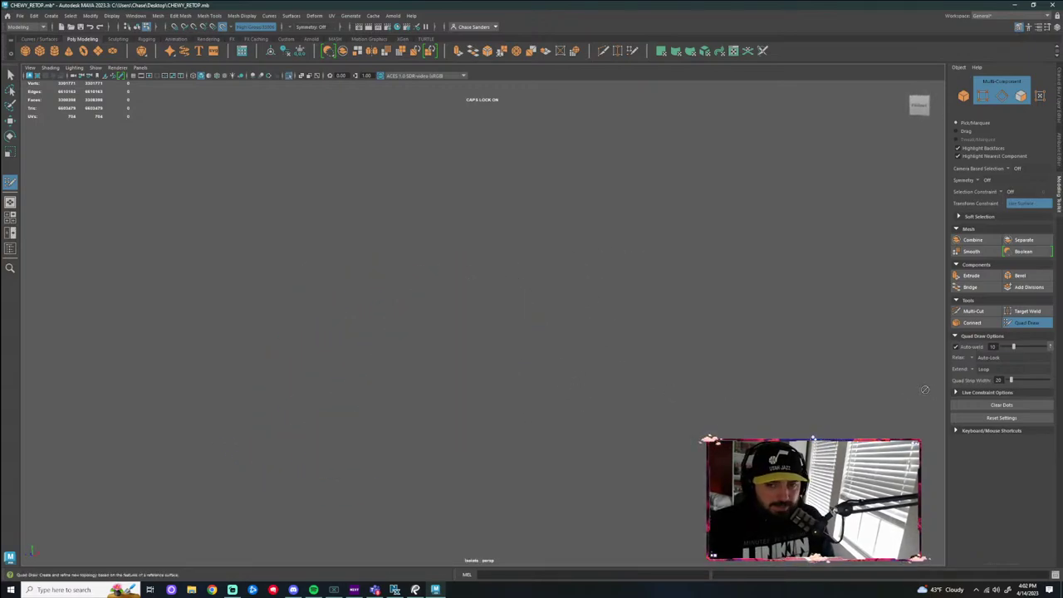
pyautogui.hotkey('ctrl', '1')
pyautogui.click(1027, 324)
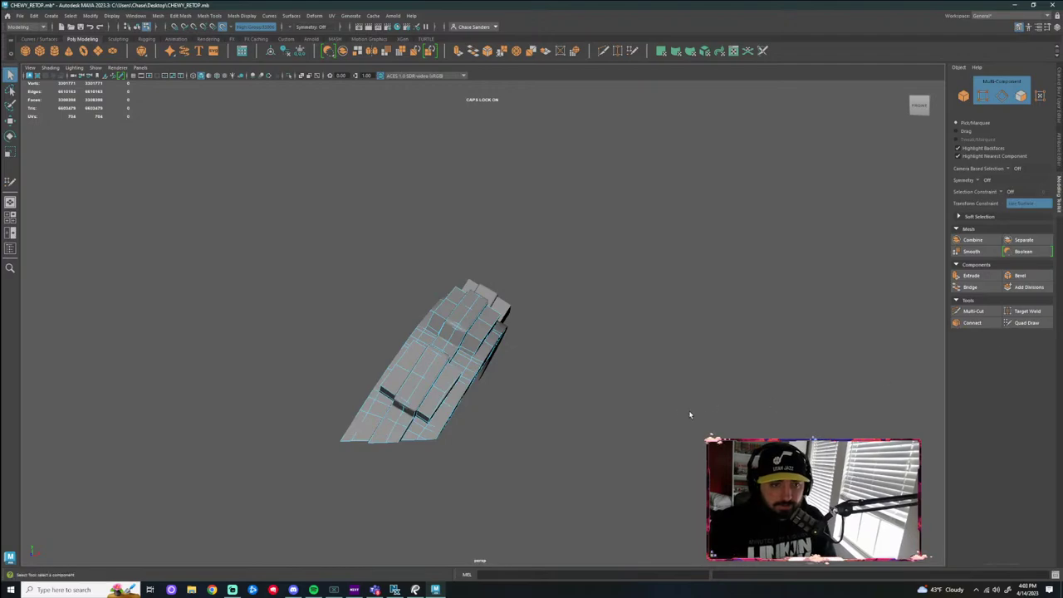
pyautogui.hotkey('ctrl', '1')
pyautogui.hotkey('ctrl', '1')
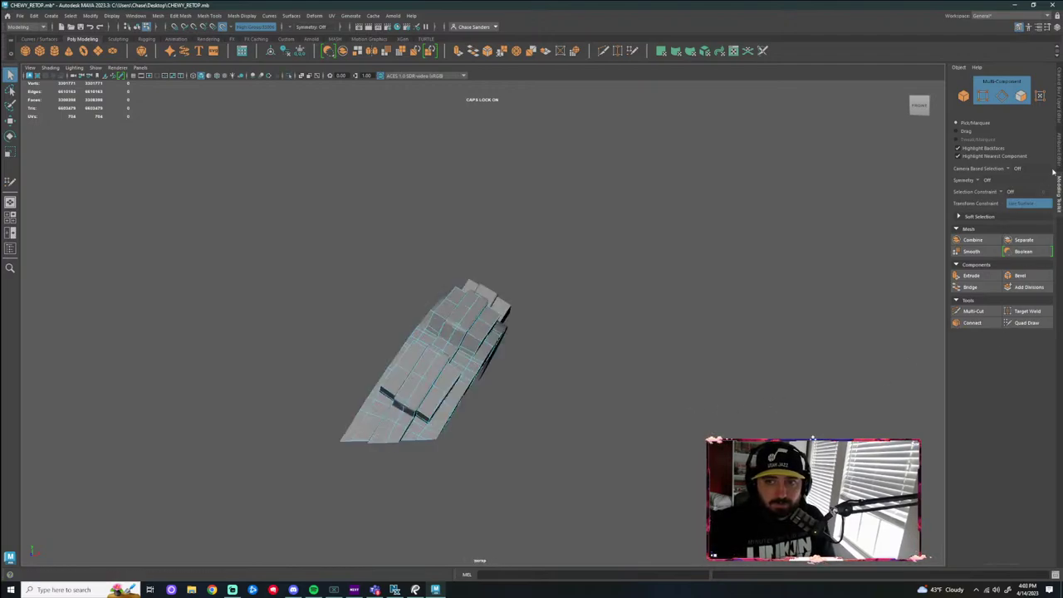
# Make the layer1 display layer visible and select the head mesh to show its wireframe beside the bandolier
pyautogui.click(1059, 112)
pyautogui.click(1059, 113)
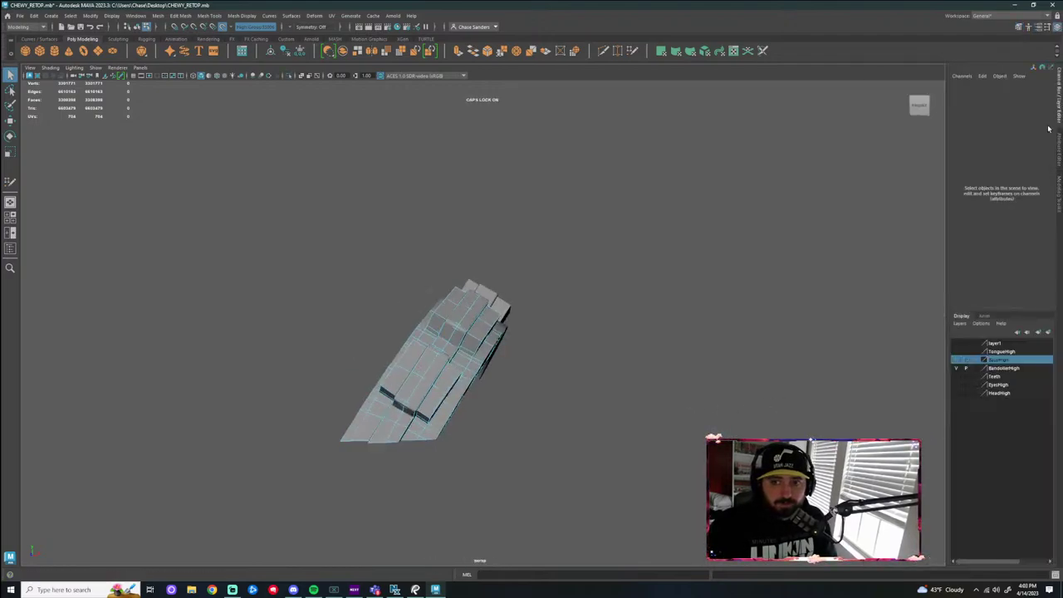
pyautogui.click(956, 343)
pyautogui.keyDown('alt'); pyautogui.moveTo(707, 420); pyautogui.dragTo(755, 418); pyautogui.keyUp('alt')
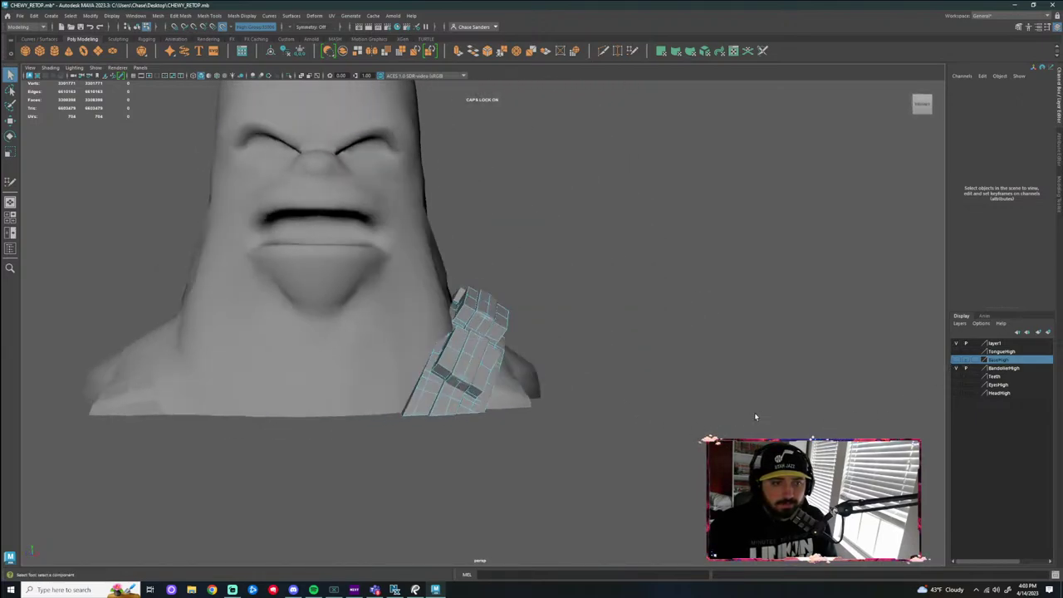
pyautogui.click(300, 364)
pyautogui.scroll(-3, 643, 462)
pyautogui.keyDown('alt'); pyautogui.moveTo(642, 425); pyautogui.dragTo(686, 523, button='middle'); pyautogui.keyUp('alt')
pyautogui.scroll(3, 698, 498)
pyautogui.keyDown('alt'); pyautogui.moveTo(734, 446); pyautogui.dragTo(621, 466); pyautogui.keyUp('alt')
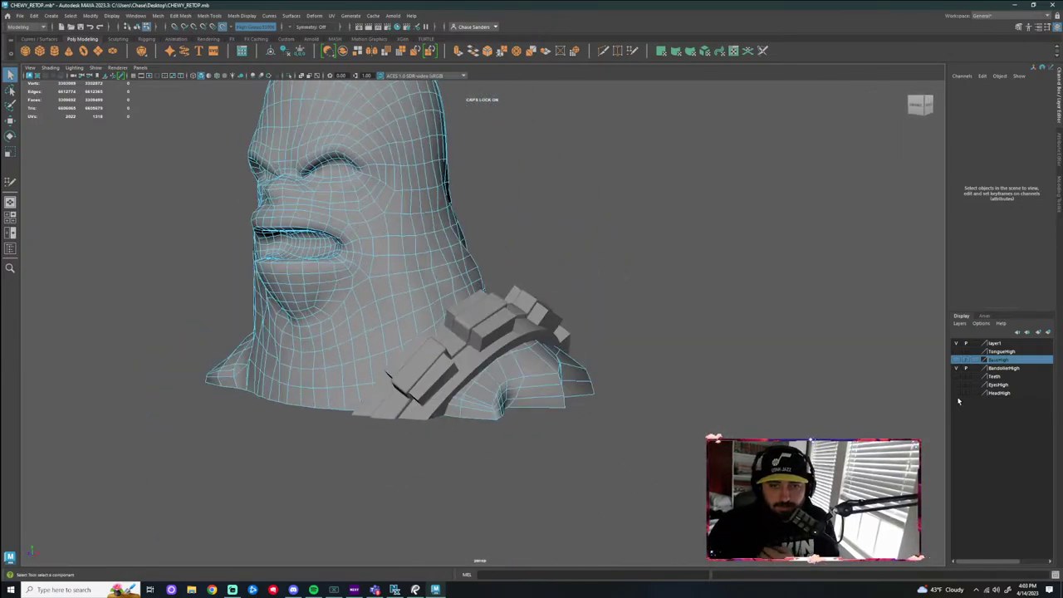
# Make the TongueHigh layer visible and examine the tongue inside the head's open mouth
pyautogui.click(956, 352)
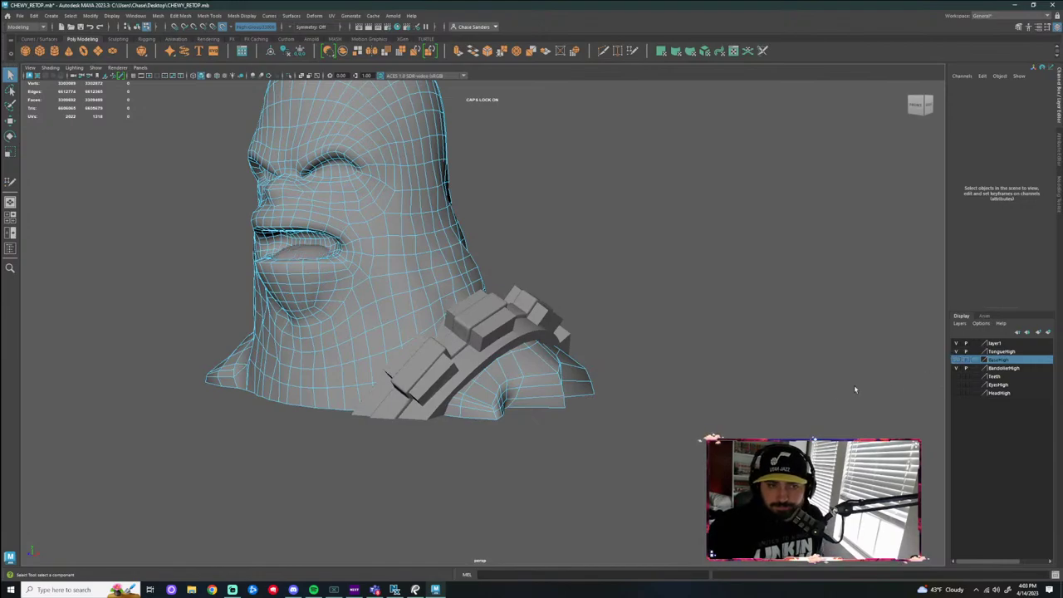
pyautogui.keyDown('alt'); pyautogui.moveTo(616, 275); pyautogui.dragTo(675, 301); pyautogui.keyUp('alt')
pyautogui.keyDown('alt'); pyautogui.moveTo(671, 316); pyautogui.dragTo(652, 443, button='right'); pyautogui.keyUp('alt')
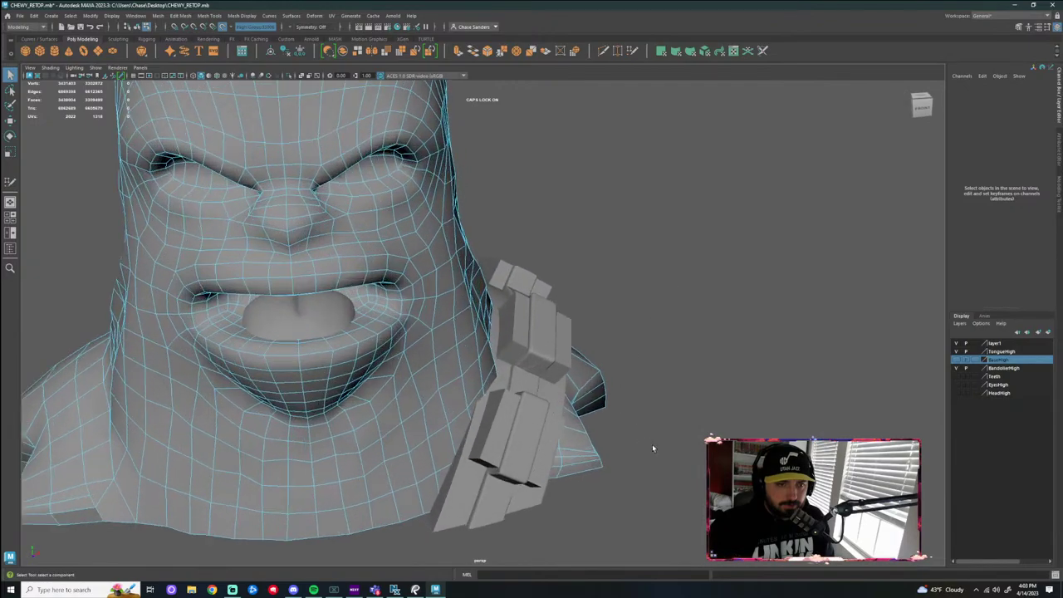
pyautogui.keyDown('alt'); pyautogui.moveTo(652, 444); pyautogui.dragTo(670, 524); pyautogui.keyUp('alt')
pyautogui.click(212, 590)
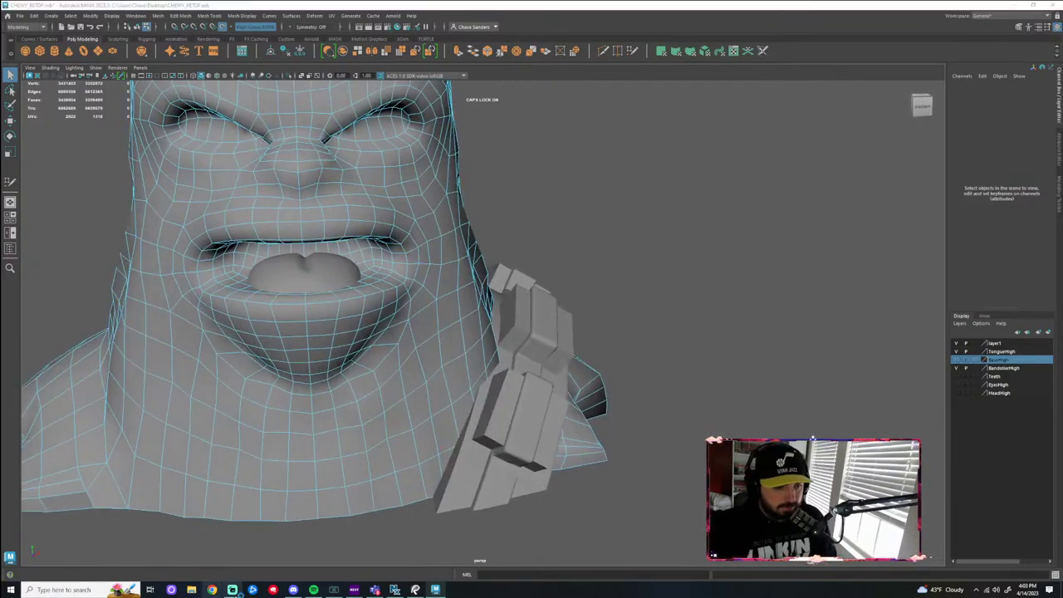
pyautogui.moveTo(542, 139); pyautogui.dragTo(0, 154)
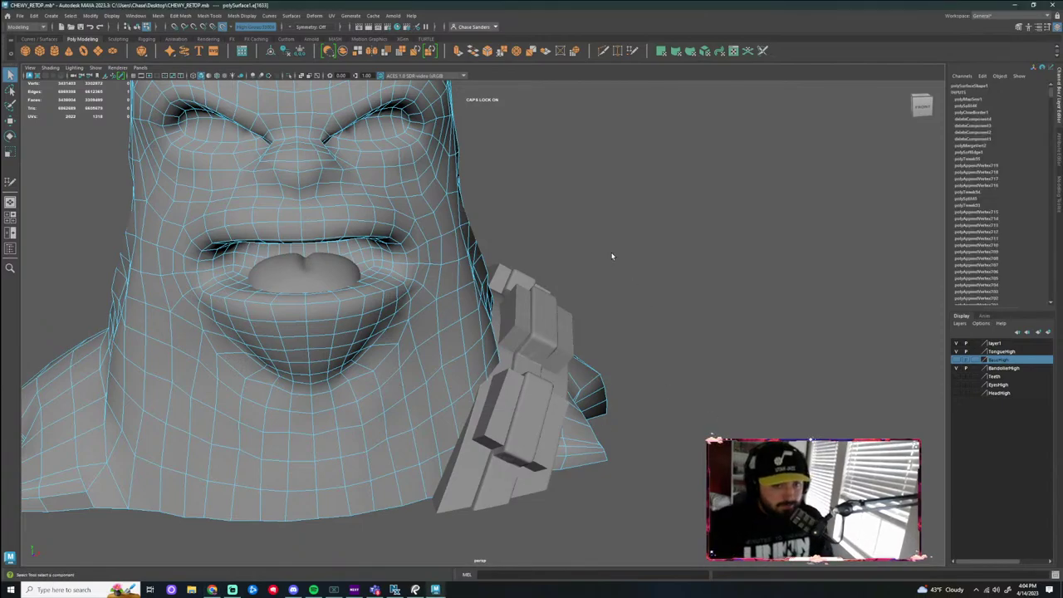
# Switch to object selection, select the low-poly bandolier mesh and export it to the Desktop as the OBJ file BAND_LOW
pyautogui.keyDown('alt'); pyautogui.moveTo(611, 256); pyautogui.dragTo(472, 291); pyautogui.keyUp('alt')
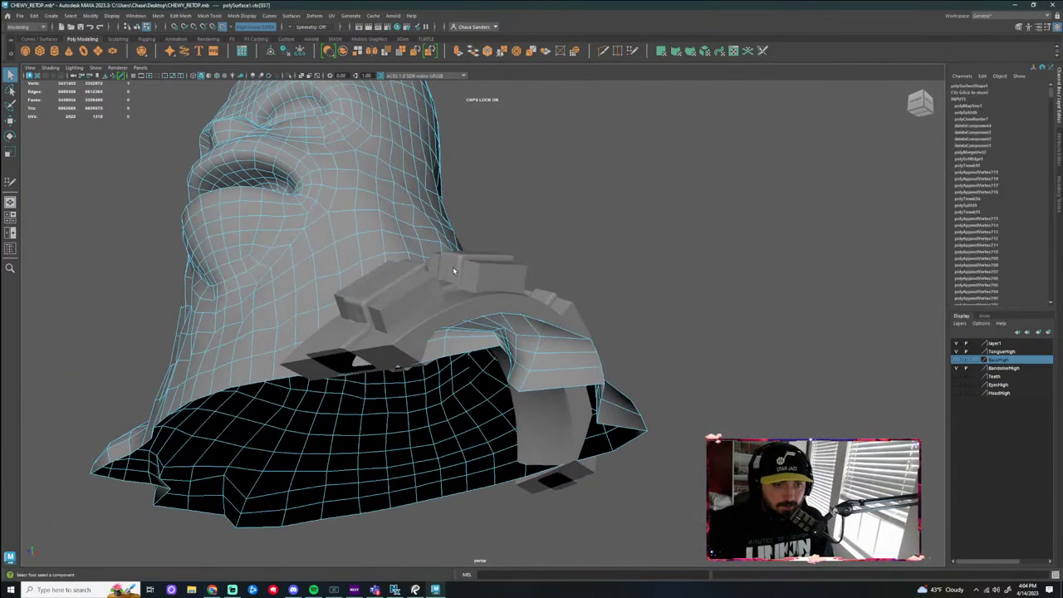
pyautogui.scroll(3, 452, 267)
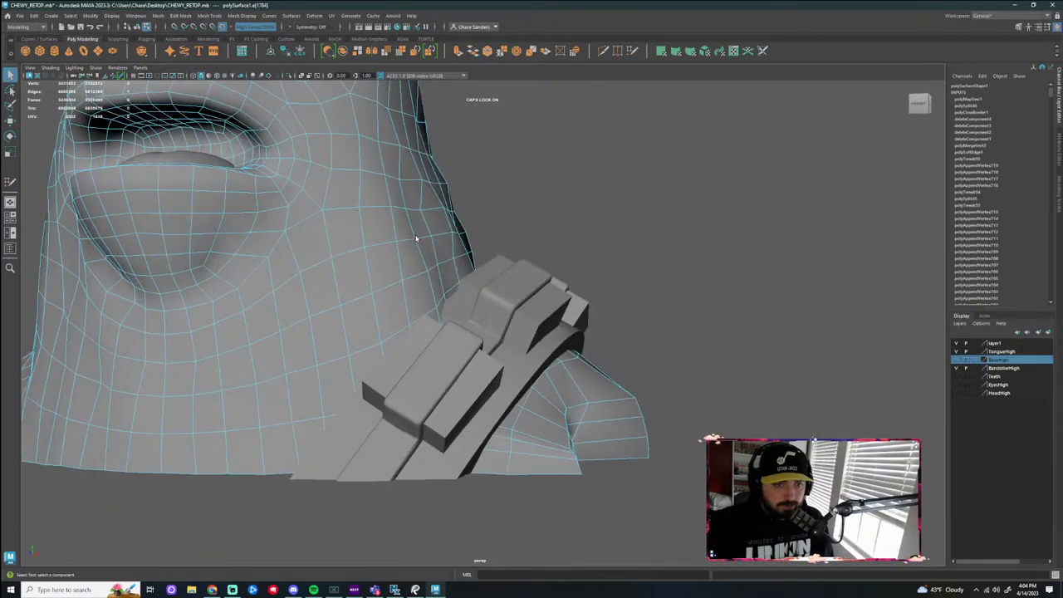
pyautogui.moveTo(446, 217); pyautogui.dragTo(572, 222, button='right')
pyautogui.click(573, 222)
pyautogui.click(490, 330)
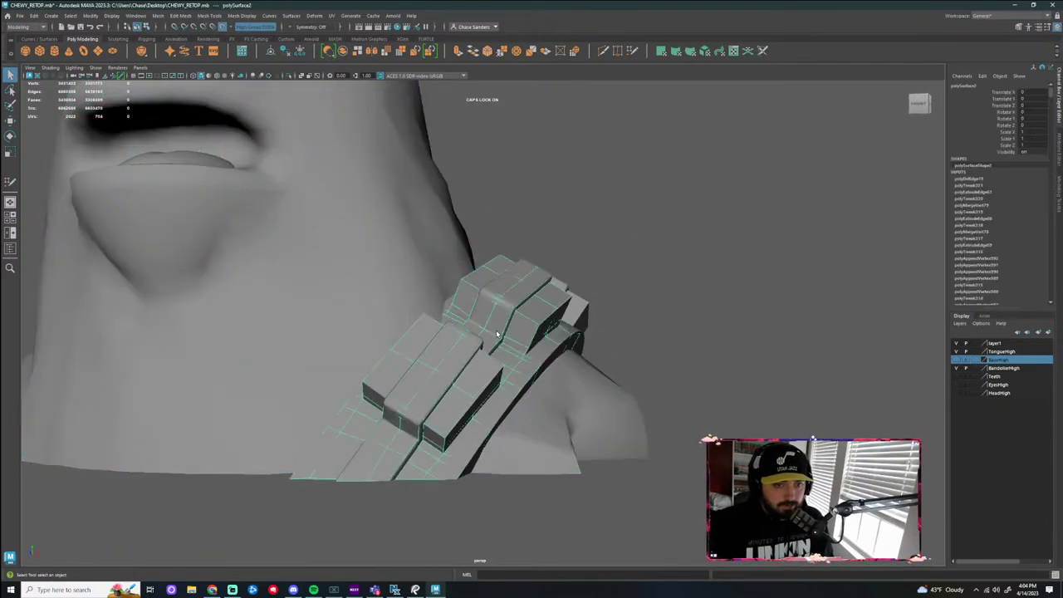
pyautogui.click(33, 16)
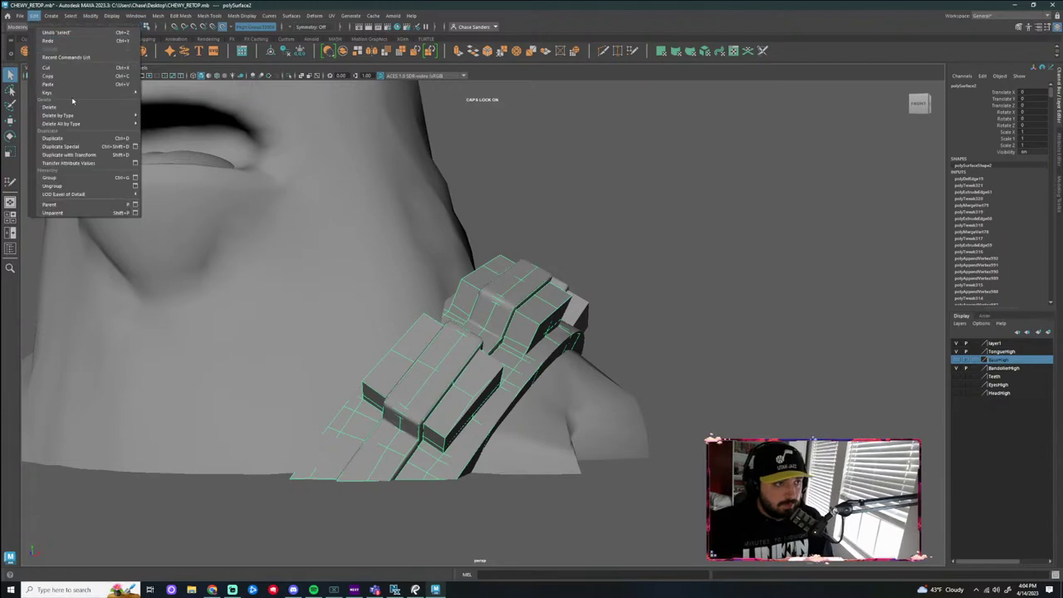
pyautogui.moveTo(79, 124)
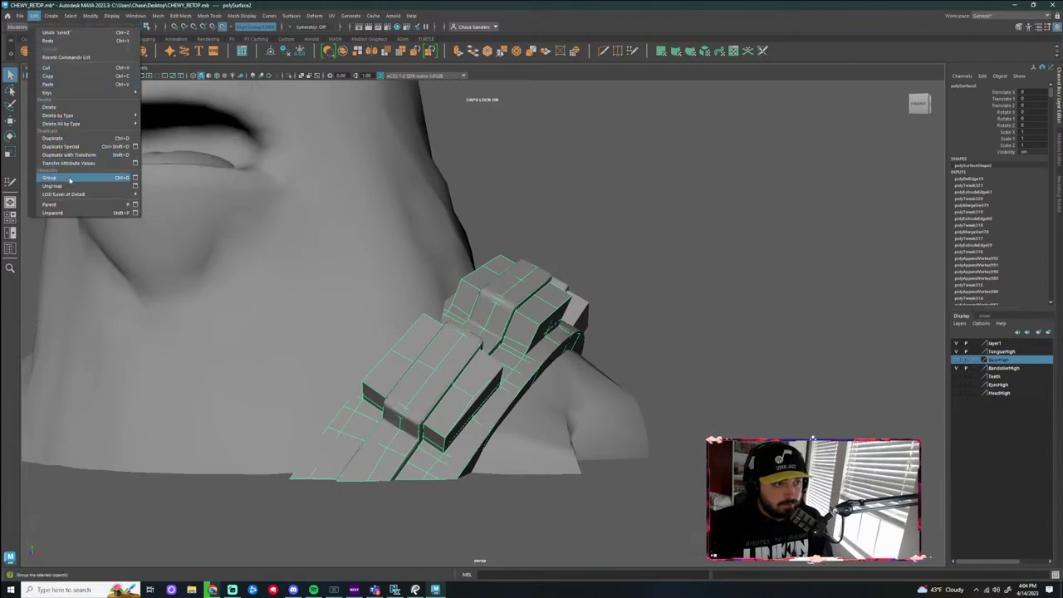
pyautogui.moveTo(19, 16)
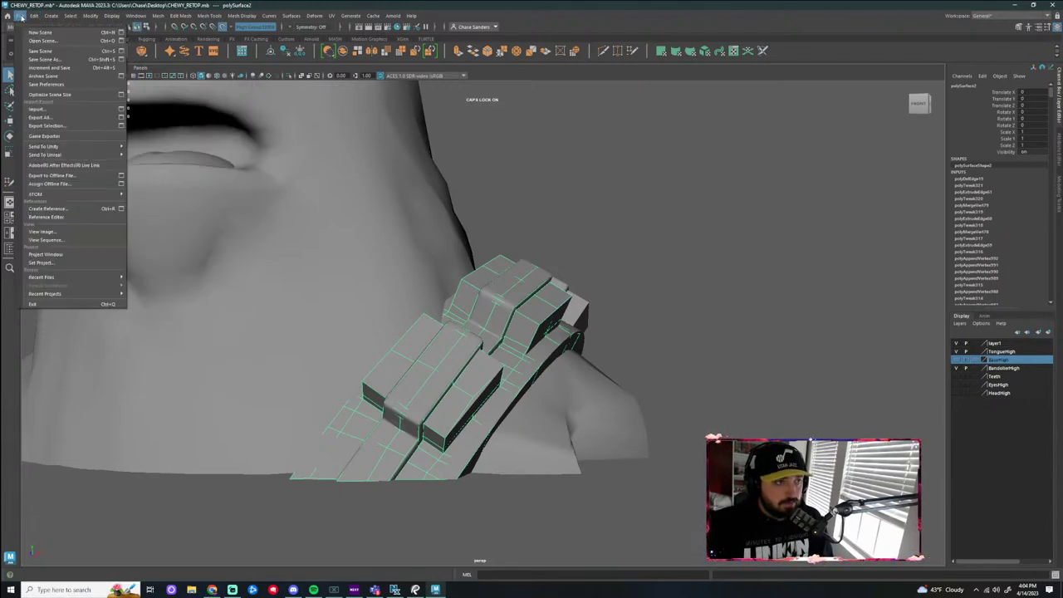
pyautogui.click(48, 125)
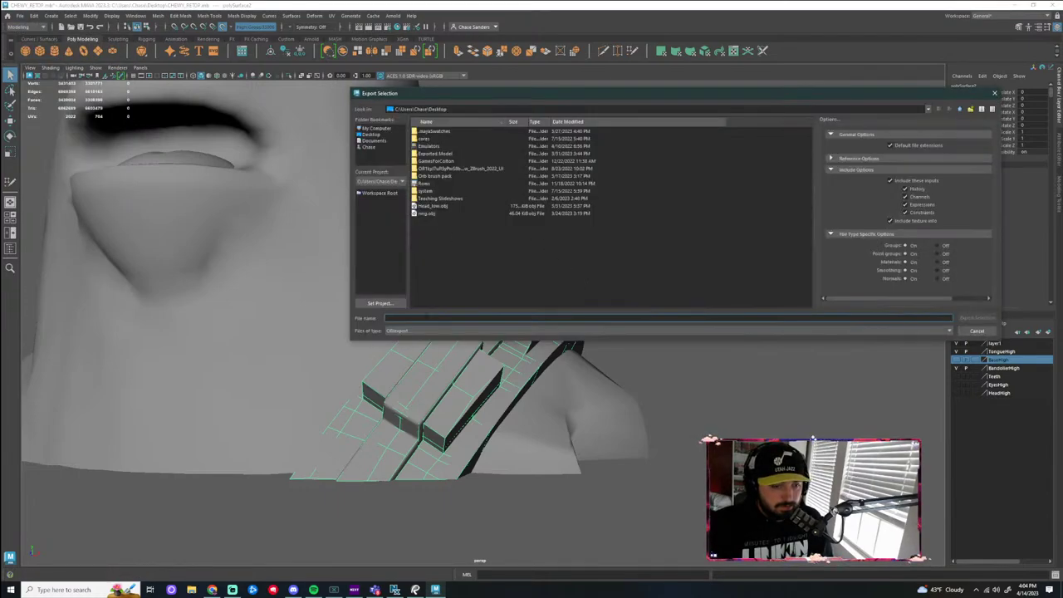
pyautogui.write('t')
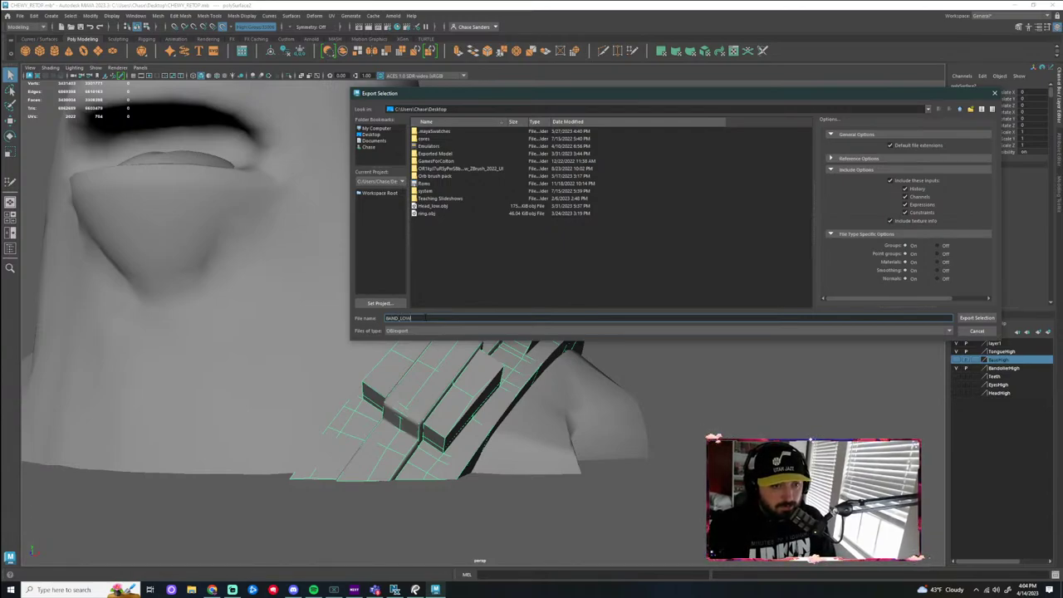
pyautogui.press('Return')
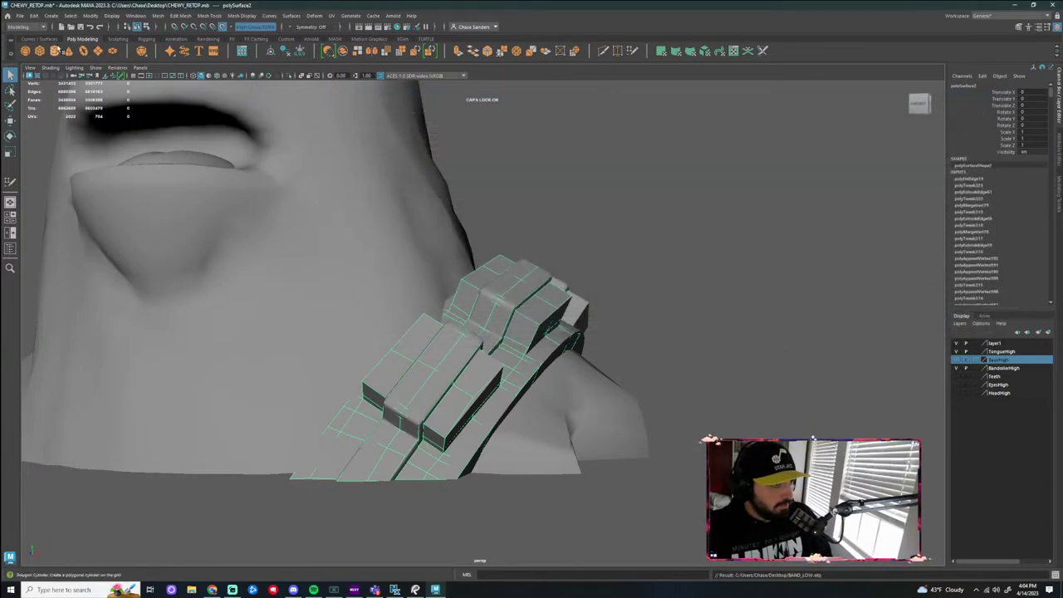
pyautogui.click(19, 15)
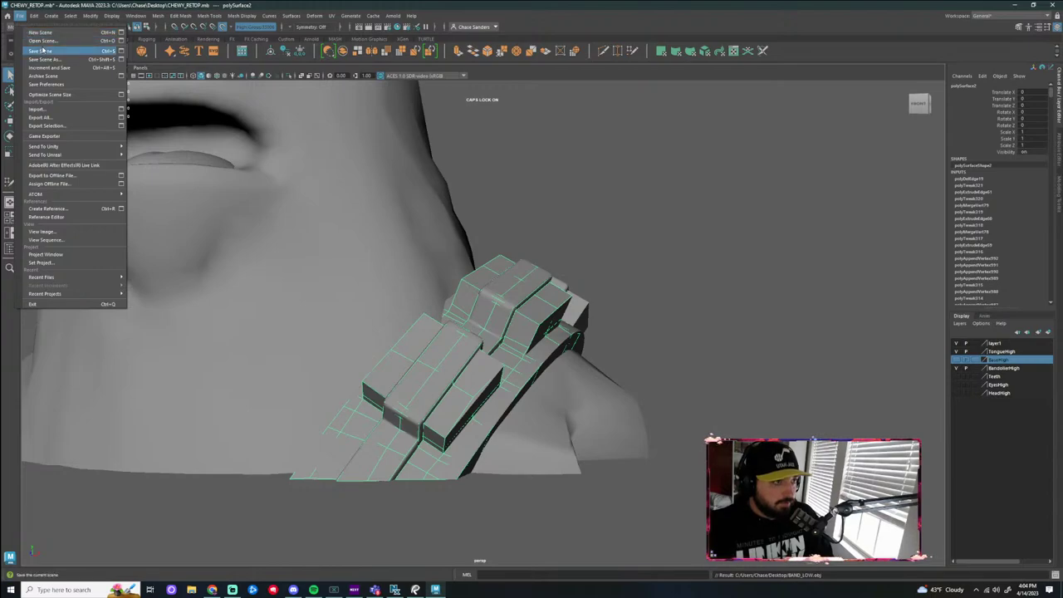
pyautogui.click(41, 41)
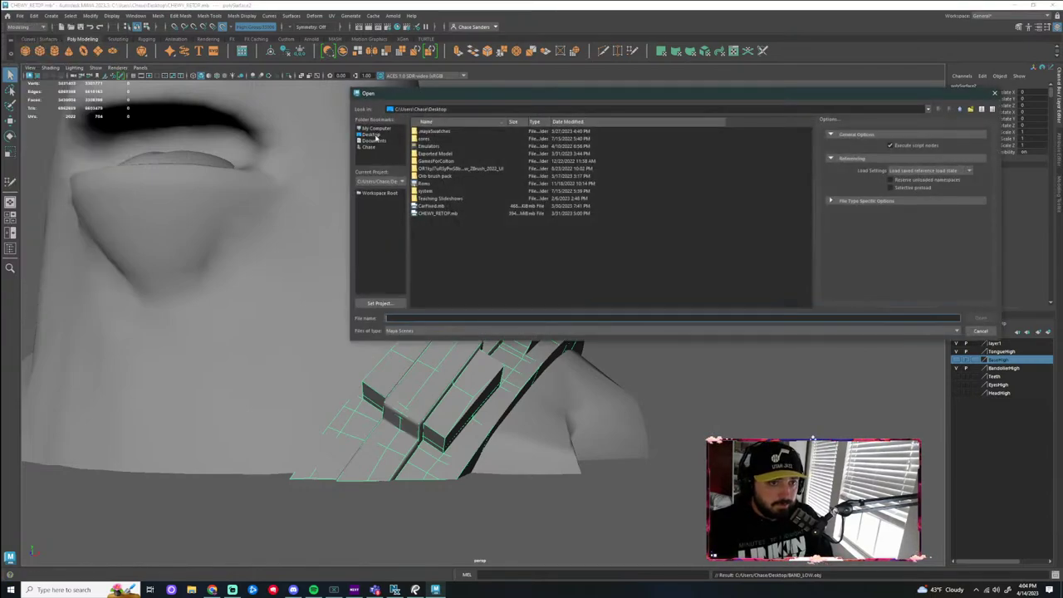
pyautogui.click(373, 135)
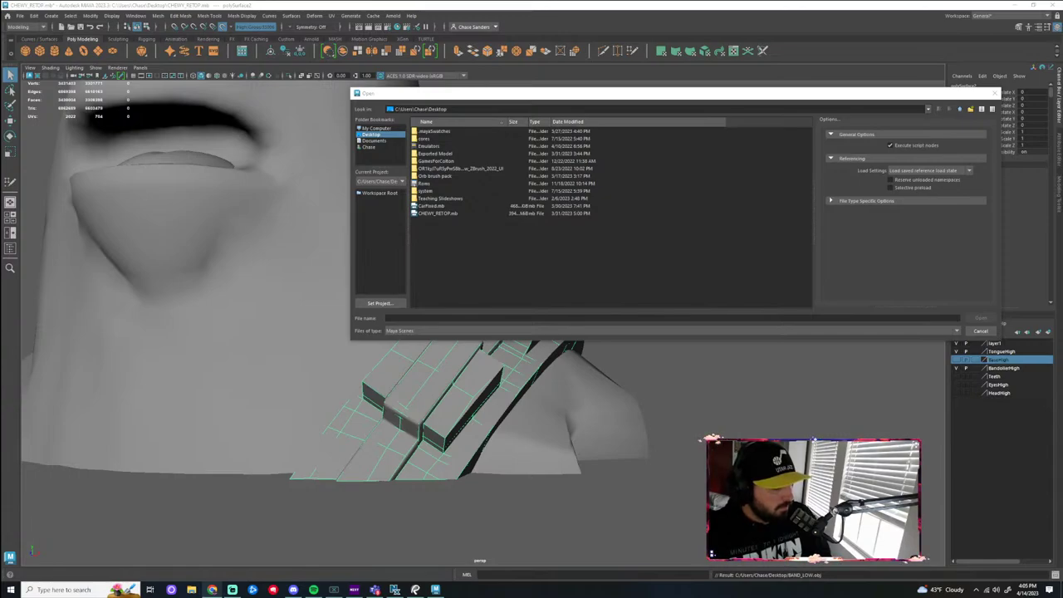
pyautogui.moveTo(0, 364); pyautogui.dragTo(172, 314)
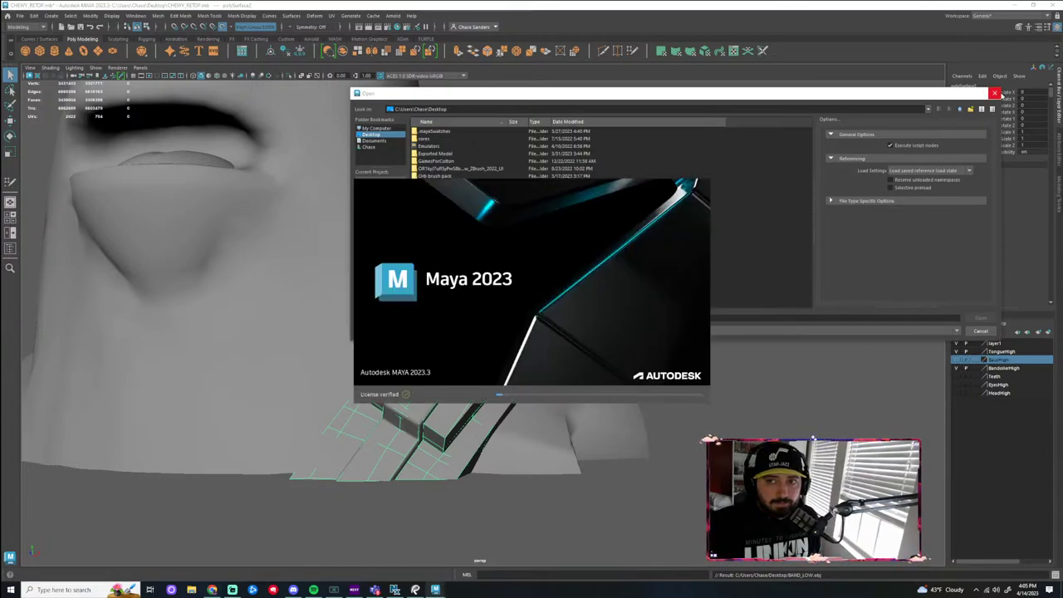
pyautogui.click(995, 93)
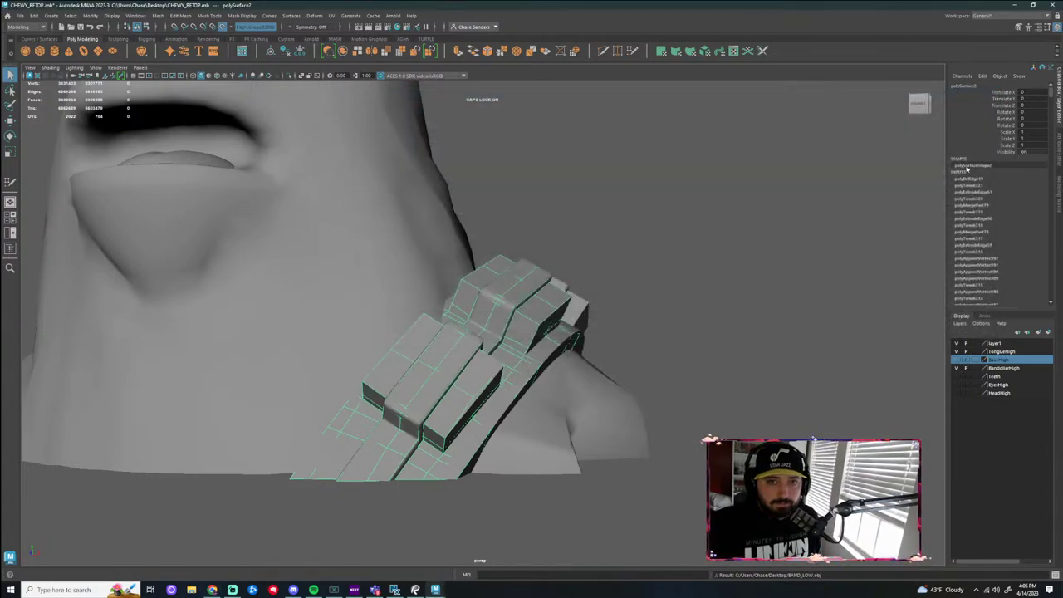
# Close the CHEWY_RETOP scene and try to load a file into the new, empty Maya 2023 scene
pyautogui.click(1052, 5)
pyautogui.click(532, 301)
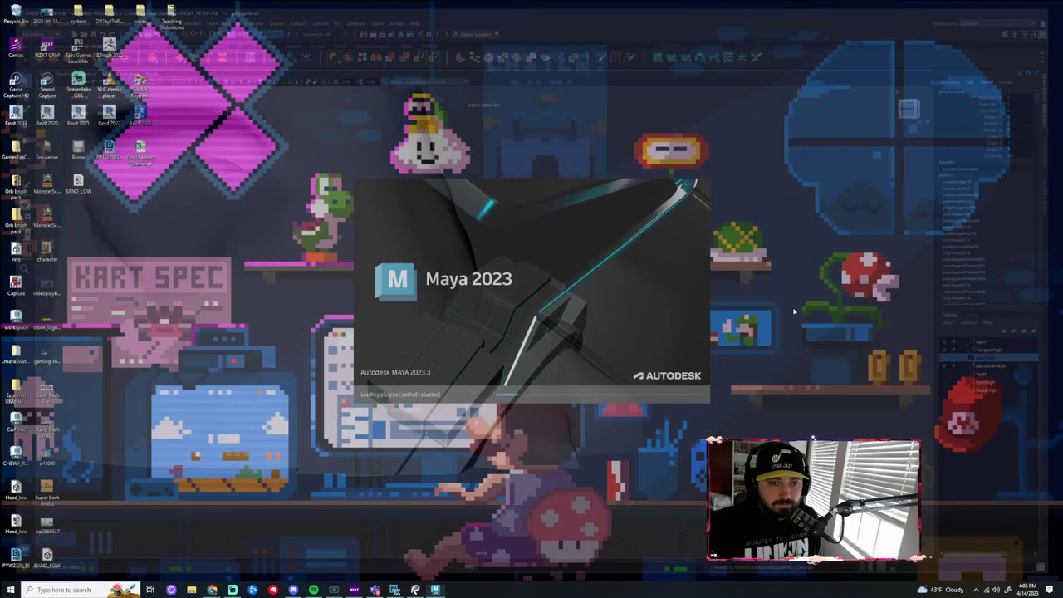
pyautogui.click(546, 303)
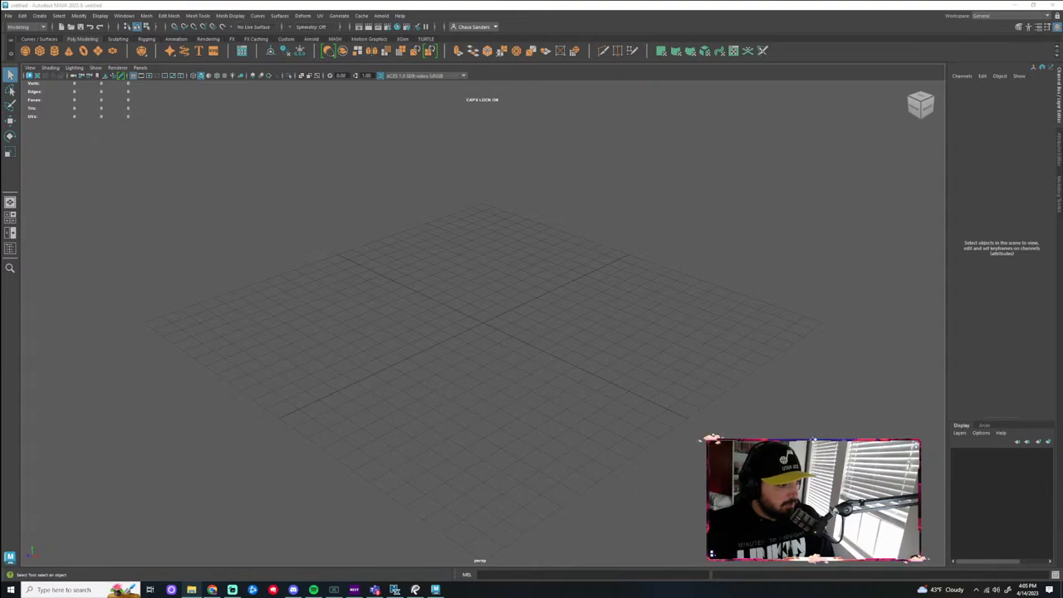
pyautogui.moveTo(0, 332); pyautogui.dragTo(436, 332)
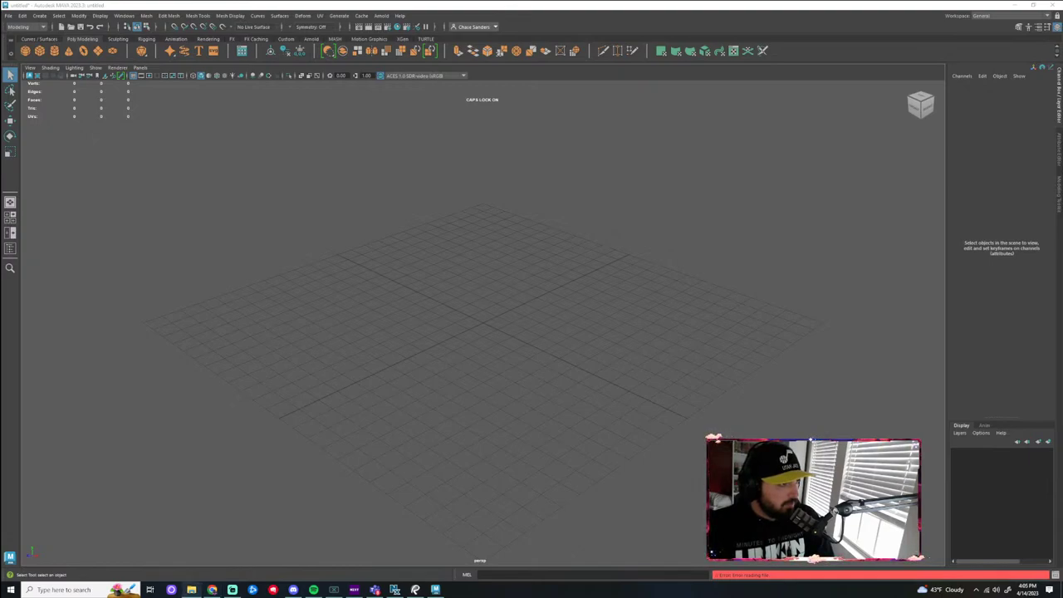
# Start a new scene without saving changes and try again to load a file into it
pyautogui.moveTo(1, 166); pyautogui.dragTo(457, 264)
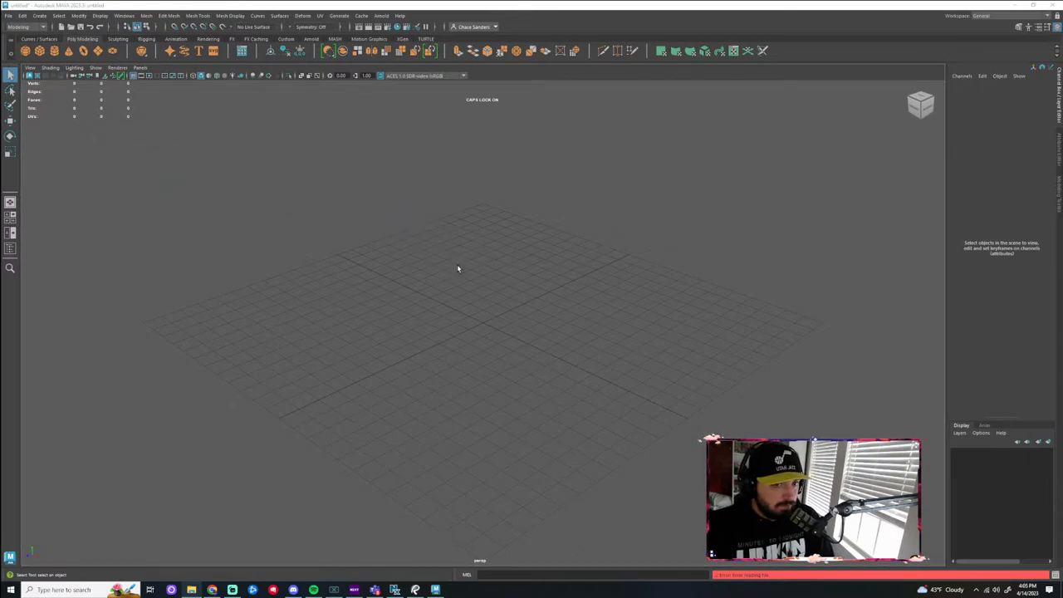
pyautogui.click(9, 15)
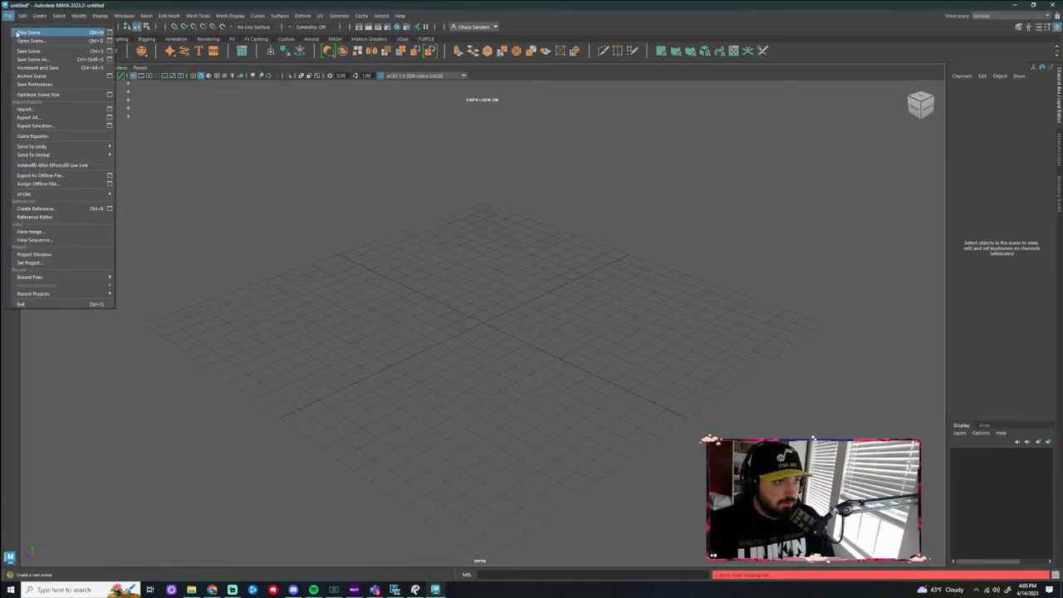
pyautogui.click(33, 33)
pyautogui.click(533, 296)
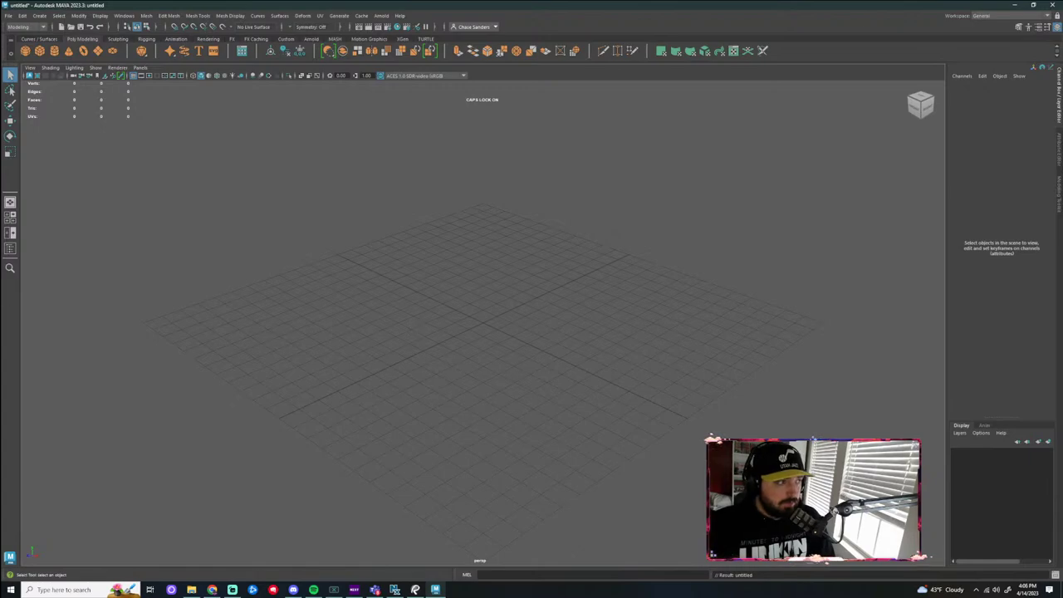
pyautogui.moveTo(0, 124); pyautogui.dragTo(399, 314)
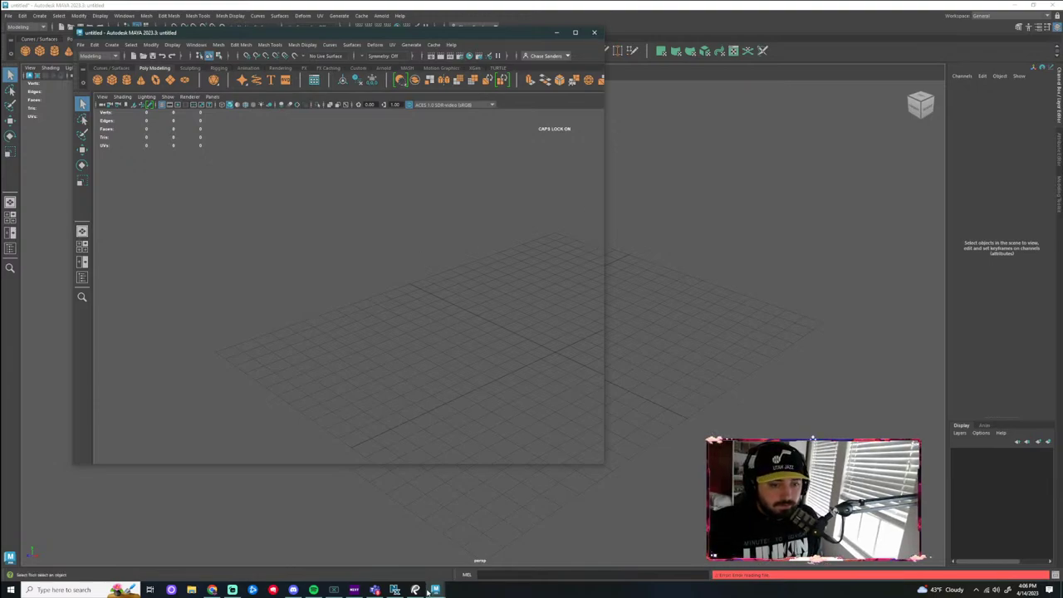
# Close the extra untitled Maya window without saving its changes
pyautogui.moveTo(435, 591)
pyautogui.click(503, 528)
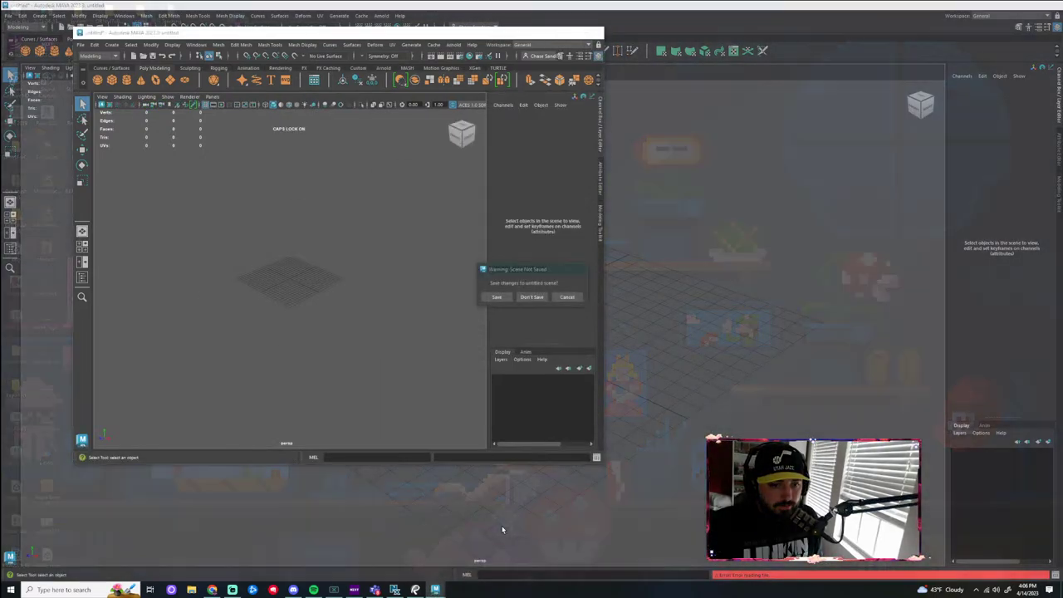
pyautogui.click(542, 297)
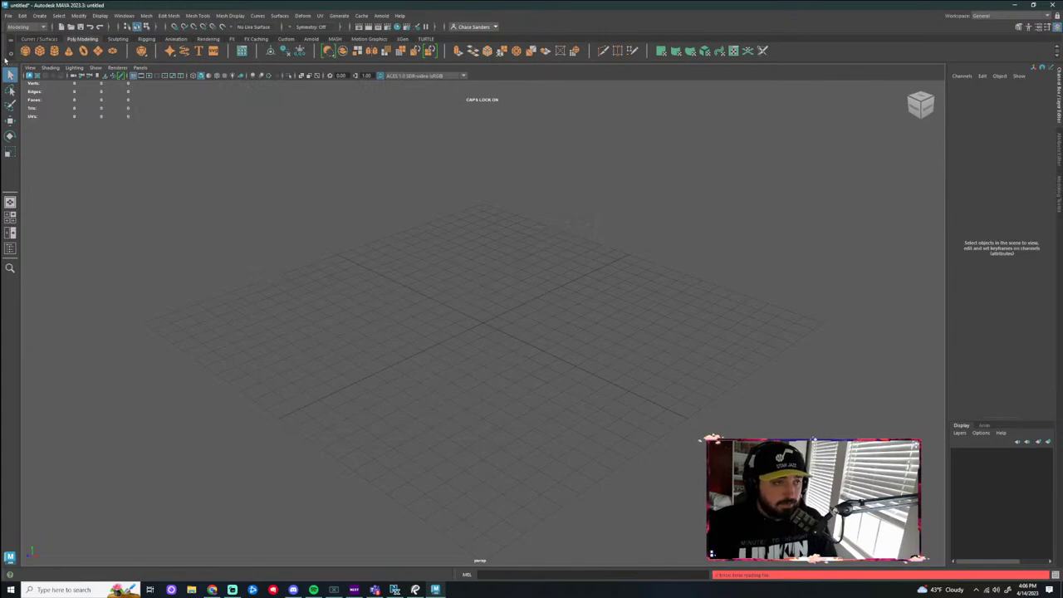
# Open the scene CHEWY_RETOP.mb from the Desktop
pyautogui.click(12, 16)
pyautogui.click(11, 18)
pyautogui.click(10, 16)
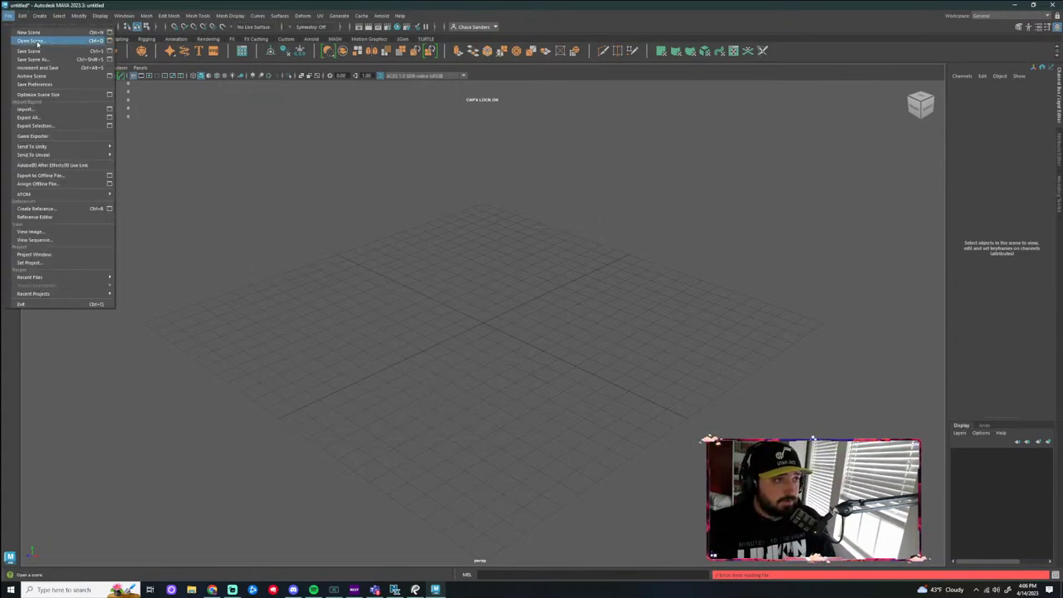
pyautogui.click(30, 41)
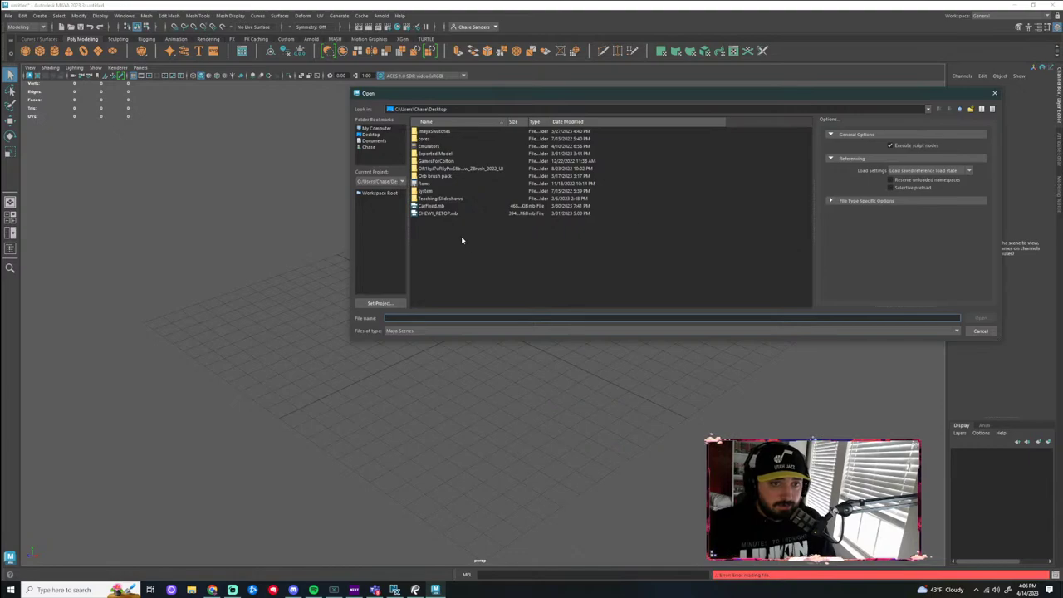
pyautogui.click(440, 213)
pyautogui.click(980, 318)
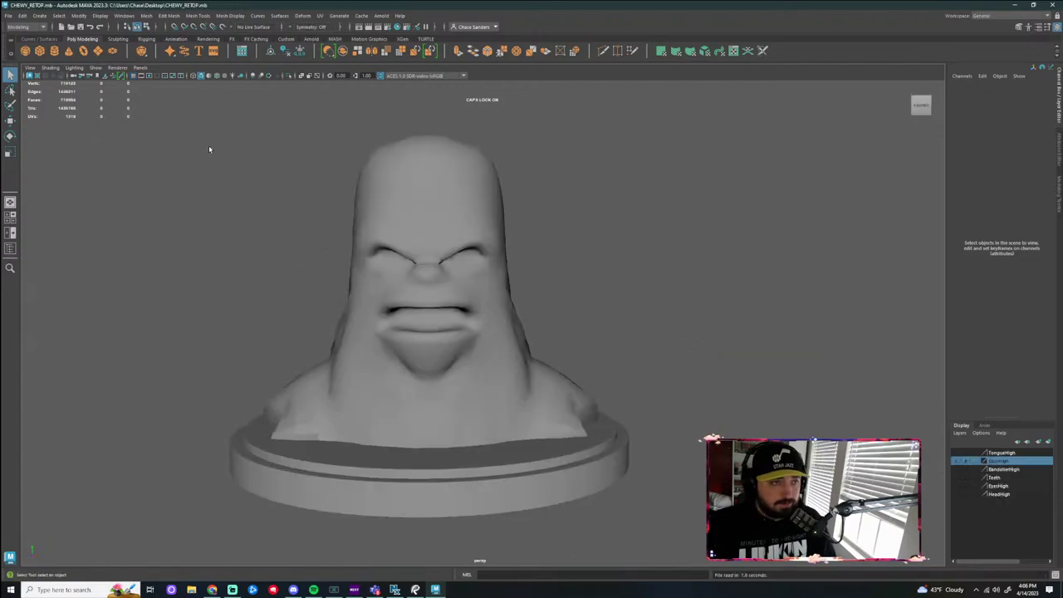
# Import the OBJ file BAND_LOW from the Desktop into the character scene
pyautogui.click(8, 16)
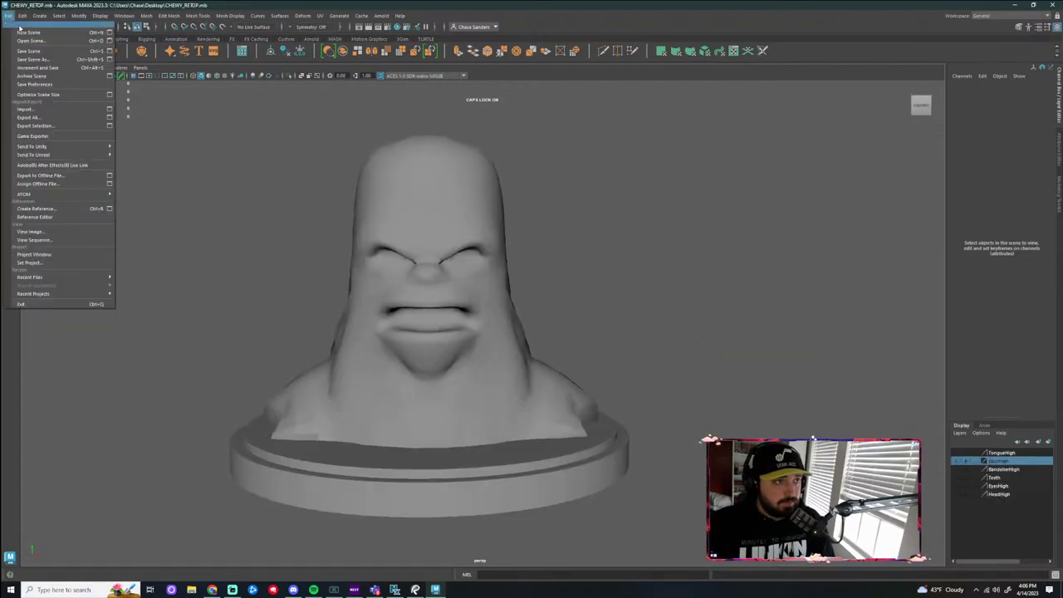
pyautogui.click(34, 109)
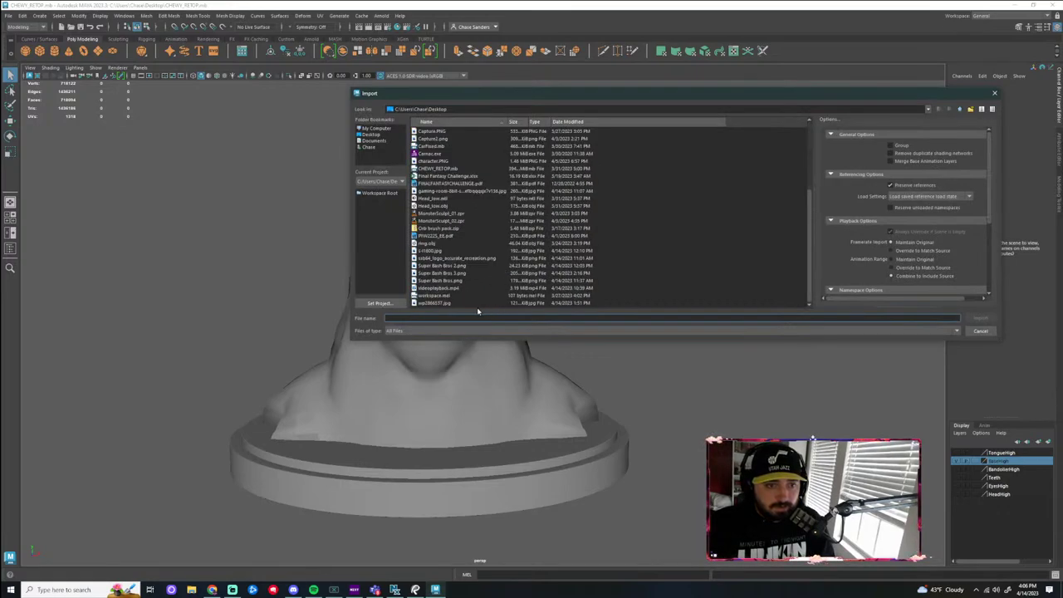
pyautogui.scroll(2, 449, 284)
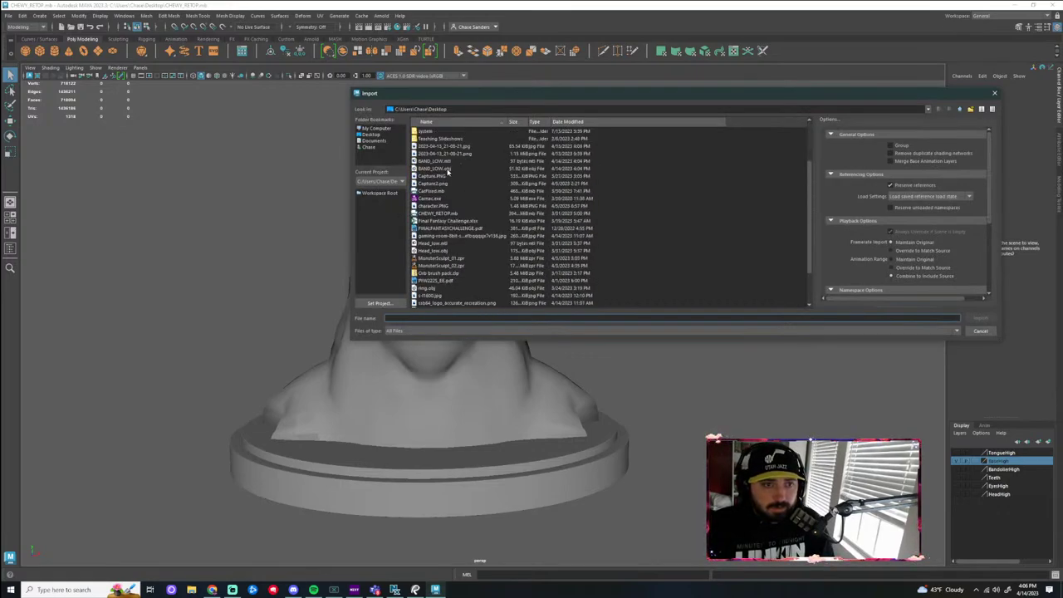
pyautogui.click(447, 169)
pyautogui.click(980, 318)
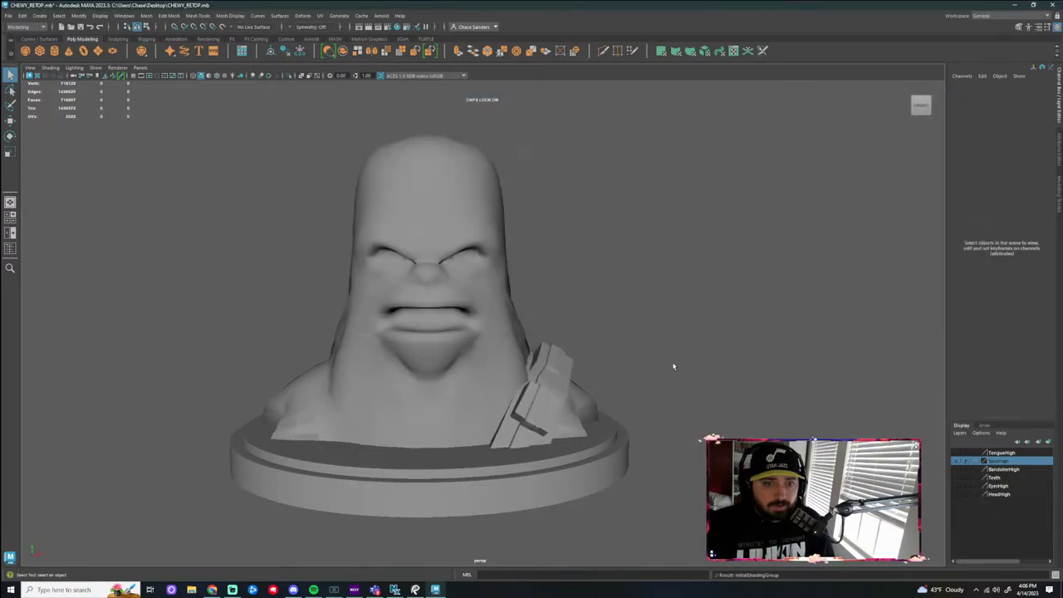
# Examine the fit and wireframe of the imported low-poly bandolier on the character's shoulder from several angles
pyautogui.scroll(3, 673, 367)
pyautogui.click(575, 397)
pyautogui.scroll(4, 708, 398)
pyautogui.click(820, 389)
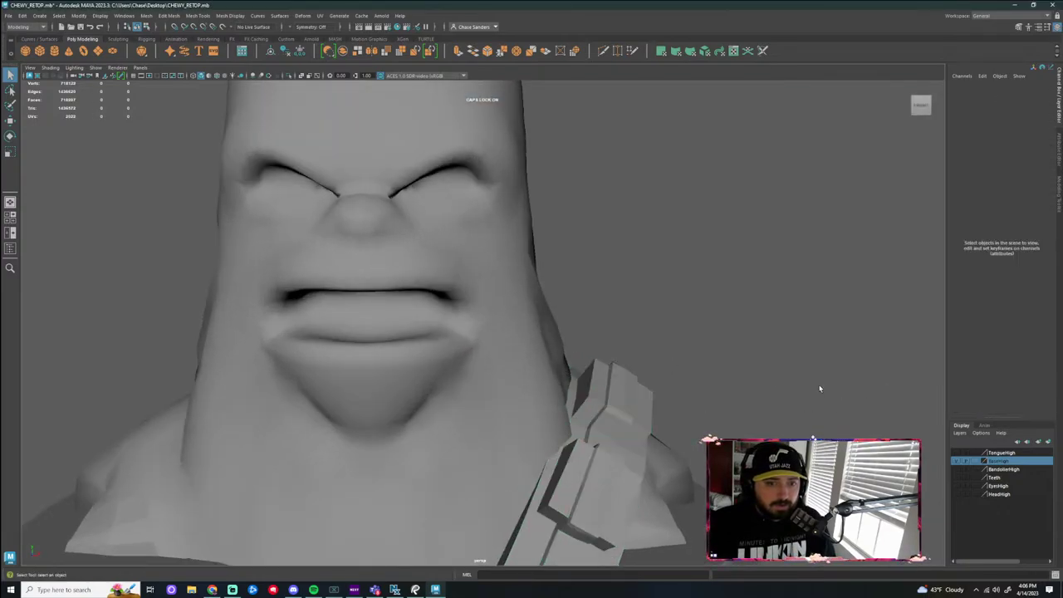
pyautogui.keyDown('alt'); pyautogui.moveTo(820, 388); pyautogui.dragTo(632, 349); pyautogui.keyUp('alt')
pyautogui.click(576, 325)
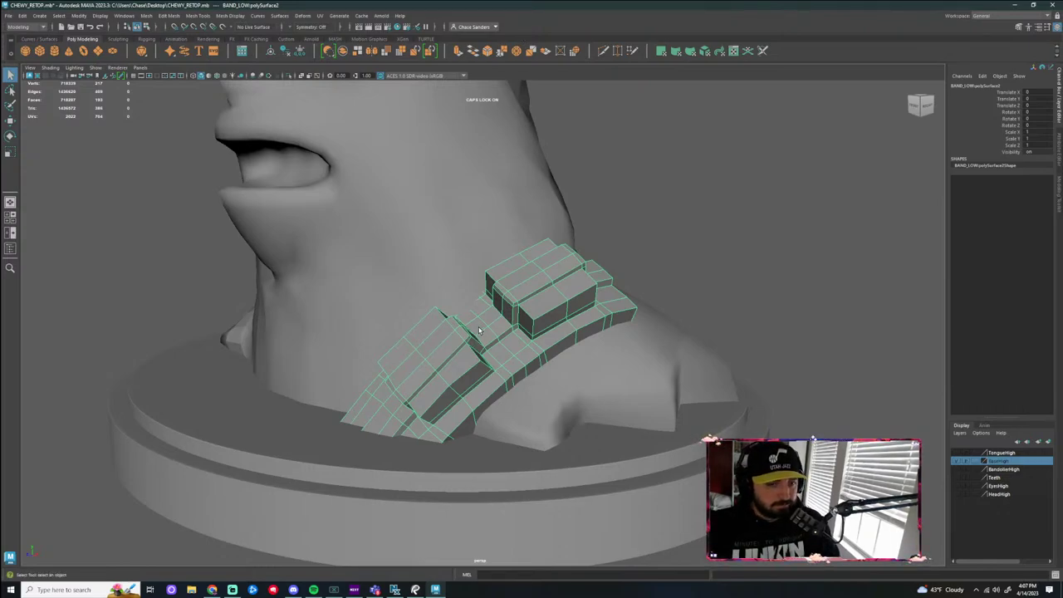
pyautogui.click(825, 225)
pyautogui.scroll(-2, 726, 263)
pyautogui.keyDown('alt'); pyautogui.moveTo(727, 262); pyautogui.dragTo(611, 296); pyautogui.keyUp('alt')
pyautogui.keyDown('alt'); pyautogui.moveTo(478, 354); pyautogui.dragTo(459, 265); pyautogui.keyUp('alt')
pyautogui.scroll(4, 559, 358)
pyautogui.click(281, 278)
pyautogui.click(147, 154)
pyautogui.keyDown('alt'); pyautogui.moveTo(148, 154); pyautogui.dragTo(567, 381); pyautogui.keyUp('alt')
pyautogui.click(567, 380)
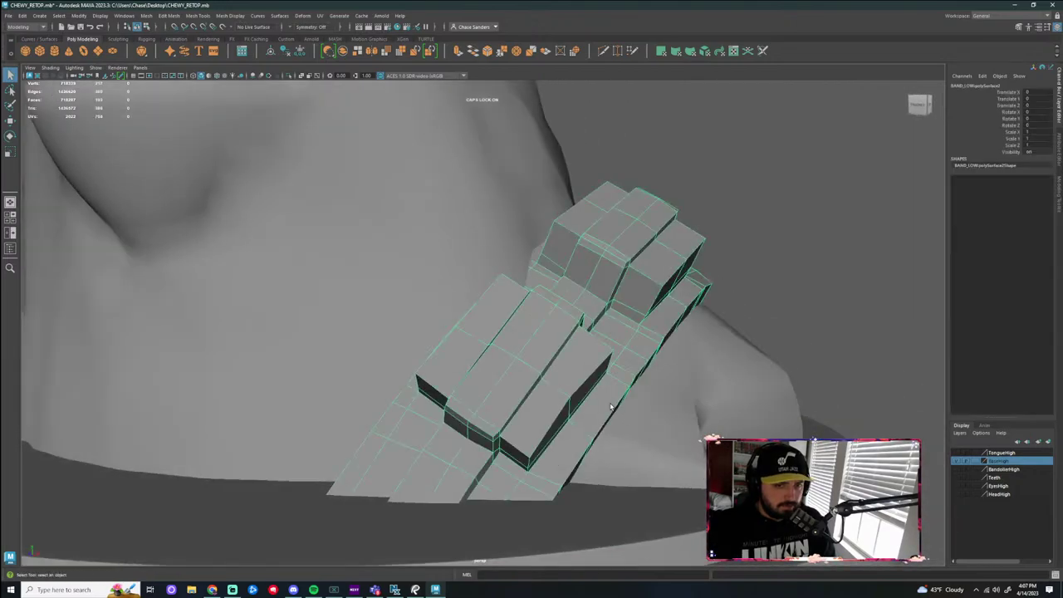
pyautogui.scroll(-2, 574, 378)
pyautogui.click(767, 320)
pyautogui.scroll(-2, 748, 341)
pyautogui.keyDown('alt'); pyautogui.moveTo(677, 418); pyautogui.dragTo(742, 453); pyautogui.keyUp('alt')
pyautogui.click(585, 387)
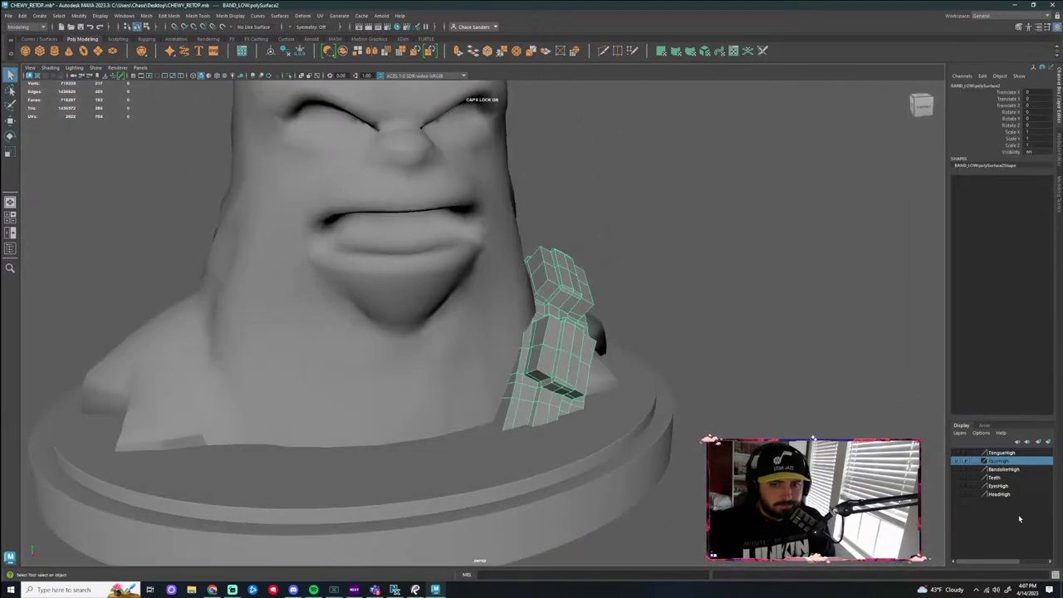
# Make the BandolierHigh, Teeth and TongueHigh display layers visible
pyautogui.click(957, 471)
pyautogui.click(776, 362)
pyautogui.keyDown('alt'); pyautogui.moveTo(776, 362); pyautogui.dragTo(801, 259); pyautogui.keyUp('alt')
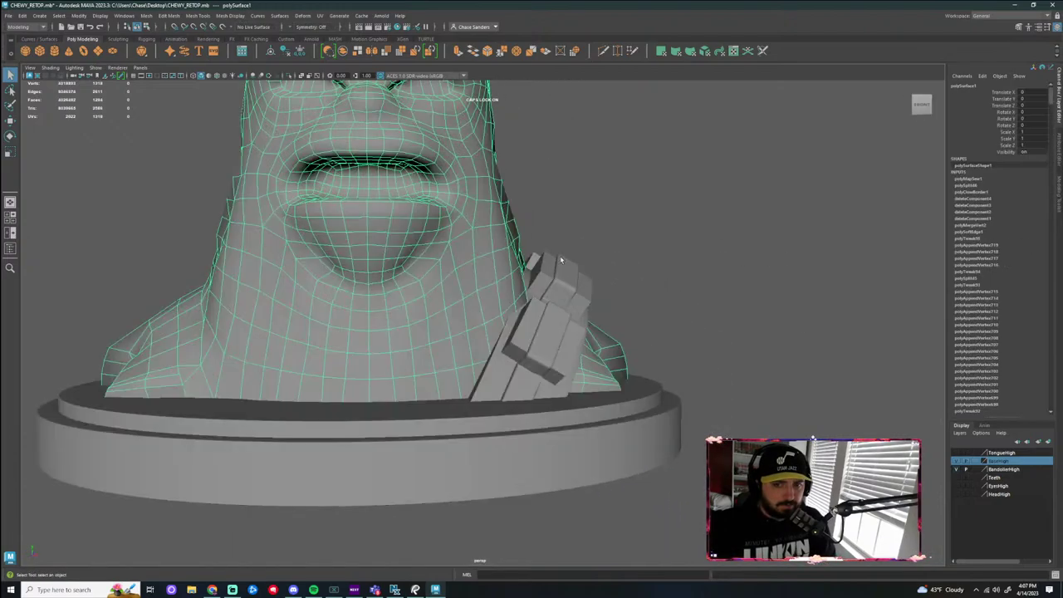
pyautogui.click(957, 478)
pyautogui.click(732, 354)
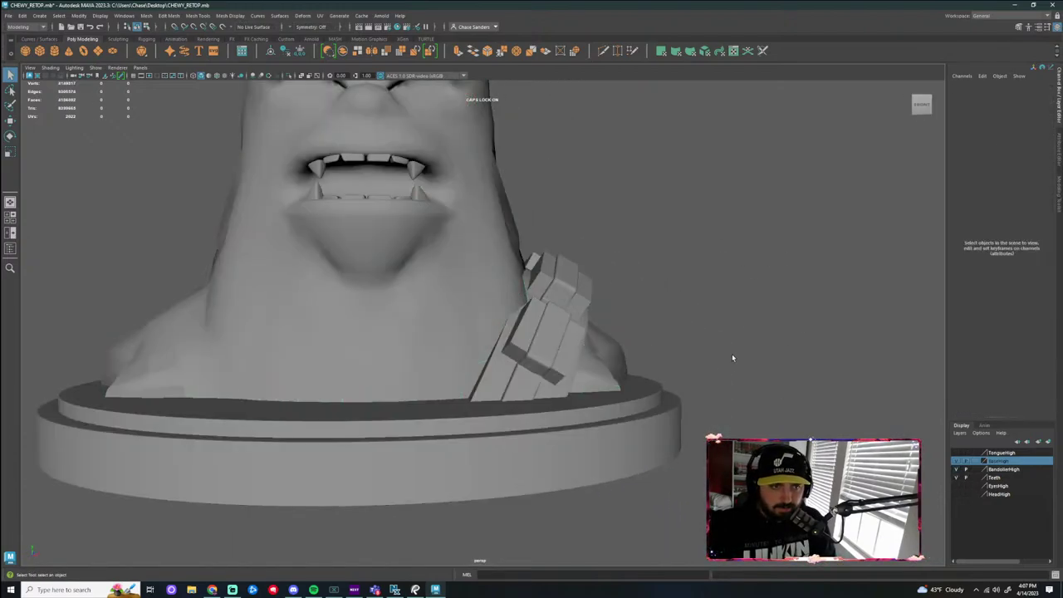
pyautogui.keyDown('alt'); pyautogui.moveTo(732, 354); pyautogui.dragTo(720, 343); pyautogui.keyUp('alt')
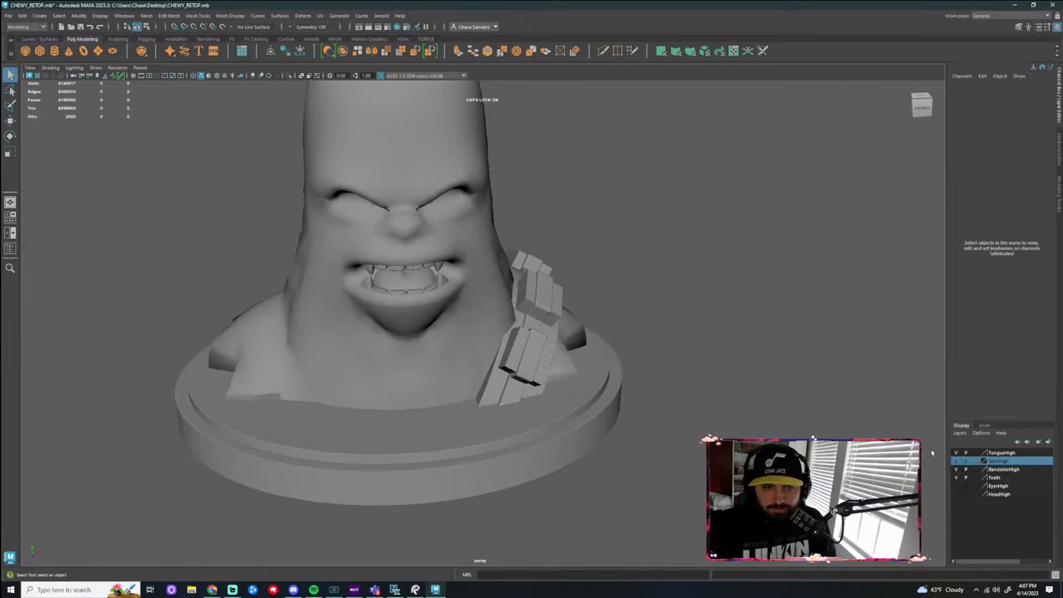
pyautogui.keyDown('alt'); pyautogui.moveTo(731, 423); pyautogui.dragTo(722, 426); pyautogui.keyUp('alt')
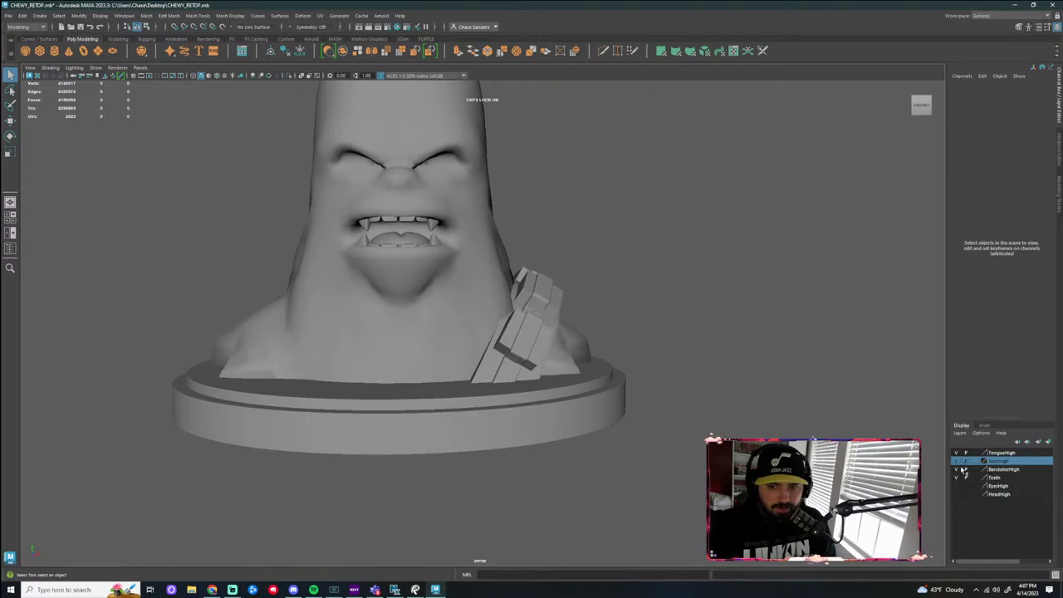
# Make the EyesHigh display layer visible and select the high-poly eyes mesh in the head's sockets
pyautogui.keyDown('alt'); pyautogui.moveTo(698, 365); pyautogui.dragTo(637, 312); pyautogui.keyUp('alt')
pyautogui.keyDown('alt'); pyautogui.moveTo(555, 231); pyautogui.dragTo(557, 344, button='middle'); pyautogui.keyUp('alt')
pyautogui.scroll(3, 555, 342)
pyautogui.click(492, 320)
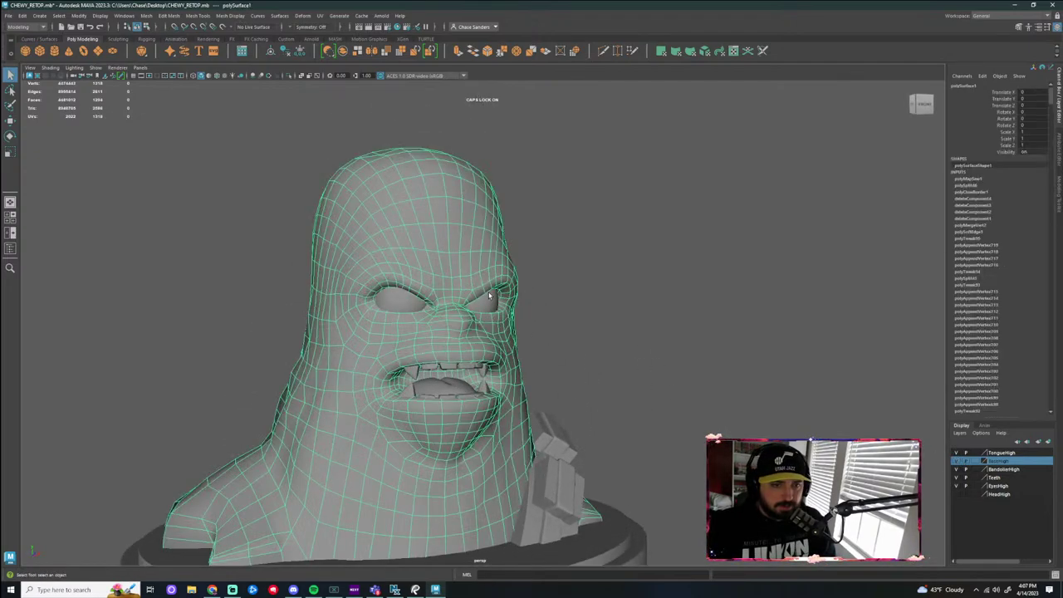
pyautogui.keyDown('alt'); pyautogui.moveTo(662, 319); pyautogui.dragTo(584, 321); pyautogui.keyUp('alt')
pyautogui.click(418, 301)
pyautogui.scroll(6, 532, 363)
pyautogui.keyDown('alt'); pyautogui.moveTo(526, 363); pyautogui.dragTo(574, 357); pyautogui.keyUp('alt')
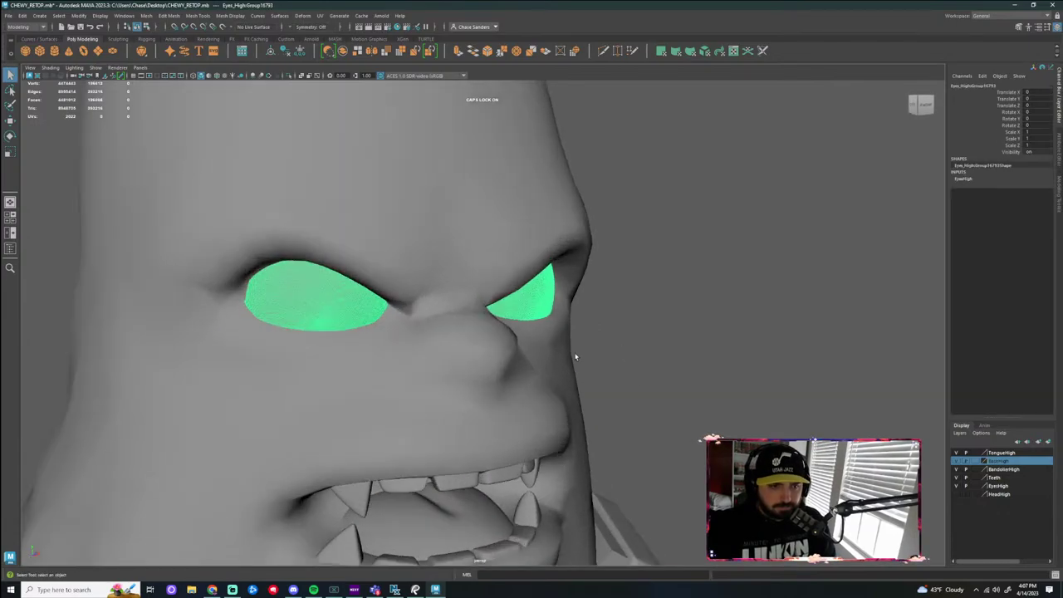
pyautogui.keyDown('alt'); pyautogui.moveTo(733, 383); pyautogui.dragTo(689, 390); pyautogui.keyUp('alt')
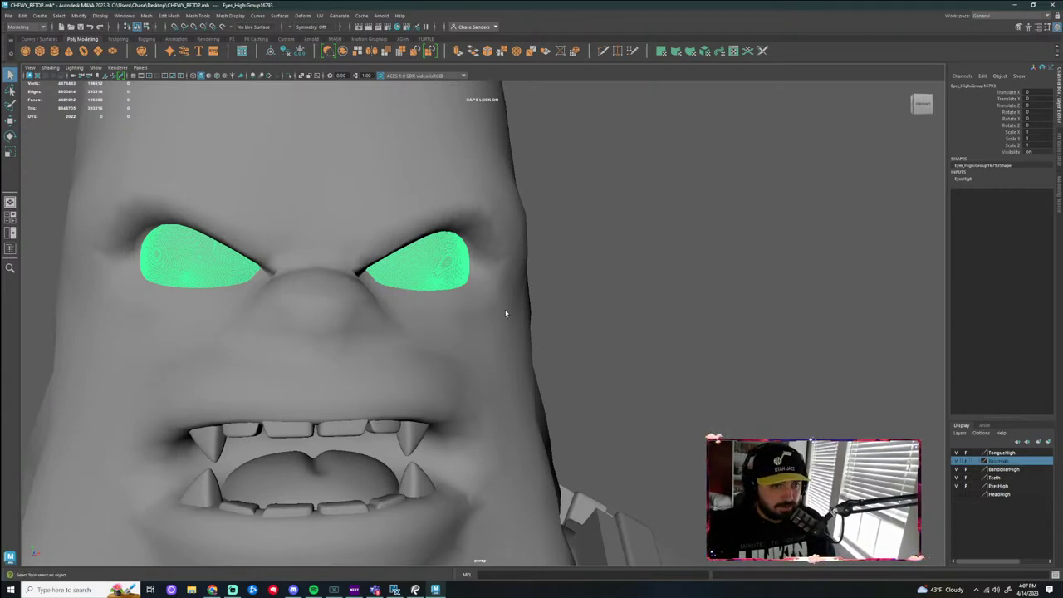
# Duplicate the high-poly eyes mesh and save the scene with the EyesHigh layer hidden
pyautogui.hotkey('ctrl', 'd')
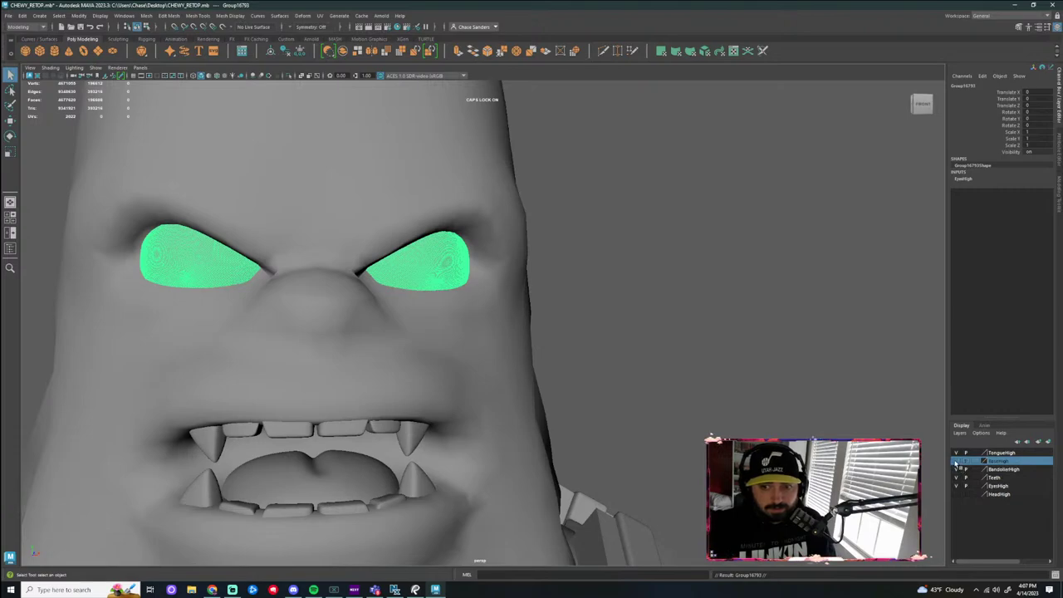
pyautogui.click(956, 486)
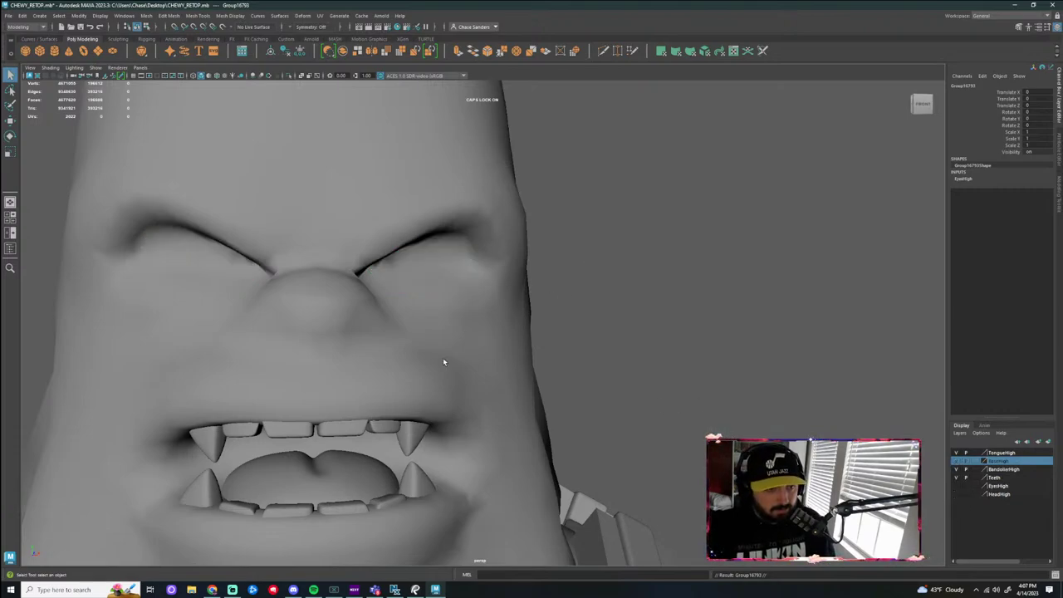
pyautogui.hotkey('ctrl', 's')
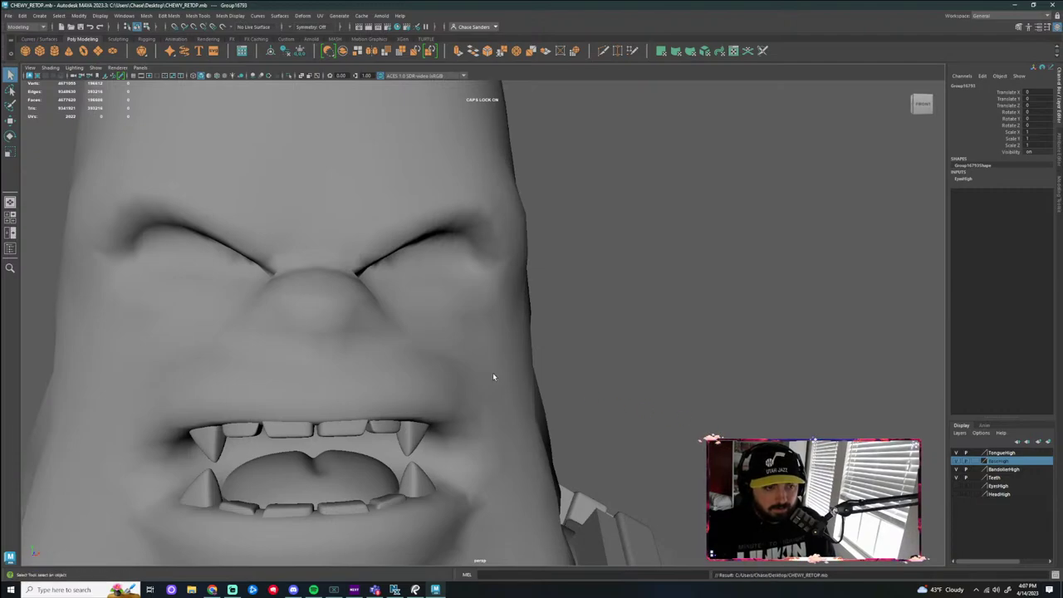
# Show the EyesHigh layer again, duplicate the eyes once more and move the copy about 27.5 units along X beside the head
pyautogui.click(956, 487)
pyautogui.scroll(-5, 582, 324)
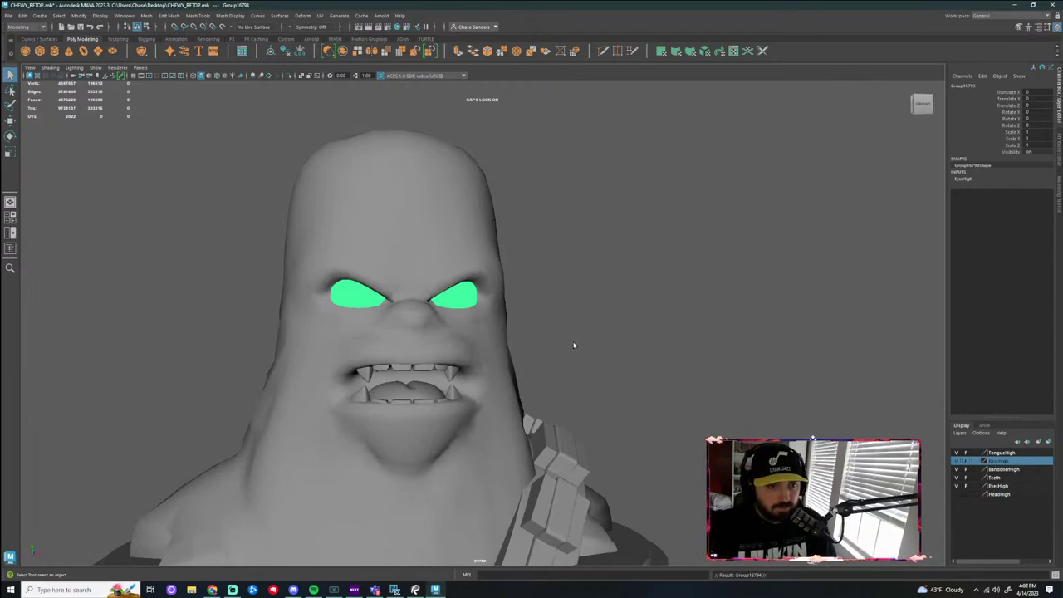
pyautogui.hotkey('ctrl', 'd')
pyautogui.press('w')
pyautogui.moveTo(463, 345); pyautogui.dragTo(656, 360)
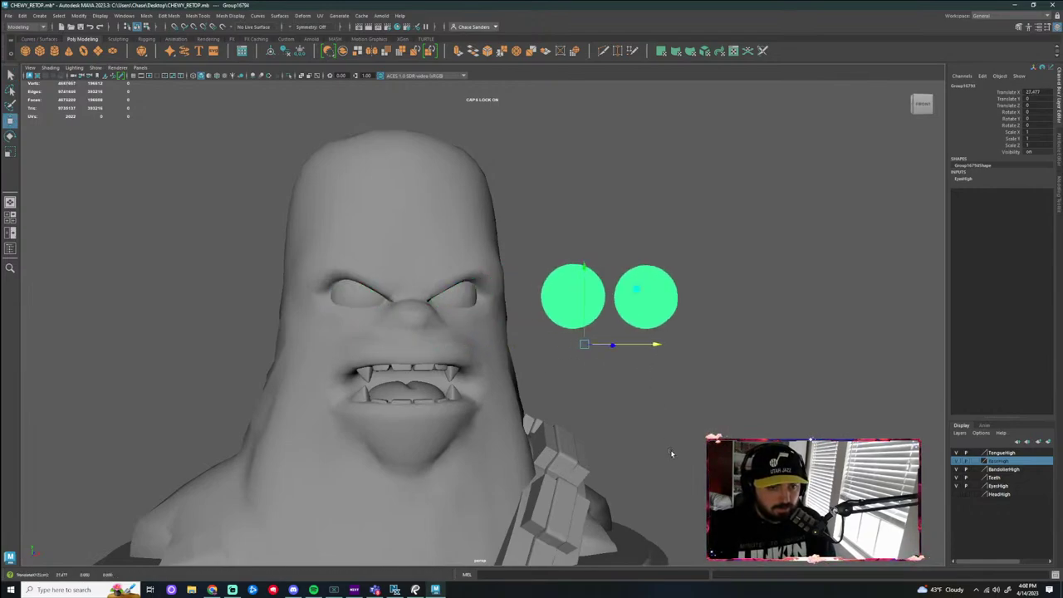
pyautogui.click(717, 359)
pyautogui.scroll(5, 738, 391)
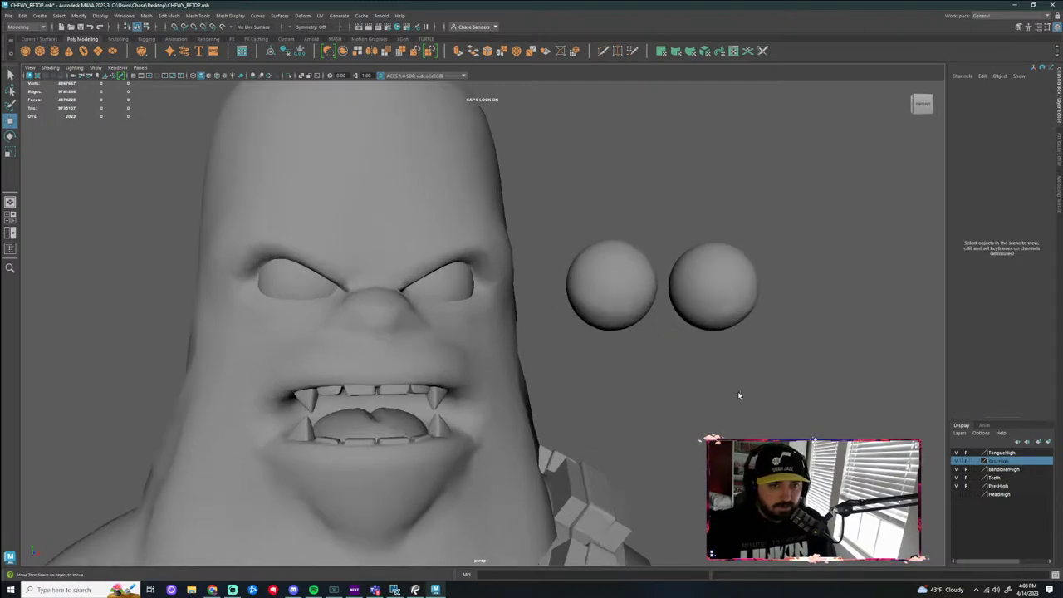
# Select the duplicated eyes beside the head and look through the mesh editing commands
pyautogui.click(479, 297)
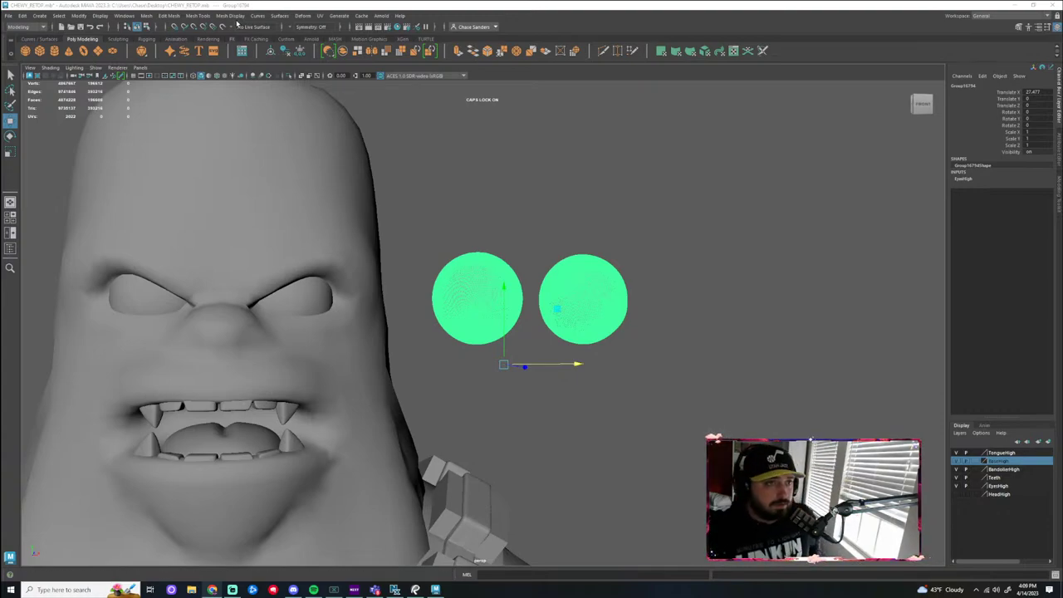
pyautogui.click(236, 17)
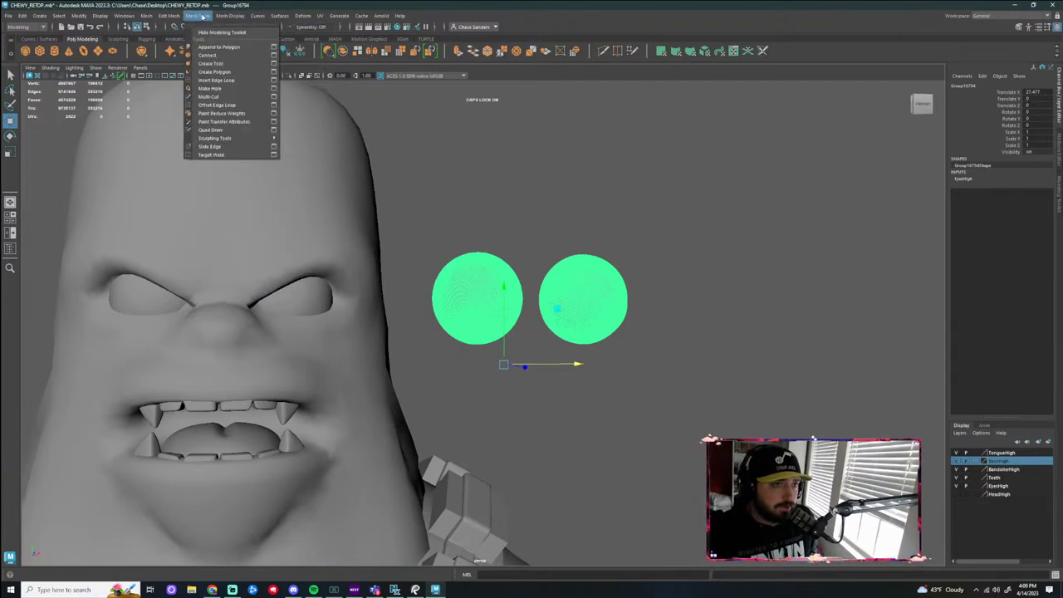
pyautogui.click(199, 15)
pyautogui.click(201, 16)
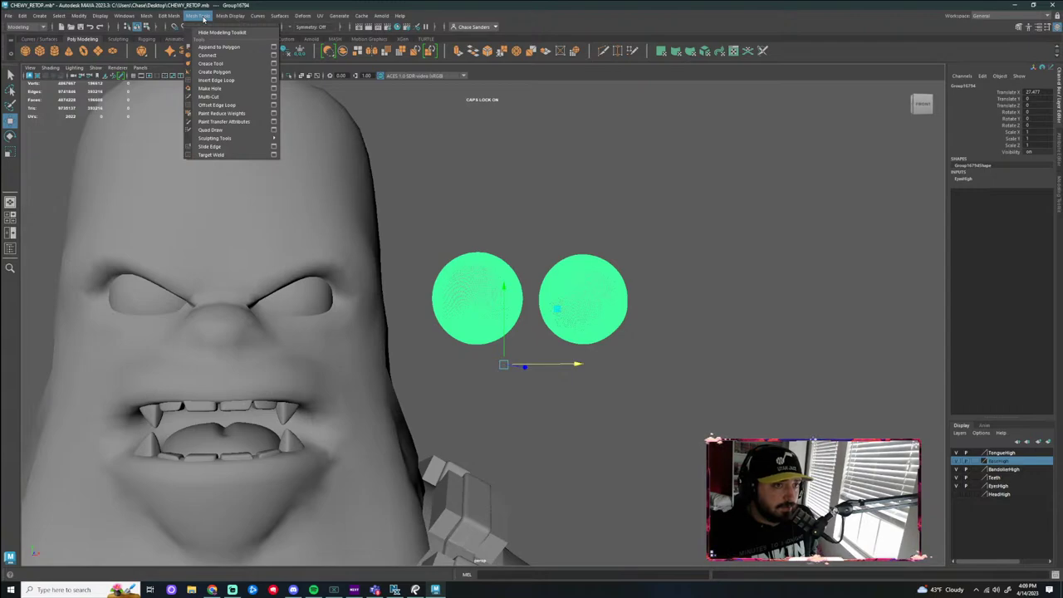
pyautogui.moveTo(175, 16)
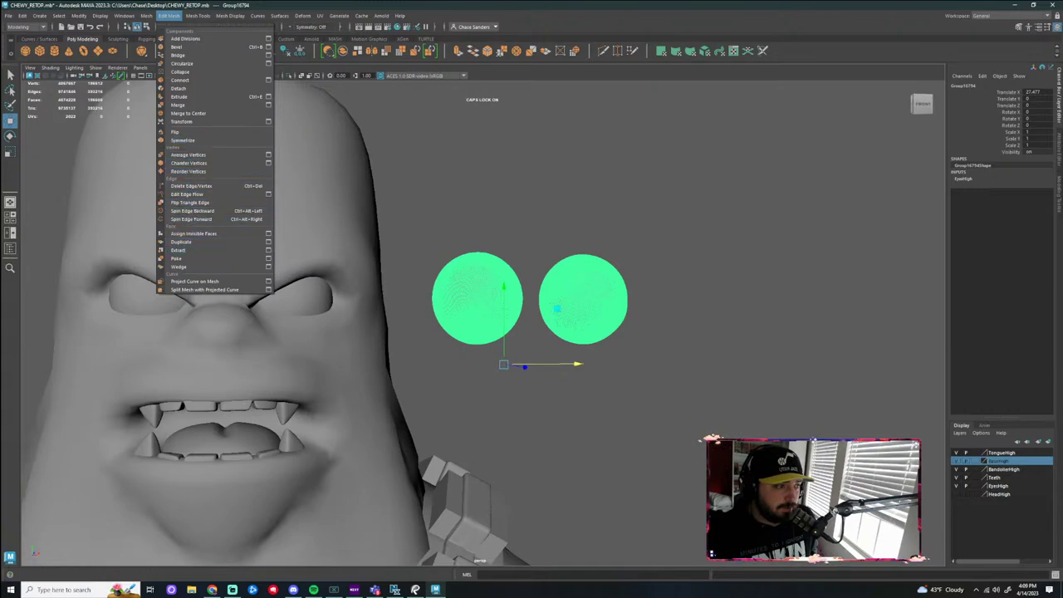
# Try to remesh the duplicated eyeballs with an automatic maximum edge length, and undo the dense result
pyautogui.press('Escape')
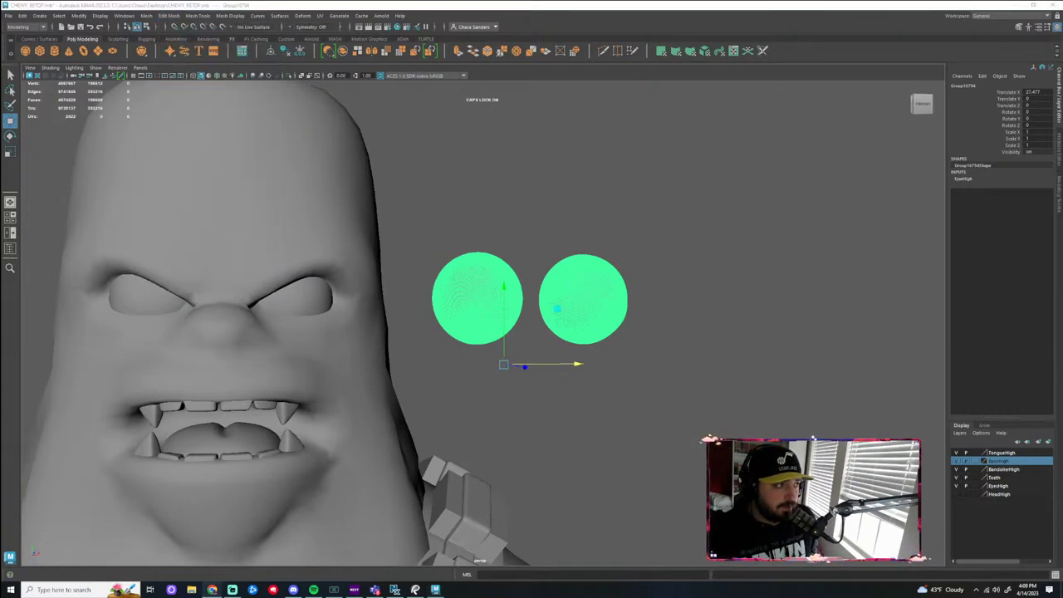
pyautogui.click(147, 16)
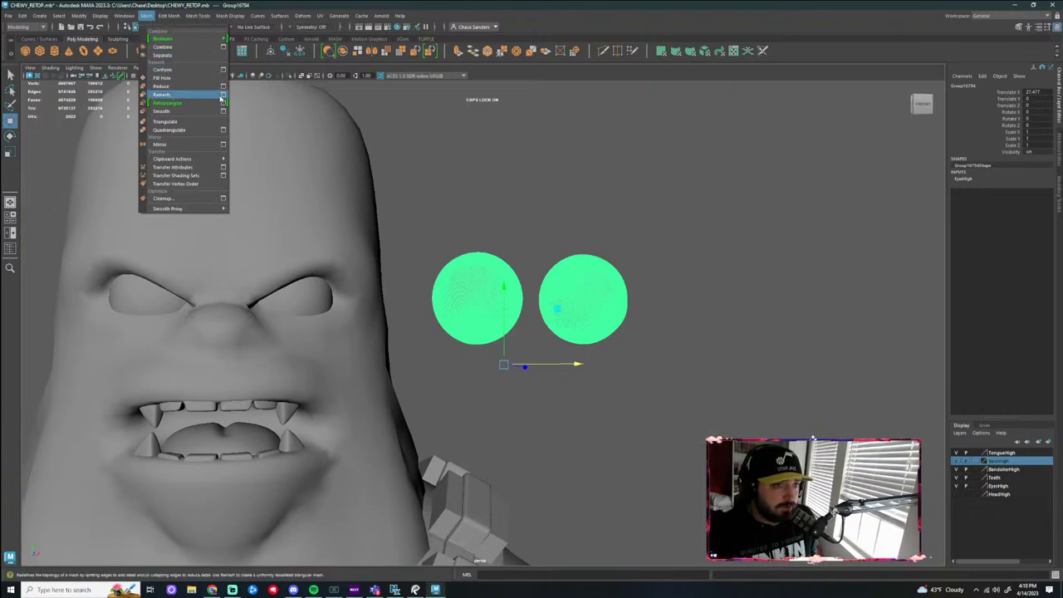
pyautogui.click(223, 97)
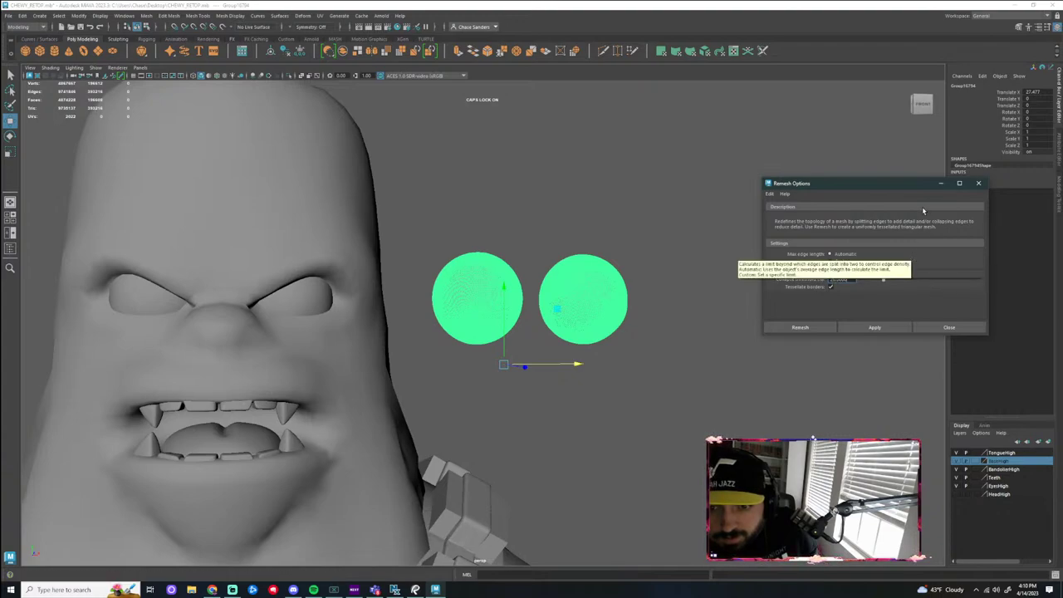
pyautogui.click(807, 326)
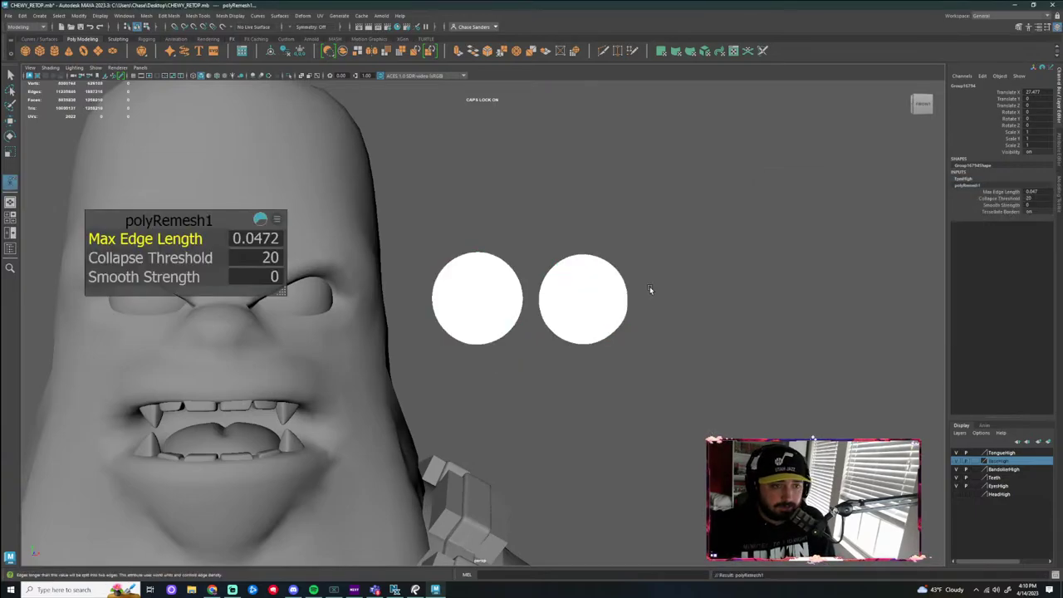
pyautogui.scroll(6, 541, 321)
pyautogui.scroll(-5, 545, 324)
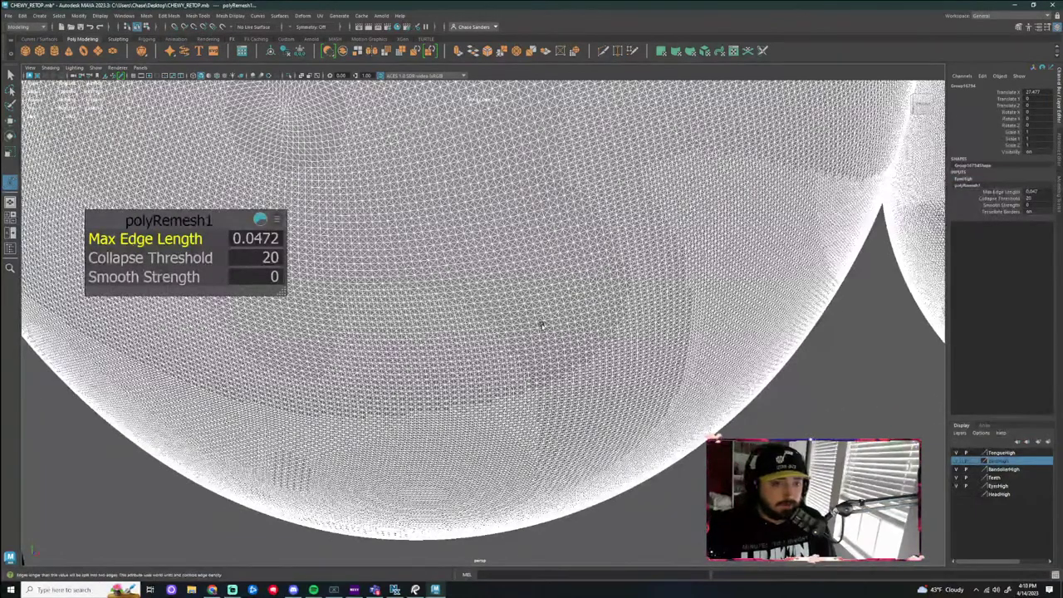
pyautogui.click(615, 332)
pyautogui.scroll(-3, 664, 328)
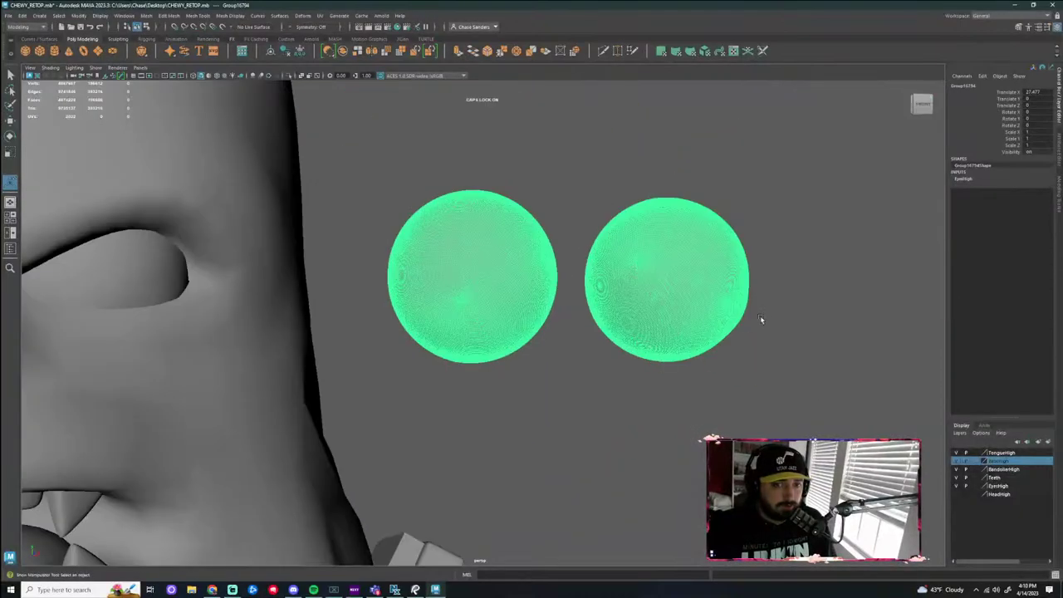
# Try the Remesh operation once more on the duplicated eyeballs, and undo it
pyautogui.scroll(1, 759, 320)
pyautogui.click(146, 16)
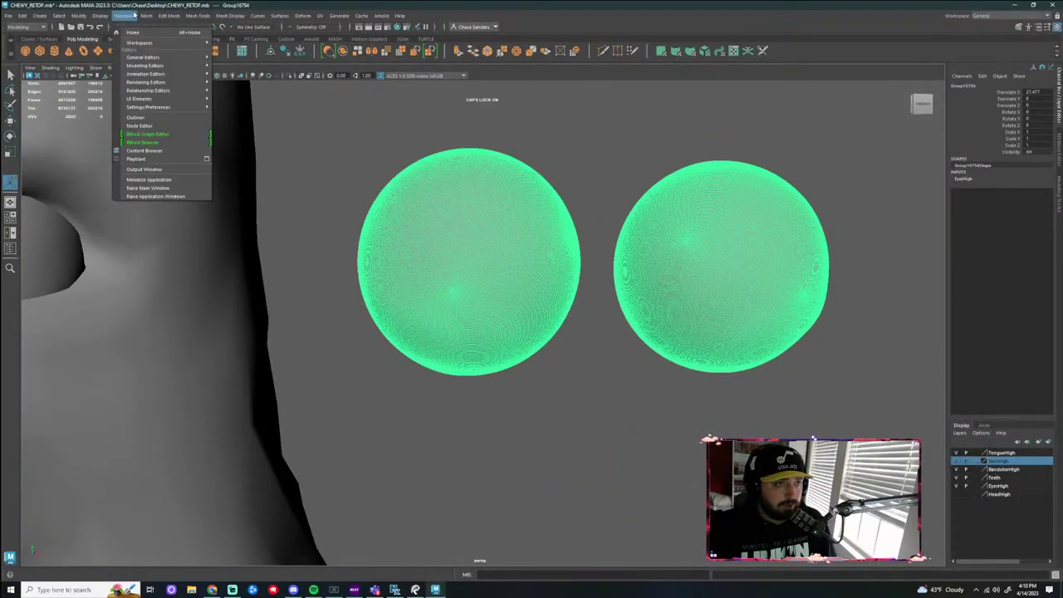
pyautogui.moveTo(179, 160)
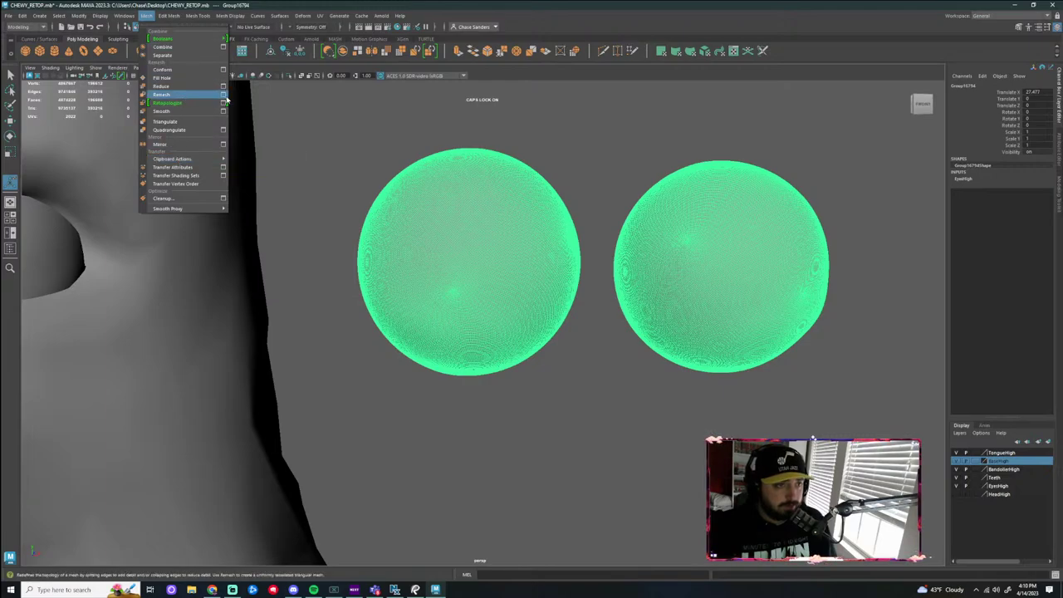
pyautogui.click(211, 98)
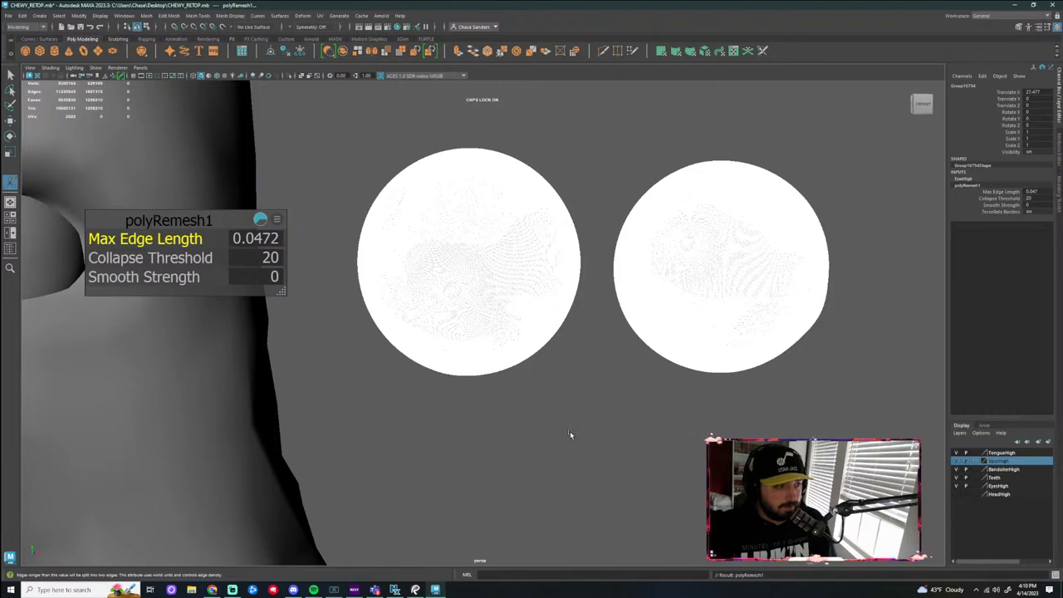
pyautogui.hotkey('ctrl', 'z')
# Retopologize the duplicated eyeballs into quads with a target face count of 1000
pyautogui.scroll(4, 249, 149)
pyautogui.click(147, 16)
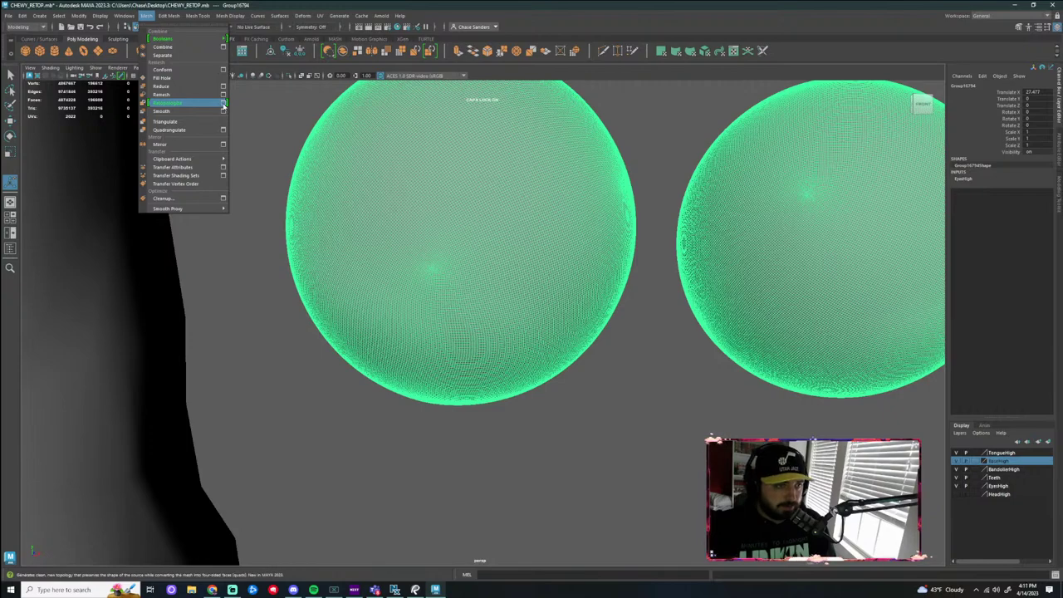
pyautogui.click(193, 104)
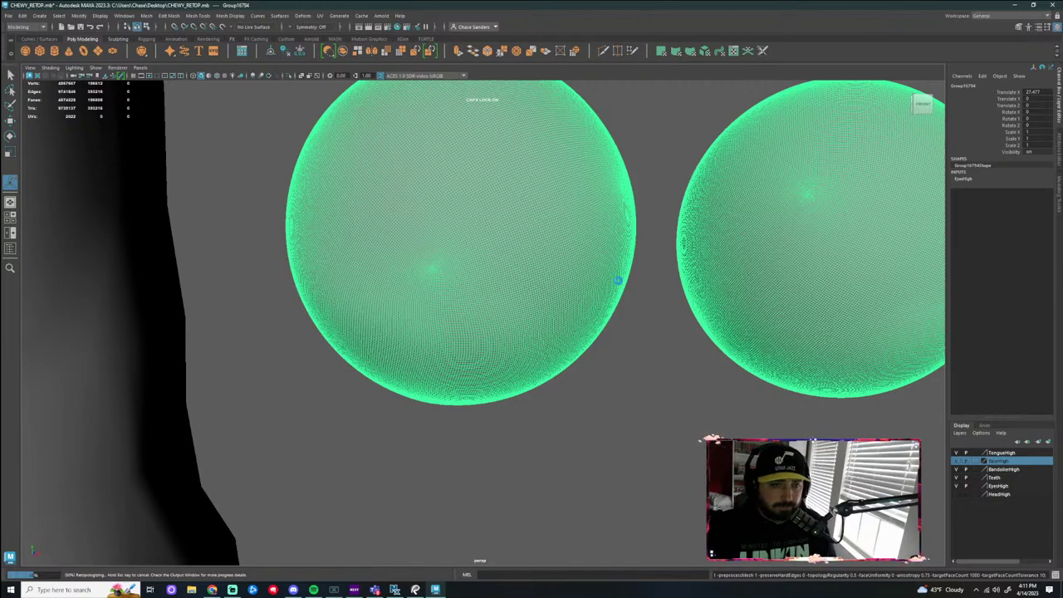
pyautogui.scroll(-6, 631, 307)
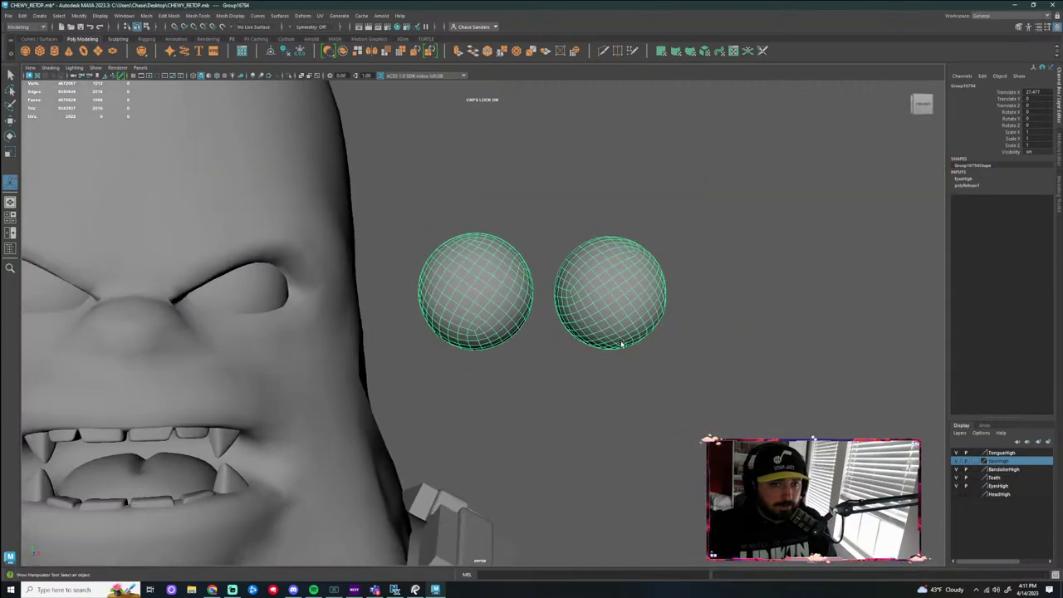
# Examine the retopologized eyeballs' edge flow from the front and side, with and without the wireframe highlight
pyautogui.moveTo(590, 370)
pyautogui.keyDown('alt'); pyautogui.mouseDown()
pyautogui.moveTo(488, 355)
pyautogui.moveTo(608, 377)
pyautogui.mouseUp(); pyautogui.keyUp('alt')
pyautogui.click(680, 355)
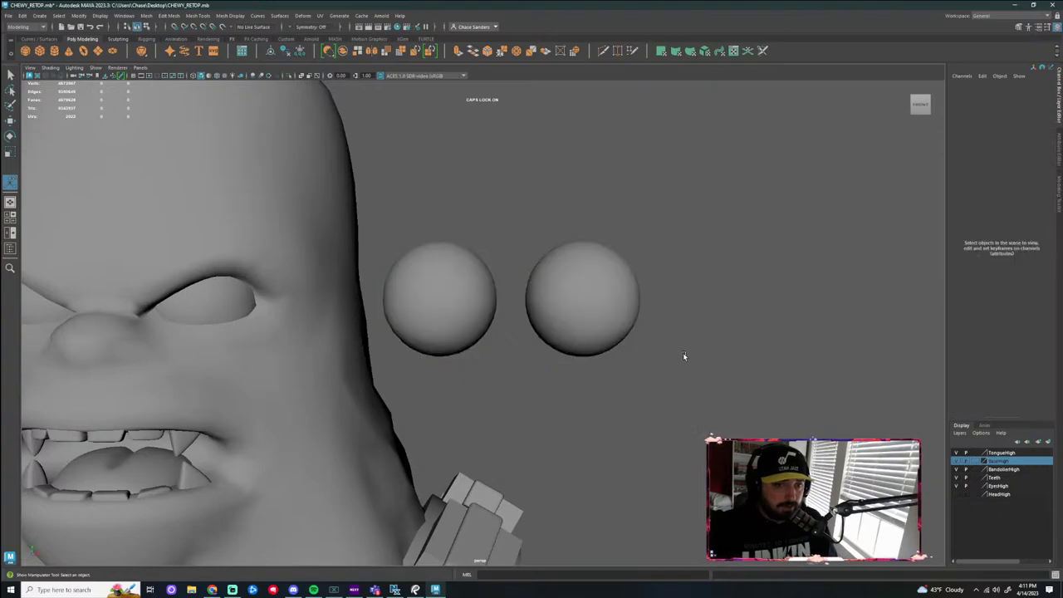
pyautogui.hotkey('ctrl', 'z')
pyautogui.keyDown('alt'); pyautogui.moveTo(698, 374); pyautogui.dragTo(519, 358); pyautogui.keyUp('alt')
pyautogui.scroll(9, 493, 335)
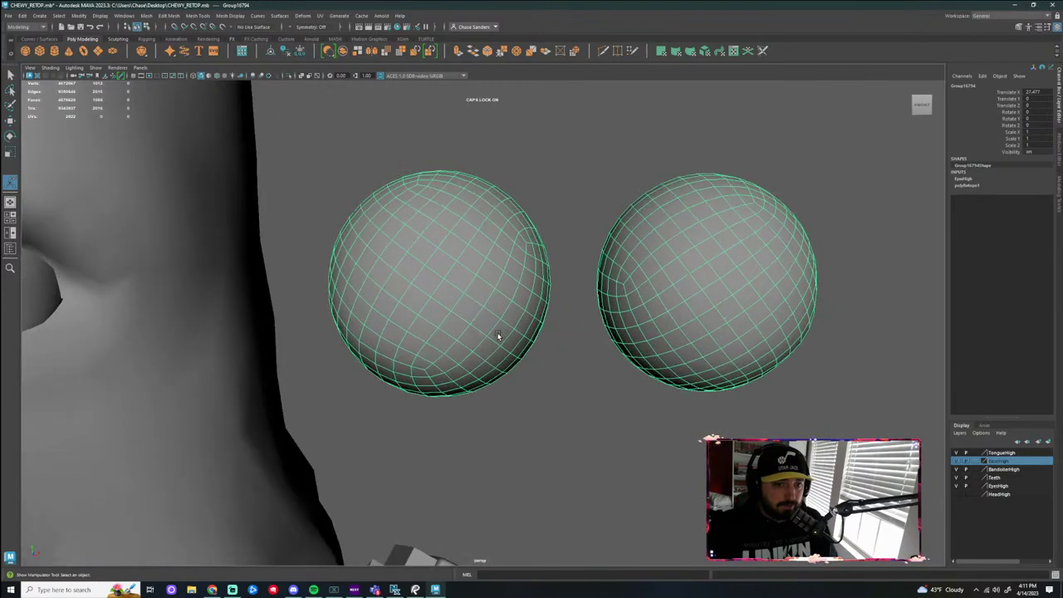
pyautogui.keyDown('alt'); pyautogui.moveTo(572, 379); pyautogui.dragTo(604, 407); pyautogui.keyUp('alt')
pyautogui.scroll(-4, 596, 421)
pyautogui.press('[')
pyautogui.press('[')
pyautogui.press('[')
pyautogui.press('[')
pyautogui.press('[')
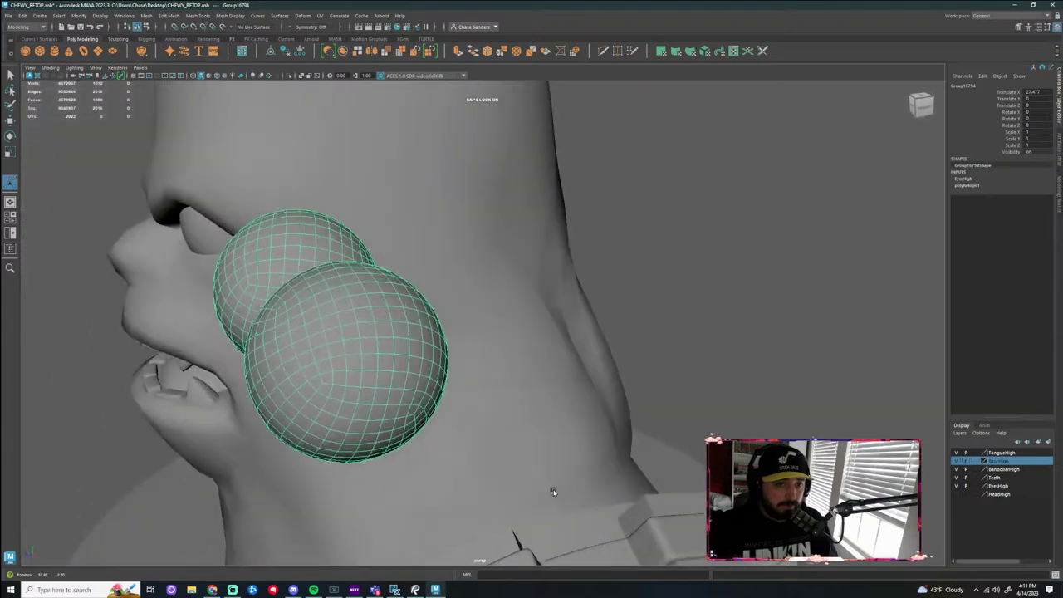
pyautogui.press('[')
pyautogui.press('[')
pyautogui.press('[')
pyautogui.press('[')
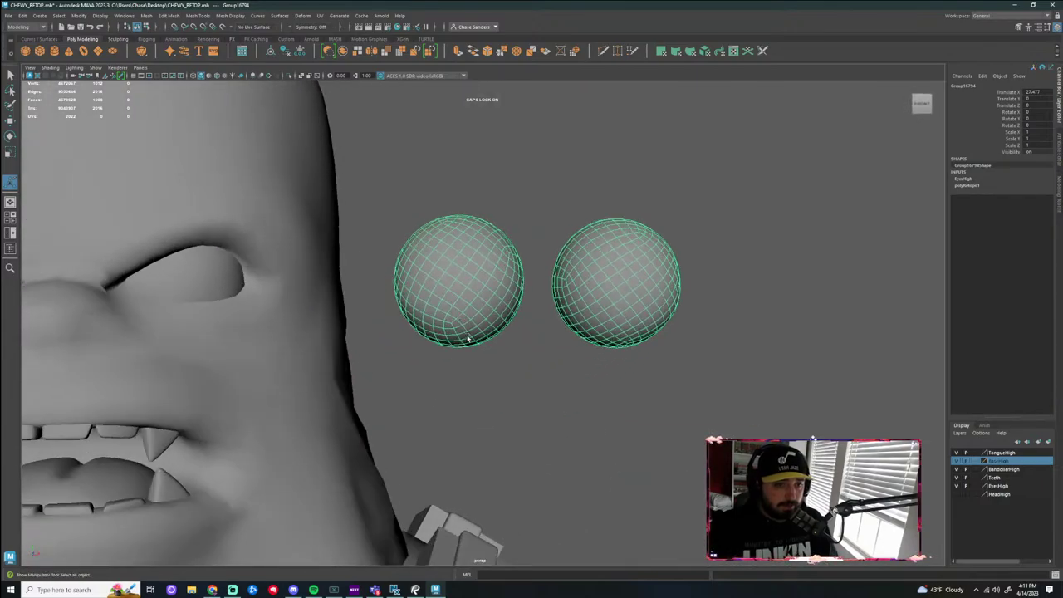
# Compare the original eyes with the retopologized copy, and check the contents of the EyesHigh layer by toggling its visibility
pyautogui.click(254, 295)
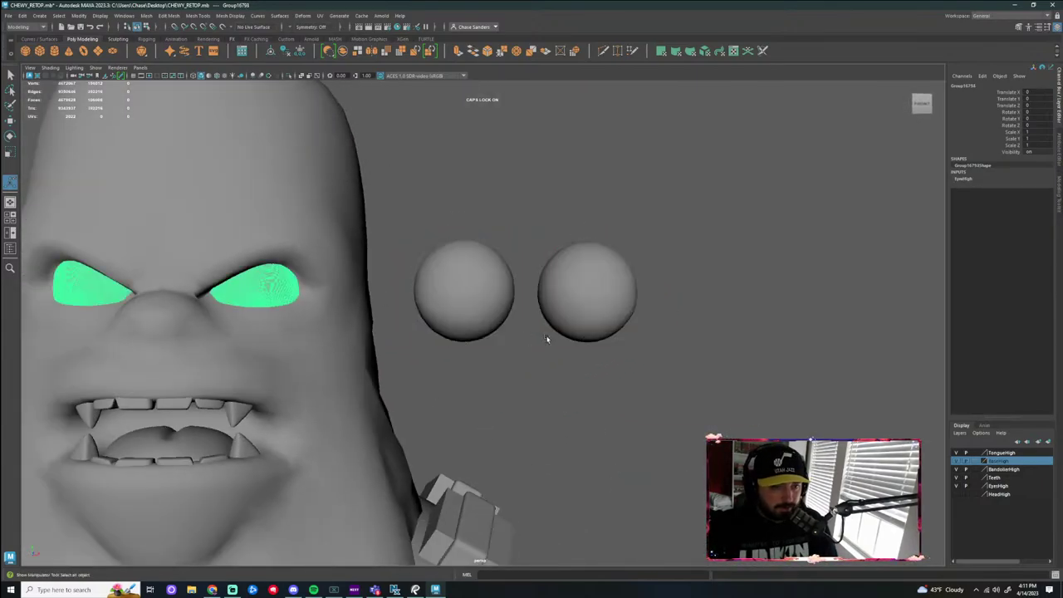
pyautogui.click(462, 289)
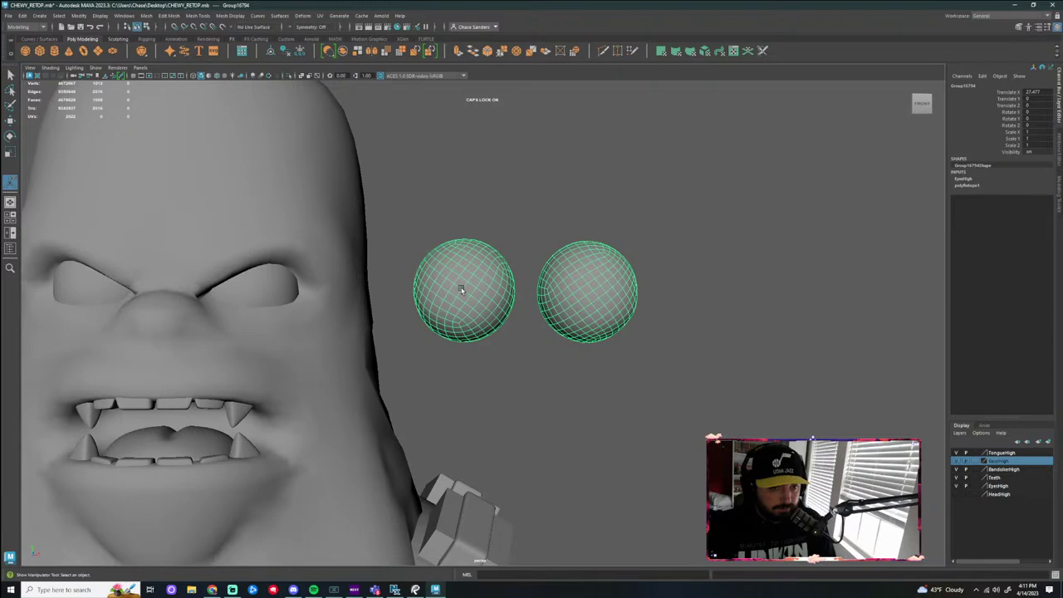
pyautogui.click(277, 288)
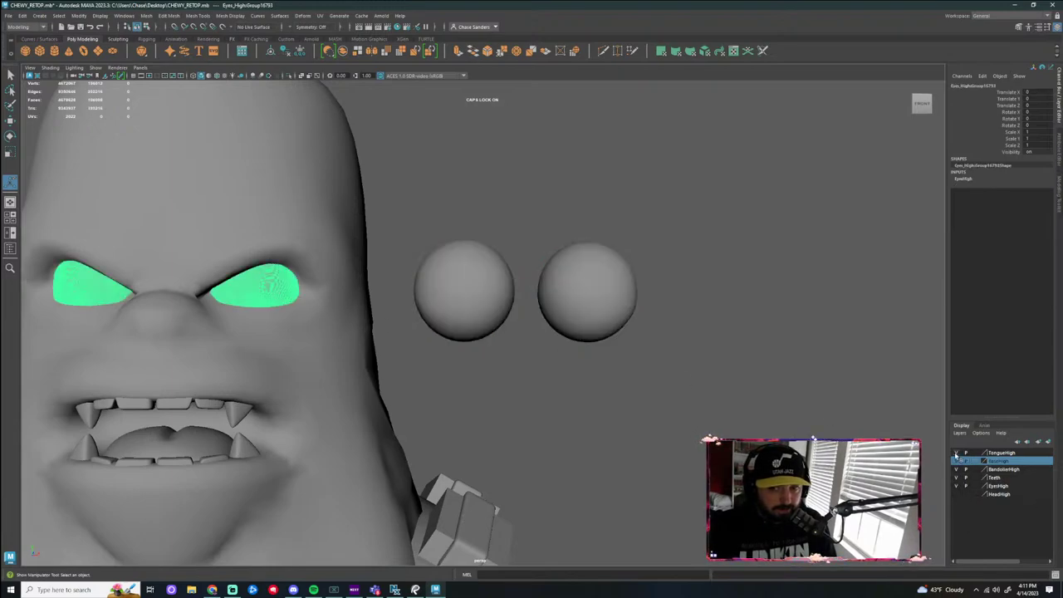
pyautogui.click(956, 486)
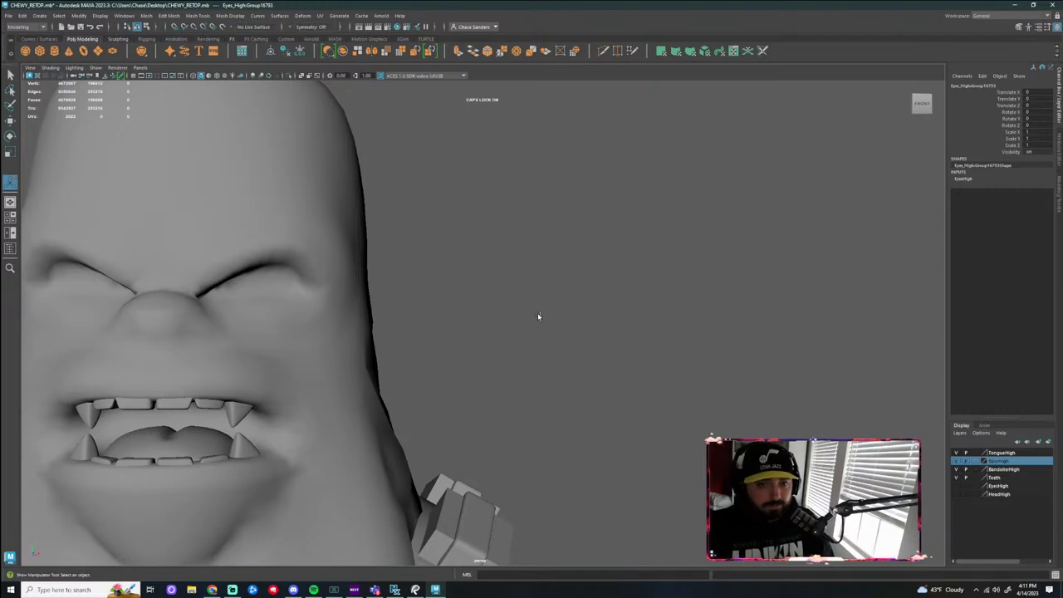
pyautogui.click(956, 487)
# Move the retopologized eyeballs back into the head's eye sockets at Translate X 0
pyautogui.click(534, 266)
pyautogui.click(585, 312)
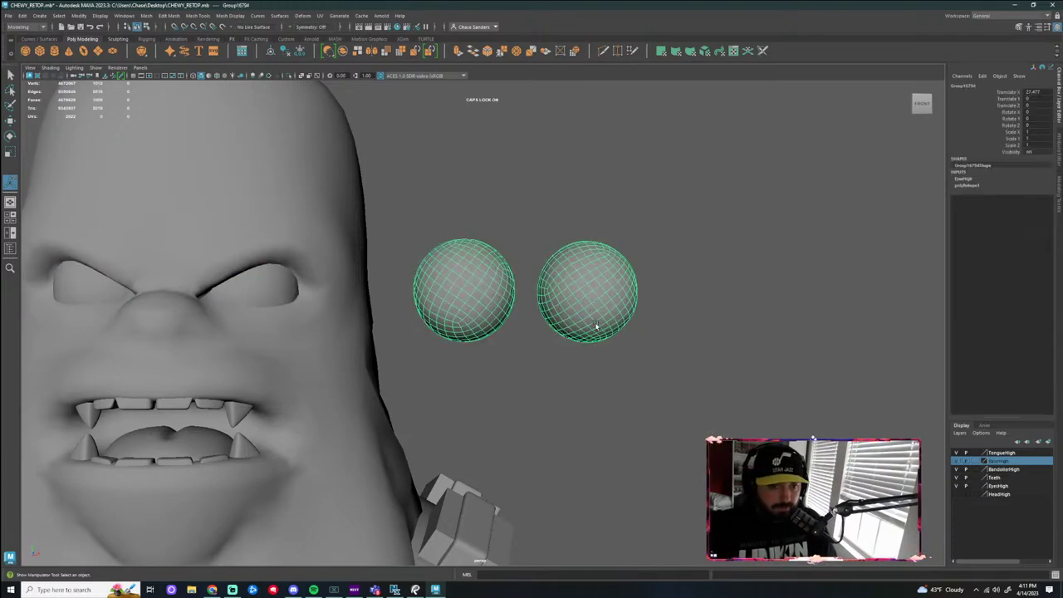
pyautogui.press('w')
pyautogui.moveTo(586, 390); pyautogui.dragTo(202, 330, button='middle')
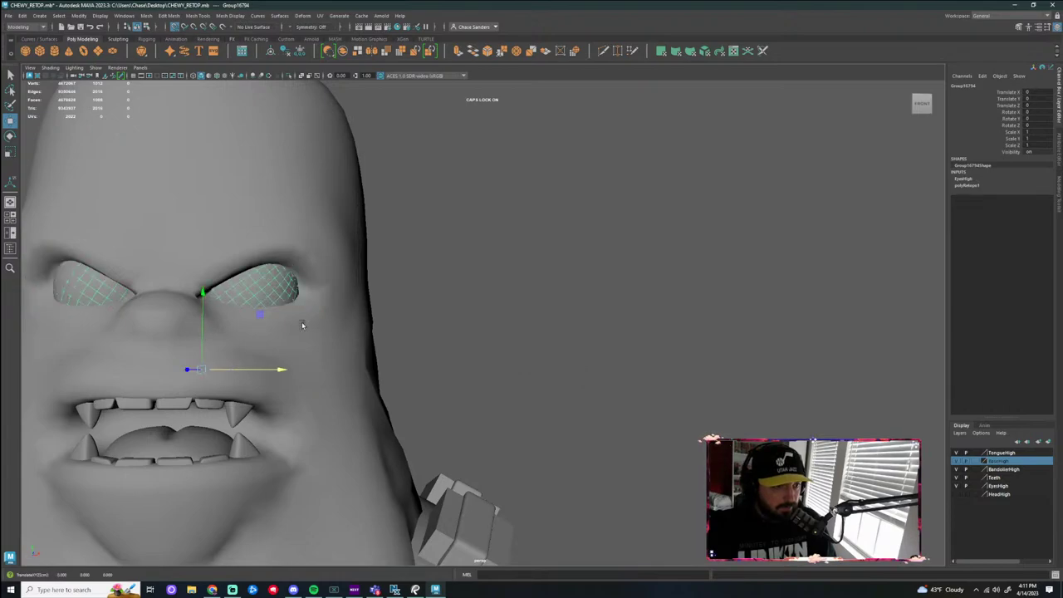
pyautogui.click(531, 307)
# Select the high-poly teeth mesh in the mouth and bring the whole bust into view
pyautogui.scroll(-4, 533, 307)
pyautogui.keyDown('alt'); pyautogui.moveTo(533, 307); pyautogui.dragTo(541, 288); pyautogui.keyUp('alt')
pyautogui.scroll(4, 541, 289)
pyautogui.keyDown('alt'); pyautogui.moveTo(541, 289); pyautogui.dragTo(586, 158, button='middle'); pyautogui.keyUp('alt')
pyautogui.click(408, 200)
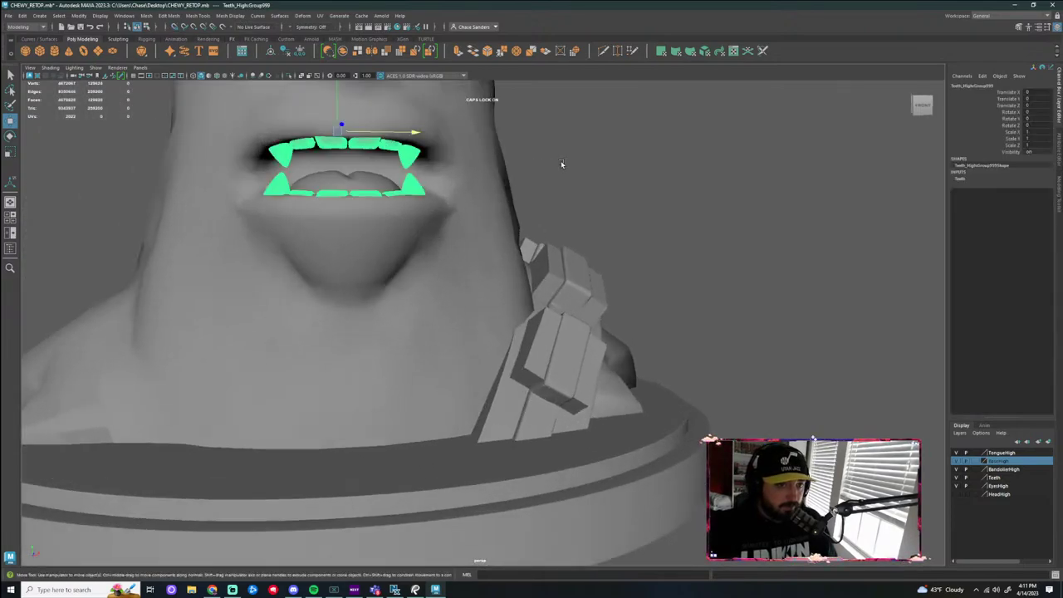
pyautogui.keyDown('alt'); pyautogui.moveTo(562, 163); pyautogui.dragTo(605, 168); pyautogui.keyUp('alt')
pyautogui.keyDown('alt'); pyautogui.moveTo(605, 169); pyautogui.dragTo(565, 265, button='middle'); pyautogui.keyUp('alt')
pyautogui.scroll(-3, 493, 281)
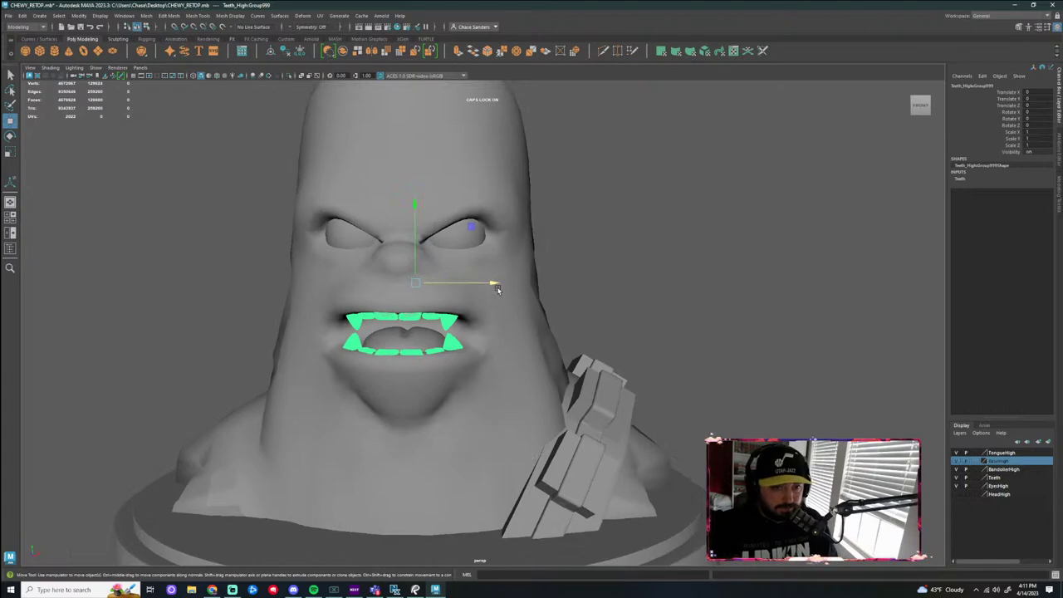
pyautogui.moveTo(492, 287); pyautogui.dragTo(788, 287)
pyautogui.keyDown('alt'); pyautogui.moveTo(802, 459); pyautogui.dragTo(548, 286, button='middle'); pyautogui.keyUp('alt')
pyautogui.hotkey('ctrl', 'z')
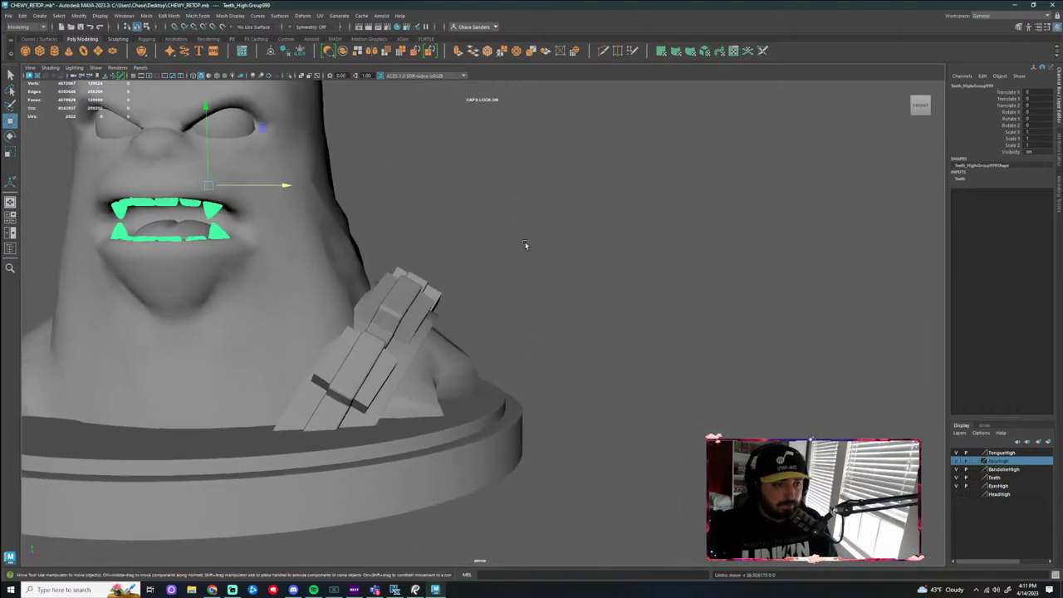
# Duplicate the high-poly teeth and move the copy about 50 units along X, clear of the head
pyautogui.hotkey('ctrl', 'd')
pyautogui.moveTo(287, 187); pyautogui.dragTo(689, 233)
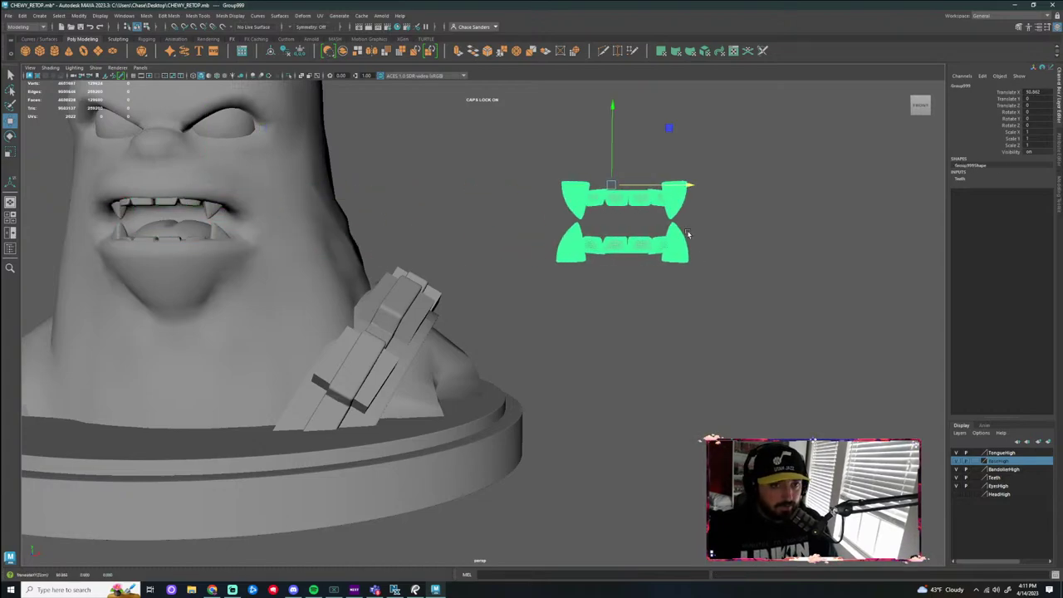
pyautogui.press('f')
# Try to retopologize the duplicated teeth with the current Retopologize settings
pyautogui.click(197, 16)
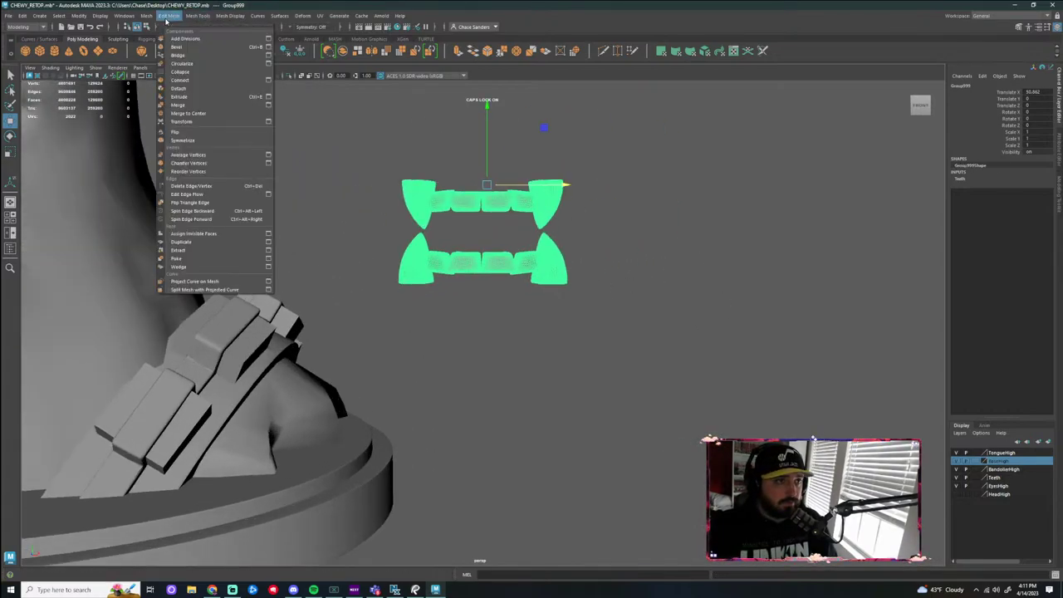
pyautogui.moveTo(147, 16)
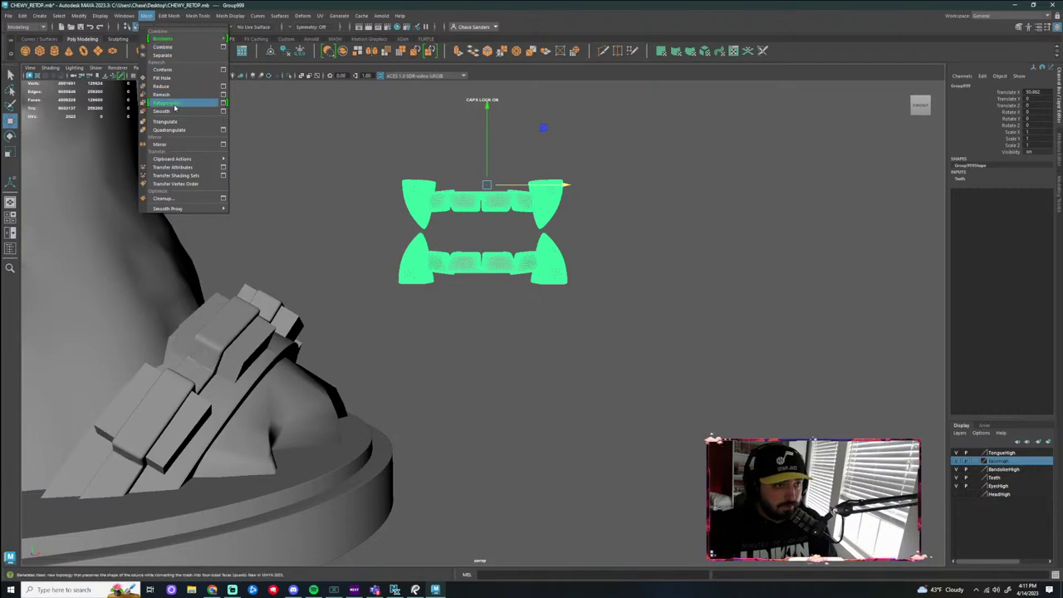
pyautogui.moveTo(183, 160)
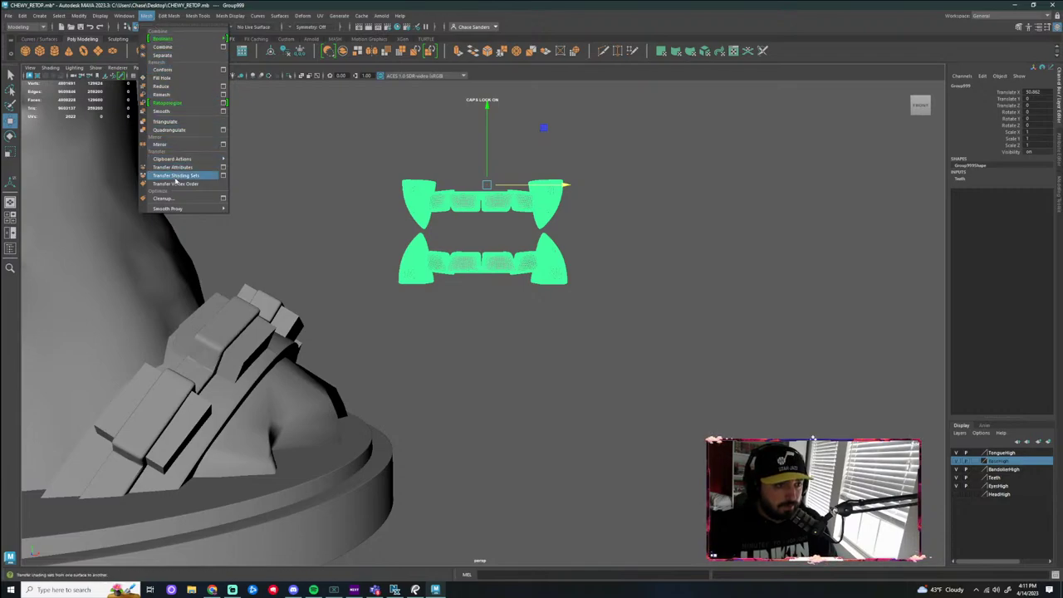
pyautogui.click(174, 103)
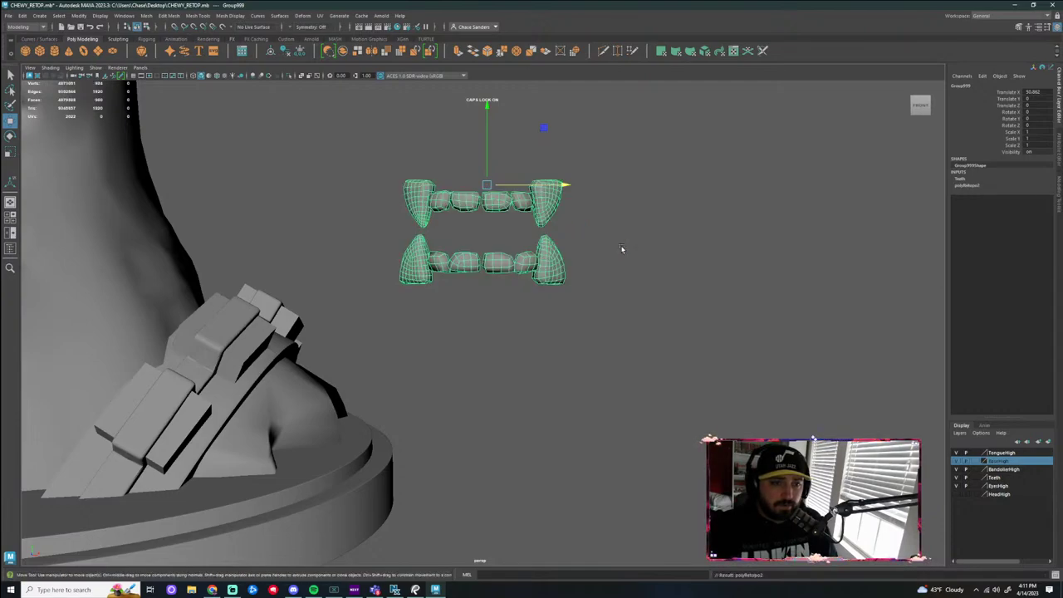
# Examine the retopologized teeth up close from several angles, judging how well the quads hold each tooth's shape
pyautogui.scroll(4, 528, 197)
pyautogui.keyDown('alt'); pyautogui.moveTo(523, 149); pyautogui.dragTo(494, 308, button='middle'); pyautogui.keyUp('alt')
pyautogui.scroll(3, 497, 287)
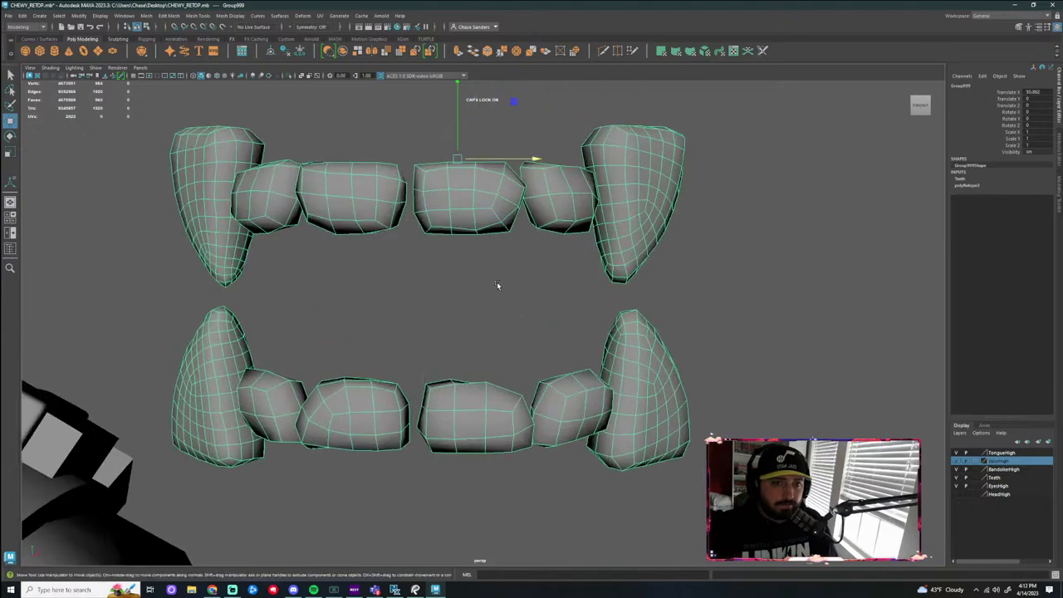
pyautogui.keyDown('alt'); pyautogui.moveTo(497, 285); pyautogui.dragTo(475, 256); pyautogui.keyUp('alt')
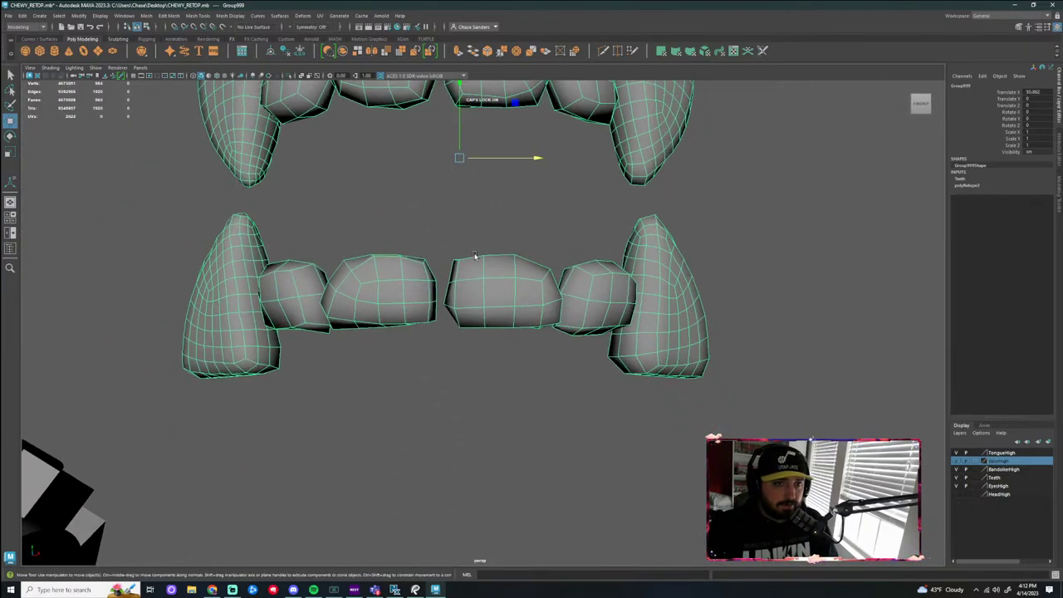
pyautogui.keyDown('alt'); pyautogui.moveTo(449, 216); pyautogui.dragTo(442, 266, button='middle'); pyautogui.keyUp('alt')
pyautogui.keyDown('alt'); pyautogui.moveTo(444, 278); pyautogui.dragTo(518, 225); pyautogui.keyUp('alt')
pyautogui.click(699, 324)
pyautogui.click(518, 224)
pyautogui.click(558, 292)
pyautogui.keyDown('alt'); pyautogui.moveTo(557, 293); pyautogui.dragTo(532, 282); pyautogui.keyUp('alt')
pyautogui.click(514, 202)
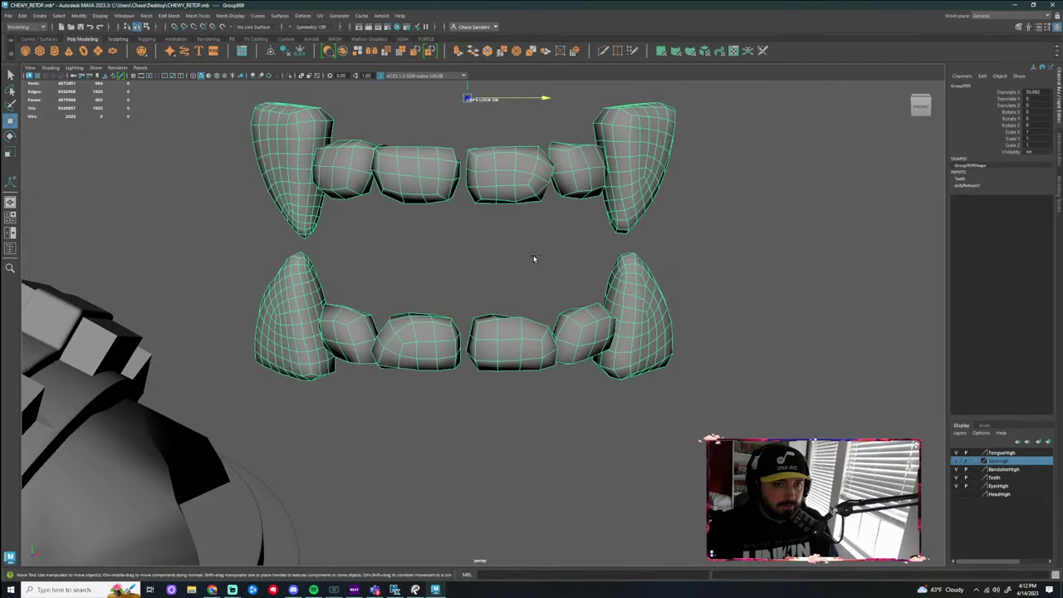
# Undo the first teeth retopology and retopologize the duplicated teeth with a target face count of 2000
pyautogui.hotkey('ctrl', 'z')
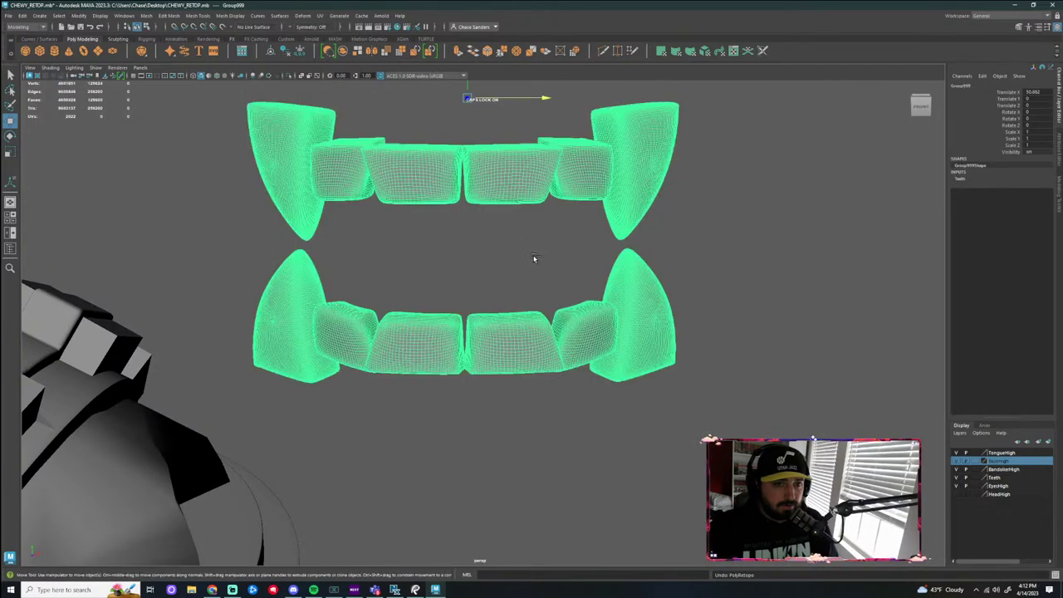
pyautogui.click(147, 16)
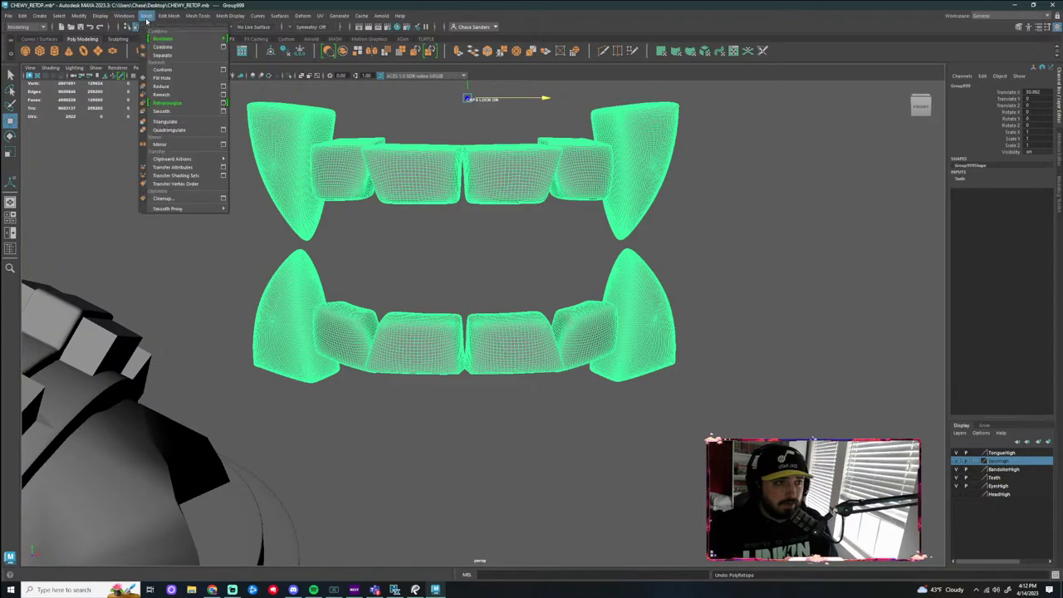
pyautogui.click(223, 103)
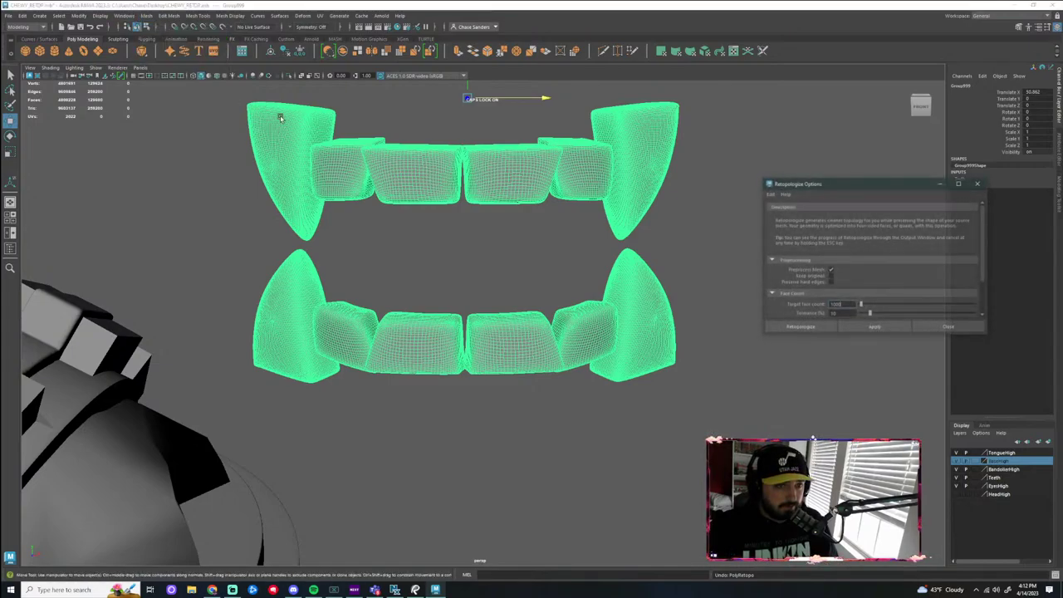
pyautogui.moveTo(840, 183); pyautogui.dragTo(546, 111)
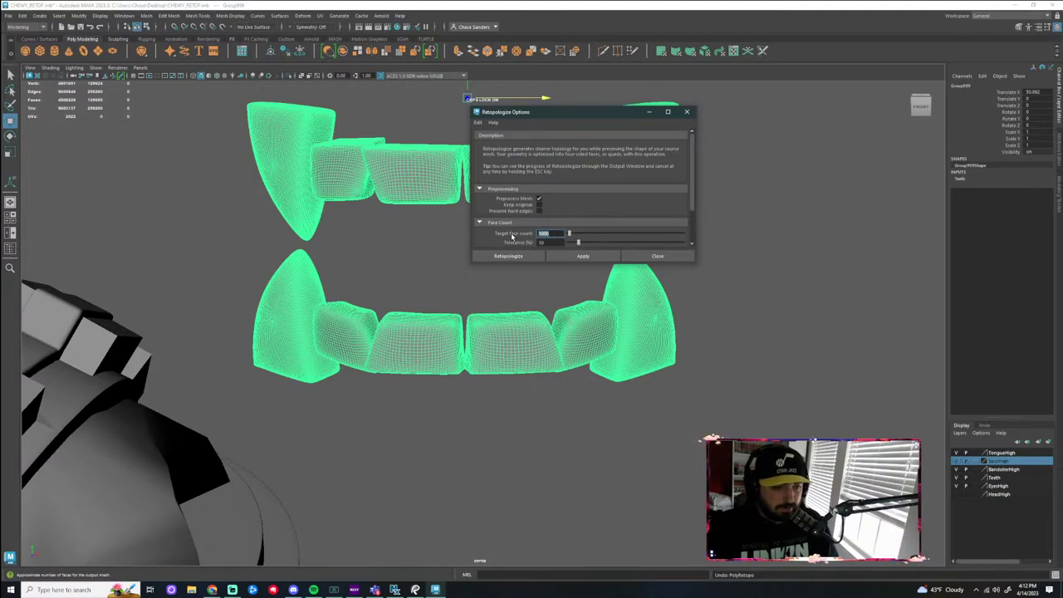
pyautogui.write('2000')
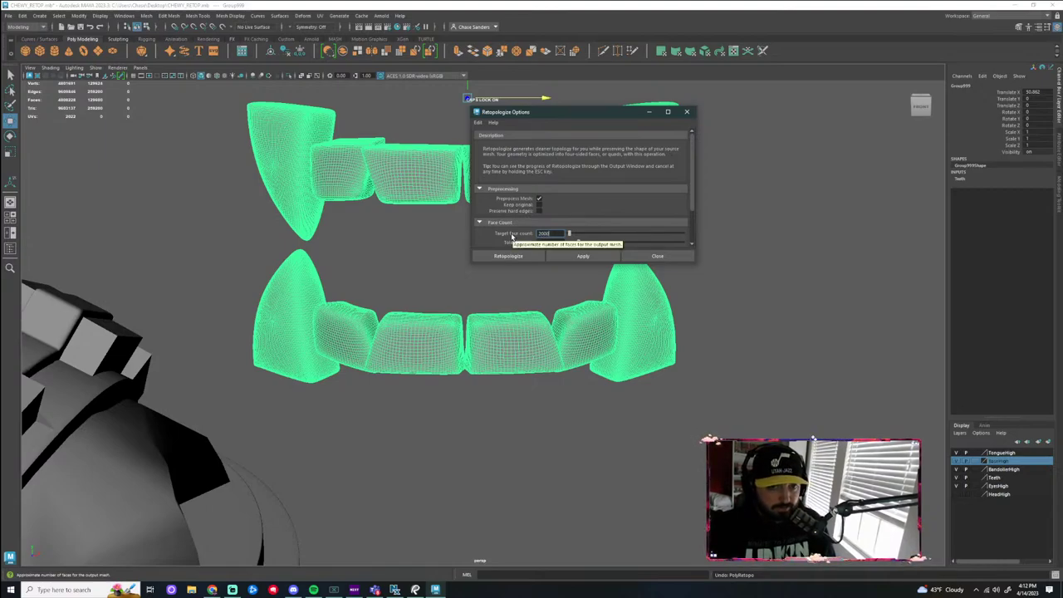
pyautogui.click(584, 255)
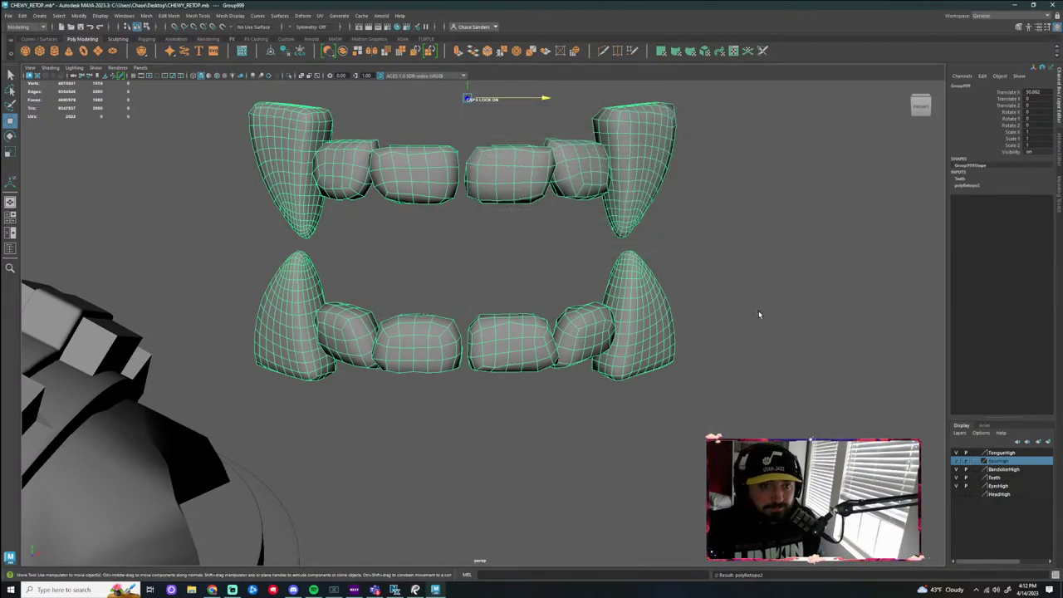
# Inspect the new quad layout on the duplicated teeth from several angles, both shaded and with the wireframe highlighted
pyautogui.click(545, 268)
pyautogui.scroll(-3, 542, 252)
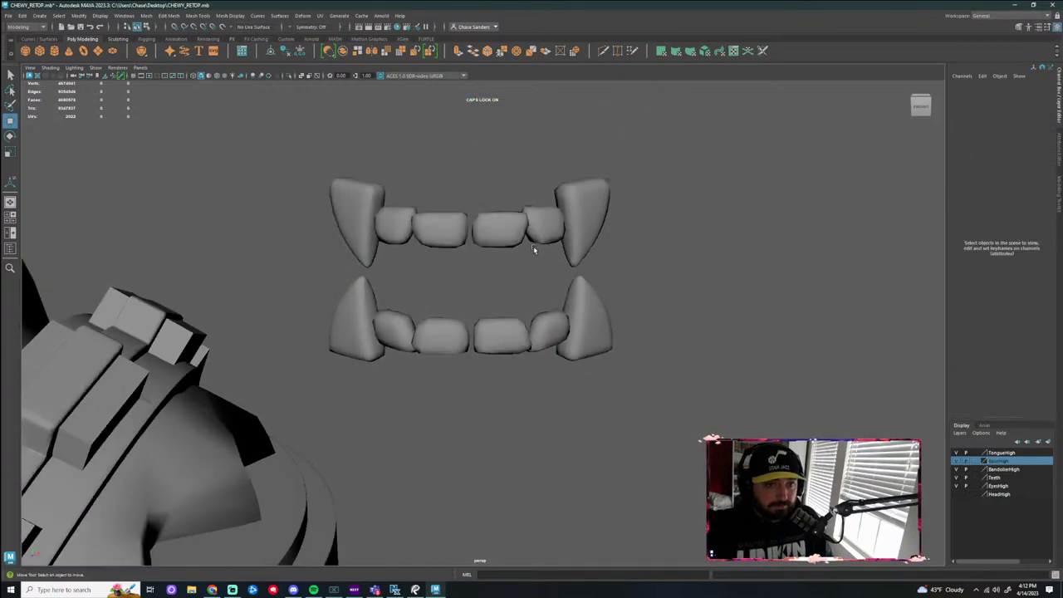
pyautogui.click(595, 277)
pyautogui.keyDown('alt'); pyautogui.moveTo(595, 277); pyautogui.dragTo(520, 256); pyautogui.keyUp('alt')
pyautogui.scroll(3, 520, 256)
pyautogui.keyDown('alt'); pyautogui.moveTo(520, 248); pyautogui.dragTo(506, 306, button='middle'); pyautogui.keyUp('alt')
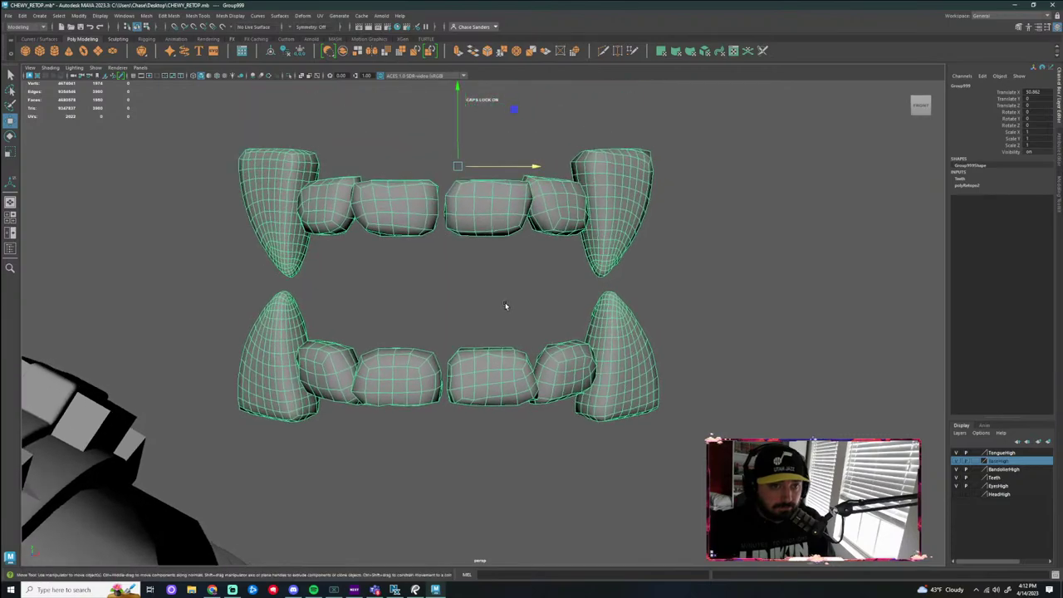
pyautogui.keyDown('alt'); pyautogui.moveTo(500, 297); pyautogui.dragTo(502, 222); pyautogui.keyUp('alt')
pyautogui.keyDown('alt'); pyautogui.moveTo(502, 223); pyautogui.dragTo(499, 268, button='middle'); pyautogui.keyUp('alt')
pyautogui.scroll(-4, 499, 268)
pyautogui.keyDown('alt'); pyautogui.moveTo(499, 230); pyautogui.dragTo(468, 293); pyautogui.keyUp('alt')
pyautogui.keyDown('alt'); pyautogui.moveTo(469, 297); pyautogui.dragTo(473, 340); pyautogui.keyUp('alt')
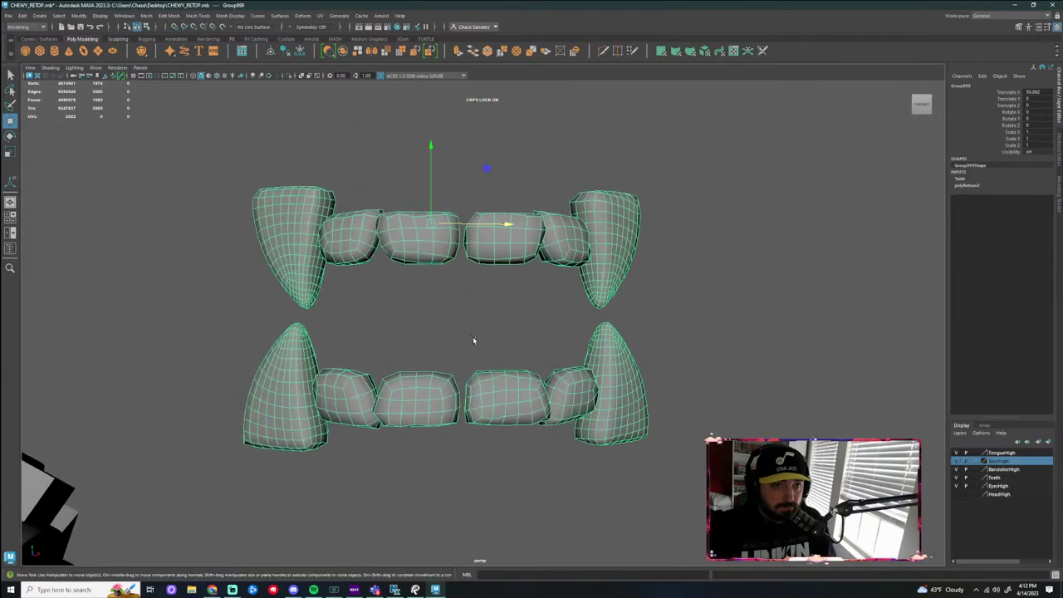
# Undo the 2000-face retopology of the duplicated teeth and review the restored dense mesh
pyautogui.hotkey('ctrl', 'z')
pyautogui.hotkey('ctrl', 'z')
pyautogui.hotkey('ctrl', 'z')
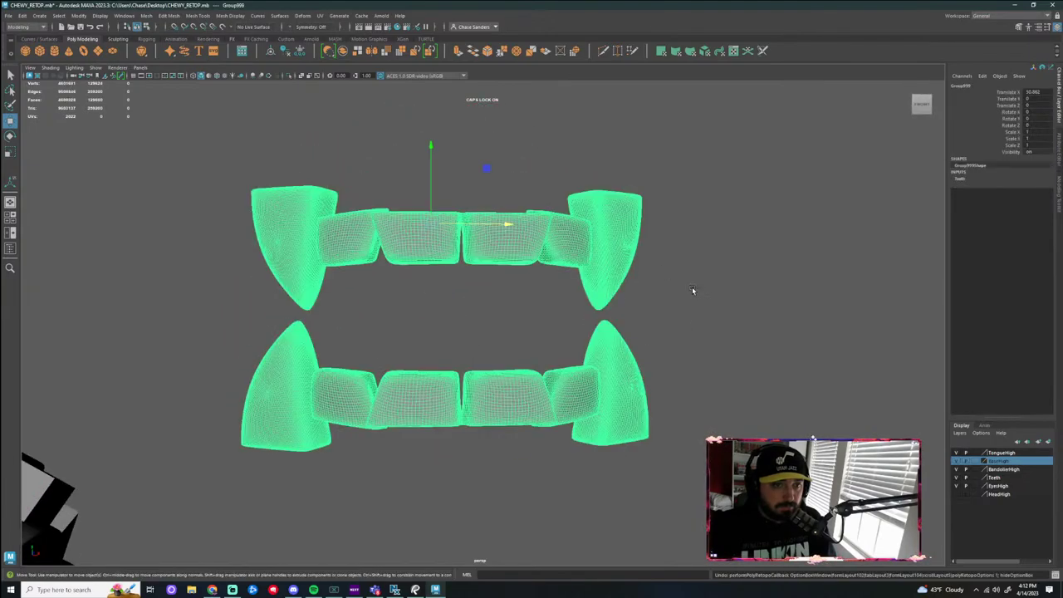
pyautogui.keyDown('alt'); pyautogui.moveTo(447, 176); pyautogui.dragTo(514, 184); pyautogui.keyUp('alt')
pyautogui.click(499, 153)
pyautogui.keyDown('alt'); pyautogui.moveTo(464, 327); pyautogui.dragTo(475, 178); pyautogui.keyUp('alt')
pyautogui.keyDown('alt'); pyautogui.moveTo(476, 240); pyautogui.dragTo(503, 299, button='middle'); pyautogui.keyUp('alt')
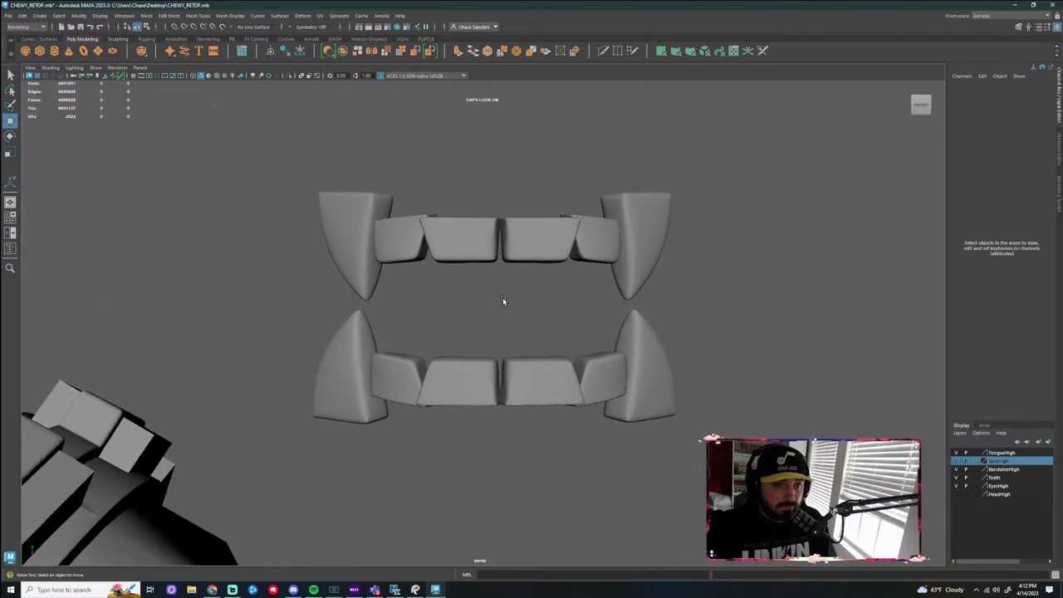
pyautogui.click(402, 245)
pyautogui.keyDown('alt'); pyautogui.moveTo(540, 324); pyautogui.dragTo(484, 319); pyautogui.keyUp('alt')
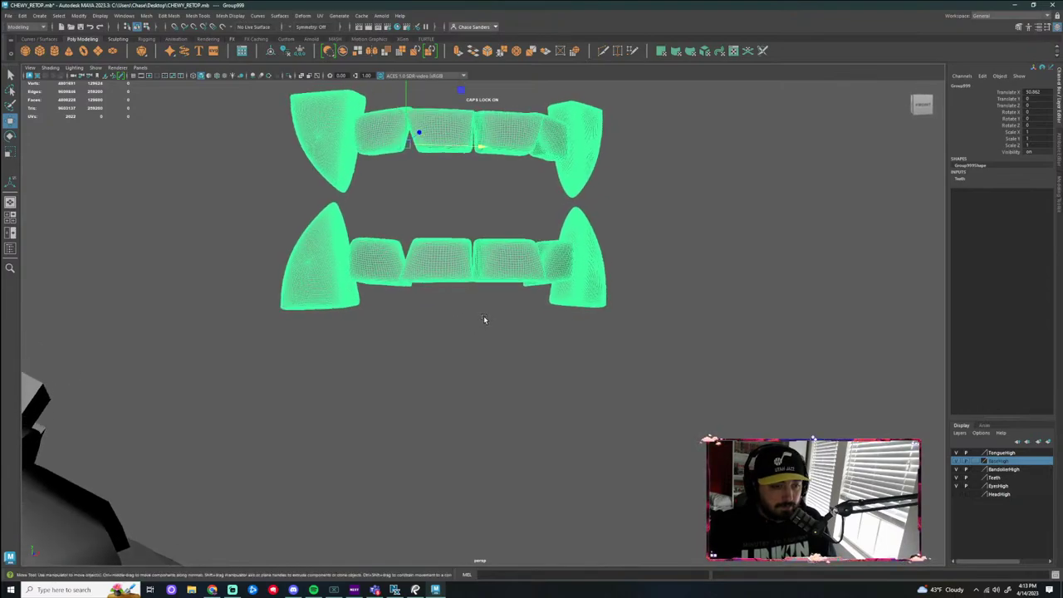
# Select the original teeth in the mouth and delete the upper teeth's faces hidden inside the gums, using wireframe display
pyautogui.keyDown('alt'); pyautogui.moveTo(484, 319); pyautogui.dragTo(407, 344, button='right'); pyautogui.keyUp('alt')
pyautogui.keyDown('alt'); pyautogui.moveTo(333, 337); pyautogui.dragTo(733, 358, button='middle'); pyautogui.keyUp('alt')
pyautogui.keyDown('alt'); pyautogui.moveTo(582, 293); pyautogui.dragTo(524, 269); pyautogui.keyUp('alt')
pyautogui.click(482, 240)
pyautogui.keyDown('alt'); pyautogui.moveTo(537, 245); pyautogui.dragTo(482, 276, button='middle'); pyautogui.keyUp('alt')
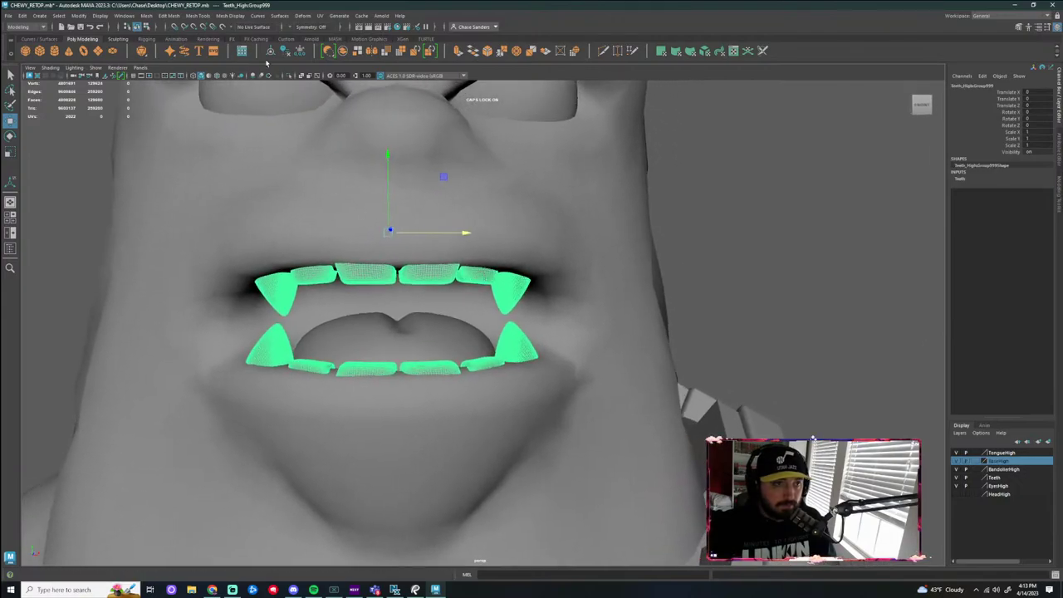
pyautogui.click(192, 76)
pyautogui.keyDown('alt'); pyautogui.moveTo(310, 122); pyautogui.dragTo(108, 251); pyautogui.keyUp('alt')
pyautogui.rightClick(307, 247)
pyautogui.click(577, 189)
pyautogui.keyDown('alt'); pyautogui.moveTo(423, 280); pyautogui.dragTo(454, 307); pyautogui.keyUp('alt')
pyautogui.click(453, 307)
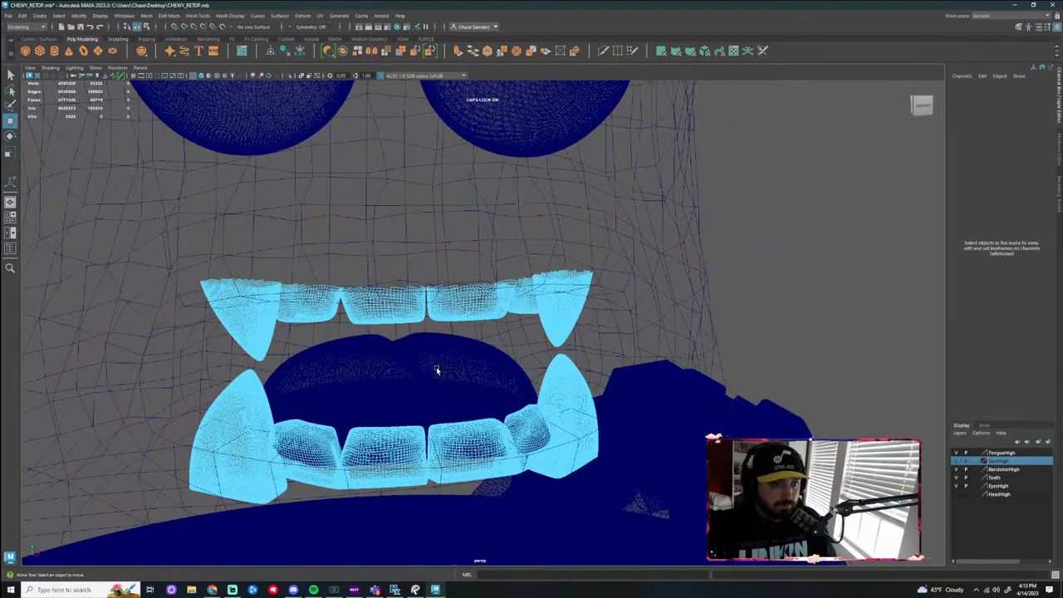
# Delete the lower teeth's faces hidden below the gum line and return the viewport to shaded display
pyautogui.keyDown('alt'); pyautogui.moveTo(437, 370); pyautogui.dragTo(397, 357); pyautogui.keyUp('alt')
pyautogui.moveTo(567, 291); pyautogui.dragTo(70, 373)
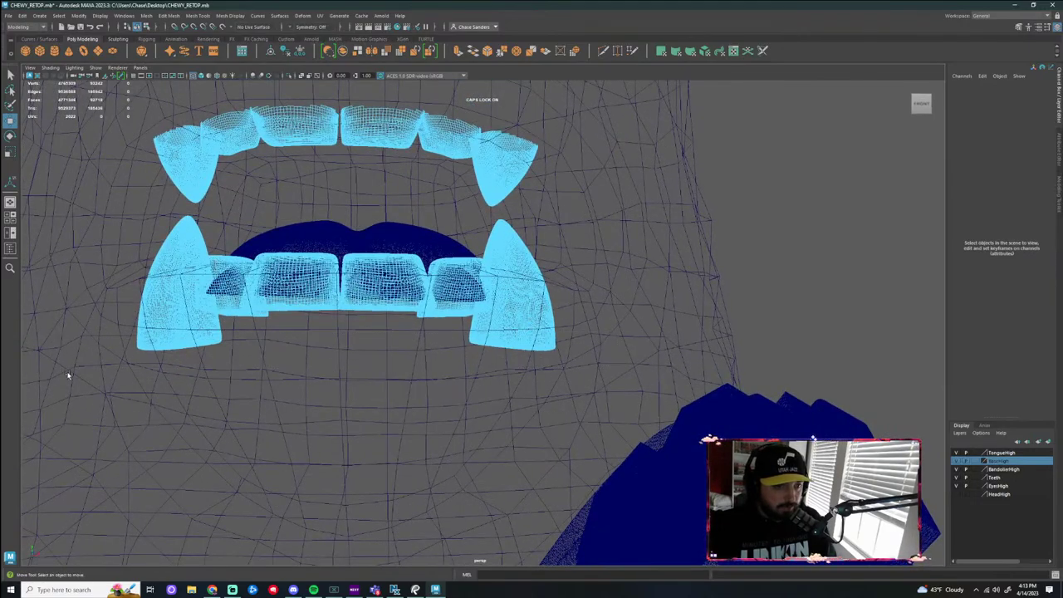
pyautogui.keyDown('alt'); pyautogui.moveTo(319, 364); pyautogui.dragTo(339, 387); pyautogui.keyUp('alt')
pyautogui.moveTo(596, 314); pyautogui.dragTo(84, 400)
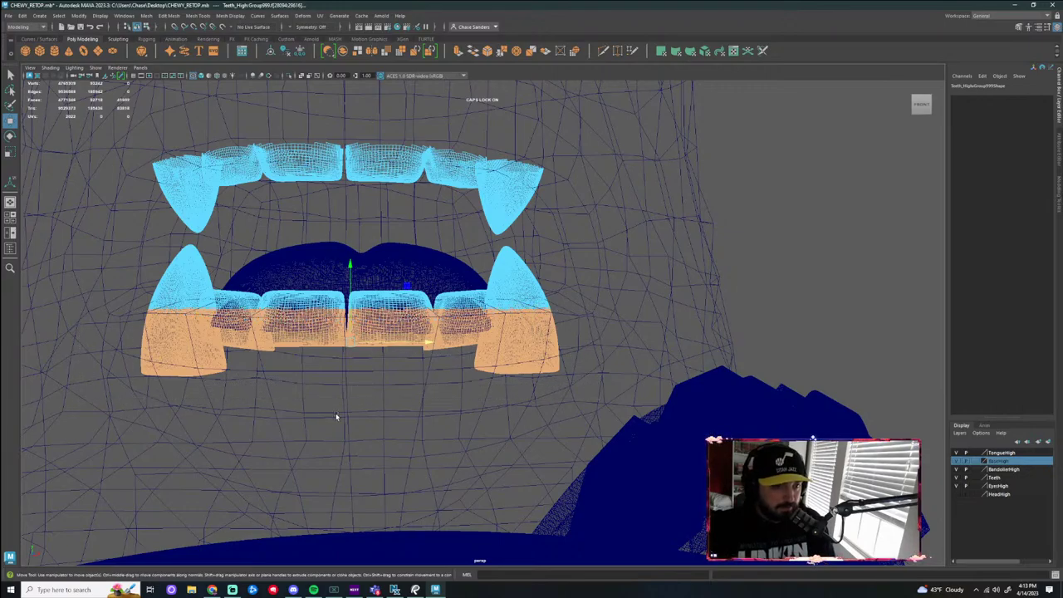
pyautogui.keyDown('alt'); pyautogui.moveTo(292, 401); pyautogui.dragTo(384, 148); pyautogui.keyUp('alt')
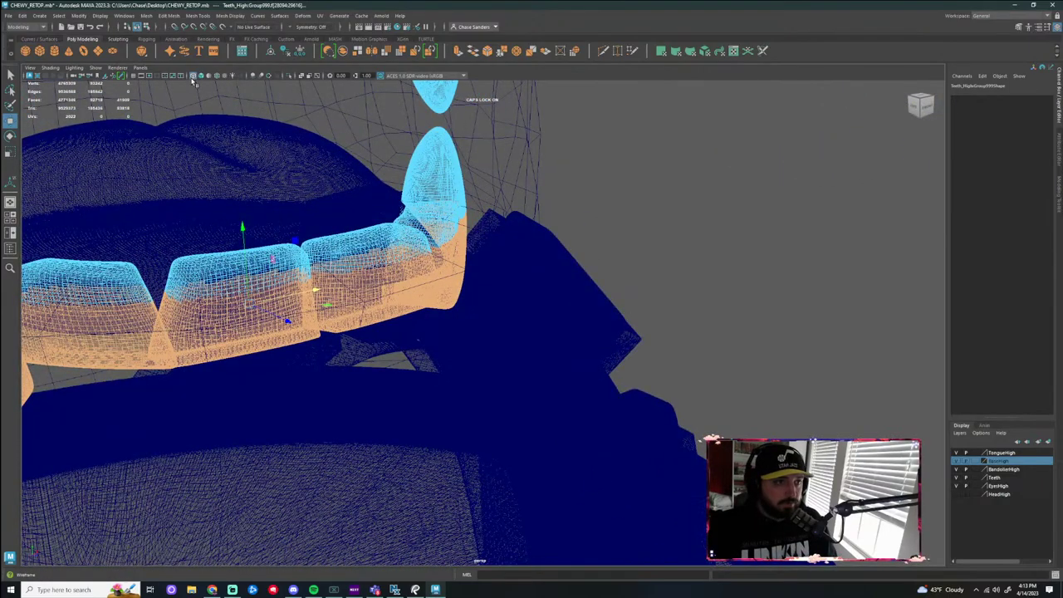
pyautogui.click(194, 77)
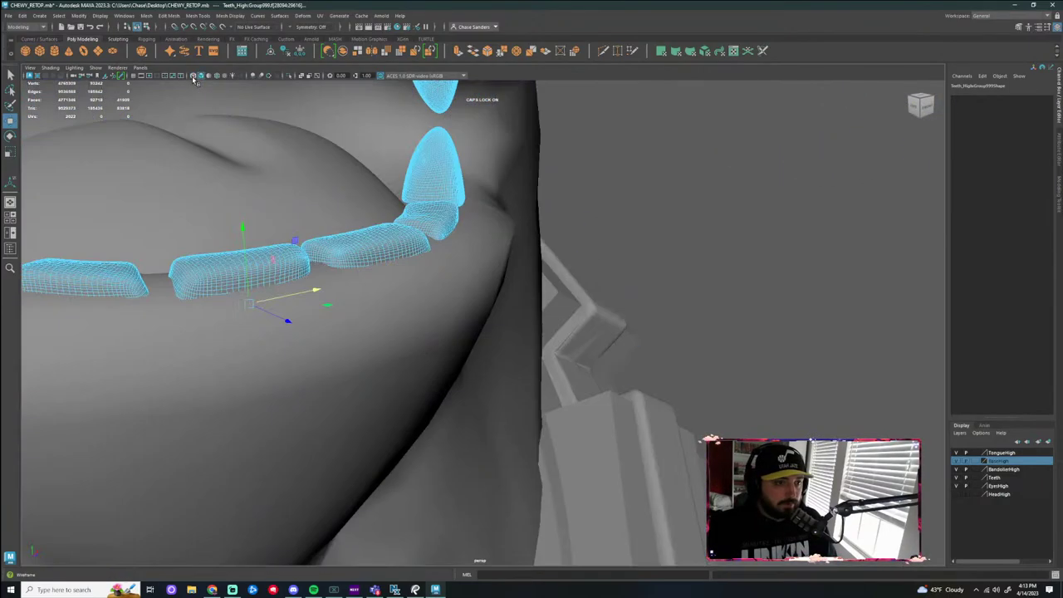
pyautogui.click(456, 313)
# Delete the untrimmed duplicate of the teeth beside the bust
pyautogui.keyDown('alt'); pyautogui.moveTo(461, 314); pyautogui.dragTo(563, 273); pyautogui.keyUp('alt')
pyautogui.scroll(-5, 629, 258)
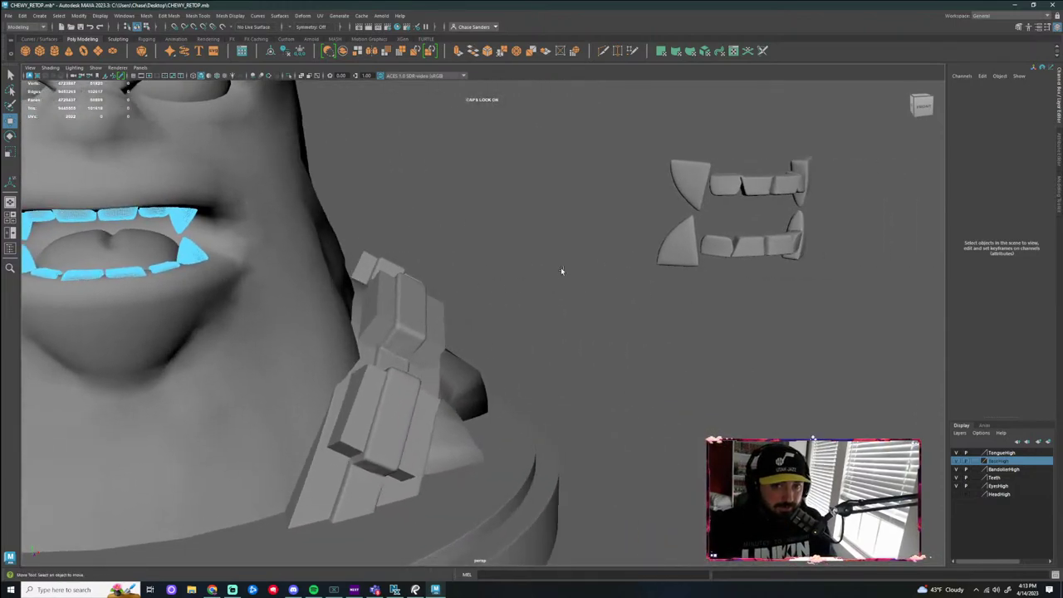
pyautogui.moveTo(868, 130); pyautogui.dragTo(638, 262)
pyautogui.press('Delete')
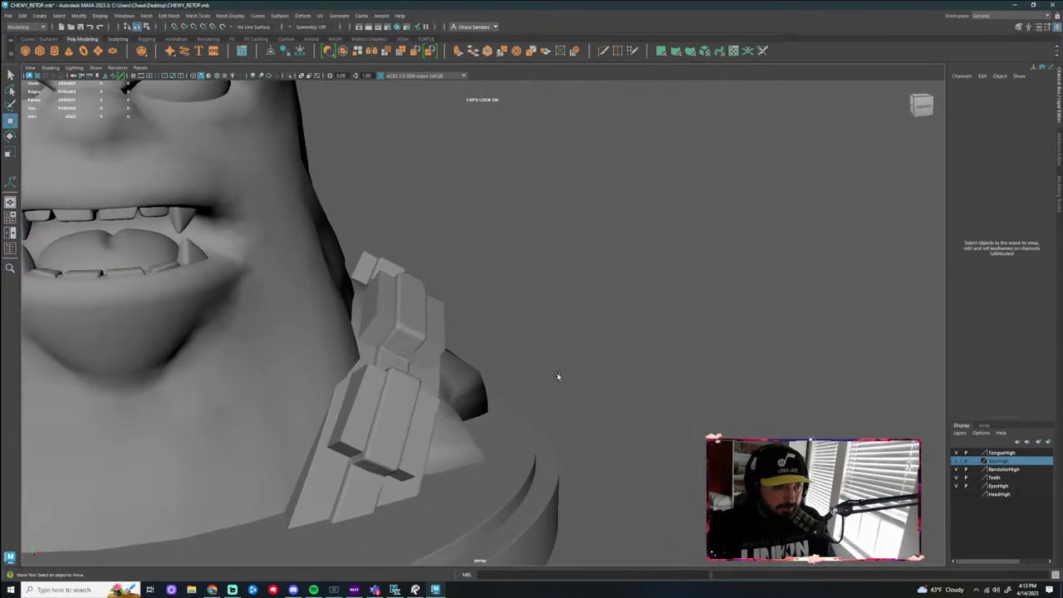
# Move the trimmed teeth out of the mouth about 41 units along X, clear of the head
pyautogui.keyDown('alt'); pyautogui.moveTo(558, 375); pyautogui.dragTo(619, 331); pyautogui.keyUp('alt')
pyautogui.click(345, 278)
pyautogui.keyDown('alt'); pyautogui.moveTo(580, 268); pyautogui.dragTo(539, 231); pyautogui.keyUp('alt')
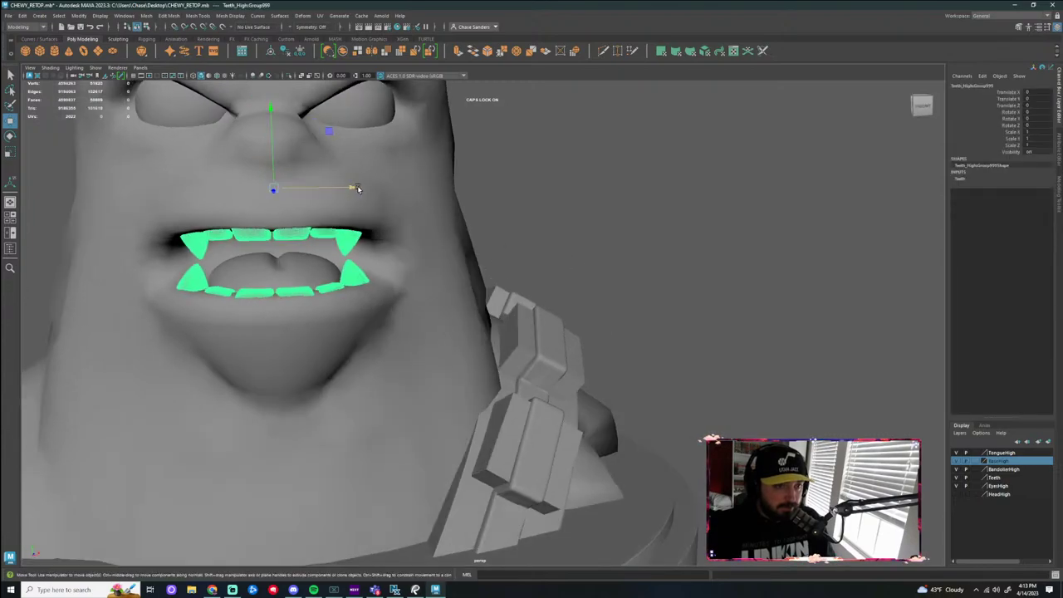
pyautogui.moveTo(356, 188); pyautogui.dragTo(792, 183)
pyautogui.keyDown('alt'); pyautogui.moveTo(752, 360); pyautogui.dragTo(619, 383, button='middle'); pyautogui.keyUp('alt')
pyautogui.keyDown('alt'); pyautogui.moveTo(620, 383); pyautogui.dragTo(479, 385); pyautogui.keyUp('alt')
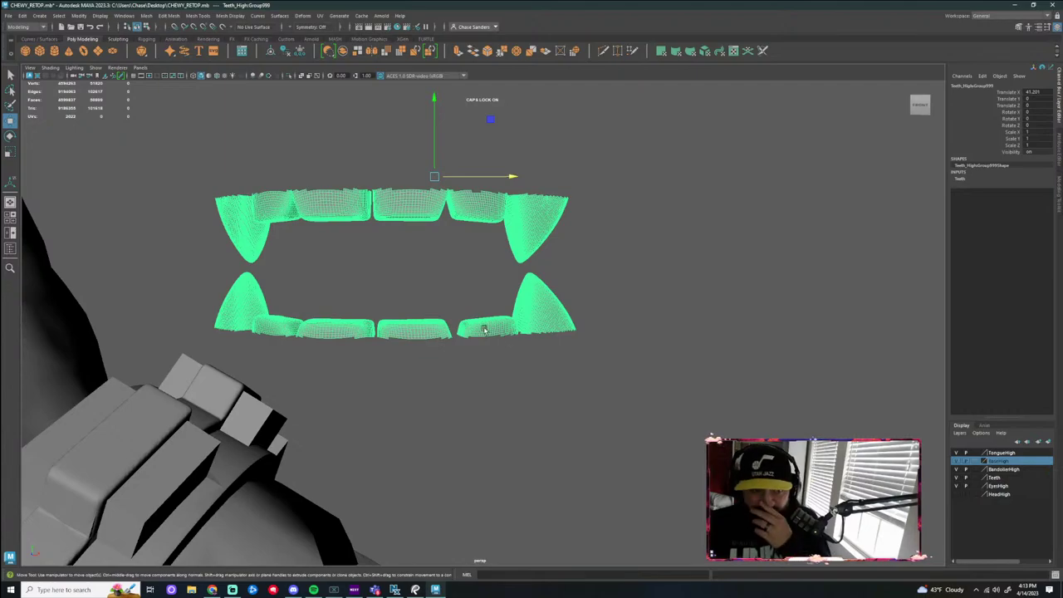
# Retopologize the trimmed teeth with the current Retopologize settings
pyautogui.click(151, 15)
pyautogui.moveTo(170, 15)
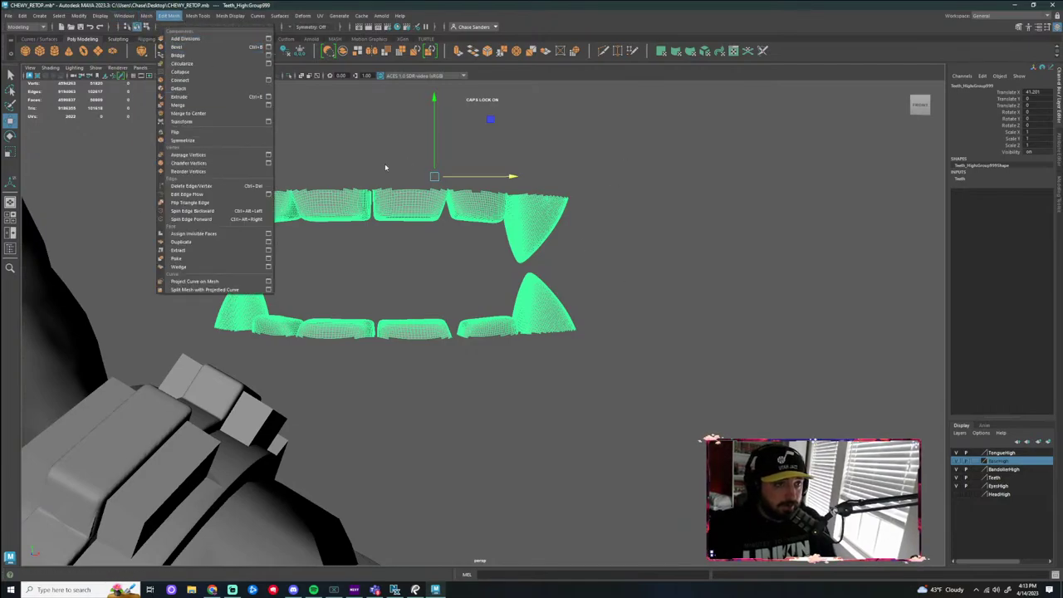
pyautogui.click(636, 154)
pyautogui.keyDown('alt'); pyautogui.moveTo(637, 155); pyautogui.dragTo(340, 308, button='right'); pyautogui.keyUp('alt')
pyautogui.keyDown('alt'); pyautogui.moveTo(340, 309); pyautogui.dragTo(437, 275, button='middle'); pyautogui.keyUp('alt')
pyautogui.scroll(-3, 439, 276)
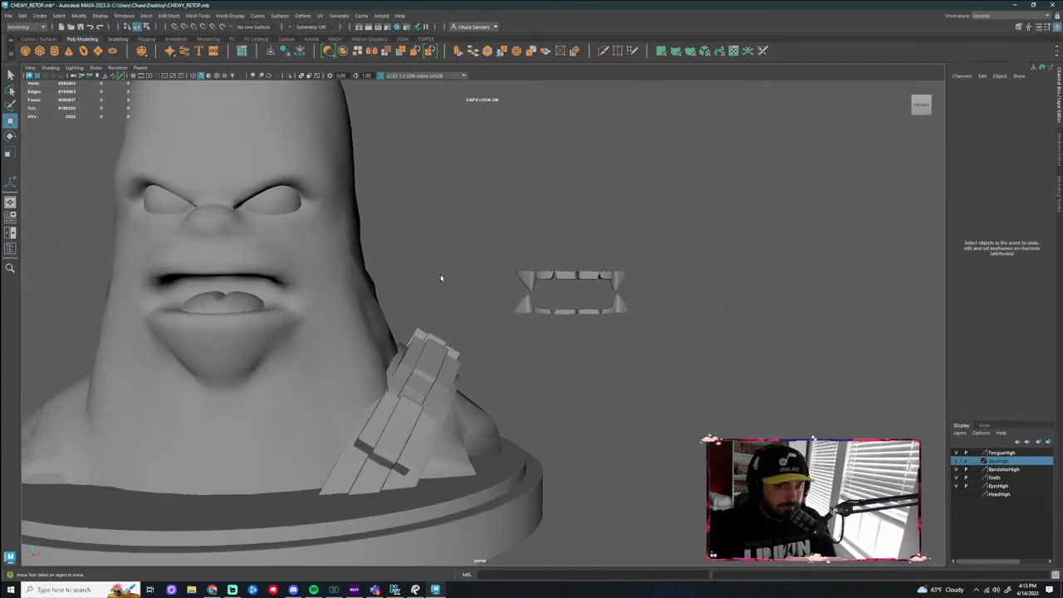
pyautogui.keyDown('alt'); pyautogui.moveTo(605, 287); pyautogui.dragTo(448, 271, button='middle'); pyautogui.keyUp('alt')
pyautogui.scroll(3, 447, 269)
pyautogui.click(399, 228)
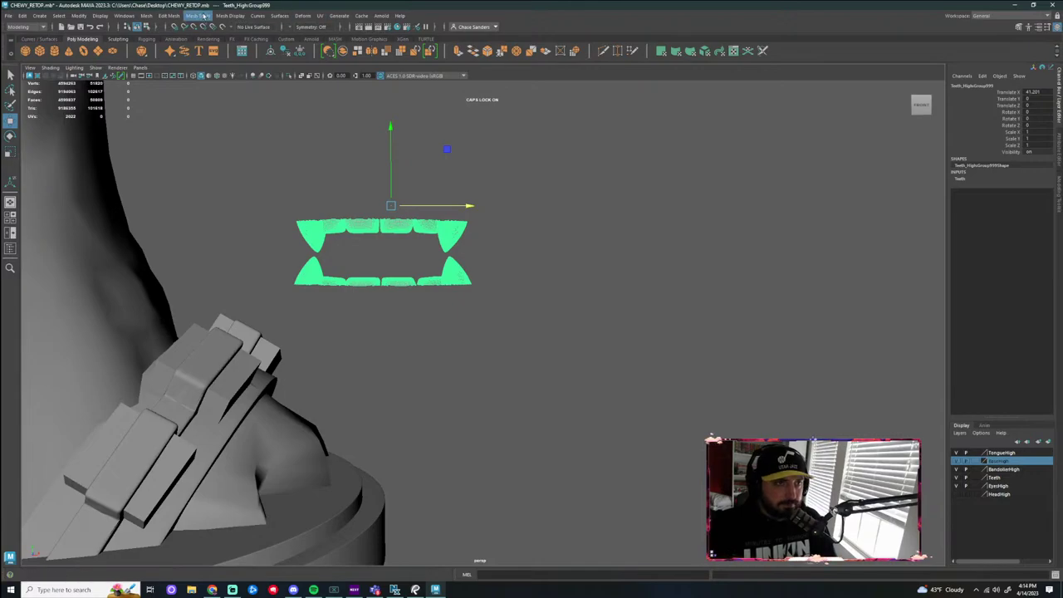
pyautogui.click(169, 15)
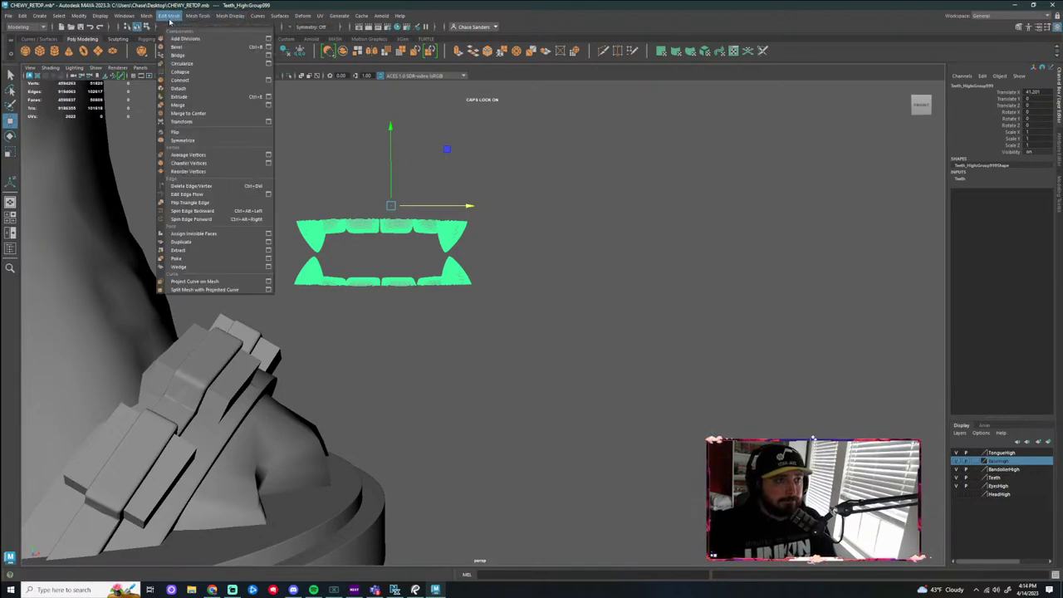
pyautogui.moveTo(196, 16)
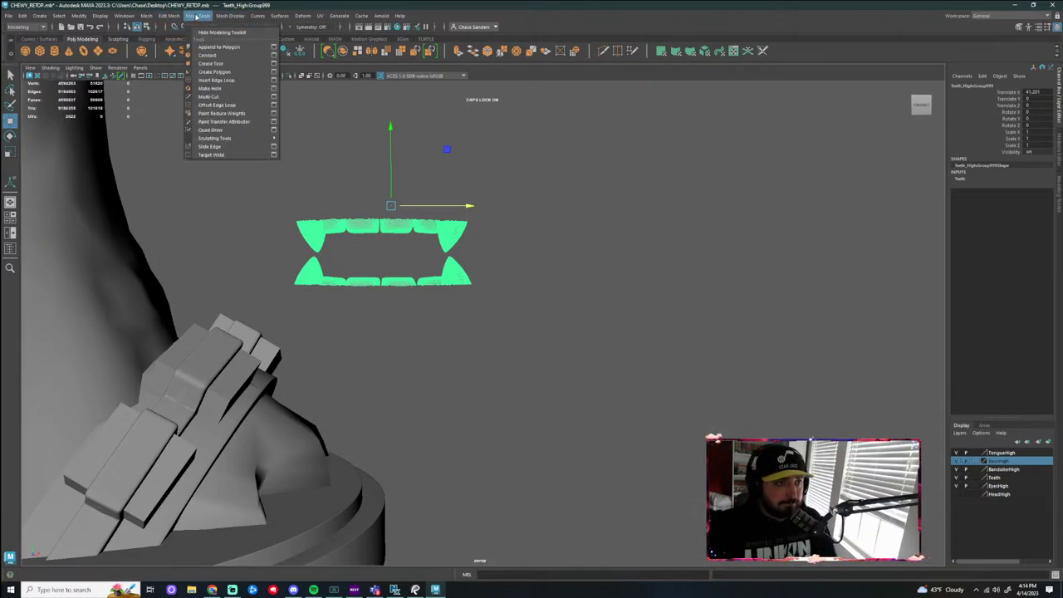
pyautogui.moveTo(147, 16)
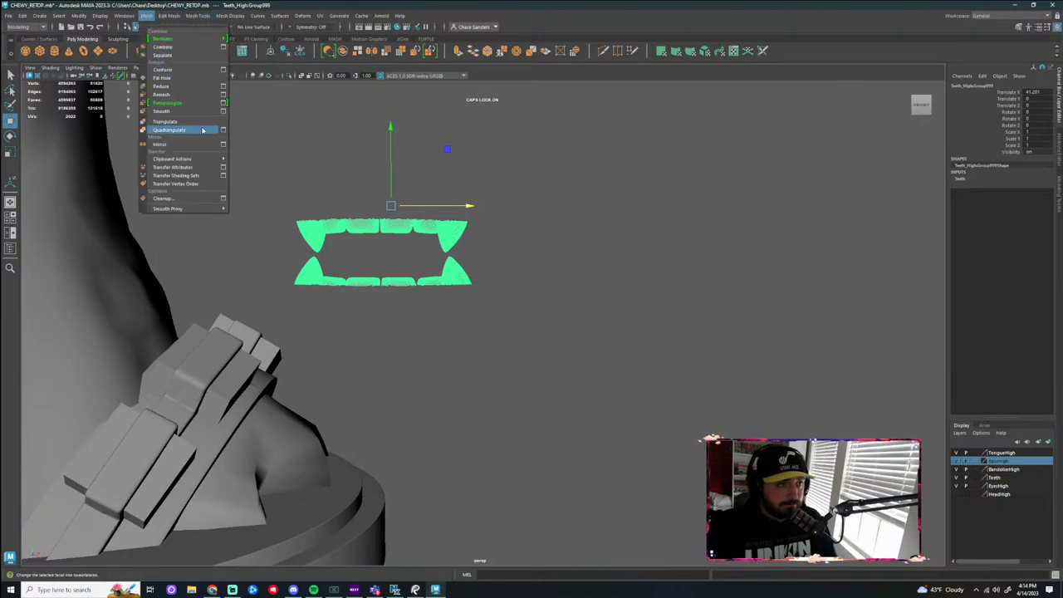
pyautogui.click(192, 103)
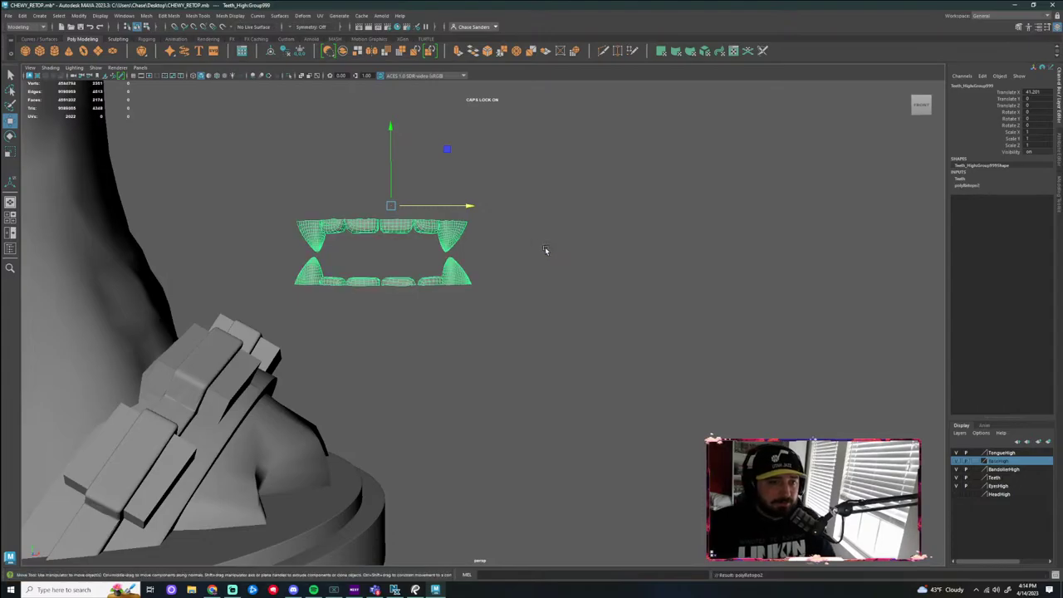
# Try deleting the faces of the half of the retopologized teeth farther from the head, and undo the deletion
pyautogui.scroll(5, 448, 269)
pyautogui.keyDown('alt'); pyautogui.moveTo(405, 244); pyautogui.dragTo(425, 175); pyautogui.keyUp('alt')
pyautogui.keyDown('alt'); pyautogui.moveTo(426, 175); pyautogui.dragTo(509, 240, button='right'); pyautogui.keyUp('alt')
pyautogui.keyDown('alt'); pyautogui.moveTo(510, 238); pyautogui.dragTo(452, 185, button='middle'); pyautogui.keyUp('alt')
pyautogui.moveTo(442, 171); pyautogui.dragTo(450, 196, button='right')
pyautogui.moveTo(720, 125); pyautogui.dragTo(407, 392)
pyautogui.press('Delete')
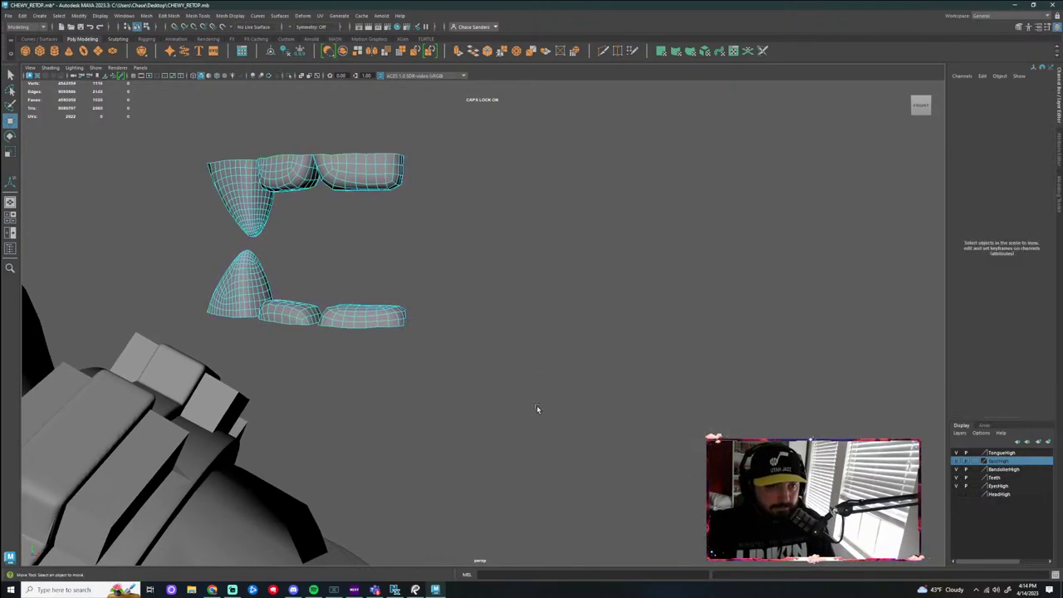
pyautogui.click(380, 174)
pyautogui.scroll(-2, 510, 251)
pyautogui.hotkey('ctrl', 'z')
pyautogui.hotkey('ctrl', 'z')
pyautogui.hotkey('ctrl', 'z')
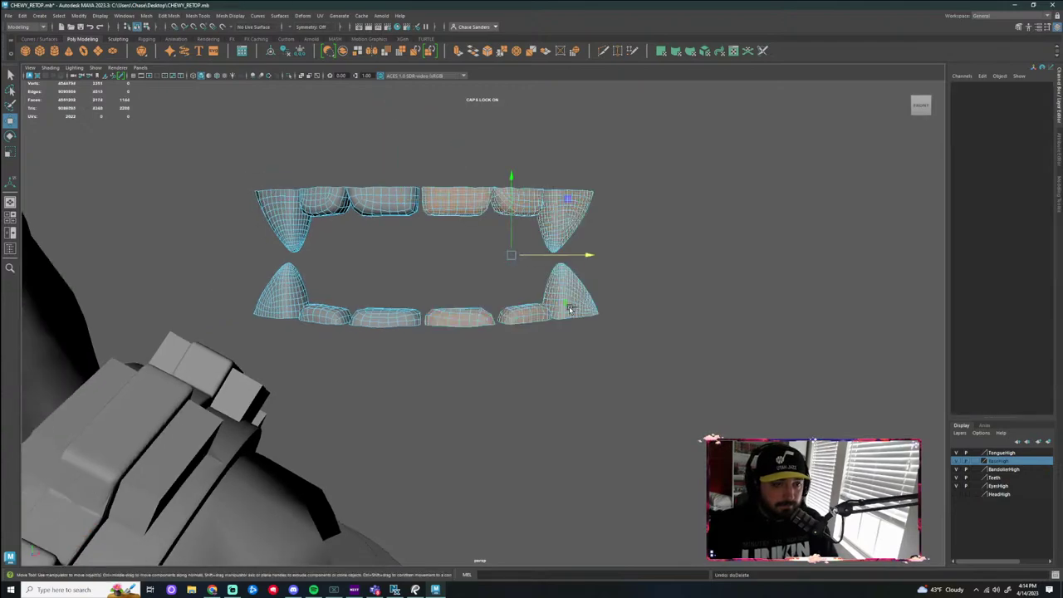
# Return the retopologized teeth to object selection and move them back into the mouth at Translate X 0
pyautogui.moveTo(656, 399); pyautogui.dragTo(237, 147)
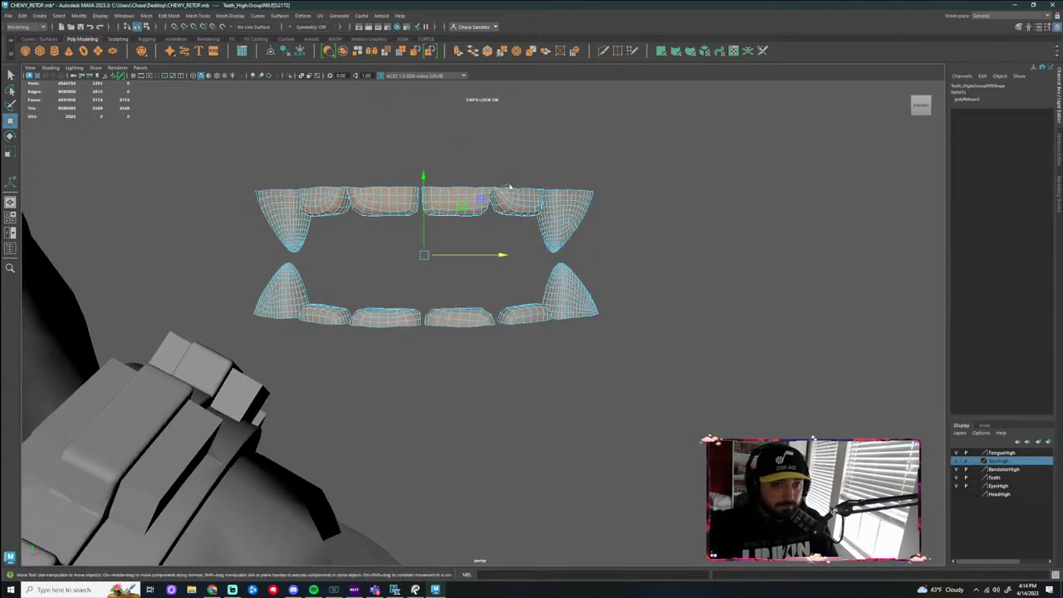
pyautogui.moveTo(408, 207); pyautogui.dragTo(452, 196, button='right')
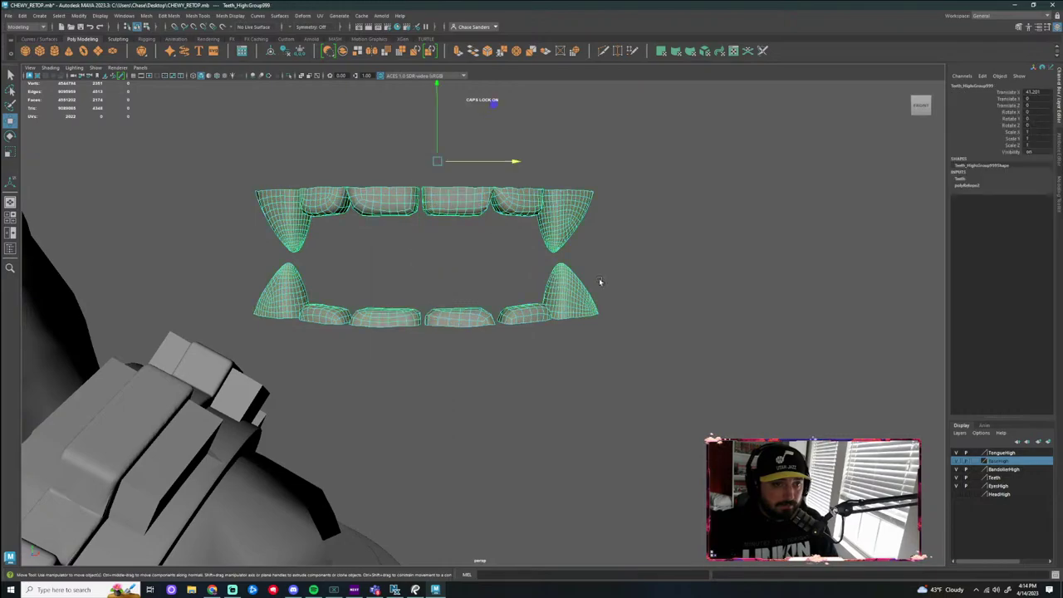
pyautogui.click(599, 284)
pyautogui.scroll(-2, 583, 311)
pyautogui.click(458, 321)
pyautogui.keyDown('alt'); pyautogui.moveTo(506, 326); pyautogui.dragTo(583, 286); pyautogui.keyUp('alt')
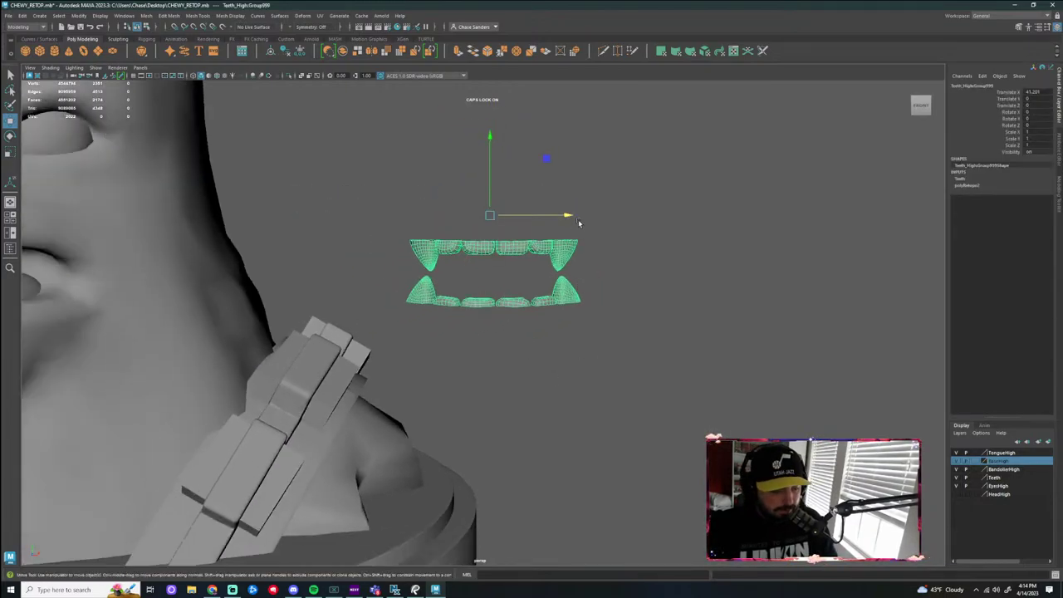
pyautogui.moveTo(575, 218); pyautogui.dragTo(59, 240)
pyautogui.keyDown('alt'); pyautogui.moveTo(464, 266); pyautogui.dragTo(864, 309, button='middle'); pyautogui.keyUp('alt')
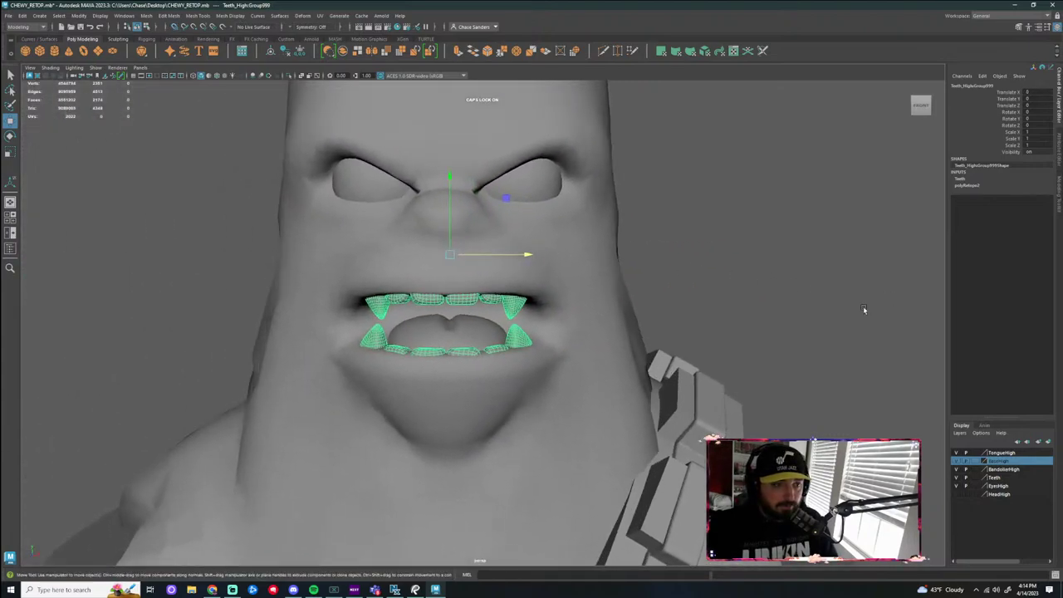
# Nudge the retopologized teeth slightly along X to centre them in the mouth
pyautogui.scroll(4, 563, 313)
pyautogui.keyDown('alt'); pyautogui.moveTo(560, 314); pyautogui.dragTo(455, 187); pyautogui.keyUp('alt')
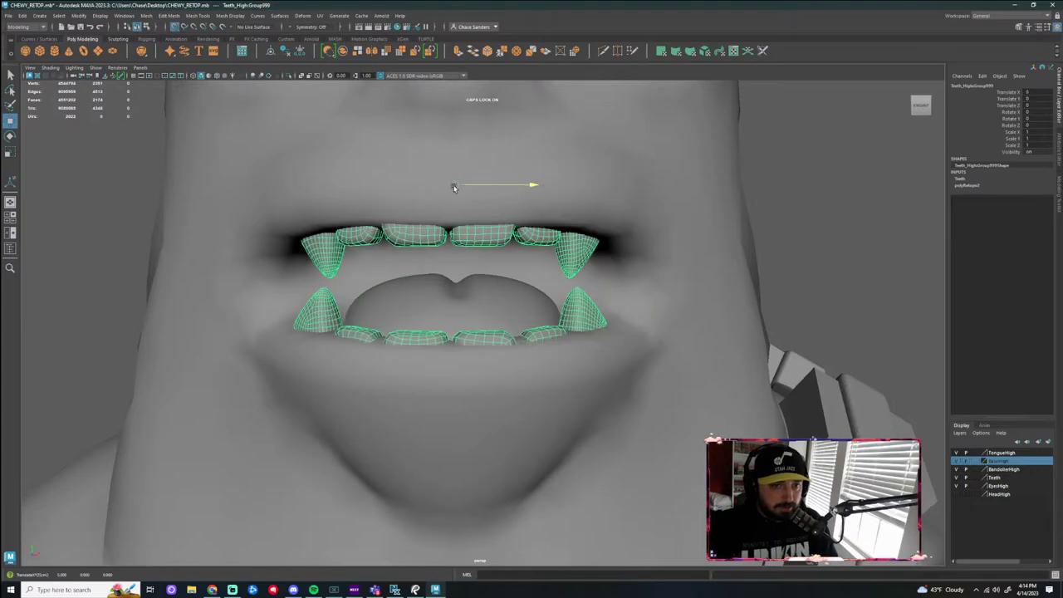
pyautogui.scroll(-4, 535, 266)
pyautogui.moveTo(558, 300)
pyautogui.keyDown('alt'); pyautogui.mouseDown()
pyautogui.moveTo(556, 280)
pyautogui.moveTo(538, 307)
pyautogui.mouseUp(); pyautogui.keyUp('alt')
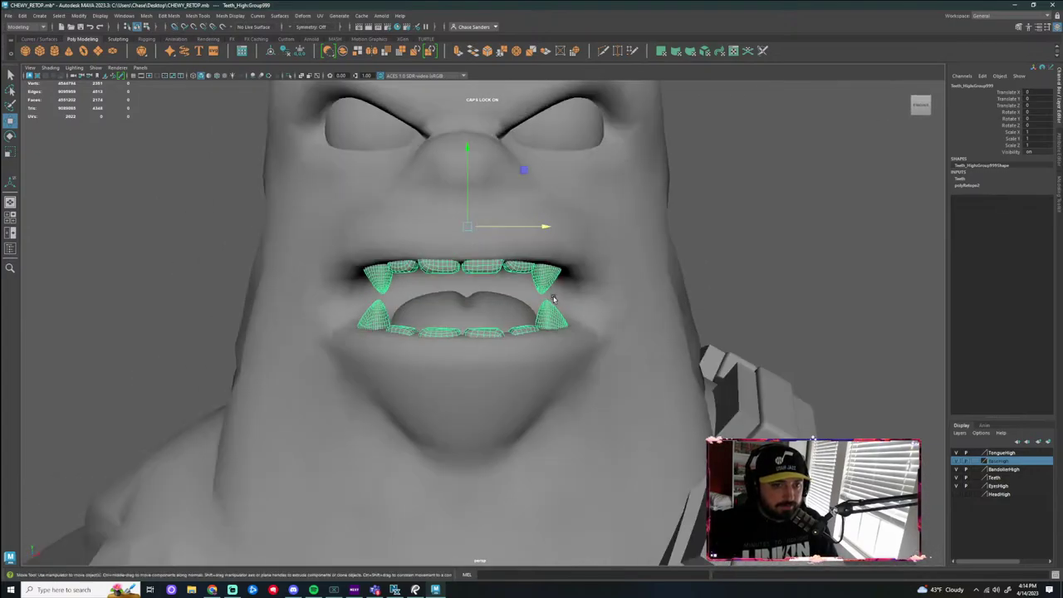
pyautogui.scroll(5, 494, 316)
pyautogui.moveTo(538, 197); pyautogui.dragTo(542, 245)
pyautogui.scroll(-2, 549, 189)
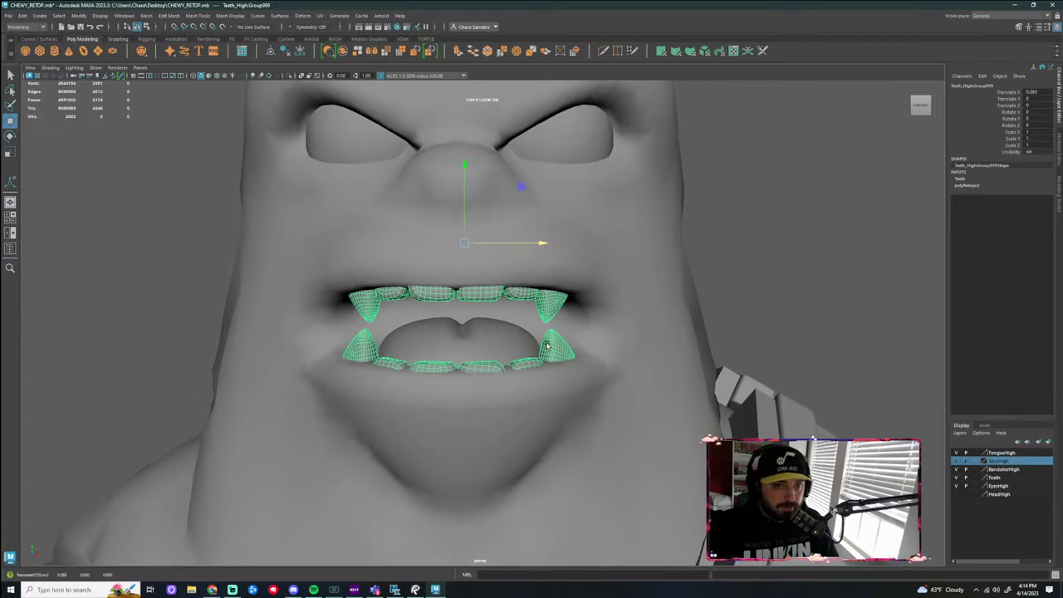
pyautogui.moveTo(474, 304); pyautogui.dragTo(482, 316, button='right')
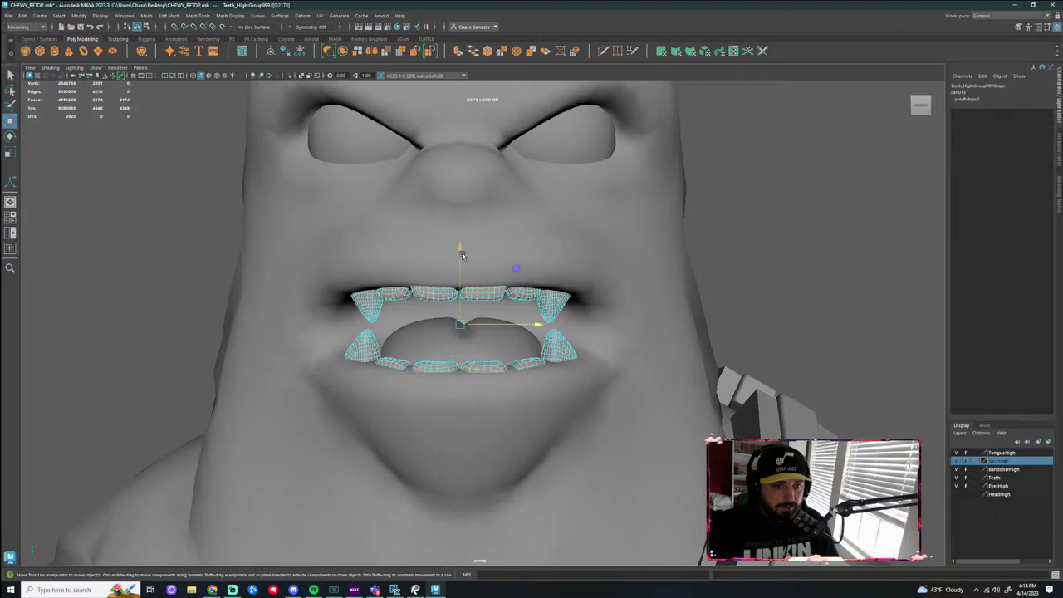
pyautogui.click(492, 256)
pyautogui.moveTo(490, 321); pyautogui.dragTo(497, 234)
pyautogui.click(487, 305)
pyautogui.scroll(1, 549, 276)
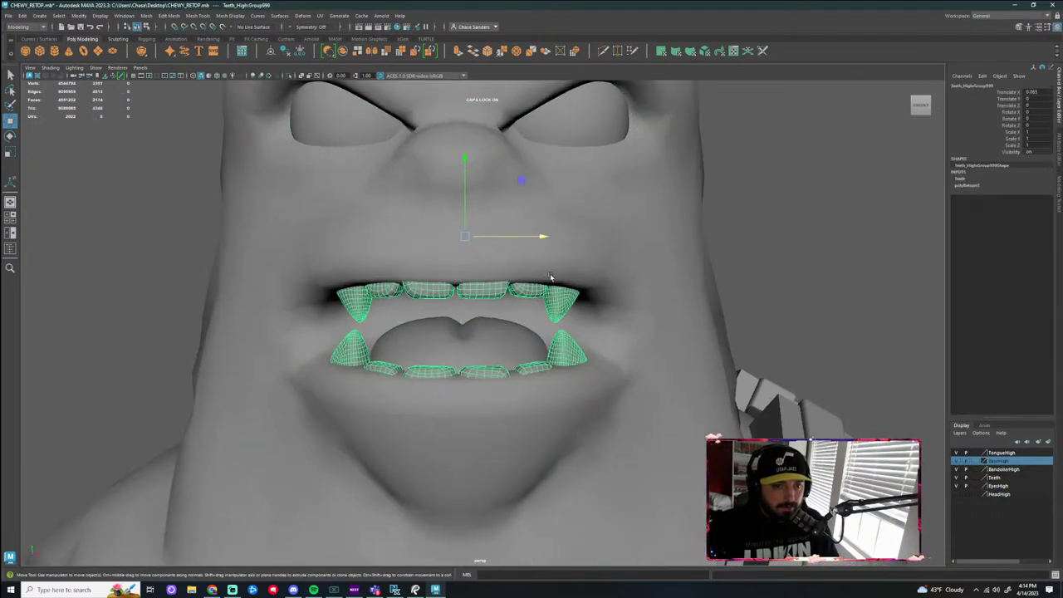
# Compare the teeth with the head mesh's centreline, and move the teeth to Translate X 0.176
pyautogui.click(611, 215)
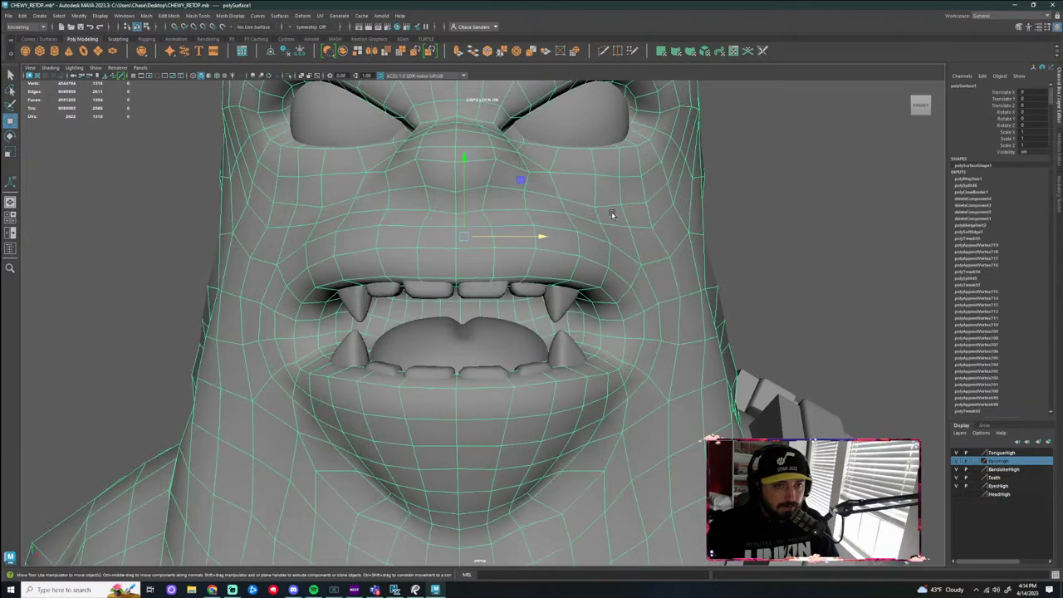
pyautogui.click(480, 298)
pyautogui.moveTo(542, 238); pyautogui.dragTo(545, 239)
pyautogui.scroll(-2, 581, 275)
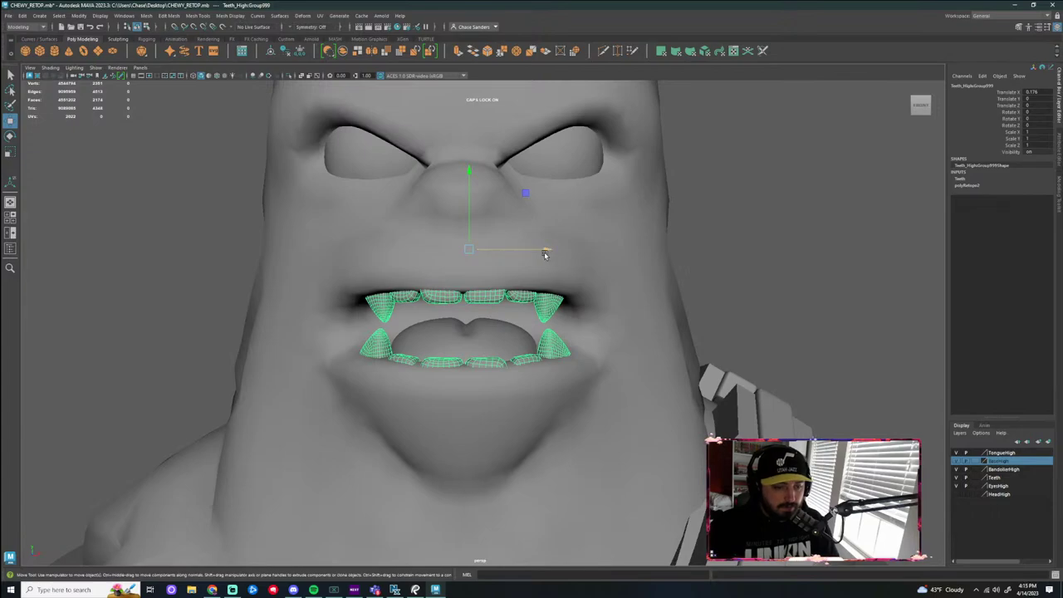
# Snap the teeth and the head mesh to the grid along X so both sit at Translate X 0
pyautogui.moveTo(544, 255); pyautogui.dragTo(463, 255, button='middle')
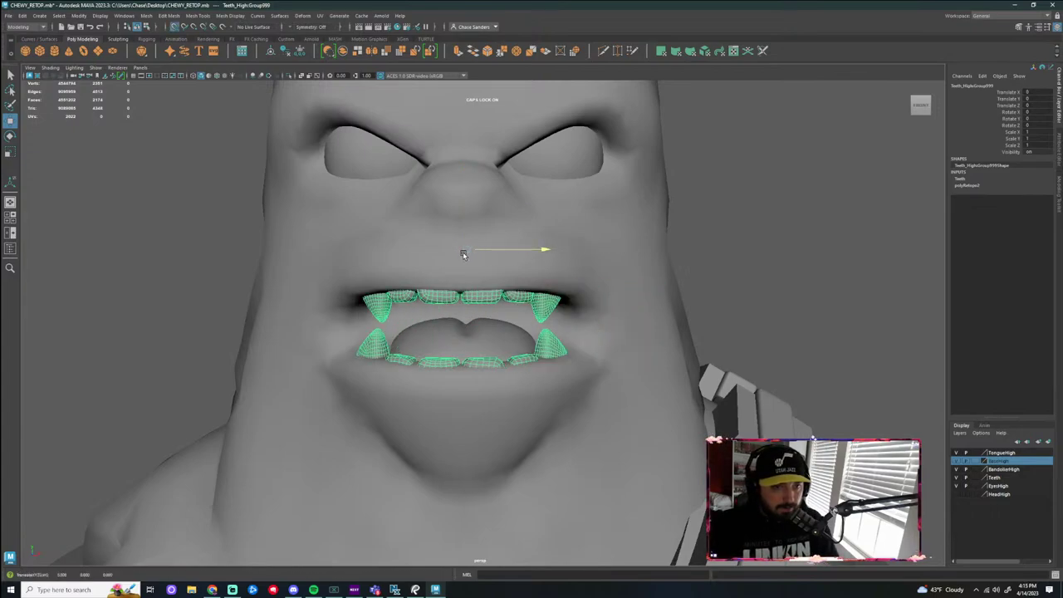
pyautogui.click(642, 247)
pyautogui.press('x')
pyautogui.moveTo(544, 252); pyautogui.dragTo(468, 255)
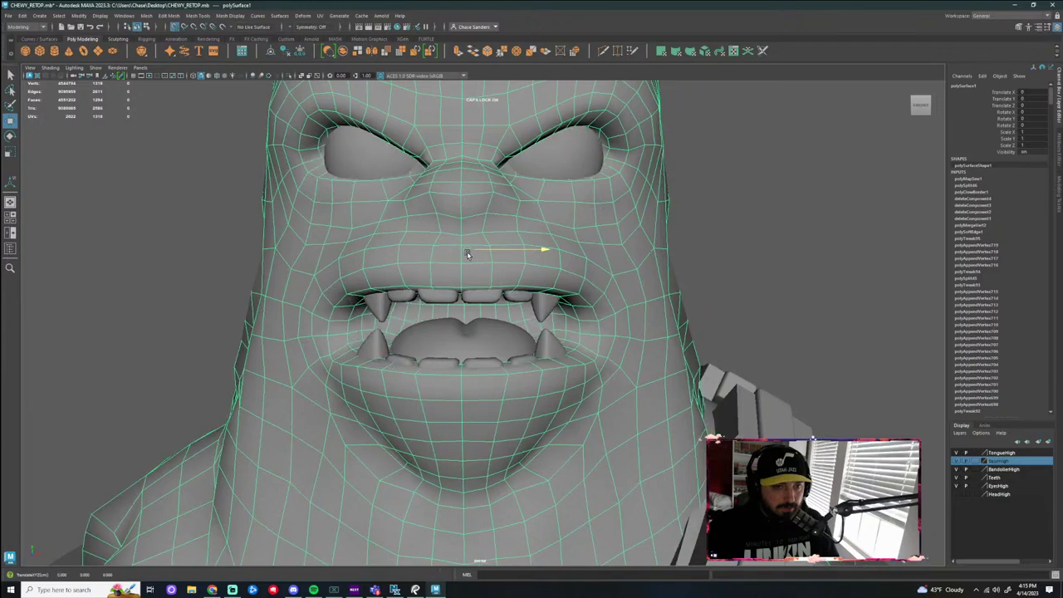
pyautogui.click(485, 299)
pyautogui.moveTo(541, 254); pyautogui.dragTo(467, 255)
pyautogui.keyDown('alt'); pyautogui.moveTo(513, 266); pyautogui.dragTo(534, 231, button='right'); pyautogui.keyUp('alt')
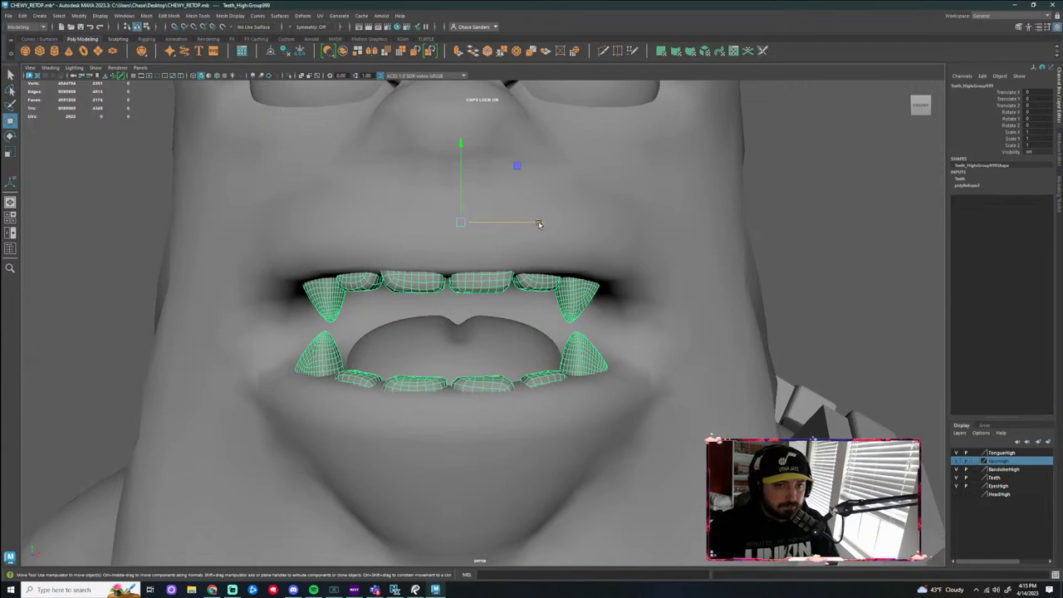
pyautogui.moveTo(539, 225); pyautogui.dragTo(516, 217)
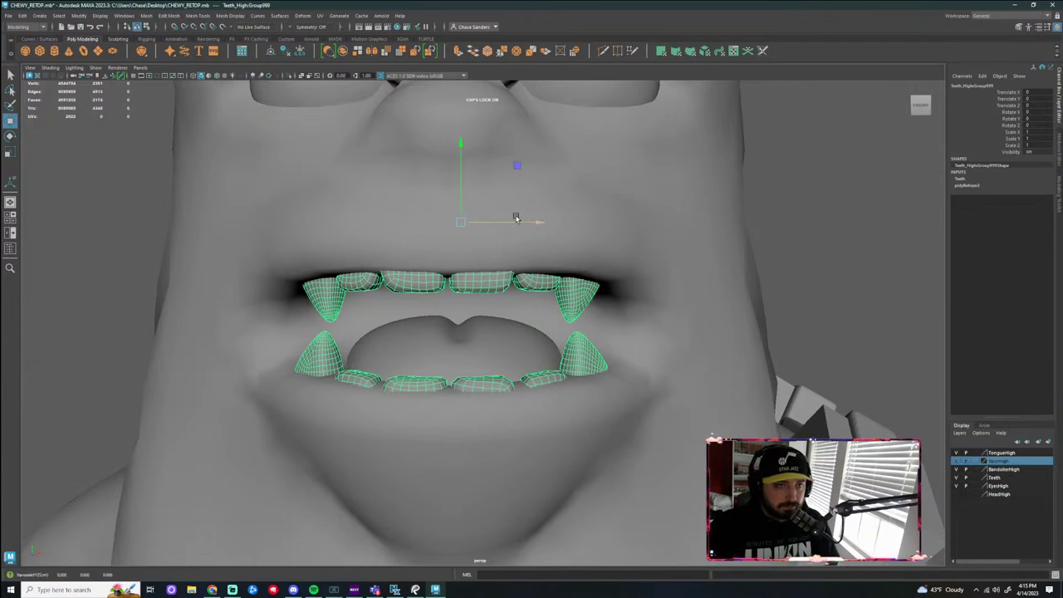
# Center the pivot of the retopologized teeth and move them to Translate X 0.229
pyautogui.click(83, 16)
pyautogui.click(98, 77)
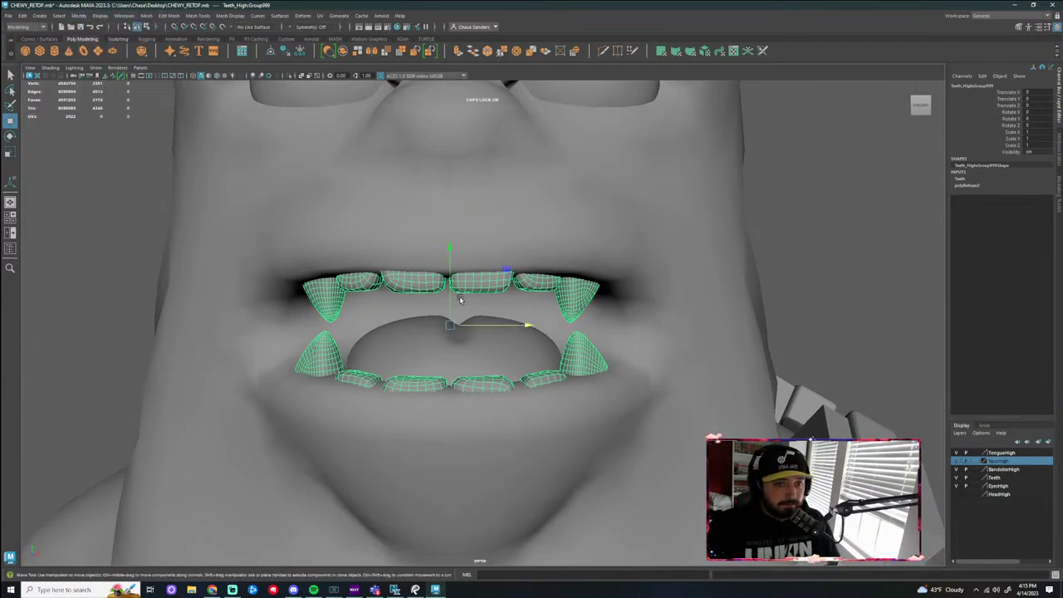
pyautogui.moveTo(534, 326); pyautogui.dragTo(454, 318)
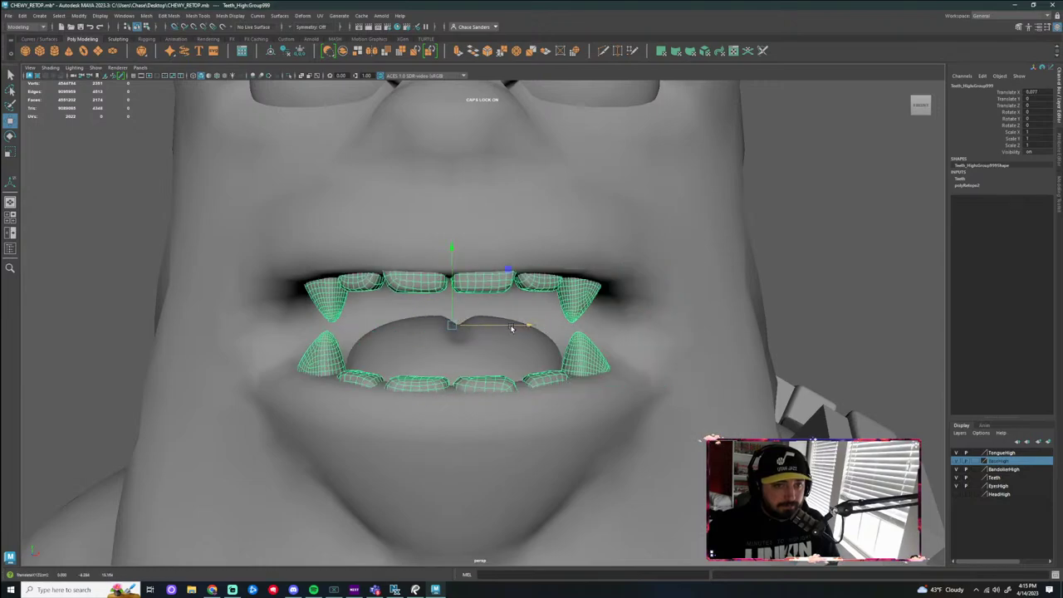
pyautogui.moveTo(530, 324); pyautogui.dragTo(534, 324)
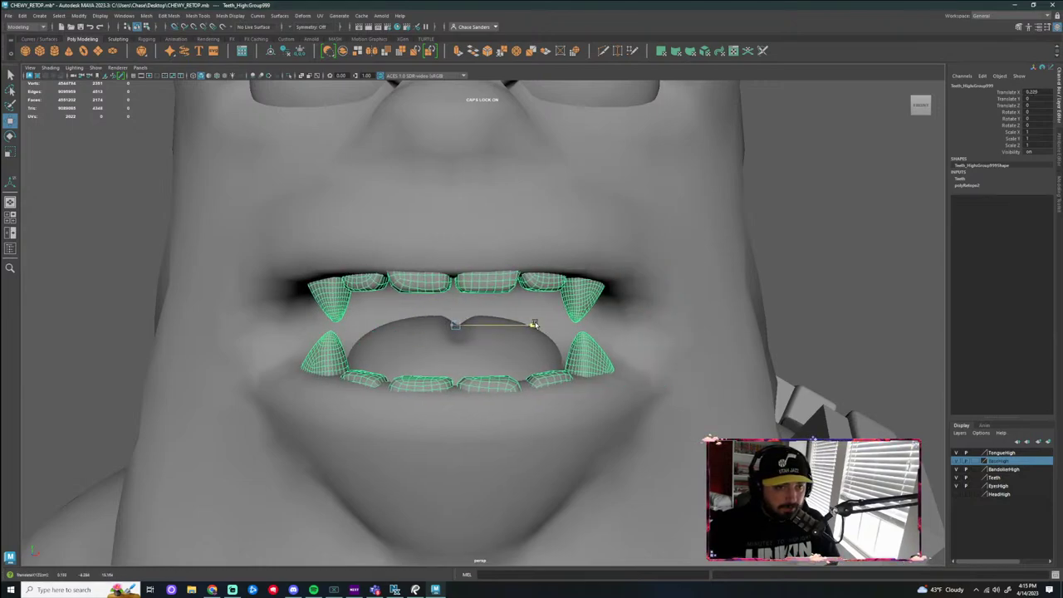
# Delete the faces of the teeth half on the bandolier side and return to object selection
pyautogui.rightClick(483, 282)
pyautogui.click(482, 302)
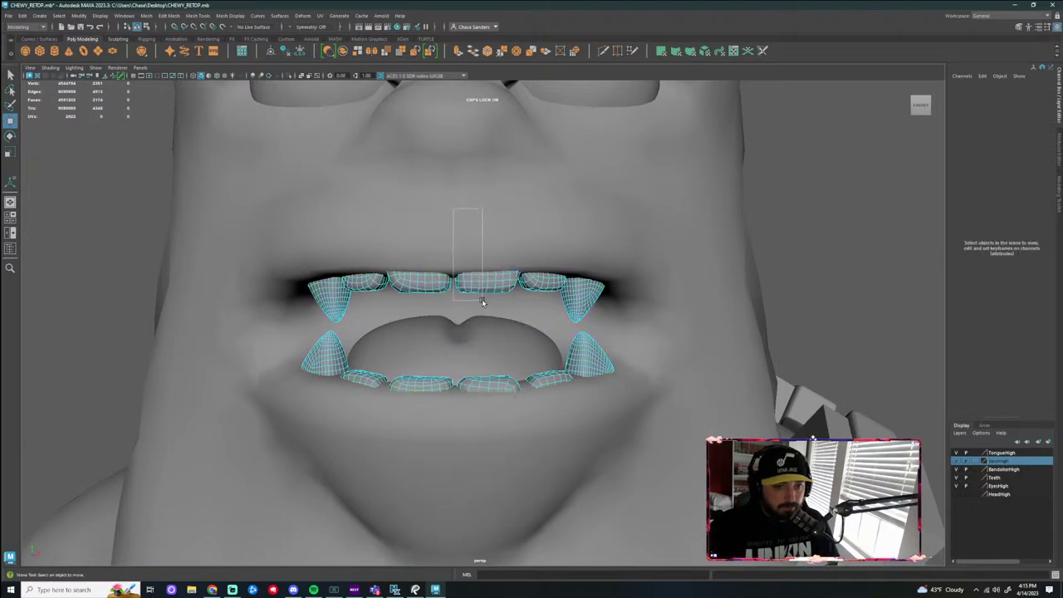
pyautogui.moveTo(482, 302); pyautogui.dragTo(665, 515)
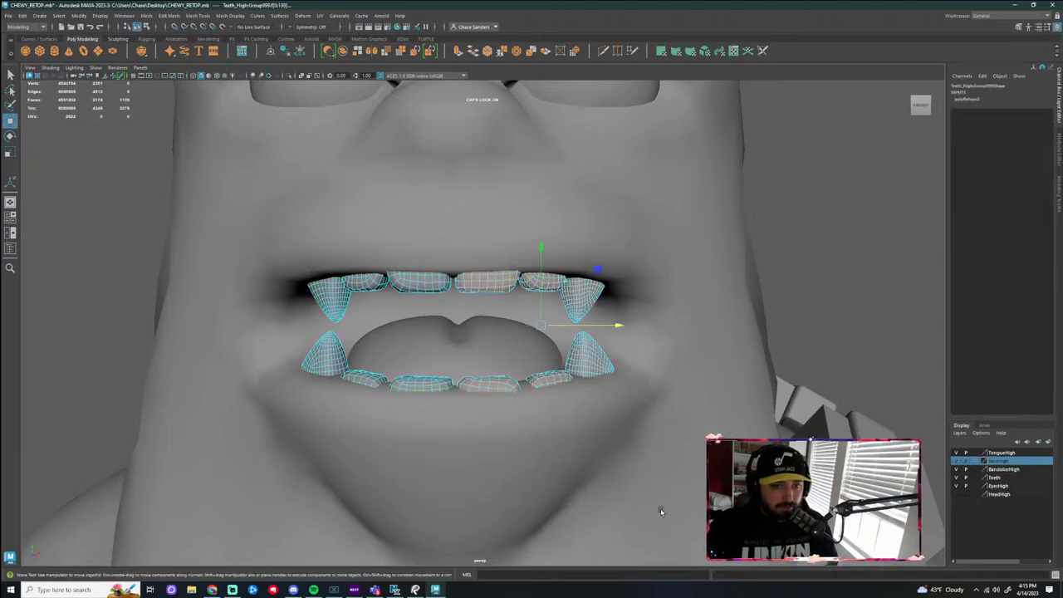
pyautogui.press('Delete')
pyautogui.moveTo(408, 270); pyautogui.dragTo(408, 246, button='right')
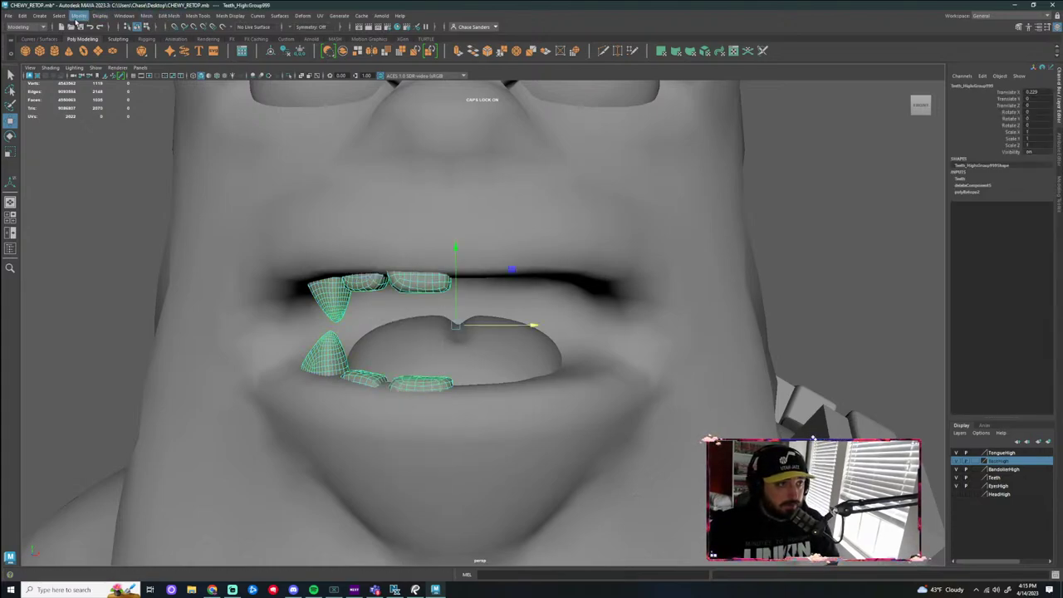
# Delete the construction history of the remaining half of the teeth
pyautogui.click(23, 16)
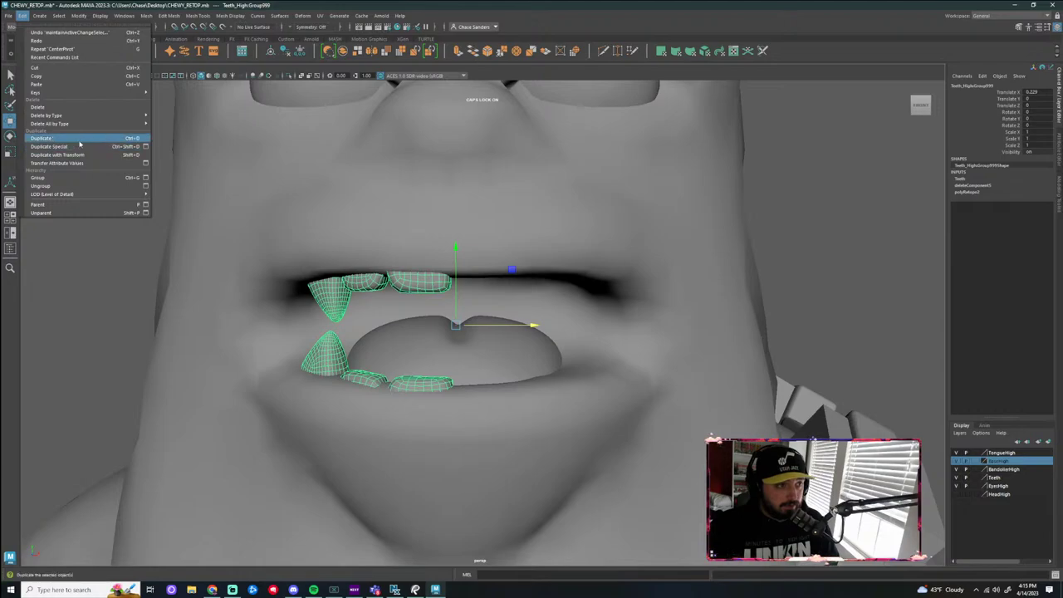
pyautogui.moveTo(76, 127)
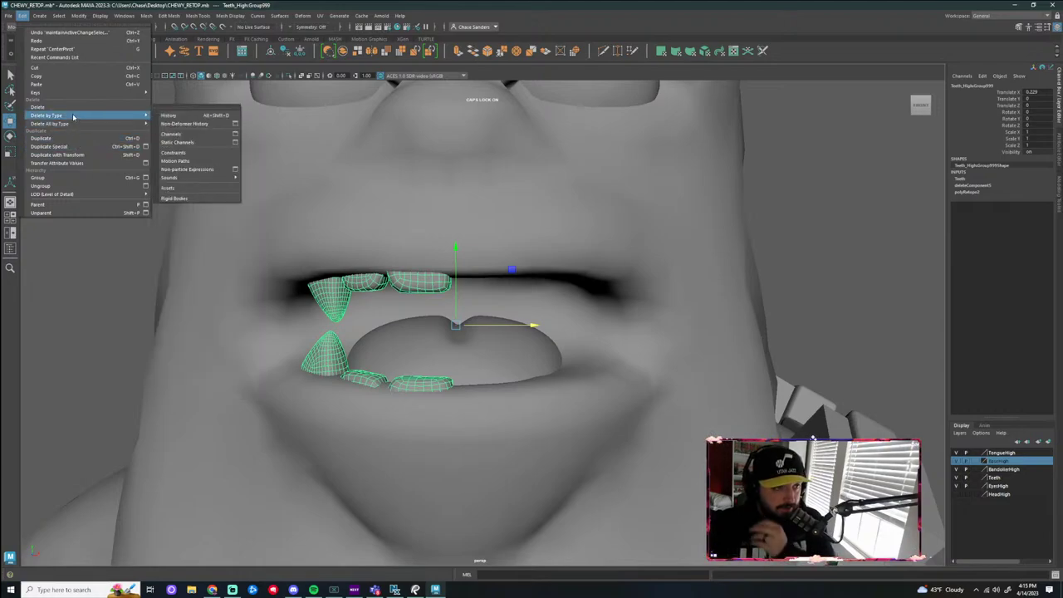
pyautogui.click(169, 123)
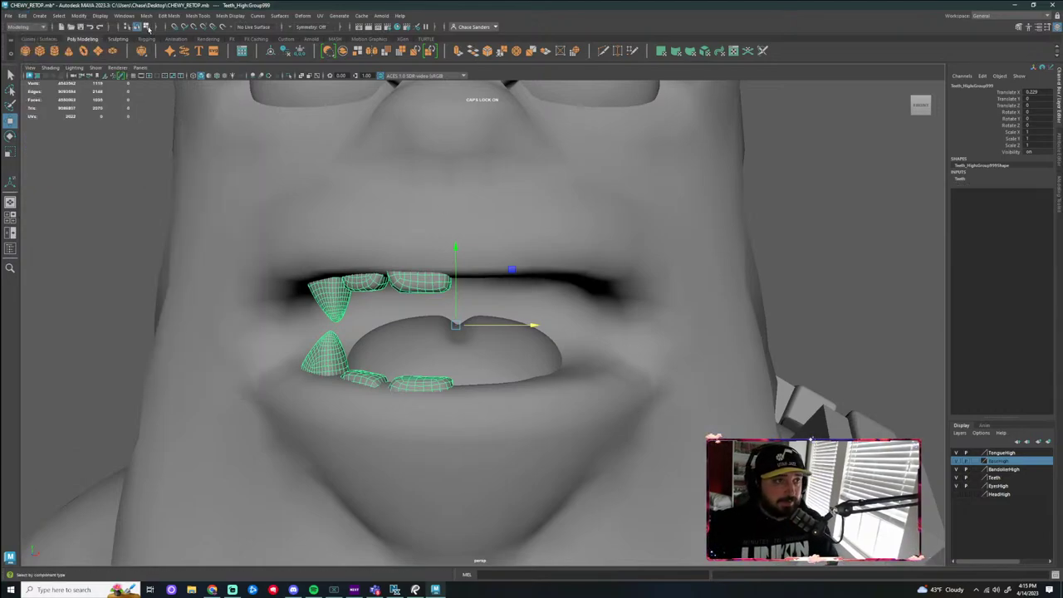
# Mirror the half teeth across the world X axis in the + direction with Merge border, and deselect them
pyautogui.click(146, 15)
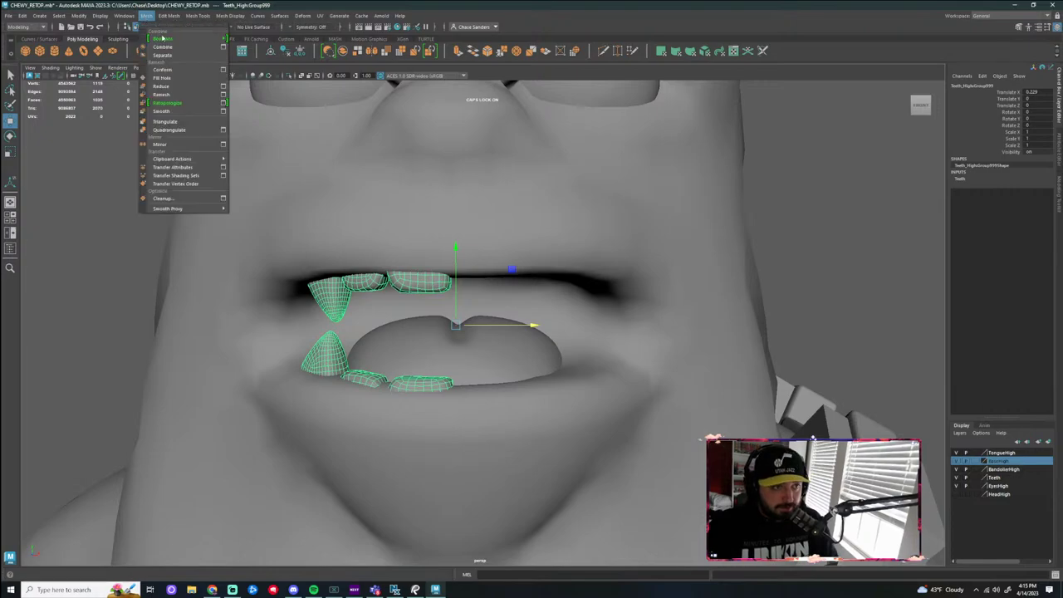
pyautogui.click(170, 145)
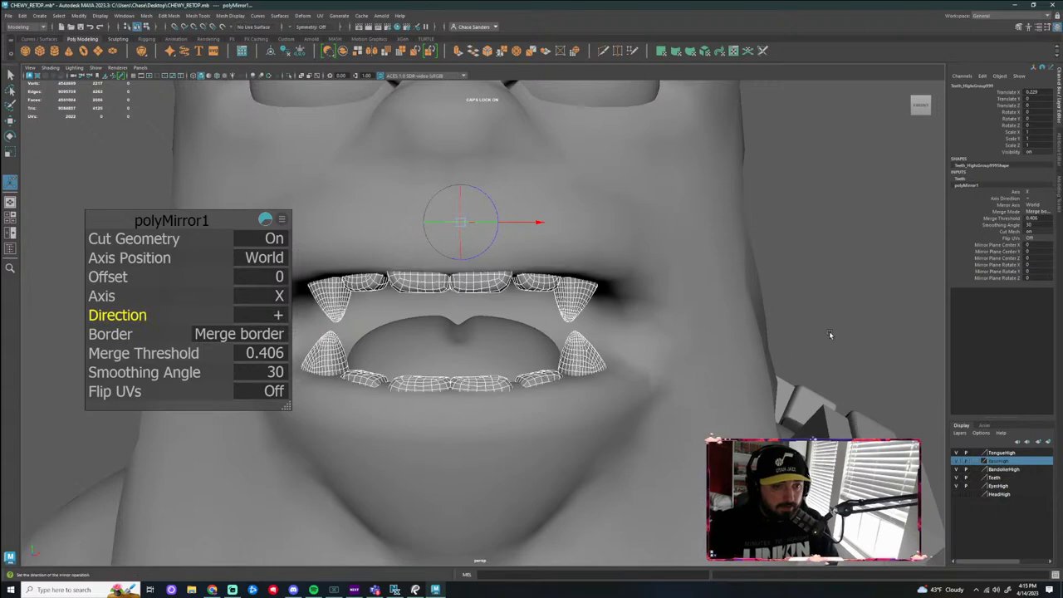
pyautogui.scroll(-5, 629, 354)
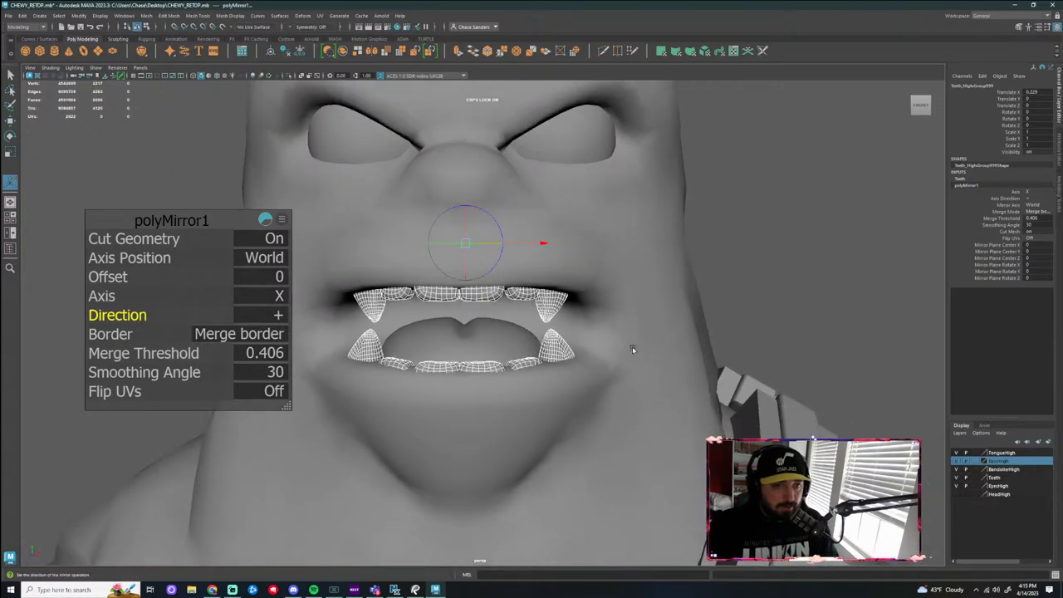
pyautogui.click(725, 288)
pyautogui.scroll(8, 629, 382)
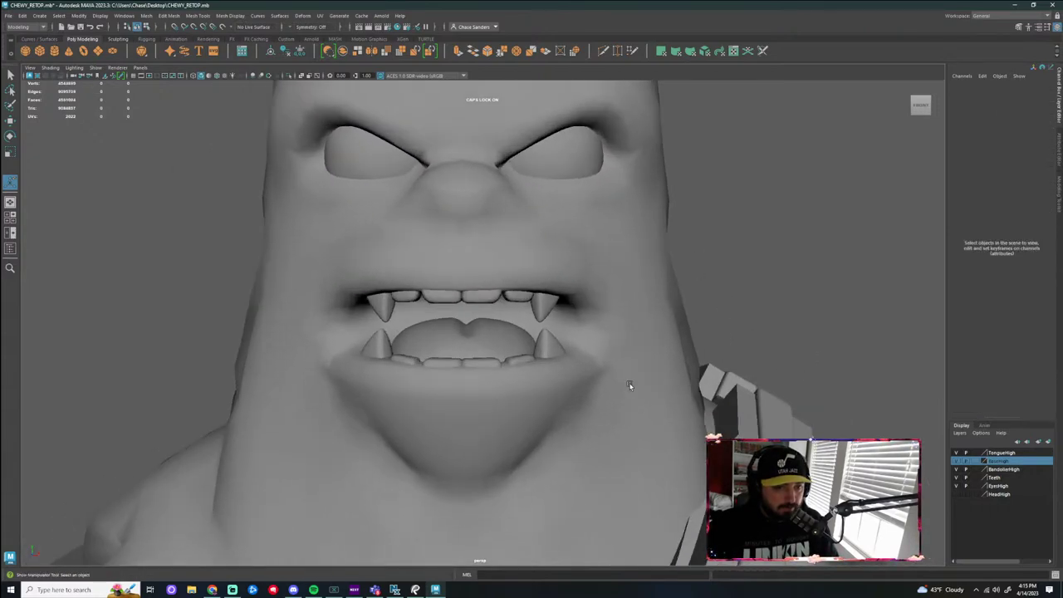
pyautogui.keyDown('alt'); pyautogui.moveTo(525, 444); pyautogui.dragTo(580, 442); pyautogui.keyUp('alt')
# Undo the mirroring of the teeth
pyautogui.hotkey('ctrl', 'z')
pyautogui.hotkey('ctrl', 'z')
pyautogui.hotkey('ctrl', 'z')
pyautogui.scroll(-3, 555, 477)
pyautogui.click(773, 367)
pyautogui.scroll(-8, 774, 368)
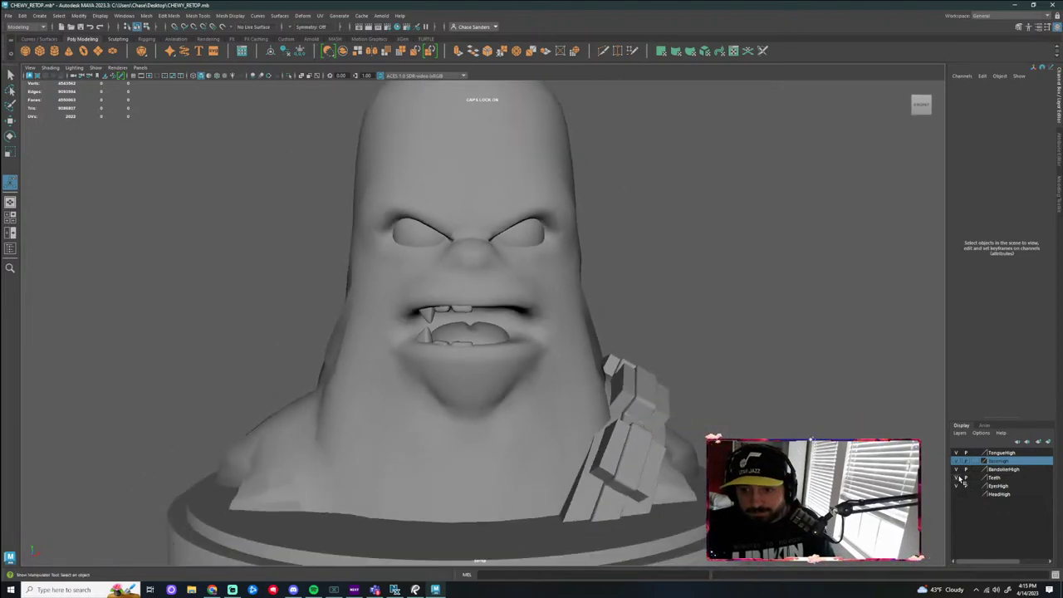
# Undo the history deletion and the face deletion to restore the full set of teeth
pyautogui.hotkey('ctrl', 'z')
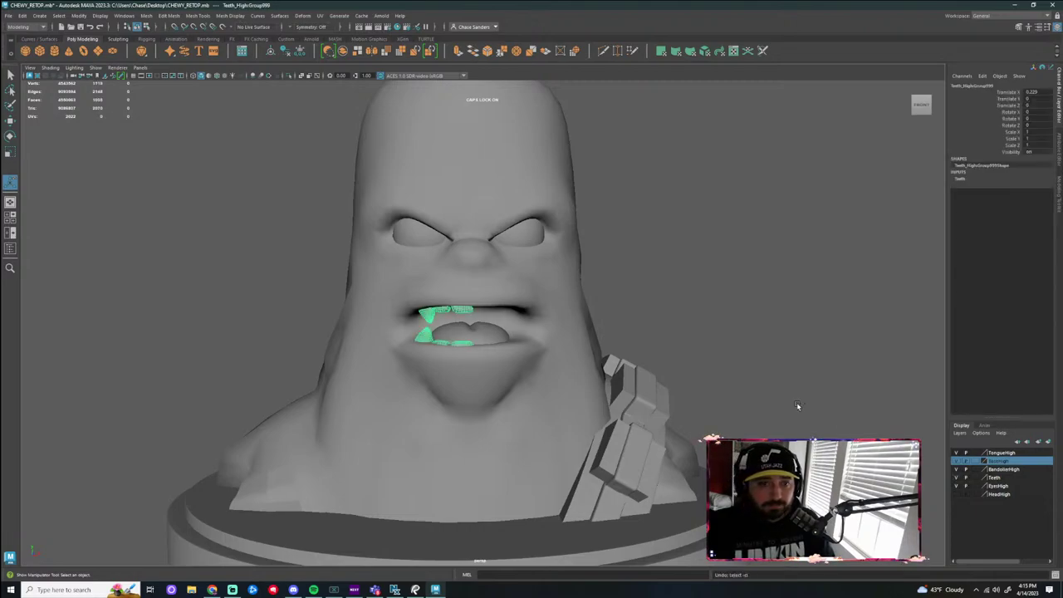
pyautogui.hotkey('ctrl', 'z')
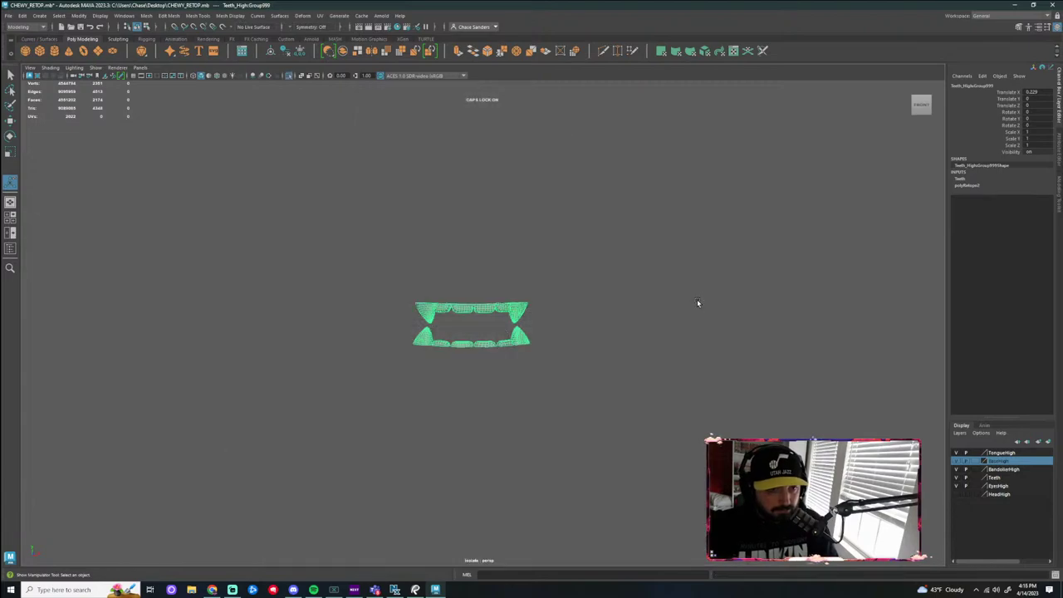
pyautogui.scroll(3, 696, 302)
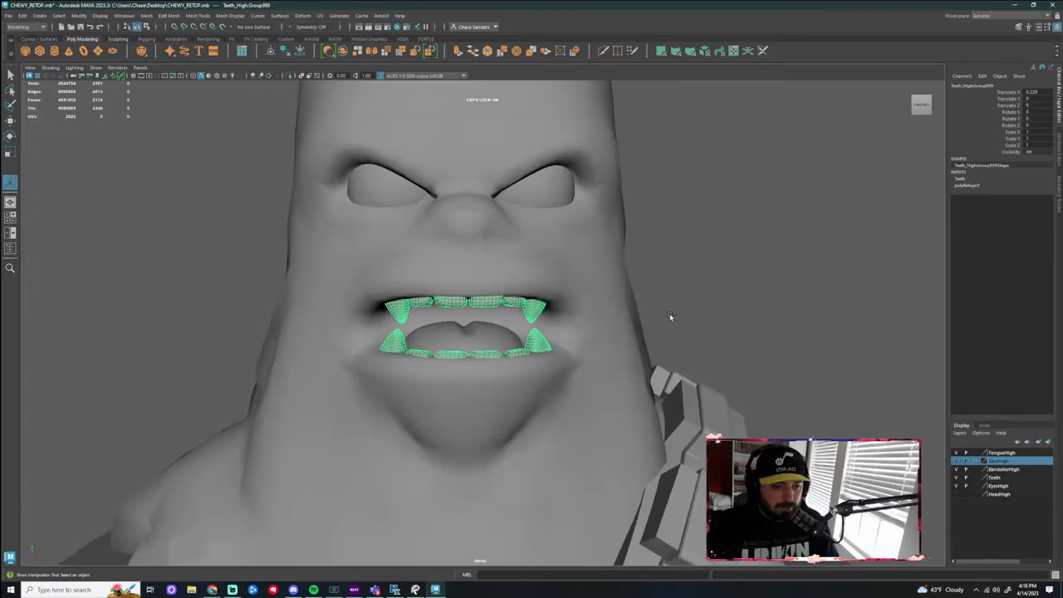
# Undo the teeth's pivot centering and the small position adjustments along X inside the mouth
pyautogui.hotkey('ctrl', 'z')
pyautogui.hotkey('ctrl', 'z')
pyautogui.hotkey('ctrl', 'z')
pyautogui.hotkey('ctrl', 'z')
pyautogui.hotkey('ctrl', 'z')
pyautogui.hotkey('ctrl', 'z')
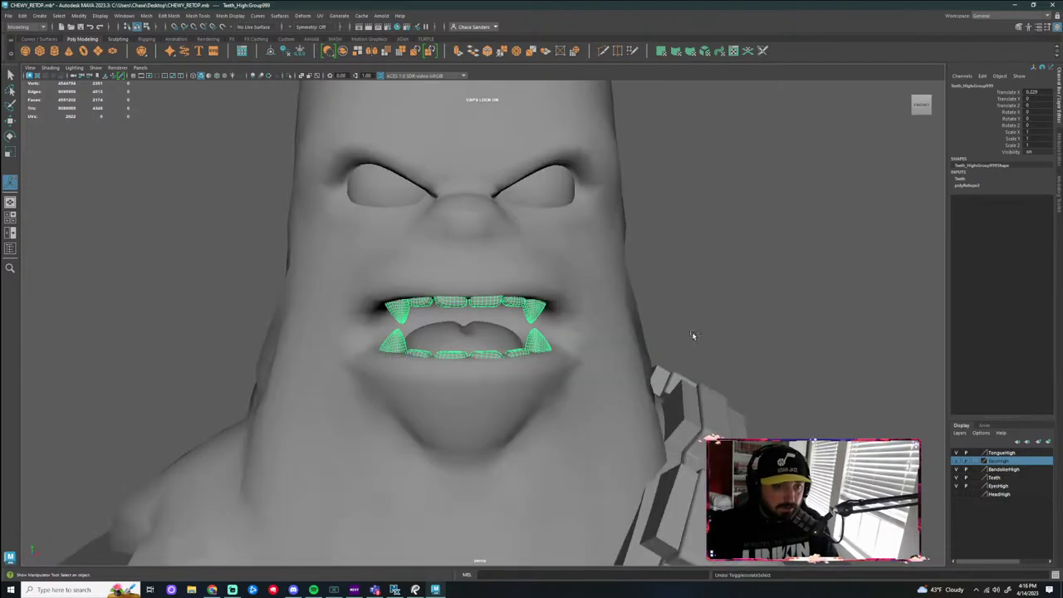
pyautogui.hotkey('ctrl', 'z')
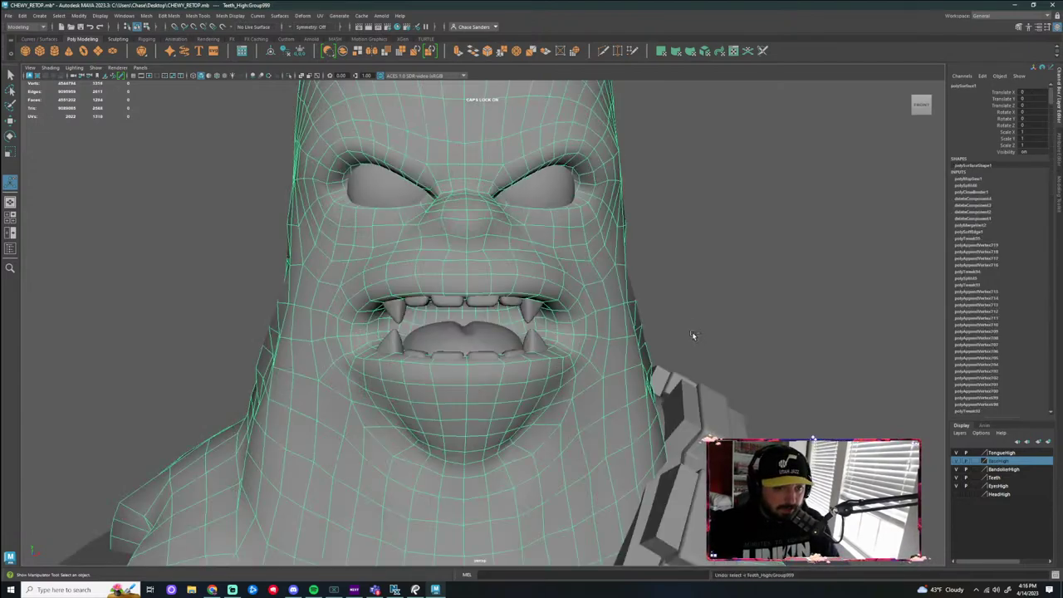
pyautogui.hotkey('ctrl', 'z')
pyautogui.hotkey('ctrl', 'z')
pyautogui.hotkey('ctrl', 'z')
pyautogui.hotkey('ctrl', 'z')
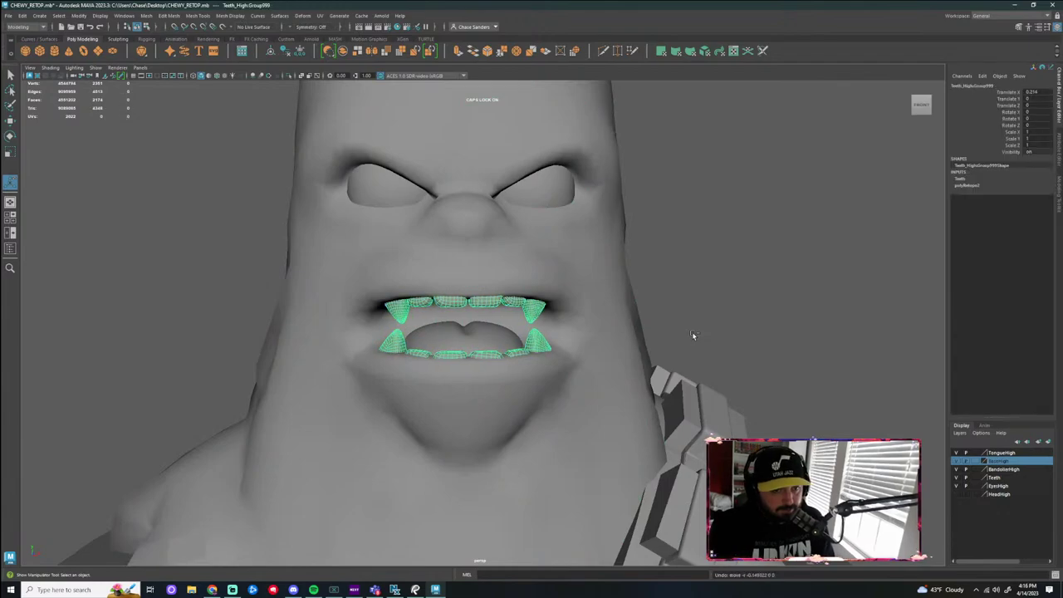
# Undo the teeth's move back into the mouth and their retopology, restoring the dense trimmed teeth beside the head
pyautogui.hotkey('ctrl', 'z')
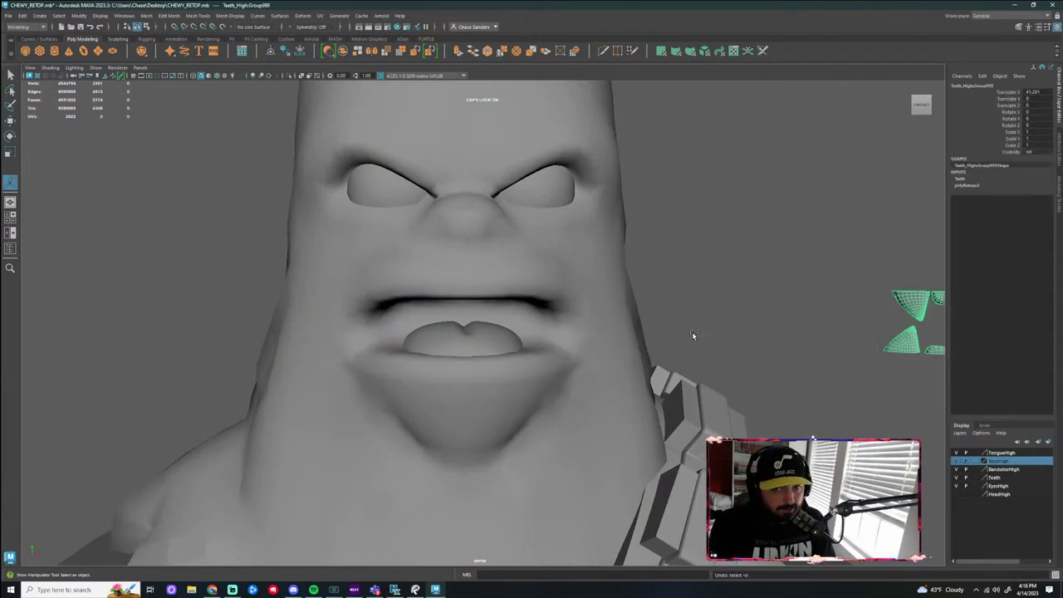
pyautogui.scroll(-3, 777, 306)
pyautogui.keyDown('alt'); pyautogui.moveTo(777, 306); pyautogui.dragTo(547, 278, button='middle'); pyautogui.keyUp('alt')
pyautogui.keyDown('alt'); pyautogui.moveTo(547, 282); pyautogui.dragTo(707, 285, button='right'); pyautogui.keyUp('alt')
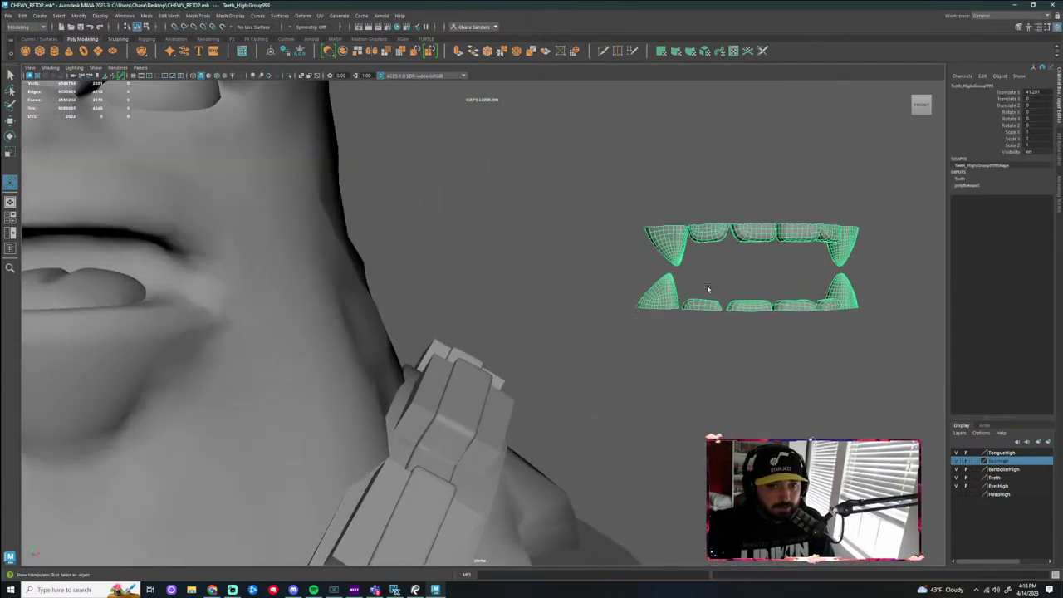
pyautogui.hotkey('ctrl', 'z')
pyautogui.hotkey('ctrl', 'z')
pyautogui.hotkey('ctrl', 'z')
pyautogui.hotkey('ctrl', 'z')
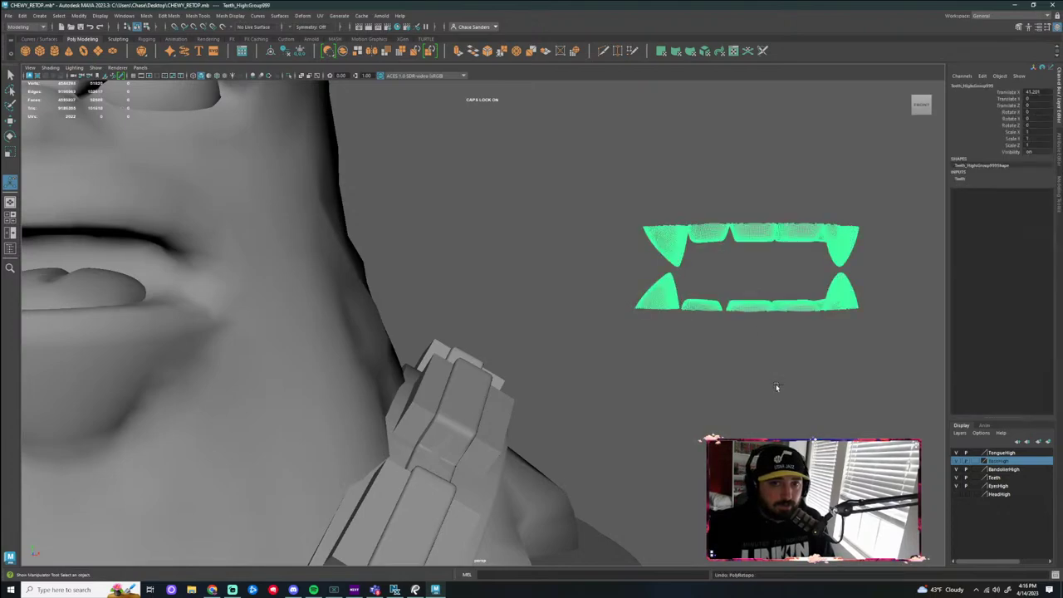
pyautogui.click(734, 237)
pyautogui.scroll(-3, 755, 347)
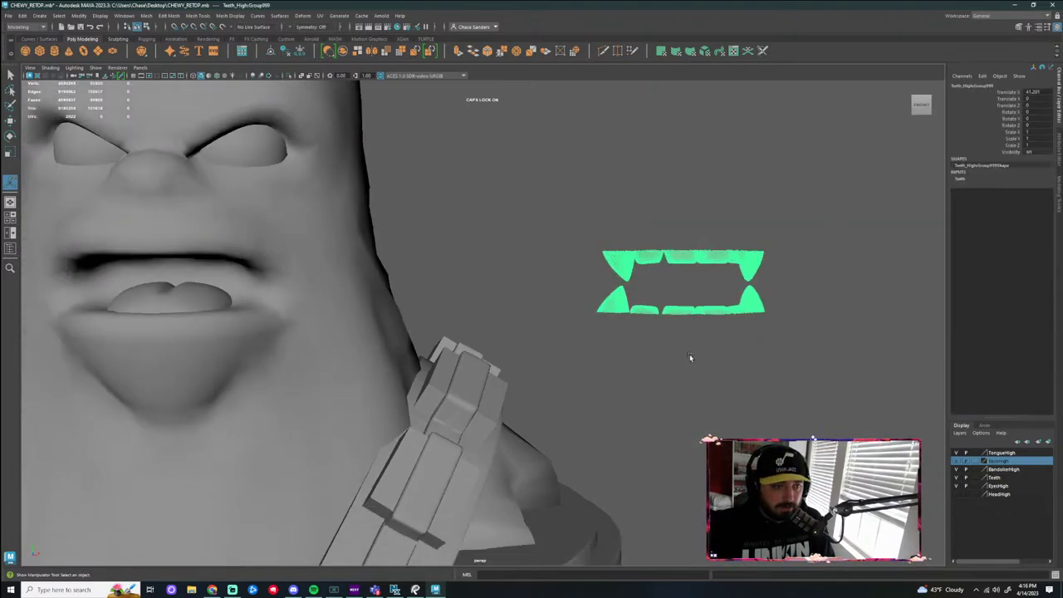
# Duplicate the dense trimmed teeth and move the copy back into the mouth with grid snapping, at Translate X 0
pyautogui.hotkey('ctrl', 'd')
pyautogui.press('w')
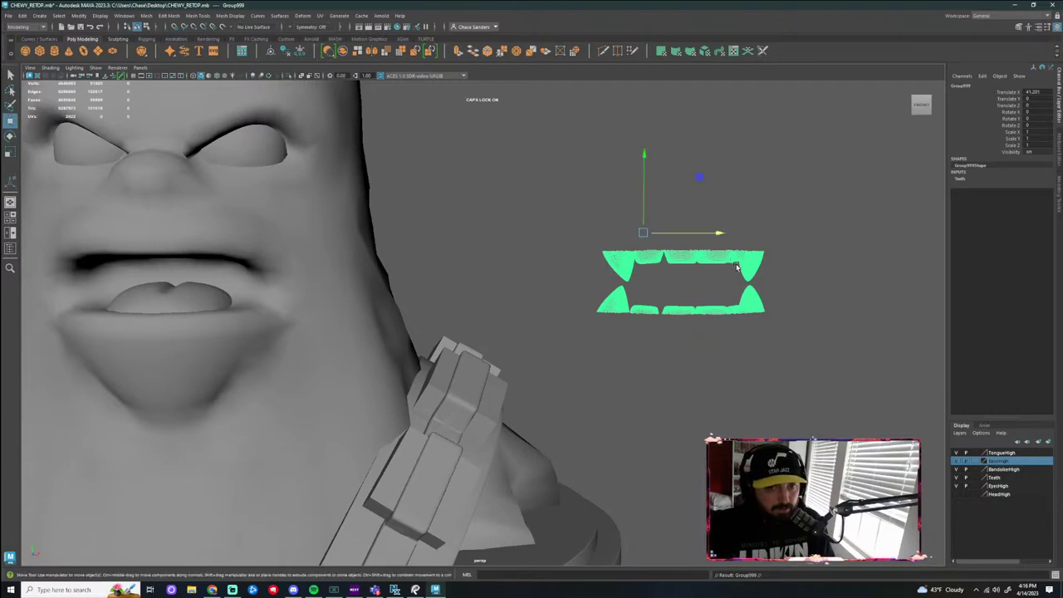
pyautogui.moveTo(718, 234); pyautogui.dragTo(366, 246)
pyautogui.keyDown('alt'); pyautogui.moveTo(448, 271); pyautogui.dragTo(611, 280, button='middle'); pyautogui.keyUp('alt')
pyautogui.press('x')
pyautogui.moveTo(504, 242); pyautogui.dragTo(341, 244)
pyautogui.click(592, 216)
pyautogui.keyDown('alt'); pyautogui.moveTo(593, 216); pyautogui.dragTo(629, 290); pyautogui.keyUp('alt')
pyautogui.keyDown('alt'); pyautogui.moveTo(625, 328); pyautogui.dragTo(648, 252, button='middle'); pyautogui.keyUp('alt')
pyautogui.scroll(3, 582, 266)
pyautogui.click(475, 289)
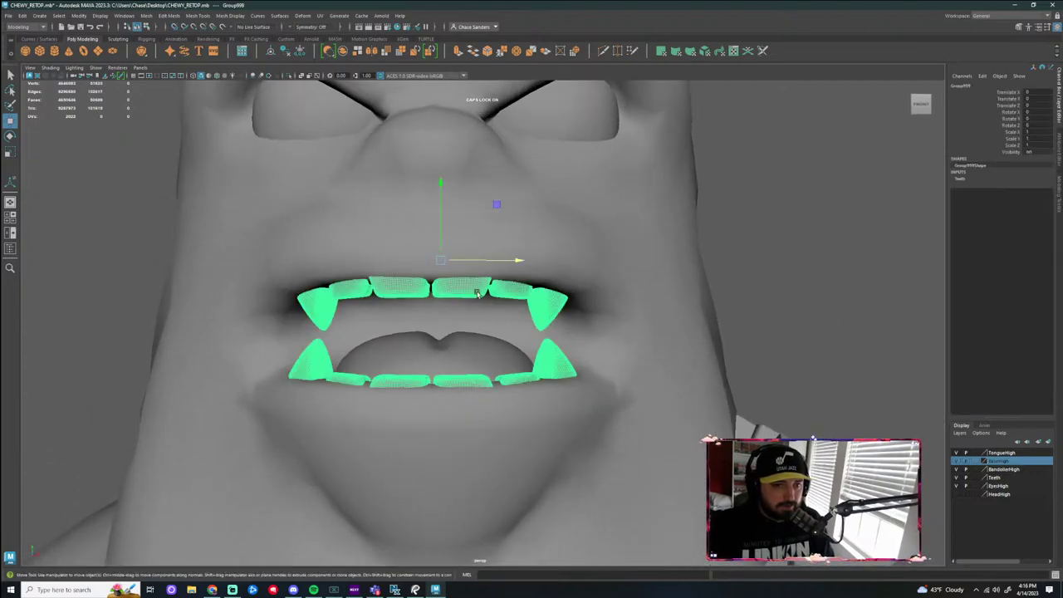
# Nudge the duplicated teeth slightly along X inside the mouth and center their pivot
pyautogui.moveTo(516, 265); pyautogui.dragTo(525, 261)
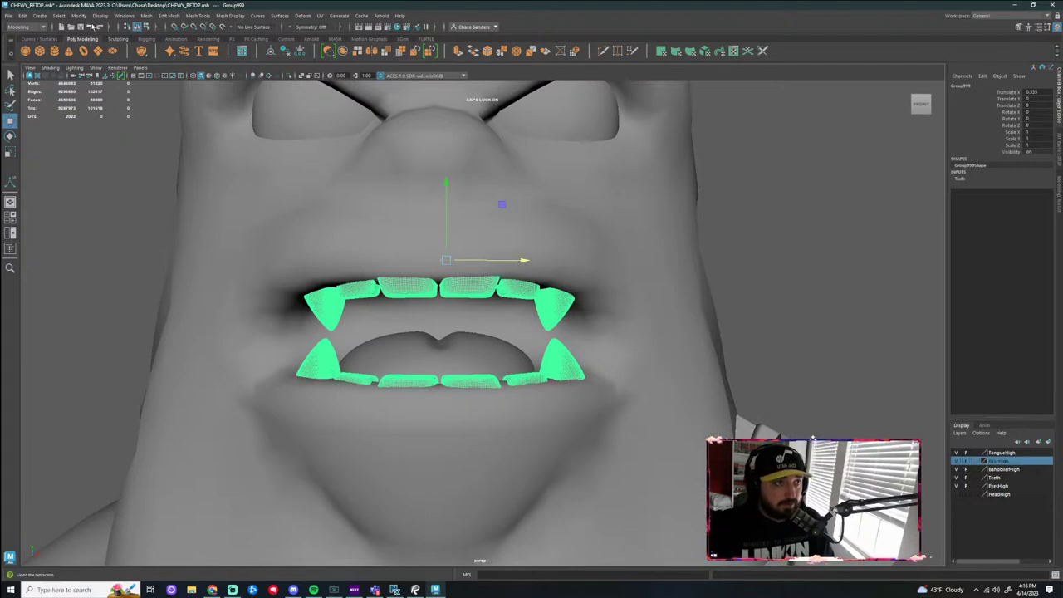
pyautogui.click(79, 15)
pyautogui.click(104, 81)
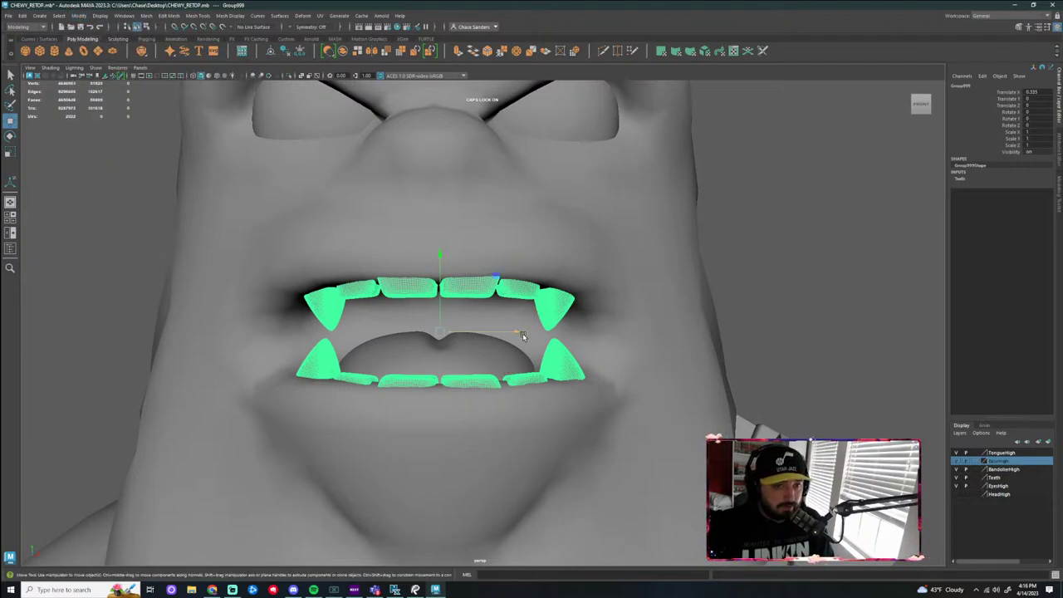
pyautogui.scroll(3, 487, 325)
pyautogui.press('space')
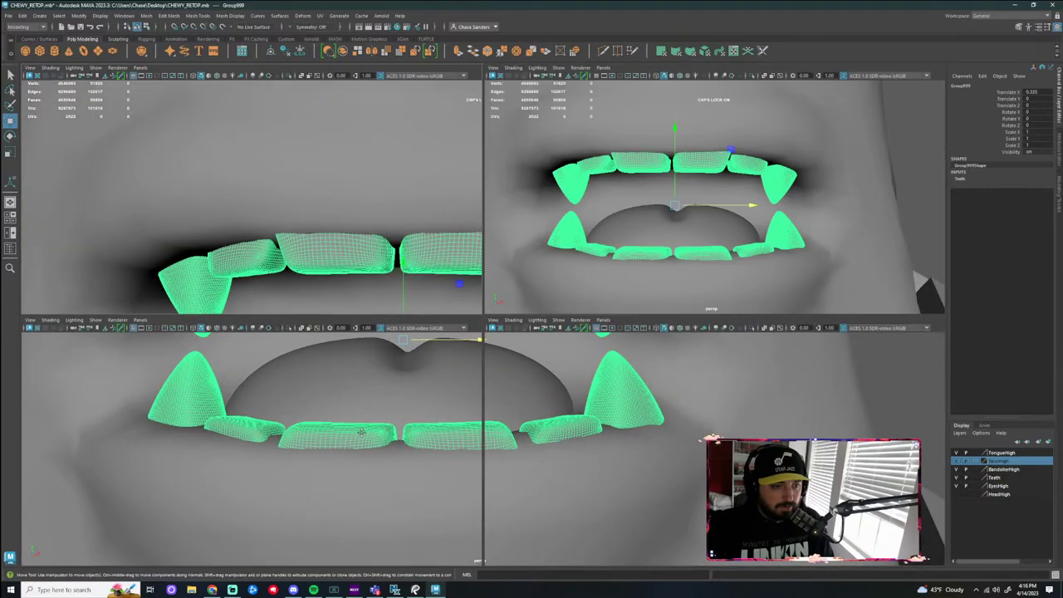
pyautogui.press('space')
pyautogui.scroll(4, 496, 312)
pyautogui.scroll(-5, 496, 312)
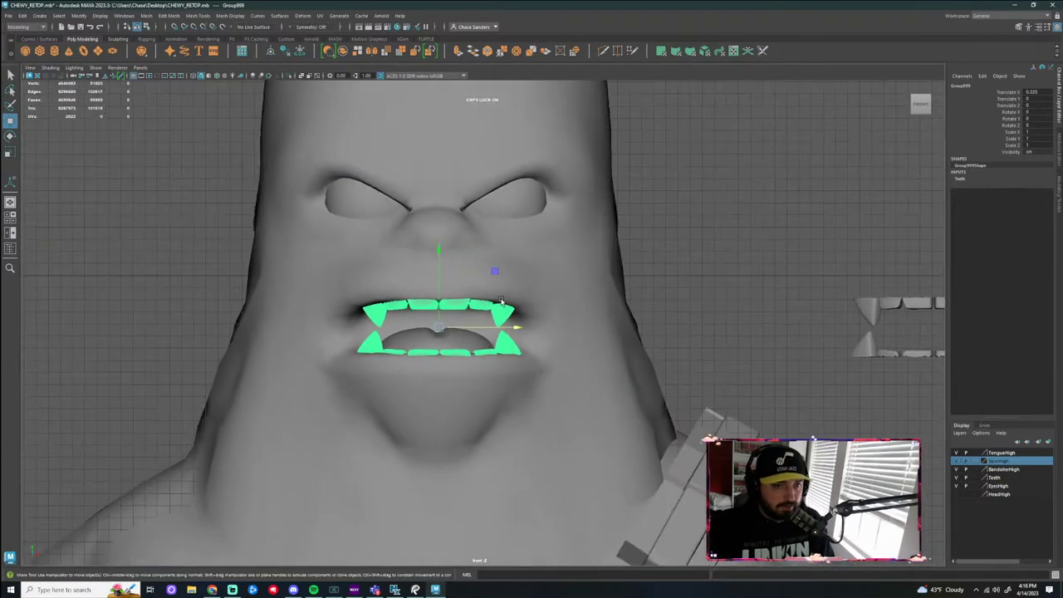
pyautogui.scroll(2, 503, 324)
pyautogui.scroll(3, 503, 325)
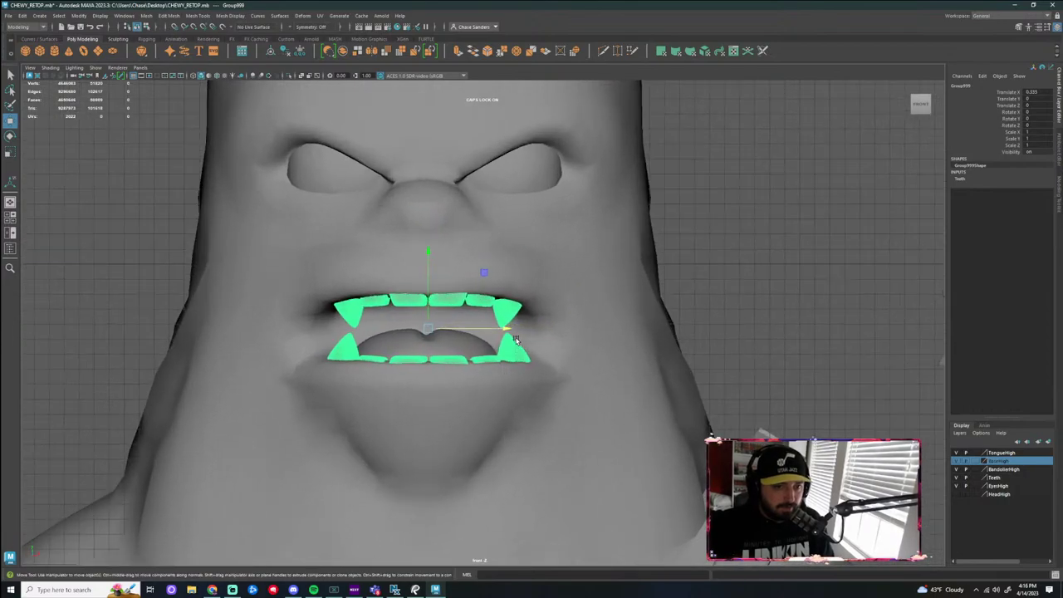
# Try grid snapping the teeth along X, and set their Translate X to 0
pyautogui.press('x')
pyautogui.moveTo(502, 330); pyautogui.dragTo(505, 332)
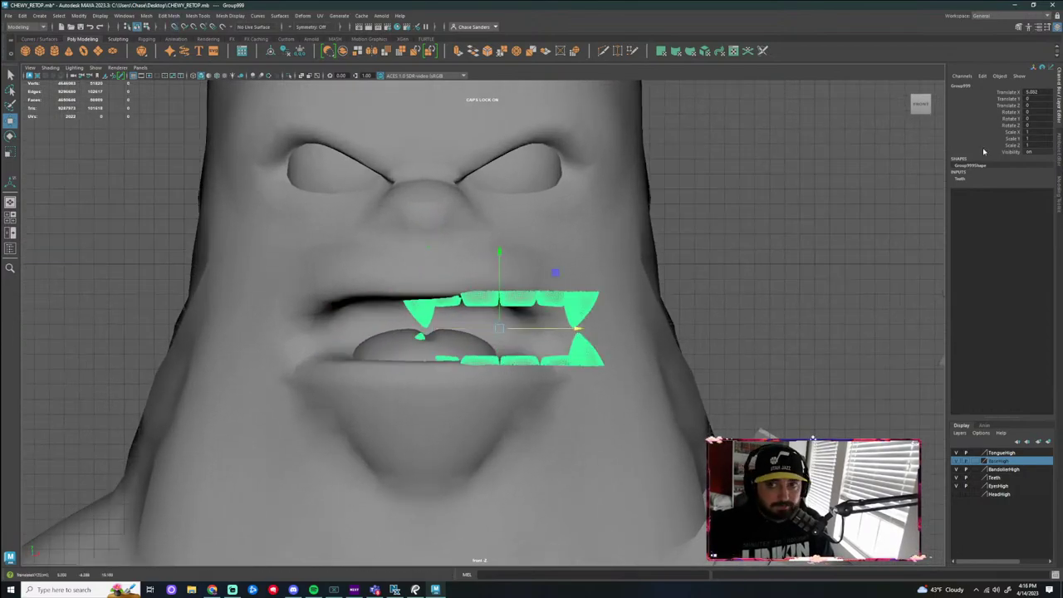
pyautogui.click(962, 76)
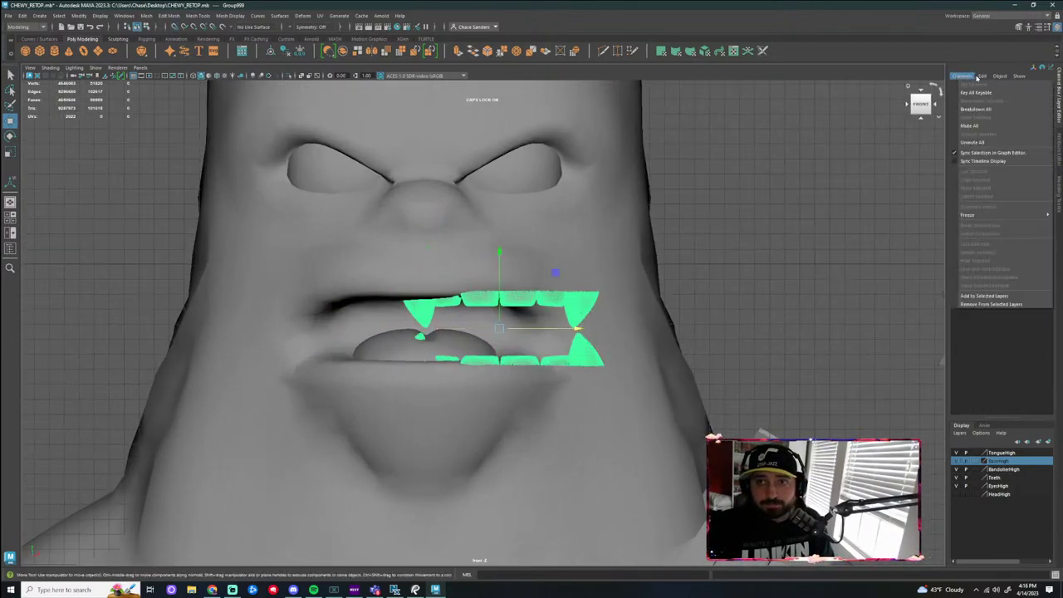
pyautogui.click(978, 78)
pyautogui.doubleClick(1033, 92)
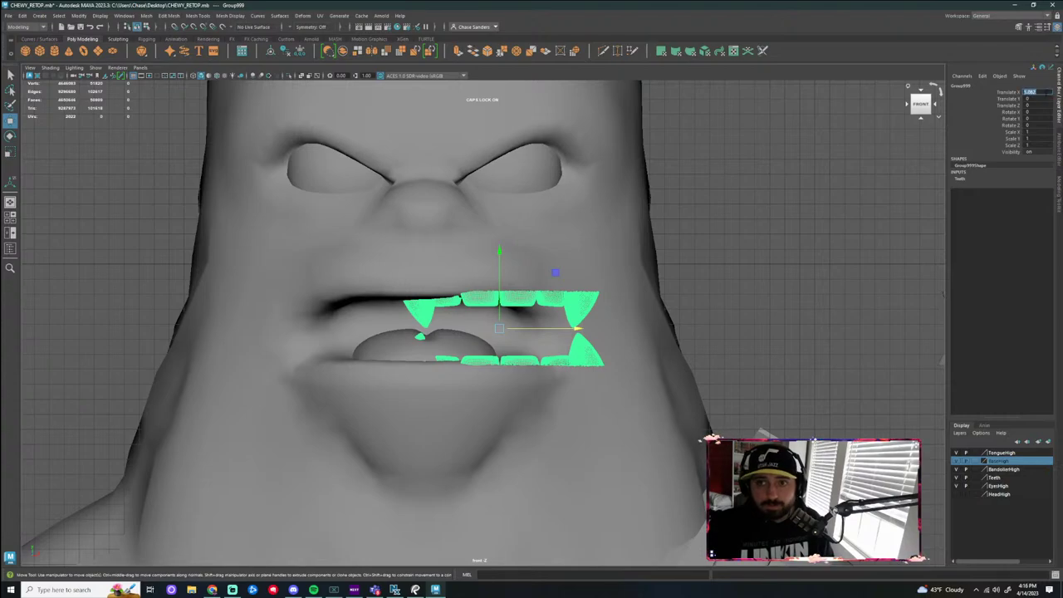
pyautogui.write('0')
pyautogui.press('Return')
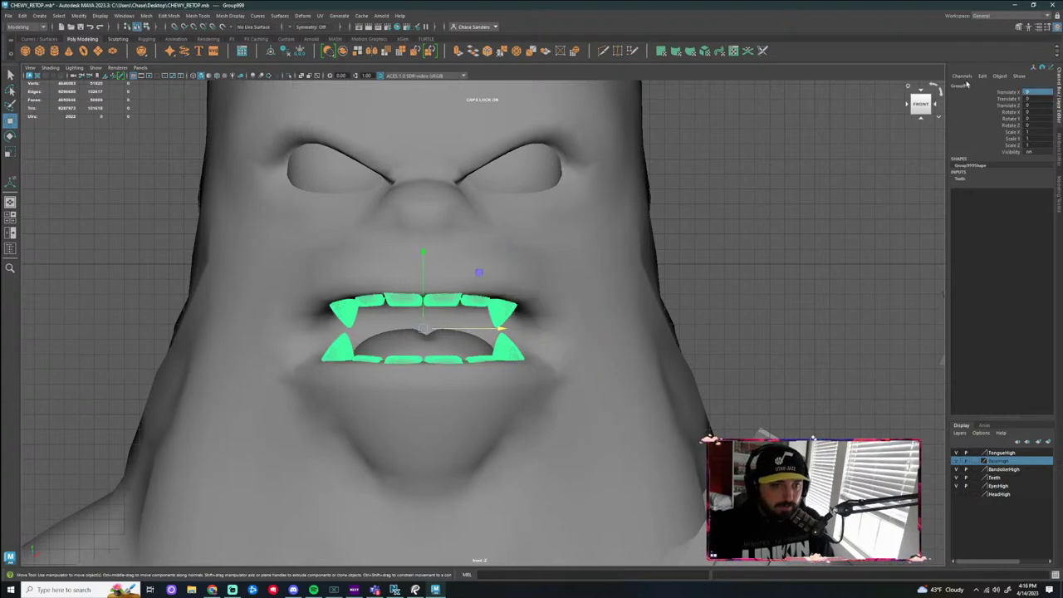
# Try to select the faces of the +X half of the teeth in the front view
pyautogui.click(633, 229)
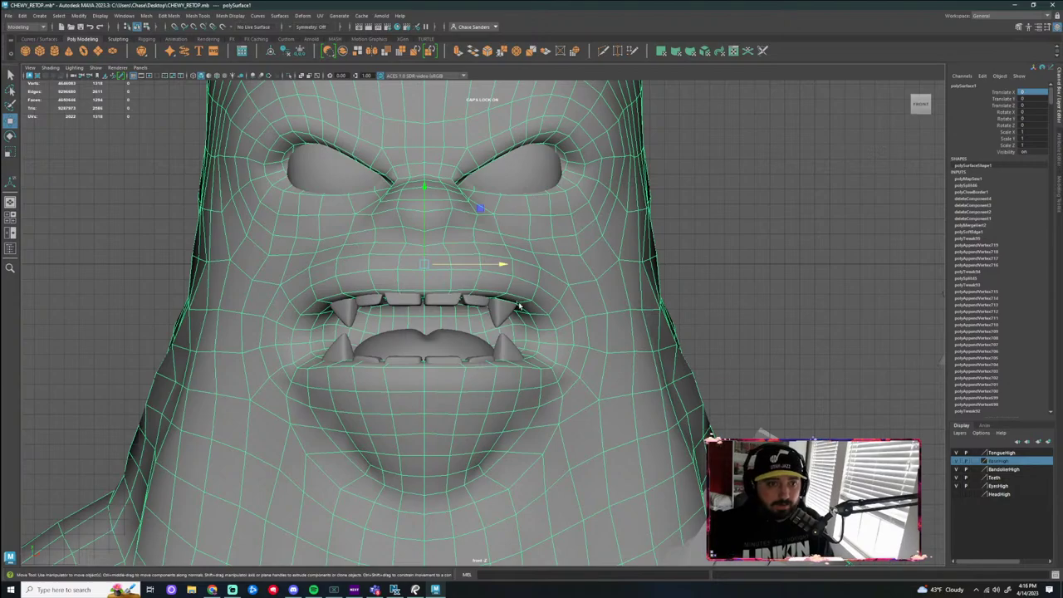
pyautogui.click(448, 301)
pyautogui.scroll(3, 442, 305)
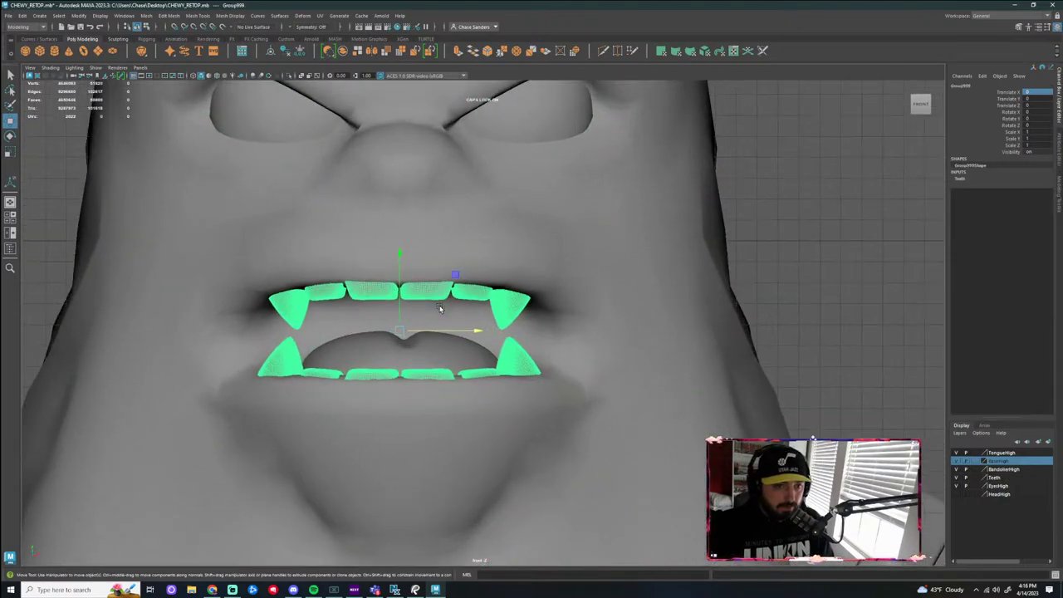
pyautogui.click(772, 266)
pyautogui.scroll(5, 446, 306)
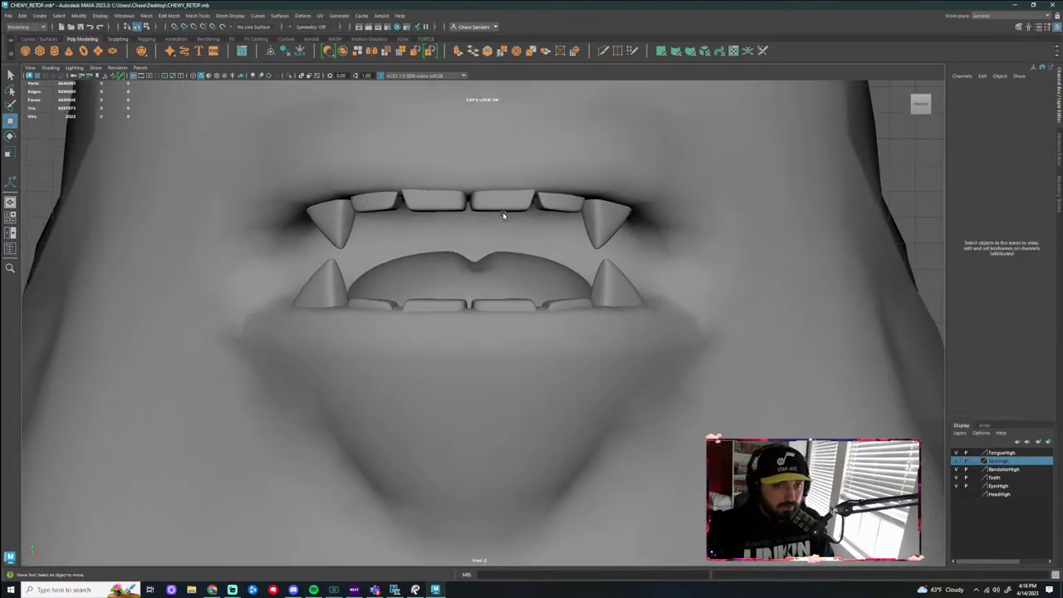
pyautogui.click(511, 209)
pyautogui.keyDown('alt'); pyautogui.moveTo(511, 210); pyautogui.dragTo(481, 251, button='middle'); pyautogui.keyUp('alt')
pyautogui.moveTo(481, 252); pyautogui.dragTo(480, 276, button='right')
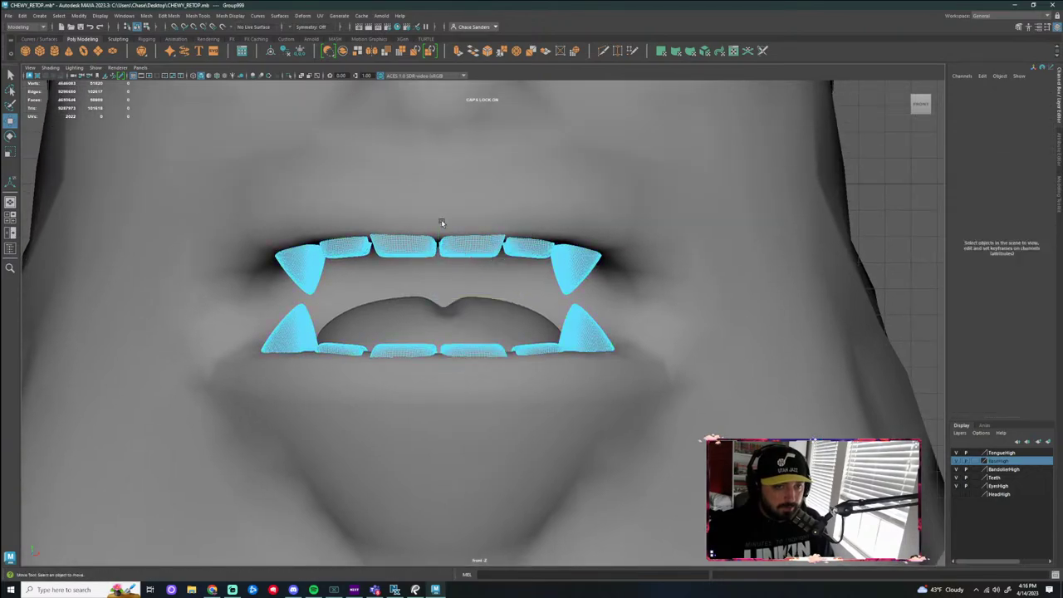
pyautogui.moveTo(441, 209); pyautogui.dragTo(622, 386)
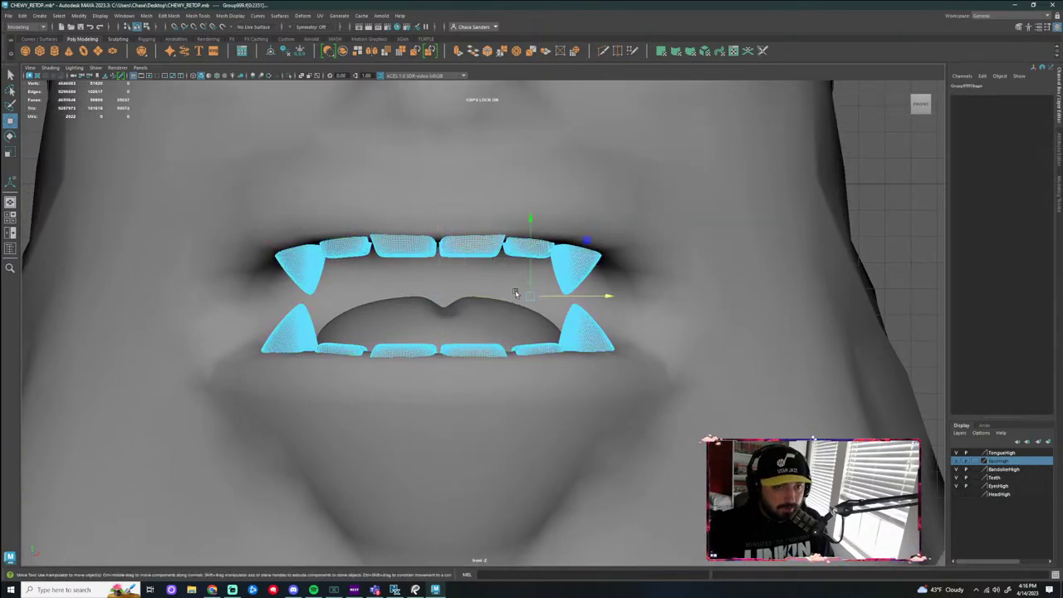
pyautogui.scroll(2, 432, 193)
pyautogui.moveTo(428, 192); pyautogui.dragTo(453, 248)
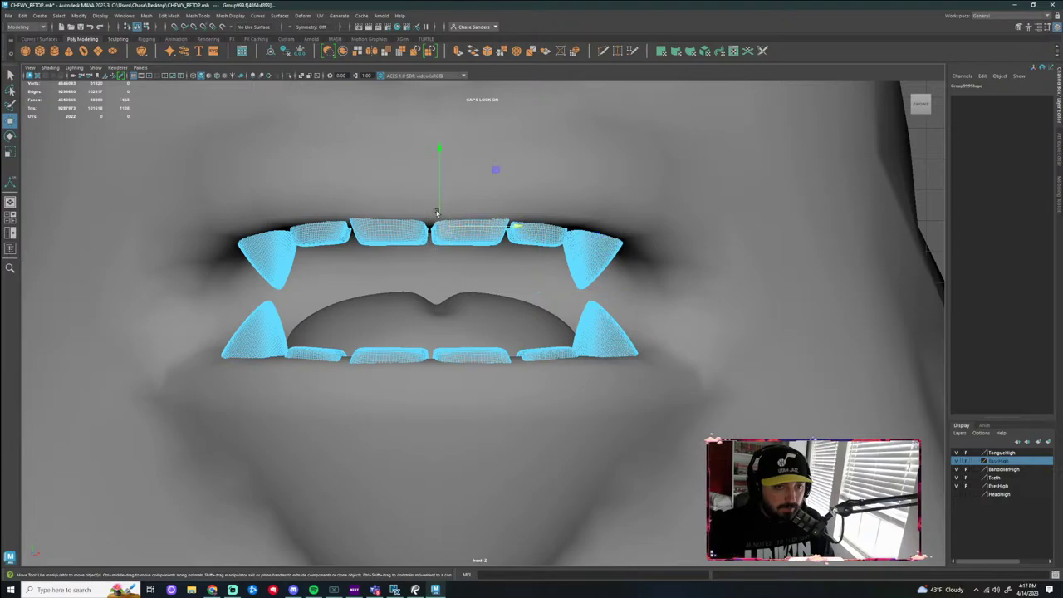
pyautogui.hotkey('ctrl', 'z')
# Isolate the duplicated teeth in the front view
pyautogui.click(431, 185)
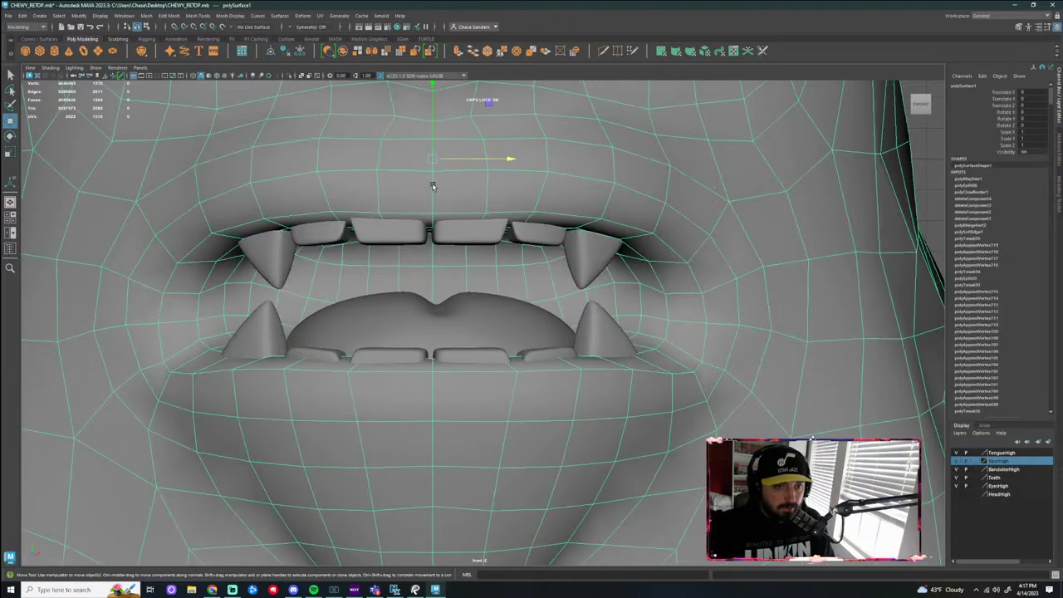
pyautogui.click(455, 232)
pyautogui.hotkey('ctrl', '1')
pyautogui.scroll(3, 411, 145)
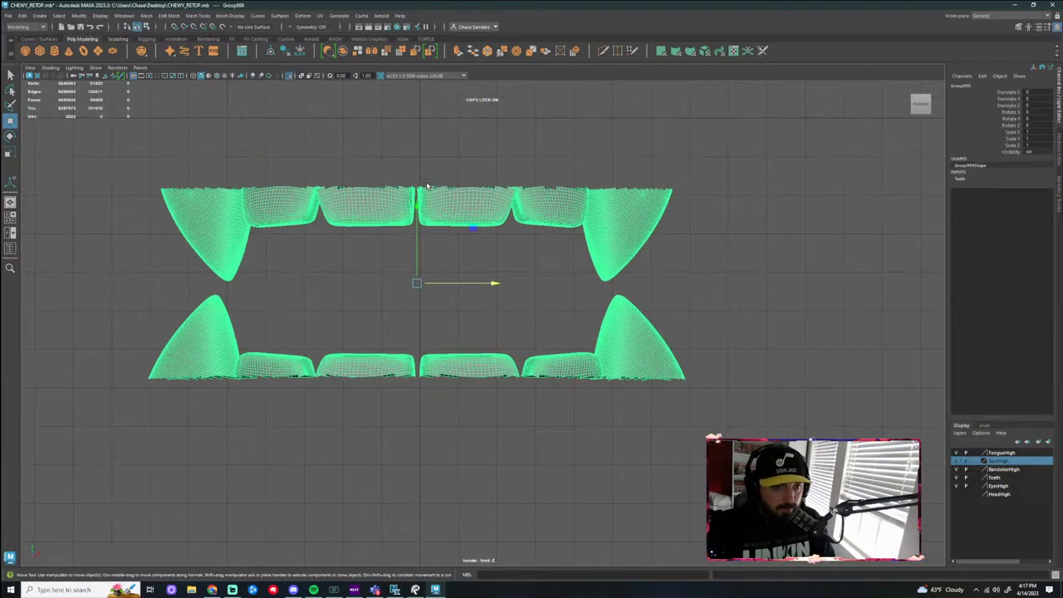
pyautogui.click(394, 127)
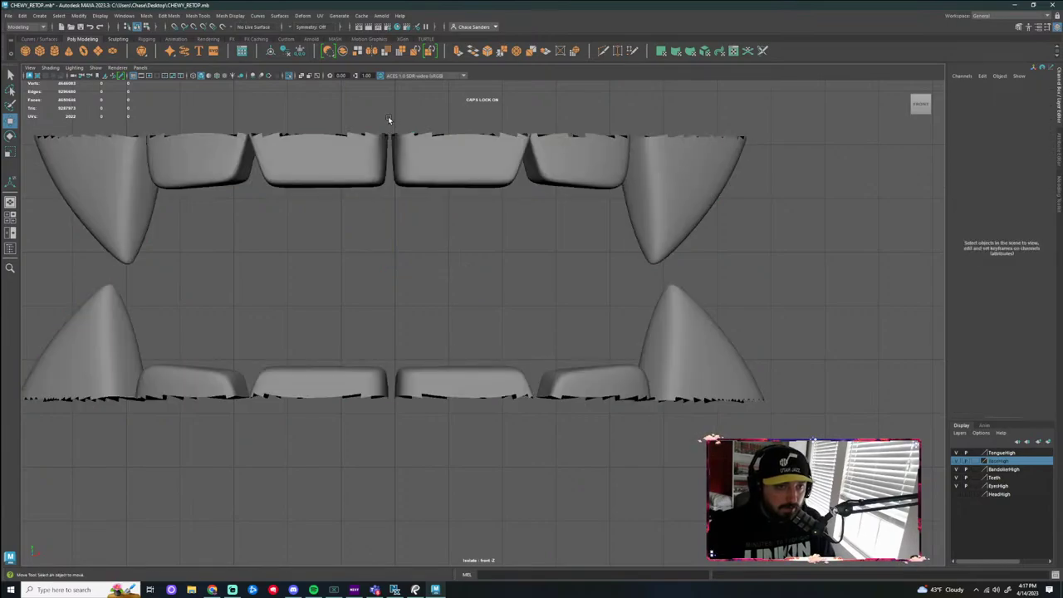
# Delete all tooth faces on the +X side of the center line and return to object selection
pyautogui.moveTo(391, 119)
pyautogui.mouseDown()
pyautogui.moveTo(531, 360)
pyautogui.moveTo(826, 485)
pyautogui.mouseUp()
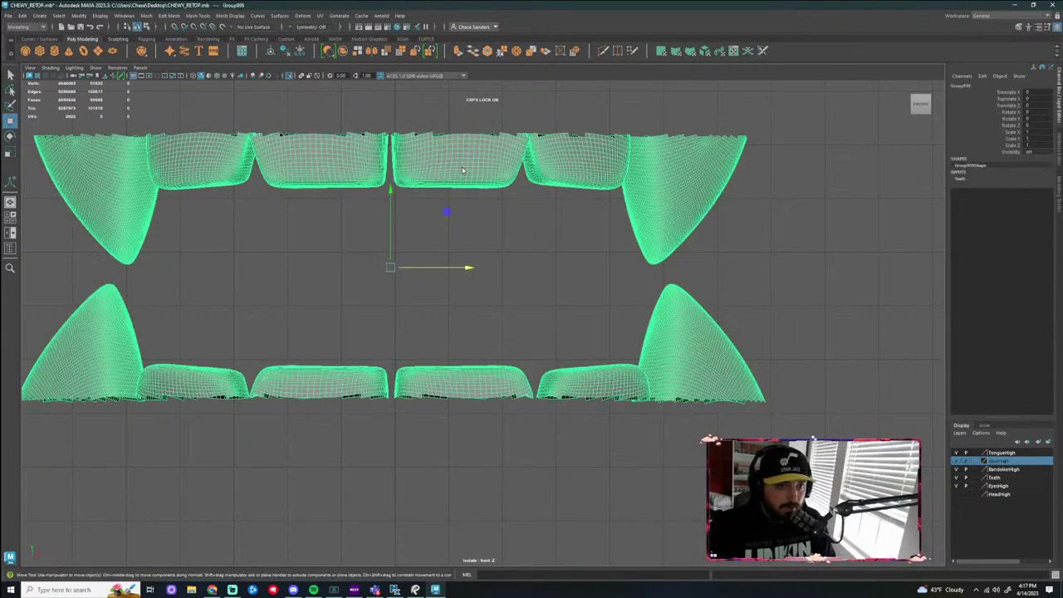
pyautogui.moveTo(463, 170); pyautogui.dragTo(465, 194, button='right')
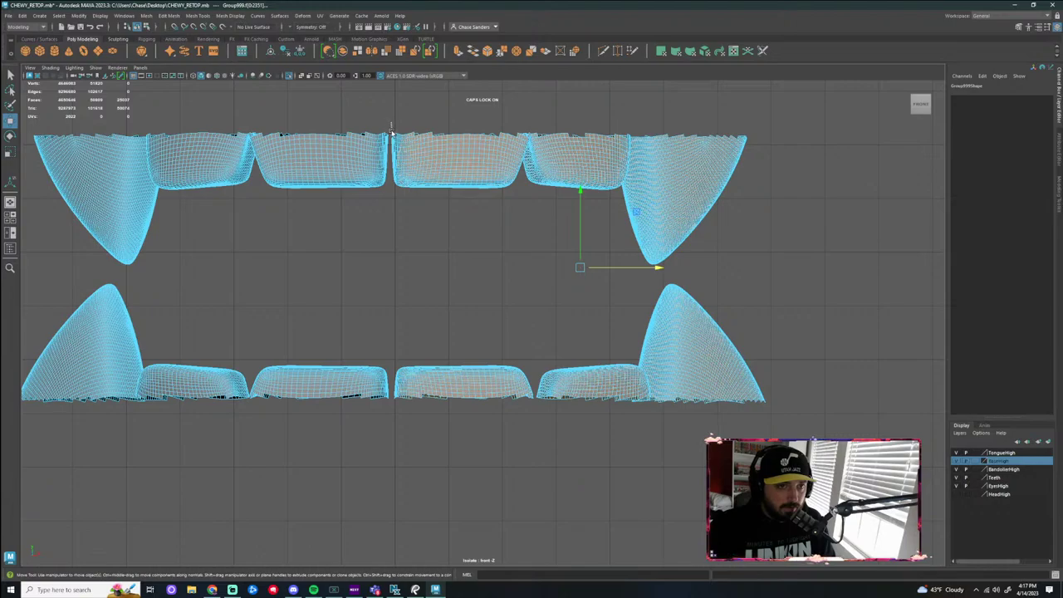
pyautogui.moveTo(391, 129); pyautogui.dragTo(801, 459)
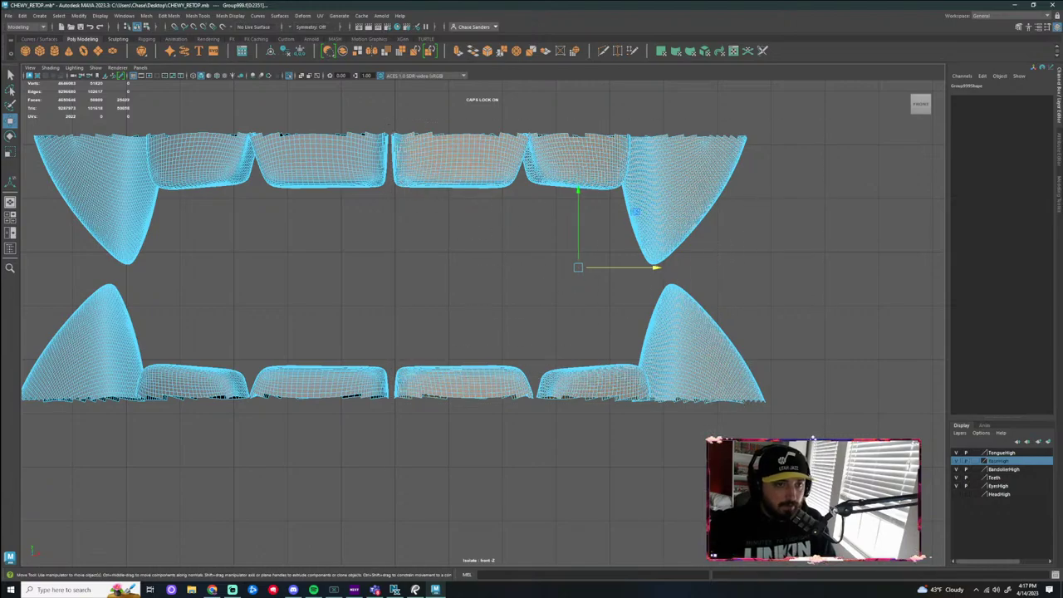
pyautogui.press('Delete')
pyautogui.scroll(-3, 501, 218)
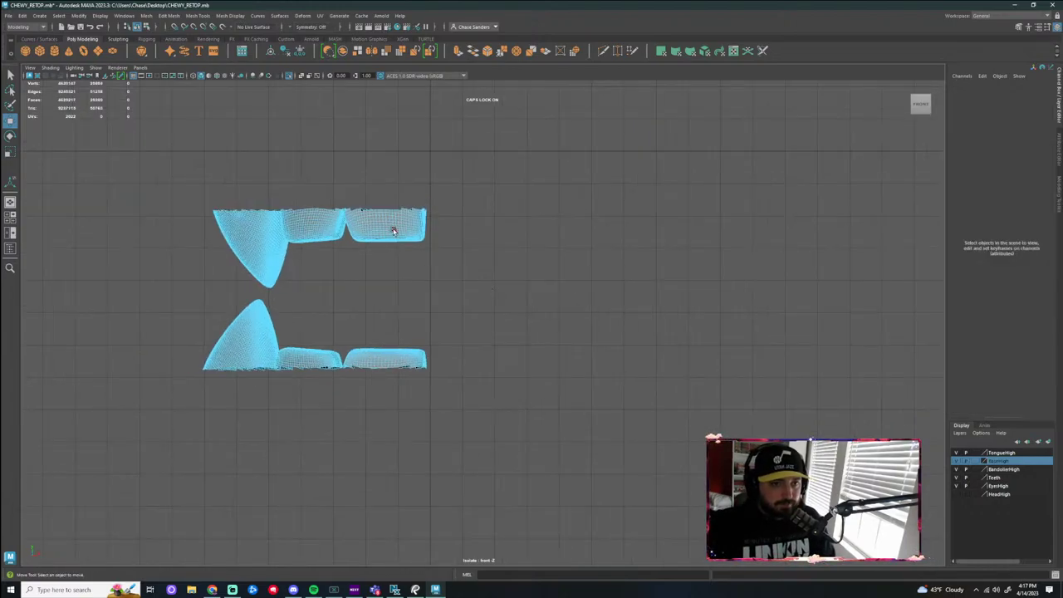
pyautogui.moveTo(394, 230); pyautogui.dragTo(438, 217, button='right')
pyautogui.click(407, 250)
pyautogui.click(404, 236)
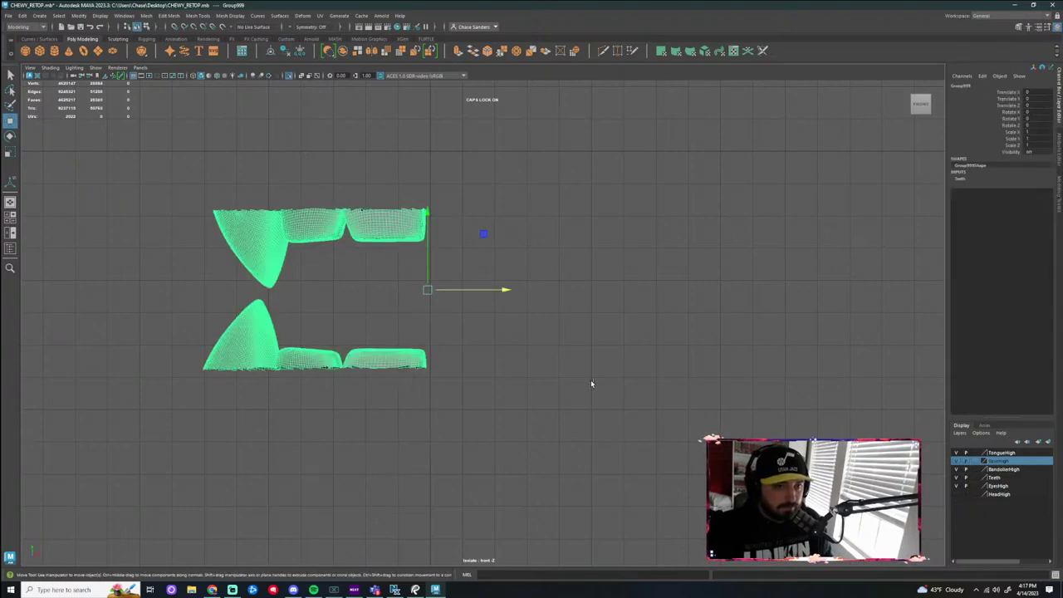
# Shift the remaining half of the teeth slightly toward the center line, to Translate X 0.023
pyautogui.scroll(5, 472, 331)
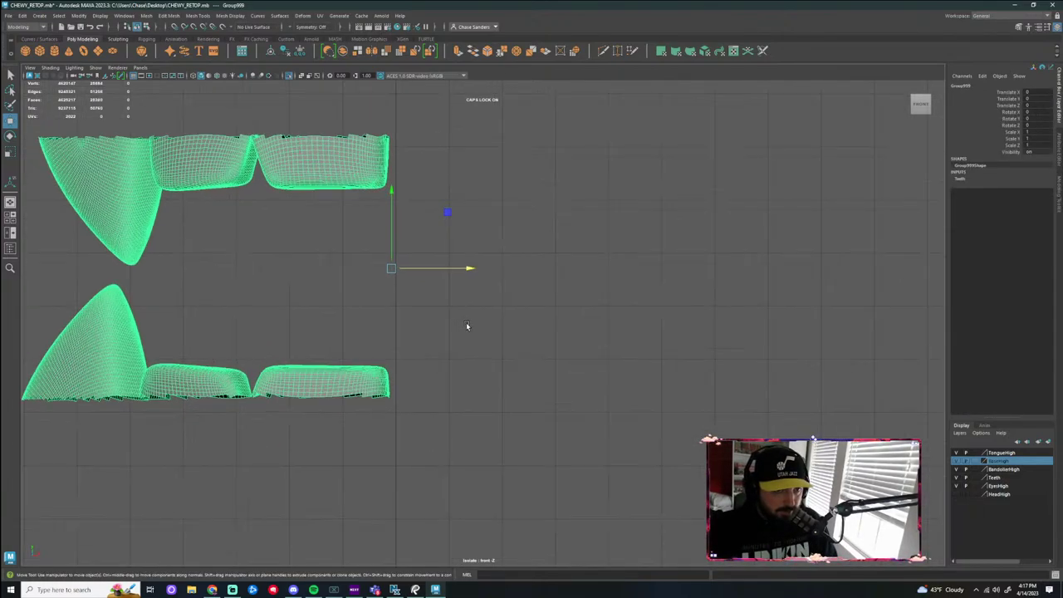
pyautogui.press('d')
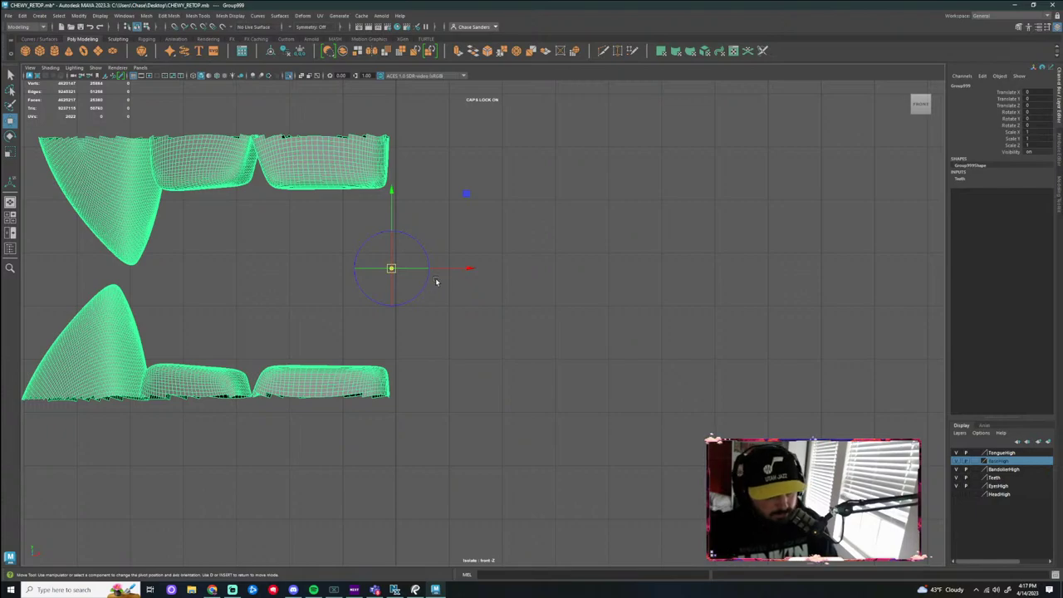
pyautogui.click(492, 175)
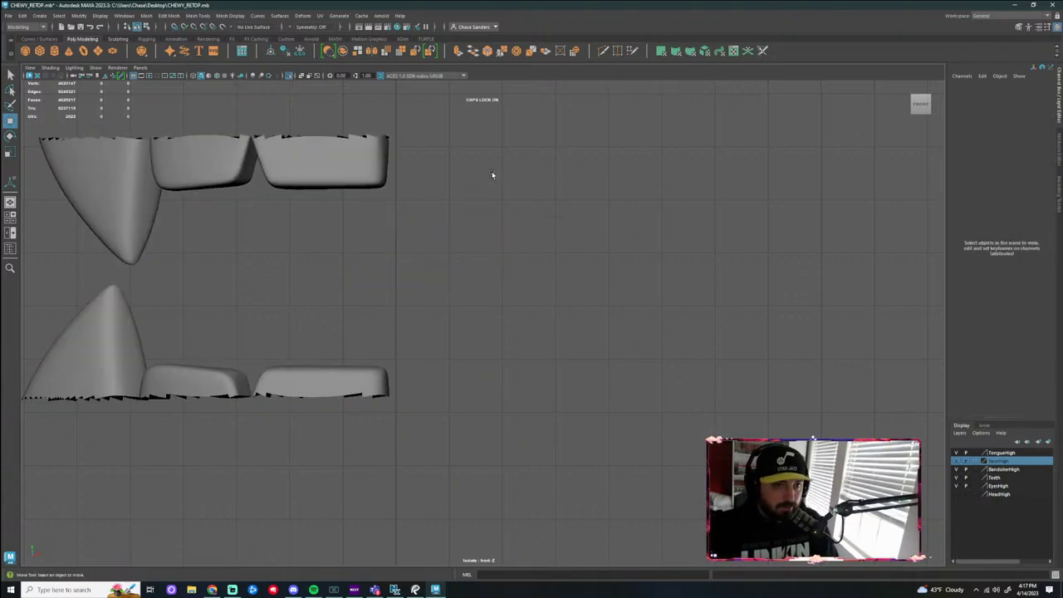
pyautogui.click(352, 171)
pyautogui.click(479, 260)
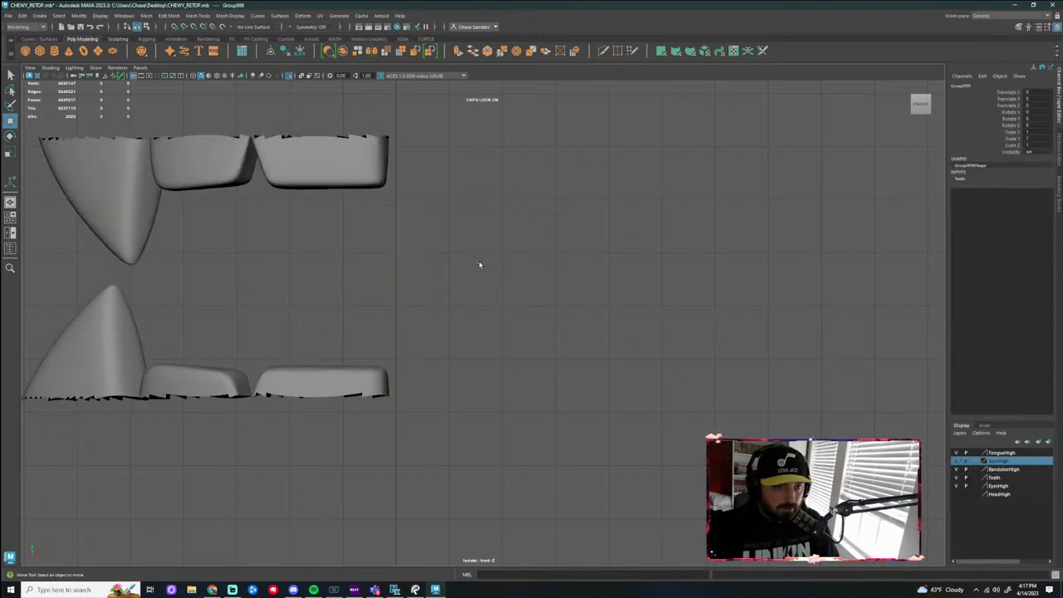
pyautogui.click(352, 171)
pyautogui.moveTo(475, 270); pyautogui.dragTo(478, 272)
pyautogui.click(439, 258)
pyautogui.click(342, 184)
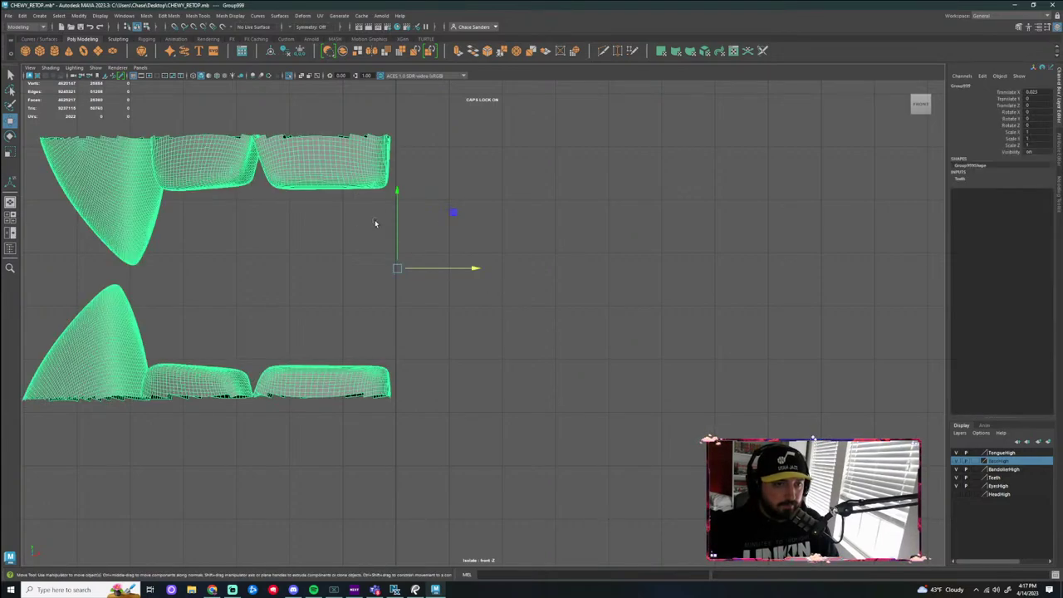
# Mirror the half set of teeth across X with Axis Position set to World and Direction set to +
pyautogui.click(170, 16)
pyautogui.click(178, 145)
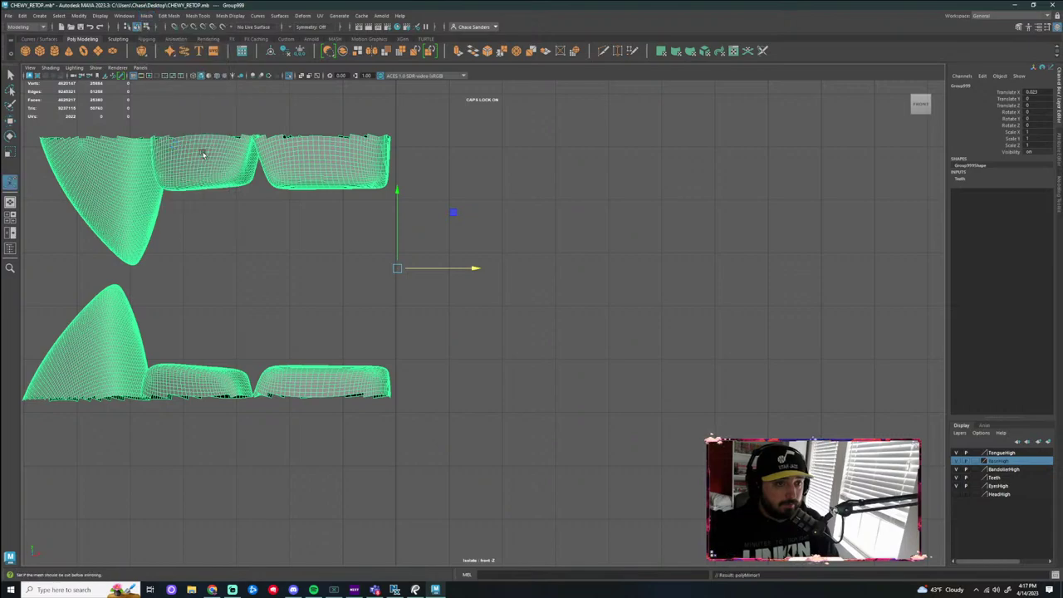
pyautogui.click(264, 257)
pyautogui.click(299, 260)
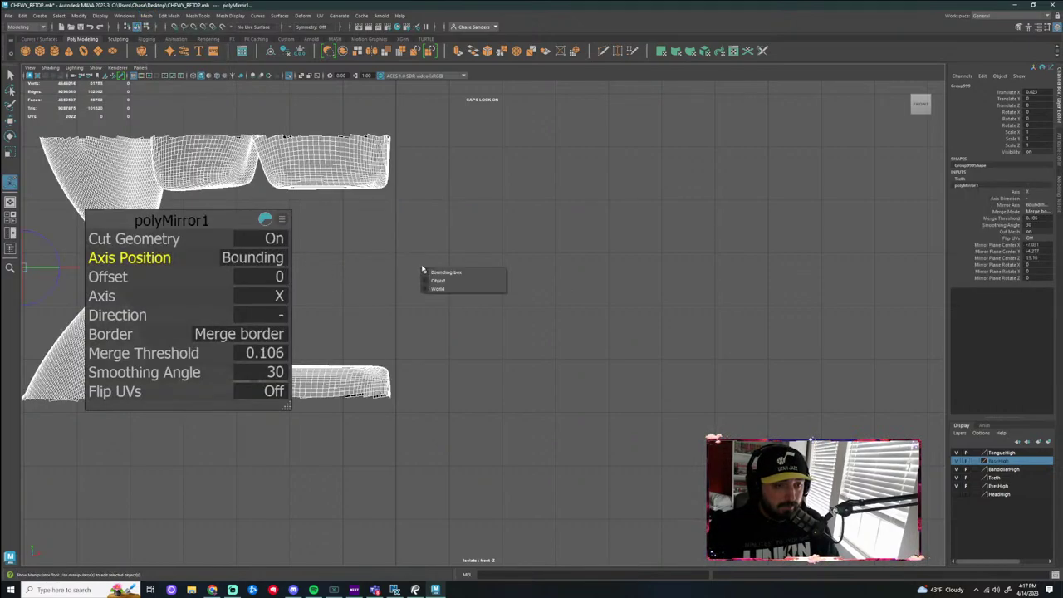
pyautogui.click(268, 261)
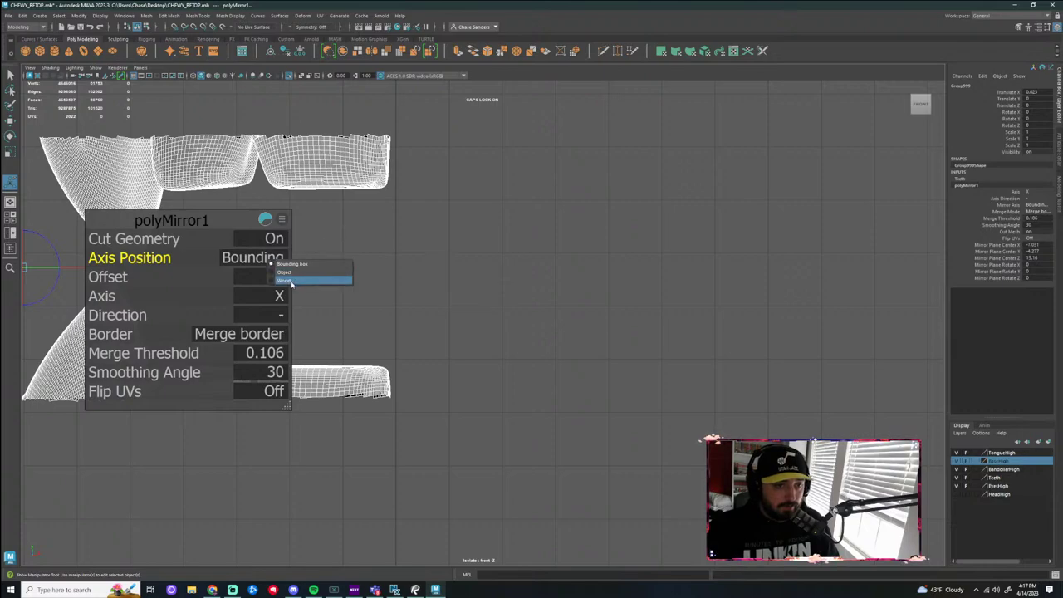
pyautogui.click(295, 283)
pyautogui.click(282, 317)
pyautogui.click(302, 323)
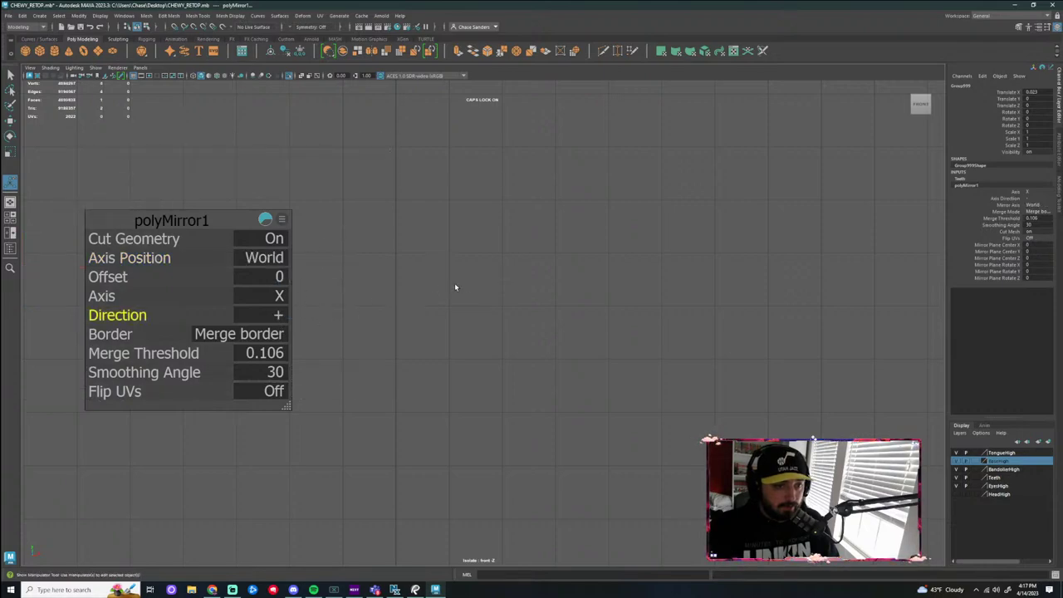
pyautogui.scroll(8, 467, 307)
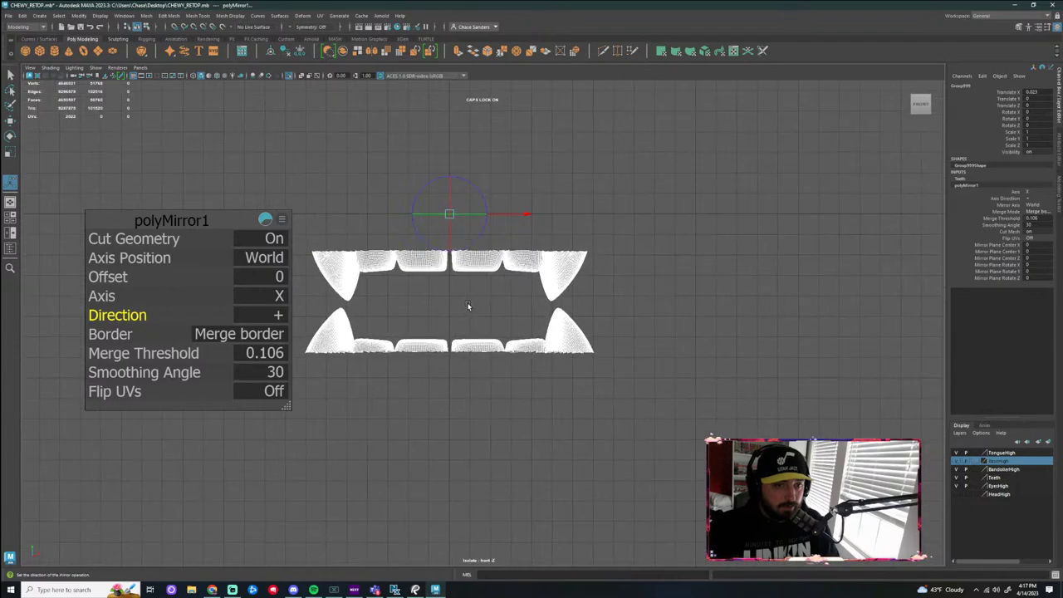
# Undo the mirror of the teeth, going back to the unmirrored half set
pyautogui.scroll(2, 420, 289)
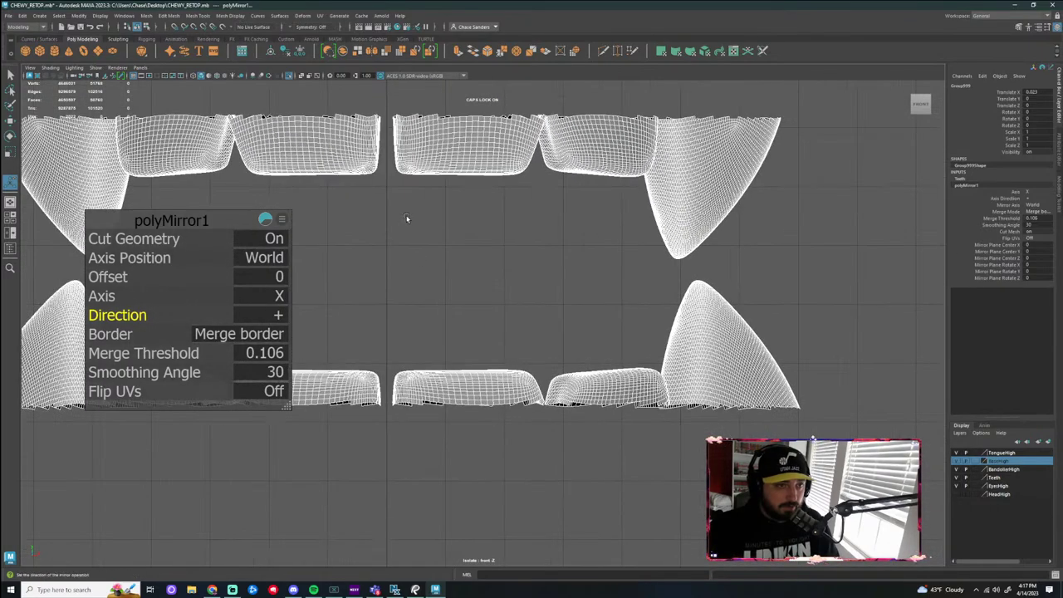
pyautogui.hotkey('ctrl', 'z')
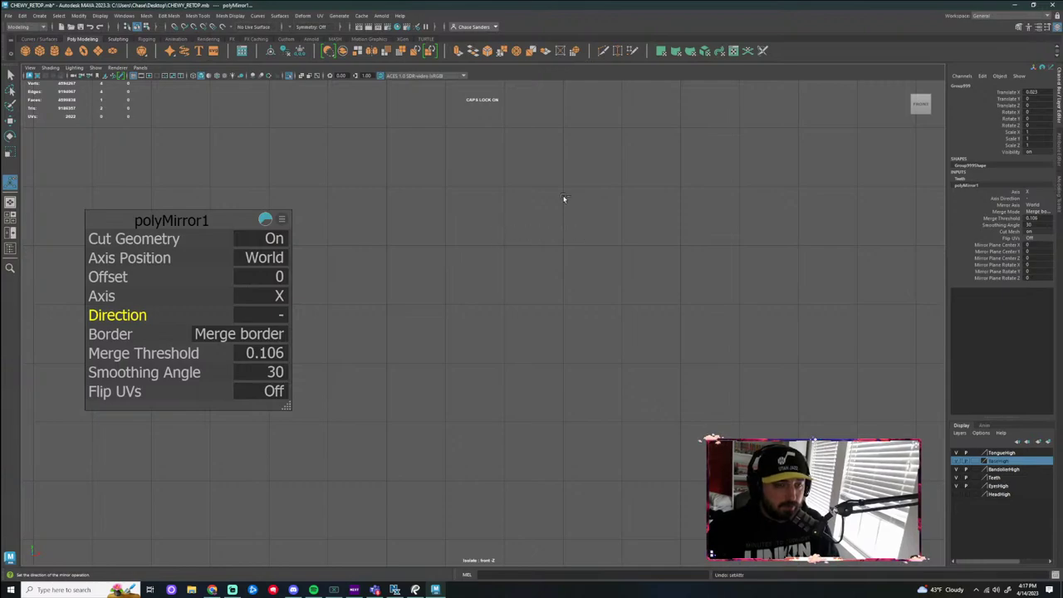
pyautogui.hotkey('ctrl', 'z')
pyautogui.scroll(2, 366, 262)
pyautogui.hotkey('ctrl', 'z')
pyautogui.hotkey('ctrl', 'z')
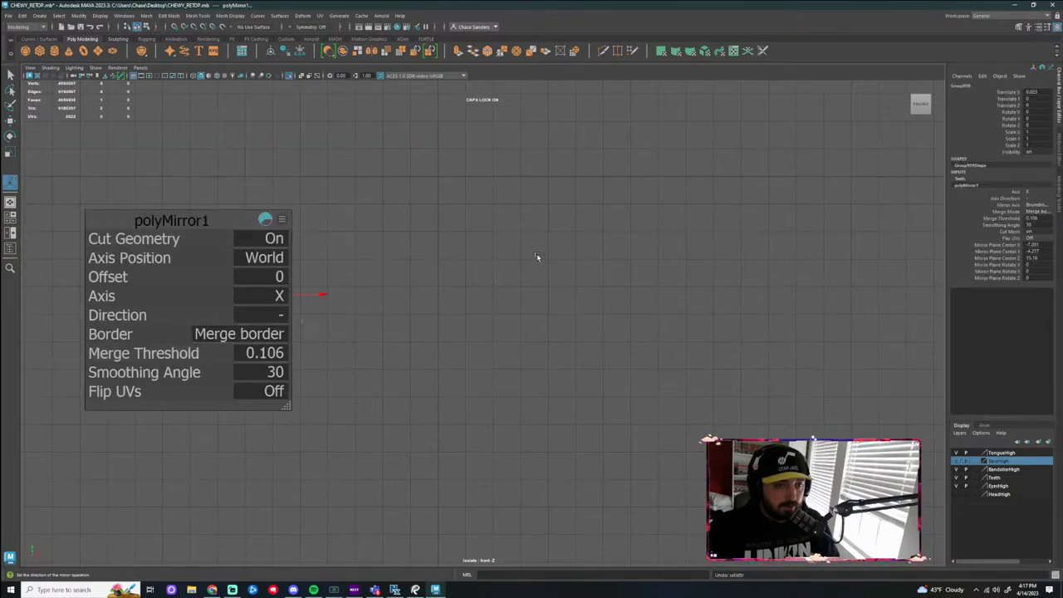
pyautogui.hotkey('ctrl', 'z')
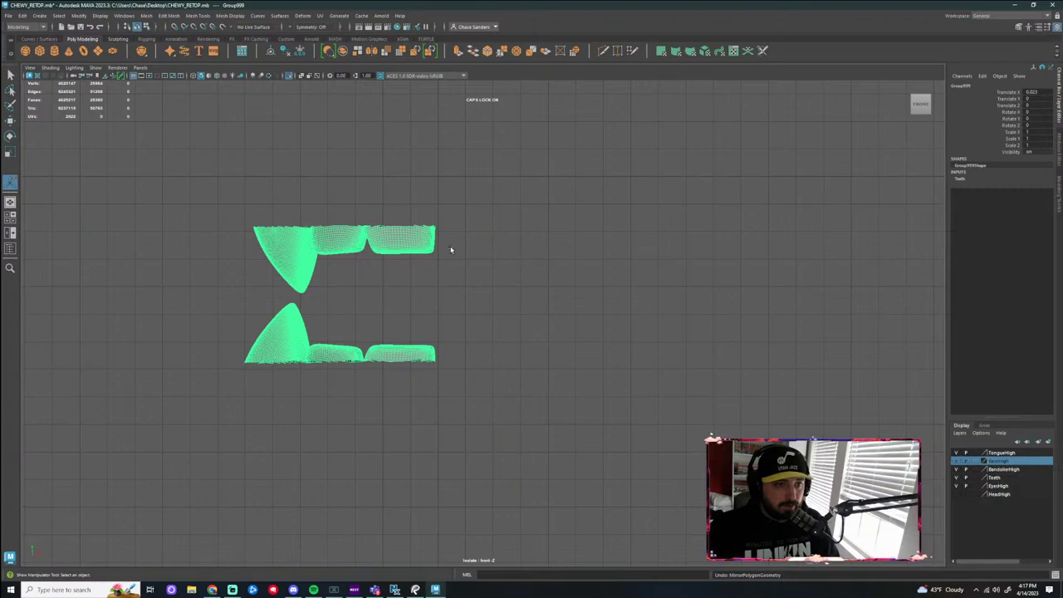
# Shift the half set of teeth so its inner edges sit close to the center line, at Translate X 0.003
pyautogui.scroll(2, 379, 224)
pyautogui.scroll(1, 385, 220)
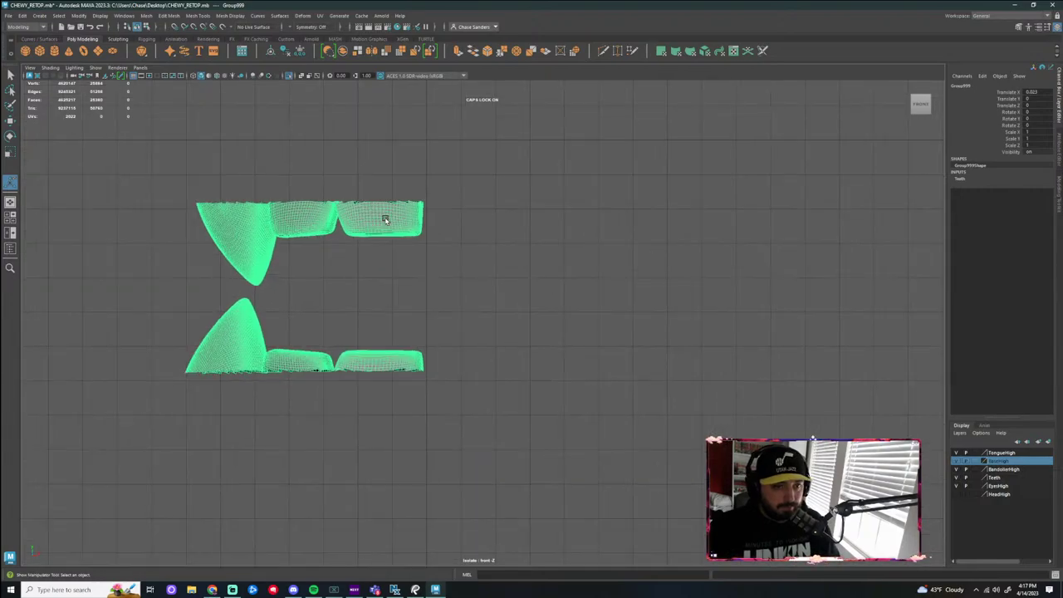
pyautogui.press('w')
pyautogui.scroll(2, 477, 228)
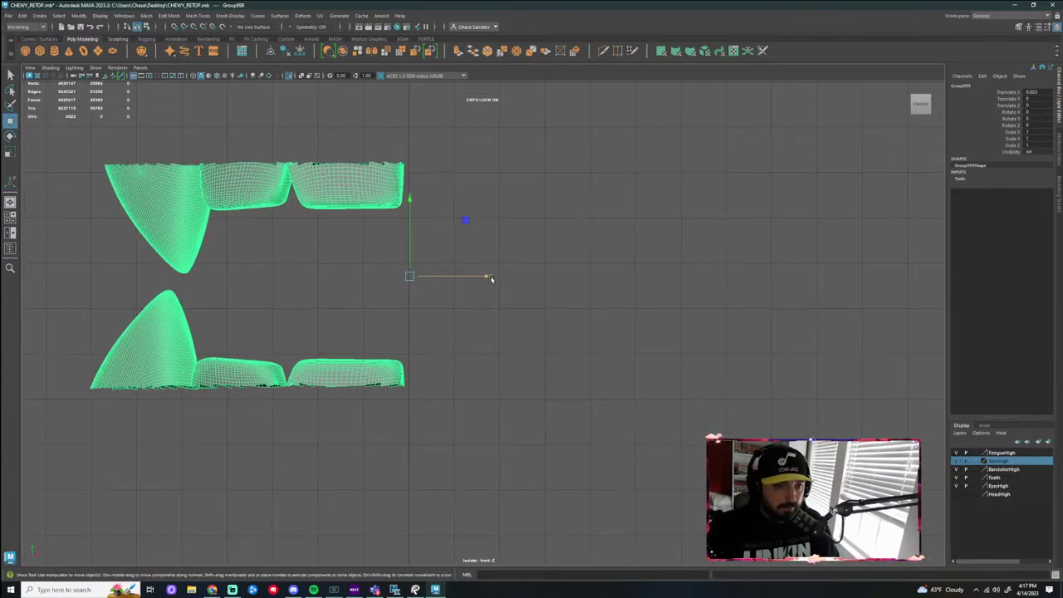
pyautogui.moveTo(491, 279); pyautogui.dragTo(462, 261)
pyautogui.click(596, 319)
pyautogui.click(375, 202)
pyautogui.click(512, 296)
pyautogui.scroll(2, 357, 160)
pyautogui.click(357, 160)
pyautogui.scroll(1, 477, 277)
pyautogui.click(532, 306)
pyautogui.click(368, 149)
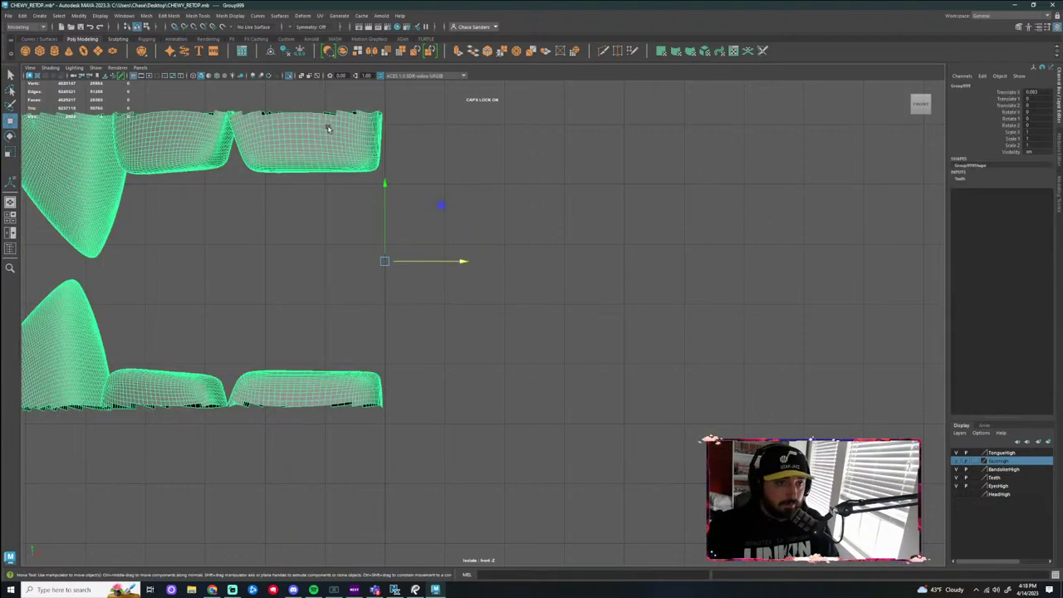
# Mirror the half set of teeth across X in World with Direction + and Merge Threshold 0.01
pyautogui.click(146, 15)
pyautogui.click(160, 144)
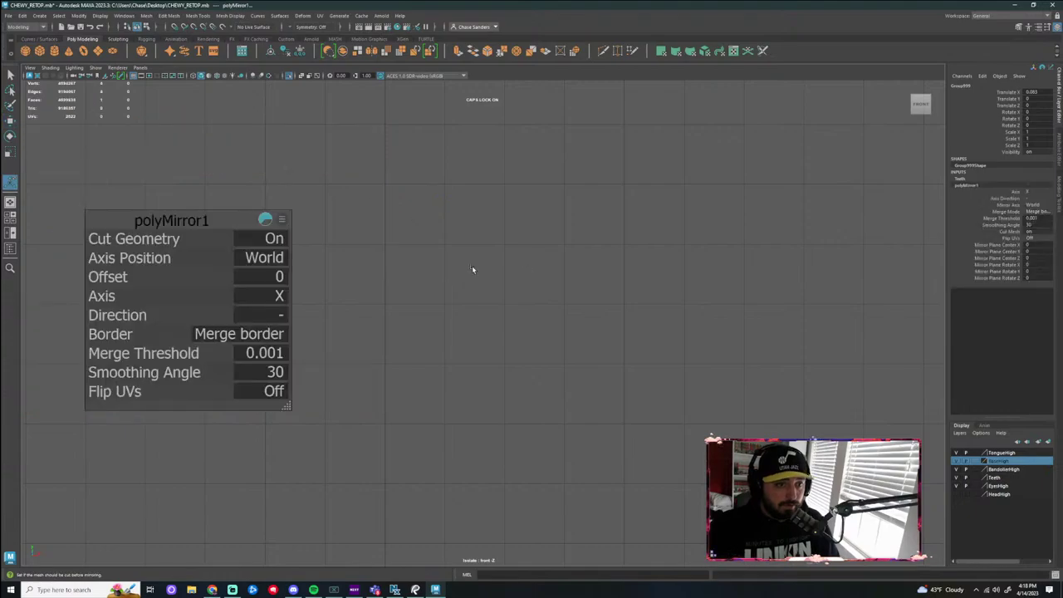
pyautogui.moveTo(282, 318); pyautogui.dragTo(558, 327)
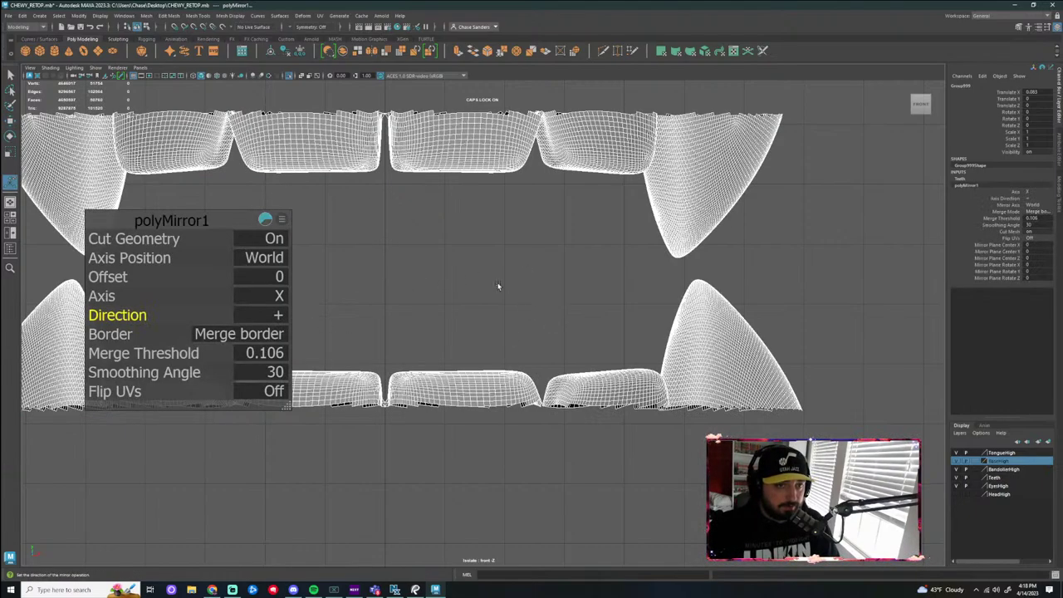
pyautogui.scroll(2, 373, 112)
pyautogui.click(266, 353)
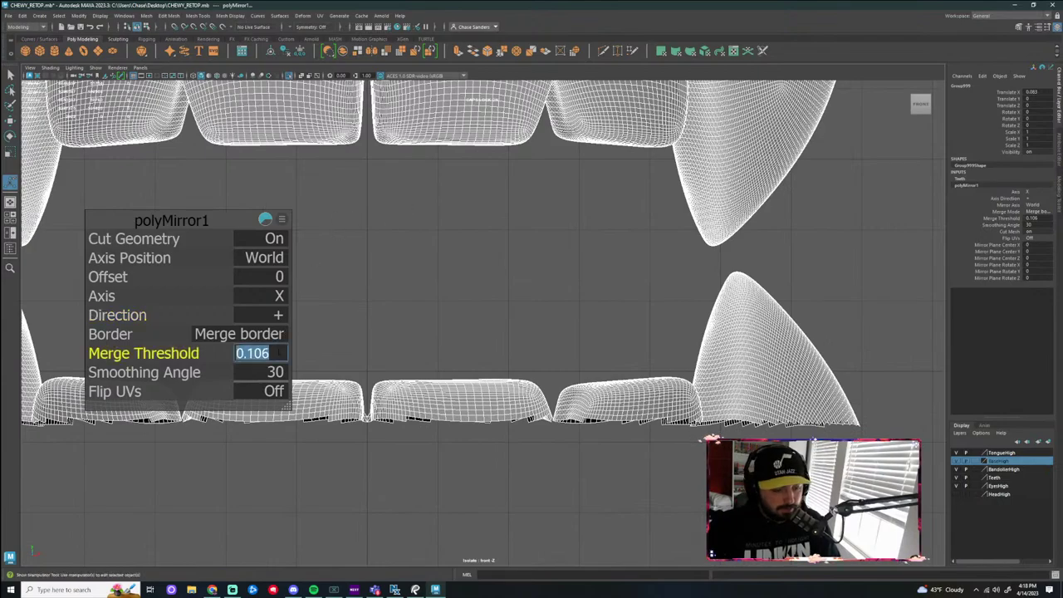
pyautogui.write('0.01')
pyautogui.press('Return')
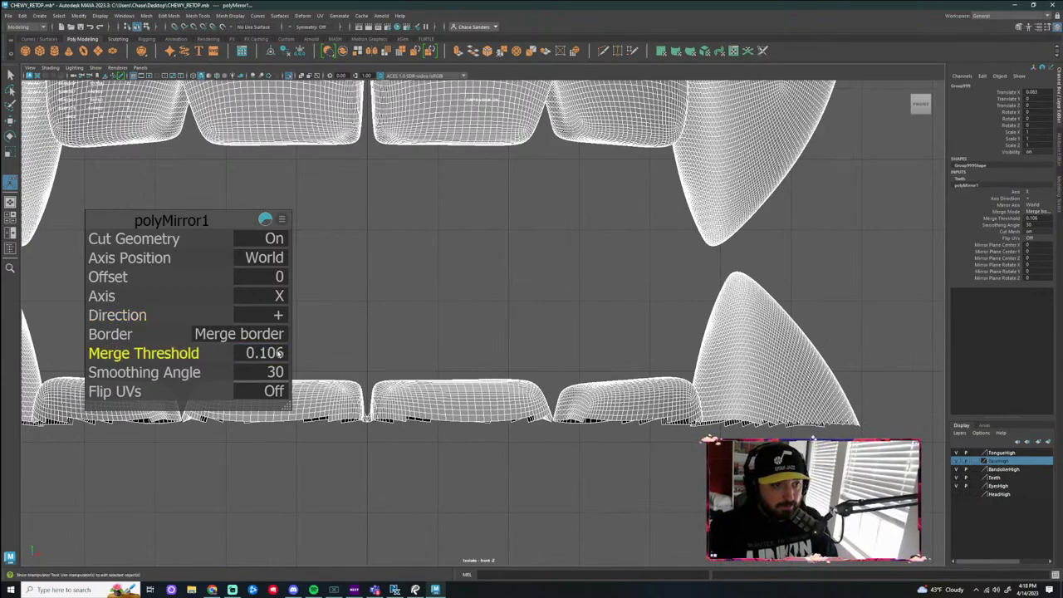
pyautogui.click(445, 344)
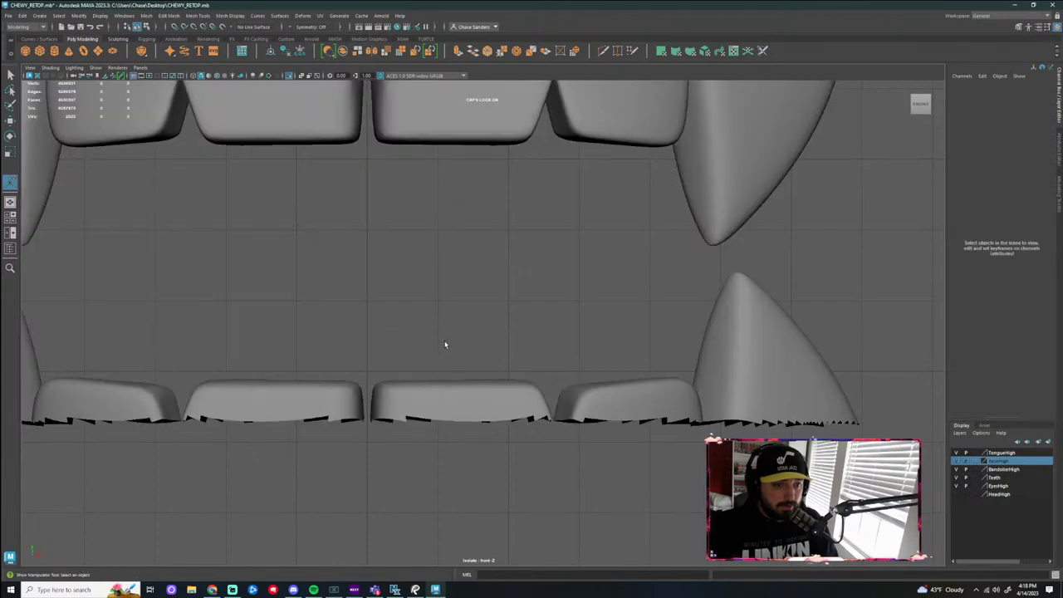
# Exit isolation and delete the old copy of the teeth standing beside the head
pyautogui.scroll(-4, 457, 255)
pyautogui.click(457, 221)
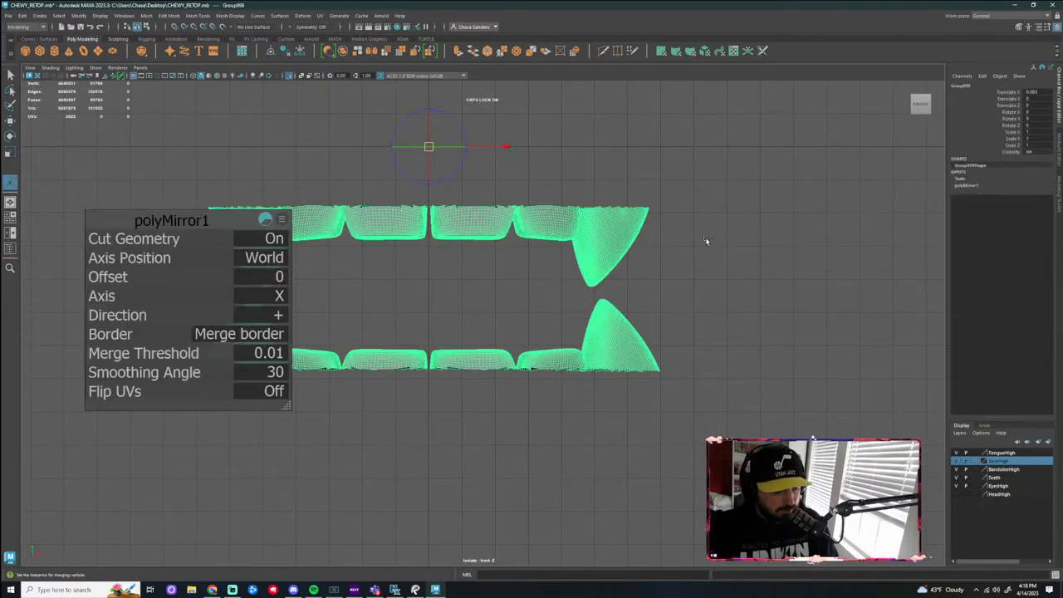
pyautogui.hotkey('ctrl', '1')
pyautogui.scroll(-6, 612, 263)
pyautogui.click(724, 225)
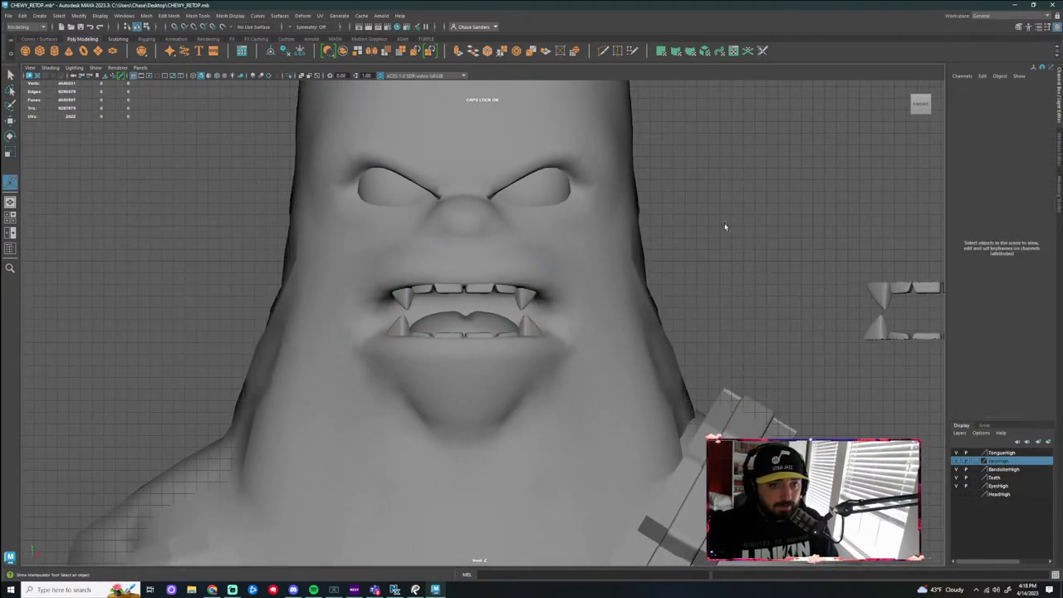
pyautogui.scroll(-6, 724, 222)
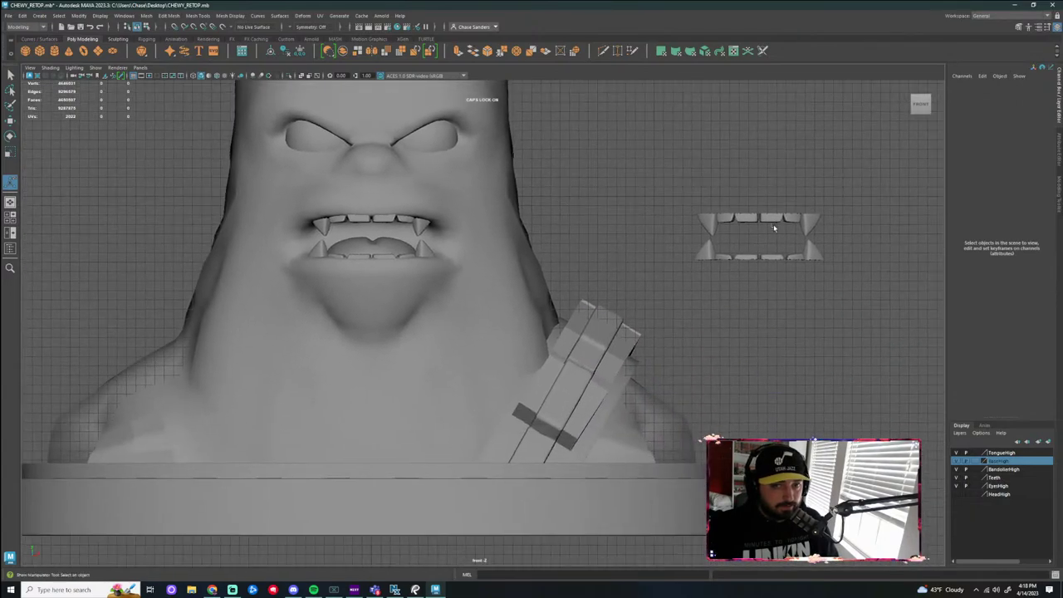
pyautogui.scroll(3, 760, 223)
pyautogui.click(835, 204)
pyautogui.scroll(3, 719, 210)
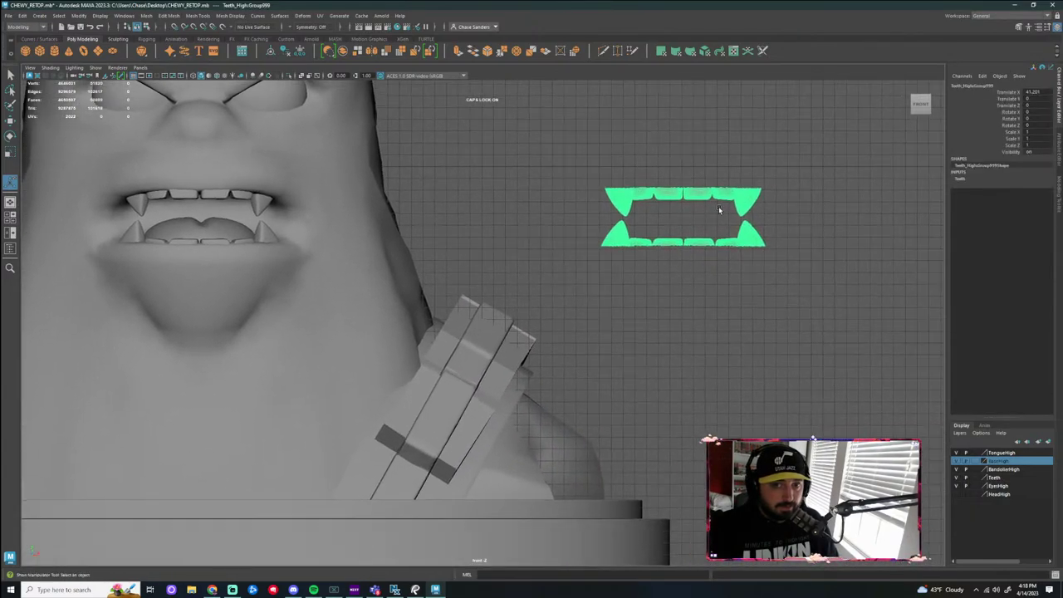
pyautogui.press('Delete')
# Duplicate the mirrored teeth in the mouth and move the copy along X beside the head, to Translate X 37.048
pyautogui.click(247, 197)
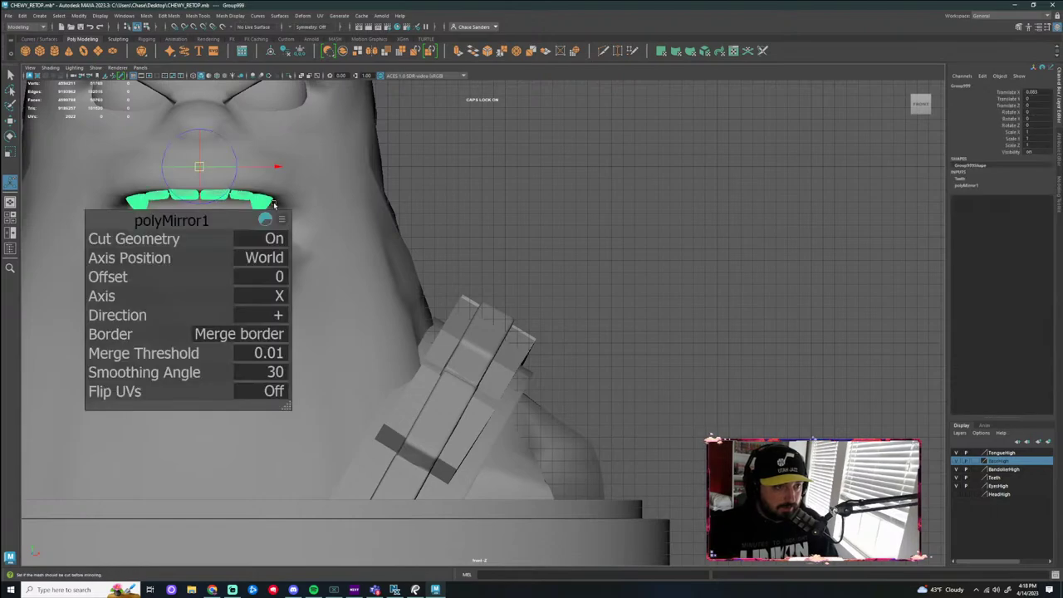
pyautogui.hotkey('ctrl', 'd')
pyautogui.press('w')
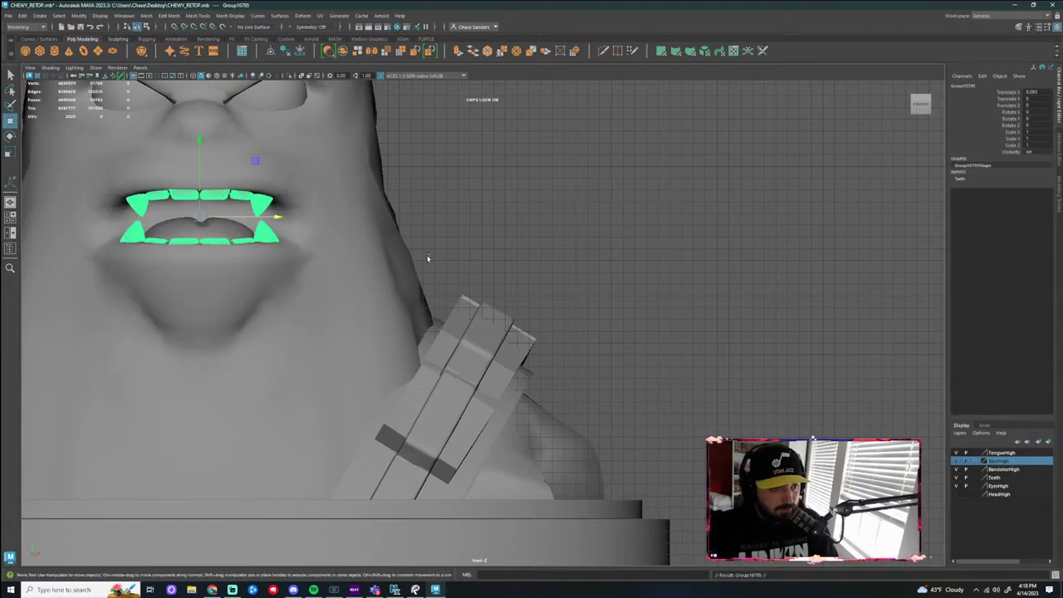
pyautogui.moveTo(285, 219); pyautogui.dragTo(730, 244)
pyautogui.click(763, 310)
pyautogui.keyDown('alt'); pyautogui.moveTo(763, 313); pyautogui.dragTo(565, 362, button='middle'); pyautogui.keyUp('alt')
pyautogui.scroll(3, 504, 247)
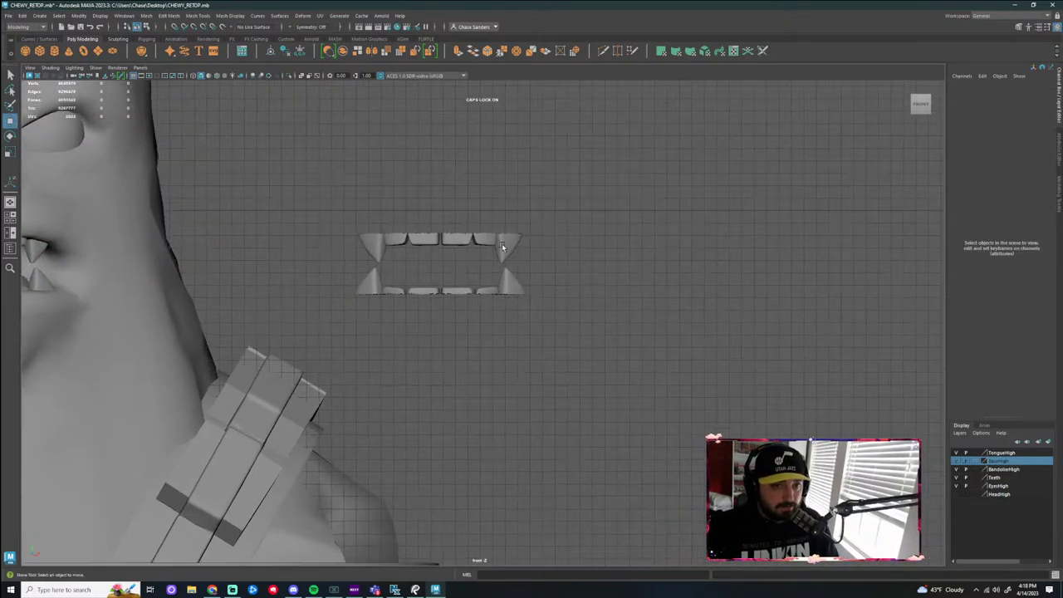
# Try to retopologize the duplicated teeth with Preserve hard edges on and a target face count of 2000
pyautogui.click(503, 242)
pyautogui.click(148, 16)
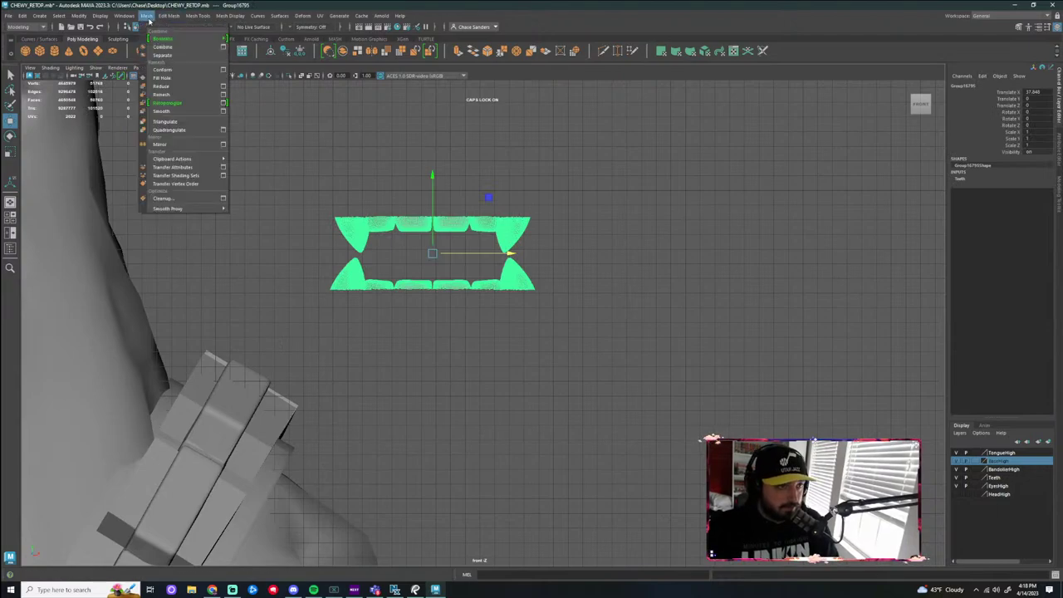
pyautogui.click(223, 103)
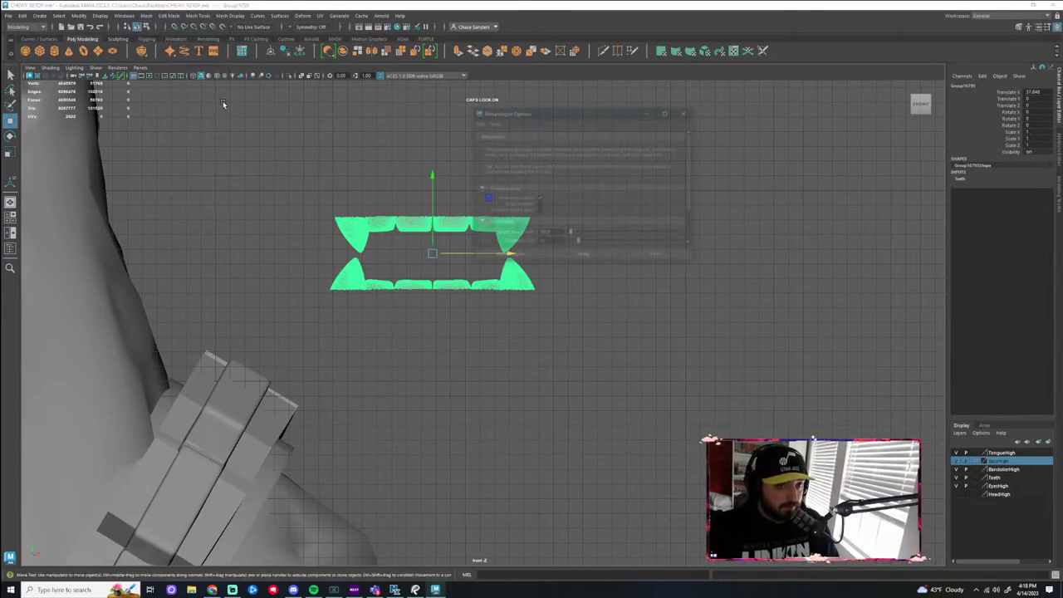
pyautogui.click(540, 210)
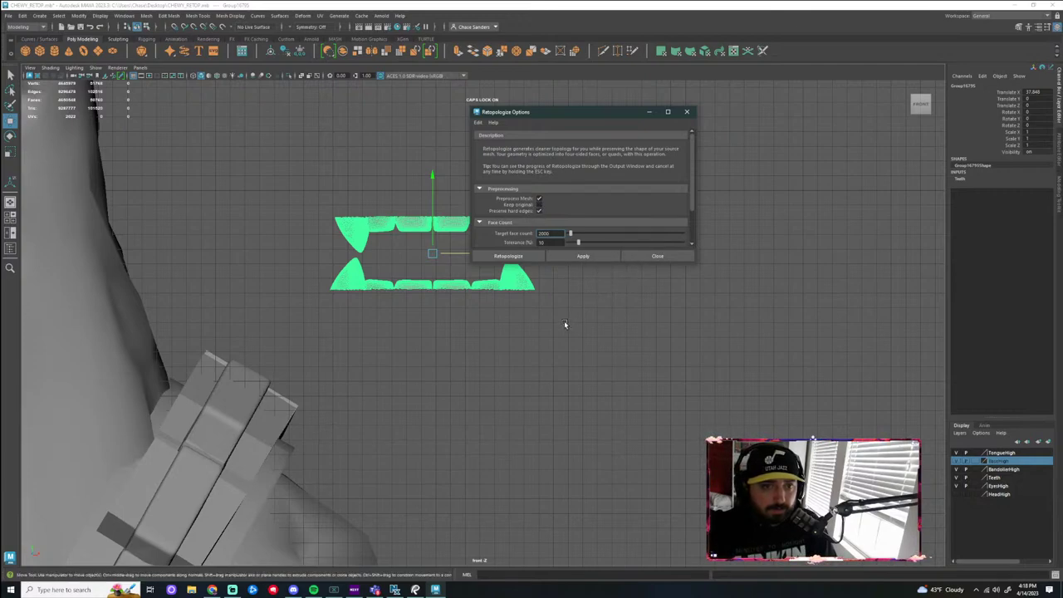
pyautogui.scroll(-1, 603, 239)
pyautogui.scroll(-1, 603, 239)
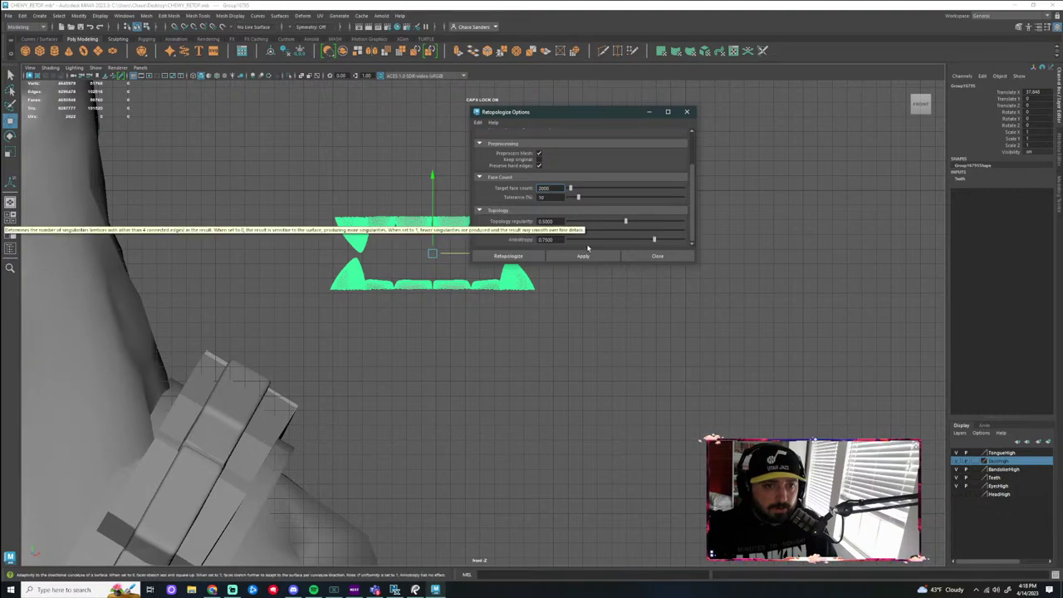
pyautogui.click(528, 258)
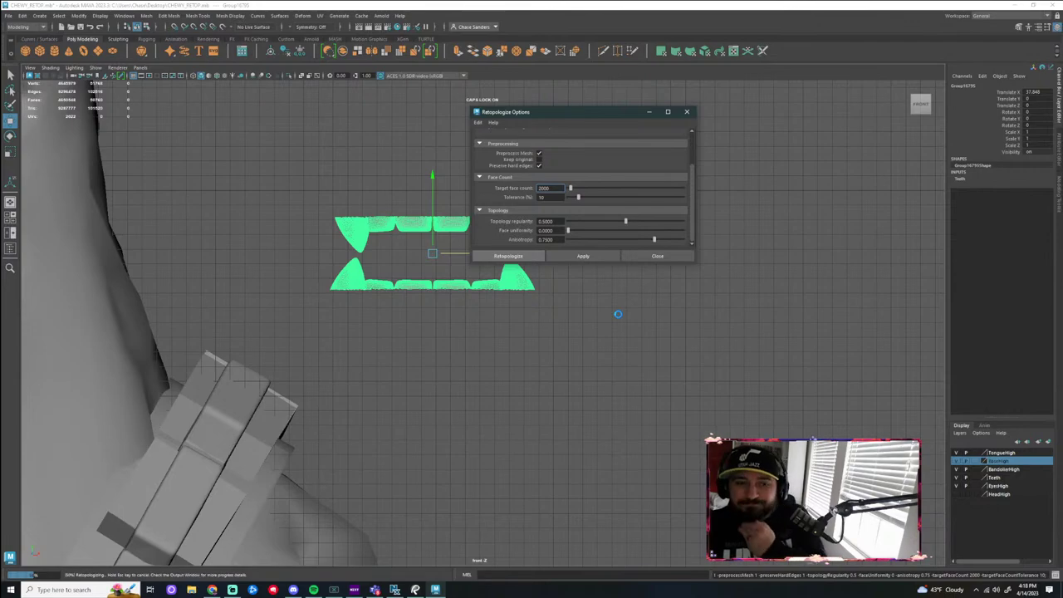
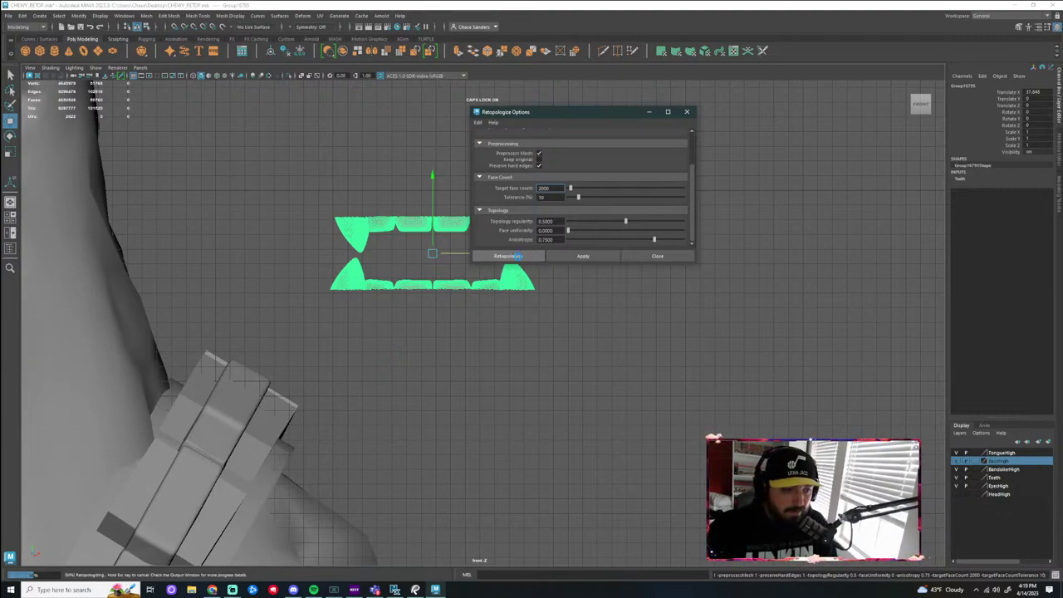
pyautogui.click(527, 337)
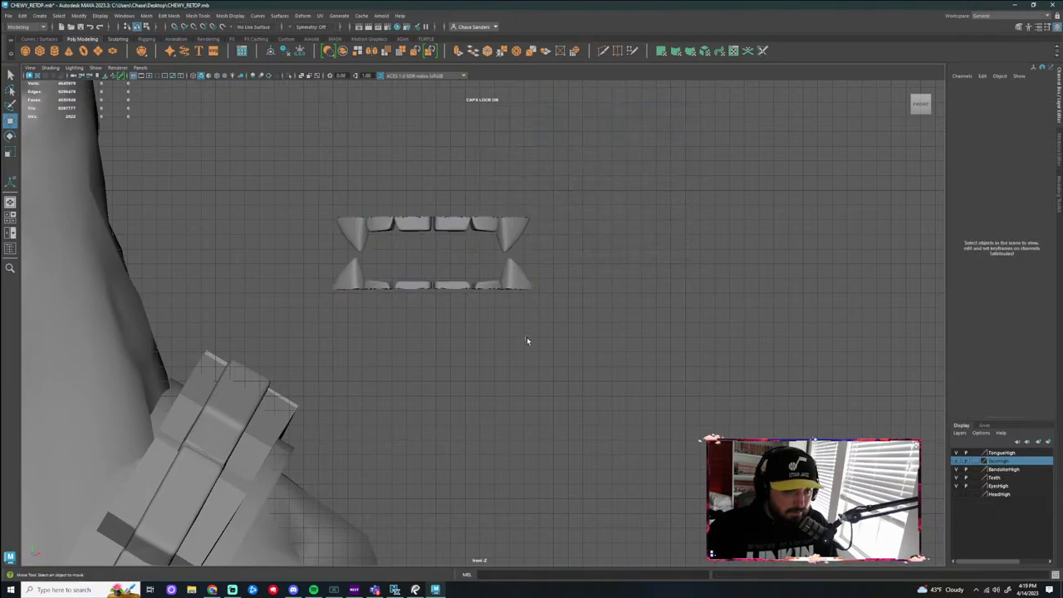
# Delete the +X half of the duplicated teeth's faces and return to object selection
pyautogui.scroll(2, 425, 216)
pyautogui.click(425, 216)
pyautogui.scroll(3, 425, 241)
pyautogui.click(456, 248)
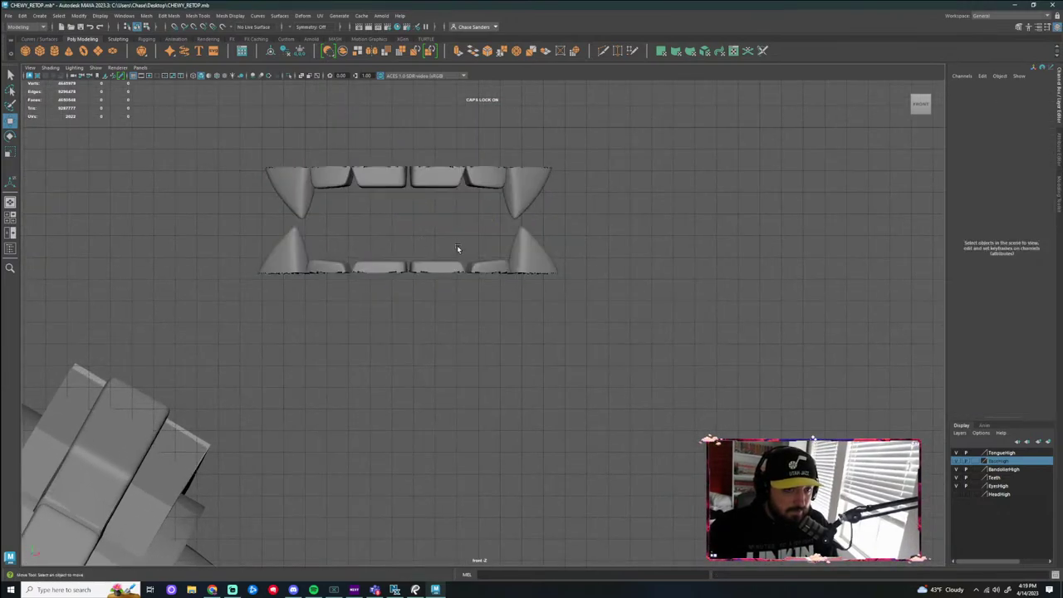
pyautogui.click(460, 270)
pyautogui.moveTo(436, 206); pyautogui.dragTo(436, 206, button='right')
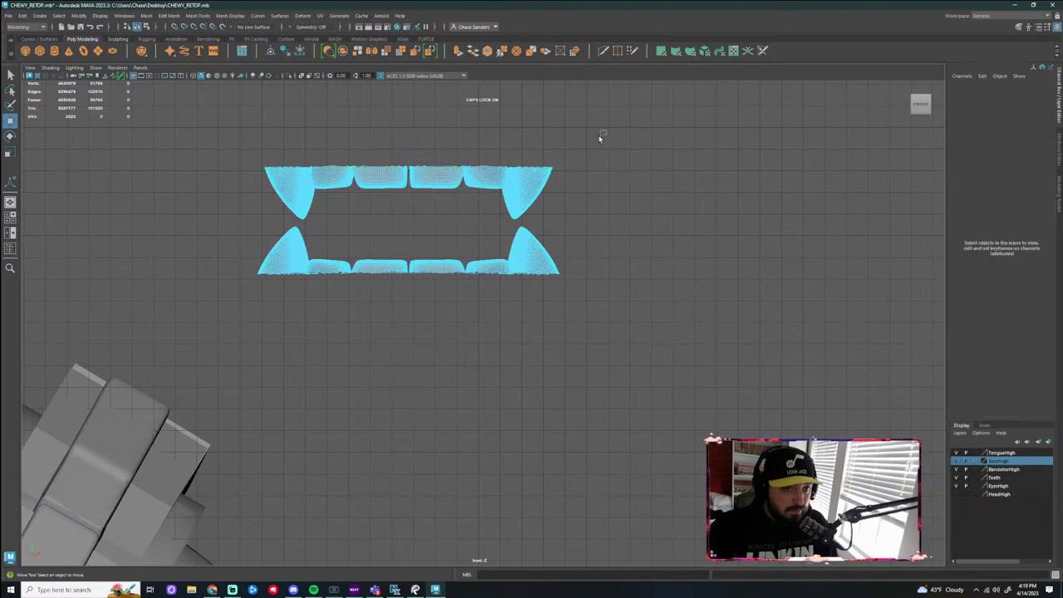
pyautogui.moveTo(606, 130); pyautogui.dragTo(409, 381)
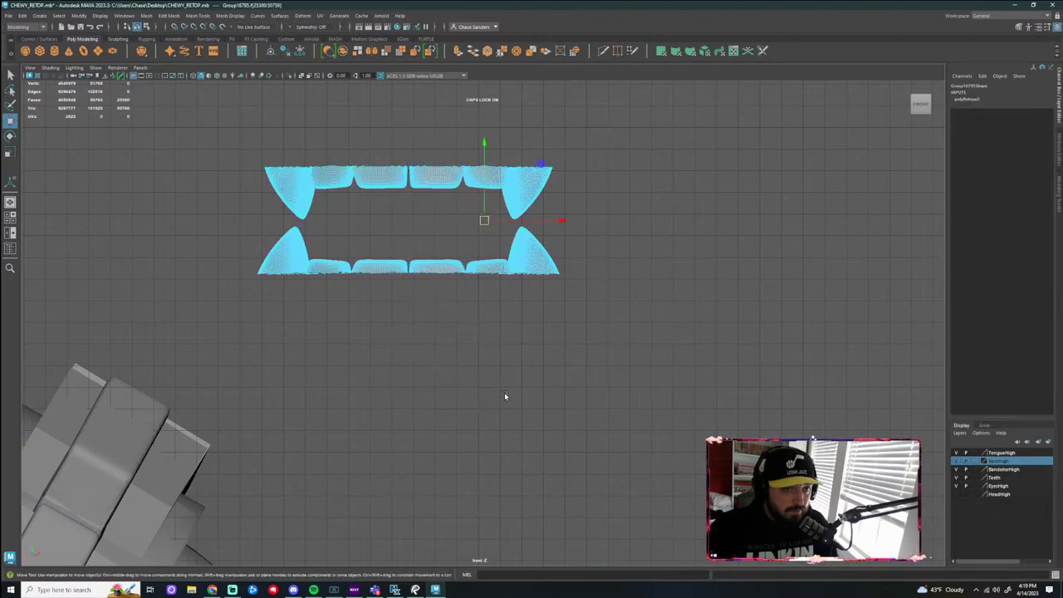
pyautogui.press('Delete')
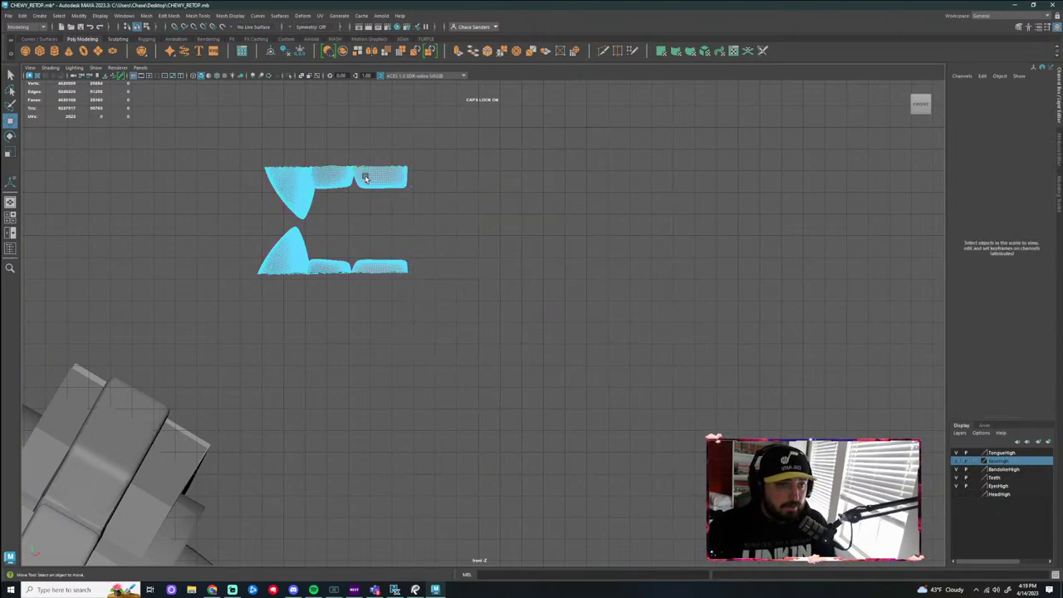
pyautogui.moveTo(368, 174); pyautogui.dragTo(379, 182, button='right')
pyautogui.click(379, 182)
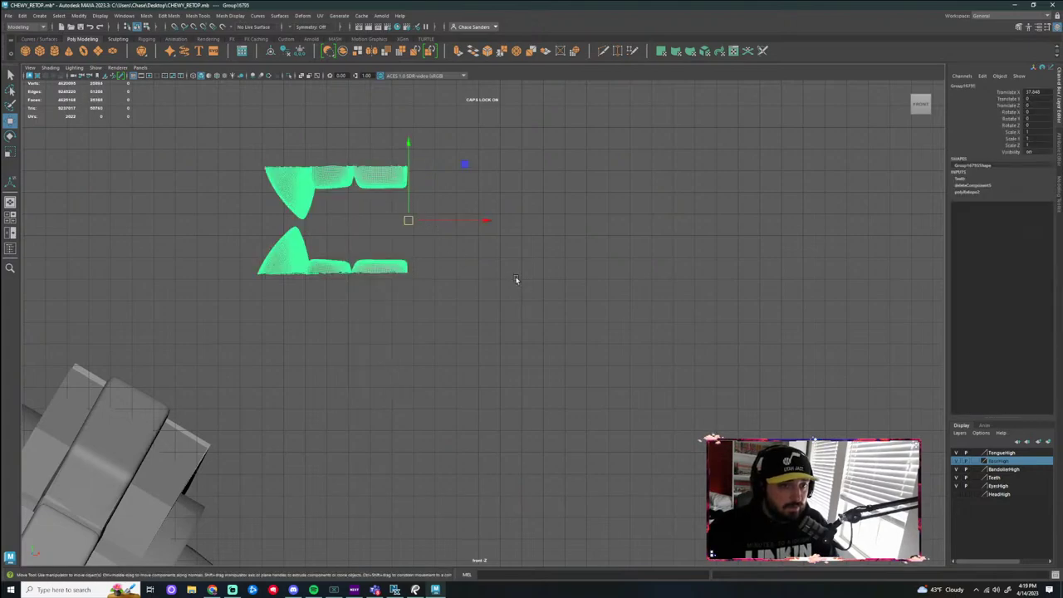
pyautogui.click(146, 16)
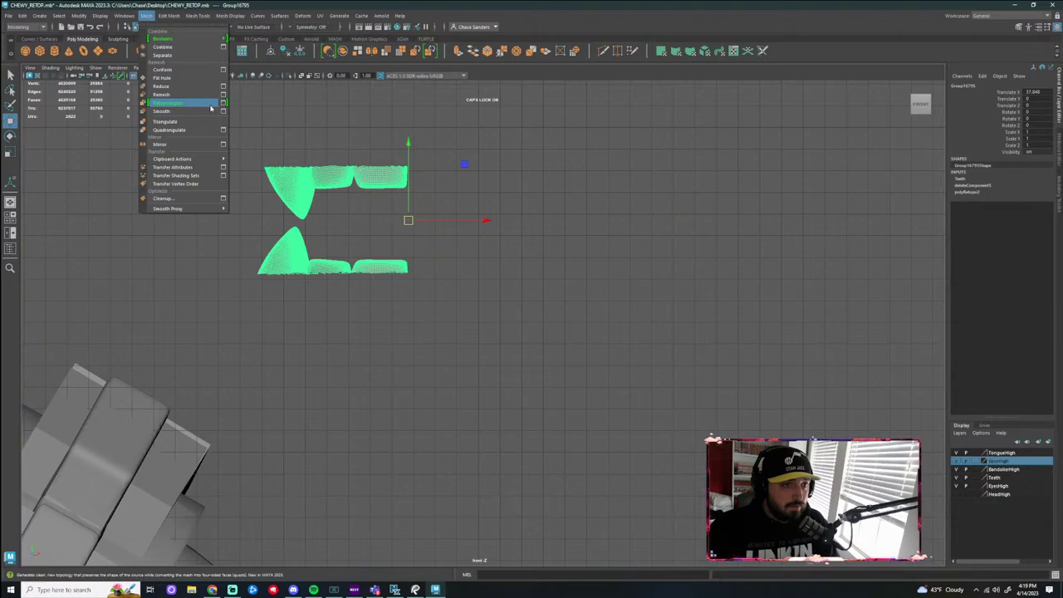
pyautogui.click(325, 140)
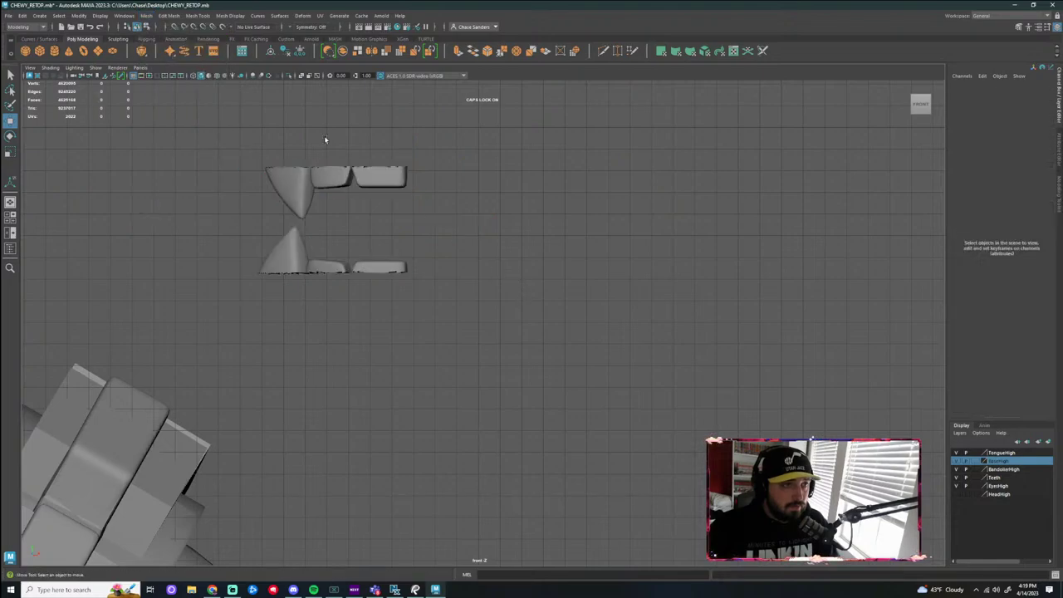
# Save the scene to the Desktop as CHEWY_RETOP.mb, replacing the existing file
pyautogui.click(10, 15)
pyautogui.click(98, 60)
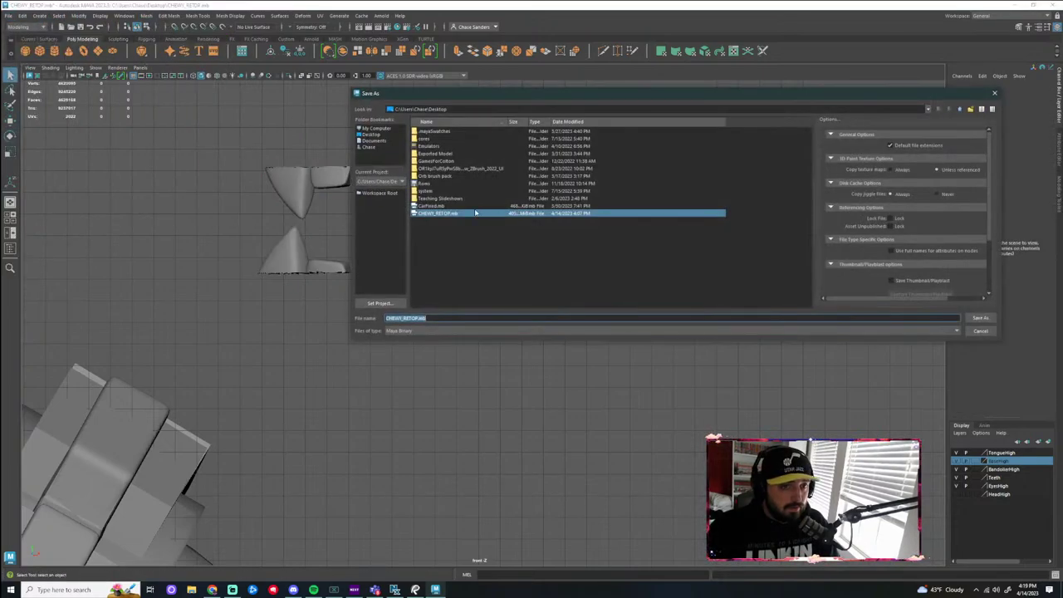
pyautogui.click(981, 318)
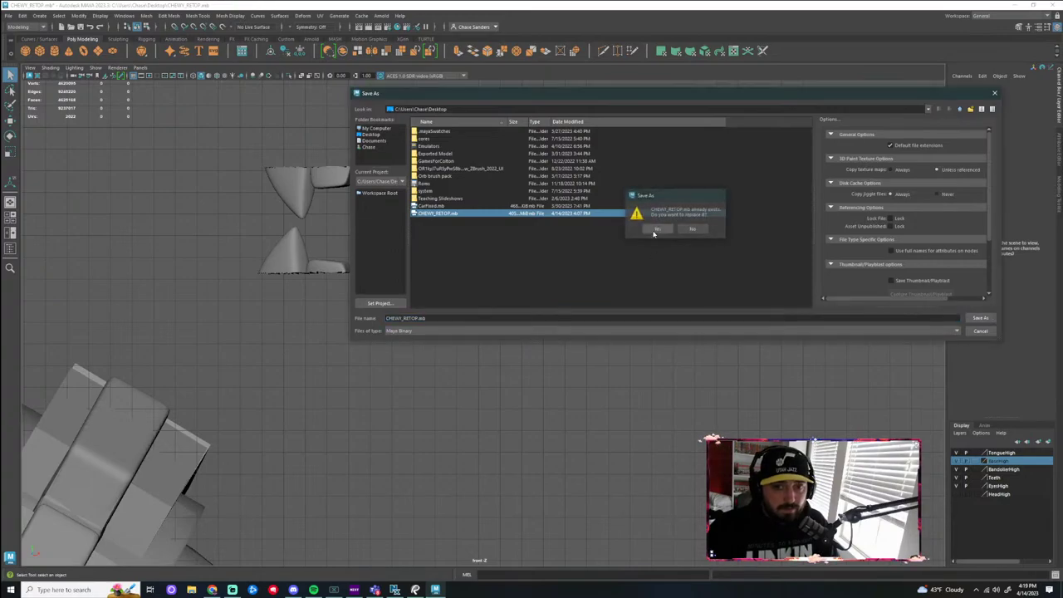
pyautogui.click(658, 229)
# Try to retopologize the halved teeth beside the head with Preserve hard edges on and a target face count of 2000
pyautogui.moveTo(236, 128); pyautogui.dragTo(502, 352)
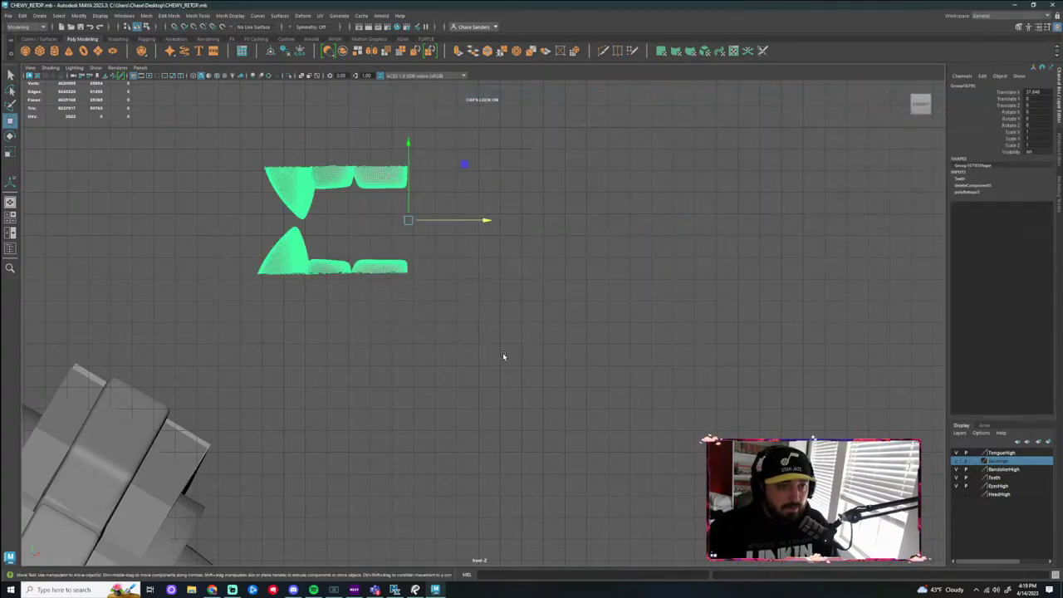
pyautogui.click(146, 16)
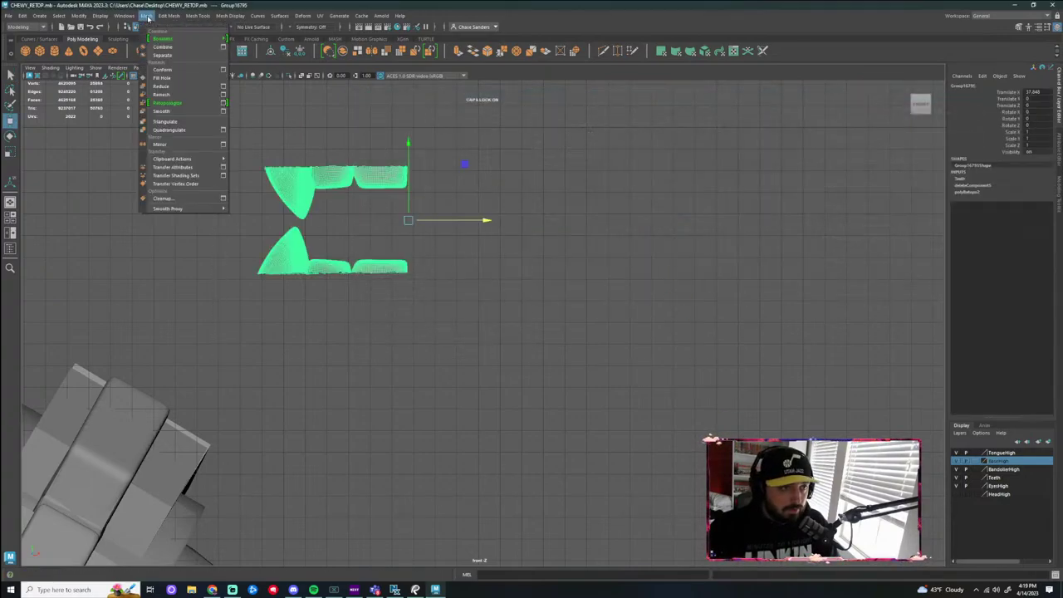
pyautogui.click(170, 102)
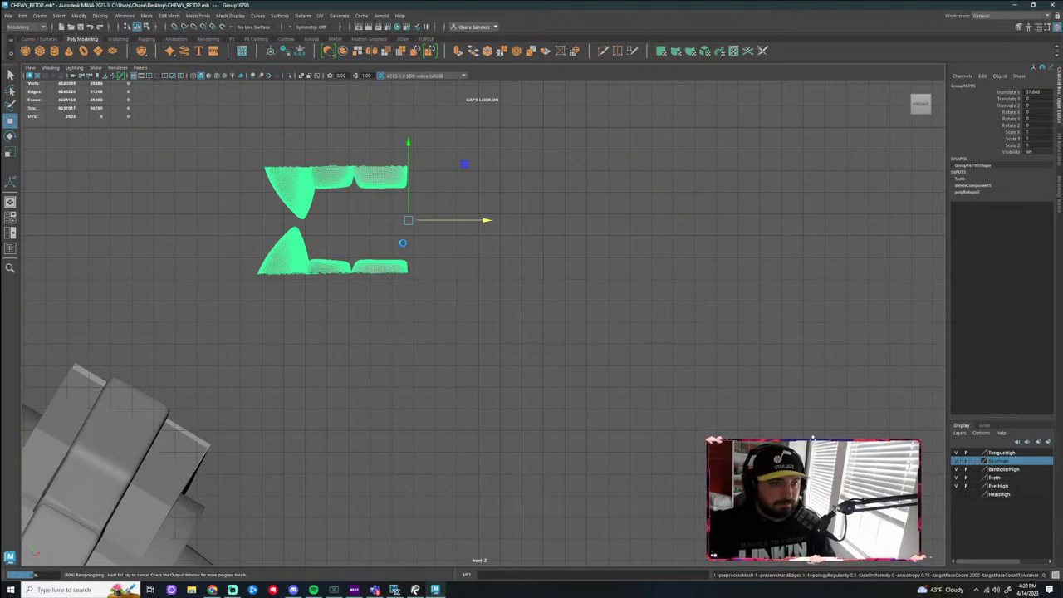
pyautogui.scroll(6, 492, 257)
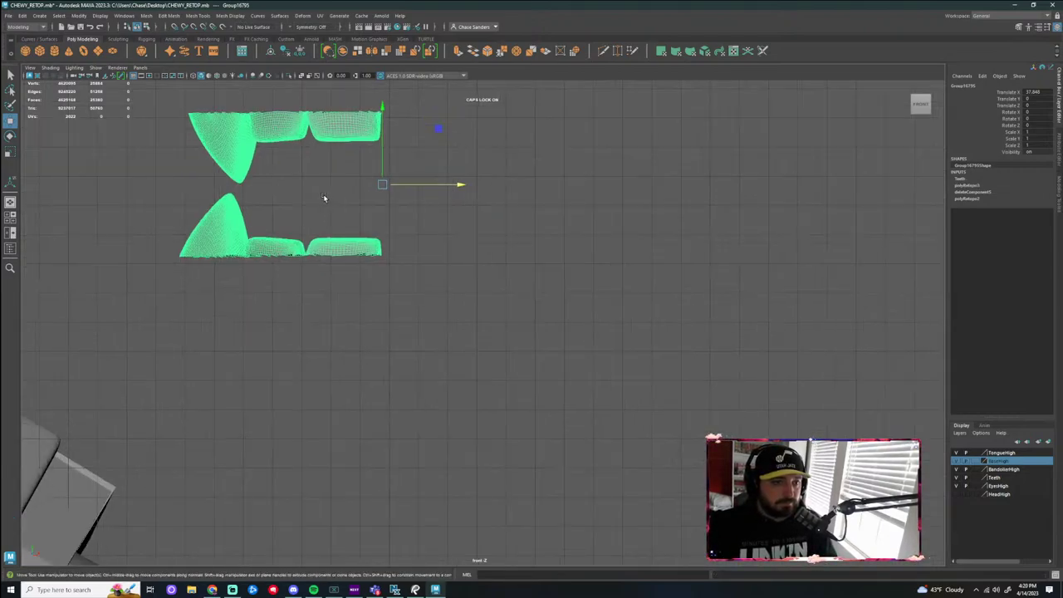
pyautogui.moveTo(306, 199); pyautogui.dragTo(425, 275, button='middle')
pyautogui.hotkey('ctrl', 'z')
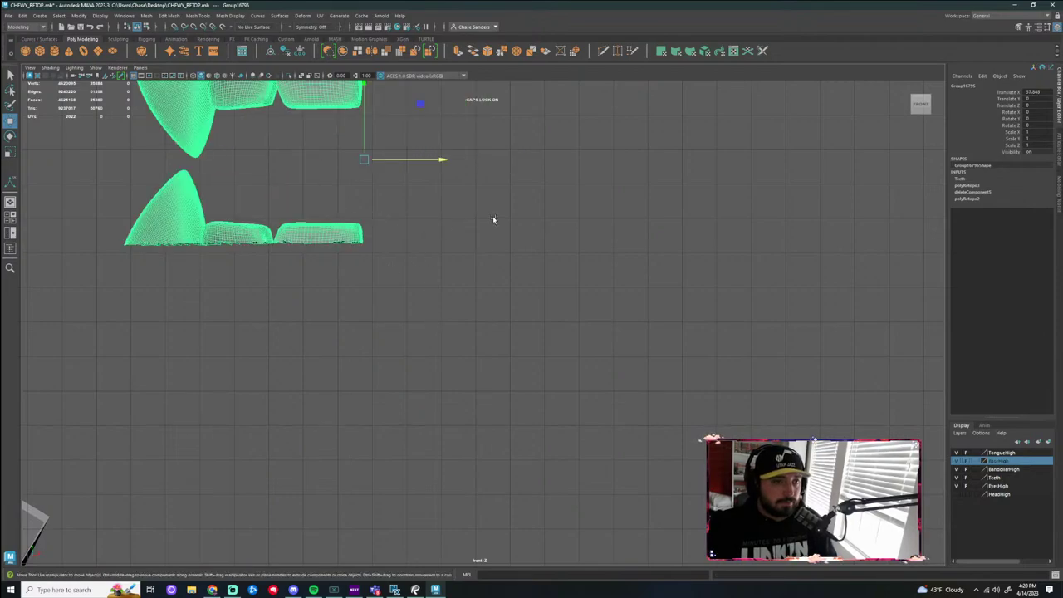
pyautogui.click(415, 163)
pyautogui.keyDown('alt'); pyautogui.moveTo(414, 164); pyautogui.dragTo(504, 304, button='middle'); pyautogui.keyUp('alt')
pyautogui.click(406, 243)
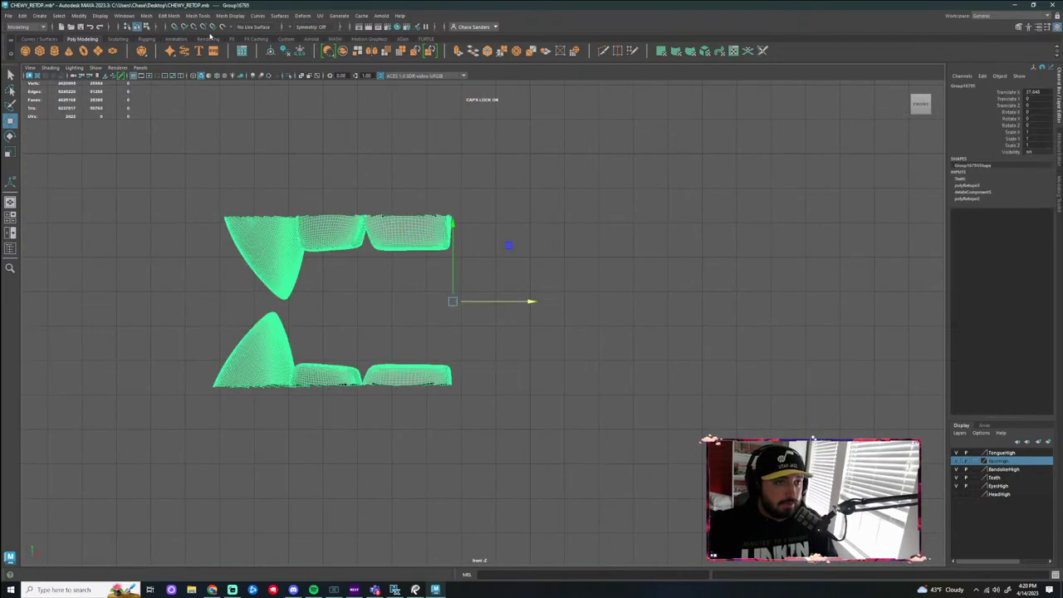
# Remesh the halved teeth and check the resulting mesh density along the tooth rows
pyautogui.click(147, 15)
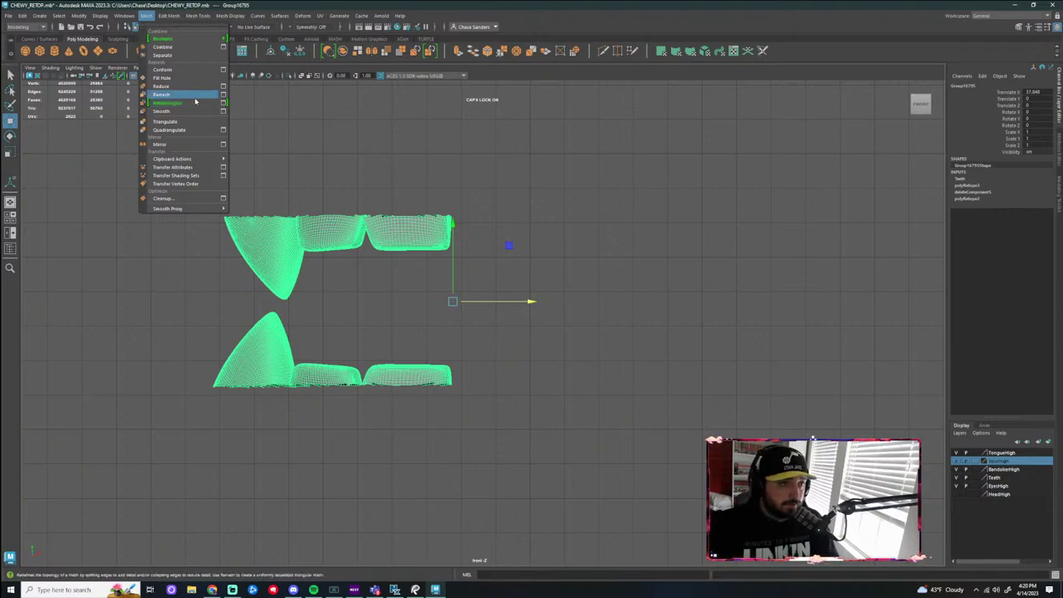
pyautogui.click(195, 97)
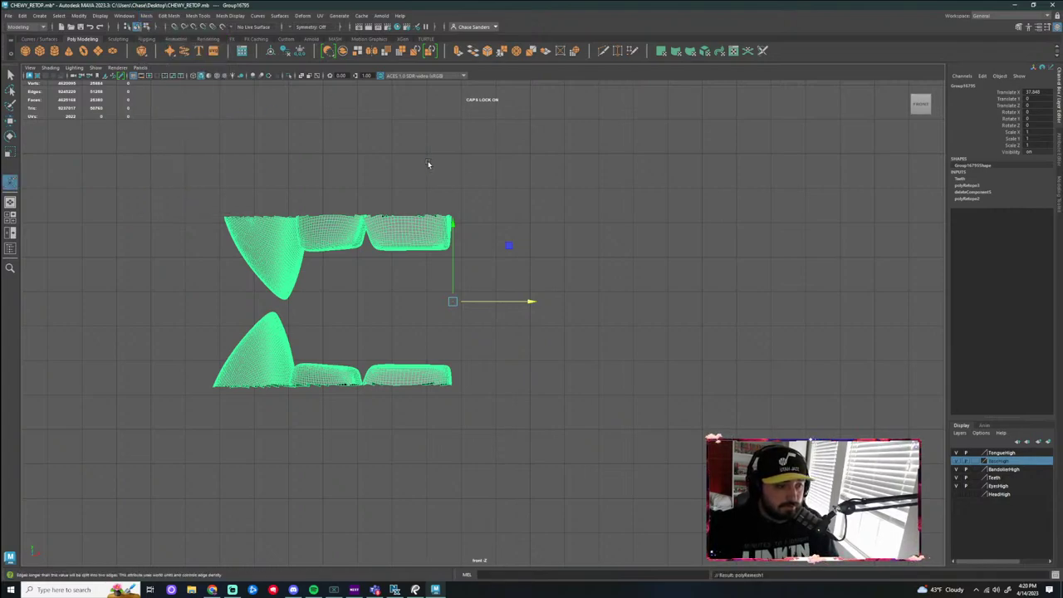
pyautogui.scroll(5, 378, 202)
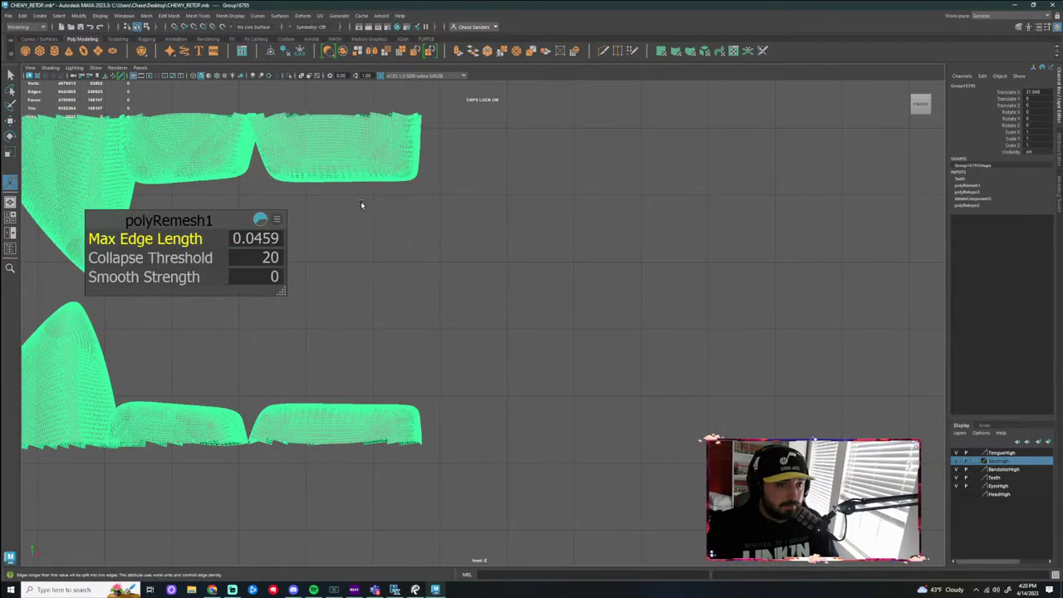
pyautogui.keyDown('alt'); pyautogui.moveTo(265, 171); pyautogui.dragTo(479, 458, button='middle'); pyautogui.keyUp('alt')
pyautogui.scroll(2, 416, 373)
pyautogui.scroll(-9, 400, 362)
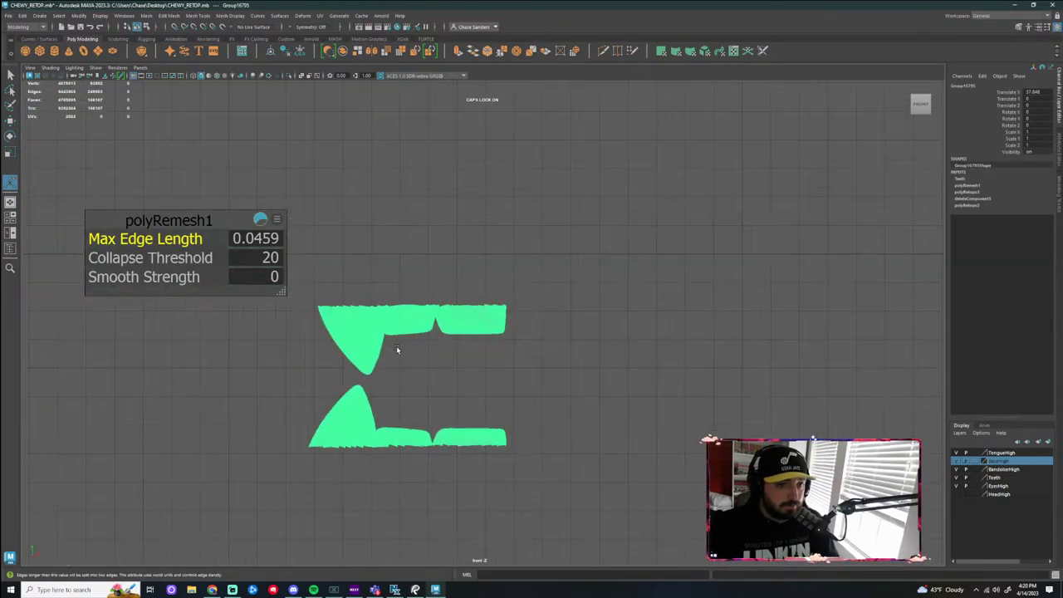
pyautogui.keyDown('alt'); pyautogui.moveTo(450, 357); pyautogui.dragTo(458, 256, button='middle'); pyautogui.keyUp('alt')
pyautogui.scroll(7, 404, 279)
pyautogui.keyDown('alt'); pyautogui.moveTo(399, 193); pyautogui.dragTo(453, 327, button='middle'); pyautogui.keyUp('alt')
# Set the teeth remesh to Max Edge Length 0.1, Collapse Threshold 0 and Smooth Strength 70, and deselect the teeth
pyautogui.moveTo(159, 240); pyautogui.dragTo(55, 236)
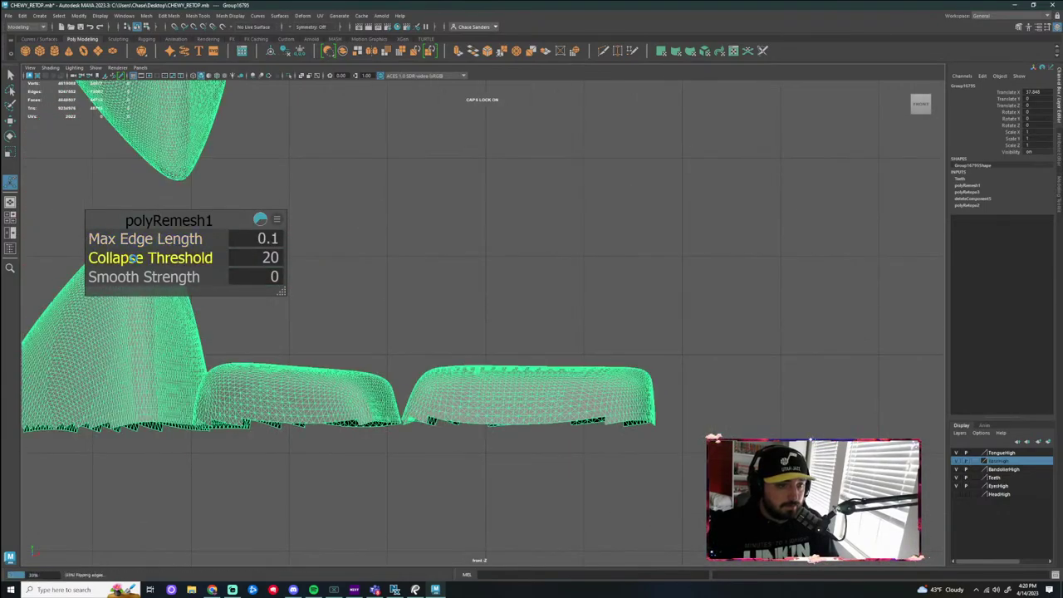
pyautogui.moveTo(131, 259); pyautogui.dragTo(349, 264)
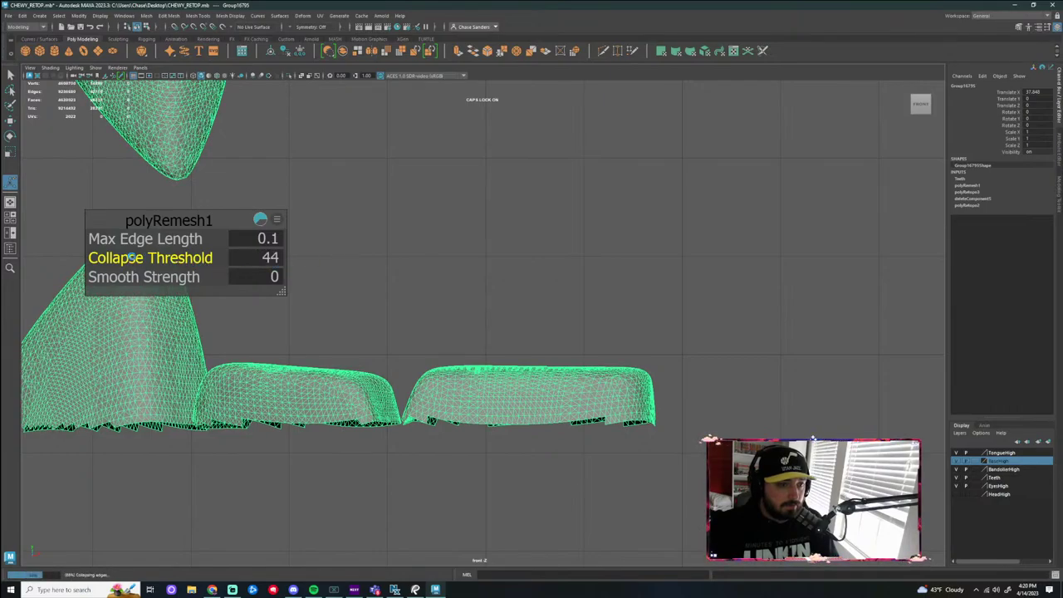
pyautogui.moveTo(131, 269); pyautogui.dragTo(128, 278)
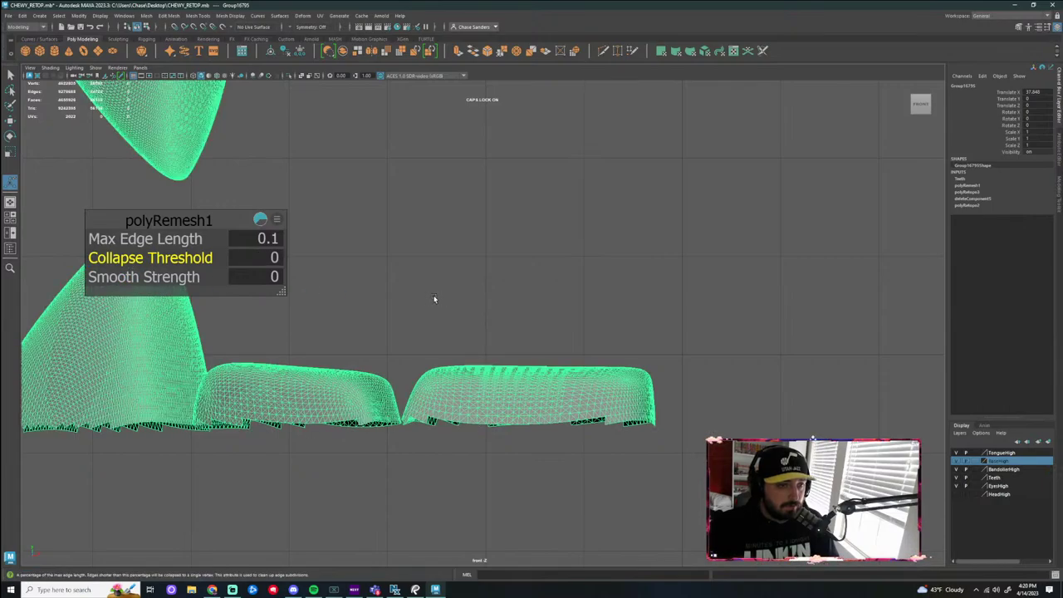
pyautogui.moveTo(166, 277); pyautogui.dragTo(426, 285)
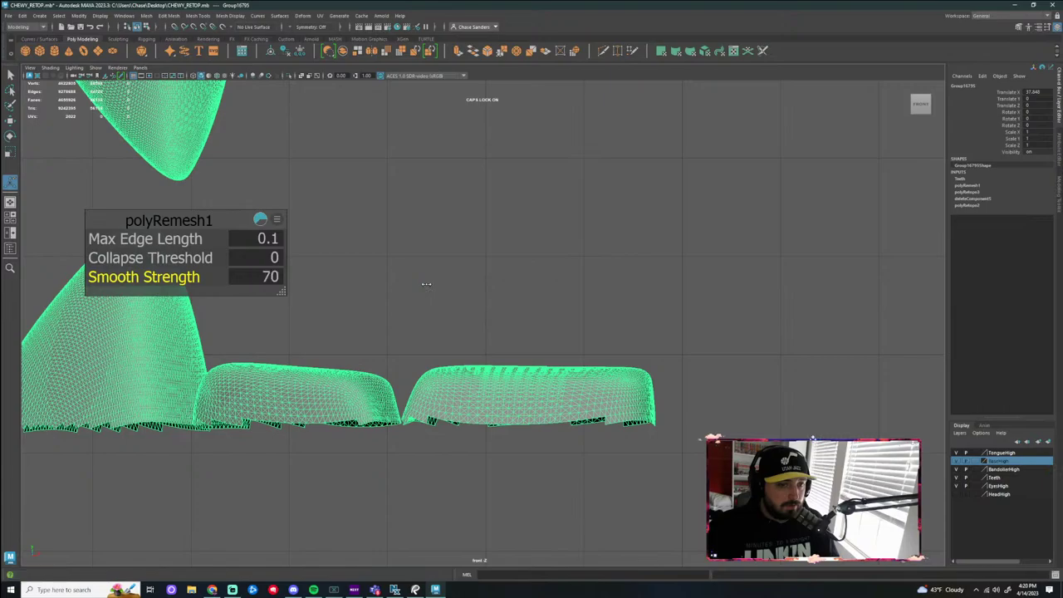
pyautogui.click(527, 280)
pyautogui.scroll(-5, 527, 280)
pyautogui.scroll(4, 485, 247)
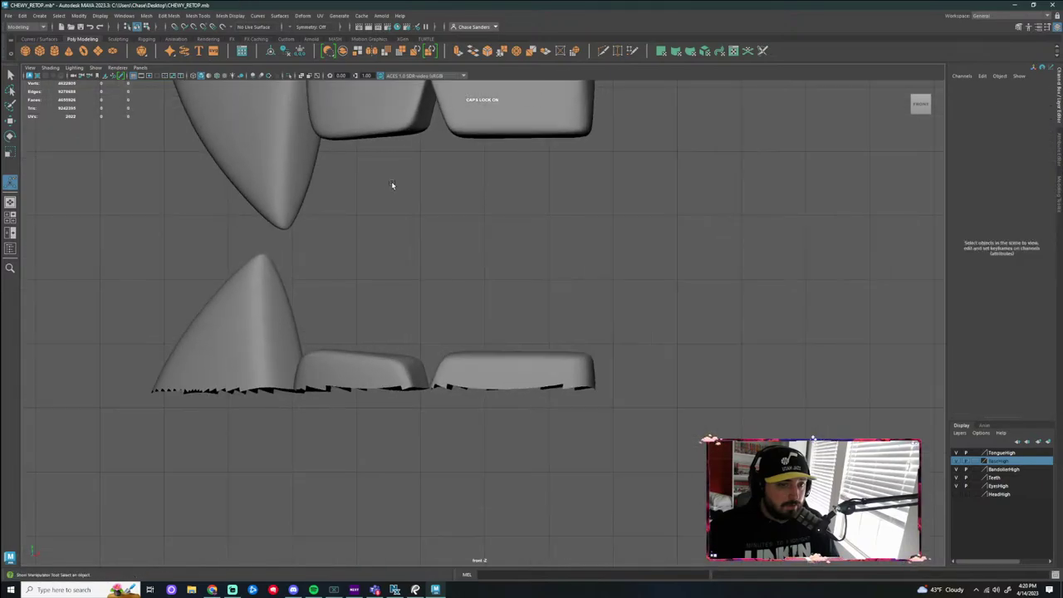
# Try to retopologize the remeshed half teeth with Preserve hard edges on and a target face count of 2000
pyautogui.keyDown('alt'); pyautogui.moveTo(392, 184); pyautogui.dragTo(424, 169); pyautogui.keyUp('alt')
pyautogui.keyDown('alt'); pyautogui.moveTo(423, 161); pyautogui.dragTo(428, 278, button='middle'); pyautogui.keyUp('alt')
pyautogui.click(415, 247)
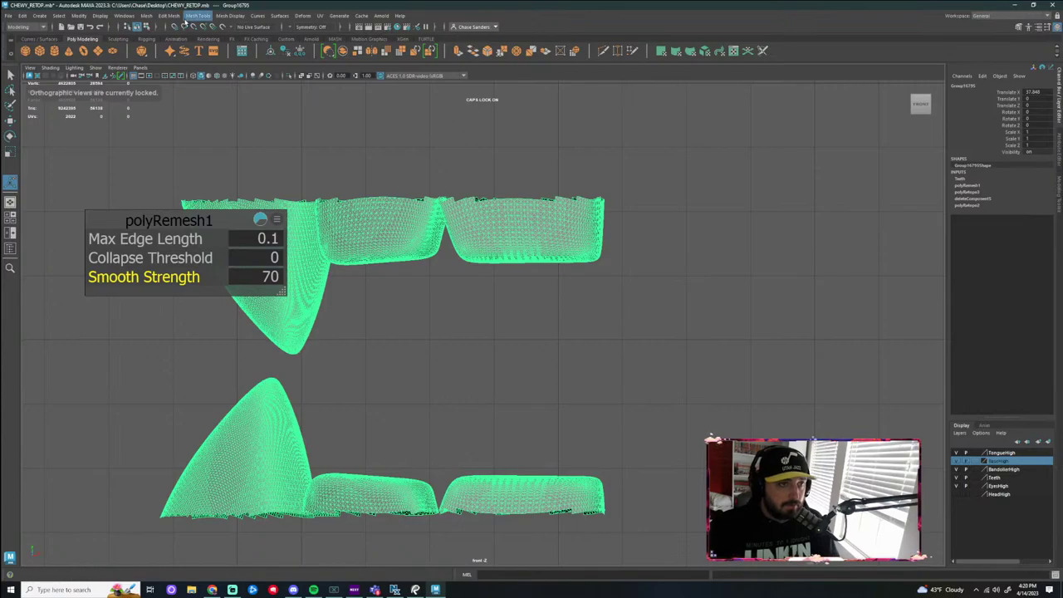
pyautogui.click(146, 15)
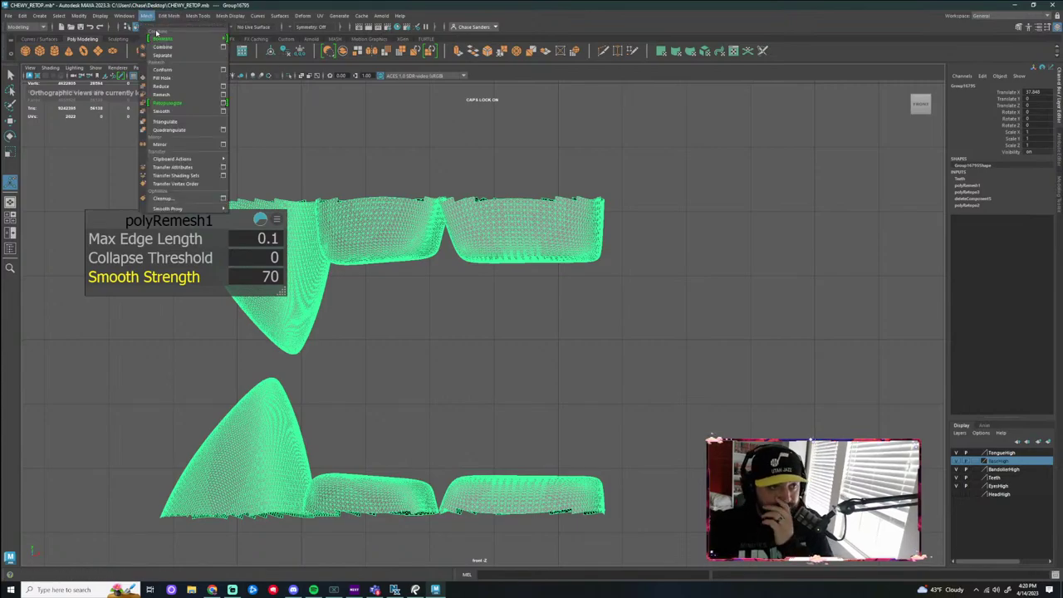
pyautogui.click(180, 102)
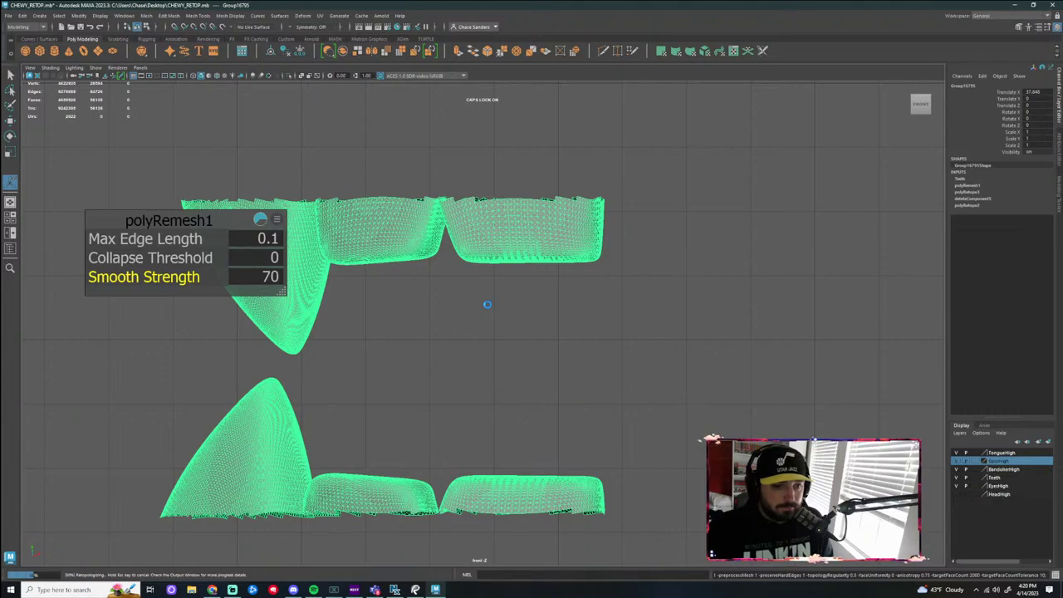
pyautogui.click(473, 364)
pyautogui.click(293, 245)
pyautogui.scroll(-3, 490, 330)
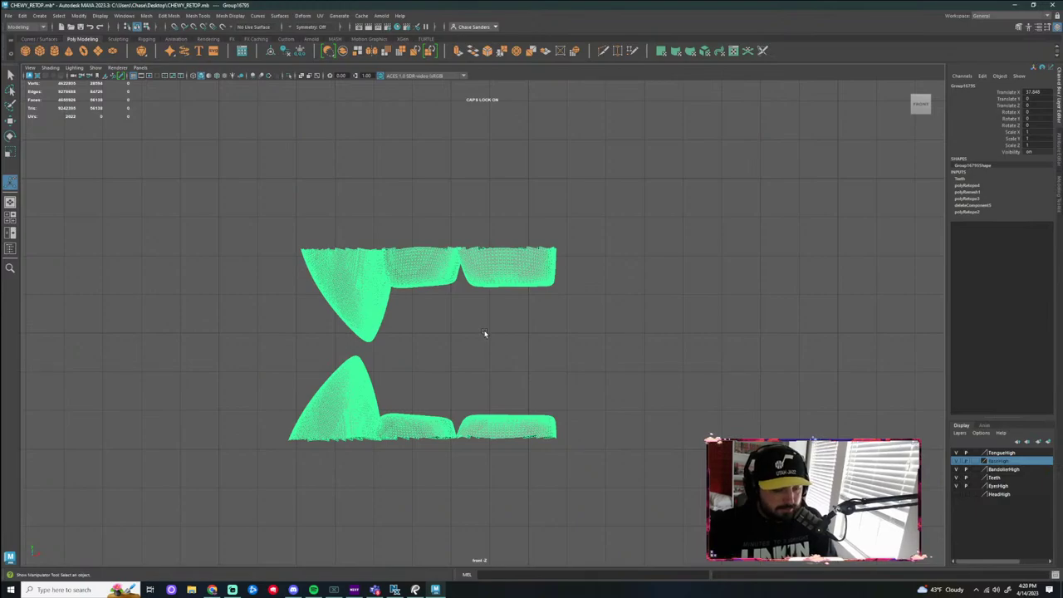
# Delete the halved teeth copy standing beside the head
pyautogui.press('Delete')
pyautogui.scroll(-12, 361, 314)
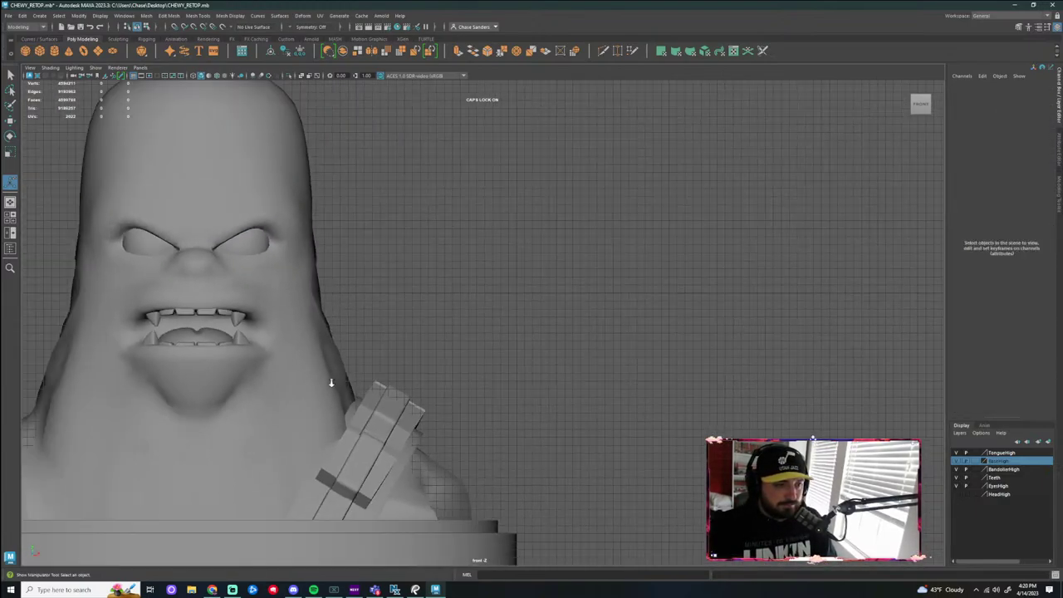
pyautogui.scroll(-1, 332, 383)
pyautogui.keyDown('alt'); pyautogui.moveTo(331, 383); pyautogui.dragTo(481, 383, button='middle'); pyautogui.keyUp('alt')
# Duplicate the round base under the bust and move the copy along X until it stands clear of the original
pyautogui.click(484, 378)
pyautogui.scroll(2, 525, 327)
pyautogui.keyDown('alt'); pyautogui.moveTo(534, 344); pyautogui.dragTo(554, 164, button='middle'); pyautogui.keyUp('alt')
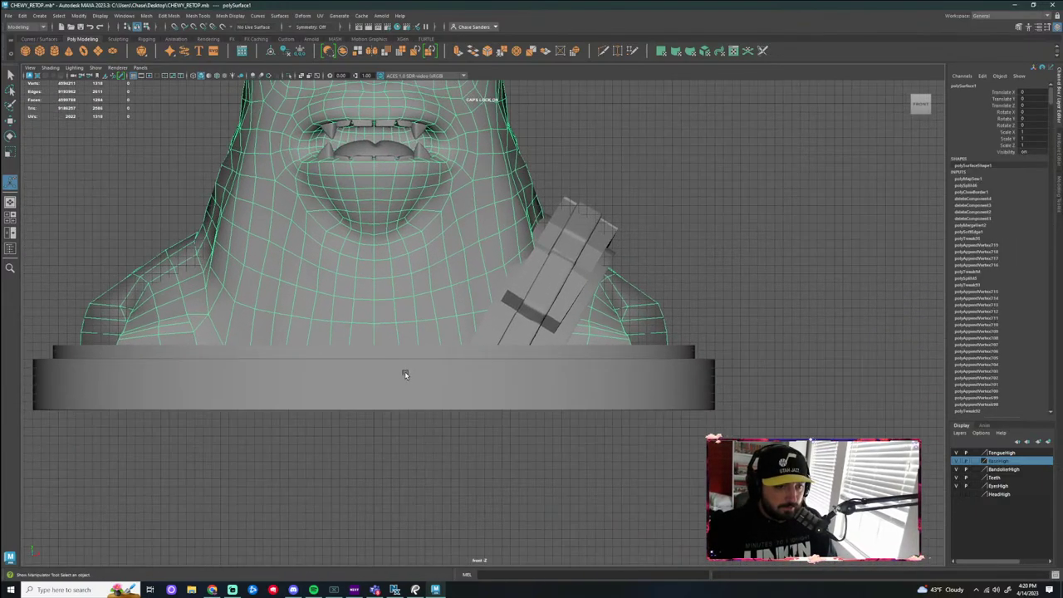
pyautogui.click(405, 375)
pyautogui.scroll(-1, 477, 349)
pyautogui.press('space')
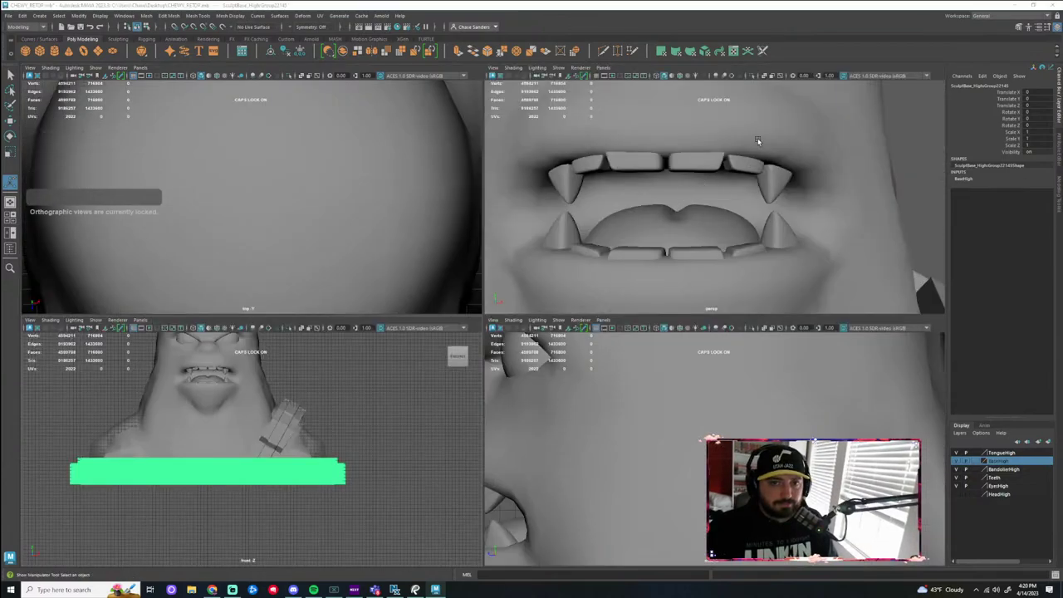
pyautogui.press('space')
pyautogui.scroll(-12, 647, 271)
pyautogui.keyDown('alt'); pyautogui.moveTo(667, 293); pyautogui.dragTo(688, 343); pyautogui.keyUp('alt')
pyautogui.keyDown('alt'); pyautogui.moveTo(687, 344); pyautogui.dragTo(634, 270, button='middle'); pyautogui.keyUp('alt')
pyautogui.scroll(3, 633, 270)
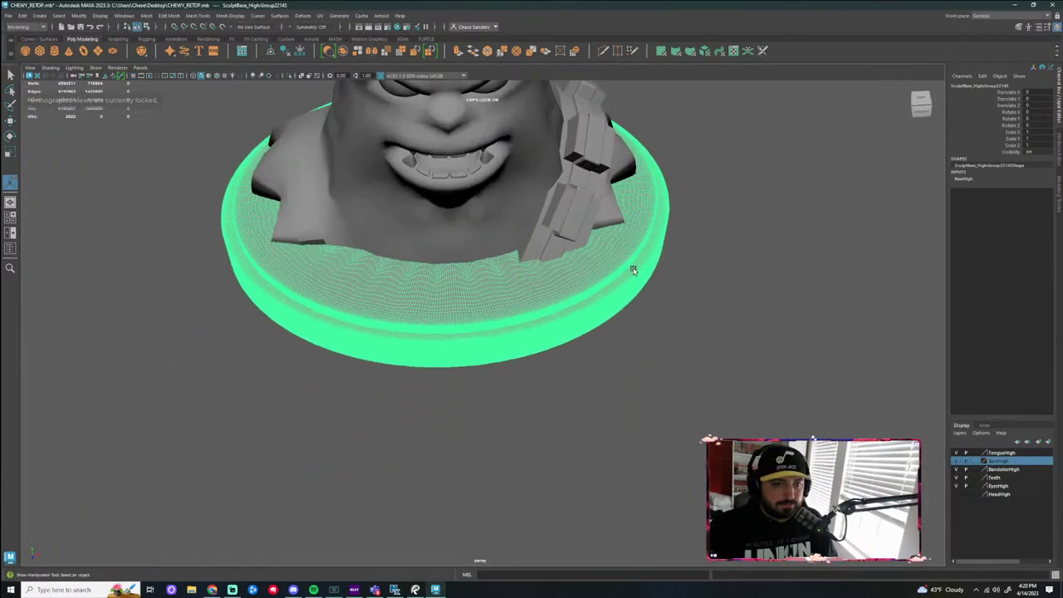
pyautogui.press('w')
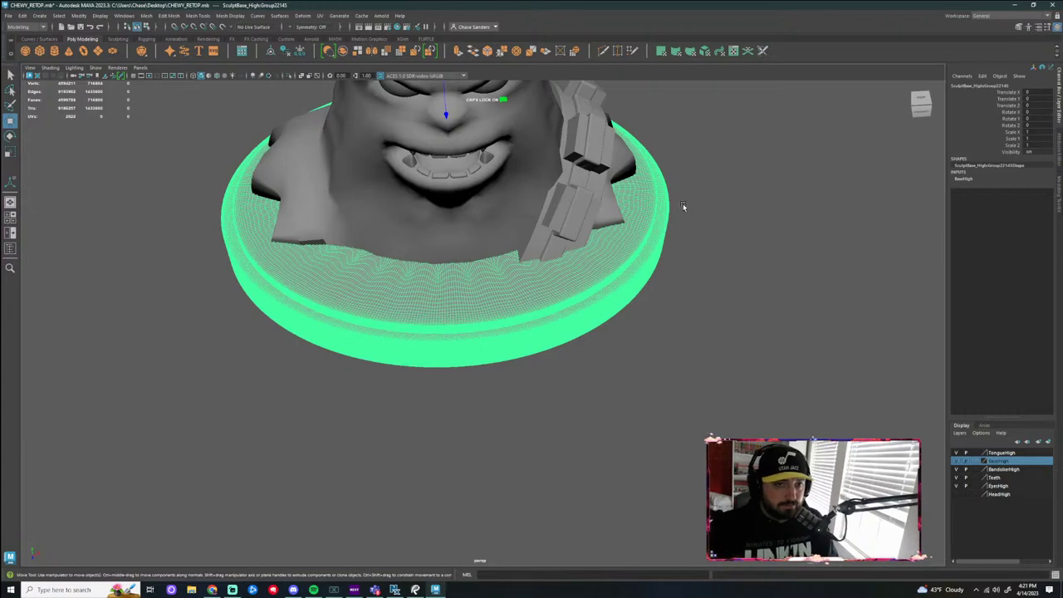
pyautogui.keyDown('alt'); pyautogui.moveTo(683, 206); pyautogui.dragTo(646, 344, button='middle'); pyautogui.keyUp('alt')
pyautogui.hotkey('ctrl', 'd')
pyautogui.moveTo(485, 210); pyautogui.dragTo(958, 187)
pyautogui.keyDown('alt'); pyautogui.moveTo(714, 320); pyautogui.dragTo(383, 321, button='middle'); pyautogui.keyUp('alt')
pyautogui.moveTo(585, 189); pyautogui.dragTo(653, 190)
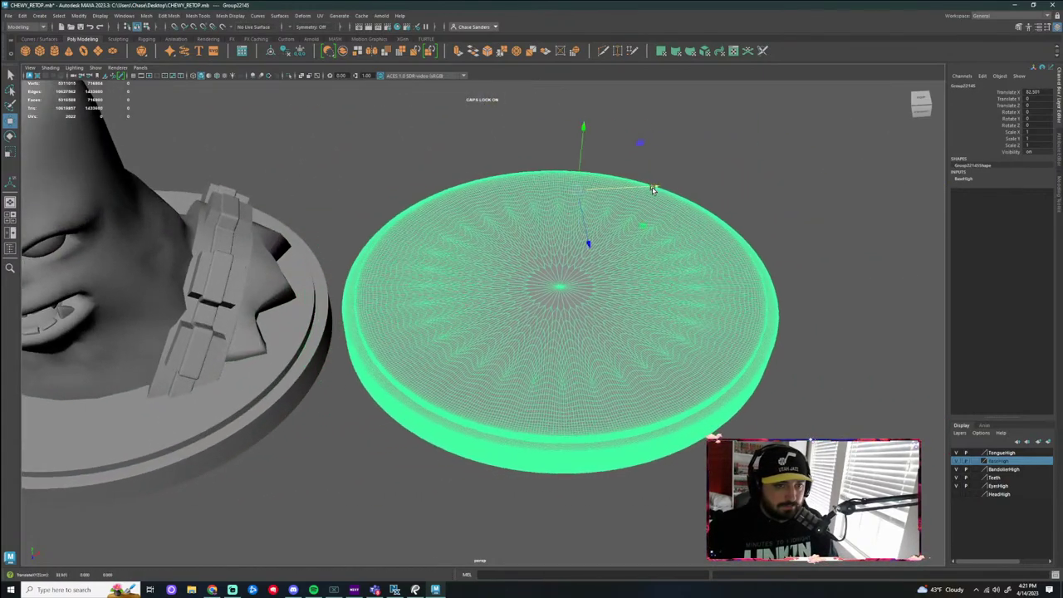
# Try to retopologize the duplicated base with Preserve hard edges on and a target face count of 2000
pyautogui.click(146, 16)
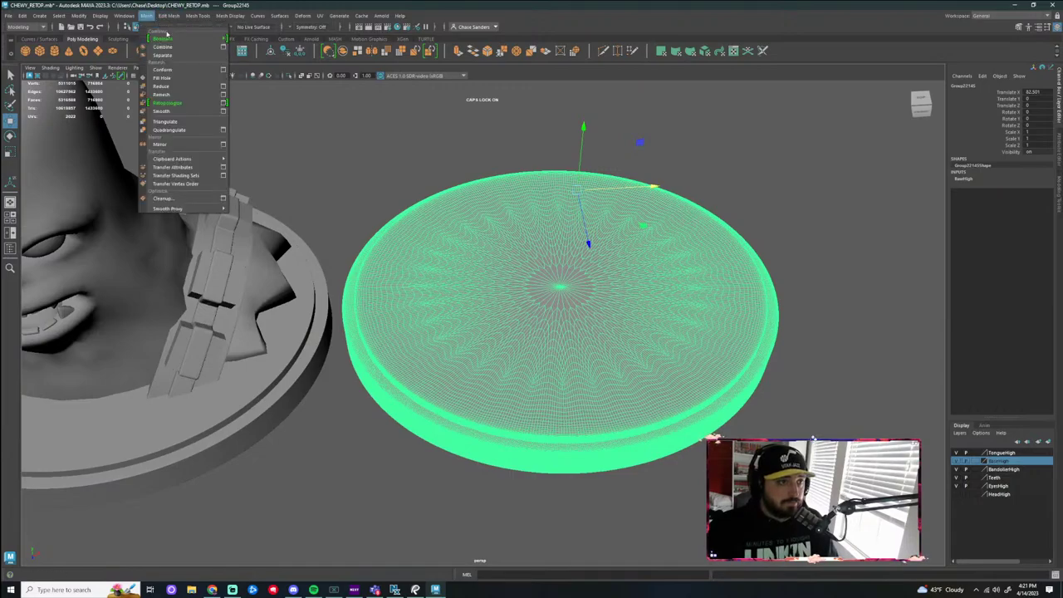
pyautogui.click(170, 103)
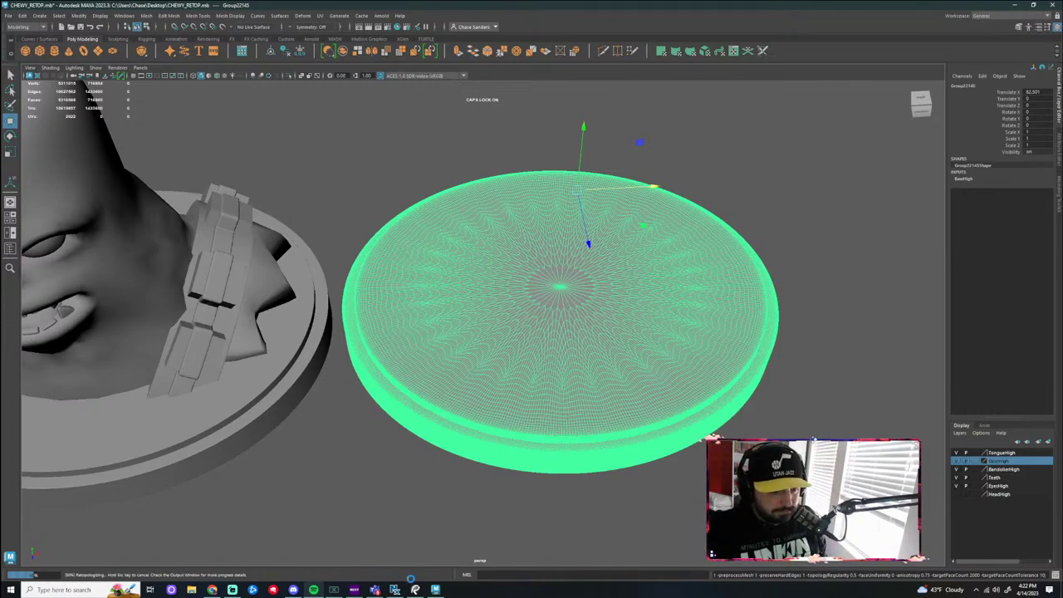
# Relaunch Maya 2023 from the Windows search and open the recent scene CHEWY_RETOP.mb
pyautogui.moveTo(397, 592)
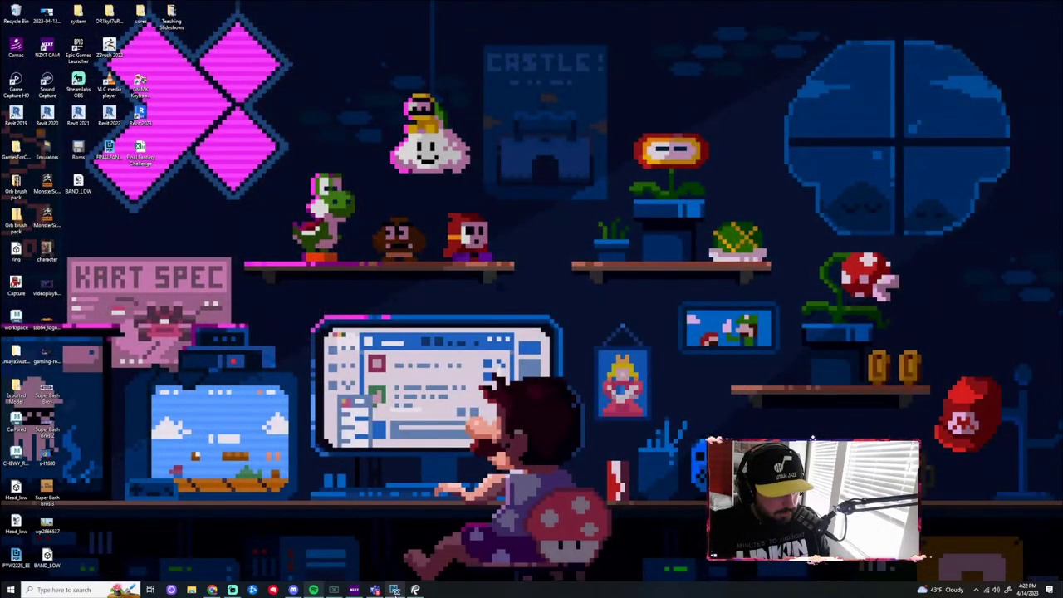
pyautogui.click(75, 590)
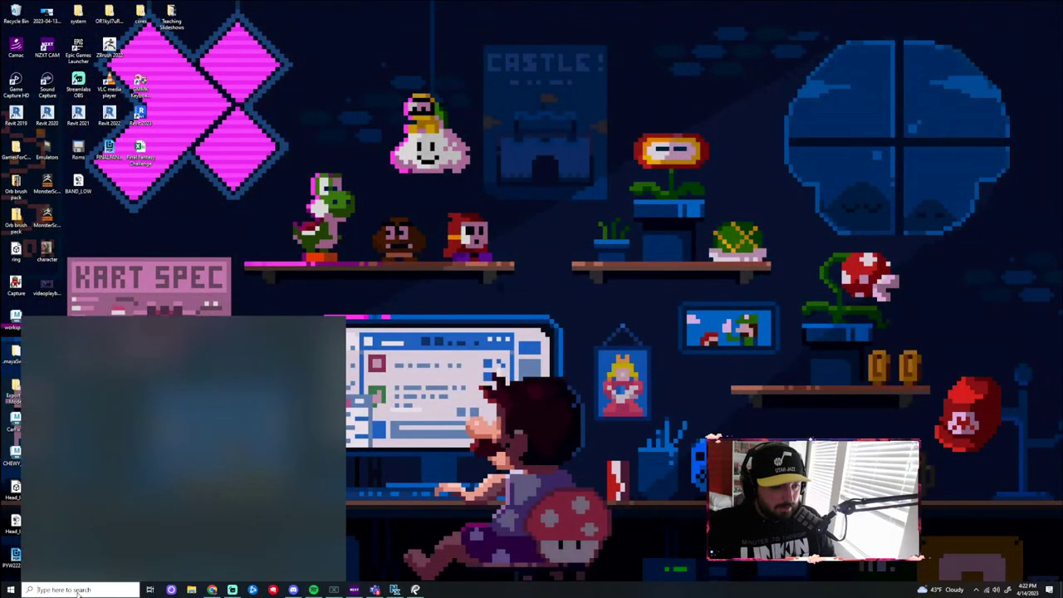
pyautogui.write('MAYA')
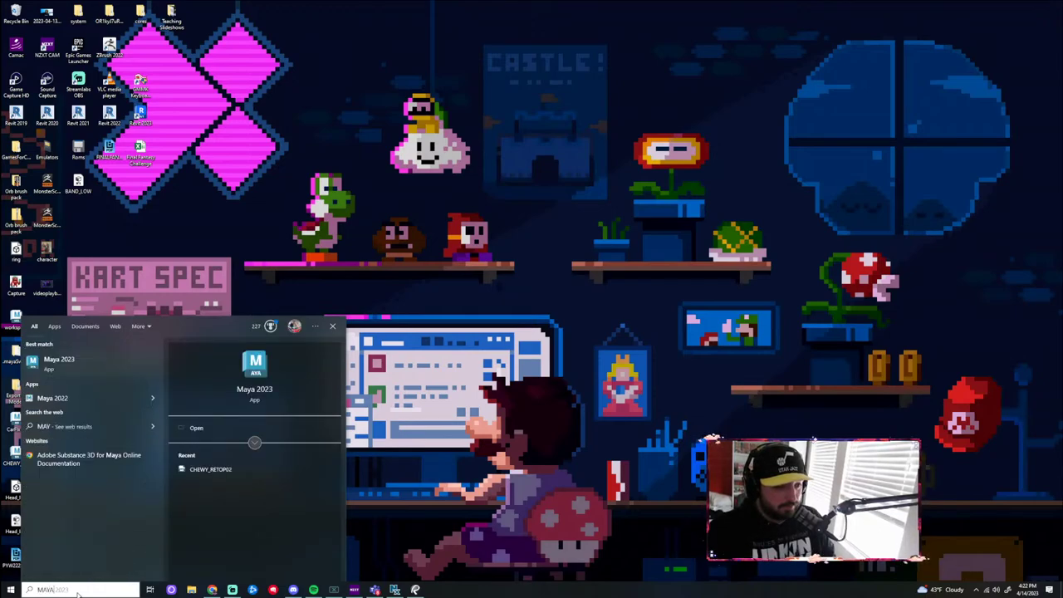
pyautogui.press('Return')
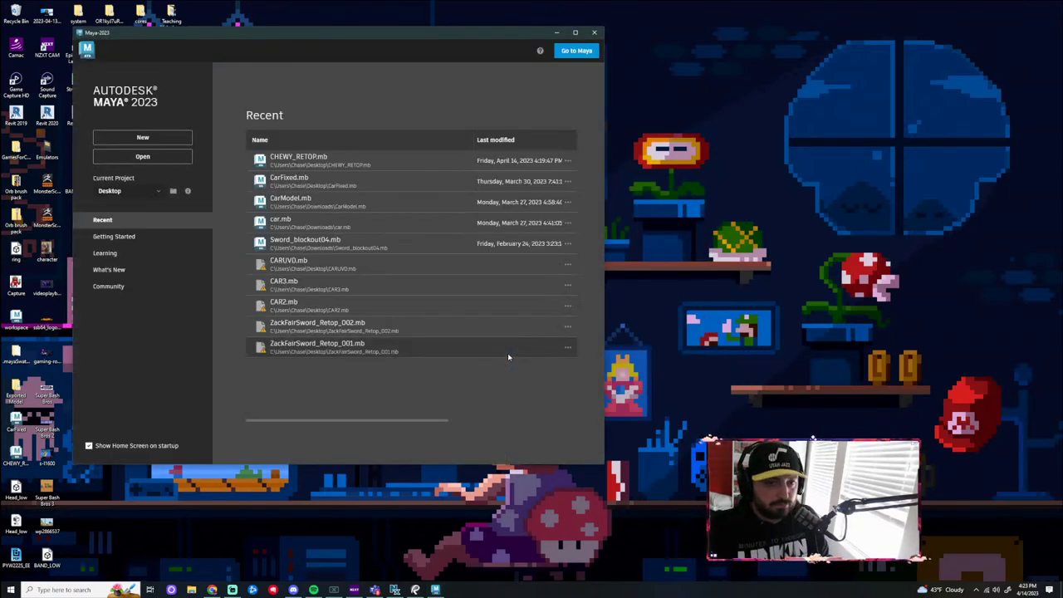
pyautogui.click(327, 160)
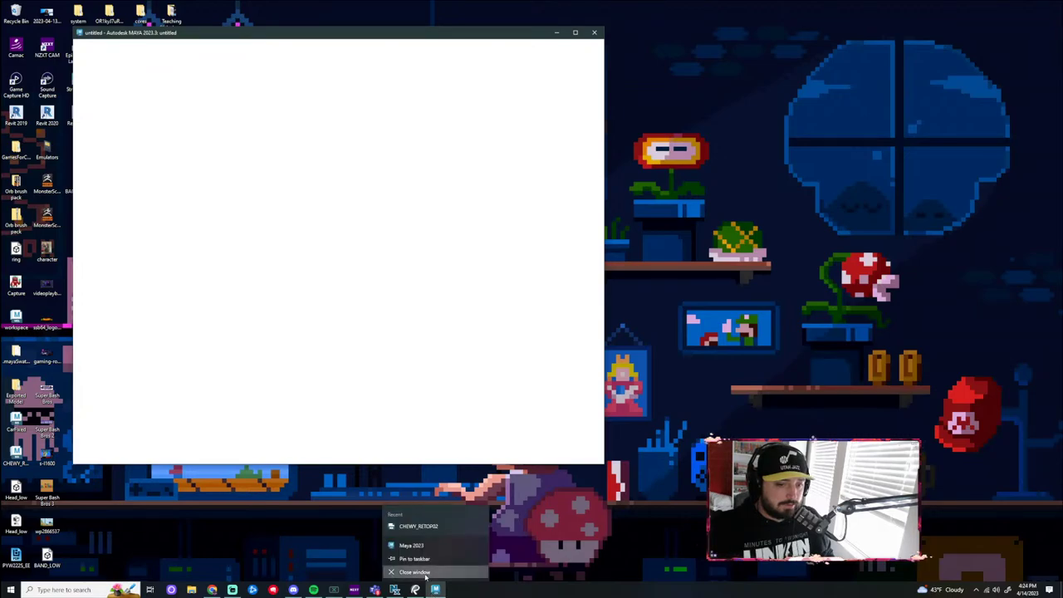
# End the frozen Maya process in Windows Task Manager, then close Task Manager
pyautogui.rightClick(520, 590)
pyautogui.click(573, 549)
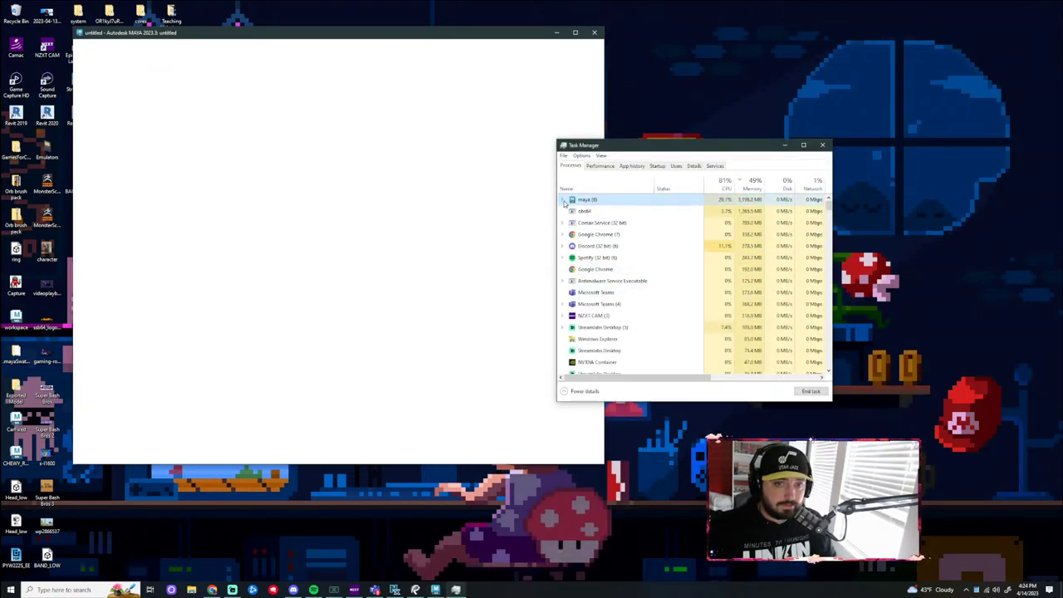
pyautogui.click(562, 200)
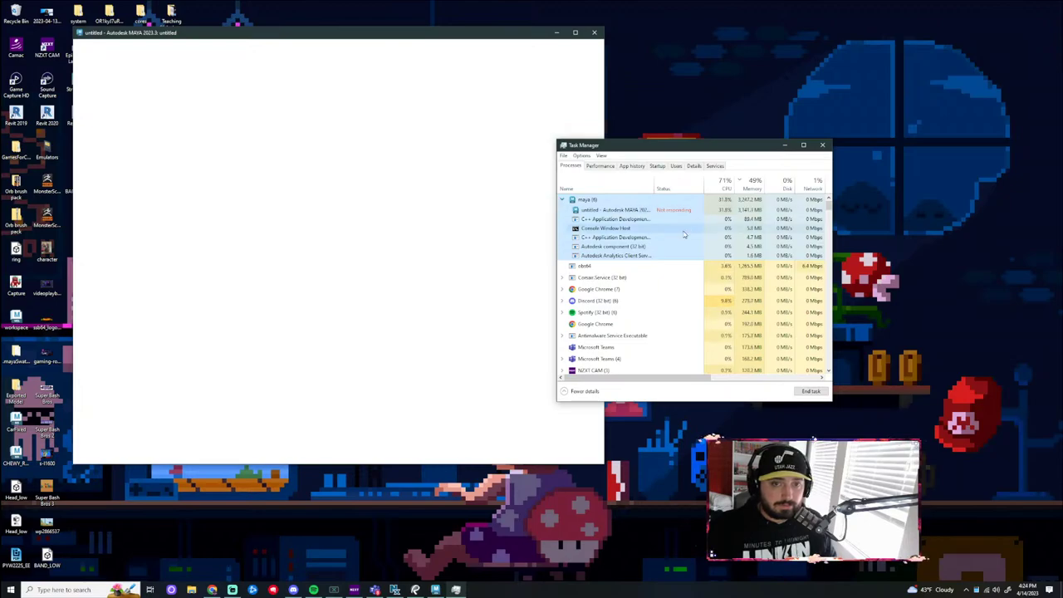
pyautogui.click(811, 392)
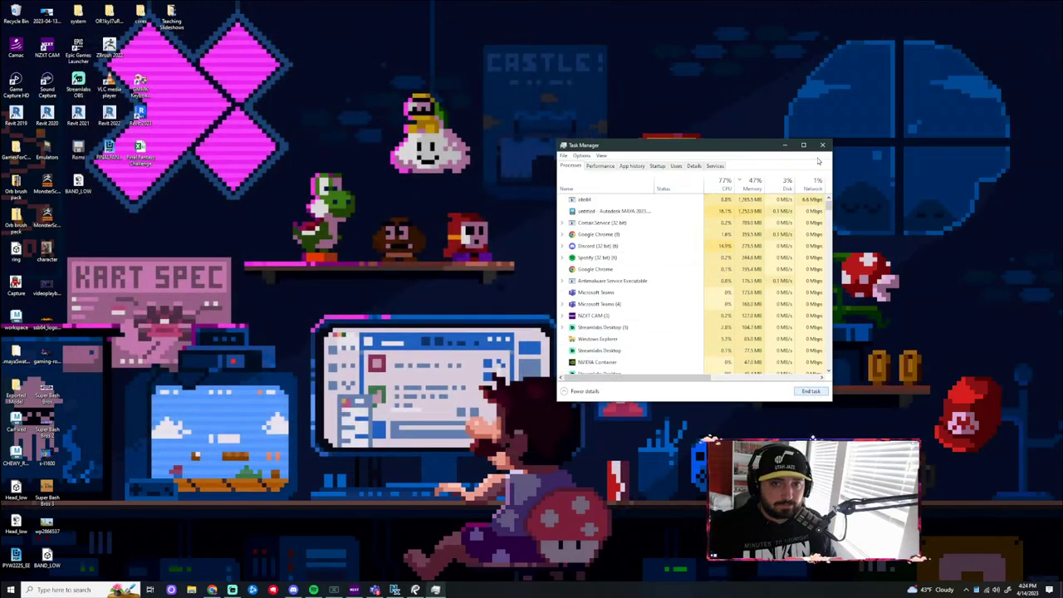
pyautogui.click(823, 145)
# Relaunch Maya 2023 from the Windows search and start a new empty scene in a maximized window
pyautogui.click(83, 590)
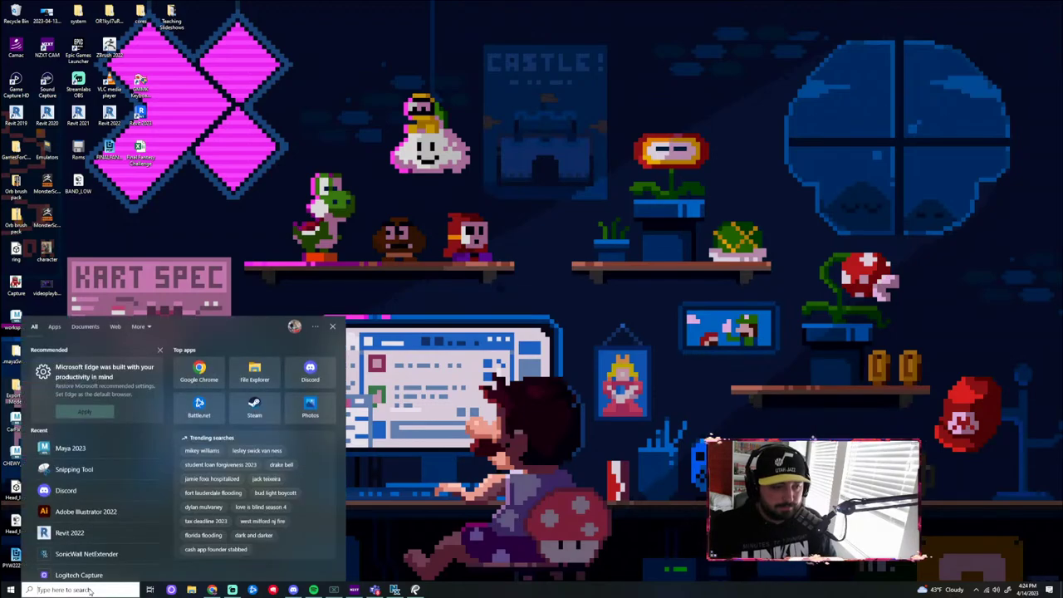
pyautogui.write('MAYA')
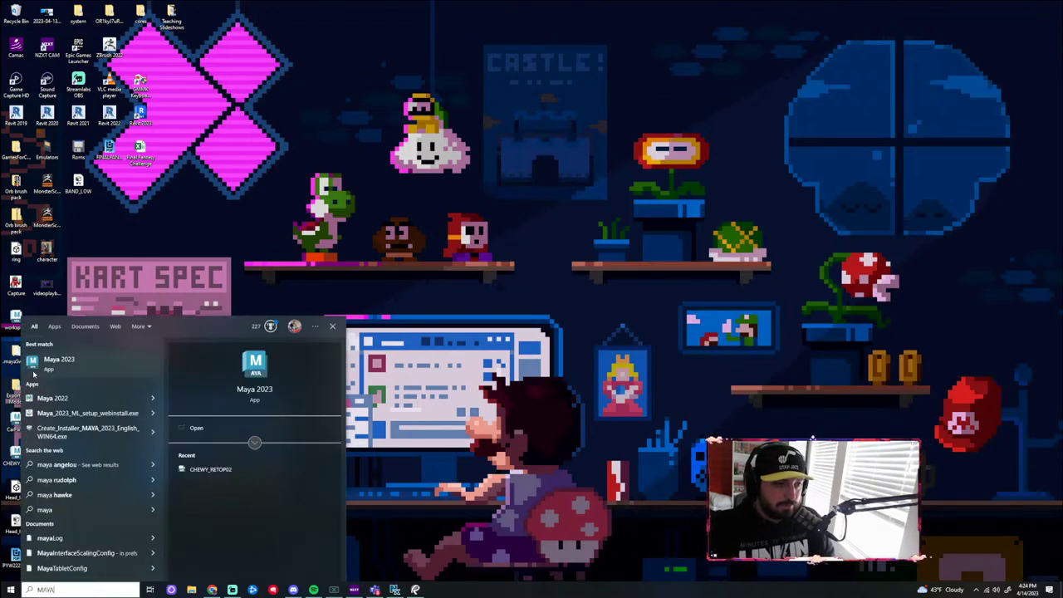
pyautogui.press('Return')
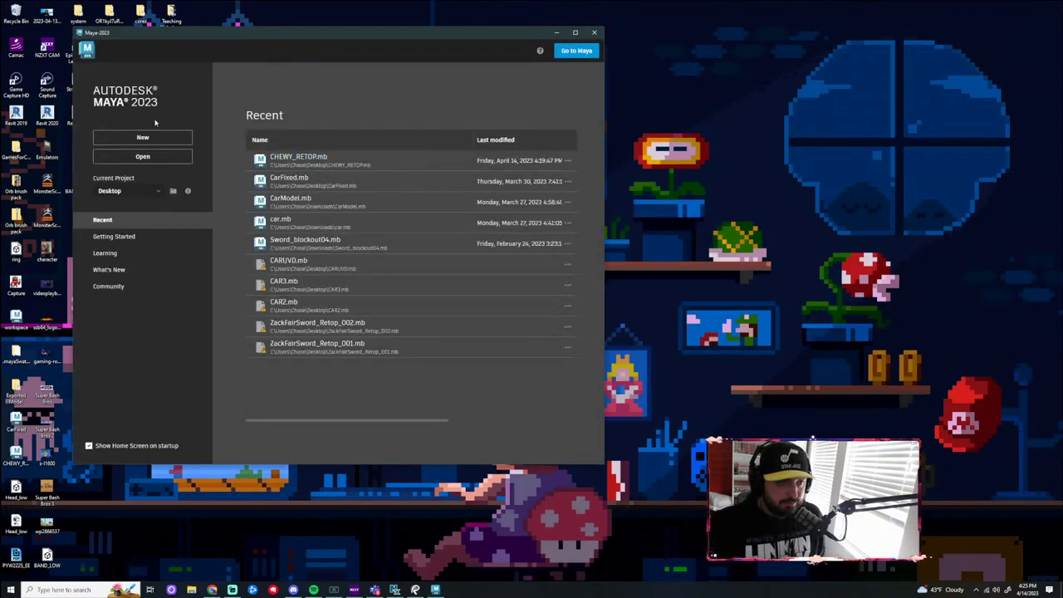
pyautogui.click(162, 155)
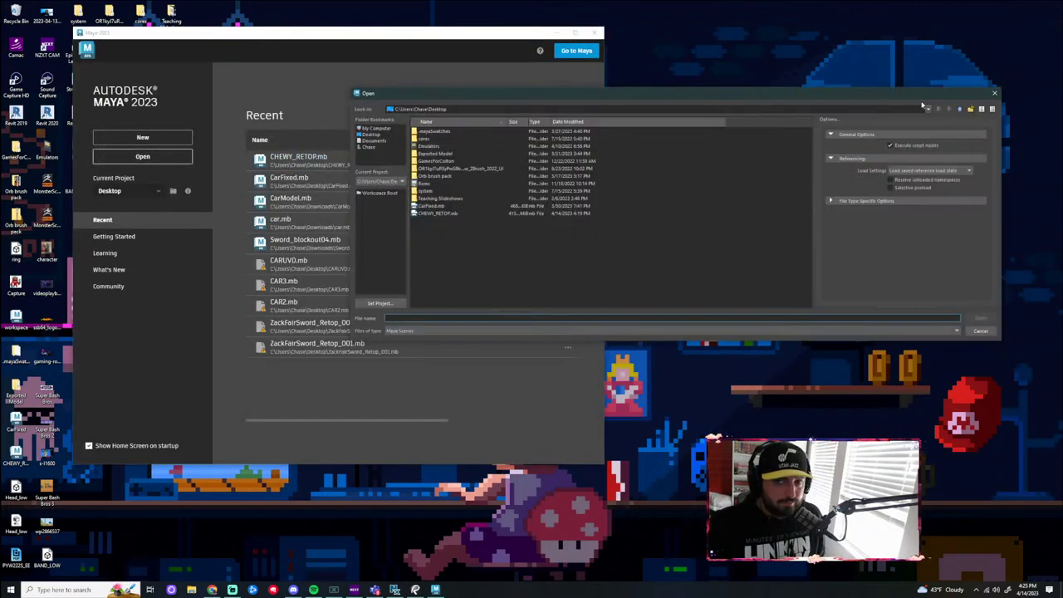
pyautogui.click(995, 92)
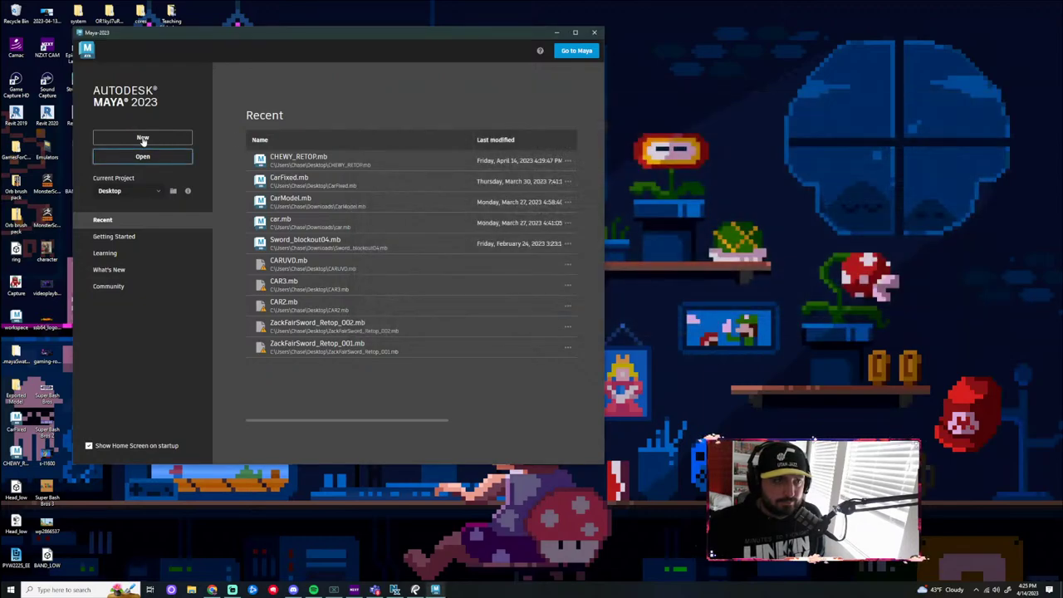
pyautogui.click(142, 137)
pyautogui.click(576, 33)
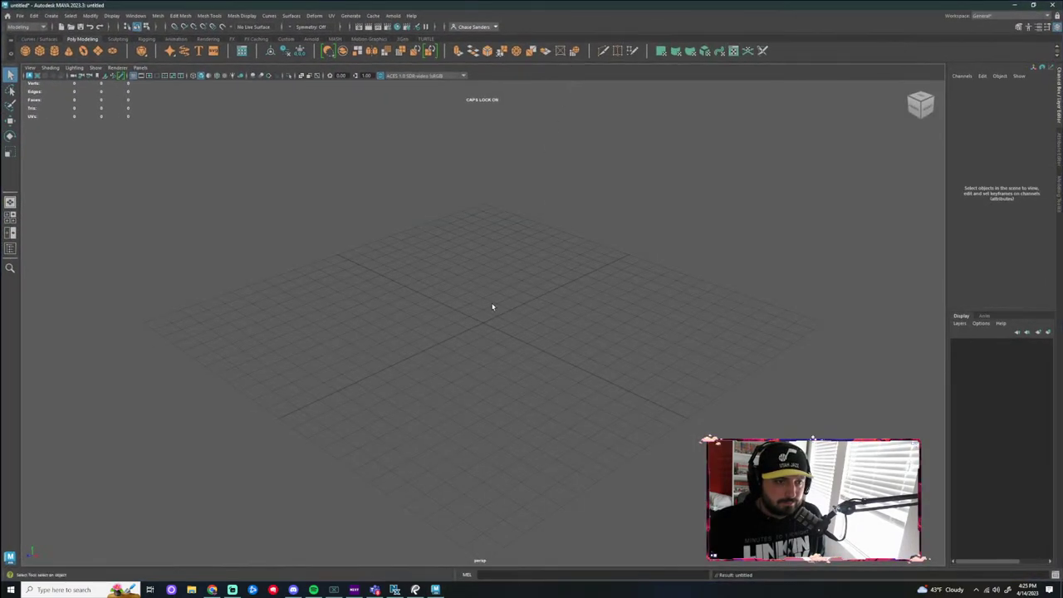
# Shrink the Maya window to expose the desktop and import the CHEWY_RETOP scene file into the empty scene
pyautogui.moveTo(605, 5); pyautogui.dragTo(624, 41)
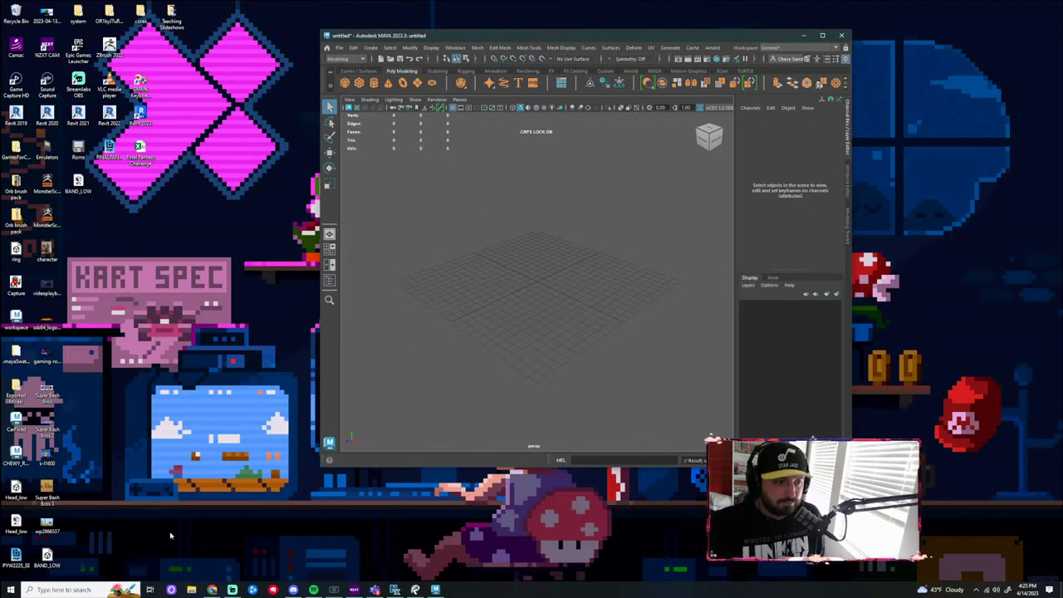
pyautogui.click(18, 455)
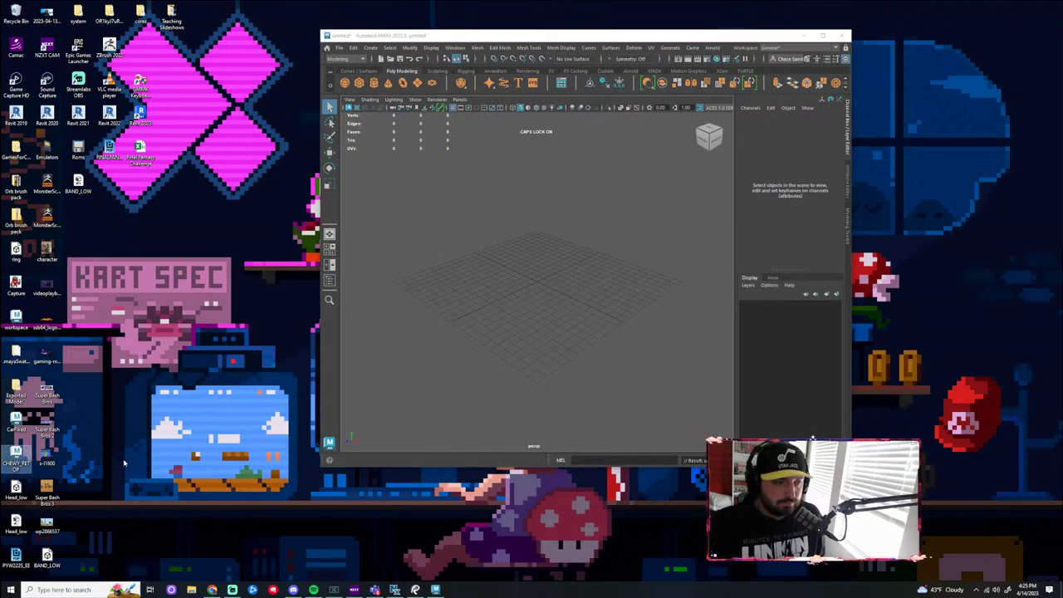
pyautogui.moveTo(17, 457); pyautogui.dragTo(555, 283)
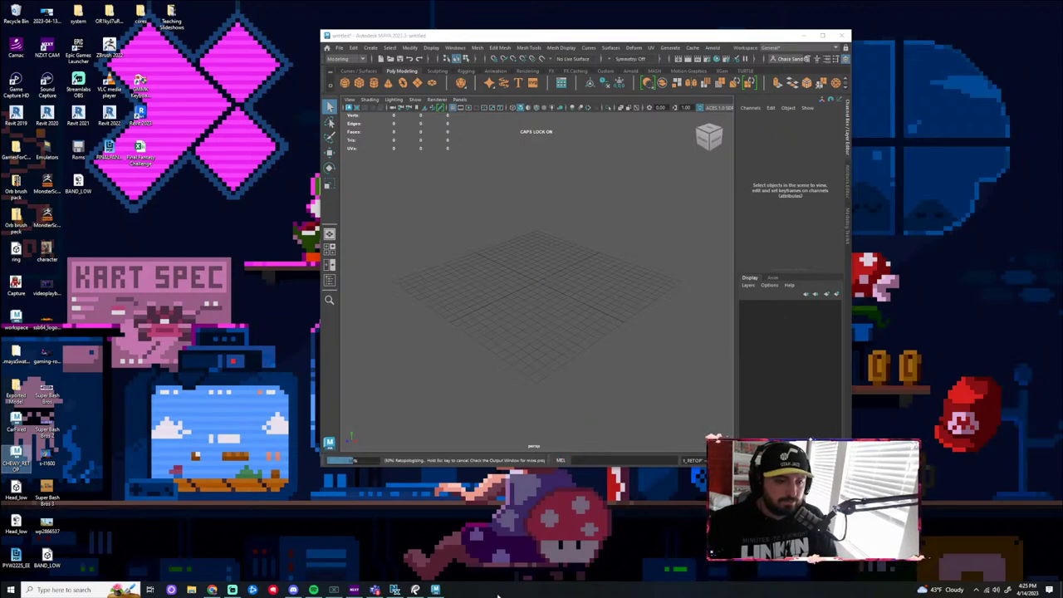
pyautogui.rightClick(498, 590)
pyautogui.click(526, 554)
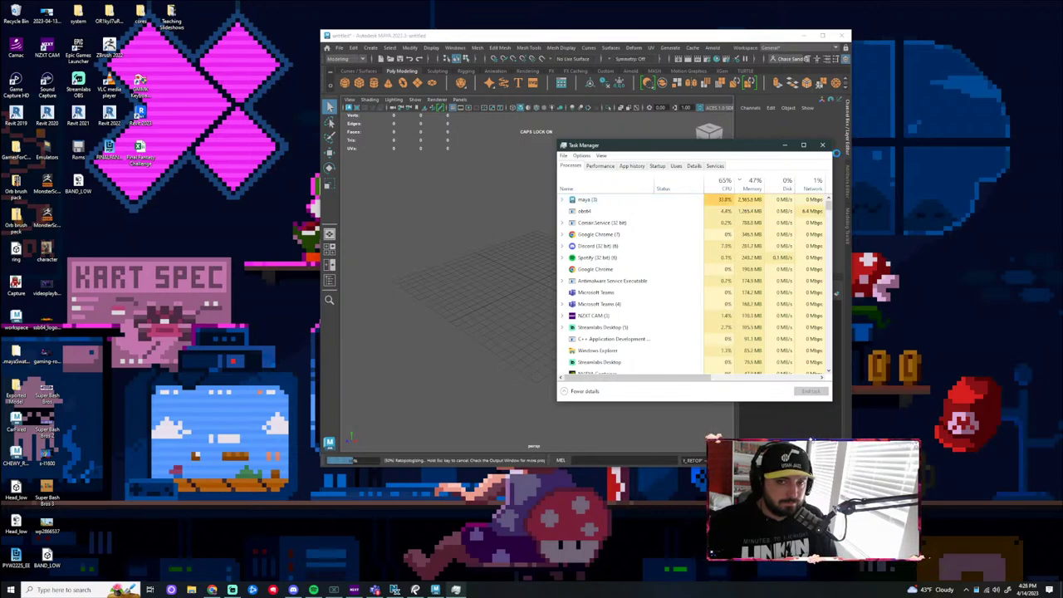
pyautogui.click(823, 146)
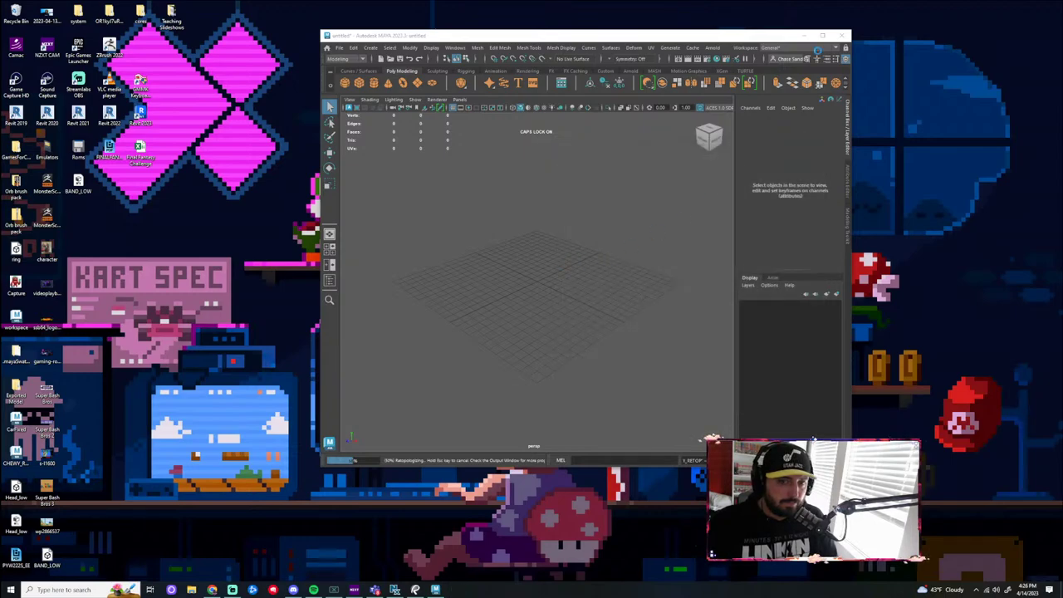
# Maximize the Maya window and delete the halved teeth copy standing beside the head
pyautogui.click(822, 35)
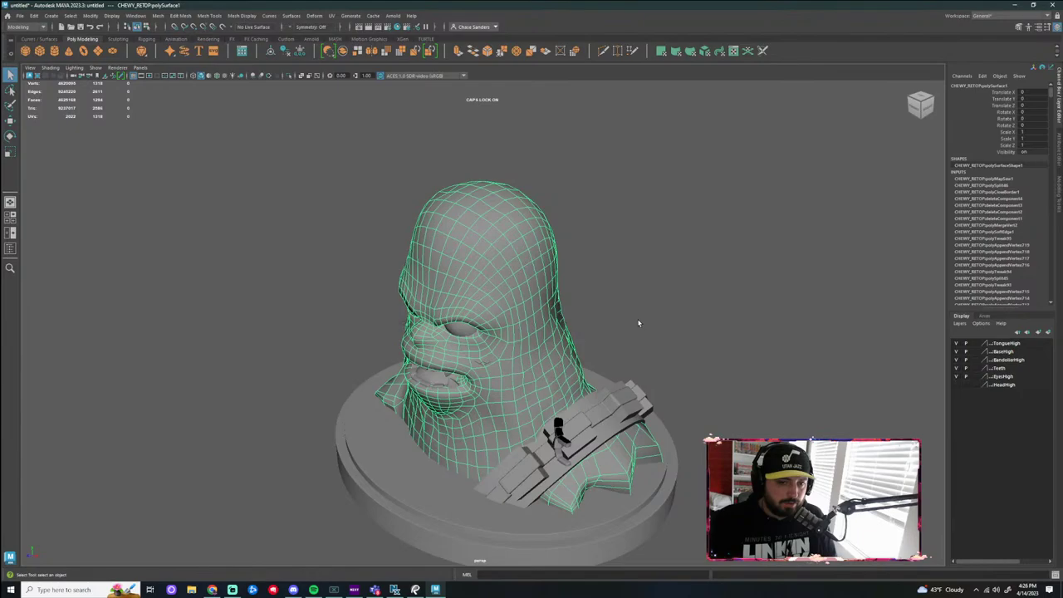
pyautogui.click(639, 323)
pyautogui.keyDown('alt'); pyautogui.moveTo(602, 342); pyautogui.dragTo(659, 334); pyautogui.keyUp('alt')
pyautogui.keyDown('alt'); pyautogui.moveTo(659, 334); pyautogui.dragTo(574, 249, button='middle'); pyautogui.keyUp('alt')
pyautogui.keyDown('alt'); pyautogui.moveTo(574, 249); pyautogui.dragTo(568, 316, button='right'); pyautogui.keyUp('alt')
pyautogui.keyDown('alt'); pyautogui.moveTo(565, 318); pyautogui.dragTo(652, 364); pyautogui.keyUp('alt')
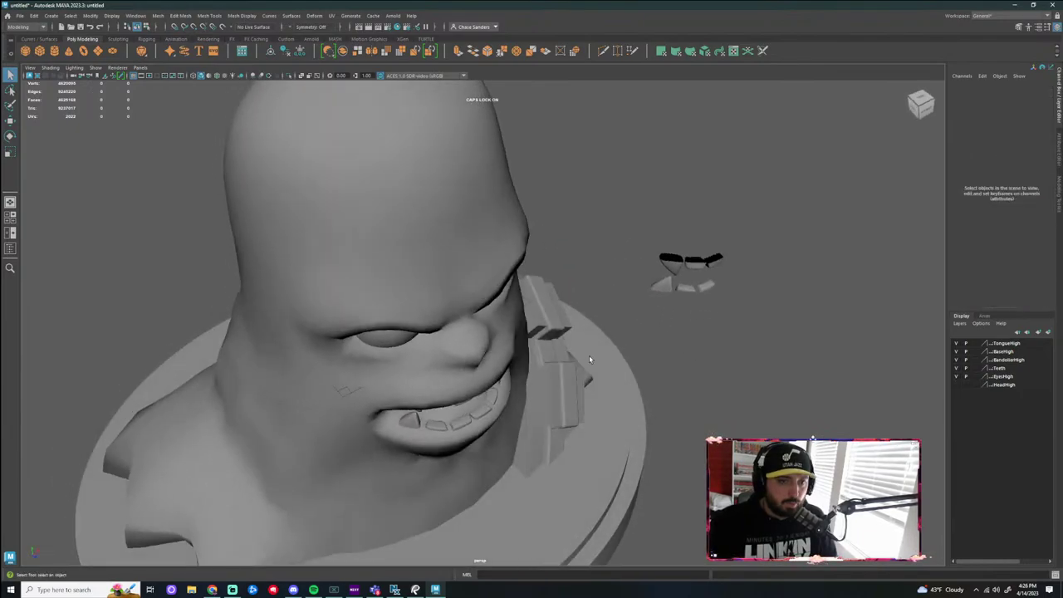
pyautogui.keyDown('alt'); pyautogui.moveTo(589, 356); pyautogui.dragTo(568, 309, button='middle'); pyautogui.keyUp('alt')
pyautogui.keyDown('alt'); pyautogui.moveTo(567, 309); pyautogui.dragTo(509, 276); pyautogui.keyUp('alt')
pyautogui.click(654, 219)
pyautogui.keyDown('alt'); pyautogui.moveTo(716, 291); pyautogui.dragTo(548, 394, button='middle'); pyautogui.keyUp('alt')
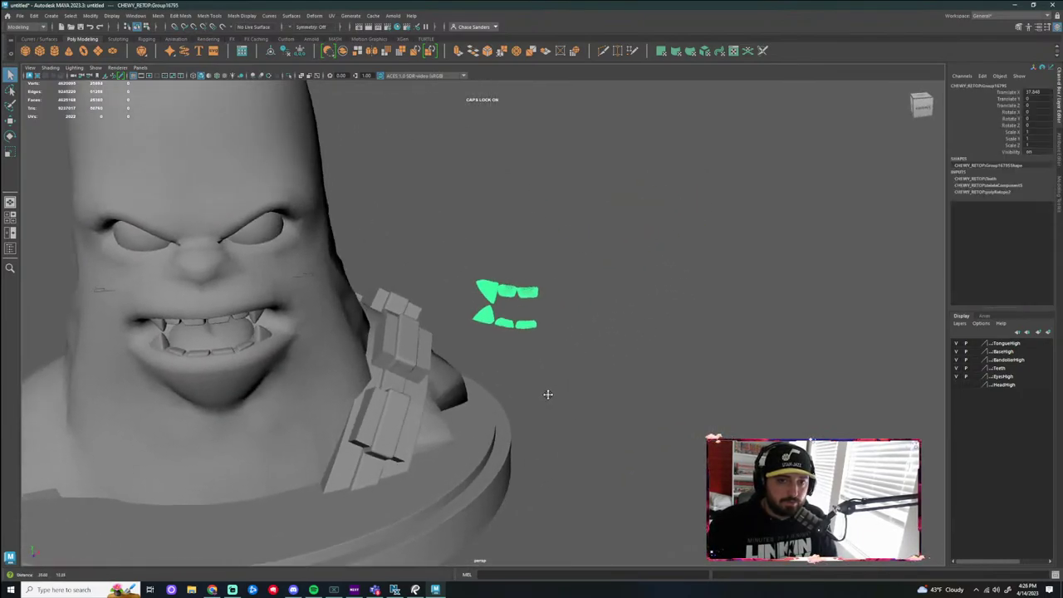
pyautogui.keyDown('alt'); pyautogui.moveTo(548, 394); pyautogui.dragTo(546, 295, button='right'); pyautogui.keyUp('alt')
pyautogui.keyDown('alt'); pyautogui.moveTo(561, 300); pyautogui.dragTo(565, 237); pyautogui.keyUp('alt')
pyautogui.keyDown('alt'); pyautogui.moveTo(565, 236); pyautogui.dragTo(570, 273, button='right'); pyautogui.keyUp('alt')
pyautogui.keyDown('alt'); pyautogui.moveTo(569, 272); pyautogui.dragTo(568, 297); pyautogui.keyUp('alt')
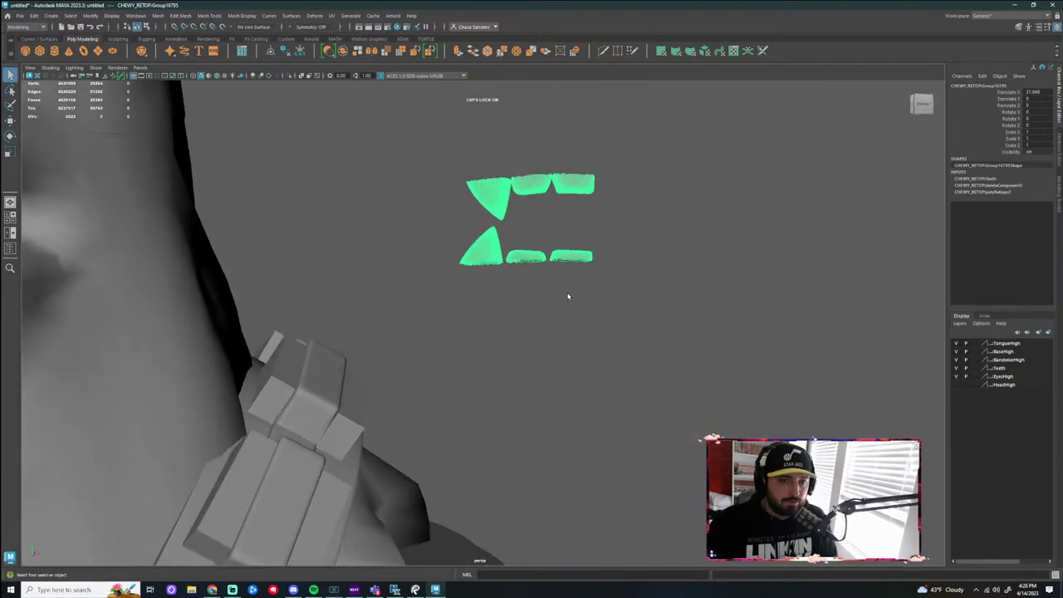
pyautogui.press('Delete')
# Inspect the imported bust and its round base from the front
pyautogui.keyDown('alt'); pyautogui.moveTo(568, 297); pyautogui.dragTo(363, 334, button='right'); pyautogui.keyUp('alt')
pyautogui.keyDown('alt'); pyautogui.moveTo(363, 335); pyautogui.dragTo(390, 353); pyautogui.keyUp('alt')
pyautogui.keyDown('alt'); pyautogui.moveTo(398, 291); pyautogui.dragTo(545, 324, button='middle'); pyautogui.keyUp('alt')
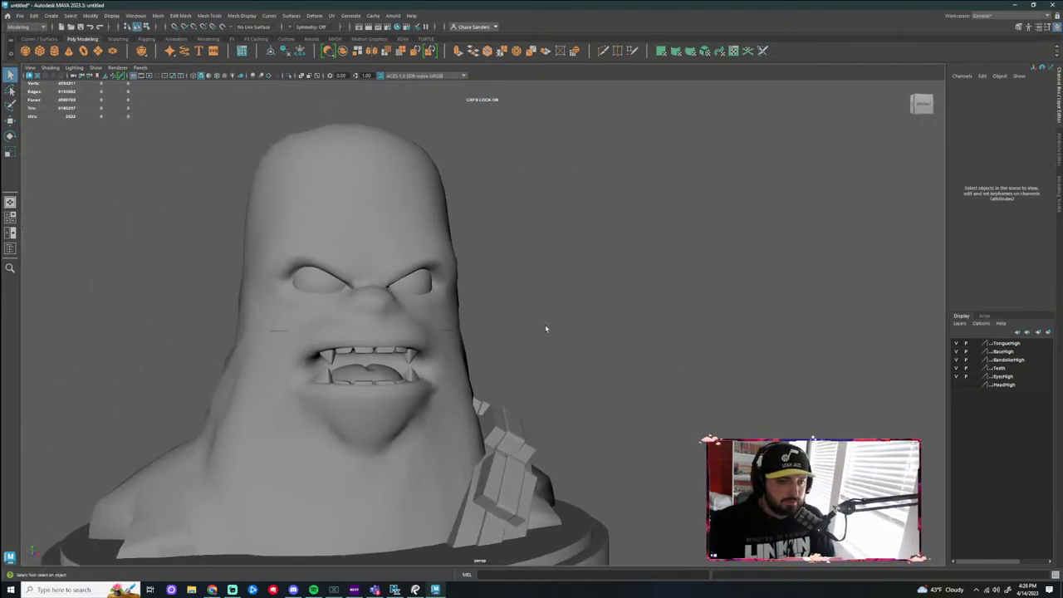
pyautogui.keyDown('alt'); pyautogui.moveTo(545, 325); pyautogui.dragTo(526, 307); pyautogui.keyUp('alt')
pyautogui.keyDown('alt'); pyautogui.moveTo(533, 370); pyautogui.dragTo(549, 181, button='middle'); pyautogui.keyUp('alt')
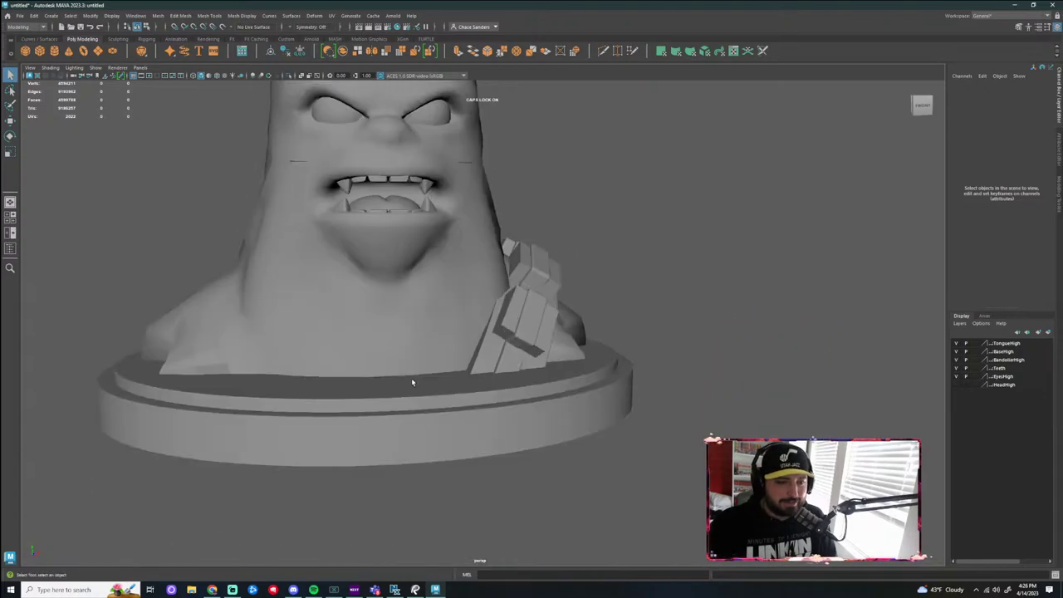
pyautogui.click(411, 379)
pyautogui.keyDown('alt'); pyautogui.moveTo(676, 363); pyautogui.dragTo(664, 382); pyautogui.keyUp('alt')
pyautogui.click(693, 238)
pyautogui.keyDown('alt'); pyautogui.moveTo(700, 221); pyautogui.dragTo(667, 279); pyautogui.keyUp('alt')
# Select the low-poly head mesh and examine its wireframe around the face, neck and shoulders
pyautogui.click(367, 342)
pyautogui.keyDown('alt'); pyautogui.moveTo(383, 334); pyautogui.dragTo(451, 287); pyautogui.keyUp('alt')
pyautogui.keyDown('alt'); pyautogui.moveTo(451, 287); pyautogui.dragTo(460, 385, button='middle'); pyautogui.keyUp('alt')
pyautogui.keyDown('alt'); pyautogui.moveTo(460, 385); pyautogui.dragTo(599, 254, button='right'); pyautogui.keyUp('alt')
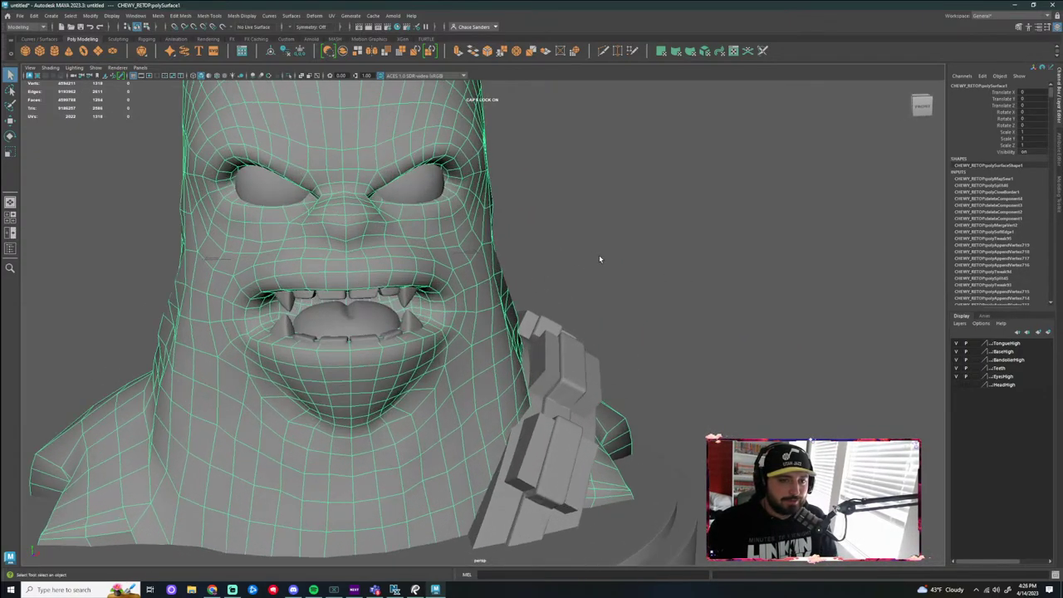
pyautogui.keyDown('alt'); pyautogui.moveTo(599, 254); pyautogui.dragTo(573, 200); pyautogui.keyUp('alt')
pyautogui.keyDown('alt'); pyautogui.moveTo(719, 218); pyautogui.dragTo(617, 229, button='right'); pyautogui.keyUp('alt')
pyautogui.keyDown('alt'); pyautogui.moveTo(617, 229); pyautogui.dragTo(592, 238); pyautogui.keyUp('alt')
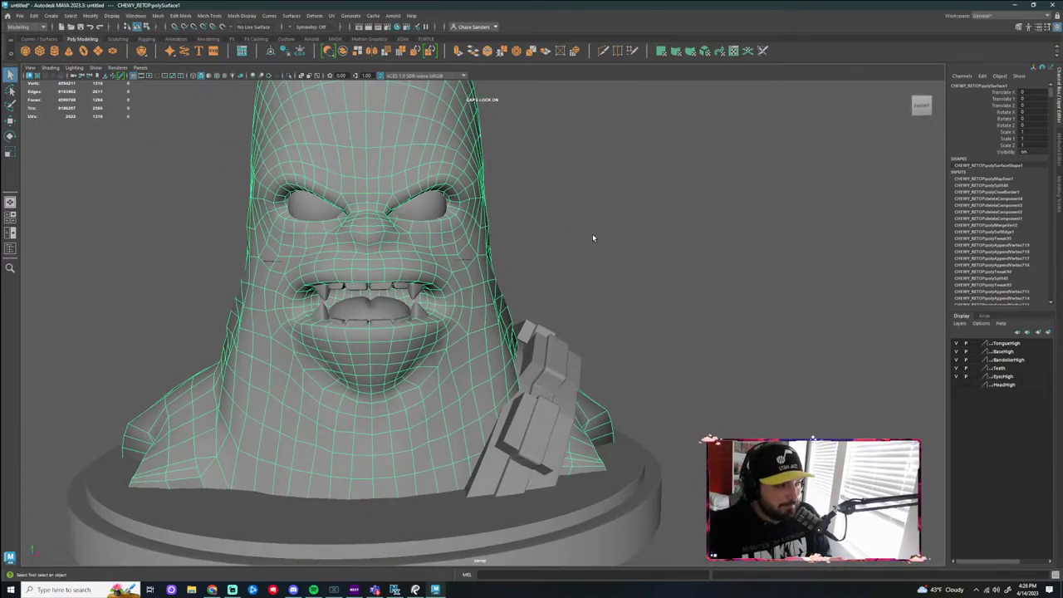
pyautogui.keyDown('alt'); pyautogui.moveTo(593, 238); pyautogui.dragTo(646, 127); pyautogui.keyUp('alt')
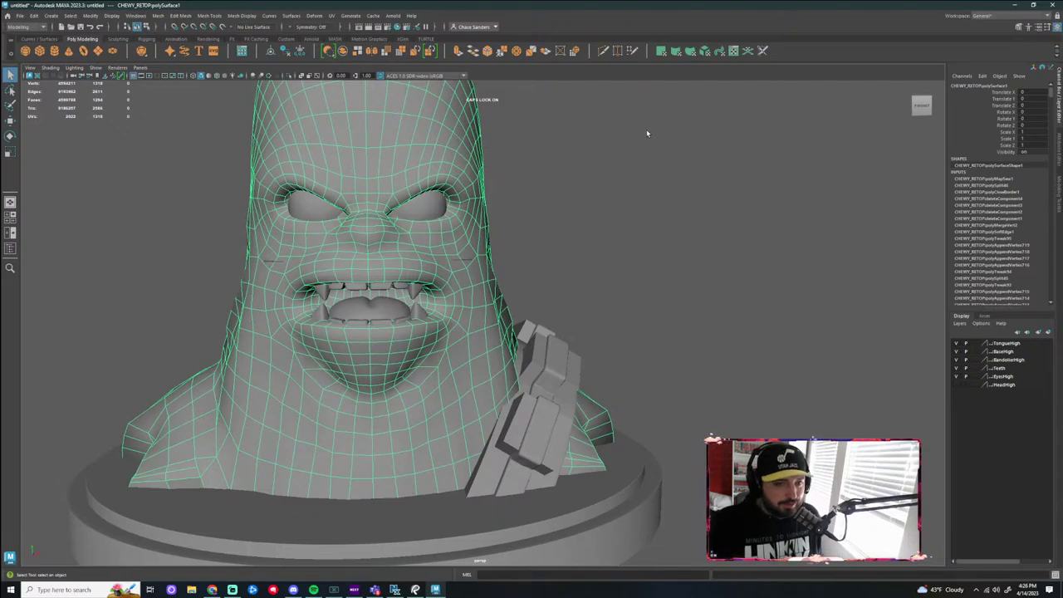
pyautogui.scroll(-3, 592, 267)
pyautogui.keyDown('alt'); pyautogui.moveTo(582, 277); pyautogui.dragTo(568, 272); pyautogui.keyUp('alt')
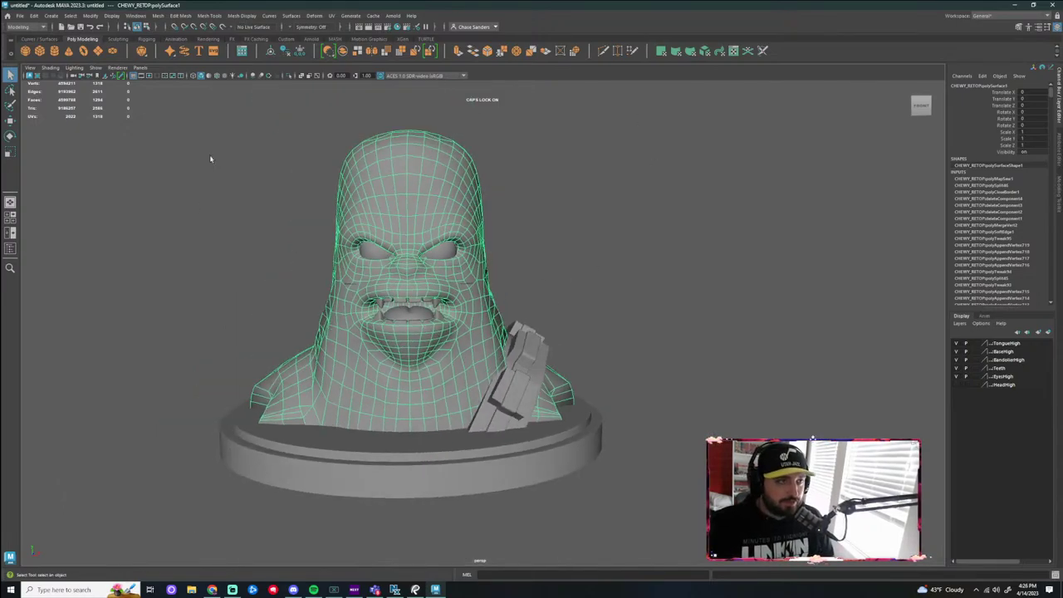
pyautogui.click(20, 19)
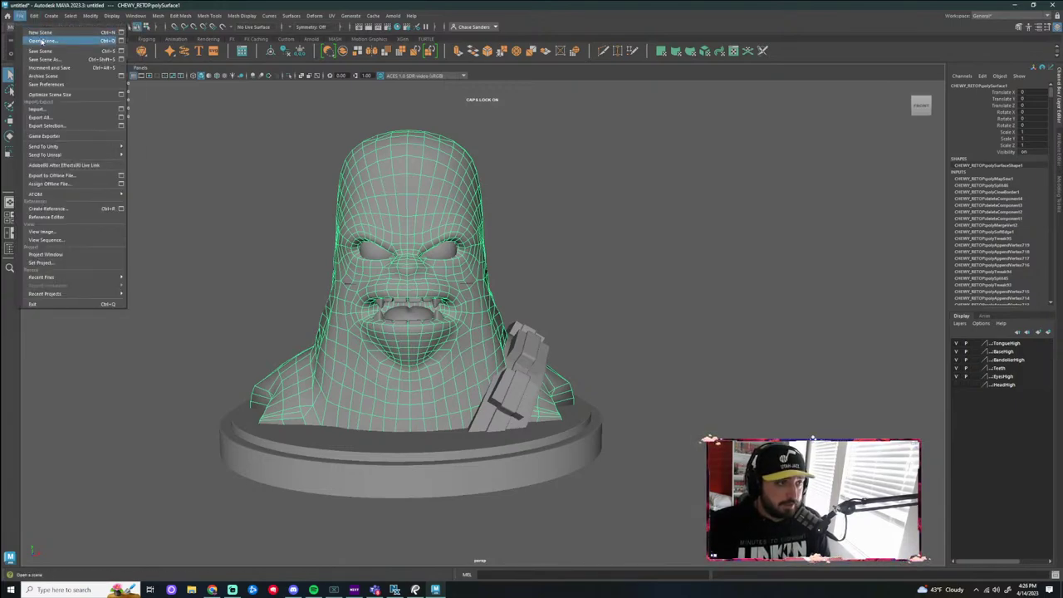
pyautogui.click(407, 537)
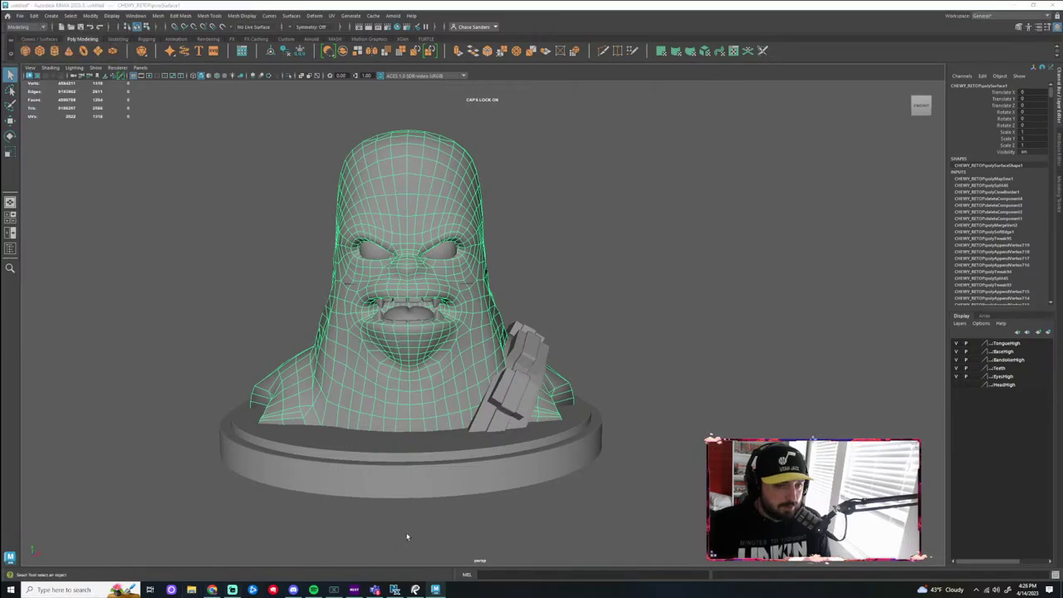
# Switch to File Explorer, open the Teaching folder on New Volume (S:), and move the window aside
pyautogui.moveTo(0, 112); pyautogui.dragTo(575, 55)
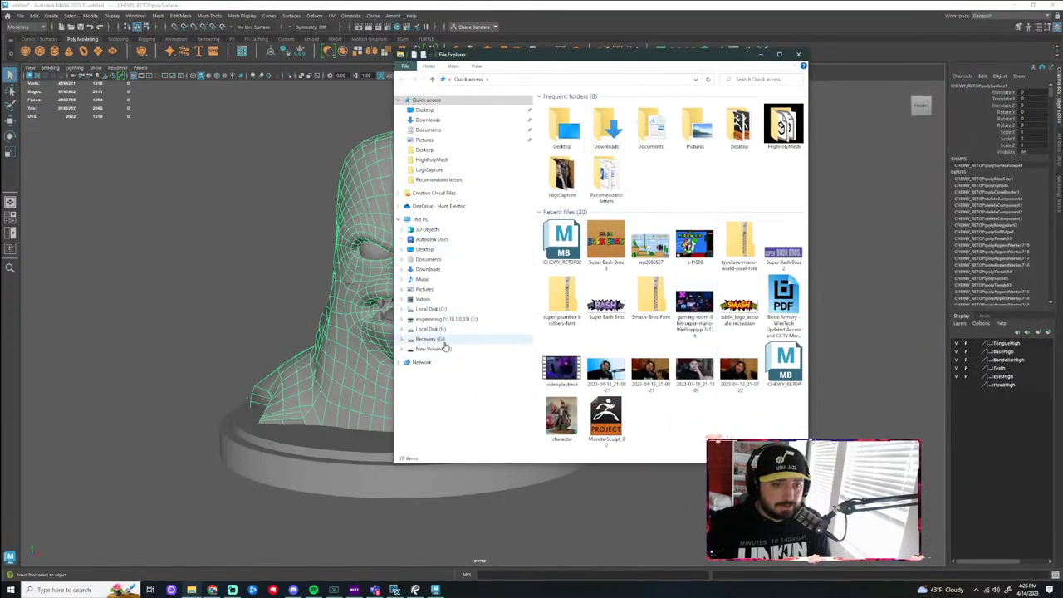
pyautogui.click(425, 221)
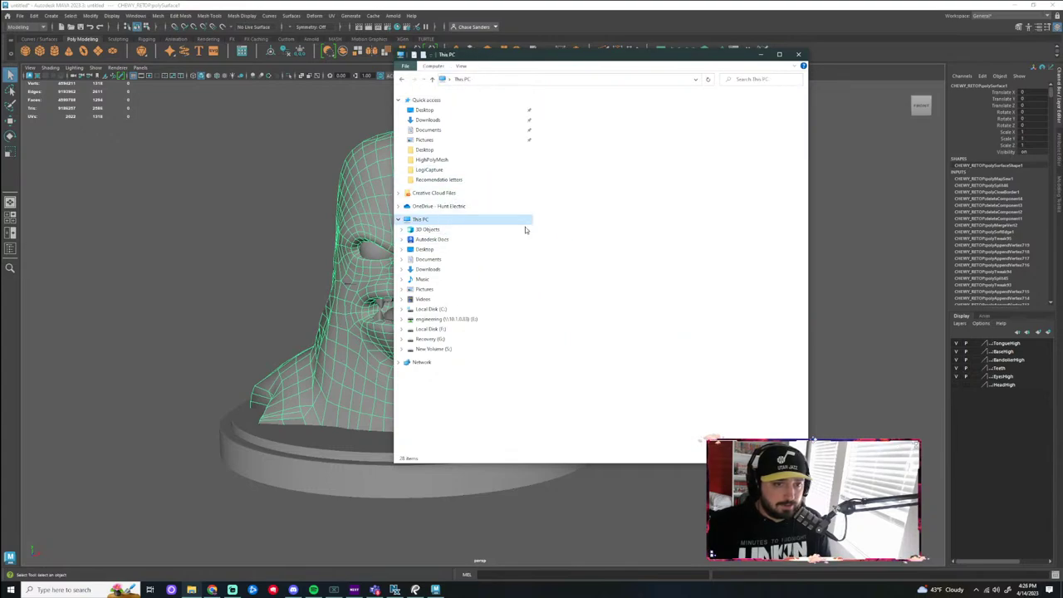
pyautogui.doubleClick(607, 264)
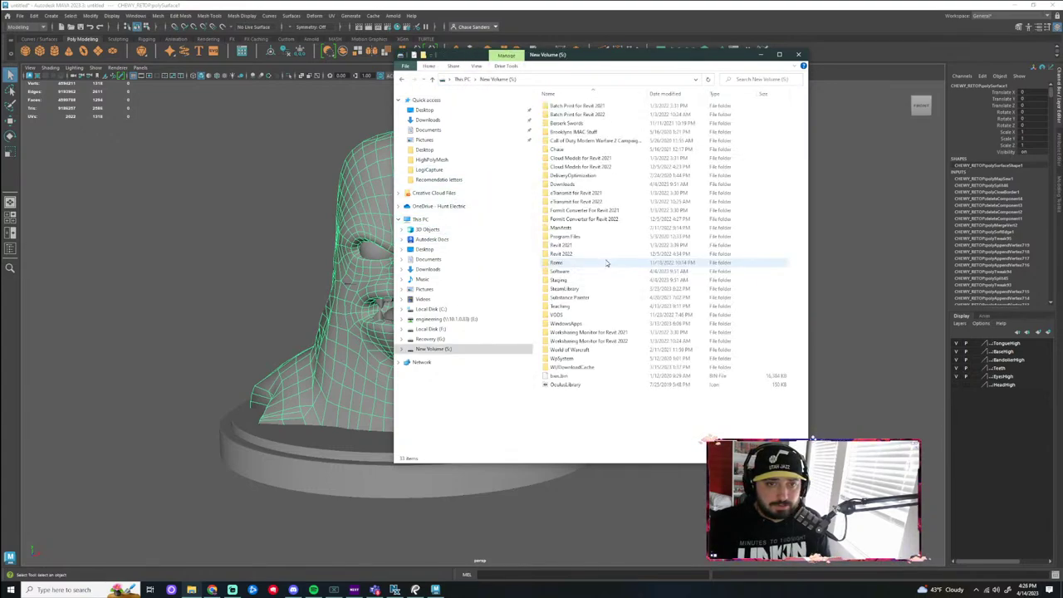
pyautogui.click(570, 308)
pyautogui.doubleClick(570, 308)
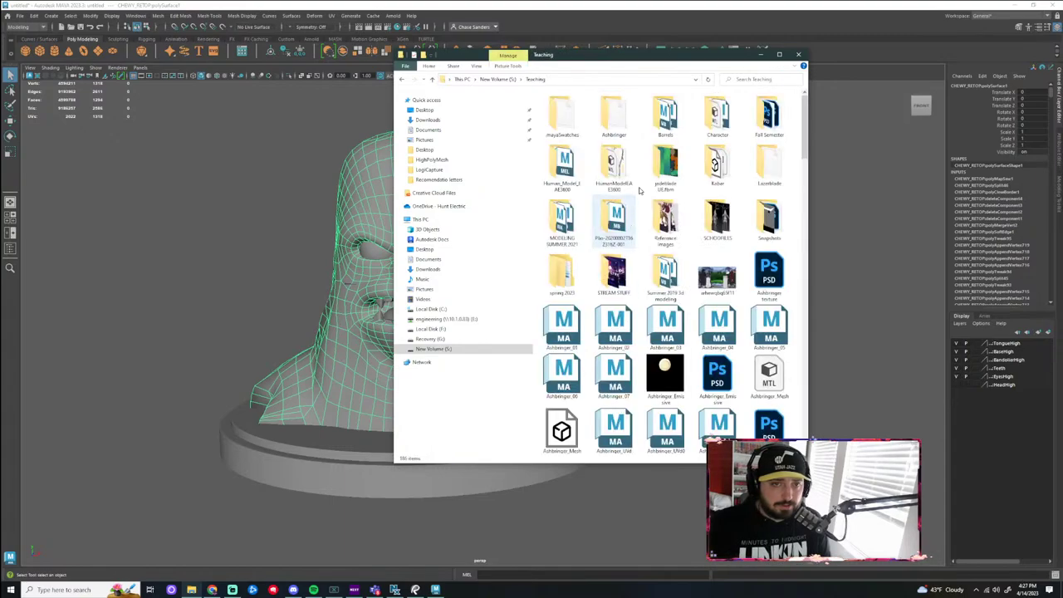
pyautogui.moveTo(612, 64); pyautogui.dragTo(322, 77)
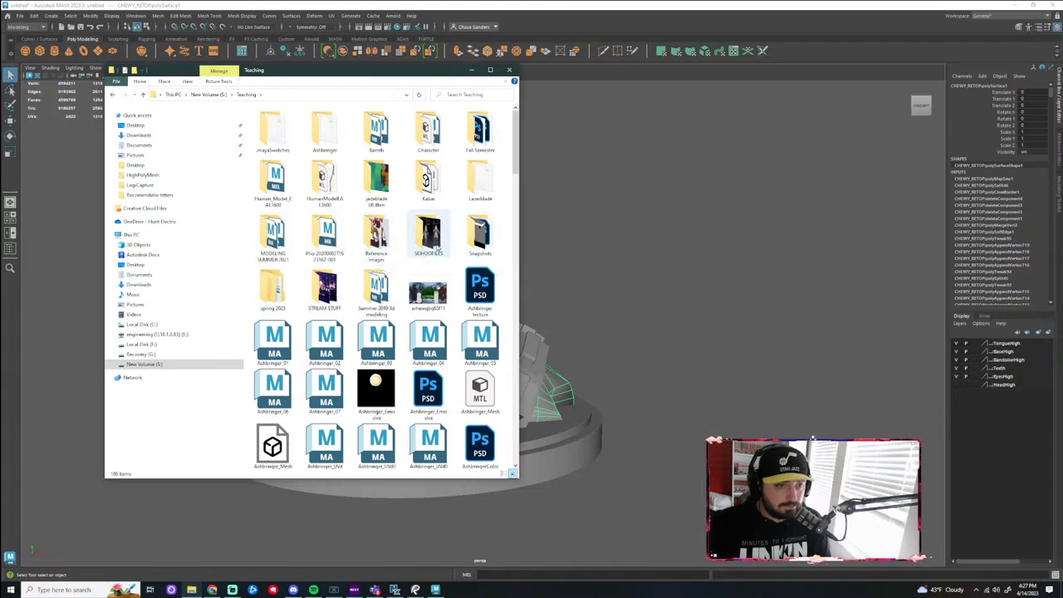
# Look through the Teaching folder and its Fall Semester subfolder for the earlier retopology files
pyautogui.scroll(-10, 430, 241)
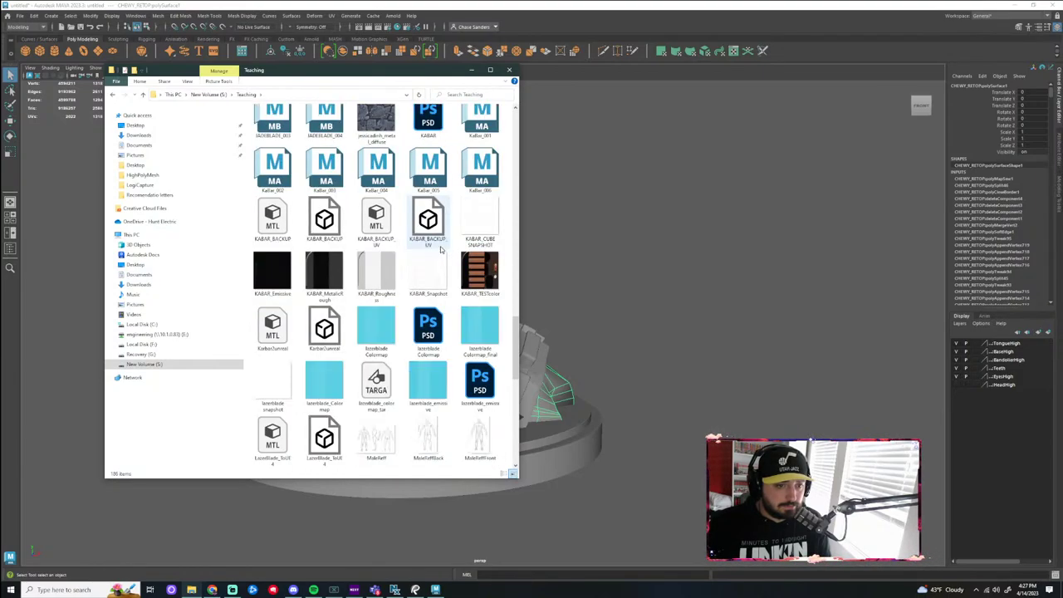
pyautogui.scroll(10, 441, 249)
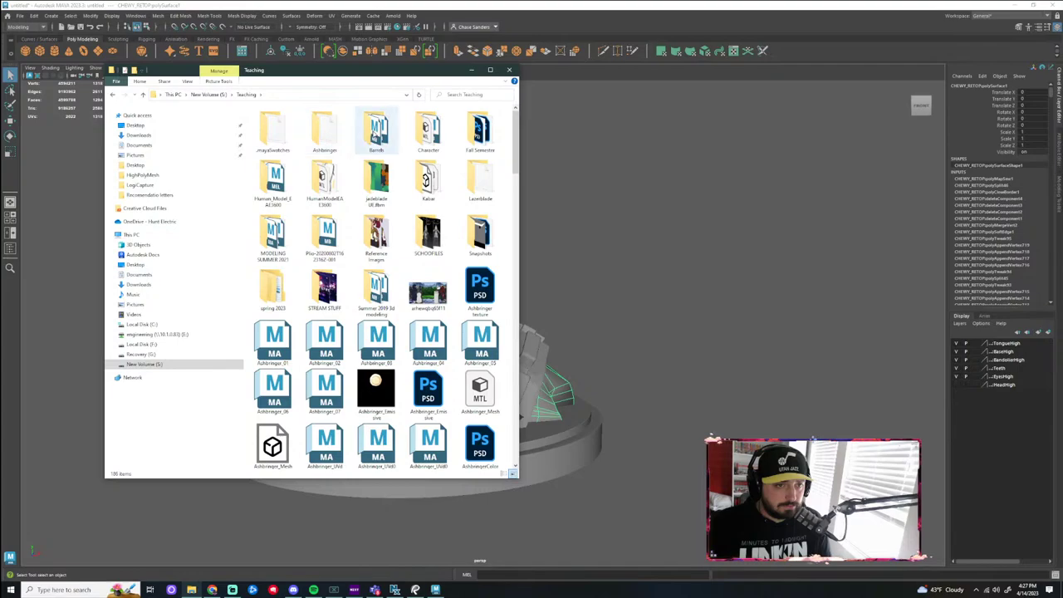
pyautogui.doubleClick(480, 133)
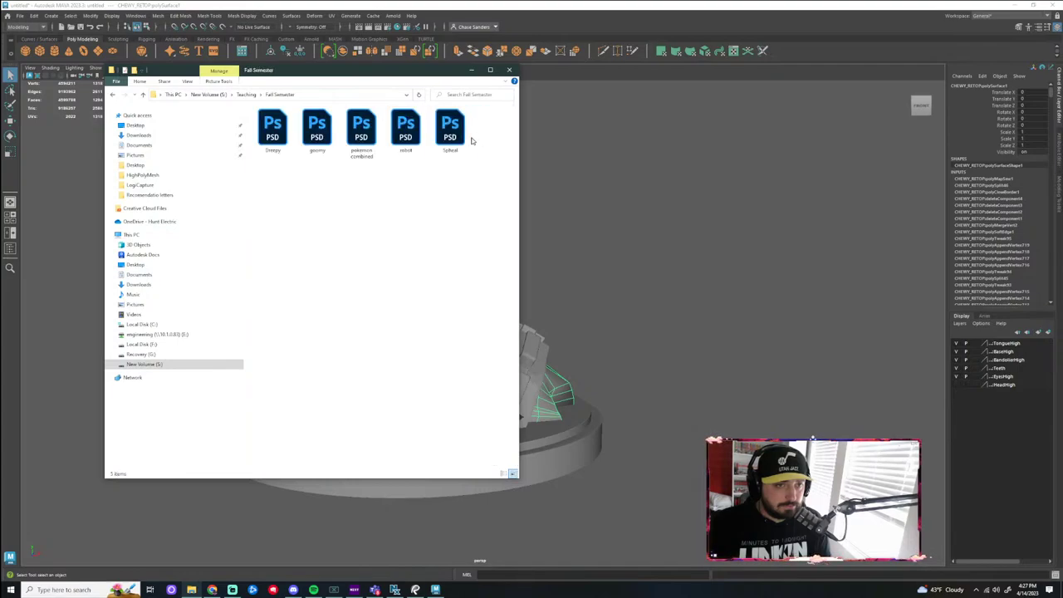
pyautogui.click(113, 95)
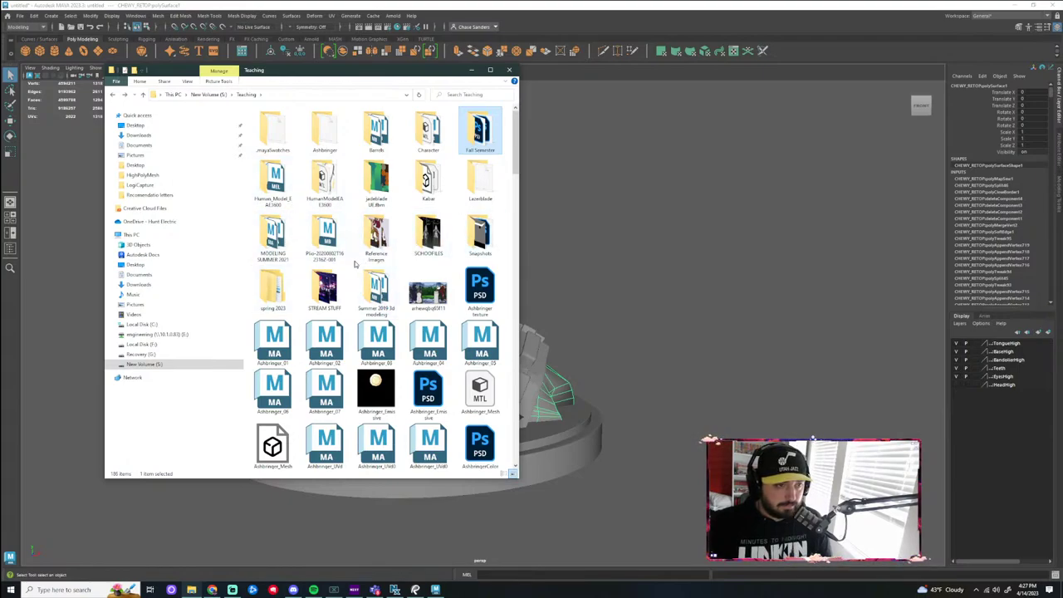
pyautogui.scroll(-15, 355, 264)
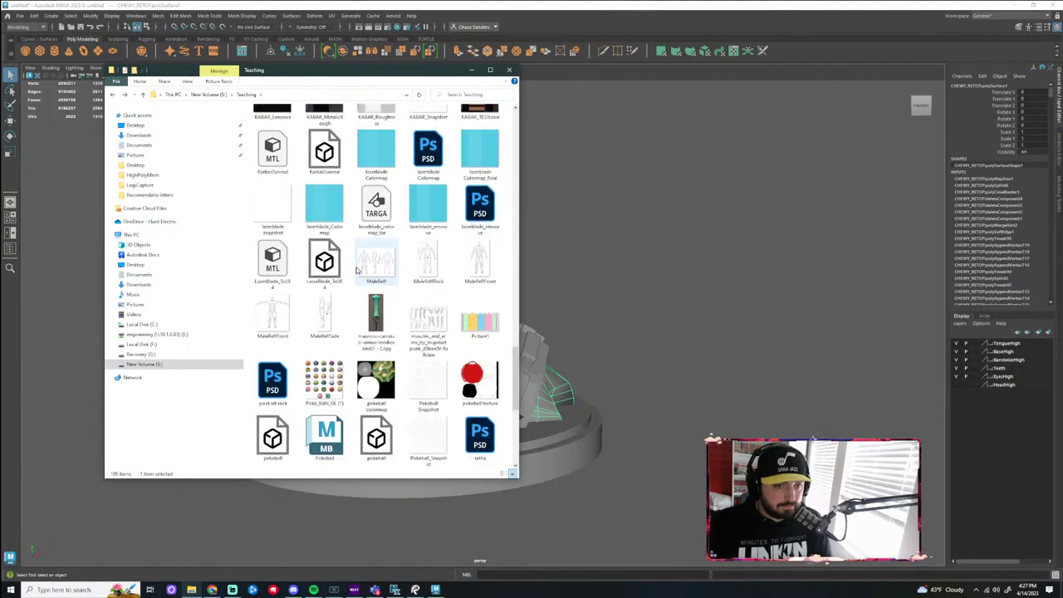
pyautogui.scroll(15, 357, 270)
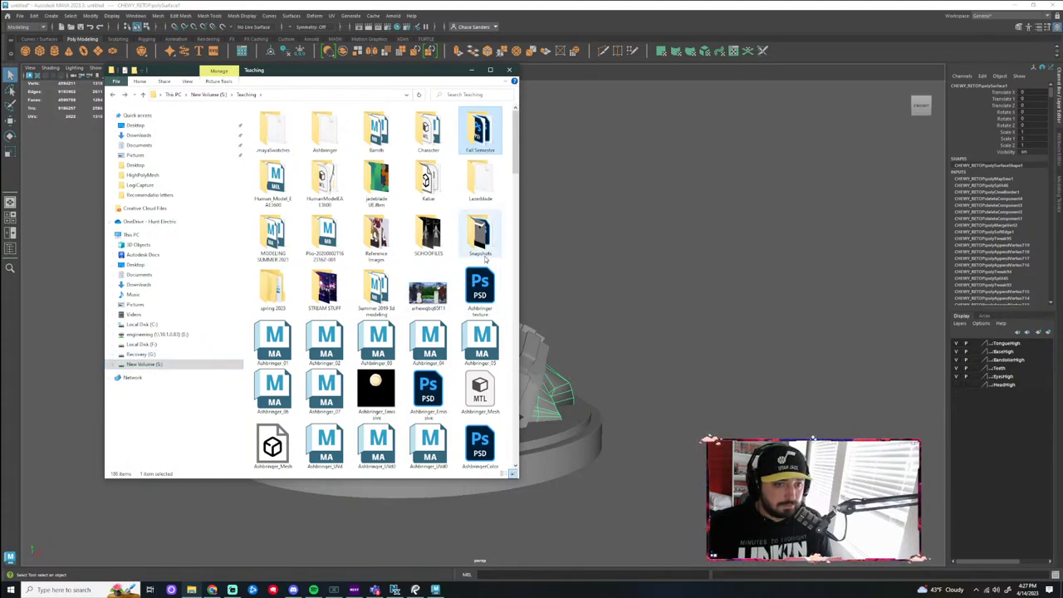
pyautogui.moveTo(516, 162); pyautogui.dragTo(550, 160)
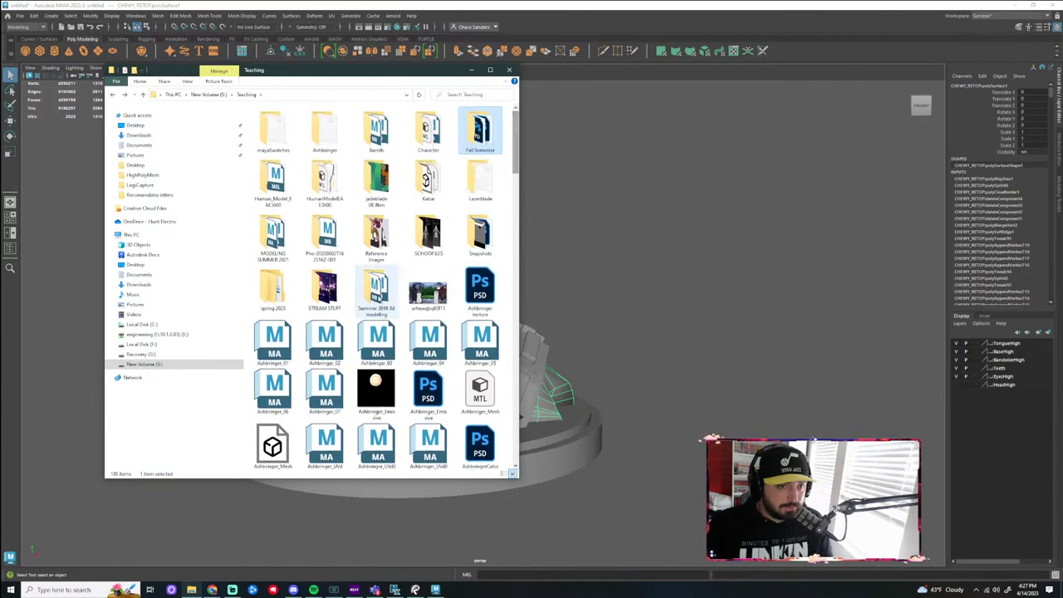
# Check Local Disk (F:) and Local Disk (C:), minimize Maya to look over the desktop, and bring File Explorer back
pyautogui.click(157, 345)
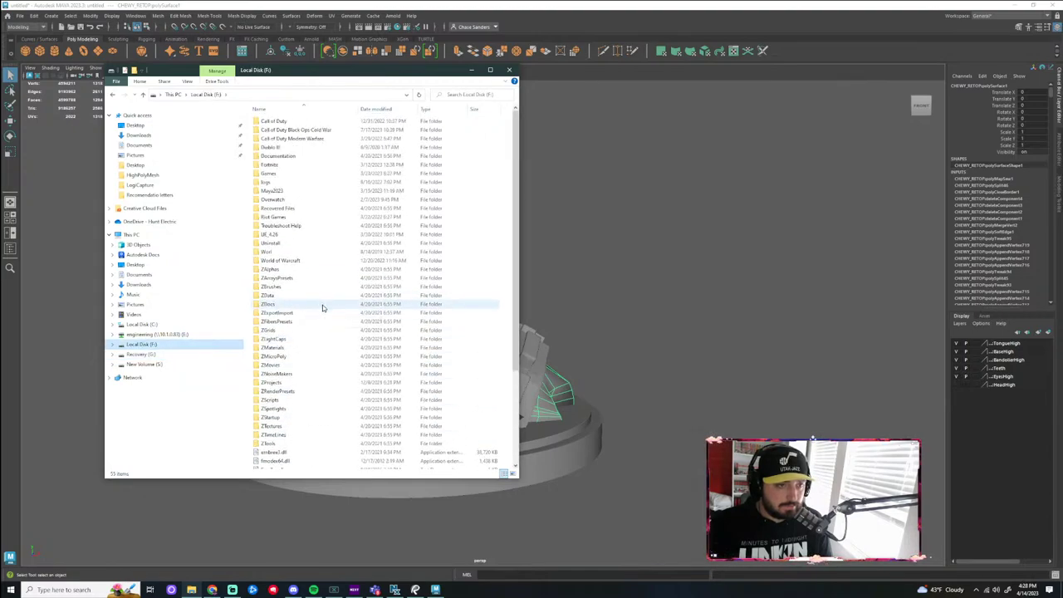
pyautogui.click(142, 324)
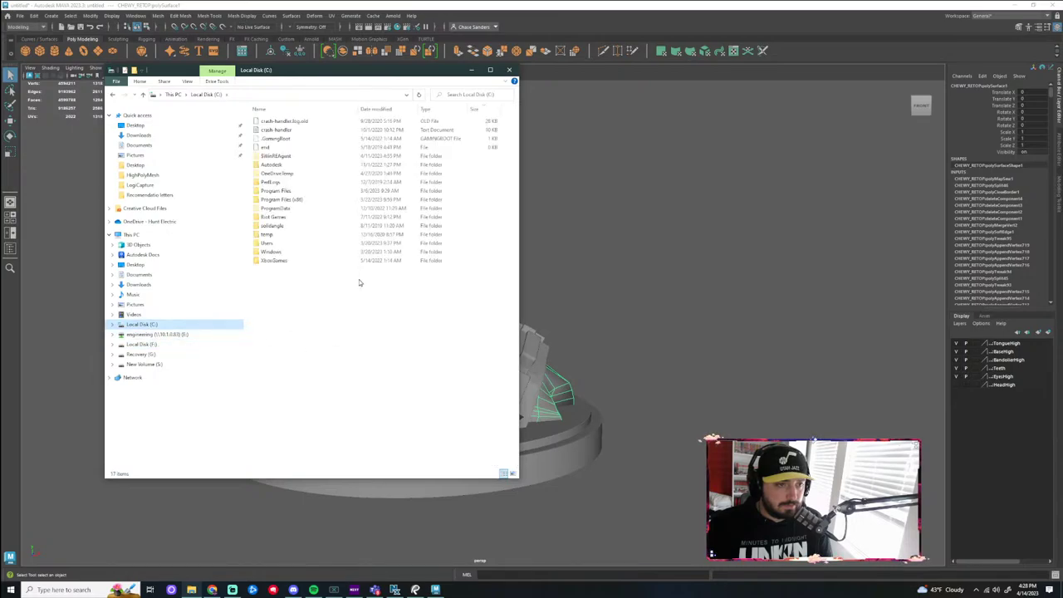
pyautogui.click(471, 70)
pyautogui.click(1016, 6)
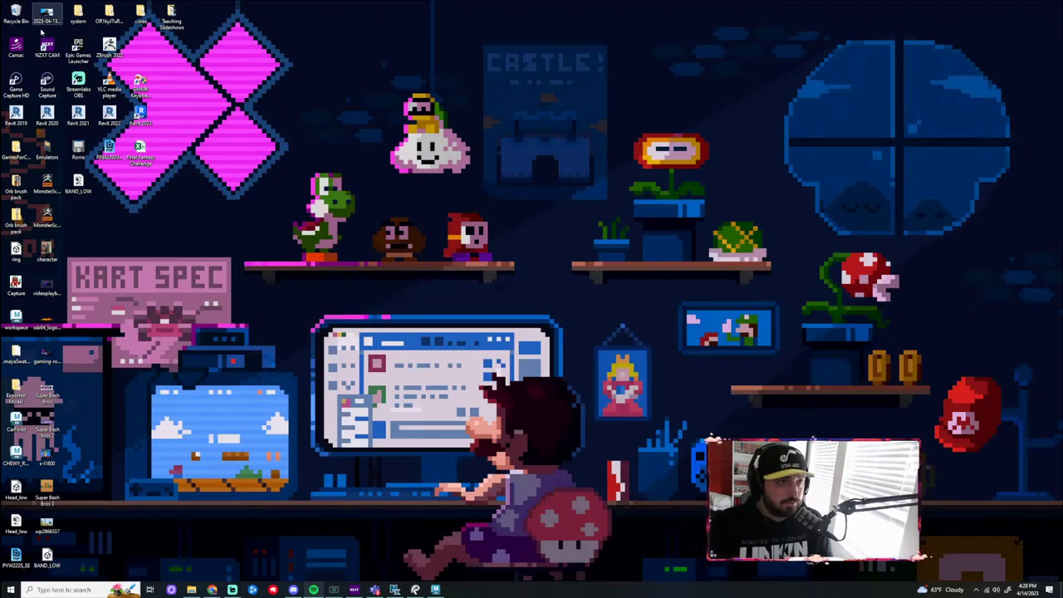
pyautogui.click(191, 590)
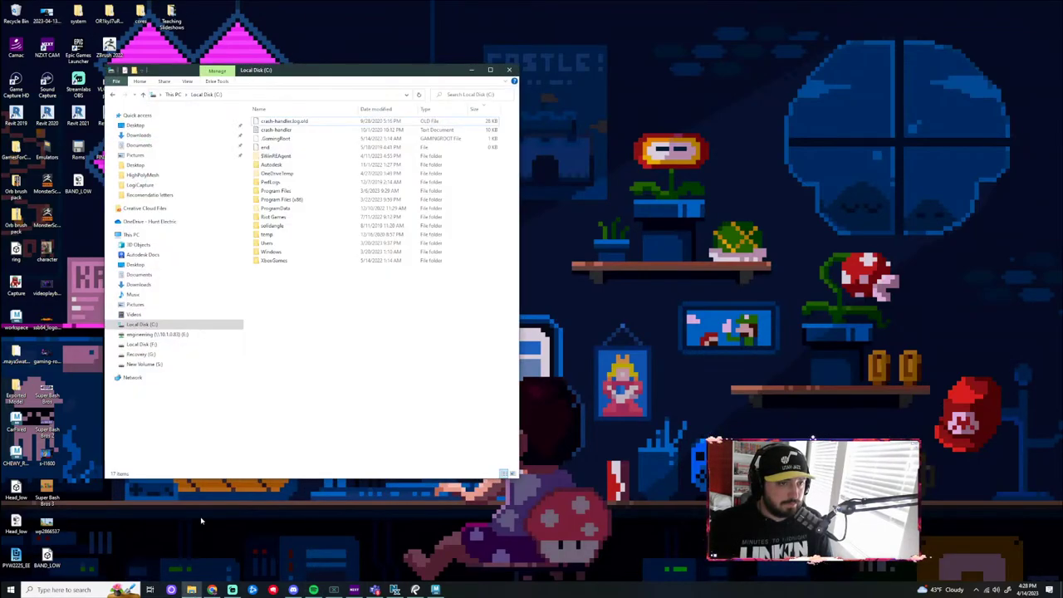
# Search the Desktop folder and several folders on New Volume (S:), including Teaching and VODS, for the retopology files
pyautogui.click(134, 124)
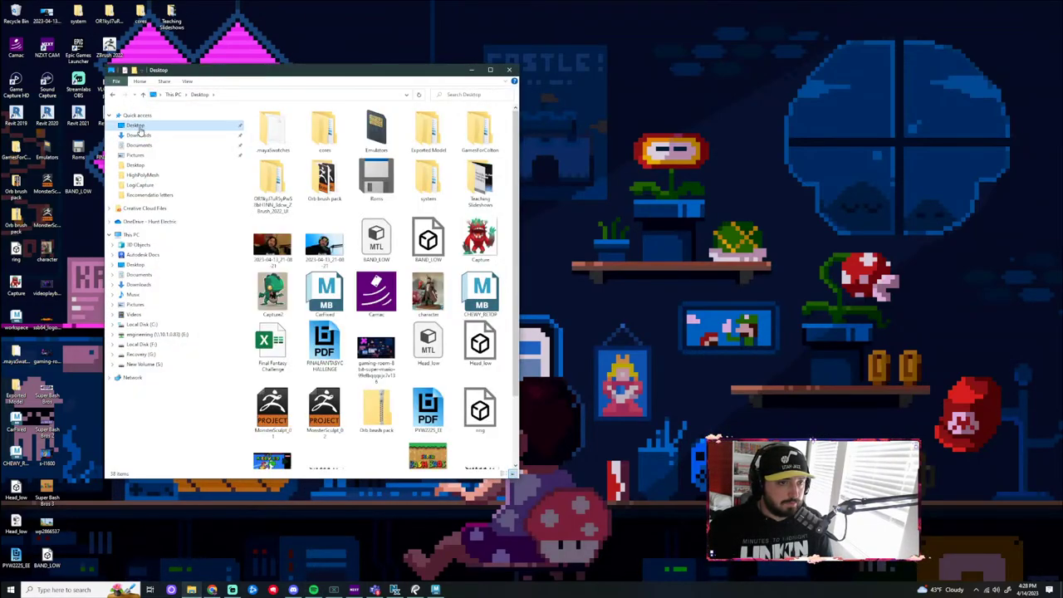
pyautogui.click(132, 234)
pyautogui.doubleClick(291, 277)
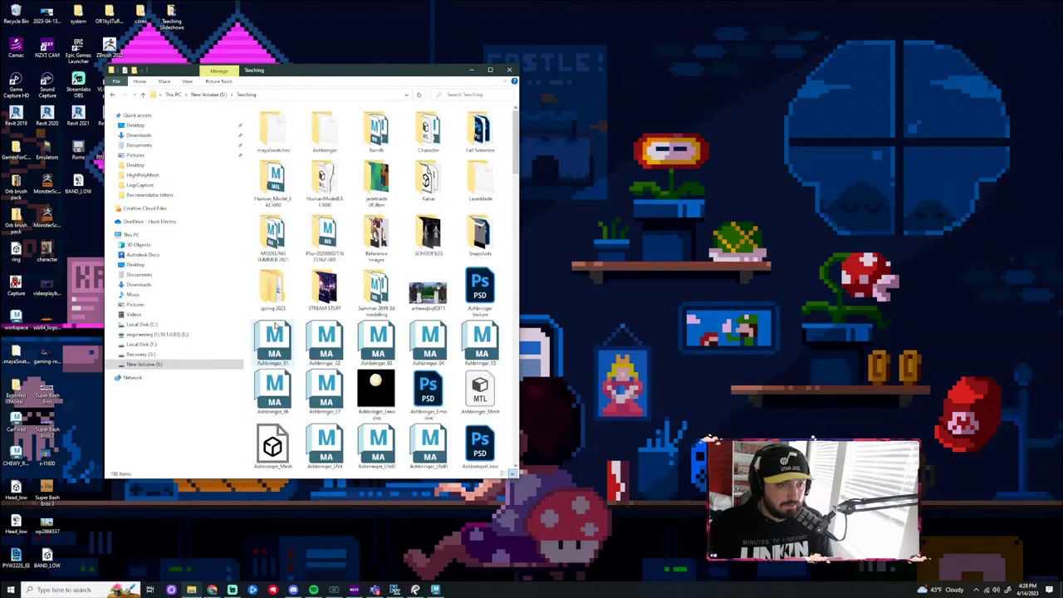
pyautogui.doubleClick(272, 321)
pyautogui.click(112, 95)
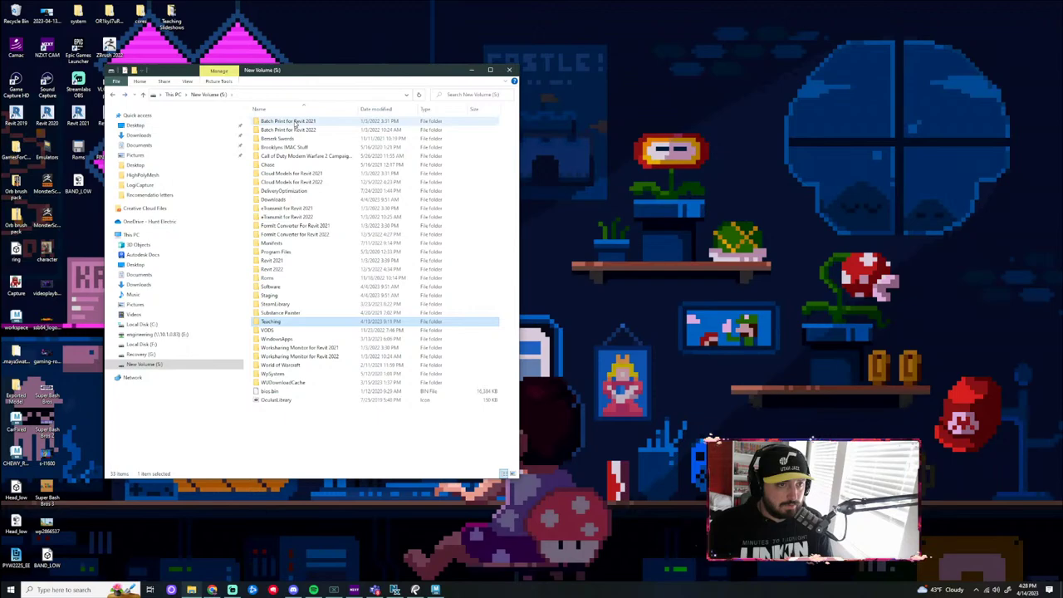
pyautogui.doubleClick(310, 164)
pyautogui.hotkey('alt', 'Left')
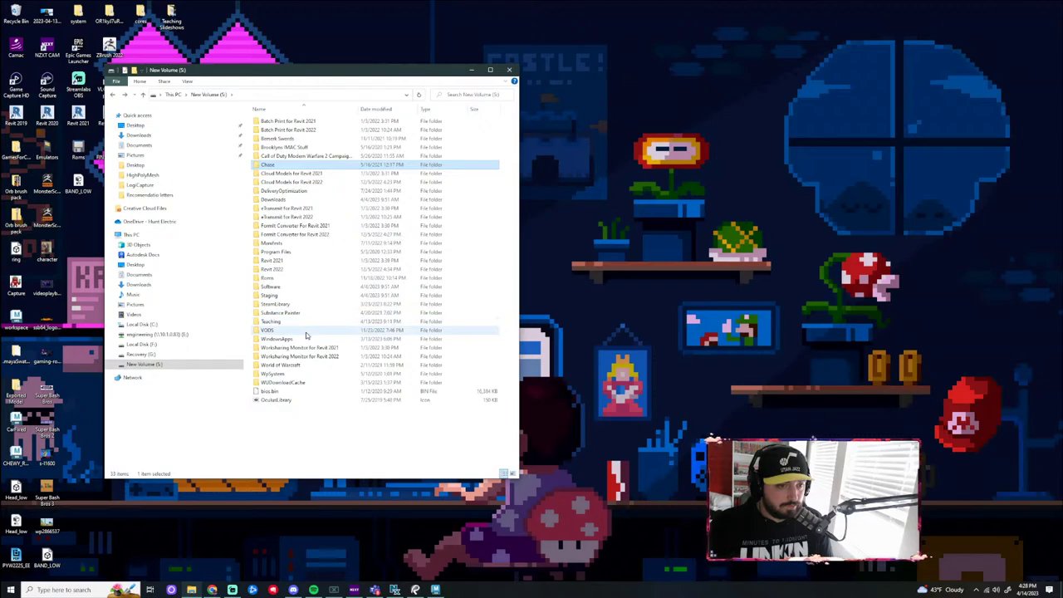
pyautogui.doubleClick(306, 332)
pyautogui.click(112, 95)
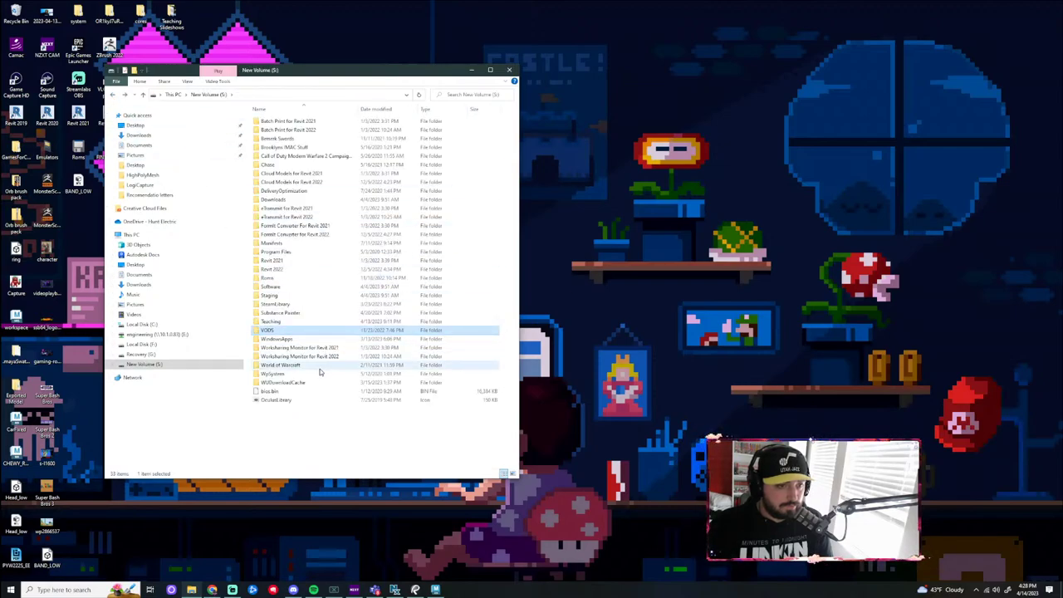
# Open the For Retop folder under Teaching, spring 2023, Desktop on New Volume (S:)
pyautogui.doubleClick(282, 321)
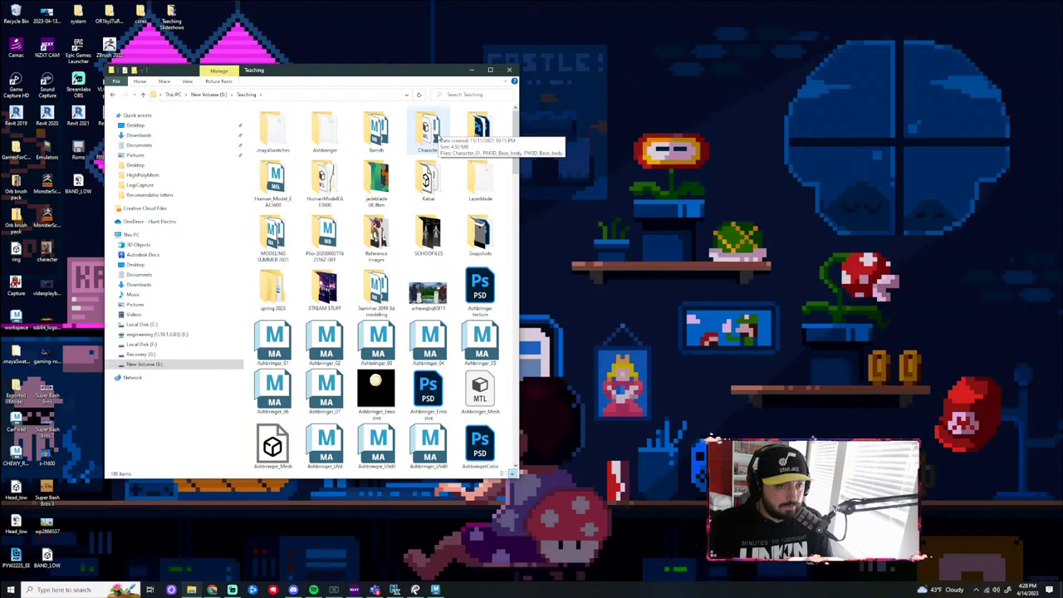
pyautogui.doubleClick(272, 286)
pyautogui.doubleClick(270, 125)
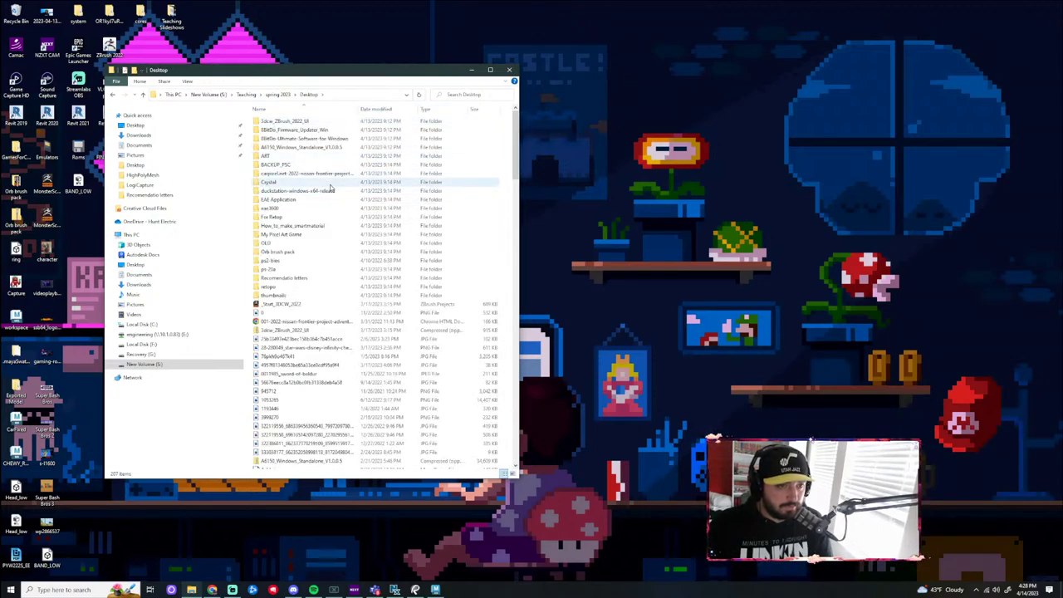
pyautogui.doubleClick(276, 217)
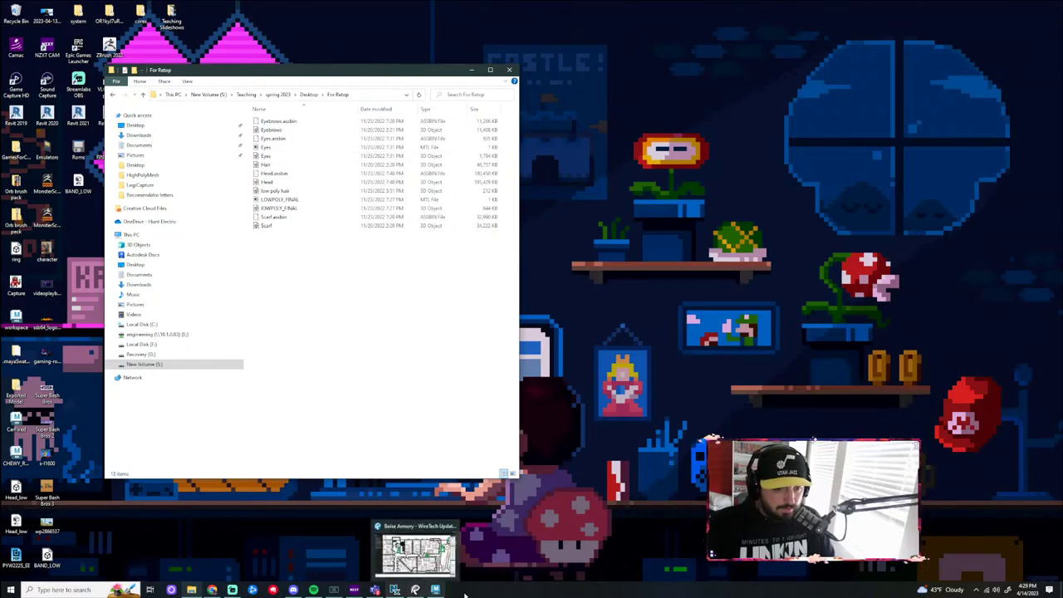
# Place the Maya window beside File Explorer, import the LOWPOLY_FINAL object into the scene, and maximize Maya again
pyautogui.click(436, 590)
pyautogui.moveTo(466, 8); pyautogui.dragTo(750, 66)
pyautogui.moveTo(312, 209); pyautogui.dragTo(567, 261)
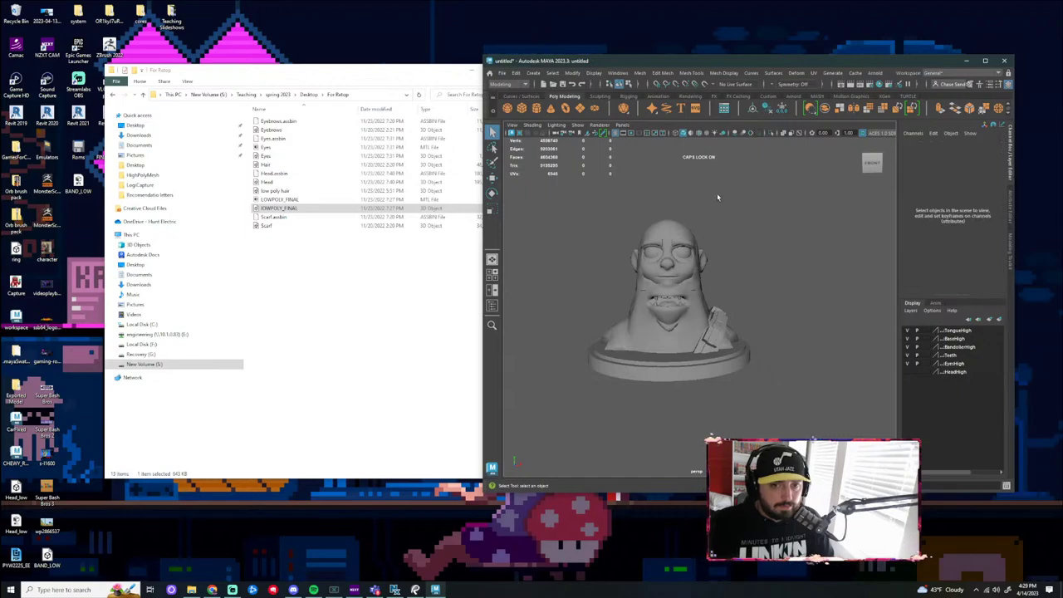
pyautogui.scroll(-3, 719, 198)
pyautogui.moveTo(773, 61); pyautogui.dragTo(640, 1)
pyautogui.scroll(3, 423, 259)
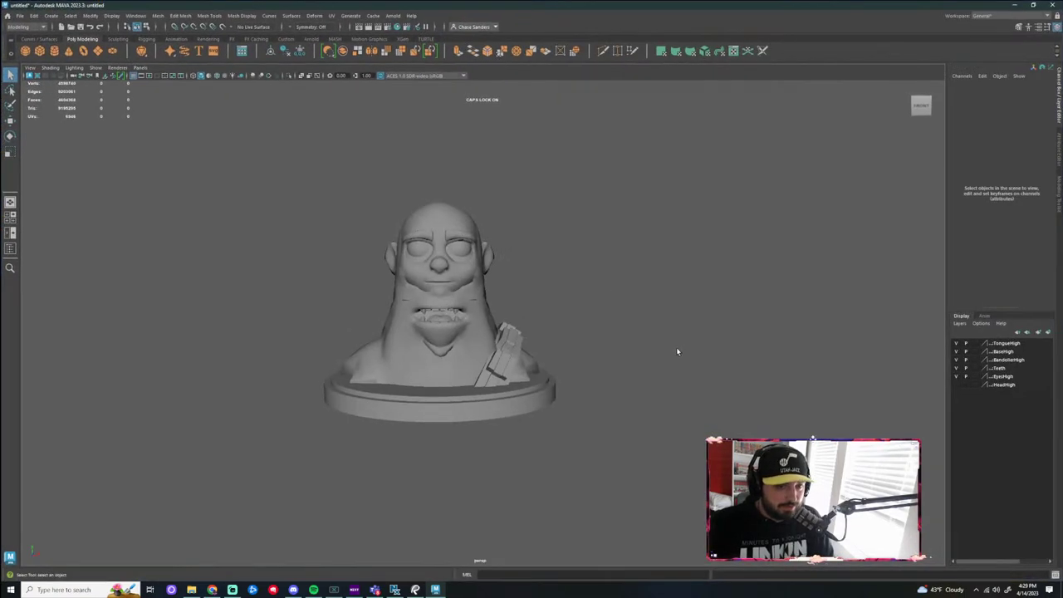
# Select the imported low-poly head, eyebrows, eyes and scarf together and move them along X to stand beside the creature bust
pyautogui.scroll(3, 427, 146)
pyautogui.click(427, 146)
pyautogui.scroll(-2, 494, 195)
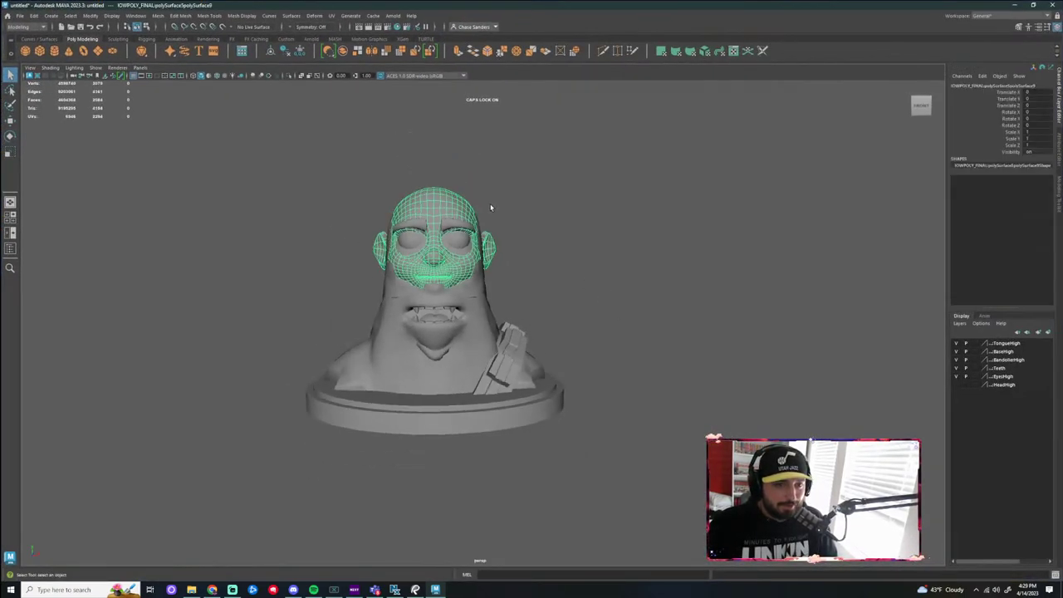
pyautogui.scroll(2, 486, 263)
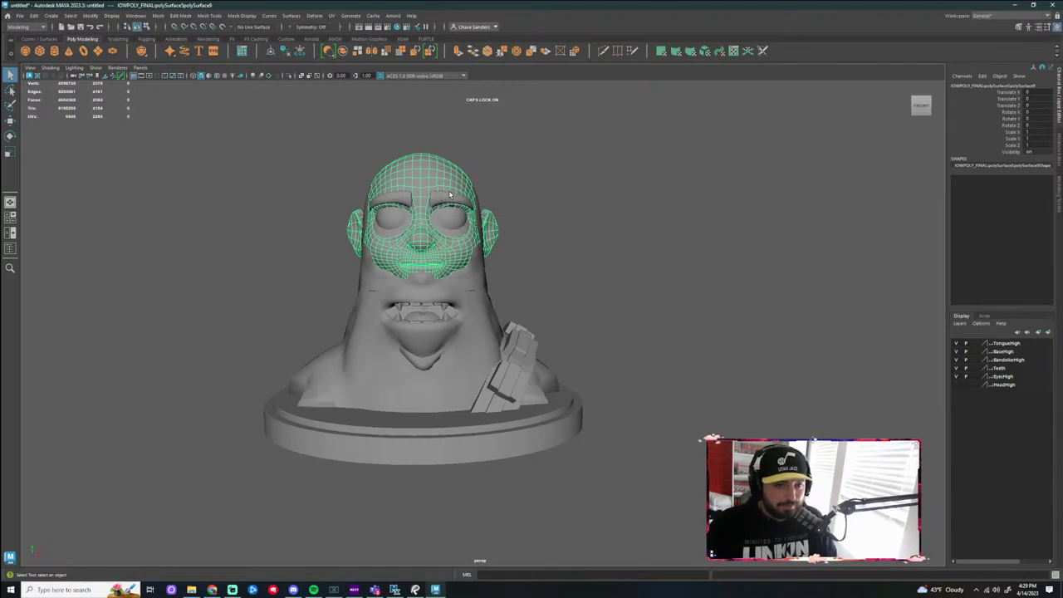
pyautogui.keyDown('shift'); pyautogui.click(452, 217); pyautogui.keyUp('shift')
pyautogui.press('w')
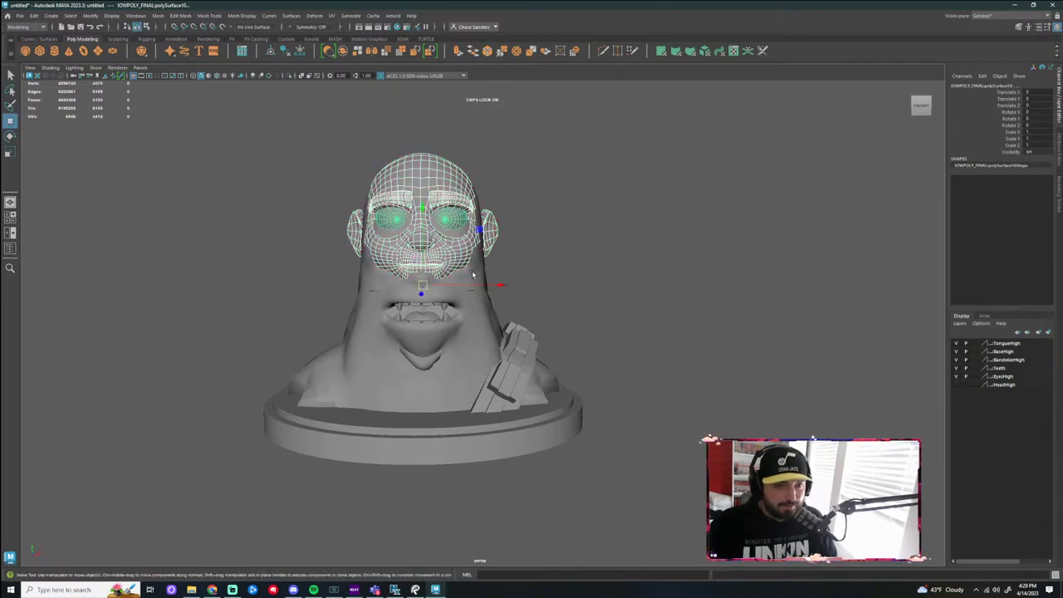
pyautogui.moveTo(502, 287); pyautogui.dragTo(242, 287)
pyautogui.hotkey('ctrl', 'z')
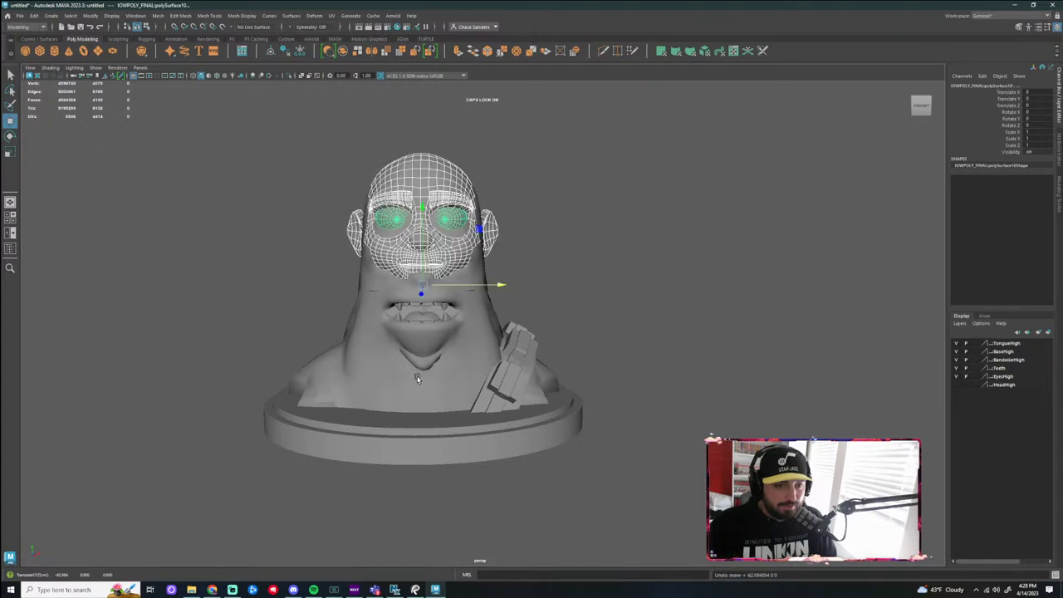
pyautogui.keyDown('shift'); pyautogui.click(425, 368); pyautogui.keyUp('shift')
pyautogui.moveTo(510, 286); pyautogui.dragTo(468, 324)
pyautogui.click(276, 301)
# Compare the two characters, then select the creature's low-poly head mesh and isolate it in the viewport
pyautogui.scroll(-2, 468, 324)
pyautogui.click(404, 358)
pyautogui.scroll(3, 405, 357)
pyautogui.click(442, 361)
pyautogui.scroll(-2, 449, 366)
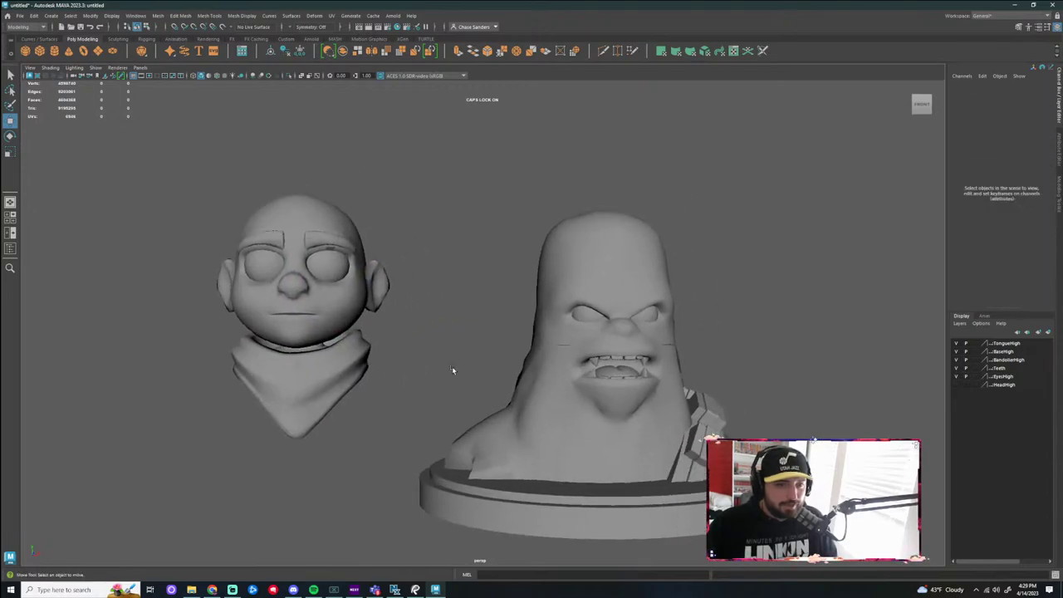
pyautogui.moveTo(451, 368)
pyautogui.keyDown('alt'); pyautogui.mouseDown()
pyautogui.moveTo(440, 368)
pyautogui.moveTo(549, 294)
pyautogui.moveTo(465, 364)
pyautogui.mouseUp(); pyautogui.keyUp('alt')
pyautogui.click(464, 364)
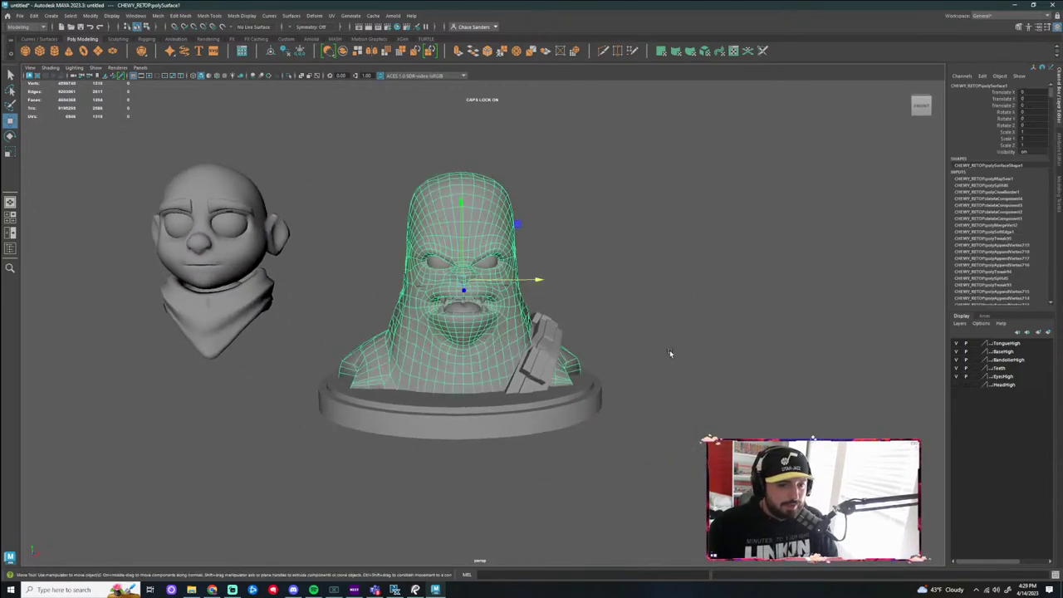
pyautogui.hotkey('ctrl', '1')
pyautogui.moveTo(592, 334)
pyautogui.keyDown('alt'); pyautogui.mouseDown()
pyautogui.moveTo(566, 317)
pyautogui.moveTo(590, 319)
pyautogui.mouseUp(); pyautogui.keyUp('alt')
pyautogui.click(574, 371)
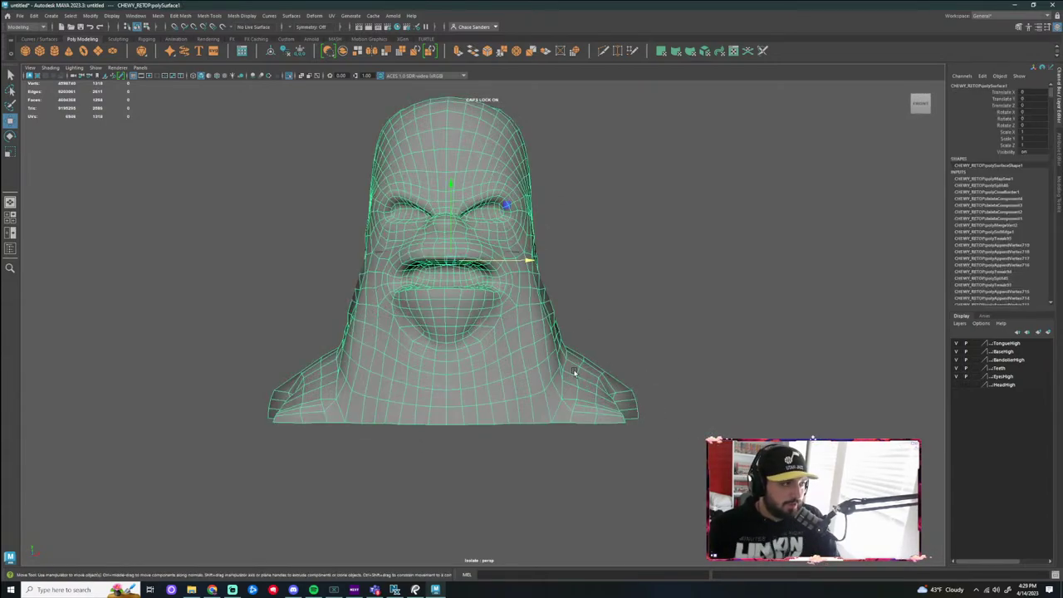
# Open the UV Editor for the isolated head mesh and move its window beside the model
pyautogui.click(331, 15)
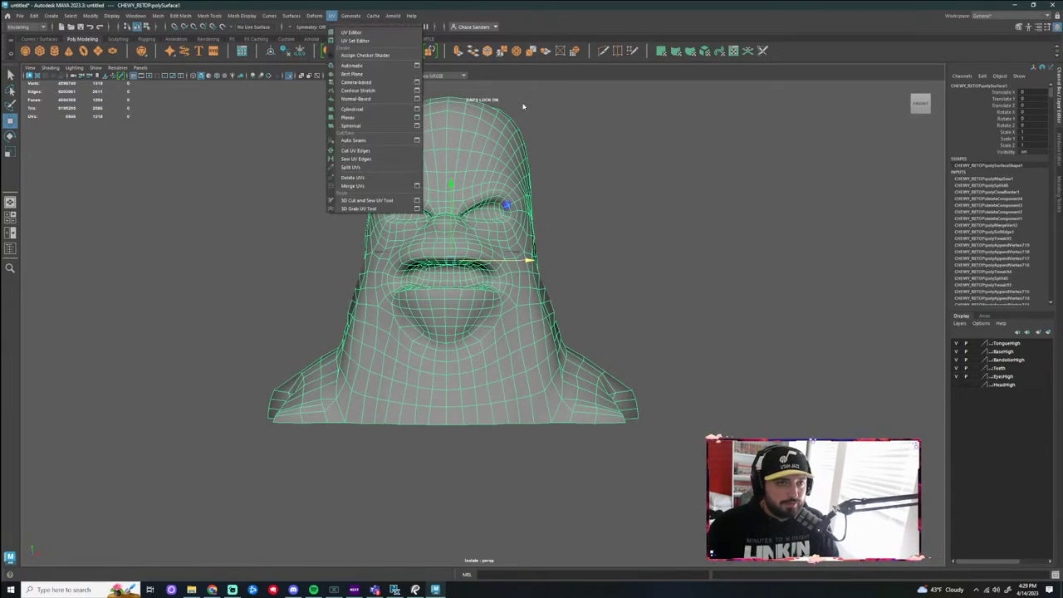
pyautogui.click(357, 40)
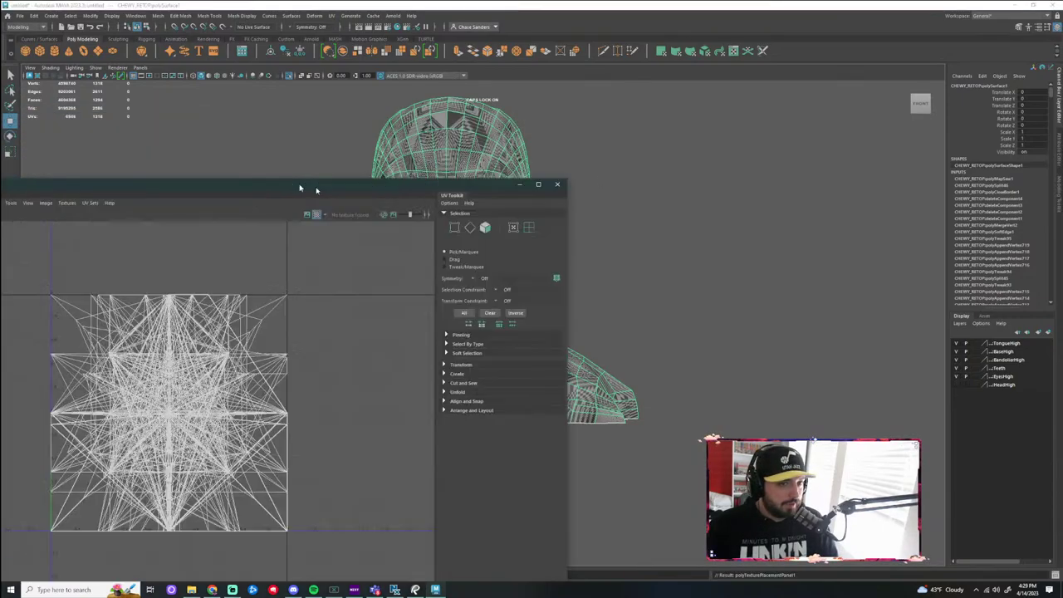
pyautogui.moveTo(305, 185); pyautogui.dragTo(963, 87)
# Examine the checker pattern on the head from the front and at an angle, alongside its UV layout
pyautogui.press('f')
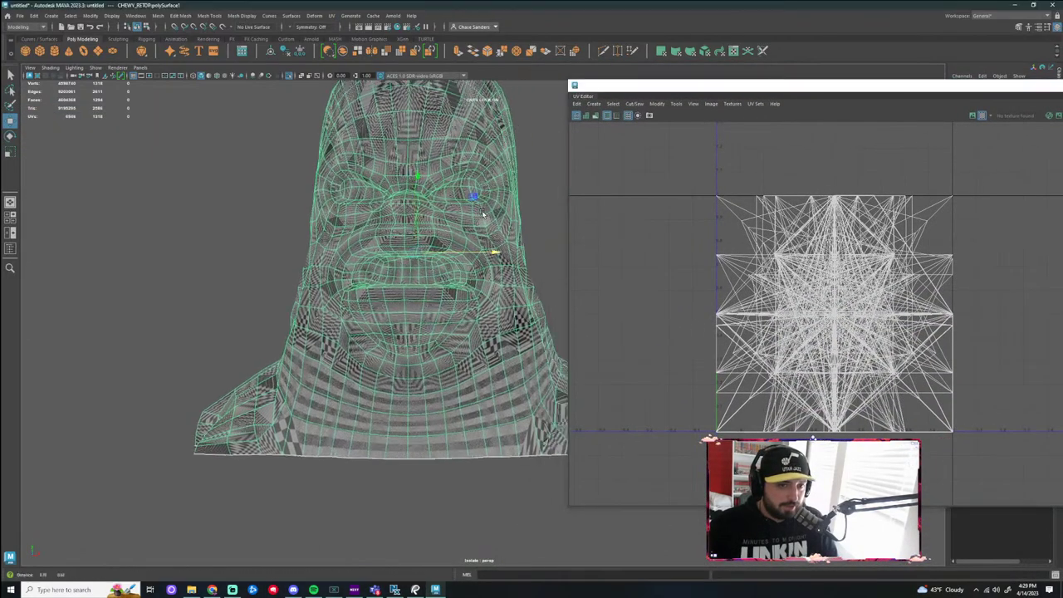
pyautogui.keyDown('alt'); pyautogui.moveTo(400, 262); pyautogui.dragTo(480, 273, button='middle'); pyautogui.keyUp('alt')
pyautogui.scroll(-3, 477, 259)
pyautogui.keyDown('alt'); pyautogui.moveTo(477, 259); pyautogui.dragTo(553, 270); pyautogui.keyUp('alt')
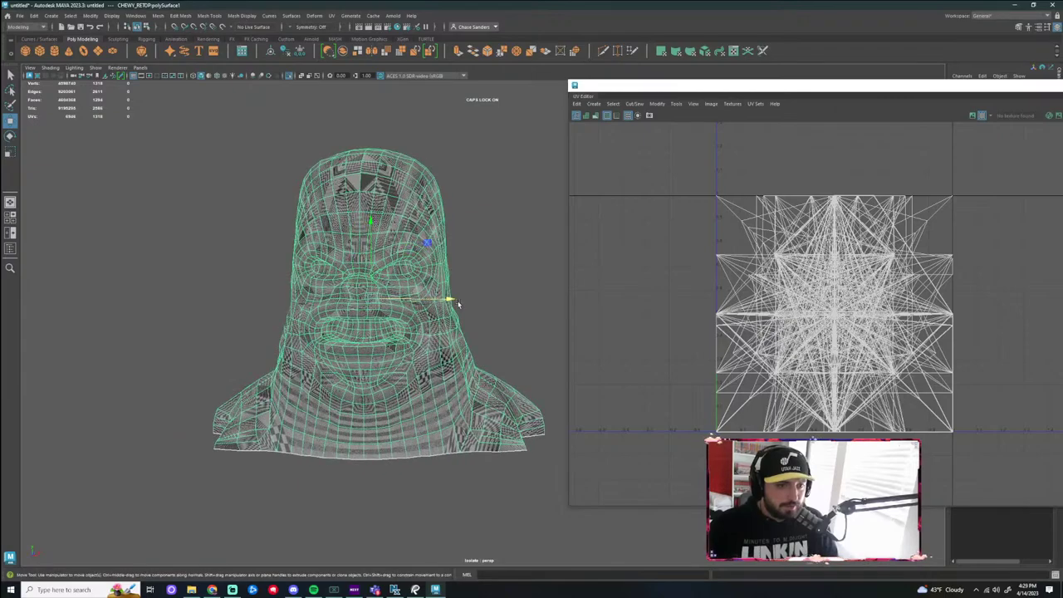
pyautogui.scroll(10, 554, 270)
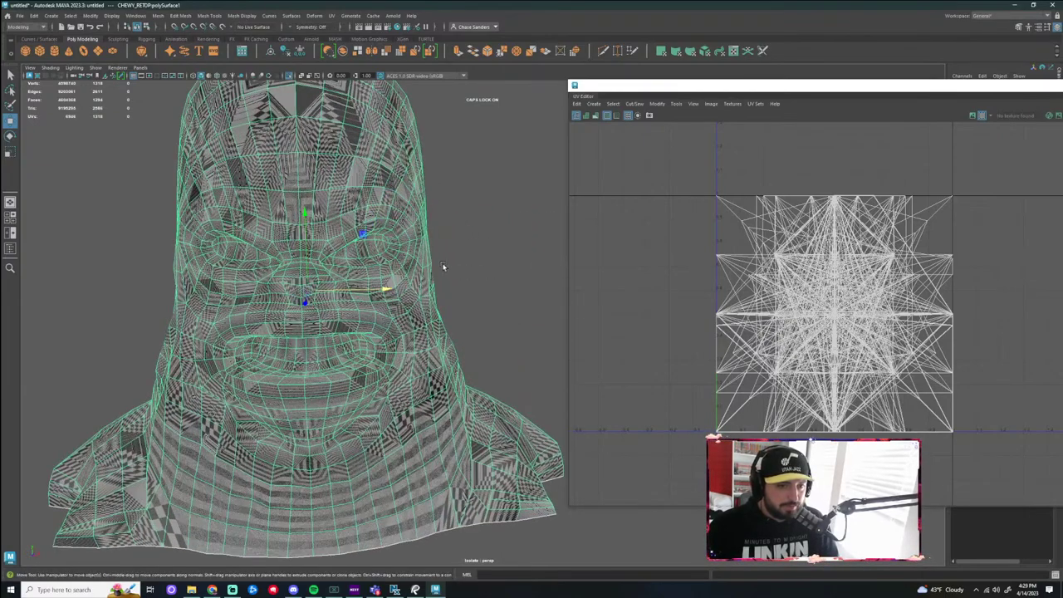
pyautogui.press('w')
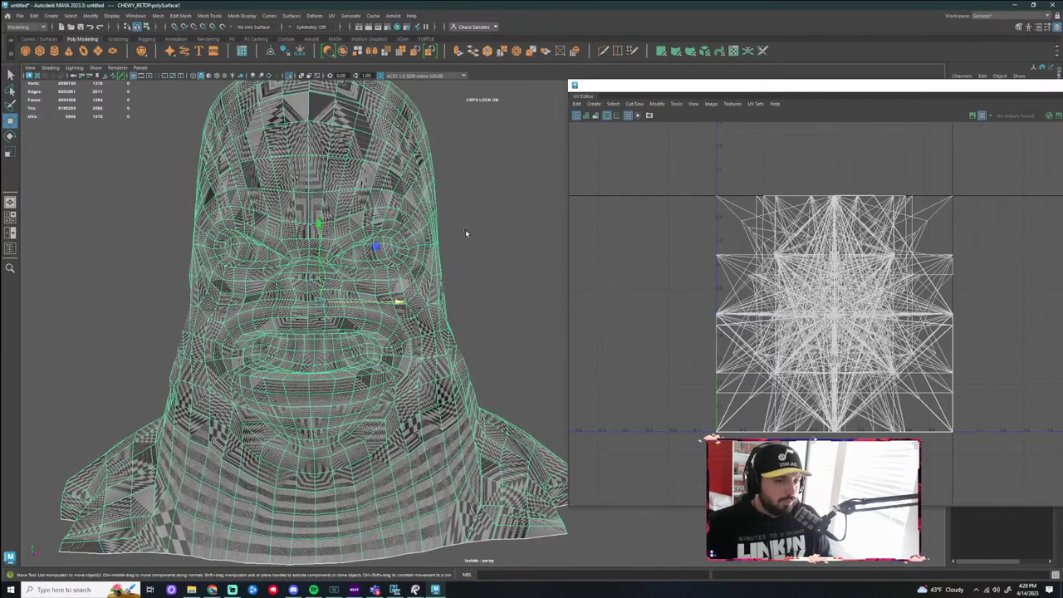
pyautogui.keyDown('alt'); pyautogui.moveTo(472, 304); pyautogui.dragTo(493, 316); pyautogui.keyUp('alt')
pyautogui.scroll(-3, 500, 301)
pyautogui.keyDown('alt'); pyautogui.moveTo(494, 316); pyautogui.dragTo(461, 332, button='middle'); pyautogui.keyUp('alt')
pyautogui.keyDown('alt'); pyautogui.moveTo(480, 333); pyautogui.dragTo(481, 368); pyautogui.keyUp('alt')
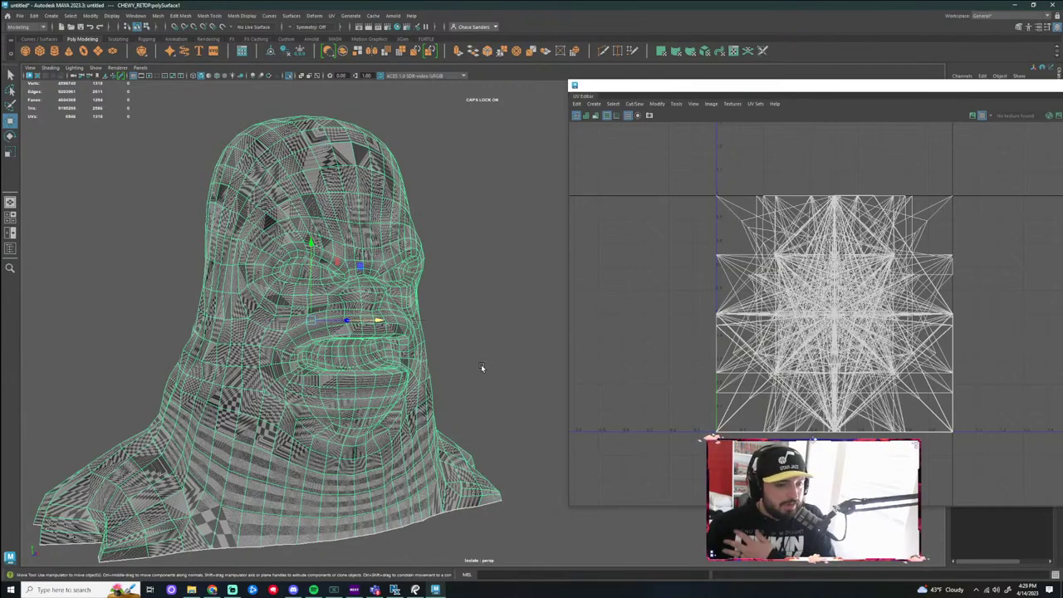
# Switch the head mesh to edge selection and select the edge loop around the first eye opening
pyautogui.keyDown('alt'); pyautogui.moveTo(423, 301); pyautogui.dragTo(439, 408); pyautogui.keyUp('alt')
pyautogui.scroll(3, 366, 416)
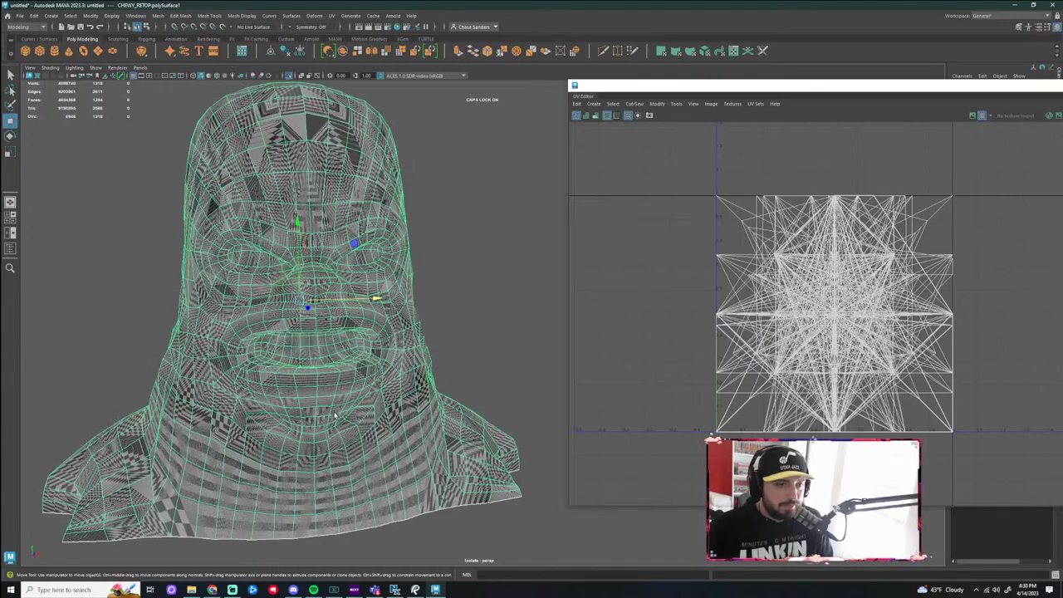
pyautogui.rightClick(328, 345)
pyautogui.click(325, 323)
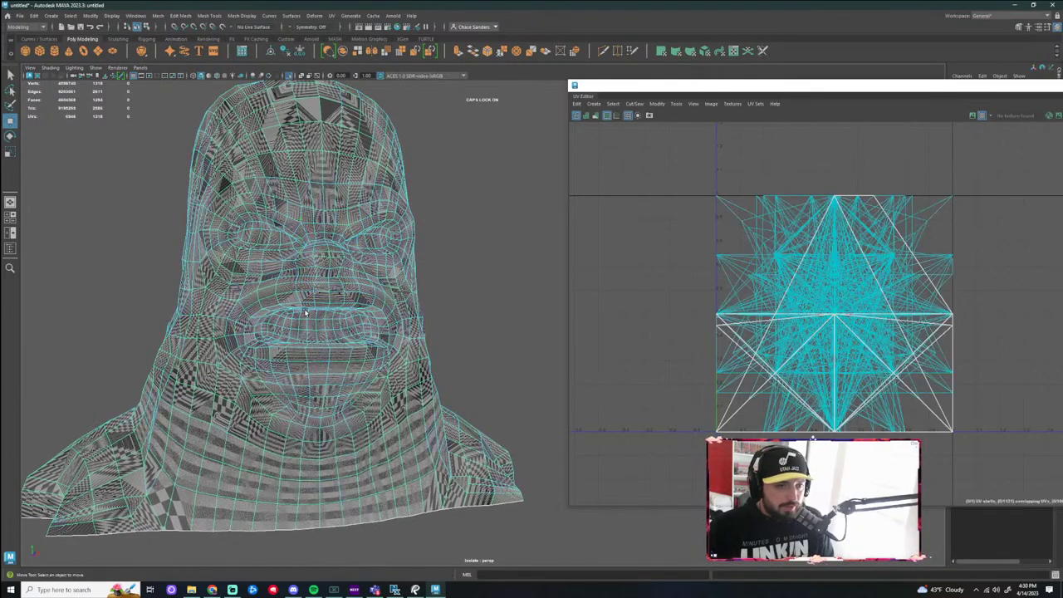
pyautogui.scroll(3, 267, 222)
pyautogui.doubleClick(275, 208)
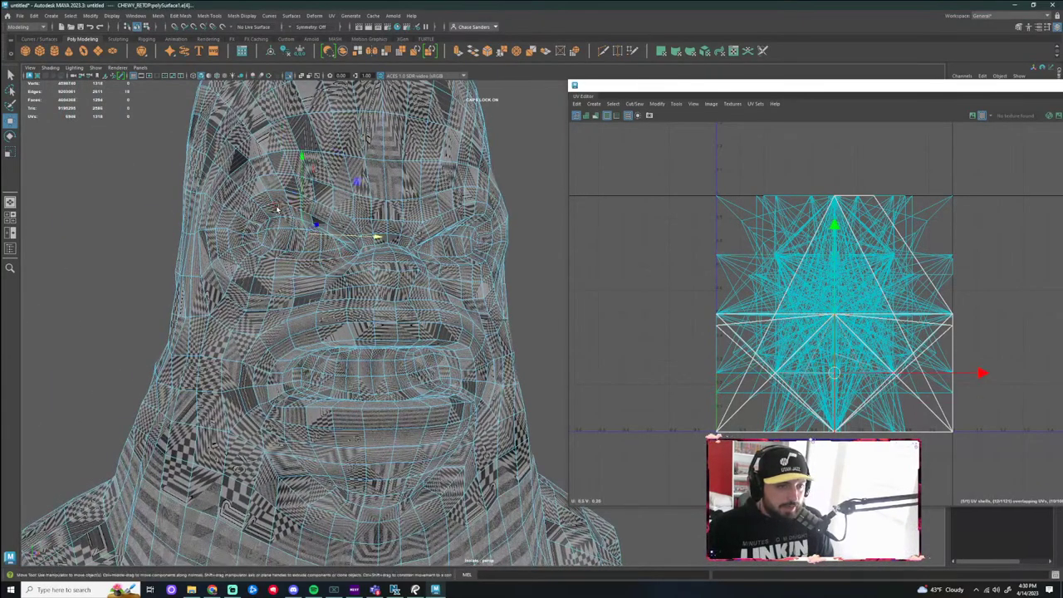
pyautogui.keyDown('alt'); pyautogui.moveTo(418, 234); pyautogui.dragTo(457, 246); pyautogui.keyUp('alt')
pyautogui.doubleClick(377, 238)
pyautogui.scroll(3, 313, 203)
pyautogui.keyDown('alt'); pyautogui.moveTo(296, 189); pyautogui.dragTo(198, 208); pyautogui.keyUp('alt')
pyautogui.scroll(-3, 249, 266)
pyautogui.keyDown('alt'); pyautogui.moveTo(291, 310); pyautogui.dragTo(198, 345, button='middle'); pyautogui.keyUp('alt')
pyautogui.scroll(5, 198, 345)
pyautogui.keyDown('shift'); pyautogui.doubleClick(191, 350); pyautogui.keyUp('shift')
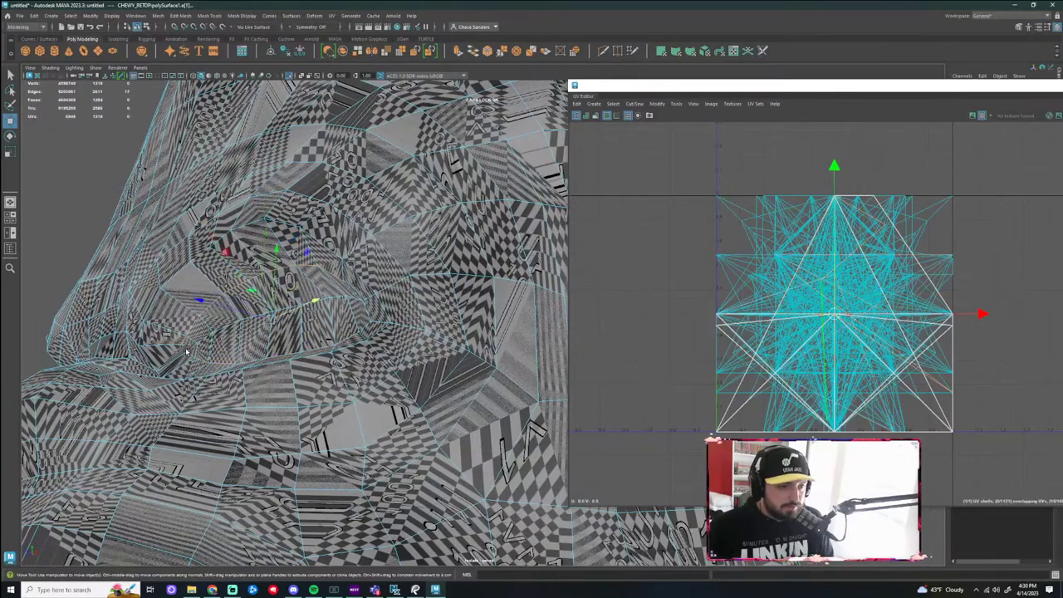
pyautogui.keyDown('alt'); pyautogui.moveTo(242, 343); pyautogui.dragTo(320, 339); pyautogui.keyUp('alt')
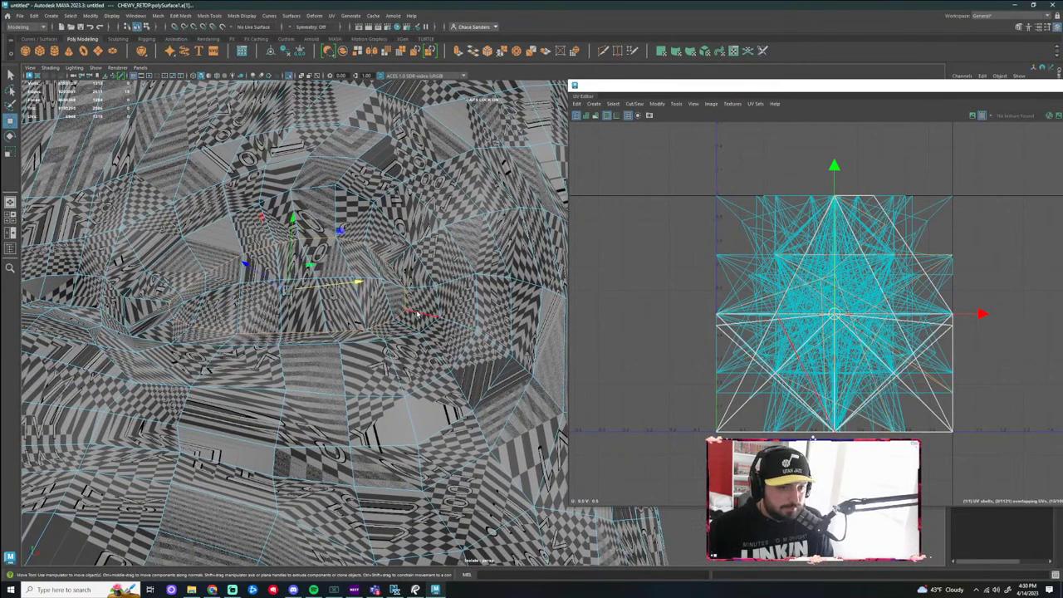
# Add the edge loop around the second eye opening and cut the UVs along both eye loops
pyautogui.scroll(-3, 418, 314)
pyautogui.keyDown('alt'); pyautogui.moveTo(185, 311); pyautogui.dragTo(292, 324, button='middle'); pyautogui.keyUp('alt')
pyautogui.scroll(4, 293, 324)
pyautogui.keyDown('alt'); pyautogui.moveTo(294, 324); pyautogui.dragTo(299, 253); pyautogui.keyUp('alt')
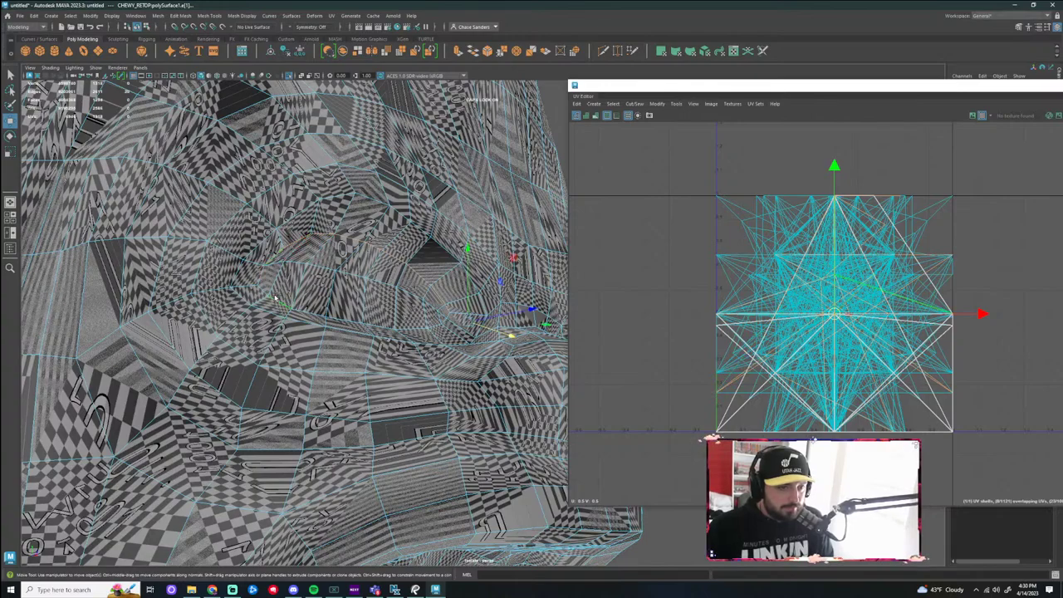
pyautogui.press('f')
pyautogui.click(649, 118)
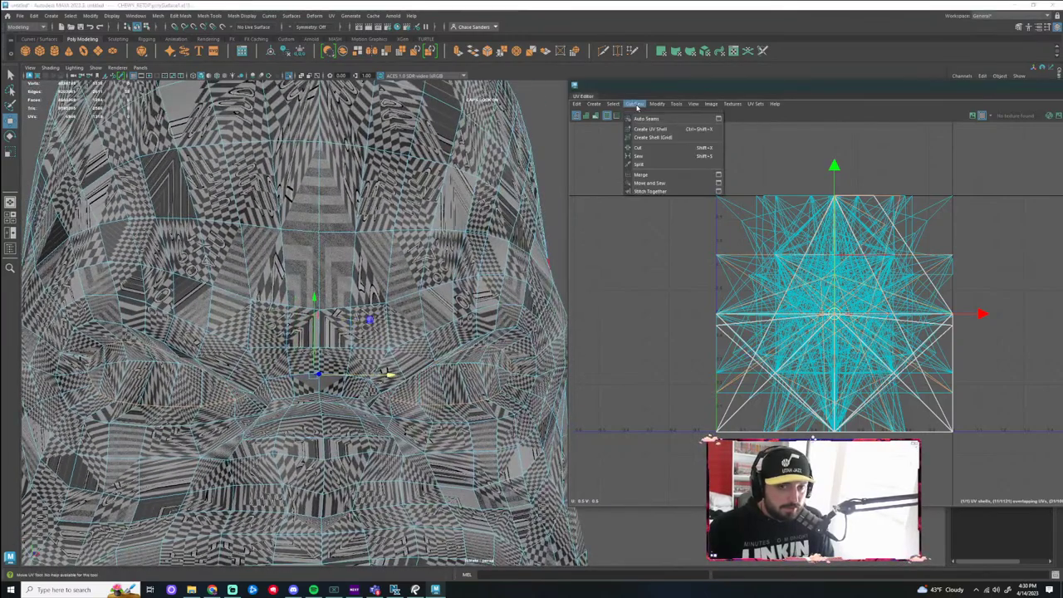
pyautogui.click(669, 143)
pyautogui.press('e')
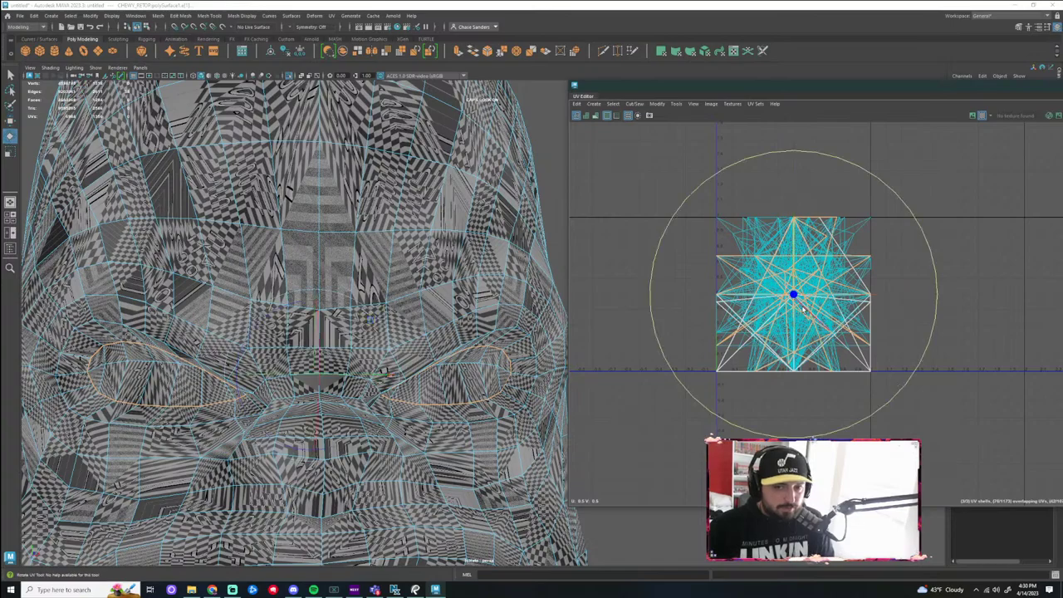
# Select the UV shells of both eyes and move them out of the main layout, up and away from the 0–1 tile
pyautogui.moveTo(184, 358); pyautogui.dragTo(232, 350, button='right')
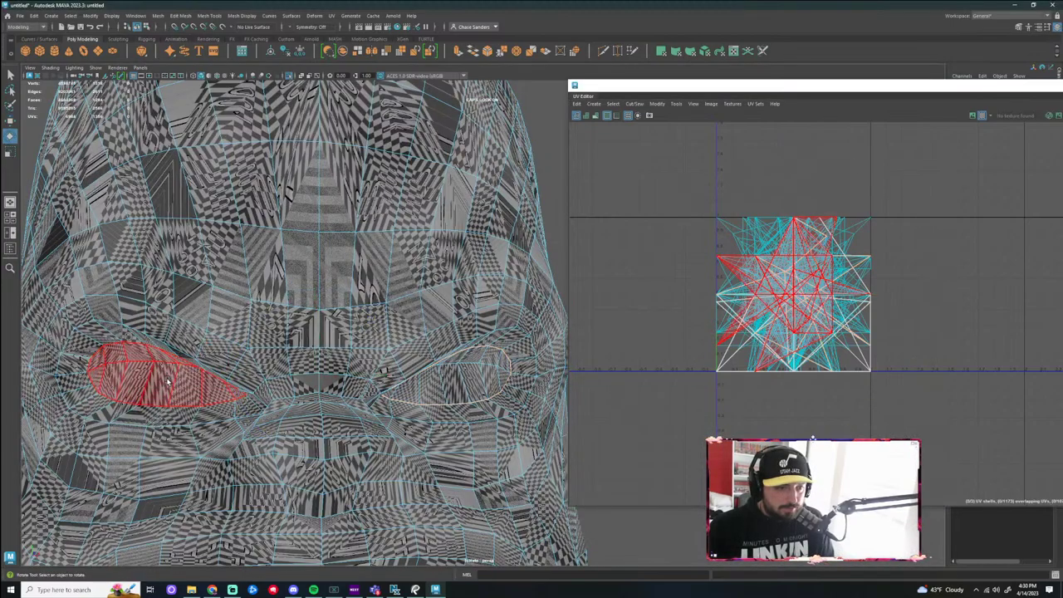
pyautogui.click(195, 377)
pyautogui.scroll(-2, 758, 323)
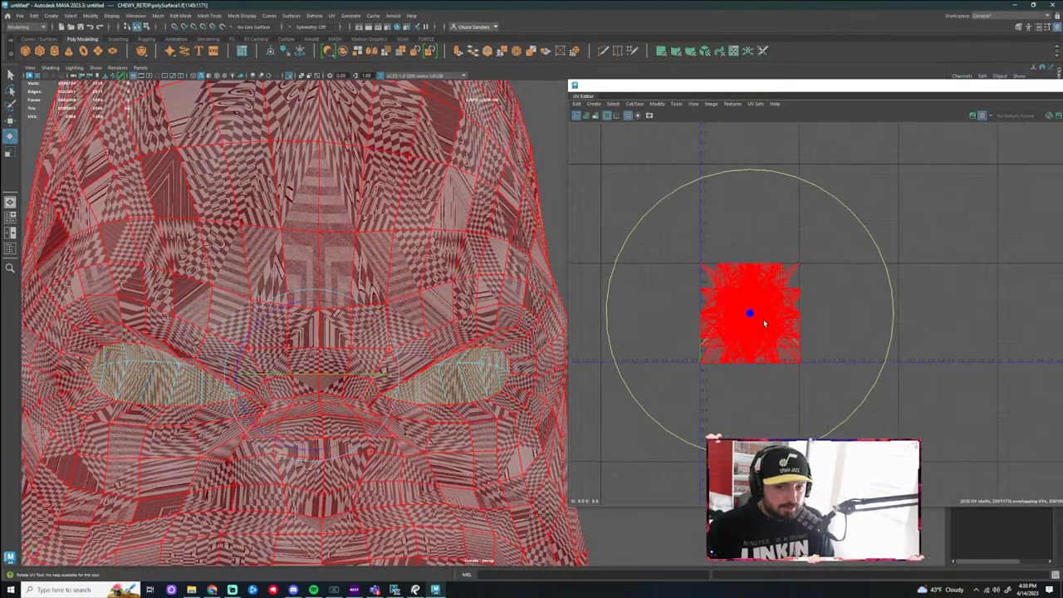
pyautogui.press('w')
pyautogui.moveTo(751, 314); pyautogui.dragTo(931, 211)
pyautogui.click(960, 309)
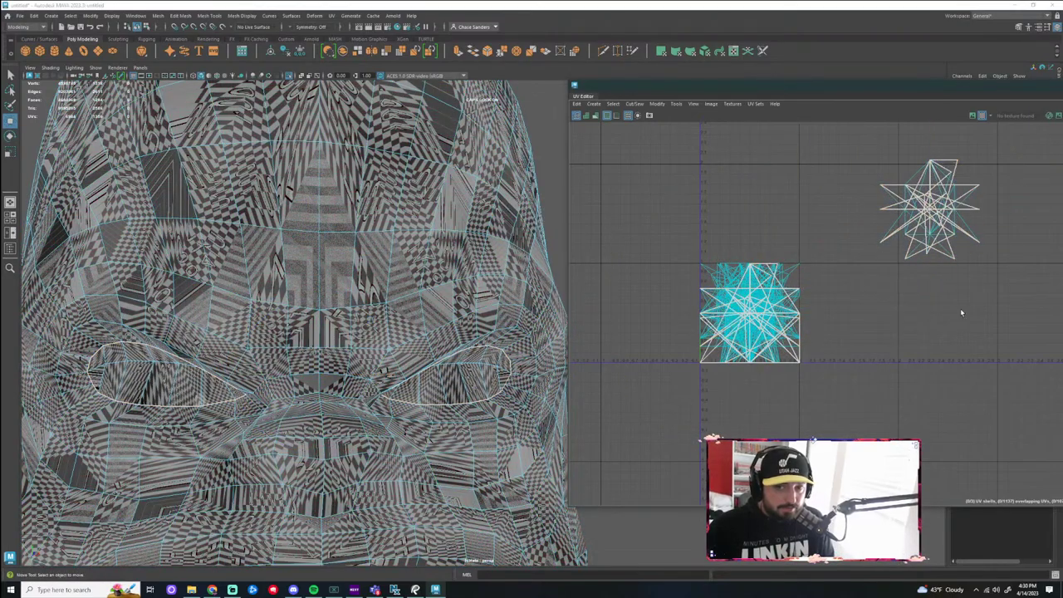
# Select both separated eye shells in the UV Editor and unfold them
pyautogui.keyDown('alt'); pyautogui.moveTo(961, 309); pyautogui.dragTo(782, 362, button='middle'); pyautogui.keyUp('alt')
pyautogui.moveTo(867, 176); pyautogui.dragTo(878, 196)
pyautogui.click(657, 104)
pyautogui.click(684, 365)
pyautogui.click(854, 274)
pyautogui.click(764, 210)
pyautogui.click(826, 344)
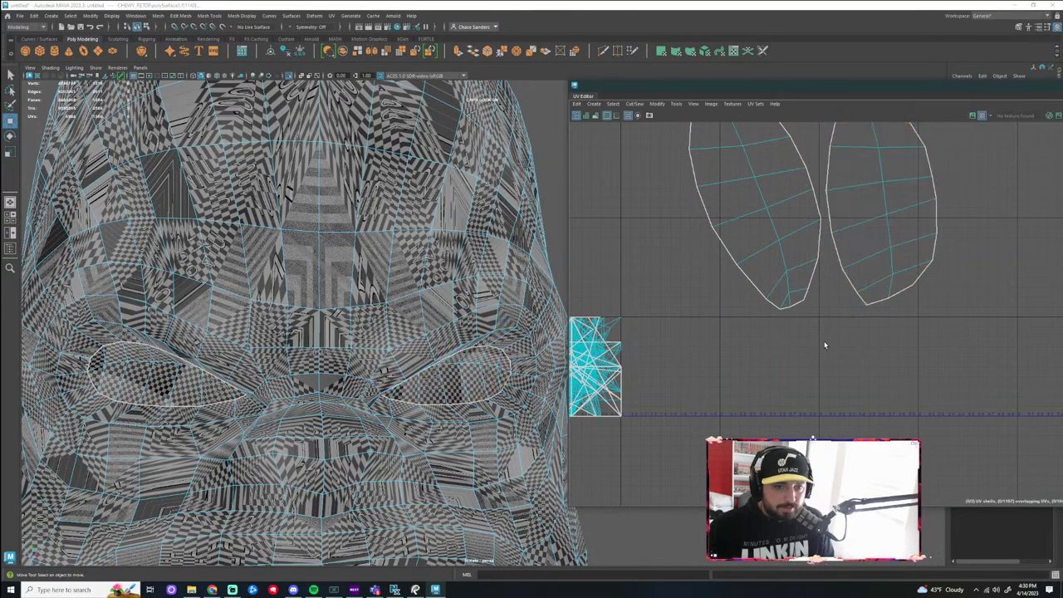
# Examine the remaining head shell from the front and at an angle to plan the face seam
pyautogui.scroll(-3, 757, 341)
pyautogui.keyDown('alt'); pyautogui.moveTo(670, 393); pyautogui.dragTo(694, 286, button='middle'); pyautogui.keyUp('alt')
pyautogui.scroll(-5, 483, 358)
pyautogui.keyDown('alt'); pyautogui.moveTo(487, 366); pyautogui.dragTo(449, 369); pyautogui.keyUp('alt')
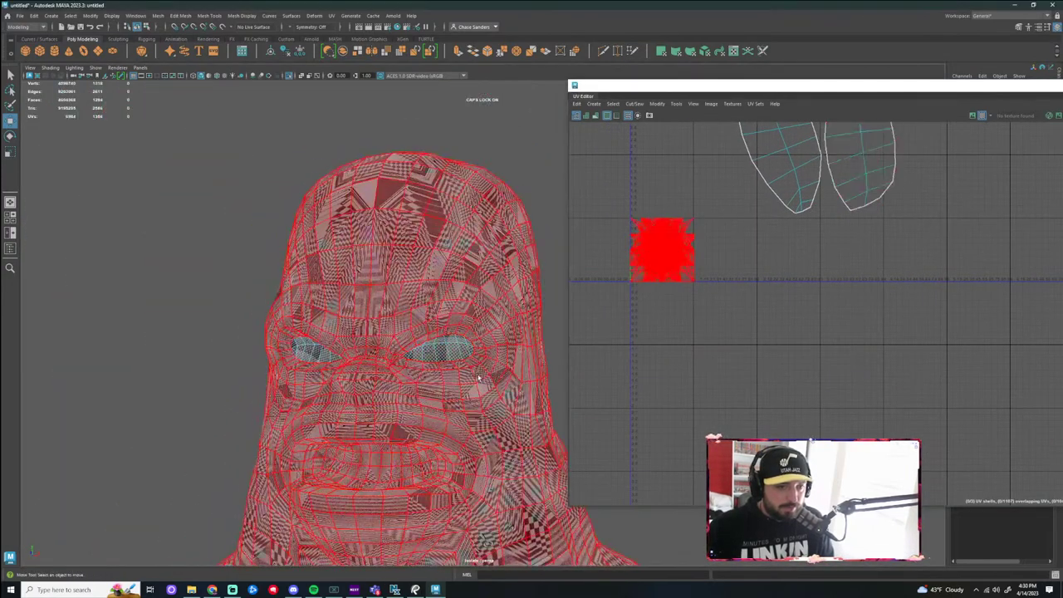
pyautogui.keyDown('alt'); pyautogui.moveTo(508, 399); pyautogui.dragTo(402, 298, button='middle'); pyautogui.keyUp('alt')
pyautogui.moveTo(486, 305)
pyautogui.keyDown('alt'); pyautogui.mouseDown()
pyautogui.moveTo(506, 280)
pyautogui.moveTo(480, 295)
pyautogui.mouseUp(); pyautogui.keyUp('alt')
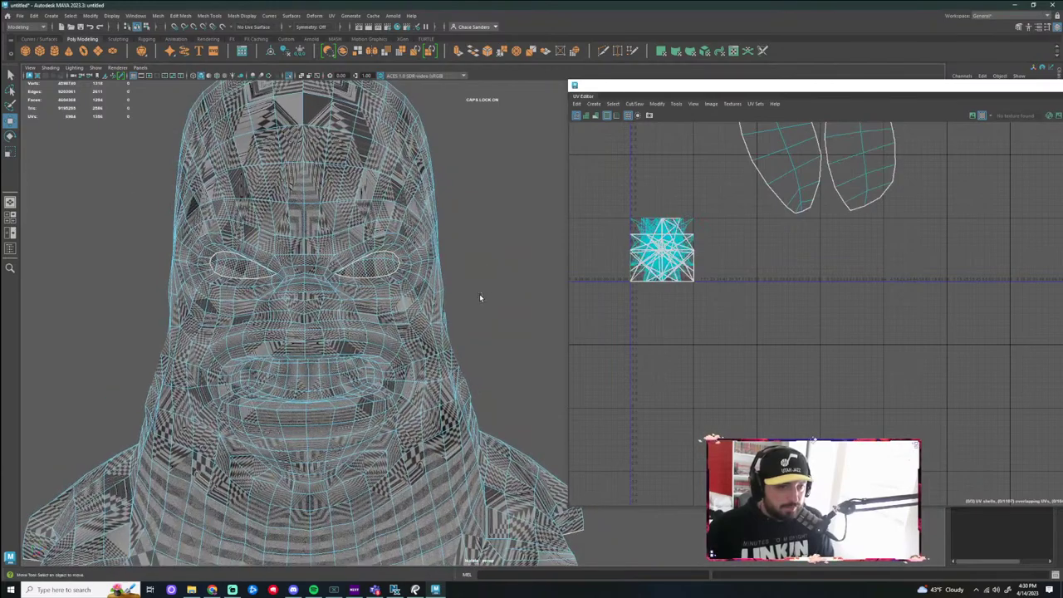
pyautogui.scroll(-2, 753, 308)
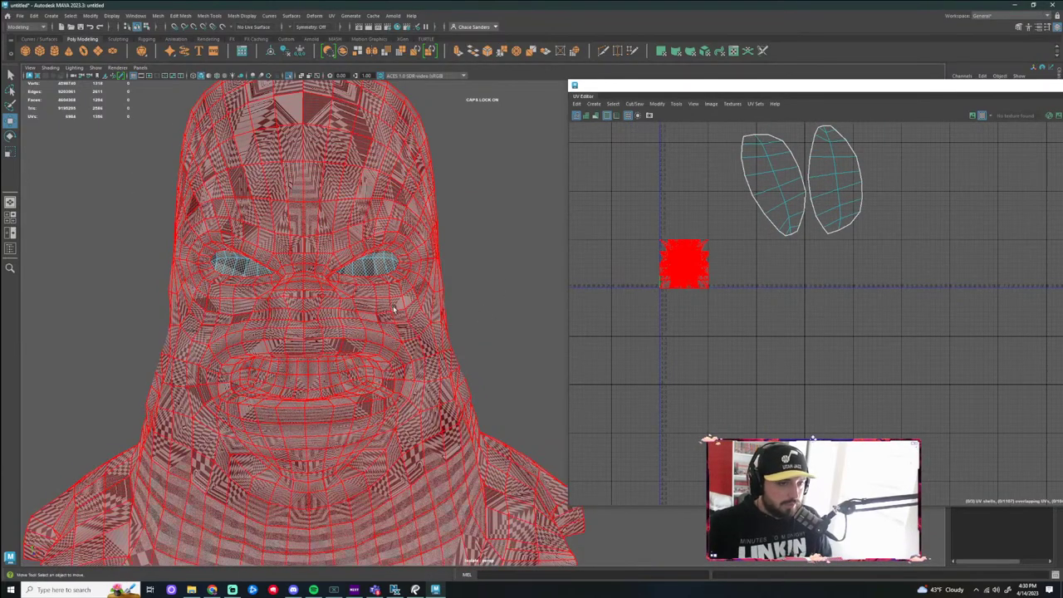
pyautogui.click(354, 353)
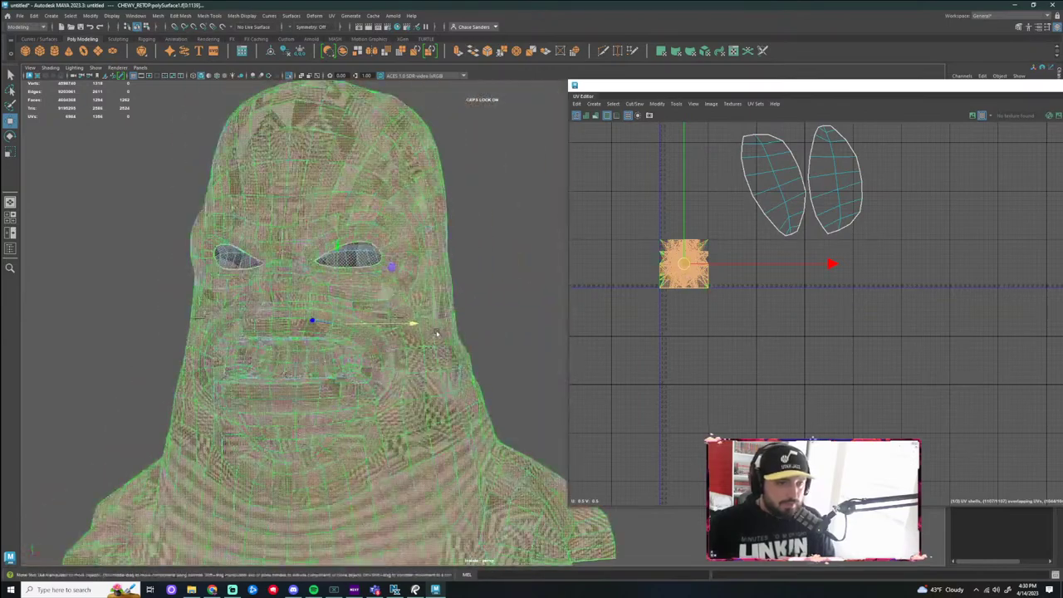
pyautogui.keyDown('alt'); pyautogui.moveTo(487, 316); pyautogui.dragTo(508, 329); pyautogui.keyUp('alt')
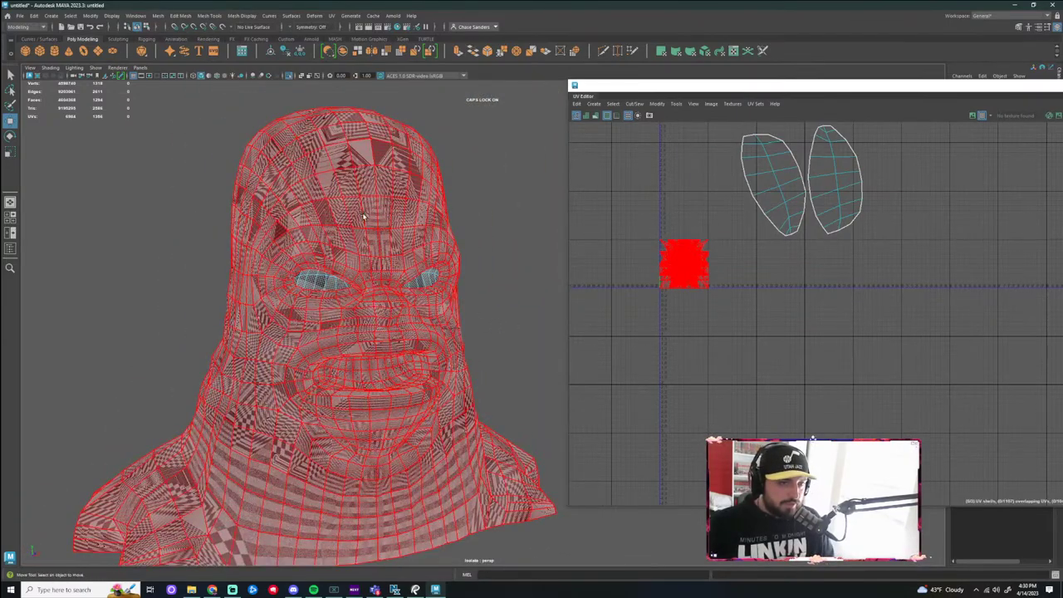
# Select a path of edges across the forehead and down the first cheek to the jaw as the face seam
pyautogui.moveTo(364, 216); pyautogui.dragTo(363, 200, button='right')
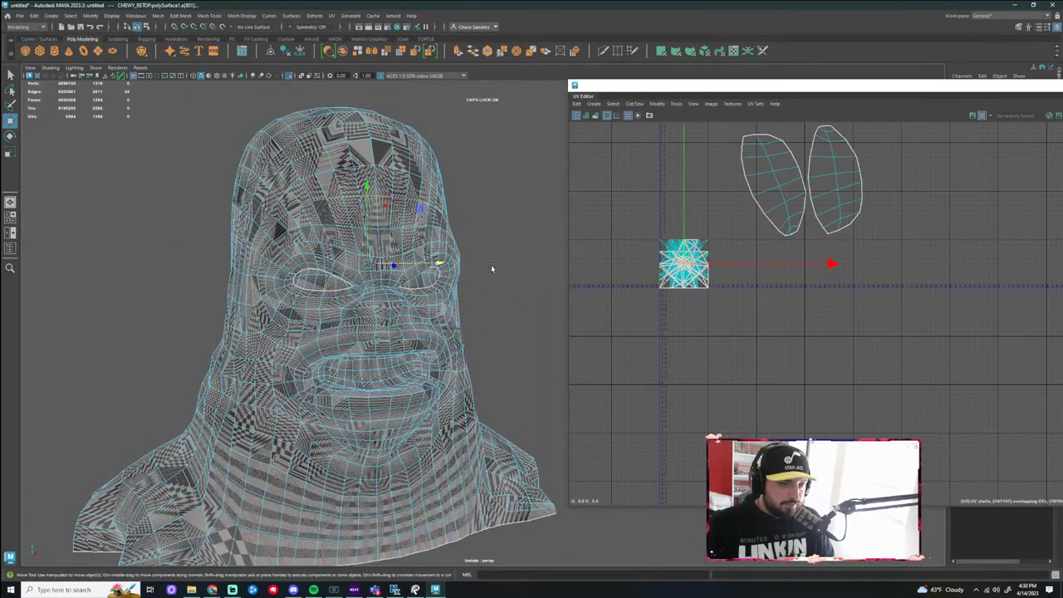
pyautogui.keyDown('alt'); pyautogui.moveTo(492, 268); pyautogui.dragTo(271, 283); pyautogui.keyUp('alt')
pyautogui.click(261, 278)
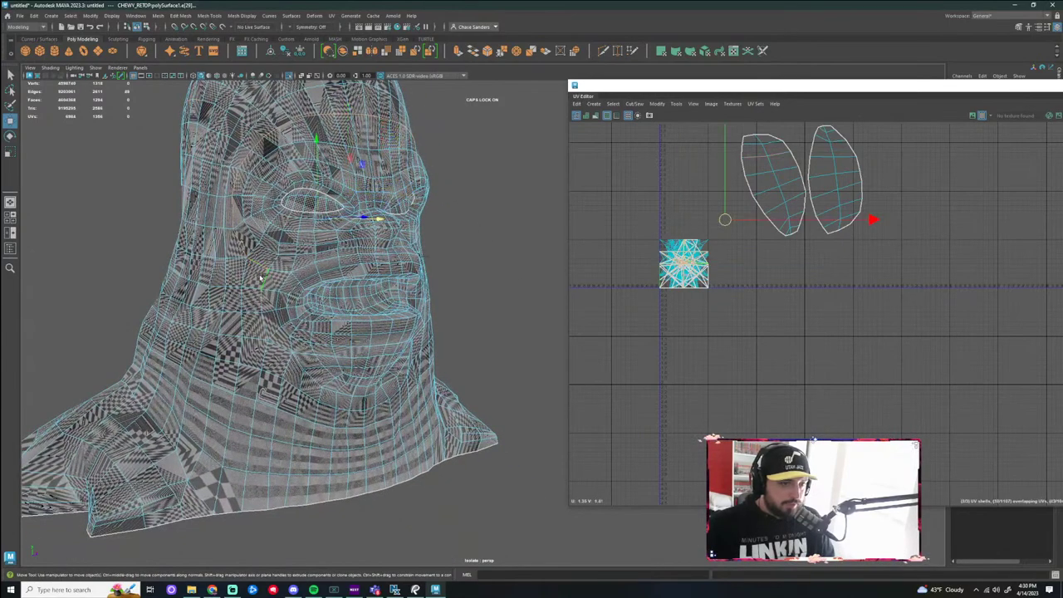
pyautogui.click(278, 267)
pyautogui.click(263, 316)
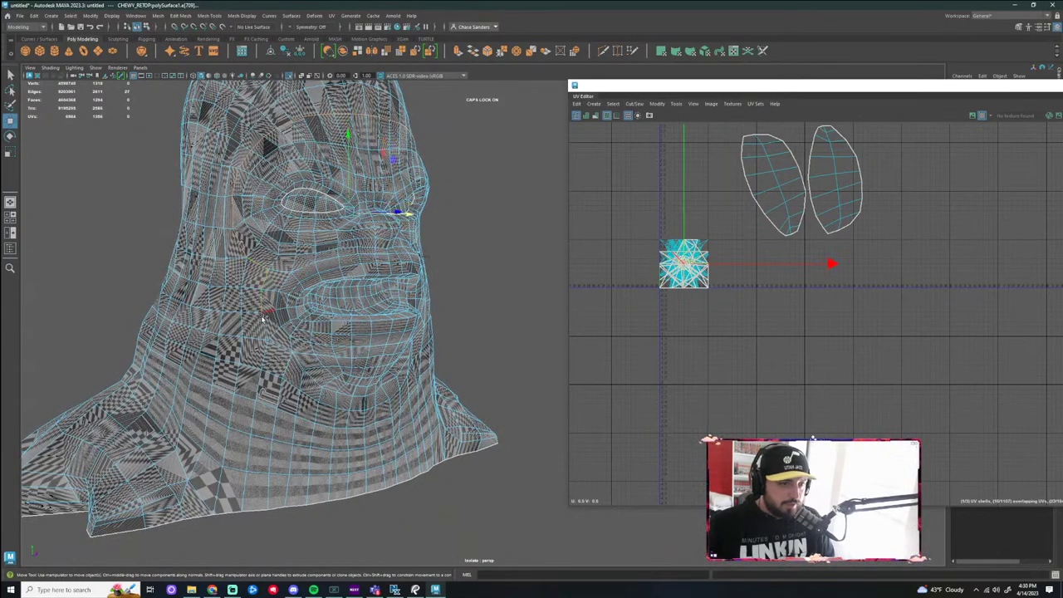
pyautogui.click(278, 378)
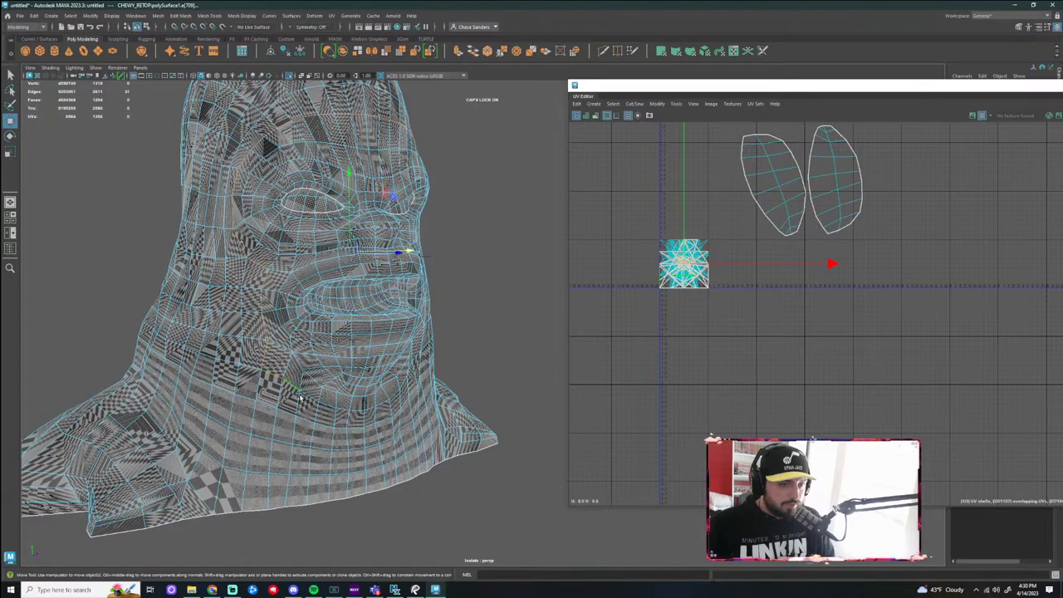
# Continue the face seam under the chin and up the other cheek, then cut the UVs along the closed path
pyautogui.keyDown('alt'); pyautogui.moveTo(300, 399); pyautogui.dragTo(283, 396); pyautogui.keyUp('alt')
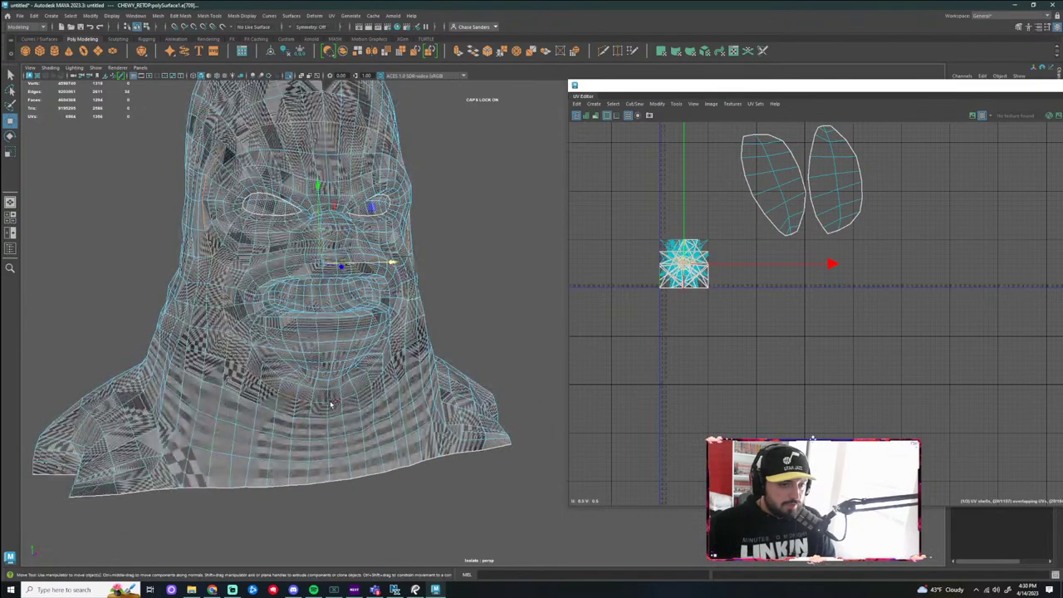
pyautogui.keyDown('alt'); pyautogui.moveTo(321, 404); pyautogui.dragTo(377, 375); pyautogui.keyUp('alt')
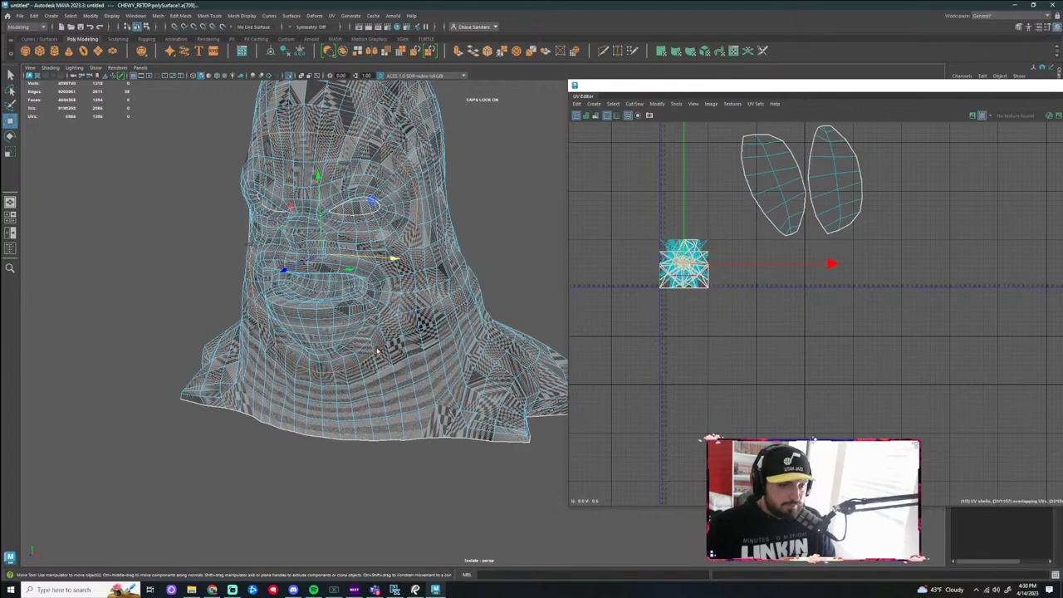
pyautogui.keyDown('alt'); pyautogui.moveTo(391, 342); pyautogui.dragTo(440, 348); pyautogui.keyUp('alt')
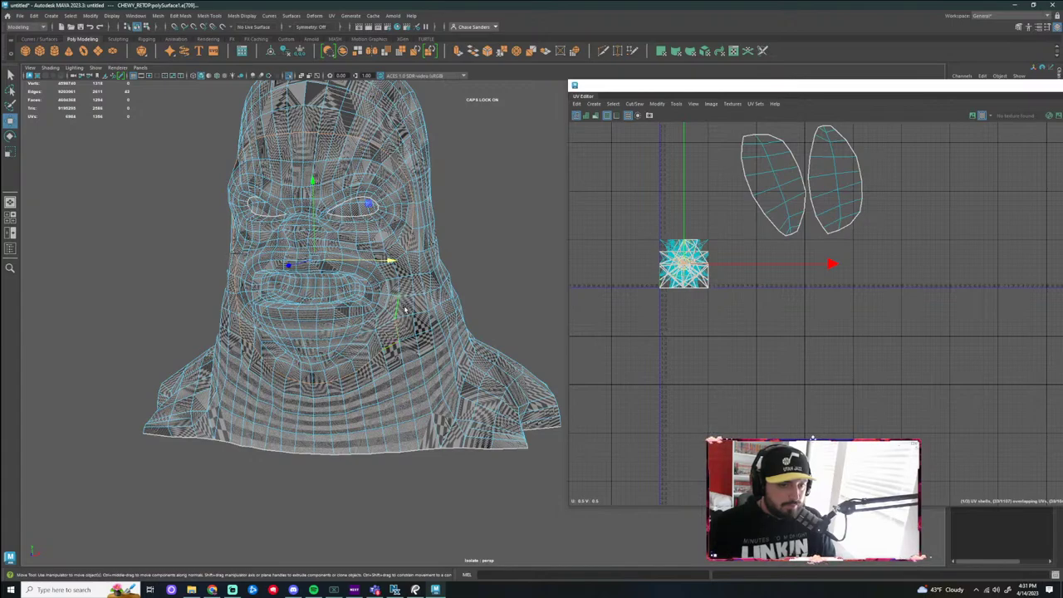
pyautogui.keyDown('alt'); pyautogui.moveTo(430, 338); pyautogui.dragTo(396, 305); pyautogui.keyUp('alt')
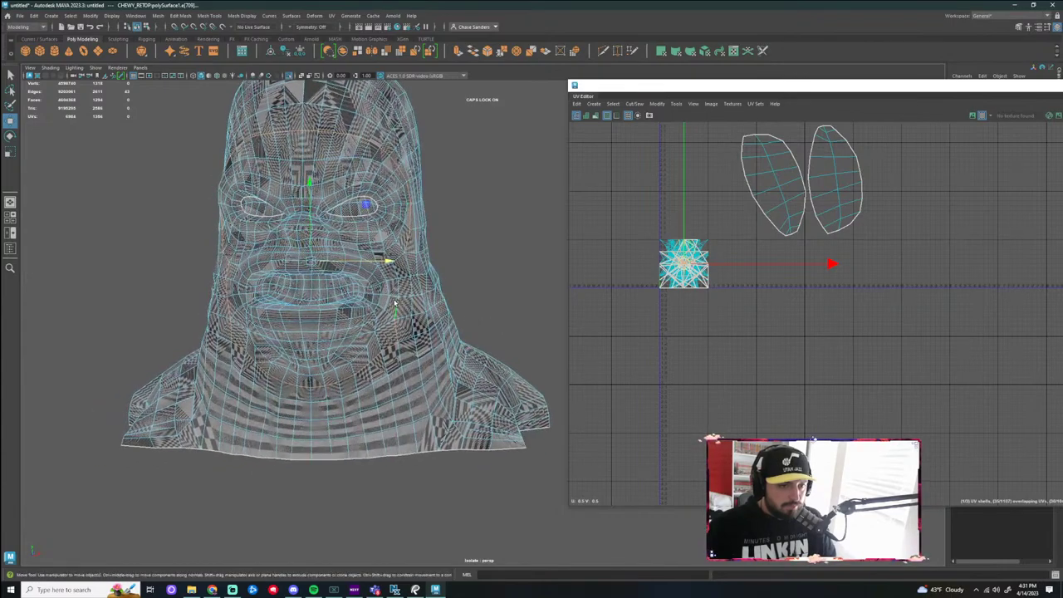
pyautogui.scroll(-3, 457, 267)
pyautogui.moveTo(462, 270)
pyautogui.keyDown('alt'); pyautogui.mouseDown()
pyautogui.moveTo(485, 273)
pyautogui.moveTo(477, 281)
pyautogui.mouseUp(); pyautogui.keyUp('alt')
pyautogui.click(635, 104)
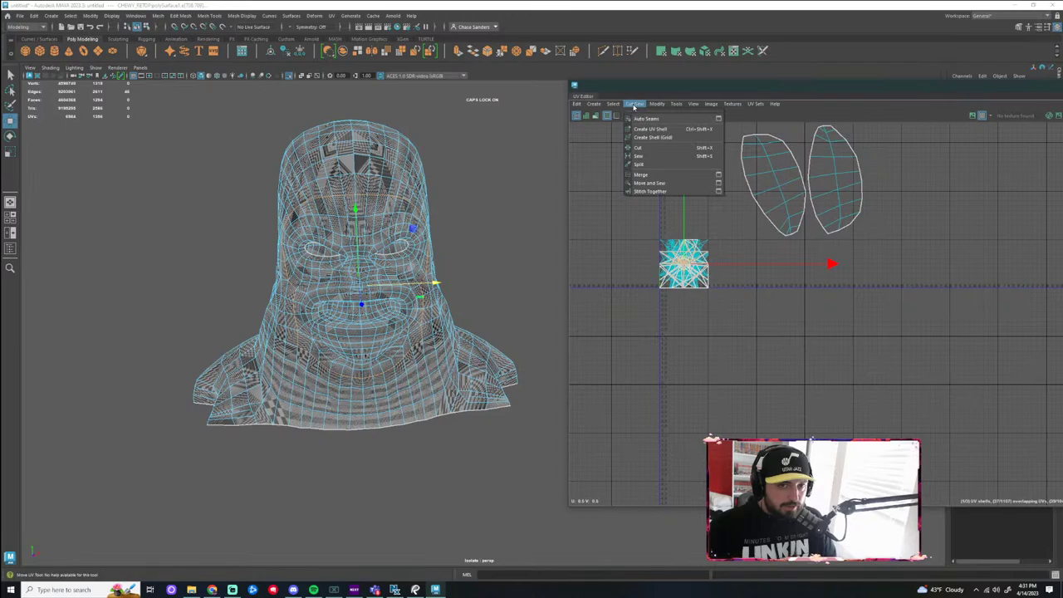
pyautogui.click(656, 147)
# Select the face's UV shell inside the new seam and unfold it
pyautogui.keyDown('alt'); pyautogui.moveTo(503, 226); pyautogui.dragTo(483, 211); pyautogui.keyUp('alt')
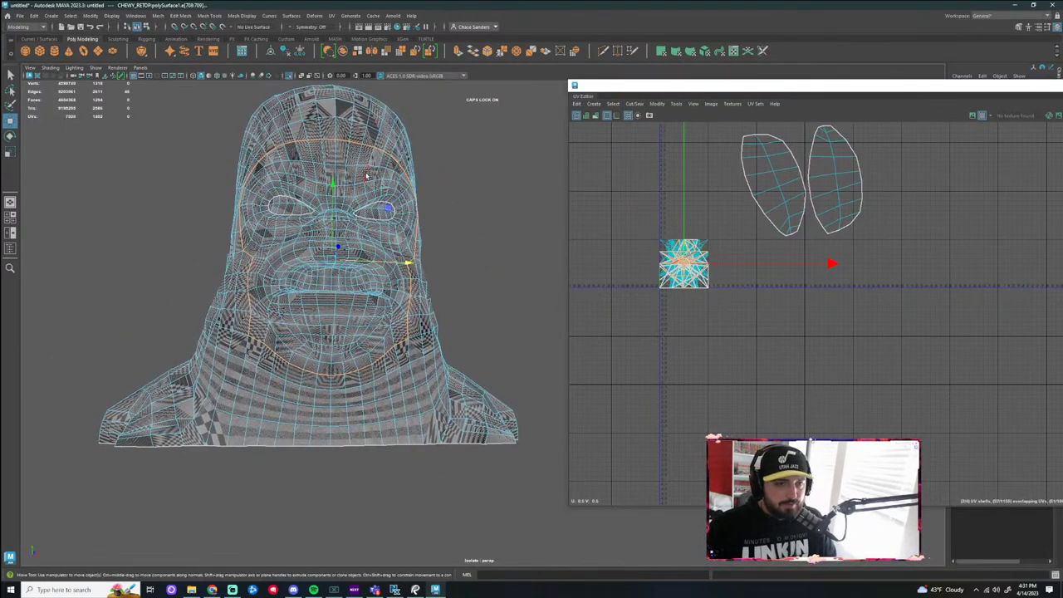
pyautogui.moveTo(366, 175); pyautogui.dragTo(394, 196, button='right')
pyautogui.click(368, 174)
pyautogui.scroll(-1, 655, 191)
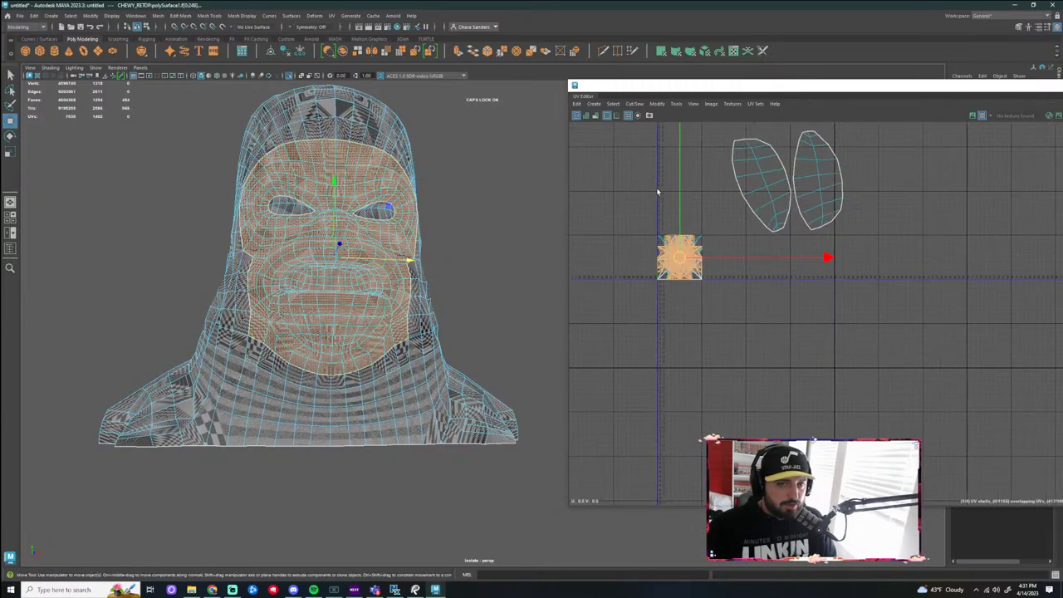
pyautogui.click(657, 104)
pyautogui.click(679, 356)
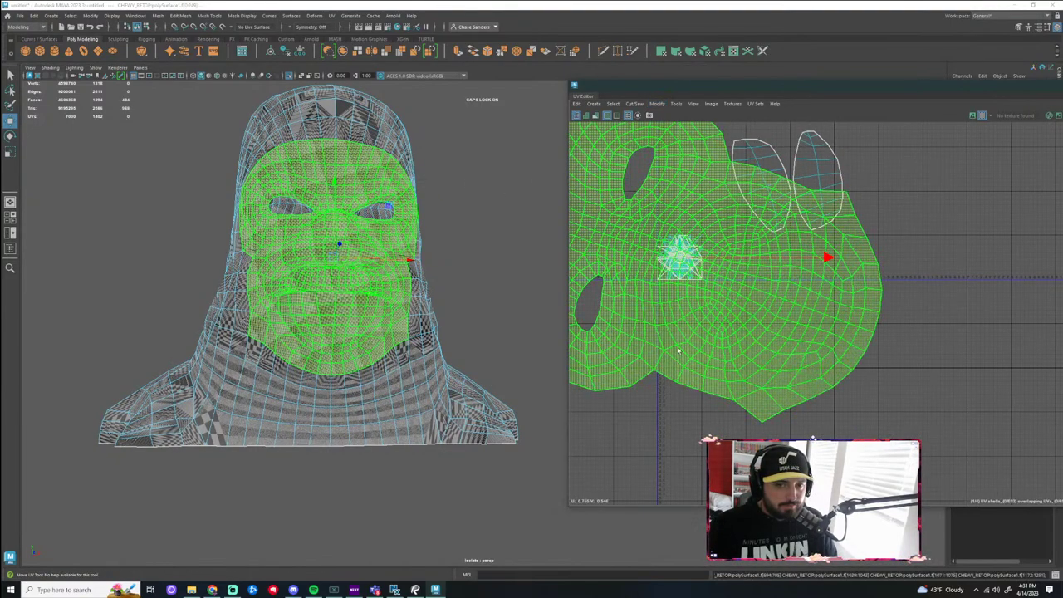
# Move the unfolded face shell beside the eye shells and rotate it upright
pyautogui.scroll(-2, 701, 287)
pyautogui.moveTo(687, 267); pyautogui.dragTo(996, 250)
pyautogui.press('e')
# Inspect the checker pattern on the mouth and chin alongside the unfolded face shell
pyautogui.moveTo(512, 290)
pyautogui.keyDown('alt'); pyautogui.mouseDown()
pyautogui.moveTo(532, 298)
pyautogui.moveTo(504, 298)
pyautogui.mouseUp(); pyautogui.keyUp('alt')
pyautogui.keyDown('alt'); pyautogui.moveTo(503, 297); pyautogui.dragTo(496, 257, button='middle'); pyautogui.keyUp('alt')
pyautogui.scroll(3, 478, 249)
pyautogui.keyDown('alt'); pyautogui.moveTo(469, 247); pyautogui.dragTo(480, 230); pyautogui.keyUp('alt')
pyautogui.keyDown('alt'); pyautogui.moveTo(479, 230); pyautogui.dragTo(468, 258, button='middle'); pyautogui.keyUp('alt')
pyautogui.scroll(3, 468, 258)
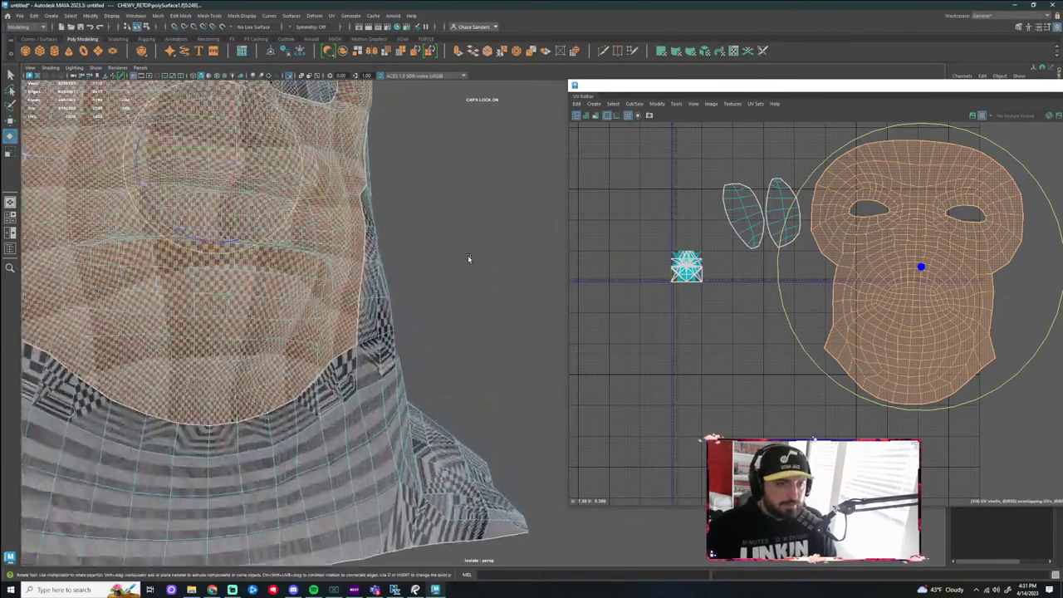
pyautogui.keyDown('alt'); pyautogui.moveTo(468, 259); pyautogui.dragTo(458, 238); pyautogui.keyUp('alt')
pyautogui.press('F8')
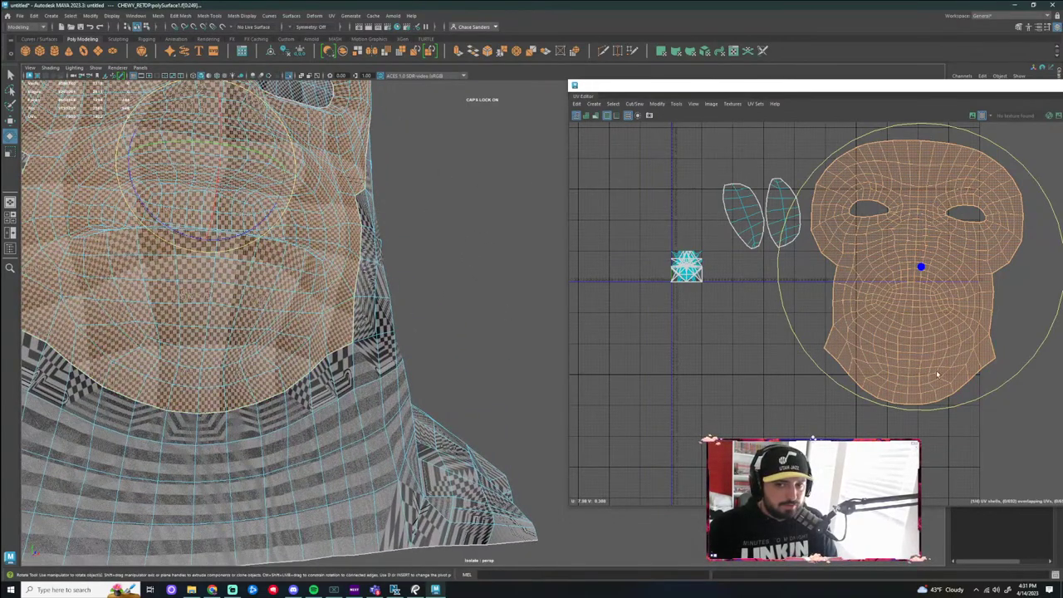
pyautogui.keyDown('alt'); pyautogui.moveTo(938, 375); pyautogui.dragTo(813, 406, button='middle'); pyautogui.keyUp('alt')
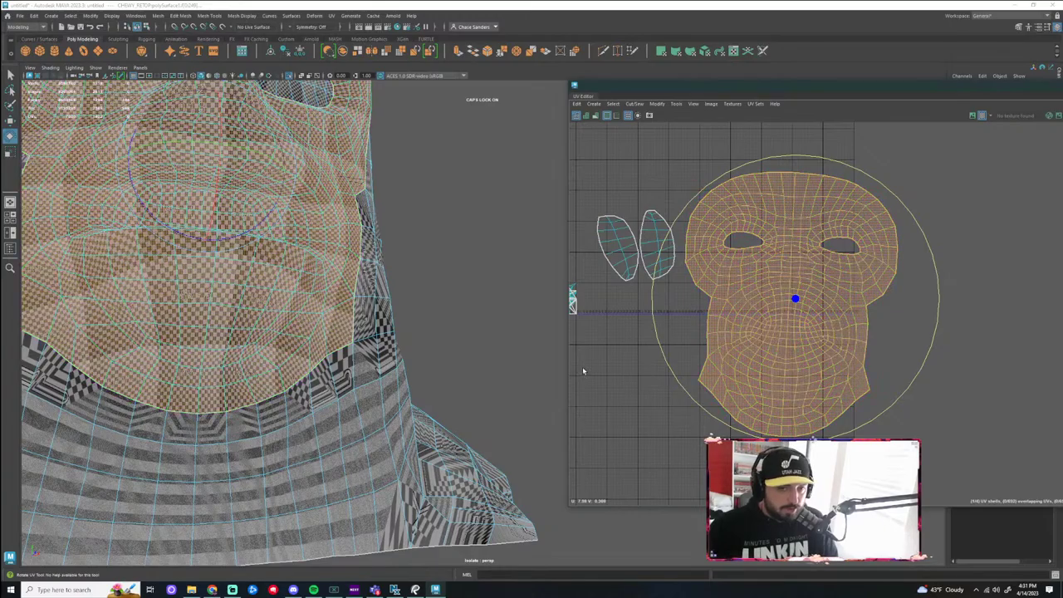
# Select the edge loops along the upper and lower lips so they enclose the mouth opening
pyautogui.press('w')
pyautogui.click(449, 192)
pyautogui.keyDown('alt'); pyautogui.moveTo(451, 193); pyautogui.dragTo(463, 302, button='middle'); pyautogui.keyUp('alt')
pyautogui.keyDown('alt'); pyautogui.moveTo(463, 302); pyautogui.dragTo(365, 316); pyautogui.keyUp('alt')
pyautogui.moveTo(344, 304); pyautogui.dragTo(343, 281, button='right')
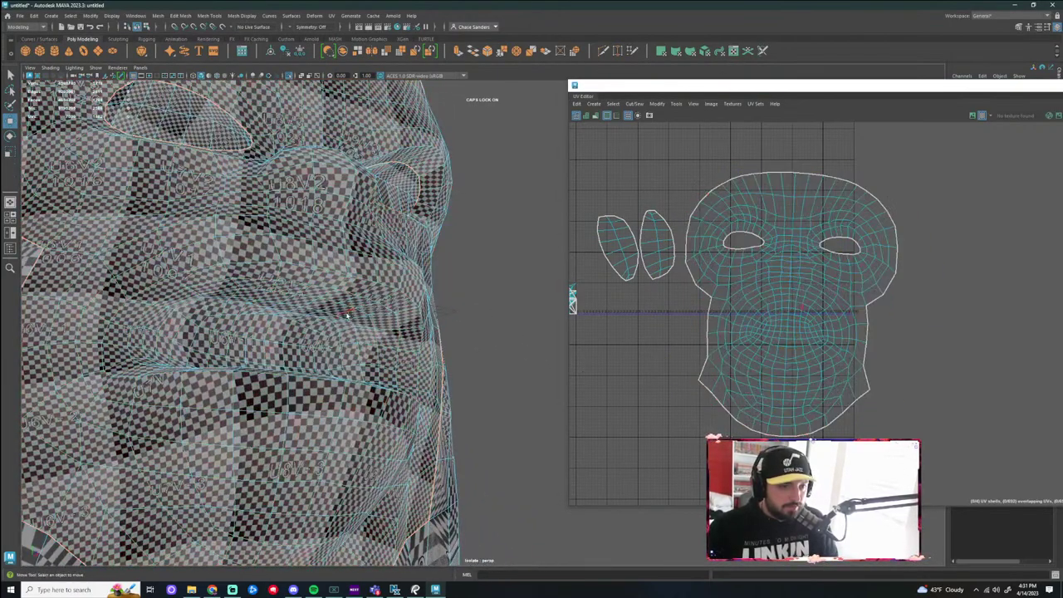
pyautogui.click(334, 314)
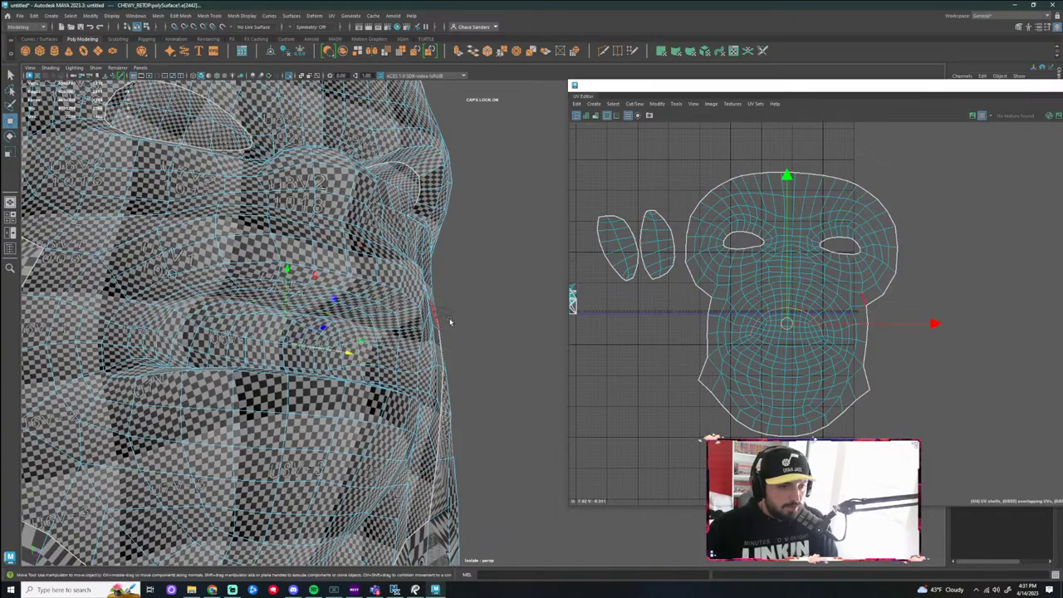
pyautogui.keyDown('alt'); pyautogui.moveTo(450, 321); pyautogui.dragTo(518, 294); pyautogui.keyUp('alt')
pyautogui.scroll(2, 209, 338)
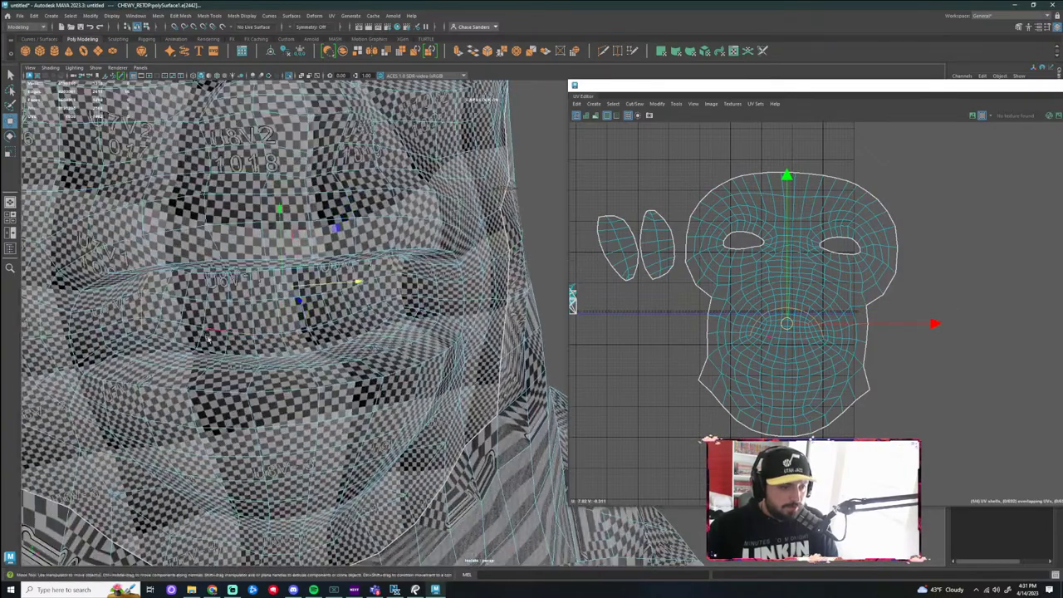
pyautogui.click(148, 334)
pyautogui.doubleClick(169, 339)
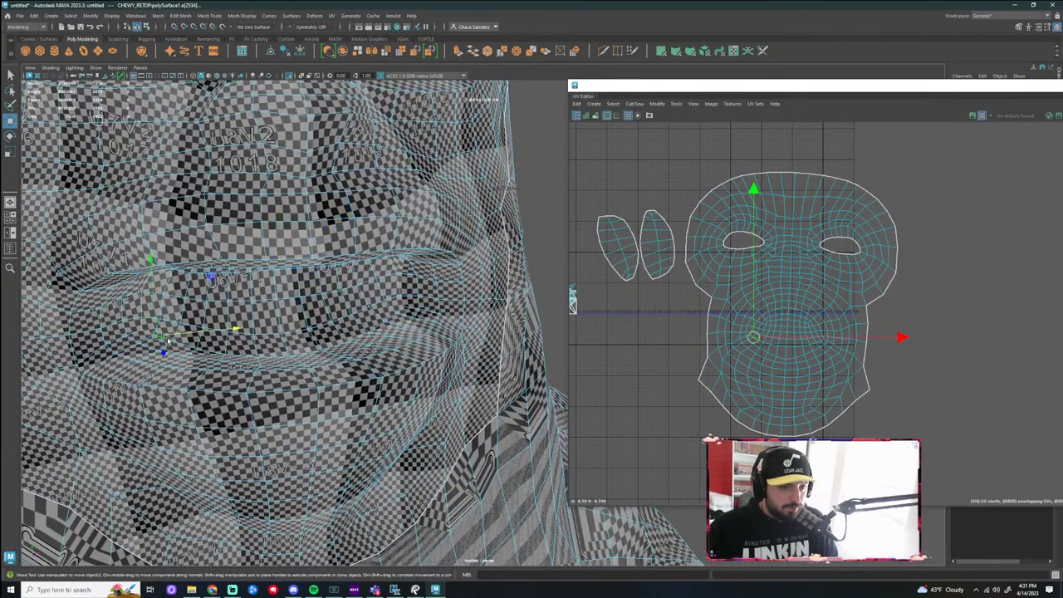
pyautogui.keyDown('shift'); pyautogui.doubleClick(402, 305); pyautogui.keyUp('shift')
pyautogui.keyDown('alt'); pyautogui.moveTo(425, 293); pyautogui.dragTo(434, 220); pyautogui.keyUp('alt')
# Cut the UVs along the mouth loop and move the separated mouth shell above the eye shells
pyautogui.click(637, 106)
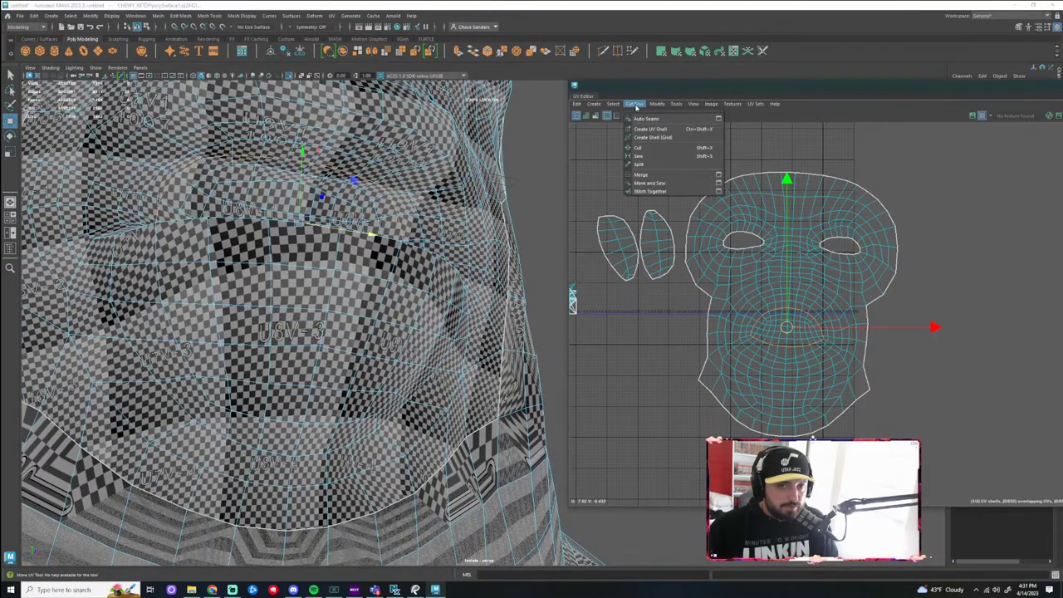
pyautogui.click(654, 156)
pyautogui.scroll(-2, 816, 314)
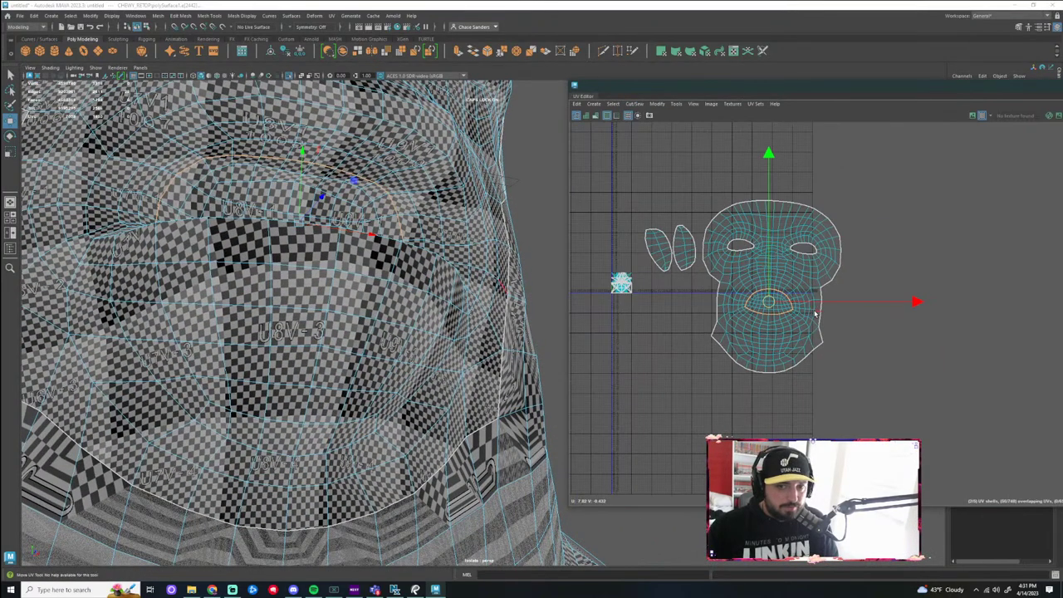
pyautogui.hotkey('ctrl', 'z')
pyautogui.moveTo(770, 304); pyautogui.dragTo(759, 300, button='right')
pyautogui.click(770, 304)
pyautogui.moveTo(769, 303); pyautogui.dragTo(672, 181)
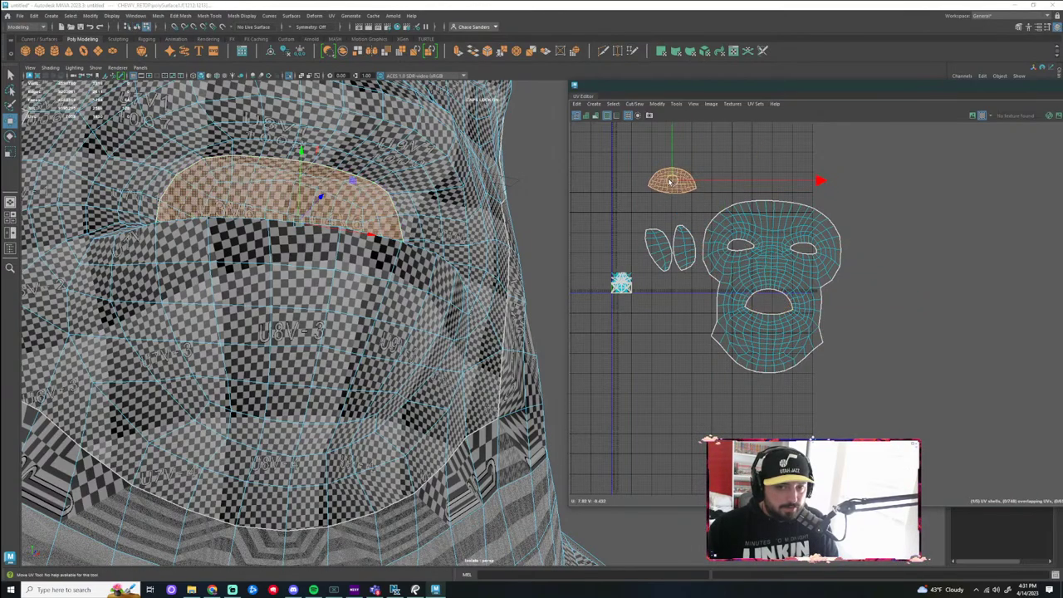
# Unfold the face shell with its mouth hole and move it away from the eye and mouth shells
pyautogui.click(795, 261)
pyautogui.click(655, 105)
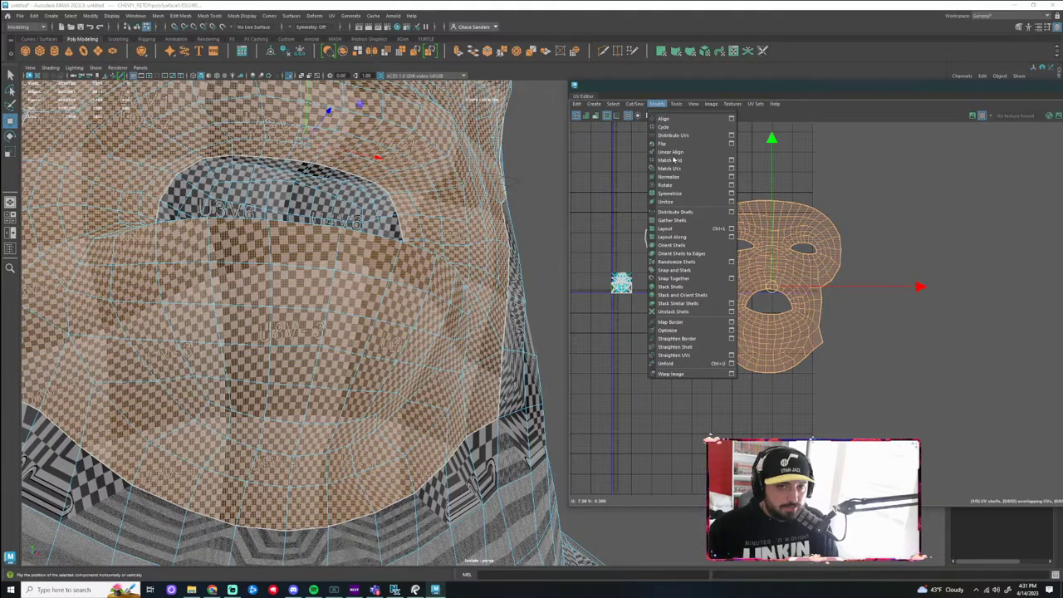
pyautogui.click(678, 364)
pyautogui.click(891, 412)
pyautogui.keyDown('alt'); pyautogui.moveTo(867, 325); pyautogui.dragTo(806, 369, button='middle'); pyautogui.keyUp('alt')
pyautogui.click(700, 312)
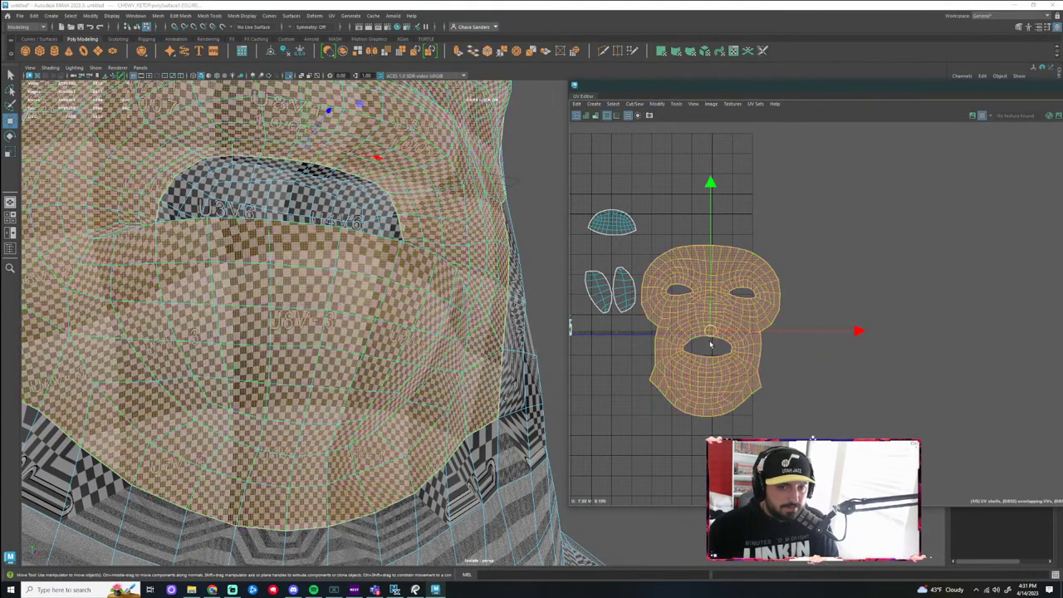
pyautogui.moveTo(711, 333); pyautogui.dragTo(750, 271)
# Unfold the mouth shell and place it just above the eye shells
pyautogui.click(634, 224)
pyautogui.press('g')
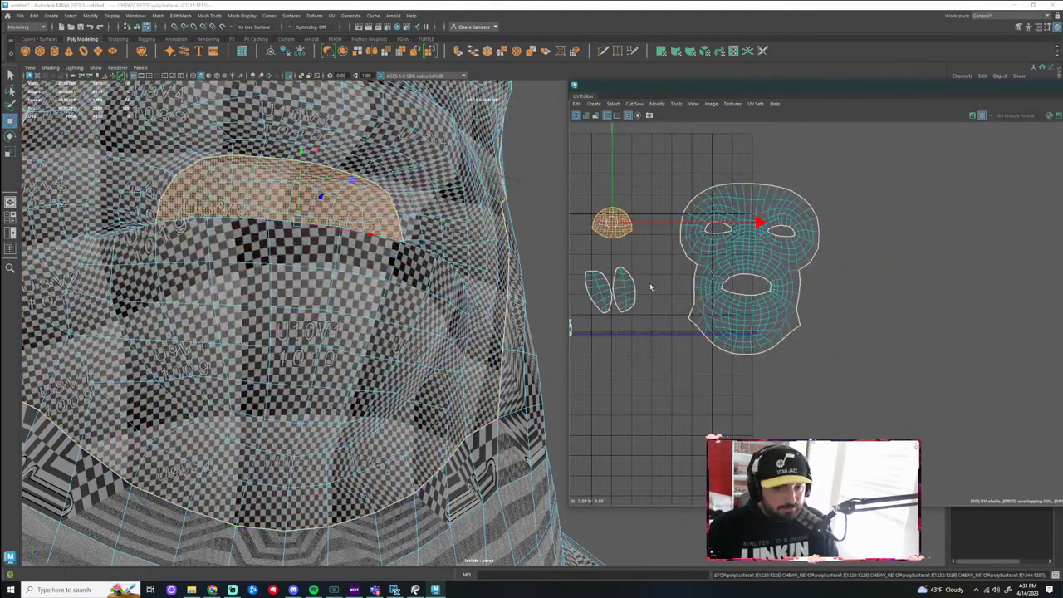
pyautogui.moveTo(617, 234); pyautogui.dragTo(609, 259)
pyautogui.click(679, 300)
# Select the edge loop that separates the neck from the shoulders around the back of the bust
pyautogui.scroll(-2, 686, 298)
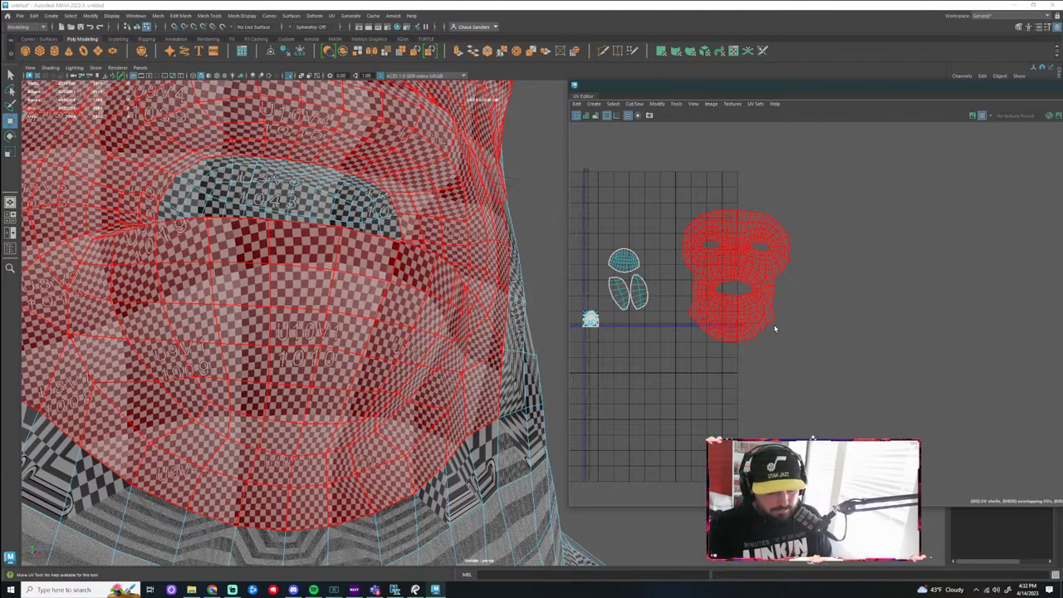
pyautogui.scroll(-4, 490, 232)
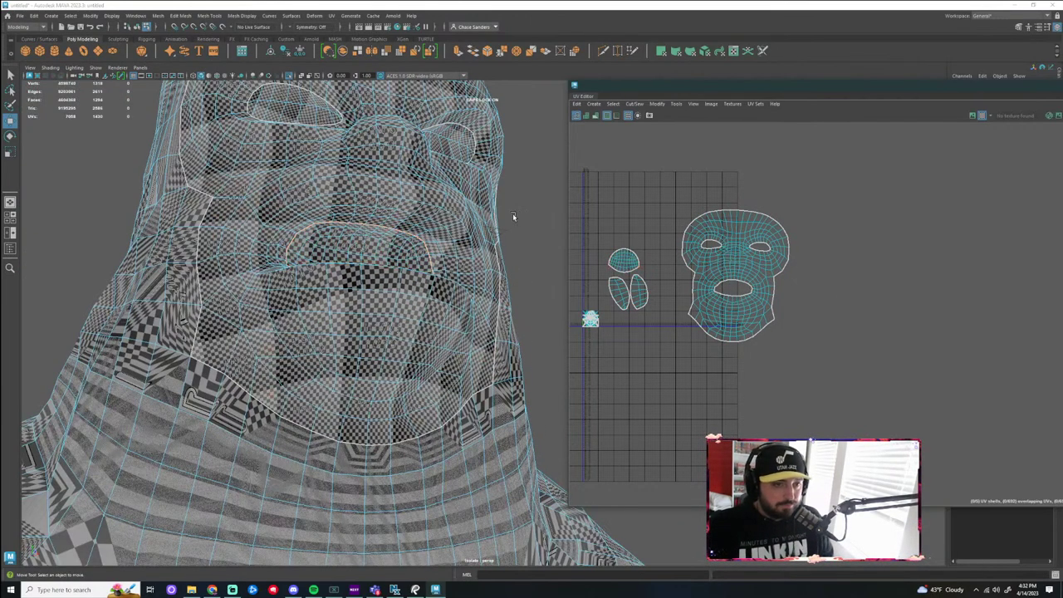
pyautogui.scroll(-5, 513, 308)
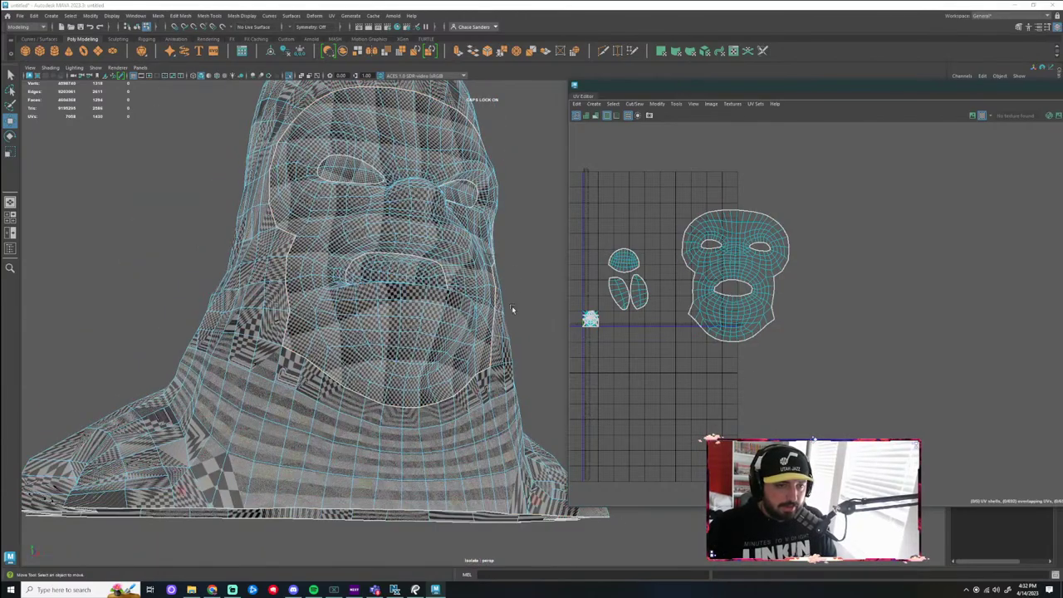
pyautogui.keyDown('alt'); pyautogui.moveTo(513, 308); pyautogui.dragTo(489, 287); pyautogui.keyUp('alt')
pyautogui.scroll(-2, 489, 289)
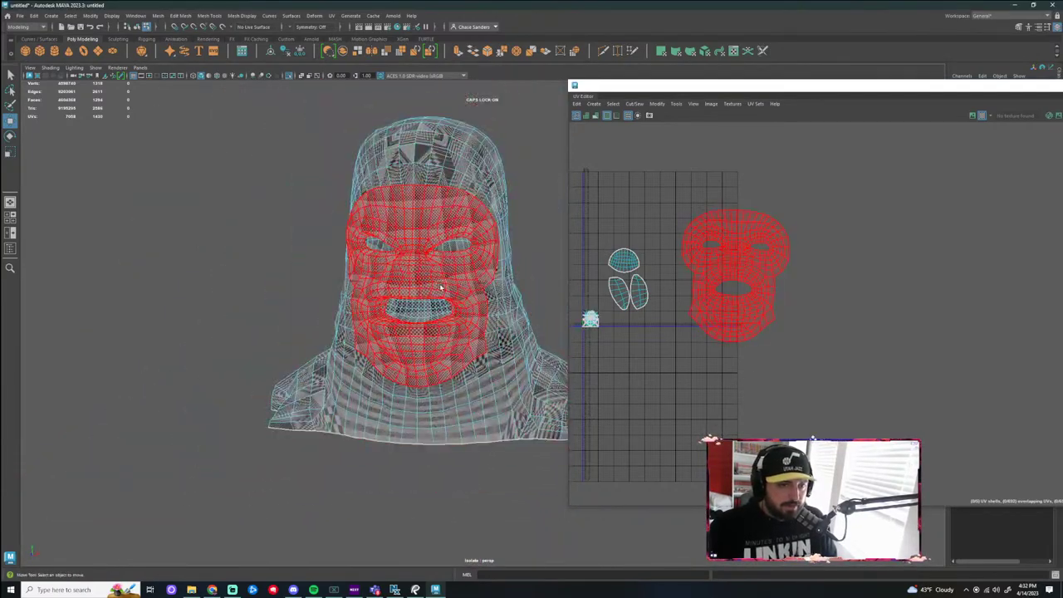
pyautogui.keyDown('alt'); pyautogui.moveTo(524, 241); pyautogui.dragTo(541, 261); pyautogui.keyUp('alt')
pyautogui.keyDown('alt'); pyautogui.moveTo(541, 261); pyautogui.dragTo(472, 284, button='middle'); pyautogui.keyUp('alt')
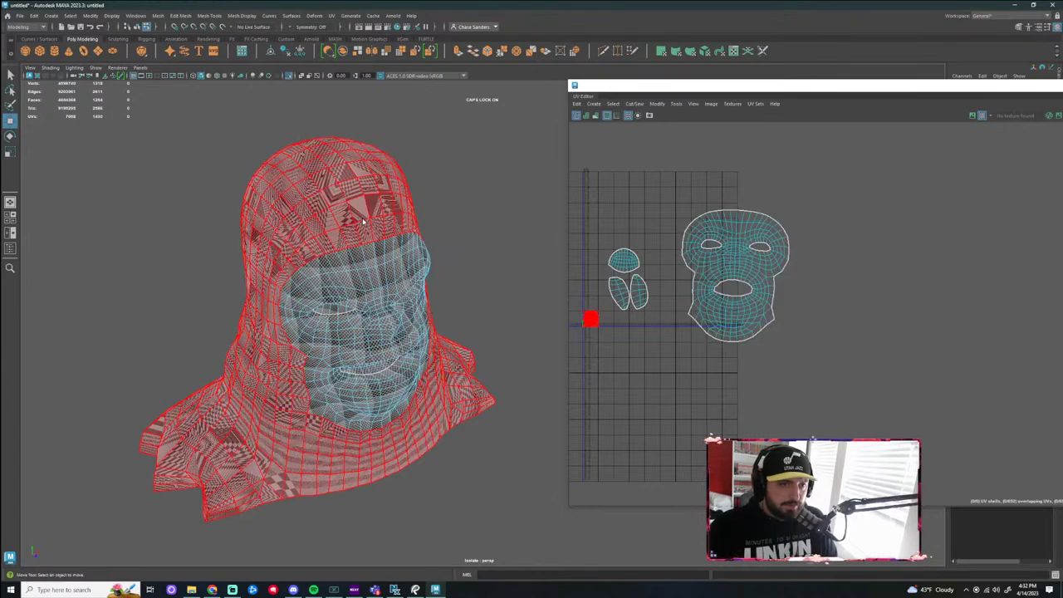
pyautogui.click(459, 236)
pyautogui.keyDown('alt'); pyautogui.moveTo(459, 236); pyautogui.dragTo(484, 334); pyautogui.keyUp('alt')
pyautogui.keyDown('alt'); pyautogui.moveTo(485, 334); pyautogui.dragTo(502, 248, button='middle'); pyautogui.keyUp('alt')
pyautogui.scroll(3, 501, 250)
pyautogui.keyDown('alt'); pyautogui.moveTo(453, 408); pyautogui.dragTo(322, 322); pyautogui.keyUp('alt')
pyautogui.click(324, 322)
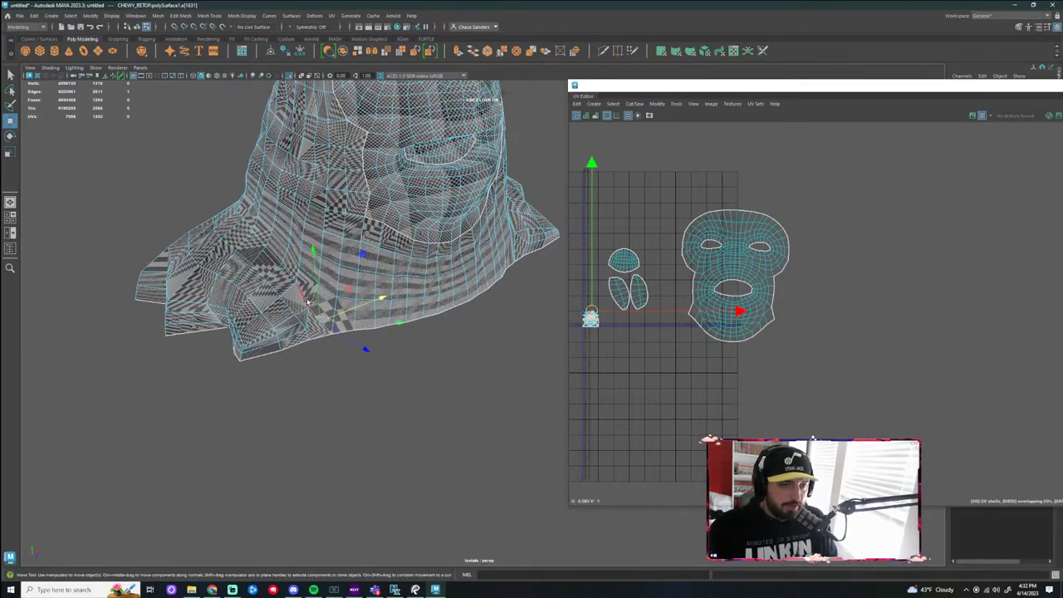
pyautogui.keyDown('shift'); pyautogui.doubleClick(308, 301); pyautogui.keyUp('shift')
# Check the path of the selected loop around the back of the neck and down both shoulders
pyautogui.keyDown('alt'); pyautogui.moveTo(328, 364); pyautogui.dragTo(450, 365); pyautogui.keyUp('alt')
pyautogui.keyDown('alt'); pyautogui.moveTo(445, 364); pyautogui.dragTo(342, 334, button='middle'); pyautogui.keyUp('alt')
pyautogui.scroll(3, 333, 339)
pyautogui.keyDown('alt'); pyautogui.moveTo(322, 346); pyautogui.dragTo(356, 349); pyautogui.keyUp('alt')
pyautogui.scroll(-4, 336, 343)
pyautogui.keyDown('alt'); pyautogui.moveTo(419, 337); pyautogui.dragTo(268, 302, button='middle'); pyautogui.keyUp('alt')
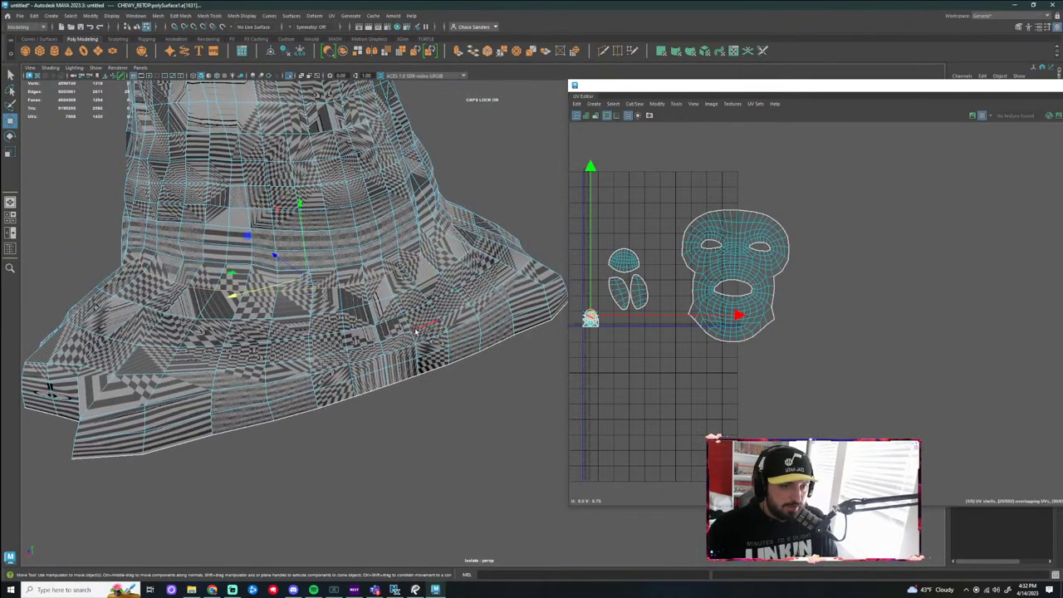
pyautogui.keyDown('alt'); pyautogui.moveTo(415, 332); pyautogui.dragTo(247, 380); pyautogui.keyUp('alt')
pyautogui.keyDown('alt'); pyautogui.moveTo(247, 379); pyautogui.dragTo(192, 391, button='middle'); pyautogui.keyUp('alt')
pyautogui.scroll(4, 195, 432)
pyautogui.keyDown('alt'); pyautogui.moveTo(194, 432); pyautogui.dragTo(352, 393, button='middle'); pyautogui.keyUp('alt')
pyautogui.keyDown('alt'); pyautogui.moveTo(353, 392); pyautogui.dragTo(405, 350); pyautogui.keyUp('alt')
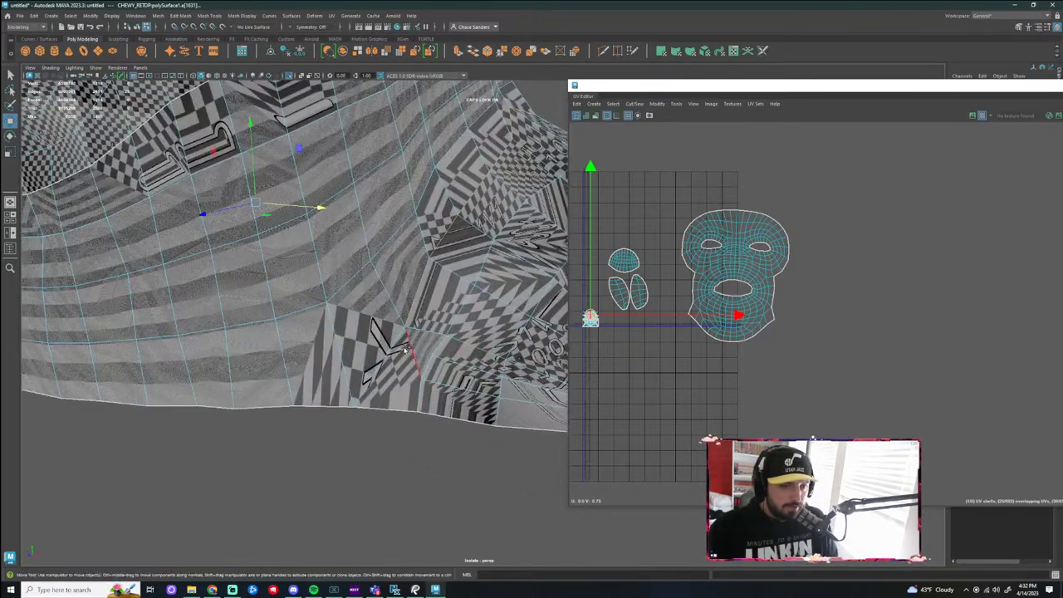
pyautogui.keyDown('alt'); pyautogui.moveTo(386, 399); pyautogui.dragTo(307, 466, button='right'); pyautogui.keyUp('alt')
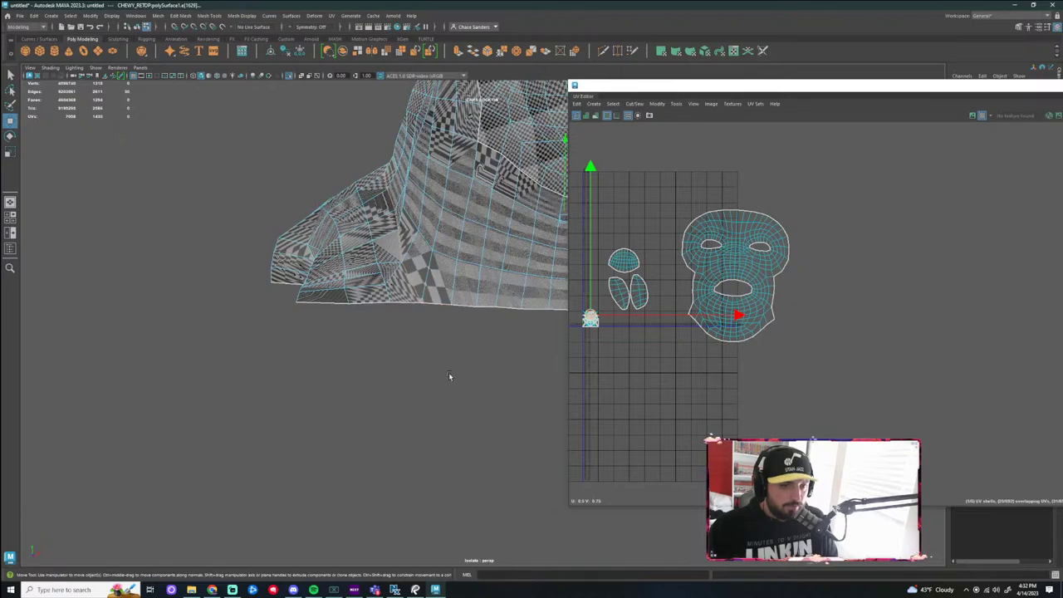
pyautogui.keyDown('alt'); pyautogui.moveTo(449, 376); pyautogui.dragTo(278, 430, button='middle'); pyautogui.keyUp('alt')
# Cut the UVs along the loop between the neck and the shoulders
pyautogui.click(634, 104)
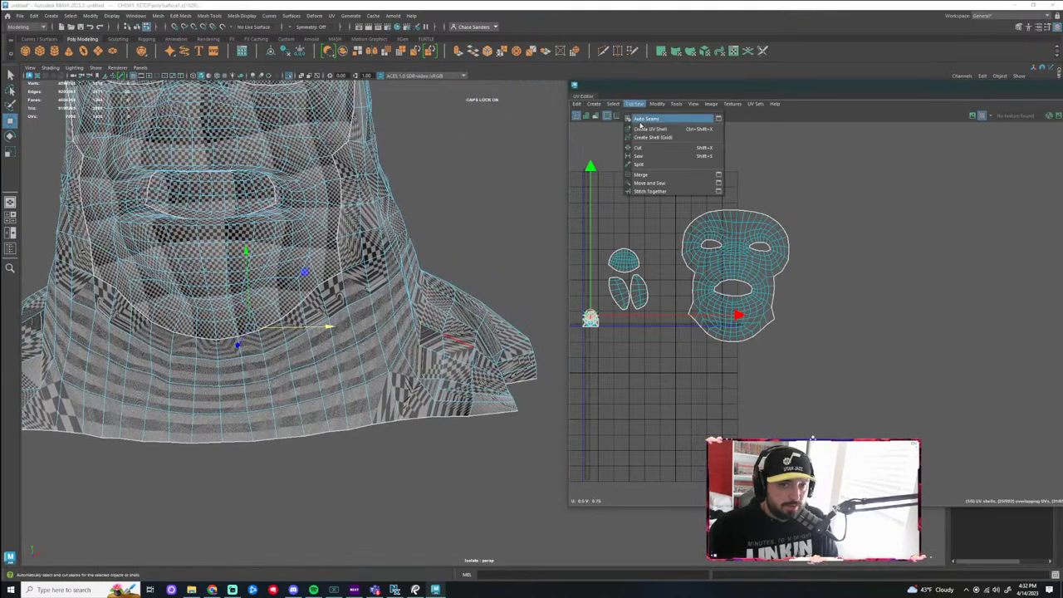
pyautogui.click(636, 150)
pyautogui.click(440, 488)
pyautogui.scroll(-5, 466, 455)
pyautogui.keyDown('alt'); pyautogui.moveTo(466, 455); pyautogui.dragTo(469, 470); pyautogui.keyUp('alt')
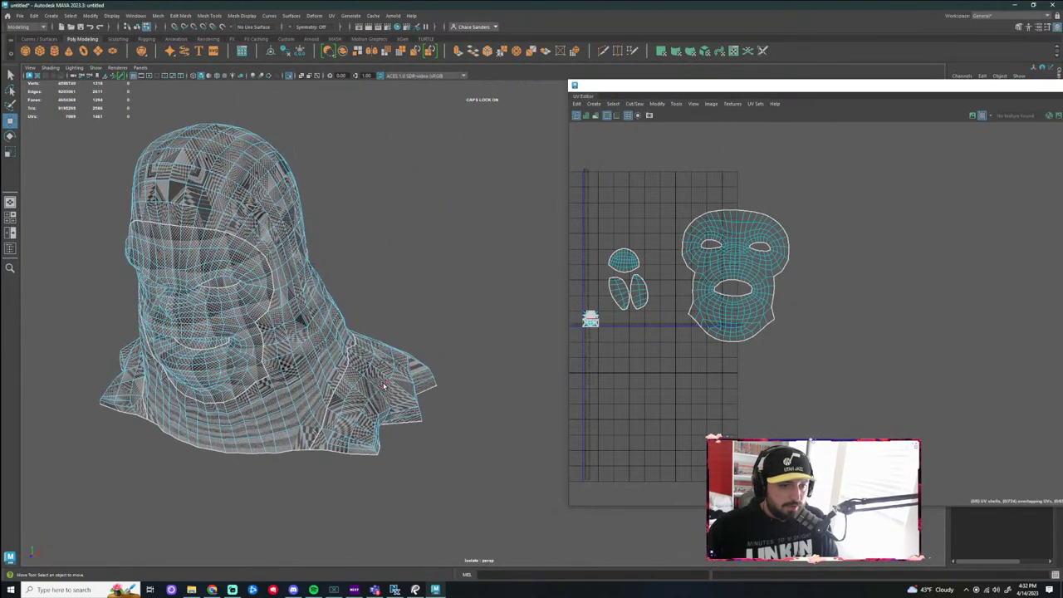
# Check how far the hood and neck UV shell extends relative to the shoulders and face
pyautogui.moveTo(289, 347); pyautogui.dragTo(339, 359, button='right')
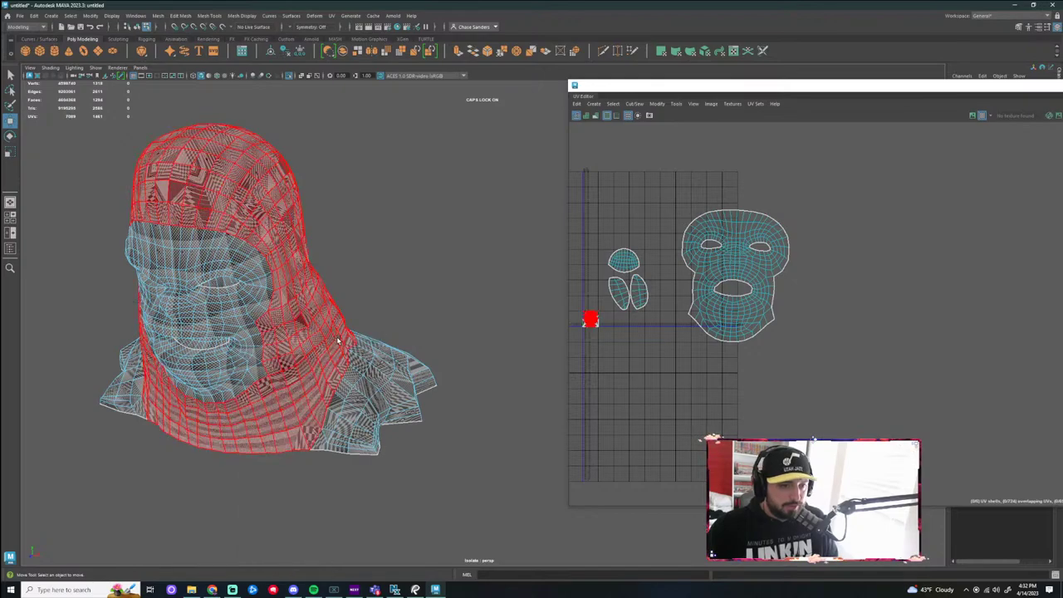
pyautogui.click(338, 339)
pyautogui.scroll(-2, 442, 297)
pyautogui.moveTo(442, 297)
pyautogui.keyDown('alt'); pyautogui.mouseDown()
pyautogui.moveTo(465, 285)
pyautogui.moveTo(501, 290)
pyautogui.moveTo(457, 289)
pyautogui.mouseUp(); pyautogui.keyUp('alt')
pyautogui.scroll(-1, 465, 285)
pyautogui.scroll(3, 325, 442)
pyautogui.keyDown('alt'); pyautogui.moveTo(325, 441); pyautogui.dragTo(332, 393); pyautogui.keyUp('alt')
pyautogui.moveTo(332, 394)
pyautogui.keyDown('alt'); pyautogui.mouseDown(button='middle')
pyautogui.moveTo(356, 425)
pyautogui.moveTo(327, 410)
pyautogui.moveTo(328, 392)
pyautogui.mouseUp(button='middle'); pyautogui.keyUp('alt')
pyautogui.scroll(3, 328, 410)
# Select the four centre edges running down the front of the neck from the chin to the lower border
pyautogui.moveTo(302, 348); pyautogui.dragTo(302, 321, button='right')
pyautogui.click(293, 372)
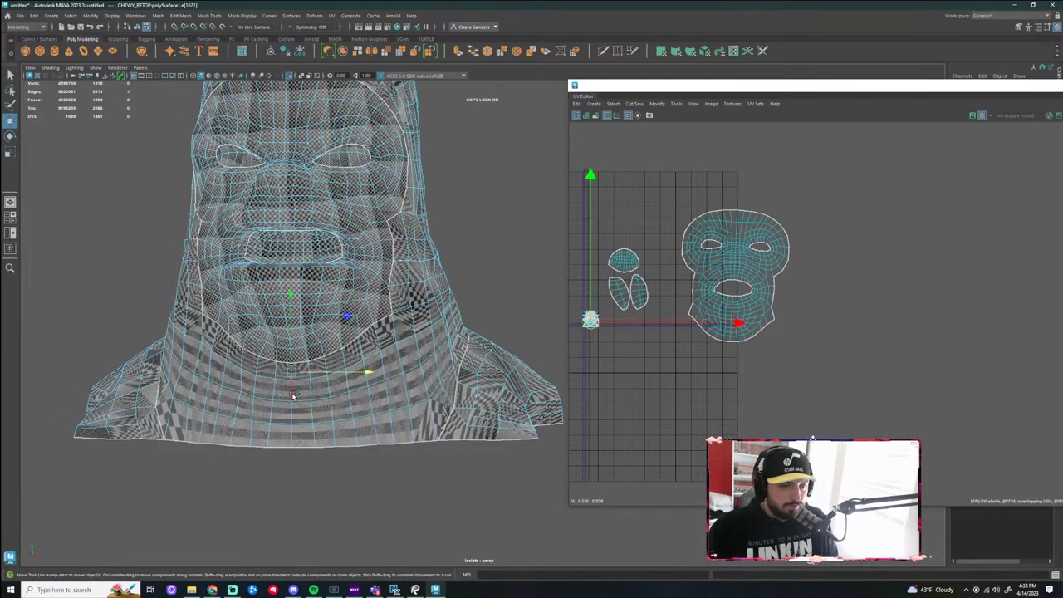
pyautogui.keyDown('shift'); pyautogui.click(293, 393); pyautogui.keyUp('shift')
pyautogui.keyDown('shift'); pyautogui.click(292, 413); pyautogui.keyUp('shift')
pyautogui.keyDown('shift'); pyautogui.click(292, 435); pyautogui.keyUp('shift')
pyautogui.scroll(-3, 334, 457)
pyautogui.keyDown('alt'); pyautogui.moveTo(375, 463); pyautogui.dragTo(409, 500); pyautogui.keyUp('alt')
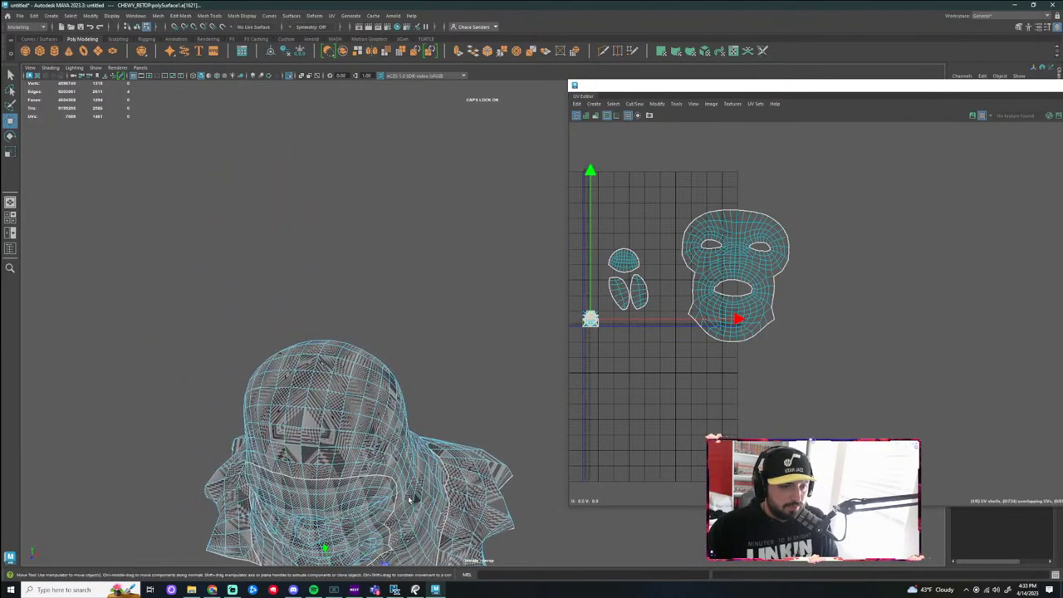
pyautogui.keyDown('alt'); pyautogui.moveTo(368, 449); pyautogui.dragTo(413, 362); pyautogui.keyUp('alt')
# Try selecting a centre-line seam from the forehead over the back of the head, and clear the selection
pyautogui.click(363, 274)
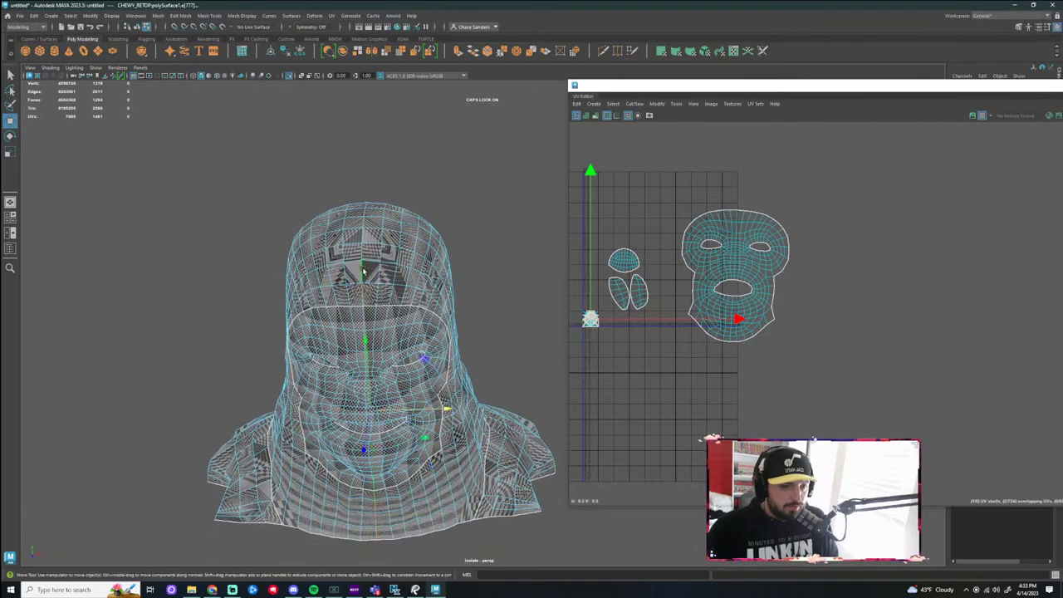
pyautogui.keyDown('alt'); pyautogui.moveTo(364, 237); pyautogui.dragTo(387, 354); pyautogui.keyUp('alt')
pyautogui.keyDown('alt'); pyautogui.moveTo(474, 328); pyautogui.dragTo(510, 316); pyautogui.keyUp('alt')
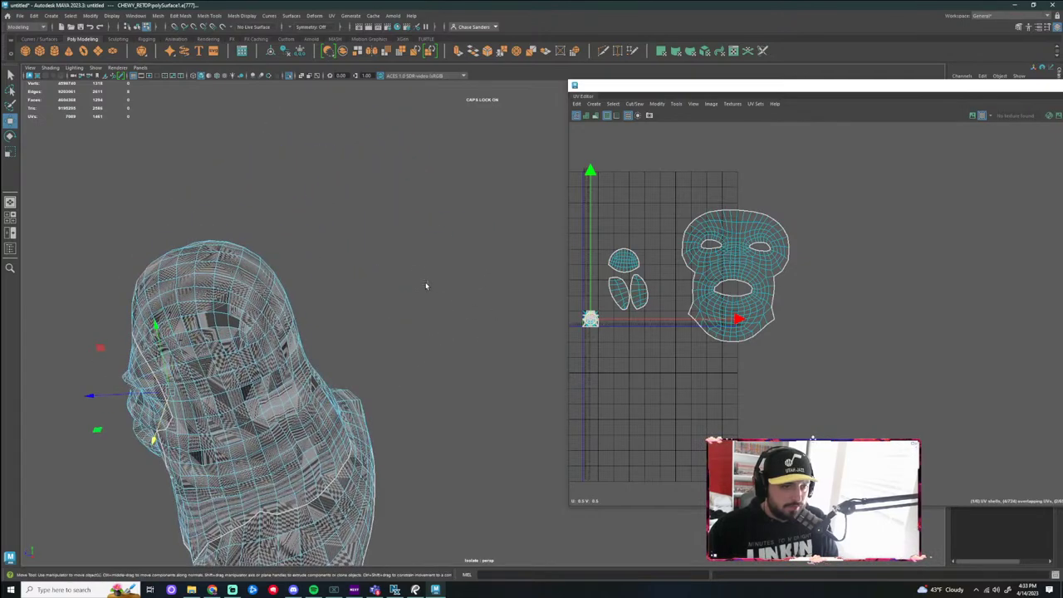
pyautogui.click(427, 286)
pyautogui.keyDown('alt'); pyautogui.moveTo(427, 286); pyautogui.dragTo(447, 296); pyautogui.keyUp('alt')
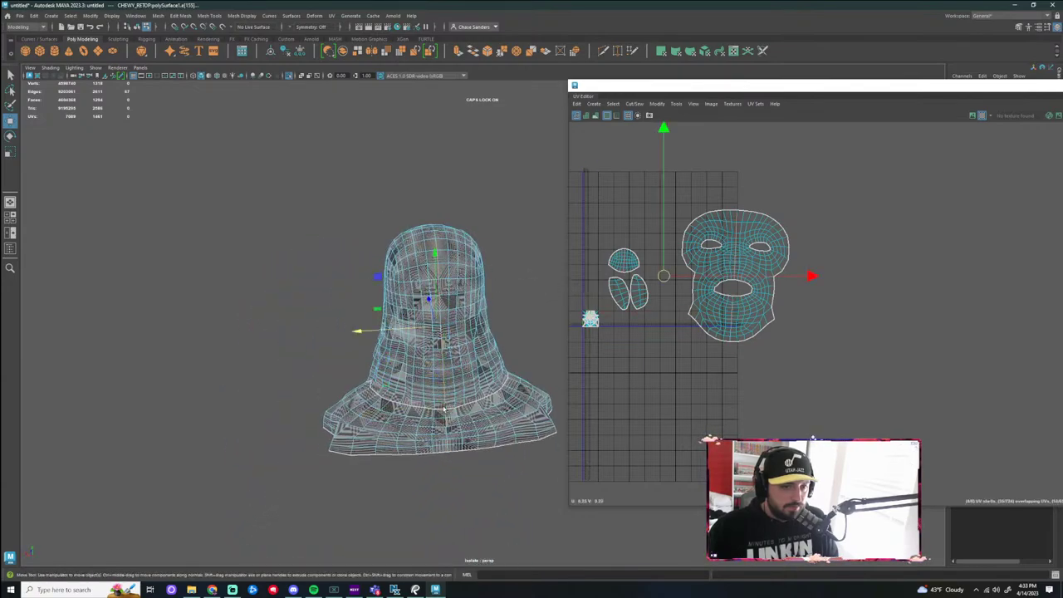
pyautogui.keyDown('alt'); pyautogui.moveTo(447, 407); pyautogui.dragTo(371, 321); pyautogui.keyUp('alt')
pyautogui.click(371, 321)
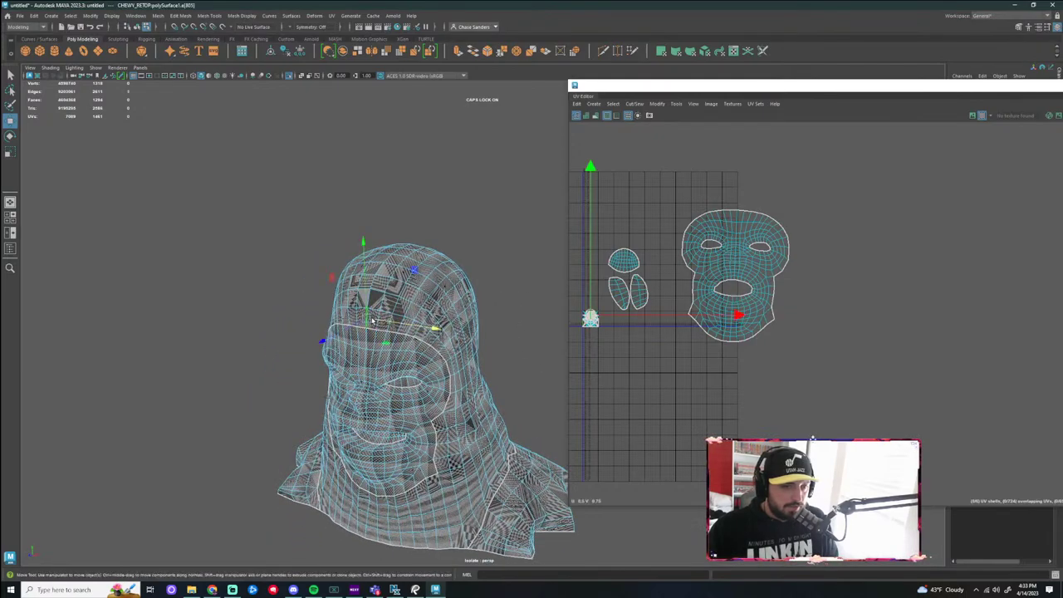
pyautogui.keyDown('alt'); pyautogui.moveTo(510, 237); pyautogui.dragTo(519, 238); pyautogui.keyUp('alt')
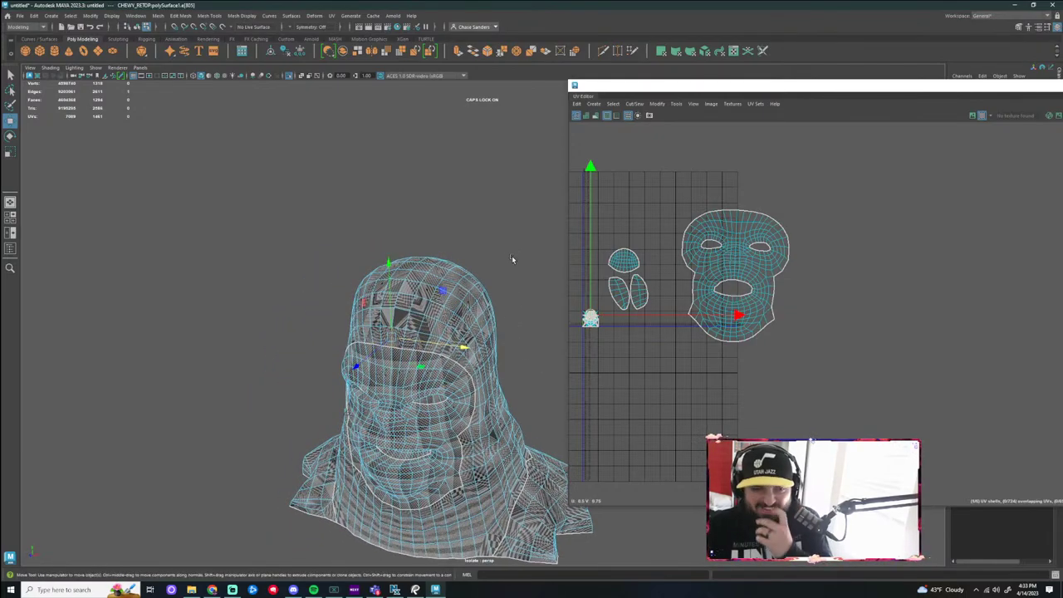
pyautogui.keyDown('alt'); pyautogui.moveTo(534, 309); pyautogui.dragTo(528, 320); pyautogui.keyUp('alt')
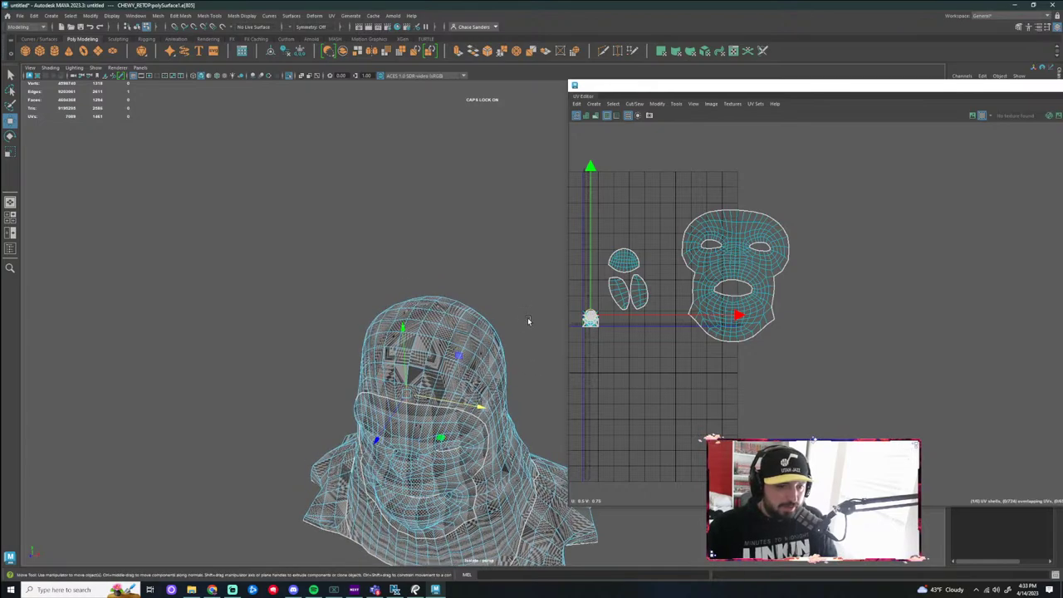
pyautogui.keyDown('alt'); pyautogui.moveTo(529, 320); pyautogui.dragTo(483, 265, button='middle'); pyautogui.keyUp('alt')
pyautogui.click(510, 255)
# Examine the head from the front and side to judge where a seam could run between face and neck
pyautogui.keyDown('alt'); pyautogui.moveTo(510, 254); pyautogui.dragTo(454, 282); pyautogui.keyUp('alt')
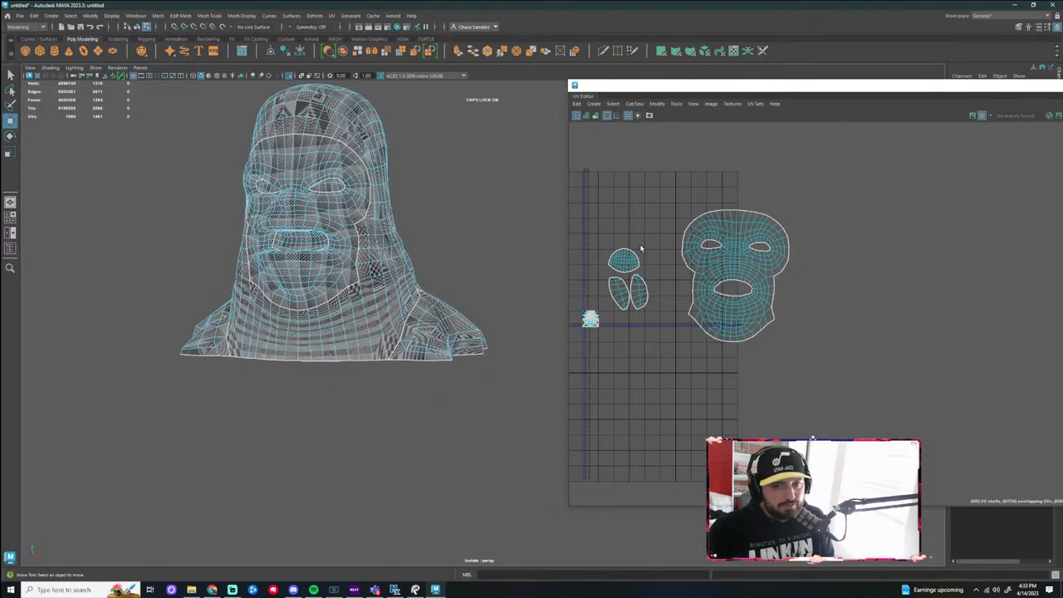
pyautogui.keyDown('alt'); pyautogui.moveTo(445, 230); pyautogui.dragTo(466, 230); pyautogui.keyUp('alt')
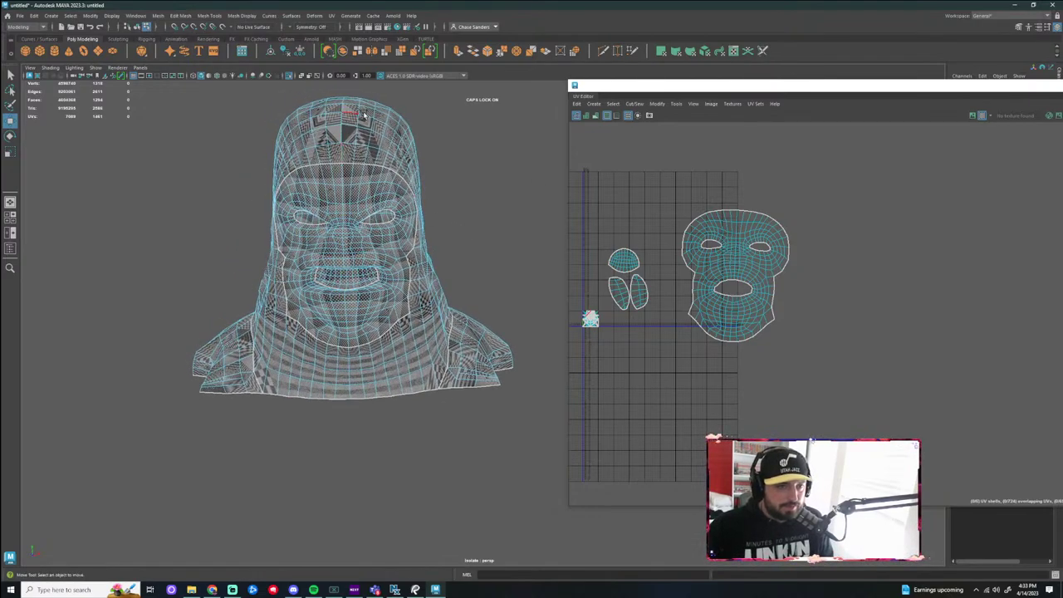
pyautogui.keyDown('alt'); pyautogui.moveTo(363, 115); pyautogui.dragTo(281, 141); pyautogui.keyUp('alt')
pyautogui.keyDown('alt'); pyautogui.moveTo(440, 222); pyautogui.dragTo(337, 267); pyautogui.keyUp('alt')
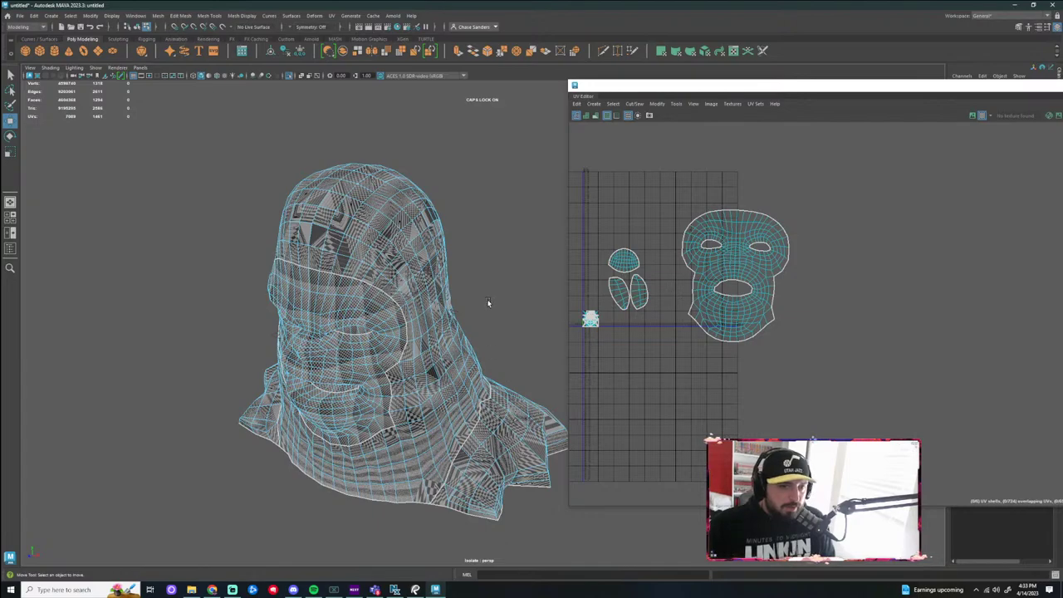
pyautogui.keyDown('alt'); pyautogui.moveTo(488, 303); pyautogui.dragTo(388, 430); pyautogui.keyUp('alt')
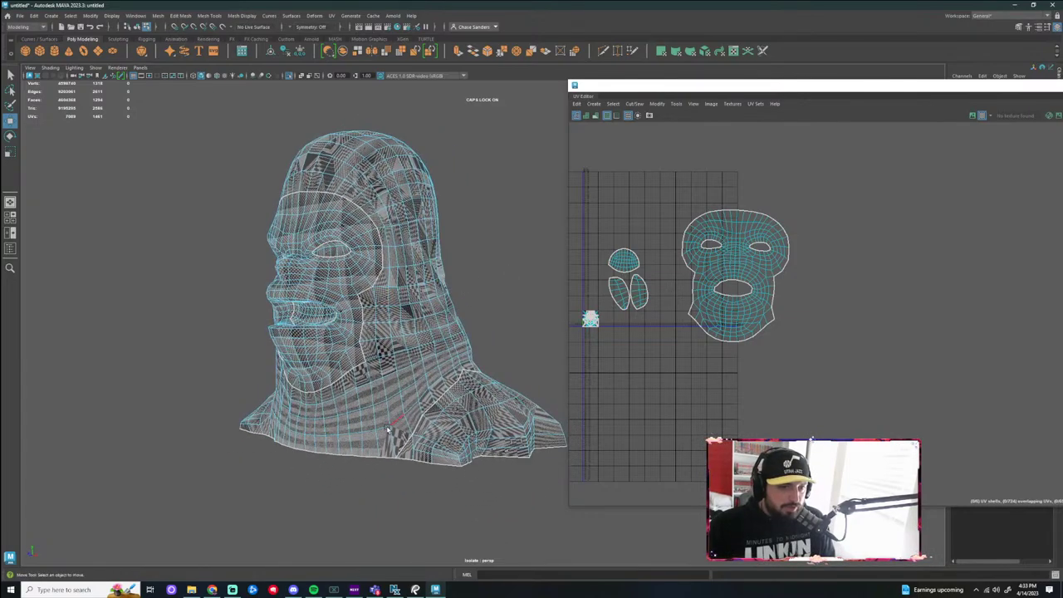
pyautogui.click(364, 357)
pyautogui.click(366, 291)
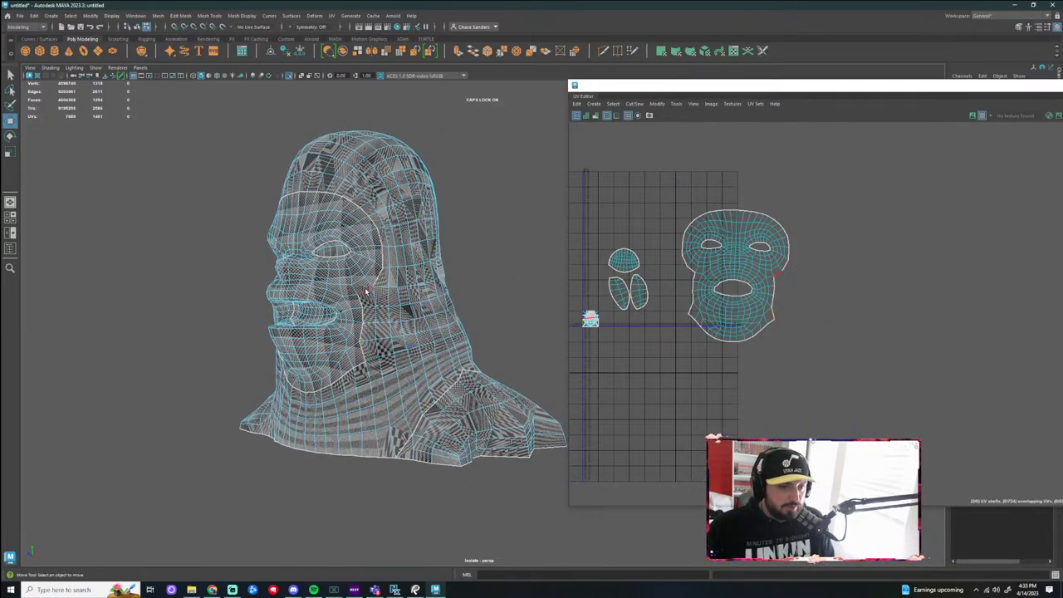
# Try selecting the complete border loop around the face, including the edges under the jaw and chin
pyautogui.keyDown('alt'); pyautogui.moveTo(502, 330); pyautogui.dragTo(439, 316); pyautogui.keyUp('alt')
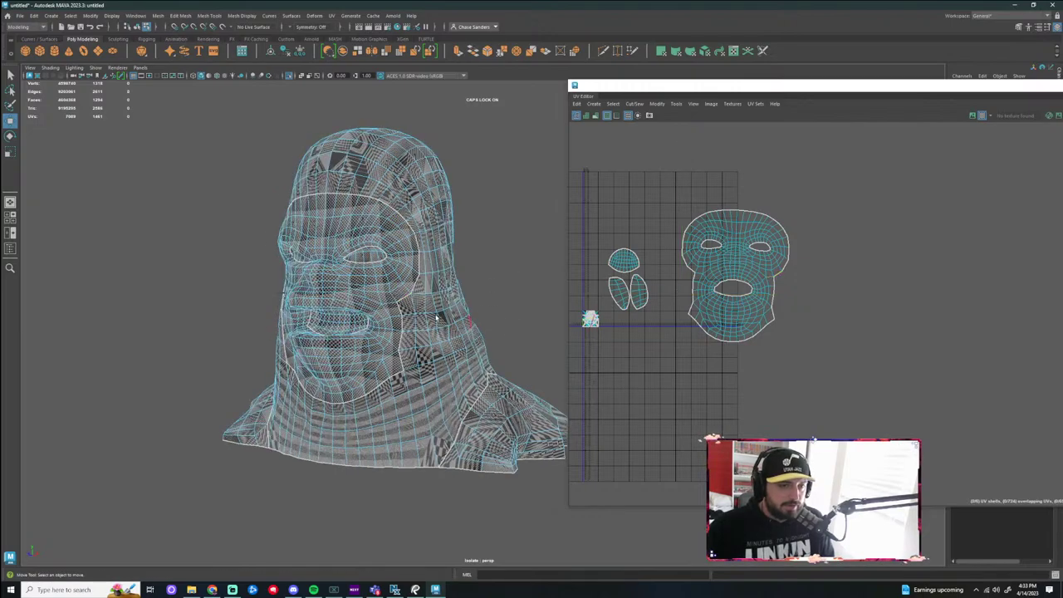
pyautogui.scroll(2, 415, 301)
pyautogui.doubleClick(397, 277)
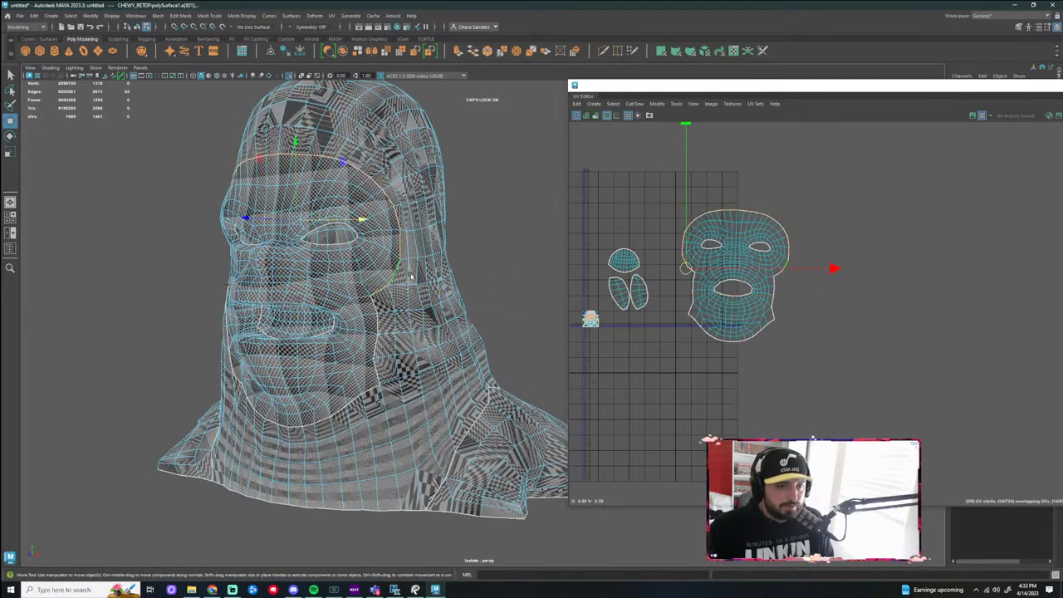
pyautogui.keyDown('shift'); pyautogui.click(376, 352); pyautogui.keyUp('shift')
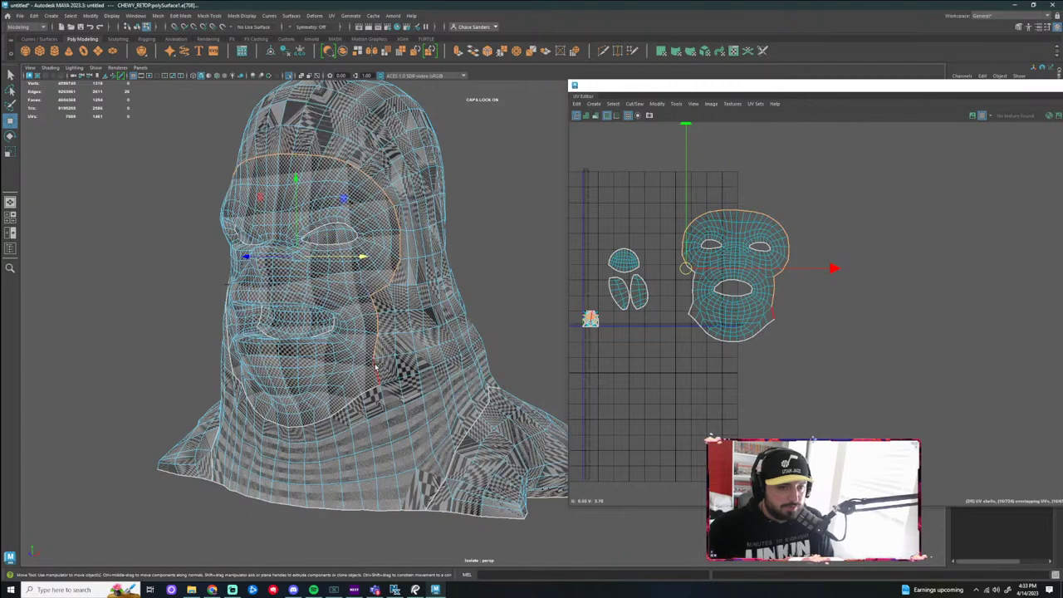
pyautogui.keyDown('shift'); pyautogui.click(356, 405); pyautogui.keyUp('shift')
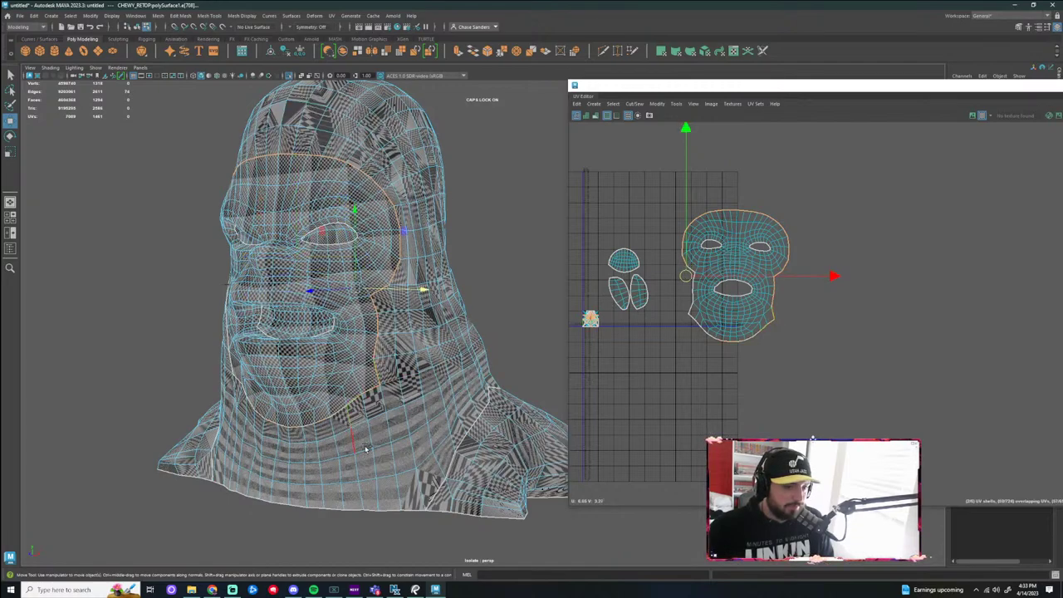
pyautogui.click(512, 327)
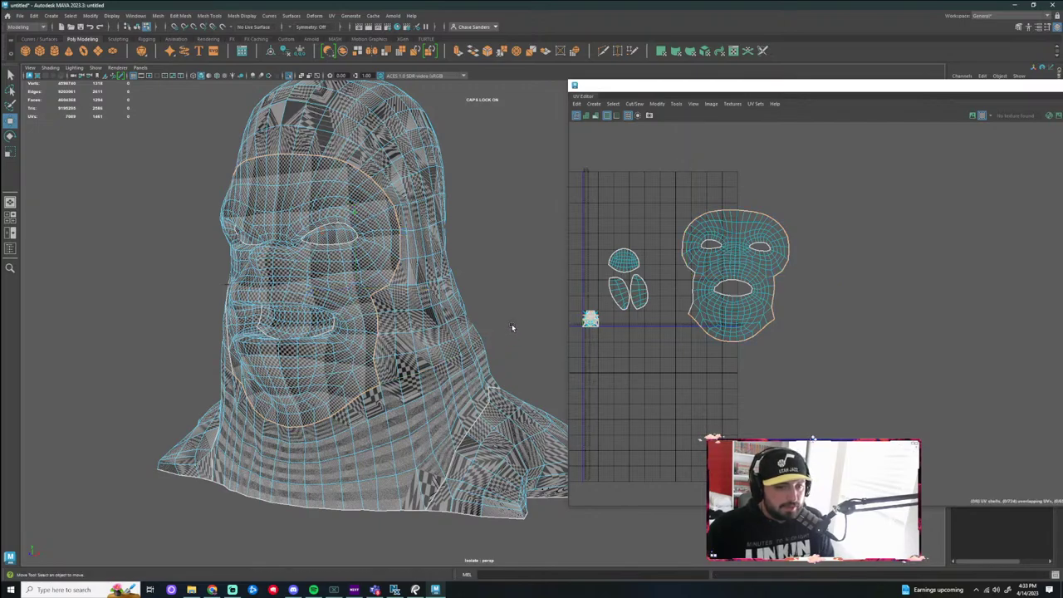
pyautogui.click(379, 370)
pyautogui.click(383, 288)
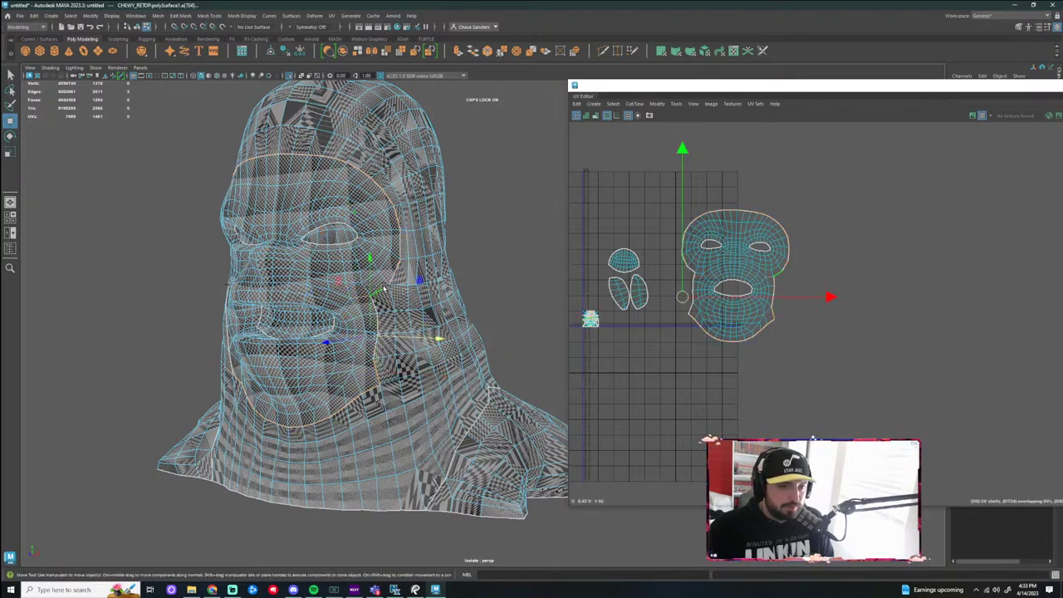
# Select the face border edges across the forehead and down both cheeks to the jaw corners, leaving the chin edges out
pyautogui.click(396, 282)
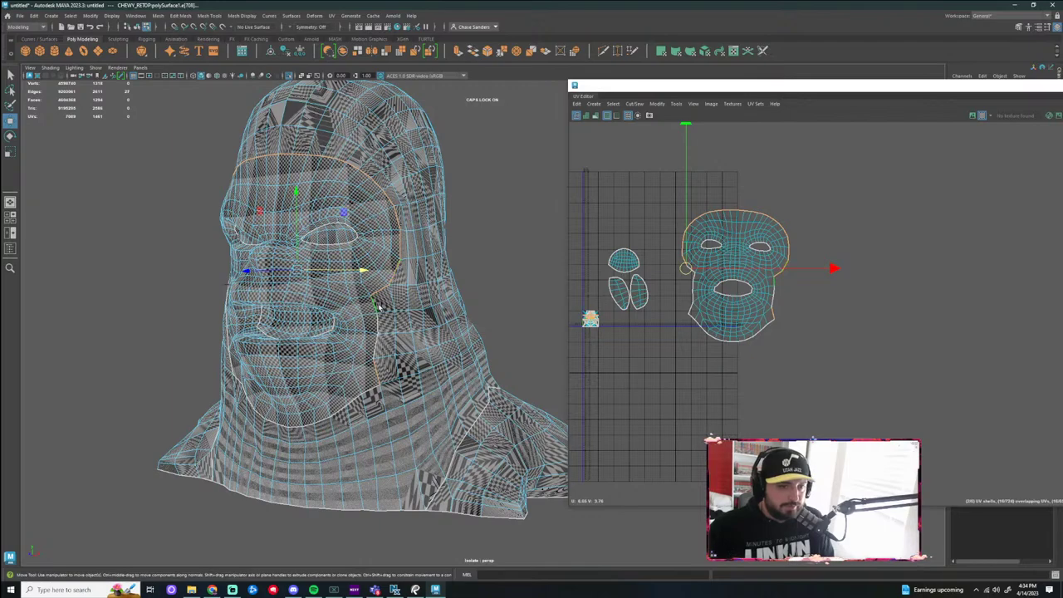
pyautogui.keyDown('alt'); pyautogui.moveTo(377, 347); pyautogui.dragTo(383, 305); pyautogui.keyUp('alt')
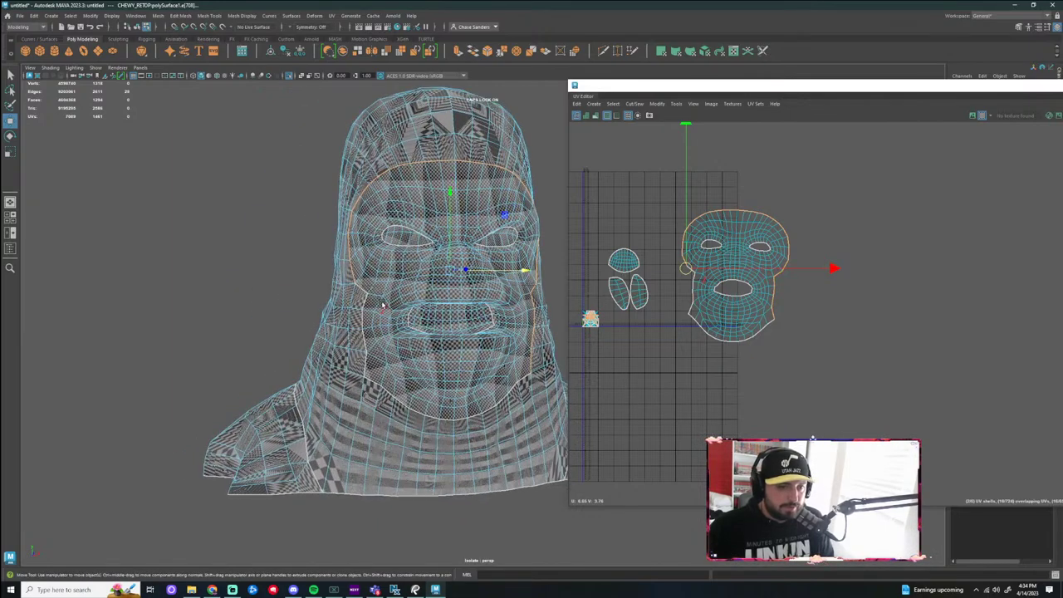
pyautogui.keyDown('alt'); pyautogui.moveTo(364, 349); pyautogui.dragTo(349, 333); pyautogui.keyUp('alt')
pyautogui.keyDown('alt'); pyautogui.moveTo(389, 383); pyautogui.dragTo(304, 406, button='middle'); pyautogui.keyUp('alt')
pyautogui.keyDown('alt'); pyautogui.moveTo(515, 334); pyautogui.dragTo(478, 330); pyautogui.keyUp('alt')
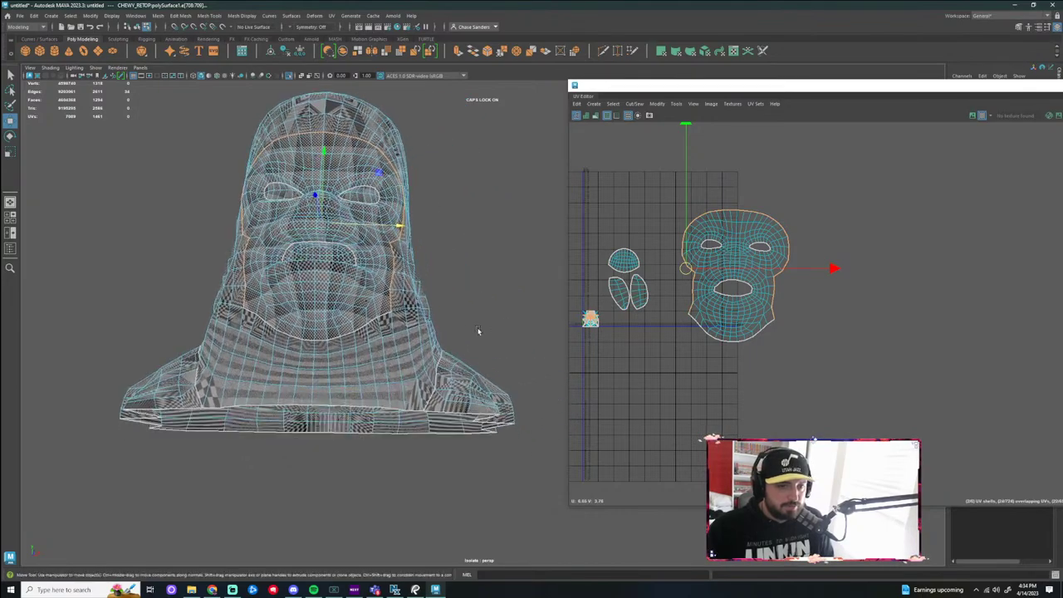
pyautogui.scroll(3, 355, 327)
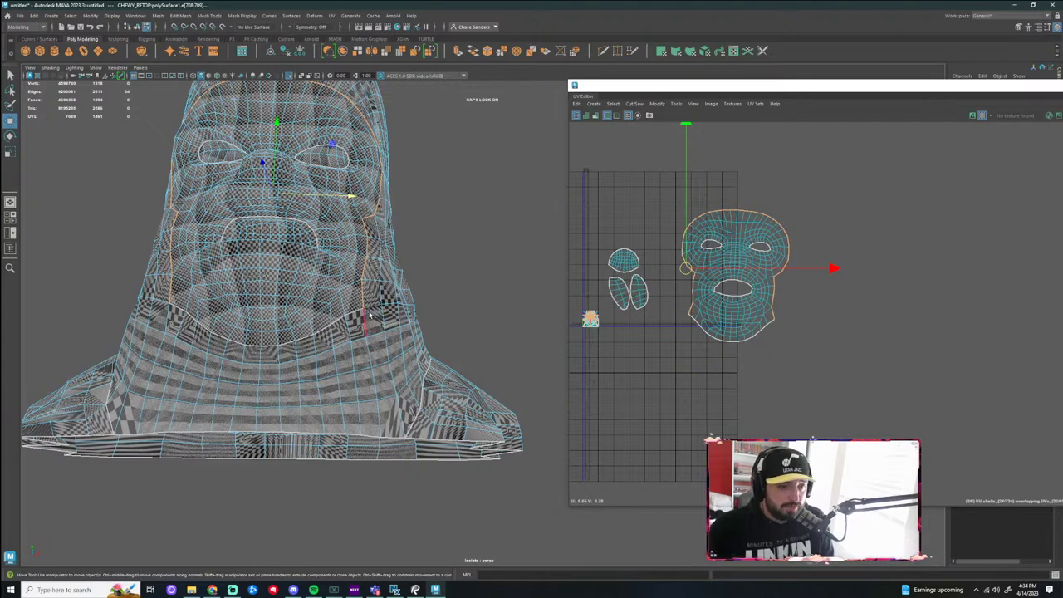
pyautogui.keyDown('alt'); pyautogui.moveTo(442, 262); pyautogui.dragTo(444, 273); pyautogui.keyUp('alt')
pyautogui.keyDown('alt'); pyautogui.moveTo(444, 273); pyautogui.dragTo(458, 263, button='middle'); pyautogui.keyUp('alt')
pyautogui.scroll(2, 458, 263)
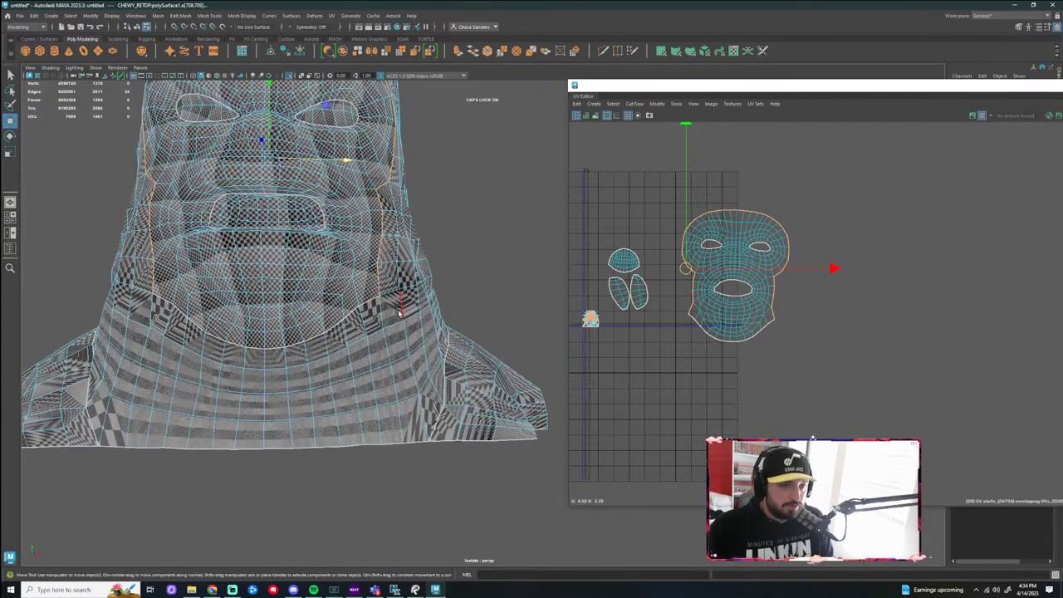
# Complete the edge selection around the face shell's jaw and chin border and sew it back to the surrounding head UVs
pyautogui.keyDown('alt'); pyautogui.moveTo(445, 271); pyautogui.dragTo(446, 282); pyautogui.keyUp('alt')
pyautogui.keyDown('shift'); pyautogui.doubleClick(368, 316); pyautogui.keyUp('shift')
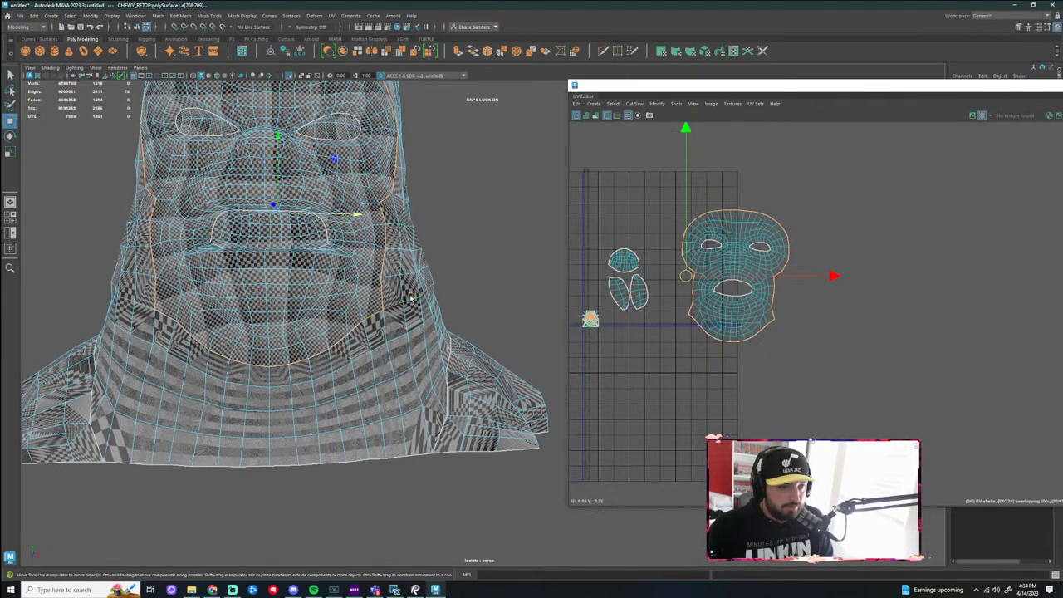
pyautogui.hotkey('ctrl', 'z')
pyautogui.keyDown('shift'); pyautogui.doubleClick(382, 334); pyautogui.keyUp('shift')
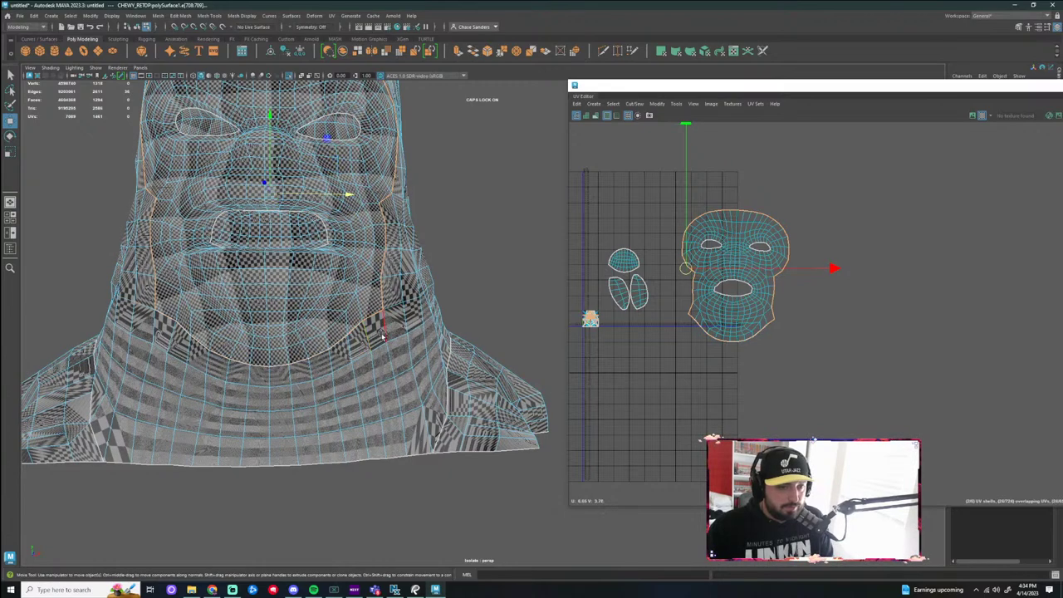
pyautogui.keyDown('shift'); pyautogui.doubleClick(316, 355); pyautogui.keyUp('shift')
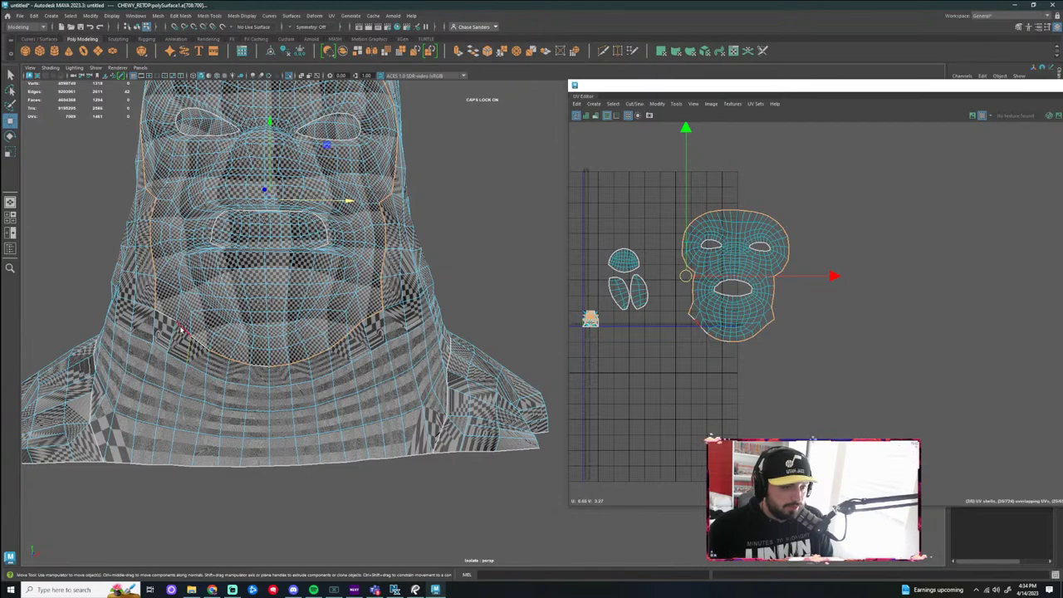
pyautogui.click(640, 105)
pyautogui.click(657, 157)
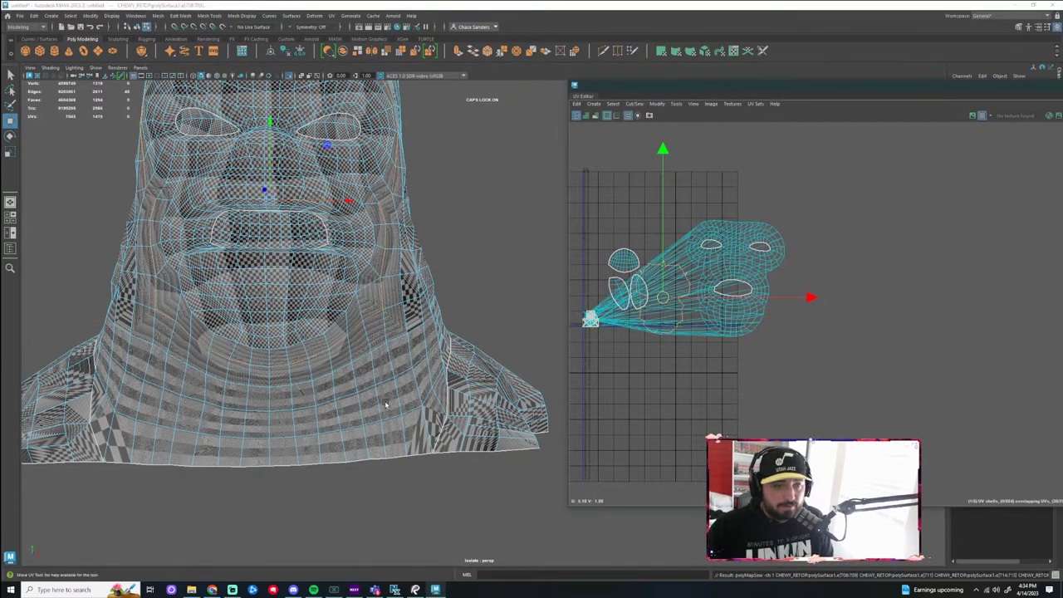
# Select the centre line of edges from under the chin down the front of the neck to the bottom border
pyautogui.keyDown('alt'); pyautogui.moveTo(389, 345); pyautogui.dragTo(330, 372); pyautogui.keyUp('alt')
pyautogui.click(320, 355)
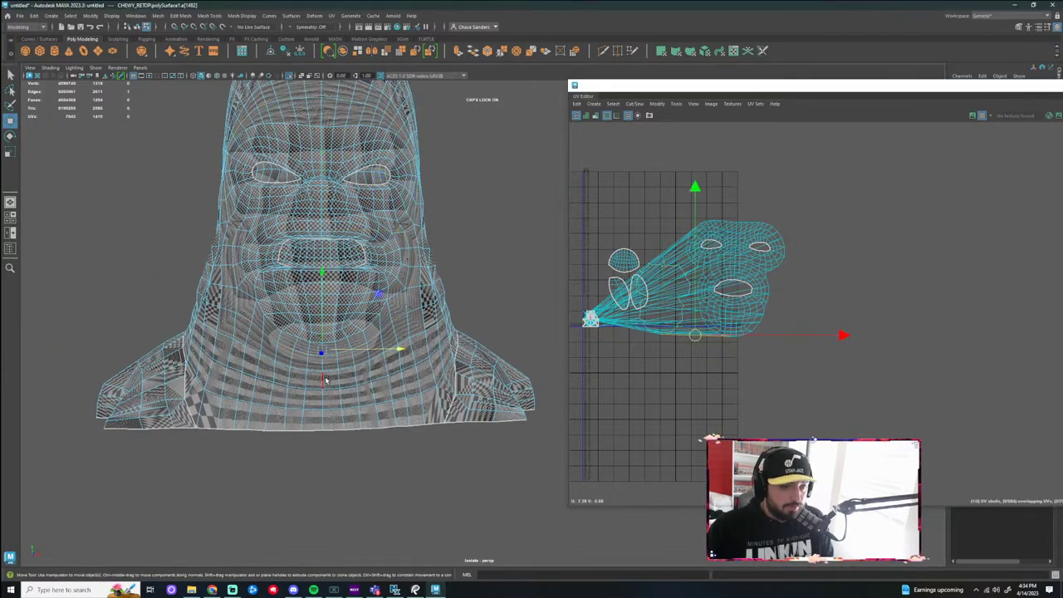
pyautogui.keyDown('shift'); pyautogui.click(323, 370); pyautogui.keyUp('shift')
pyautogui.keyDown('shift'); pyautogui.click(323, 381); pyautogui.keyUp('shift')
pyautogui.keyDown('shift'); pyautogui.click(323, 400); pyautogui.keyUp('shift')
pyautogui.keyDown('shift'); pyautogui.click(322, 420); pyautogui.keyUp('shift')
pyautogui.scroll(-2, 499, 349)
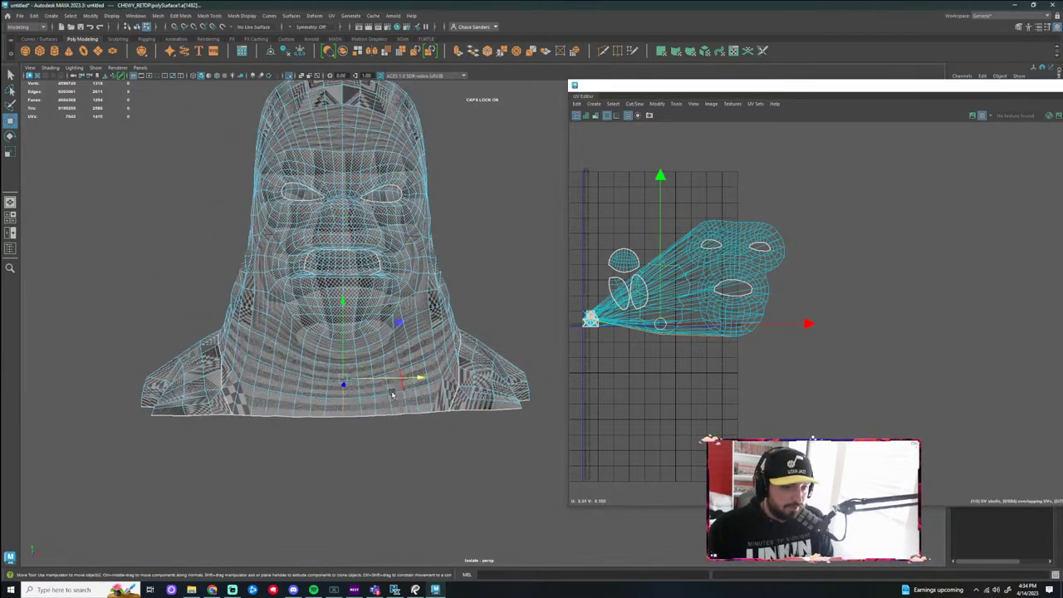
pyautogui.keyDown('alt'); pyautogui.moveTo(531, 329); pyautogui.dragTo(484, 319); pyautogui.keyUp('alt')
# Select the centre edges over the crown and down the back of the head, including the neck, and cut the UVs along them
pyautogui.click(330, 246)
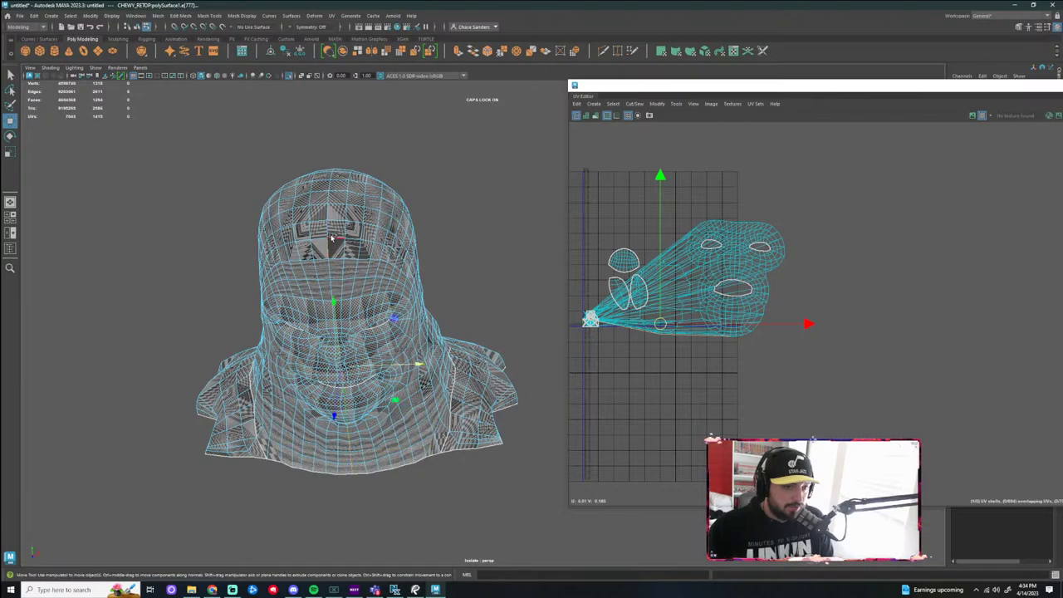
pyautogui.keyDown('alt'); pyautogui.moveTo(346, 220); pyautogui.dragTo(379, 258); pyautogui.keyUp('alt')
pyautogui.keyDown('shift'); pyautogui.moveTo(447, 226); pyautogui.dragTo(440, 276); pyautogui.keyUp('shift')
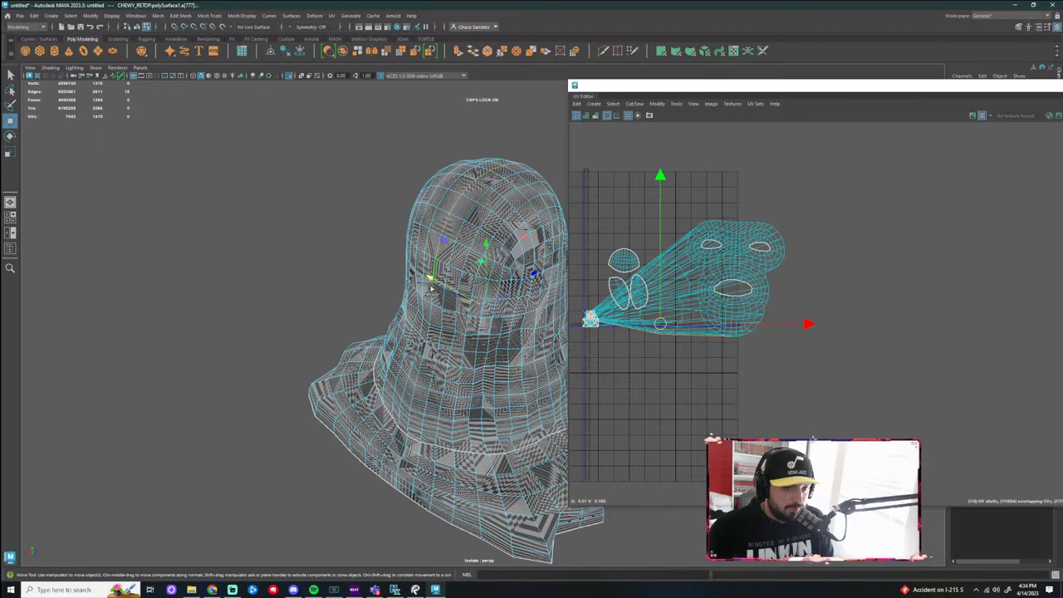
pyautogui.keyDown('shift'); pyautogui.moveTo(426, 352); pyautogui.dragTo(412, 393); pyautogui.keyUp('shift')
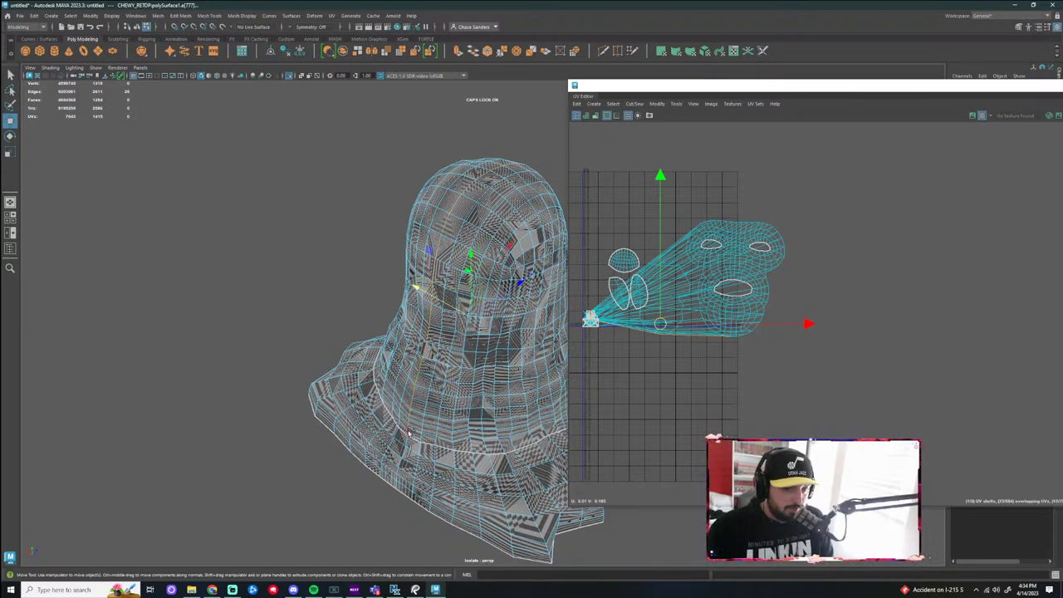
pyautogui.keyDown('alt'); pyautogui.moveTo(408, 433); pyautogui.dragTo(420, 385); pyautogui.keyUp('alt')
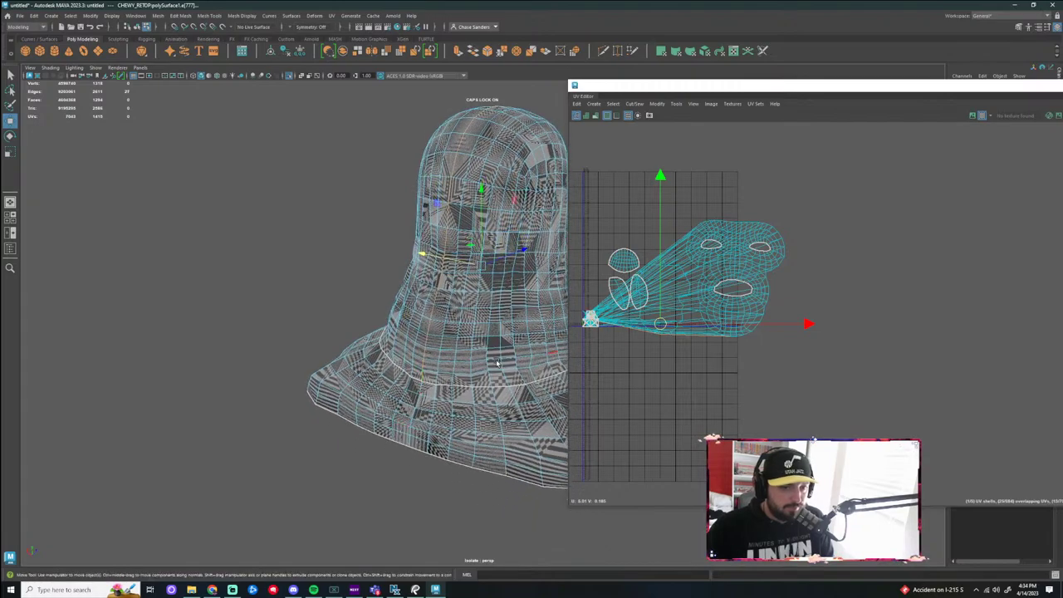
pyautogui.keyDown('alt'); pyautogui.moveTo(497, 363); pyautogui.dragTo(474, 346); pyautogui.keyUp('alt')
pyautogui.click(638, 104)
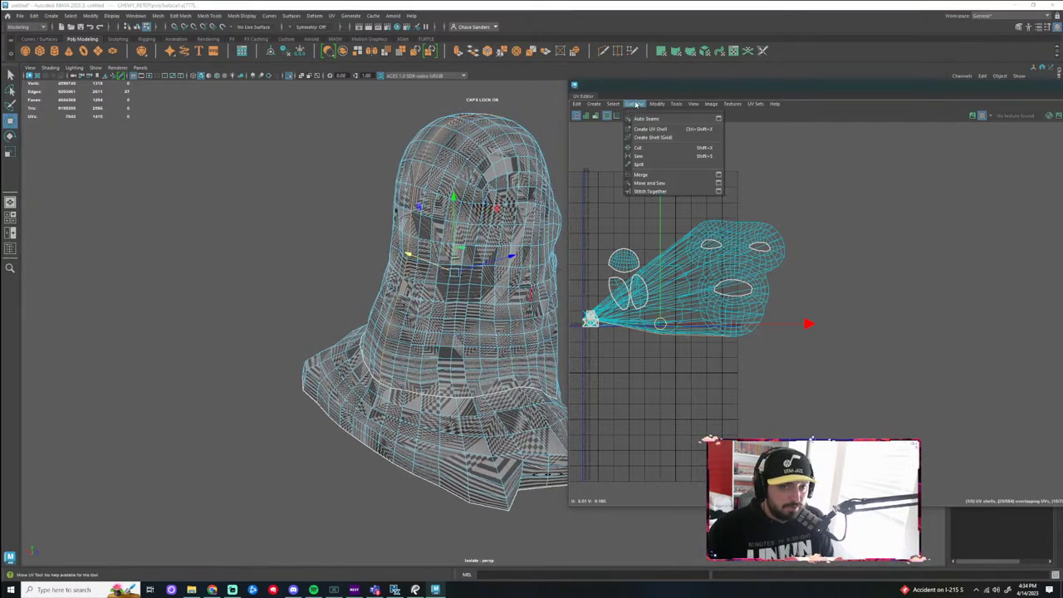
pyautogui.click(643, 148)
# Select the whole head UV shell and unfold it
pyautogui.scroll(-3, 309, 343)
pyautogui.keyDown('alt'); pyautogui.moveTo(313, 303); pyautogui.dragTo(144, 279, button='middle'); pyautogui.keyUp('alt')
pyautogui.moveTo(690, 262); pyautogui.dragTo(657, 251, button='right')
pyautogui.click(733, 271)
pyautogui.click(657, 103)
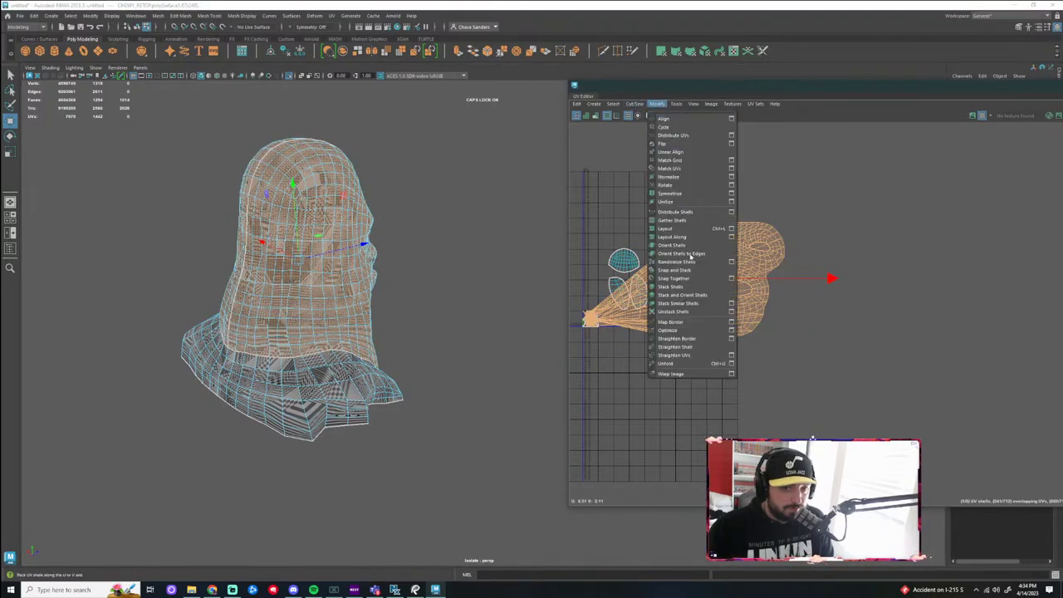
pyautogui.click(683, 367)
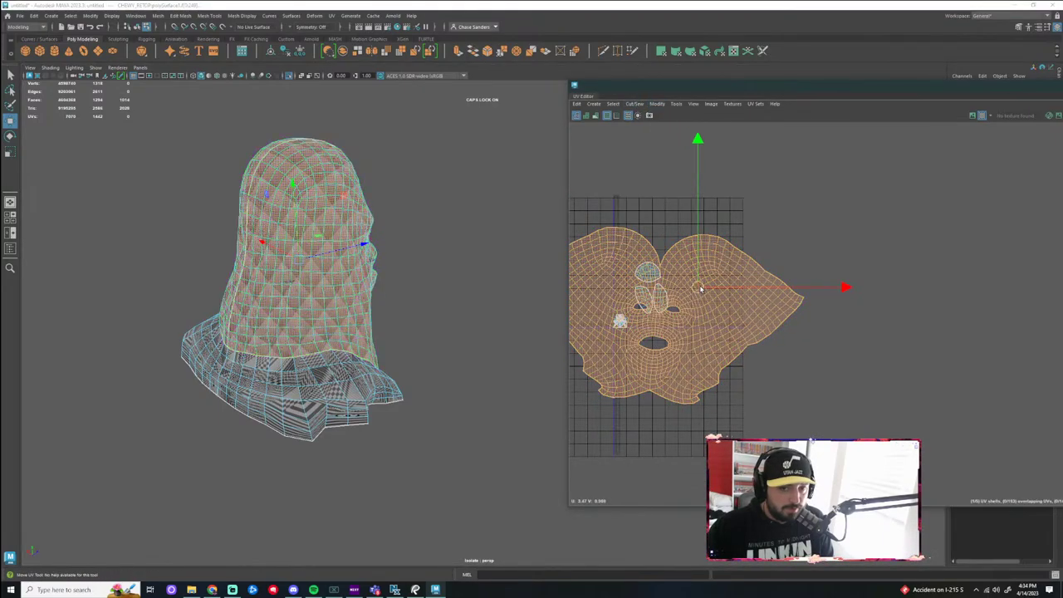
# Move the unfolded head shell clear of the small mouth and eye shells
pyautogui.moveTo(698, 287); pyautogui.dragTo(878, 234)
pyautogui.scroll(2, 843, 367)
pyautogui.click(864, 379)
pyautogui.keyDown('alt'); pyautogui.moveTo(893, 395); pyautogui.dragTo(809, 429, button='middle'); pyautogui.keyUp('alt')
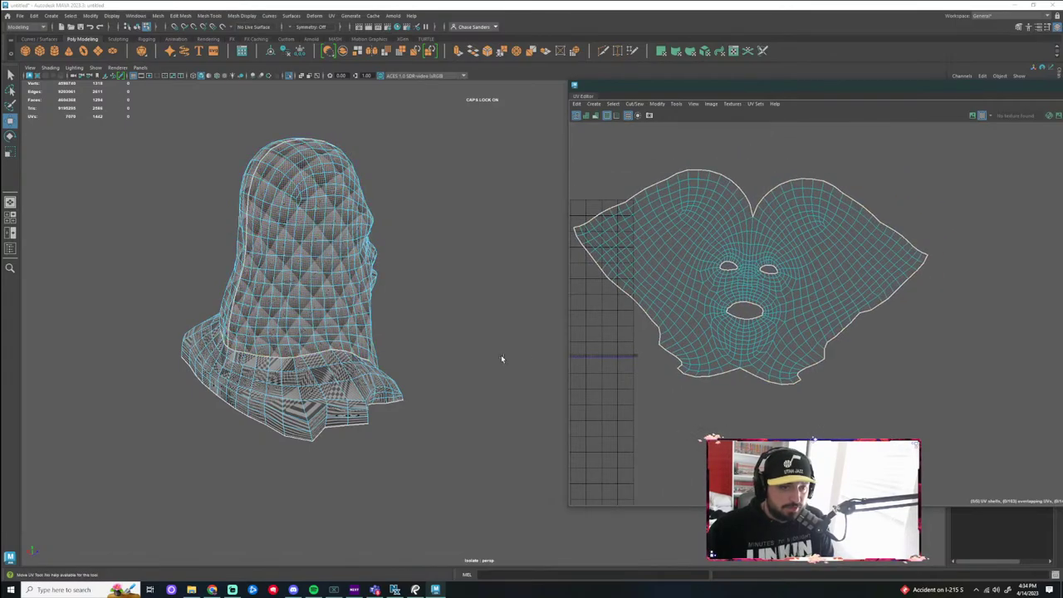
# Examine the checker pattern and seams on the head from the front, side and top, and inspect the shoulder shell
pyautogui.keyDown('alt'); pyautogui.moveTo(501, 355); pyautogui.dragTo(367, 332); pyautogui.keyUp('alt')
pyautogui.keyDown('alt'); pyautogui.moveTo(367, 329); pyautogui.dragTo(362, 373, button='middle'); pyautogui.keyUp('alt')
pyautogui.scroll(4, 423, 373)
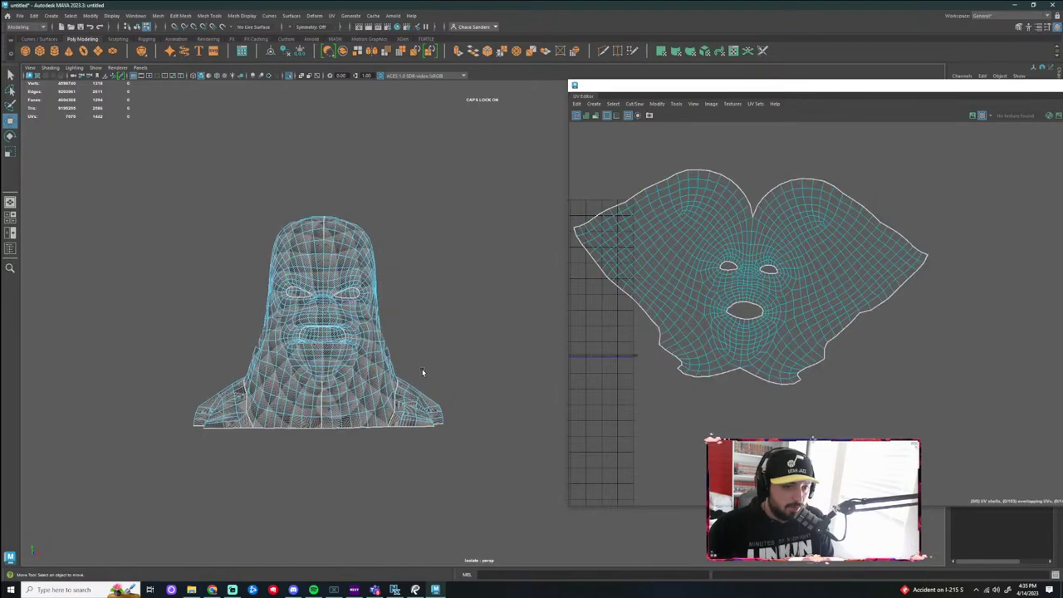
pyautogui.keyDown('alt'); pyautogui.moveTo(426, 388); pyautogui.dragTo(325, 442); pyautogui.keyUp('alt')
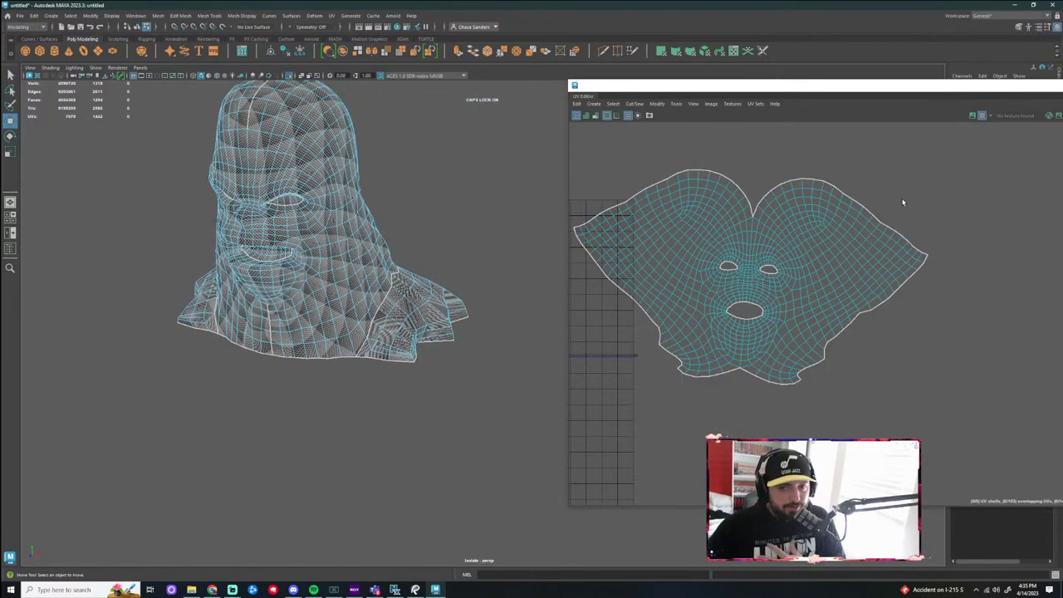
pyautogui.keyDown('alt'); pyautogui.moveTo(423, 230); pyautogui.dragTo(423, 266); pyautogui.keyUp('alt')
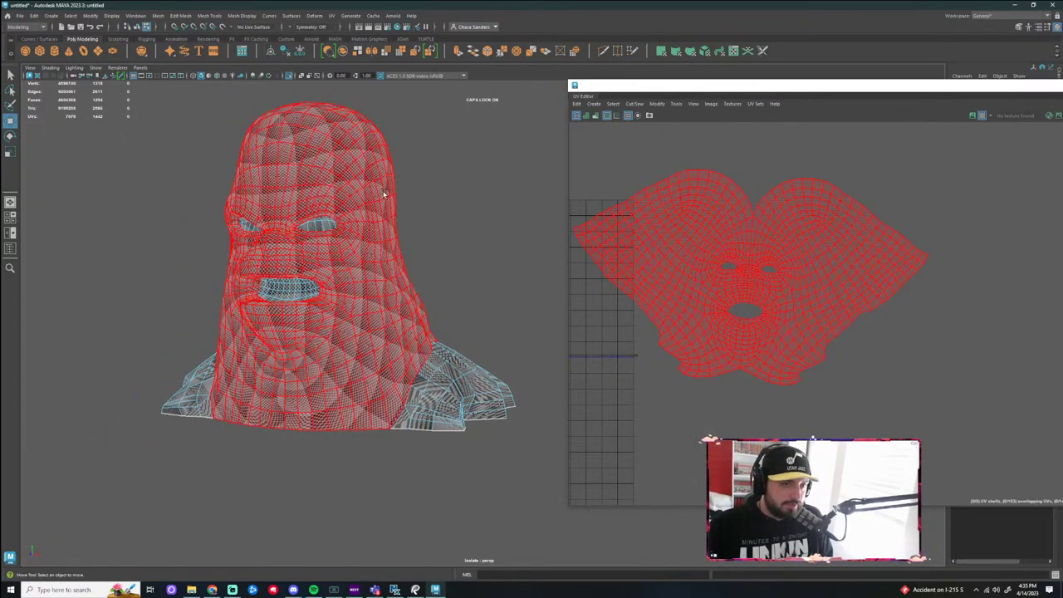
pyautogui.keyDown('alt'); pyautogui.moveTo(240, 290); pyautogui.dragTo(385, 311); pyautogui.keyUp('alt')
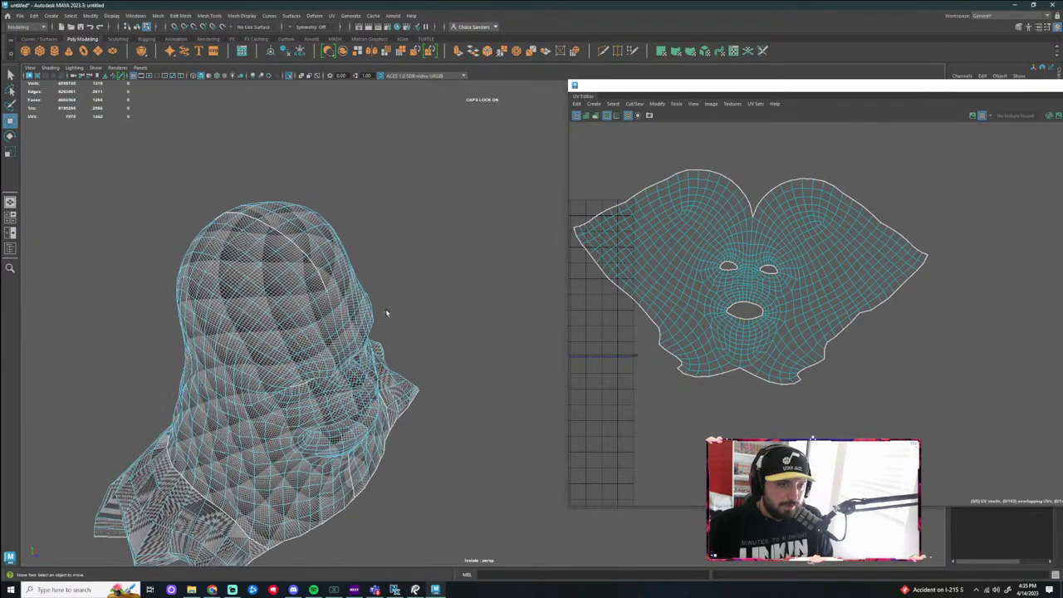
pyautogui.keyDown('alt'); pyautogui.moveTo(314, 267); pyautogui.dragTo(295, 324); pyautogui.keyUp('alt')
pyautogui.click(296, 325)
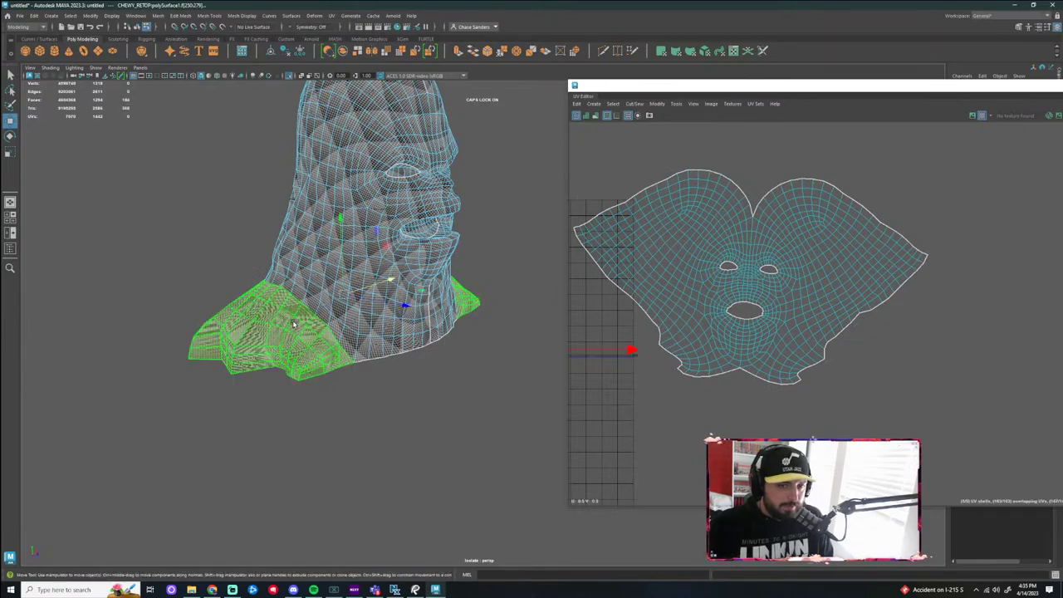
# Move the head shell back over the UV grid near the small shells and scale it down
pyautogui.scroll(-2, 797, 371)
pyautogui.keyDown('alt'); pyautogui.moveTo(728, 383); pyautogui.dragTo(828, 406, button='middle'); pyautogui.keyUp('alt')
pyautogui.click(852, 340)
pyautogui.moveTo(846, 320); pyautogui.dragTo(695, 345)
pyautogui.scroll(3, 694, 346)
pyautogui.keyDown('alt'); pyautogui.moveTo(695, 346); pyautogui.dragTo(730, 328, button='middle'); pyautogui.keyUp('alt')
pyautogui.press('r')
pyautogui.moveTo(728, 318); pyautogui.dragTo(621, 348)
pyautogui.scroll(5, 726, 371)
pyautogui.scroll(1, 727, 370)
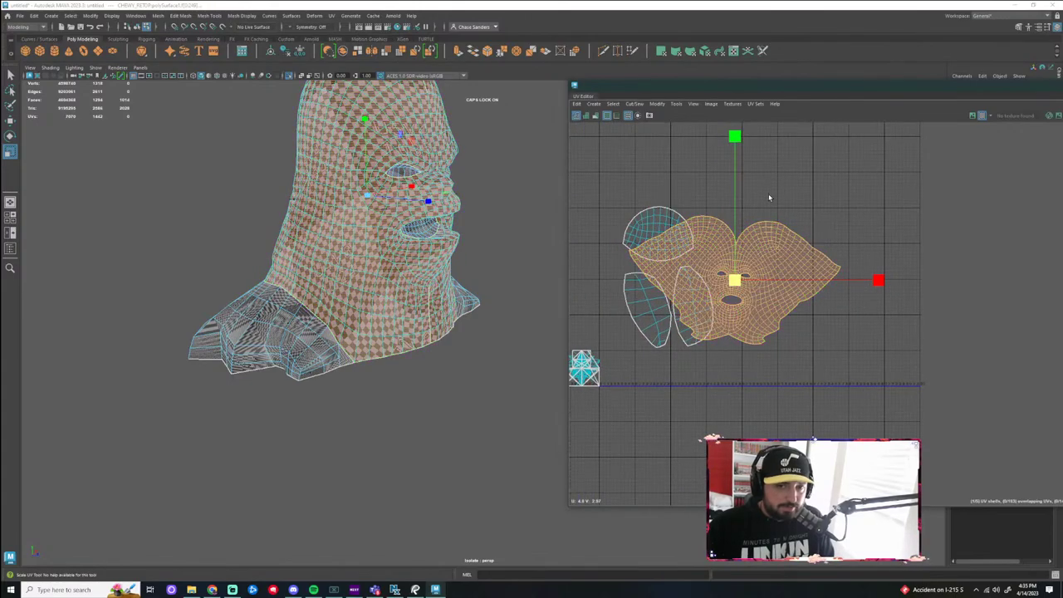
# Place the scaled head shell beside the mouth and eye shells so that they no longer overlap
pyautogui.press('w')
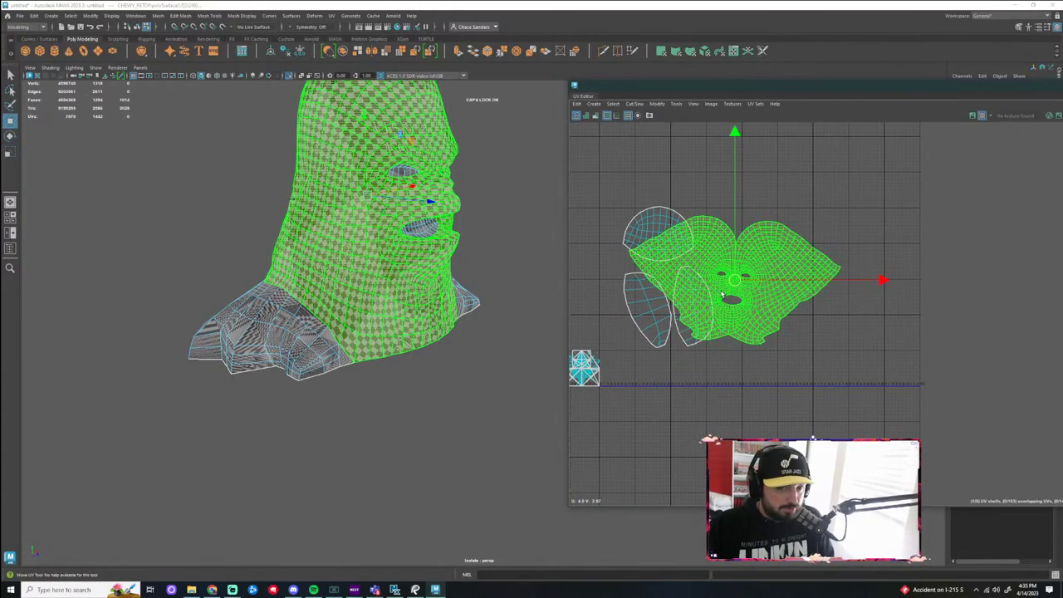
pyautogui.moveTo(720, 287); pyautogui.dragTo(661, 416)
pyautogui.keyDown('alt'); pyautogui.moveTo(661, 417); pyautogui.dragTo(771, 370, button='middle'); pyautogui.keyUp('alt')
pyautogui.moveTo(771, 370); pyautogui.dragTo(605, 250)
pyautogui.click(782, 395)
# Select the shoulder and collar UV shell below the neck and unfold it
pyautogui.keyDown('alt'); pyautogui.moveTo(548, 375); pyautogui.dragTo(571, 385); pyautogui.keyUp('alt')
pyautogui.moveTo(273, 344); pyautogui.dragTo(308, 361, button='right')
pyautogui.click(309, 357)
pyautogui.keyDown('alt'); pyautogui.moveTo(391, 385); pyautogui.dragTo(410, 404); pyautogui.keyUp('alt')
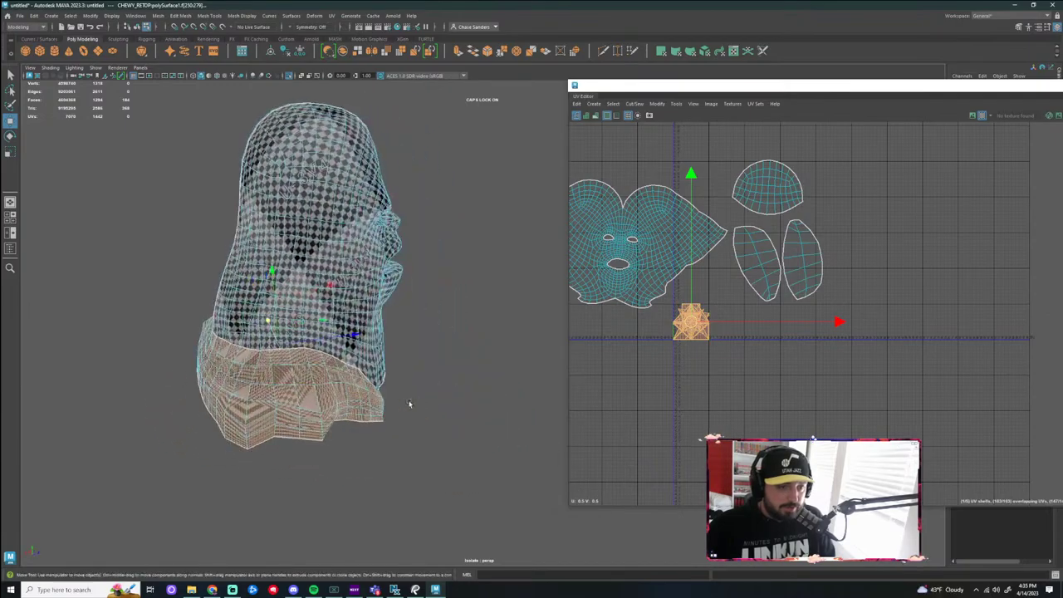
pyautogui.click(657, 103)
pyautogui.click(689, 370)
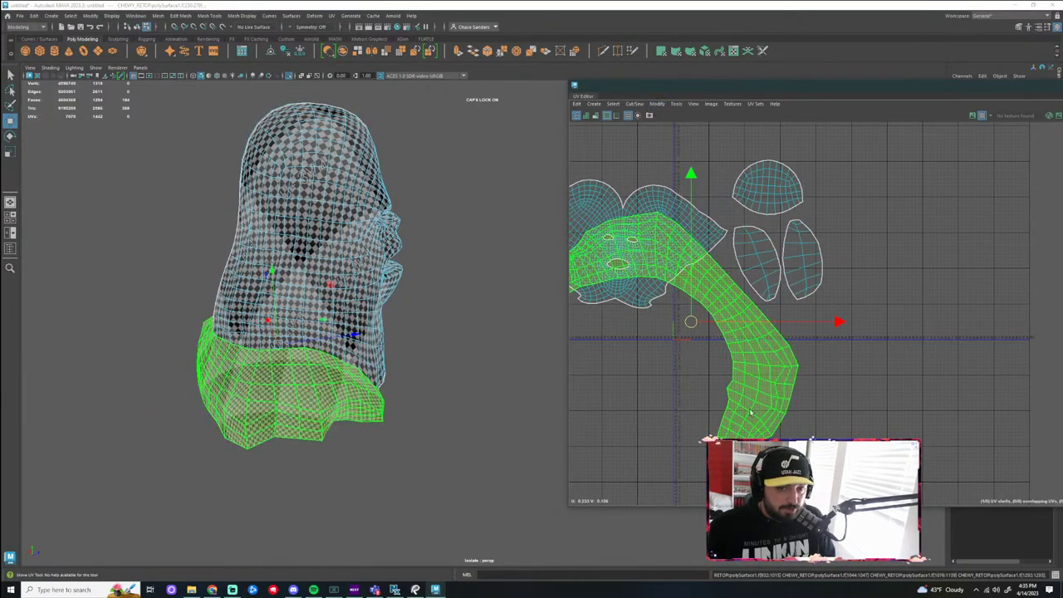
# Move the unfolded shoulder shell past the eye and mouth shells into empty UV space
pyautogui.moveTo(708, 333); pyautogui.dragTo(959, 316)
pyautogui.click(739, 341)
pyautogui.scroll(3, 727, 316)
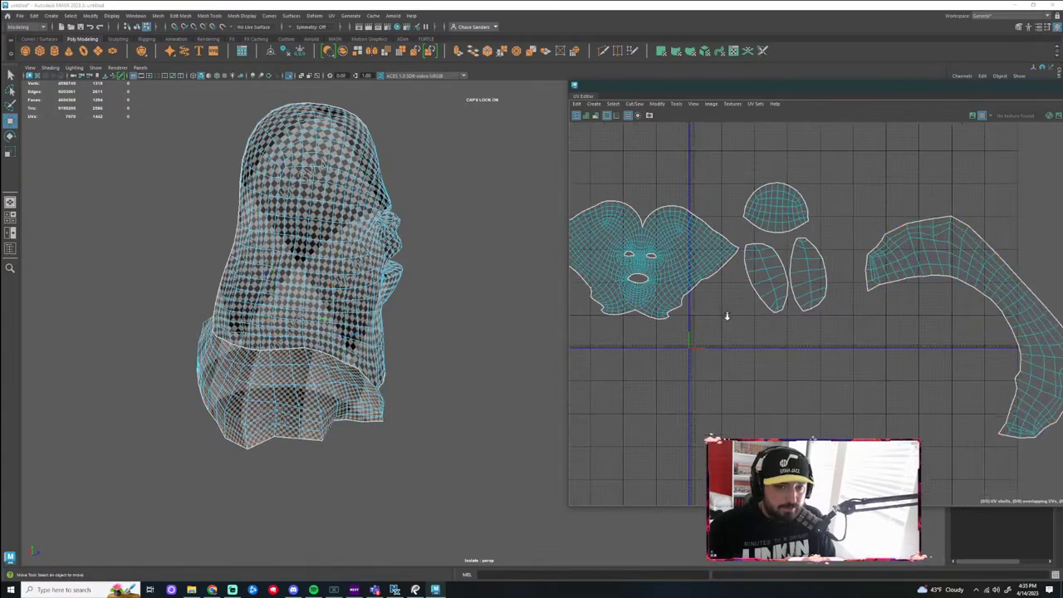
# Scale the head shell down further and move it over the first UV tile
pyautogui.click(686, 278)
pyautogui.press('F8')
pyautogui.press('r')
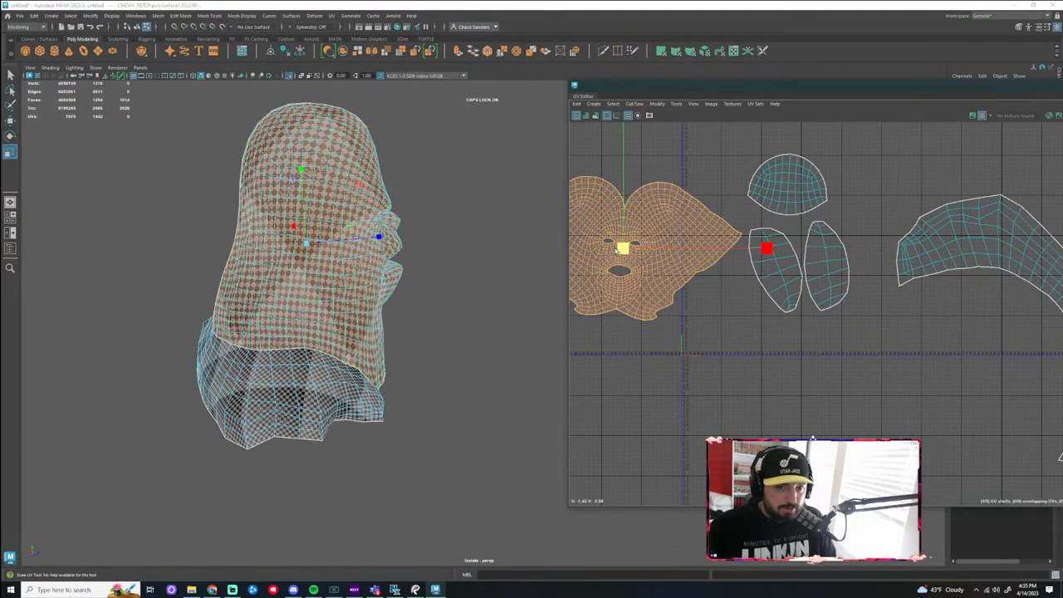
pyautogui.moveTo(622, 248); pyautogui.dragTo(693, 324)
pyautogui.press('w')
pyautogui.scroll(5, 729, 349)
pyautogui.press('F8')
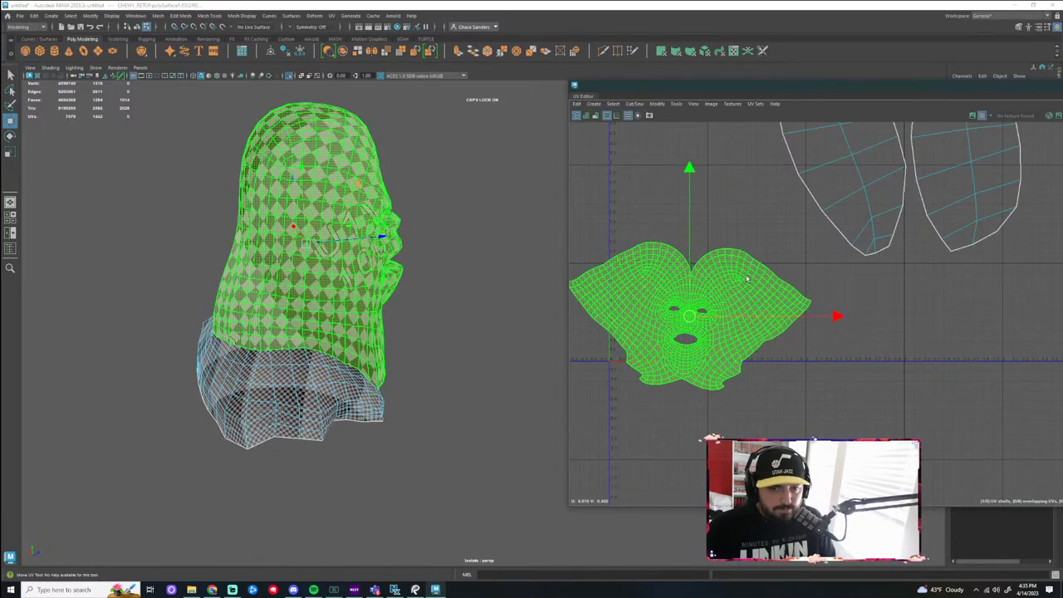
# Rotate the head shell slightly to level it, and shrink it towards the width of the first UV tile
pyautogui.press('F8')
pyautogui.press('e')
pyautogui.moveTo(780, 208); pyautogui.dragTo(770, 204)
pyautogui.press('F8')
pyautogui.scroll(2, 689, 330)
pyautogui.press('r')
pyautogui.moveTo(689, 315); pyautogui.dragTo(613, 301)
pyautogui.press('w')
# Fine-tune the head shell's scale and position so that it fits within the first UV tile
pyautogui.scroll(3, 659, 295)
pyautogui.press('r')
pyautogui.press('F8')
pyautogui.press('F8')
pyautogui.keyDown('alt'); pyautogui.moveTo(834, 284); pyautogui.dragTo(891, 291, button='middle'); pyautogui.keyUp('alt')
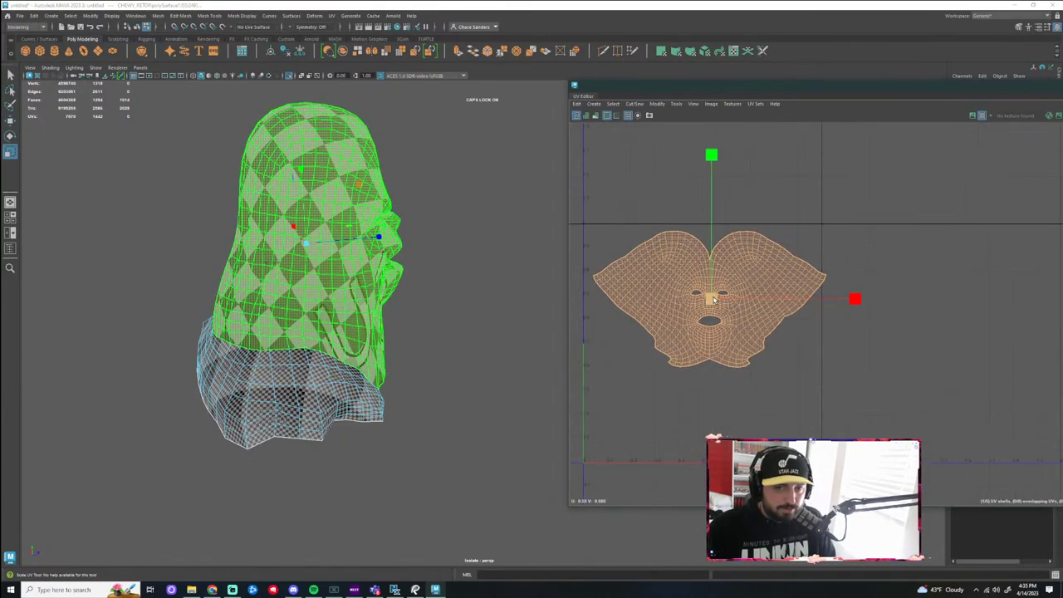
pyautogui.moveTo(713, 300)
pyautogui.mouseDown()
pyautogui.moveTo(695, 298)
pyautogui.moveTo(705, 297)
pyautogui.mouseUp()
pyautogui.press('F8')
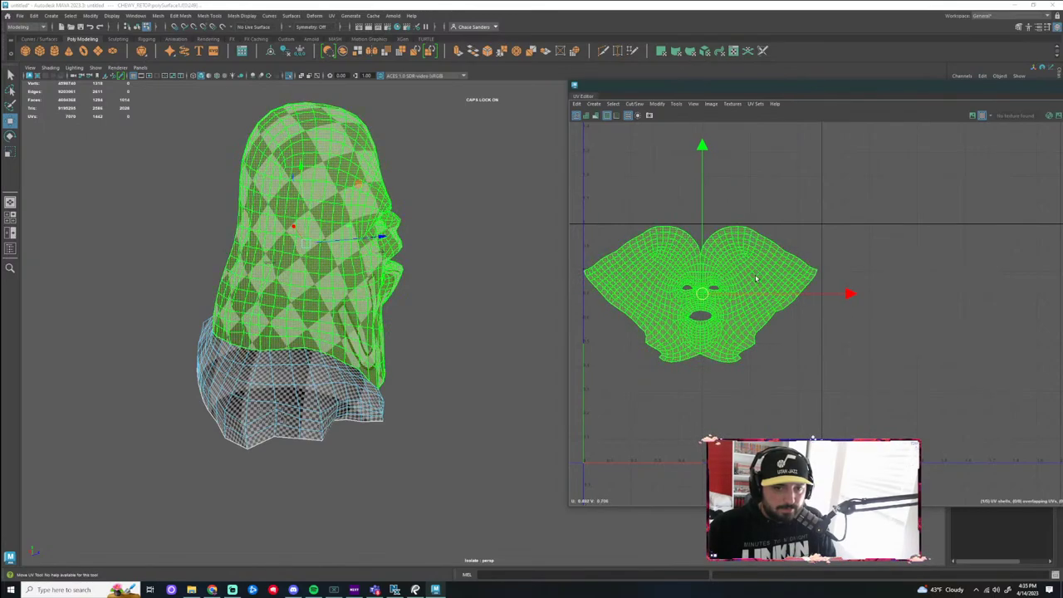
# Rotate the head shell clockwise so that its two wings run diagonally across the UV tile
pyautogui.press('F8')
pyautogui.press('e')
pyautogui.moveTo(806, 191); pyautogui.dragTo(876, 248)
pyautogui.press('F8')
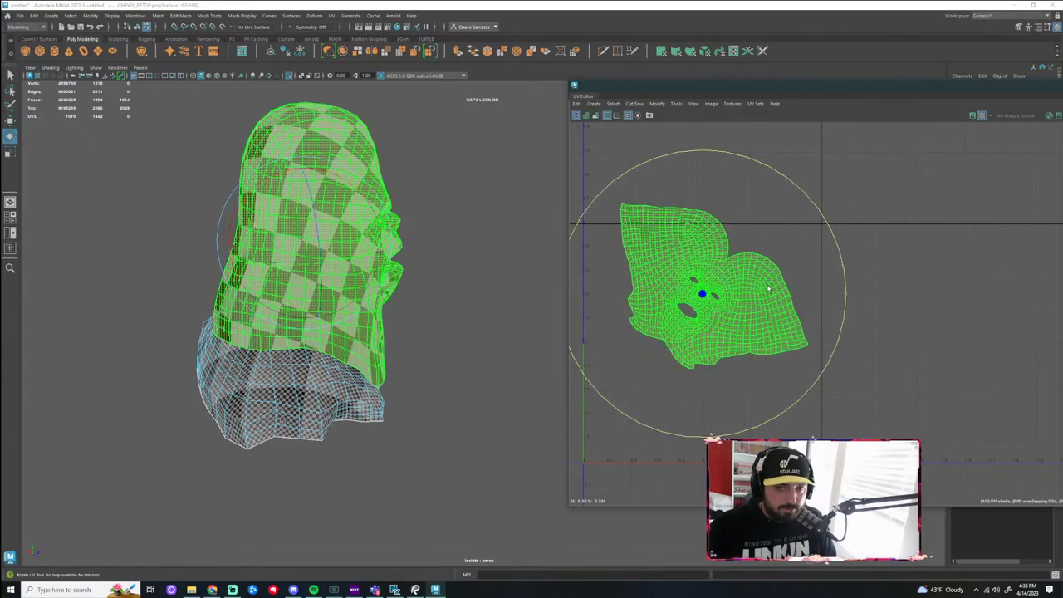
# Reposition the rotated head shell and enlarge it to span the width of the first UV tile
pyautogui.press('F8')
pyautogui.press('w')
pyautogui.moveTo(701, 300); pyautogui.dragTo(683, 335)
pyautogui.press('r')
pyautogui.press('w')
pyautogui.press('w')
pyautogui.press('F8')
pyautogui.press('F8')
pyautogui.press('F8')
pyautogui.press('F8')
pyautogui.press('F8')
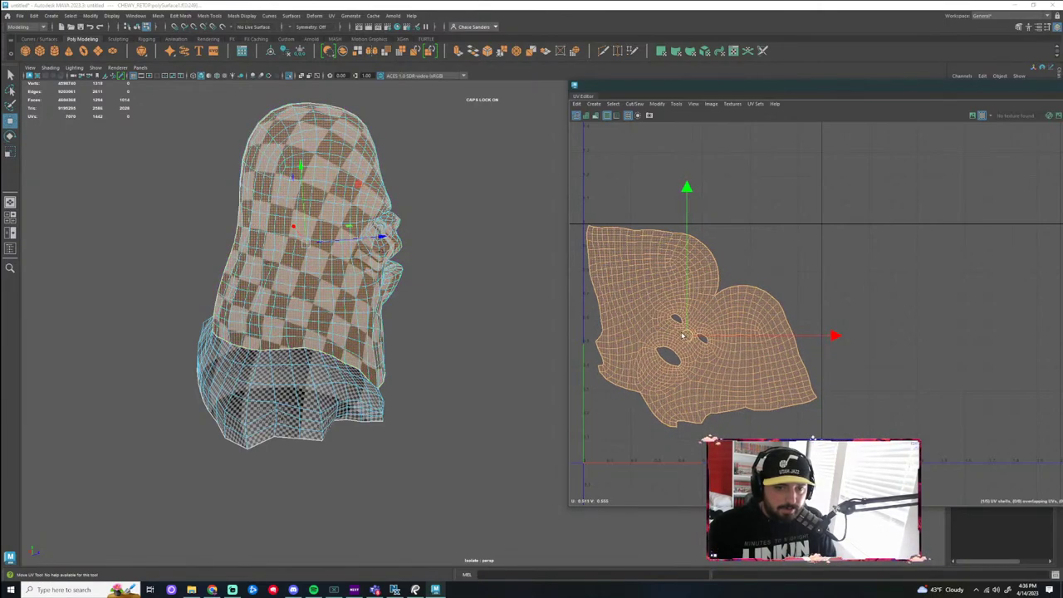
pyautogui.press('r')
pyautogui.press('F8')
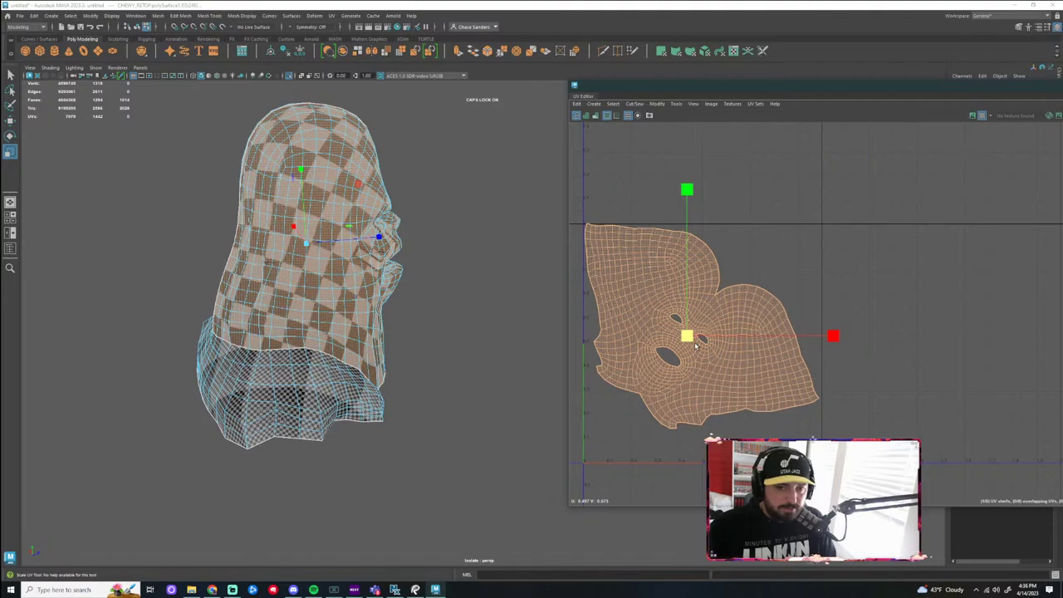
pyautogui.moveTo(696, 347); pyautogui.dragTo(694, 345)
# Examine the checker texture's scale and distortion across the face and neck from the front
pyautogui.click(471, 326)
pyautogui.keyDown('alt'); pyautogui.moveTo(471, 327); pyautogui.dragTo(324, 344); pyautogui.keyUp('alt')
pyautogui.keyDown('alt'); pyautogui.moveTo(467, 351); pyautogui.dragTo(333, 399, button='middle'); pyautogui.keyUp('alt')
pyautogui.keyDown('alt'); pyautogui.moveTo(333, 399); pyautogui.dragTo(371, 368, button='right'); pyautogui.keyUp('alt')
pyautogui.keyDown('alt'); pyautogui.moveTo(375, 329); pyautogui.dragTo(469, 281); pyautogui.keyUp('alt')
pyautogui.keyDown('alt'); pyautogui.moveTo(366, 309); pyautogui.dragTo(415, 320, button='right'); pyautogui.keyUp('alt')
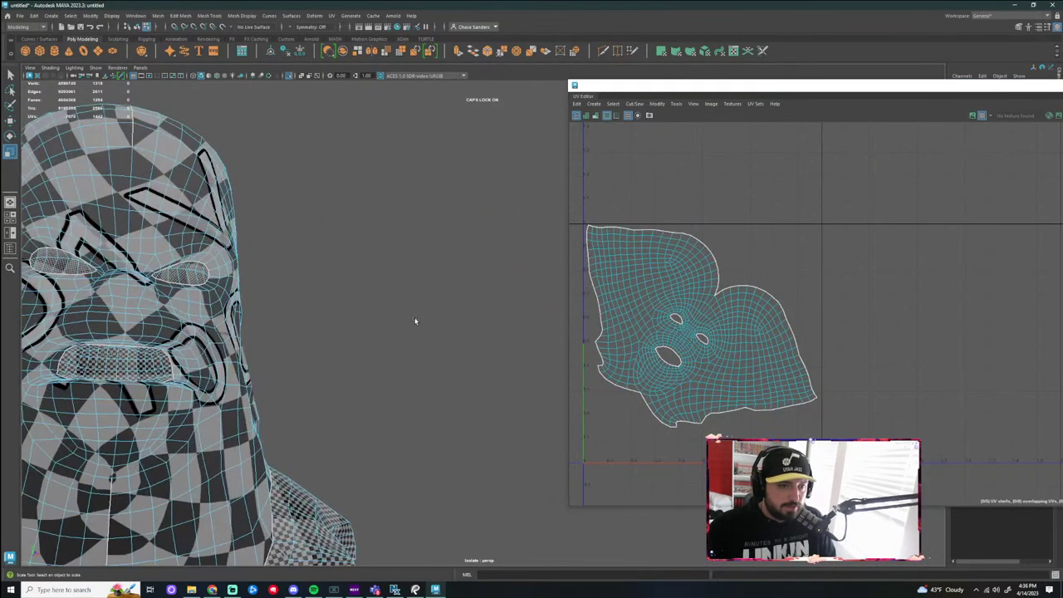
pyautogui.keyDown('alt'); pyautogui.moveTo(329, 367); pyautogui.dragTo(454, 304, button='middle'); pyautogui.keyUp('alt')
pyautogui.keyDown('alt'); pyautogui.moveTo(436, 304); pyautogui.dragTo(454, 308, button='right'); pyautogui.keyUp('alt')
pyautogui.keyDown('alt'); pyautogui.moveTo(400, 309); pyautogui.dragTo(431, 320); pyautogui.keyUp('alt')
pyautogui.scroll(-4, 431, 320)
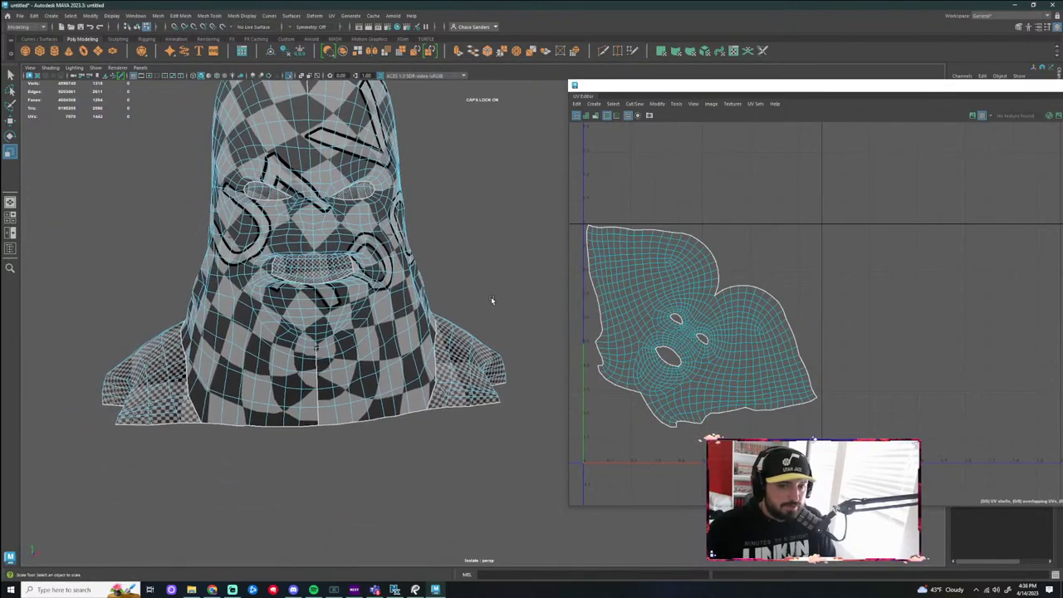
# Select the head shell and nudge it up against the top edge of the first UV tile
pyautogui.press('F8')
pyautogui.click(705, 328)
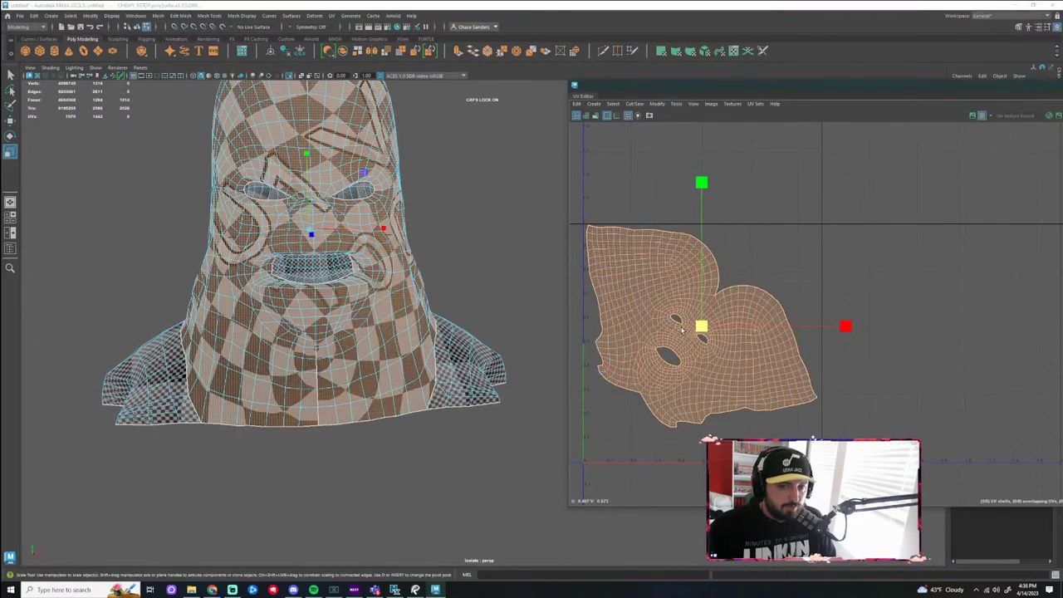
pyautogui.press('w')
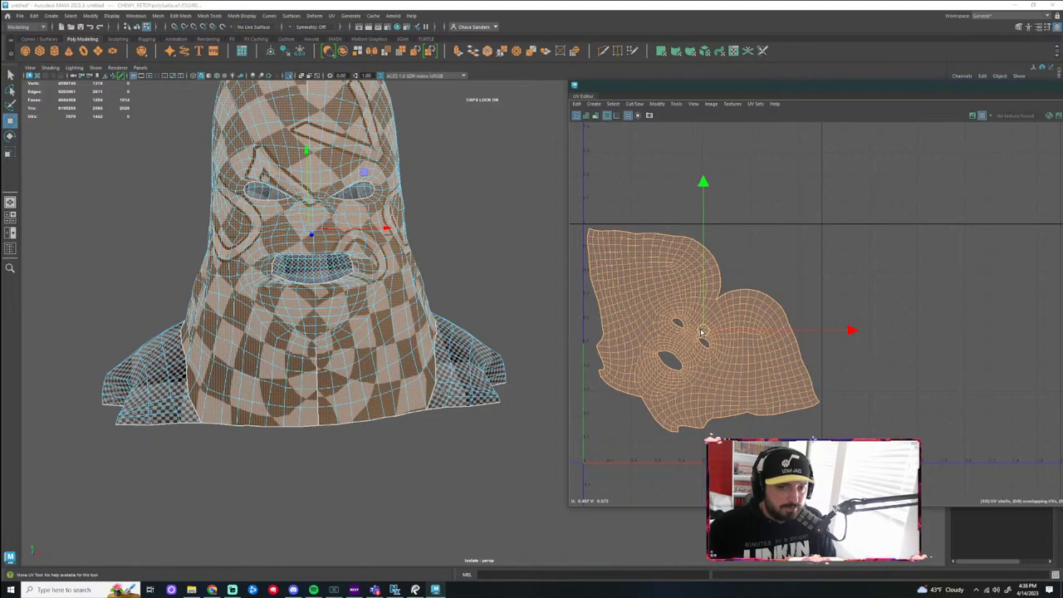
pyautogui.moveTo(702, 328); pyautogui.dragTo(707, 326)
pyautogui.press('r')
pyautogui.press('w')
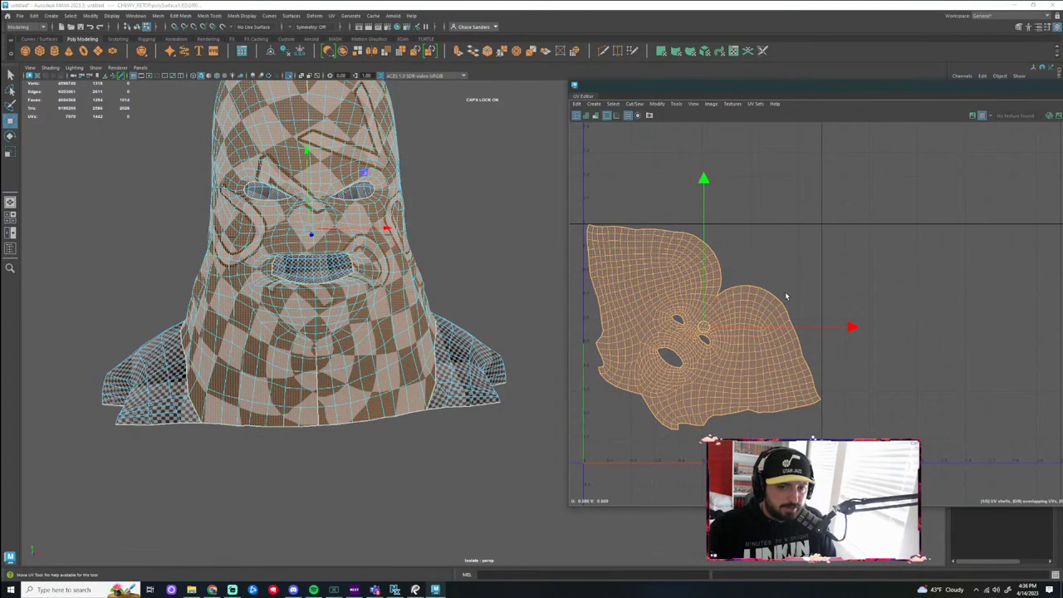
# Rotate the head shell slightly clockwise, then rescale and lower it so that it spans the first UV tile's width
pyautogui.moveTo(813, 255); pyautogui.dragTo(831, 256)
pyautogui.press('w')
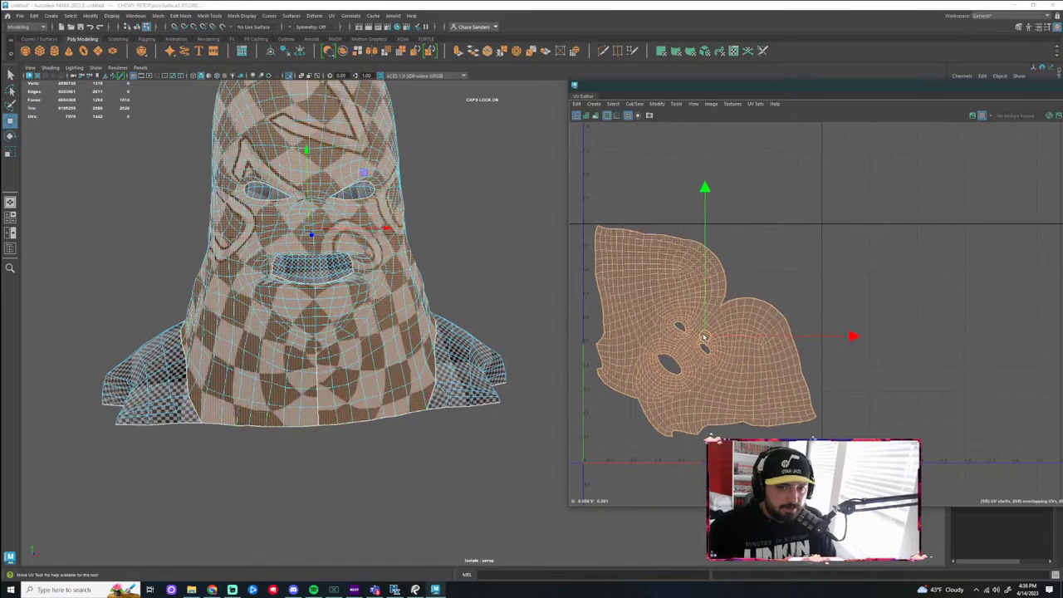
pyautogui.press('r')
pyautogui.moveTo(703, 342); pyautogui.dragTo(703, 349)
pyautogui.press('w')
pyautogui.press('r')
pyautogui.press('w')
pyautogui.press('r')
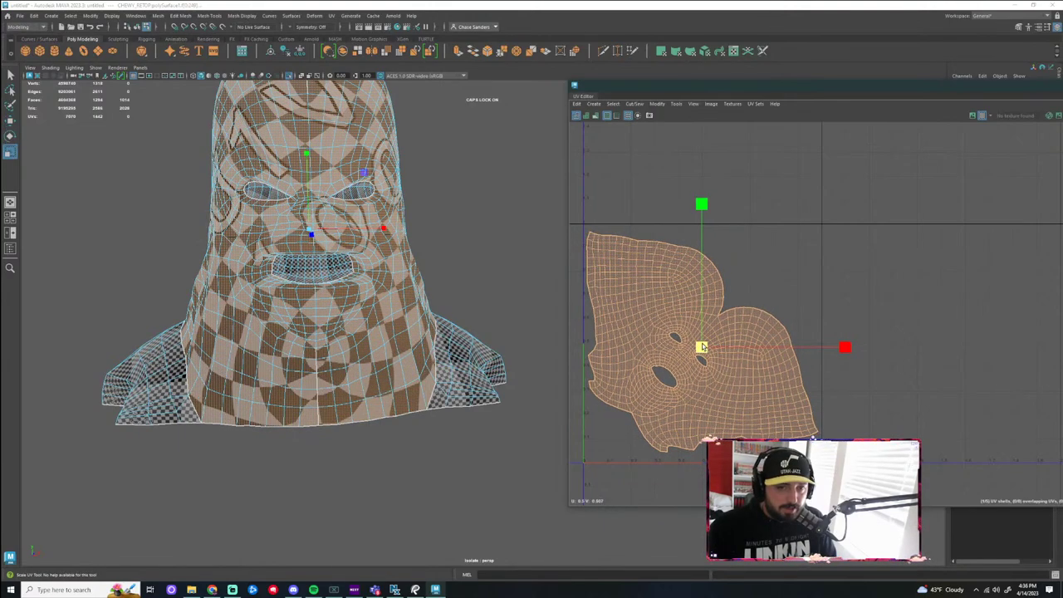
# Move the eye shell nearest the UV origin over the head shell in the first UV tile
pyautogui.click(857, 311)
pyautogui.scroll(-4, 922, 337)
pyautogui.keyDown('alt'); pyautogui.moveTo(977, 331); pyautogui.dragTo(828, 333, button='middle'); pyautogui.keyUp('alt')
pyautogui.scroll(-2, 831, 320)
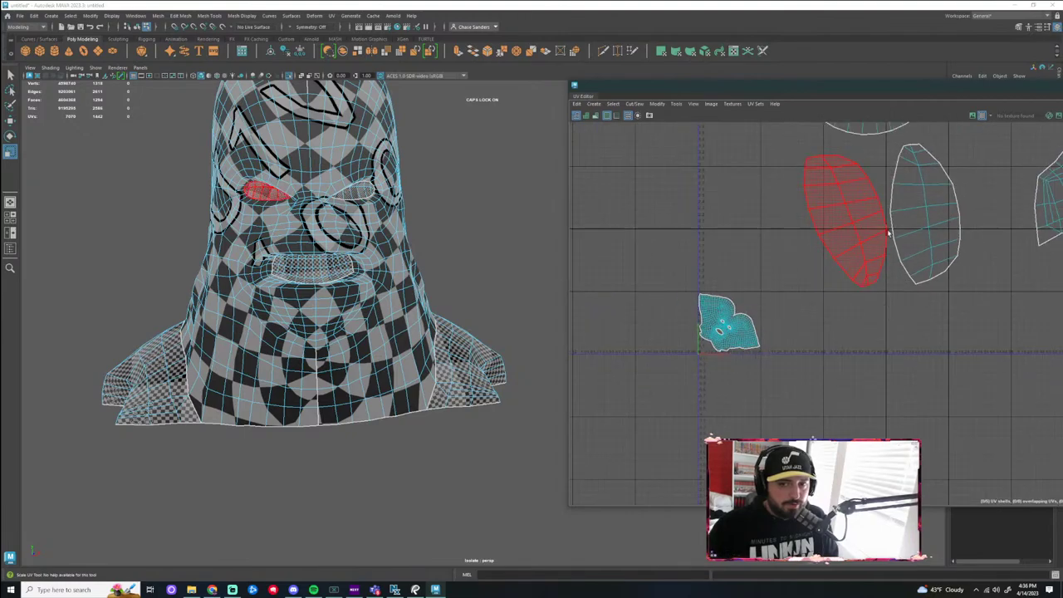
pyautogui.click(854, 236)
pyautogui.scroll(2, 855, 236)
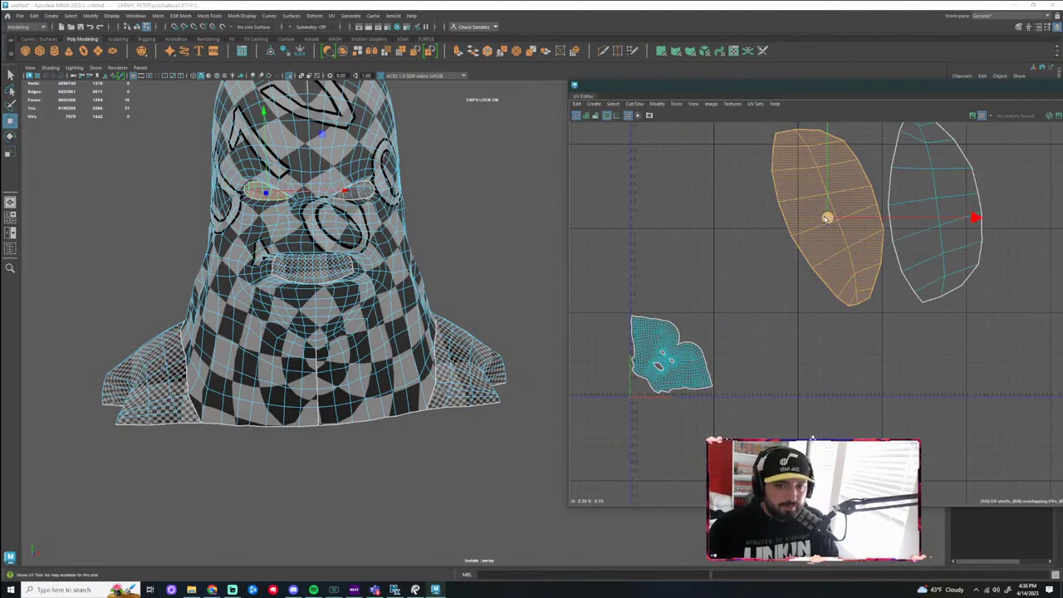
pyautogui.moveTo(826, 219); pyautogui.dragTo(679, 350)
# Scale the eye shell down to a small size relative to the head shell
pyautogui.scroll(6, 664, 369)
pyautogui.press('r')
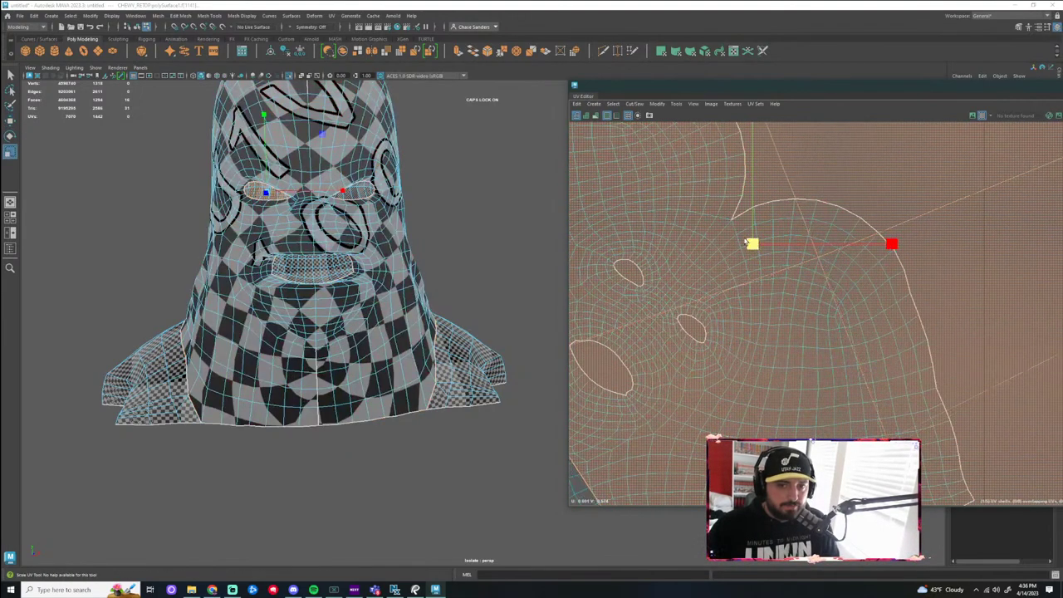
pyautogui.click(748, 244)
pyautogui.moveTo(606, 211); pyautogui.dragTo(604, 211)
pyautogui.scroll(2, 723, 234)
# Place the small eye shell in the empty lower-left corner of the UV tile and rotate it upright
pyautogui.press('w')
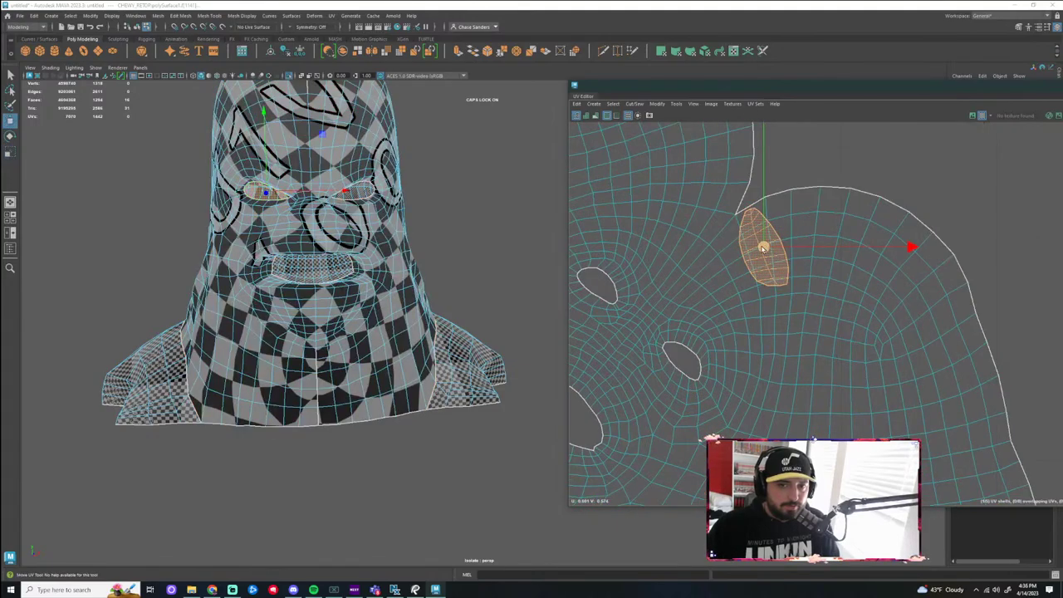
pyautogui.moveTo(764, 246); pyautogui.dragTo(593, 283)
pyautogui.scroll(2, 646, 294)
pyautogui.keyDown('alt'); pyautogui.moveTo(687, 273); pyautogui.dragTo(785, 251, button='middle'); pyautogui.keyUp('alt')
pyautogui.scroll(2, 781, 287)
pyautogui.scroll(-2, 798, 307)
pyautogui.moveTo(714, 227); pyautogui.dragTo(685, 405)
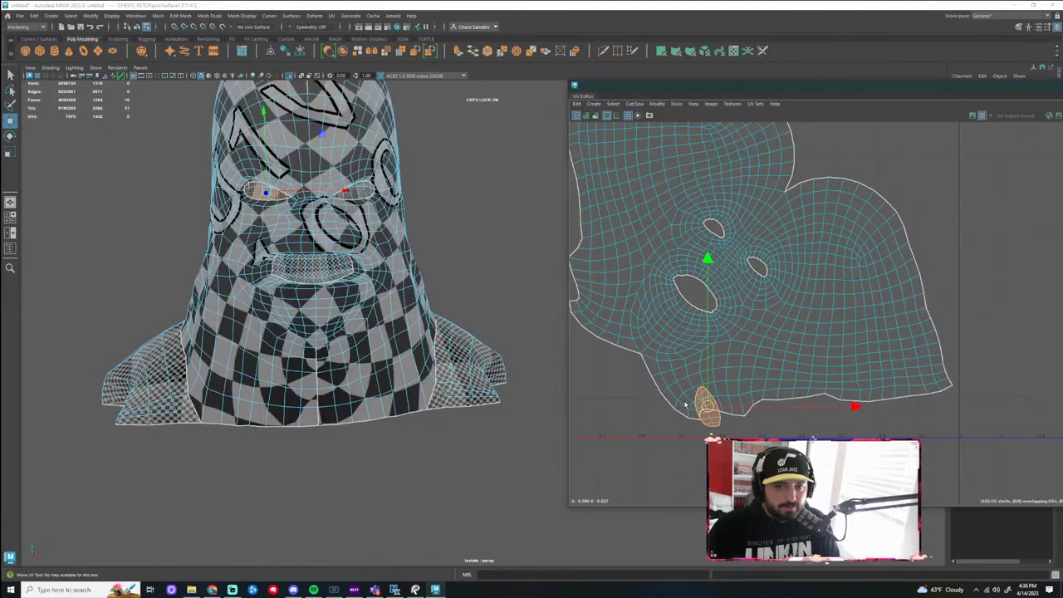
pyautogui.press('e')
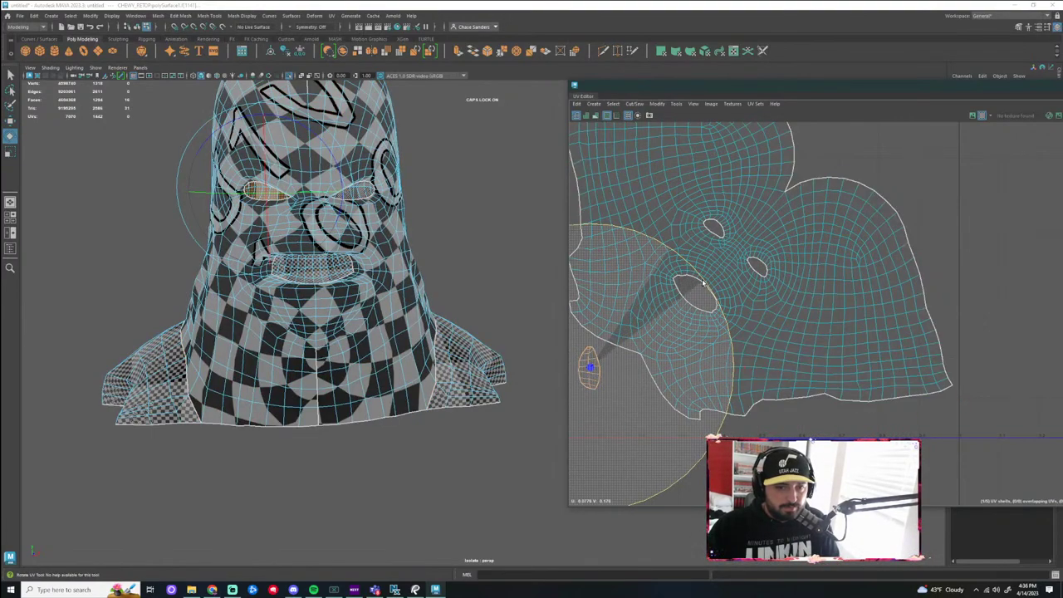
pyautogui.moveTo(702, 283); pyautogui.dragTo(700, 284)
pyautogui.click(872, 429)
# Bring the second eye shell into the first UV tile and shrink it to roughly the first one's size
pyautogui.scroll(-3, 872, 426)
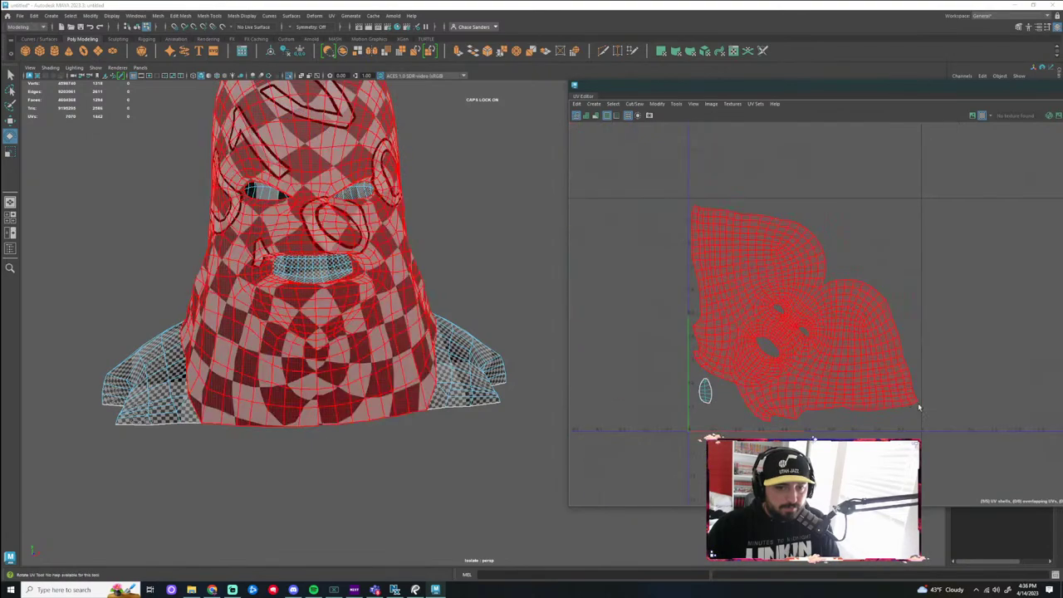
pyautogui.keyDown('alt'); pyautogui.moveTo(988, 312); pyautogui.dragTo(831, 336, button='middle'); pyautogui.keyUp('alt')
pyautogui.scroll(-4, 831, 336)
pyautogui.click(970, 270)
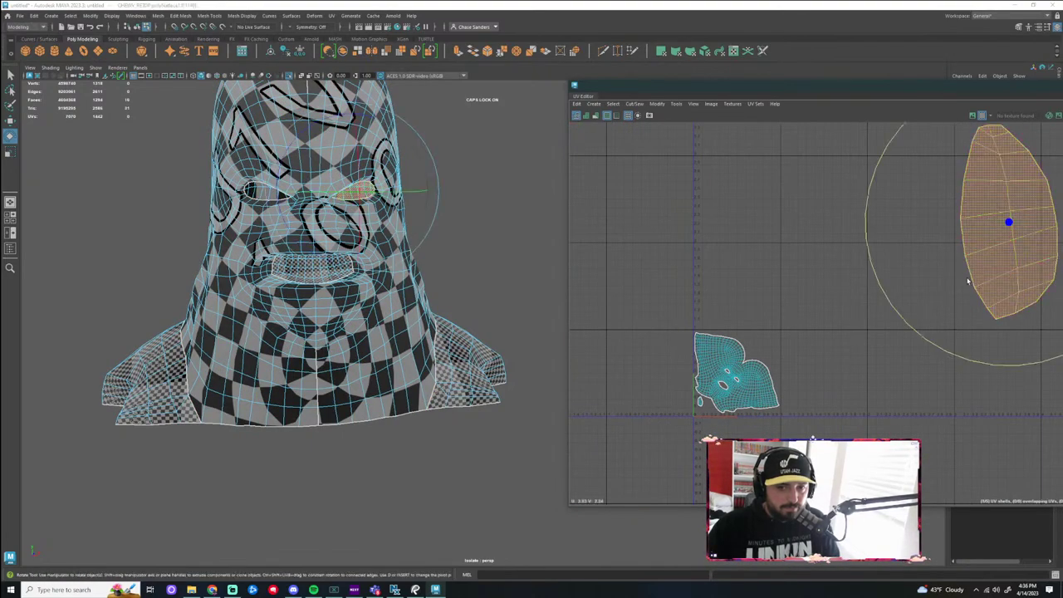
pyautogui.press('w')
pyautogui.moveTo(1012, 231); pyautogui.dragTo(592, 323)
pyautogui.scroll(6, 748, 402)
# Set the second eye shell upright directly beside the first one, matching its size and height
pyautogui.press('w')
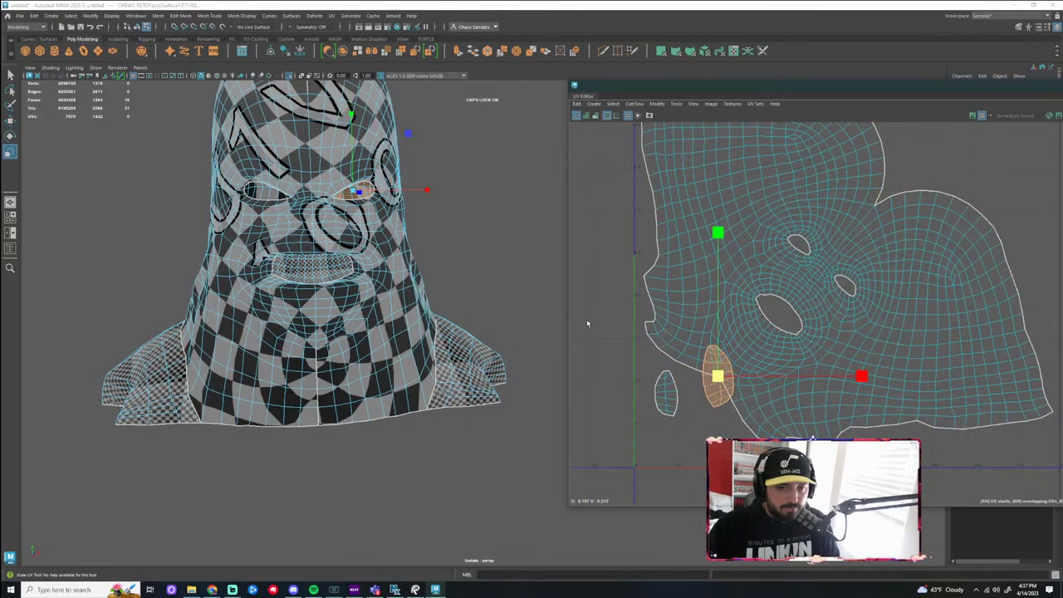
pyautogui.scroll(2, 729, 381)
pyautogui.scroll(2, 700, 403)
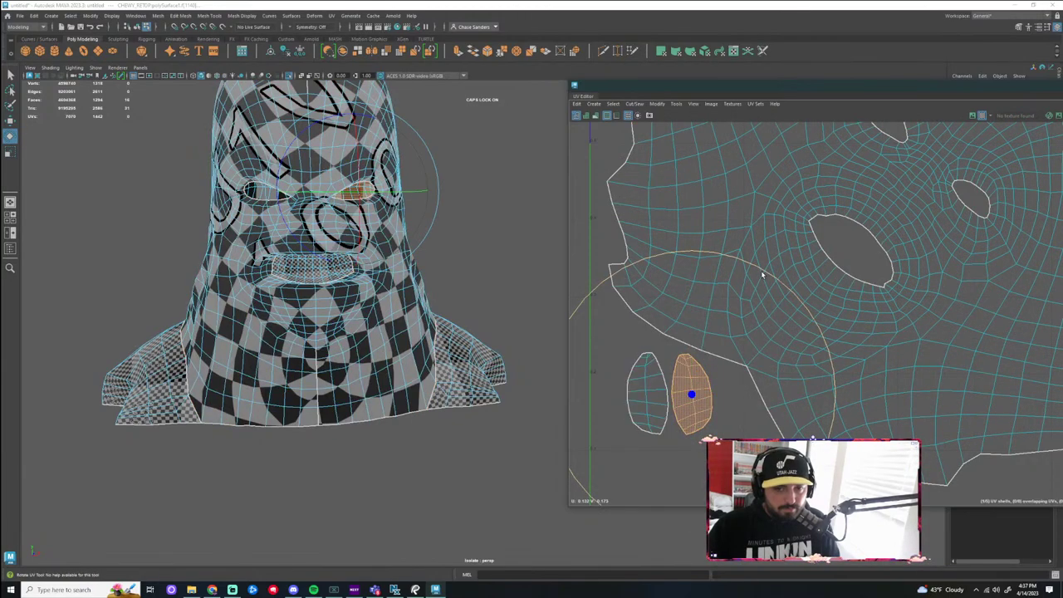
pyautogui.click(702, 390)
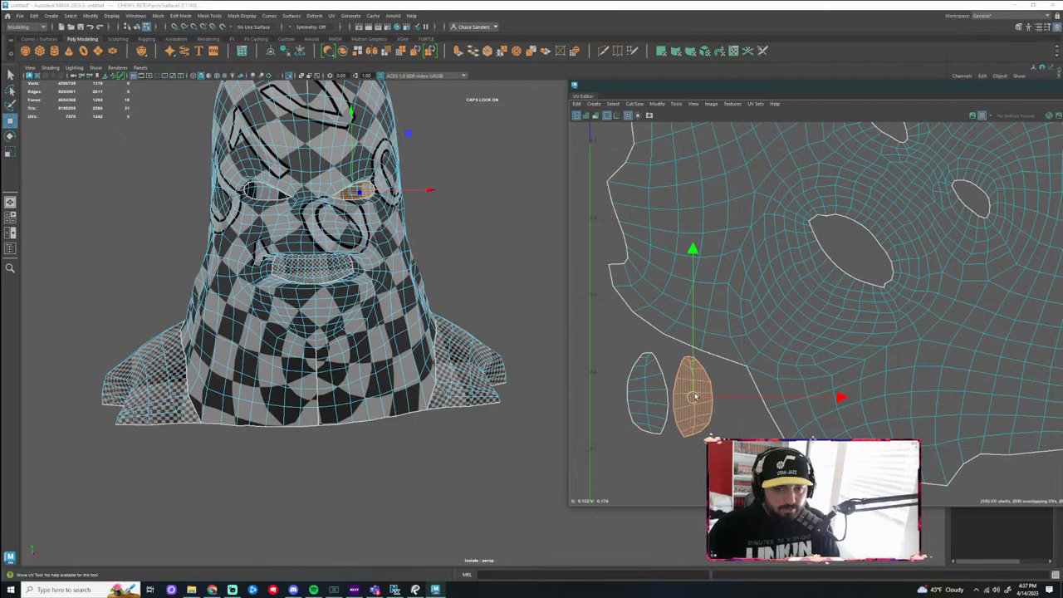
pyautogui.scroll(-10, 765, 348)
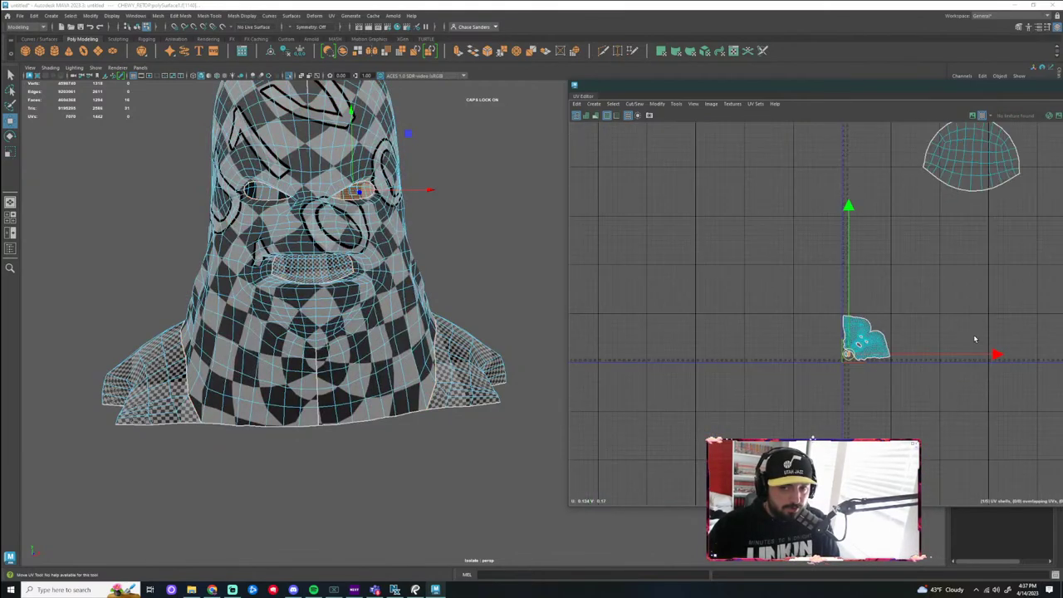
pyautogui.keyDown('alt'); pyautogui.moveTo(974, 334); pyautogui.dragTo(882, 329, button='middle'); pyautogui.keyUp('alt')
pyautogui.click(894, 209)
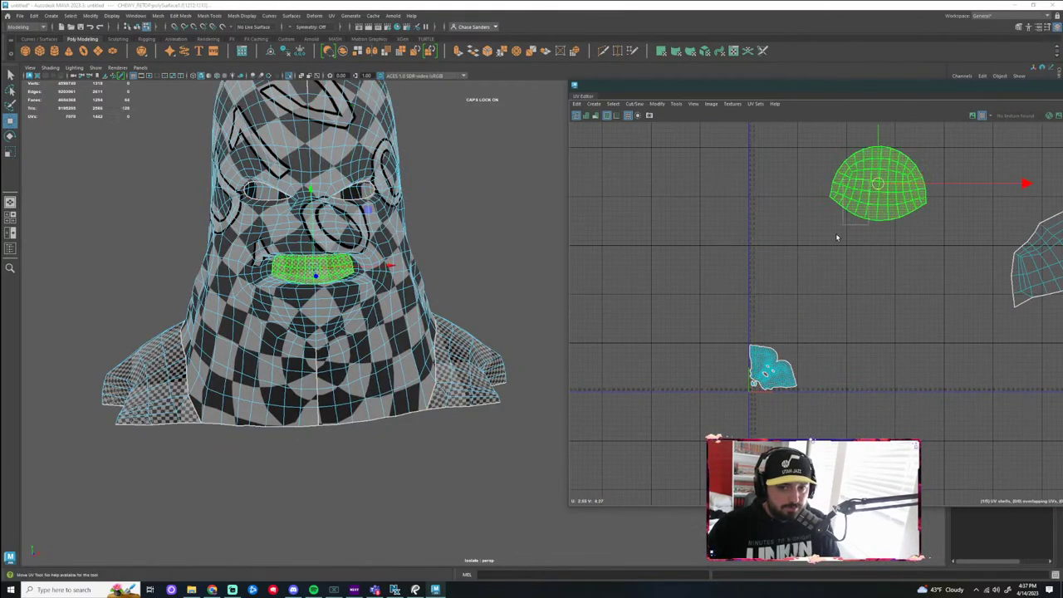
pyautogui.moveTo(837, 238); pyautogui.dragTo(778, 376)
pyautogui.moveTo(881, 184); pyautogui.dragTo(833, 242)
pyautogui.hotkey('ctrl', 'z')
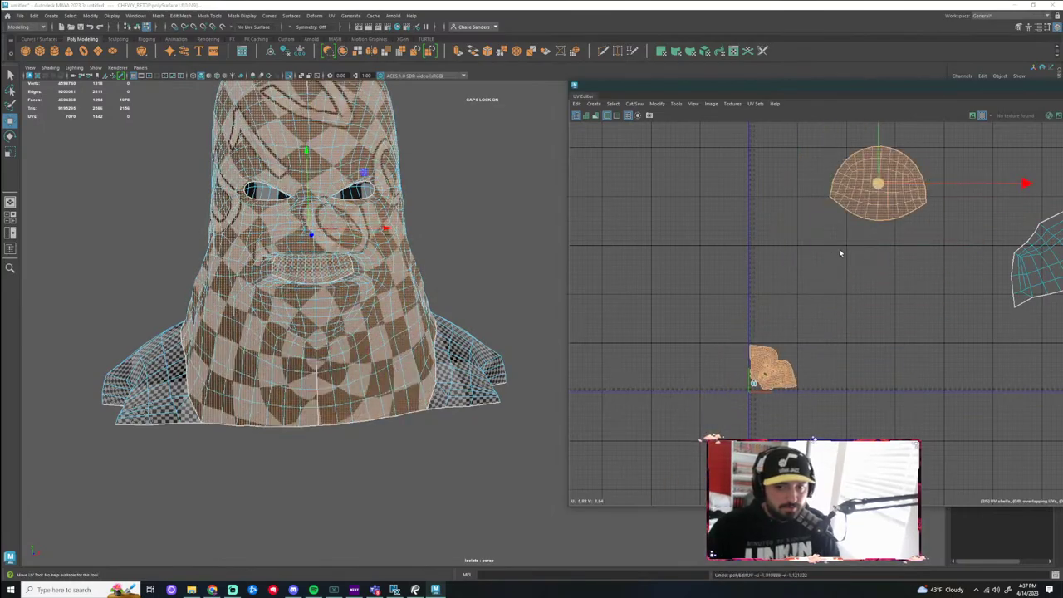
pyautogui.click(841, 252)
# Move only the mouth interior shell to the first UV tile and scale it down well below the head shell's size
pyautogui.click(893, 203)
pyautogui.moveTo(876, 179); pyautogui.dragTo(759, 375)
pyautogui.scroll(6, 781, 386)
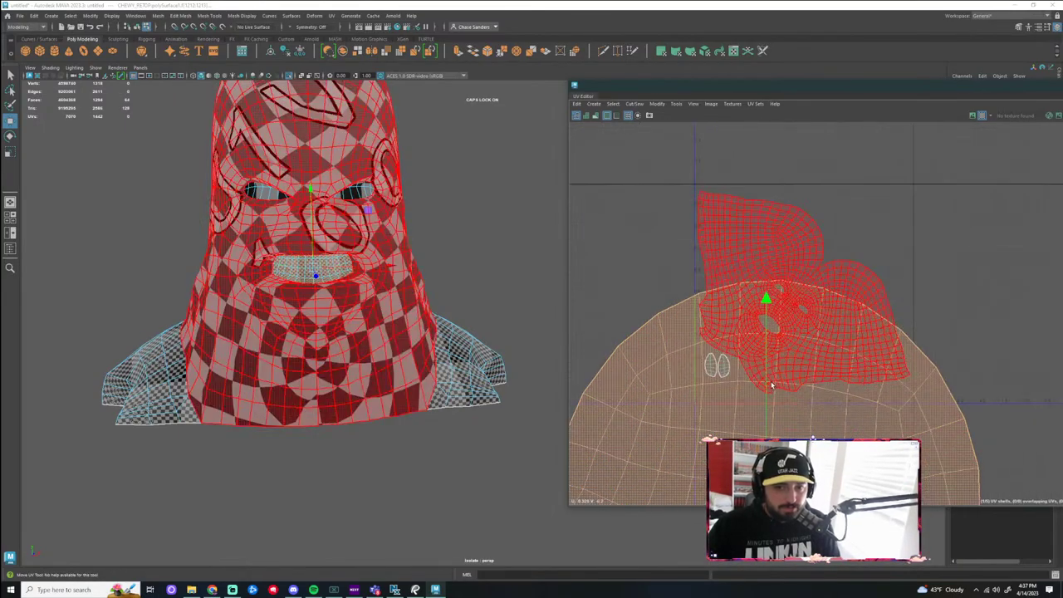
pyautogui.press('r')
pyautogui.scroll(-1, 794, 400)
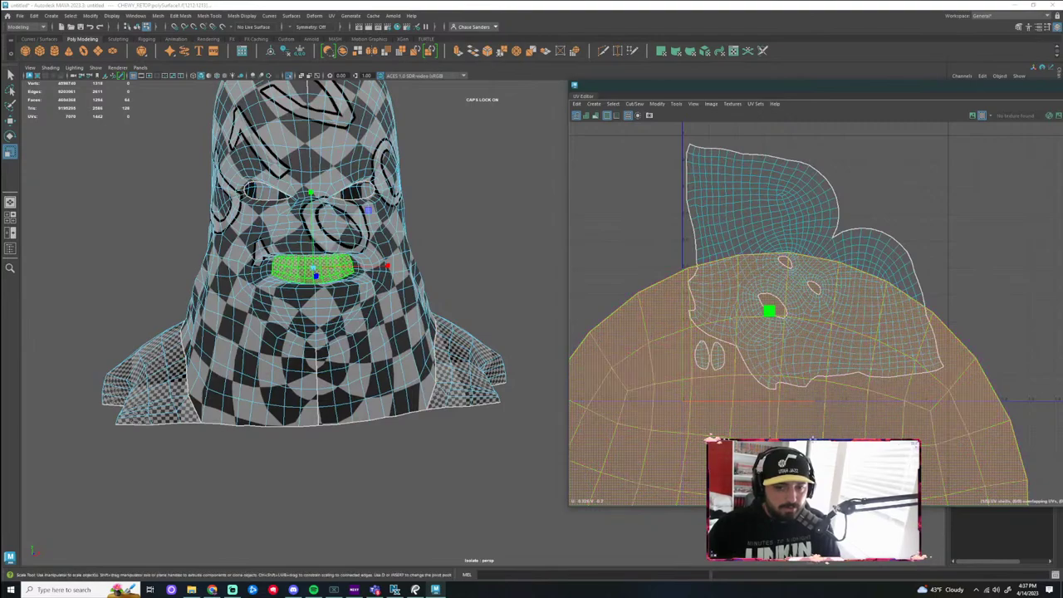
pyautogui.moveTo(769, 462); pyautogui.dragTo(633, 394)
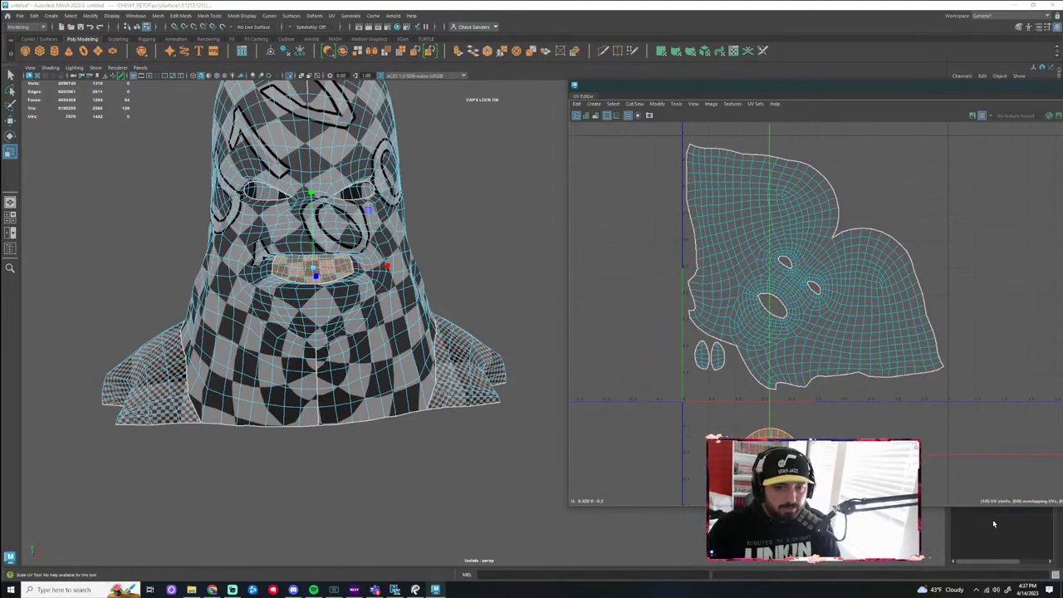
# Place the mouth shell below the eye shells in the tile's lower-left corner and enlarge it slightly to fill the gap
pyautogui.scroll(6, 748, 391)
pyautogui.press('w')
pyautogui.moveTo(702, 390); pyautogui.dragTo(653, 297)
pyautogui.scroll(2, 649, 285)
pyautogui.press('r')
pyautogui.press('e')
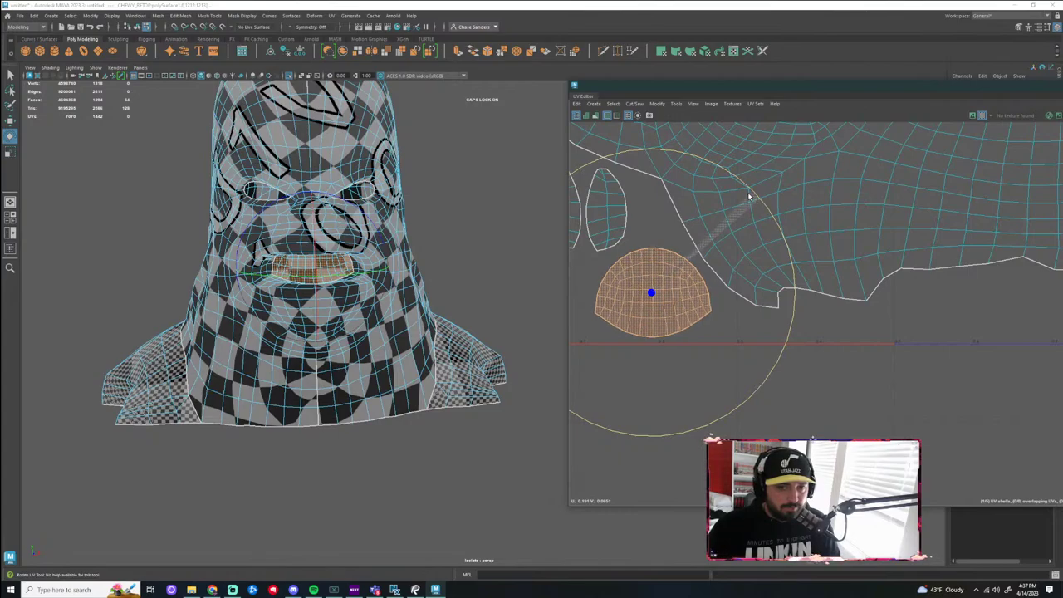
pyautogui.press('r')
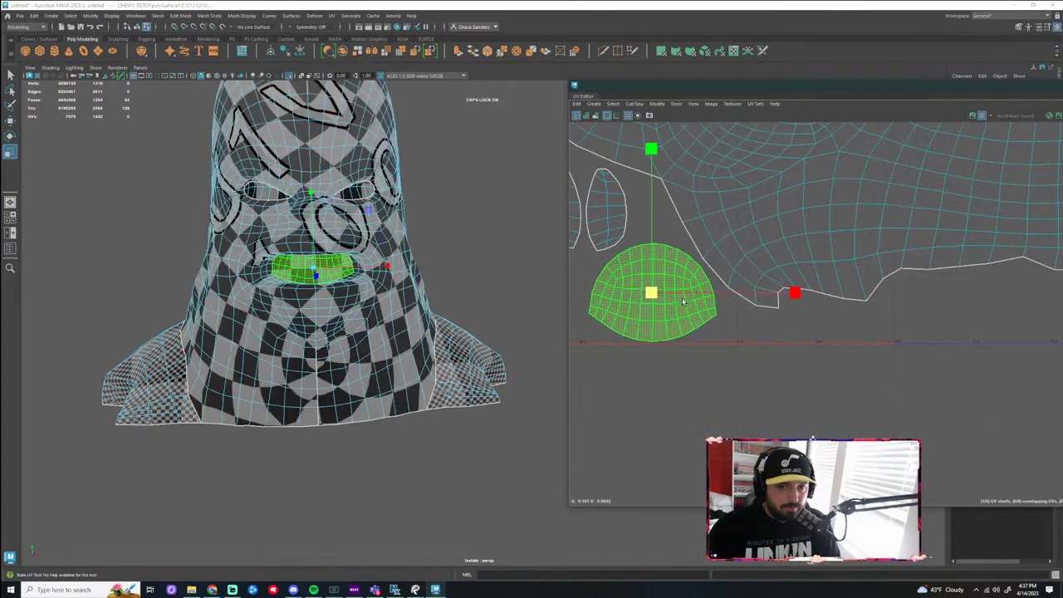
pyautogui.click(752, 423)
# Scale down the curved shoulder shell and move it close to the first UV tile
pyautogui.keyDown('alt'); pyautogui.moveTo(550, 386); pyautogui.dragTo(500, 283); pyautogui.keyUp('alt')
pyautogui.scroll(-3, 872, 408)
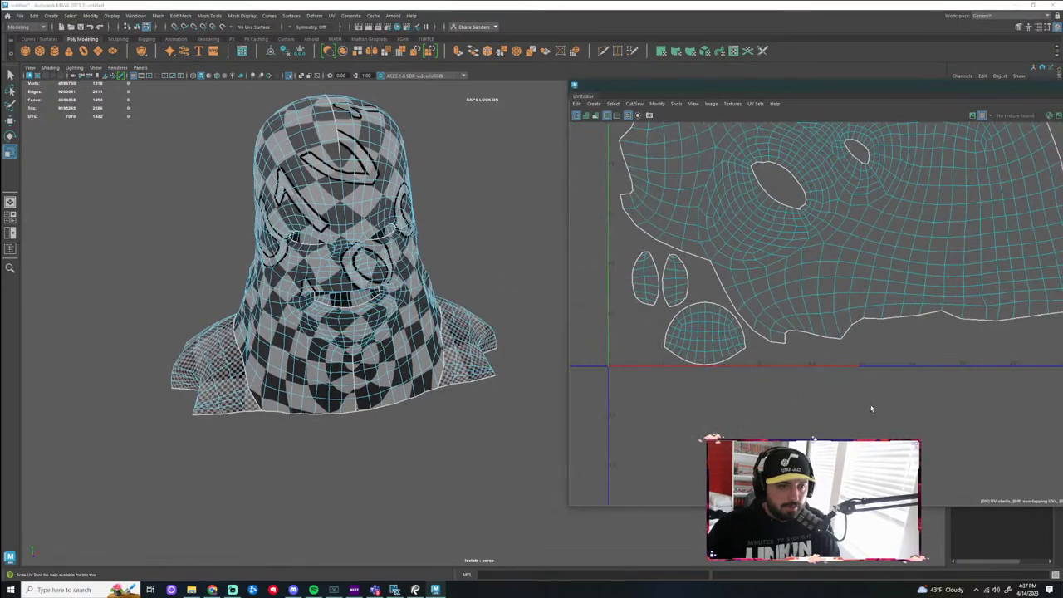
pyautogui.keyDown('alt'); pyautogui.moveTo(872, 408); pyautogui.dragTo(694, 479, button='middle'); pyautogui.keyUp('alt')
pyautogui.scroll(-6, 818, 394)
pyautogui.keyDown('alt'); pyautogui.moveTo(924, 330); pyautogui.dragTo(818, 361, button='middle'); pyautogui.keyUp('alt')
pyautogui.keyDown('alt'); pyautogui.moveTo(817, 360); pyautogui.dragTo(682, 380); pyautogui.keyUp('alt')
pyautogui.scroll(-3, 819, 358)
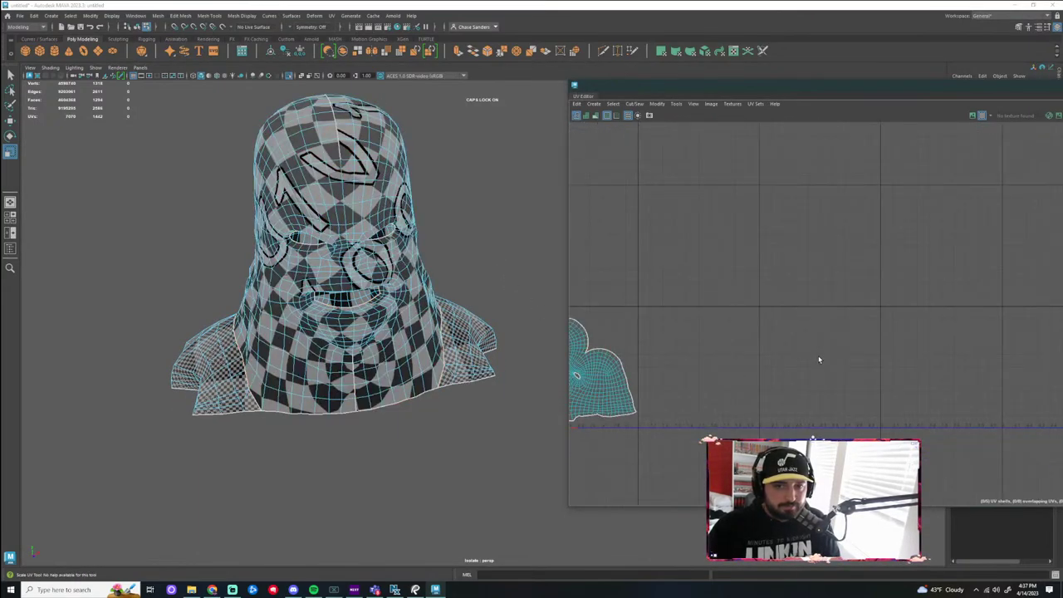
pyautogui.scroll(-5, 909, 359)
pyautogui.click(1033, 291)
pyautogui.keyDown('alt'); pyautogui.moveTo(964, 316); pyautogui.dragTo(745, 286, button='middle'); pyautogui.keyUp('alt')
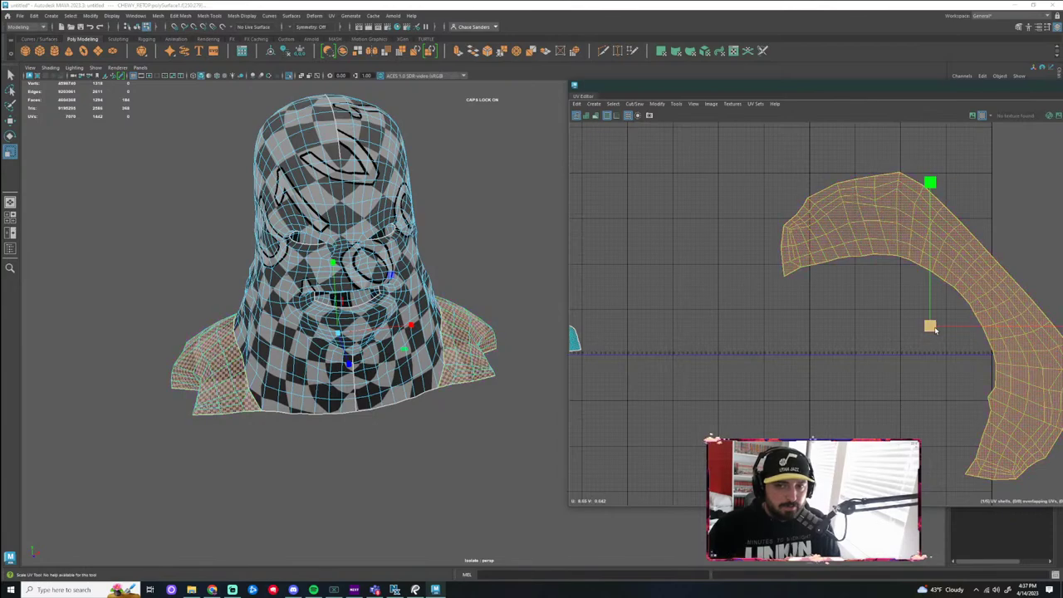
pyautogui.moveTo(931, 326); pyautogui.dragTo(837, 320)
pyautogui.press('w')
pyautogui.moveTo(902, 319); pyautogui.dragTo(583, 308, button='middle')
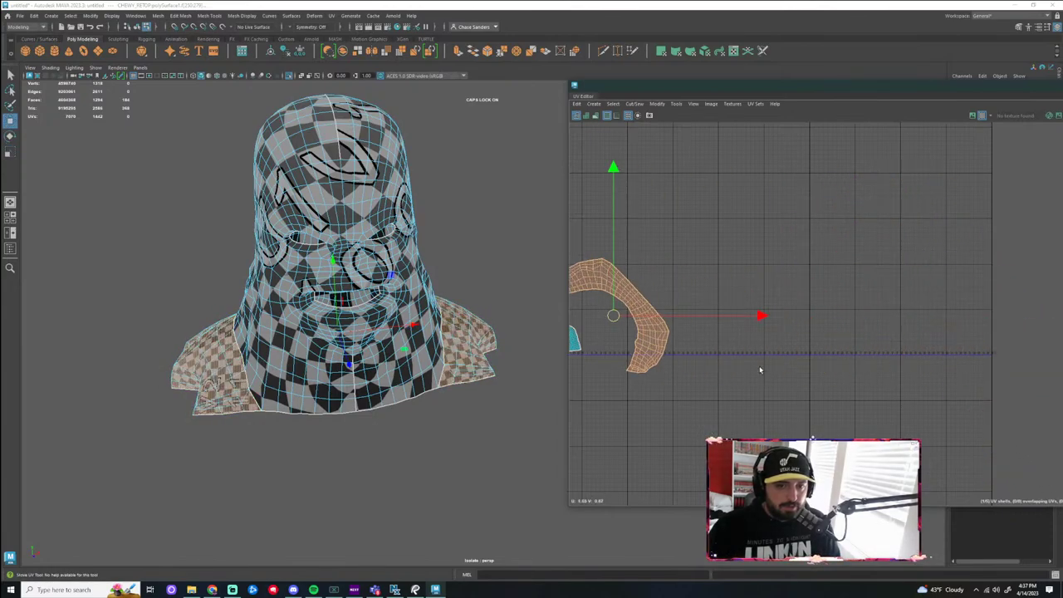
# Move the curved shoulder shell so that it arches around the upper-right side of the head shell
pyautogui.keyDown('alt'); pyautogui.moveTo(691, 350); pyautogui.dragTo(862, 332, button='middle'); pyautogui.keyUp('alt')
pyautogui.scroll(5, 829, 324)
pyautogui.moveTo(730, 263); pyautogui.dragTo(548, 257)
pyautogui.press('r')
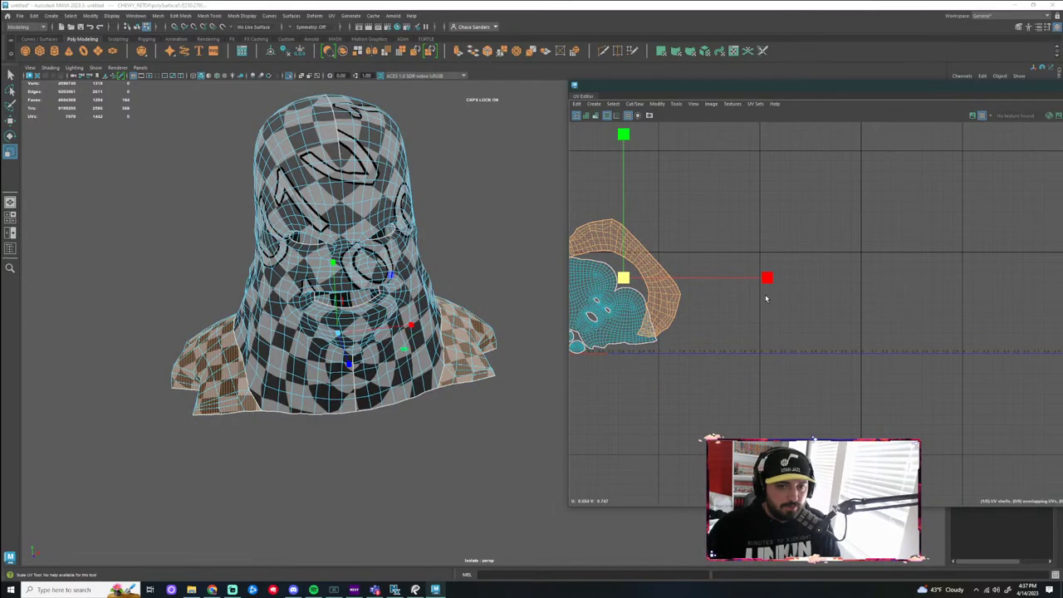
pyautogui.keyDown('alt'); pyautogui.moveTo(766, 295); pyautogui.dragTo(873, 241, button='middle'); pyautogui.keyUp('alt')
pyautogui.scroll(4, 876, 200)
# Select all shells, scale them down together and reposition them to fit the first UV tile
pyautogui.moveTo(550, 400); pyautogui.dragTo(550, 400)
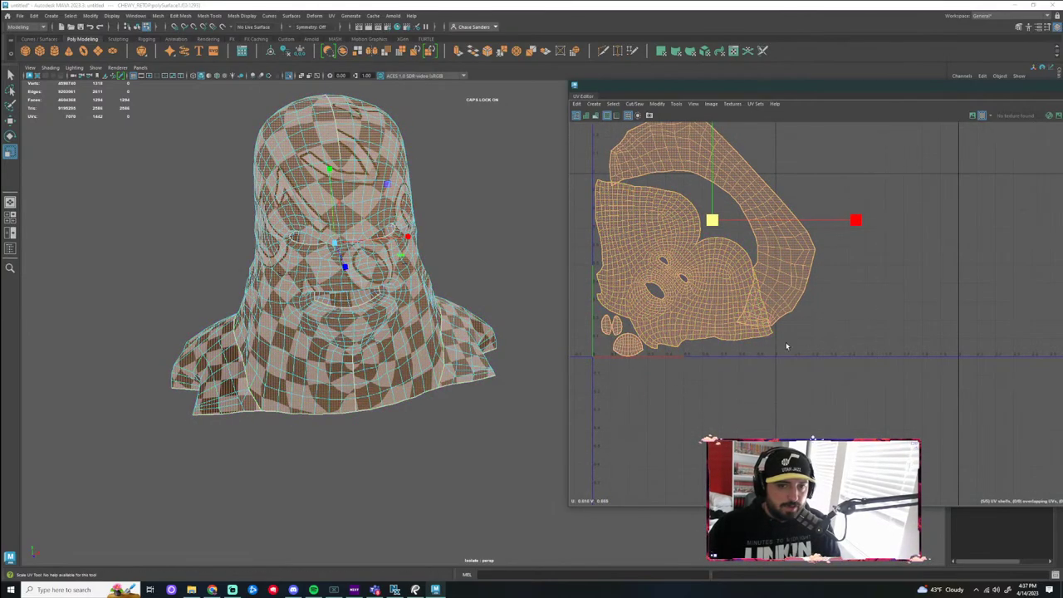
pyautogui.moveTo(706, 239); pyautogui.dragTo(690, 267)
pyautogui.press('w')
pyautogui.click(770, 246)
# Rotate the shoulder shell slightly, shrink it and place it inside the tile's upper-right corner, clear of the head shell
pyautogui.click(738, 235)
pyautogui.press('e')
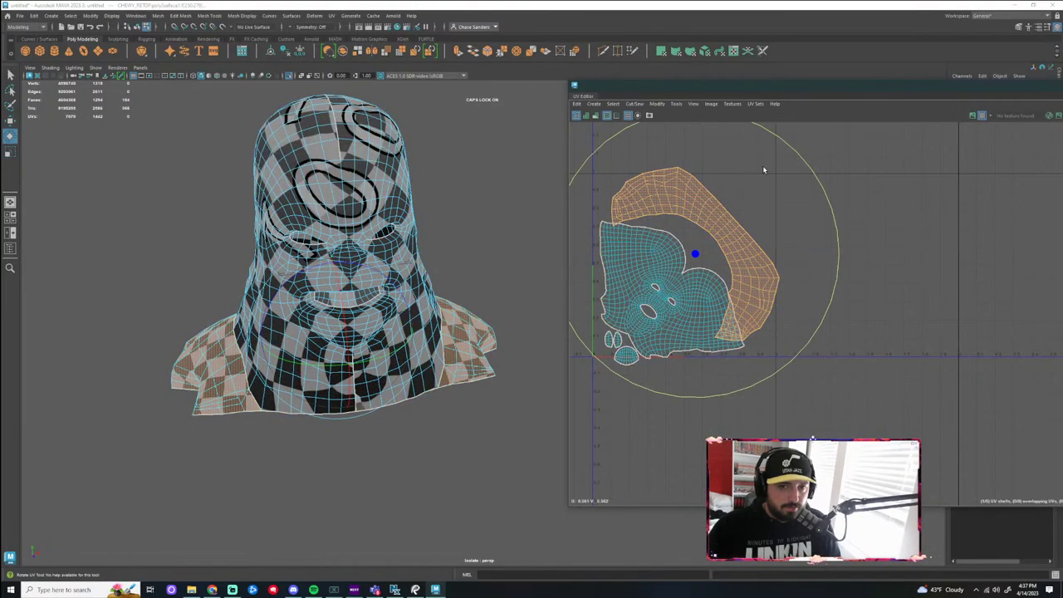
pyautogui.moveTo(799, 153); pyautogui.dragTo(768, 166)
pyautogui.scroll(3, 706, 241)
pyautogui.press('w')
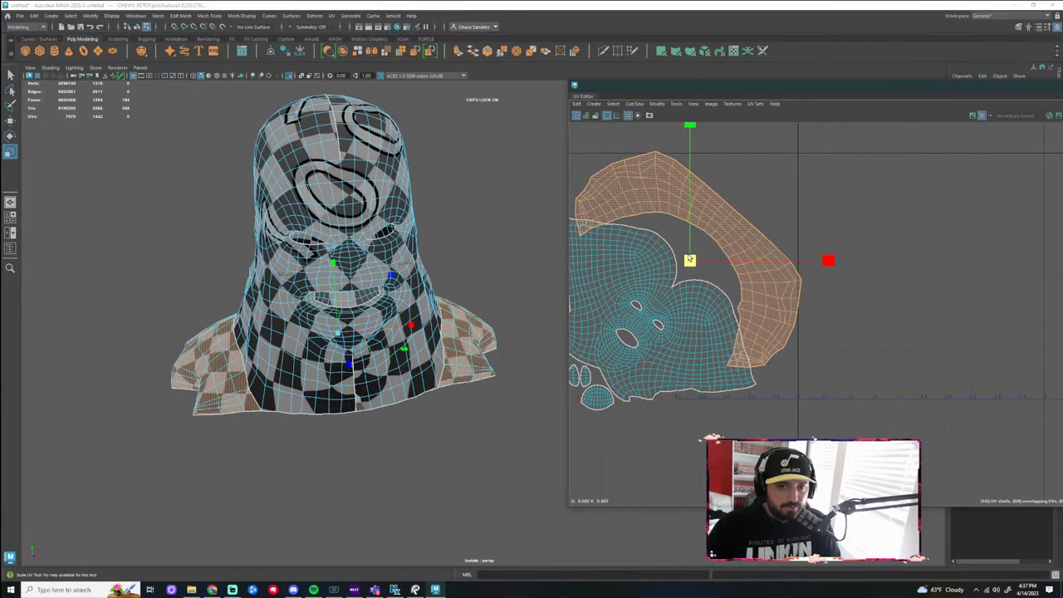
pyautogui.moveTo(702, 246); pyautogui.dragTo(681, 223)
# Move the head shell up slightly so that it sits above the bottom edge of the UV tile
pyautogui.click(696, 312)
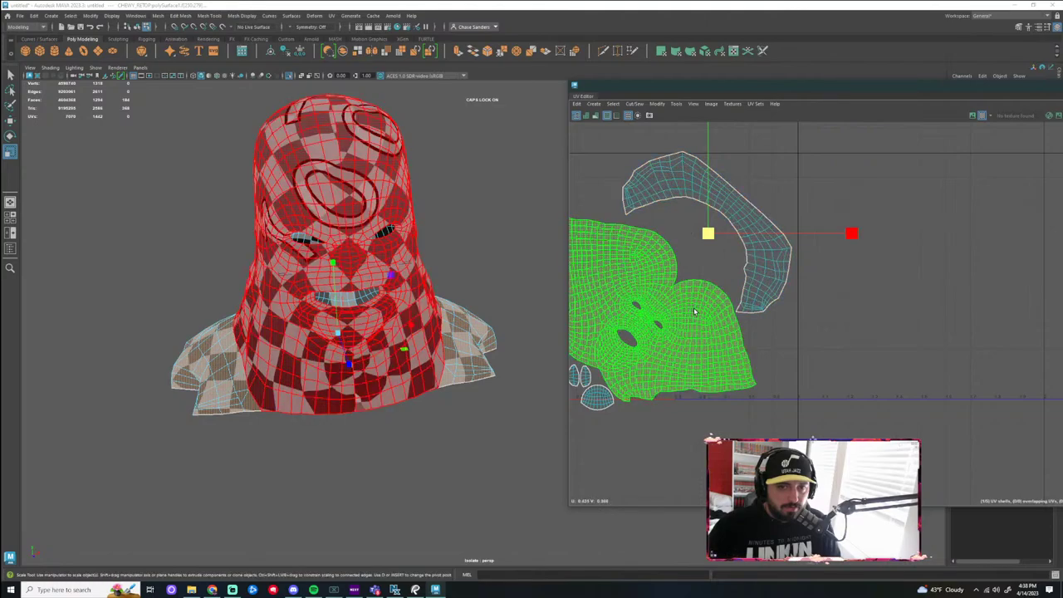
pyautogui.scroll(-2, 683, 290)
pyautogui.press('w')
pyautogui.moveTo(663, 301); pyautogui.dragTo(662, 294)
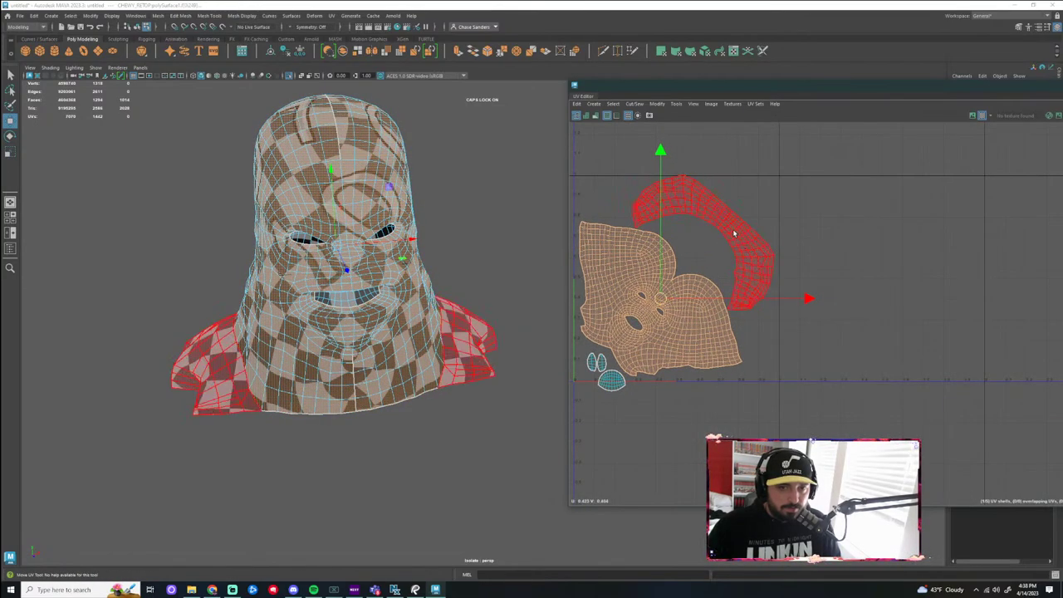
# Rotate the curved shoulder shell upright into a C shape and move it outside the right edge of the first UV tile
pyautogui.click(735, 234)
pyautogui.press('e')
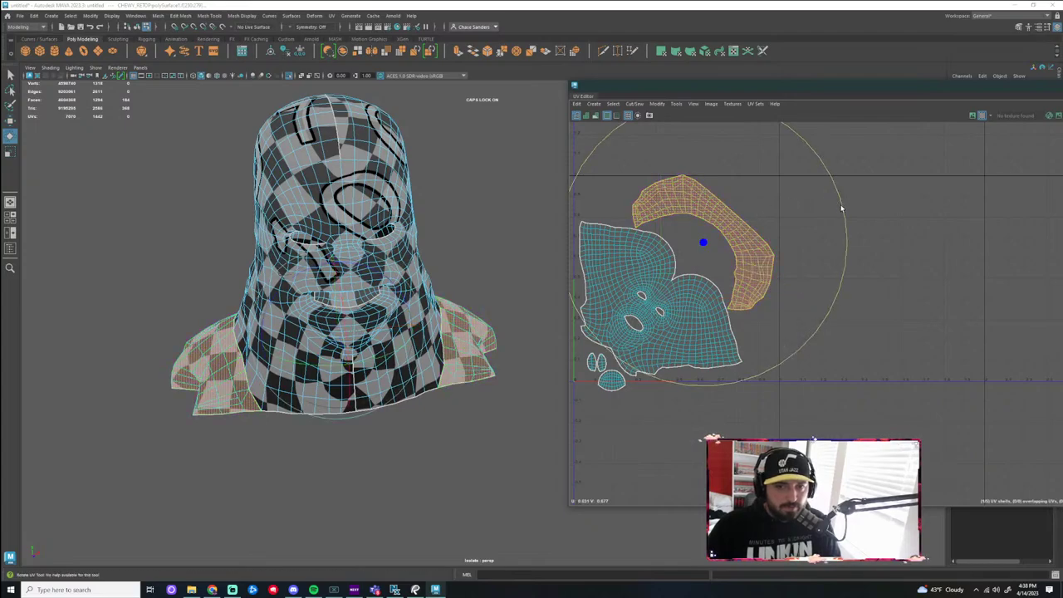
pyautogui.moveTo(842, 209)
pyautogui.mouseDown()
pyautogui.moveTo(798, 143)
pyautogui.moveTo(583, 178)
pyautogui.mouseUp()
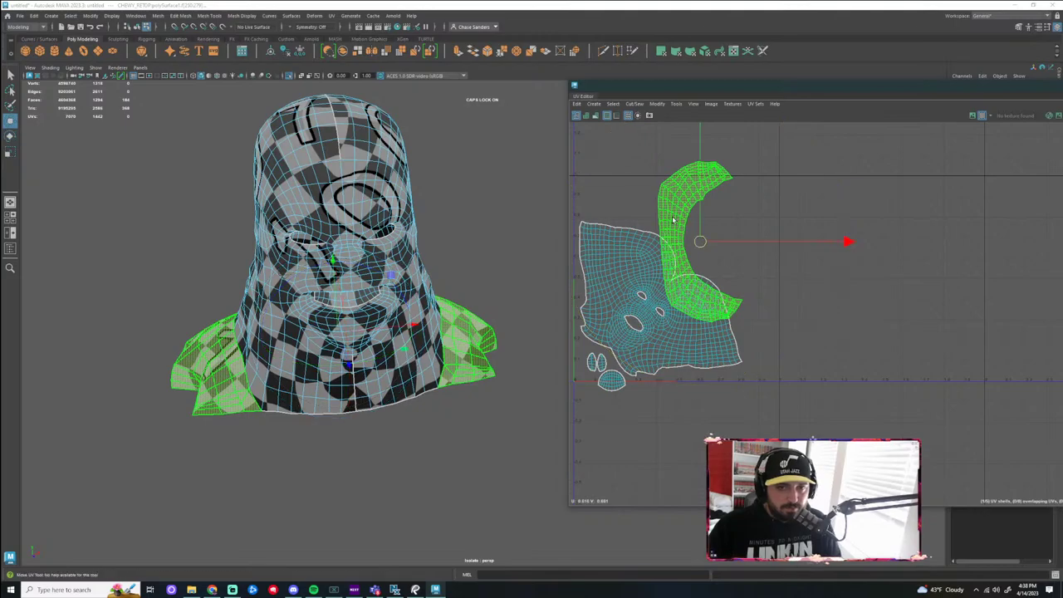
pyautogui.moveTo(820, 265); pyautogui.dragTo(821, 267)
pyautogui.click(681, 246)
pyautogui.moveTo(701, 242); pyautogui.dragTo(841, 281)
# Rotate the head shell onto its side, place it against the tile's left edge and scale it down slightly
pyautogui.click(657, 303)
pyautogui.moveTo(726, 169); pyautogui.dragTo(771, 268)
pyautogui.press('w')
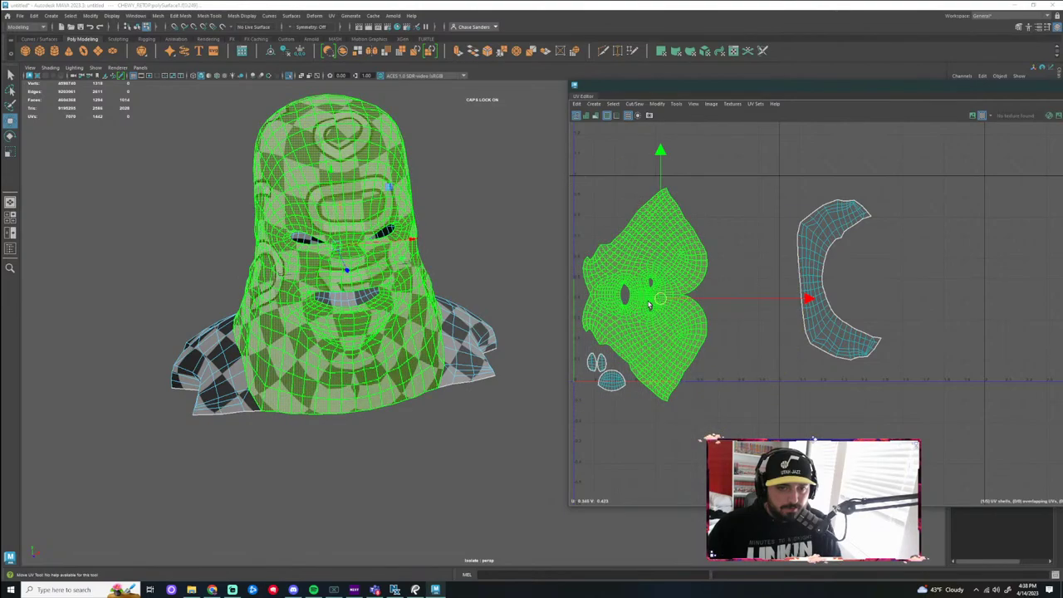
pyautogui.click(644, 277)
pyautogui.moveTo(660, 299); pyautogui.dragTo(652, 278)
pyautogui.press('r')
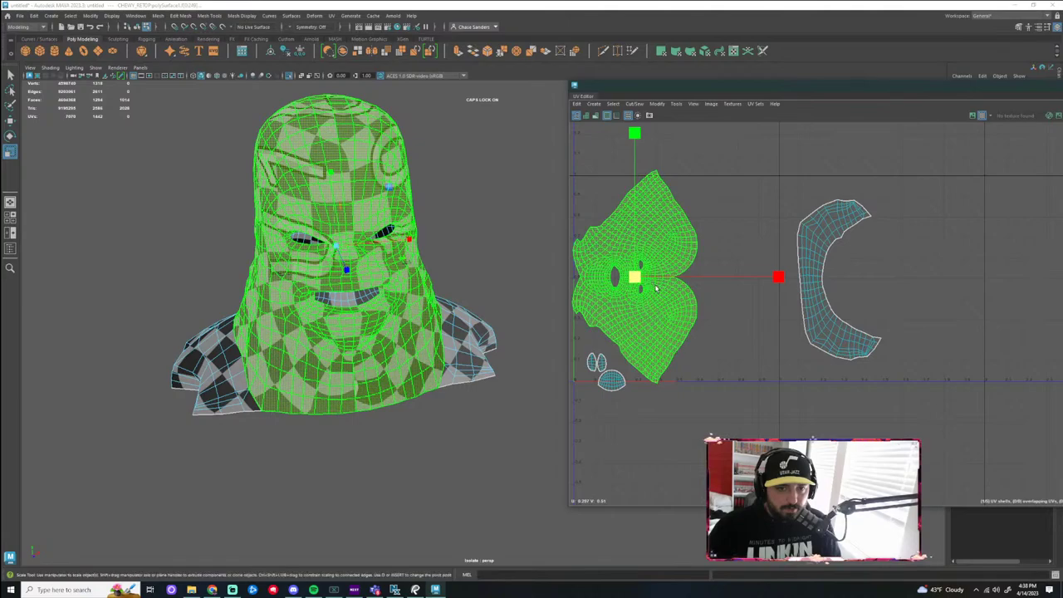
# Move the shoulder shell beside the head shell, rotate it to open toward the head and scale it to fill the tile's right side
pyautogui.click(826, 300)
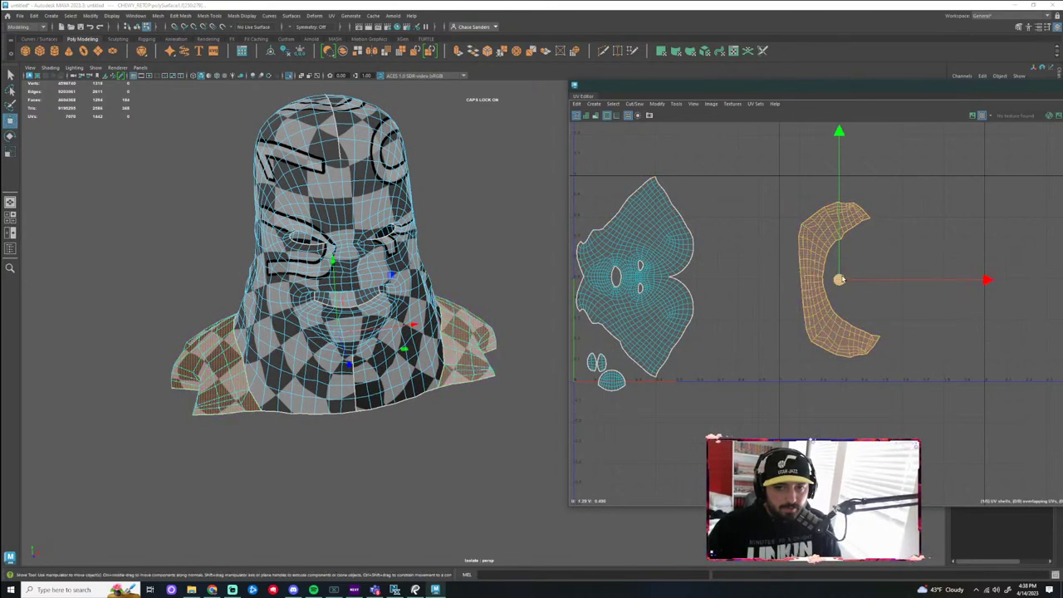
pyautogui.moveTo(840, 280); pyautogui.dragTo(740, 280)
pyautogui.press('r')
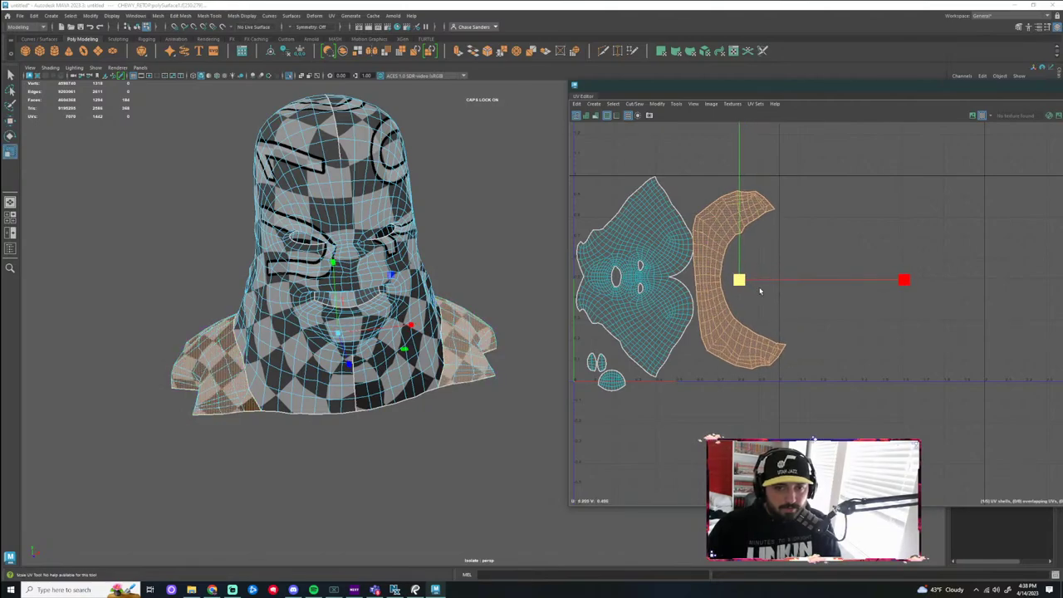
pyautogui.moveTo(812, 214); pyautogui.dragTo(609, 420)
pyautogui.press('w')
pyautogui.moveTo(887, 280); pyautogui.dragTo(879, 280)
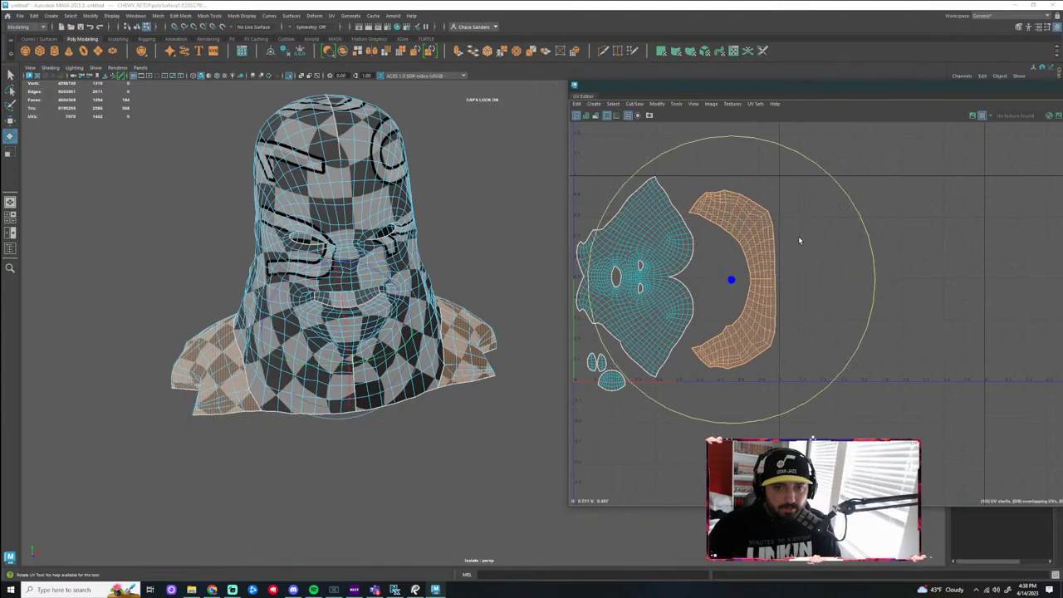
pyautogui.moveTo(844, 194); pyautogui.dragTo(848, 196)
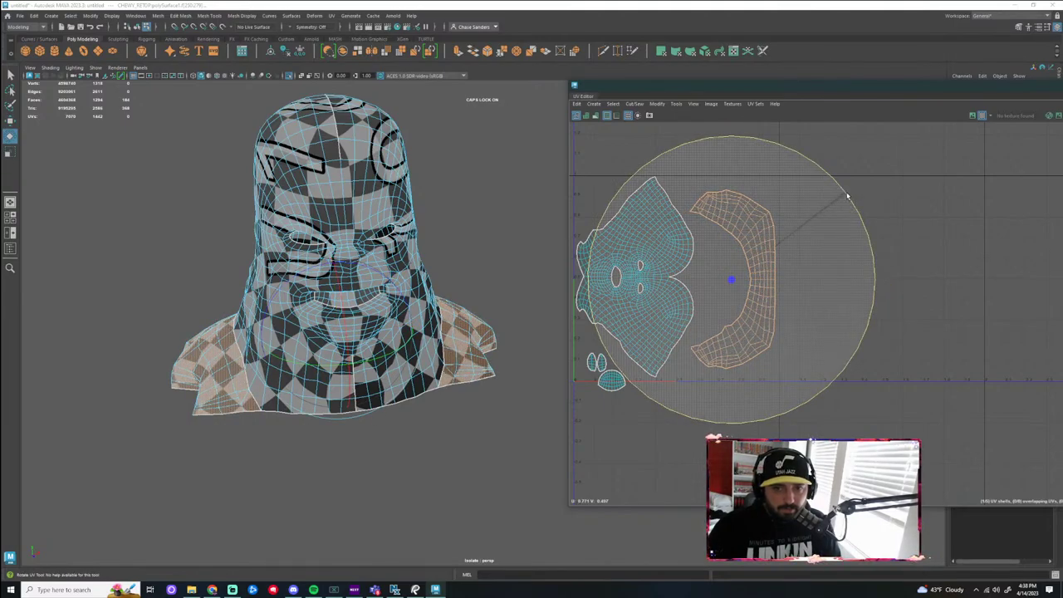
pyautogui.press('r')
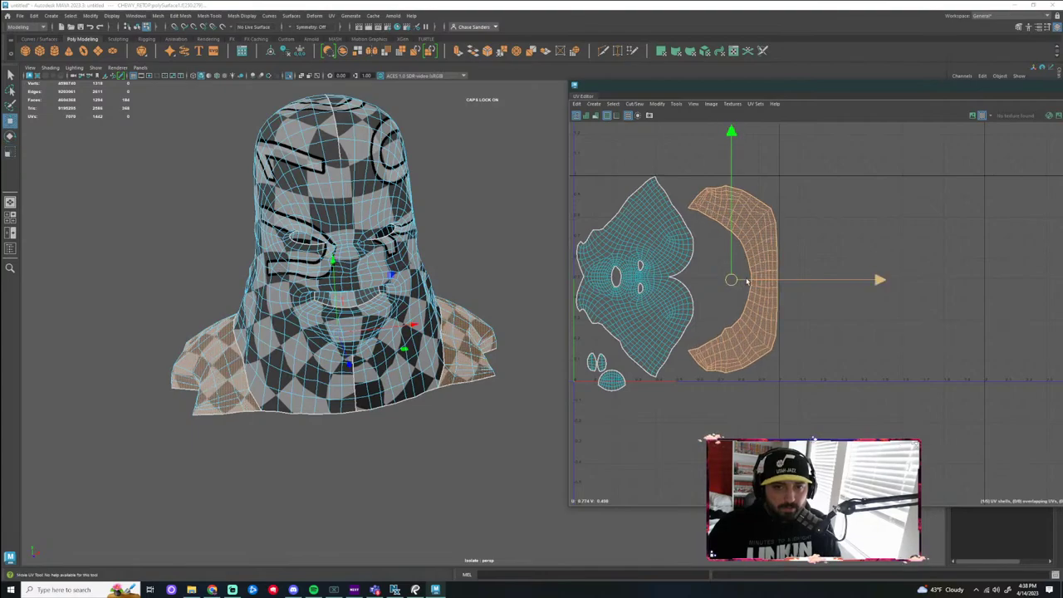
# Nudge the head shell slightly to center it between the tile's left edge and the shoulder shell
pyautogui.click(640, 282)
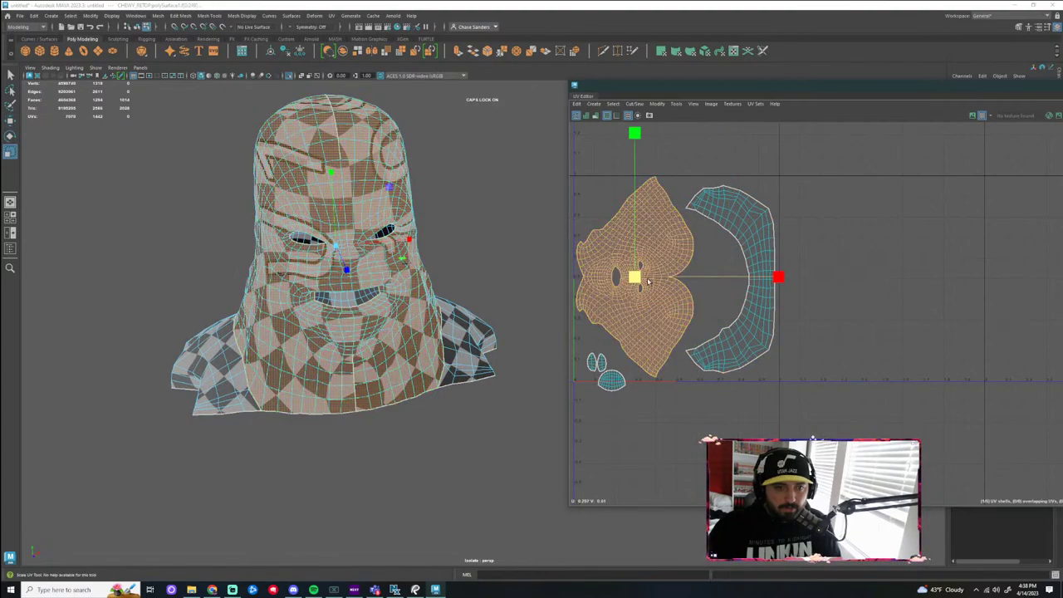
pyautogui.moveTo(640, 283); pyautogui.dragTo(639, 280)
pyautogui.moveTo(637, 129); pyautogui.dragTo(638, 131)
# Move the eye and mouth shells up inside the tile's lower-left corner and shrink them slightly
pyautogui.moveTo(622, 351); pyautogui.dragTo(594, 388)
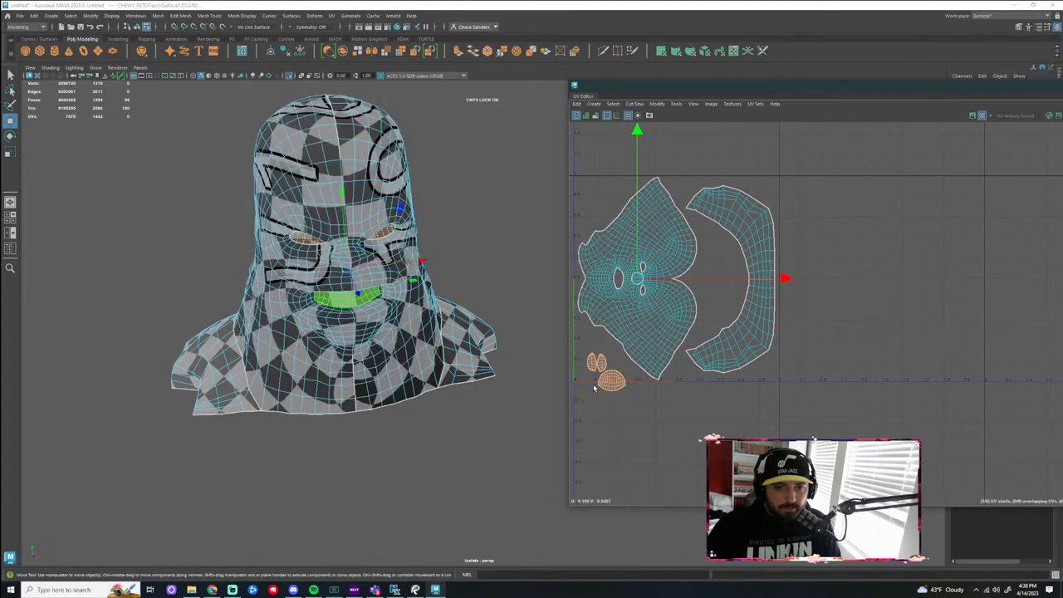
pyautogui.moveTo(607, 309); pyautogui.dragTo(605, 300)
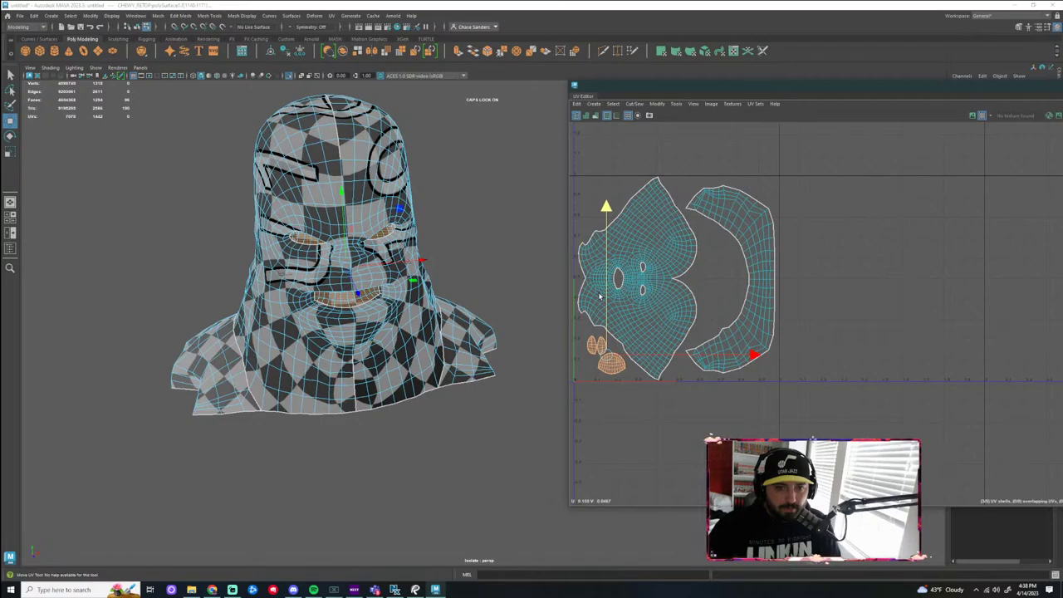
pyautogui.press('r')
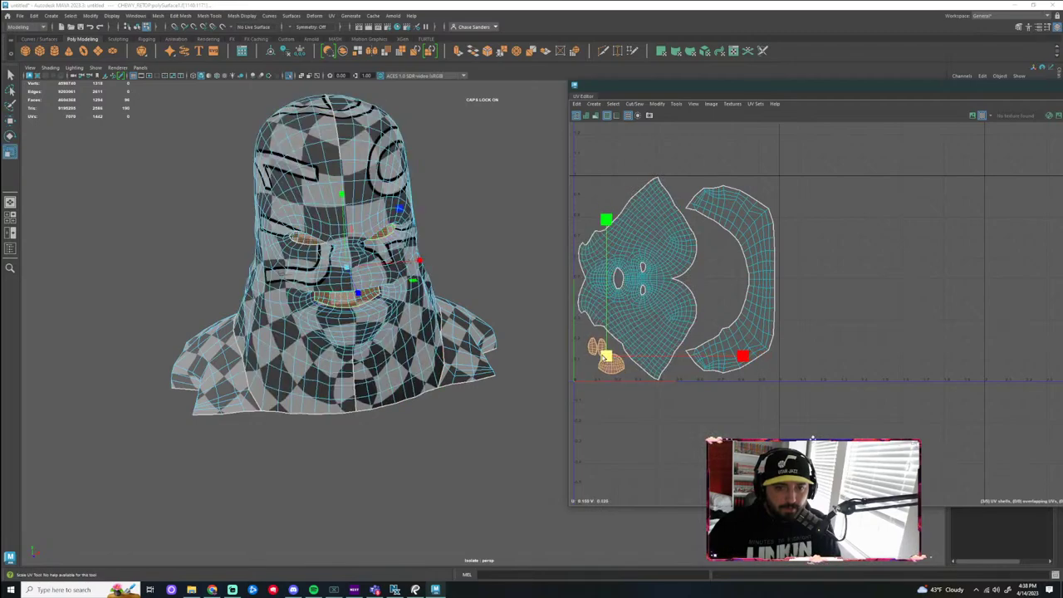
pyautogui.scroll(2, 604, 366)
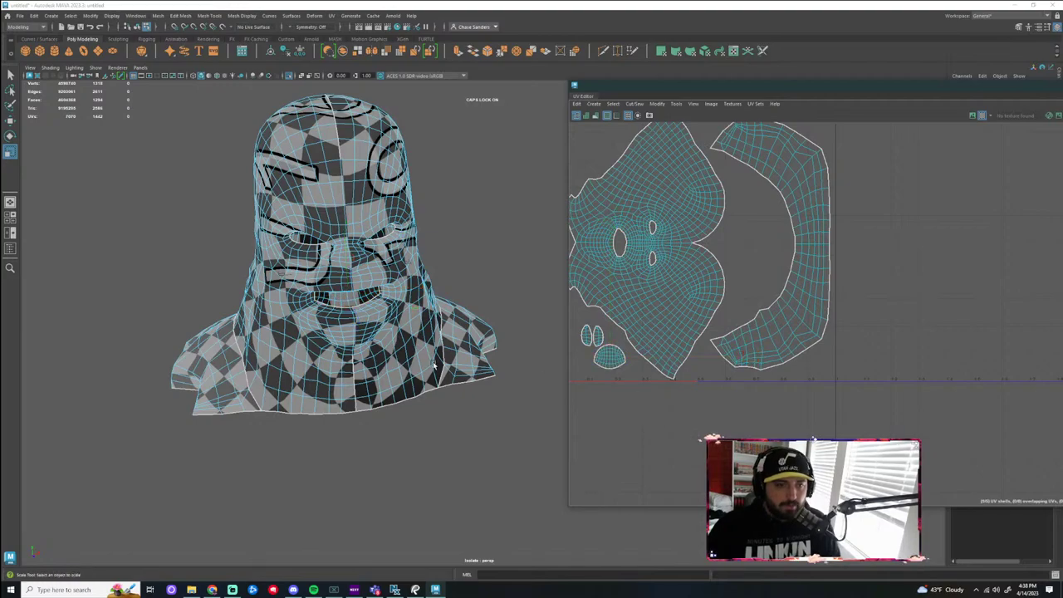
# Check the checker pattern around the head model and turn on the UV distortion shading
pyautogui.keyDown('alt'); pyautogui.moveTo(433, 366); pyautogui.dragTo(454, 394); pyautogui.keyUp('alt')
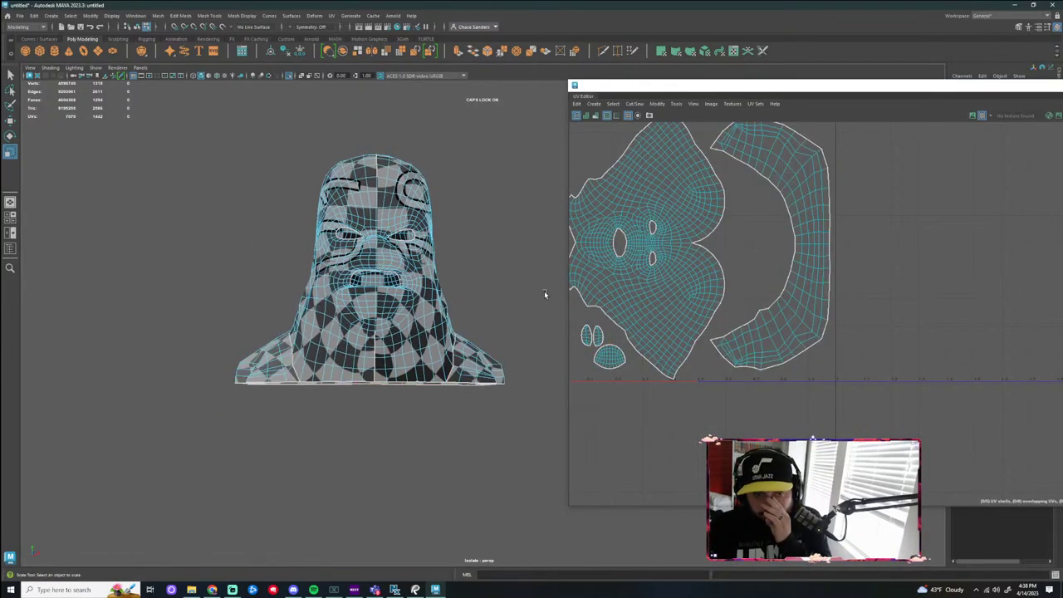
pyautogui.keyDown('alt'); pyautogui.moveTo(466, 255); pyautogui.dragTo(489, 232, button='right'); pyautogui.keyUp('alt')
pyautogui.keyDown('alt'); pyautogui.moveTo(490, 233); pyautogui.dragTo(428, 236); pyautogui.keyUp('alt')
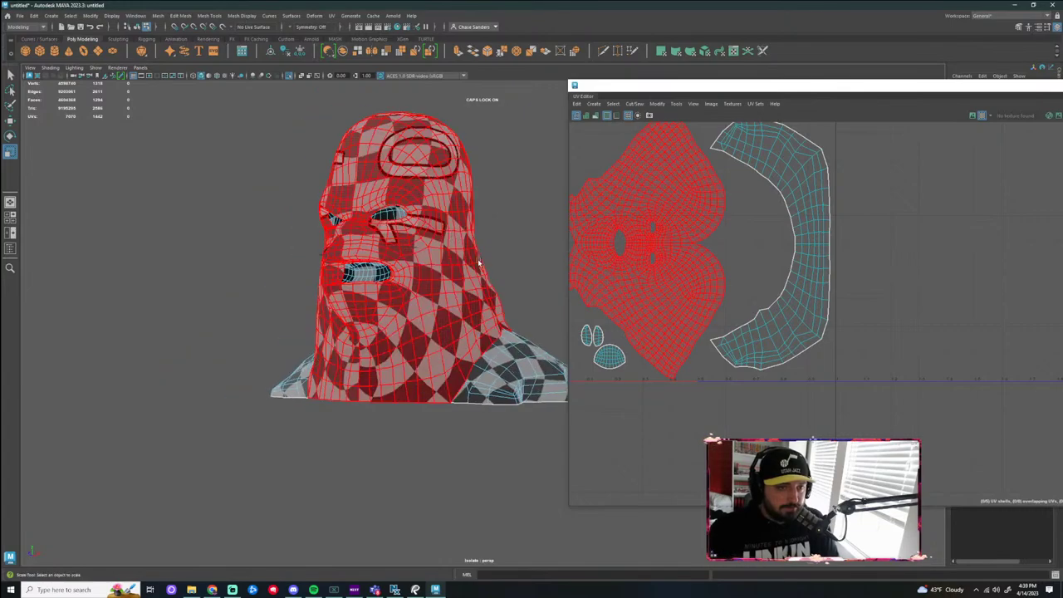
pyautogui.keyDown('alt'); pyautogui.moveTo(396, 489); pyautogui.dragTo(441, 454); pyautogui.keyUp('alt')
pyautogui.click(596, 116)
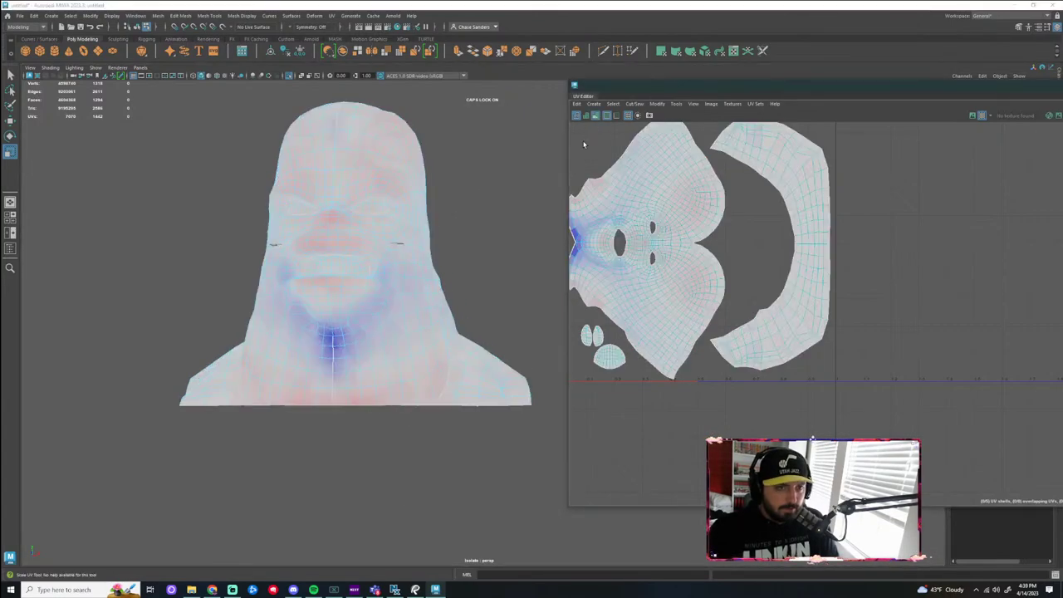
pyautogui.keyDown('alt'); pyautogui.moveTo(447, 249); pyautogui.dragTo(472, 253, button='right'); pyautogui.keyUp('alt')
pyautogui.moveTo(472, 253)
pyautogui.keyDown('alt'); pyautogui.mouseDown()
pyautogui.moveTo(489, 268)
pyautogui.moveTo(457, 268)
pyautogui.mouseUp(); pyautogui.keyUp('alt')
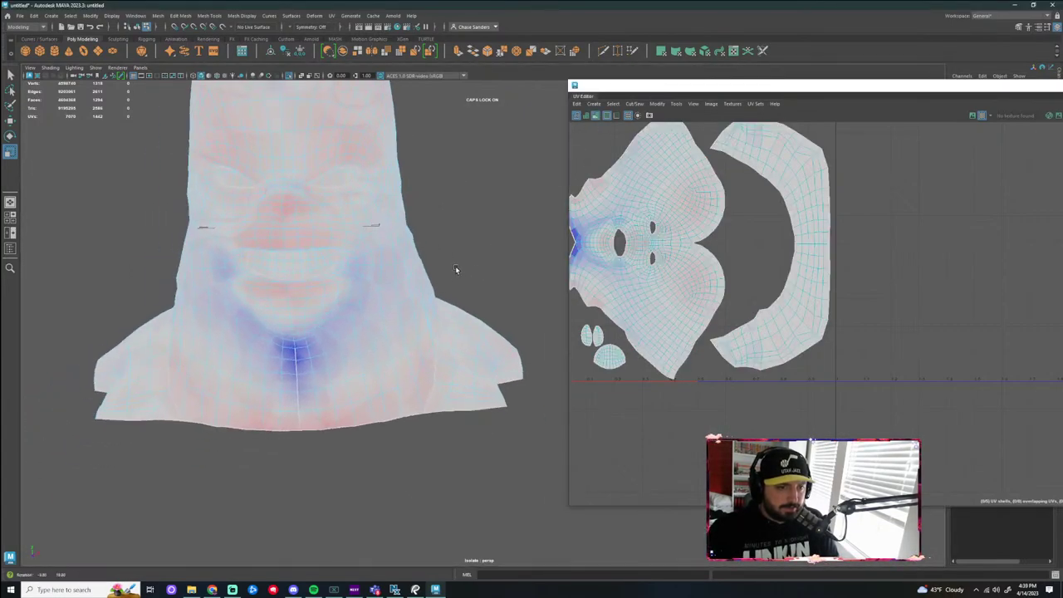
# Examine the UV distortion below the lower lip and along the front neck seam on the model
pyautogui.click(276, 398)
pyautogui.scroll(2, 315, 349)
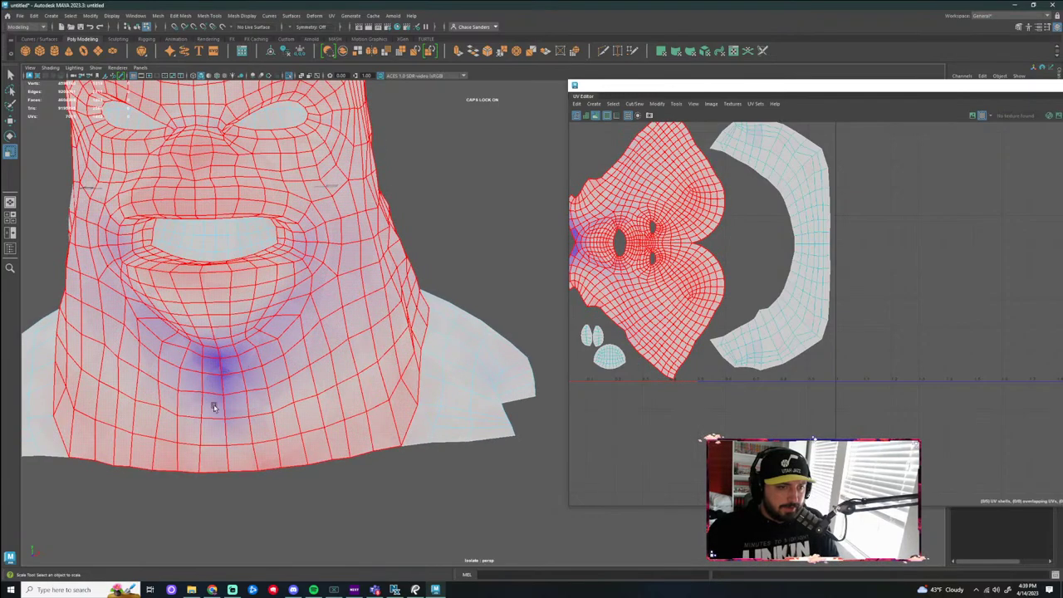
pyautogui.click(355, 511)
pyautogui.keyDown('alt'); pyautogui.moveTo(355, 511); pyautogui.dragTo(400, 469); pyautogui.keyUp('alt')
pyautogui.click(356, 384)
pyautogui.scroll(8, 349, 396)
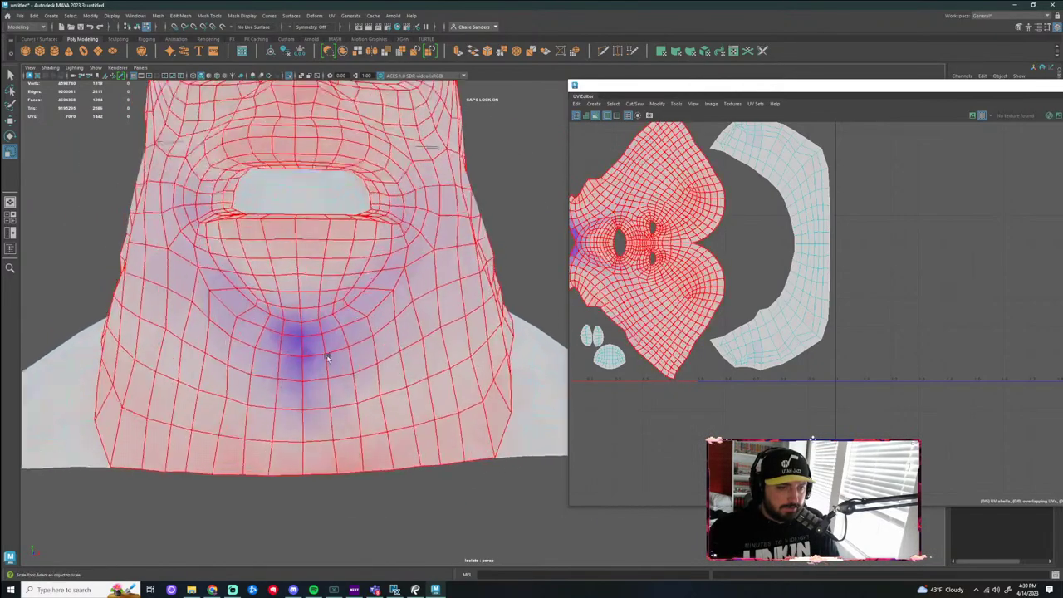
# Cut the UV edge at the chin end of the head shell's front seam to extend the seam upward
pyautogui.click(719, 254)
pyautogui.scroll(12, 739, 246)
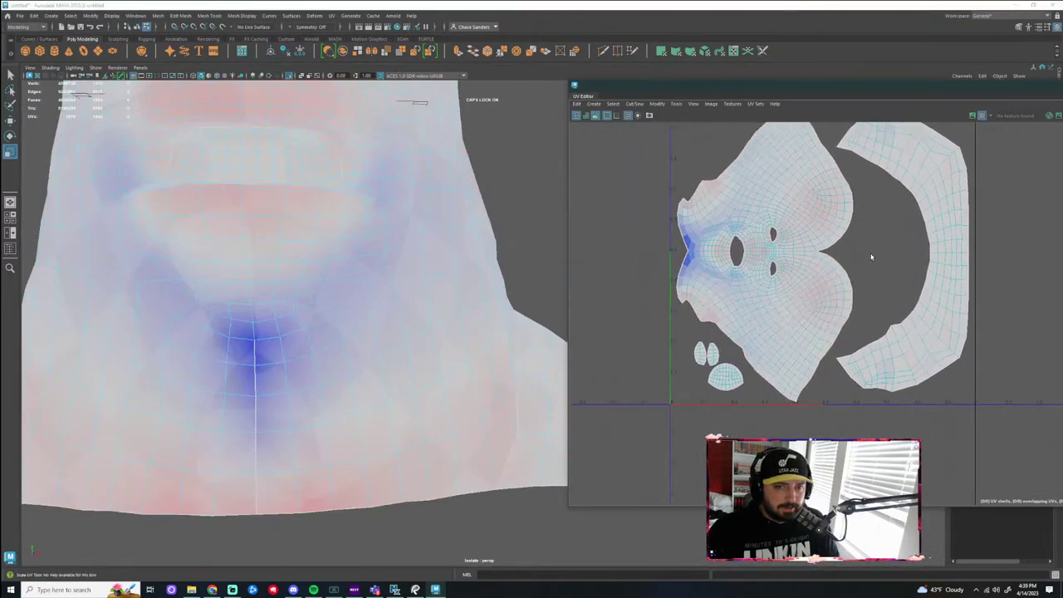
pyautogui.keyDown('alt'); pyautogui.moveTo(724, 272); pyautogui.dragTo(605, 329, button='middle'); pyautogui.keyUp('alt')
pyautogui.click(658, 325)
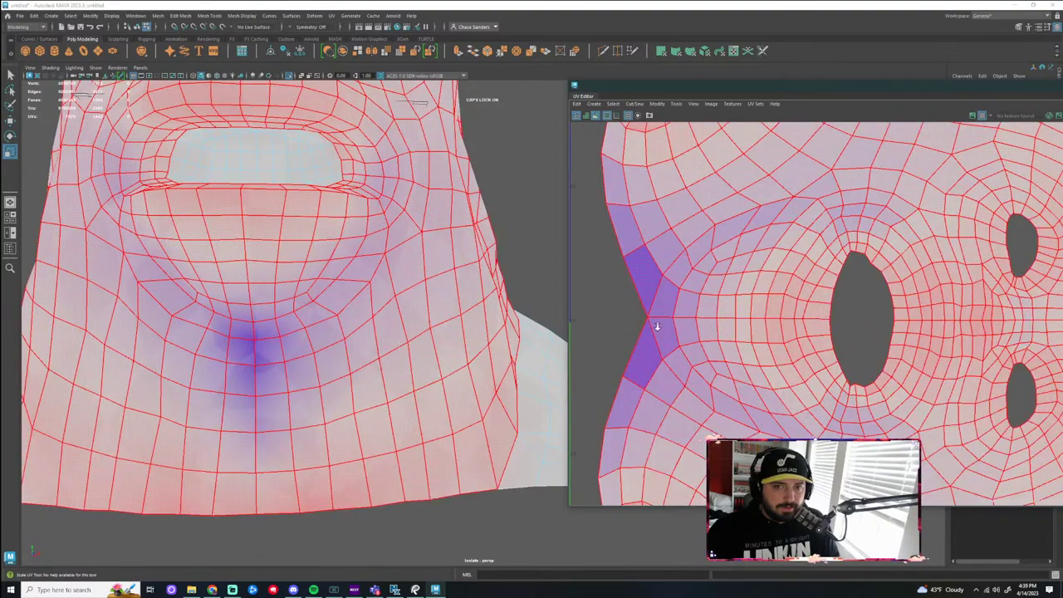
pyautogui.scroll(2, 660, 323)
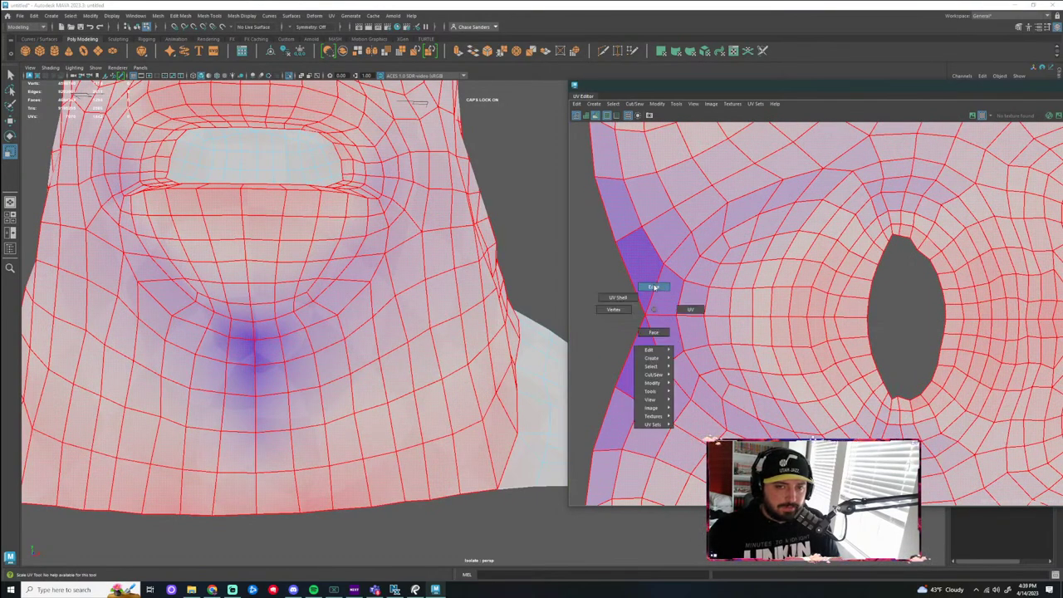
pyautogui.moveTo(654, 287); pyautogui.dragTo(653, 288, button='right')
pyautogui.click(635, 105)
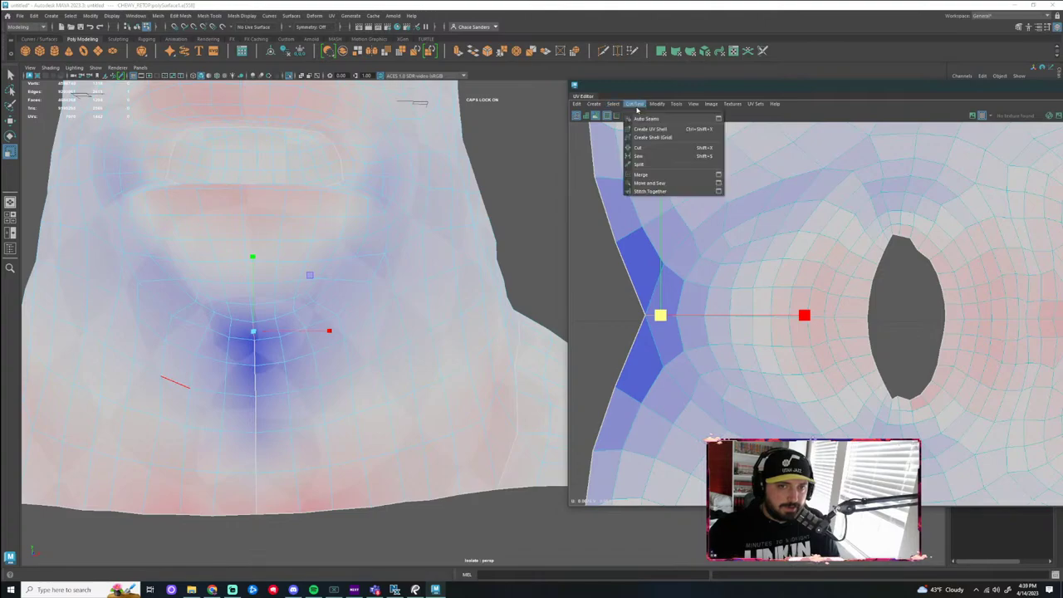
pyautogui.click(648, 147)
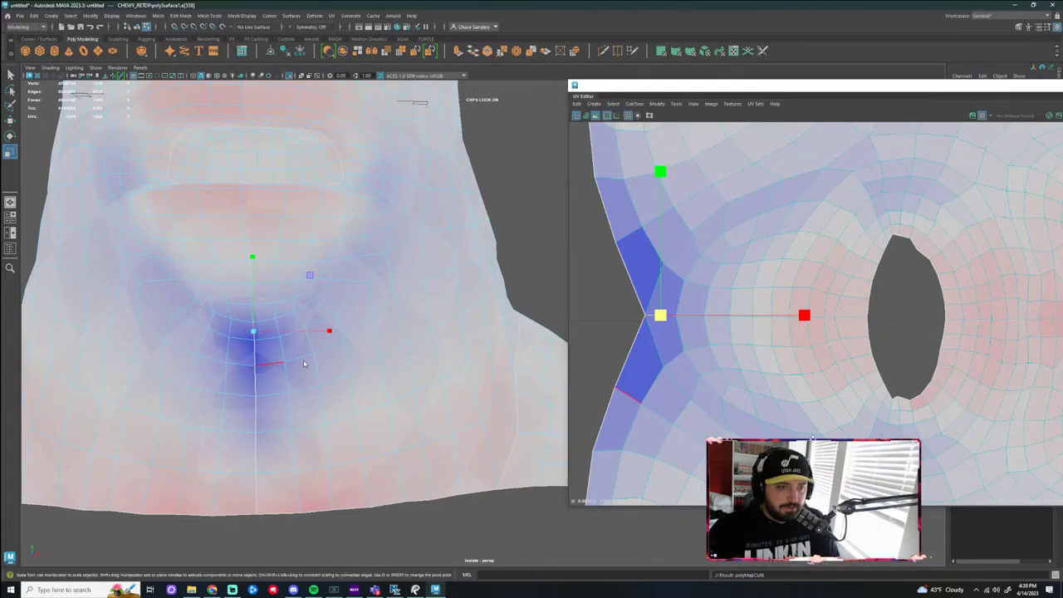
# Unfold the head shell again with the extended chin seam and check its new layout in the tile
pyautogui.moveTo(299, 344); pyautogui.dragTo(332, 344, button='right')
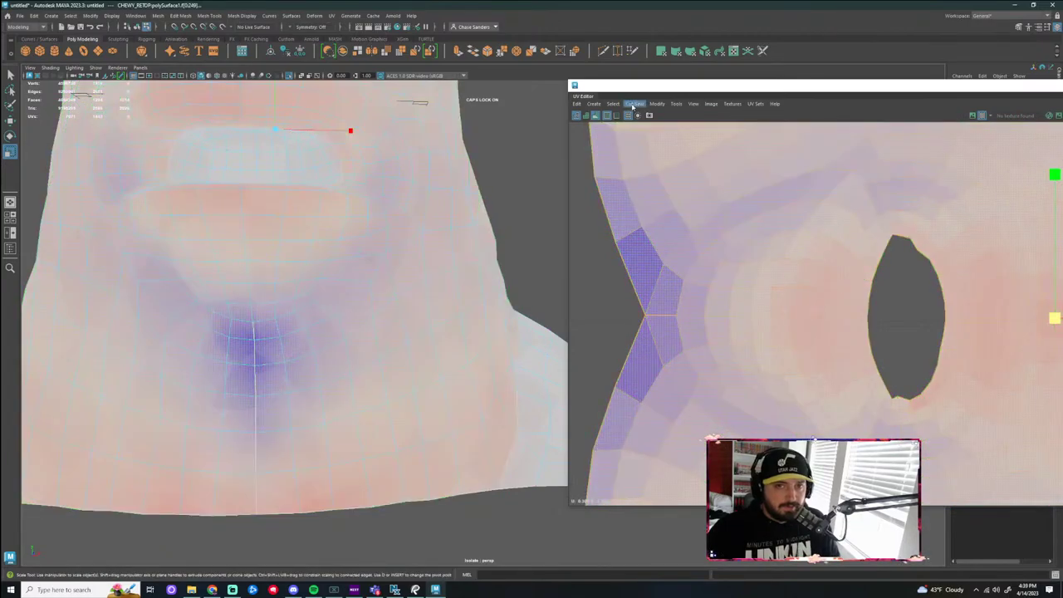
pyautogui.click(656, 105)
pyautogui.click(665, 364)
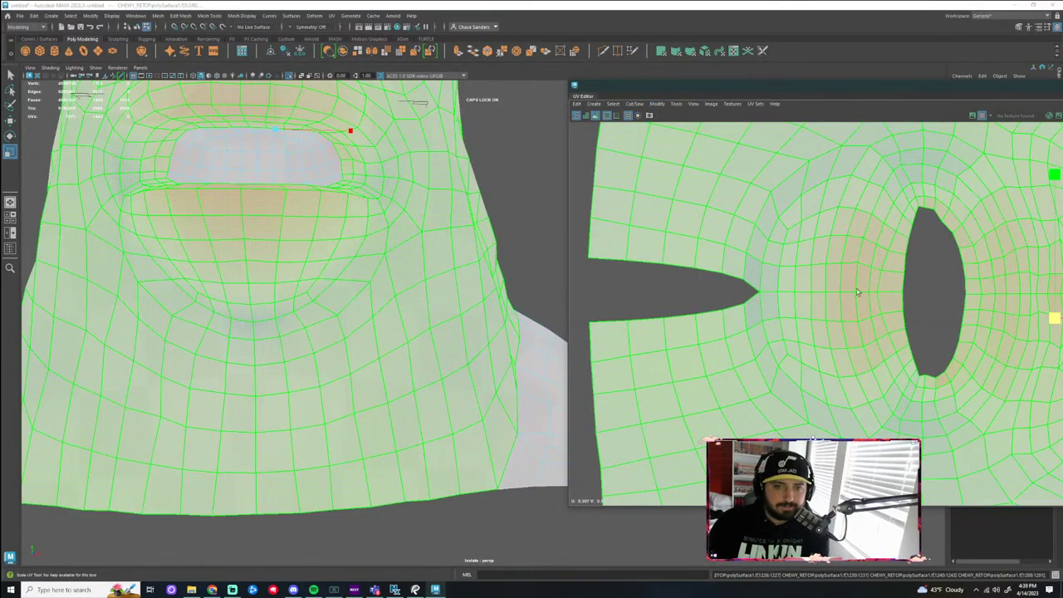
pyautogui.click(694, 291)
pyautogui.scroll(-3, 694, 291)
pyautogui.scroll(-3, 914, 320)
pyautogui.click(950, 308)
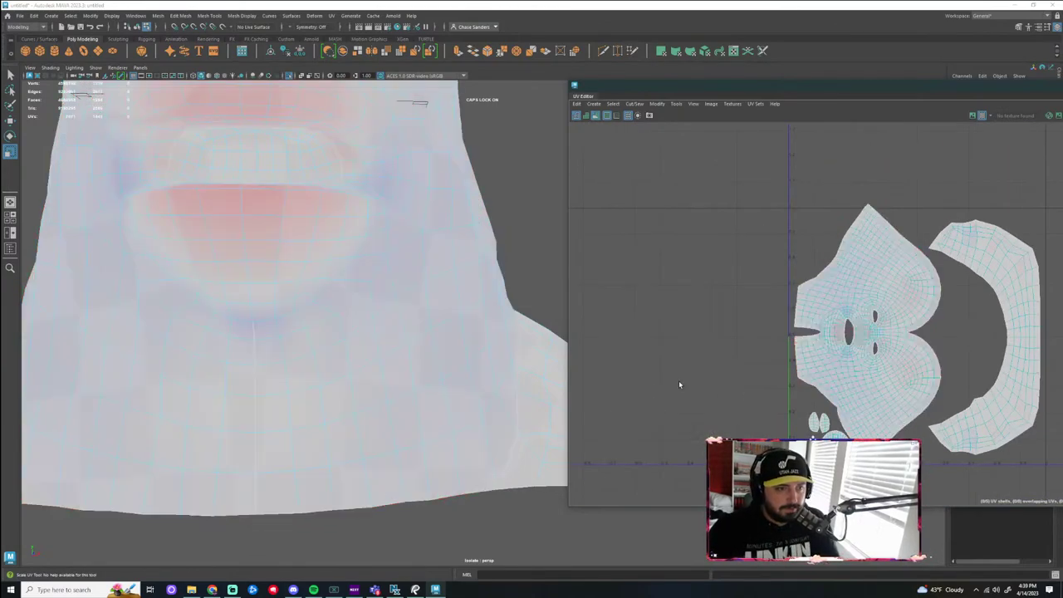
pyautogui.scroll(-2, 923, 287)
pyautogui.keyDown('alt'); pyautogui.moveTo(923, 287); pyautogui.dragTo(800, 281, button='middle'); pyautogui.keyUp('alt')
pyautogui.scroll(2, 800, 281)
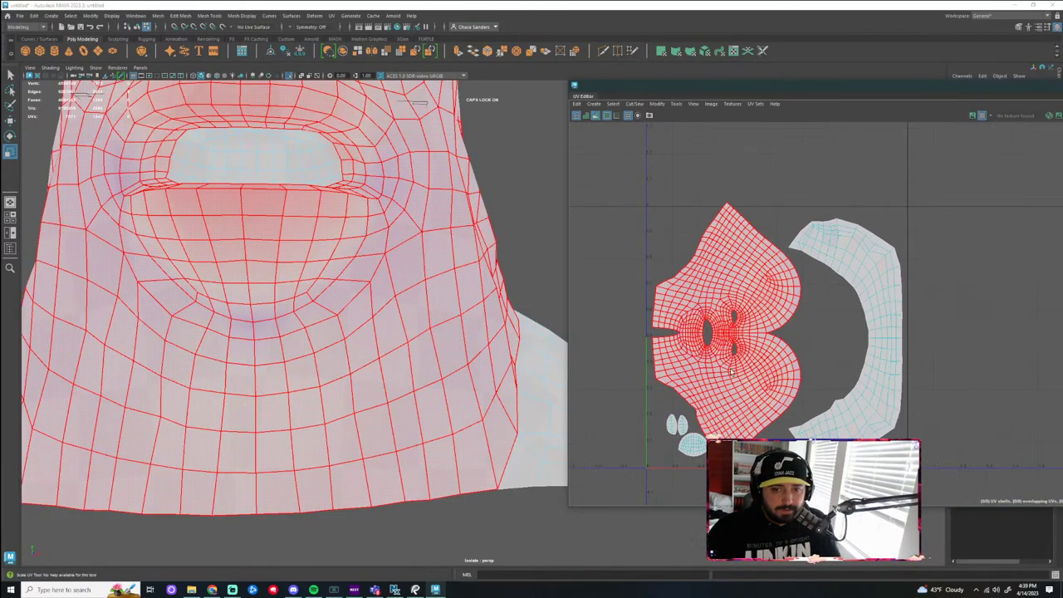
# Turn off the distortion shading and move the head shell down slightly below the tile's top edge
pyautogui.press('w')
pyautogui.scroll(1, 722, 322)
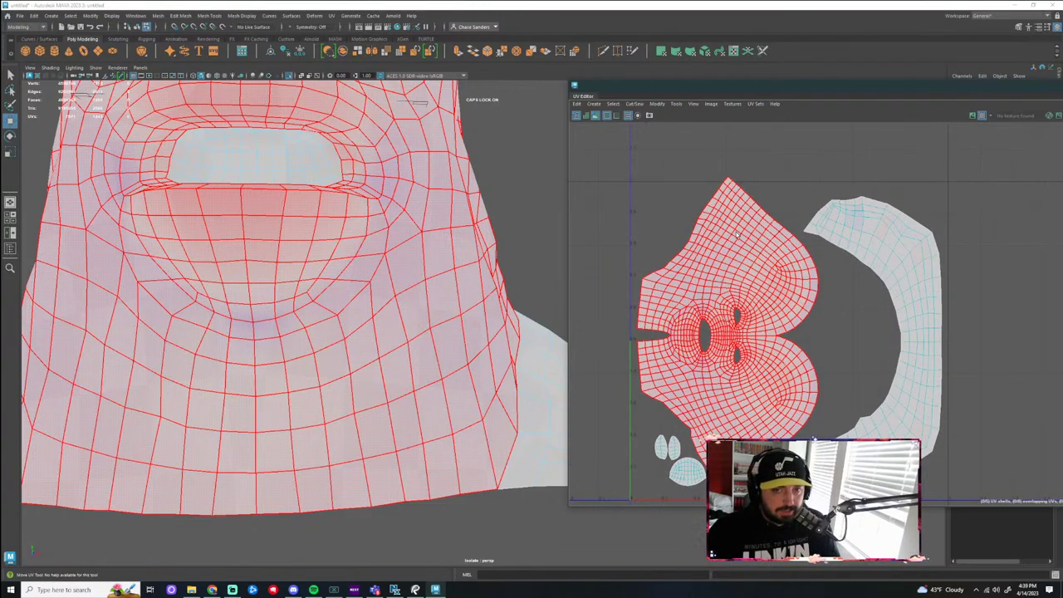
pyautogui.moveTo(750, 285); pyautogui.dragTo(722, 280, button='right')
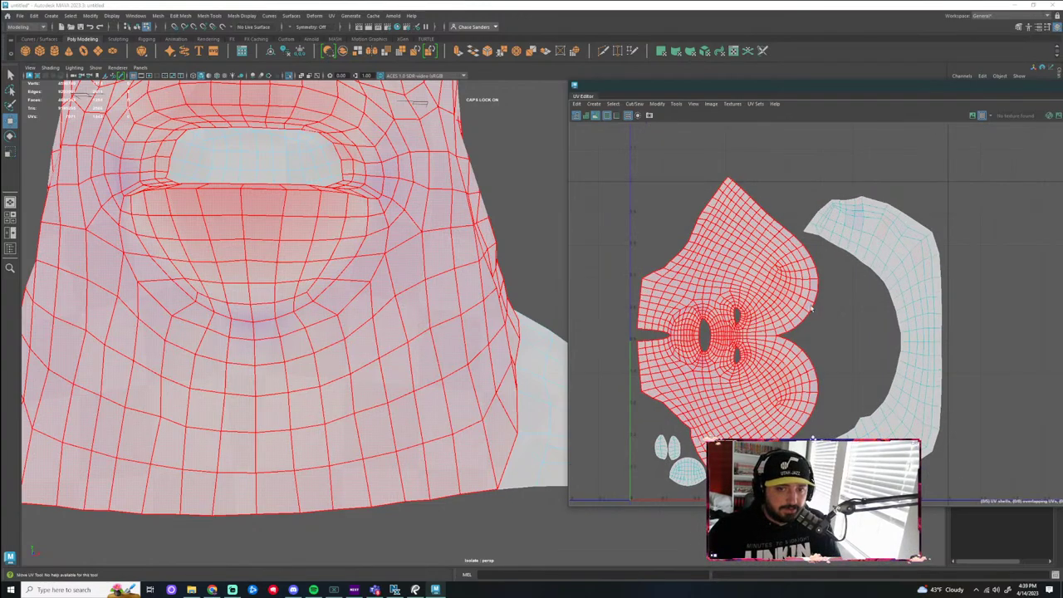
pyautogui.click(791, 302)
pyautogui.keyDown('ctrl'); pyautogui.moveTo(789, 299); pyautogui.dragTo(788, 323, button='right'); pyautogui.keyUp('ctrl')
pyautogui.click(596, 116)
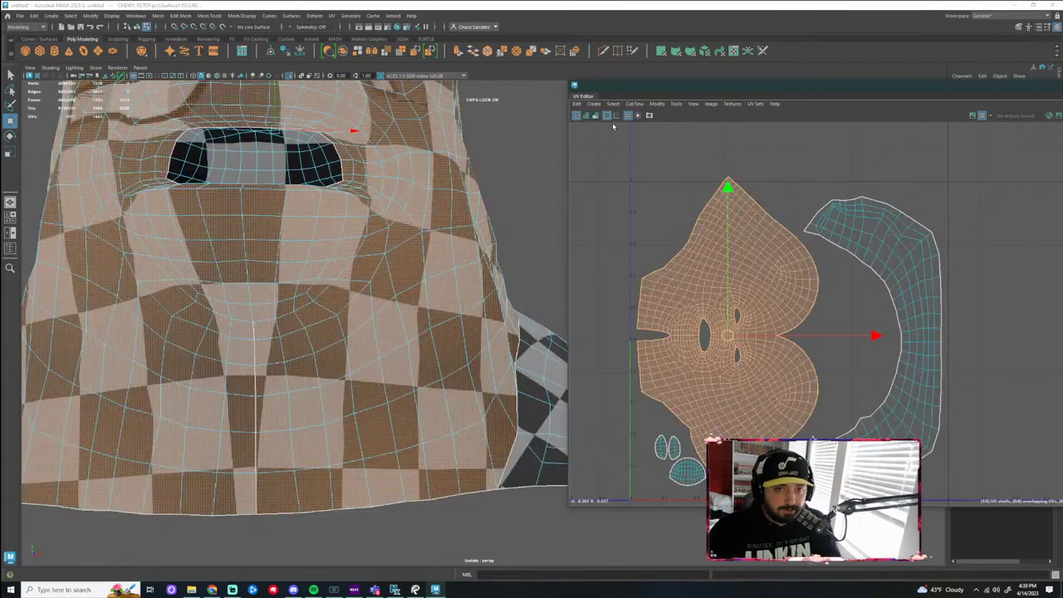
pyautogui.moveTo(727, 186); pyautogui.dragTo(727, 194)
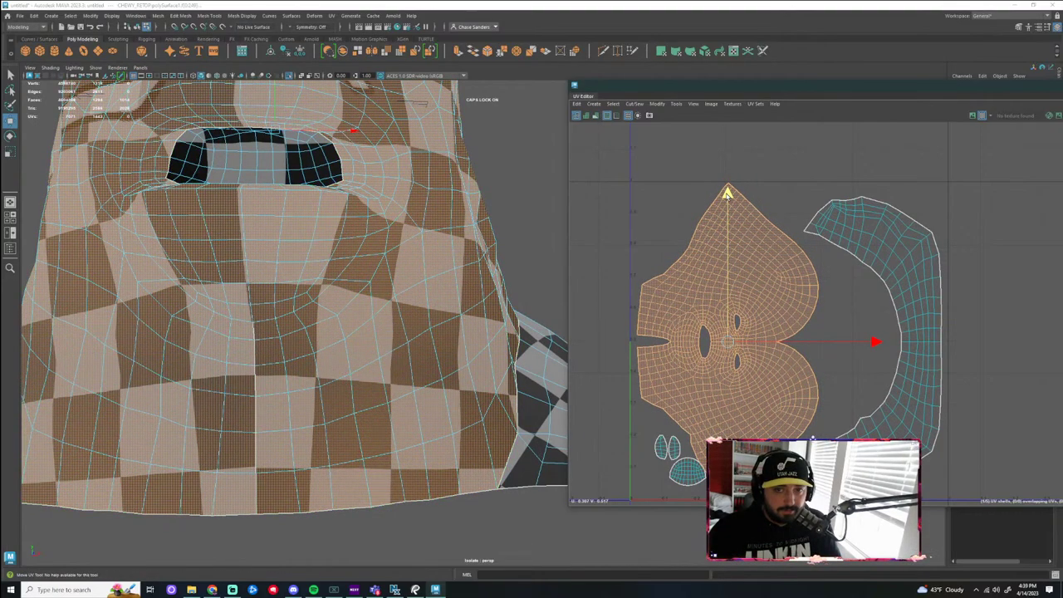
# Deselect the head shell, turn on distortion shading and examine the stretching across the whole head and shoulders
pyautogui.click(850, 371)
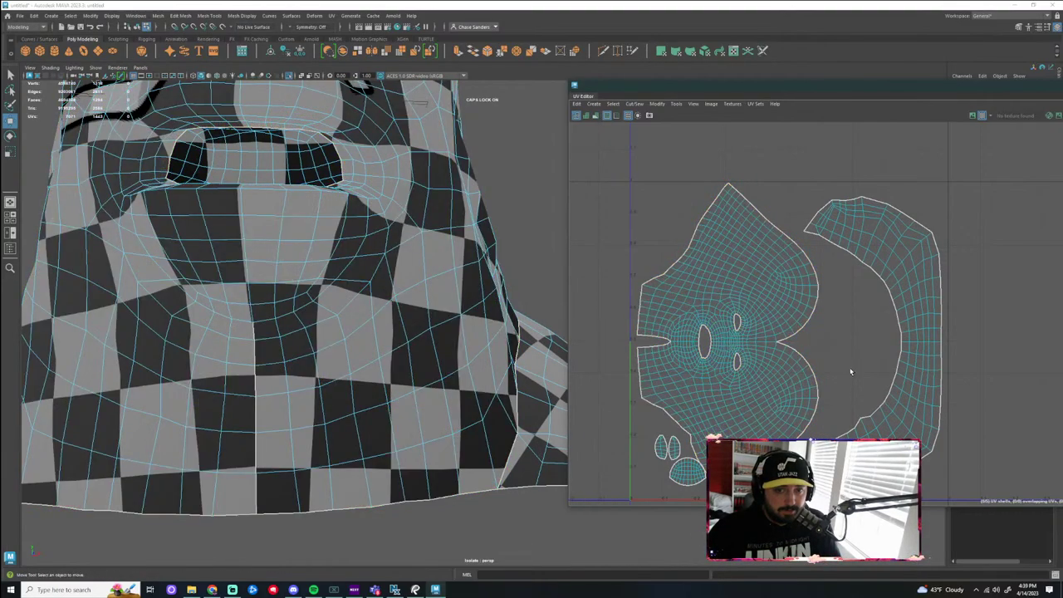
pyautogui.scroll(-3, 557, 419)
pyautogui.click(455, 434)
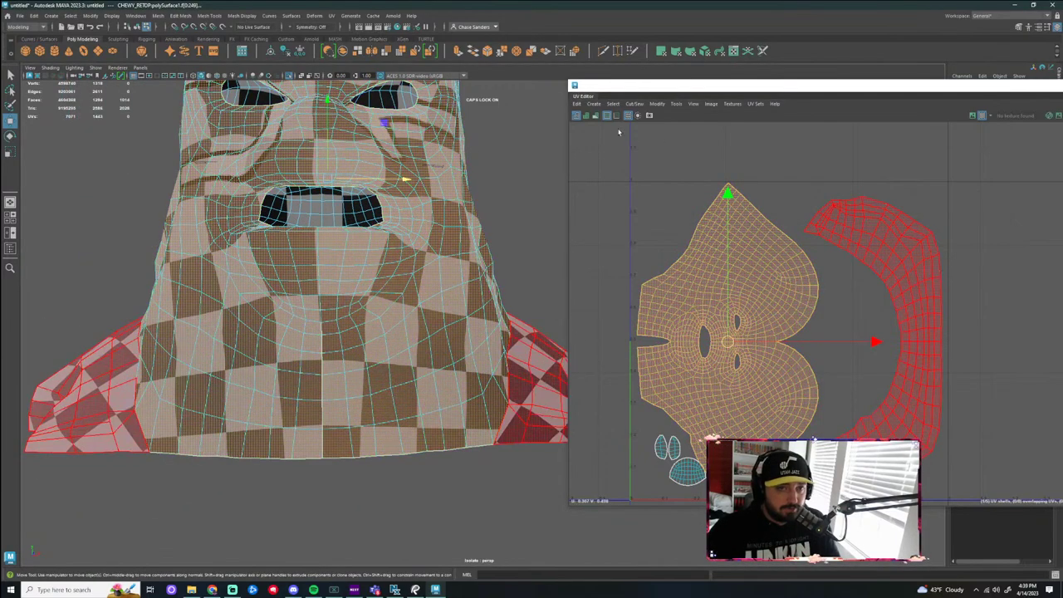
pyautogui.click(595, 116)
pyautogui.click(502, 241)
pyautogui.scroll(-7, 505, 287)
pyautogui.keyDown('alt'); pyautogui.moveTo(506, 287); pyautogui.dragTo(500, 297, button='middle'); pyautogui.keyUp('alt')
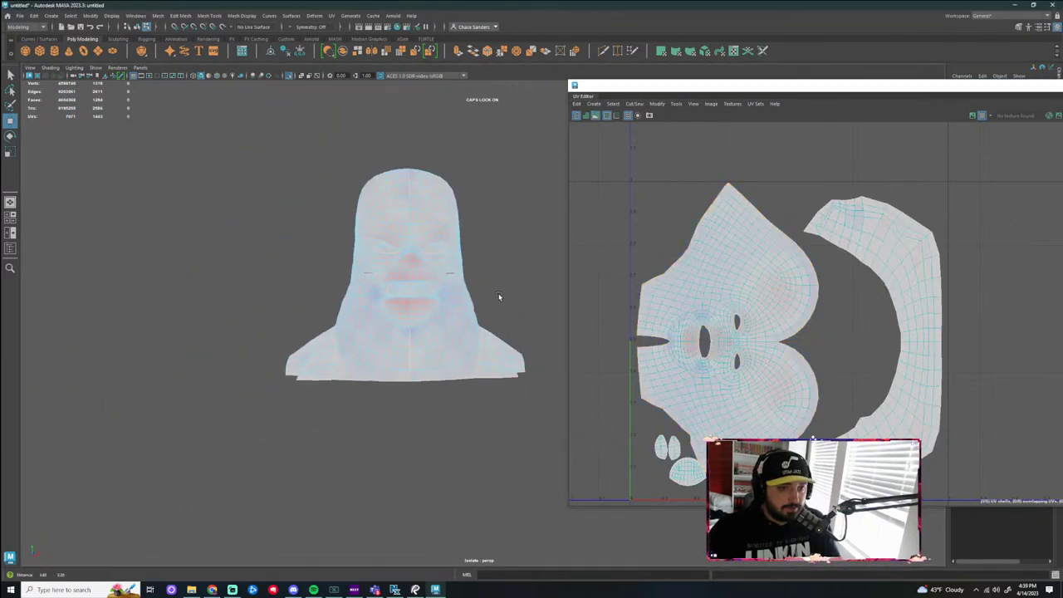
pyautogui.keyDown('alt'); pyautogui.moveTo(499, 297); pyautogui.dragTo(460, 289); pyautogui.keyUp('alt')
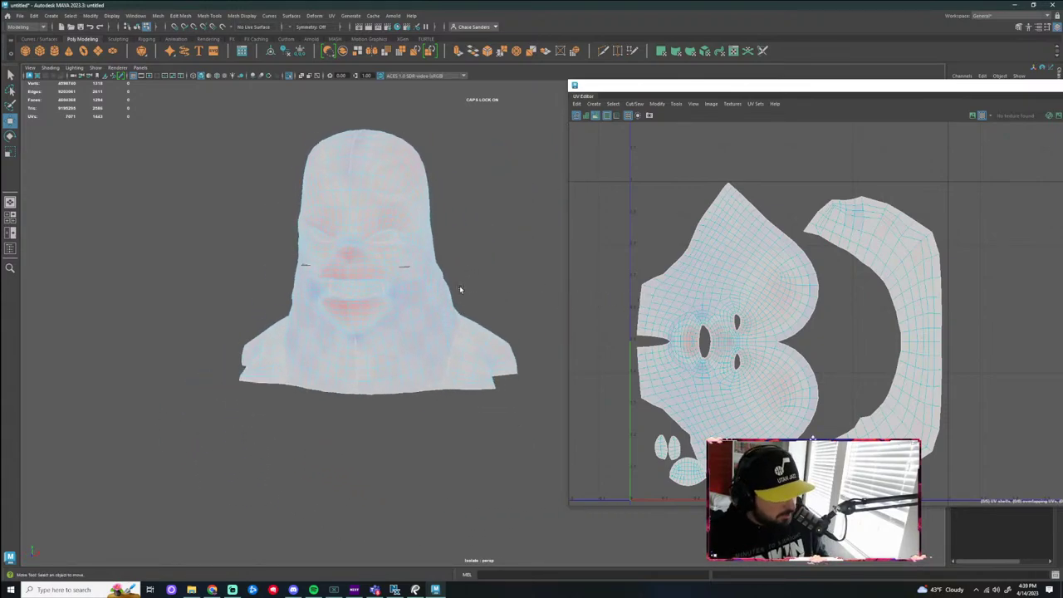
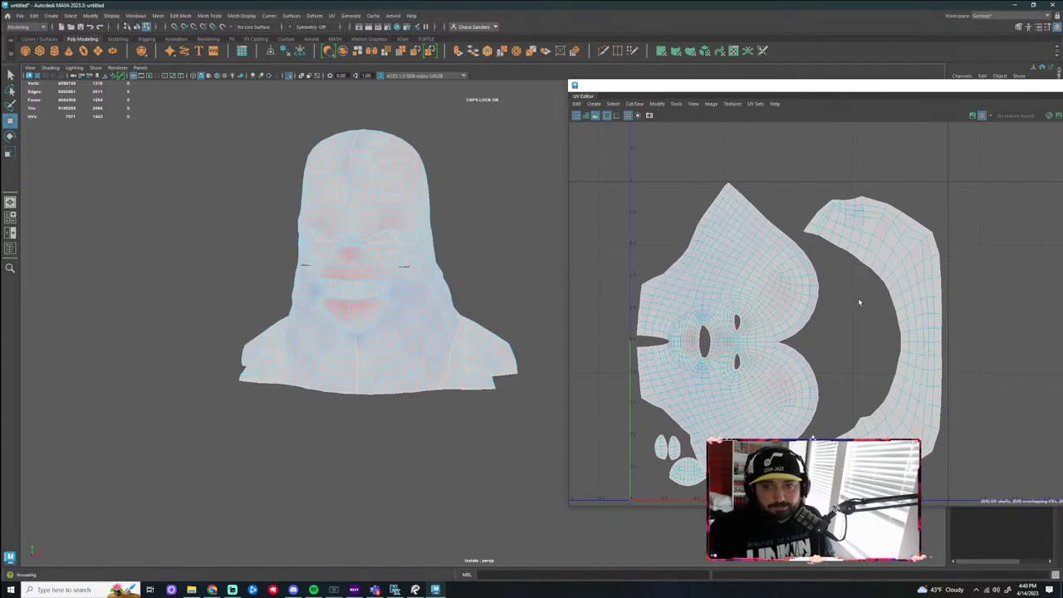
# Move the shoulder shell closer to the head shell and scale it up slightly within the tile
pyautogui.click(919, 294)
pyautogui.hotkey('ctrl', 'F11')
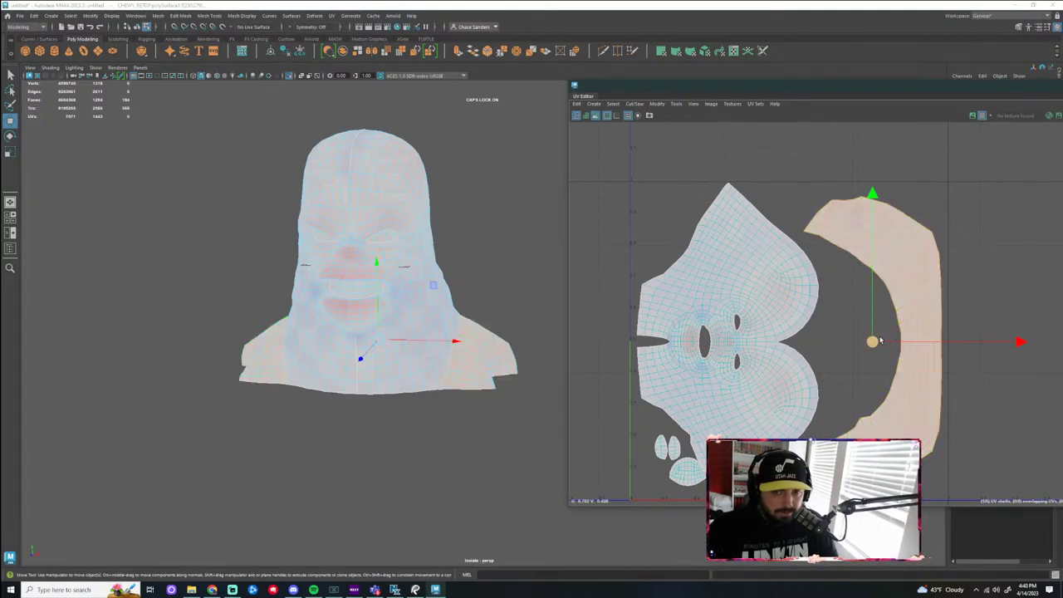
pyautogui.press('r')
pyautogui.moveTo(880, 341)
pyautogui.mouseDown()
pyautogui.moveTo(890, 343)
pyautogui.moveTo(864, 345)
pyautogui.mouseUp()
pyautogui.press('e')
pyautogui.press('w')
pyautogui.press('r')
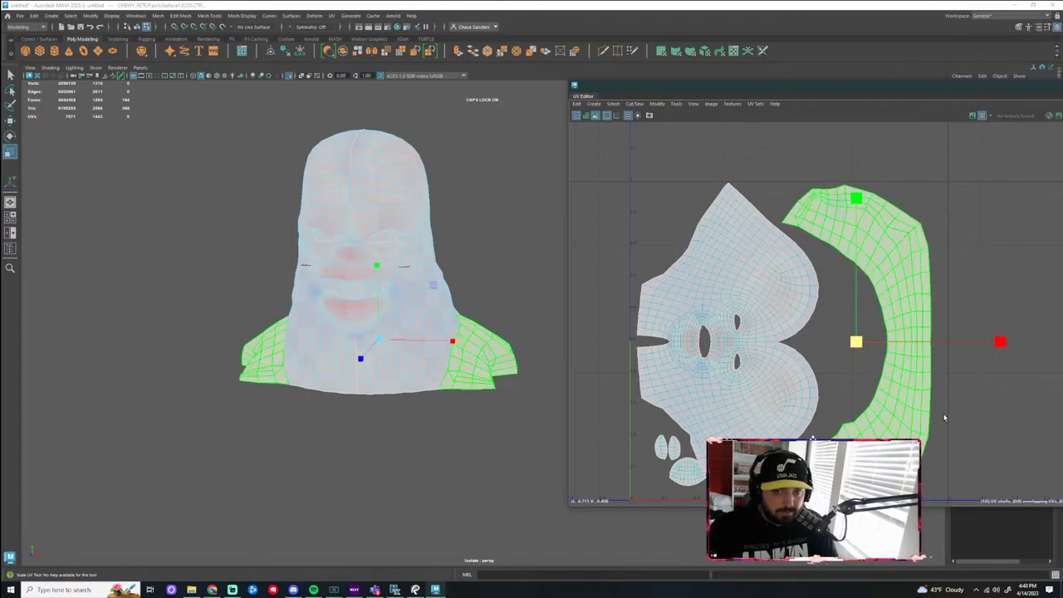
pyautogui.click(944, 418)
pyautogui.keyDown('alt'); pyautogui.moveTo(477, 418); pyautogui.dragTo(506, 432); pyautogui.keyUp('alt')
pyautogui.scroll(-2, 505, 433)
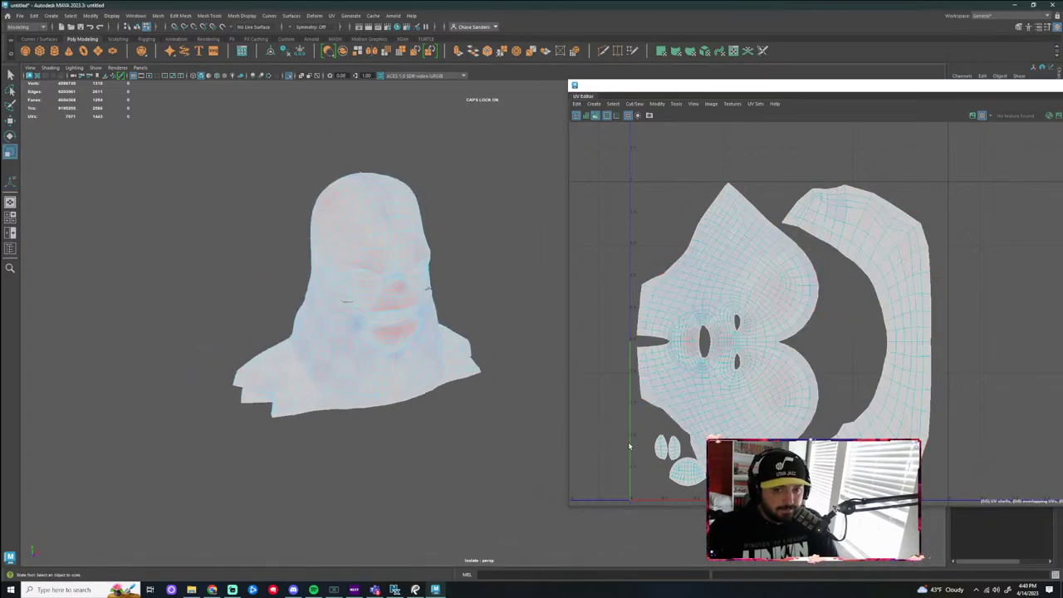
# Move the two eye shells and the mouth shell together closer to the tile's vertical edge, away from the head shell
pyautogui.scroll(3, 692, 480)
pyautogui.click(676, 453)
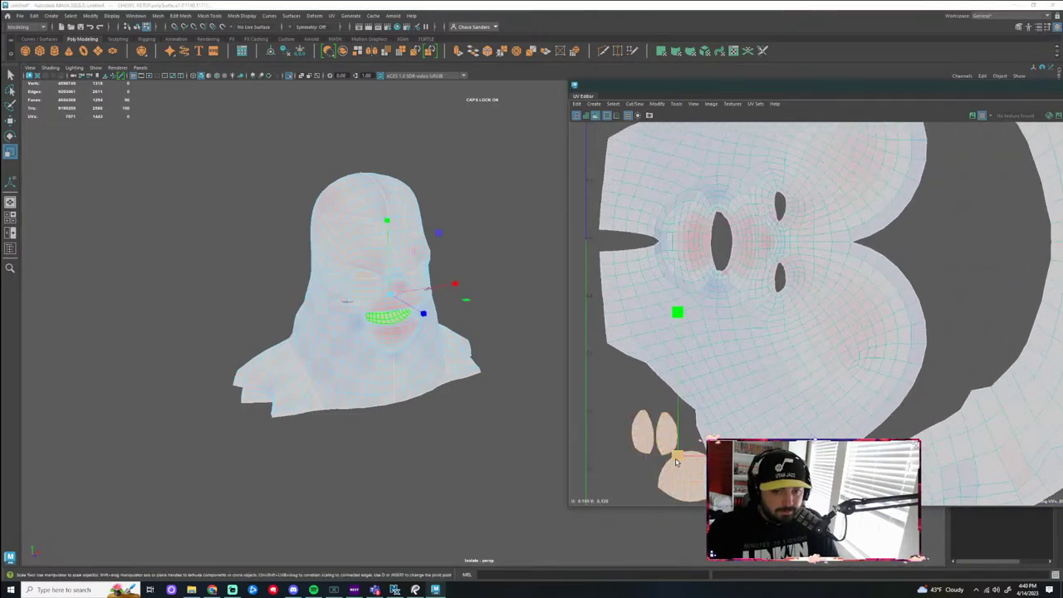
pyautogui.press('w')
pyautogui.moveTo(676, 459); pyautogui.dragTo(645, 459)
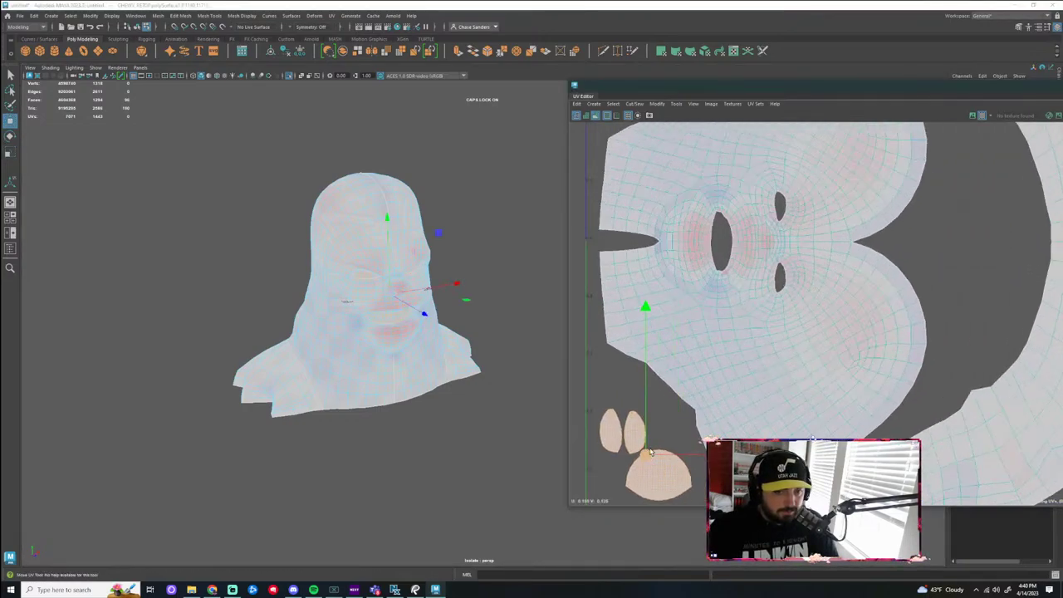
pyautogui.click(677, 422)
pyautogui.scroll(-3, 725, 401)
pyautogui.keyDown('alt'); pyautogui.moveTo(989, 390); pyautogui.dragTo(890, 387, button='middle'); pyautogui.keyUp('alt')
pyautogui.scroll(-3, 911, 380)
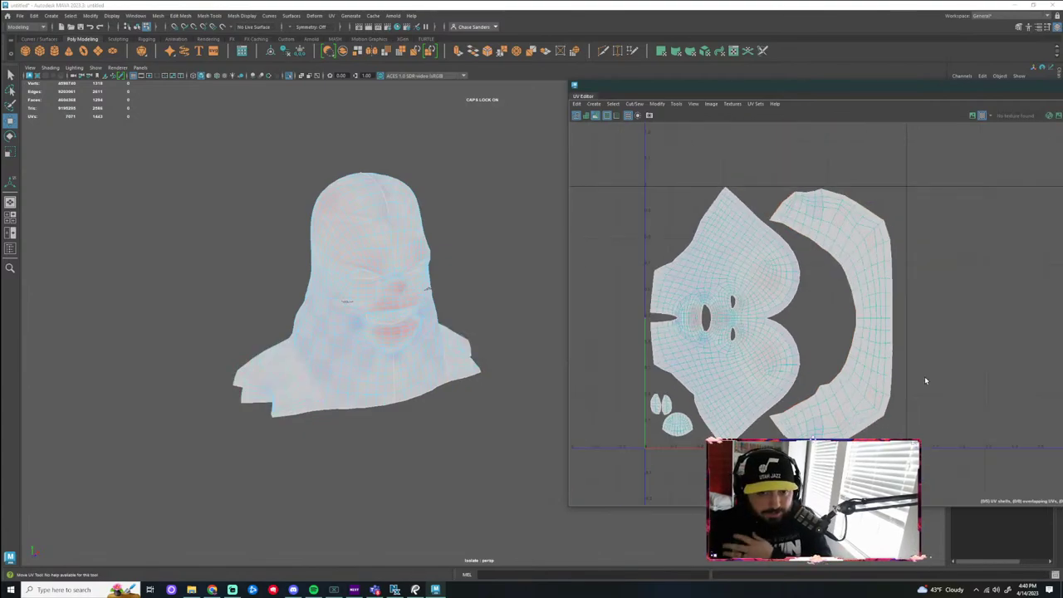
# Nudge the head shell up slightly so its lower tip lies inside the first UV tile
pyautogui.scroll(2, 691, 447)
pyautogui.scroll(5, 798, 397)
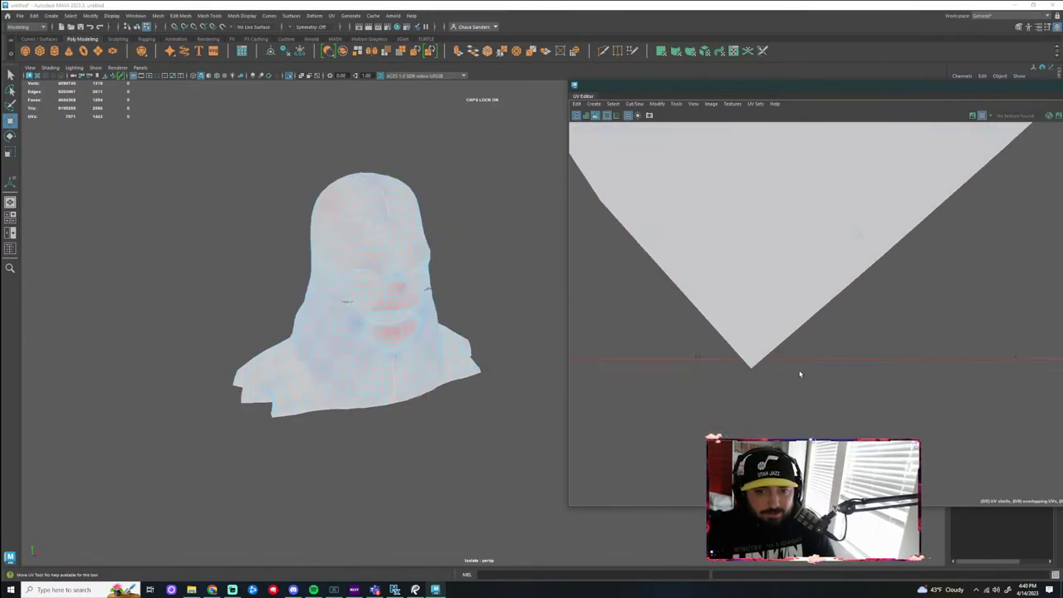
pyautogui.scroll(-1, 802, 394)
pyautogui.click(819, 348)
pyautogui.scroll(-5, 831, 392)
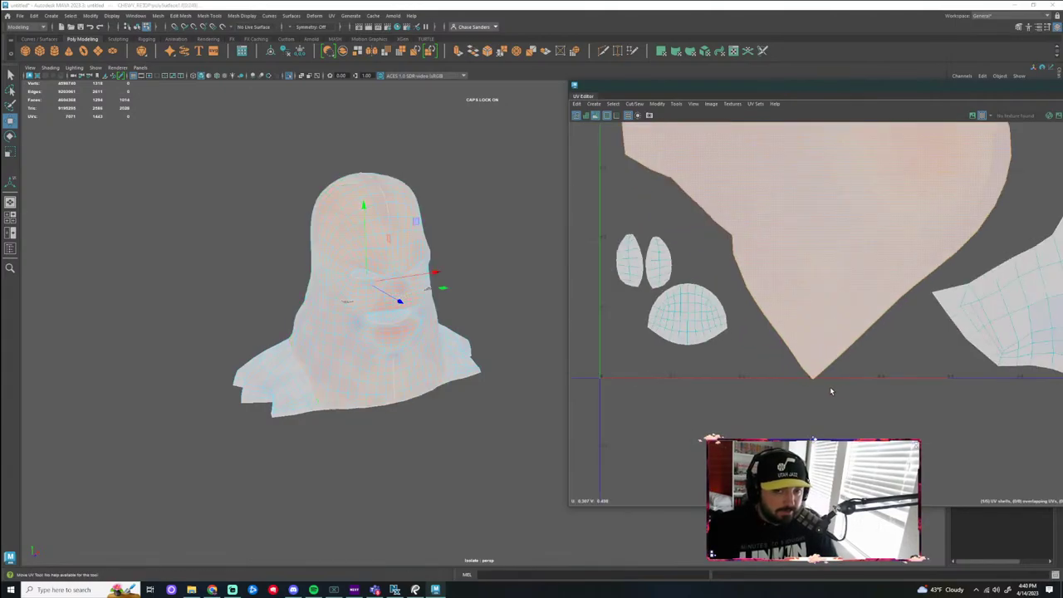
pyautogui.keyDown('alt'); pyautogui.moveTo(886, 367); pyautogui.dragTo(854, 500, button='middle'); pyautogui.keyUp('alt')
pyautogui.scroll(5, 763, 170)
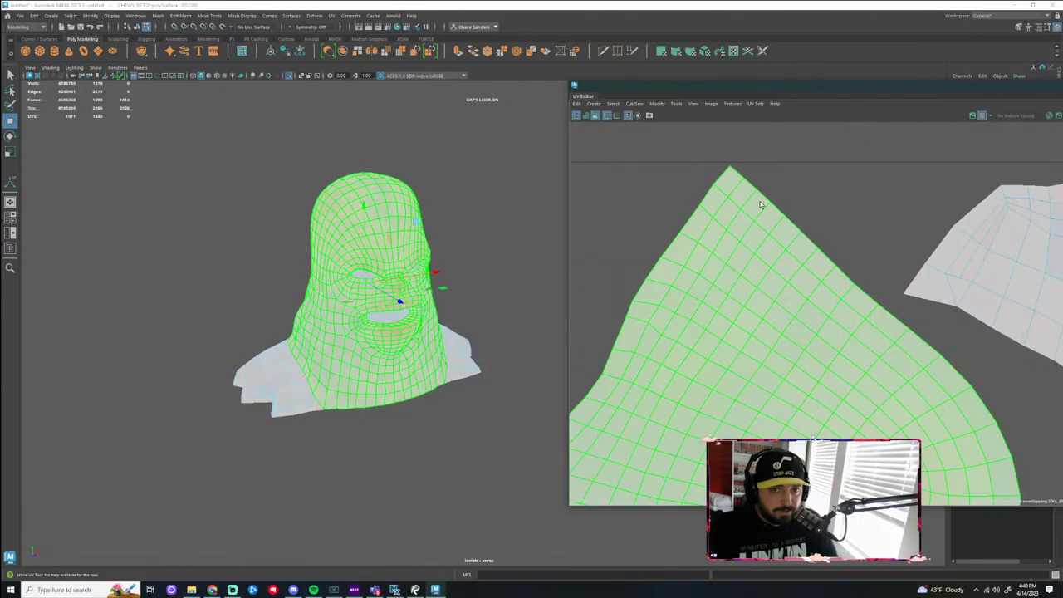
pyautogui.scroll(-3, 774, 299)
pyautogui.click(750, 366)
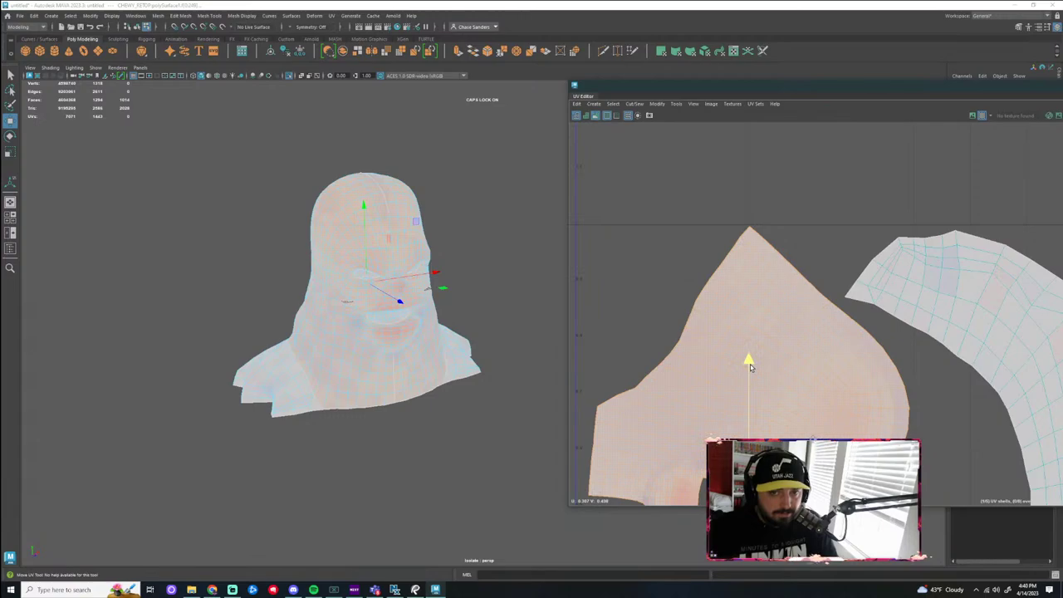
pyautogui.moveTo(750, 365); pyautogui.dragTo(750, 363)
pyautogui.scroll(-4, 873, 399)
pyautogui.keyDown('alt'); pyautogui.moveTo(869, 440); pyautogui.dragTo(866, 228, button='middle'); pyautogui.keyUp('alt')
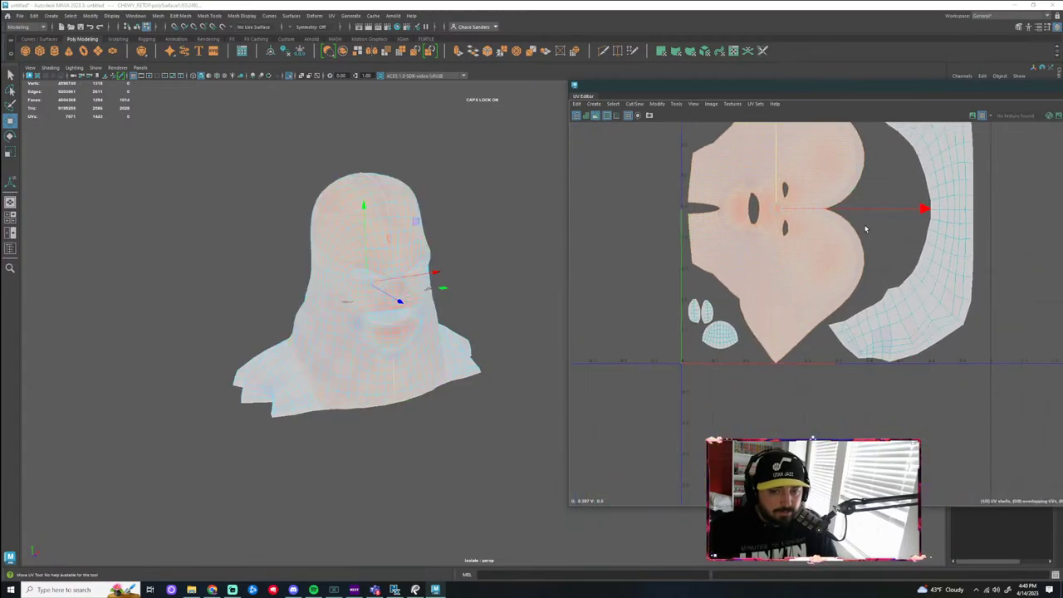
# Check the head shell's lower and upper tips against the tile borders, then clear the selection
pyautogui.scroll(6, 866, 229)
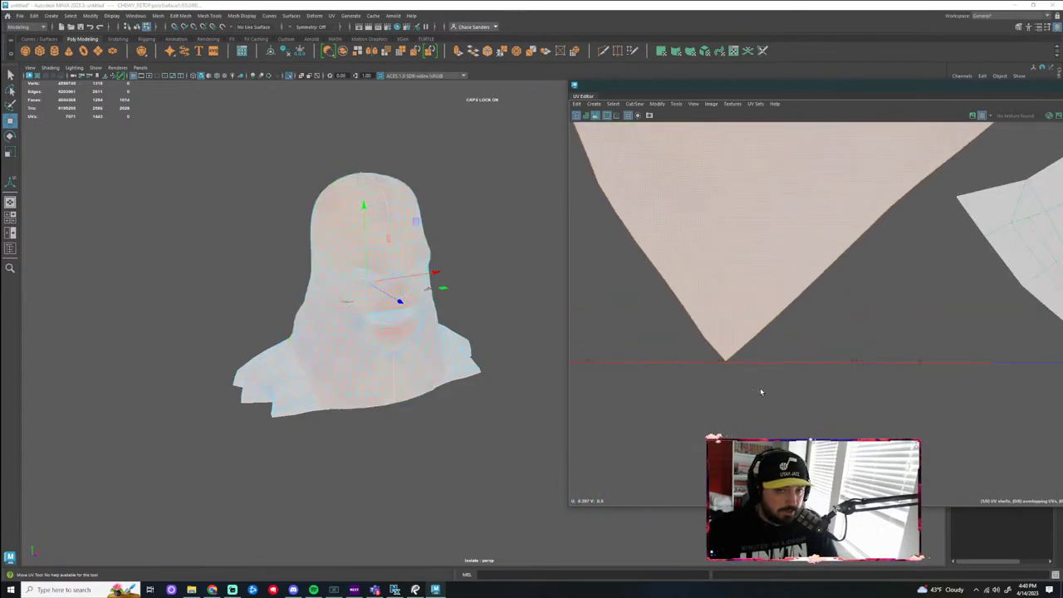
pyautogui.scroll(-8, 761, 392)
pyautogui.keyDown('alt'); pyautogui.moveTo(925, 282); pyautogui.dragTo(928, 352, button='middle'); pyautogui.keyUp('alt')
pyautogui.scroll(8, 798, 279)
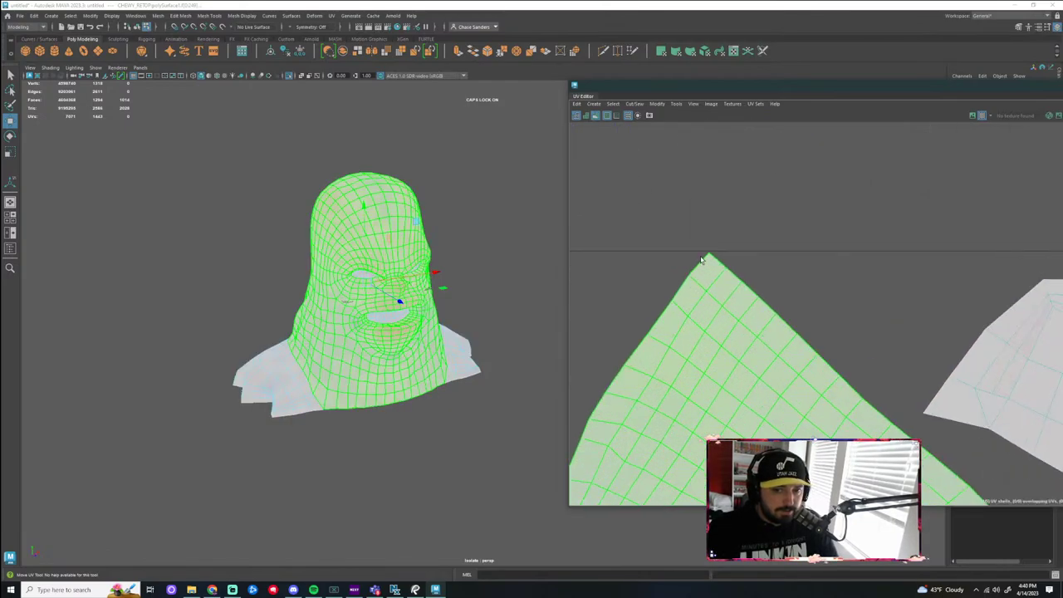
pyautogui.scroll(4, 718, 269)
pyautogui.scroll(-9, 831, 307)
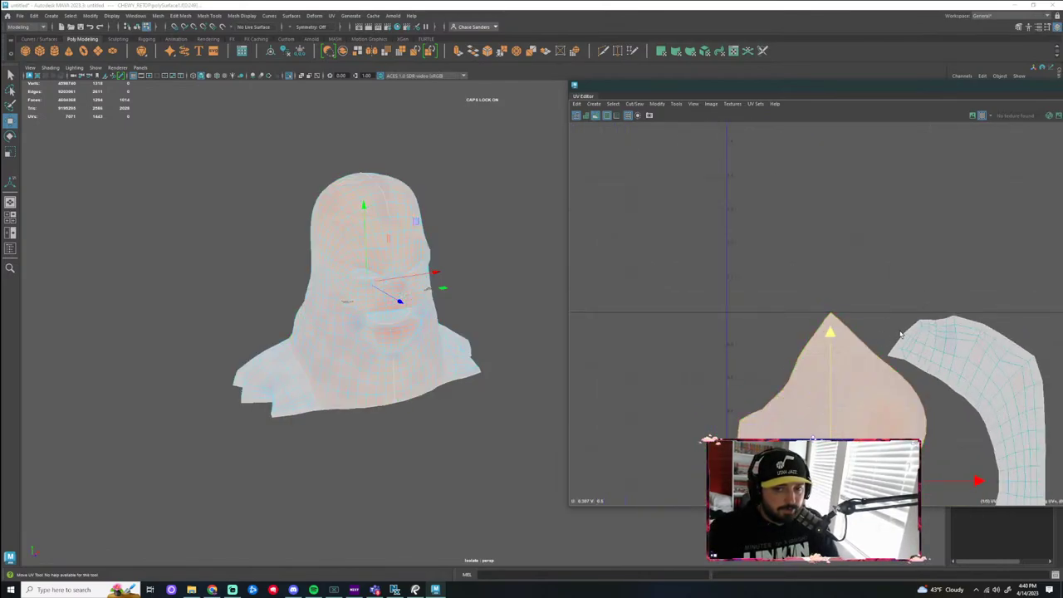
pyautogui.scroll(-5, 902, 335)
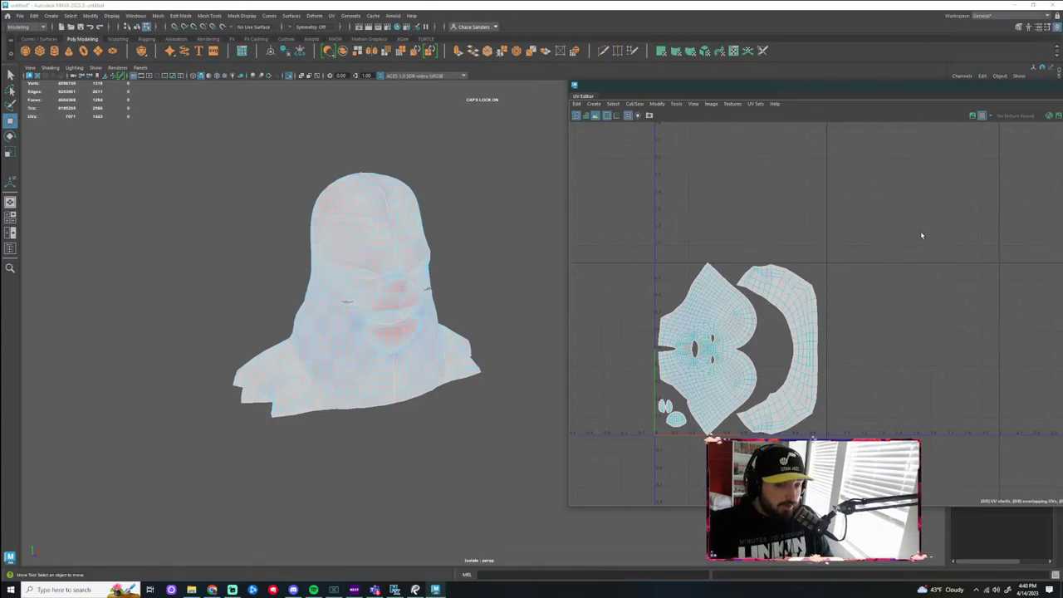
# Turn off the distortion shading and end the isolated view to show the full bust again
pyautogui.click(596, 116)
pyautogui.scroll(-3, 491, 368)
pyautogui.keyDown('alt'); pyautogui.moveTo(491, 368); pyautogui.dragTo(486, 394); pyautogui.keyUp('alt')
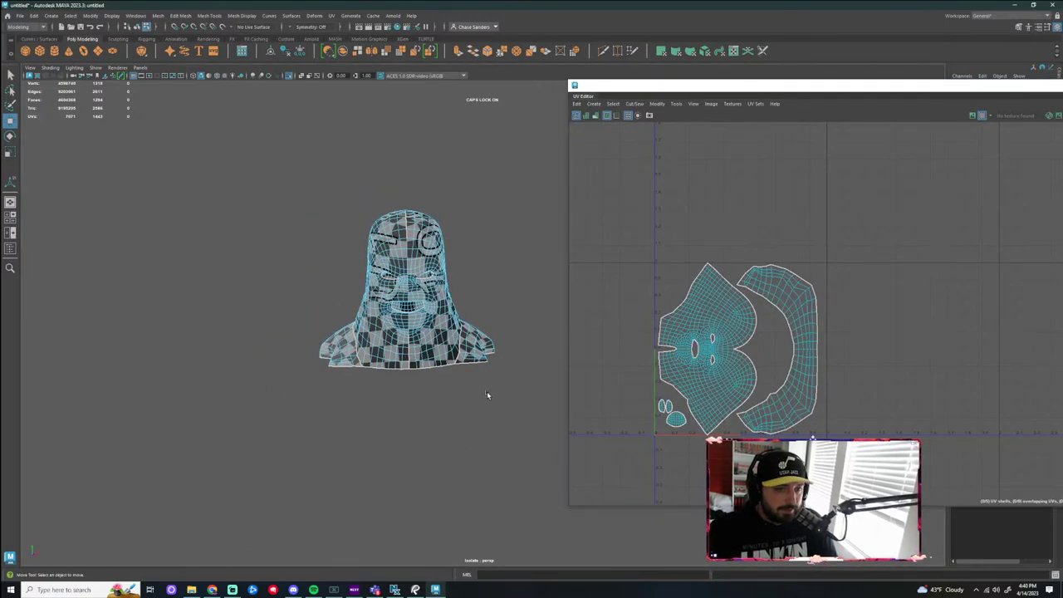
pyautogui.hotkey('ctrl', '1')
pyautogui.scroll(5, 492, 420)
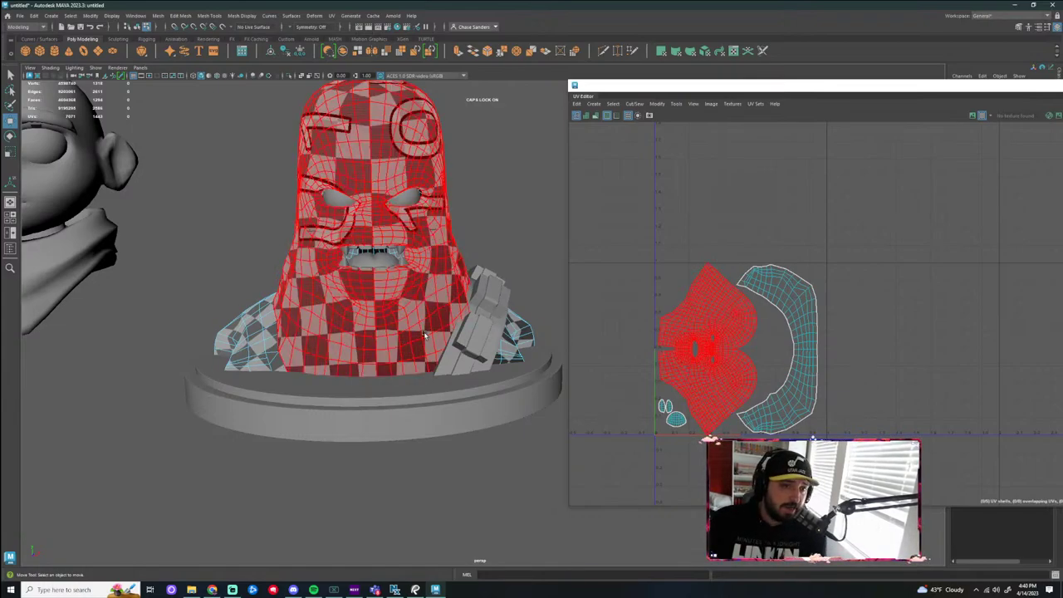
# Select the whole retopologized head in object mode and assign it a new Lambert material
pyautogui.moveTo(425, 332); pyautogui.dragTo(474, 305, button='right')
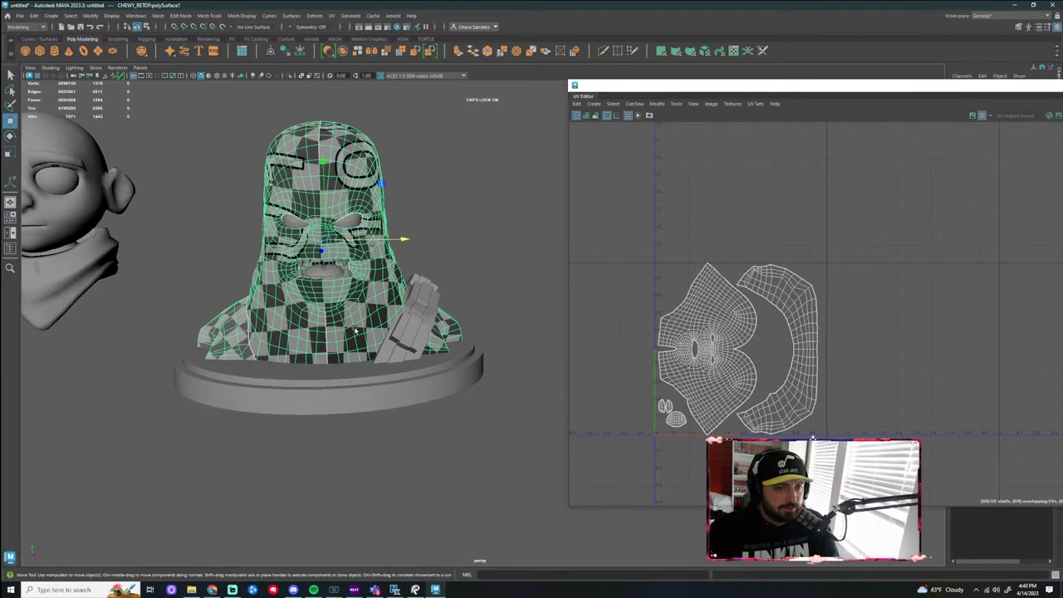
pyautogui.scroll(3, 325, 202)
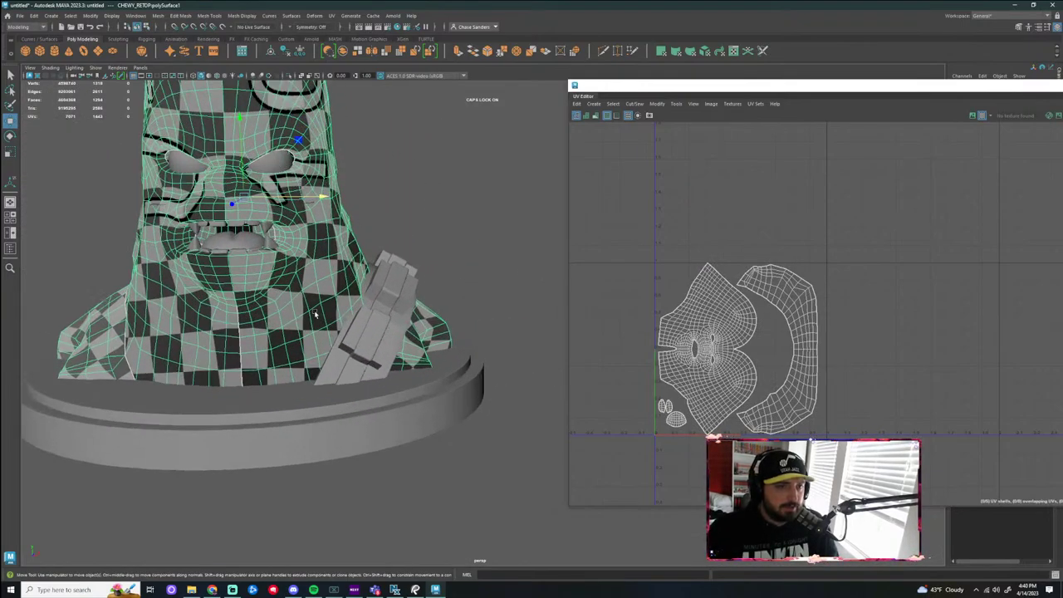
pyautogui.moveTo(302, 273); pyautogui.dragTo(323, 485, button='right')
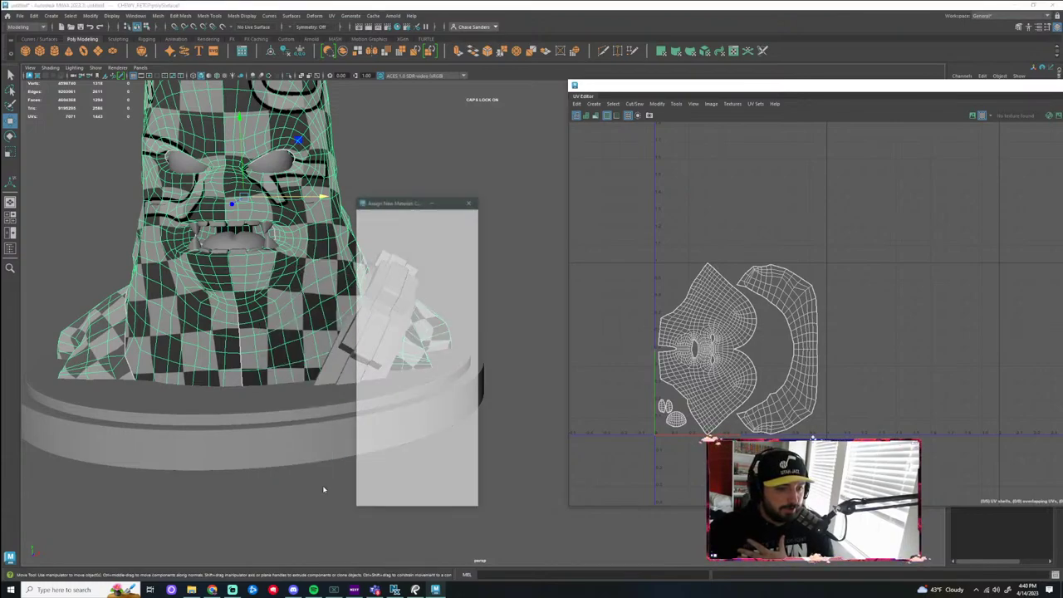
pyautogui.click(423, 258)
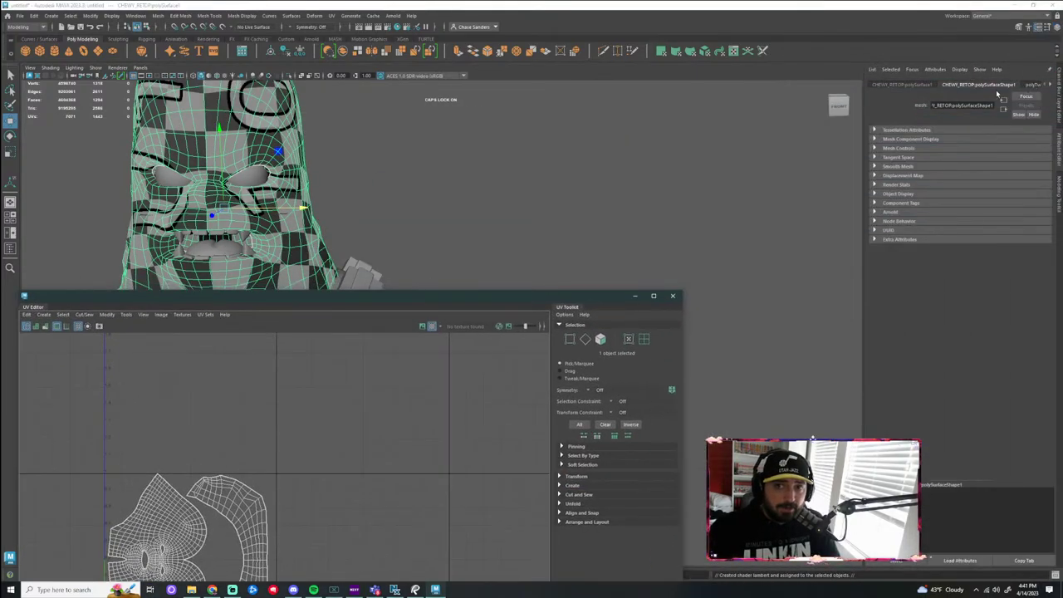
# Delete the construction history of all objects in the scene
pyautogui.click(33, 16)
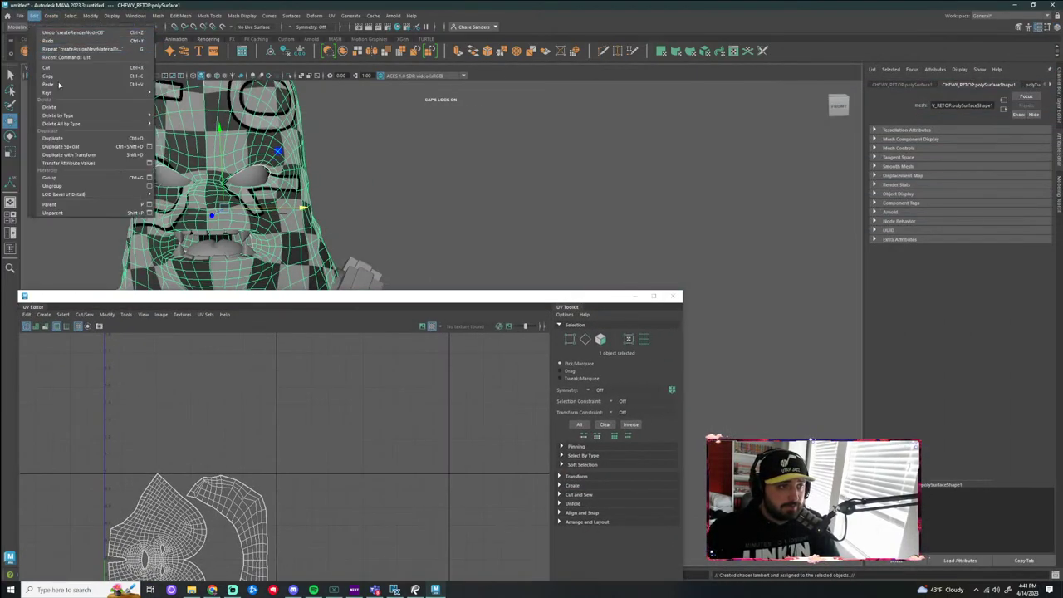
pyautogui.click(29, 17)
pyautogui.click(33, 15)
pyautogui.moveTo(74, 123)
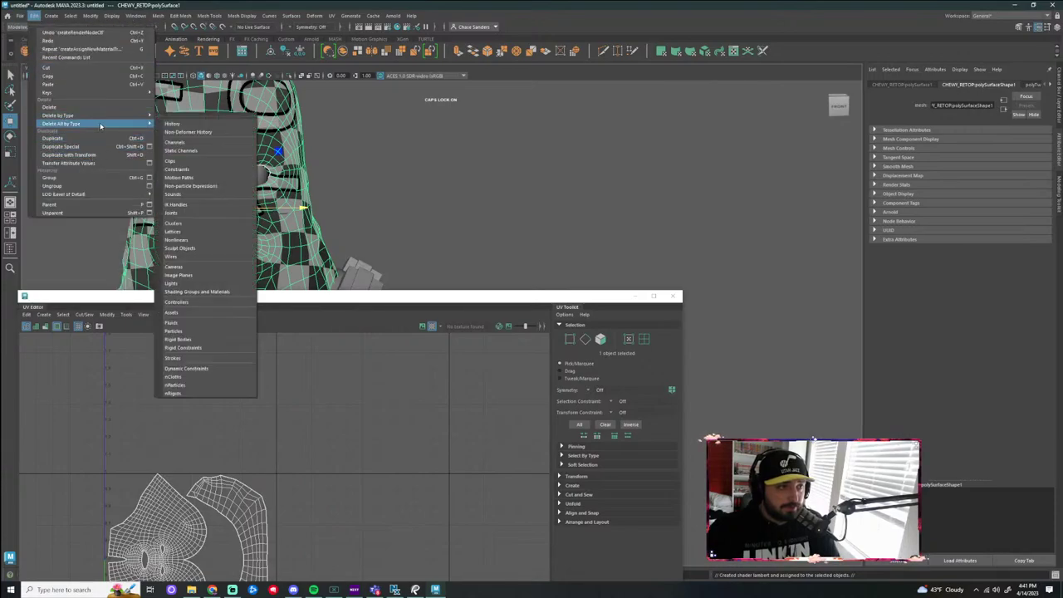
pyautogui.click(171, 124)
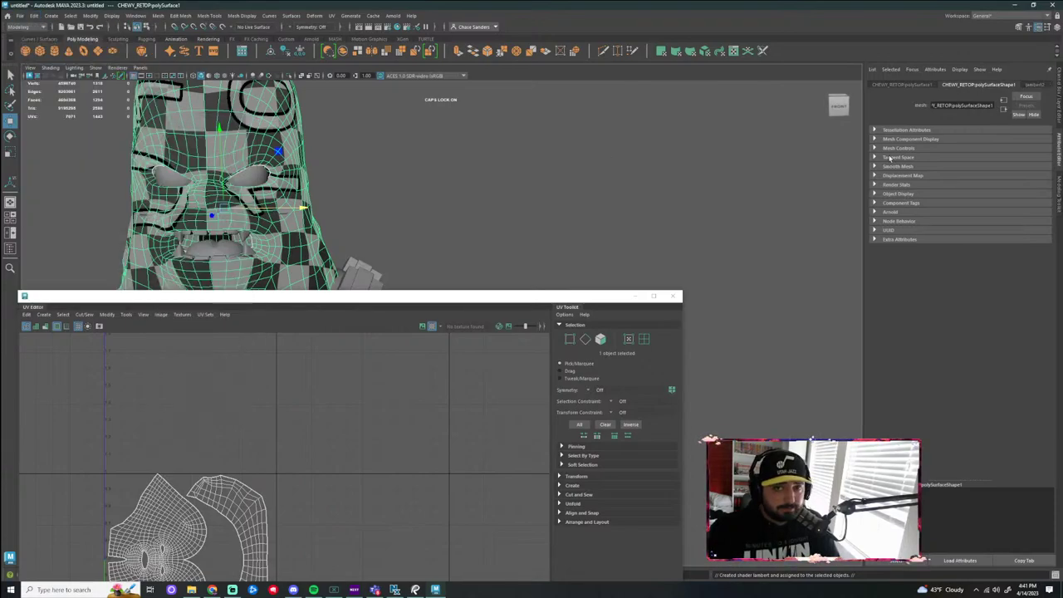
# Rename the head's new Lambert material to CHEWY HEAD and deselect the mesh
pyautogui.click(1026, 86)
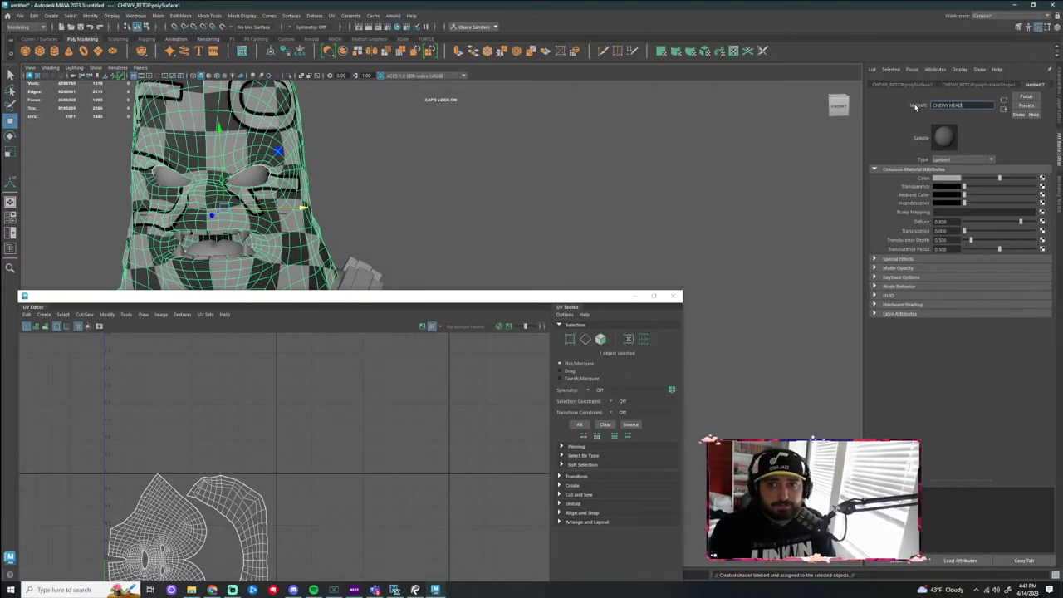
pyautogui.press('Return')
pyautogui.click(666, 213)
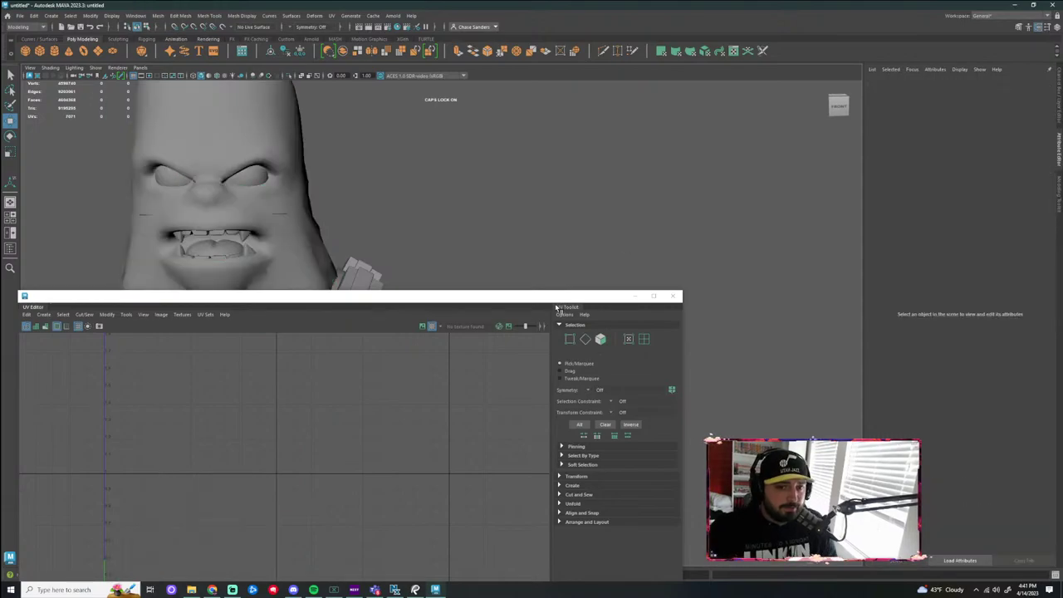
# Move the UV Editor window clear of the screen edge and close it
pyautogui.moveTo(671, 297); pyautogui.dragTo(888, 177)
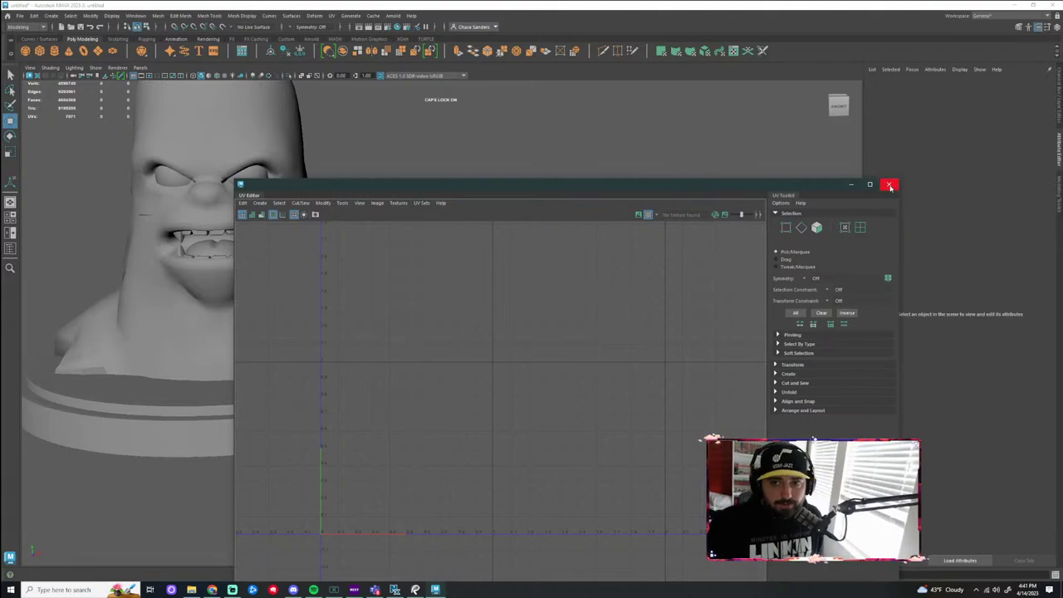
pyautogui.click(890, 186)
pyautogui.click(356, 182)
pyautogui.scroll(-3, 475, 277)
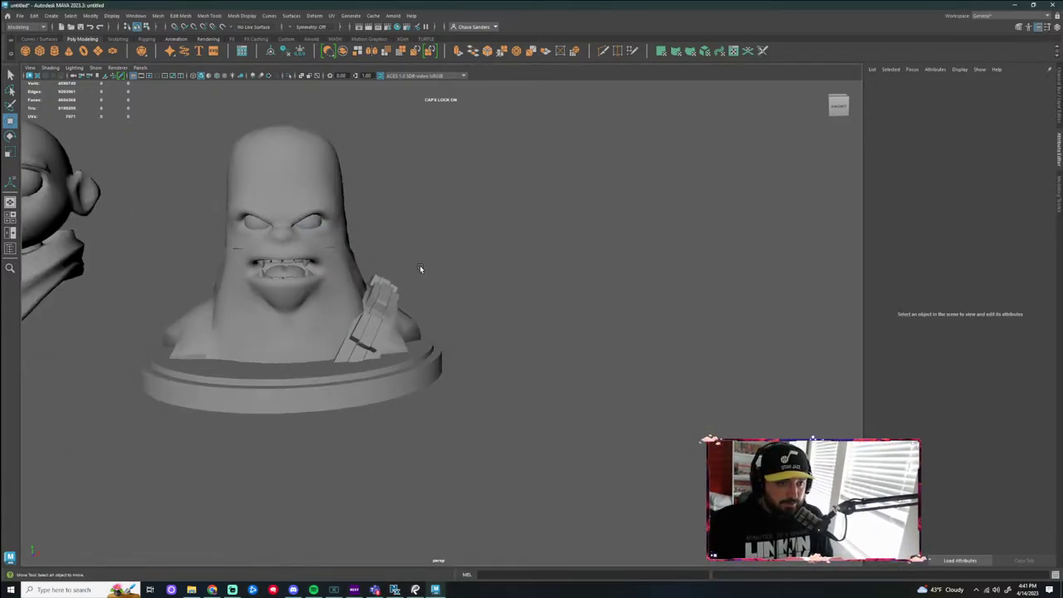
pyautogui.scroll(3, 420, 268)
pyautogui.click(445, 291)
pyautogui.click(648, 232)
pyautogui.scroll(3, 614, 329)
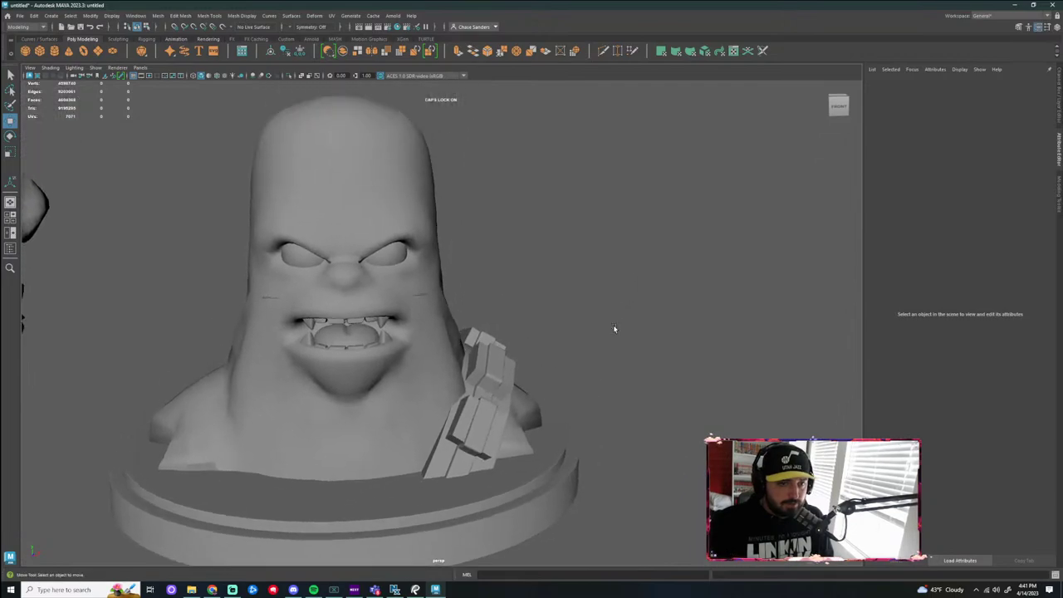
pyautogui.keyDown('alt'); pyautogui.moveTo(614, 326); pyautogui.dragTo(600, 333); pyautogui.keyUp('alt')
pyautogui.keyDown('alt'); pyautogui.moveTo(600, 334); pyautogui.dragTo(616, 328, button='middle'); pyautogui.keyUp('alt')
pyautogui.keyDown('alt'); pyautogui.moveTo(616, 328); pyautogui.dragTo(579, 299); pyautogui.keyUp('alt')
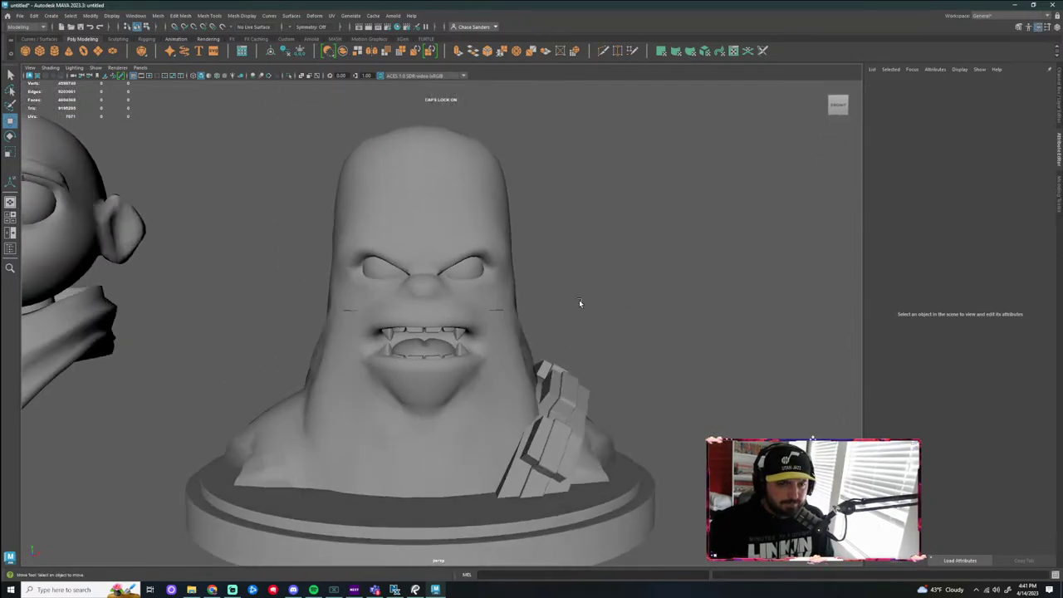
# Move one set of the high-resolution eyeballs sideways out of the head into the open space beside it and select it
pyautogui.click(471, 275)
pyautogui.scroll(3, 577, 281)
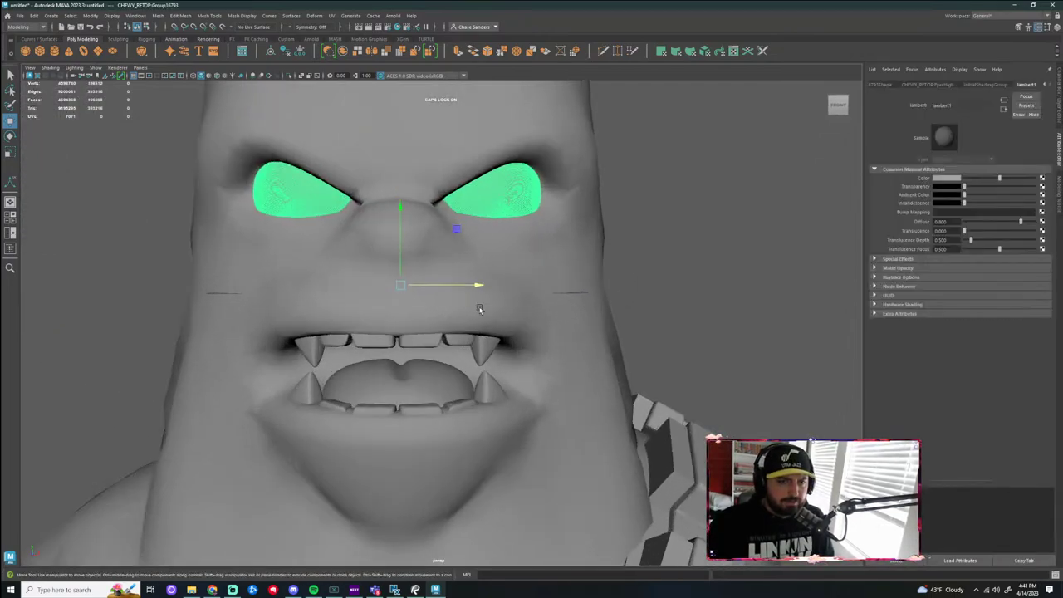
pyautogui.moveTo(480, 286); pyautogui.dragTo(813, 331)
pyautogui.click(523, 213)
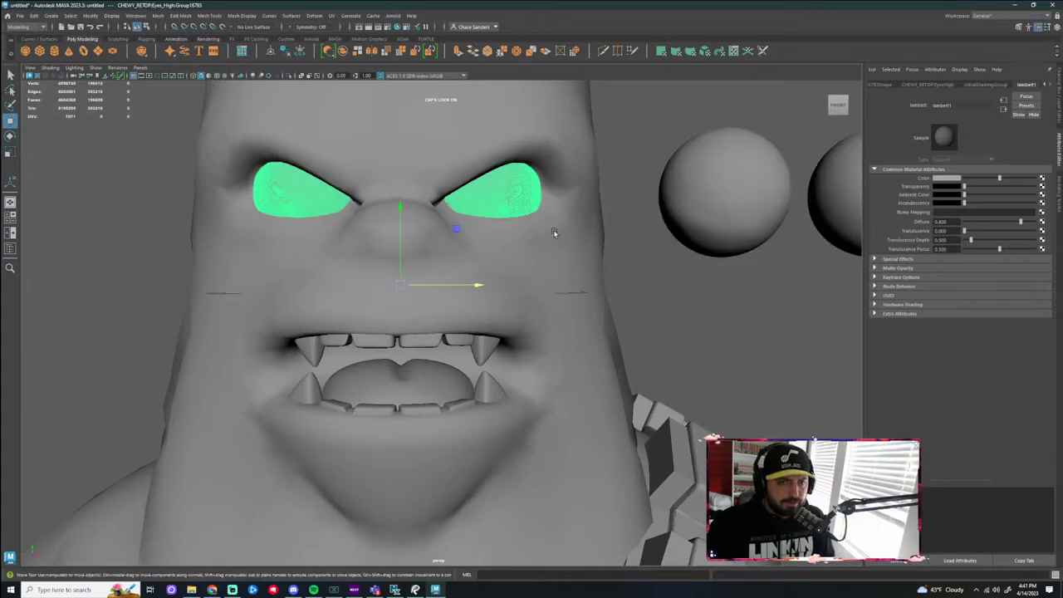
pyautogui.scroll(-3, 513, 221)
pyautogui.keyDown('alt'); pyautogui.moveTo(719, 325); pyautogui.dragTo(621, 324, button='middle'); pyautogui.keyUp('alt')
pyautogui.click(512, 260)
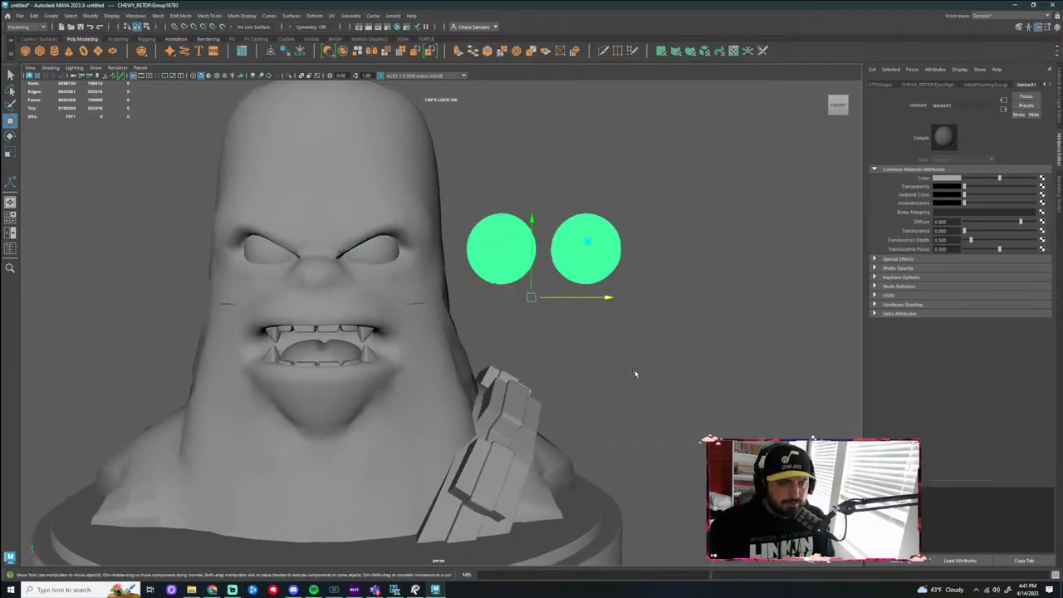
# Save the scene on the Desktop as a new Maya Binary file named CHEWY_RETOP_02, keeping the existing CHEWY_RETOP.mb
pyautogui.click(19, 15)
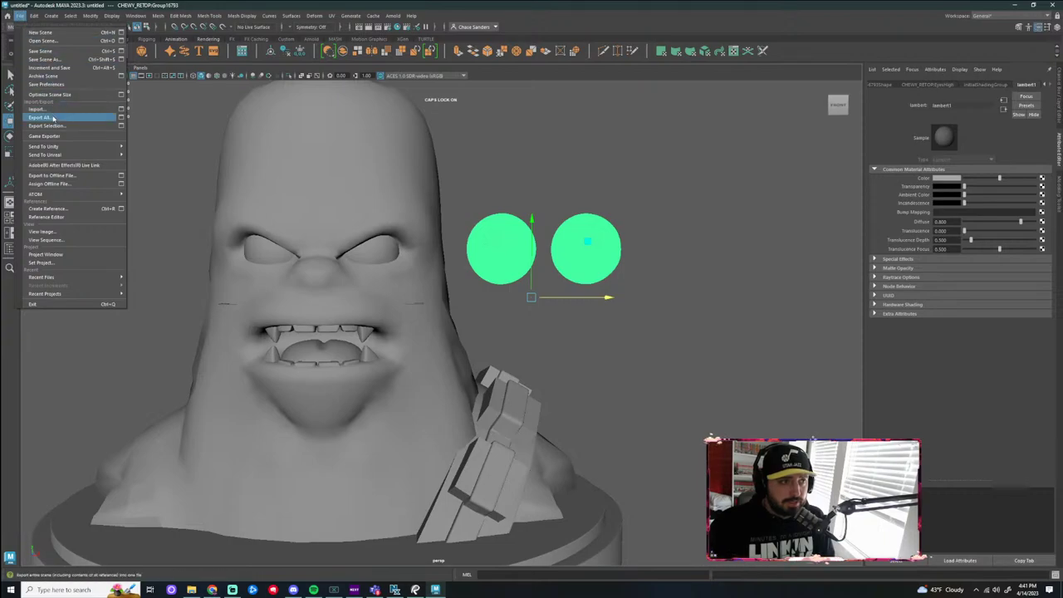
pyautogui.click(61, 60)
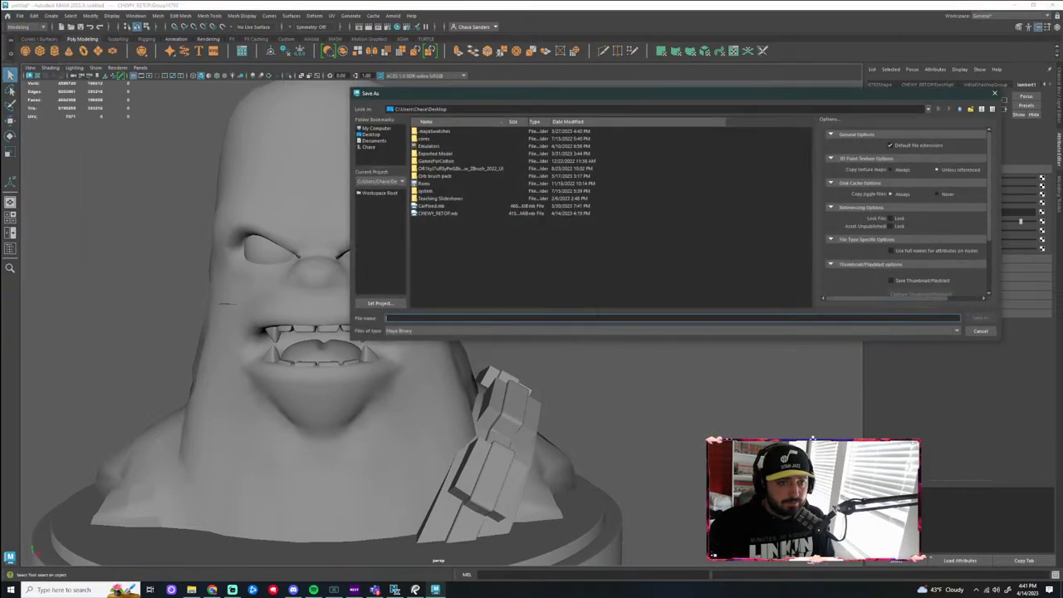
pyautogui.click(438, 213)
pyautogui.click(980, 317)
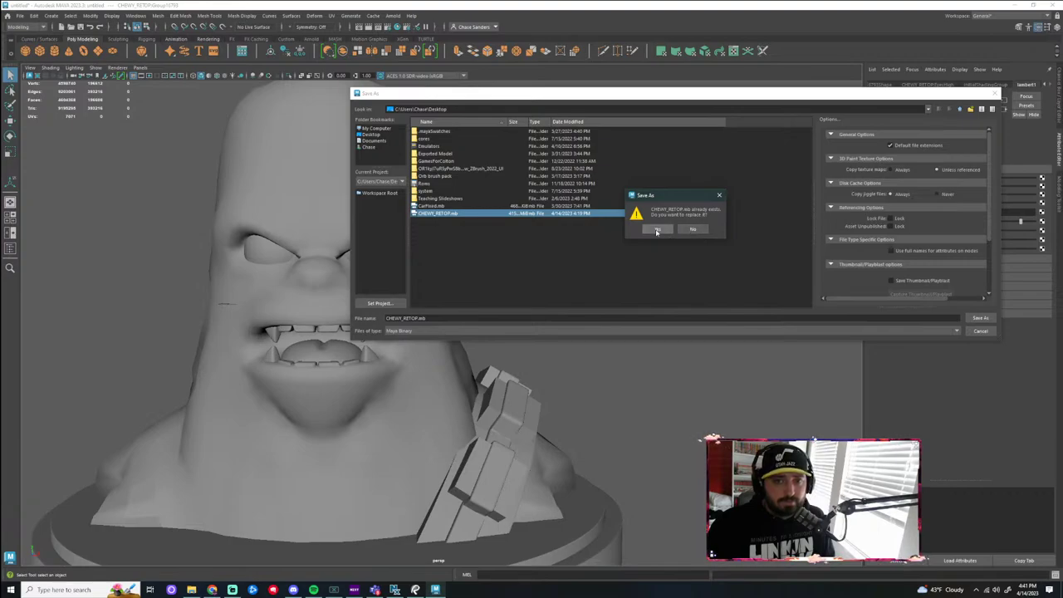
pyautogui.click(693, 229)
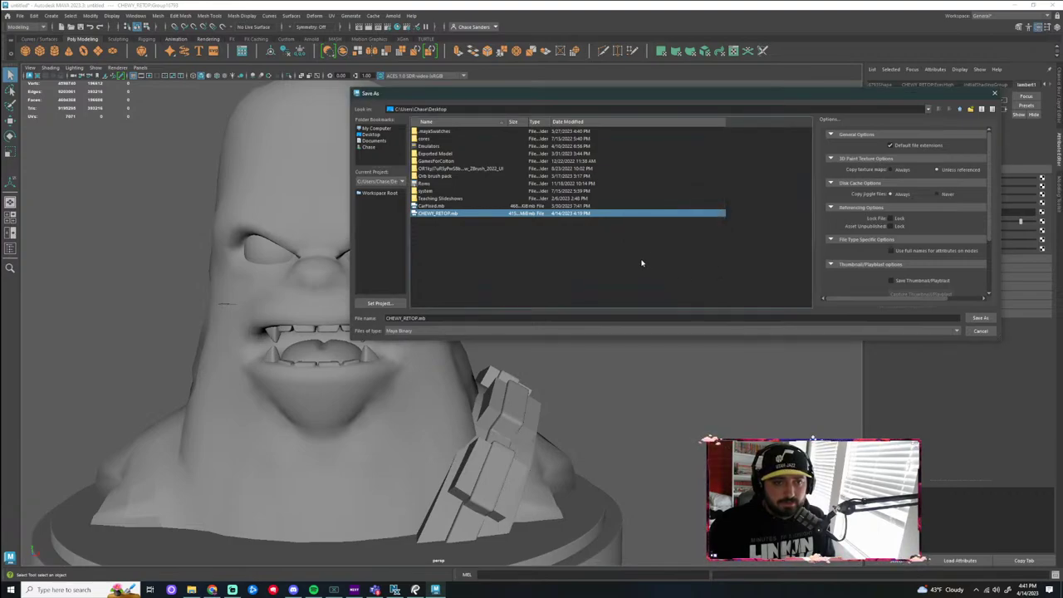
pyautogui.click(456, 319)
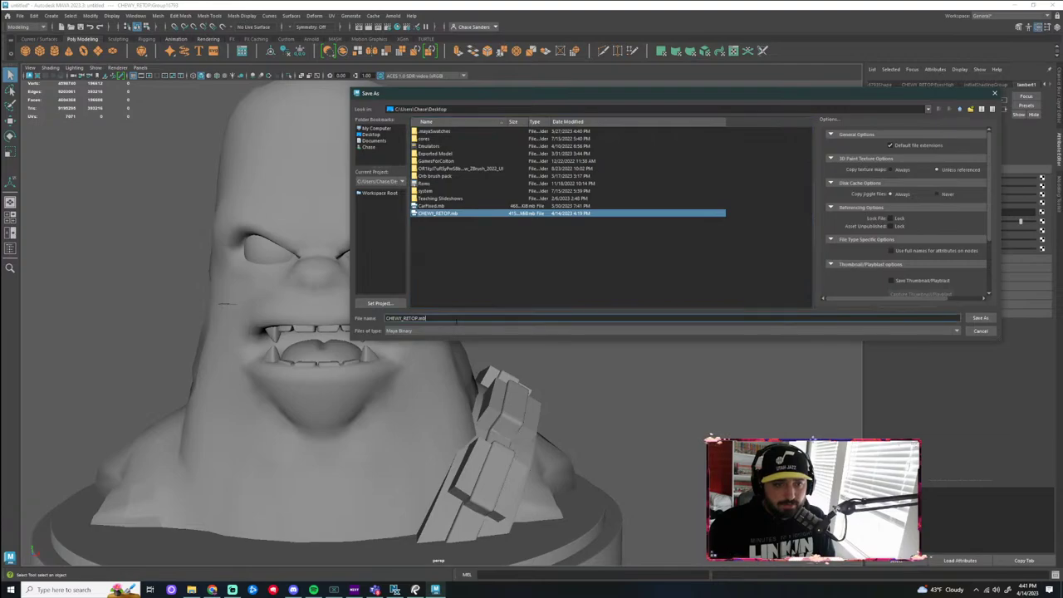
pyautogui.press('BackSpace')
pyautogui.press('BackSpace')
pyautogui.press('BackSpace')
pyautogui.write('_02')
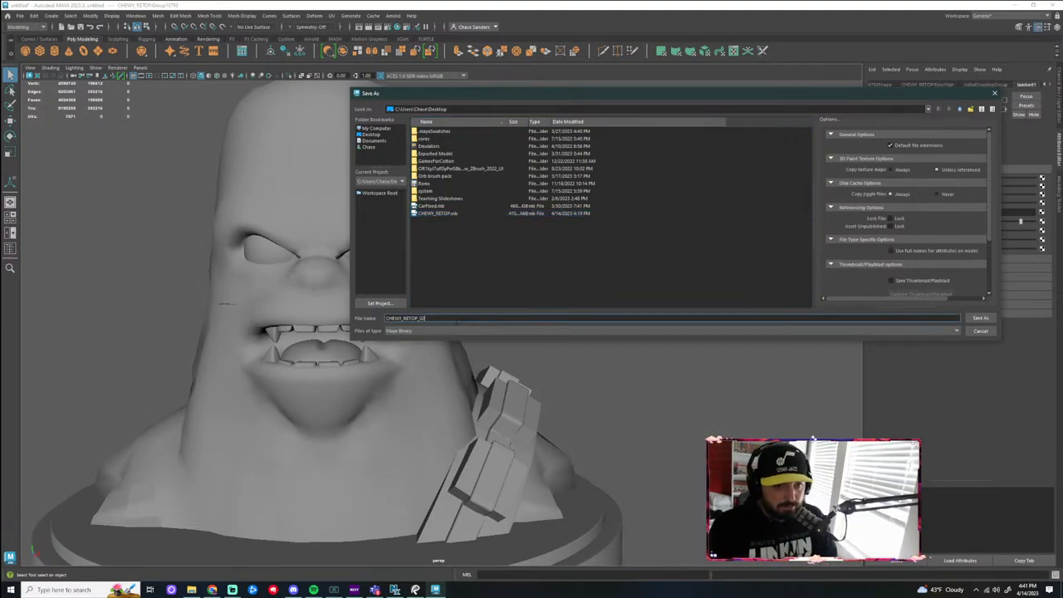
pyautogui.press('Return')
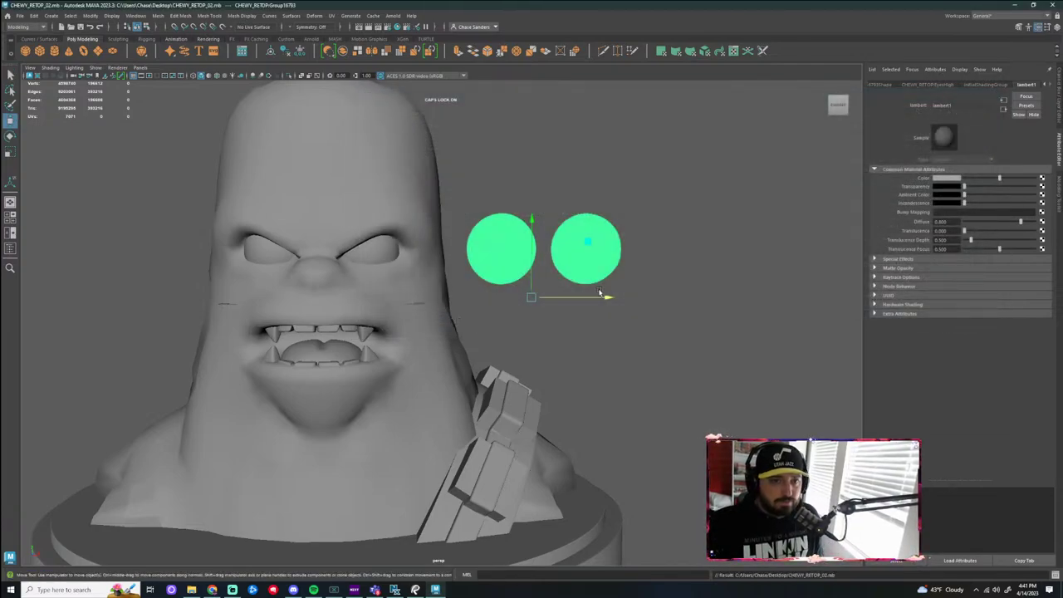
# Run Retopologize on the eyeball pair standing beside the head
pyautogui.click(664, 278)
pyautogui.click(600, 267)
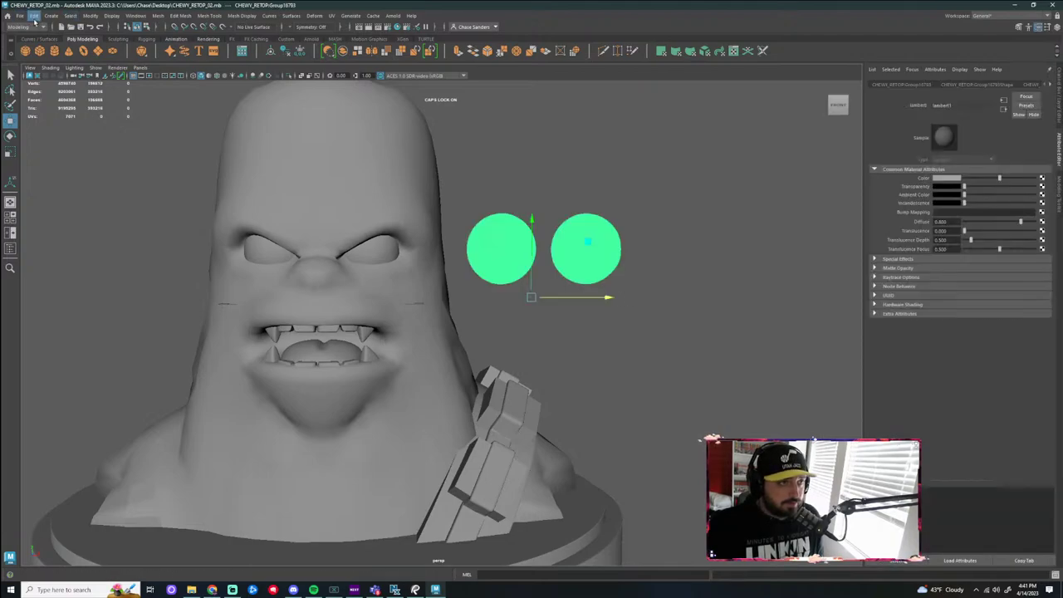
pyautogui.click(34, 15)
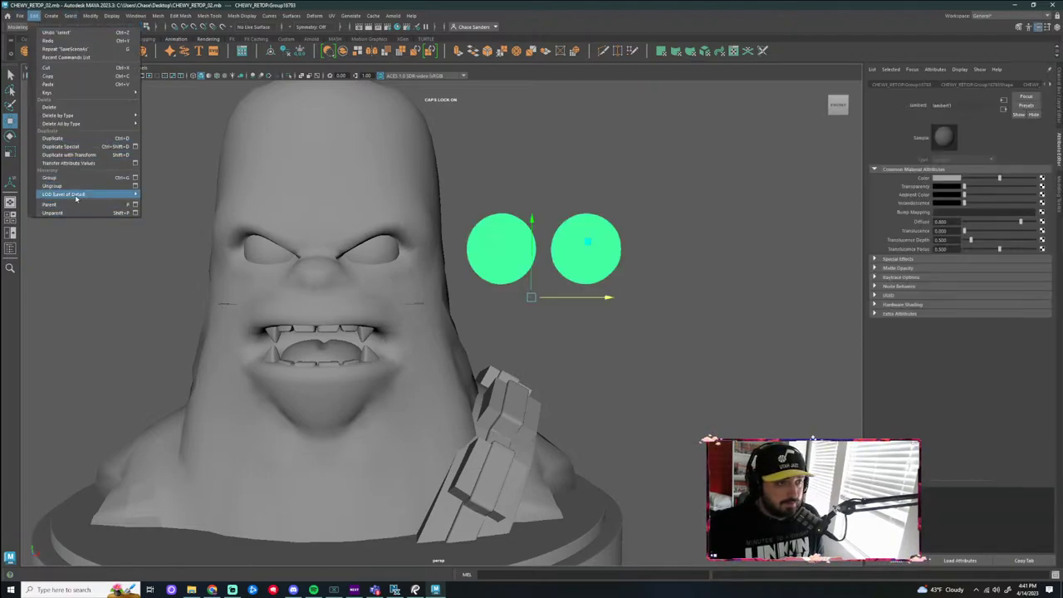
pyautogui.moveTo(158, 15)
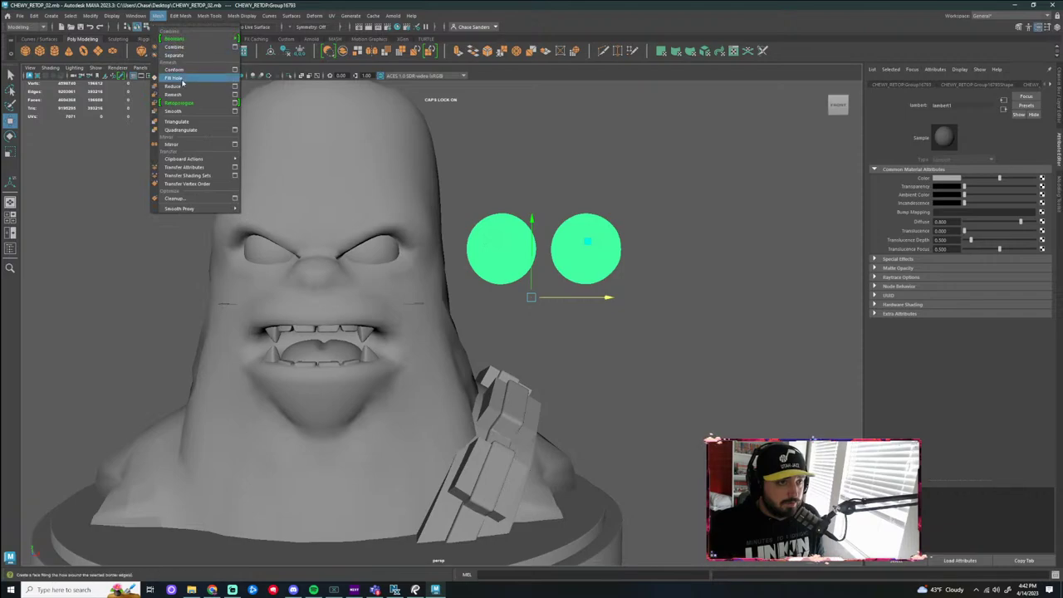
pyautogui.click(200, 103)
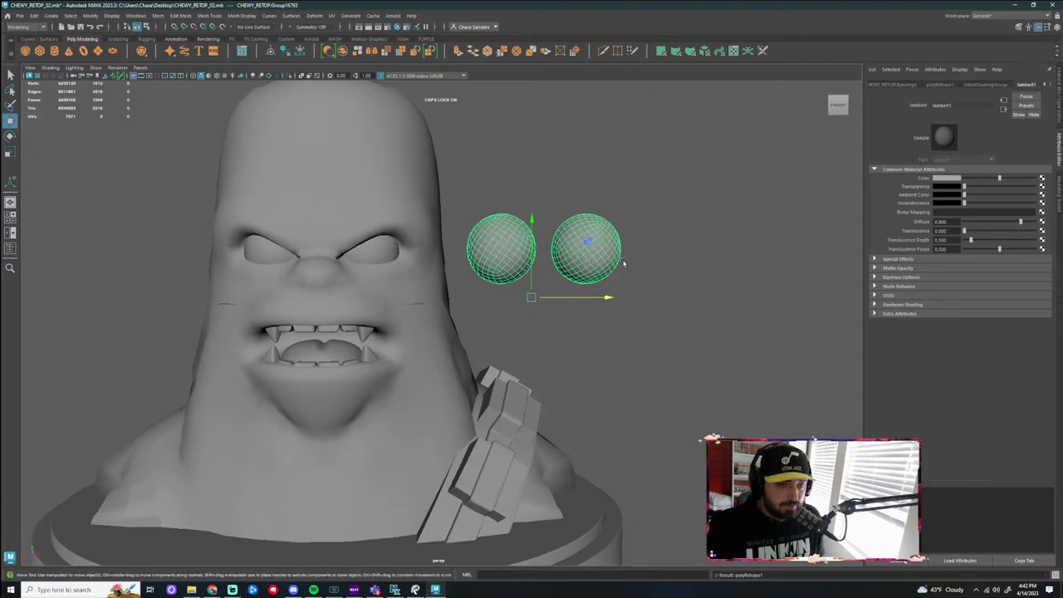
# Move the retopologized eyeball pair back into the head's eye sockets
pyautogui.click(682, 326)
pyautogui.click(490, 243)
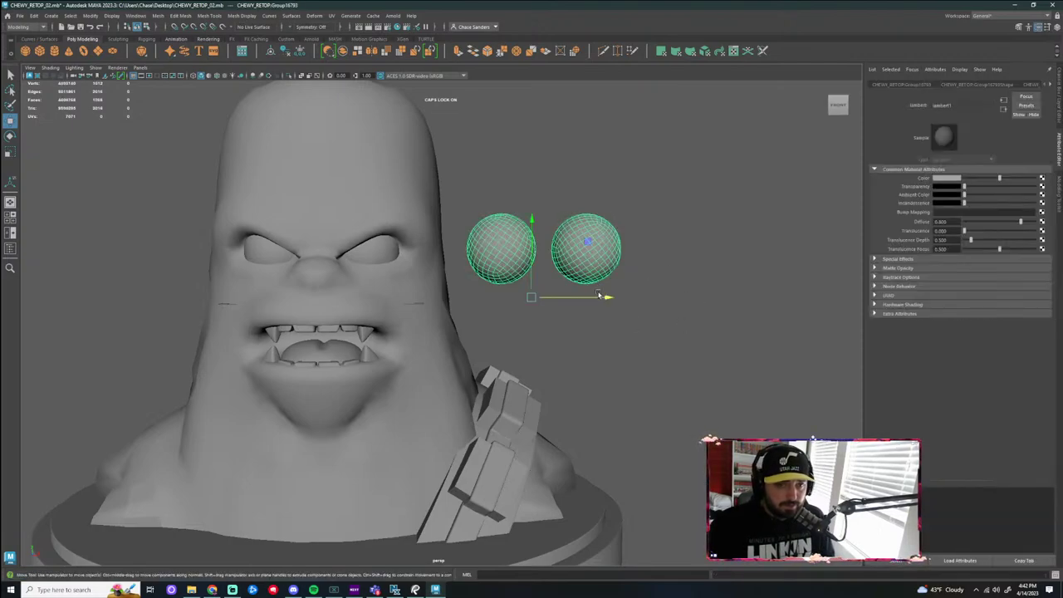
pyautogui.moveTo(530, 297); pyautogui.dragTo(331, 296)
pyautogui.click(500, 272)
pyautogui.scroll(3, 500, 272)
pyautogui.scroll(-4, 505, 274)
pyautogui.keyDown('alt'); pyautogui.moveTo(509, 276); pyautogui.dragTo(607, 290, button='middle'); pyautogui.keyUp('alt')
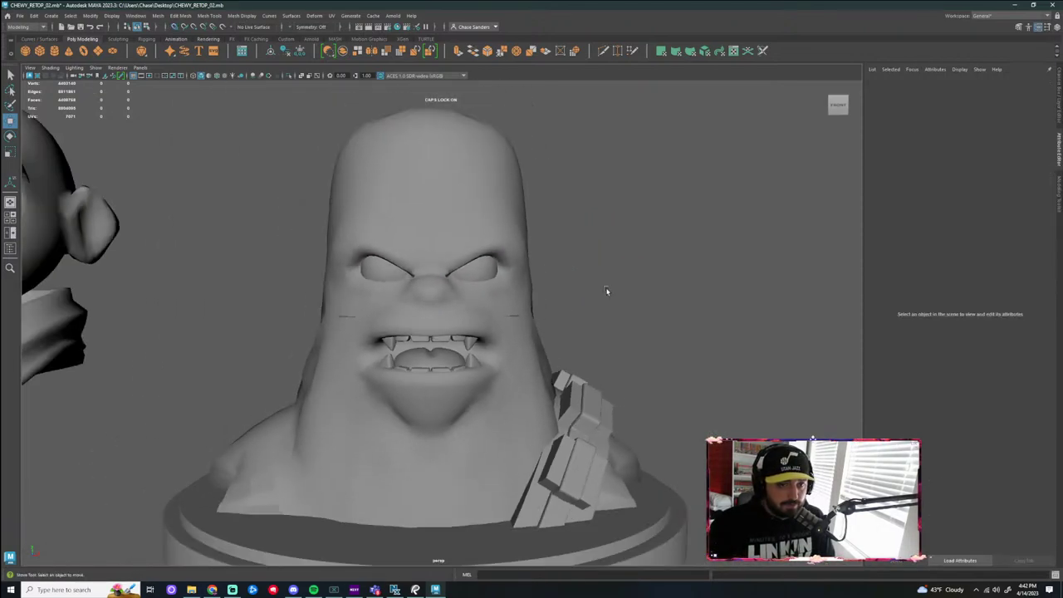
# Move the remaining high-resolution eyeballs out beside the head and select the retopologized pair in the sockets
pyautogui.click(490, 272)
pyautogui.moveTo(506, 309); pyautogui.dragTo(726, 330)
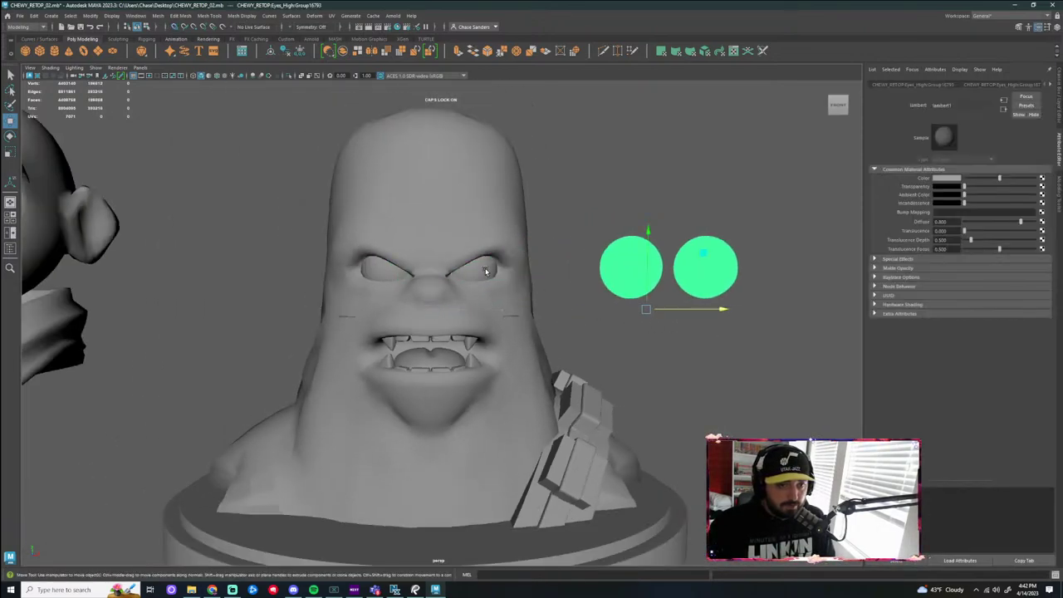
pyautogui.click(491, 268)
pyautogui.scroll(5, 551, 326)
pyautogui.scroll(-3, 583, 306)
pyautogui.keyDown('alt'); pyautogui.moveTo(582, 308); pyautogui.dragTo(467, 314, button='middle'); pyautogui.keyUp('alt')
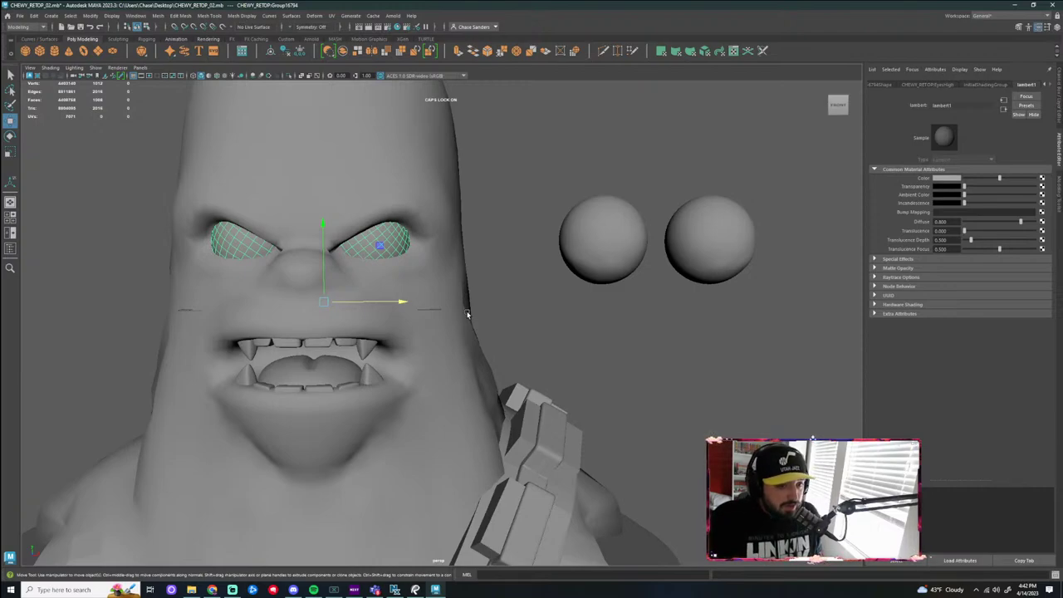
# Select the retopologized head and examine its shell layout in the UV Editor
pyautogui.click(354, 175)
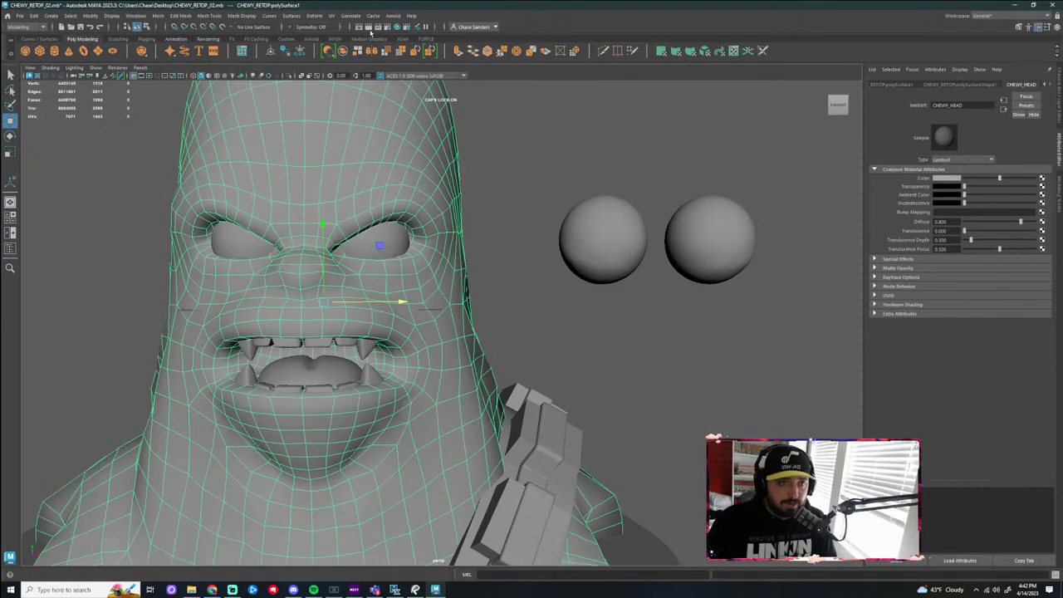
pyautogui.click(332, 16)
pyautogui.click(357, 28)
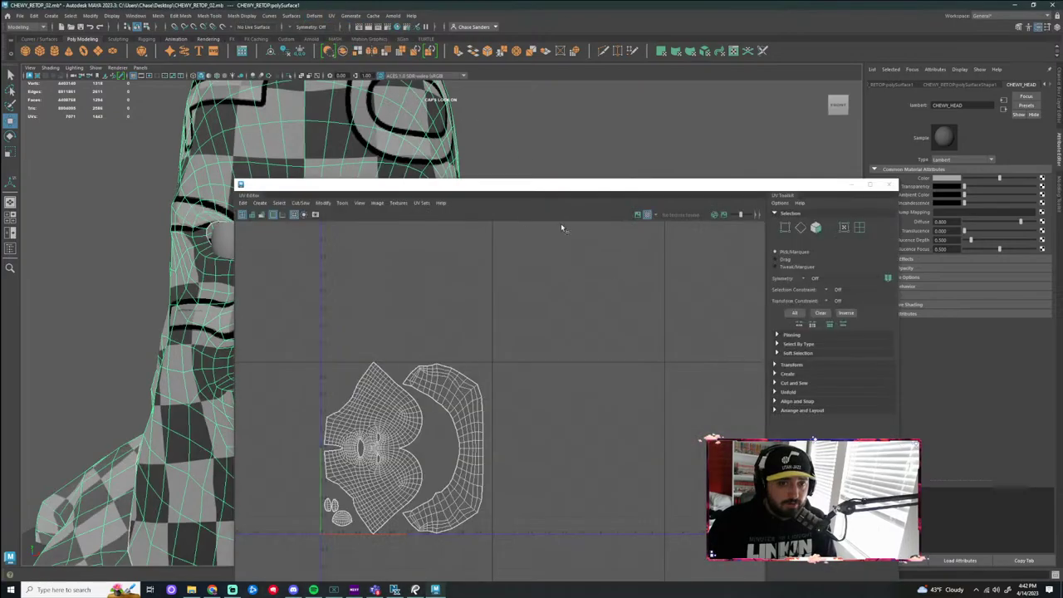
pyautogui.scroll(5, 465, 458)
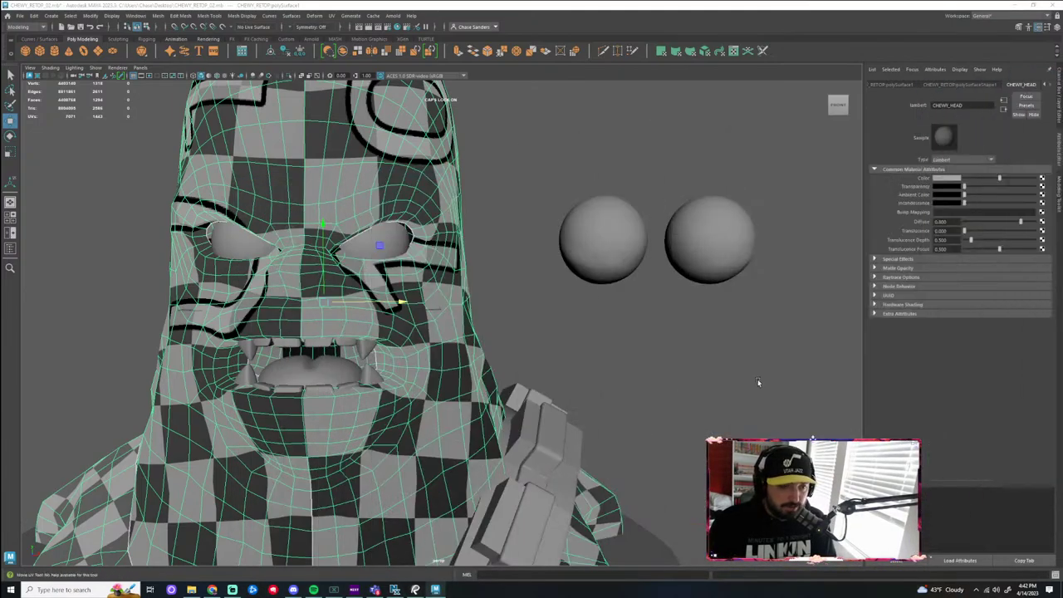
# Deselect the head and save the scene under its current file name
pyautogui.click(608, 324)
pyautogui.keyDown('alt'); pyautogui.moveTo(608, 324); pyautogui.dragTo(551, 293, button='right'); pyautogui.keyUp('alt')
pyautogui.keyDown('alt'); pyautogui.moveTo(551, 292); pyautogui.dragTo(545, 213, button='middle'); pyautogui.keyUp('alt')
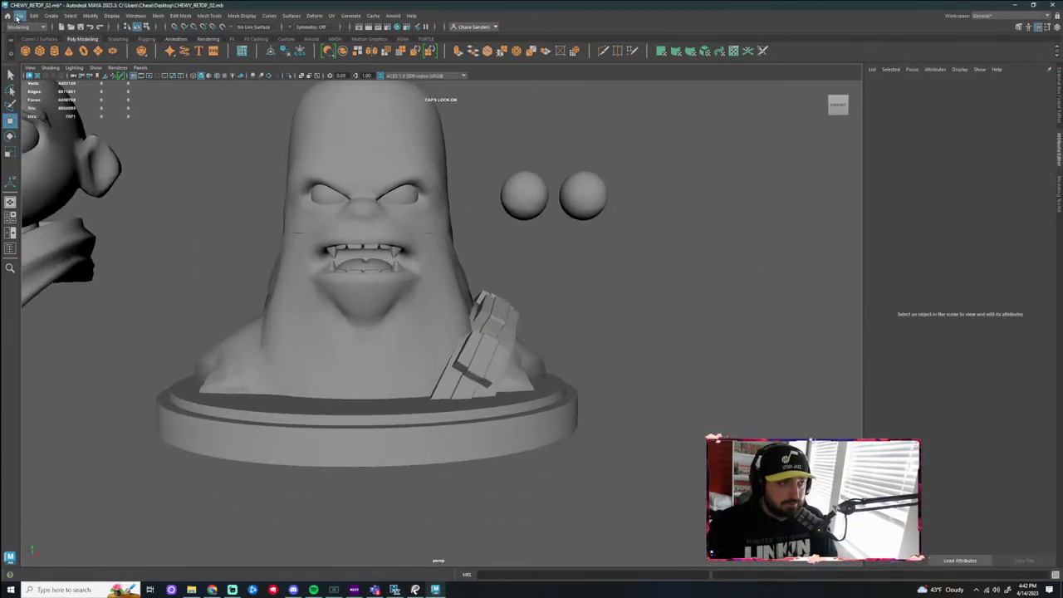
pyautogui.click(20, 15)
pyautogui.click(38, 51)
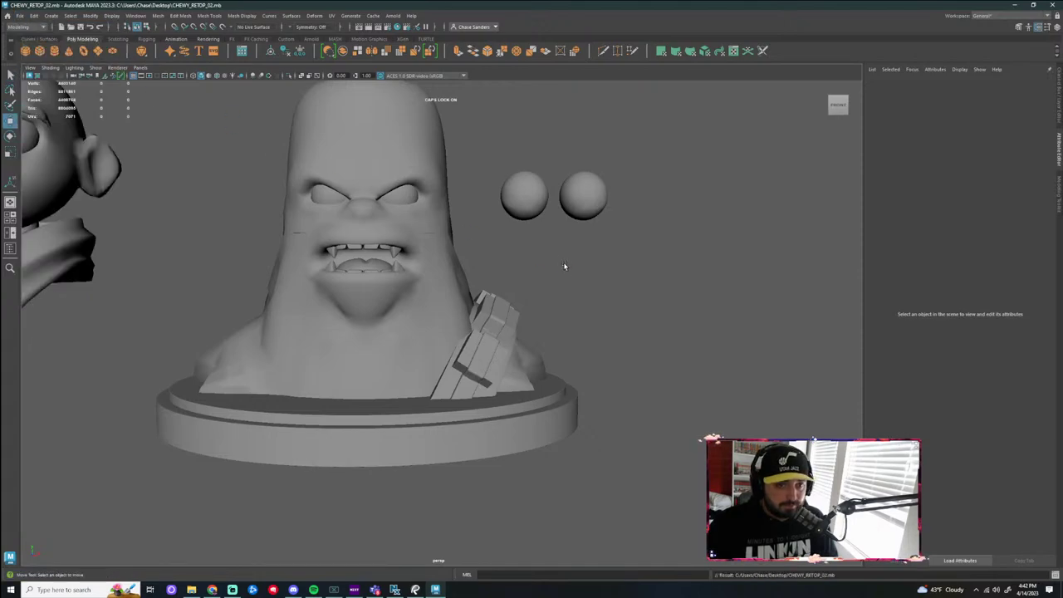
# Select the teeth in the mouth and examine their dense mesh up close
pyautogui.keyDown('alt'); pyautogui.moveTo(351, 242); pyautogui.dragTo(385, 249, button='right'); pyautogui.keyUp('alt')
pyautogui.click(367, 208)
pyautogui.keyDown('alt'); pyautogui.moveTo(507, 231); pyautogui.dragTo(417, 293, button='middle'); pyautogui.keyUp('alt')
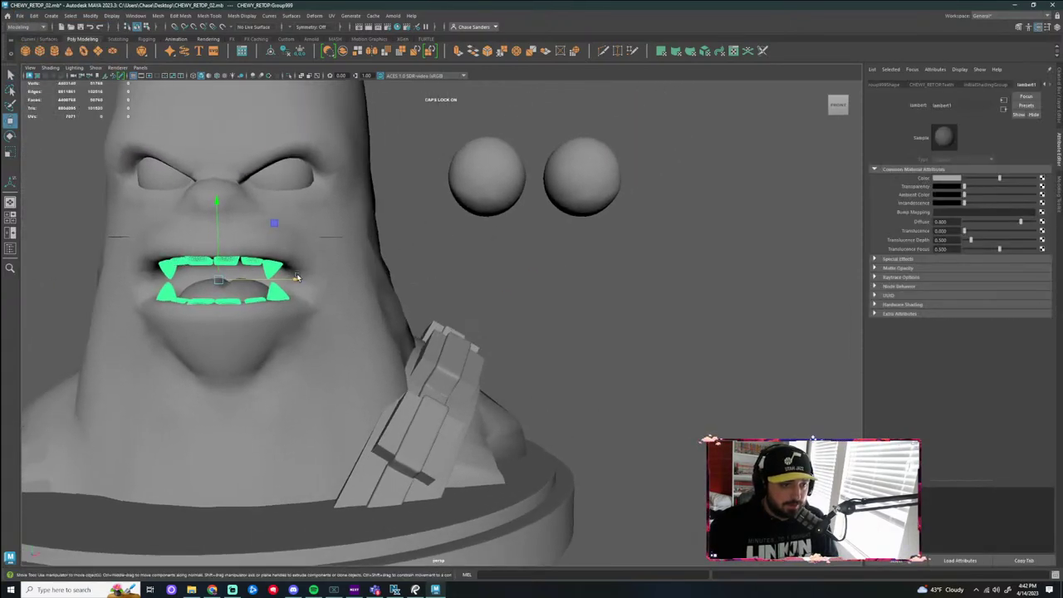
pyautogui.keyDown('alt'); pyautogui.moveTo(485, 275); pyautogui.dragTo(462, 282); pyautogui.keyUp('alt')
pyautogui.keyDown('alt'); pyautogui.moveTo(449, 274); pyautogui.dragTo(567, 235, button='middle'); pyautogui.keyUp('alt')
pyautogui.scroll(3, 567, 235)
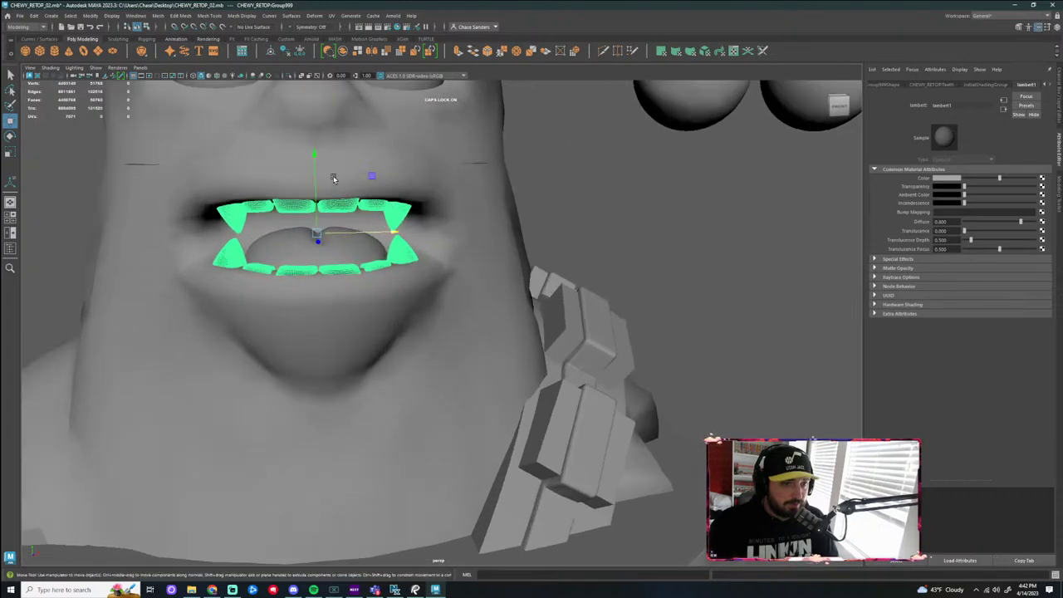
pyautogui.scroll(3, 333, 177)
pyautogui.keyDown('alt'); pyautogui.moveTo(333, 177); pyautogui.dragTo(333, 159); pyautogui.keyUp('alt')
pyautogui.keyDown('alt'); pyautogui.moveTo(333, 159); pyautogui.dragTo(391, 215, button='middle'); pyautogui.keyUp('alt')
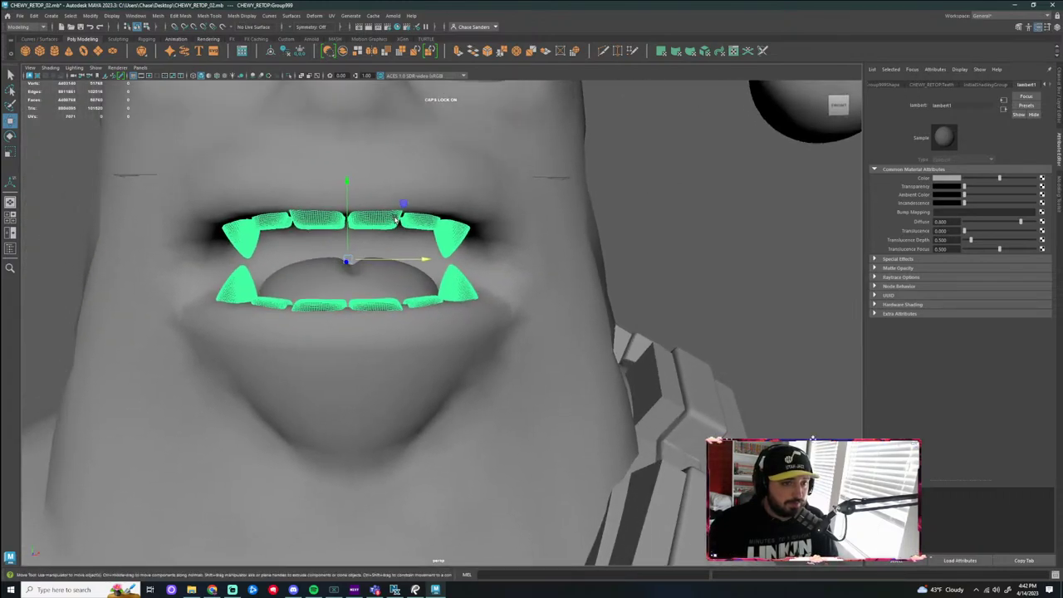
pyautogui.keyDown('alt'); pyautogui.moveTo(390, 215); pyautogui.dragTo(383, 214); pyautogui.keyUp('alt')
pyautogui.scroll(-6, 383, 214)
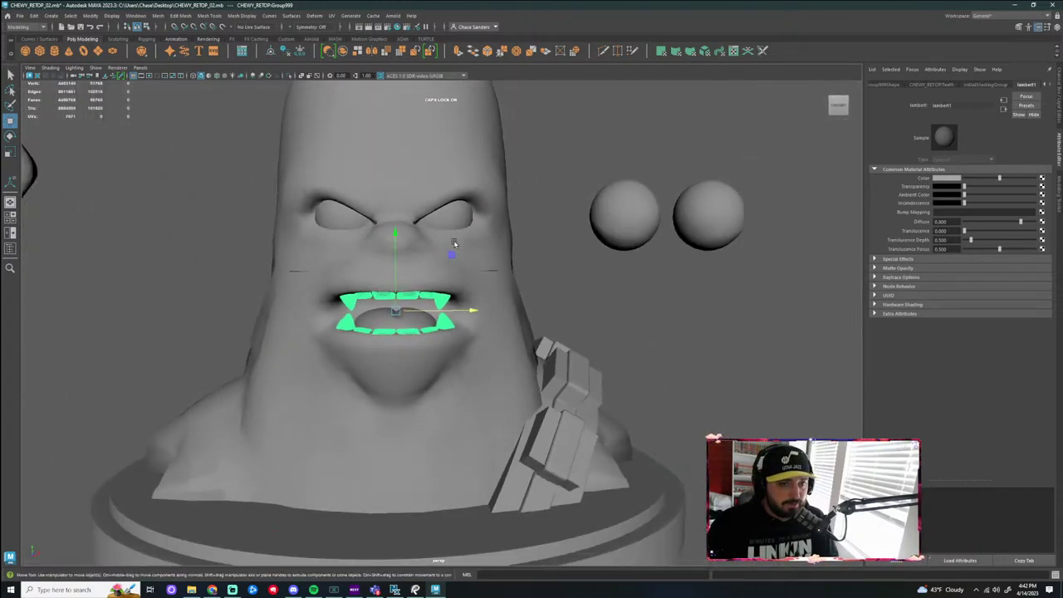
# Move the teeth sideways out of the mouth to below the loose eyeballs and inspect their shapes
pyautogui.moveTo(470, 311); pyautogui.dragTo(777, 311)
pyautogui.click(751, 391)
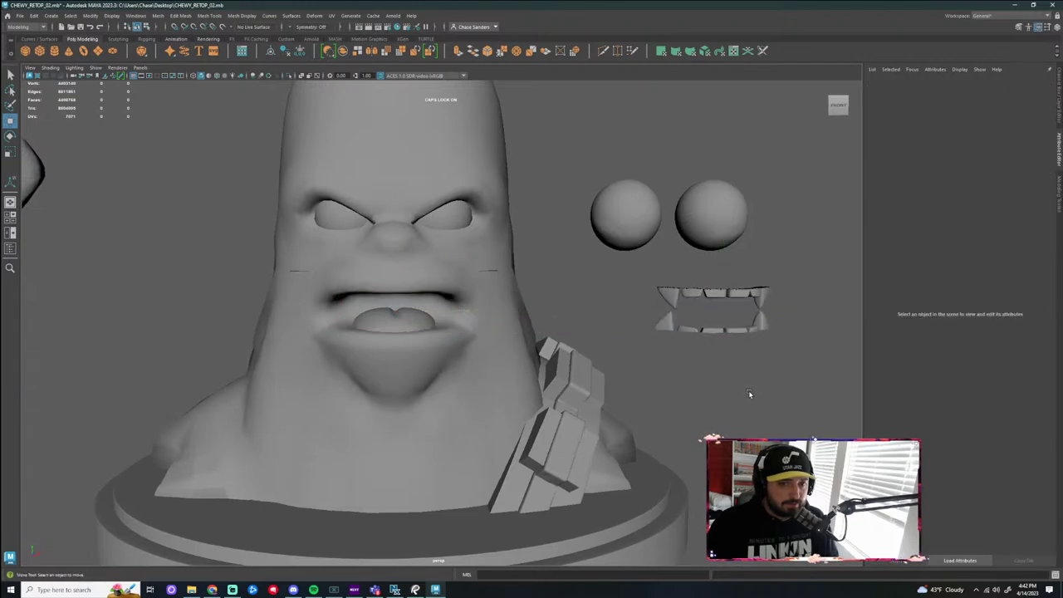
pyautogui.keyDown('alt'); pyautogui.moveTo(750, 392); pyautogui.dragTo(505, 344, button='middle'); pyautogui.keyUp('alt')
pyautogui.scroll(6, 427, 265)
pyautogui.keyDown('alt'); pyautogui.moveTo(465, 239); pyautogui.dragTo(454, 276, button='middle'); pyautogui.keyUp('alt')
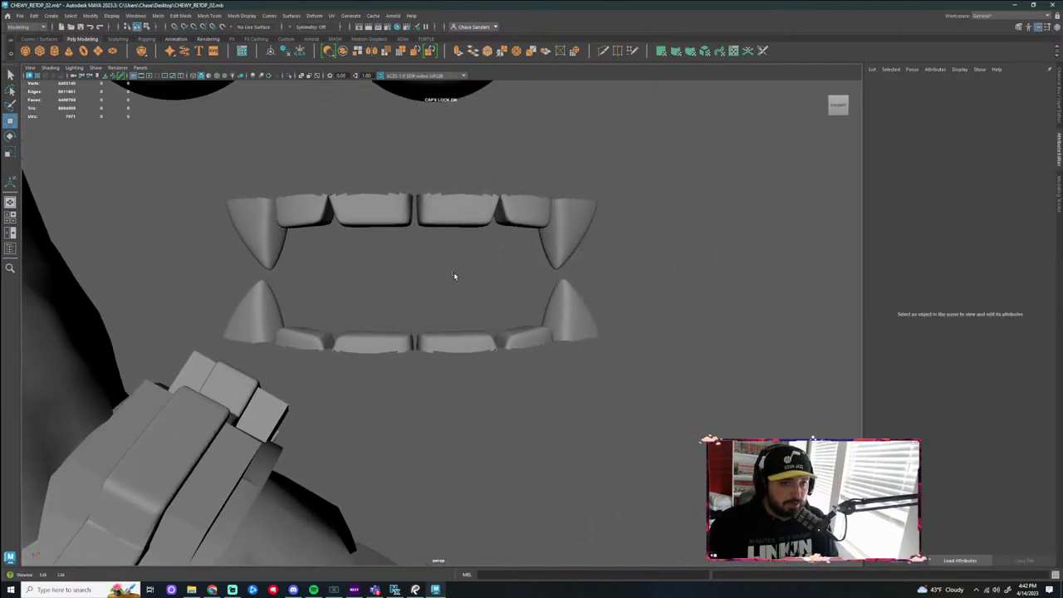
pyautogui.scroll(-3, 456, 268)
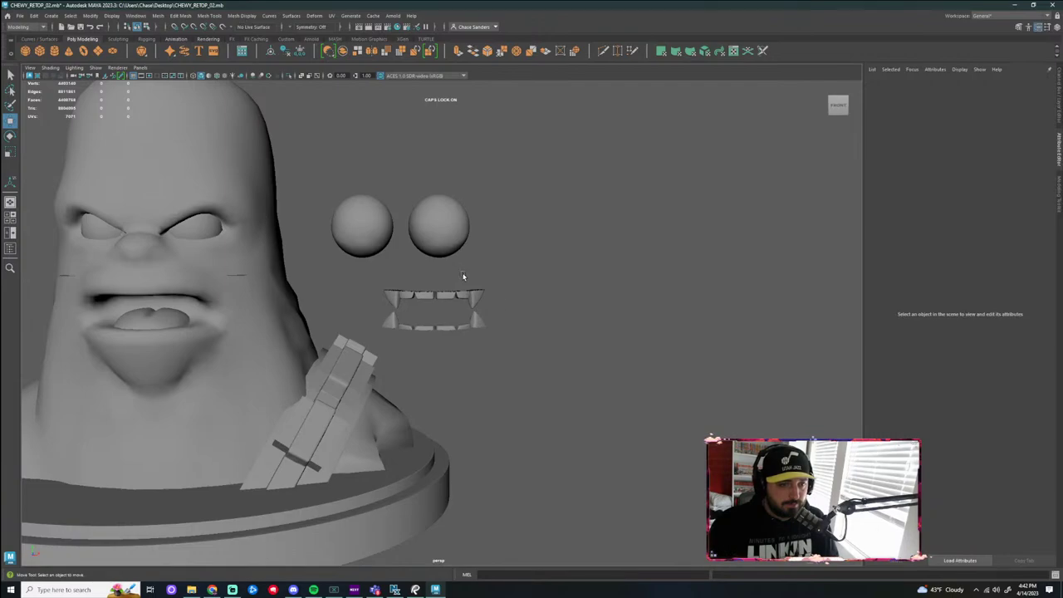
# In the front view, snap the teeth horizontally back to the grid's centre line inside the mouth
pyautogui.press('space')
pyautogui.press('space')
pyautogui.scroll(-6, 414, 339)
pyautogui.press('space')
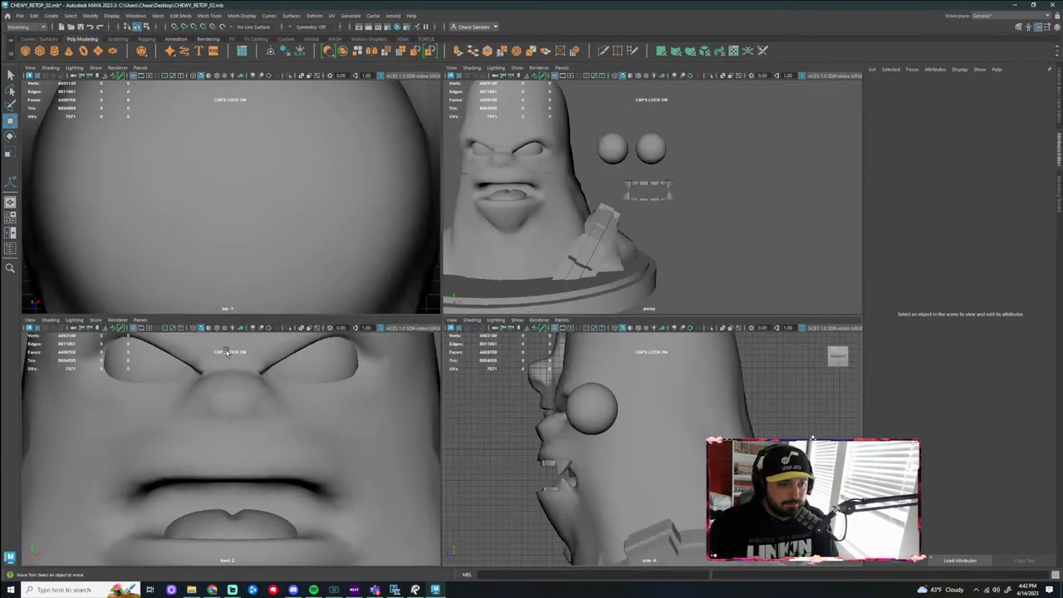
pyautogui.press('space')
pyautogui.scroll(-8, 254, 356)
pyautogui.keyDown('alt'); pyautogui.moveTo(730, 378); pyautogui.dragTo(545, 335, button='middle'); pyautogui.keyUp('alt')
pyautogui.click(591, 335)
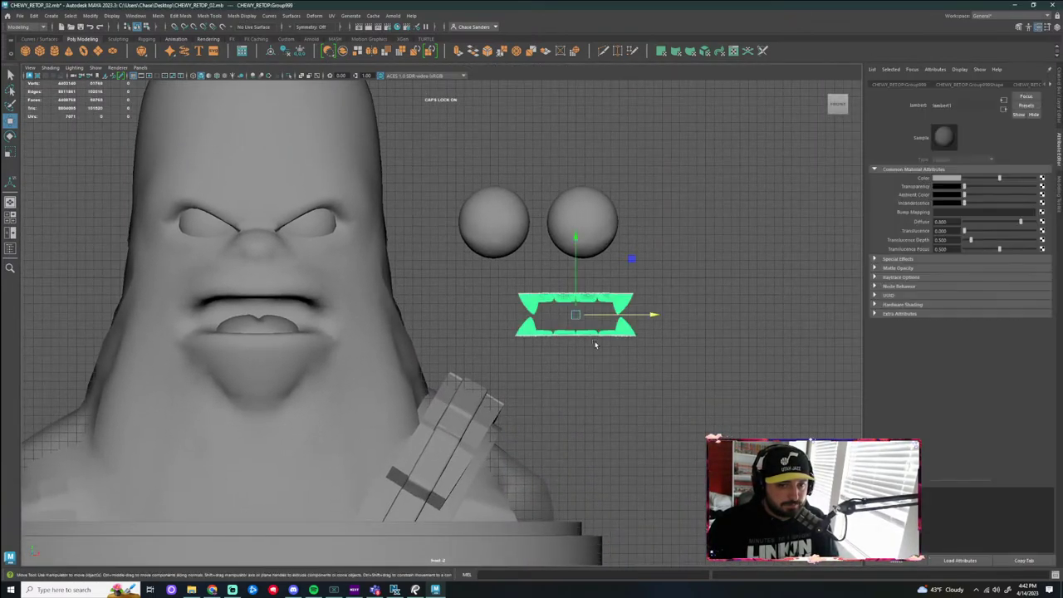
pyautogui.moveTo(652, 313); pyautogui.dragTo(260, 311)
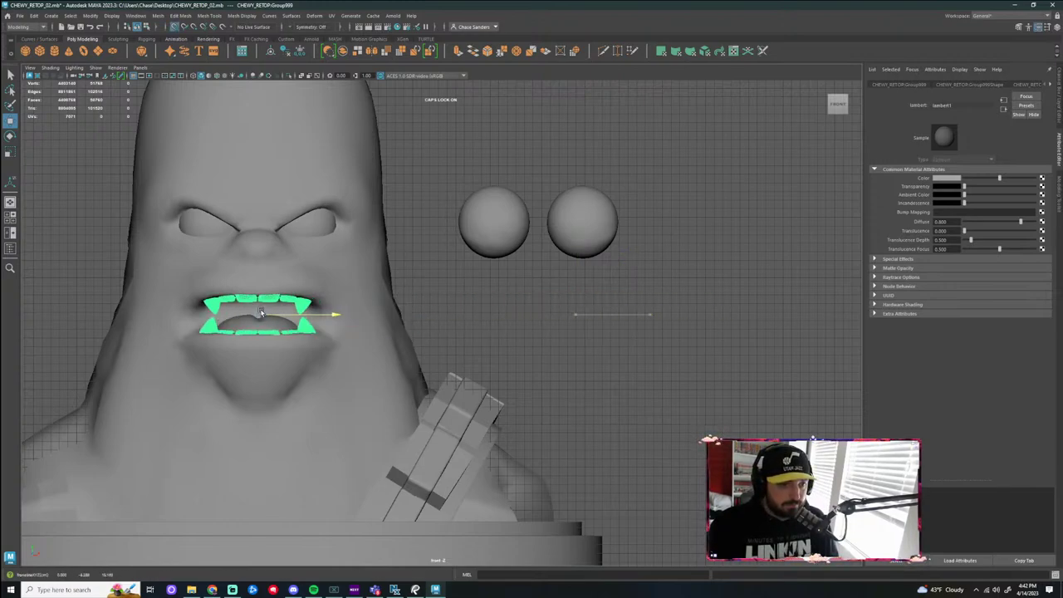
# Isolate the teeth in the front view and examine their dense mesh around the centre line
pyautogui.press('f')
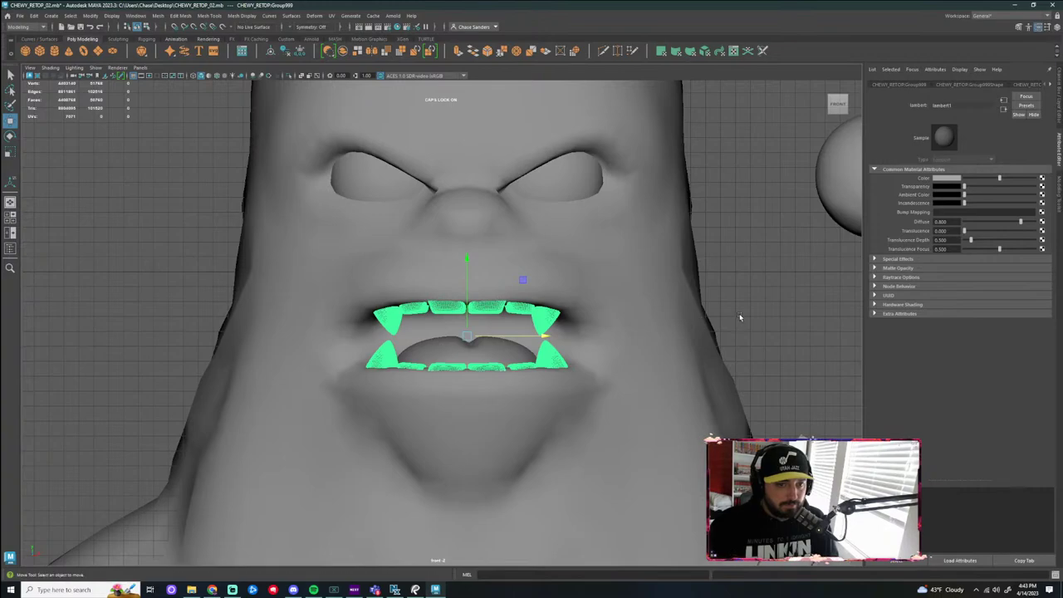
pyautogui.click(739, 313)
pyautogui.keyDown('alt'); pyautogui.moveTo(742, 308); pyautogui.dragTo(680, 283, button='middle'); pyautogui.keyUp('alt')
pyautogui.scroll(1, 679, 283)
pyautogui.click(403, 287)
pyautogui.scroll(-3, 515, 301)
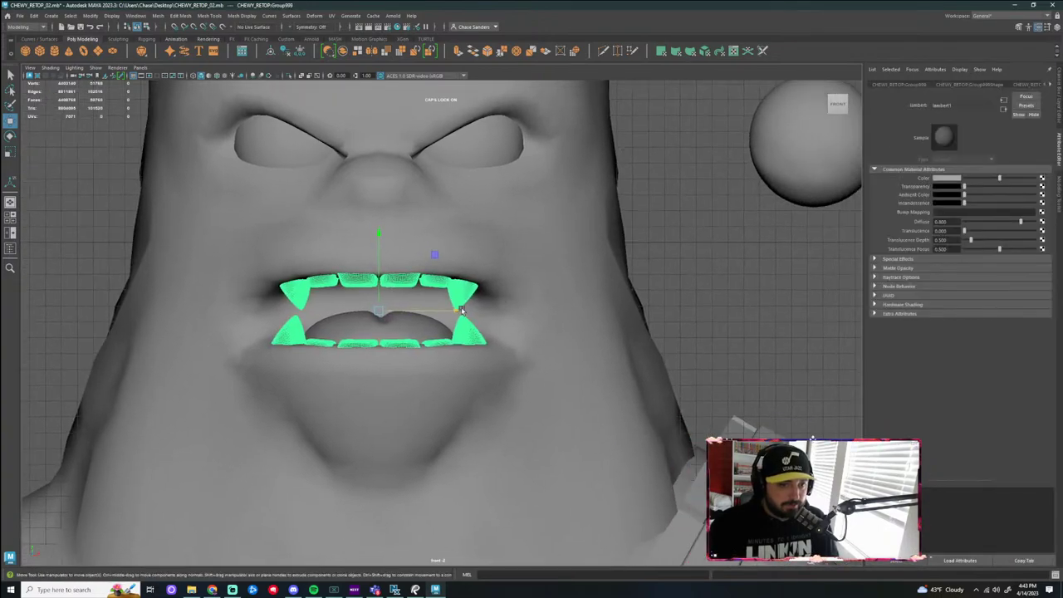
pyautogui.scroll(3, 414, 289)
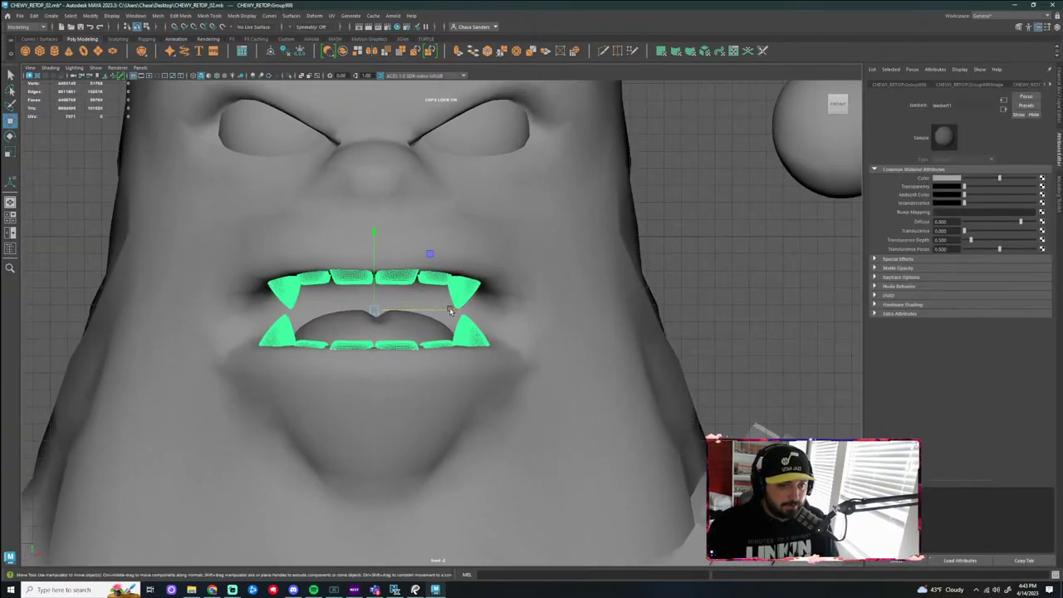
pyautogui.hotkey('ctrl', '1')
pyautogui.scroll(5, 445, 307)
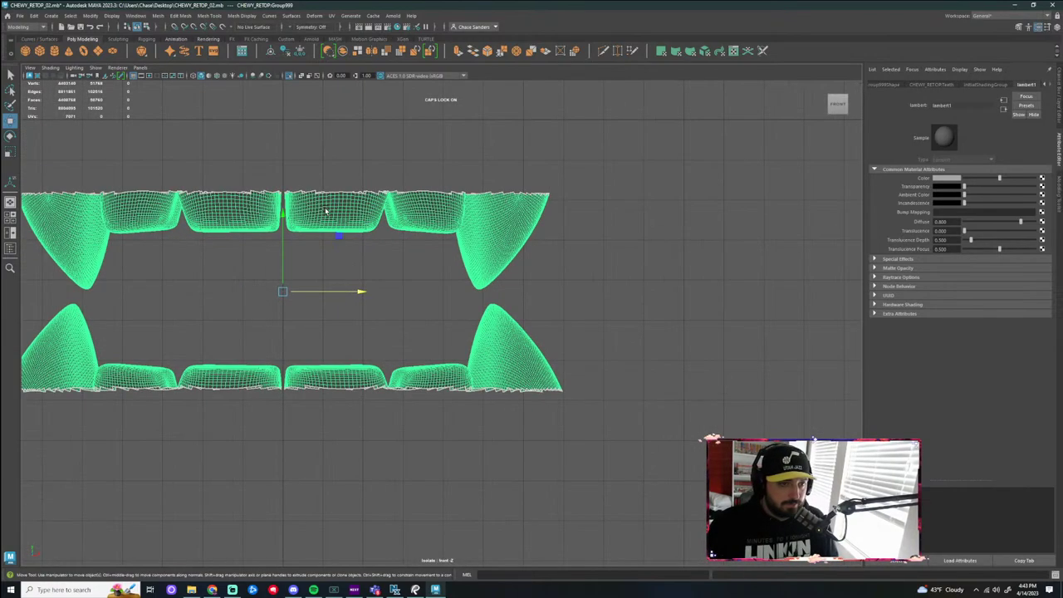
# Delete the faces of the upper and lower teeth on the positive X side of the centre line and return to object mode
pyautogui.moveTo(326, 212); pyautogui.dragTo(366, 193, button='right')
pyautogui.moveTo(626, 136); pyautogui.dragTo(283, 515)
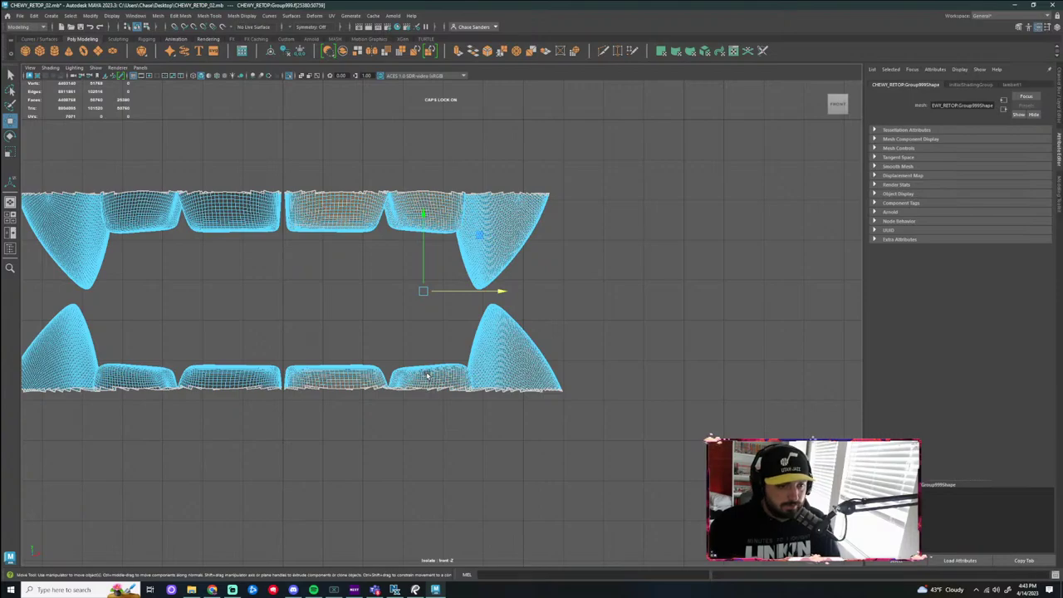
pyautogui.press('Delete')
pyautogui.scroll(3, 272, 259)
pyautogui.keyDown('alt'); pyautogui.moveTo(282, 223); pyautogui.dragTo(416, 233, button='middle'); pyautogui.keyUp('alt')
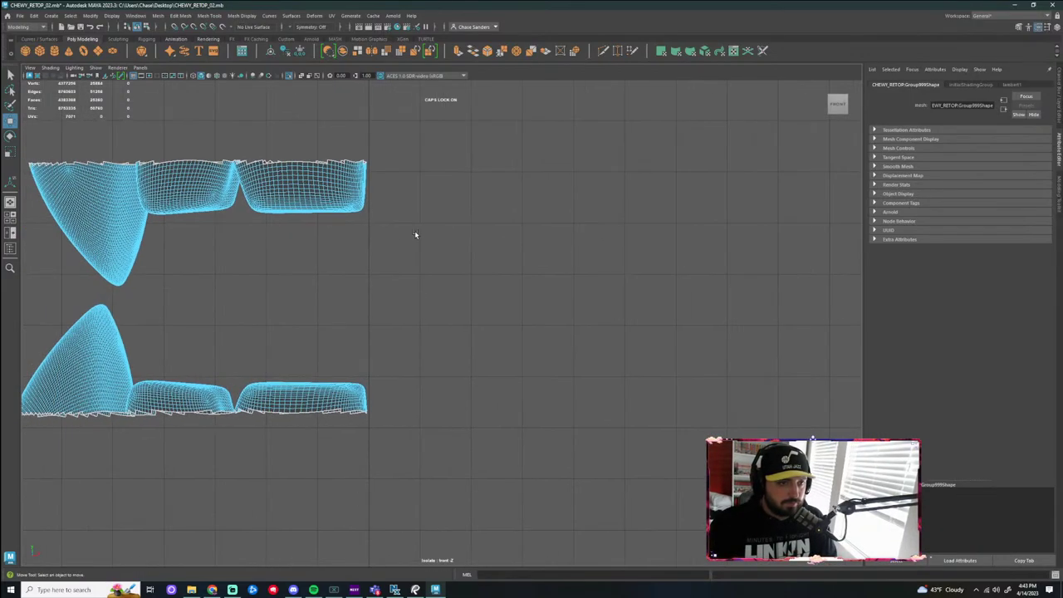
pyautogui.moveTo(342, 187); pyautogui.dragTo(405, 320, button='right')
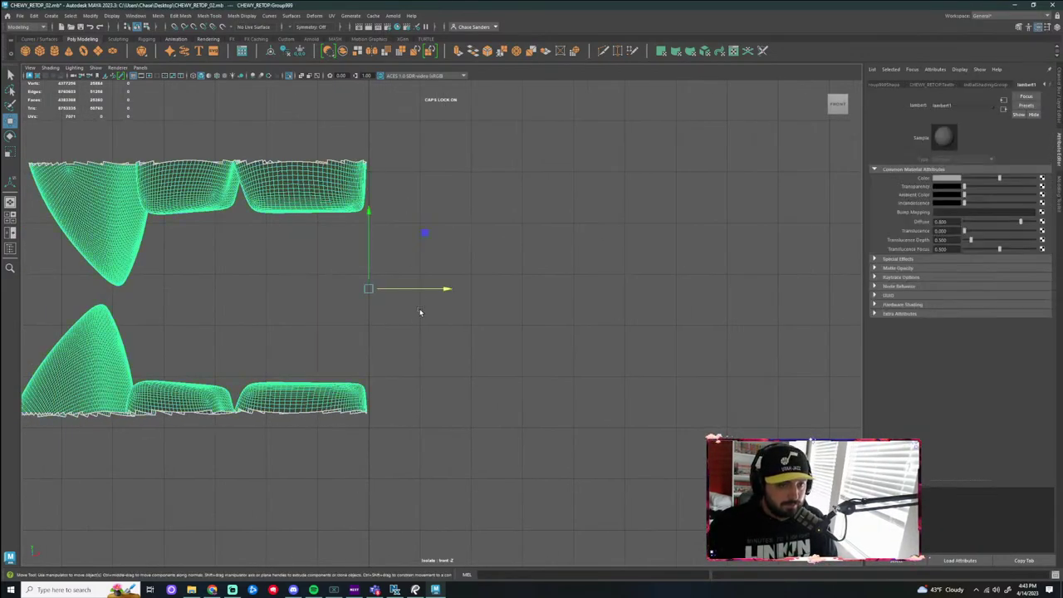
# Try to shift the remaining half of the teeth horizontally and snap its pivot to the grid's centre line
pyautogui.moveTo(455, 291); pyautogui.dragTo(450, 293)
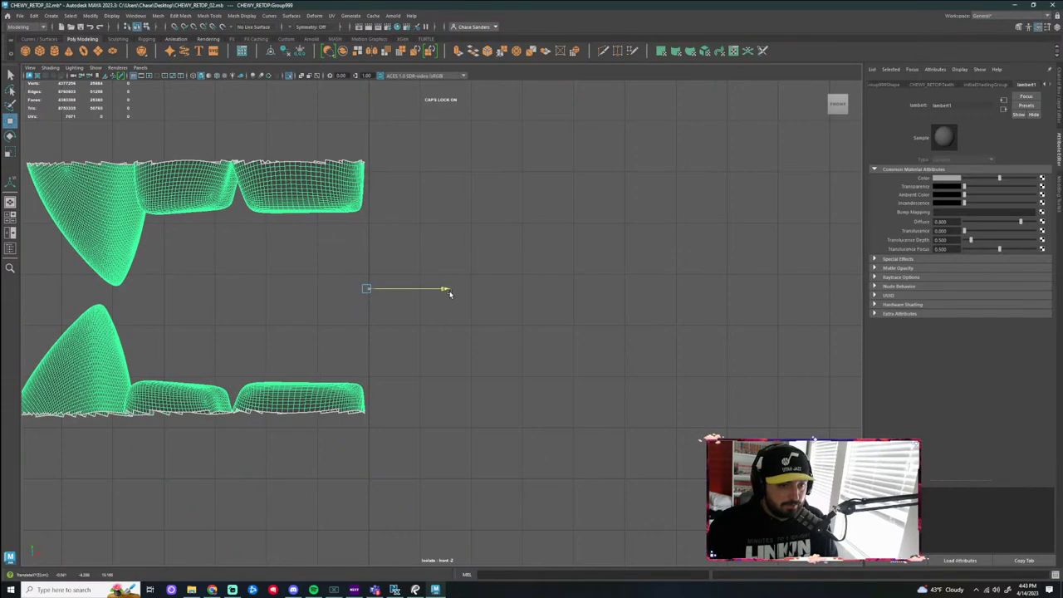
pyautogui.click(565, 358)
pyautogui.hotkey('ctrl', 'z')
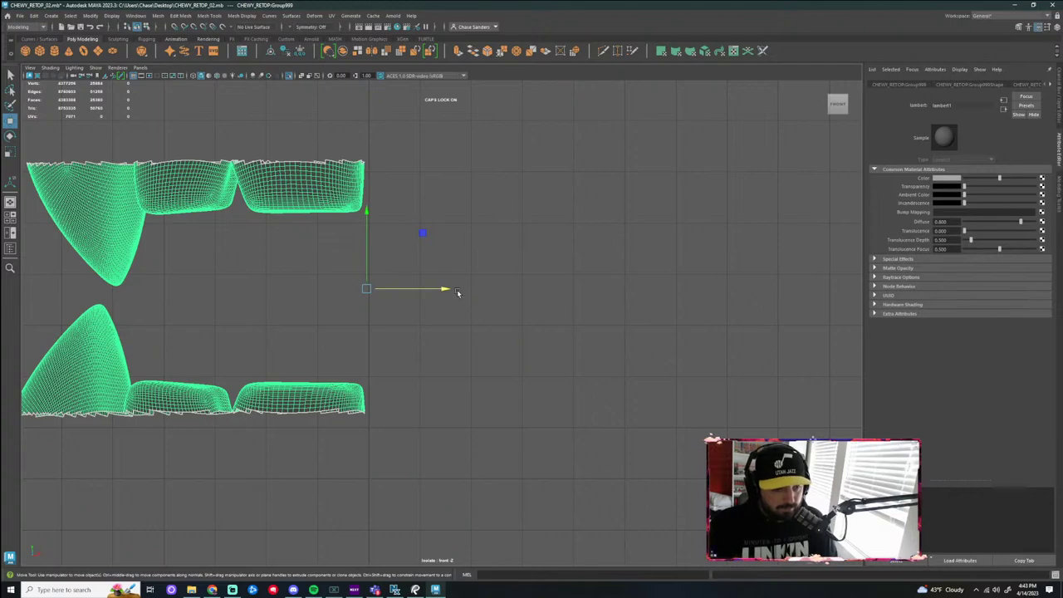
pyautogui.press('d')
pyautogui.press('x')
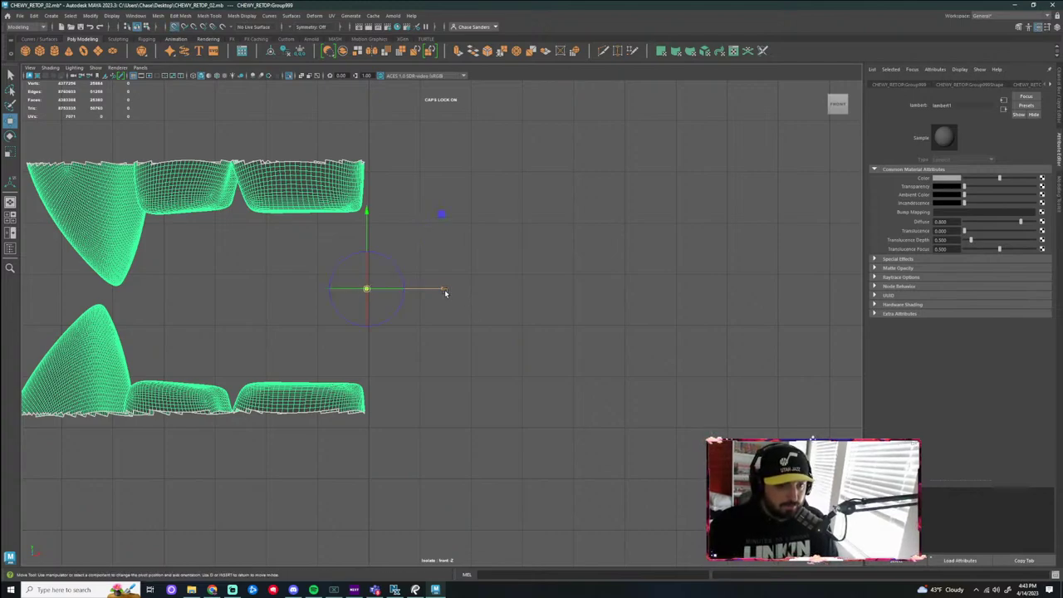
pyautogui.moveTo(444, 292); pyautogui.dragTo(380, 291)
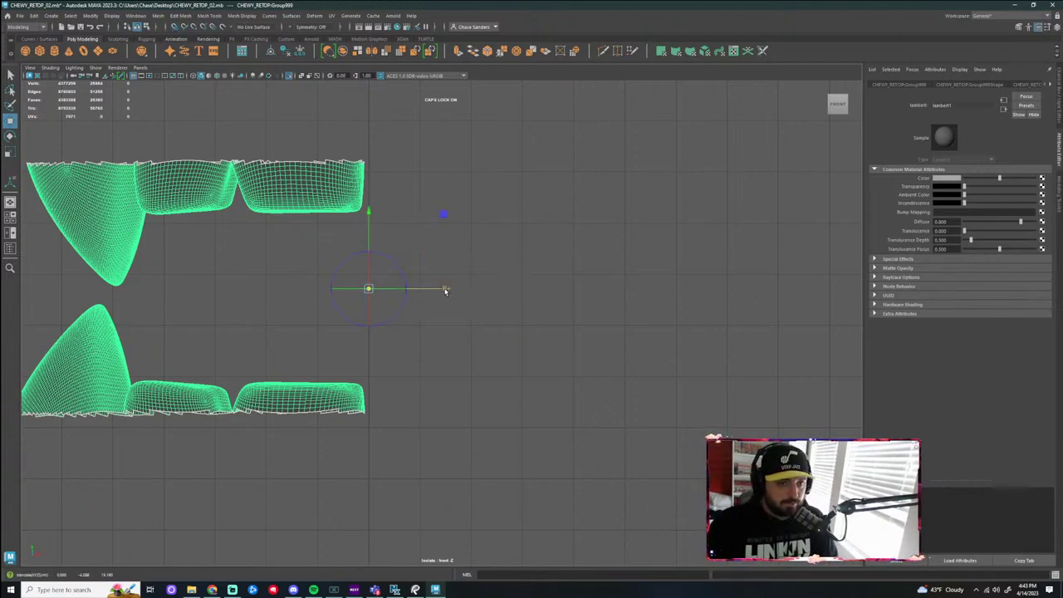
pyautogui.hotkey('ctrl', 'z')
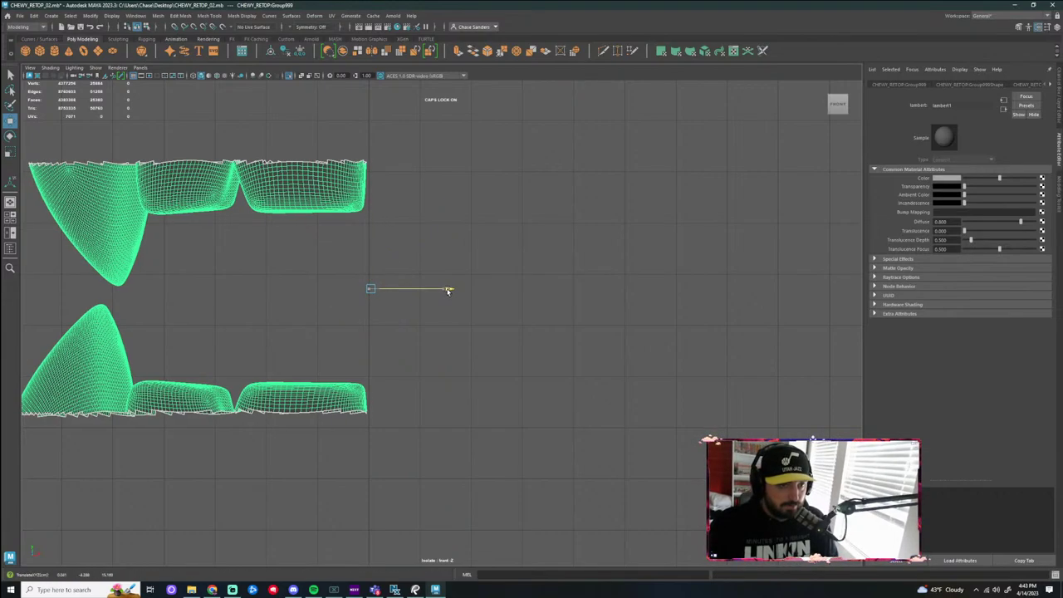
pyautogui.click(574, 286)
pyautogui.click(335, 192)
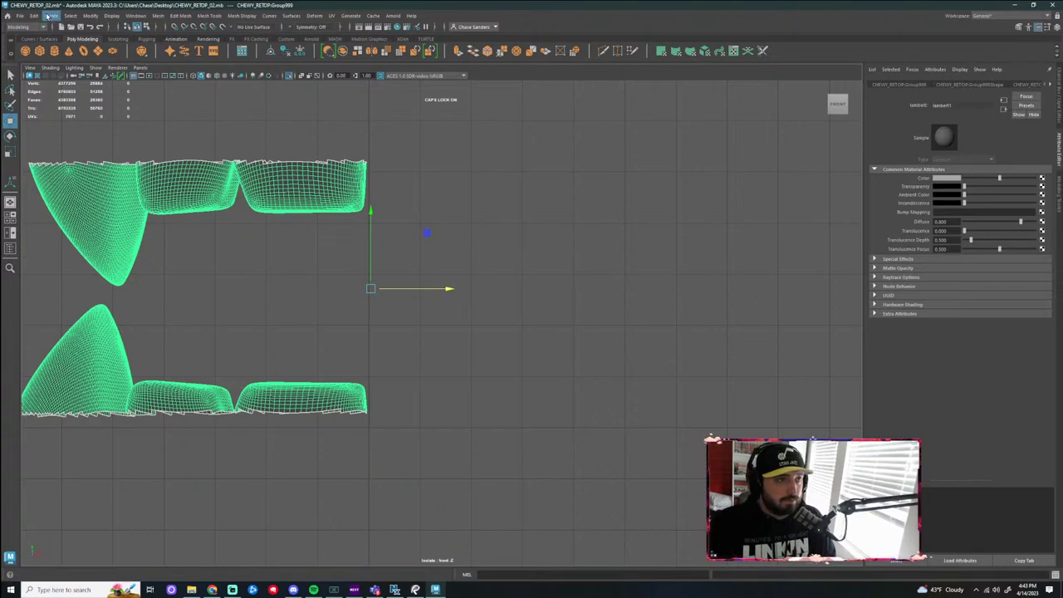
# Undo the horizontal shifts and the face deletion to restore the full set of teeth
pyautogui.click(158, 15)
pyautogui.click(507, 249)
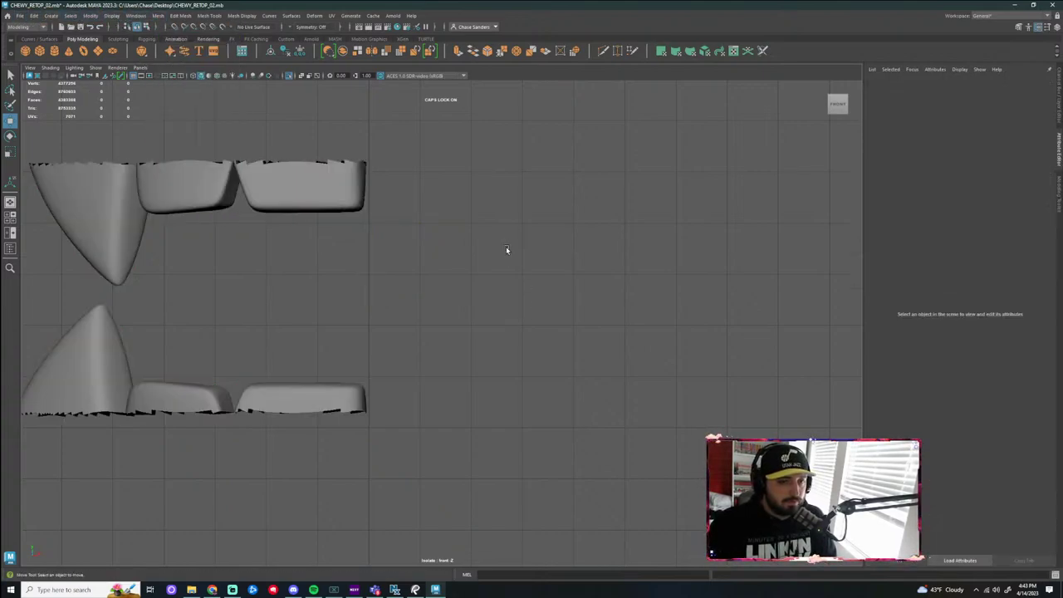
pyautogui.hotkey('ctrl', '1')
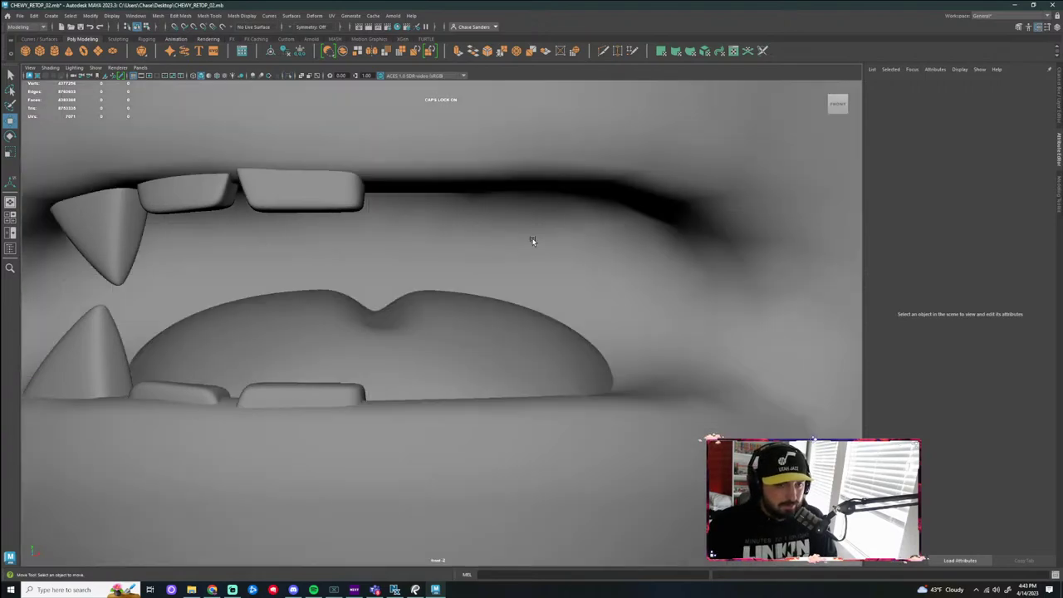
pyautogui.scroll(-5, 532, 240)
pyautogui.hotkey('ctrl', 'z')
pyautogui.hotkey('ctrl', 'z')
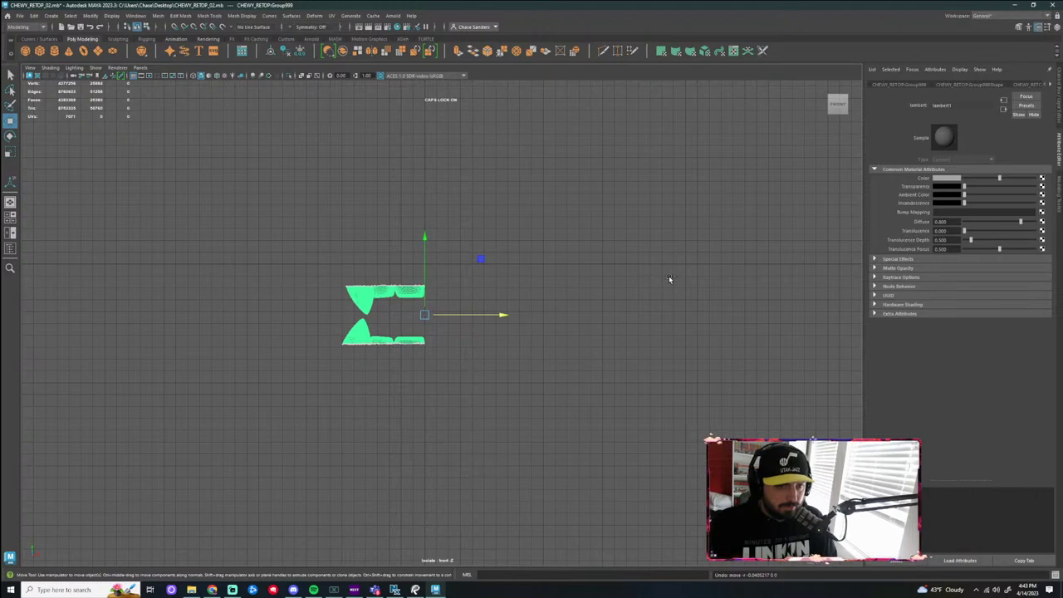
pyautogui.hotkey('ctrl', 'z')
pyautogui.hotkey('ctrl', 'z')
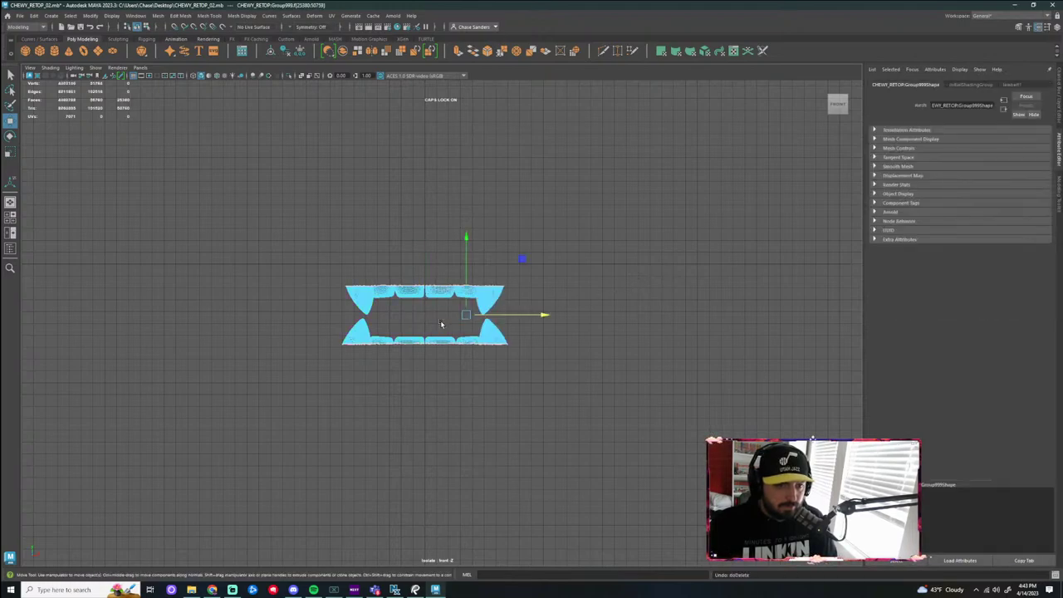
# Show the whole character again, return the teeth to object mode and deselect them
pyautogui.scroll(5, 441, 324)
pyautogui.scroll(-5, 420, 283)
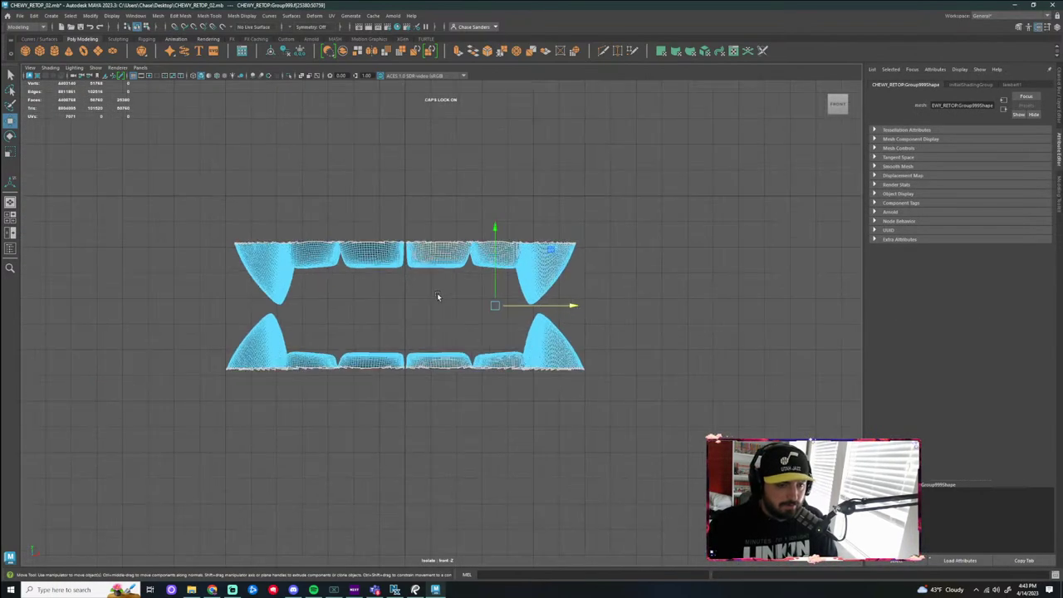
pyautogui.hotkey('ctrl', '1')
pyautogui.click(765, 259)
pyautogui.scroll(-3, 720, 254)
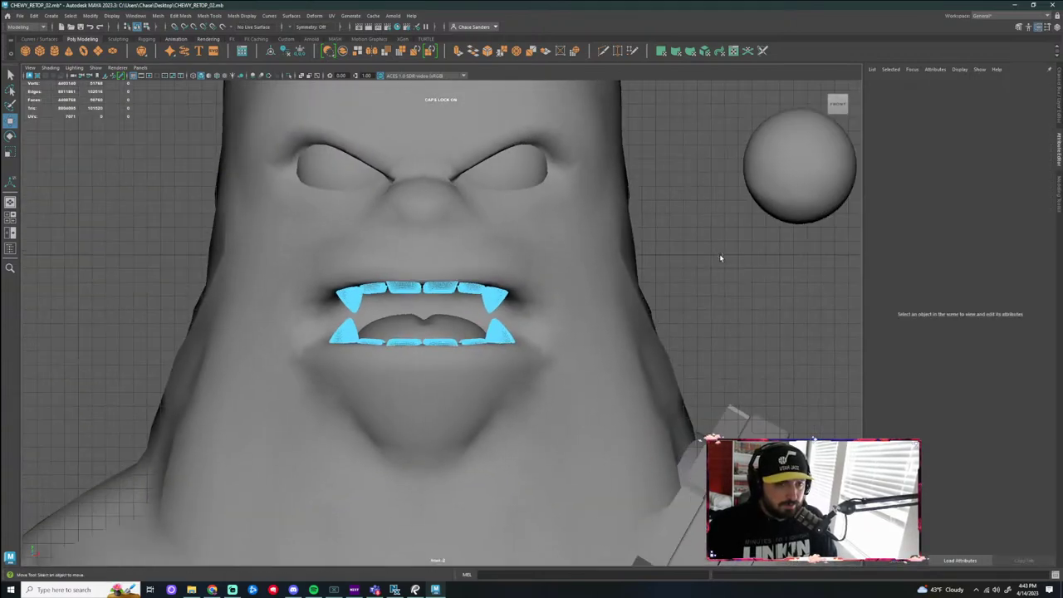
pyautogui.scroll(-4, 629, 309)
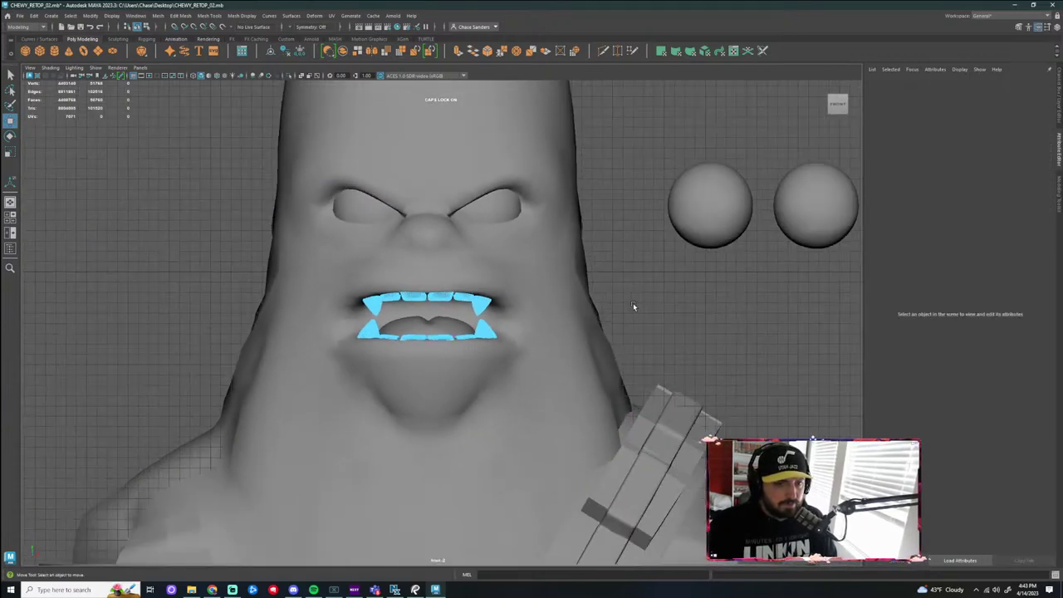
pyautogui.scroll(3, 629, 309)
pyautogui.moveTo(450, 301); pyautogui.dragTo(490, 288, button='right')
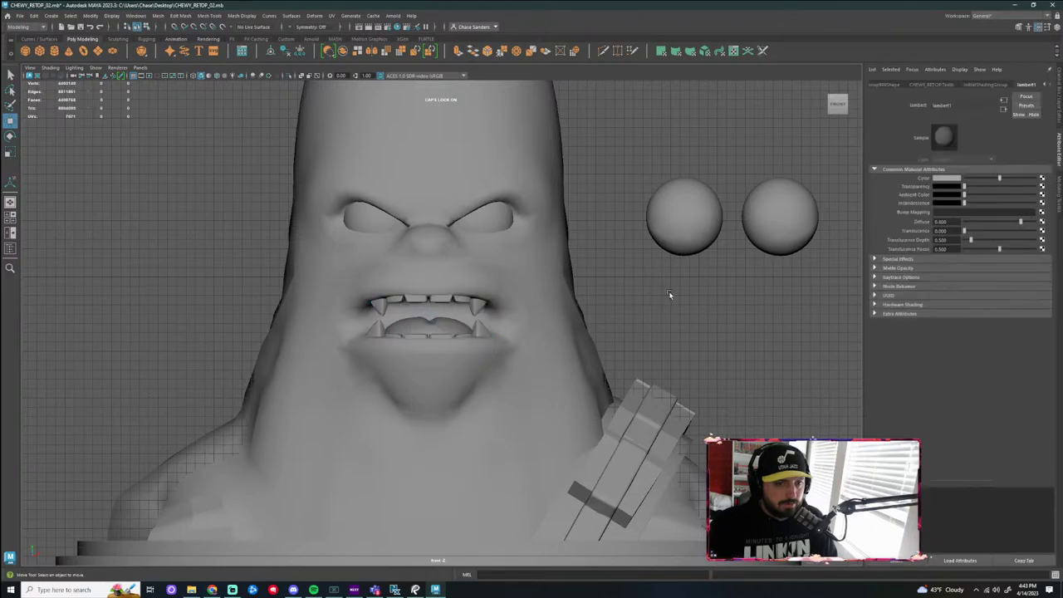
pyautogui.click(645, 302)
# Compare the teeth's alignment with the centre line of the low-poly head around the mouth
pyautogui.scroll(5, 646, 301)
pyautogui.click(487, 251)
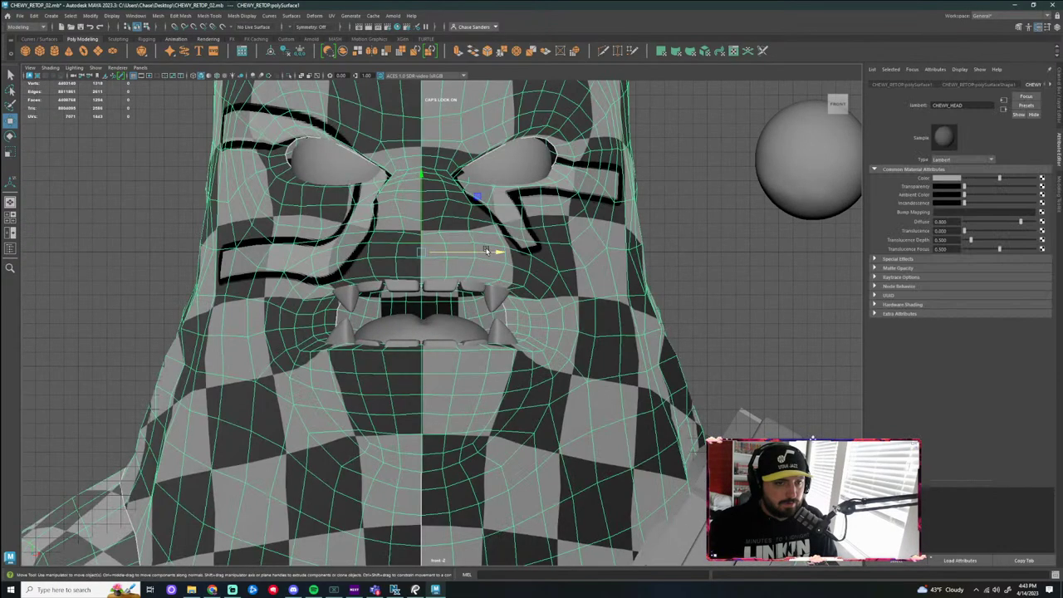
pyautogui.scroll(4, 465, 275)
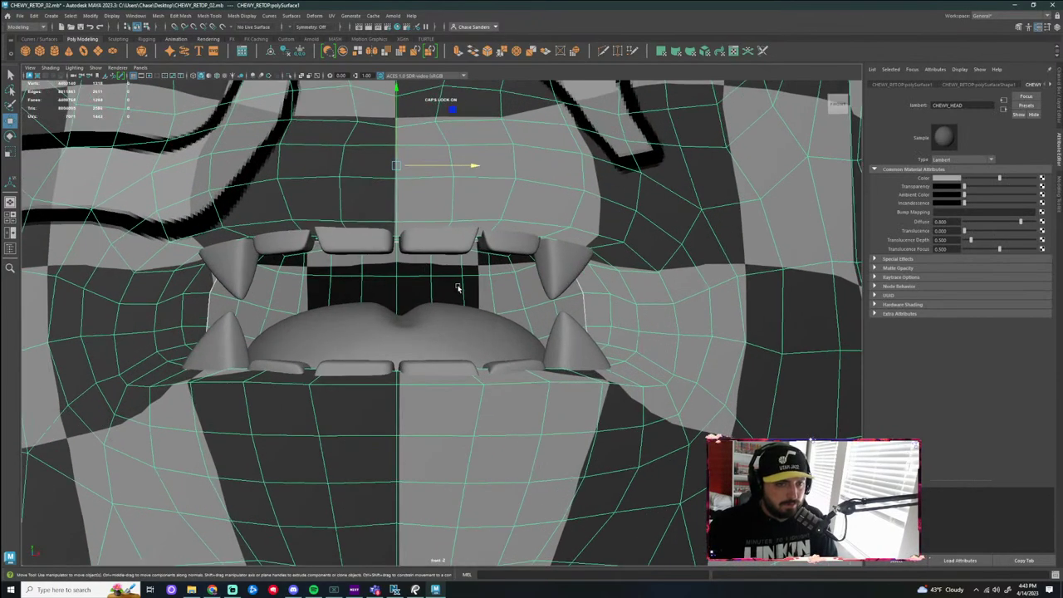
pyautogui.scroll(-4, 457, 287)
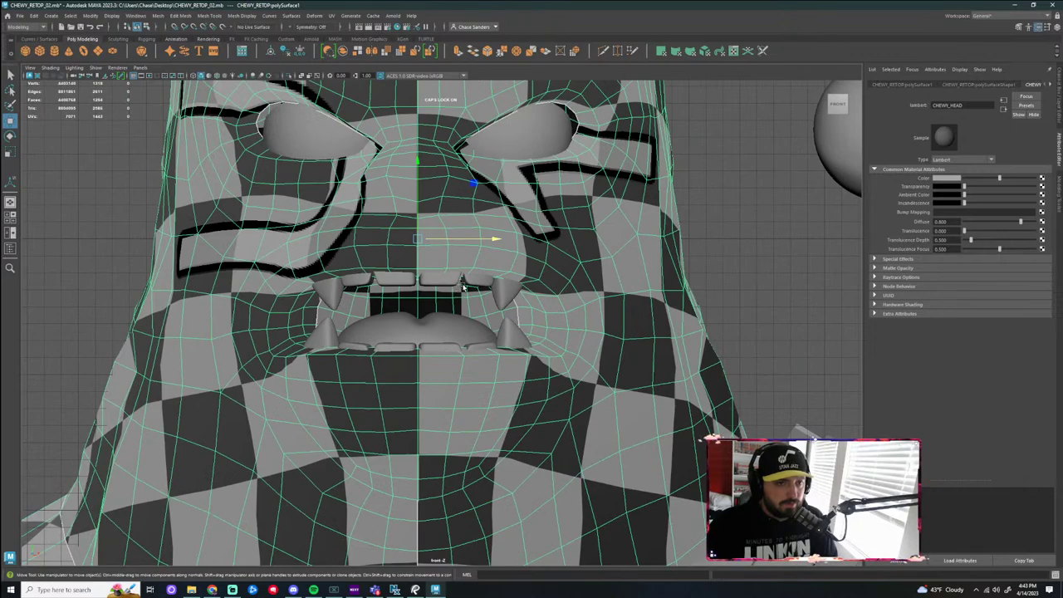
pyautogui.scroll(8, 464, 288)
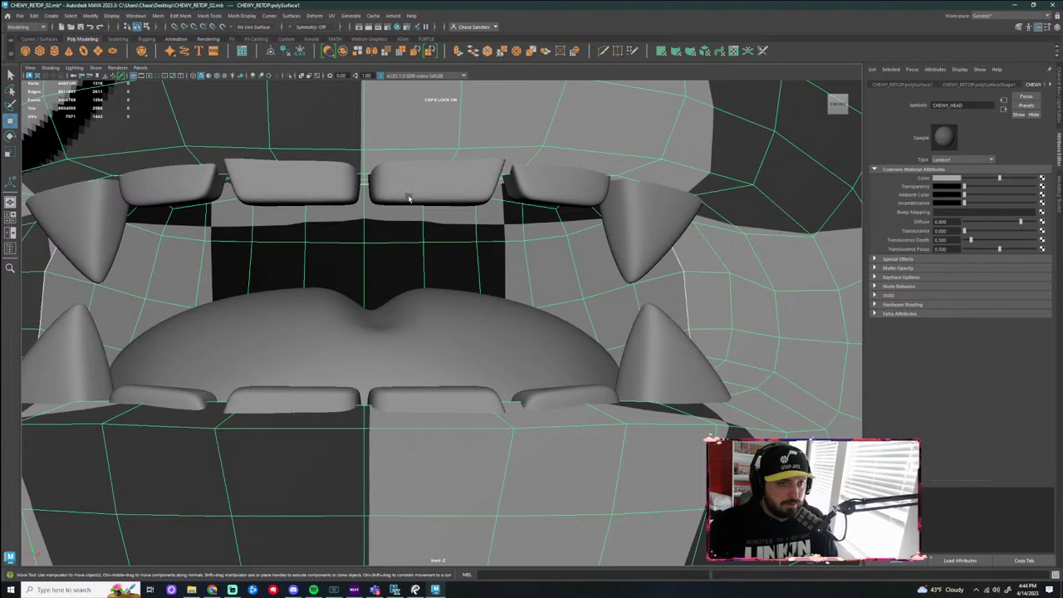
pyautogui.click(408, 197)
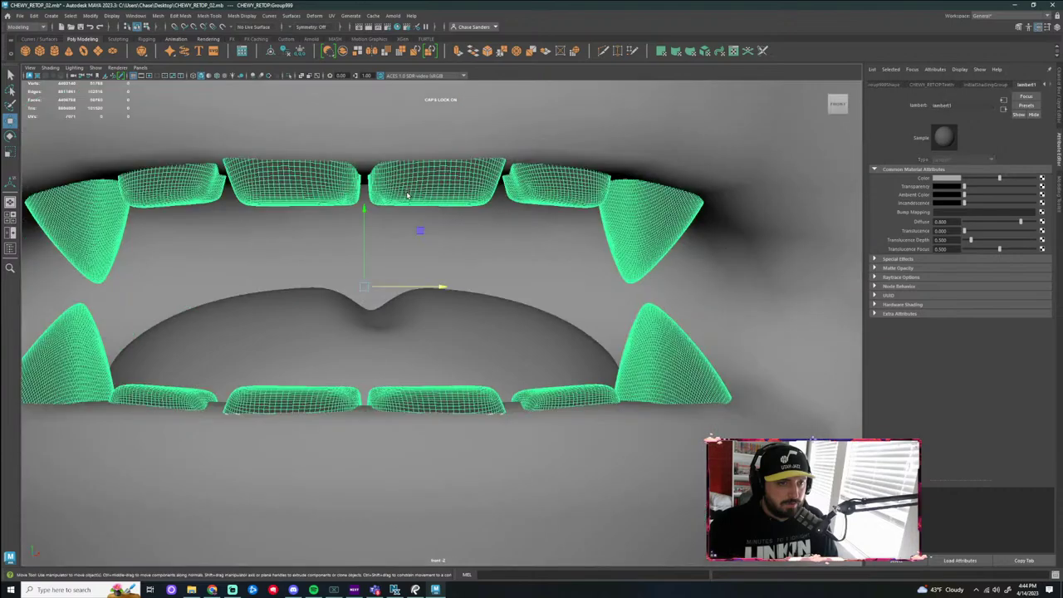
pyautogui.scroll(-2, 409, 216)
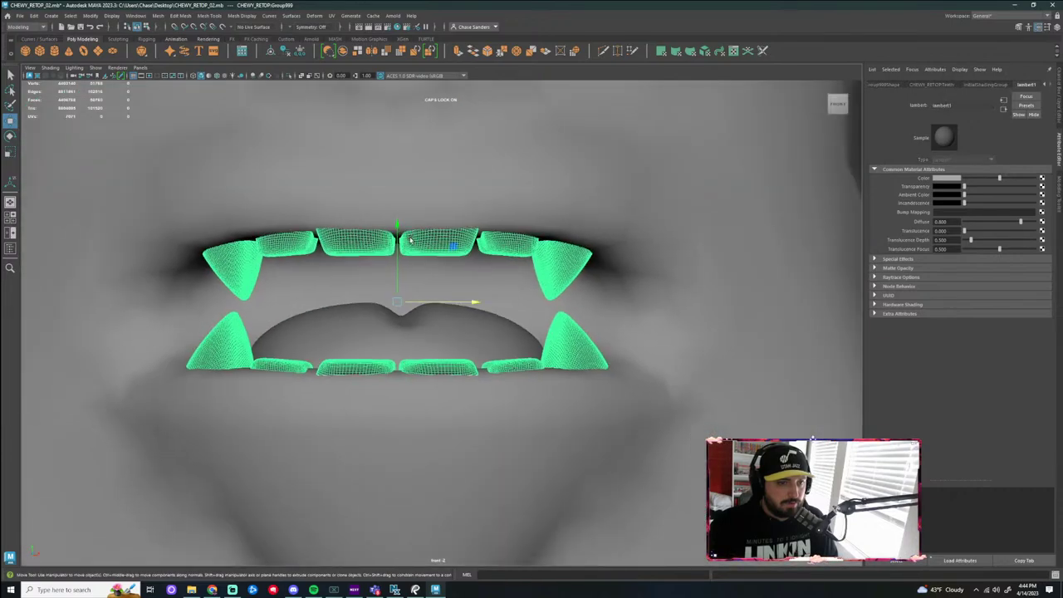
# Select the tongue and center its pivot on its mesh
pyautogui.click(435, 332)
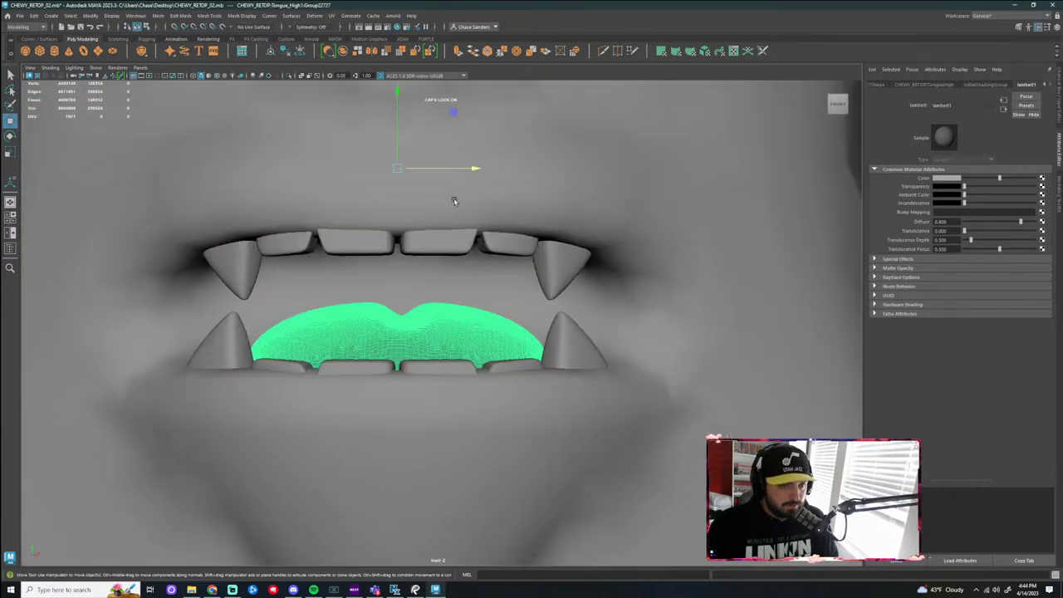
pyautogui.moveTo(474, 165); pyautogui.dragTo(468, 163)
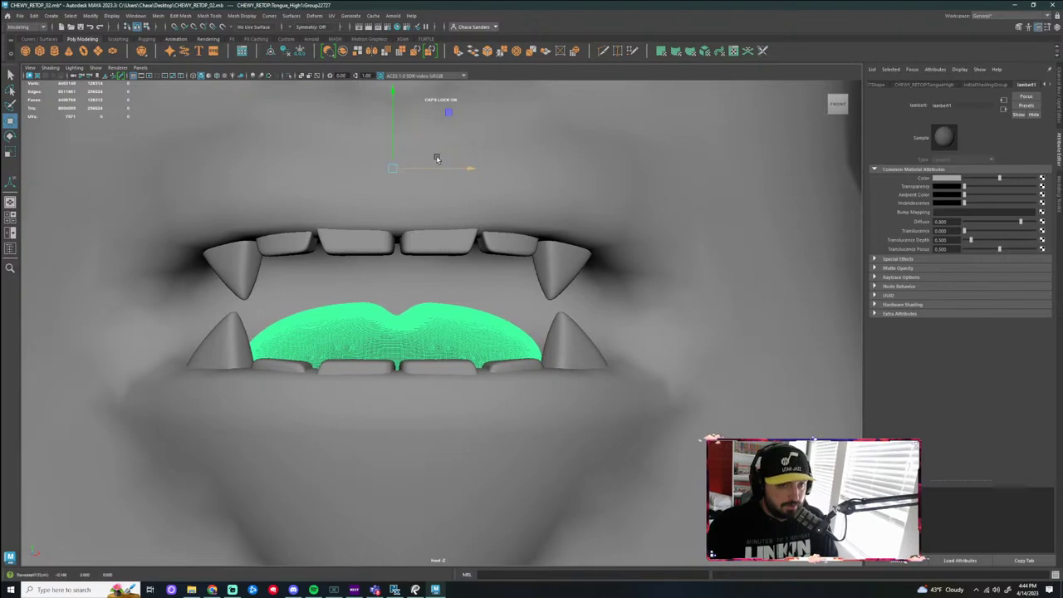
pyautogui.hotkey('ctrl', 'z')
pyautogui.click(158, 16)
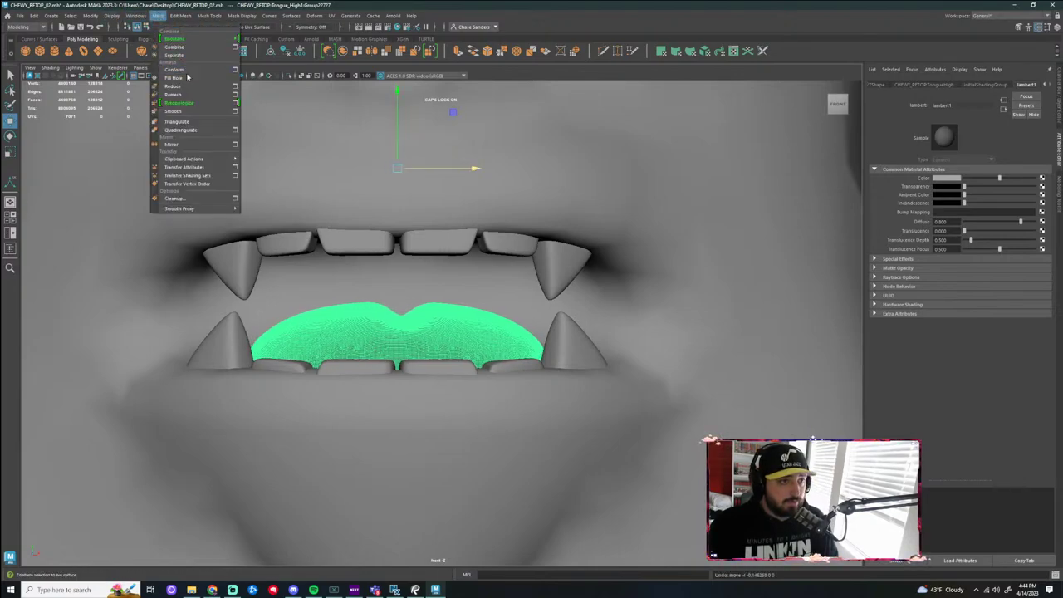
pyautogui.moveTo(91, 16)
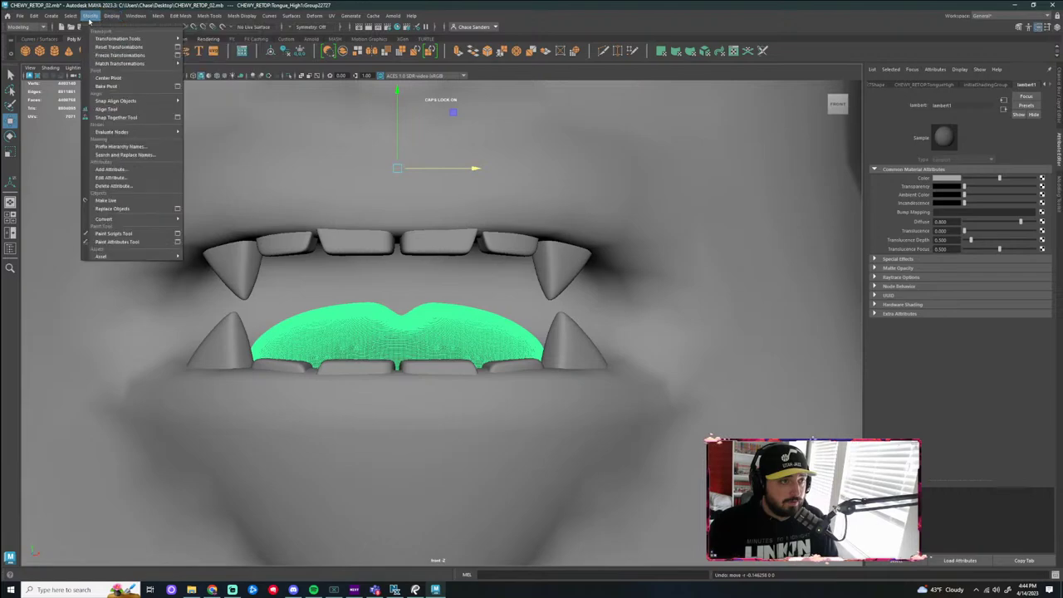
pyautogui.click(125, 78)
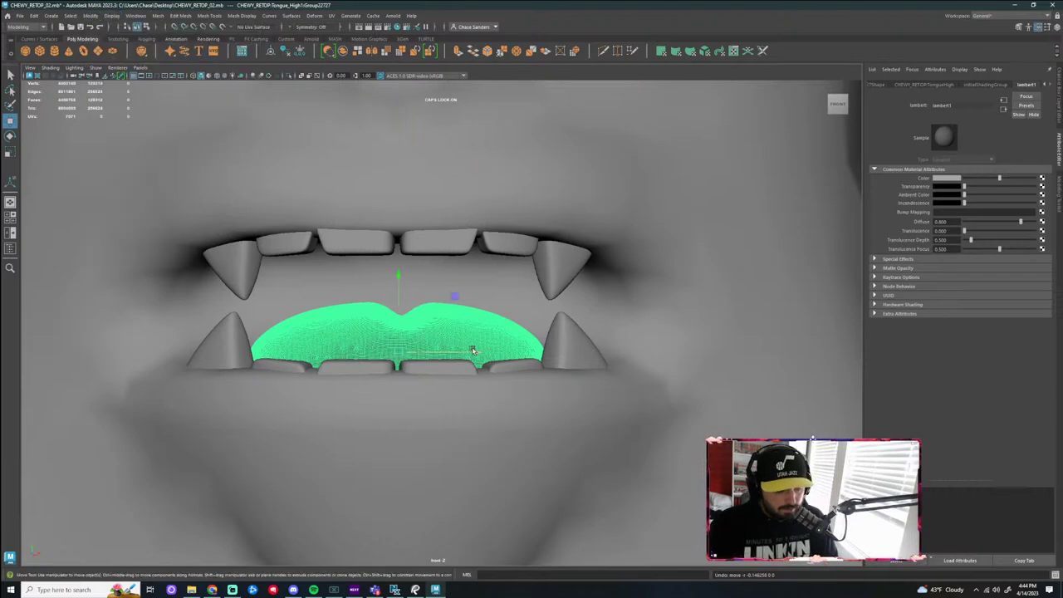
# Snap the tongue horizontally to the grid's centre line and deselect it
pyautogui.press('x')
pyautogui.moveTo(475, 354); pyautogui.dragTo(405, 341)
pyautogui.scroll(-5, 725, 261)
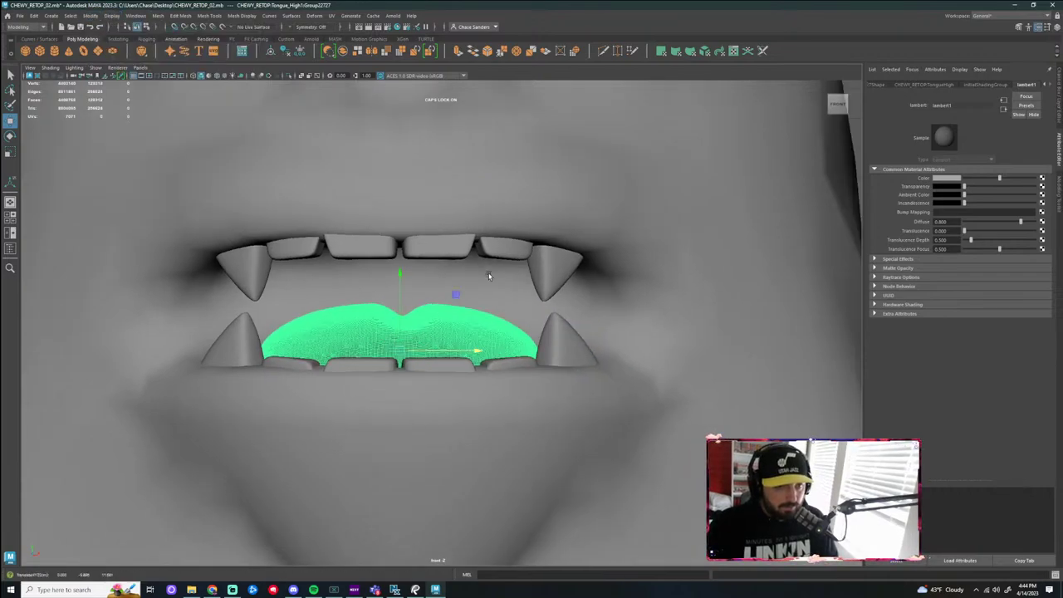
pyautogui.click(725, 262)
pyautogui.scroll(-1, 725, 267)
pyautogui.scroll(-2, 725, 267)
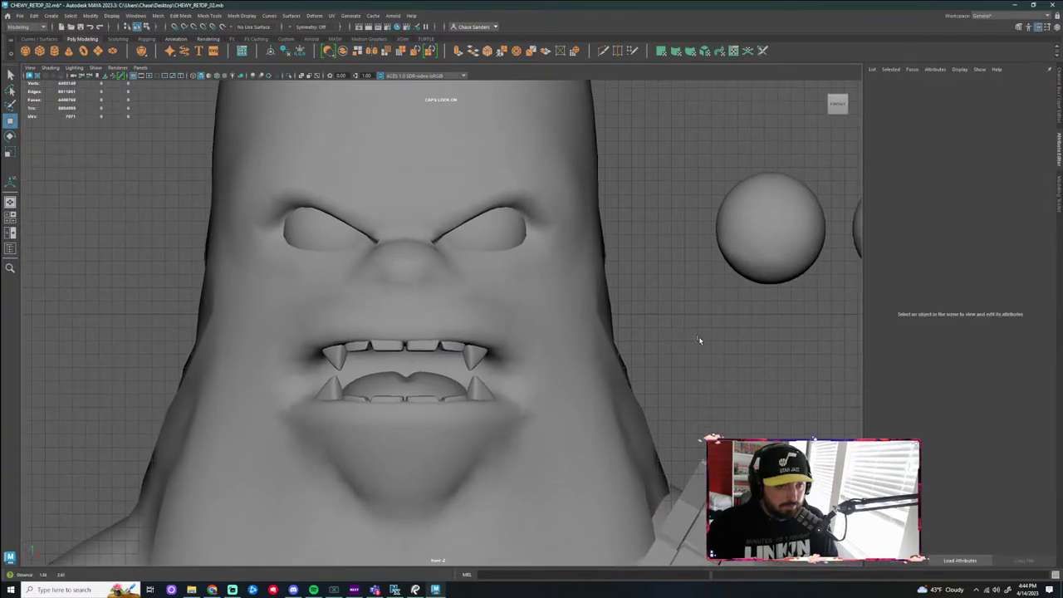
pyautogui.scroll(-1, 673, 336)
pyautogui.scroll(-3, 660, 334)
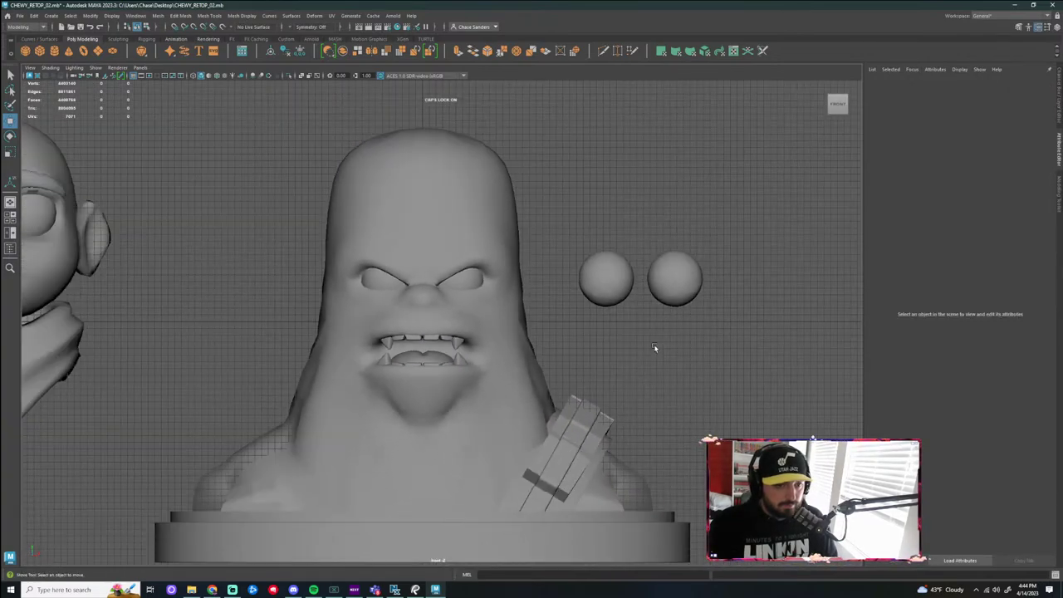
# Inspect the centred teeth and tongue inside the low-poly head's mouth
pyautogui.scroll(3, 665, 334)
pyautogui.scroll(4, 665, 334)
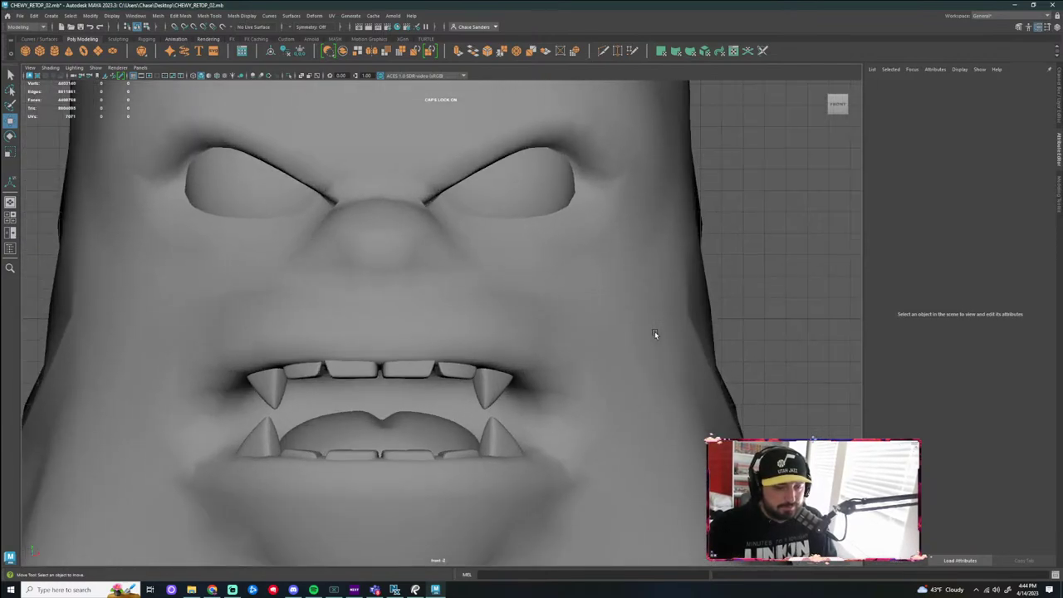
pyautogui.scroll(-3, 636, 263)
pyautogui.click(357, 276)
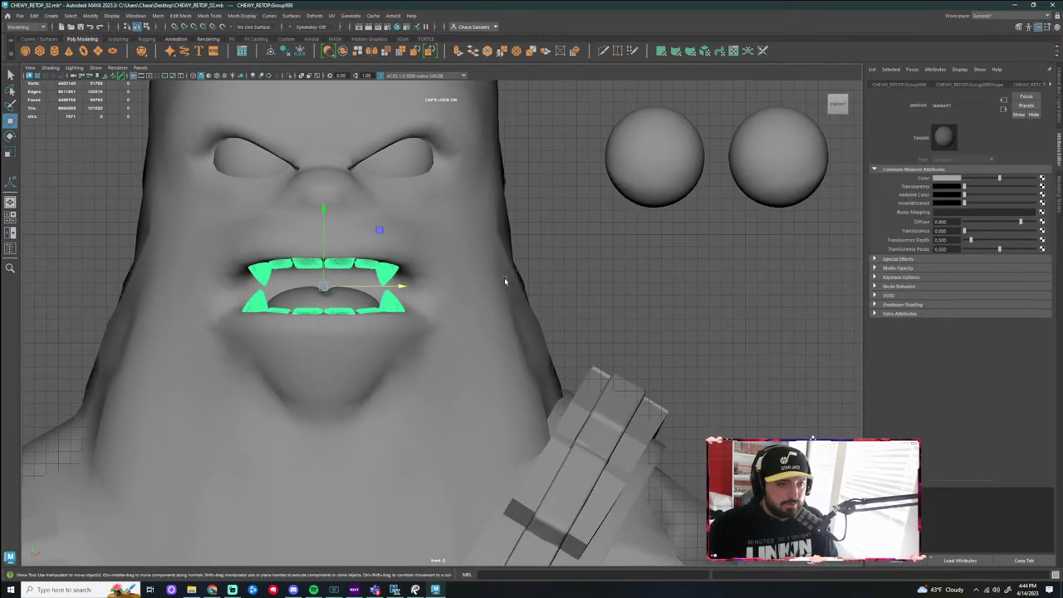
pyautogui.scroll(-1, 504, 277)
# Try to move the high-resolution eyes horizontally into the head's eye sockets
pyautogui.click(622, 198)
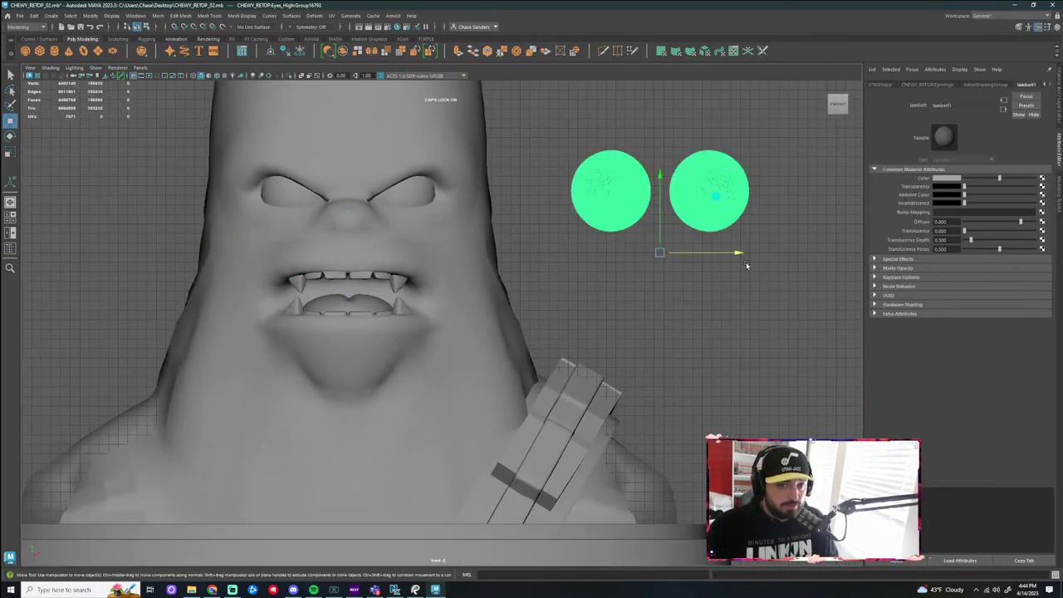
pyautogui.moveTo(742, 252); pyautogui.dragTo(350, 242)
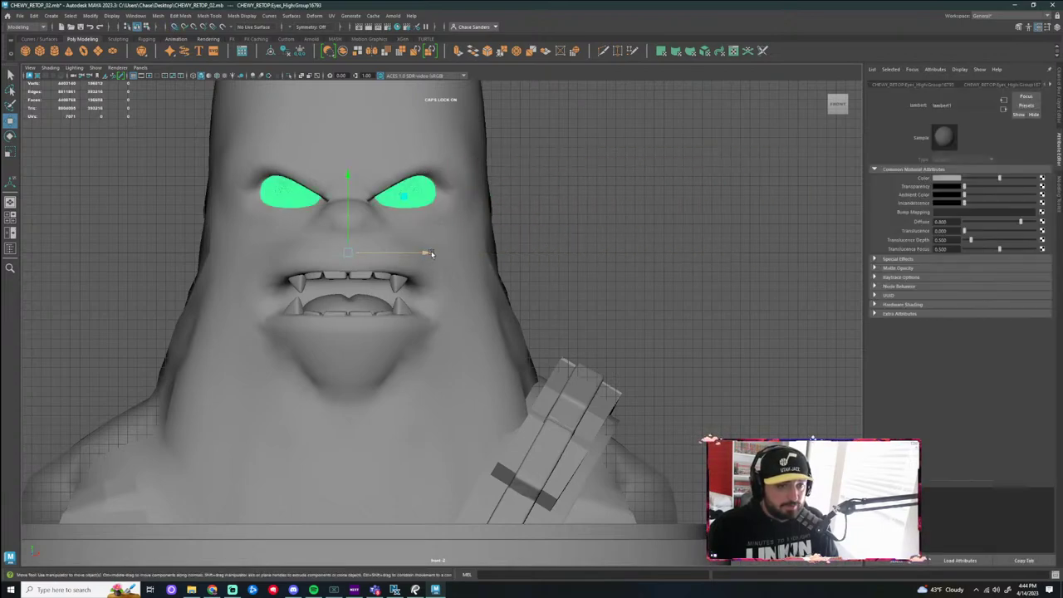
pyautogui.hotkey('ctrl', 'z')
pyautogui.hotkey('ctrl', 'z')
# Move one set of low-poly eyes sideways out of the head and delete the duplicate low-poly set in the sockets
pyautogui.click(413, 196)
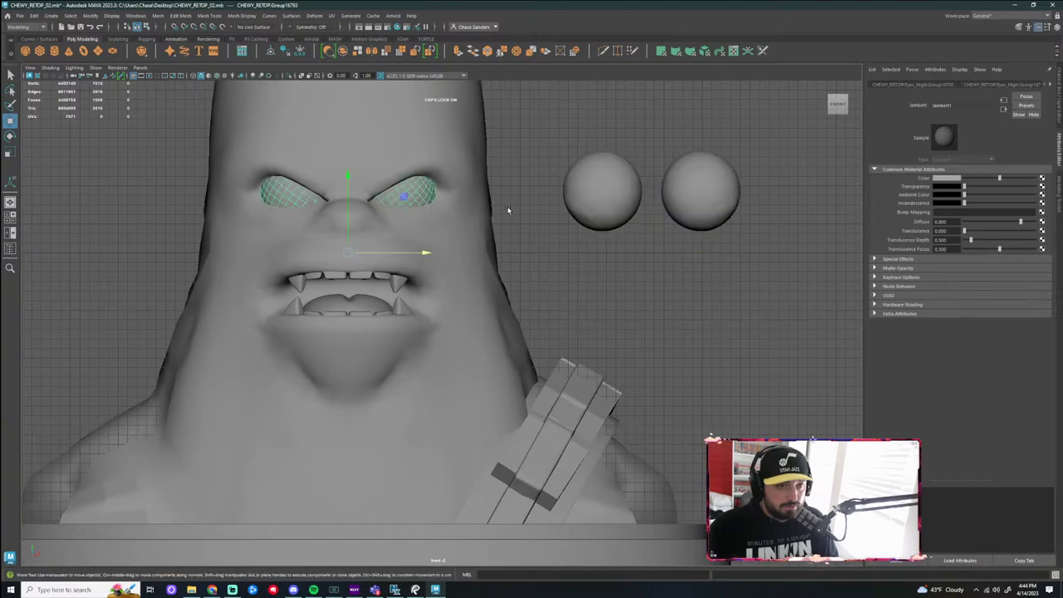
pyautogui.moveTo(425, 251); pyautogui.dragTo(147, 251)
pyautogui.click(716, 222)
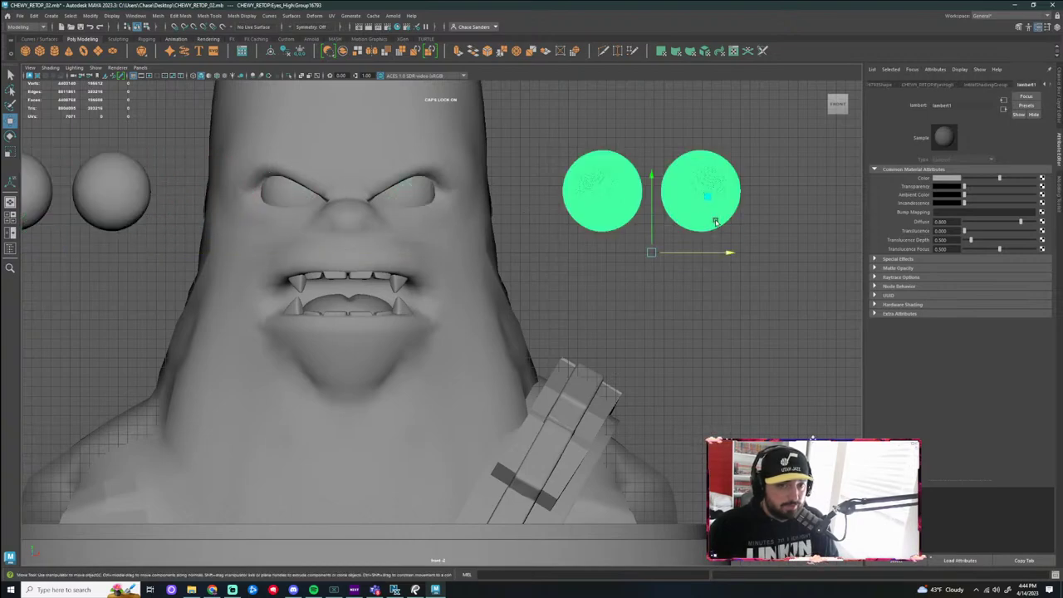
pyautogui.moveTo(731, 253); pyautogui.dragTo(616, 260)
pyautogui.hotkey('ctrl', 'z')
pyautogui.hotkey('ctrl', 'z')
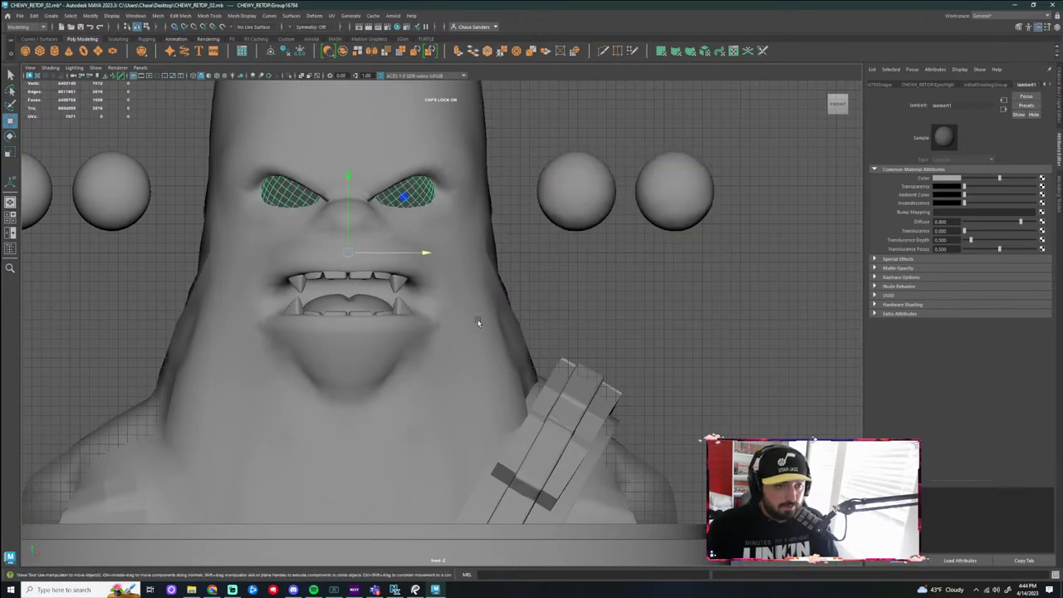
pyautogui.press('Delete')
# Move the high-resolution eyes horizontally into the head's eye sockets and deselect them
pyautogui.click(118, 184)
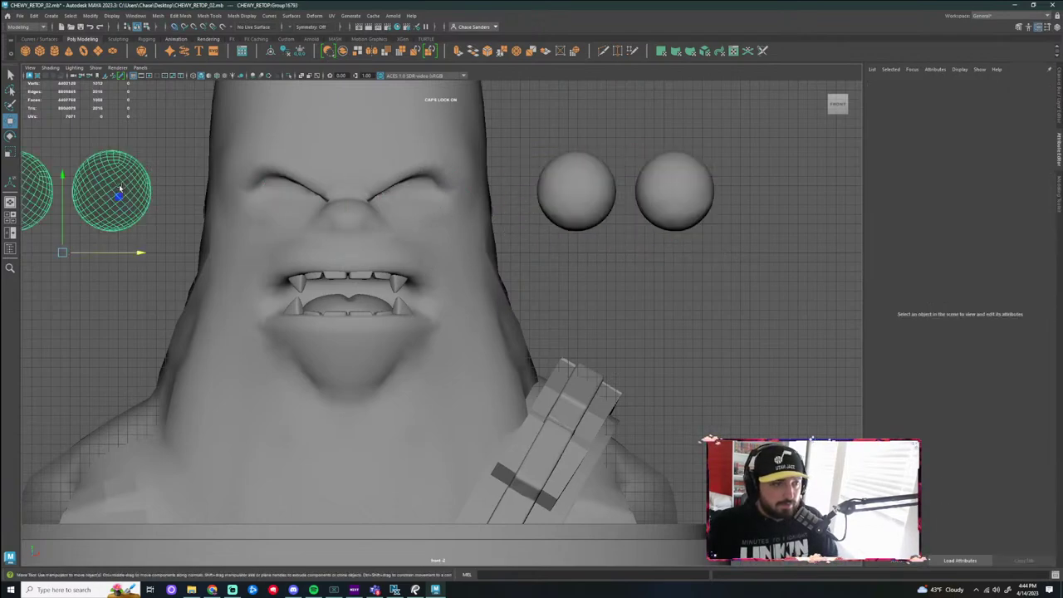
pyautogui.click(676, 209)
pyautogui.moveTo(702, 249); pyautogui.dragTo(431, 251)
pyautogui.click(653, 250)
pyautogui.scroll(-2, 715, 291)
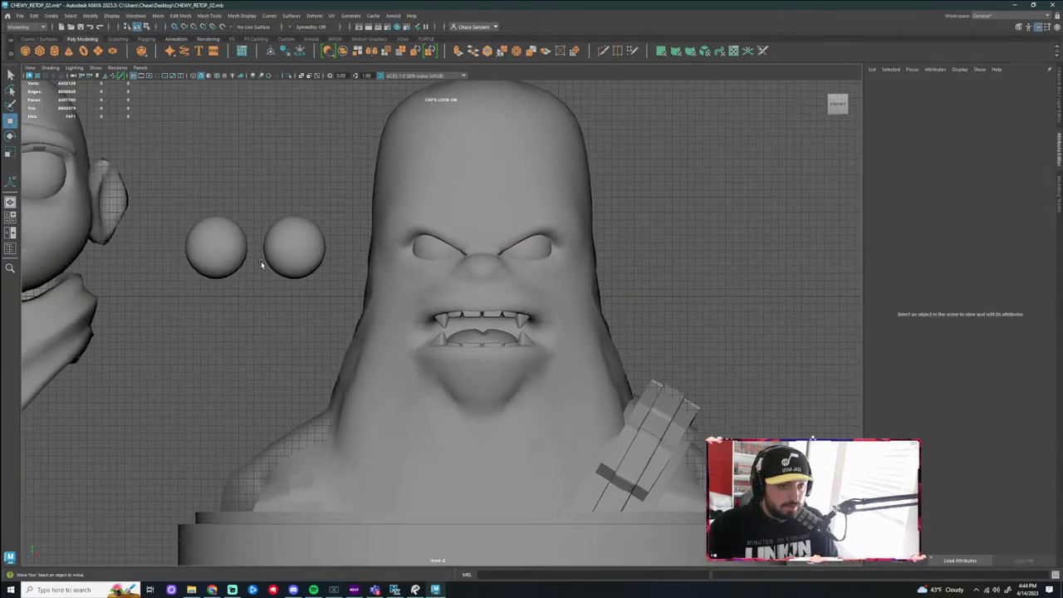
# Move the low-poly eyes across to the shoulder-strap side of the head and return to the perspective view
pyautogui.moveTo(261, 263); pyautogui.dragTo(769, 303)
pyautogui.click(768, 311)
pyautogui.keyDown('alt'); pyautogui.moveTo(768, 311); pyautogui.dragTo(625, 369, button='middle'); pyautogui.keyUp('alt')
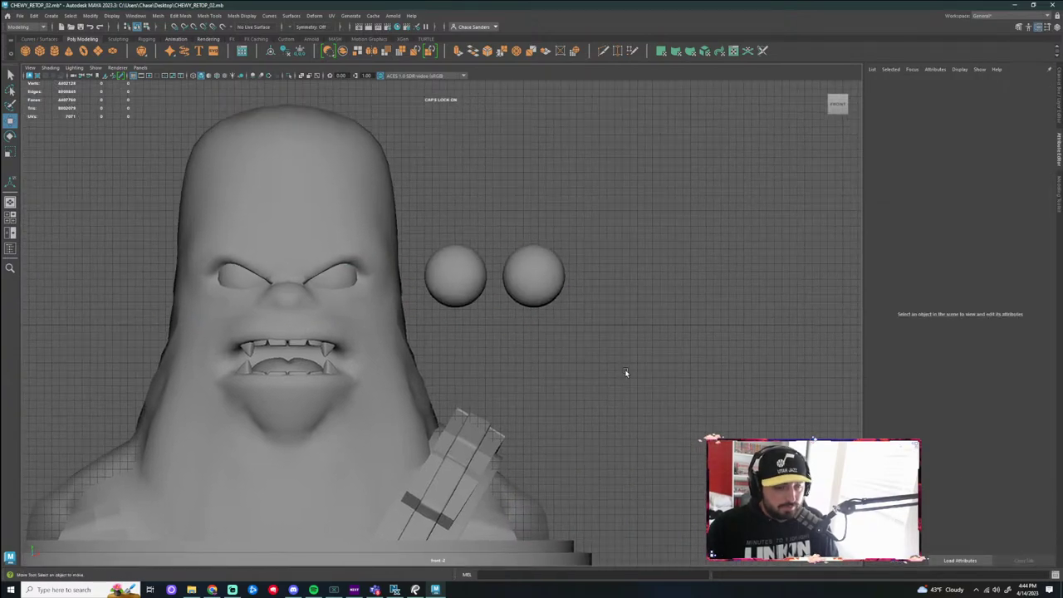
pyautogui.press('space')
pyautogui.press('space')
pyautogui.keyDown('alt'); pyautogui.moveTo(474, 212); pyautogui.dragTo(398, 218); pyautogui.keyUp('alt')
pyautogui.keyDown('alt'); pyautogui.moveTo(399, 218); pyautogui.dragTo(492, 308, button='middle'); pyautogui.keyUp('alt')
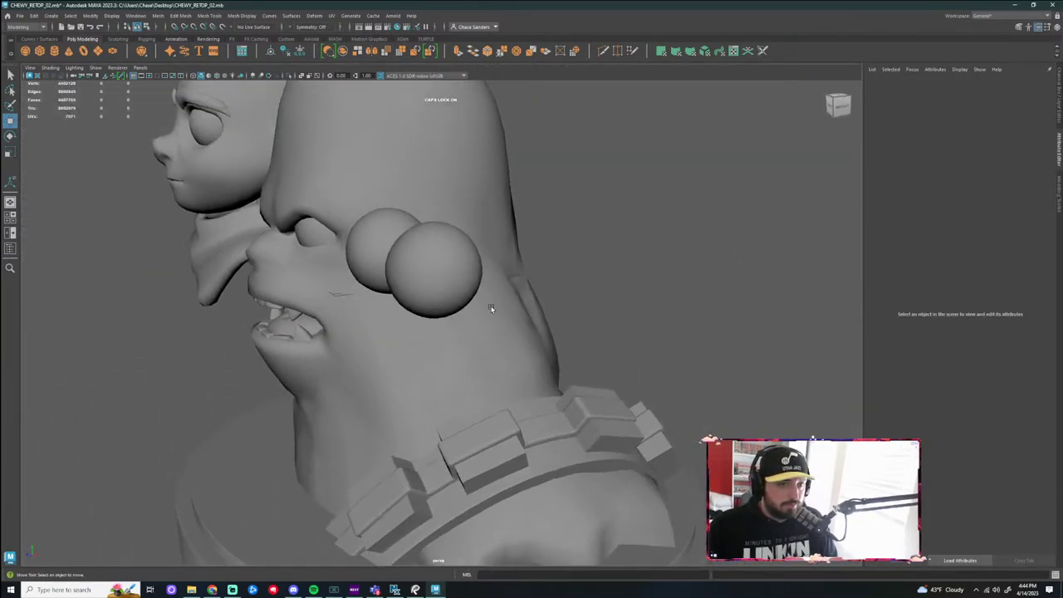
# Examine an edge loop around one of the low-poly eyes and return the eyes to object mode
pyautogui.click(449, 267)
pyautogui.keyDown('alt'); pyautogui.moveTo(601, 276); pyautogui.dragTo(439, 264); pyautogui.keyUp('alt')
pyautogui.scroll(2, 439, 264)
pyautogui.moveTo(451, 262); pyautogui.dragTo(456, 238, button='right')
pyautogui.doubleClick(453, 248)
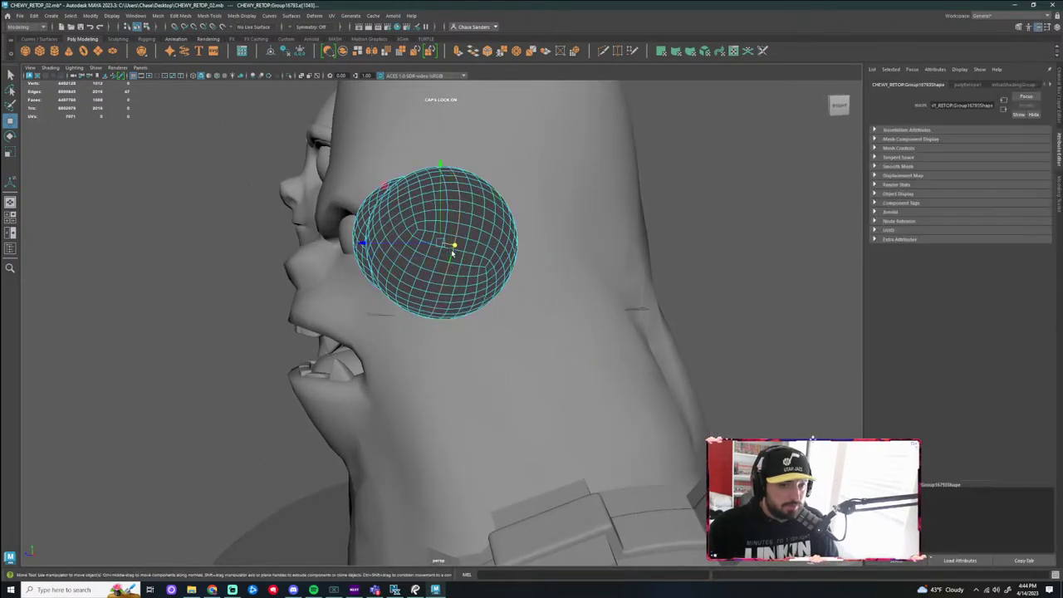
pyautogui.keyDown('alt'); pyautogui.moveTo(593, 251); pyautogui.dragTo(599, 290); pyautogui.keyUp('alt')
pyautogui.click(686, 287)
pyautogui.moveTo(428, 259); pyautogui.dragTo(455, 242, button='right')
pyautogui.keyDown('alt'); pyautogui.moveTo(570, 325); pyautogui.dragTo(440, 254); pyautogui.keyUp('alt')
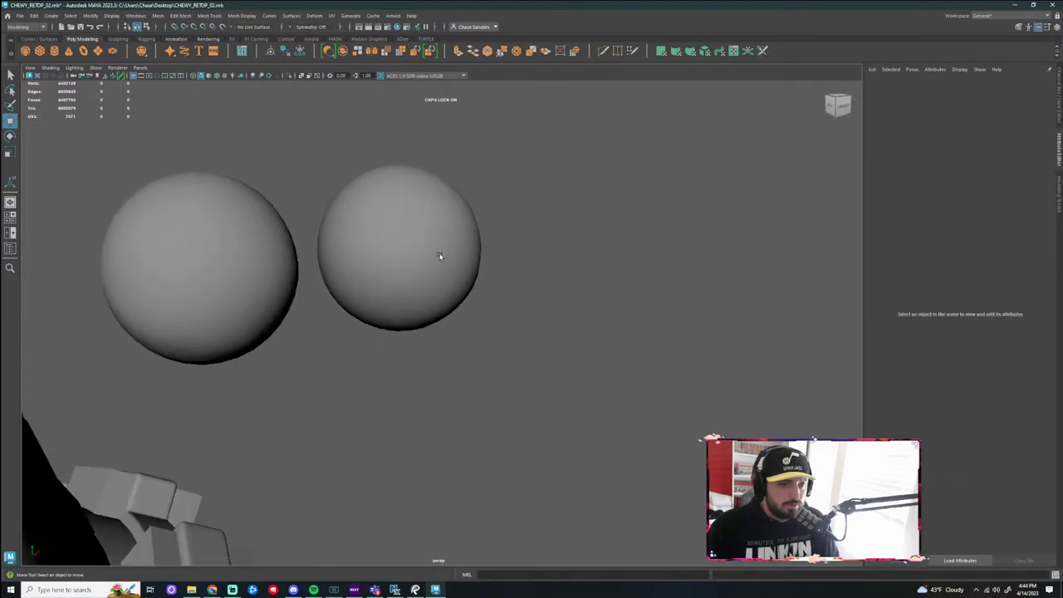
# Delete the construction history of all objects in the scene
pyautogui.click(440, 256)
pyautogui.keyDown('alt'); pyautogui.moveTo(548, 301); pyautogui.dragTo(510, 371); pyautogui.keyUp('alt')
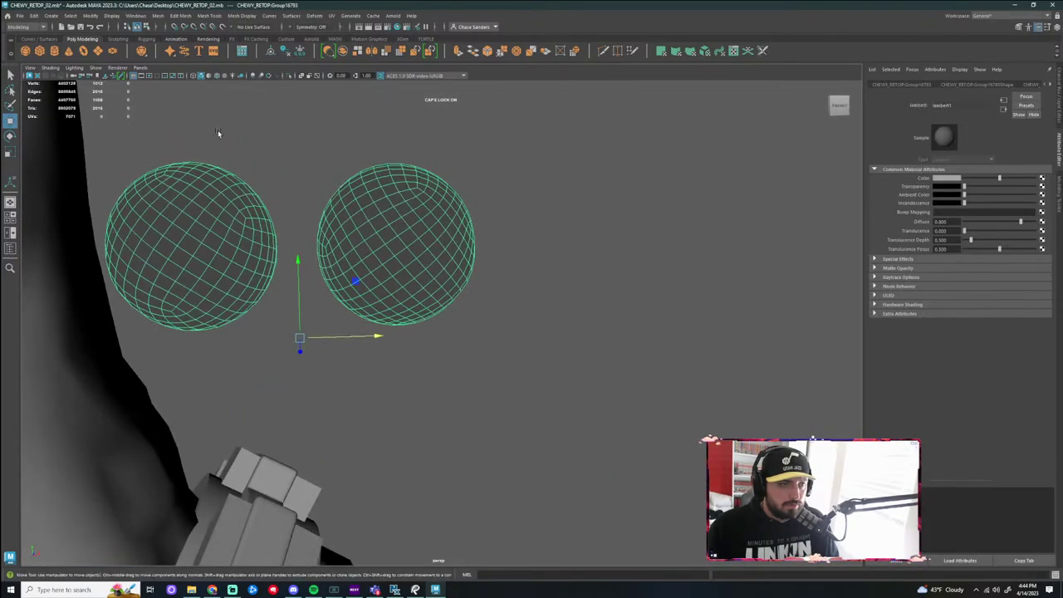
pyautogui.click(35, 16)
pyautogui.moveTo(83, 126)
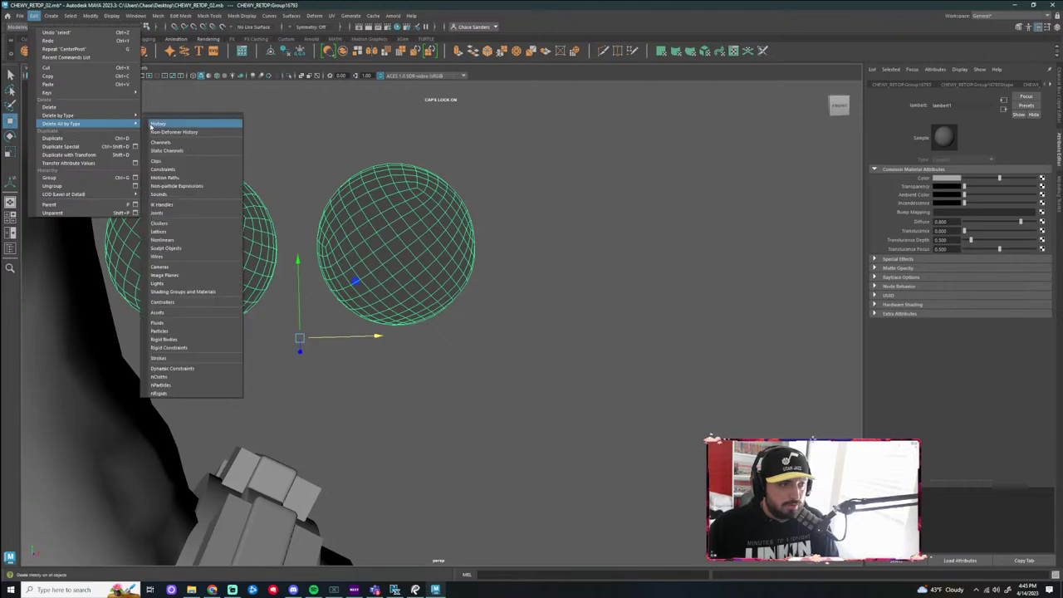
pyautogui.click(166, 126)
pyautogui.click(567, 317)
# Select the low-poly eyes in object mode and open the UV Editor for them
pyautogui.click(403, 274)
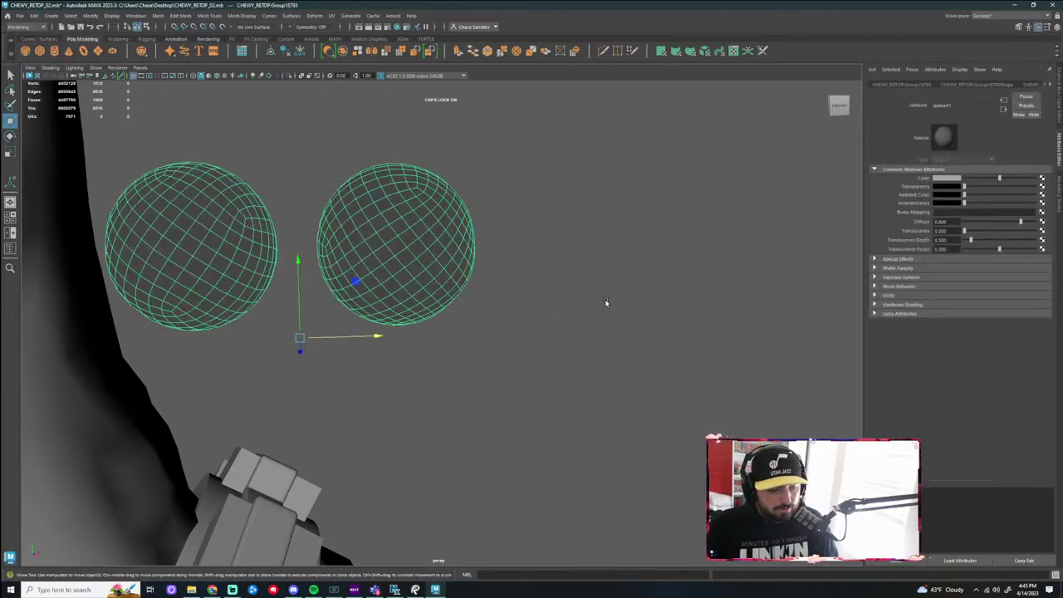
pyautogui.moveTo(413, 206); pyautogui.dragTo(458, 196, button='right')
pyautogui.keyDown('alt'); pyautogui.moveTo(571, 211); pyautogui.dragTo(479, 227); pyautogui.keyUp('alt')
pyautogui.moveTo(469, 222); pyautogui.dragTo(469, 199, button='right')
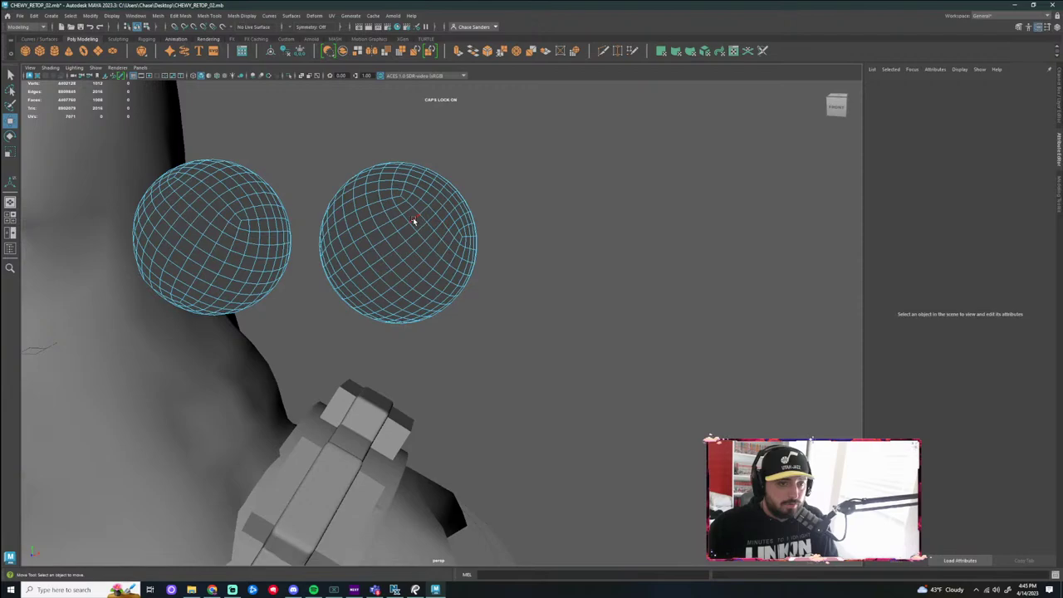
pyautogui.moveTo(413, 217); pyautogui.dragTo(467, 209, button='right')
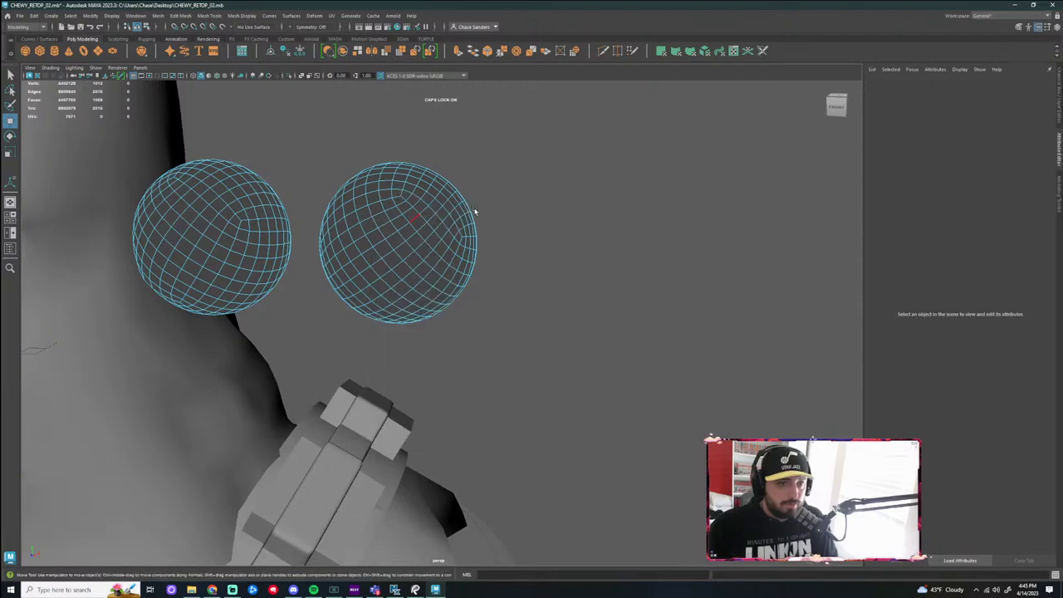
pyautogui.click(332, 18)
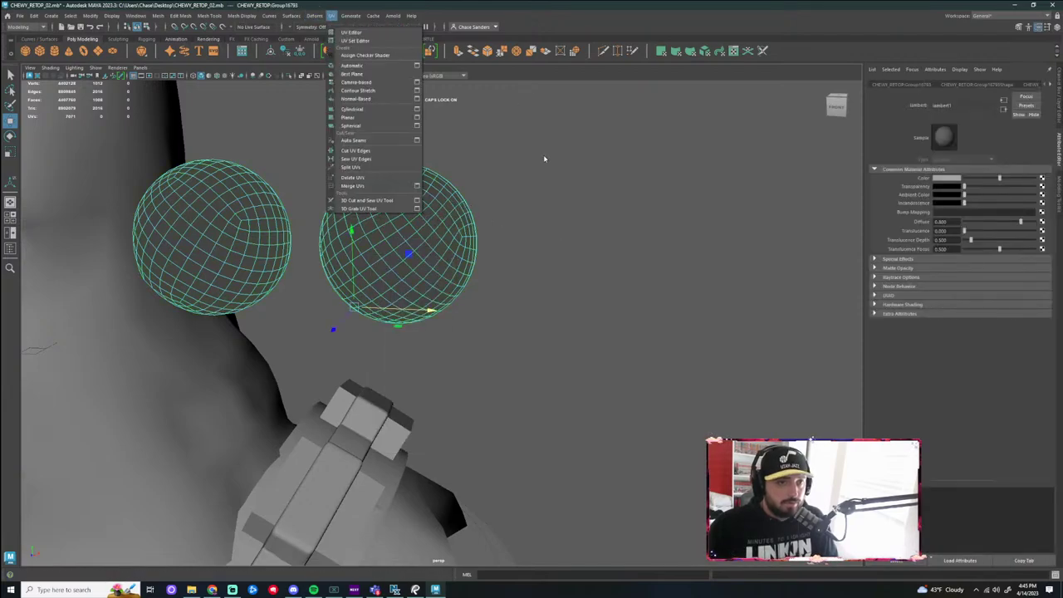
pyautogui.click(358, 33)
pyautogui.scroll(-5, 637, 210)
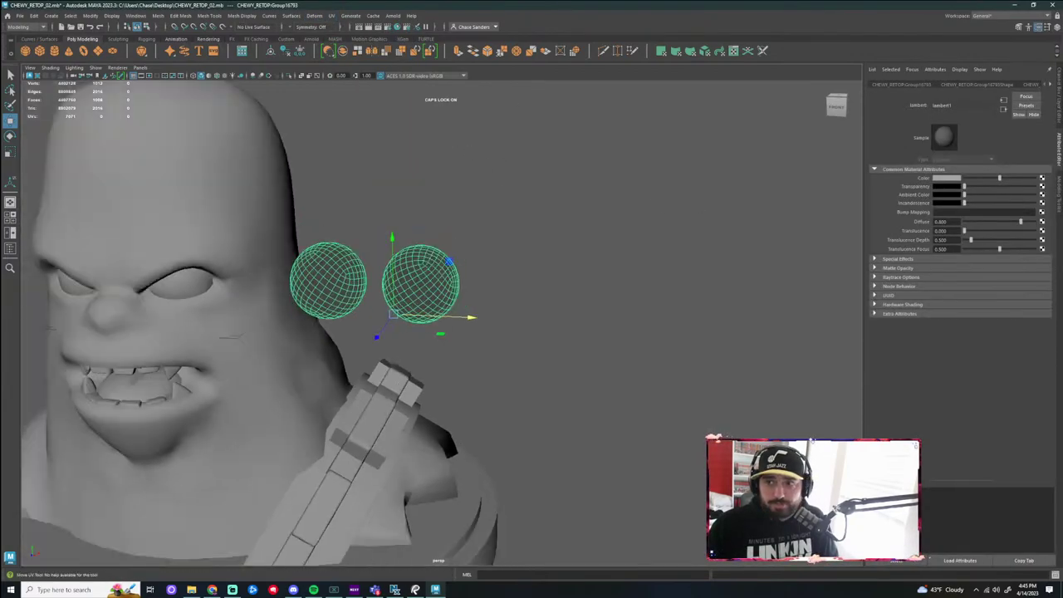
# Apply an automatic UV projection to the low-poly eyes
pyautogui.click(331, 15)
pyautogui.click(358, 68)
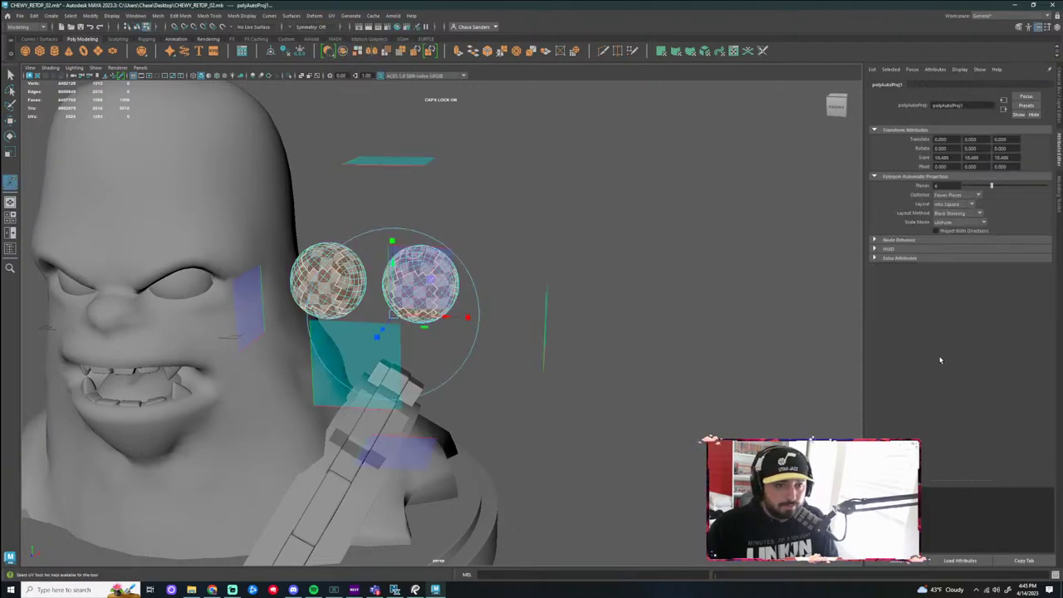
pyautogui.click(624, 231)
pyautogui.scroll(3, 405, 320)
pyautogui.scroll(1, 361, 257)
# Sew all UV edges of both low-poly eyes together and place the UV Editor beside them
pyautogui.moveTo(414, 244); pyautogui.dragTo(413, 219, button='right')
pyautogui.press('q')
pyautogui.moveTo(578, 124); pyautogui.dragTo(75, 381)
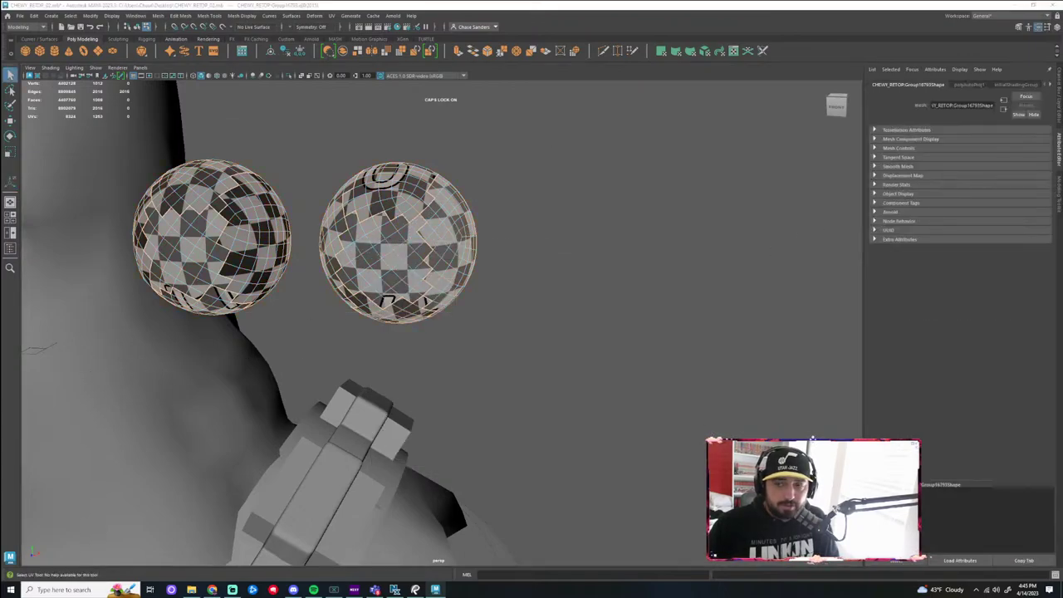
pyautogui.press('w')
pyautogui.moveTo(1062, 112); pyautogui.dragTo(641, 94)
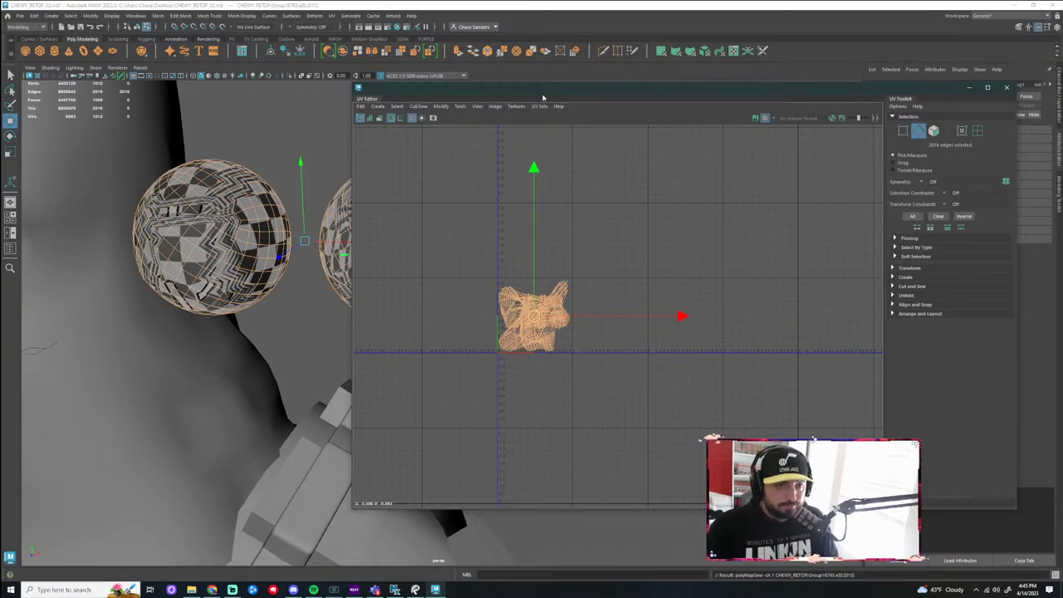
pyautogui.moveTo(544, 97); pyautogui.dragTo(653, 82)
pyautogui.click(418, 364)
# Select a full edge loop around the outer low-poly eye and cut its UVs along that loop
pyautogui.keyDown('alt'); pyautogui.moveTo(443, 311); pyautogui.dragTo(380, 329); pyautogui.keyUp('alt')
pyautogui.doubleClick(384, 227)
pyautogui.click(548, 97)
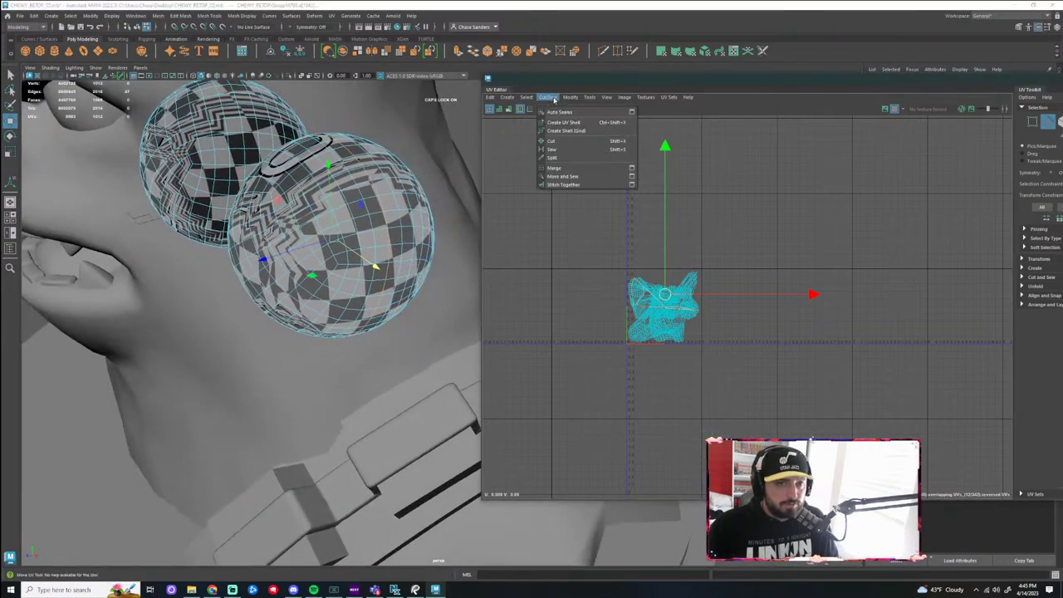
pyautogui.click(559, 150)
pyautogui.click(433, 240)
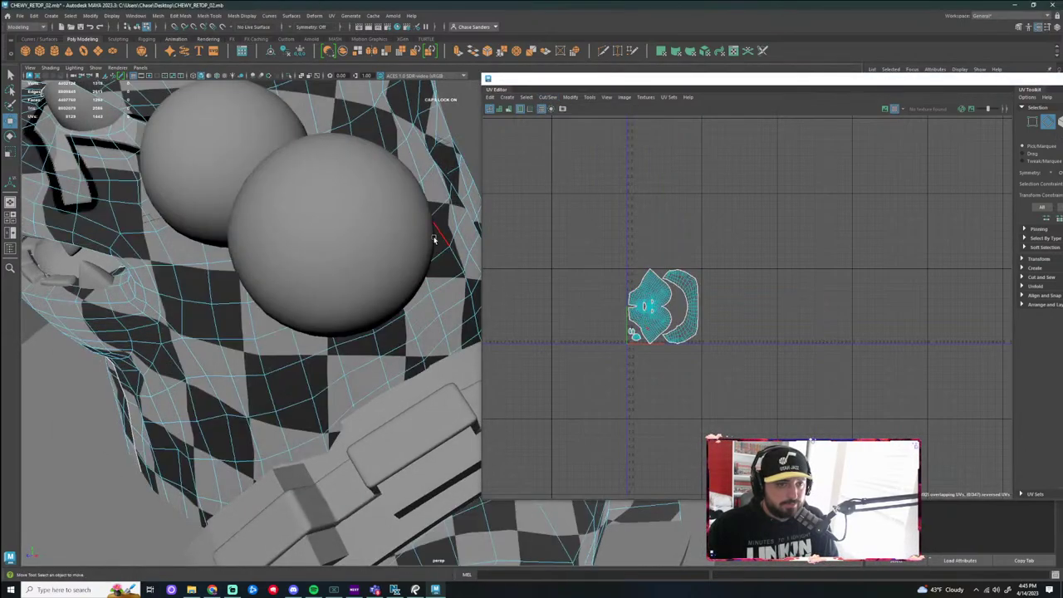
# Try to select a matching edge loop around the second low-poly eye
pyautogui.keyDown('alt'); pyautogui.moveTo(434, 239); pyautogui.dragTo(465, 188); pyautogui.keyUp('alt')
pyautogui.keyDown('alt'); pyautogui.moveTo(464, 270); pyautogui.dragTo(451, 260); pyautogui.keyUp('alt')
pyautogui.click(216, 232)
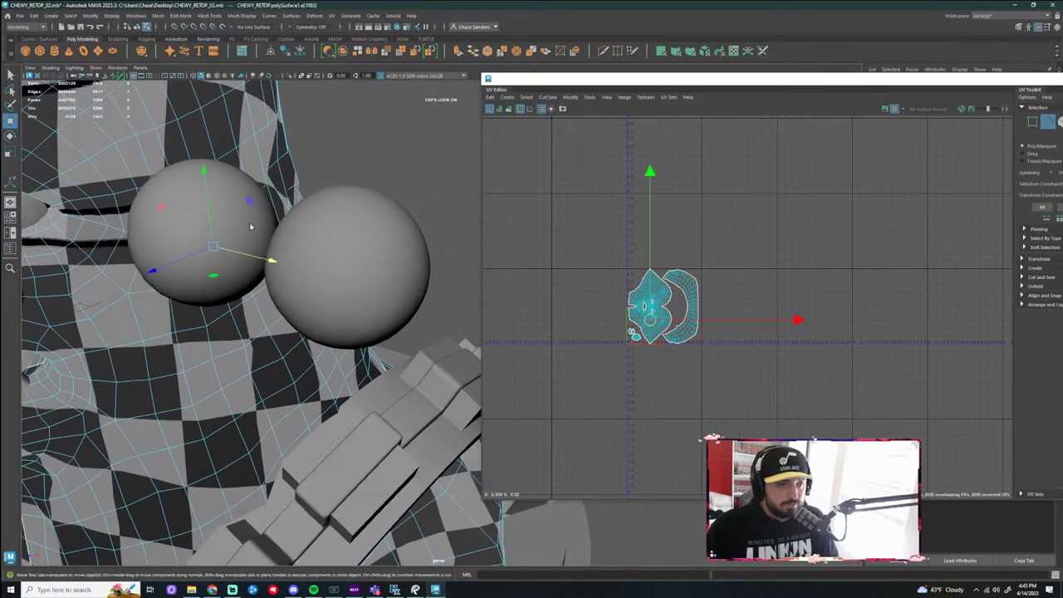
pyautogui.moveTo(251, 226); pyautogui.dragTo(253, 203, button='right')
pyautogui.keyDown('alt'); pyautogui.moveTo(266, 222); pyautogui.dragTo(306, 166); pyautogui.keyUp('alt')
pyautogui.click(312, 161)
pyautogui.keyDown('alt'); pyautogui.moveTo(332, 208); pyautogui.dragTo(394, 139); pyautogui.keyUp('alt')
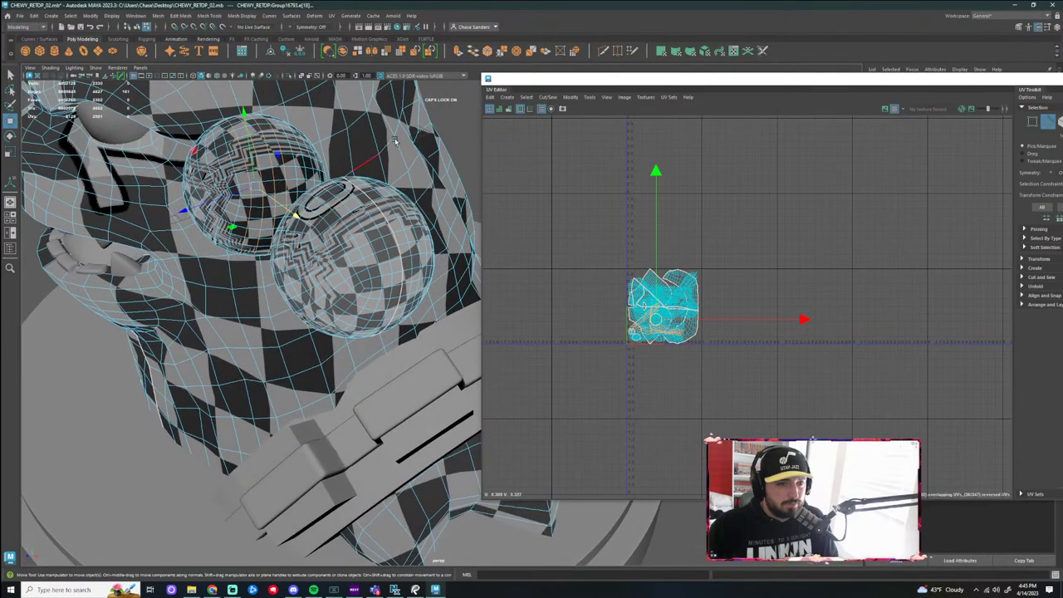
pyautogui.click(460, 122)
pyautogui.click(285, 175)
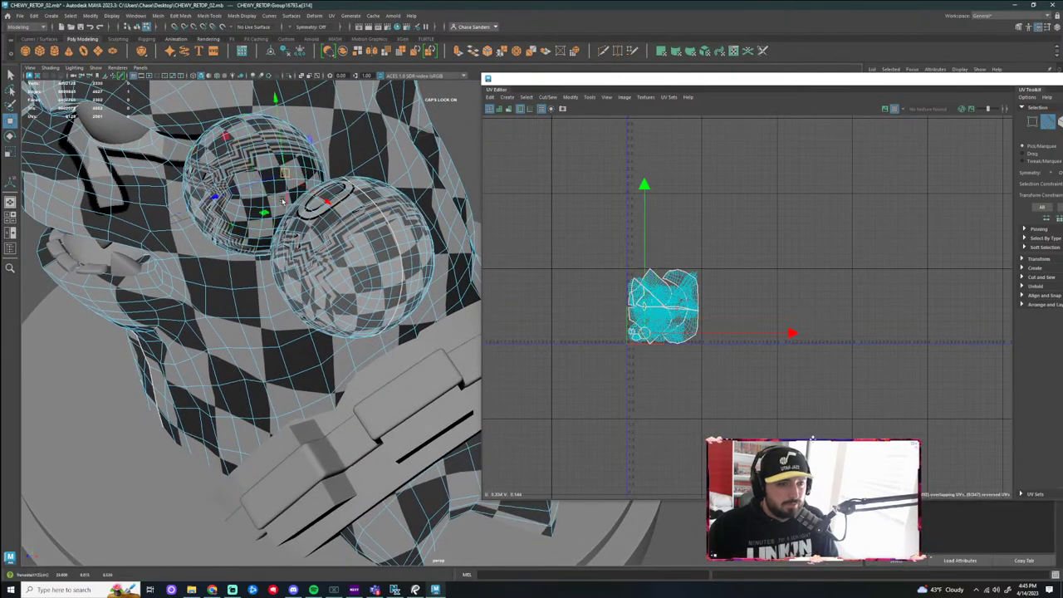
pyautogui.click(282, 200)
# Compare edge loops on both low-poly eyes from several sides to locate a matching seam
pyautogui.keyDown('alt'); pyautogui.moveTo(284, 198); pyautogui.dragTo(392, 223); pyautogui.keyUp('alt')
pyautogui.click(253, 348)
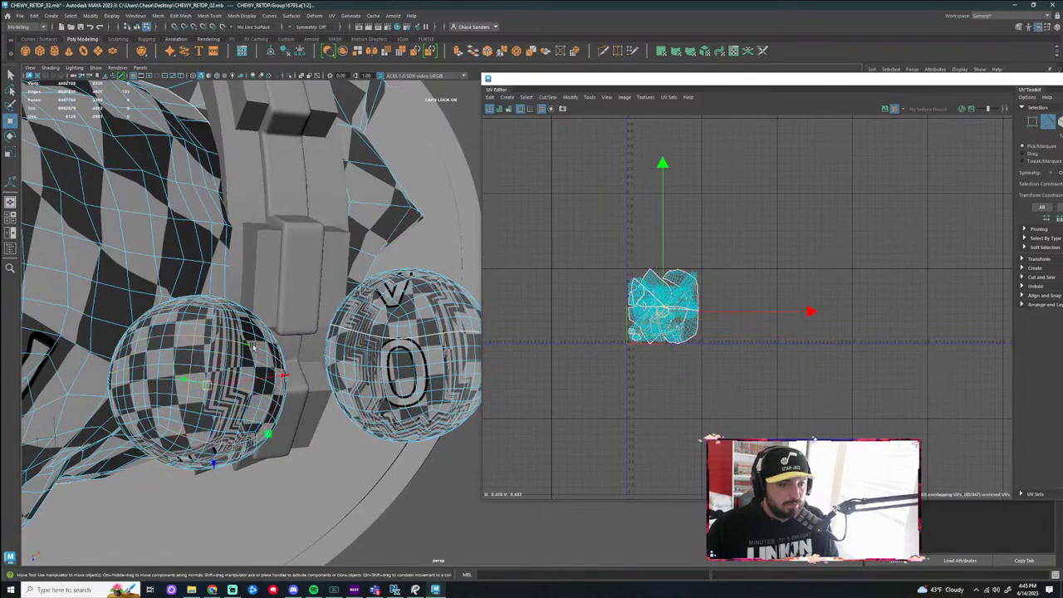
pyautogui.keyDown('alt'); pyautogui.moveTo(288, 338); pyautogui.dragTo(315, 279); pyautogui.keyUp('alt')
pyautogui.click(325, 237)
pyautogui.keyDown('alt'); pyautogui.moveTo(324, 237); pyautogui.dragTo(364, 267); pyautogui.keyUp('alt')
pyautogui.keyDown('alt'); pyautogui.moveTo(364, 267); pyautogui.dragTo(301, 229, button='middle'); pyautogui.keyUp('alt')
pyautogui.keyDown('alt'); pyautogui.moveTo(301, 230); pyautogui.dragTo(370, 390); pyautogui.keyUp('alt')
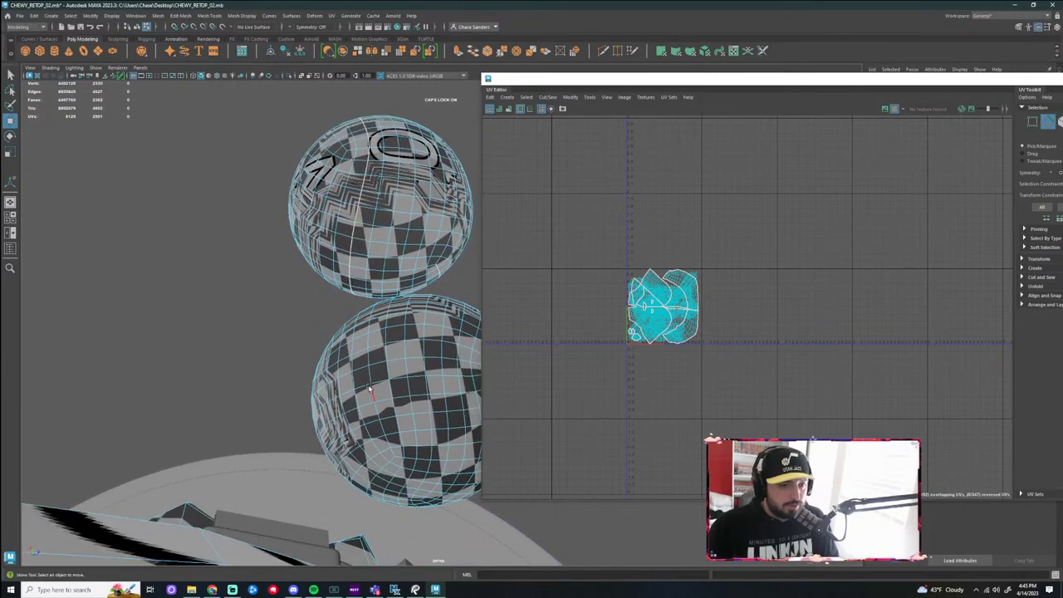
pyautogui.doubleClick(415, 422)
pyautogui.scroll(-3, 416, 422)
pyautogui.keyDown('alt'); pyautogui.moveTo(416, 422); pyautogui.dragTo(475, 303); pyautogui.keyUp('alt')
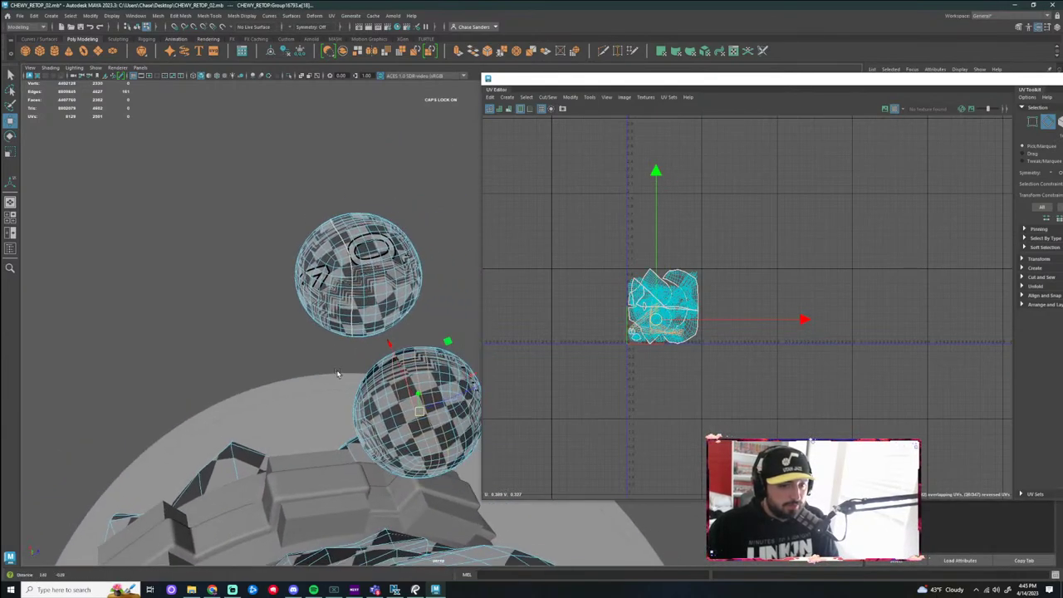
pyautogui.keyDown('alt'); pyautogui.moveTo(476, 303); pyautogui.dragTo(430, 267, button='middle'); pyautogui.keyUp('alt')
pyautogui.click(430, 268)
pyautogui.keyDown('alt'); pyautogui.moveTo(430, 267); pyautogui.dragTo(403, 307); pyautogui.keyUp('alt')
pyautogui.keyDown('alt'); pyautogui.moveTo(403, 307); pyautogui.dragTo(303, 315, button='middle'); pyautogui.keyUp('alt')
# Delete all faces of the low-poly eye without a seam and return the remaining eye to object mode
pyautogui.moveTo(343, 268); pyautogui.dragTo(341, 293, button='right')
pyautogui.moveTo(439, 150); pyautogui.dragTo(277, 373)
pyautogui.press('Delete')
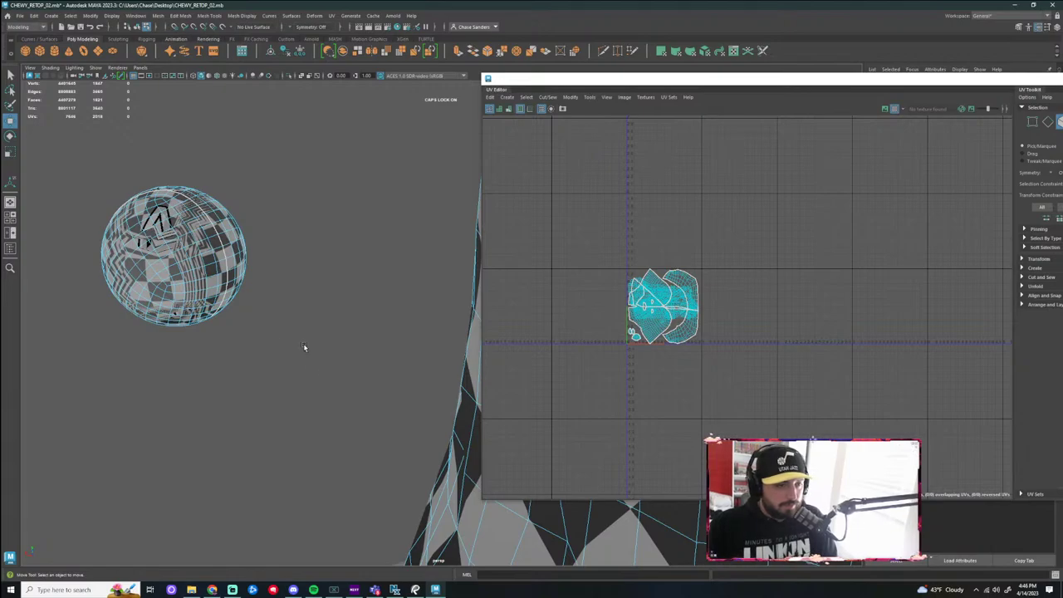
pyautogui.moveTo(240, 245); pyautogui.dragTo(257, 226, button='right')
pyautogui.click(254, 366)
# Select the remaining low-poly eye and move it along X into the eye socket on the opposite side of the head
pyautogui.keyDown('alt'); pyautogui.moveTo(254, 374); pyautogui.dragTo(314, 365); pyautogui.keyUp('alt')
pyautogui.click(422, 213)
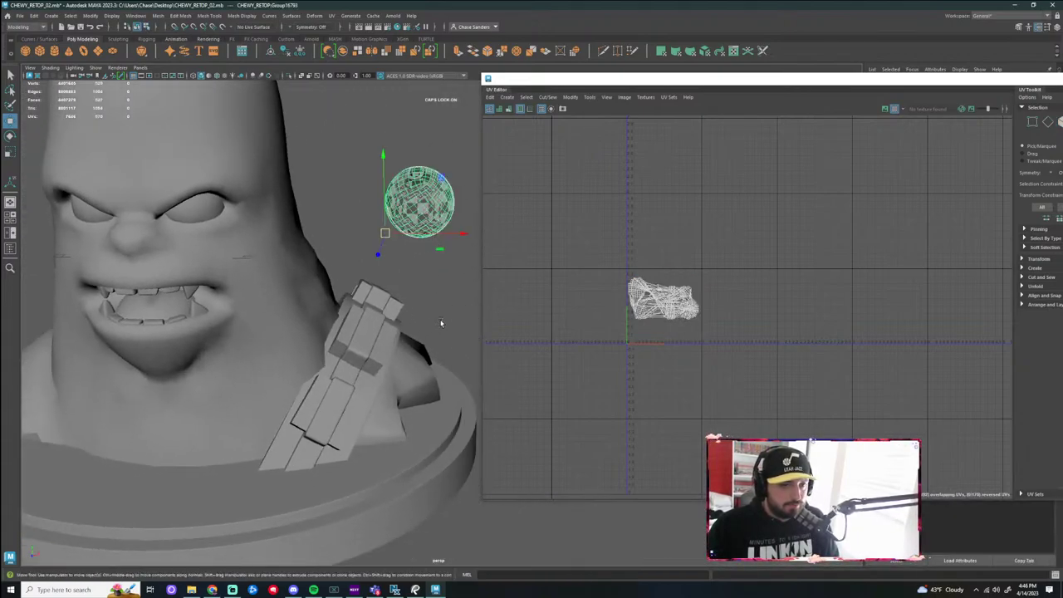
pyautogui.keyDown('alt'); pyautogui.moveTo(441, 321); pyautogui.dragTo(347, 315); pyautogui.keyUp('alt')
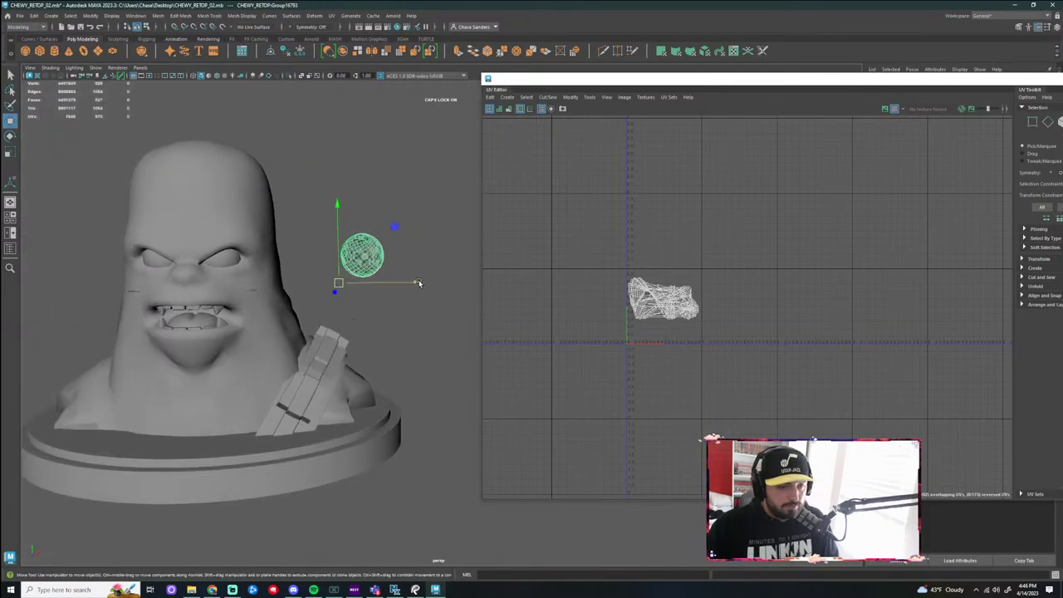
pyautogui.moveTo(420, 283); pyautogui.dragTo(150, 285)
pyautogui.keyDown('alt'); pyautogui.moveTo(358, 304); pyautogui.dragTo(353, 316); pyautogui.keyUp('alt')
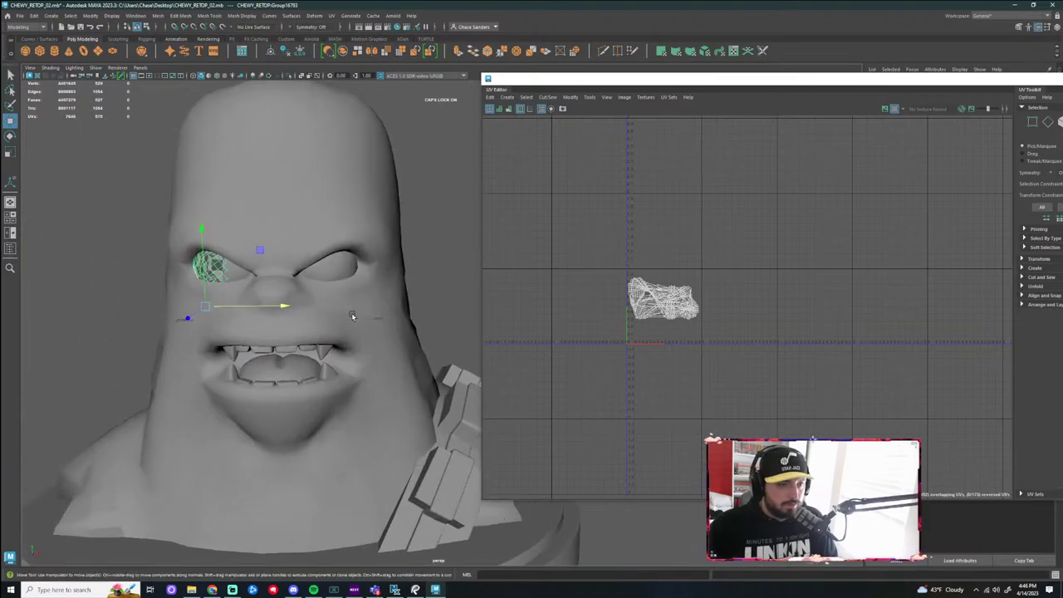
pyautogui.moveTo(276, 308); pyautogui.dragTo(291, 309)
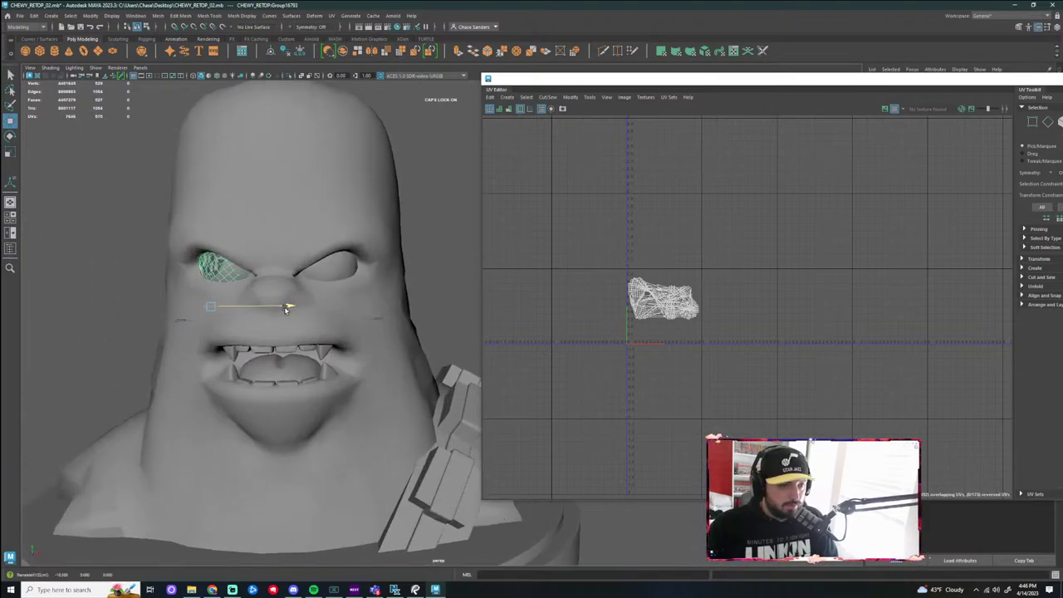
pyautogui.moveTo(284, 307); pyautogui.dragTo(286, 306)
# Hide the high-resolution eyes and fine-tune the low-poly eye's sideways position in its socket
pyautogui.keyDown('alt'); pyautogui.moveTo(355, 311); pyautogui.dragTo(350, 318); pyautogui.keyUp('alt')
pyautogui.keyDown('alt'); pyautogui.moveTo(350, 317); pyautogui.dragTo(382, 369, button='middle'); pyautogui.keyUp('alt')
pyautogui.scroll(3, 370, 366)
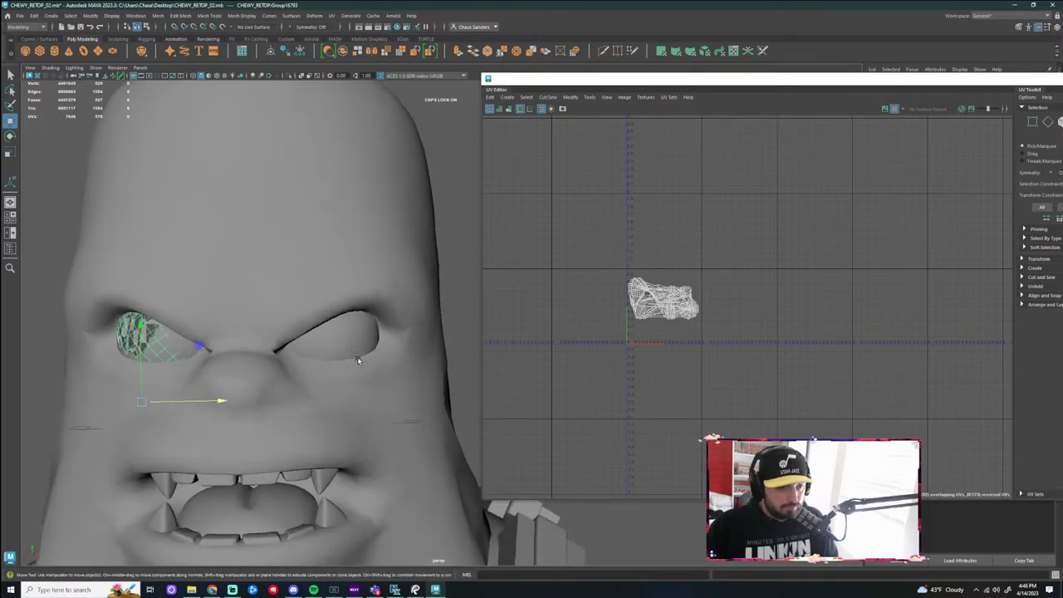
pyautogui.click(348, 350)
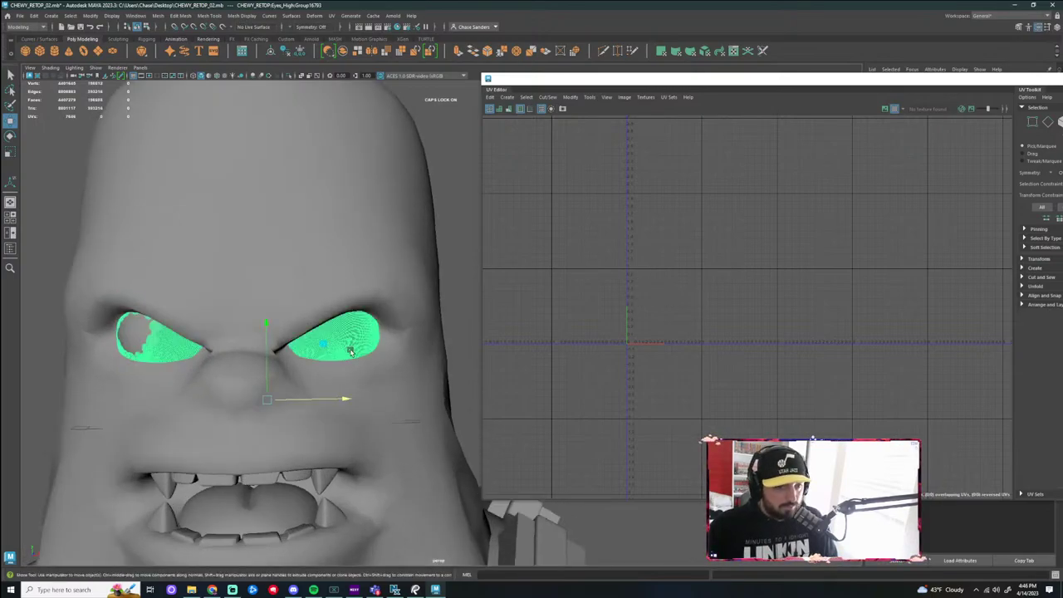
pyautogui.scroll(-3, 358, 354)
pyautogui.press('h')
pyautogui.click(225, 337)
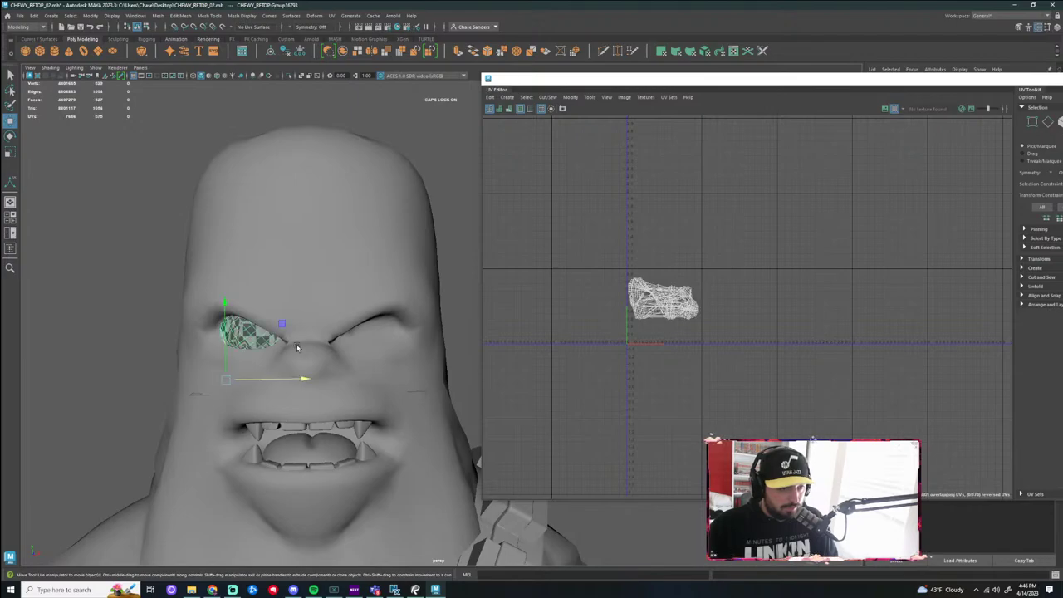
pyautogui.moveTo(307, 380); pyautogui.dragTo(307, 380)
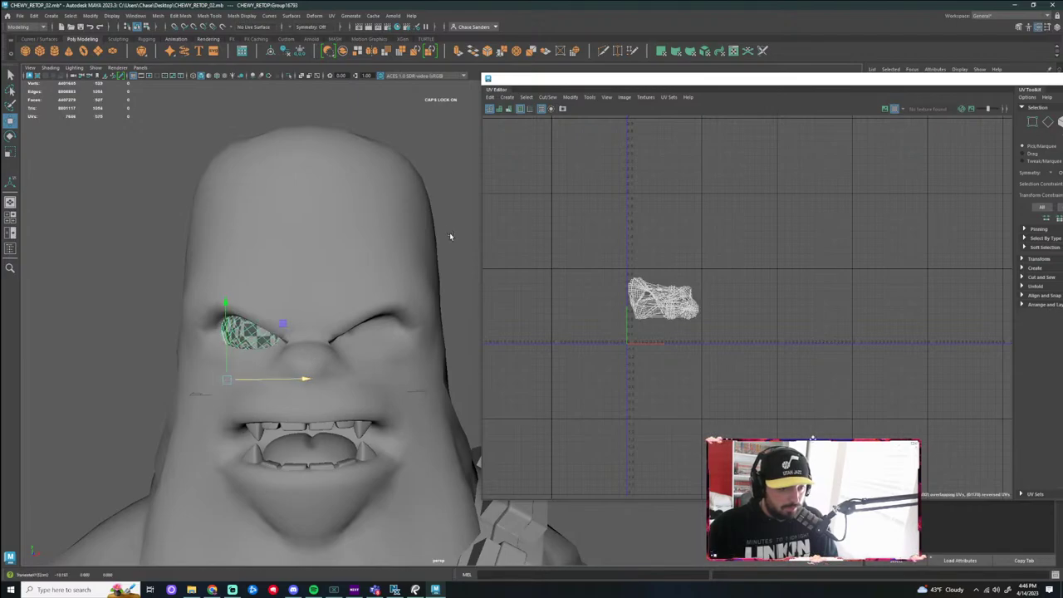
# Try to move the low-poly eye's pivot to the head's center line in the perspective view
pyautogui.click(447, 291)
pyautogui.keyDown('alt'); pyautogui.moveTo(438, 325); pyautogui.dragTo(445, 313); pyautogui.keyUp('alt')
pyautogui.click(257, 322)
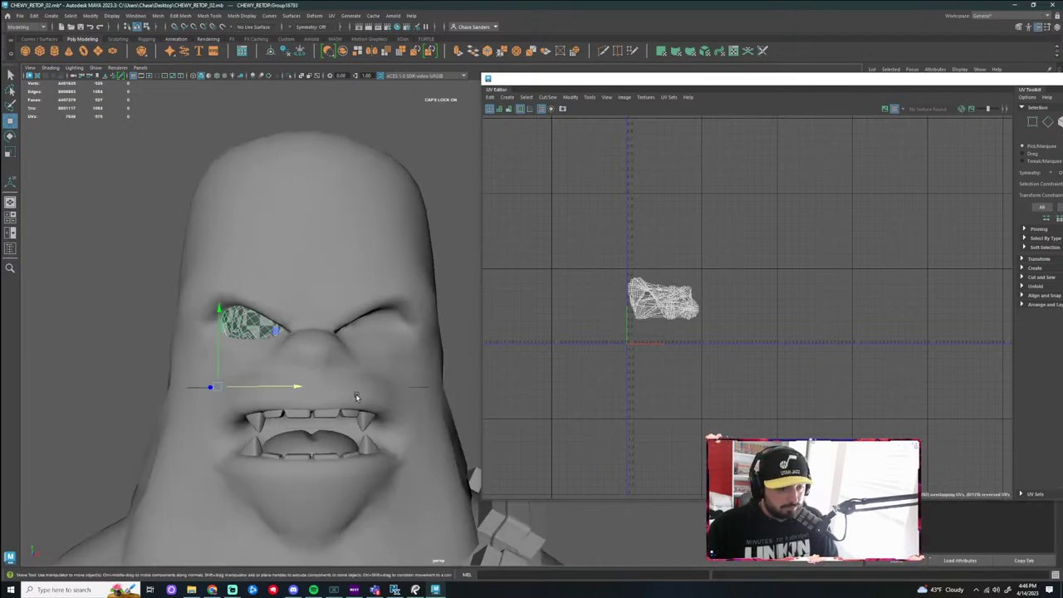
pyautogui.press('d')
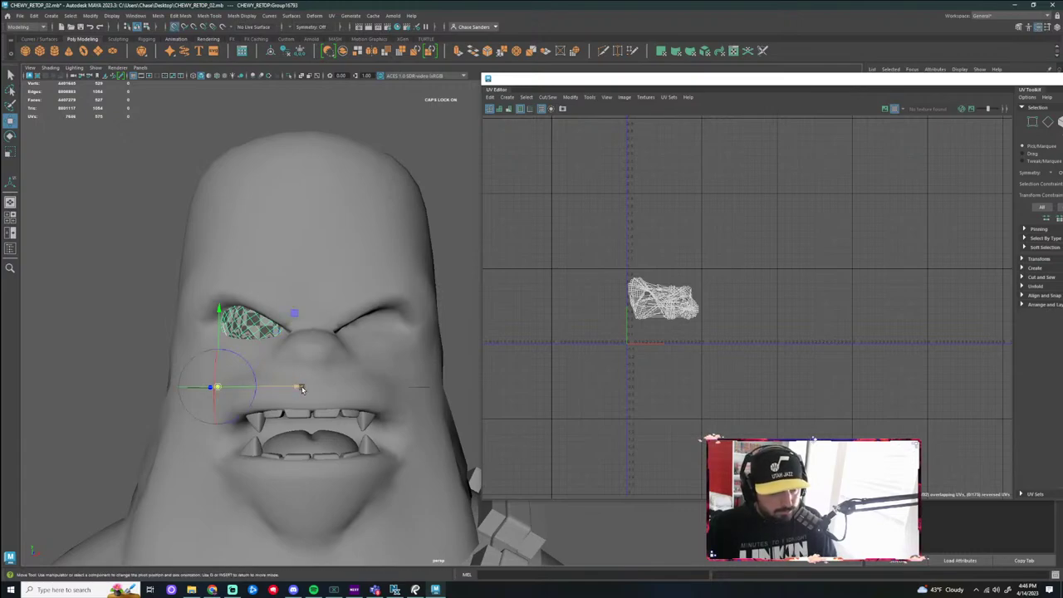
pyautogui.click(301, 389)
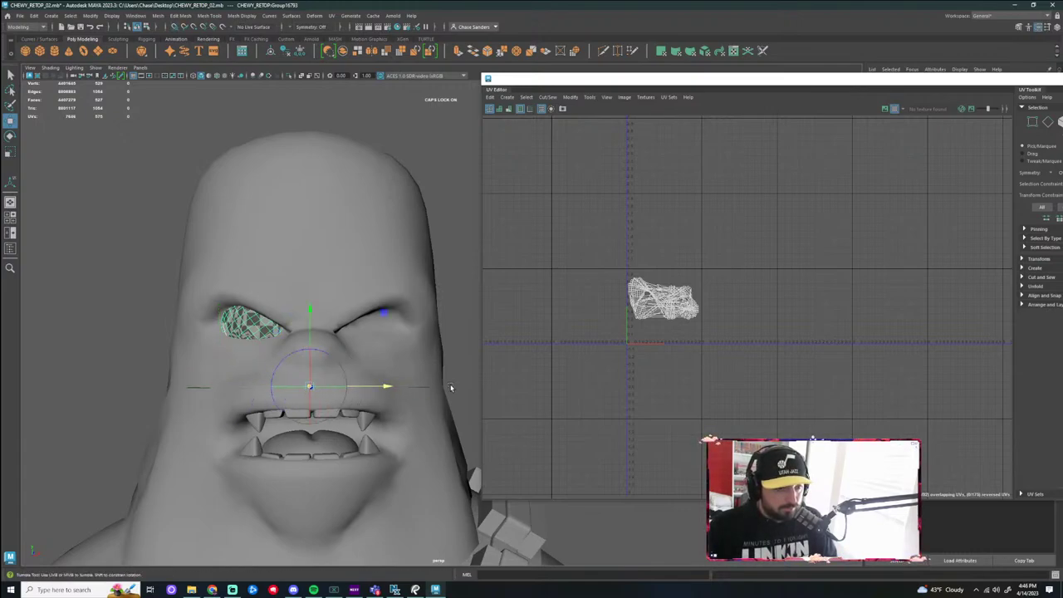
pyautogui.keyDown('alt'); pyautogui.moveTo(450, 387); pyautogui.dragTo(427, 408); pyautogui.keyUp('alt')
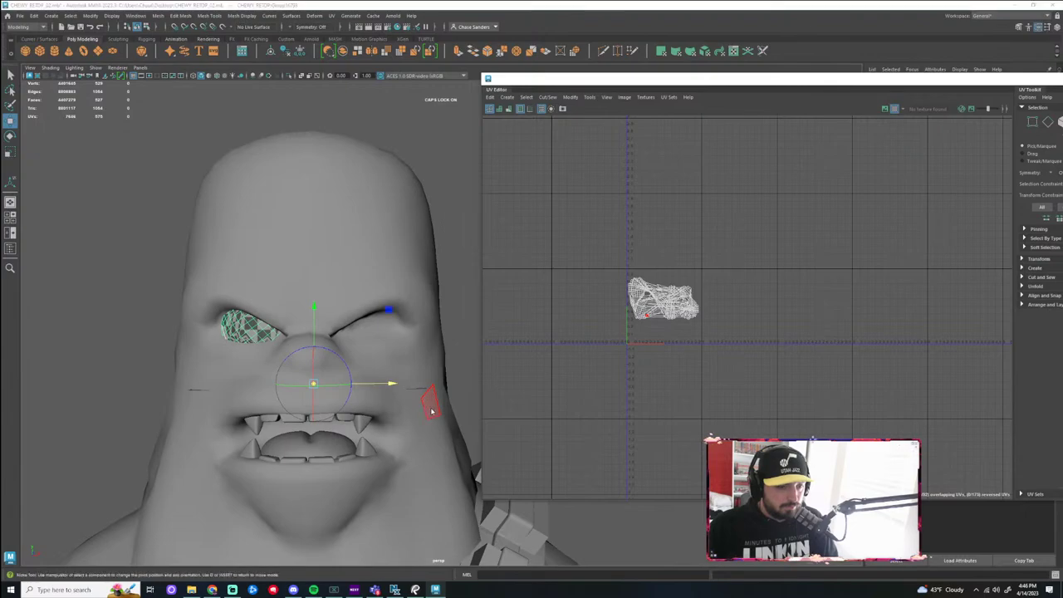
# In the front view, snap the low-poly eye's pivot onto the head's vertical center line
pyautogui.press('space')
pyautogui.press('space')
pyautogui.scroll(6, 358, 297)
pyautogui.keyDown('alt'); pyautogui.moveTo(333, 319); pyautogui.dragTo(443, 387, button='middle'); pyautogui.keyUp('alt')
pyautogui.scroll(2, 358, 279)
pyautogui.keyDown('ctrl'); pyautogui.keyDown('shift'); pyautogui.moveTo(184, 309); pyautogui.dragTo(205, 275, button='right'); pyautogui.keyUp('shift'); pyautogui.keyUp('ctrl')
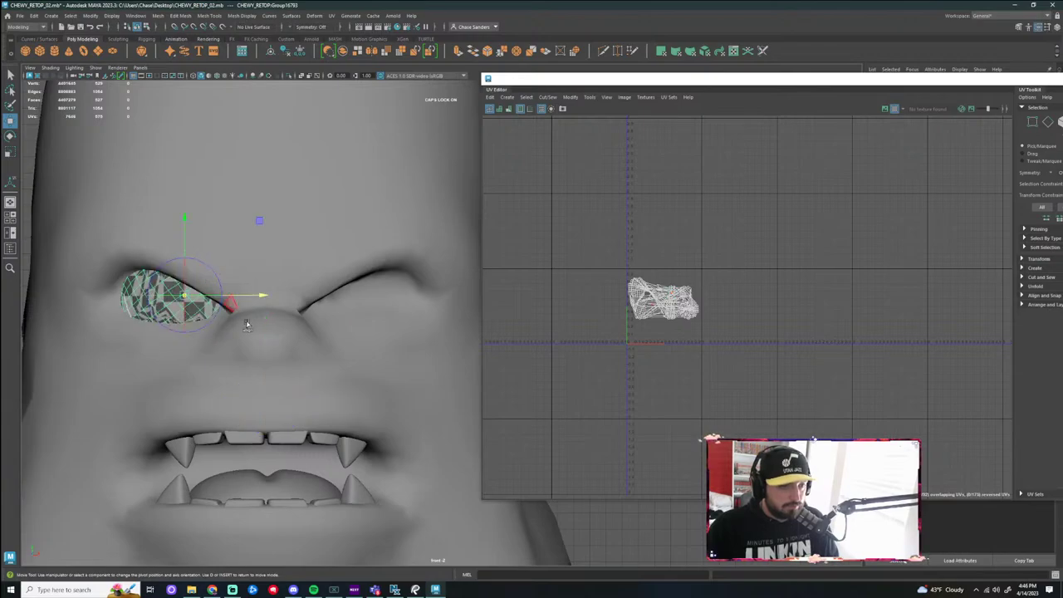
pyautogui.scroll(-3, 242, 324)
pyautogui.click(96, 231)
pyautogui.click(225, 291)
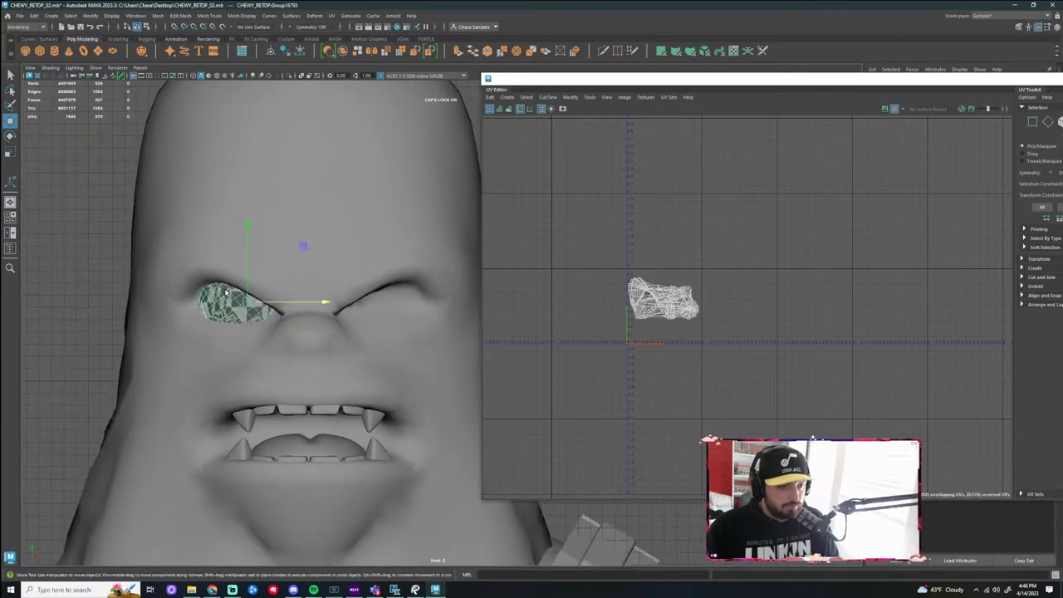
pyautogui.press('d')
pyautogui.click(352, 306)
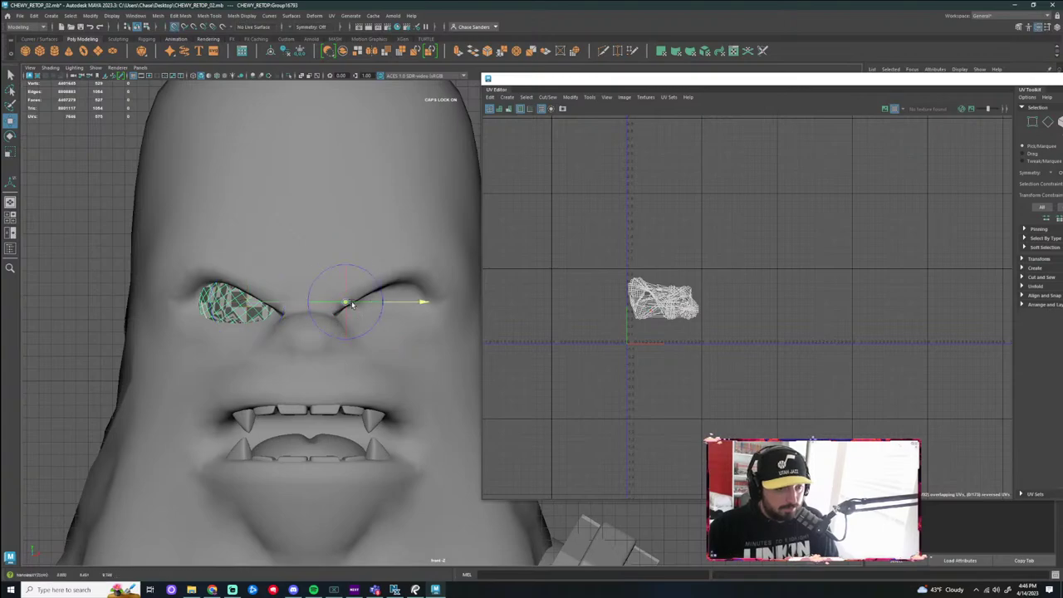
pyautogui.press('d')
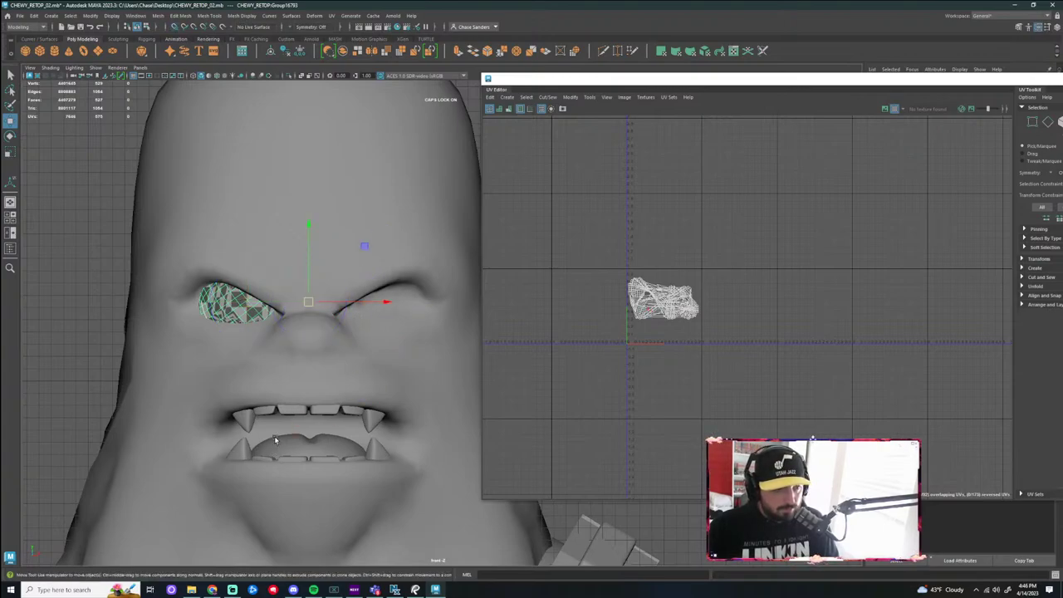
# Mirror the low-poly eye across the head's center line into the empty socket
pyautogui.click(155, 17)
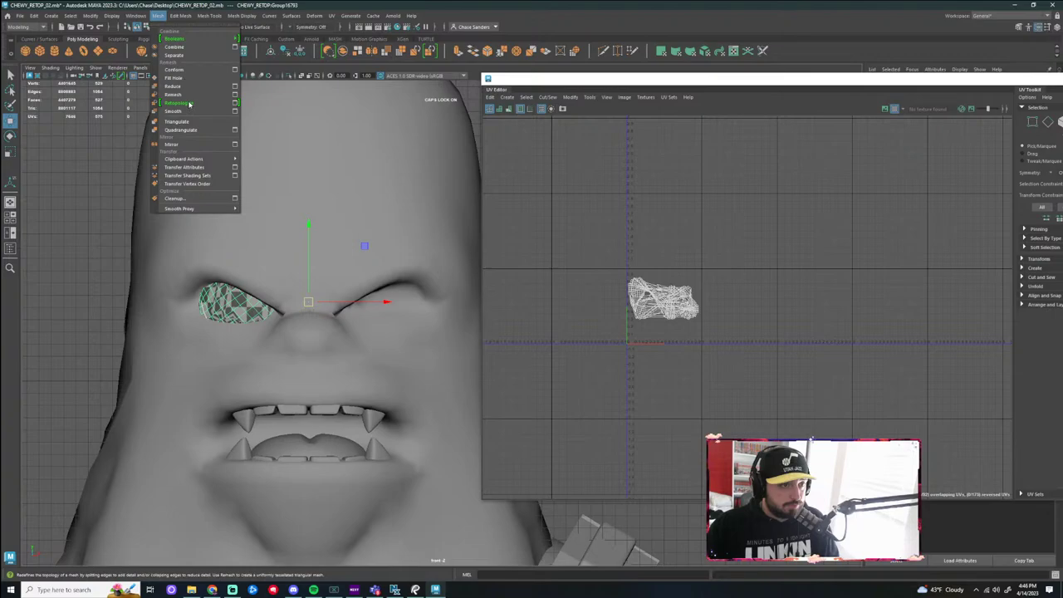
pyautogui.click(190, 147)
pyautogui.moveTo(270, 320); pyautogui.dragTo(392, 359)
pyautogui.click(103, 172)
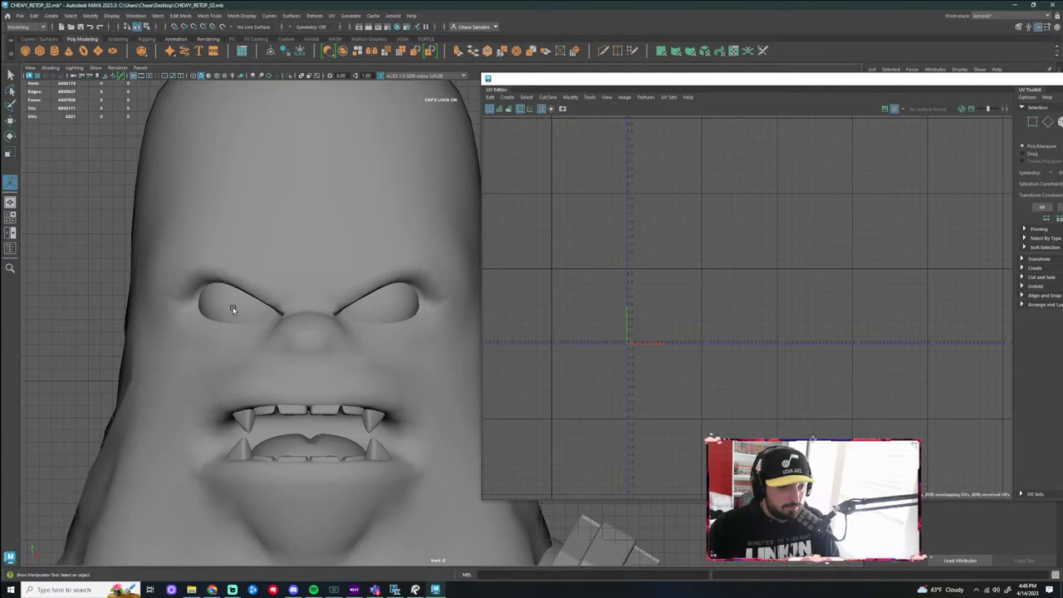
# Select the UV shells of both low-poly eyes and unfold them
pyautogui.moveTo(233, 309); pyautogui.dragTo(278, 304, button='right')
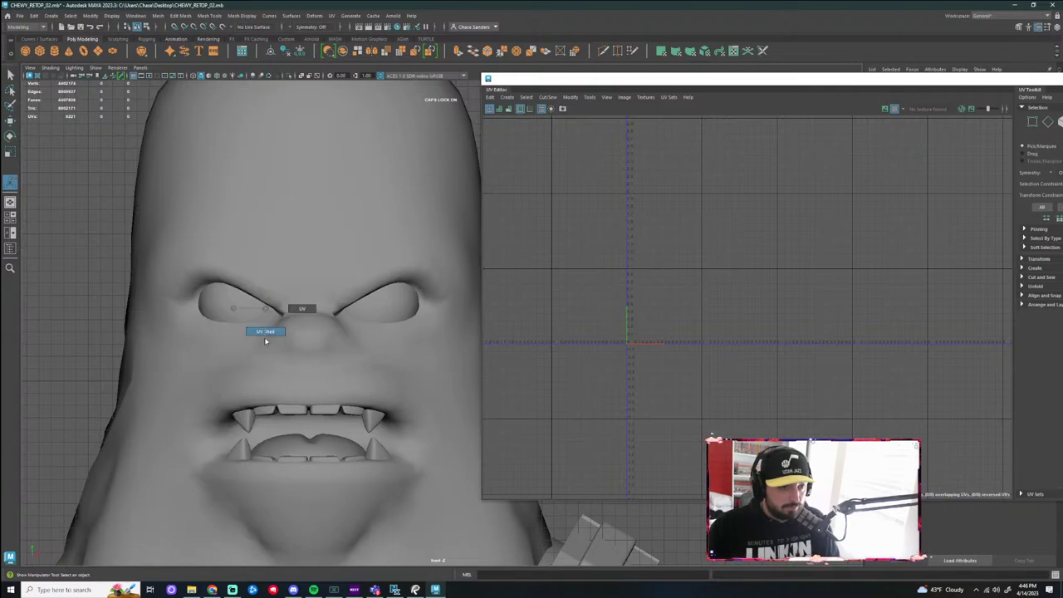
pyautogui.keyDown('shift'); pyautogui.click(418, 322); pyautogui.keyUp('shift')
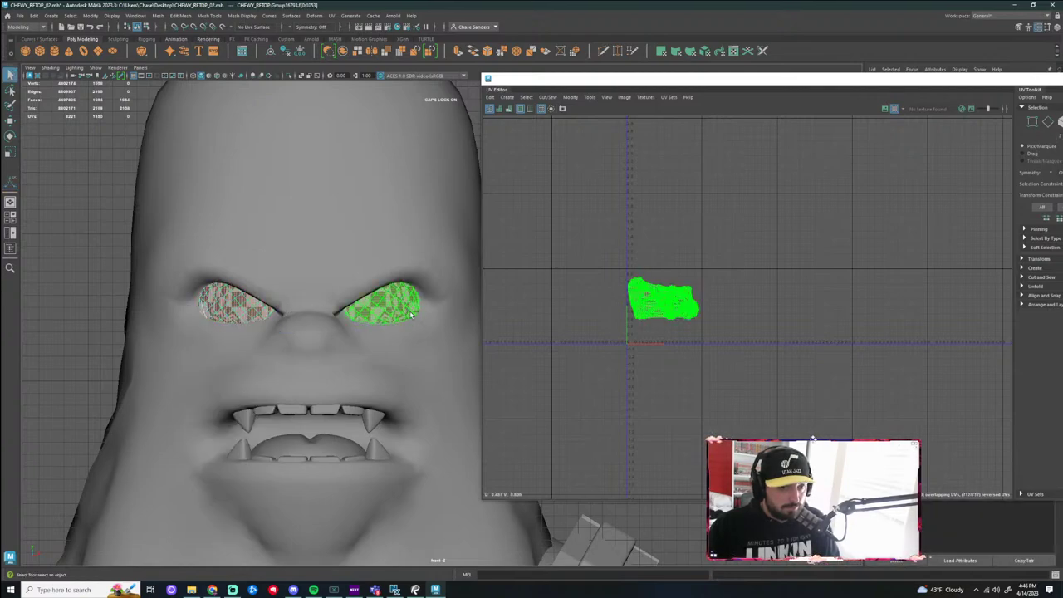
pyautogui.click(571, 97)
pyautogui.click(615, 333)
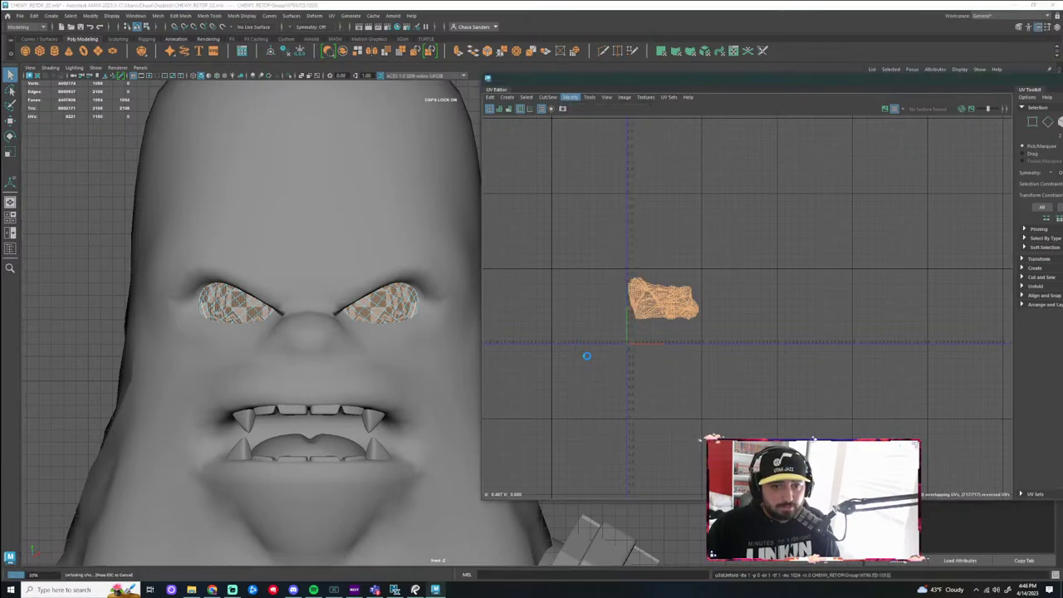
# Move one eye's UV shell away from the other so the two shells no longer overlap
pyautogui.click(698, 356)
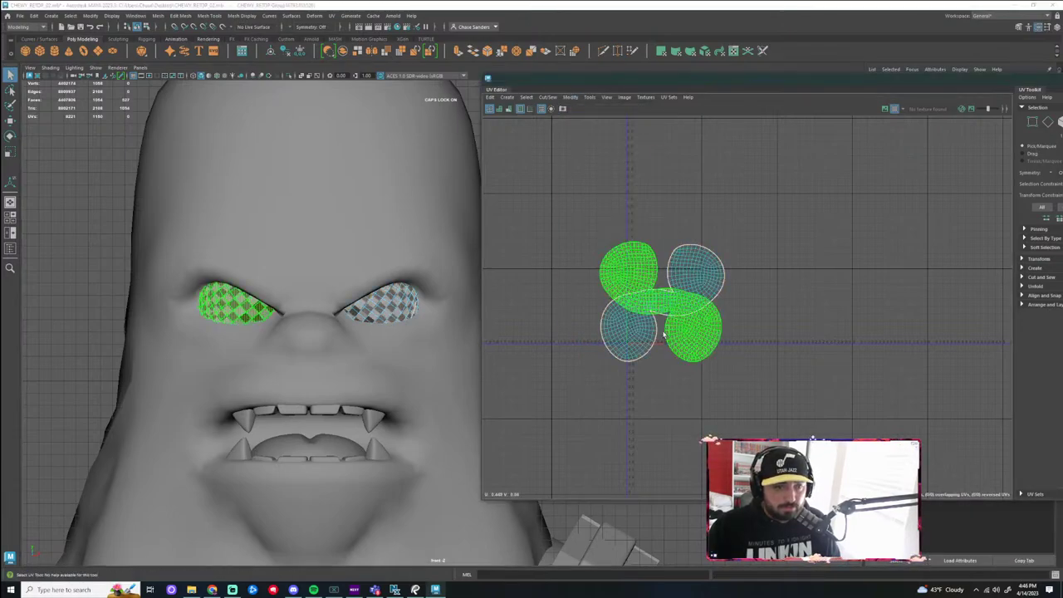
pyautogui.press('w')
pyautogui.moveTo(661, 302); pyautogui.dragTo(809, 253)
pyautogui.click(683, 301)
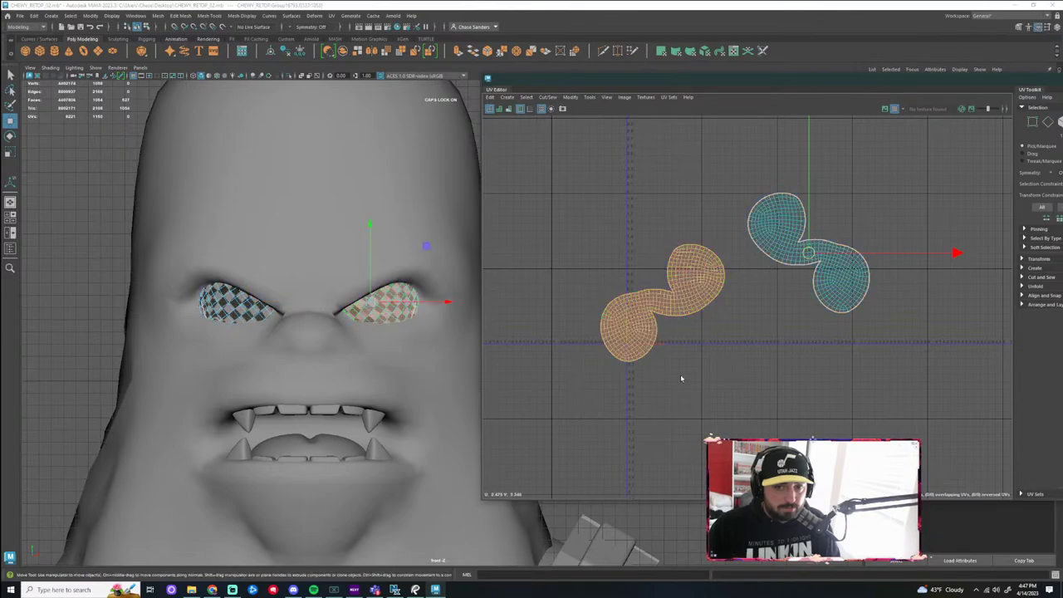
pyautogui.click(683, 306)
pyautogui.moveTo(662, 302); pyautogui.dragTo(675, 226)
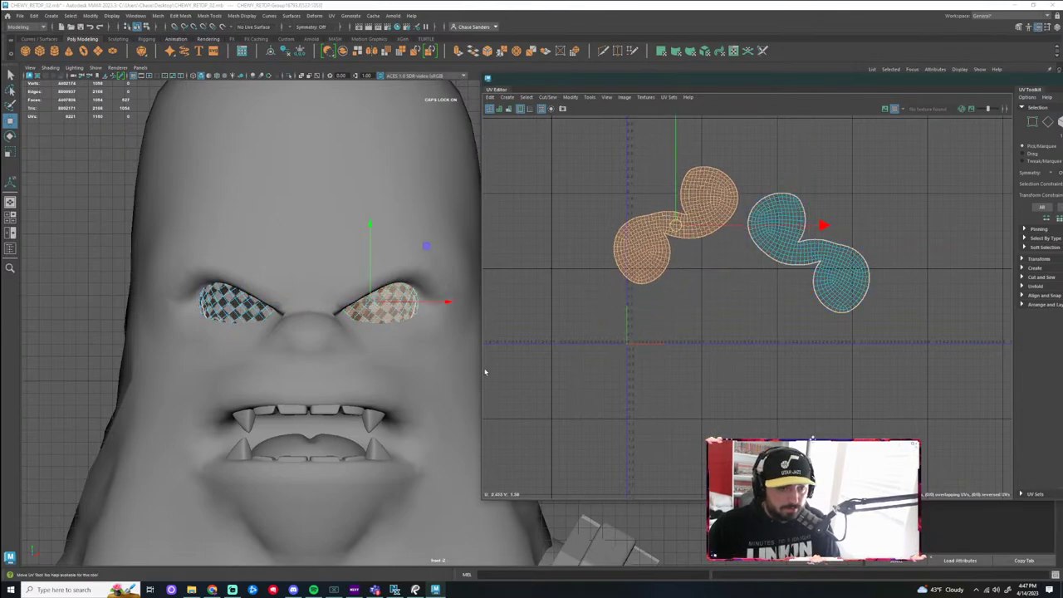
pyautogui.hotkey('ctrl', 'z')
# Return the low-poly eyes to object mode, isolate them in the front view and switch to the four-view layout
pyautogui.keyDown('alt'); pyautogui.moveTo(477, 335); pyautogui.dragTo(356, 347, button='middle'); pyautogui.keyUp('alt')
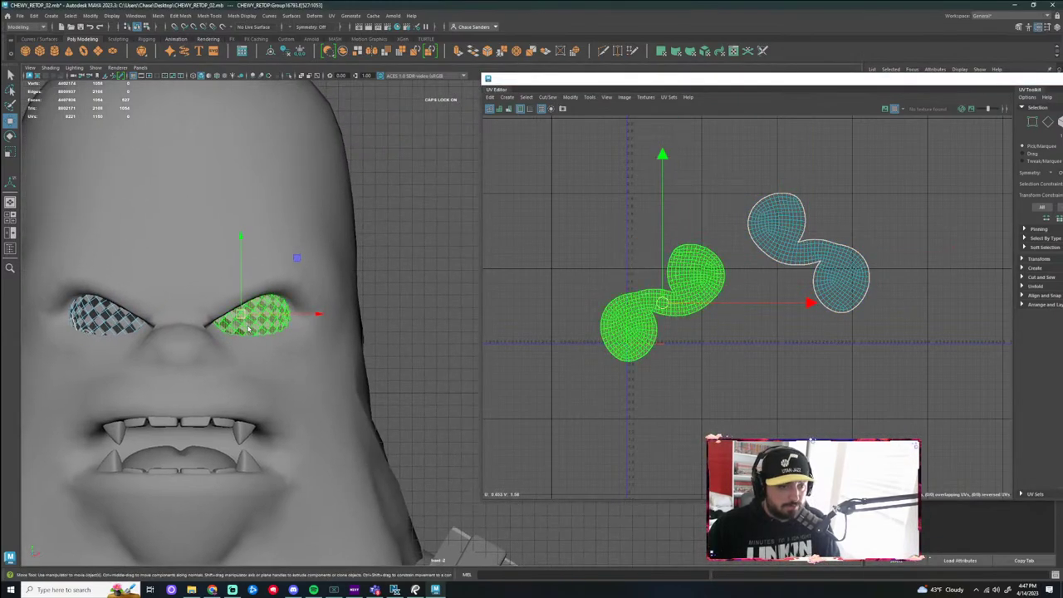
pyautogui.moveTo(247, 329); pyautogui.dragTo(297, 320, button='right')
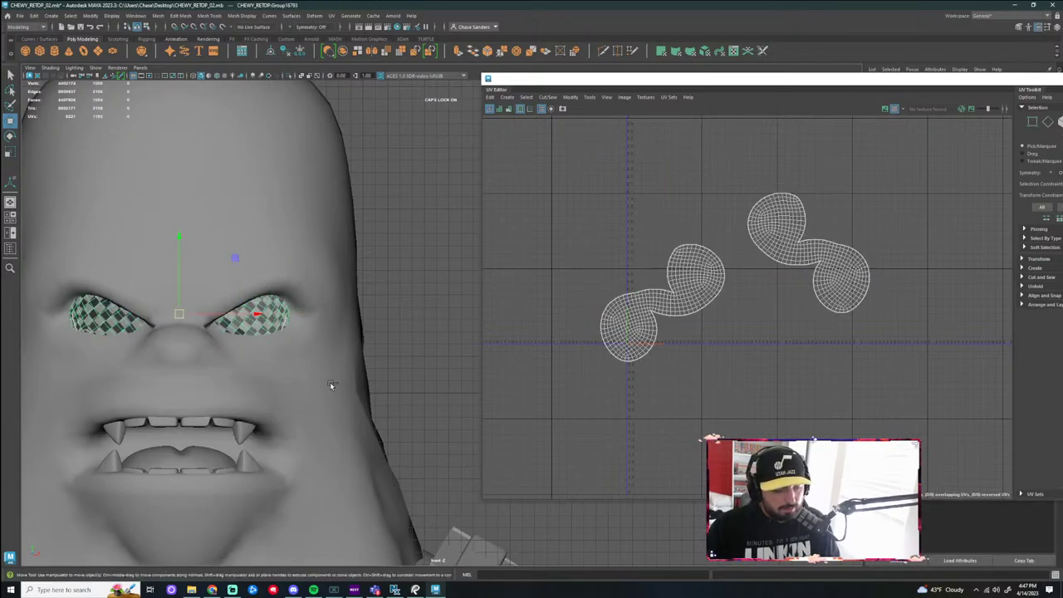
pyautogui.hotkey('ctrl', '1')
pyautogui.scroll(3, 213, 318)
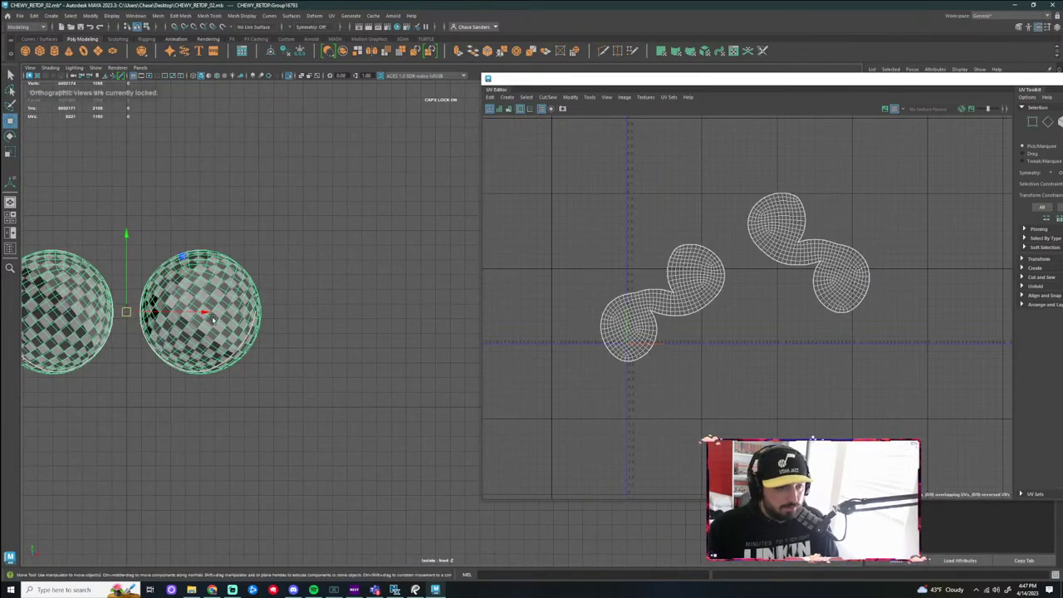
pyautogui.moveTo(276, 285); pyautogui.dragTo(366, 288, button='right')
pyautogui.press('space')
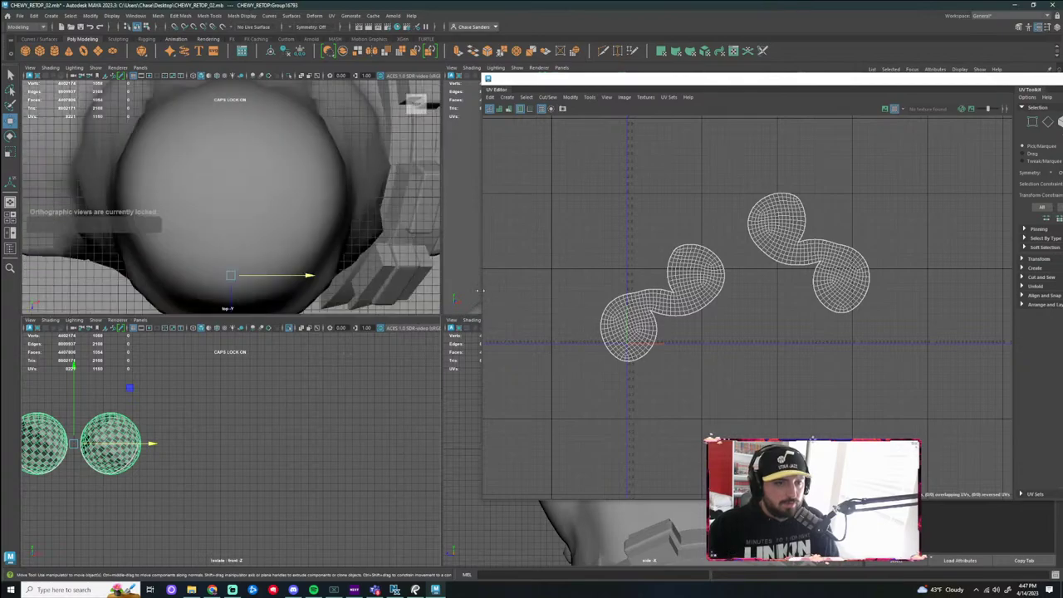
# Close the UV Editor and isolate the two low-poly eyes in the perspective view
pyautogui.moveTo(1039, 85); pyautogui.dragTo(786, 120)
pyautogui.click(911, 116)
pyautogui.keyDown('alt'); pyautogui.moveTo(745, 236); pyautogui.dragTo(643, 273); pyautogui.keyUp('alt')
pyautogui.scroll(8, 581, 264)
pyautogui.keyDown('alt'); pyautogui.moveTo(544, 261); pyautogui.dragTo(681, 269); pyautogui.keyUp('alt')
pyautogui.hotkey('ctrl', '1')
pyautogui.scroll(-5, 626, 243)
pyautogui.scroll(2, 681, 268)
# Test edge loops on the low-poly eyes in edge mode, examine their flow from several sides and clear the selection
pyautogui.moveTo(647, 237); pyautogui.dragTo(657, 216, button='right')
pyautogui.scroll(6, 668, 249)
pyautogui.keyDown('alt'); pyautogui.moveTo(669, 255); pyautogui.dragTo(697, 280); pyautogui.keyUp('alt')
pyautogui.keyDown('alt'); pyautogui.moveTo(696, 280); pyautogui.dragTo(644, 142, button='middle'); pyautogui.keyUp('alt')
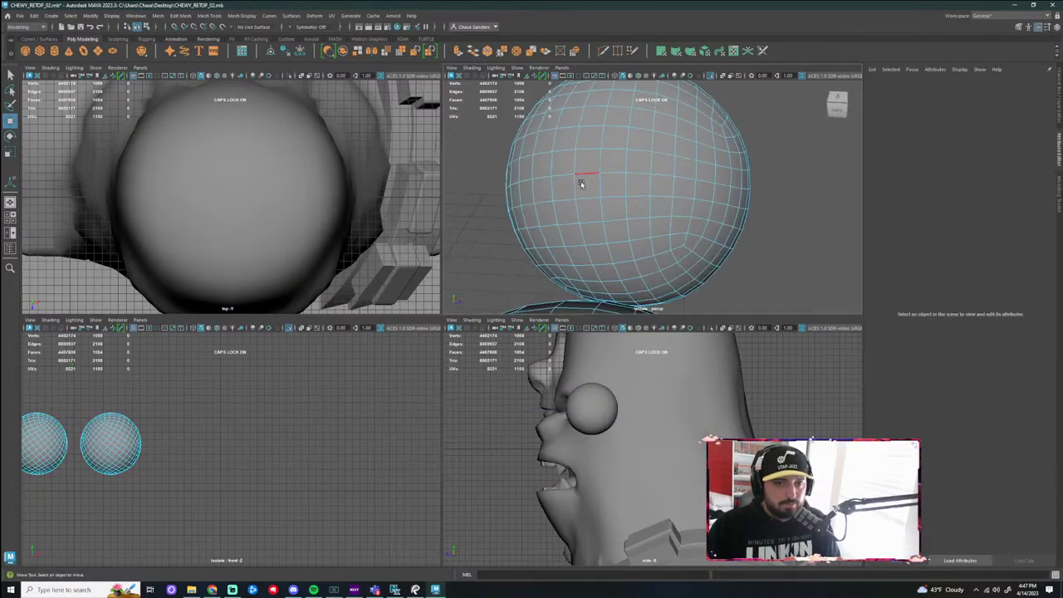
pyautogui.doubleClick(538, 165)
pyautogui.scroll(-5, 539, 165)
pyautogui.keyDown('alt'); pyautogui.moveTo(553, 172); pyautogui.dragTo(664, 211); pyautogui.keyUp('alt')
pyautogui.keyDown('alt'); pyautogui.moveTo(665, 211); pyautogui.dragTo(589, 268, button='middle'); pyautogui.keyUp('alt')
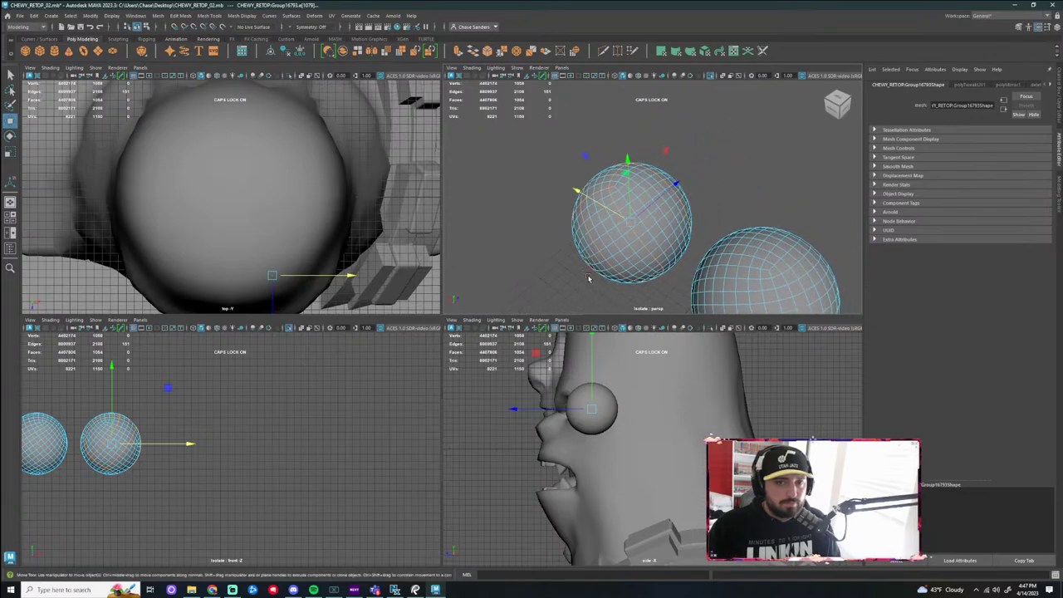
pyautogui.keyDown('alt'); pyautogui.moveTo(588, 278); pyautogui.dragTo(676, 304); pyautogui.keyUp('alt')
pyautogui.keyDown('alt'); pyautogui.moveTo(555, 195); pyautogui.dragTo(670, 211); pyautogui.keyUp('alt')
pyautogui.click(688, 259)
pyautogui.click(629, 186)
pyautogui.scroll(3, 651, 197)
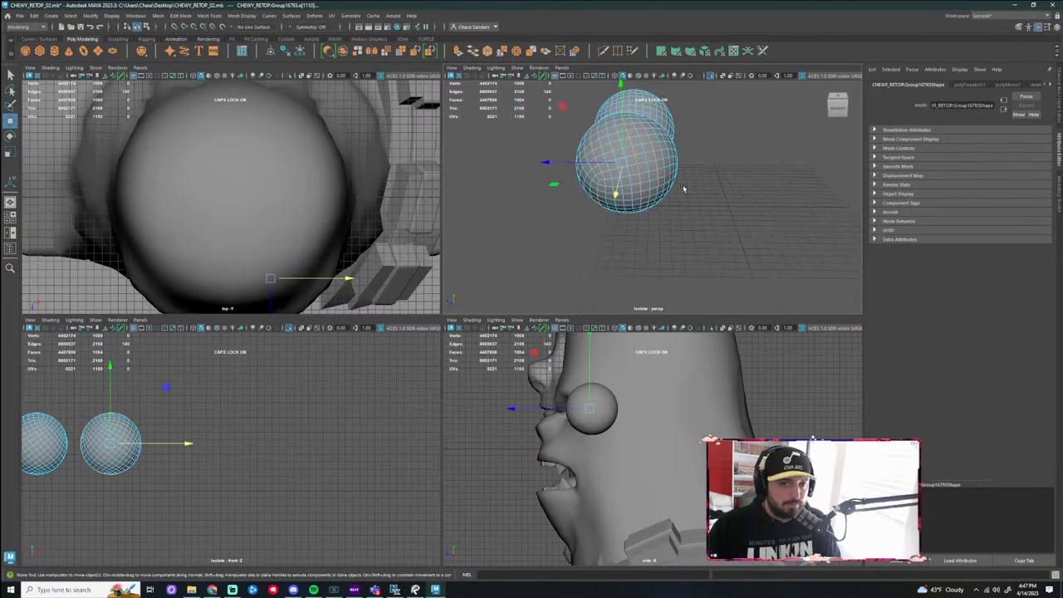
pyautogui.click(705, 265)
# Create a new polygon sphere primitive at the origin, between the two low-poly eyes
pyautogui.moveTo(705, 265)
pyautogui.keyDown('alt'); pyautogui.mouseDown()
pyautogui.moveTo(790, 245)
pyautogui.moveTo(718, 252)
pyautogui.mouseUp(); pyautogui.keyUp('alt')
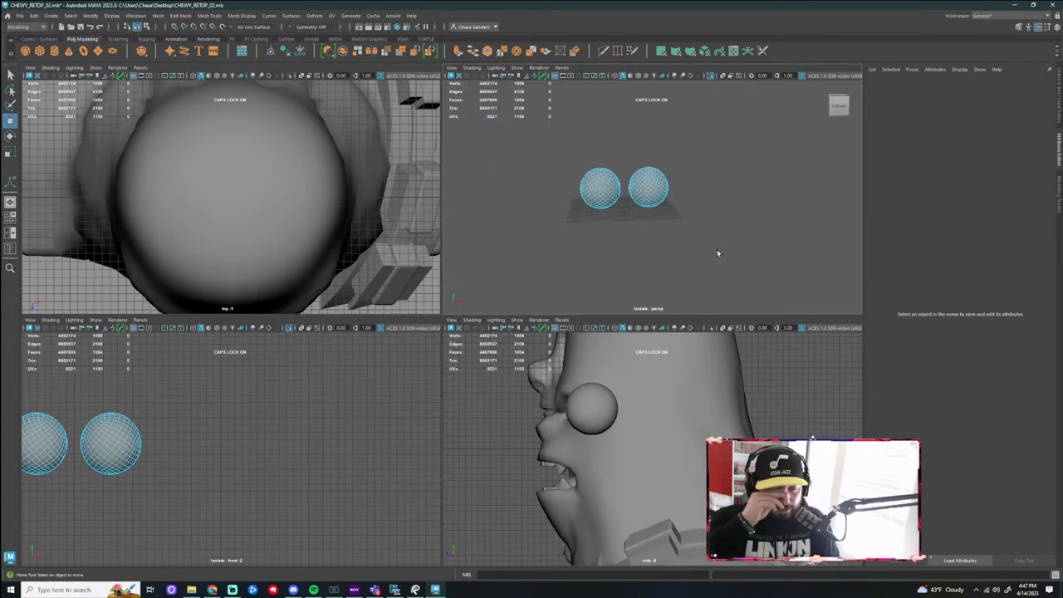
pyautogui.keyDown('alt'); pyautogui.moveTo(718, 241); pyautogui.dragTo(738, 280); pyautogui.keyUp('alt')
pyautogui.keyDown('alt'); pyautogui.moveTo(737, 280); pyautogui.dragTo(716, 268, button='right'); pyautogui.keyUp('alt')
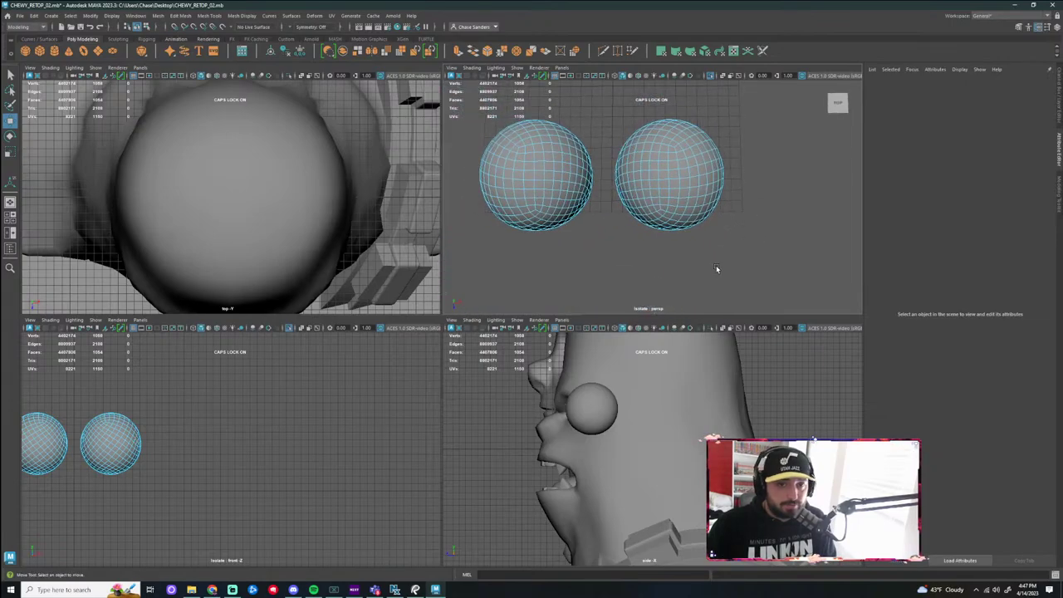
pyautogui.moveTo(671, 257)
pyautogui.keyDown('alt'); pyautogui.mouseDown()
pyautogui.moveTo(674, 188)
pyautogui.moveTo(674, 255)
pyautogui.mouseUp(); pyautogui.keyUp('alt')
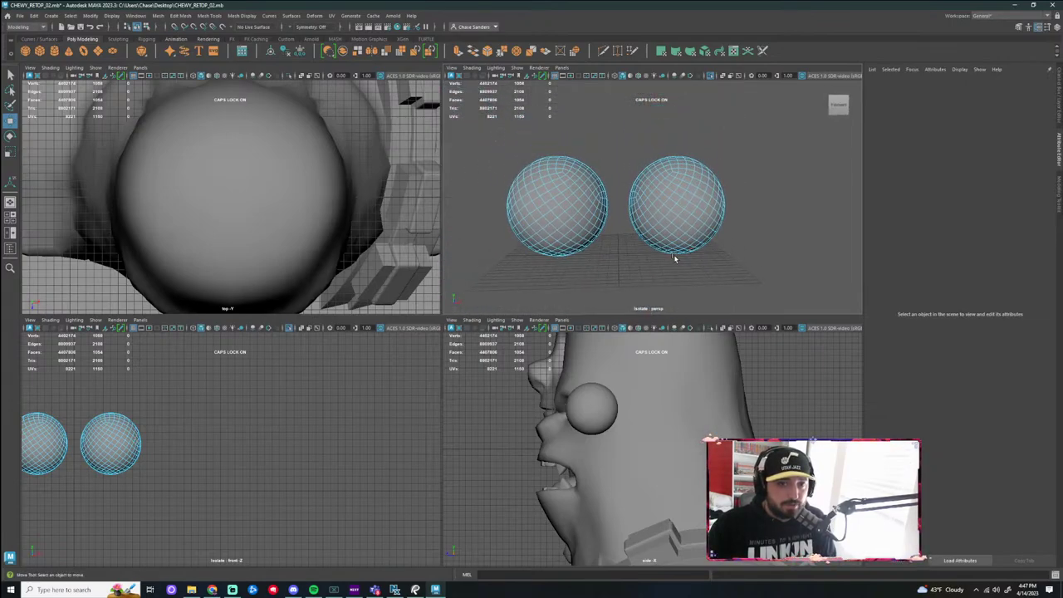
pyautogui.click(26, 51)
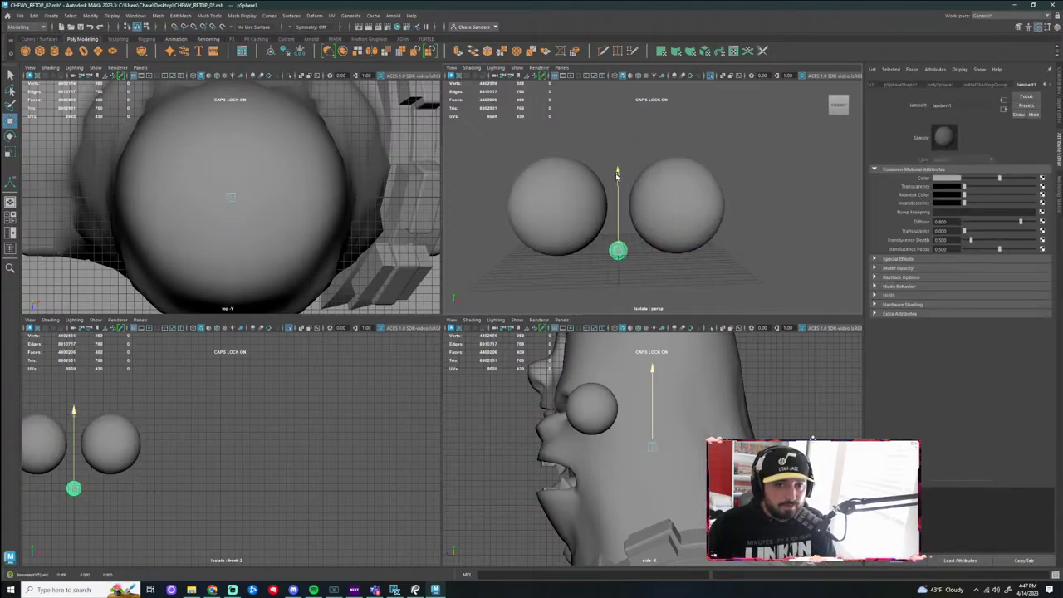
# Raise the new sphere and shift it sideways and forward onto the low-poly eye on the character's right
pyautogui.moveTo(617, 175); pyautogui.dragTo(617, 141)
pyautogui.press('e')
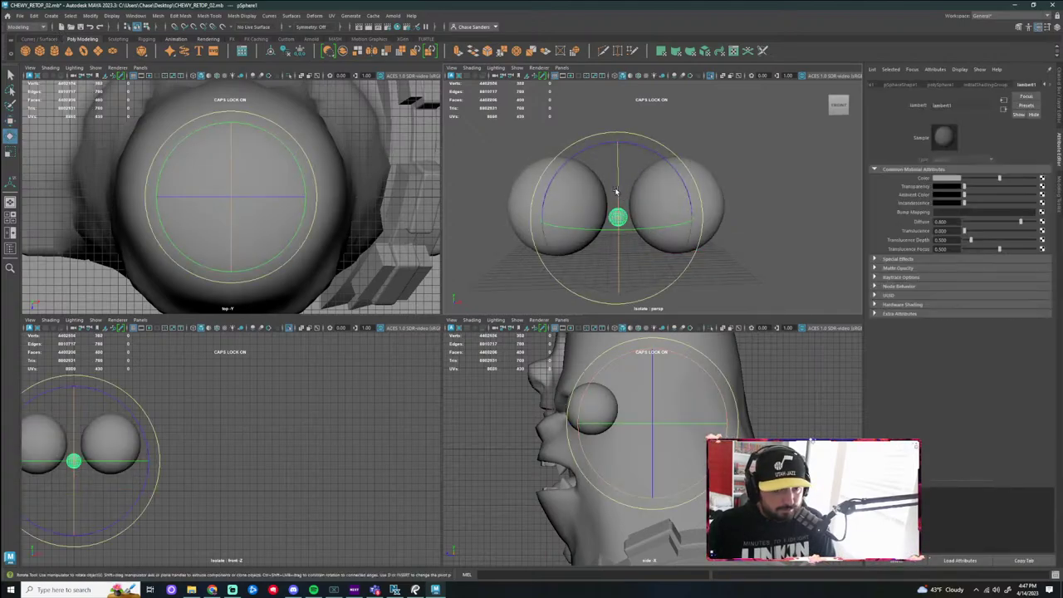
pyautogui.press('w')
pyautogui.moveTo(689, 218); pyautogui.dragTo(625, 217)
pyautogui.keyDown('alt'); pyautogui.moveTo(586, 261); pyautogui.dragTo(667, 291); pyautogui.keyUp('alt')
pyautogui.keyDown('alt'); pyautogui.moveTo(668, 292); pyautogui.dragTo(652, 171, button='middle'); pyautogui.keyUp('alt')
pyautogui.moveTo(545, 185); pyautogui.dragTo(697, 196)
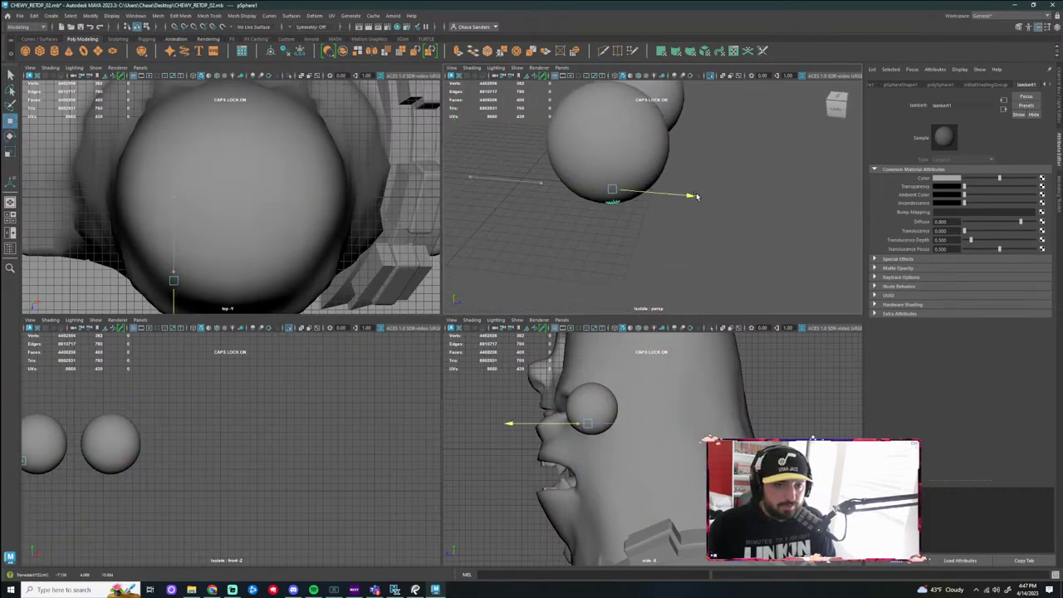
# Align the enlarged sphere, its pole facing forward, with the low-poly eye and scale it down to roughly the eye's size
pyautogui.keyDown('alt'); pyautogui.moveTo(688, 263); pyautogui.dragTo(661, 187); pyautogui.keyUp('alt')
pyautogui.press('r')
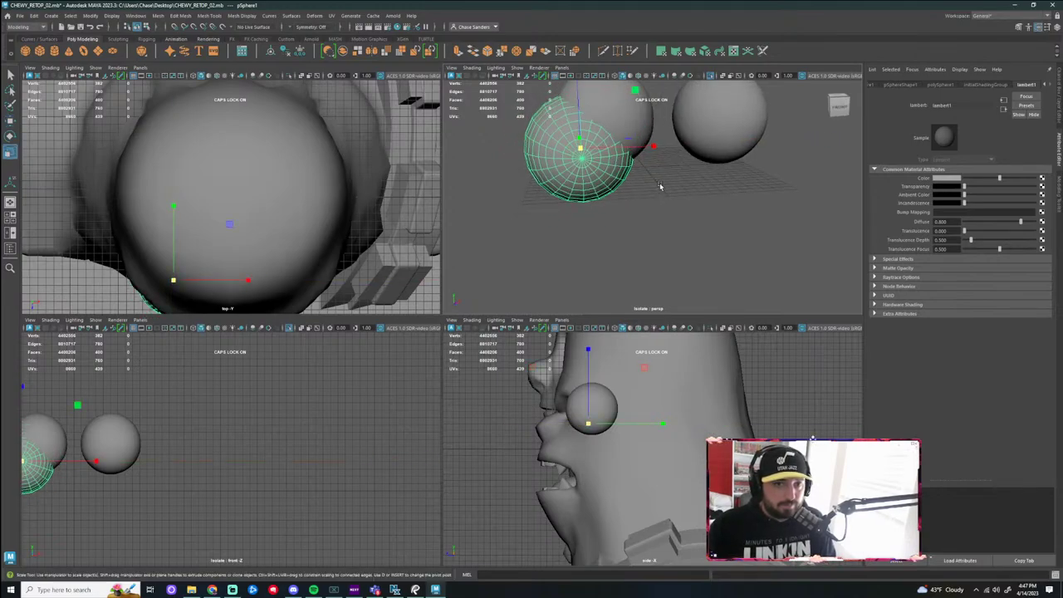
pyautogui.press('w')
pyautogui.keyDown('alt'); pyautogui.moveTo(657, 187); pyautogui.dragTo(664, 273, button='middle'); pyautogui.keyUp('alt')
pyautogui.moveTo(585, 170); pyautogui.dragTo(584, 139)
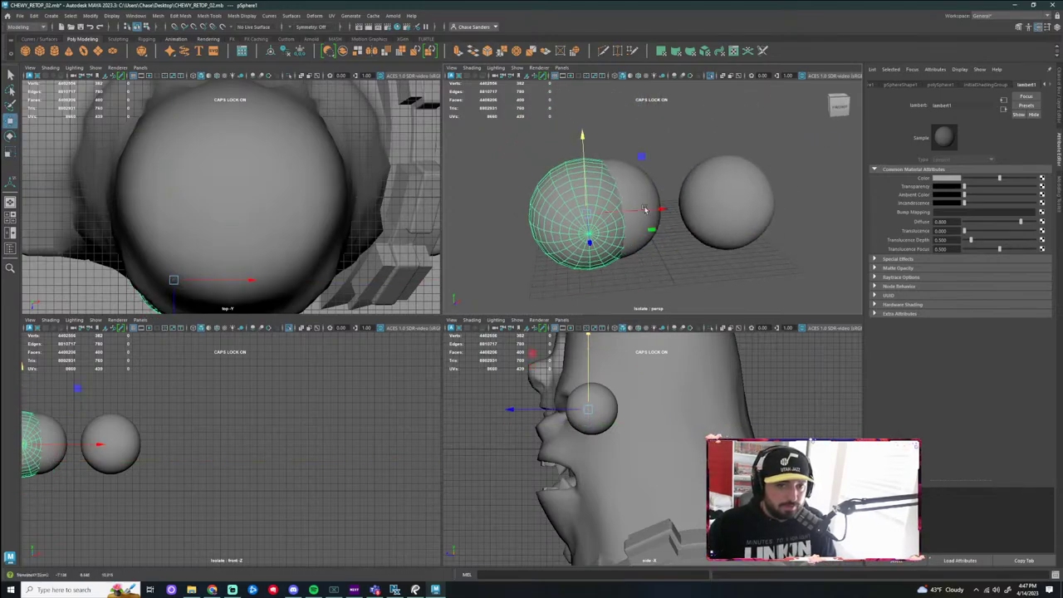
pyautogui.moveTo(645, 209); pyautogui.dragTo(686, 212)
pyautogui.press('r')
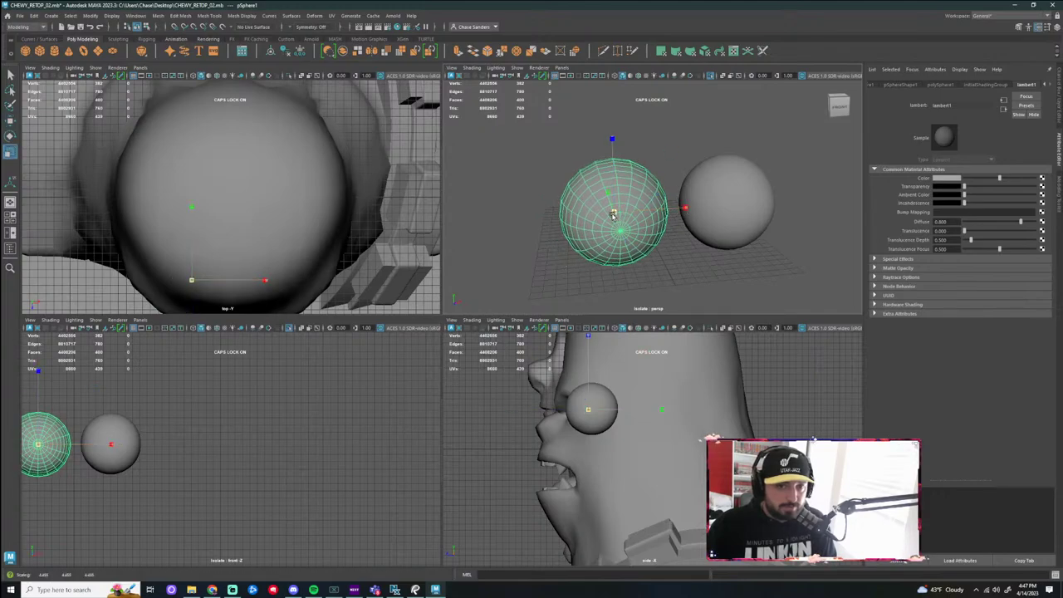
pyautogui.moveTo(615, 214); pyautogui.dragTo(696, 230)
# Fine-tune the sphere's scale and its height, sideways and depth position to match the low-poly eye from front and side
pyautogui.press('w')
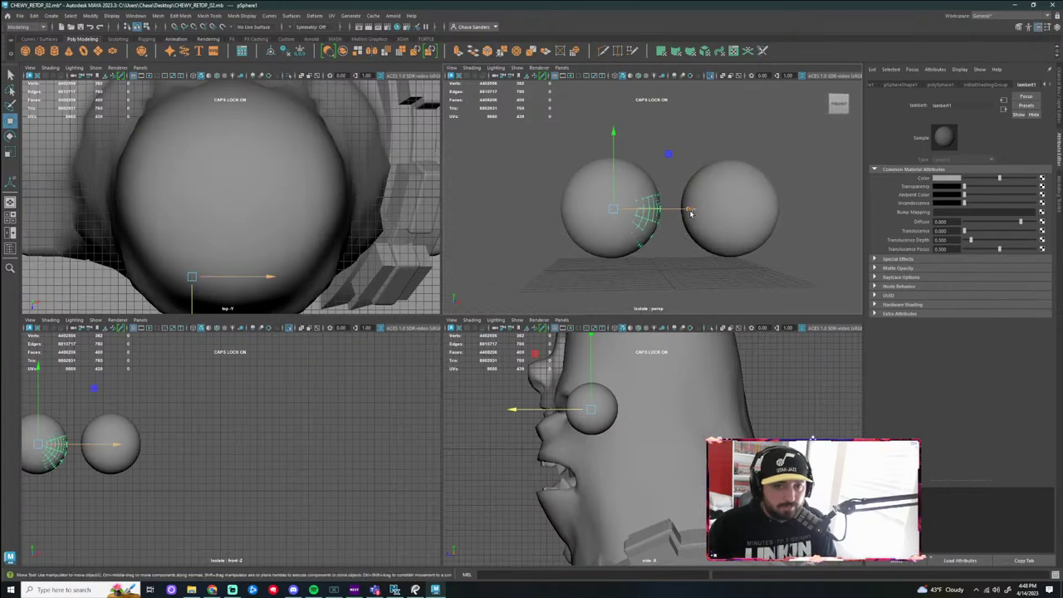
pyautogui.press('r')
pyautogui.moveTo(612, 209); pyautogui.dragTo(614, 211)
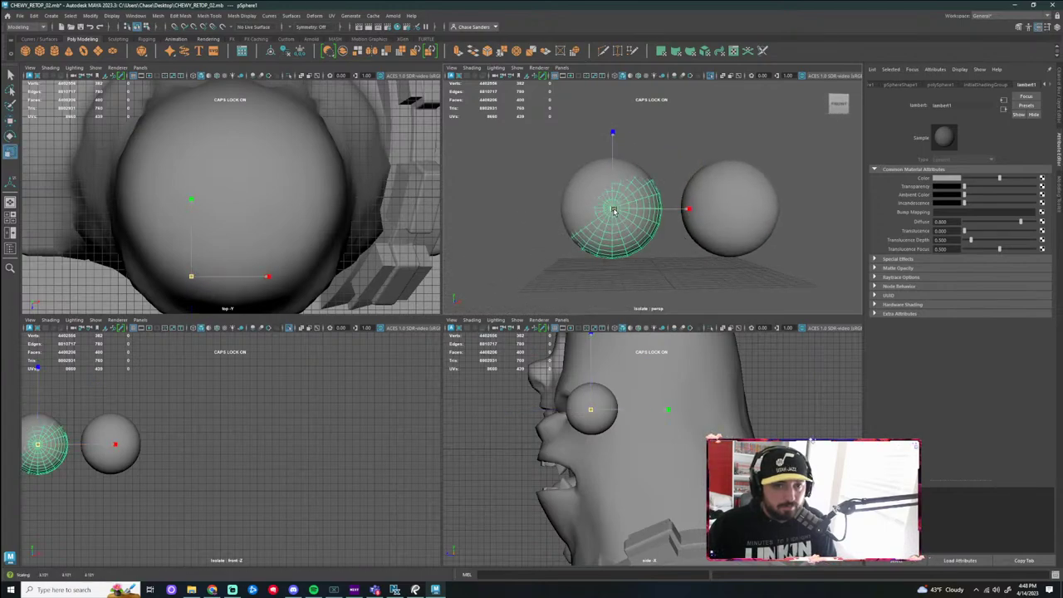
pyautogui.press('w')
pyautogui.moveTo(612, 133); pyautogui.dragTo(615, 137)
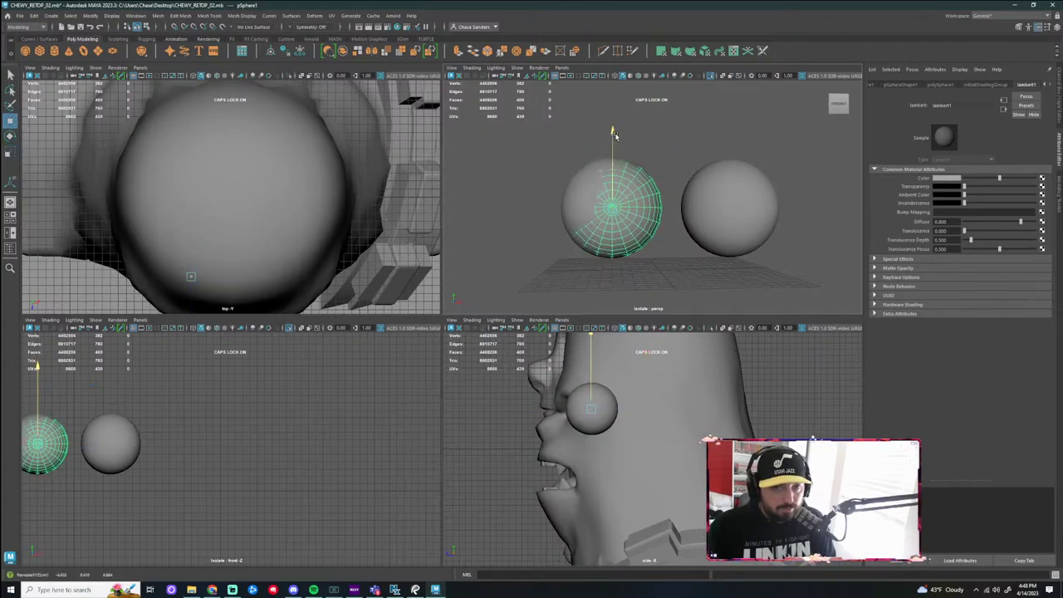
pyautogui.moveTo(682, 211); pyautogui.dragTo(684, 213)
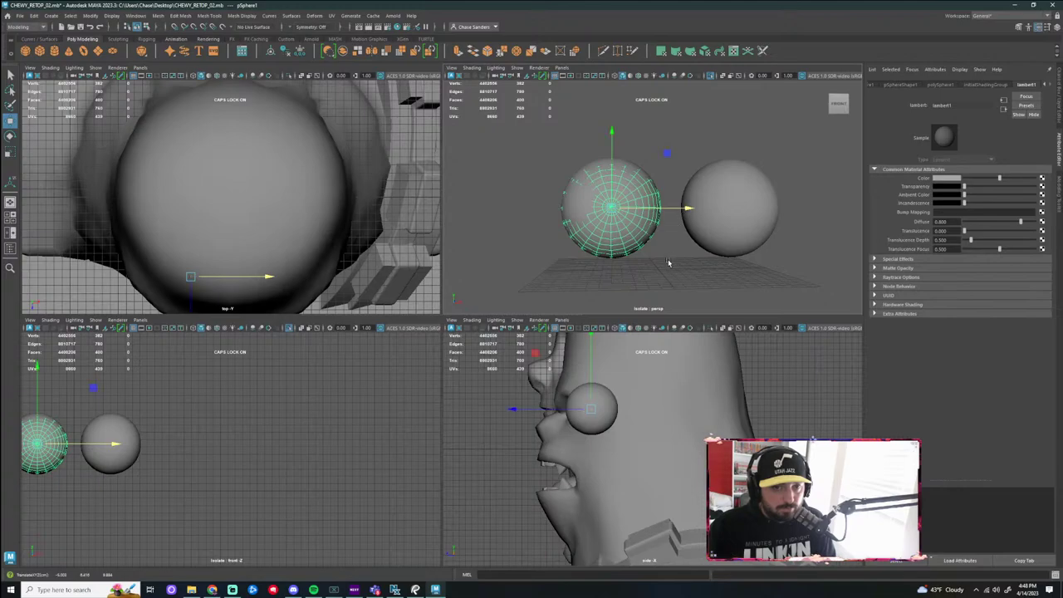
pyautogui.keyDown('alt'); pyautogui.moveTo(669, 263); pyautogui.dragTo(754, 273); pyautogui.keyUp('alt')
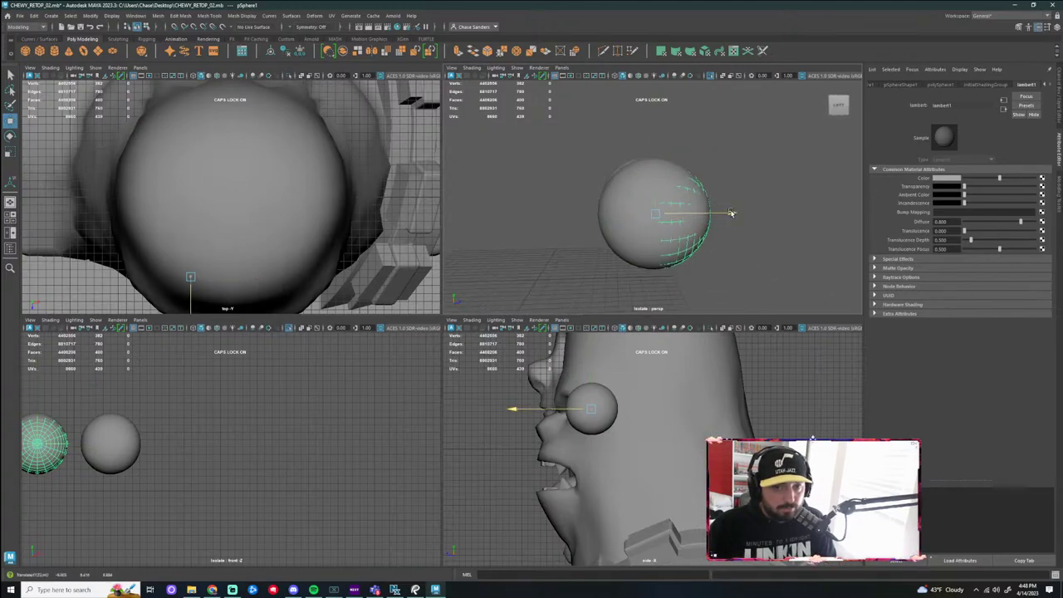
pyautogui.press('r')
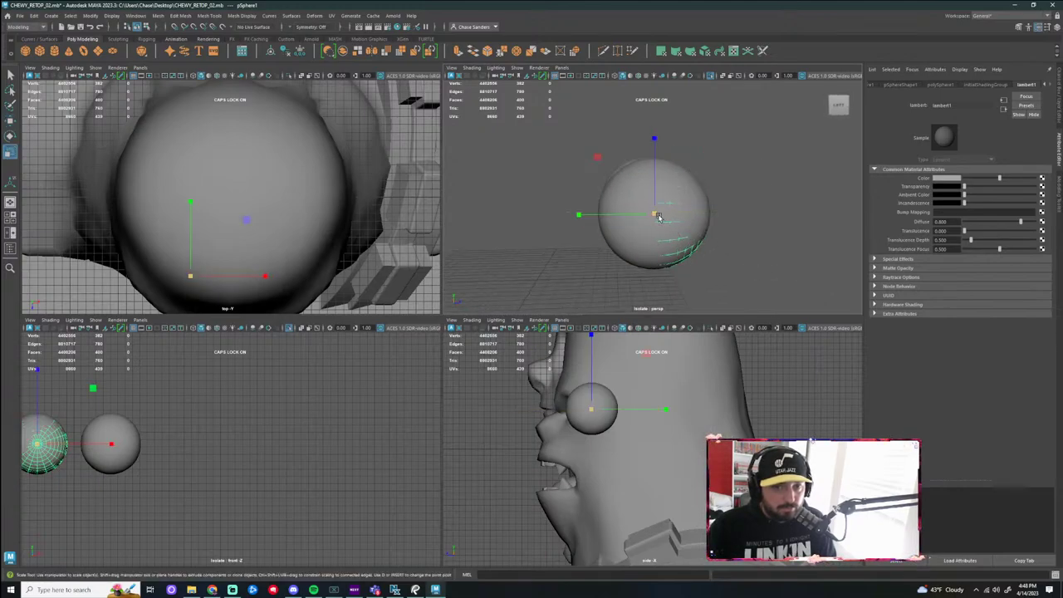
pyautogui.moveTo(657, 214); pyautogui.dragTo(658, 217)
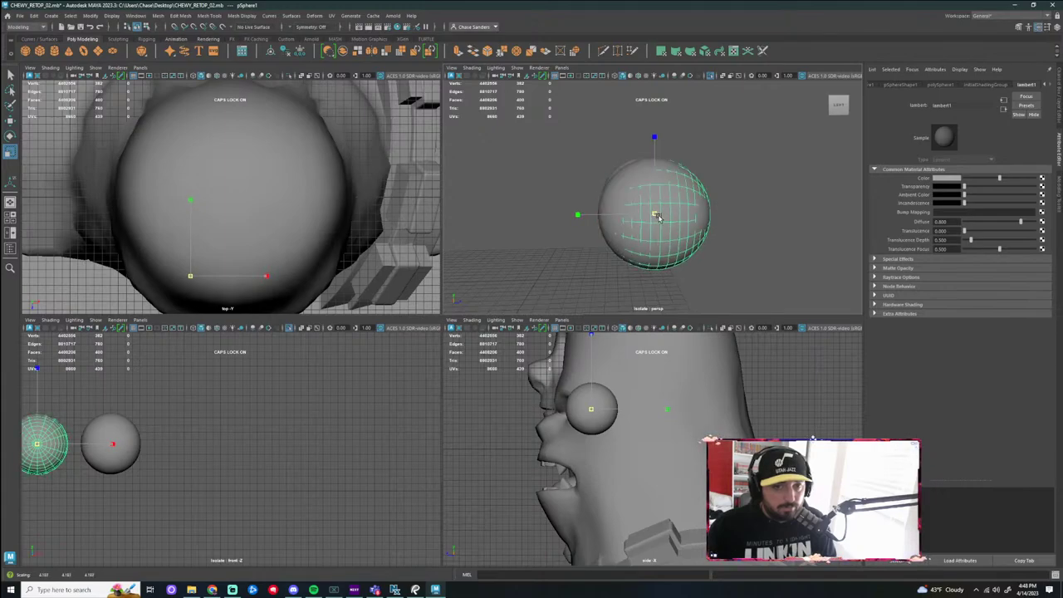
pyautogui.keyDown('alt'); pyautogui.moveTo(748, 234); pyautogui.dragTo(623, 223); pyautogui.keyUp('alt')
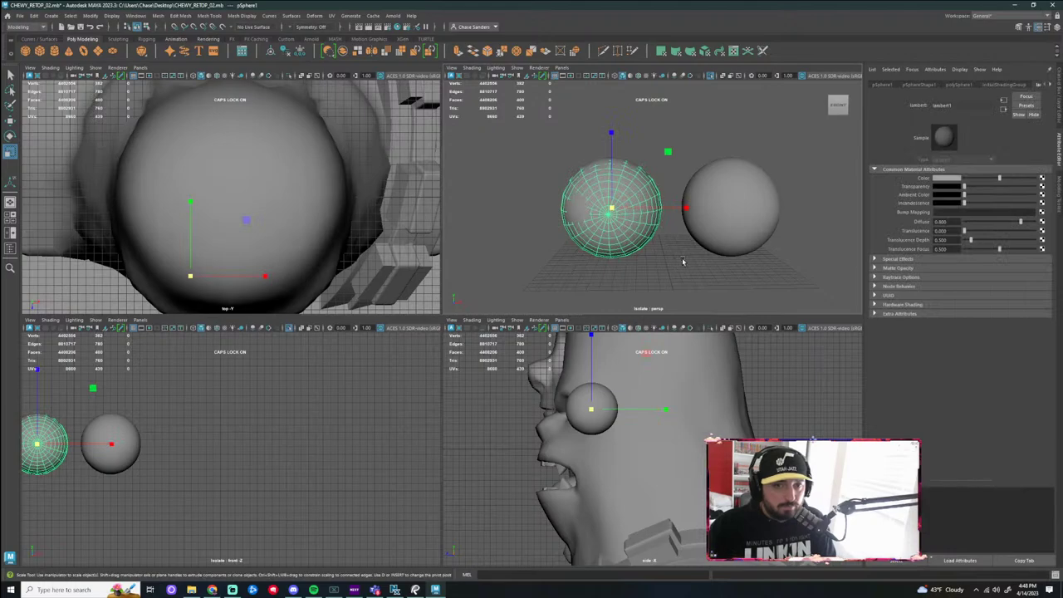
# Mirror the new sphere across the world X axis in the + direction to form the second eye
pyautogui.keyDown('alt'); pyautogui.moveTo(737, 266); pyautogui.dragTo(673, 273, button='middle'); pyautogui.keyUp('alt')
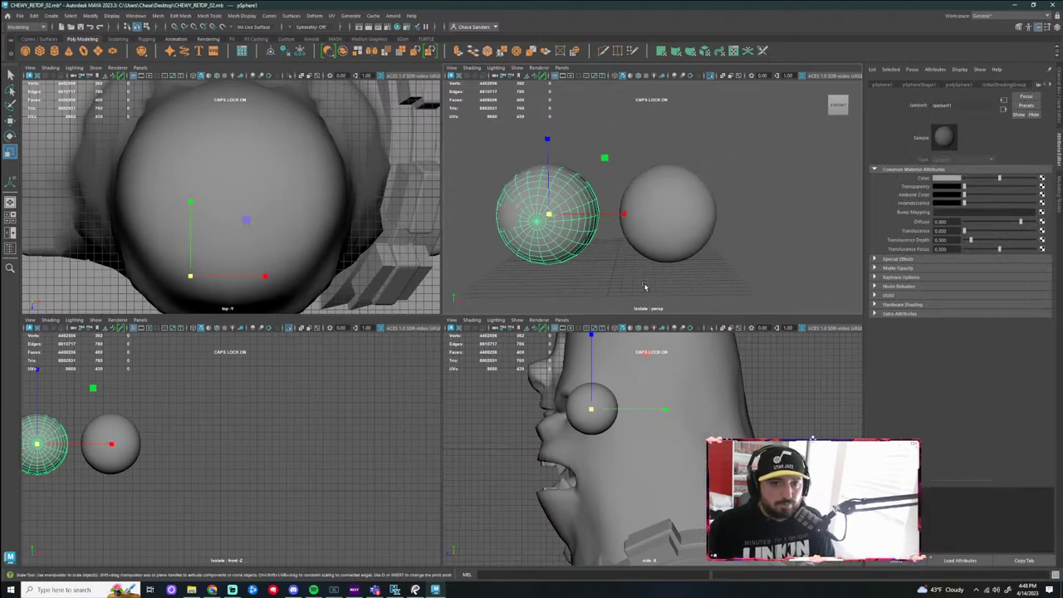
pyautogui.click(645, 286)
pyautogui.click(560, 239)
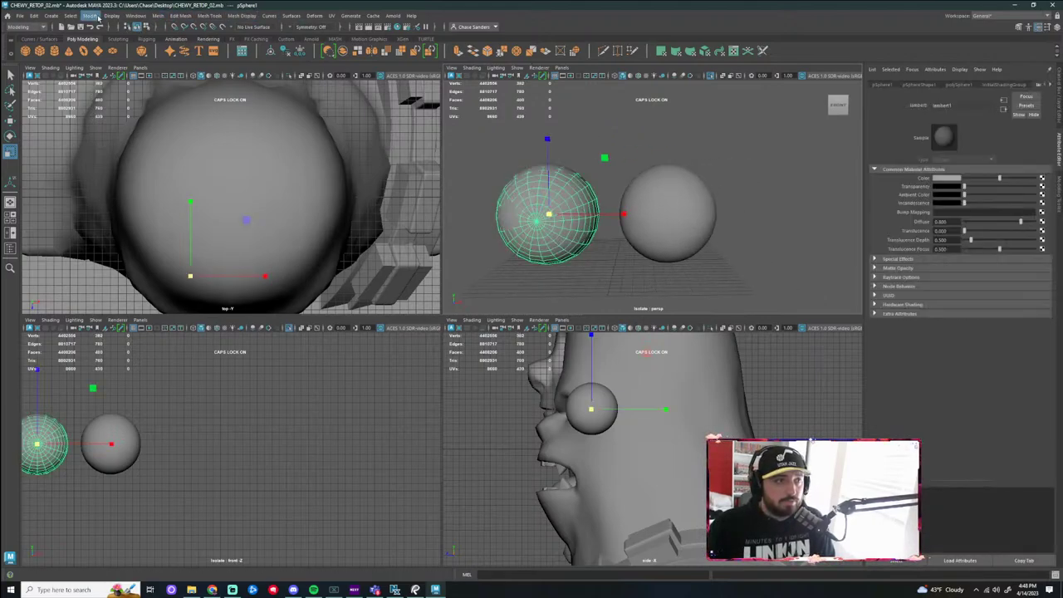
pyautogui.click(155, 18)
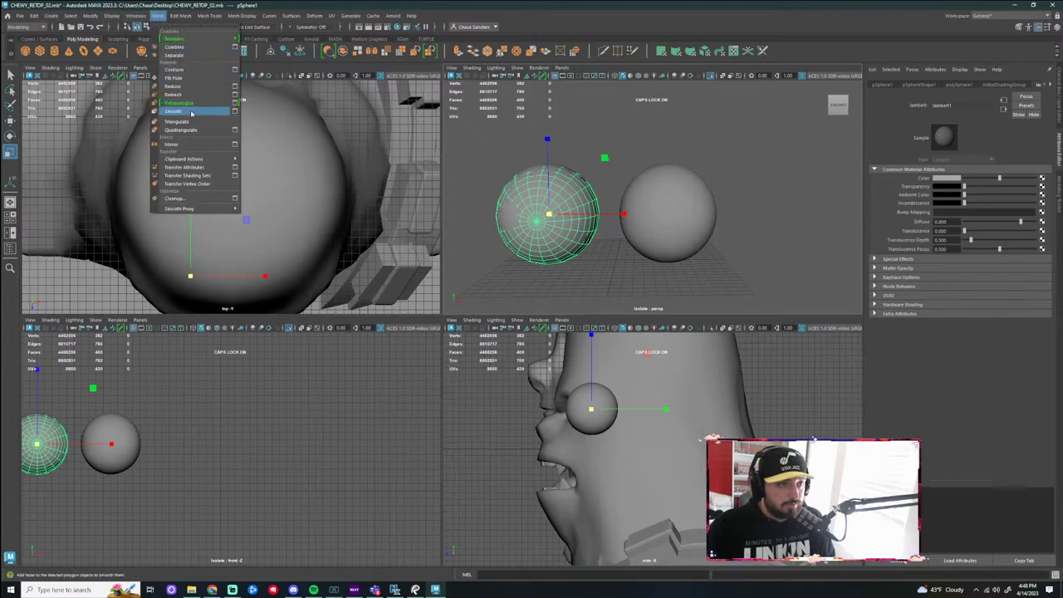
pyautogui.click(183, 147)
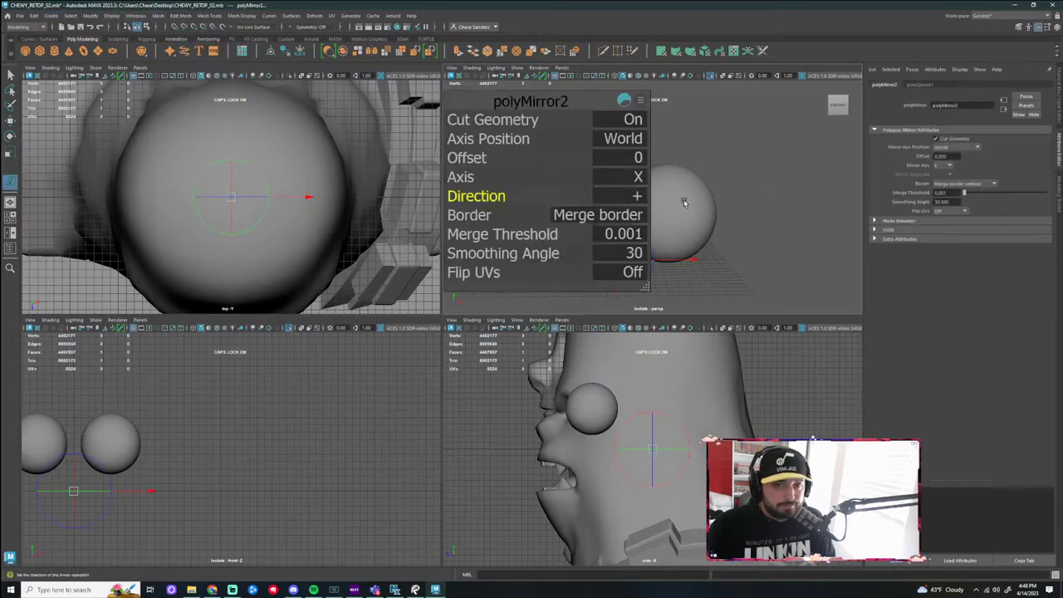
pyautogui.click(781, 195)
# Delete the old low-poly eyes and select the mirrored pair of new sphere eyes
pyautogui.click(643, 178)
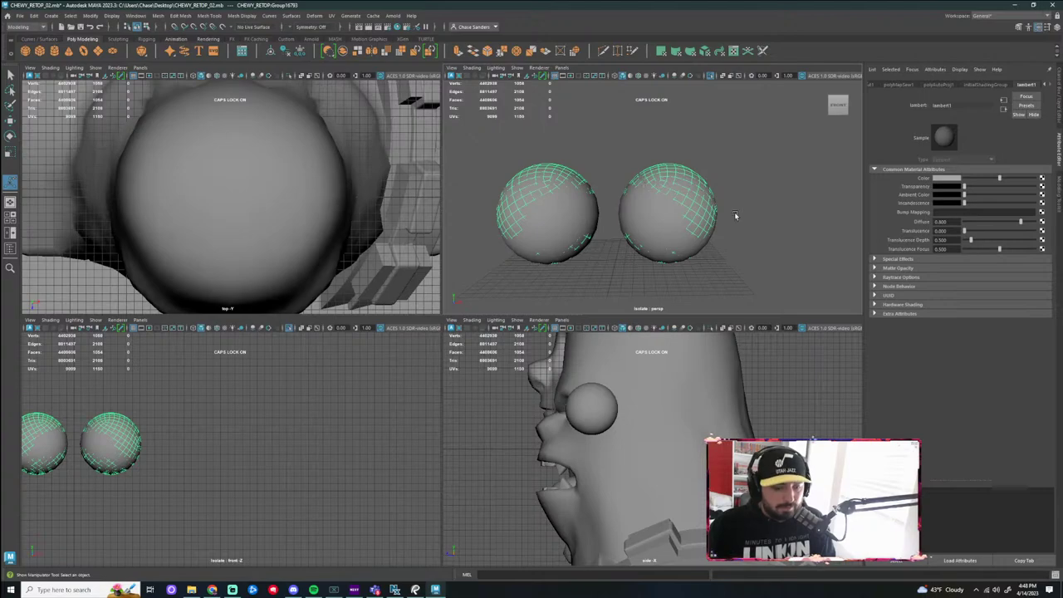
pyautogui.press('Delete')
pyautogui.moveTo(734, 211); pyautogui.dragTo(639, 283)
pyautogui.click(786, 181)
pyautogui.moveTo(786, 179); pyautogui.dragTo(551, 236)
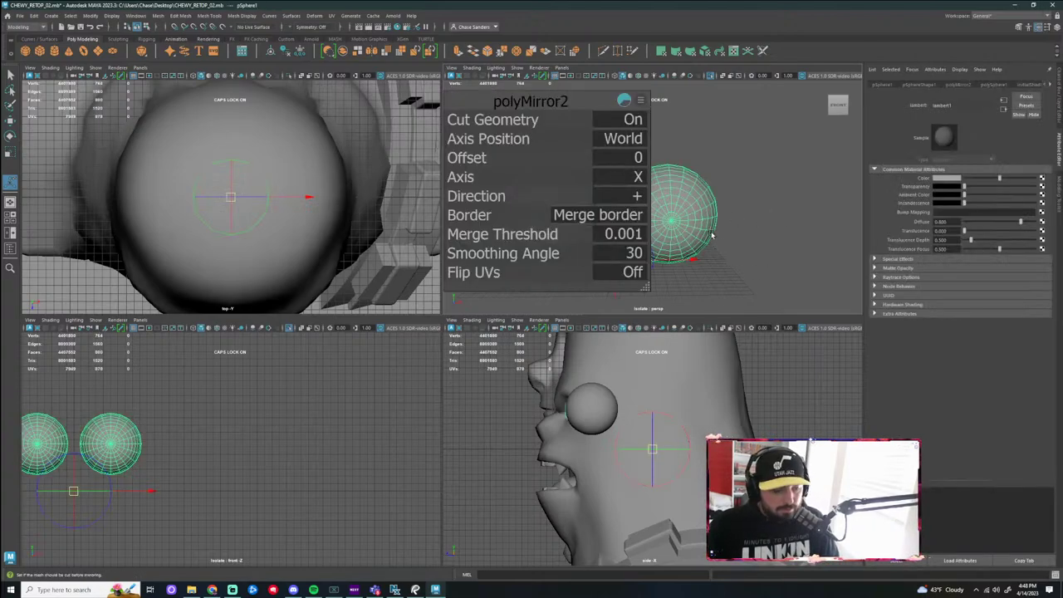
pyautogui.press('q')
pyautogui.click(769, 218)
pyautogui.scroll(-2, 769, 218)
pyautogui.click(674, 215)
pyautogui.keyDown('alt'); pyautogui.moveTo(674, 214); pyautogui.dragTo(722, 252); pyautogui.keyUp('alt')
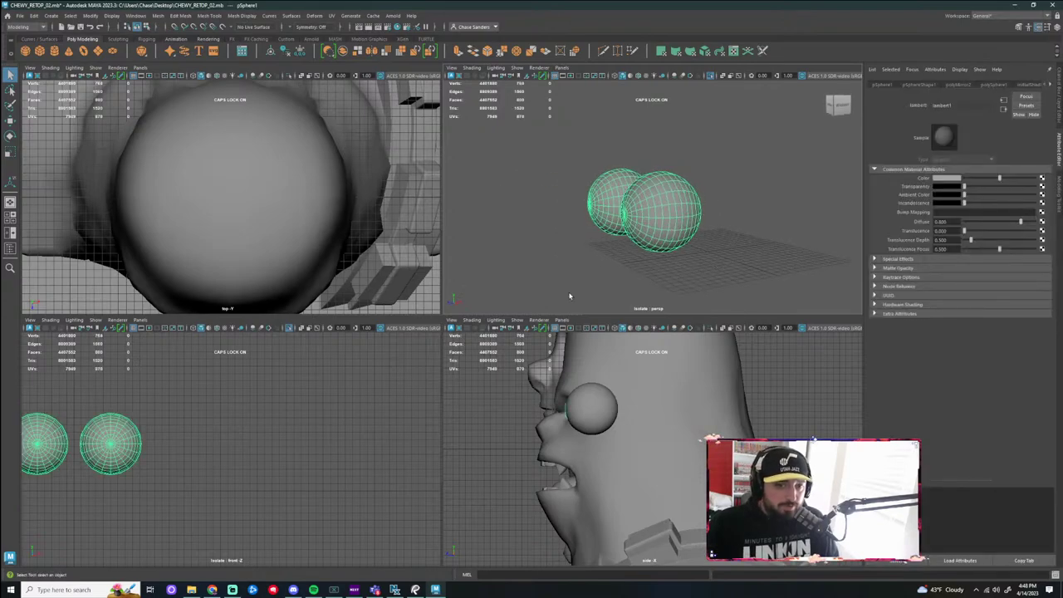
pyautogui.keyDown('alt'); pyautogui.moveTo(570, 296); pyautogui.dragTo(654, 308); pyautogui.keyUp('alt')
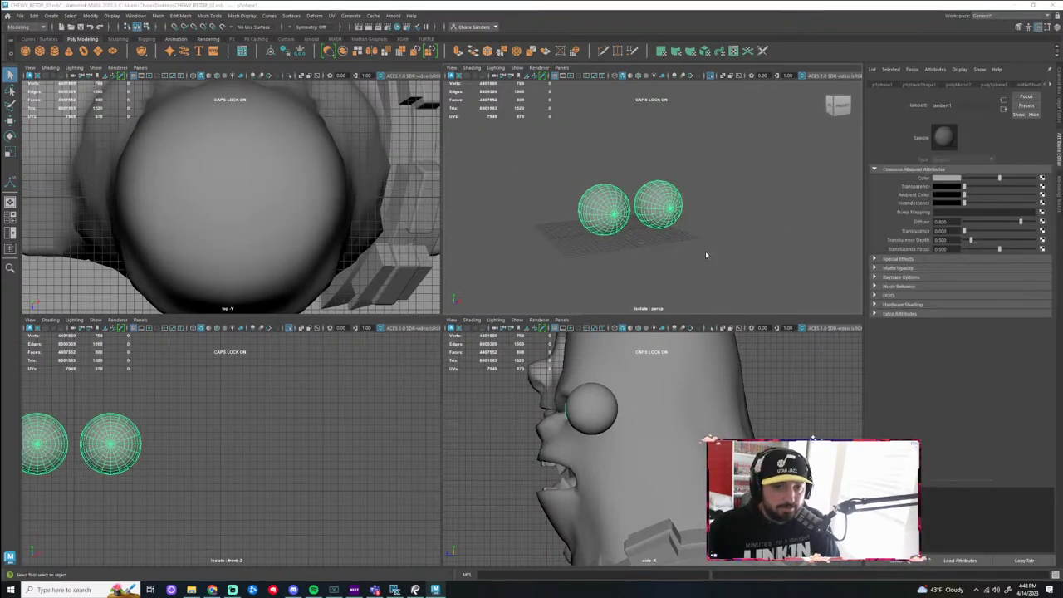
# Show the whole character in a single perspective view and examine how the new eyes fit its eye sockets
pyautogui.press('space')
pyautogui.hotkey('ctrl', '1')
pyautogui.scroll(-2, 559, 308)
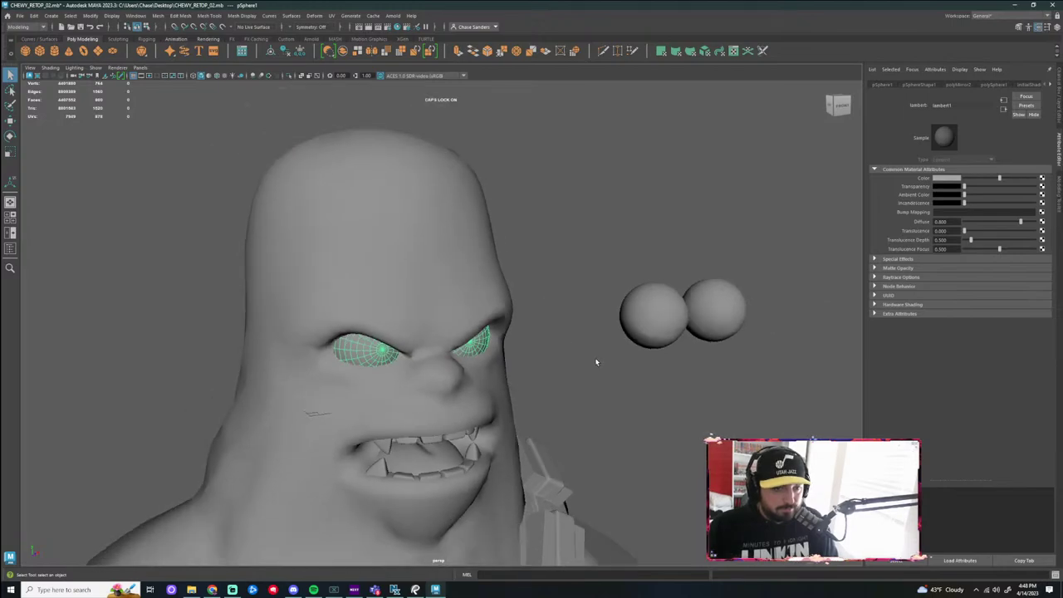
pyautogui.keyDown('alt'); pyautogui.moveTo(648, 357); pyautogui.dragTo(602, 321); pyautogui.keyUp('alt')
pyautogui.click(598, 322)
pyautogui.keyDown('alt'); pyautogui.moveTo(469, 334); pyautogui.dragTo(524, 342); pyautogui.keyUp('alt')
pyautogui.click(477, 338)
pyautogui.keyDown('alt'); pyautogui.moveTo(598, 339); pyautogui.dragTo(583, 318); pyautogui.keyUp('alt')
pyautogui.scroll(-2, 583, 309)
pyautogui.keyDown('alt'); pyautogui.moveTo(584, 304); pyautogui.dragTo(576, 264, button='middle'); pyautogui.keyUp('alt')
pyautogui.scroll(5, 563, 270)
pyautogui.keyDown('alt'); pyautogui.moveTo(570, 274); pyautogui.dragTo(596, 297); pyautogui.keyUp('alt')
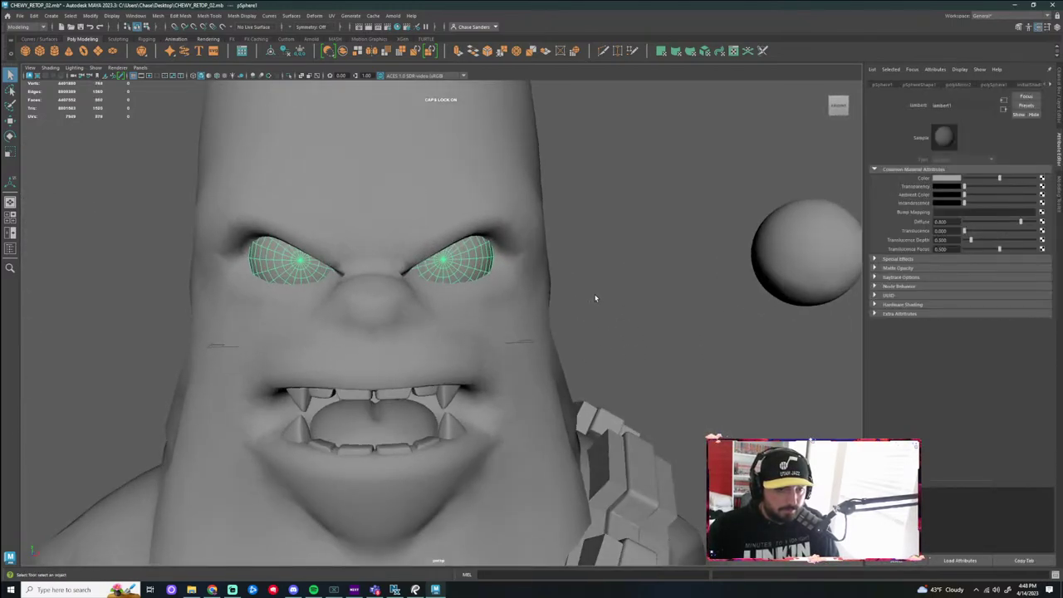
pyautogui.scroll(-3, 582, 303)
# Isolate the new eyes and select the middle edge loop around each sphere in edge mode
pyautogui.hotkey('ctrl', '1')
pyautogui.press('f')
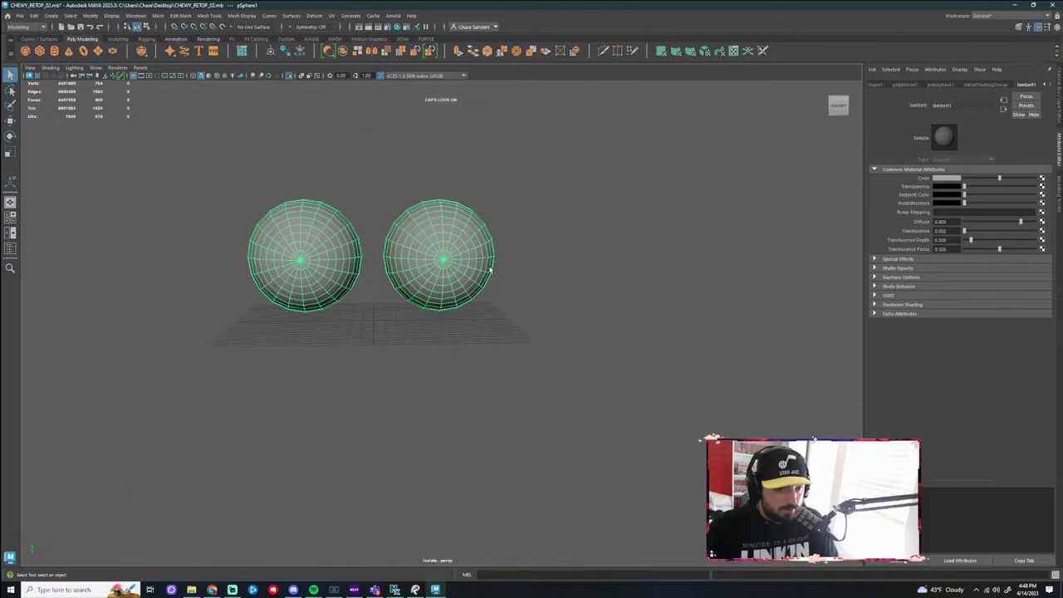
pyautogui.keyDown('alt'); pyautogui.moveTo(487, 265); pyautogui.dragTo(468, 237); pyautogui.keyUp('alt')
pyautogui.press('F10')
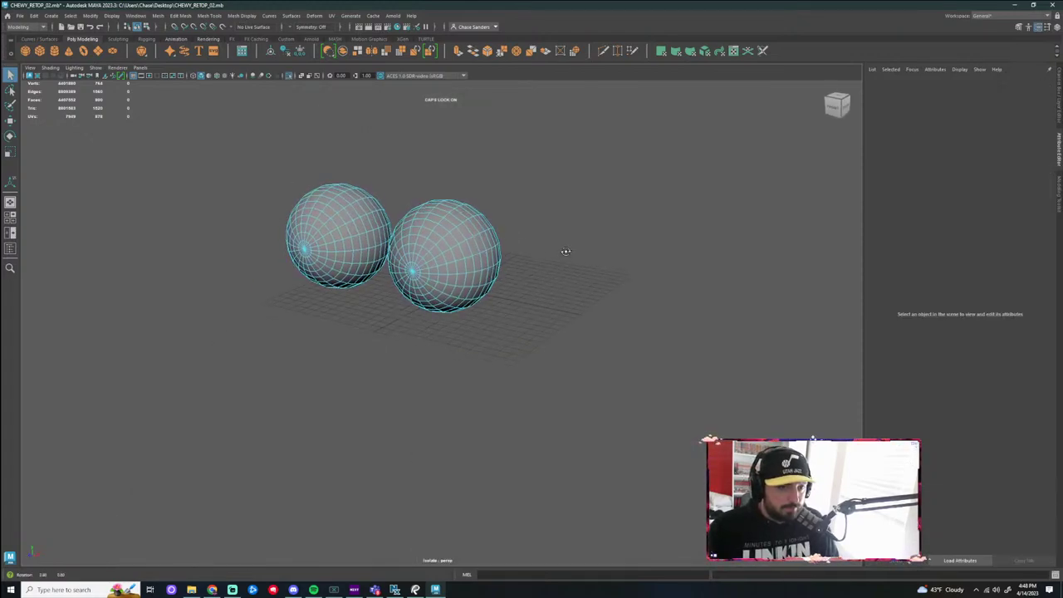
pyautogui.keyDown('alt'); pyautogui.moveTo(566, 252); pyautogui.dragTo(564, 279); pyautogui.keyUp('alt')
pyautogui.doubleClick(471, 279)
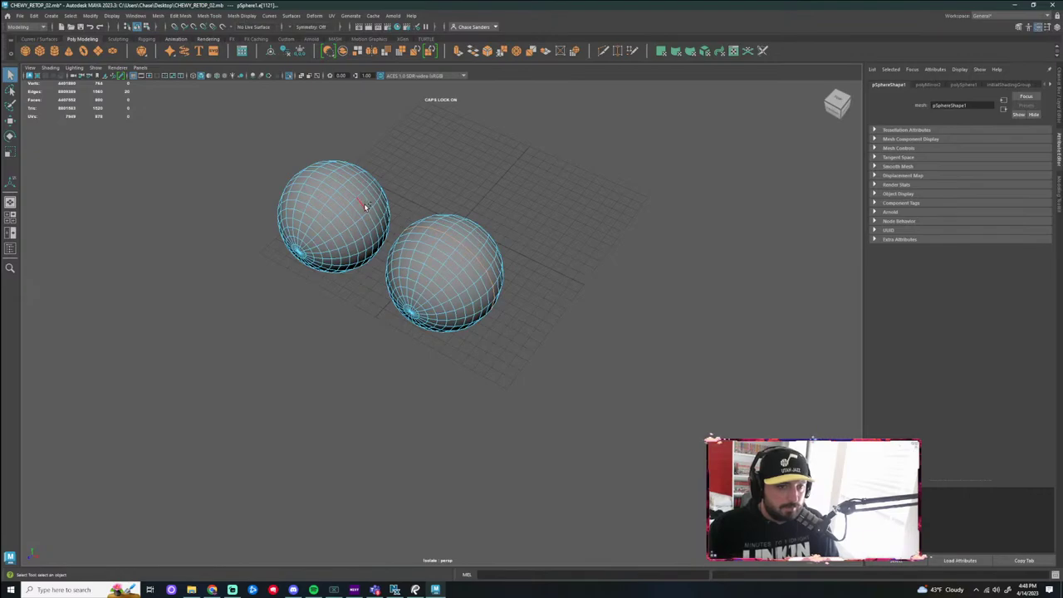
# Open the UV Editor beside the eyes and cut their UVs along the selected middle loops
pyautogui.click(332, 16)
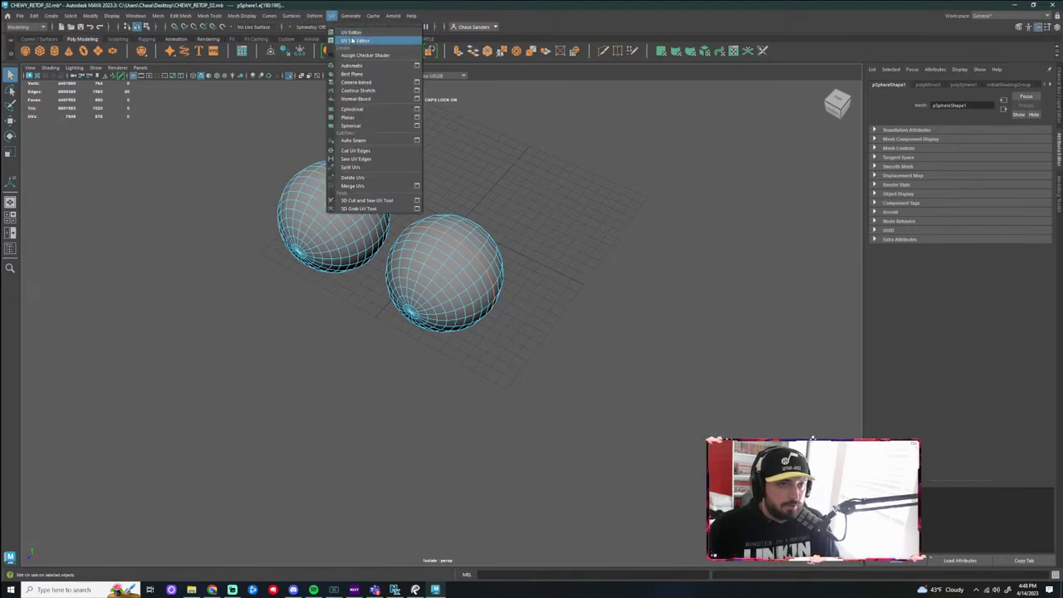
pyautogui.click(358, 33)
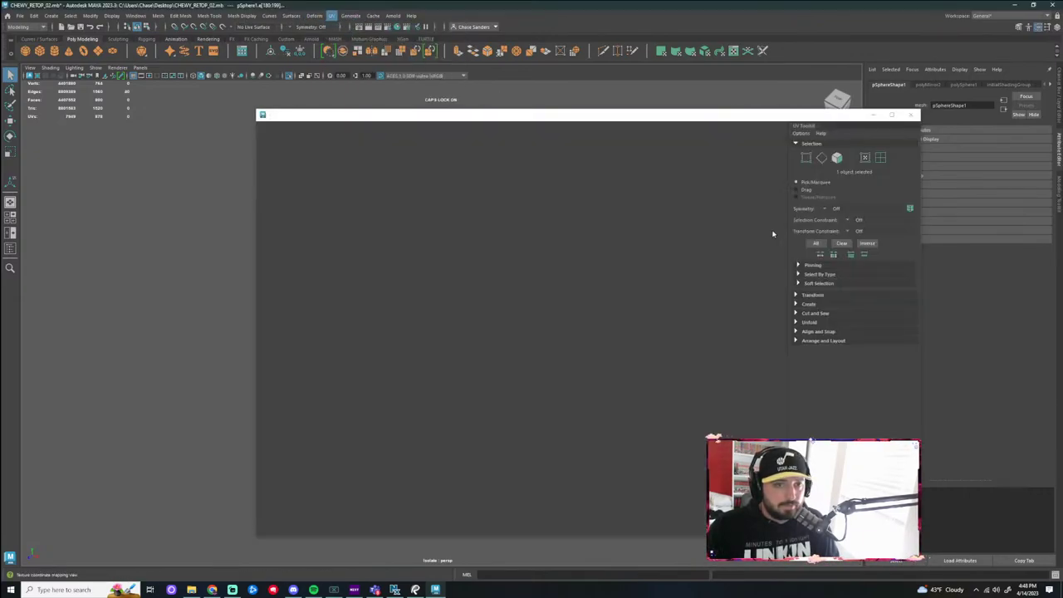
pyautogui.moveTo(510, 125); pyautogui.dragTo(1001, 122)
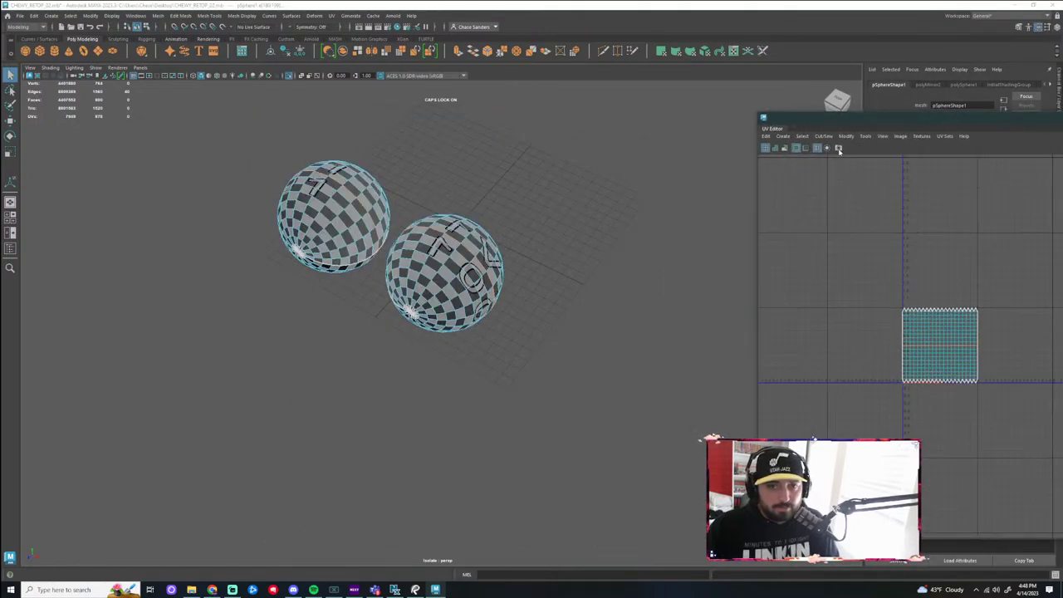
pyautogui.click(824, 137)
pyautogui.click(830, 176)
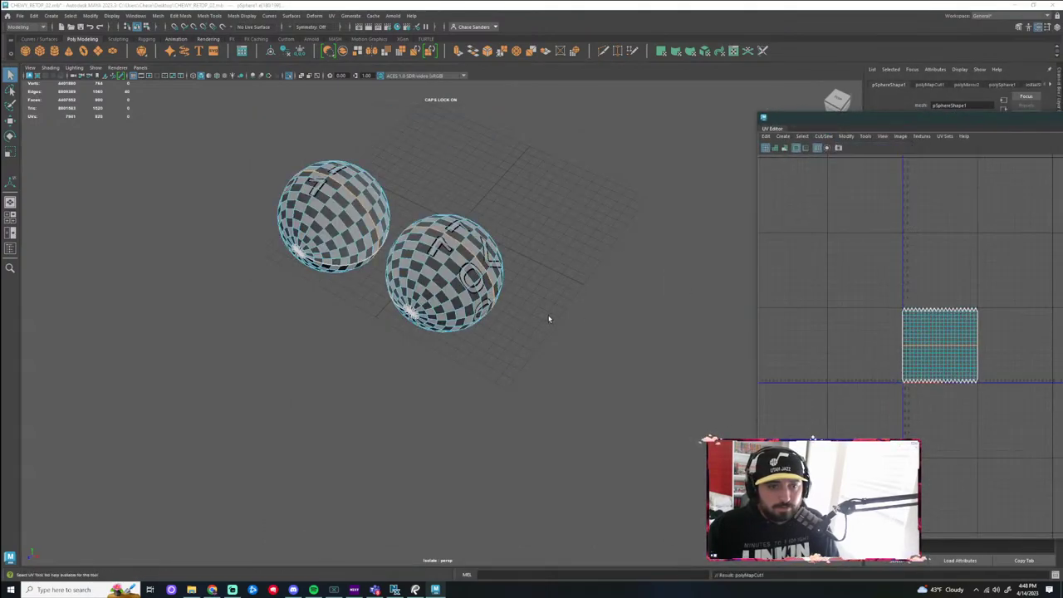
# Select all edges of both eyes and sew their UVs together
pyautogui.keyDown('alt'); pyautogui.moveTo(546, 315); pyautogui.dragTo(555, 302); pyautogui.keyUp('alt')
pyautogui.moveTo(447, 253); pyautogui.dragTo(447, 226, button='right')
pyautogui.moveTo(548, 131); pyautogui.dragTo(245, 357)
pyautogui.click(822, 137)
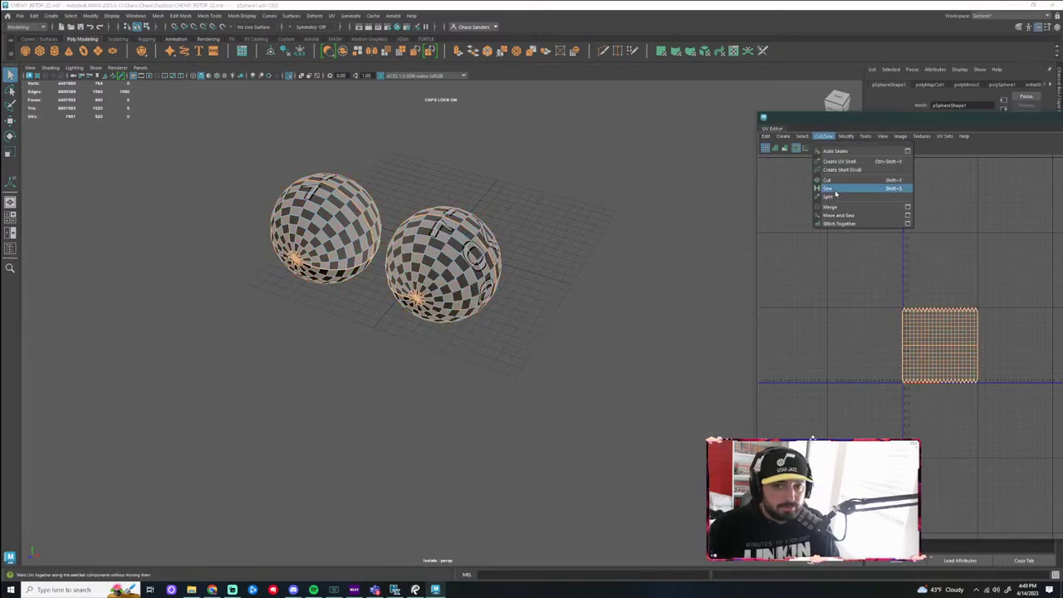
pyautogui.click(831, 189)
# Reselect the middle edge loop of each eye and cut the UVs along both loops
pyautogui.keyDown('alt'); pyautogui.moveTo(645, 263); pyautogui.dragTo(560, 285); pyautogui.keyUp('alt')
pyautogui.moveTo(452, 305); pyautogui.dragTo(456, 268, button='right')
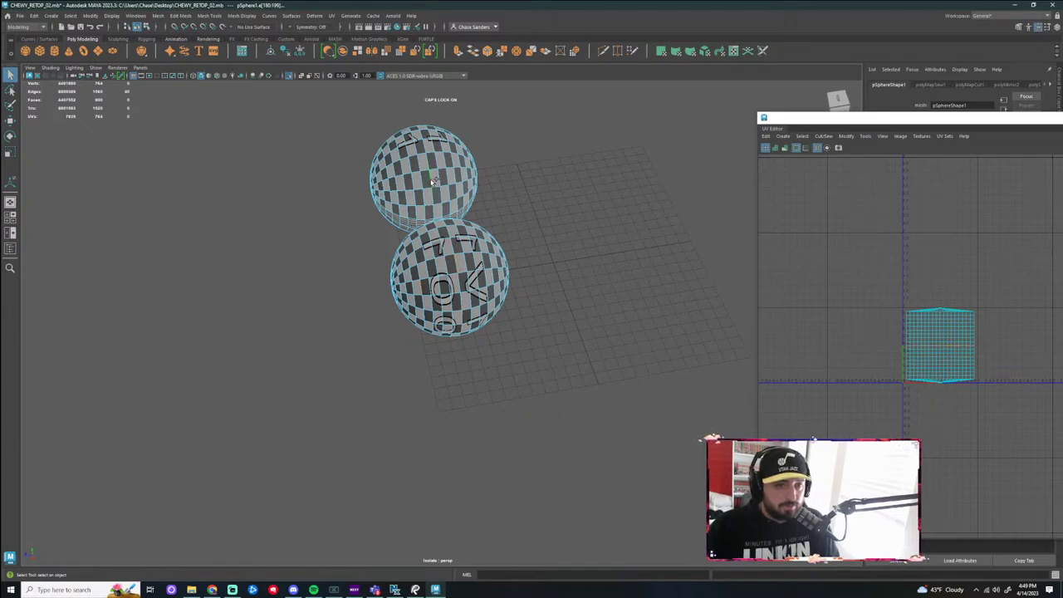
pyautogui.click(824, 137)
pyautogui.click(819, 180)
# Select all faces of both eyes, unfold their UVs and activate the Move tool for the resulting shells
pyautogui.click(542, 292)
pyautogui.keyDown('alt'); pyautogui.moveTo(540, 292); pyautogui.dragTo(585, 271); pyautogui.keyUp('alt')
pyautogui.moveTo(331, 235); pyautogui.dragTo(353, 252, button='right')
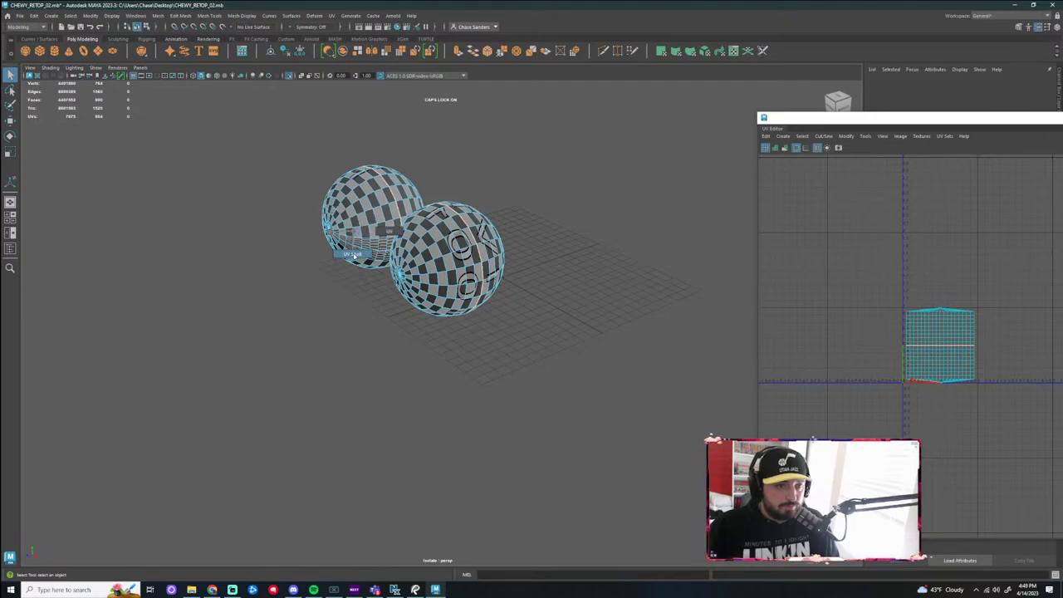
pyautogui.moveTo(529, 158); pyautogui.dragTo(281, 355)
pyautogui.click(846, 138)
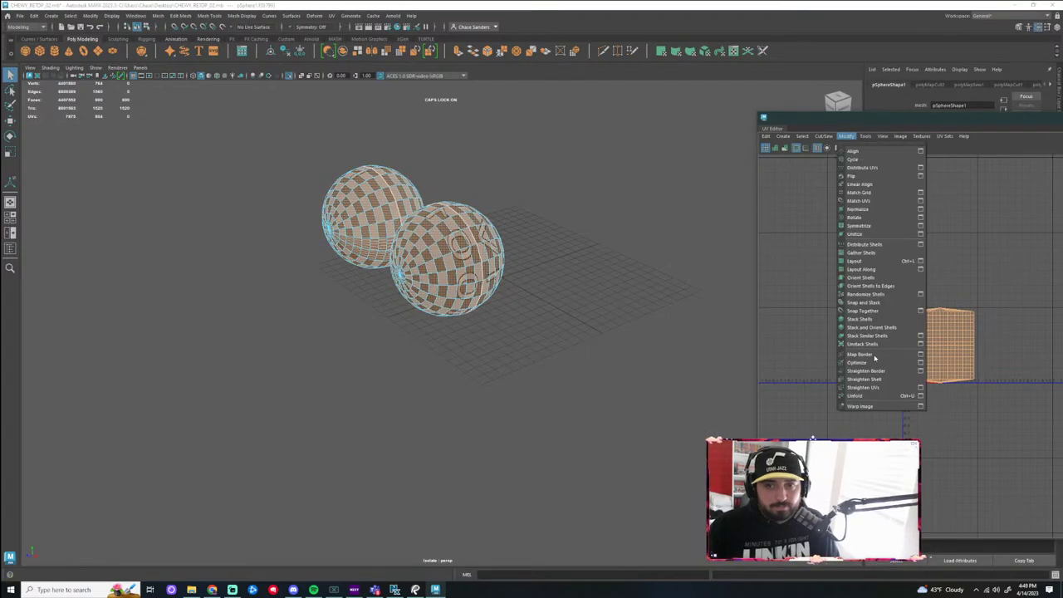
pyautogui.click(873, 395)
pyautogui.press('w')
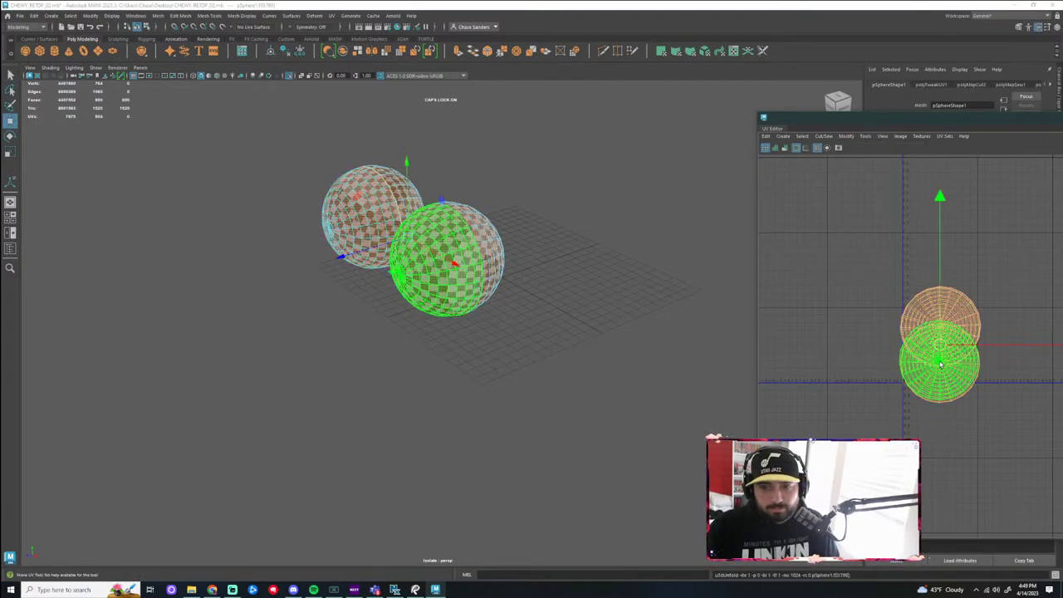
# Pull apart the overlapping eye UV shells, placing two of them side by side above the remaining stack
pyautogui.moveTo(857, 278); pyautogui.dragTo(866, 291)
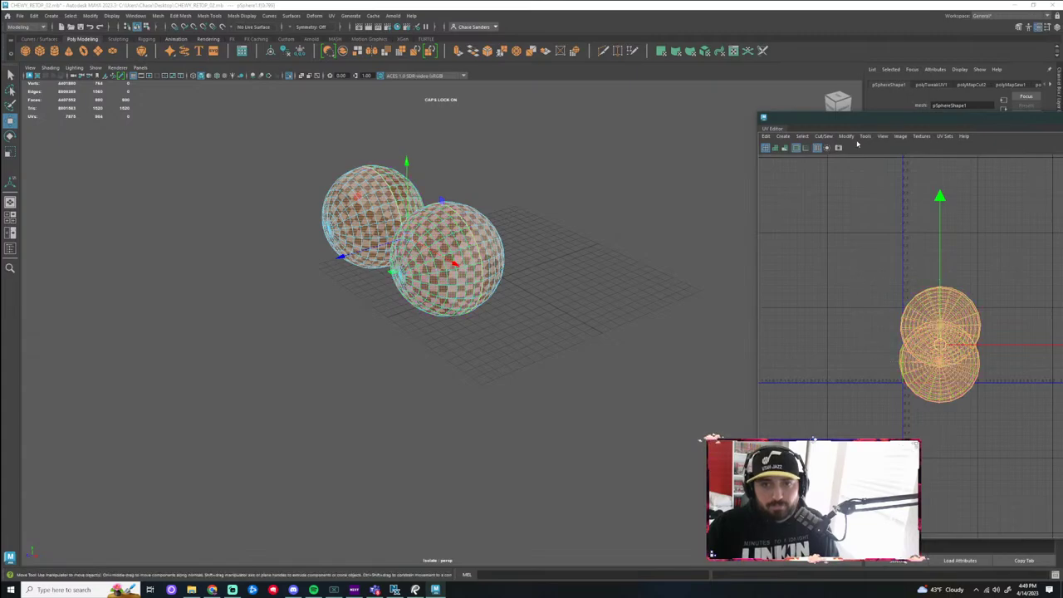
pyautogui.click(981, 266)
pyautogui.click(942, 322)
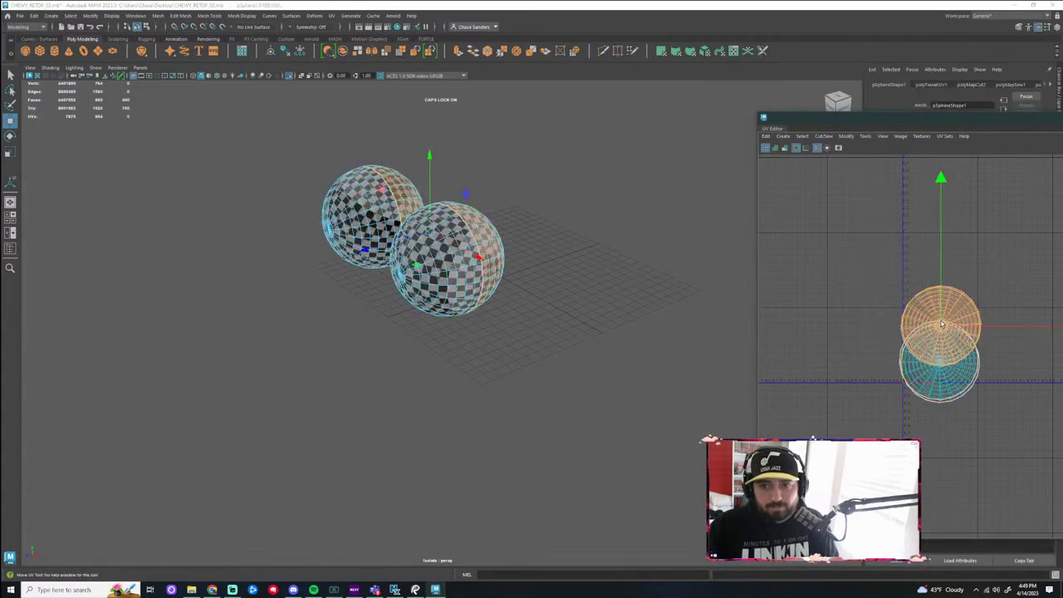
pyautogui.moveTo(942, 324); pyautogui.dragTo(884, 266)
pyautogui.click(985, 321)
pyautogui.click(964, 265)
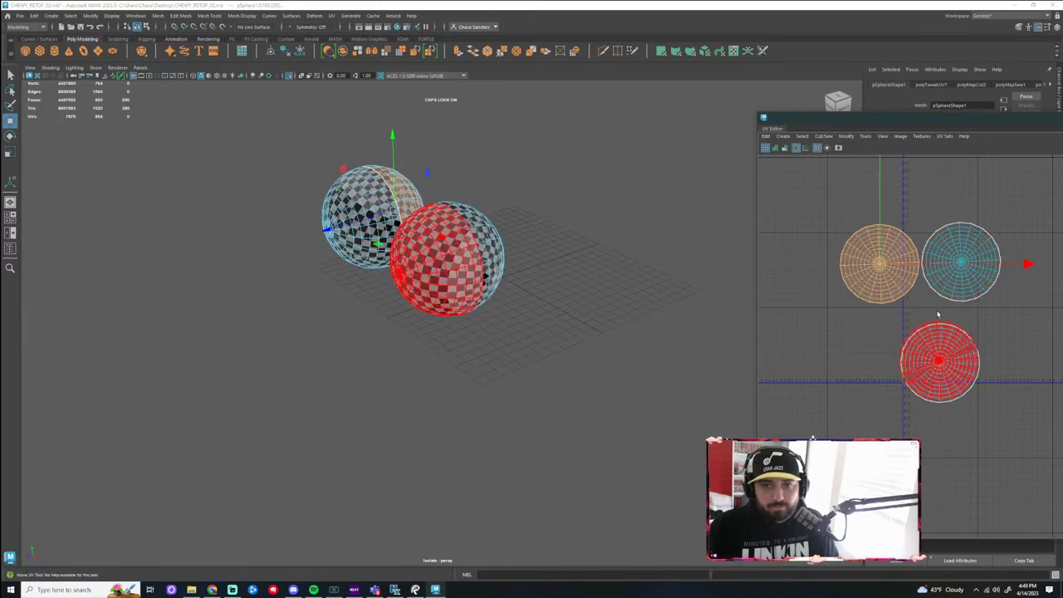
pyautogui.click(962, 264)
pyautogui.moveTo(961, 263); pyautogui.dragTo(966, 264)
pyautogui.click(956, 378)
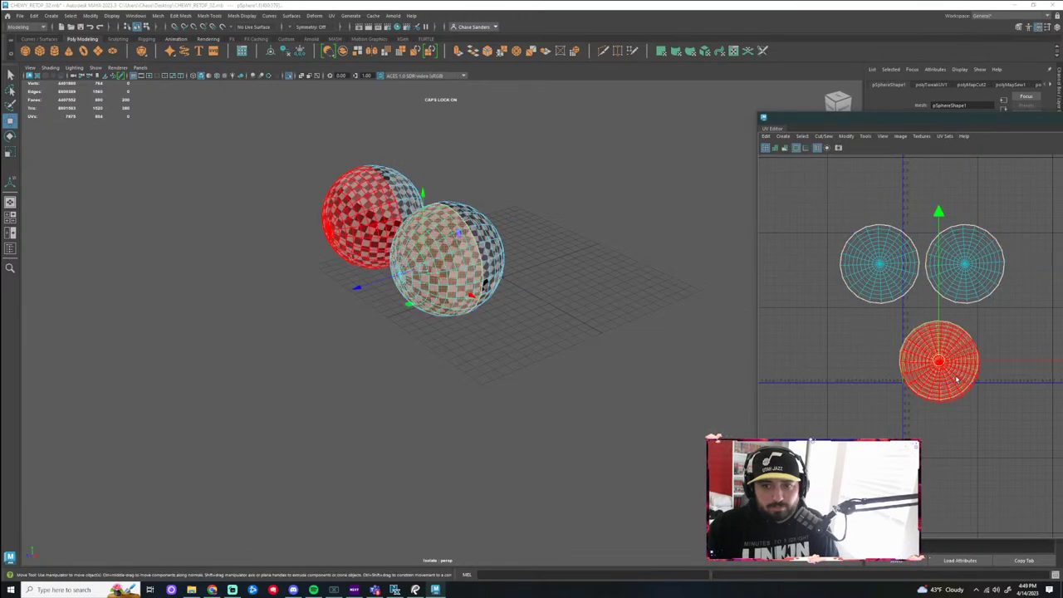
# Move one of the stacked shells to the end of the upper row and the first shell beneath it
pyautogui.keyDown('alt'); pyautogui.moveTo(1041, 380); pyautogui.dragTo(957, 365, button='middle'); pyautogui.keyUp('alt')
pyautogui.moveTo(863, 347); pyautogui.dragTo(966, 249)
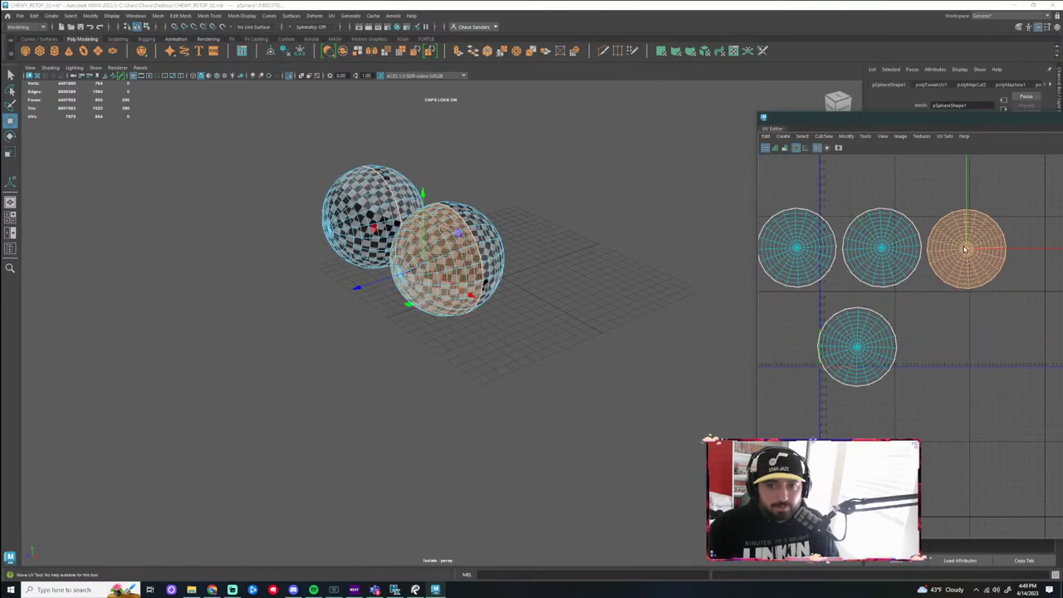
pyautogui.click(961, 347)
pyautogui.click(810, 279)
pyautogui.moveTo(813, 274); pyautogui.dragTo(982, 359, button='middle')
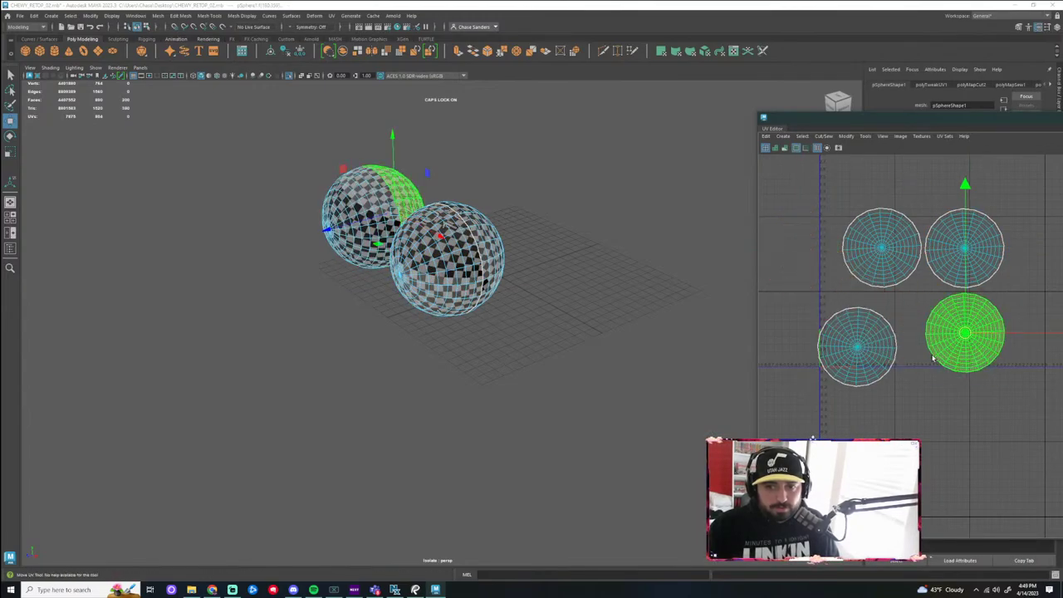
# Try scaling down the two lower UV shells together and repositioning one beneath the upper row
pyautogui.click(859, 347)
pyautogui.keyDown('shift'); pyautogui.click(957, 336); pyautogui.keyUp('shift')
pyautogui.press('r')
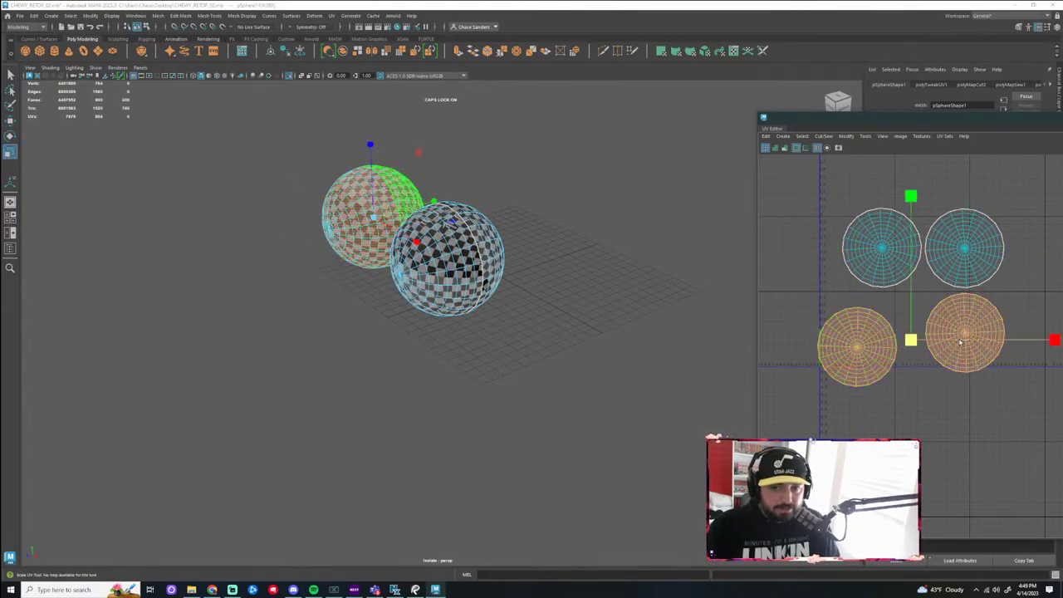
pyautogui.moveTo(912, 340); pyautogui.dragTo(878, 329)
pyautogui.click(872, 358)
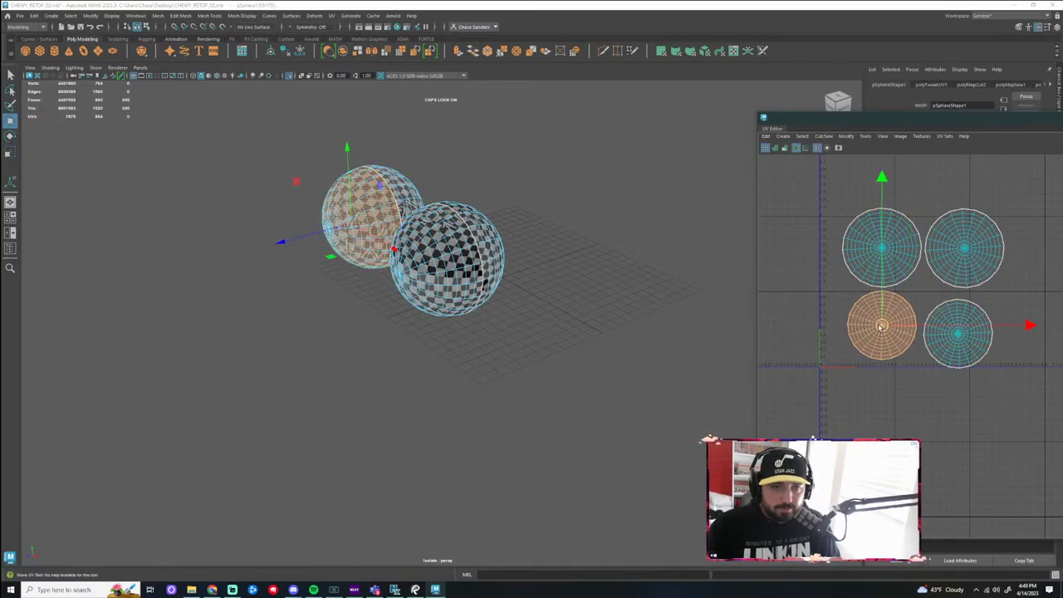
pyautogui.click(956, 340)
pyautogui.click(879, 247)
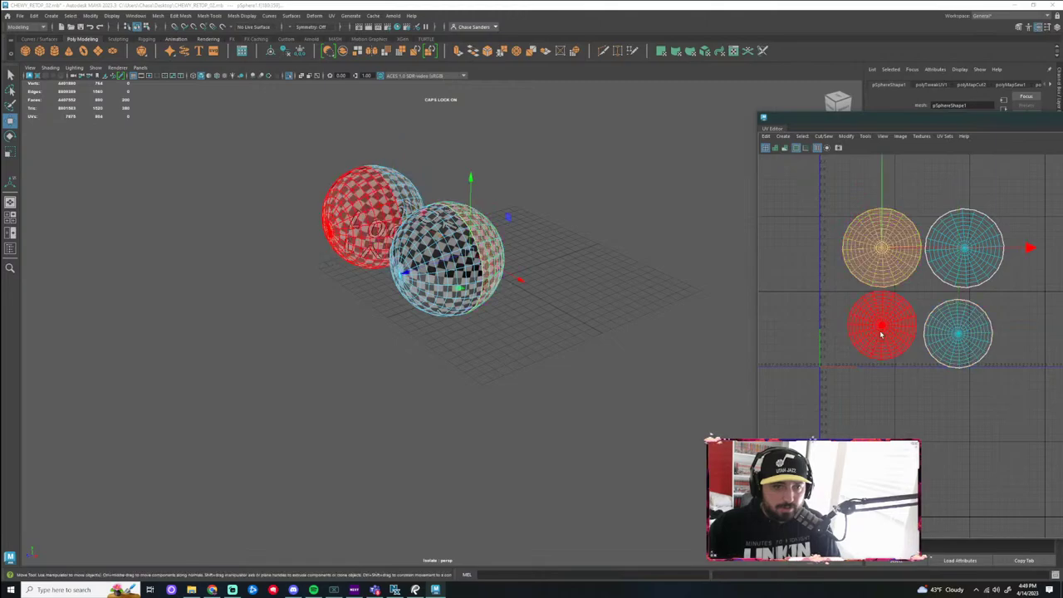
pyautogui.click(882, 333)
pyautogui.press('r')
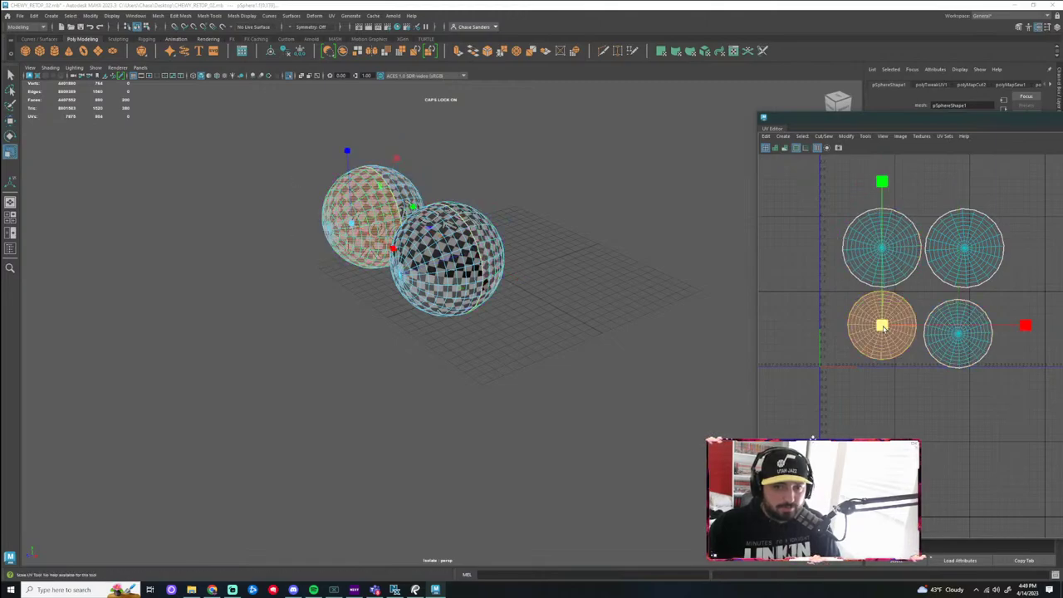
# Undo the scaling and repositioning of the two lower UV shells
pyautogui.hotkey('ctrl', 'z')
pyautogui.hotkey('ctrl', 'z')
pyautogui.hotkey('ctrl', 'z')
pyautogui.hotkey('ctrl', 'z')
pyautogui.hotkey('ctrl', 'z')
pyautogui.hotkey('ctrl', 'z')
pyautogui.hotkey('ctrl', 'z')
pyautogui.hotkey('ctrl', 'z')
pyautogui.hotkey('ctrl', 'z')
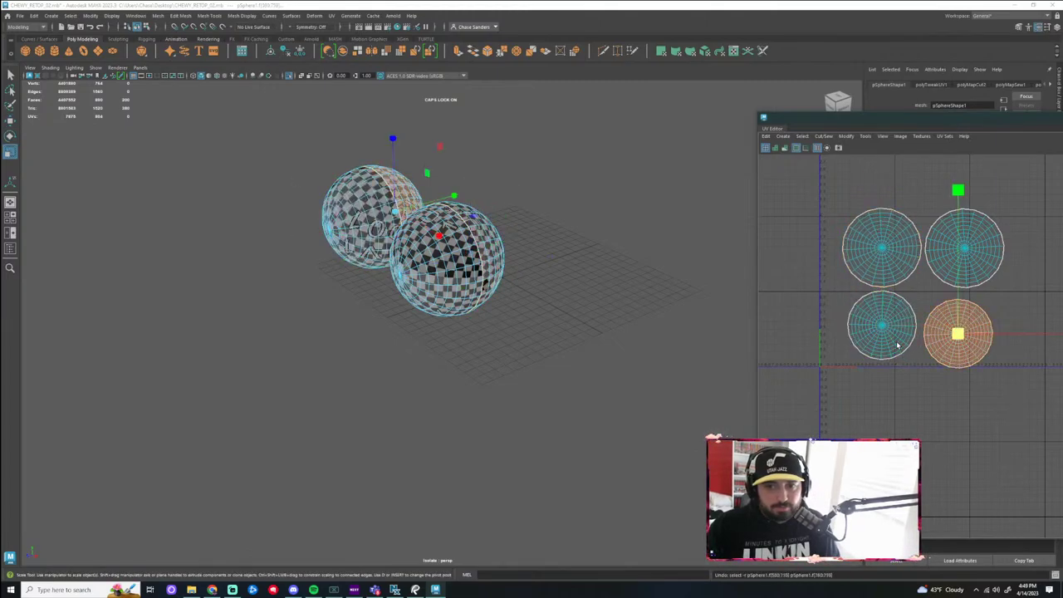
pyautogui.hotkey('ctrl', 'z')
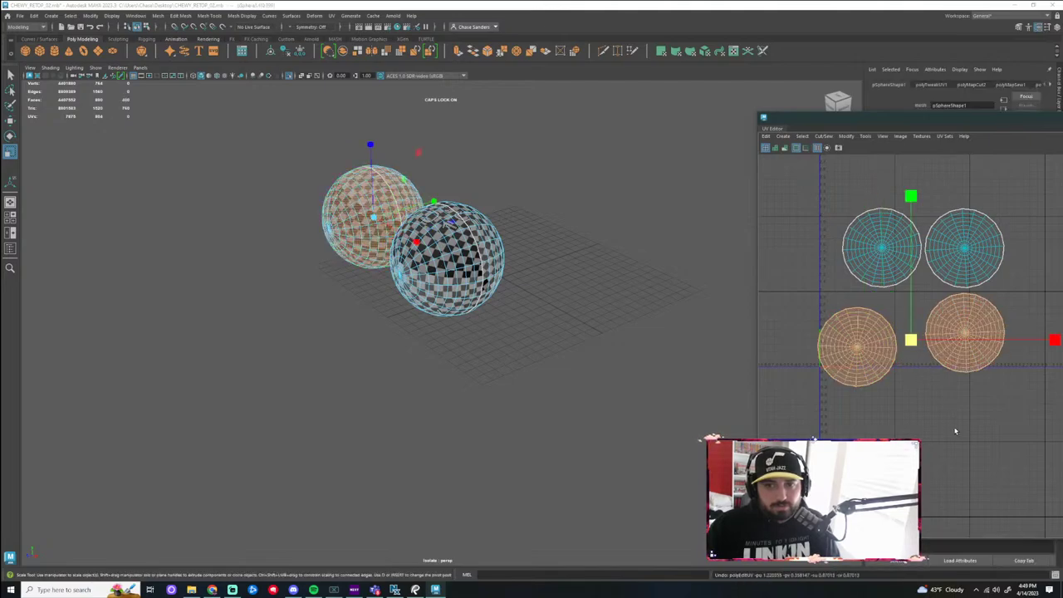
# Check which eye half each UV shell covers and move the nearer eye's front-half shell below the other eye's front-half shell
pyautogui.click(964, 334)
pyautogui.click(966, 247)
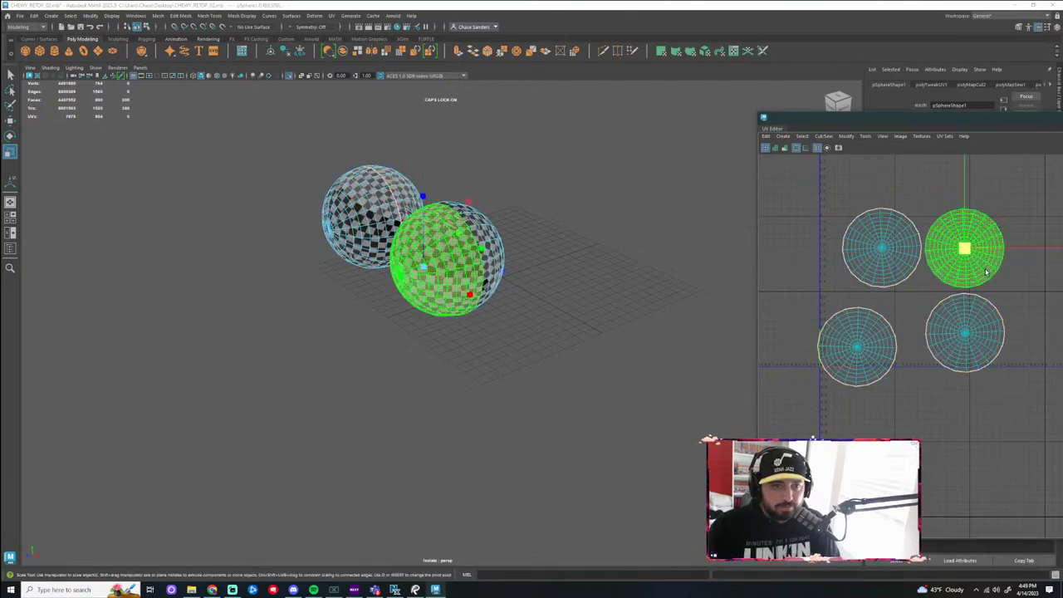
pyautogui.click(837, 334)
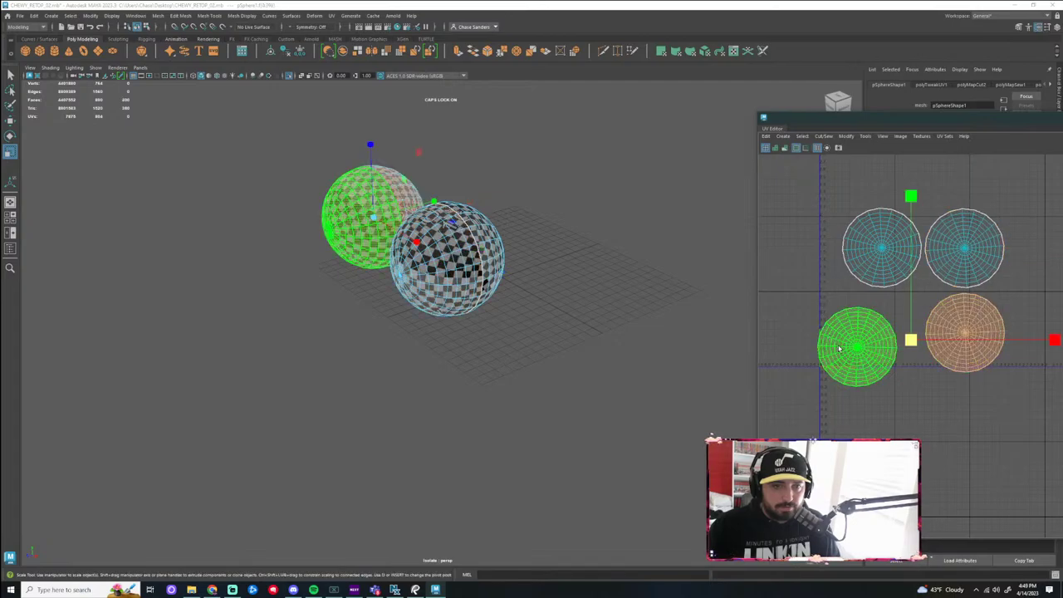
pyautogui.click(876, 279)
pyautogui.click(953, 357)
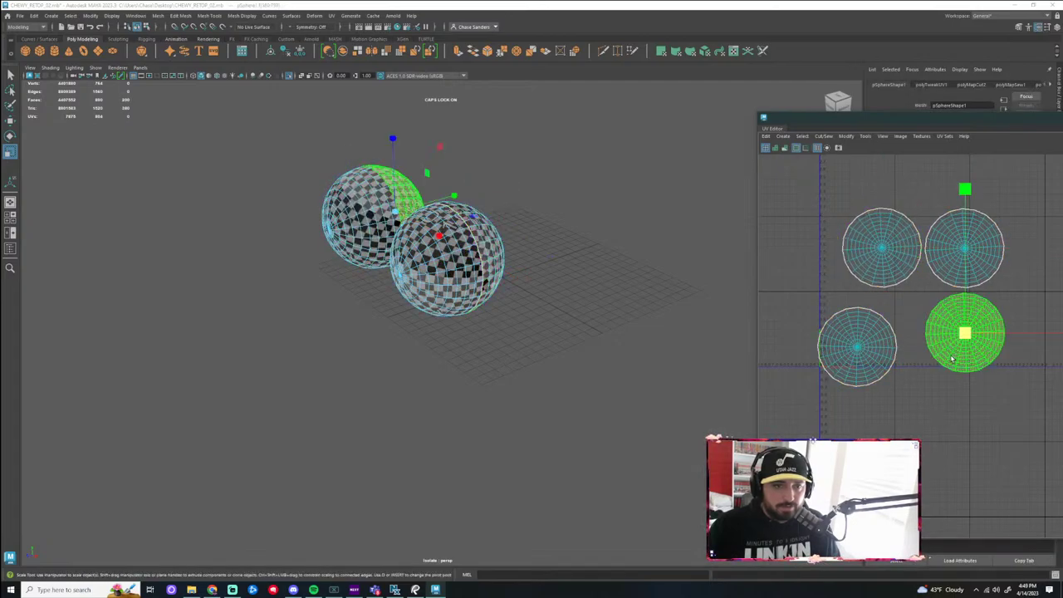
pyautogui.click(954, 266)
pyautogui.click(964, 260)
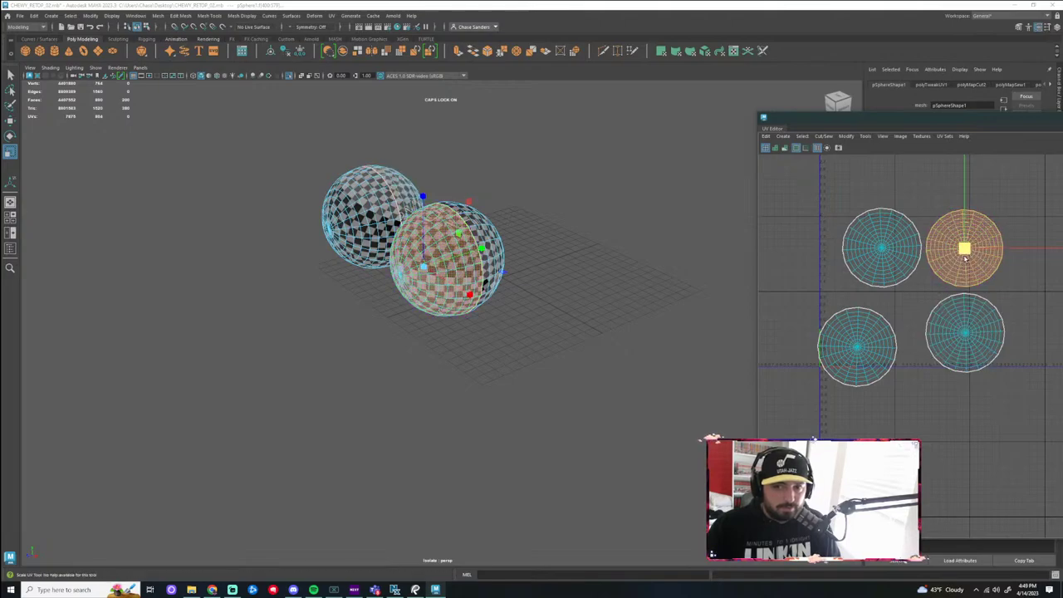
pyautogui.press('w')
pyautogui.moveTo(965, 259); pyautogui.dragTo(861, 426)
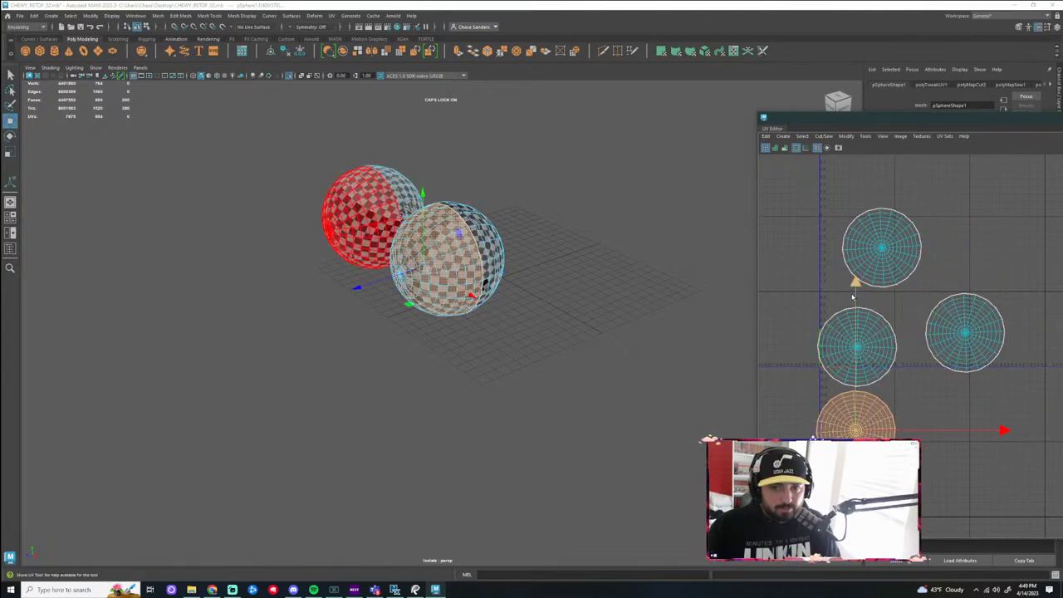
# Move the nearer eye's back-half shell out of the way and place the two front-half shells side by side
pyautogui.keyDown('shift'); pyautogui.moveTo(845, 279); pyautogui.dragTo(818, 399); pyautogui.keyUp('shift')
pyautogui.click(973, 285)
pyautogui.click(970, 332)
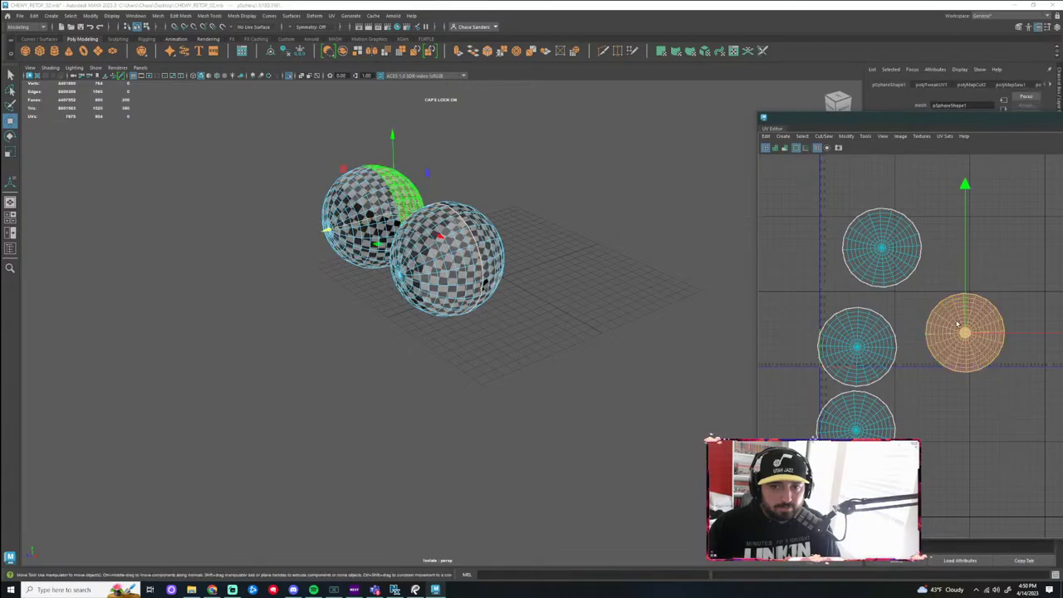
pyautogui.click(881, 246)
pyautogui.moveTo(881, 246); pyautogui.dragTo(974, 448)
pyautogui.click(860, 413)
pyautogui.moveTo(860, 413); pyautogui.dragTo(944, 349)
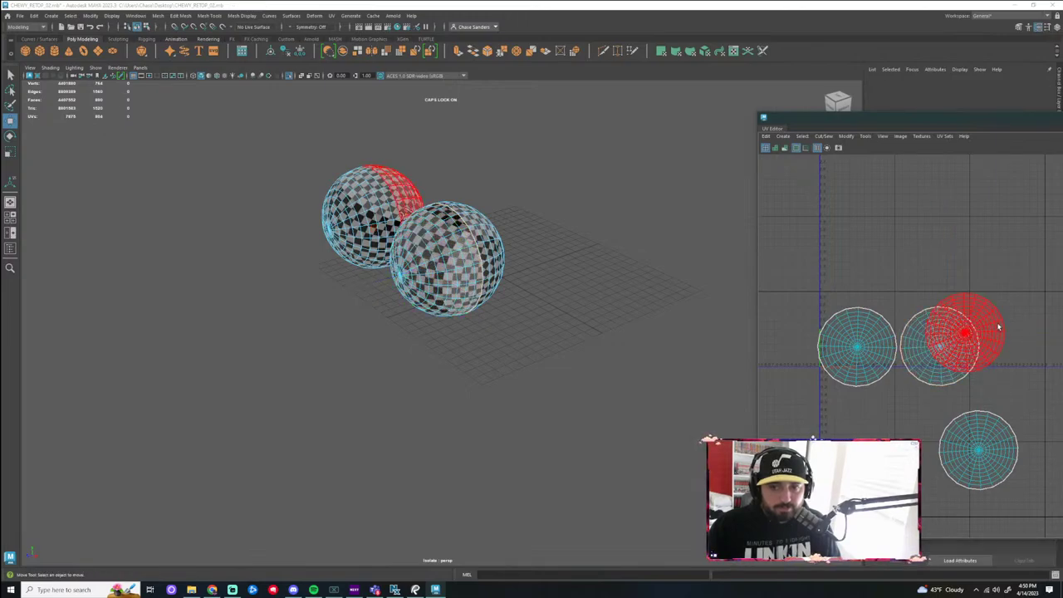
# Line up the two back-half shells directly beneath the front-half shells in a two-by-two grid
pyautogui.click(963, 342)
pyautogui.moveTo(964, 342); pyautogui.dragTo(860, 432)
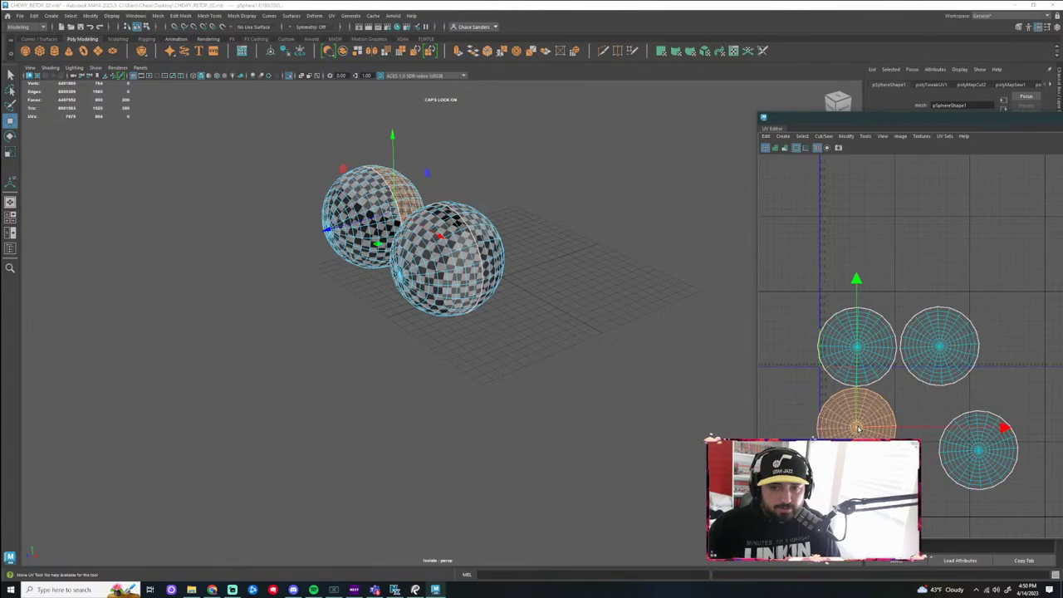
pyautogui.click(981, 454)
pyautogui.moveTo(980, 453); pyautogui.dragTo(943, 432)
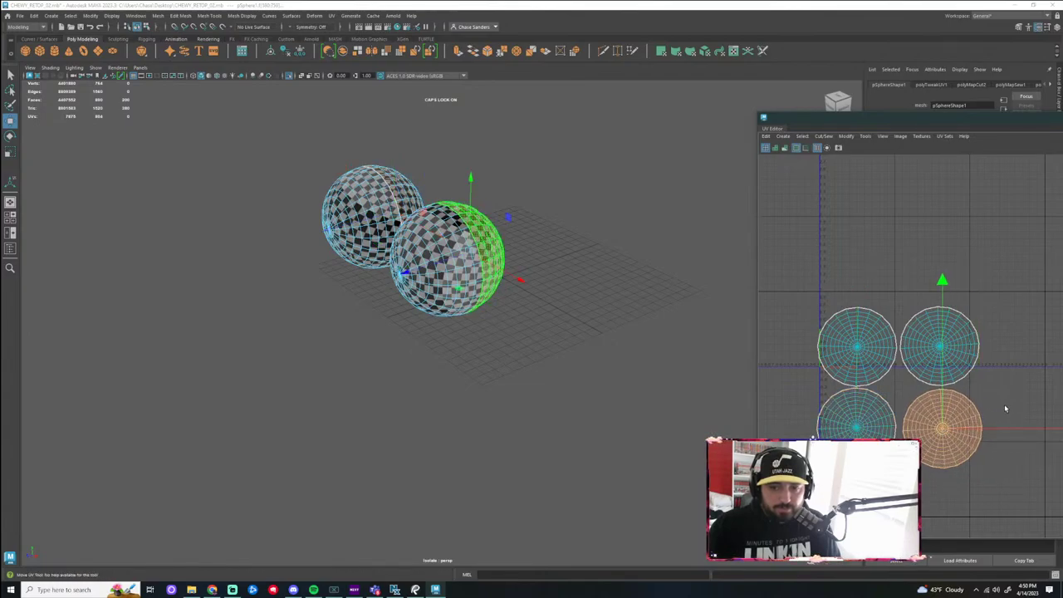
# Scale down the two back-half shells together, then select all four eye shells
pyautogui.keyDown('shift'); pyautogui.click(889, 422); pyautogui.keyUp('shift')
pyautogui.press('r')
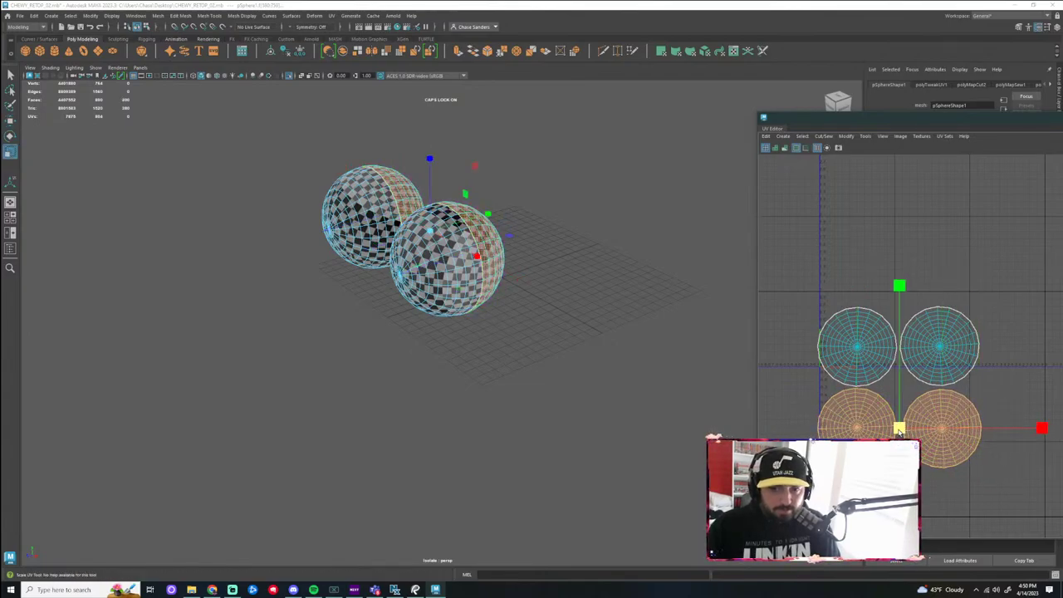
pyautogui.moveTo(900, 431)
pyautogui.mouseDown()
pyautogui.moveTo(884, 432)
pyautogui.moveTo(895, 419)
pyautogui.moveTo(900, 426)
pyautogui.mouseUp()
pyautogui.press('w')
pyautogui.press('r')
pyautogui.press('w')
pyautogui.moveTo(1016, 264); pyautogui.dragTo(874, 423)
pyautogui.scroll(-3, 964, 407)
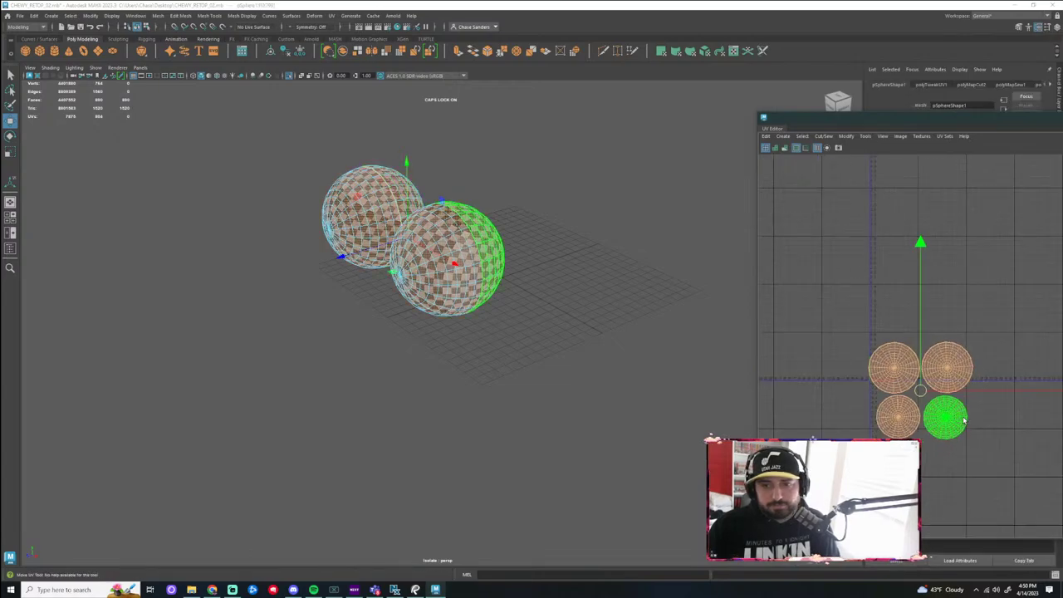
pyautogui.scroll(-2, 977, 424)
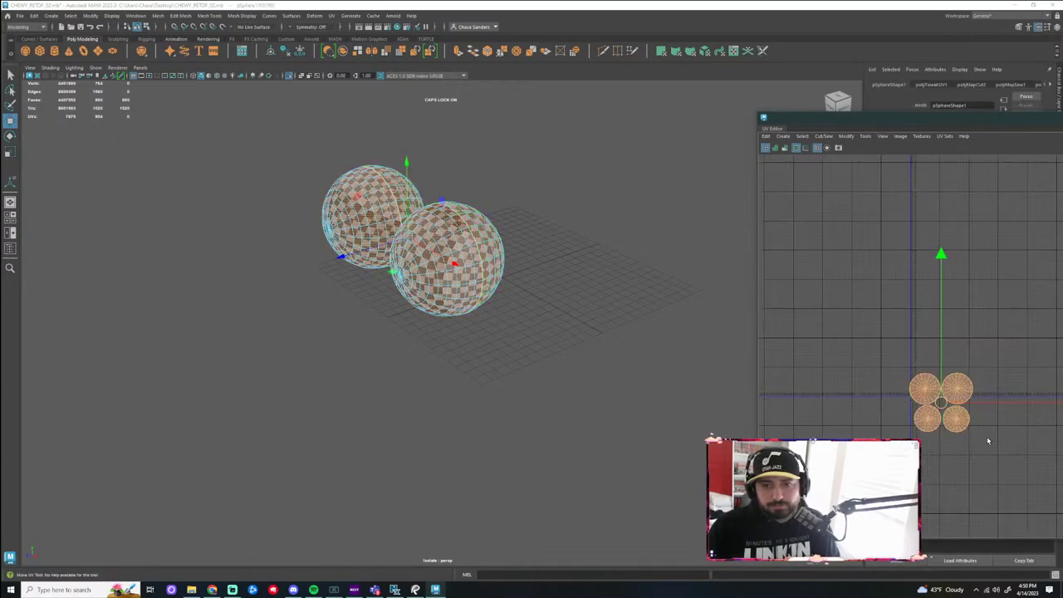
# Return the eyes to object mode, clear the selection and turn off the viewport isolation
pyautogui.click(1000, 245)
pyautogui.hotkey('ctrl', '1')
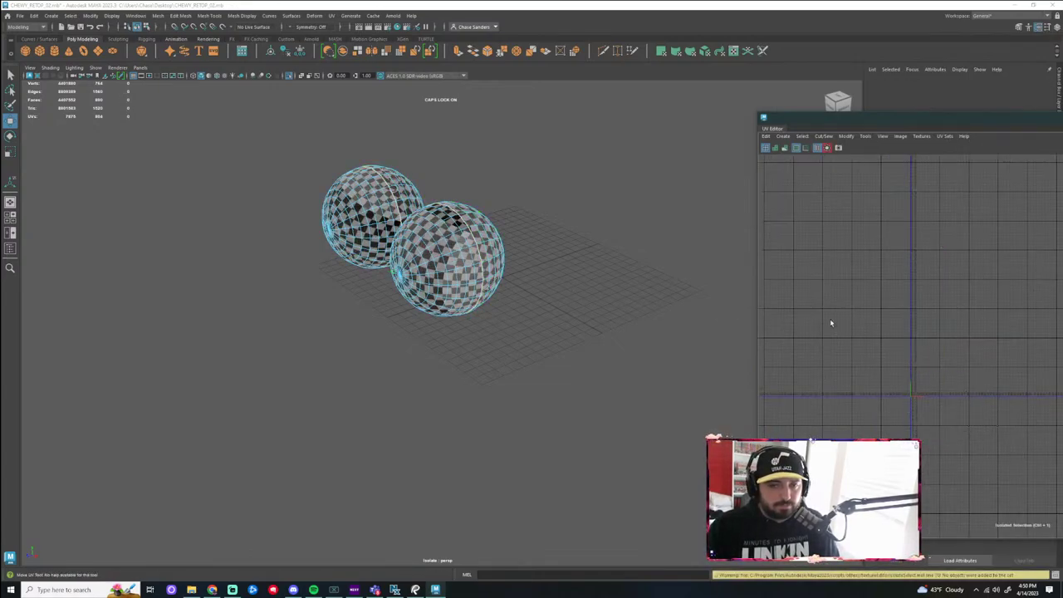
pyautogui.hotkey('ctrl', '1')
pyautogui.moveTo(458, 269); pyautogui.dragTo(504, 255, button='right')
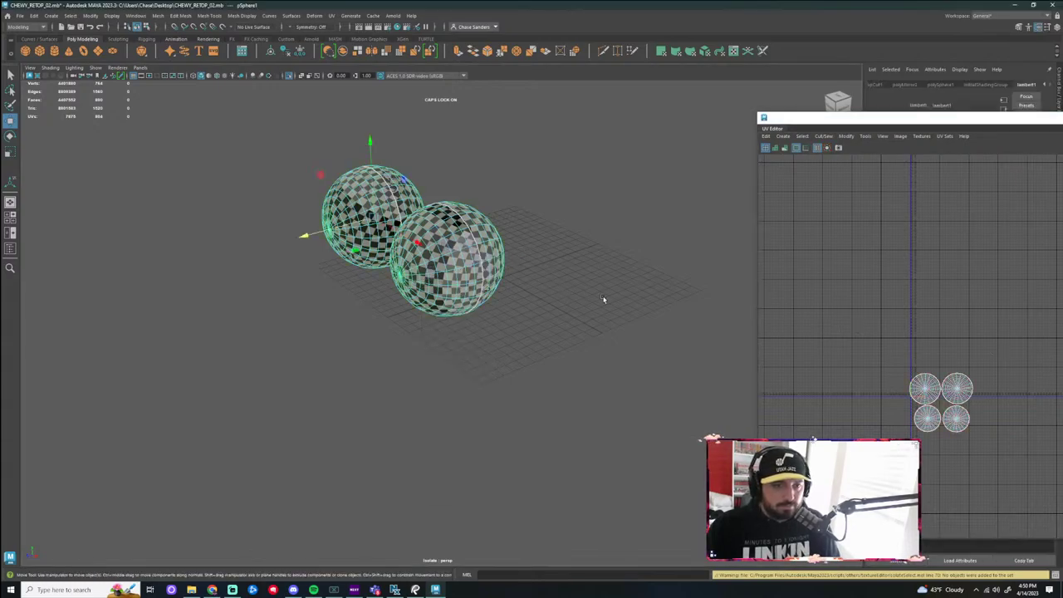
pyautogui.click(590, 302)
pyautogui.hotkey('ctrl', '1')
# Select the retopologized head together with the eyes and bring the full UV Editor window with their shells into view
pyautogui.keyDown('alt'); pyautogui.moveTo(579, 278); pyautogui.dragTo(501, 357, button='right'); pyautogui.keyUp('alt')
pyautogui.keyDown('alt'); pyautogui.moveTo(501, 356); pyautogui.dragTo(508, 318); pyautogui.keyUp('alt')
pyautogui.moveTo(512, 225); pyautogui.dragTo(338, 312)
pyautogui.keyDown('alt'); pyautogui.moveTo(887, 349); pyautogui.dragTo(736, 304, button='middle'); pyautogui.keyUp('alt')
pyautogui.keyDown('alt'); pyautogui.moveTo(736, 304); pyautogui.dragTo(811, 340, button='right'); pyautogui.keyUp('alt')
pyautogui.keyDown('alt'); pyautogui.moveTo(856, 339); pyautogui.dragTo(964, 334, button='middle'); pyautogui.keyUp('alt')
pyautogui.moveTo(952, 121); pyautogui.dragTo(482, 122)
pyautogui.scroll(3, 391, 331)
pyautogui.scroll(4, 278, 324)
pyautogui.scroll(2, 427, 314)
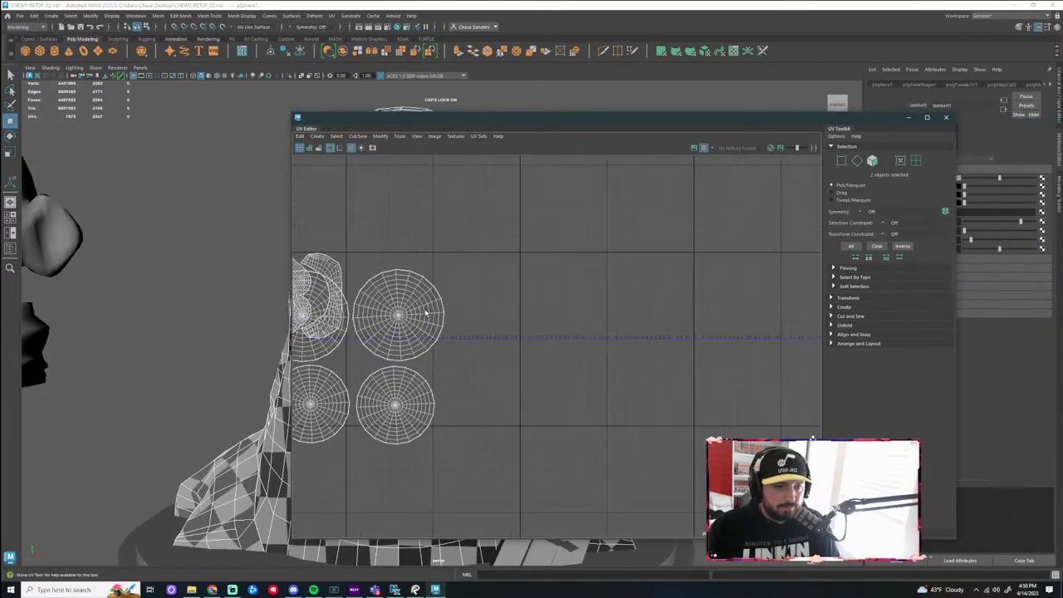
pyautogui.keyDown('alt'); pyautogui.moveTo(499, 306); pyautogui.dragTo(698, 301, button='middle'); pyautogui.keyUp('alt')
pyautogui.keyDown('alt'); pyautogui.moveTo(698, 301); pyautogui.dragTo(724, 316, button='right'); pyautogui.keyUp('alt')
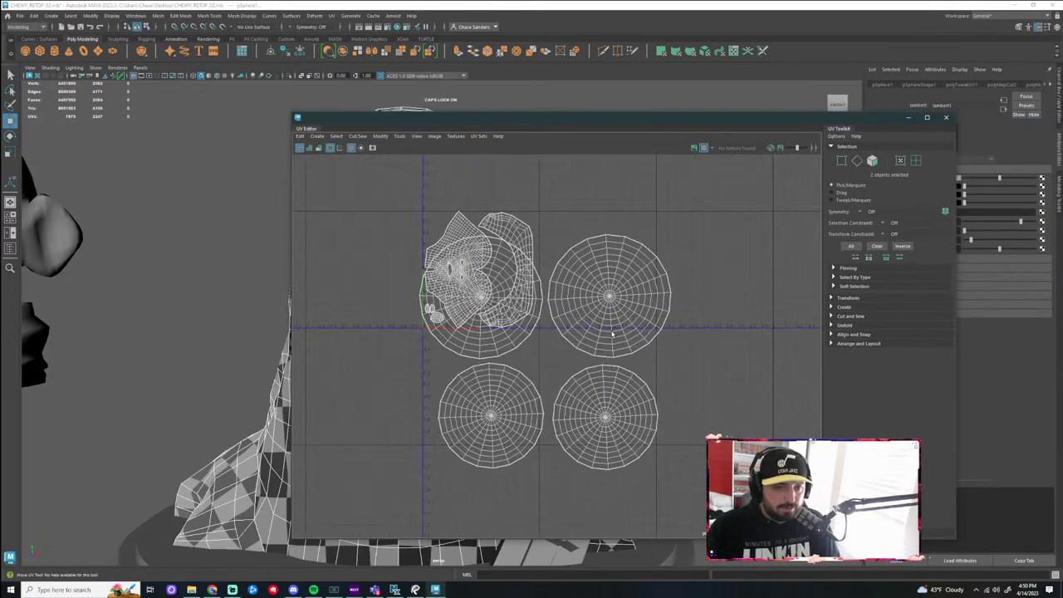
# Select the four eye UV shells, scale them down uniformly and move them up onto the head's UV layout
pyautogui.moveTo(612, 334); pyautogui.dragTo(580, 322, button='right')
pyautogui.moveTo(679, 355); pyautogui.dragTo(479, 460)
pyautogui.press('r')
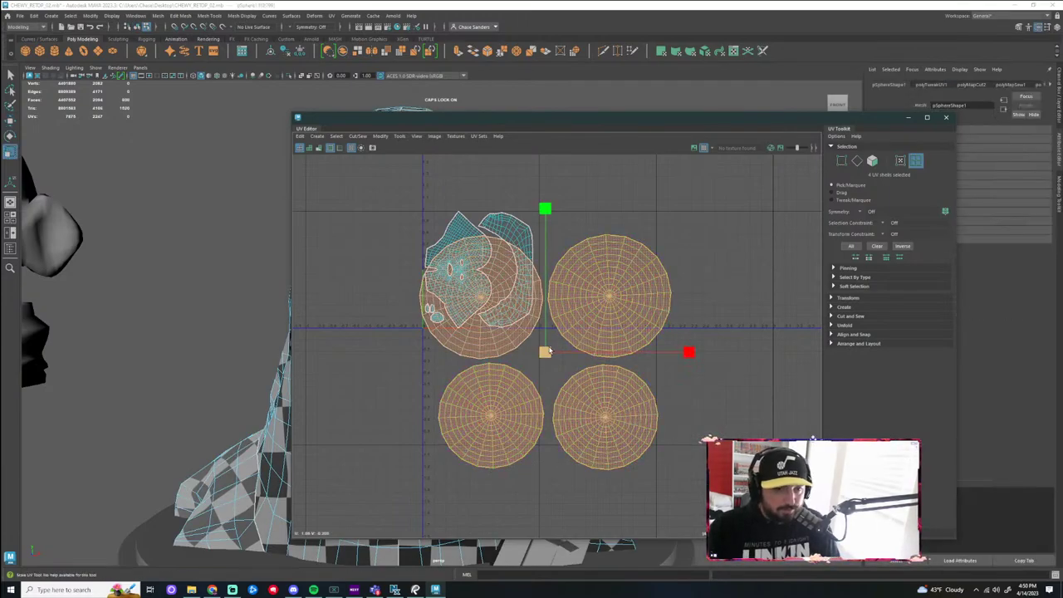
pyautogui.moveTo(545, 353); pyautogui.dragTo(432, 383)
pyautogui.scroll(5, 534, 335)
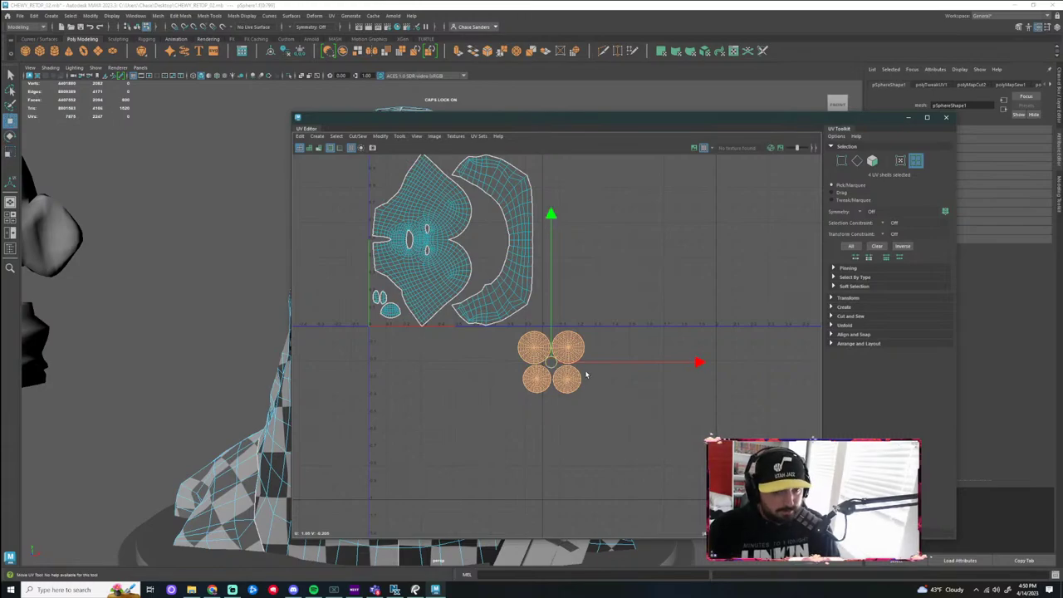
pyautogui.moveTo(551, 362); pyautogui.dragTo(467, 207)
# Shrink the four eye shells further to fit the gap between the face shell and the curved shell
pyautogui.scroll(6, 488, 244)
pyautogui.scroll(-1, 488, 249)
pyautogui.keyDown('alt'); pyautogui.moveTo(476, 184); pyautogui.dragTo(527, 308, button='middle'); pyautogui.keyUp('alt')
pyautogui.scroll(4, 527, 309)
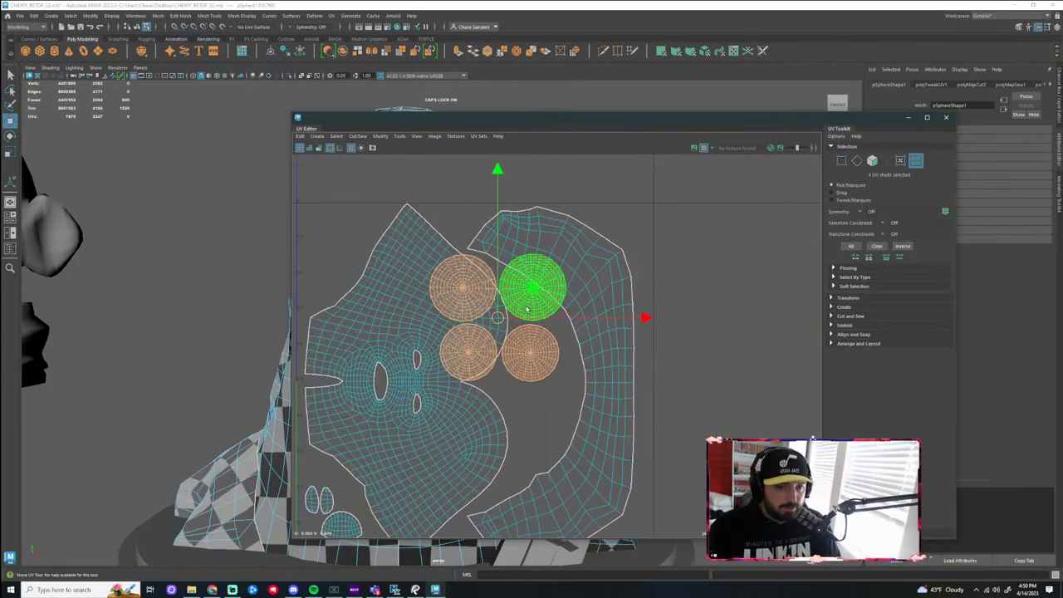
pyautogui.press('r')
pyautogui.moveTo(498, 318); pyautogui.dragTo(505, 384)
pyautogui.press('w')
pyautogui.press('r')
# Reselect the four eye shells, center them in the gap between the two large shells and minimize the UV Editor
pyautogui.click(661, 394)
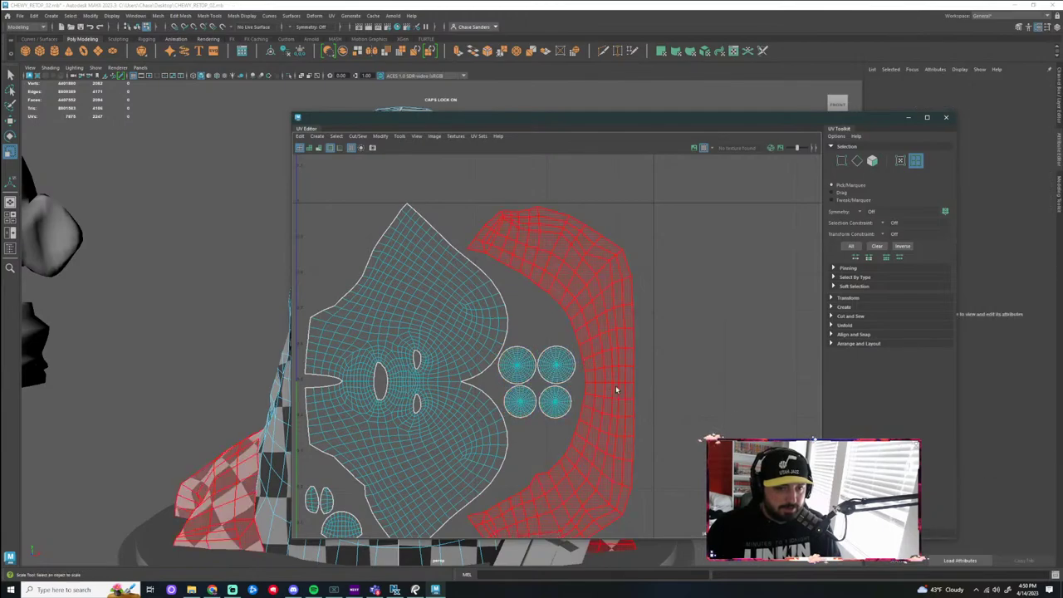
pyautogui.scroll(3, 567, 380)
pyautogui.press('w')
pyautogui.moveTo(578, 326); pyautogui.dragTo(502, 449)
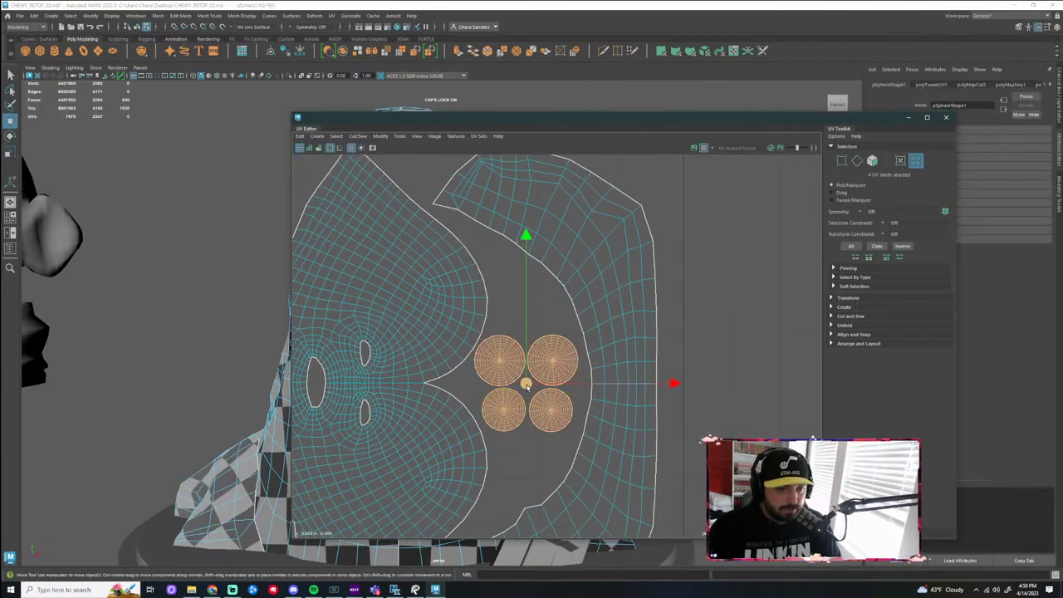
pyautogui.moveTo(526, 384); pyautogui.dragTo(529, 383)
pyautogui.click(731, 417)
pyautogui.scroll(-3, 711, 380)
pyautogui.scroll(-3, 710, 380)
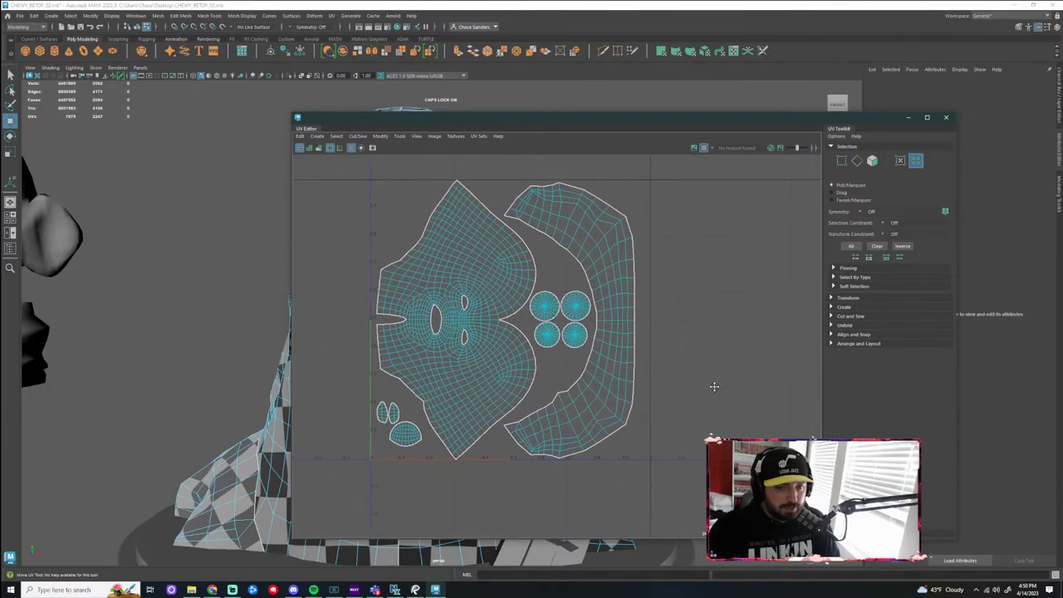
pyautogui.click(909, 119)
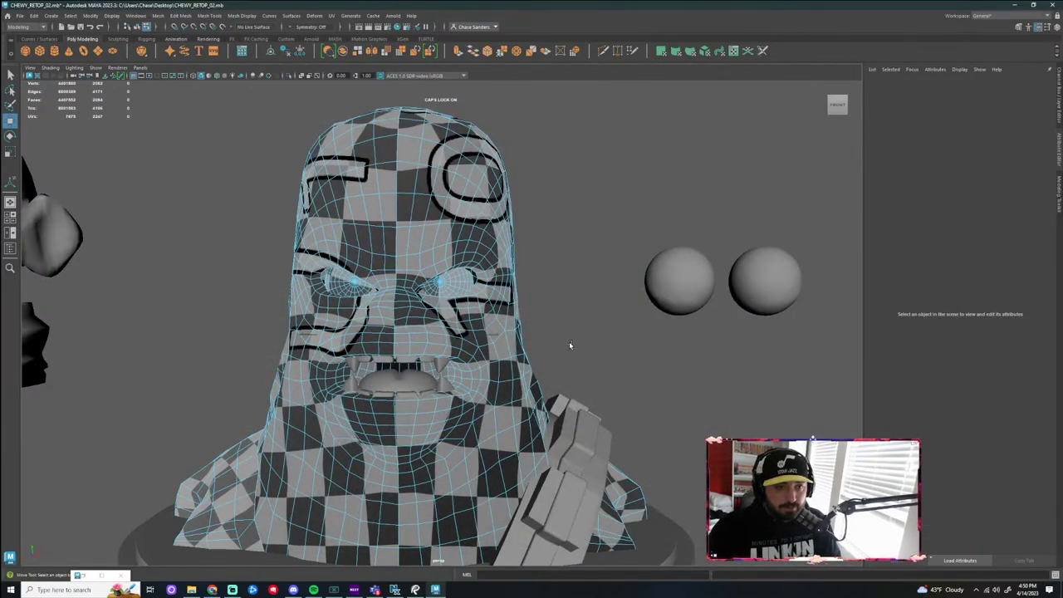
# Inspect the checker pattern across the retopologized head and eyes, and close the UV Editor
pyautogui.scroll(4, 521, 333)
pyautogui.keyDown('alt'); pyautogui.moveTo(535, 334); pyautogui.dragTo(524, 278); pyautogui.keyUp('alt')
pyautogui.scroll(-4, 572, 321)
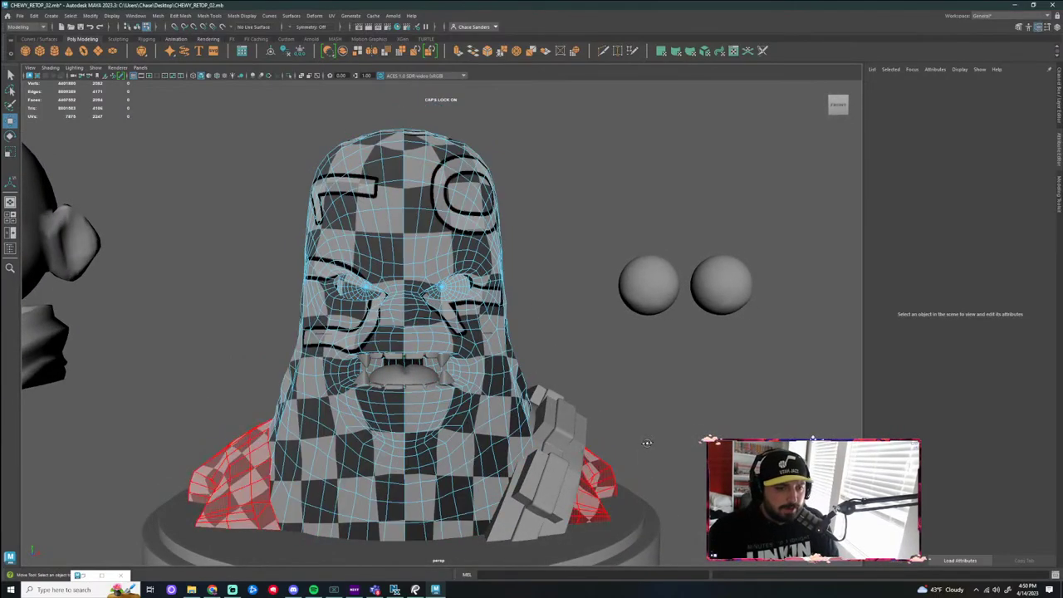
pyautogui.keyDown('alt'); pyautogui.moveTo(569, 453); pyautogui.dragTo(654, 447); pyautogui.keyUp('alt')
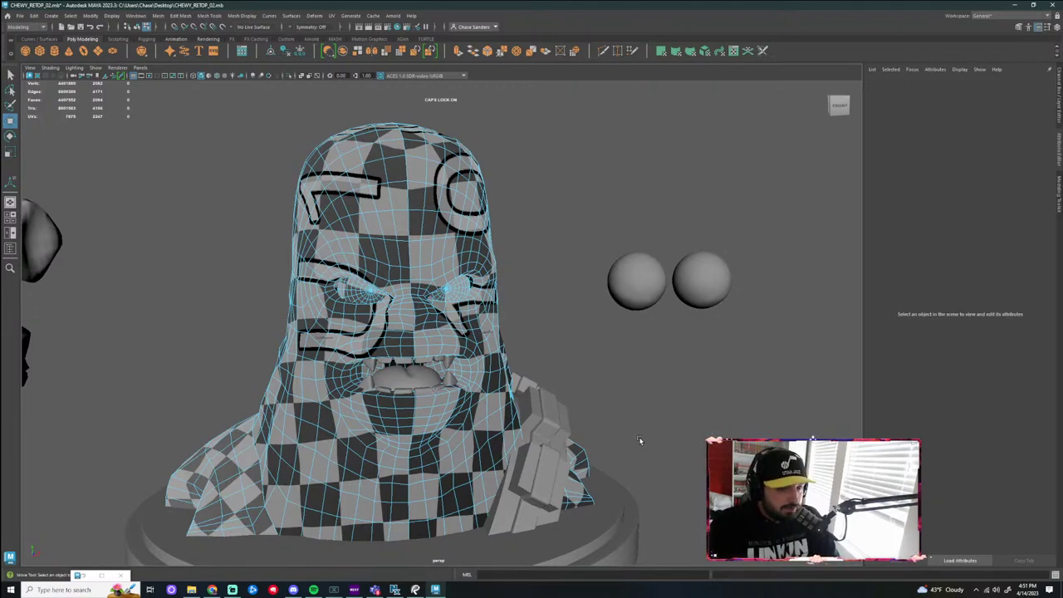
pyautogui.scroll(5, 613, 360)
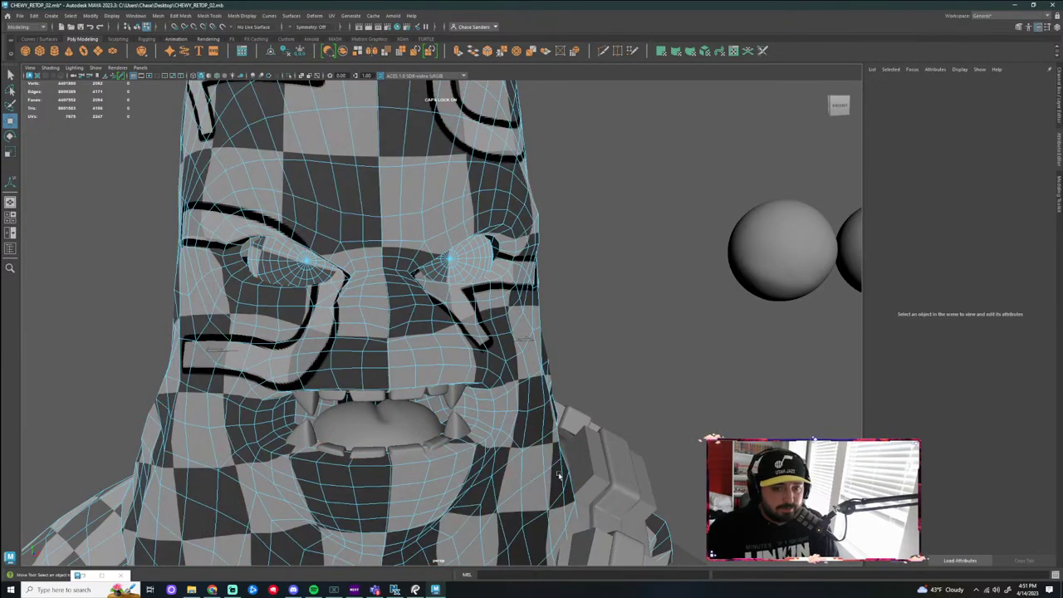
pyautogui.click(435, 590)
pyautogui.click(435, 590)
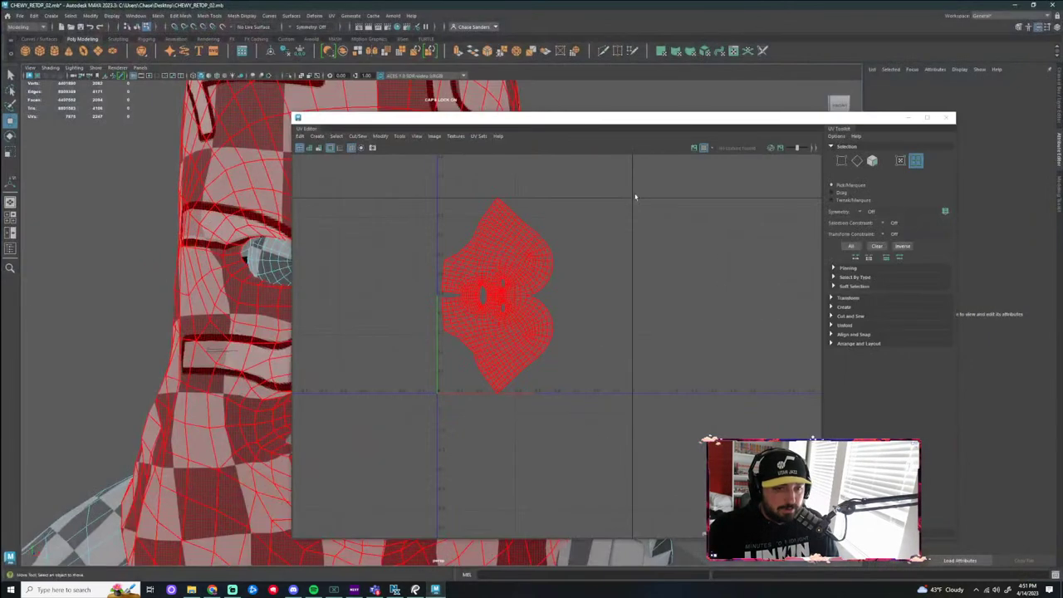
pyautogui.click(945, 119)
pyautogui.scroll(-2, 643, 209)
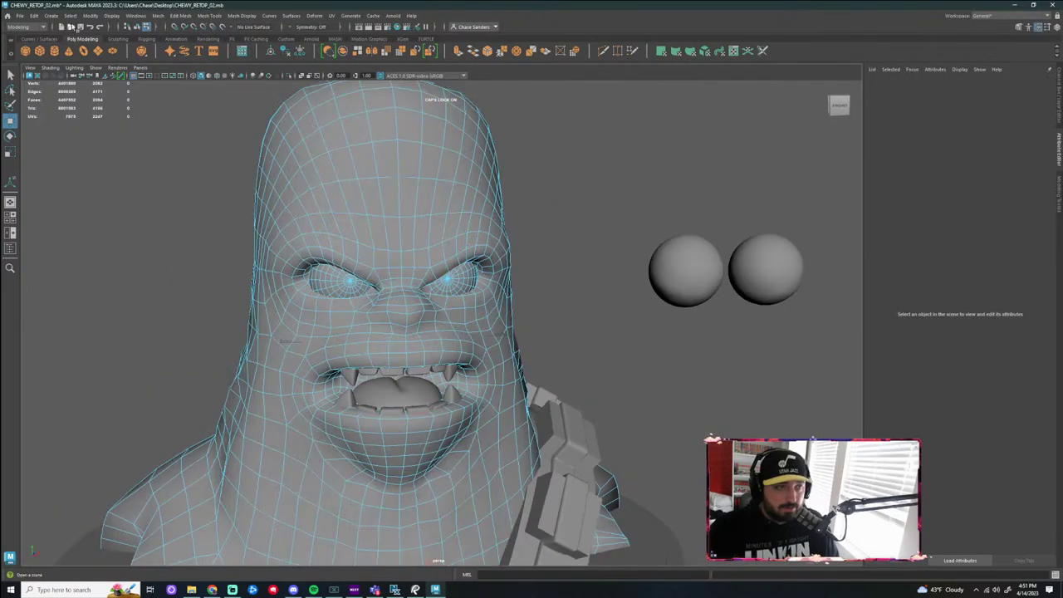
# Delete the construction history of all objects in the scene
pyautogui.click(35, 16)
pyautogui.moveTo(79, 126)
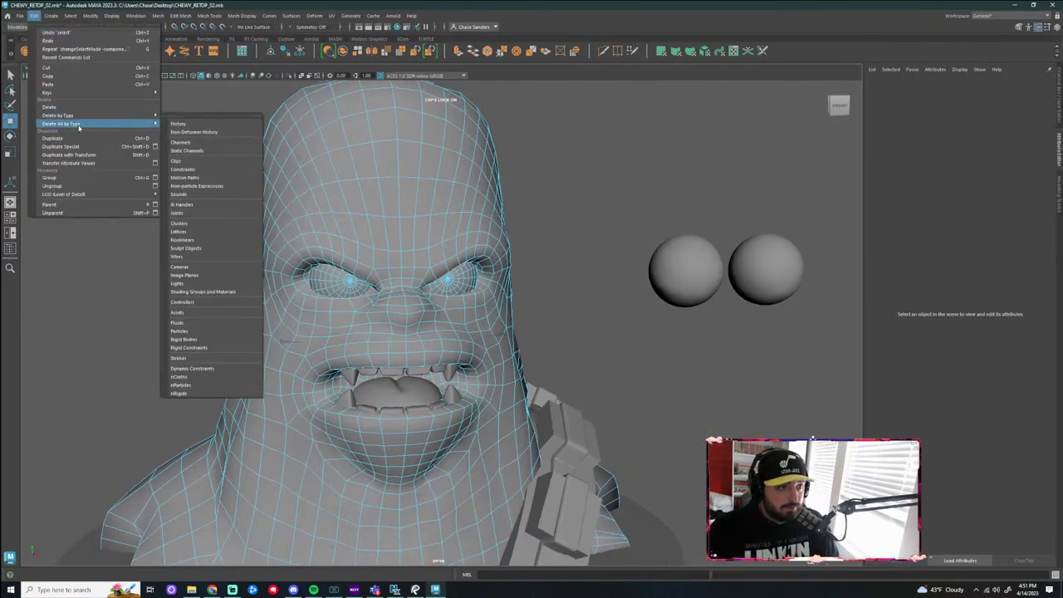
pyautogui.click(187, 125)
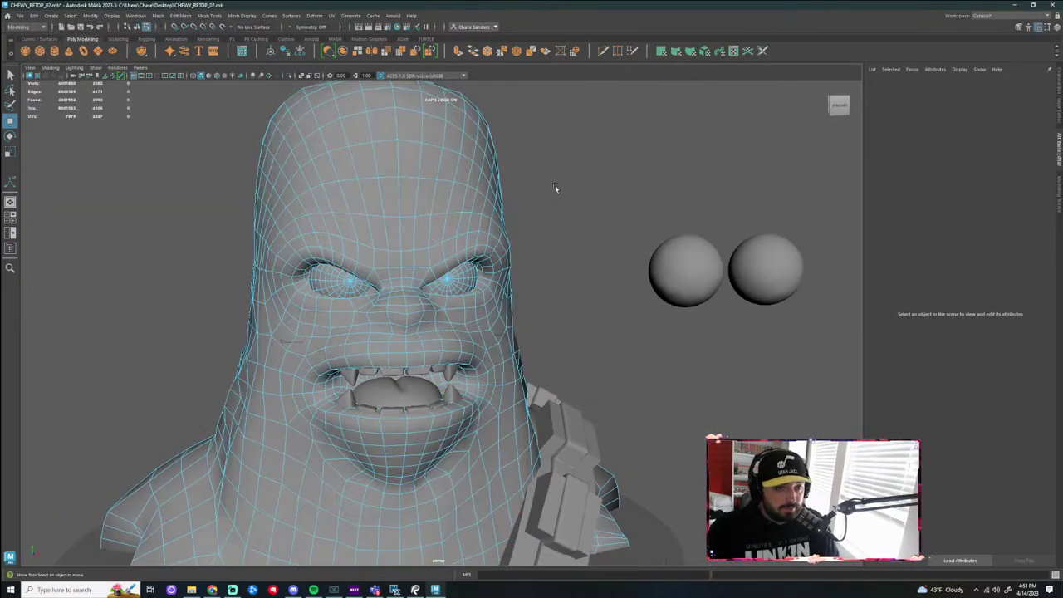
# Start saving the scene as a new file from the current CHEWY_RETOP_02.mb
pyautogui.click(22, 15)
pyautogui.click(34, 17)
pyautogui.click(21, 16)
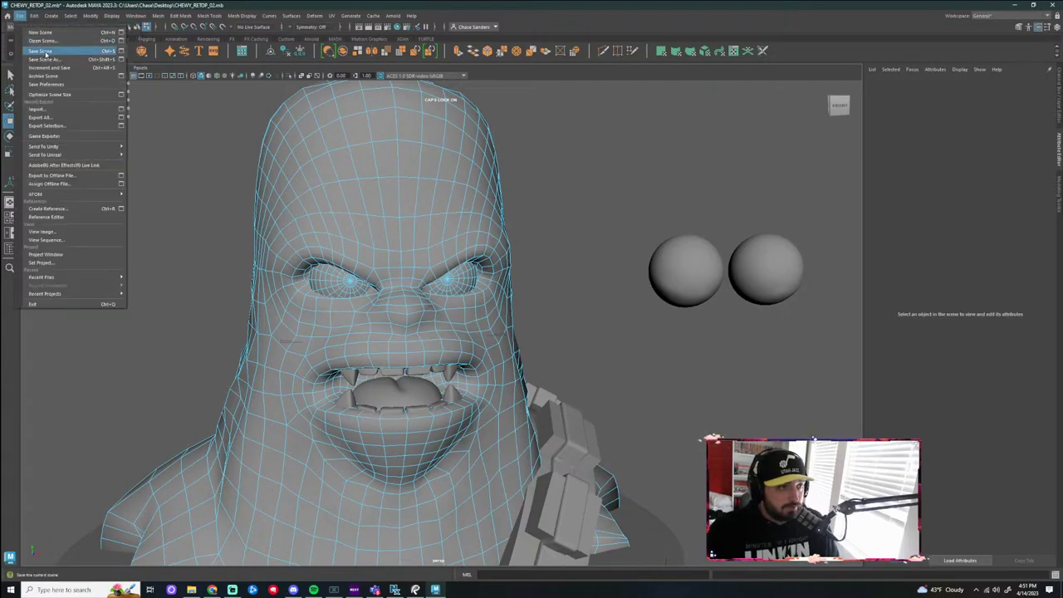
pyautogui.click(46, 59)
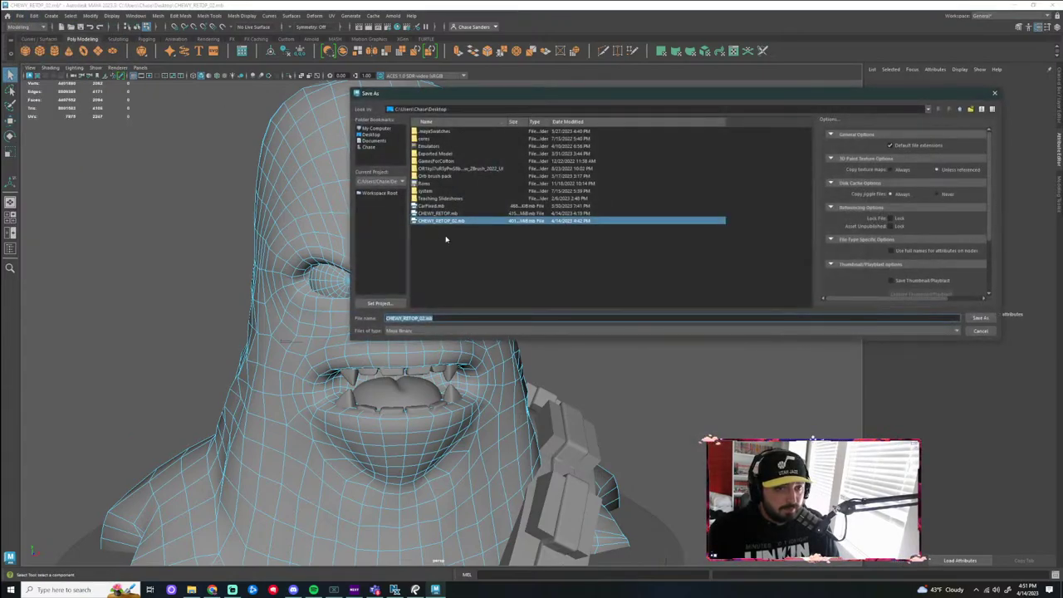
# Save the scene as CHEWY_RETOP_02.mb, overwriting the existing file
pyautogui.click(981, 319)
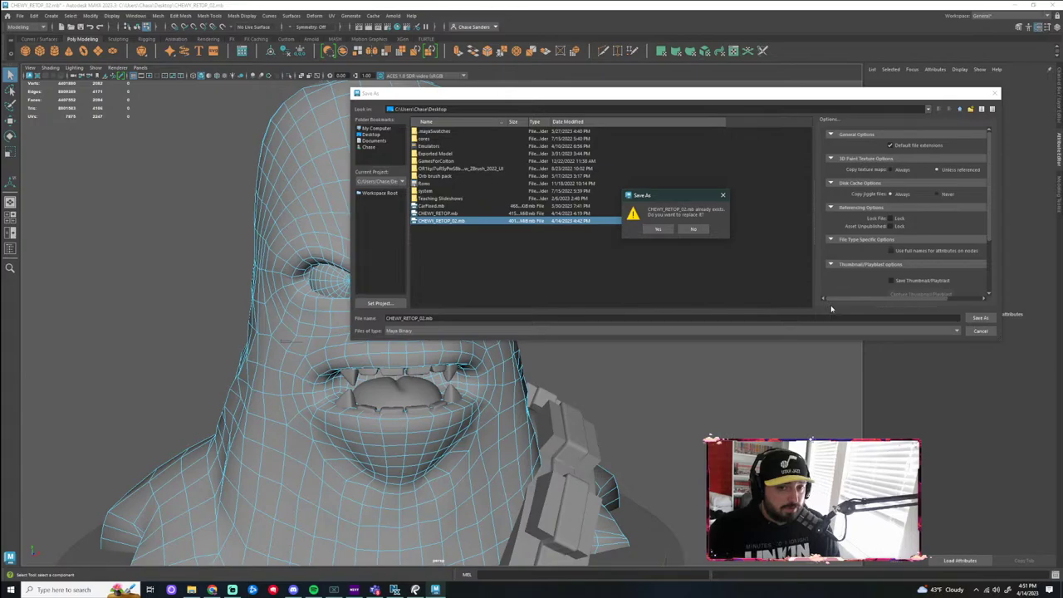
pyautogui.click(655, 229)
pyautogui.scroll(2, 595, 310)
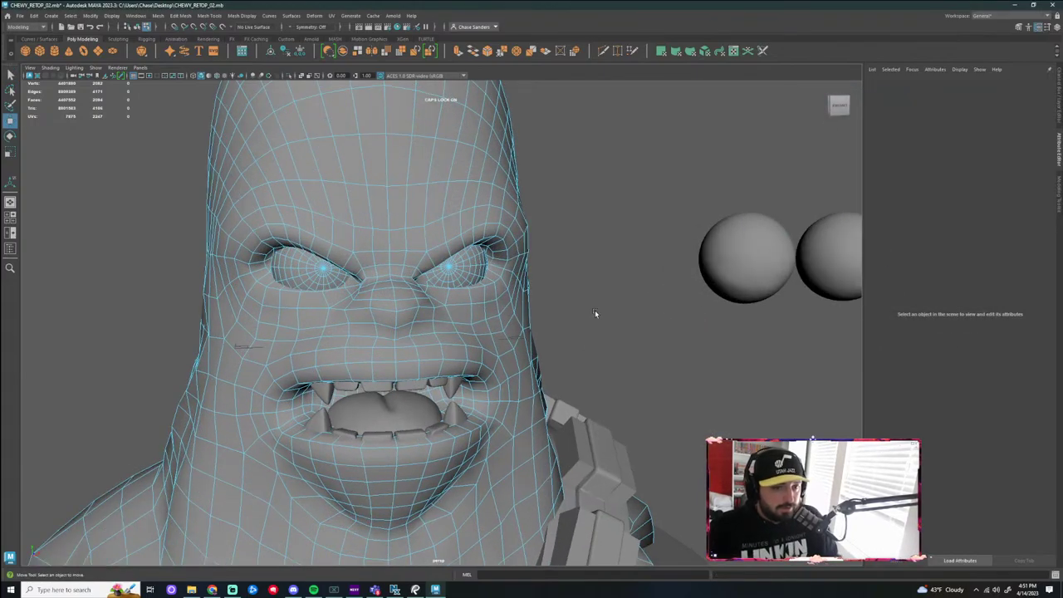
# Examine the retopologized head by selecting its outer face shell and the inner-mouth faces in turn
pyautogui.scroll(-3, 617, 330)
pyautogui.moveTo(617, 333)
pyautogui.keyDown('alt'); pyautogui.mouseDown()
pyautogui.moveTo(630, 322)
pyautogui.moveTo(616, 327)
pyautogui.mouseUp(); pyautogui.keyUp('alt')
pyautogui.scroll(2, 462, 357)
pyautogui.click(481, 365)
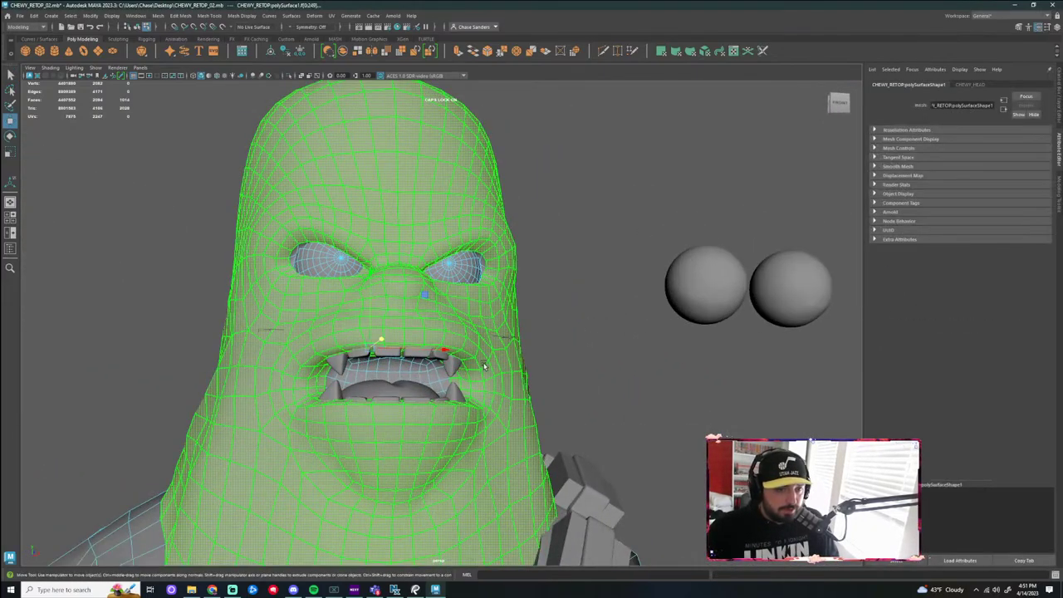
pyautogui.keyDown('alt'); pyautogui.moveTo(486, 367); pyautogui.dragTo(569, 363); pyautogui.keyUp('alt')
pyautogui.click(437, 384)
pyautogui.keyDown('alt'); pyautogui.moveTo(601, 343); pyautogui.dragTo(646, 244, button='middle'); pyautogui.keyUp('alt')
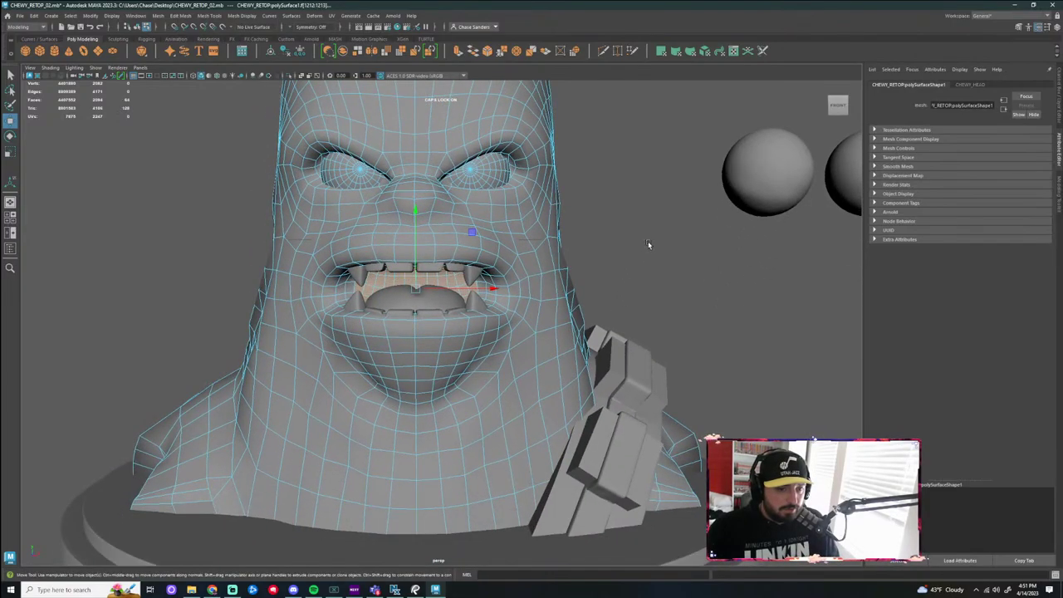
pyautogui.click(648, 243)
# Return to object mode and move the high-poly tongue out of the mouth, beside the head
pyautogui.click(419, 301)
pyautogui.moveTo(430, 295); pyautogui.dragTo(472, 279, button='right')
pyautogui.click(657, 268)
pyautogui.scroll(3, 399, 292)
pyautogui.click(391, 292)
pyautogui.scroll(-3, 478, 293)
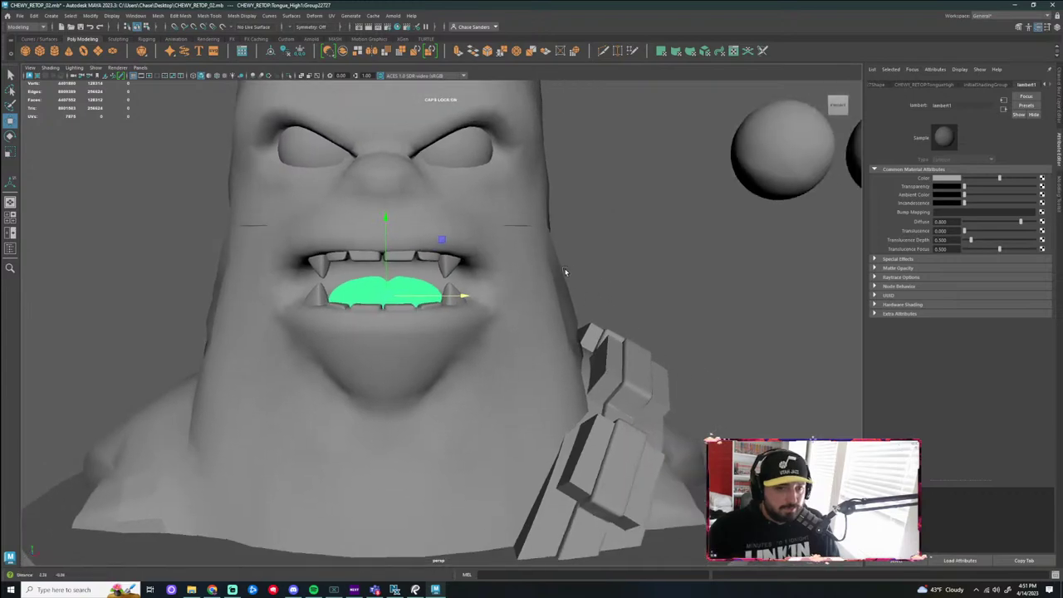
pyautogui.moveTo(404, 288); pyautogui.dragTo(662, 328)
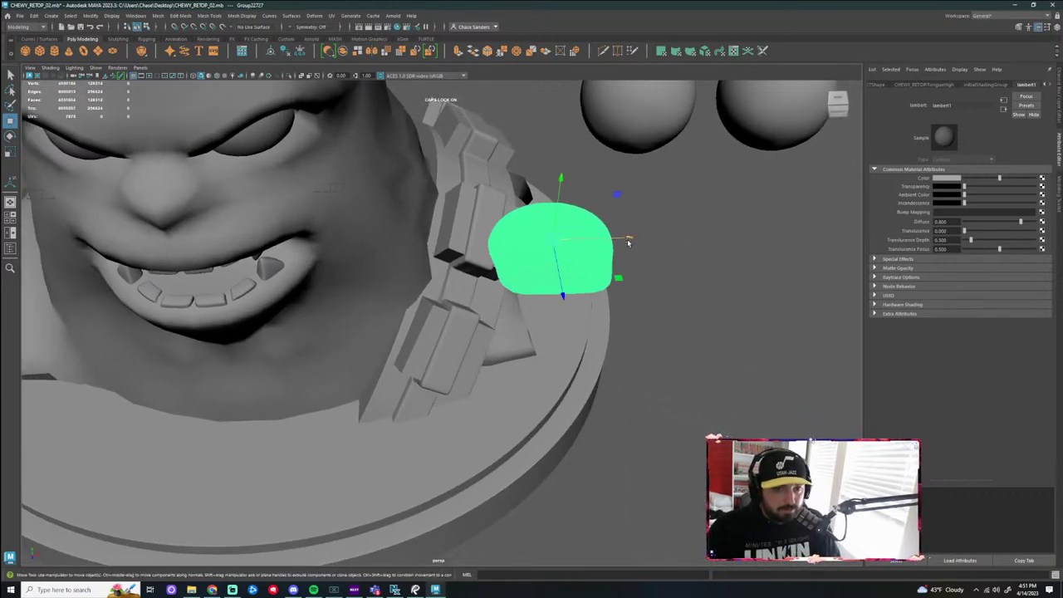
# Duplicate the high-poly tongue, placing one copy farther out beside the head and the other back inside the mouth
pyautogui.moveTo(629, 242); pyautogui.dragTo(808, 246)
pyautogui.click(563, 264)
pyautogui.moveTo(556, 247); pyautogui.dragTo(196, 251)
# Retopologize the tongue copy beside the head into quad faces
pyautogui.click(738, 274)
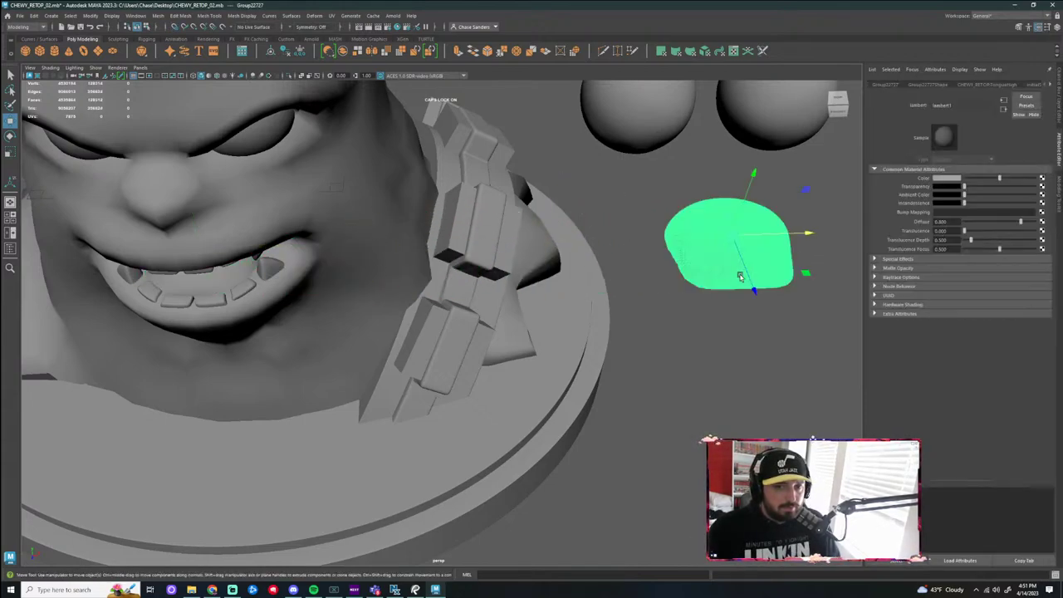
pyautogui.click(156, 17)
pyautogui.click(190, 105)
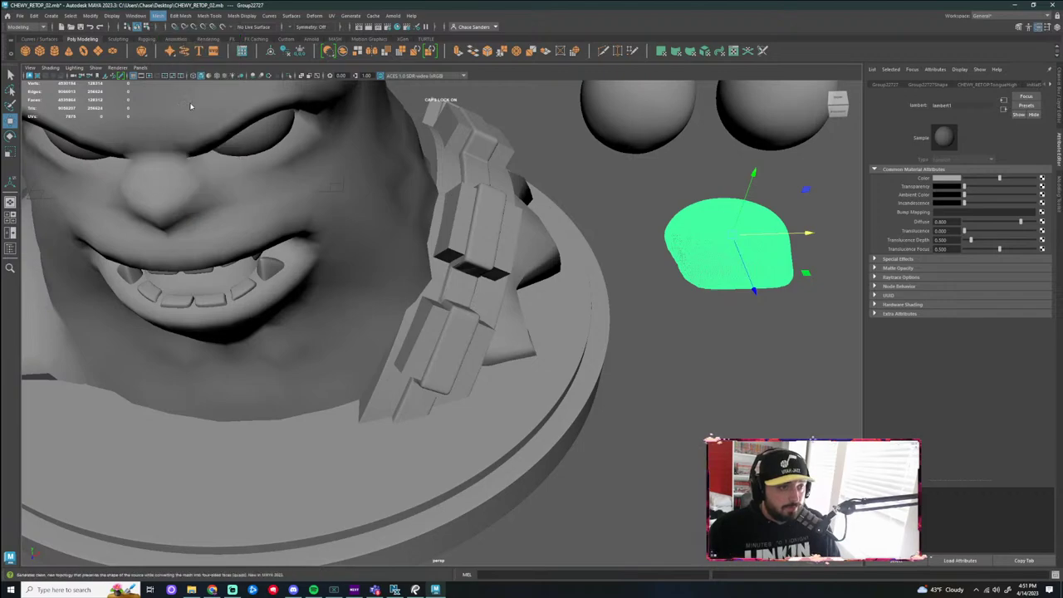
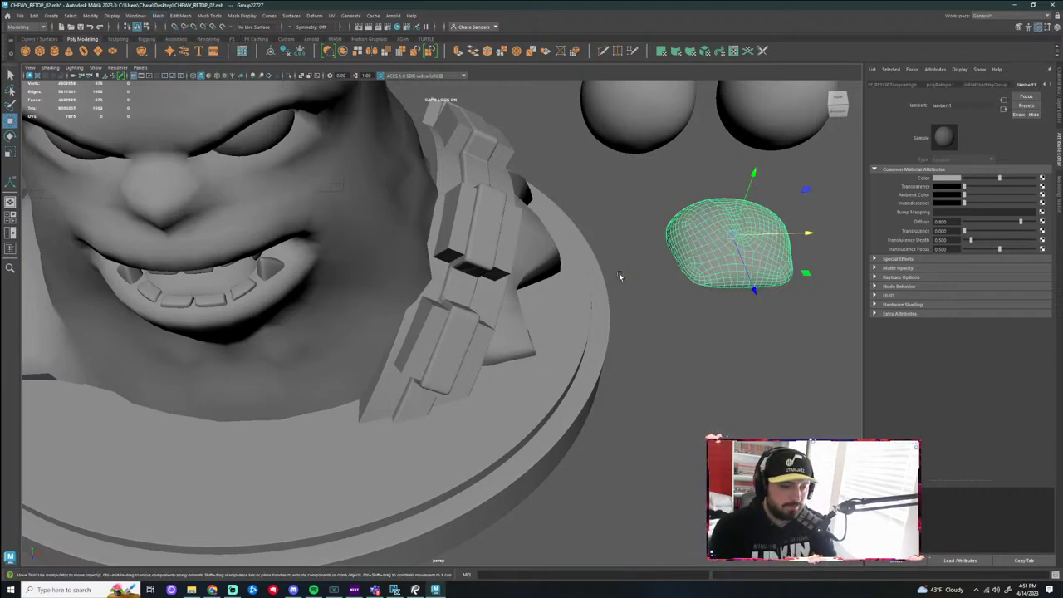
pyautogui.scroll(2, 714, 314)
pyautogui.keyDown('alt'); pyautogui.moveTo(715, 314); pyautogui.dragTo(636, 294, button='middle'); pyautogui.keyUp('alt')
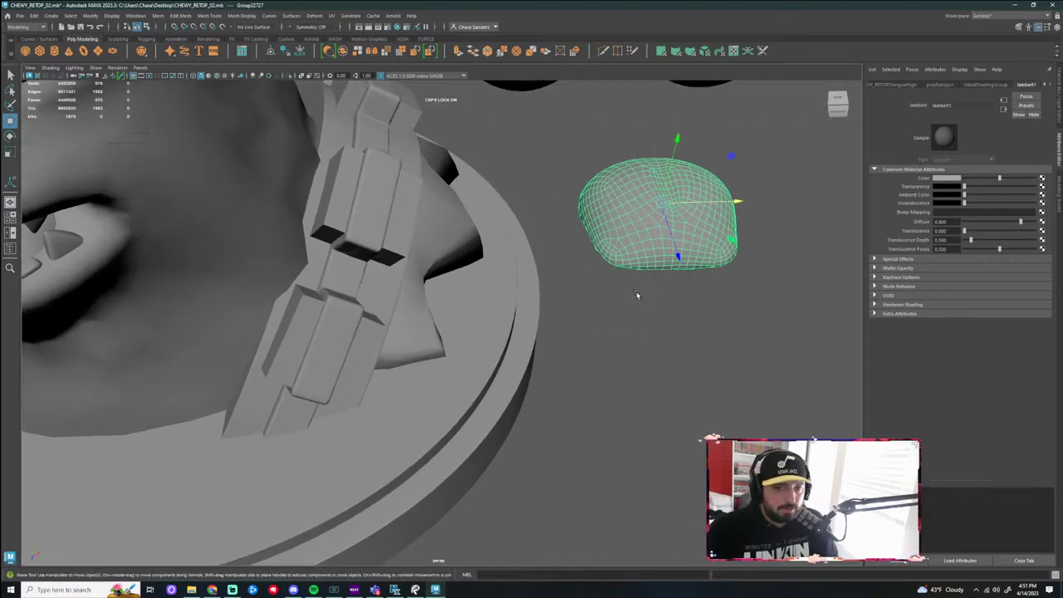
# Move the retopologized tongue sideways back into the mouth so it overlaps the high-poly tongue, and deselect it
pyautogui.keyDown('alt'); pyautogui.moveTo(637, 295); pyautogui.dragTo(583, 307); pyautogui.keyUp('alt')
pyautogui.moveTo(521, 350)
pyautogui.keyDown('alt'); pyautogui.mouseDown()
pyautogui.moveTo(475, 345)
pyautogui.moveTo(656, 356)
pyautogui.moveTo(678, 352)
pyautogui.moveTo(686, 325)
pyautogui.moveTo(683, 356)
pyautogui.mouseUp(); pyautogui.keyUp('alt')
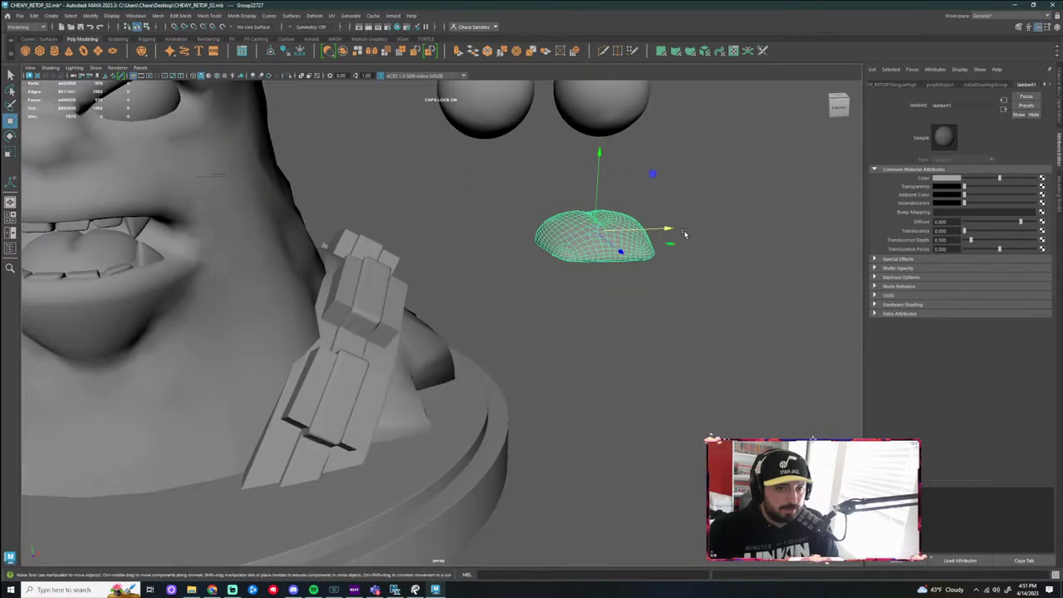
pyautogui.moveTo(661, 231); pyautogui.dragTo(238, 244)
pyautogui.keyDown('alt'); pyautogui.moveTo(237, 244); pyautogui.dragTo(496, 278, button='middle'); pyautogui.keyUp('alt')
pyautogui.moveTo(496, 277); pyautogui.dragTo(360, 289)
pyautogui.click(636, 279)
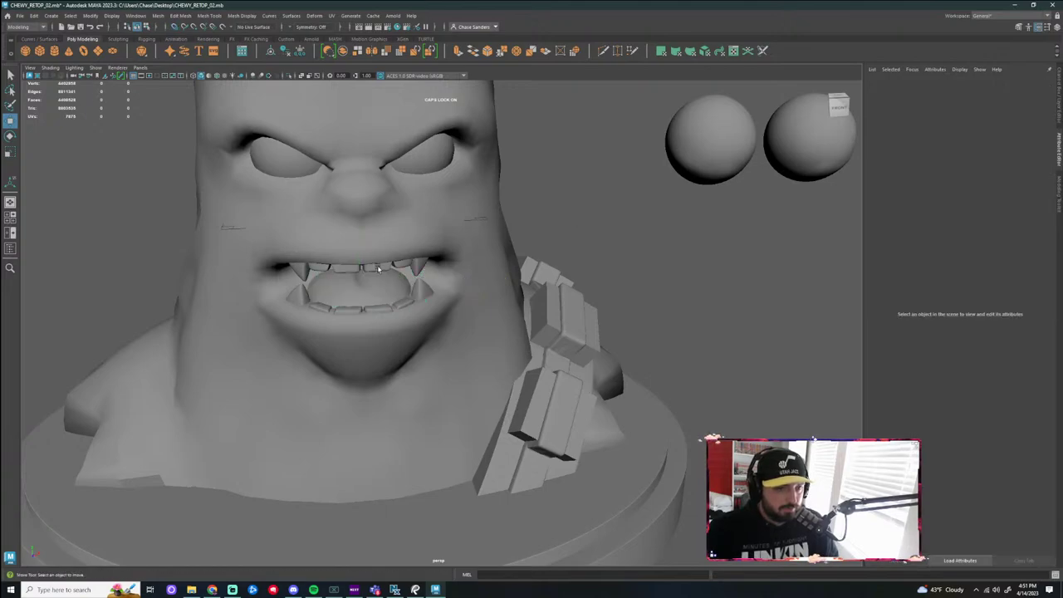
# Move the high-poly tongue sideways partly out of the mouth to expose the retopologized tongue
pyautogui.scroll(1, 384, 288)
pyautogui.click(381, 288)
pyautogui.scroll(3, 421, 246)
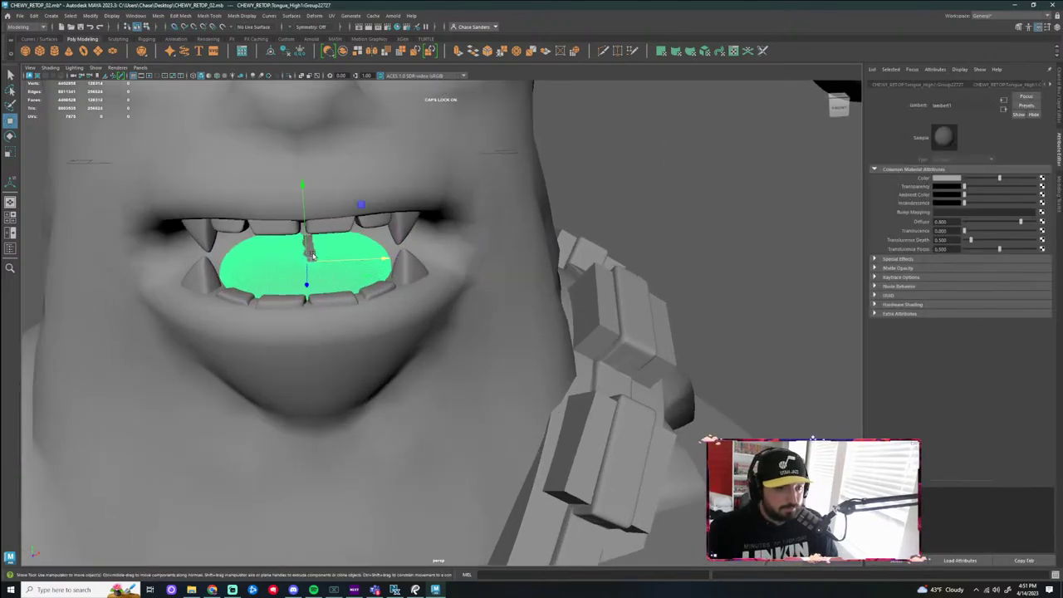
pyautogui.moveTo(393, 260); pyautogui.dragTo(537, 272)
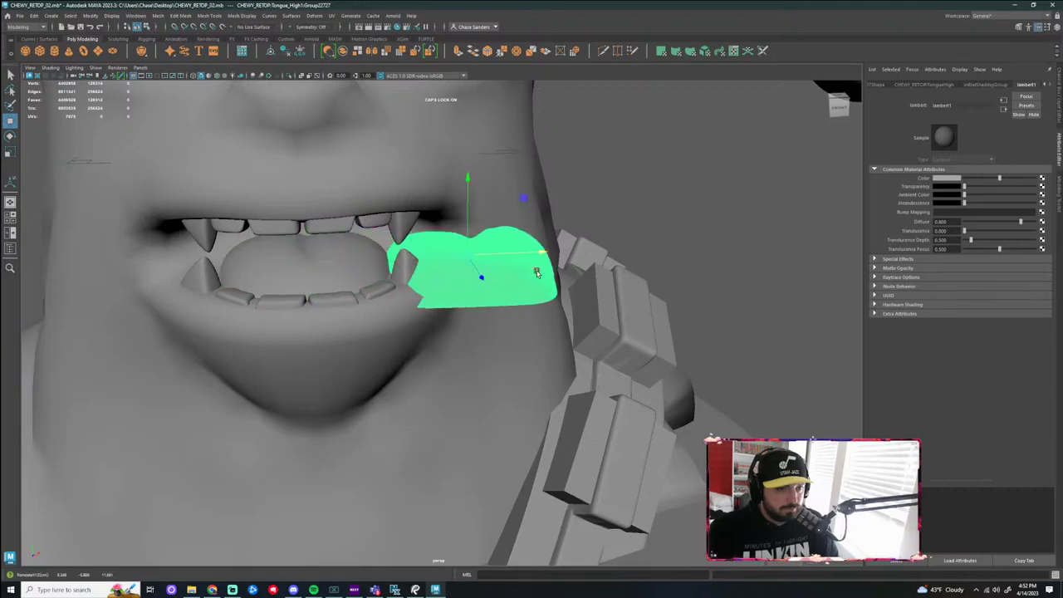
pyautogui.hotkey('ctrl', 'z')
pyautogui.moveTo(383, 259); pyautogui.dragTo(482, 264)
# Select the retopologized tongue and isolate it in the viewport
pyautogui.click(314, 265)
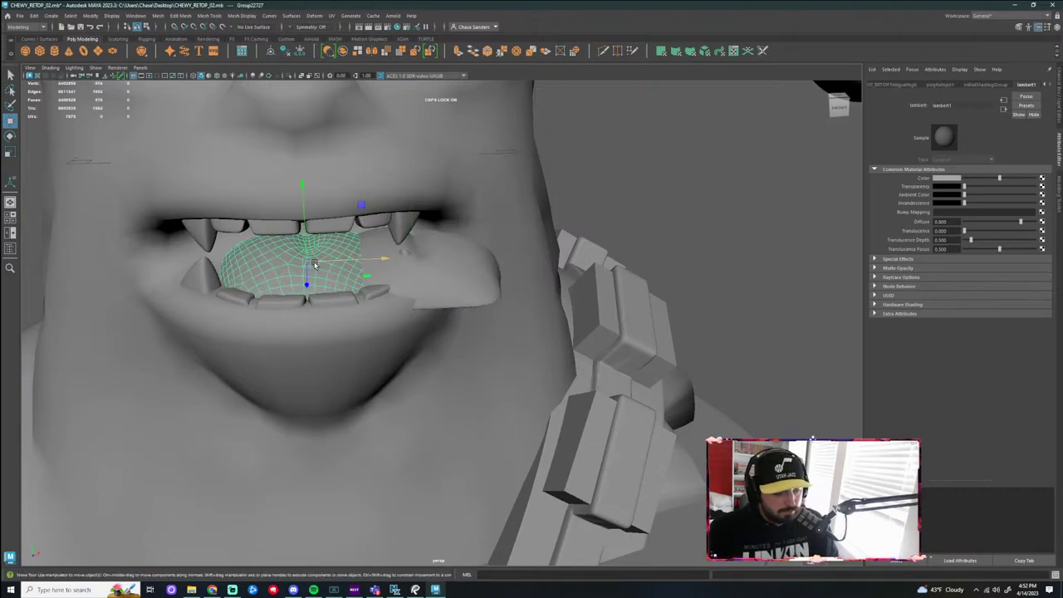
pyautogui.hotkey('ctrl', '1')
pyautogui.scroll(-3, 444, 301)
pyautogui.keyDown('alt'); pyautogui.moveTo(444, 301); pyautogui.dragTo(434, 269); pyautogui.keyUp('alt')
pyautogui.keyDown('alt'); pyautogui.moveTo(435, 269); pyautogui.dragTo(461, 318, button='middle'); pyautogui.keyUp('alt')
pyautogui.scroll(3, 461, 318)
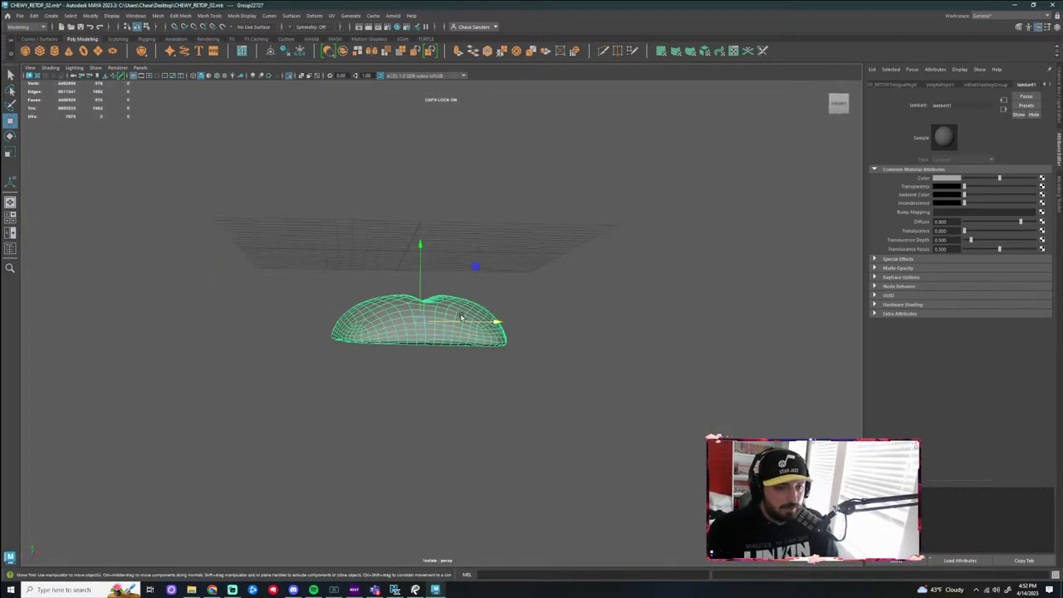
# Try deleting the edge loop around the tongue's lower rim
pyautogui.keyDown('alt'); pyautogui.moveTo(462, 318); pyautogui.dragTo(640, 292); pyautogui.keyUp('alt')
pyautogui.scroll(3, 482, 280)
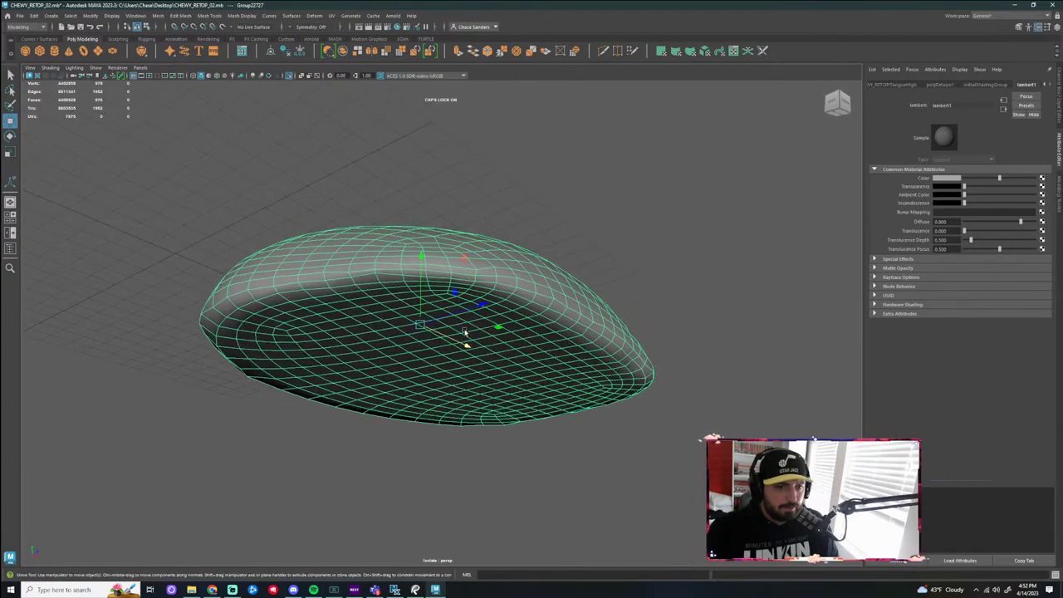
pyautogui.moveTo(514, 307); pyautogui.dragTo(513, 280, button='right')
pyautogui.doubleClick(489, 288)
pyautogui.keyDown('alt'); pyautogui.moveTo(489, 287); pyautogui.dragTo(641, 342); pyautogui.keyUp('alt')
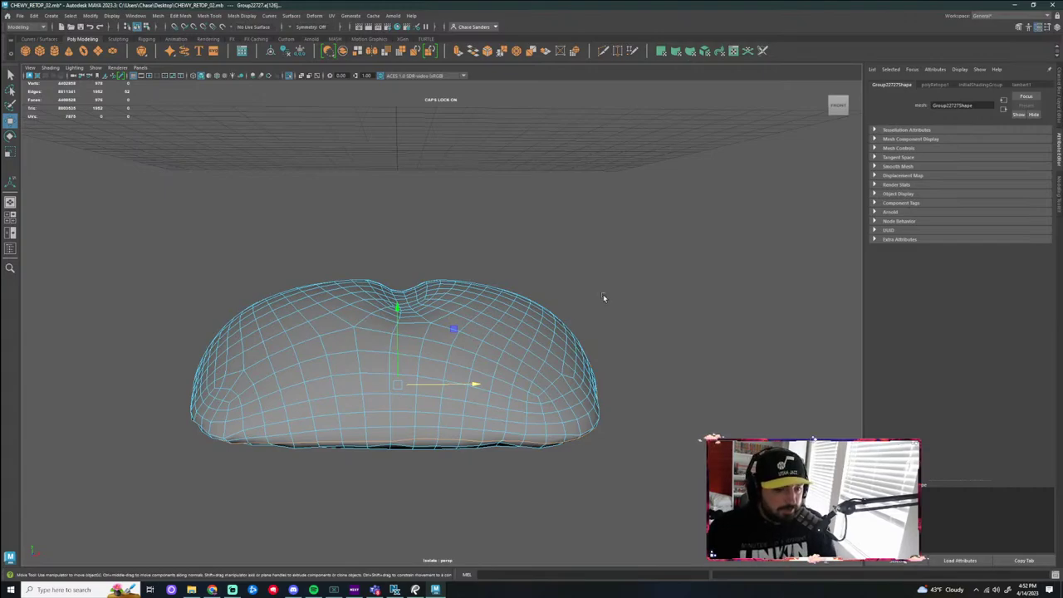
pyautogui.press('Delete')
pyautogui.hotkey('ctrl', 'z')
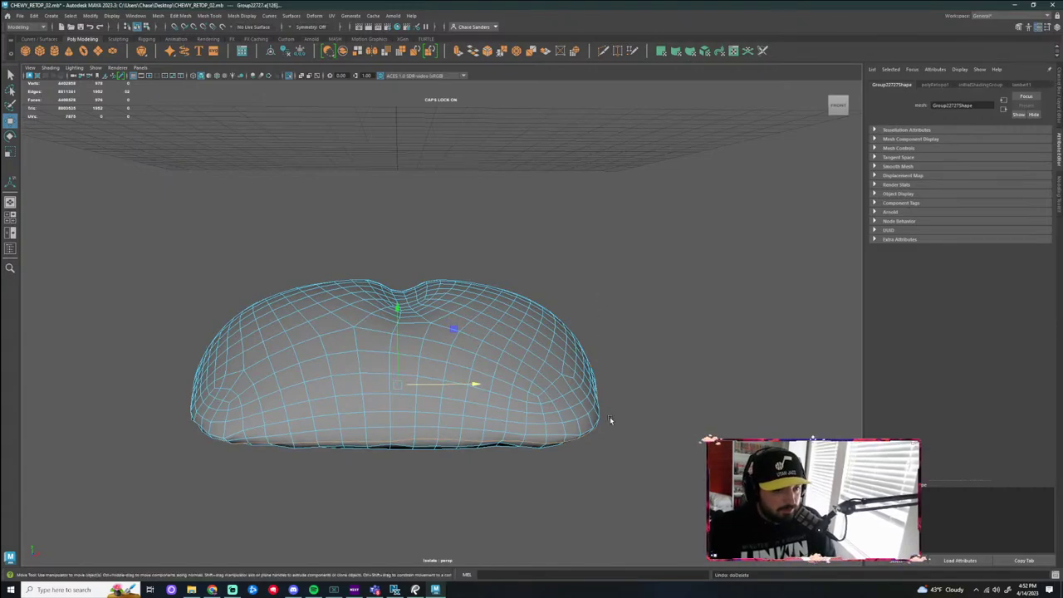
# Delete the face loop around the tongue's lower rim and the remaining underside faces, leaving the bottom open
pyautogui.keyDown('alt'); pyautogui.moveTo(610, 420); pyautogui.dragTo(595, 366); pyautogui.keyUp('alt')
pyautogui.moveTo(402, 245); pyautogui.dragTo(402, 268, button='right')
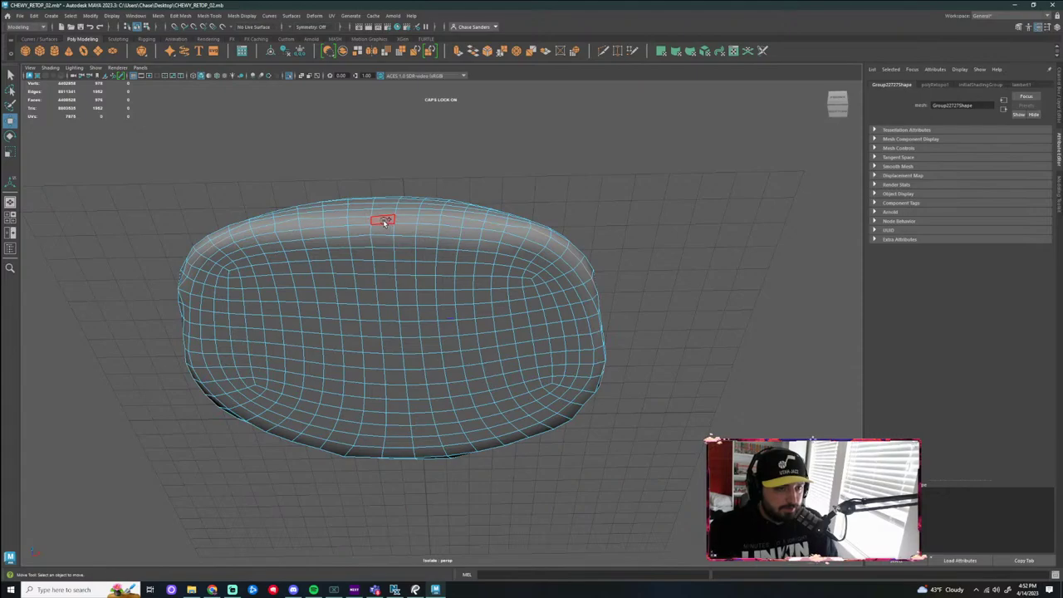
pyautogui.moveTo(494, 236); pyautogui.dragTo(490, 234)
pyautogui.click(451, 221)
pyautogui.keyDown('shift'); pyautogui.doubleClick(426, 221); pyautogui.keyUp('shift')
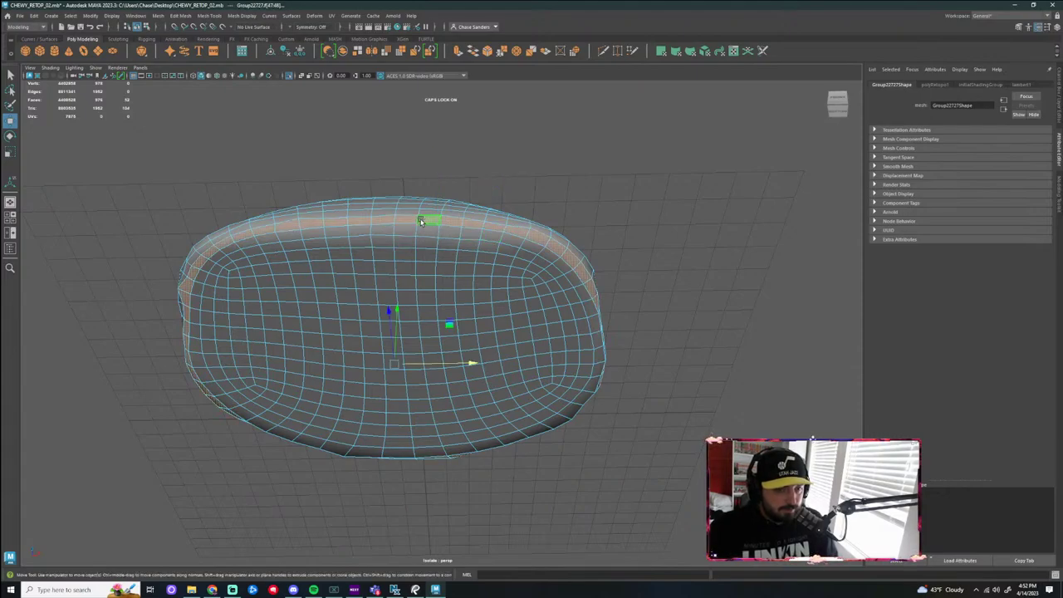
pyautogui.press('Delete')
pyautogui.doubleClick(409, 241)
pyautogui.press('Delete')
pyautogui.scroll(-4, 501, 268)
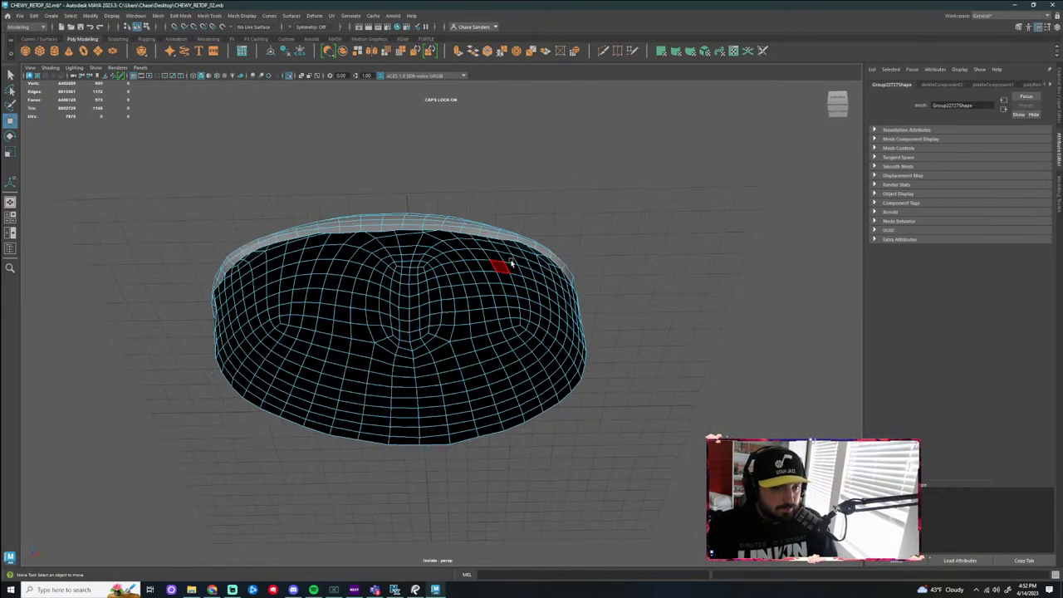
# Return the tongue to object mode and show the full scene to check its fit inside the mouth
pyautogui.keyDown('alt'); pyautogui.moveTo(602, 238); pyautogui.dragTo(607, 368); pyautogui.keyUp('alt')
pyautogui.moveTo(463, 349); pyautogui.dragTo(648, 335, button='right')
pyautogui.keyDown('alt'); pyautogui.moveTo(648, 335); pyautogui.dragTo(605, 353); pyautogui.keyUp('alt')
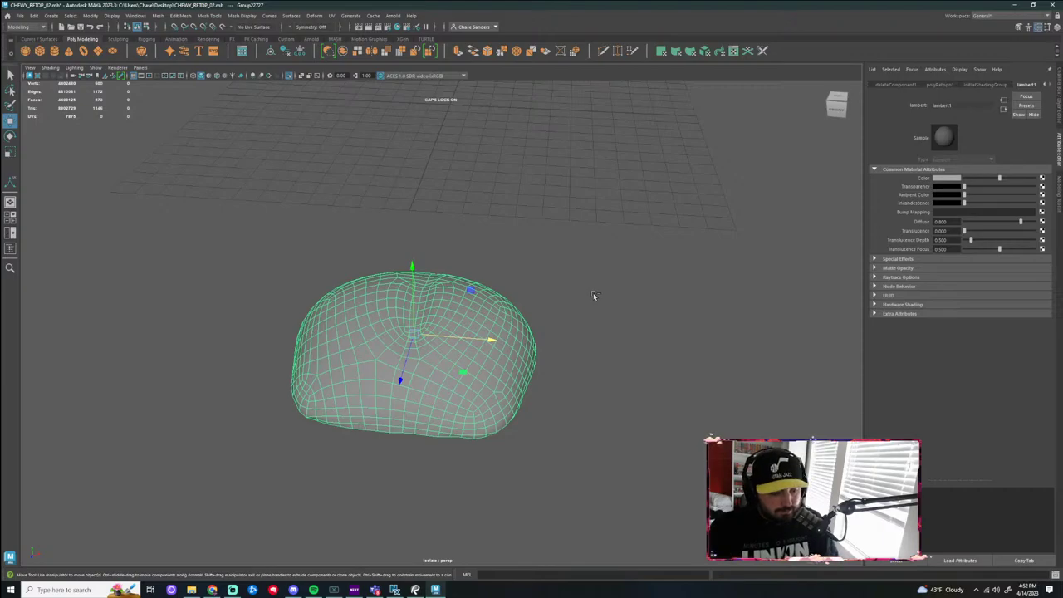
pyautogui.hotkey('ctrl', '1')
pyautogui.keyDown('alt'); pyautogui.moveTo(593, 296); pyautogui.dragTo(515, 366); pyautogui.keyUp('alt')
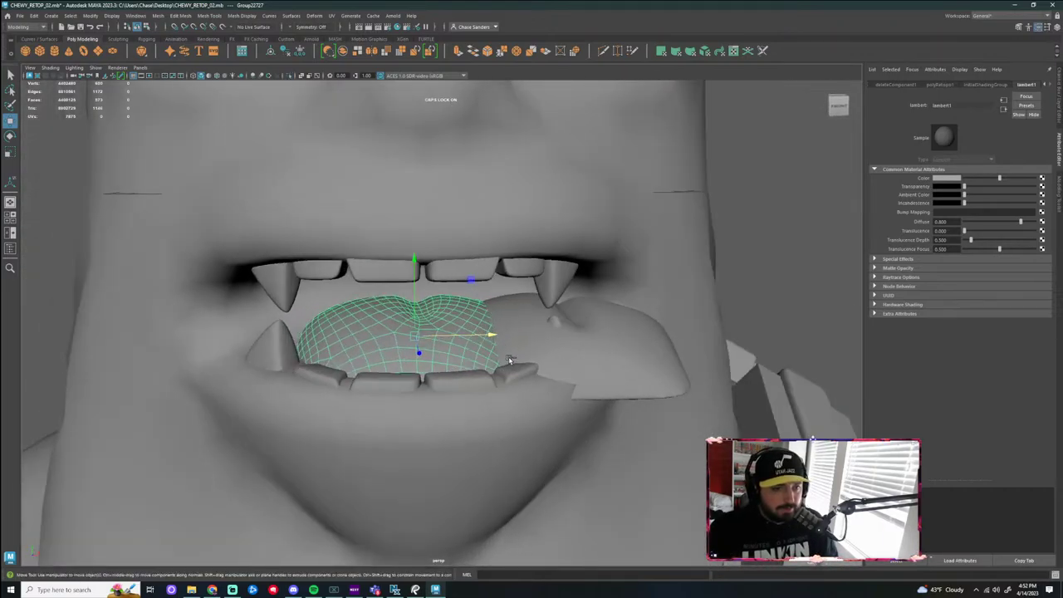
# Isolate the retopologized tongue again and open the UV Editor beside it with the tongue selected
pyautogui.hotkey('ctrl', '1')
pyautogui.scroll(-3, 552, 296)
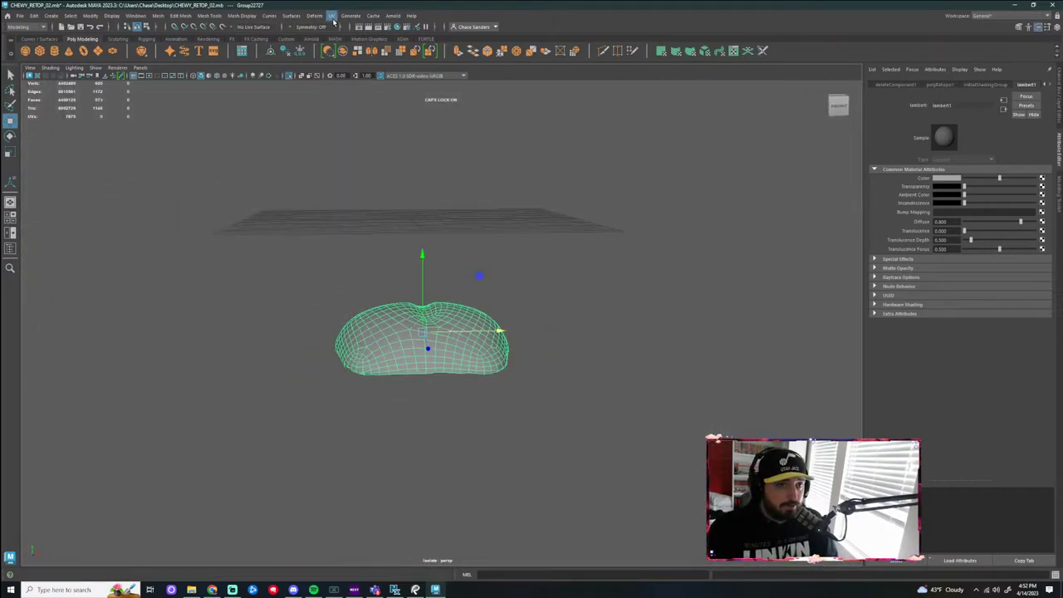
pyautogui.click(332, 17)
pyautogui.click(342, 31)
pyautogui.moveTo(572, 129); pyautogui.dragTo(841, 124)
pyautogui.click(470, 399)
pyautogui.click(442, 349)
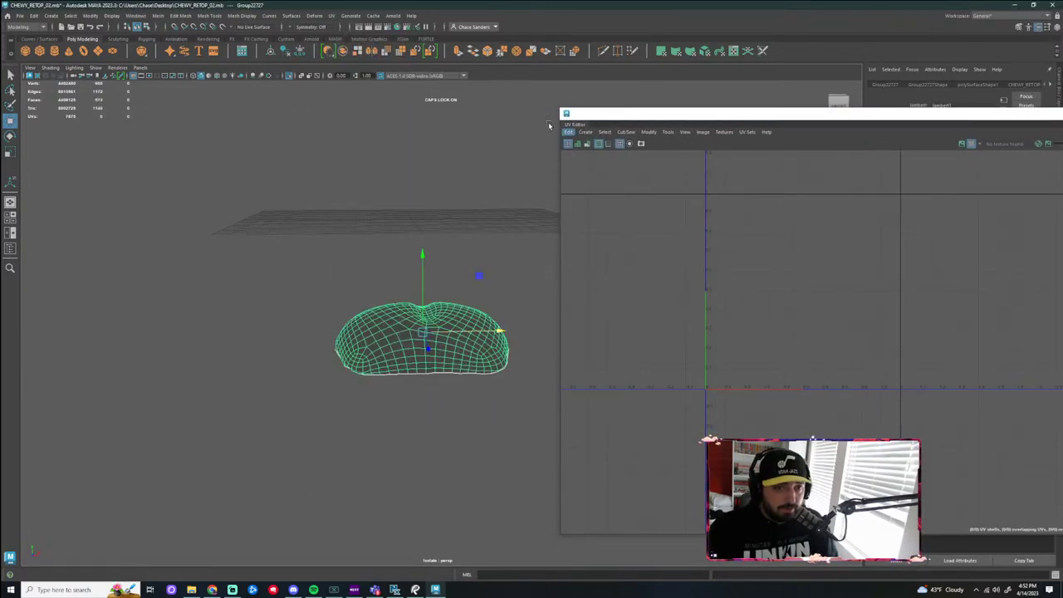
# Apply an automatic UV projection to the tongue and sew all its UV edges together
pyautogui.click(331, 16)
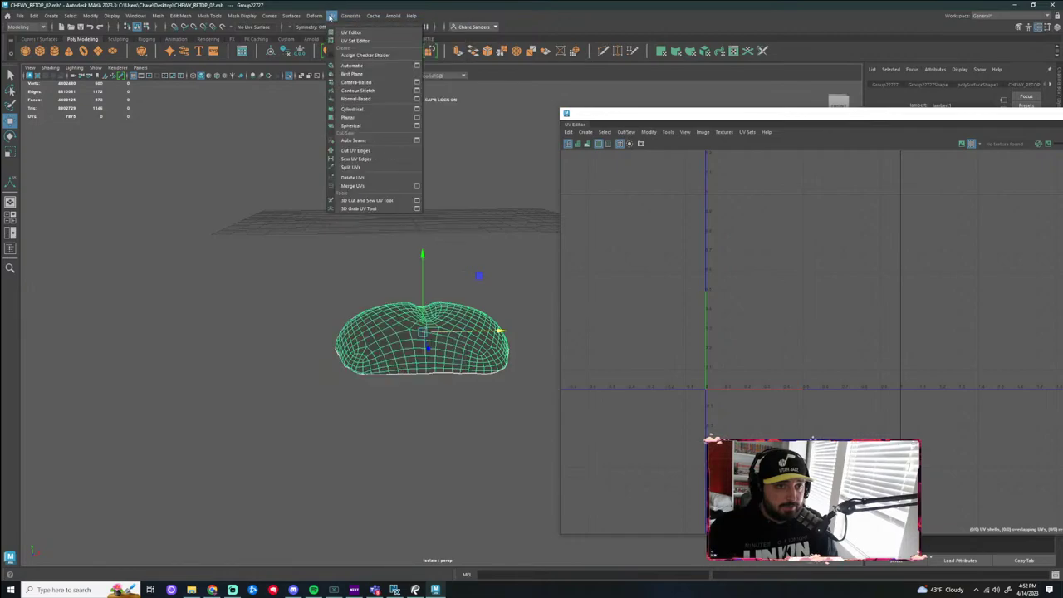
pyautogui.click(353, 60)
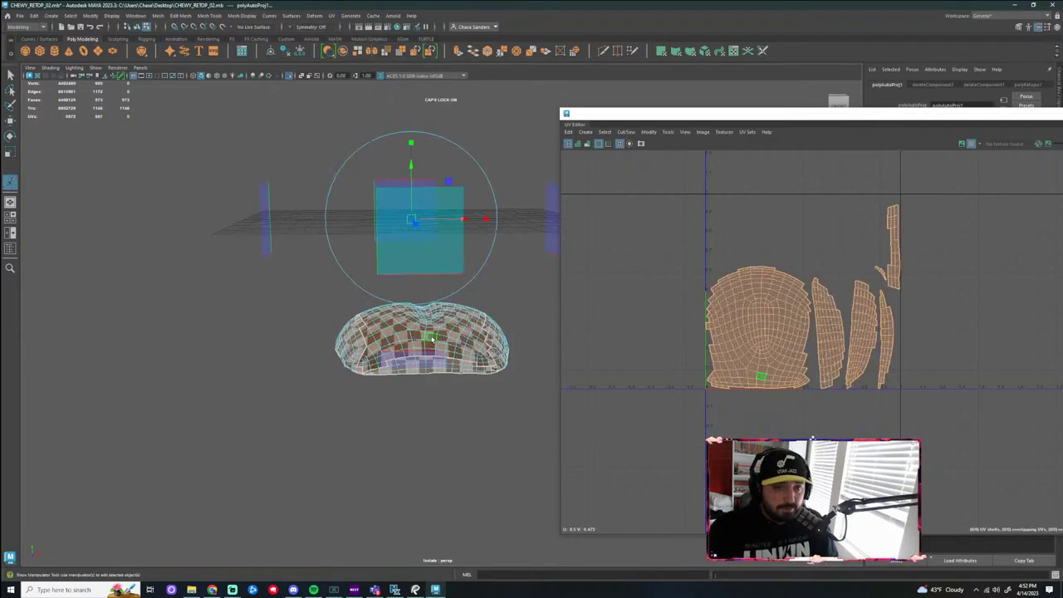
pyautogui.moveTo(432, 339); pyautogui.dragTo(529, 264, button='right')
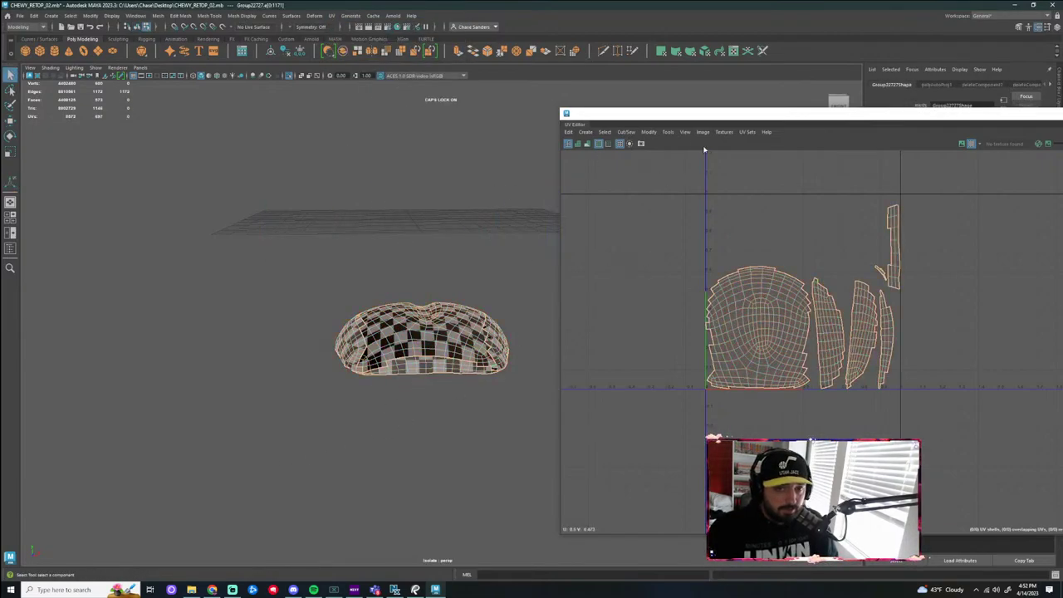
pyautogui.click(651, 136)
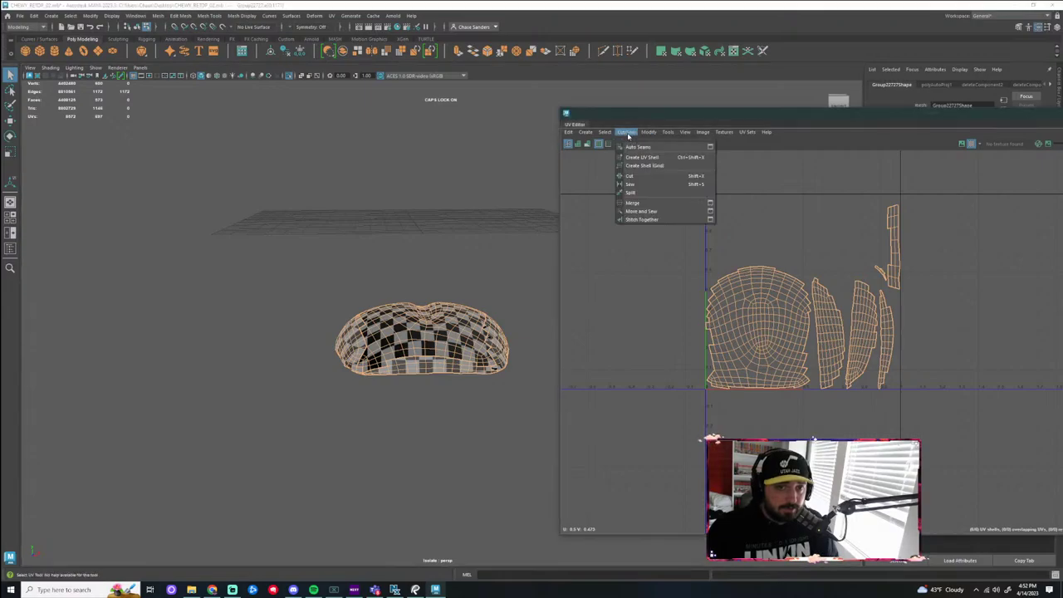
pyautogui.click(631, 192)
pyautogui.click(466, 391)
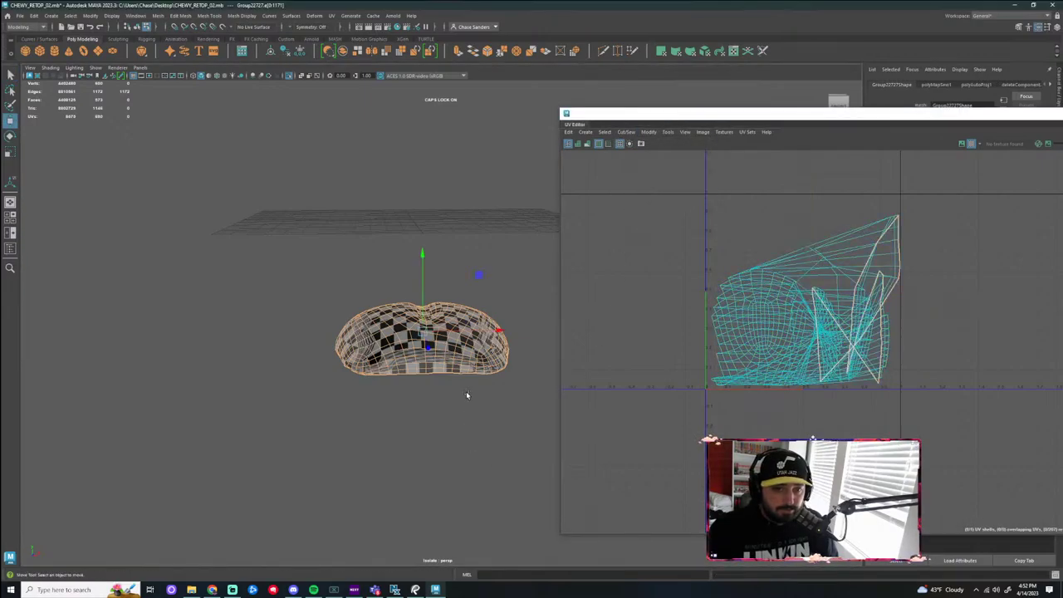
# Select all the tongue's faces and unfold their UVs into a single flat shell
pyautogui.moveTo(454, 345); pyautogui.dragTo(434, 344, button='right')
pyautogui.rightClick(455, 347)
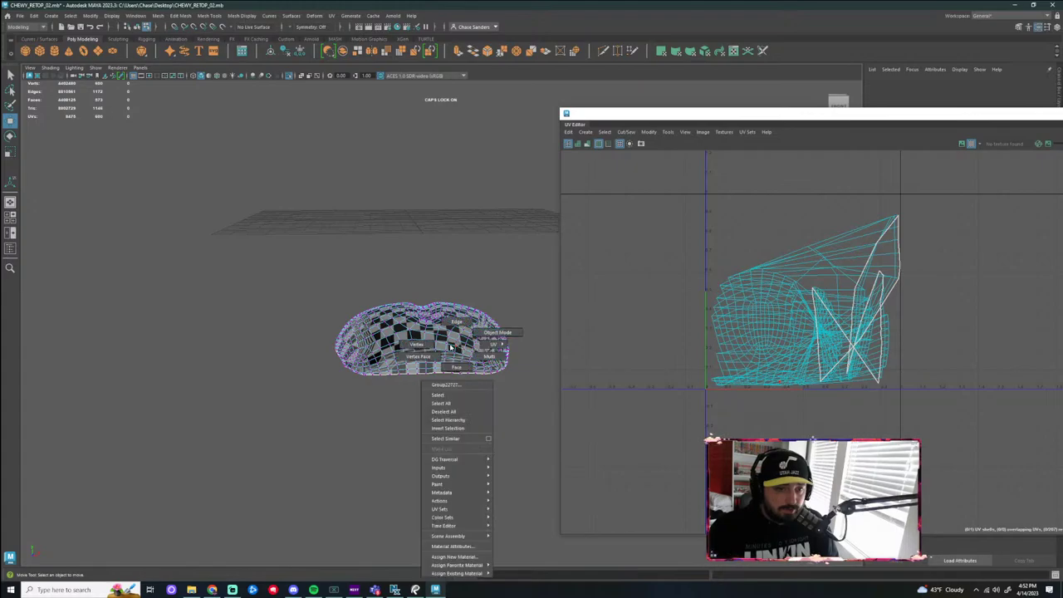
pyautogui.moveTo(476, 352); pyautogui.dragTo(495, 365, button='right')
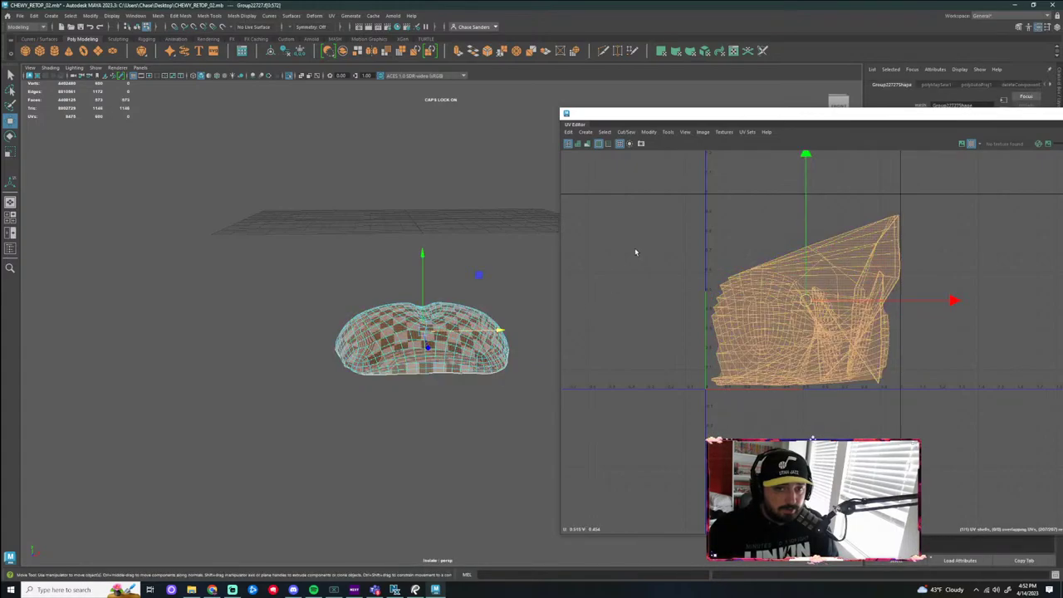
pyautogui.click(650, 132)
pyautogui.click(665, 391)
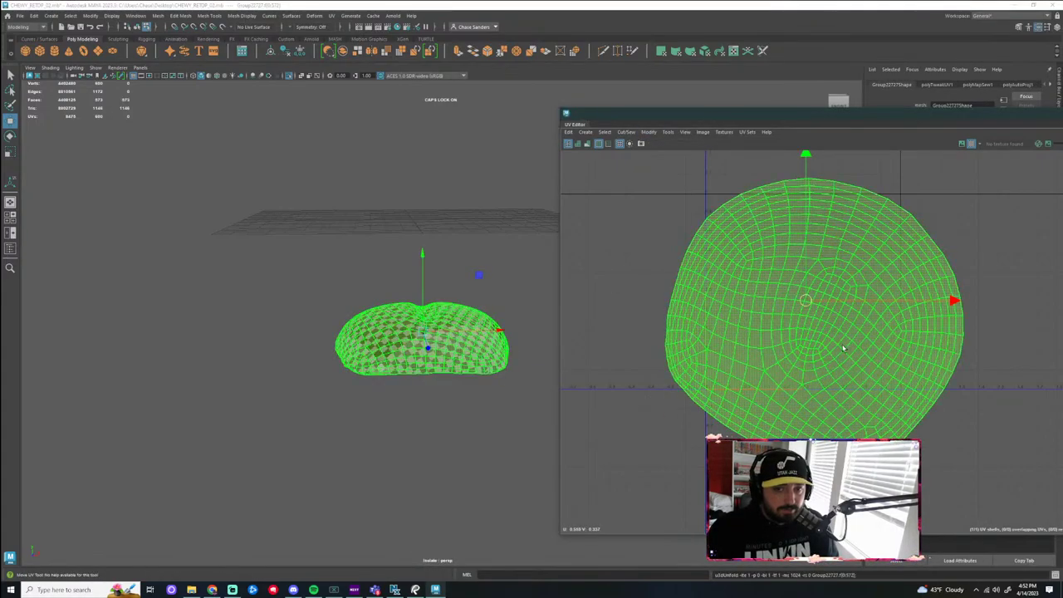
pyautogui.press('F8')
pyautogui.press('F8')
pyautogui.press('F8')
pyautogui.press('F8')
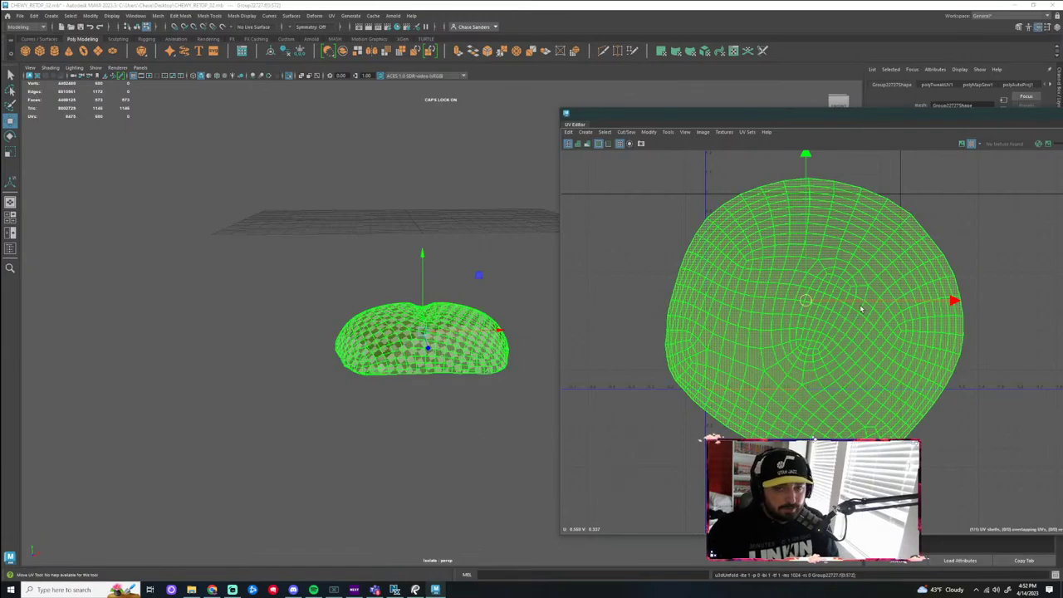
# Scale down the tongue's unfolded UV shell and park it outside the main UV tile
pyautogui.press('r')
pyautogui.moveTo(814, 323); pyautogui.dragTo(621, 261)
pyautogui.press('w')
pyautogui.click(685, 385)
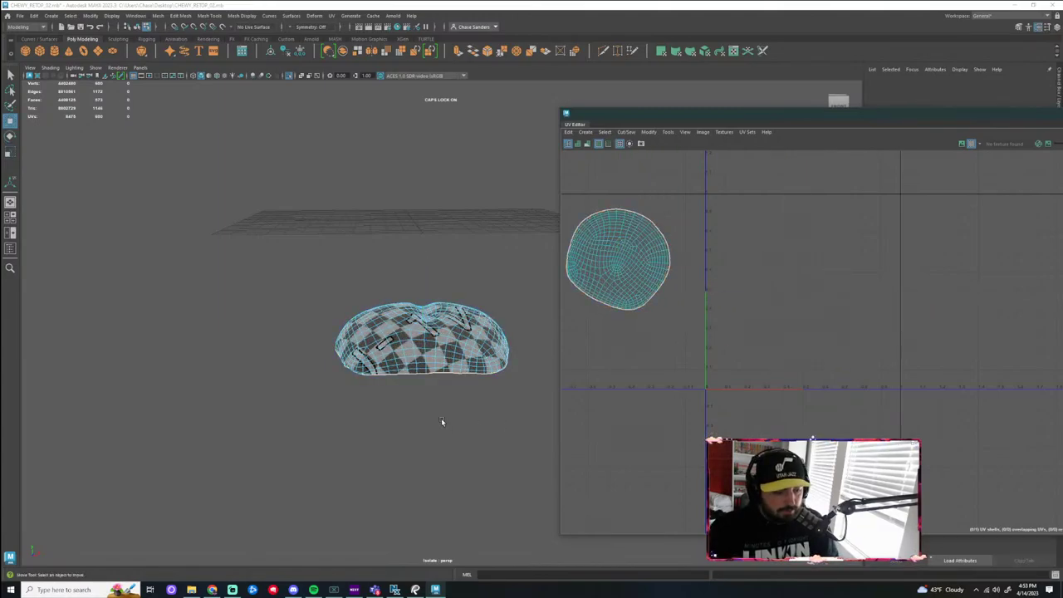
# Show the full scene again and select the retopologized head together with the tongue to display both meshes' UVs
pyautogui.click(441, 418)
pyautogui.hotkey('ctrl', '1')
pyautogui.scroll(-3, 473, 444)
pyautogui.keyDown('alt'); pyautogui.moveTo(473, 444); pyautogui.dragTo(499, 404); pyautogui.keyUp('alt')
pyautogui.keyDown('alt'); pyautogui.moveTo(500, 403); pyautogui.dragTo(398, 398, button='middle'); pyautogui.keyUp('alt')
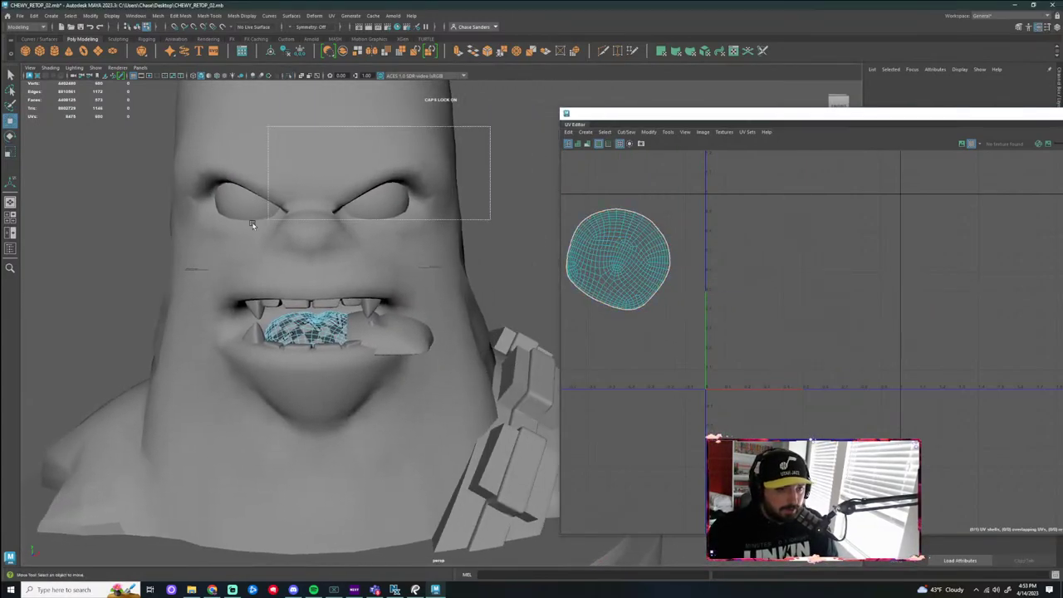
pyautogui.moveTo(252, 224); pyautogui.dragTo(185, 243)
pyautogui.click(300, 323)
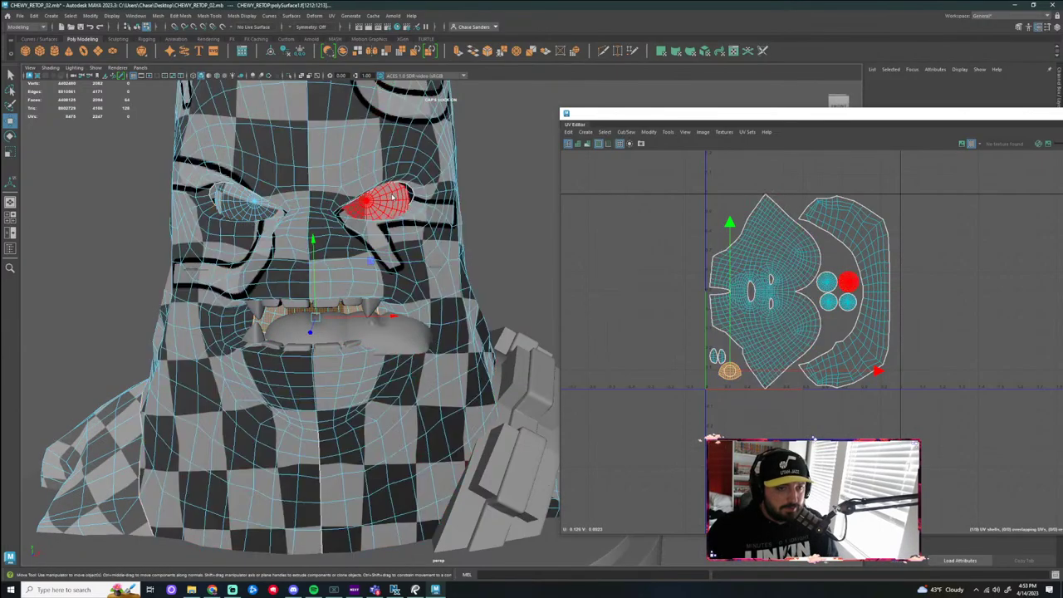
pyautogui.moveTo(393, 198); pyautogui.dragTo(466, 174, button='right')
pyautogui.click(520, 137)
pyautogui.moveTo(525, 117); pyautogui.dragTo(343, 195)
pyautogui.keyDown('shift'); pyautogui.click(317, 334); pyautogui.keyUp('shift')
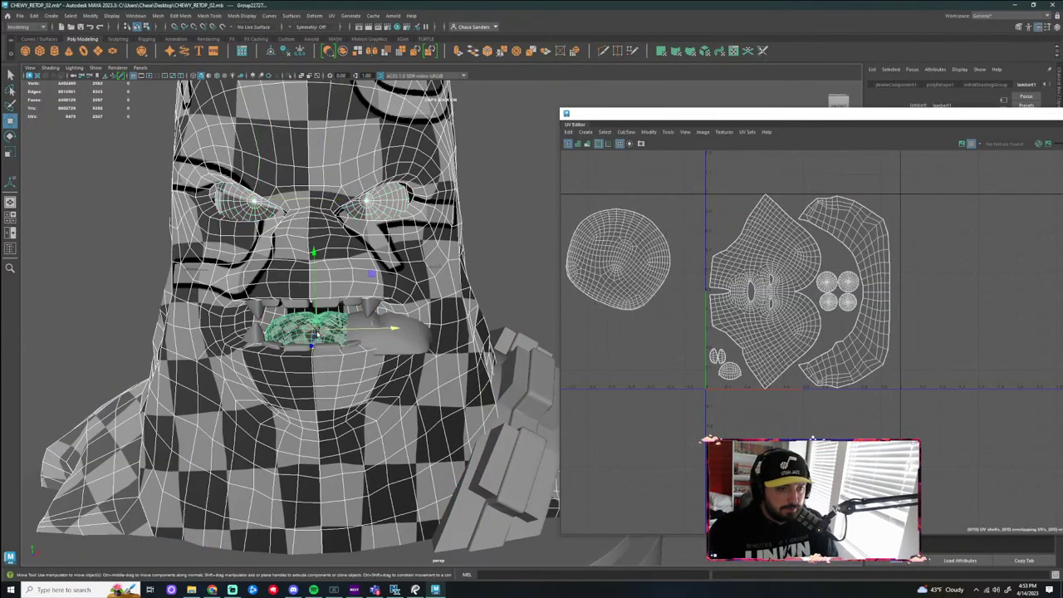
# Shrink the tongue's UV shell and place it in the empty space below the four round shells
pyautogui.scroll(2, 689, 313)
pyautogui.moveTo(629, 266); pyautogui.dragTo(611, 259, button='right')
pyautogui.click(613, 260)
pyautogui.press('r')
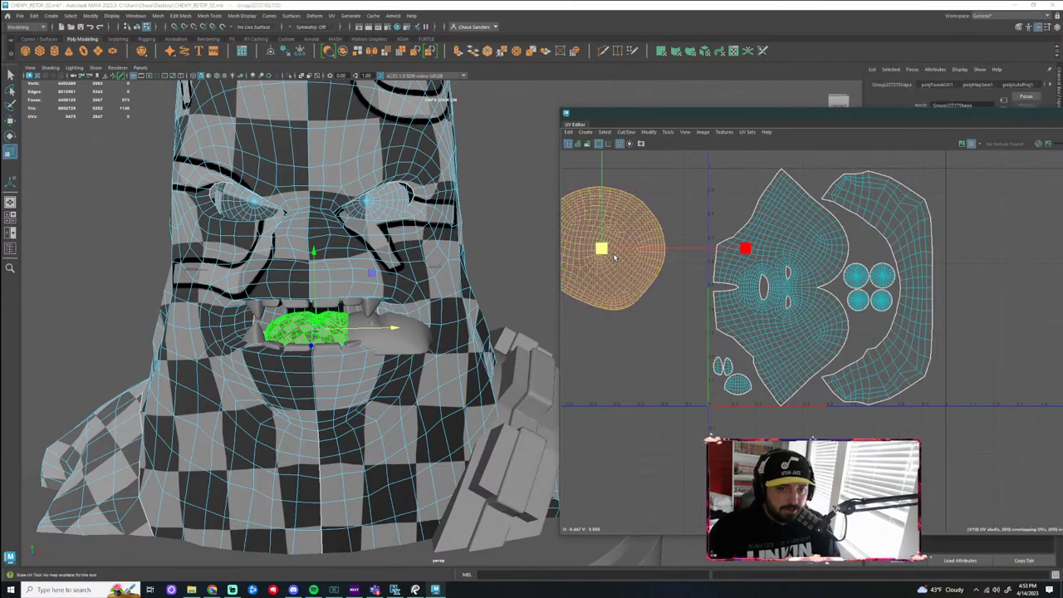
pyautogui.moveTo(603, 251); pyautogui.dragTo(491, 245)
pyautogui.press('w')
pyautogui.moveTo(604, 252); pyautogui.dragTo(944, 394)
pyautogui.scroll(4, 737, 202)
pyautogui.press('r')
pyautogui.scroll(-3, 736, 224)
pyautogui.press('w')
pyautogui.scroll(4, 944, 412)
pyautogui.press('q')
pyautogui.press('r')
pyautogui.press('w')
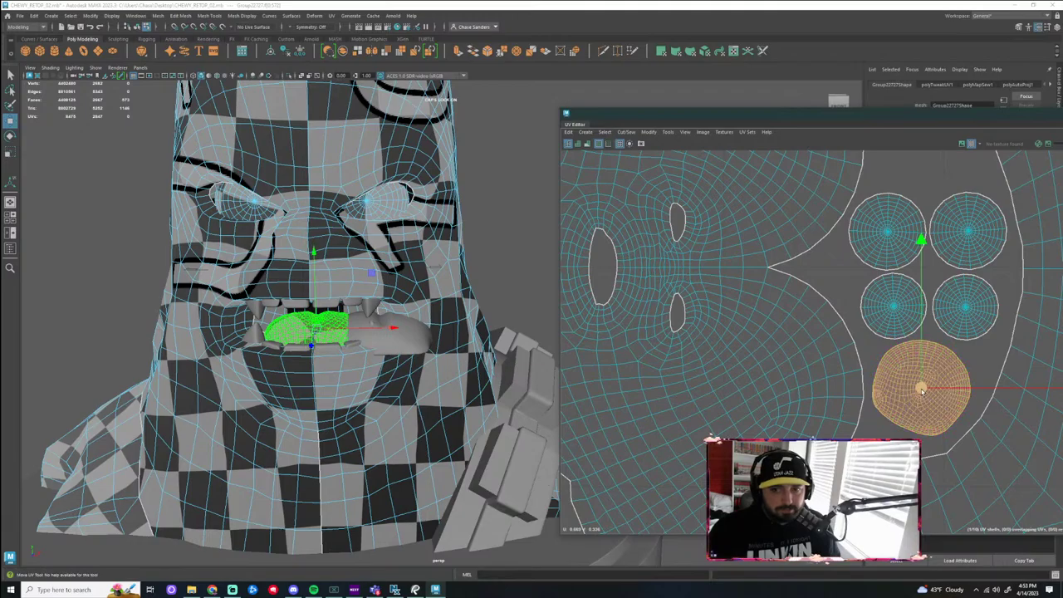
# Enlarge the tongue's UV shell slightly to fill its gap and review the combined UV layout
pyautogui.press('F8')
pyautogui.press('r')
pyautogui.moveTo(922, 396)
pyautogui.mouseDown()
pyautogui.moveTo(930, 400)
pyautogui.moveTo(925, 389)
pyautogui.mouseUp()
pyautogui.press('w')
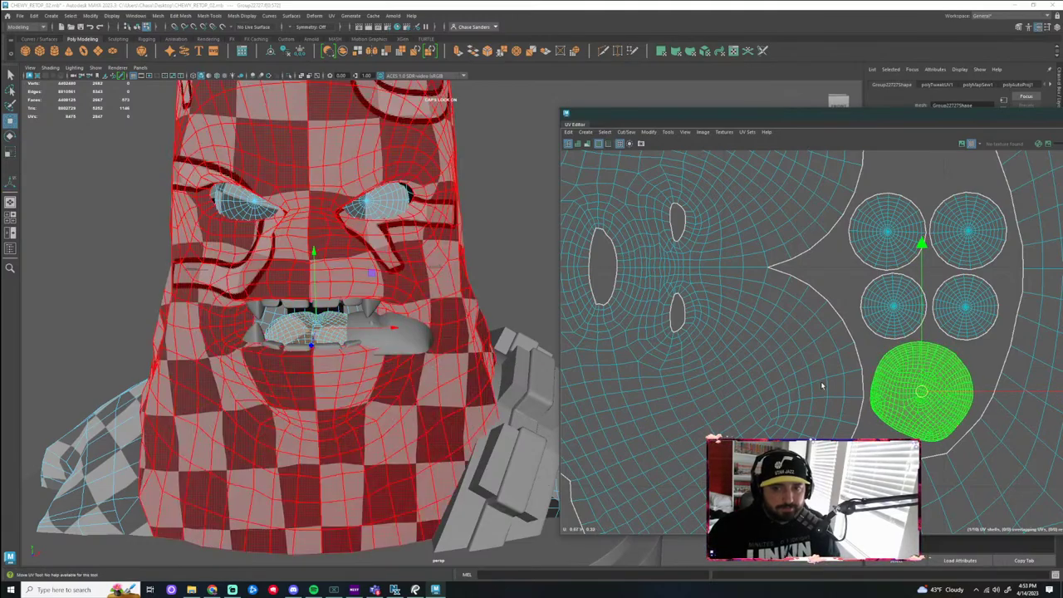
pyautogui.scroll(-6, 819, 391)
pyautogui.click(982, 342)
pyautogui.scroll(-2, 981, 345)
pyautogui.keyDown('alt'); pyautogui.moveTo(974, 403); pyautogui.dragTo(958, 370, button='middle'); pyautogui.keyUp('alt')
pyautogui.scroll(4, 738, 410)
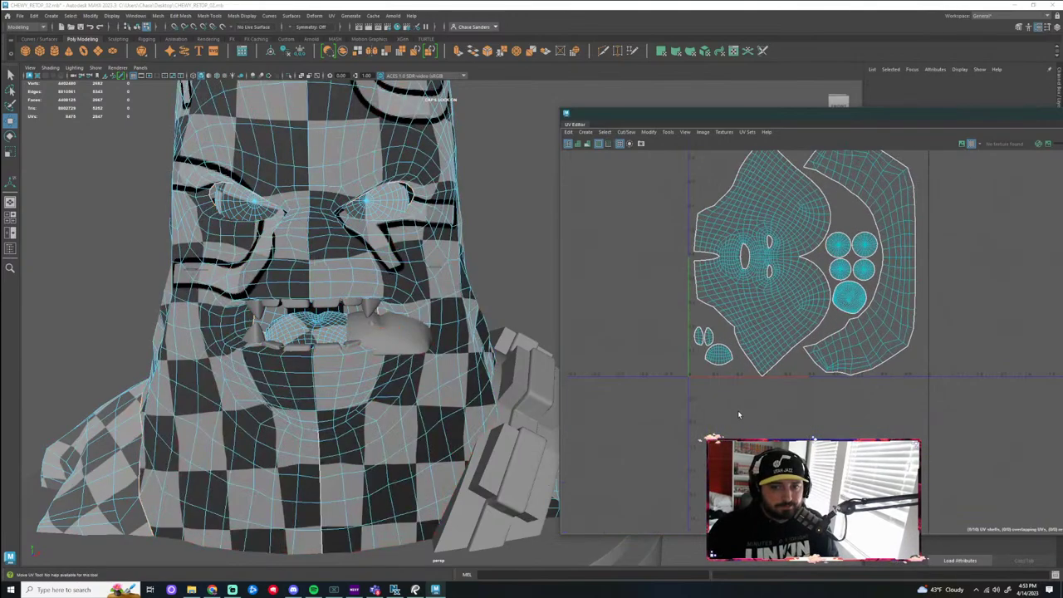
pyautogui.scroll(-2, 857, 390)
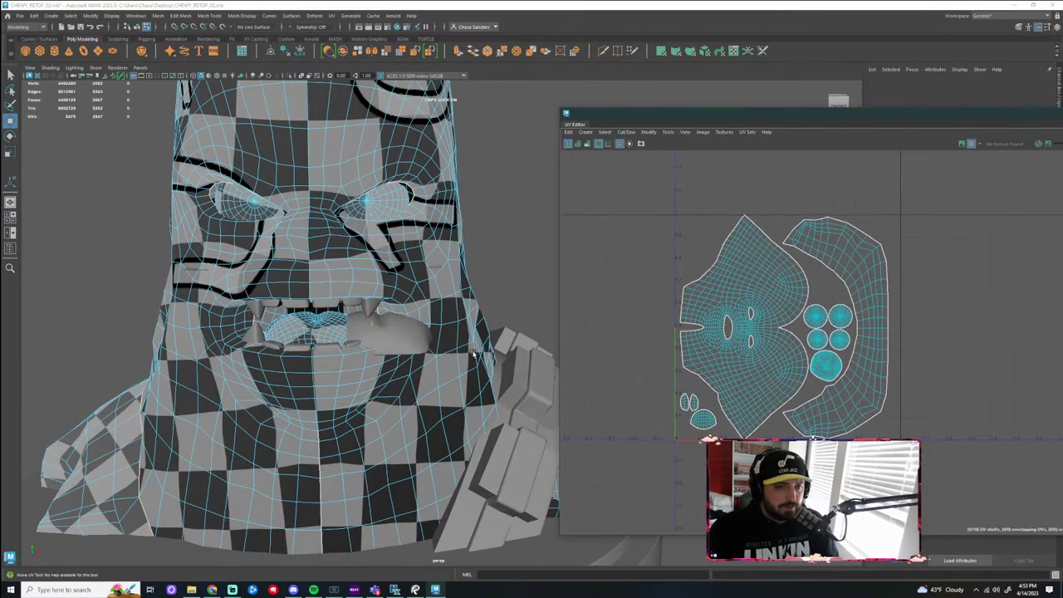
# Move the high-poly tongue sideways back into its place inside the mouth
pyautogui.click(422, 334)
pyautogui.moveTo(395, 340); pyautogui.dragTo(432, 329, button='right')
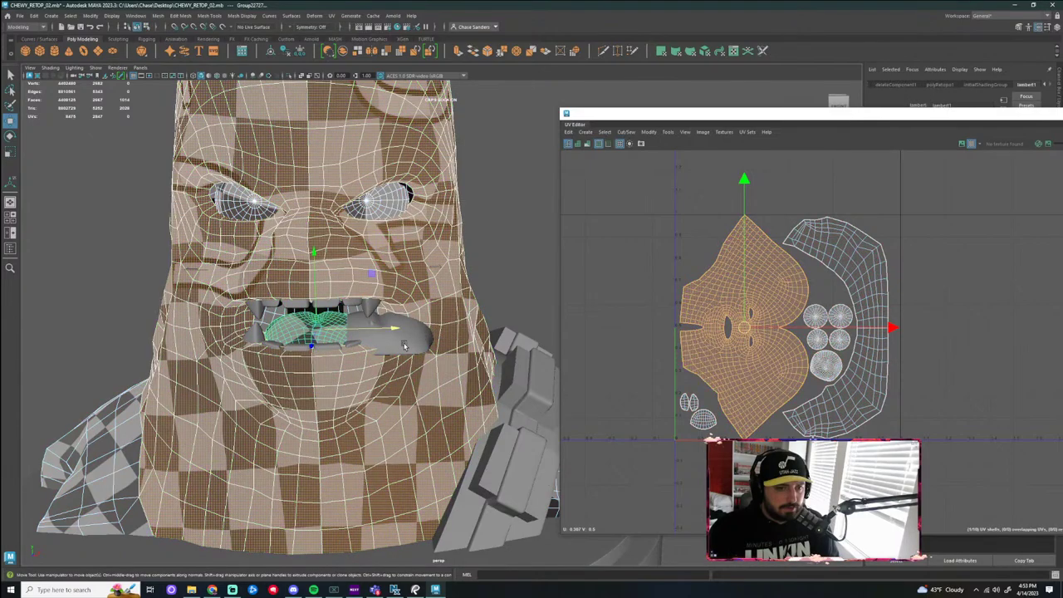
pyautogui.press('f')
pyautogui.click(203, 353)
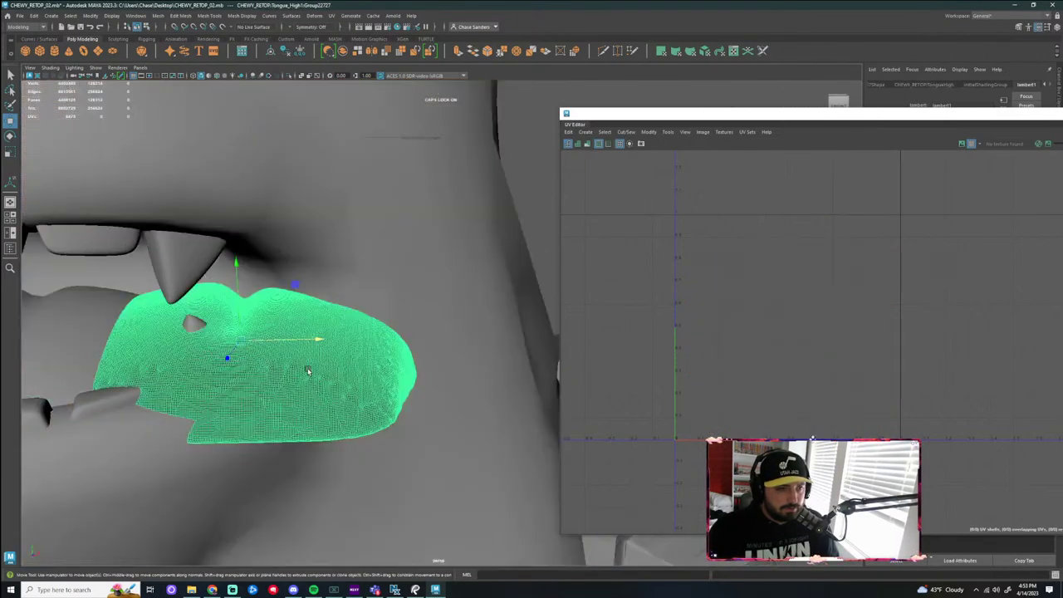
pyautogui.scroll(-3, 308, 371)
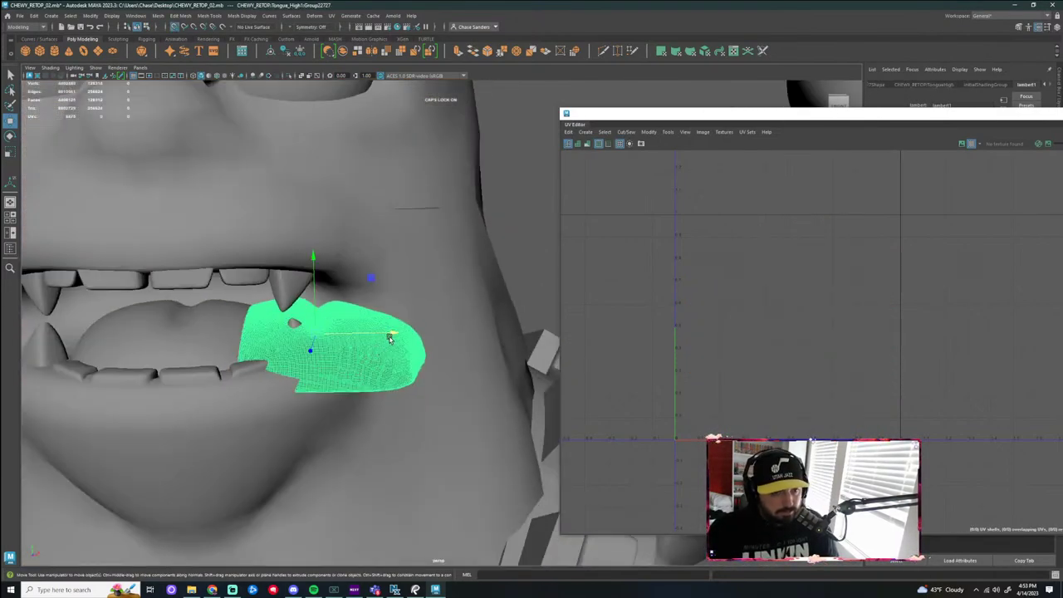
pyautogui.moveTo(379, 347); pyautogui.dragTo(188, 338)
pyautogui.click(542, 234)
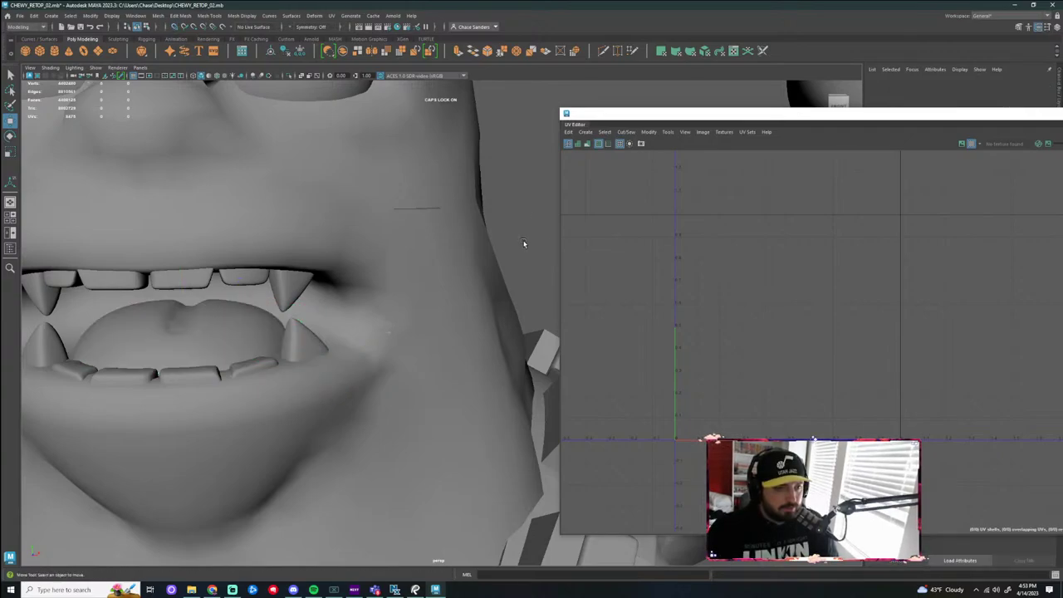
# Examine the tongue and teeth inside the mouth from several angles
pyautogui.scroll(-5, 502, 261)
pyautogui.keyDown('alt'); pyautogui.moveTo(484, 278); pyautogui.dragTo(463, 309); pyautogui.keyUp('alt')
pyautogui.scroll(5, 432, 349)
pyautogui.keyDown('alt'); pyautogui.moveTo(378, 421); pyautogui.dragTo(378, 391); pyautogui.keyUp('alt')
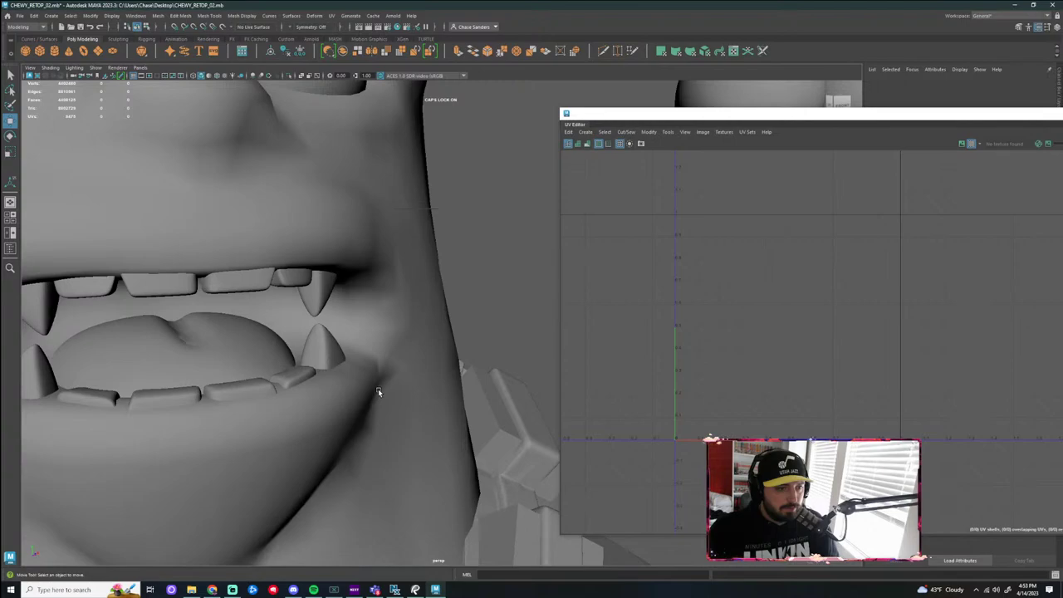
pyautogui.click(321, 349)
pyautogui.scroll(-5, 432, 322)
pyautogui.keyDown('alt'); pyautogui.moveTo(497, 286); pyautogui.dragTo(463, 288); pyautogui.keyUp('alt')
pyautogui.scroll(-4, 471, 308)
pyautogui.keyDown('alt'); pyautogui.moveTo(482, 324); pyautogui.dragTo(470, 328, button='middle'); pyautogui.keyUp('alt')
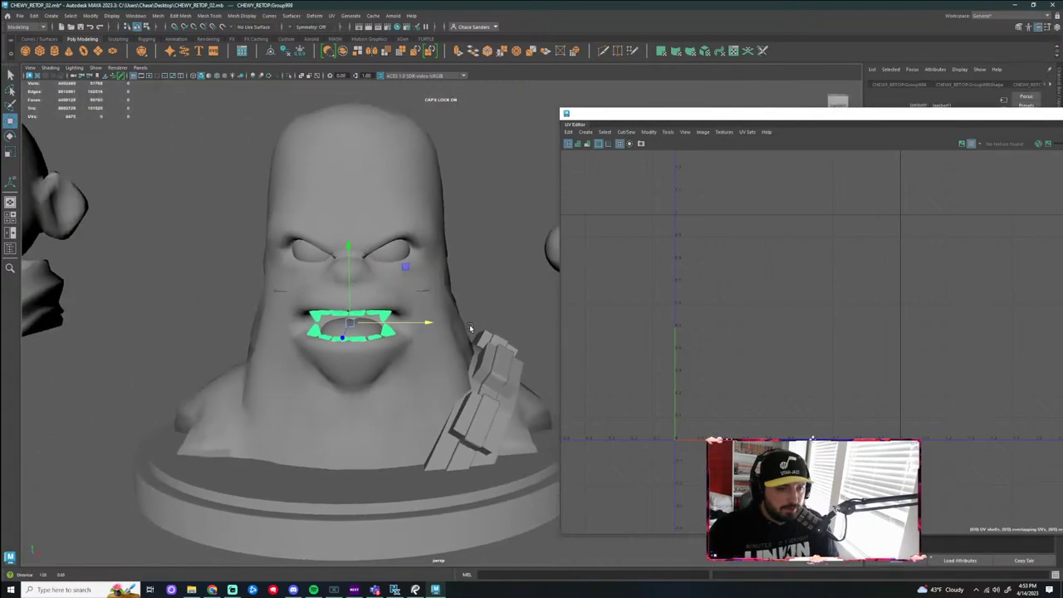
# Move the high-poly eyes from beside the head back into the eye sockets
pyautogui.keyDown('alt'); pyautogui.moveTo(470, 328); pyautogui.dragTo(391, 331); pyautogui.keyUp('alt')
pyautogui.keyDown('alt'); pyautogui.moveTo(465, 316); pyautogui.dragTo(425, 316); pyautogui.keyUp('alt')
pyautogui.click(456, 260)
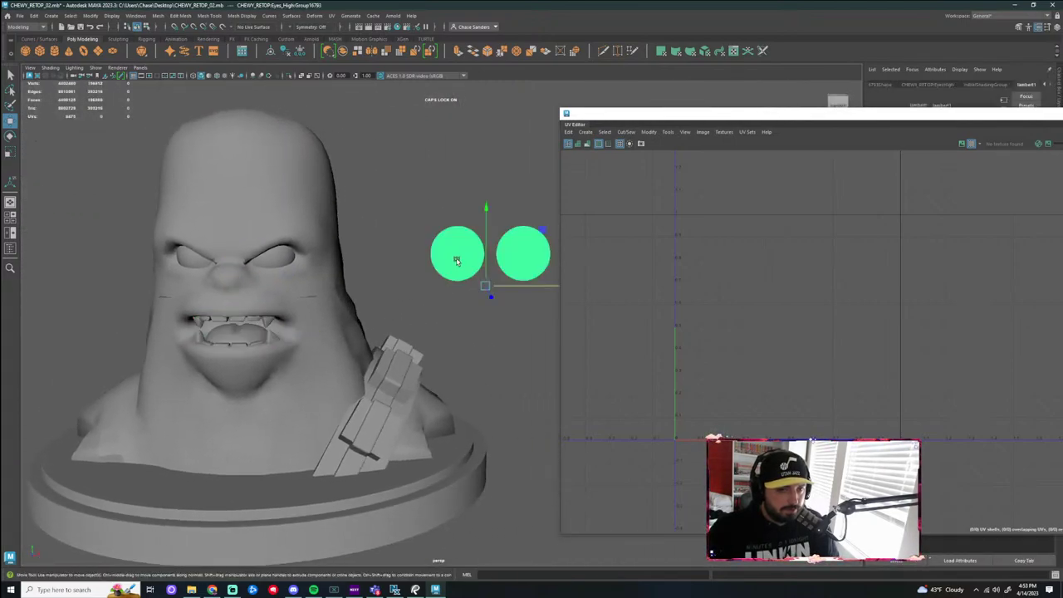
pyautogui.moveTo(538, 289); pyautogui.dragTo(254, 282)
pyautogui.click(487, 225)
pyautogui.keyDown('alt'); pyautogui.moveTo(487, 226); pyautogui.dragTo(463, 300); pyautogui.keyUp('alt')
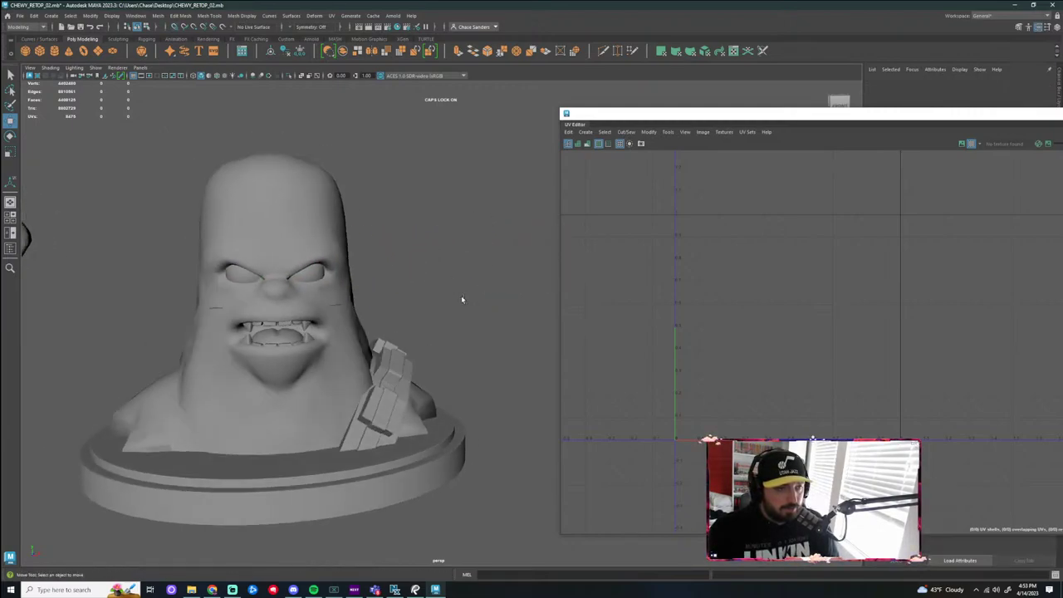
# Delete the history of all objects and save the scene over CHEWY_RETOP_02.mb
pyautogui.click(33, 15)
pyautogui.moveTo(86, 124)
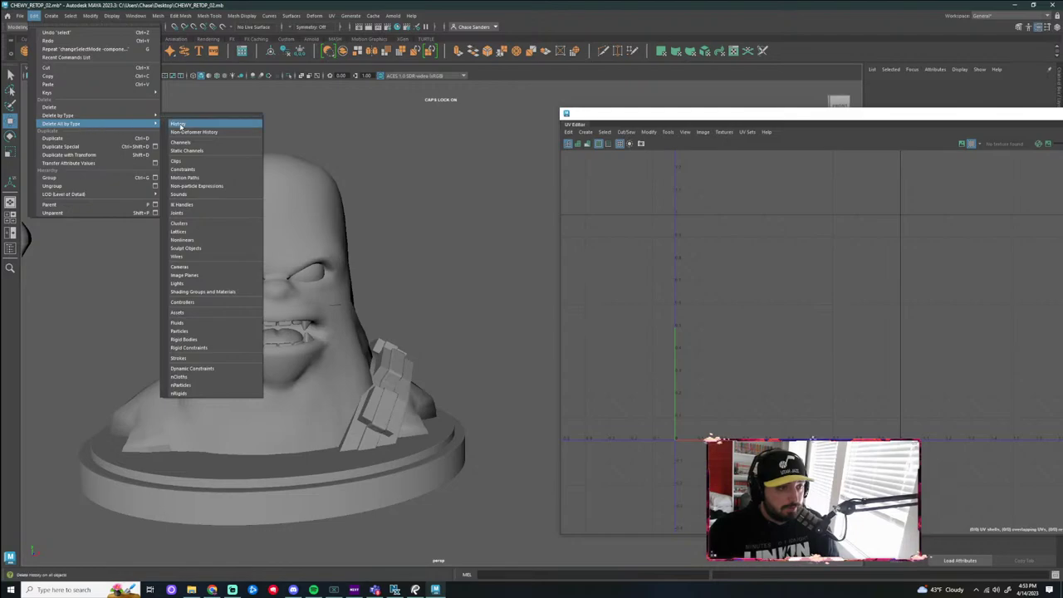
pyautogui.click(180, 127)
pyautogui.click(19, 16)
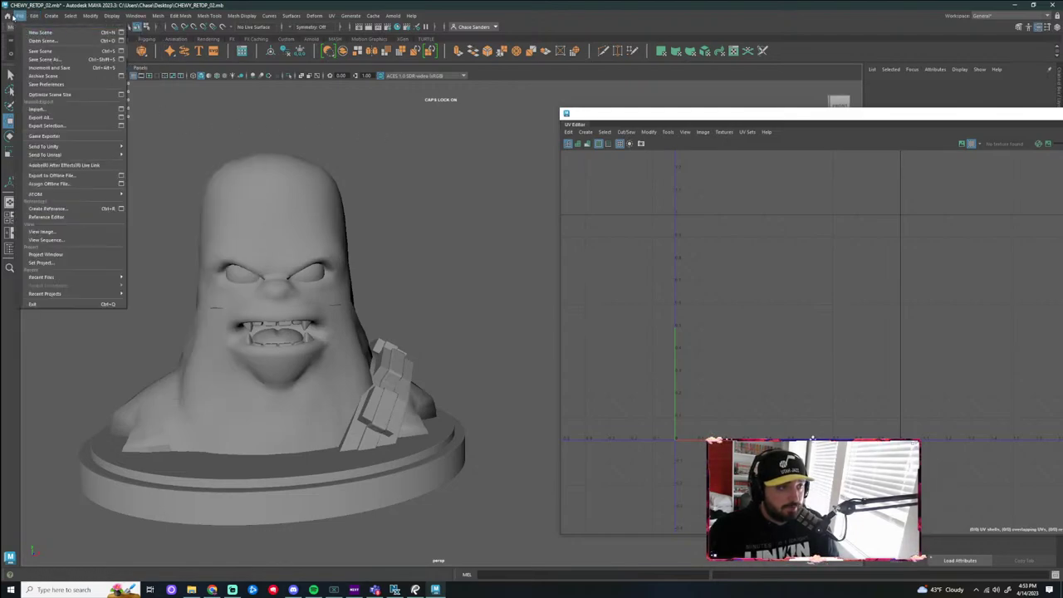
pyautogui.click(50, 59)
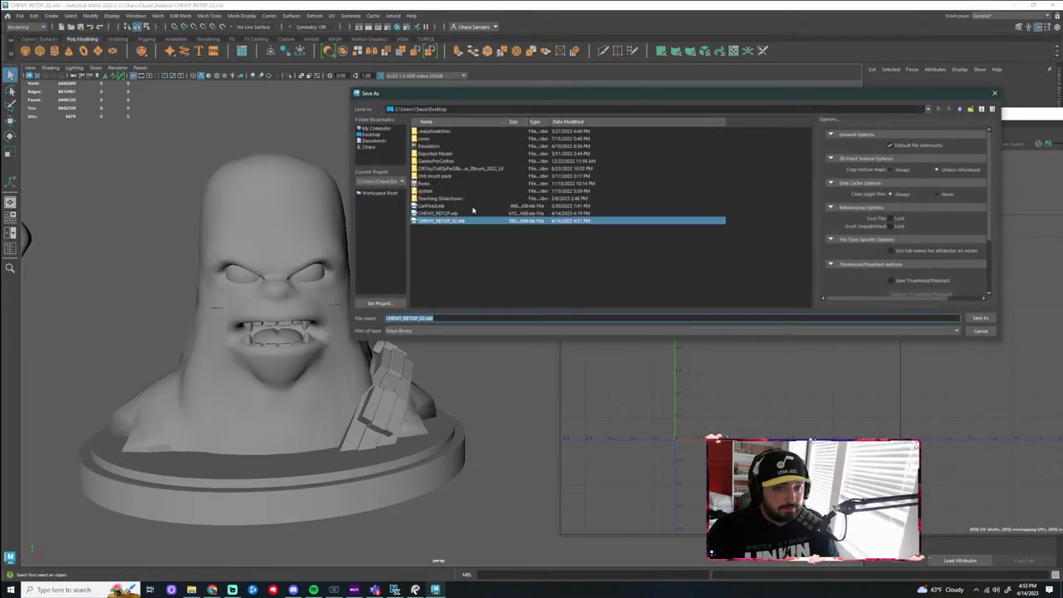
pyautogui.click(980, 317)
pyautogui.click(658, 228)
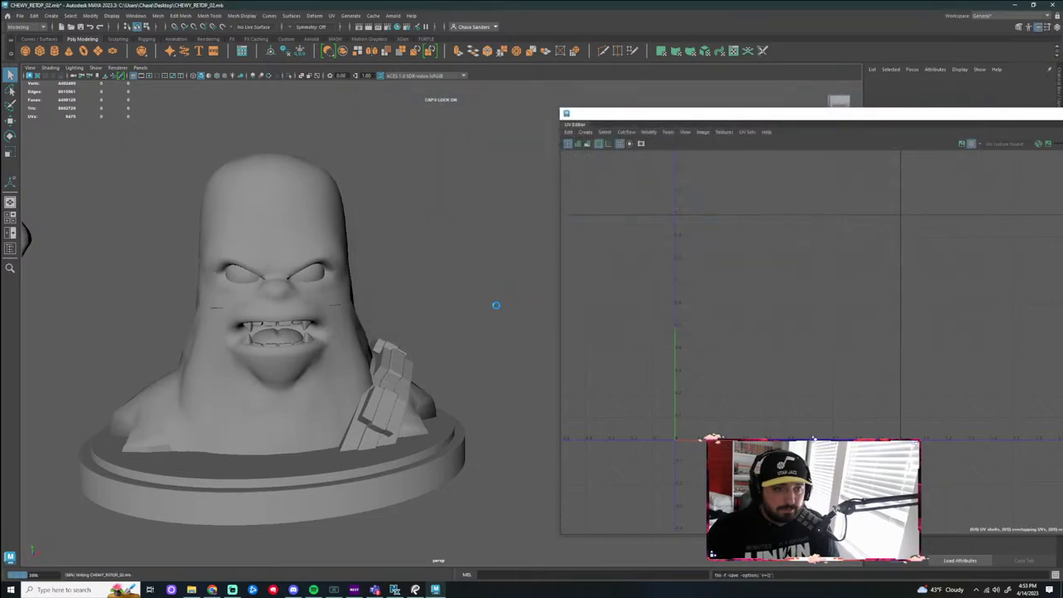
# Duplicate the high-poly teeth and move the copy out of the mouth to beside the head
pyautogui.scroll(6, 412, 293)
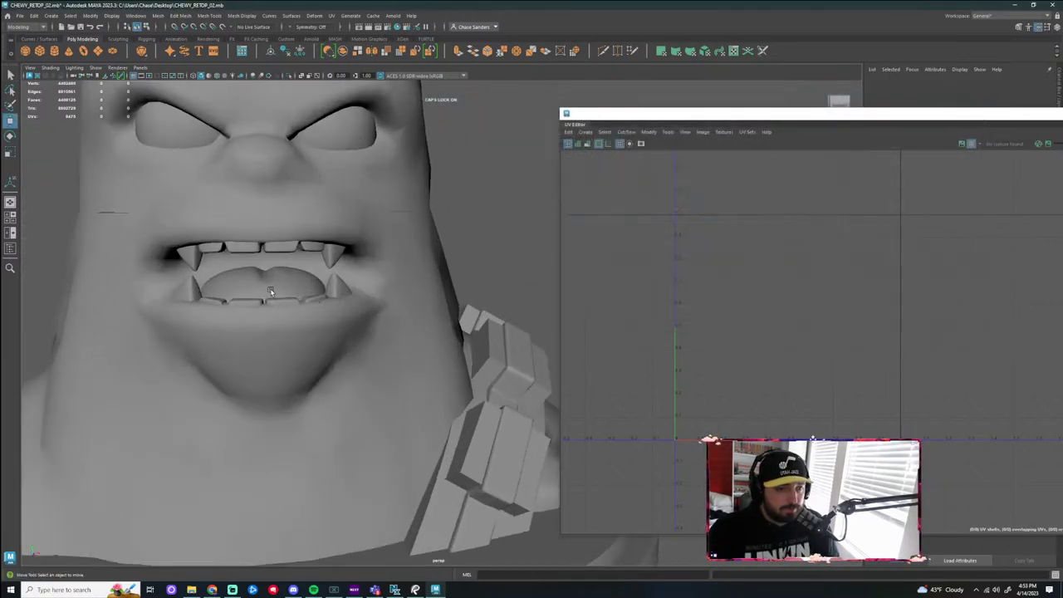
pyautogui.click(365, 301)
pyautogui.click(376, 304)
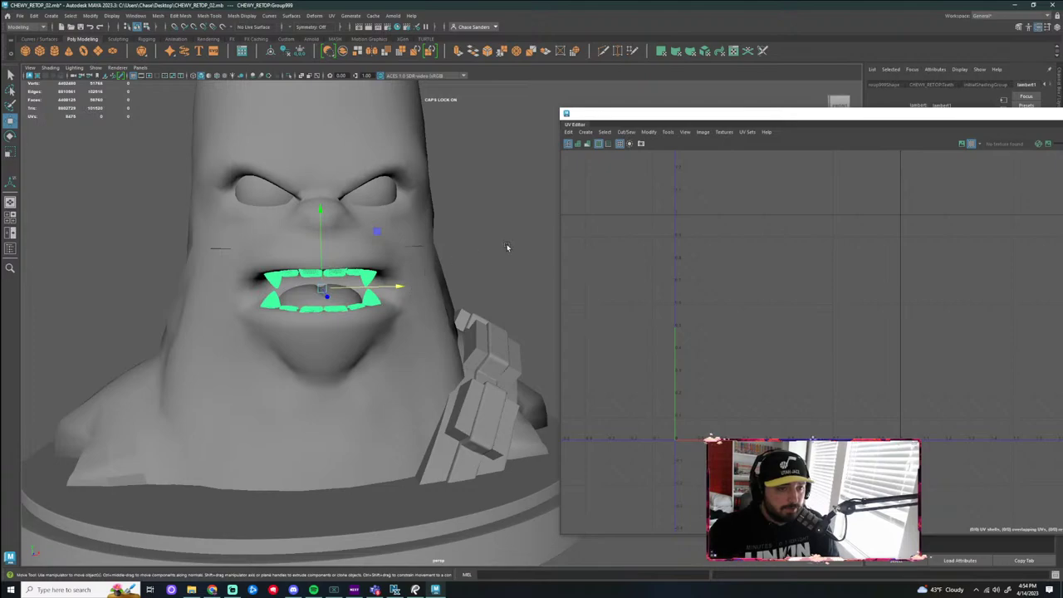
pyautogui.keyDown('alt'); pyautogui.moveTo(417, 291); pyautogui.dragTo(314, 279, button='middle'); pyautogui.keyUp('alt')
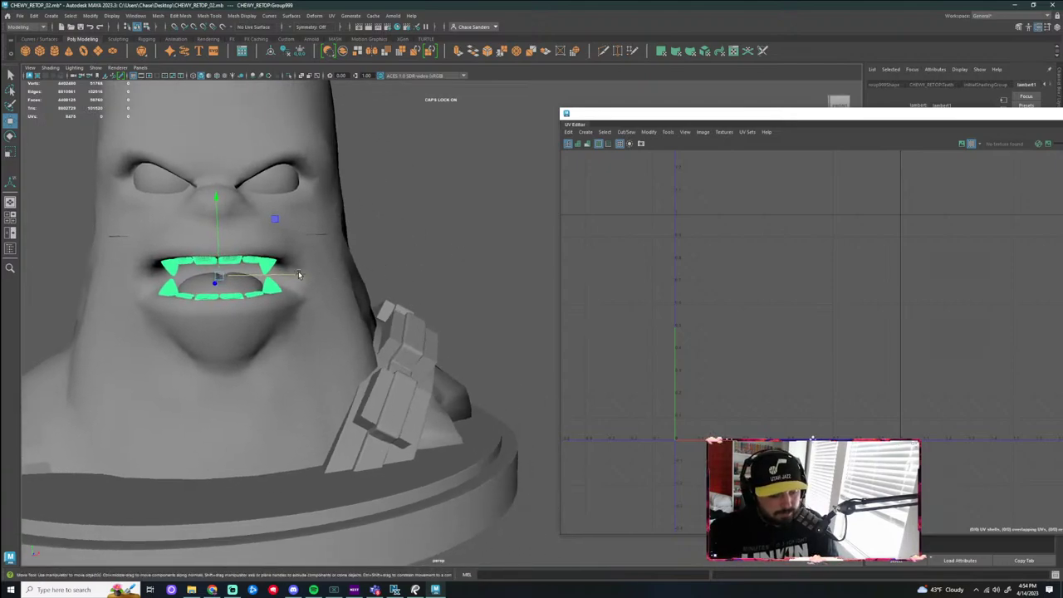
pyautogui.moveTo(305, 283); pyautogui.dragTo(573, 283)
pyautogui.click(499, 332)
pyautogui.keyDown('alt'); pyautogui.moveTo(499, 332); pyautogui.dragTo(388, 249); pyautogui.keyUp('alt')
pyautogui.click(381, 235)
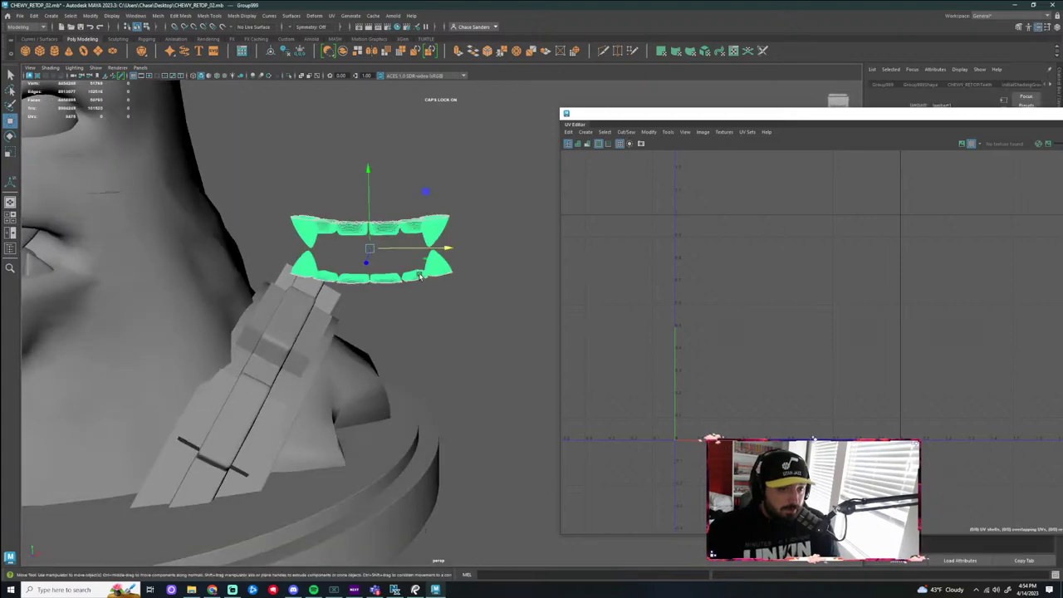
# Retopologize the duplicated teeth and inspect the resulting topology up close
pyautogui.click(157, 16)
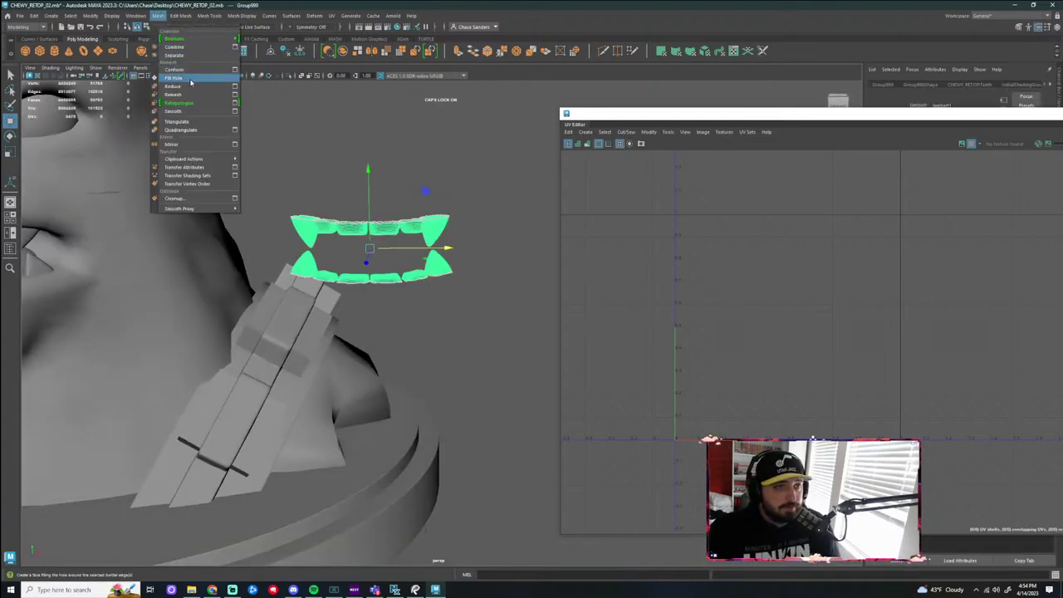
pyautogui.click(191, 105)
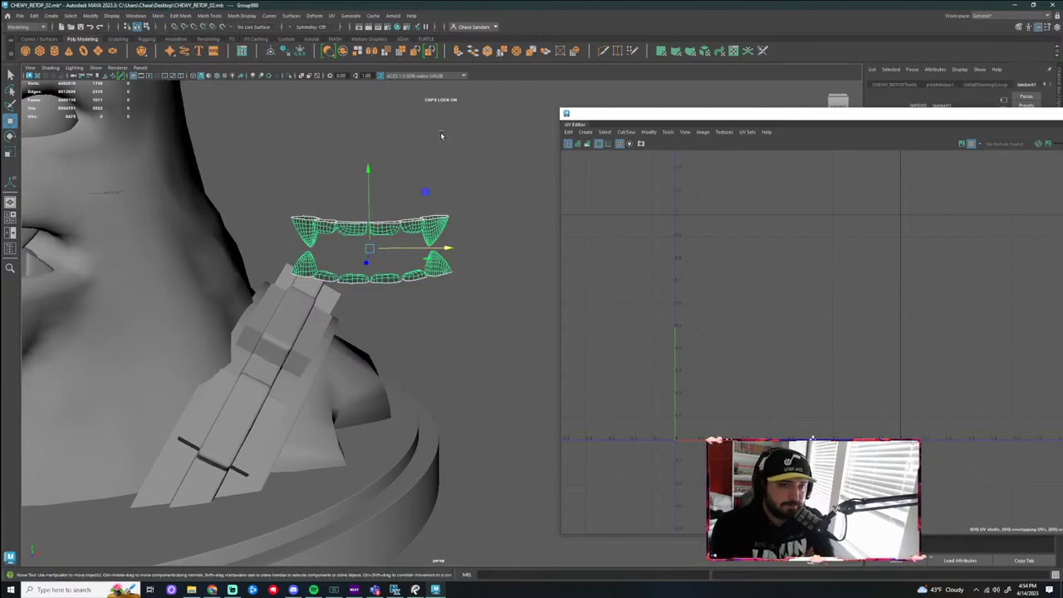
pyautogui.scroll(10, 305, 184)
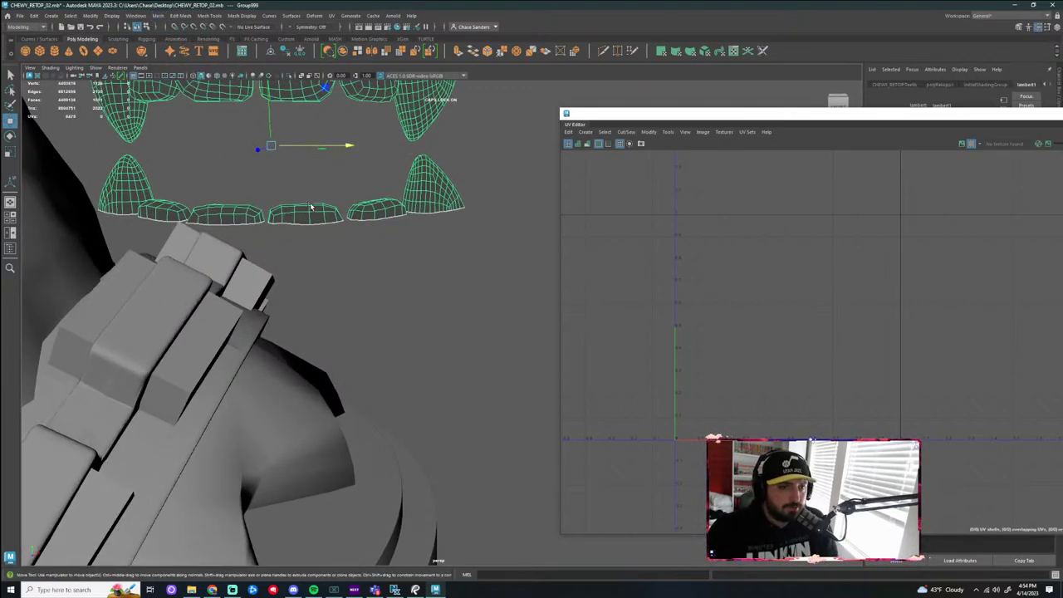
pyautogui.keyDown('alt'); pyautogui.moveTo(307, 184); pyautogui.dragTo(344, 259, button='middle'); pyautogui.keyUp('alt')
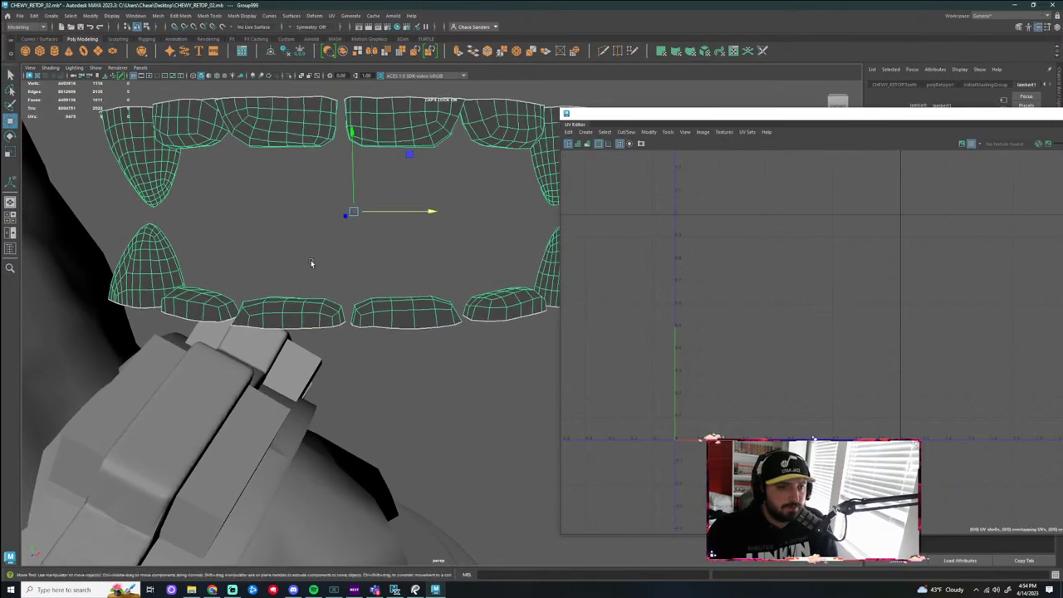
pyautogui.keyDown('alt'); pyautogui.moveTo(311, 262); pyautogui.dragTo(313, 262); pyautogui.keyUp('alt')
pyautogui.scroll(-4, 314, 254)
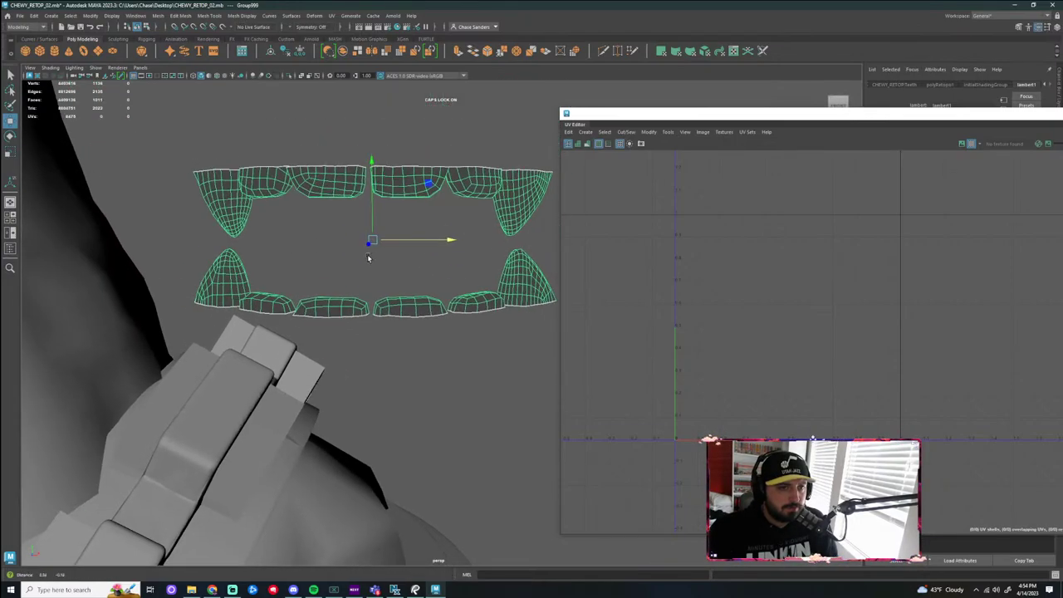
# Delete the faces of one half of the retopologized teeth and return to object mode
pyautogui.press('F10')
pyautogui.keyDown('alt'); pyautogui.moveTo(509, 202); pyautogui.dragTo(459, 181, button='middle'); pyautogui.keyUp('alt')
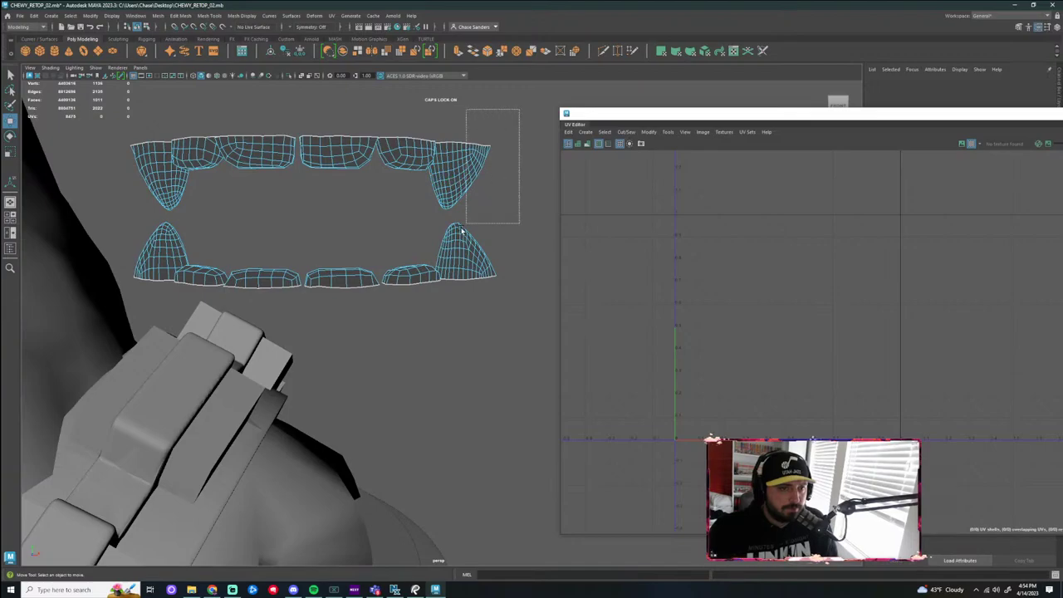
pyautogui.moveTo(461, 231); pyautogui.dragTo(299, 324)
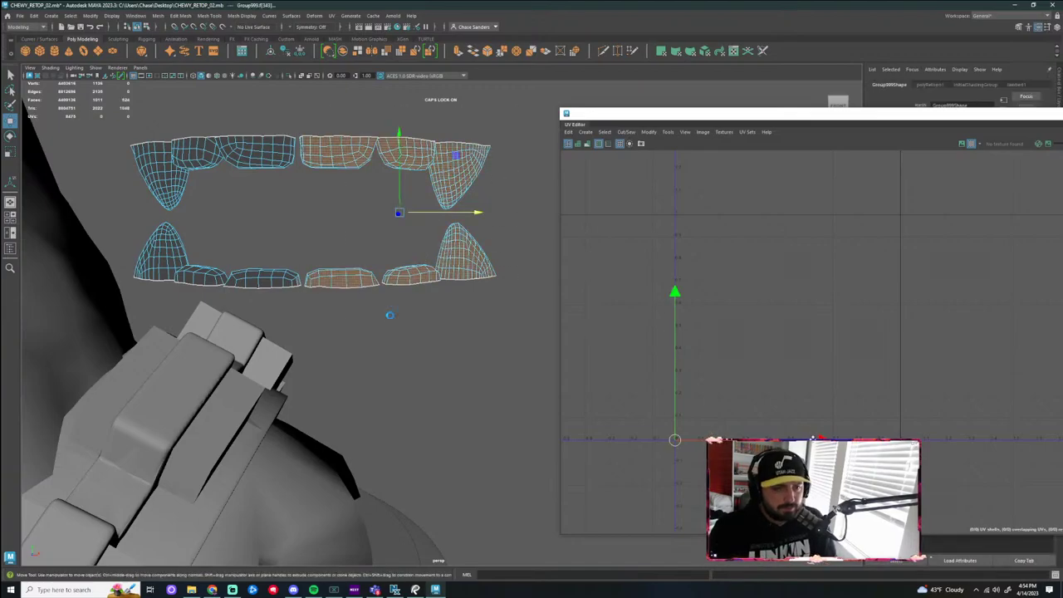
pyautogui.press('Delete')
pyautogui.moveTo(254, 172); pyautogui.dragTo(315, 161, button='right')
pyautogui.scroll(-3, 368, 267)
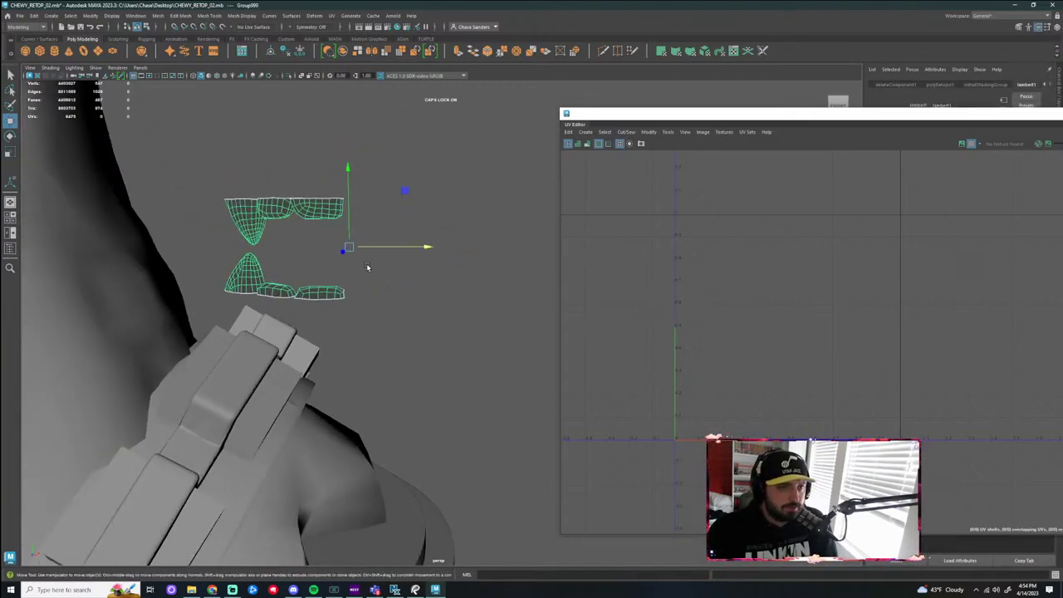
# Move the remaining half of the retopologized teeth back into the mouth over the high-poly teeth
pyautogui.keyDown('alt'); pyautogui.moveTo(368, 266); pyautogui.dragTo(20, 308); pyautogui.keyUp('alt')
pyautogui.keyDown('alt'); pyautogui.moveTo(279, 254); pyautogui.dragTo(545, 249, button='middle'); pyautogui.keyUp('alt')
pyautogui.scroll(3, 399, 266)
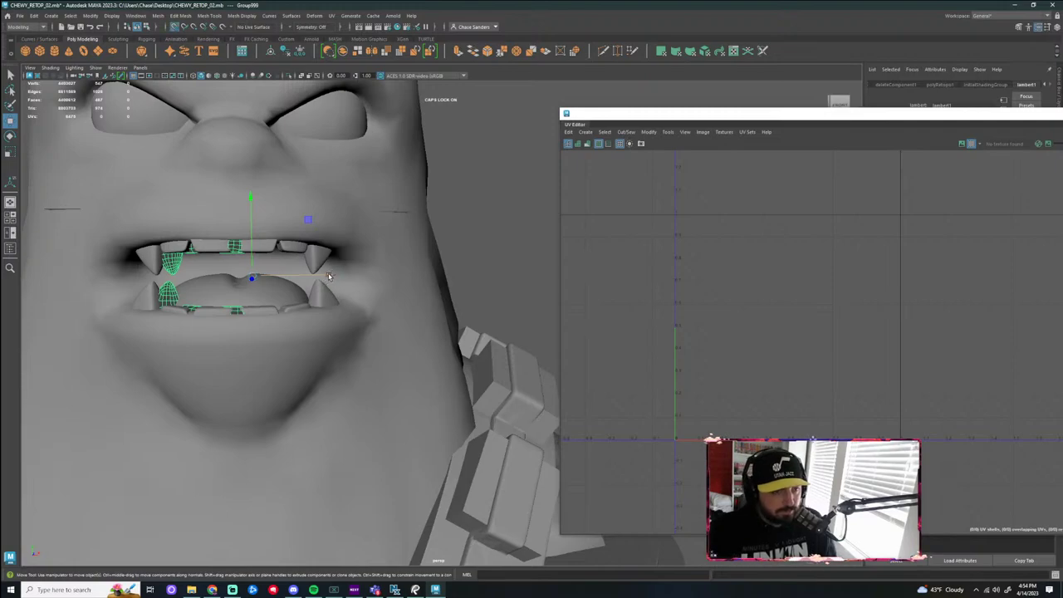
pyautogui.click(449, 211)
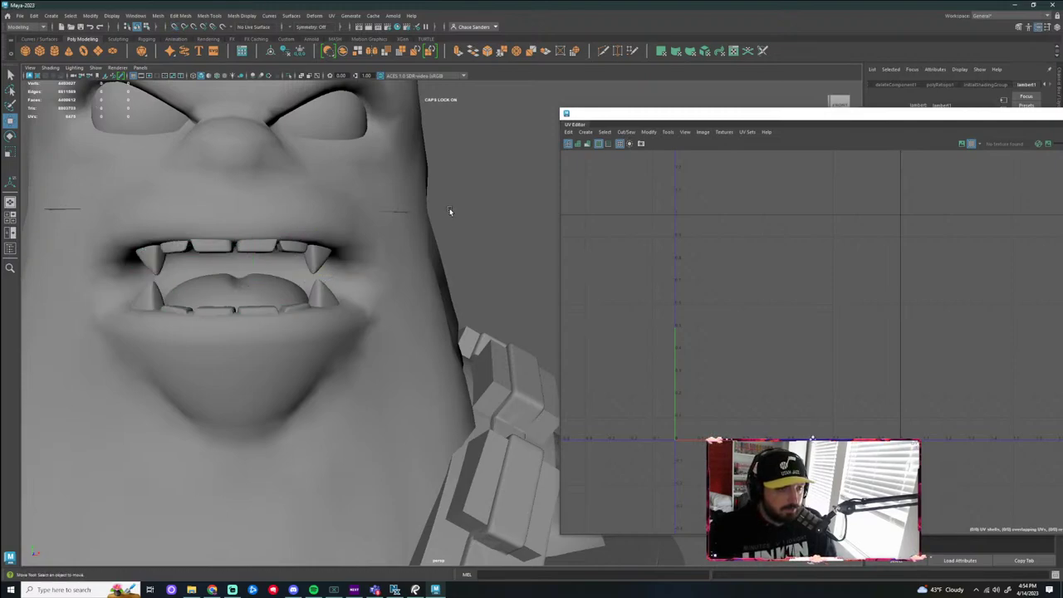
# Examine the upper and lower teeth up close to compare the retopologized half with the high-poly set
pyautogui.keyDown('alt'); pyautogui.moveTo(449, 211); pyautogui.dragTo(456, 197); pyautogui.keyUp('alt')
pyautogui.keyDown('alt'); pyautogui.moveTo(312, 196); pyautogui.dragTo(390, 261, button='middle'); pyautogui.keyUp('alt')
pyautogui.scroll(6, 390, 260)
pyautogui.click(163, 176)
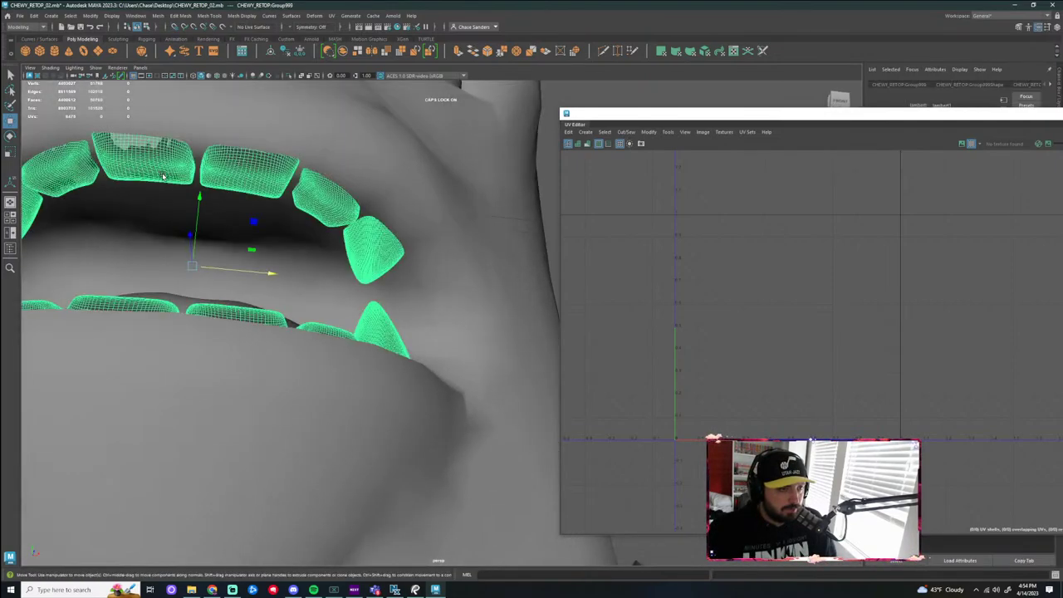
pyautogui.keyDown('alt'); pyautogui.moveTo(182, 197); pyautogui.dragTo(151, 203); pyautogui.keyUp('alt')
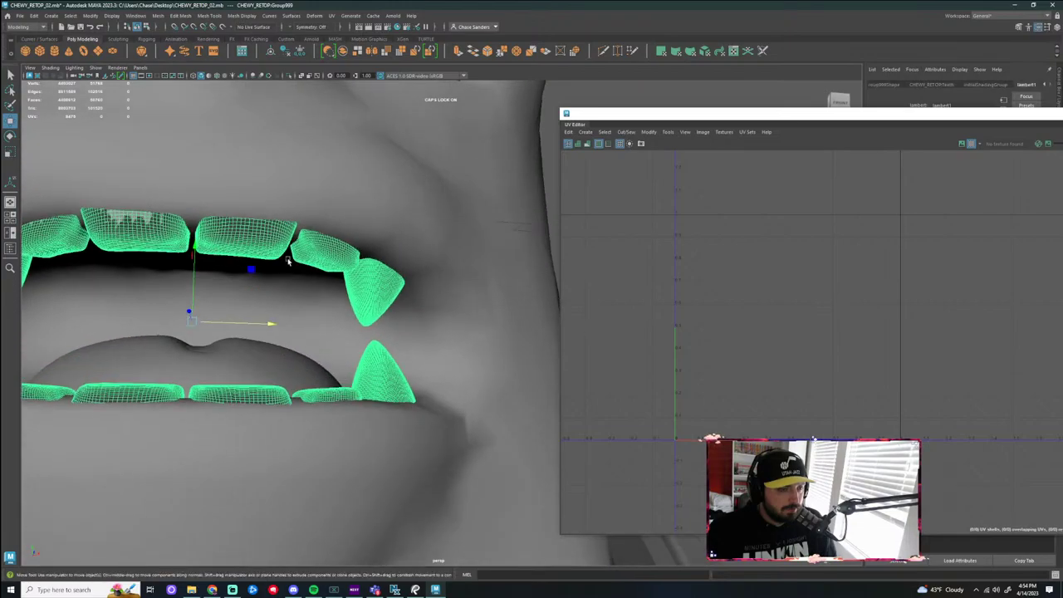
pyautogui.scroll(-4, 288, 260)
pyautogui.click(510, 240)
pyautogui.keyDown('alt'); pyautogui.moveTo(279, 328); pyautogui.dragTo(304, 356); pyautogui.keyUp('alt')
pyautogui.keyDown('alt'); pyautogui.moveTo(304, 356); pyautogui.dragTo(325, 312, button='middle'); pyautogui.keyUp('alt')
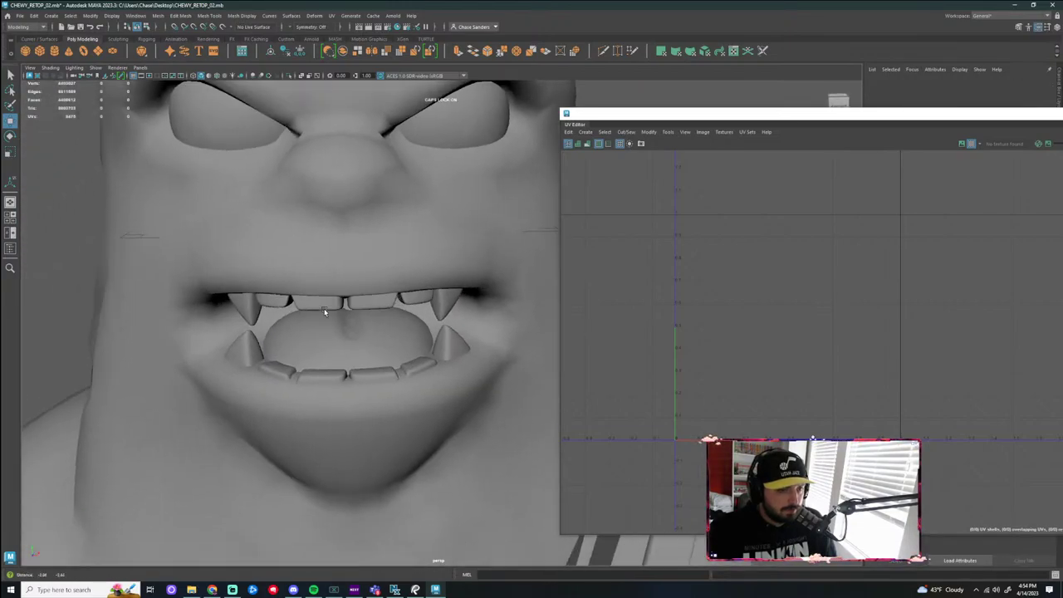
pyautogui.scroll(3, 307, 295)
pyautogui.click(289, 279)
pyautogui.scroll(5, 286, 274)
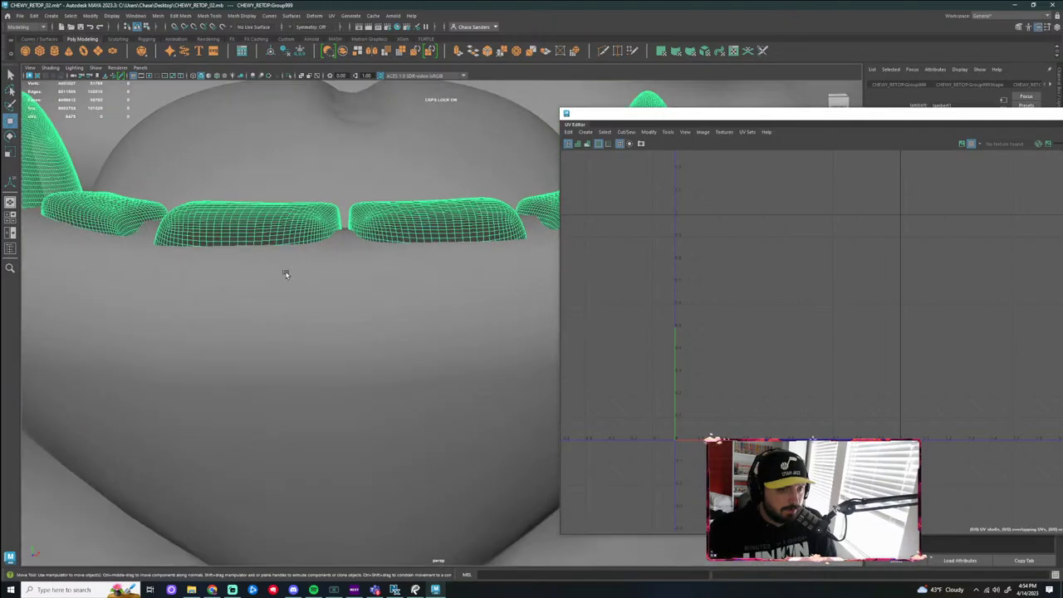
pyautogui.scroll(-6, 299, 257)
pyautogui.scroll(3, 304, 261)
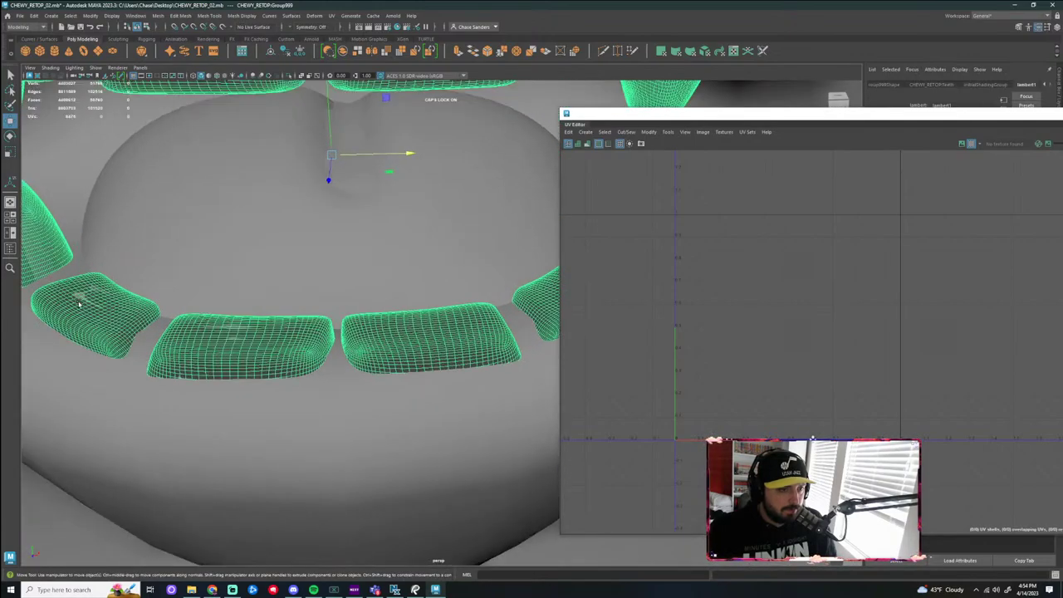
# Move the high-poly teeth out of the mouth to beside the head and select the retopologized half
pyautogui.scroll(-5, 295, 294)
pyautogui.keyDown('alt'); pyautogui.moveTo(294, 295); pyautogui.dragTo(346, 265); pyautogui.keyUp('alt')
pyautogui.scroll(-2, 345, 266)
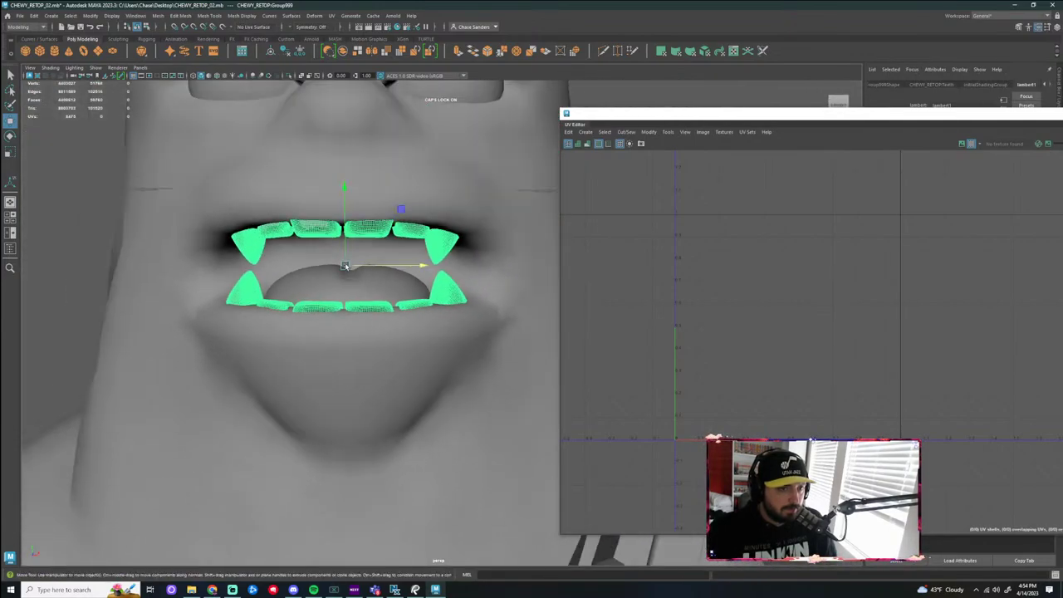
pyautogui.moveTo(425, 266); pyautogui.dragTo(41, 274)
pyautogui.click(315, 236)
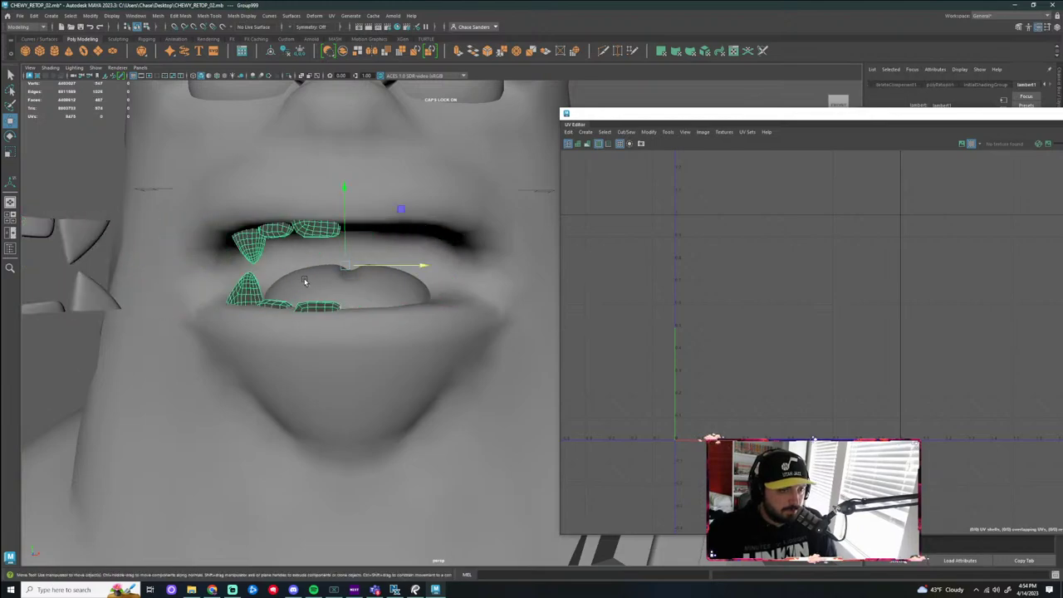
# Try to mirror the retopologized half of the teeth across the world X axis, then undo the mirror
pyautogui.scroll(3, 305, 280)
pyautogui.keyDown('alt'); pyautogui.moveTo(305, 281); pyautogui.dragTo(337, 268); pyautogui.keyUp('alt')
pyautogui.scroll(-2, 310, 285)
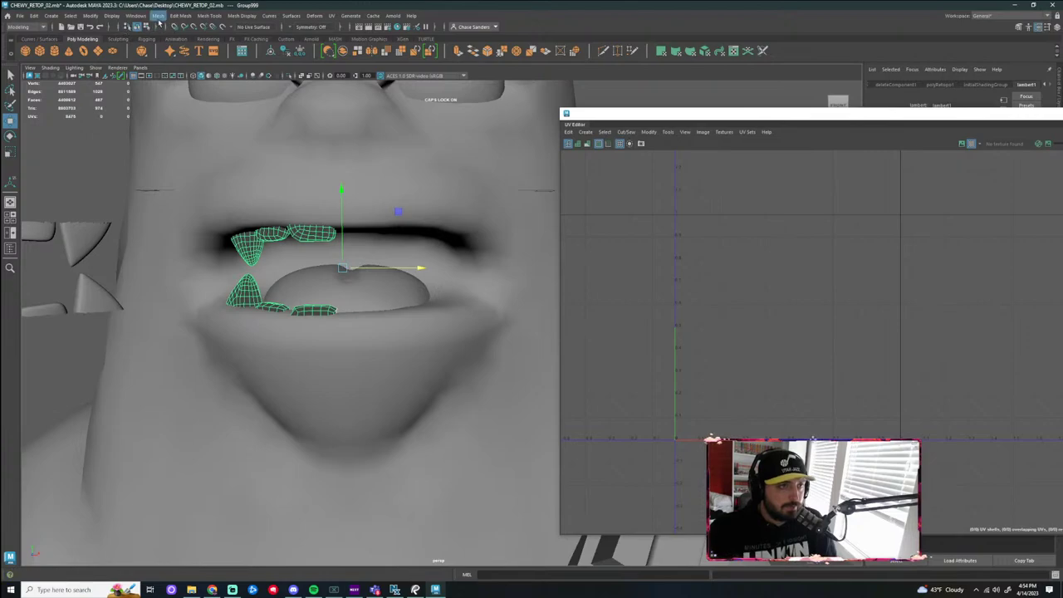
pyautogui.click(158, 16)
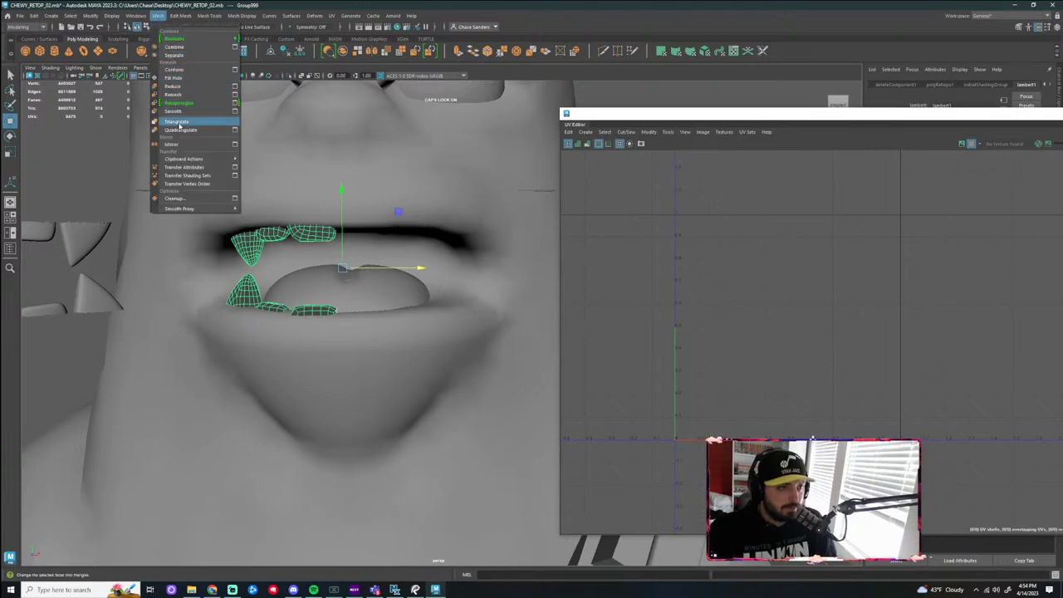
pyautogui.click(176, 152)
pyautogui.click(159, 17)
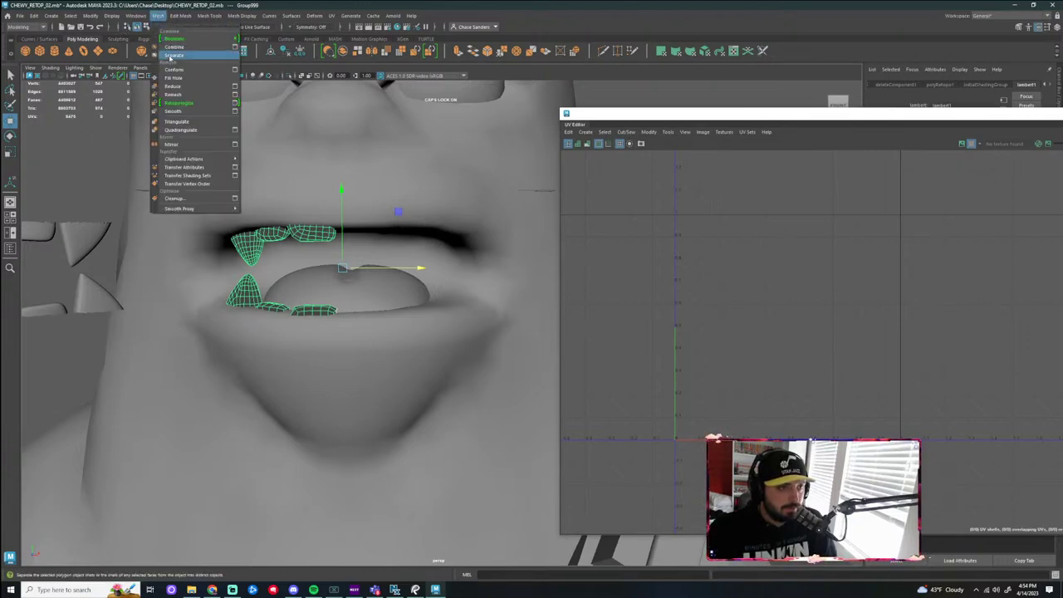
pyautogui.click(182, 142)
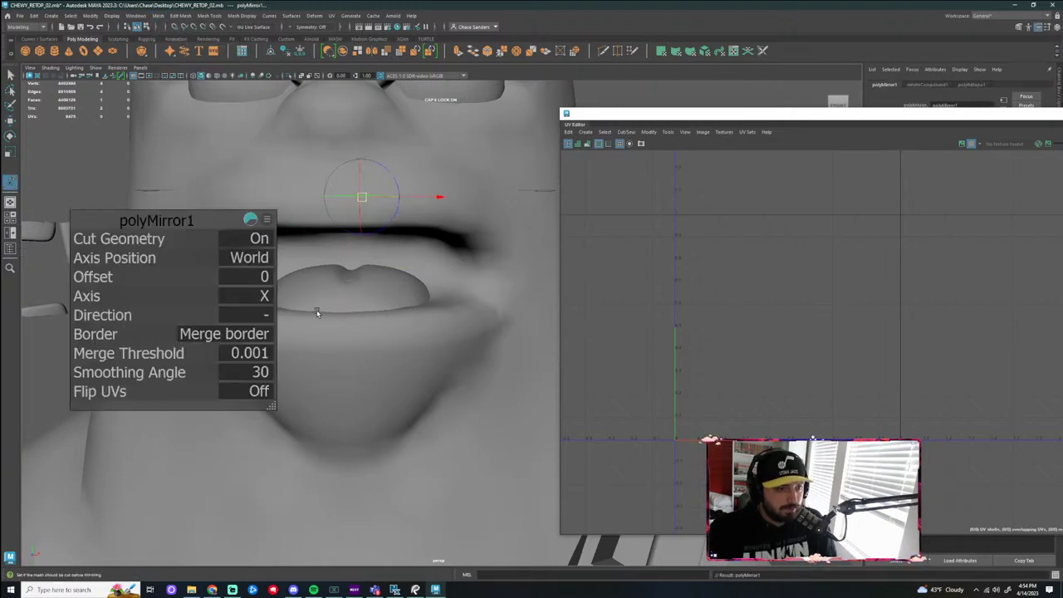
pyautogui.hotkey('ctrl', 'z')
pyautogui.scroll(-4, 455, 334)
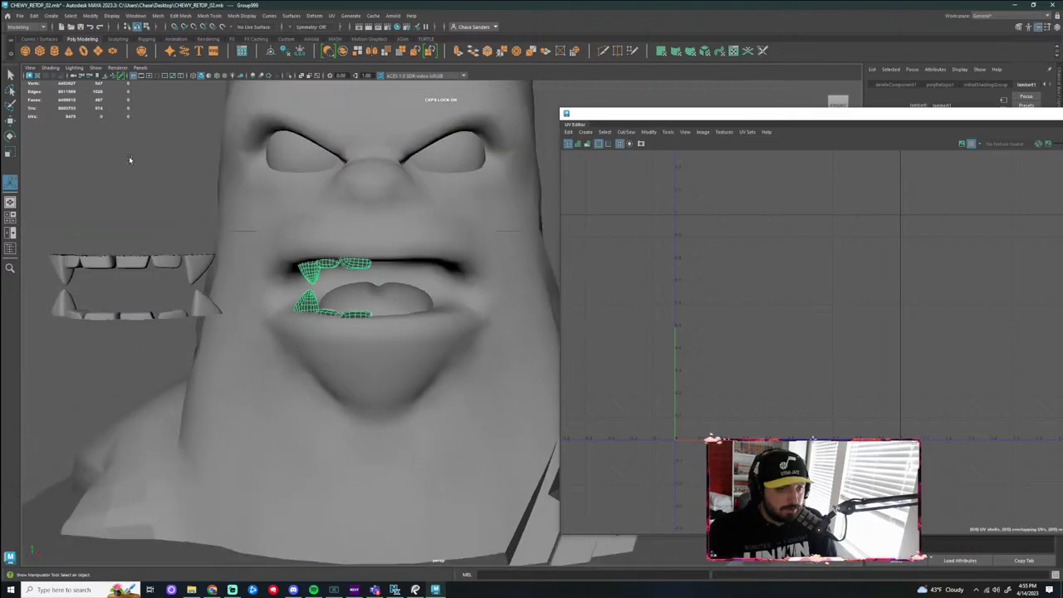
# Isolate the retopologized half of the teeth in the viewport and frame it from an angle
pyautogui.click(128, 156)
pyautogui.scroll(3, 274, 290)
pyautogui.keyDown('alt'); pyautogui.moveTo(274, 290); pyautogui.dragTo(318, 297); pyautogui.keyUp('alt')
pyautogui.click(369, 255)
pyautogui.hotkey('ctrl', '1')
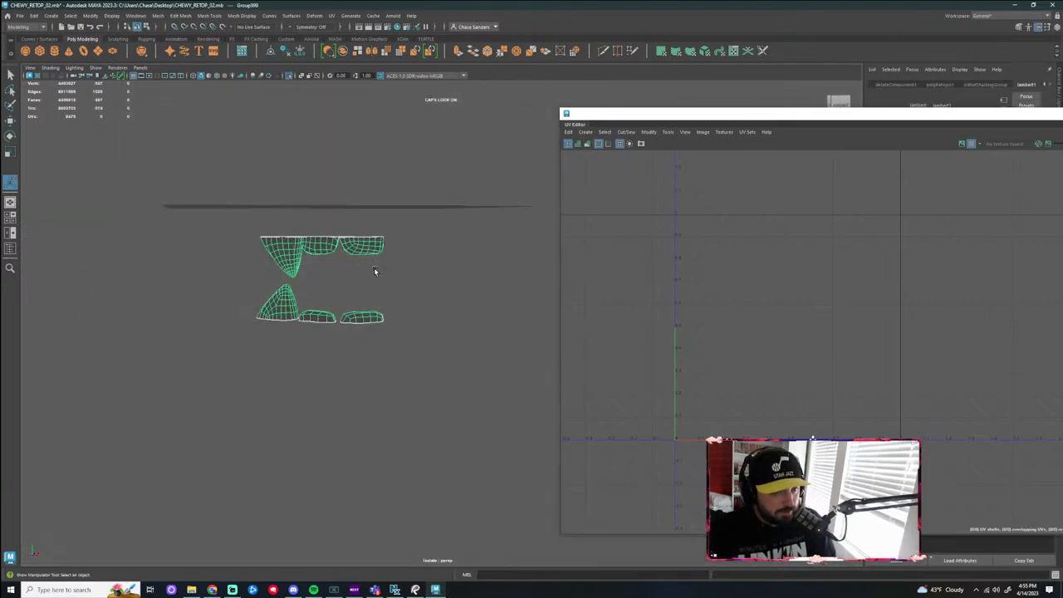
pyautogui.keyDown('alt'); pyautogui.moveTo(420, 308); pyautogui.dragTo(422, 257); pyautogui.keyUp('alt')
# Apply automatic UV mapping to the isolated teeth and sew all of their UV edges together
pyautogui.moveTo(416, 240); pyautogui.dragTo(460, 225, button='right')
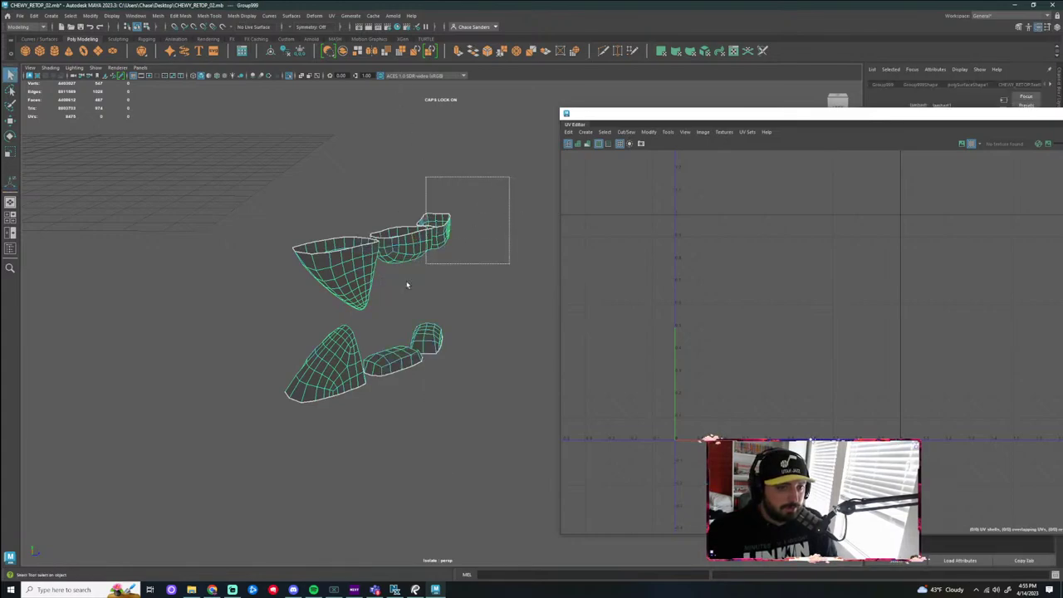
pyautogui.click(333, 16)
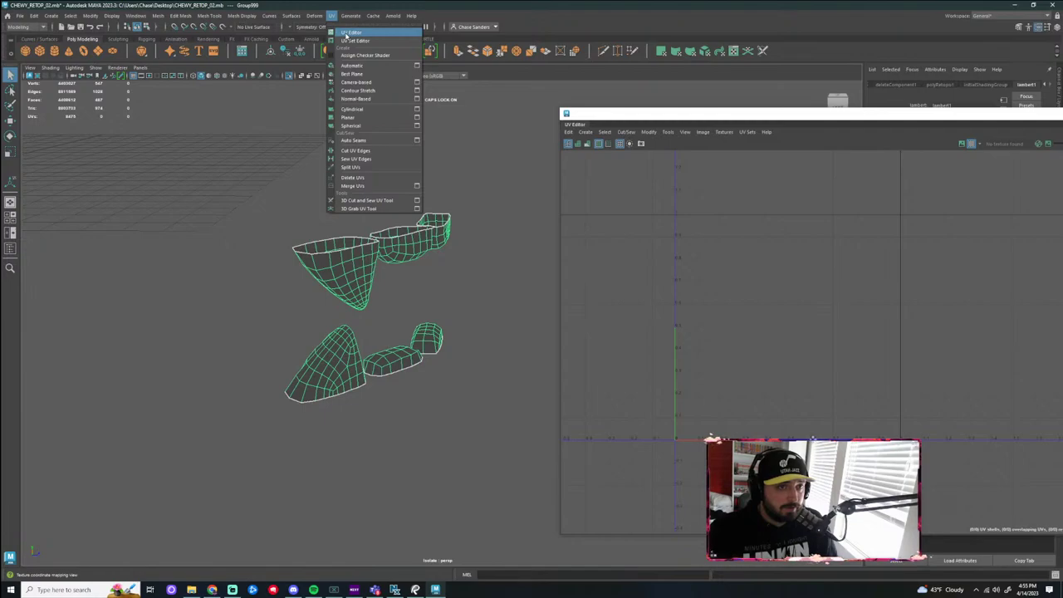
pyautogui.click(352, 66)
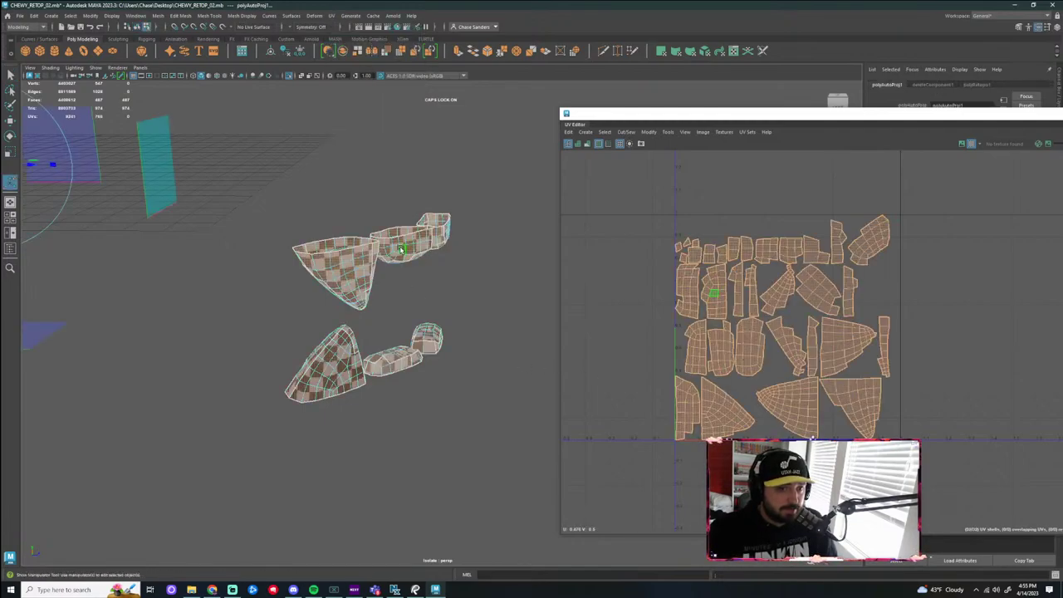
pyautogui.moveTo(402, 250); pyautogui.dragTo(404, 221, button='right')
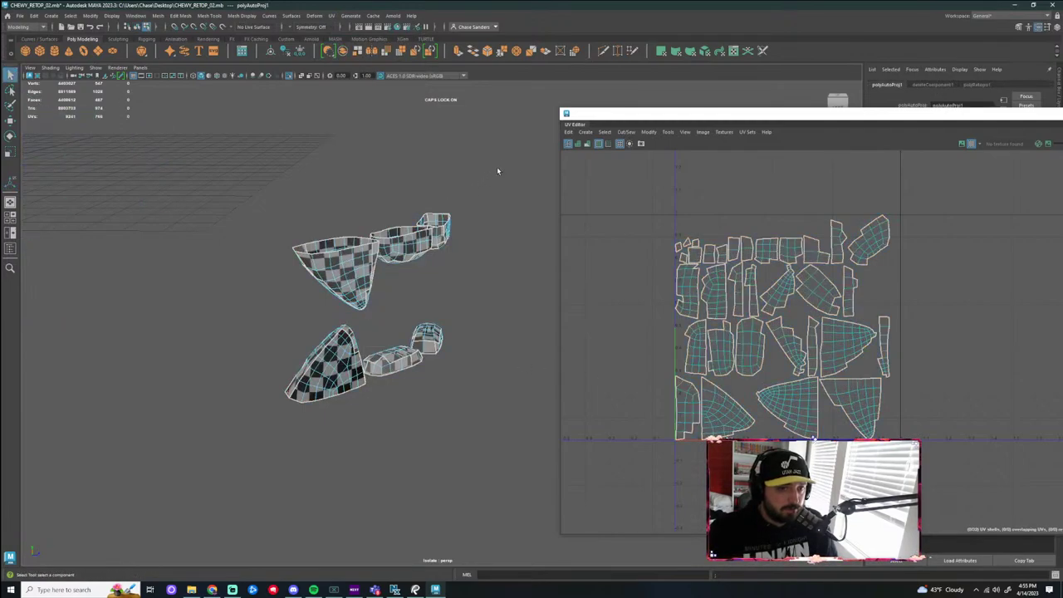
pyautogui.click(624, 134)
pyautogui.click(640, 184)
pyautogui.click(520, 297)
# Cut a vertical UV seam down the back of the upper fang from its base to the tip
pyautogui.scroll(5, 425, 304)
pyautogui.keyDown('alt'); pyautogui.moveTo(426, 304); pyautogui.dragTo(441, 294); pyautogui.keyUp('alt')
pyautogui.keyDown('alt'); pyautogui.moveTo(440, 294); pyautogui.dragTo(453, 285, button='middle'); pyautogui.keyUp('alt')
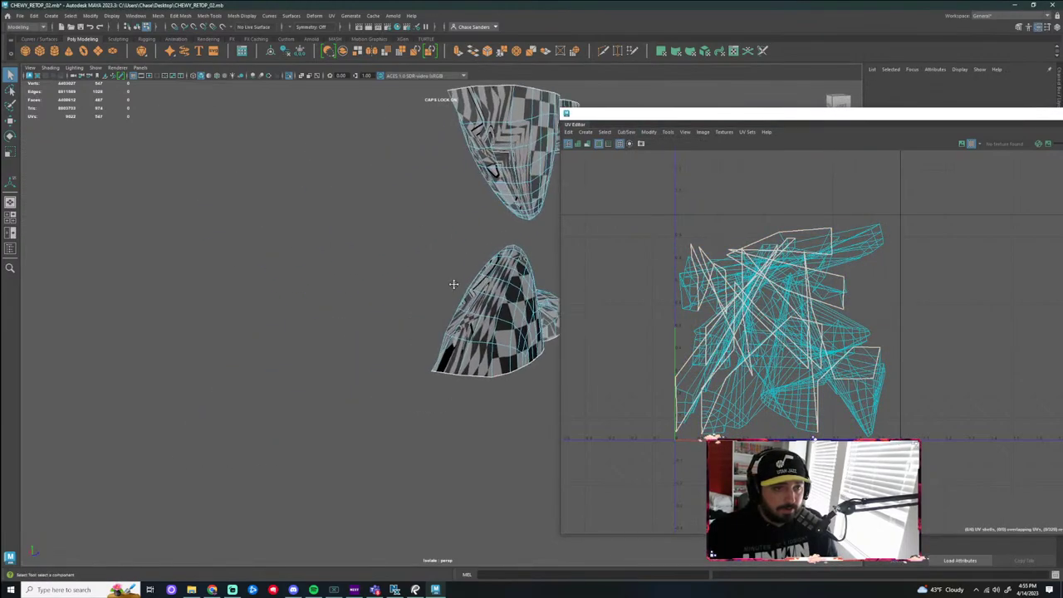
pyautogui.keyDown('alt'); pyautogui.moveTo(454, 284); pyautogui.dragTo(144, 362); pyautogui.keyUp('alt')
pyautogui.doubleClick(394, 258)
pyautogui.keyDown('alt'); pyautogui.moveTo(395, 261); pyautogui.dragTo(491, 285); pyautogui.keyUp('alt')
pyautogui.scroll(4, 491, 285)
pyautogui.click(373, 117)
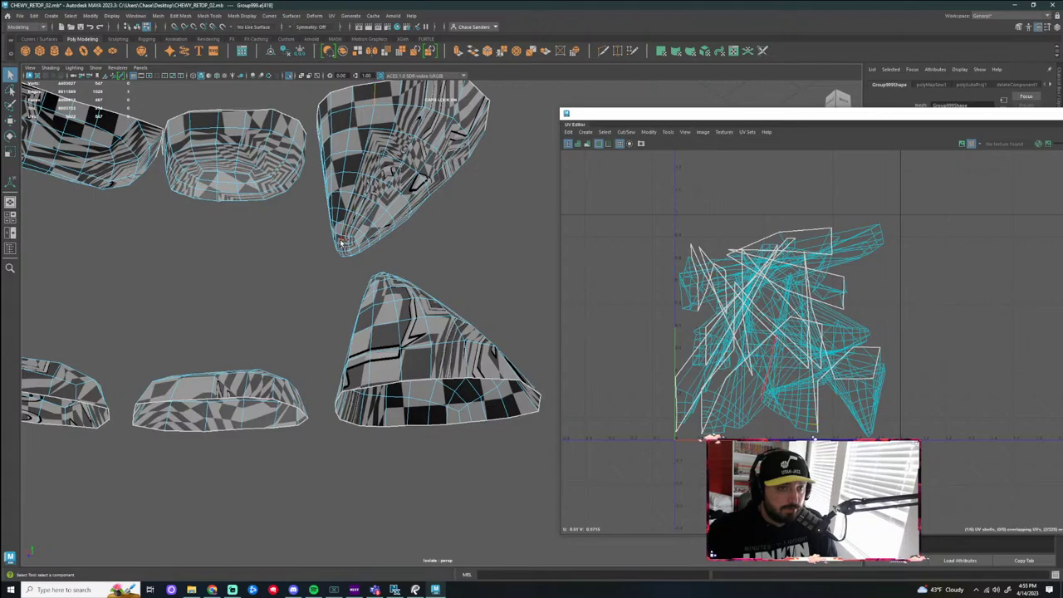
pyautogui.keyDown('alt'); pyautogui.moveTo(469, 234); pyautogui.dragTo(483, 247); pyautogui.keyUp('alt')
pyautogui.click(631, 133)
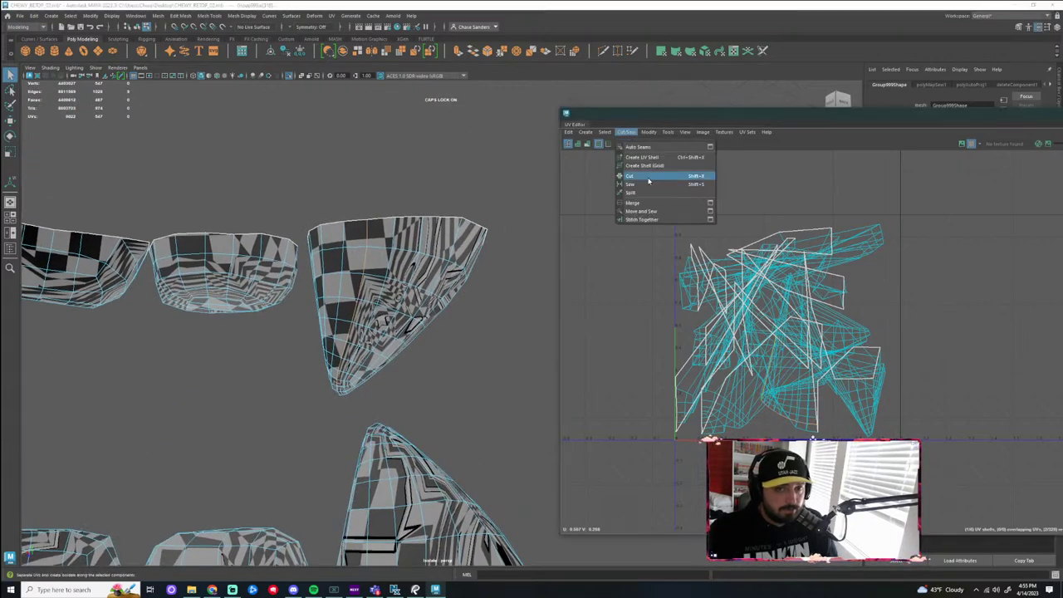
pyautogui.click(648, 178)
# Cut vertical UV seams down the back of the two remaining upper teeth
pyautogui.keyDown('alt'); pyautogui.moveTo(463, 346); pyautogui.dragTo(578, 320, button='middle'); pyautogui.keyUp('alt')
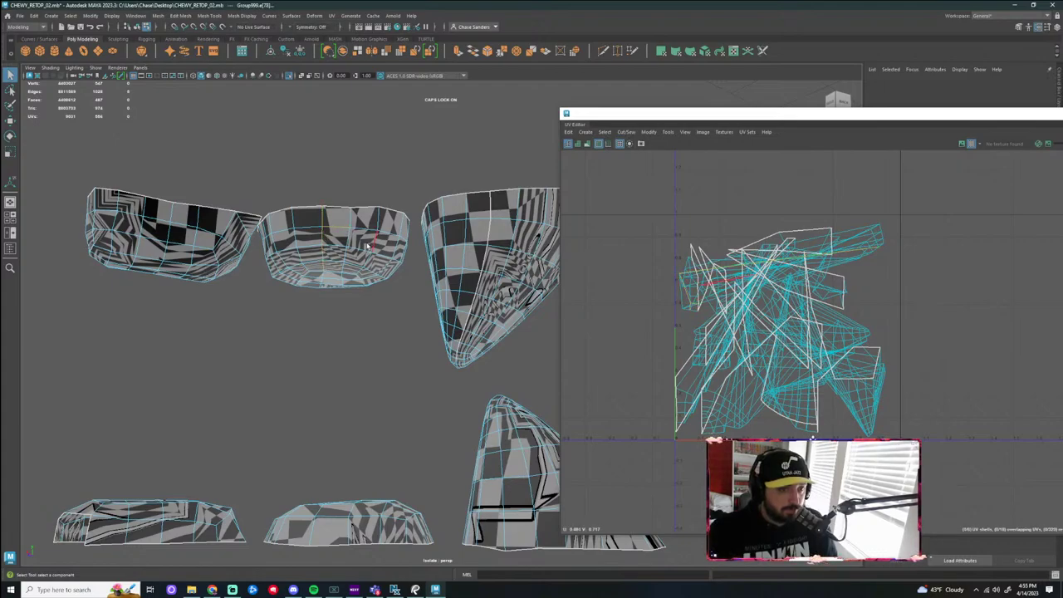
pyautogui.click(626, 132)
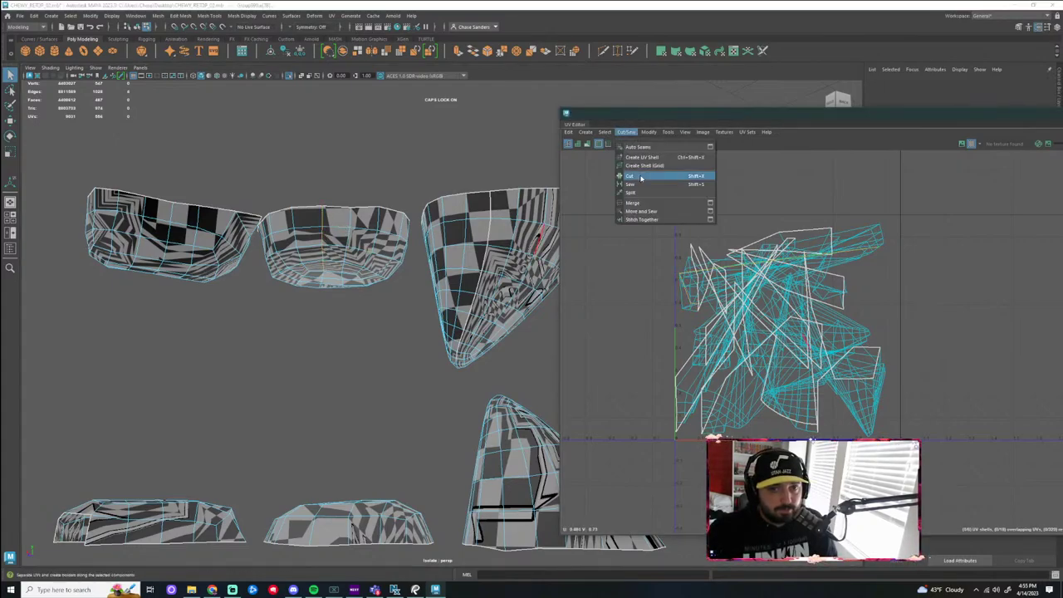
pyautogui.click(646, 176)
pyautogui.click(169, 235)
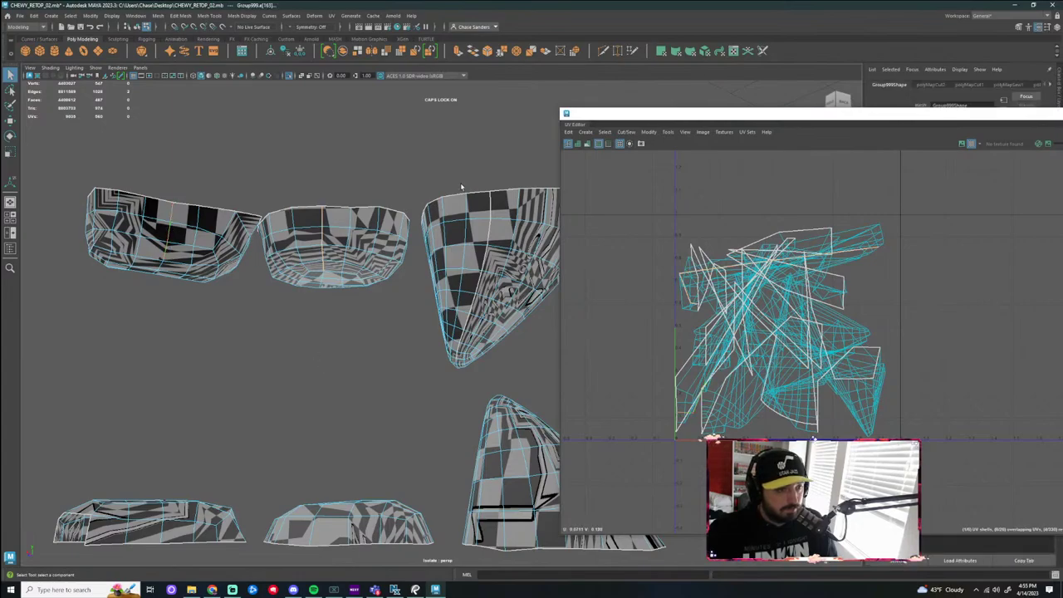
pyautogui.click(620, 134)
pyautogui.click(633, 176)
# Examine the open gap in the back of the lower front tooth and select its side edges
pyautogui.keyDown('alt'); pyautogui.moveTo(255, 405); pyautogui.dragTo(361, 189, button='middle'); pyautogui.keyUp('alt')
pyautogui.keyDown('alt'); pyautogui.moveTo(290, 350); pyautogui.dragTo(242, 406); pyautogui.keyUp('alt')
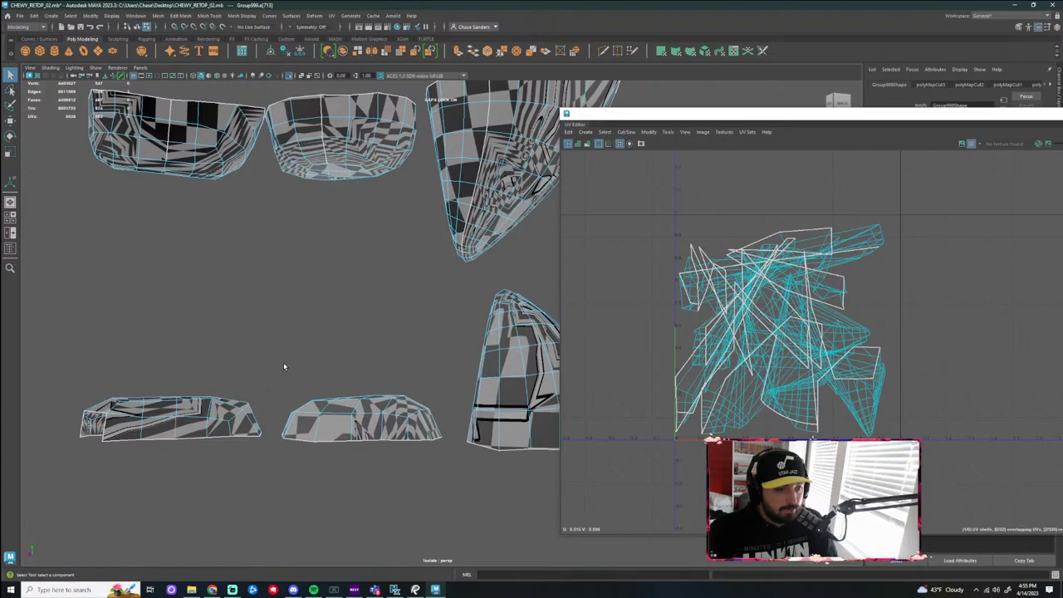
pyautogui.click(284, 366)
pyautogui.keyDown('alt'); pyautogui.moveTo(284, 367); pyautogui.dragTo(275, 334); pyautogui.keyUp('alt')
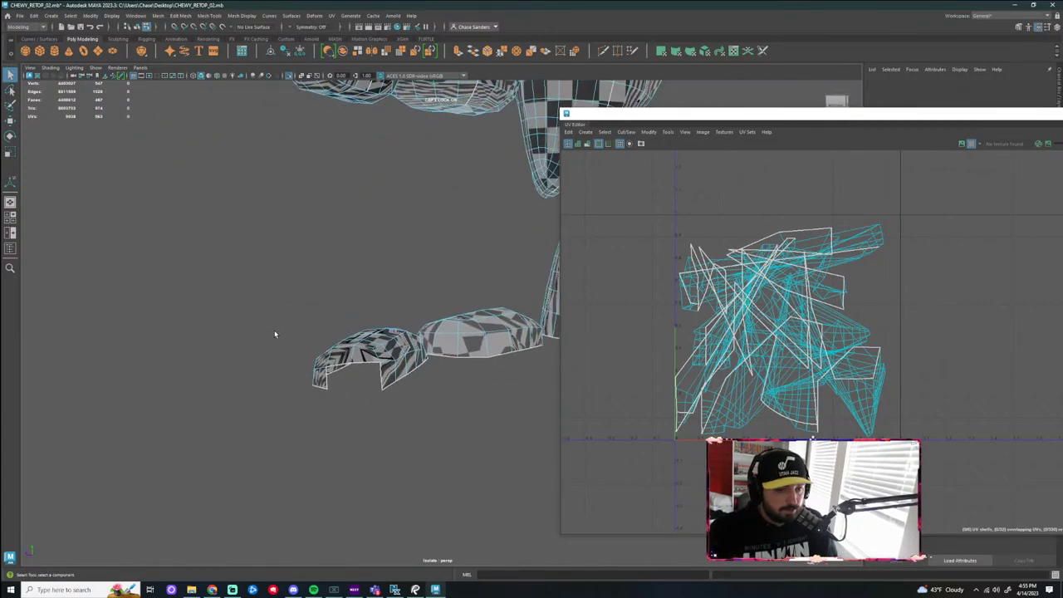
pyautogui.keyDown('alt'); pyautogui.moveTo(472, 427); pyautogui.dragTo(308, 348); pyautogui.keyUp('alt')
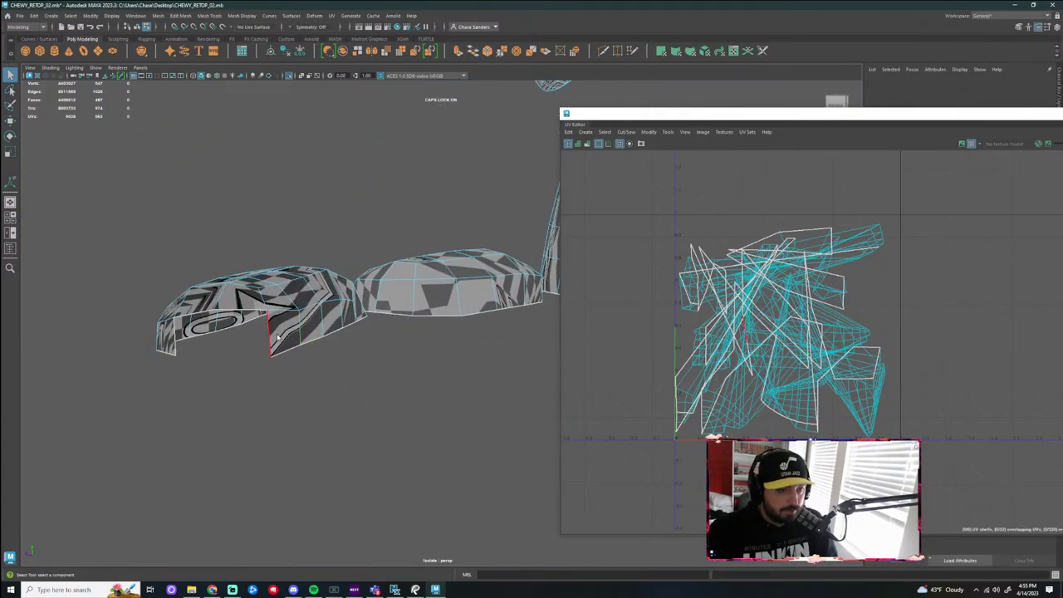
pyautogui.click(278, 338)
pyautogui.keyDown('alt'); pyautogui.moveTo(185, 350); pyautogui.dragTo(378, 349); pyautogui.keyUp('alt')
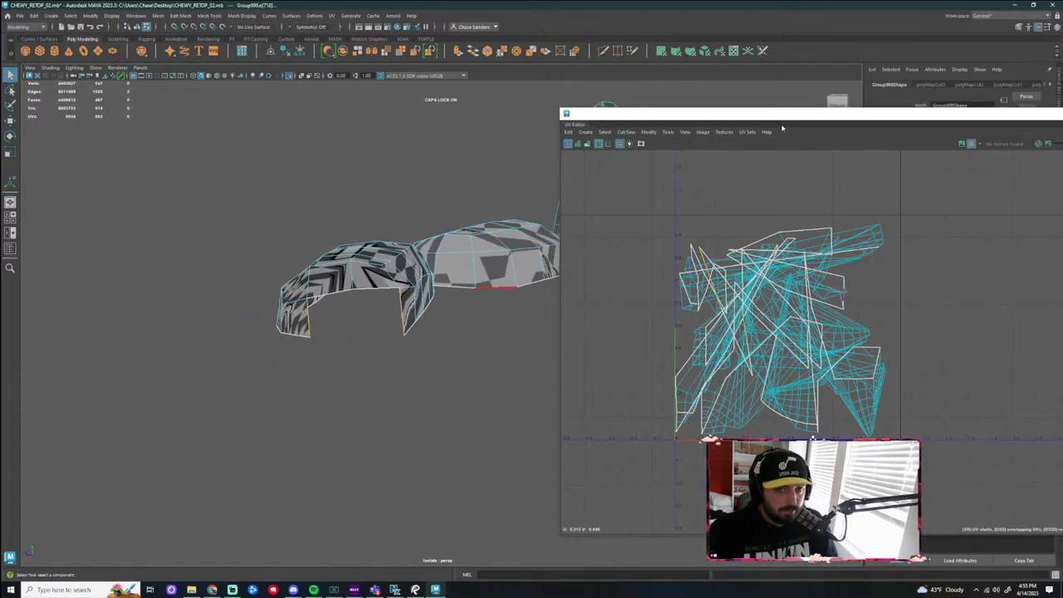
# Move the UV Editor clear of the teeth and extrude the gap's upper edges down to the lower front tooth's base
pyautogui.moveTo(774, 118); pyautogui.dragTo(517, 389)
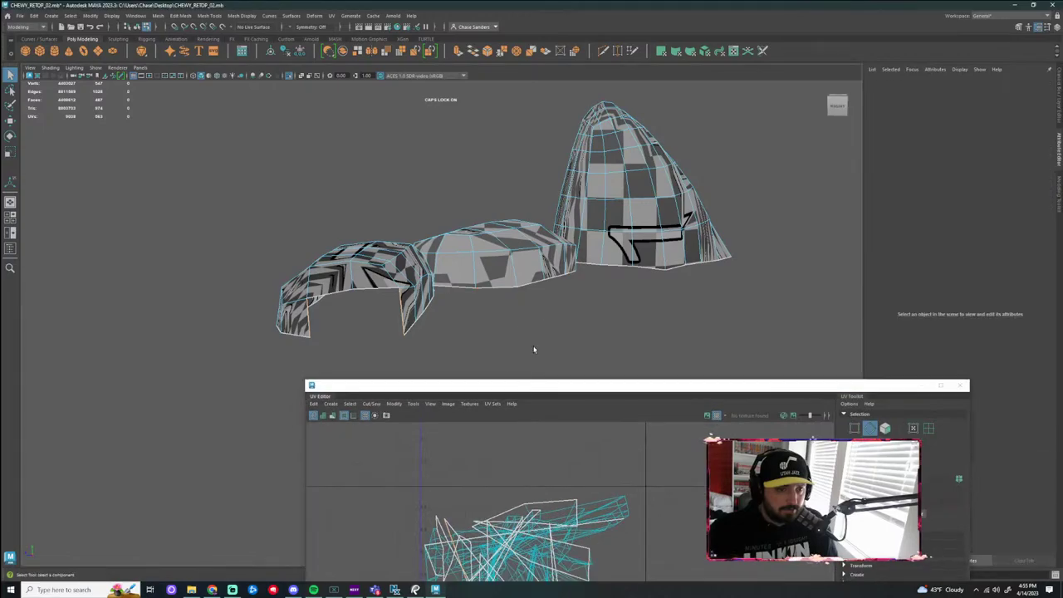
pyautogui.keyDown('alt'); pyautogui.moveTo(534, 350); pyautogui.dragTo(513, 341); pyautogui.keyUp('alt')
pyautogui.keyDown('alt'); pyautogui.moveTo(513, 340); pyautogui.dragTo(250, 320, button='middle'); pyautogui.keyUp('alt')
pyautogui.moveTo(473, 263); pyautogui.dragTo(472, 243, button='right')
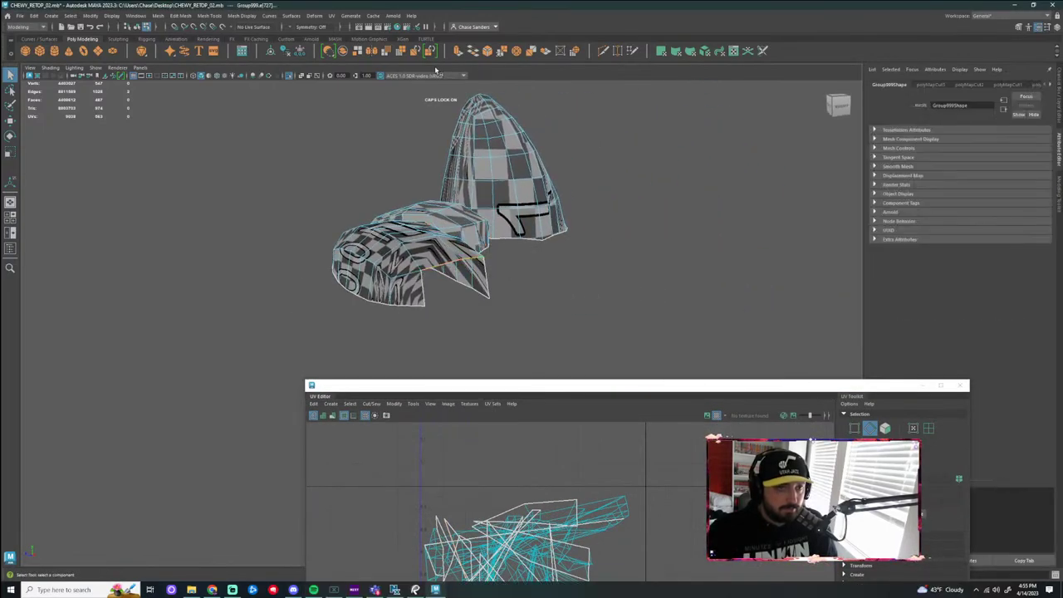
pyautogui.click(459, 51)
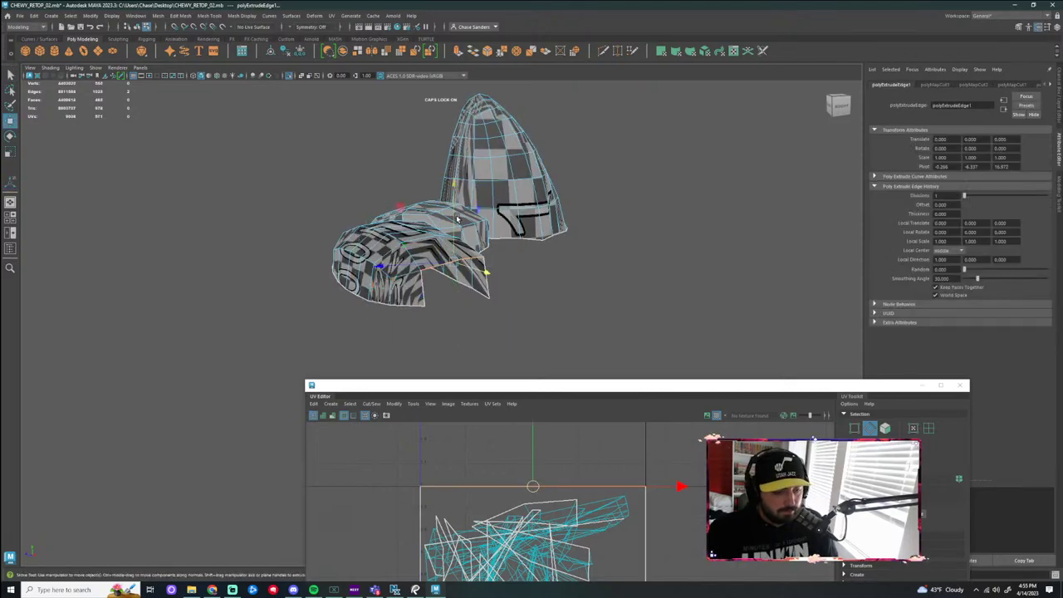
pyautogui.moveTo(454, 196); pyautogui.dragTo(457, 321)
pyautogui.scroll(4, 476, 328)
pyautogui.keyDown('alt'); pyautogui.moveTo(458, 321); pyautogui.dragTo(418, 367, button='middle'); pyautogui.keyUp('alt')
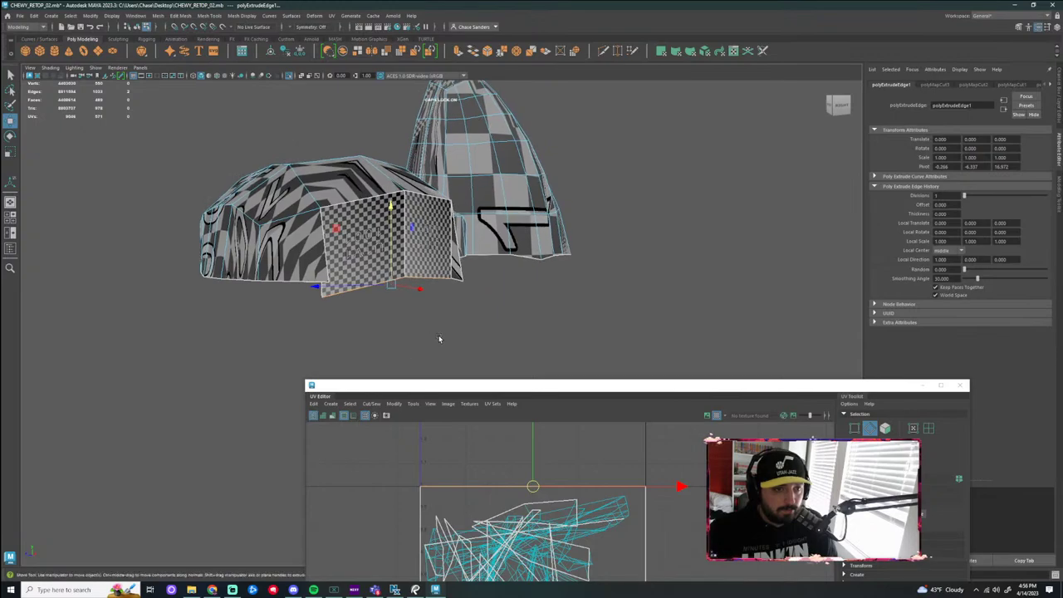
# Target-weld the bottom vertices of the extruded patch to the matching base vertices of the lower front tooth
pyautogui.click(1059, 207)
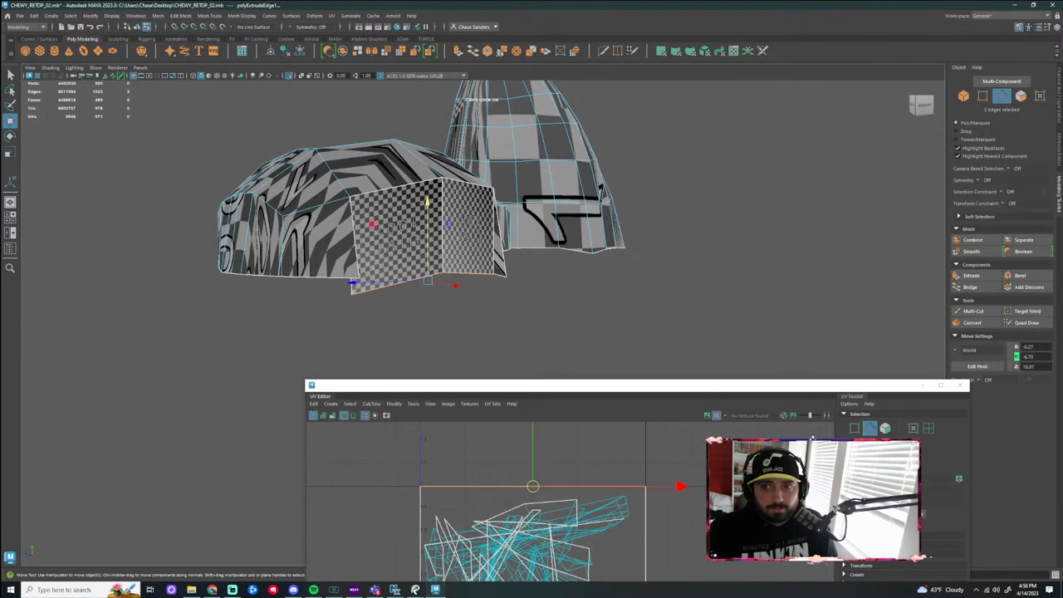
pyautogui.click(1059, 148)
pyautogui.click(1059, 125)
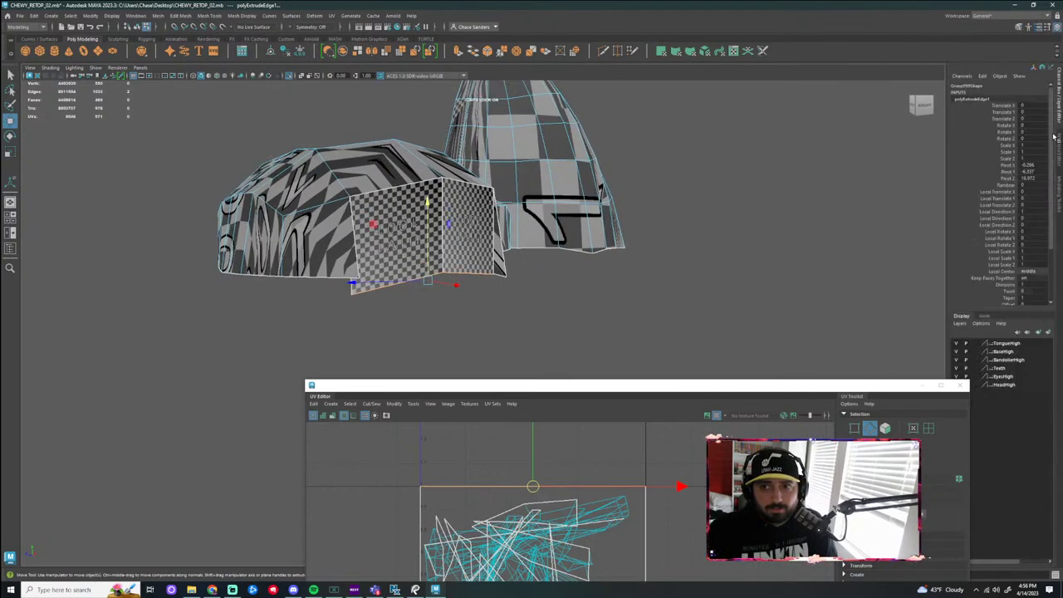
pyautogui.click(1059, 208)
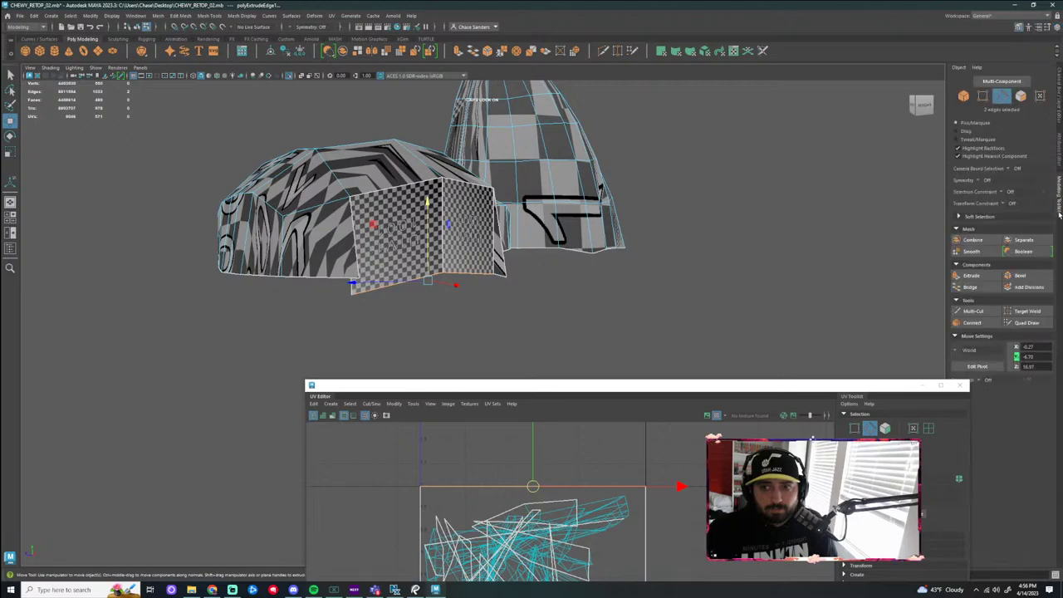
pyautogui.click(1028, 311)
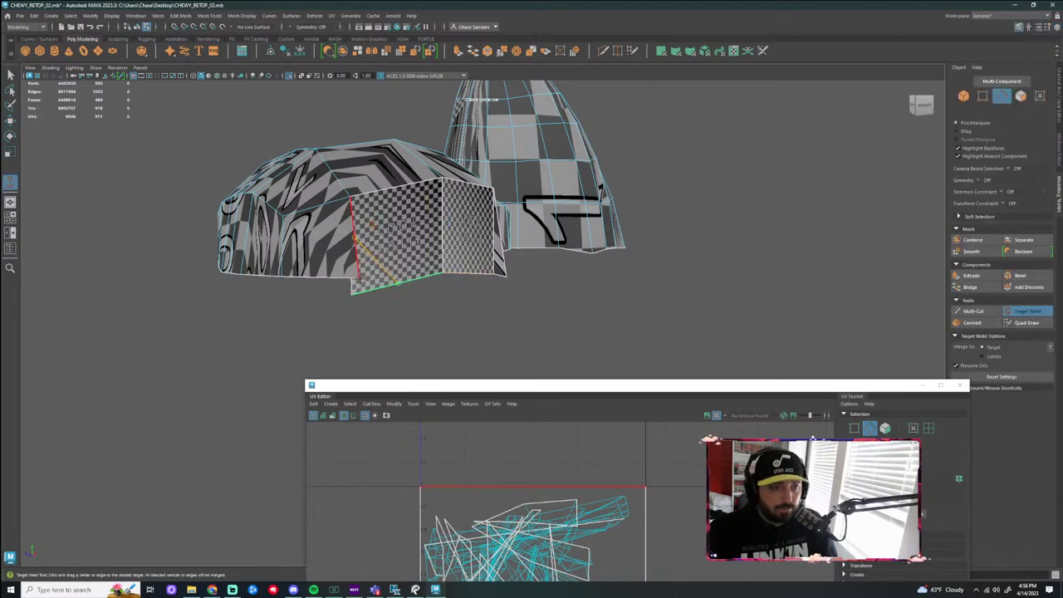
pyautogui.moveTo(358, 279); pyautogui.dragTo(357, 275)
pyautogui.hotkey('ctrl', 'z')
pyautogui.scroll(4, 439, 307)
pyautogui.keyDown('alt'); pyautogui.moveTo(405, 266); pyautogui.dragTo(624, 255); pyautogui.keyUp('alt')
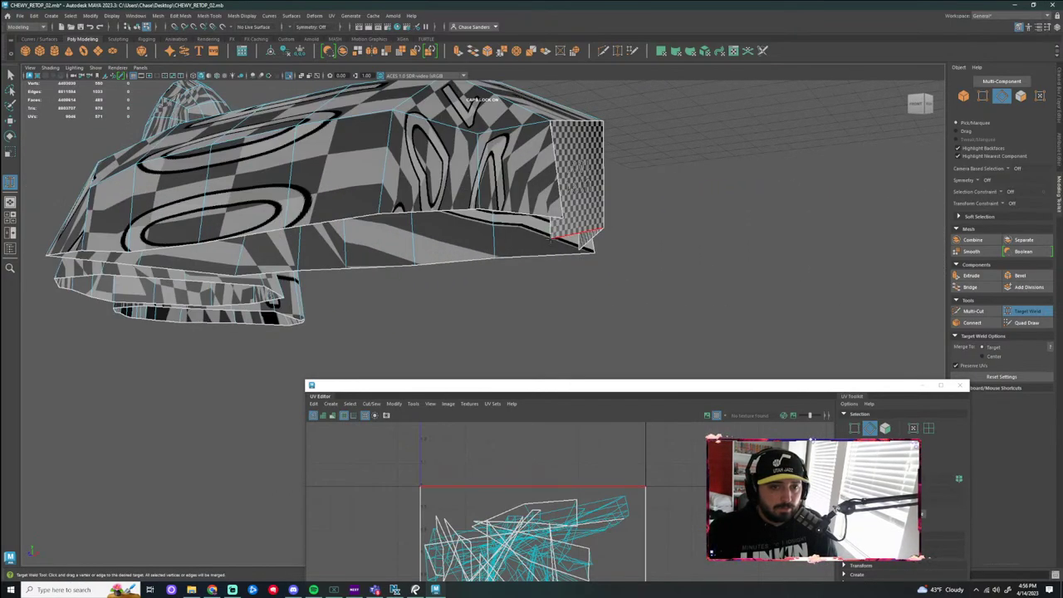
pyautogui.moveTo(555, 237)
pyautogui.mouseDown(button='right')
pyautogui.moveTo(520, 239)
pyautogui.moveTo(546, 237)
pyautogui.mouseUp(button='right')
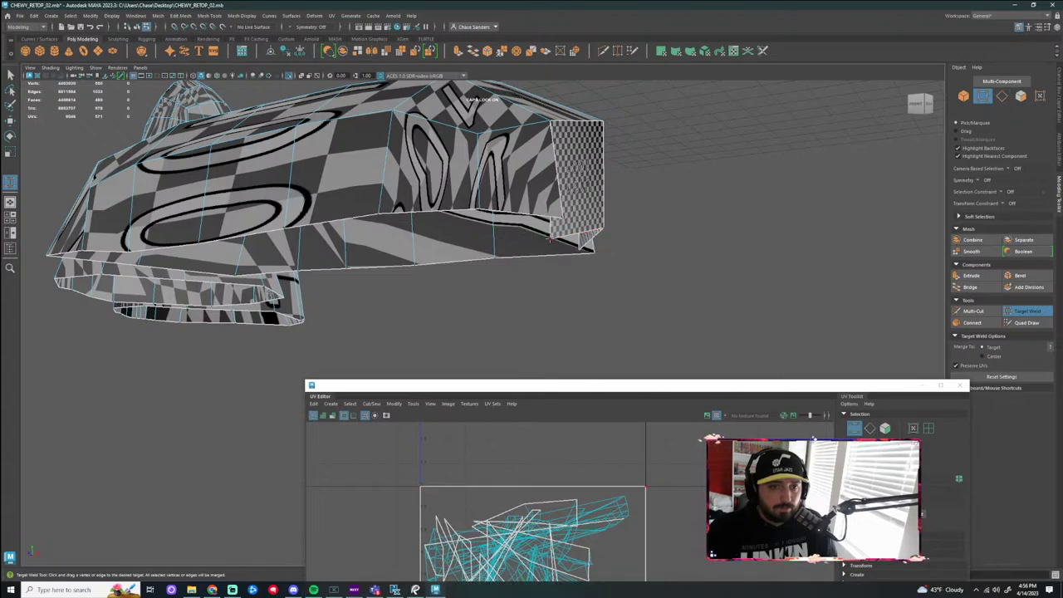
pyautogui.keyDown('alt'); pyautogui.moveTo(561, 218); pyautogui.dragTo(647, 230); pyautogui.keyUp('alt')
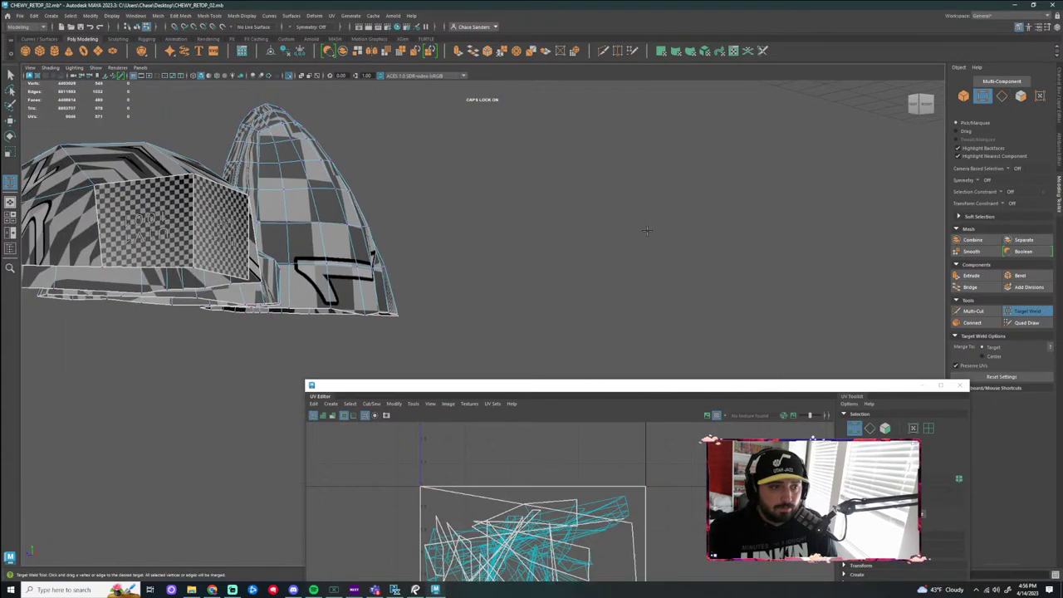
pyautogui.keyDown('alt'); pyautogui.moveTo(253, 279); pyautogui.dragTo(570, 206); pyautogui.keyUp('alt')
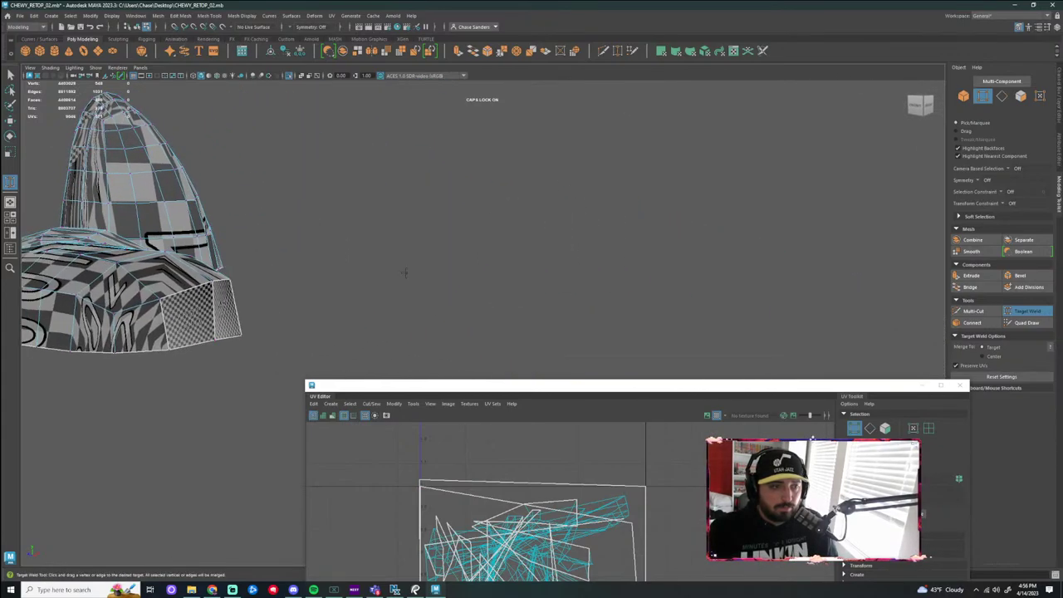
# Nudge the upper corner vertex of the lower front tooth's new patch slightly inward along X and check its shape
pyautogui.press('e')
pyautogui.keyDown('alt'); pyautogui.moveTo(401, 309); pyautogui.dragTo(499, 257); pyautogui.keyUp('alt')
pyautogui.click(498, 256)
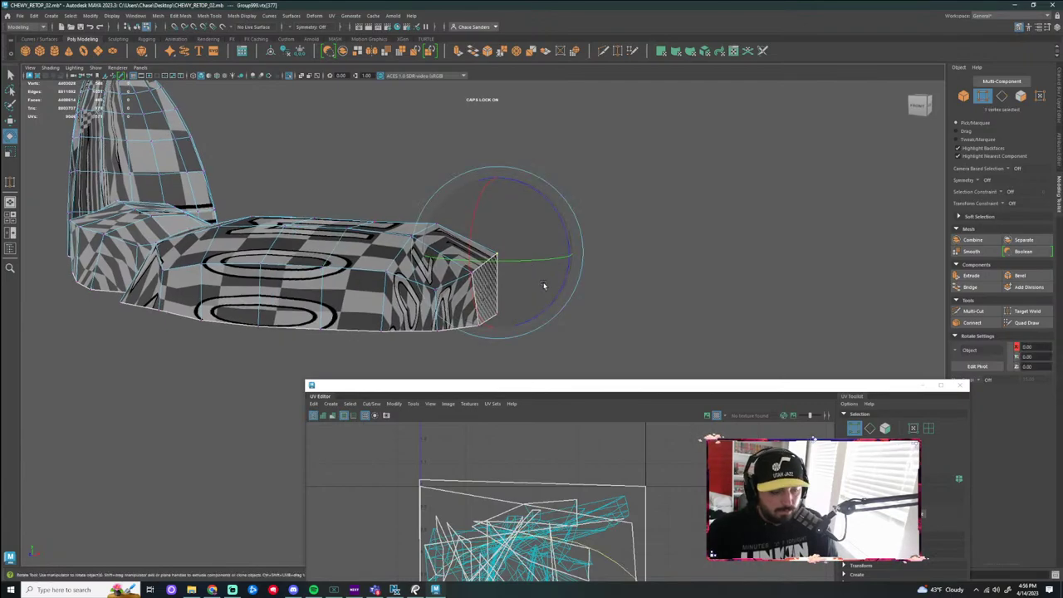
pyautogui.press('w')
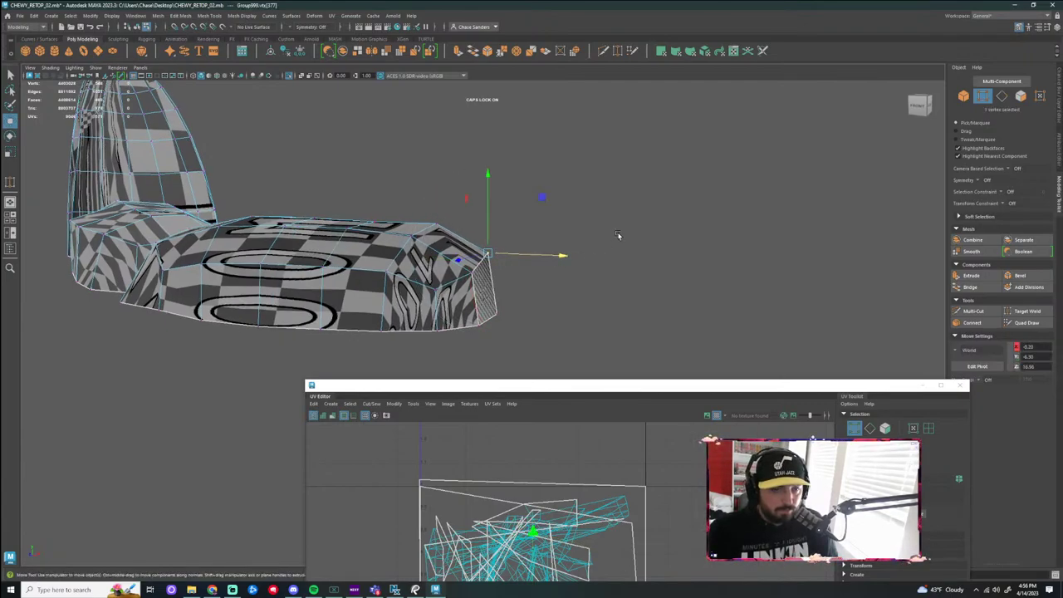
pyautogui.click(617, 236)
pyautogui.keyDown('alt'); pyautogui.moveTo(617, 236); pyautogui.dragTo(491, 258); pyautogui.keyUp('alt')
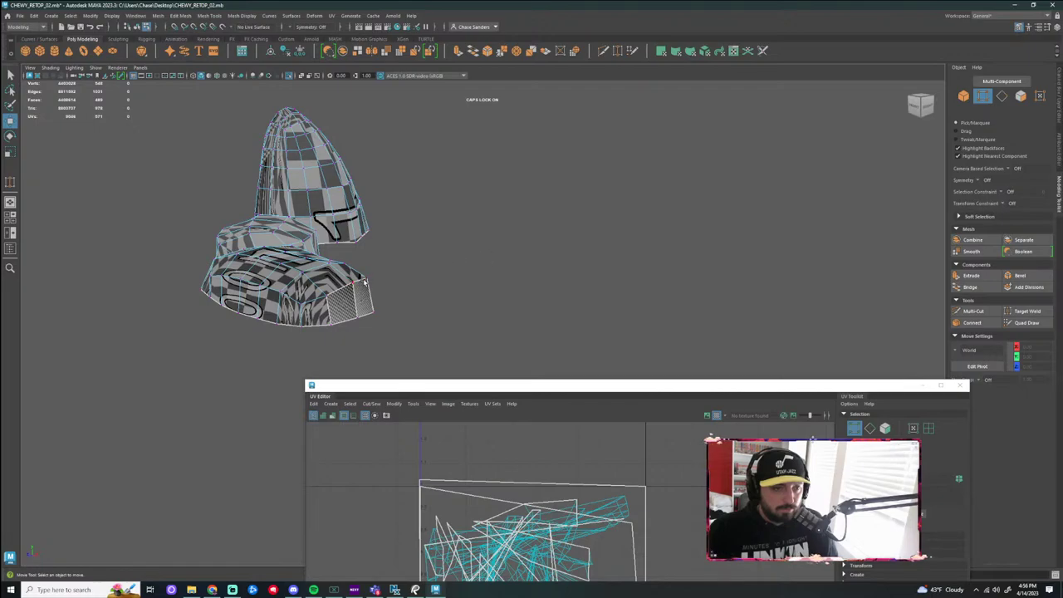
pyautogui.click(426, 288)
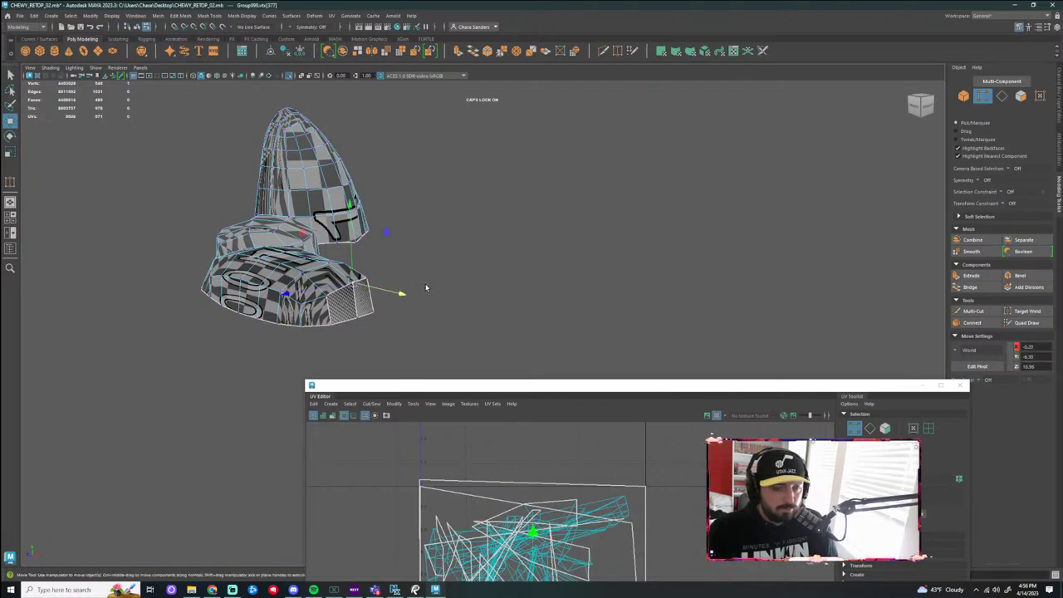
pyautogui.click(472, 280)
pyautogui.keyDown('alt'); pyautogui.moveTo(473, 280); pyautogui.dragTo(586, 302); pyautogui.keyUp('alt')
# Apply Soften Edge to the whole teeth mesh and check the shading on the lower teeth
pyautogui.moveTo(566, 260); pyautogui.dragTo(606, 249, button='right')
pyautogui.click(672, 254)
pyautogui.scroll(2, 671, 254)
pyautogui.keyDown('alt'); pyautogui.moveTo(671, 255); pyautogui.dragTo(570, 256); pyautogui.keyUp('alt')
pyautogui.click(314, 267)
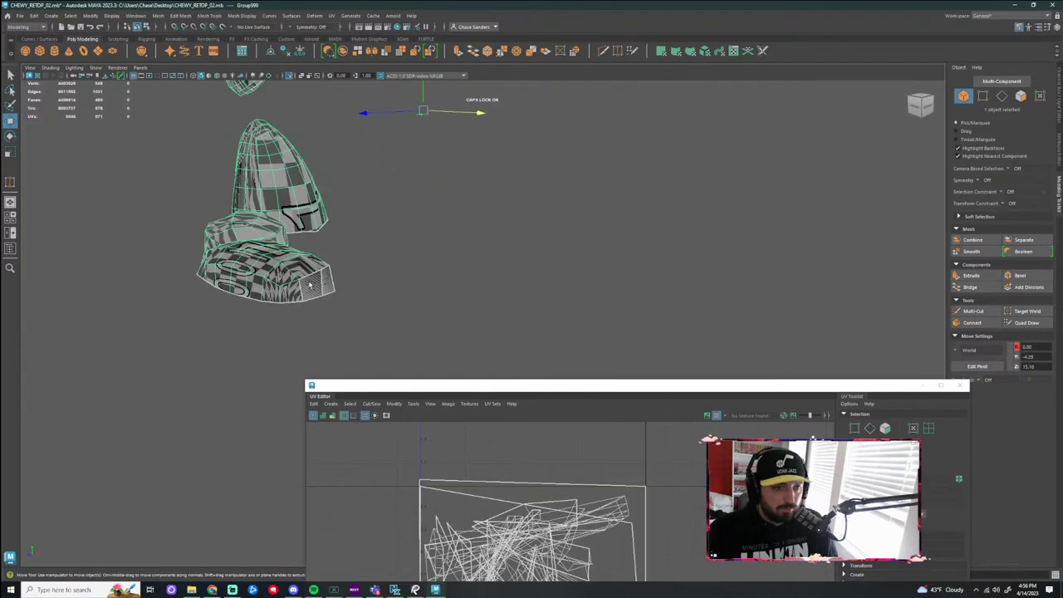
pyautogui.click(242, 16)
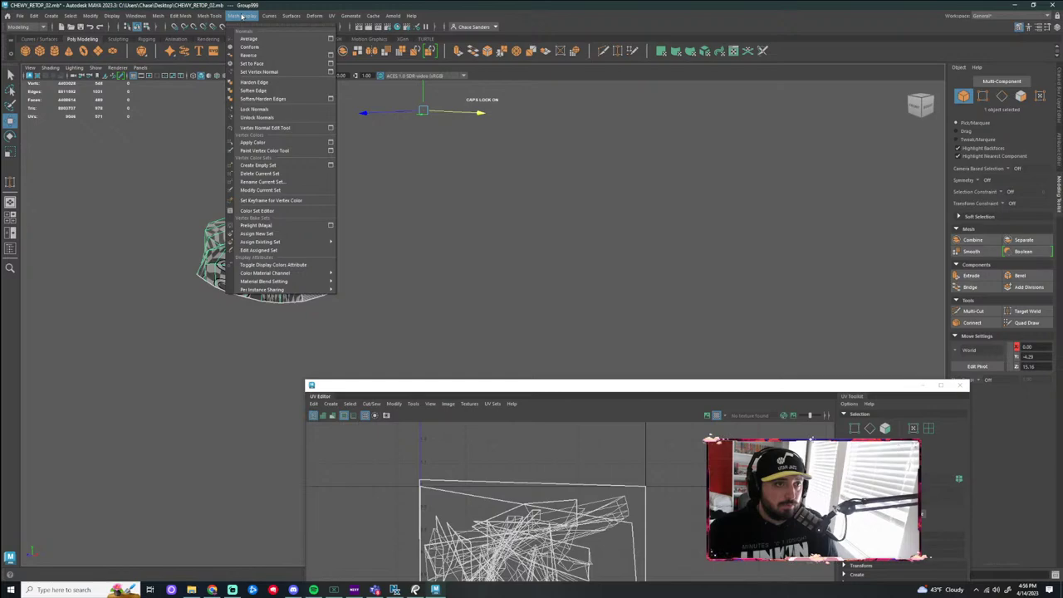
pyautogui.click(271, 92)
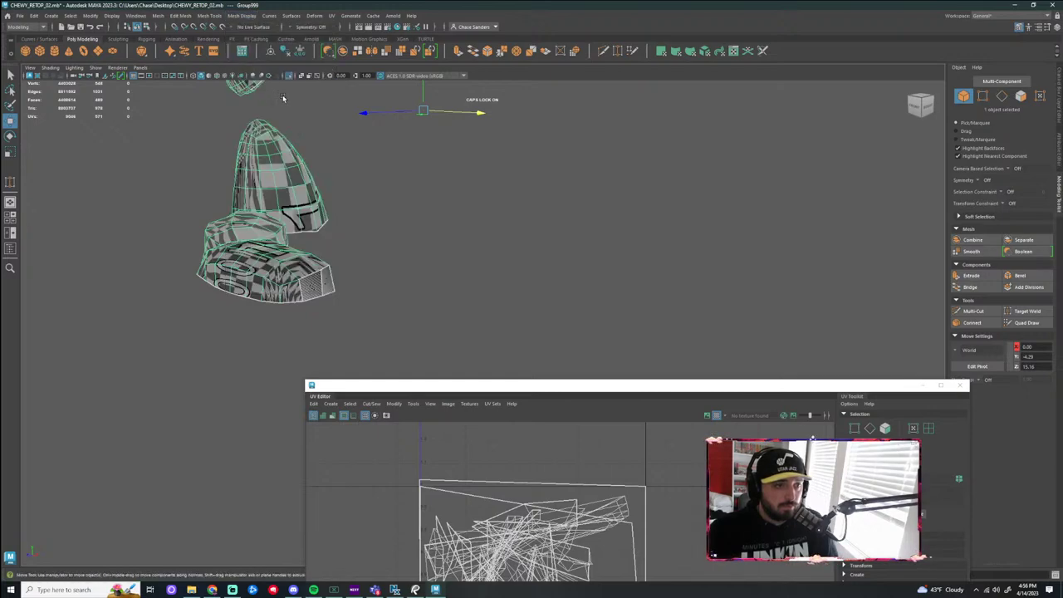
pyautogui.click(451, 269)
pyautogui.keyDown('alt'); pyautogui.moveTo(451, 269); pyautogui.dragTo(475, 334); pyautogui.keyUp('alt')
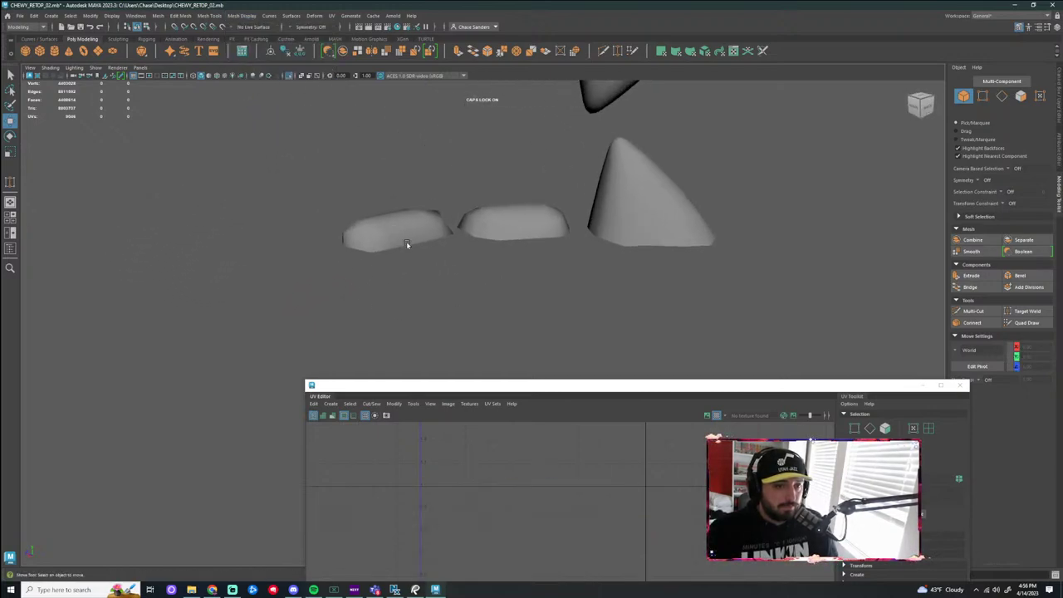
# Select all edges of the lower front tooth and sew its UVs into a single shell
pyautogui.click(407, 242)
pyautogui.keyDown('alt'); pyautogui.moveTo(406, 242); pyautogui.dragTo(461, 310, button='middle'); pyautogui.keyUp('alt')
pyautogui.keyDown('alt'); pyautogui.moveTo(460, 310); pyautogui.dragTo(490, 267, button='right'); pyautogui.keyUp('alt')
pyautogui.moveTo(436, 229); pyautogui.dragTo(436, 199, button='right')
pyautogui.click(425, 239)
pyautogui.keyDown('alt'); pyautogui.moveTo(438, 217); pyautogui.dragTo(459, 239); pyautogui.keyUp('alt')
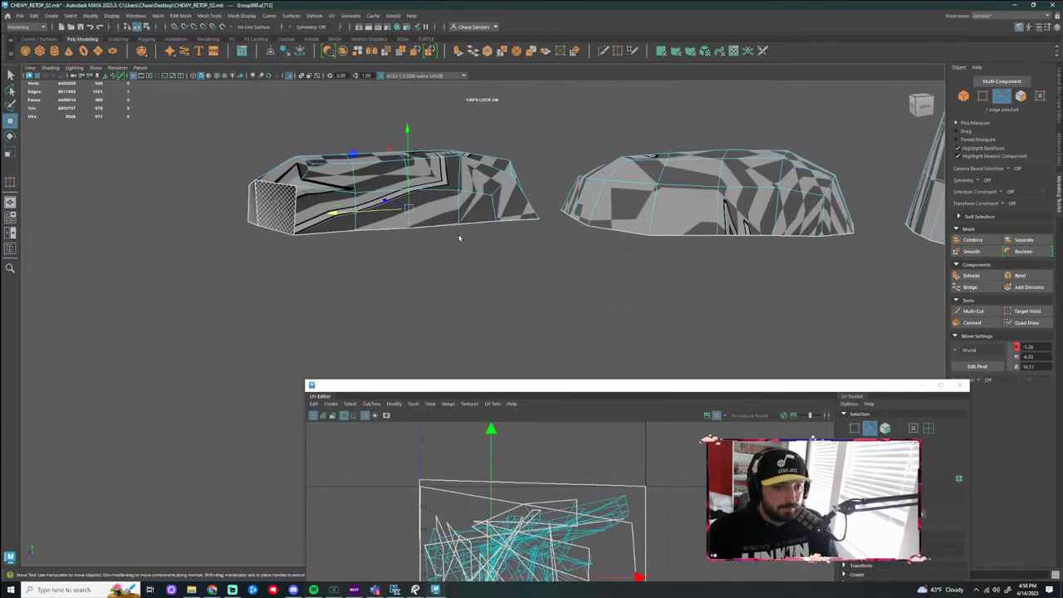
pyautogui.moveTo(456, 200); pyautogui.dragTo(498, 228, button='right')
pyautogui.click(439, 200)
pyautogui.keyDown('alt'); pyautogui.moveTo(353, 253); pyautogui.dragTo(338, 247); pyautogui.keyUp('alt')
pyautogui.moveTo(312, 215); pyautogui.dragTo(311, 193, button='right')
pyautogui.moveTo(349, 277); pyautogui.dragTo(153, 334)
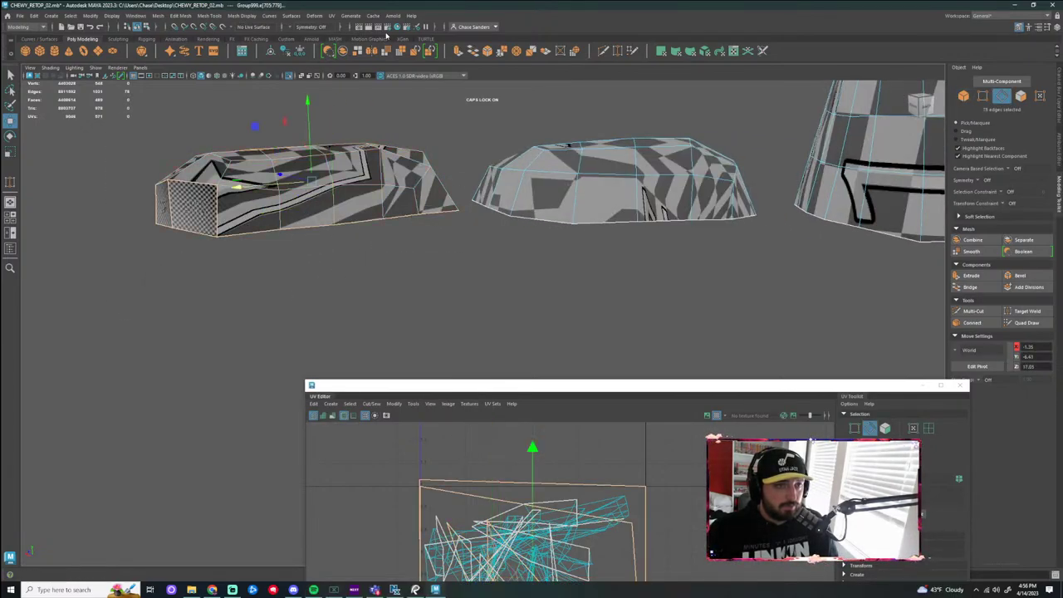
pyautogui.moveTo(536, 385); pyautogui.dragTo(576, 128)
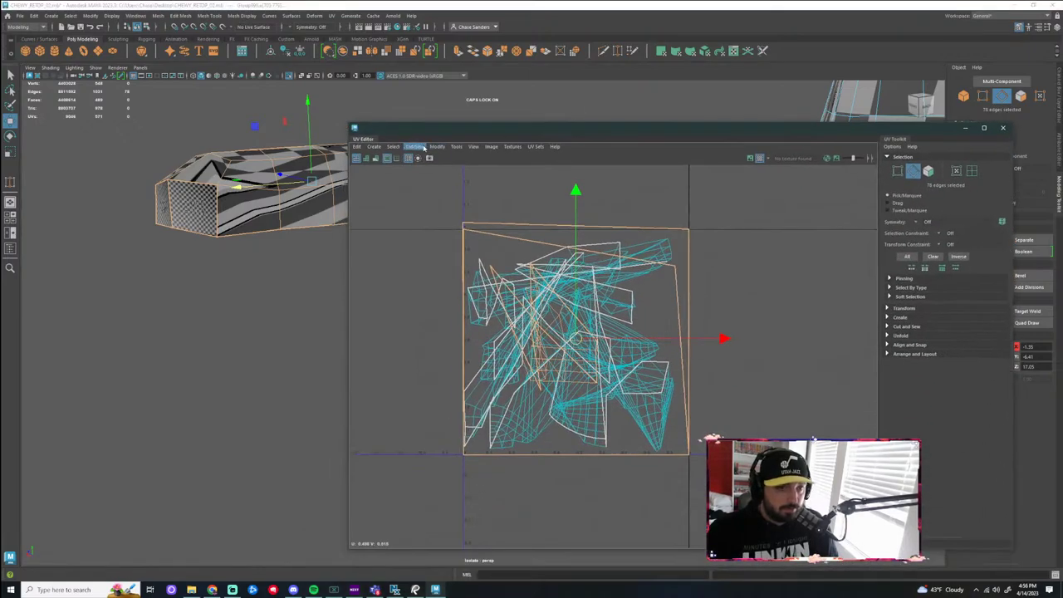
pyautogui.click(415, 147)
pyautogui.click(466, 208)
# Unfold the lower front tooth's UV shell and place it clear of the overlapping shells
pyautogui.moveTo(226, 214); pyautogui.dragTo(263, 236, button='right')
pyautogui.click(252, 210)
pyautogui.scroll(-2, 252, 210)
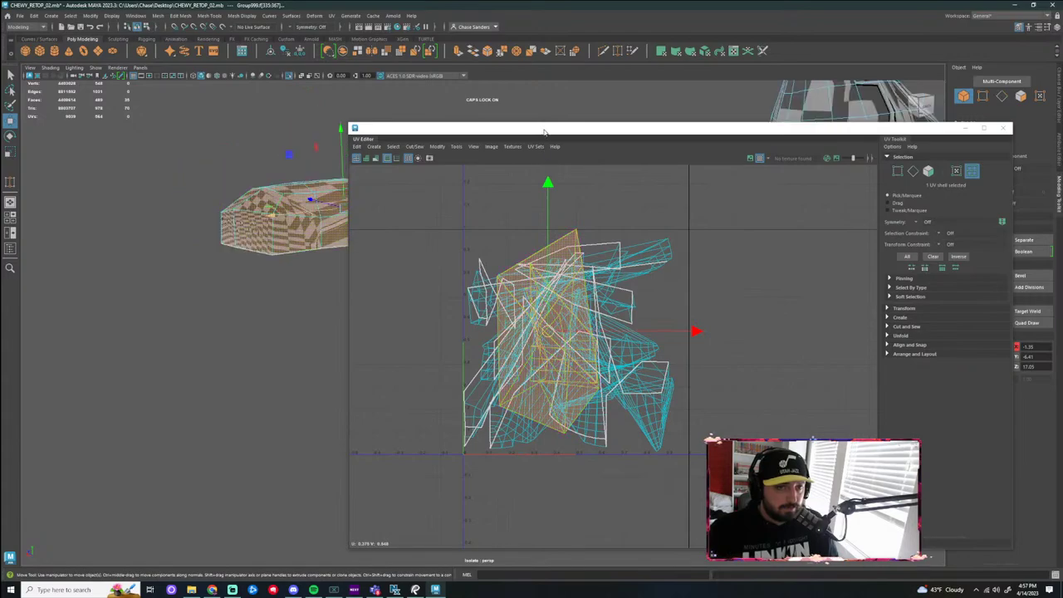
pyautogui.moveTo(546, 129); pyautogui.dragTo(799, 146)
pyautogui.click(692, 165)
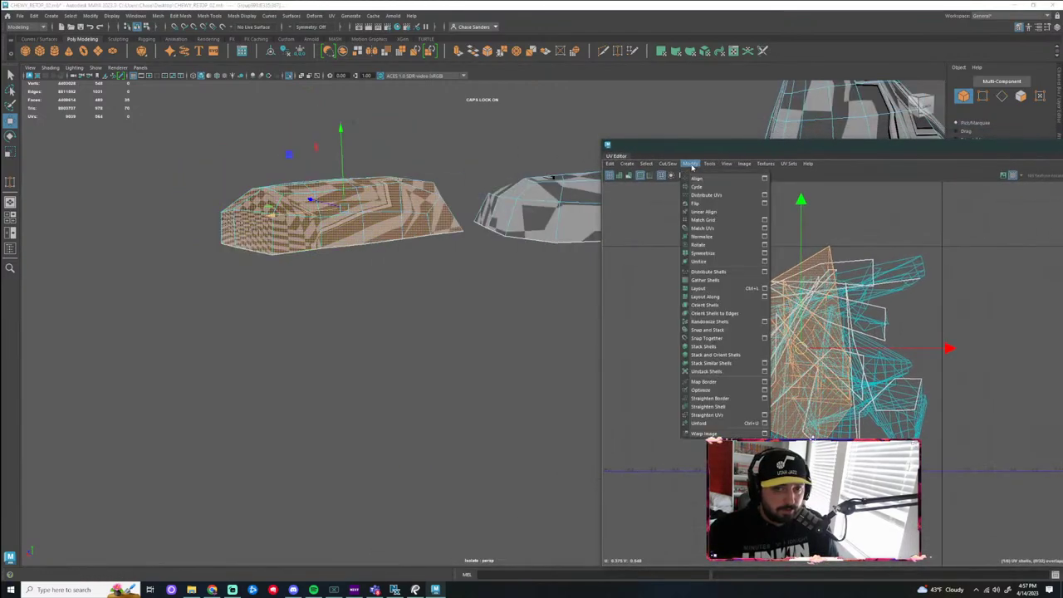
pyautogui.click(715, 415)
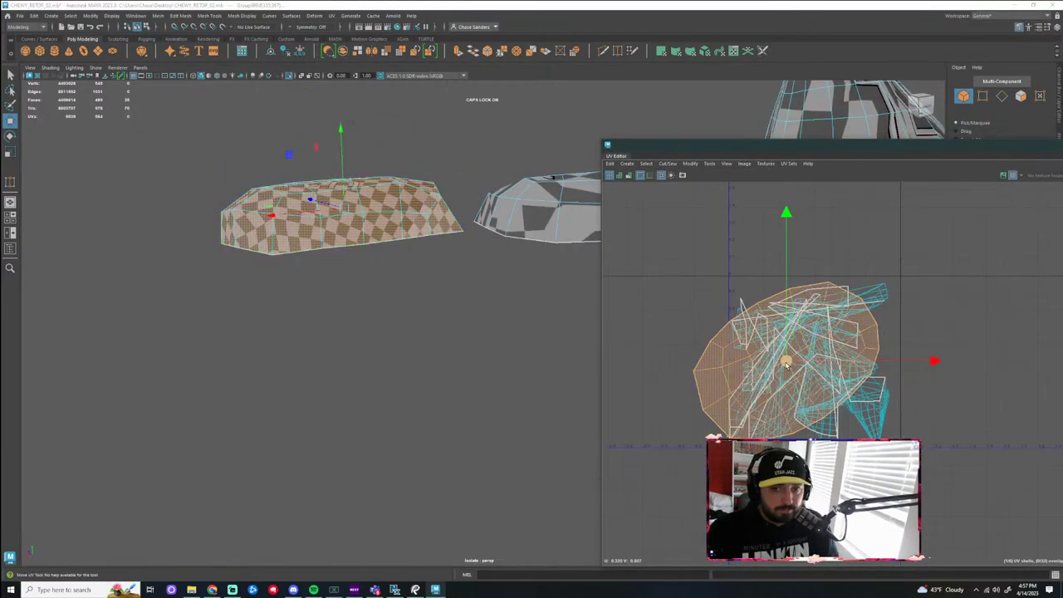
pyautogui.moveTo(786, 360); pyautogui.dragTo(671, 259)
# Unfold the lower middle tooth's UV shell and place it beside the front tooth's shell, clear of the pile
pyautogui.doubleClick(538, 213)
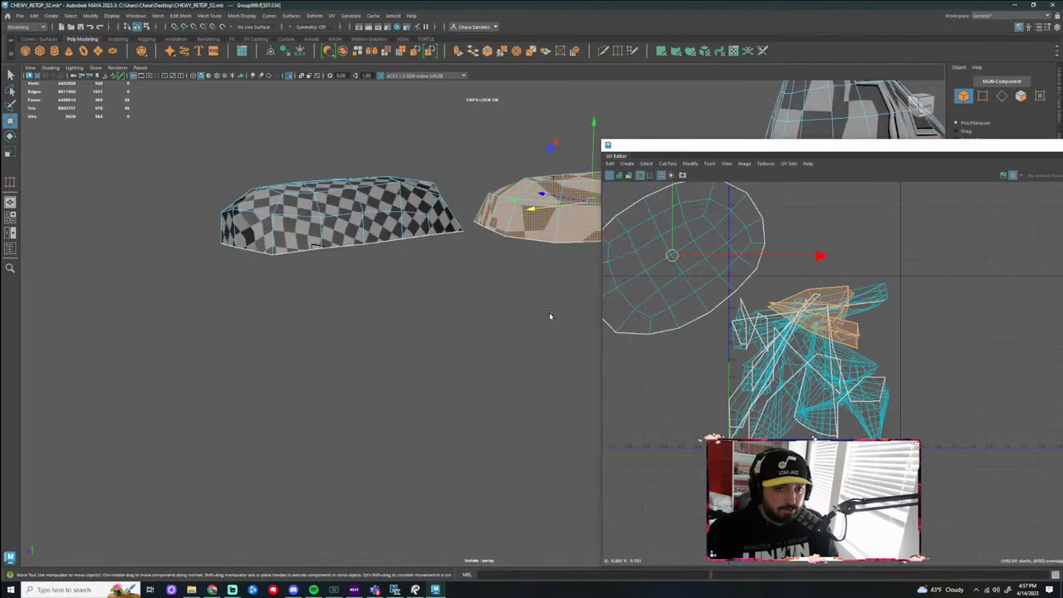
pyautogui.keyDown('alt'); pyautogui.moveTo(549, 313); pyautogui.dragTo(248, 326, button='middle'); pyautogui.keyUp('alt')
pyautogui.press('g')
pyautogui.click(406, 349)
pyautogui.scroll(-2, 440, 341)
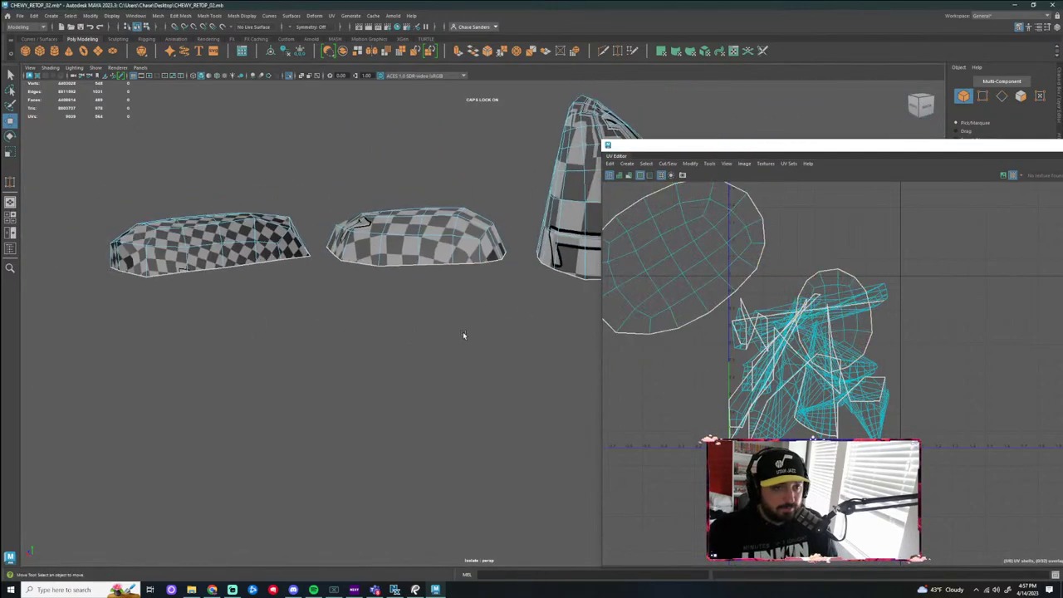
pyautogui.keyDown('alt'); pyautogui.moveTo(464, 334); pyautogui.dragTo(412, 364, button='middle'); pyautogui.keyUp('alt')
pyautogui.scroll(-3, 819, 356)
pyautogui.click(837, 329)
pyautogui.moveTo(838, 329); pyautogui.dragTo(825, 233)
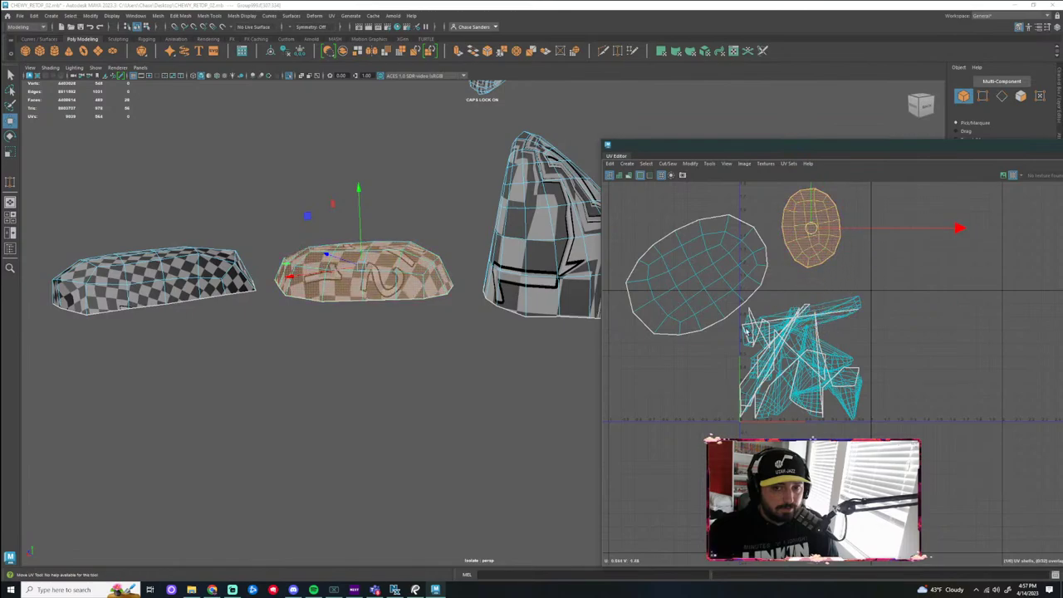
# Cut a vertical UV seam along the lower fang from its tip to the base
pyautogui.keyDown('alt'); pyautogui.moveTo(520, 339); pyautogui.dragTo(424, 375, button='middle'); pyautogui.keyUp('alt')
pyautogui.click(469, 324)
pyautogui.moveTo(471, 325); pyautogui.dragTo(472, 294, button='right')
pyautogui.click(421, 185)
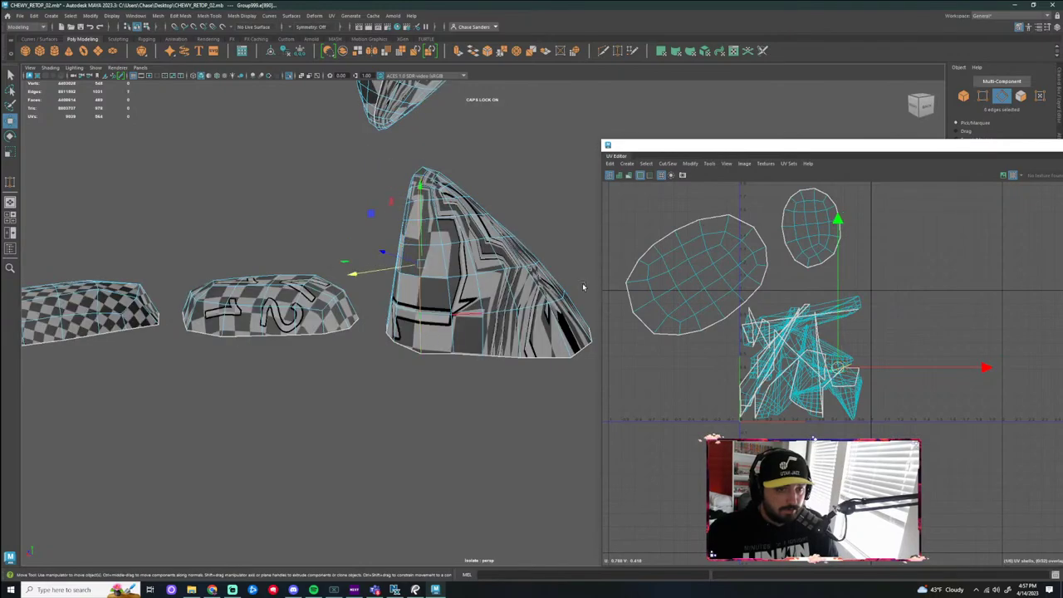
pyautogui.click(668, 163)
pyautogui.click(679, 210)
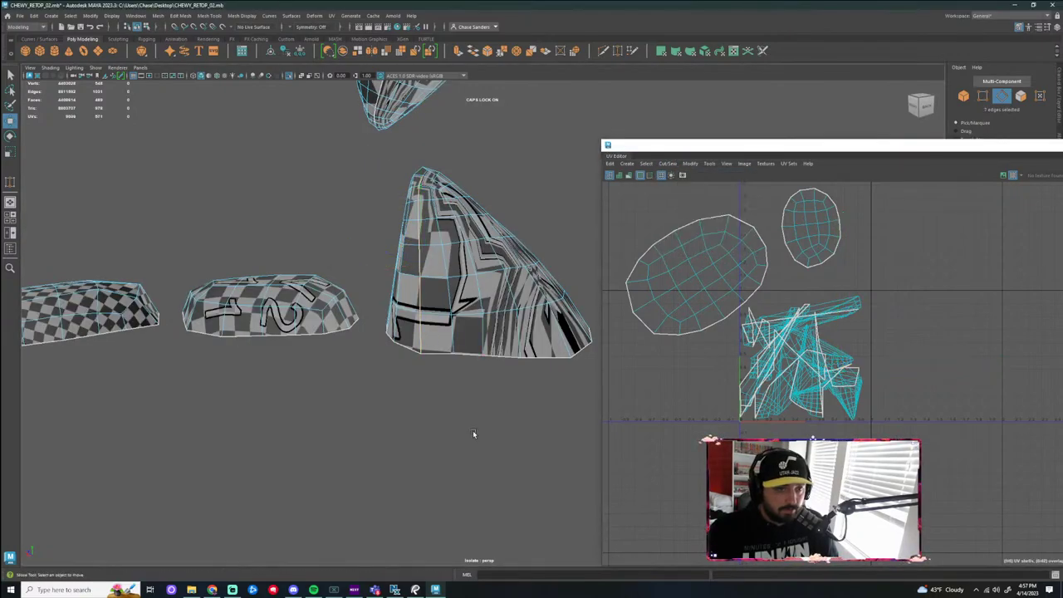
# Unfold the lower fang's UV shell and place it to the right of the overlapping shells
pyautogui.keyDown('alt'); pyautogui.moveTo(474, 432); pyautogui.dragTo(503, 434); pyautogui.keyUp('alt')
pyautogui.moveTo(498, 282); pyautogui.dragTo(469, 281, button='right')
pyautogui.moveTo(553, 284); pyautogui.dragTo(555, 282, button='right')
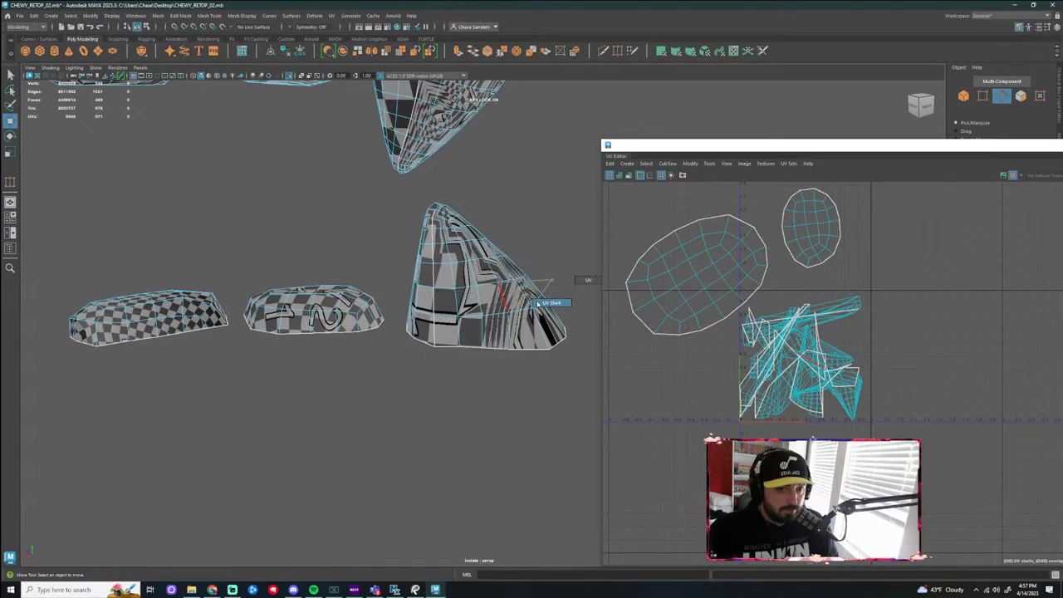
pyautogui.click(684, 164)
pyautogui.click(707, 376)
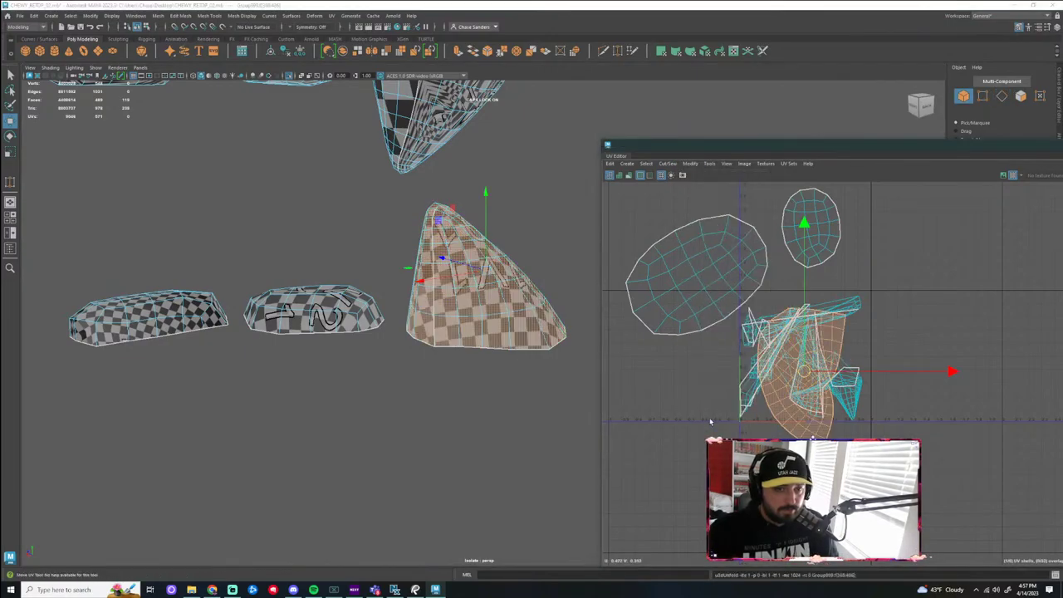
pyautogui.moveTo(805, 374); pyautogui.dragTo(922, 253)
pyautogui.click(937, 361)
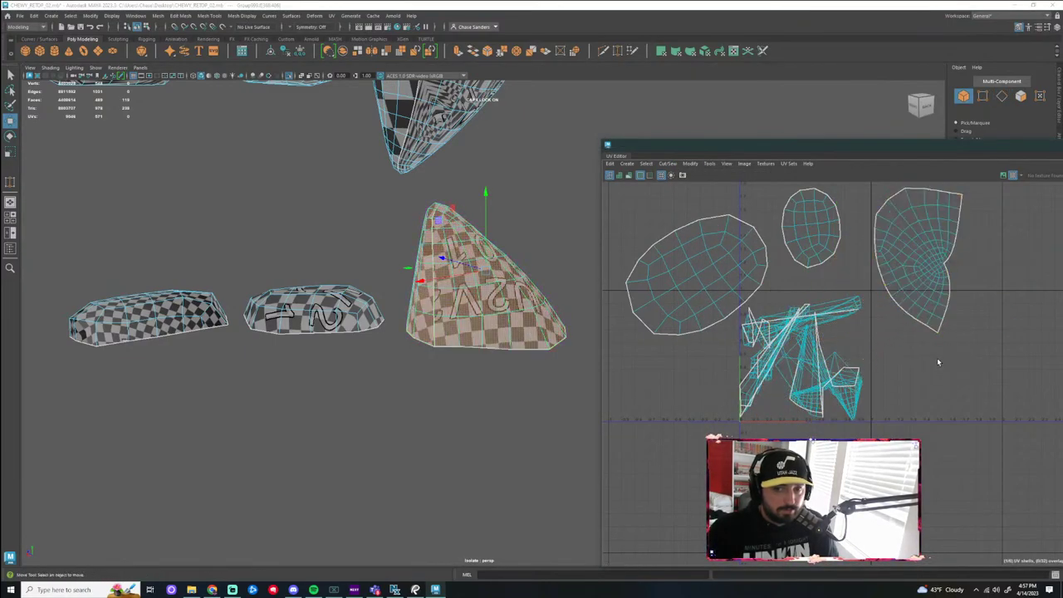
# Unfold the upper fang's UV shell and place it next to the lower fang's shell
pyautogui.scroll(-3, 546, 397)
pyautogui.keyDown('alt'); pyautogui.moveTo(546, 396); pyautogui.dragTo(524, 461, button='middle'); pyautogui.keyUp('alt')
pyautogui.click(425, 218)
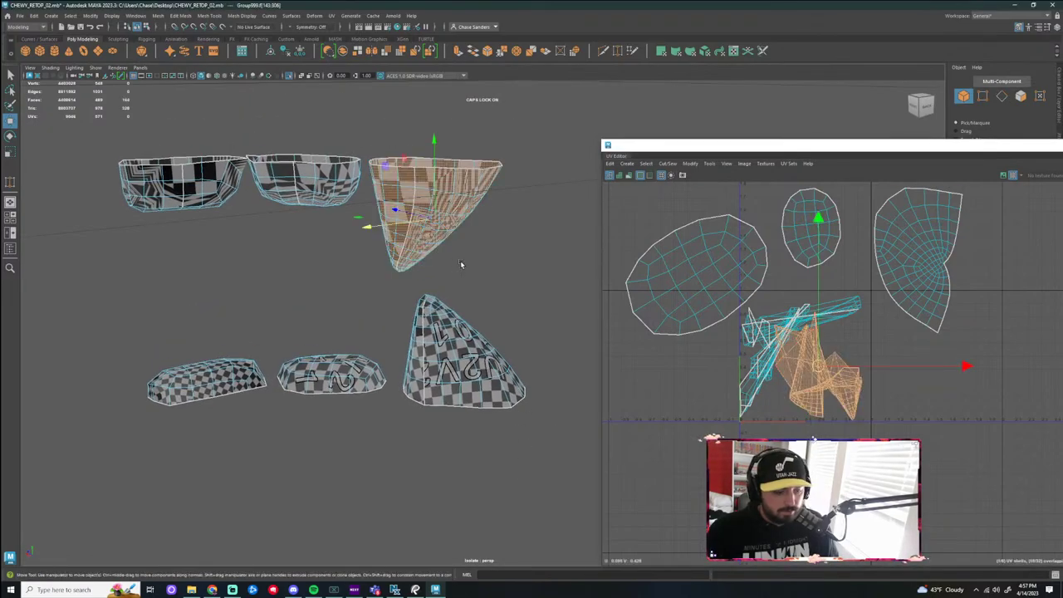
pyautogui.press('g')
pyautogui.moveTo(818, 367); pyautogui.dragTo(1026, 276)
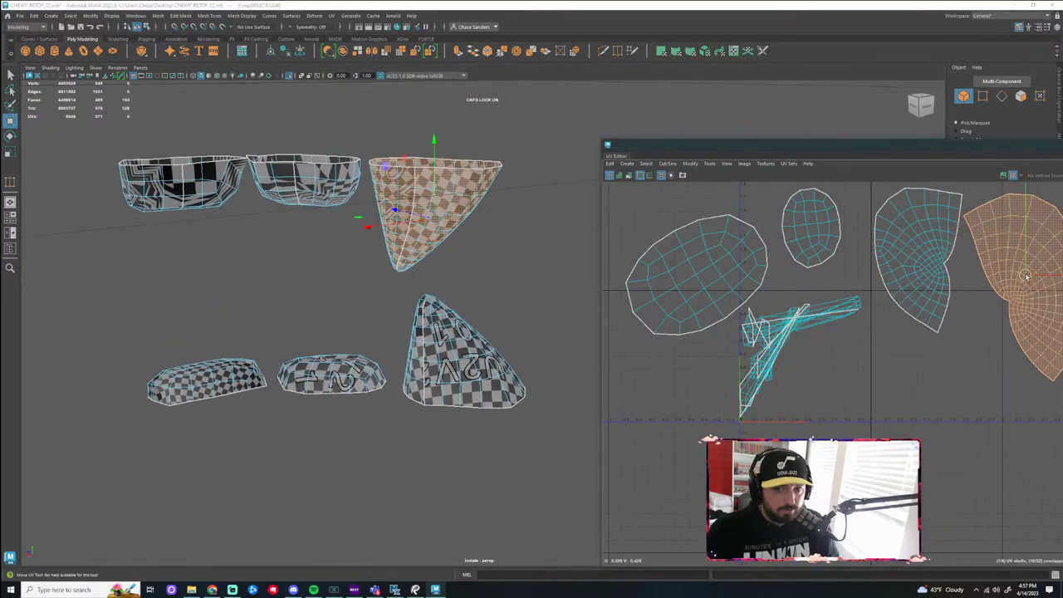
# Unfold the UV shells of the two remaining upper teeth and move the middle tooth's shell clear of its neighbours
pyautogui.click(285, 176)
pyautogui.press('g')
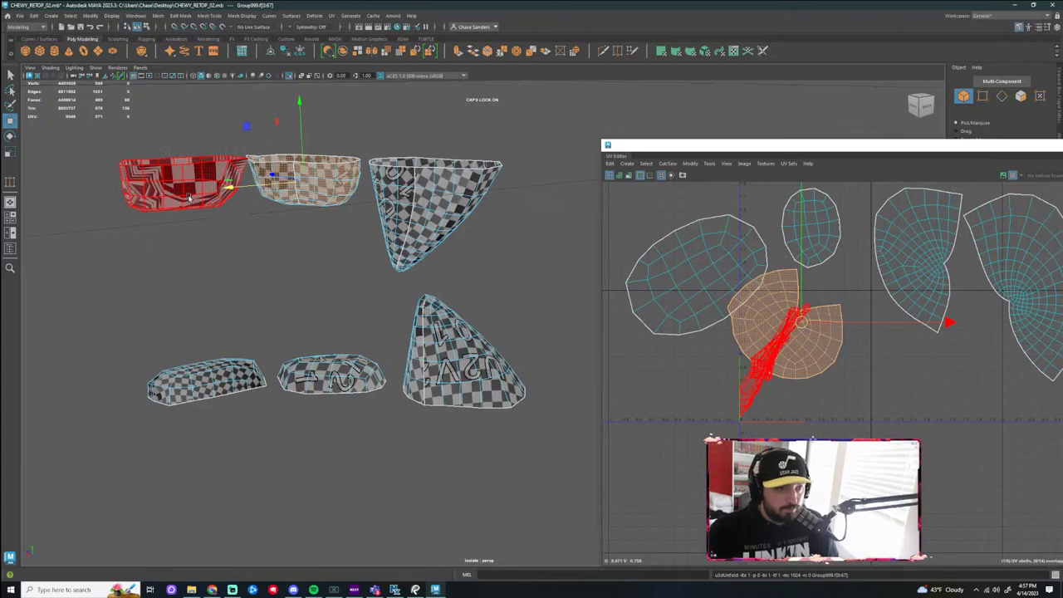
pyautogui.click(192, 199)
pyautogui.press('g')
pyautogui.scroll(-2, 837, 438)
pyautogui.keyDown('alt'); pyautogui.moveTo(861, 395); pyautogui.dragTo(755, 388, button='middle'); pyautogui.keyUp('alt')
pyautogui.scroll(-2, 710, 409)
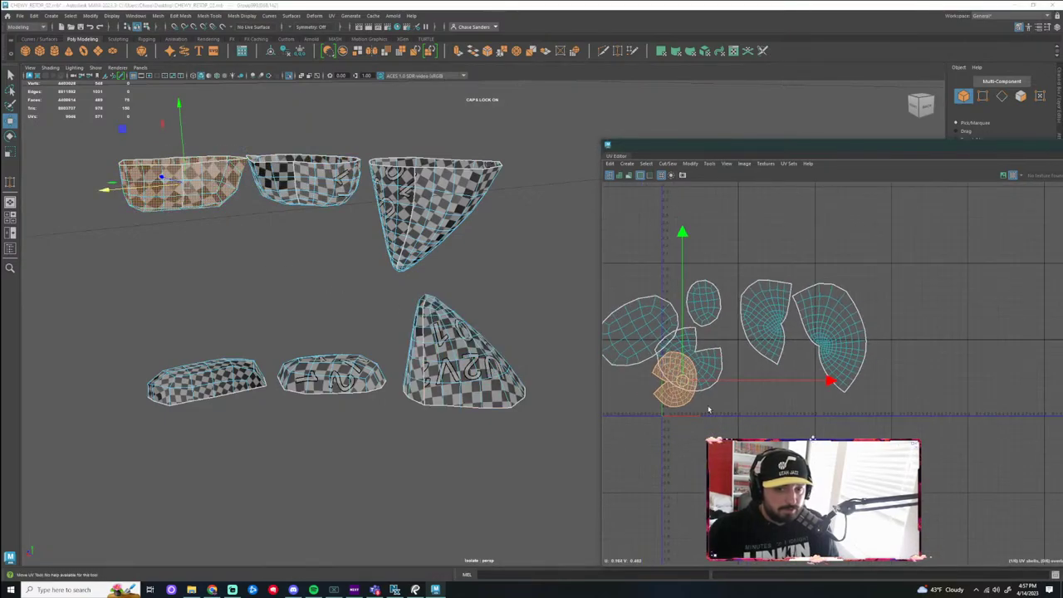
pyautogui.moveTo(721, 367)
pyautogui.mouseDown()
pyautogui.moveTo(738, 384)
pyautogui.moveTo(735, 375)
pyautogui.mouseUp()
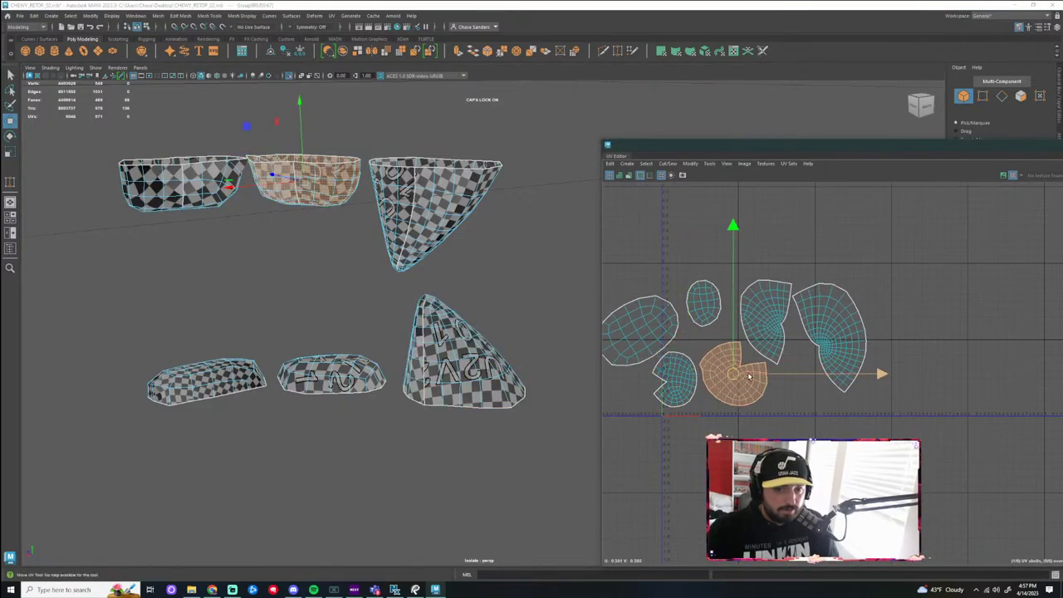
# Shift the lower fang's UV shell closer to its neighbours and enlarge the lower middle tooth's oval shell
pyautogui.click(785, 340)
pyautogui.moveTo(766, 322)
pyautogui.mouseDown()
pyautogui.moveTo(759, 306)
pyautogui.moveTo(760, 323)
pyautogui.mouseUp()
pyautogui.click(711, 310)
pyautogui.press('r')
# Move the upper fang's UV shell slightly down beside the other tooth shells and rotate it more upright
pyautogui.click(831, 339)
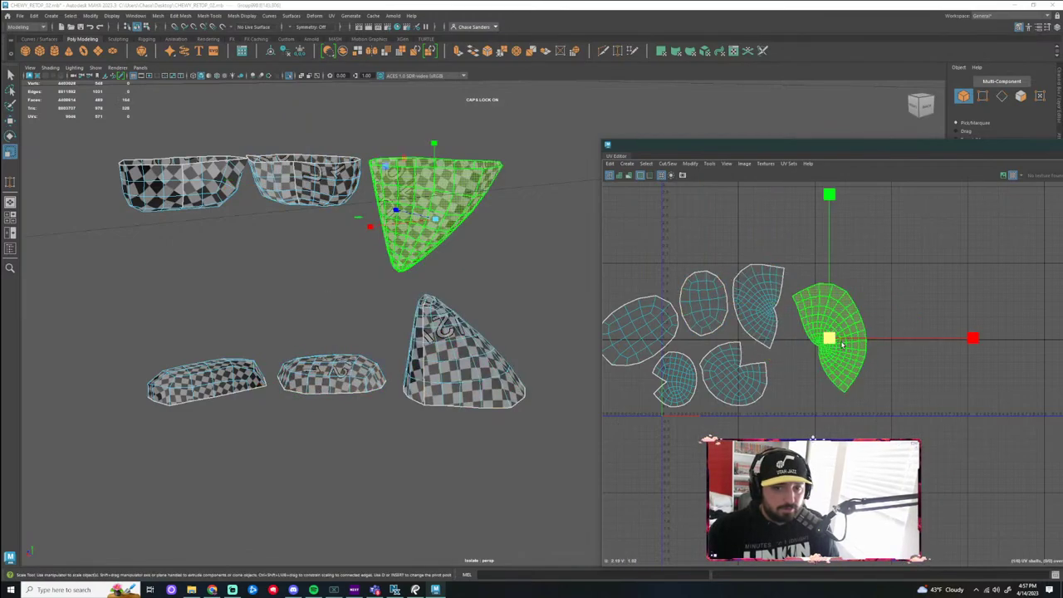
pyautogui.moveTo(833, 342); pyautogui.dragTo(824, 358)
pyautogui.press('r')
pyautogui.press('e')
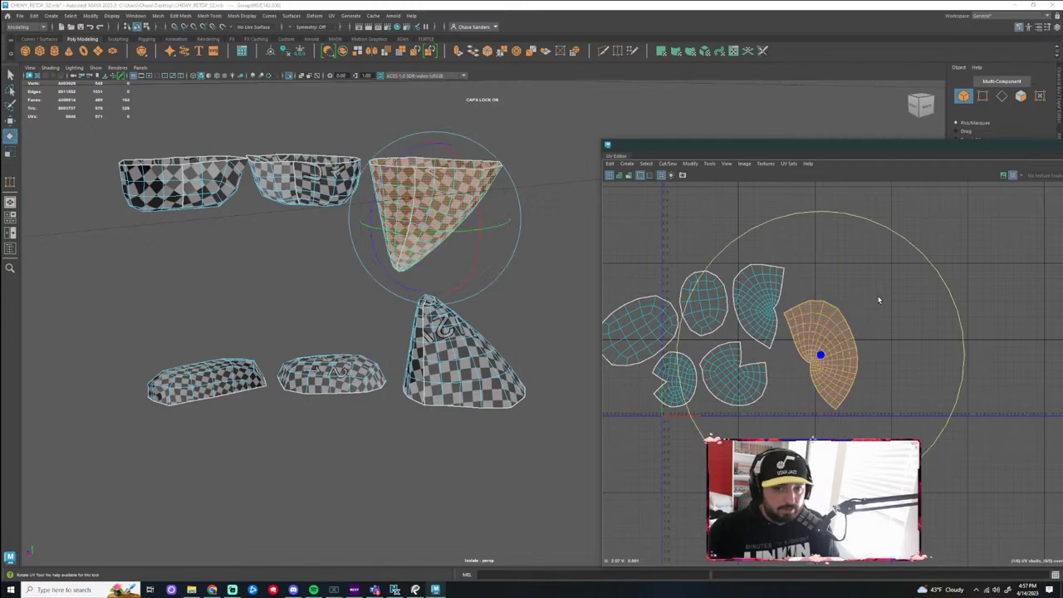
# Move all the tooth UV shells together to an empty area above the 0–1 UV tile
pyautogui.moveTo(909, 242); pyautogui.dragTo(674, 454)
pyautogui.press('w')
pyautogui.scroll(-2, 864, 378)
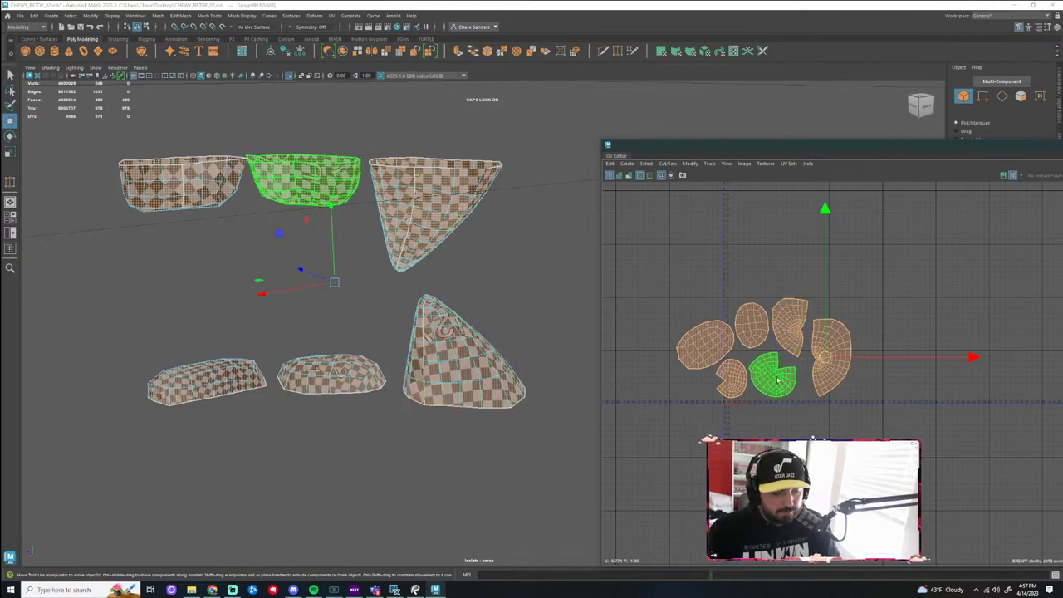
pyautogui.moveTo(765, 349); pyautogui.dragTo(722, 275)
pyautogui.click(823, 383)
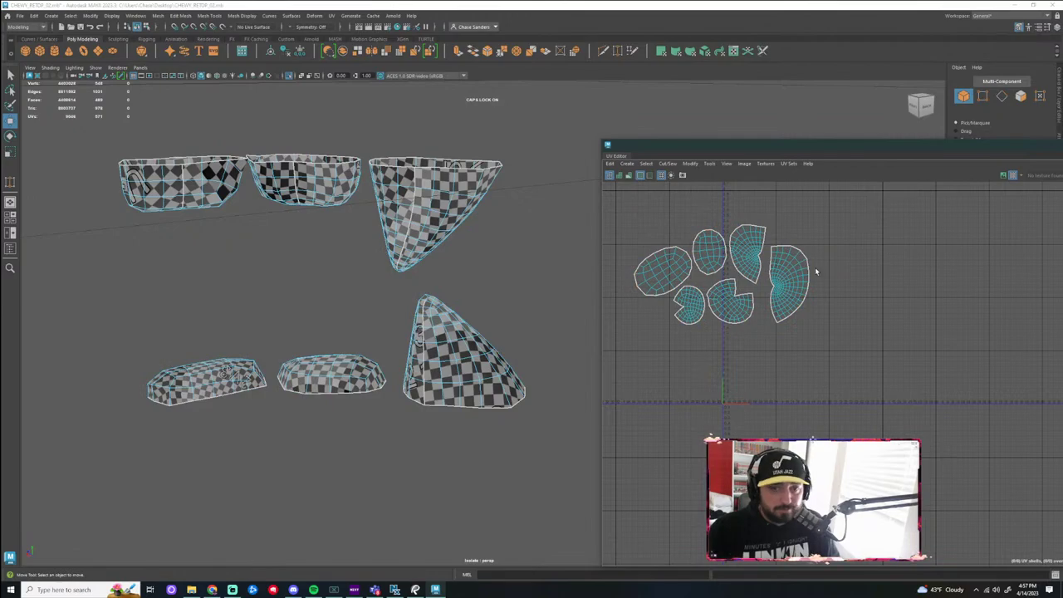
# Return the half set of teeth to object mode and turn off isolation so the whole character is shown
pyautogui.moveTo(353, 310); pyautogui.dragTo(420, 284, button='right')
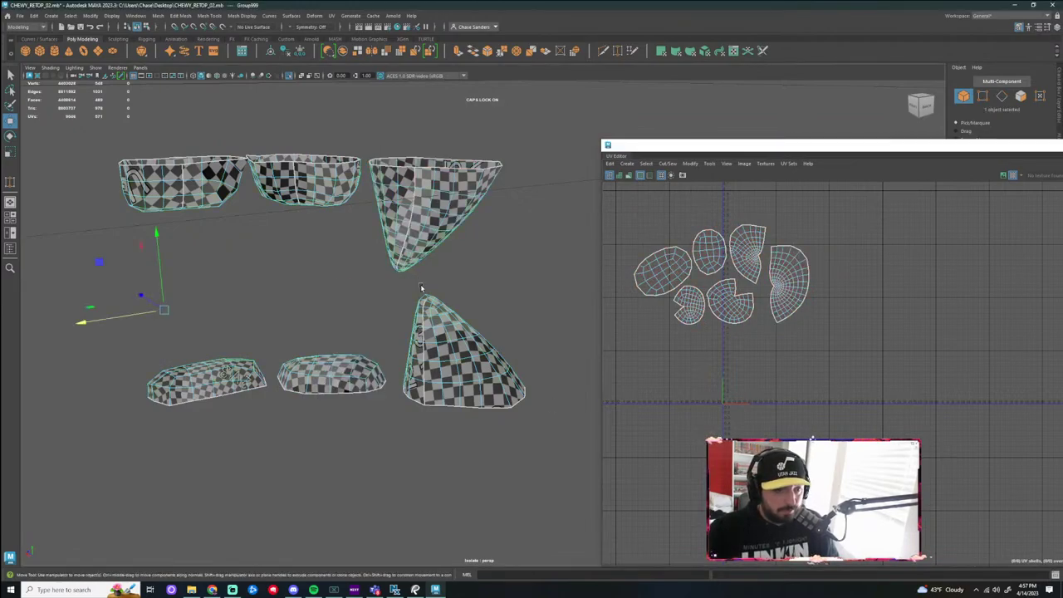
pyautogui.hotkey('ctrl', '1')
pyautogui.scroll(-3, 446, 318)
pyautogui.keyDown('alt'); pyautogui.moveTo(446, 319); pyautogui.dragTo(525, 353); pyautogui.keyUp('alt')
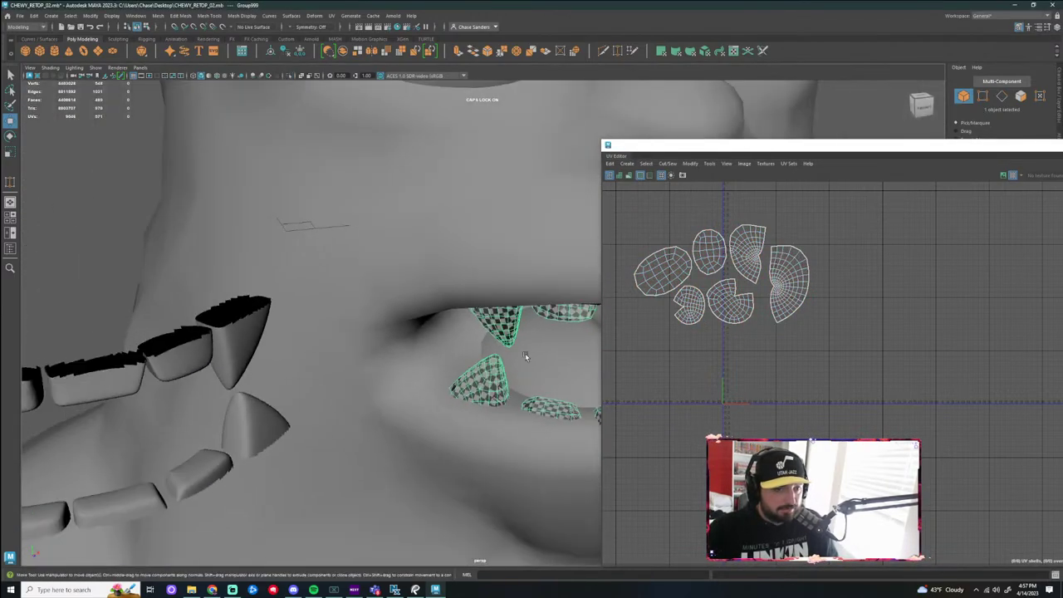
pyautogui.keyDown('alt'); pyautogui.moveTo(525, 354); pyautogui.dragTo(375, 347, button='middle'); pyautogui.keyUp('alt')
pyautogui.keyDown('alt'); pyautogui.moveTo(376, 347); pyautogui.dragTo(393, 332); pyautogui.keyUp('alt')
pyautogui.keyDown('alt'); pyautogui.moveTo(394, 333); pyautogui.dragTo(395, 360, button='middle'); pyautogui.keyUp('alt')
pyautogui.scroll(3, 441, 251)
pyautogui.moveTo(421, 205); pyautogui.dragTo(457, 196, button='right')
pyautogui.scroll(-3, 502, 258)
pyautogui.keyDown('alt'); pyautogui.moveTo(530, 310); pyautogui.dragTo(505, 369); pyautogui.keyUp('alt')
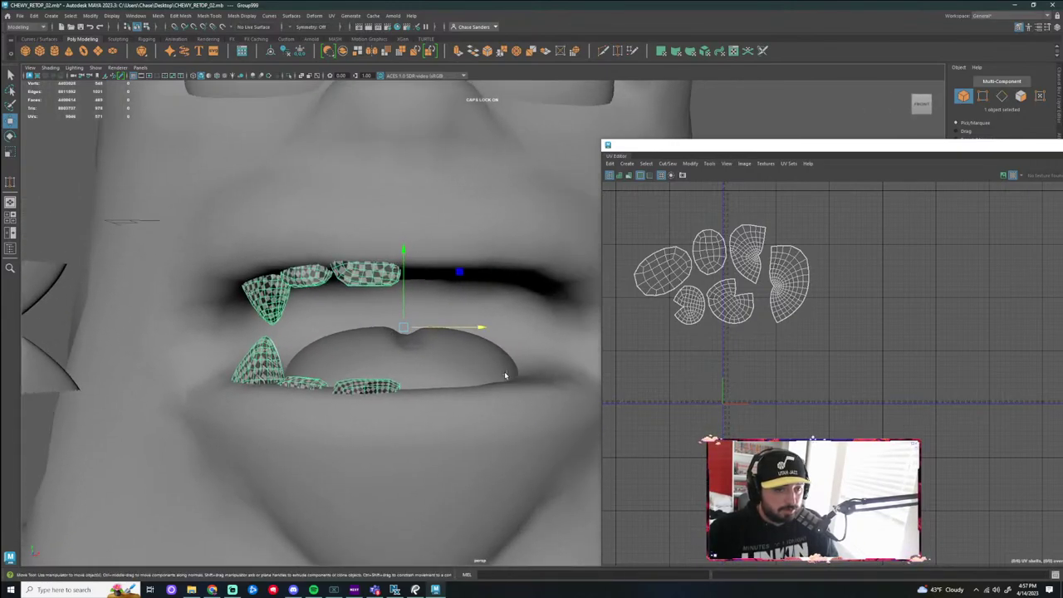
pyautogui.keyDown('alt'); pyautogui.moveTo(447, 275); pyautogui.dragTo(488, 285); pyautogui.keyUp('alt')
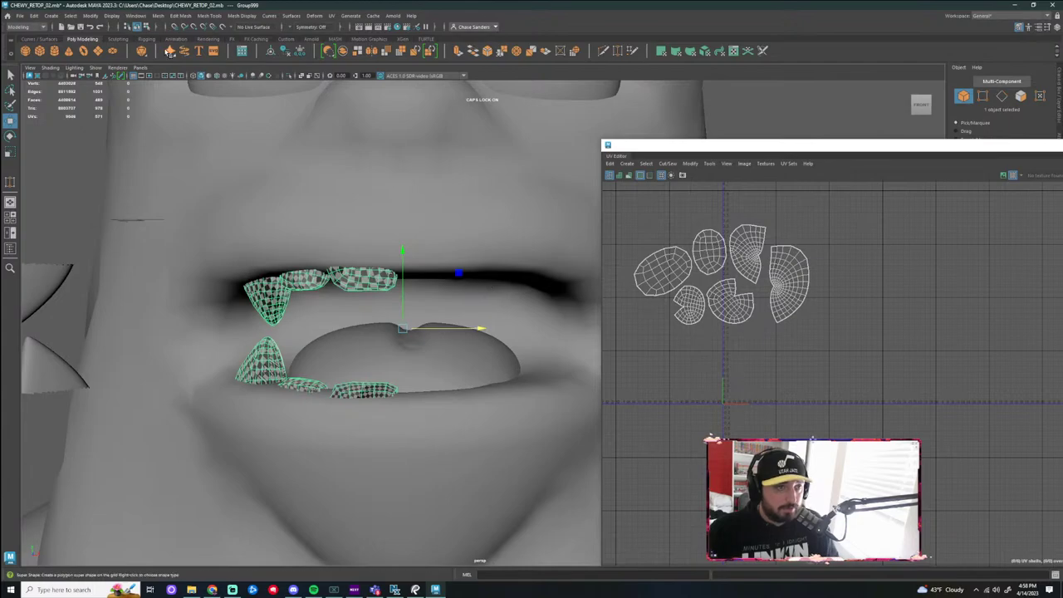
# Mirror the half set of teeth across the world X axis in the positive direction with a merge threshold of 0.01
pyautogui.click(157, 16)
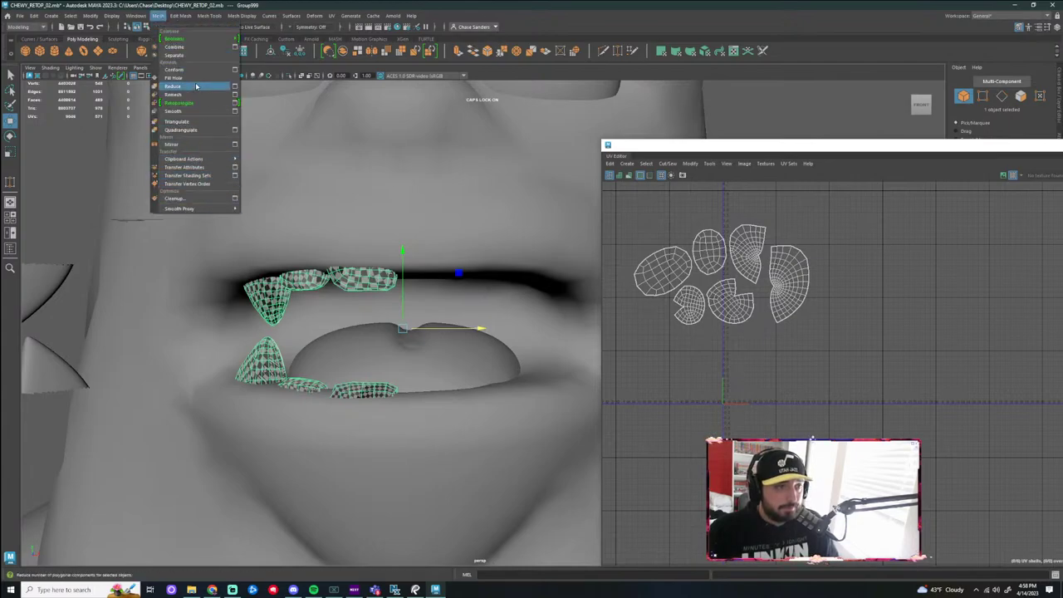
pyautogui.click(200, 145)
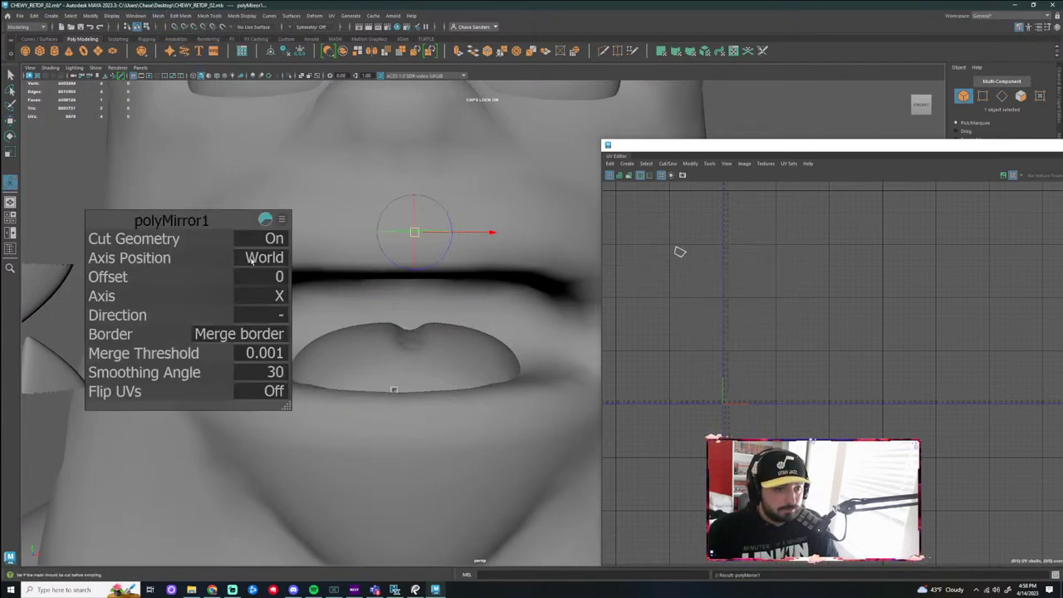
pyautogui.moveTo(280, 315); pyautogui.dragTo(304, 321)
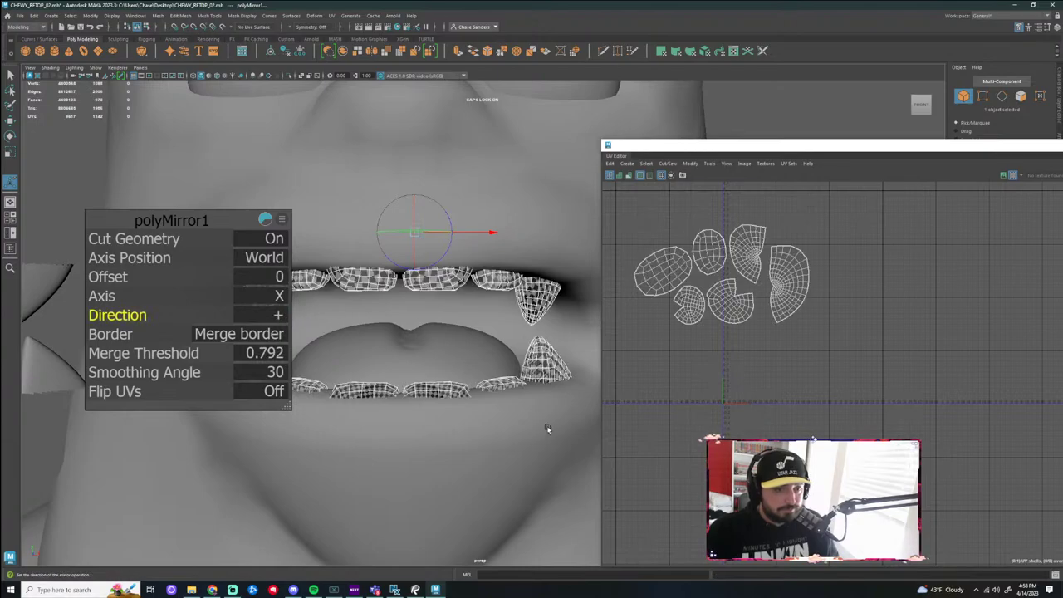
pyautogui.keyDown('alt'); pyautogui.moveTo(548, 429); pyautogui.dragTo(461, 349); pyautogui.keyUp('alt')
pyautogui.click(264, 353)
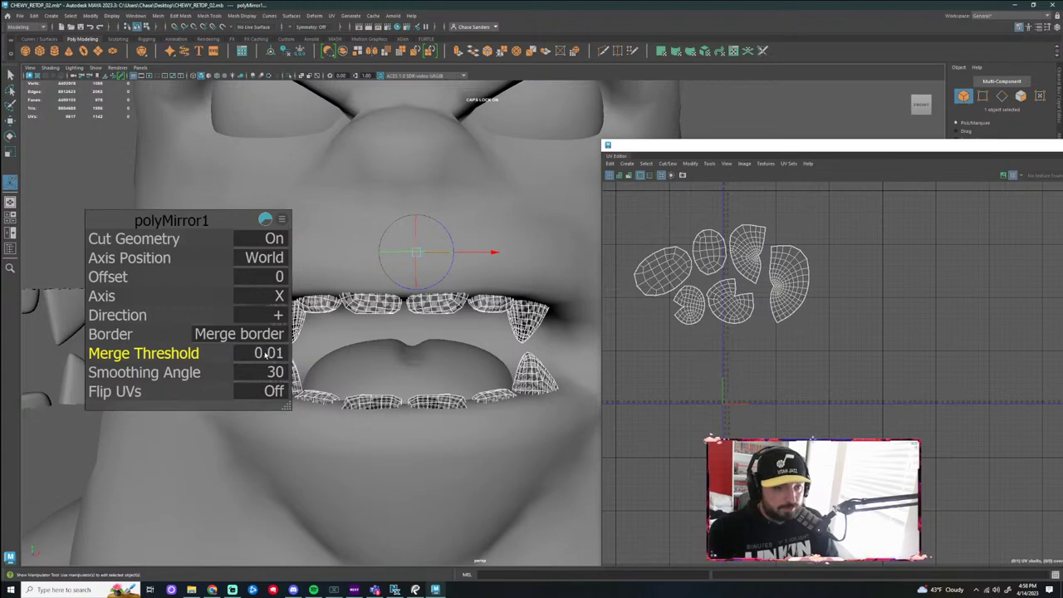
pyautogui.keyDown('alt'); pyautogui.moveTo(274, 449); pyautogui.dragTo(296, 452); pyautogui.keyUp('alt')
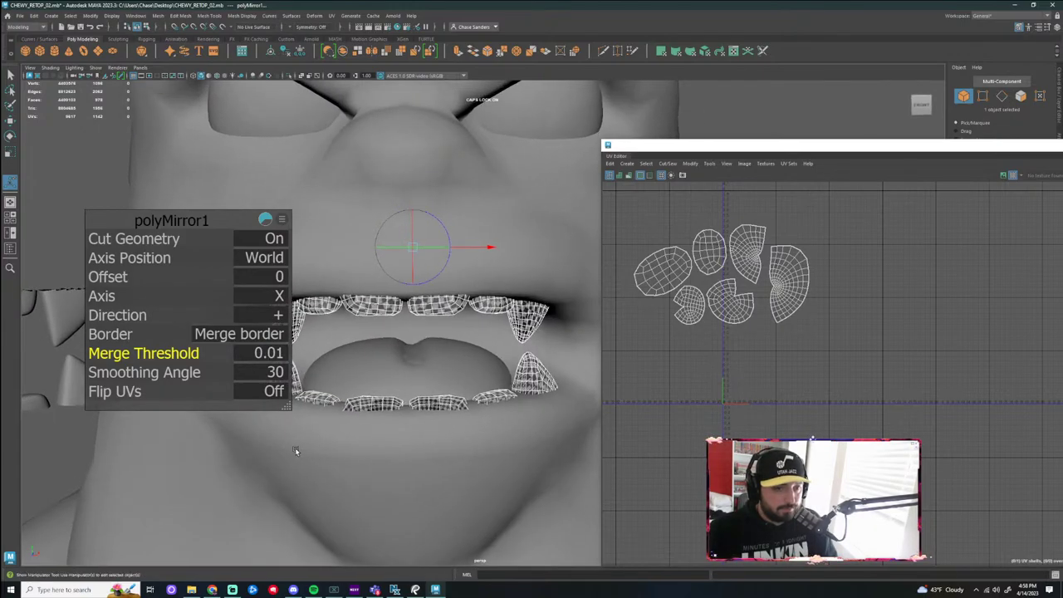
pyautogui.press('q')
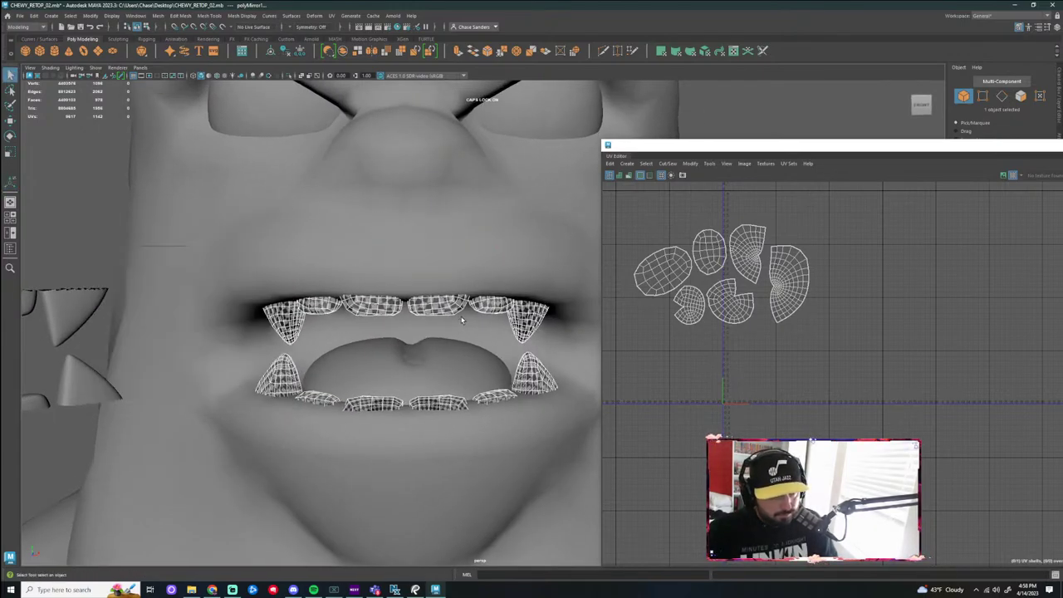
# Deselect the teeth and examine how the mirrored set fits in the character's mouth
pyautogui.scroll(-3, 484, 330)
pyautogui.keyDown('alt'); pyautogui.moveTo(491, 330); pyautogui.dragTo(446, 297, button='middle'); pyautogui.keyUp('alt')
pyautogui.keyDown('alt'); pyautogui.moveTo(445, 297); pyautogui.dragTo(488, 326); pyautogui.keyUp('alt')
pyautogui.click(430, 391)
pyautogui.keyDown('alt'); pyautogui.moveTo(422, 381); pyautogui.dragTo(403, 347); pyautogui.keyUp('alt')
pyautogui.click(547, 260)
pyautogui.scroll(-3, 548, 252)
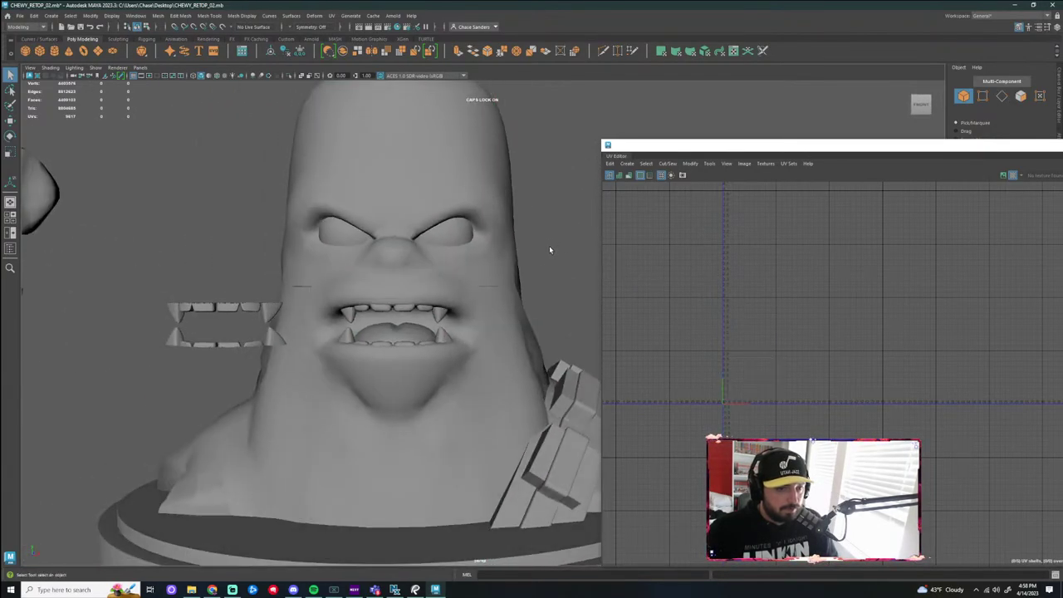
pyautogui.keyDown('alt'); pyautogui.moveTo(549, 249); pyautogui.dragTo(568, 279, button='middle'); pyautogui.keyUp('alt')
pyautogui.moveTo(521, 309)
pyautogui.keyDown('alt'); pyautogui.mouseDown()
pyautogui.moveTo(511, 305)
pyautogui.moveTo(523, 303)
pyautogui.mouseUp(); pyautogui.keyUp('alt')
# Turn off isolation in the front view and return to the perspective view of the character
pyautogui.press('space')
pyautogui.press('space')
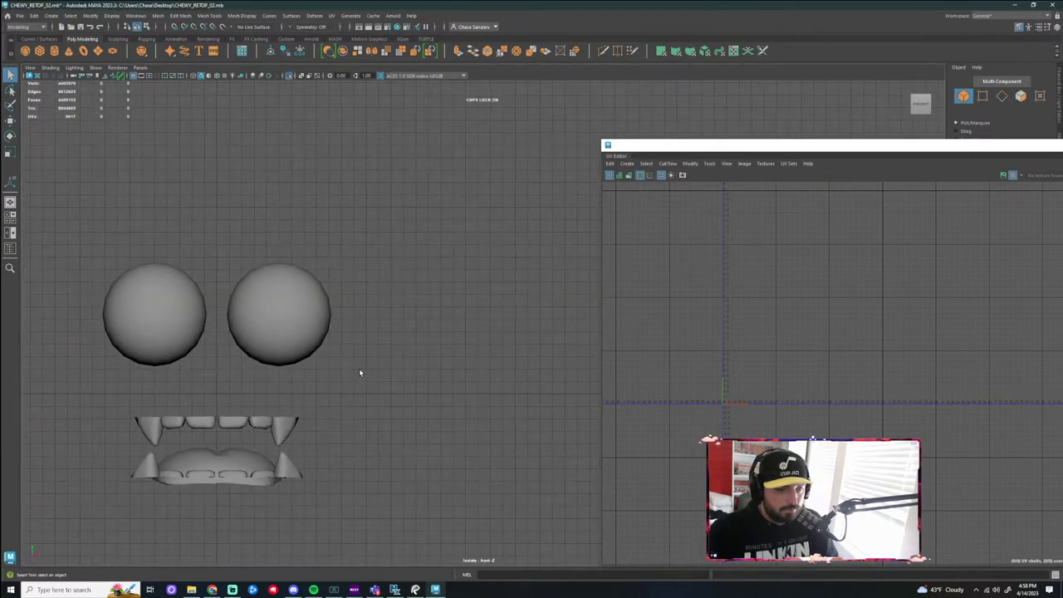
pyautogui.hotkey('ctrl', '1')
pyautogui.scroll(-2, 365, 370)
pyautogui.keyDown('alt'); pyautogui.moveTo(435, 354); pyautogui.dragTo(514, 294, button='middle'); pyautogui.keyUp('alt')
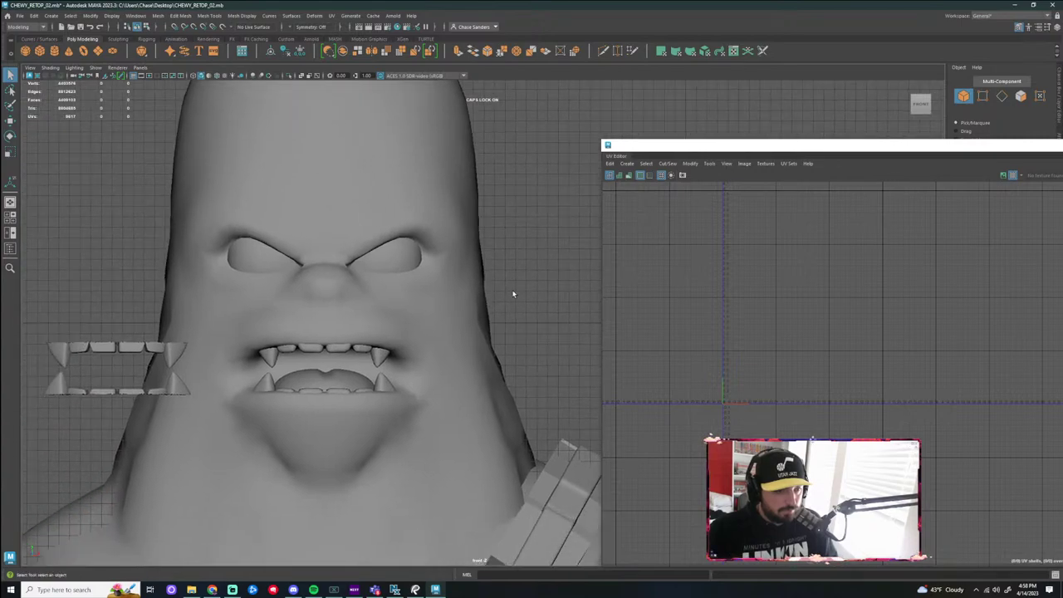
pyautogui.press('space')
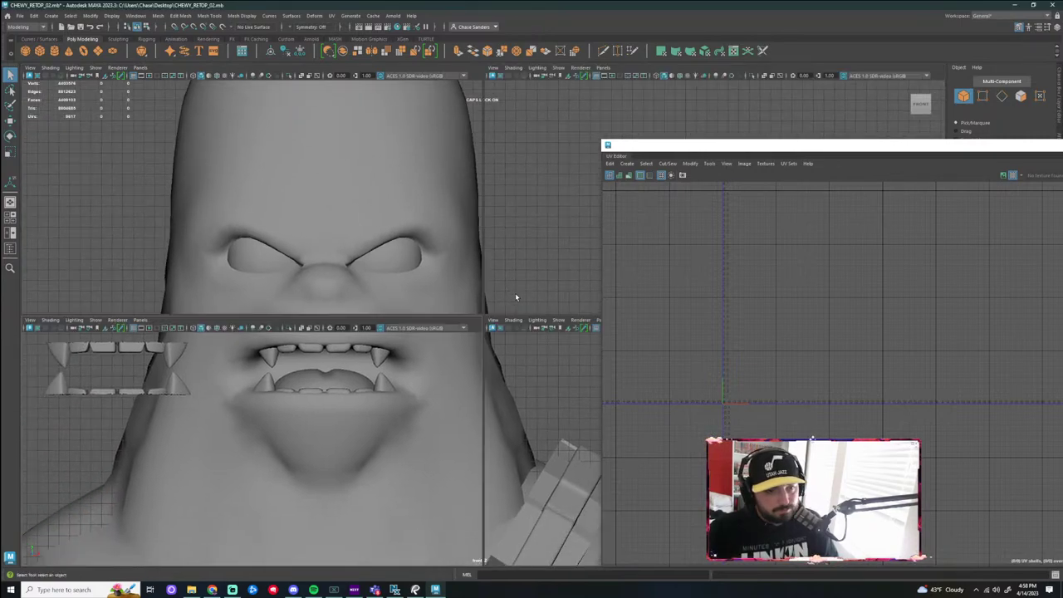
pyautogui.press('space')
pyautogui.scroll(-3, 539, 261)
pyautogui.keyDown('alt'); pyautogui.moveTo(539, 265); pyautogui.dragTo(486, 247, button='middle'); pyautogui.keyUp('alt')
pyautogui.scroll(3, 260, 311)
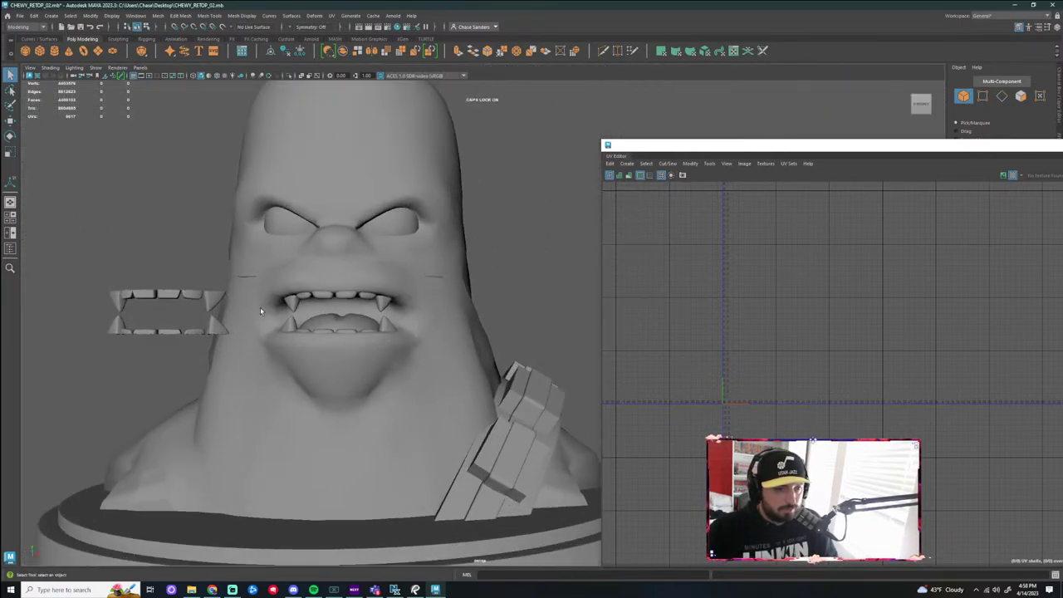
# Try sliding the high-poly teeth along X back into the character's mouth, and undo the move
pyautogui.click(172, 297)
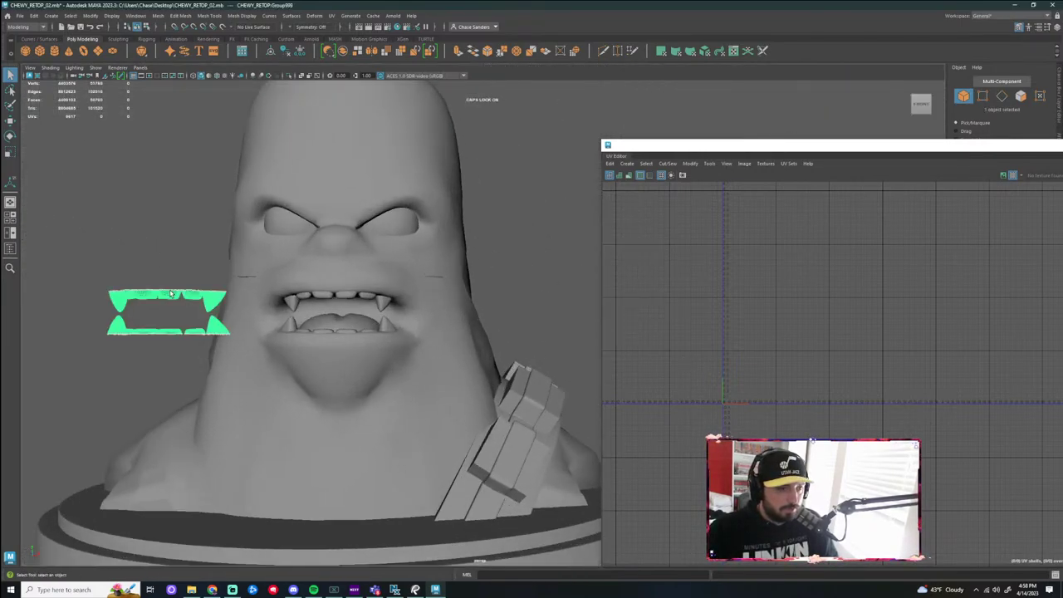
pyautogui.keyDown('alt'); pyautogui.moveTo(171, 297); pyautogui.dragTo(201, 312, button='right'); pyautogui.keyUp('alt')
pyautogui.press('w')
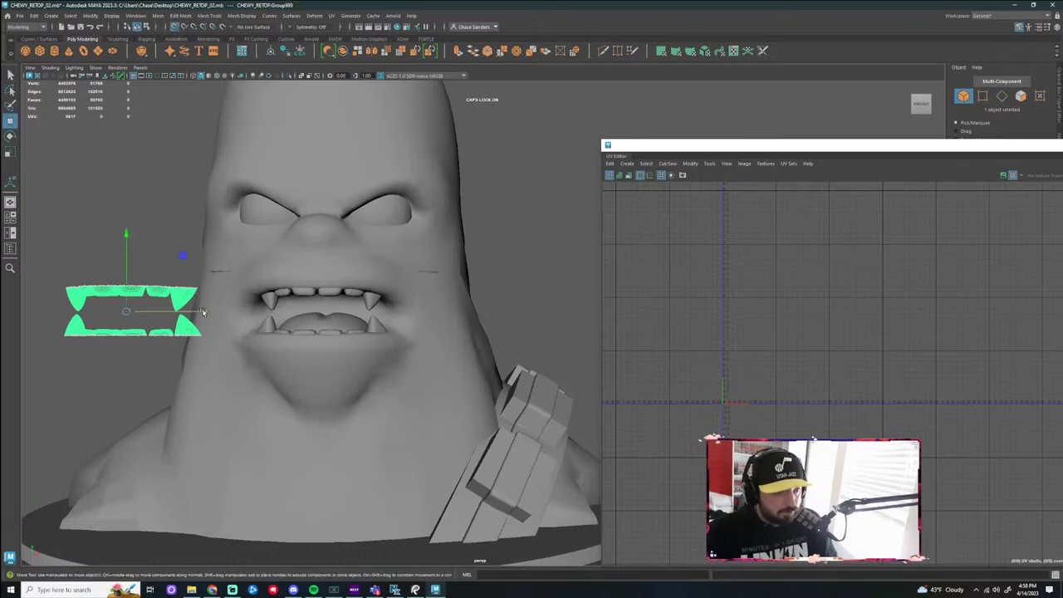
pyautogui.moveTo(203, 311); pyautogui.dragTo(320, 329)
pyautogui.click(492, 272)
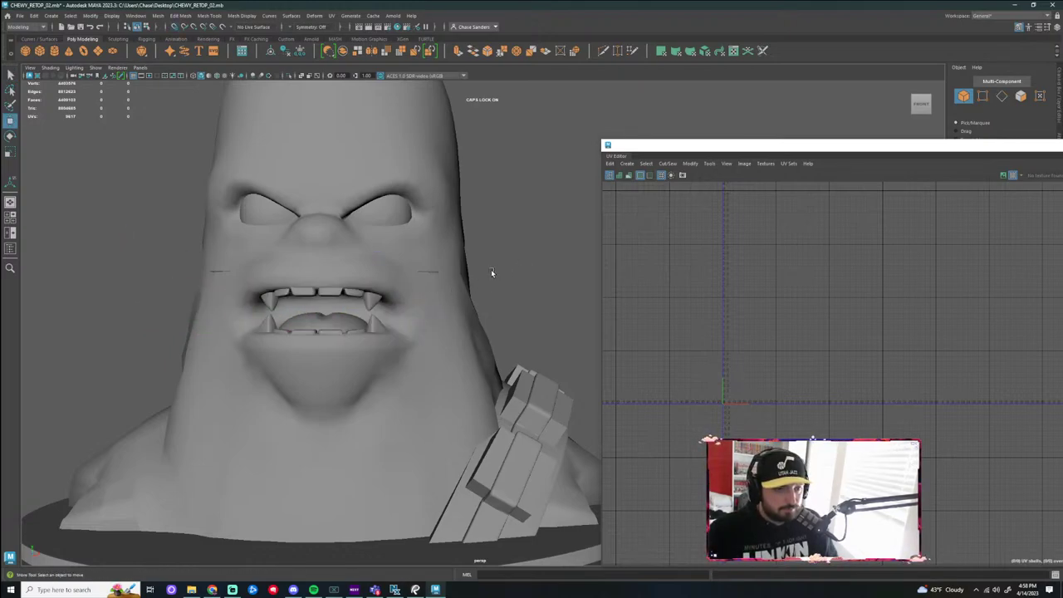
pyautogui.hotkey('ctrl', 'z')
pyautogui.hotkey('ctrl', 'z')
pyautogui.hotkey('ctrl', 'z')
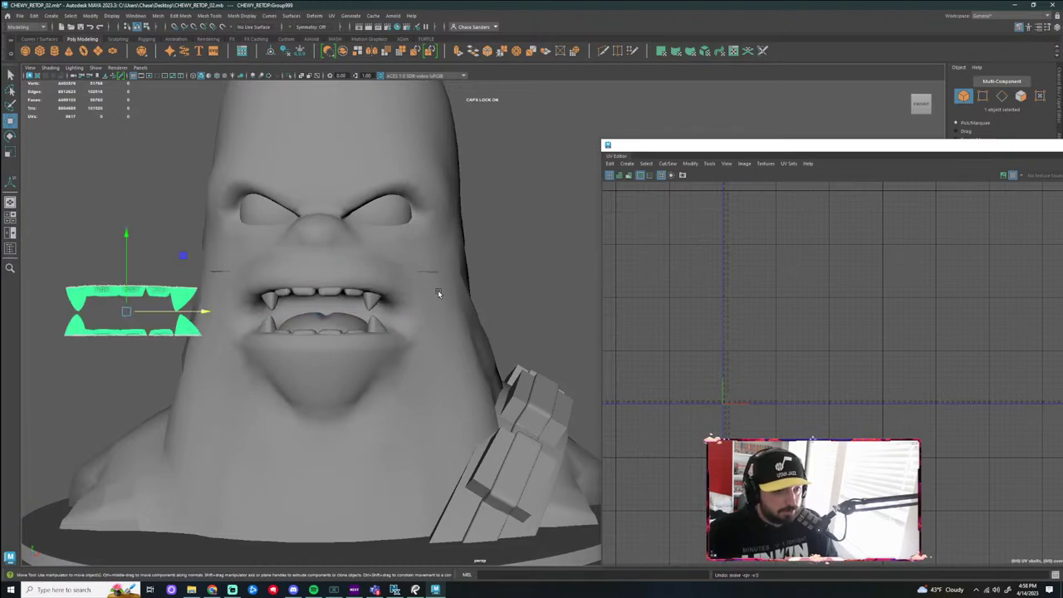
pyautogui.hotkey('ctrl', 'z')
pyautogui.hotkey('ctrl', 'z')
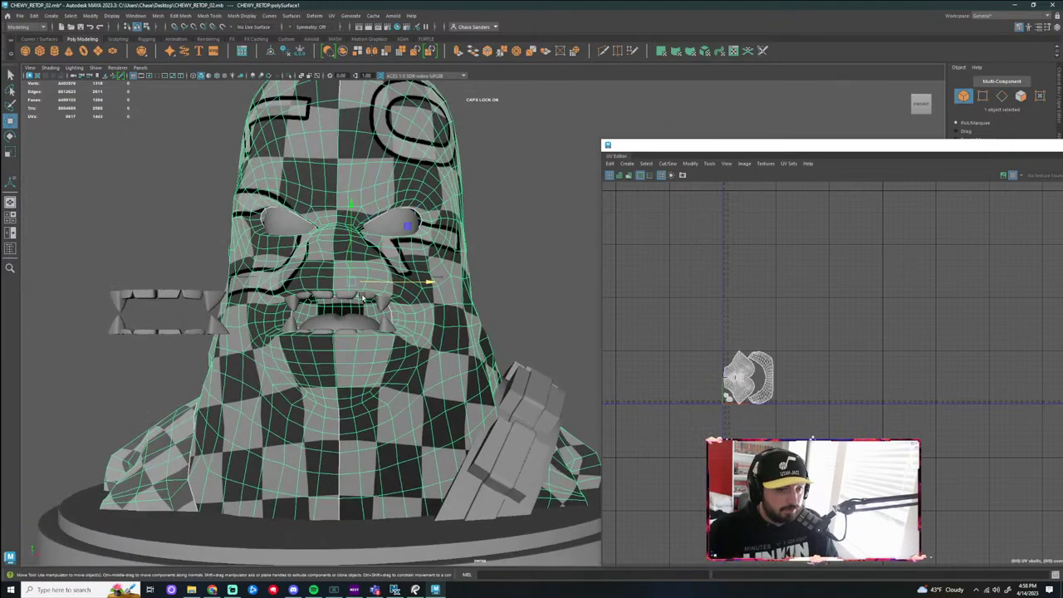
# Move the high-poly eyes along X out of the head to sit above the high-poly teeth
pyautogui.click(363, 299)
pyautogui.click(392, 222)
pyautogui.scroll(2, 414, 283)
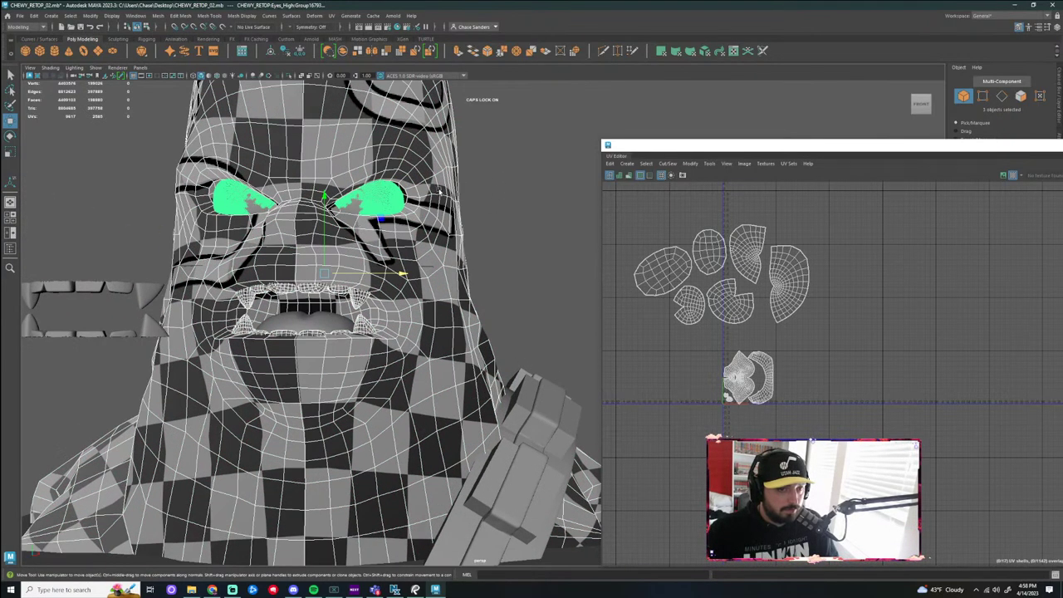
pyautogui.hotkey('ctrl', 'z')
pyautogui.click(385, 197)
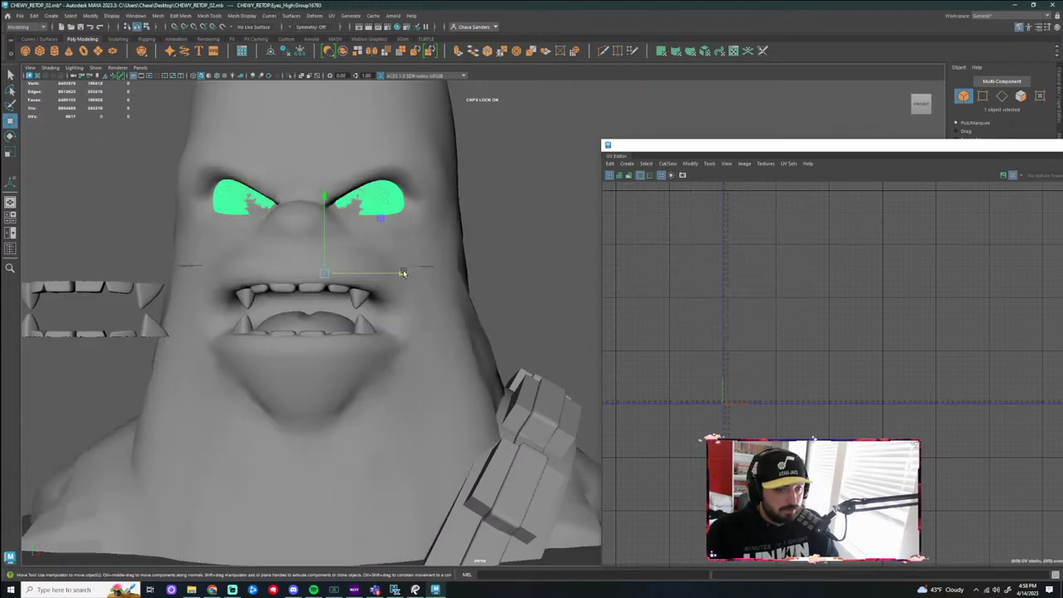
pyautogui.moveTo(403, 272); pyautogui.dragTo(168, 271)
pyautogui.click(374, 207)
pyautogui.keyDown('shift'); pyautogui.click(325, 251); pyautogui.keyUp('shift')
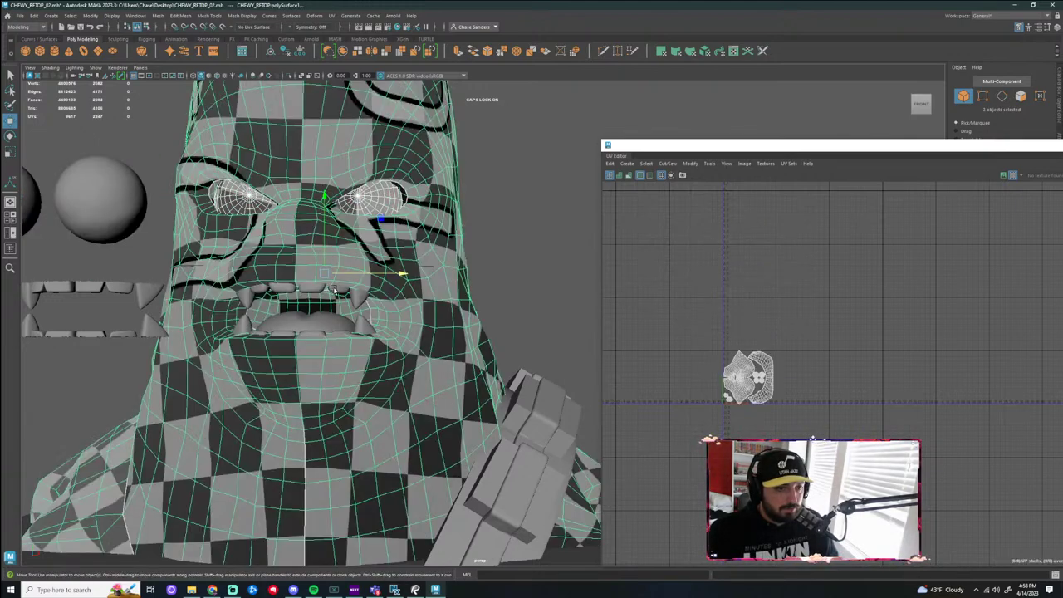
pyautogui.keyDown('shift'); pyautogui.click(313, 287); pyautogui.keyUp('shift')
pyautogui.scroll(3, 330, 327)
pyautogui.keyDown('alt'); pyautogui.moveTo(256, 315); pyautogui.dragTo(238, 332); pyautogui.keyUp('alt')
pyautogui.click(260, 343)
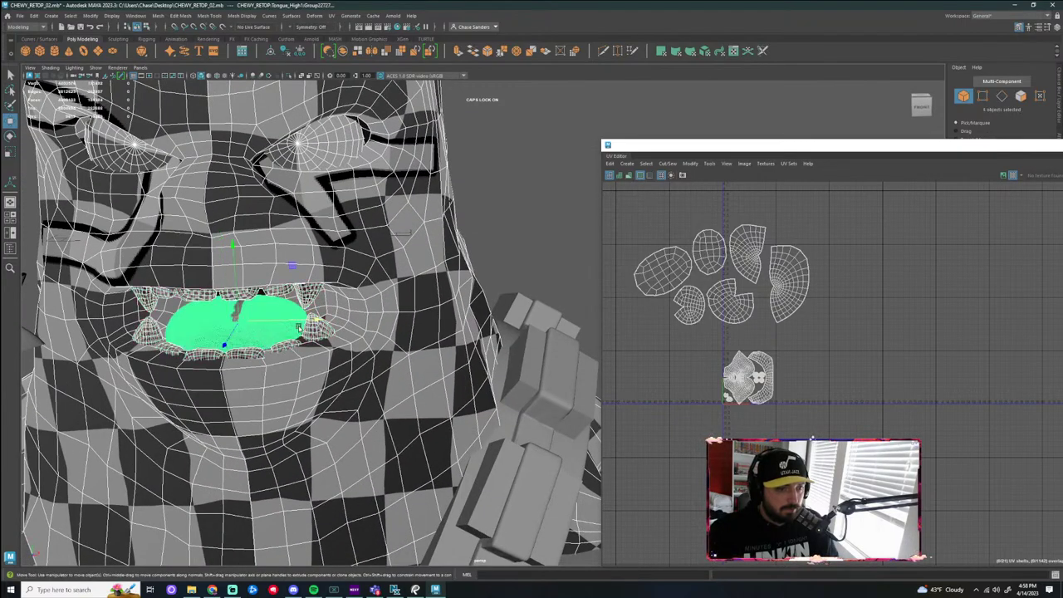
pyautogui.scroll(-3, 299, 327)
pyautogui.click(504, 245)
# Move the high-poly tongue along X out of the mouth to sit beside the high-poly teeth
pyautogui.click(348, 320)
pyautogui.moveTo(396, 321); pyautogui.dragTo(110, 343)
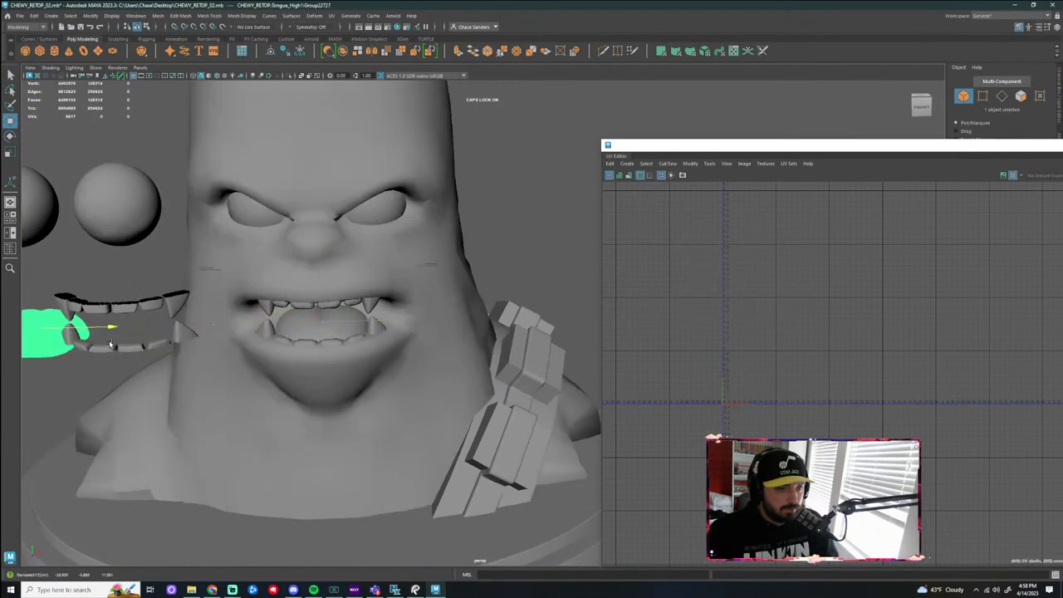
pyautogui.click(346, 326)
# Select the low-poly head, eyes, teeth and tongue together, leaving out the base and shoulder piece
pyautogui.scroll(-4, 399, 299)
pyautogui.moveTo(465, 179); pyautogui.dragTo(397, 274)
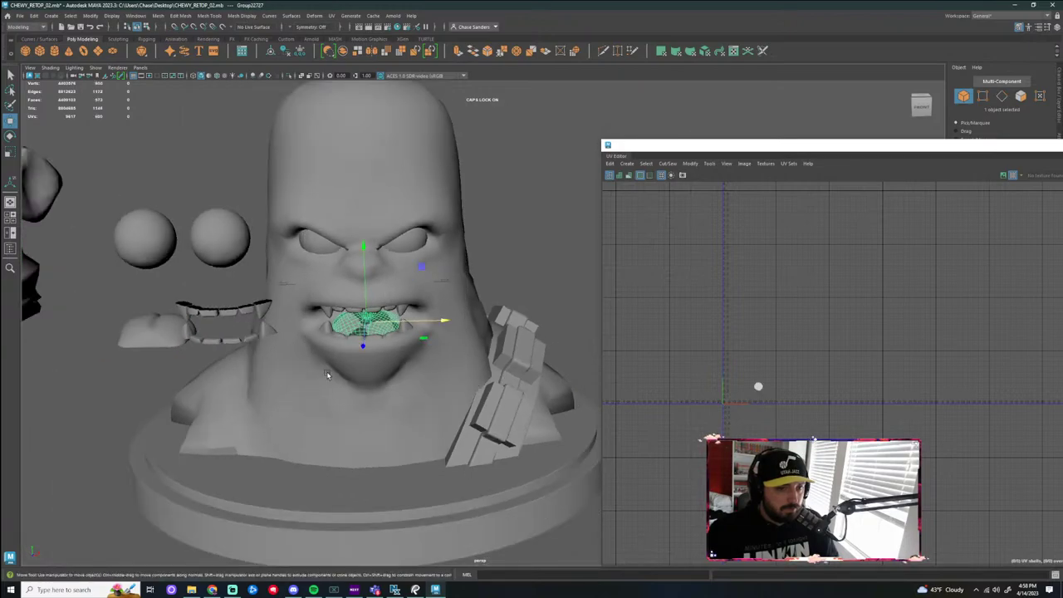
pyautogui.click(482, 194)
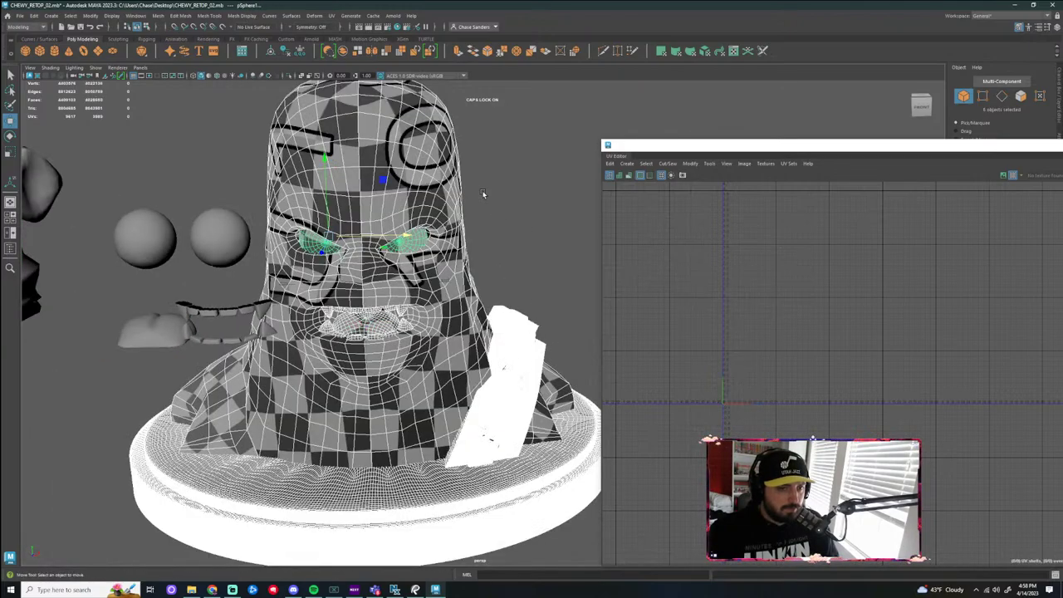
pyautogui.keyDown('alt'); pyautogui.moveTo(505, 171); pyautogui.dragTo(495, 164); pyautogui.keyUp('alt')
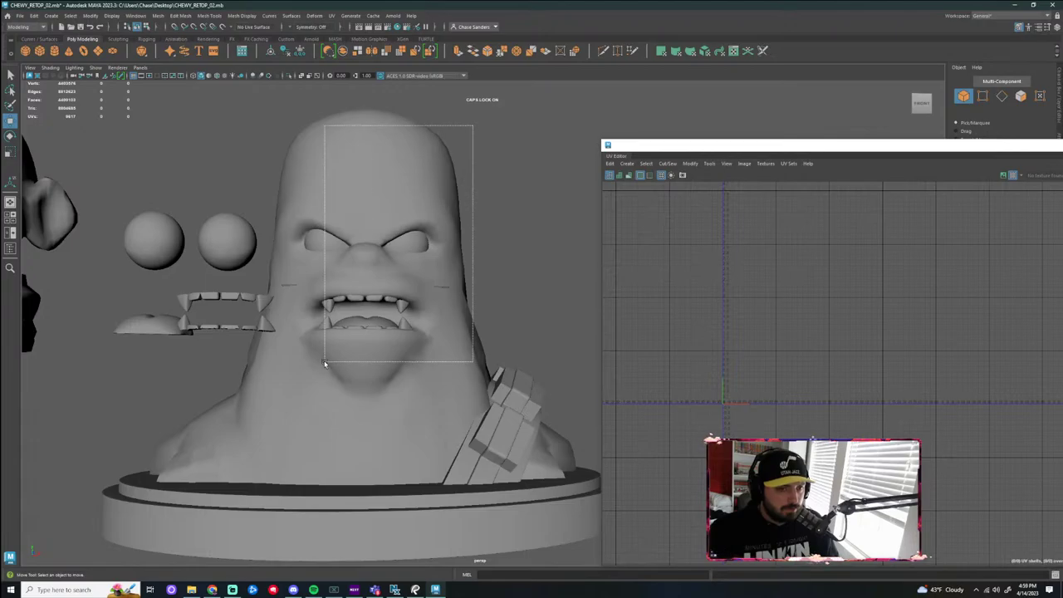
pyautogui.keyDown('alt'); pyautogui.moveTo(525, 257); pyautogui.dragTo(499, 259); pyautogui.keyUp('alt')
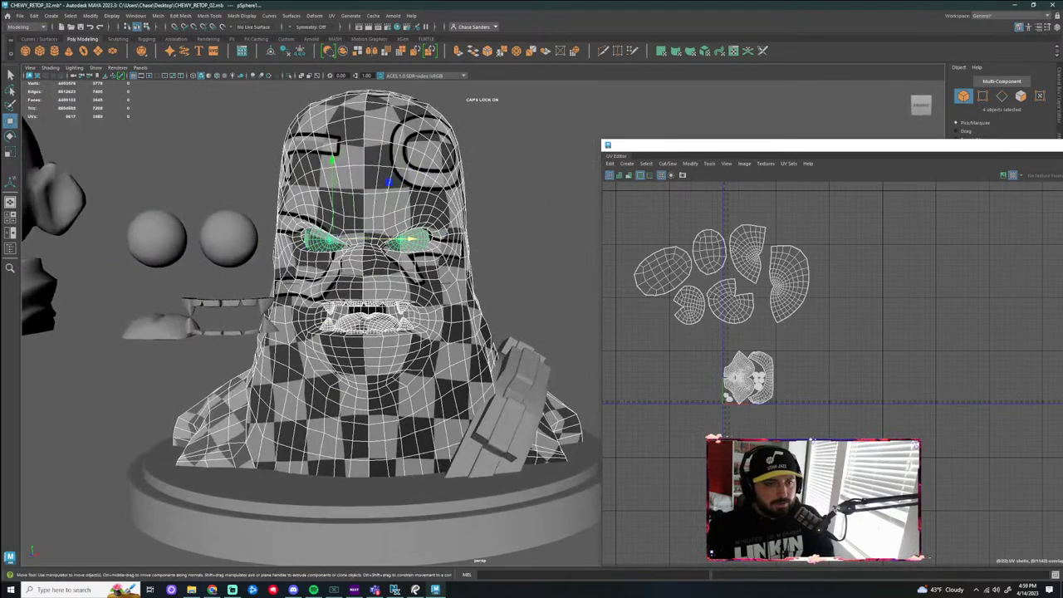
# Switch the selected low-poly meshes to UV shell selection in the UV Editor
pyautogui.keyDown('alt'); pyautogui.moveTo(480, 271); pyautogui.dragTo(513, 249, button='right'); pyautogui.keyUp('alt')
pyautogui.keyDown('alt'); pyautogui.moveTo(513, 249); pyautogui.dragTo(623, 282); pyautogui.keyUp('alt')
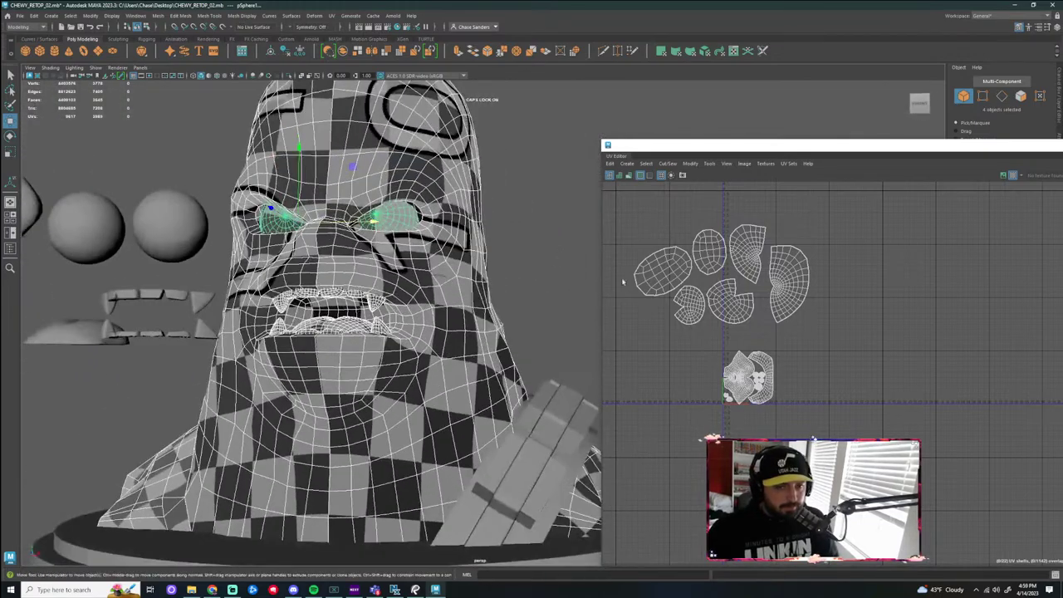
pyautogui.scroll(3, 781, 332)
pyautogui.scroll(-2, 742, 299)
pyautogui.moveTo(700, 244); pyautogui.dragTo(664, 232, button='right')
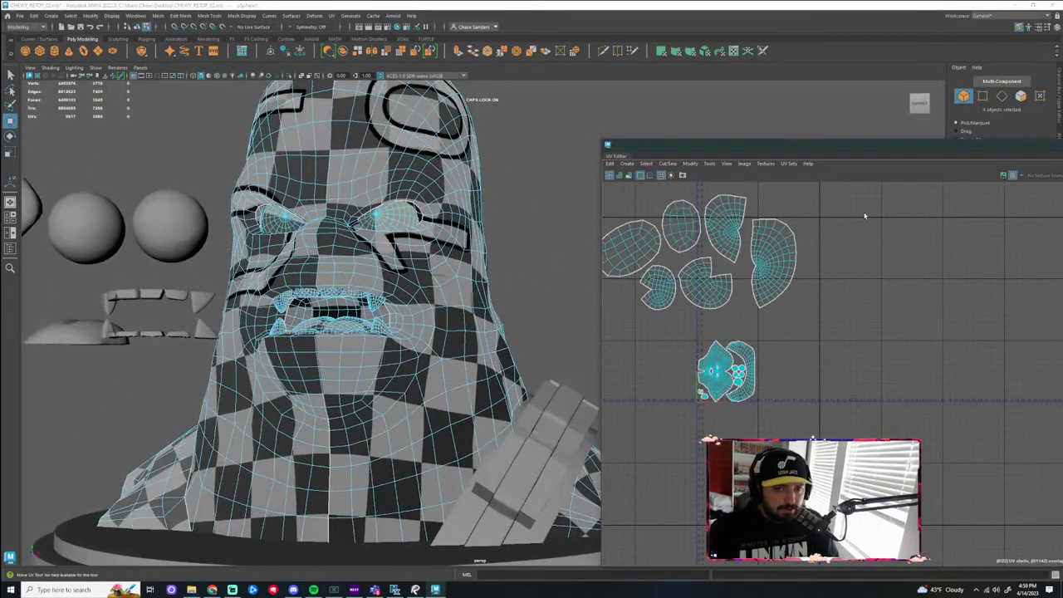
# Select the loose UV shells lying above the 0-1 tile, scale them down together and move them into the tile
pyautogui.moveTo(614, 311); pyautogui.dragTo(614, 309)
pyautogui.press('r')
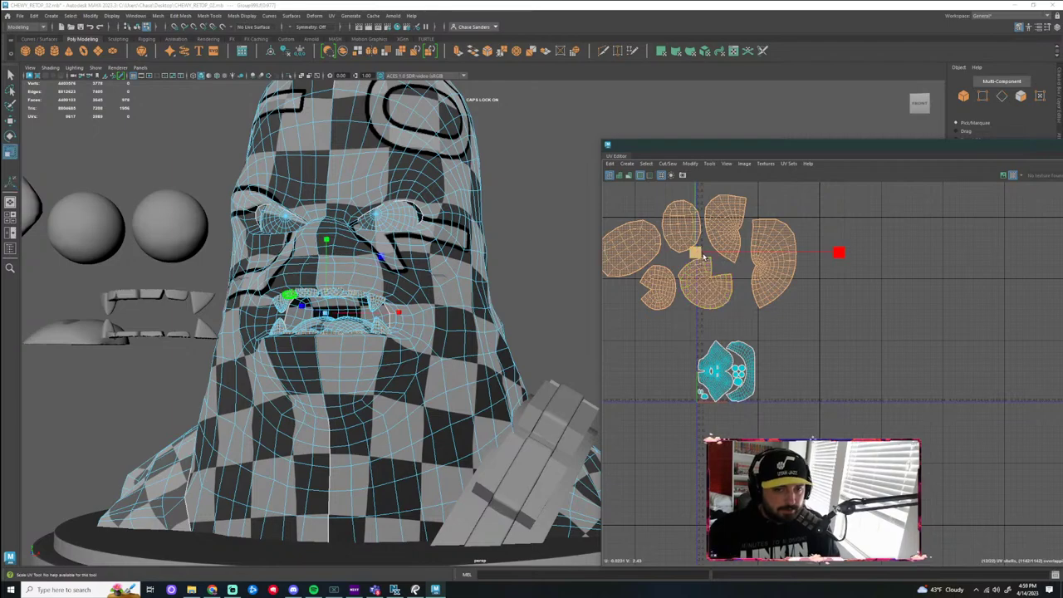
pyautogui.moveTo(696, 251); pyautogui.dragTo(593, 271)
pyautogui.press('w')
pyautogui.scroll(4, 696, 253)
pyautogui.moveTo(697, 252); pyautogui.dragTo(722, 401)
pyautogui.scroll(4, 721, 401)
pyautogui.scroll(3, 678, 382)
# Shrink and rotate the moved UV shell group to fit the tile's upper-left corner beside the large head shell
pyautogui.press('r')
pyautogui.moveTo(709, 343); pyautogui.dragTo(685, 388)
pyautogui.press('w')
pyautogui.scroll(3, 685, 389)
pyautogui.press('e')
pyautogui.moveTo(786, 275); pyautogui.dragTo(705, 228)
pyautogui.press('r')
pyautogui.press('w')
pyautogui.moveTo(677, 364); pyautogui.dragTo(674, 415)
pyautogui.press('r')
pyautogui.press('r')
pyautogui.click(735, 264)
pyautogui.scroll(-2, 737, 258)
pyautogui.scroll(-1, 737, 260)
pyautogui.keyDown('alt'); pyautogui.moveTo(792, 367); pyautogui.dragTo(760, 273, button='middle'); pyautogui.keyUp('alt')
pyautogui.scroll(-3, 759, 274)
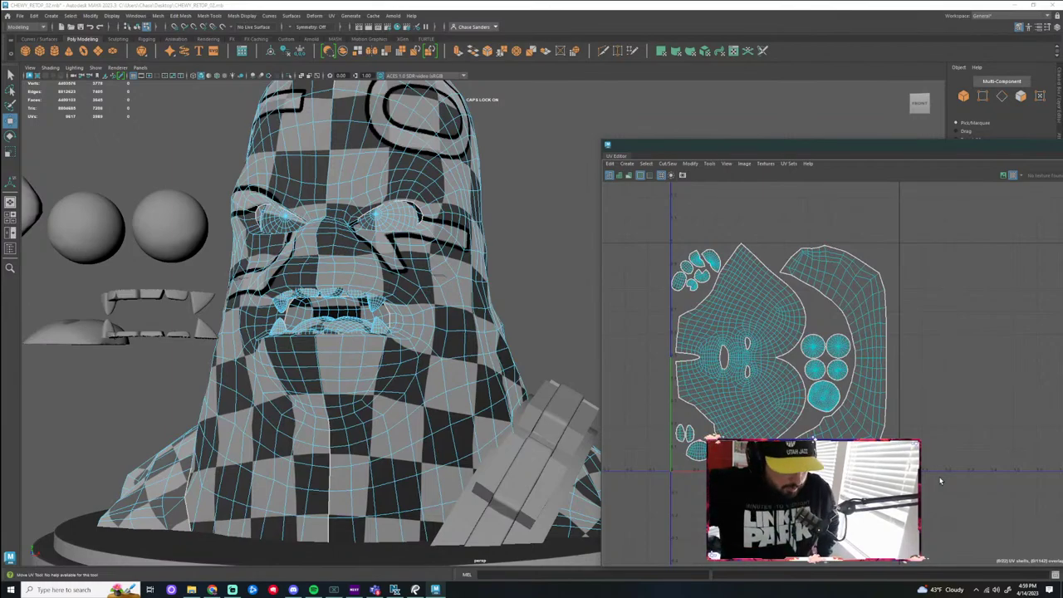
pyautogui.scroll(-5, 556, 227)
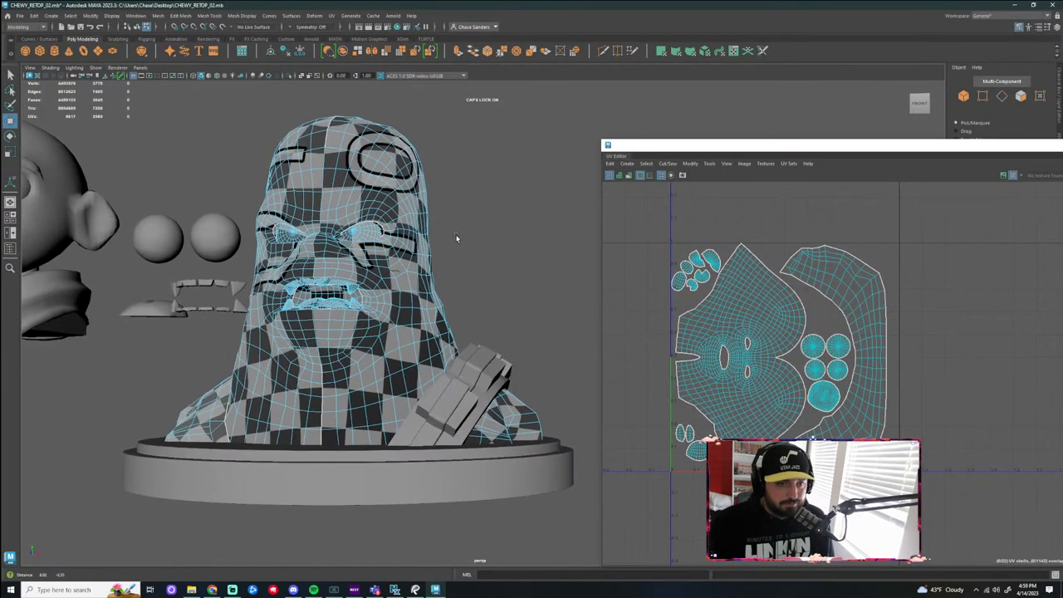
# Try to move the high-poly eyes and teeth along X from beside the low-poly character
pyautogui.moveTo(483, 258)
pyautogui.keyDown('alt'); pyautogui.mouseDown()
pyautogui.moveTo(409, 247)
pyautogui.moveTo(474, 258)
pyautogui.moveTo(489, 240)
pyautogui.mouseUp(); pyautogui.keyUp('alt')
pyautogui.moveTo(210, 196); pyautogui.dragTo(141, 251)
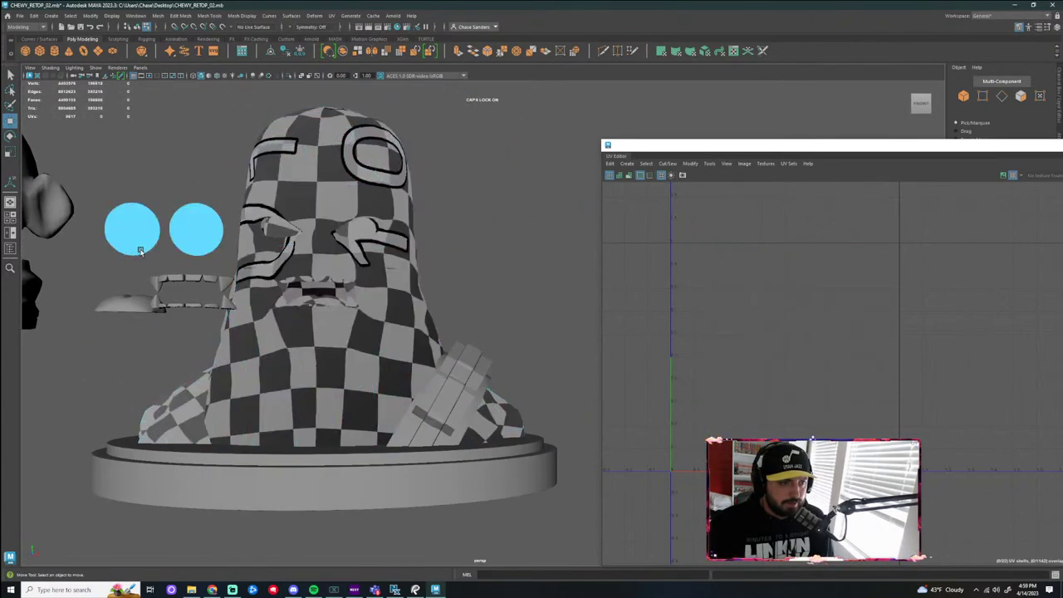
pyautogui.moveTo(193, 229); pyautogui.dragTo(241, 214, button='right')
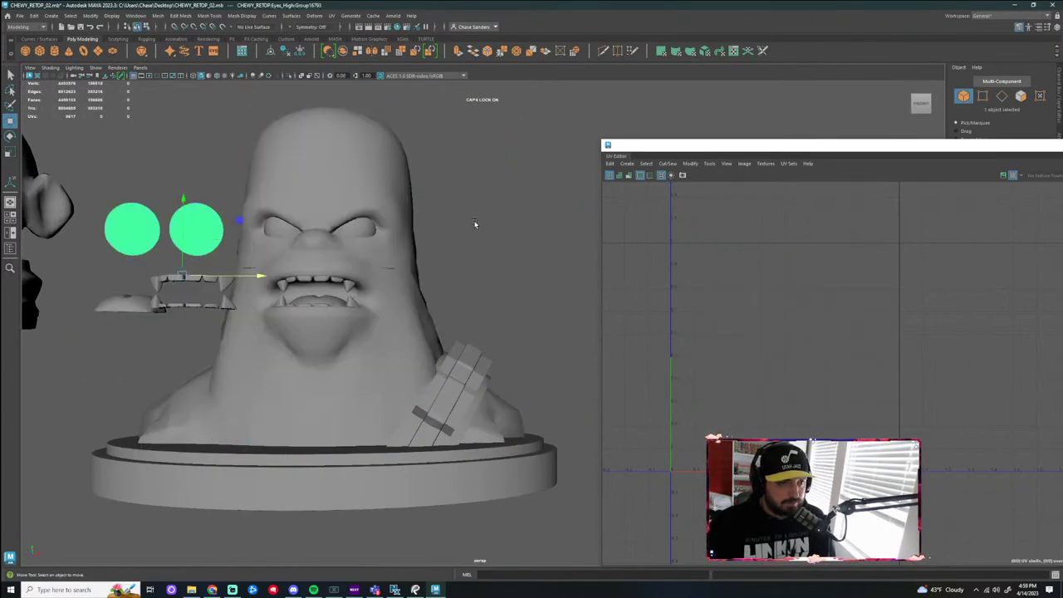
pyautogui.click(475, 225)
pyautogui.click(191, 233)
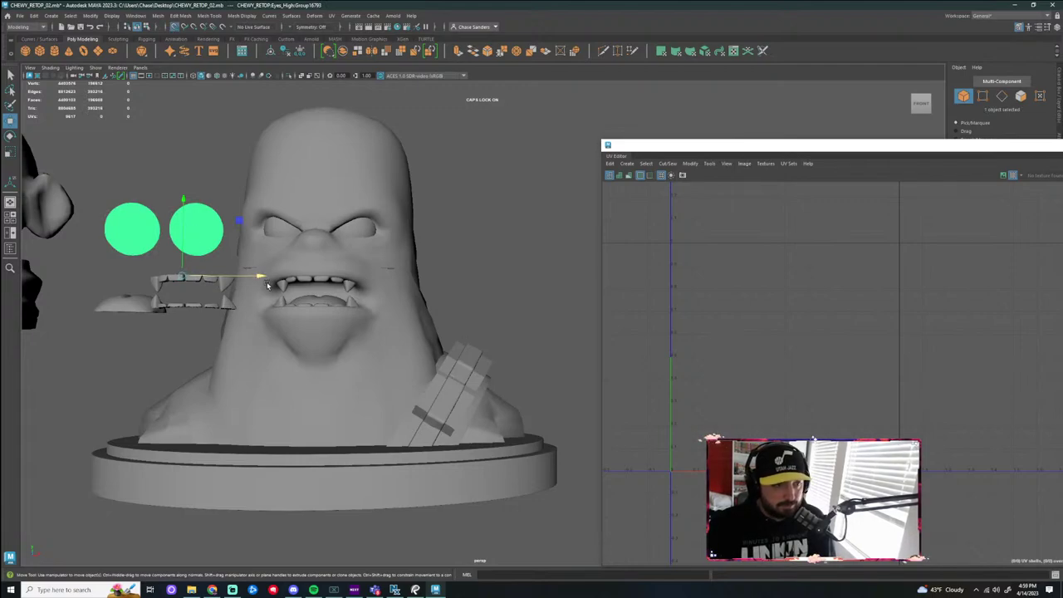
pyautogui.moveTo(184, 279); pyautogui.dragTo(325, 284)
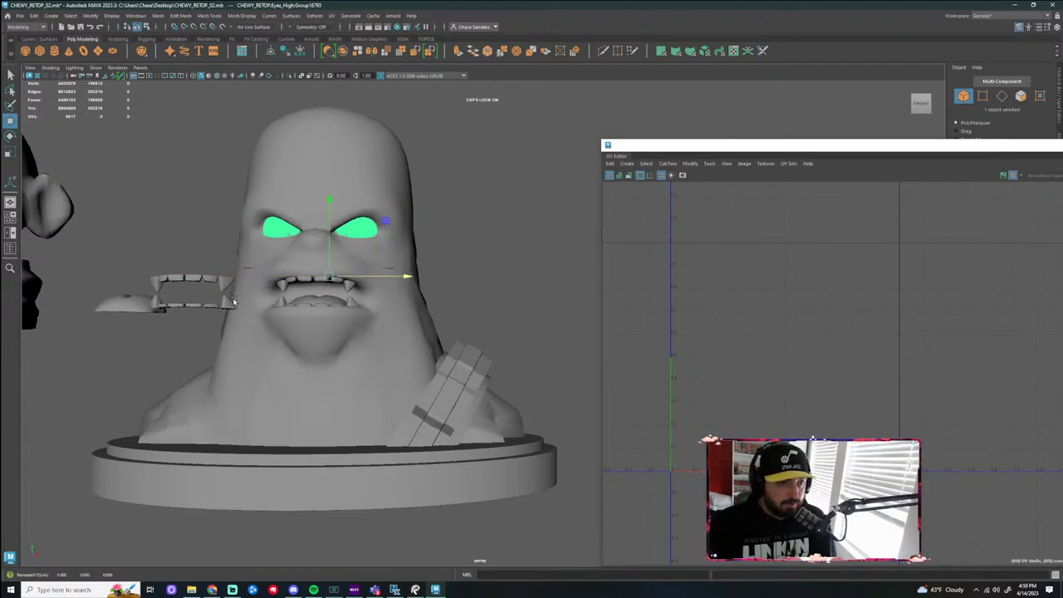
pyautogui.click(203, 287)
pyautogui.moveTo(262, 291); pyautogui.dragTo(145, 288)
# Undo the trial moves of the high-poly teeth and eyes
pyautogui.hotkey('ctrl', 'z')
pyautogui.hotkey('ctrl', 'z')
pyautogui.hotkey('ctrl', 'z')
pyautogui.hotkey('ctrl', 'z')
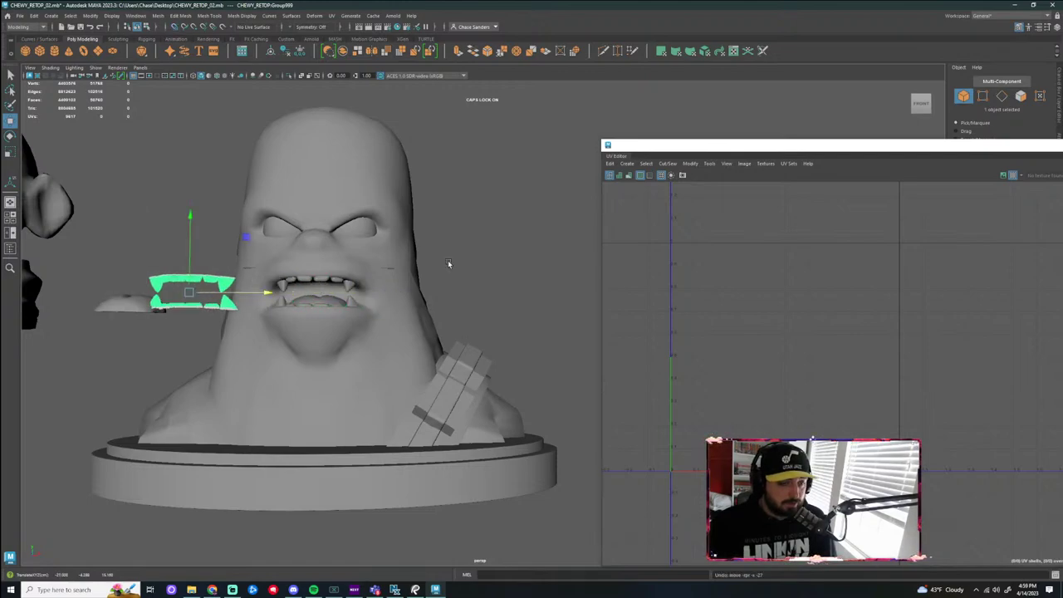
pyautogui.hotkey('ctrl', 'z')
pyautogui.hotkey('ctrl', 'z')
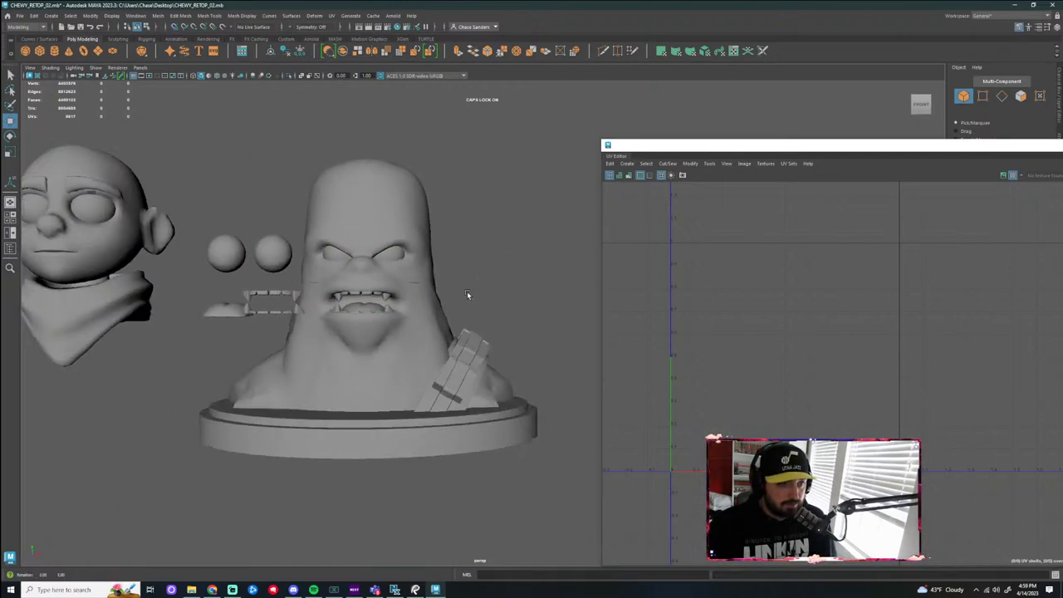
pyautogui.hotkey('ctrl', 'z')
pyautogui.hotkey('ctrl', 'z')
pyautogui.hotkey('ctrl', 'z')
pyautogui.hotkey('ctrl', 'z')
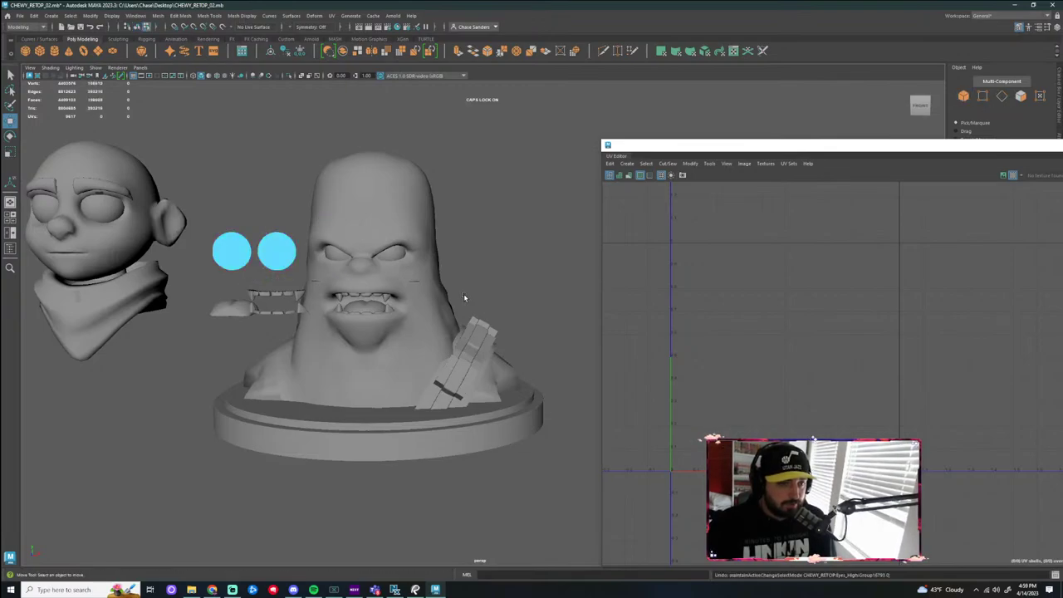
pyautogui.scroll(3, 477, 242)
pyautogui.keyDown('alt'); pyautogui.moveTo(477, 242); pyautogui.dragTo(474, 234); pyautogui.keyUp('alt')
pyautogui.keyDown('alt'); pyautogui.moveTo(474, 234); pyautogui.dragTo(505, 297, button='middle'); pyautogui.keyUp('alt')
pyautogui.click(214, 336)
pyautogui.hotkey('ctrl', 'z')
pyautogui.hotkey('ctrl', 'z')
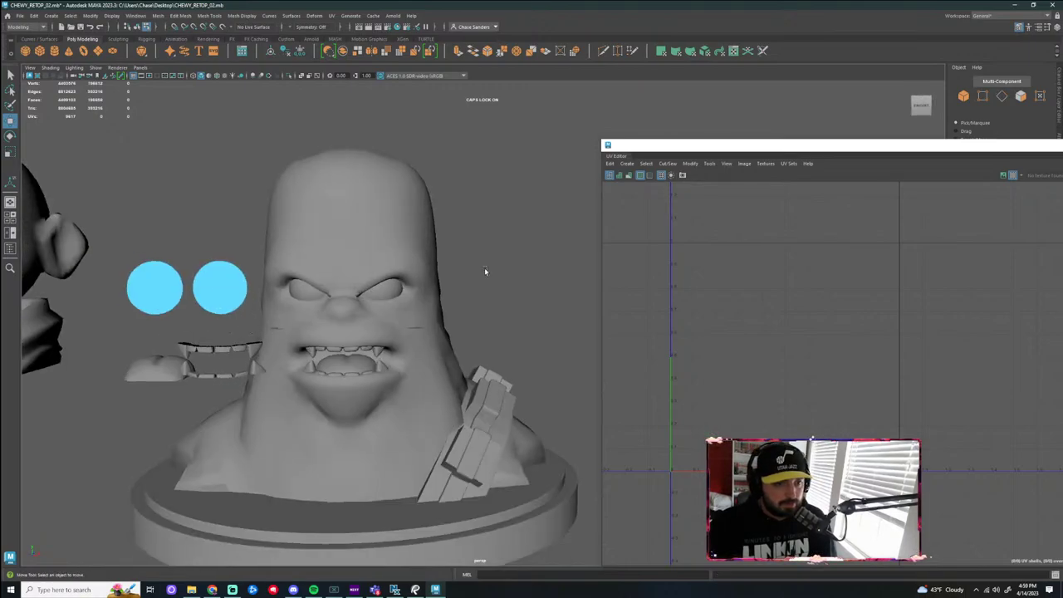
pyautogui.hotkey('ctrl', 'z')
pyautogui.hotkey('ctrl', 'z')
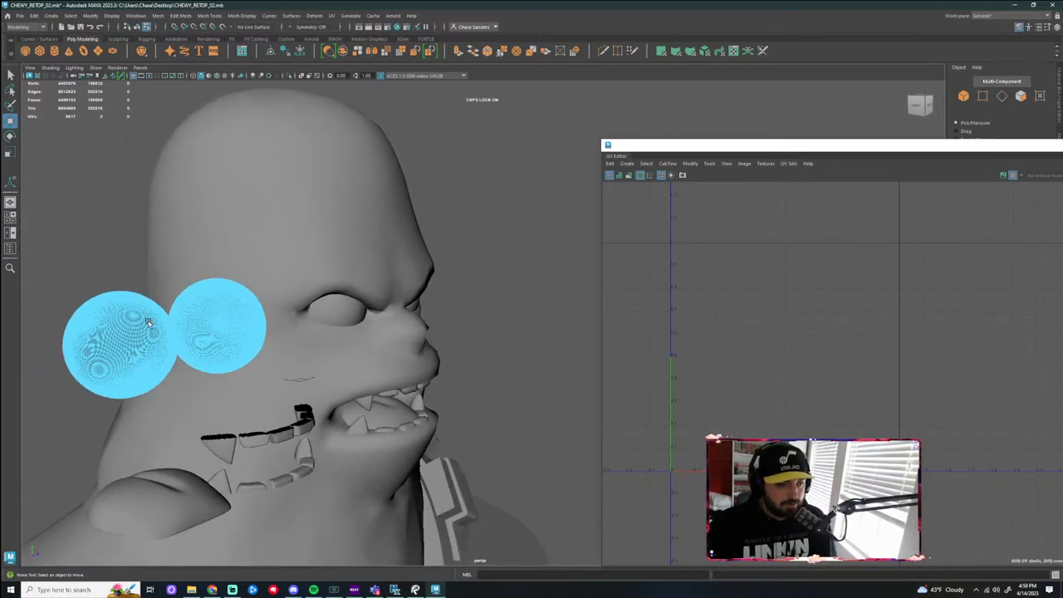
# Return the high-poly eyes to object selection and move them along X back into the head's eye sockets
pyautogui.moveTo(146, 326); pyautogui.dragTo(184, 315, button='right')
pyautogui.click(462, 275)
pyautogui.keyDown('alt'); pyautogui.moveTo(463, 275); pyautogui.dragTo(418, 282); pyautogui.keyUp('alt')
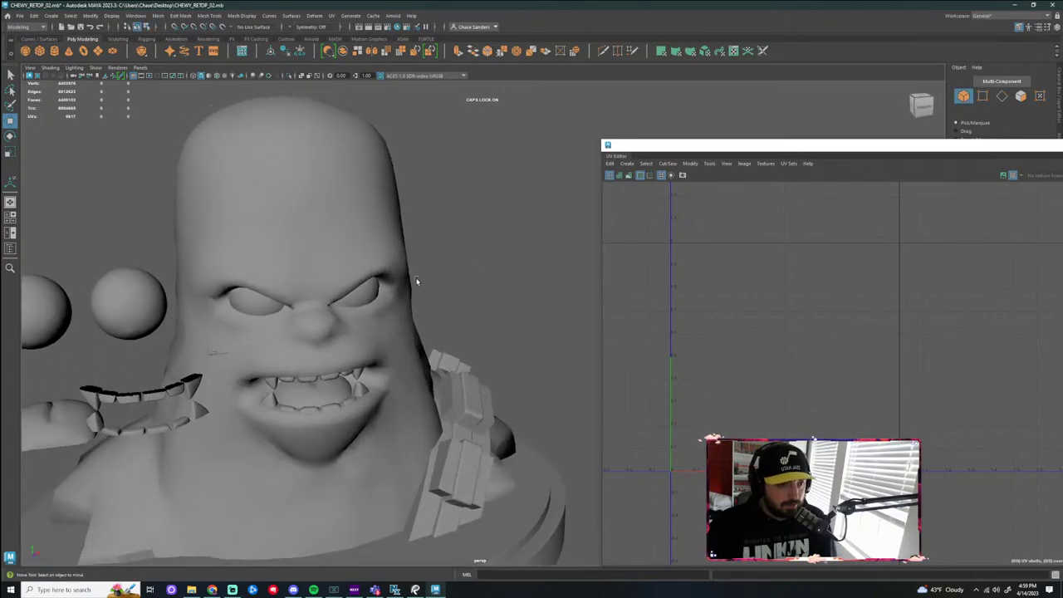
pyautogui.click(146, 296)
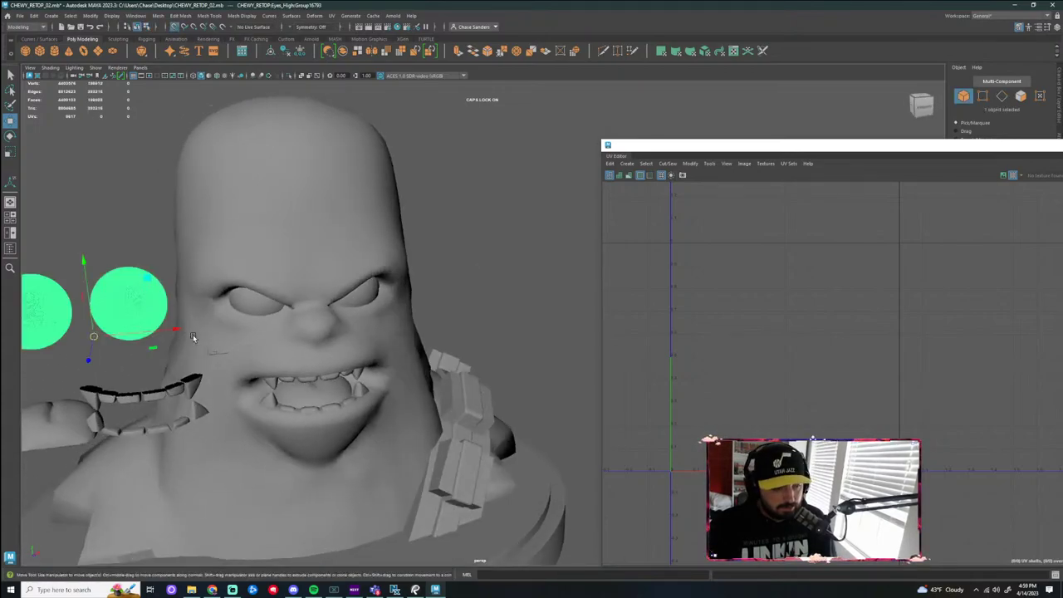
pyautogui.moveTo(174, 334); pyautogui.dragTo(307, 330)
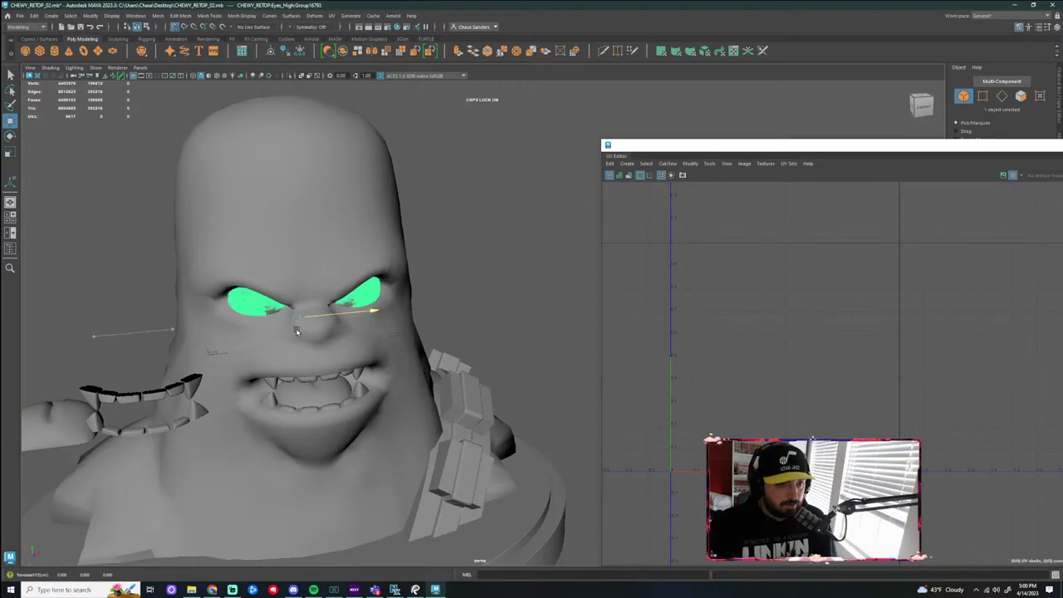
pyautogui.click(494, 321)
# Move the high-poly teeth along X back into the character's mouth
pyautogui.keyDown('alt'); pyautogui.moveTo(494, 320); pyautogui.dragTo(405, 344); pyautogui.keyUp('alt')
pyautogui.click(165, 350)
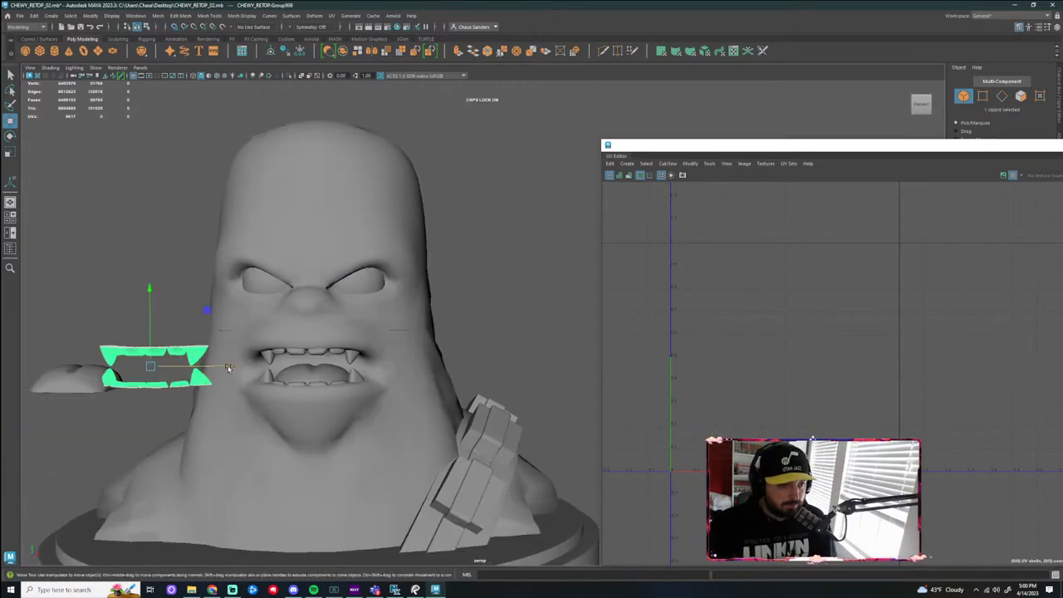
pyautogui.moveTo(287, 368)
pyautogui.keyDown('alt'); pyautogui.mouseDown()
pyautogui.moveTo(337, 374)
pyautogui.moveTo(287, 367)
pyautogui.mouseUp(); pyautogui.keyUp('alt')
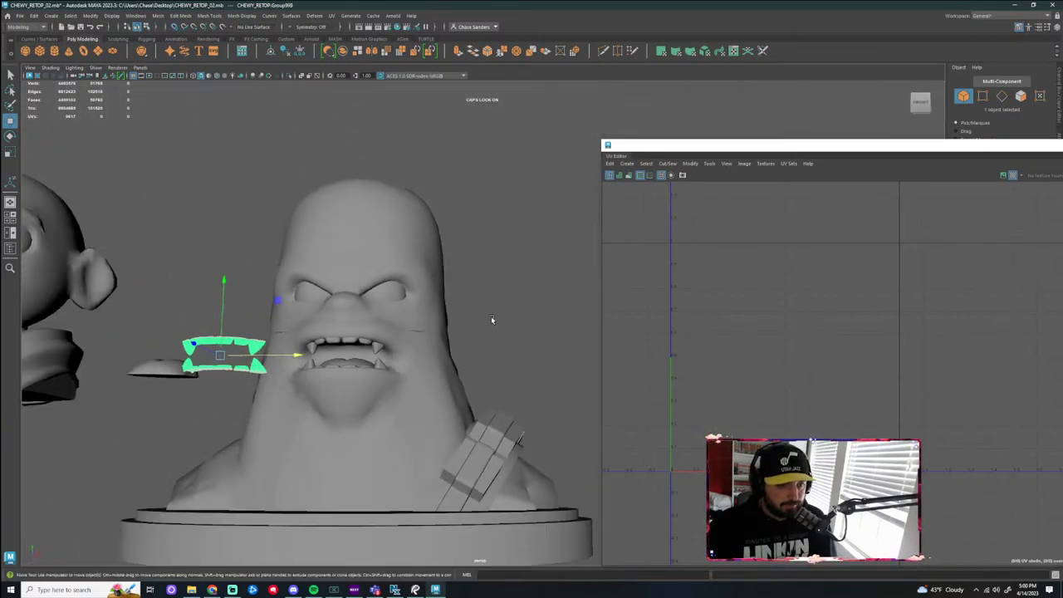
pyautogui.keyDown('alt'); pyautogui.moveTo(491, 316); pyautogui.dragTo(371, 361); pyautogui.keyUp('alt')
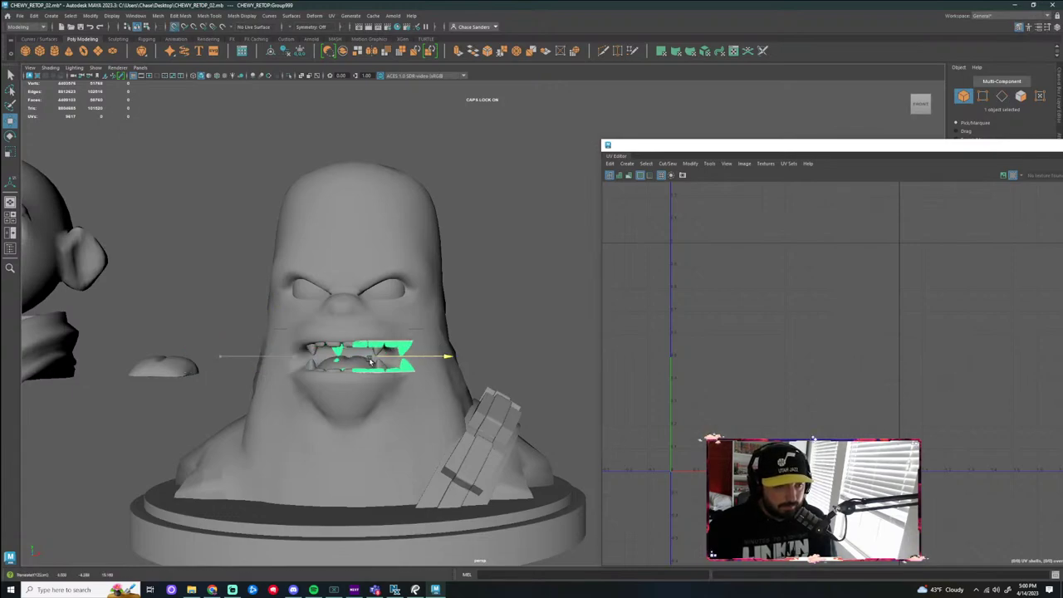
pyautogui.click(516, 321)
# Move the high-poly tongue along X back into the mouth between the teeth
pyautogui.click(166, 365)
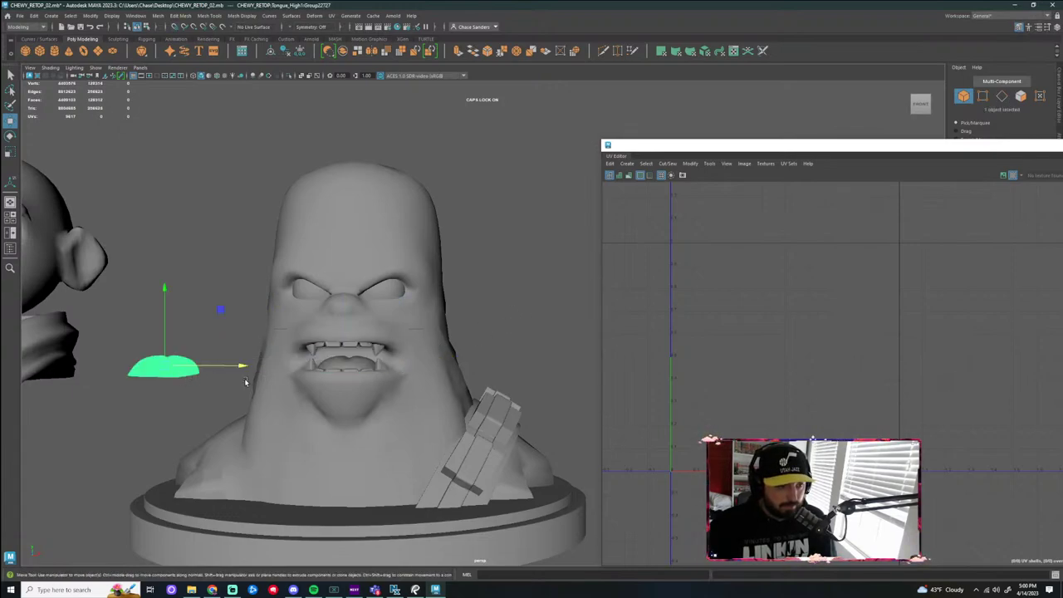
pyautogui.moveTo(166, 366); pyautogui.dragTo(316, 369)
pyautogui.click(520, 345)
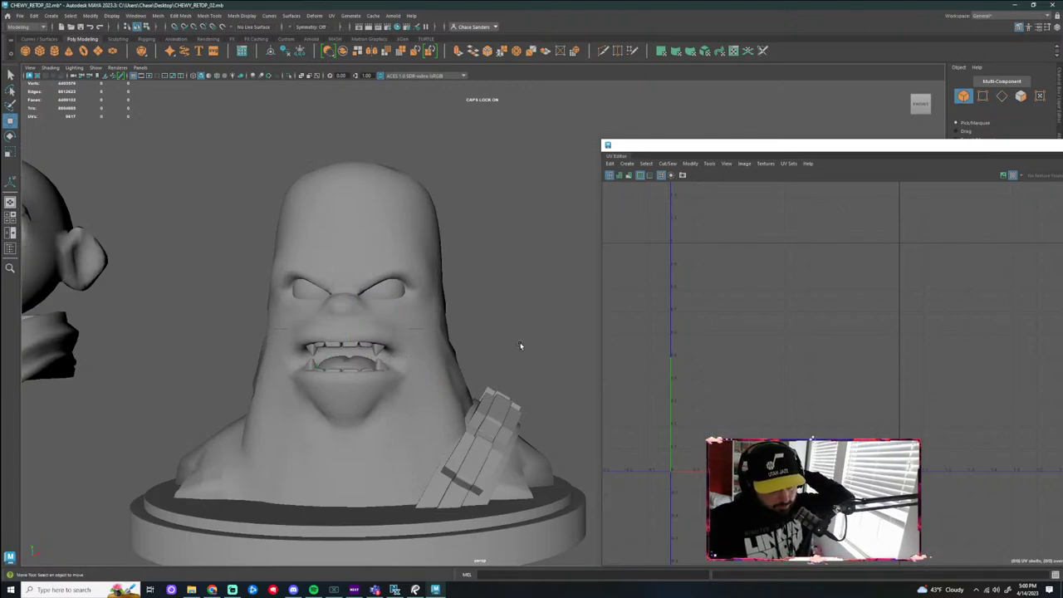
# Close the UV Editor and select the low-poly head of the bald character with the scarf
pyautogui.scroll(-5, 513, 296)
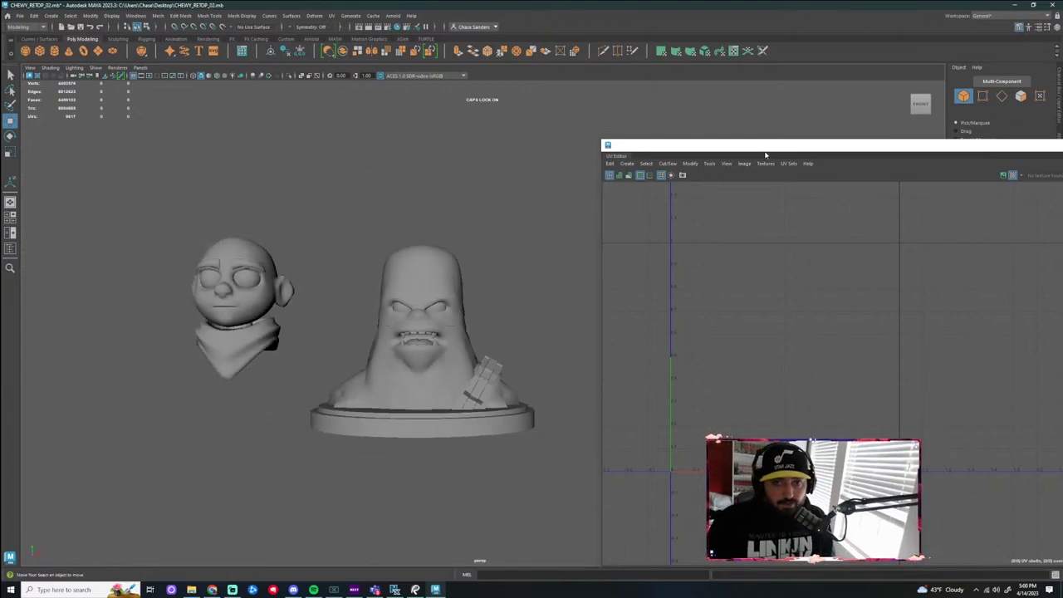
pyautogui.moveTo(767, 146); pyautogui.dragTo(481, 144)
pyautogui.click(970, 144)
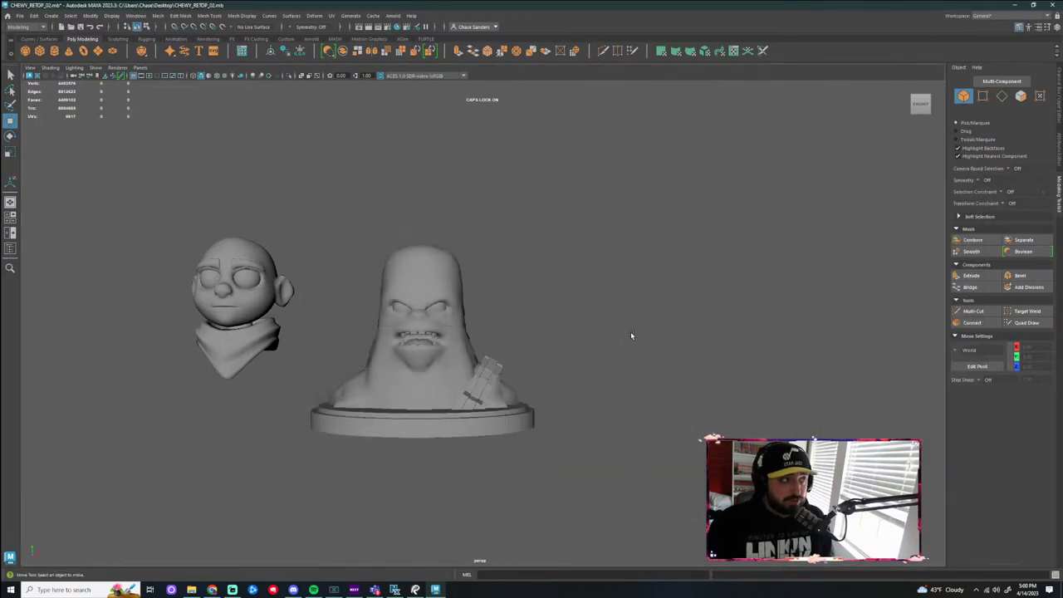
pyautogui.keyDown('alt'); pyautogui.moveTo(631, 336); pyautogui.dragTo(570, 385); pyautogui.keyUp('alt')
pyautogui.keyDown('alt'); pyautogui.moveTo(570, 385); pyautogui.dragTo(748, 366, button='middle'); pyautogui.keyUp('alt')
pyautogui.scroll(3, 463, 290)
pyautogui.click(423, 246)
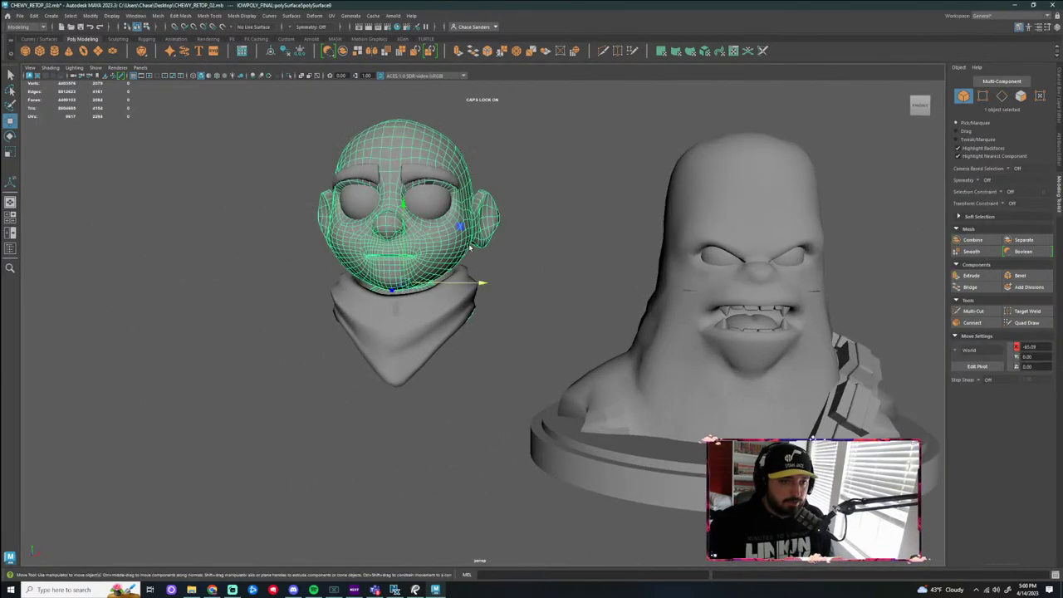
# Isolate the bald character's low-poly head mesh in the viewport, without the eyebrows, eyes and scarf
pyautogui.keyDown('alt'); pyautogui.moveTo(469, 247); pyautogui.dragTo(563, 394, button='middle'); pyautogui.keyUp('alt')
pyautogui.keyDown('alt'); pyautogui.moveTo(564, 394); pyautogui.dragTo(586, 403, button='right'); pyautogui.keyUp('alt')
pyautogui.keyDown('alt'); pyautogui.moveTo(587, 403); pyautogui.dragTo(628, 397); pyautogui.keyUp('alt')
pyautogui.keyDown('alt'); pyautogui.moveTo(628, 397); pyautogui.dragTo(586, 291, button='middle'); pyautogui.keyUp('alt')
pyautogui.keyDown('alt'); pyautogui.moveTo(586, 291); pyautogui.dragTo(523, 314); pyautogui.keyUp('alt')
pyautogui.keyDown('alt'); pyautogui.moveTo(524, 314); pyautogui.dragTo(566, 323, button='right'); pyautogui.keyUp('alt')
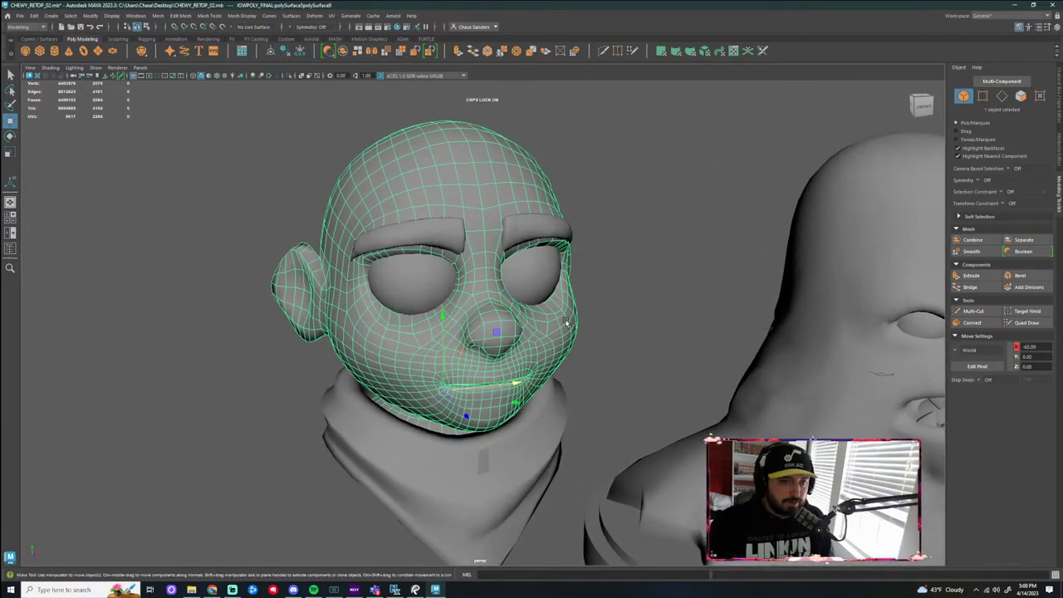
pyautogui.keyDown('alt'); pyautogui.moveTo(567, 323); pyautogui.dragTo(757, 429); pyautogui.keyUp('alt')
pyautogui.click(568, 247)
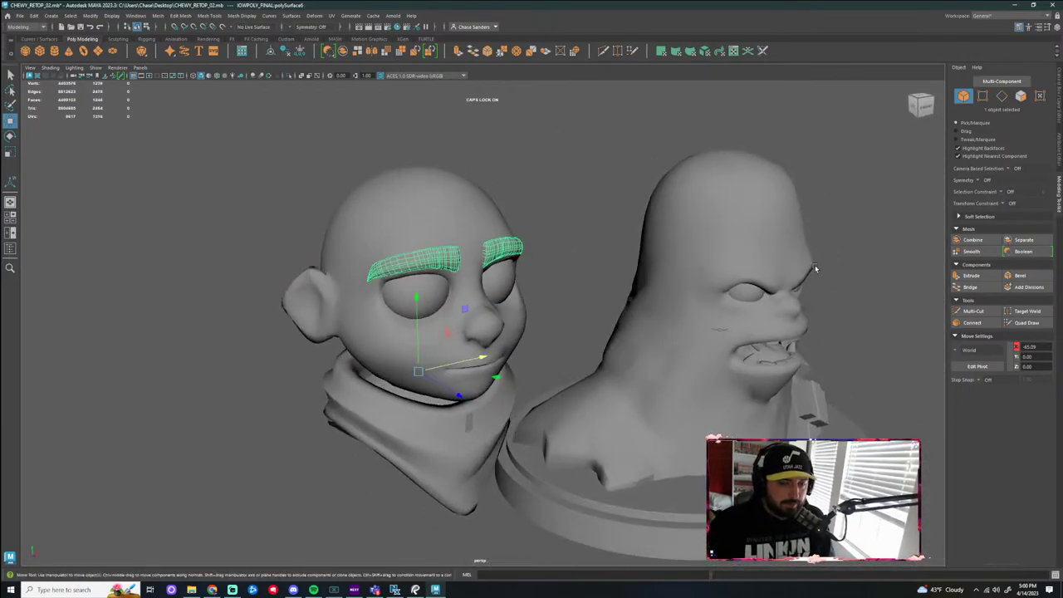
pyautogui.keyDown('alt'); pyautogui.moveTo(592, 311); pyautogui.dragTo(556, 324); pyautogui.keyUp('alt')
pyautogui.click(558, 359)
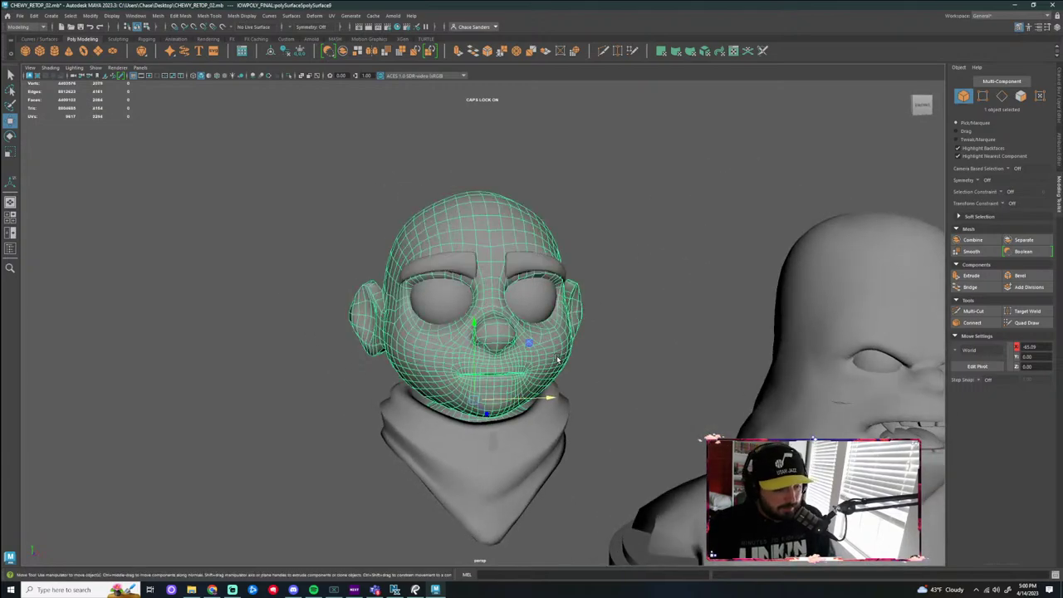
pyautogui.hotkey('ctrl', '1')
pyautogui.keyDown('alt'); pyautogui.moveTo(559, 360); pyautogui.dragTo(649, 432); pyautogui.keyUp('alt')
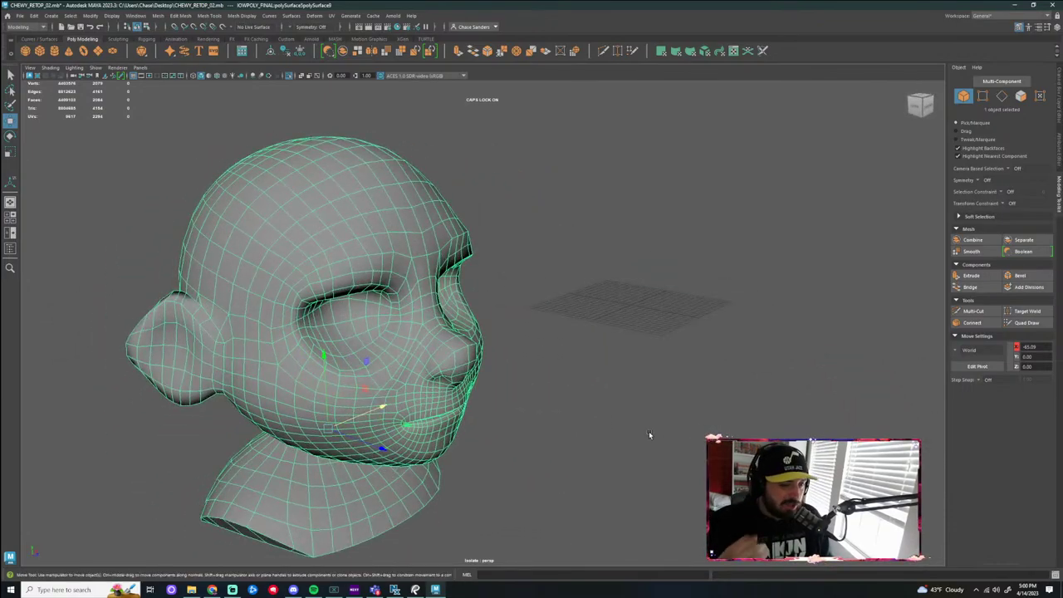
pyautogui.keyDown('alt'); pyautogui.moveTo(562, 396); pyautogui.dragTo(505, 387); pyautogui.keyUp('alt')
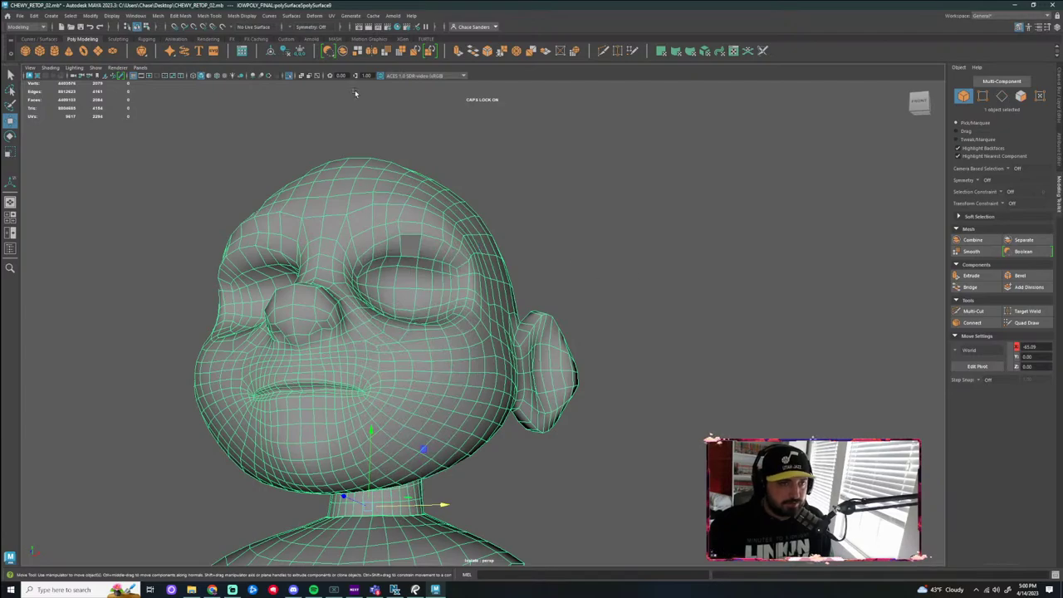
# Apply Soften Edge to the isolated low-poly head
pyautogui.click(240, 16)
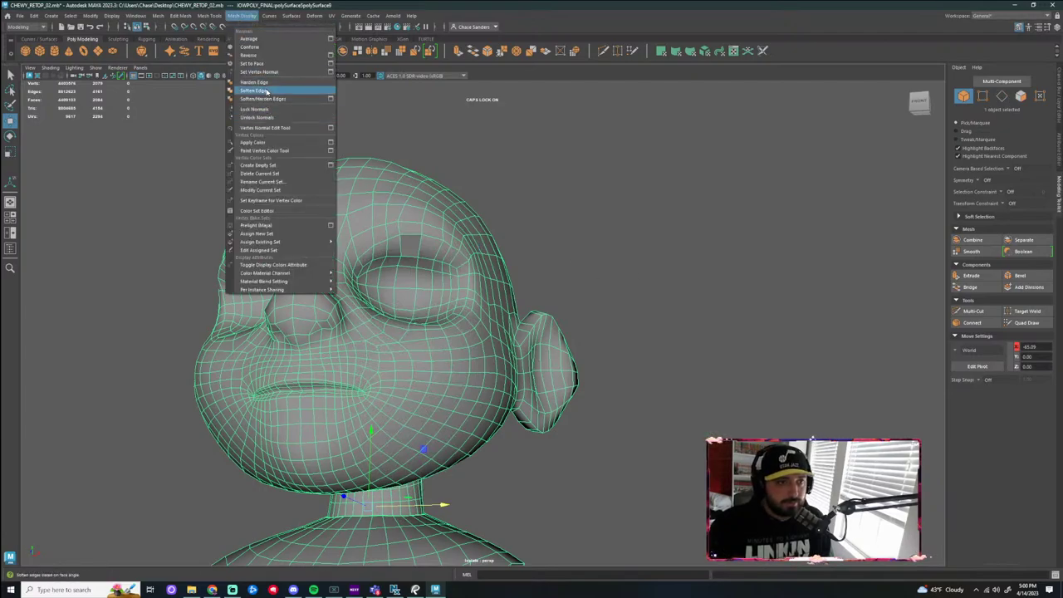
pyautogui.click(267, 91)
pyautogui.click(570, 235)
pyautogui.keyDown('alt'); pyautogui.moveTo(532, 249); pyautogui.dragTo(567, 331); pyautogui.keyUp('alt')
pyautogui.scroll(-2, 567, 331)
# Switch the head to edge selection and select the upper eyelid crease edges of the character's left eye
pyautogui.click(435, 383)
pyautogui.keyDown('alt'); pyautogui.moveTo(502, 378); pyautogui.dragTo(590, 435); pyautogui.keyUp('alt')
pyautogui.scroll(3, 549, 406)
pyautogui.moveTo(493, 345); pyautogui.dragTo(496, 316, button='right')
pyautogui.keyDown('alt'); pyautogui.moveTo(559, 279); pyautogui.dragTo(543, 200); pyautogui.keyUp('alt')
pyautogui.click(546, 207)
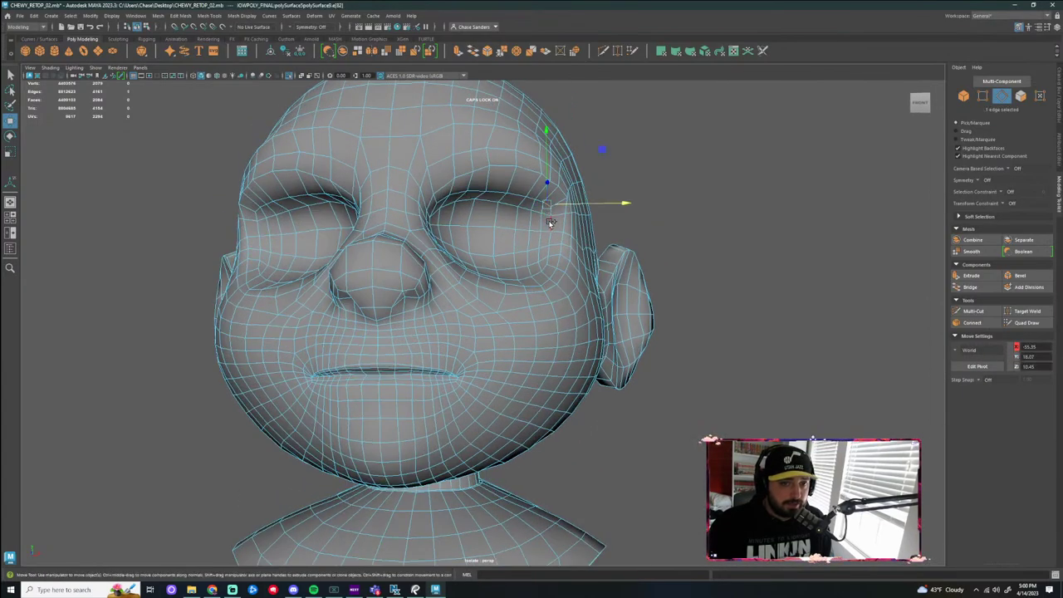
pyautogui.keyDown('alt'); pyautogui.moveTo(713, 217); pyautogui.dragTo(660, 225); pyautogui.keyUp('alt')
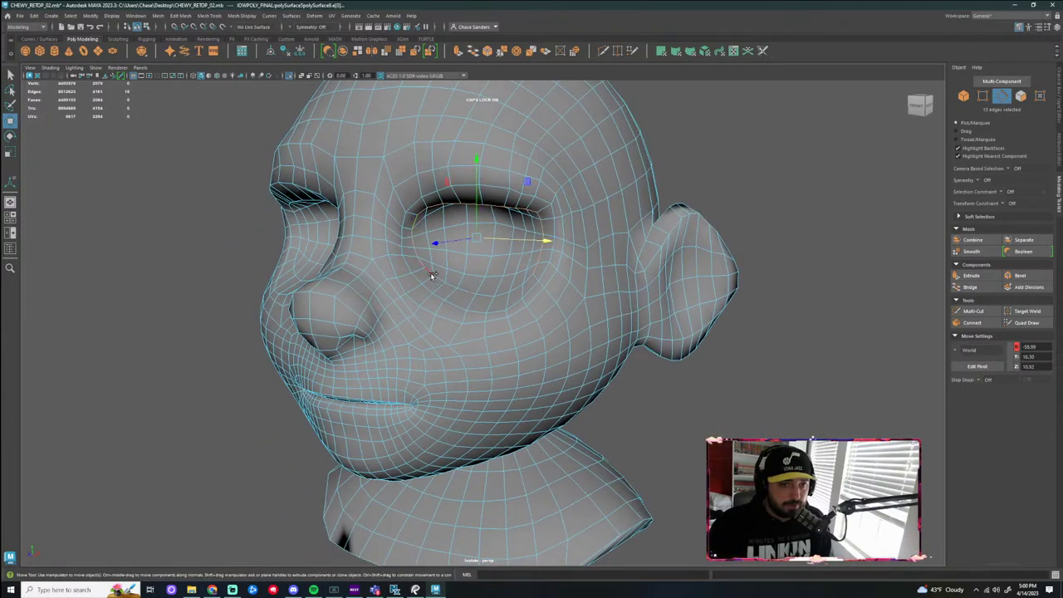
# Extend the edge selection around both eye sockets, adding the other eye's upper crease and the lower lid edges
pyautogui.keyDown('alt'); pyautogui.moveTo(512, 312); pyautogui.dragTo(722, 391); pyautogui.keyUp('alt')
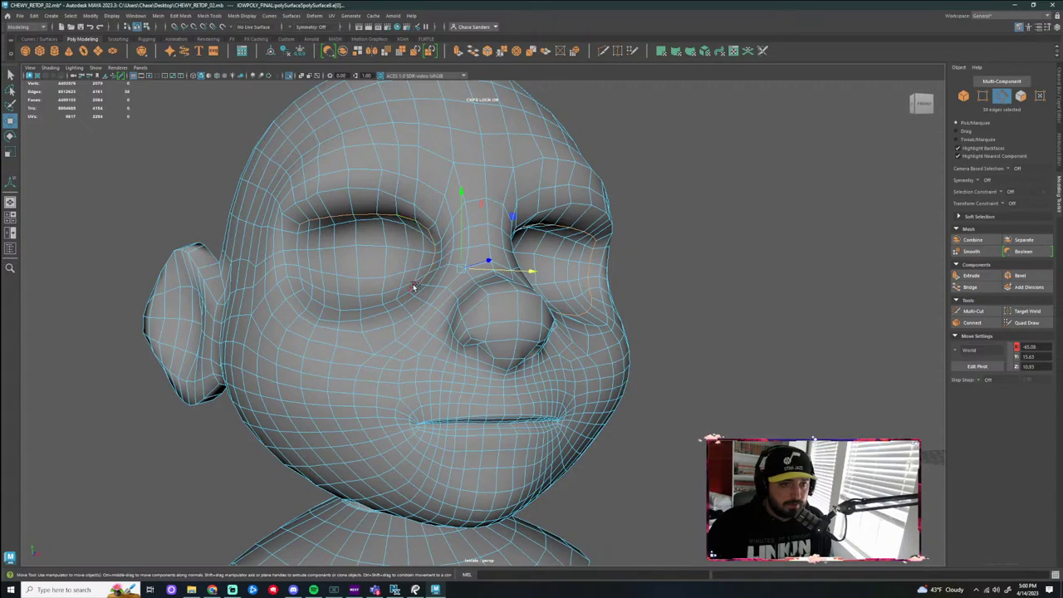
pyautogui.keyDown('alt'); pyautogui.moveTo(421, 320); pyautogui.dragTo(399, 329); pyautogui.keyUp('alt')
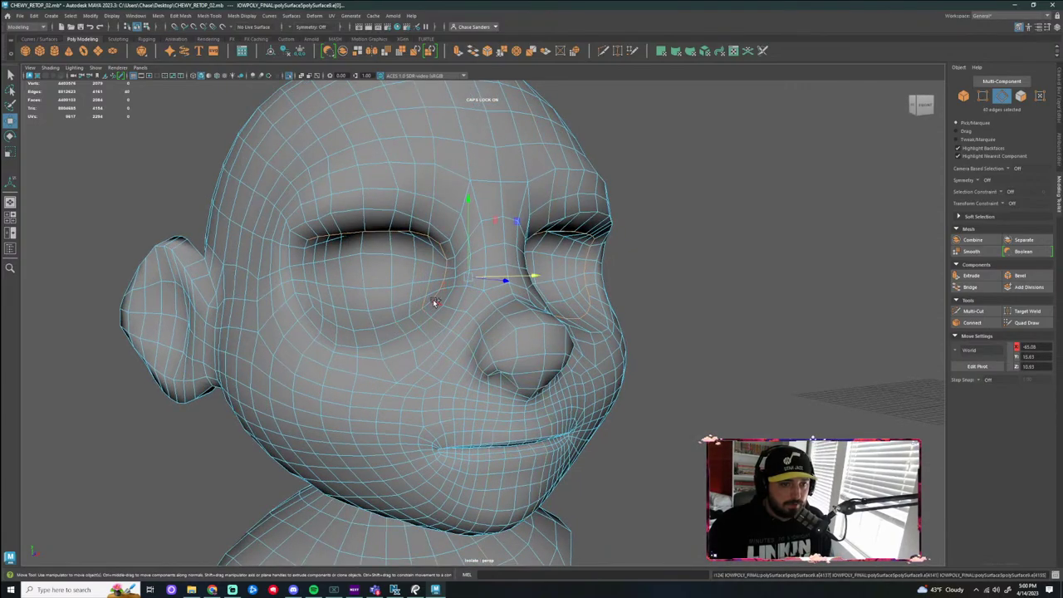
pyautogui.keyDown('shift'); pyautogui.doubleClick(322, 306); pyautogui.keyUp('shift')
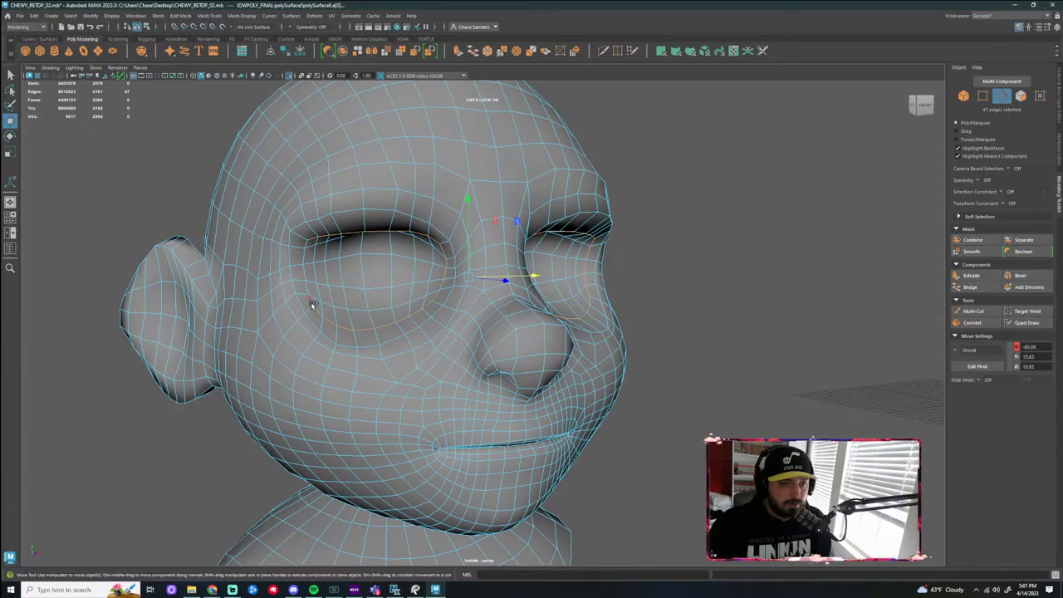
pyautogui.keyDown('alt'); pyautogui.moveTo(398, 301); pyautogui.dragTo(344, 294); pyautogui.keyUp('alt')
pyautogui.scroll(-2, 344, 294)
pyautogui.keyDown('alt'); pyautogui.moveTo(506, 301); pyautogui.dragTo(596, 325); pyautogui.keyUp('alt')
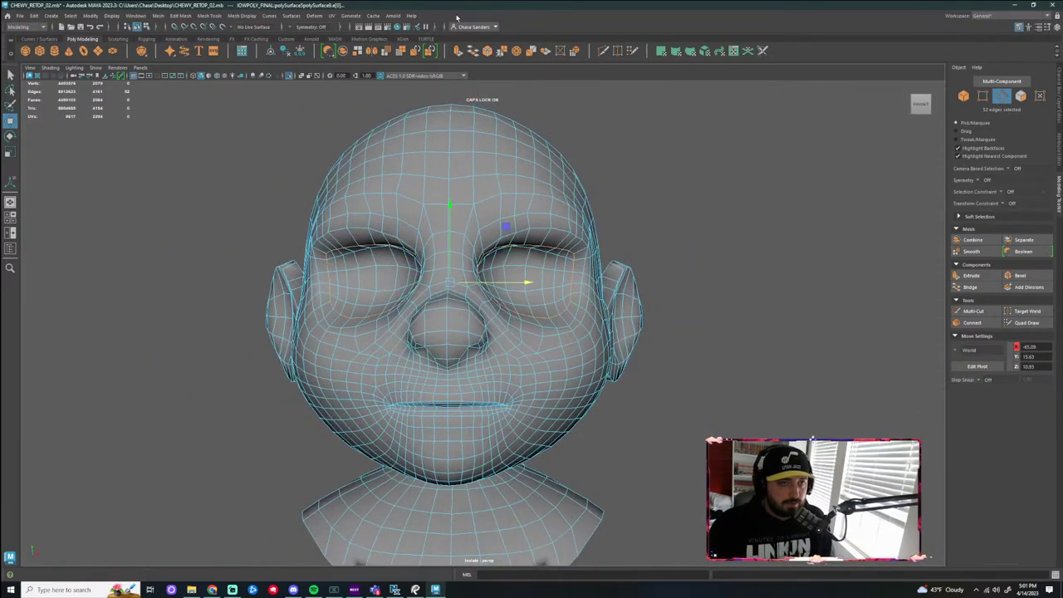
# Open the UV Editor and place it beside the head so both stay visible
pyautogui.click(333, 15)
pyautogui.click(352, 32)
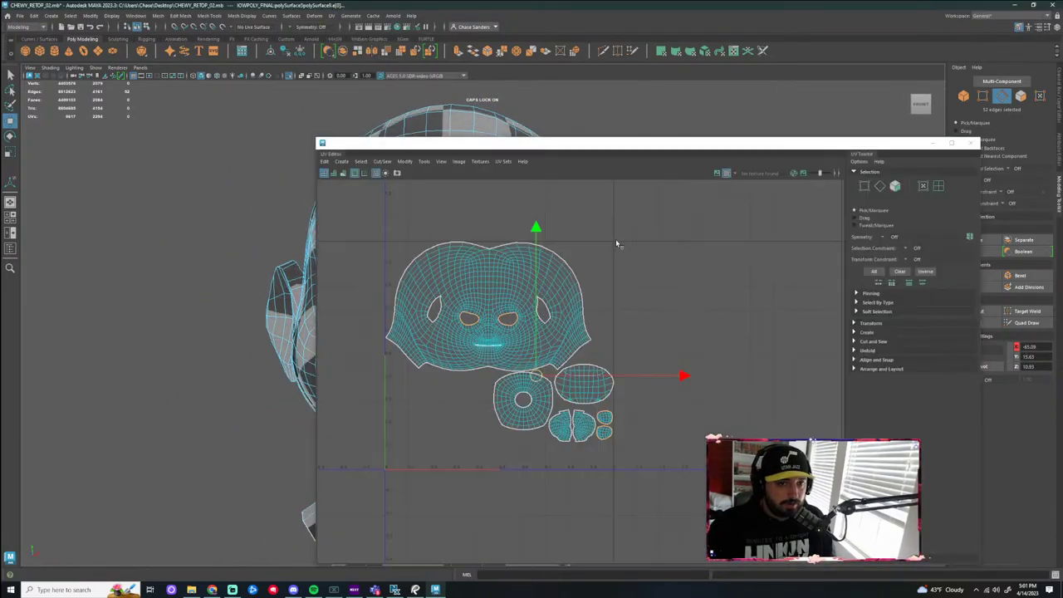
pyautogui.moveTo(542, 157); pyautogui.dragTo(844, 132)
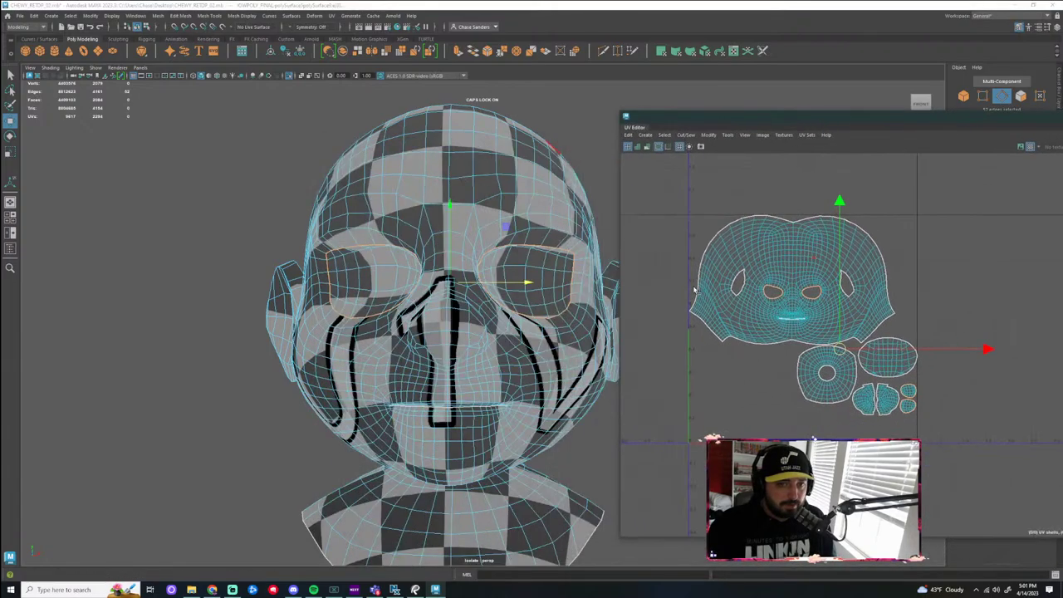
# Examine the checker pattern and UV seams around the eyes, ears, mouth, shoulders and neck against their UV shells
pyautogui.scroll(5, 828, 330)
pyautogui.scroll(5, 849, 333)
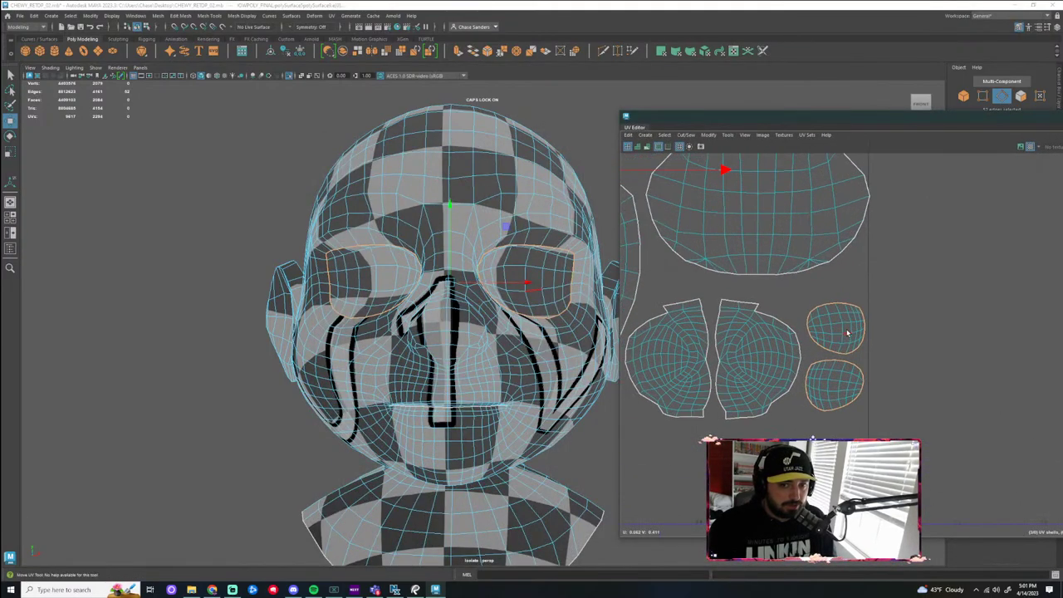
pyautogui.scroll(-8, 848, 334)
pyautogui.click(698, 338)
pyautogui.keyDown('alt'); pyautogui.moveTo(597, 414); pyautogui.dragTo(328, 387); pyautogui.keyUp('alt')
pyautogui.keyDown('alt'); pyautogui.moveTo(328, 386); pyautogui.dragTo(423, 384, button='right'); pyautogui.keyUp('alt')
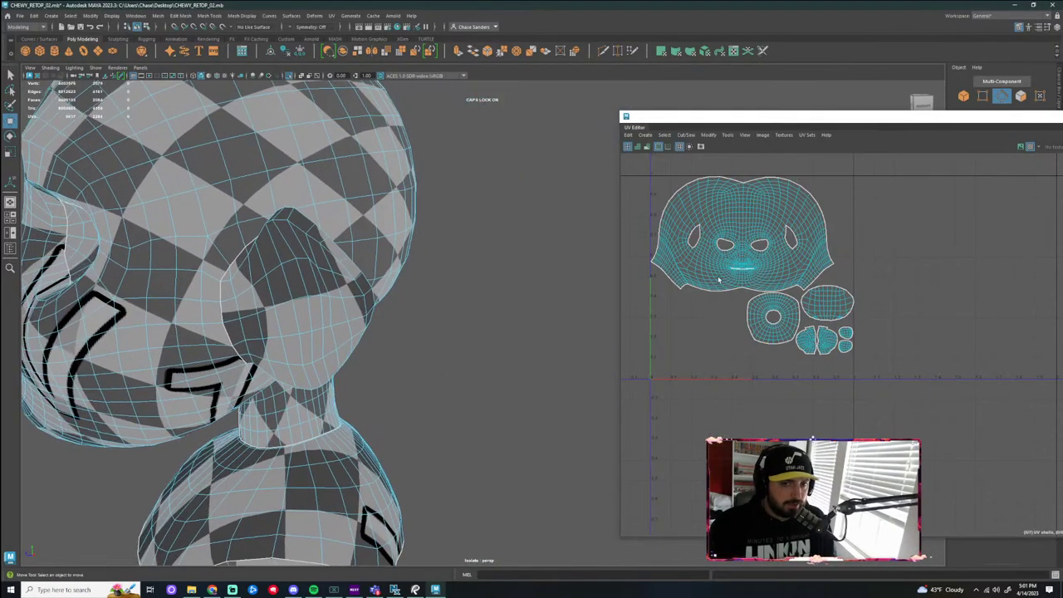
pyautogui.keyDown('alt'); pyautogui.moveTo(415, 384); pyautogui.dragTo(532, 366); pyautogui.keyUp('alt')
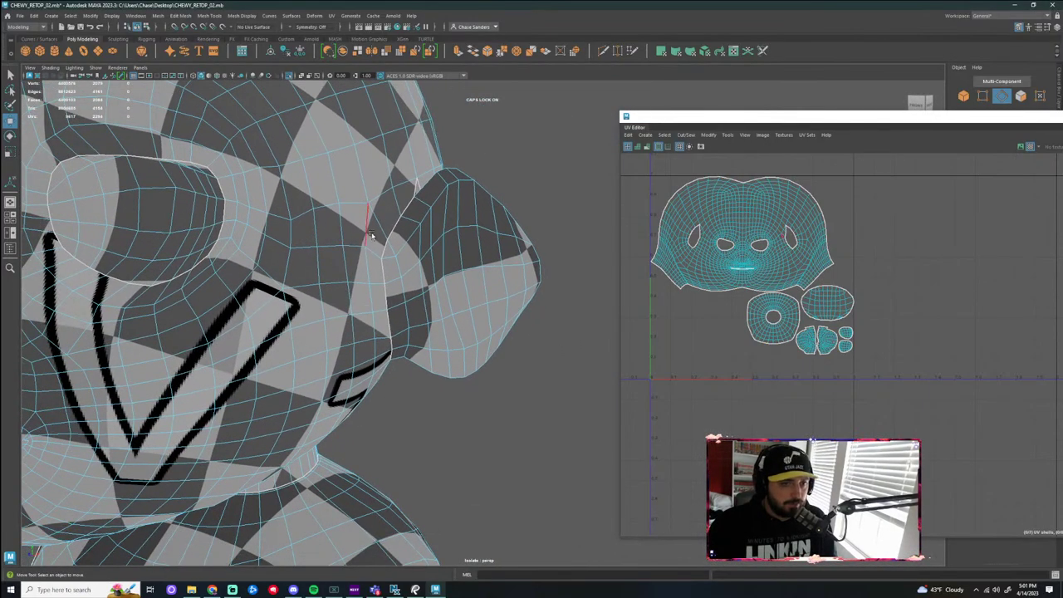
pyautogui.keyDown('alt'); pyautogui.moveTo(513, 199); pyautogui.dragTo(465, 217, button='right'); pyautogui.keyUp('alt')
pyautogui.keyDown('alt'); pyautogui.moveTo(574, 232); pyautogui.dragTo(387, 256); pyautogui.keyUp('alt')
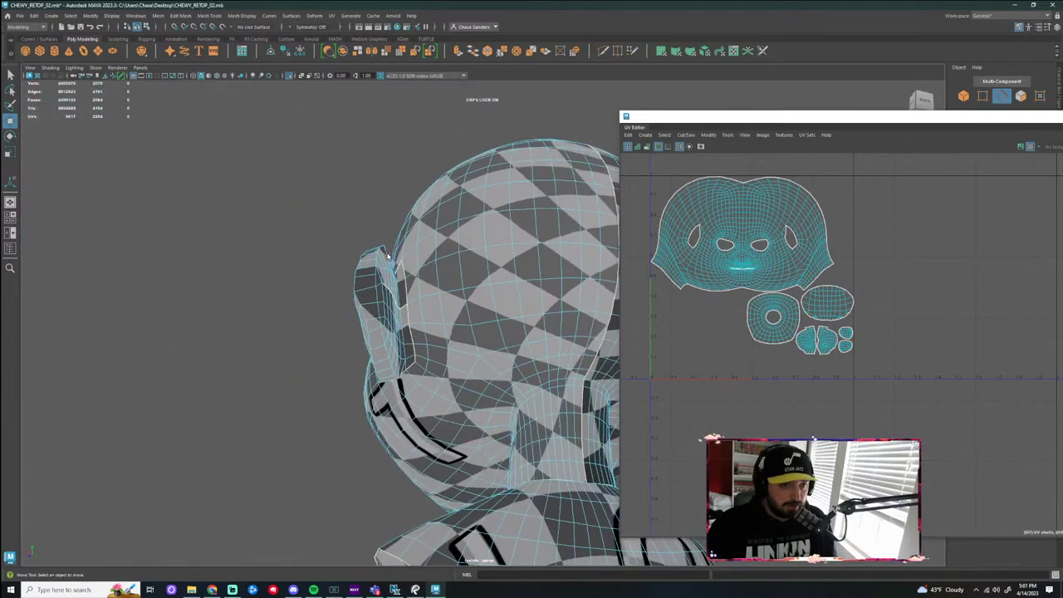
pyautogui.keyDown('alt'); pyautogui.moveTo(349, 398); pyautogui.dragTo(308, 413); pyautogui.keyUp('alt')
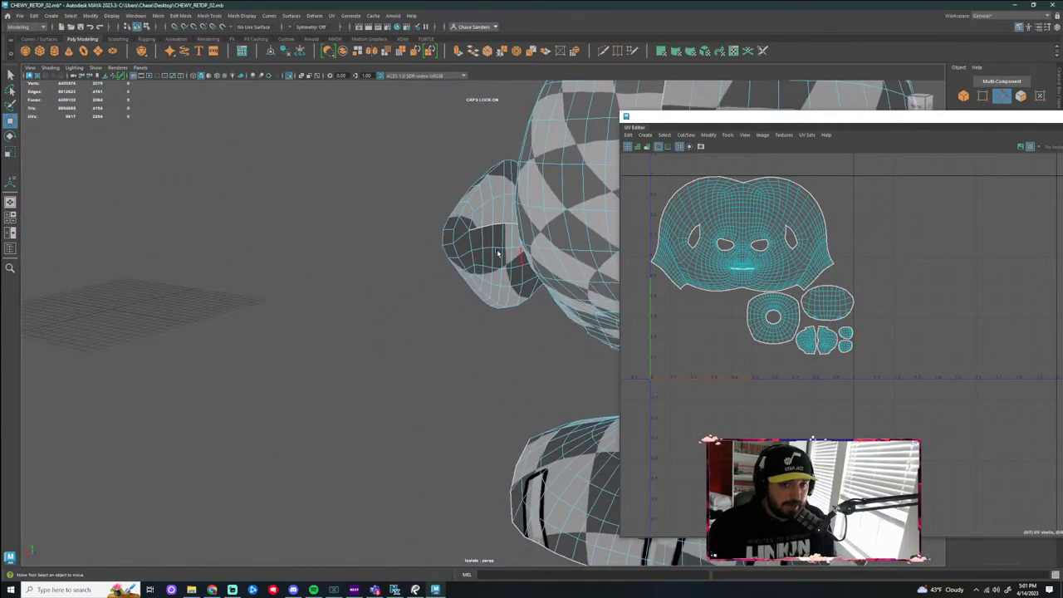
pyautogui.keyDown('alt'); pyautogui.moveTo(365, 317); pyautogui.dragTo(511, 314); pyautogui.keyUp('alt')
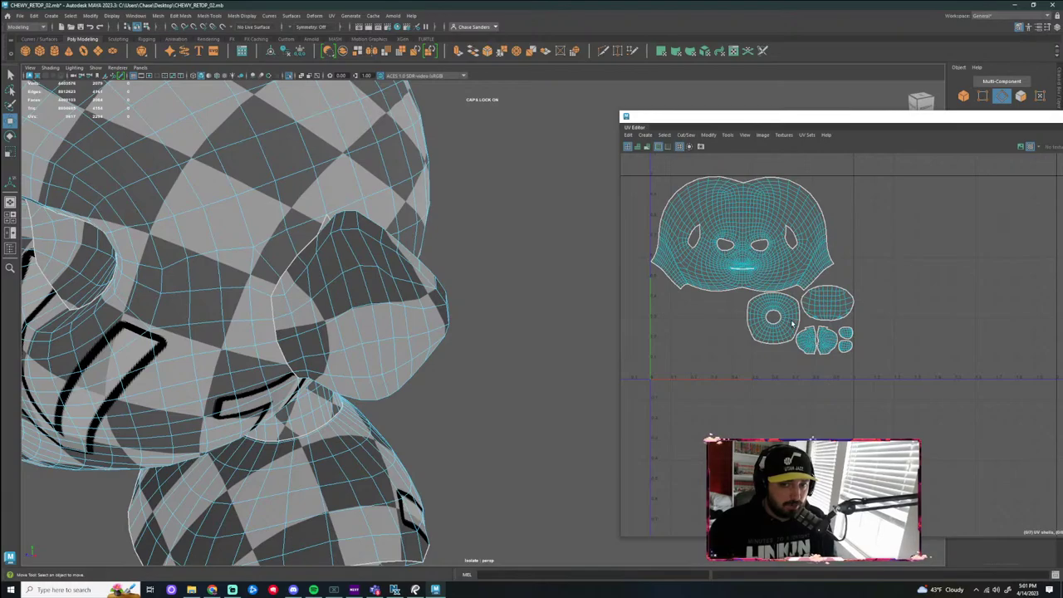
pyautogui.scroll(-3, 792, 324)
pyautogui.keyDown('alt'); pyautogui.moveTo(768, 363); pyautogui.dragTo(798, 360, button='middle'); pyautogui.keyUp('alt')
pyautogui.keyDown('alt'); pyautogui.moveTo(407, 357); pyautogui.dragTo(532, 415); pyautogui.keyUp('alt')
pyautogui.keyDown('alt'); pyautogui.moveTo(536, 457); pyautogui.dragTo(525, 239, button='middle'); pyautogui.keyUp('alt')
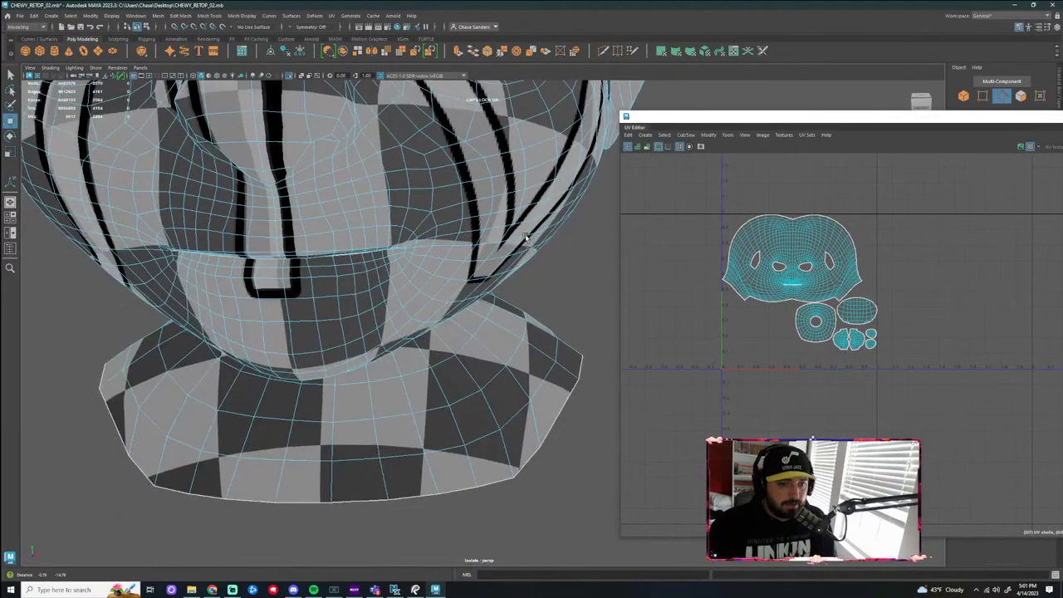
pyautogui.keyDown('alt'); pyautogui.moveTo(525, 239); pyautogui.dragTo(532, 210); pyautogui.keyUp('alt')
pyautogui.keyDown('alt'); pyautogui.moveTo(542, 218); pyautogui.dragTo(472, 279, button='middle'); pyautogui.keyUp('alt')
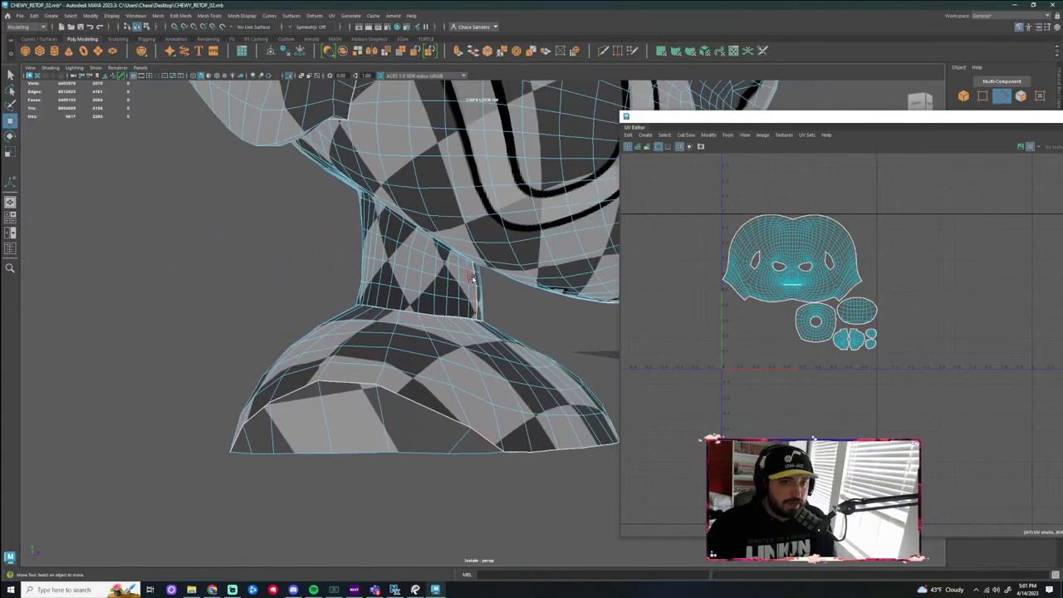
# Turn on UV distortion shading and select the edge loop where the underside of the head meets the neck
pyautogui.doubleClick(479, 281)
pyautogui.click(546, 318)
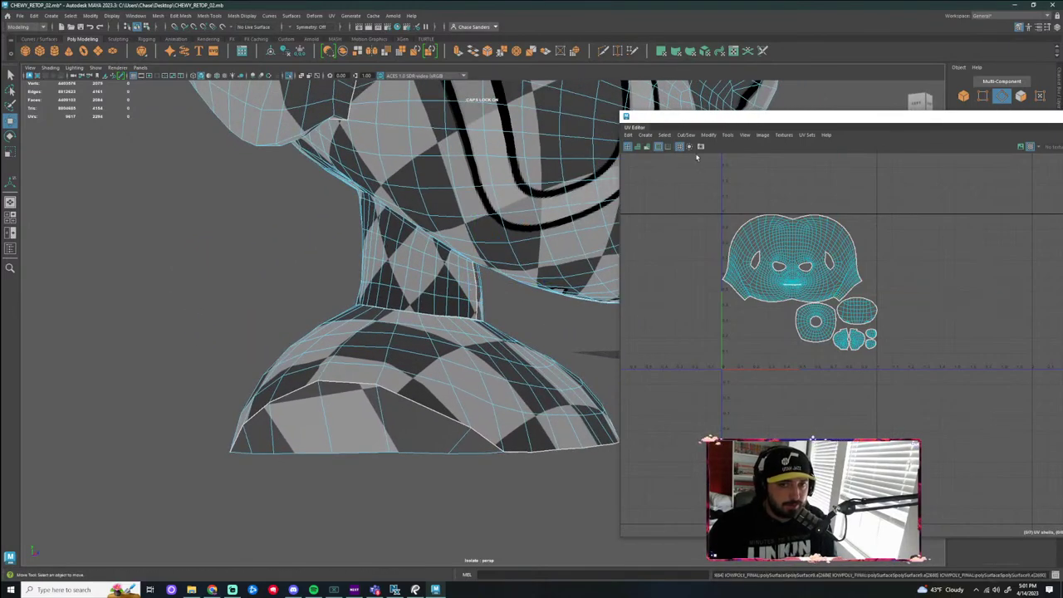
pyautogui.click(649, 147)
pyautogui.moveTo(577, 320)
pyautogui.keyDown('alt'); pyautogui.mouseDown()
pyautogui.moveTo(504, 316)
pyautogui.moveTo(465, 379)
pyautogui.moveTo(513, 352)
pyautogui.moveTo(495, 343)
pyautogui.moveTo(496, 368)
pyautogui.moveTo(520, 385)
pyautogui.moveTo(553, 351)
pyautogui.moveTo(475, 363)
pyautogui.moveTo(517, 373)
pyautogui.moveTo(490, 360)
pyautogui.moveTo(423, 280)
pyautogui.moveTo(422, 299)
pyautogui.moveTo(363, 252)
pyautogui.moveTo(399, 307)
pyautogui.moveTo(421, 318)
pyautogui.moveTo(307, 346)
pyautogui.moveTo(453, 412)
pyautogui.mouseUp(); pyautogui.keyUp('alt')
pyautogui.scroll(3, 476, 363)
pyautogui.scroll(3, 515, 371)
pyautogui.click(366, 252)
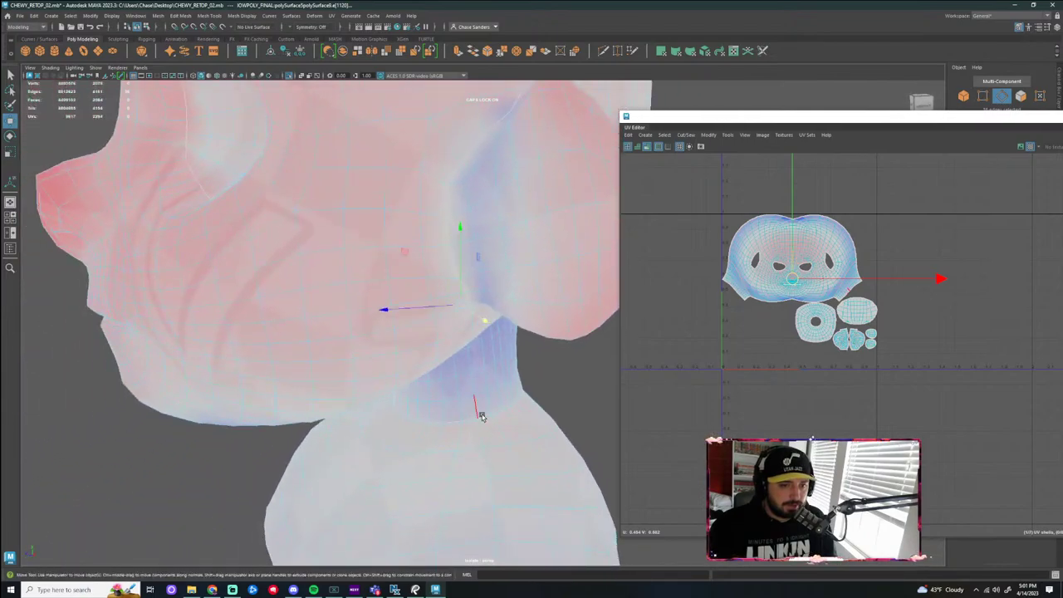
pyautogui.keyDown('alt'); pyautogui.moveTo(574, 395); pyautogui.dragTo(585, 323); pyautogui.keyUp('alt')
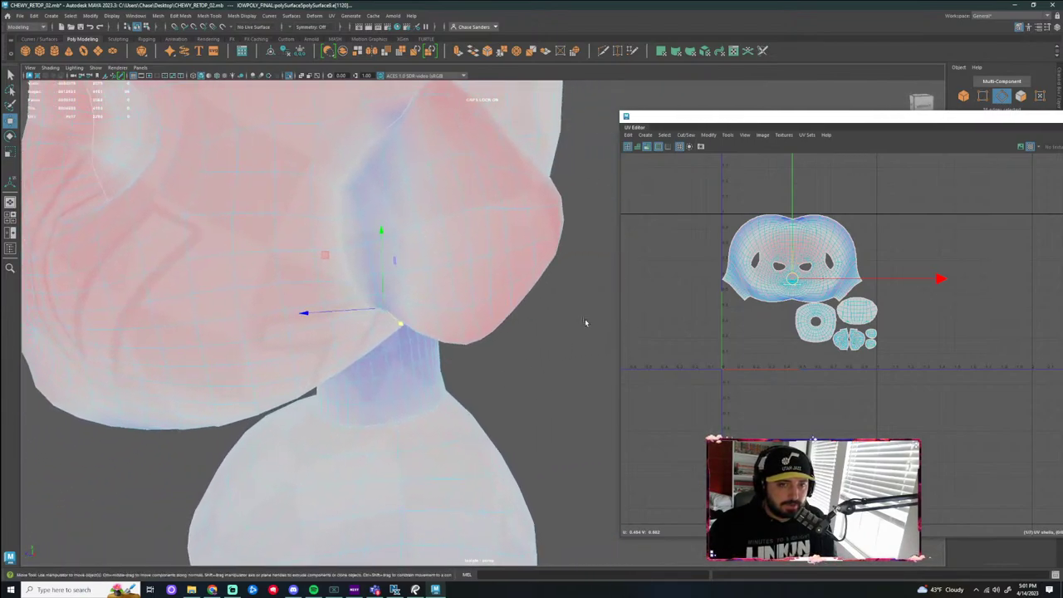
# Try cutting the UVs along the loop beneath the jaw, and sew the selected edges back together
pyautogui.click(682, 138)
pyautogui.click(698, 179)
pyautogui.keyDown('alt'); pyautogui.moveTo(575, 382); pyautogui.dragTo(416, 314); pyautogui.keyUp('alt')
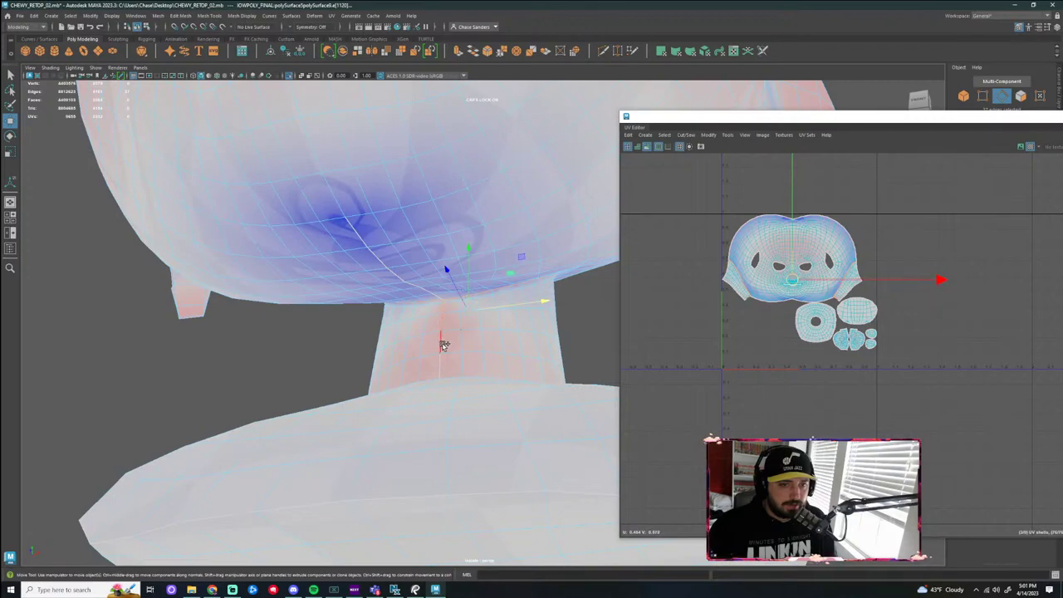
pyautogui.click(686, 134)
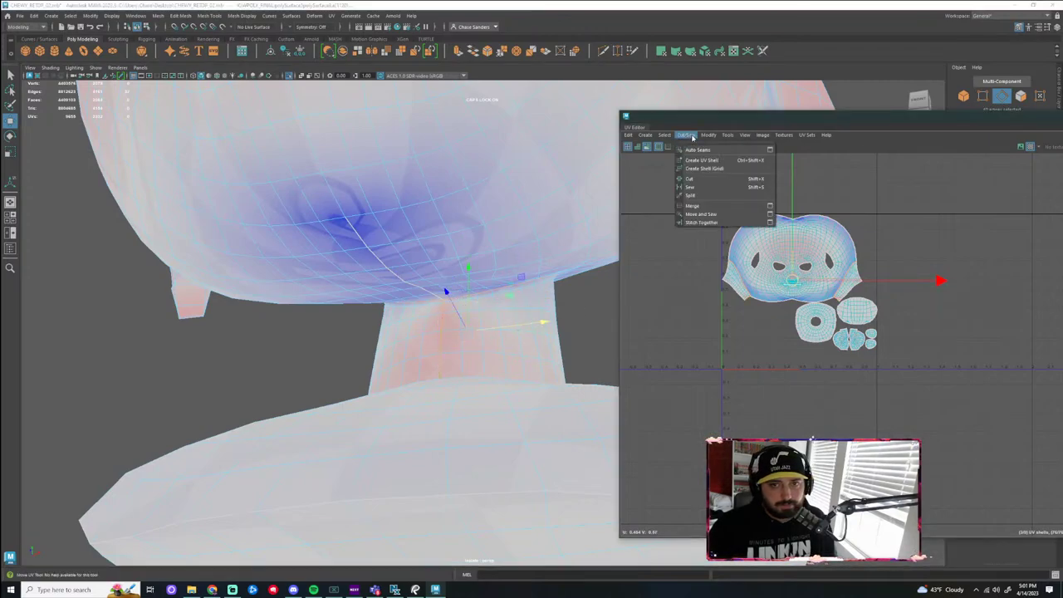
pyautogui.click(698, 176)
pyautogui.keyDown('alt'); pyautogui.moveTo(561, 334); pyautogui.dragTo(551, 311); pyautogui.keyUp('alt')
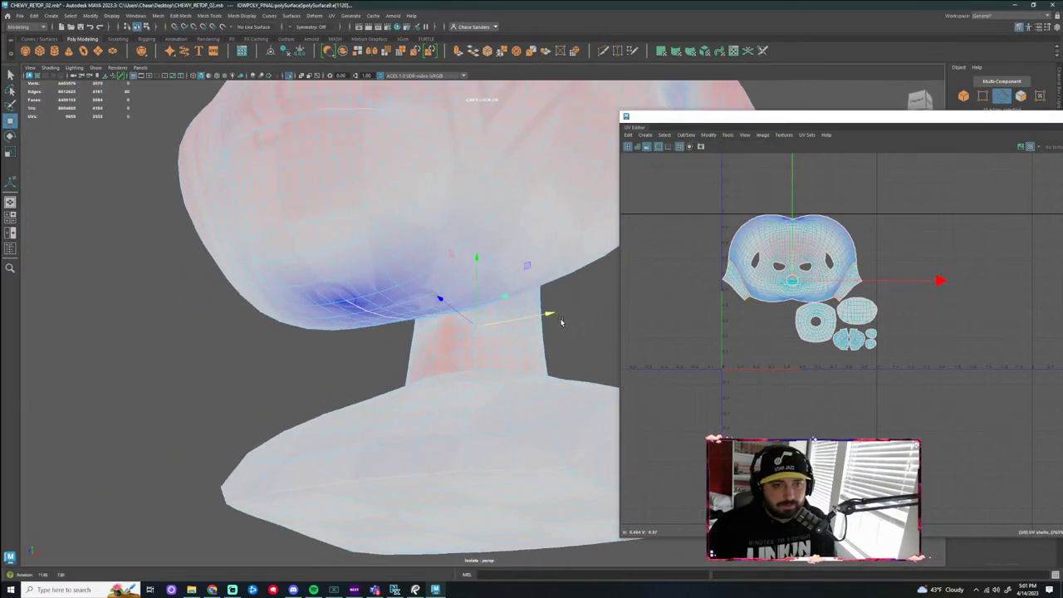
pyautogui.click(686, 134)
pyautogui.click(702, 188)
# Return to the checker display and cut the UVs along the edge loop where the neck meets the head
pyautogui.moveTo(496, 340); pyautogui.dragTo(542, 362, button='right')
pyautogui.click(515, 330)
pyautogui.keyDown('alt'); pyautogui.moveTo(565, 331); pyautogui.dragTo(492, 351); pyautogui.keyUp('alt')
pyautogui.click(523, 350)
pyautogui.moveTo(430, 314); pyautogui.dragTo(430, 291, button='right')
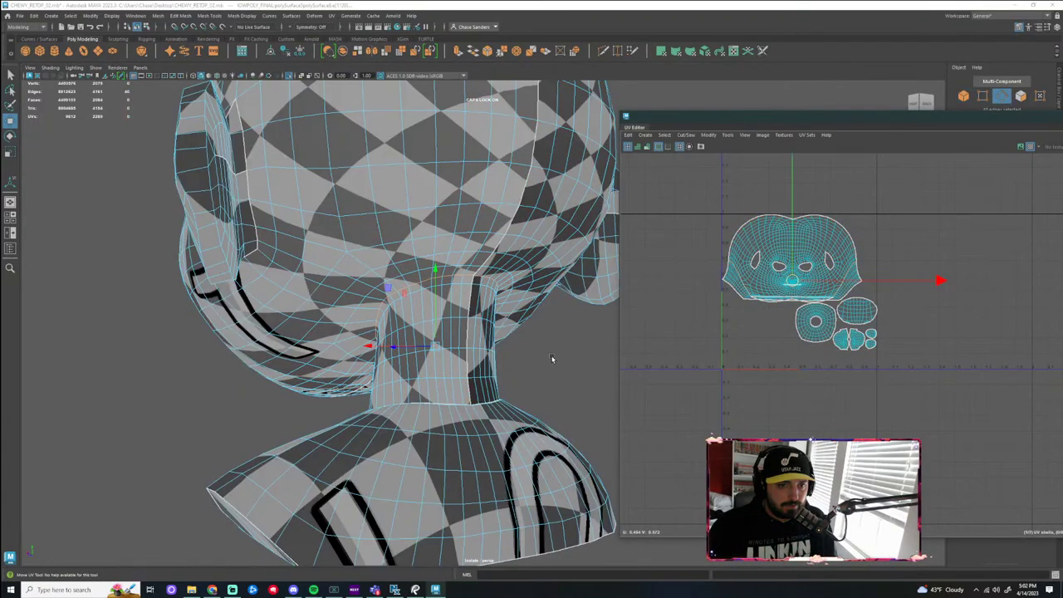
pyautogui.keyDown('alt'); pyautogui.moveTo(550, 357); pyautogui.dragTo(589, 353); pyautogui.keyUp('alt')
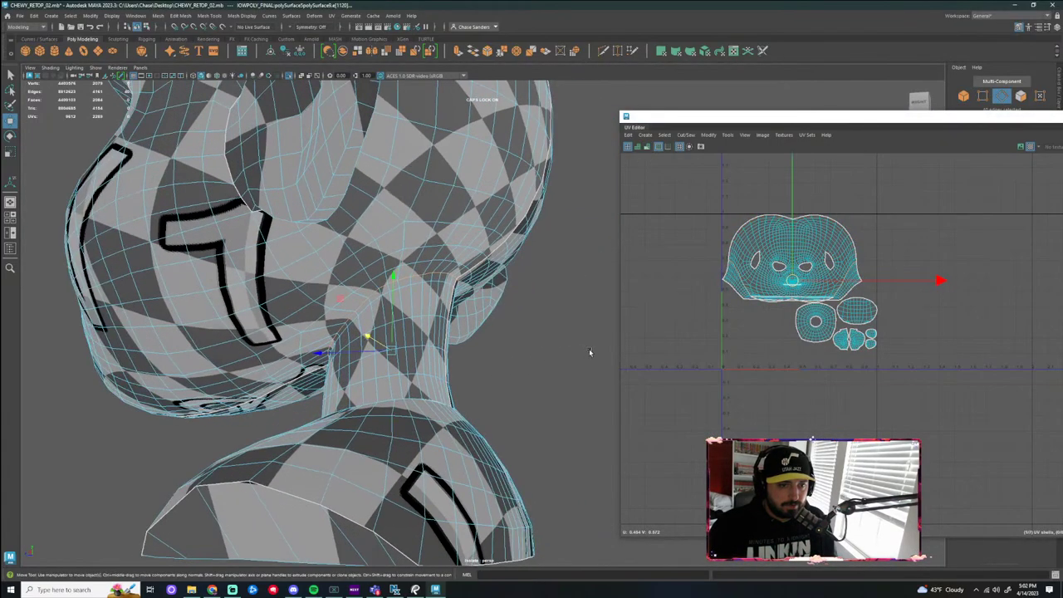
pyautogui.click(686, 134)
pyautogui.click(699, 181)
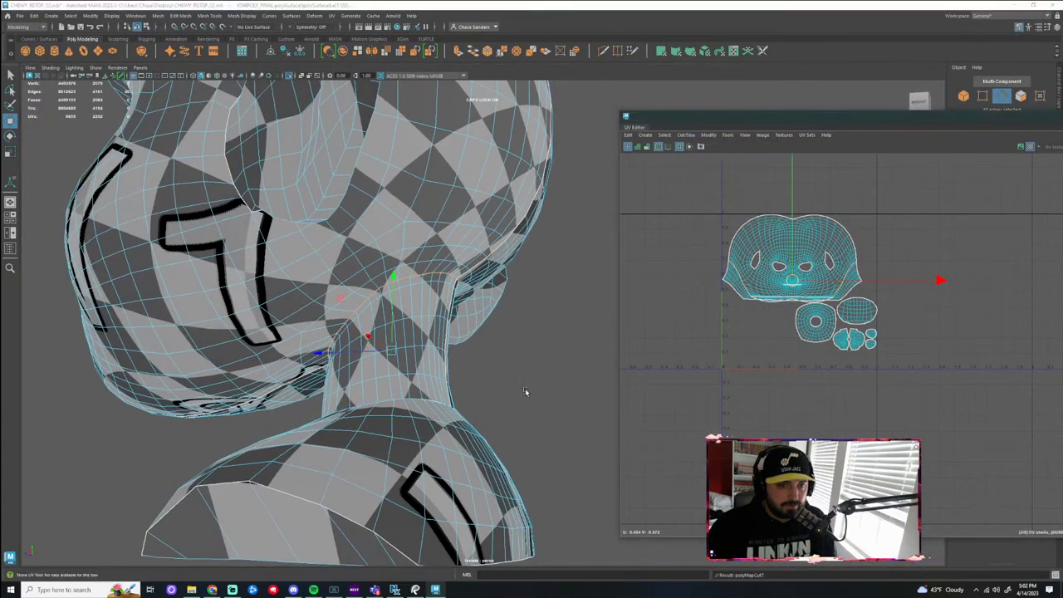
# Select the two neck UV shells, unfold them and move them outside the UV tile
pyautogui.keyDown('alt'); pyautogui.moveTo(525, 388); pyautogui.dragTo(534, 373); pyautogui.keyUp('alt')
pyautogui.moveTo(429, 346); pyautogui.dragTo(427, 364, button='right')
pyautogui.keyDown('alt'); pyautogui.moveTo(551, 339); pyautogui.dragTo(436, 339); pyautogui.keyUp('alt')
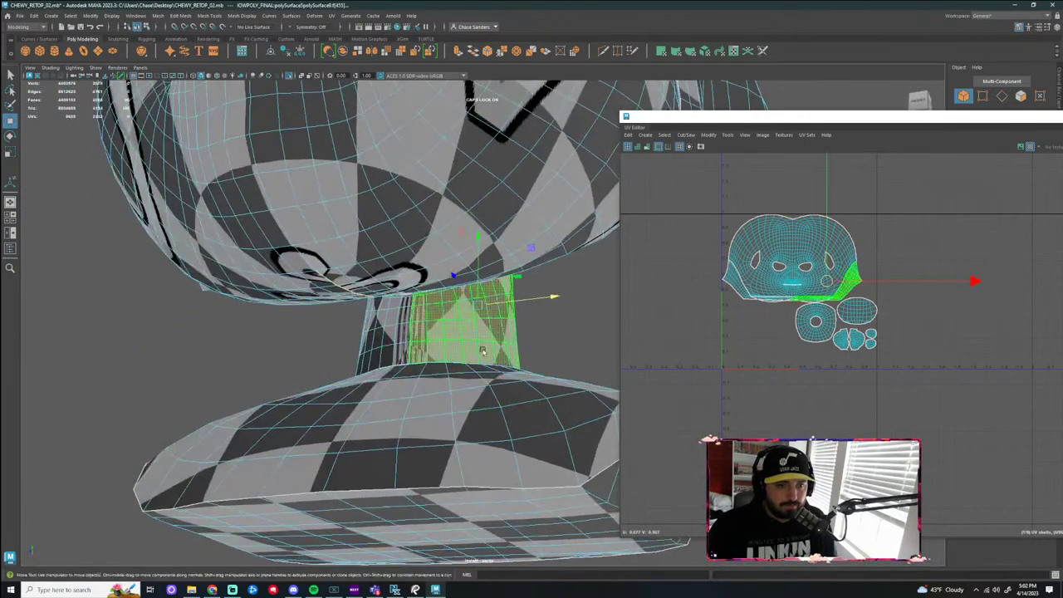
pyautogui.click(707, 134)
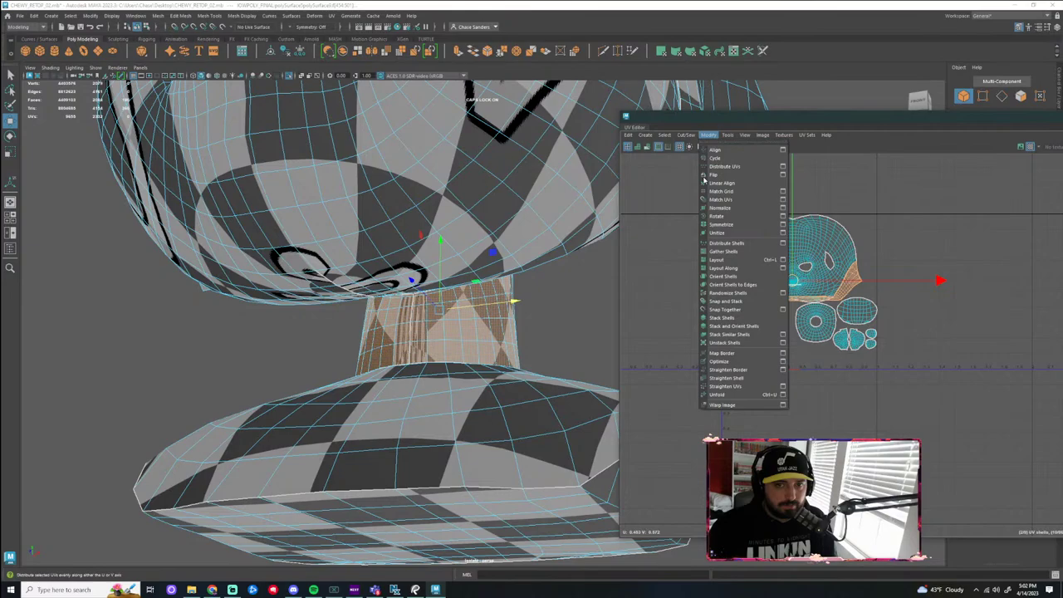
pyautogui.click(719, 395)
pyautogui.moveTo(788, 286); pyautogui.dragTo(968, 279)
# Select the head's main UV shell and unfold it with the same command
pyautogui.click(806, 266)
pyautogui.press('g')
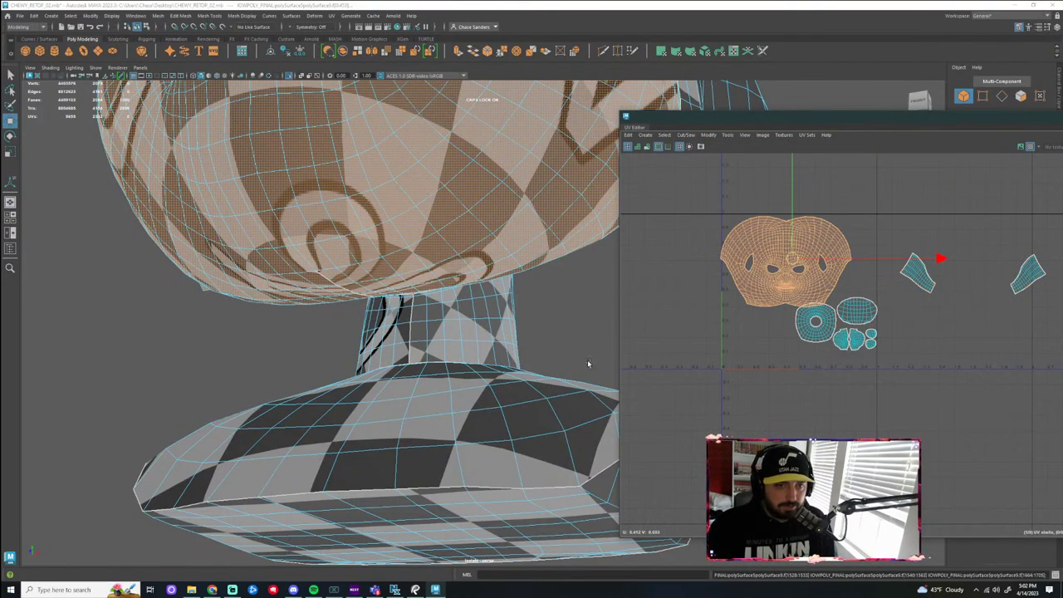
pyautogui.scroll(-5, 589, 364)
pyautogui.moveTo(490, 324)
pyautogui.keyDown('alt'); pyautogui.mouseDown()
pyautogui.moveTo(541, 342)
pyautogui.moveTo(611, 304)
pyautogui.mouseUp(); pyautogui.keyUp('alt')
# Display UV distortion shading and inspect the stretching on the head from below, the side and the front
pyautogui.click(648, 149)
pyautogui.scroll(-3, 538, 311)
pyautogui.click(416, 322)
pyautogui.moveTo(404, 320)
pyautogui.keyDown('alt'); pyautogui.mouseDown(button='middle')
pyautogui.moveTo(305, 368)
pyautogui.moveTo(182, 391)
pyautogui.mouseUp(button='middle'); pyautogui.keyUp('alt')
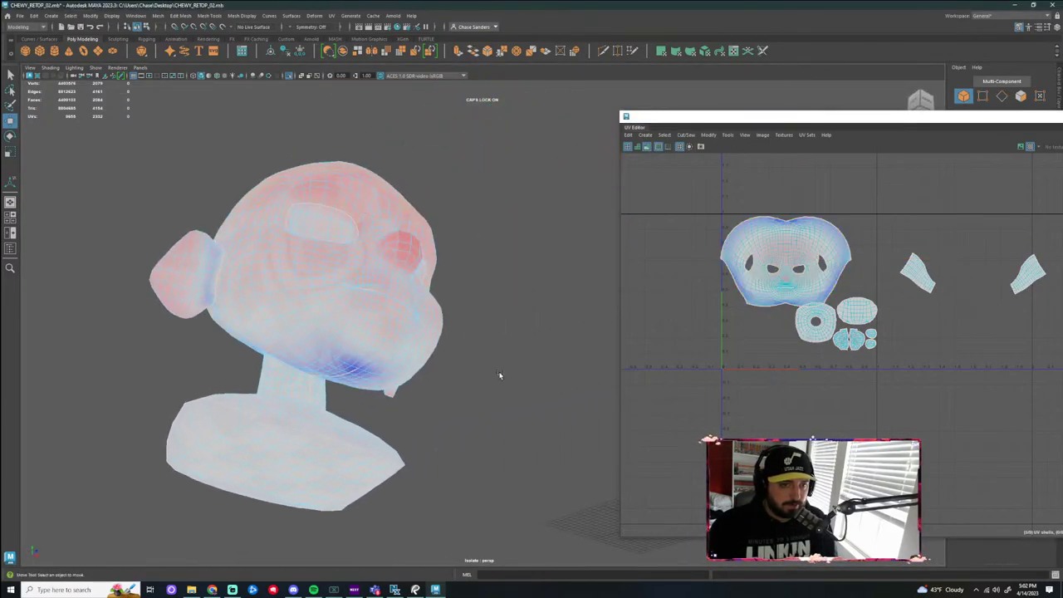
pyautogui.keyDown('alt'); pyautogui.moveTo(499, 375); pyautogui.dragTo(539, 401); pyautogui.keyUp('alt')
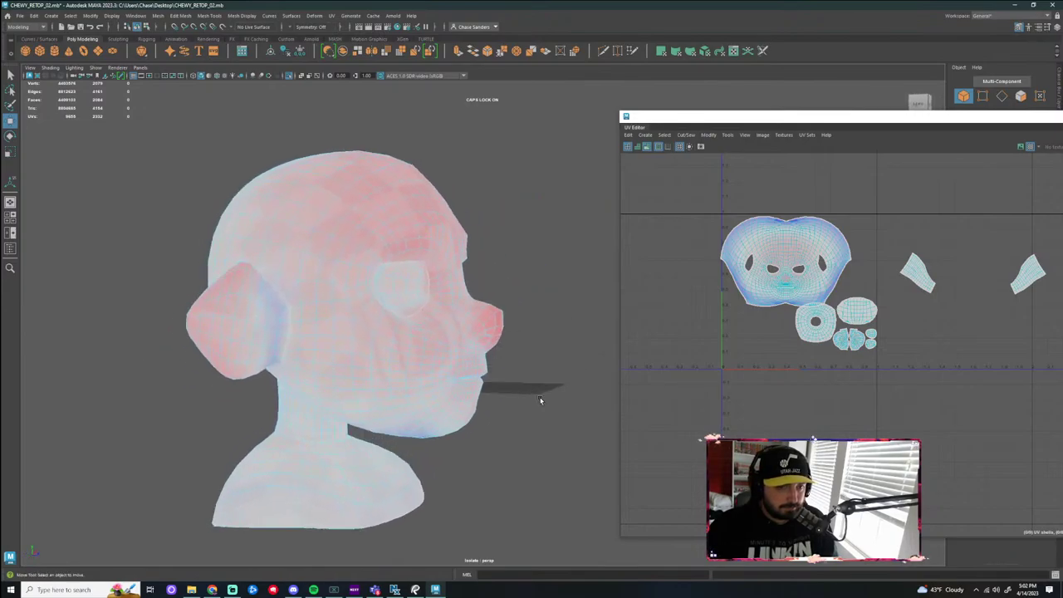
pyautogui.click(367, 244)
pyautogui.keyDown('alt'); pyautogui.moveTo(570, 480); pyautogui.dragTo(492, 443); pyautogui.keyUp('alt')
pyautogui.scroll(3, 501, 457)
pyautogui.scroll(-1, 683, 420)
# Move the ring-shaped shoulder UV shell down, clear of the head shell
pyautogui.click(768, 386)
pyautogui.scroll(4, 785, 353)
pyautogui.click(800, 336)
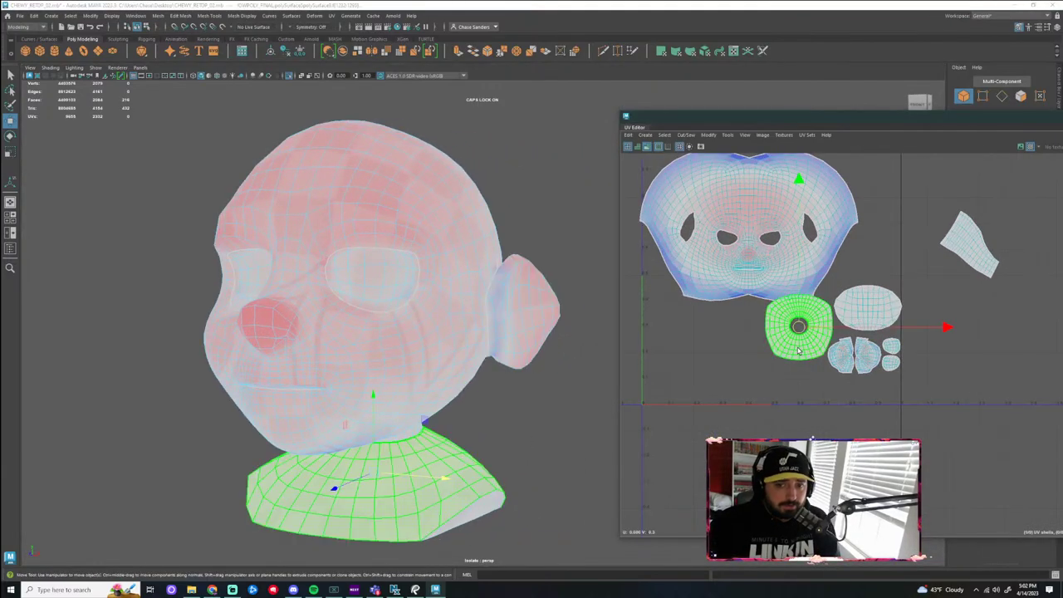
pyautogui.moveTo(802, 333); pyautogui.dragTo(788, 364)
# Select both neck UV shells and move them together into the UV tile, below the head shell
pyautogui.click(967, 261)
pyautogui.keyDown('alt'); pyautogui.moveTo(977, 339); pyautogui.dragTo(790, 388, button='middle'); pyautogui.keyUp('alt')
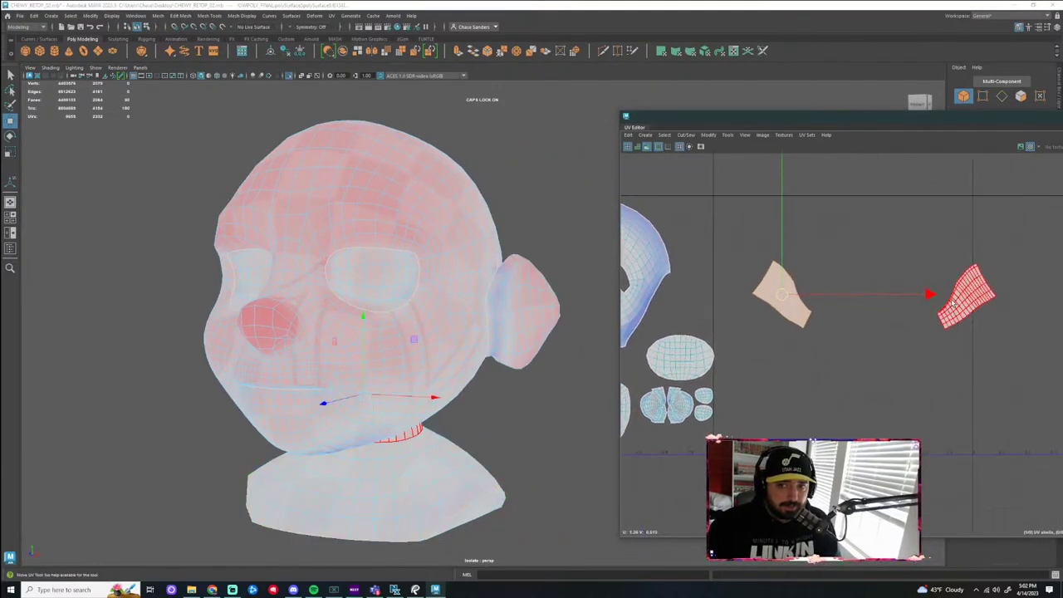
pyautogui.keyDown('shift'); pyautogui.click(964, 297); pyautogui.keyUp('shift')
pyautogui.moveTo(875, 295); pyautogui.dragTo(680, 359)
pyautogui.scroll(1, 739, 349)
pyautogui.keyDown('alt'); pyautogui.moveTo(740, 350); pyautogui.dragTo(940, 317, button='middle'); pyautogui.keyUp('alt')
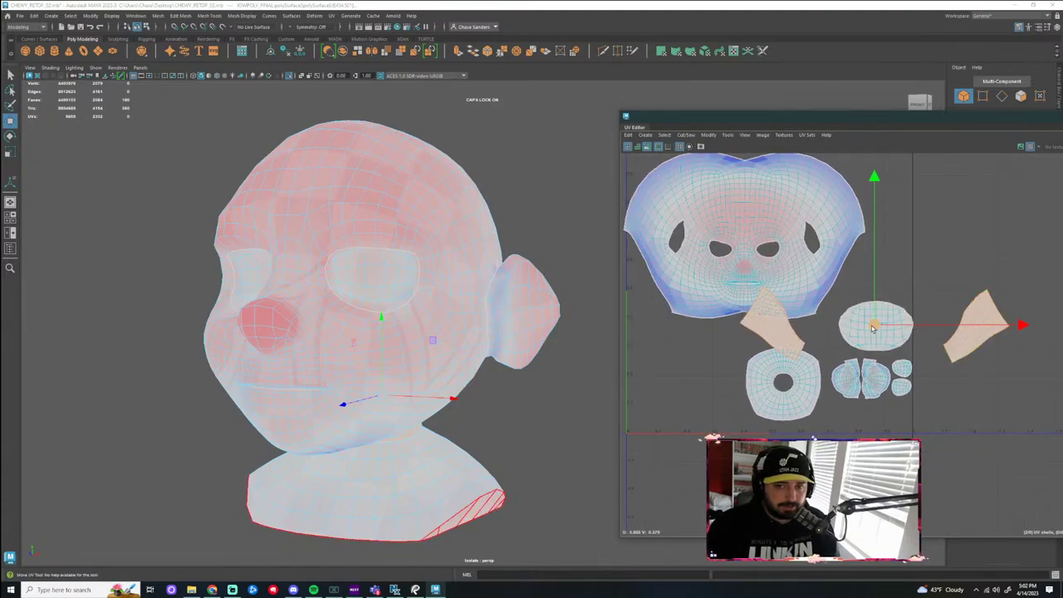
pyautogui.moveTo(880, 328); pyautogui.dragTo(772, 365)
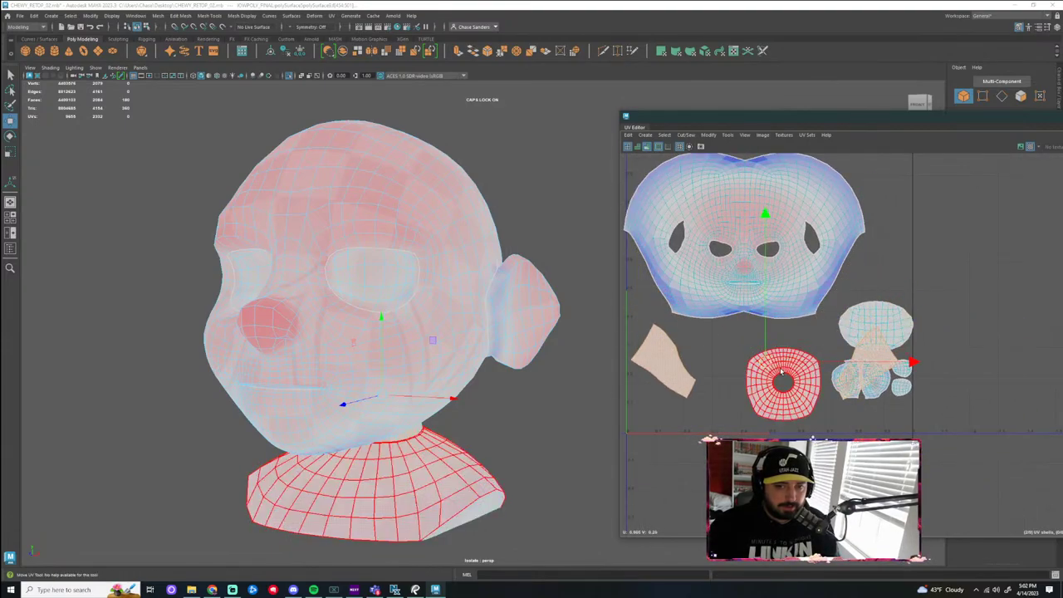
# Move the neck shell that overlaps the ear shells into the gap between the other neck shell and the shoulder shell
pyautogui.click(877, 381)
pyautogui.click(878, 380)
pyautogui.click(869, 358)
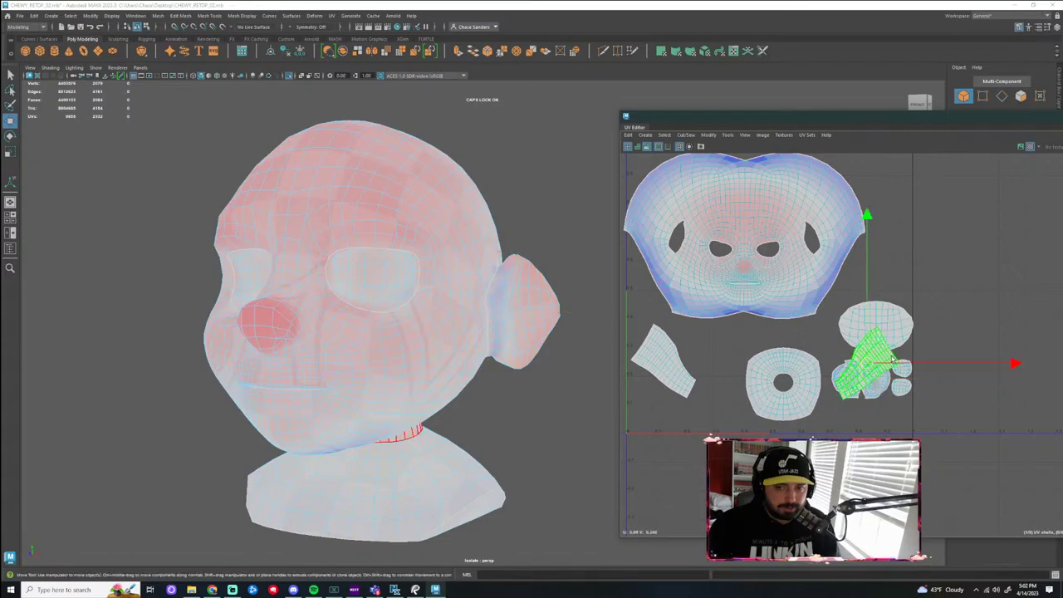
pyautogui.moveTo(868, 368); pyautogui.dragTo(717, 396)
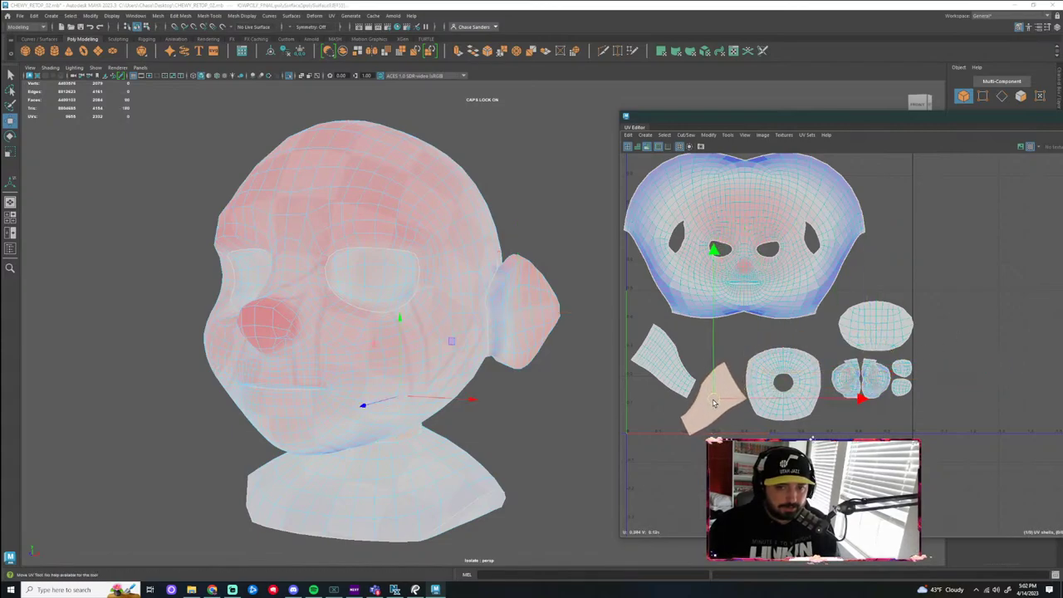
pyautogui.click(676, 396)
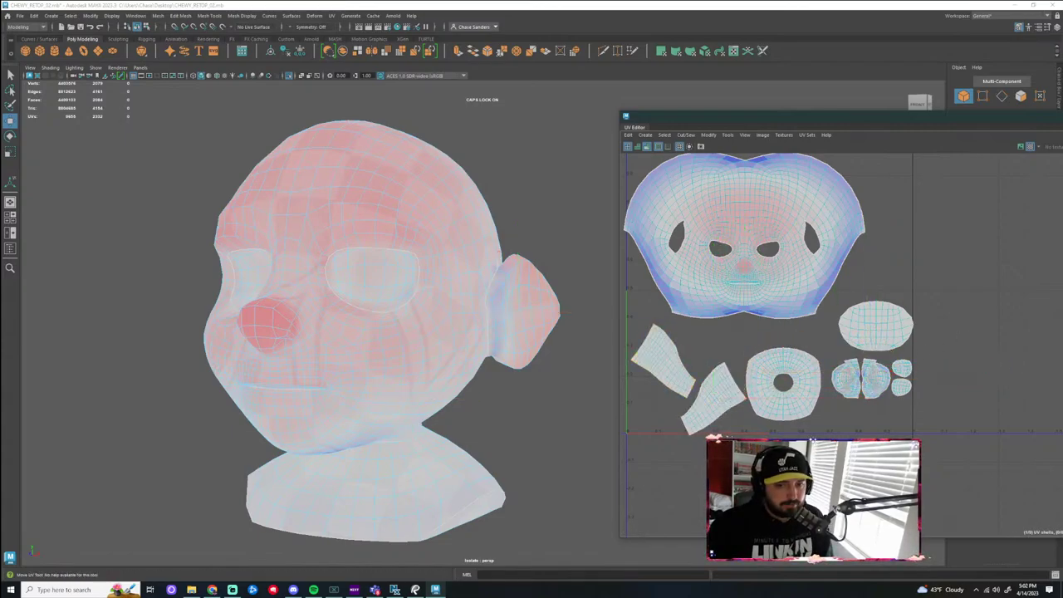
# Switch to edge selection, turn off distortion shading and examine the checker pattern and seam along the back of the head
pyautogui.scroll(-2, 739, 513)
pyautogui.keyDown('alt'); pyautogui.moveTo(566, 447); pyautogui.dragTo(502, 378); pyautogui.keyUp('alt')
pyautogui.keyDown('alt'); pyautogui.moveTo(555, 308); pyautogui.dragTo(584, 332); pyautogui.keyUp('alt')
pyautogui.click(566, 328)
pyautogui.rightClick(484, 346)
pyautogui.moveTo(485, 347); pyautogui.dragTo(486, 321, button='right')
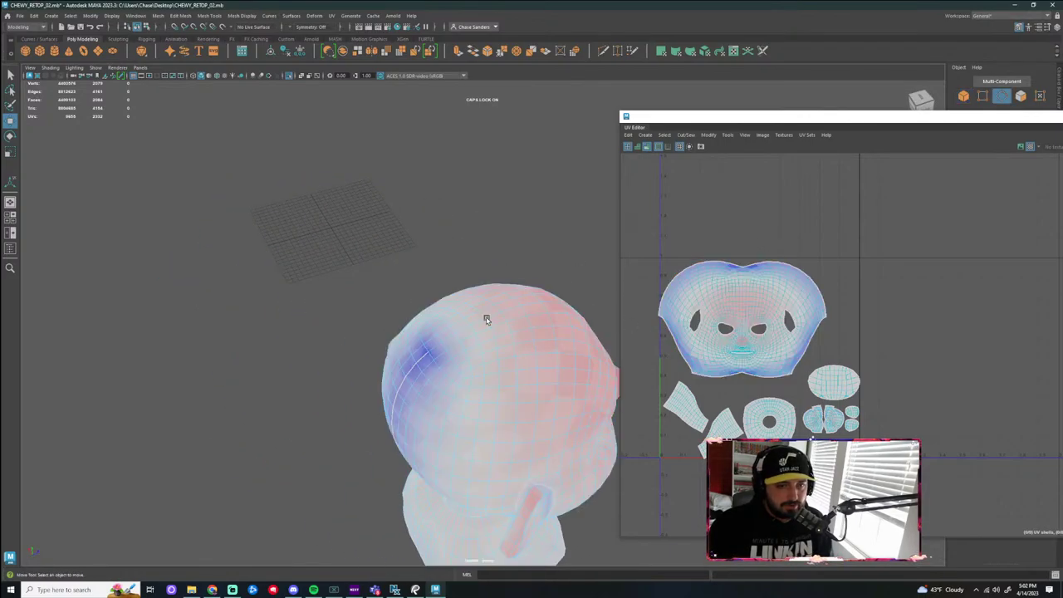
pyautogui.click(648, 147)
pyautogui.keyDown('alt'); pyautogui.moveTo(495, 264); pyautogui.dragTo(521, 276); pyautogui.keyUp('alt')
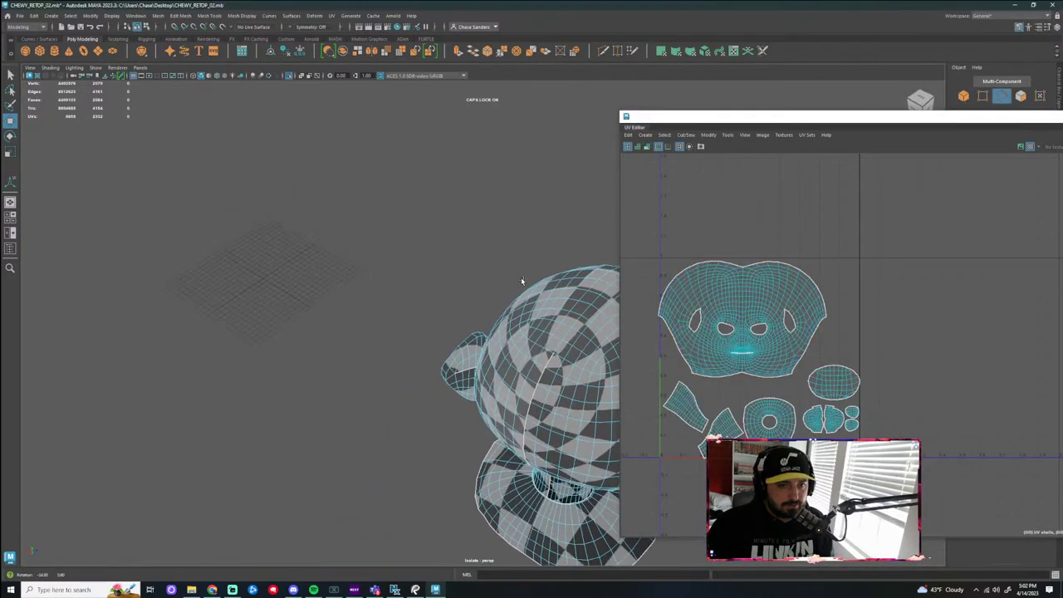
pyautogui.keyDown('alt'); pyautogui.moveTo(521, 332); pyautogui.dragTo(361, 314, button='middle'); pyautogui.keyUp('alt')
pyautogui.scroll(3, 363, 315)
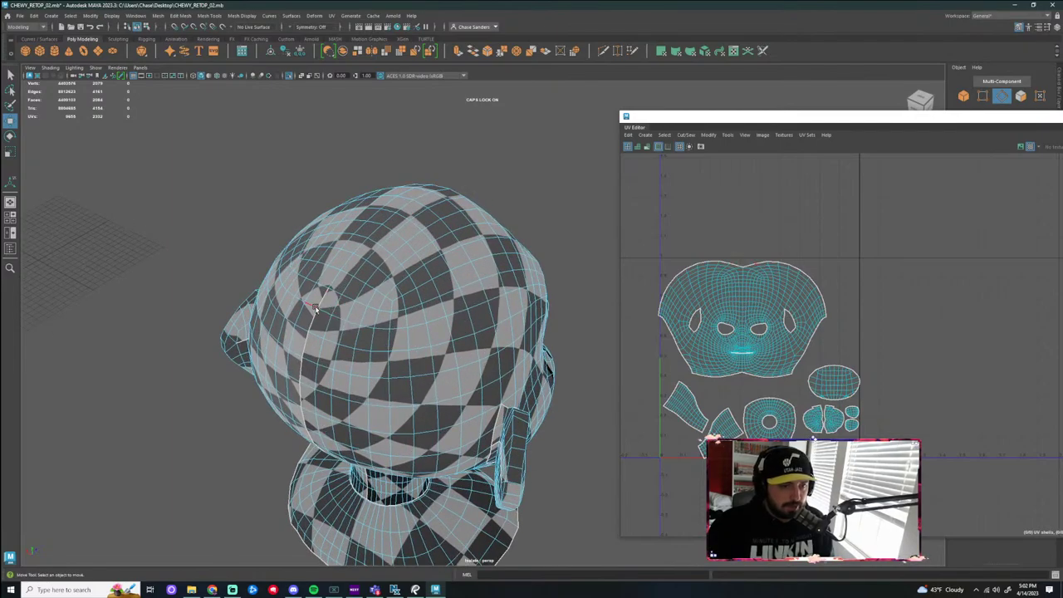
pyautogui.keyDown('alt'); pyautogui.moveTo(303, 333); pyautogui.dragTo(308, 256); pyautogui.keyUp('alt')
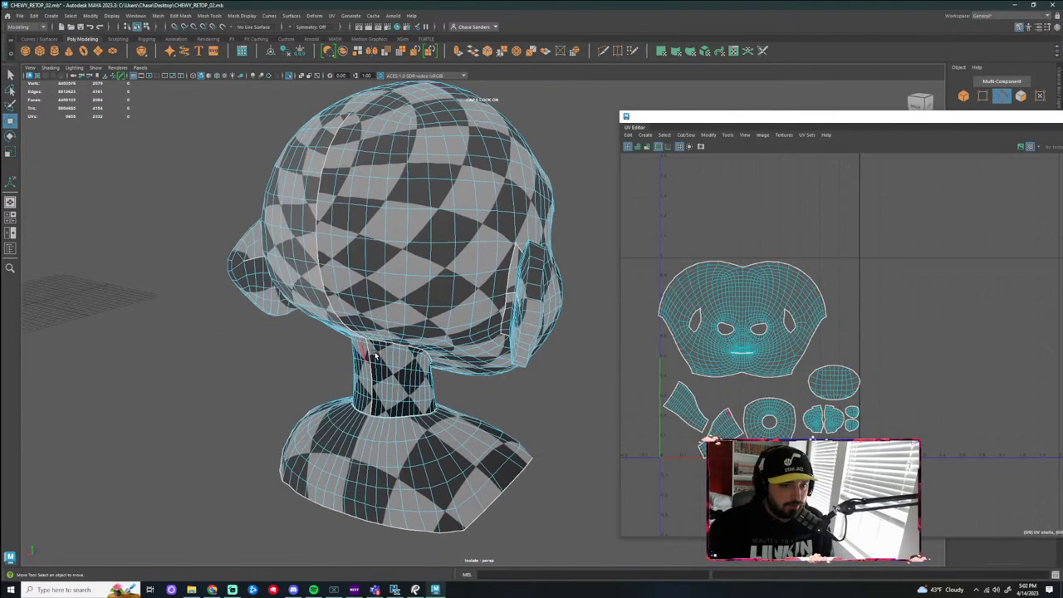
# Select the centre edges running from under the chin up its front and cut the UVs along them to extend the seam
pyautogui.keyDown('alt'); pyautogui.moveTo(376, 356); pyautogui.dragTo(376, 330); pyautogui.keyUp('alt')
pyautogui.keyDown('alt'); pyautogui.moveTo(422, 252); pyautogui.dragTo(224, 262); pyautogui.keyUp('alt')
pyautogui.scroll(5, 399, 365)
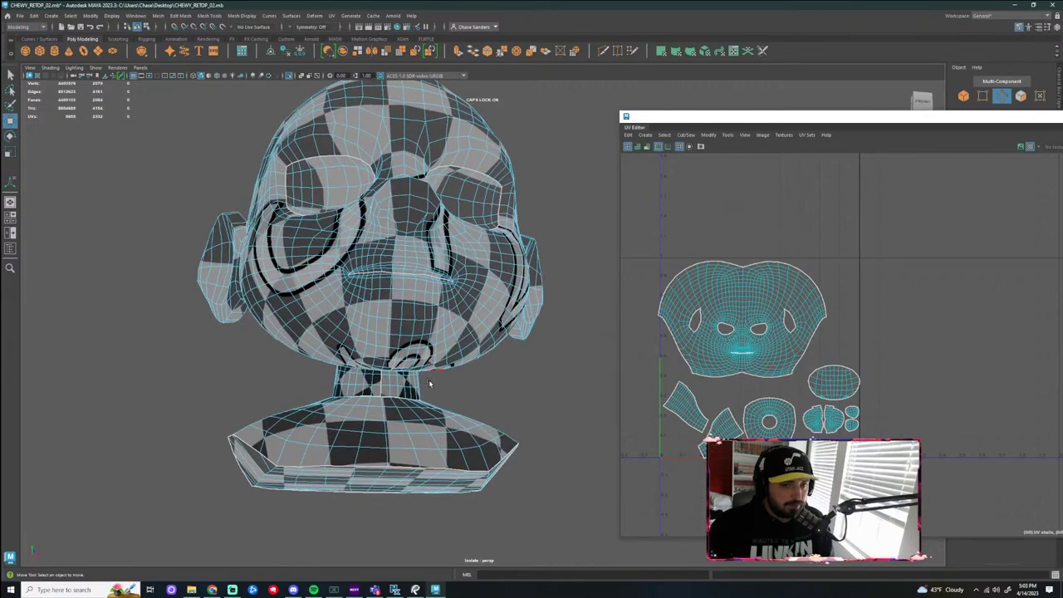
pyautogui.keyDown('alt'); pyautogui.moveTo(430, 383); pyautogui.dragTo(371, 475); pyautogui.keyUp('alt')
pyautogui.click(371, 470)
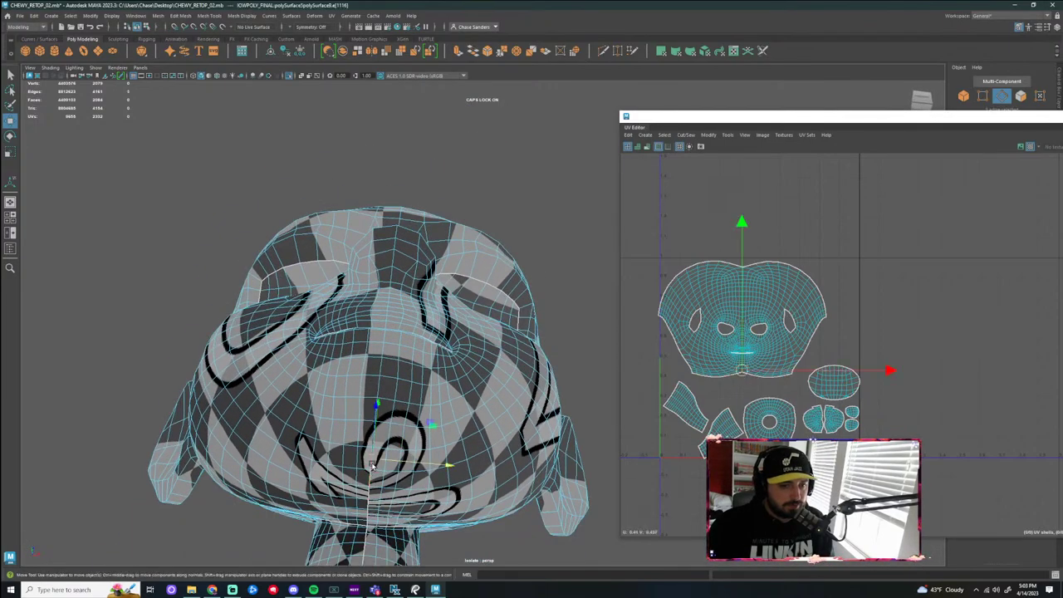
pyautogui.press('q')
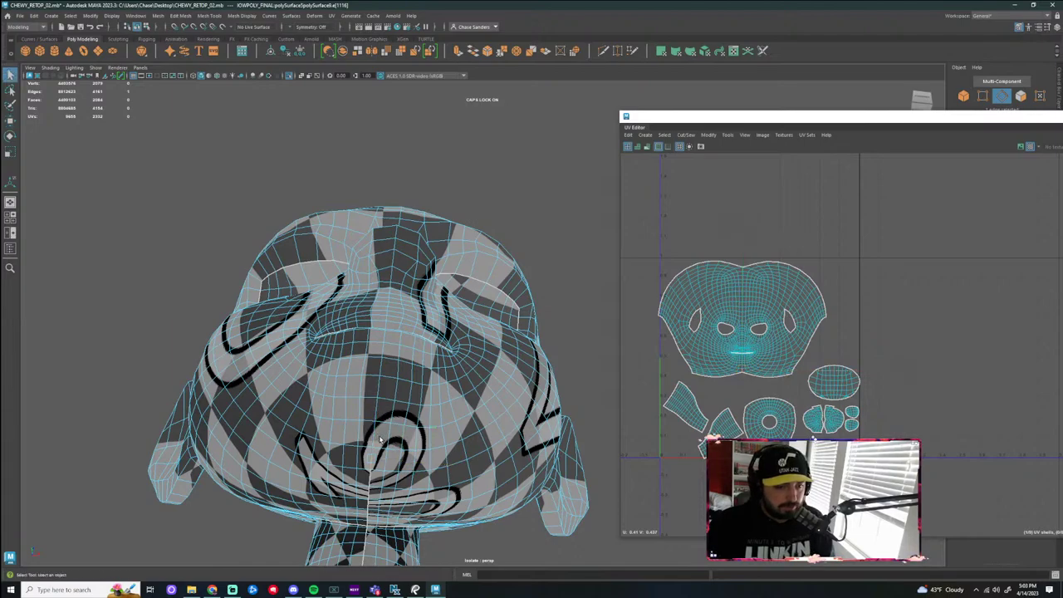
pyautogui.click(375, 434)
pyautogui.keyDown('shift'); pyautogui.click(376, 416); pyautogui.keyUp('shift')
pyautogui.keyDown('alt'); pyautogui.moveTo(378, 416); pyautogui.dragTo(382, 467); pyautogui.keyUp('alt')
pyautogui.click(692, 137)
pyautogui.click(696, 185)
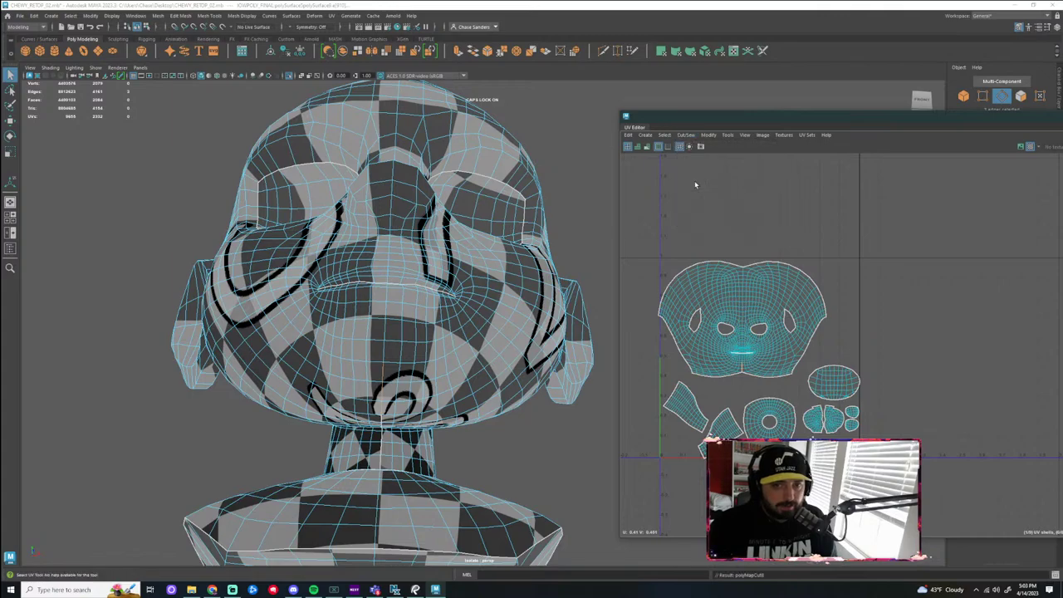
# Unfold the head's UV shell and turn on distortion shading to check the stretching on the face
pyautogui.moveTo(755, 366); pyautogui.dragTo(719, 354, button='right')
pyautogui.click(776, 356)
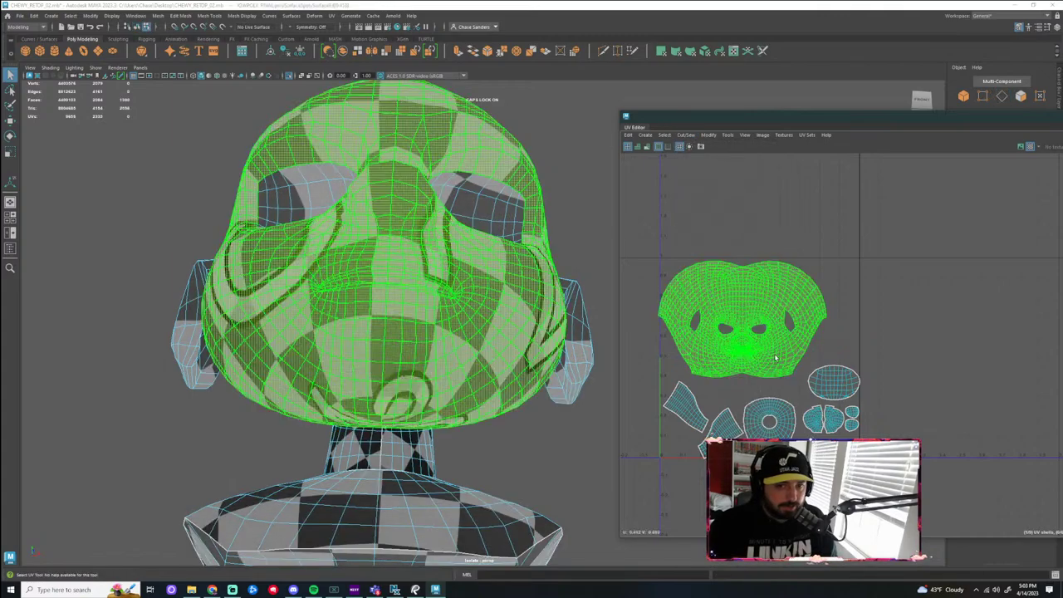
pyautogui.click(711, 137)
pyautogui.click(721, 395)
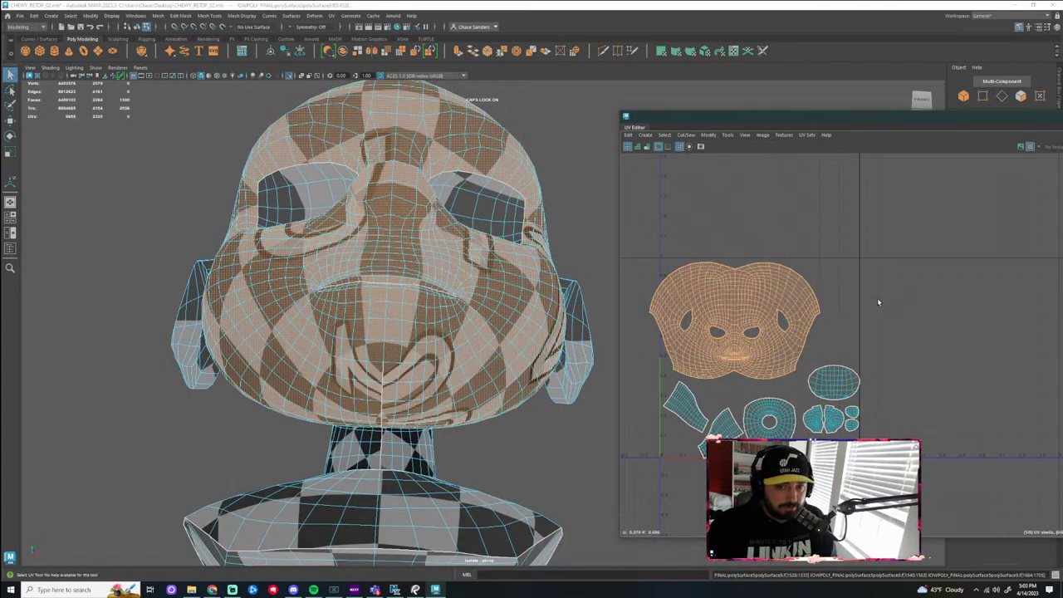
pyautogui.click(647, 147)
pyautogui.scroll(-2, 579, 304)
pyautogui.moveTo(579, 304)
pyautogui.keyDown('alt'); pyautogui.mouseDown()
pyautogui.moveTo(563, 241)
pyautogui.moveTo(618, 242)
pyautogui.moveTo(591, 207)
pyautogui.moveTo(558, 224)
pyautogui.moveTo(562, 276)
pyautogui.moveTo(332, 304)
pyautogui.moveTo(259, 327)
pyautogui.moveTo(330, 360)
pyautogui.moveTo(424, 314)
pyautogui.moveTo(387, 326)
pyautogui.mouseUp(); pyautogui.keyUp('alt')
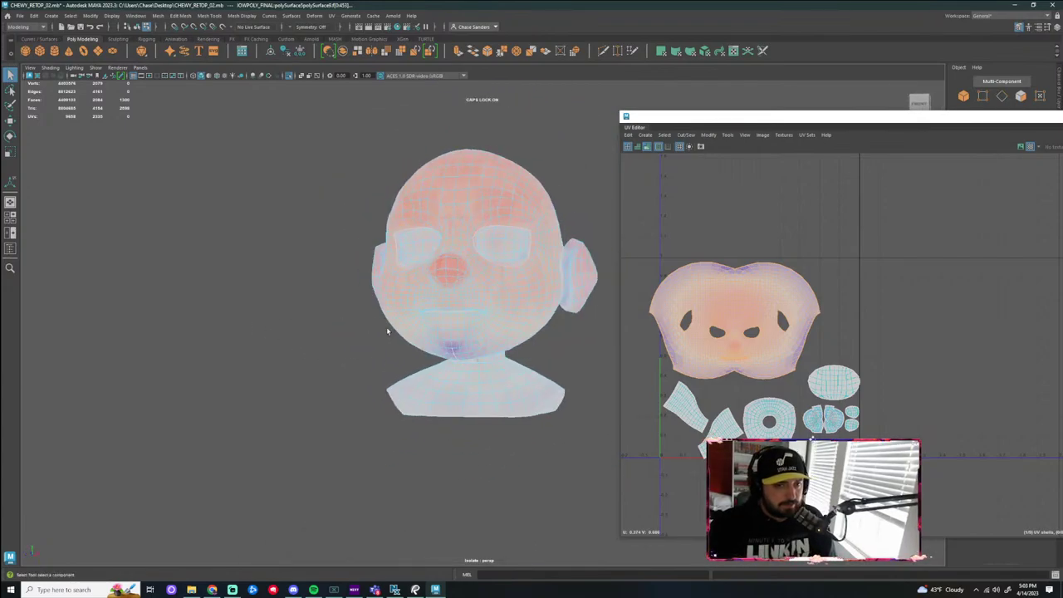
pyautogui.scroll(-3, 572, 360)
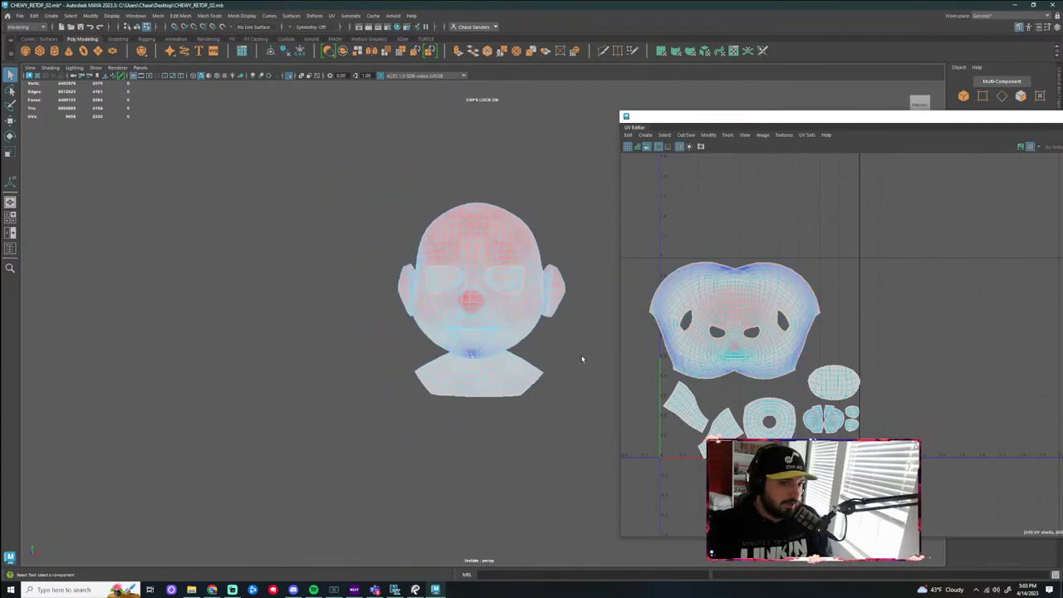
# Reposition the UV Editor window and exit isolation to show the rest of the scene
pyautogui.keyDown('alt'); pyautogui.moveTo(840, 356); pyautogui.dragTo(747, 365, button='middle'); pyautogui.keyUp('alt')
pyautogui.moveTo(841, 121); pyautogui.dragTo(1014, 132)
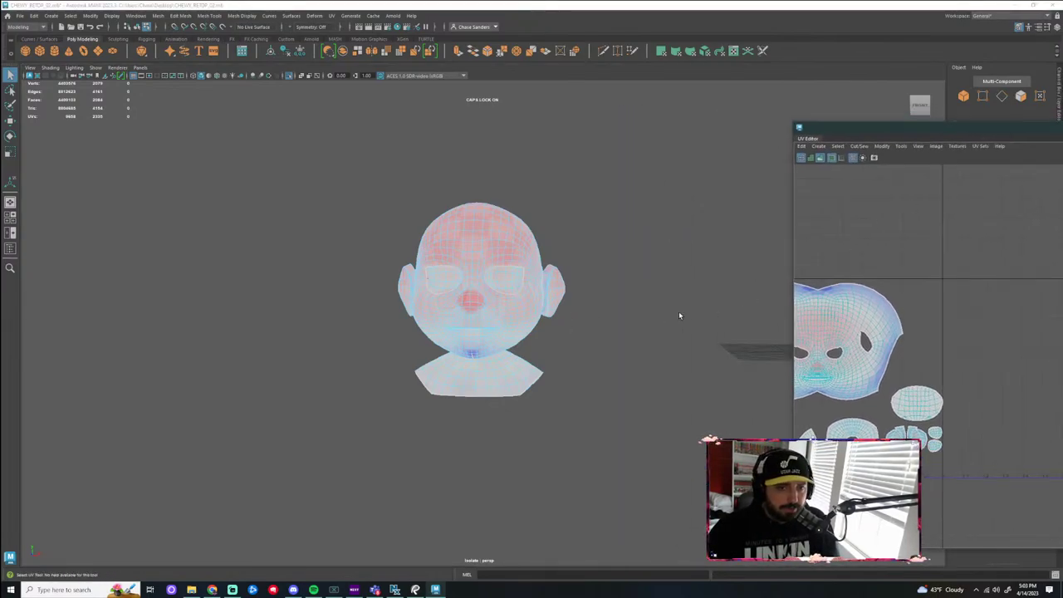
pyautogui.moveTo(894, 126); pyautogui.dragTo(526, 99)
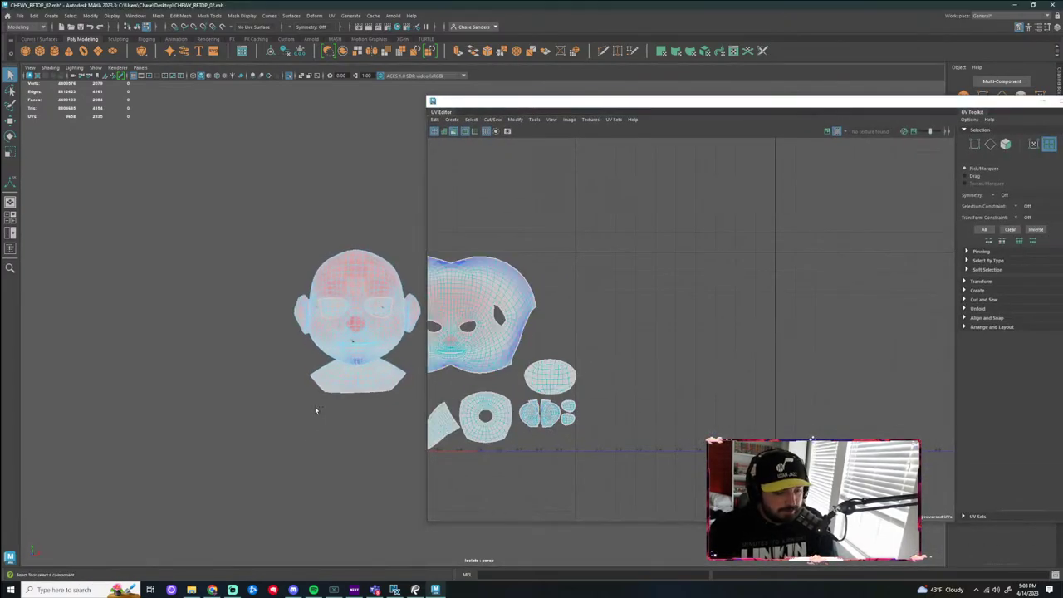
pyautogui.hotkey('ctrl', '1')
pyautogui.keyDown('alt'); pyautogui.moveTo(400, 456); pyautogui.dragTo(297, 447, button='middle'); pyautogui.keyUp('alt')
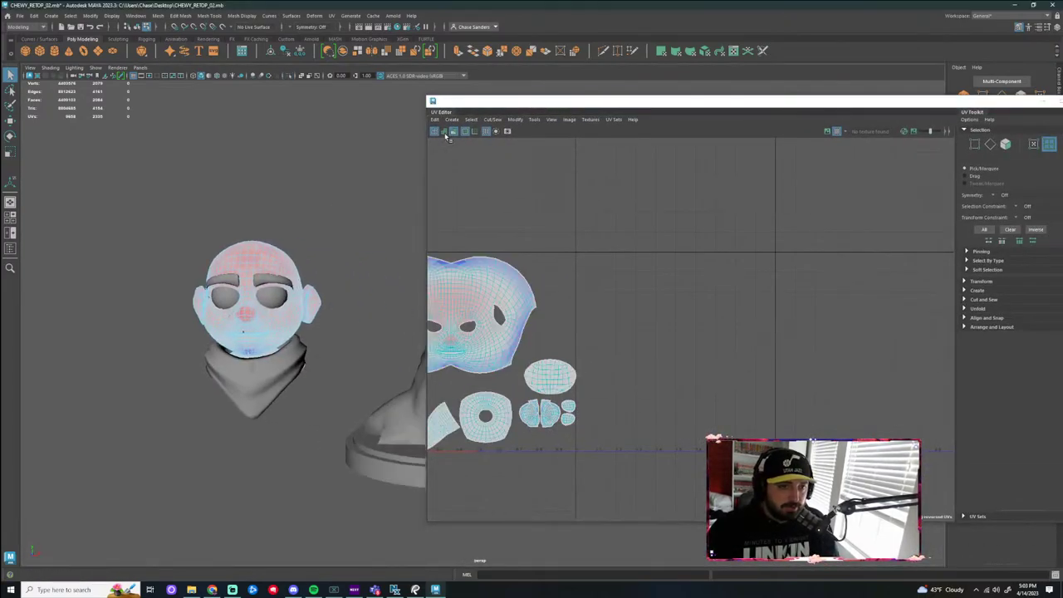
pyautogui.keyDown('alt'); pyautogui.moveTo(345, 311); pyautogui.dragTo(187, 305, button='middle'); pyautogui.keyUp('alt')
pyautogui.keyDown('alt'); pyautogui.moveTo(231, 347); pyautogui.dragTo(199, 340); pyautogui.keyUp('alt')
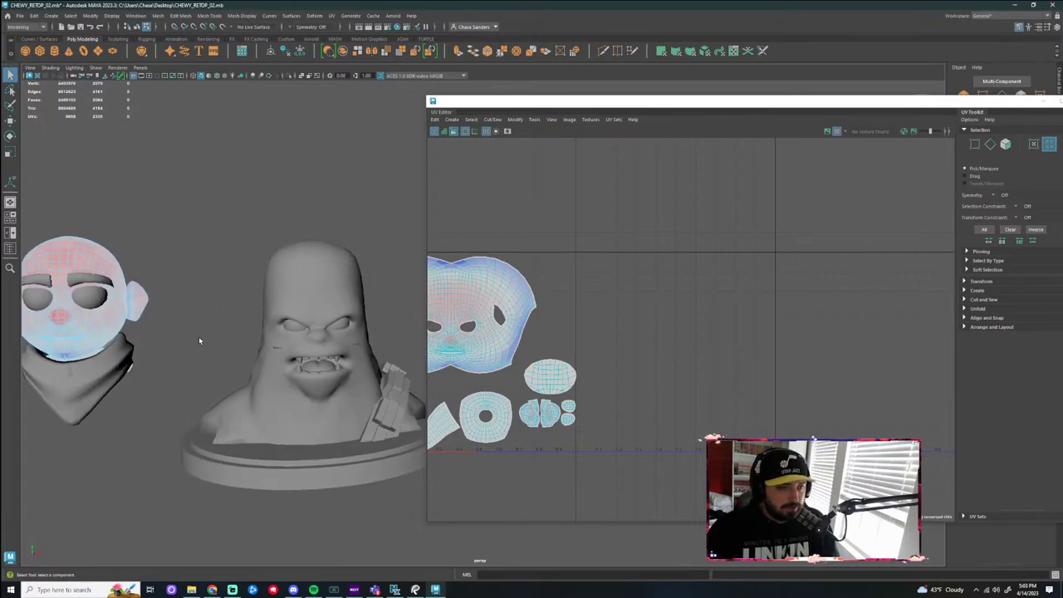
# Return to object selection, select the creature's low-poly body and examine its UV shells and distortion shading up close
pyautogui.keyDown('alt'); pyautogui.moveTo(199, 340); pyautogui.dragTo(343, 326, button='middle'); pyautogui.keyUp('alt')
pyautogui.moveTo(263, 303); pyautogui.dragTo(299, 285, button='right')
pyautogui.click(334, 303)
pyautogui.scroll(-2, 335, 305)
pyautogui.keyDown('alt'); pyautogui.moveTo(316, 306); pyautogui.dragTo(329, 322); pyautogui.keyUp('alt')
pyautogui.keyDown('alt'); pyautogui.moveTo(329, 321); pyautogui.dragTo(227, 323, button='middle'); pyautogui.keyUp('alt')
pyautogui.scroll(3, 228, 324)
pyautogui.keyDown('alt'); pyautogui.moveTo(204, 350); pyautogui.dragTo(185, 332); pyautogui.keyUp('alt')
pyautogui.click(309, 364)
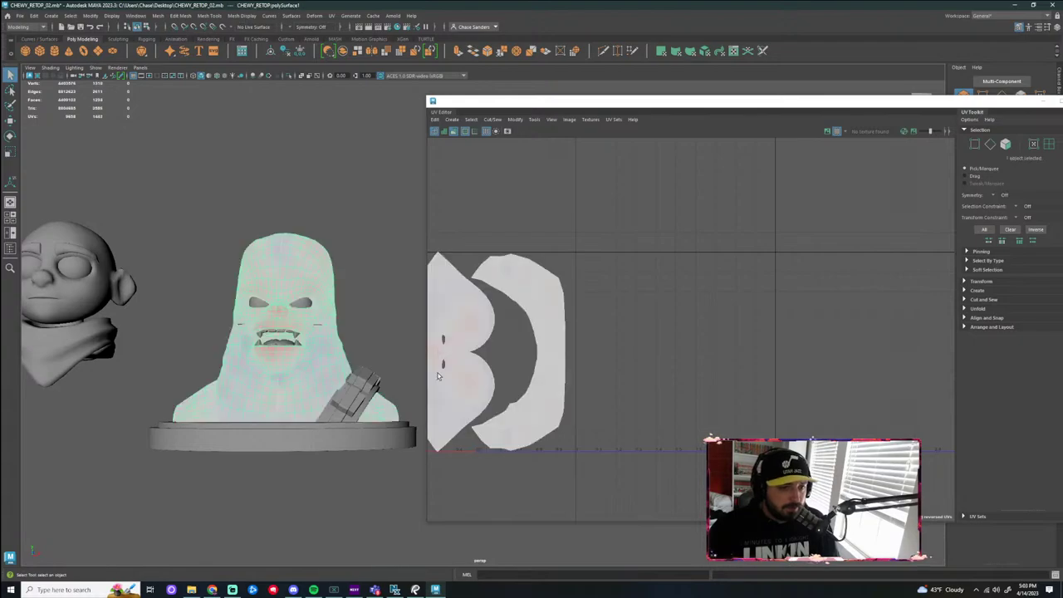
pyautogui.press('f')
pyautogui.press('f')
pyautogui.scroll(2, 325, 350)
pyautogui.keyDown('alt'); pyautogui.moveTo(326, 348); pyautogui.dragTo(316, 356); pyautogui.keyUp('alt')
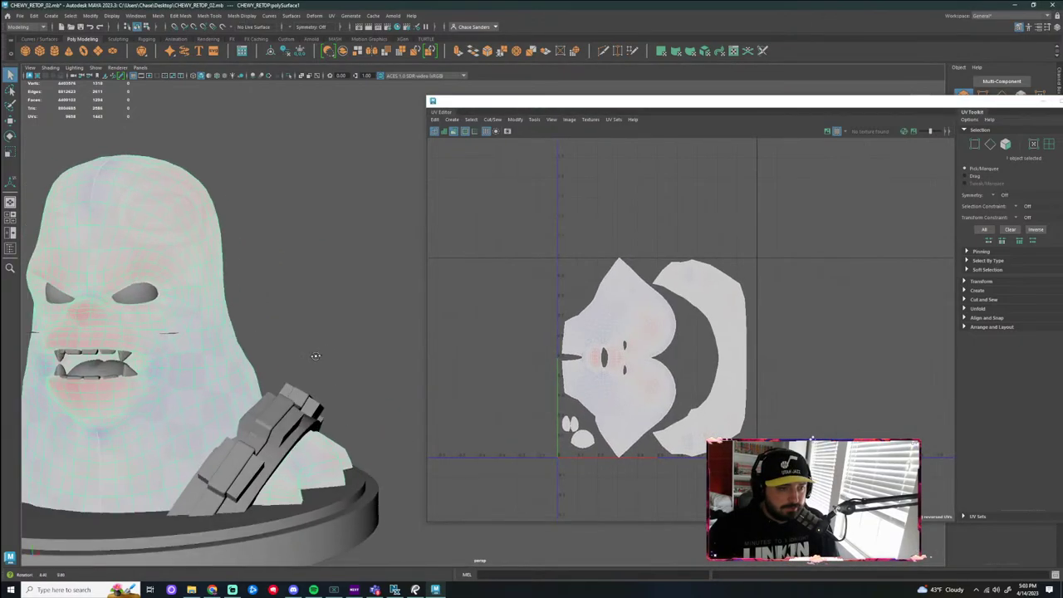
pyautogui.keyDown('alt'); pyautogui.moveTo(316, 357); pyautogui.dragTo(434, 346, button='middle'); pyautogui.keyUp('alt')
pyautogui.keyDown('alt'); pyautogui.moveTo(175, 458); pyautogui.dragTo(203, 436); pyautogui.keyUp('alt')
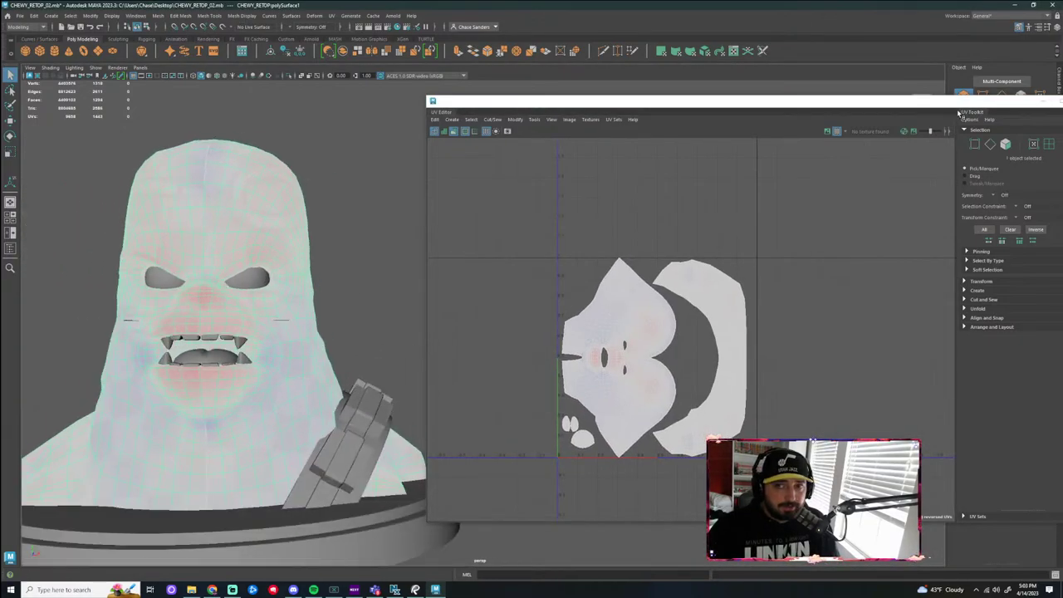
# Minimize the UV Editor window and deselect the creature's body
pyautogui.moveTo(960, 103); pyautogui.dragTo(660, 114)
pyautogui.click(746, 112)
pyautogui.scroll(-4, 522, 344)
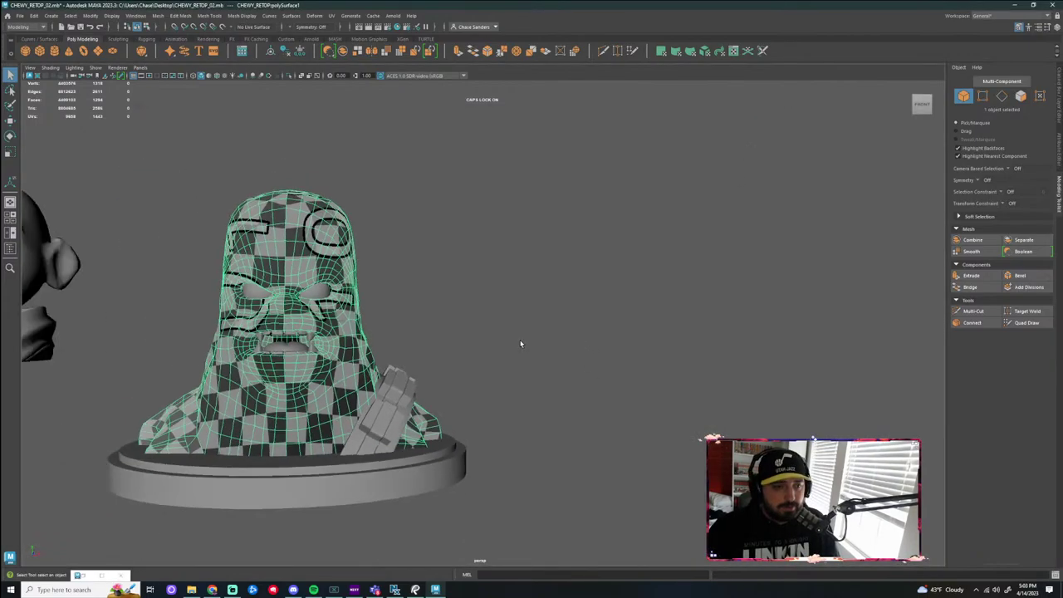
pyautogui.keyDown('alt'); pyautogui.moveTo(522, 344); pyautogui.dragTo(650, 300, button='middle'); pyautogui.keyUp('alt')
pyautogui.click(650, 300)
pyautogui.keyDown('alt'); pyautogui.moveTo(625, 305); pyautogui.dragTo(579, 309); pyautogui.keyUp('alt')
pyautogui.scroll(2, 494, 306)
pyautogui.scroll(4, 493, 306)
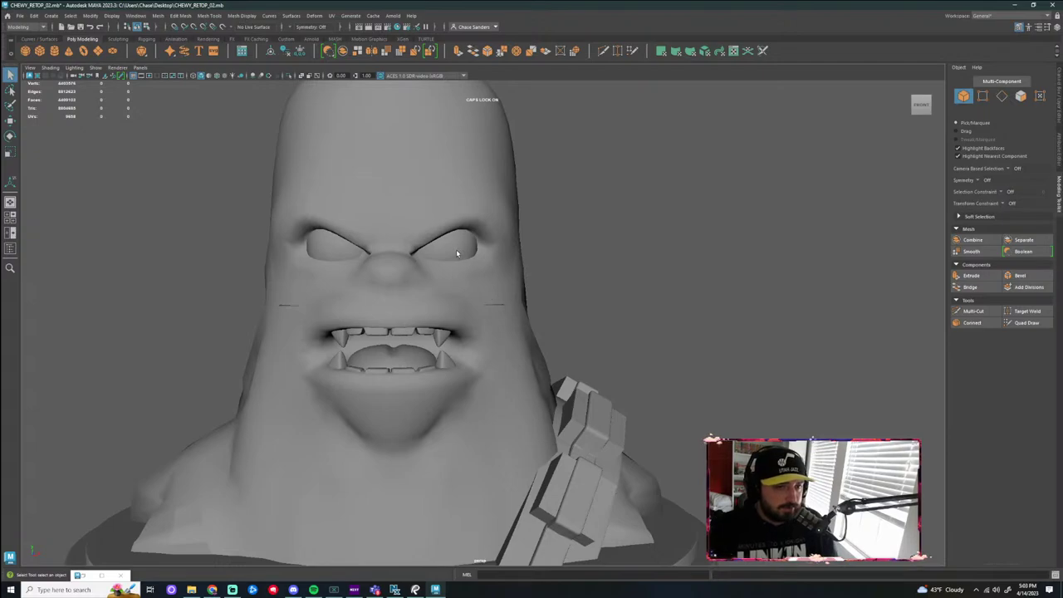
# Select the creature's high-poly eyes, teeth and tongue and move them along X into the gap between the two characters
pyautogui.click(457, 250)
pyautogui.keyDown('shift'); pyautogui.click(413, 364); pyautogui.keyUp('shift')
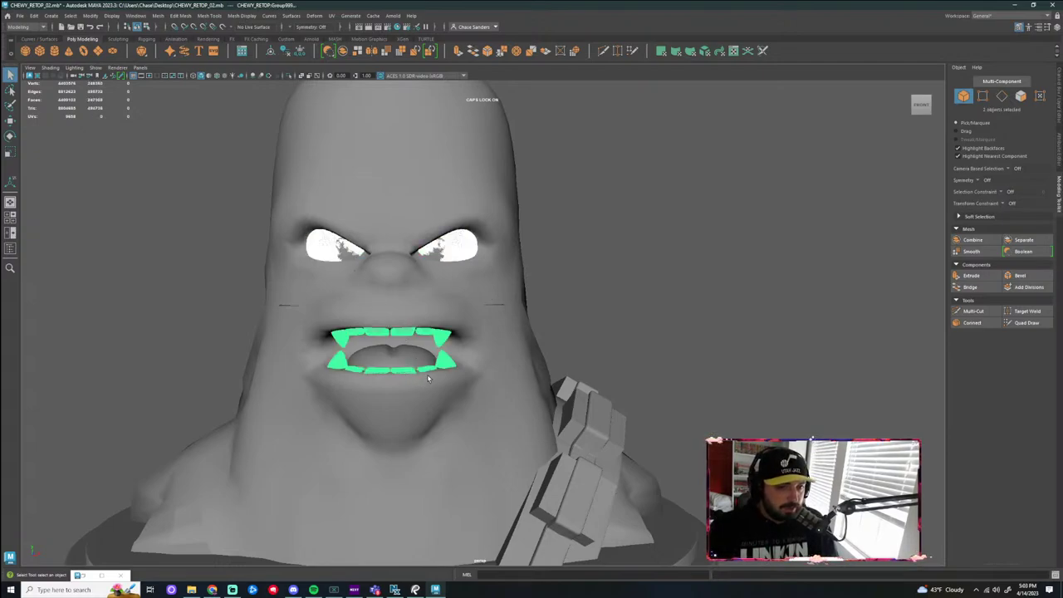
pyautogui.click(403, 357)
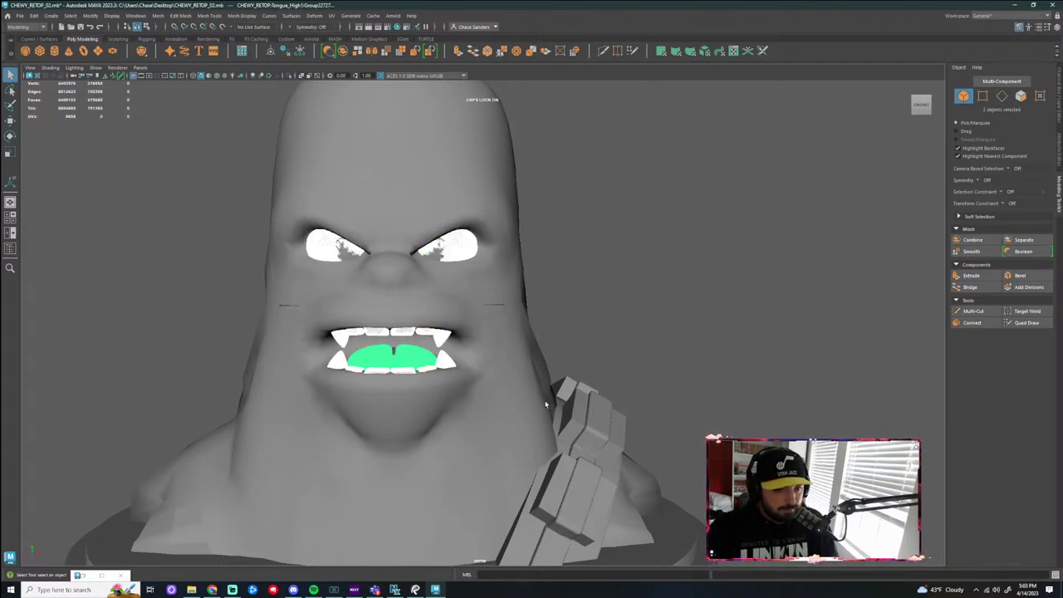
pyautogui.press('w')
pyautogui.moveTo(471, 361); pyautogui.dragTo(90, 362)
pyautogui.scroll(-4, 245, 377)
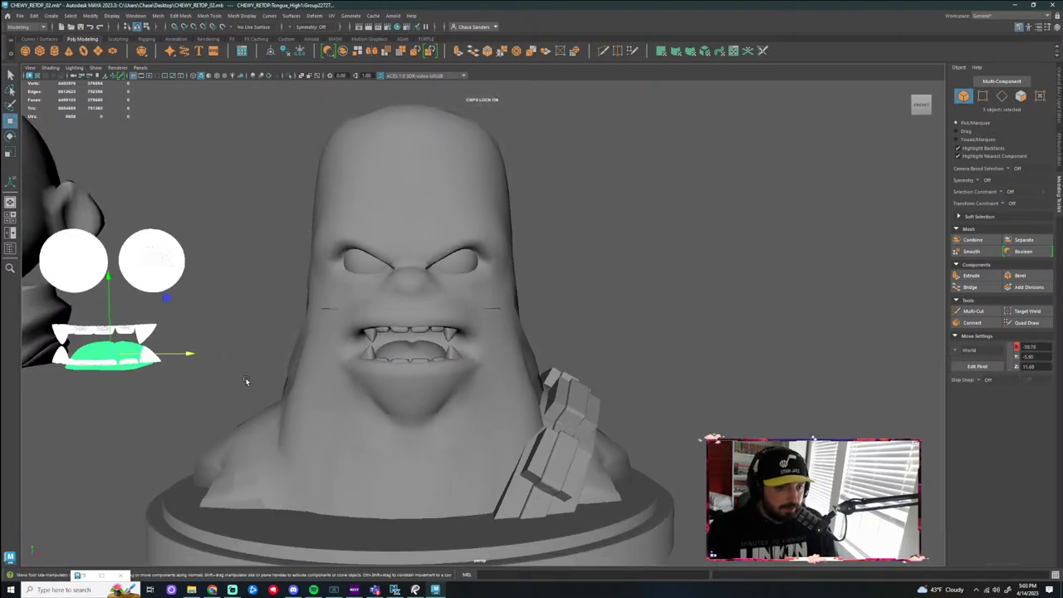
pyautogui.keyDown('alt'); pyautogui.moveTo(630, 324); pyautogui.dragTo(637, 326); pyautogui.keyUp('alt')
pyautogui.keyDown('alt'); pyautogui.moveTo(637, 325); pyautogui.dragTo(724, 306, button='middle'); pyautogui.keyUp('alt')
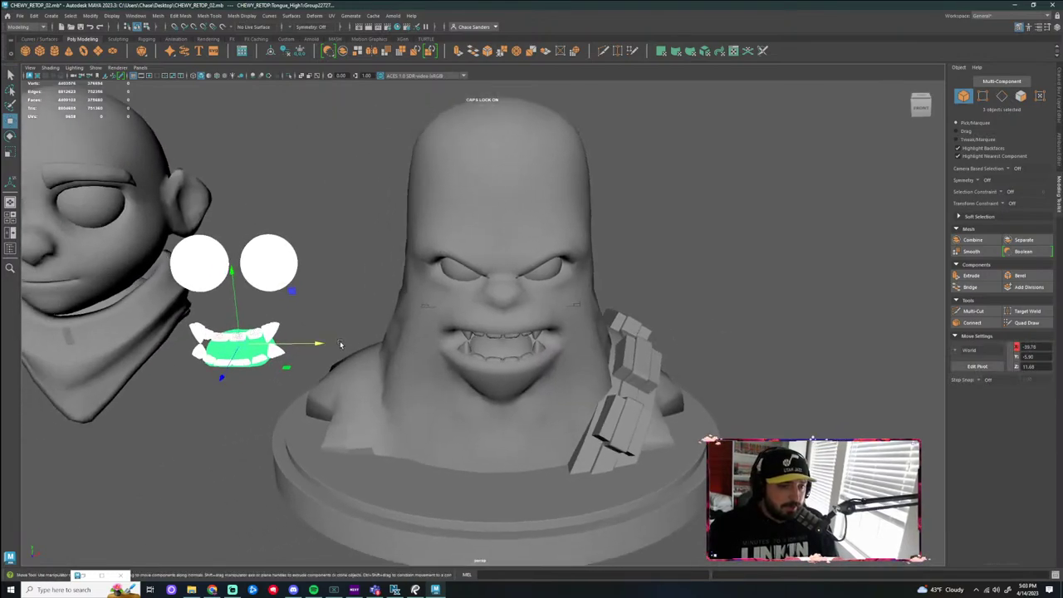
pyautogui.moveTo(322, 345); pyautogui.dragTo(372, 347)
pyautogui.click(774, 383)
# Move the high-poly bandolier along X off the creature's shoulder, into the empty space beside the base
pyautogui.click(647, 396)
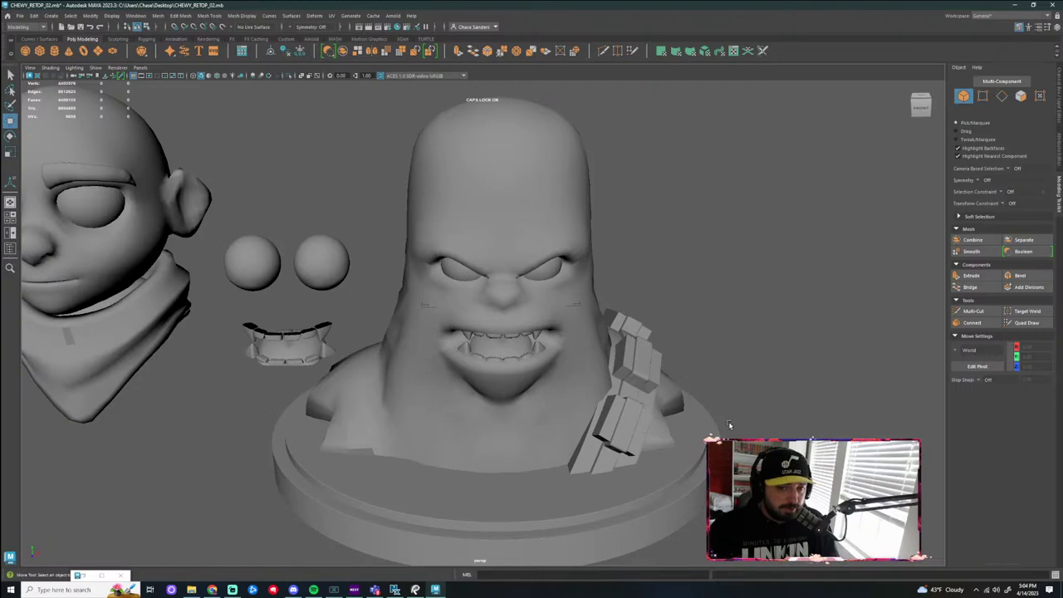
pyautogui.keyDown('alt'); pyautogui.moveTo(696, 412); pyautogui.dragTo(668, 395, button='middle'); pyautogui.keyUp('alt')
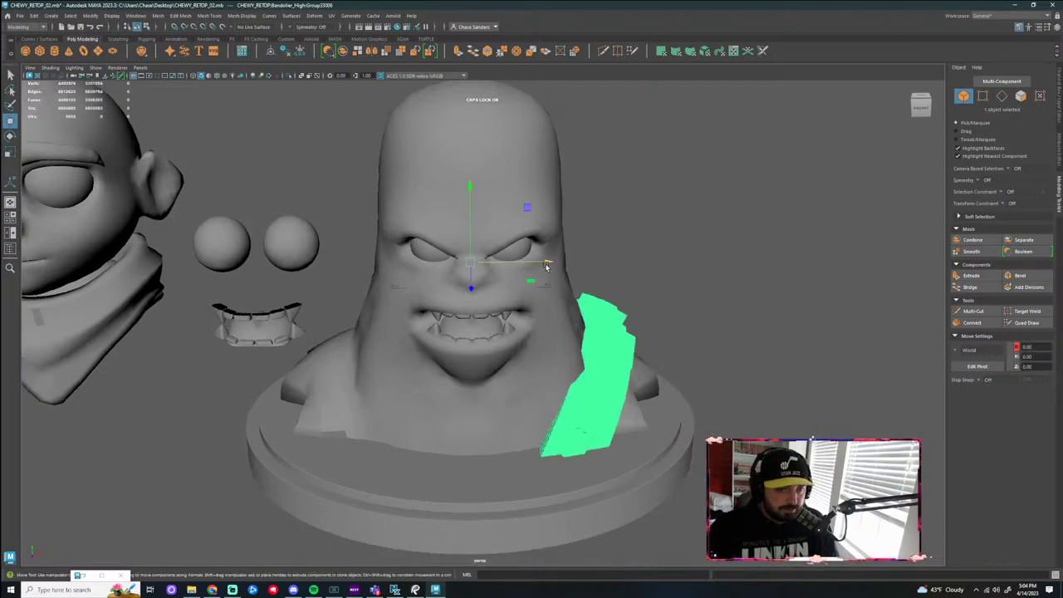
pyautogui.moveTo(549, 265); pyautogui.dragTo(785, 260)
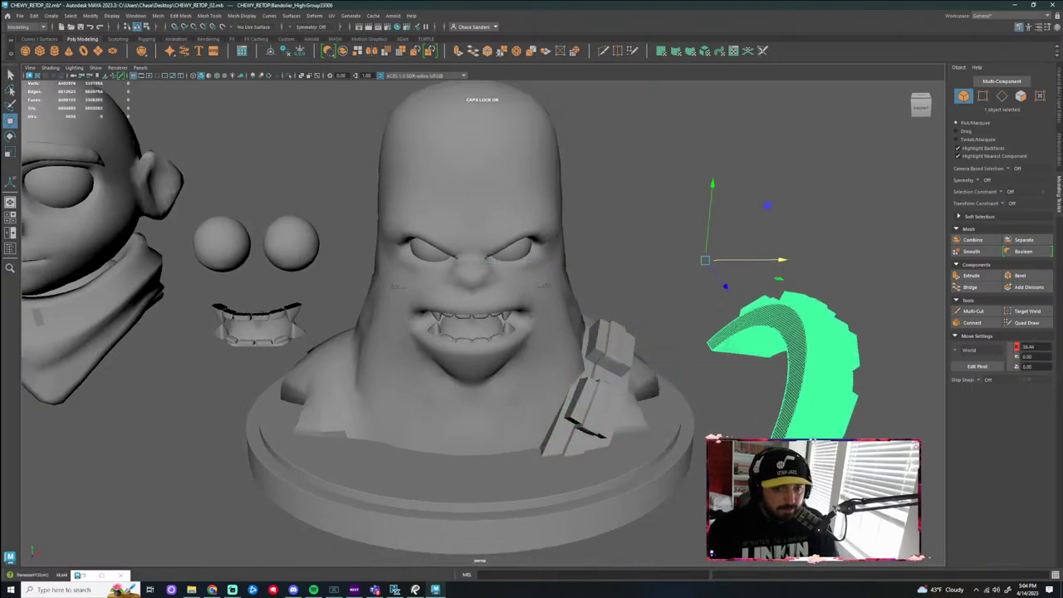
pyautogui.click(687, 378)
# Move the low-poly bandolier along X until it lines up with the displaced high-poly bandolier
pyautogui.keyDown('alt'); pyautogui.moveTo(655, 427); pyautogui.dragTo(633, 405); pyautogui.keyUp('alt')
pyautogui.click(632, 403)
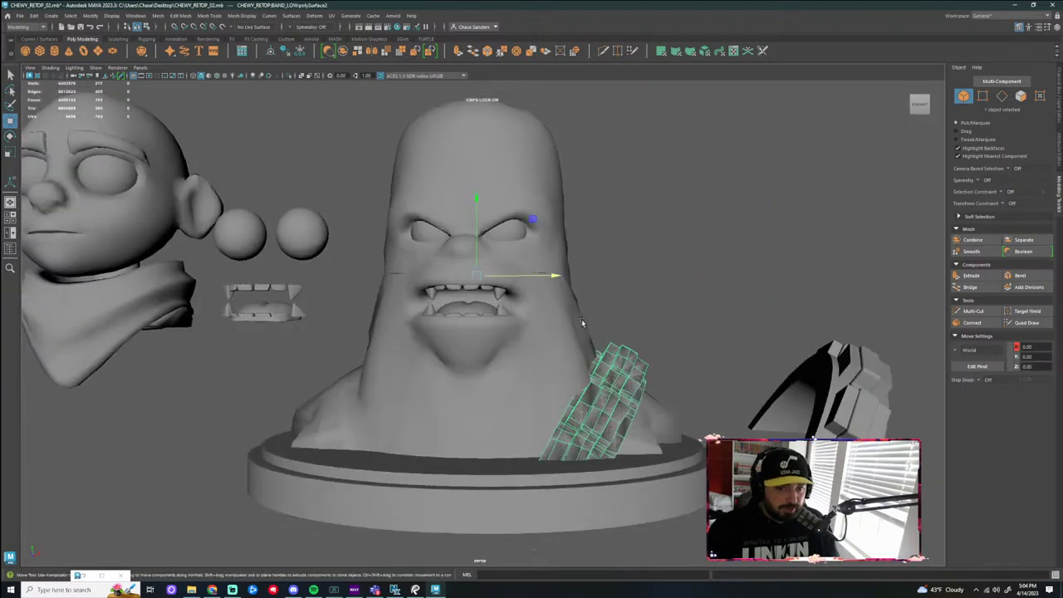
pyautogui.moveTo(559, 274); pyautogui.dragTo(798, 308)
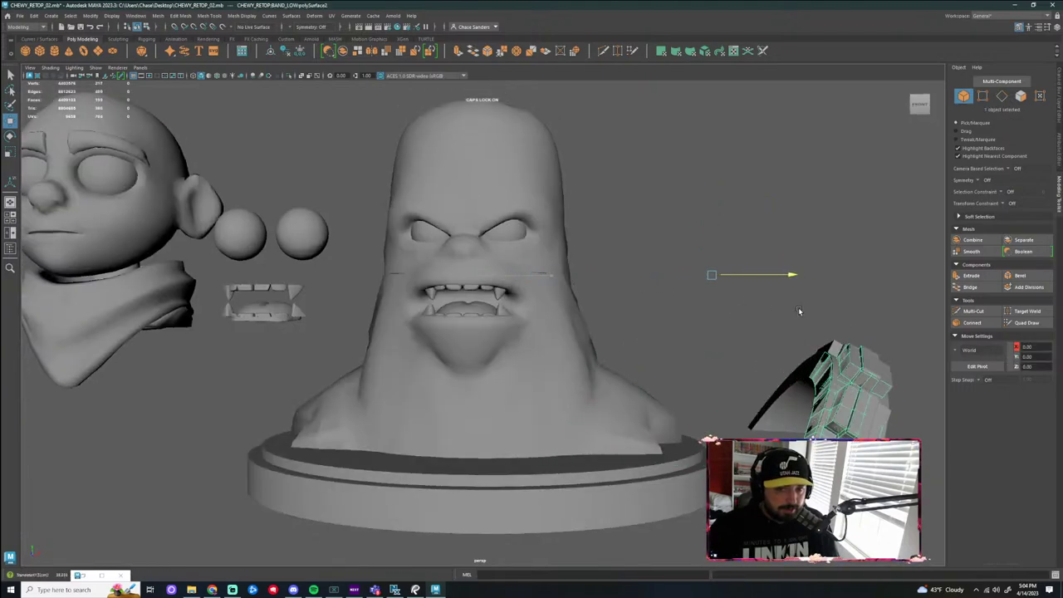
pyautogui.click(798, 307)
# Try to move the high-poly sculpt base along X away from the creature, and undo the move
pyautogui.moveTo(659, 476)
pyautogui.keyDown('alt'); pyautogui.mouseDown()
pyautogui.moveTo(669, 502)
pyautogui.moveTo(662, 494)
pyautogui.mouseUp(); pyautogui.keyUp('alt')
pyautogui.click(672, 516)
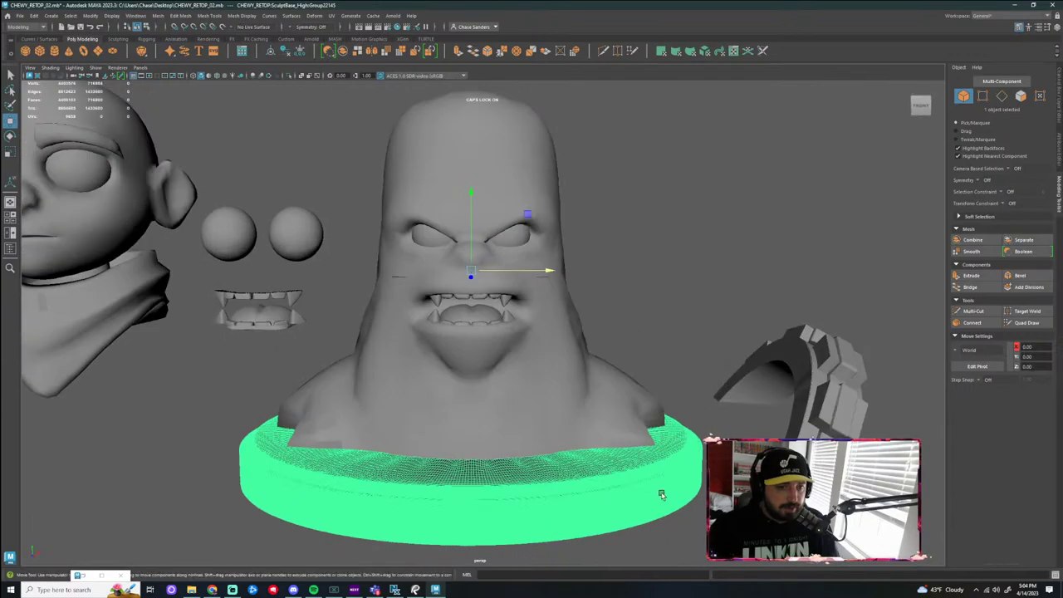
pyautogui.click(553, 275)
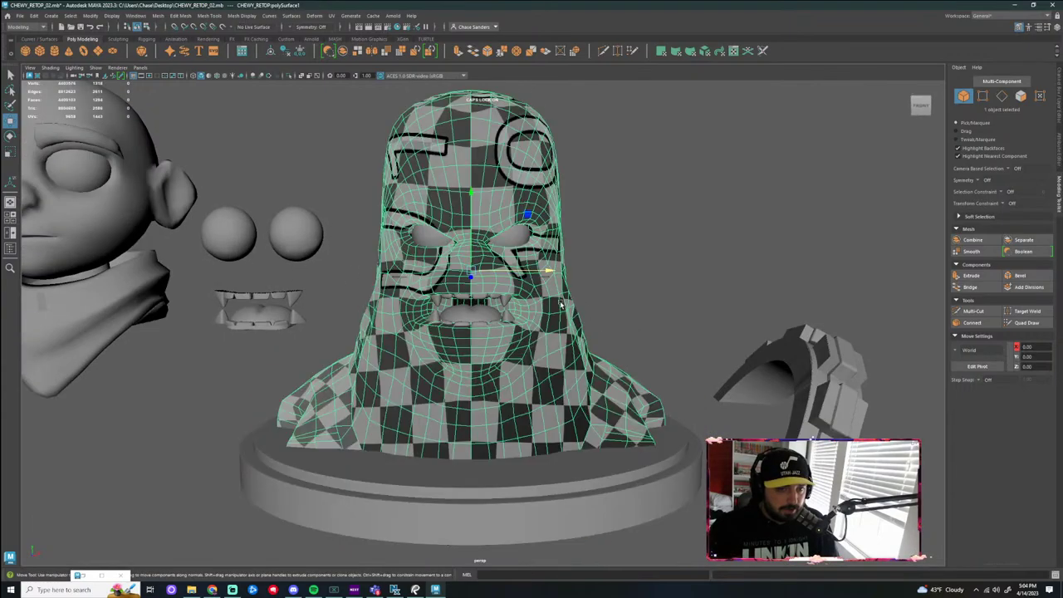
pyautogui.moveTo(546, 278); pyautogui.dragTo(81, 281)
pyautogui.keyDown('alt'); pyautogui.moveTo(544, 493); pyautogui.dragTo(455, 480, button='right'); pyautogui.keyUp('alt')
pyautogui.hotkey('ctrl', 'z')
# Save the scene as CHEWY_RETOP_02.mb on the Desktop, overwriting the existing file
pyautogui.click(19, 15)
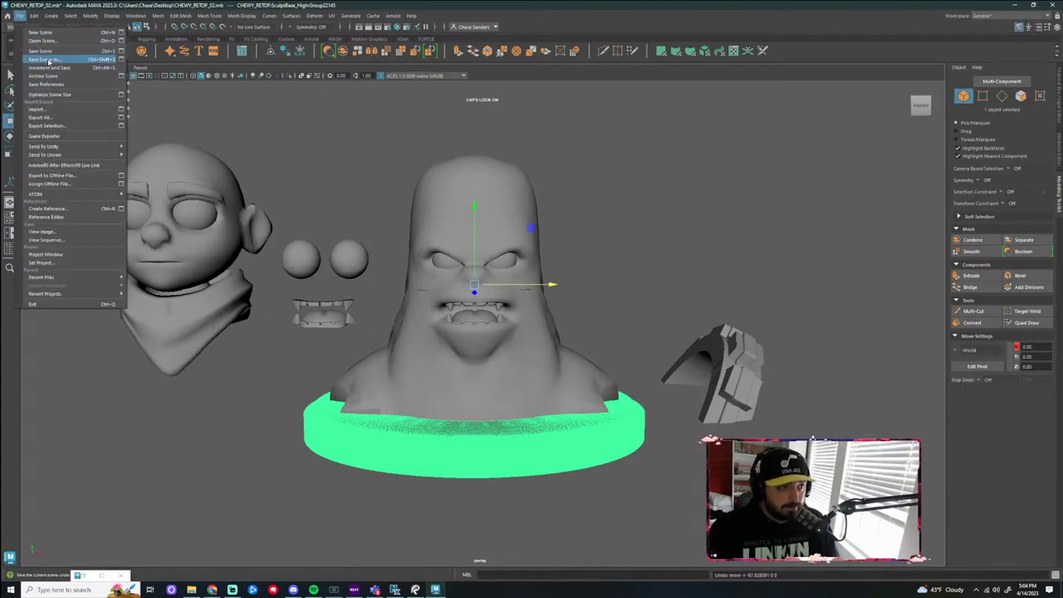
pyautogui.click(47, 60)
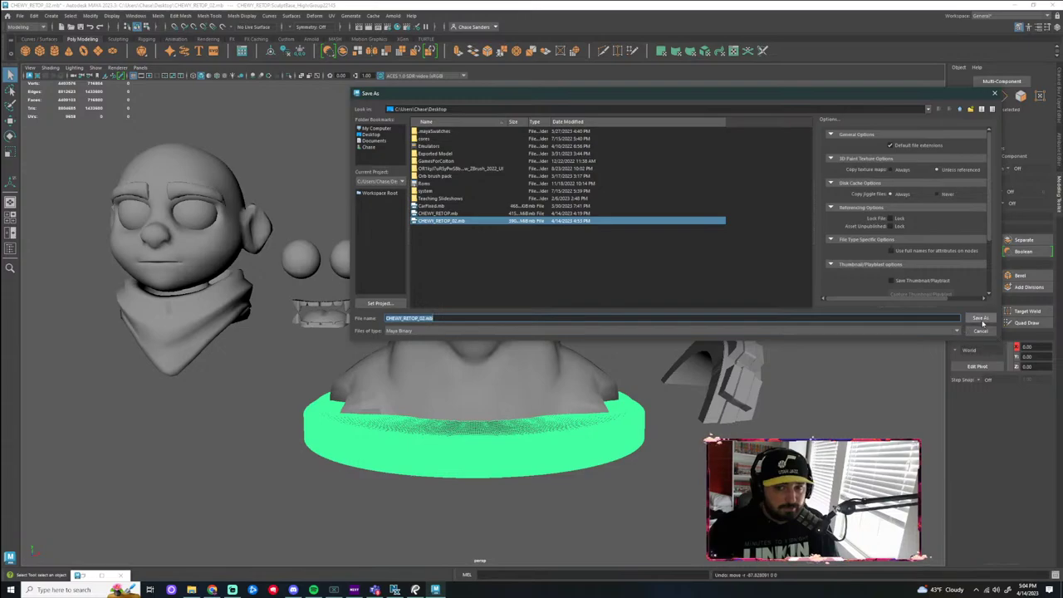
pyautogui.click(980, 318)
pyautogui.click(659, 230)
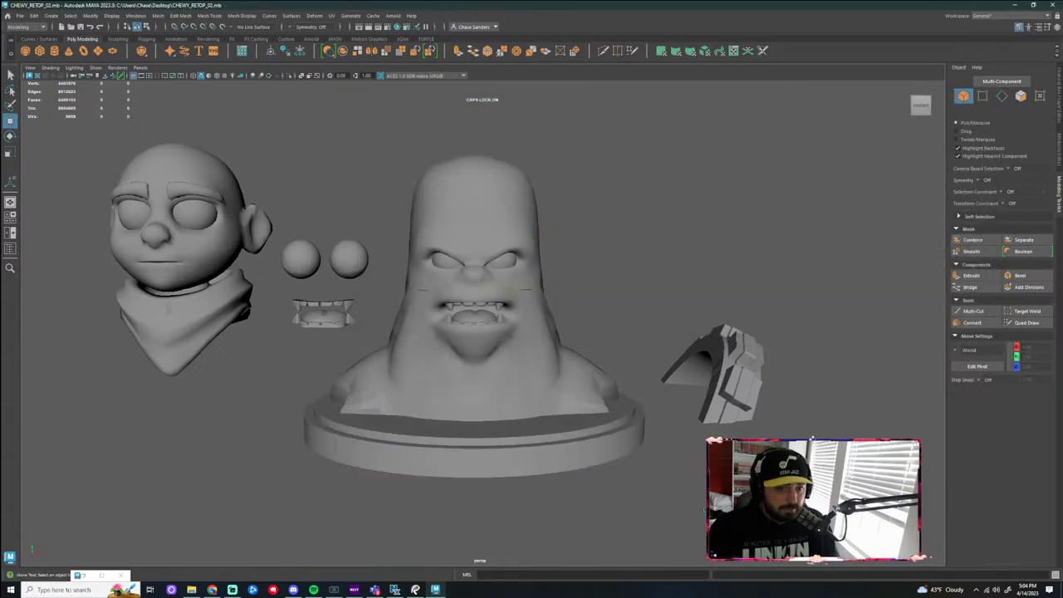
# Duplicate the high-poly sculpt base and move the copy to about -92 on X, beneath the bald character
pyautogui.click(157, 16)
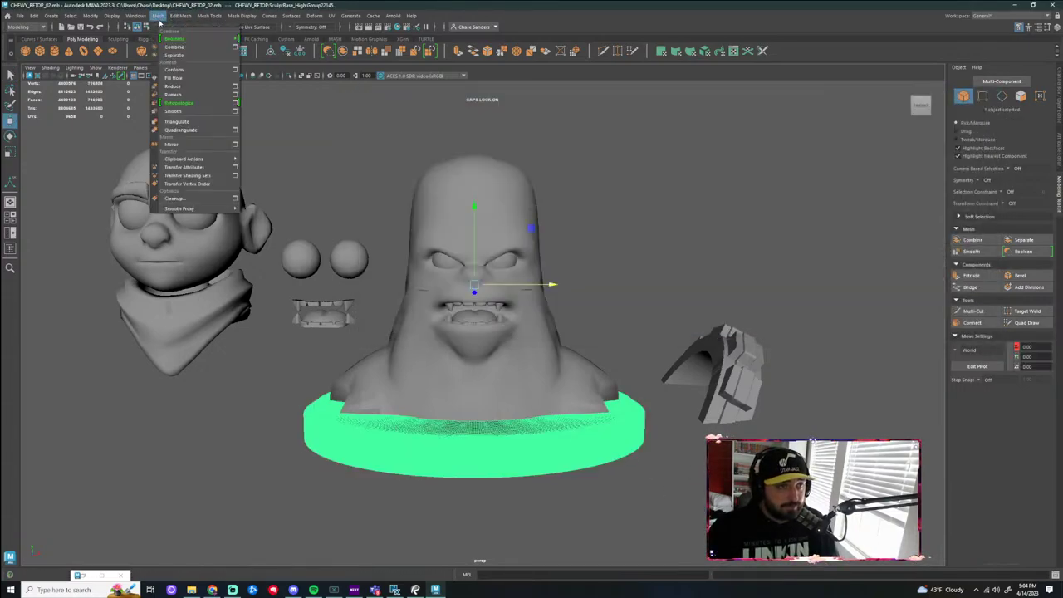
pyautogui.click(623, 455)
pyautogui.click(523, 440)
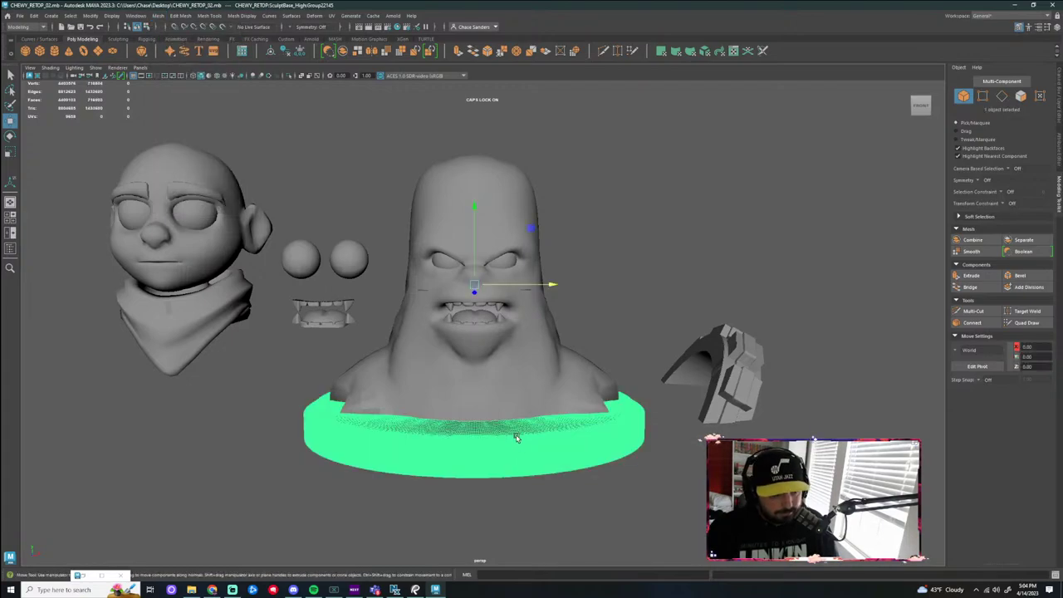
pyautogui.moveTo(546, 286); pyautogui.dragTo(133, 291)
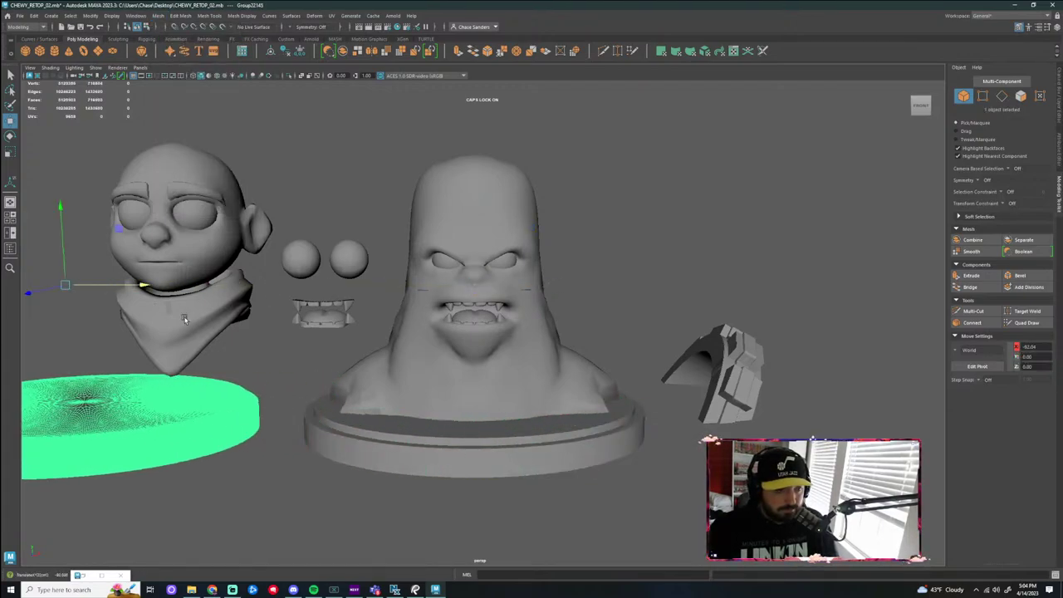
# Try to smooth the sculpt base copy with 1 division
pyautogui.keyDown('alt'); pyautogui.moveTo(184, 317); pyautogui.dragTo(429, 388, button='middle'); pyautogui.keyUp('alt')
pyautogui.click(158, 16)
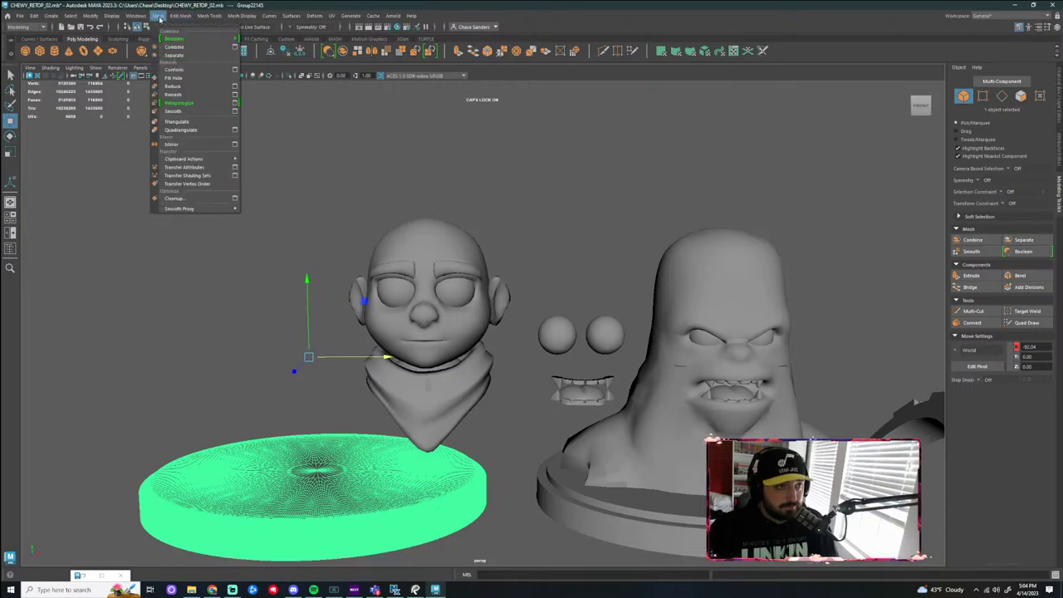
pyautogui.click(181, 106)
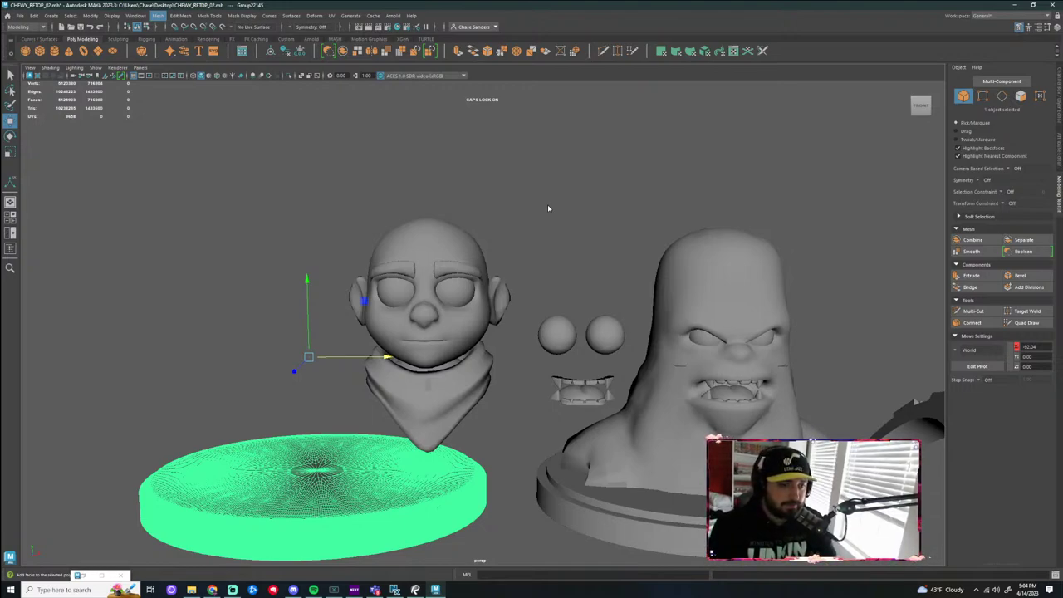
pyautogui.hotkey('ctrl', 'shift', 's')
pyautogui.scroll(3, 547, 207)
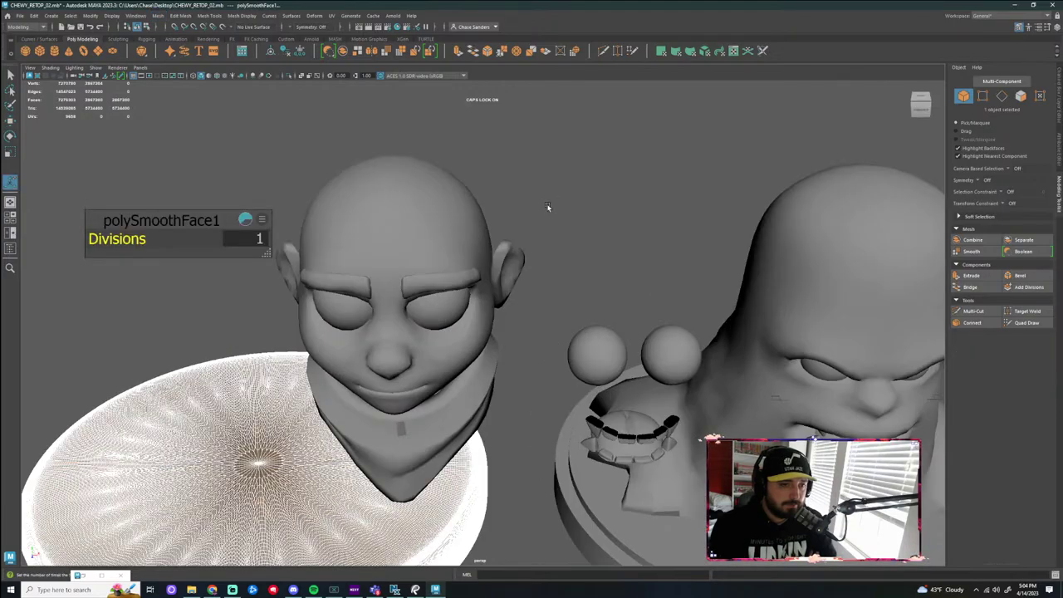
# Delete the smoothed sculpt base copy beneath the bald character
pyautogui.scroll(-5, 462, 188)
pyautogui.moveTo(498, 482)
pyautogui.keyDown('alt'); pyautogui.mouseDown()
pyautogui.moveTo(502, 451)
pyautogui.moveTo(485, 471)
pyautogui.mouseUp(); pyautogui.keyUp('alt')
pyautogui.click(501, 454)
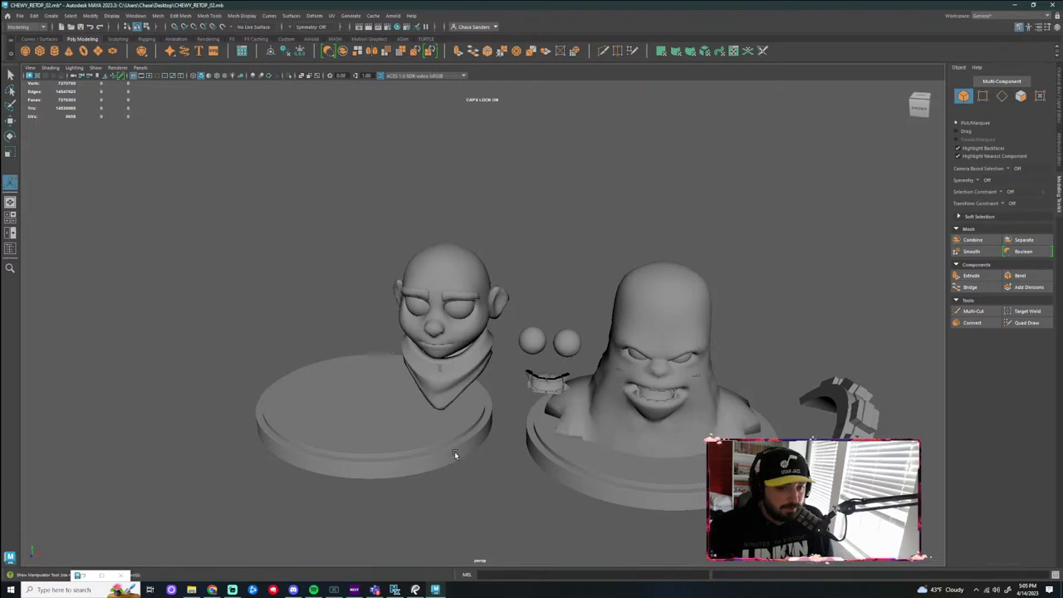
pyautogui.click(455, 451)
pyautogui.press('Delete')
# Duplicate the high-poly sculpt base again and move the copy along X to about -135, clear of the bald character
pyautogui.click(631, 491)
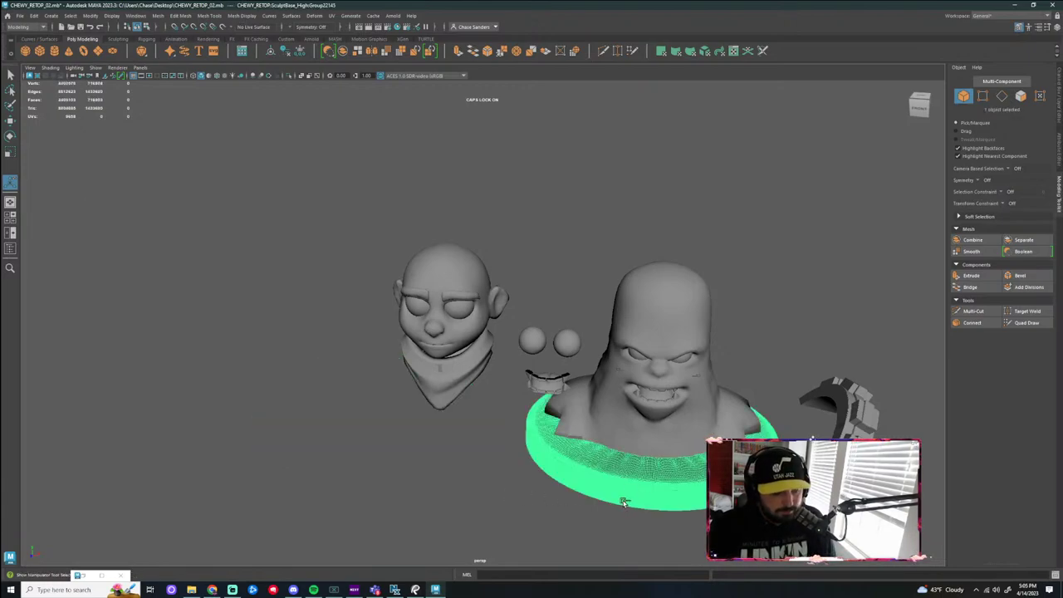
pyautogui.press('w')
pyautogui.moveTo(647, 497); pyautogui.dragTo(405, 492, button='middle')
pyautogui.keyDown('alt'); pyautogui.moveTo(405, 492); pyautogui.dragTo(408, 472); pyautogui.keyUp('alt')
pyautogui.keyDown('alt'); pyautogui.moveTo(407, 473); pyautogui.dragTo(588, 491, button='middle'); pyautogui.keyUp('alt')
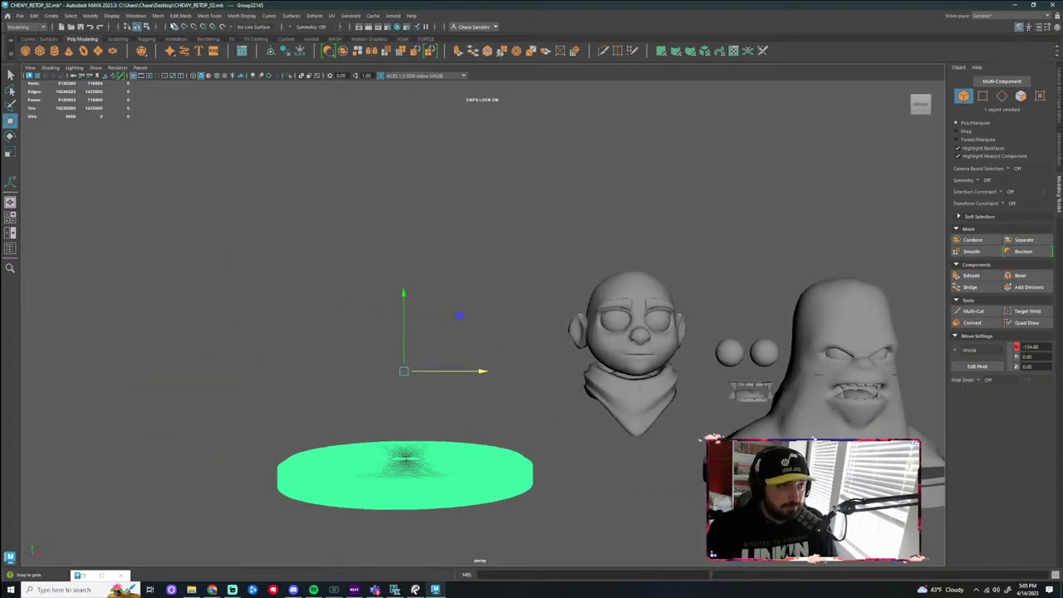
# Retopologize the sculpt base copy with a target face count of 2000 and mesh preprocessing enabled
pyautogui.click(158, 17)
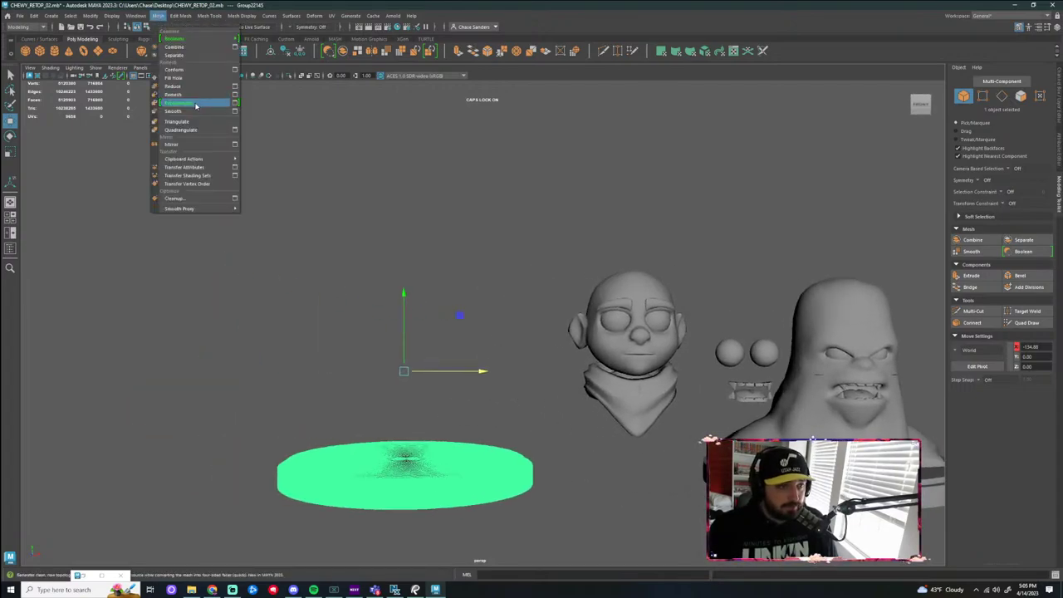
pyautogui.click(236, 105)
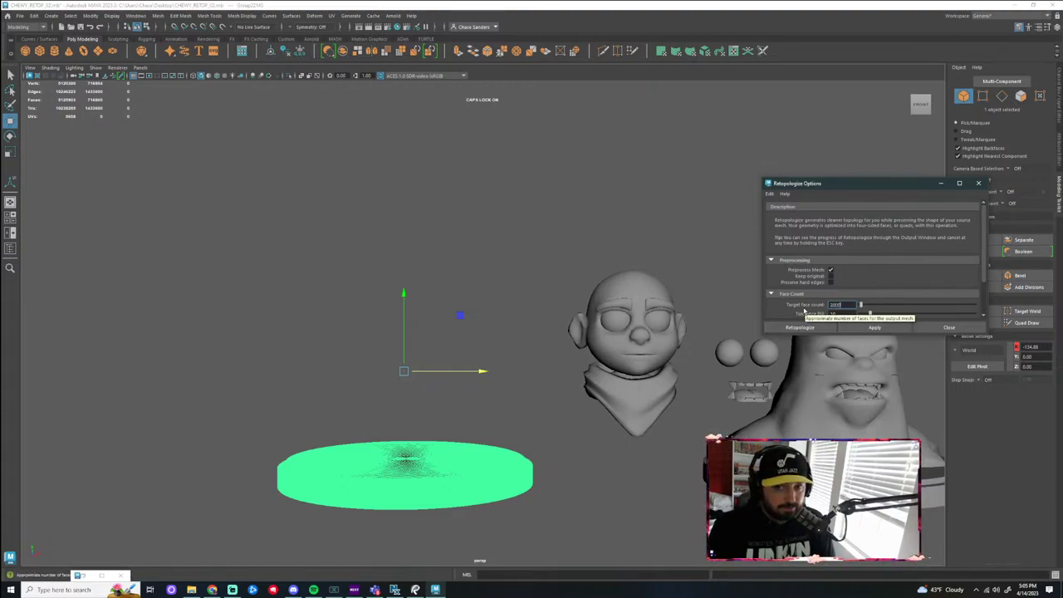
pyautogui.click(870, 329)
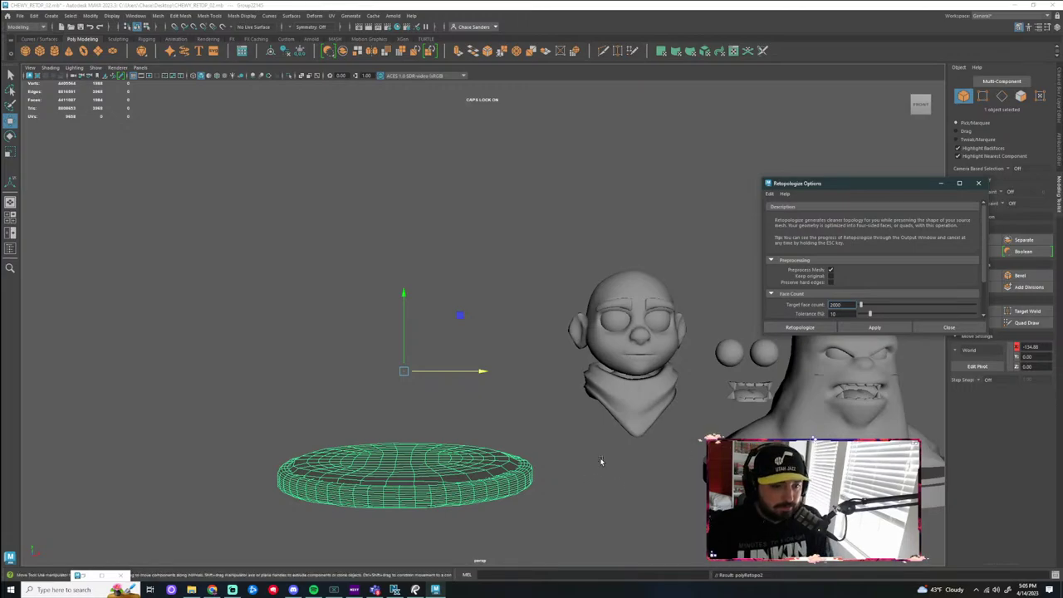
# Examine the retopologized base copy's wireframe and shaded surface, especially the rim and the step around its upper surface
pyautogui.keyDown('alt'); pyautogui.moveTo(601, 458); pyautogui.dragTo(648, 446); pyautogui.keyUp('alt')
pyautogui.scroll(5, 587, 456)
pyautogui.keyDown('alt'); pyautogui.moveTo(586, 456); pyautogui.dragTo(646, 473); pyautogui.keyUp('alt')
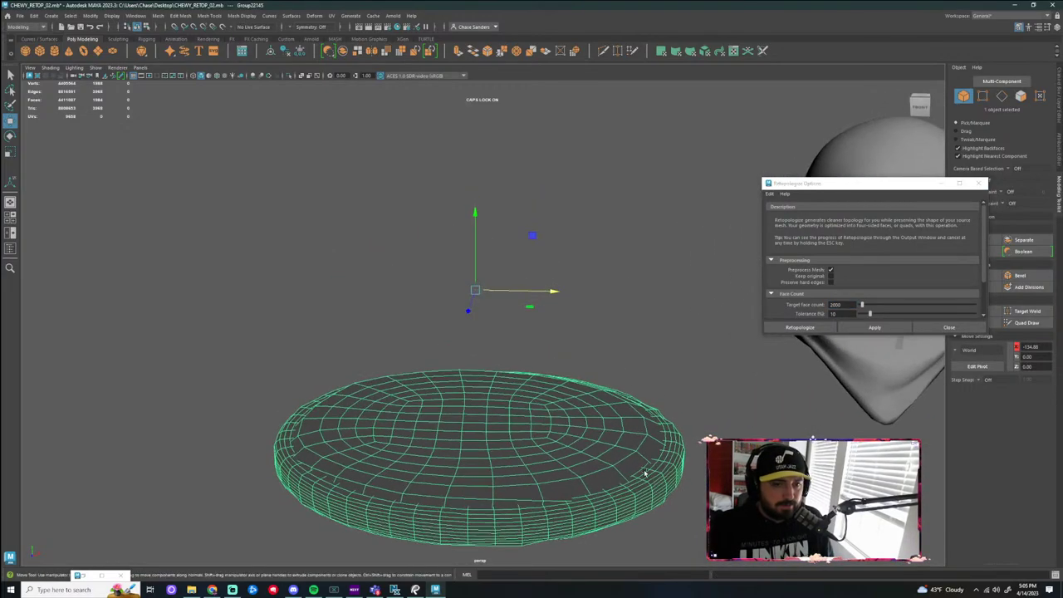
pyautogui.moveTo(565, 452); pyautogui.dragTo(613, 319, button='right')
pyautogui.click(613, 319)
pyautogui.keyDown('alt'); pyautogui.moveTo(644, 499); pyautogui.dragTo(781, 470); pyautogui.keyUp('alt')
pyautogui.keyDown('alt'); pyautogui.moveTo(711, 553); pyautogui.dragTo(673, 499); pyautogui.keyUp('alt')
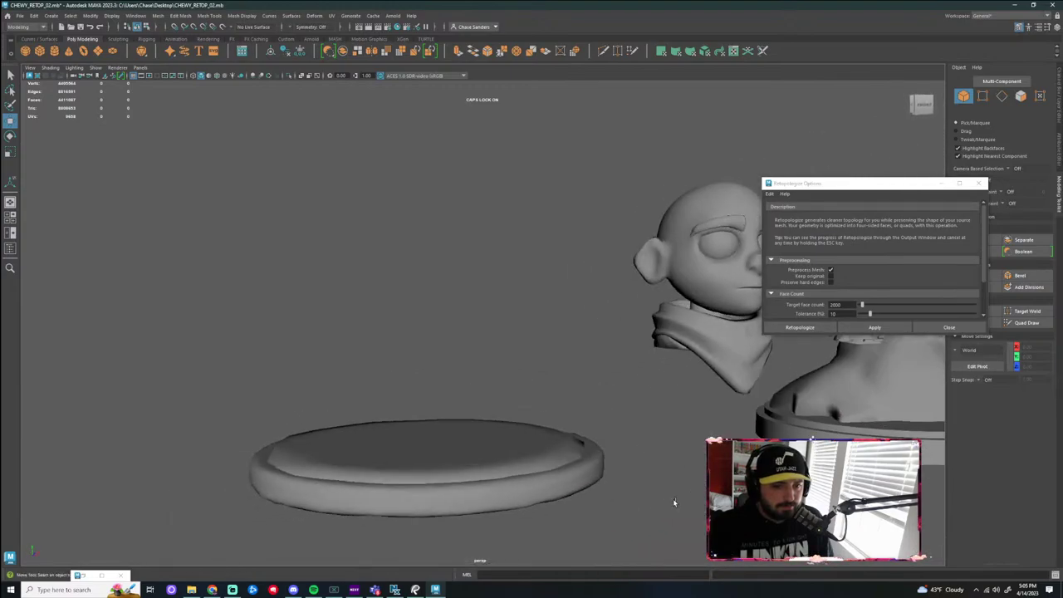
pyautogui.click(535, 491)
pyautogui.keyDown('alt'); pyautogui.moveTo(535, 491); pyautogui.dragTo(861, 466); pyautogui.keyUp('alt')
pyautogui.keyDown('alt'); pyautogui.moveTo(697, 436); pyautogui.dragTo(666, 436); pyautogui.keyUp('alt')
pyautogui.click(626, 456)
# Delete the retopologized sculpt base copy
pyautogui.click(502, 439)
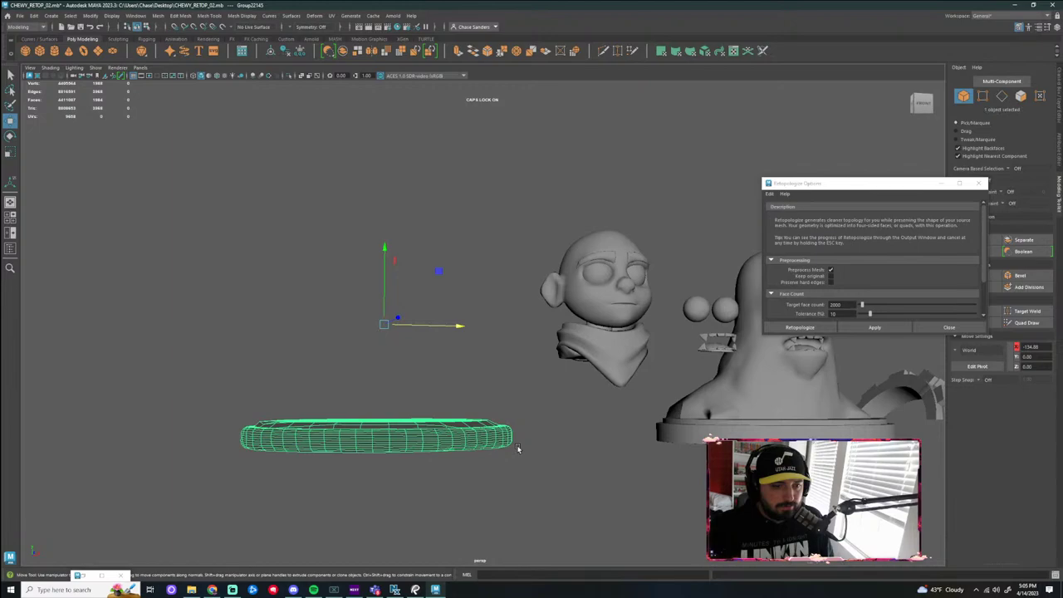
pyautogui.click(587, 453)
pyautogui.keyDown('alt'); pyautogui.moveTo(597, 460); pyautogui.dragTo(486, 457, button='middle'); pyautogui.keyUp('alt')
pyautogui.keyDown('alt'); pyautogui.moveTo(487, 457); pyautogui.dragTo(523, 438, button='right'); pyautogui.keyUp('alt')
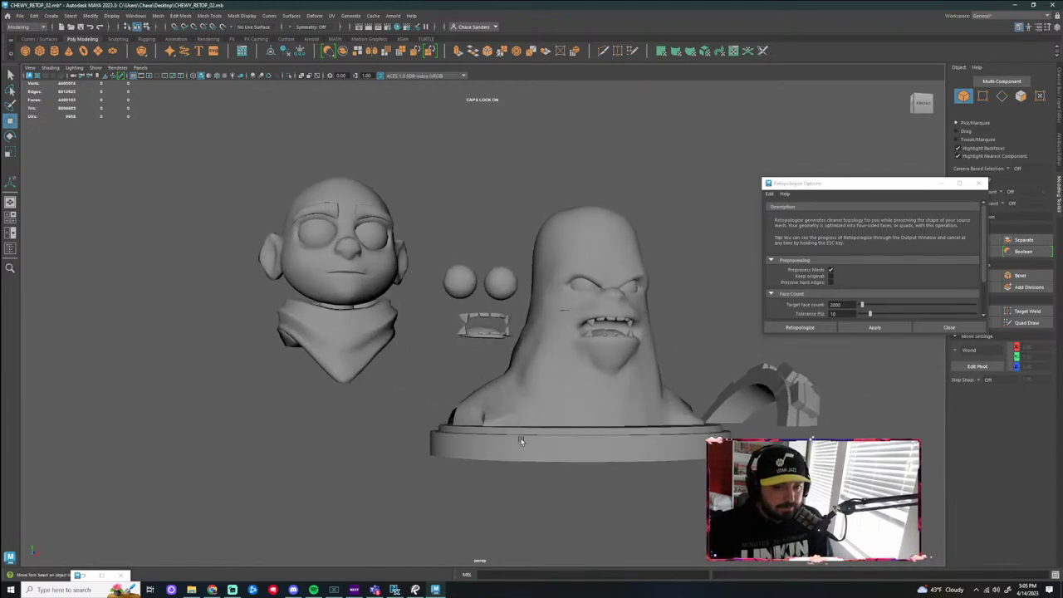
# Try to retopologize the high-poly sculpt base beneath the creature with Preserve hard edges enabled and a target face count of 2000
pyautogui.keyDown('alt'); pyautogui.moveTo(522, 439); pyautogui.dragTo(631, 496); pyautogui.keyUp('alt')
pyautogui.keyDown('alt'); pyautogui.moveTo(632, 495); pyautogui.dragTo(443, 453, button='middle'); pyautogui.keyUp('alt')
pyautogui.keyDown('alt'); pyautogui.moveTo(444, 453); pyautogui.dragTo(491, 496); pyautogui.keyUp('alt')
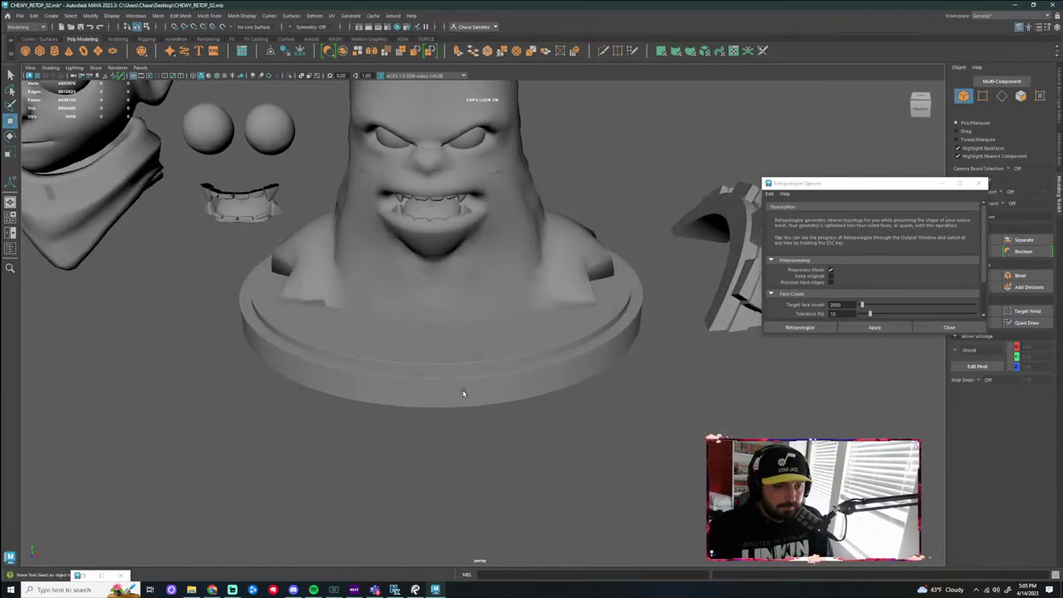
pyautogui.keyDown('alt'); pyautogui.moveTo(463, 391); pyautogui.dragTo(534, 473); pyautogui.keyUp('alt')
pyautogui.click(502, 314)
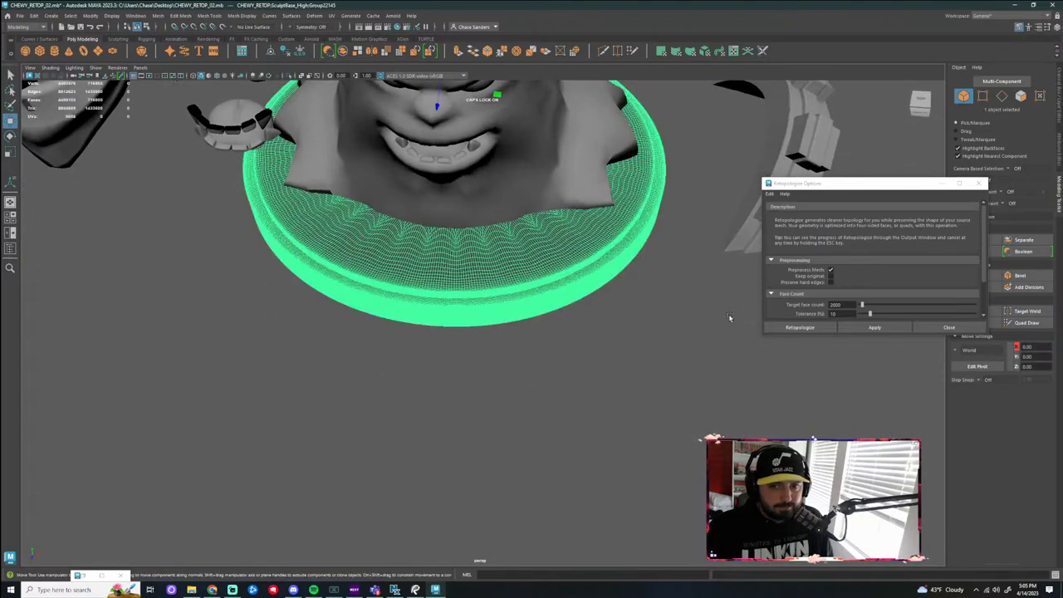
pyautogui.keyDown('alt'); pyautogui.moveTo(709, 419); pyautogui.dragTo(696, 334); pyautogui.keyUp('alt')
pyautogui.keyDown('alt'); pyautogui.moveTo(697, 334); pyautogui.dragTo(740, 337, button='right'); pyautogui.keyUp('alt')
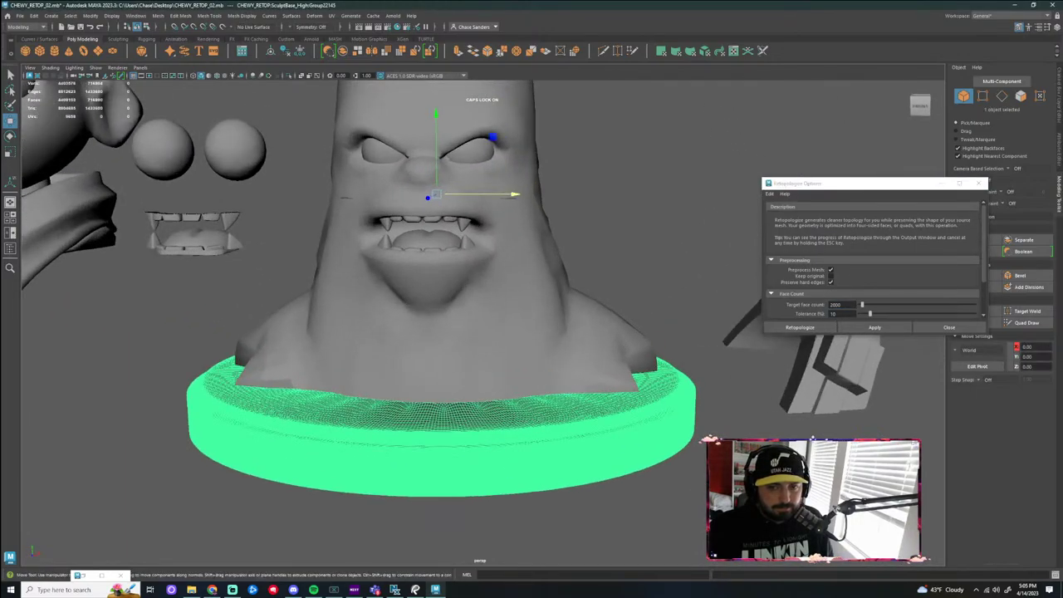
pyautogui.click(802, 331)
pyautogui.click(800, 329)
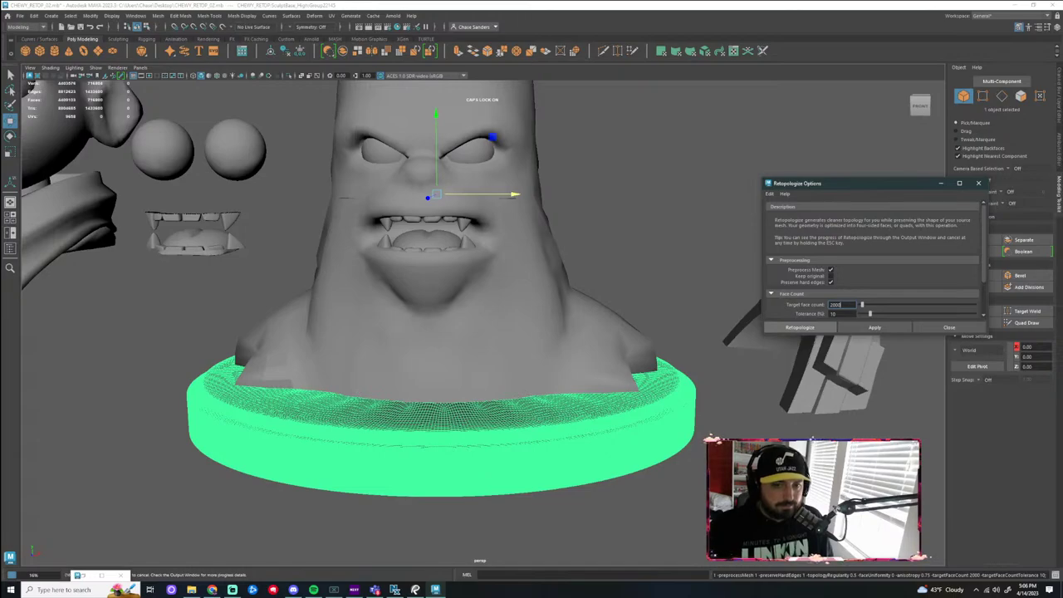
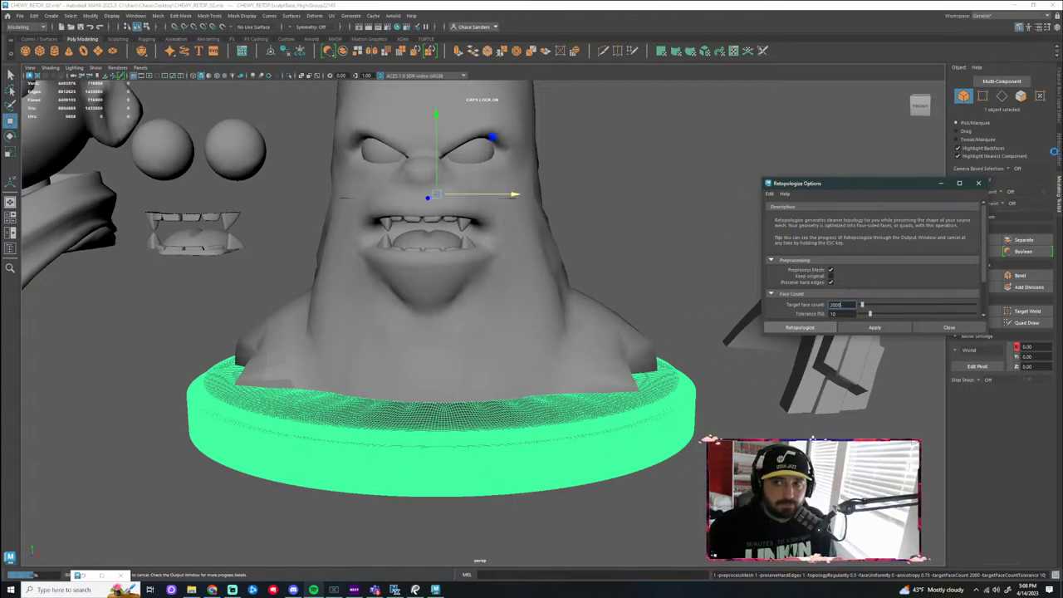
# Switch to Task Manager and check Maya's processor and memory use during the retopology
pyautogui.rightClick(475, 593)
pyautogui.click(511, 551)
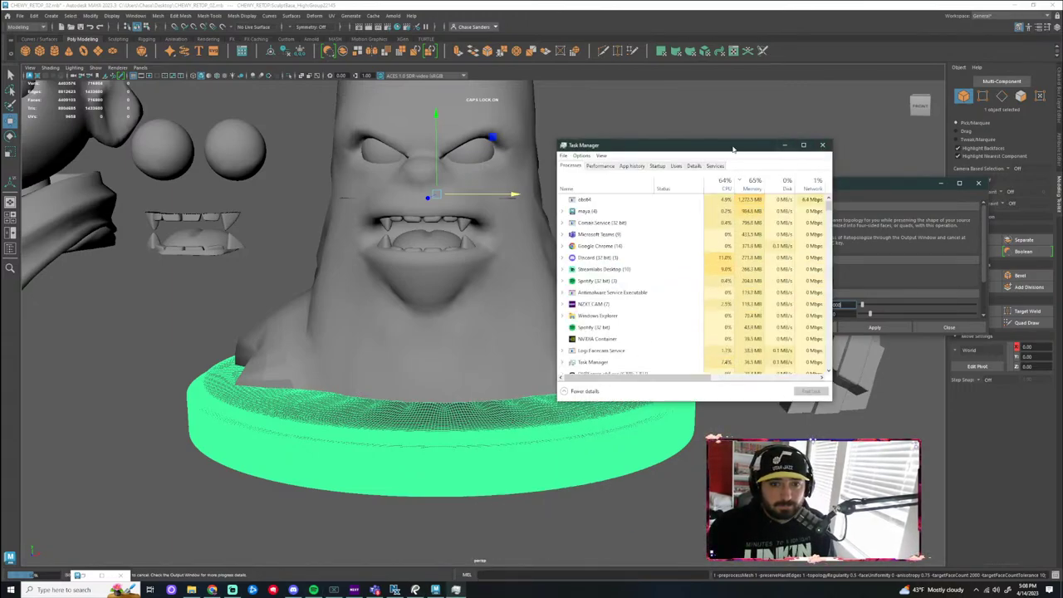
pyautogui.moveTo(734, 149); pyautogui.dragTo(547, 169)
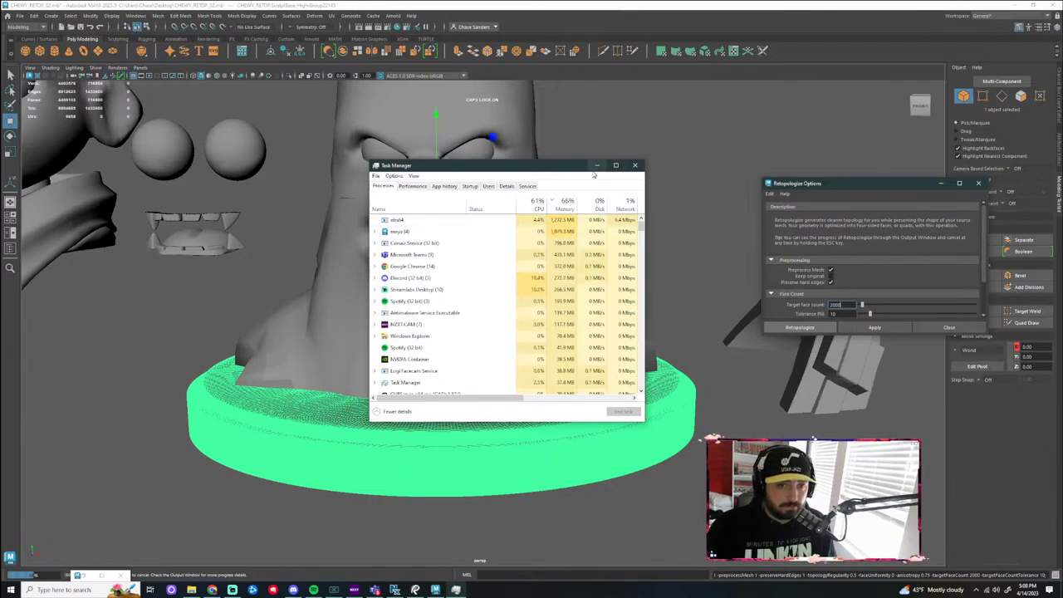
pyautogui.click(596, 165)
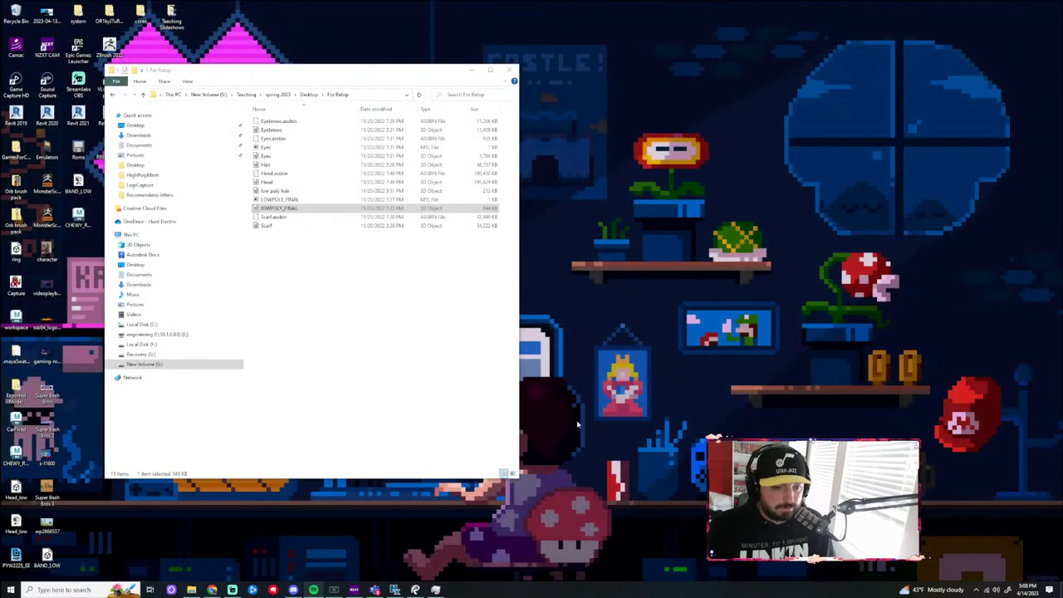
# Find Maya 2023 through Windows search and launch it
pyautogui.moveTo(343, 73); pyautogui.dragTo(625, 74)
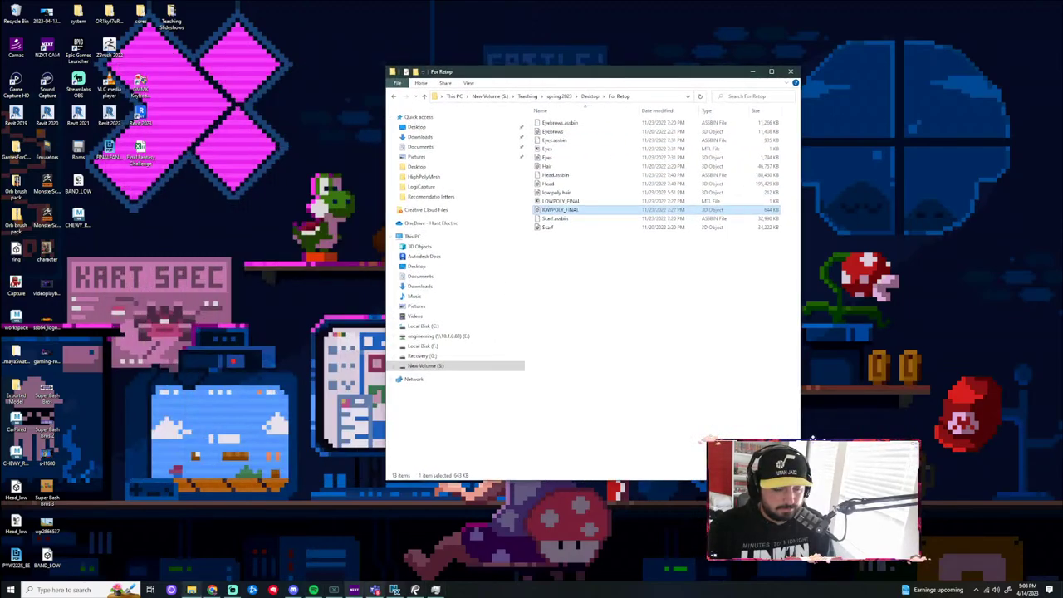
pyautogui.click(97, 590)
pyautogui.write('MA')
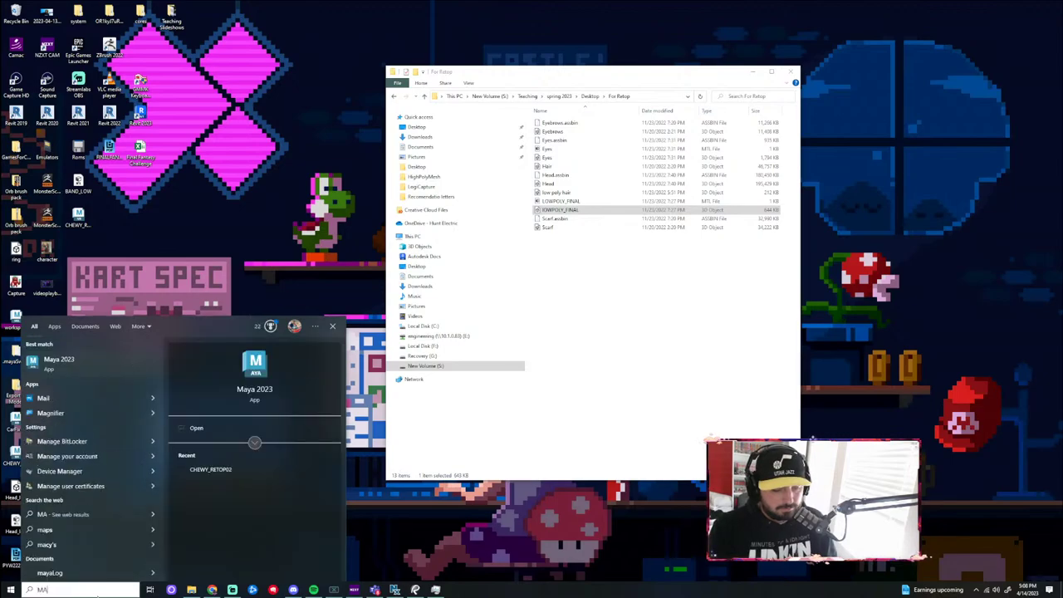
pyautogui.write('YA')
pyautogui.click(83, 363)
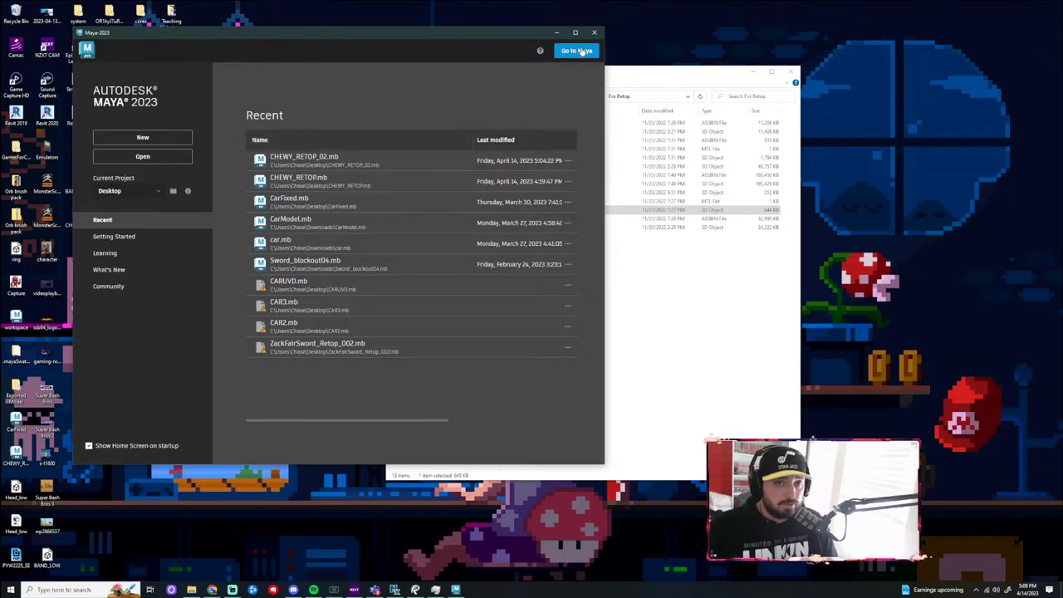
# Start a new empty scene from the Maya home screen
pyautogui.click(143, 157)
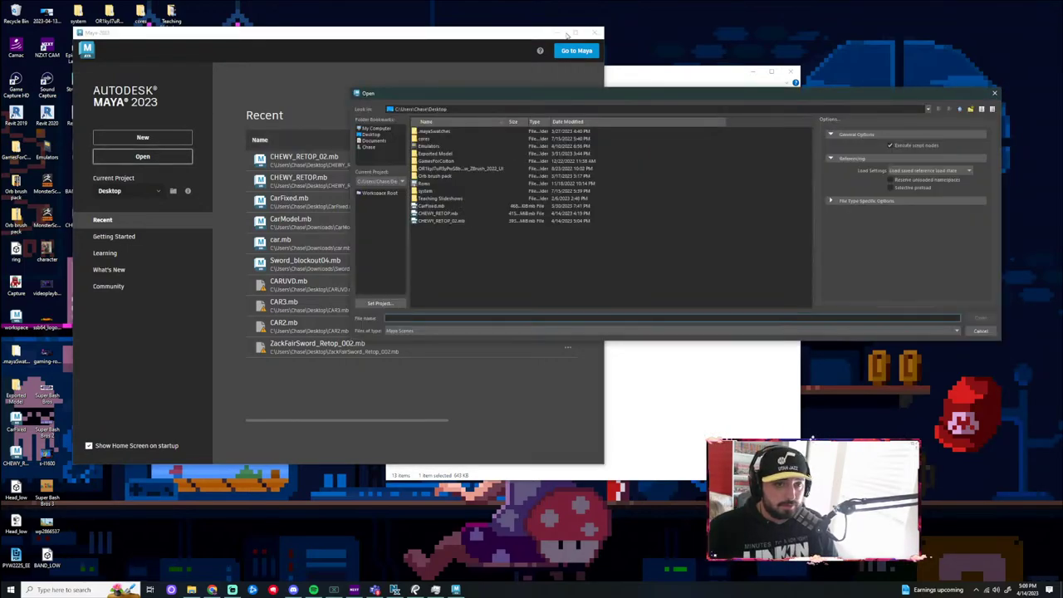
pyautogui.click(994, 94)
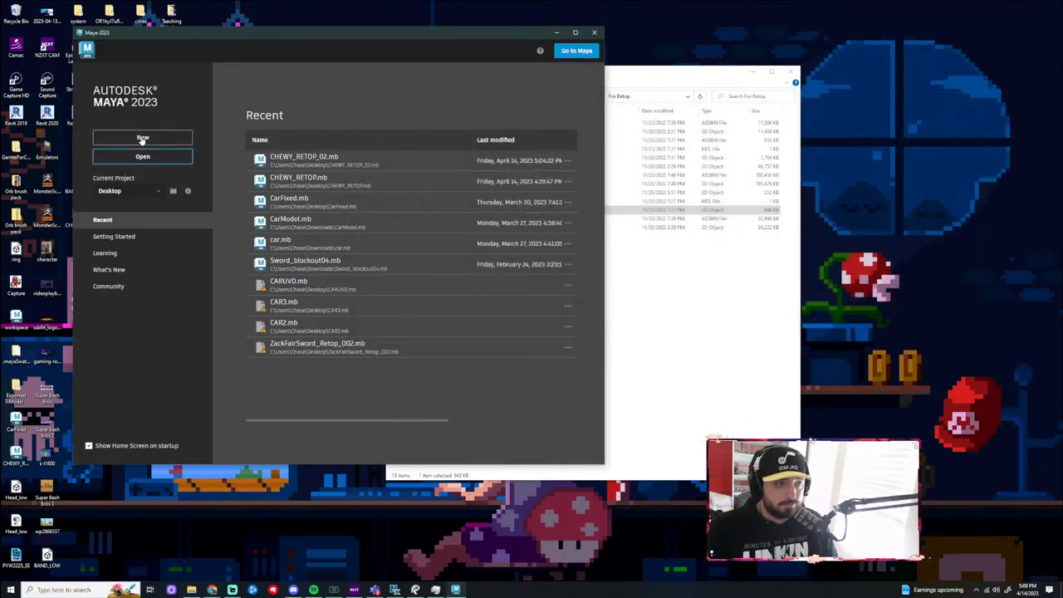
pyautogui.click(148, 138)
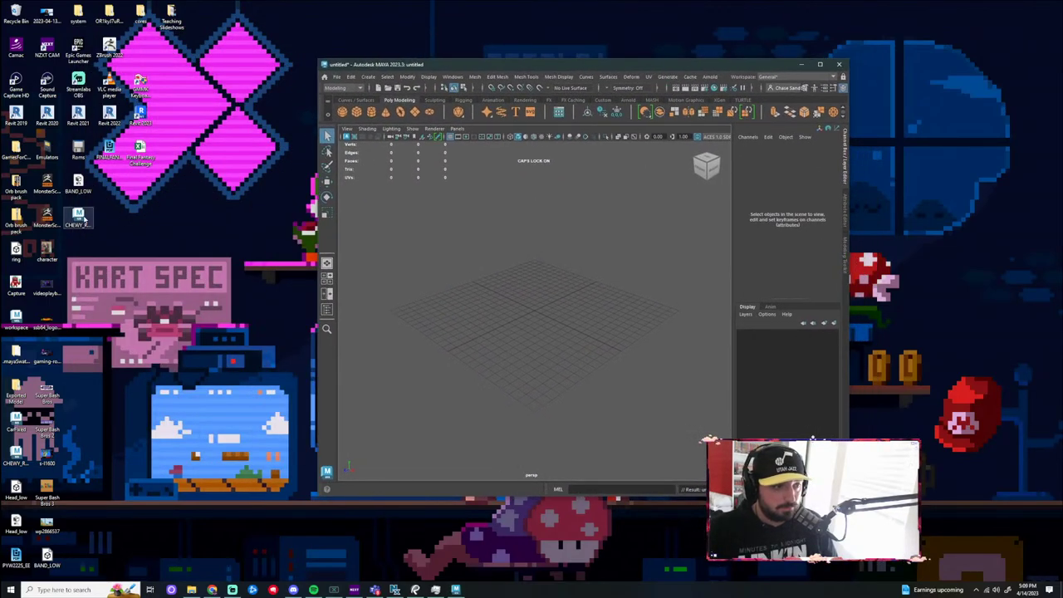
# Import the CHEWY_RETOP_02 scene file from the desktop into the new scene and maximize the window
pyautogui.click(78, 218)
pyautogui.moveTo(78, 218); pyautogui.dragTo(551, 354)
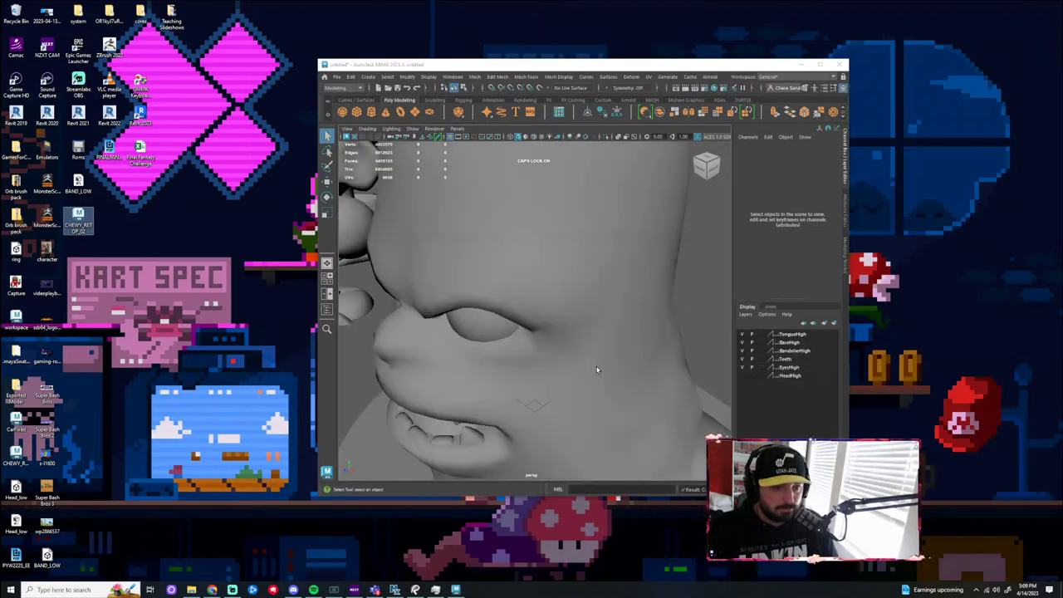
pyautogui.scroll(-5, 597, 370)
pyautogui.click(820, 64)
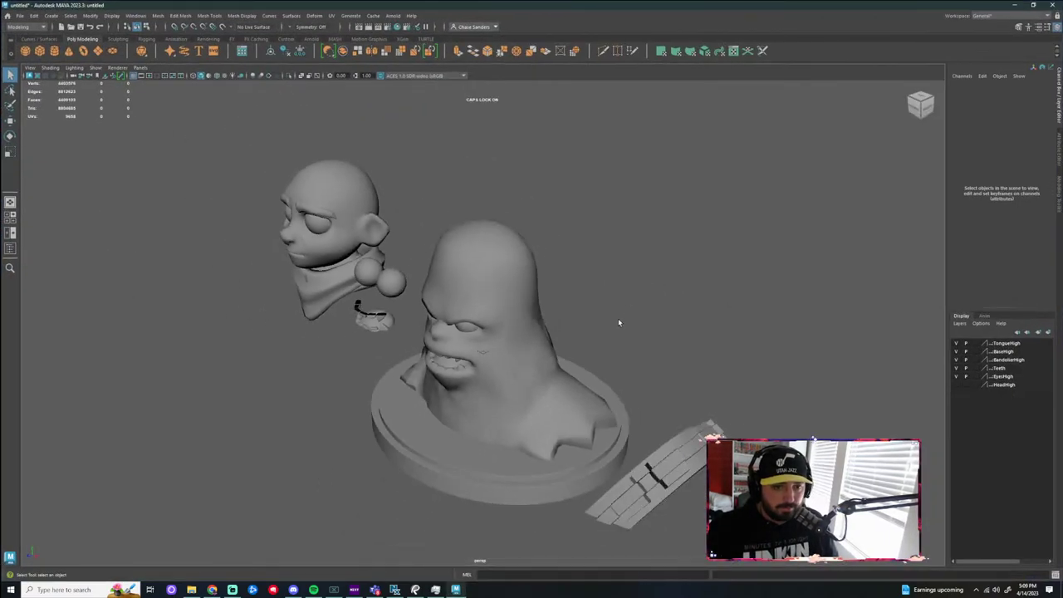
# Examine the imported high-poly sculpt base and how the creature's bust sits on it
pyautogui.keyDown('alt'); pyautogui.moveTo(618, 322); pyautogui.dragTo(604, 376); pyautogui.keyUp('alt')
pyautogui.click(548, 483)
pyautogui.keyDown('alt'); pyautogui.moveTo(630, 333); pyautogui.dragTo(655, 415); pyautogui.keyUp('alt')
pyautogui.keyDown('alt'); pyautogui.moveTo(654, 415); pyautogui.dragTo(660, 340, button='middle'); pyautogui.keyUp('alt')
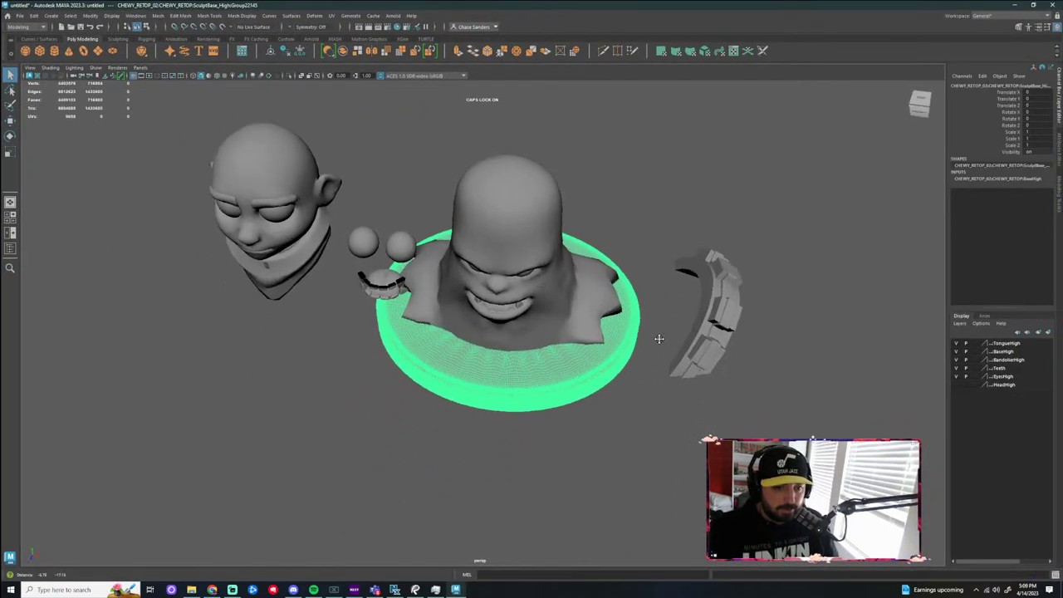
pyautogui.scroll(3, 658, 348)
pyautogui.keyDown('alt'); pyautogui.moveTo(640, 440); pyautogui.dragTo(570, 347); pyautogui.keyUp('alt')
pyautogui.click(619, 415)
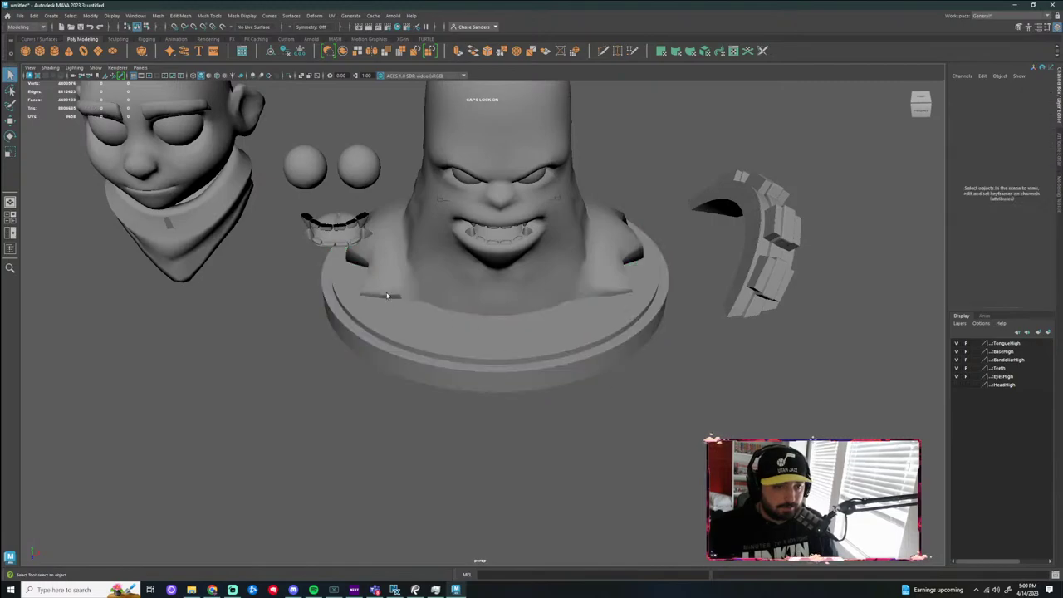
# Delete a single face of the creature's low-poly bust, near the lower front corner of the shoulder beside the eyes and teeth
pyautogui.scroll(3, 378, 286)
pyautogui.click(358, 274)
pyautogui.scroll(4, 312, 246)
pyautogui.moveTo(267, 219); pyautogui.dragTo(268, 246, button='right')
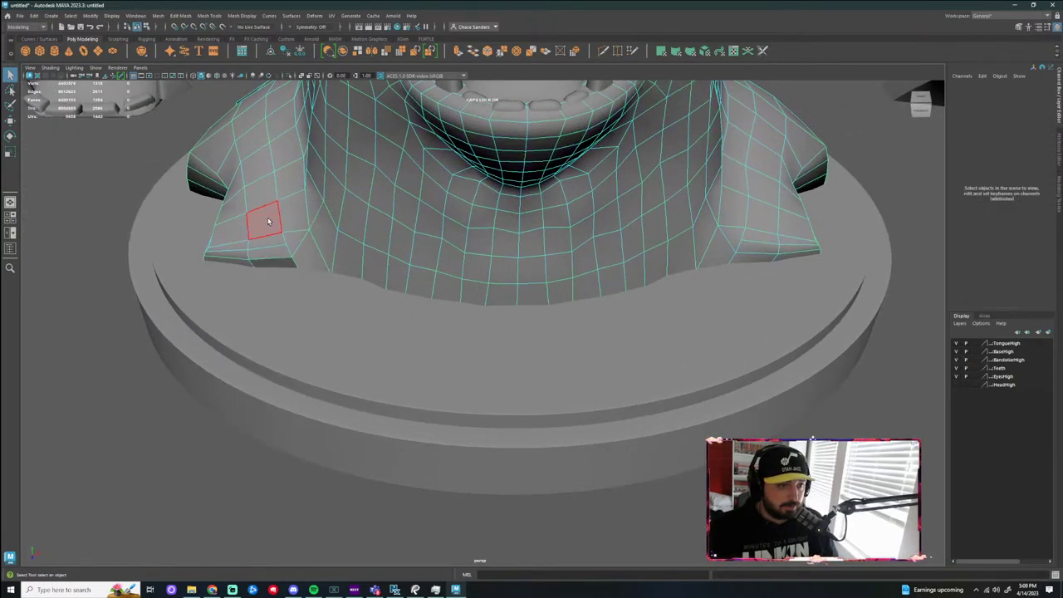
pyautogui.click(268, 221)
pyautogui.hotkey('ctrl', 'z')
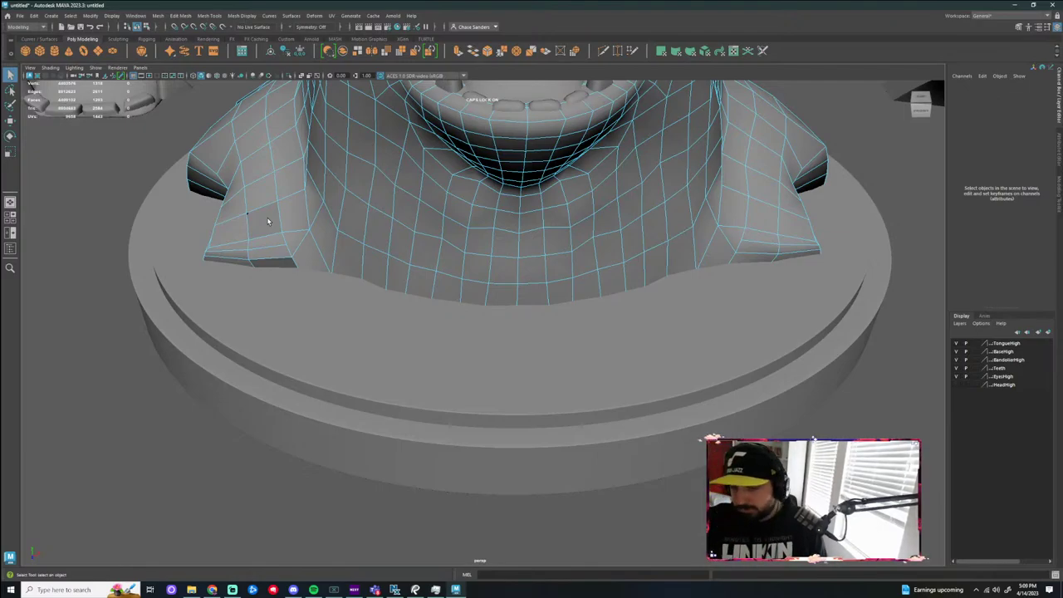
pyautogui.scroll(3, 264, 221)
pyautogui.keyDown('alt'); pyautogui.moveTo(277, 226); pyautogui.dragTo(394, 235, button='middle'); pyautogui.keyUp('alt')
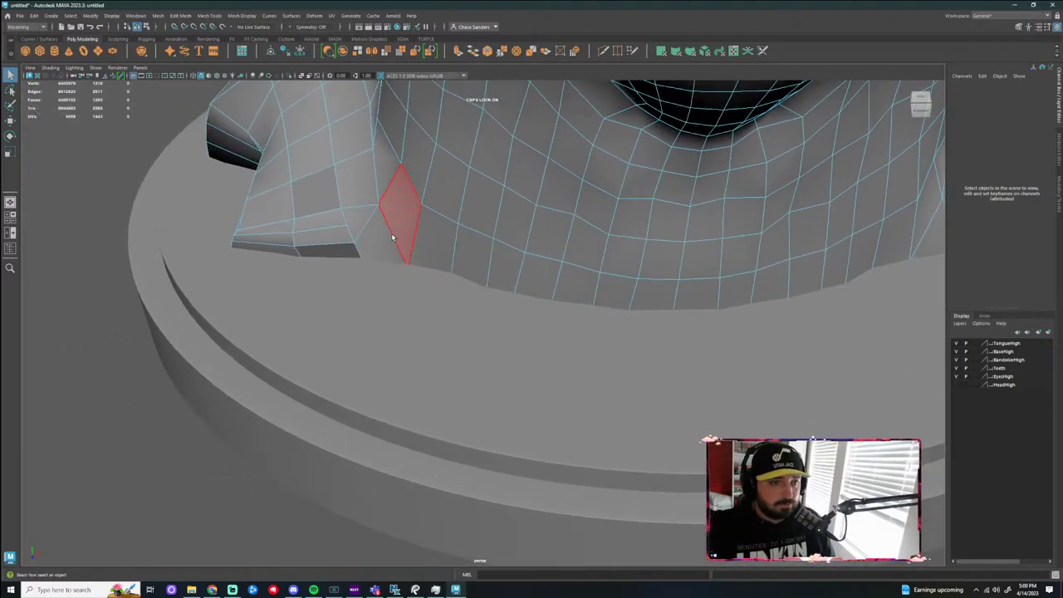
pyautogui.keyDown('alt'); pyautogui.moveTo(393, 235); pyautogui.dragTo(388, 285); pyautogui.keyUp('alt')
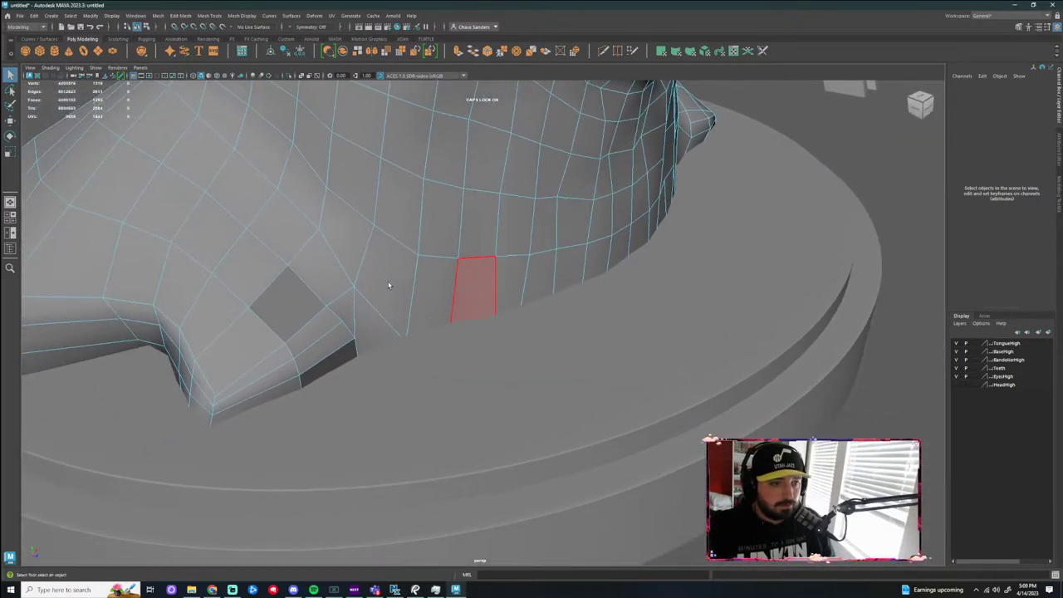
# Delete the remaining faces below the hole in the low-poly bust's front shoulder corner, down to the lower edge
pyautogui.click(283, 339)
pyautogui.press('Delete')
pyautogui.scroll(-3, 295, 365)
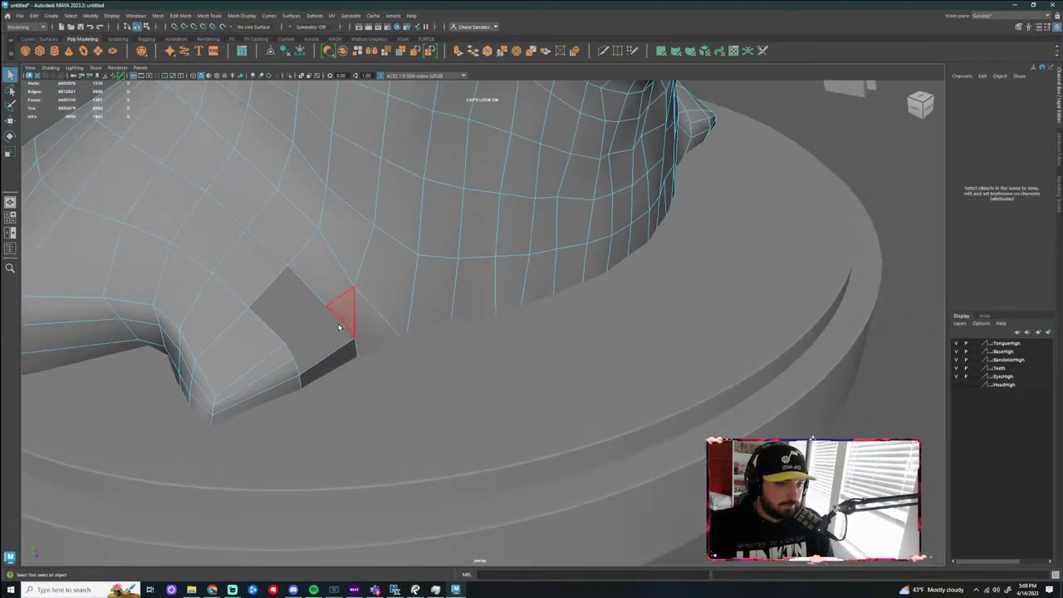
pyautogui.keyDown('alt'); pyautogui.moveTo(489, 342); pyautogui.dragTo(344, 258); pyautogui.keyUp('alt')
pyautogui.scroll(-1, 531, 326)
pyautogui.keyDown('alt'); pyautogui.moveTo(539, 328); pyautogui.dragTo(447, 339, button='middle'); pyautogui.keyUp('alt')
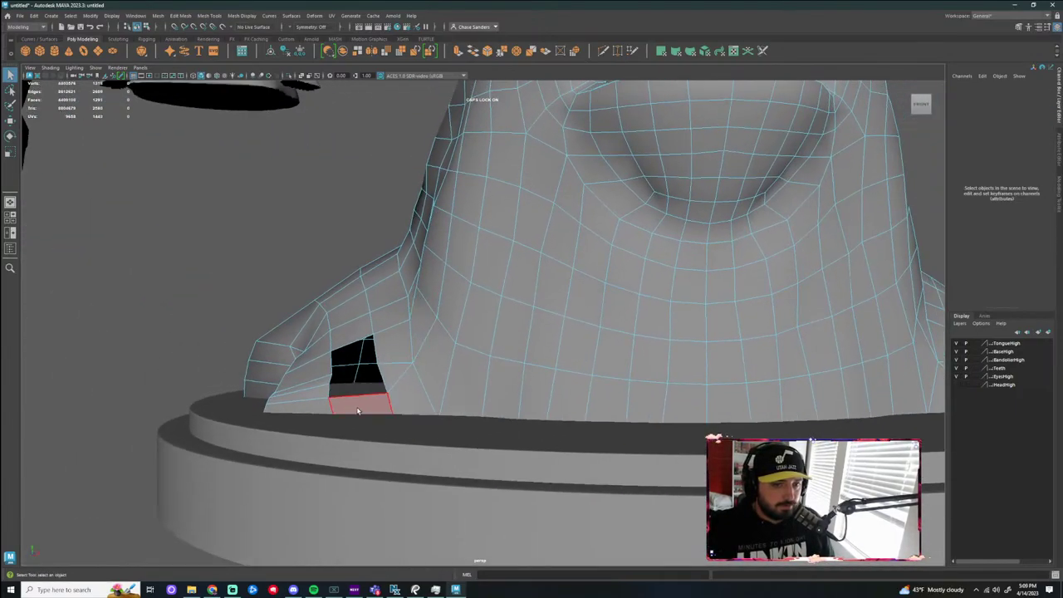
pyautogui.click(357, 408)
pyautogui.scroll(-2, 477, 326)
pyautogui.press('Delete')
pyautogui.scroll(-6, 662, 277)
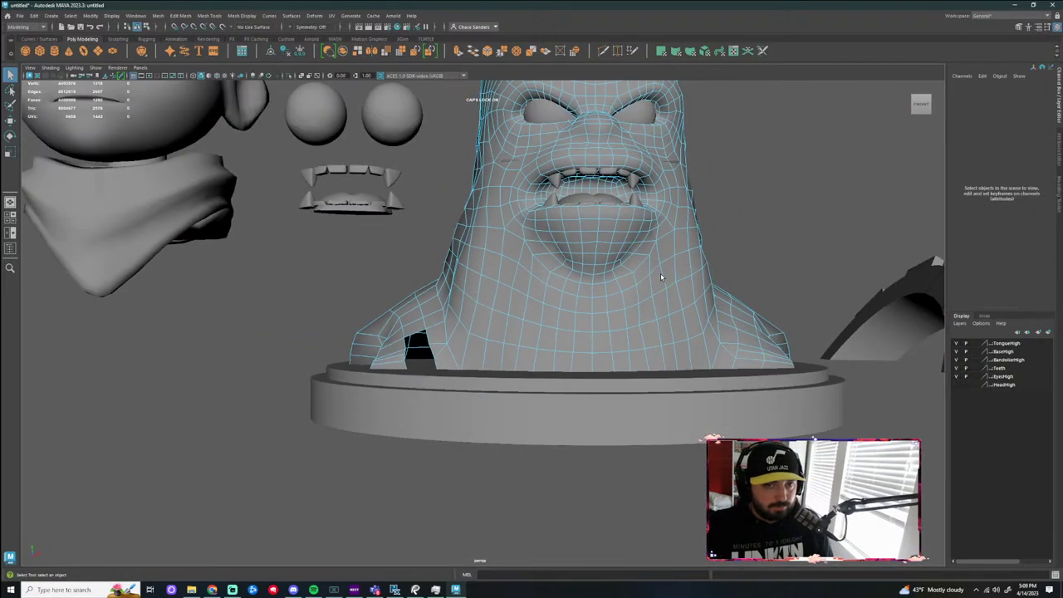
# Delete the damaged half of the low-poly bust up to the center line, including the leftover faces beside the eye
pyautogui.keyDown('alt'); pyautogui.moveTo(668, 238); pyautogui.dragTo(663, 241); pyautogui.keyUp('alt')
pyautogui.keyDown('alt'); pyautogui.moveTo(663, 241); pyautogui.dragTo(679, 283, button='middle'); pyautogui.keyUp('alt')
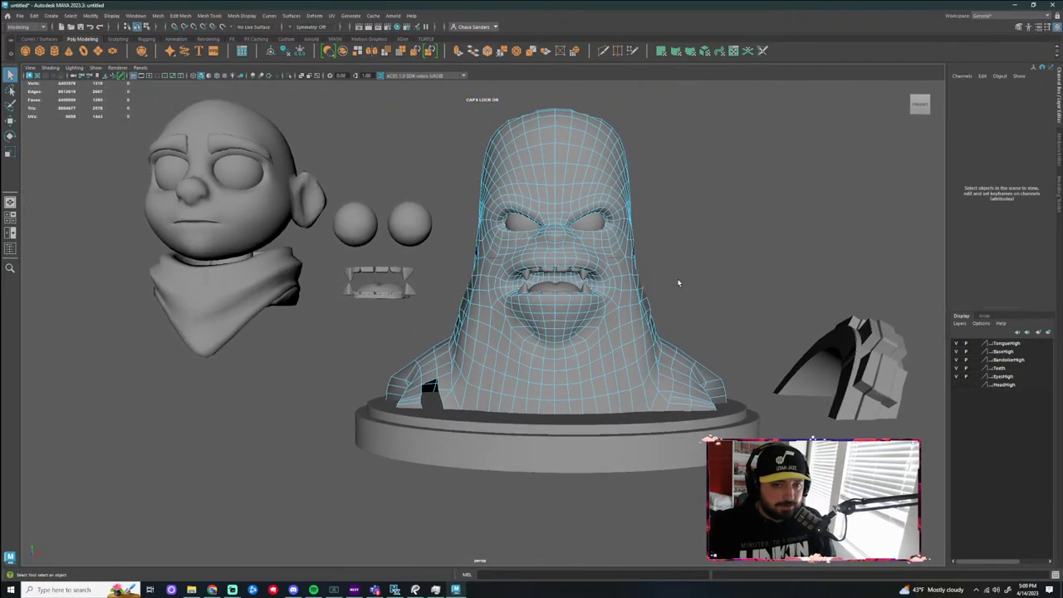
pyautogui.scroll(-1, 679, 283)
pyautogui.moveTo(587, 349); pyautogui.dragTo(591, 371, button='right')
pyautogui.keyDown('alt'); pyautogui.moveTo(738, 294); pyautogui.dragTo(741, 296); pyautogui.keyUp('alt')
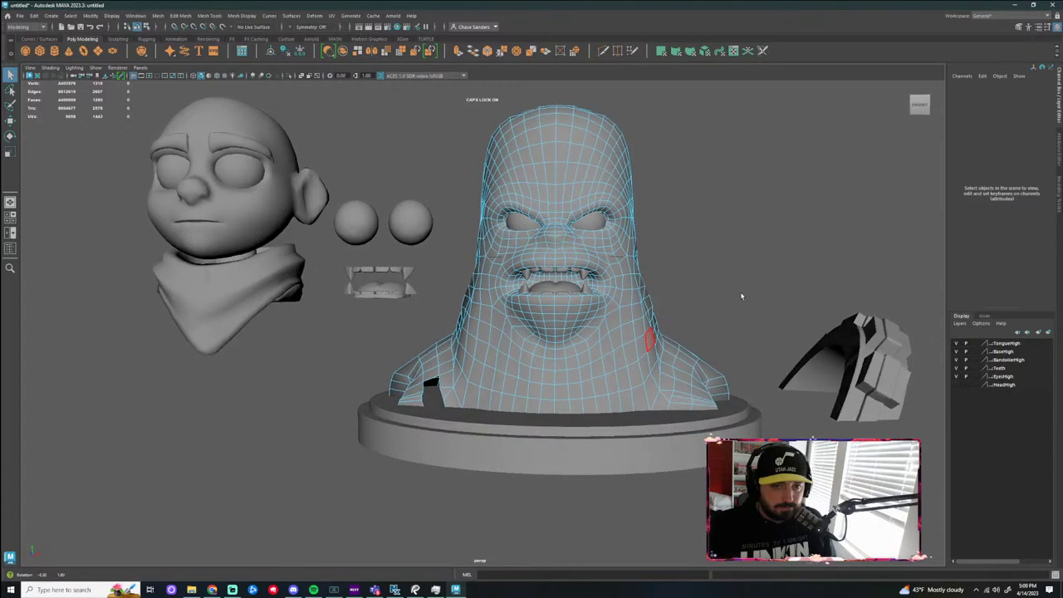
pyautogui.moveTo(377, 195); pyautogui.dragTo(546, 511)
pyautogui.keyDown('alt'); pyautogui.moveTo(545, 510); pyautogui.dragTo(677, 288); pyautogui.keyUp('alt')
pyautogui.press('Delete')
pyautogui.scroll(5, 520, 184)
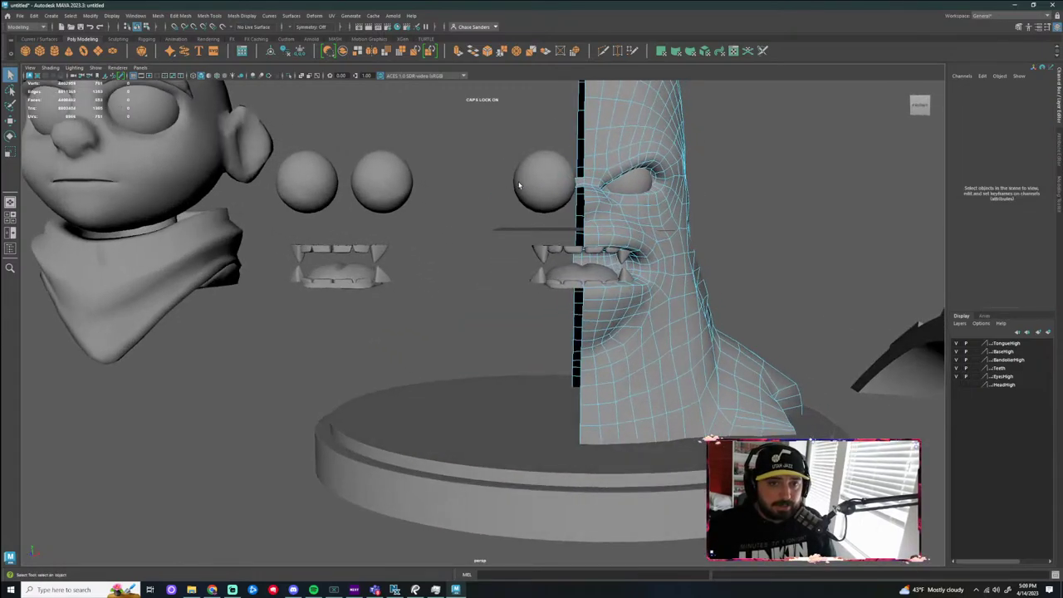
pyautogui.keyDown('alt'); pyautogui.moveTo(520, 184); pyautogui.dragTo(469, 156); pyautogui.keyUp('alt')
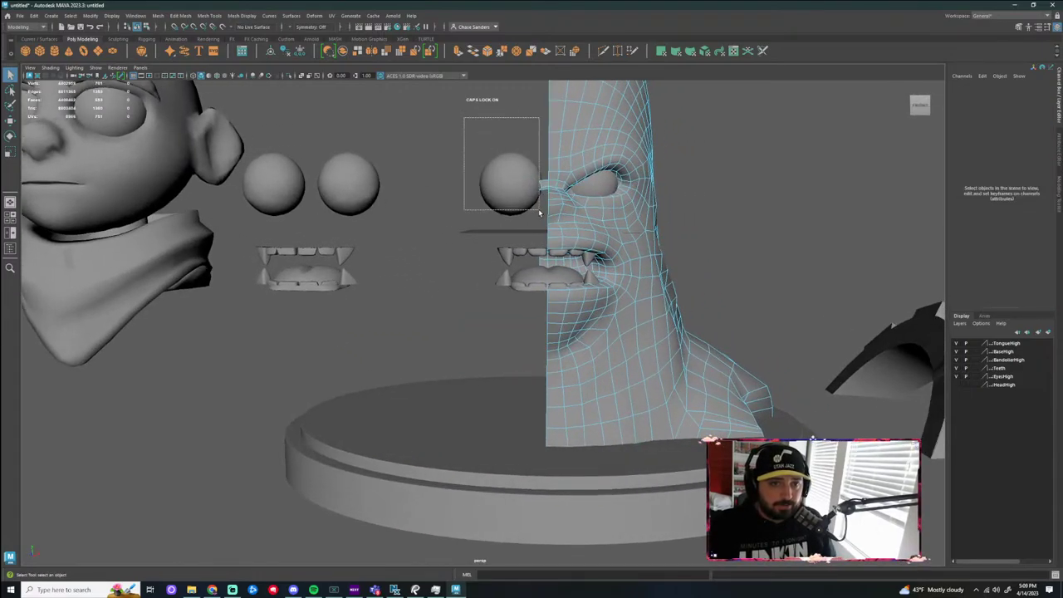
pyautogui.moveTo(539, 213); pyautogui.dragTo(547, 219)
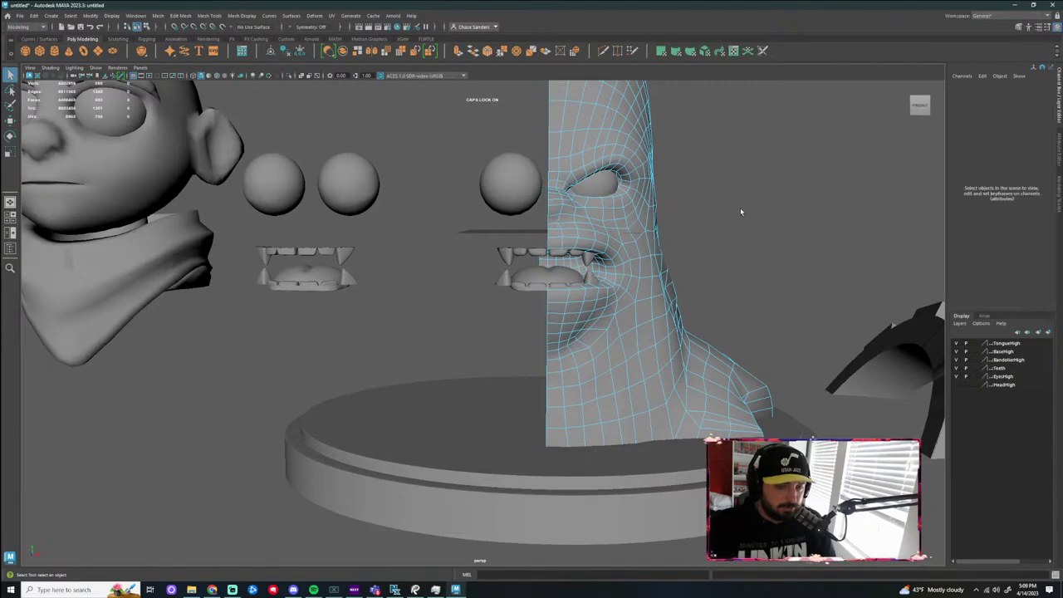
# Mirror the remaining half bust across the world X axis with merged borders and a merge threshold of 0.01
pyautogui.scroll(-2, 740, 208)
pyautogui.moveTo(632, 244); pyautogui.dragTo(709, 223, button='right')
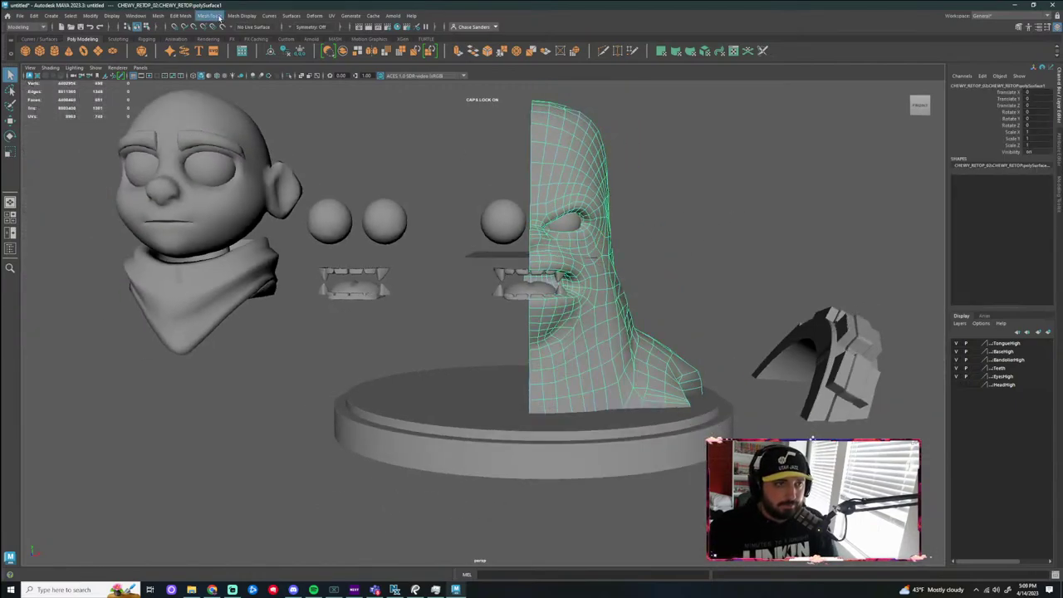
pyautogui.click(159, 16)
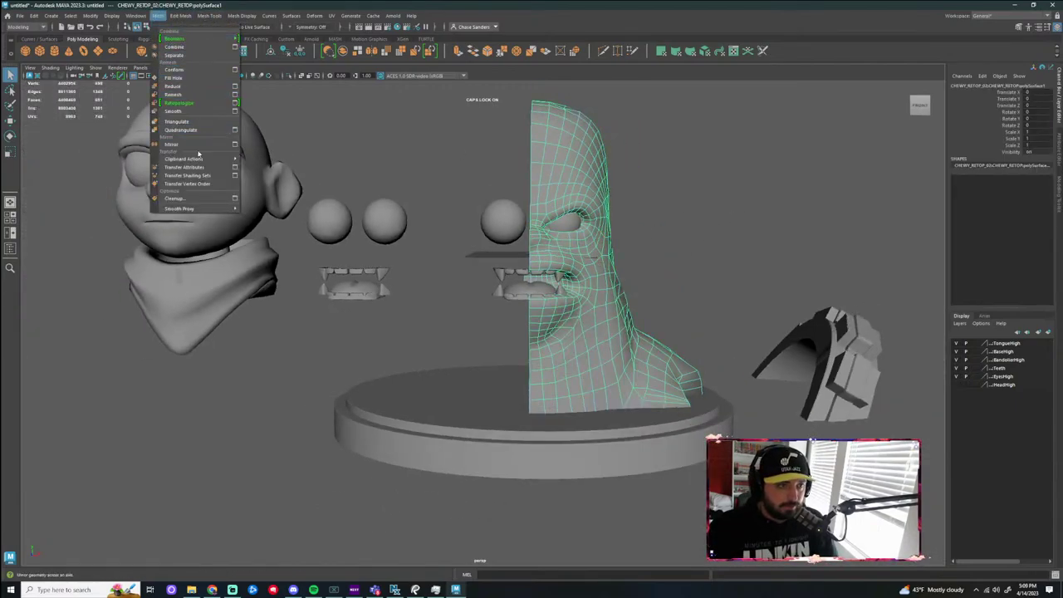
pyautogui.click(184, 147)
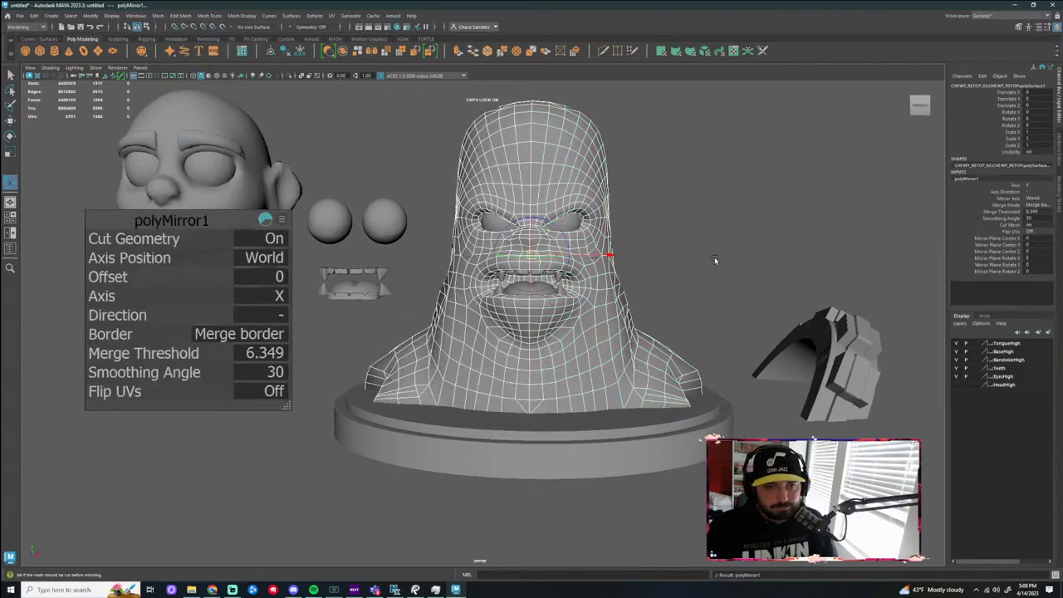
pyautogui.click(272, 353)
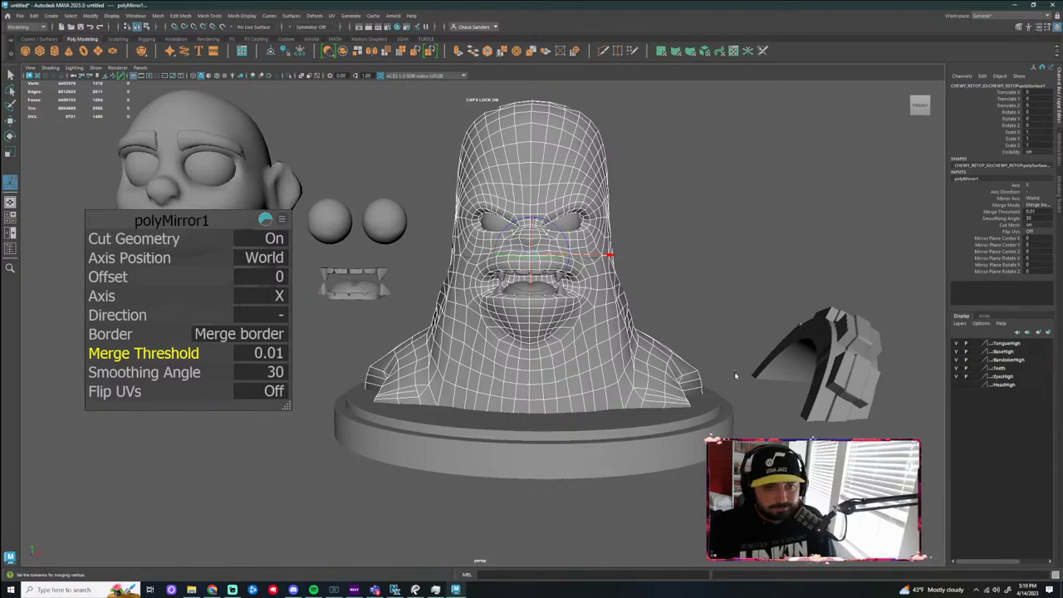
pyautogui.click(729, 209)
pyautogui.scroll(3, 715, 213)
pyautogui.click(619, 231)
pyautogui.keyDown('alt'); pyautogui.moveTo(723, 202); pyautogui.dragTo(633, 252, button='middle'); pyautogui.keyUp('alt')
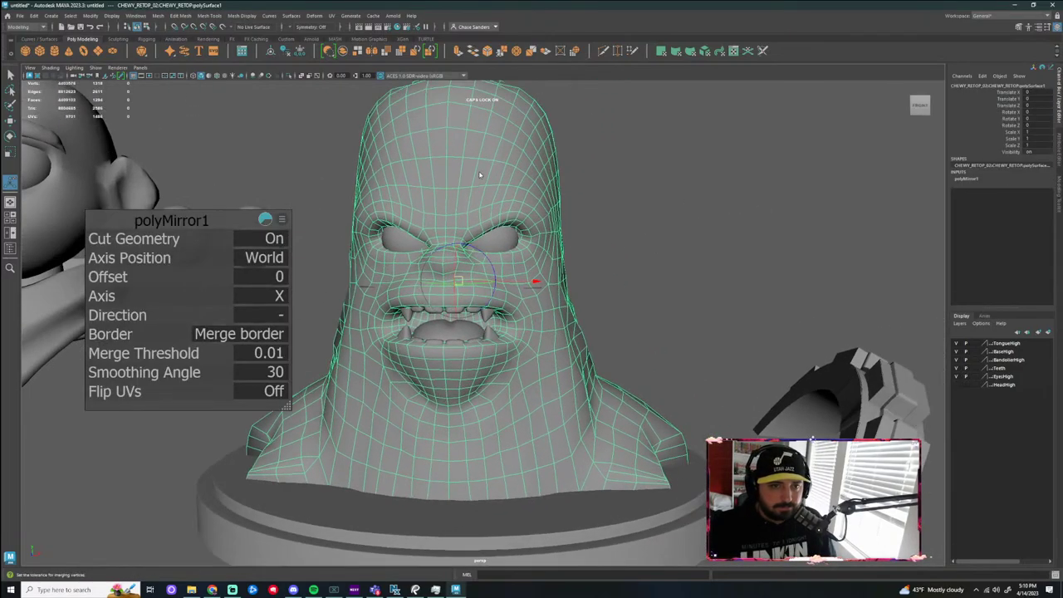
# Soften all edges of the mirrored low-poly bust
pyautogui.moveTo(480, 176); pyautogui.dragTo(478, 160, button='right')
pyautogui.click(243, 16)
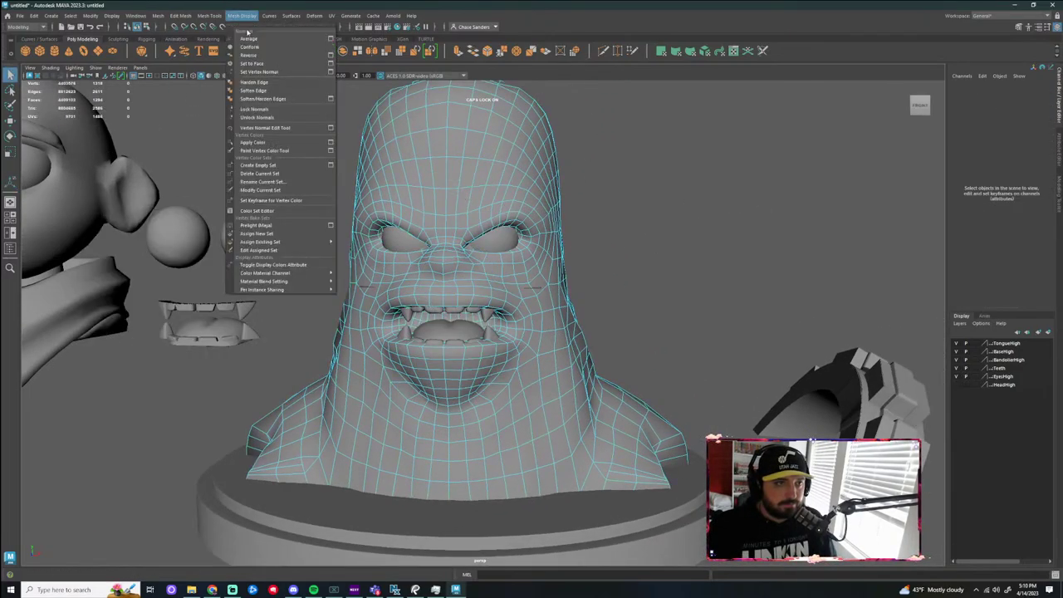
pyautogui.click(265, 90)
pyautogui.moveTo(436, 179); pyautogui.dragTo(481, 168, button='right')
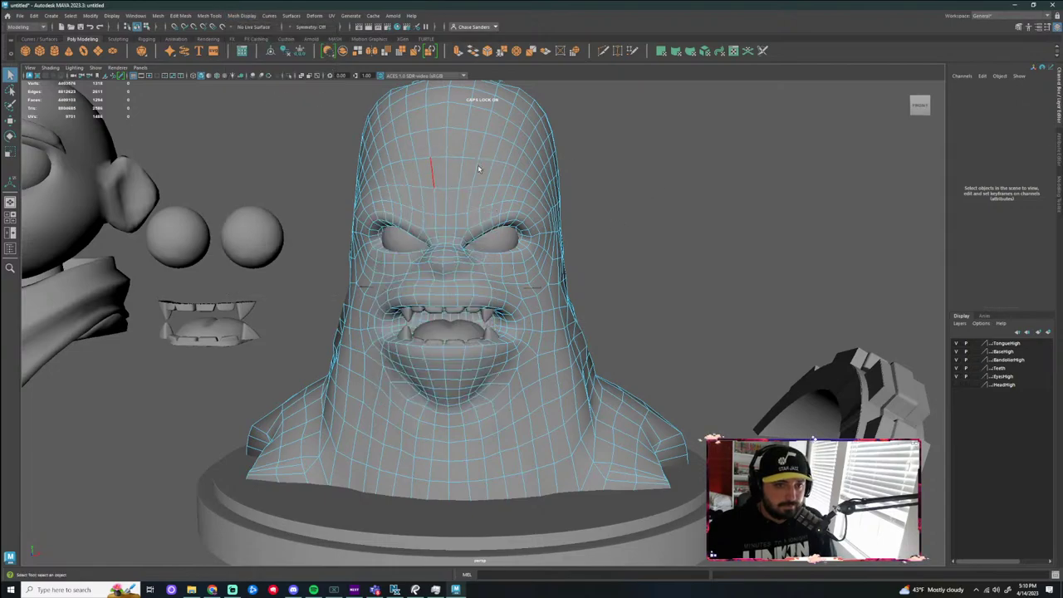
pyautogui.click(495, 173)
pyautogui.click(494, 172)
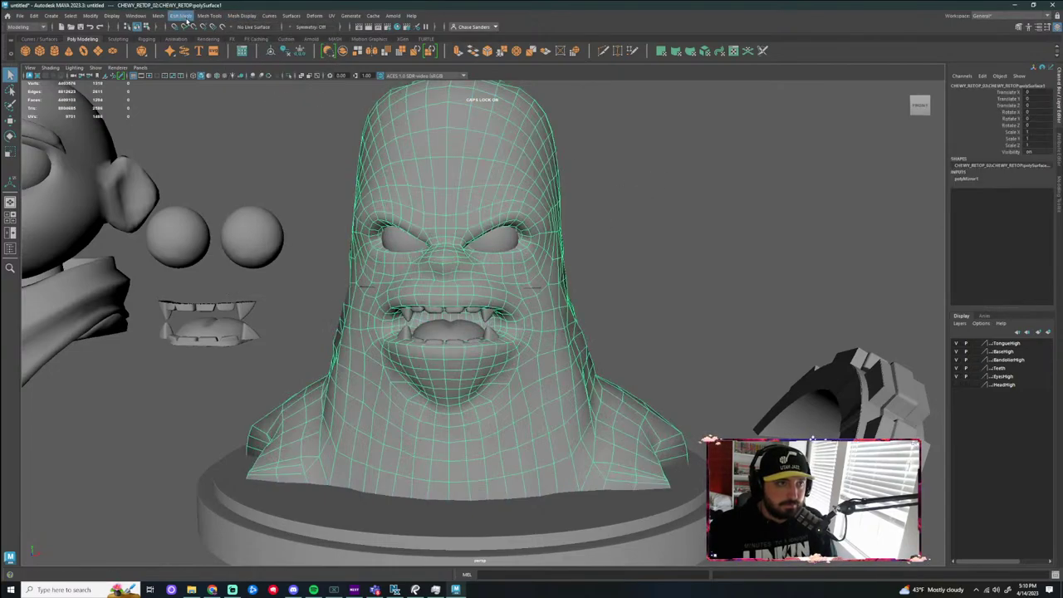
pyautogui.click(241, 15)
pyautogui.click(256, 91)
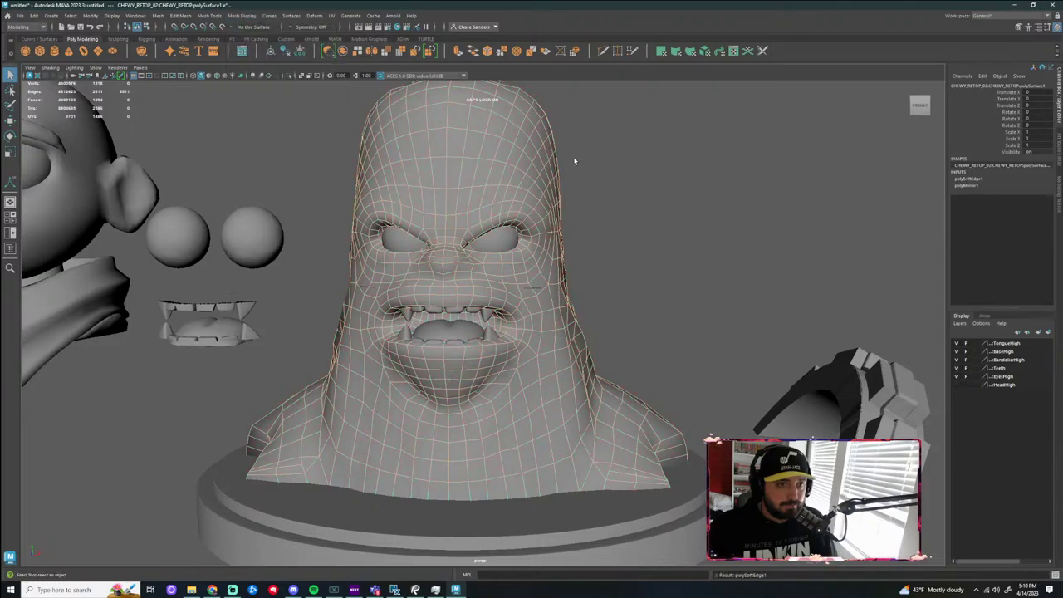
pyautogui.click(576, 162)
pyautogui.keyDown('alt'); pyautogui.moveTo(579, 164); pyautogui.dragTo(627, 183, button='right'); pyautogui.keyUp('alt')
pyautogui.keyDown('alt'); pyautogui.moveTo(627, 184); pyautogui.dragTo(588, 250); pyautogui.keyUp('alt')
# Reselect the bust and open the UV Editor over the viewport to show its UV shells
pyautogui.hotkey('ctrl', 'z')
pyautogui.keyDown('alt'); pyautogui.moveTo(629, 277); pyautogui.dragTo(663, 241, button='right'); pyautogui.keyUp('alt')
pyautogui.keyDown('alt'); pyautogui.moveTo(663, 241); pyautogui.dragTo(650, 236); pyautogui.keyUp('alt')
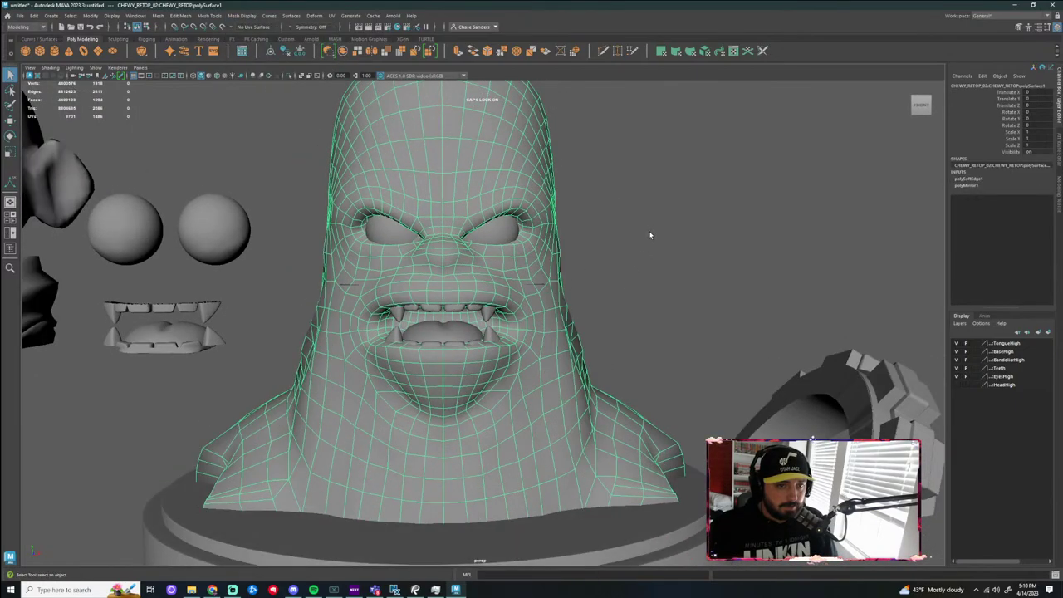
pyautogui.click(335, 16)
pyautogui.click(349, 32)
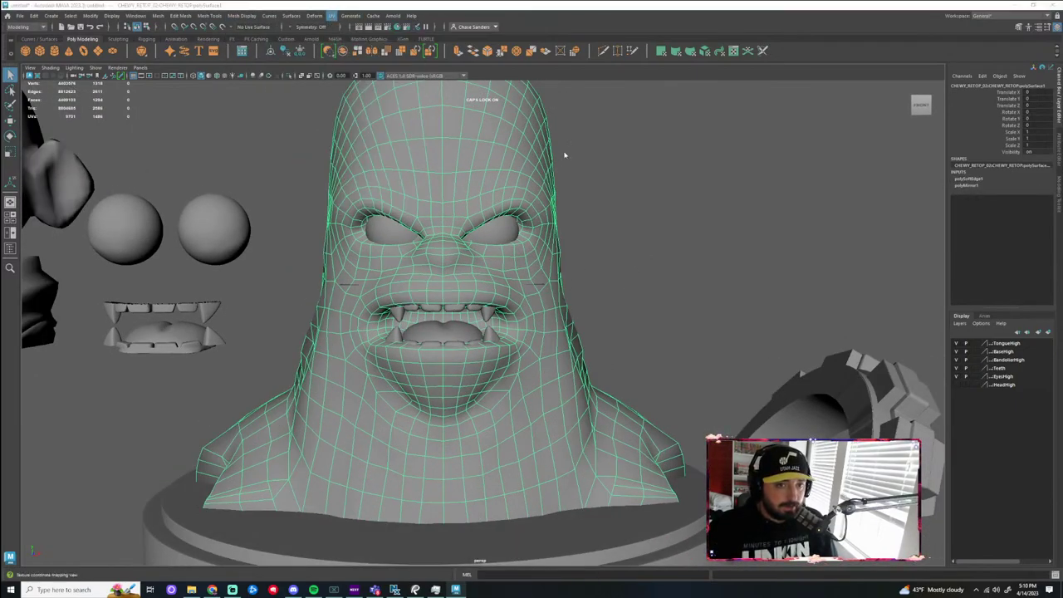
pyautogui.moveTo(0, 124); pyautogui.dragTo(743, 89)
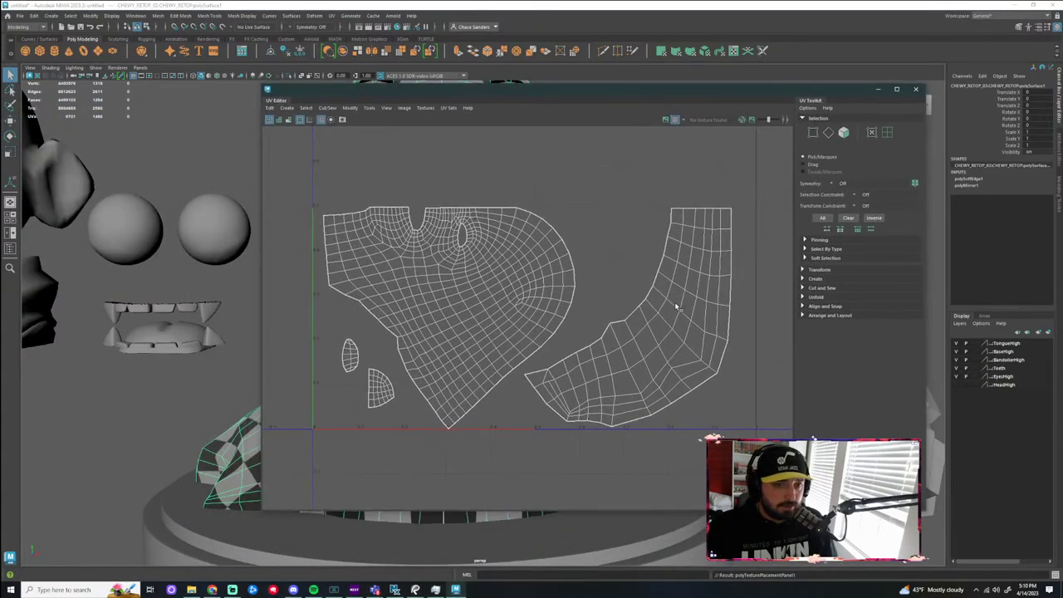
pyautogui.keyDown('alt'); pyautogui.moveTo(677, 306); pyautogui.dragTo(424, 266, button='right'); pyautogui.keyUp('alt')
pyautogui.keyDown('alt'); pyautogui.moveTo(424, 266); pyautogui.dragTo(390, 346, button='middle'); pyautogui.keyUp('alt')
pyautogui.keyDown('alt'); pyautogui.moveTo(390, 346); pyautogui.dragTo(393, 316, button='right'); pyautogui.keyUp('alt')
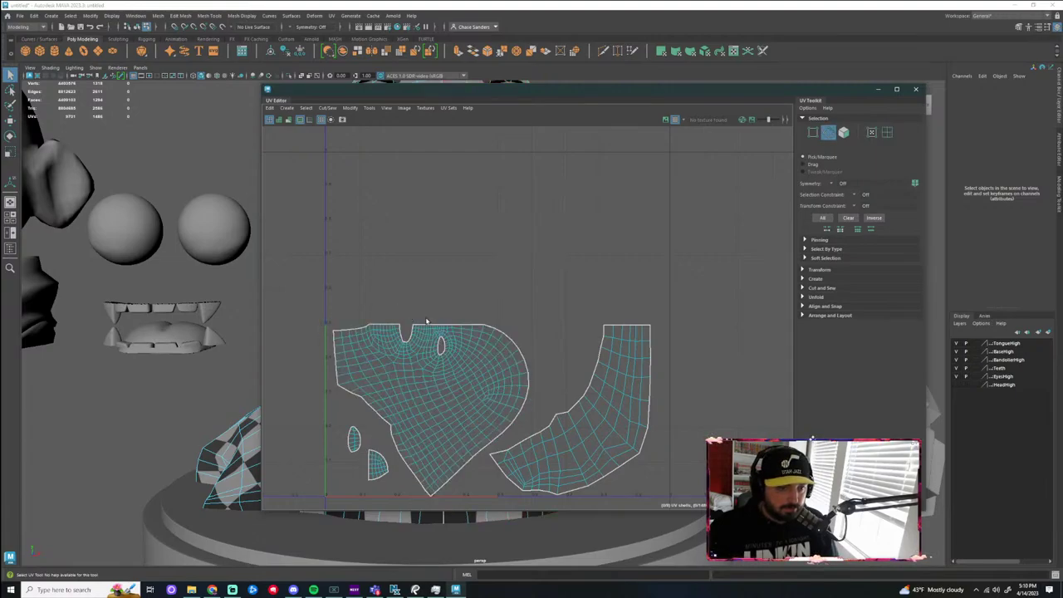
# Move one of the two overlapping head UV shells diagonally up and away from its mirrored counterpart
pyautogui.moveTo(482, 380); pyautogui.dragTo(433, 368, button='right')
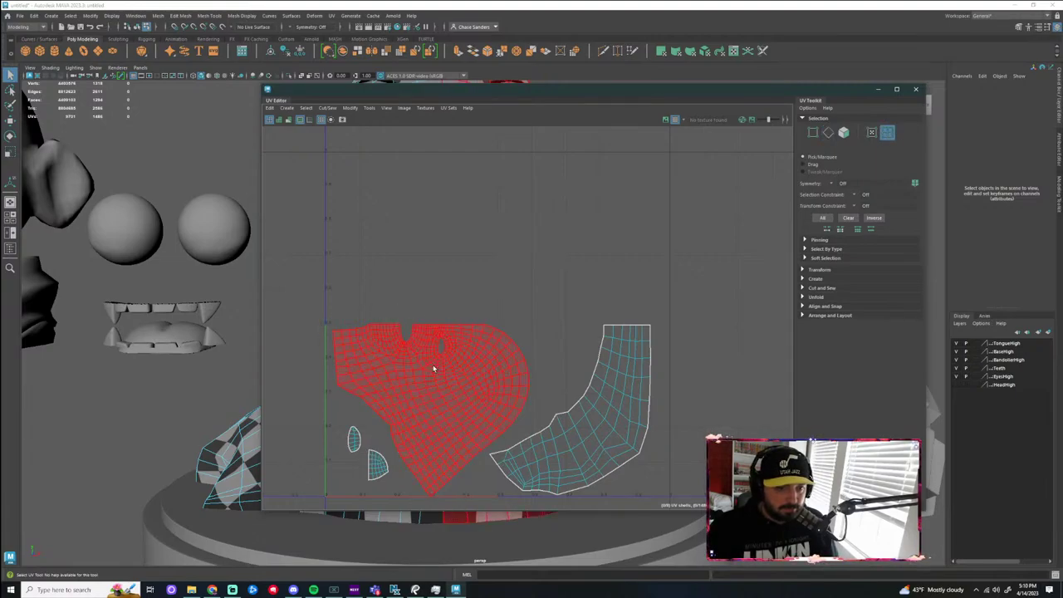
pyautogui.click(509, 382)
pyautogui.press('w')
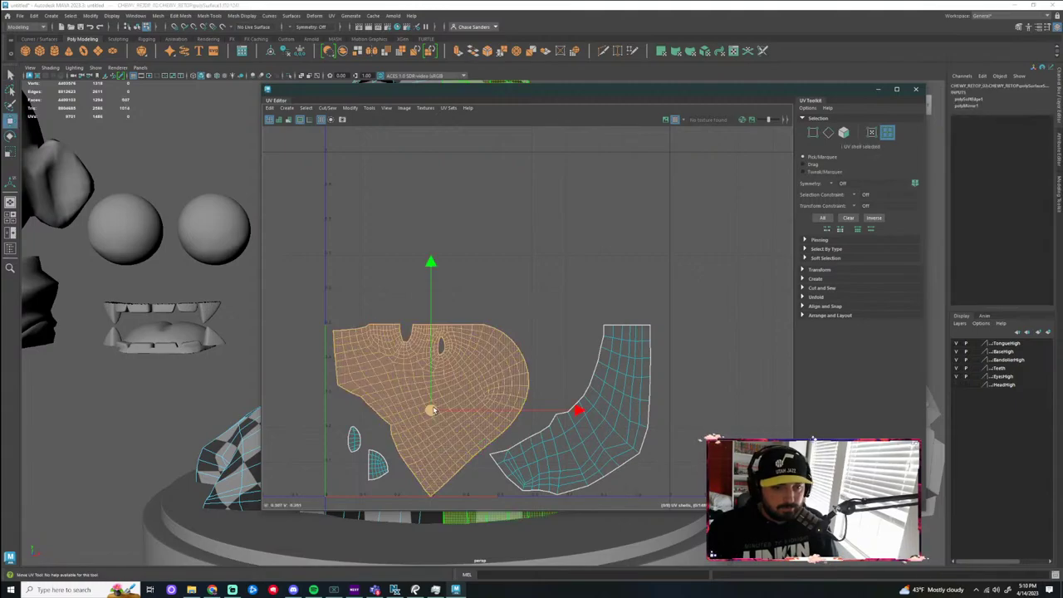
pyautogui.moveTo(432, 410); pyautogui.dragTo(527, 292)
# Move and sew the two head shells together along their straight center-line edges on both sides of the mouth notch
pyautogui.moveTo(369, 345); pyautogui.dragTo(370, 321, button='right')
pyautogui.scroll(4, 384, 316)
pyautogui.click(359, 336)
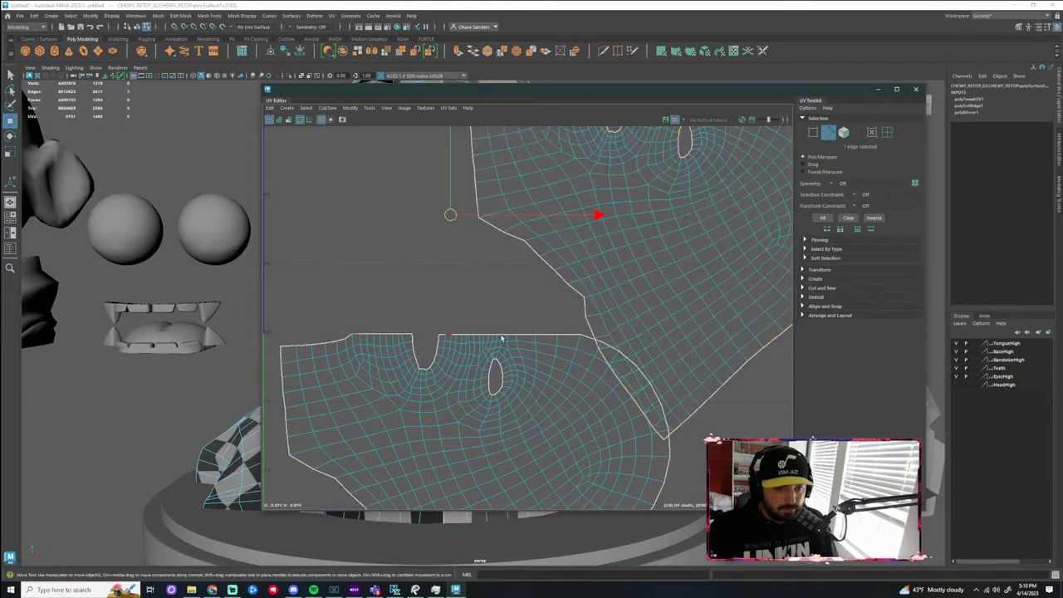
pyautogui.keyDown('shift'); pyautogui.doubleClick(570, 338); pyautogui.keyUp('shift')
pyautogui.click(408, 315)
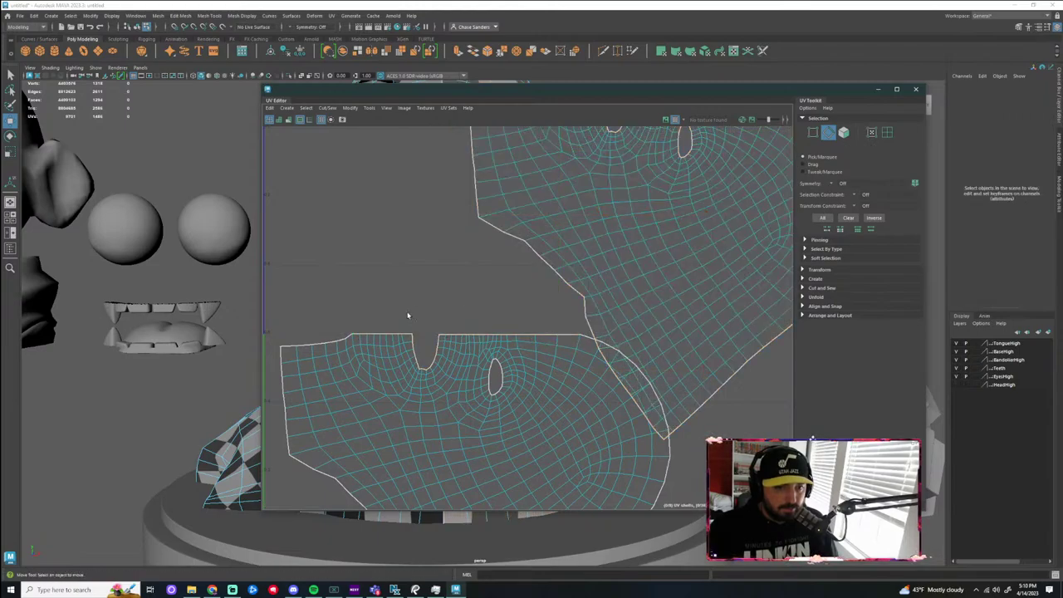
pyautogui.click(358, 337)
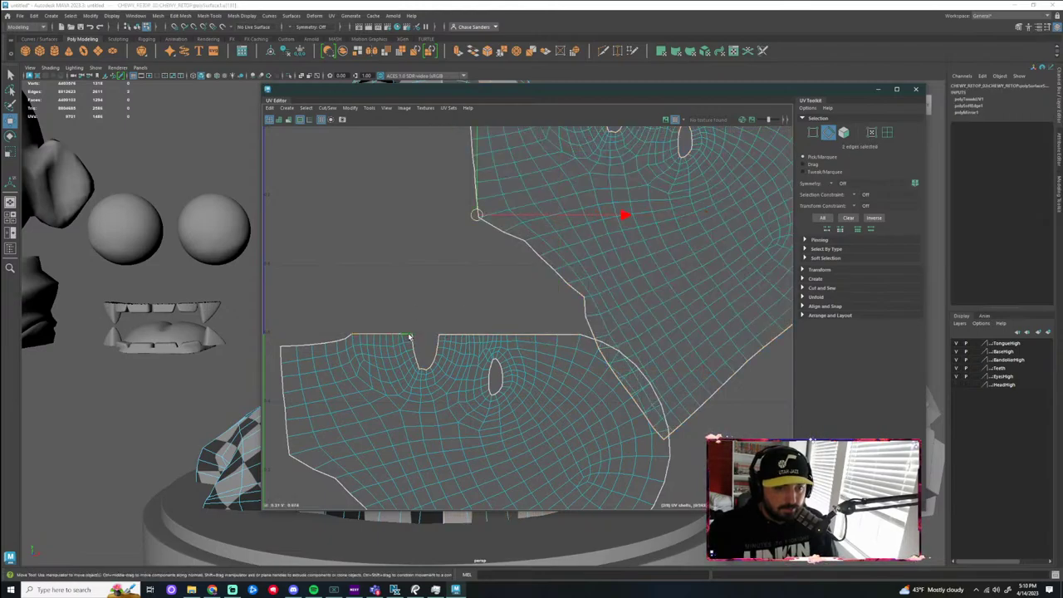
pyautogui.keyDown('shift'); pyautogui.click(570, 336); pyautogui.keyUp('shift')
pyautogui.scroll(-2, 466, 297)
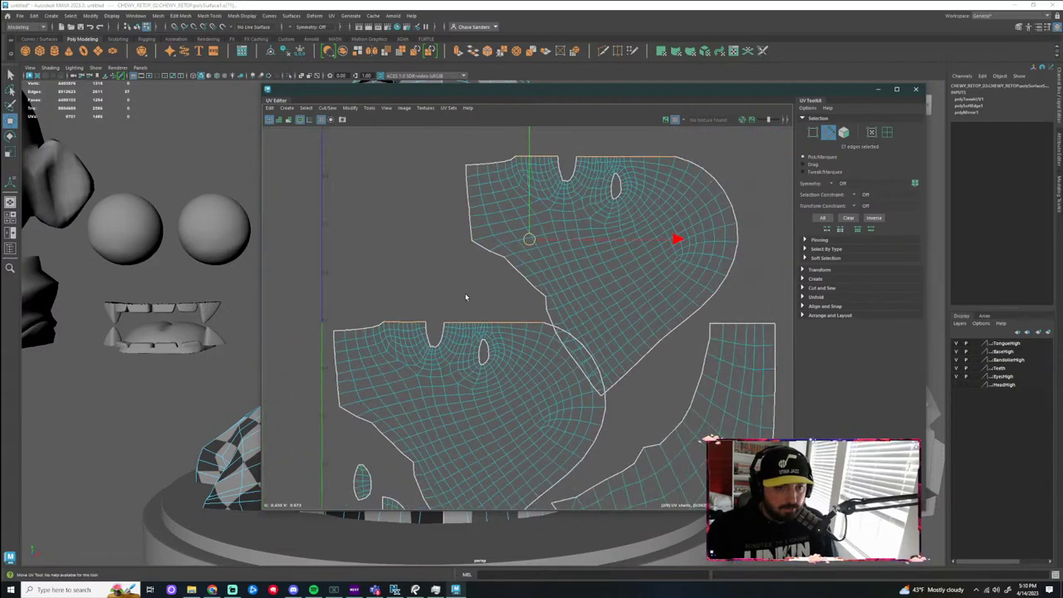
pyautogui.click(328, 112)
pyautogui.click(365, 196)
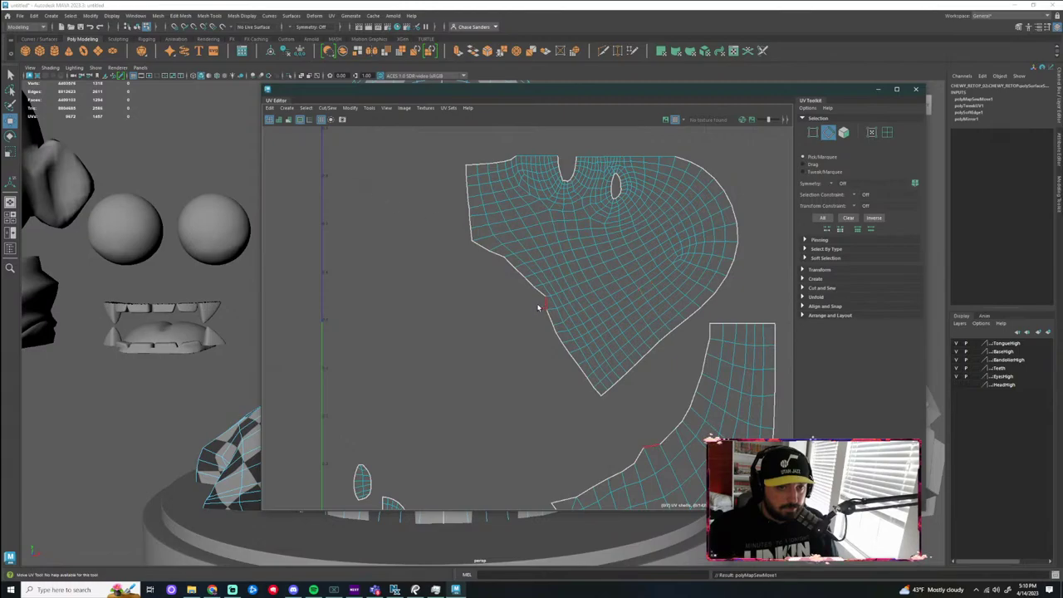
# Unfold the sewn head UV shell so that its two halves no longer overlap
pyautogui.scroll(-2, 538, 306)
pyautogui.moveTo(559, 251); pyautogui.dragTo(509, 241, button='right')
pyautogui.click(509, 241)
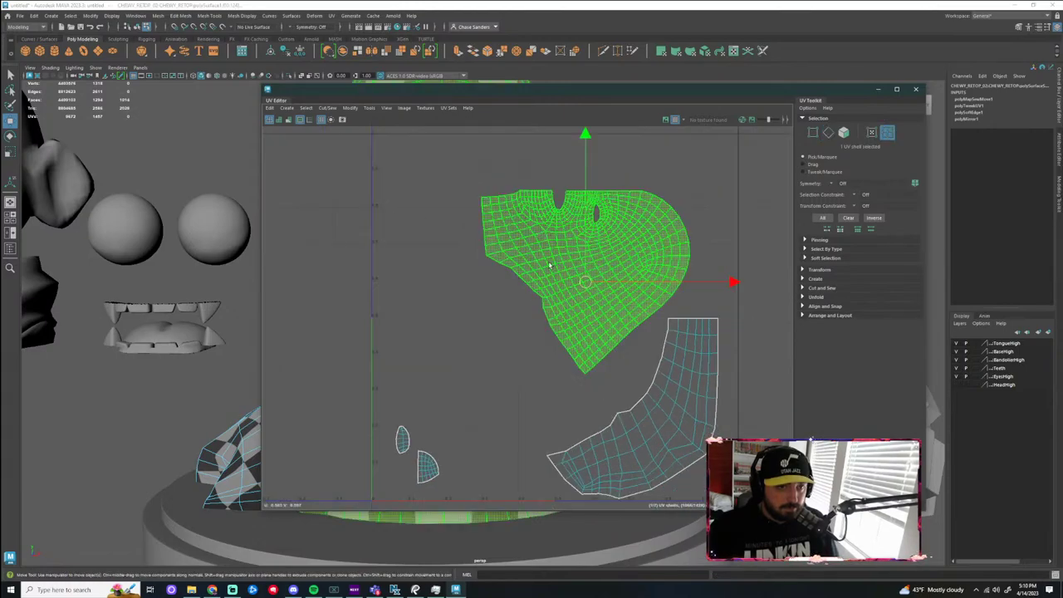
pyautogui.click(350, 108)
pyautogui.click(378, 370)
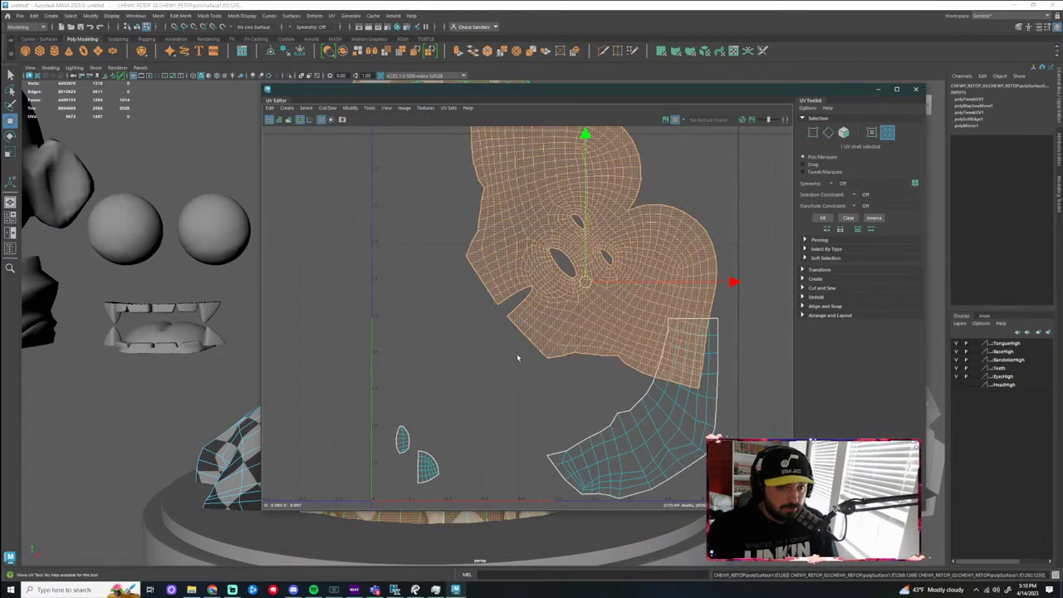
# Rotate the unfolded head shell until its symmetry line is horizontal and place it along the left edge of the UV tile
pyautogui.scroll(-1, 518, 359)
pyautogui.press('e')
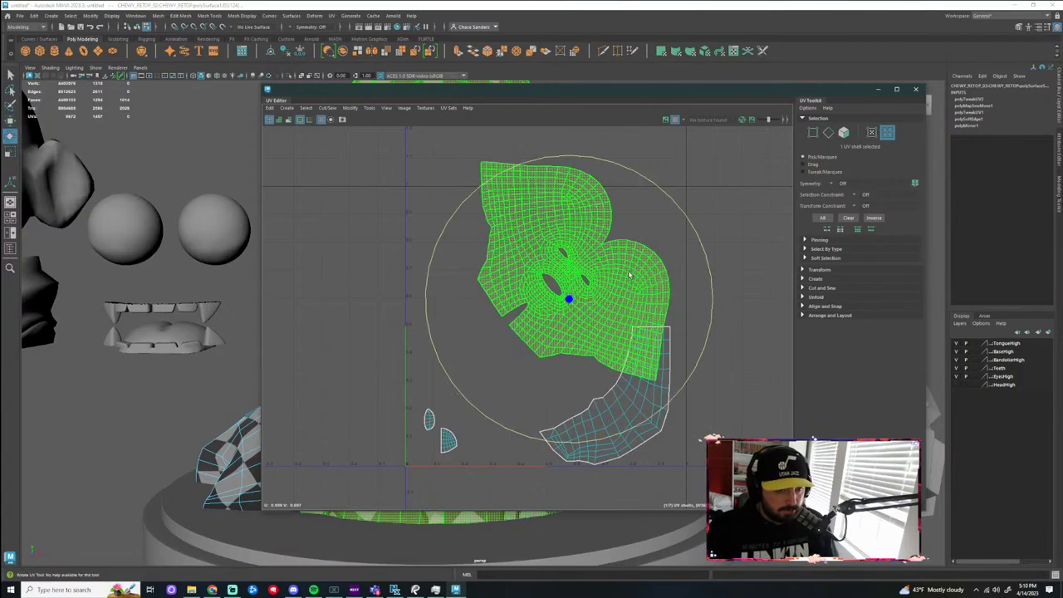
pyautogui.moveTo(681, 207); pyautogui.dragTo(703, 300)
pyautogui.press('w')
pyautogui.moveTo(569, 305); pyautogui.dragTo(475, 355)
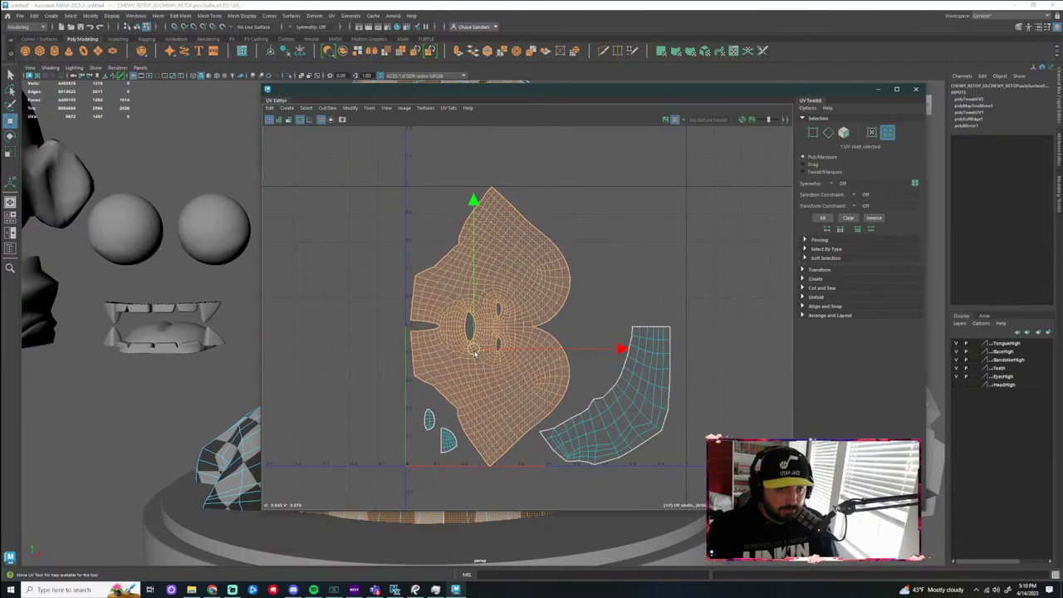
# Move and sew the curved back shells together along their straight center-line edge
pyautogui.click(648, 372)
pyautogui.moveTo(648, 370); pyautogui.dragTo(640, 339, button='right')
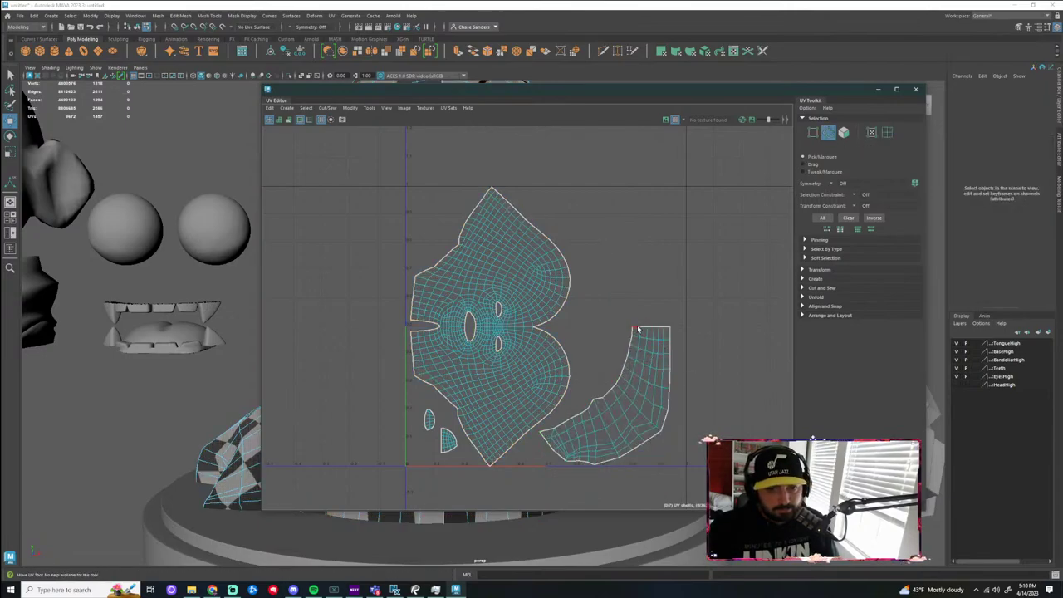
pyautogui.click(638, 330)
pyautogui.scroll(5, 639, 332)
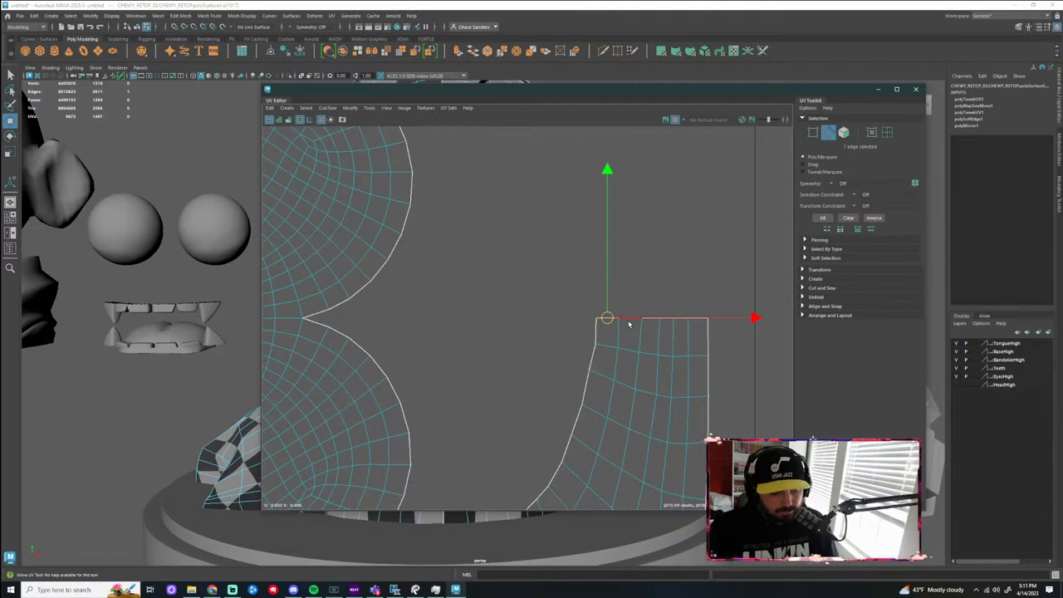
pyautogui.press('q')
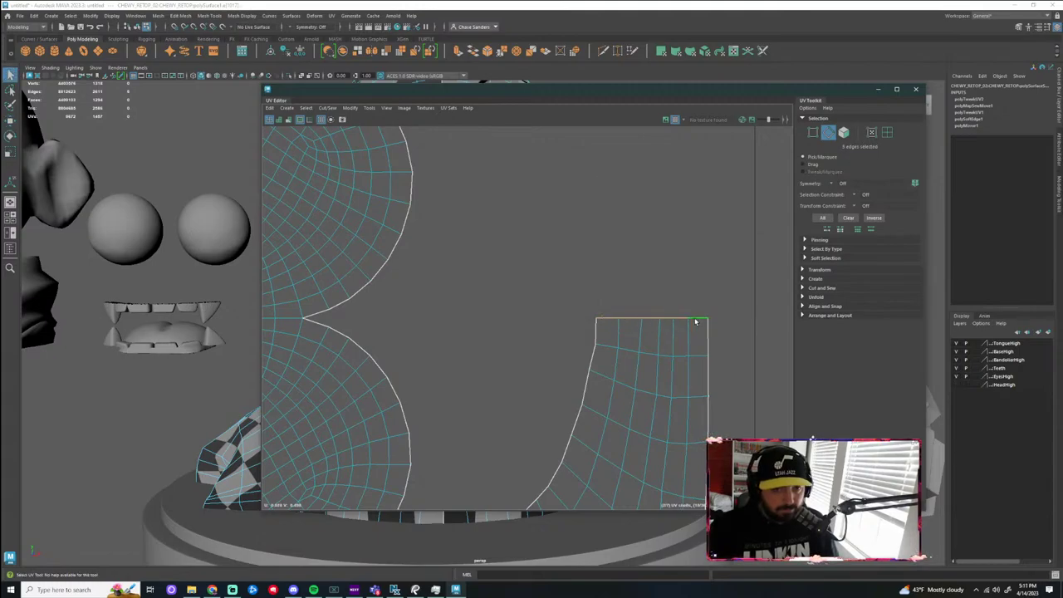
pyautogui.click(327, 107)
pyautogui.click(357, 178)
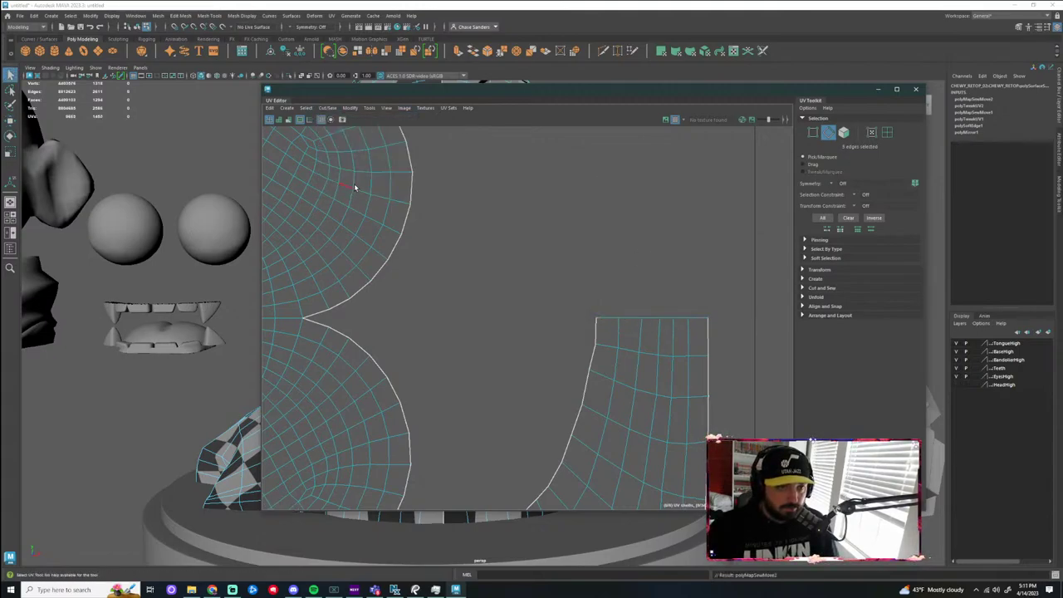
# Unfold the sewn curved back UV shell into one full arch
pyautogui.scroll(-4, 655, 383)
pyautogui.moveTo(649, 376); pyautogui.dragTo(629, 375, button='right')
pyautogui.click(647, 389)
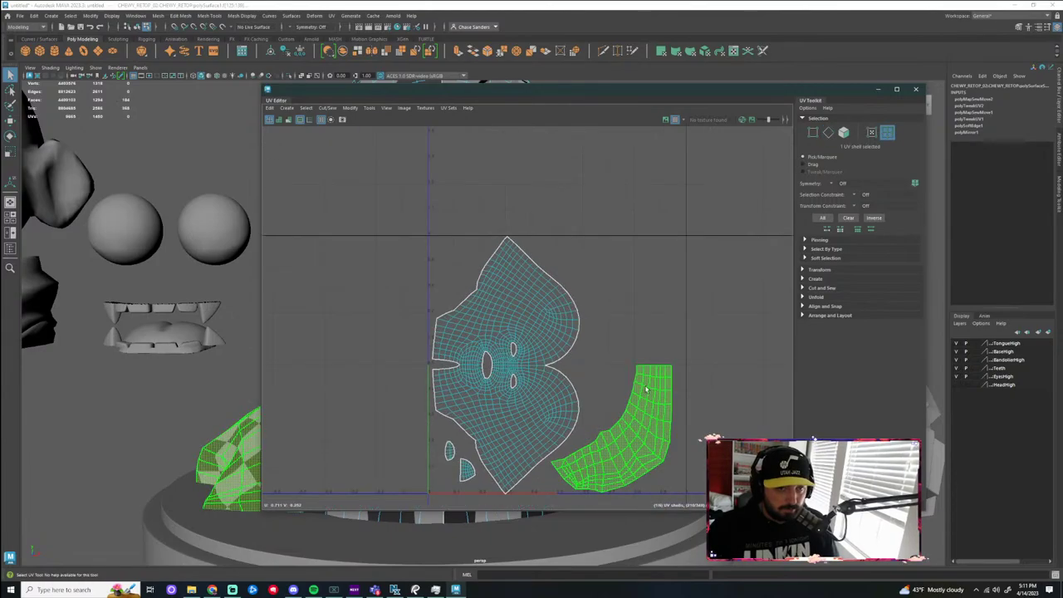
pyautogui.click(353, 109)
pyautogui.click(378, 368)
# Rotate the unfolded arch shell about a quarter turn so that its opening faces the head shell
pyautogui.scroll(-3, 613, 380)
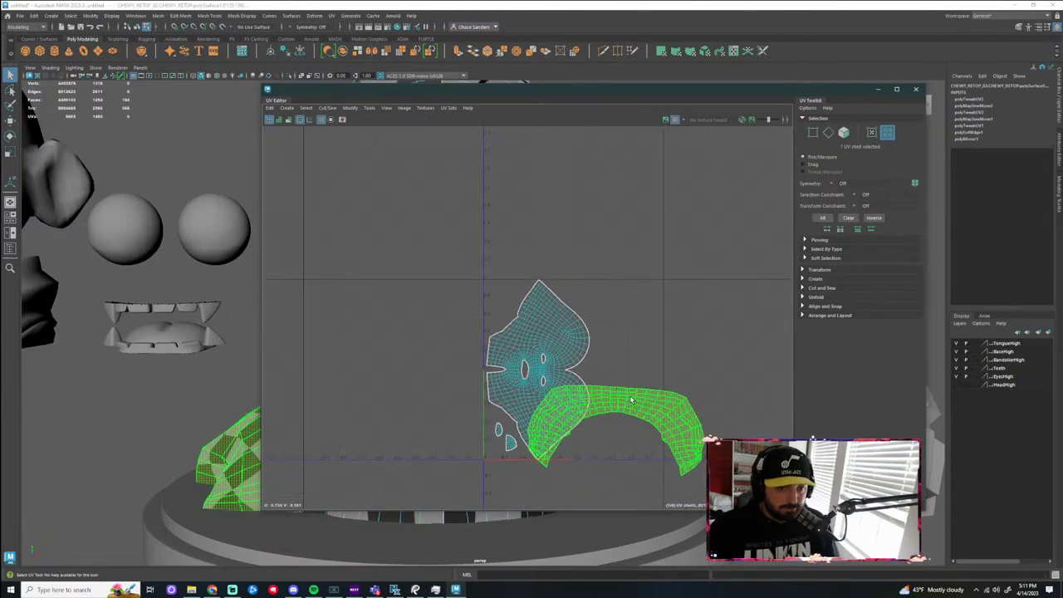
pyautogui.press('e')
pyautogui.moveTo(669, 300); pyautogui.dragTo(745, 484)
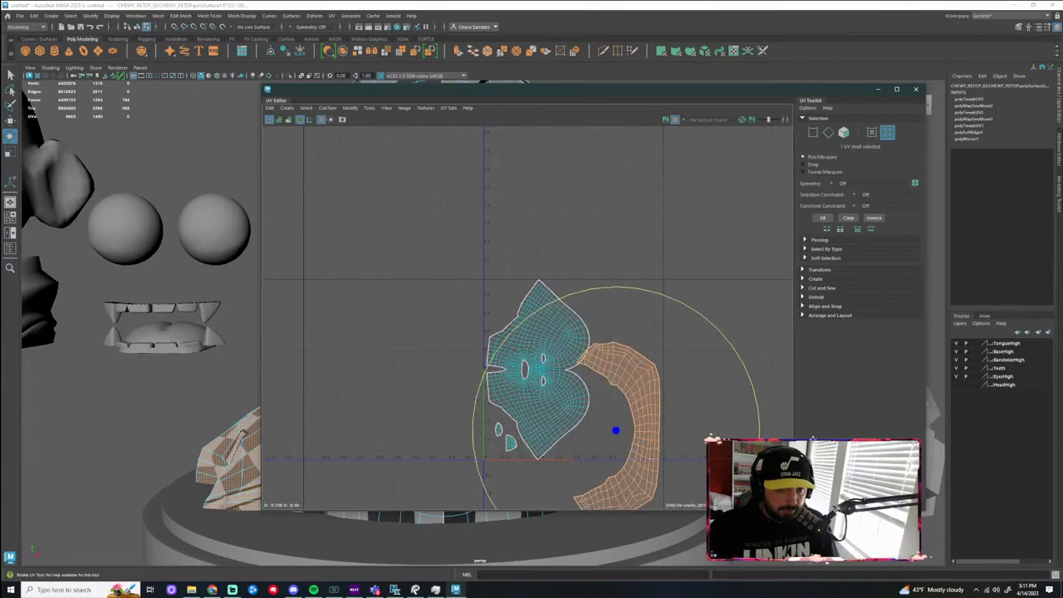
# Move the crescent-shaped shoulder UV shell up so it sits beside the head shell inside the 0–1 tile
pyautogui.press('w')
pyautogui.scroll(2, 633, 423)
pyautogui.moveTo(607, 431); pyautogui.dragTo(614, 356)
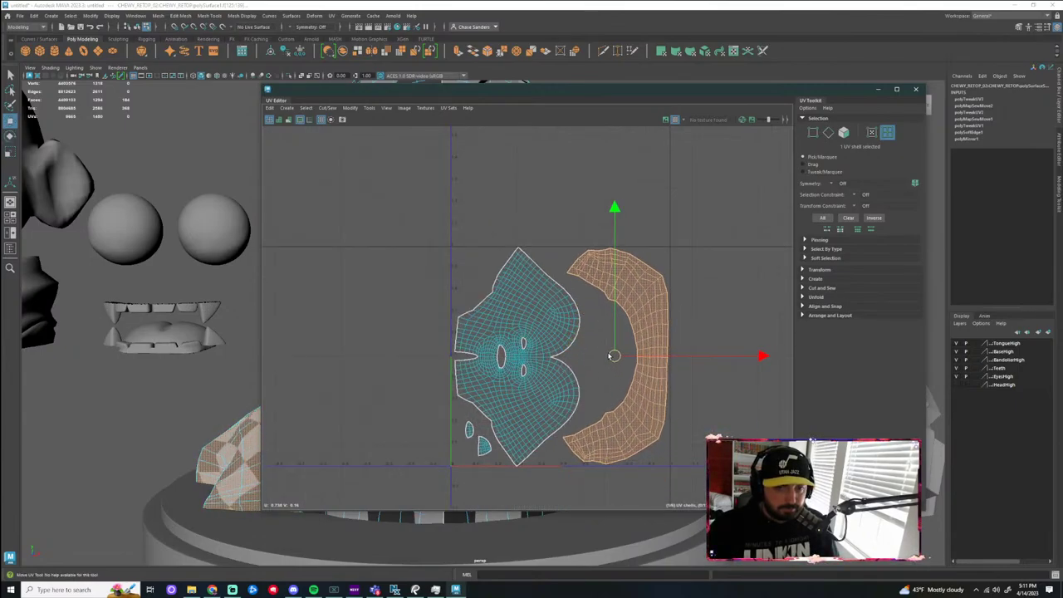
pyautogui.click(689, 420)
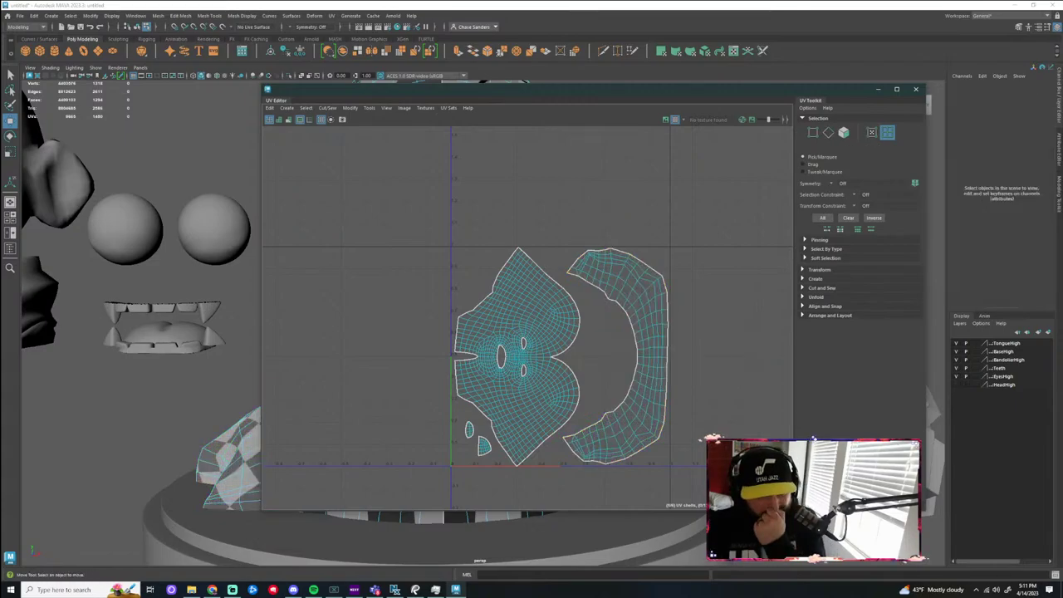
# Rotate the head's UV shell slightly clockwise and clear the selection
pyautogui.click(526, 343)
pyautogui.scroll(5, 520, 333)
pyautogui.press('e')
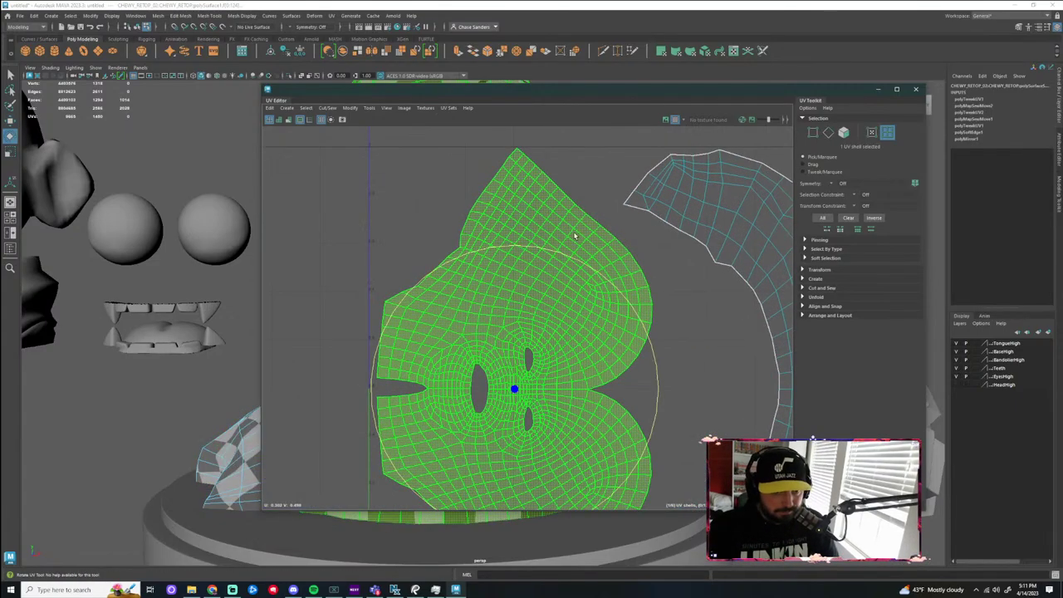
pyautogui.press('F8')
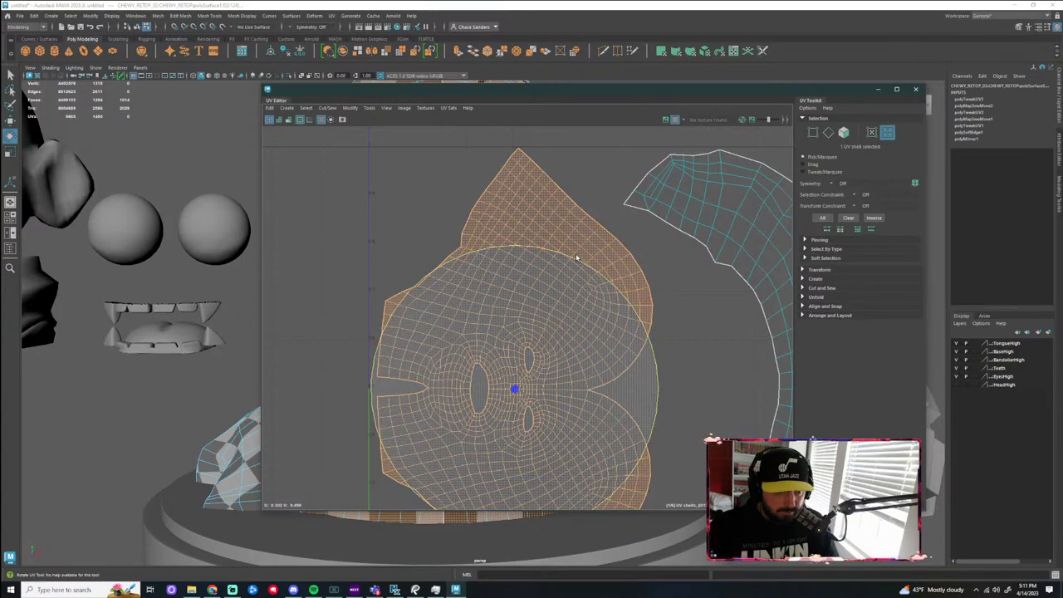
pyautogui.click(689, 316)
pyautogui.scroll(-4, 687, 320)
pyautogui.keyDown('alt'); pyautogui.moveTo(683, 328); pyautogui.dragTo(571, 260, button='middle'); pyautogui.keyUp('alt')
pyautogui.scroll(-2, 572, 260)
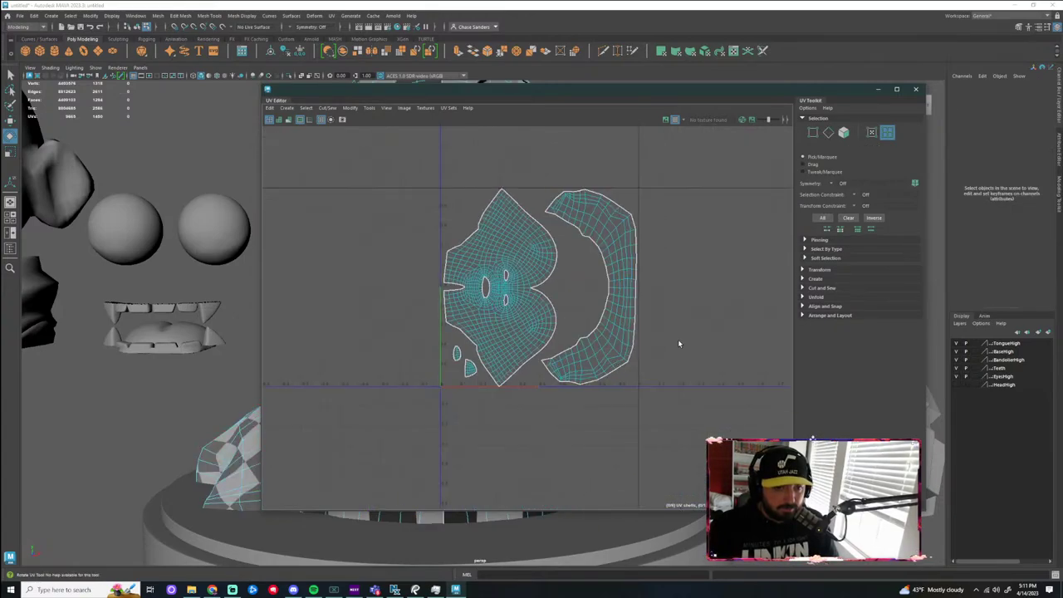
# Put the UV Editor away, return the bust to object mode and select all of its meshes in the scene
pyautogui.click(878, 89)
pyautogui.scroll(-7, 631, 224)
pyautogui.rightClick(489, 254)
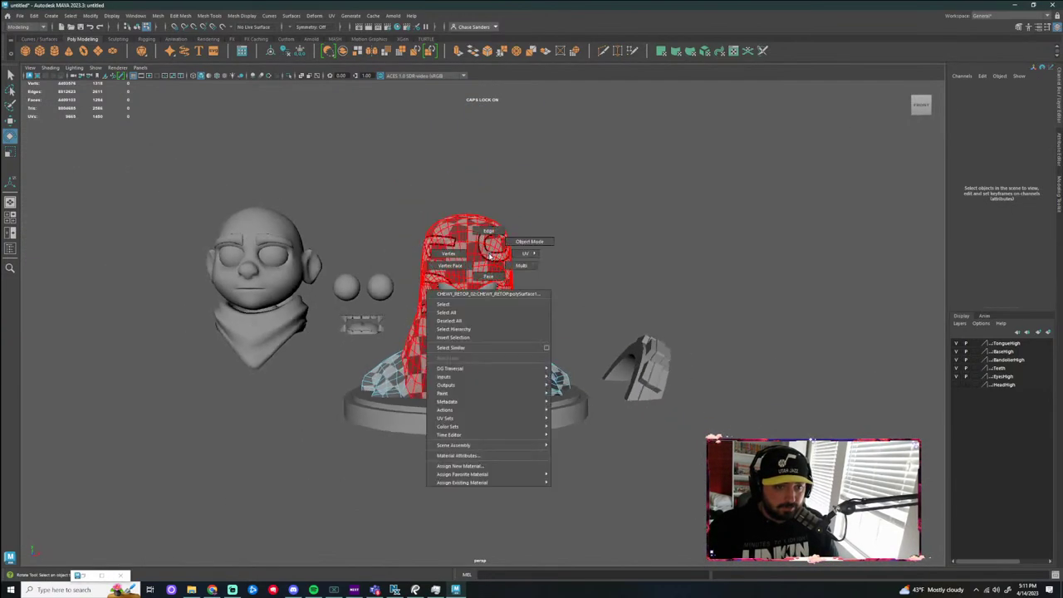
pyautogui.moveTo(464, 255); pyautogui.dragTo(528, 280, button='right')
pyautogui.moveTo(573, 169); pyautogui.dragTo(396, 467)
pyautogui.moveTo(463, 308); pyautogui.dragTo(504, 295, button='right')
pyautogui.click(581, 217)
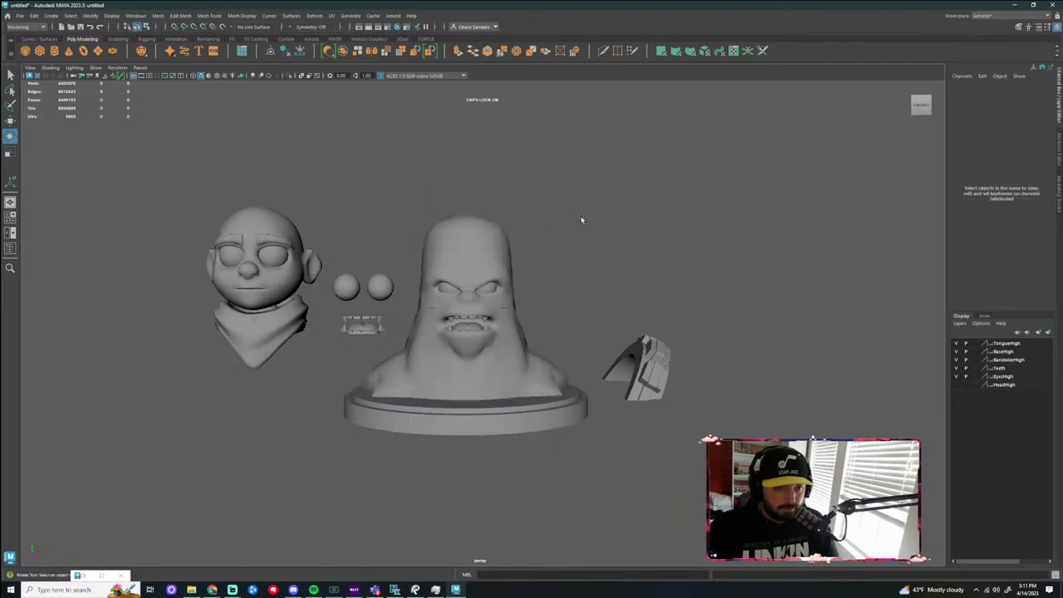
pyautogui.moveTo(572, 164); pyautogui.dragTo(408, 431)
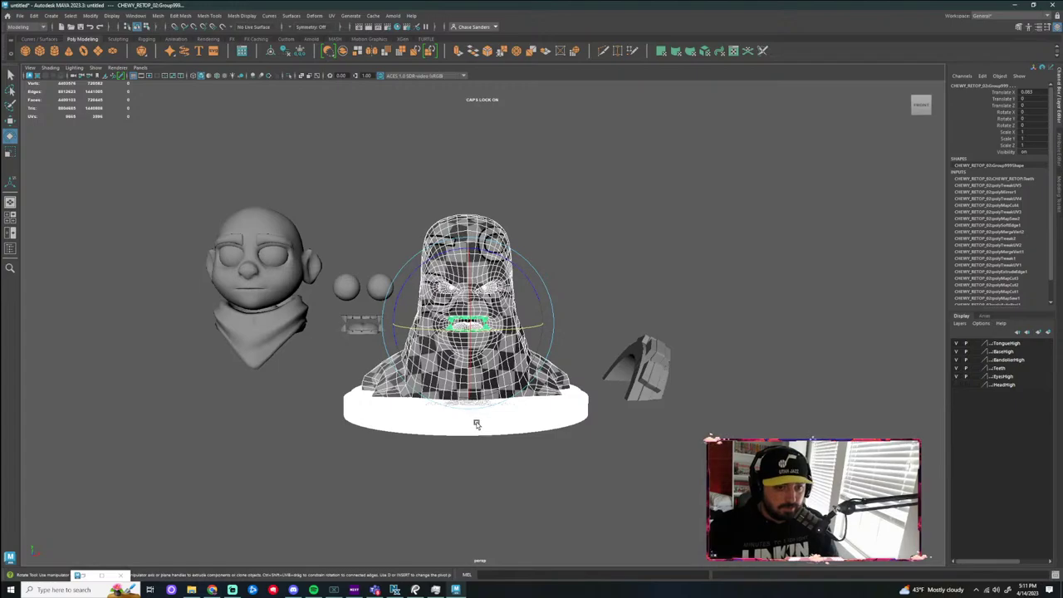
# Reopen the UV Editor beside the bust and reselect the bust's meshes, leaving the round base out of the selection
pyautogui.click(331, 15)
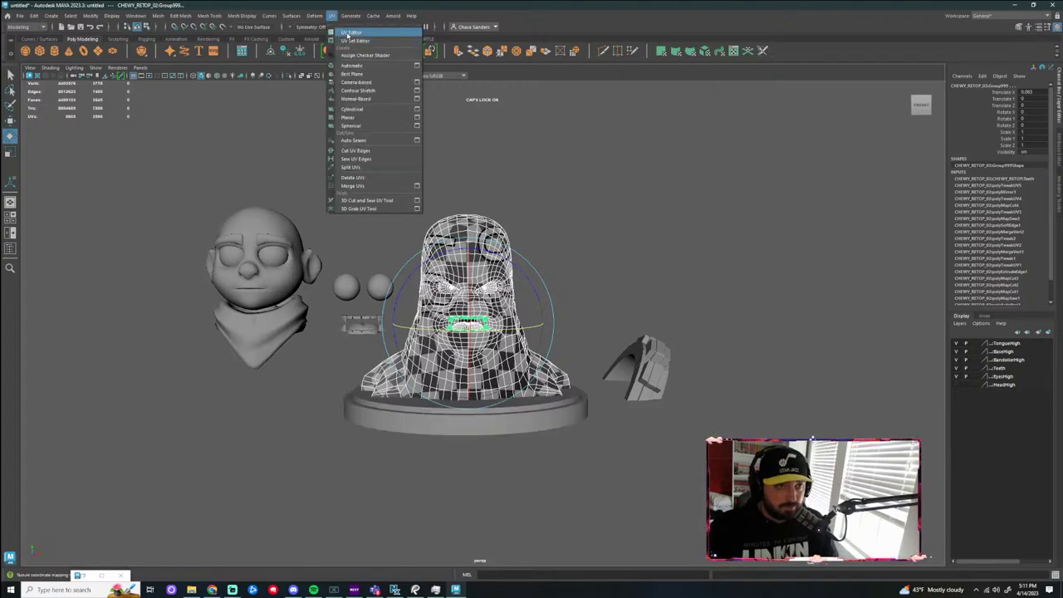
pyautogui.click(349, 33)
pyautogui.moveTo(615, 90); pyautogui.dragTo(995, 144)
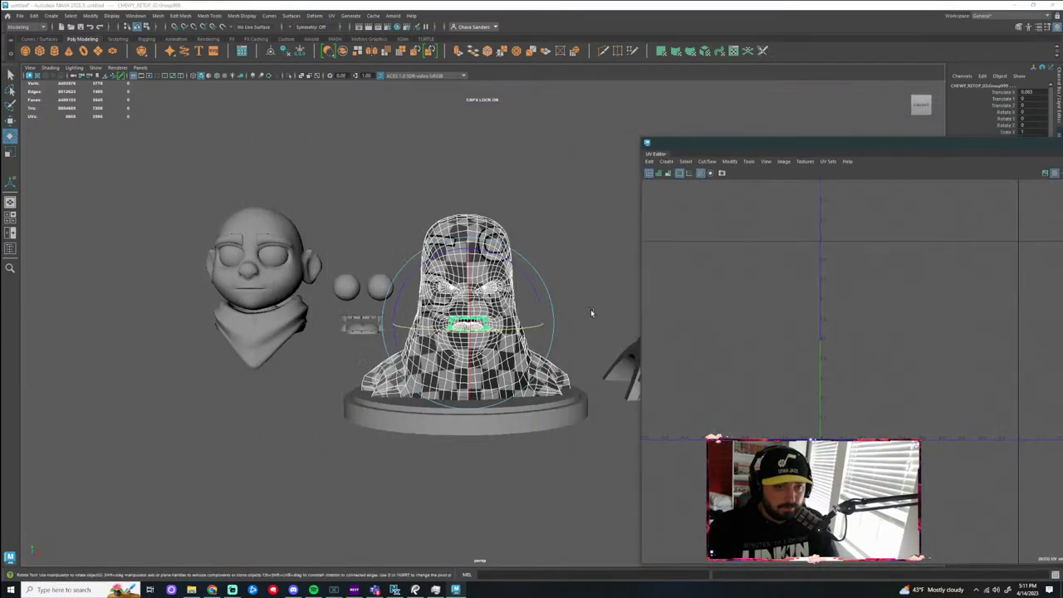
pyautogui.moveTo(479, 212); pyautogui.dragTo(541, 194, button='right')
pyautogui.moveTo(570, 158); pyautogui.dragTo(415, 374)
pyautogui.keyDown('ctrl'); pyautogui.click(504, 414); pyautogui.keyUp('ctrl')
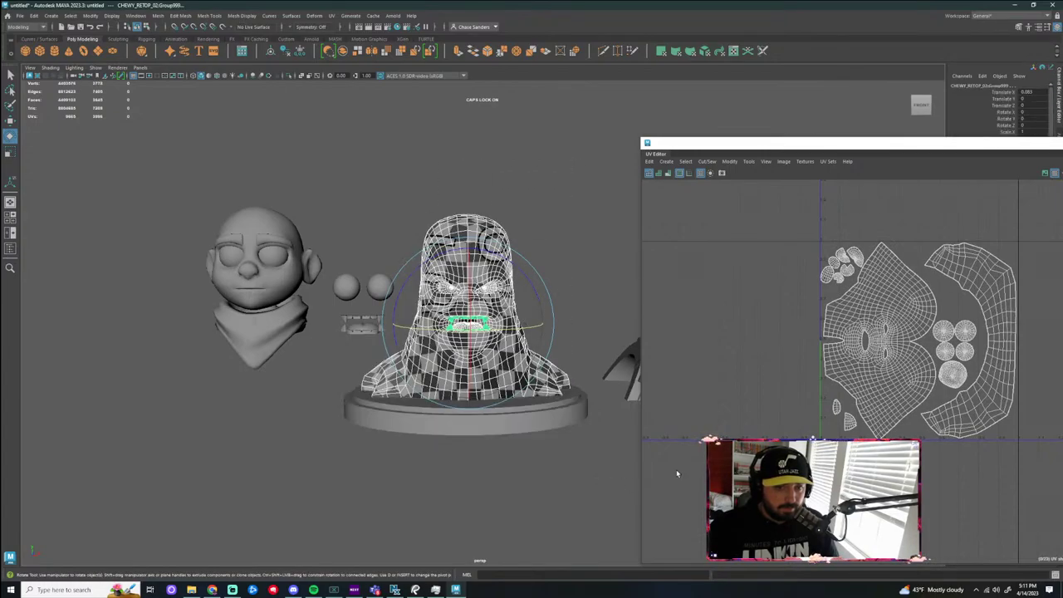
# Nudge the head's UV shell vertically so its pointed upper and lower tips both stay inside the 0–1 tile
pyautogui.scroll(3, 889, 375)
pyautogui.scroll(-2, 733, 368)
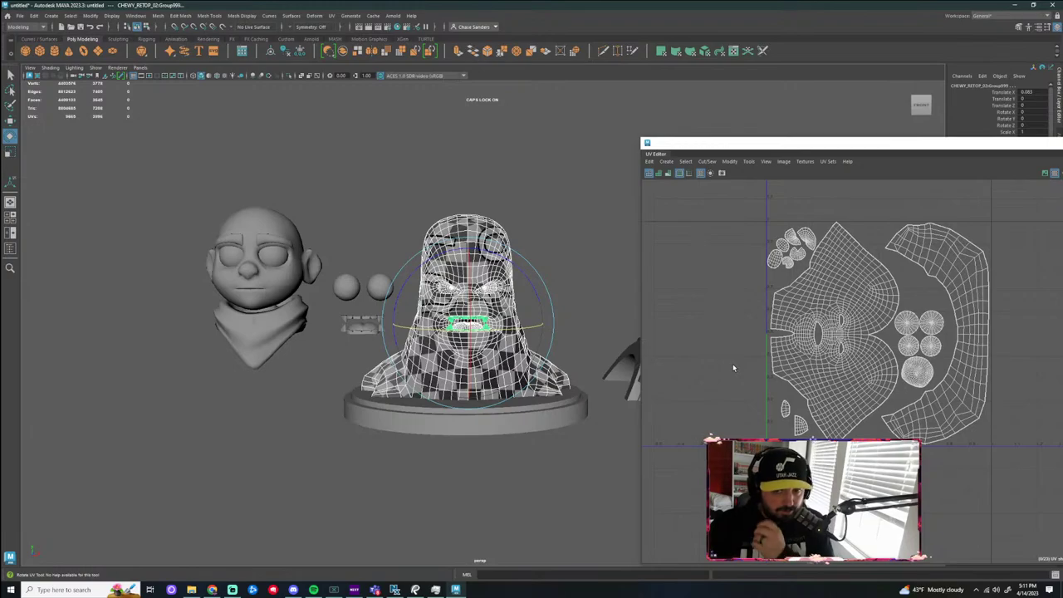
pyautogui.scroll(10, 734, 368)
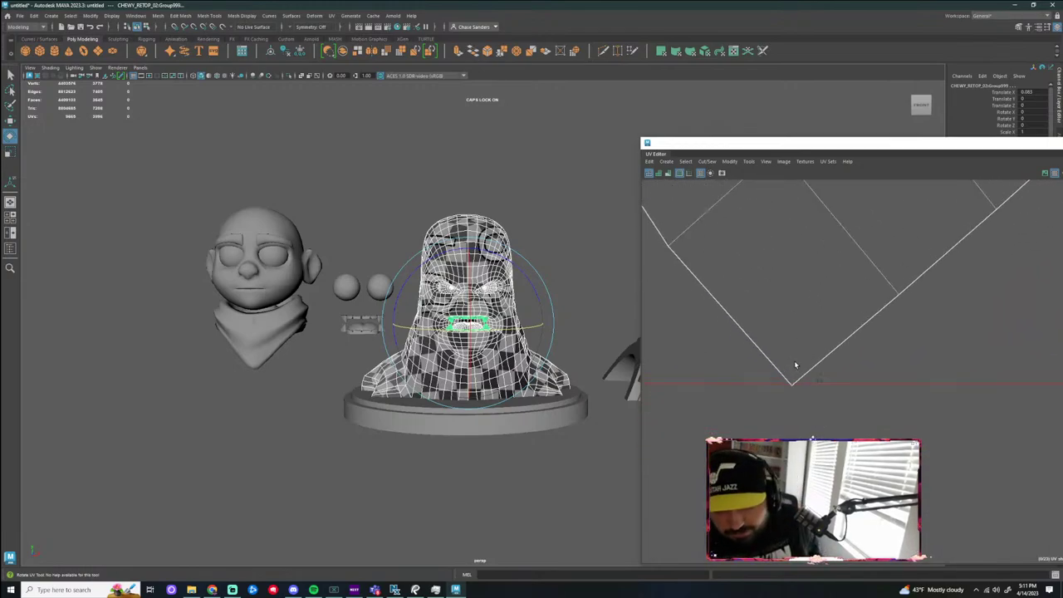
pyautogui.moveTo(803, 366); pyautogui.dragTo(856, 365, button='right')
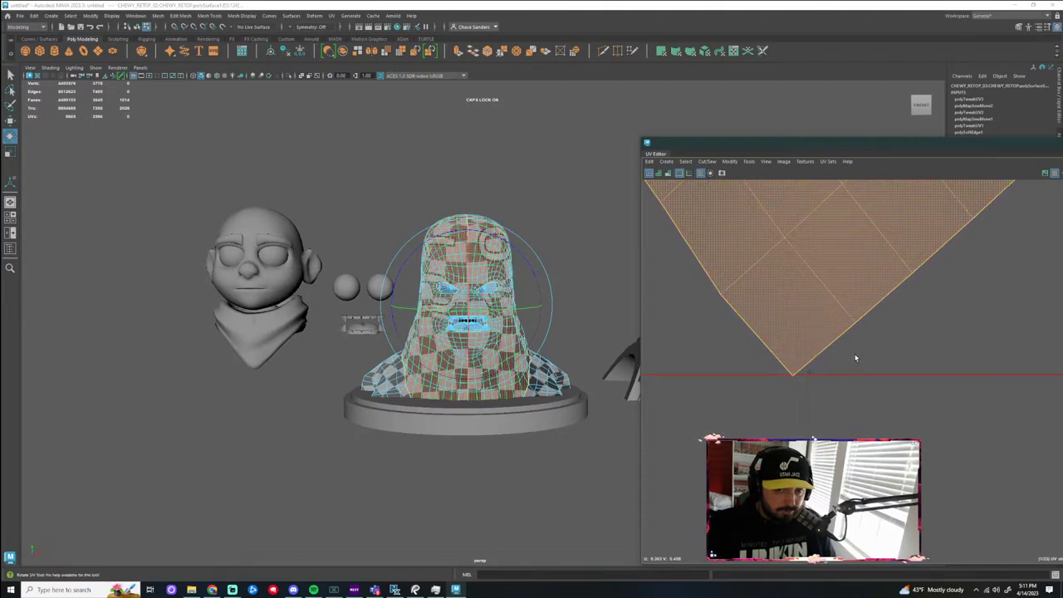
pyautogui.press('w')
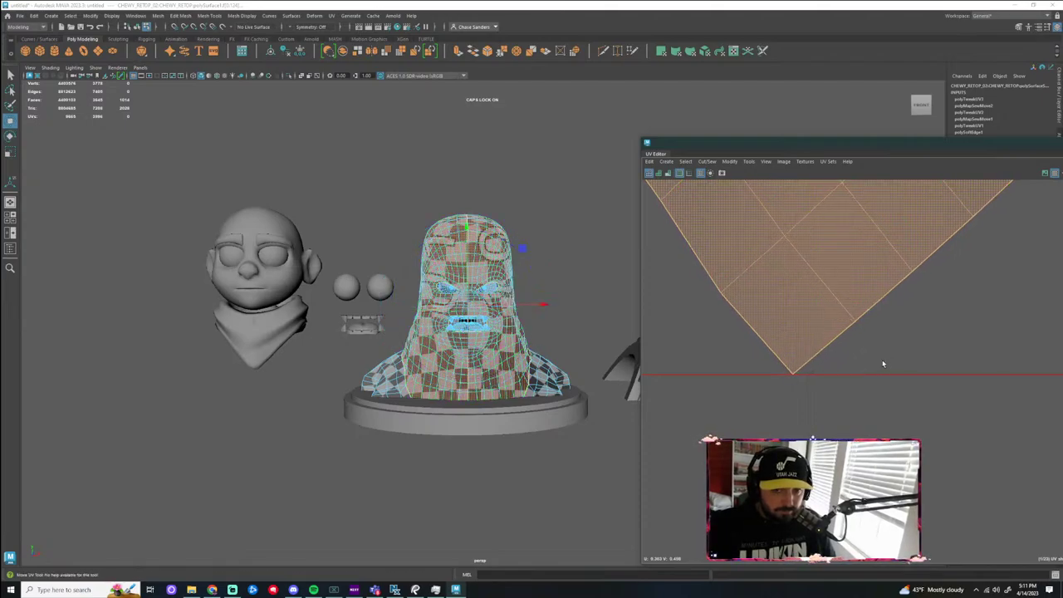
pyautogui.moveTo(883, 364); pyautogui.dragTo(884, 365, button='middle')
pyautogui.scroll(-8, 897, 429)
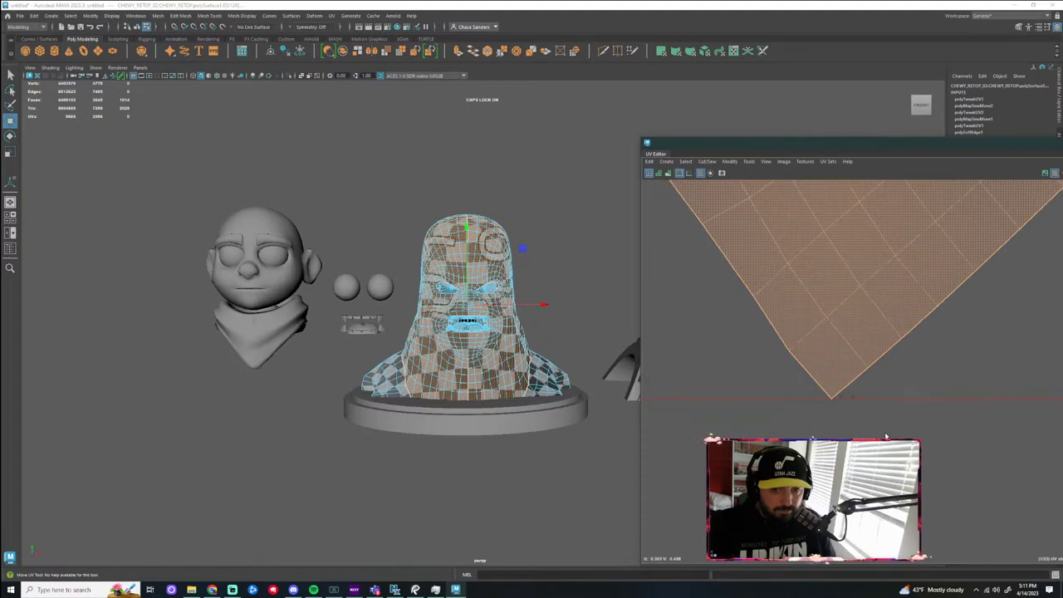
pyautogui.keyDown('alt'); pyautogui.moveTo(899, 432); pyautogui.dragTo(869, 596, button='middle'); pyautogui.keyUp('alt')
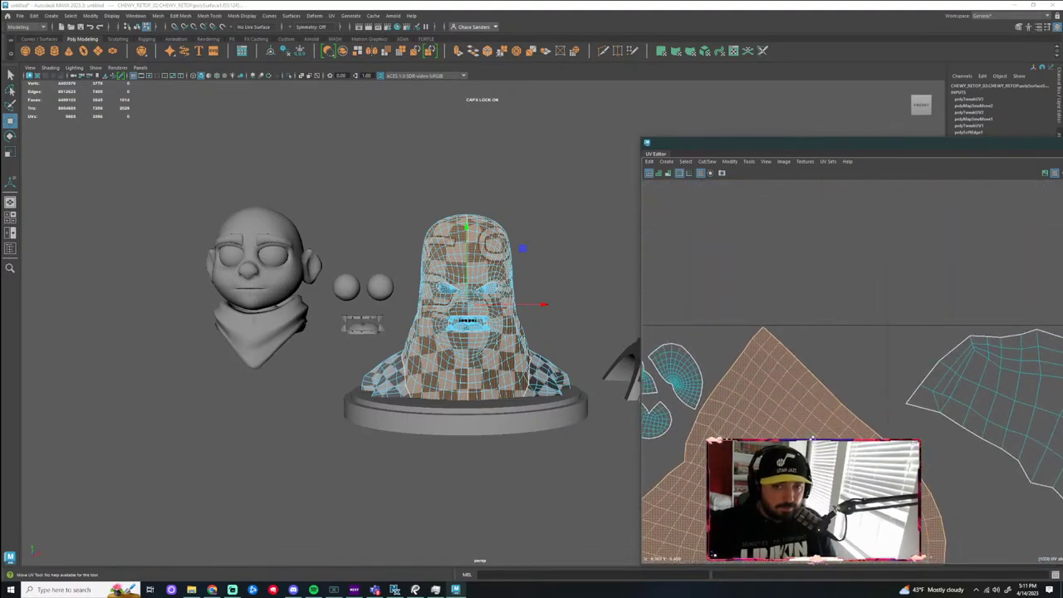
pyautogui.scroll(8, 744, 284)
pyautogui.scroll(-1, 779, 326)
pyautogui.moveTo(874, 401); pyautogui.dragTo(908, 396)
pyautogui.click(892, 305)
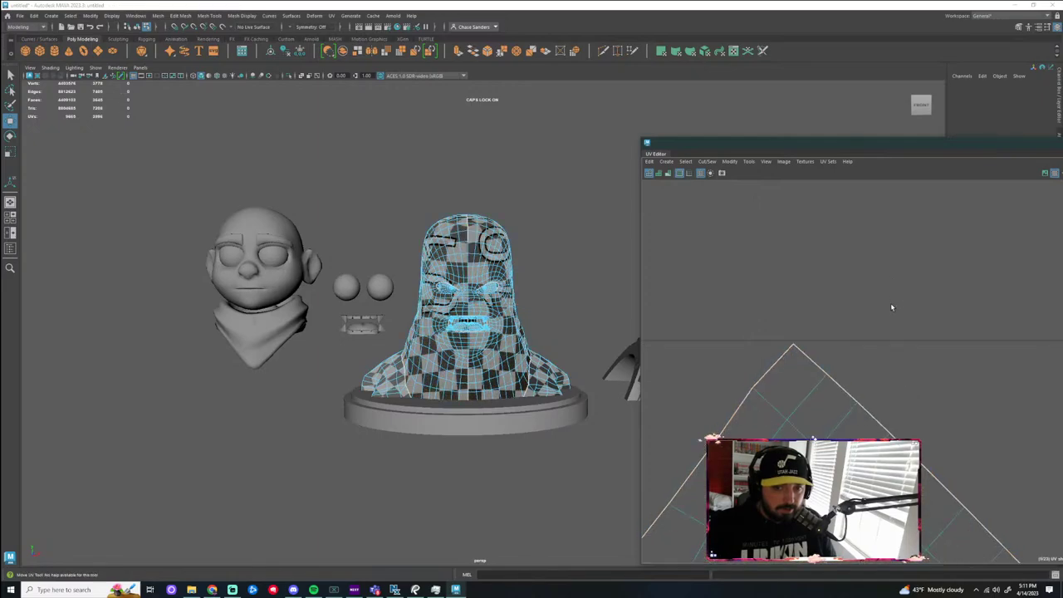
# Move and Sew the straight edge of the small half-dome shell beside the head shell's lower tip
pyautogui.scroll(-8, 894, 335)
pyautogui.keyDown('alt'); pyautogui.moveTo(929, 390); pyautogui.dragTo(856, 251, button='middle'); pyautogui.keyUp('alt')
pyautogui.keyDown('alt'); pyautogui.moveTo(870, 379); pyautogui.dragTo(816, 272, button='middle'); pyautogui.keyUp('alt')
pyautogui.scroll(-4, 822, 286)
pyautogui.scroll(5, 703, 449)
pyautogui.press('w')
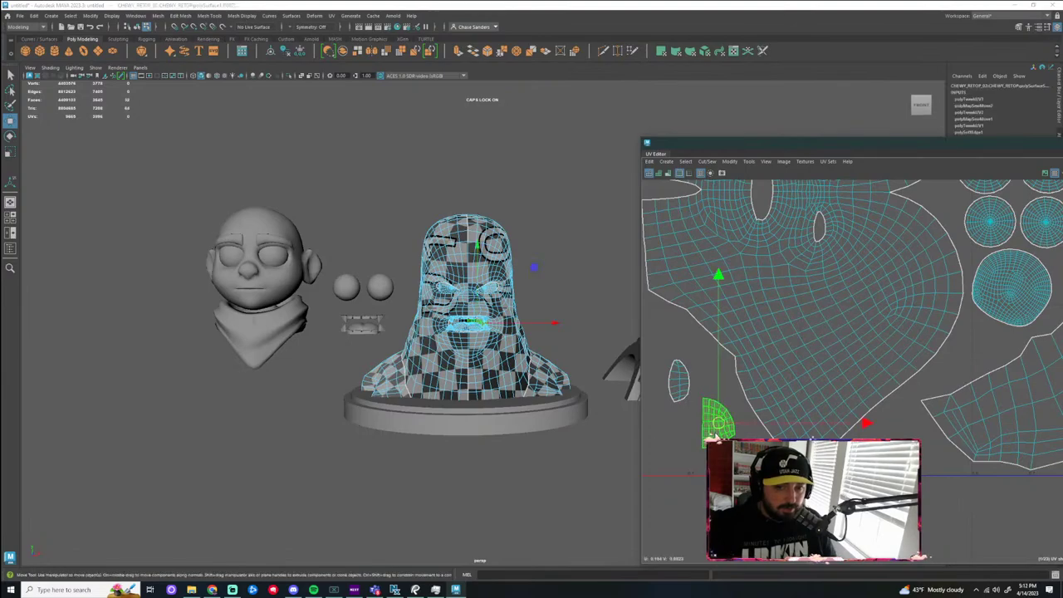
pyautogui.scroll(4, 706, 412)
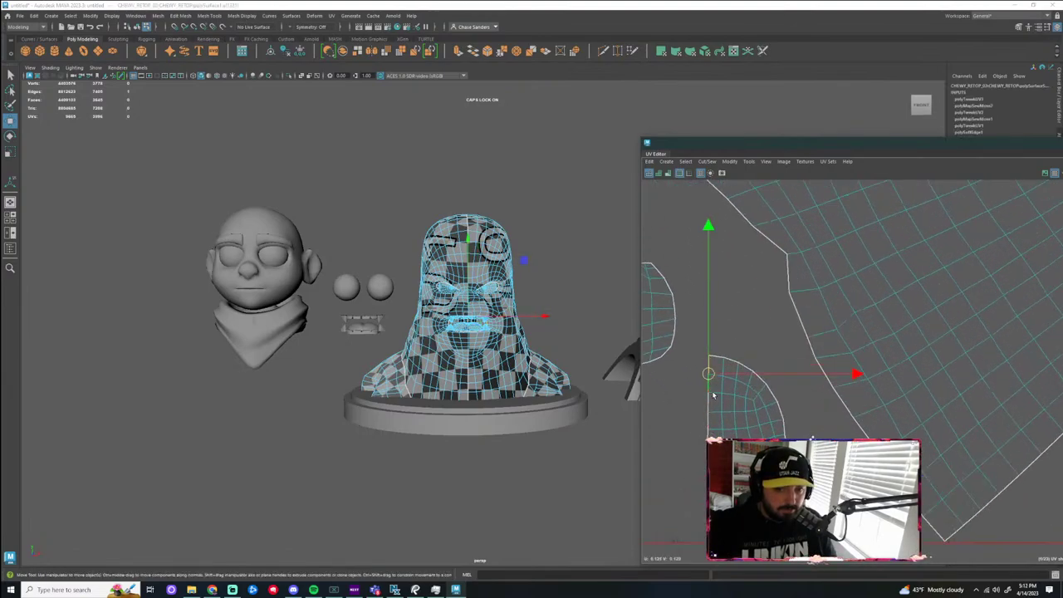
pyautogui.click(729, 161)
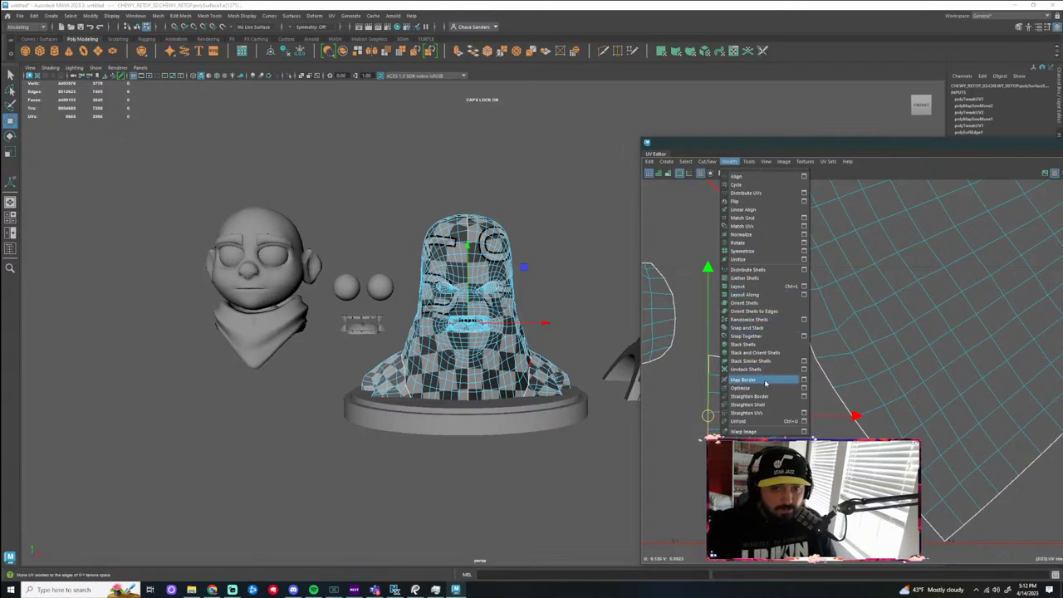
pyautogui.moveTo(708, 163)
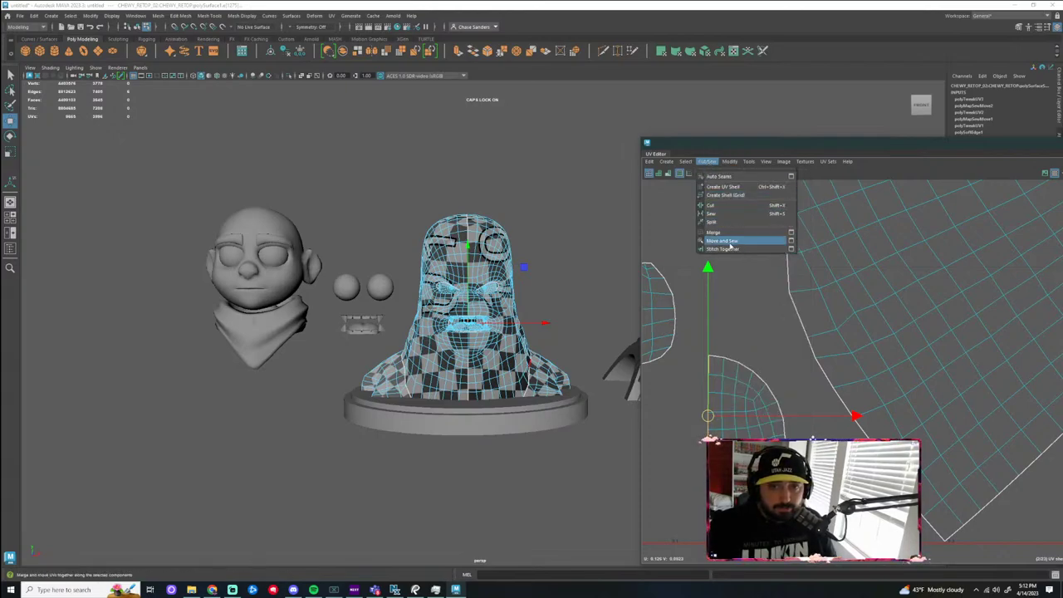
pyautogui.click(722, 241)
# Unfold the newly sewn small dome shell near the head shell's lower tip
pyautogui.moveTo(705, 428); pyautogui.dragTo(703, 428, button='right')
pyautogui.click(750, 428)
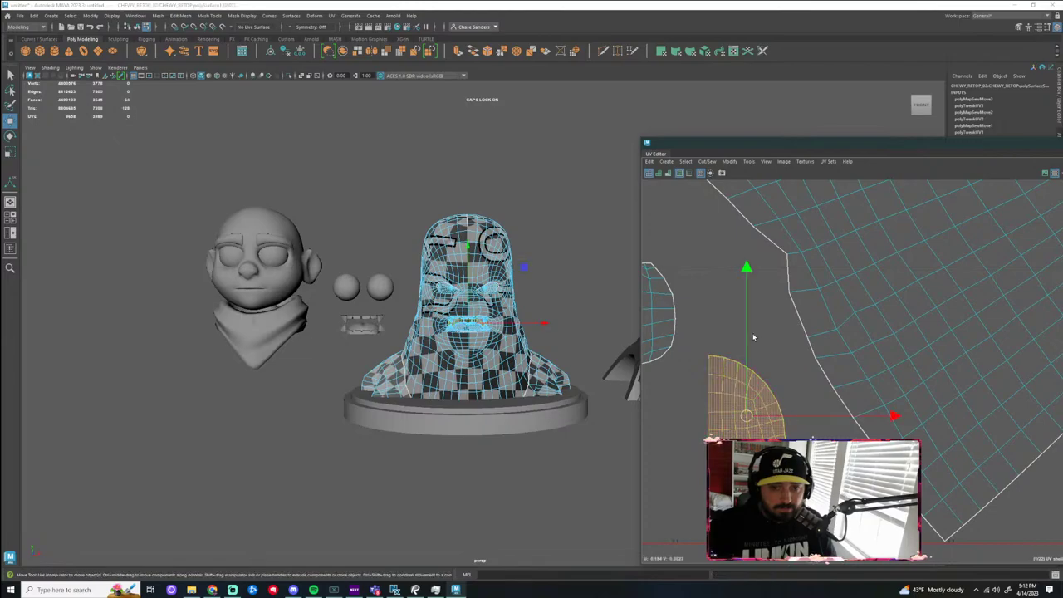
pyautogui.click(733, 164)
pyautogui.click(757, 423)
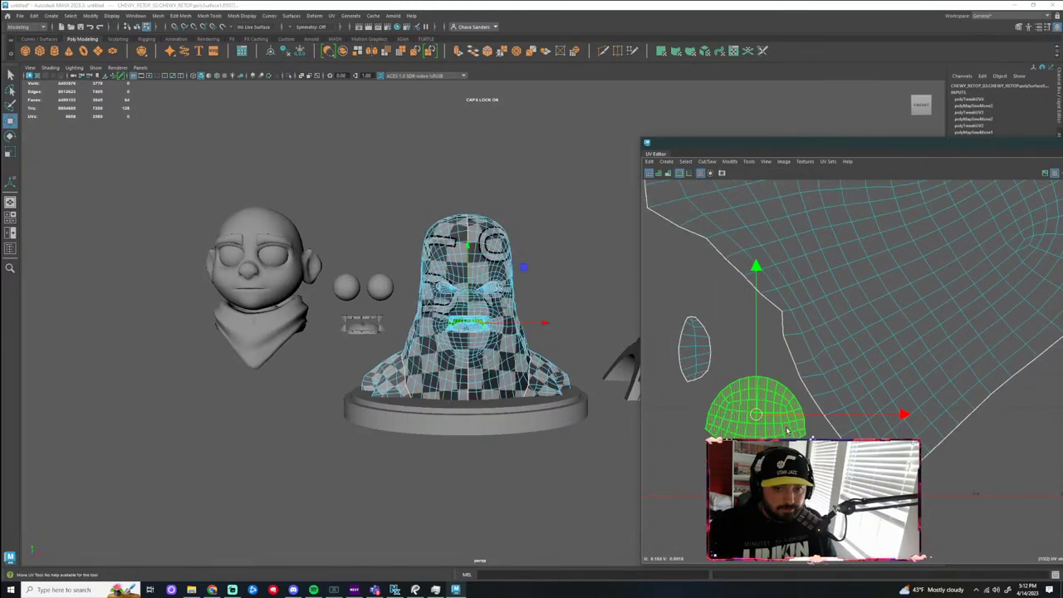
# Move one of the two overlapping oval eye-area shells sideways so it sits next to the other
pyautogui.click(733, 391)
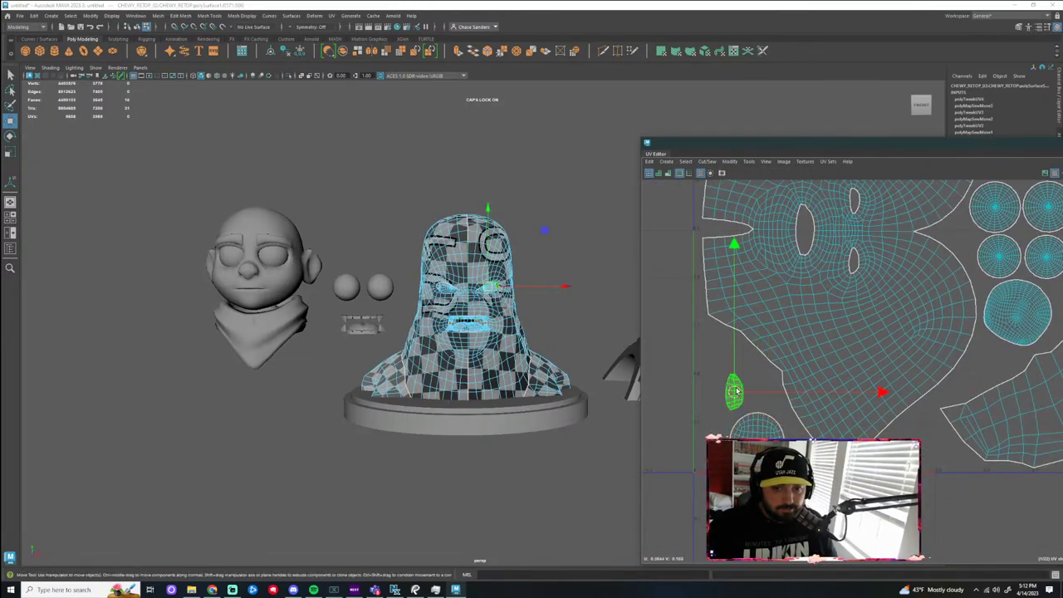
pyautogui.scroll(2, 748, 392)
pyautogui.moveTo(750, 394); pyautogui.dragTo(731, 393)
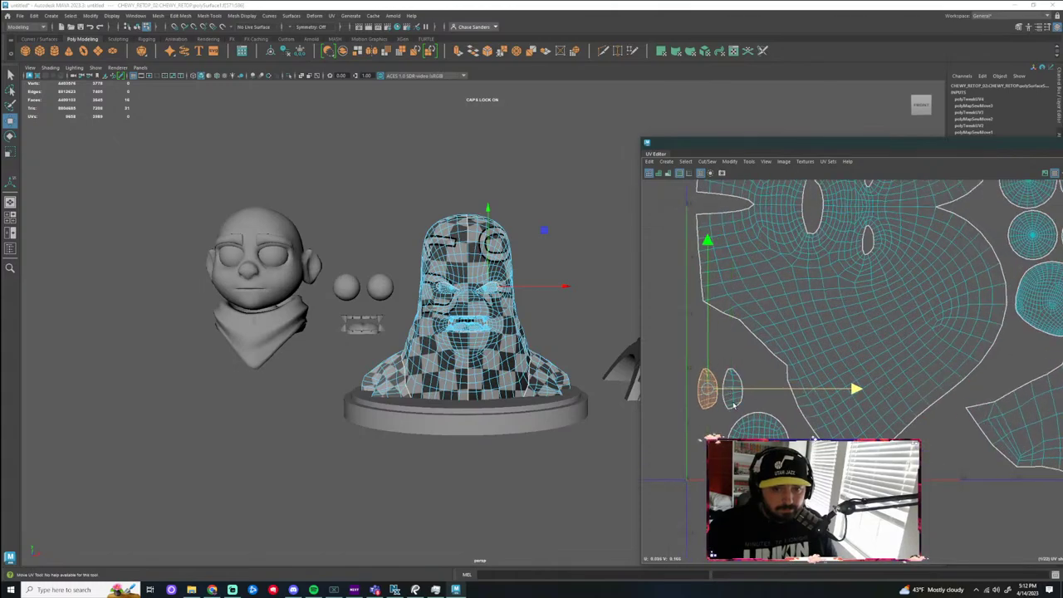
pyautogui.click(726, 416)
pyautogui.scroll(1, 716, 394)
pyautogui.scroll(1, 705, 379)
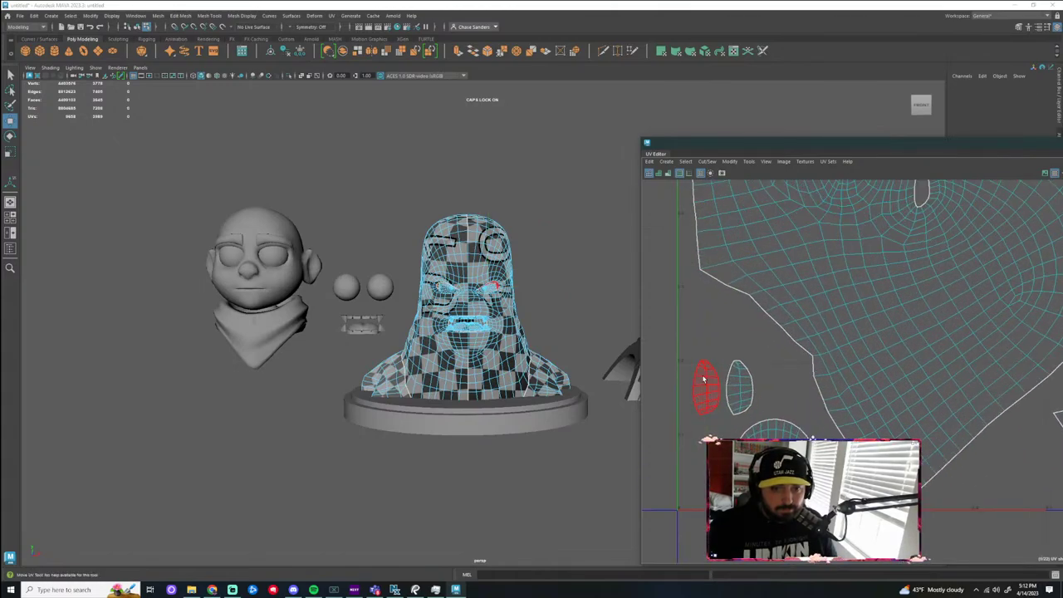
# Unfold the oval eye-area shell closest to the tile's vertical edge
pyautogui.click(704, 365)
pyautogui.click(730, 162)
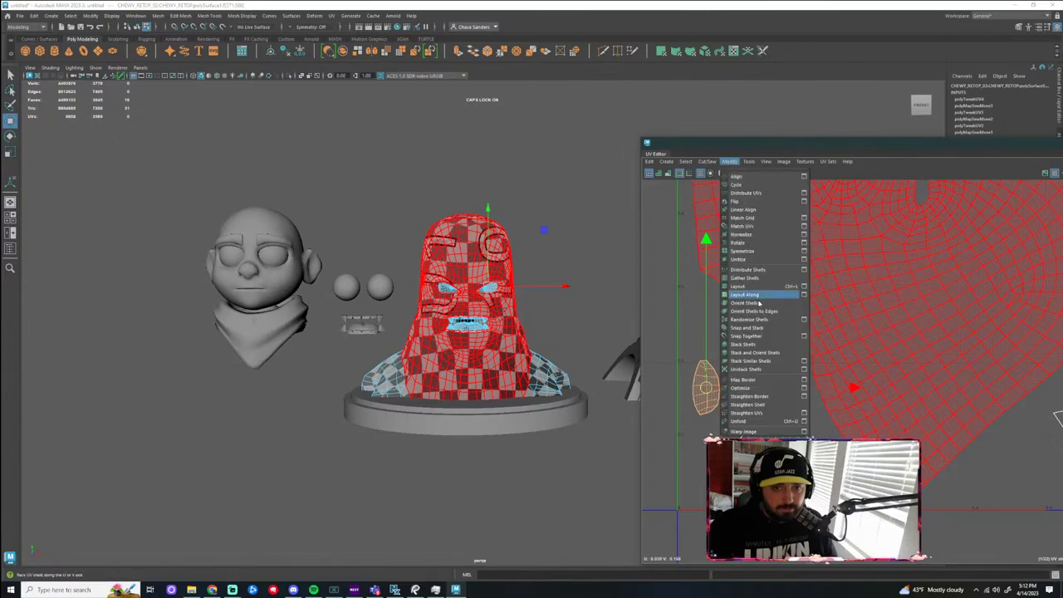
pyautogui.click(750, 421)
# Examine the spacing of the combined bust UV shells in the 0–1 tile and bring the UV Toolkit back into view
pyautogui.scroll(-4, 708, 327)
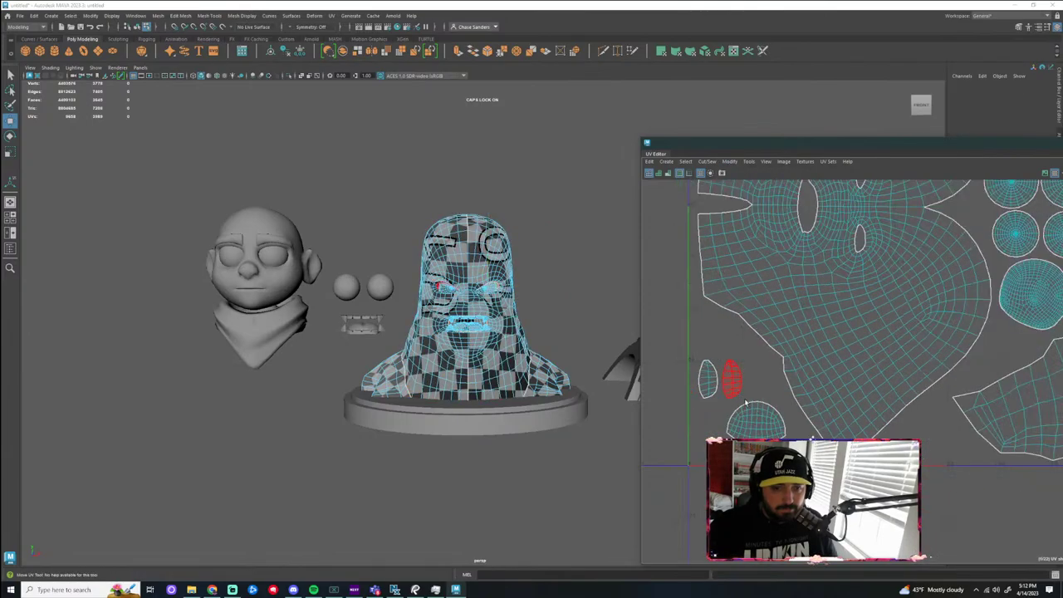
pyautogui.scroll(-2, 733, 447)
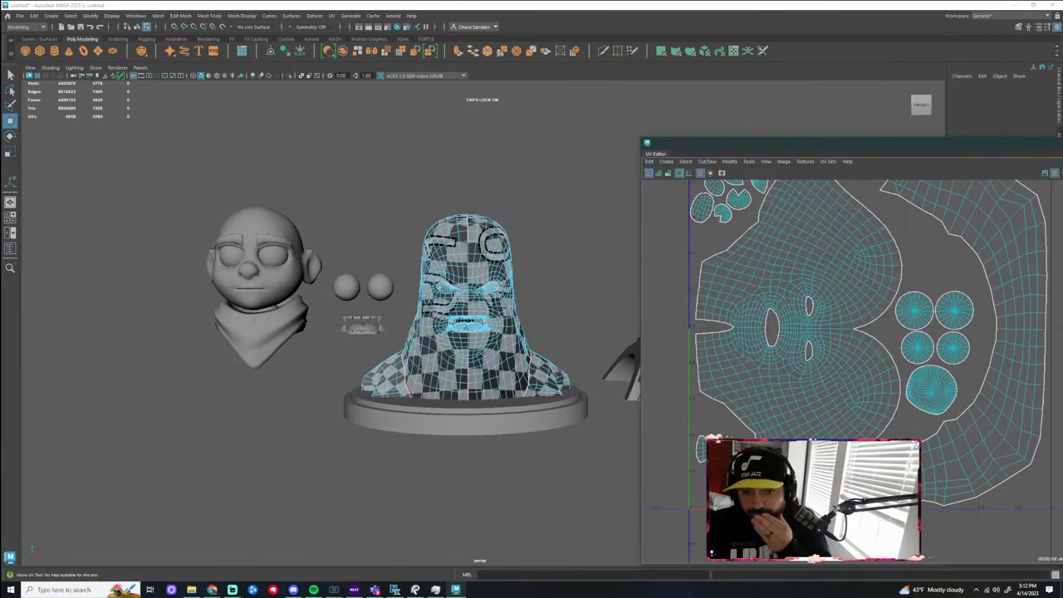
pyautogui.scroll(3, 745, 422)
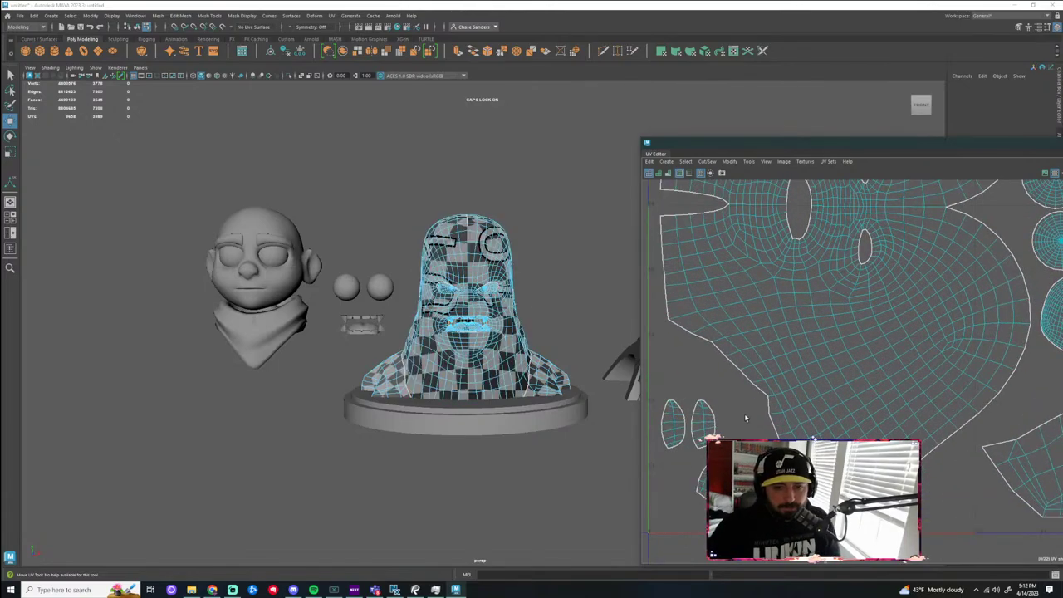
pyautogui.scroll(-2, 746, 419)
pyautogui.keyDown('alt'); pyautogui.moveTo(942, 290); pyautogui.dragTo(879, 451, button='middle'); pyautogui.keyUp('alt')
pyautogui.scroll(-4, 711, 438)
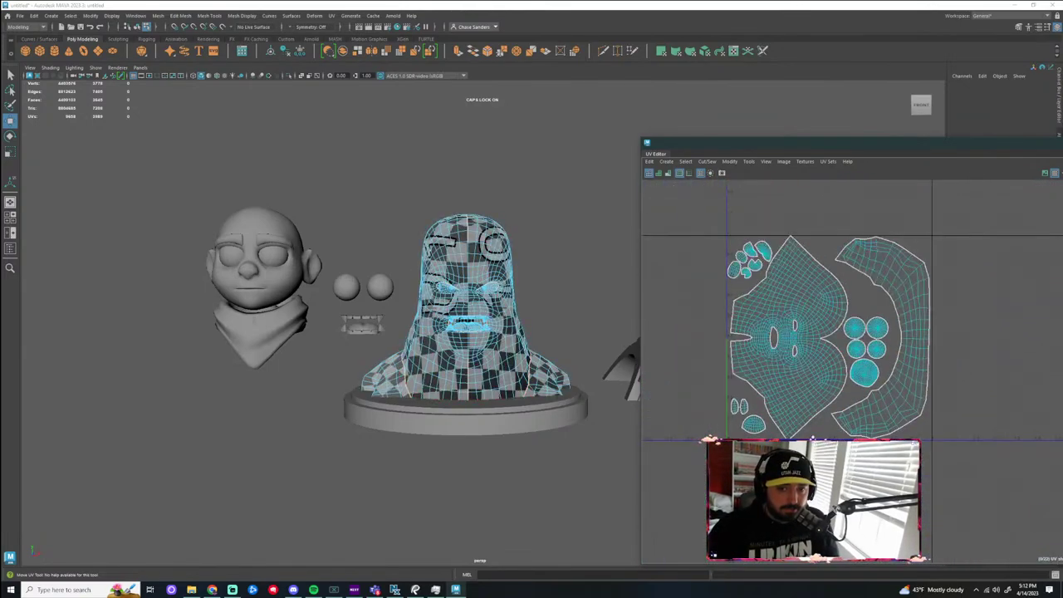
pyautogui.scroll(2, 712, 438)
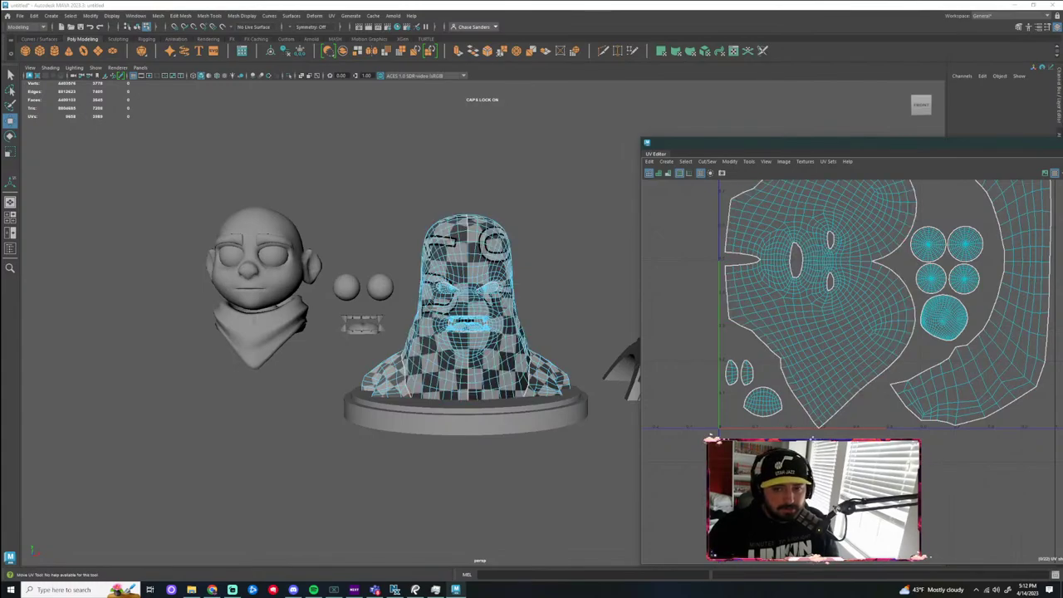
pyautogui.scroll(-2, 712, 438)
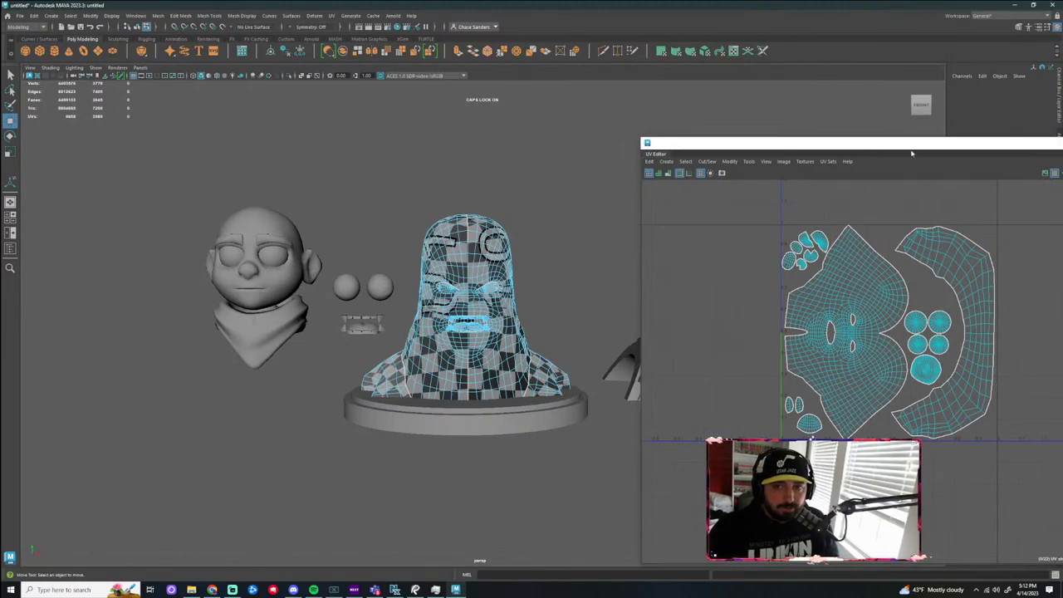
pyautogui.moveTo(912, 153); pyautogui.dragTo(734, 150)
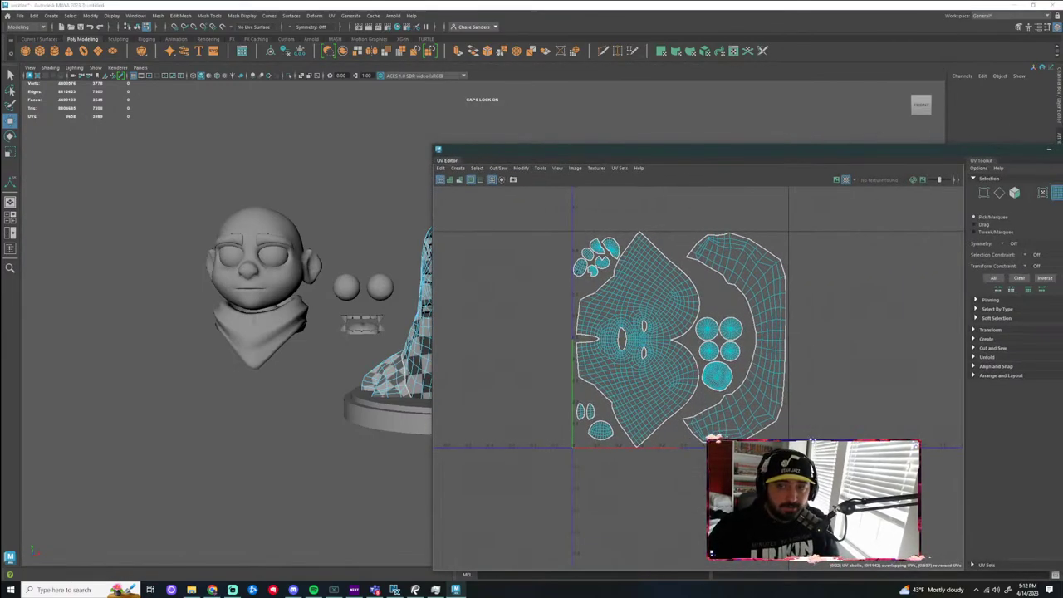
# Close the UV Editor and create a polygon cylinder, moving it along X out of the base to beside the bandolier piece
pyautogui.click(1061, 149)
pyautogui.scroll(3, 588, 482)
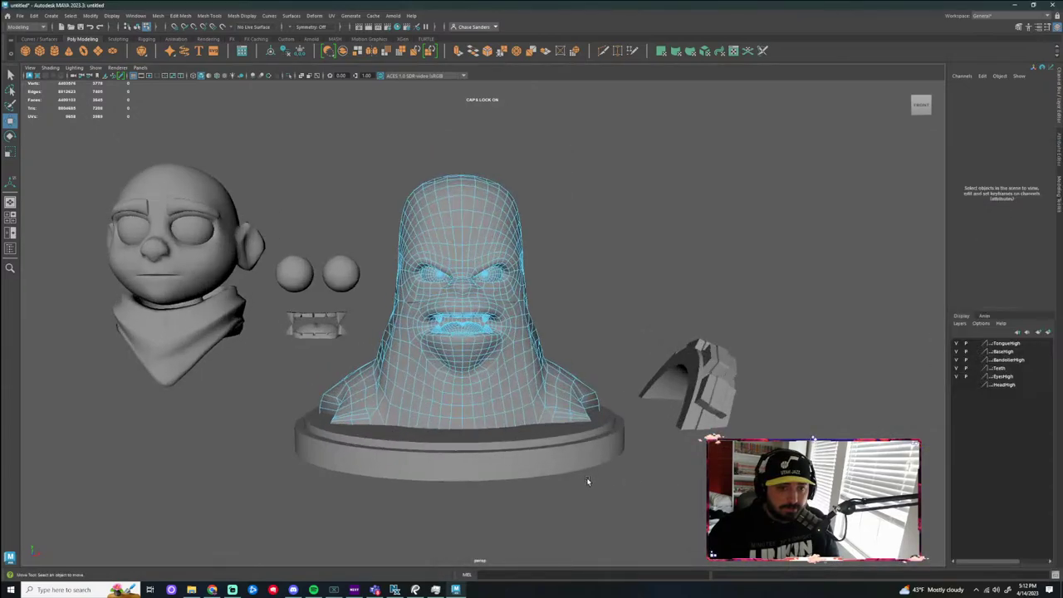
pyautogui.keyDown('alt'); pyautogui.moveTo(588, 482); pyautogui.dragTo(643, 501); pyautogui.keyUp('alt')
pyautogui.click(564, 447)
pyautogui.keyDown('alt'); pyautogui.moveTo(562, 484); pyautogui.dragTo(523, 503); pyautogui.keyUp('alt')
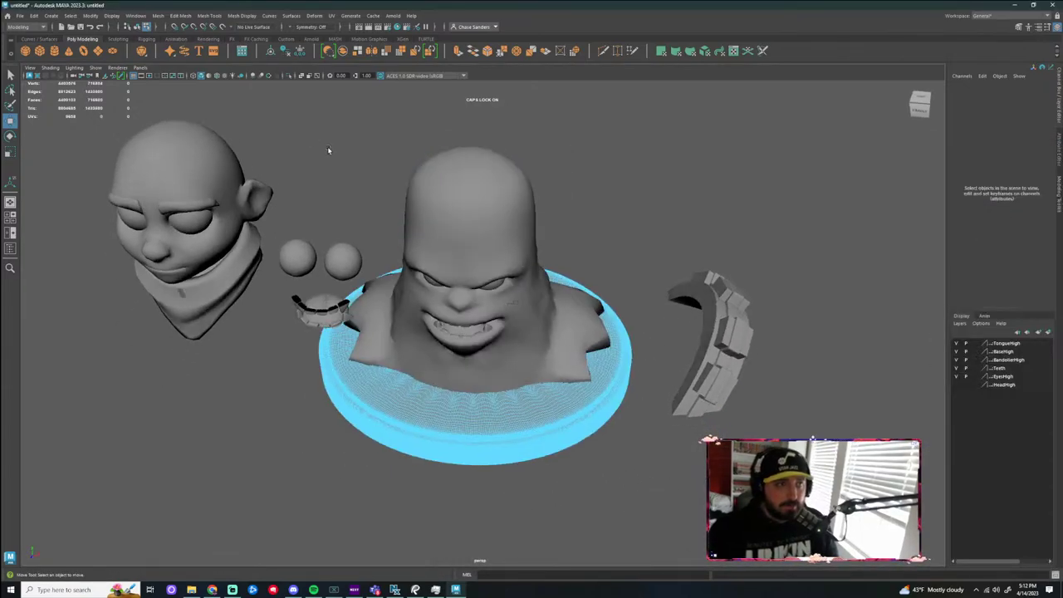
pyautogui.click(55, 52)
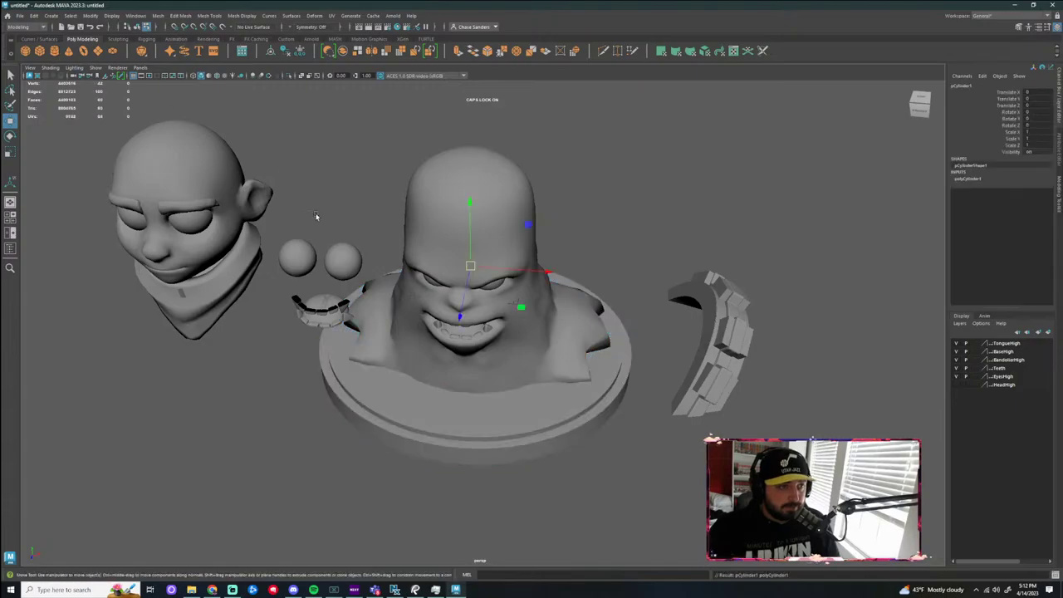
pyautogui.scroll(3, 507, 349)
pyautogui.moveTo(539, 250); pyautogui.dragTo(835, 270)
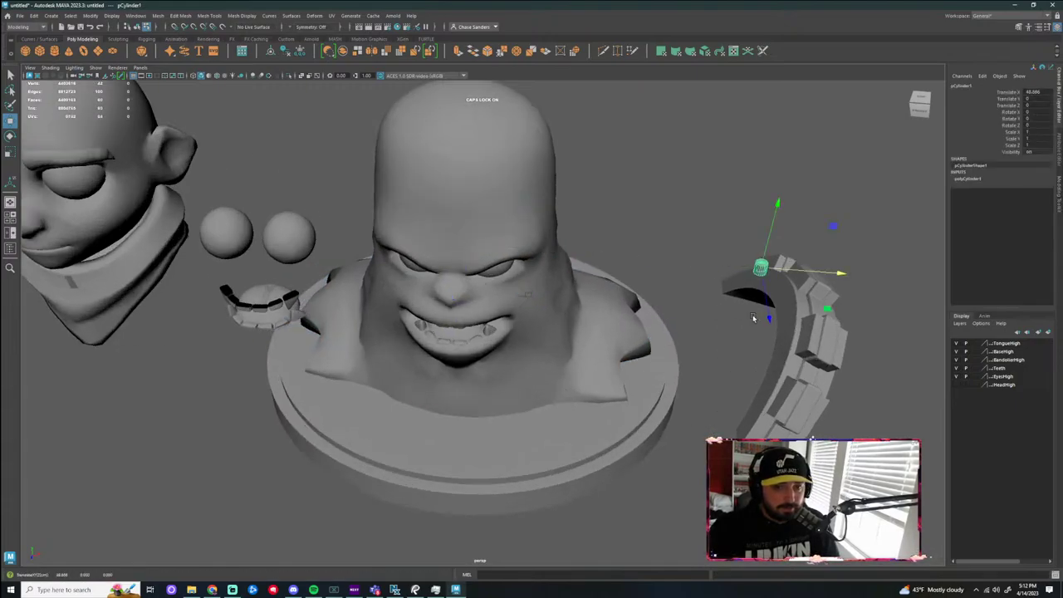
# Isolate the new cylinder together with the high-poly round base, viewed from above
pyautogui.keyDown('alt'); pyautogui.moveTo(720, 318); pyautogui.dragTo(726, 347); pyautogui.keyUp('alt')
pyautogui.keyDown('alt'); pyautogui.moveTo(726, 347); pyautogui.dragTo(665, 321, button='middle'); pyautogui.keyUp('alt')
pyautogui.keyDown('alt'); pyautogui.moveTo(619, 301); pyautogui.dragTo(608, 328); pyautogui.keyUp('alt')
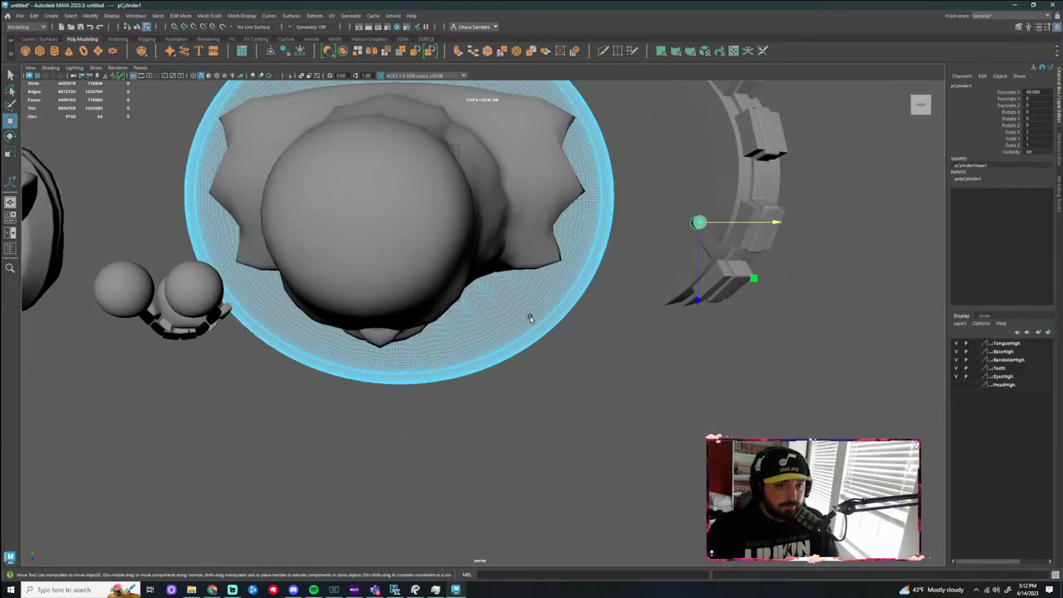
pyautogui.hotkey('ctrl', '1')
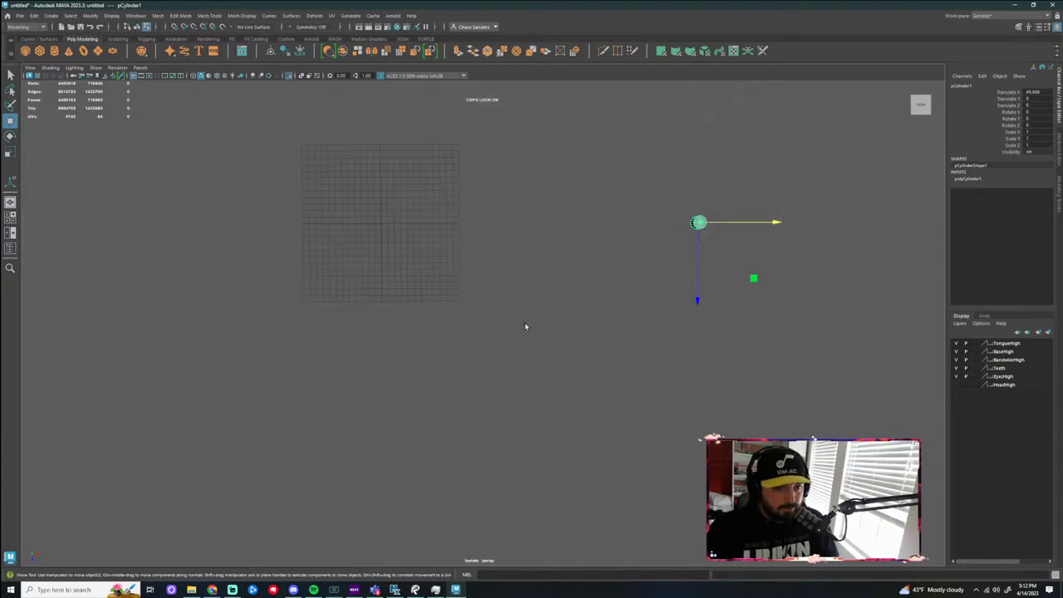
pyautogui.hotkey('ctrl', '1')
pyautogui.moveTo(388, 293); pyautogui.dragTo(429, 280, button='right')
pyautogui.click(519, 321)
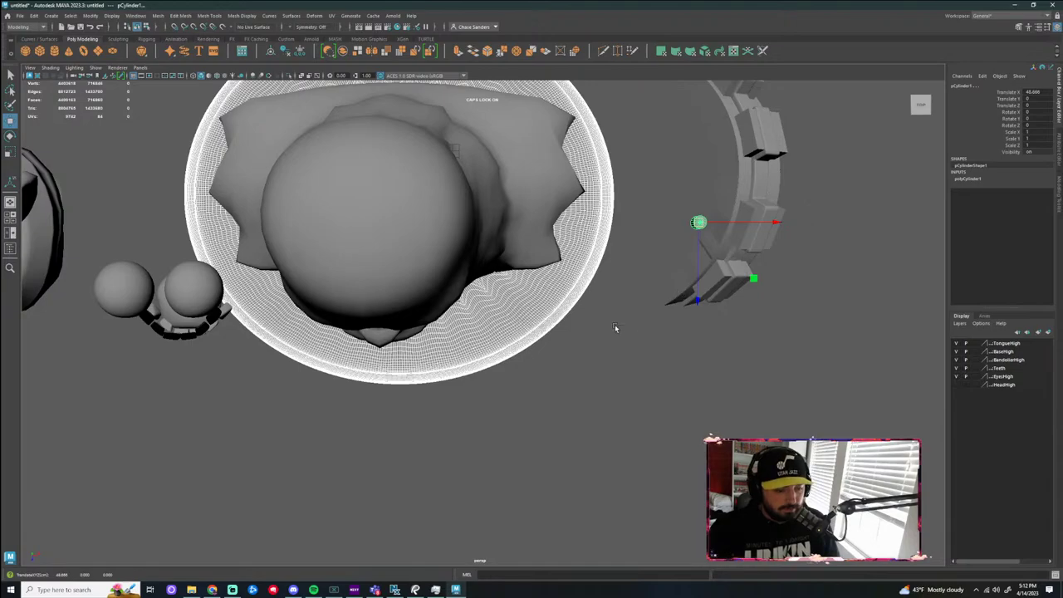
pyautogui.hotkey('ctrl', '1')
pyautogui.scroll(-3, 611, 309)
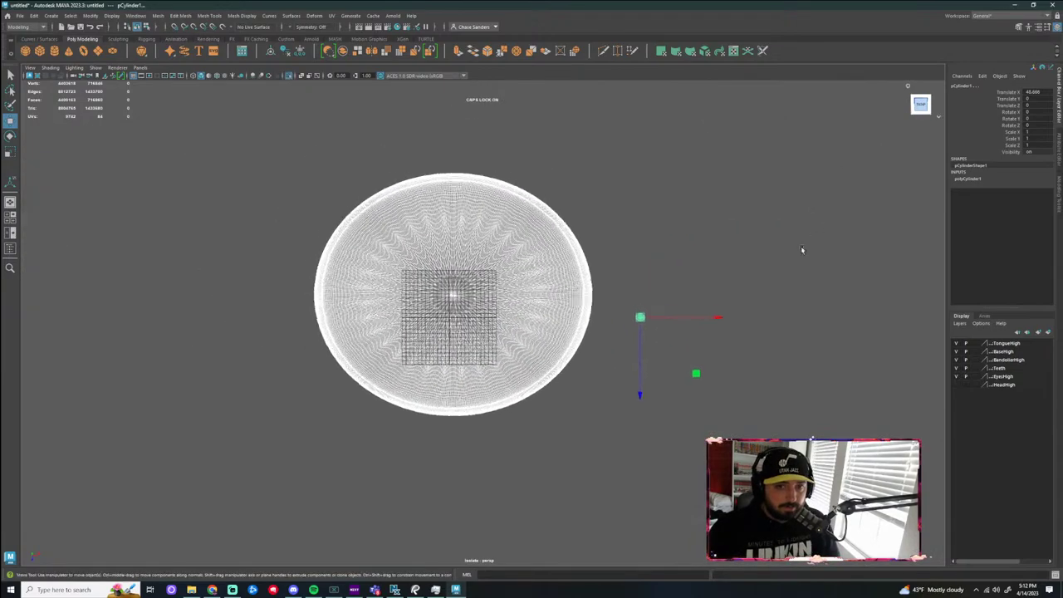
# Move the cylinder along X to the grid centre and scale it uniformly to about 22.67
pyautogui.scroll(3, 833, 373)
pyautogui.moveTo(880, 367); pyautogui.dragTo(593, 366)
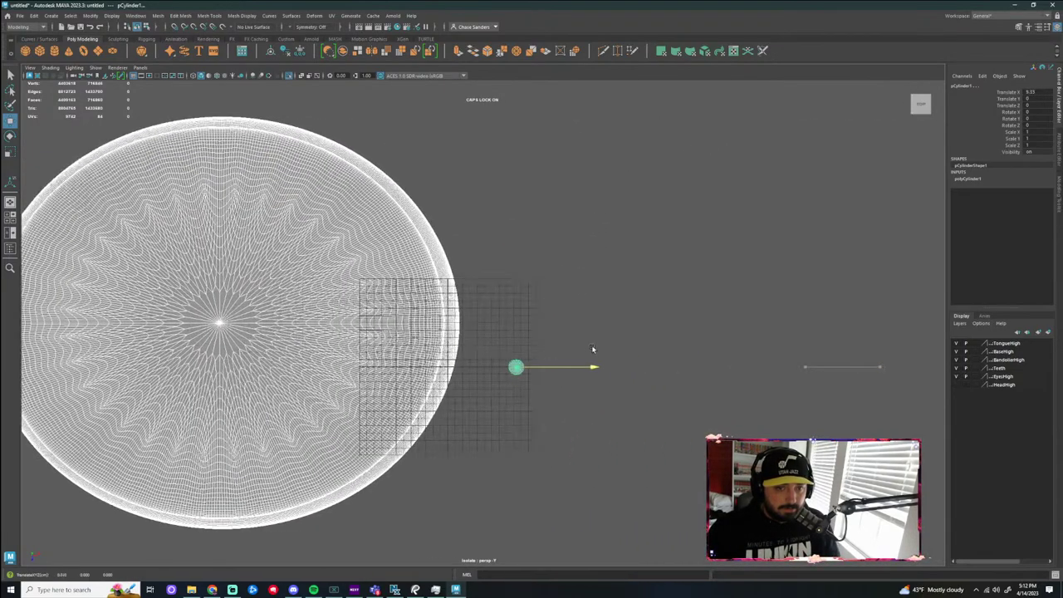
pyautogui.hotkey('ctrl', 'z')
pyautogui.press('5')
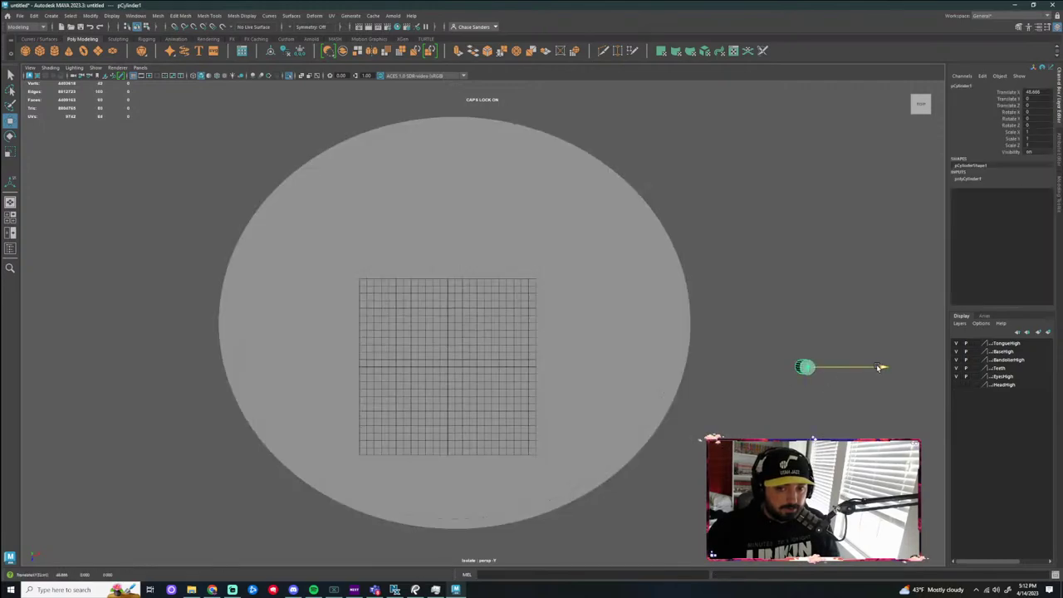
pyautogui.moveTo(881, 368); pyautogui.dragTo(518, 363)
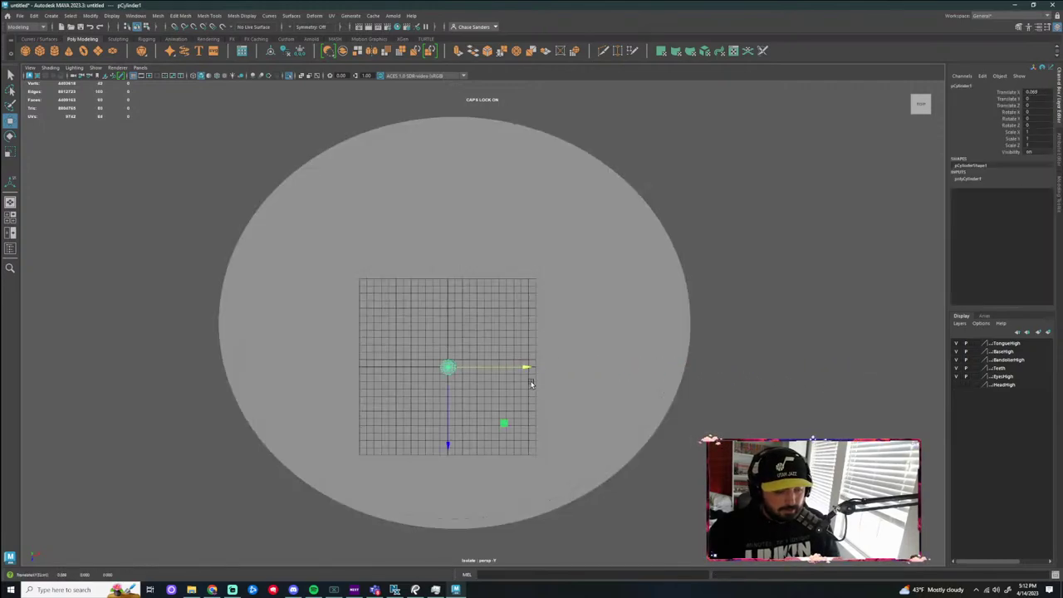
pyautogui.press('r')
pyautogui.moveTo(446, 370); pyautogui.dragTo(686, 403)
pyautogui.press('w')
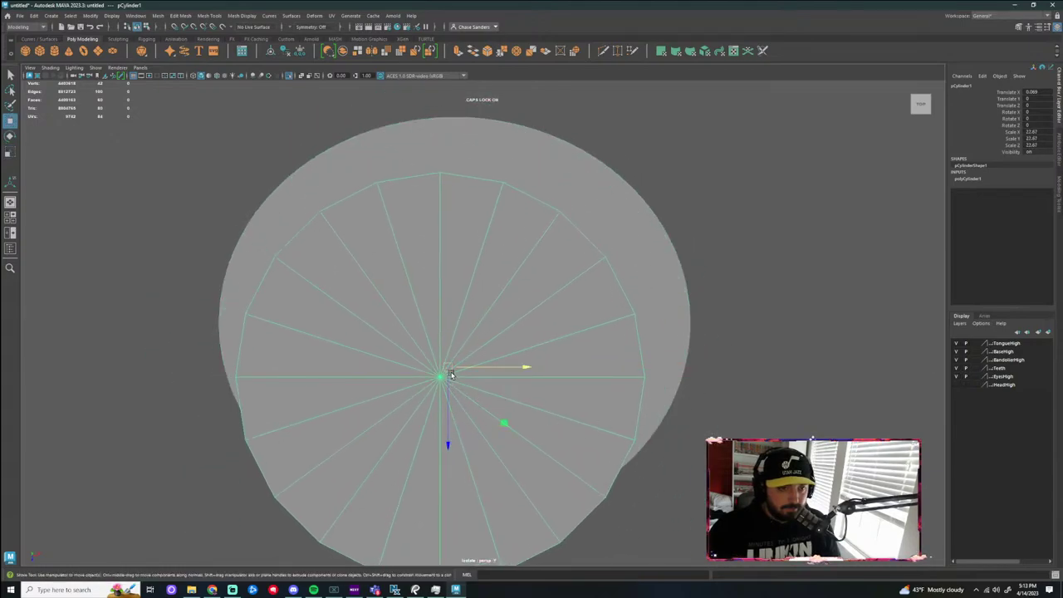
# Center the cylinder's pivot and show it with the whole bust in the orthographic top view
pyautogui.click(90, 16)
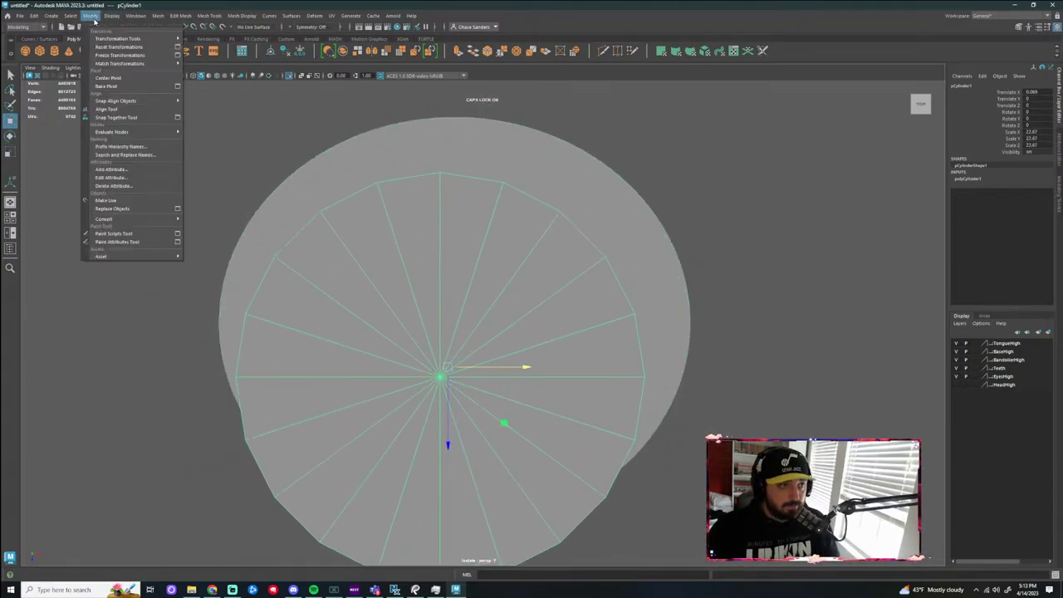
pyautogui.click(118, 78)
pyautogui.press('space')
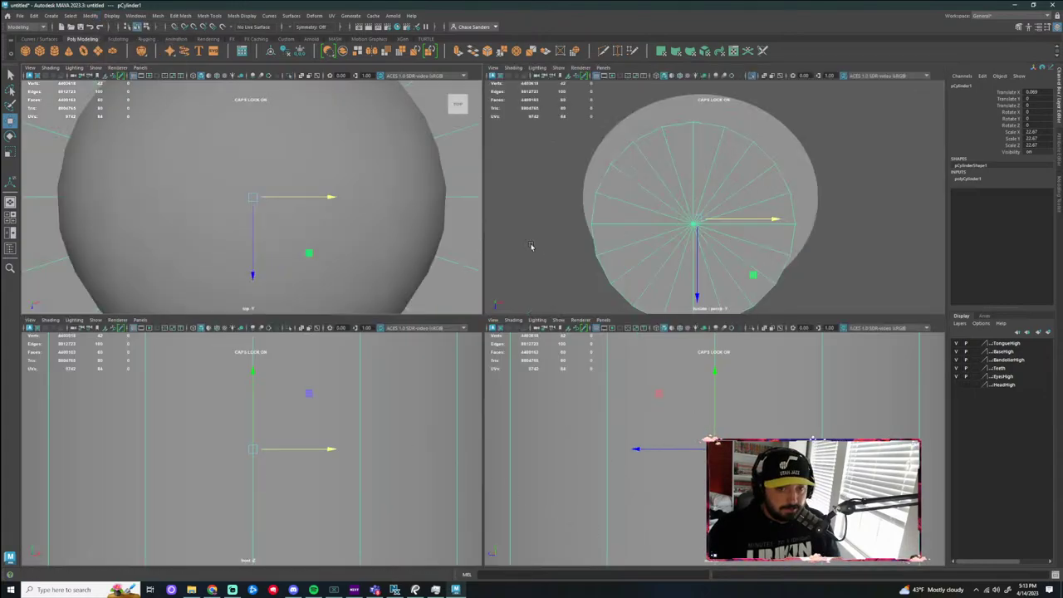
pyautogui.press('space')
pyautogui.scroll(-3, 615, 378)
pyautogui.scroll(-5, 615, 378)
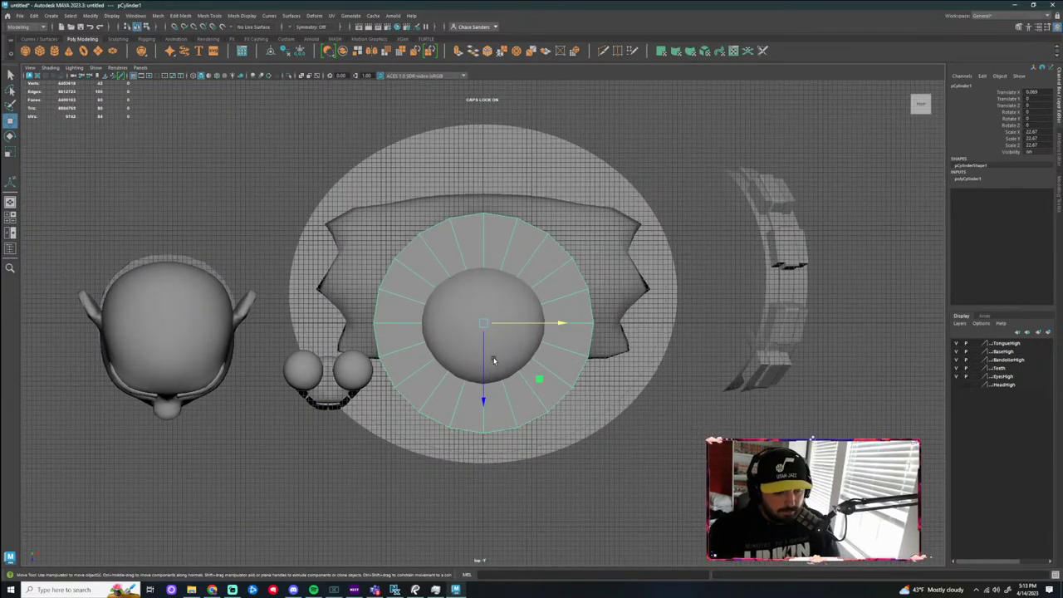
# Scale the cylinder to about 40 in X and 33 in Z, and centre it over the base's oval outline
pyautogui.press('r')
pyautogui.moveTo(492, 361); pyautogui.dragTo(598, 337, button='middle')
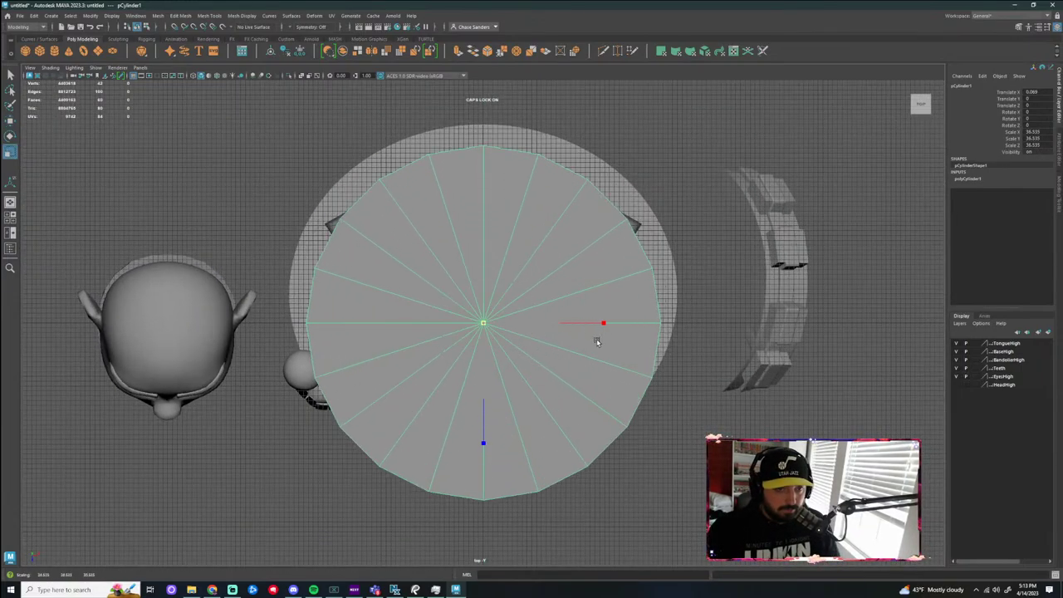
pyautogui.press('w')
pyautogui.moveTo(485, 393); pyautogui.dragTo(485, 357, button='middle')
pyautogui.press('r')
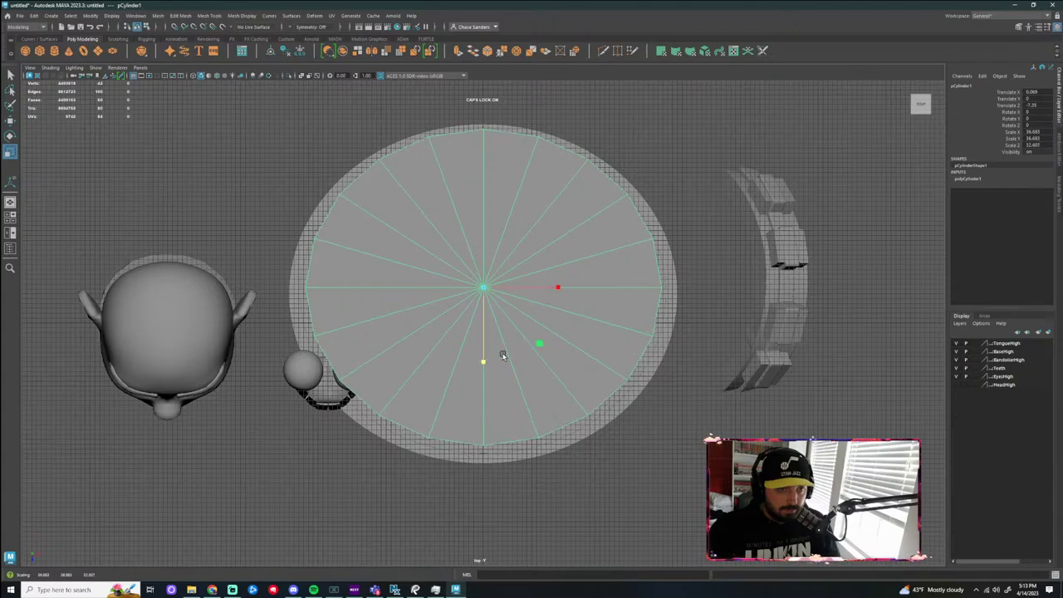
pyautogui.moveTo(560, 287); pyautogui.dragTo(567, 289, button='middle')
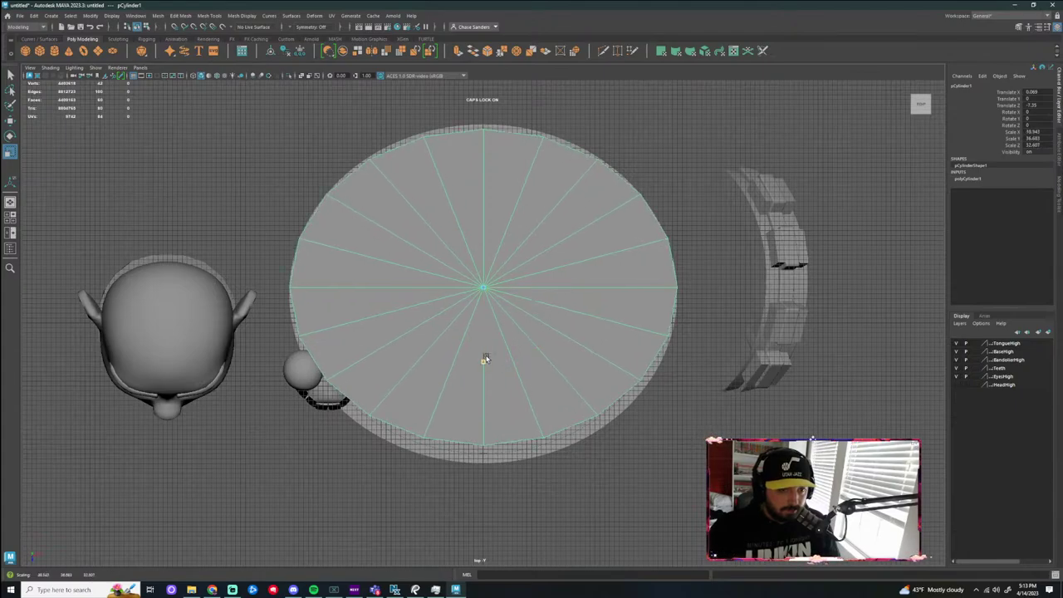
pyautogui.press('w')
pyautogui.moveTo(484, 290); pyautogui.dragTo(486, 294)
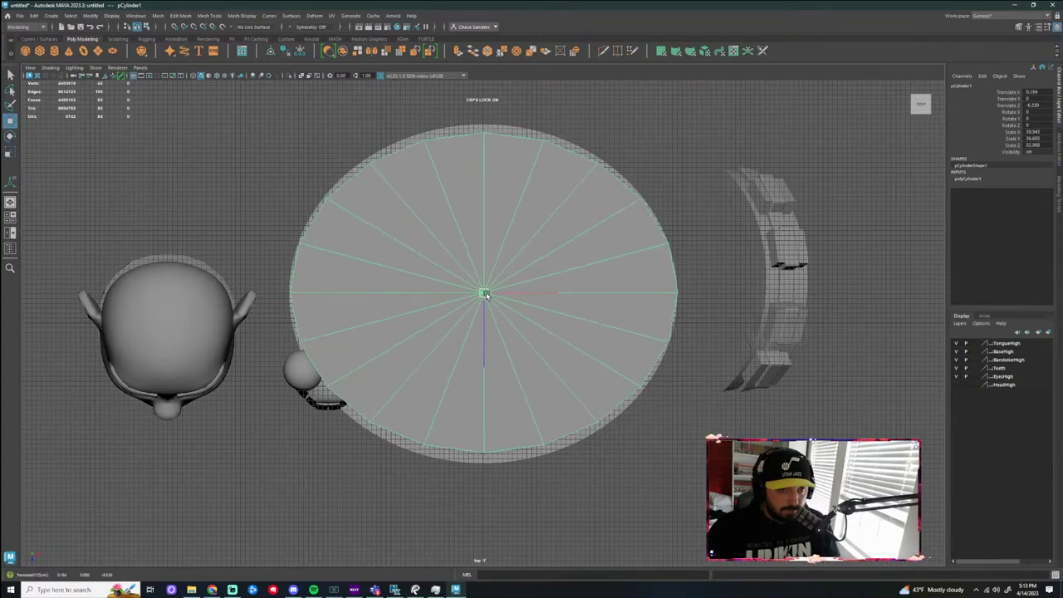
# Set the cylinder's axis subdivisions to 40
pyautogui.click(1059, 154)
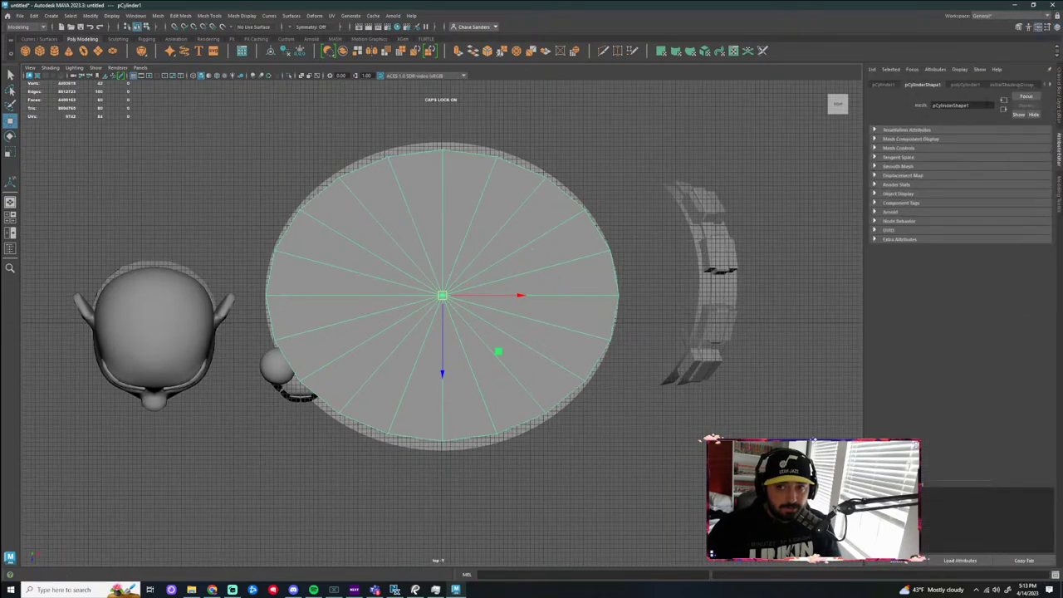
pyautogui.click(963, 84)
pyautogui.moveTo(994, 170); pyautogui.dragTo(1028, 175)
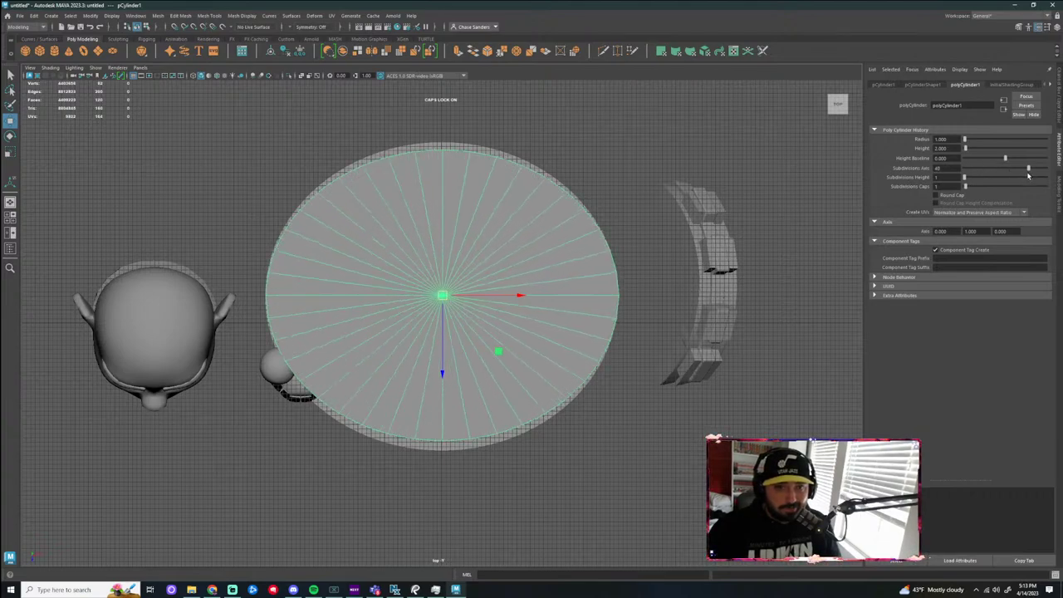
# Fine-tune the cylinder's scale and Z position so its edge matches the base's oval outline in the top view
pyautogui.scroll(3, 451, 309)
pyautogui.scroll(-3, 450, 317)
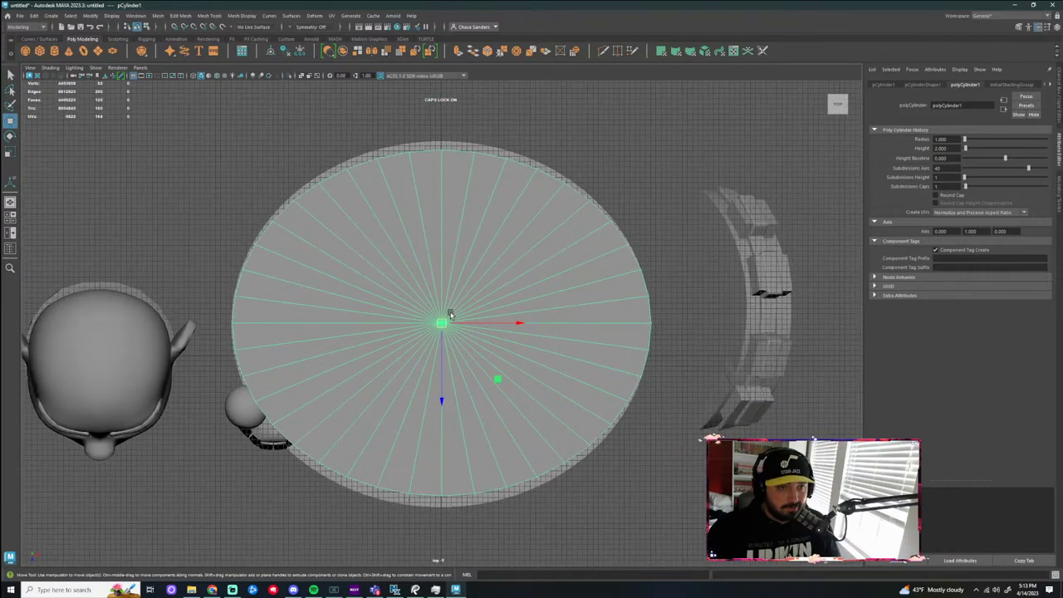
pyautogui.press('r')
pyautogui.moveTo(446, 322)
pyautogui.mouseDown()
pyautogui.moveTo(461, 326)
pyautogui.moveTo(453, 321)
pyautogui.mouseUp()
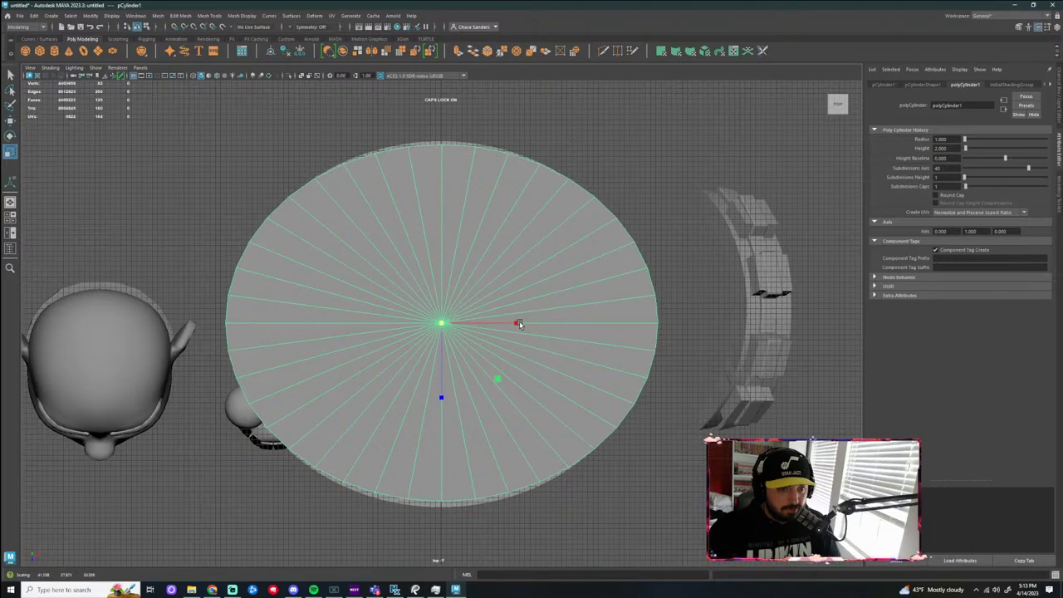
pyautogui.moveTo(520, 324); pyautogui.dragTo(515, 327)
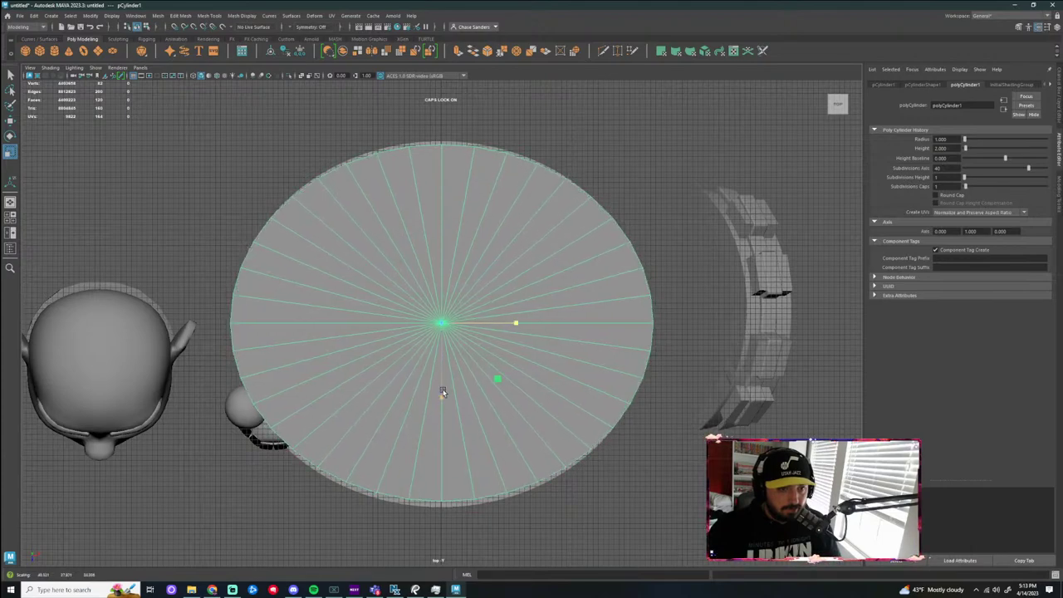
pyautogui.moveTo(443, 395); pyautogui.dragTo(441, 403)
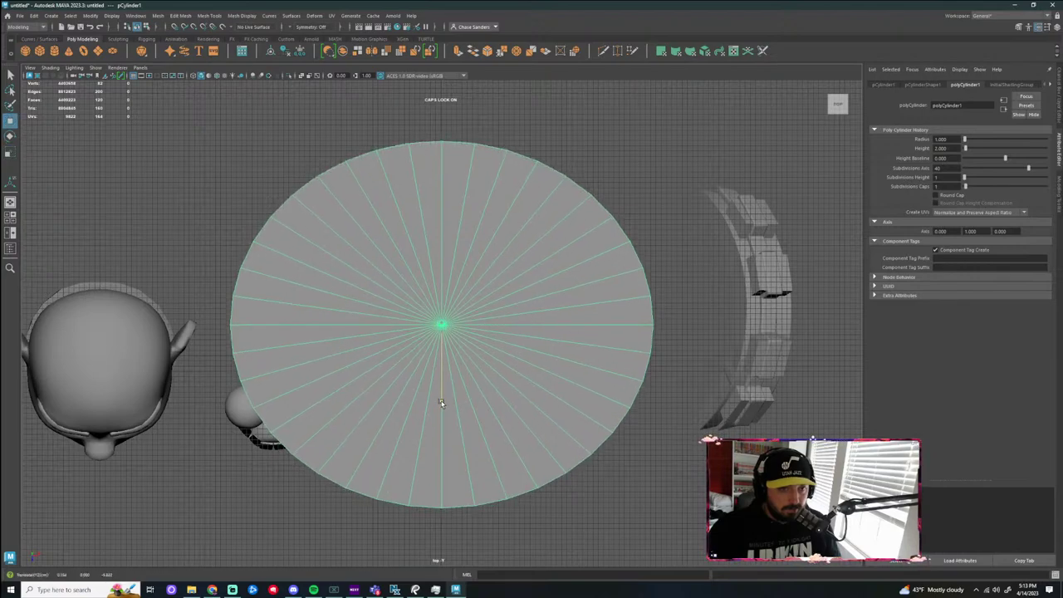
pyautogui.press('w')
# Return to the perspective view and leave isolation so the cylinder is shown with the bust
pyautogui.scroll(-2, 630, 406)
pyautogui.press('space')
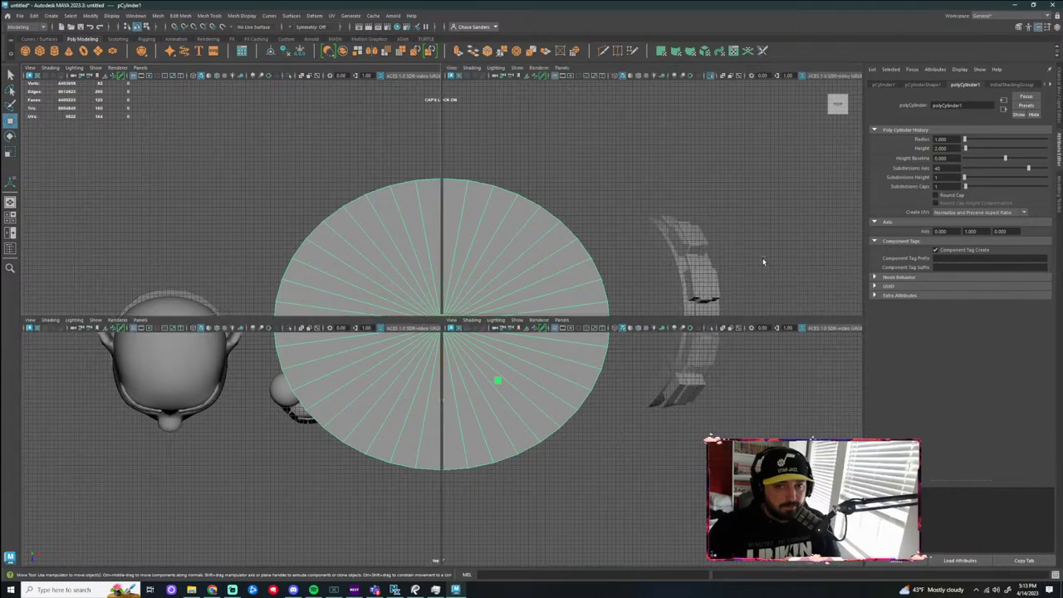
pyautogui.press('space')
pyautogui.scroll(-6, 729, 312)
pyautogui.keyDown('alt'); pyautogui.moveTo(613, 374); pyautogui.dragTo(605, 296); pyautogui.keyUp('alt')
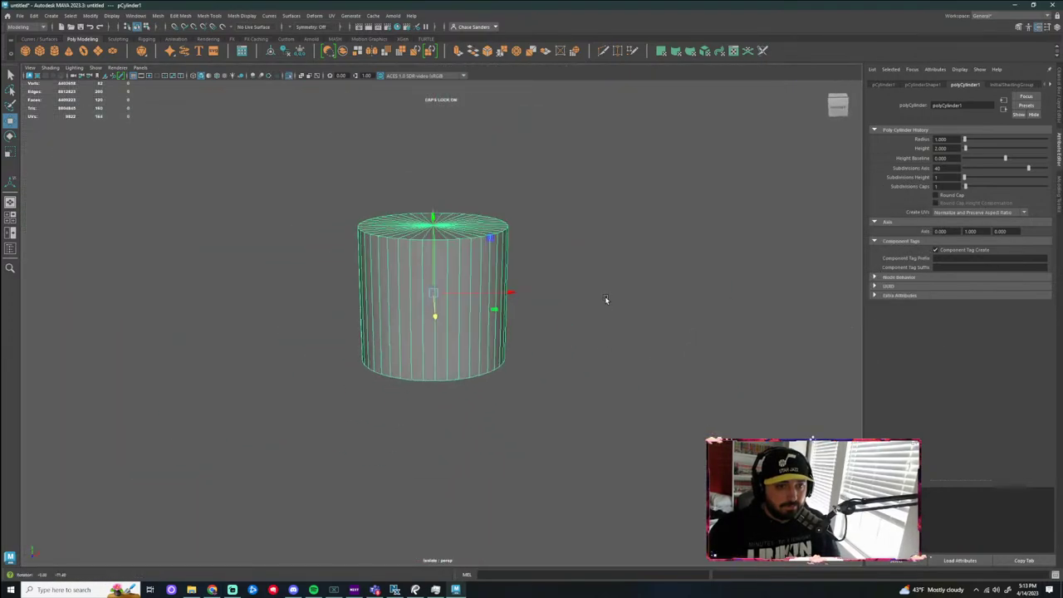
pyautogui.hotkey('ctrl', '1')
pyautogui.scroll(4, 422, 309)
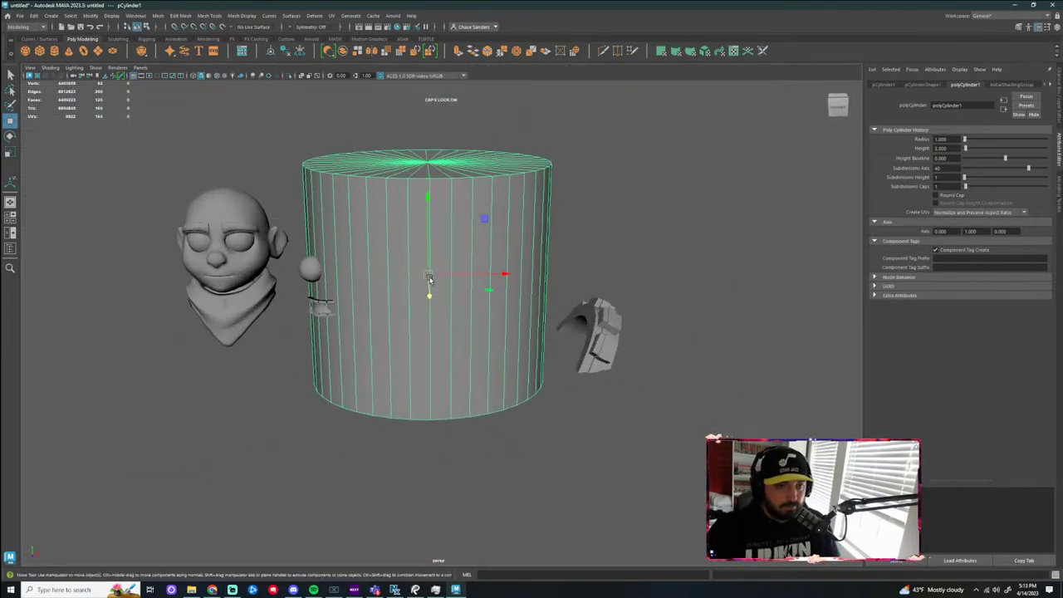
# Flatten the cylinder vertically into a disc and lower it over the base, with its top level with the base's outer rim
pyautogui.press('r')
pyautogui.moveTo(428, 199); pyautogui.dragTo(429, 282)
pyautogui.press('w')
pyautogui.moveTo(427, 208); pyautogui.dragTo(426, 294)
pyautogui.scroll(6, 429, 382)
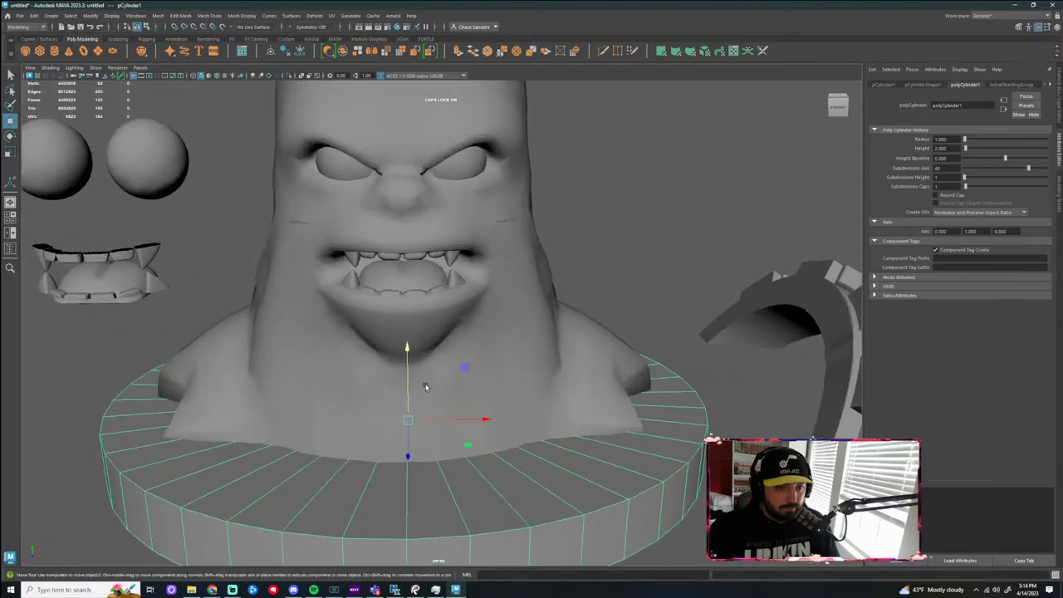
pyautogui.scroll(-3, 423, 392)
pyautogui.scroll(2, 480, 279)
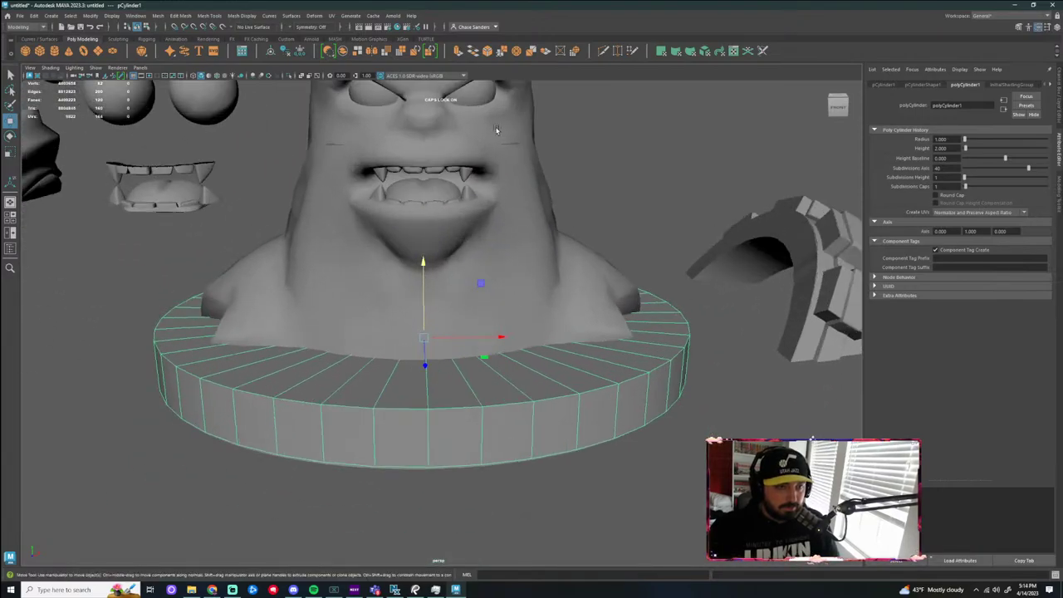
pyautogui.keyDown('alt'); pyautogui.moveTo(577, 130); pyautogui.dragTo(567, 211); pyautogui.keyUp('alt')
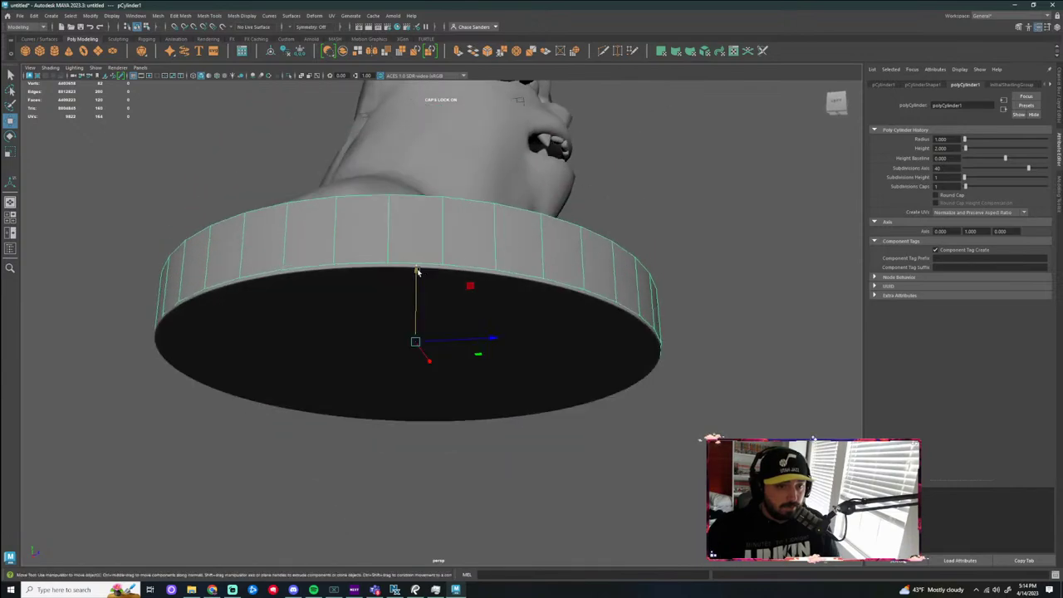
pyautogui.moveTo(418, 271)
pyautogui.keyDown('shift'); pyautogui.mouseDown()
pyautogui.moveTo(418, 313)
pyautogui.moveTo(429, 274)
pyautogui.moveTo(615, 364)
pyautogui.mouseUp(); pyautogui.keyUp('shift')
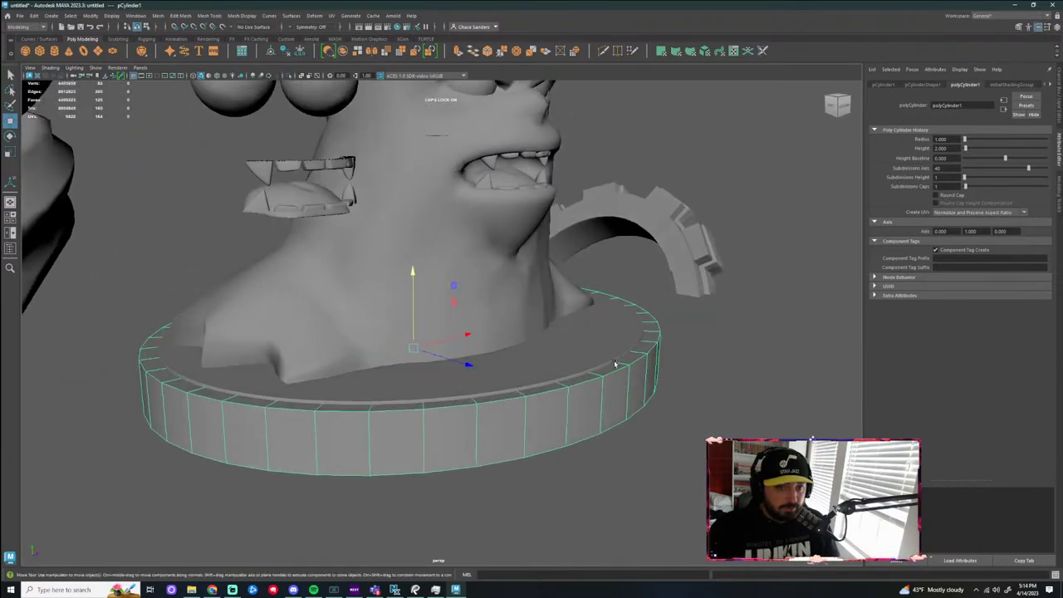
# Select all 40 faces of the cylinder's top cap
pyautogui.moveTo(595, 347); pyautogui.dragTo(599, 376, button='right')
pyautogui.keyDown('alt'); pyautogui.moveTo(652, 327); pyautogui.dragTo(594, 391); pyautogui.keyUp('alt')
pyautogui.scroll(-5, 594, 391)
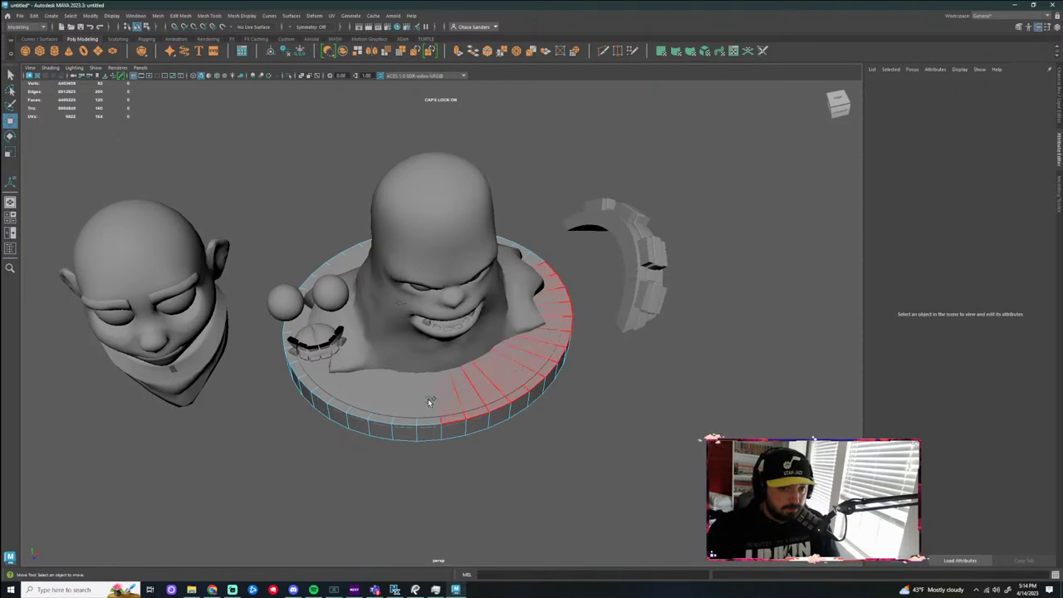
pyautogui.moveTo(368, 277)
pyautogui.mouseDown()
pyautogui.moveTo(468, 251)
pyautogui.moveTo(542, 266)
pyautogui.mouseUp()
pyautogui.keyDown('alt'); pyautogui.moveTo(621, 307); pyautogui.dragTo(584, 260); pyautogui.keyUp('alt')
pyautogui.scroll(5, 584, 261)
pyautogui.moveTo(424, 247); pyautogui.dragTo(678, 461)
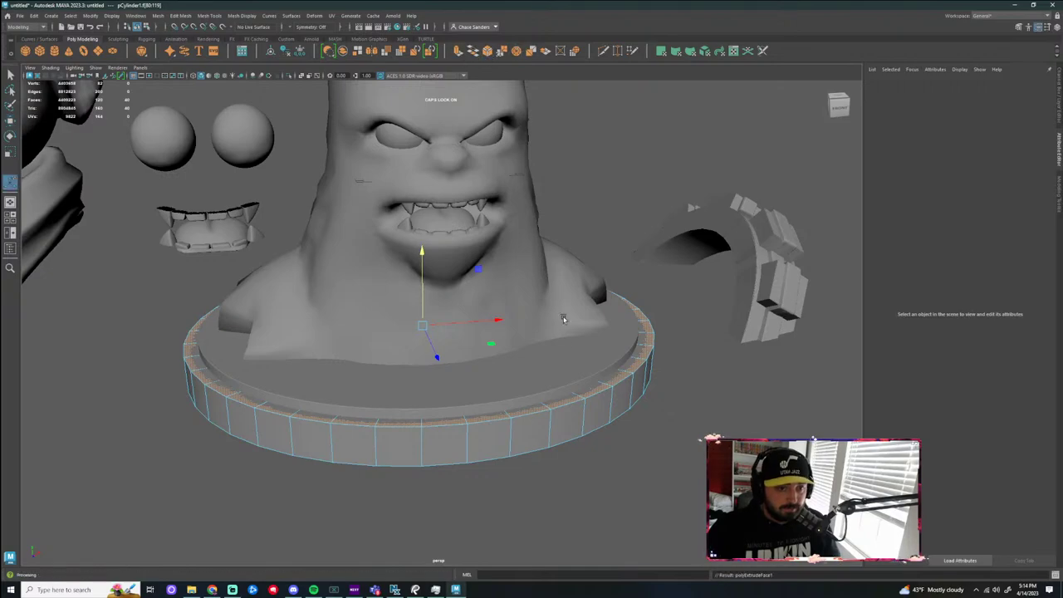
# Extrude the cylinder's top cap inward to form a rim ledge, and extrude it again slightly upward into a raised inner disc
pyautogui.click(458, 51)
pyautogui.moveTo(427, 326); pyautogui.dragTo(408, 326)
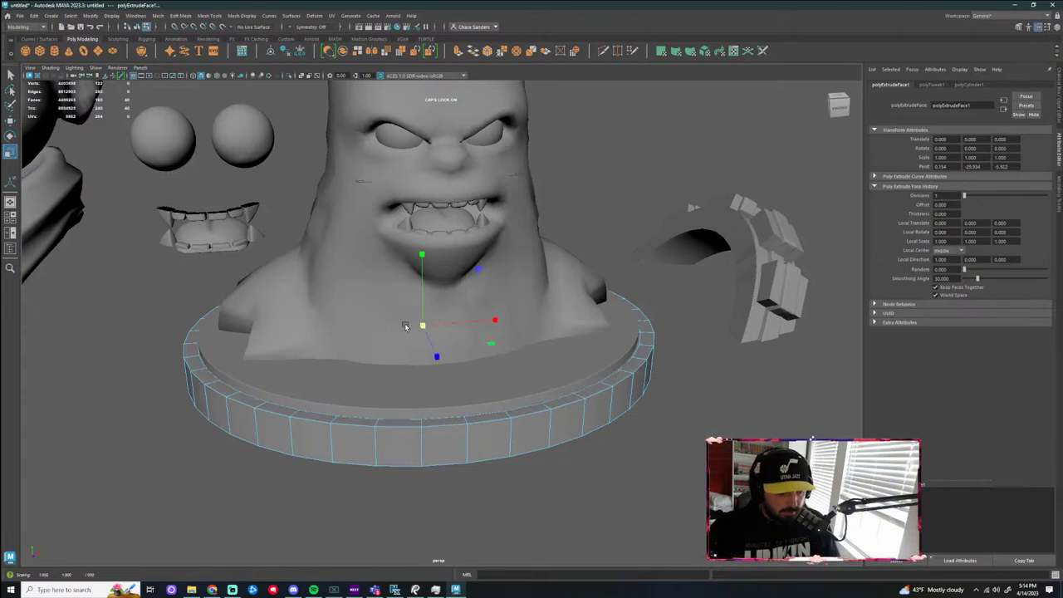
pyautogui.press('g')
pyautogui.press('w')
pyautogui.moveTo(421, 255); pyautogui.dragTo(421, 246)
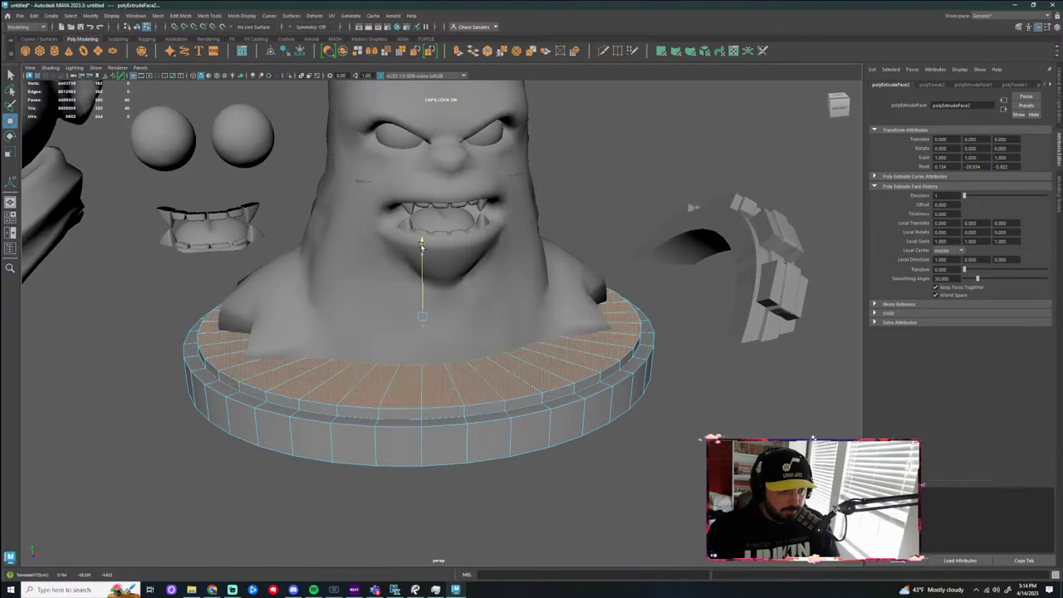
# Apply Soften Edge to the whole low-poly cylinder
pyautogui.click(723, 432)
pyautogui.keyDown('alt'); pyautogui.moveTo(723, 432); pyautogui.dragTo(651, 431, button='right'); pyautogui.keyUp('alt')
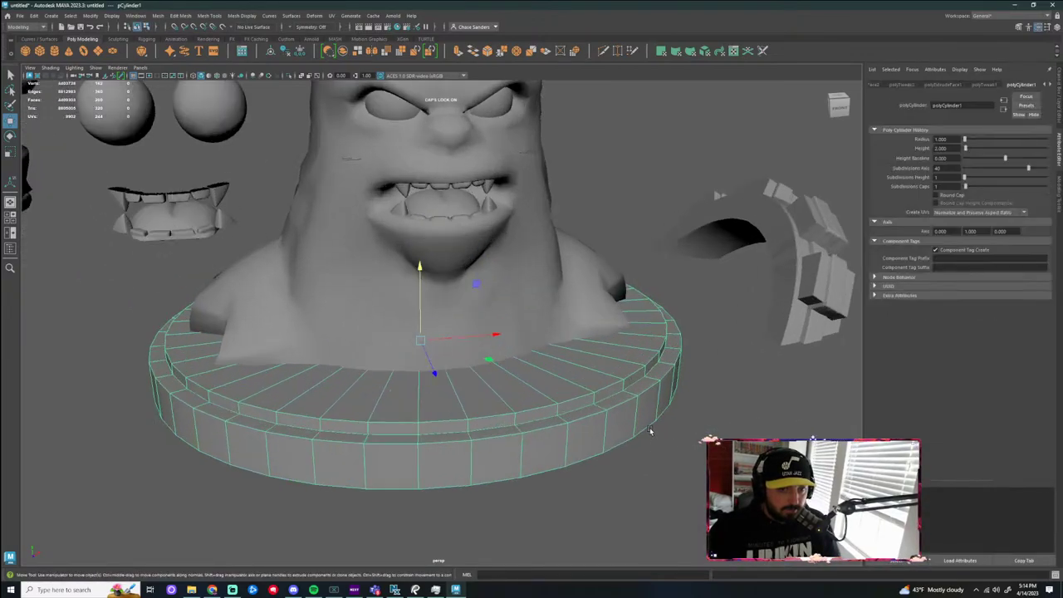
pyautogui.keyDown('alt'); pyautogui.moveTo(675, 500); pyautogui.dragTo(533, 414); pyautogui.keyUp('alt')
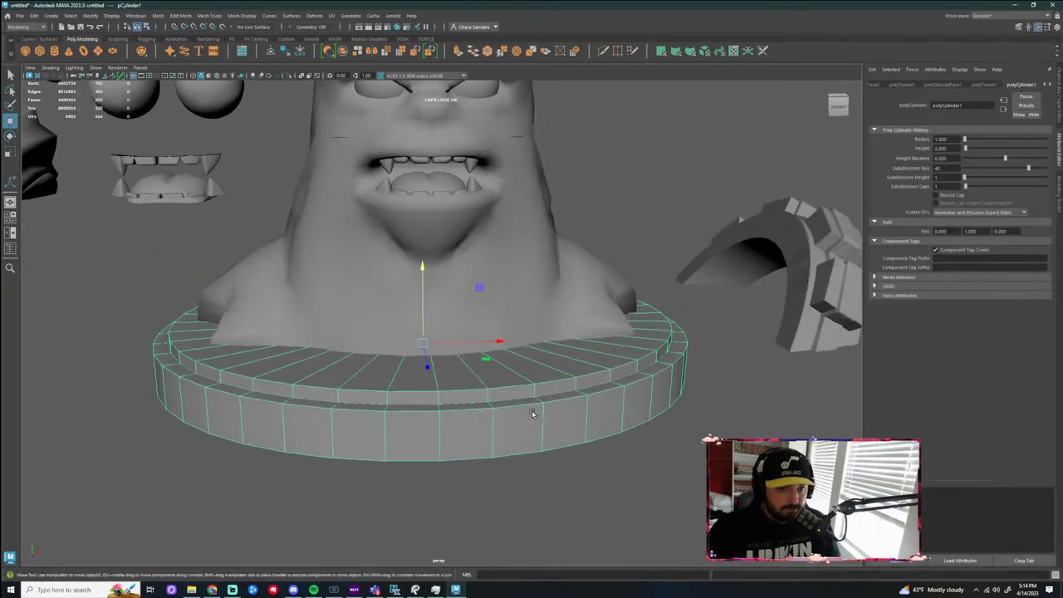
pyautogui.click(241, 15)
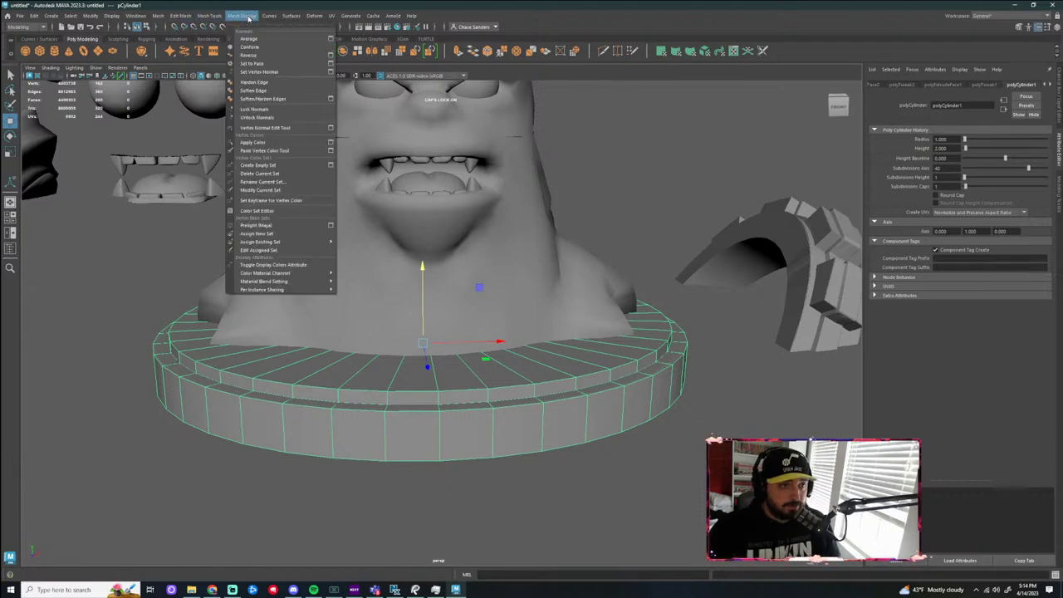
pyautogui.click(249, 88)
pyautogui.moveTo(462, 344); pyautogui.dragTo(499, 320, button='right')
pyautogui.click(662, 504)
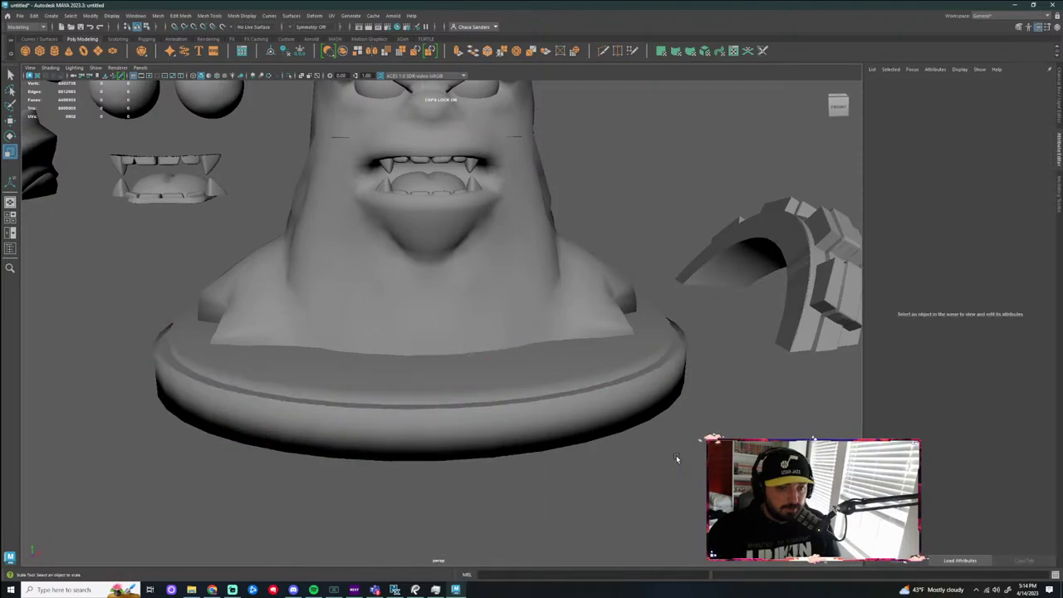
# Examine the softened cylinder's shading against the high-poly base from several angles
pyautogui.click(548, 431)
pyautogui.moveTo(488, 378); pyautogui.dragTo(520, 337, button='right')
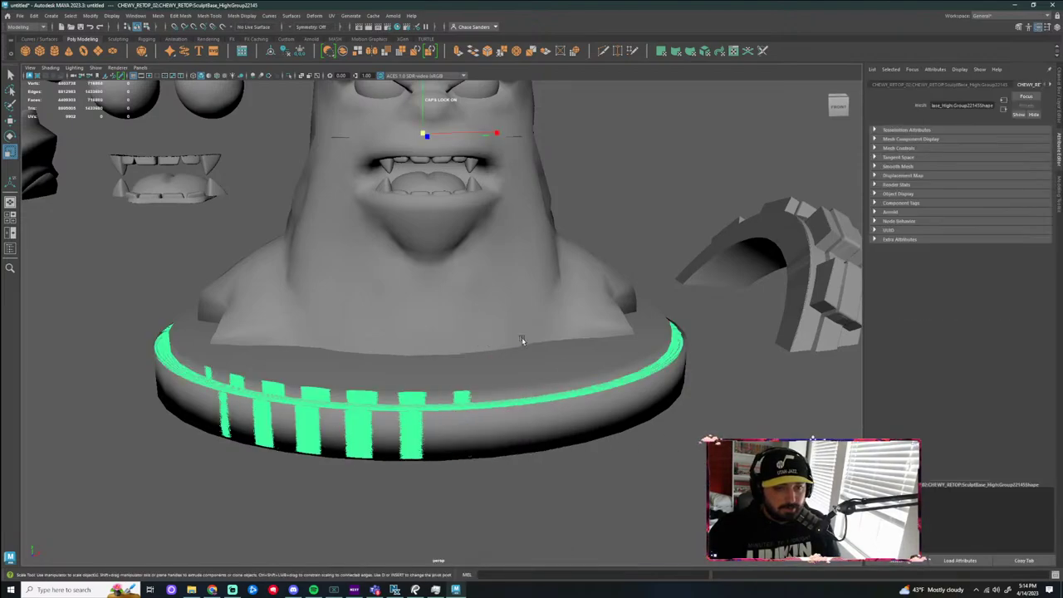
pyautogui.click(572, 355)
pyautogui.click(573, 356)
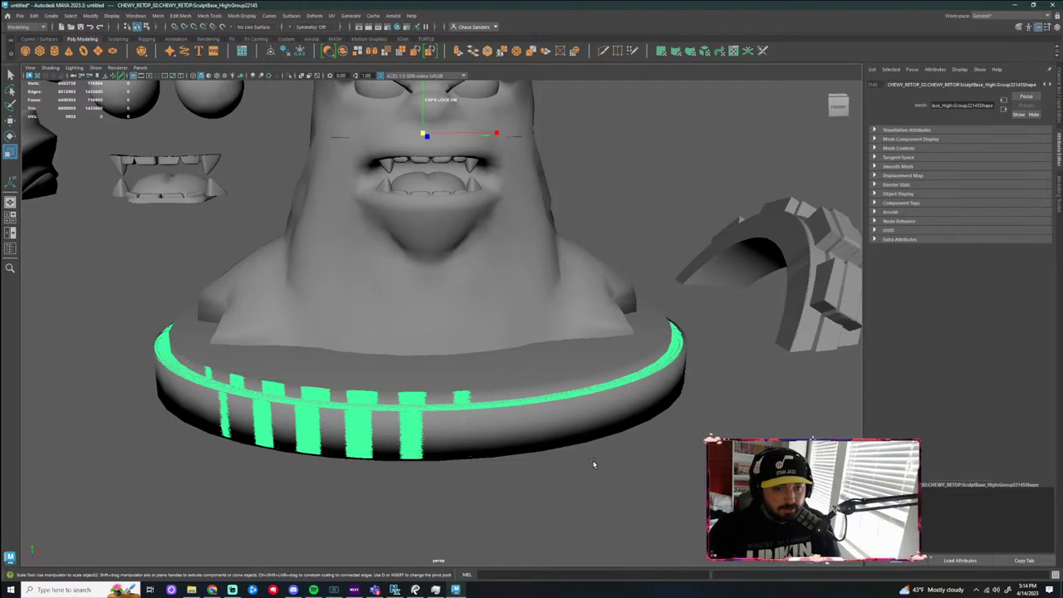
pyautogui.keyDown('alt'); pyautogui.moveTo(594, 464); pyautogui.dragTo(625, 489); pyautogui.keyUp('alt')
pyautogui.keyDown('alt'); pyautogui.moveTo(700, 474); pyautogui.dragTo(648, 389, button='middle'); pyautogui.keyUp('alt')
pyautogui.click(648, 390)
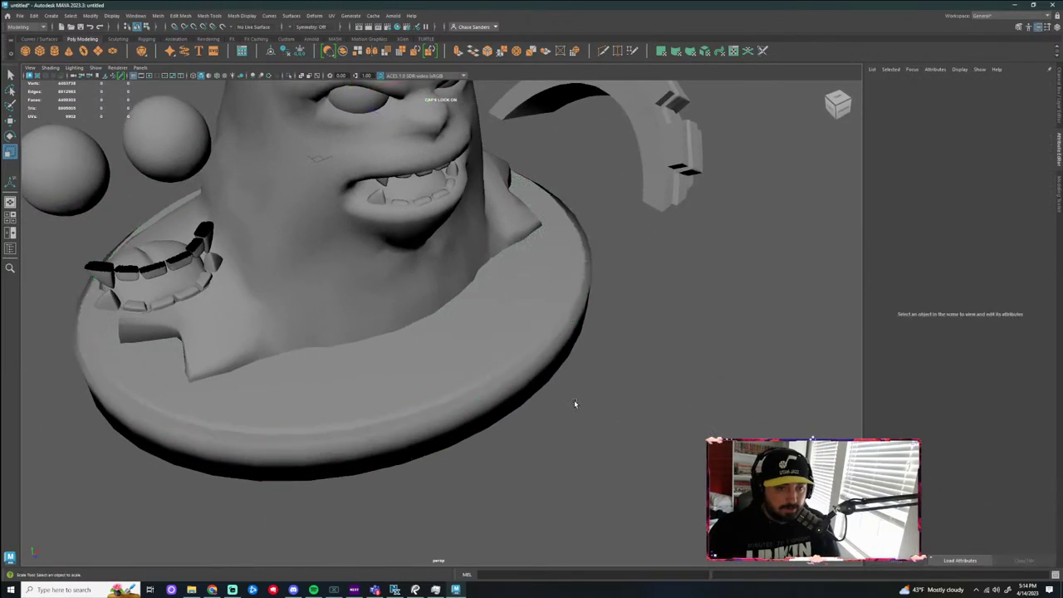
pyautogui.keyDown('alt'); pyautogui.moveTo(574, 401); pyautogui.dragTo(642, 414); pyautogui.keyUp('alt')
pyautogui.keyDown('alt'); pyautogui.moveTo(642, 414); pyautogui.dragTo(724, 432, button='right'); pyautogui.keyUp('alt')
pyautogui.keyDown('alt'); pyautogui.moveTo(725, 432); pyautogui.dragTo(633, 407); pyautogui.keyUp('alt')
pyautogui.click(615, 280)
pyautogui.keyDown('alt'); pyautogui.moveTo(633, 407); pyautogui.dragTo(538, 427, button='right'); pyautogui.keyUp('alt')
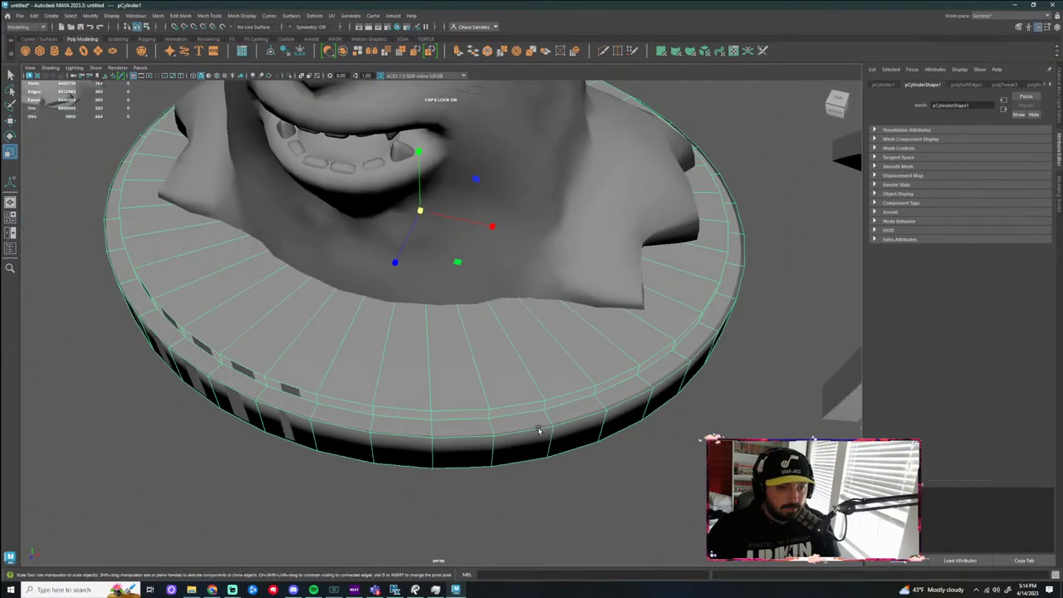
pyautogui.keyDown('alt'); pyautogui.moveTo(538, 430); pyautogui.dragTo(568, 403); pyautogui.keyUp('alt')
pyautogui.keyDown('alt'); pyautogui.moveTo(568, 404); pyautogui.dragTo(490, 365, button='right'); pyautogui.keyUp('alt')
pyautogui.press('w')
pyautogui.moveTo(402, 211); pyautogui.dragTo(409, 401)
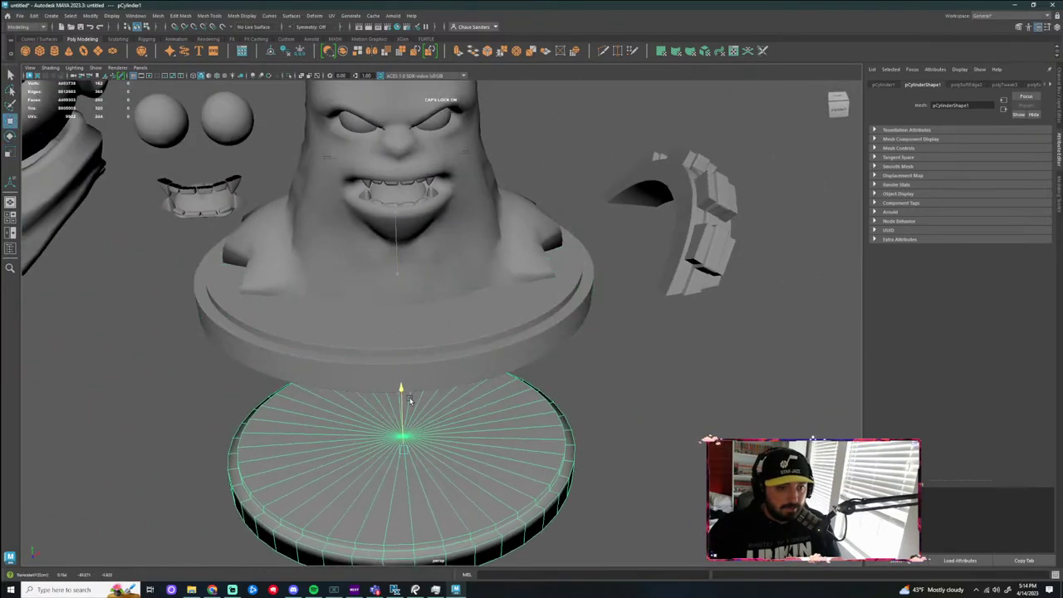
pyautogui.hotkey('ctrl', 'z')
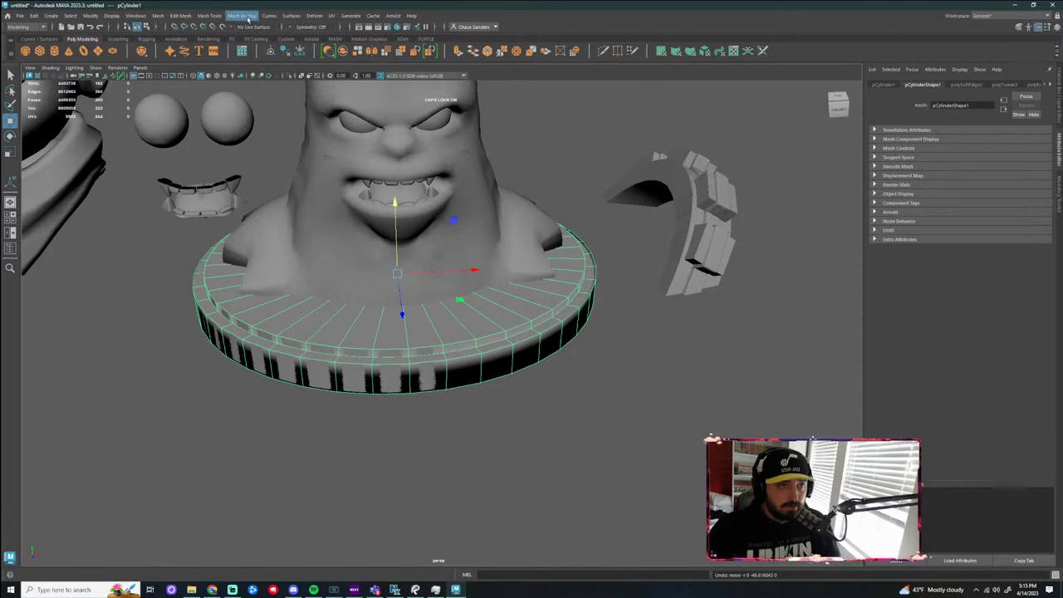
# Harden the edge loops around the cylinder's stepped rim
pyautogui.click(247, 18)
pyautogui.click(274, 234)
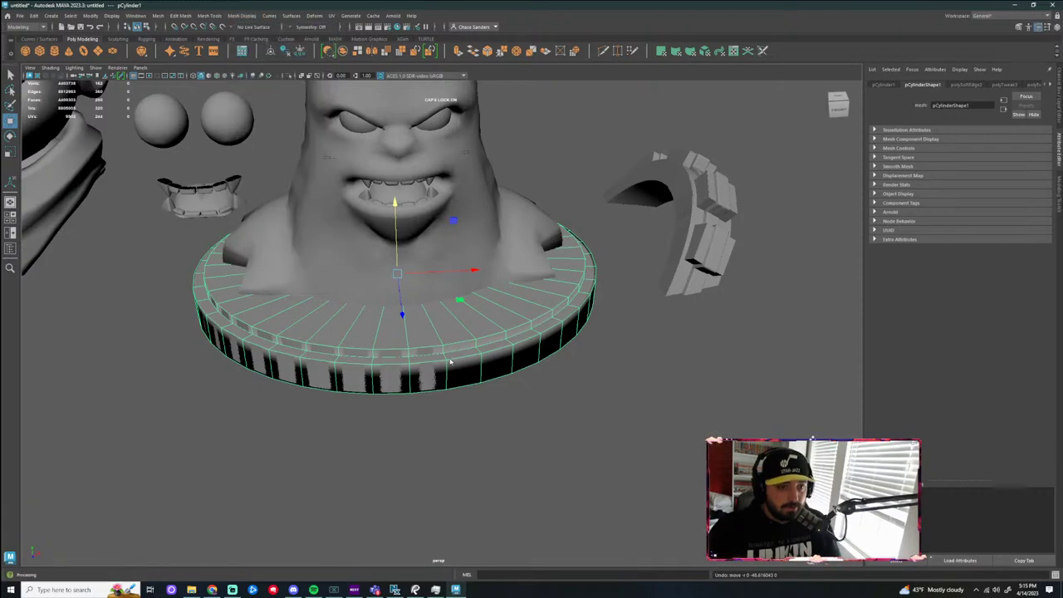
pyautogui.moveTo(451, 362)
pyautogui.keyDown('shift'); pyautogui.mouseDown(button='right')
pyautogui.moveTo(450, 320)
pyautogui.moveTo(457, 344)
pyautogui.mouseUp(button='right'); pyautogui.keyUp('shift')
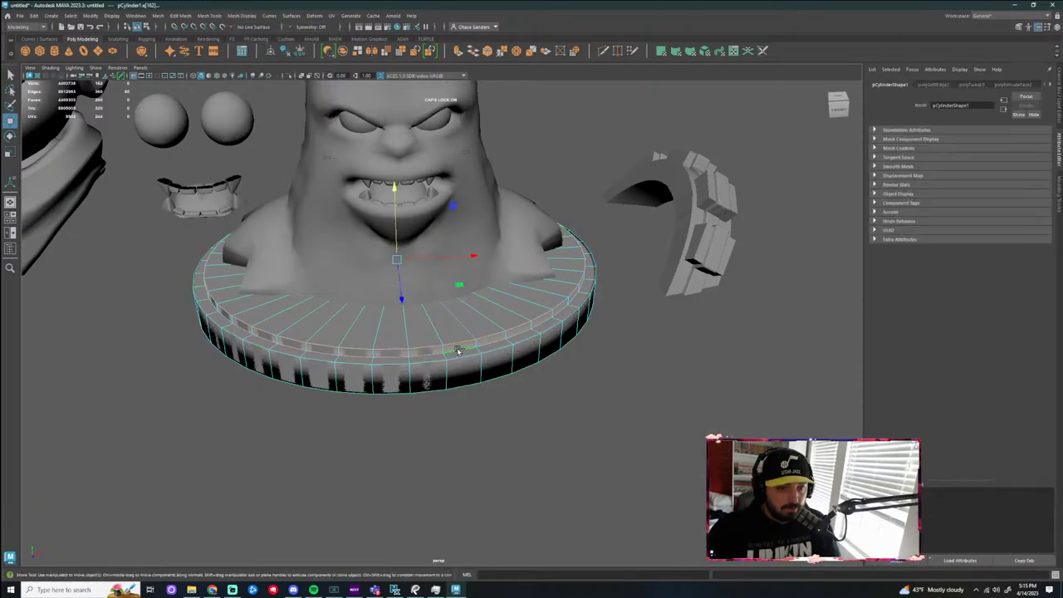
pyautogui.click(246, 15)
pyautogui.click(270, 88)
pyautogui.click(638, 395)
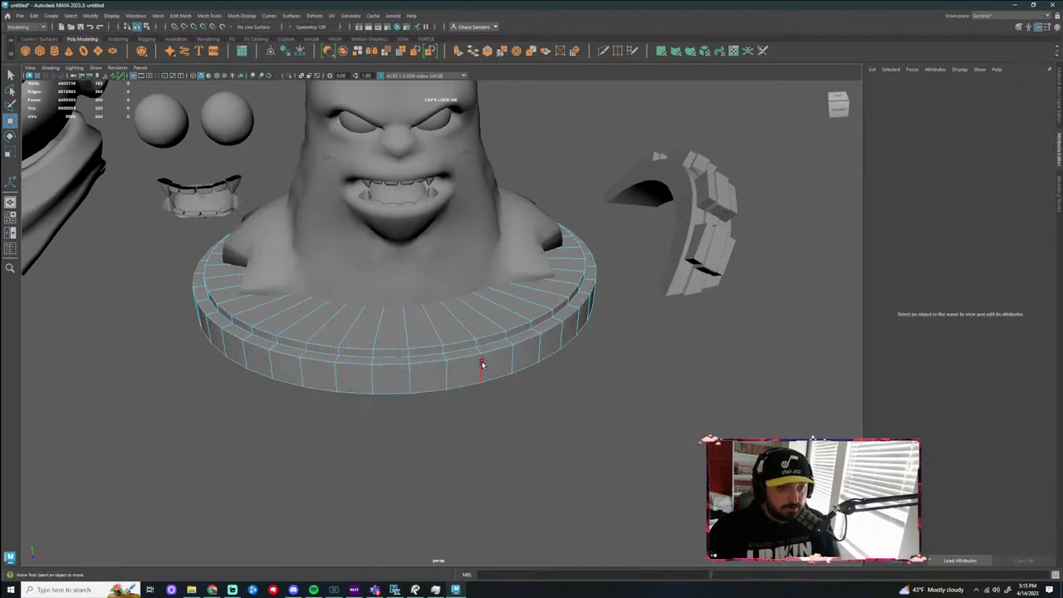
# Examine the hardened cylinder's shading together with the bust, and leave the cylinder selected
pyautogui.moveTo(481, 346); pyautogui.dragTo(525, 327, button='right')
pyautogui.click(613, 378)
pyautogui.keyDown('alt'); pyautogui.moveTo(613, 378); pyautogui.dragTo(525, 406, button='right'); pyautogui.keyUp('alt')
pyautogui.keyDown('alt'); pyautogui.moveTo(525, 405); pyautogui.dragTo(565, 387); pyautogui.keyUp('alt')
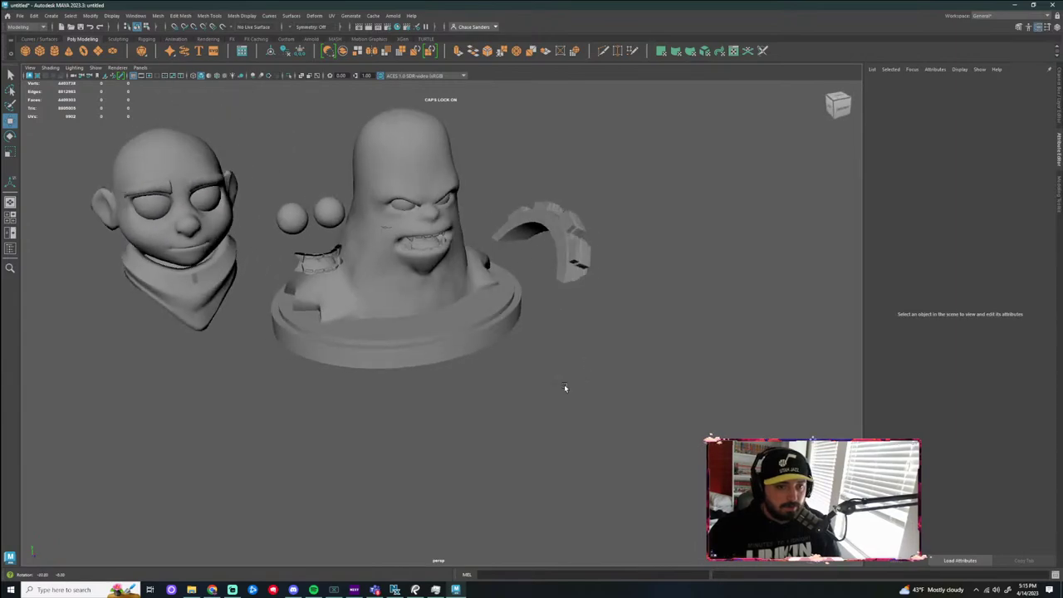
pyautogui.click(431, 350)
pyautogui.keyDown('alt'); pyautogui.moveTo(415, 301); pyautogui.dragTo(509, 341, button='right'); pyautogui.keyUp('alt')
pyautogui.hotkey('ctrl', 'z')
pyautogui.hotkey('ctrl', 'z')
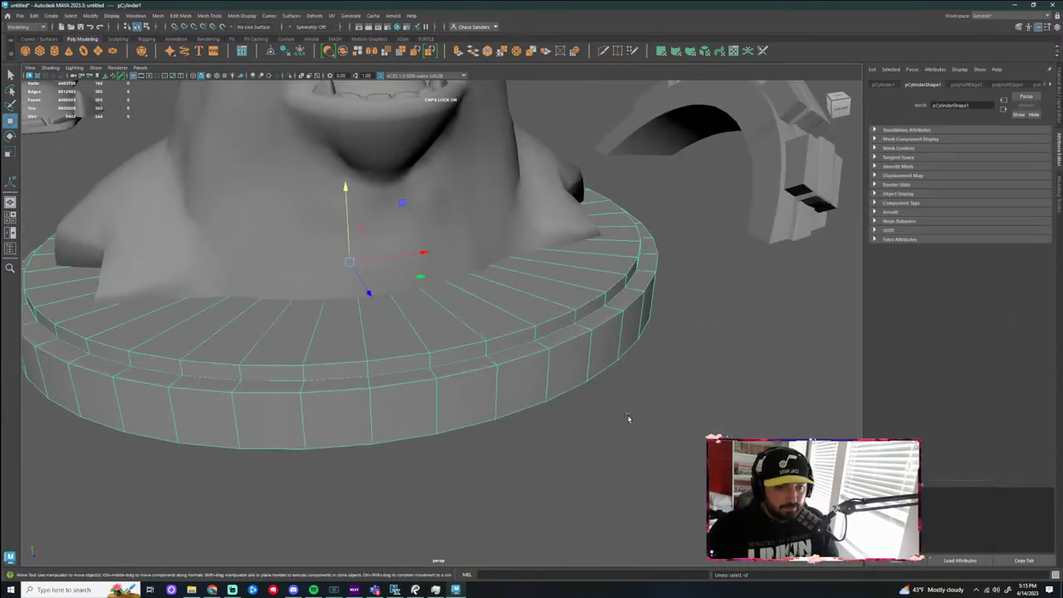
# Open the UV Editor for the low-poly cylinder
pyautogui.keyDown('alt'); pyautogui.moveTo(629, 416); pyautogui.dragTo(576, 391, button='right'); pyautogui.keyUp('alt')
pyautogui.moveTo(513, 388)
pyautogui.keyDown('alt'); pyautogui.mouseDown()
pyautogui.moveTo(482, 356)
pyautogui.moveTo(507, 390)
pyautogui.moveTo(521, 379)
pyautogui.mouseUp(); pyautogui.keyUp('alt')
pyautogui.click(331, 16)
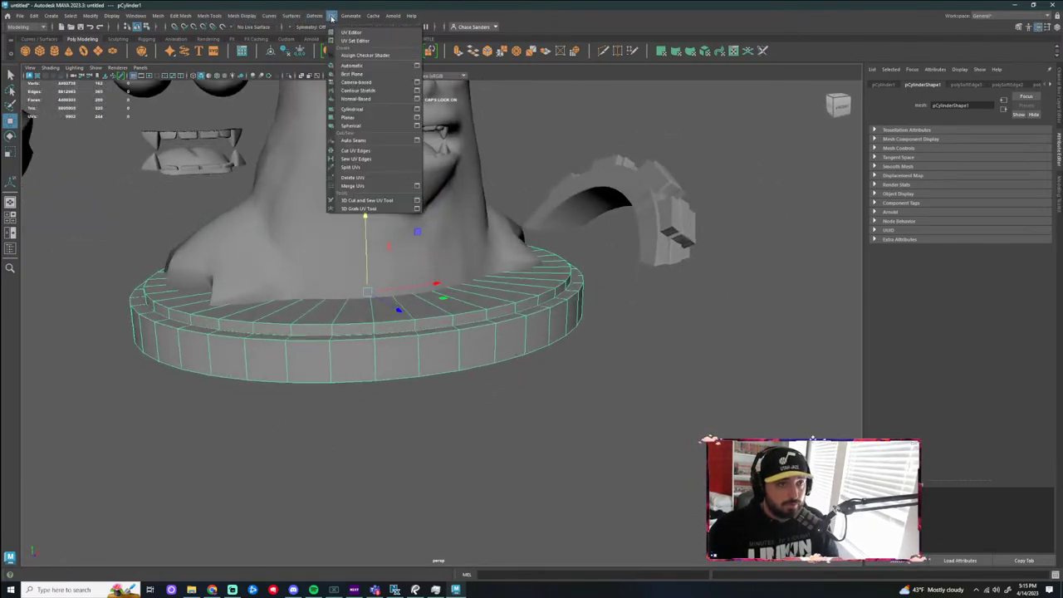
pyautogui.click(349, 32)
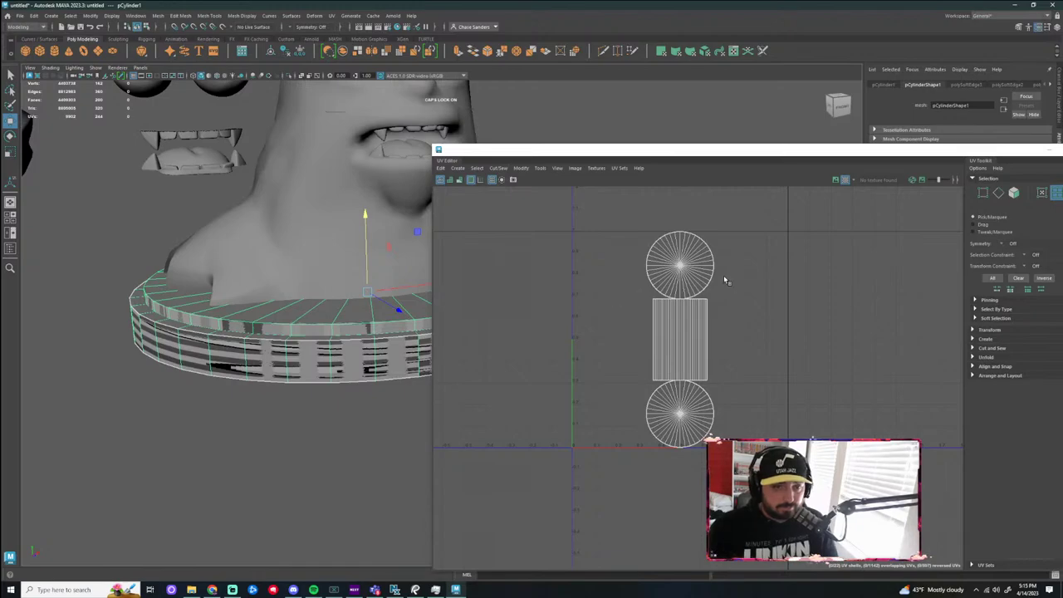
pyautogui.moveTo(325, 344); pyautogui.dragTo(341, 321, button='right')
pyautogui.click(324, 326)
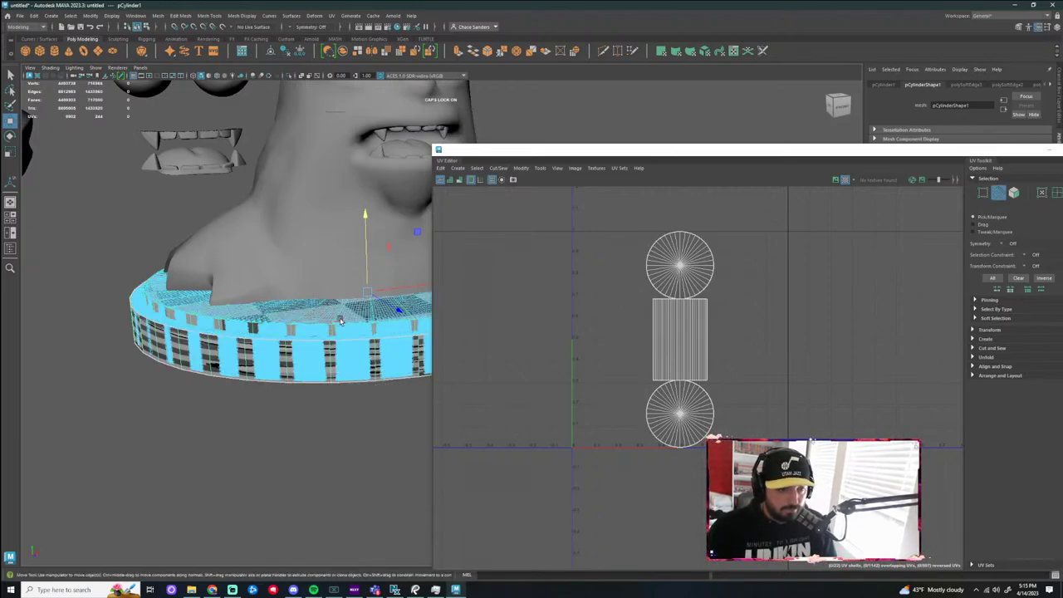
pyautogui.scroll(-3, 359, 369)
pyautogui.keyDown('alt'); pyautogui.moveTo(357, 368); pyautogui.dragTo(342, 365); pyautogui.keyUp('alt')
pyautogui.keyDown('alt'); pyautogui.moveTo(342, 366); pyautogui.dragTo(270, 319, button='middle'); pyautogui.keyUp('alt')
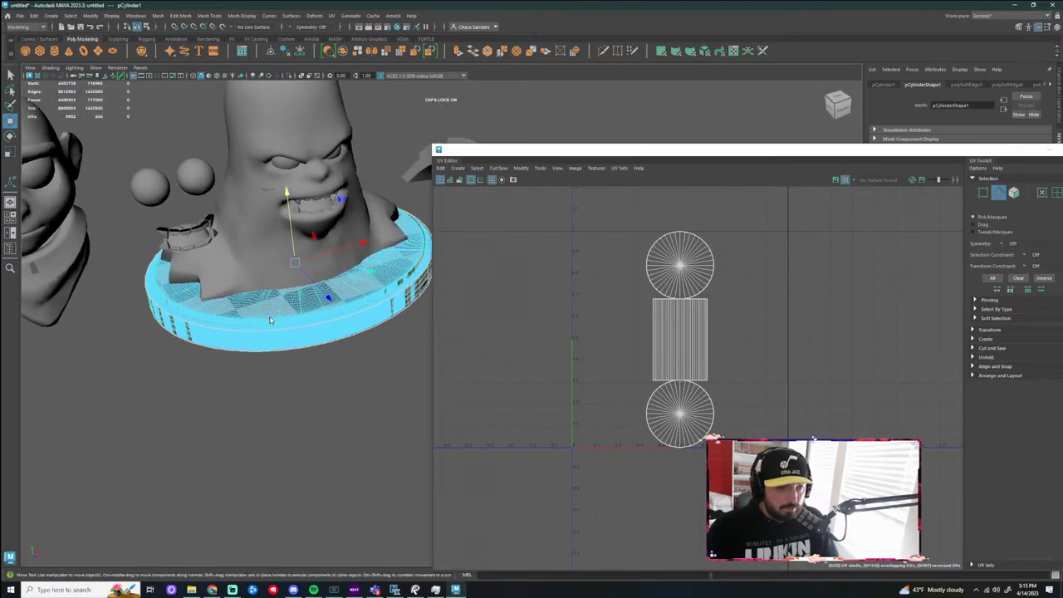
pyautogui.moveTo(270, 319); pyautogui.dragTo(314, 323, button='right')
pyautogui.press('F8')
pyautogui.scroll(2, 375, 312)
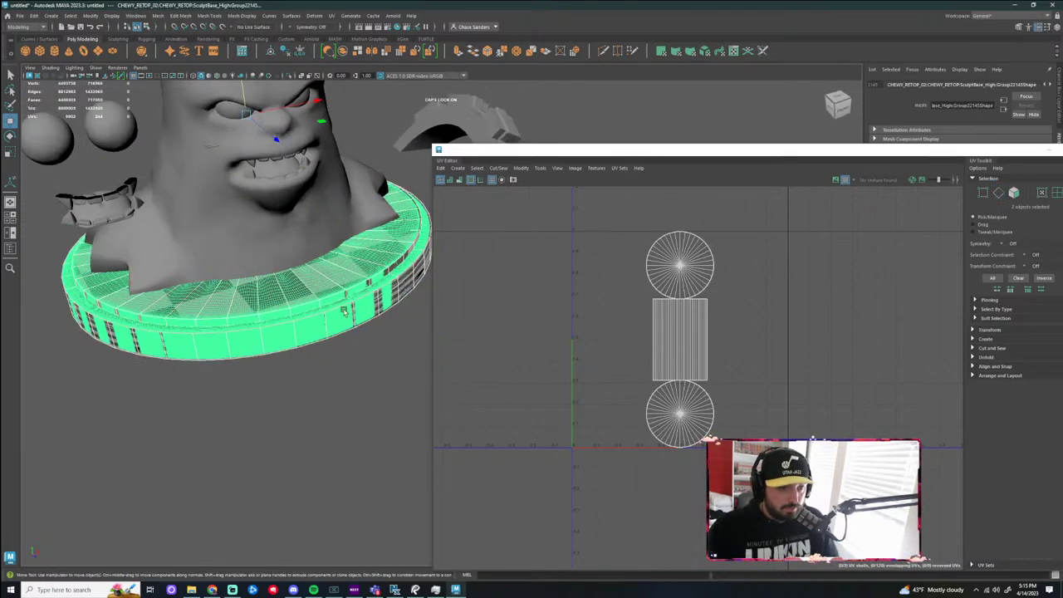
pyautogui.moveTo(378, 302); pyautogui.dragTo(394, 300, button='right')
pyautogui.click(390, 362)
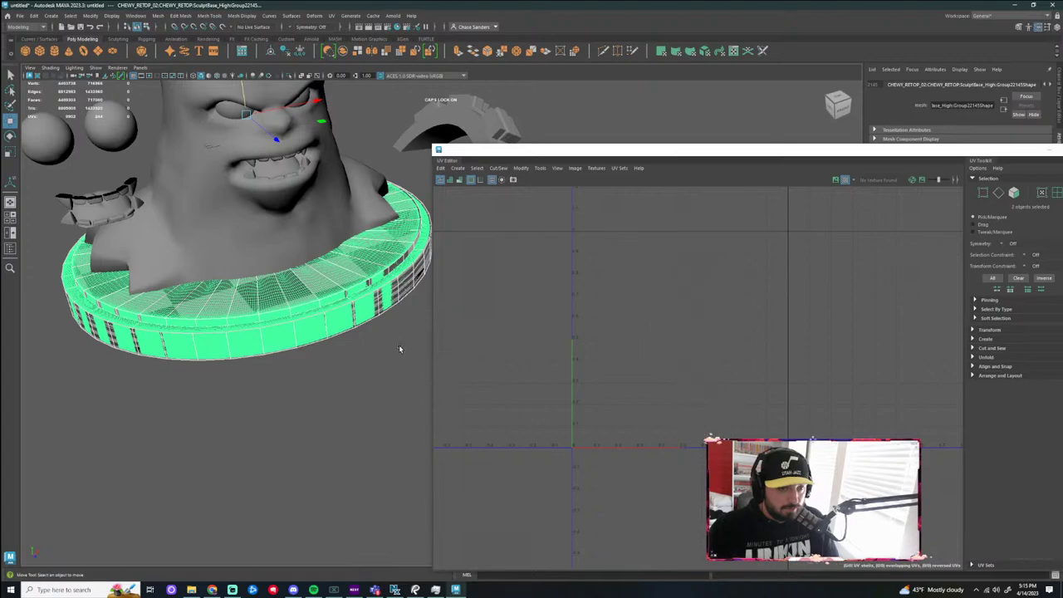
# Move the high-poly sculpted base away from the cylinder to beneath the other bust
pyautogui.click(398, 302)
pyautogui.scroll(-1, 393, 396)
pyautogui.scroll(-2, 347, 281)
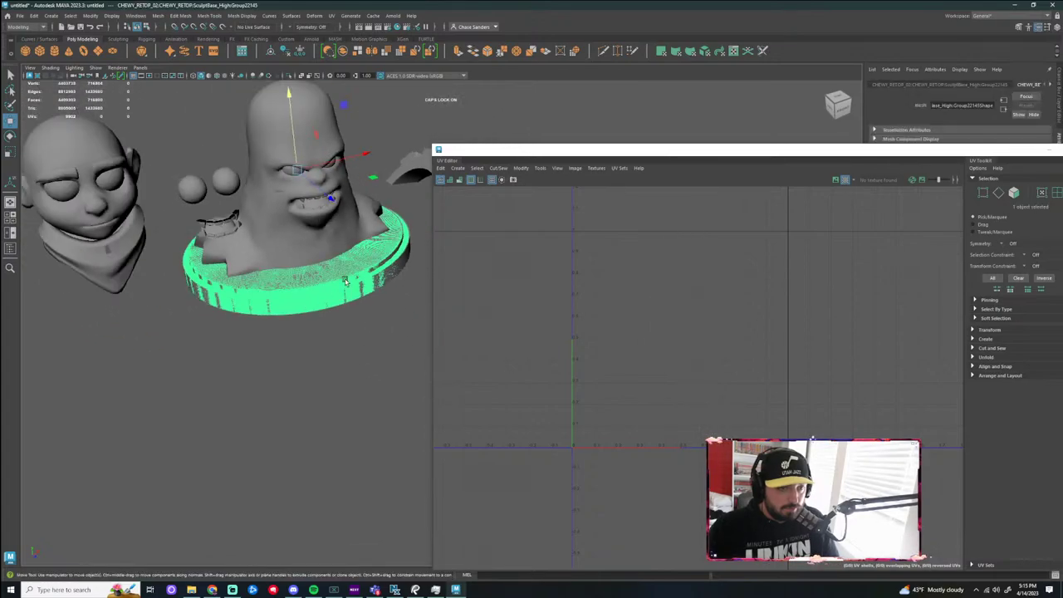
pyautogui.moveTo(365, 155); pyautogui.dragTo(138, 314)
# Sew the UVs along all edges of the low-poly cylinder into a single shell
pyautogui.click(305, 297)
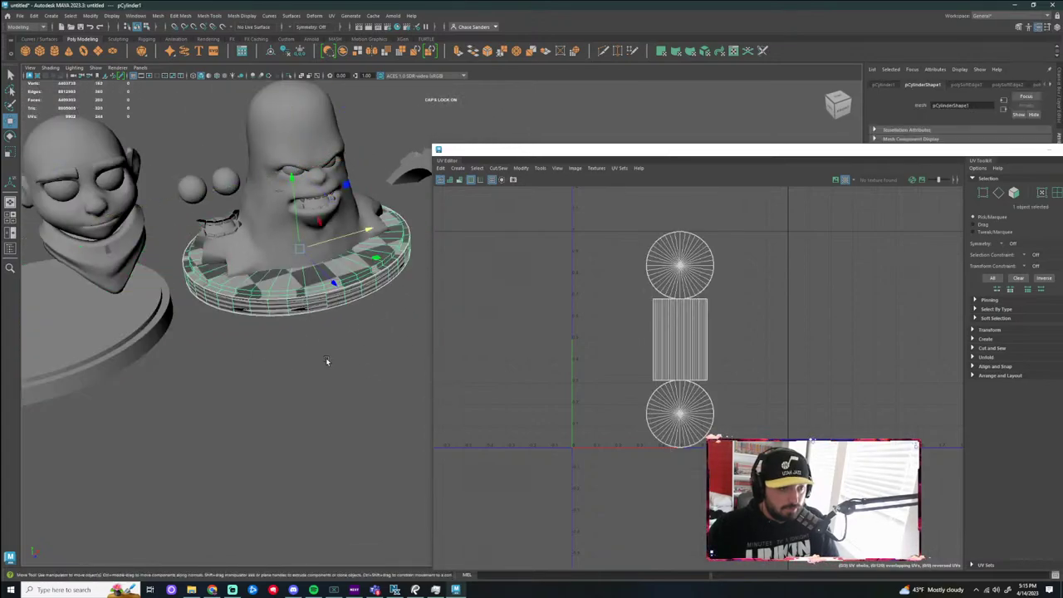
pyautogui.scroll(3, 335, 305)
pyautogui.moveTo(307, 262); pyautogui.dragTo(308, 239, button='right')
pyautogui.scroll(-4, 316, 265)
pyautogui.moveTo(430, 123); pyautogui.dragTo(223, 416)
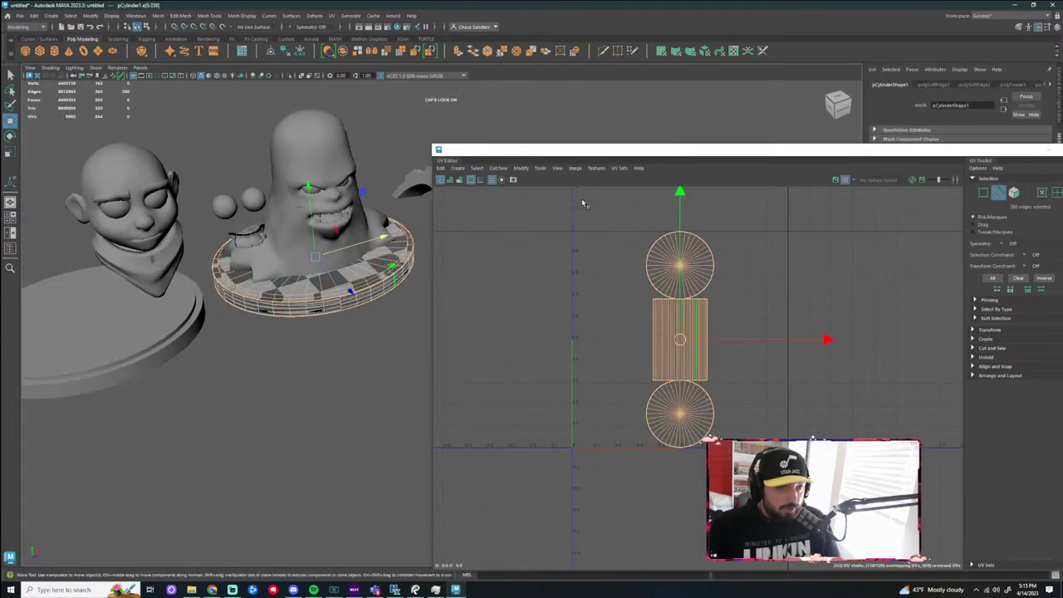
pyautogui.click(517, 168)
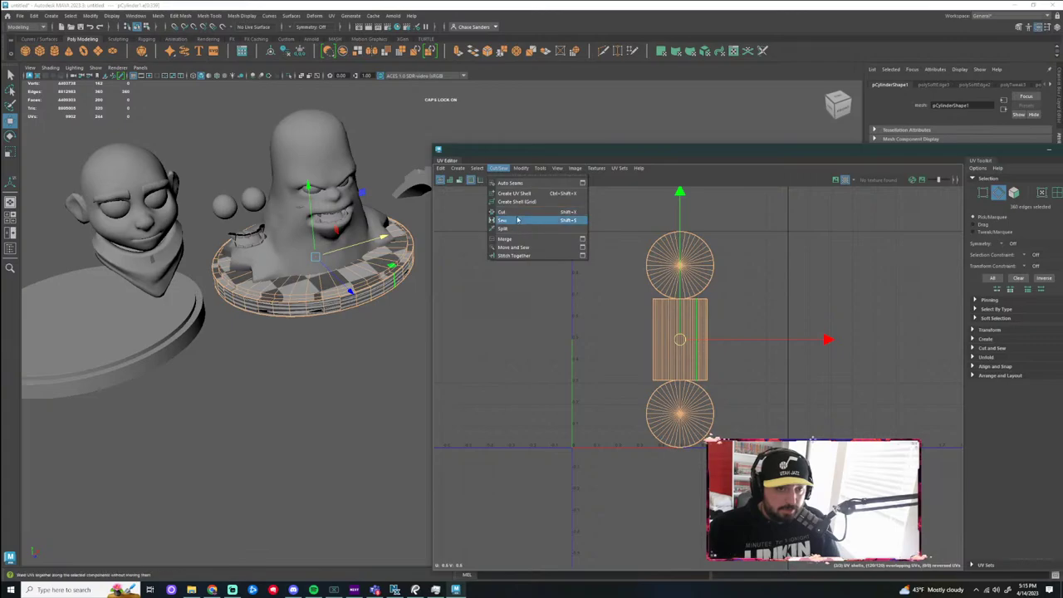
pyautogui.click(518, 223)
pyautogui.scroll(3, 323, 357)
pyautogui.click(315, 335)
# Cut the cylinder's UVs along the horizontal edge loops around its inner disc, ledge and outer side
pyautogui.scroll(3, 299, 304)
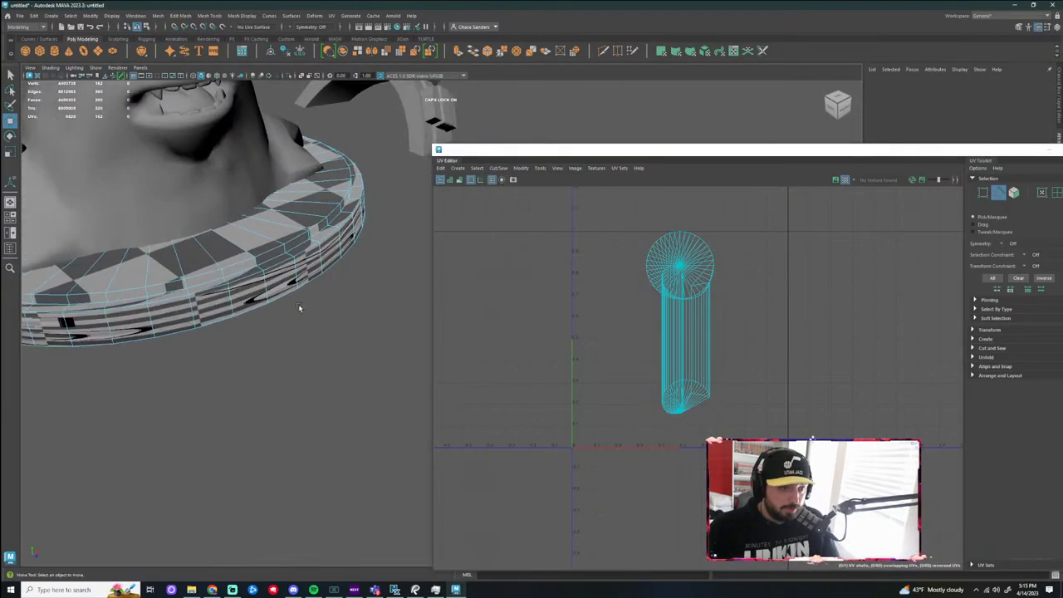
pyautogui.moveTo(274, 279); pyautogui.dragTo(275, 259, button='right')
pyautogui.click(260, 257)
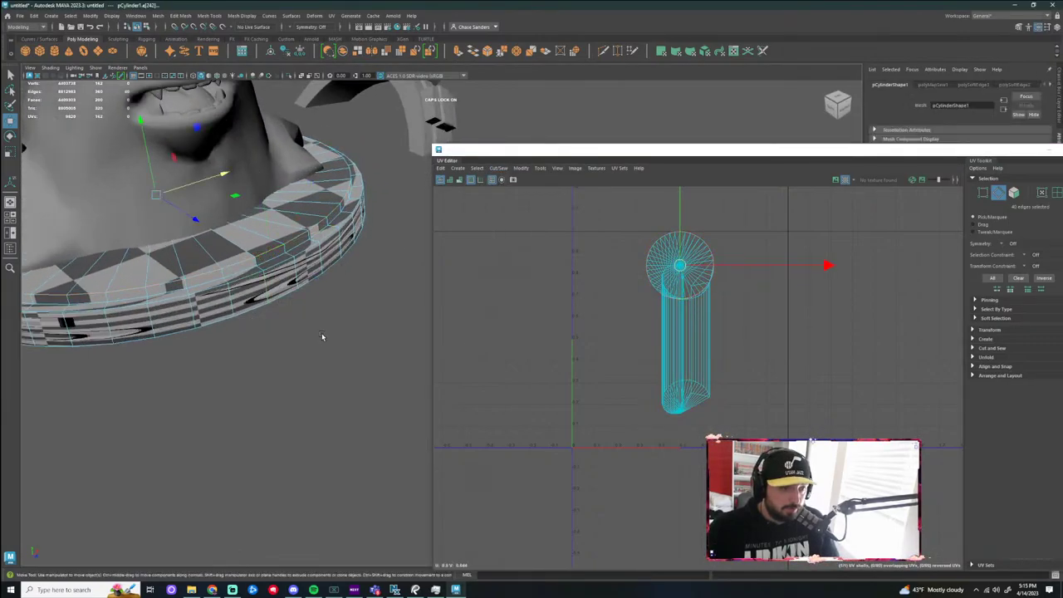
pyautogui.keyDown('alt'); pyautogui.moveTo(322, 337); pyautogui.dragTo(281, 248); pyautogui.keyUp('alt')
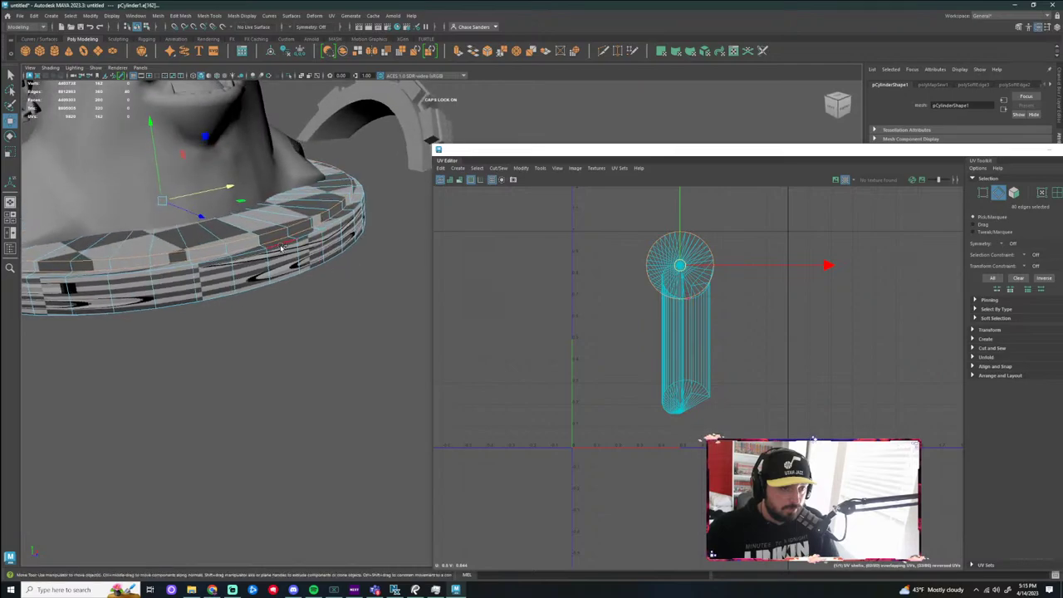
pyautogui.click(288, 283)
pyautogui.click(499, 168)
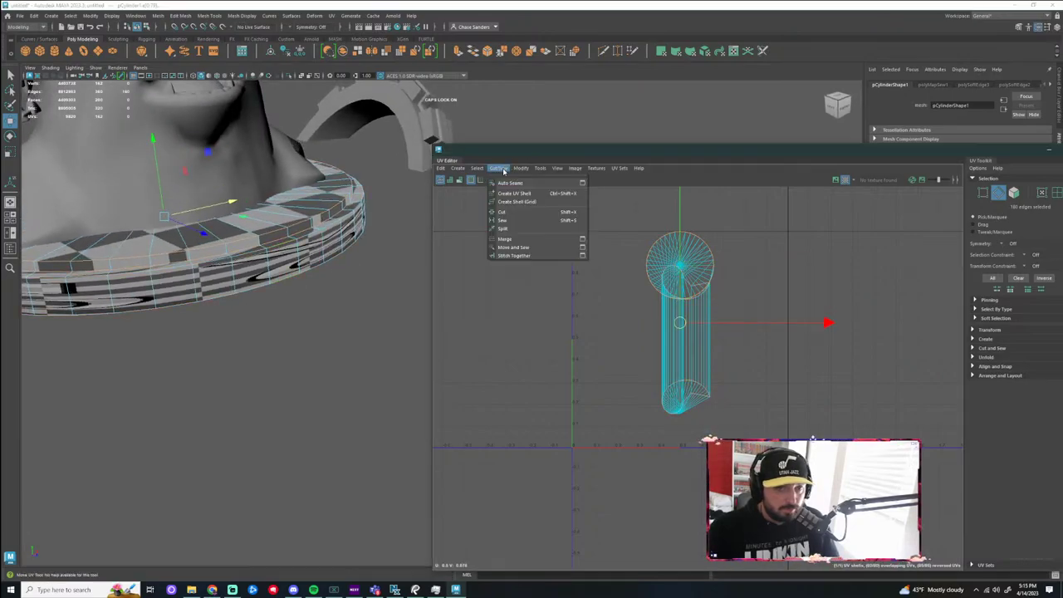
pyautogui.click(515, 212)
# Select all the cylinder's UV shells and unfold them
pyautogui.moveTo(305, 262); pyautogui.dragTo(353, 285, button='right')
pyautogui.moveTo(288, 217); pyautogui.dragTo(288, 216)
pyautogui.click(521, 168)
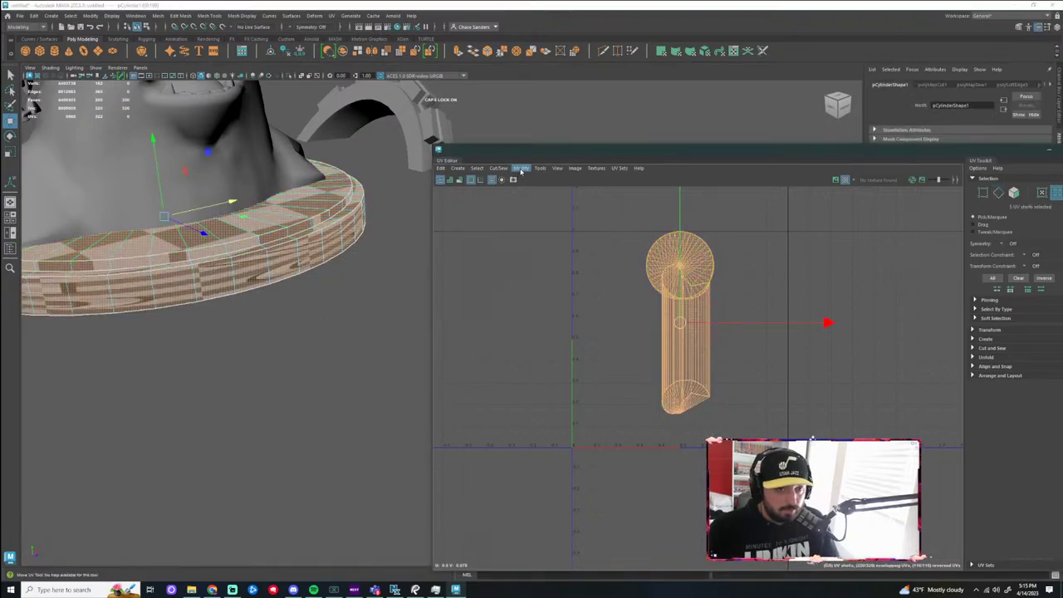
pyautogui.click(540, 426)
pyautogui.scroll(-6, 317, 378)
pyautogui.click(350, 369)
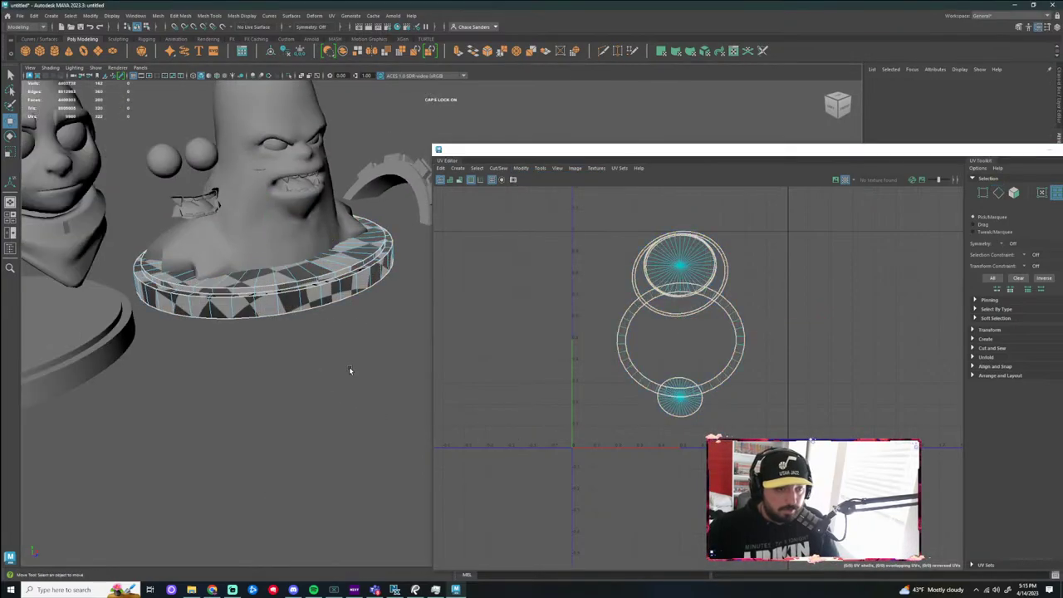
# Move the cylinder's top disc shell and the two thin ring shells off the overlapping stack, outside the UV tile
pyautogui.moveTo(350, 369)
pyautogui.keyDown('alt'); pyautogui.mouseDown()
pyautogui.moveTo(317, 378)
pyautogui.moveTo(330, 361)
pyautogui.moveTo(275, 397)
pyautogui.moveTo(279, 352)
pyautogui.moveTo(287, 399)
pyautogui.moveTo(289, 338)
pyautogui.moveTo(344, 353)
pyautogui.mouseUp(); pyautogui.keyUp('alt')
pyautogui.scroll(-3, 332, 370)
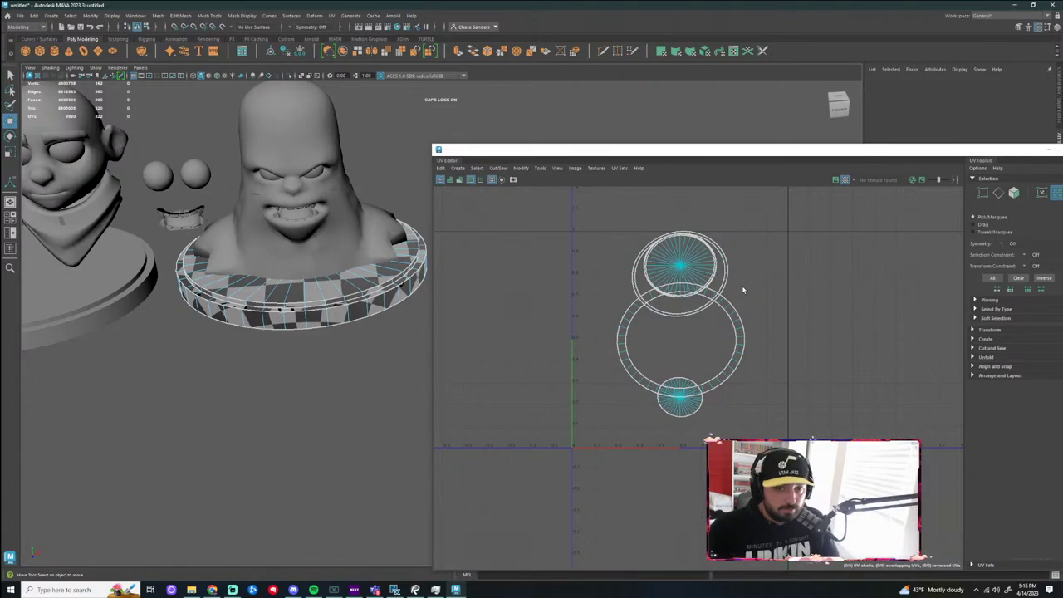
pyautogui.moveTo(694, 266); pyautogui.dragTo(666, 255, button='right')
pyautogui.click(681, 264)
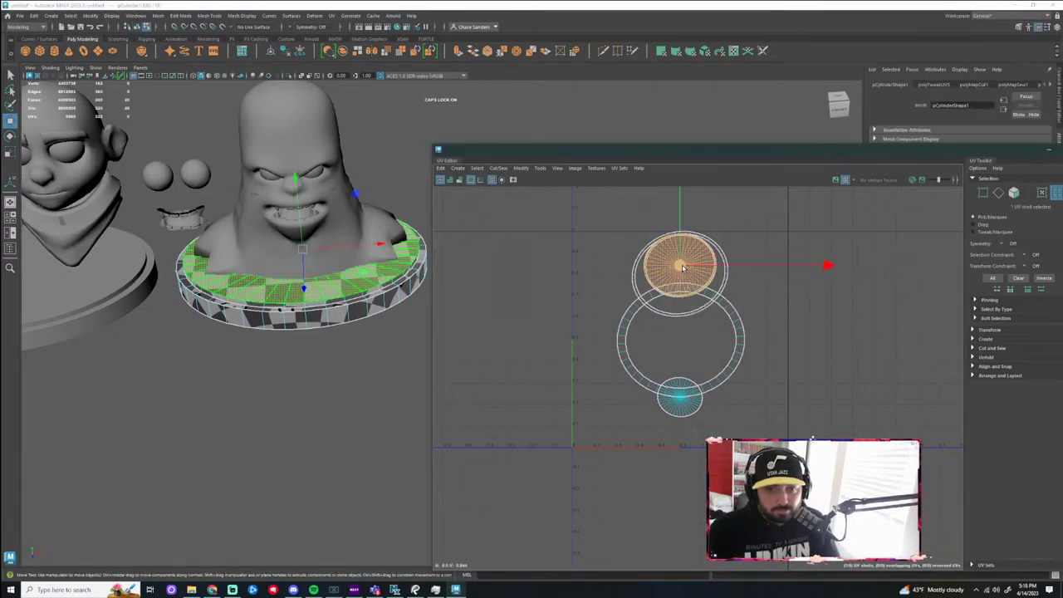
pyautogui.moveTo(682, 266); pyautogui.dragTo(829, 304)
pyautogui.click(720, 290)
pyautogui.moveTo(681, 274); pyautogui.dragTo(897, 402)
pyautogui.click(721, 284)
pyautogui.moveTo(721, 285); pyautogui.dragTo(870, 258, button='middle')
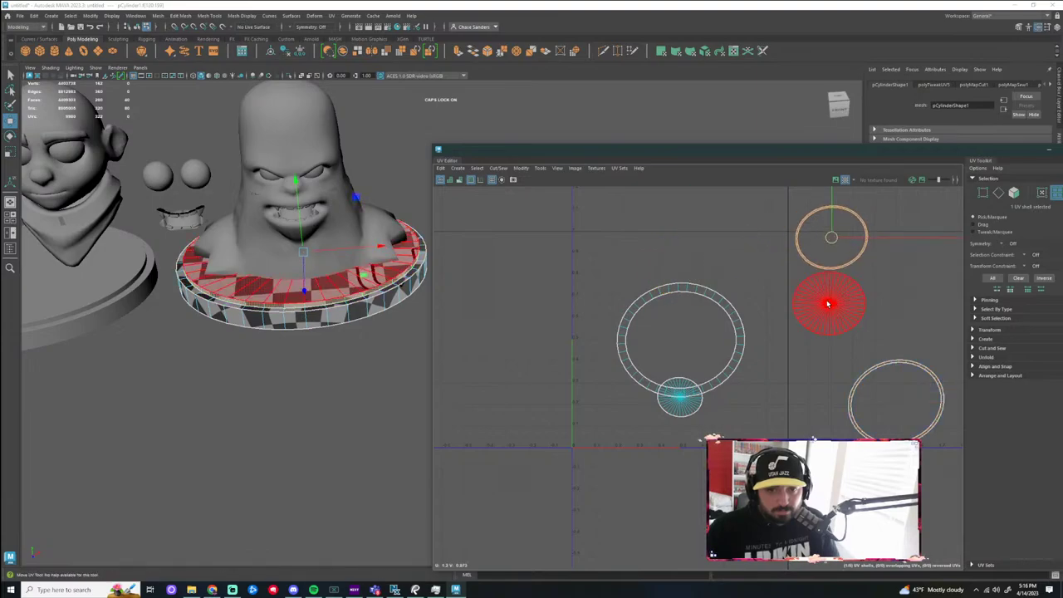
# Move the small bottom cap shell to the UV tile's border and place the outer side's ring shell alone inside the tile
pyautogui.click(723, 366)
pyautogui.moveTo(724, 365); pyautogui.dragTo(754, 264, button='middle')
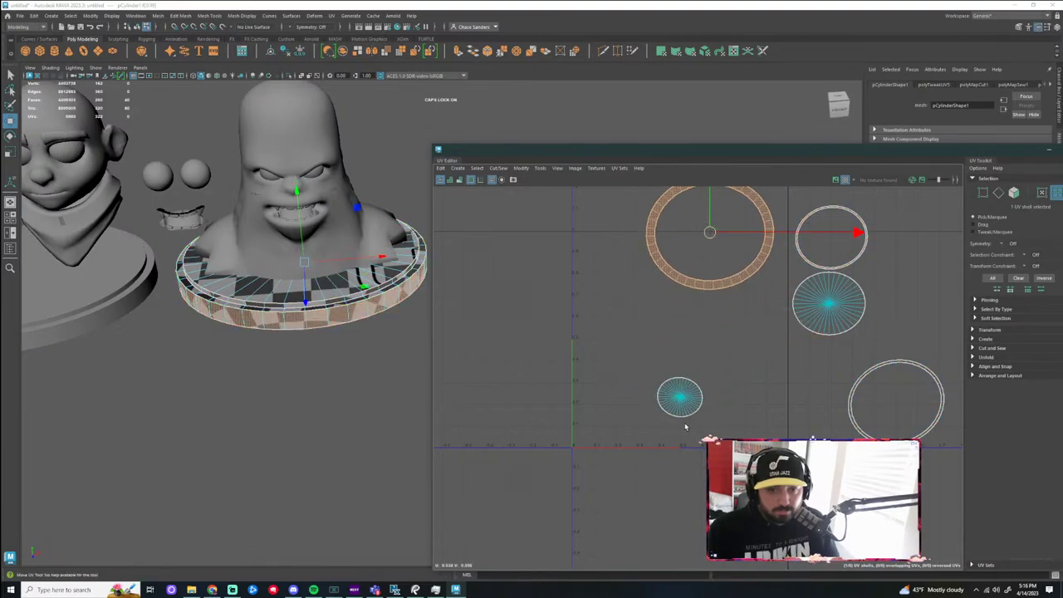
pyautogui.click(680, 398)
pyautogui.moveTo(680, 397); pyautogui.dragTo(797, 389, button='middle')
pyautogui.keyDown('alt'); pyautogui.moveTo(818, 373); pyautogui.dragTo(735, 392, button='middle'); pyautogui.keyUp('alt')
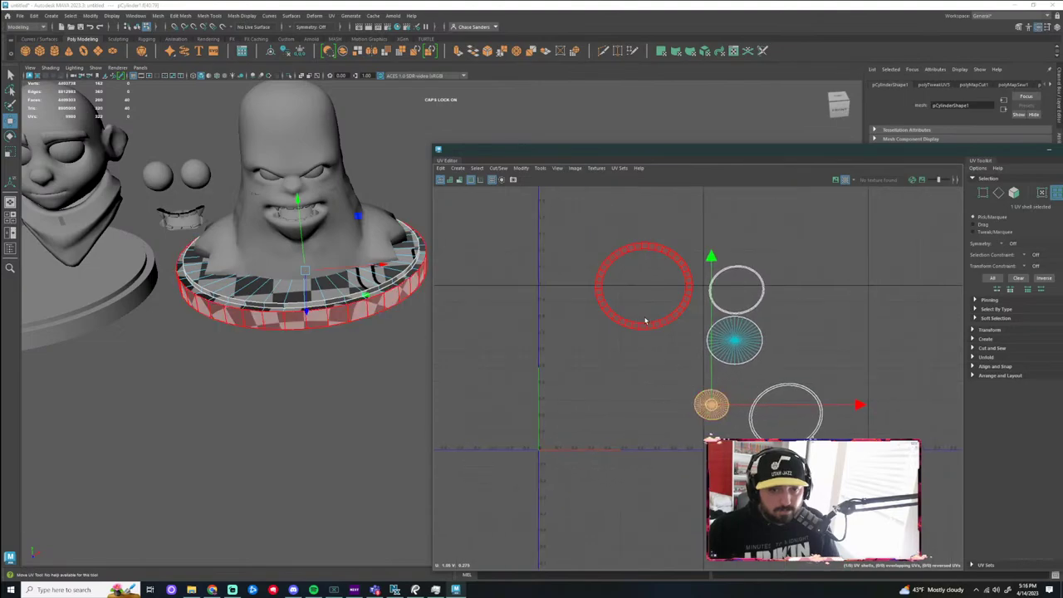
pyautogui.click(646, 322)
pyautogui.moveTo(644, 289); pyautogui.dragTo(619, 366)
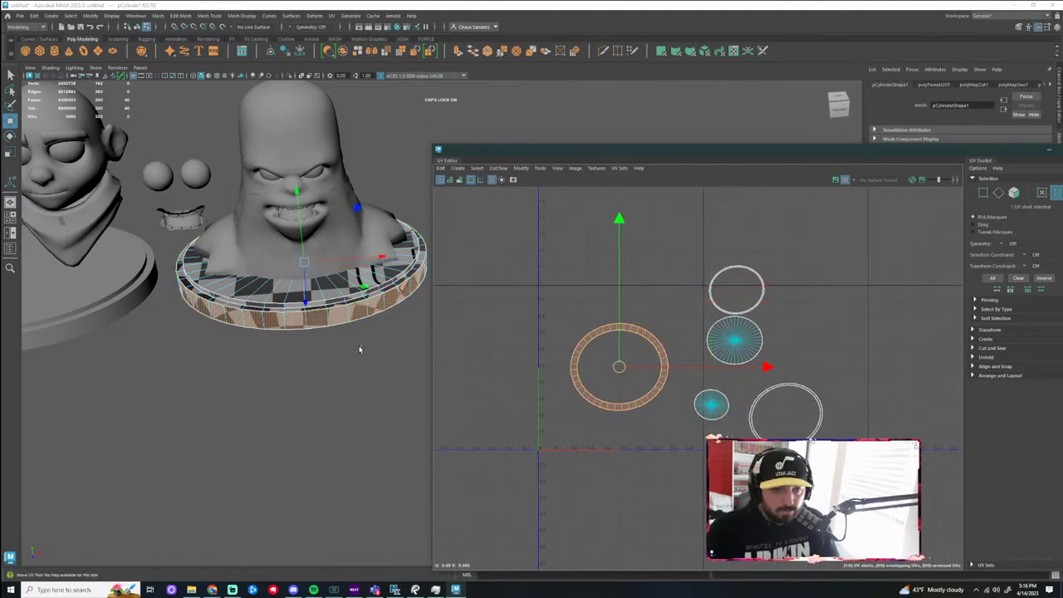
# Cut the outer side's UV ring along one vertical edge at the back of the cylinder
pyautogui.press('f')
pyautogui.keyDown('alt'); pyautogui.moveTo(424, 343); pyautogui.dragTo(291, 352, button='middle'); pyautogui.keyUp('alt')
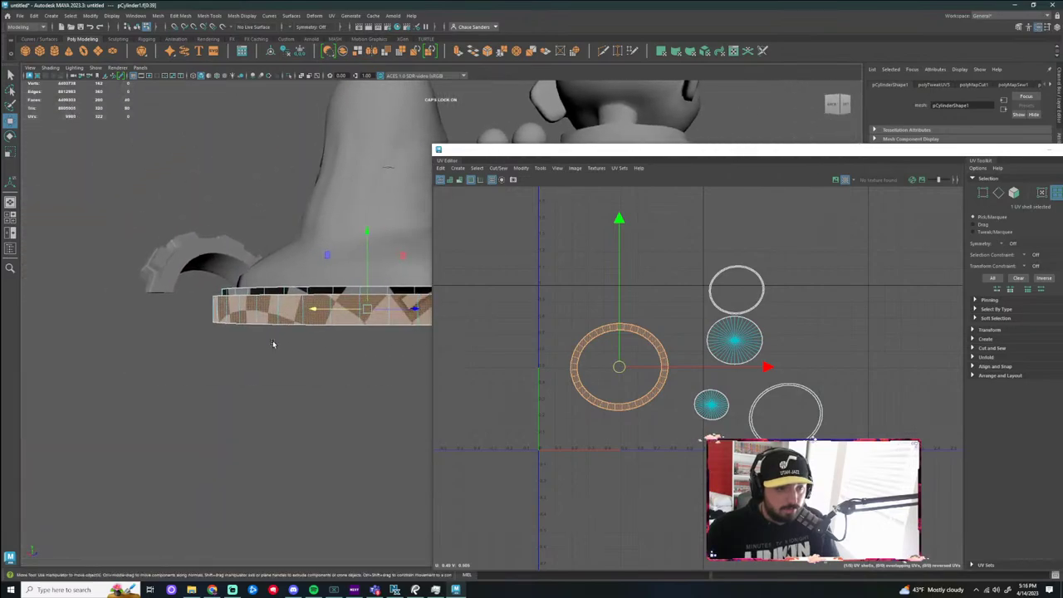
pyautogui.moveTo(366, 322); pyautogui.dragTo(366, 296, button='right')
pyautogui.click(361, 315)
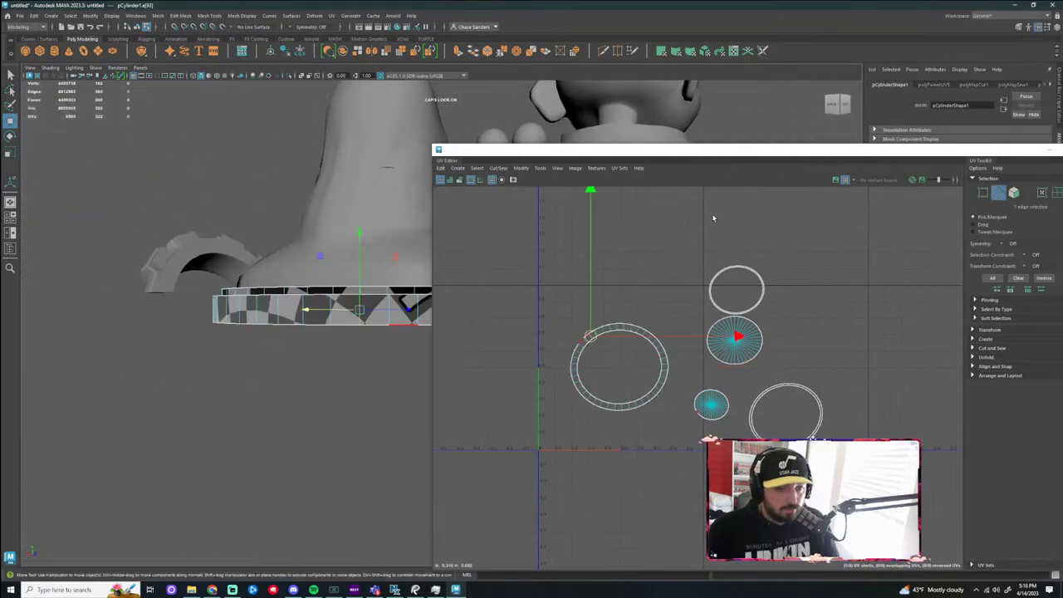
pyautogui.keyDown('alt'); pyautogui.moveTo(306, 345); pyautogui.dragTo(256, 329); pyautogui.keyUp('alt')
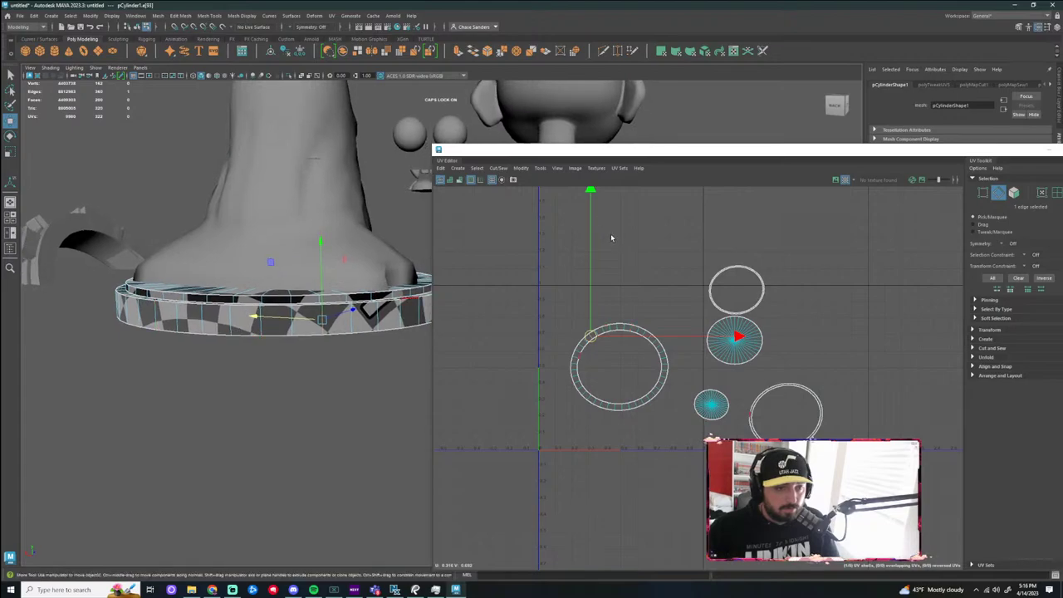
pyautogui.keyDown('alt'); pyautogui.moveTo(237, 429); pyautogui.dragTo(311, 380); pyautogui.keyUp('alt')
pyautogui.click(350, 301)
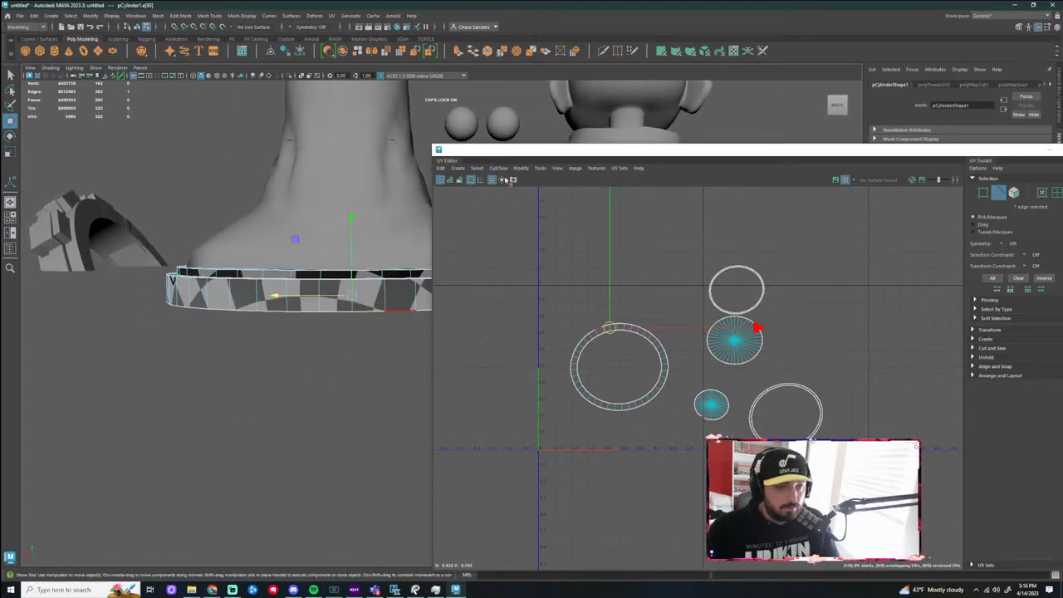
pyautogui.click(499, 169)
pyautogui.click(521, 212)
# Select the outer side's UV shell and unfold it into a strip
pyautogui.moveTo(589, 332); pyautogui.dragTo(568, 320, button='right')
pyautogui.click(581, 356)
pyautogui.click(521, 169)
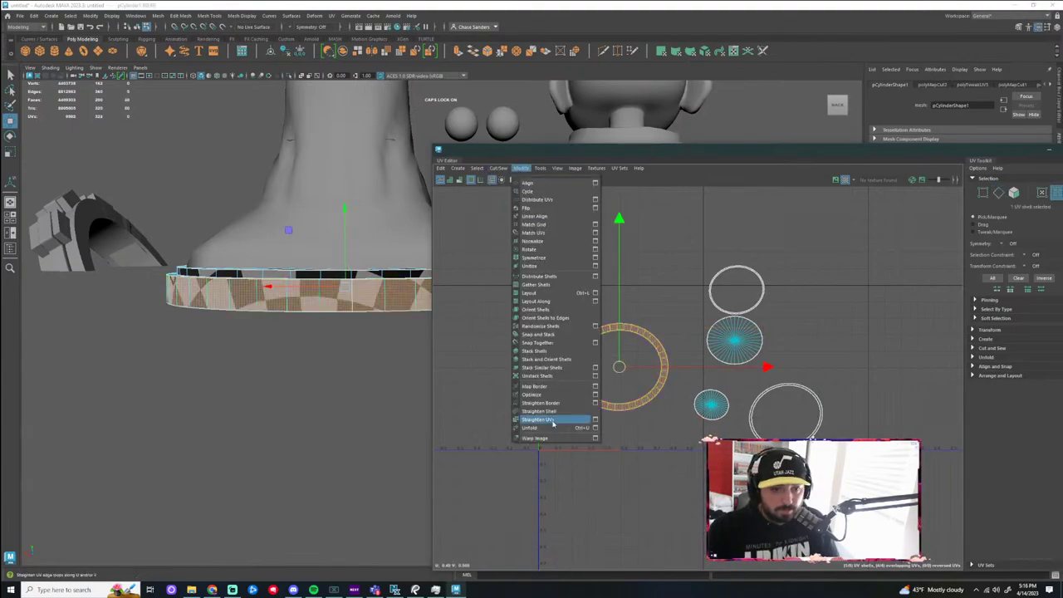
pyautogui.click(536, 428)
# Rotate the outer side strip to horizontal and apply Straighten UVs to it
pyautogui.press('e')
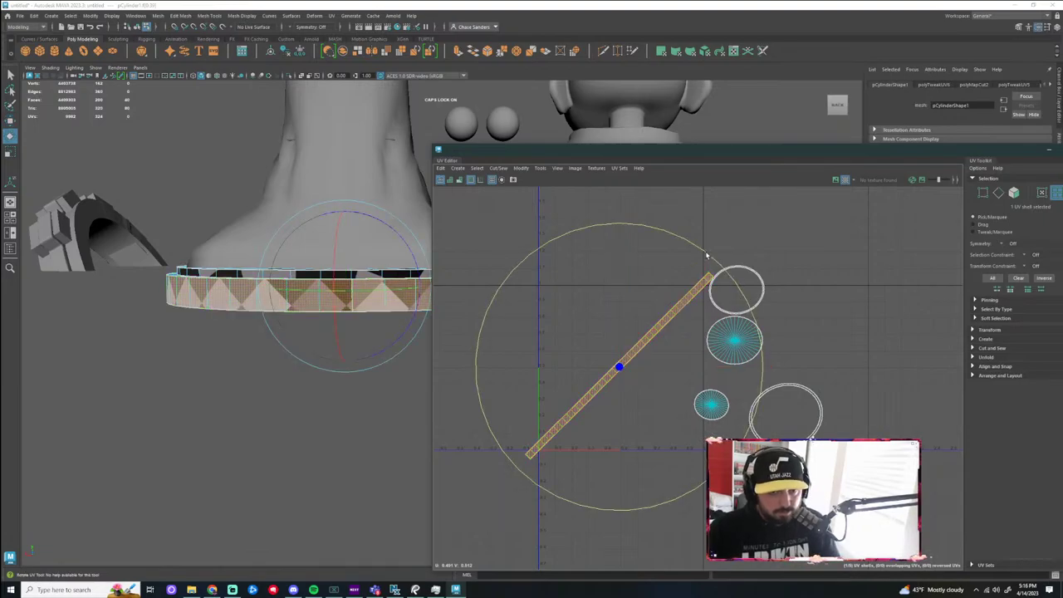
pyautogui.moveTo(707, 255); pyautogui.dragTo(763, 367)
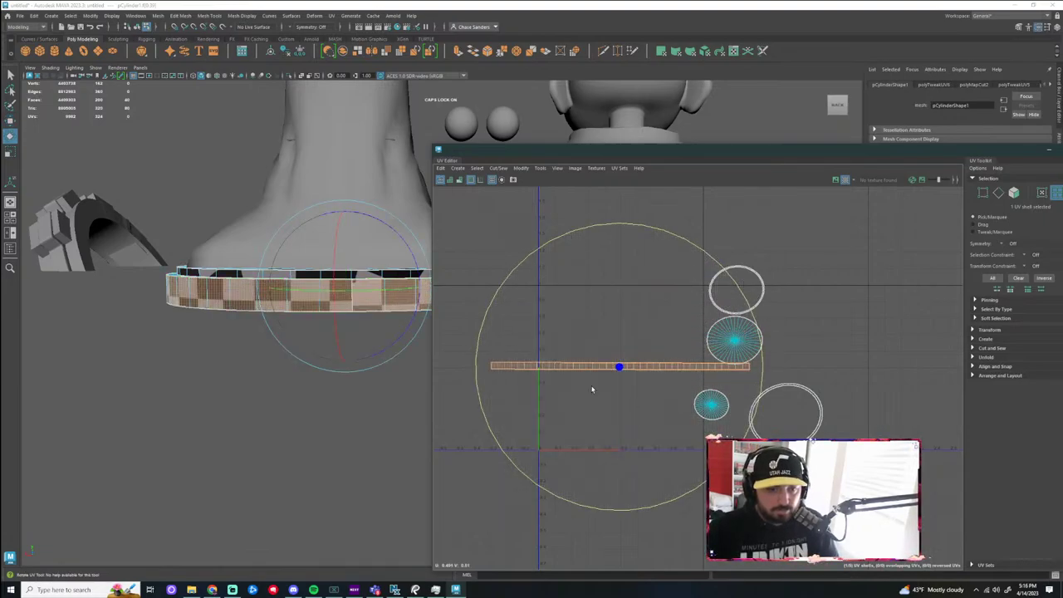
pyautogui.click(521, 169)
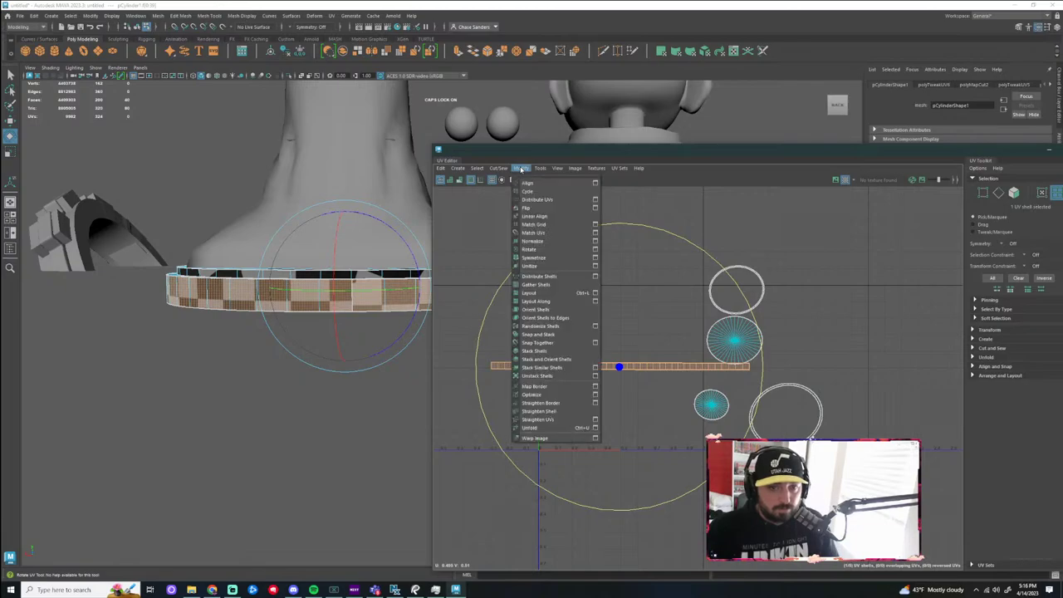
pyautogui.click(552, 420)
# Scale the outer side strip down to the UV tile's width and place it near the tile's upper edge
pyautogui.scroll(2, 607, 374)
pyautogui.press('r')
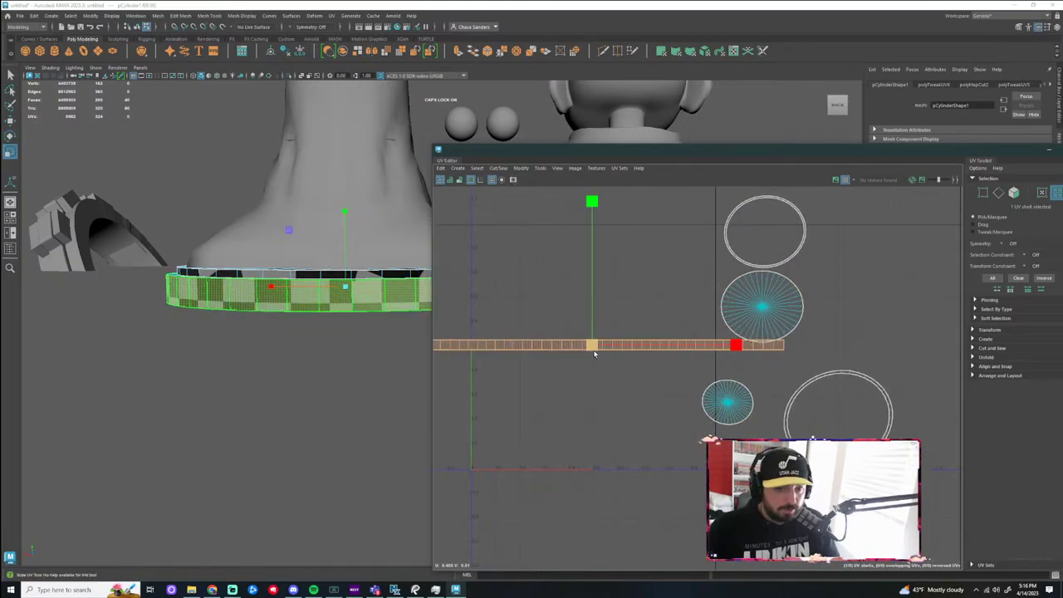
pyautogui.moveTo(557, 344); pyautogui.dragTo(594, 233)
pyautogui.click(612, 334)
pyautogui.click(605, 347)
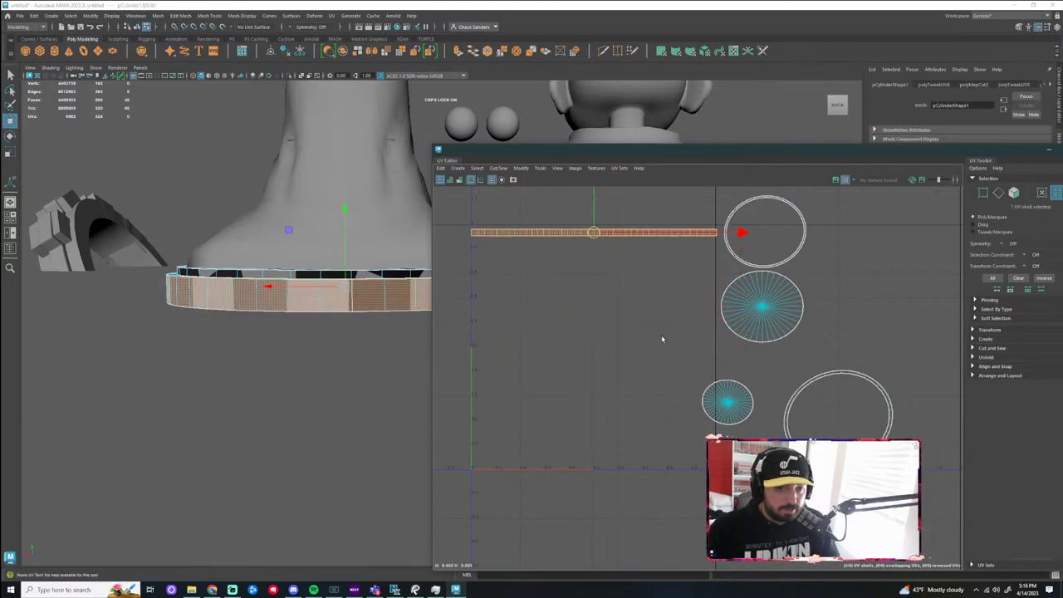
# Move the top disc's UV shell into the tile below the outer side strip and enlarge it slightly
pyautogui.scroll(-2, 662, 339)
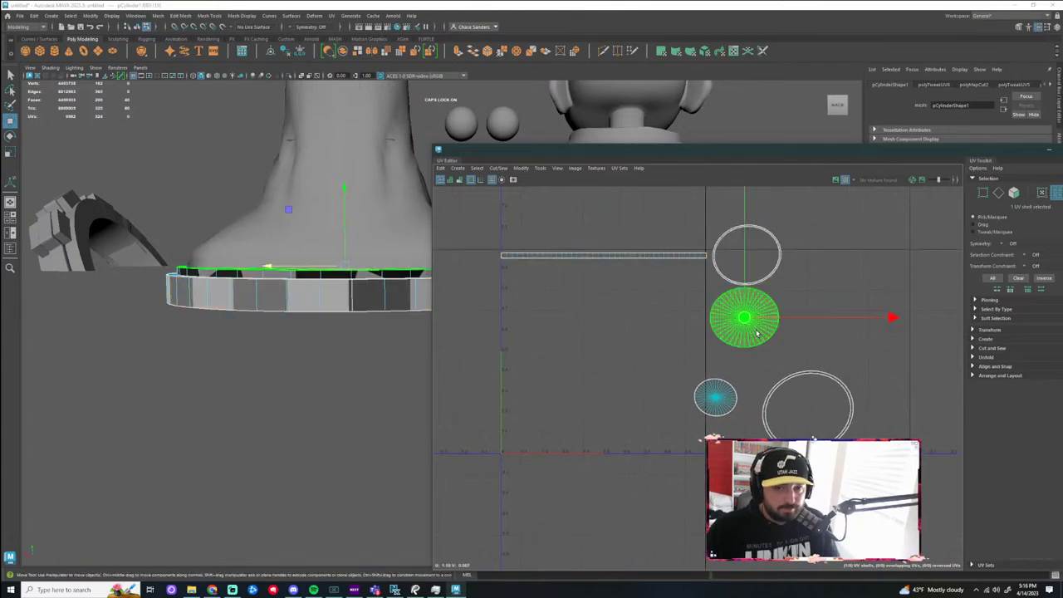
pyautogui.moveTo(744, 317); pyautogui.dragTo(632, 301)
pyautogui.click(712, 313)
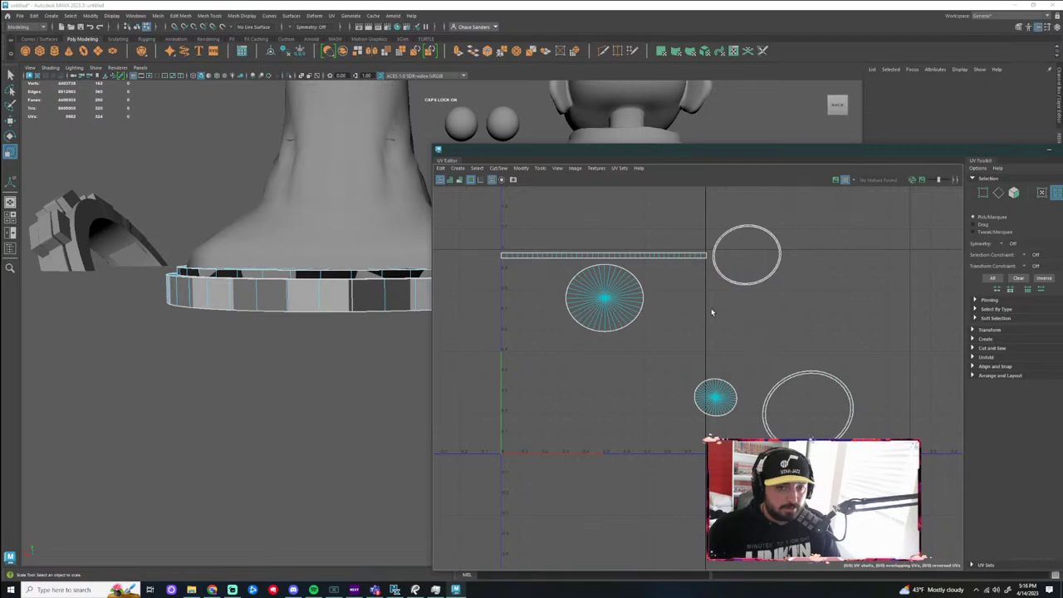
# Nudge the outer side strip closer to the UV tile's upper edge and bring the top disc shell directly beneath it
pyautogui.click(641, 254)
pyautogui.scroll(2, 632, 257)
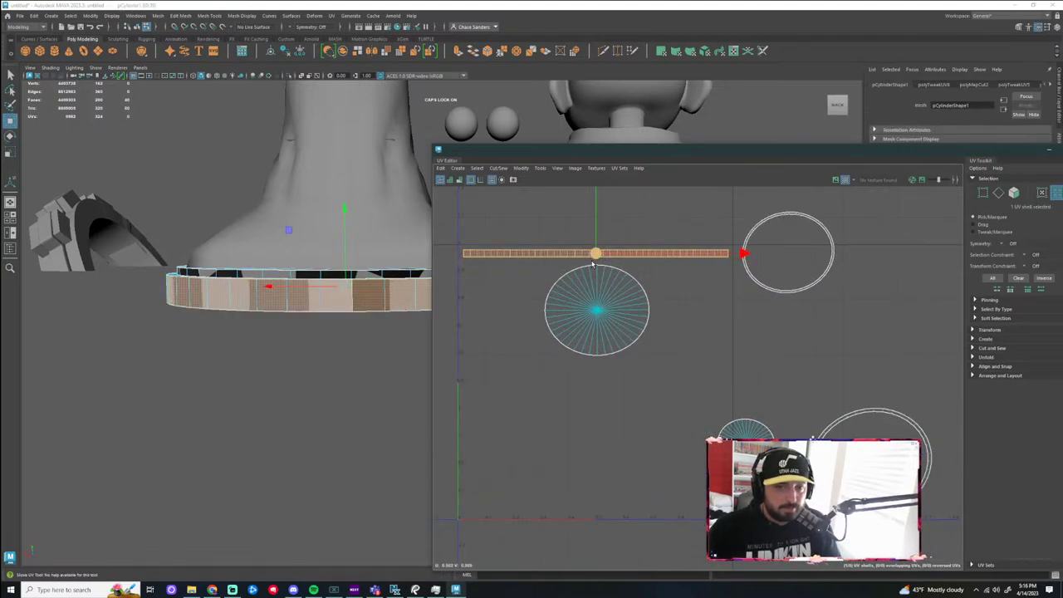
pyautogui.moveTo(595, 253); pyautogui.dragTo(595, 251)
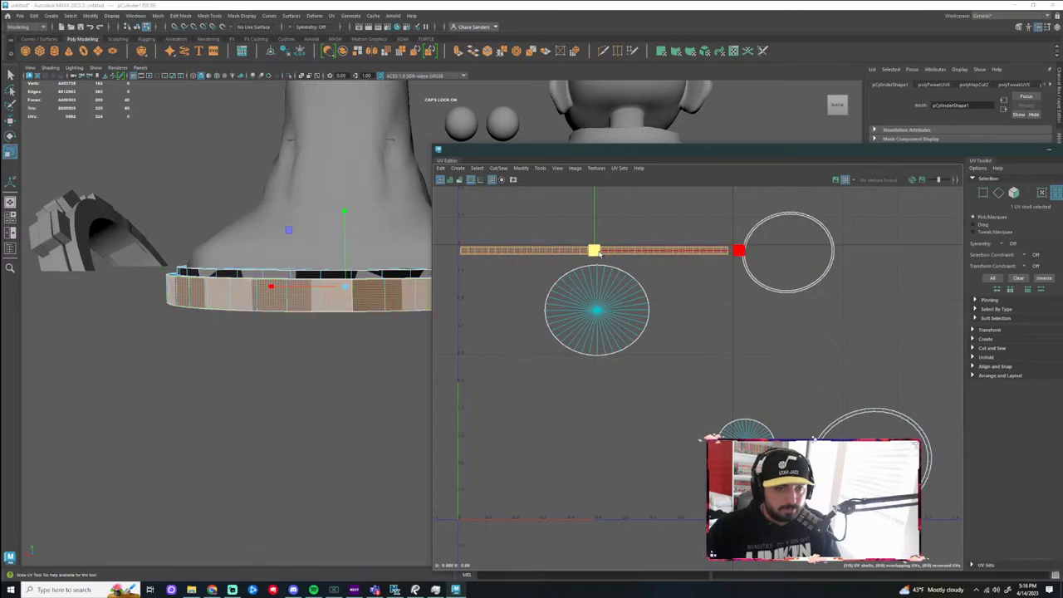
pyautogui.click(639, 306)
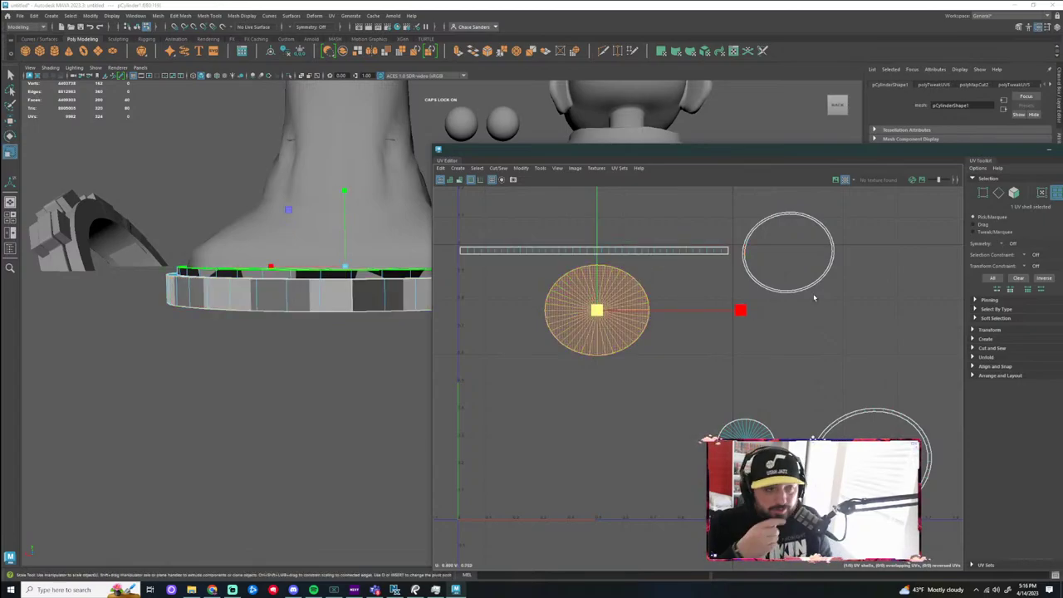
pyautogui.click(594, 332)
pyautogui.press('w')
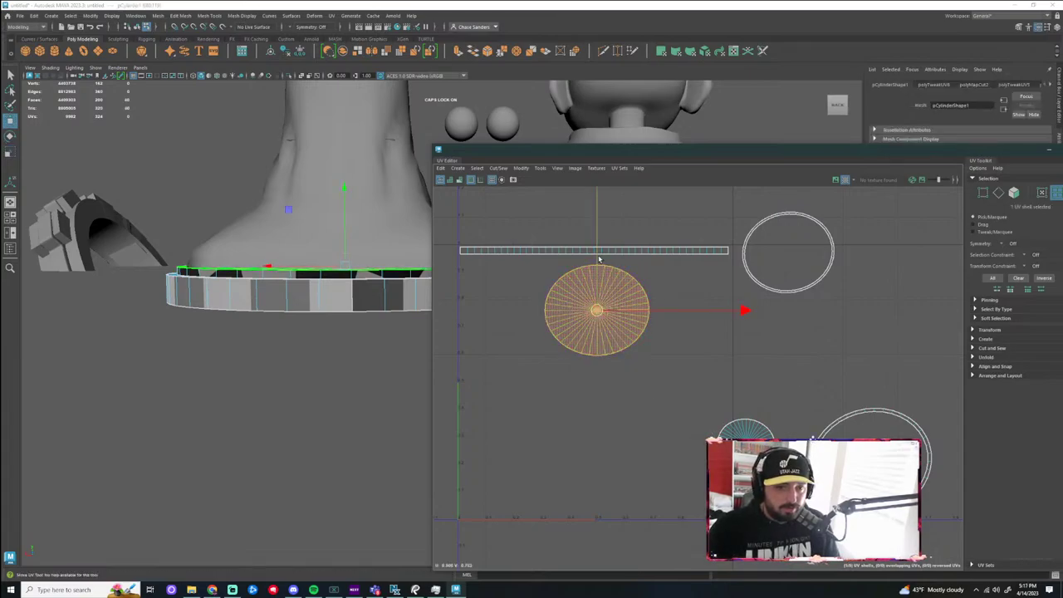
pyautogui.click(684, 366)
# Move the upper step's thin ring shell into the UV tile below the top disc
pyautogui.click(775, 290)
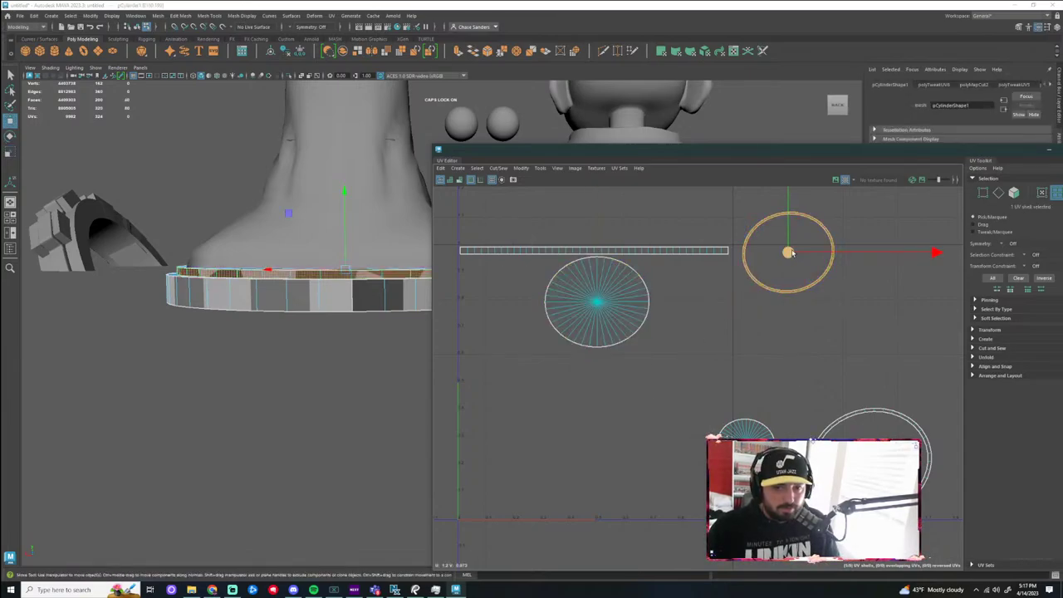
pyautogui.moveTo(789, 251); pyautogui.dragTo(596, 403)
pyautogui.scroll(5, 594, 401)
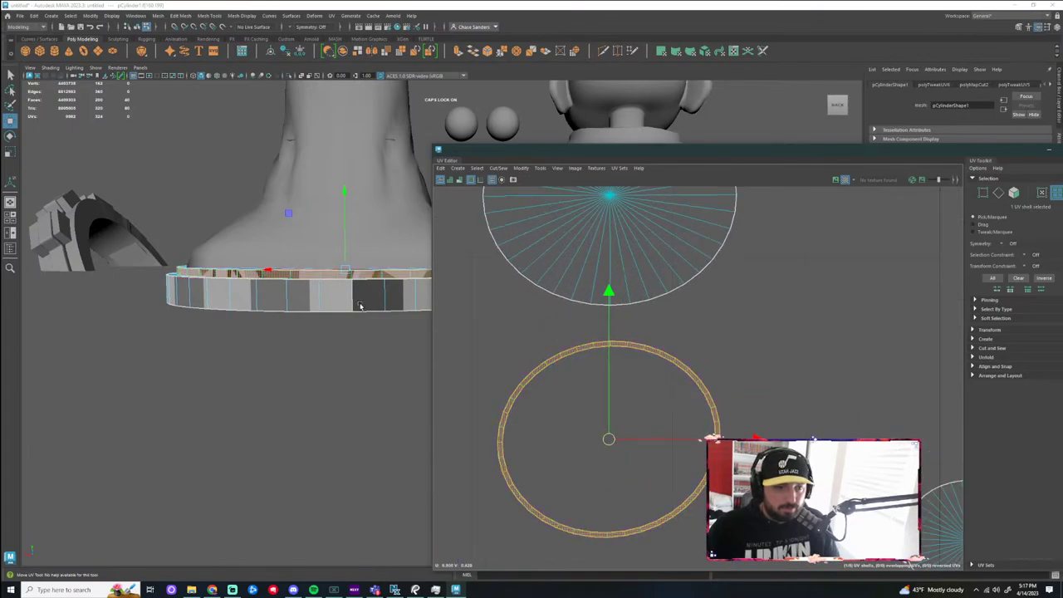
# Cut the upper step's UV ring along one vertical edge at the back of the cylinder
pyautogui.moveTo(360, 305); pyautogui.dragTo(360, 279, button='right')
pyautogui.keyDown('alt'); pyautogui.moveTo(339, 283); pyautogui.dragTo(340, 286); pyautogui.keyUp('alt')
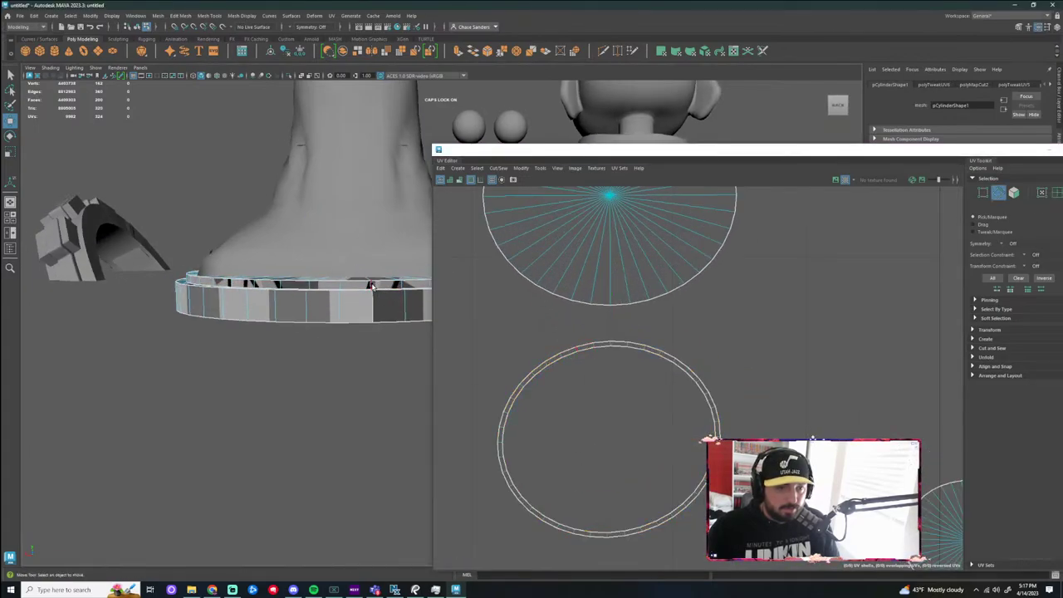
pyautogui.click(372, 286)
pyautogui.click(497, 168)
pyautogui.click(506, 214)
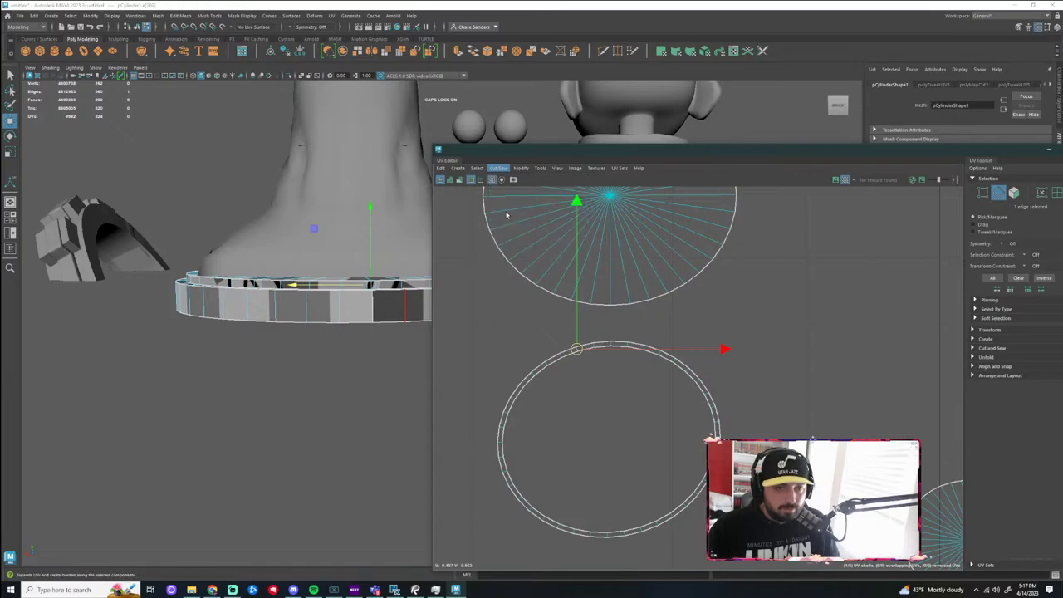
# Select the upper step's UV shell and unfold it into a long strip
pyautogui.moveTo(656, 357); pyautogui.dragTo(628, 346, button='right')
pyautogui.click(670, 359)
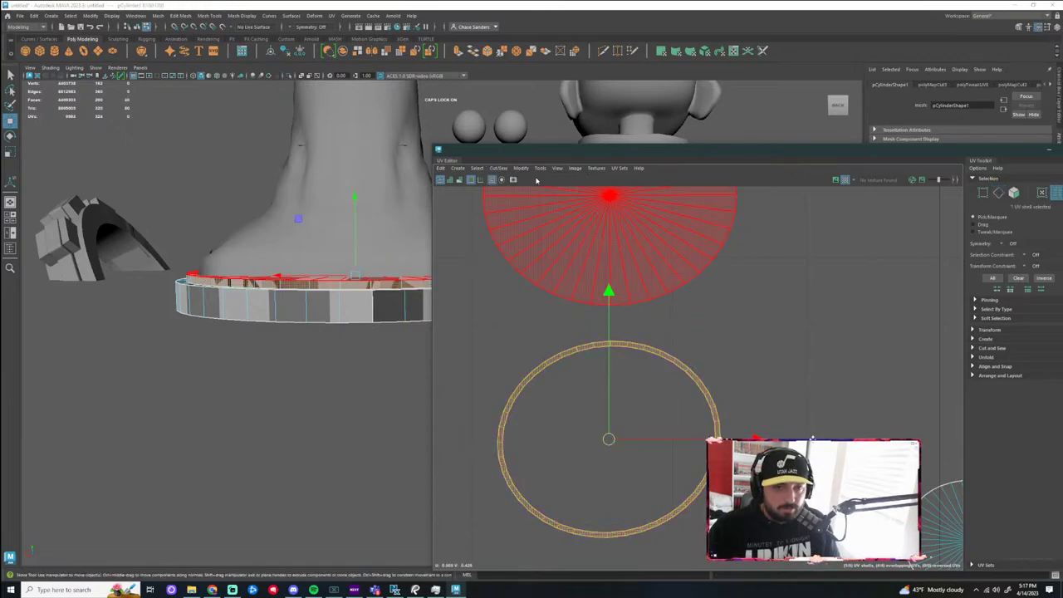
pyautogui.click(522, 168)
pyautogui.click(544, 427)
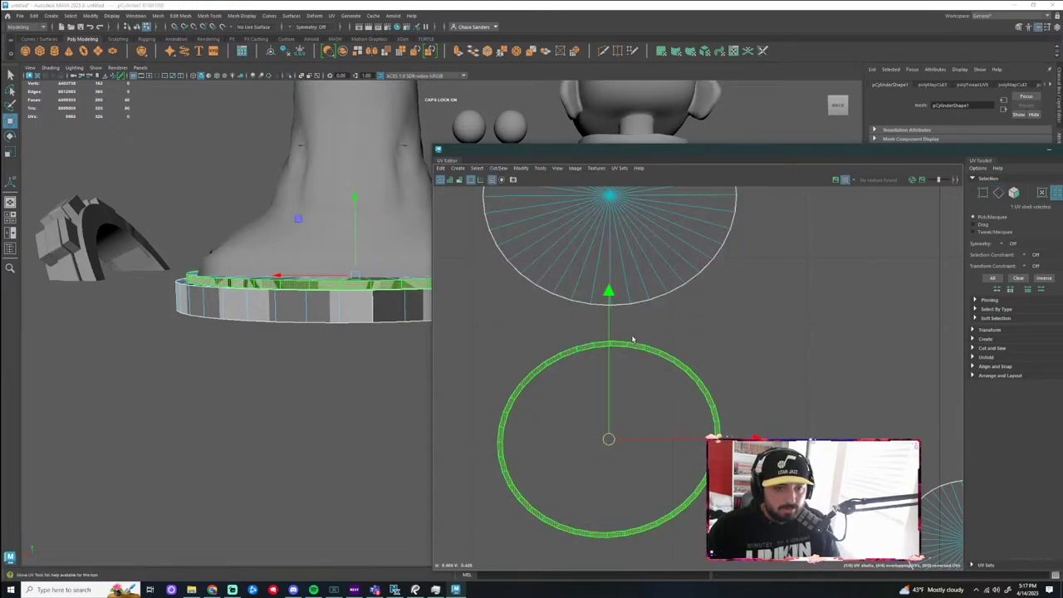
pyautogui.click(565, 207)
pyautogui.click(526, 169)
pyautogui.click(544, 427)
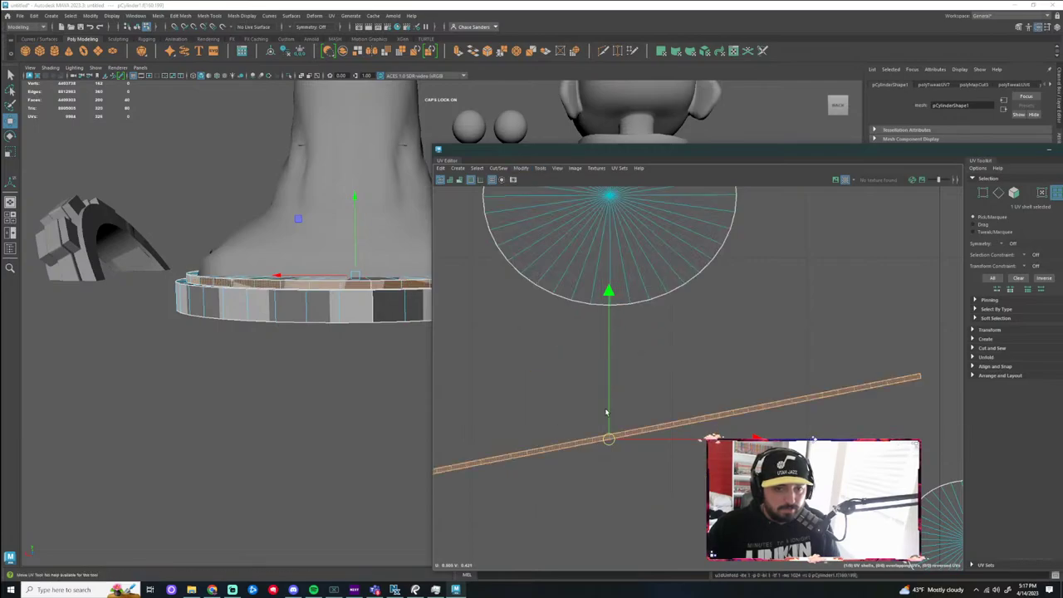
# Rotate the upper step's strip to horizontal and straighten its UVs
pyautogui.scroll(-3, 674, 443)
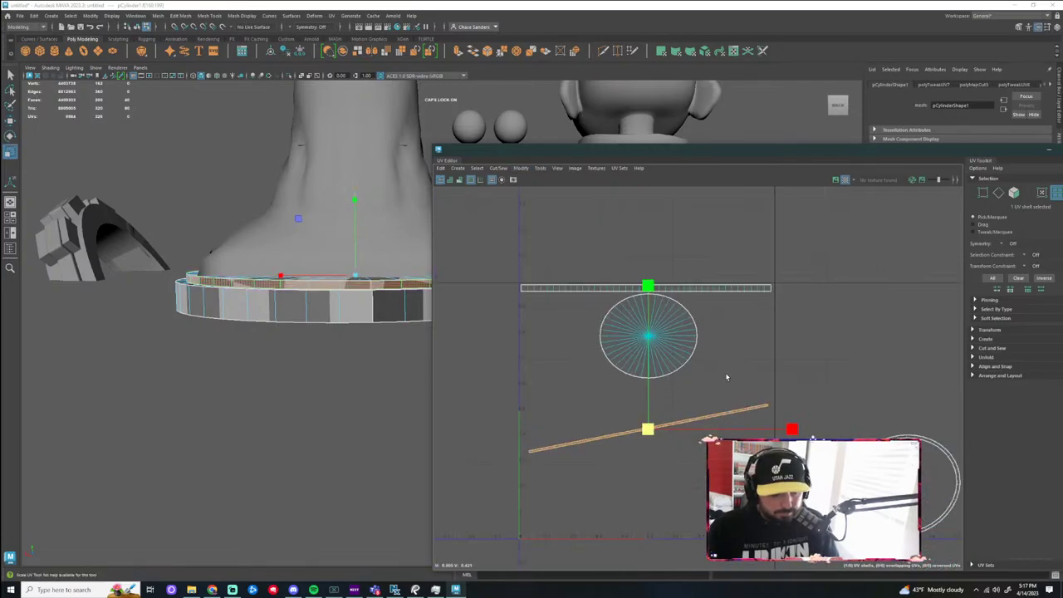
pyautogui.press('e')
pyautogui.moveTo(751, 332); pyautogui.dragTo(769, 361)
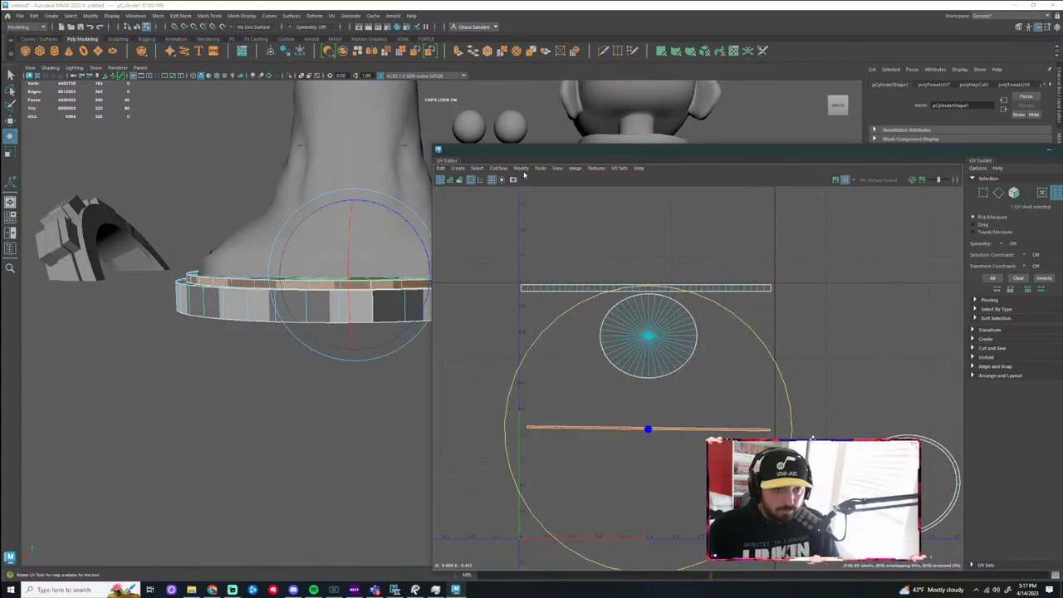
pyautogui.click(521, 168)
pyautogui.click(544, 425)
# Move the upper step's strip directly beneath the top disc and scale it to span the UV tile's width
pyautogui.scroll(1, 638, 438)
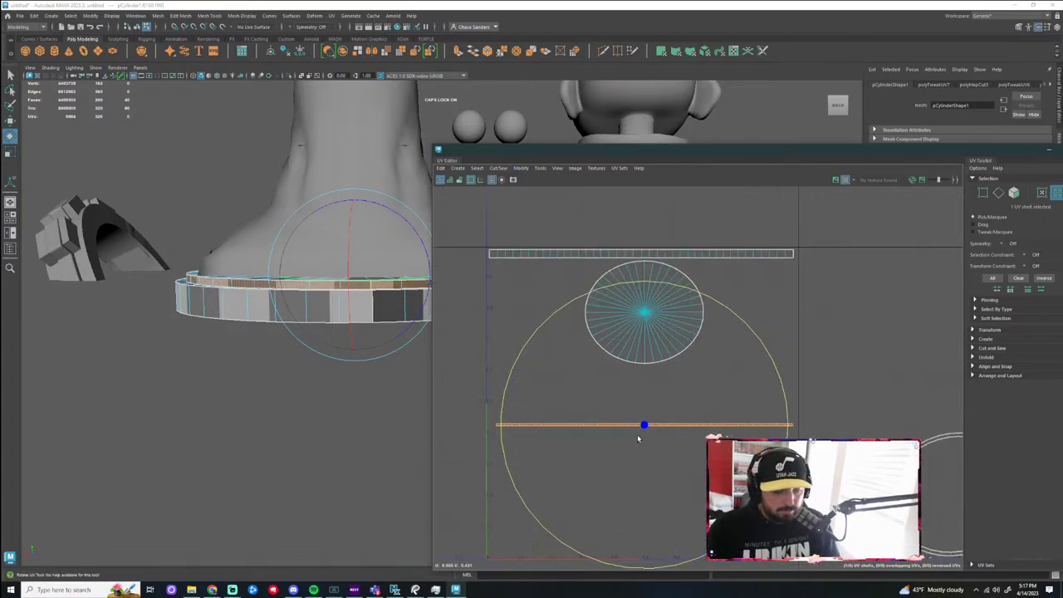
pyautogui.scroll(1, 644, 428)
pyautogui.press('w')
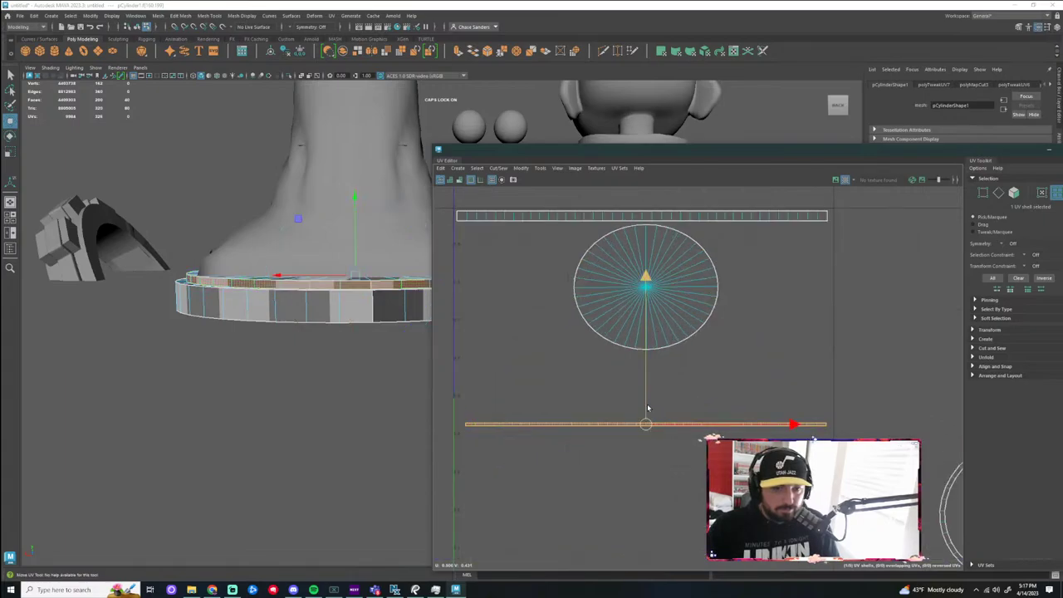
pyautogui.moveTo(648, 408); pyautogui.dragTo(646, 364)
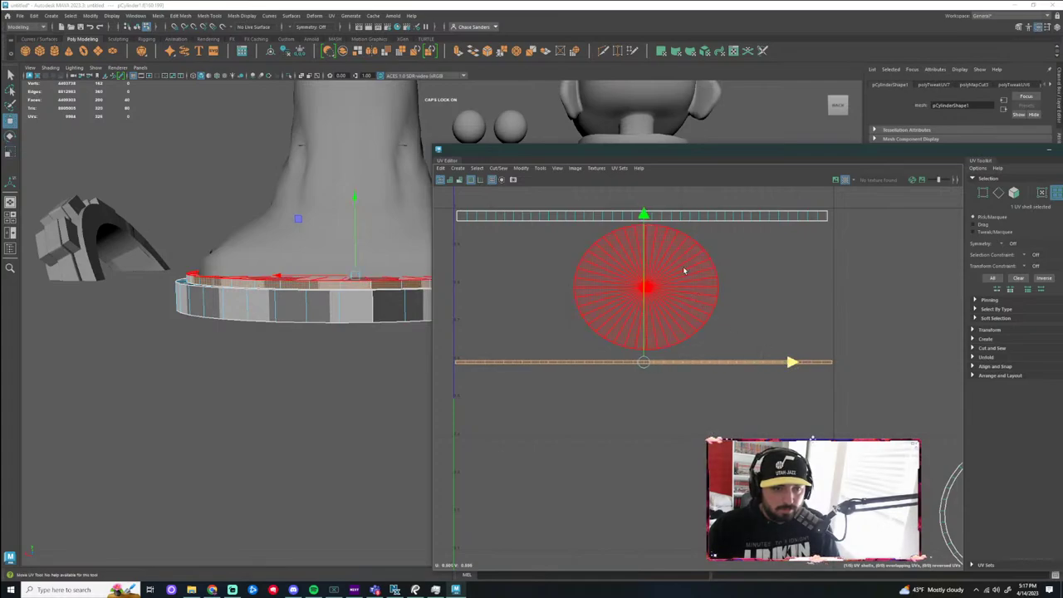
pyautogui.press('r')
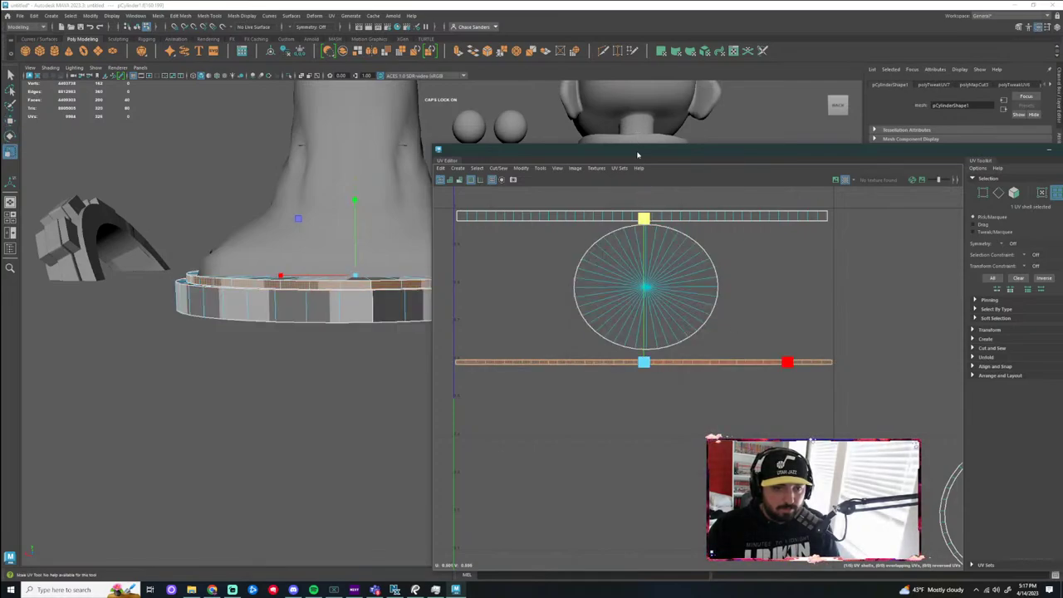
# Select the base's bottom cap UV disc, scale it up, and move it into the UV tile beneath the upper step's strip
pyautogui.click(644, 220)
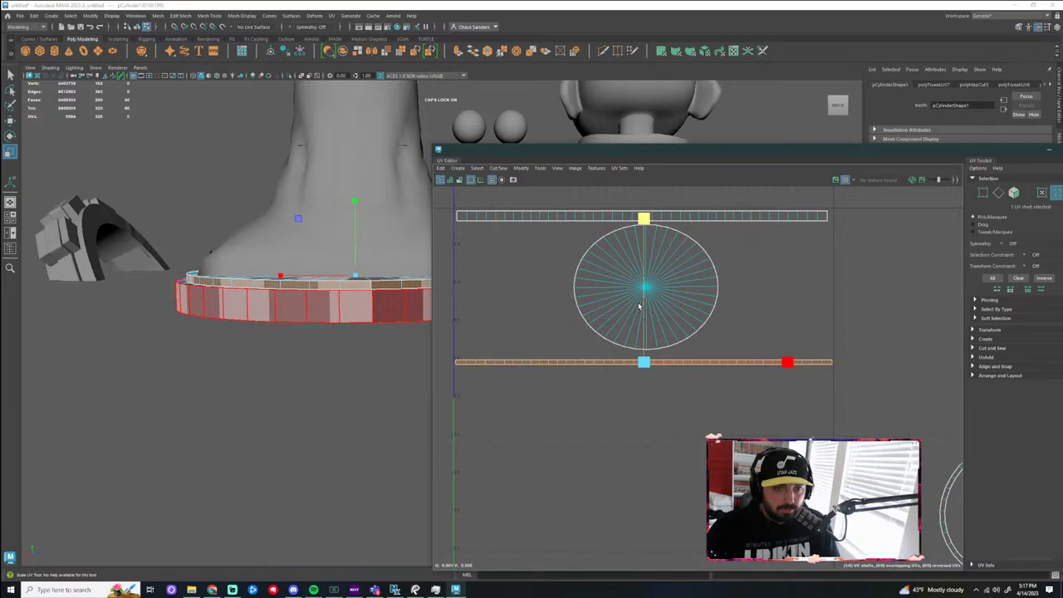
pyautogui.click(667, 420)
pyautogui.scroll(-3, 690, 415)
pyautogui.keyDown('alt'); pyautogui.moveTo(791, 484); pyautogui.dragTo(734, 368, button='middle'); pyautogui.keyUp('alt')
pyautogui.click(752, 364)
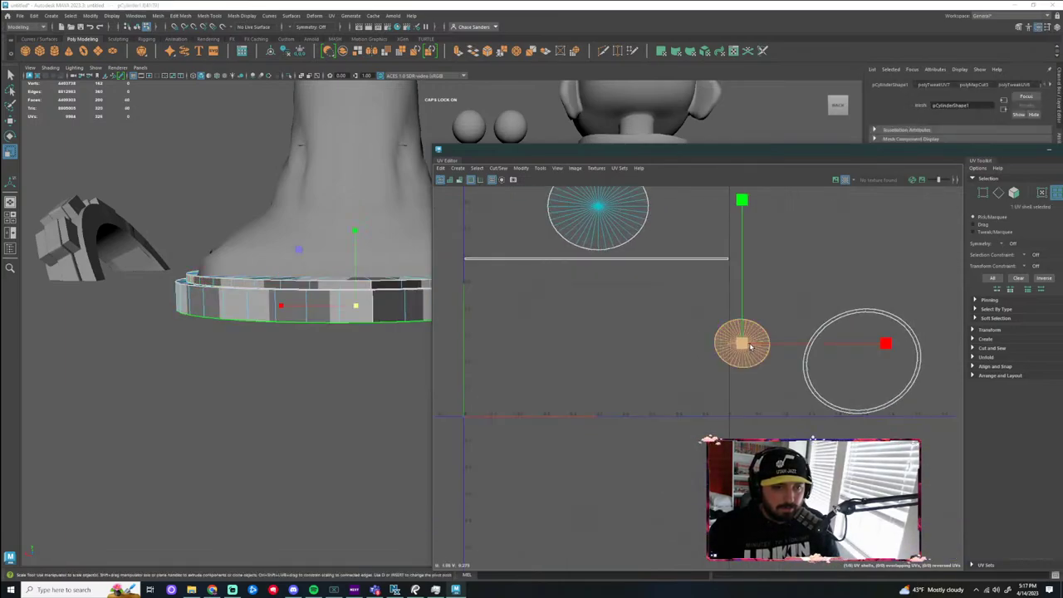
pyautogui.moveTo(747, 346); pyautogui.dragTo(636, 346)
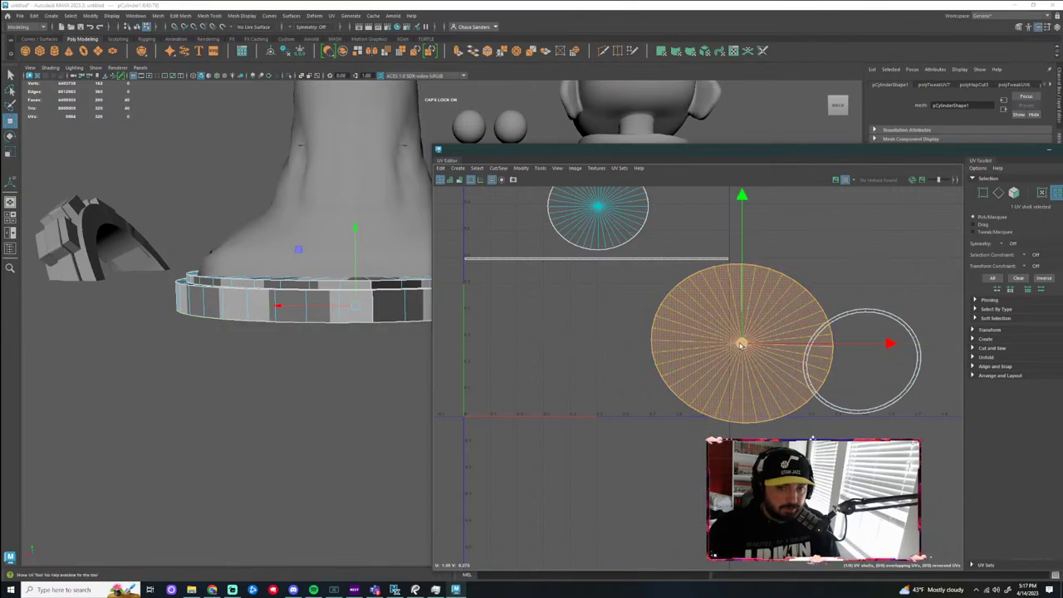
pyautogui.moveTo(742, 343); pyautogui.dragTo(540, 337)
pyautogui.press('r')
pyautogui.press('w')
# Move the step ledge's ring shell into the UV tile beside the bottom cap disc
pyautogui.click(867, 341)
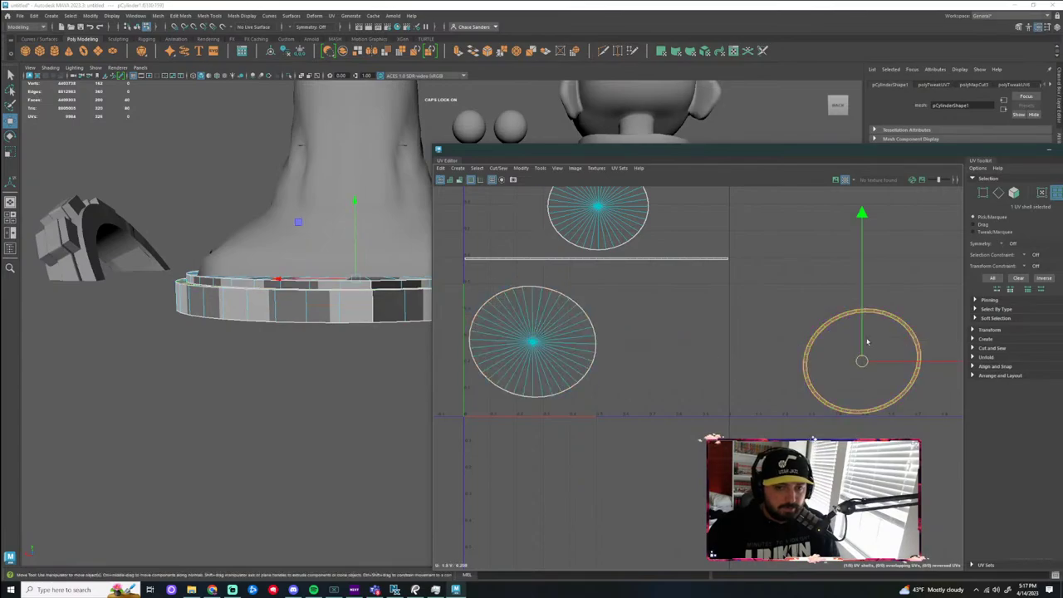
pyautogui.moveTo(864, 361); pyautogui.dragTo(663, 336)
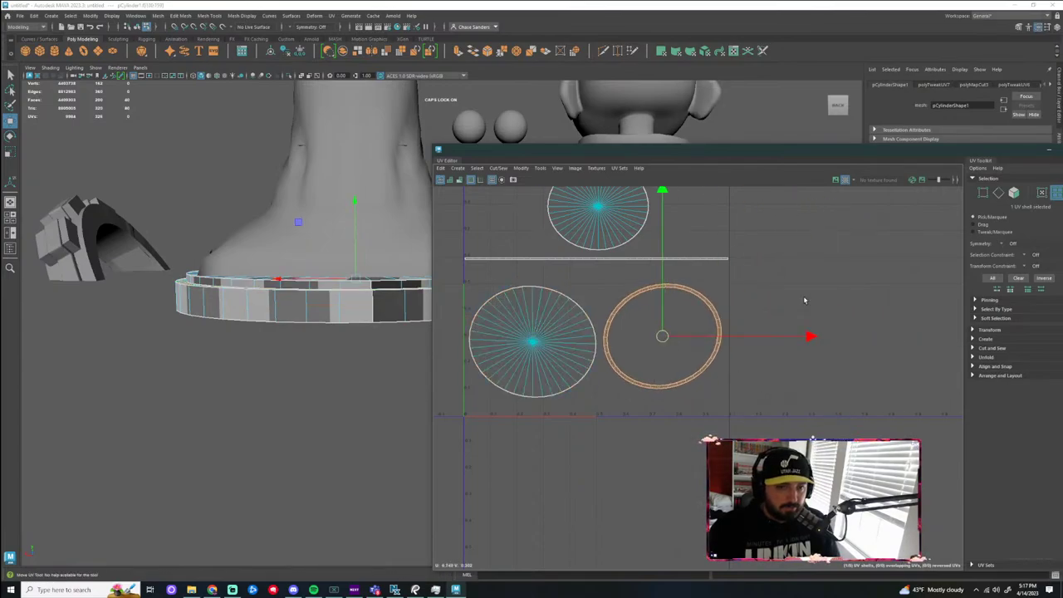
pyautogui.keyDown('alt'); pyautogui.moveTo(805, 301); pyautogui.dragTo(814, 327, button='middle'); pyautogui.keyUp('alt')
pyautogui.click(521, 168)
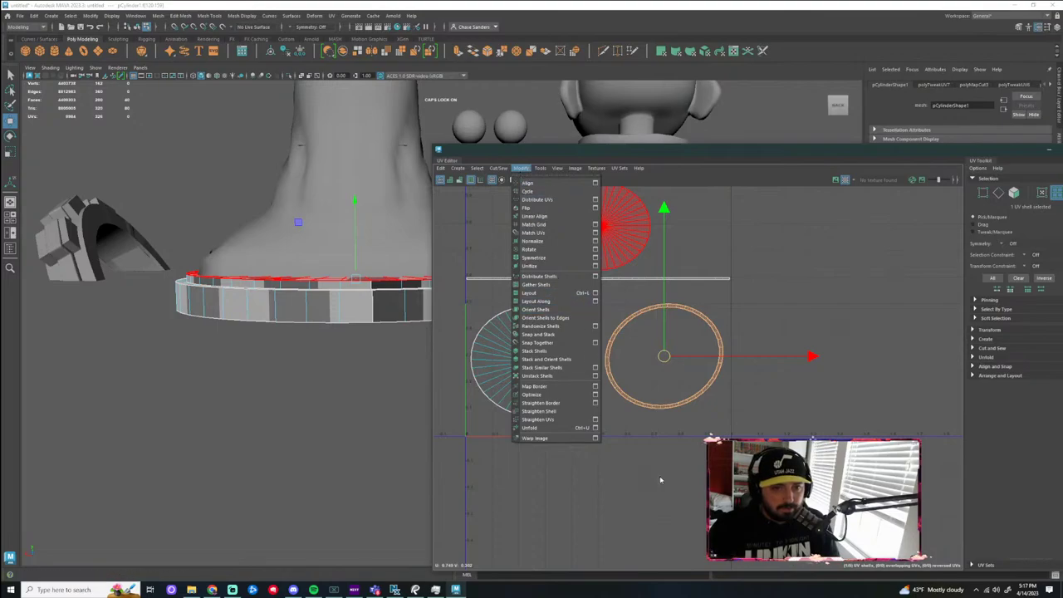
pyautogui.click(756, 309)
pyautogui.keyDown('alt'); pyautogui.moveTo(819, 309); pyautogui.dragTo(815, 337, button='middle'); pyautogui.keyUp('alt')
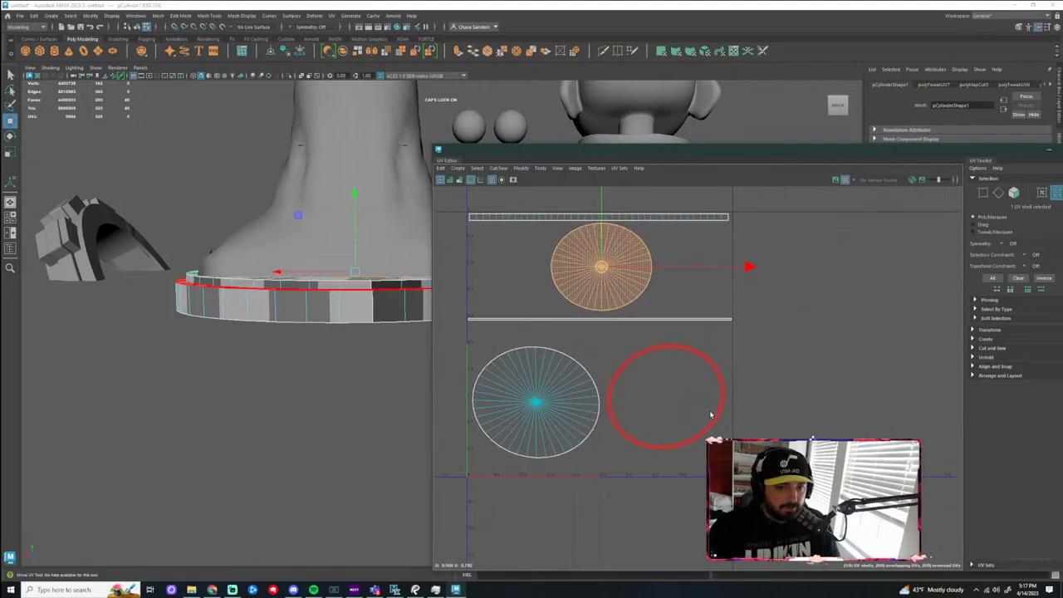
# Enlarge the ledge ring and centre it beneath the upper step's strip, moving the bottom cap disc outside the tile
pyautogui.click(713, 366)
pyautogui.keyDown('alt'); pyautogui.moveTo(301, 400); pyautogui.dragTo(360, 429); pyautogui.keyUp('alt')
pyautogui.press('r')
pyautogui.moveTo(677, 395); pyautogui.dragTo(724, 423)
pyautogui.press('e')
pyautogui.moveTo(783, 312); pyautogui.dragTo(797, 351)
pyautogui.press('w')
pyautogui.moveTo(811, 397); pyautogui.dragTo(751, 397)
pyautogui.click(580, 405)
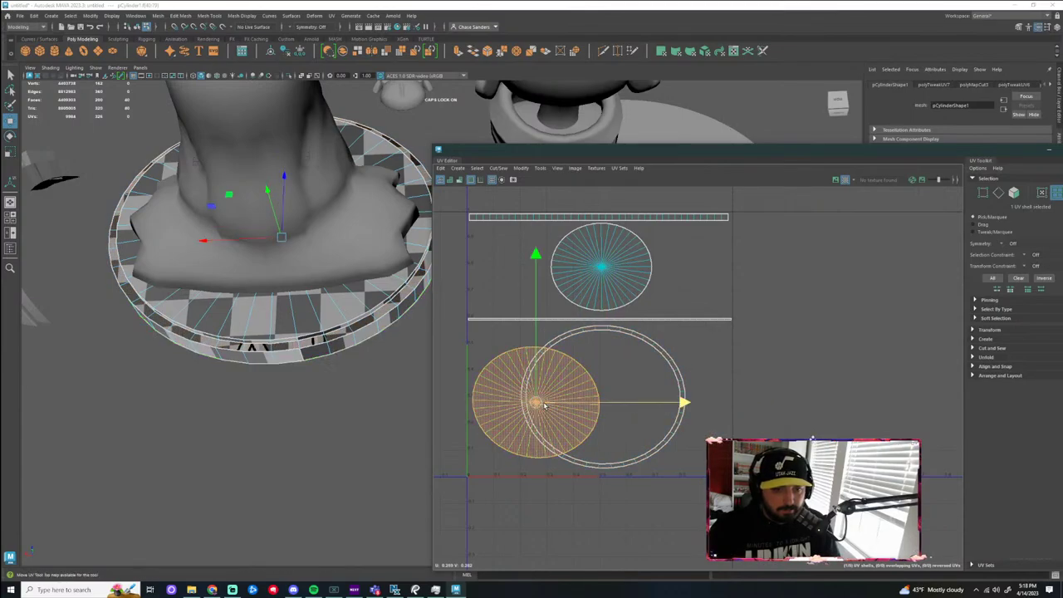
pyautogui.moveTo(559, 403); pyautogui.dragTo(888, 402)
# Scale up the base's top cap UV disc and centre it inside the ledge ring
pyautogui.click(598, 280)
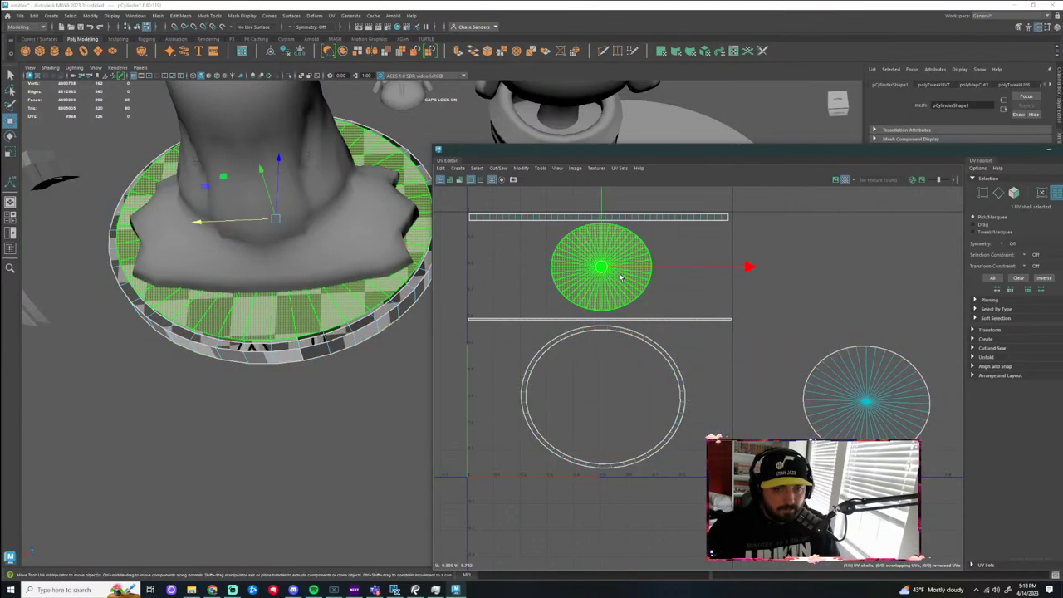
pyautogui.press('r')
pyautogui.moveTo(599, 281); pyautogui.dragTo(667, 281, button='middle')
pyautogui.press('w')
pyautogui.moveTo(602, 272); pyautogui.dragTo(605, 401)
pyautogui.scroll(4, 599, 404)
pyautogui.moveTo(607, 247); pyautogui.dragTo(606, 249)
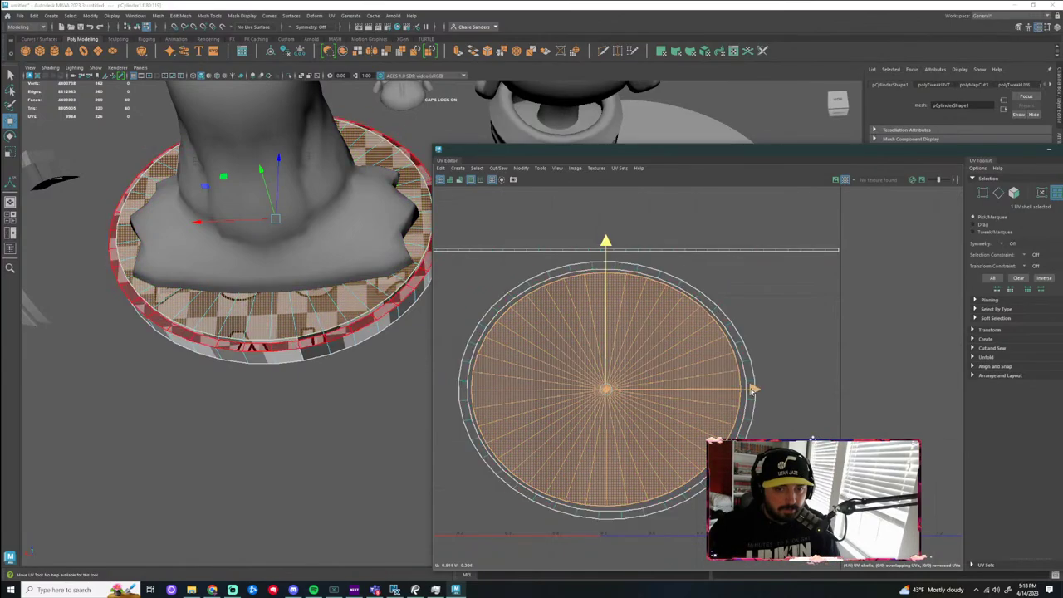
pyautogui.moveTo(753, 390); pyautogui.dragTo(752, 388)
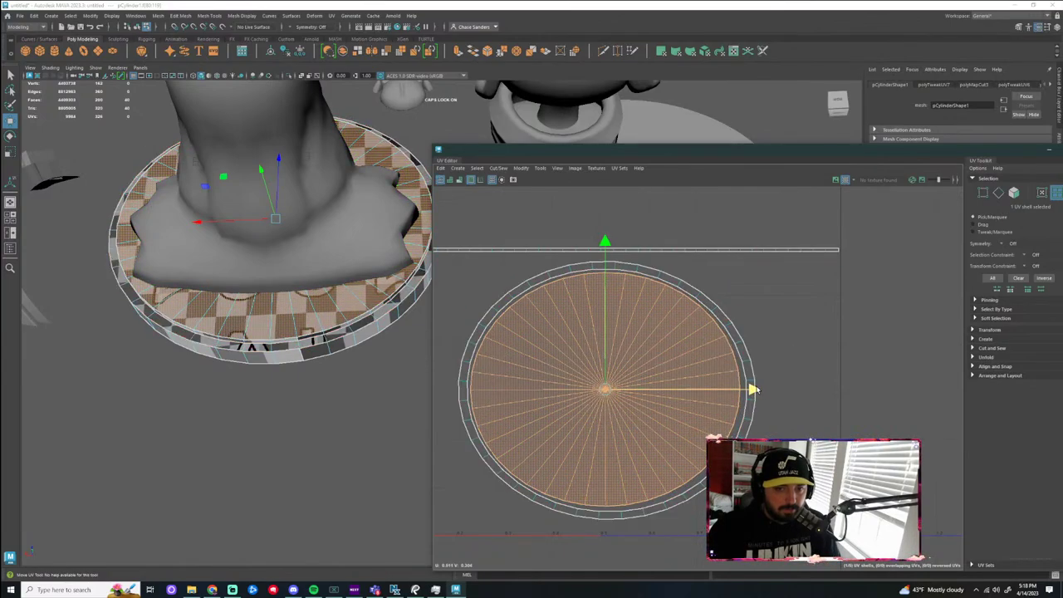
pyautogui.click(817, 351)
pyautogui.scroll(-5, 798, 366)
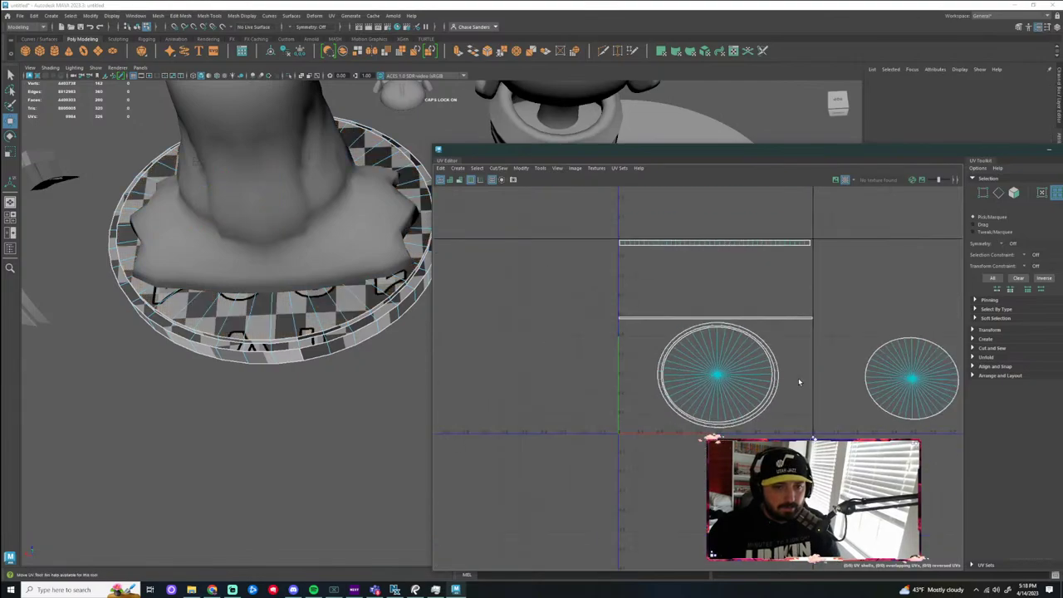
# Move the bottom cap disc into the space between the two horizontal strips and scale it to fit
pyautogui.click(926, 403)
pyautogui.moveTo(910, 377); pyautogui.dragTo(709, 277)
pyautogui.press('F8')
pyautogui.scroll(3, 715, 290)
pyautogui.press('r')
pyautogui.press('e')
pyautogui.press('F8')
pyautogui.press('w')
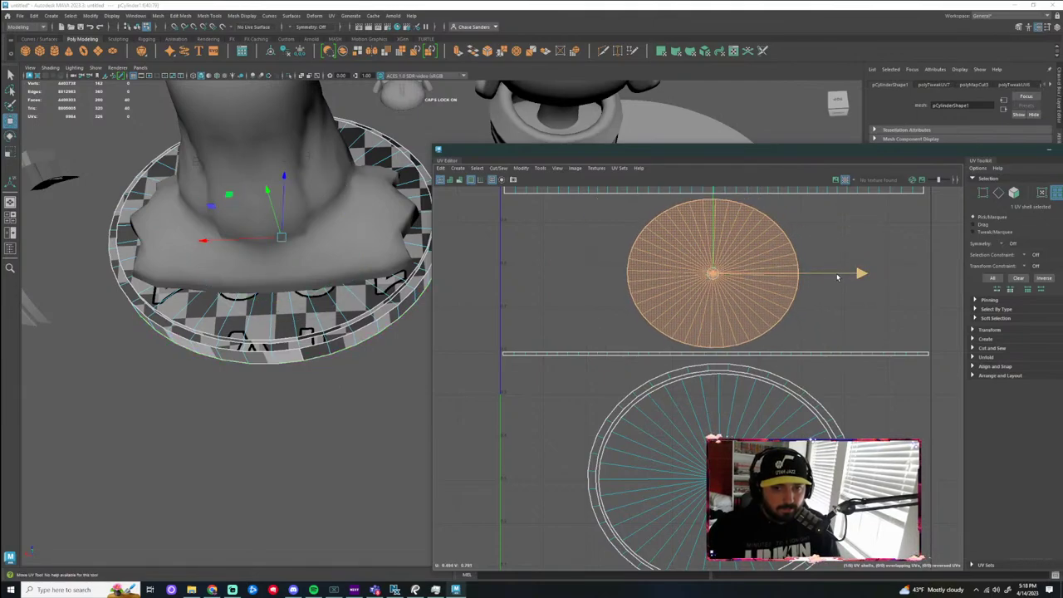
pyautogui.scroll(-4, 840, 317)
pyautogui.click(912, 371)
# Return the base to object mode and view the creature bust from the front
pyautogui.scroll(-5, 397, 404)
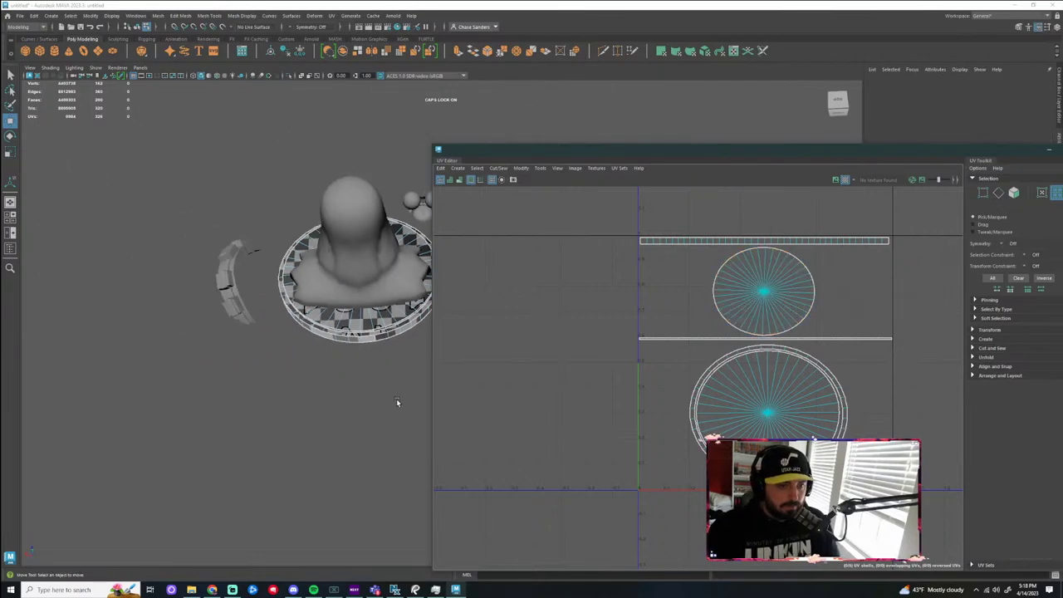
pyautogui.keyDown('alt'); pyautogui.moveTo(396, 401); pyautogui.dragTo(287, 431, button='middle'); pyautogui.keyUp('alt')
pyautogui.moveTo(271, 343); pyautogui.dragTo(309, 330, button='right')
pyautogui.click(323, 420)
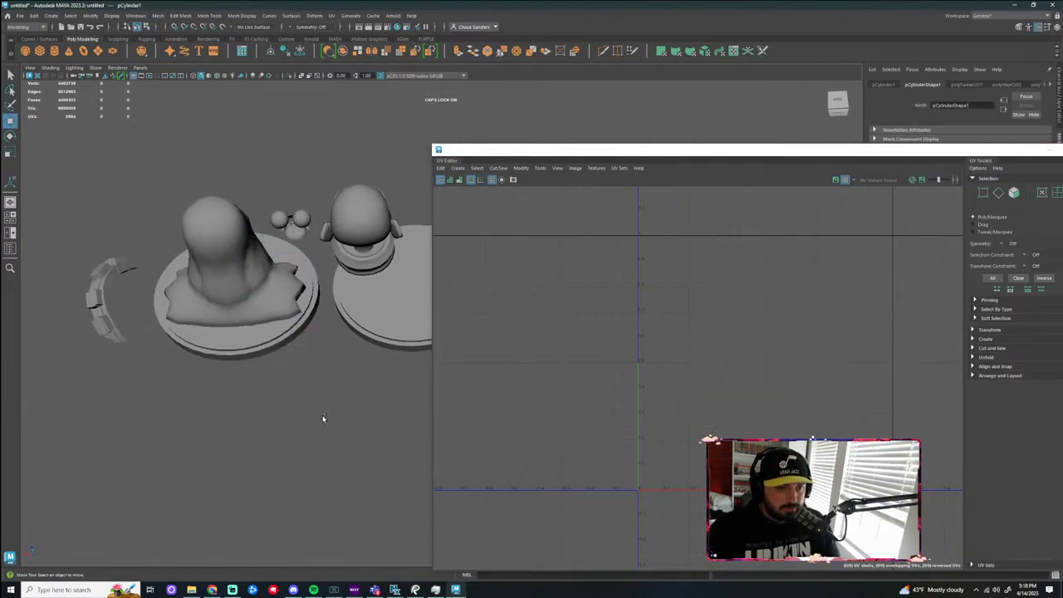
pyautogui.keyDown('alt'); pyautogui.moveTo(323, 420); pyautogui.dragTo(424, 380); pyautogui.keyUp('alt')
pyautogui.keyDown('alt'); pyautogui.moveTo(424, 381); pyautogui.dragTo(106, 425, button='middle'); pyautogui.keyUp('alt')
pyautogui.keyDown('alt'); pyautogui.moveTo(106, 424); pyautogui.dragTo(266, 384); pyautogui.keyUp('alt')
pyautogui.keyDown('alt'); pyautogui.moveTo(266, 383); pyautogui.dragTo(161, 421, button='middle'); pyautogui.keyUp('alt')
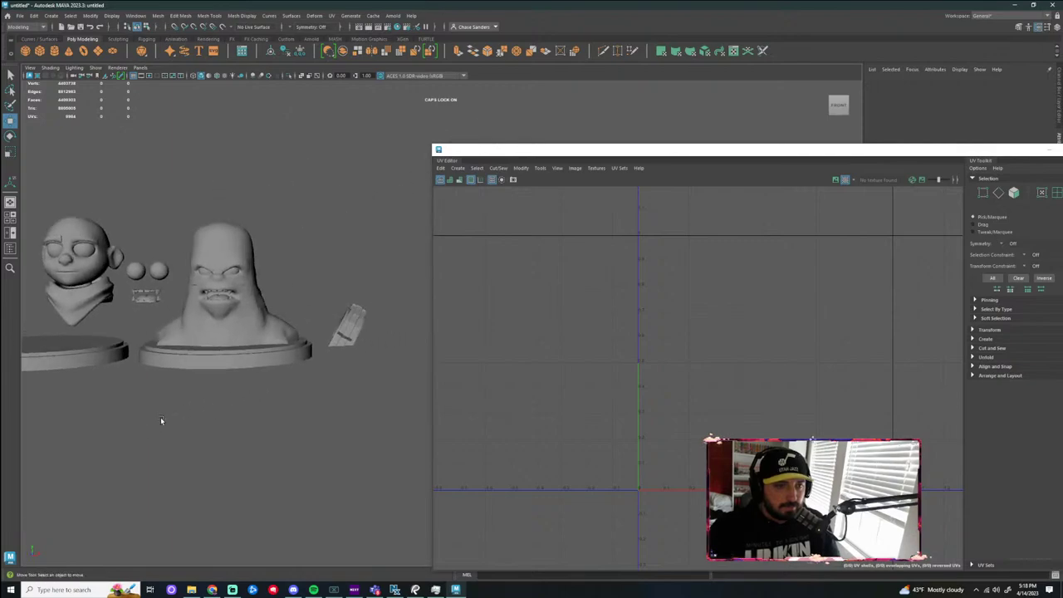
pyautogui.scroll(5, 162, 418)
pyautogui.keyDown('alt'); pyautogui.moveTo(180, 261); pyautogui.dragTo(355, 211, button='middle'); pyautogui.keyUp('alt')
pyautogui.keyDown('alt'); pyautogui.moveTo(354, 211); pyautogui.dragTo(371, 183); pyautogui.keyUp('alt')
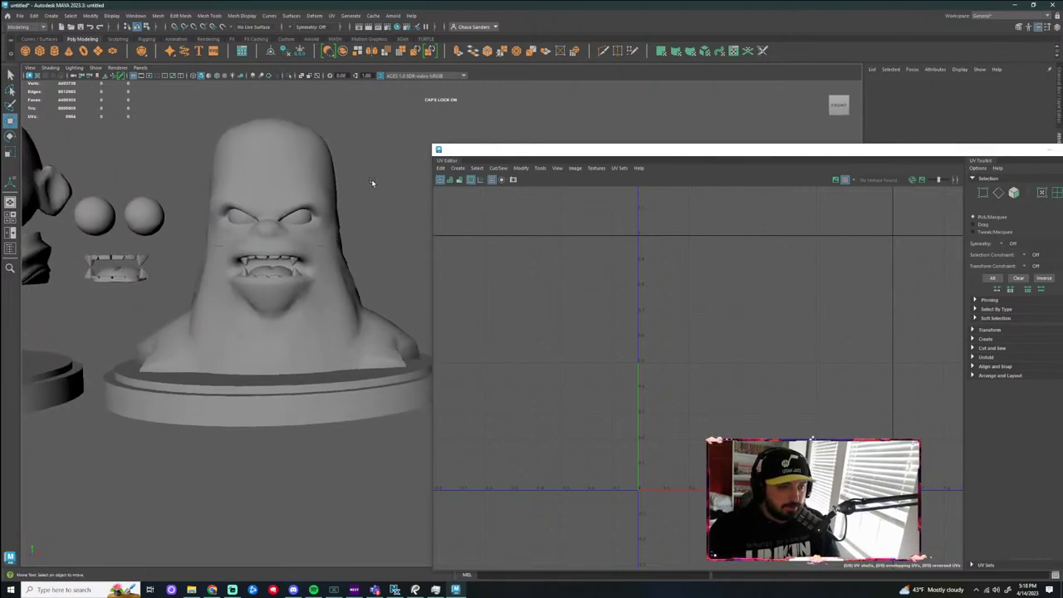
# Select the bust parts and base together to compare their UV layouts, and clear the selection
pyautogui.moveTo(403, 81); pyautogui.dragTo(270, 438)
pyautogui.keyDown('alt'); pyautogui.moveTo(801, 407); pyautogui.dragTo(631, 430, button='middle'); pyautogui.keyUp('alt')
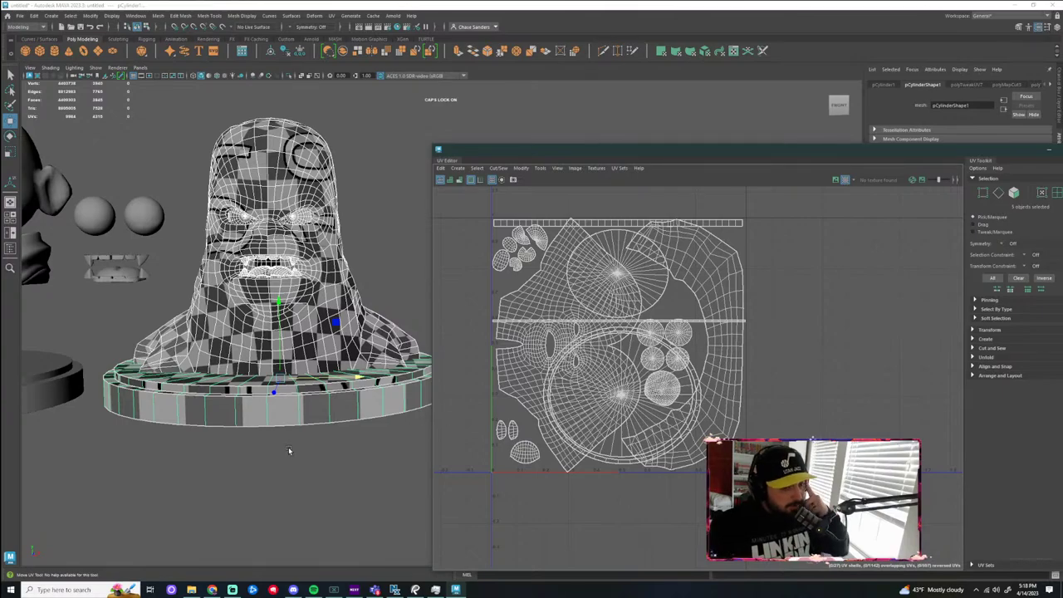
pyautogui.scroll(-3, 320, 449)
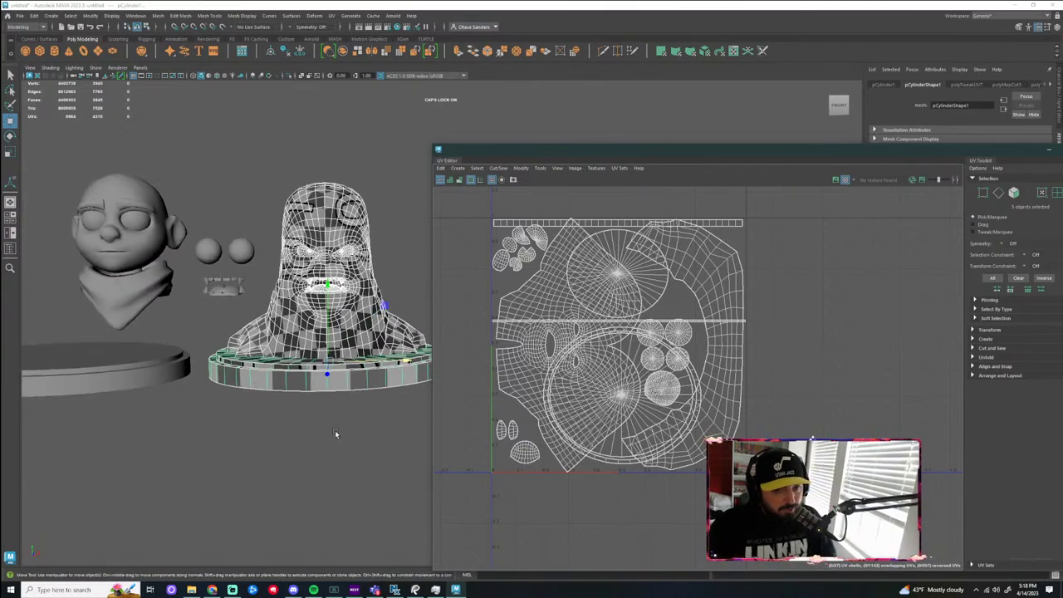
pyautogui.scroll(-1, 347, 442)
pyautogui.keyDown('alt'); pyautogui.moveTo(348, 443); pyautogui.dragTo(119, 435, button='middle'); pyautogui.keyUp('alt')
pyautogui.keyDown('alt'); pyautogui.moveTo(175, 404); pyautogui.dragTo(361, 401, button='middle'); pyautogui.keyUp('alt')
pyautogui.scroll(4, 250, 448)
pyautogui.scroll(-1, 360, 401)
pyautogui.click(317, 478)
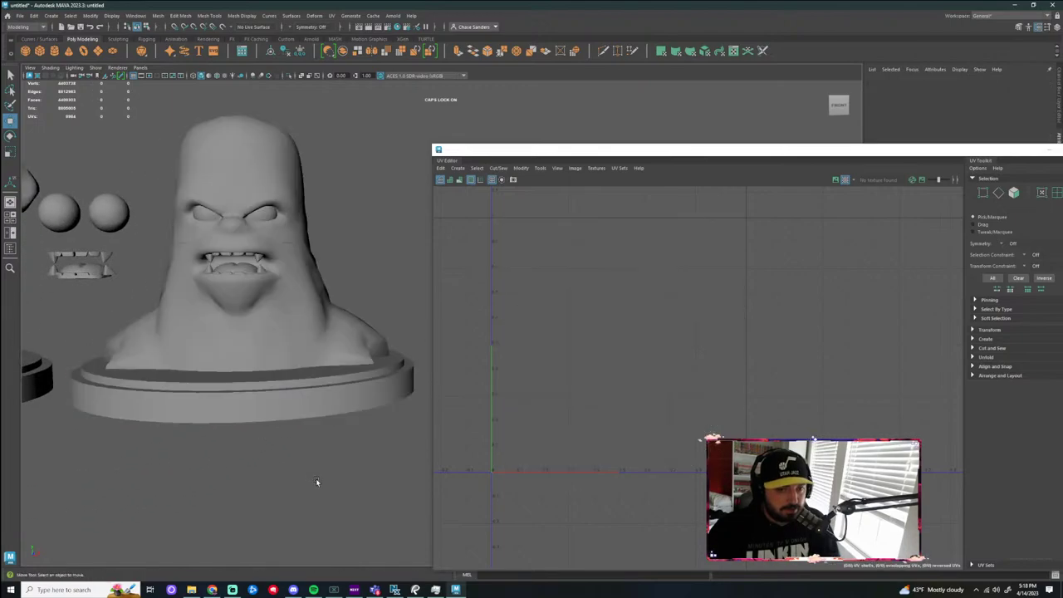
# Select the cylinder base and assign it a new Lambert material
pyautogui.click(289, 403)
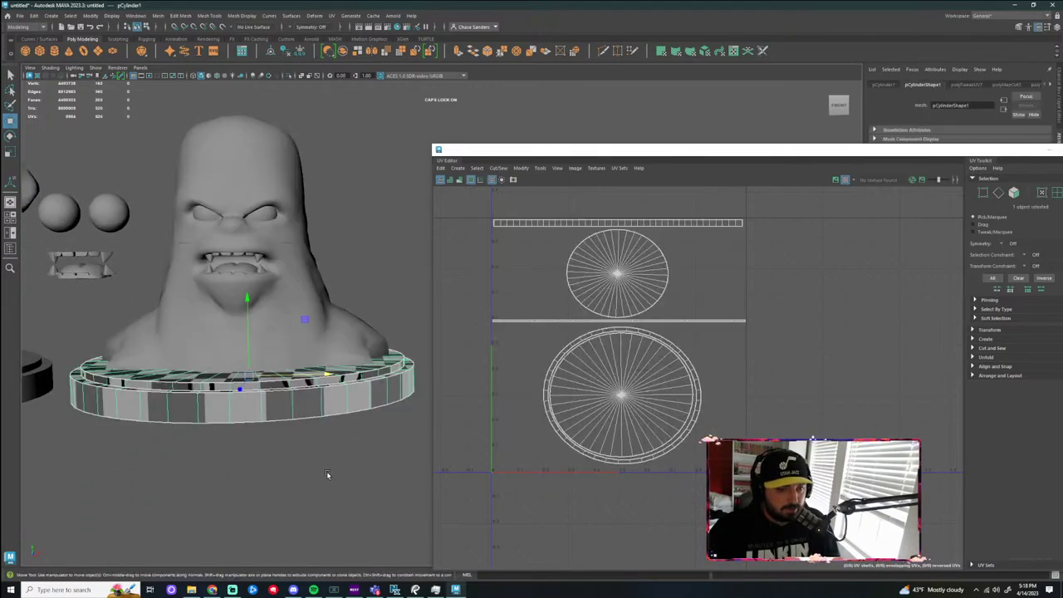
pyautogui.keyDown('alt'); pyautogui.moveTo(327, 474); pyautogui.dragTo(262, 446); pyautogui.keyUp('alt')
pyautogui.moveTo(284, 344); pyautogui.dragTo(306, 559, button='right')
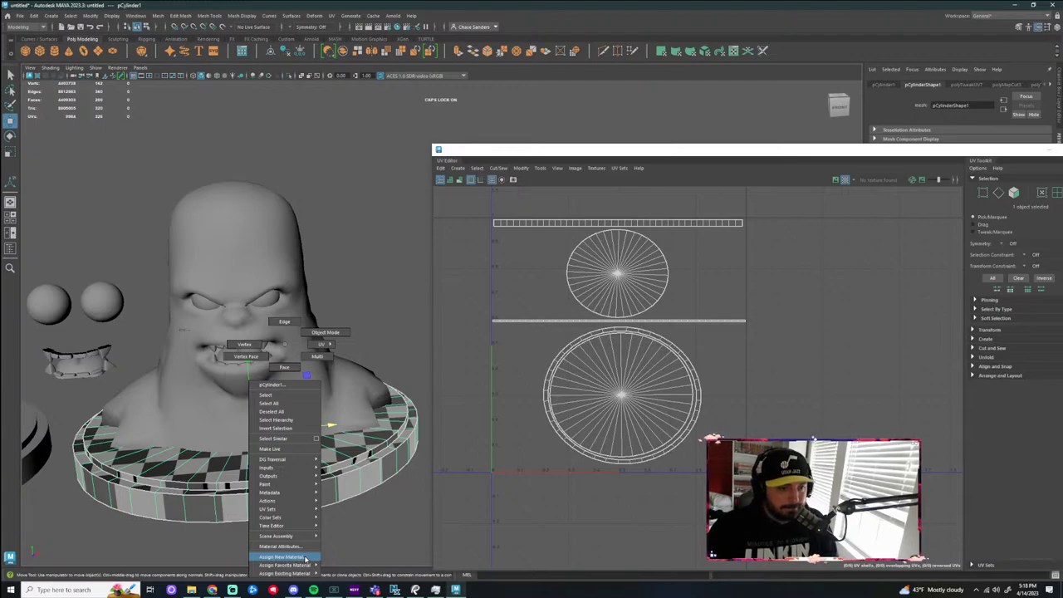
pyautogui.moveTo(305, 558); pyautogui.dragTo(305, 558, button='right')
pyautogui.moveTo(302, 503); pyautogui.dragTo(307, 560, button='right')
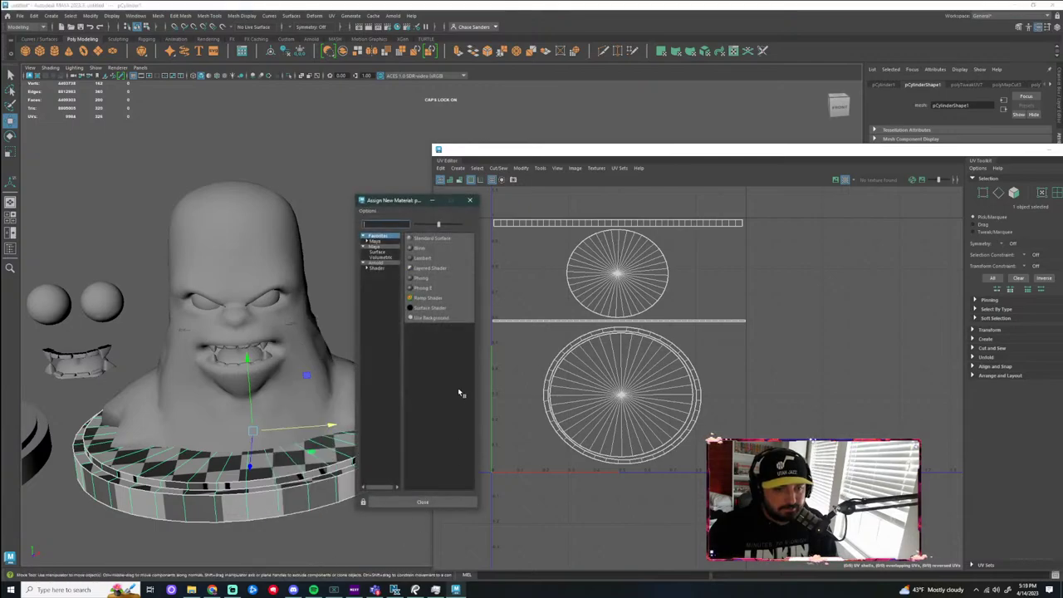
pyautogui.click(431, 260)
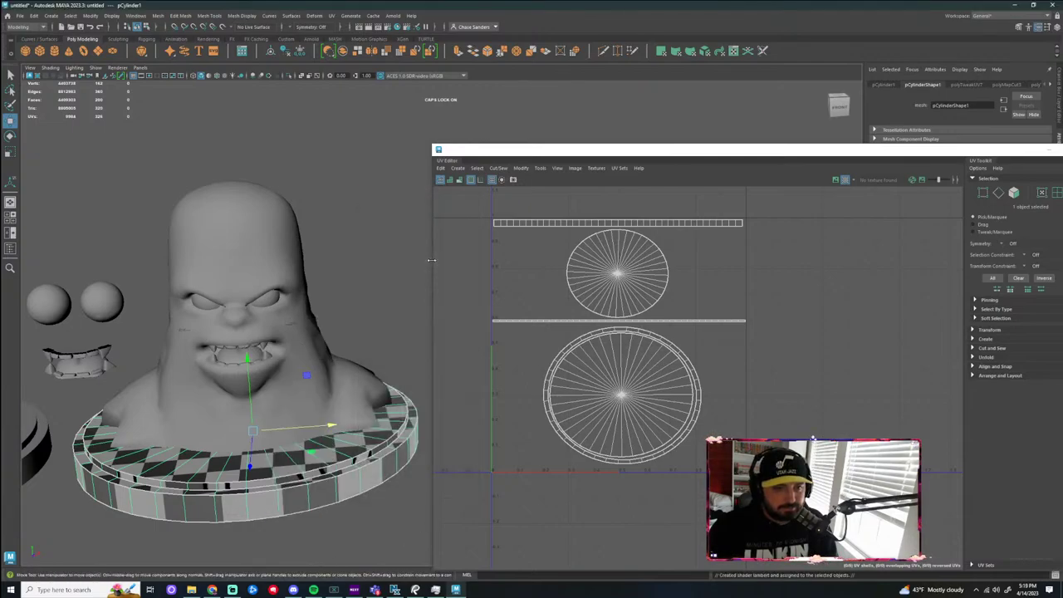
# Select all of the base's UV shells and scale them down uniformly to about half size
pyautogui.click(353, 536)
pyautogui.keyDown('alt'); pyautogui.moveTo(355, 527); pyautogui.dragTo(363, 430); pyautogui.keyUp('alt')
pyautogui.click(327, 370)
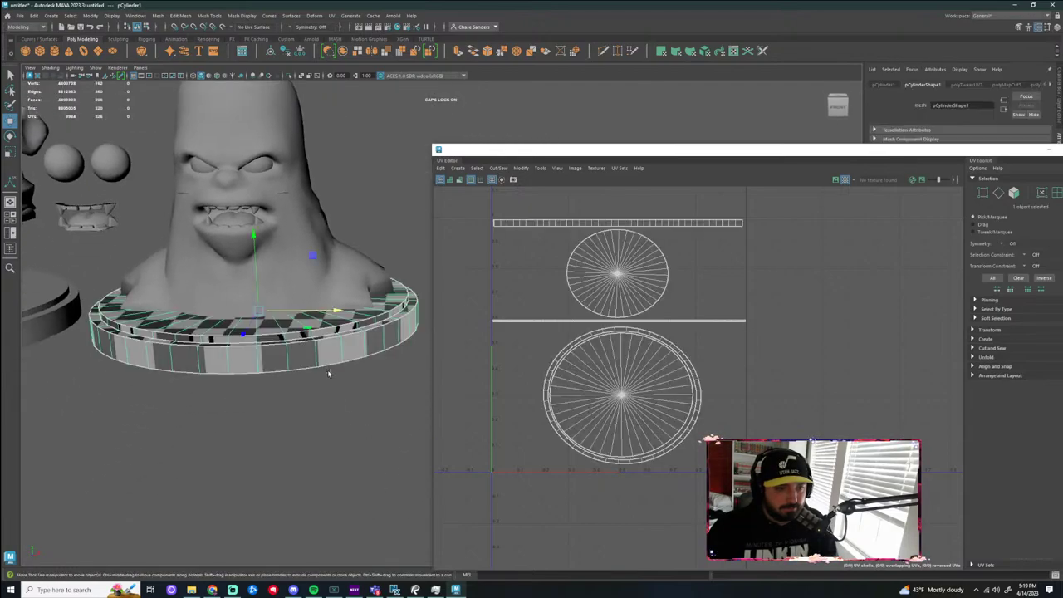
pyautogui.click(328, 464)
pyautogui.keyDown('alt'); pyautogui.moveTo(297, 447); pyautogui.dragTo(418, 409); pyautogui.keyUp('alt')
pyautogui.click(311, 425)
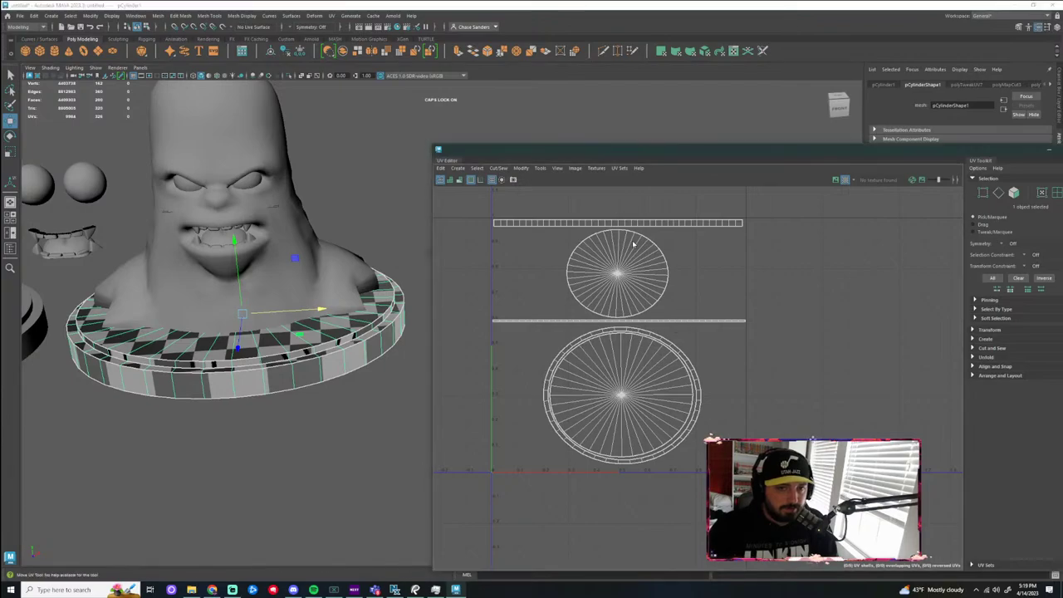
pyautogui.moveTo(634, 241); pyautogui.dragTo(597, 230, button='right')
pyautogui.moveTo(786, 214); pyautogui.dragTo(510, 444)
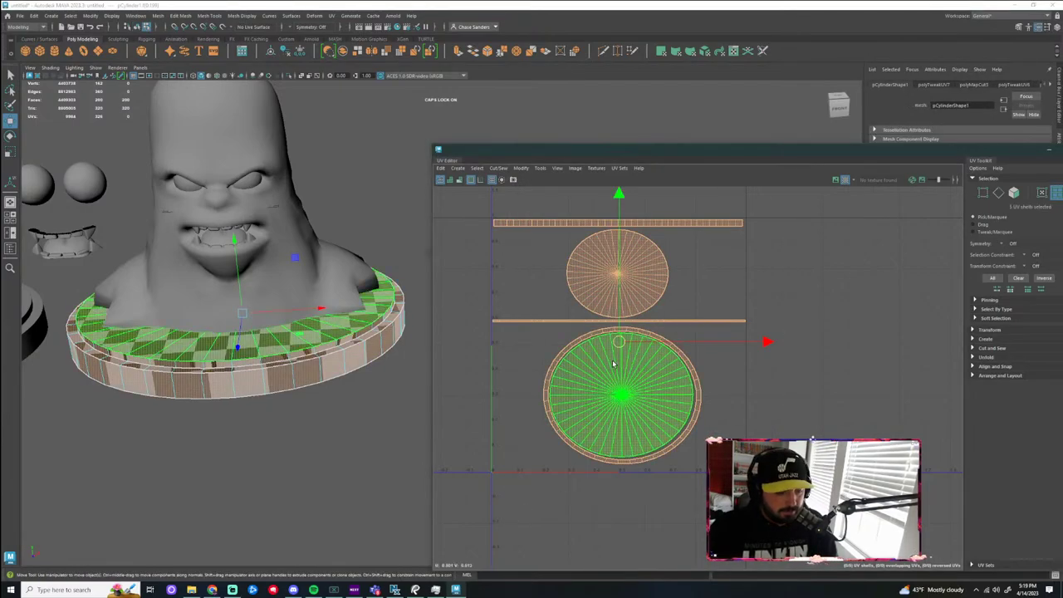
pyautogui.press('r')
pyautogui.moveTo(619, 341); pyautogui.dragTo(551, 341)
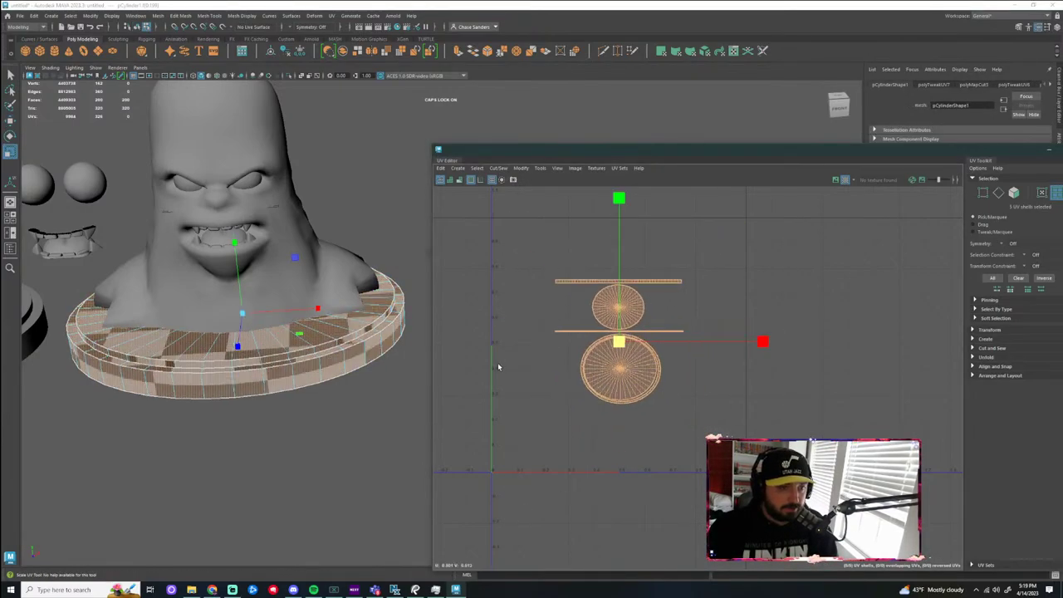
pyautogui.scroll(-2, 573, 355)
pyautogui.click(524, 169)
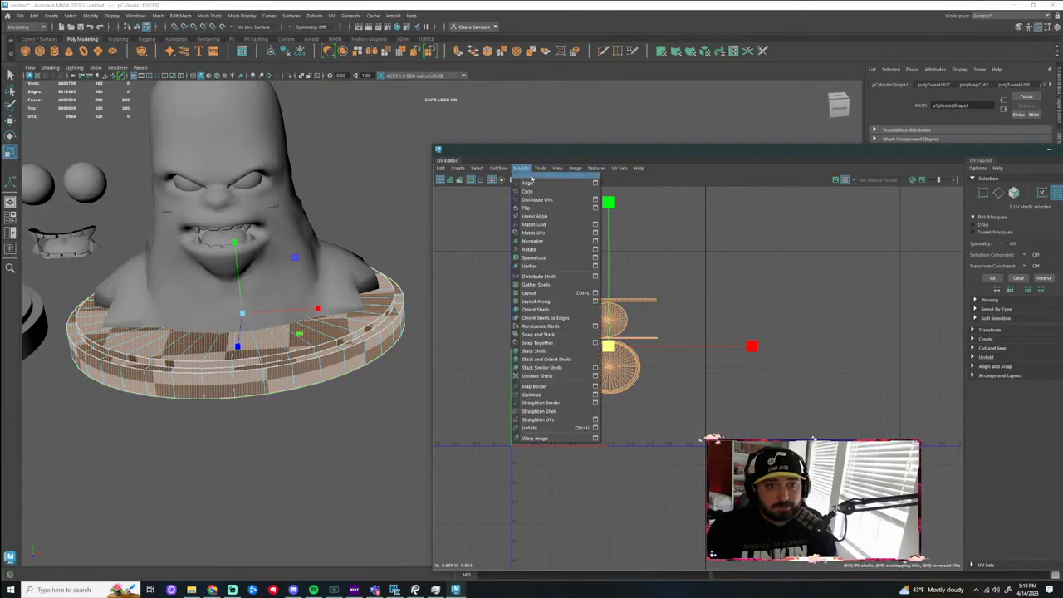
pyautogui.moveTo(501, 170)
pyautogui.click(707, 301)
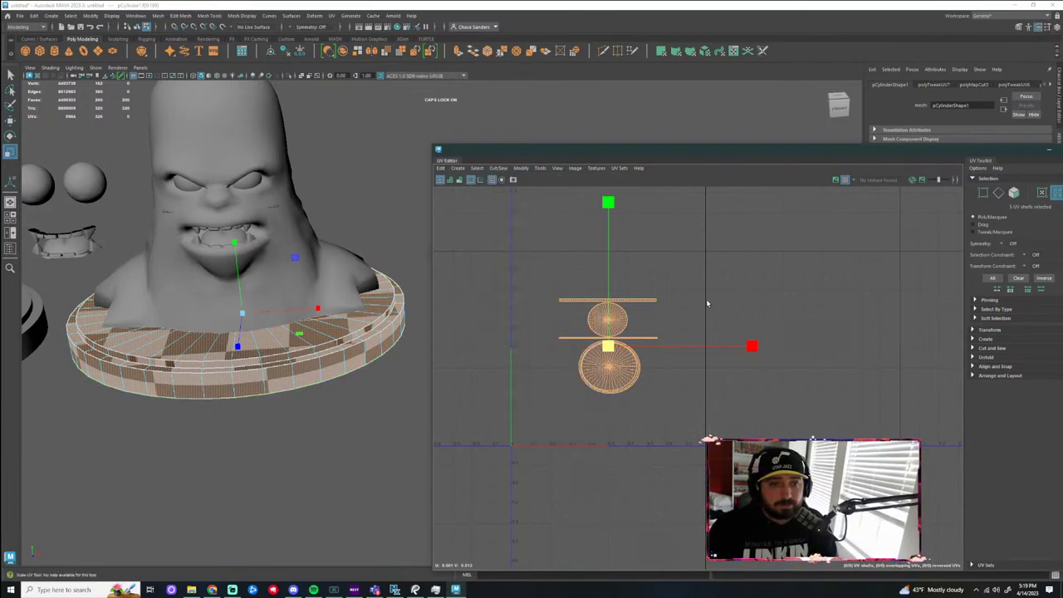
pyautogui.keyDown('alt'); pyautogui.moveTo(657, 282); pyautogui.dragTo(652, 277, button='middle'); pyautogui.keyUp('alt')
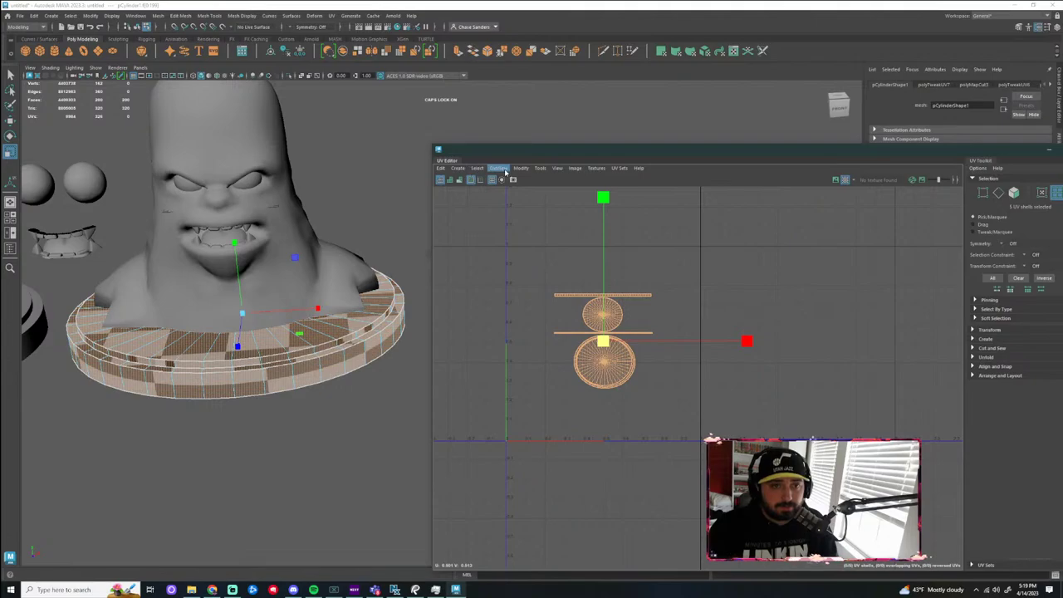
# Return to object mode, select the bust parts together with the base, and switch their UVs to shell selection
pyautogui.moveTo(318, 335); pyautogui.dragTo(293, 343, button='right')
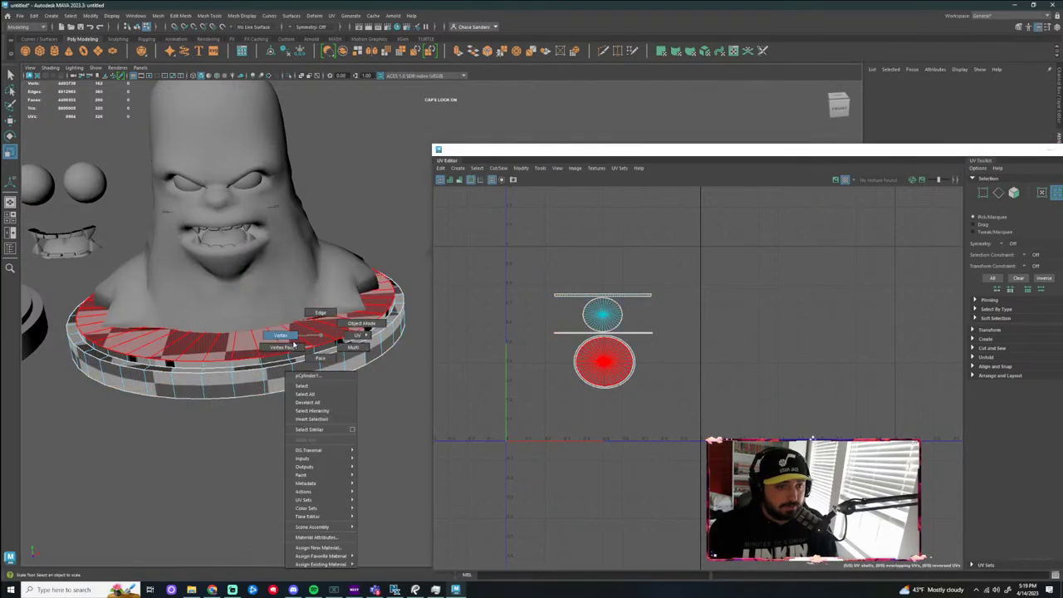
pyautogui.moveTo(361, 335); pyautogui.dragTo(364, 336, button='right')
pyautogui.scroll(-5, 378, 382)
pyautogui.keyDown('alt'); pyautogui.moveTo(378, 383); pyautogui.dragTo(370, 319); pyautogui.keyUp('alt')
pyautogui.keyDown('alt'); pyautogui.moveTo(426, 128); pyautogui.dragTo(390, 216, button='middle'); pyautogui.keyUp('alt')
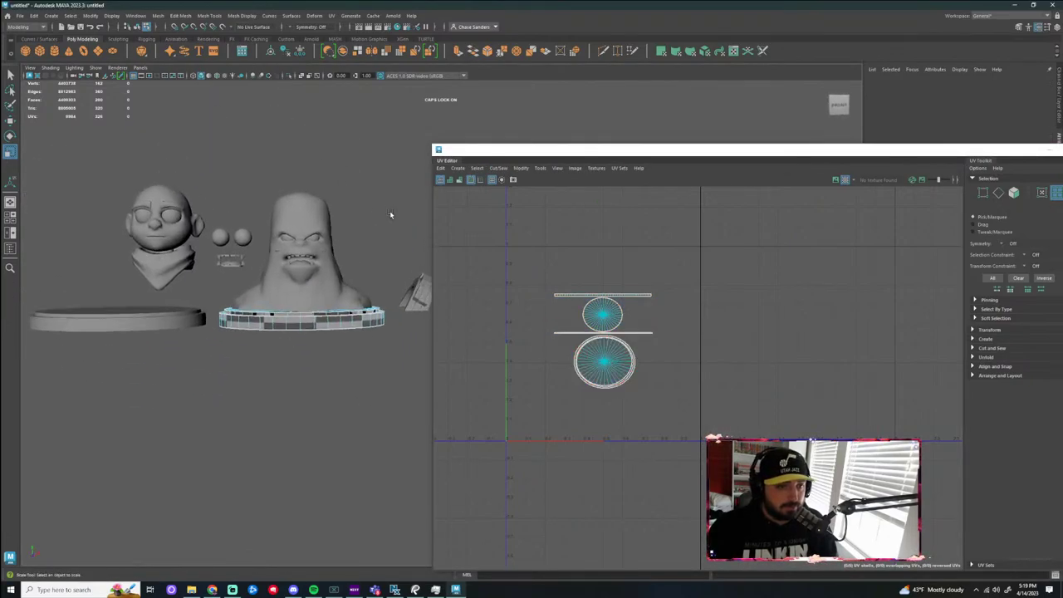
pyautogui.moveTo(319, 216); pyautogui.dragTo(366, 191, button='right')
pyautogui.moveTo(393, 171); pyautogui.dragTo(261, 398)
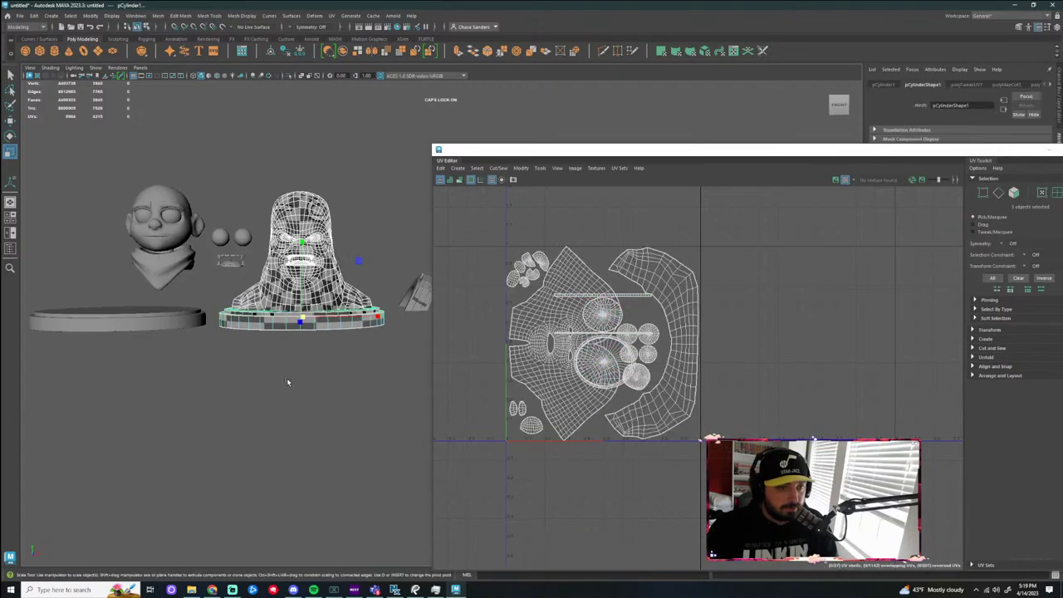
pyautogui.scroll(2, 696, 380)
pyautogui.moveTo(604, 287); pyautogui.dragTo(569, 280, button='right')
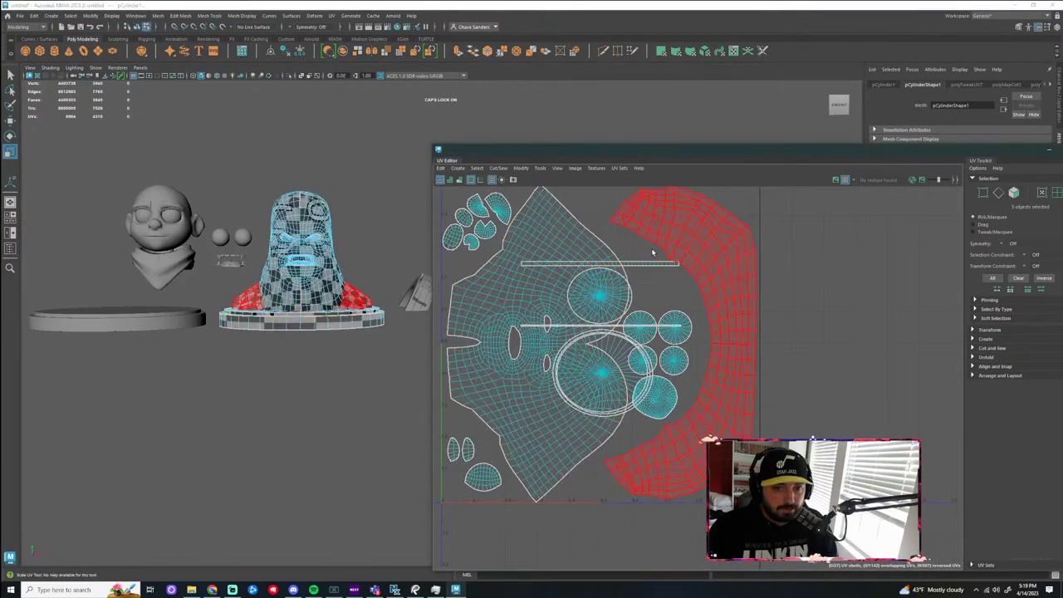
# Select the base's UV shells, scale them down, and place them in the gap above the four round shells
pyautogui.click(534, 308)
pyautogui.keyDown('alt'); pyautogui.moveTo(326, 346); pyautogui.dragTo(364, 339); pyautogui.keyUp('alt')
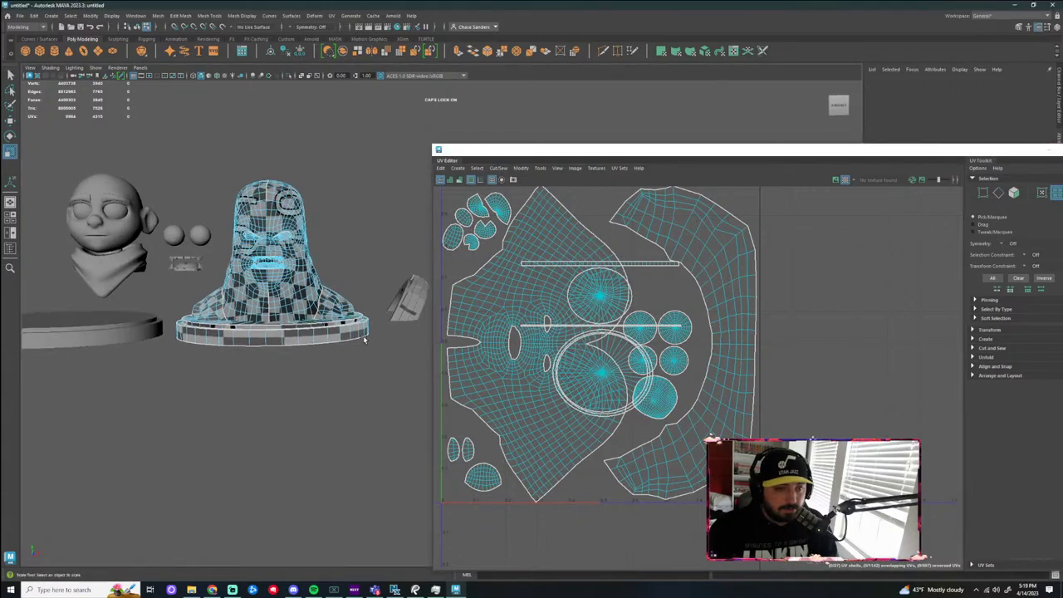
pyautogui.click(357, 336)
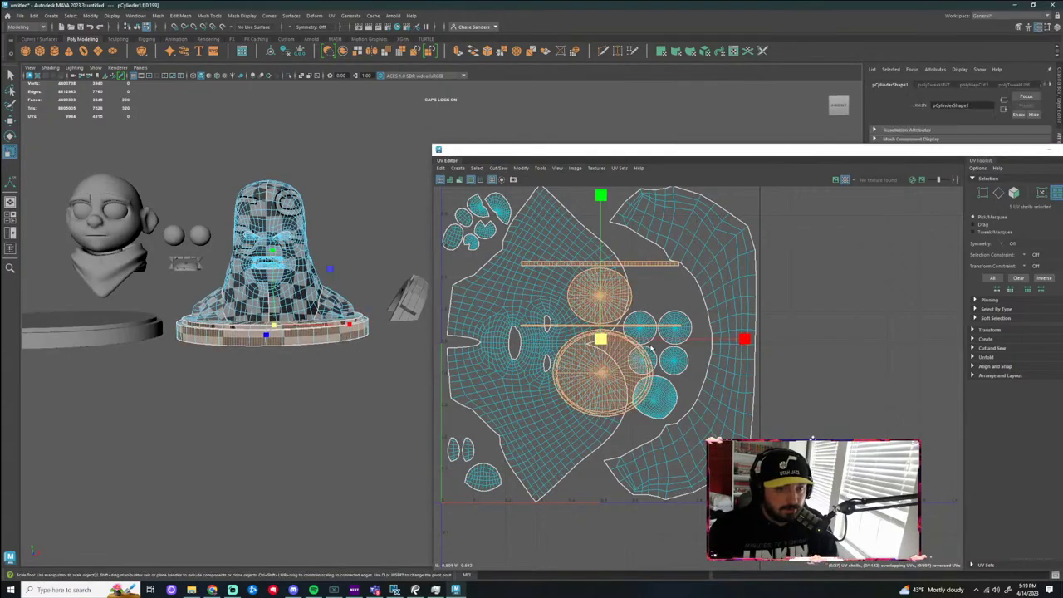
pyautogui.scroll(-2, 631, 347)
pyautogui.press('w')
pyautogui.moveTo(604, 341); pyautogui.dragTo(734, 346)
pyautogui.press('r')
pyautogui.press('w')
pyautogui.moveTo(823, 338); pyautogui.dragTo(645, 291)
pyautogui.scroll(2, 644, 290)
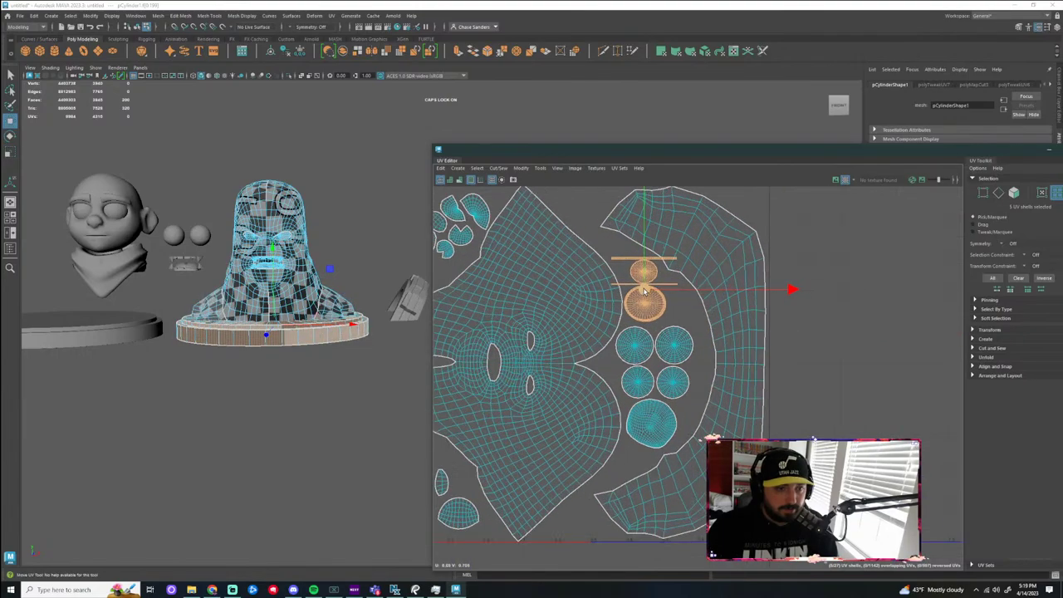
pyautogui.scroll(1, 644, 289)
# Move the base's UV shells below the UV tile, out of the packed layout
pyautogui.scroll(-4, 673, 341)
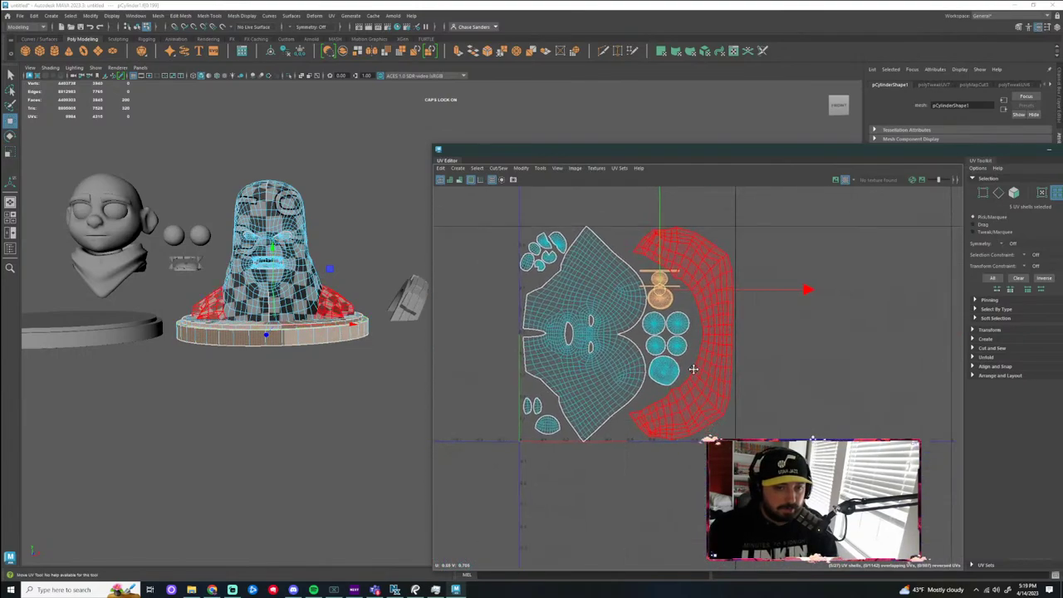
pyautogui.keyDown('alt'); pyautogui.moveTo(694, 370); pyautogui.dragTo(695, 351, button='middle'); pyautogui.keyUp('alt')
pyautogui.moveTo(662, 271); pyautogui.dragTo(633, 443)
pyautogui.scroll(3, 546, 406)
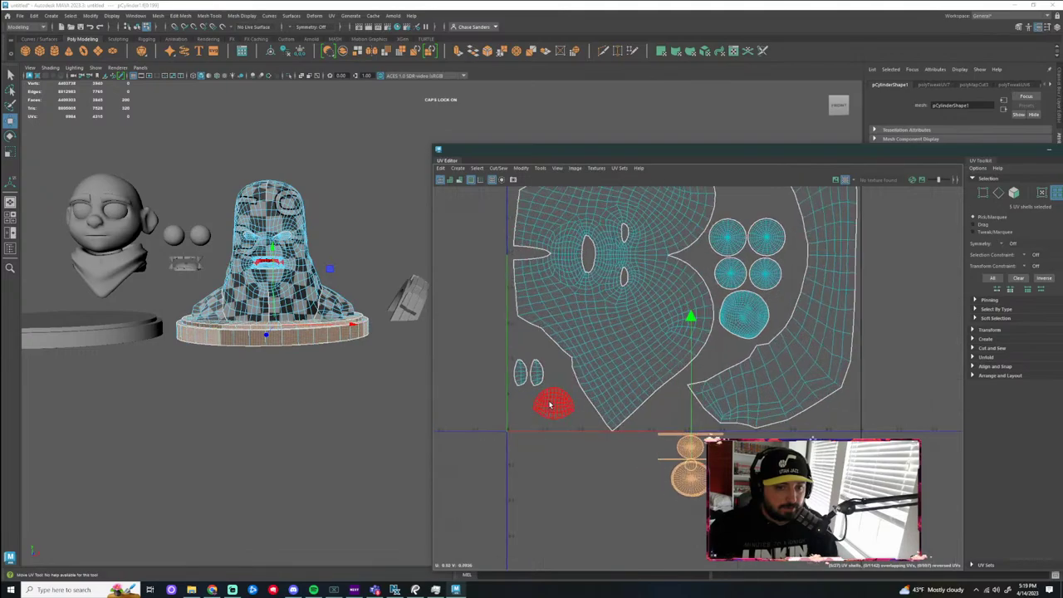
# Move the two small oval shells and the half-dome shell into the gap above the four round shells
pyautogui.moveTo(563, 368); pyautogui.dragTo(762, 224)
pyautogui.keyDown('alt'); pyautogui.moveTo(797, 265); pyautogui.dragTo(766, 377, button='middle'); pyautogui.keyUp('alt')
pyautogui.moveTo(731, 336); pyautogui.dragTo(714, 298)
pyautogui.keyDown('alt'); pyautogui.moveTo(841, 437); pyautogui.dragTo(868, 292, button='middle'); pyautogui.keyUp('alt')
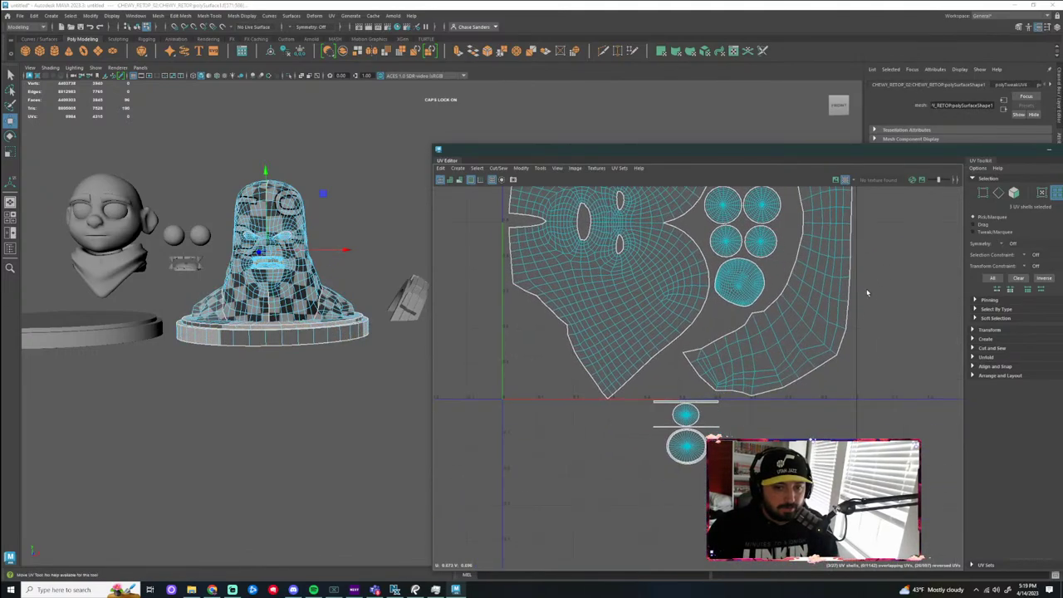
# Move all of the base's UV shells into the lower-left corner of the UV tile and scale them up to fit beside the head shell
pyautogui.moveTo(750, 405); pyautogui.dragTo(664, 457)
pyautogui.scroll(2, 736, 403)
pyautogui.moveTo(734, 400); pyautogui.dragTo(673, 462)
pyautogui.moveTo(747, 497); pyautogui.dragTo(652, 400)
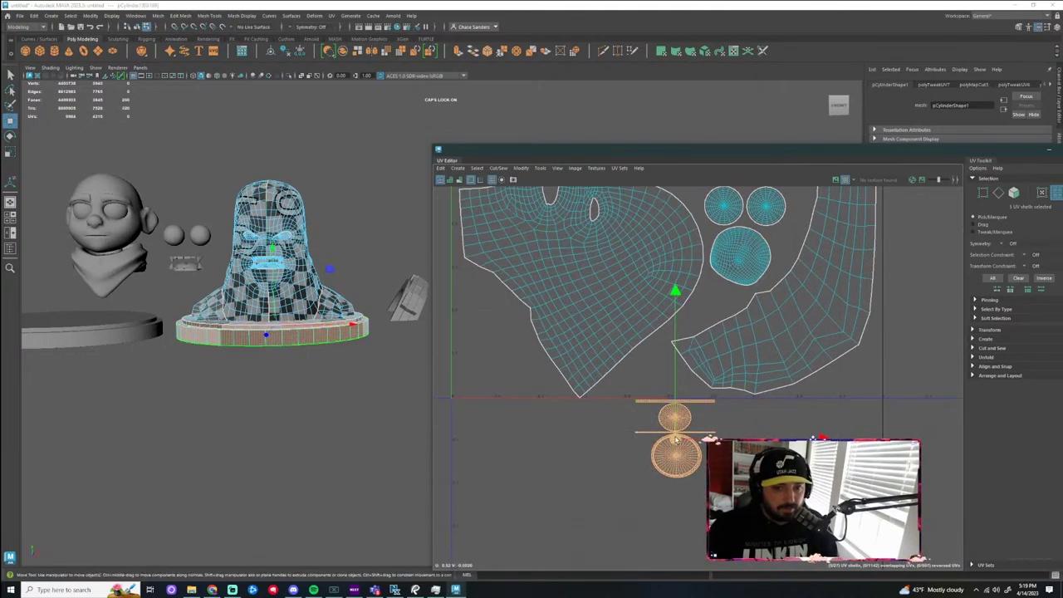
pyautogui.moveTo(675, 441); pyautogui.dragTo(577, 368)
pyautogui.press('q')
pyautogui.scroll(2, 511, 364)
pyautogui.press('r')
pyautogui.press('w')
pyautogui.moveTo(491, 349); pyautogui.dragTo(489, 323)
pyautogui.scroll(1, 540, 390)
pyautogui.click(557, 398)
# Center the thin ring shell on the large disc and enlarge it slightly to leave a gap between them
pyautogui.keyDown('alt'); pyautogui.moveTo(558, 390); pyautogui.dragTo(636, 394, button='middle'); pyautogui.keyUp('alt')
pyautogui.scroll(1, 634, 370)
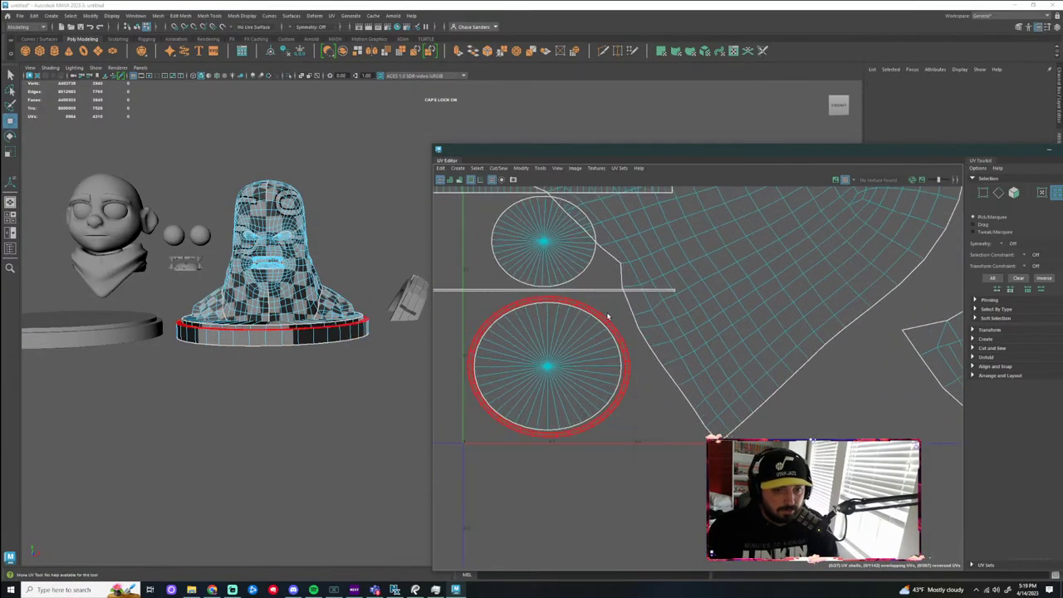
pyautogui.click(608, 315)
pyautogui.scroll(3, 567, 307)
pyautogui.moveTo(538, 396); pyautogui.dragTo(543, 397)
pyautogui.press('r')
pyautogui.press('w')
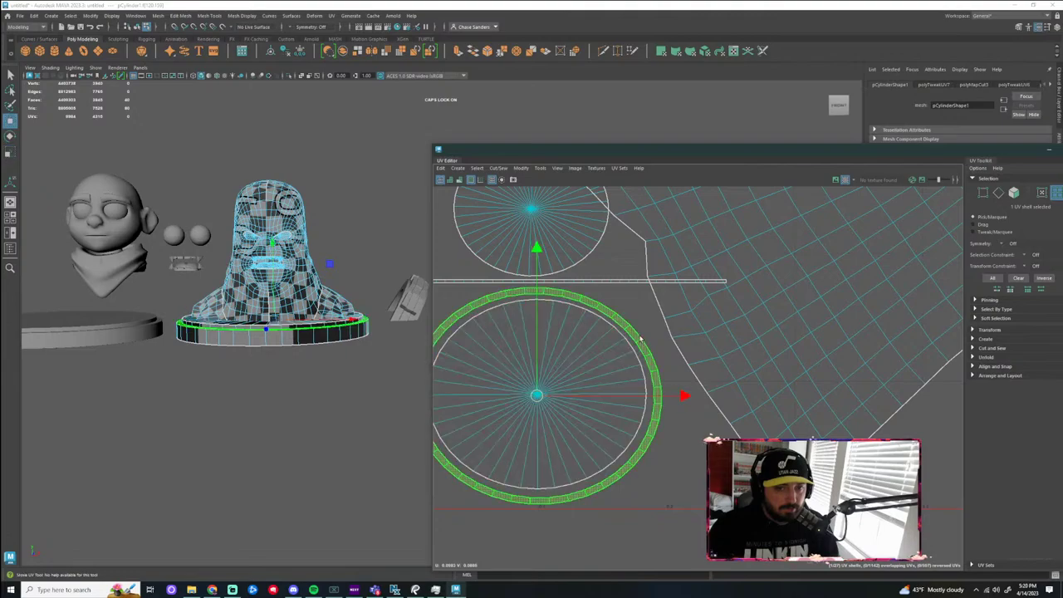
# Move the thin strip shell out from between the base's two discs and rotate it to vertical
pyautogui.scroll(-3, 640, 339)
pyautogui.click(613, 300)
pyautogui.moveTo(573, 302); pyautogui.dragTo(894, 435)
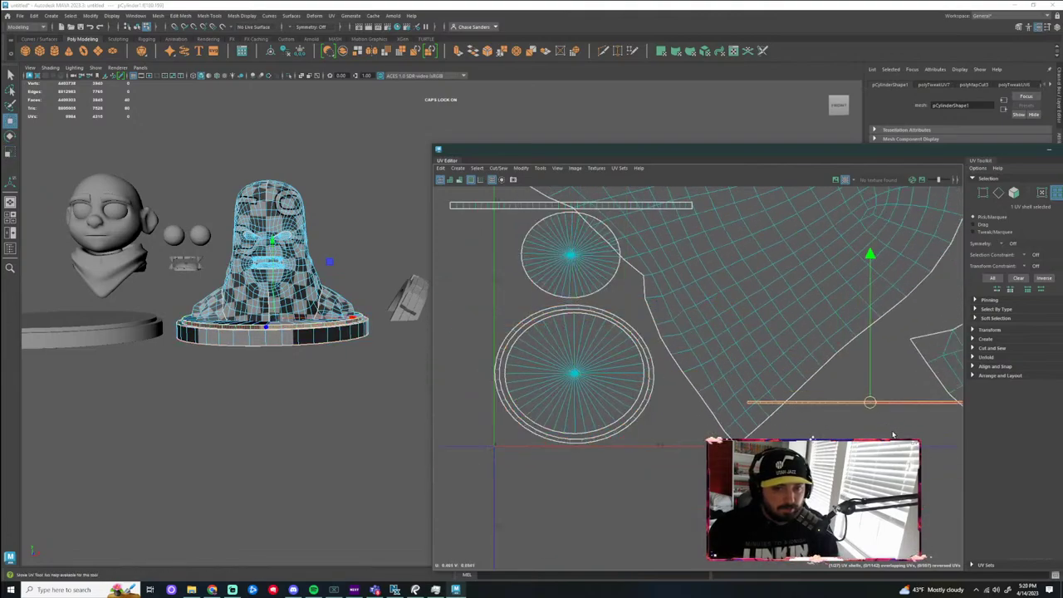
pyautogui.keyDown('alt'); pyautogui.moveTo(882, 422); pyautogui.dragTo(652, 388, button='middle'); pyautogui.keyUp('alt')
pyautogui.scroll(-3, 665, 387)
pyautogui.keyDown('alt'); pyautogui.moveTo(731, 394); pyautogui.dragTo(645, 429, button='middle'); pyautogui.keyUp('alt')
pyautogui.press('e')
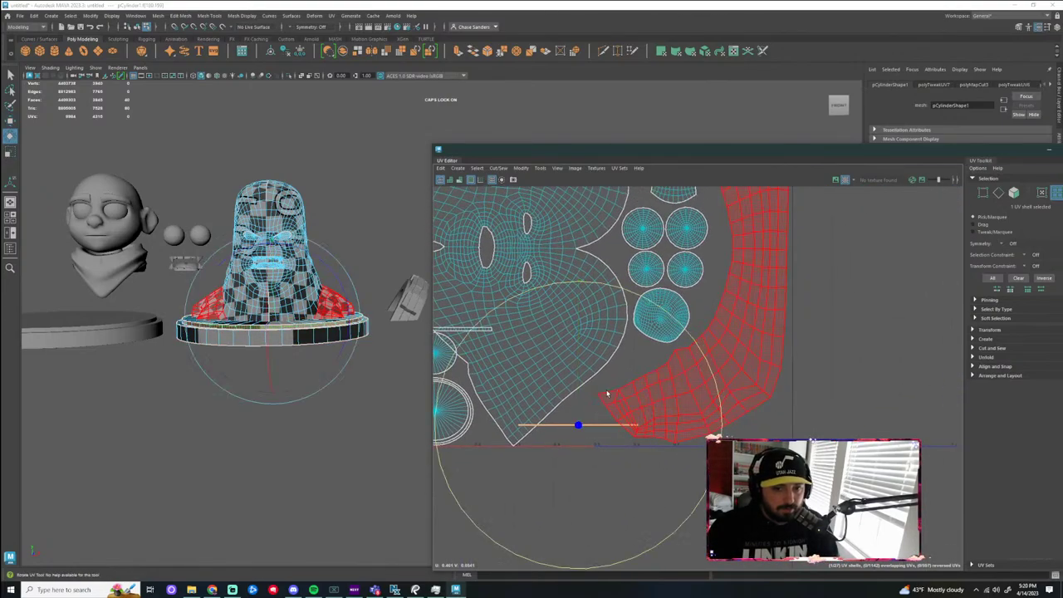
pyautogui.moveTo(648, 304); pyautogui.dragTo(690, 353)
pyautogui.hotkey('ctrl', 'z')
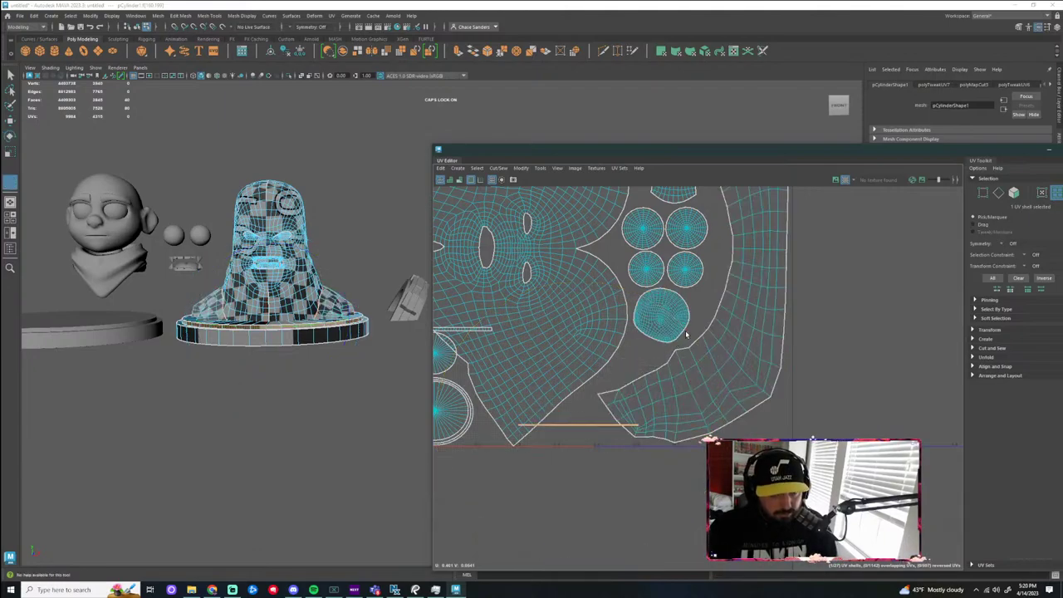
pyautogui.click(678, 366)
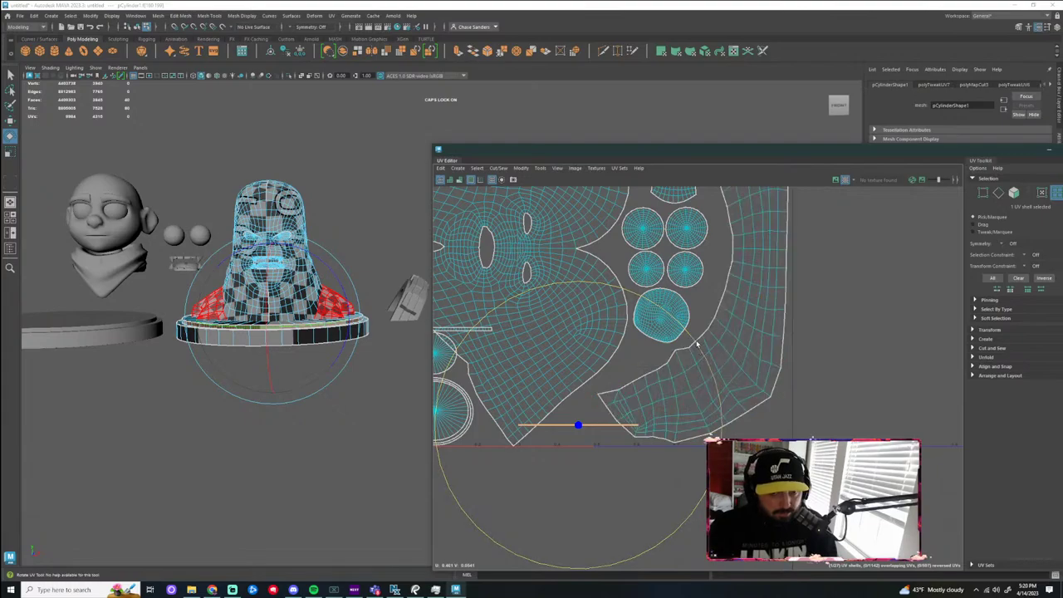
pyautogui.moveTo(696, 345); pyautogui.dragTo(637, 504)
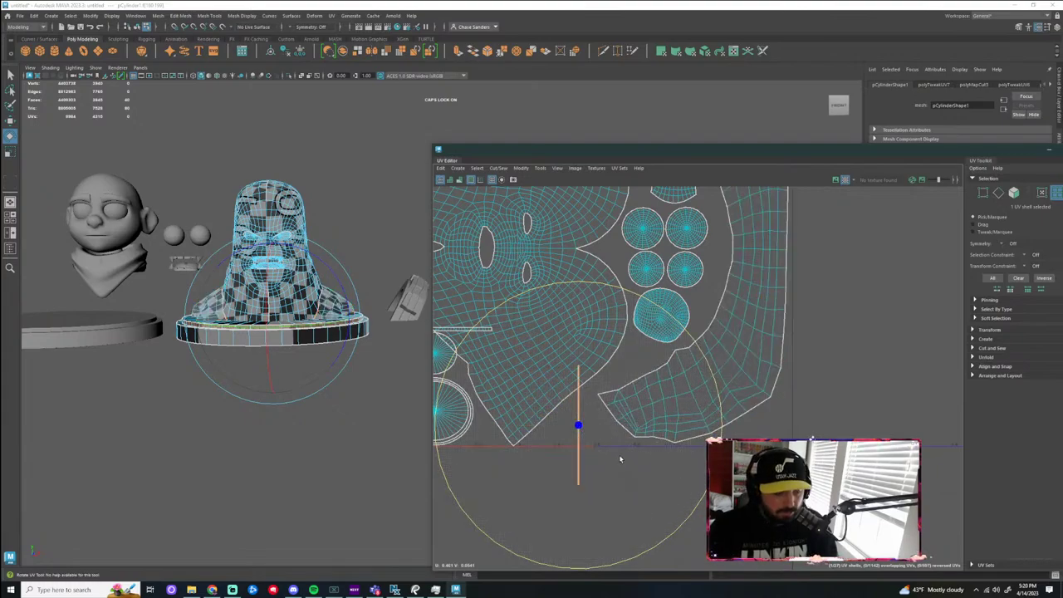
# Place the vertical strip between the round shells and the inner curve of the shoulder shell, and clear the selection
pyautogui.scroll(-3, 620, 462)
pyautogui.press('w')
pyautogui.moveTo(596, 441); pyautogui.dragTo(685, 327)
pyautogui.scroll(3, 681, 326)
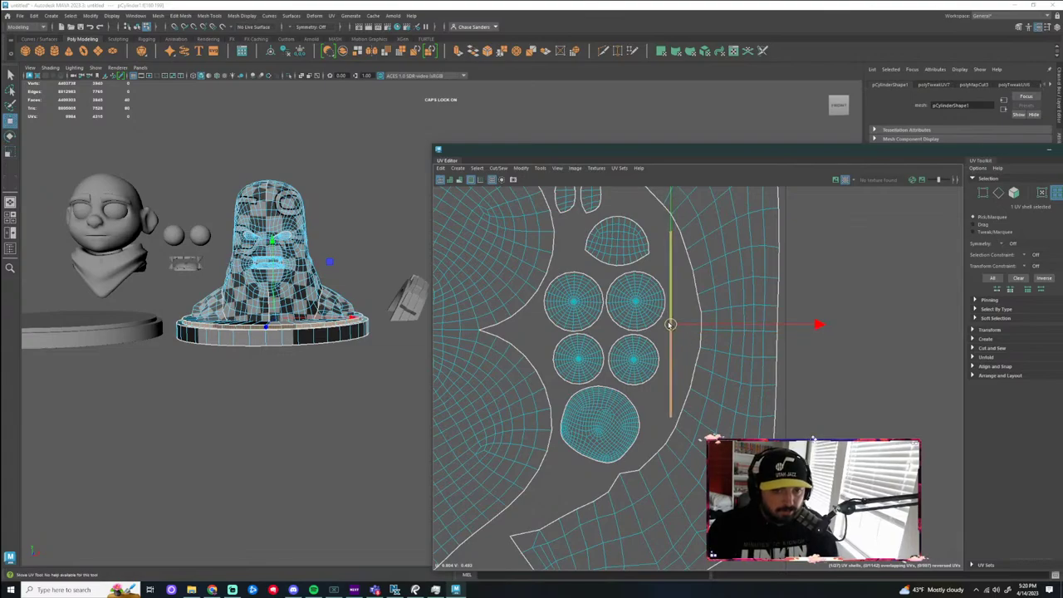
pyautogui.scroll(-2, 698, 371)
pyautogui.click(753, 500)
# Move the base's side-wall strip shell between the head and shoulder shells and rotate it diagonally to match the head shell's lower edge
pyautogui.scroll(-3, 752, 497)
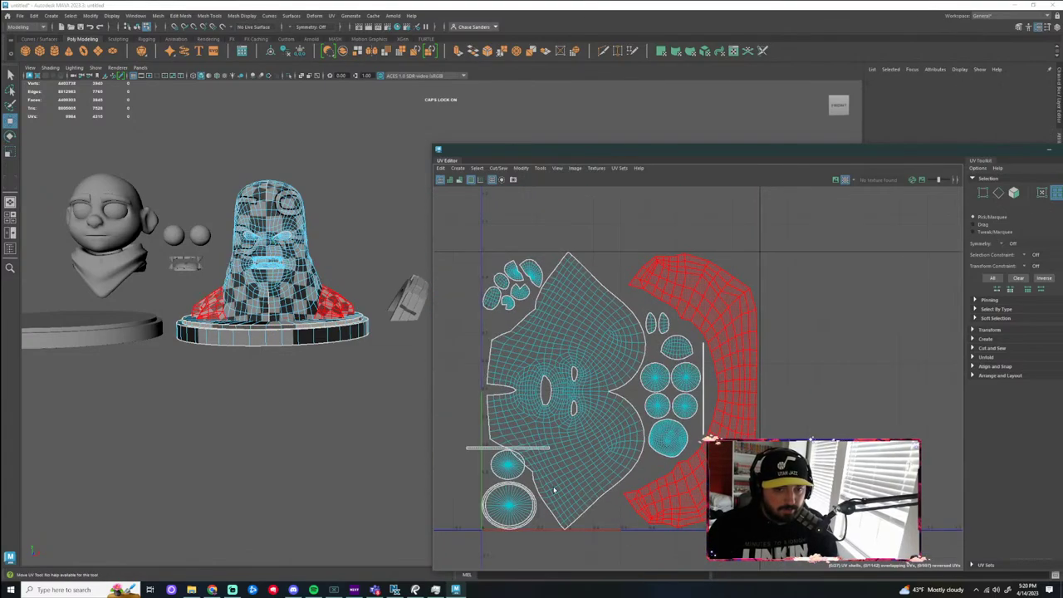
pyautogui.click(484, 448)
pyautogui.moveTo(509, 449); pyautogui.dragTo(619, 493)
pyautogui.scroll(2, 639, 505)
pyautogui.scroll(2, 639, 505)
pyautogui.press('e')
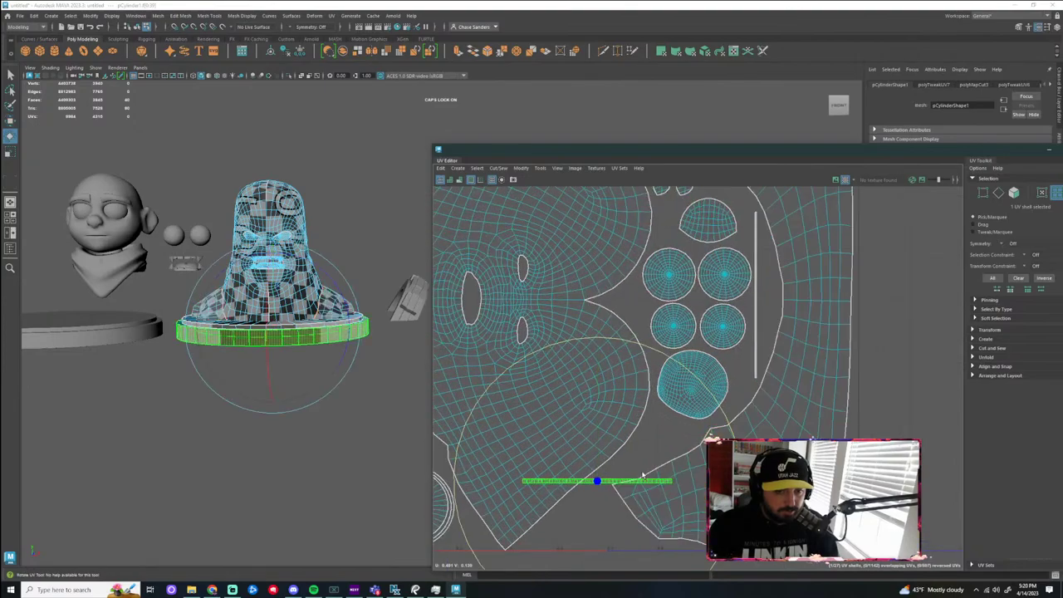
pyautogui.moveTo(722, 411); pyautogui.dragTo(662, 326)
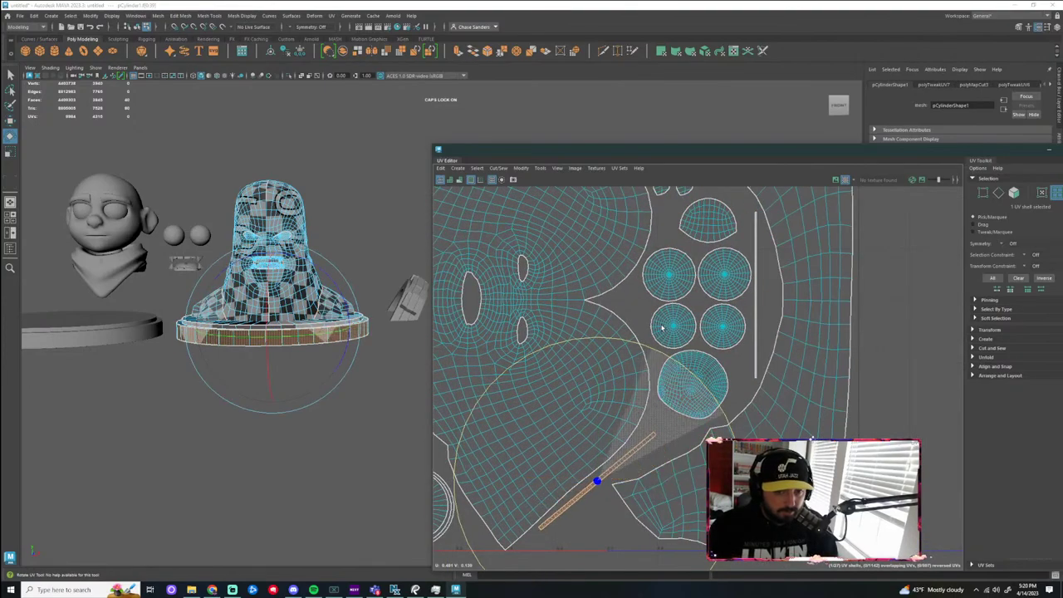
# Fit the diagonal strip closely along the head shell's lower edge inside the UV tile, and deselect it
pyautogui.press('w')
pyautogui.moveTo(598, 483)
pyautogui.mouseDown()
pyautogui.moveTo(589, 495)
pyautogui.moveTo(612, 488)
pyautogui.moveTo(597, 489)
pyautogui.mouseUp()
pyautogui.press('r')
pyautogui.press('w')
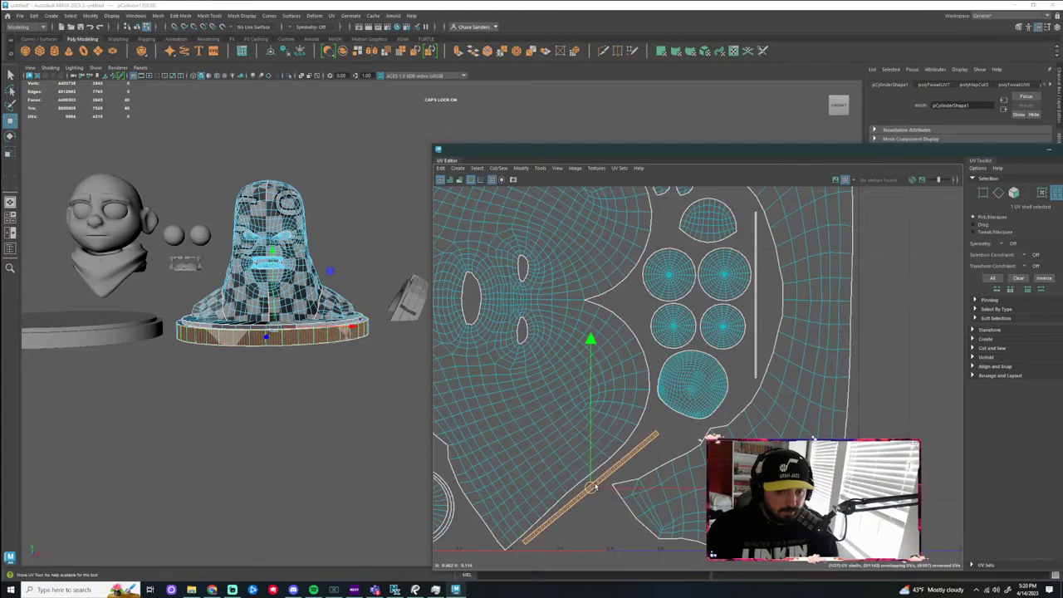
pyautogui.scroll(-2, 710, 470)
pyautogui.click(689, 547)
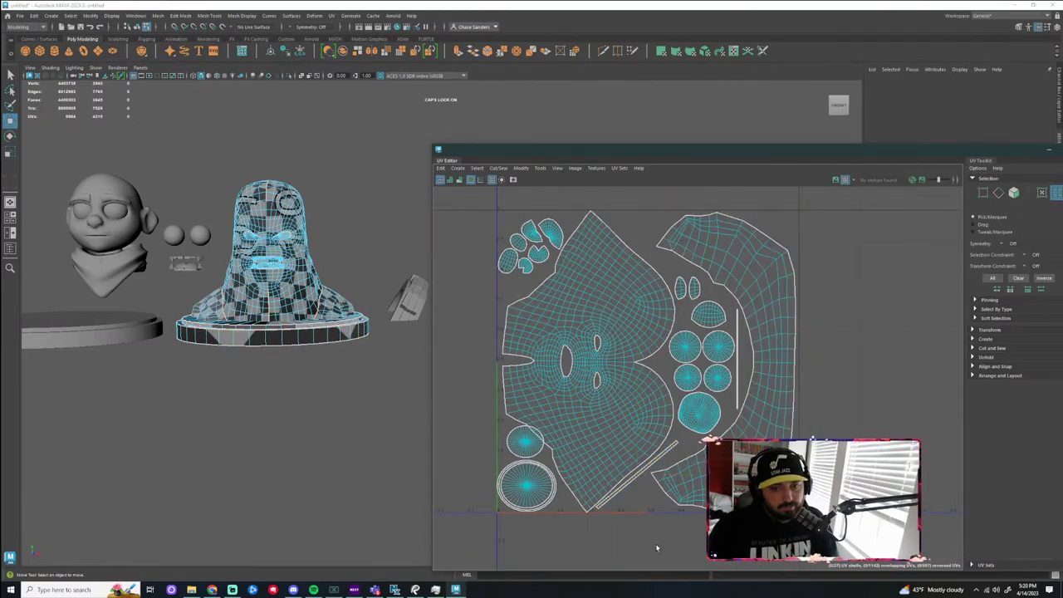
pyautogui.scroll(3, 656, 543)
pyautogui.scroll(-2, 620, 521)
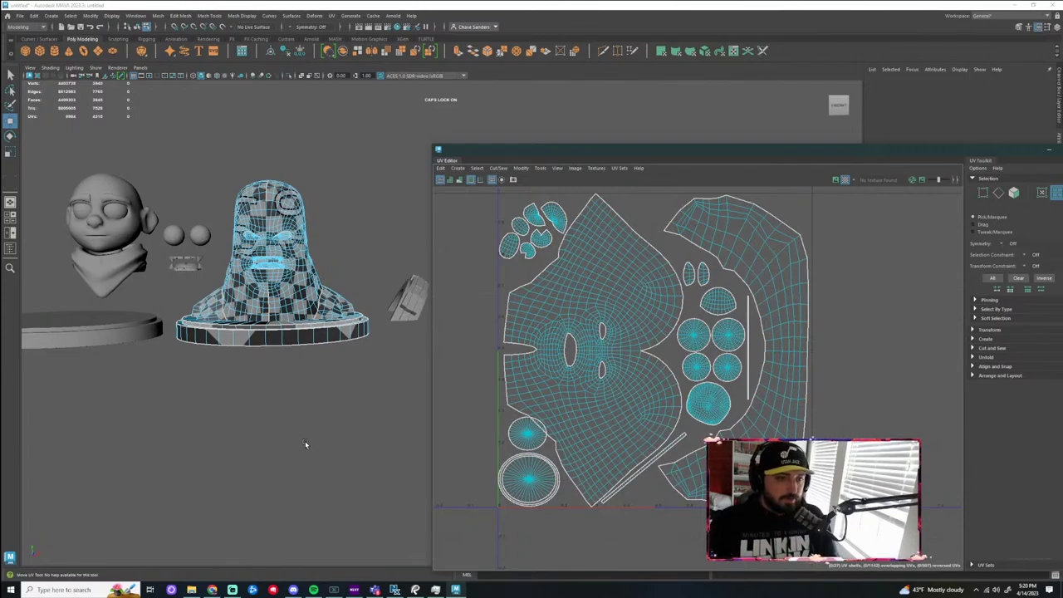
# Return to object mode, select all the bust parts together with the base, and combine them into one mesh
pyautogui.keyDown('alt'); pyautogui.moveTo(292, 400); pyautogui.dragTo(286, 391); pyautogui.keyUp('alt')
pyautogui.moveTo(257, 274); pyautogui.dragTo(301, 256, button='right')
pyautogui.keyDown('alt'); pyautogui.moveTo(308, 364); pyautogui.dragTo(300, 391); pyautogui.keyUp('alt')
pyautogui.moveTo(349, 211); pyautogui.dragTo(257, 494)
pyautogui.keyDown('alt'); pyautogui.moveTo(257, 493); pyautogui.dragTo(316, 504, button='middle'); pyautogui.keyUp('alt')
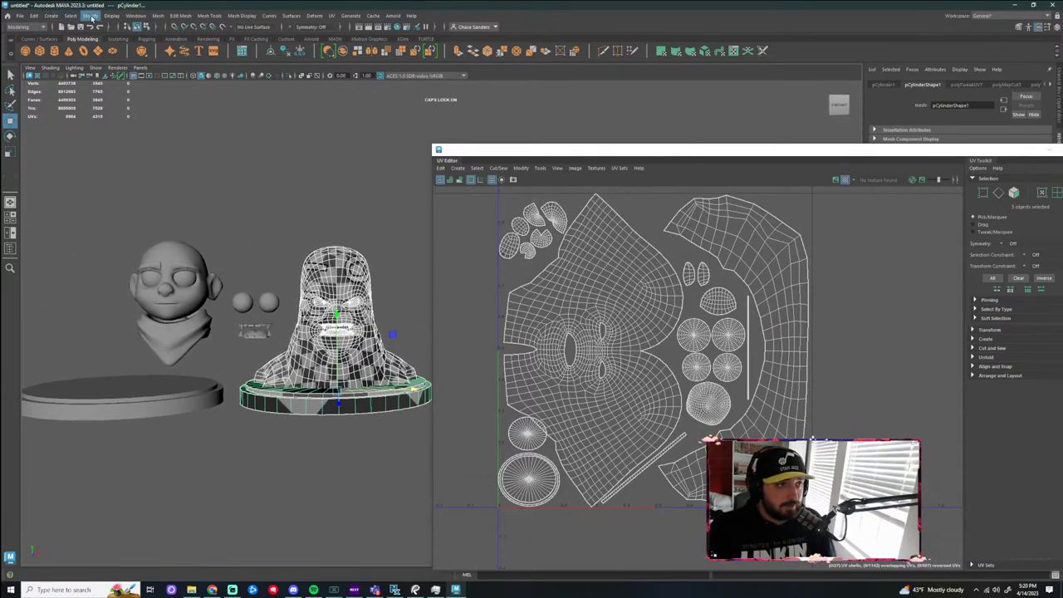
pyautogui.click(158, 16)
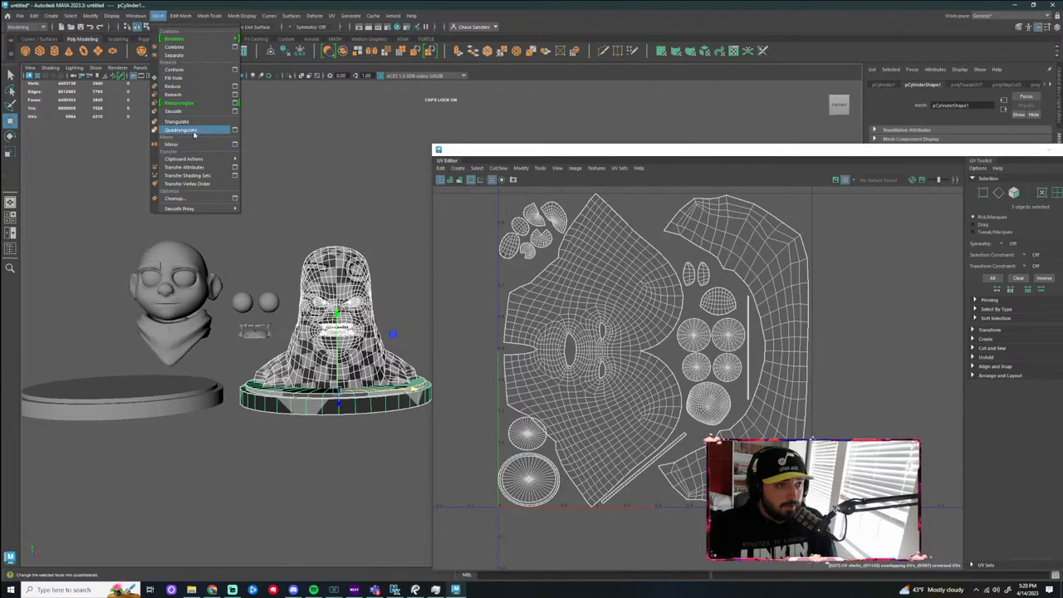
pyautogui.click(182, 50)
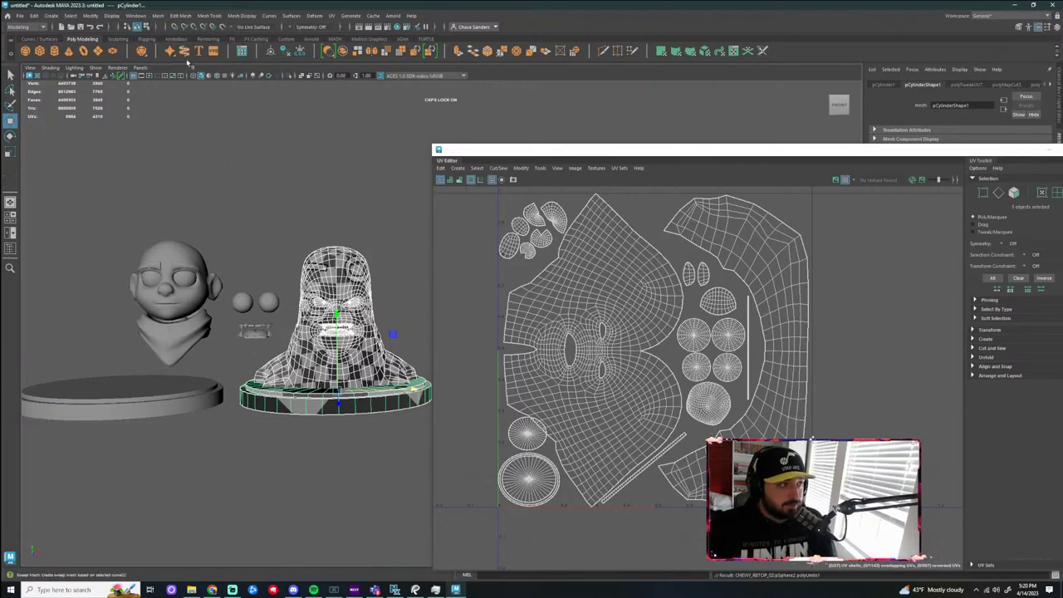
pyautogui.keyDown('alt'); pyautogui.moveTo(249, 465); pyautogui.dragTo(287, 471); pyautogui.keyUp('alt')
pyautogui.scroll(5, 279, 465)
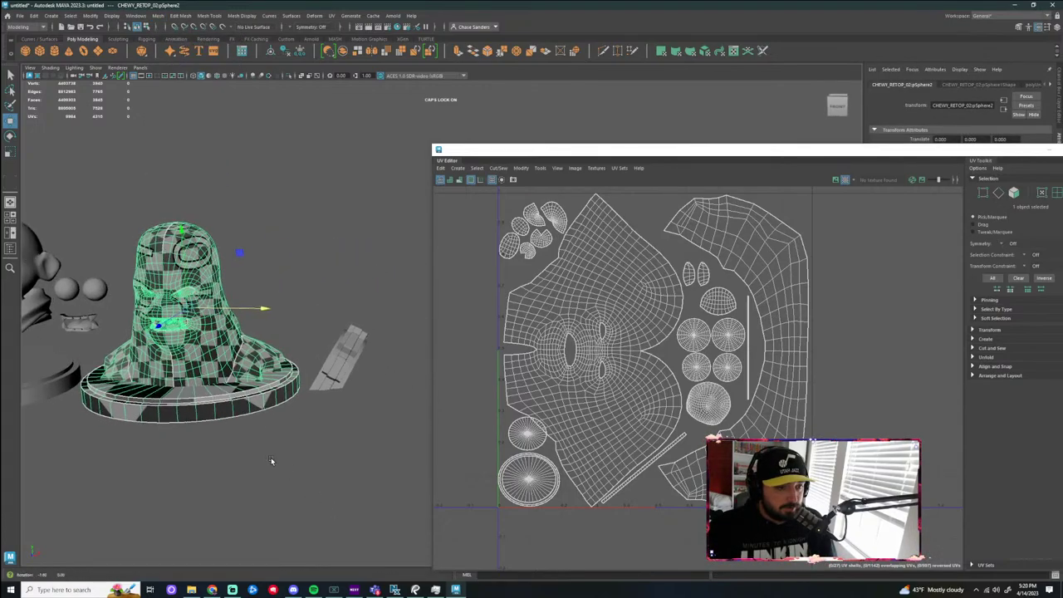
pyautogui.keyDown('alt'); pyautogui.moveTo(272, 461); pyautogui.dragTo(320, 441, button='middle'); pyautogui.keyUp('alt')
pyautogui.keyDown('alt'); pyautogui.moveTo(236, 477); pyautogui.dragTo(211, 465); pyautogui.keyUp('alt')
pyautogui.click(264, 463)
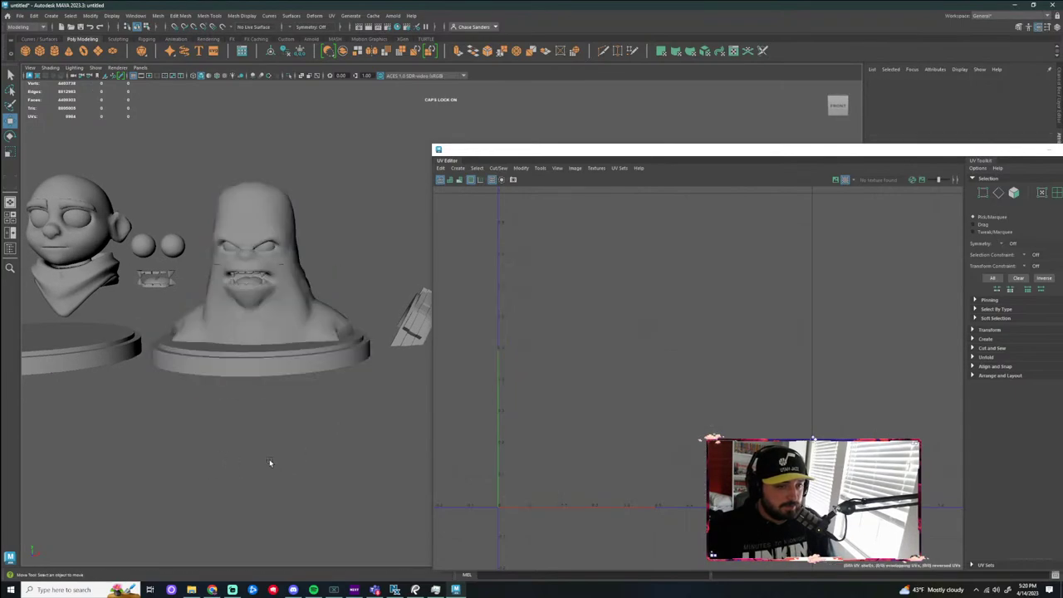
# Move the UV Editor aside and check the combined bust's selection and checker pattern in the viewport
pyautogui.keyDown('alt'); pyautogui.moveTo(271, 423); pyautogui.dragTo(277, 414); pyautogui.keyUp('alt')
pyautogui.keyDown('alt'); pyautogui.moveTo(277, 414); pyautogui.dragTo(305, 410, button='middle'); pyautogui.keyUp('alt')
pyautogui.moveTo(510, 150); pyautogui.dragTo(702, 133)
pyautogui.scroll(3, 416, 349)
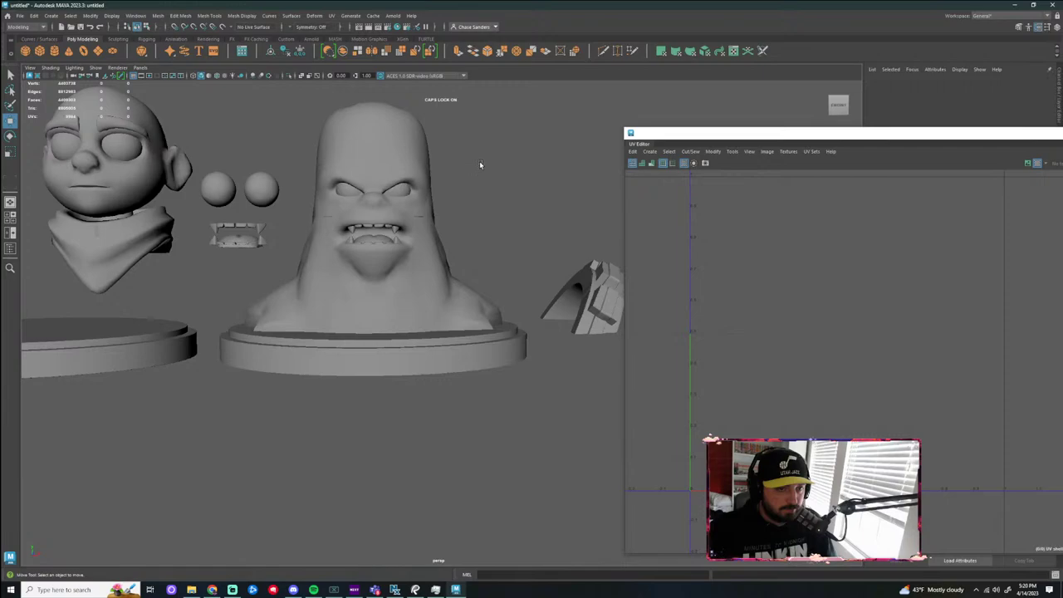
pyautogui.moveTo(480, 165); pyautogui.dragTo(327, 395)
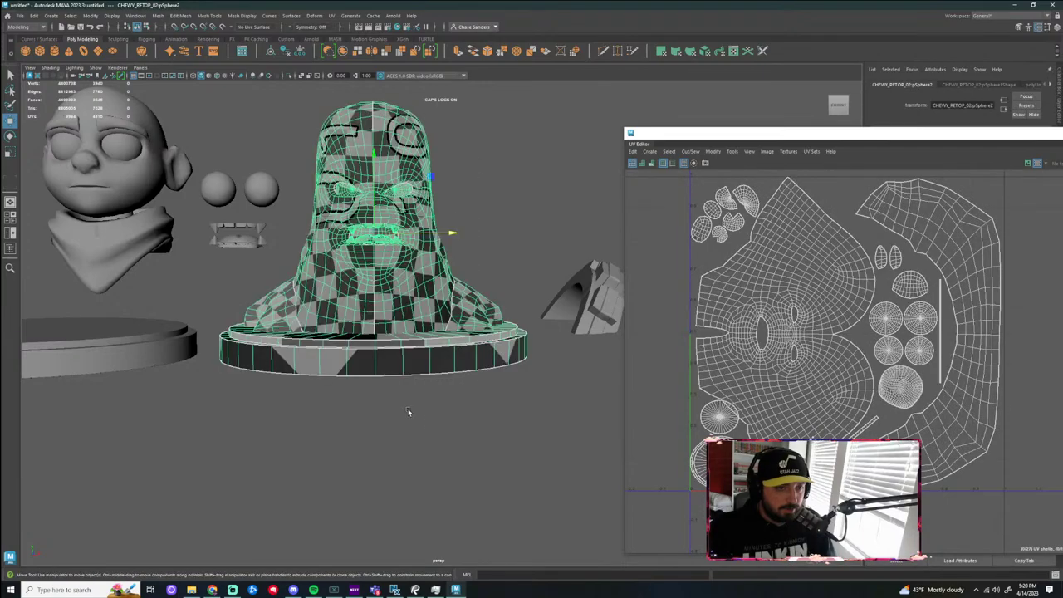
pyautogui.click(409, 412)
pyautogui.keyDown('alt'); pyautogui.moveTo(447, 365); pyautogui.dragTo(437, 472, button='middle'); pyautogui.keyUp('alt')
pyautogui.scroll(-5, 461, 315)
# Select the combined bust and start exporting the selection to the Desktop folder
pyautogui.click(427, 382)
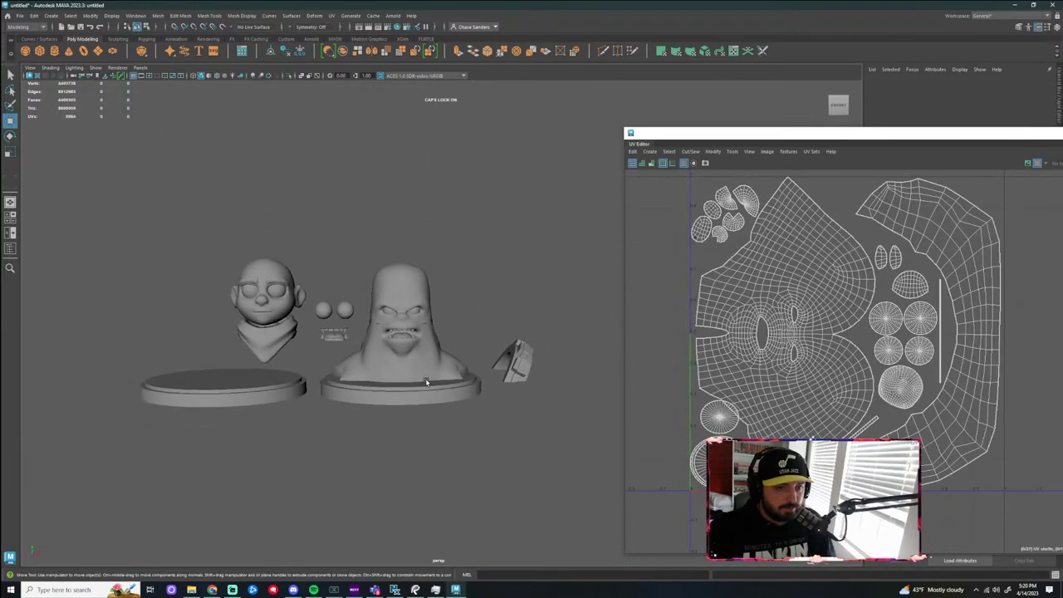
pyautogui.keyDown('alt'); pyautogui.moveTo(485, 409); pyautogui.dragTo(437, 439, button='middle'); pyautogui.keyUp('alt')
pyautogui.click(19, 17)
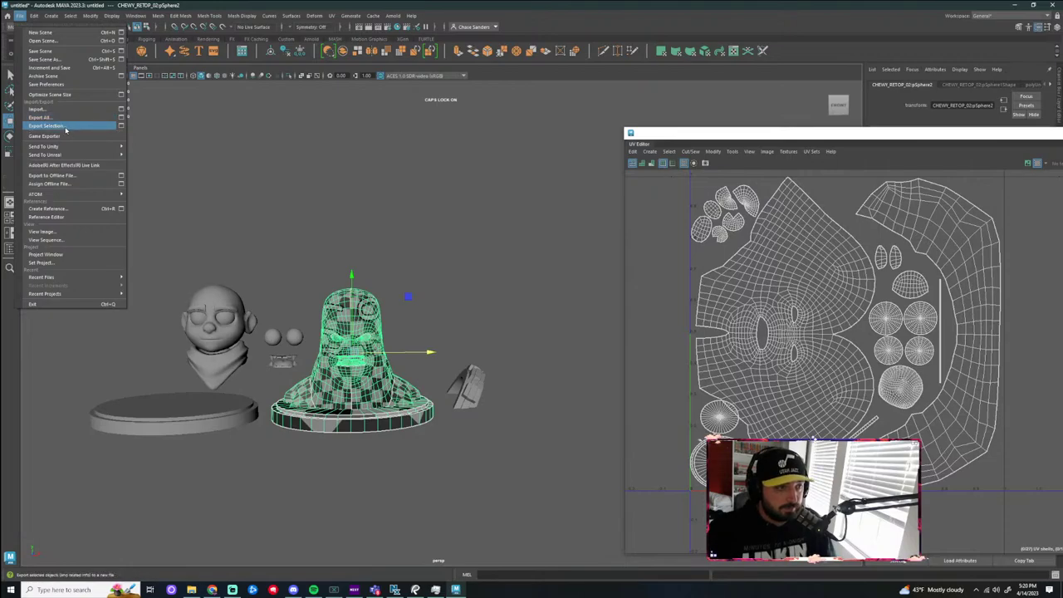
pyautogui.click(66, 128)
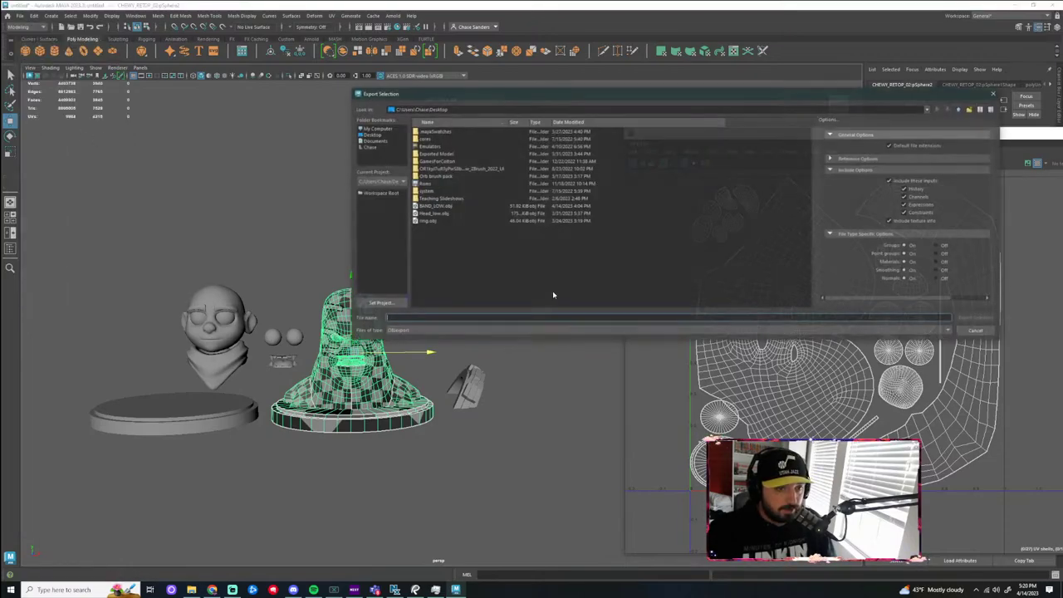
pyautogui.click(371, 135)
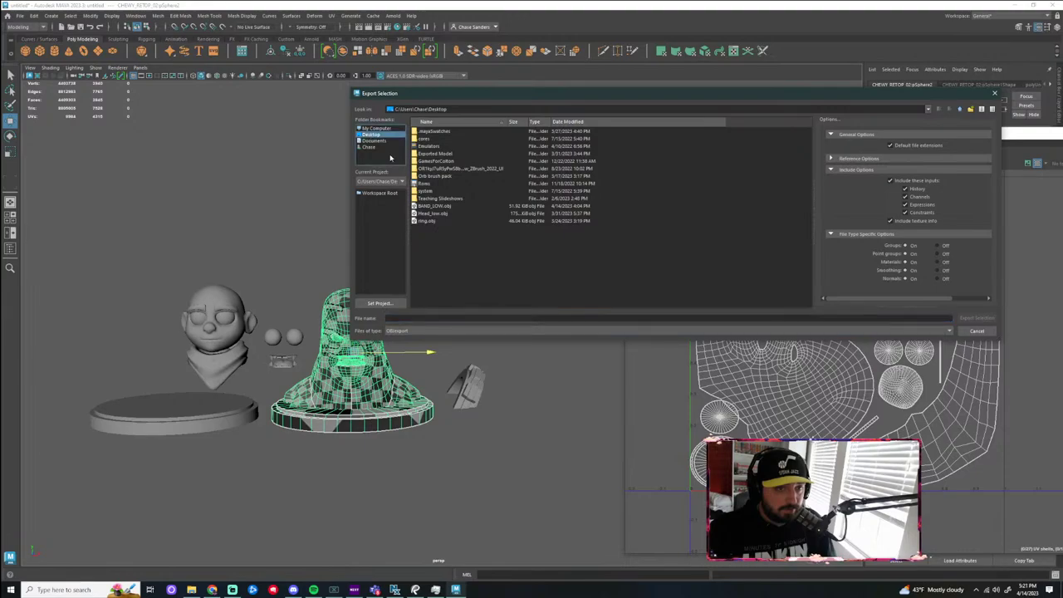
# Name the export file CHEWY_LOW
pyautogui.click(444, 319)
pyautogui.write('cHEW')
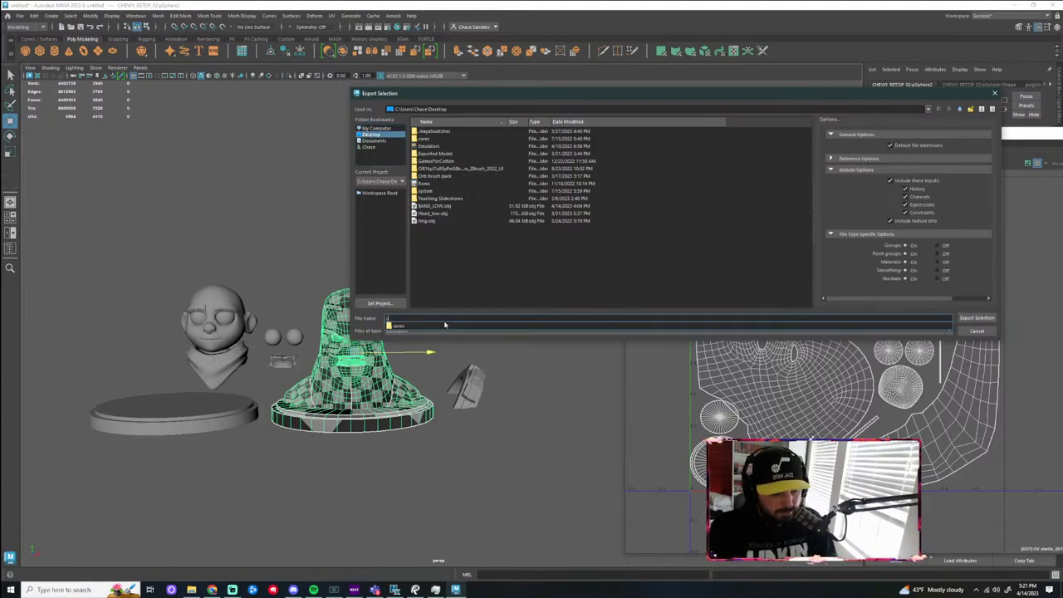
pyautogui.press('BackSpace')
pyautogui.press('BackSpace')
pyautogui.press('BackSpace')
pyautogui.press('BackSpace')
pyautogui.write('cHEW')
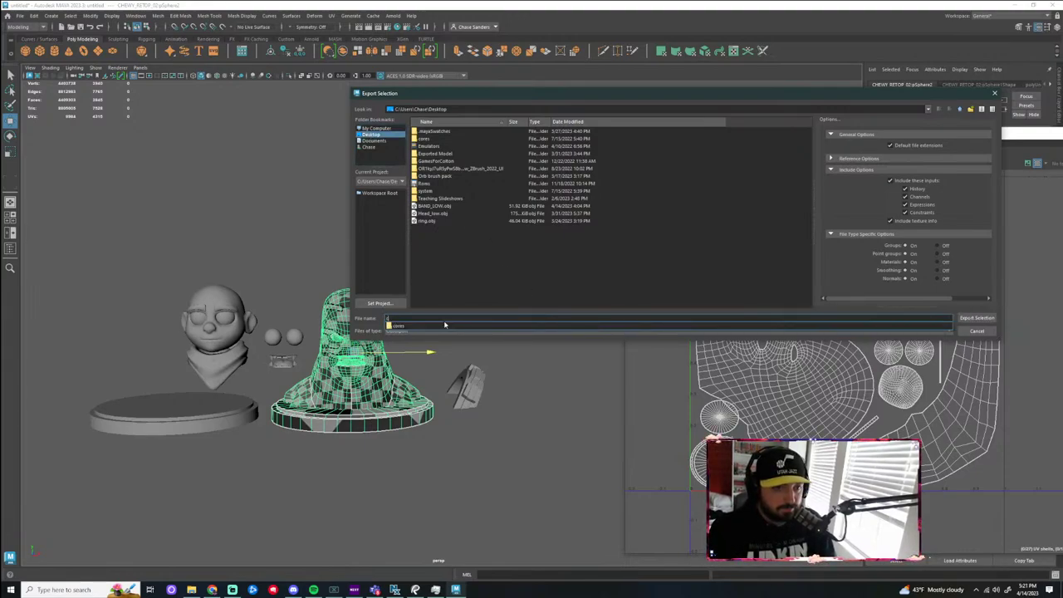
pyautogui.press('BackSpace')
pyautogui.press('BackSpace')
pyautogui.write('CHEWY_LOW')
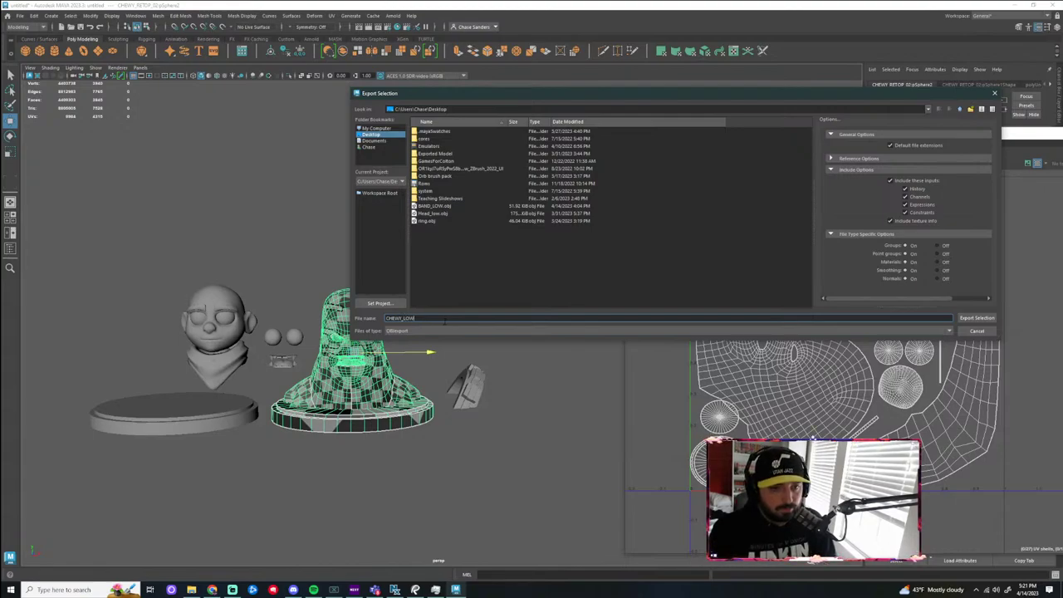
# Export the combined low-poly bust as CHEWY_LOW and check it up close in the viewport
pyautogui.press('Return')
pyautogui.press('f')
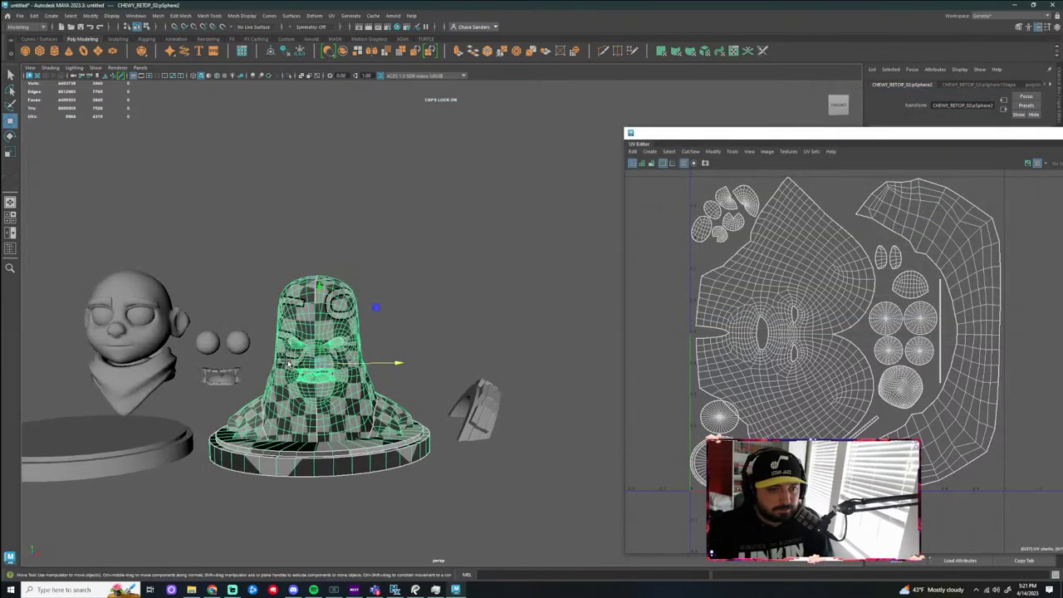
pyautogui.keyDown('alt'); pyautogui.moveTo(152, 364); pyautogui.dragTo(268, 290, button='middle'); pyautogui.keyUp('alt')
pyautogui.keyDown('alt'); pyautogui.moveTo(268, 290); pyautogui.dragTo(295, 311, button='right'); pyautogui.keyUp('alt')
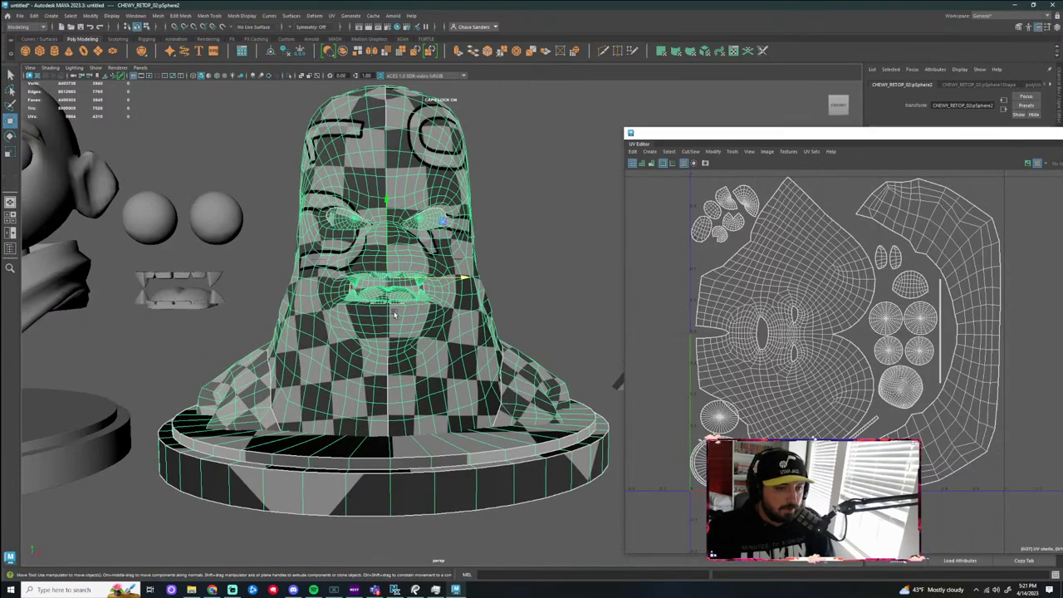
pyautogui.press('a')
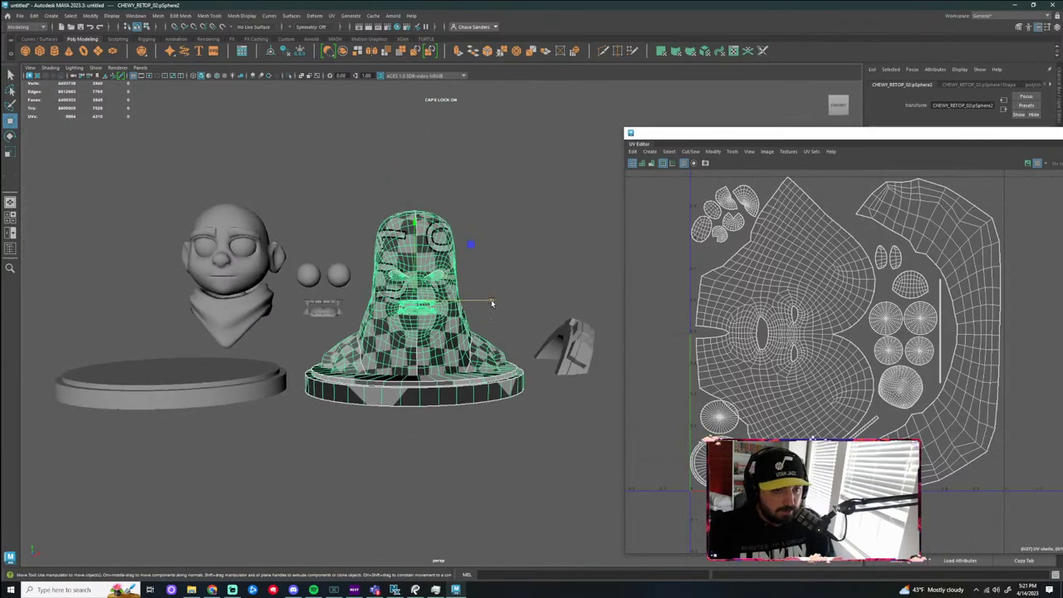
# Move the low-poly bust aside beyond the other head model, and shift the high-poly eyes, teeth and tongue to the grid centre
pyautogui.moveTo(492, 304); pyautogui.dragTo(115, 331)
pyautogui.moveTo(361, 244); pyautogui.dragTo(292, 364)
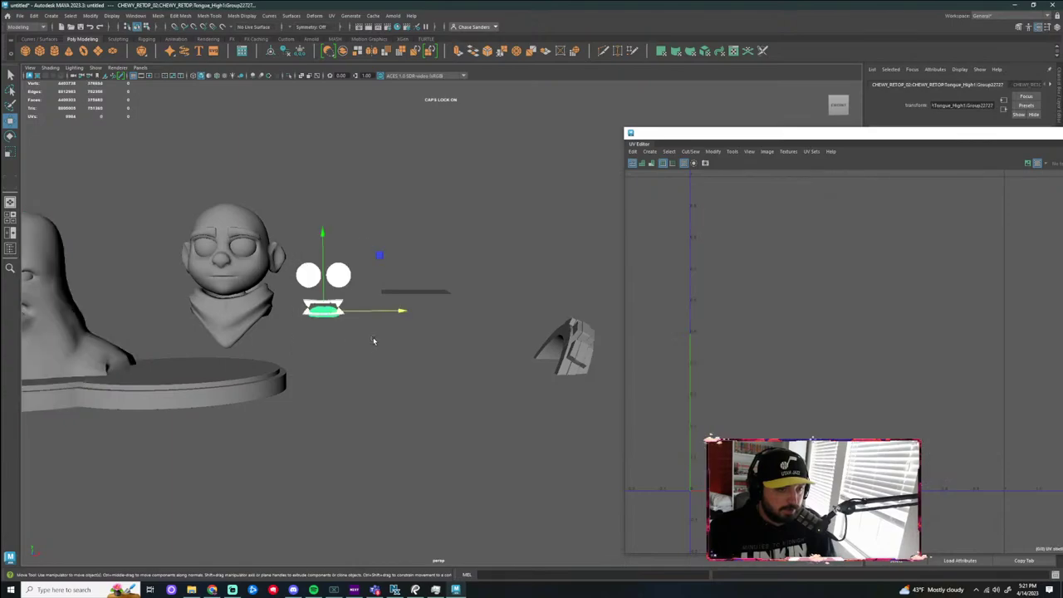
pyautogui.moveTo(400, 311); pyautogui.dragTo(493, 311)
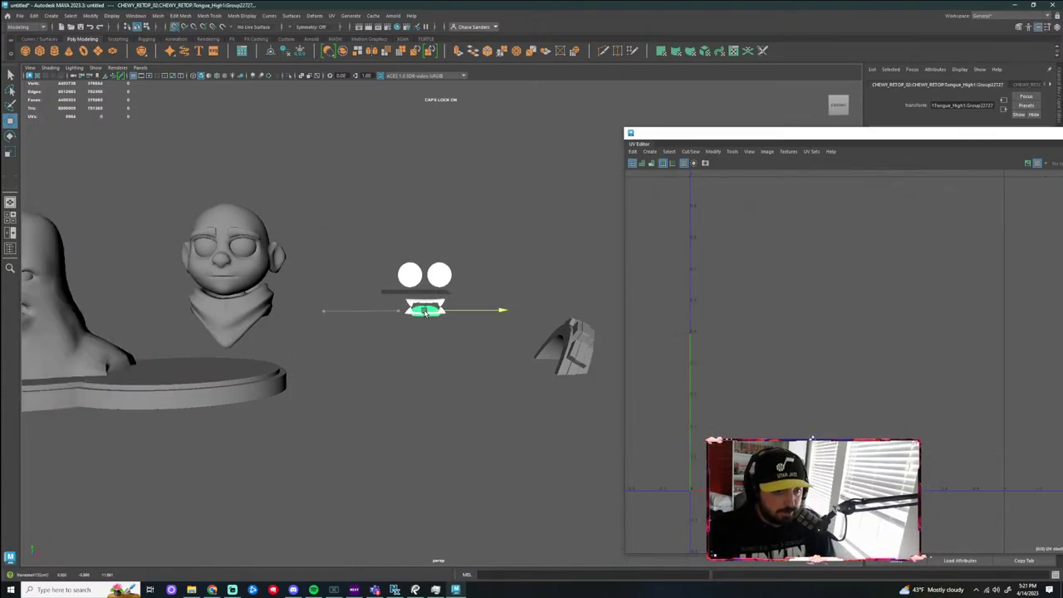
pyautogui.press('f')
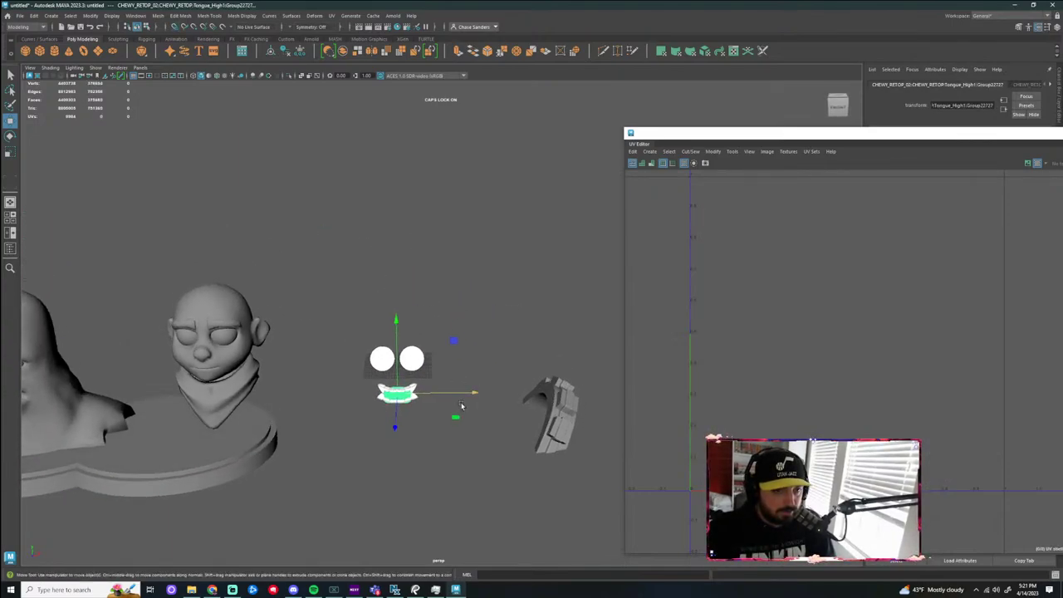
pyautogui.scroll(-10, 457, 297)
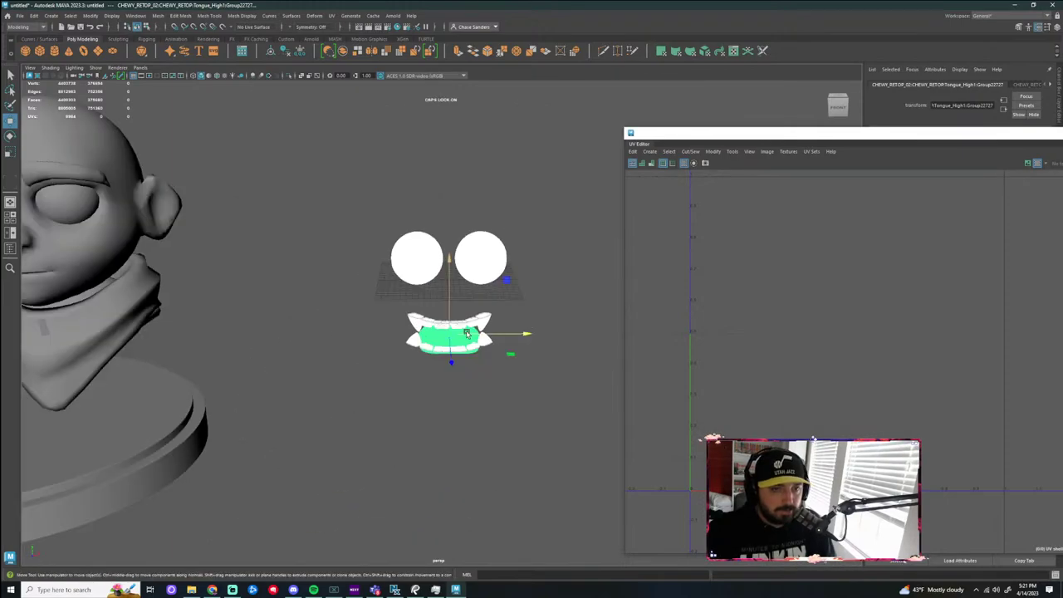
# Close the UV Editor and make the HeadHigh layer visible
pyautogui.moveTo(759, 134); pyautogui.dragTo(384, 129)
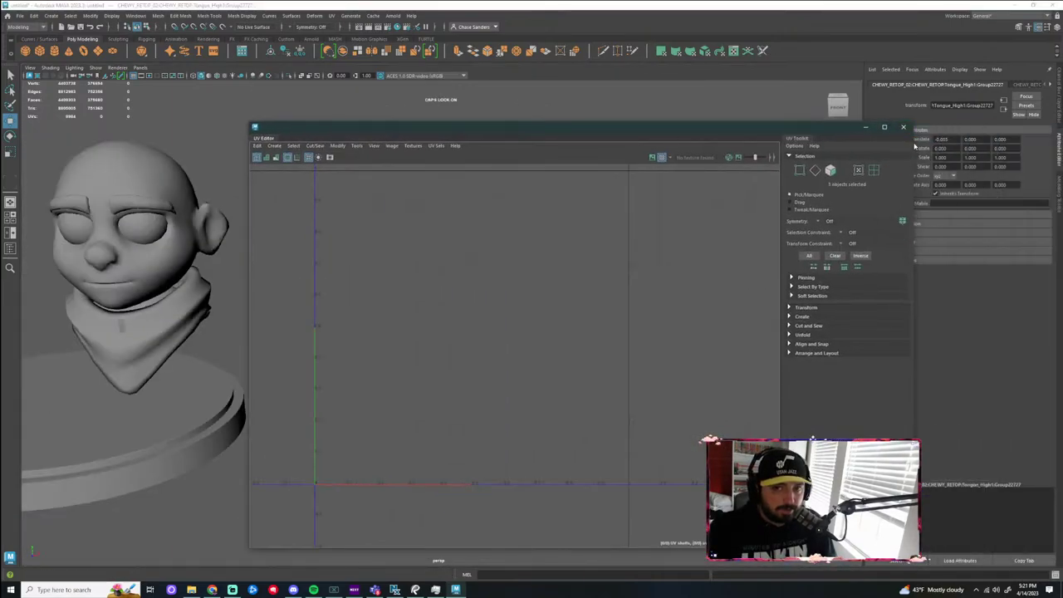
pyautogui.click(904, 127)
pyautogui.scroll(-5, 712, 352)
pyautogui.keyDown('alt'); pyautogui.moveTo(633, 343); pyautogui.dragTo(611, 282); pyautogui.keyUp('alt')
pyautogui.keyDown('alt'); pyautogui.moveTo(593, 334); pyautogui.dragTo(593, 464, button='middle'); pyautogui.keyUp('alt')
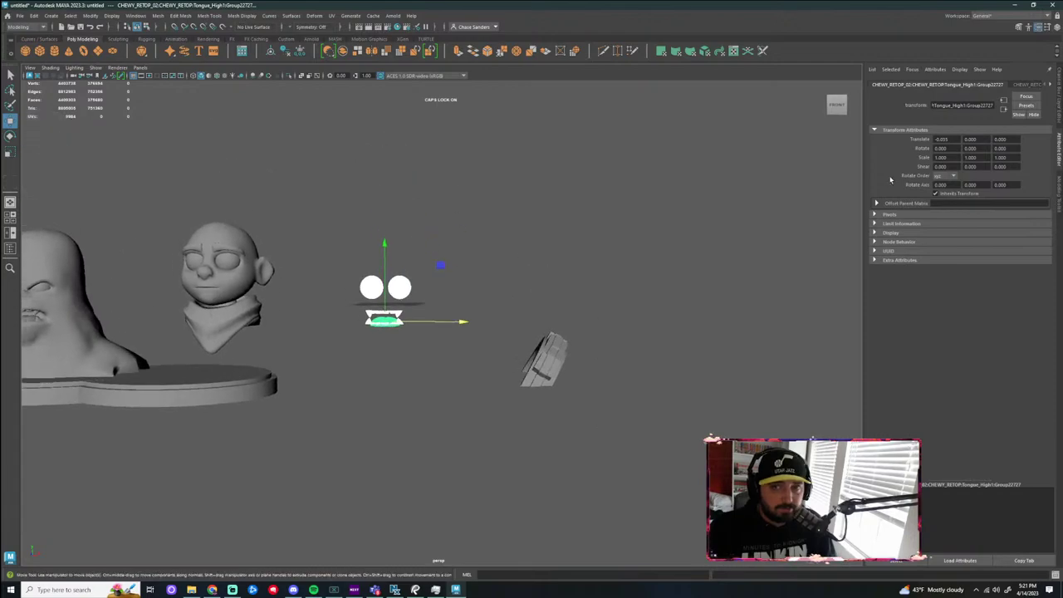
pyautogui.click(1060, 194)
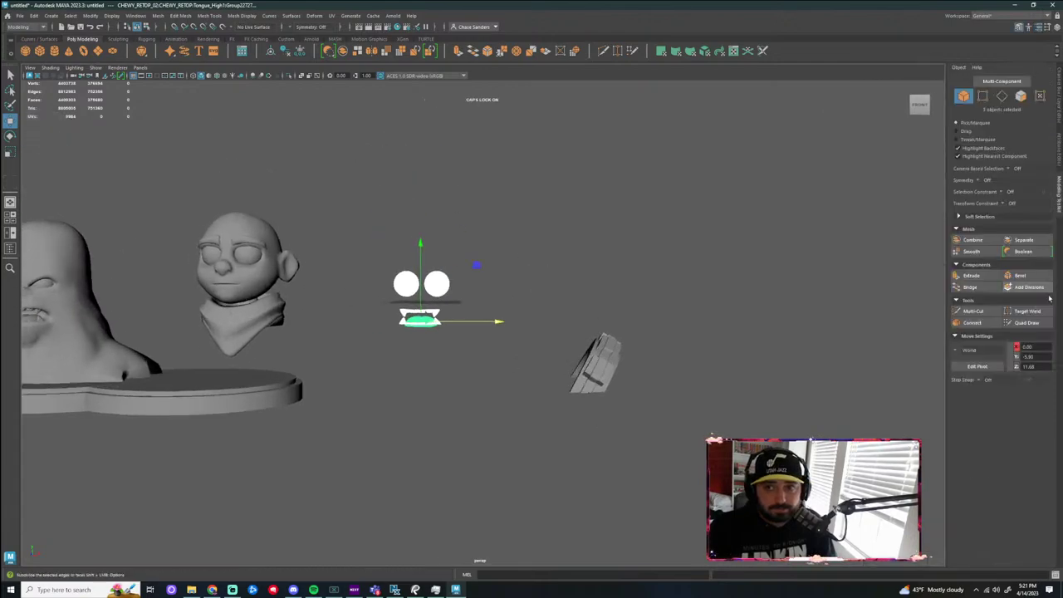
pyautogui.click(1058, 118)
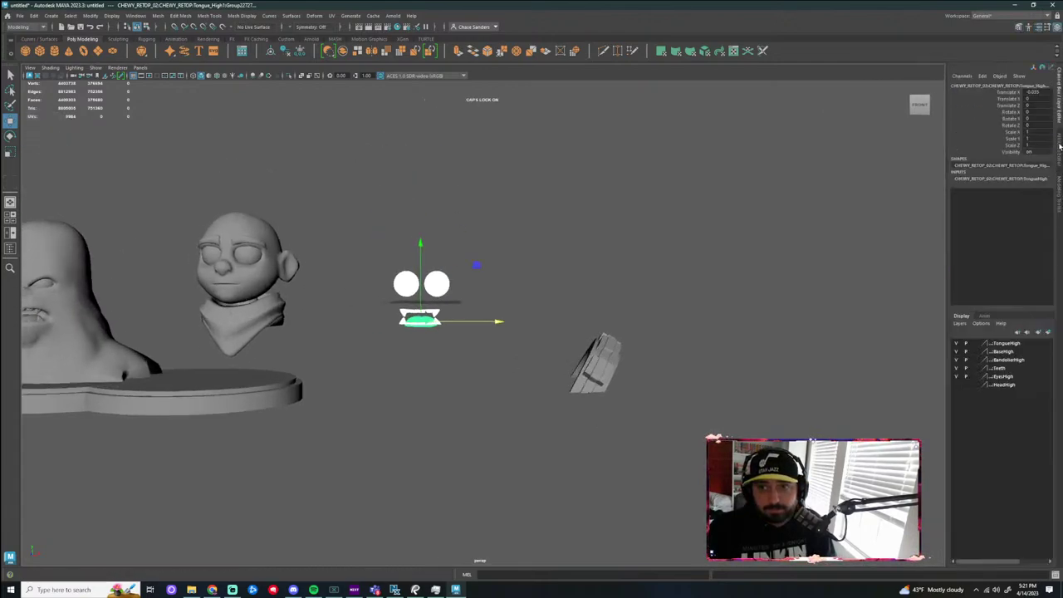
pyautogui.click(956, 384)
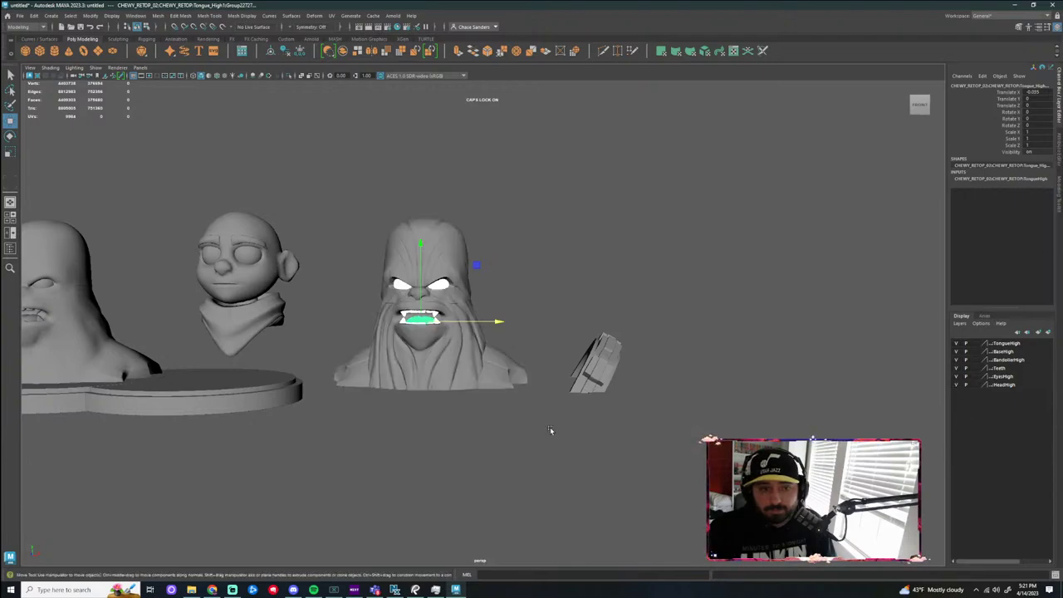
# Move the high-poly sculpt base to Translate X 0, directly beneath the creature's high-poly head
pyautogui.scroll(3, 498, 432)
pyautogui.click(446, 469)
pyautogui.keyDown('alt'); pyautogui.moveTo(446, 469); pyautogui.dragTo(544, 432, button='middle'); pyautogui.keyUp('alt')
pyautogui.click(223, 412)
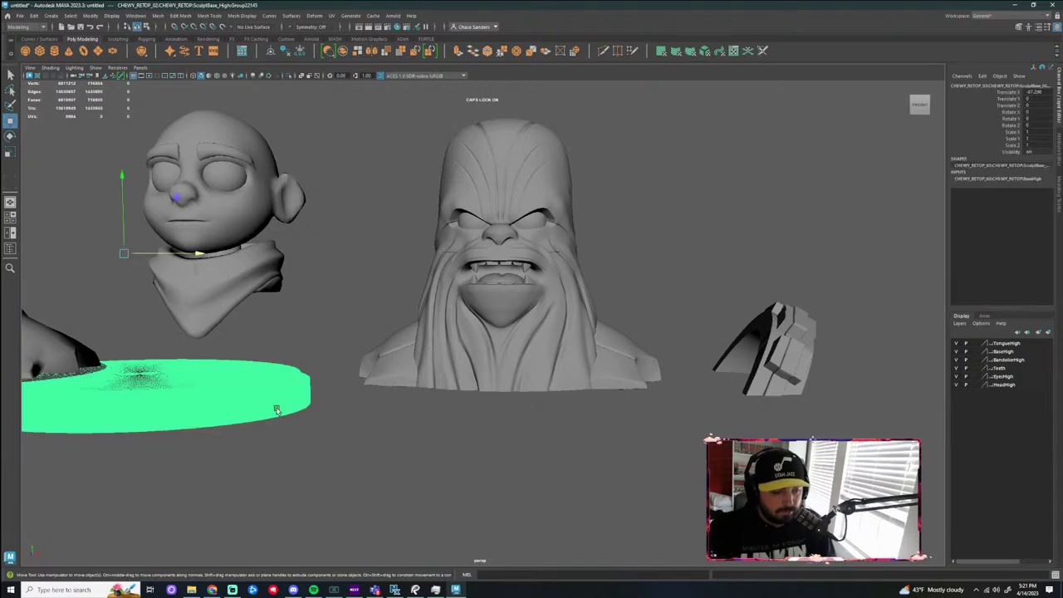
pyautogui.moveTo(204, 257); pyautogui.dragTo(502, 291)
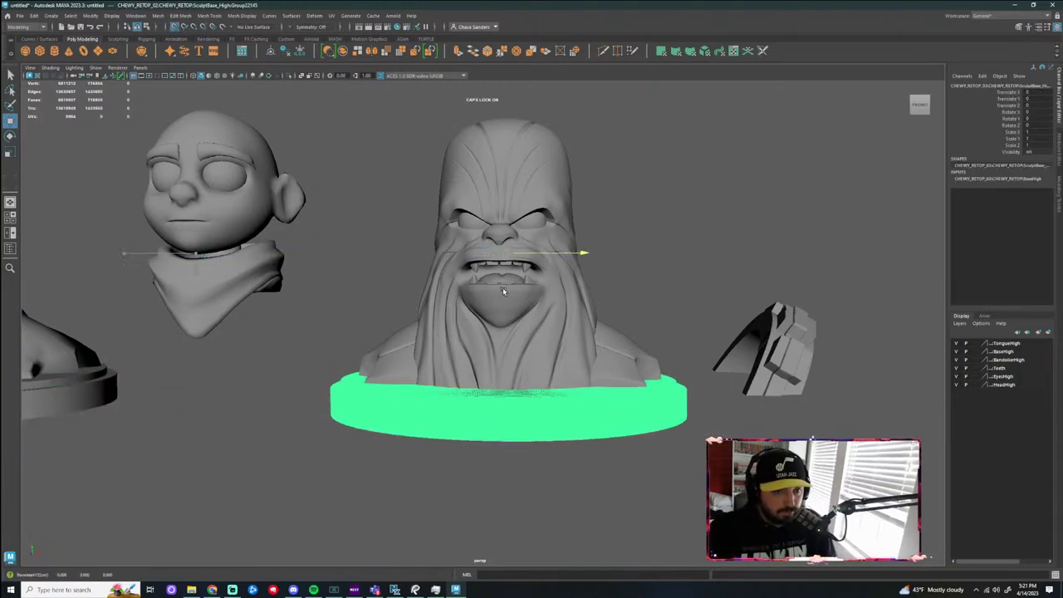
# Select the high-poly head, eyes, teeth, tongue and base together and combine them into one mesh
pyautogui.click(667, 268)
pyautogui.keyDown('alt'); pyautogui.moveTo(666, 268); pyautogui.dragTo(647, 298); pyautogui.keyUp('alt')
pyautogui.moveTo(649, 107); pyautogui.dragTo(436, 456)
pyautogui.click(158, 16)
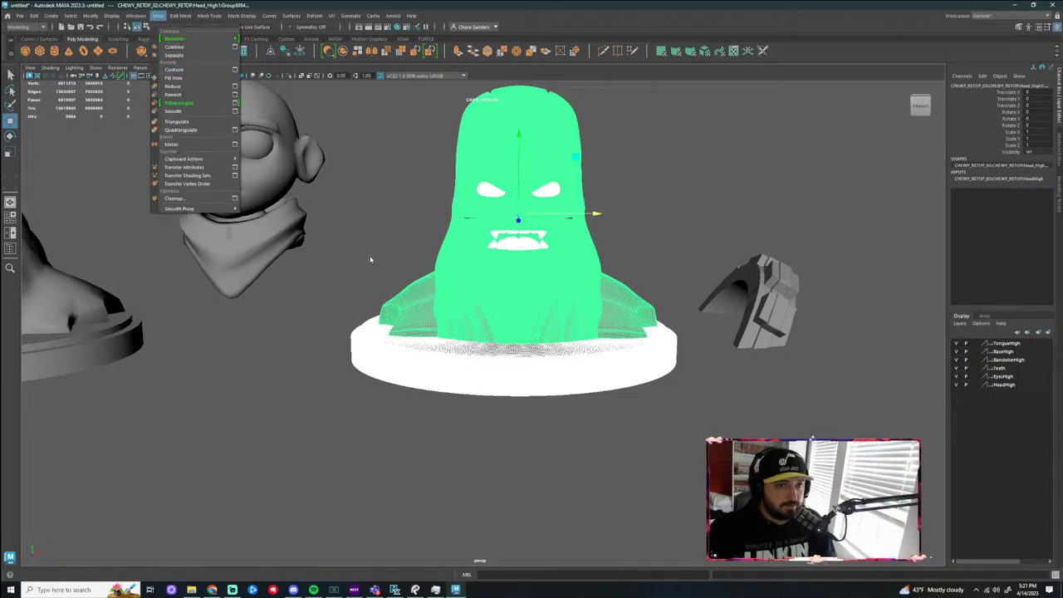
pyautogui.click(175, 46)
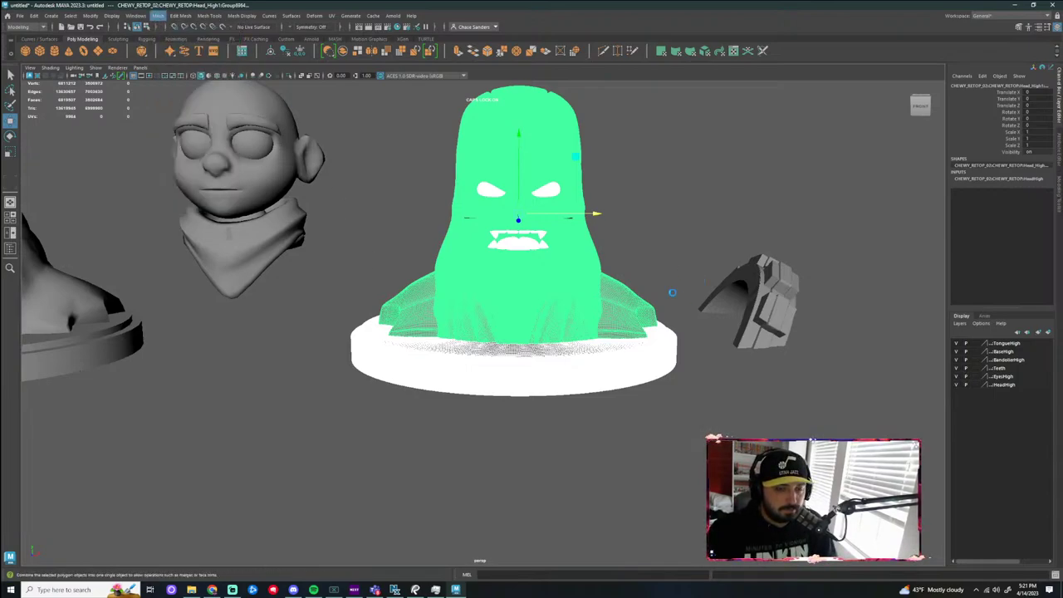
# Select the combined high-poly bust and export the selection to the Desktop as CHEWY HIGH
pyautogui.click(647, 208)
pyautogui.click(512, 373)
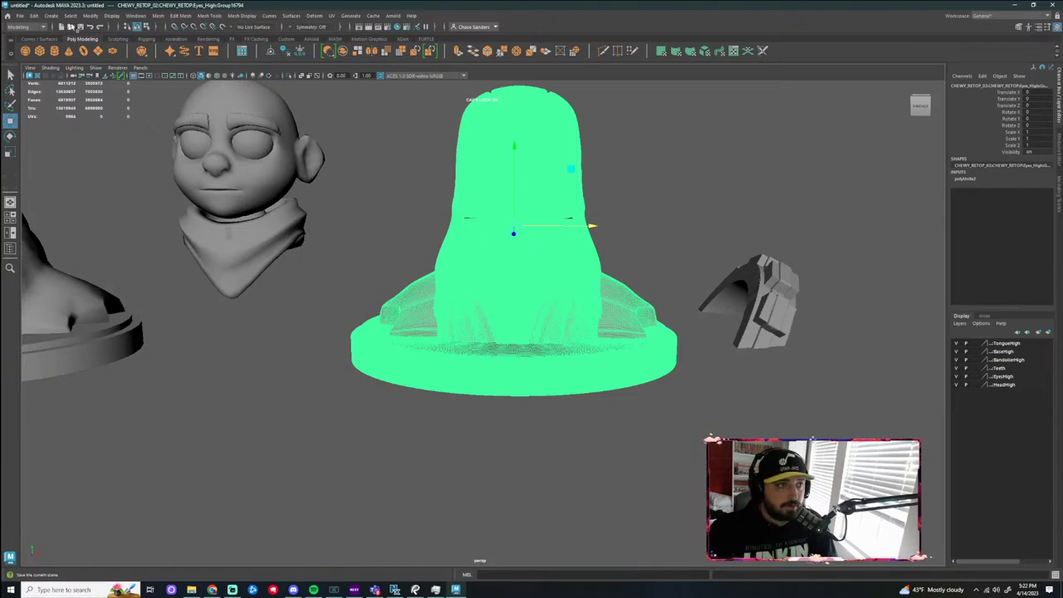
pyautogui.click(20, 16)
pyautogui.moveTo(34, 16)
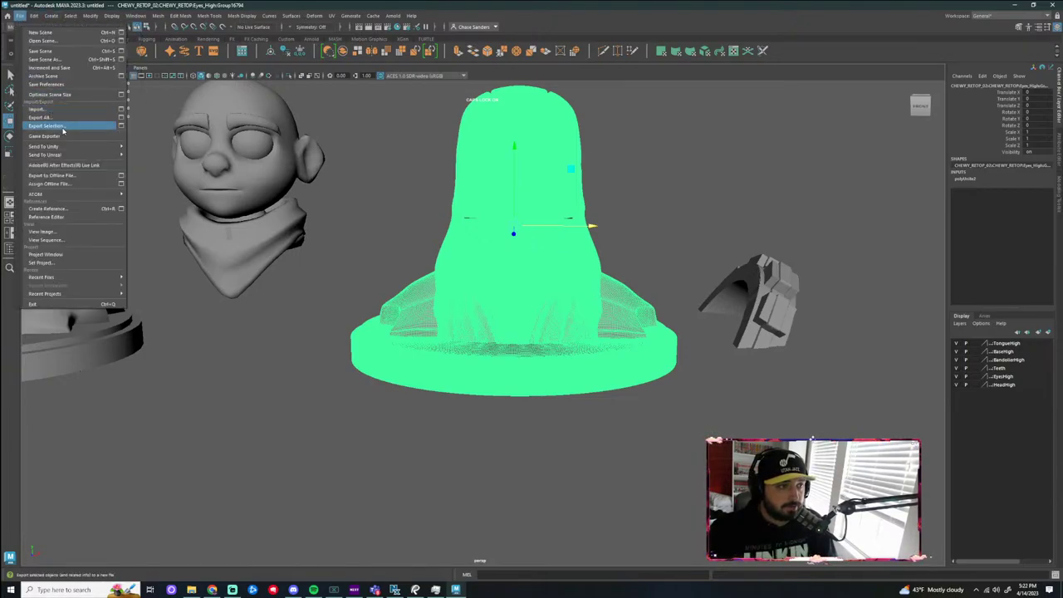
pyautogui.click(47, 125)
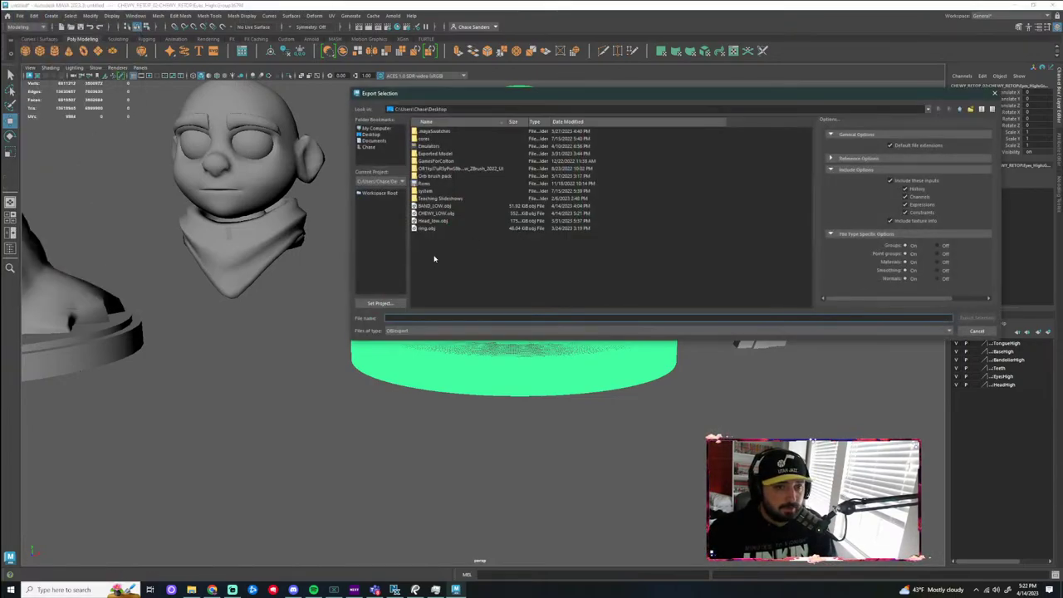
pyautogui.write('CHEWY_H')
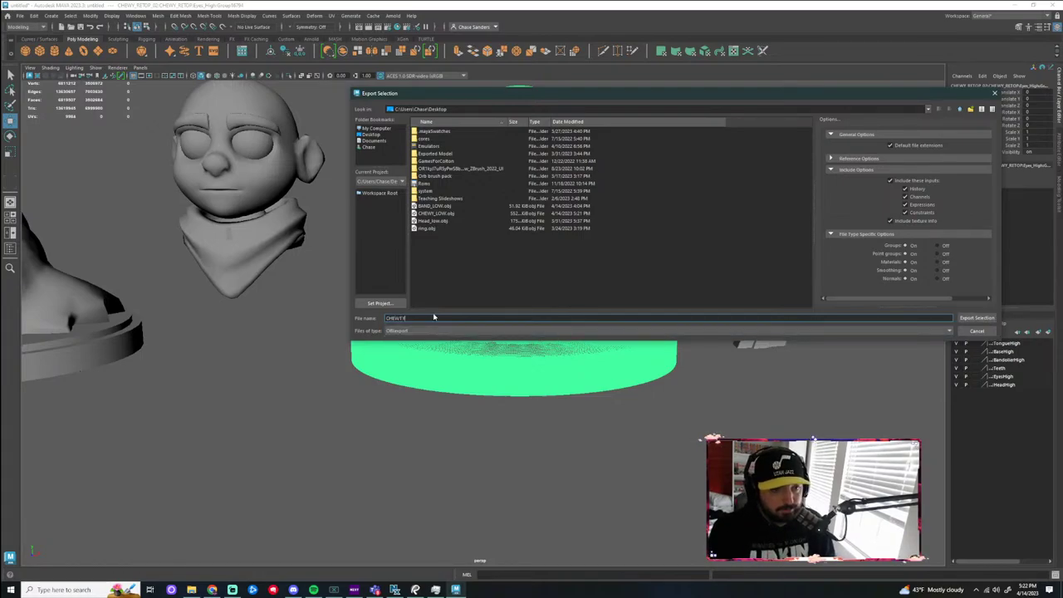
pyautogui.write('_H')
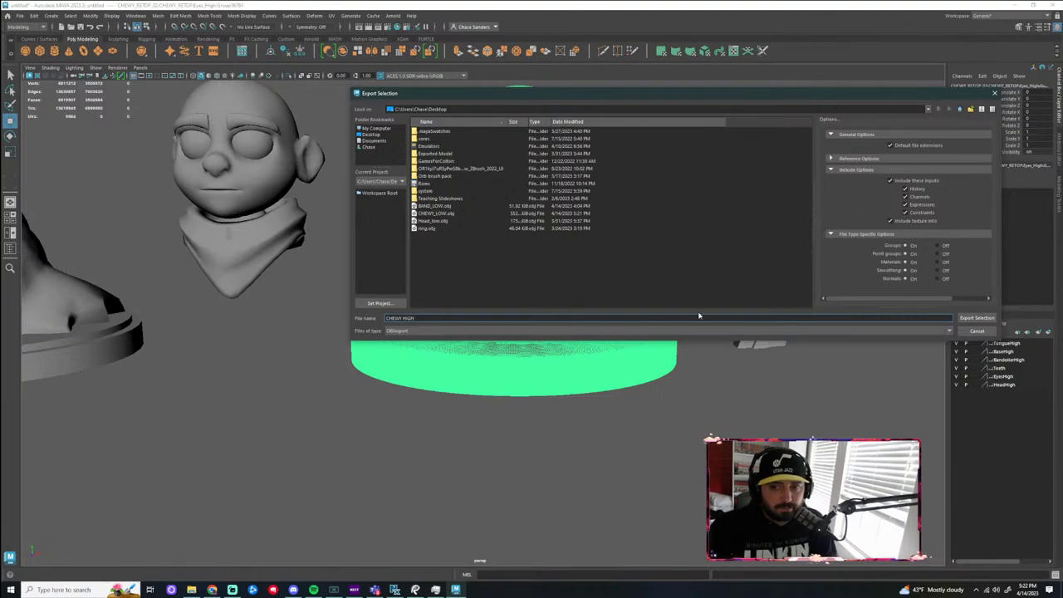
pyautogui.press('Return')
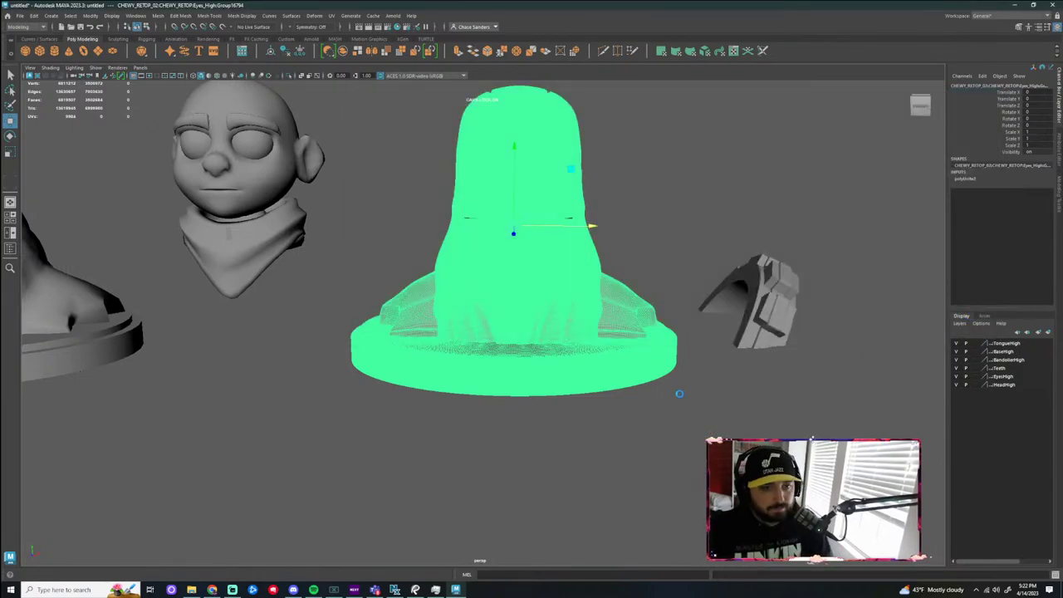
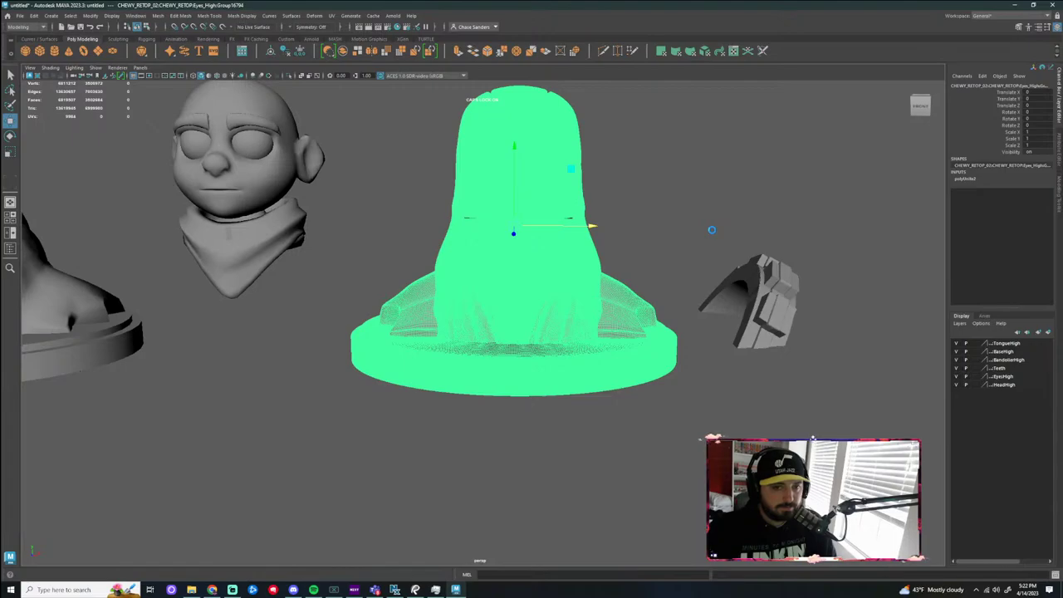
# Minimize Maya, launch Adobe Substance 3D Painter and dismiss its welcome window
pyautogui.scroll(-2, 711, 228)
pyautogui.scroll(-2, 627, 403)
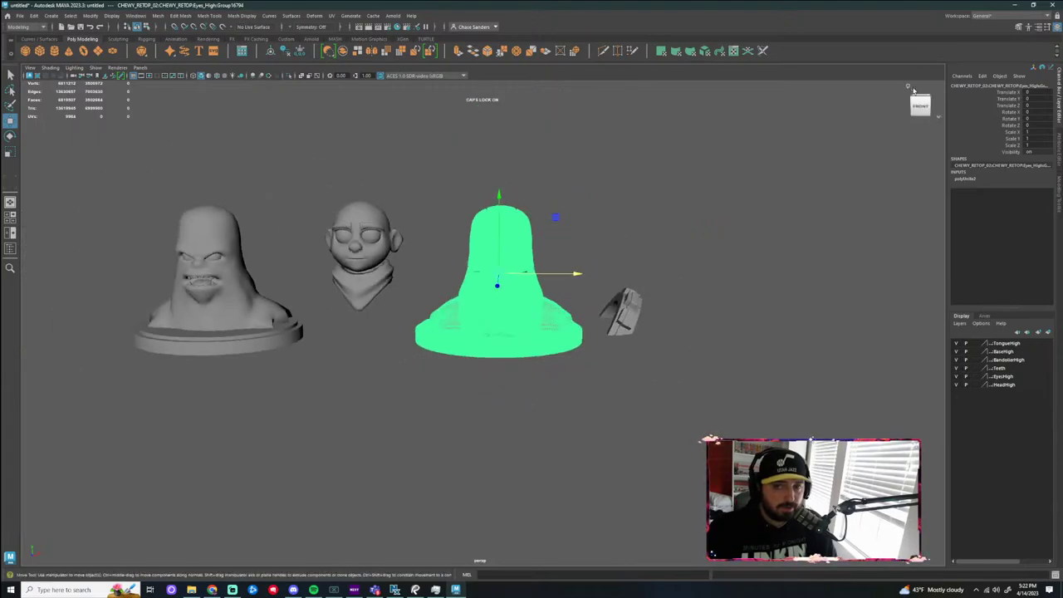
pyautogui.click(1015, 5)
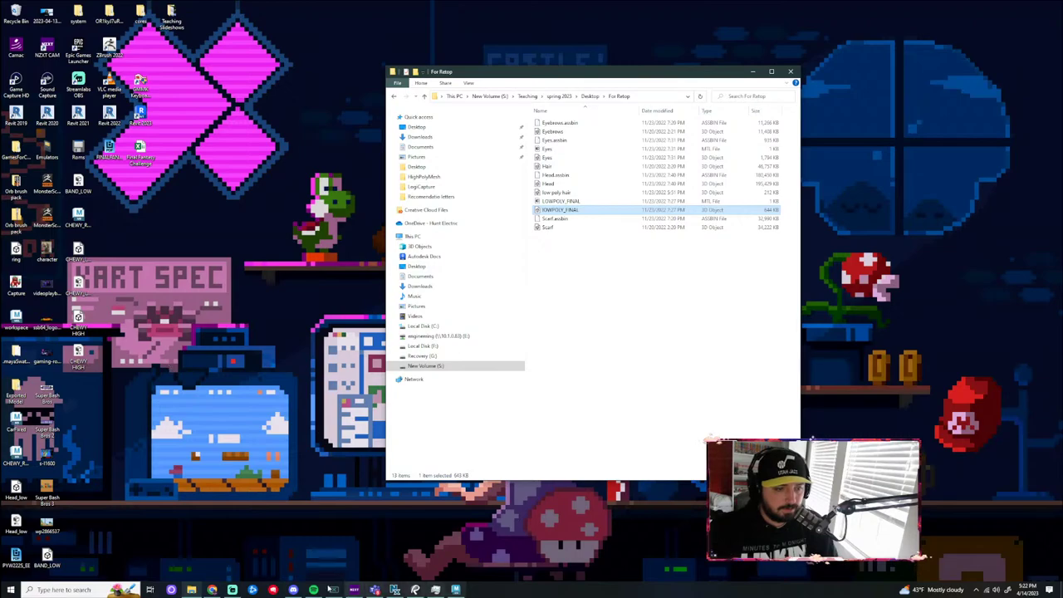
pyautogui.click(64, 586)
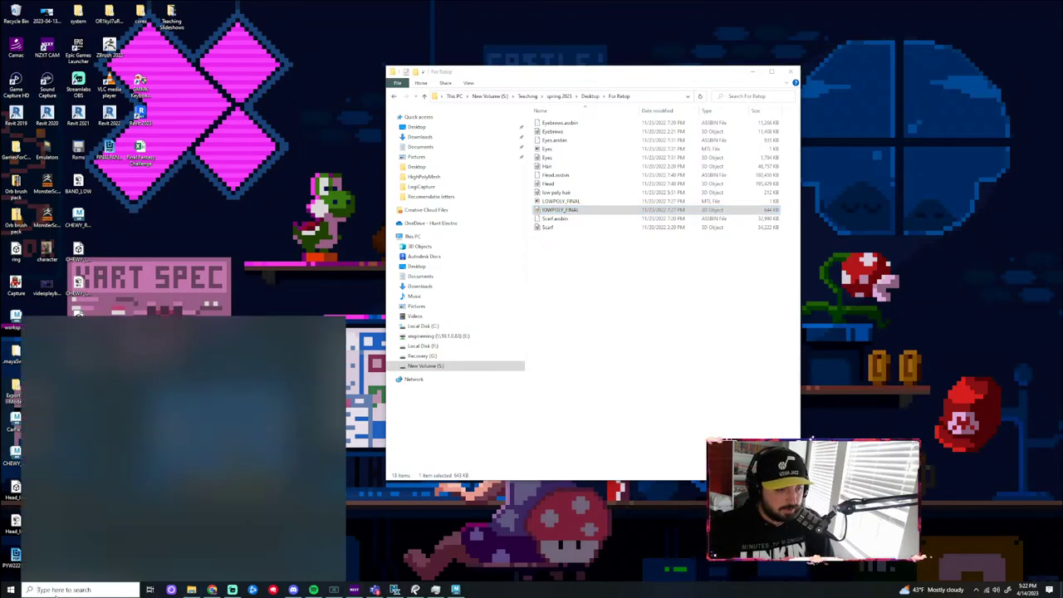
pyautogui.write('SUB')
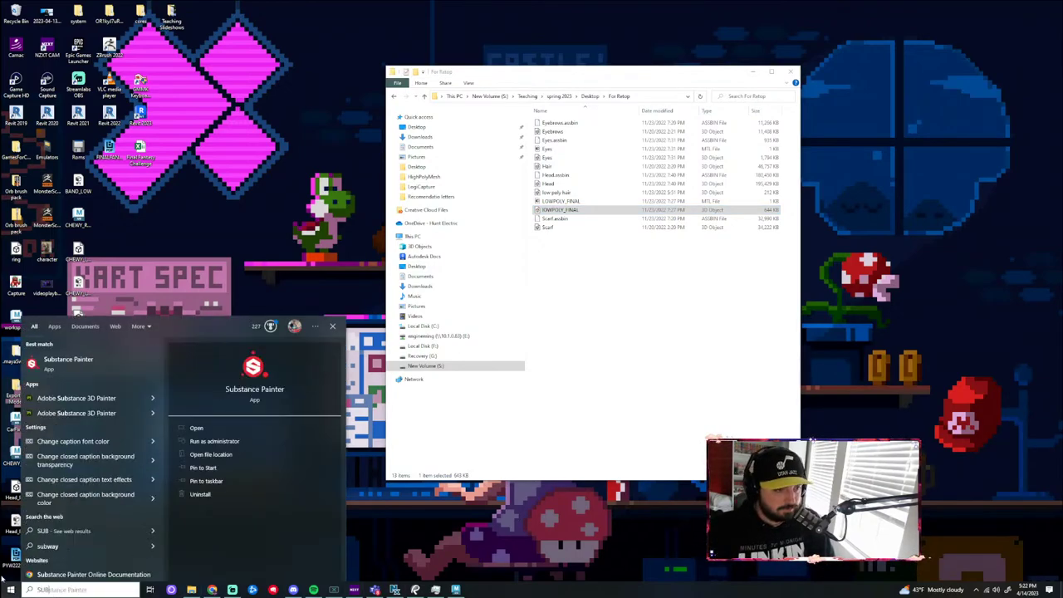
pyautogui.click(77, 398)
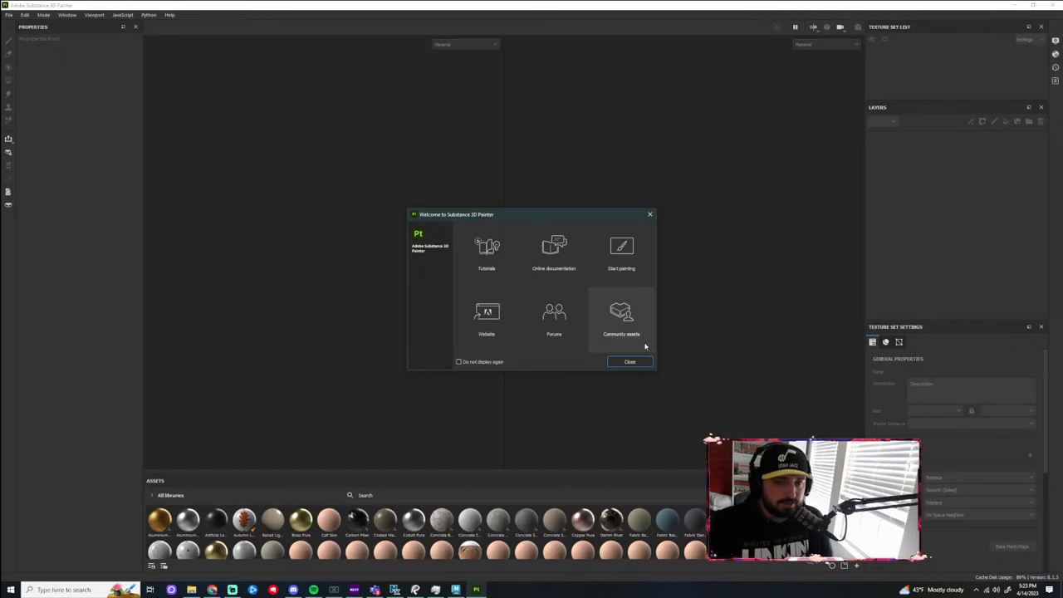
pyautogui.click(630, 363)
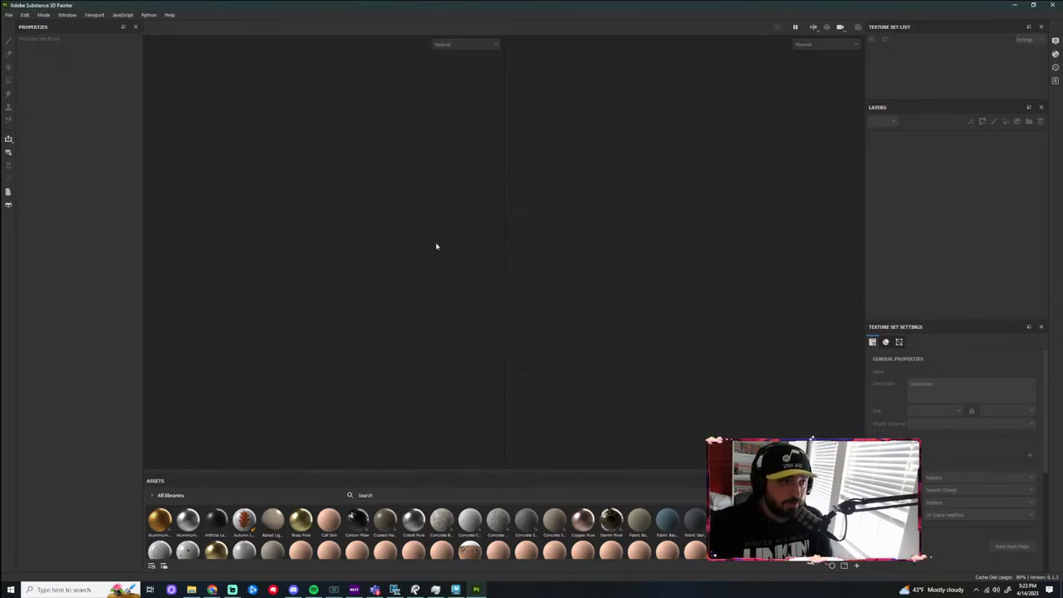
# Create a new project from the CHEWY_LOW mesh on the Desktop with a document resolution of 2048
pyautogui.click(8, 16)
pyautogui.click(16, 25)
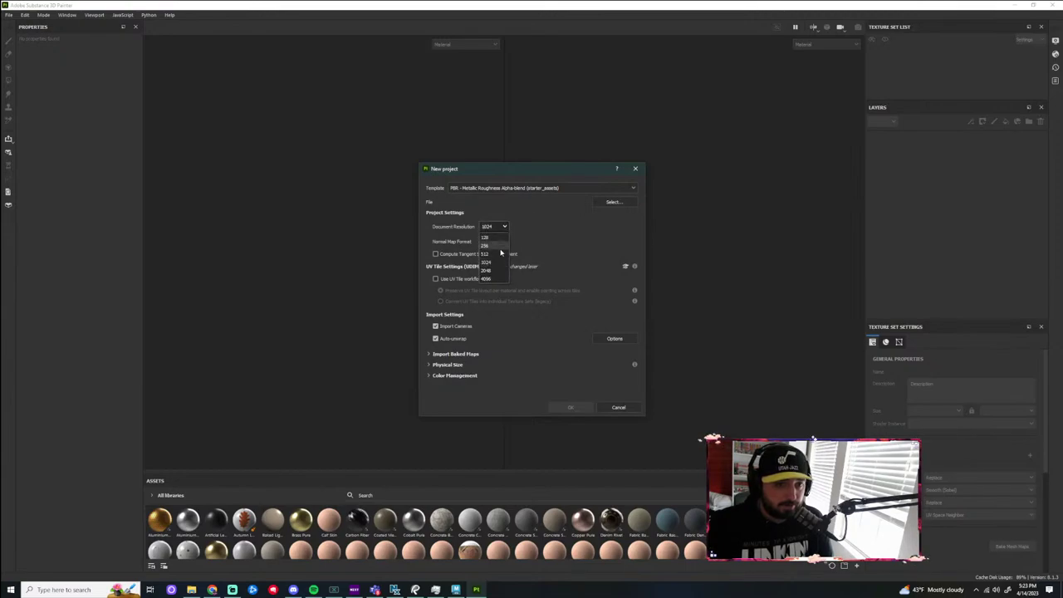
pyautogui.click(486, 271)
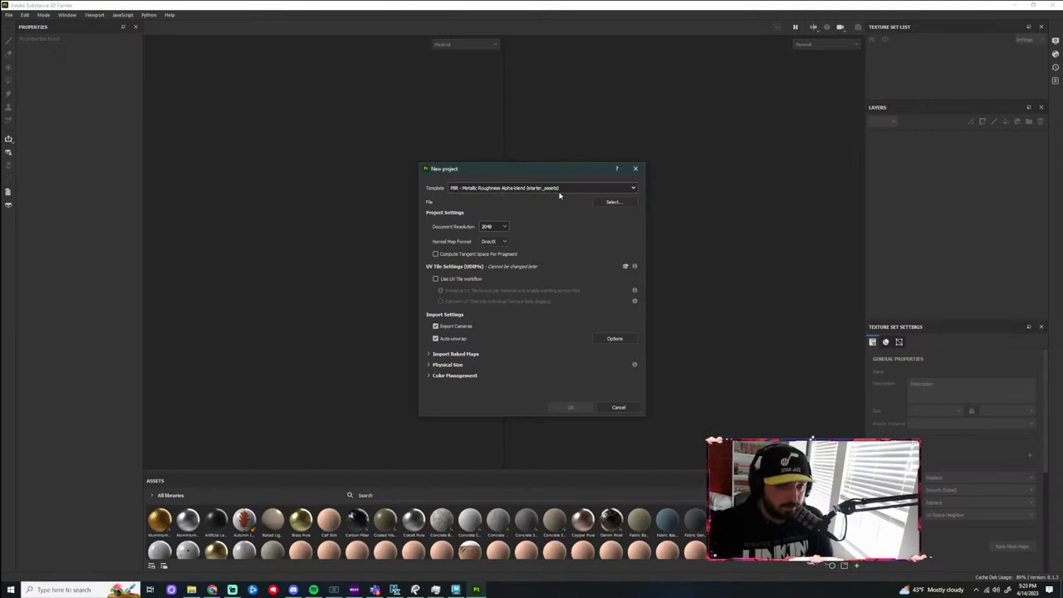
pyautogui.click(627, 205)
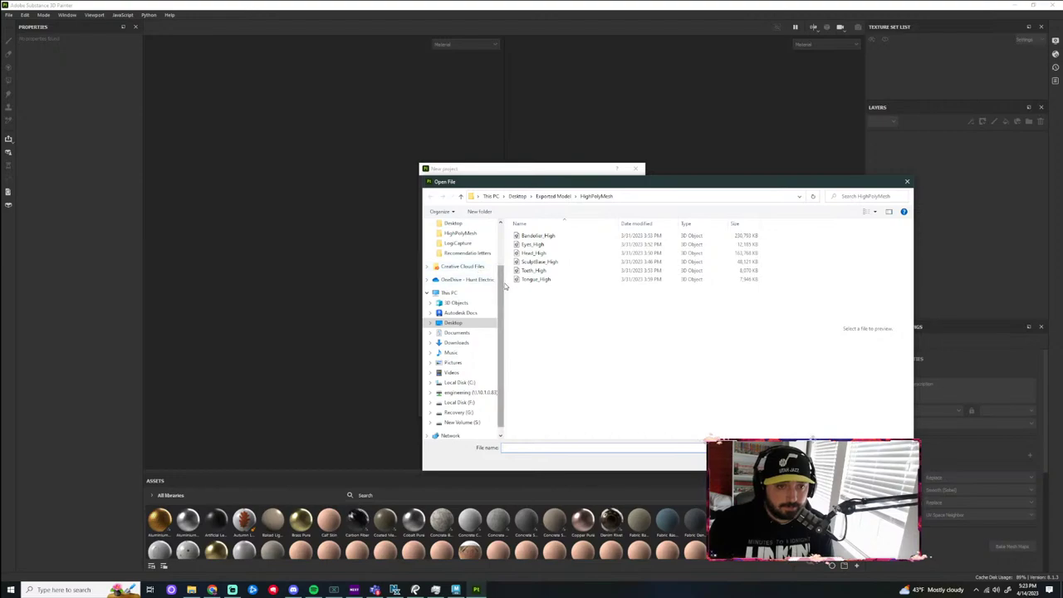
pyautogui.scroll(2, 466, 274)
pyautogui.click(453, 240)
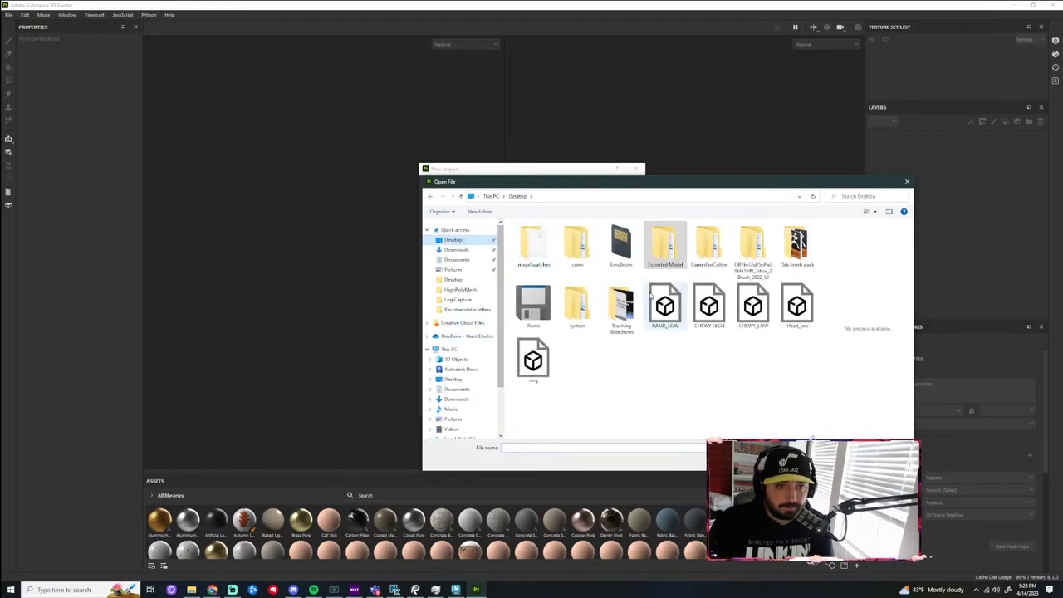
pyautogui.click(753, 305)
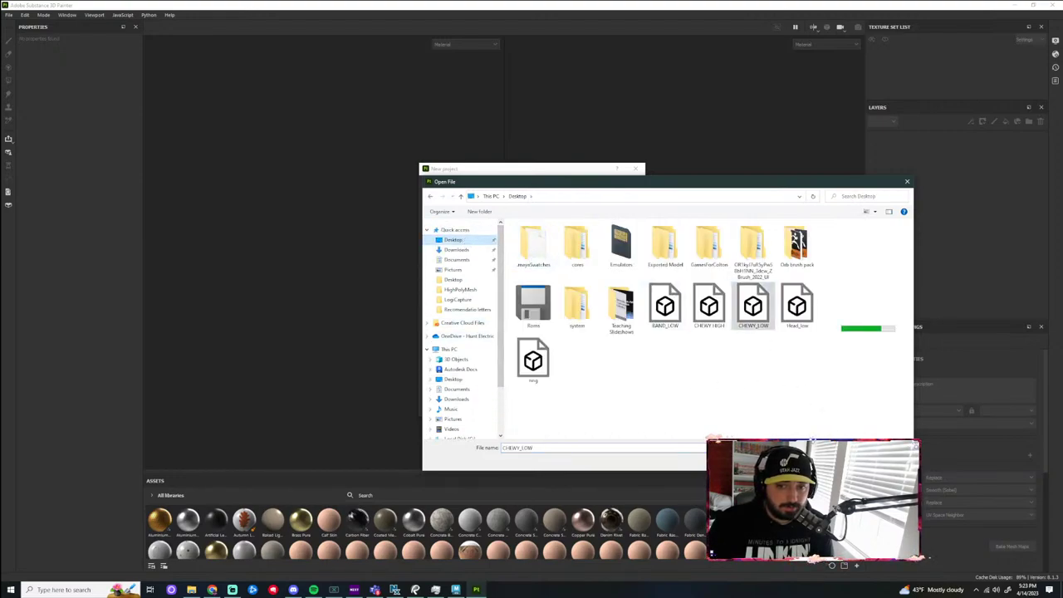
pyautogui.click(833, 461)
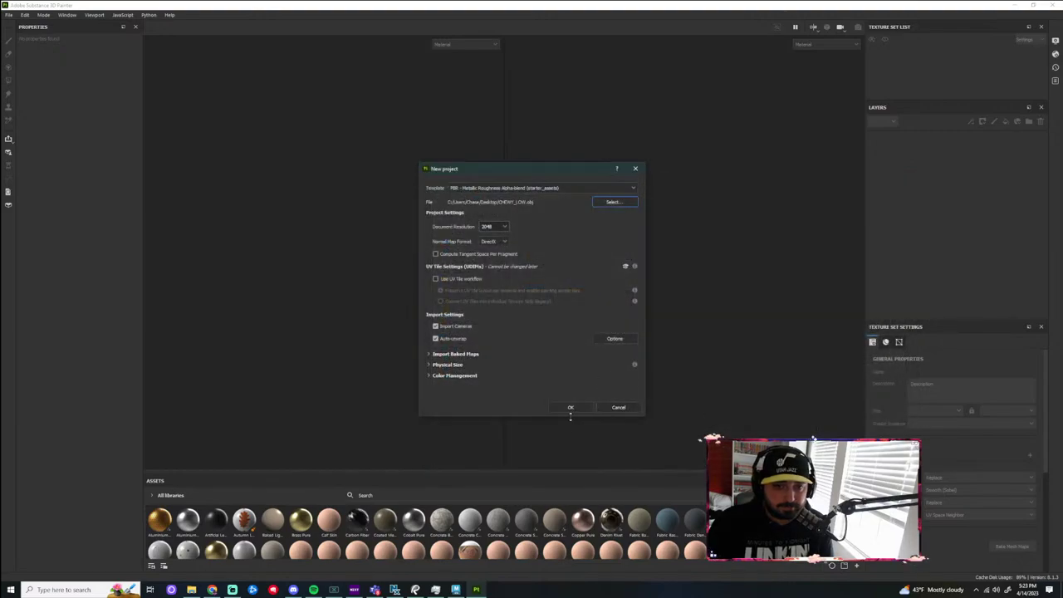
pyautogui.click(570, 407)
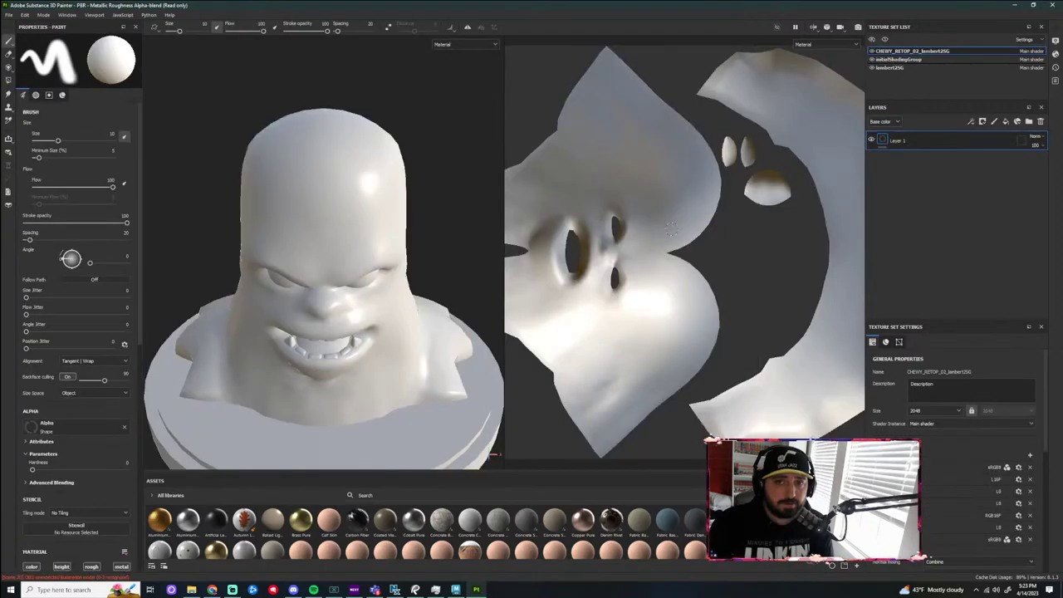
# Check the imported low-poly bust and its UV layout, and open the settings for another new project
pyautogui.scroll(-5, 652, 279)
pyautogui.scroll(1, 692, 287)
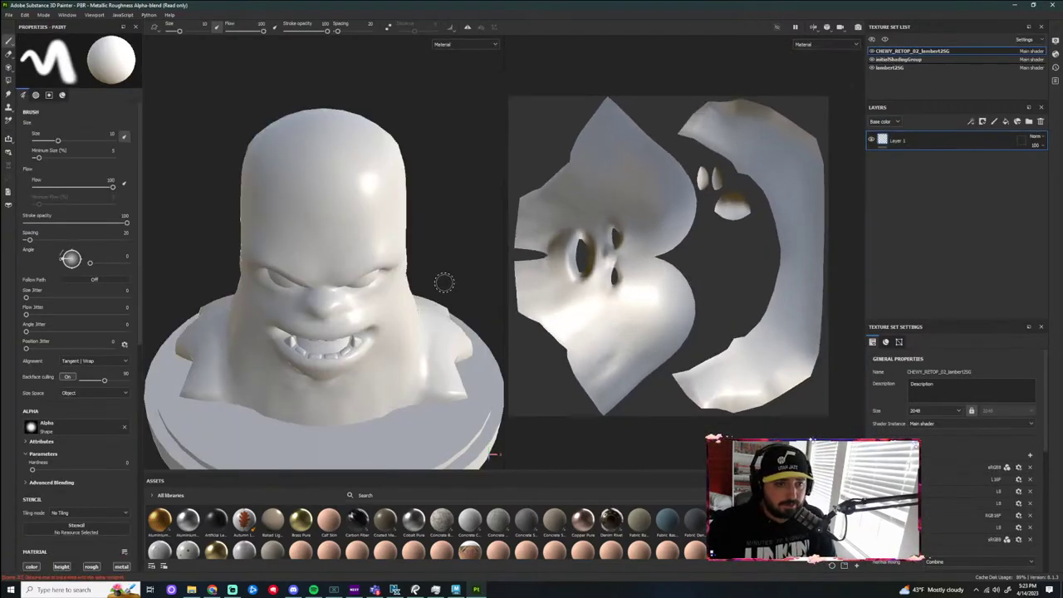
pyautogui.keyDown('alt'); pyautogui.moveTo(445, 284); pyautogui.dragTo(492, 217); pyautogui.keyUp('alt')
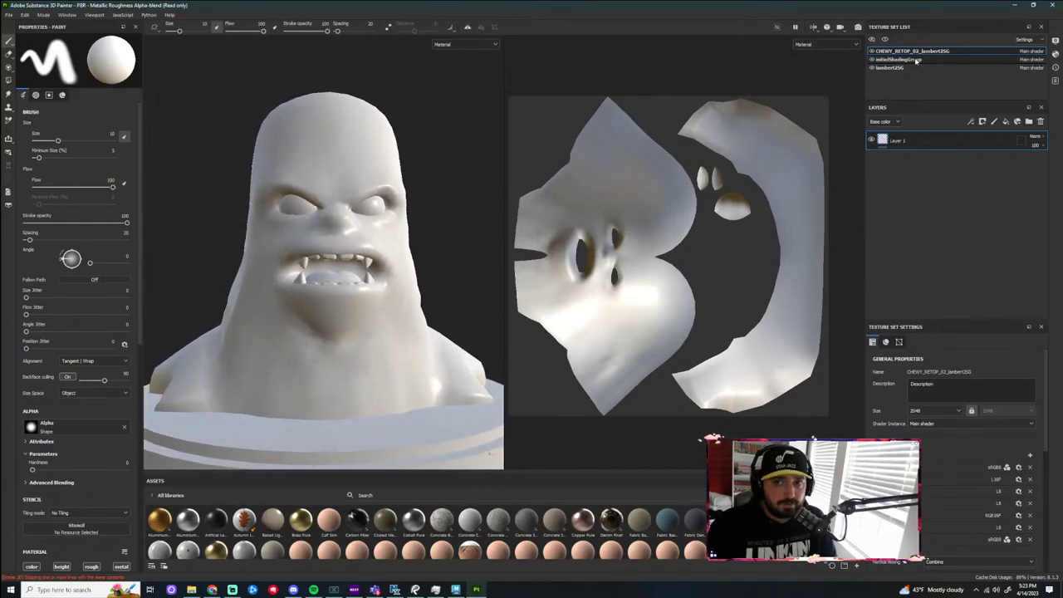
pyautogui.press('f')
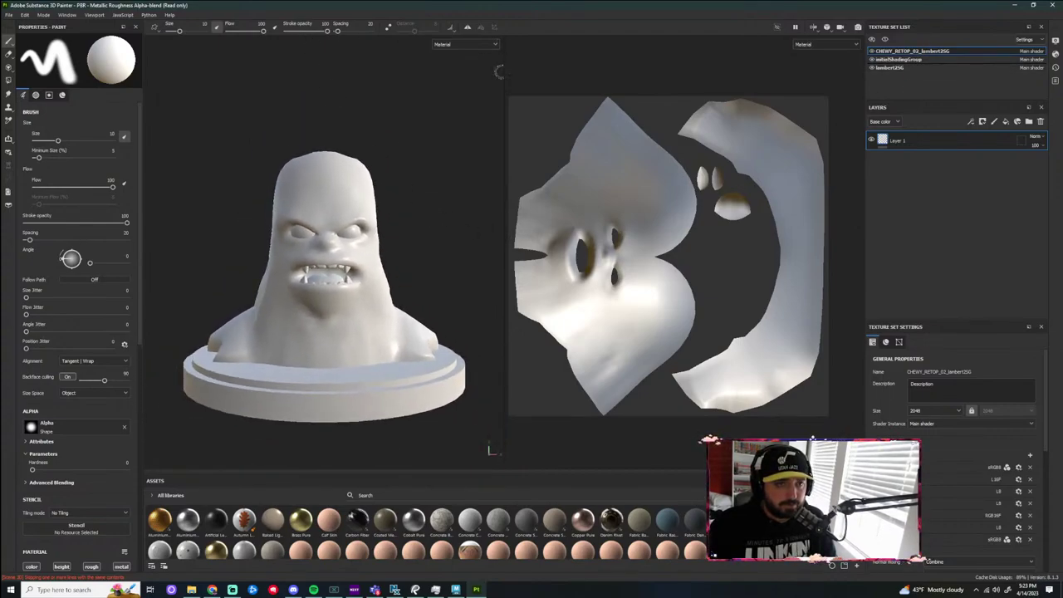
pyautogui.click(9, 16)
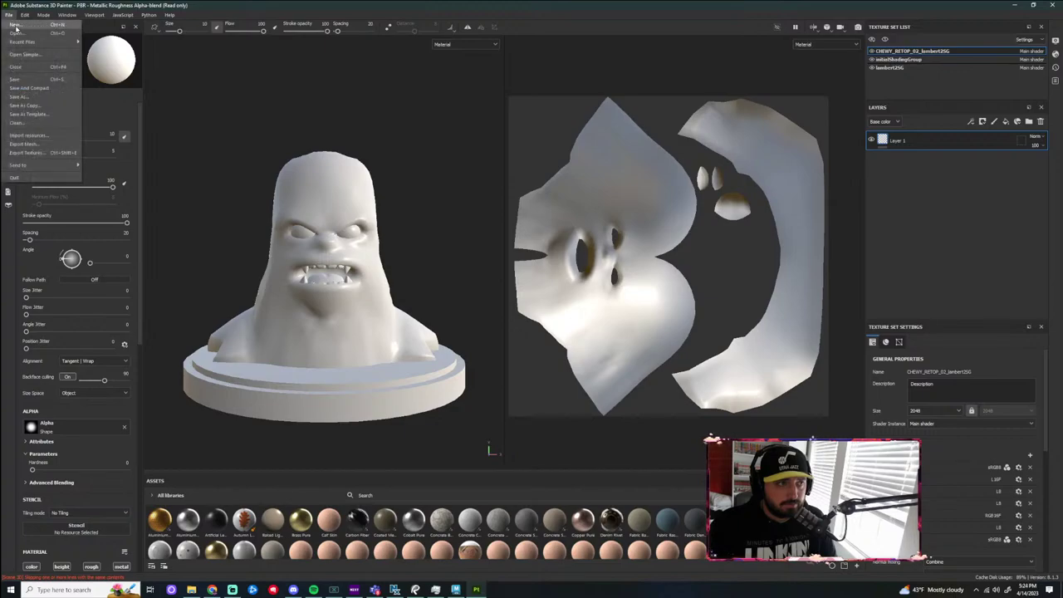
pyautogui.click(14, 26)
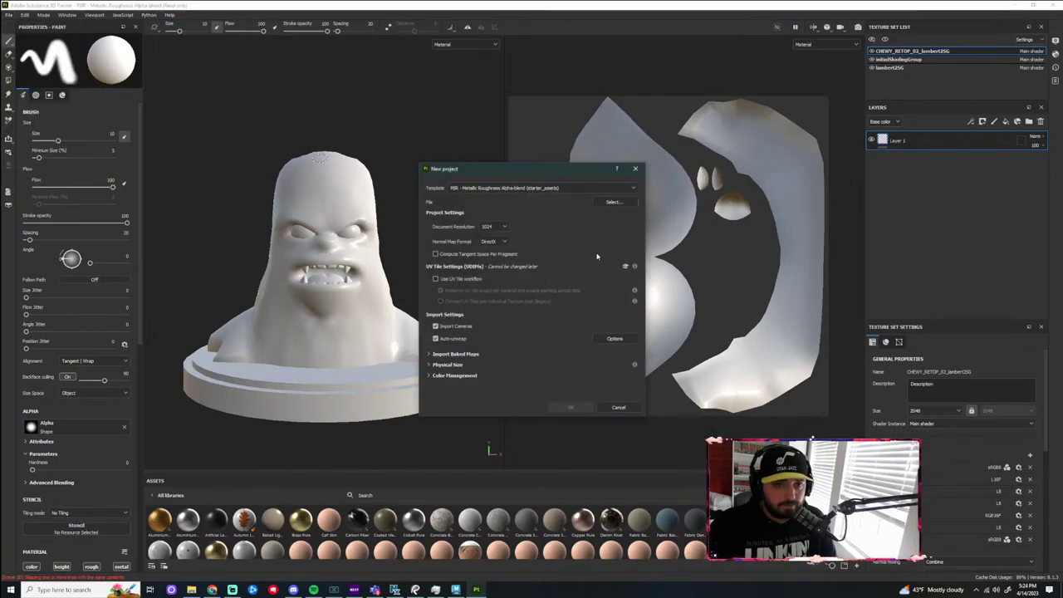
# Switch to Maya and move the combined high-poly bust sideways along X, past the bandolier piece, to clear the center
pyautogui.click(456, 590)
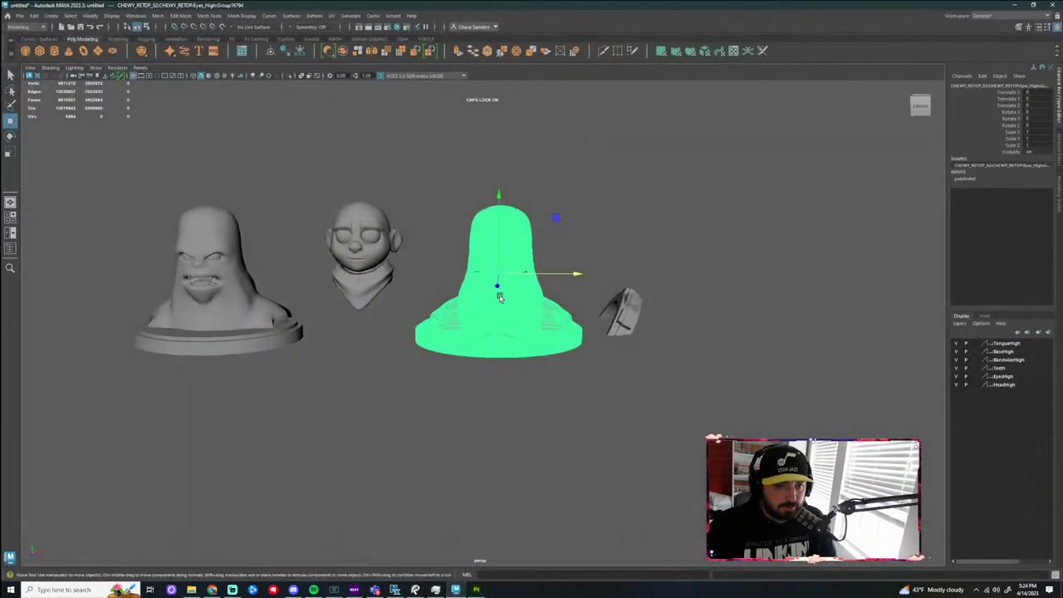
pyautogui.scroll(-3, 500, 297)
pyautogui.click(494, 381)
pyautogui.click(511, 326)
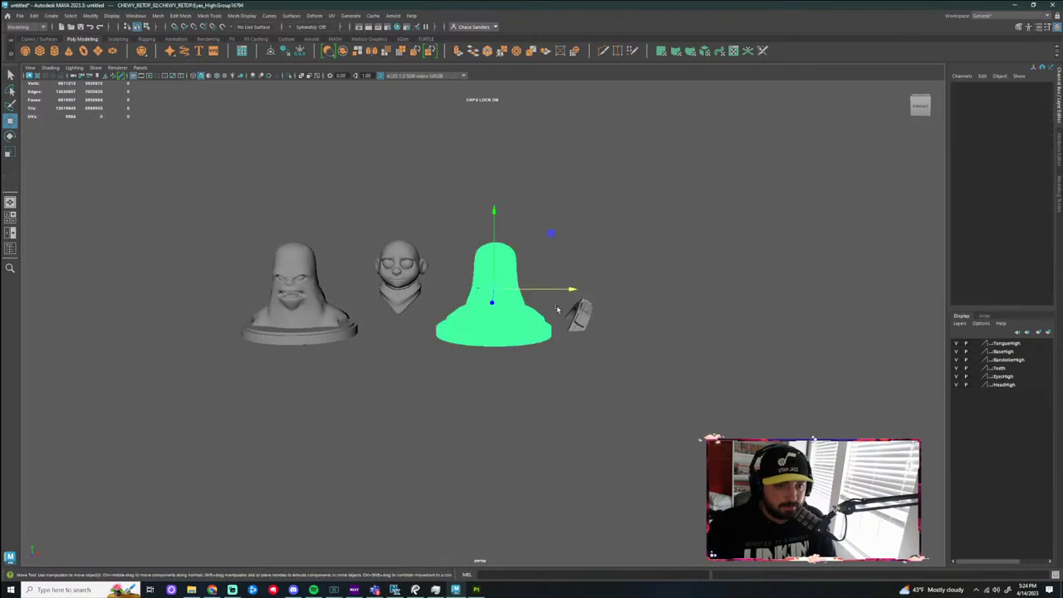
pyautogui.moveTo(557, 304); pyautogui.dragTo(760, 305)
pyautogui.click(531, 374)
# Move the low-poly creature bust to the center of the scene and set its Translate X to 0
pyautogui.click(322, 327)
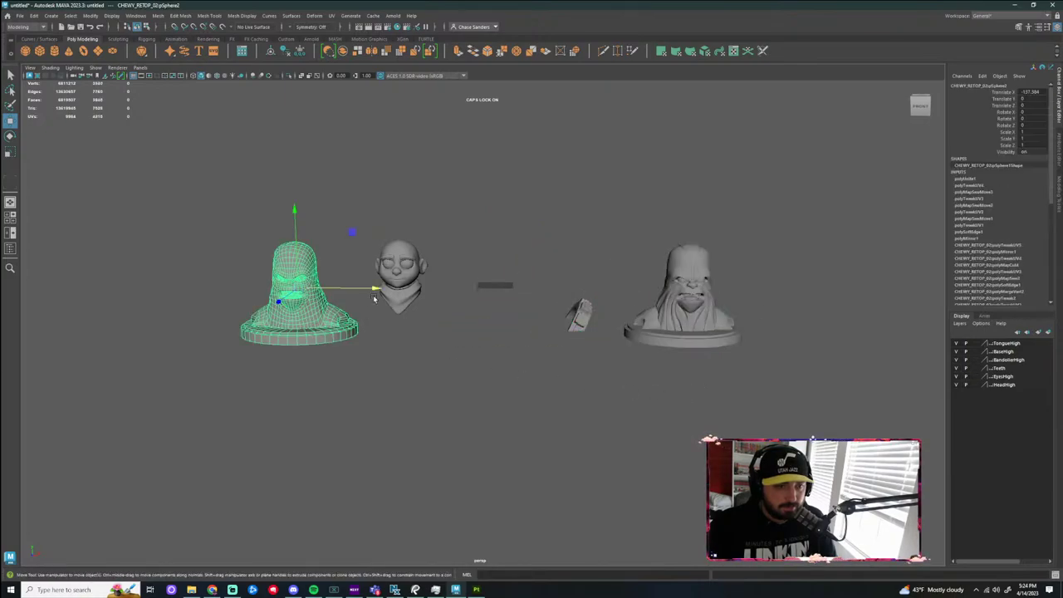
pyautogui.moveTo(373, 290); pyautogui.dragTo(567, 290)
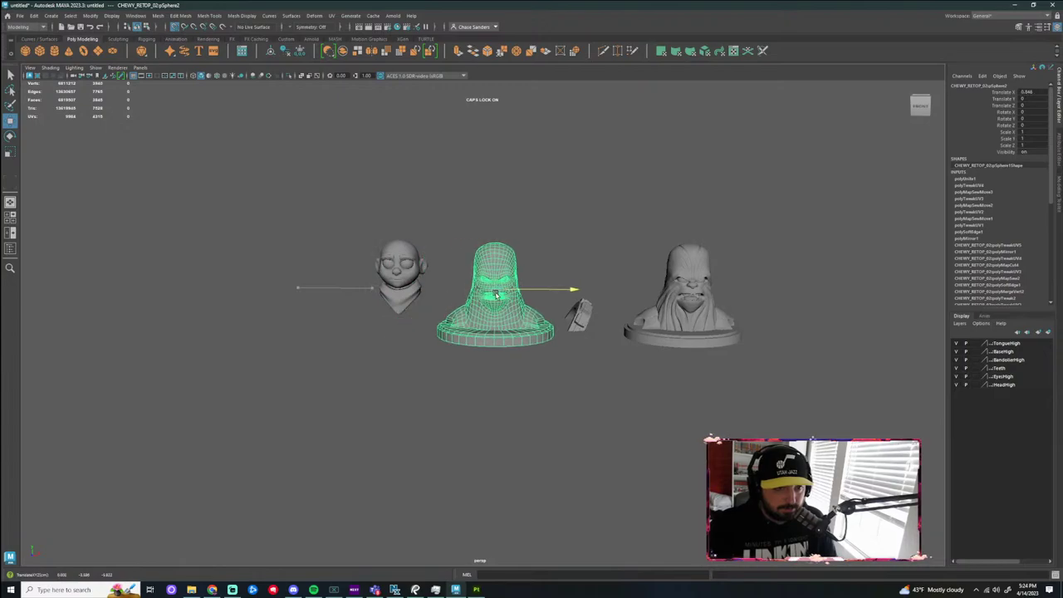
pyautogui.press('f')
pyautogui.click(1044, 93)
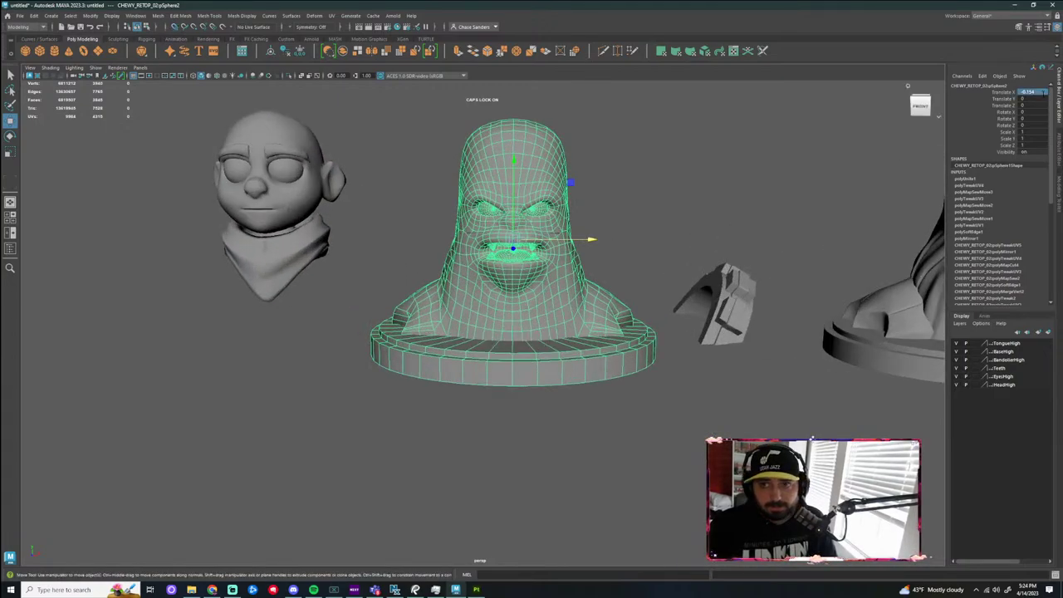
pyautogui.write('0')
pyautogui.press('Return')
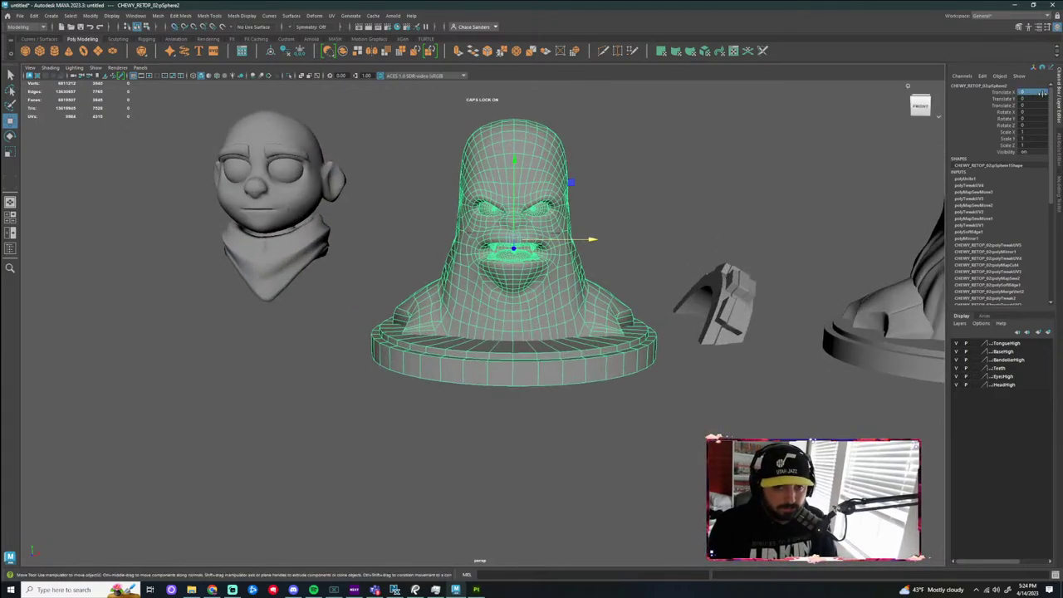
# Examine the centered low-poly bust and compare it with the high-poly bust beside it
pyautogui.click(655, 237)
pyautogui.press('a')
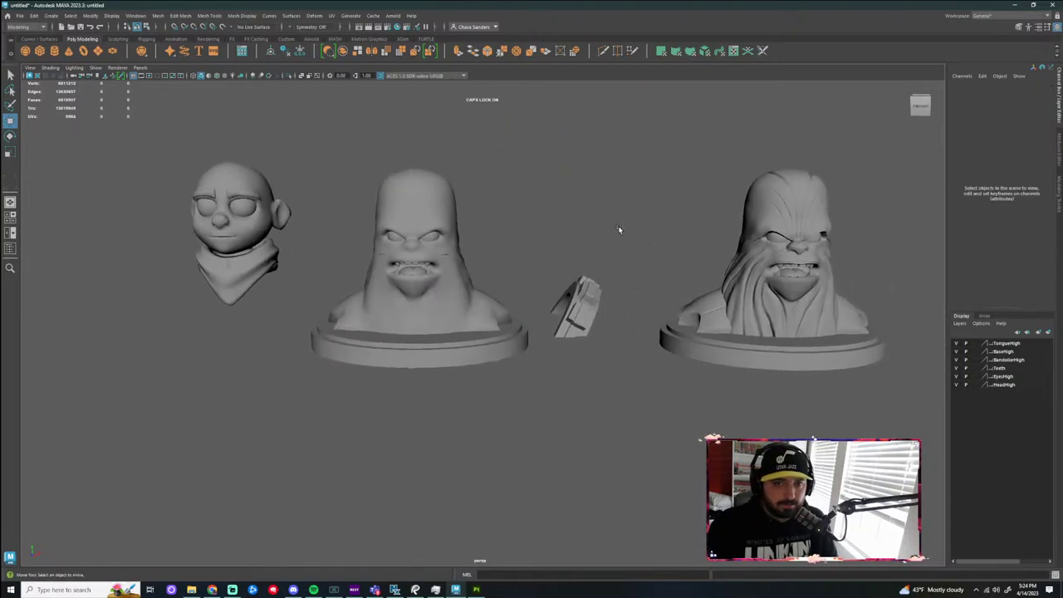
pyautogui.scroll(5, 445, 248)
pyautogui.keyDown('alt'); pyautogui.moveTo(461, 237); pyautogui.dragTo(465, 230); pyautogui.keyUp('alt')
pyautogui.keyDown('alt'); pyautogui.moveTo(465, 230); pyautogui.dragTo(510, 344, button='middle'); pyautogui.keyUp('alt')
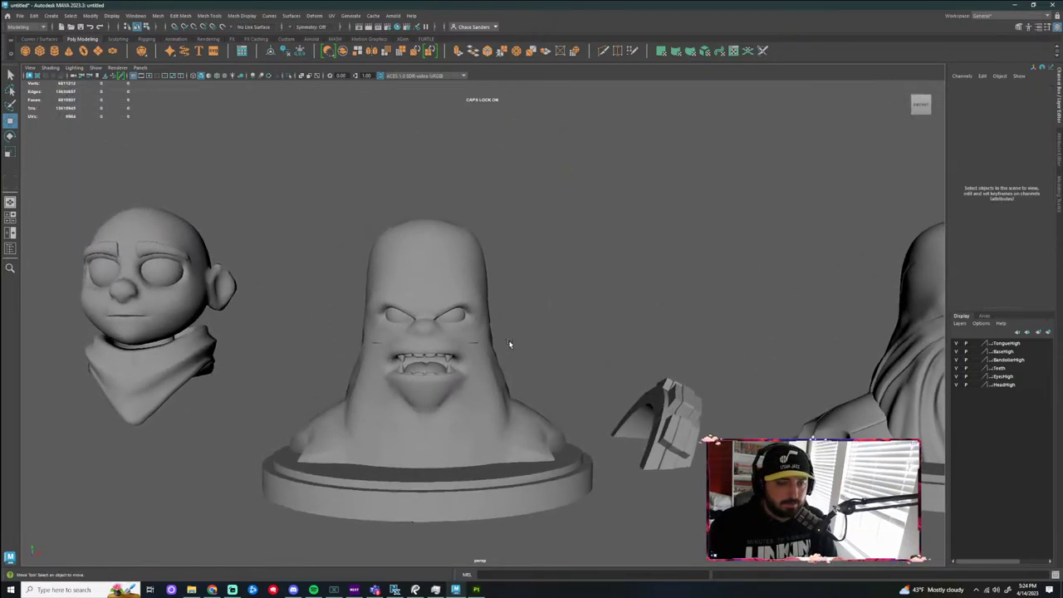
pyautogui.scroll(4, 510, 344)
pyautogui.click(422, 272)
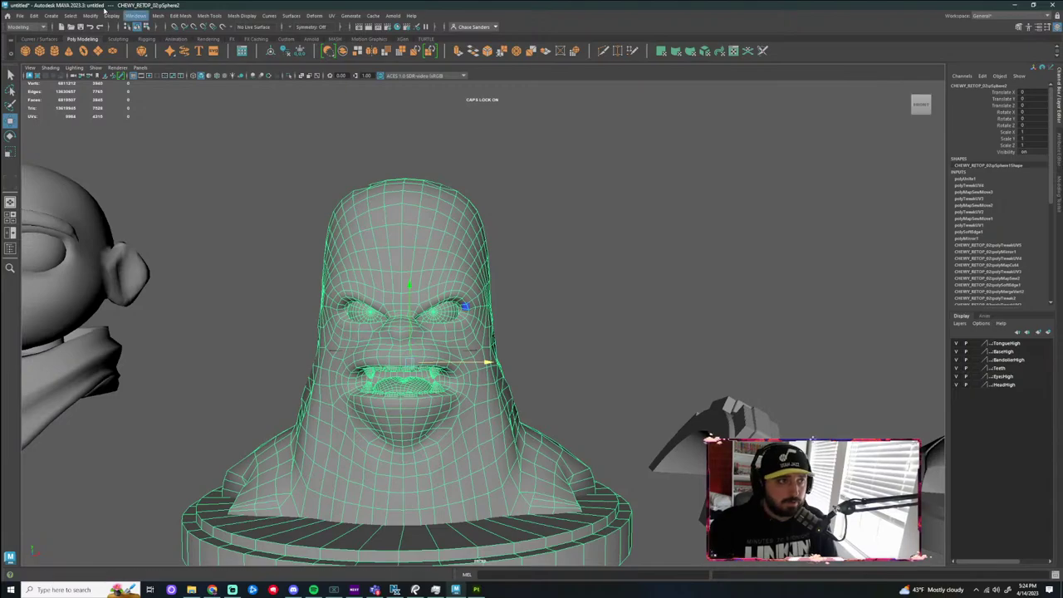
pyautogui.click(19, 16)
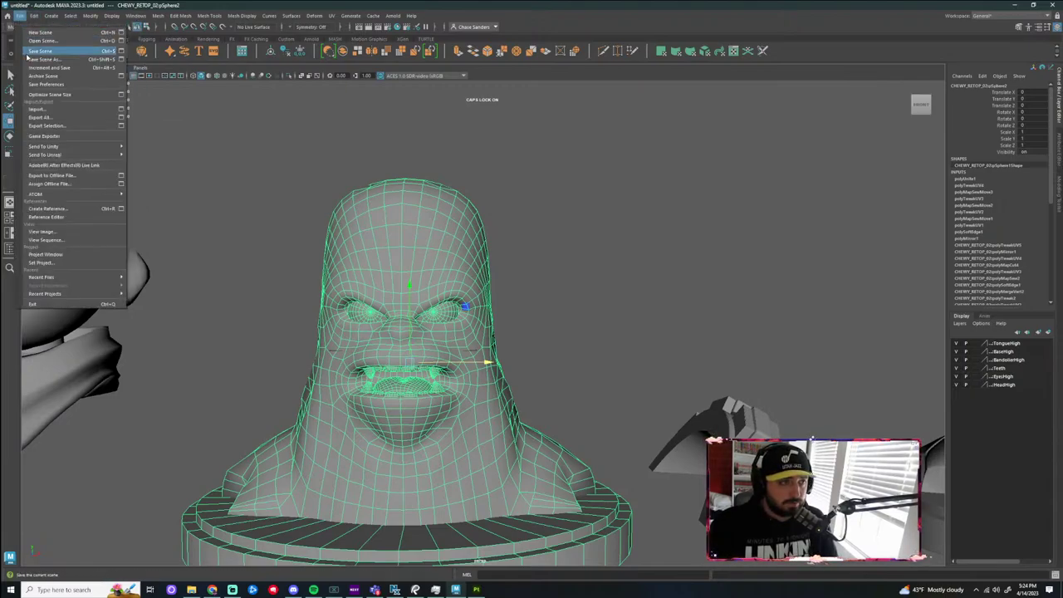
pyautogui.click(586, 209)
pyautogui.keyDown('alt'); pyautogui.moveTo(810, 209); pyautogui.dragTo(655, 202, button='middle'); pyautogui.keyUp('alt')
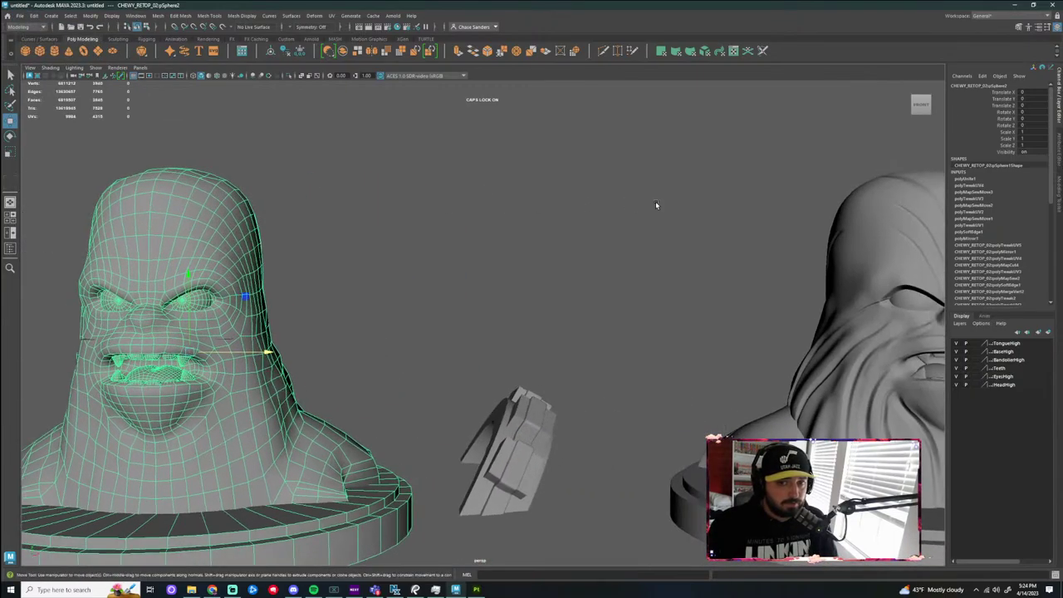
pyautogui.moveTo(719, 202)
pyautogui.keyDown('alt'); pyautogui.mouseDown()
pyautogui.moveTo(625, 203)
pyautogui.moveTo(638, 199)
pyautogui.mouseUp(); pyautogui.keyUp('alt')
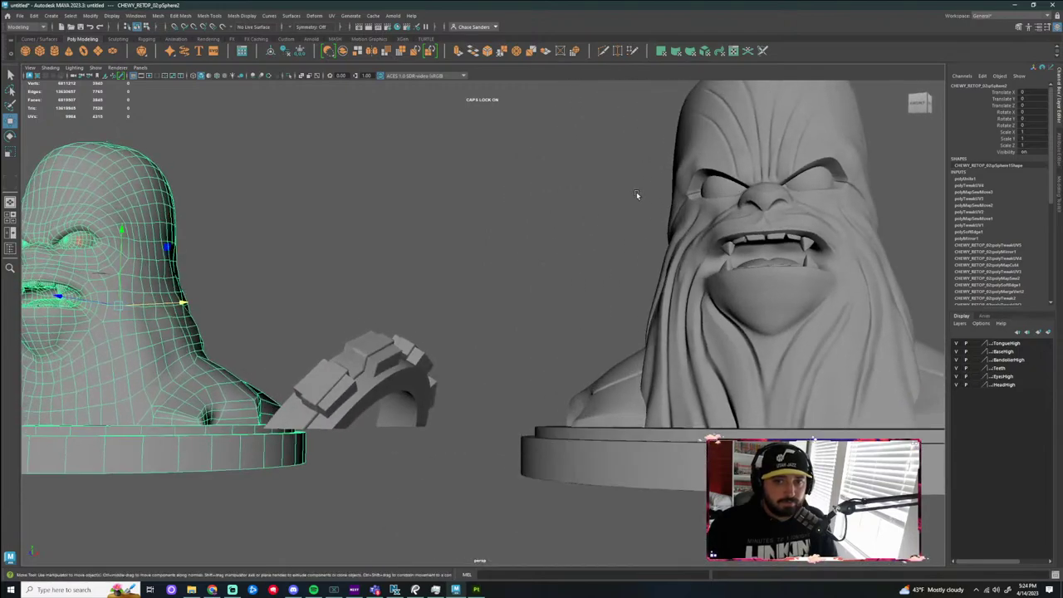
pyautogui.keyDown('alt'); pyautogui.moveTo(454, 182); pyautogui.dragTo(435, 185, button='right'); pyautogui.keyUp('alt')
pyautogui.keyDown('alt'); pyautogui.moveTo(435, 185); pyautogui.dragTo(408, 191); pyautogui.keyUp('alt')
pyautogui.keyDown('alt'); pyautogui.moveTo(408, 192); pyautogui.dragTo(496, 212, button='middle'); pyautogui.keyUp('alt')
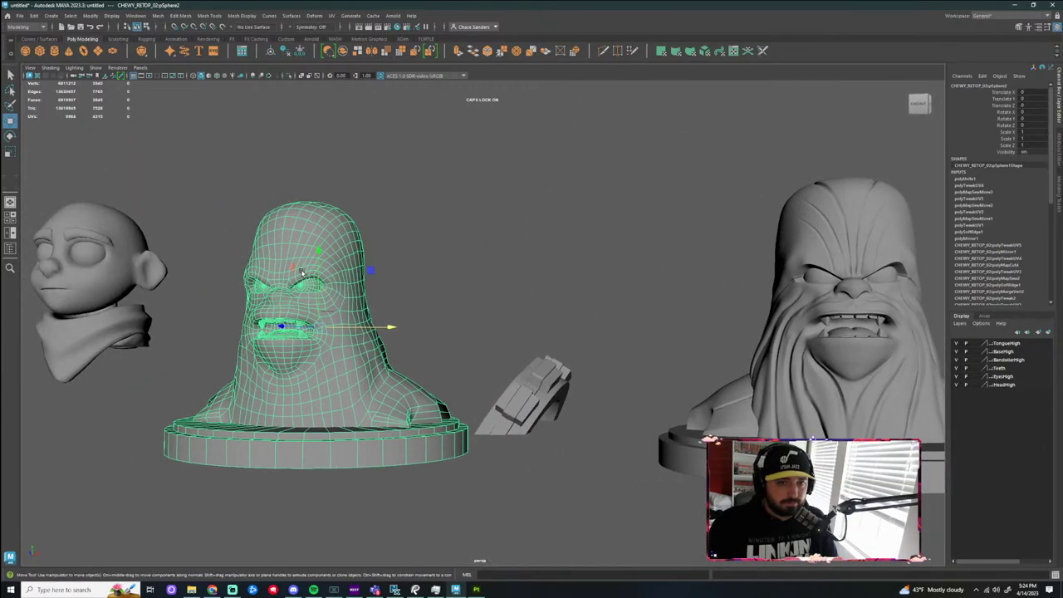
pyautogui.click(19, 16)
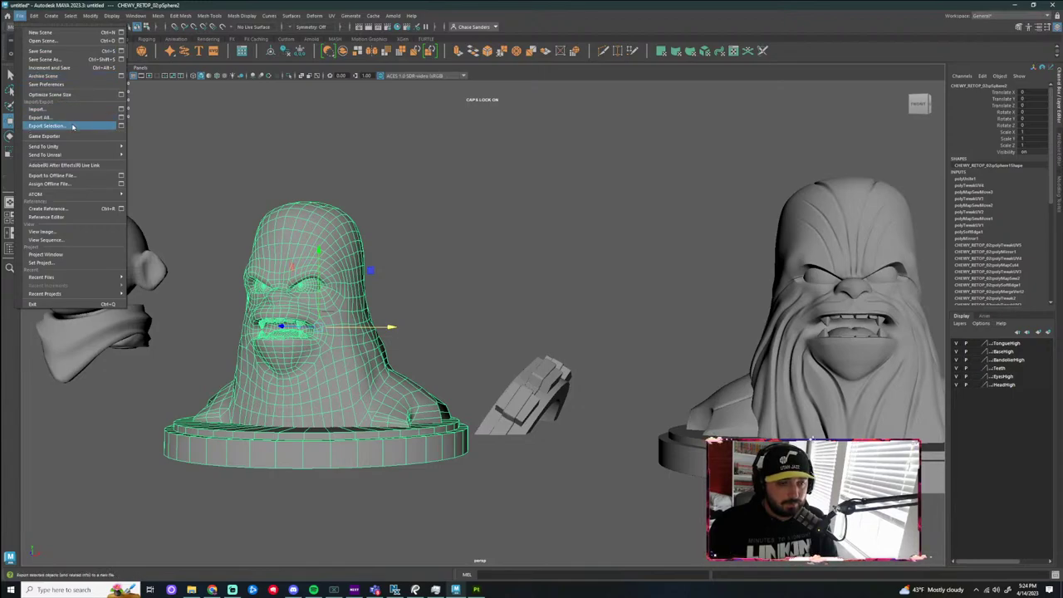
pyautogui.click(463, 299)
# Assign the existing CHEWY_HEAD material to the whole low-poly creature bust
pyautogui.click(329, 307)
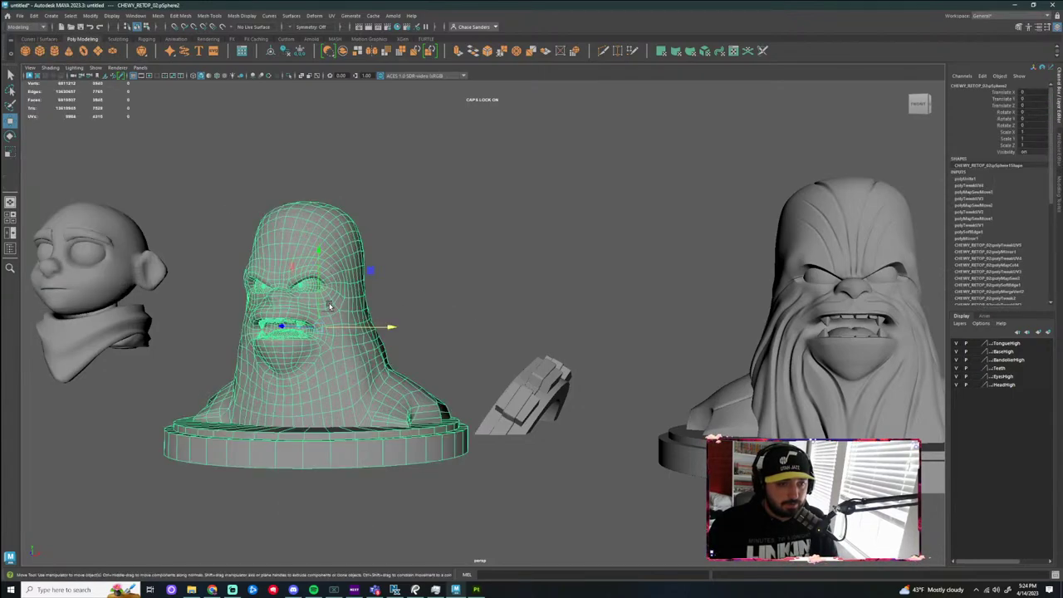
pyautogui.rightClick(334, 307)
pyautogui.moveTo(378, 529)
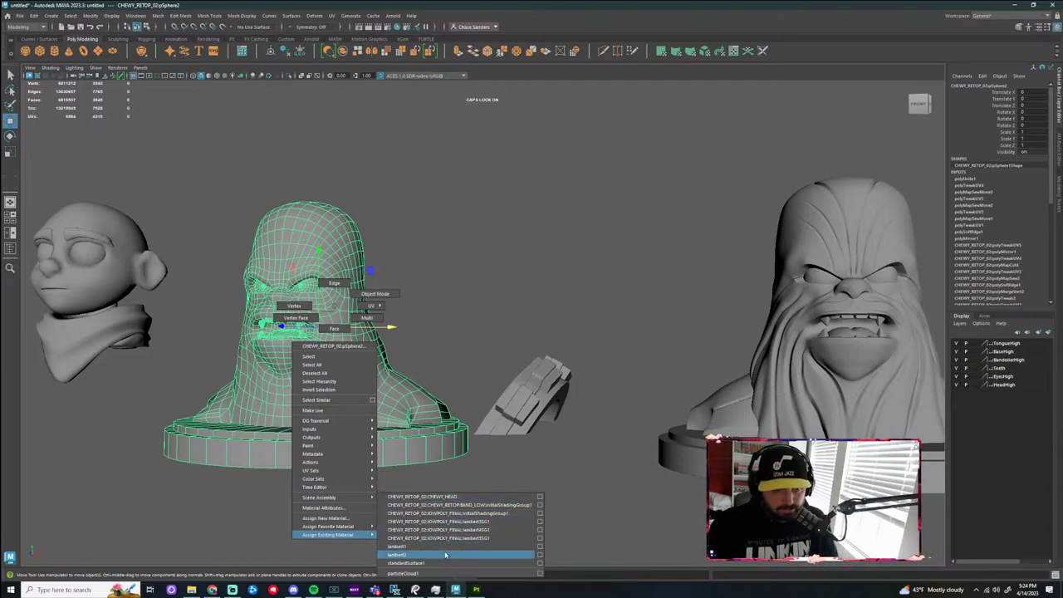
pyautogui.click(433, 497)
pyautogui.click(463, 288)
# Select the low-poly bust and export the selection over the existing CHEWY_LOW.obj on the Desktop, confirming the replacement
pyautogui.scroll(-2, 463, 289)
pyautogui.keyDown('alt'); pyautogui.moveTo(462, 289); pyautogui.dragTo(451, 293); pyautogui.keyUp('alt')
pyautogui.click(386, 284)
pyautogui.click(19, 16)
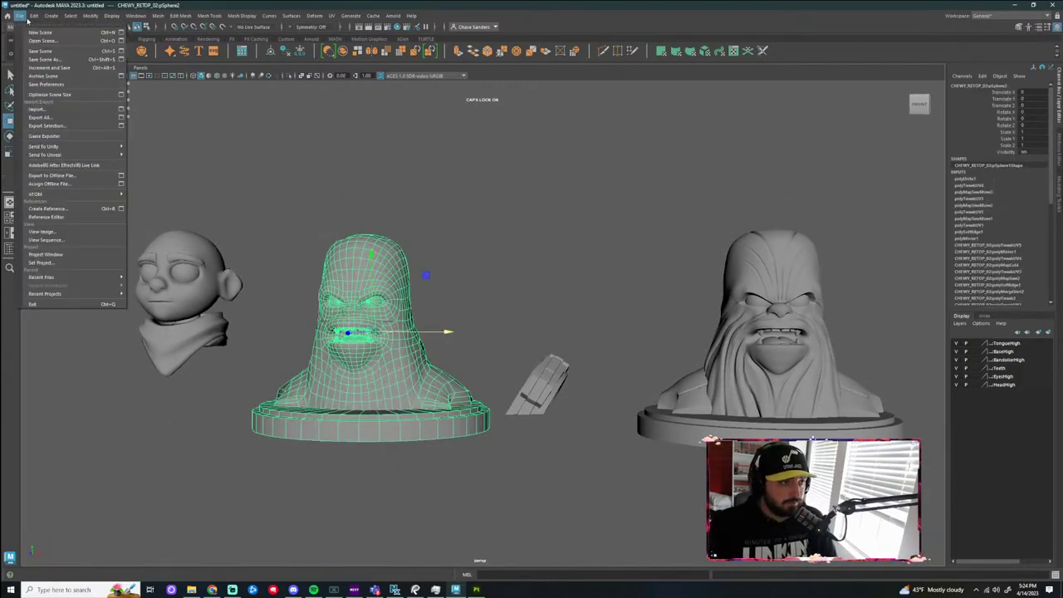
pyautogui.click(50, 126)
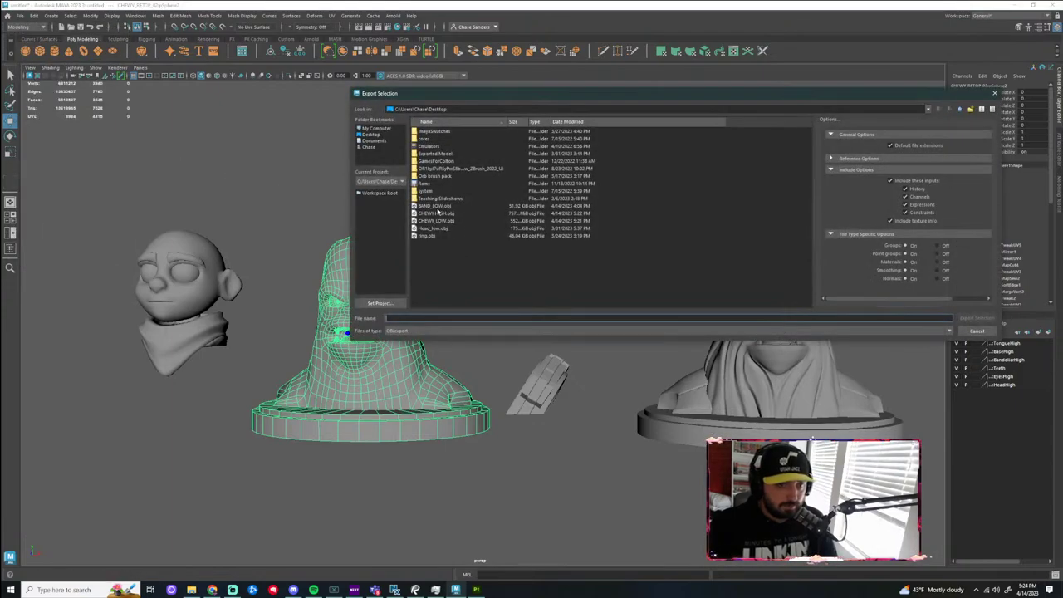
pyautogui.click(440, 221)
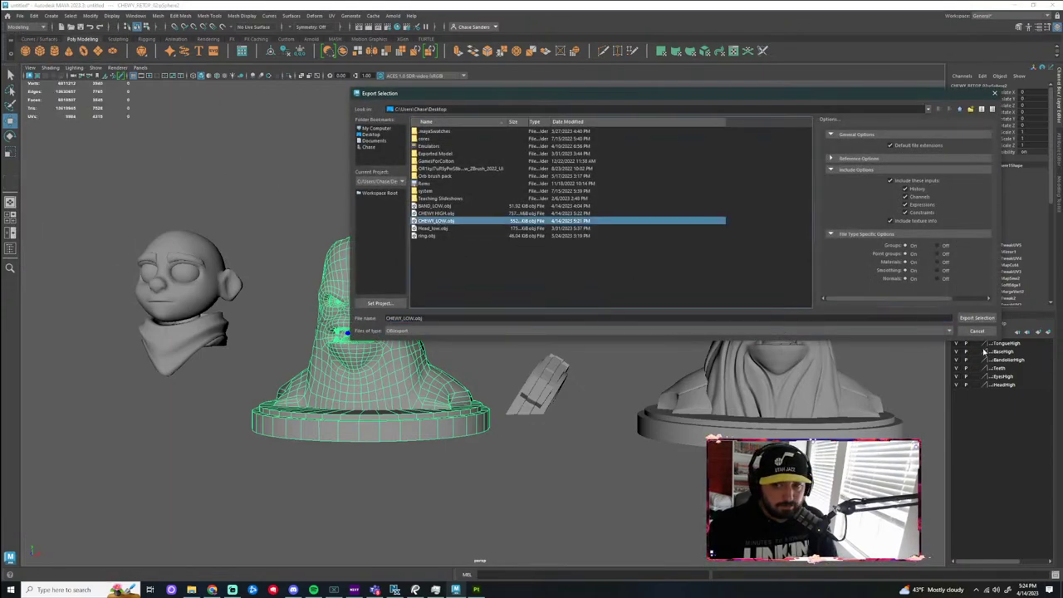
pyautogui.click(977, 318)
pyautogui.click(656, 233)
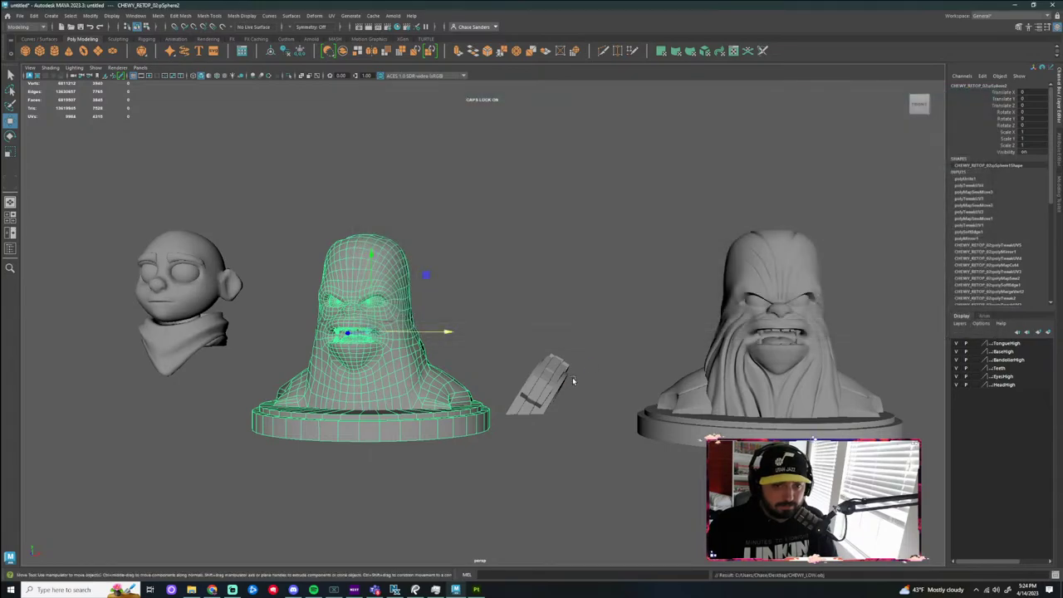
# Switch to Substance 3D Painter and create the new project from the CHEWY_LOW mesh on the Desktop with the default settings
pyautogui.scroll(-3, 544, 390)
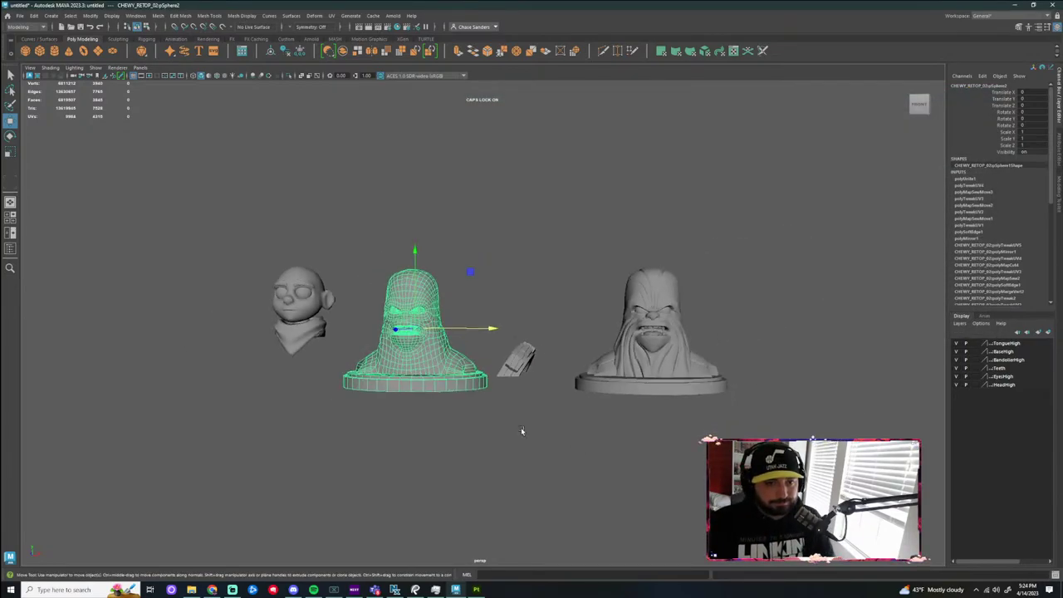
pyautogui.click(476, 590)
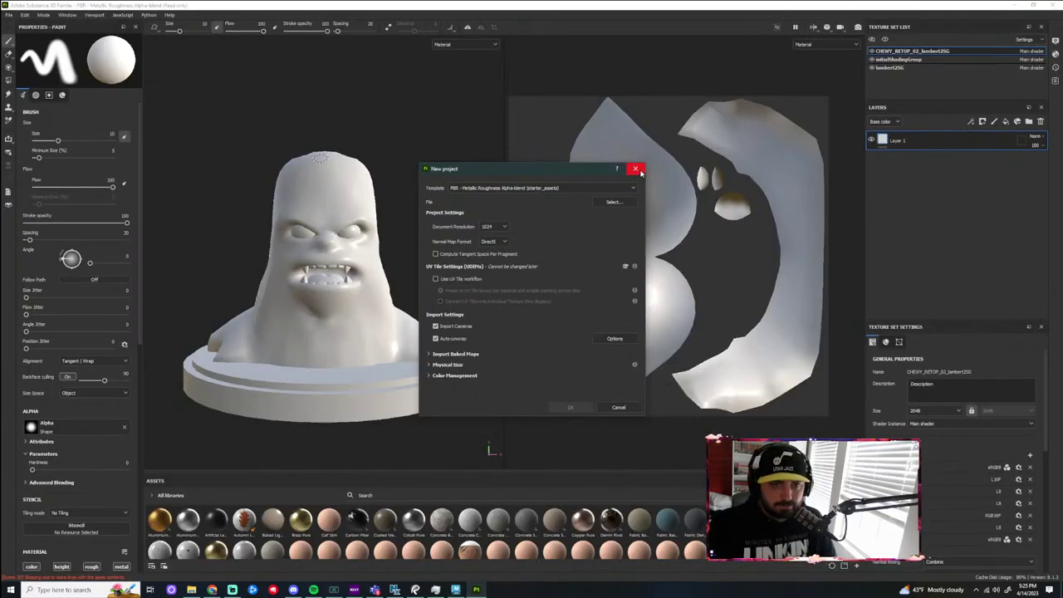
pyautogui.click(613, 202)
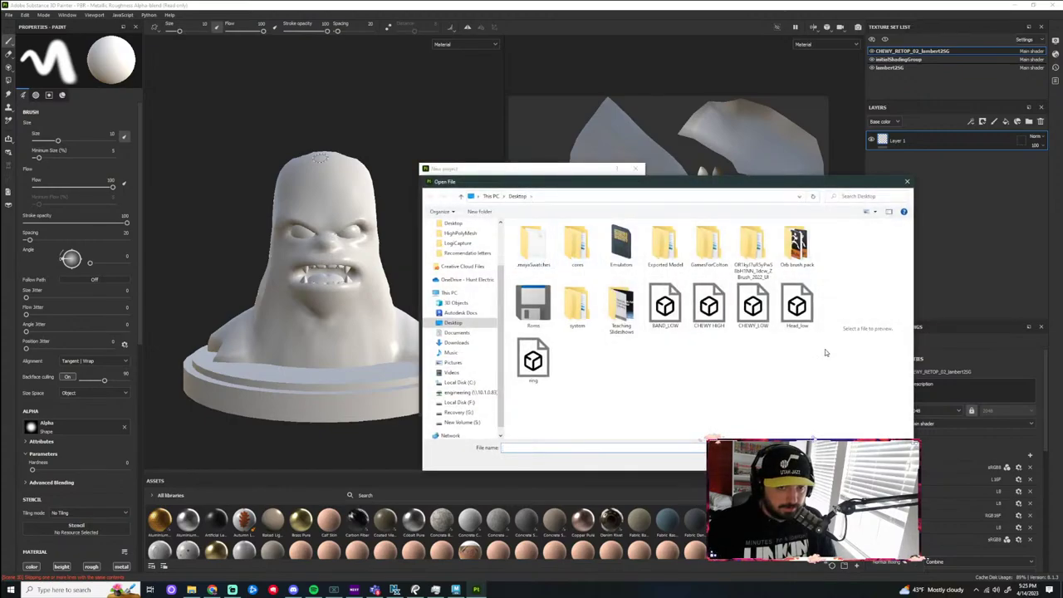
pyautogui.click(754, 311)
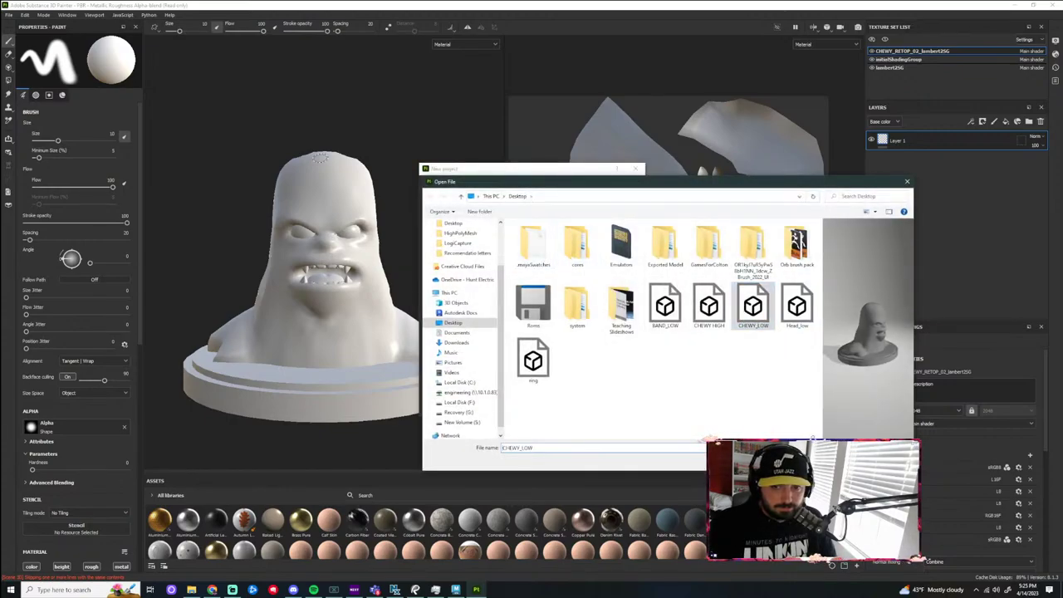
pyautogui.press('Return')
pyautogui.click(570, 407)
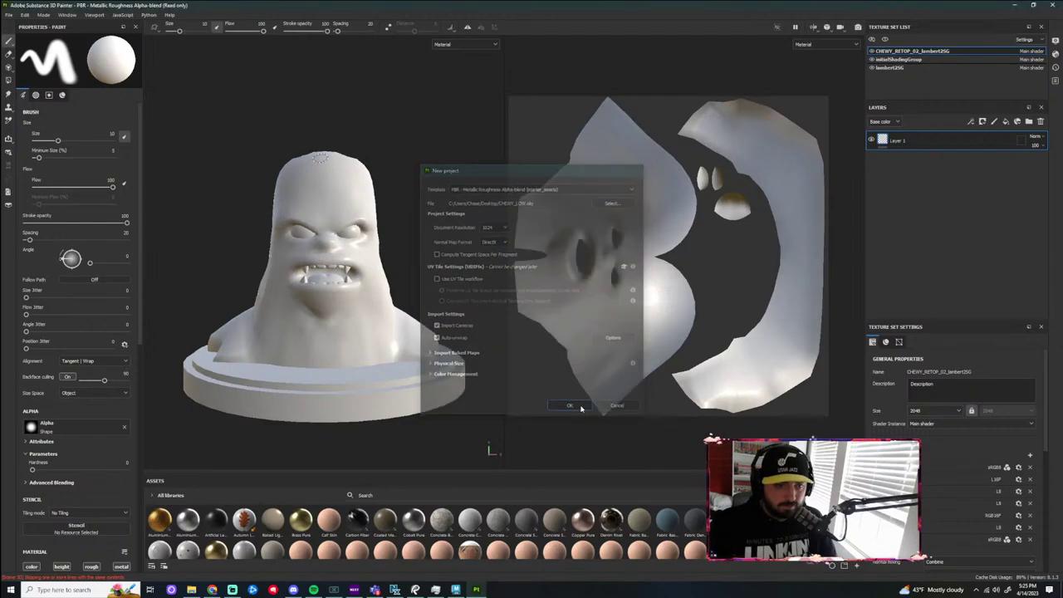
pyautogui.click(473, 307)
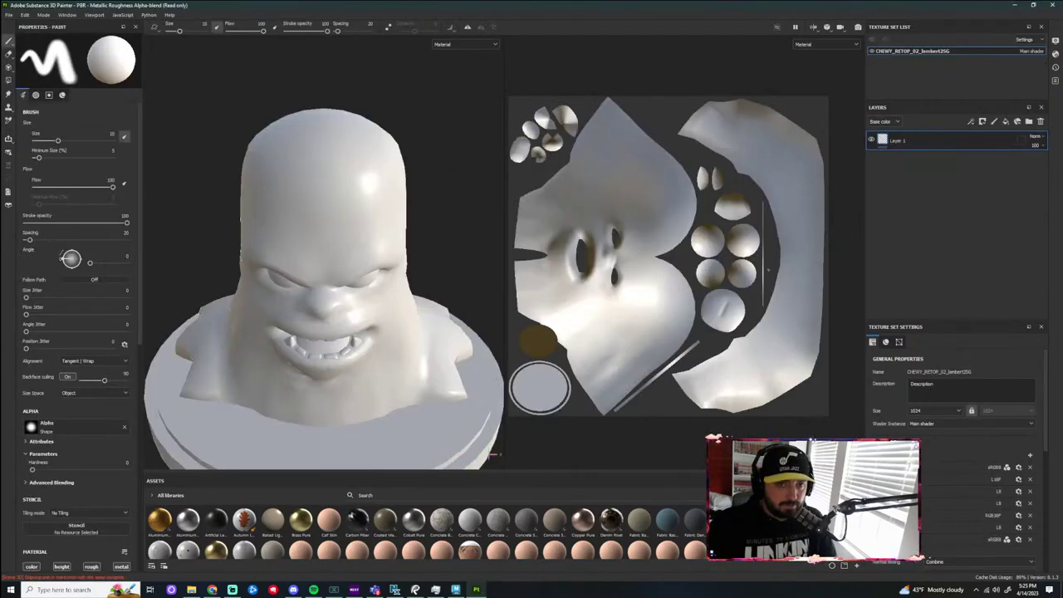
# Examine the imported low-poly bust from several angles, checking the face, teeth, shoulders and base, along with its texture set
pyautogui.scroll(-3, 486, 304)
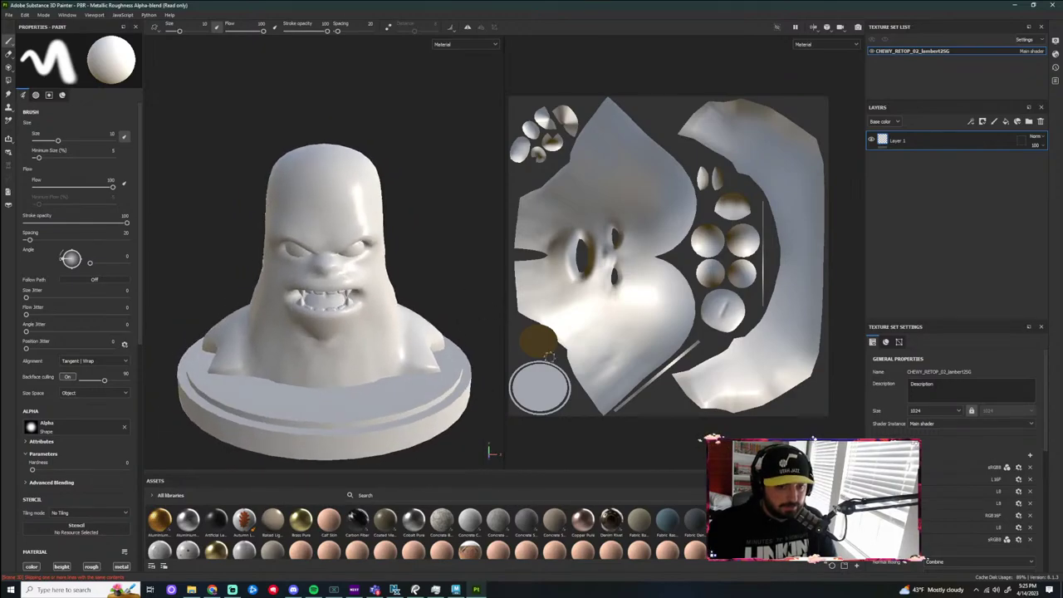
pyautogui.keyDown('alt'); pyautogui.moveTo(397, 342); pyautogui.dragTo(425, 320); pyautogui.keyUp('alt')
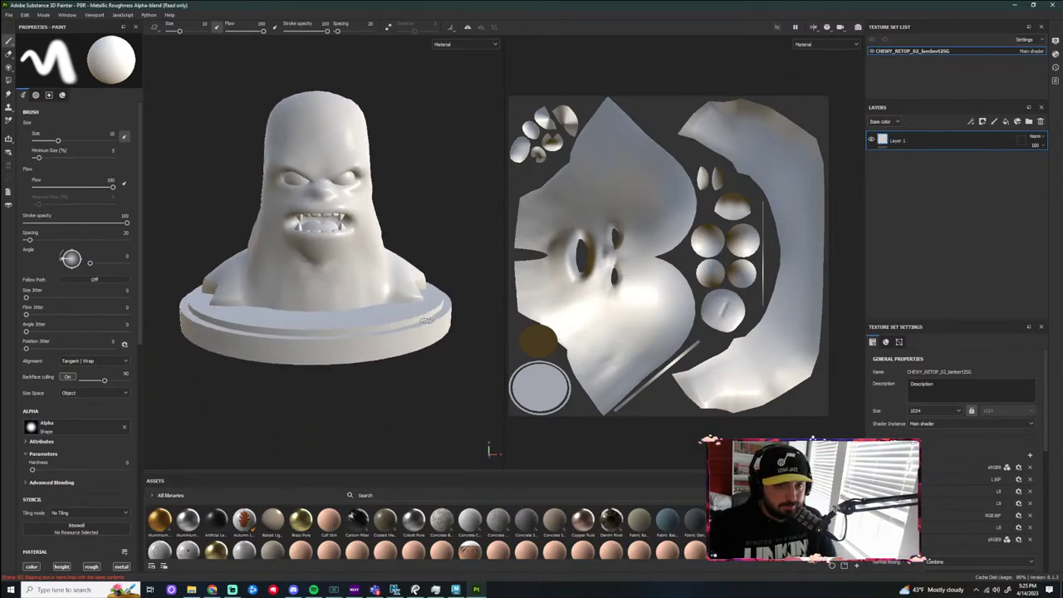
pyautogui.scroll(-3, 426, 320)
pyautogui.keyDown('alt'); pyautogui.moveTo(438, 363); pyautogui.dragTo(422, 408); pyautogui.keyUp('alt')
pyautogui.scroll(7, 429, 368)
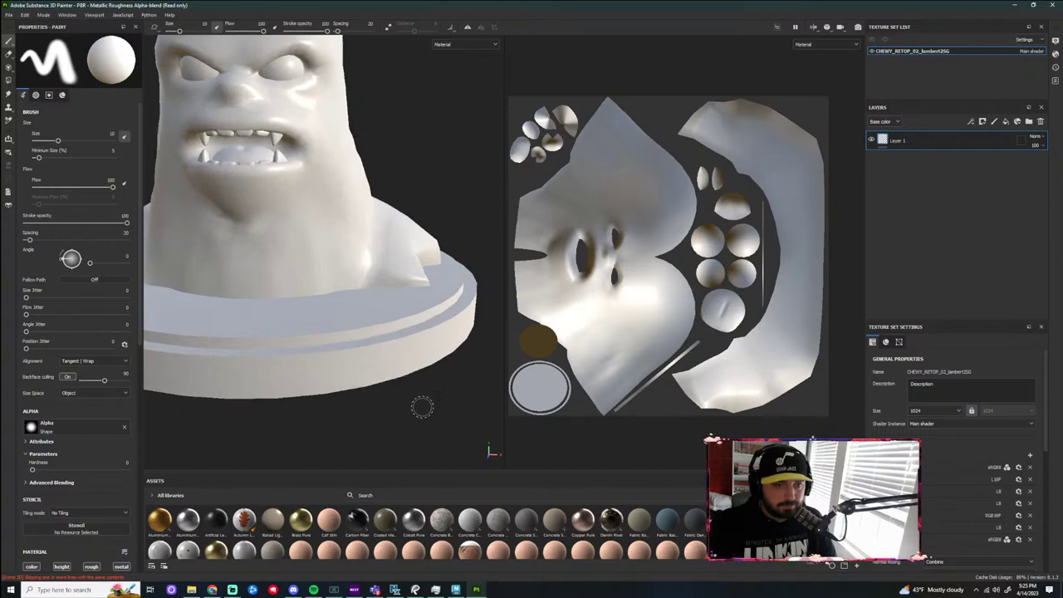
pyautogui.scroll(-3, 425, 394)
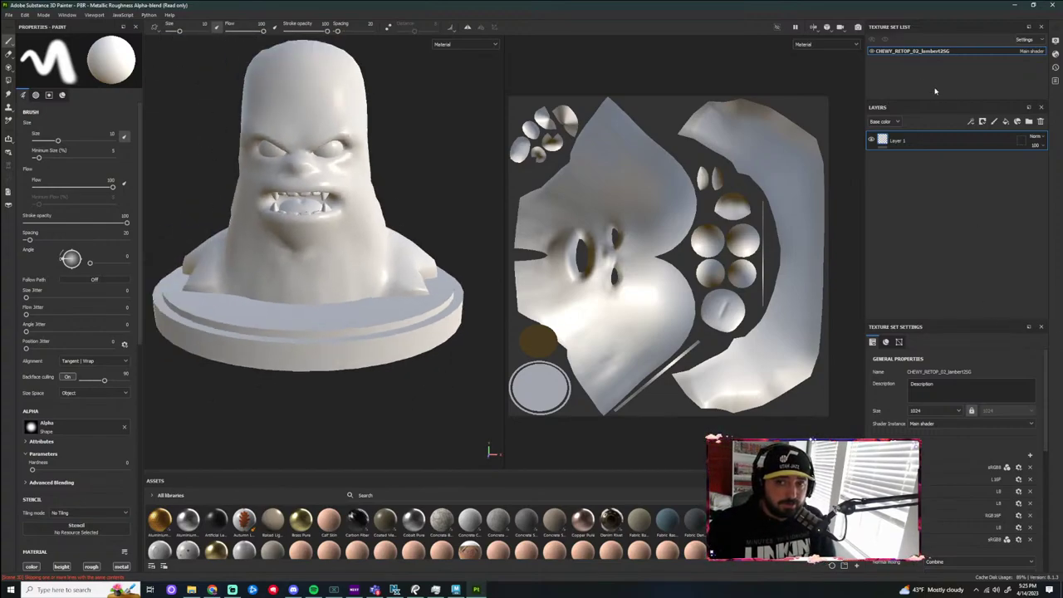
pyautogui.scroll(-3, 444, 248)
pyautogui.moveTo(407, 278)
pyautogui.keyDown('alt'); pyautogui.mouseDown()
pyautogui.moveTo(424, 292)
pyautogui.moveTo(405, 265)
pyautogui.mouseUp(); pyautogui.keyUp('alt')
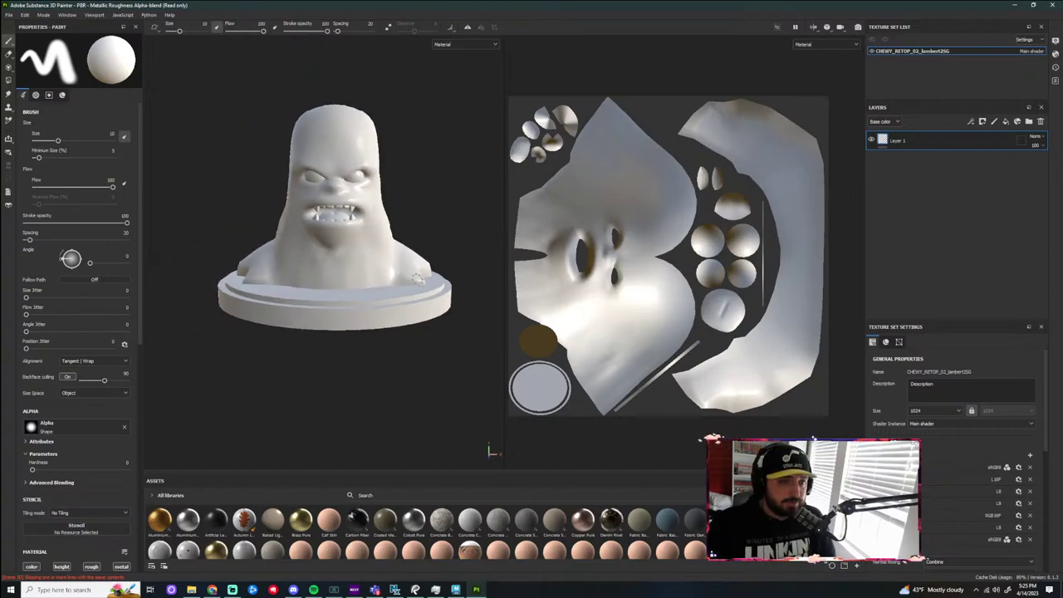
pyautogui.keyDown('alt'); pyautogui.moveTo(401, 226); pyautogui.dragTo(412, 334, button='middle'); pyautogui.keyUp('alt')
pyautogui.scroll(4, 411, 334)
pyautogui.keyDown('alt'); pyautogui.moveTo(281, 372); pyautogui.dragTo(270, 409); pyautogui.keyUp('alt')
pyautogui.scroll(-2, 307, 348)
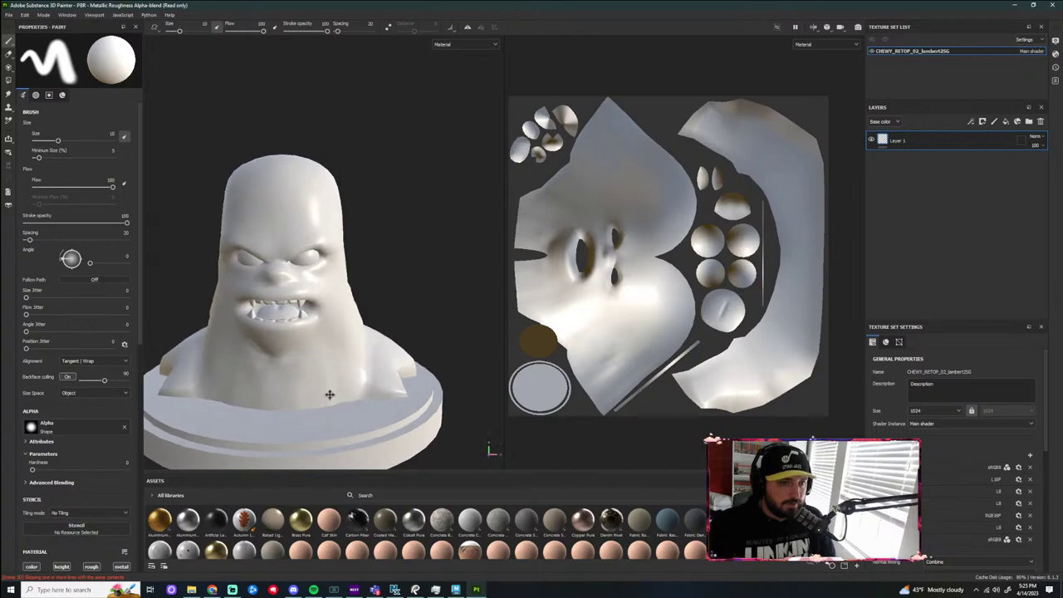
pyautogui.keyDown('alt'); pyautogui.moveTo(330, 394); pyautogui.dragTo(381, 323, button='middle'); pyautogui.keyUp('alt')
pyautogui.keyDown('alt'); pyautogui.moveTo(373, 369); pyautogui.dragTo(375, 387); pyautogui.keyUp('alt')
pyautogui.keyDown('alt'); pyautogui.moveTo(419, 366); pyautogui.dragTo(387, 386, button='middle'); pyautogui.keyUp('alt')
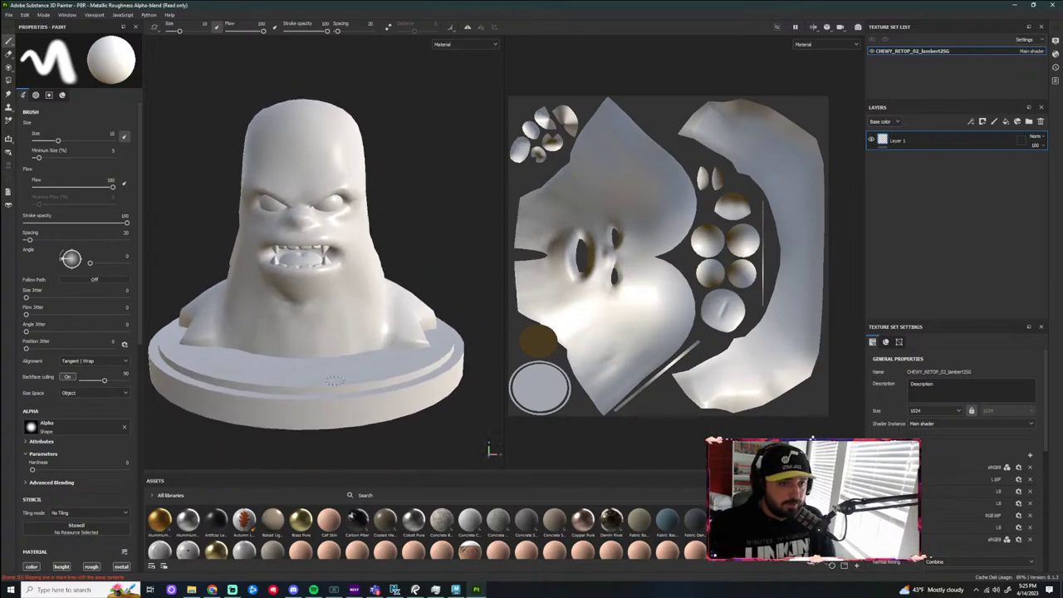
pyautogui.keyDown('alt'); pyautogui.moveTo(339, 383); pyautogui.dragTo(335, 387); pyautogui.keyUp('alt')
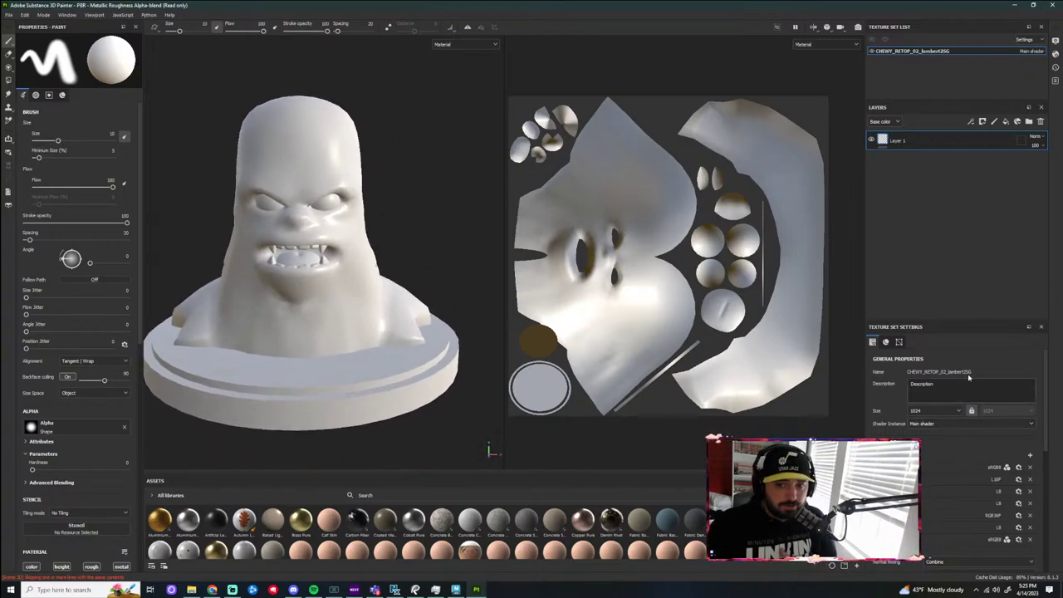
# Set the mesh map baking output size to 2048 and load CHEWY HIGH from the Desktop as the high definition mesh
pyautogui.scroll(-3, 963, 399)
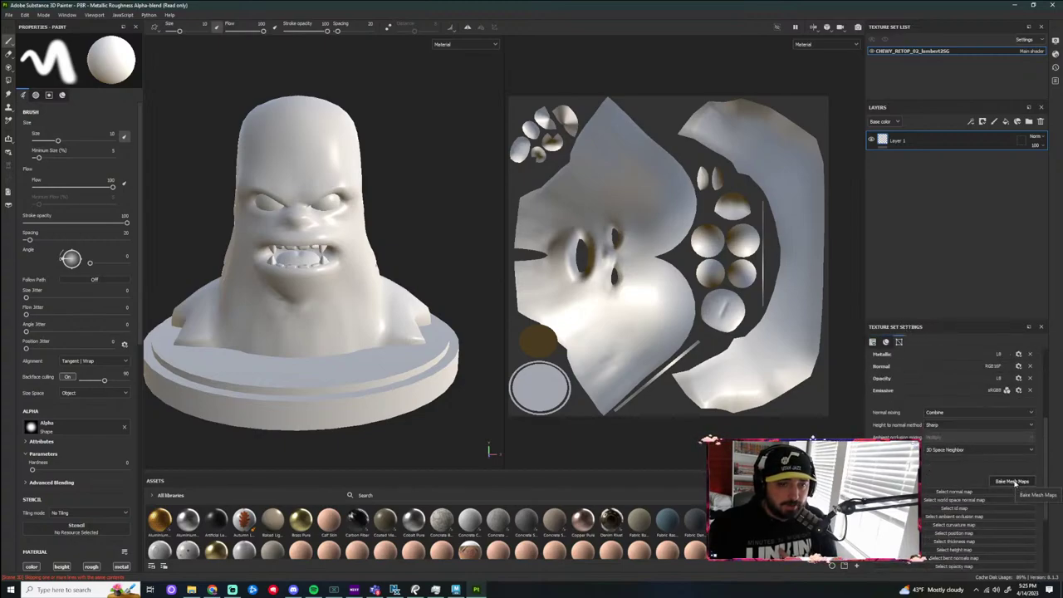
pyautogui.click(1013, 482)
pyautogui.click(555, 182)
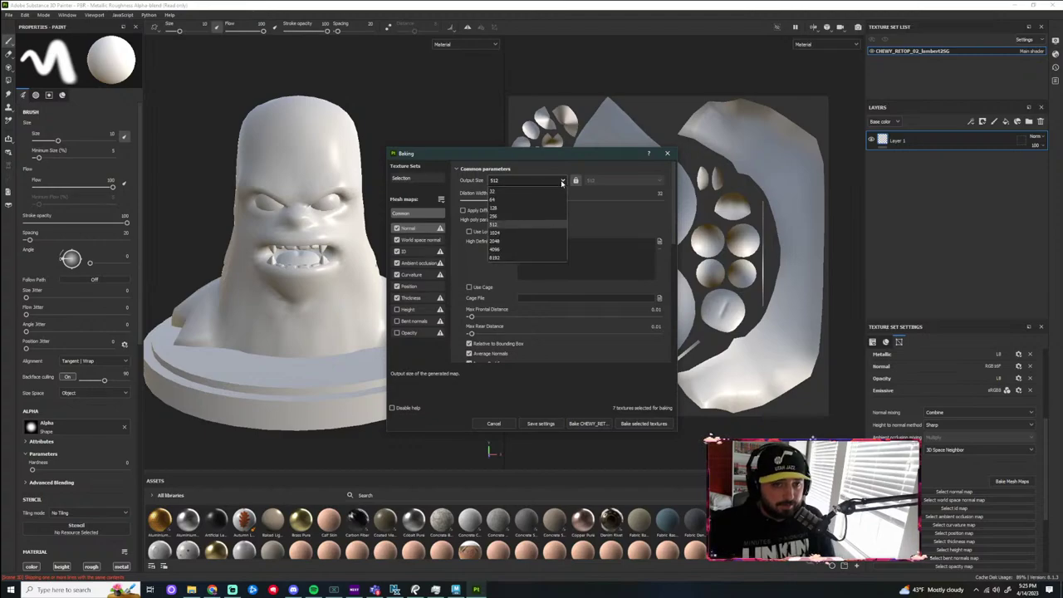
pyautogui.click(528, 245)
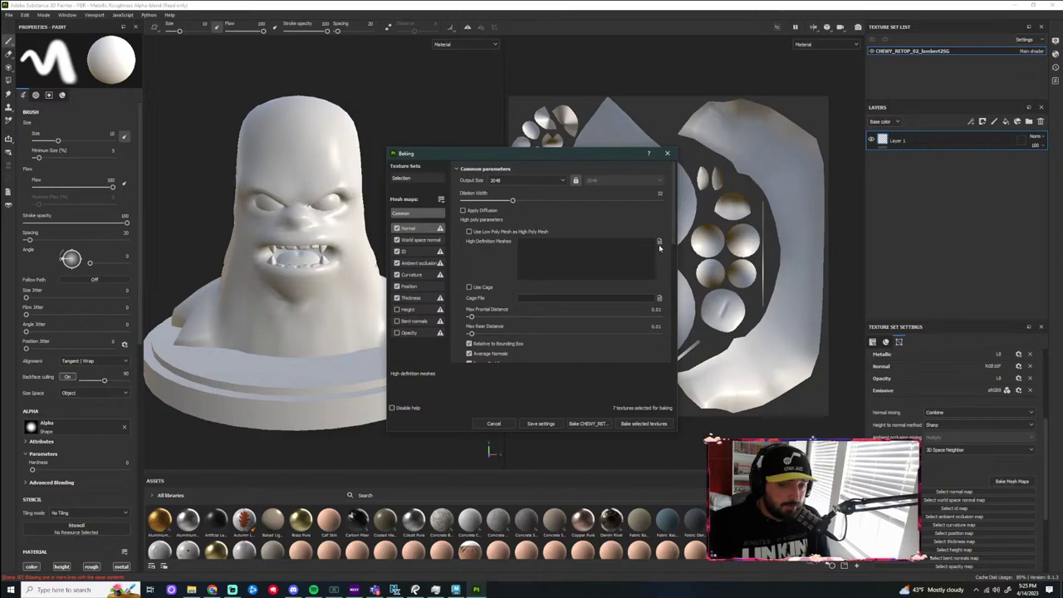
pyautogui.click(658, 241)
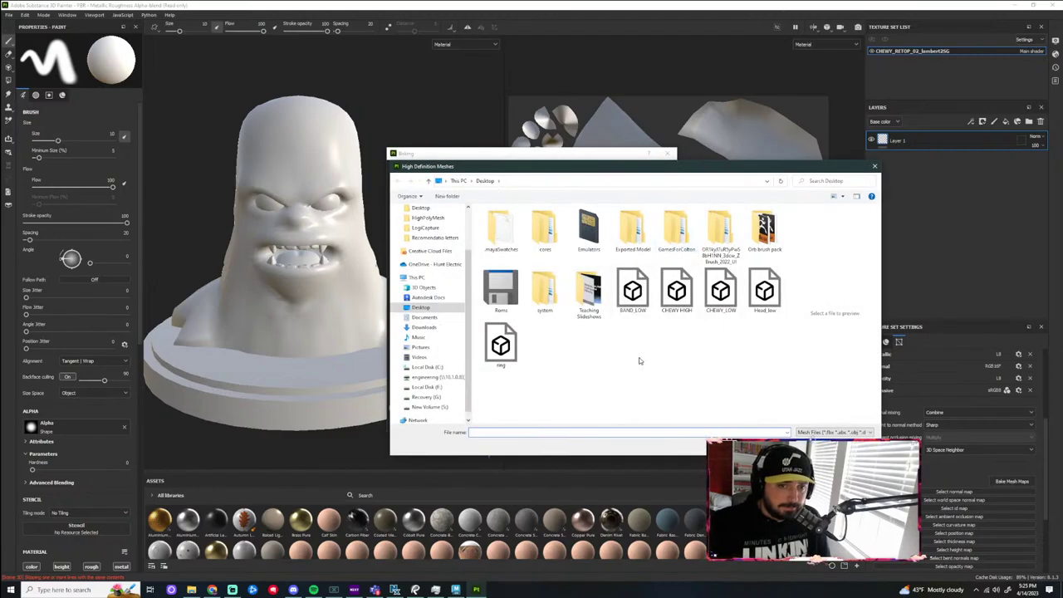
pyautogui.click(677, 291)
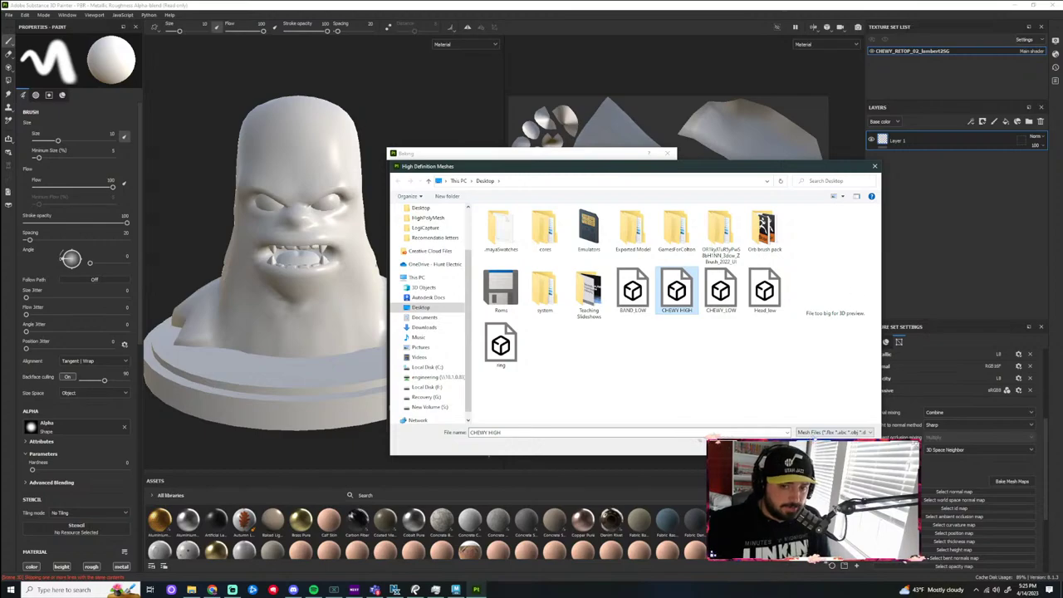
pyautogui.click(815, 447)
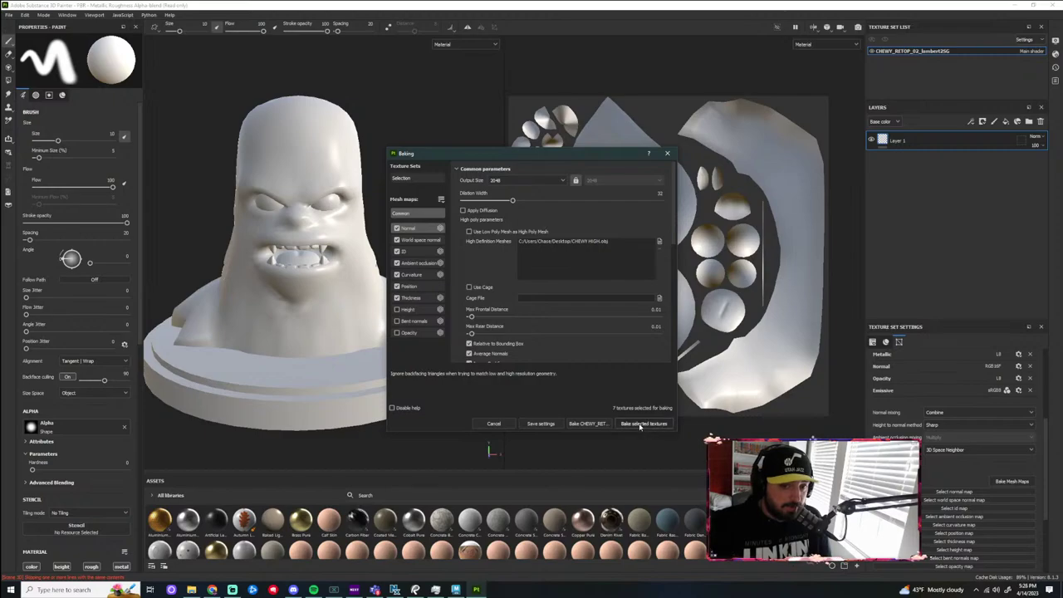
# Add the Height, Bent normals and Opacity maps to the bake, bake the selected textures and dismiss the finished report
pyautogui.click(397, 309)
pyautogui.click(397, 321)
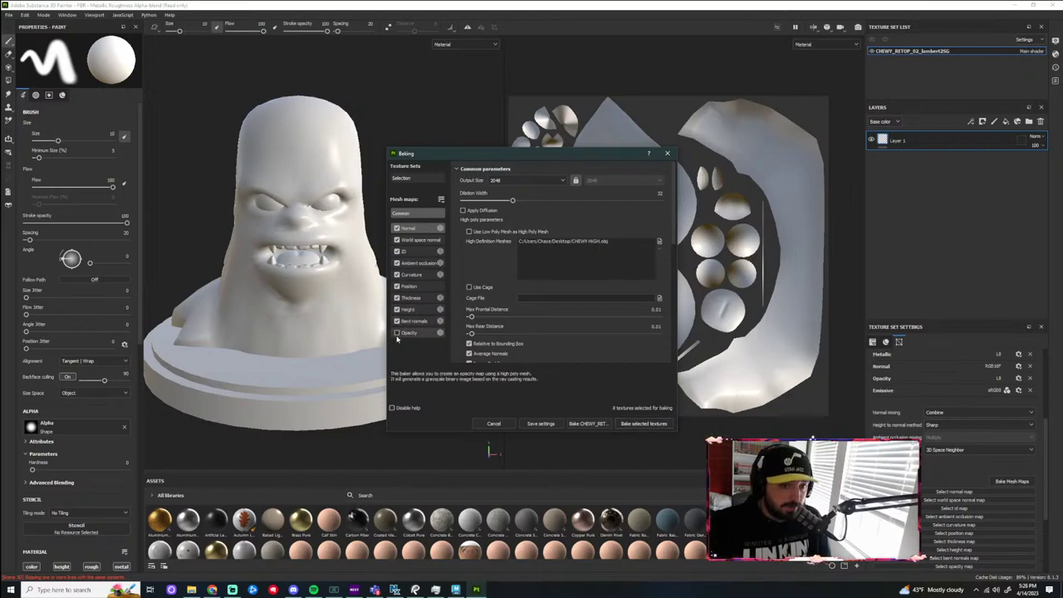
pyautogui.click(398, 333)
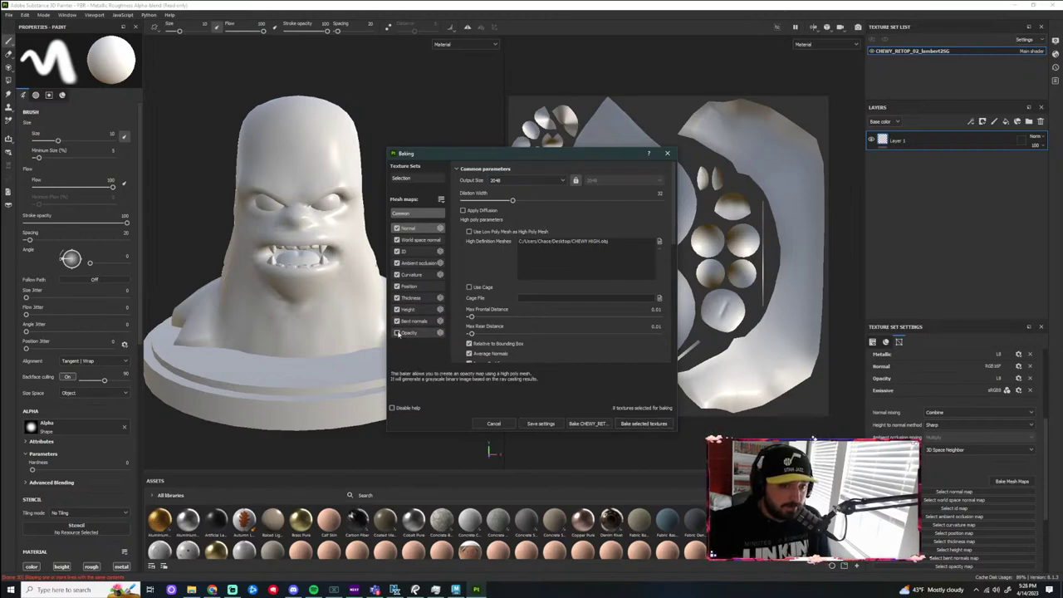
pyautogui.click(644, 424)
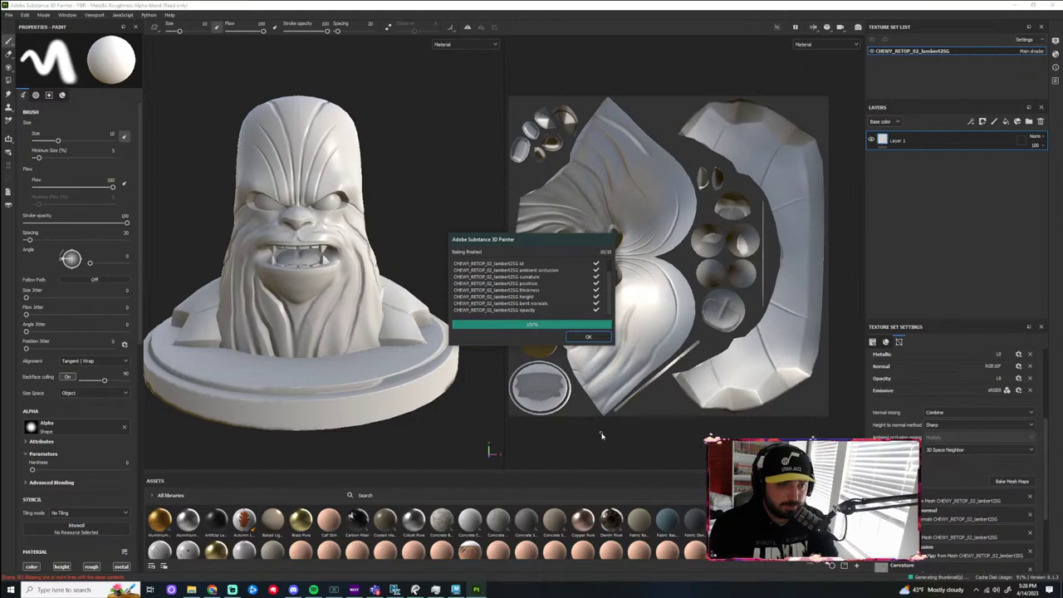
pyautogui.click(589, 336)
# Inspect the baked detail on the bust's round base, shoulders, beard and face for baking errors
pyautogui.keyDown('alt'); pyautogui.moveTo(516, 329); pyautogui.dragTo(465, 259); pyautogui.keyUp('alt')
pyautogui.scroll(3, 316, 349)
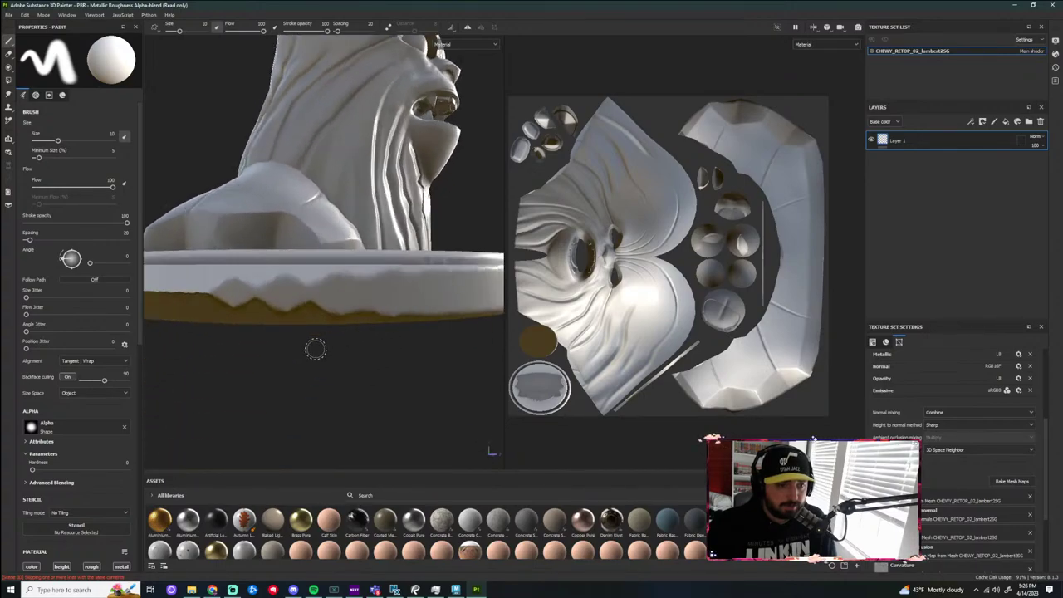
pyautogui.keyDown('alt'); pyautogui.moveTo(315, 349); pyautogui.dragTo(818, 371); pyautogui.keyUp('alt')
pyautogui.scroll(-3, 404, 342)
pyautogui.scroll(4, 410, 358)
pyautogui.scroll(-1, 357, 357)
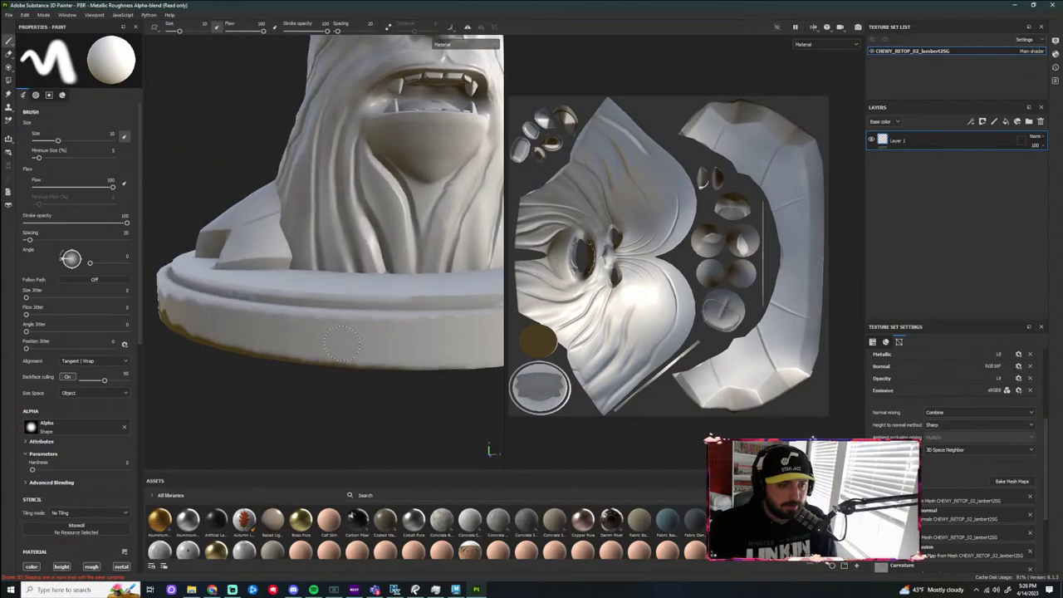
pyautogui.scroll(-2, 342, 343)
pyautogui.keyDown('alt'); pyautogui.moveTo(427, 373); pyautogui.dragTo(358, 376, button='middle'); pyautogui.keyUp('alt')
pyautogui.scroll(2, 357, 365)
pyautogui.scroll(-1, 374, 281)
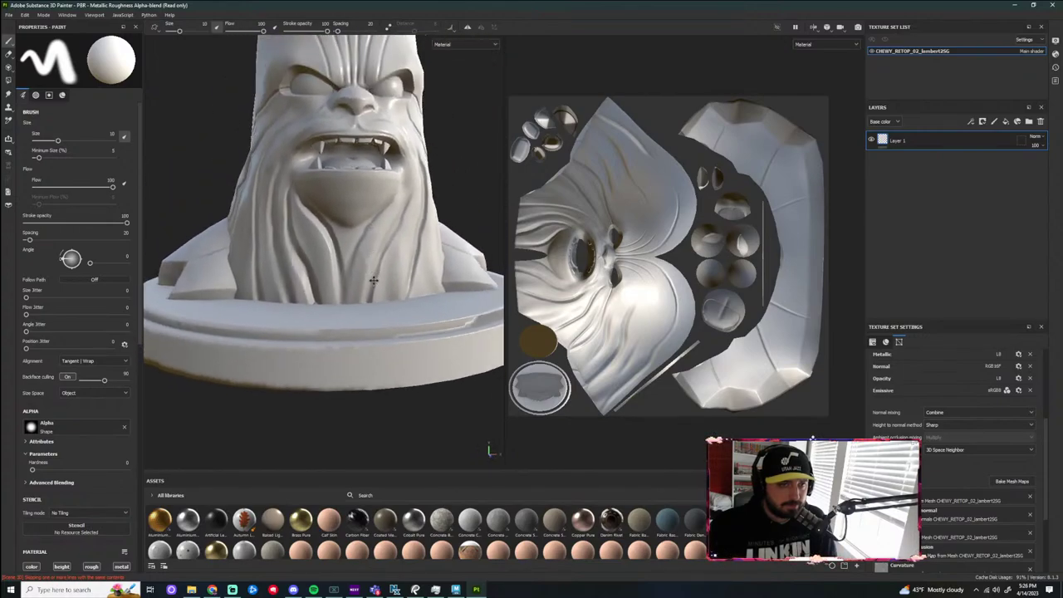
pyautogui.keyDown('alt'); pyautogui.moveTo(374, 281); pyautogui.dragTo(373, 407, button='middle'); pyautogui.keyUp('alt')
pyautogui.scroll(3, 391, 315)
pyautogui.keyDown('alt'); pyautogui.moveTo(462, 266); pyautogui.dragTo(453, 241); pyautogui.keyUp('alt')
pyautogui.scroll(1, 463, 304)
pyautogui.scroll(-4, 415, 333)
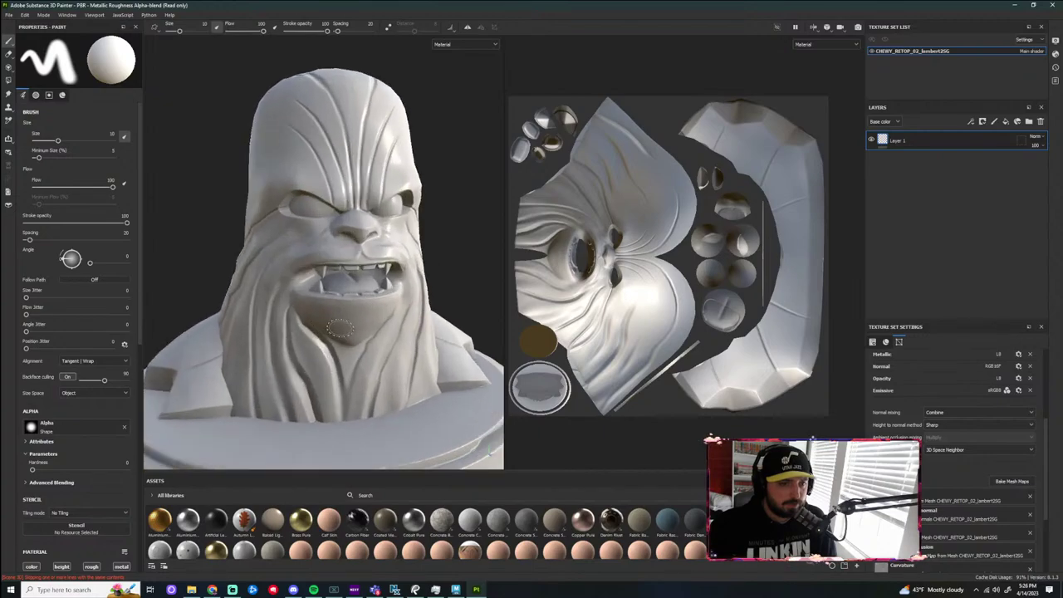
# Inspect the baked teeth, tongue and inner mouth up close on the model and its UV layout, then review the whole bust
pyautogui.scroll(4, 340, 329)
pyautogui.keyDown('alt'); pyautogui.moveTo(364, 283); pyautogui.dragTo(357, 218); pyautogui.keyUp('alt')
pyautogui.scroll(8, 291, 203)
pyautogui.scroll(-6, 362, 219)
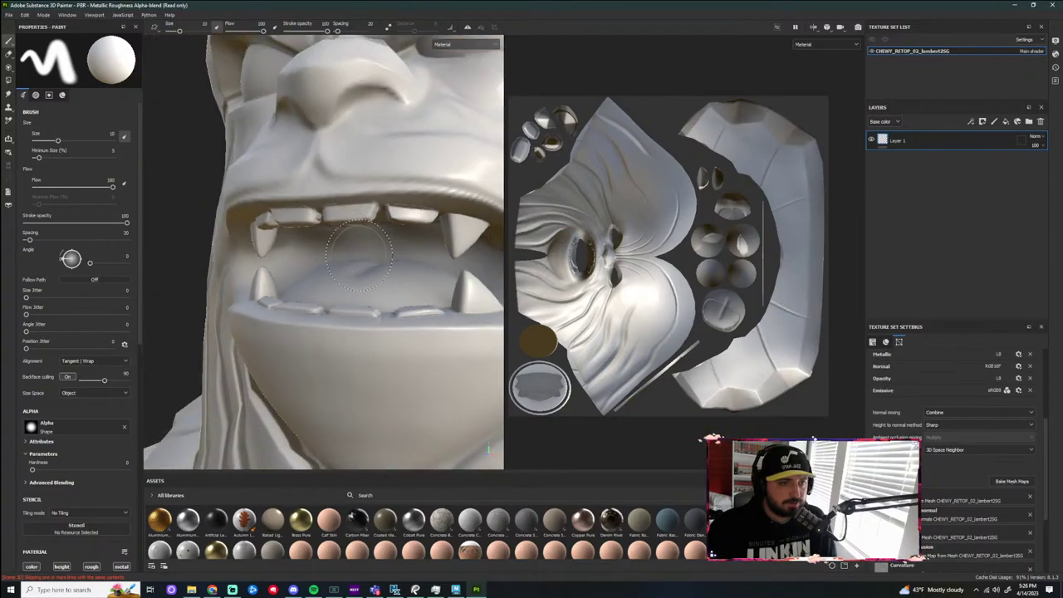
pyautogui.keyDown('alt'); pyautogui.moveTo(359, 258); pyautogui.dragTo(342, 347); pyautogui.keyUp('alt')
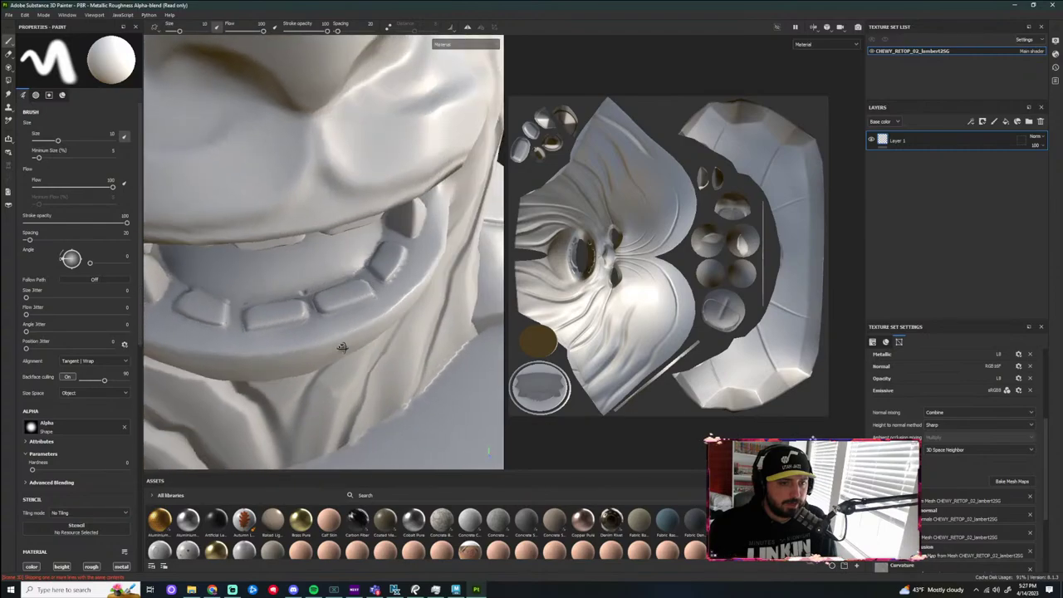
pyautogui.scroll(6, 353, 299)
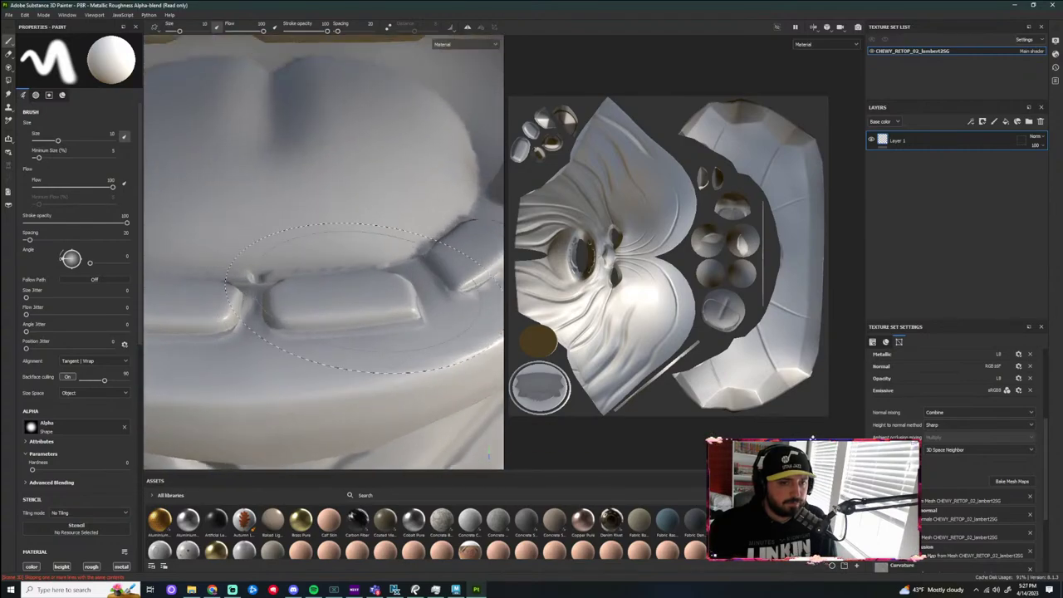
pyautogui.scroll(6, 679, 287)
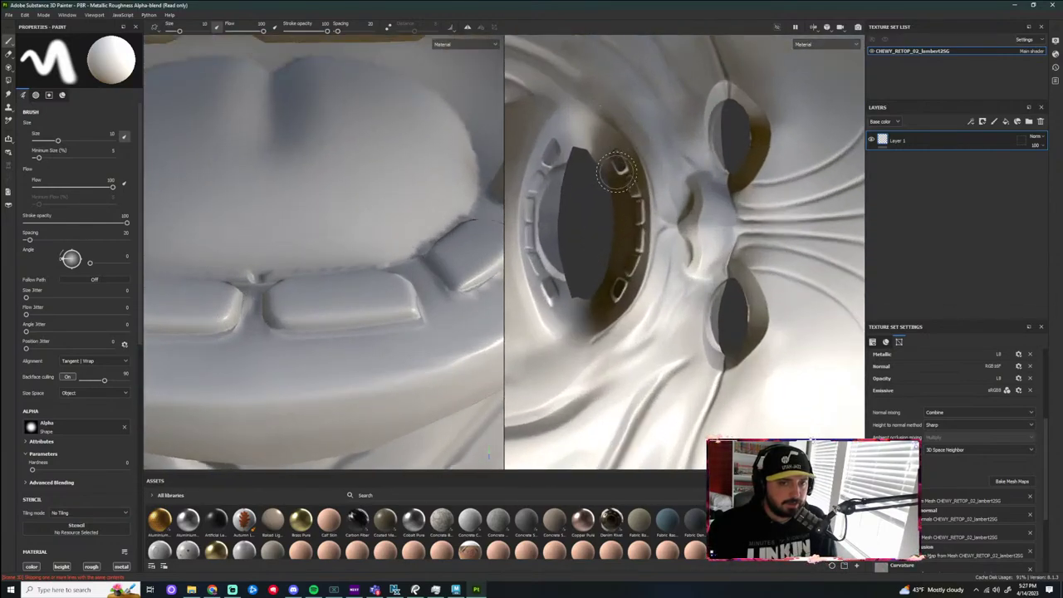
pyautogui.scroll(-1, 619, 218)
pyautogui.scroll(-6, 631, 203)
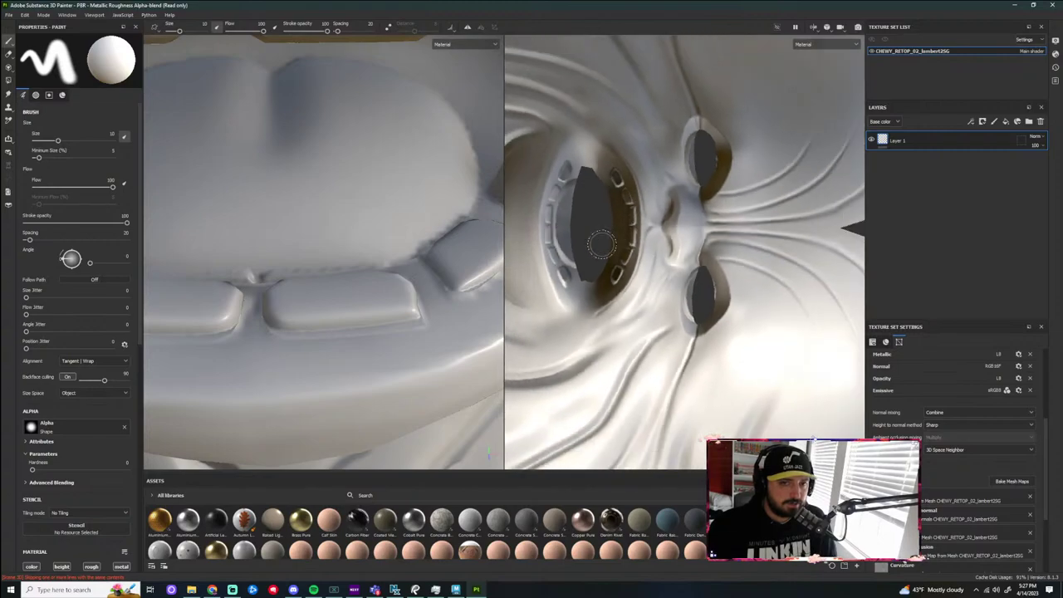
pyautogui.scroll(-10, 346, 383)
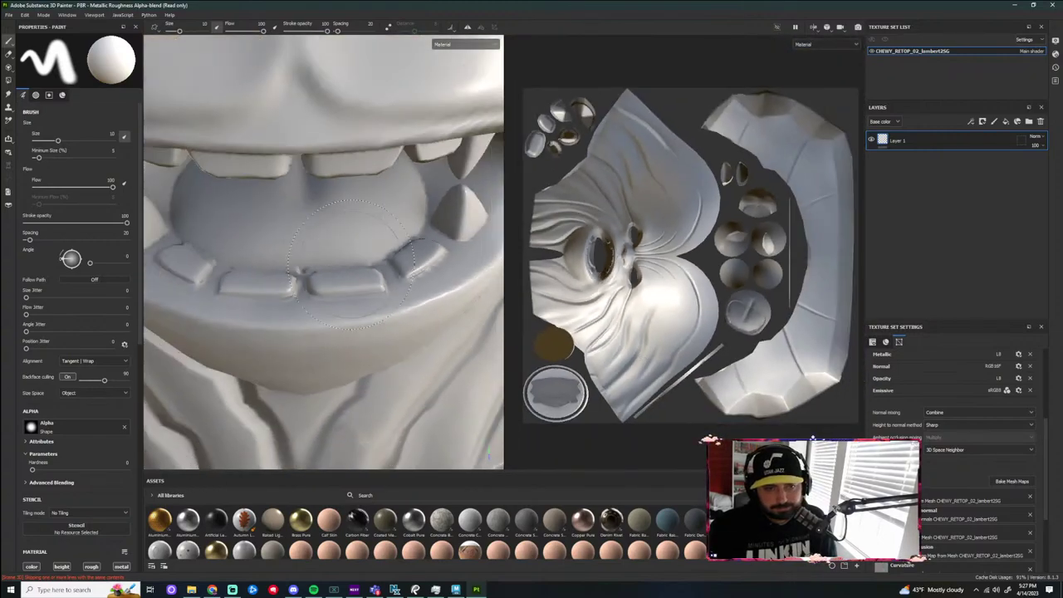
pyautogui.keyDown('alt'); pyautogui.moveTo(346, 384); pyautogui.dragTo(415, 340); pyautogui.keyUp('alt')
pyautogui.keyDown('alt'); pyautogui.moveTo(429, 385); pyautogui.dragTo(387, 319); pyautogui.keyUp('alt')
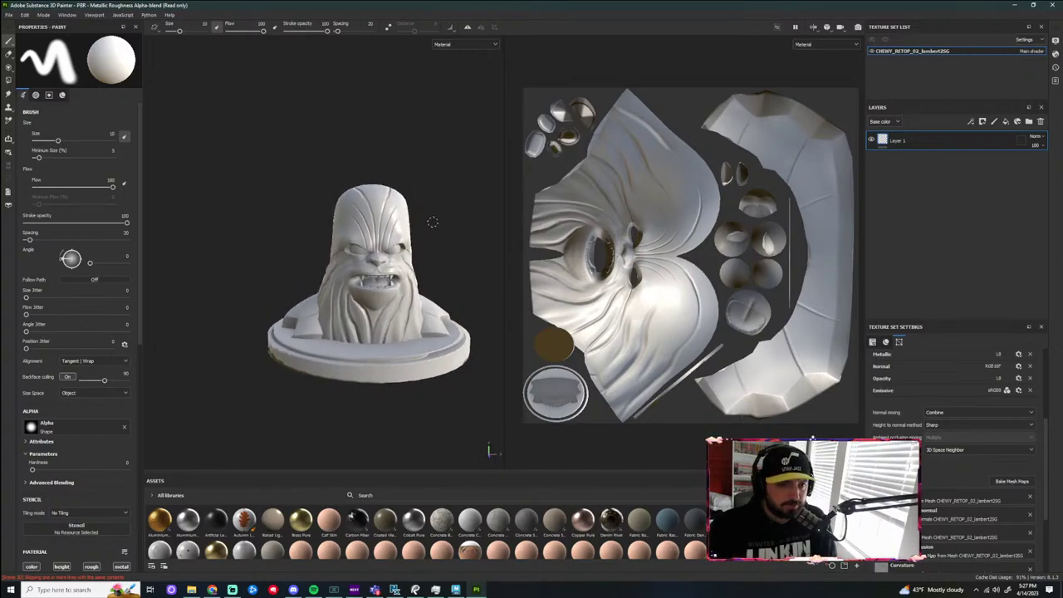
pyautogui.keyDown('alt'); pyautogui.moveTo(457, 292); pyautogui.dragTo(405, 250, button='middle'); pyautogui.keyUp('alt')
pyautogui.scroll(3, 399, 250)
pyautogui.keyDown('alt'); pyautogui.moveTo(437, 186); pyautogui.dragTo(435, 194); pyautogui.keyUp('alt')
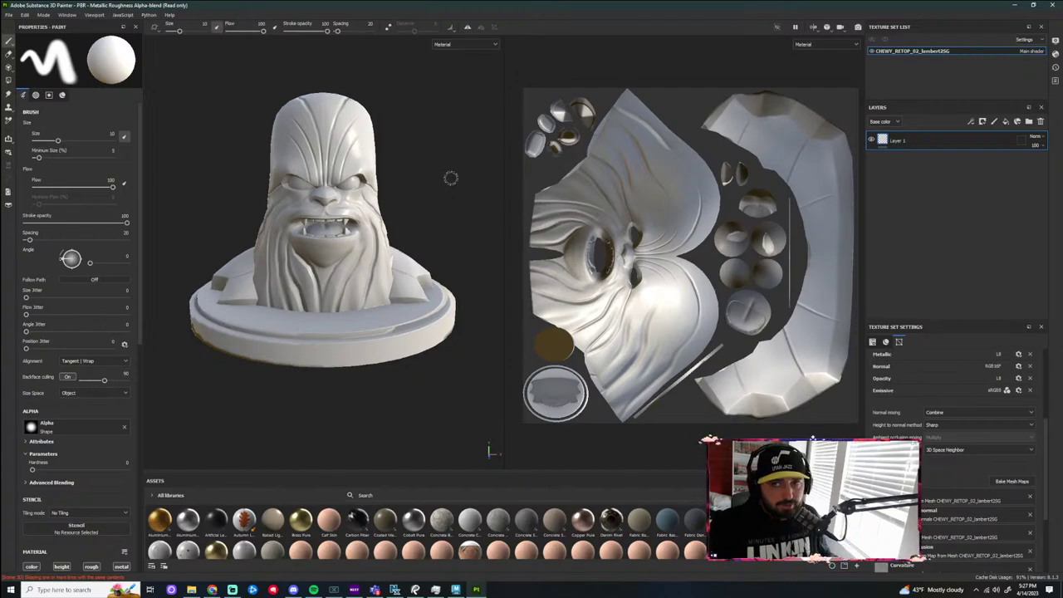
# Switch to Maya and separate the low-poly CHEWY bust mesh into its individual pieces
pyautogui.click(1015, 5)
pyautogui.scroll(4, 432, 358)
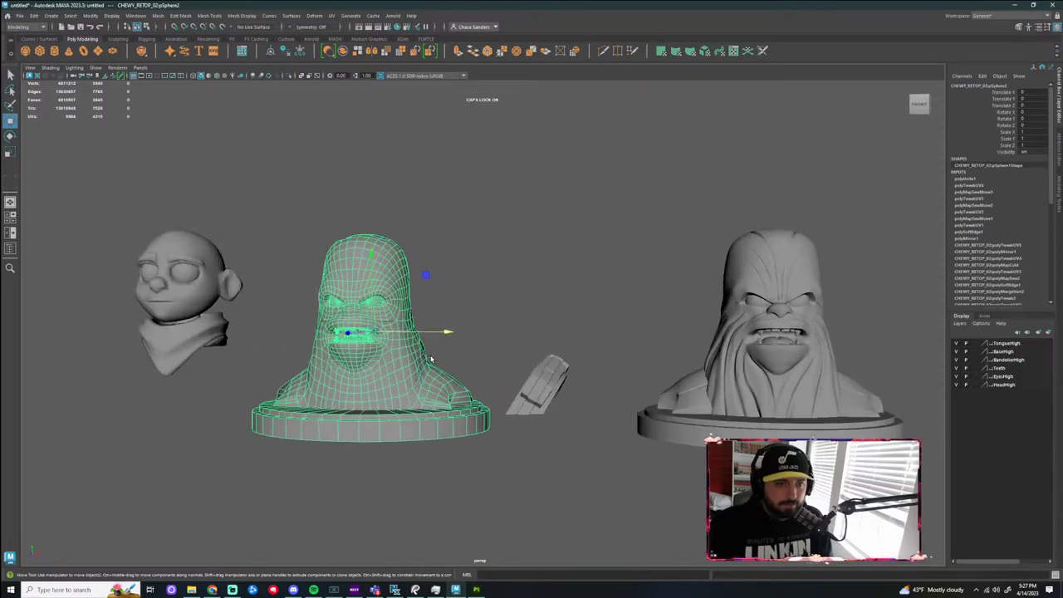
pyautogui.click(471, 313)
pyautogui.keyDown('alt'); pyautogui.moveTo(471, 313); pyautogui.dragTo(469, 320); pyautogui.keyUp('alt')
pyautogui.click(362, 382)
pyautogui.keyDown('alt'); pyautogui.moveTo(362, 382); pyautogui.dragTo(542, 272, button='middle'); pyautogui.keyUp('alt')
pyautogui.keyDown('alt'); pyautogui.moveTo(541, 272); pyautogui.dragTo(756, 188, button='right'); pyautogui.keyUp('alt')
pyautogui.keyDown('alt'); pyautogui.moveTo(756, 187); pyautogui.dragTo(686, 172); pyautogui.keyUp('alt')
pyautogui.keyDown('alt'); pyautogui.moveTo(686, 172); pyautogui.dragTo(677, 200, button='right'); pyautogui.keyUp('alt')
pyautogui.keyDown('alt'); pyautogui.moveTo(678, 200); pyautogui.dragTo(689, 271, button='middle'); pyautogui.keyUp('alt')
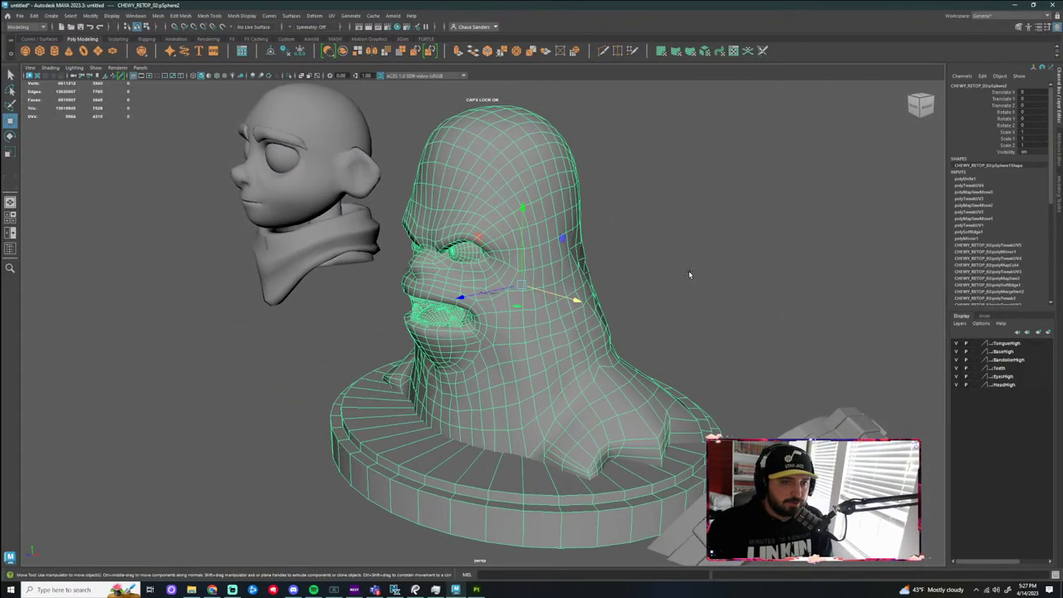
pyautogui.keyDown('alt'); pyautogui.moveTo(689, 271); pyautogui.dragTo(739, 279, button='right'); pyautogui.keyUp('alt')
pyautogui.click(157, 17)
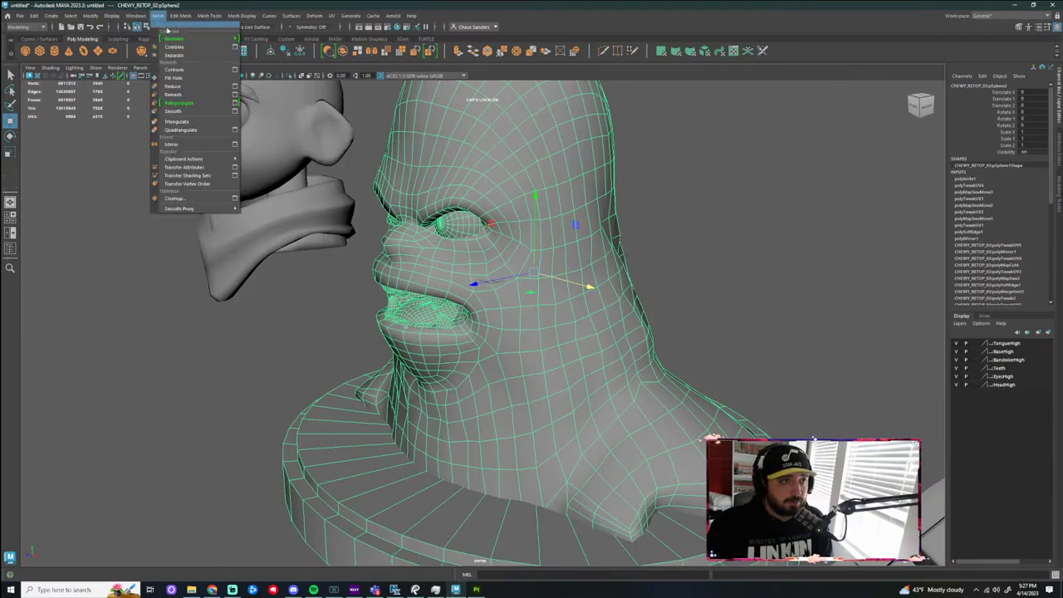
pyautogui.click(181, 56)
pyautogui.click(699, 289)
# Move the separated round base forward, clear of the low-poly bust
pyautogui.scroll(-4, 699, 289)
pyautogui.keyDown('alt'); pyautogui.moveTo(700, 289); pyautogui.dragTo(602, 427); pyautogui.keyUp('alt')
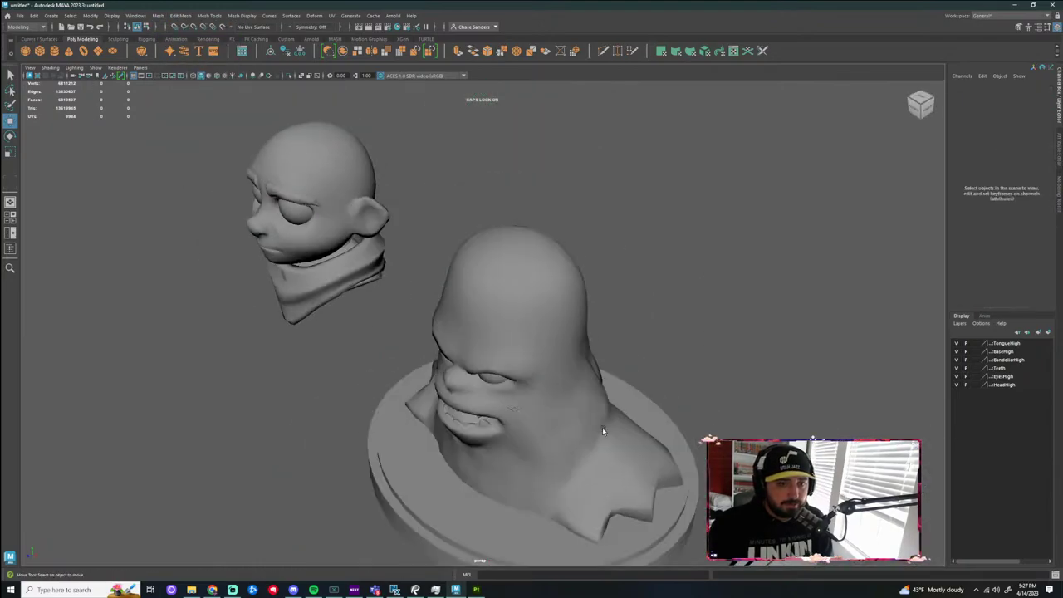
pyautogui.keyDown('alt'); pyautogui.moveTo(434, 504); pyautogui.dragTo(467, 428); pyautogui.keyUp('alt')
pyautogui.keyDown('alt'); pyautogui.moveTo(467, 428); pyautogui.dragTo(509, 328, button='middle'); pyautogui.keyUp('alt')
pyautogui.click(500, 345)
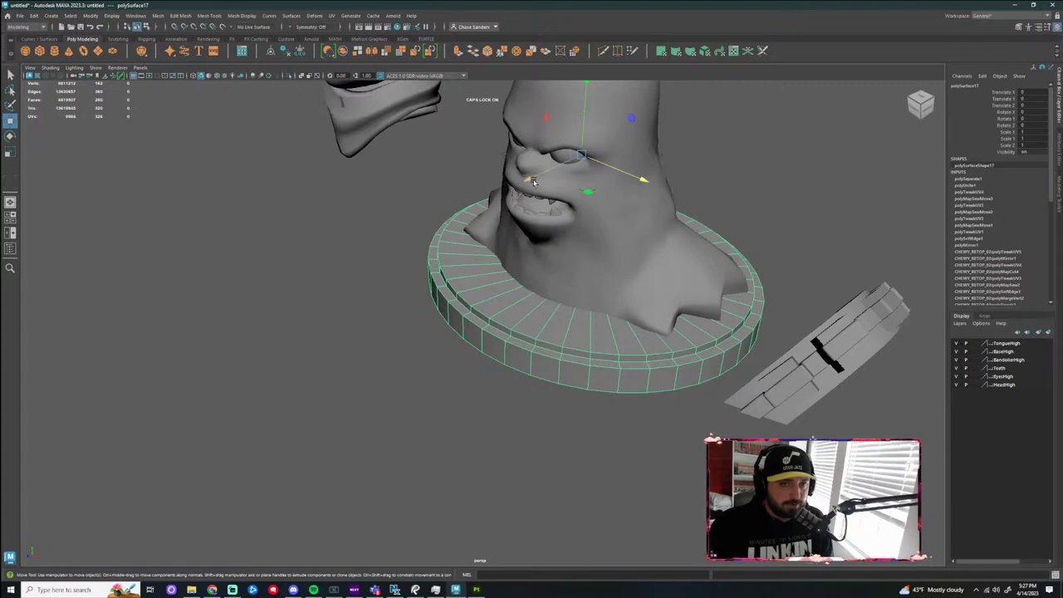
pyautogui.keyDown('alt'); pyautogui.moveTo(533, 181); pyautogui.dragTo(274, 271); pyautogui.keyUp('alt')
pyautogui.click(625, 438)
pyautogui.keyDown('alt'); pyautogui.moveTo(625, 437); pyautogui.dragTo(540, 336); pyautogui.keyUp('alt')
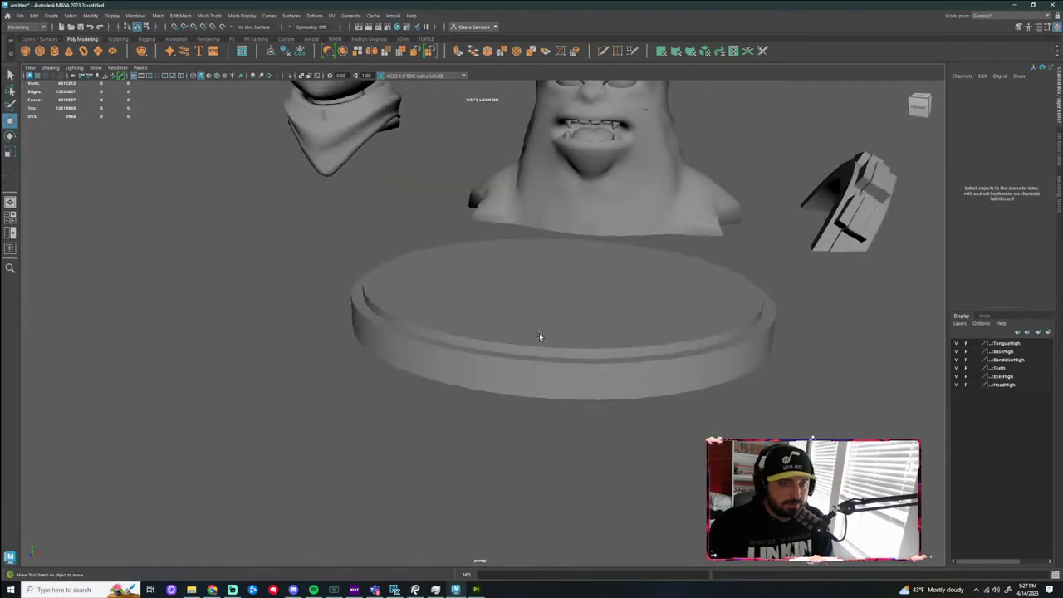
pyautogui.click(539, 335)
pyautogui.scroll(-5, 539, 349)
pyautogui.hotkey('ctrl', 'z')
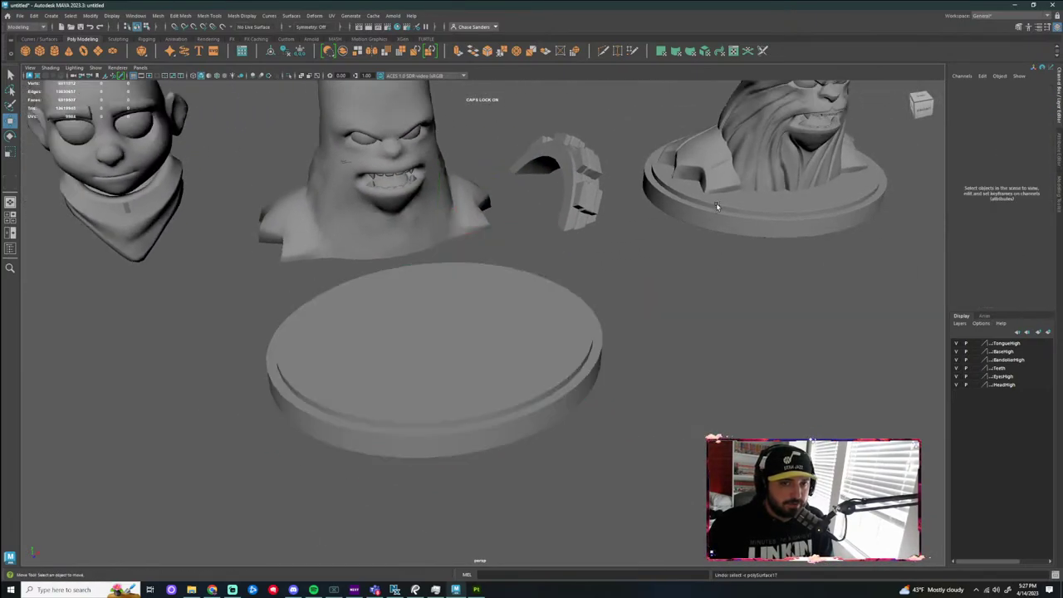
# Examine the separated round base's geometry from several angles beside the high-poly bust
pyautogui.click(717, 206)
pyautogui.click(656, 435)
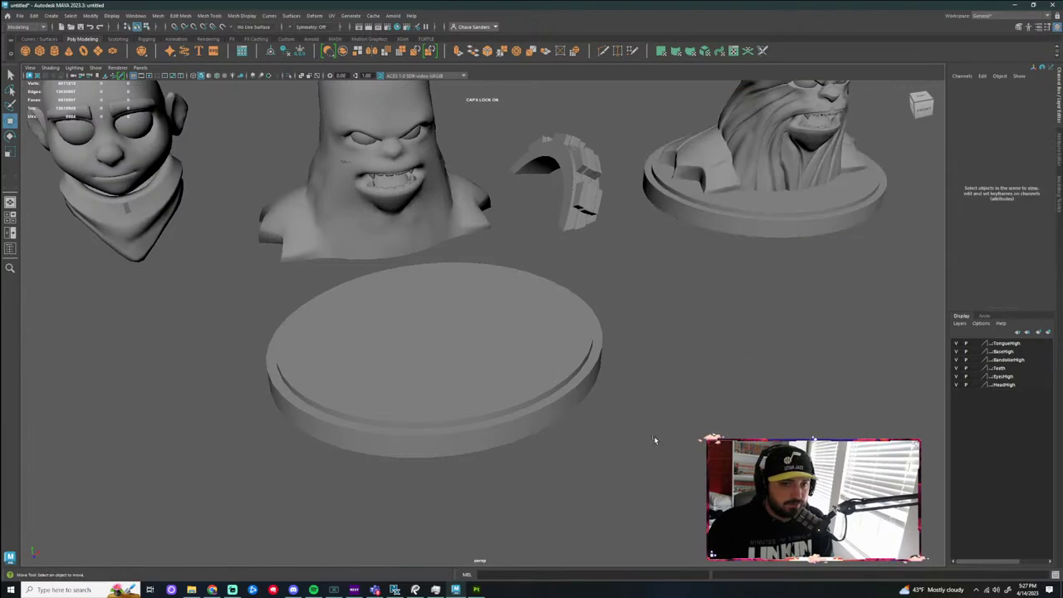
pyautogui.keyDown('alt'); pyautogui.moveTo(655, 435); pyautogui.dragTo(470, 340); pyautogui.keyUp('alt')
pyautogui.click(470, 341)
pyautogui.click(599, 354)
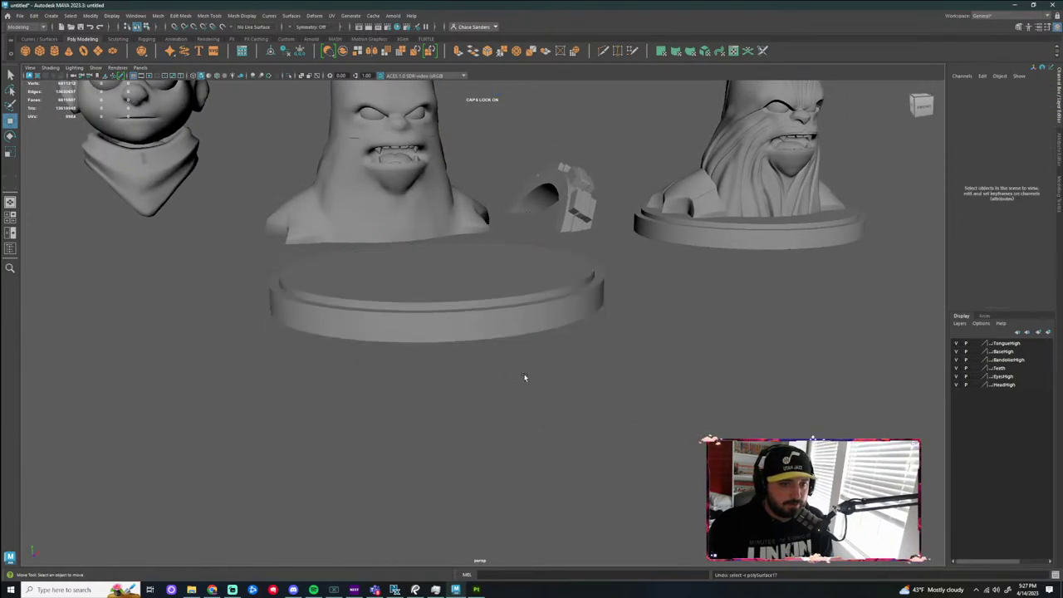
pyautogui.scroll(10, 527, 375)
pyautogui.scroll(-5, 411, 317)
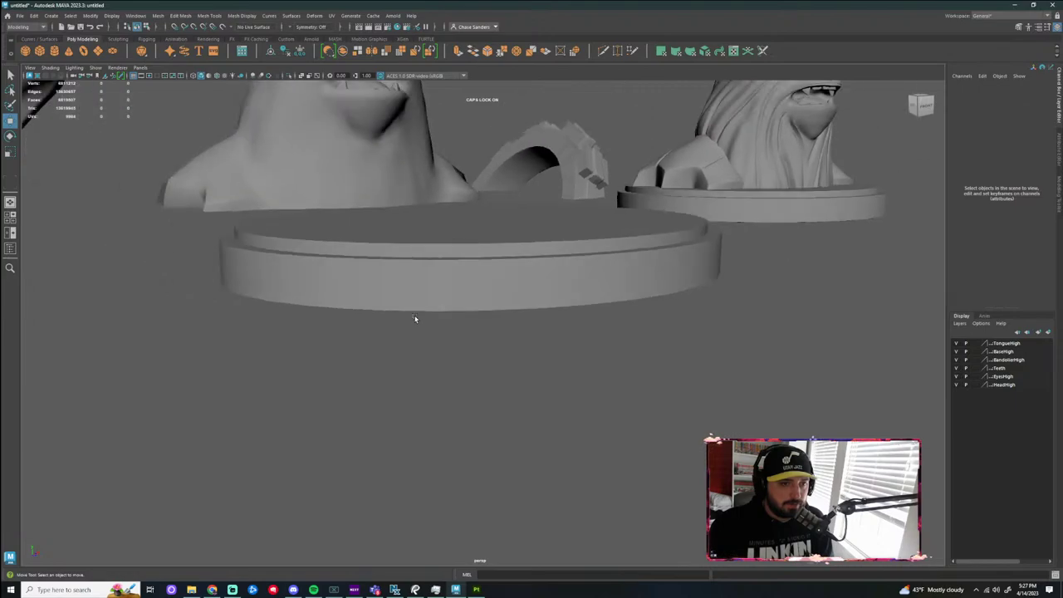
pyautogui.click(556, 323)
pyautogui.keyDown('alt'); pyautogui.moveTo(556, 322); pyautogui.dragTo(504, 351); pyautogui.keyUp('alt')
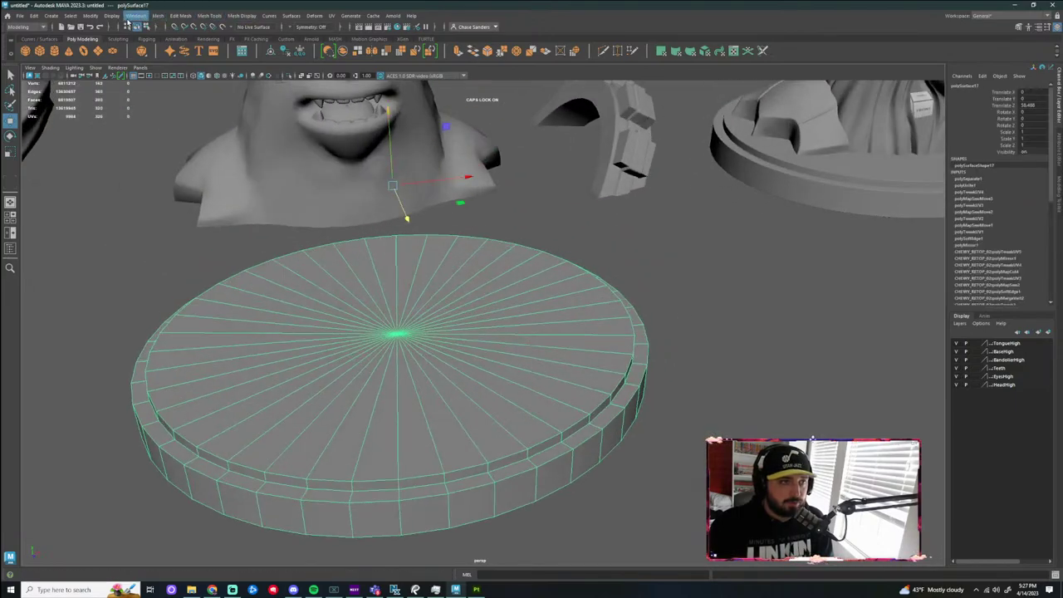
pyautogui.click(157, 14)
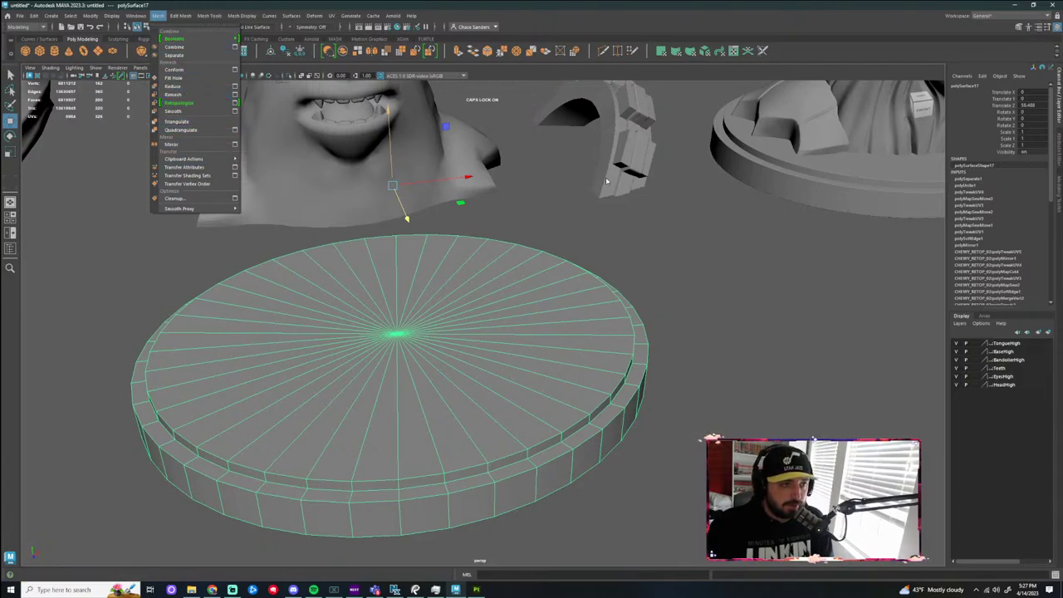
pyautogui.click(694, 338)
pyautogui.keyDown('alt'); pyautogui.moveTo(695, 339); pyautogui.dragTo(681, 305); pyautogui.keyUp('alt')
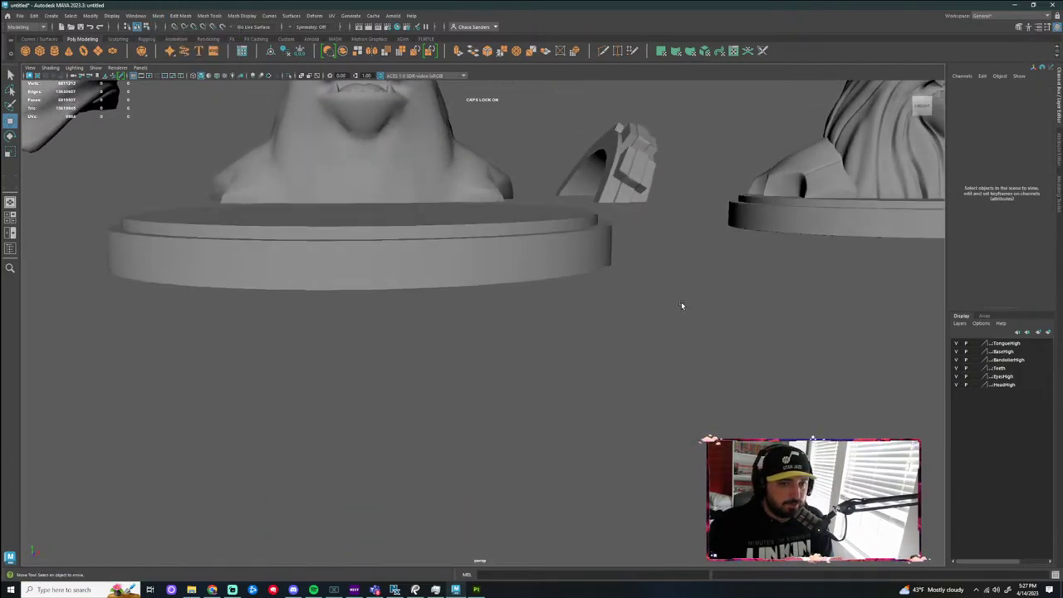
pyautogui.click(834, 233)
pyautogui.keyDown('alt'); pyautogui.moveTo(787, 276); pyautogui.dragTo(642, 311, button='middle'); pyautogui.keyUp('alt')
pyautogui.keyDown('alt'); pyautogui.moveTo(643, 312); pyautogui.dragTo(480, 312, button='right'); pyautogui.keyUp('alt')
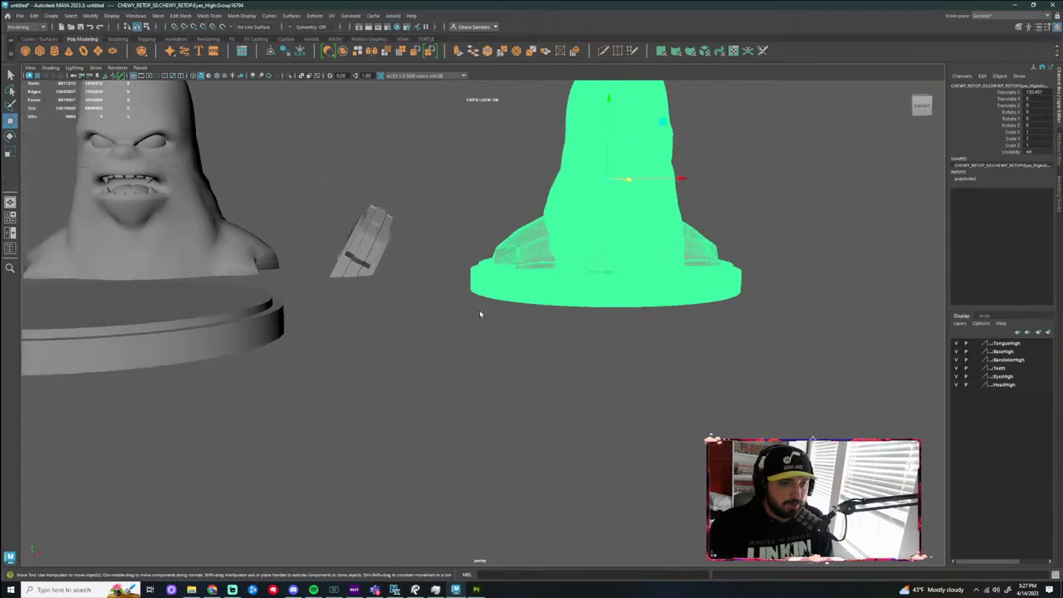
pyautogui.click(502, 342)
pyautogui.moveTo(502, 343)
pyautogui.keyDown('alt'); pyautogui.mouseDown()
pyautogui.moveTo(571, 352)
pyautogui.moveTo(475, 316)
pyautogui.moveTo(541, 325)
pyautogui.moveTo(437, 323)
pyautogui.moveTo(502, 355)
pyautogui.mouseUp(); pyautogui.keyUp('alt')
pyautogui.hotkey('ctrl', 'z')
pyautogui.hotkey('ctrl', 'z')
pyautogui.hotkey('ctrl', 'z')
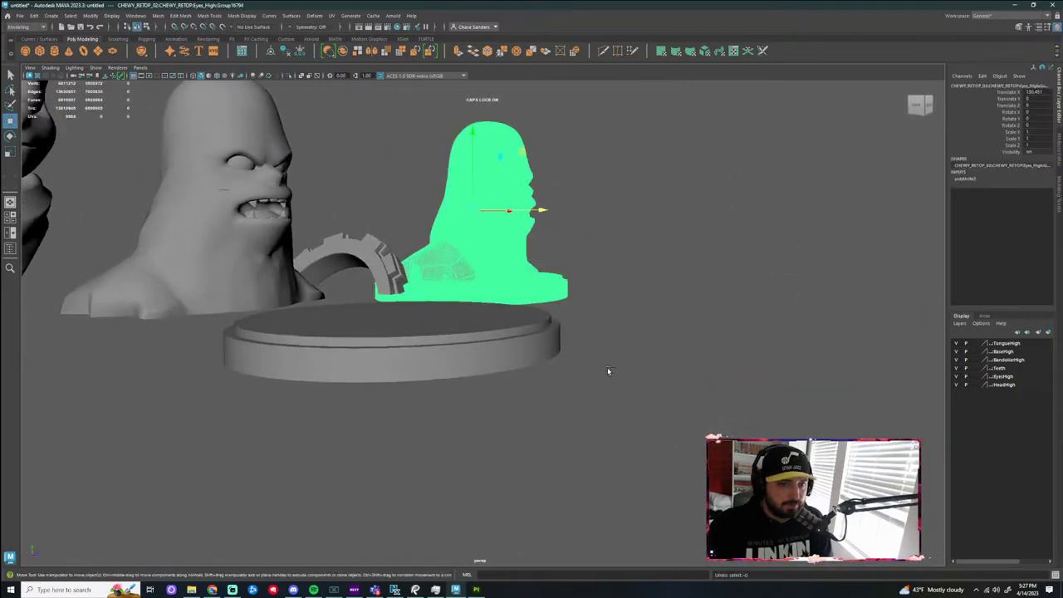
pyautogui.hotkey('ctrl', 'z')
pyautogui.hotkey('ctrl', 'z')
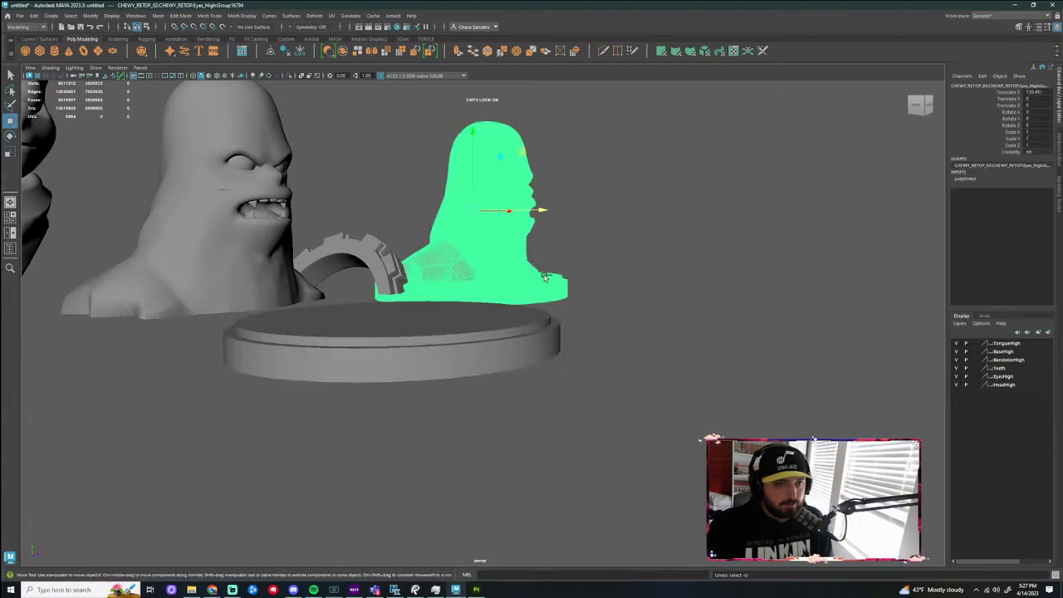
pyautogui.click(652, 319)
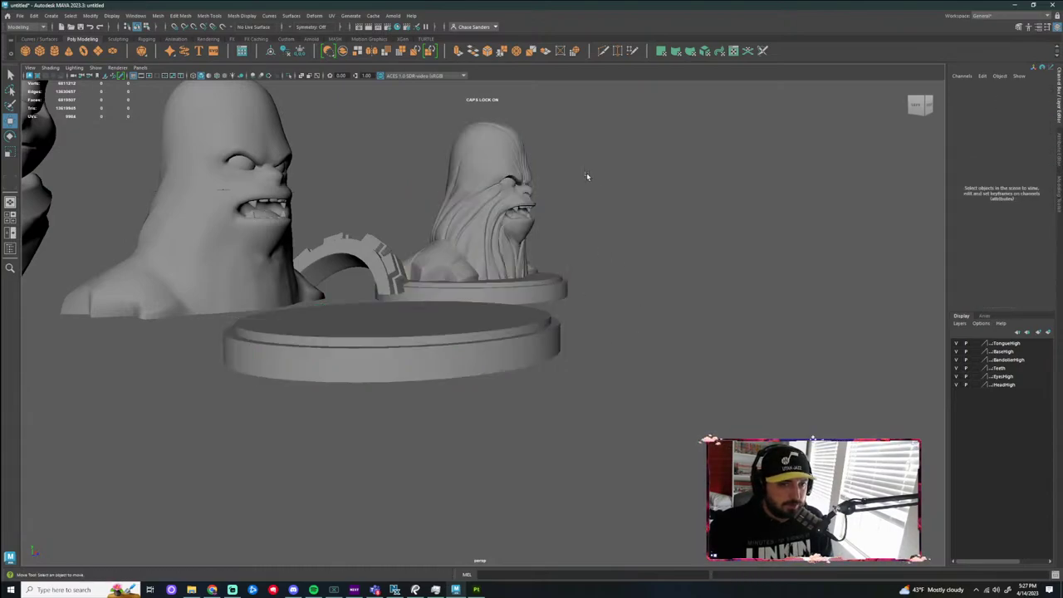
# Select the low-poly head and the round base in turn to check that they are individual pieces
pyautogui.scroll(-5, 627, 317)
pyautogui.keyDown('alt'); pyautogui.moveTo(606, 317); pyautogui.dragTo(346, 315); pyautogui.keyUp('alt')
pyautogui.scroll(4, 308, 299)
pyautogui.click(277, 290)
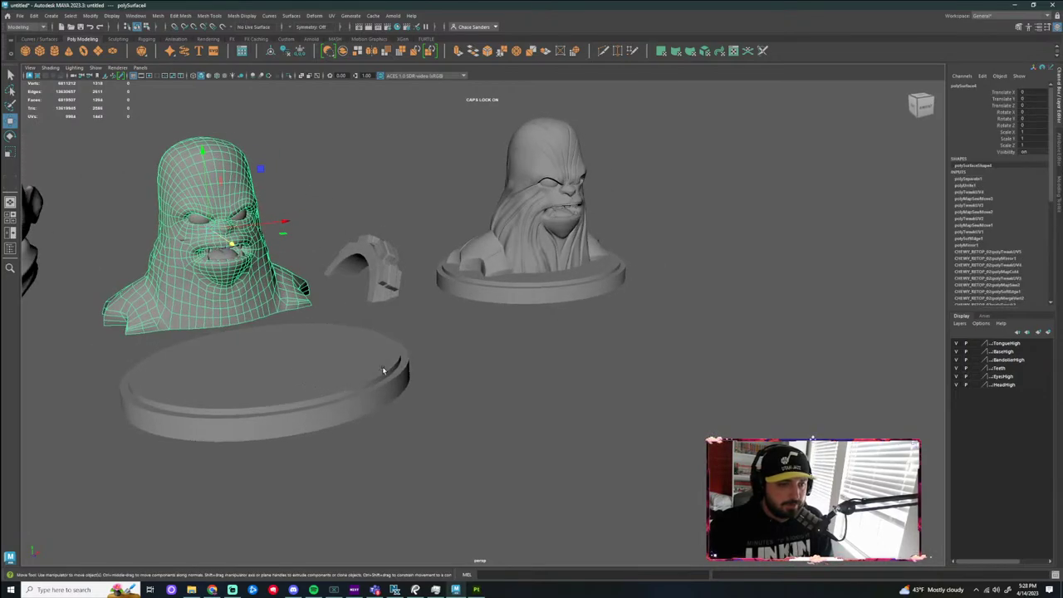
pyautogui.scroll(-3, 380, 328)
pyautogui.keyDown('alt'); pyautogui.moveTo(419, 355); pyautogui.dragTo(466, 393); pyautogui.keyUp('alt')
pyautogui.click(497, 430)
pyautogui.scroll(-1, 364, 343)
pyautogui.scroll(5, 275, 290)
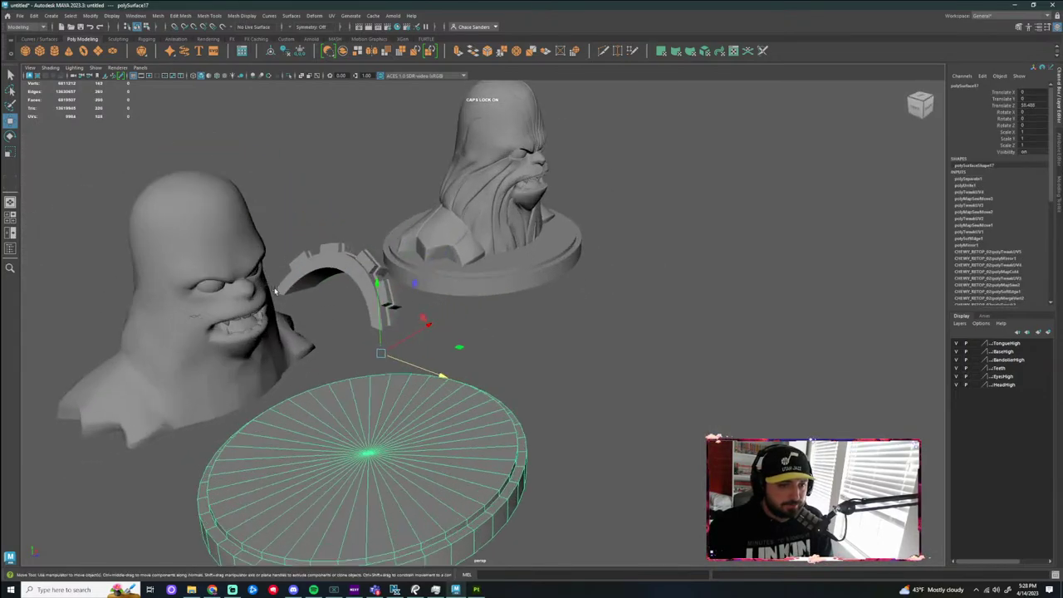
# Select both low-poly eyeballs and move them out of the sockets to above the head, about 42 units up
pyautogui.scroll(3, 275, 291)
pyautogui.click(110, 270)
pyautogui.keyDown('alt'); pyautogui.moveTo(212, 297); pyautogui.dragTo(1, 178); pyautogui.keyUp('alt')
pyautogui.keyDown('shift'); pyautogui.click(141, 191); pyautogui.keyUp('shift')
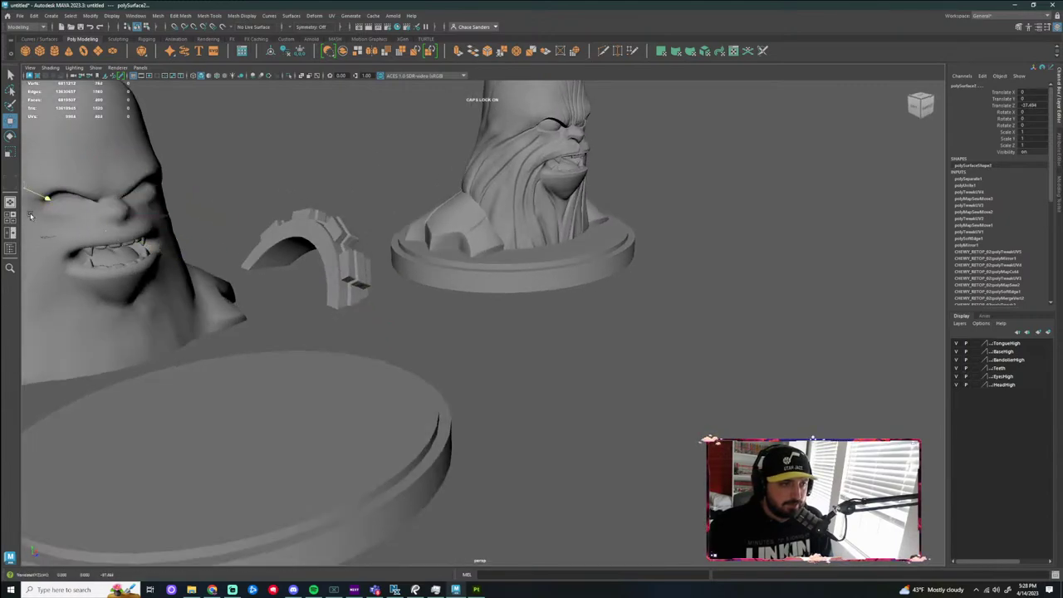
pyautogui.scroll(-3, 218, 229)
pyautogui.moveTo(305, 270); pyautogui.dragTo(368, 146)
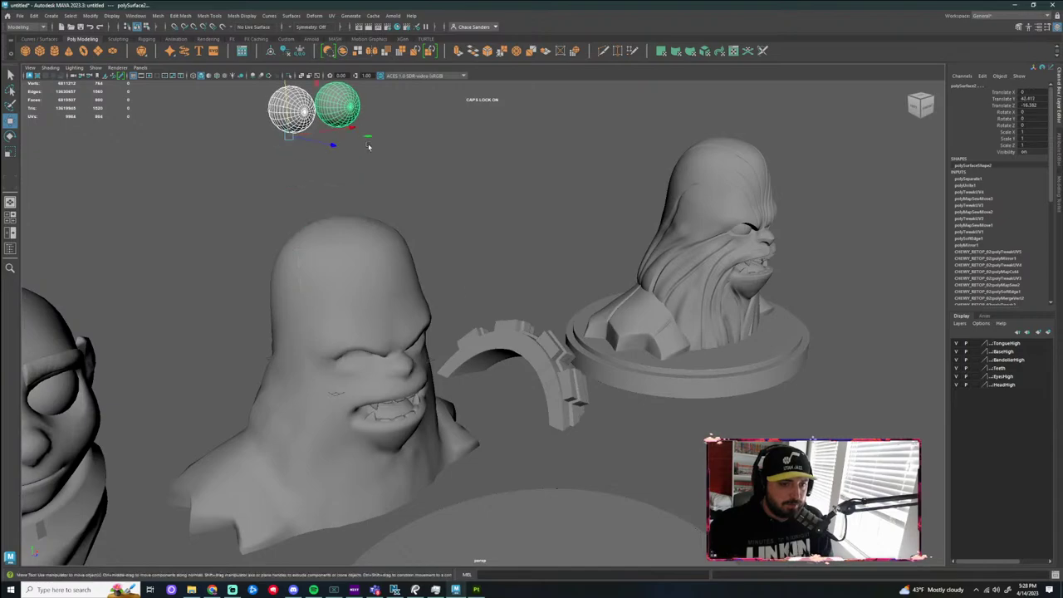
# Select all the upper and lower low-poly teeth without the head and move them about 31 units forward out of the mouth
pyautogui.keyDown('alt'); pyautogui.moveTo(459, 416); pyautogui.dragTo(377, 253); pyautogui.keyUp('alt')
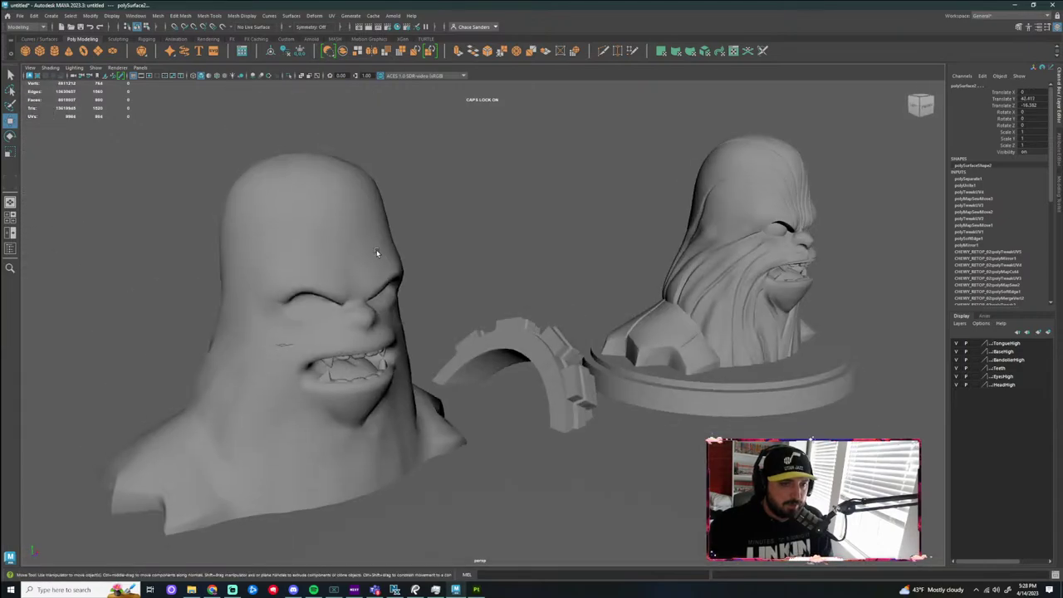
pyautogui.click(384, 365)
pyautogui.scroll(5, 378, 370)
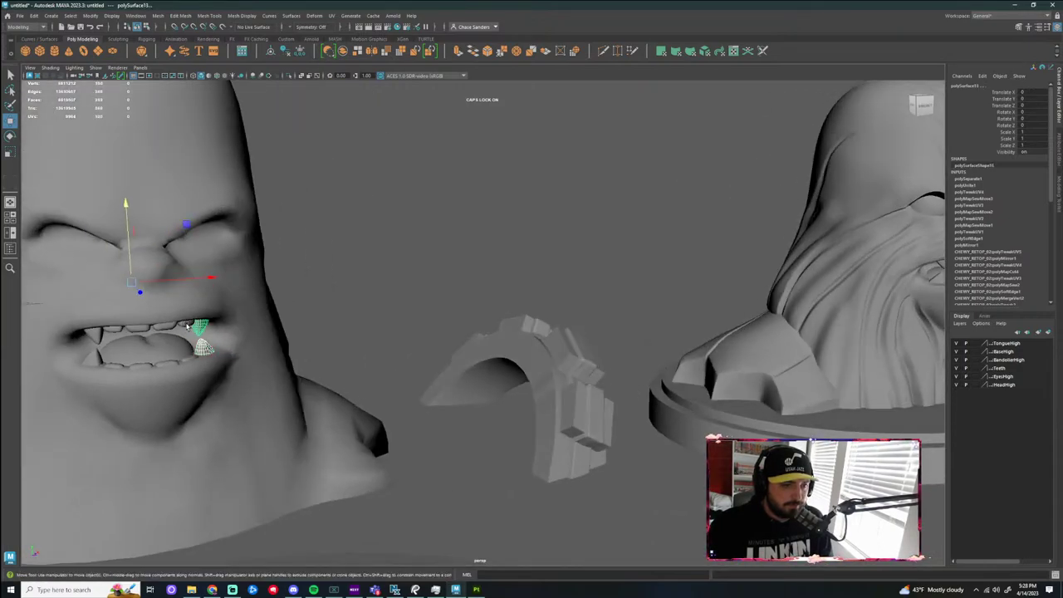
pyautogui.click(96, 357)
pyautogui.click(186, 362)
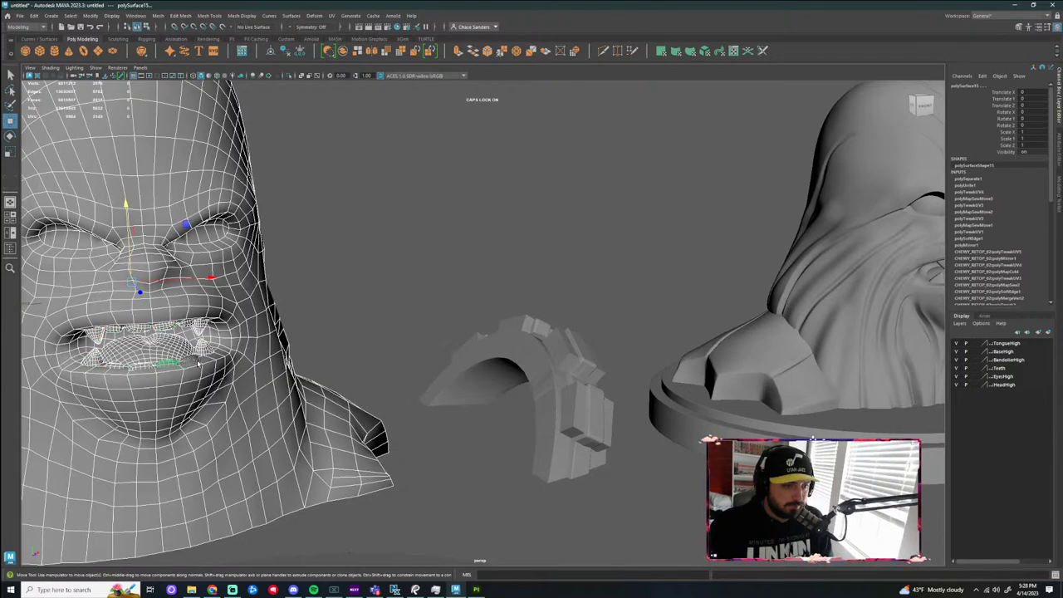
pyautogui.keyDown('ctrl'); pyautogui.click(190, 356); pyautogui.keyUp('ctrl')
pyautogui.scroll(-4, 255, 355)
pyautogui.keyDown('alt'); pyautogui.moveTo(307, 355); pyautogui.dragTo(401, 347); pyautogui.keyUp('alt')
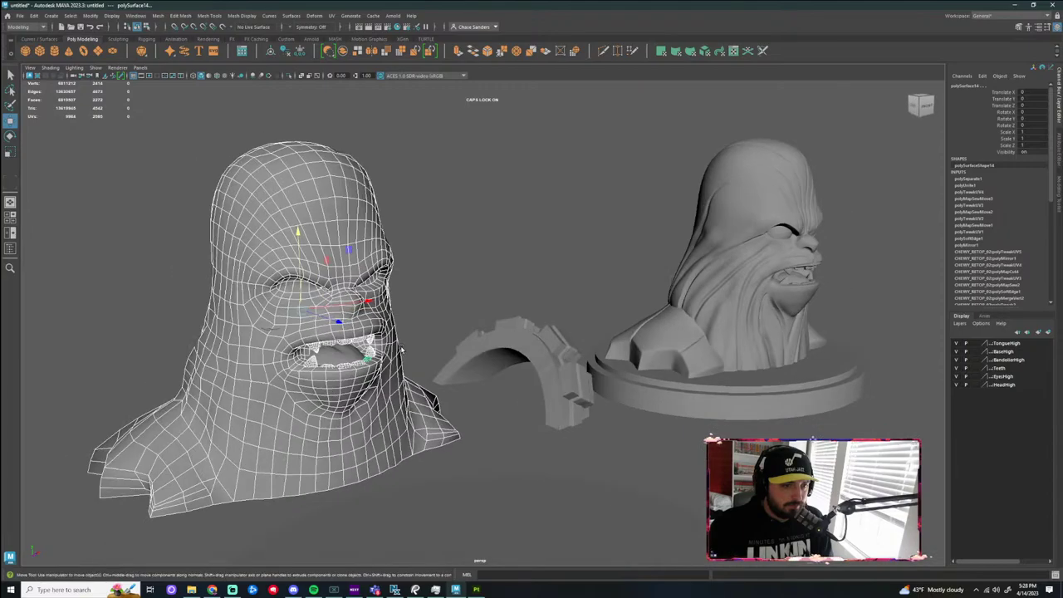
pyautogui.keyDown('ctrl'); pyautogui.click(356, 242); pyautogui.keyUp('ctrl')
pyautogui.moveTo(340, 322); pyautogui.dragTo(445, 359)
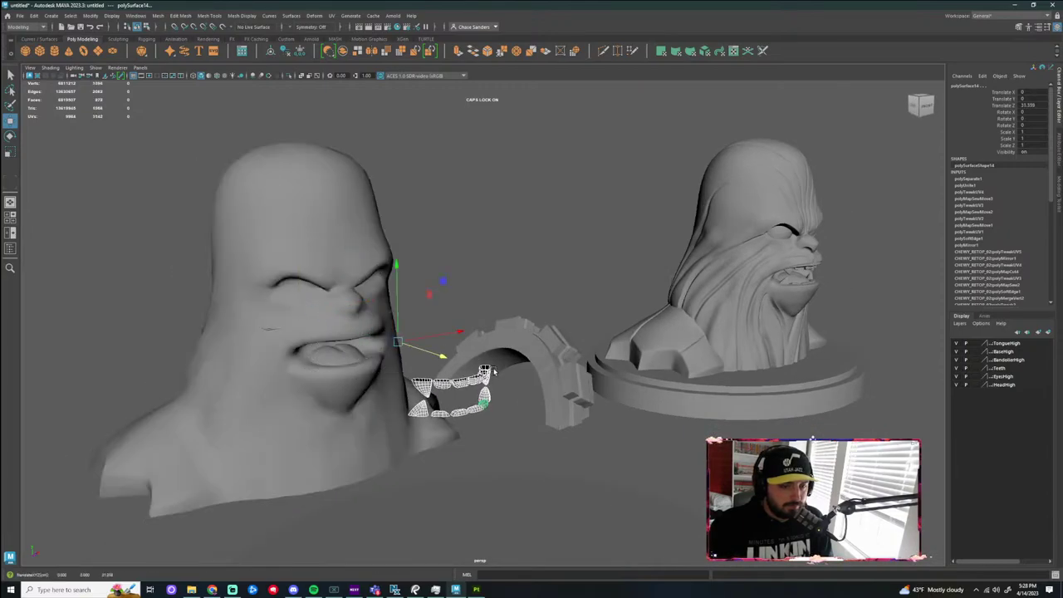
# Lower the round base about 23 units, well below the low-poly bust
pyautogui.scroll(-2, 488, 370)
pyautogui.keyDown('alt'); pyautogui.moveTo(505, 412); pyautogui.dragTo(519, 377); pyautogui.keyUp('alt')
pyautogui.click(460, 273)
pyautogui.keyDown('alt'); pyautogui.moveTo(460, 272); pyautogui.dragTo(453, 294); pyautogui.keyUp('alt')
pyautogui.moveTo(393, 349); pyautogui.dragTo(397, 452)
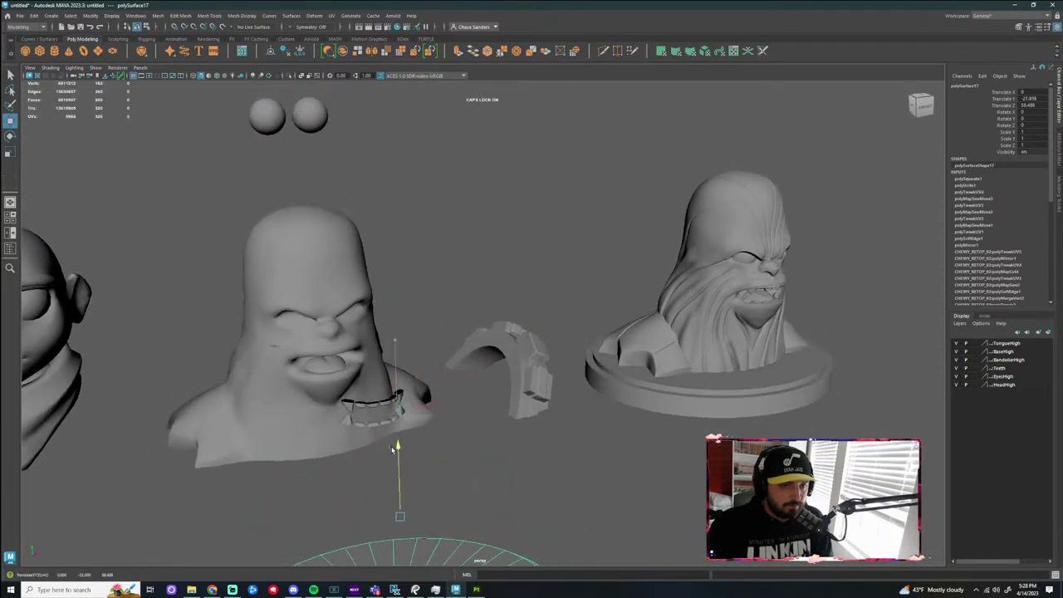
pyautogui.click(506, 451)
# Move the low-poly tongue about 22 units forward, between the open mouth and the teeth
pyautogui.keyDown('alt'); pyautogui.moveTo(506, 451); pyautogui.dragTo(453, 374); pyautogui.keyUp('alt')
pyautogui.scroll(2, 452, 371)
pyautogui.click(416, 366)
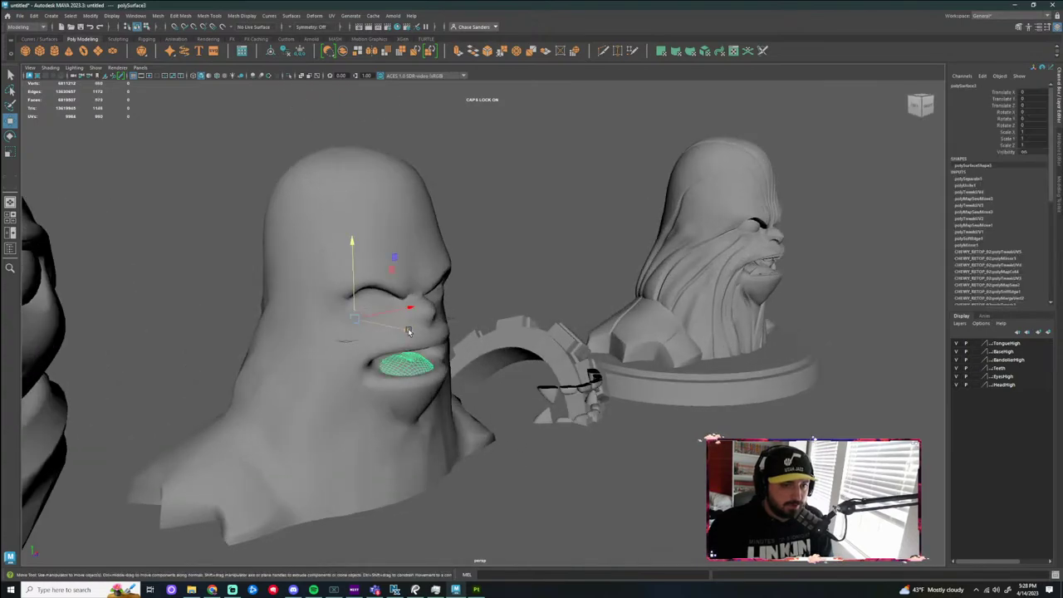
pyautogui.moveTo(408, 332); pyautogui.dragTo(526, 446)
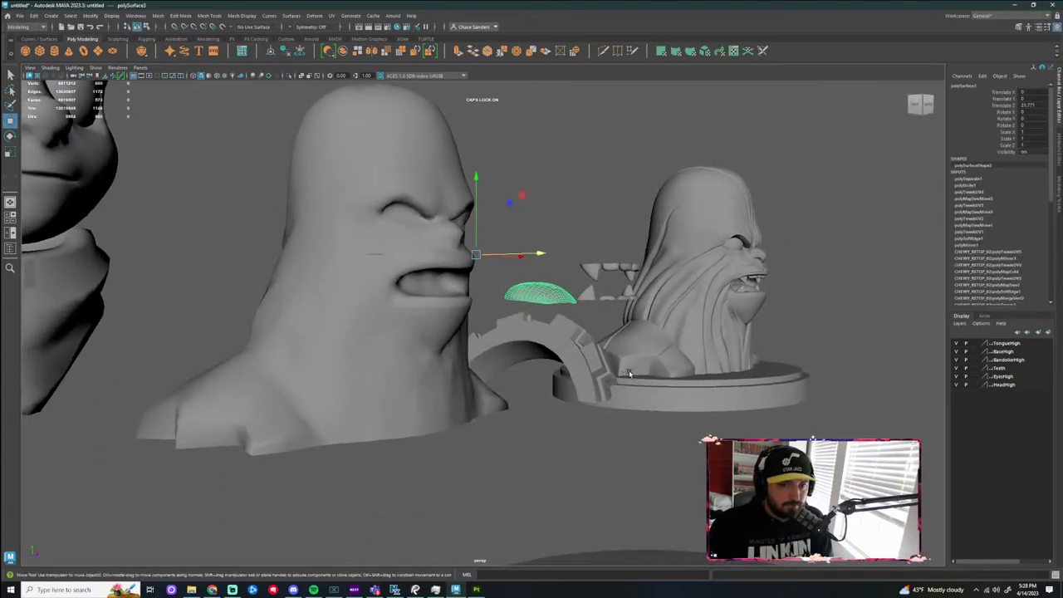
pyautogui.keyDown('alt'); pyautogui.moveTo(628, 371); pyautogui.dragTo(399, 318); pyautogui.keyUp('alt')
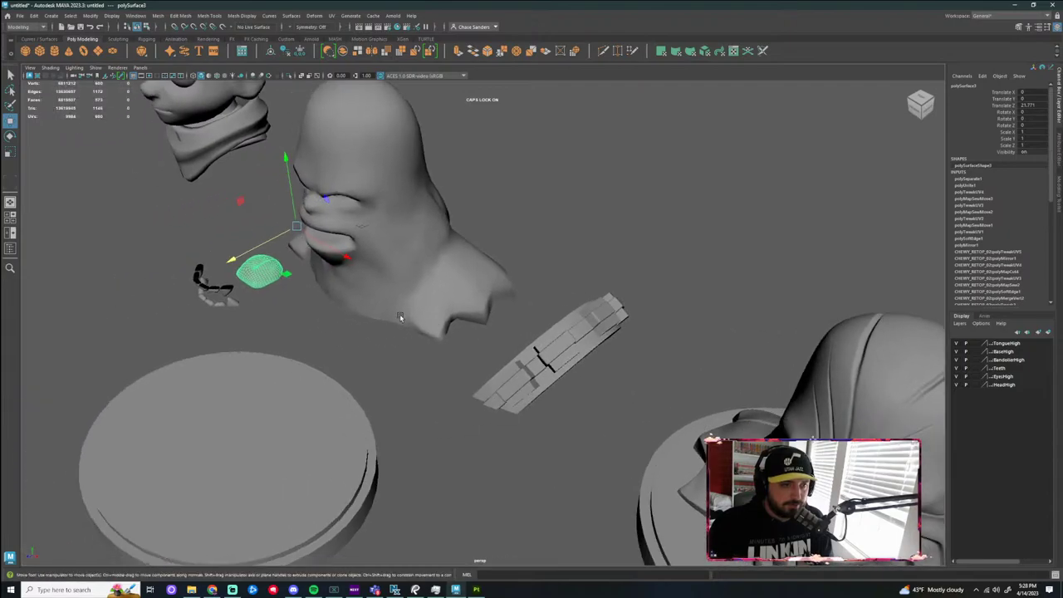
# Move the lowered round base back behind the low-poly bust, to about -84 in Z
pyautogui.click(257, 386)
pyautogui.moveTo(258, 386); pyautogui.dragTo(462, 254, button='middle')
pyautogui.keyDown('alt'); pyautogui.moveTo(462, 254); pyautogui.dragTo(492, 275); pyautogui.keyUp('alt')
pyautogui.scroll(3, 459, 403)
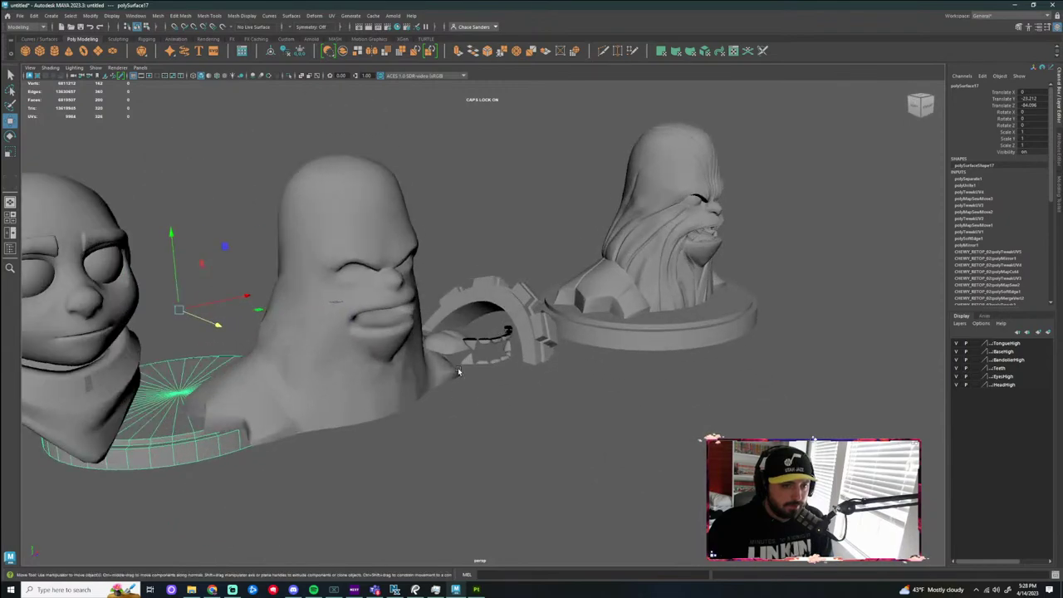
pyautogui.keyDown('alt'); pyautogui.moveTo(458, 371); pyautogui.dragTo(494, 387); pyautogui.keyUp('alt')
pyautogui.click(530, 358)
pyautogui.moveTo(532, 340); pyautogui.dragTo(521, 340)
pyautogui.click(515, 438)
# Select all the separated low-poly bust pieces and export only them to the Desktop as an OBJ named cHEWY eXPLODED
pyautogui.keyDown('alt'); pyautogui.moveTo(515, 438); pyautogui.dragTo(453, 420); pyautogui.keyUp('alt')
pyautogui.scroll(-3, 428, 296)
pyautogui.moveTo(389, 221); pyautogui.dragTo(374, 241)
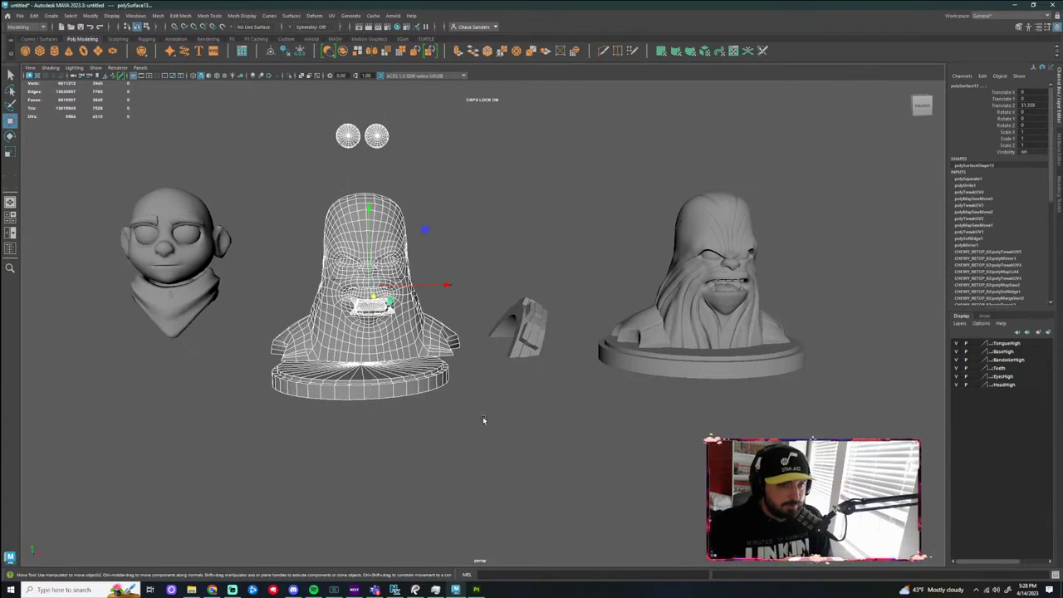
pyautogui.click(159, 16)
pyautogui.moveTo(19, 15)
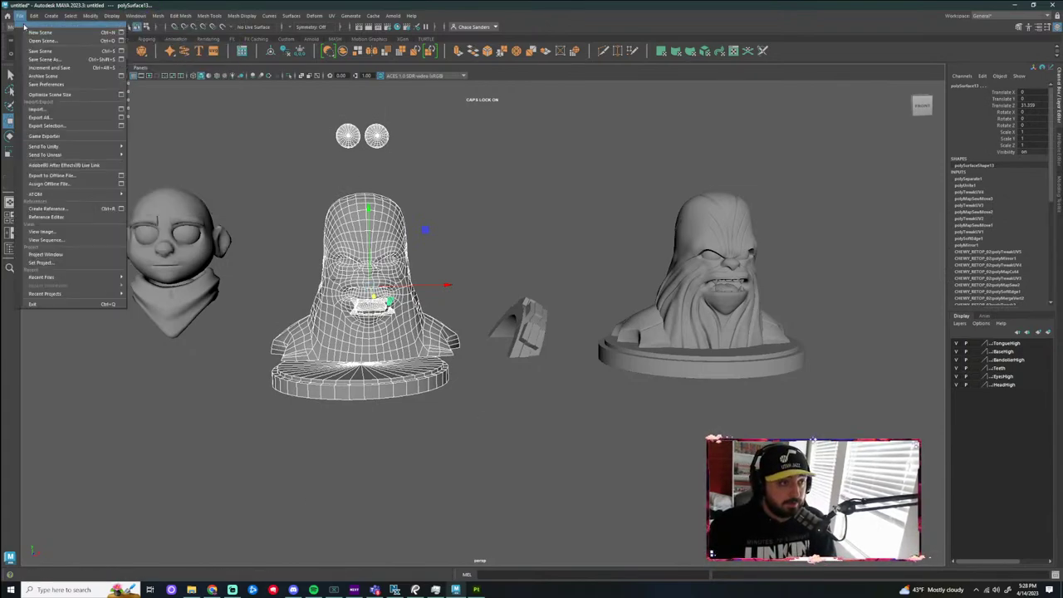
pyautogui.click(75, 126)
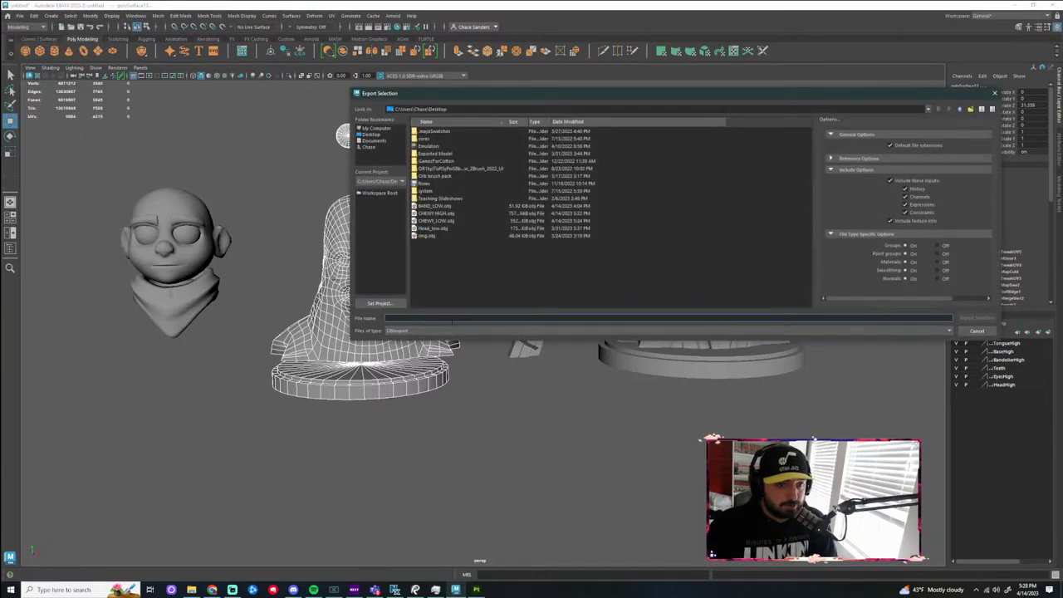
pyautogui.write('chew')
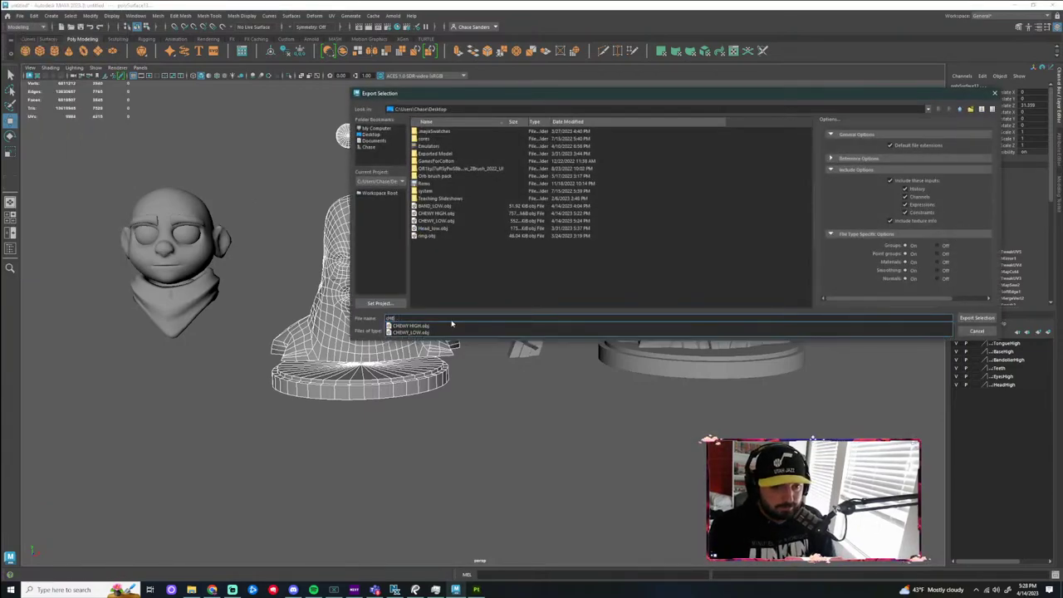
pyautogui.press('BackSpace')
pyautogui.press('BackSpace')
pyautogui.press('BackSpace')
pyautogui.press('BackSpace')
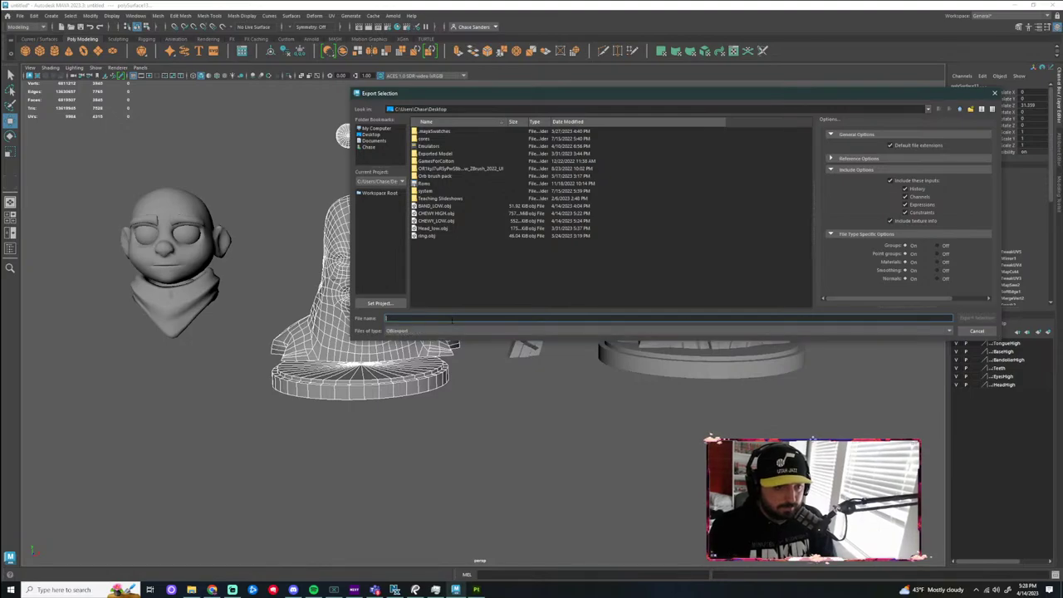
pyautogui.write('cHEWY eXPLODED')
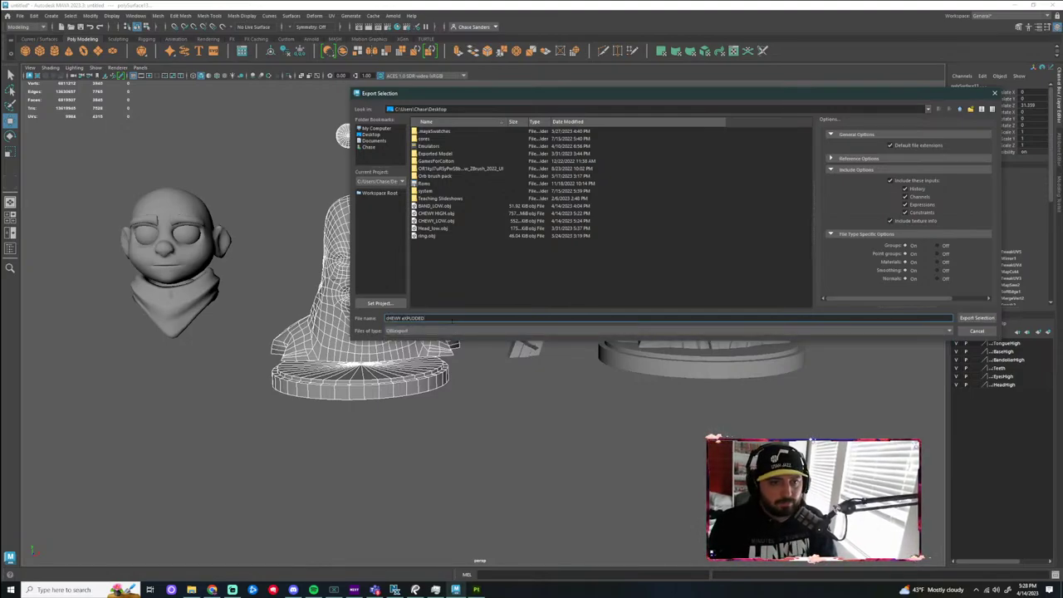
pyautogui.press('Return')
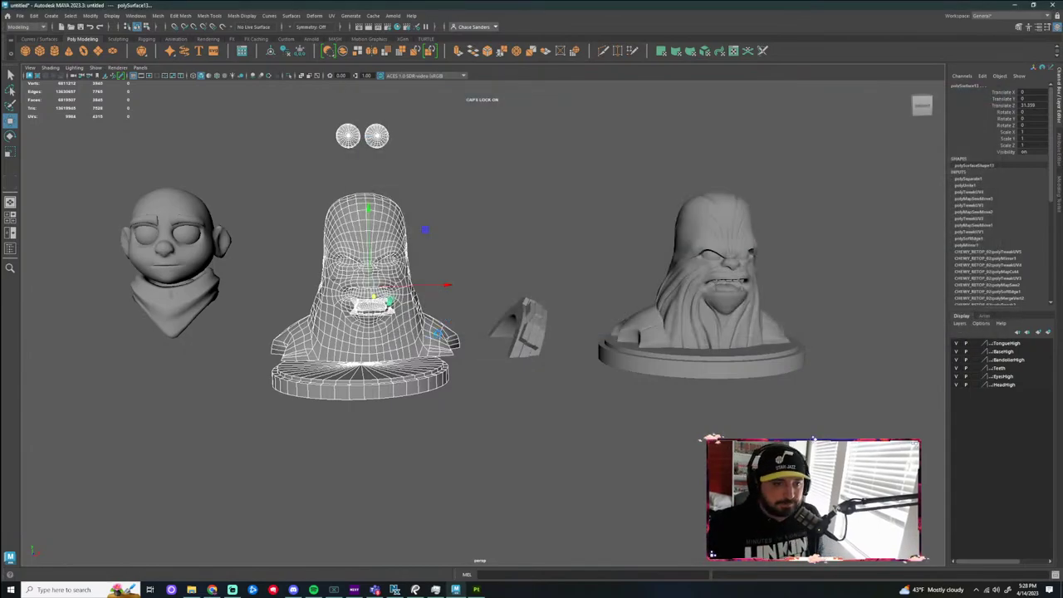
# Switch to Substance 3D Painter and start a new project with the document resolution set to 2048
pyautogui.click(477, 590)
pyautogui.click(9, 15)
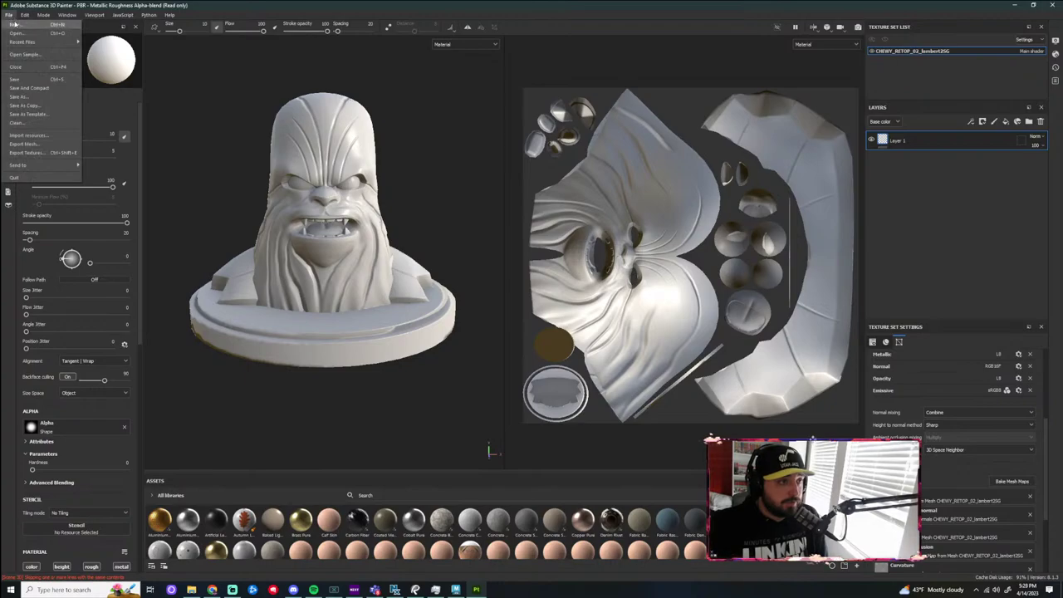
pyautogui.click(14, 25)
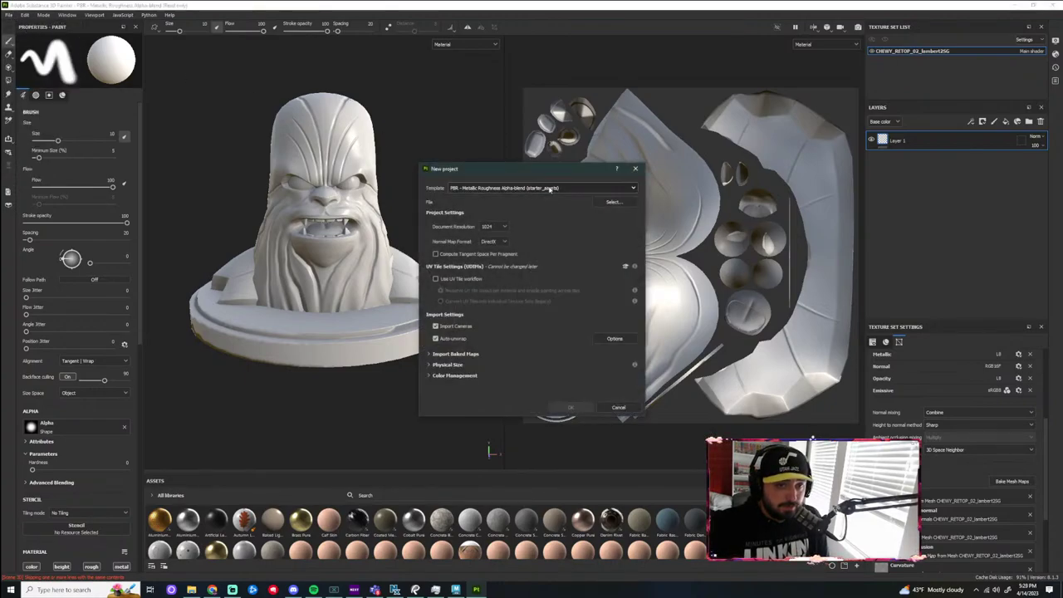
pyautogui.click(502, 227)
pyautogui.click(495, 270)
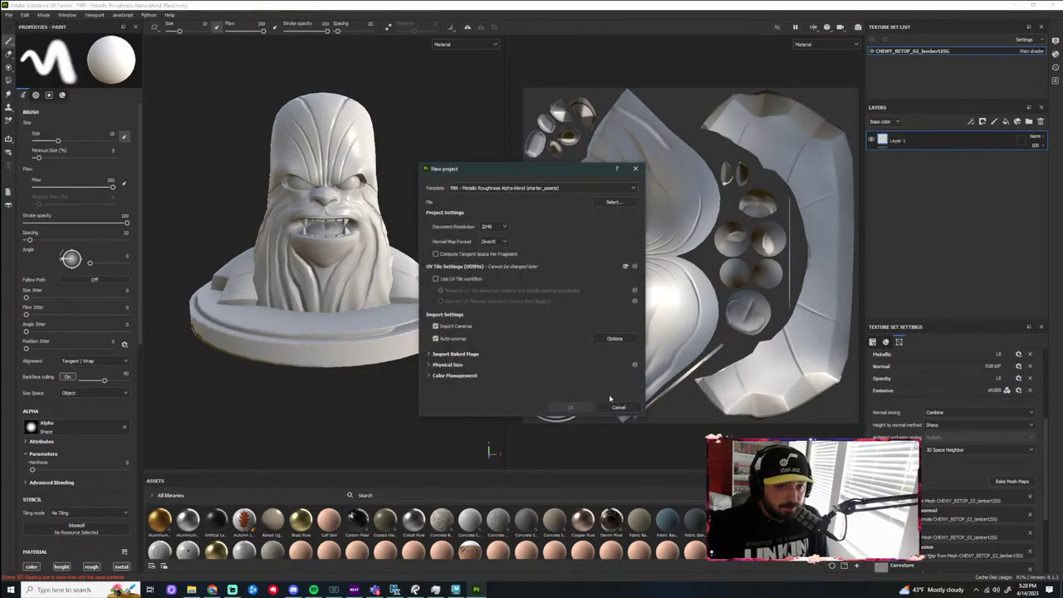
# Choose cHEWY eXPLODED.obj from the Desktop as the mesh and create the project, discarding the previous project's changes
pyautogui.click(614, 202)
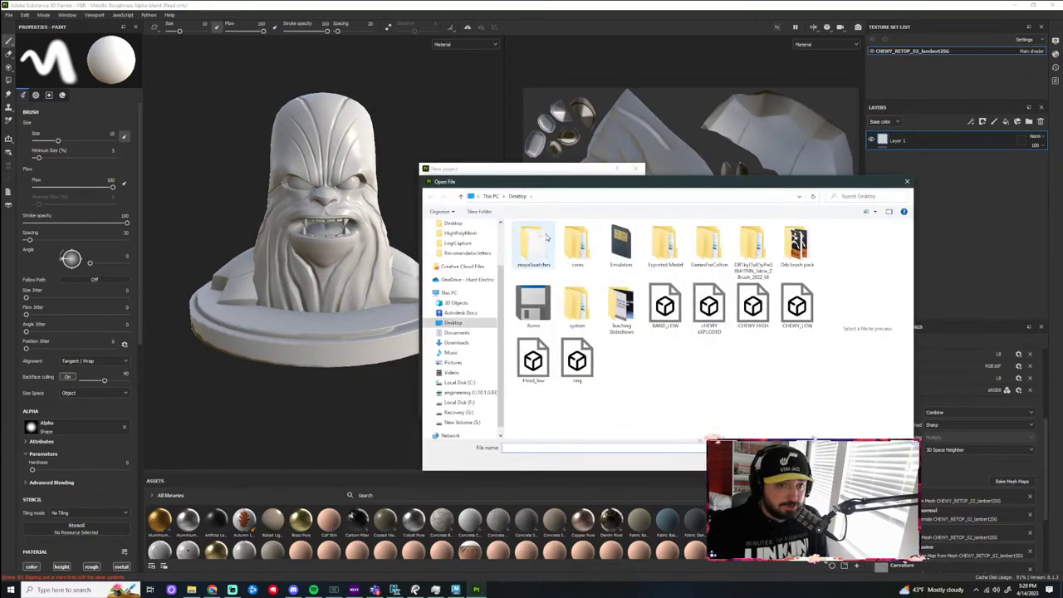
pyautogui.click(723, 331)
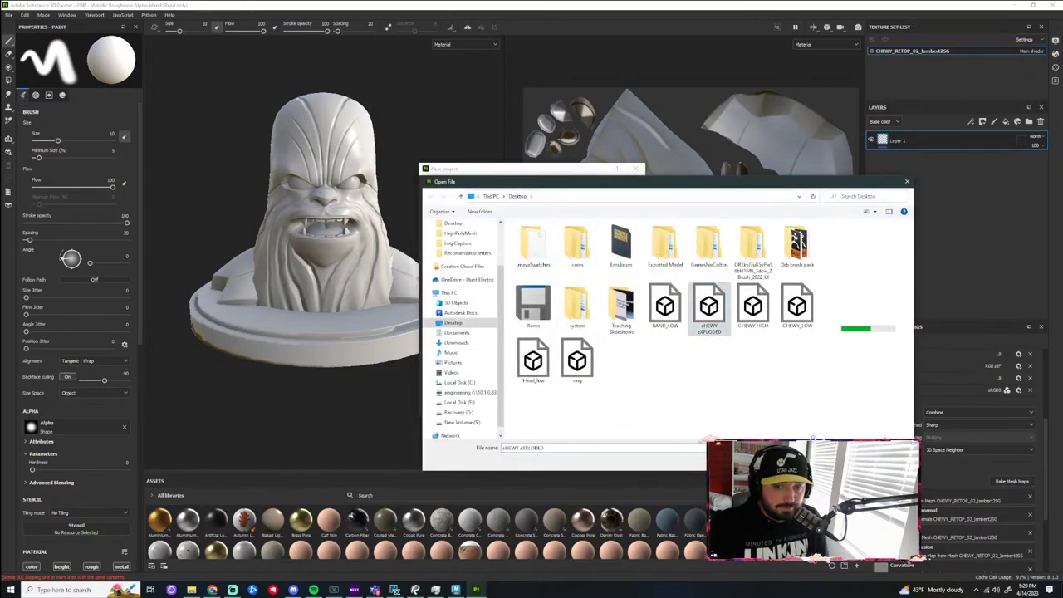
pyautogui.click(837, 462)
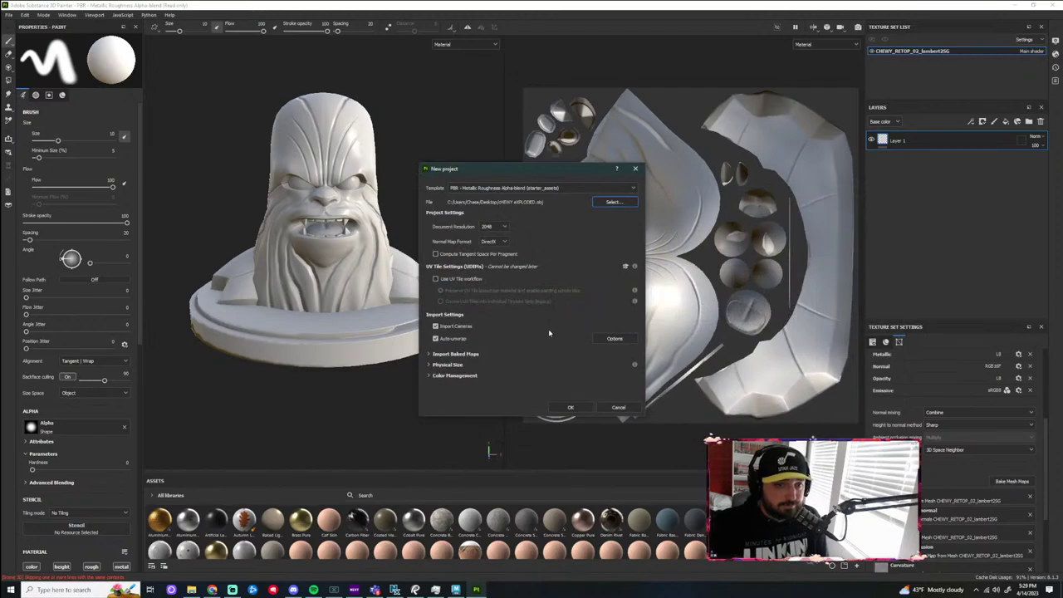
pyautogui.click(572, 407)
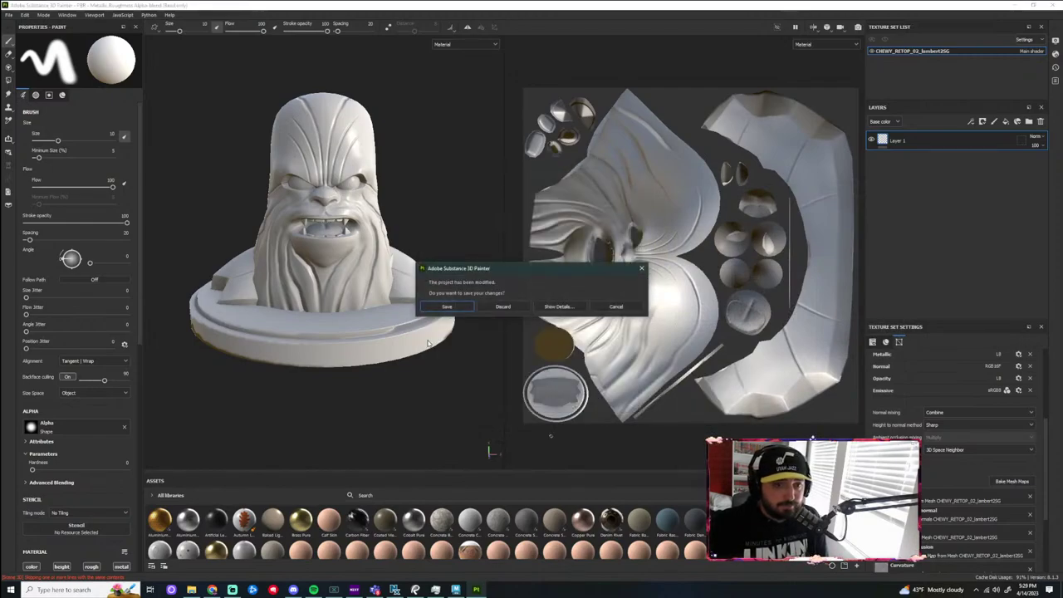
pyautogui.click(503, 306)
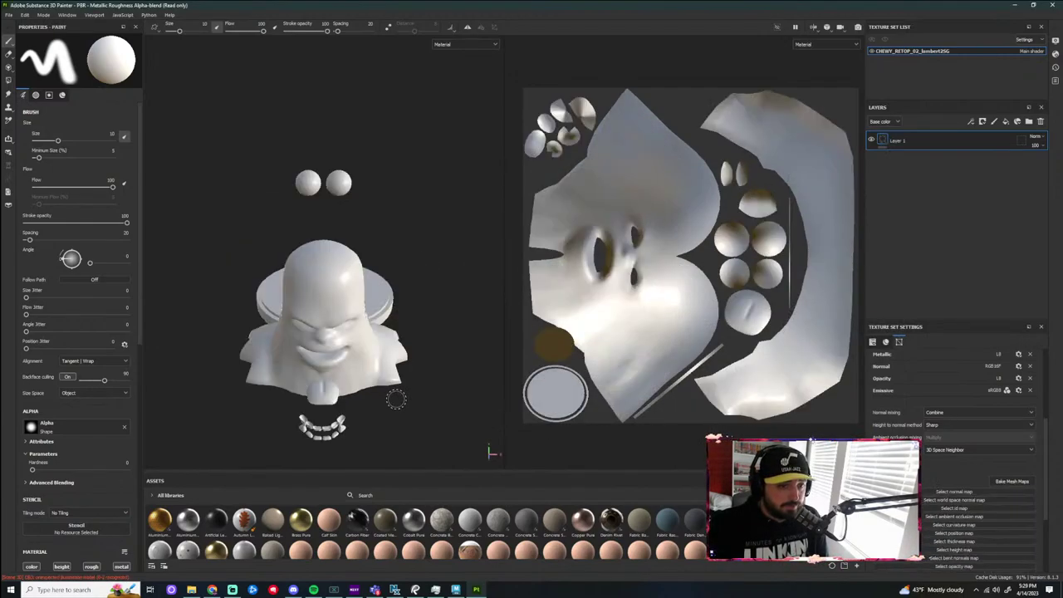
# Open the mesh map baking settings, enable height, bent normals and opacity, and load CHEWY HIGH as the high definition mesh
pyautogui.keyDown('alt'); pyautogui.moveTo(420, 285); pyautogui.dragTo(470, 236); pyautogui.keyUp('alt')
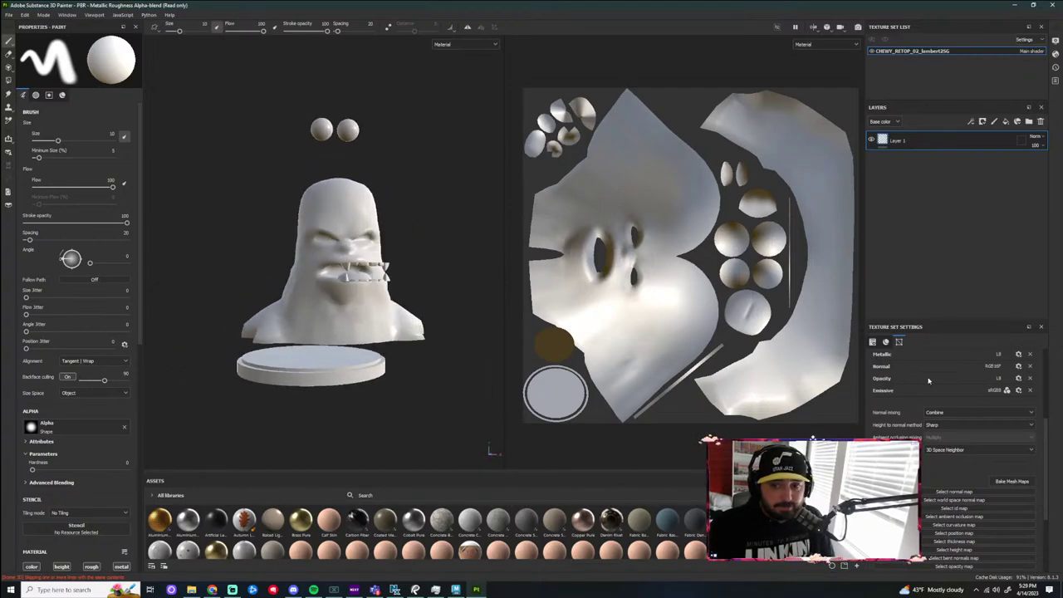
pyautogui.click(1026, 484)
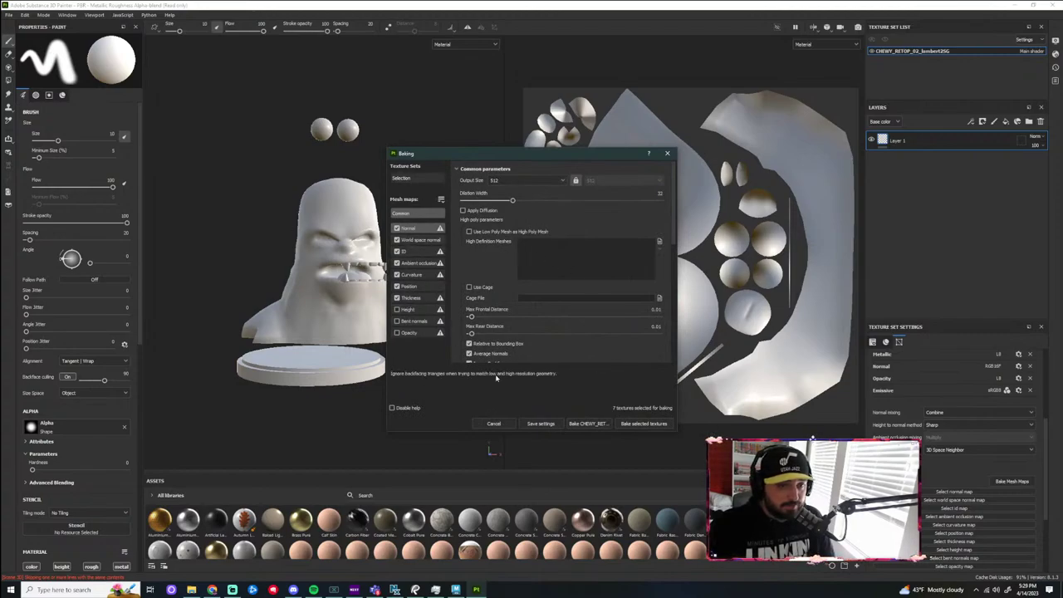
pyautogui.click(397, 321)
pyautogui.click(397, 332)
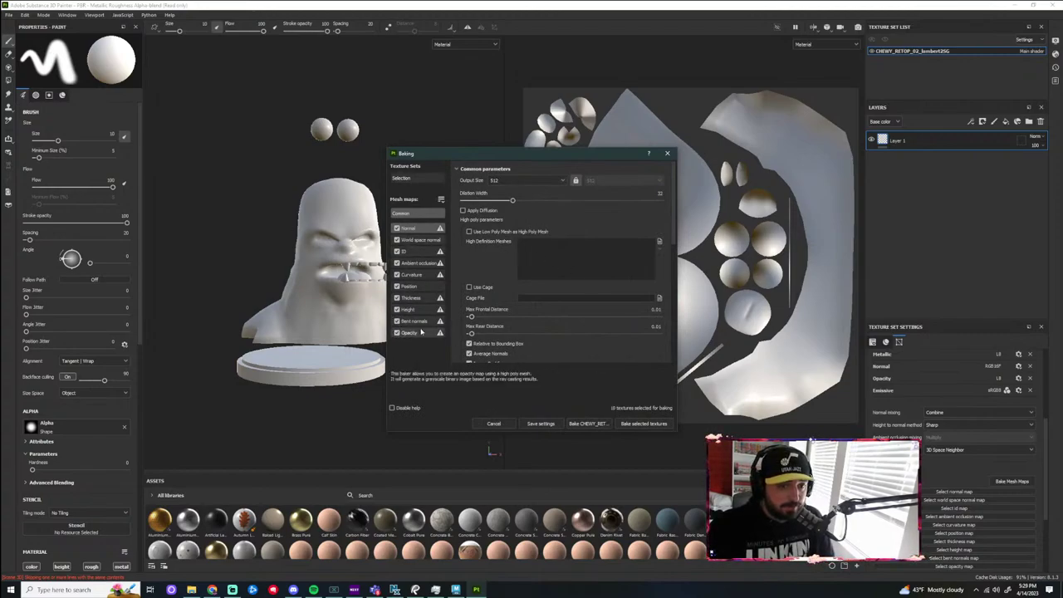
pyautogui.click(658, 241)
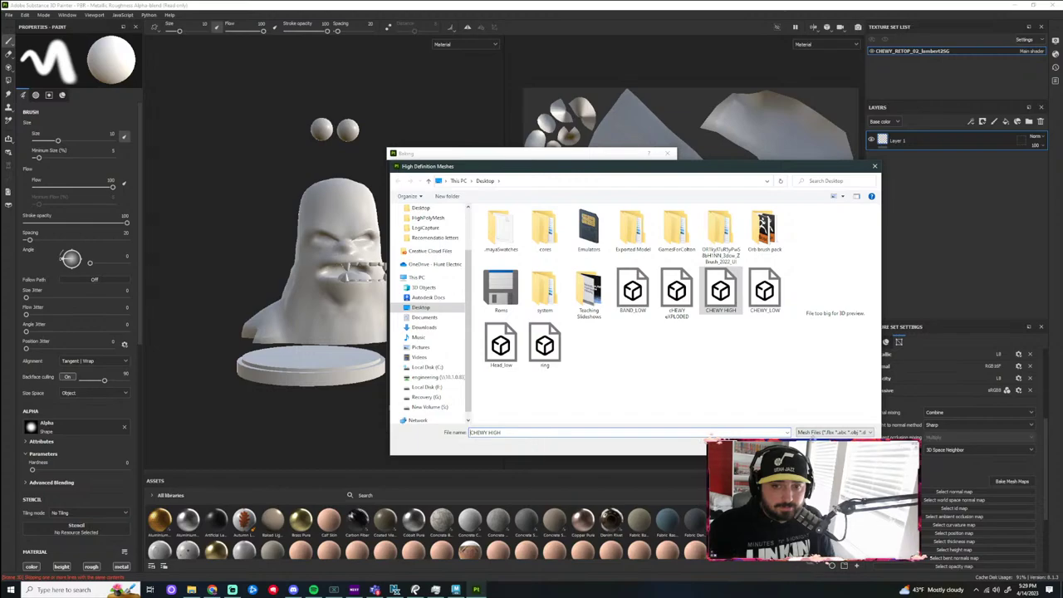
pyautogui.press('Return')
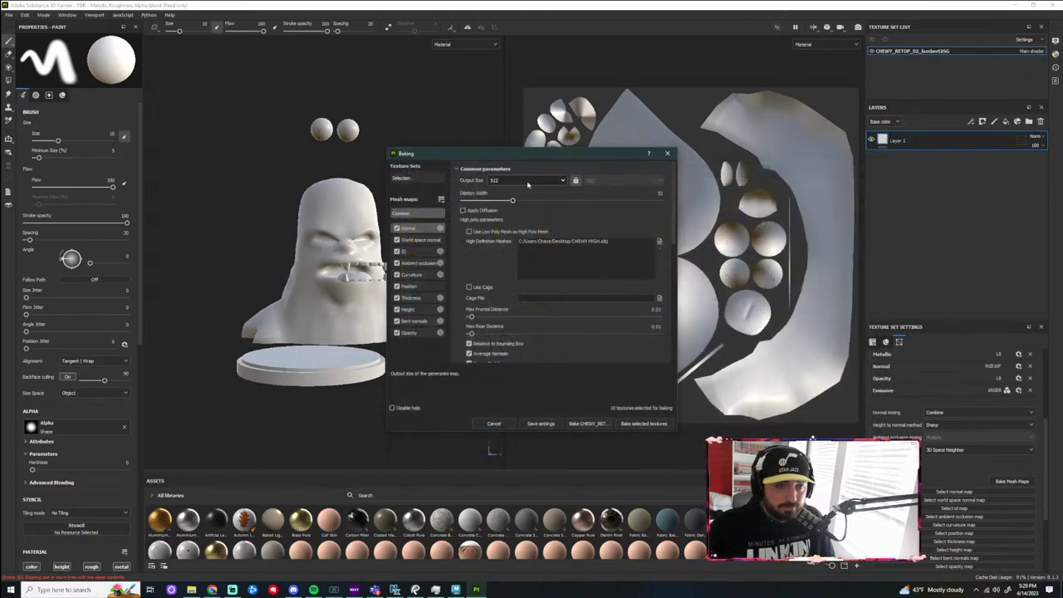
# Set the bake output size to 2048 and bake all selected mesh maps
pyautogui.click(527, 181)
pyautogui.click(520, 241)
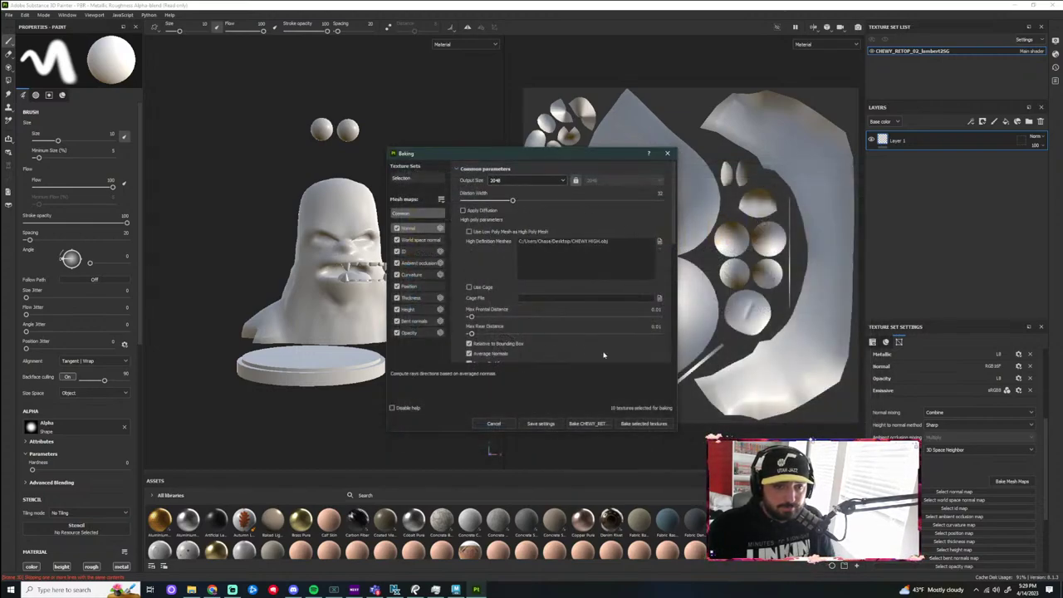
pyautogui.scroll(-2, 544, 302)
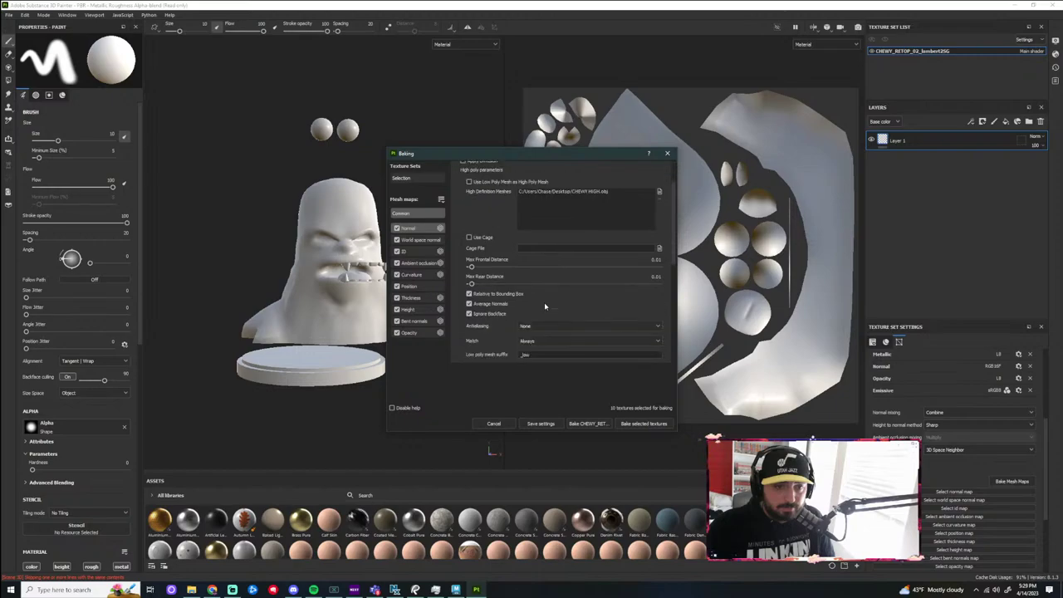
pyautogui.click(642, 424)
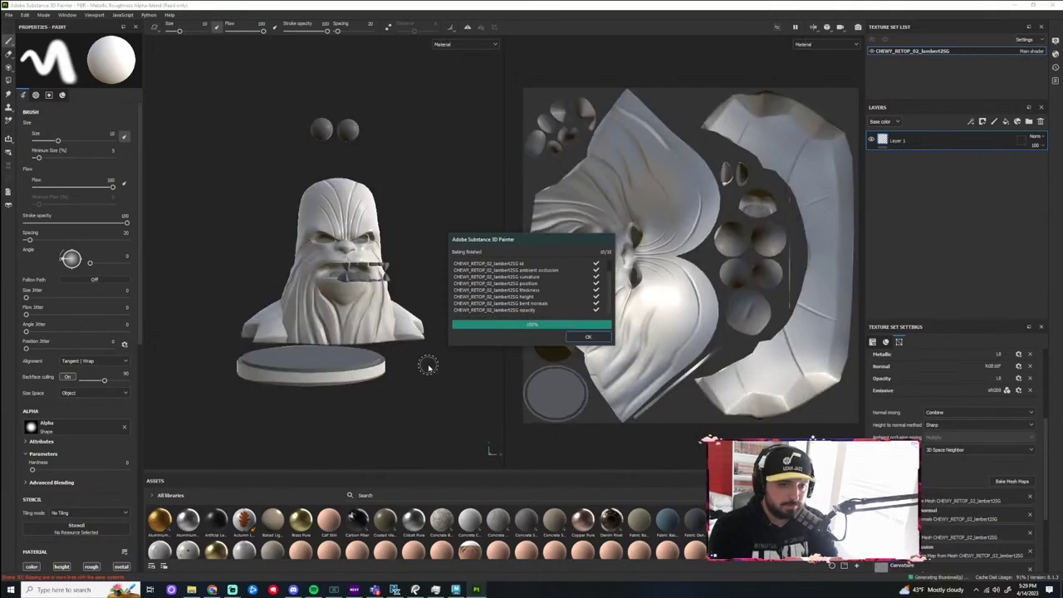
pyautogui.click(588, 337)
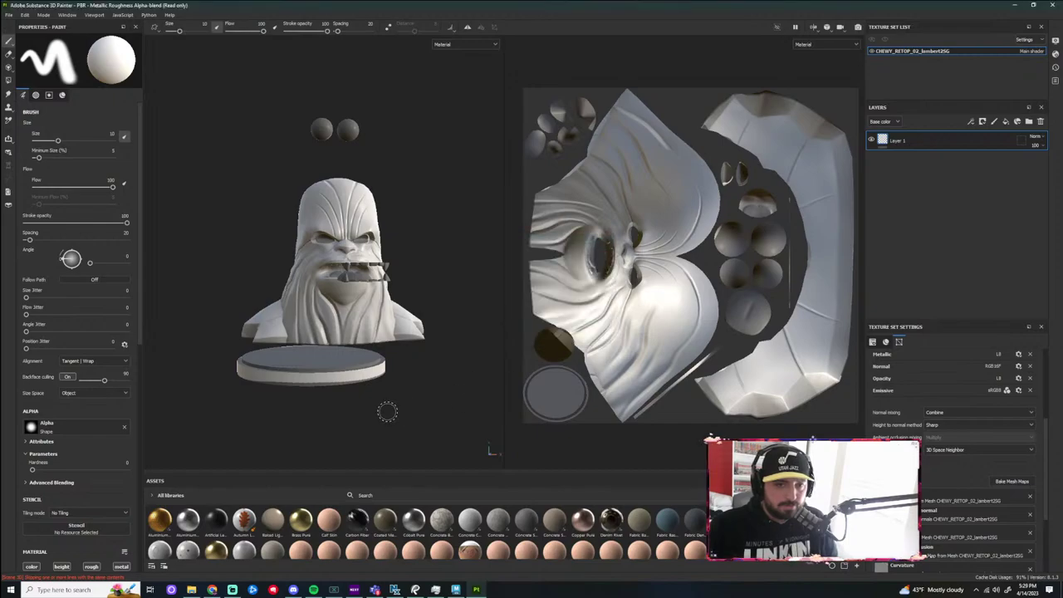
# Examine the baked detail on the exploded bust, checking the face, mouth interior, tongue and teeth
pyautogui.scroll(8, 387, 408)
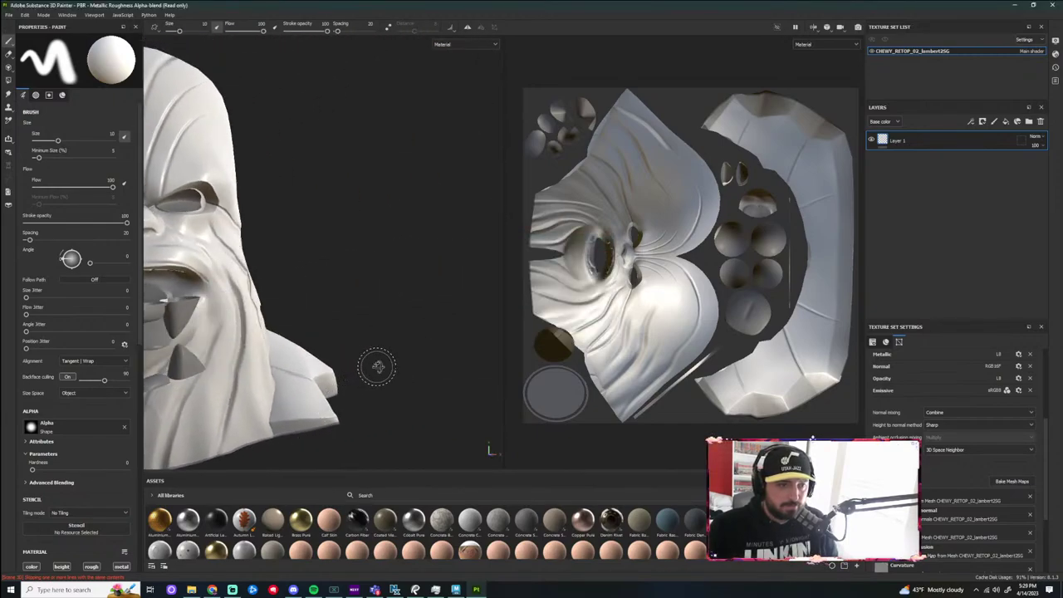
pyautogui.keyDown('alt'); pyautogui.moveTo(378, 368); pyautogui.dragTo(456, 304); pyautogui.keyUp('alt')
pyautogui.keyDown('shift'); pyautogui.moveTo(456, 304); pyautogui.dragTo(439, 294, button='right'); pyautogui.keyUp('shift')
pyautogui.scroll(-3, 437, 290)
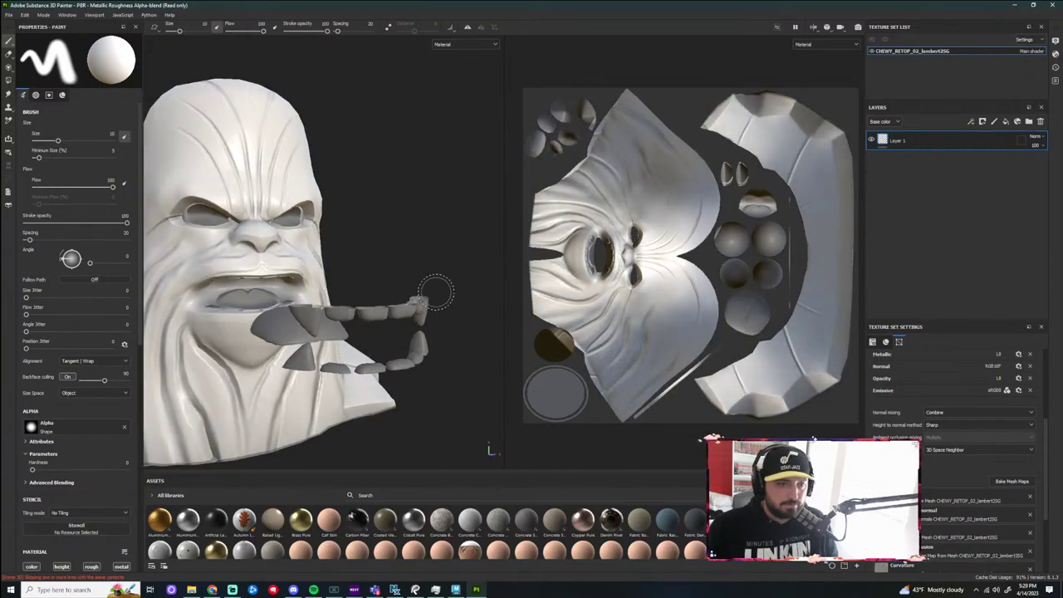
pyautogui.keyDown('alt'); pyautogui.moveTo(420, 251); pyautogui.dragTo(420, 293); pyautogui.keyUp('alt')
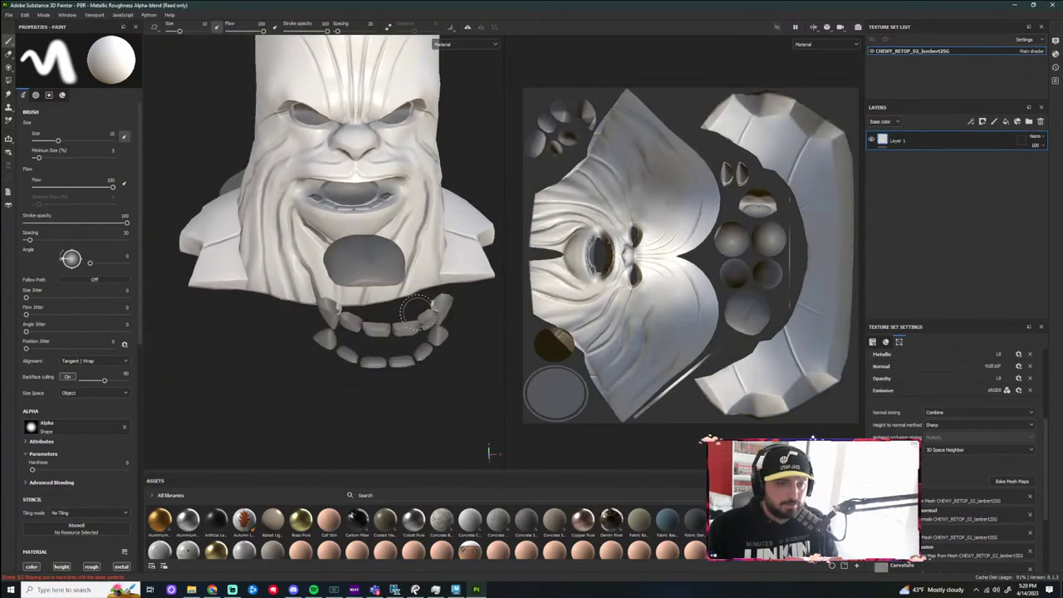
pyautogui.scroll(4, 427, 218)
pyautogui.scroll(-3, 427, 219)
pyautogui.keyDown('alt'); pyautogui.moveTo(430, 247); pyautogui.dragTo(386, 196); pyautogui.keyUp('alt')
pyautogui.scroll(-1, 413, 264)
pyautogui.keyDown('alt'); pyautogui.moveTo(412, 265); pyautogui.dragTo(422, 295); pyautogui.keyUp('alt')
pyautogui.scroll(8, 344, 179)
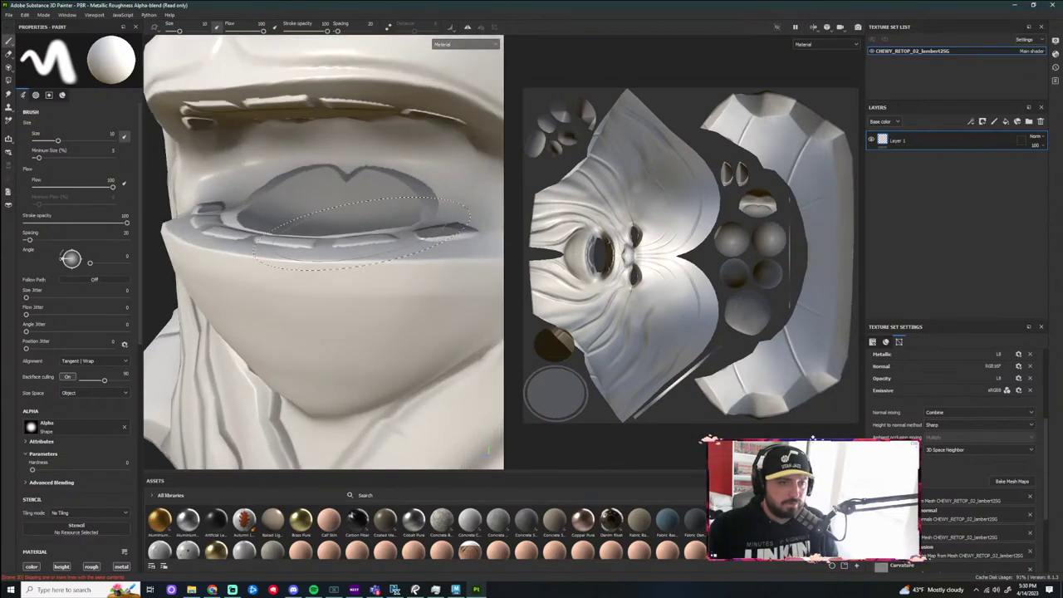
pyautogui.keyDown('alt'); pyautogui.moveTo(353, 195); pyautogui.dragTo(403, 290); pyautogui.keyUp('alt')
pyautogui.scroll(-4, 367, 279)
pyautogui.scroll(-5, 404, 290)
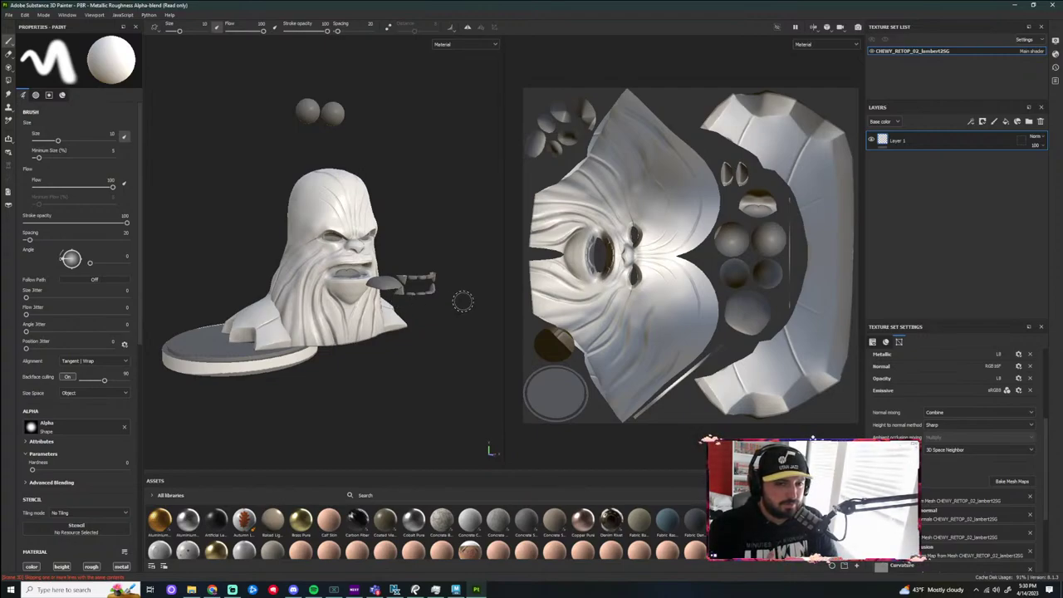
pyautogui.keyDown('alt'); pyautogui.moveTo(463, 230); pyautogui.dragTo(176, 56); pyautogui.keyUp('alt')
pyautogui.scroll(5, 450, 241)
pyautogui.scroll(-2, 432, 249)
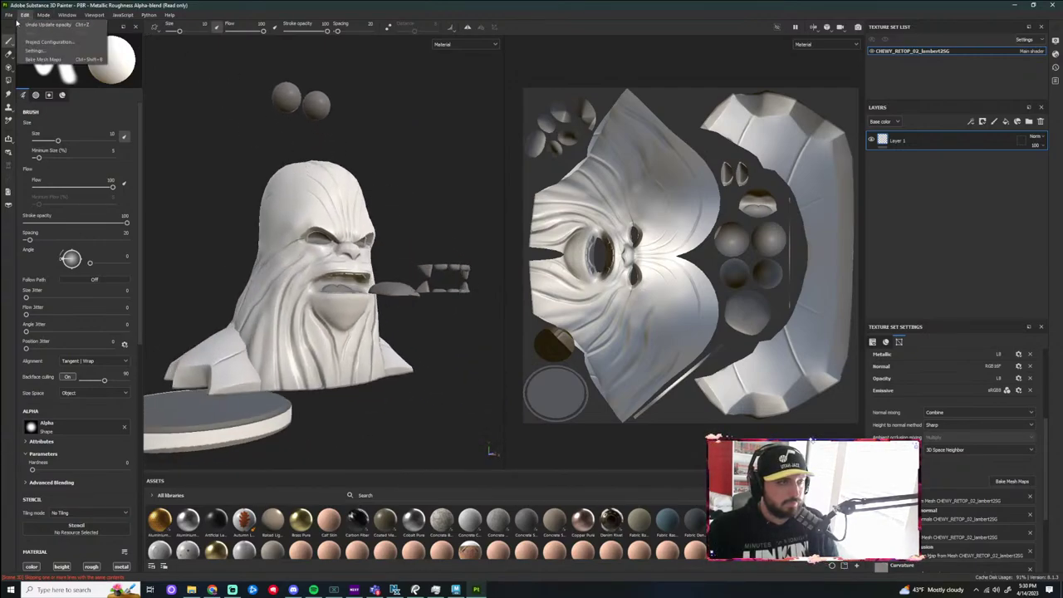
# Replace the project's mesh with CHEWY_LOW.obj in the project configuration, keeping stroke positions preserved
pyautogui.moveTo(26, 16)
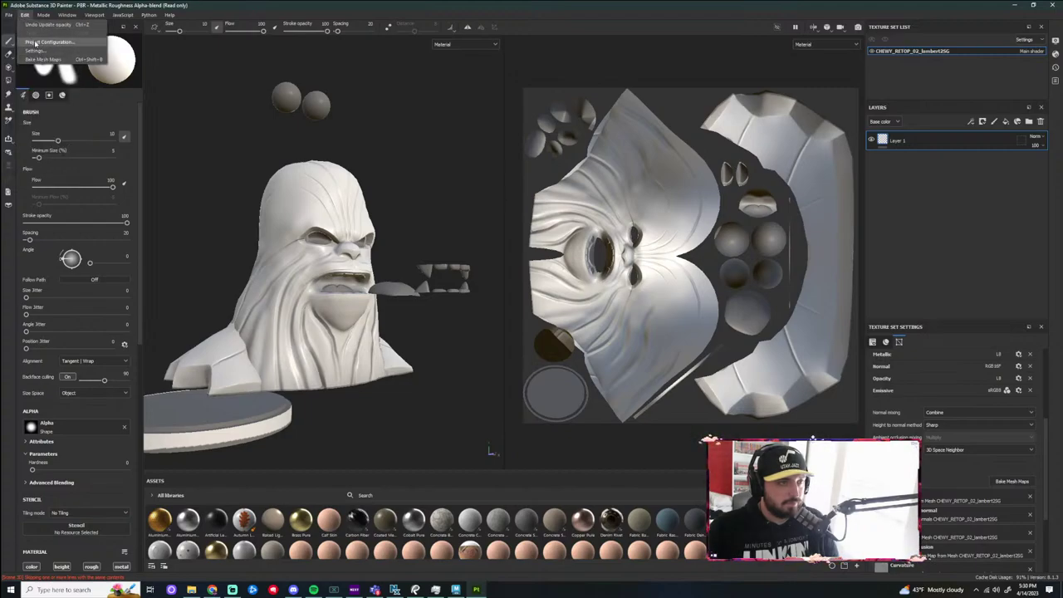
pyautogui.click(35, 42)
pyautogui.click(600, 228)
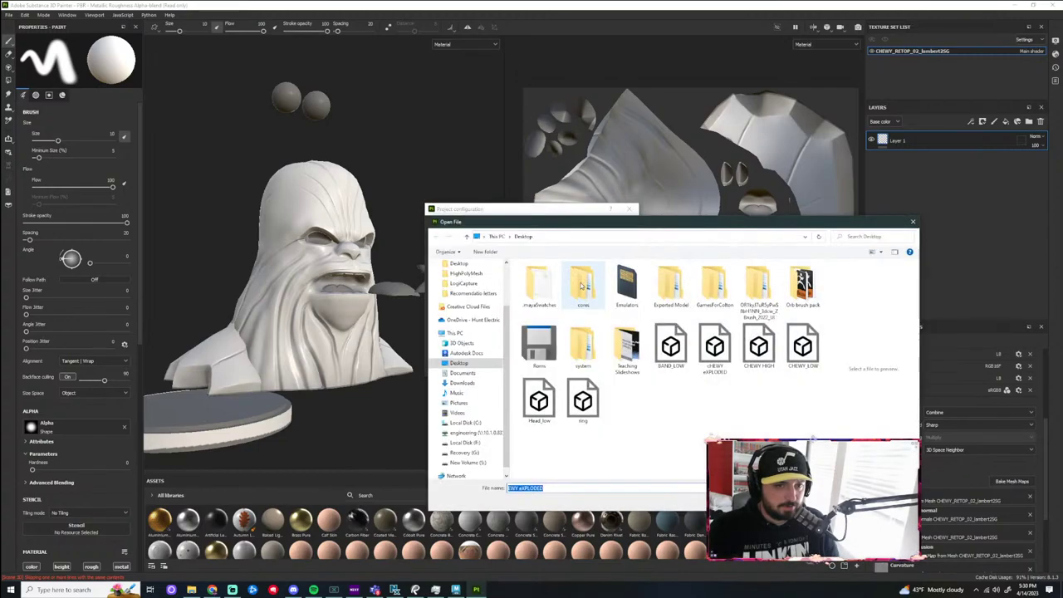
pyautogui.click(810, 356)
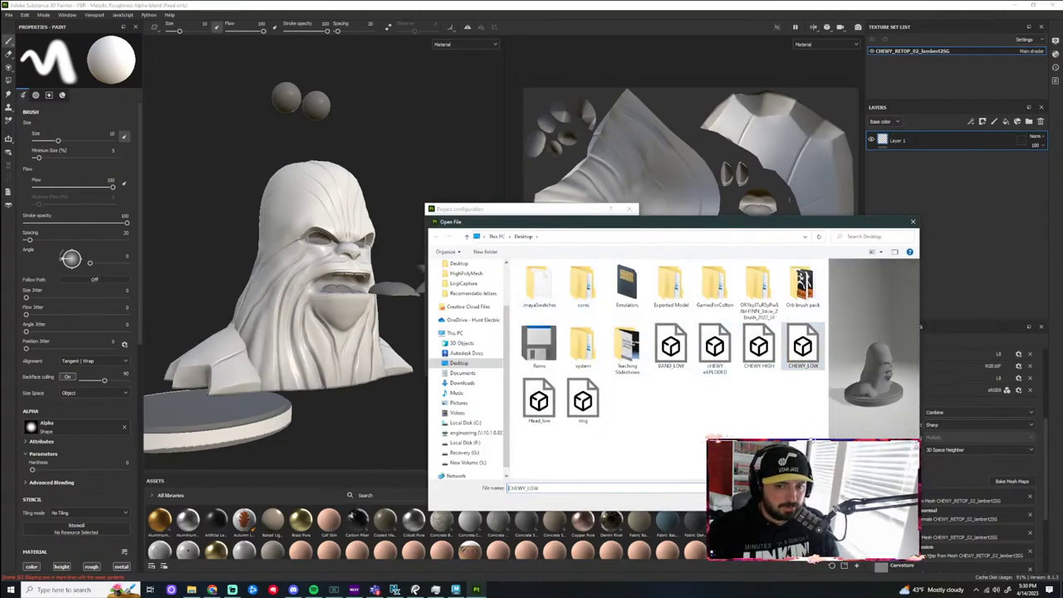
pyautogui.click(839, 501)
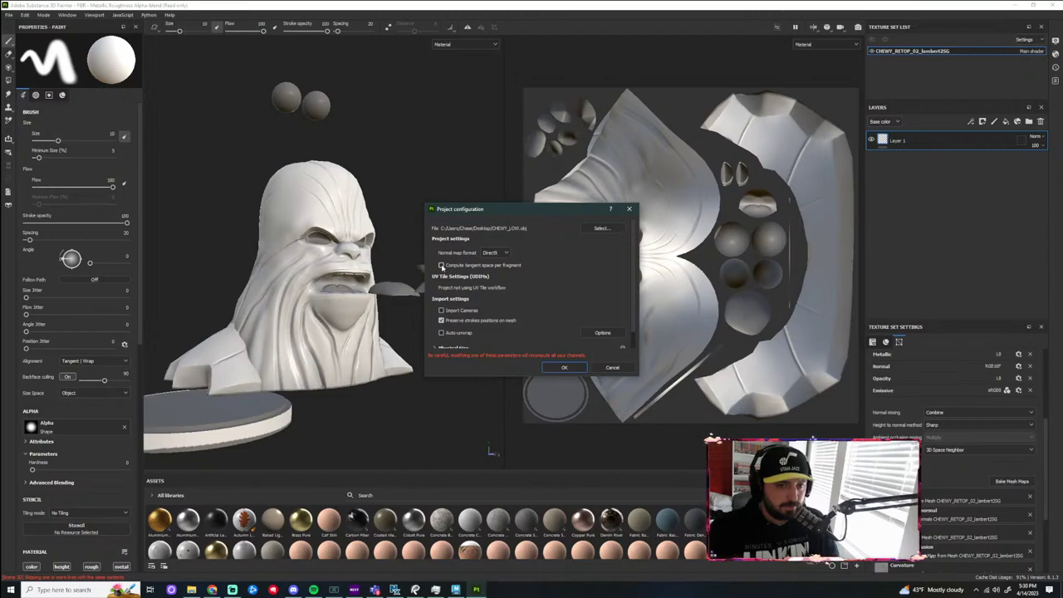
pyautogui.scroll(-1, 573, 301)
pyautogui.scroll(1, 565, 306)
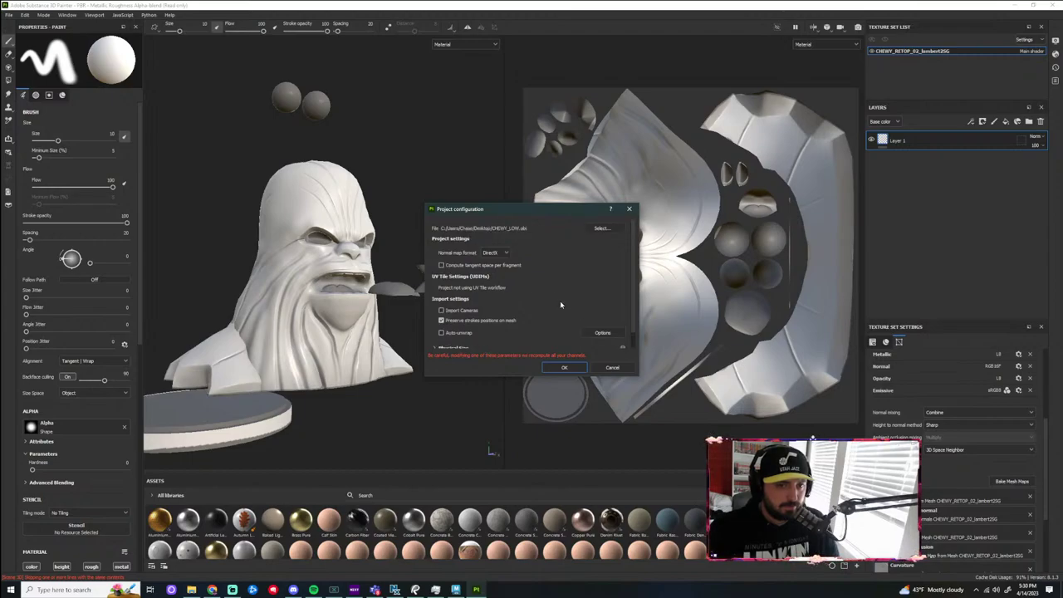
pyautogui.click(565, 368)
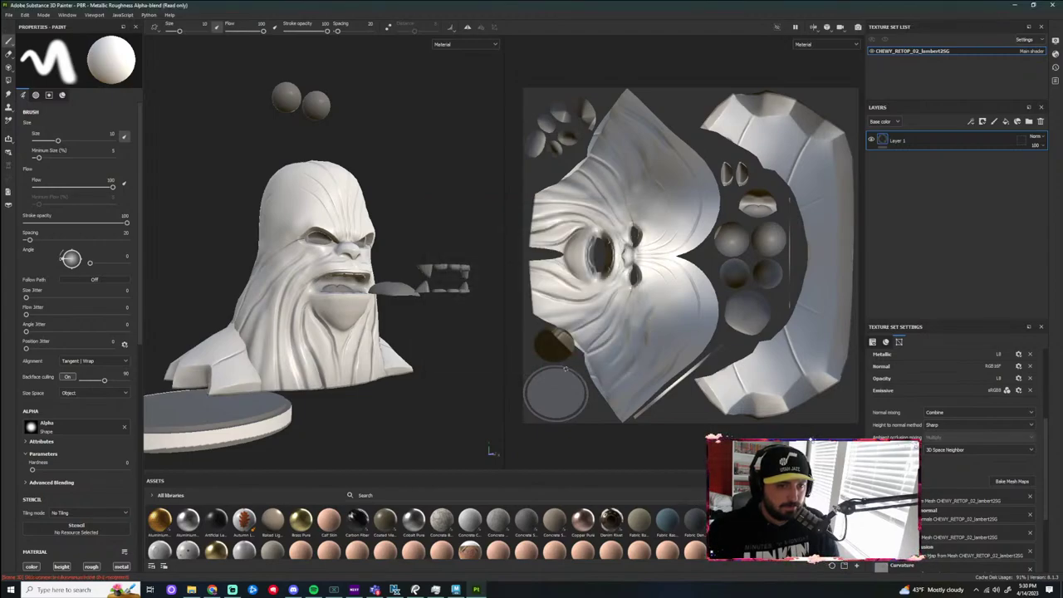
# Apply the Aluminium Pure material to the whole bust as a fill layer
pyautogui.scroll(3, 435, 292)
pyautogui.keyDown('alt'); pyautogui.moveTo(450, 248); pyautogui.dragTo(406, 274); pyautogui.keyUp('alt')
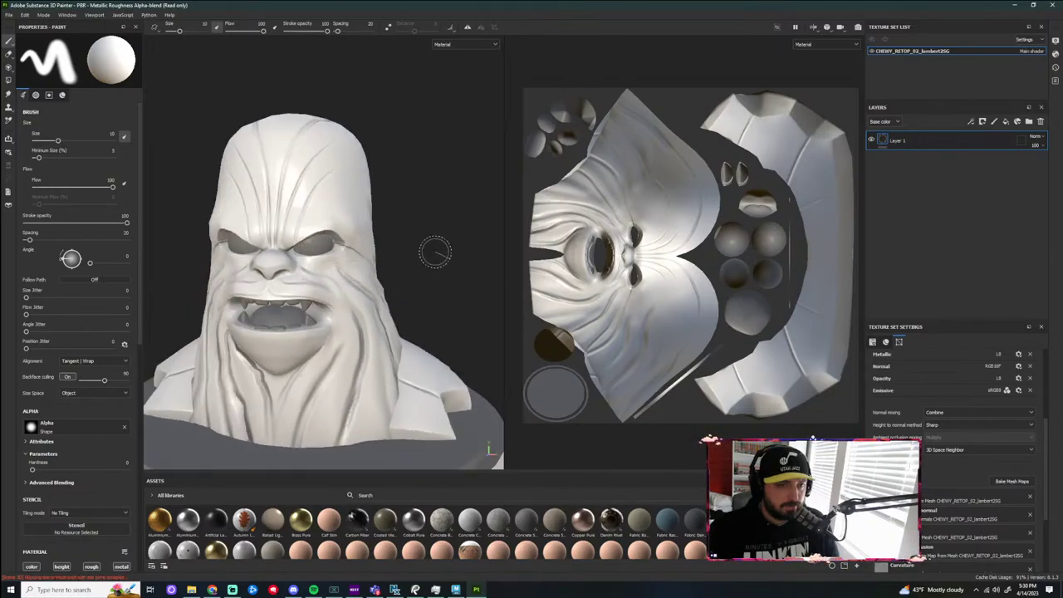
pyautogui.moveTo(436, 253)
pyautogui.keyDown('shift'); pyautogui.mouseDown(button='right')
pyautogui.moveTo(448, 254)
pyautogui.moveTo(391, 254)
pyautogui.moveTo(435, 267)
pyautogui.mouseUp(button='right'); pyautogui.keyUp('shift')
pyautogui.scroll(2, 435, 266)
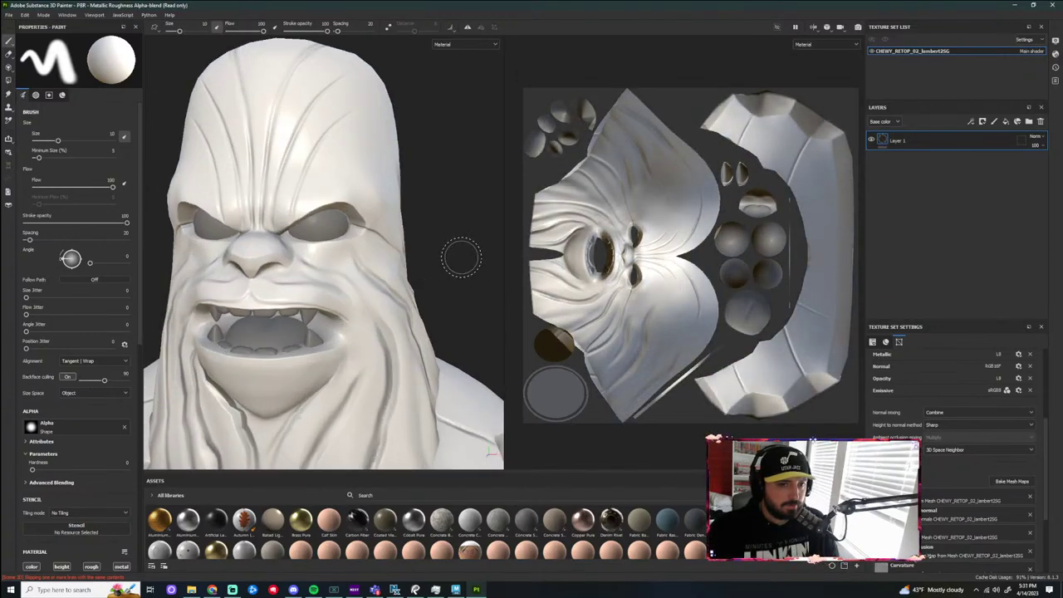
pyautogui.moveTo(461, 258)
pyautogui.keyDown('alt'); pyautogui.mouseDown()
pyautogui.moveTo(415, 249)
pyautogui.moveTo(493, 252)
pyautogui.moveTo(418, 247)
pyautogui.moveTo(488, 294)
pyautogui.moveTo(432, 274)
pyautogui.mouseUp(); pyautogui.keyUp('alt')
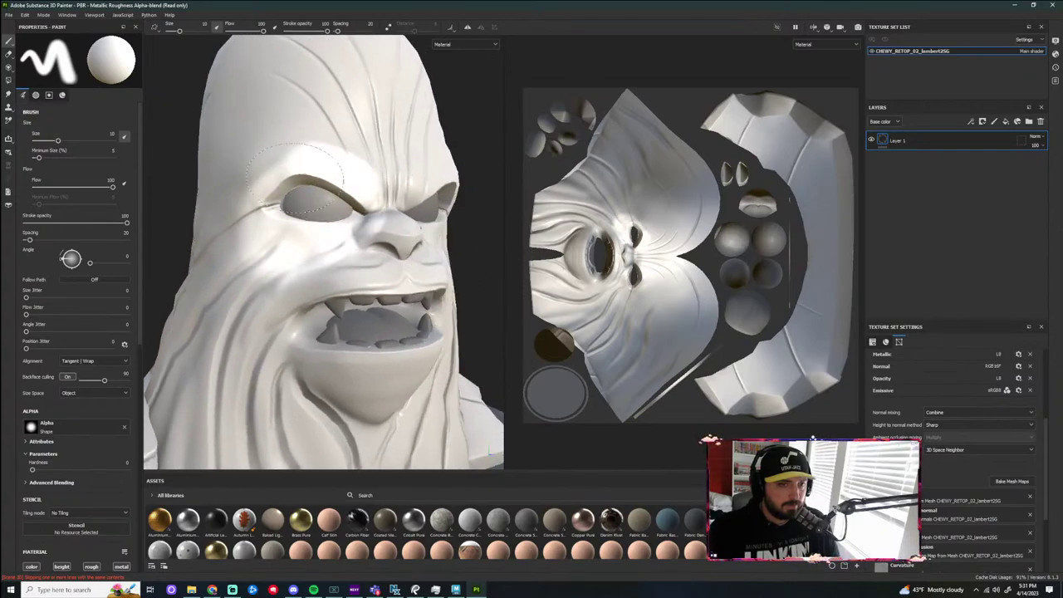
pyautogui.hotkey('ctrl', 'z')
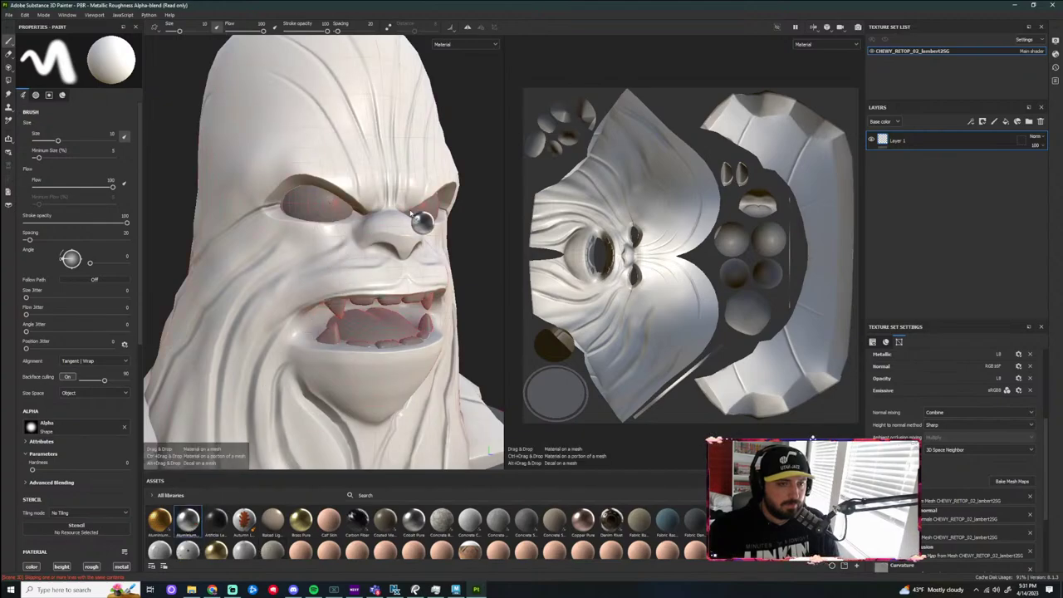
pyautogui.moveTo(348, 211); pyautogui.dragTo(343, 207)
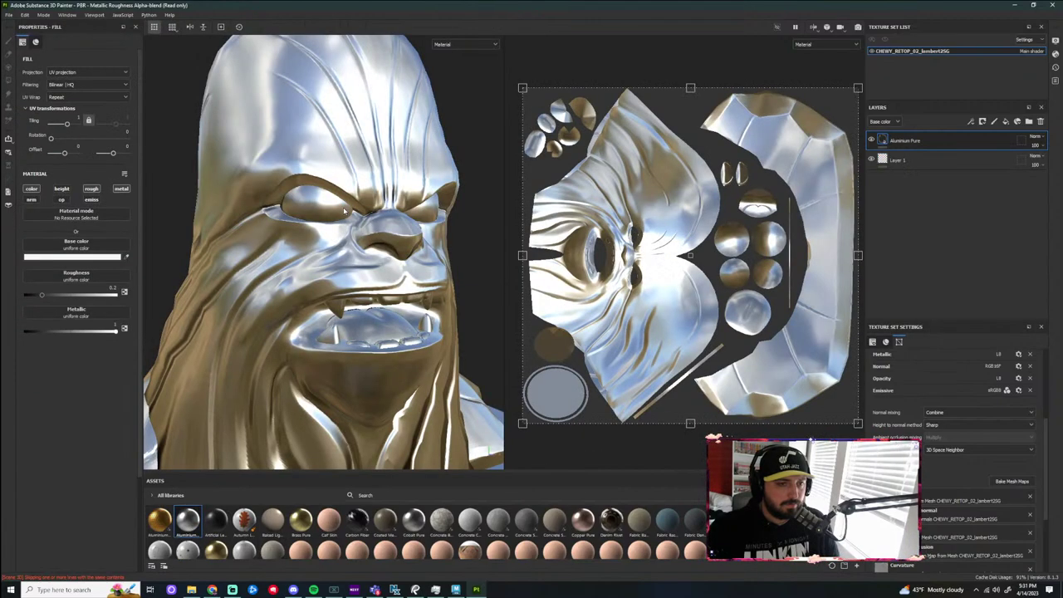
# Examine the bust's baked details under the aluminium material and undo the test fill
pyautogui.scroll(-5, 450, 328)
pyautogui.moveTo(374, 336)
pyautogui.keyDown('alt'); pyautogui.mouseDown()
pyautogui.moveTo(457, 352)
pyautogui.moveTo(421, 302)
pyautogui.moveTo(311, 431)
pyautogui.moveTo(349, 430)
pyautogui.moveTo(418, 328)
pyautogui.moveTo(395, 266)
pyautogui.moveTo(421, 231)
pyautogui.moveTo(444, 241)
pyautogui.moveTo(461, 258)
pyautogui.moveTo(453, 306)
pyautogui.moveTo(465, 308)
pyautogui.moveTo(232, 268)
pyautogui.moveTo(329, 298)
pyautogui.moveTo(335, 271)
pyautogui.moveTo(653, 293)
pyautogui.moveTo(645, 270)
pyautogui.moveTo(501, 280)
pyautogui.moveTo(385, 304)
pyautogui.moveTo(411, 261)
pyautogui.moveTo(403, 243)
pyautogui.moveTo(447, 306)
pyautogui.moveTo(408, 287)
pyautogui.moveTo(443, 234)
pyautogui.moveTo(487, 244)
pyautogui.moveTo(453, 258)
pyautogui.moveTo(361, 356)
pyautogui.moveTo(381, 289)
pyautogui.moveTo(410, 247)
pyautogui.moveTo(369, 308)
pyautogui.moveTo(368, 334)
pyautogui.moveTo(341, 349)
pyautogui.moveTo(378, 370)
pyautogui.moveTo(391, 371)
pyautogui.moveTo(403, 291)
pyautogui.moveTo(388, 221)
pyautogui.moveTo(376, 291)
pyautogui.moveTo(409, 353)
pyautogui.moveTo(400, 413)
pyautogui.moveTo(349, 342)
pyautogui.moveTo(356, 423)
pyautogui.moveTo(372, 314)
pyautogui.mouseUp(); pyautogui.keyUp('alt')
pyautogui.scroll(8, 373, 341)
pyautogui.scroll(-5, 461, 258)
pyautogui.scroll(-4, 453, 306)
pyautogui.scroll(5, 444, 304)
pyautogui.scroll(2, 444, 305)
pyautogui.scroll(-3, 404, 244)
pyautogui.scroll(-3, 423, 237)
pyautogui.hotkey('ctrl', 'z')
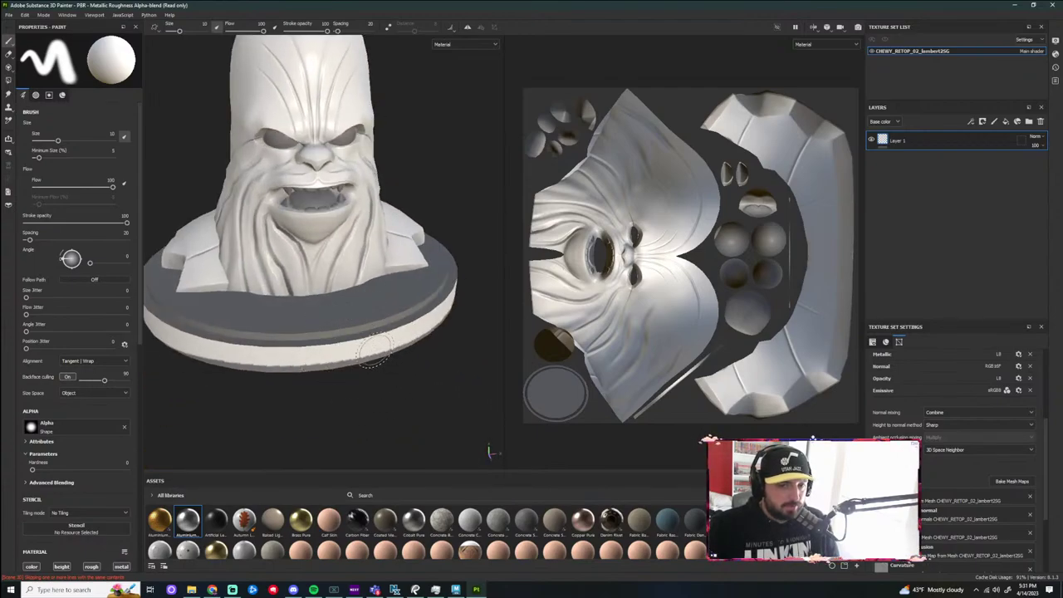
# Inspect the assembled bust and base from several angles, including a close view of the eyes and teeth
pyautogui.scroll(-3, 376, 350)
pyautogui.moveTo(333, 406)
pyautogui.keyDown('alt'); pyautogui.mouseDown()
pyautogui.moveTo(396, 429)
pyautogui.moveTo(449, 382)
pyautogui.moveTo(388, 364)
pyautogui.mouseUp(); pyautogui.keyUp('alt')
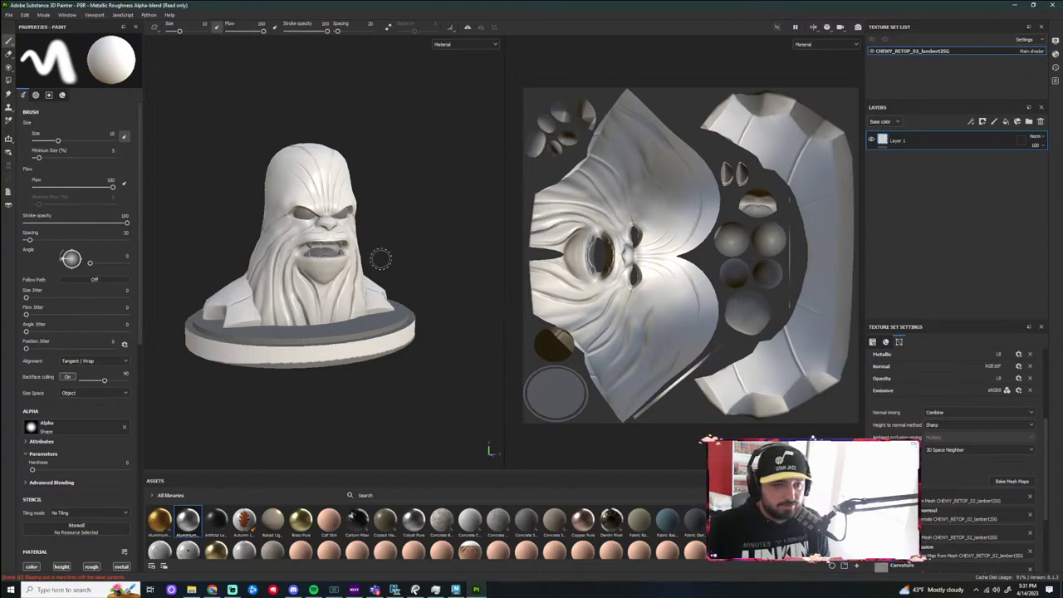
pyautogui.scroll(4, 427, 396)
pyautogui.keyDown('alt'); pyautogui.moveTo(458, 363); pyautogui.dragTo(440, 340); pyautogui.keyUp('alt')
pyautogui.keyDown('alt'); pyautogui.moveTo(432, 388); pyautogui.dragTo(446, 446); pyautogui.keyUp('alt')
pyautogui.keyDown('alt'); pyautogui.moveTo(427, 404); pyautogui.dragTo(417, 283); pyautogui.keyUp('alt')
pyautogui.scroll(2, 451, 326)
pyautogui.keyDown('alt'); pyautogui.moveTo(370, 173); pyautogui.dragTo(424, 316, button='middle'); pyautogui.keyUp('alt')
pyautogui.scroll(4, 454, 324)
pyautogui.keyDown('alt'); pyautogui.moveTo(458, 325); pyautogui.dragTo(398, 311); pyautogui.keyUp('alt')
pyautogui.scroll(-2, 724, 286)
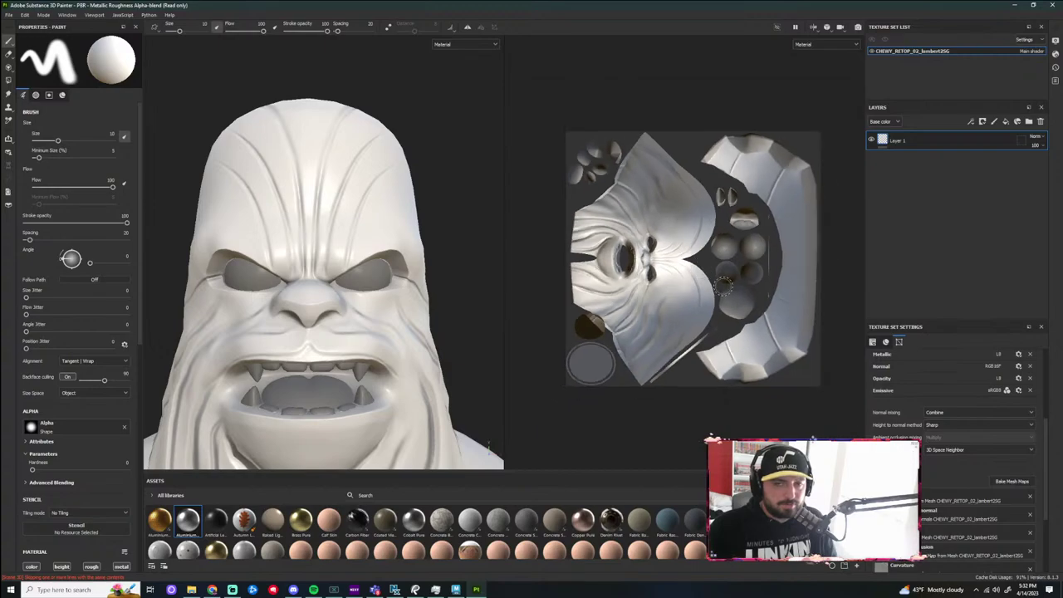
# Switch to Maya and combine the low-poly bust's separate upper and lower teeth into one mesh
pyautogui.hotkey('alt', 'Tab')
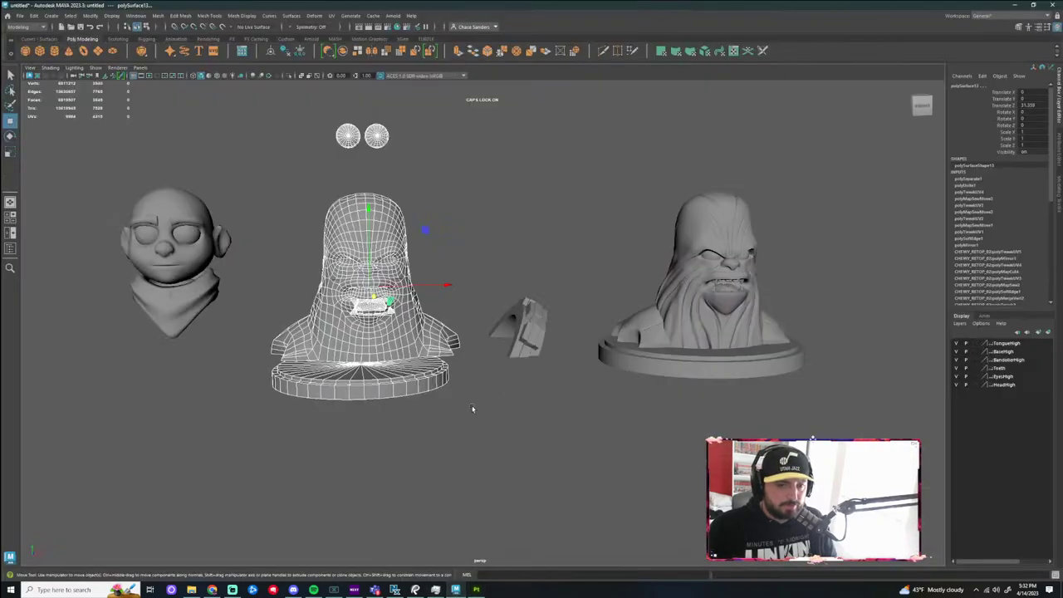
pyautogui.click(472, 408)
pyautogui.keyDown('alt'); pyautogui.moveTo(472, 409); pyautogui.dragTo(595, 360); pyautogui.keyUp('alt')
pyautogui.click(582, 313)
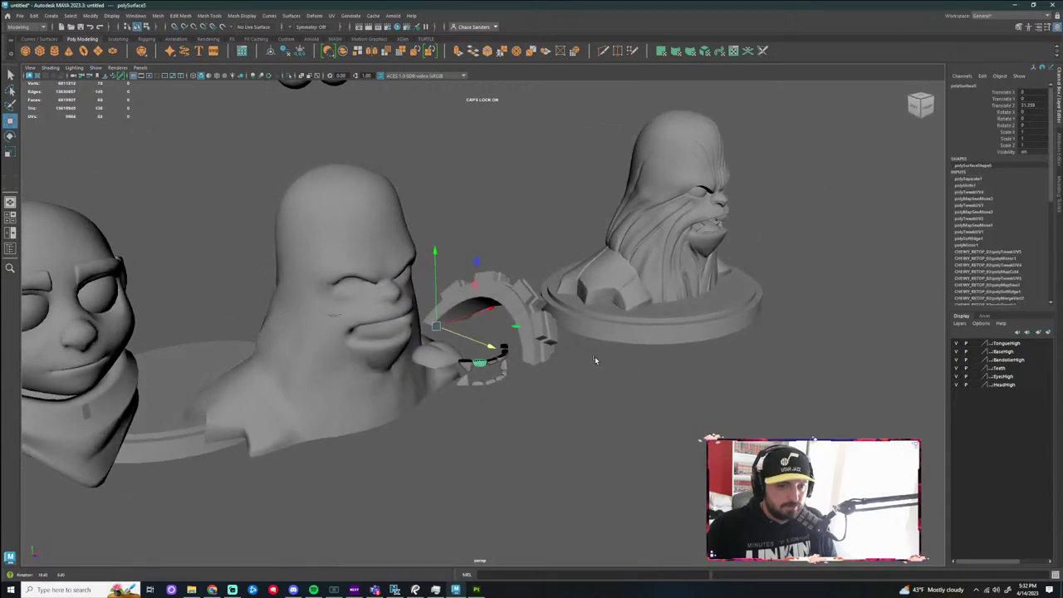
pyautogui.scroll(3, 526, 399)
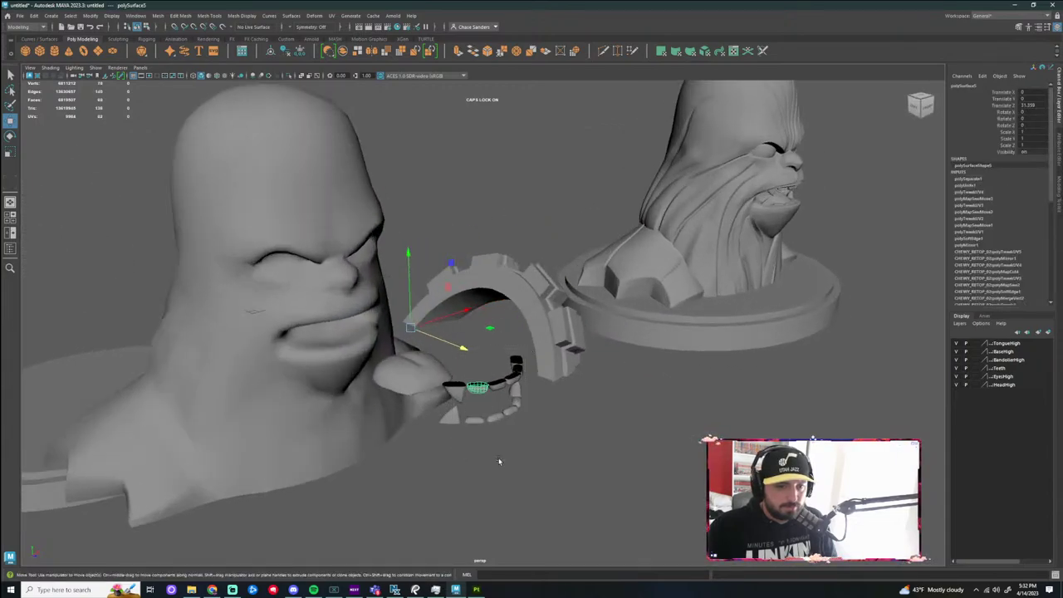
pyautogui.hotkey('ctrl', 'z')
pyautogui.click(157, 16)
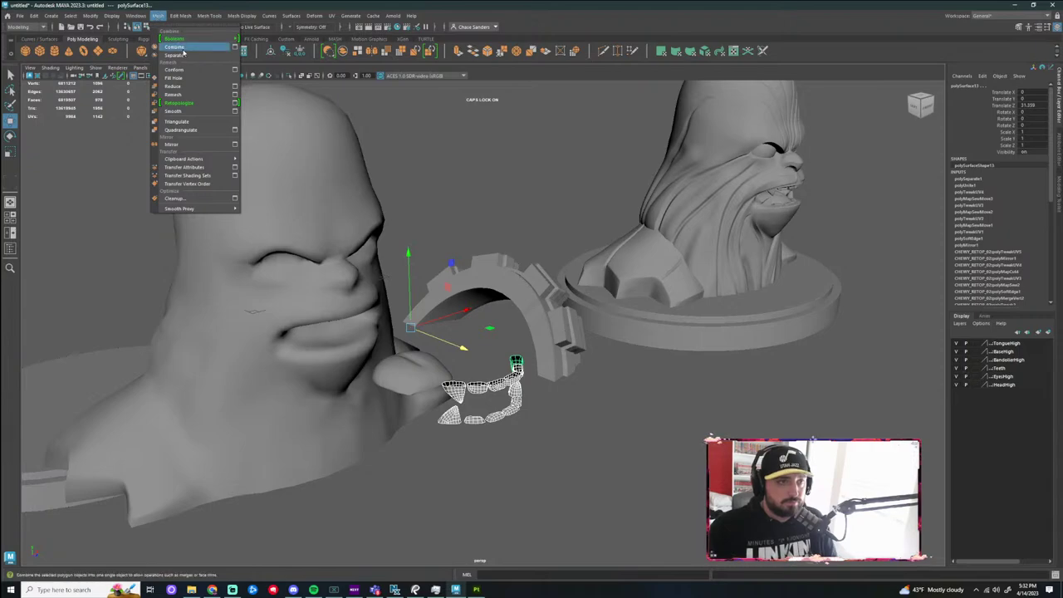
pyautogui.click(184, 50)
pyautogui.click(635, 415)
pyautogui.keyDown('alt'); pyautogui.moveTo(702, 416); pyautogui.dragTo(651, 416); pyautogui.keyUp('alt')
pyautogui.keyDown('alt'); pyautogui.moveTo(657, 416); pyautogui.dragTo(432, 374, button='middle'); pyautogui.keyUp('alt')
pyautogui.scroll(3, 565, 305)
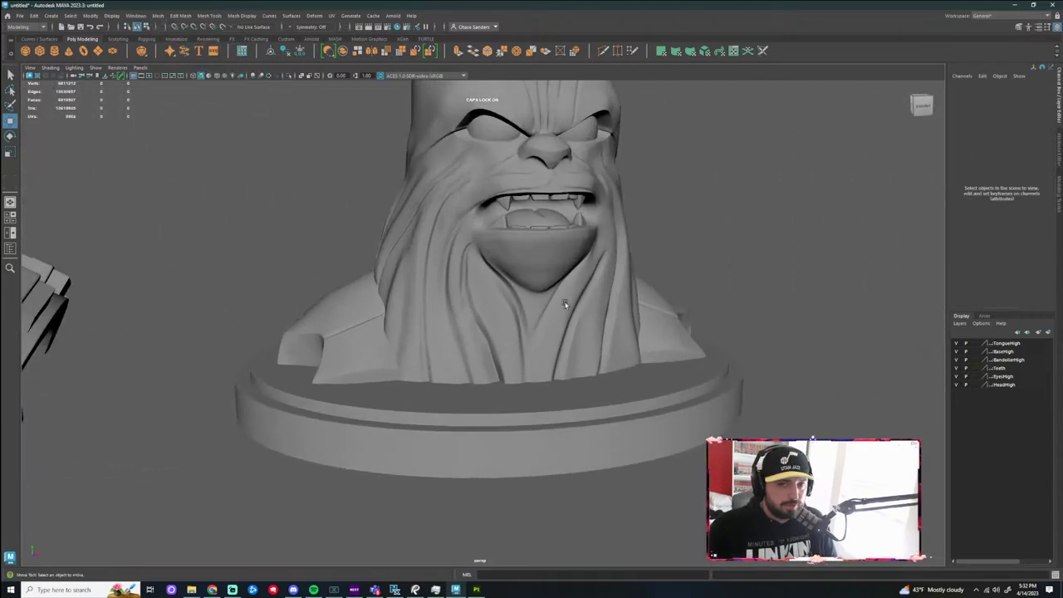
pyautogui.scroll(2, 565, 304)
pyautogui.click(553, 212)
pyautogui.click(157, 15)
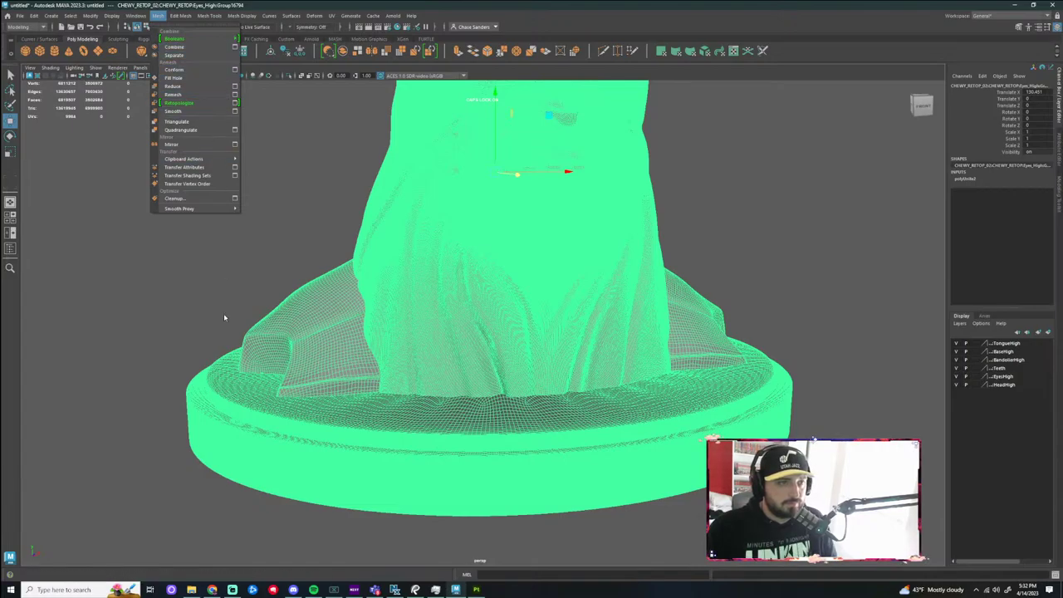
pyautogui.click(199, 305)
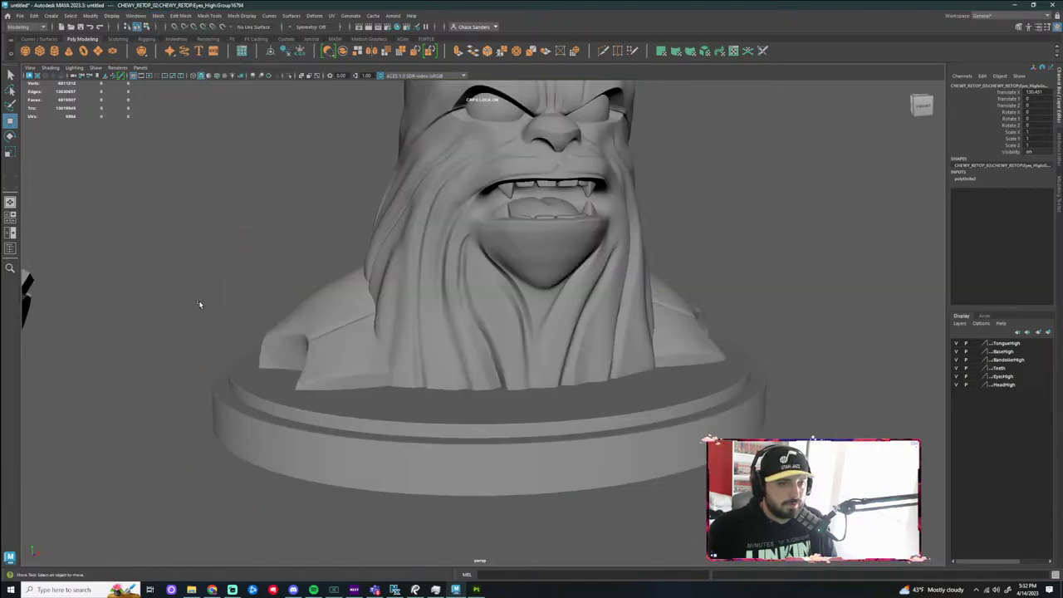
# Move the low-poly head, eyes, tongue, teeth and base together forward along Z, leaving the bandolier in place
pyautogui.scroll(-3, 199, 304)
pyautogui.keyDown('alt'); pyautogui.moveTo(304, 256); pyautogui.dragTo(287, 292); pyautogui.keyUp('alt')
pyautogui.keyDown('alt'); pyautogui.moveTo(308, 299); pyautogui.dragTo(603, 323, button='middle'); pyautogui.keyUp('alt')
pyautogui.scroll(-3, 516, 355)
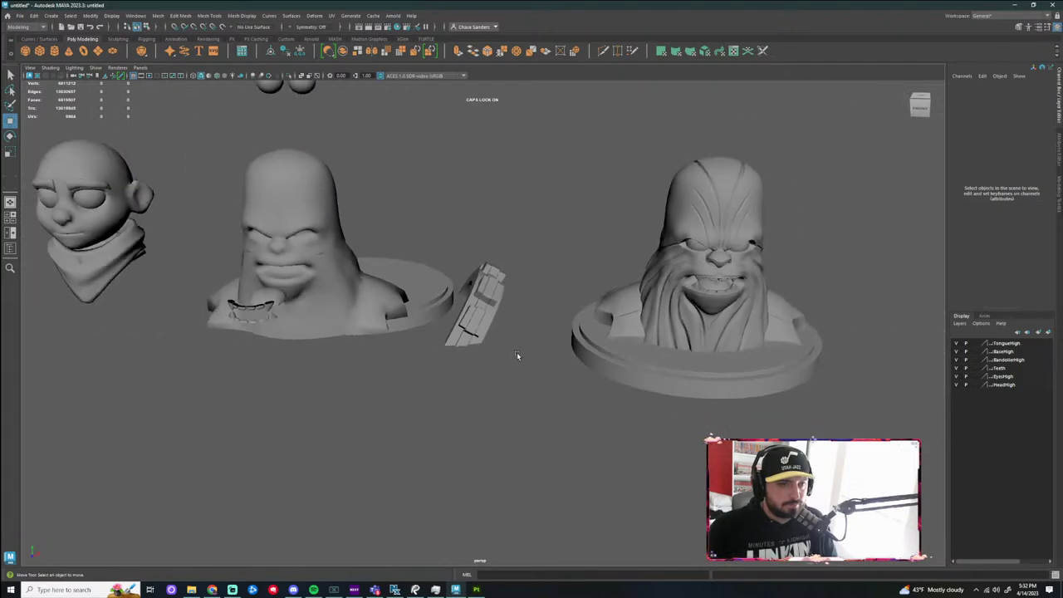
pyautogui.keyDown('alt'); pyautogui.moveTo(517, 432); pyautogui.dragTo(515, 350, button='middle'); pyautogui.keyUp('alt')
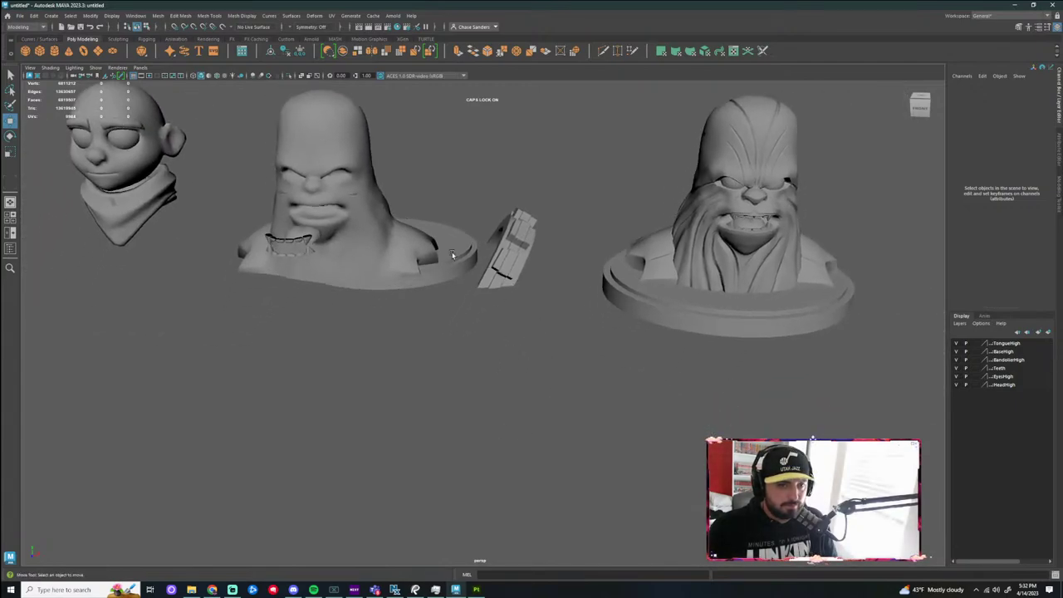
pyautogui.scroll(-3, 429, 270)
pyautogui.moveTo(463, 126); pyautogui.dragTo(349, 384)
pyautogui.keyDown('alt'); pyautogui.moveTo(424, 355); pyautogui.dragTo(88, 302); pyautogui.keyUp('alt')
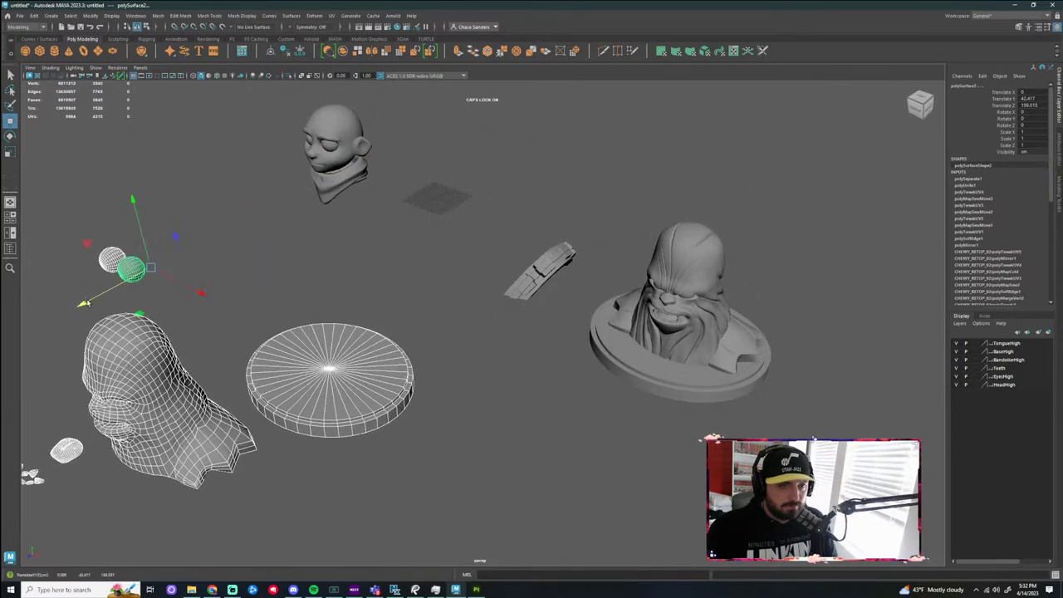
pyautogui.click(378, 296)
# Set the combined high-poly bust's Translate X to 0
pyautogui.keyDown('alt'); pyautogui.moveTo(377, 296); pyautogui.dragTo(425, 380); pyautogui.keyUp('alt')
pyautogui.scroll(5, 424, 380)
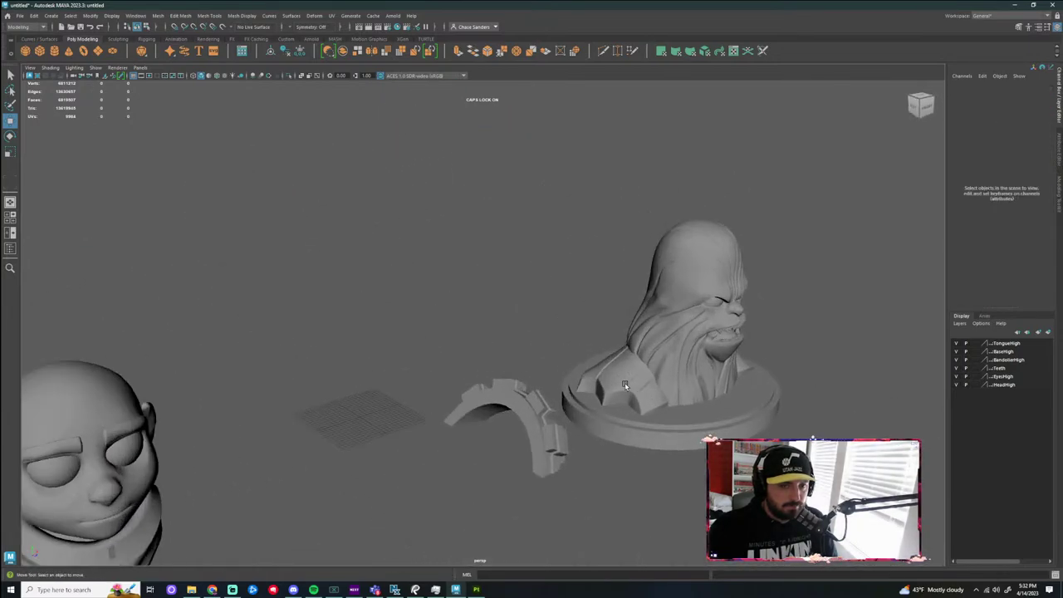
pyautogui.moveTo(809, 299); pyautogui.dragTo(632, 494)
pyautogui.keyDown('alt'); pyautogui.moveTo(761, 333); pyautogui.dragTo(861, 266); pyautogui.keyUp('alt')
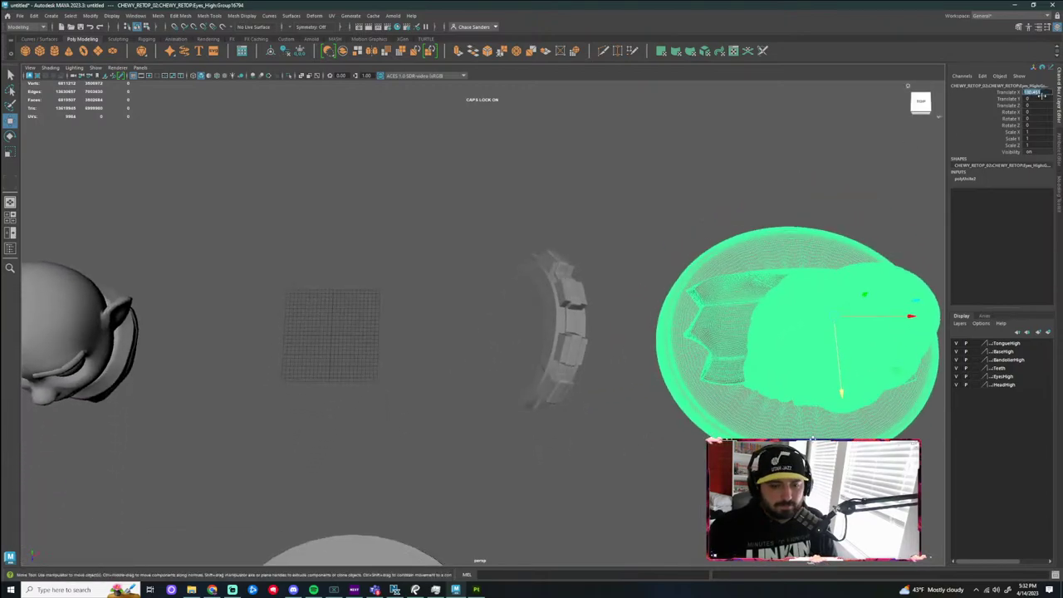
pyautogui.write('0')
pyautogui.press('Return')
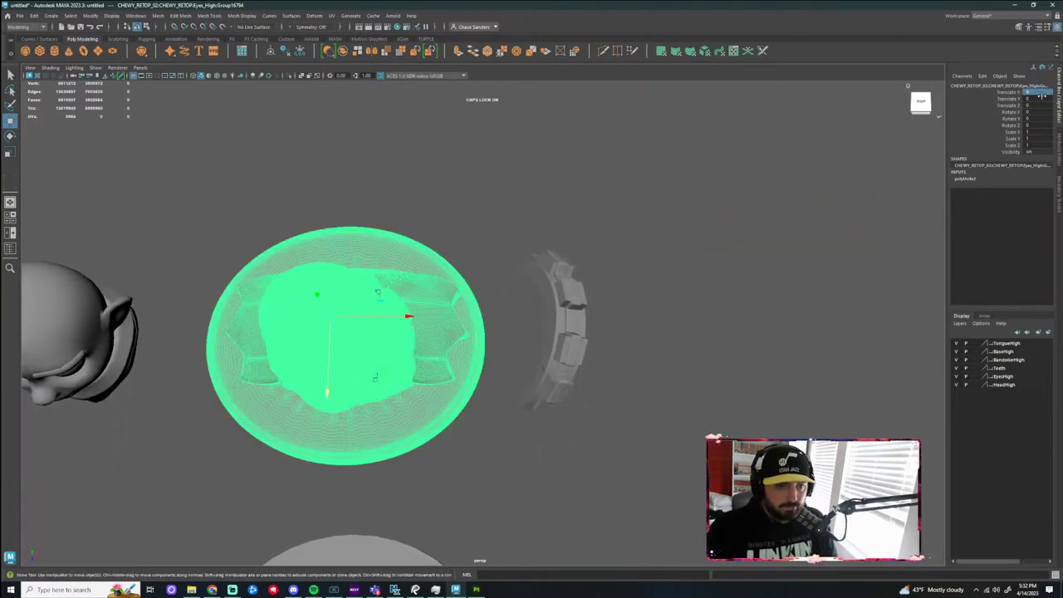
# Separate the combined high-poly bust into its individual mesh pieces
pyautogui.click(157, 15)
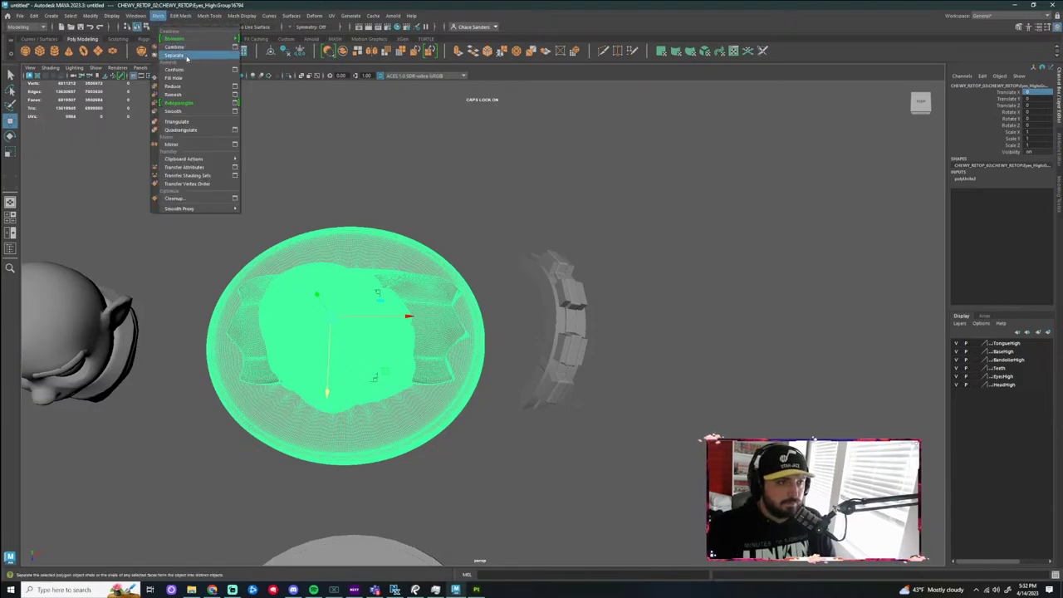
pyautogui.click(175, 52)
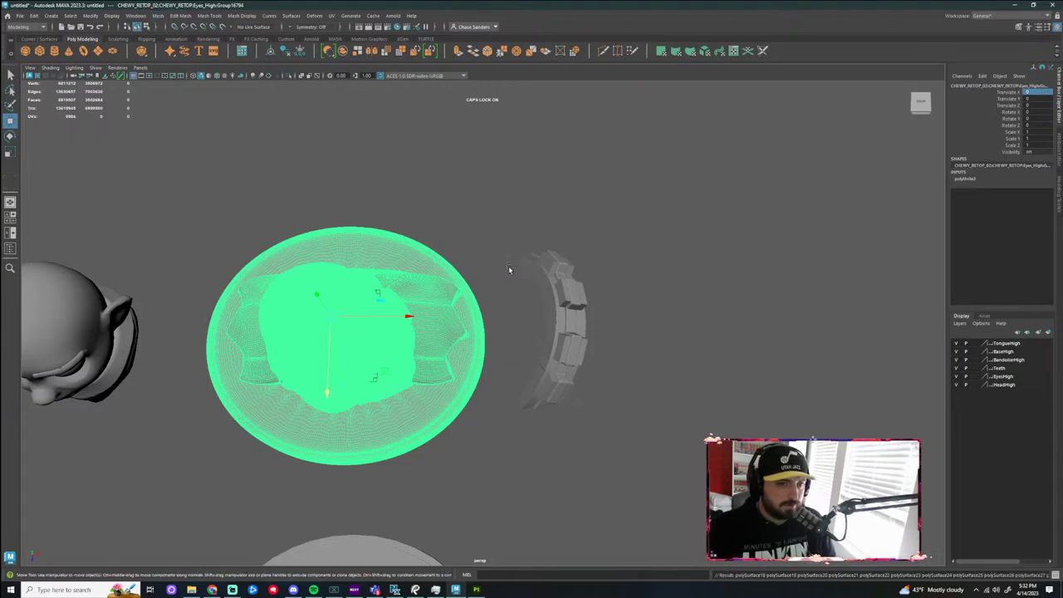
pyautogui.keyDown('alt'); pyautogui.moveTo(512, 399); pyautogui.dragTo(516, 403); pyautogui.keyUp('alt')
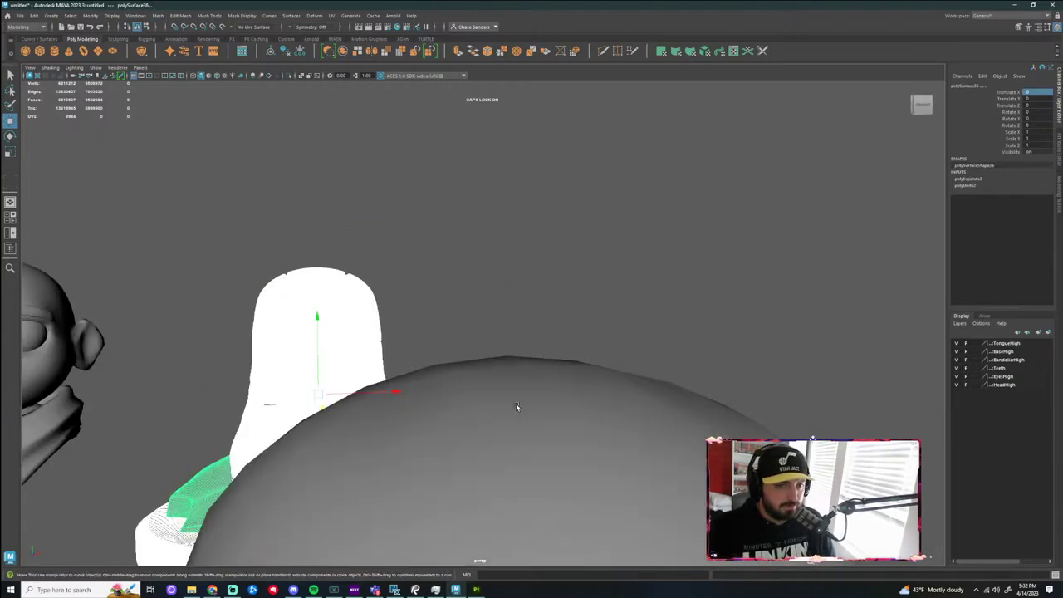
pyautogui.keyDown('alt'); pyautogui.moveTo(459, 350); pyautogui.dragTo(464, 368); pyautogui.keyUp('alt')
pyautogui.keyDown('alt'); pyautogui.moveTo(464, 368); pyautogui.dragTo(525, 299, button='middle'); pyautogui.keyUp('alt')
pyautogui.scroll(4, 525, 300)
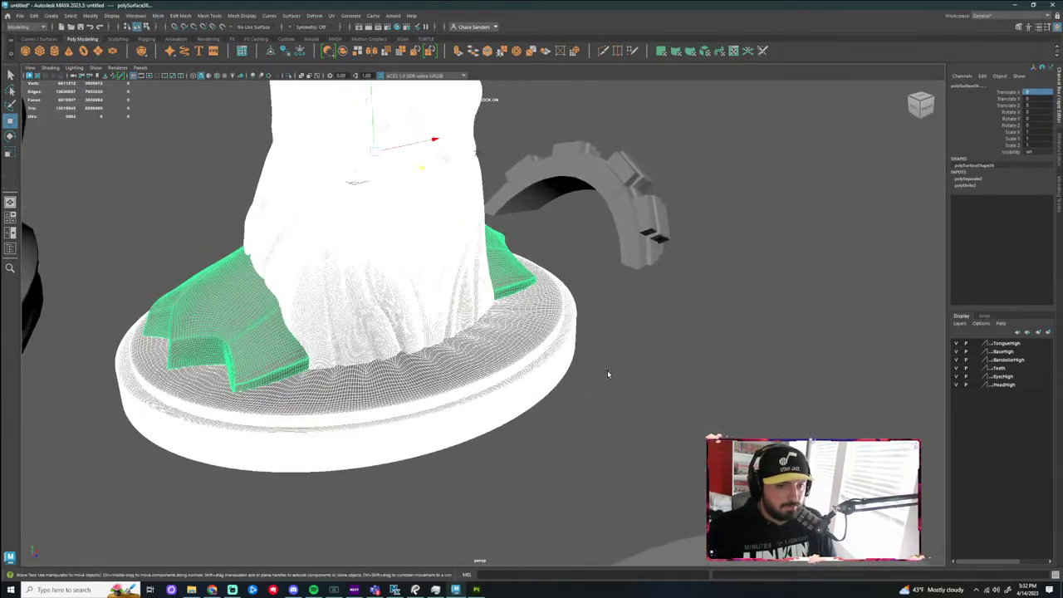
pyautogui.click(646, 410)
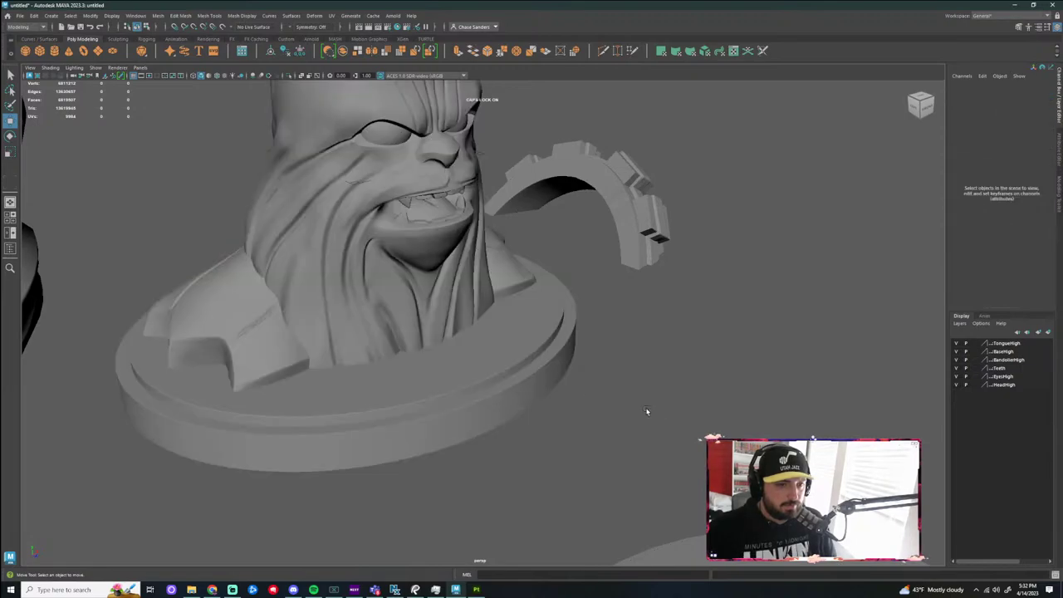
# Delete the outer ring and the top disc of the high-poly bust's round base
pyautogui.click(541, 378)
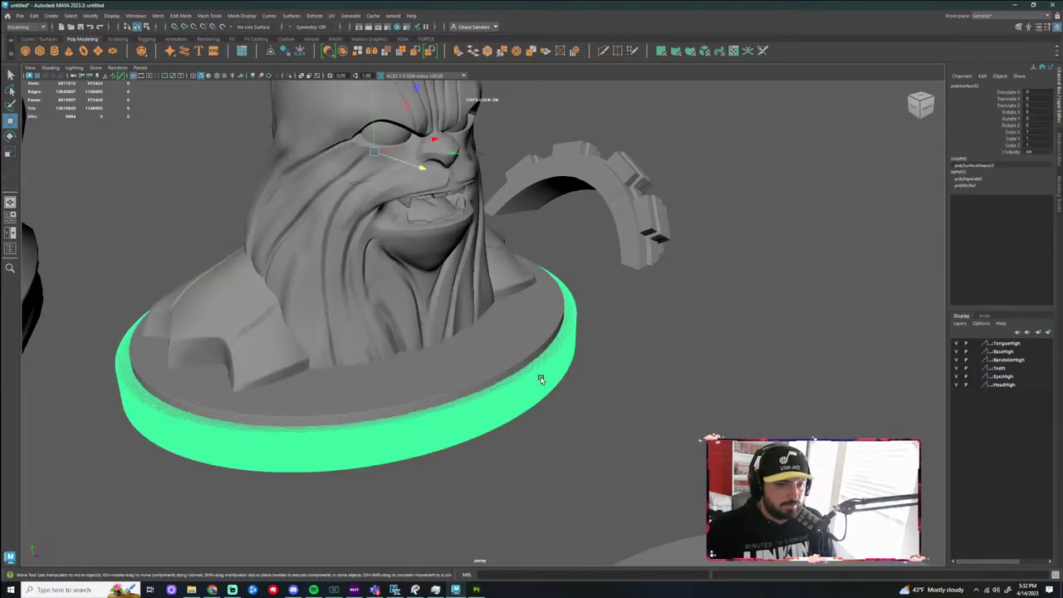
pyautogui.moveTo(577, 424); pyautogui.dragTo(508, 356)
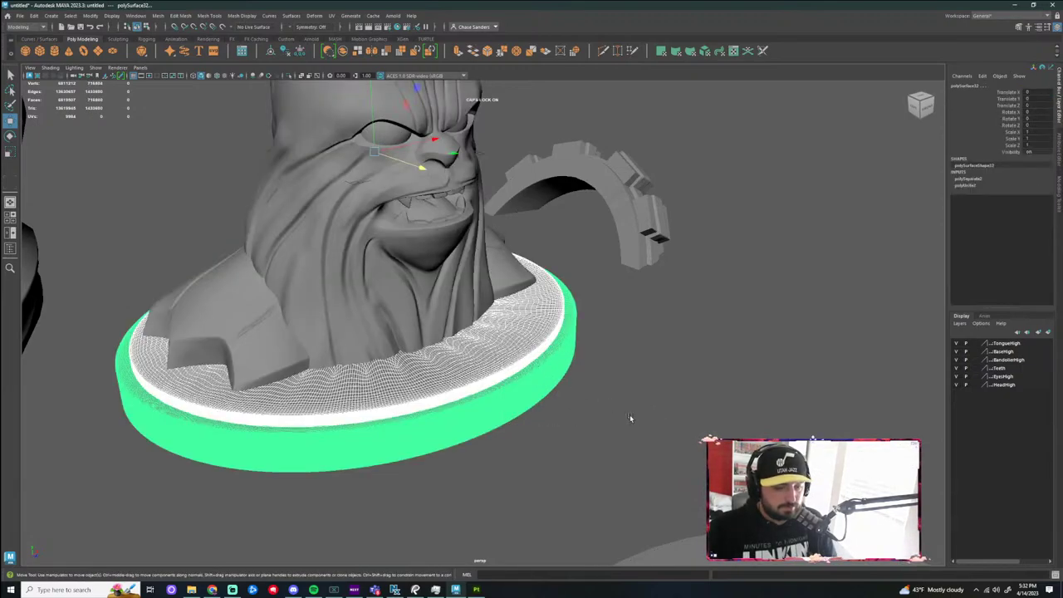
pyautogui.press('Delete')
# Select all upper and lower teeth of the high-poly bust and move them forward along Z, out of the mouth
pyautogui.scroll(-4, 565, 372)
pyautogui.moveTo(601, 359)
pyautogui.keyDown('alt'); pyautogui.mouseDown()
pyautogui.moveTo(540, 339)
pyautogui.moveTo(550, 293)
pyautogui.moveTo(547, 360)
pyautogui.moveTo(602, 249)
pyautogui.moveTo(589, 239)
pyautogui.moveTo(584, 343)
pyautogui.moveTo(612, 377)
pyautogui.mouseUp(); pyautogui.keyUp('alt')
pyautogui.scroll(3, 583, 342)
pyautogui.keyDown('alt'); pyautogui.moveTo(612, 378); pyautogui.dragTo(608, 302, button='middle'); pyautogui.keyUp('alt')
pyautogui.keyDown('alt'); pyautogui.moveTo(608, 302); pyautogui.dragTo(598, 327); pyautogui.keyUp('alt')
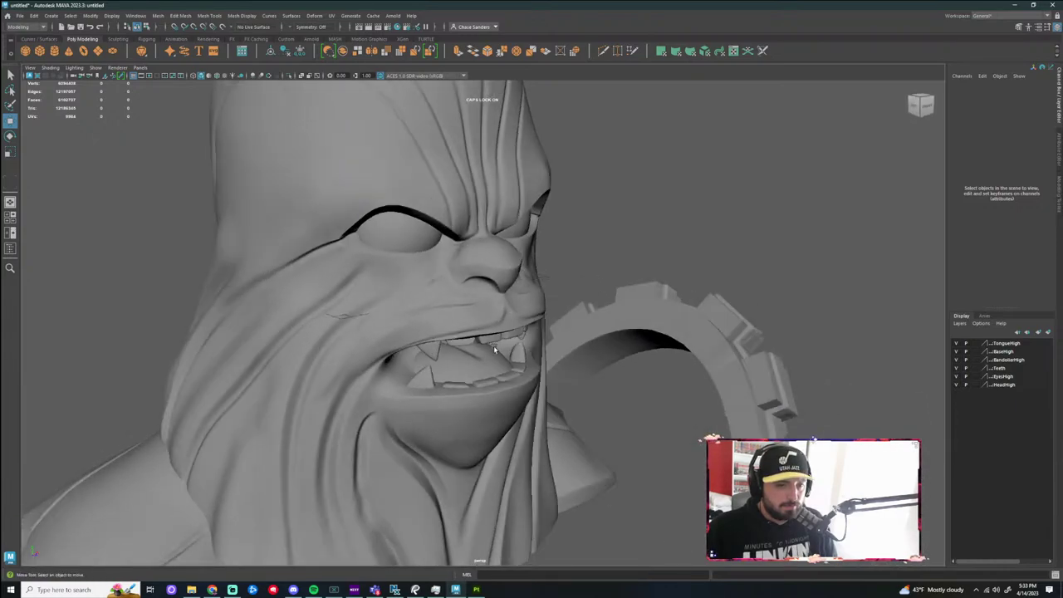
pyautogui.click(493, 346)
pyautogui.keyDown('alt'); pyautogui.moveTo(596, 380); pyautogui.dragTo(466, 332); pyautogui.keyUp('alt')
pyautogui.scroll(3, 411, 285)
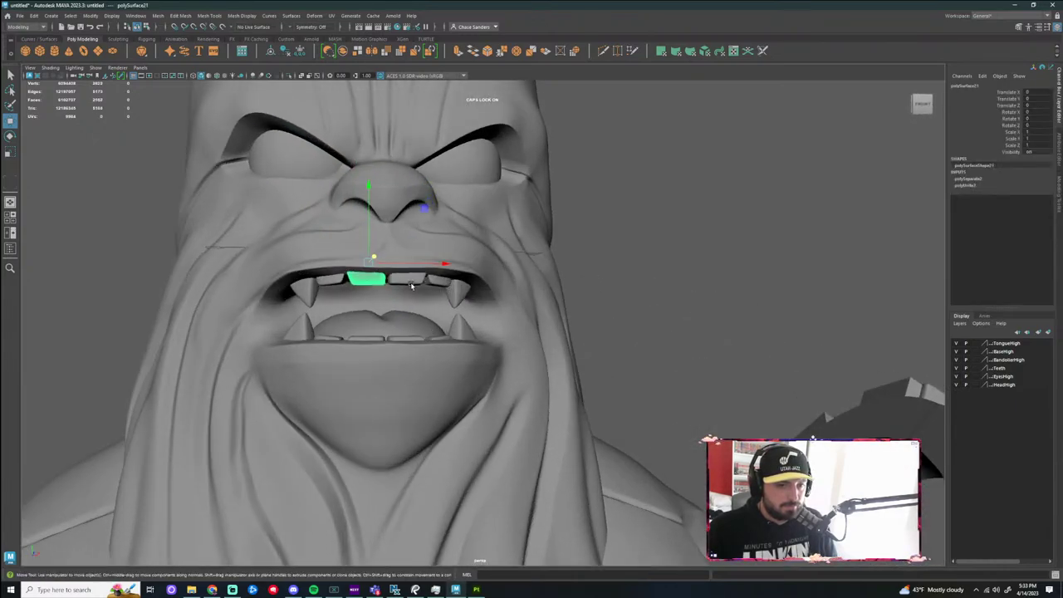
pyautogui.keyDown('shift'); pyautogui.click(410, 283); pyautogui.keyUp('shift')
pyautogui.keyDown('shift'); pyautogui.click(438, 281); pyautogui.keyUp('shift')
pyautogui.keyDown('shift'); pyautogui.click(457, 291); pyautogui.keyUp('shift')
pyautogui.keyDown('shift'); pyautogui.click(331, 280); pyautogui.keyUp('shift')
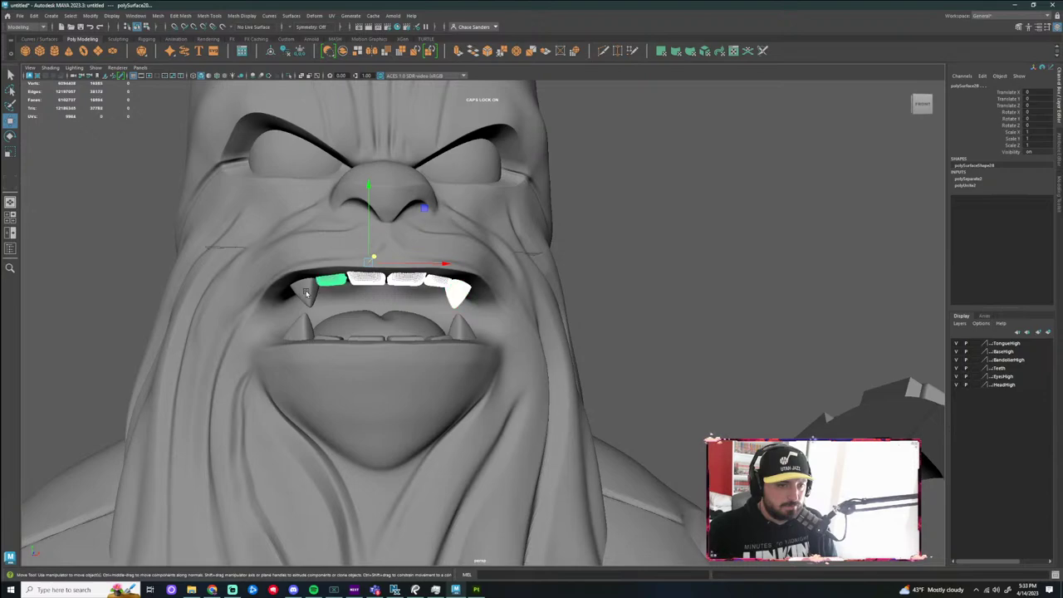
pyautogui.keyDown('shift'); pyautogui.click(305, 293); pyautogui.keyUp('shift')
pyautogui.keyDown('alt'); pyautogui.moveTo(306, 292); pyautogui.dragTo(385, 357); pyautogui.keyUp('alt')
pyautogui.keyDown('shift'); pyautogui.click(403, 391); pyautogui.keyUp('shift')
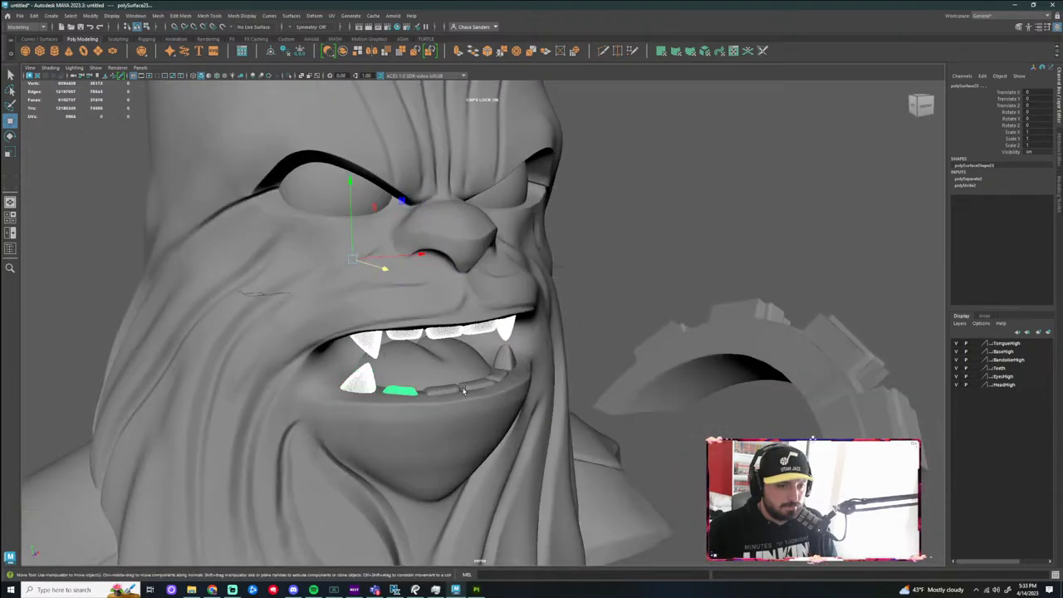
pyautogui.keyDown('shift'); pyautogui.click(454, 391); pyautogui.keyUp('shift')
pyautogui.keyDown('shift'); pyautogui.click(475, 387); pyautogui.keyUp('shift')
pyautogui.keyDown('shift'); pyautogui.click(501, 377); pyautogui.keyUp('shift')
pyautogui.keyDown('shift'); pyautogui.click(507, 359); pyautogui.keyUp('shift')
pyautogui.scroll(-4, 508, 357)
pyautogui.keyDown('alt'); pyautogui.moveTo(511, 356); pyautogui.dragTo(570, 352); pyautogui.keyUp('alt')
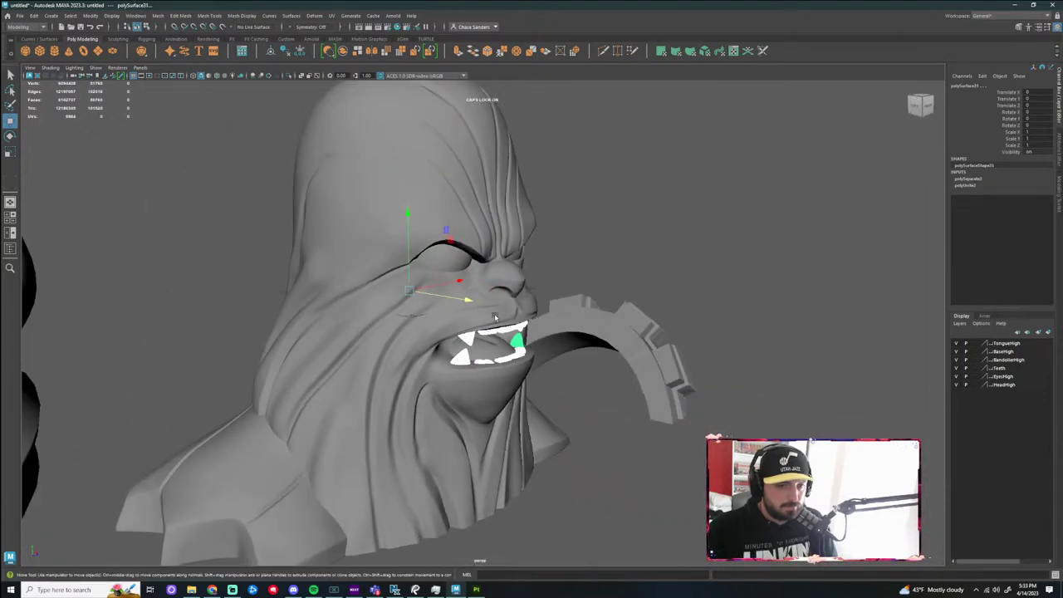
pyautogui.moveTo(466, 300); pyautogui.dragTo(618, 323)
pyautogui.click(595, 459)
pyautogui.keyDown('alt'); pyautogui.moveTo(595, 459); pyautogui.dragTo(593, 487); pyautogui.keyUp('alt')
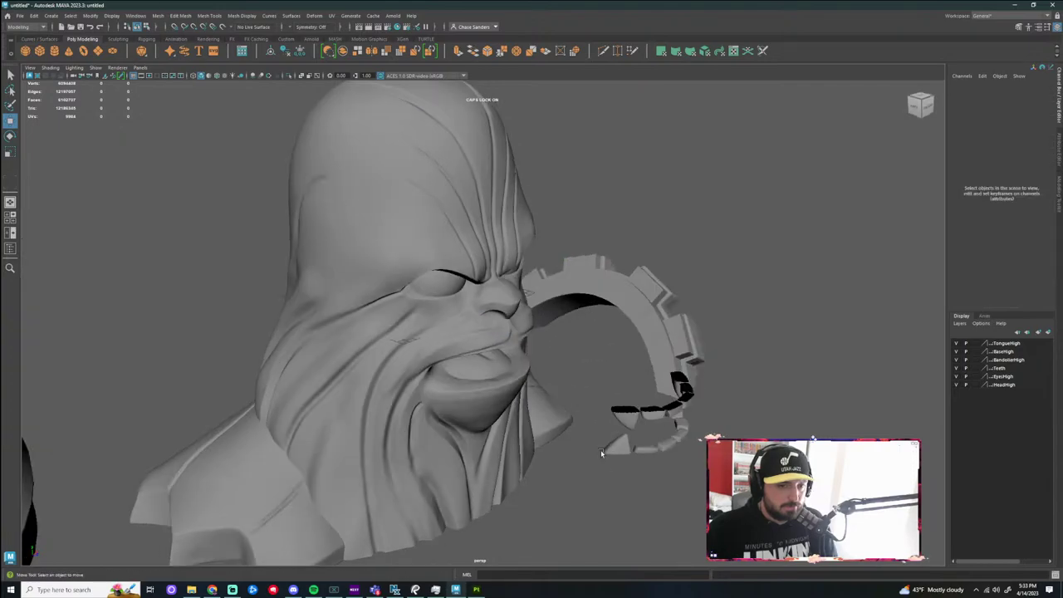
# Move the high-poly tongue forward out of the mouth and both eyes forward out of their sockets
pyautogui.click(493, 370)
pyautogui.moveTo(494, 369); pyautogui.dragTo(550, 376, button='middle')
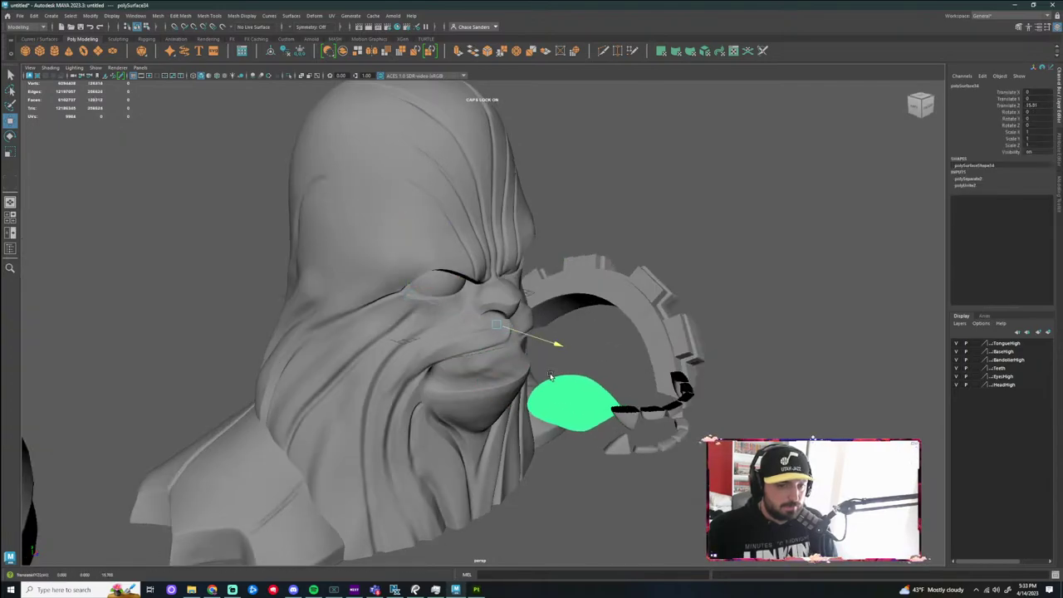
pyautogui.keyDown('alt'); pyautogui.moveTo(619, 367); pyautogui.dragTo(493, 310); pyautogui.keyUp('alt')
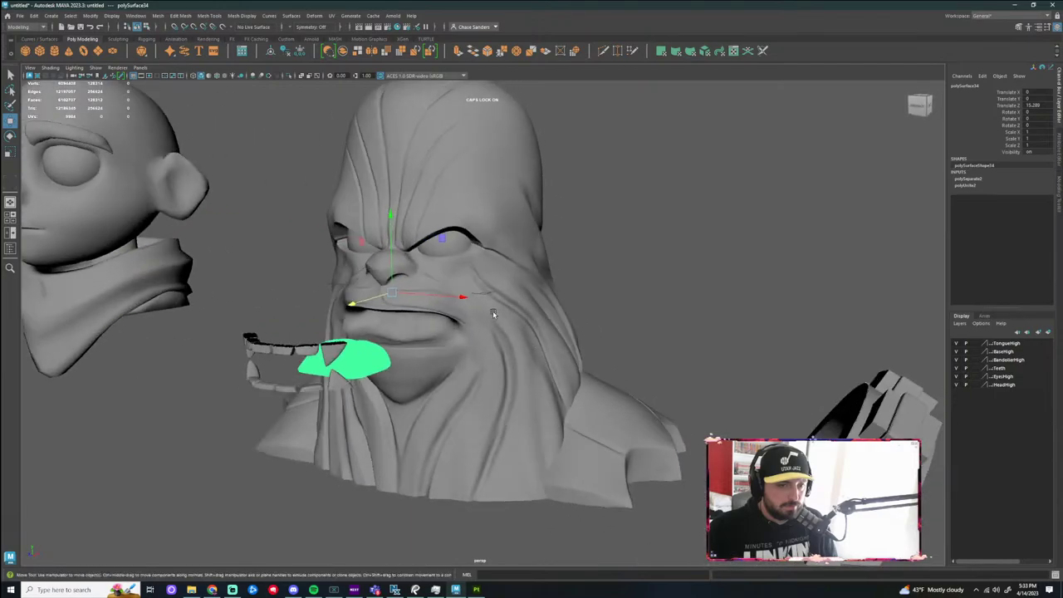
pyautogui.click(443, 249)
pyautogui.keyDown('alt'); pyautogui.moveTo(443, 249); pyautogui.dragTo(531, 197); pyautogui.keyUp('alt')
pyautogui.keyDown('shift'); pyautogui.click(389, 271); pyautogui.keyUp('shift')
pyautogui.click(675, 270)
# Shift the high-poly teeth farther forward to a Translate Z of 27.664, clear of the tongue
pyautogui.keyDown('alt'); pyautogui.moveTo(675, 270); pyautogui.dragTo(764, 301); pyautogui.keyUp('alt')
pyautogui.moveTo(729, 310); pyautogui.dragTo(647, 442)
pyautogui.moveTo(651, 334); pyautogui.dragTo(676, 340)
pyautogui.click(713, 266)
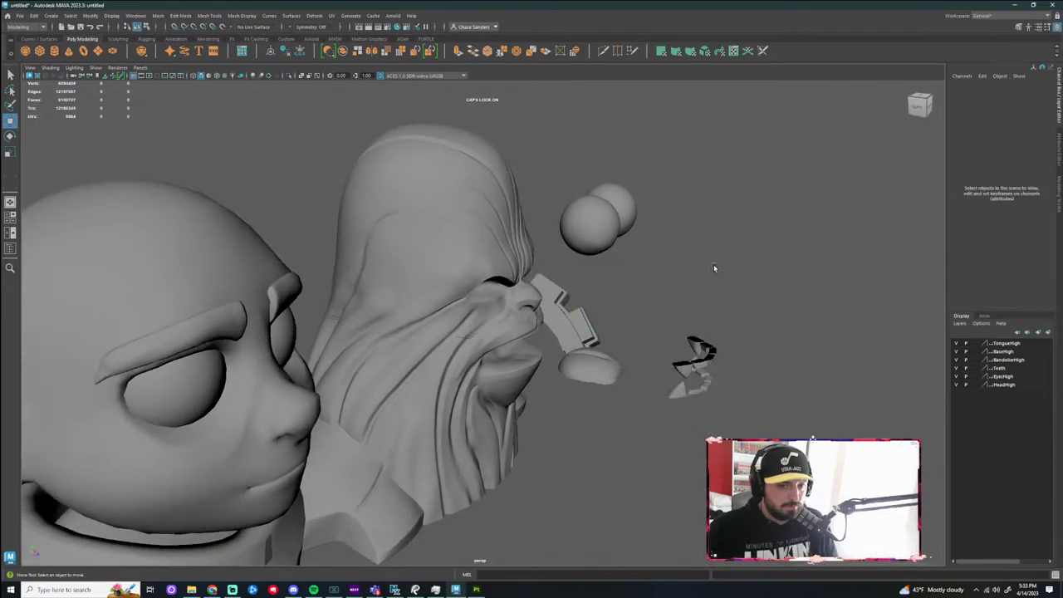
pyautogui.keyDown('alt'); pyautogui.moveTo(714, 267); pyautogui.dragTo(641, 249); pyautogui.keyUp('alt')
pyautogui.moveTo(606, 136); pyautogui.dragTo(273, 456)
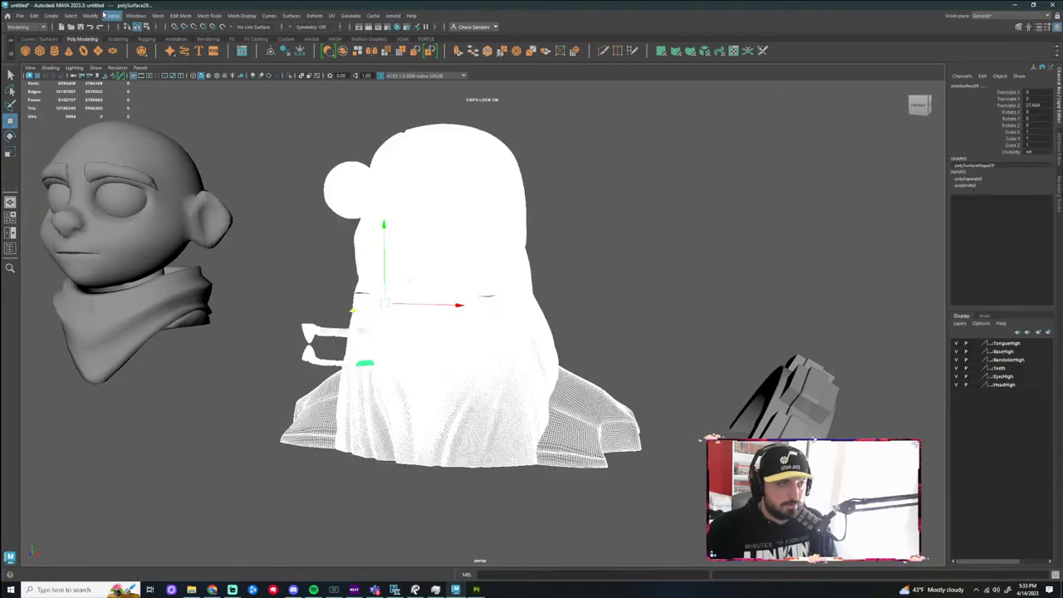
pyautogui.click(19, 16)
pyautogui.click(66, 127)
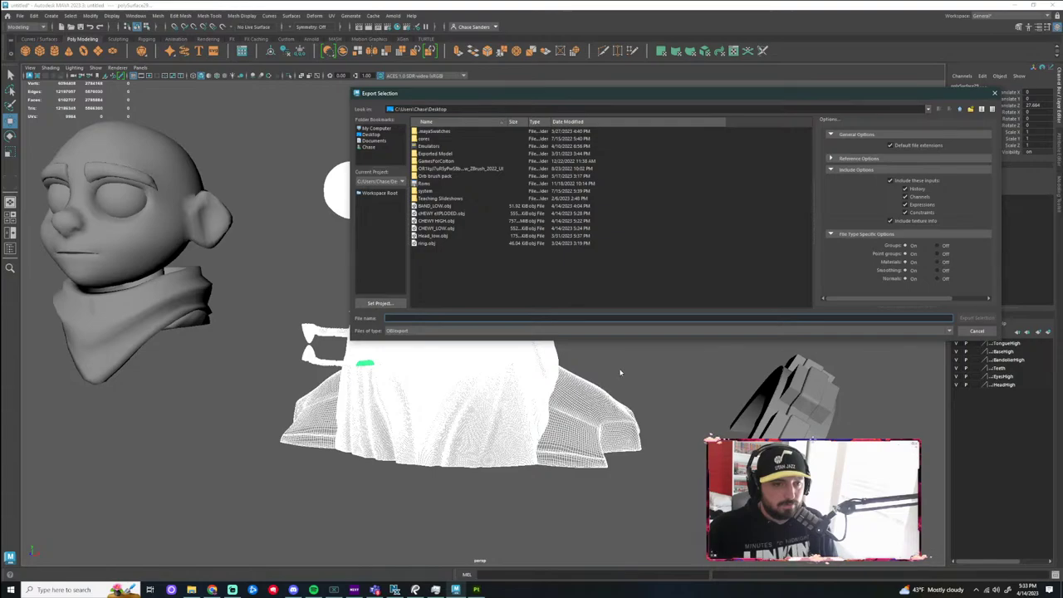
pyautogui.click(979, 332)
# Undo the forward moves of the high-poly teeth, eyes and tongue
pyautogui.keyDown('alt'); pyautogui.moveTo(607, 353); pyautogui.dragTo(660, 356); pyautogui.keyUp('alt')
pyautogui.hotkey('ctrl', 'z')
pyautogui.hotkey('ctrl', 'z')
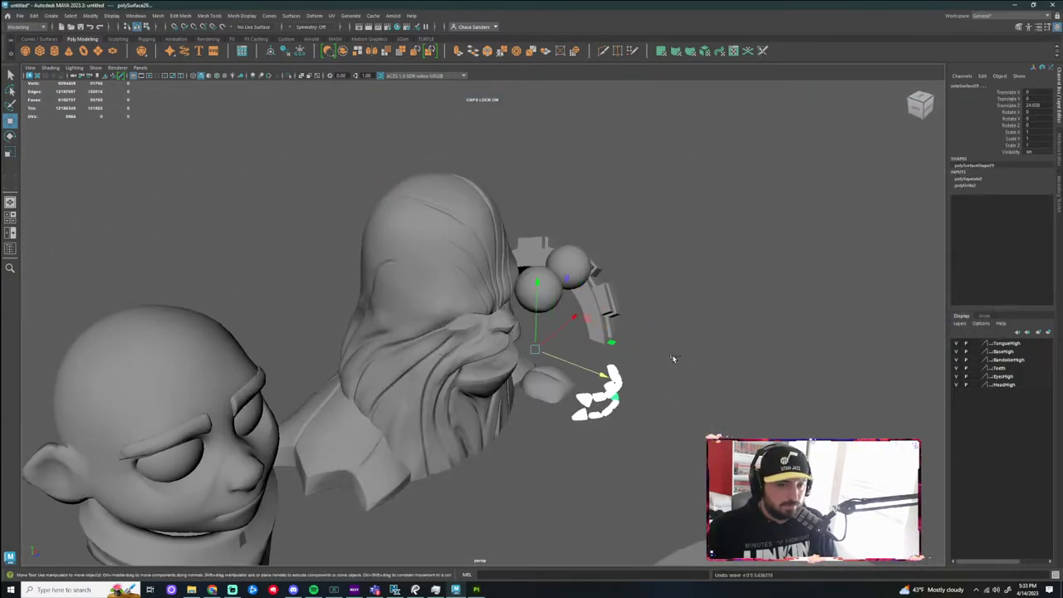
pyautogui.hotkey('ctrl', 'z')
pyautogui.hotkey('ctrl', 'z')
pyautogui.hotkey('ctrl', 'z')
pyautogui.hotkey('ctrl', 'z')
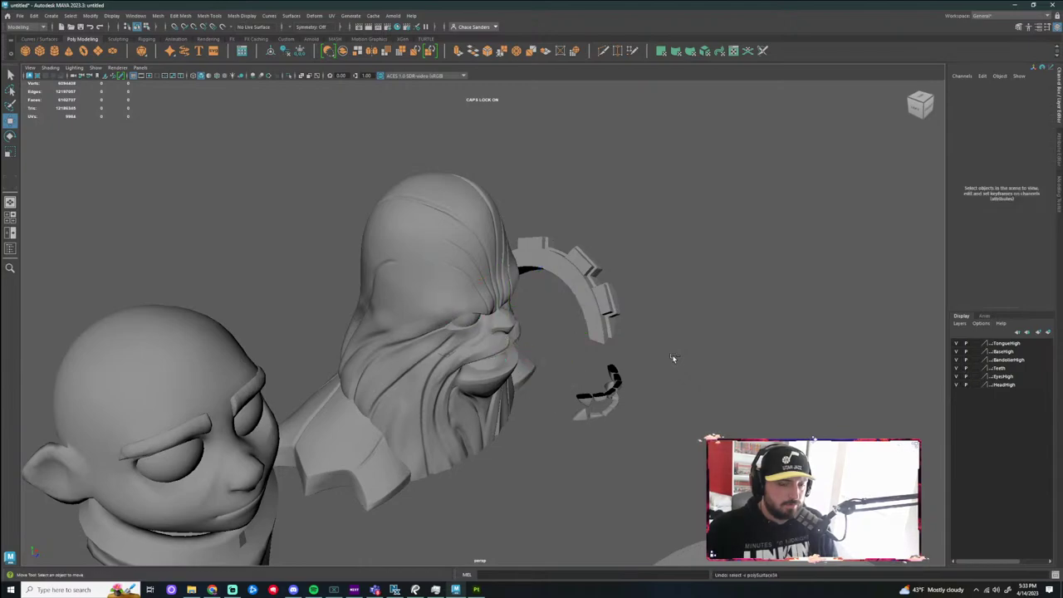
pyautogui.hotkey('ctrl', 'z')
pyautogui.hotkey('ctrl', 'z')
pyautogui.click(659, 382)
pyautogui.keyDown('alt'); pyautogui.moveTo(659, 383); pyautogui.dragTo(629, 411); pyautogui.keyUp('alt')
pyautogui.scroll(5, 511, 359)
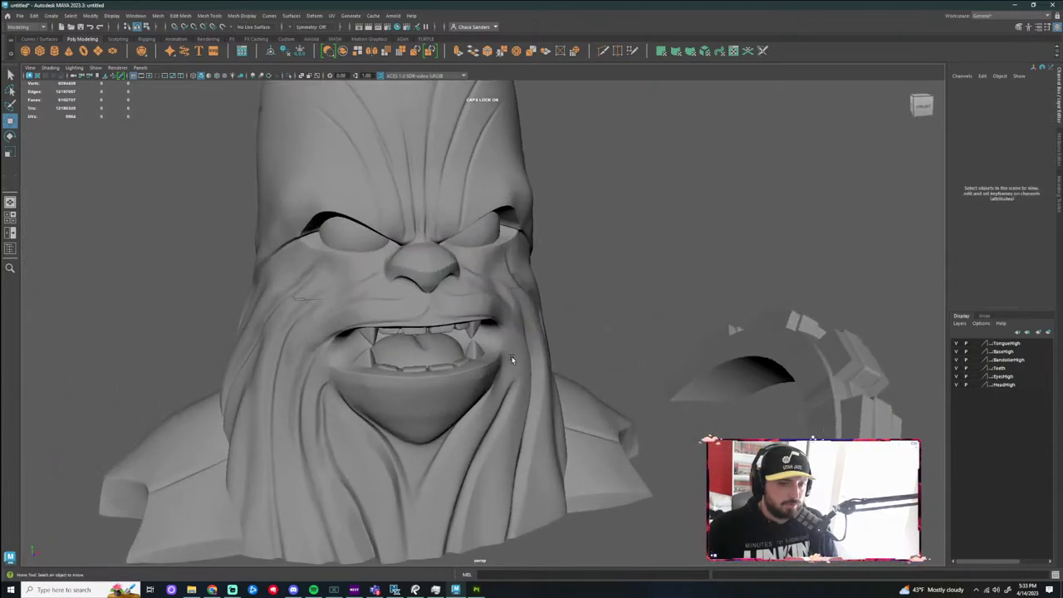
pyautogui.hotkey('ctrl', 'z')
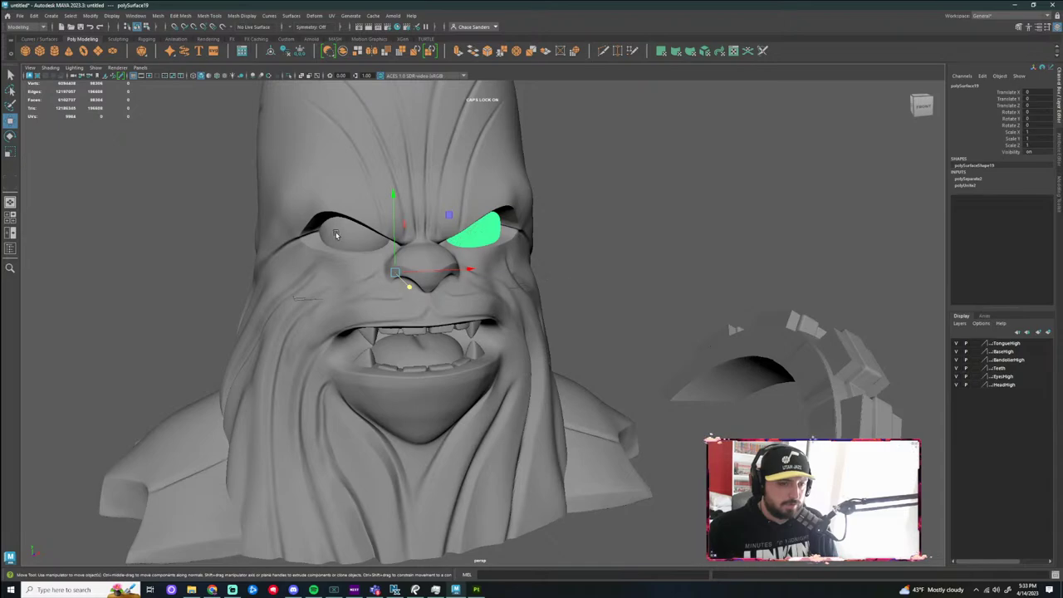
pyautogui.hotkey('ctrl', 'z')
pyautogui.hotkey('ctrl', 'z')
# Select all the upper and lower teeth of the high-poly bust, including the four fangs
pyautogui.click(446, 335)
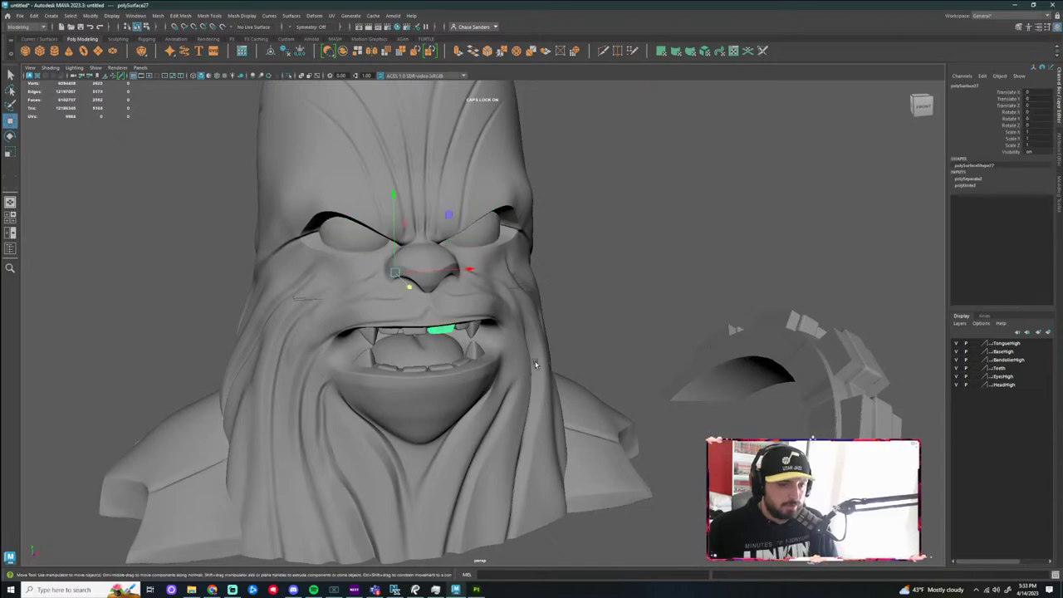
pyautogui.keyDown('alt'); pyautogui.moveTo(581, 361); pyautogui.dragTo(551, 322); pyautogui.keyUp('alt')
pyautogui.scroll(3, 482, 311)
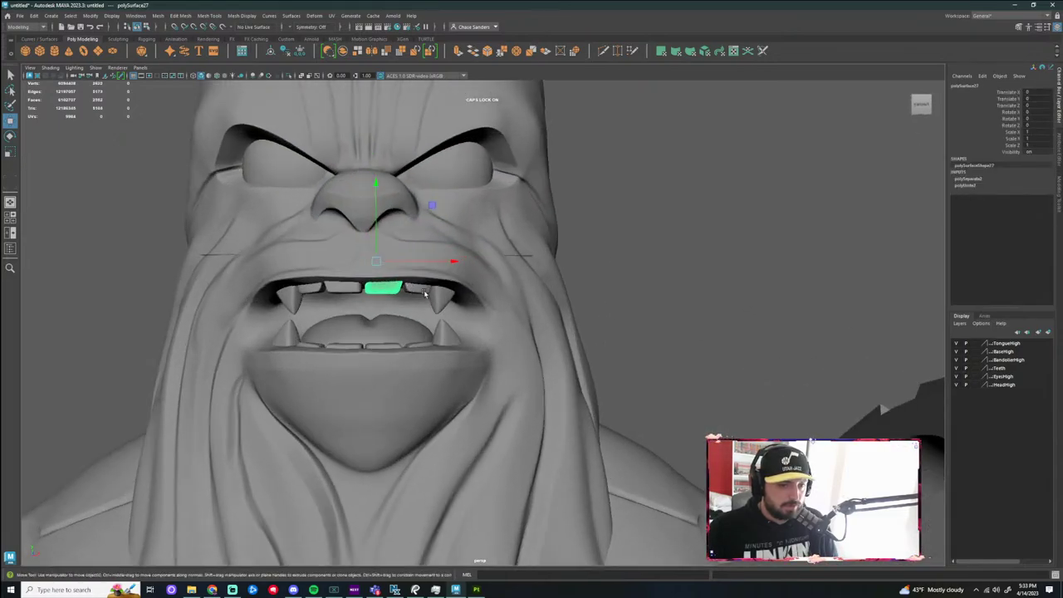
pyautogui.keyDown('shift'); pyautogui.click(425, 293); pyautogui.keyUp('shift')
pyautogui.keyDown('shift'); pyautogui.click(446, 296); pyautogui.keyUp('shift')
pyautogui.keyDown('shift'); pyautogui.click(446, 329); pyautogui.keyUp('shift')
pyautogui.keyDown('shift'); pyautogui.click(426, 345); pyautogui.keyUp('shift')
pyautogui.keyDown('shift'); pyautogui.click(384, 345); pyautogui.keyUp('shift')
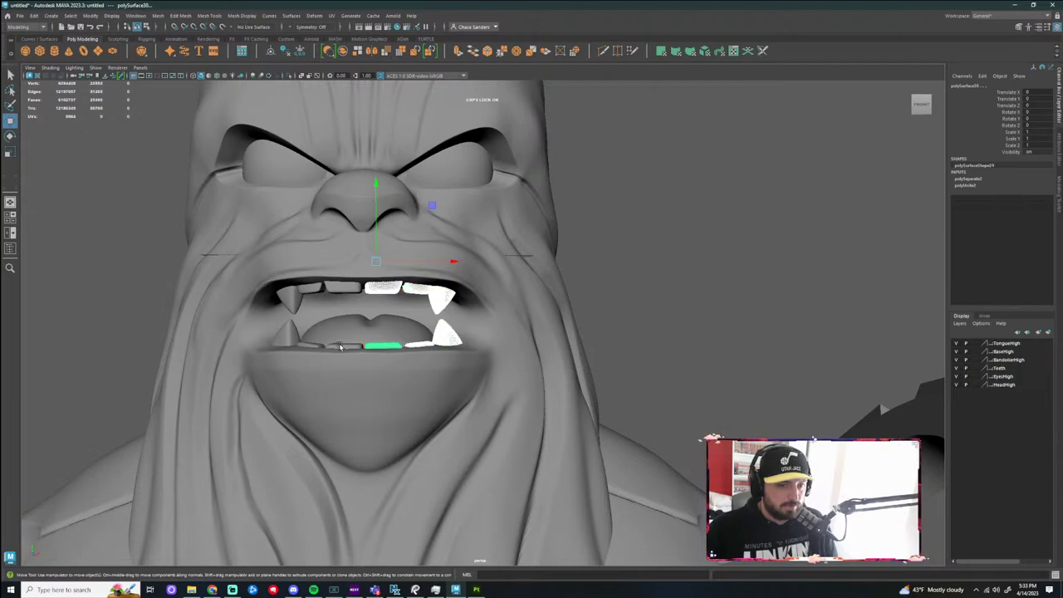
pyautogui.keyDown('shift'); pyautogui.click(347, 345); pyautogui.keyUp('shift')
pyautogui.keyDown('shift'); pyautogui.click(314, 345); pyautogui.keyUp('shift')
pyautogui.keyDown('shift'); pyautogui.click(291, 335); pyautogui.keyUp('shift')
pyautogui.keyDown('shift'); pyautogui.click(293, 304); pyautogui.keyUp('shift')
pyautogui.keyDown('shift'); pyautogui.click(344, 287); pyautogui.keyUp('shift')
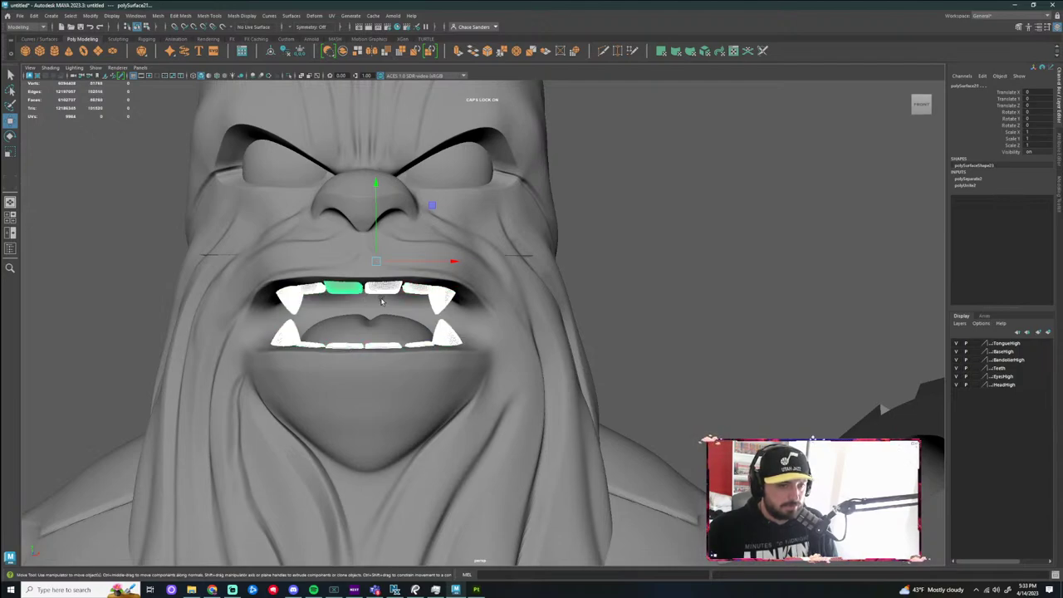
pyautogui.click(20, 16)
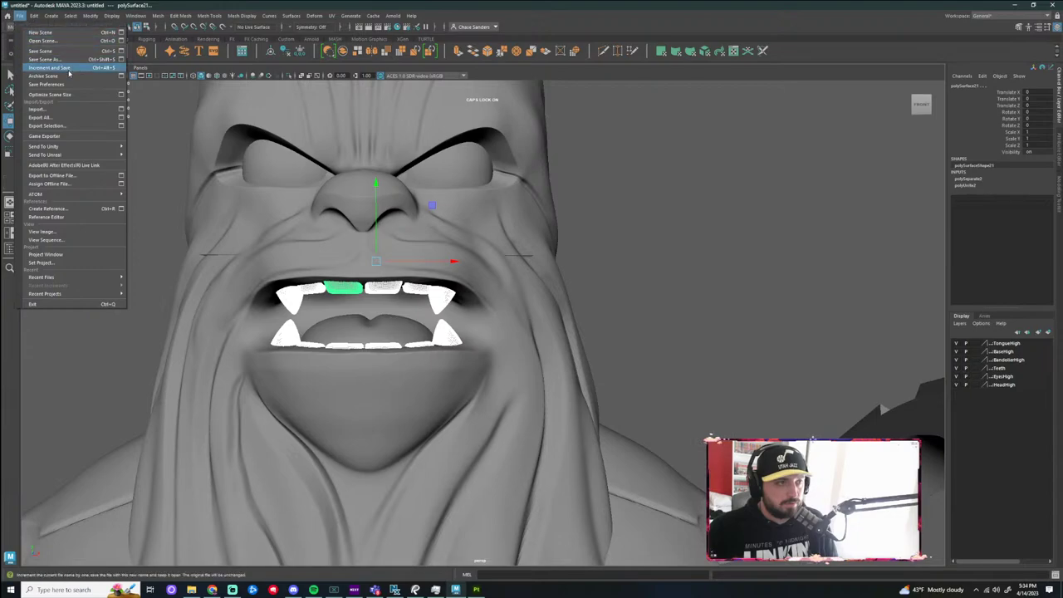
pyautogui.click(73, 120)
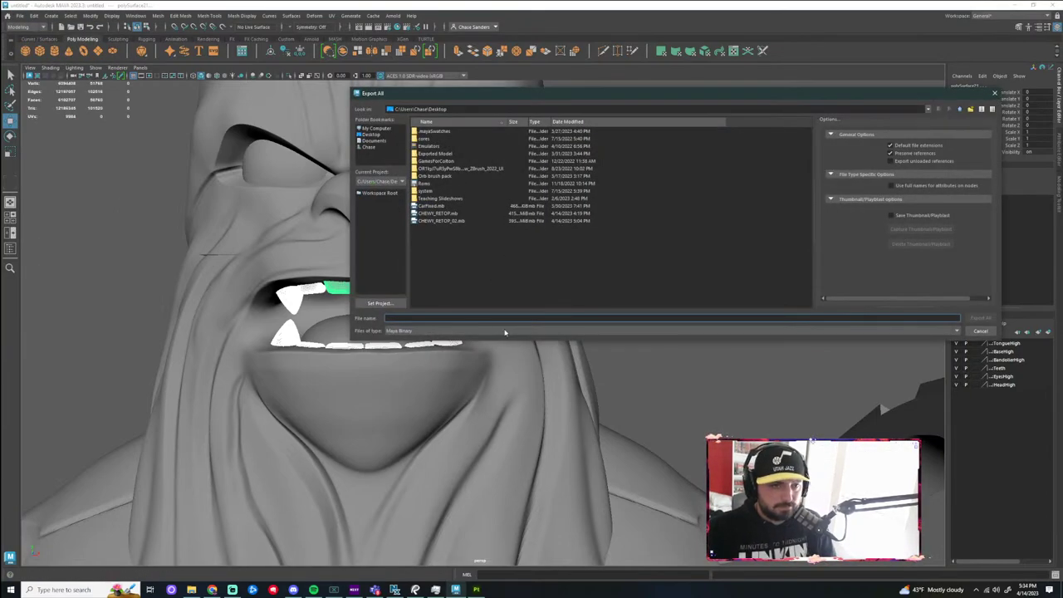
pyautogui.click(427, 319)
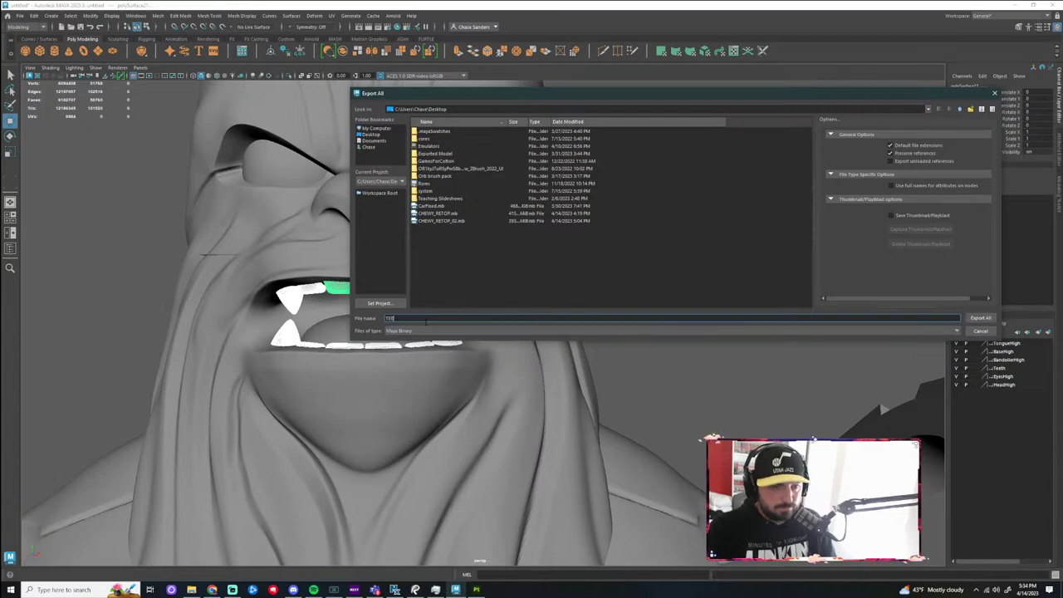
pyautogui.write('TEETH HIGH')
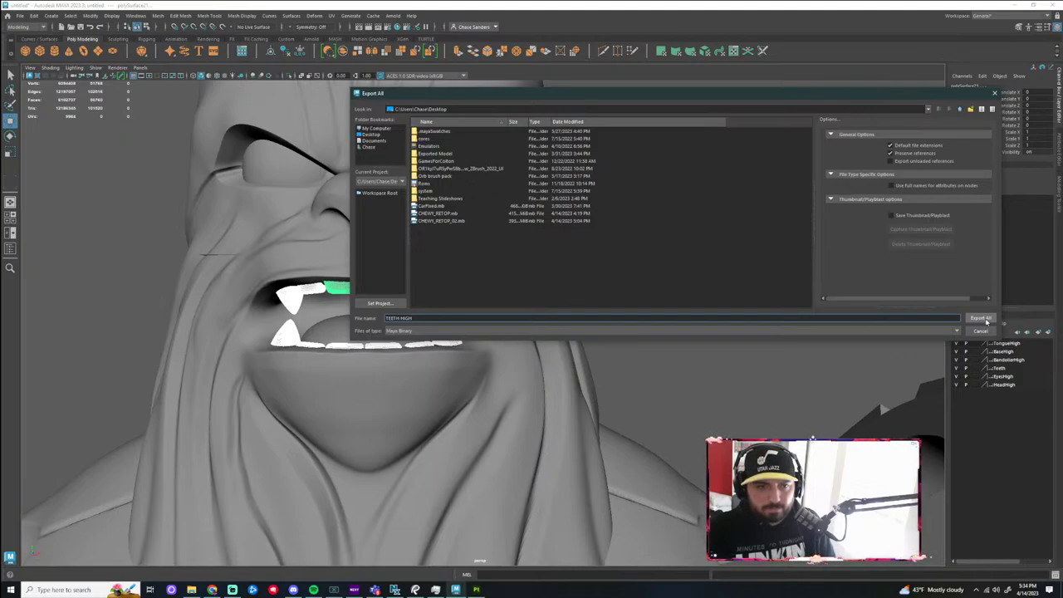
pyautogui.click(982, 319)
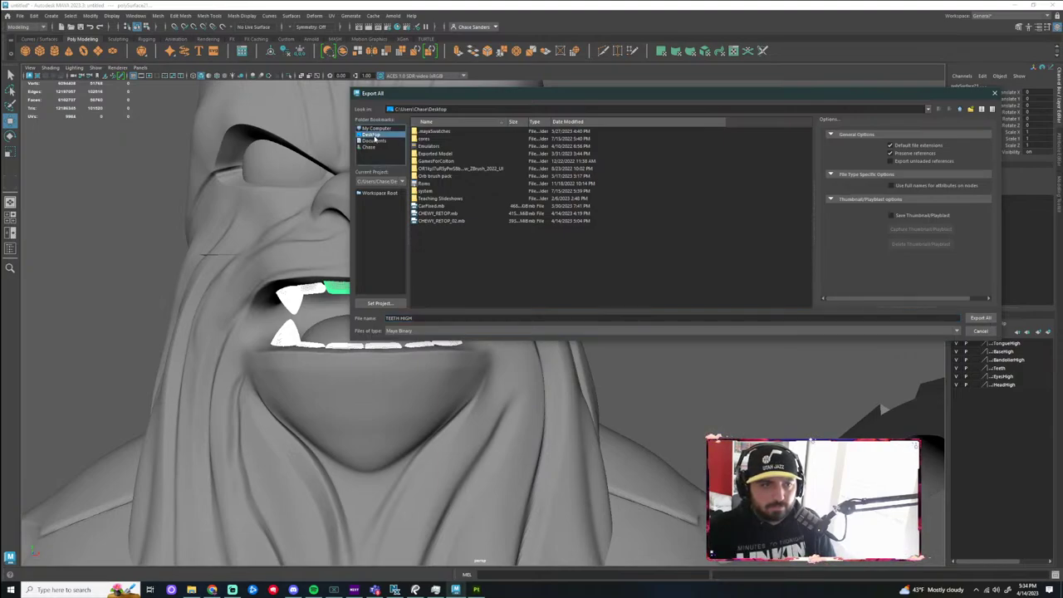
pyautogui.click(592, 331)
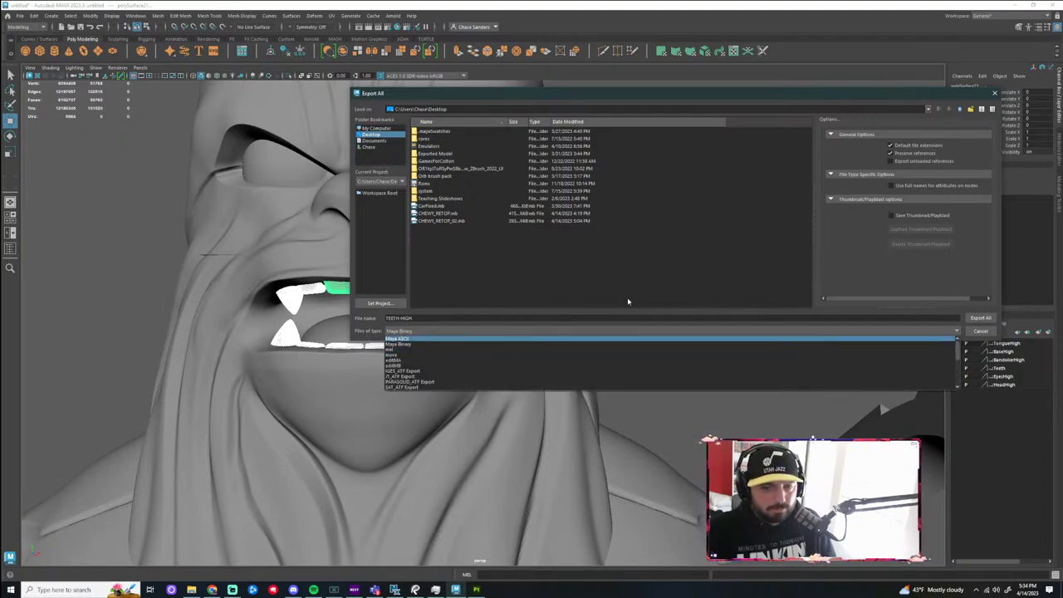
pyautogui.click(981, 332)
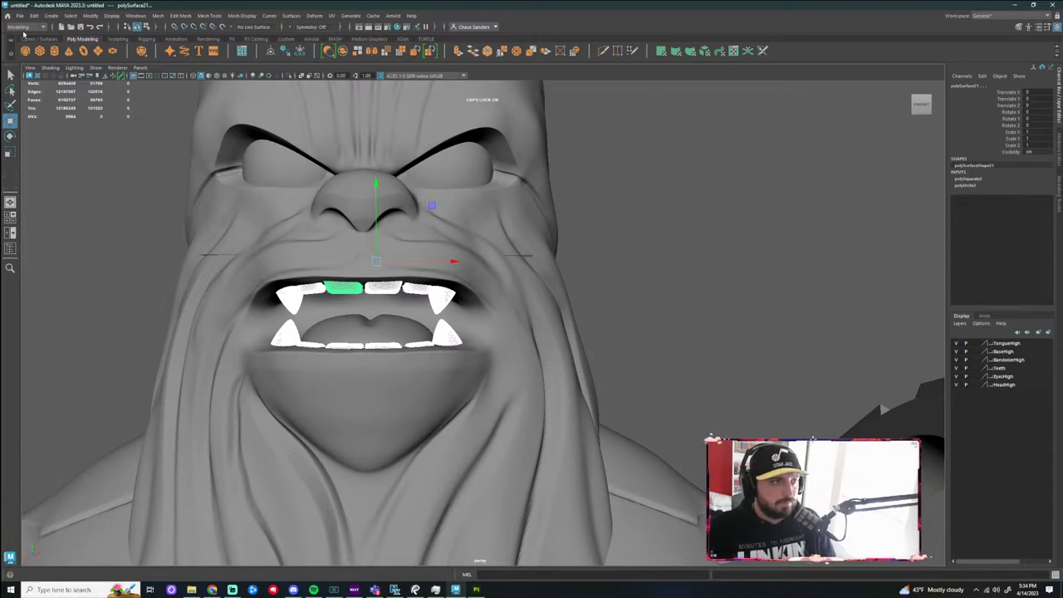
# Export only the selected high-poly teeth to the Desktop as an OBJ file named TEETH HIGH
pyautogui.click(19, 16)
pyautogui.click(50, 126)
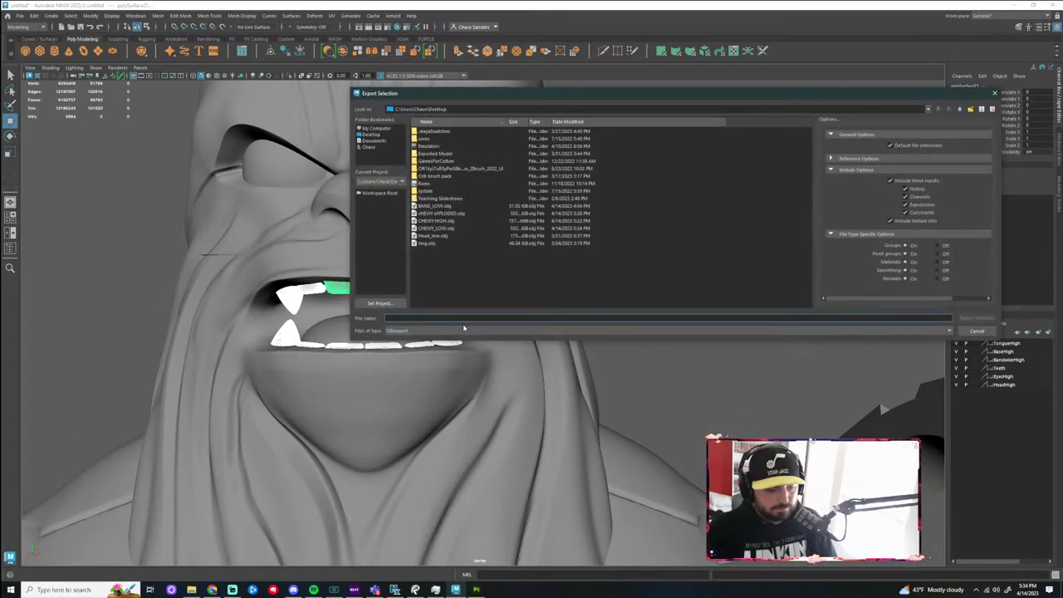
pyautogui.click(463, 324)
pyautogui.write('TEETH HIGH')
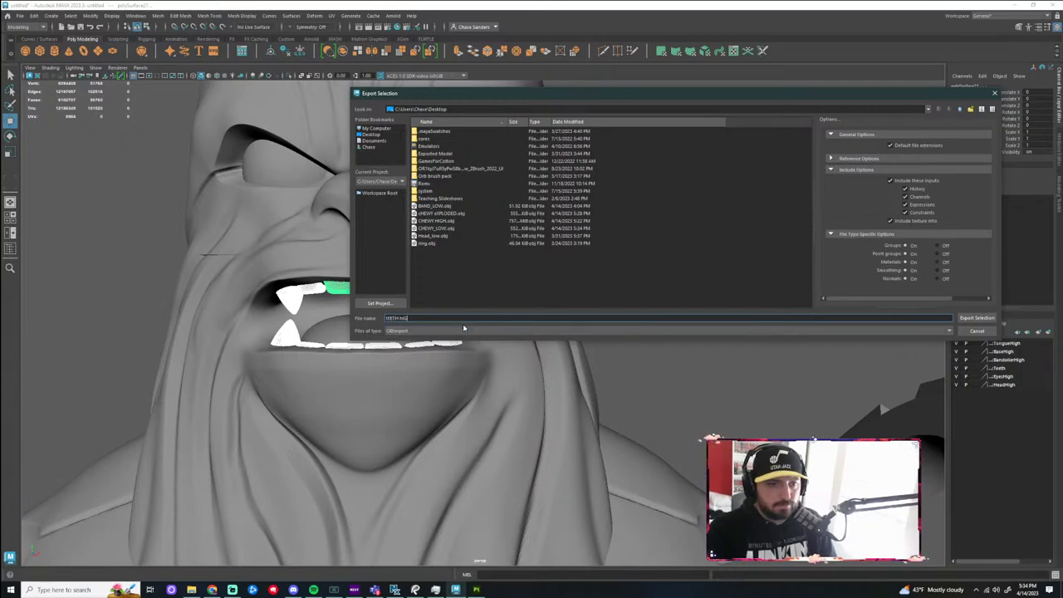
pyautogui.click(986, 320)
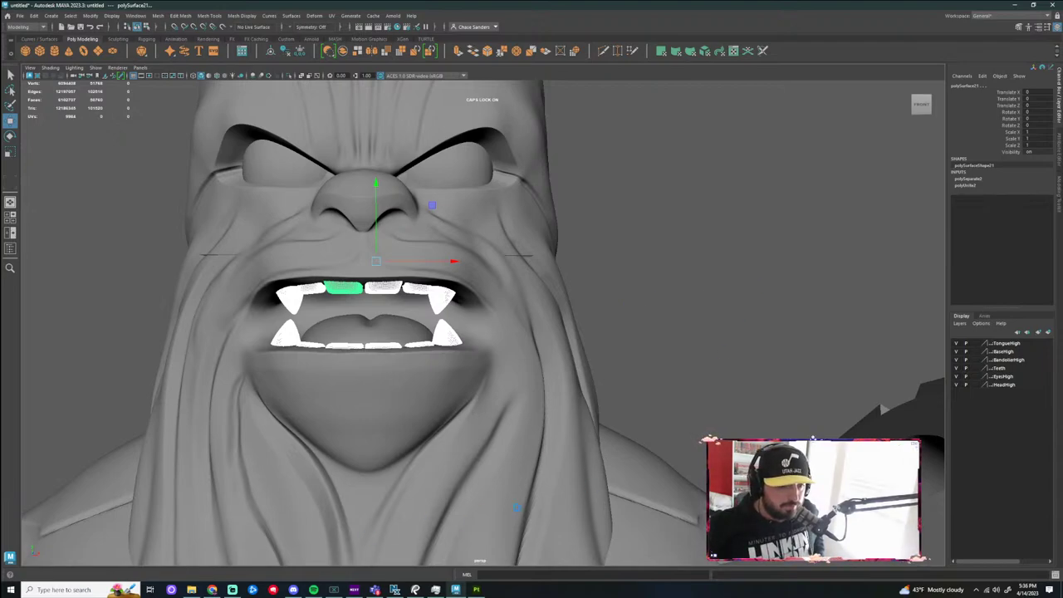
# Switch to Substance 3D Painter and start a new project using the CHEWY_LOW mesh from the Desktop
pyautogui.click(476, 590)
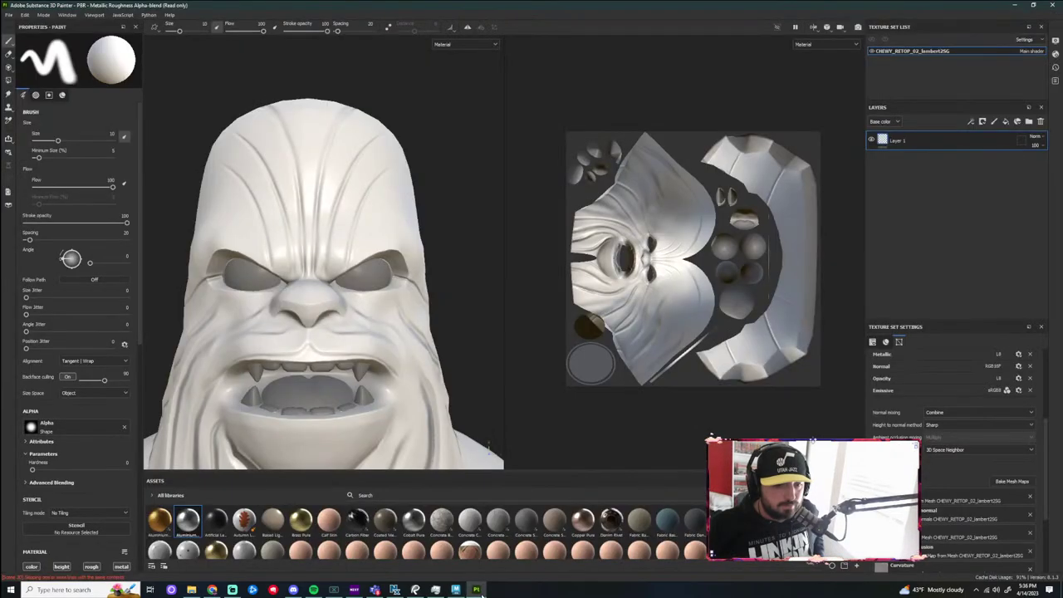
pyautogui.click(12, 15)
pyautogui.click(20, 25)
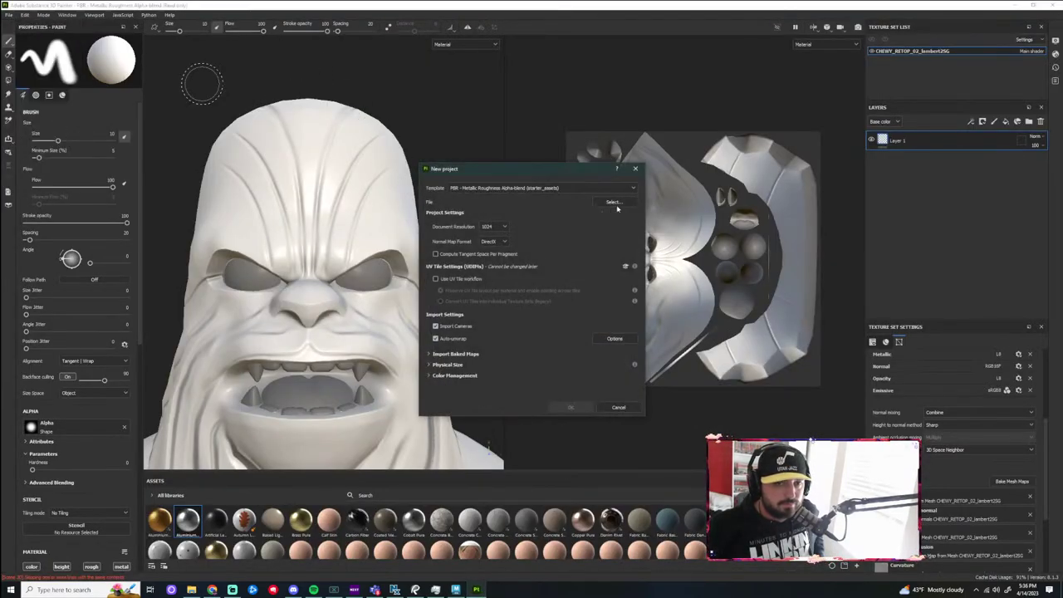
pyautogui.click(614, 203)
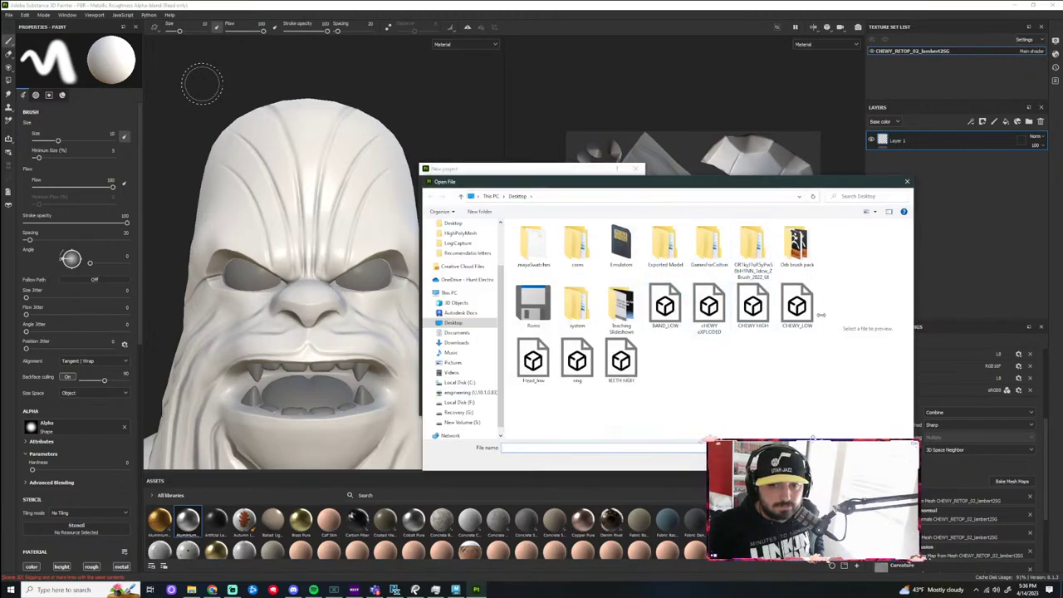
pyautogui.click(796, 307)
pyautogui.click(839, 462)
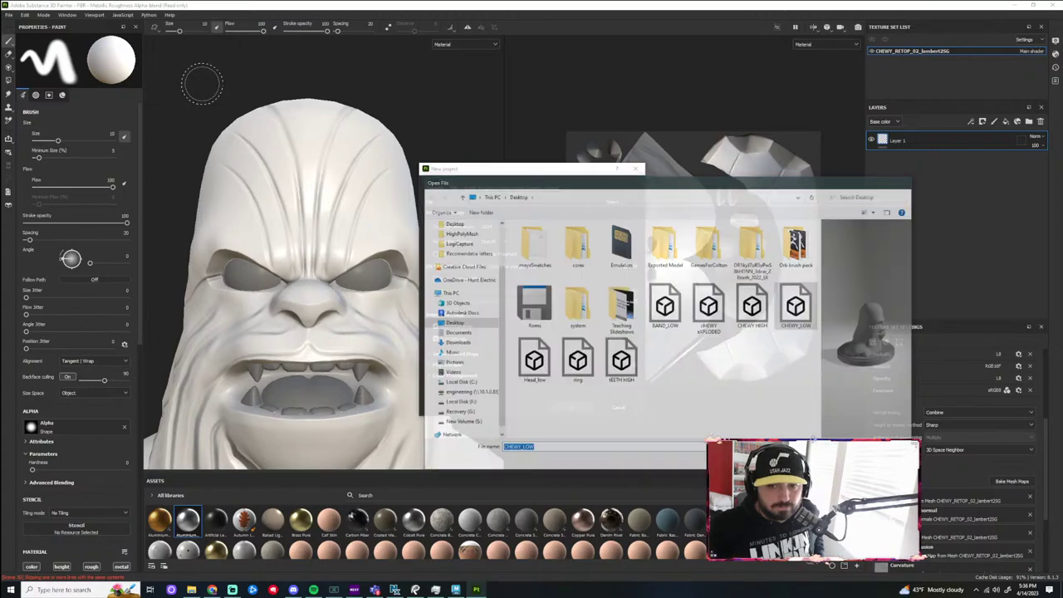
# Set the new project's document resolution to 2048 and create the project
pyautogui.click(496, 226)
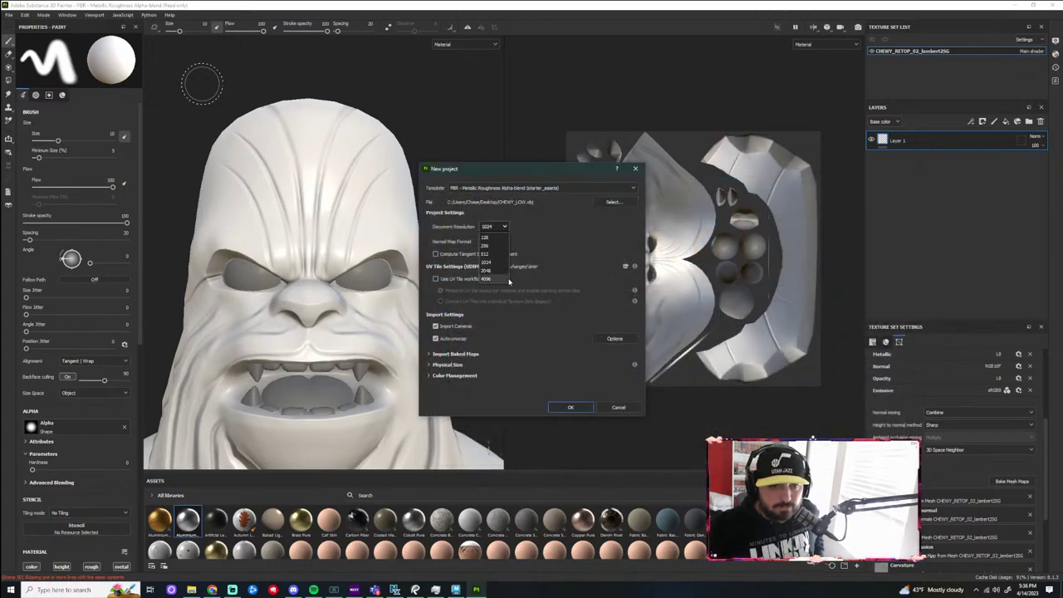
pyautogui.click(495, 271)
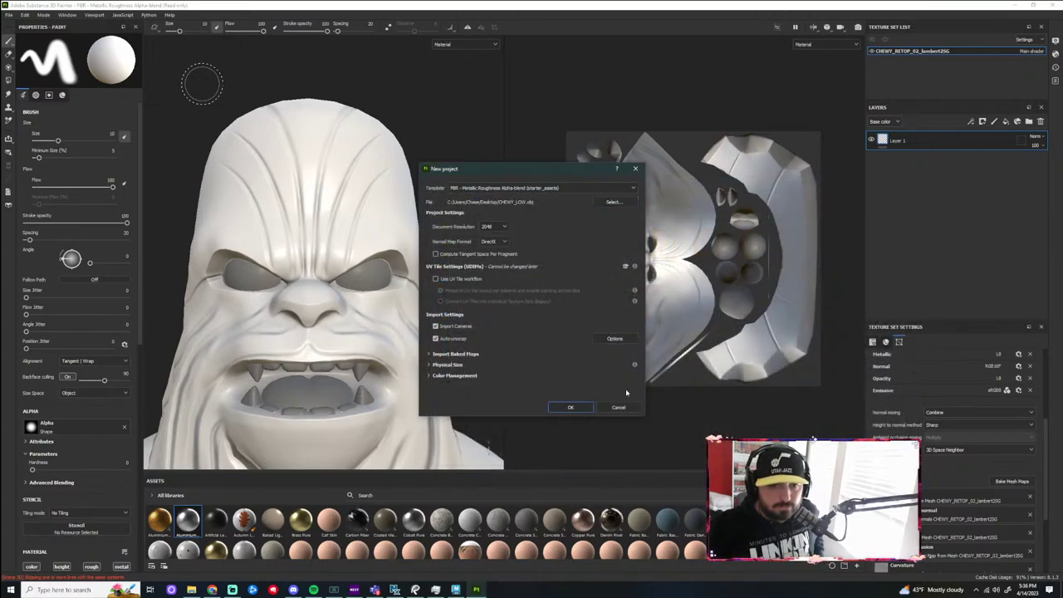
pyautogui.click(571, 408)
pyautogui.click(503, 306)
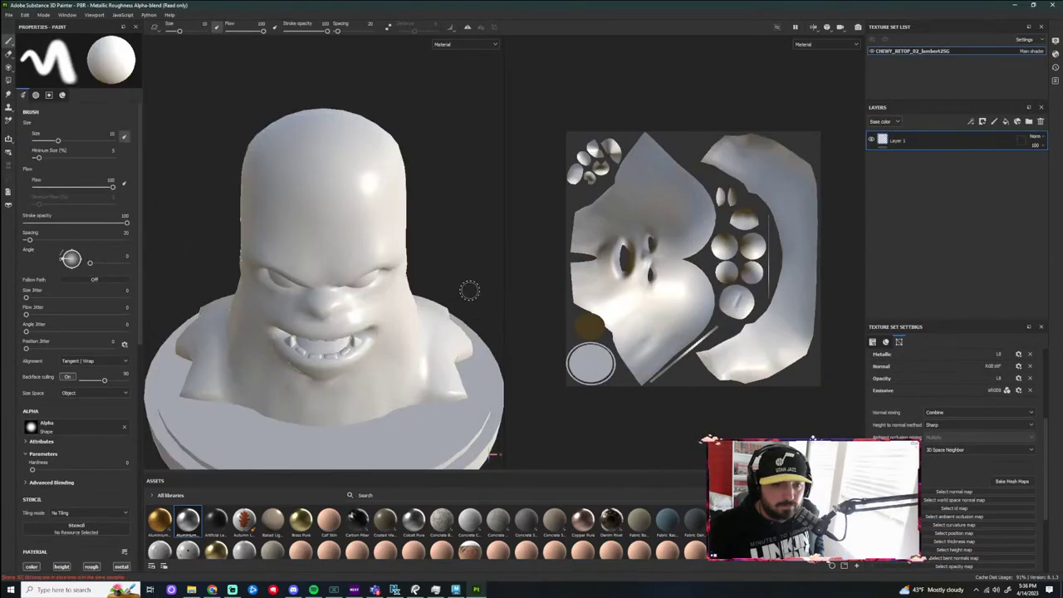
# Examine the imported low-poly bust and its base from the front and from a lower angle
pyautogui.scroll(-3, 457, 261)
pyautogui.scroll(3, 457, 288)
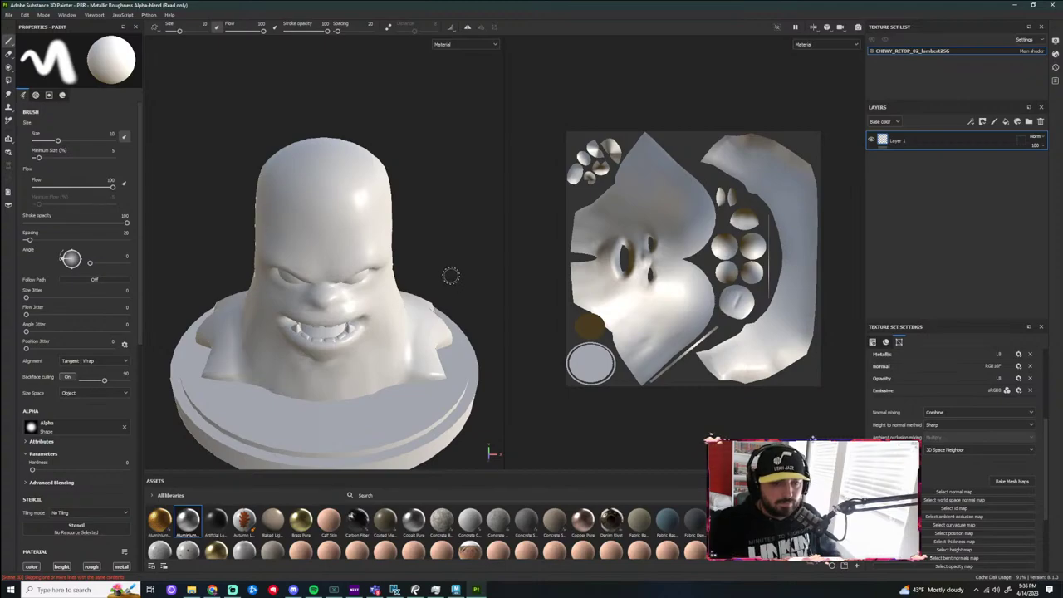
pyautogui.scroll(-2, 434, 278)
pyautogui.keyDown('alt'); pyautogui.moveTo(433, 278); pyautogui.dragTo(437, 258); pyautogui.keyUp('alt')
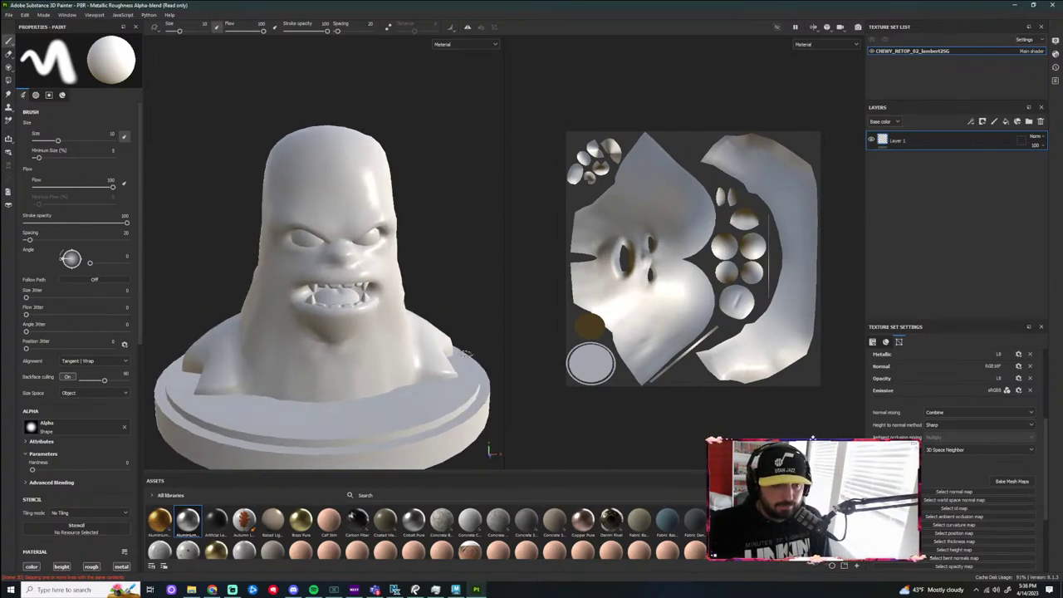
pyautogui.keyDown('alt'); pyautogui.moveTo(462, 354); pyautogui.dragTo(455, 199, button='middle'); pyautogui.keyUp('alt')
pyautogui.scroll(3, 451, 308)
pyautogui.scroll(-3, 432, 329)
pyautogui.scroll(-2, 449, 299)
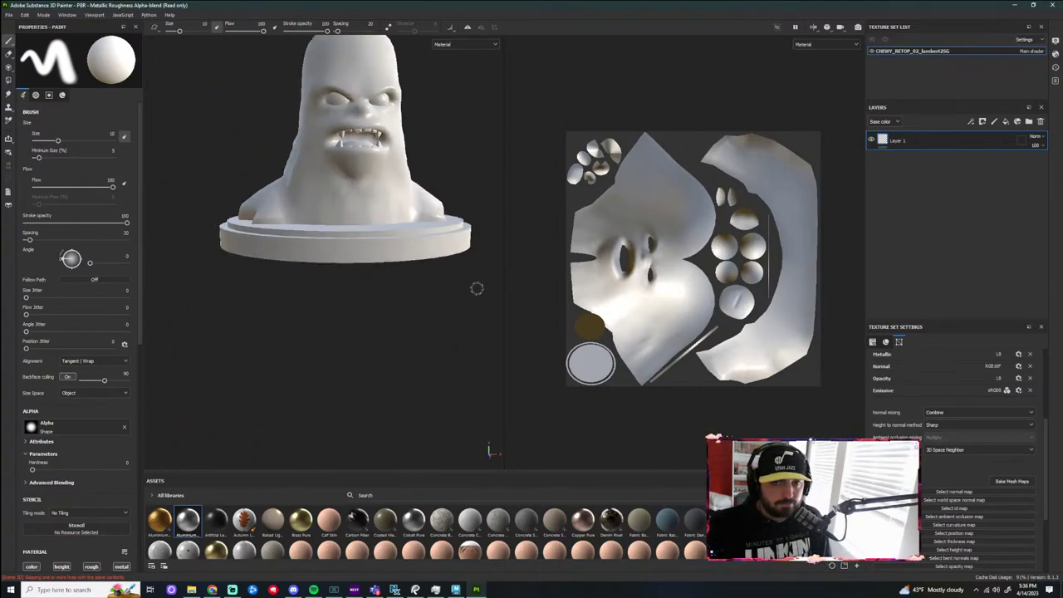
# Minimize the project window, switch to Task Manager and check the status of the Maya process
pyautogui.click(1022, 7)
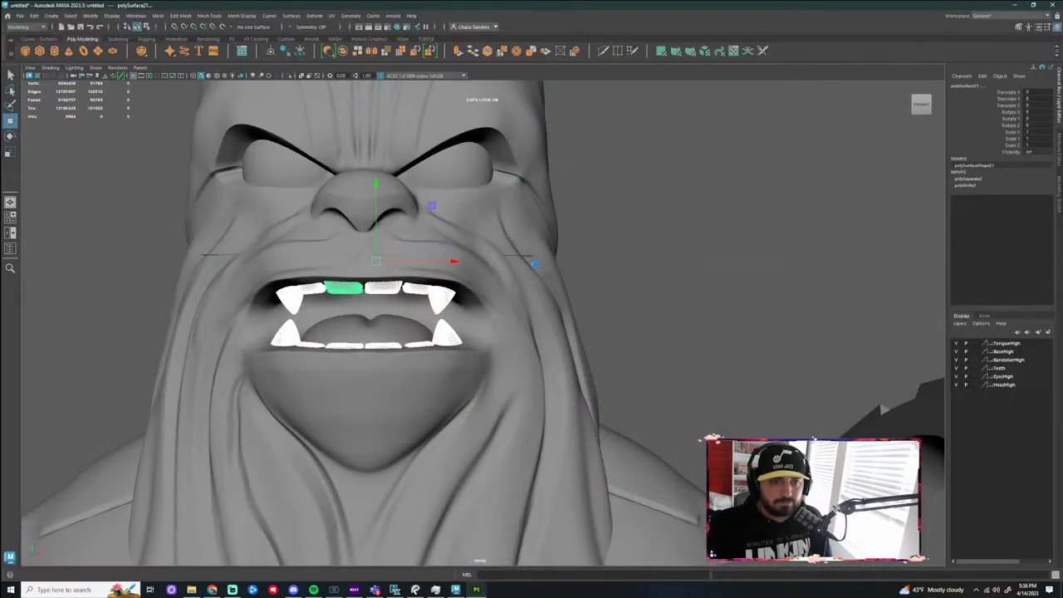
pyautogui.click(435, 589)
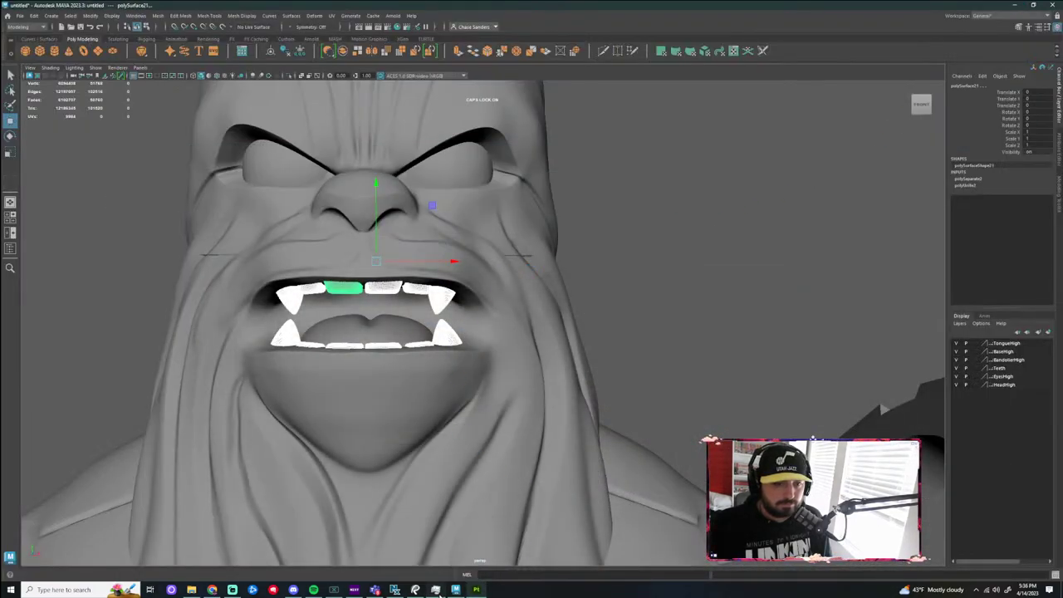
pyautogui.click(374, 220)
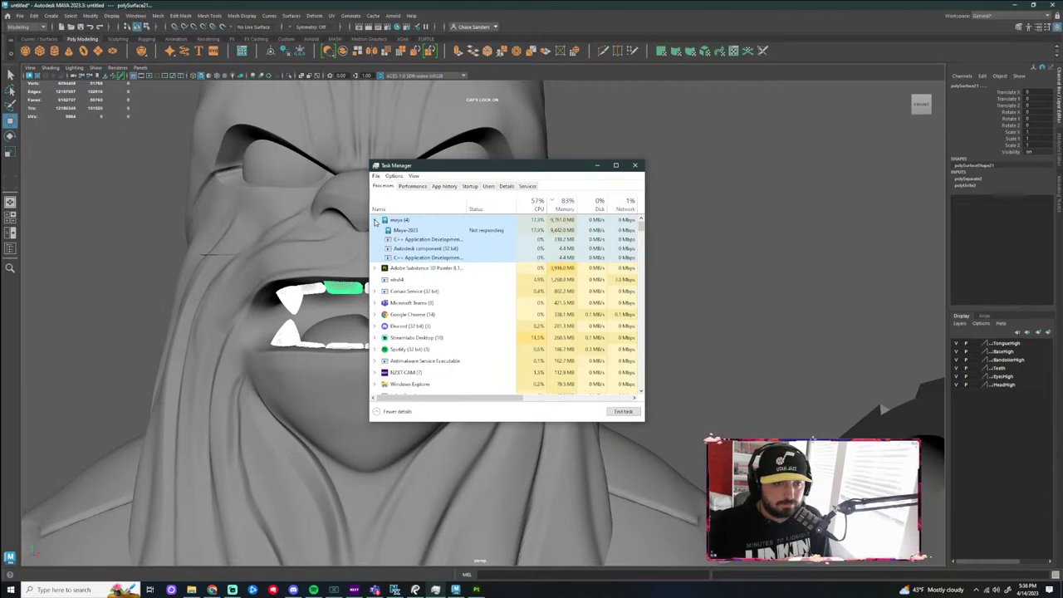
pyautogui.click(374, 220)
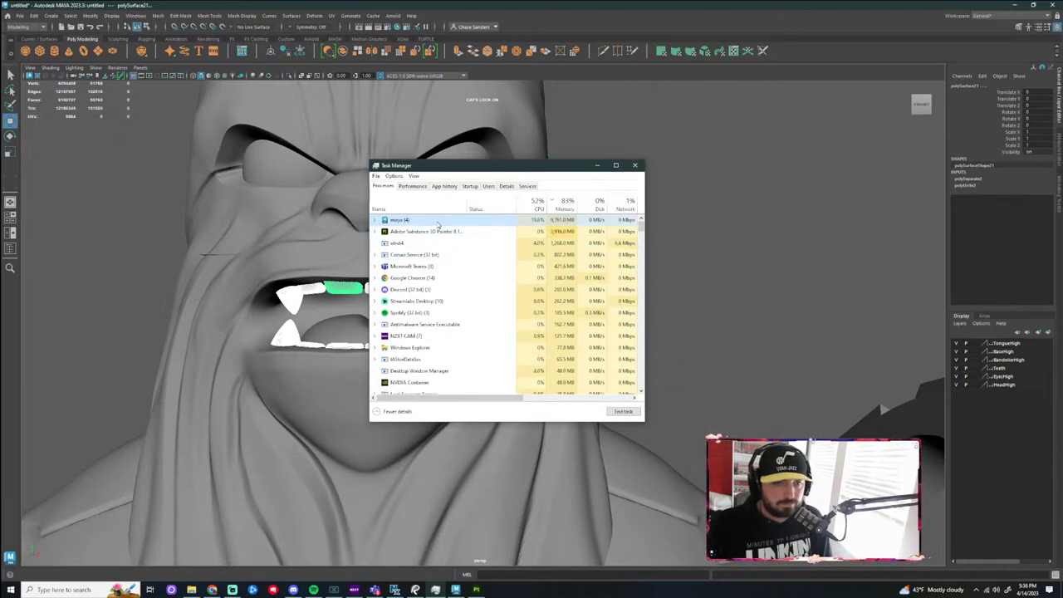
pyautogui.click(634, 166)
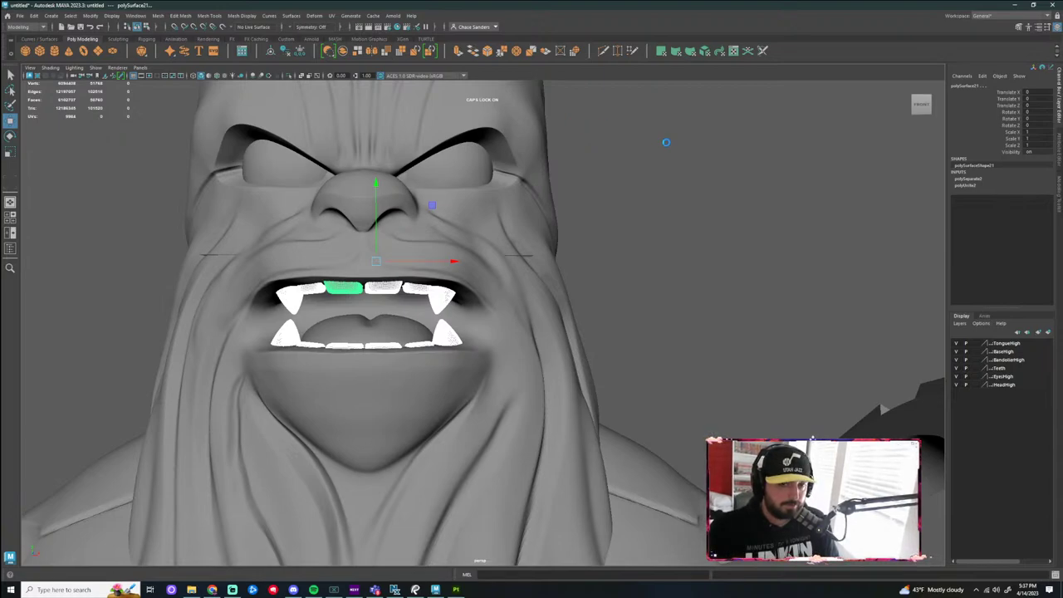
# Switch back to Substance 3D Painter and examine the low-poly bust's teeth and tongue up close
pyautogui.moveTo(415, 590)
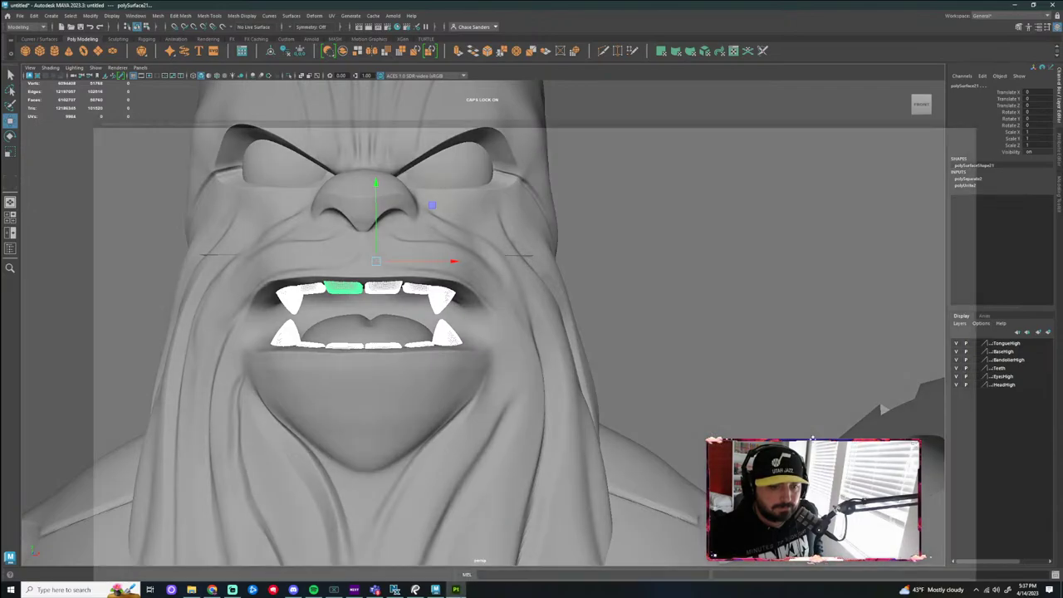
pyautogui.click(455, 590)
pyautogui.hotkey('alt', 'Tab')
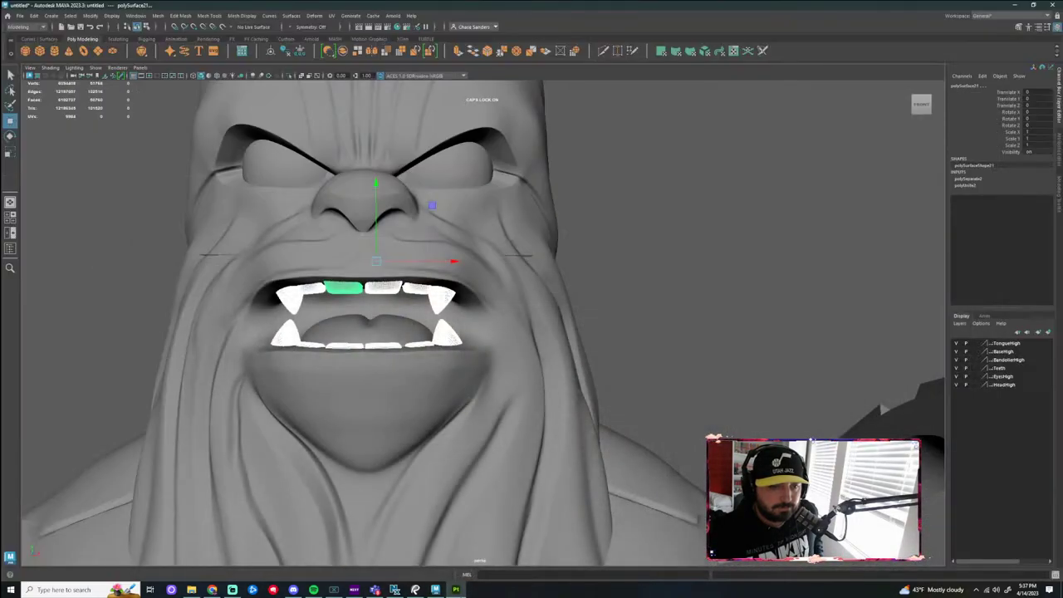
pyautogui.click(457, 590)
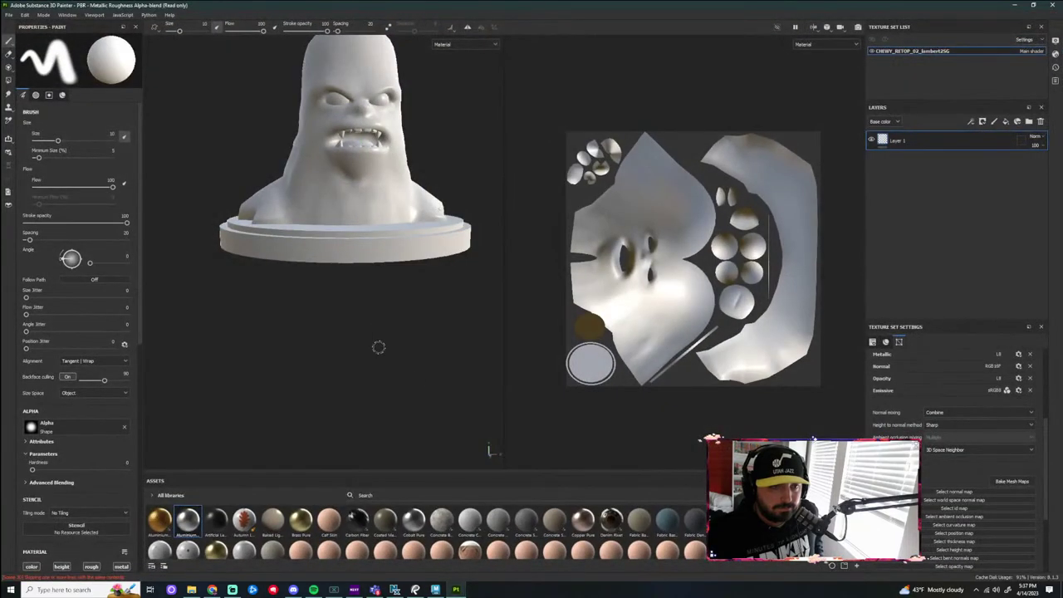
pyautogui.scroll(5, 374, 344)
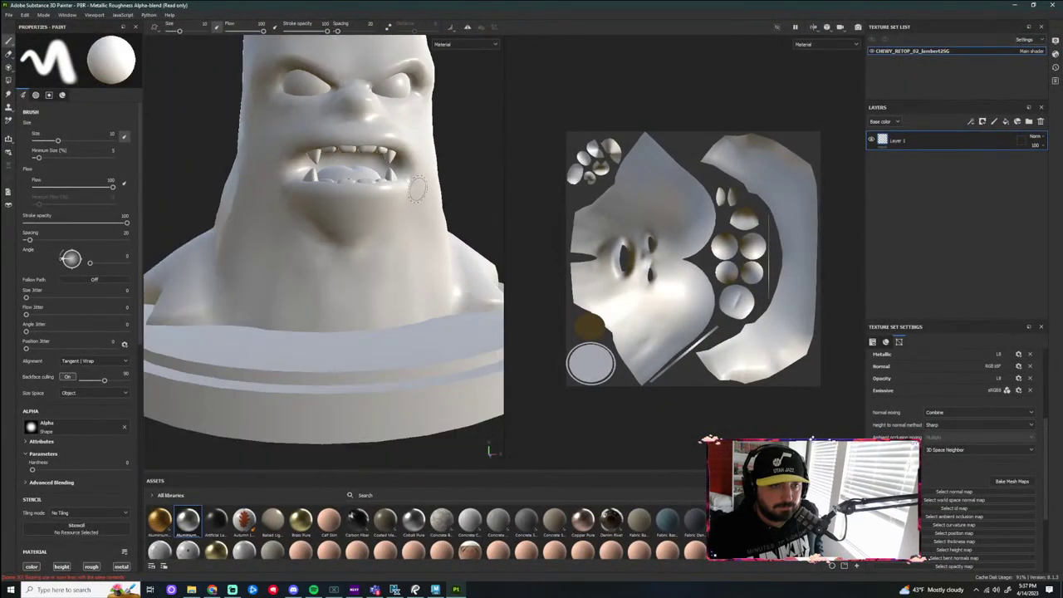
pyautogui.scroll(-4, 419, 191)
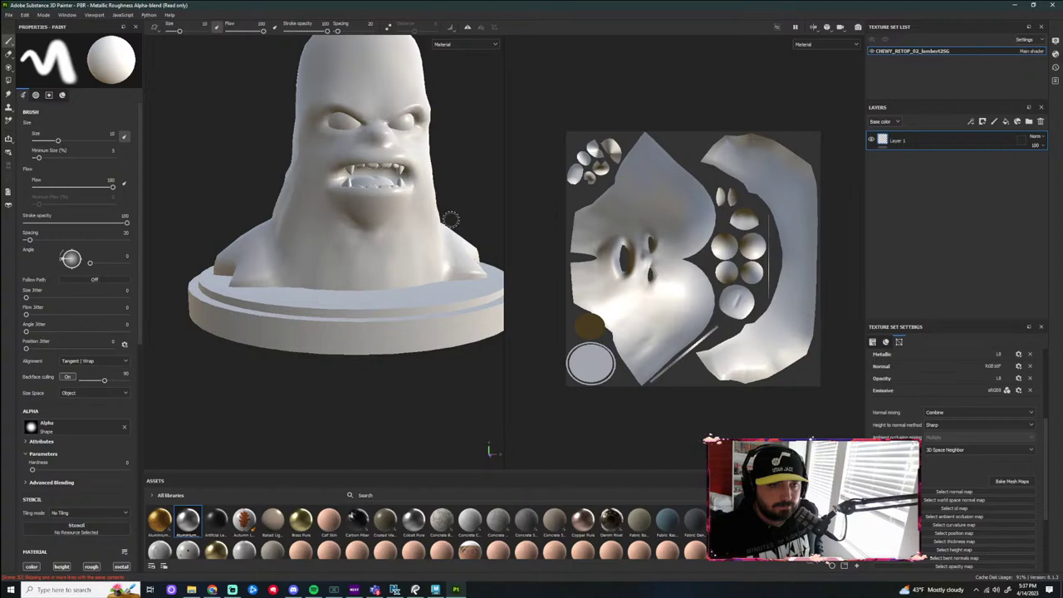
pyautogui.scroll(6, 374, 199)
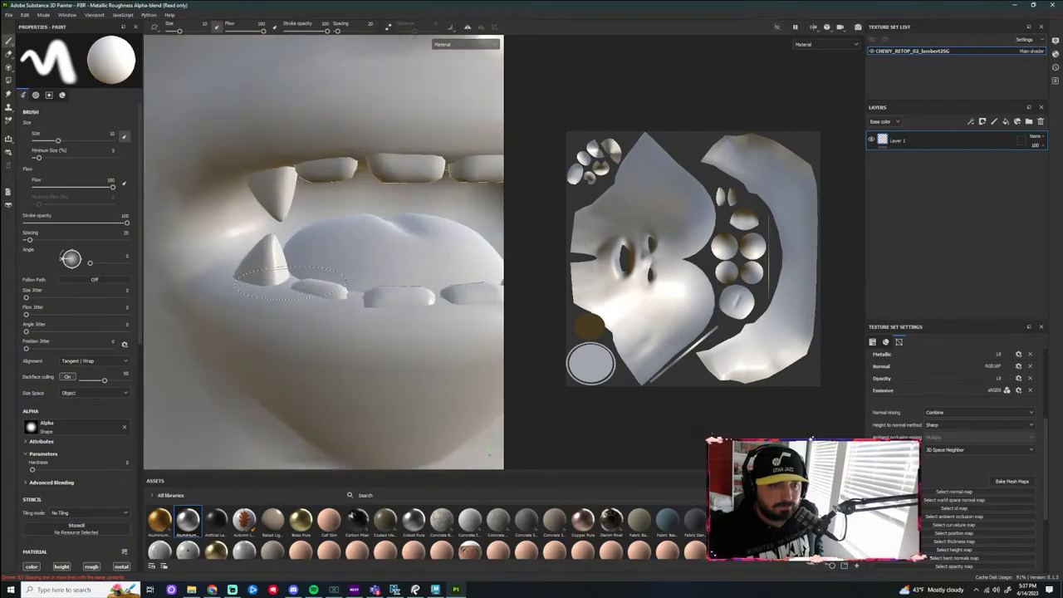
# Examine the low-poly bust's mouth up close and the whole head with its base from a wider view
pyautogui.scroll(-4, 474, 249)
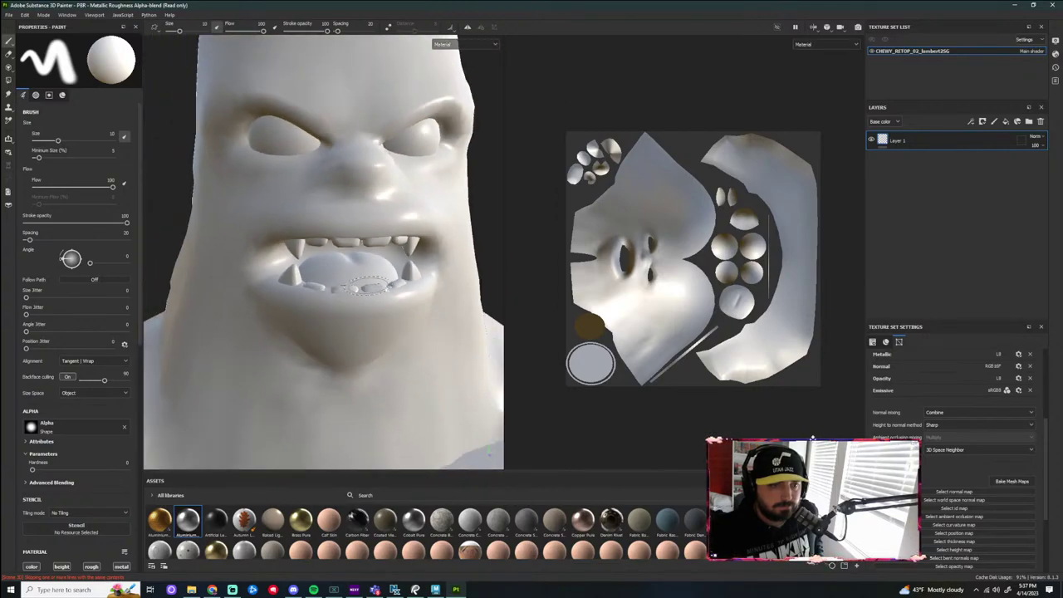
pyautogui.scroll(3, 474, 250)
pyautogui.scroll(-3, 474, 258)
pyautogui.scroll(-5, 475, 254)
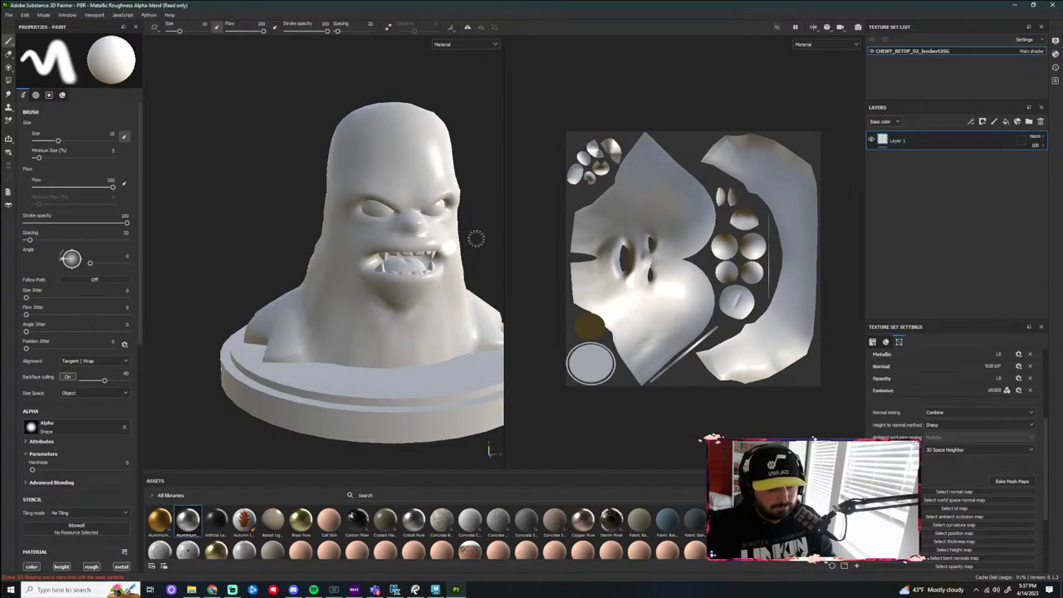
pyautogui.keyDown('alt'); pyautogui.moveTo(475, 246); pyautogui.dragTo(427, 232); pyautogui.keyUp('alt')
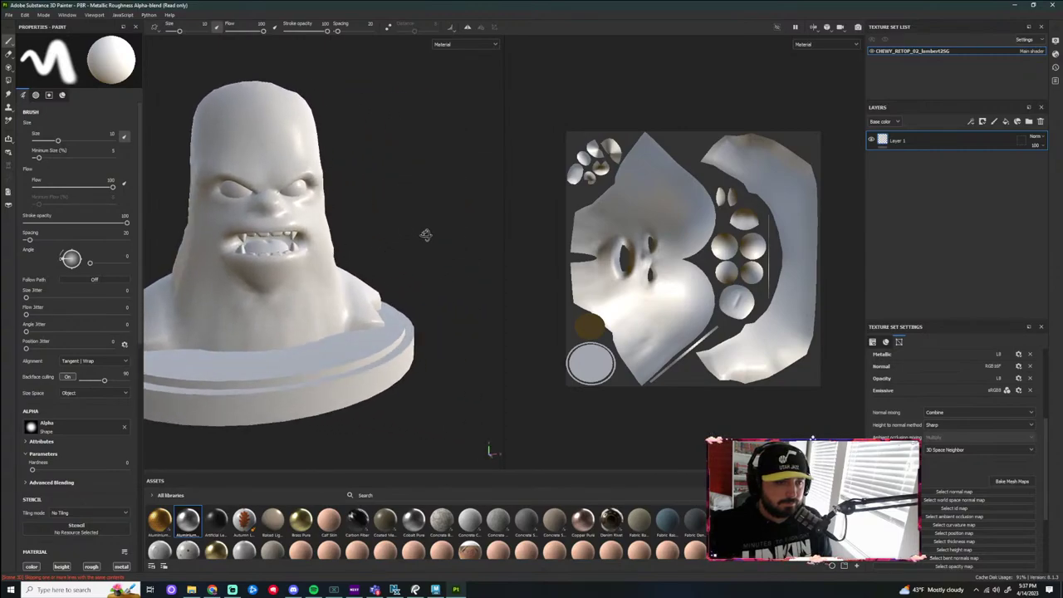
# Switch to Maya, end its unresponsive process through Task Manager, and check Task Manager again
pyautogui.click(435, 590)
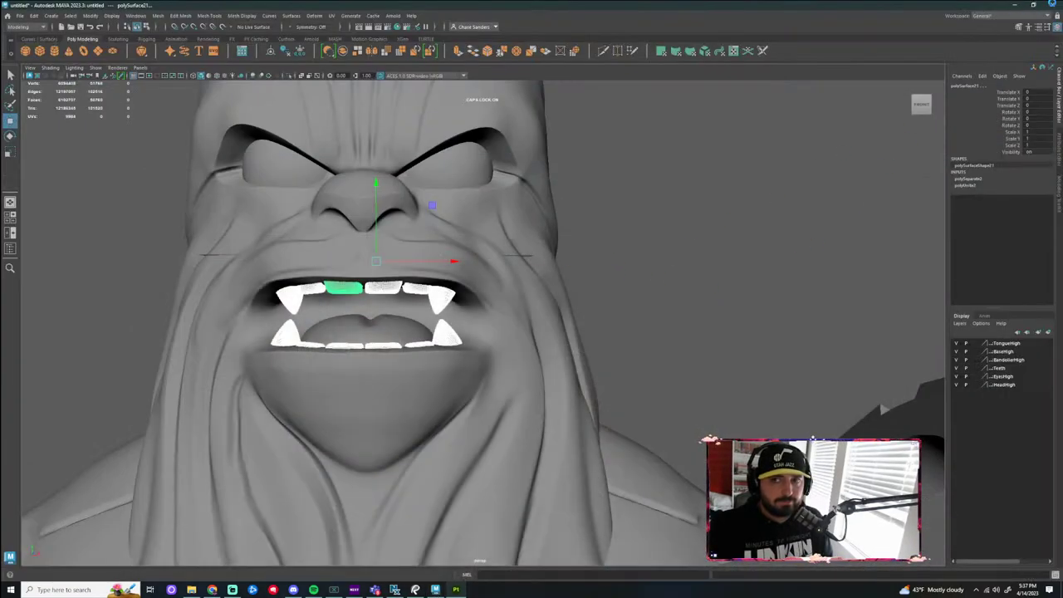
pyautogui.rightClick(551, 591)
pyautogui.click(574, 550)
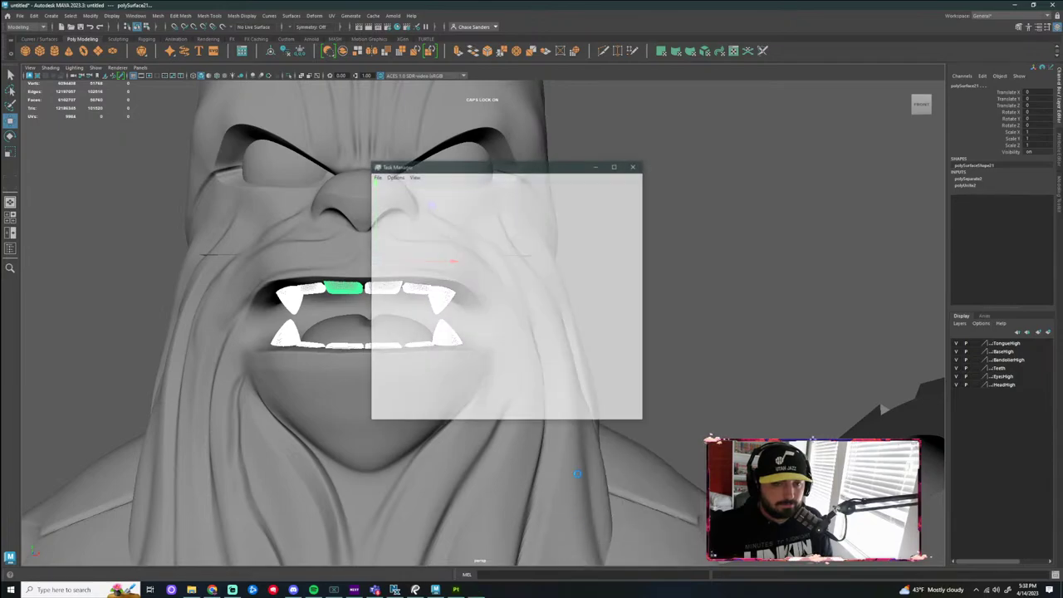
pyautogui.click(375, 221)
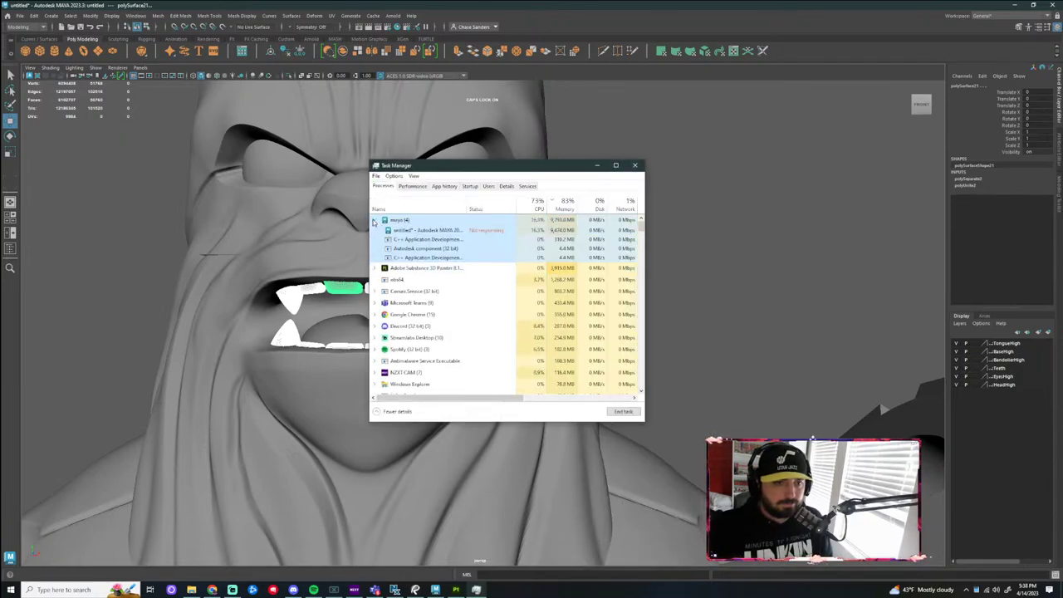
pyautogui.click(623, 411)
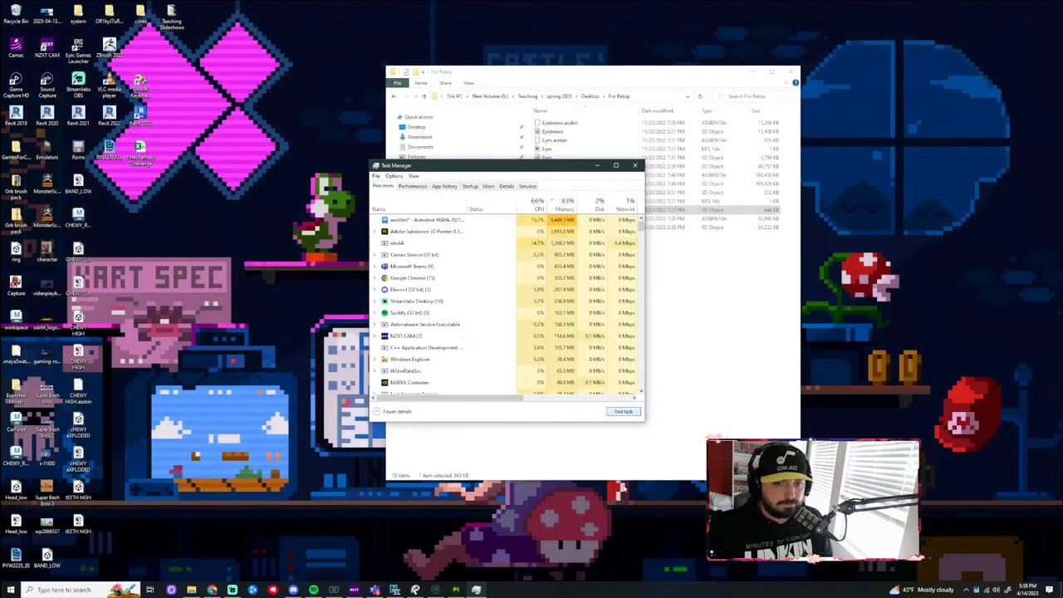
pyautogui.click(636, 166)
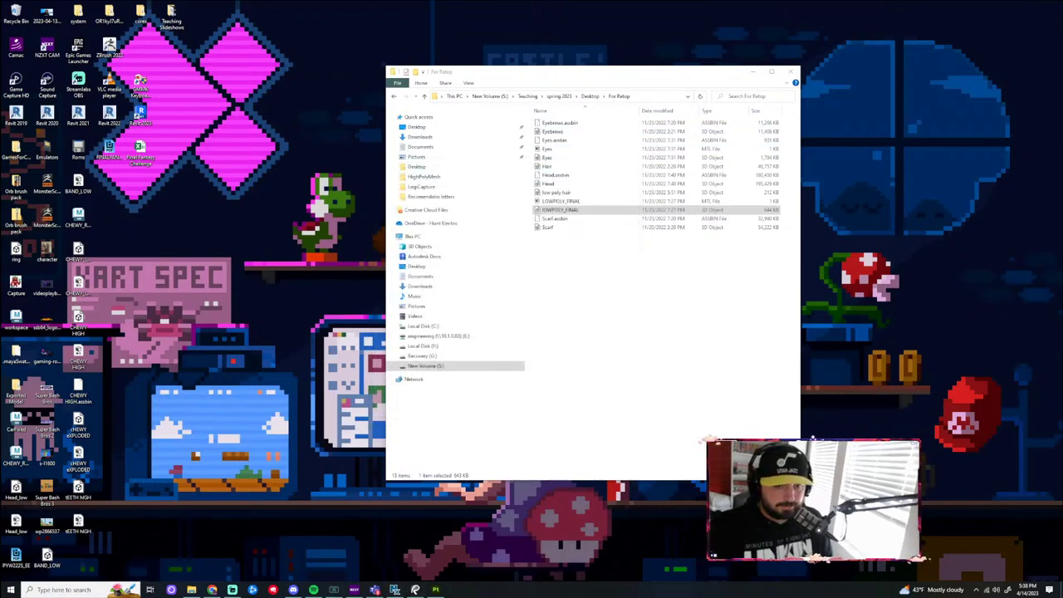
pyautogui.rightClick(499, 589)
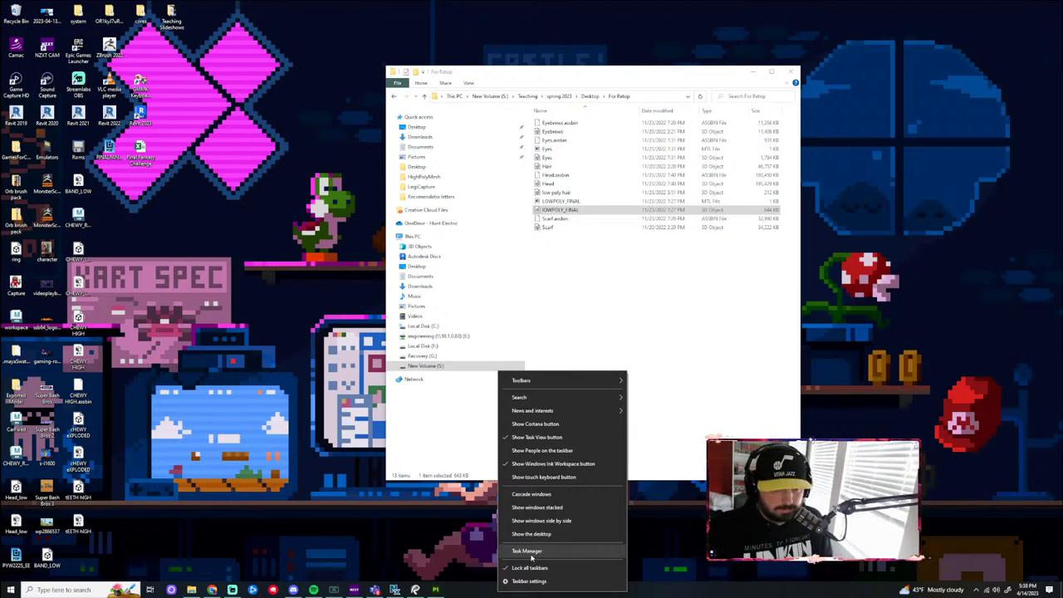
pyautogui.click(514, 552)
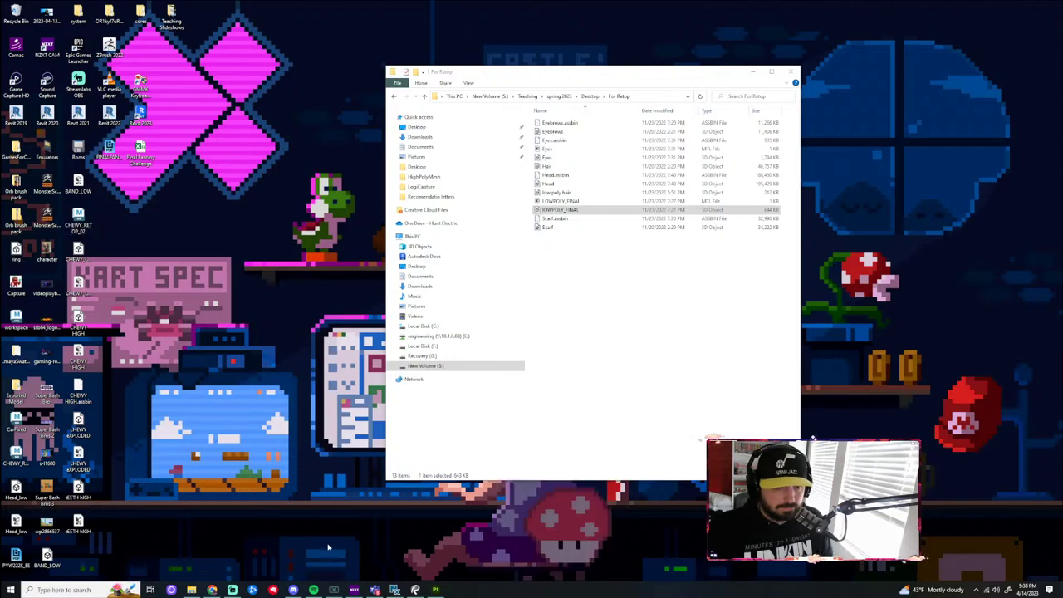
# Relaunch Maya 2023 and open the recent scene CHEWY_RETOP_02.mb
pyautogui.click(50, 590)
pyautogui.write('MAYA')
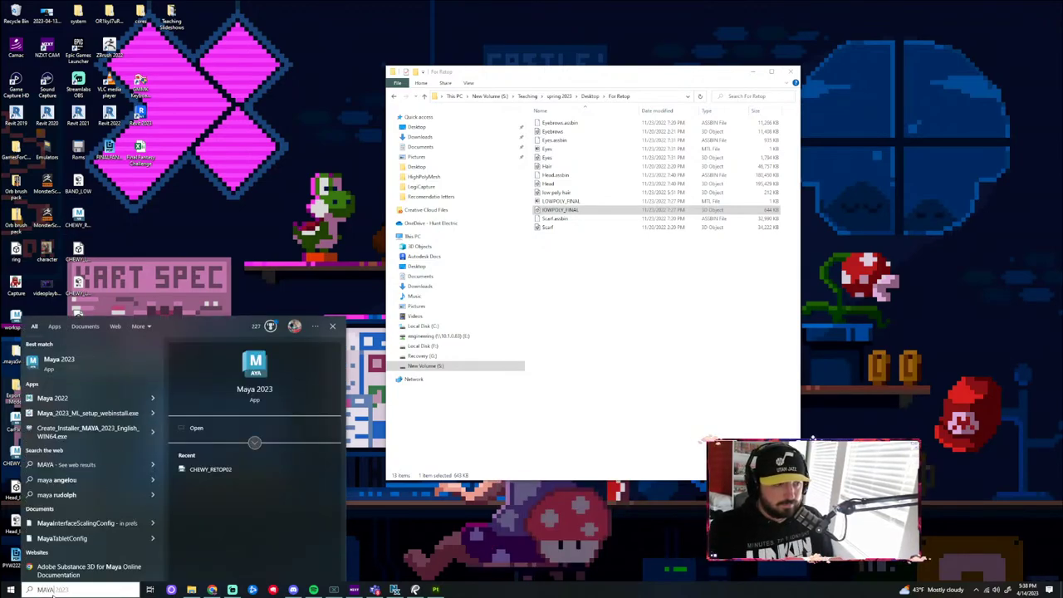
pyautogui.press('Return')
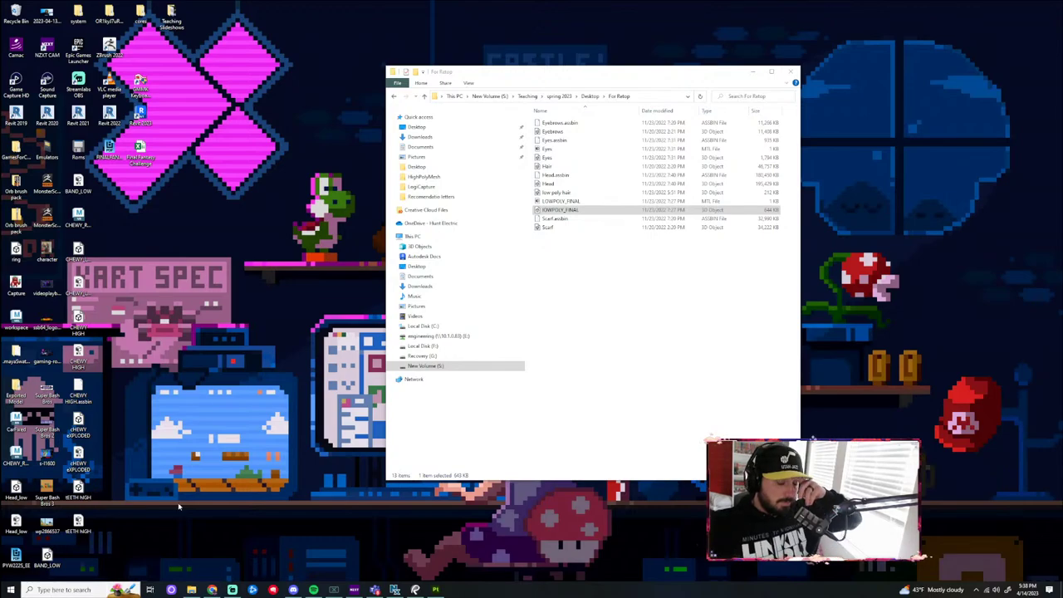
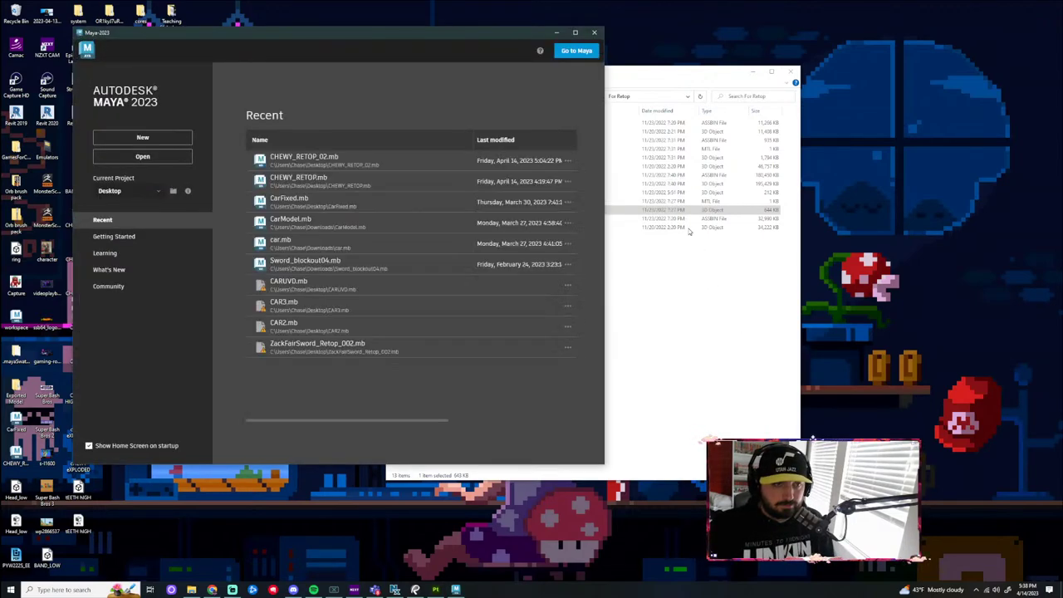
pyautogui.click(157, 159)
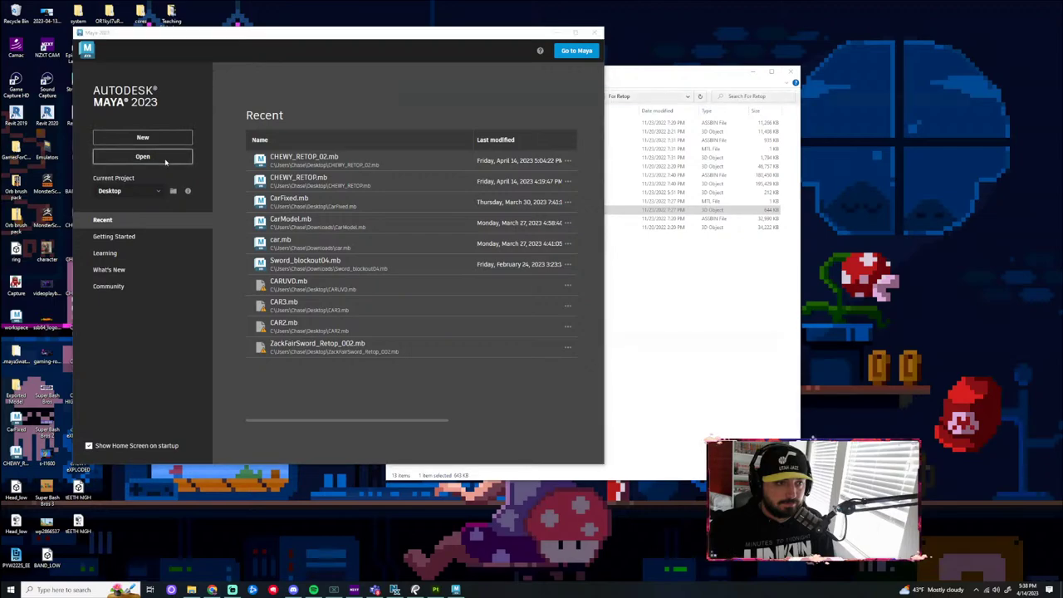
pyautogui.click(995, 92)
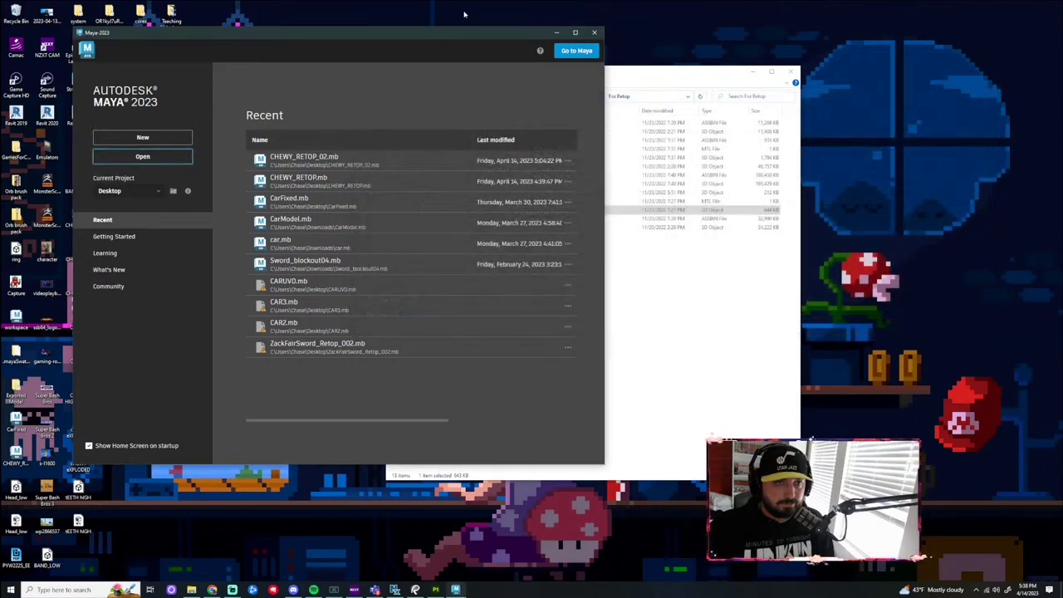
pyautogui.click(323, 166)
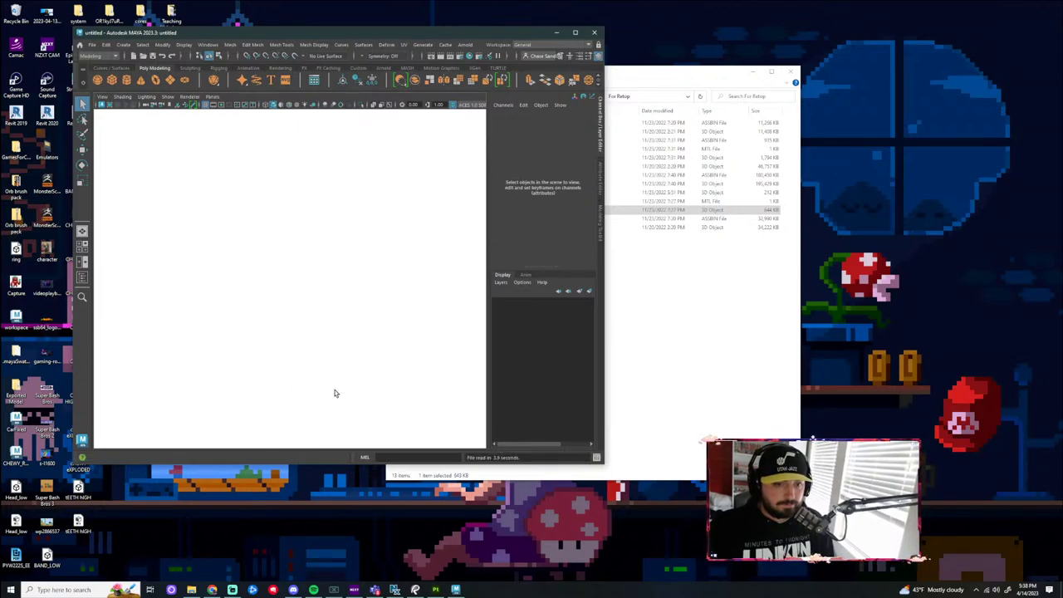
# Reposition the Maya window, select the high-poly teeth mesh and examine the upper teeth for damaged geometry
pyautogui.moveTo(461, 34); pyautogui.dragTo(697, 57)
pyautogui.scroll(8, 544, 268)
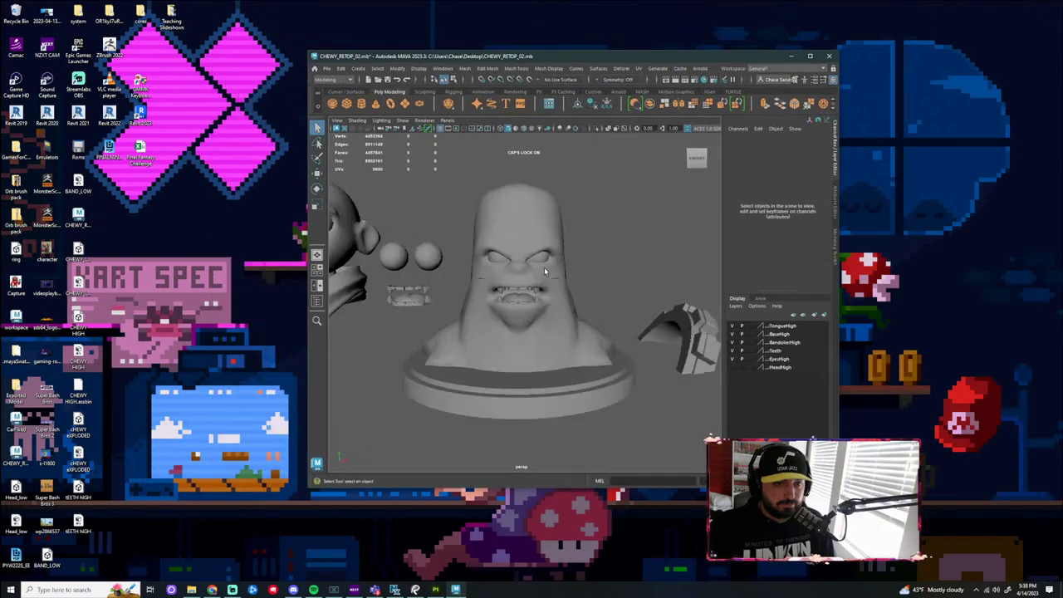
pyautogui.scroll(6, 514, 267)
pyautogui.click(520, 264)
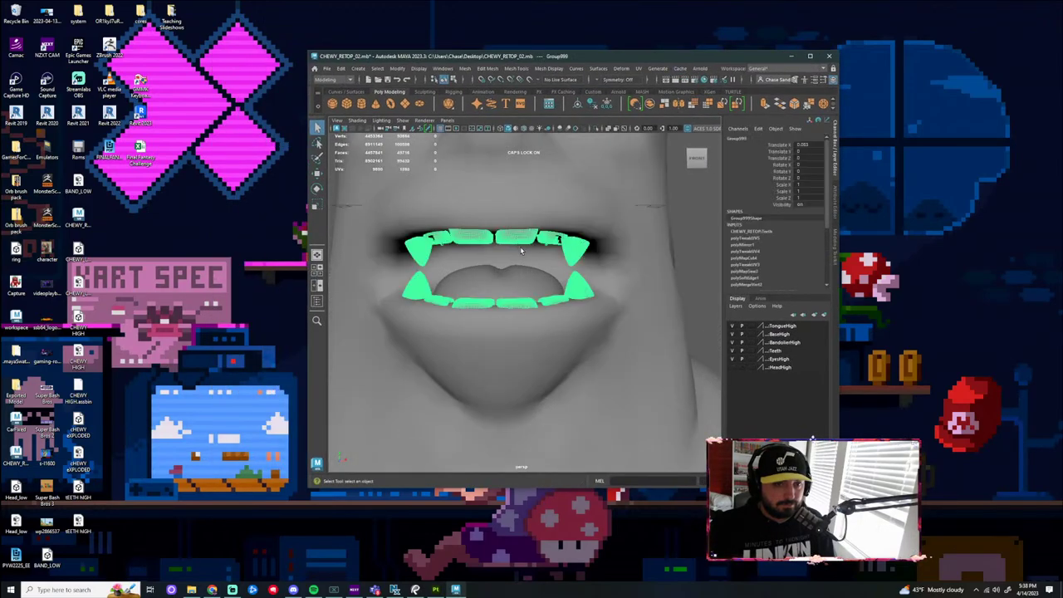
pyautogui.press('f')
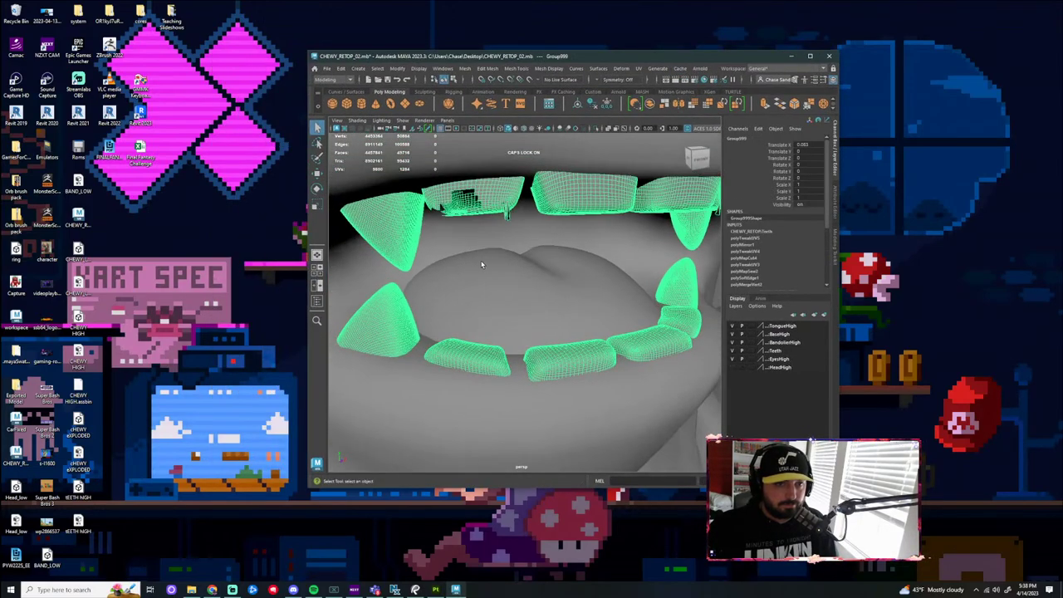
pyautogui.keyDown('alt'); pyautogui.moveTo(532, 248); pyautogui.dragTo(504, 249); pyautogui.keyUp('alt')
pyautogui.scroll(-5, 517, 326)
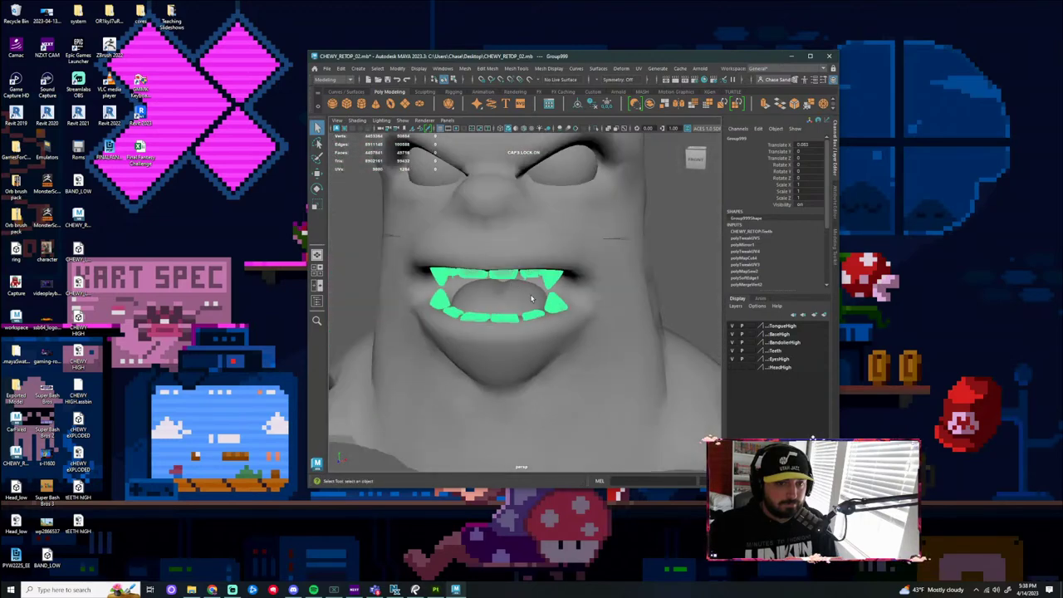
pyautogui.scroll(3, 521, 316)
pyautogui.keyDown('alt'); pyautogui.moveTo(517, 314); pyautogui.dragTo(500, 250); pyautogui.keyUp('alt')
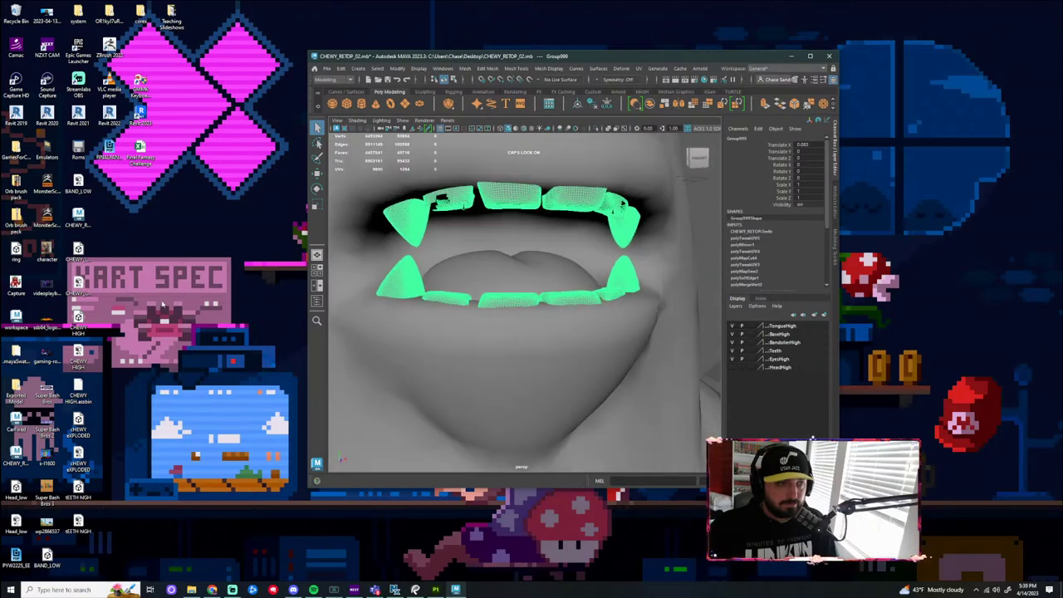
pyautogui.scroll(-1, 559, 303)
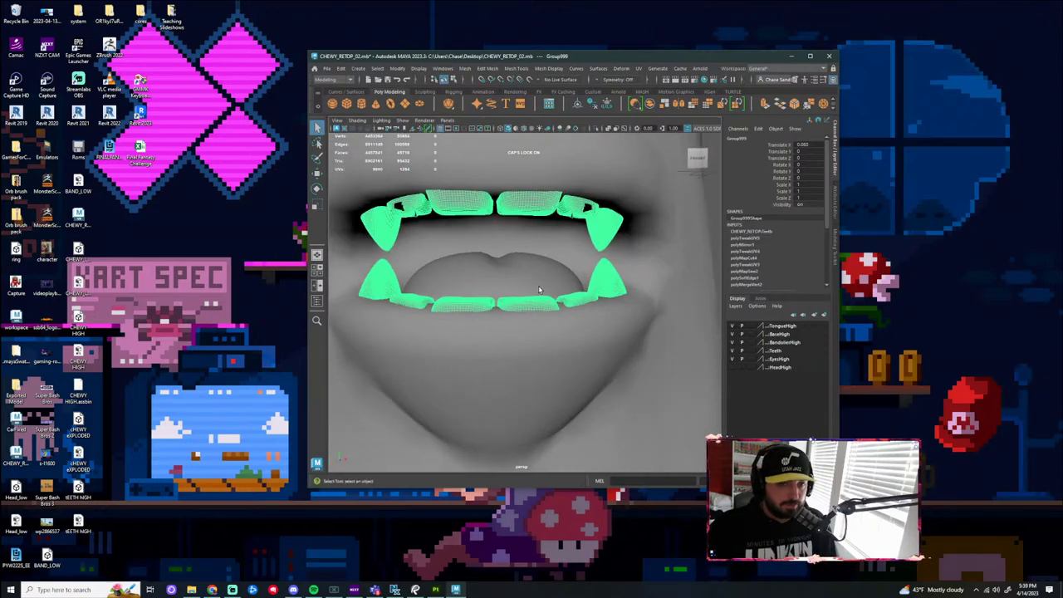
pyautogui.scroll(-3, 552, 287)
pyautogui.scroll(2, 552, 276)
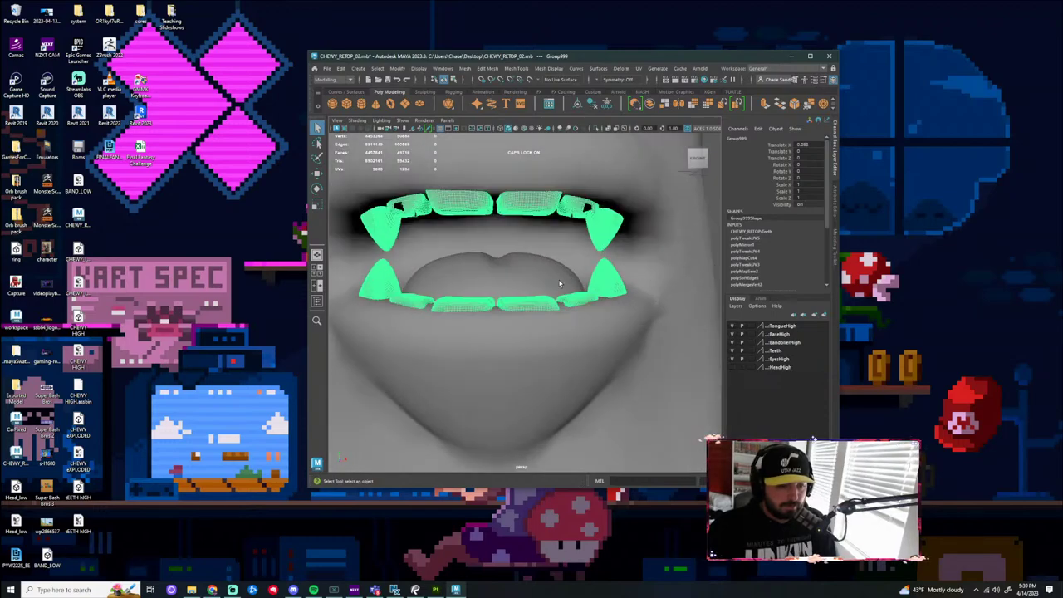
pyautogui.scroll(-3, 555, 275)
# Try moving the teeth mesh sideways out of the head to inspect it, and undo the move
pyautogui.press('w')
pyautogui.moveTo(600, 285); pyautogui.dragTo(758, 286)
pyautogui.keyDown('alt'); pyautogui.moveTo(668, 296); pyautogui.dragTo(568, 318, button='middle'); pyautogui.keyUp('alt')
pyautogui.scroll(4, 582, 300)
pyautogui.keyDown('alt'); pyautogui.moveTo(638, 287); pyautogui.dragTo(540, 310, button='middle'); pyautogui.keyUp('alt')
pyautogui.scroll(2, 519, 306)
pyautogui.moveTo(511, 305)
pyautogui.keyDown('alt'); pyautogui.mouseDown()
pyautogui.moveTo(523, 301)
pyautogui.moveTo(506, 296)
pyautogui.moveTo(530, 304)
pyautogui.mouseUp(); pyautogui.keyUp('alt')
pyautogui.scroll(-8, 581, 283)
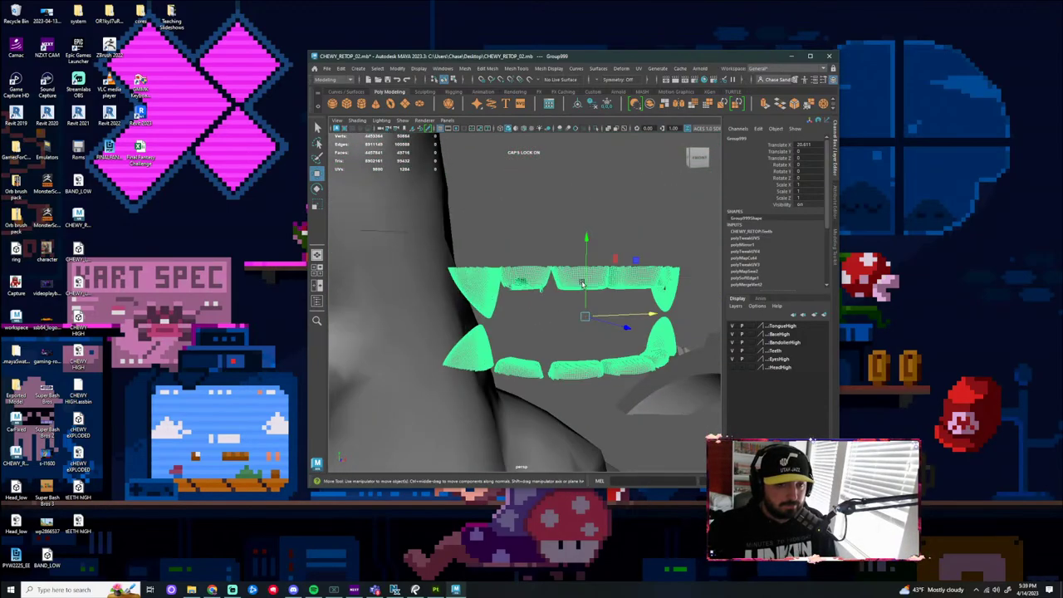
pyautogui.hotkey('ctrl', 'z')
pyautogui.scroll(1, 552, 285)
pyautogui.click(552, 285)
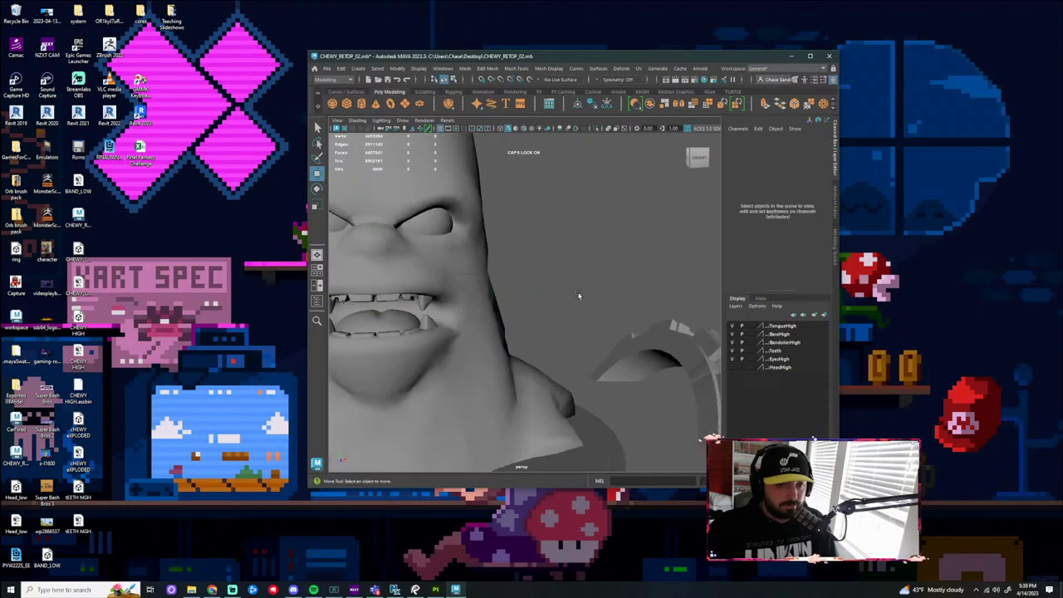
# Select the teeth mesh in the mouth and separate it into individual tooth objects
pyautogui.keyDown('alt'); pyautogui.moveTo(577, 297); pyautogui.dragTo(495, 320); pyautogui.keyUp('alt')
pyautogui.scroll(5, 575, 270)
pyautogui.click(495, 320)
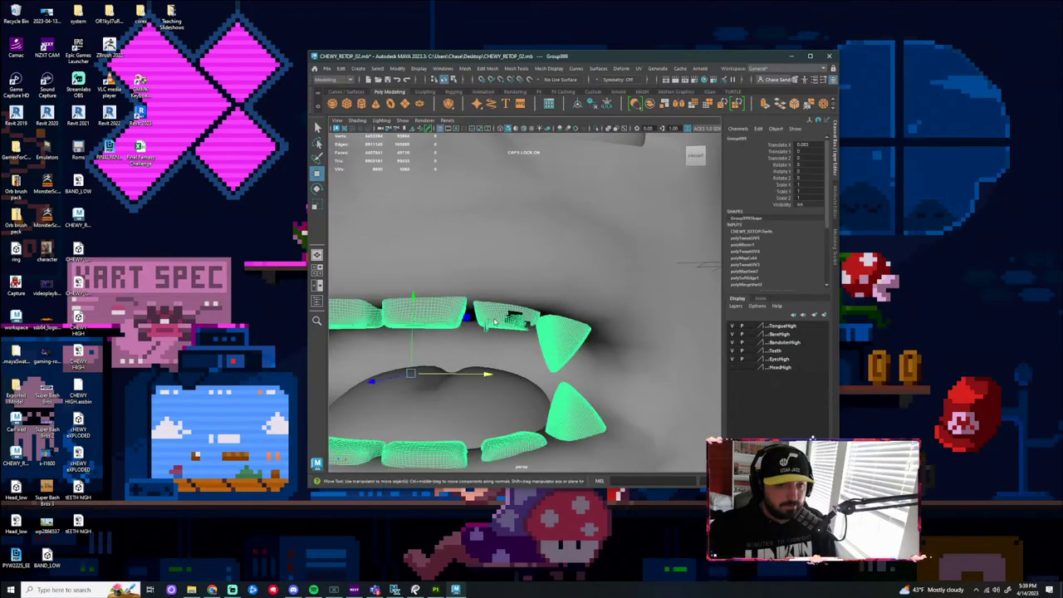
pyautogui.moveTo(494, 322); pyautogui.dragTo(525, 305, button='right')
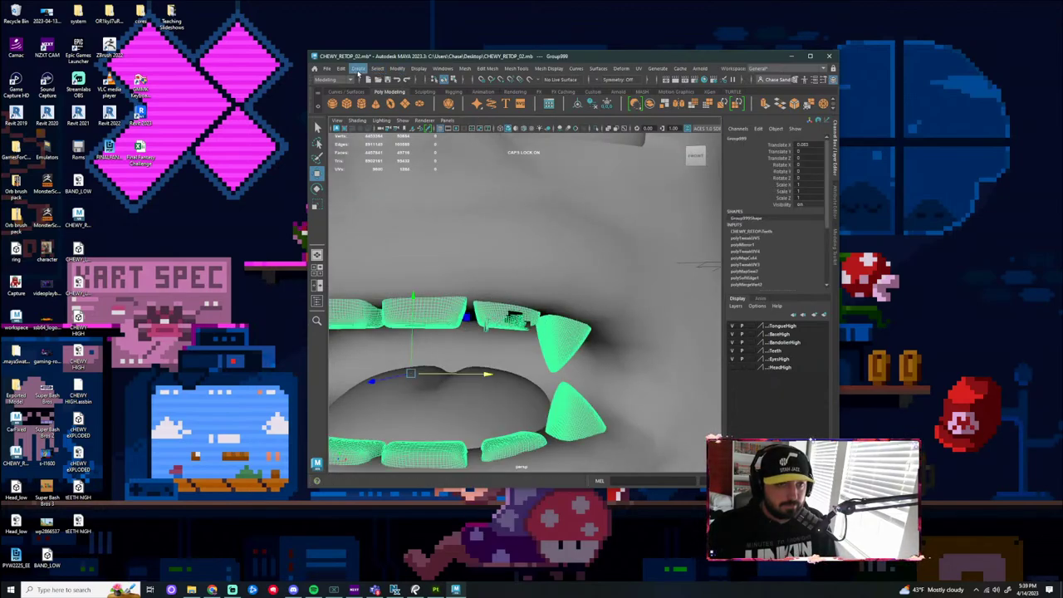
pyautogui.click(465, 69)
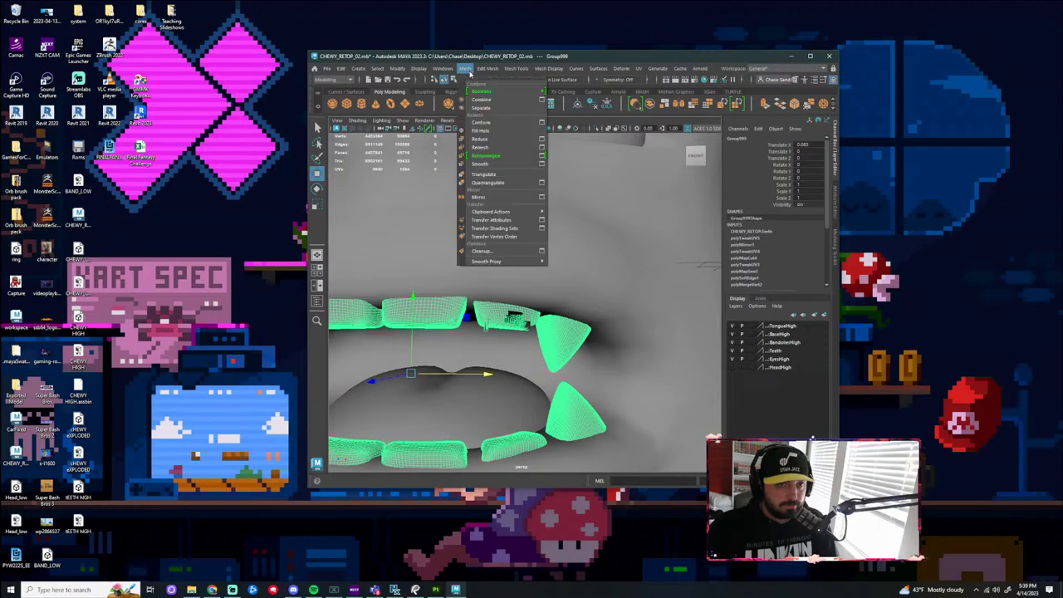
pyautogui.click(493, 109)
pyautogui.scroll(-5, 680, 315)
pyautogui.scroll(3, 680, 316)
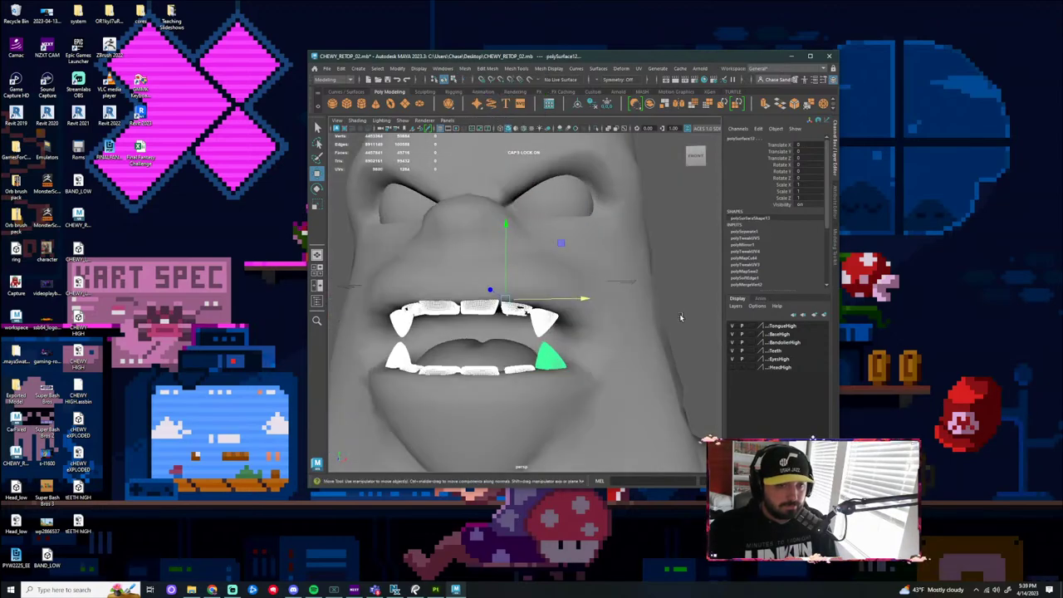
# Delete the two damaged upper teeth next to the fangs, one on each side of the mouth
pyautogui.click(681, 317)
pyautogui.click(518, 308)
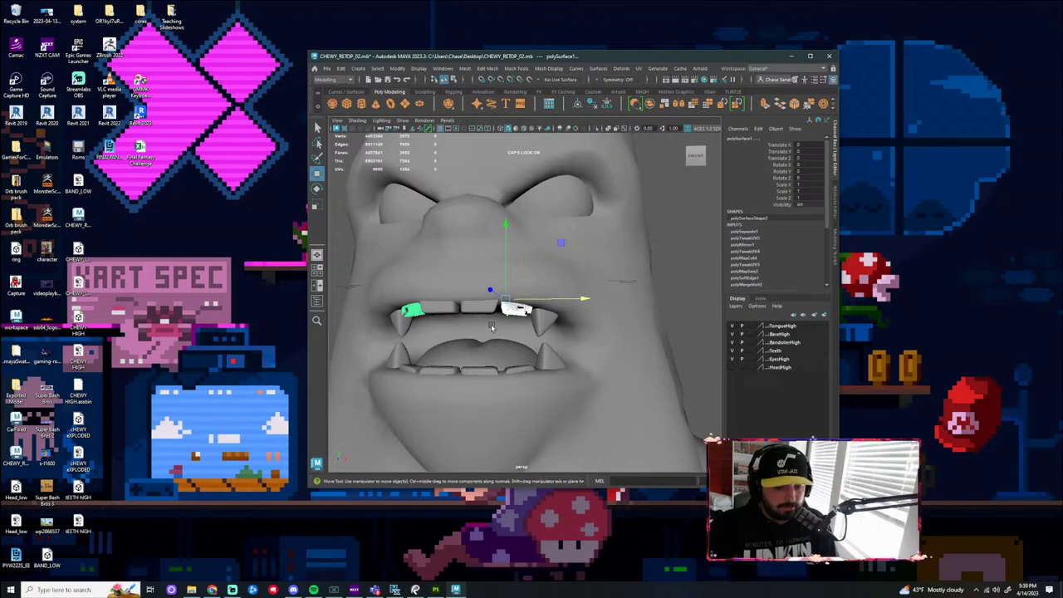
pyautogui.press('Delete')
# Duplicate the two lower teeth beside the fangs, rotating the copies -180 degrees about Z and fitting them into the upper row's gaps
pyautogui.click(516, 370)
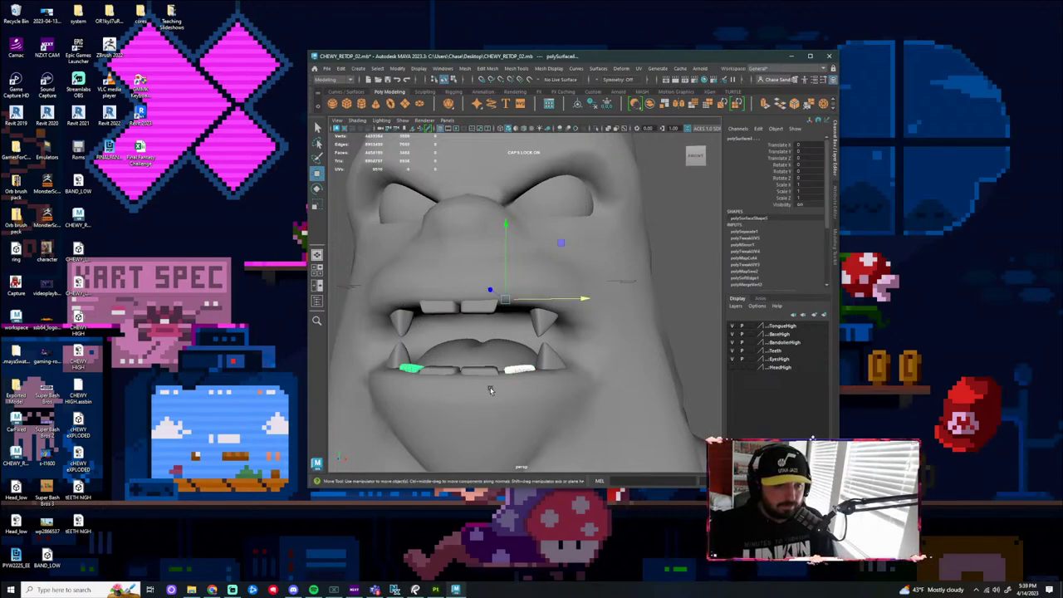
pyautogui.moveTo(506, 244); pyautogui.dragTo(509, 206)
pyautogui.press('e')
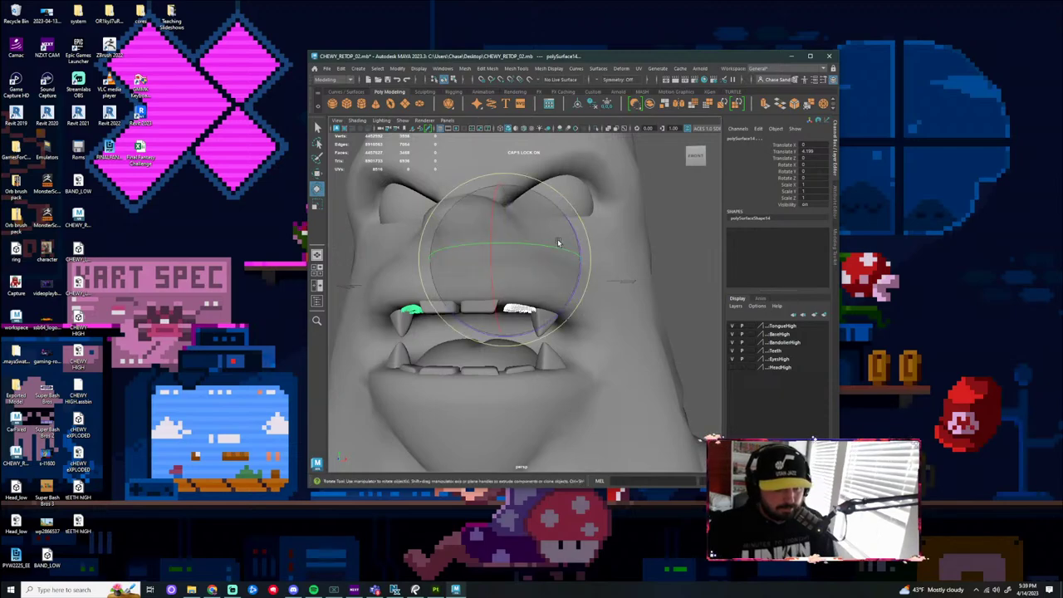
pyautogui.moveTo(577, 232); pyautogui.dragTo(660, 333)
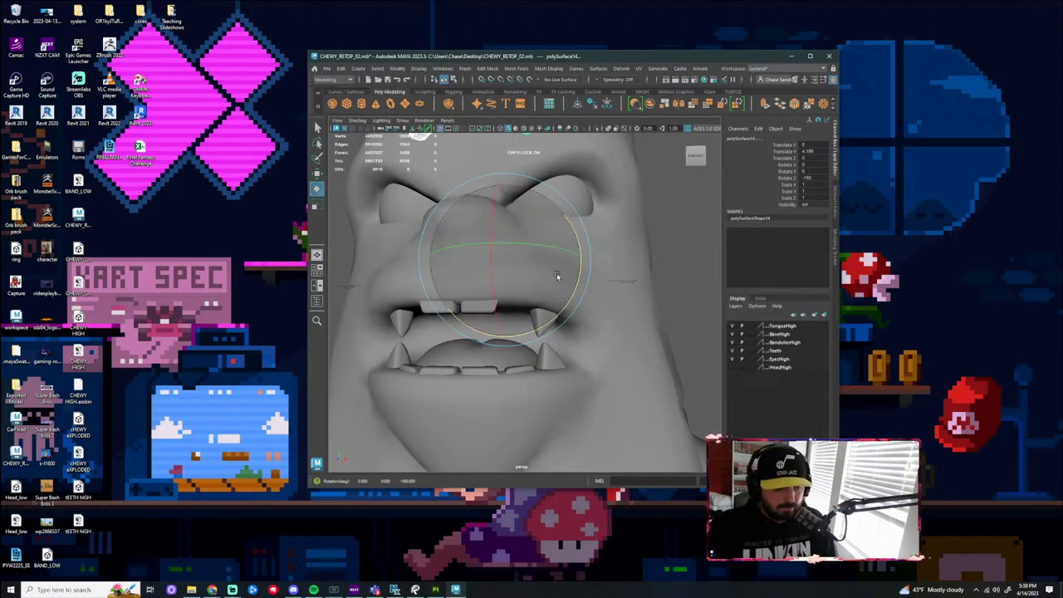
pyautogui.press('w')
pyautogui.moveTo(504, 192); pyautogui.dragTo(500, 307)
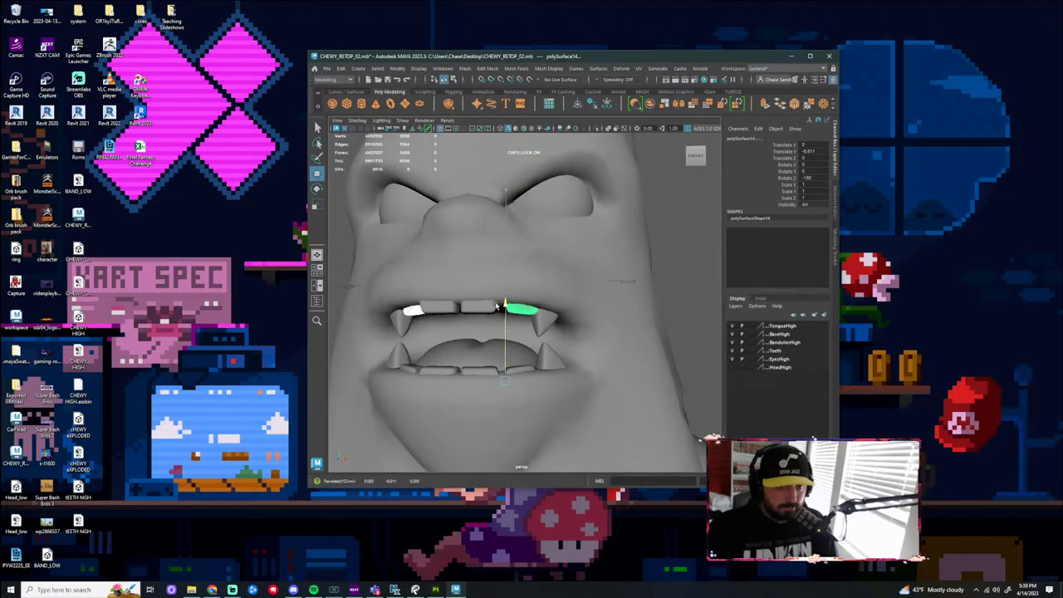
# Scale the two duplicated upper teeth up slightly and uniformly to fill the gaps beside the fangs
pyautogui.keyDown('alt'); pyautogui.moveTo(605, 286); pyautogui.dragTo(592, 282); pyautogui.keyUp('alt')
pyautogui.press('r')
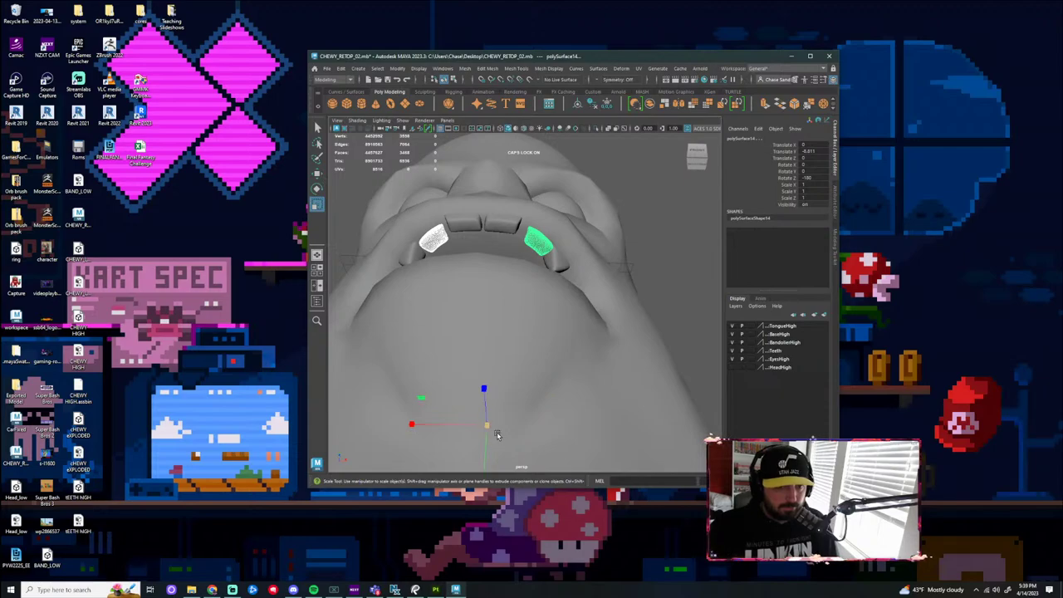
pyautogui.moveTo(497, 435); pyautogui.dragTo(491, 427)
# Nudge each duplicated upper tooth individually along X to centre it in the gap between its neighbour and the fang
pyautogui.press('w')
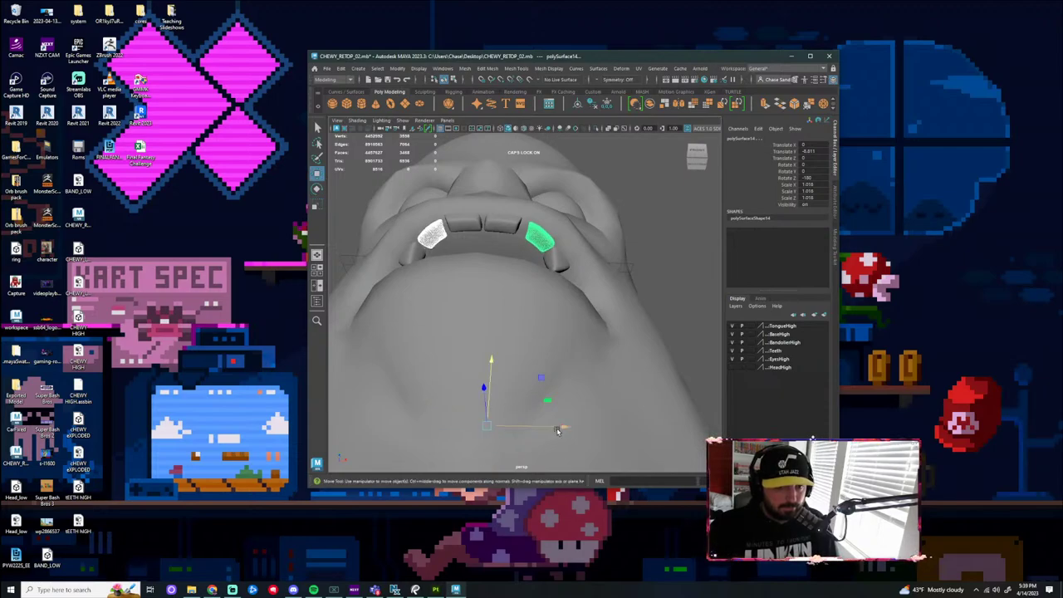
pyautogui.click(653, 260)
pyautogui.keyDown('alt'); pyautogui.moveTo(653, 260); pyautogui.dragTo(646, 309); pyautogui.keyUp('alt')
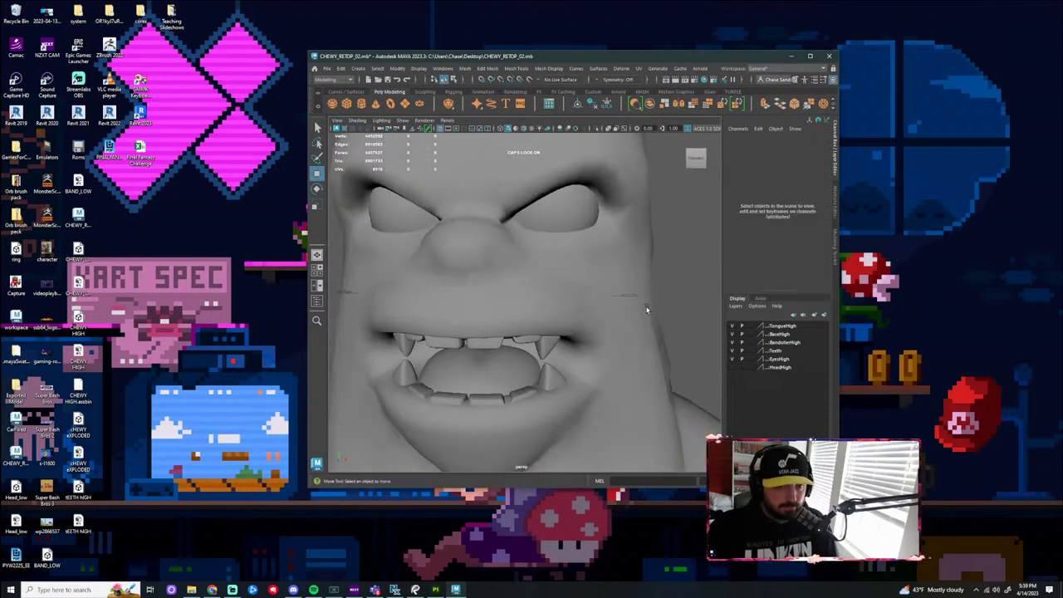
pyautogui.scroll(4, 627, 312)
pyautogui.click(584, 296)
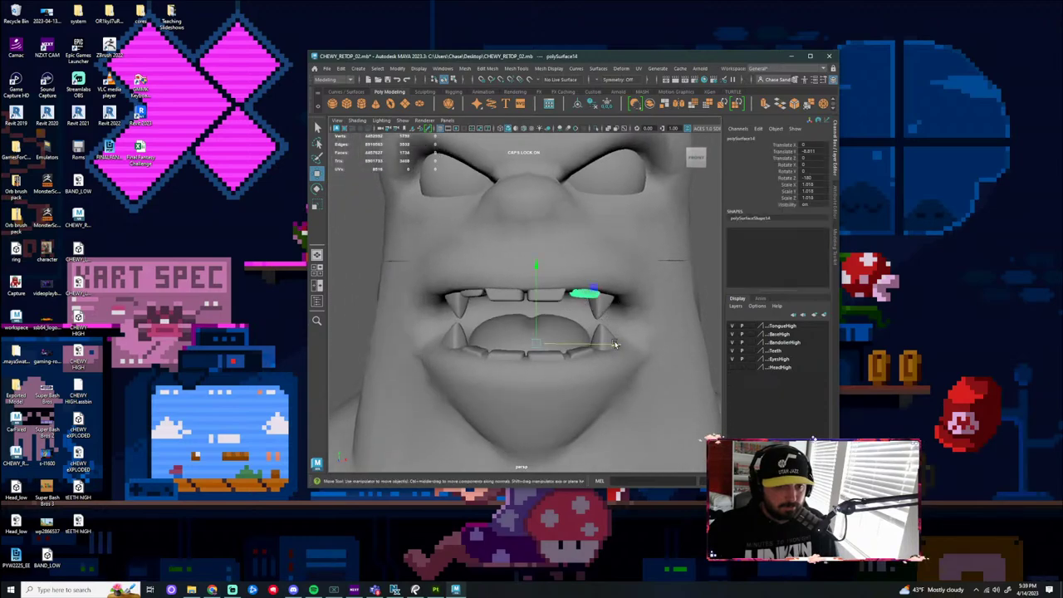
pyautogui.moveTo(615, 344); pyautogui.dragTo(627, 324)
pyautogui.click(490, 232)
pyautogui.moveTo(606, 401); pyautogui.dragTo(604, 399)
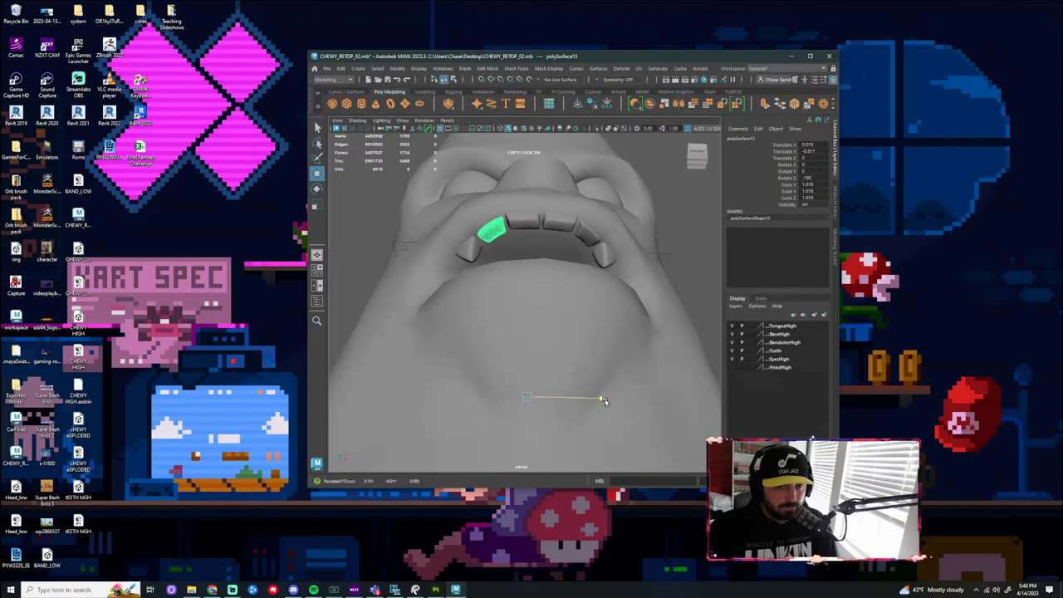
# Select both duplicated upper teeth and raise them slightly into the upper gum line
pyautogui.click(690, 246)
pyautogui.keyDown('alt'); pyautogui.moveTo(690, 247); pyautogui.dragTo(675, 274); pyautogui.keyUp('alt')
pyautogui.click(586, 296)
pyautogui.keyDown('shift'); pyautogui.click(482, 296); pyautogui.keyUp('shift')
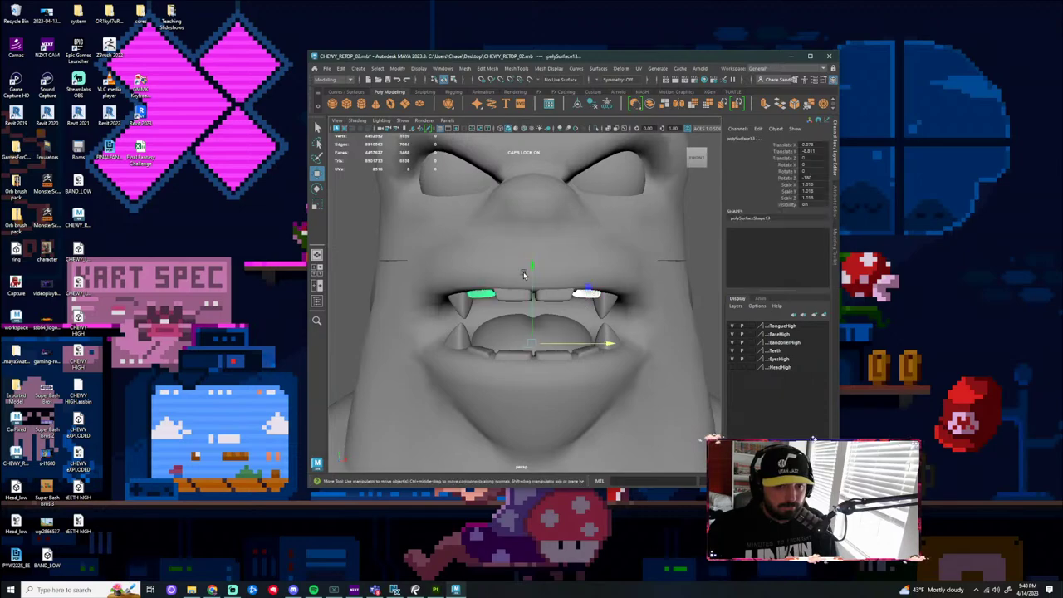
pyautogui.moveTo(532, 272); pyautogui.dragTo(532, 266)
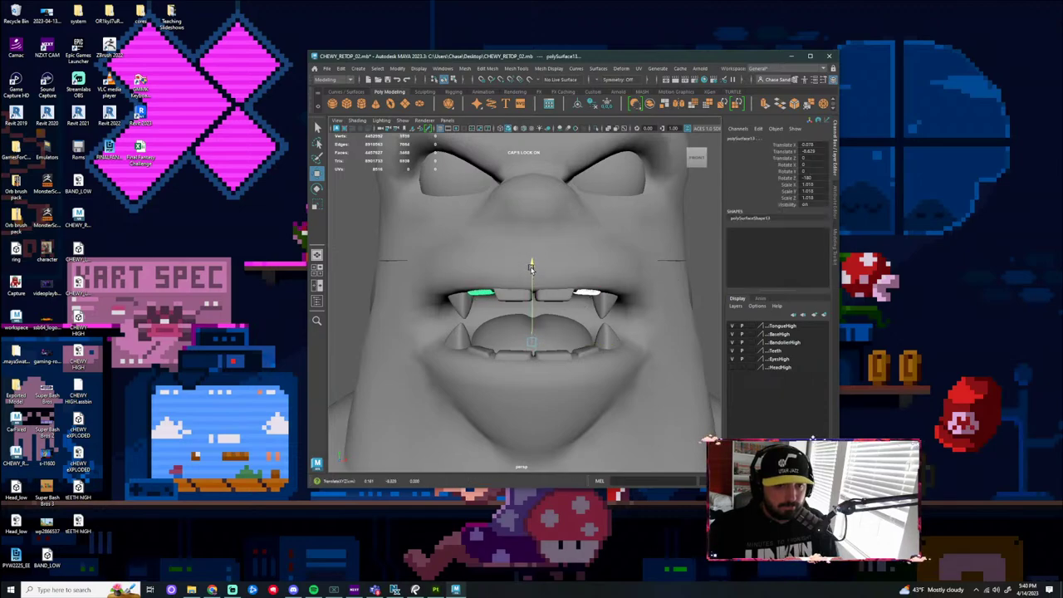
pyautogui.click(707, 277)
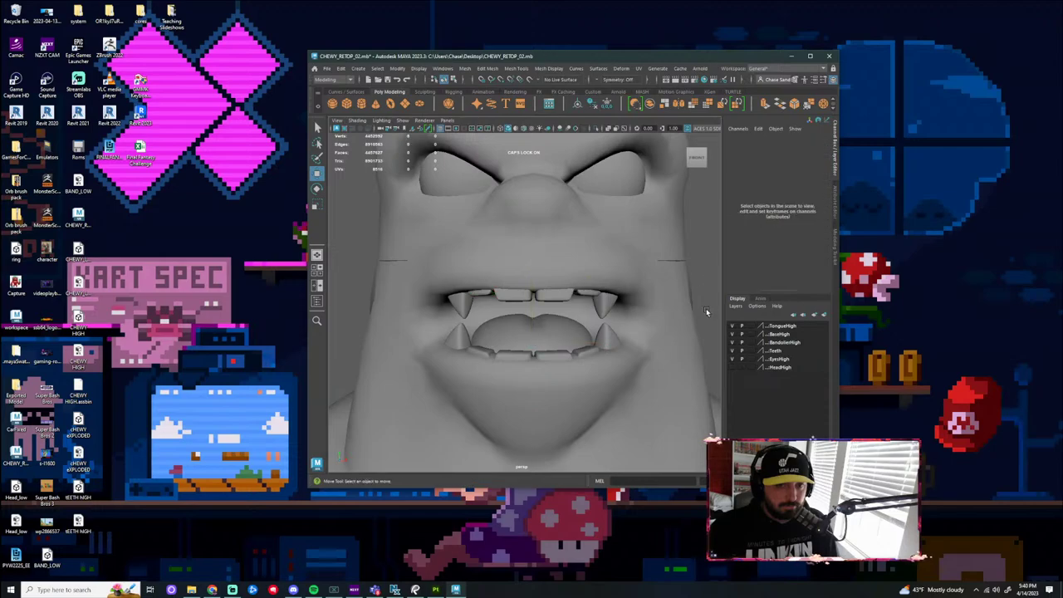
# Undo the replacement-tooth edits back to before the two damaged upper teeth were deleted, and clear the selection
pyautogui.keyDown('alt'); pyautogui.moveTo(706, 308); pyautogui.dragTo(715, 308); pyautogui.keyUp('alt')
pyautogui.hotkey('ctrl', 'z')
pyautogui.hotkey('ctrl', 'z')
pyautogui.hotkey('ctrl', 'z')
pyautogui.hotkey('ctrl', 'z')
pyautogui.hotkey('ctrl', 'z')
pyautogui.hotkey('ctrl', 'z')
pyautogui.hotkey('ctrl', 'z')
pyautogui.hotkey('ctrl', 'z')
pyautogui.hotkey('ctrl', 'z')
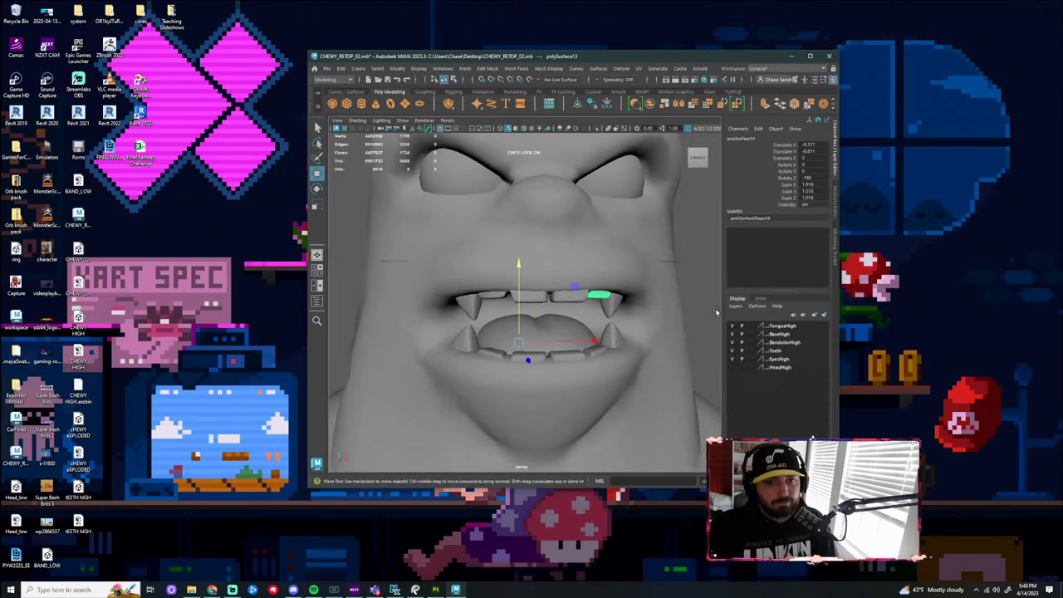
pyautogui.hotkey('ctrl', 'z')
pyautogui.hotkey('ctrl', 'z')
pyautogui.hotkey('ctrl', 'z')
pyautogui.hotkey('ctrl', 'z')
pyautogui.hotkey('ctrl', 'z')
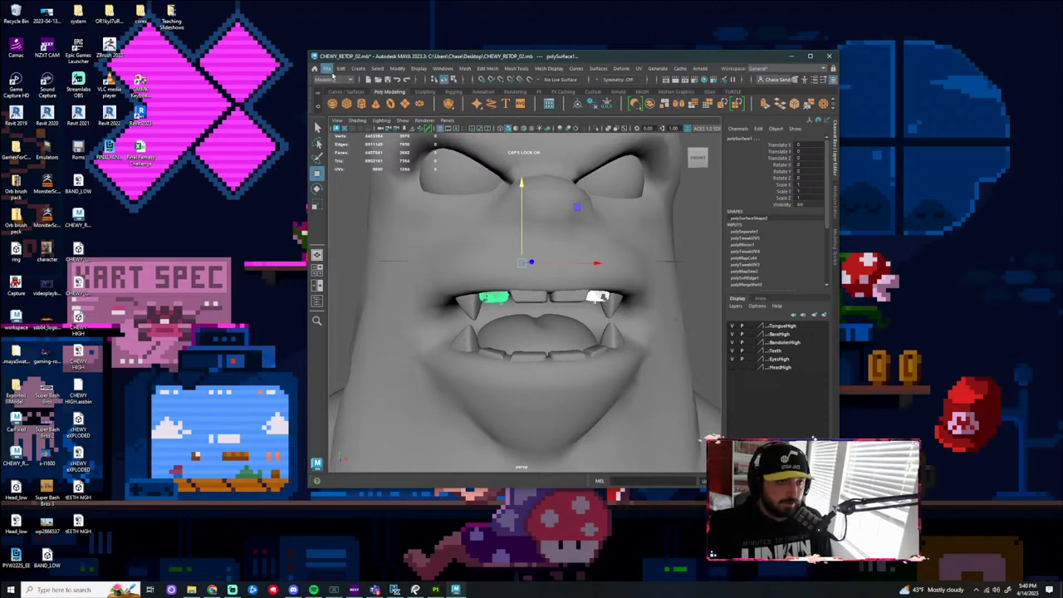
pyautogui.keyDown('alt'); pyautogui.moveTo(604, 296); pyautogui.dragTo(557, 240, button='middle'); pyautogui.keyUp('alt')
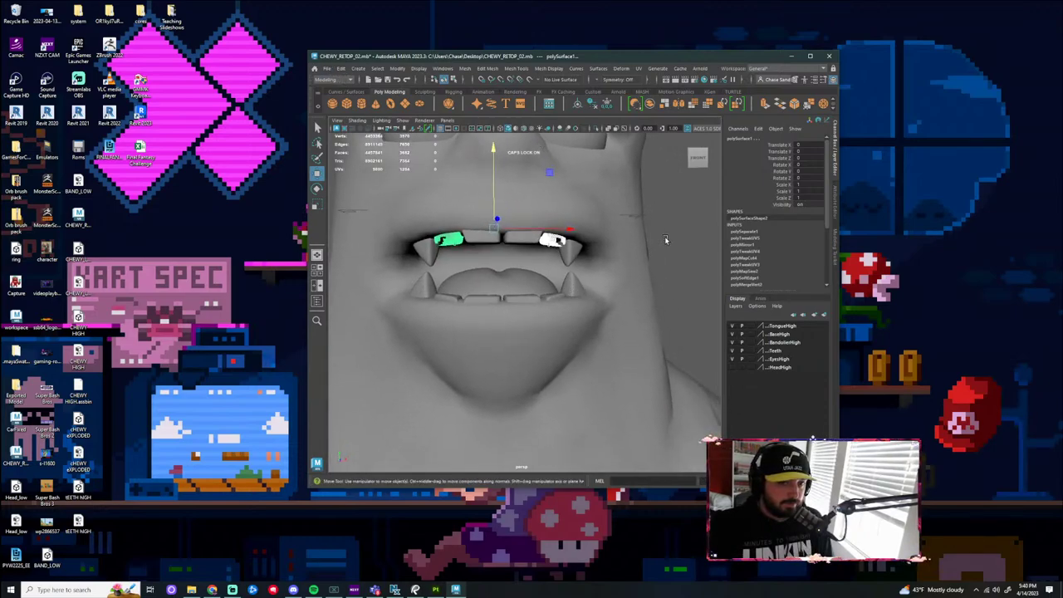
pyautogui.click(669, 237)
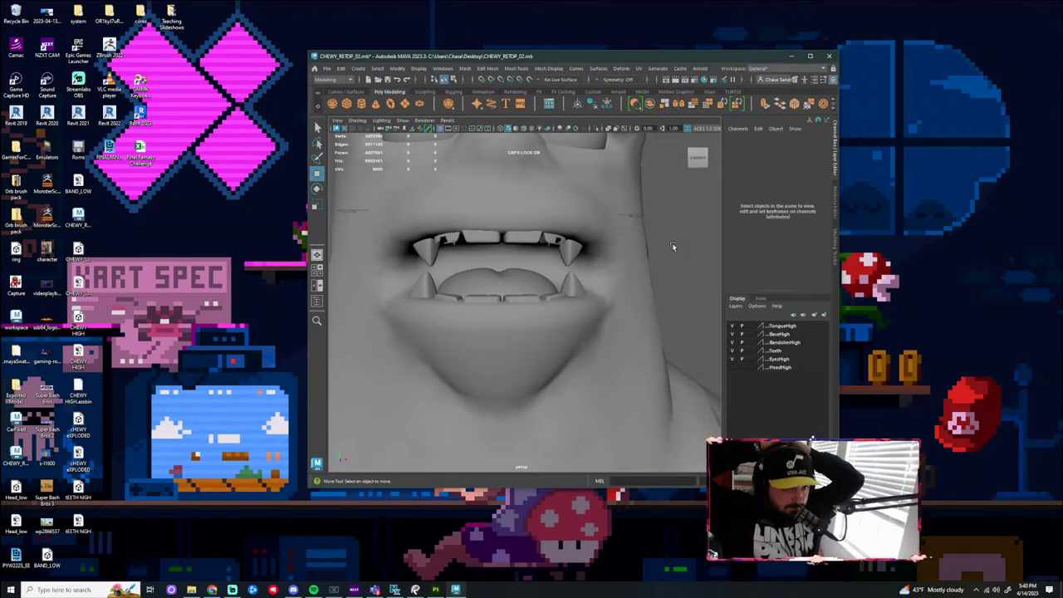
# Open the earlier scene CHEWY_RETOP.mb from the Desktop, discarding the changes in the current scene
pyautogui.click(326, 69)
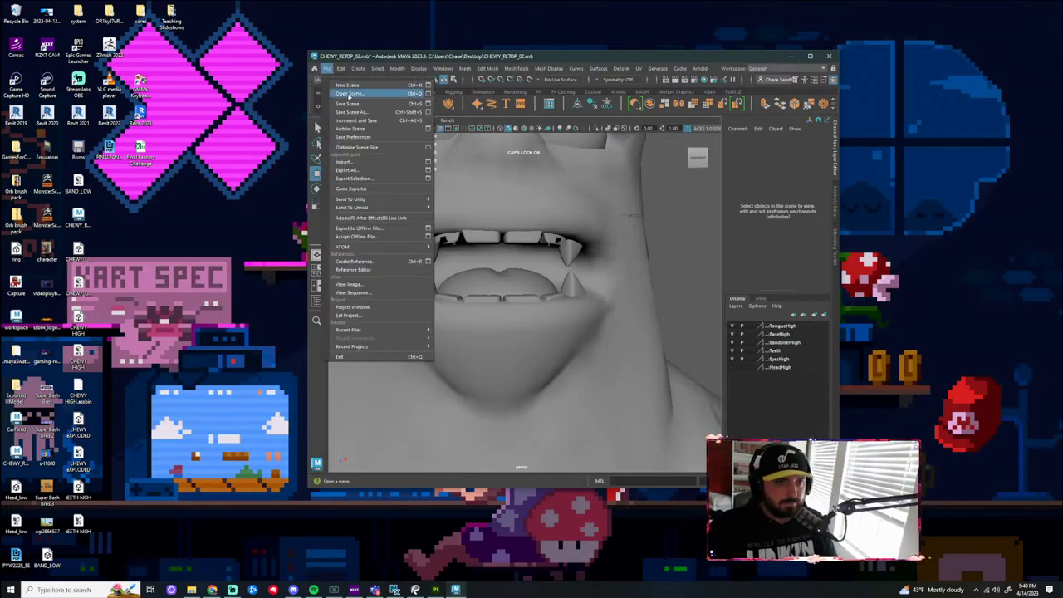
pyautogui.click(358, 89)
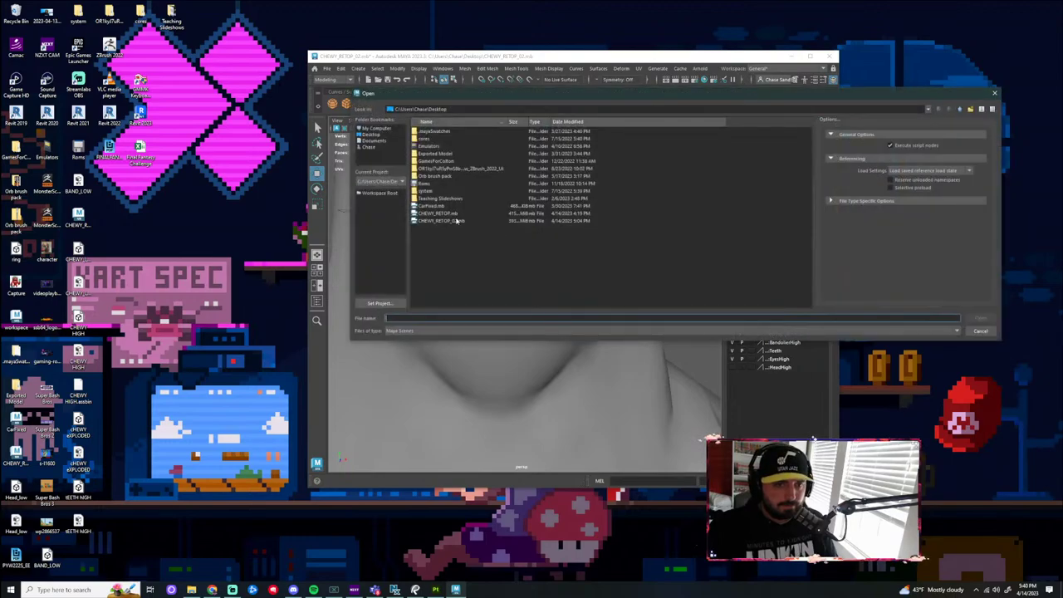
pyautogui.click(443, 214)
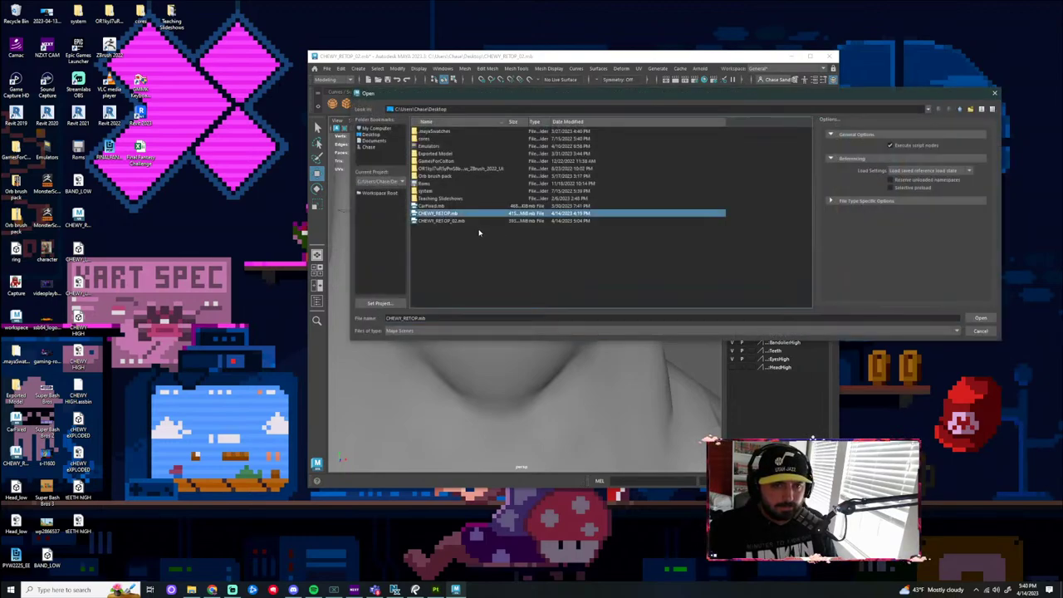
pyautogui.click(980, 318)
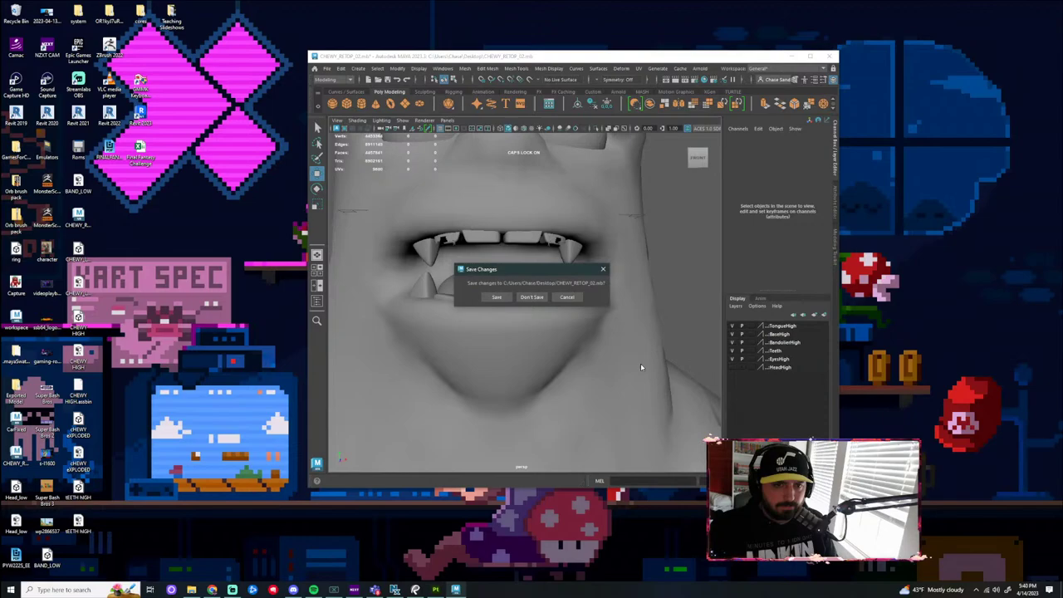
pyautogui.click(530, 297)
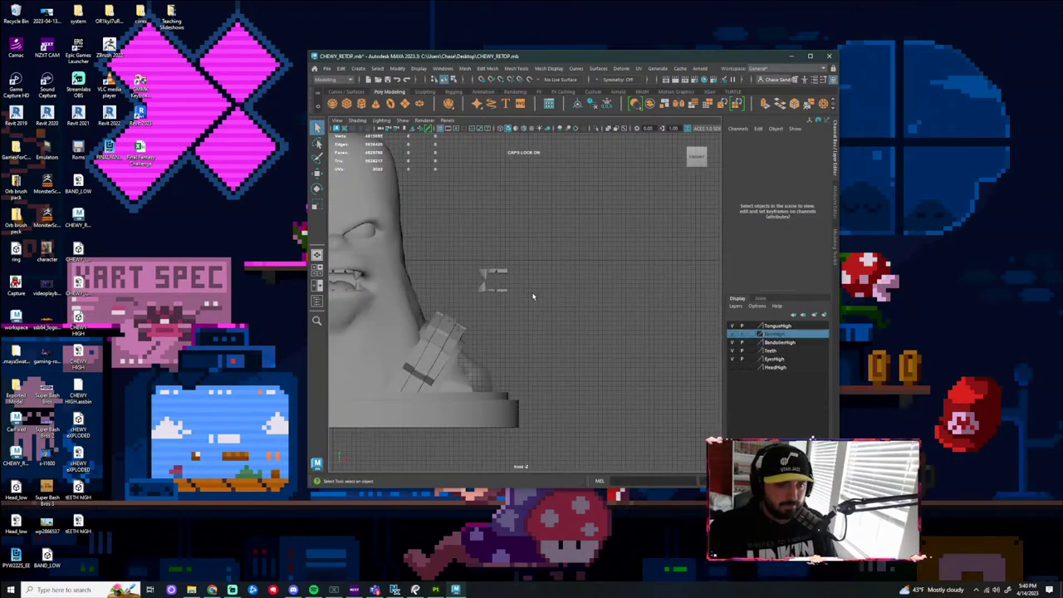
# Select the whole high-poly teeth mesh in the mouth and maximize the Maya window
pyautogui.scroll(-4, 534, 297)
pyautogui.scroll(4, 498, 291)
pyautogui.keyDown('alt'); pyautogui.moveTo(465, 291); pyautogui.dragTo(613, 291, button='middle'); pyautogui.keyUp('alt')
pyautogui.scroll(8, 464, 281)
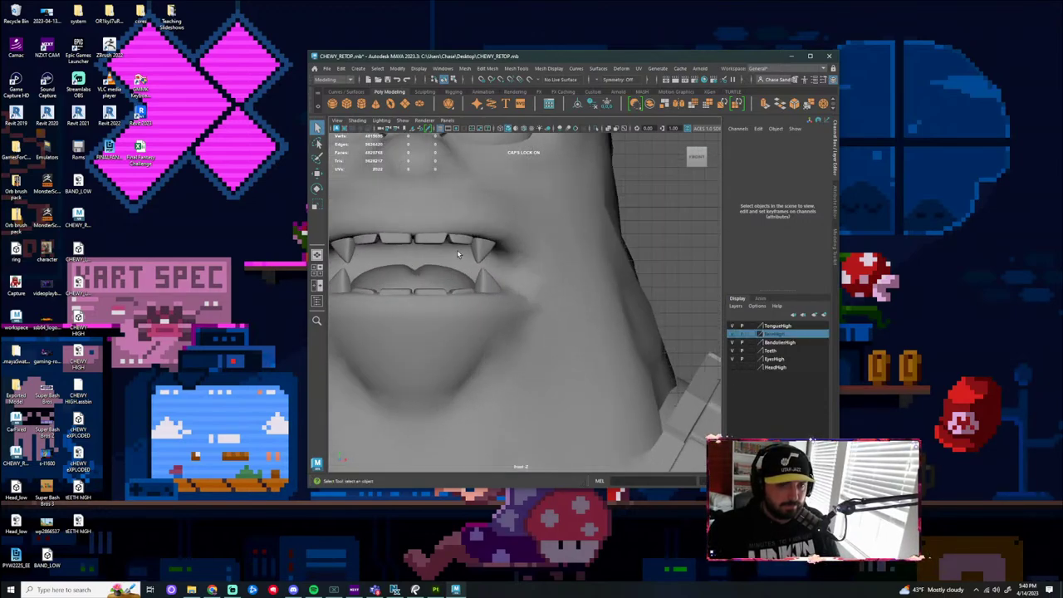
pyautogui.click(440, 242)
pyautogui.press('f')
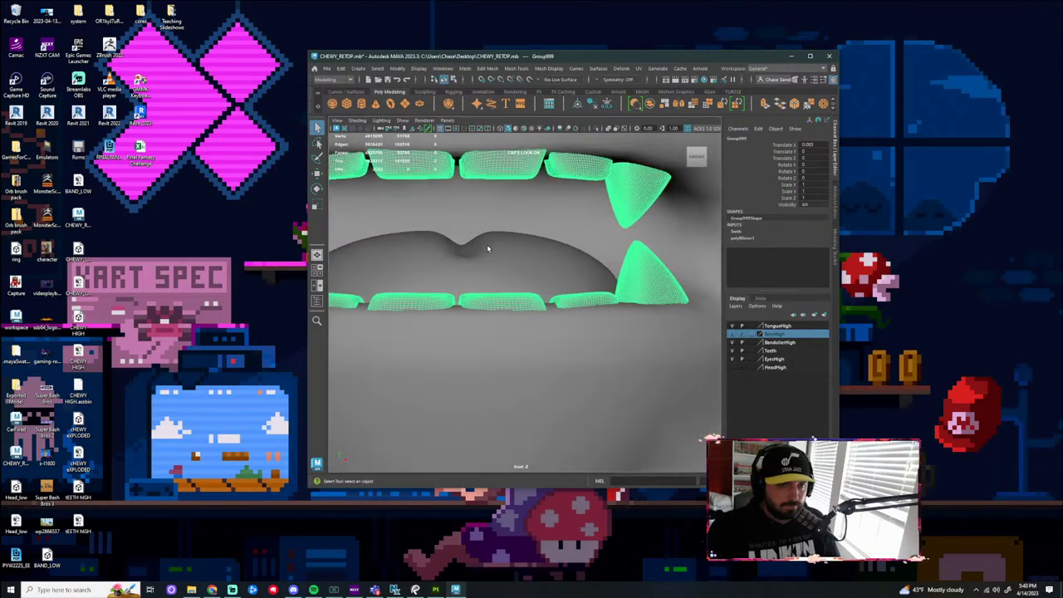
pyautogui.keyDown('alt'); pyautogui.moveTo(497, 247); pyautogui.dragTo(542, 221); pyautogui.keyUp('alt')
pyautogui.scroll(-8, 571, 216)
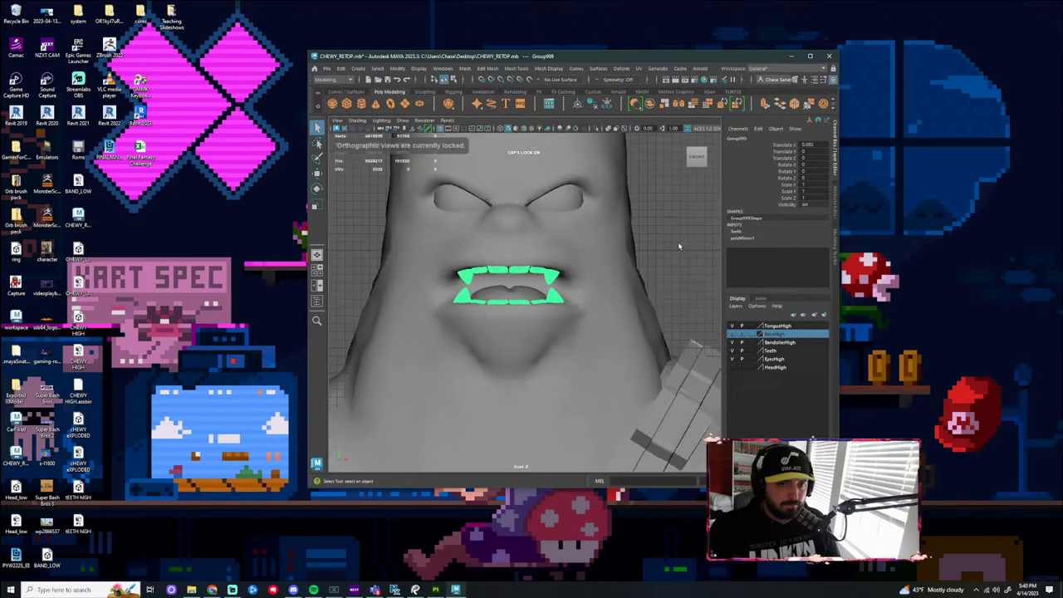
pyautogui.click(678, 241)
pyautogui.click(515, 271)
pyautogui.click(811, 57)
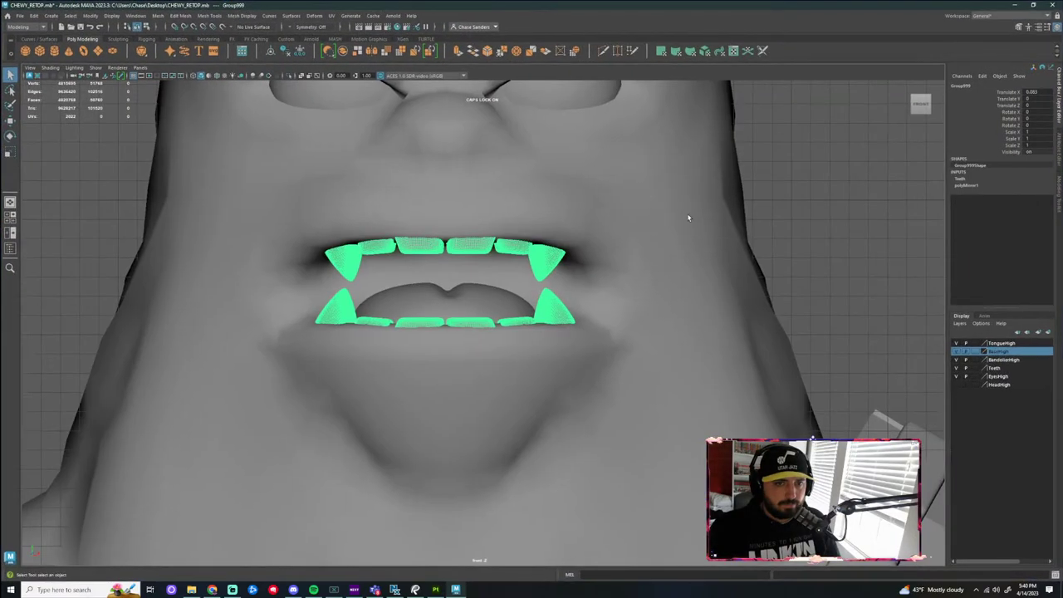
# Examine the selected upper and lower teeth for damage in the front and perspective views
pyautogui.scroll(6, 537, 245)
pyautogui.scroll(-5, 620, 218)
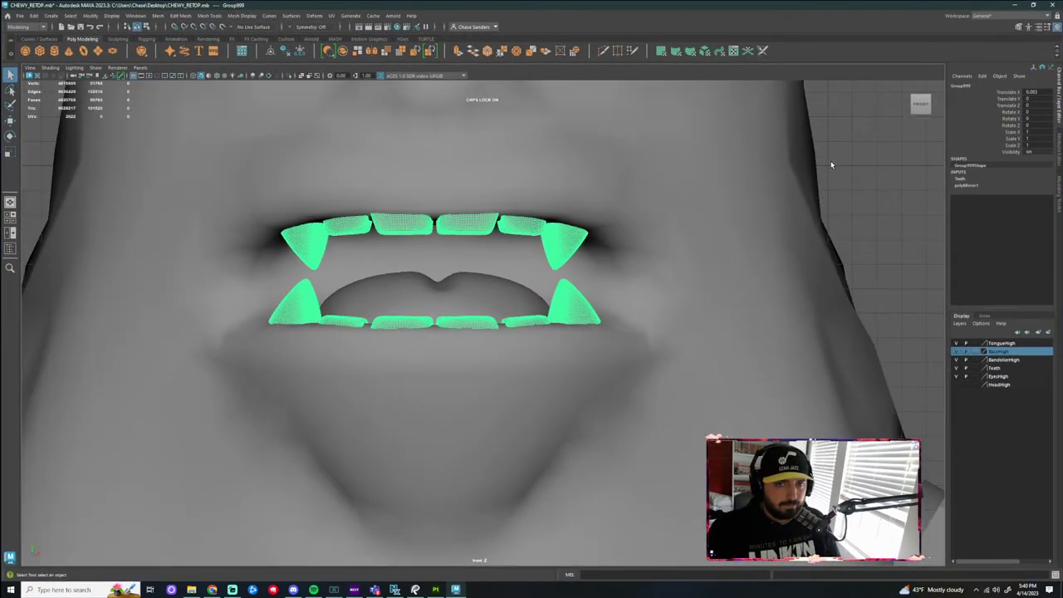
pyautogui.keyDown('alt'); pyautogui.moveTo(830, 161); pyautogui.dragTo(819, 137); pyautogui.keyUp('alt')
pyautogui.press('space')
pyautogui.keyDown('alt'); pyautogui.moveTo(780, 193); pyautogui.dragTo(846, 181); pyautogui.keyUp('alt')
pyautogui.scroll(-4, 842, 166)
pyautogui.click(842, 173)
pyautogui.click(722, 189)
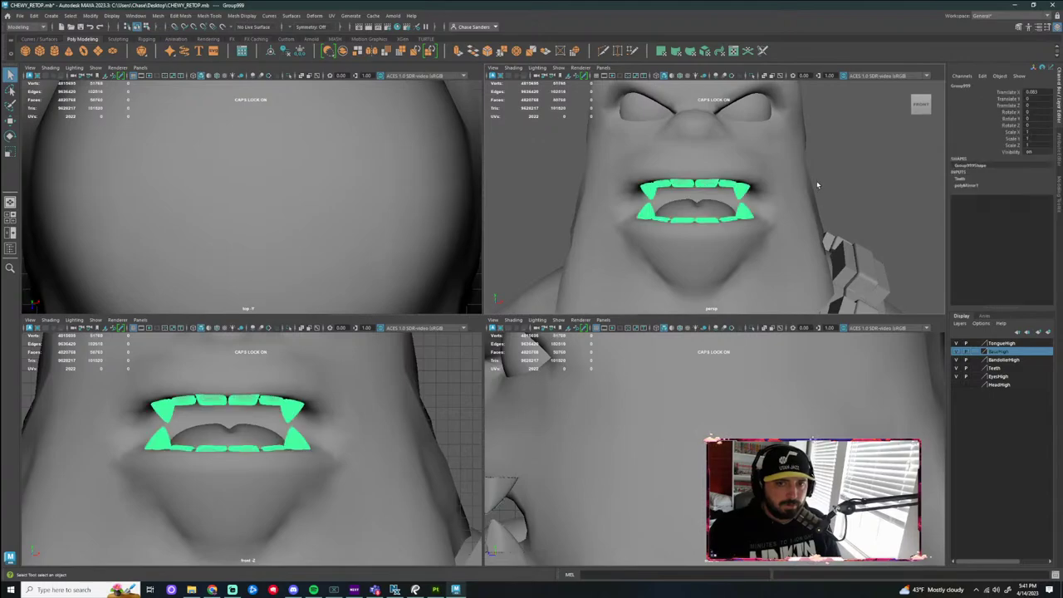
pyautogui.keyDown('alt'); pyautogui.moveTo(816, 180); pyautogui.dragTo(765, 221, button='middle'); pyautogui.keyUp('alt')
pyautogui.moveTo(766, 221)
pyautogui.keyDown('alt'); pyautogui.mouseDown()
pyautogui.moveTo(770, 205)
pyautogui.moveTo(765, 216)
pyautogui.mouseUp(); pyautogui.keyUp('alt')
pyautogui.keyDown('alt'); pyautogui.moveTo(773, 217); pyautogui.dragTo(873, 190, button='middle'); pyautogui.keyUp('alt')
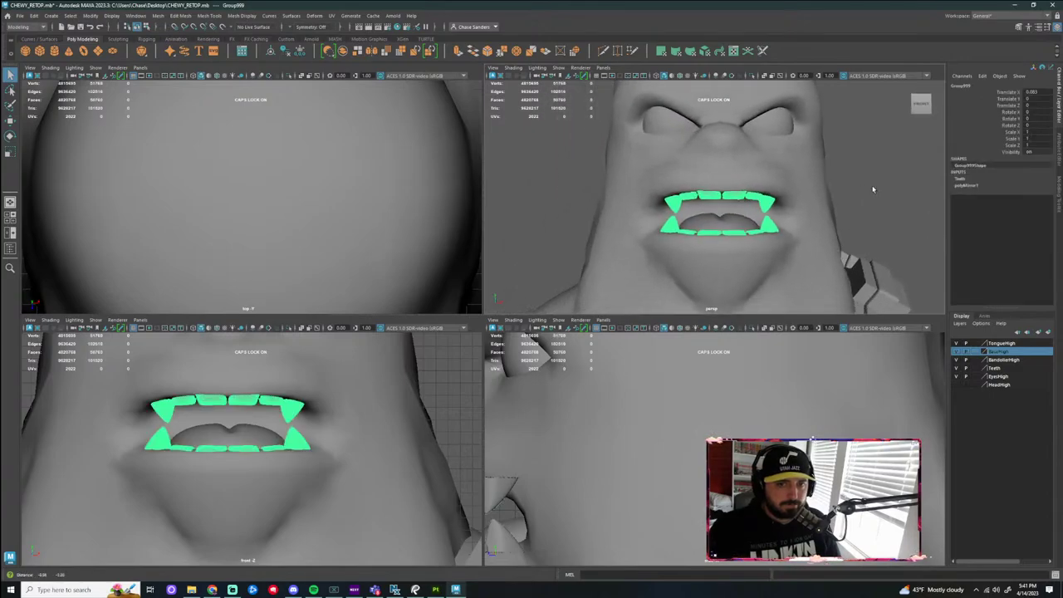
pyautogui.scroll(6, 864, 193)
pyautogui.scroll(-2, 781, 214)
pyautogui.keyDown('alt'); pyautogui.moveTo(781, 215); pyautogui.dragTo(792, 213); pyautogui.keyUp('alt')
pyautogui.keyDown('alt'); pyautogui.moveTo(793, 213); pyautogui.dragTo(728, 219, button='middle'); pyautogui.keyUp('alt')
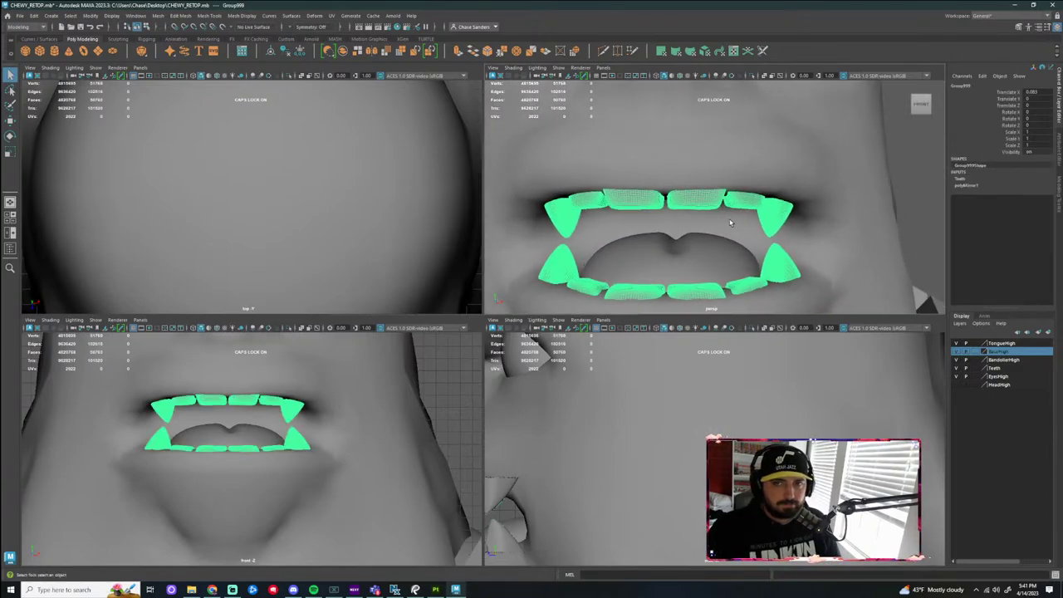
pyautogui.press('space')
pyautogui.scroll(-3, 685, 245)
pyautogui.scroll(-2, 686, 258)
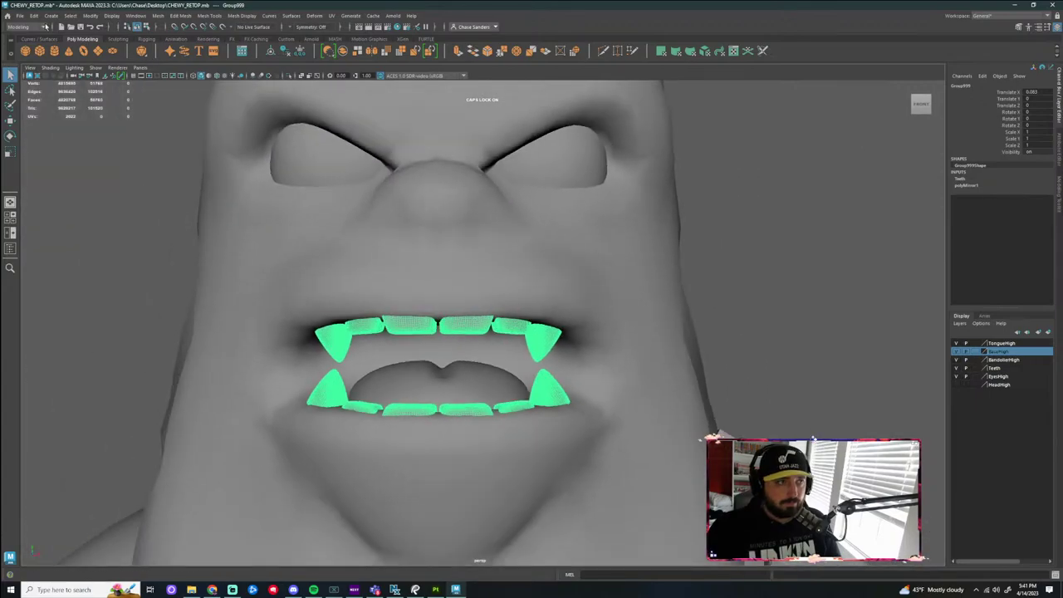
# Export the selected teeth mesh to the Desktop as tEETH HIGH.obj, replacing the existing file
pyautogui.click(19, 16)
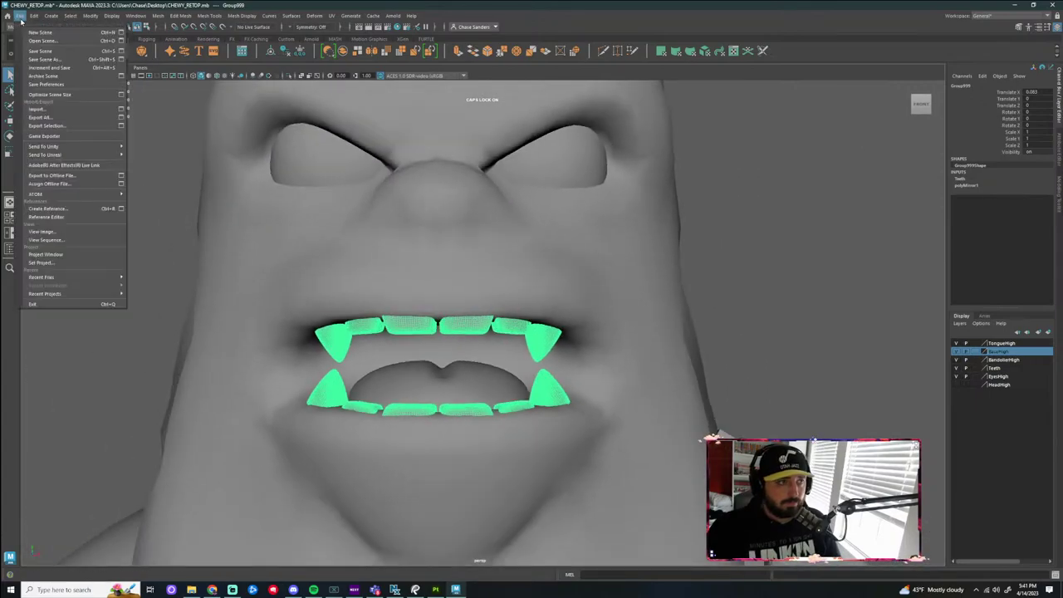
pyautogui.click(70, 125)
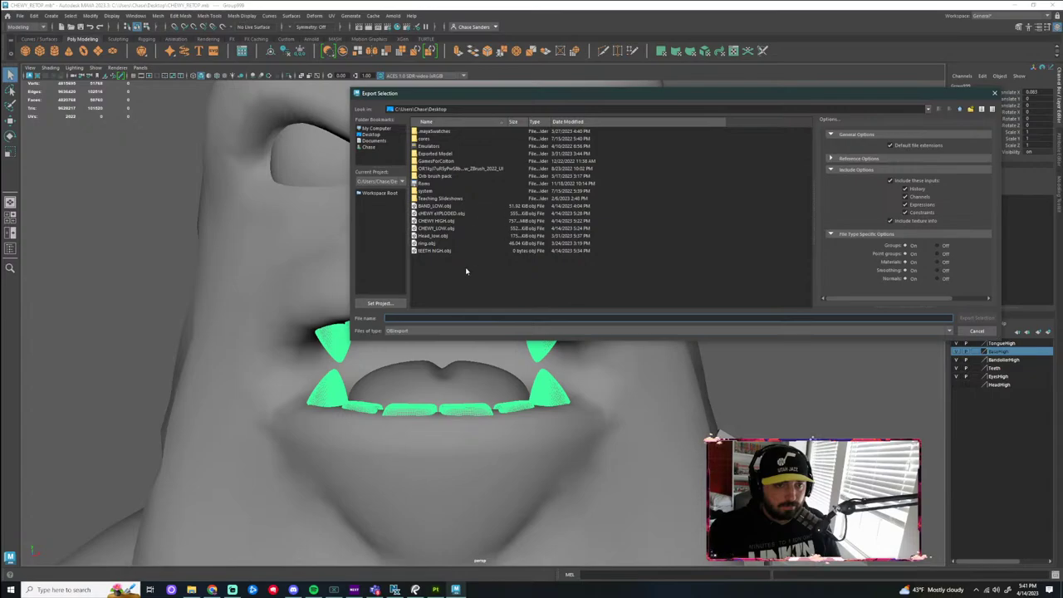
pyautogui.click(434, 251)
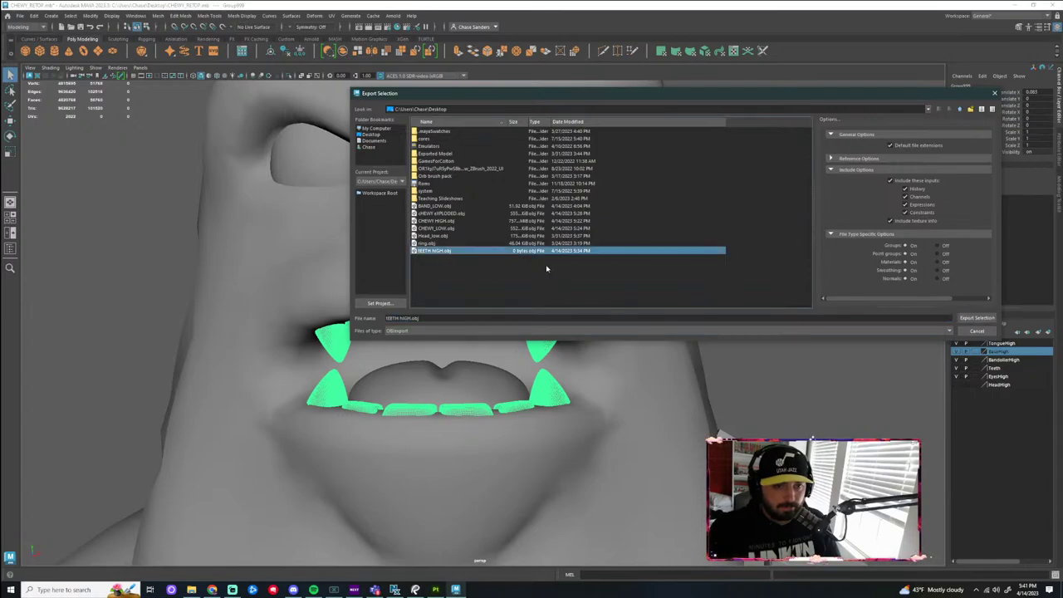
pyautogui.click(976, 318)
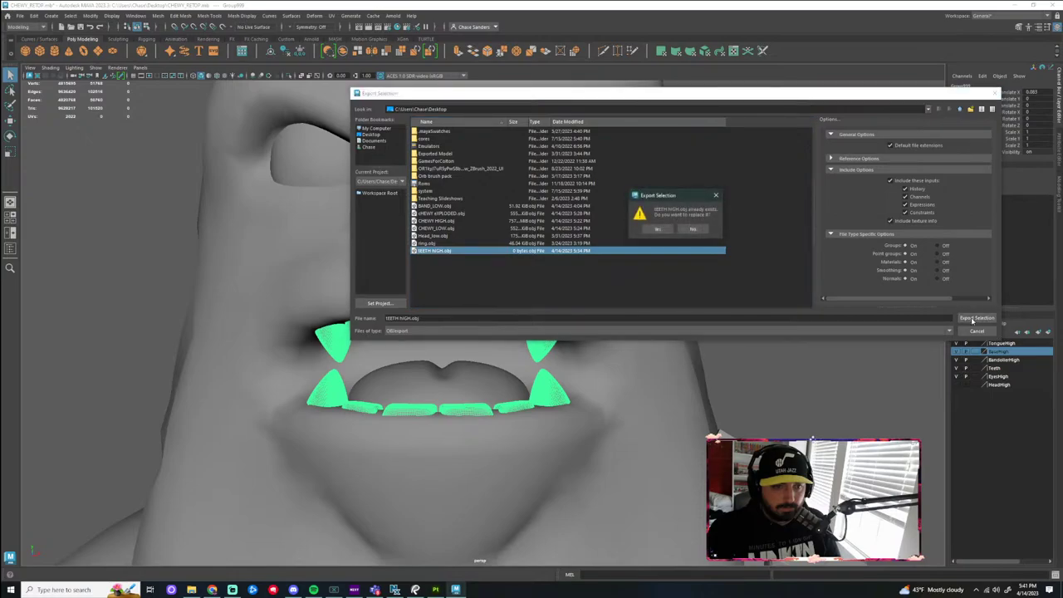
pyautogui.click(659, 229)
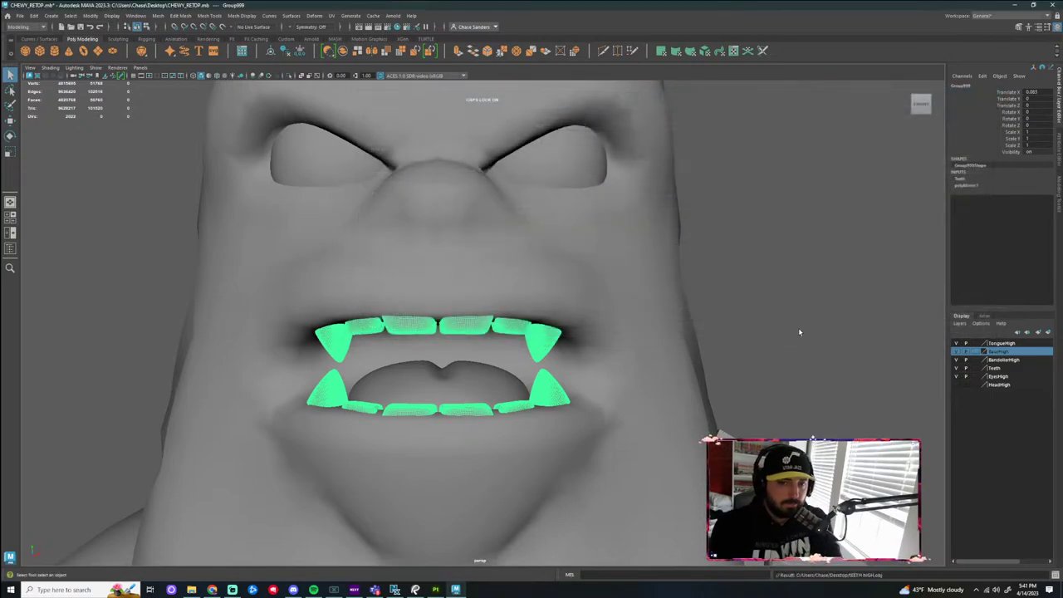
# Switch to Substance 3D Painter and add tEETH HIGH.obj from the Desktop as the high-definition mesh for baking
pyautogui.click(1015, 5)
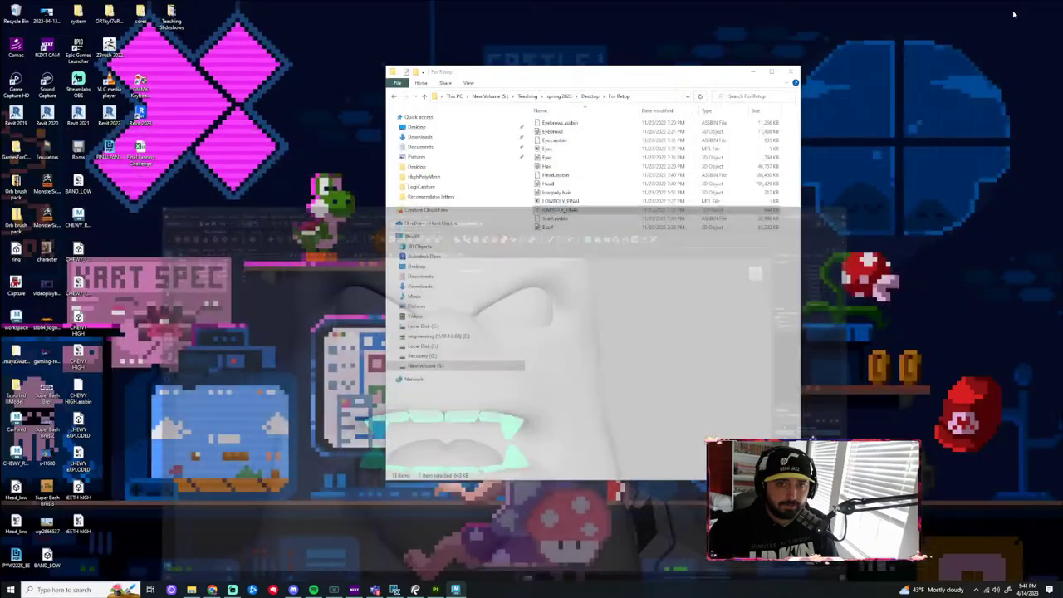
pyautogui.click(471, 590)
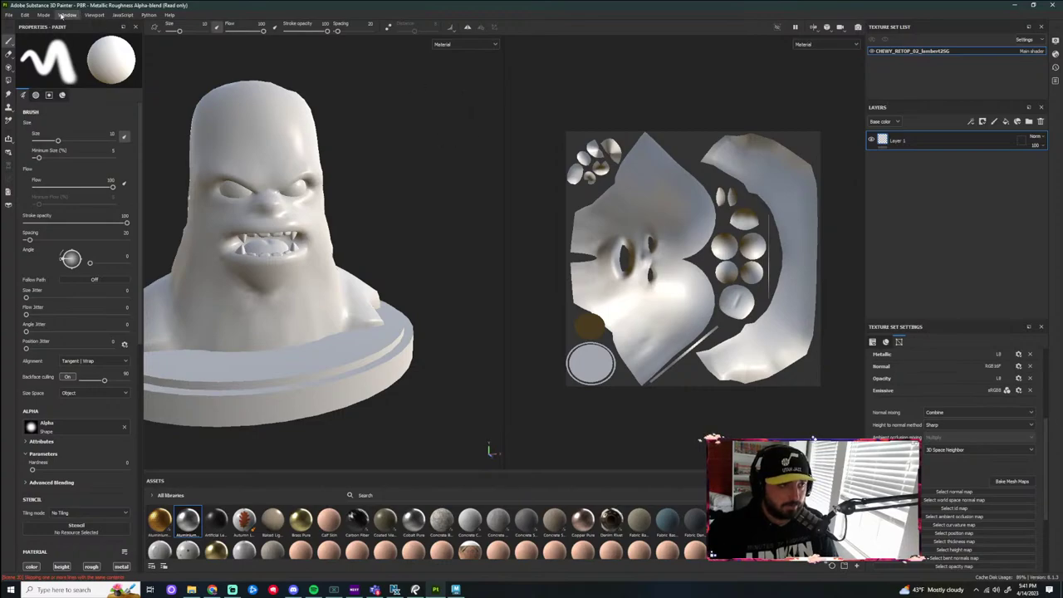
pyautogui.click(1017, 483)
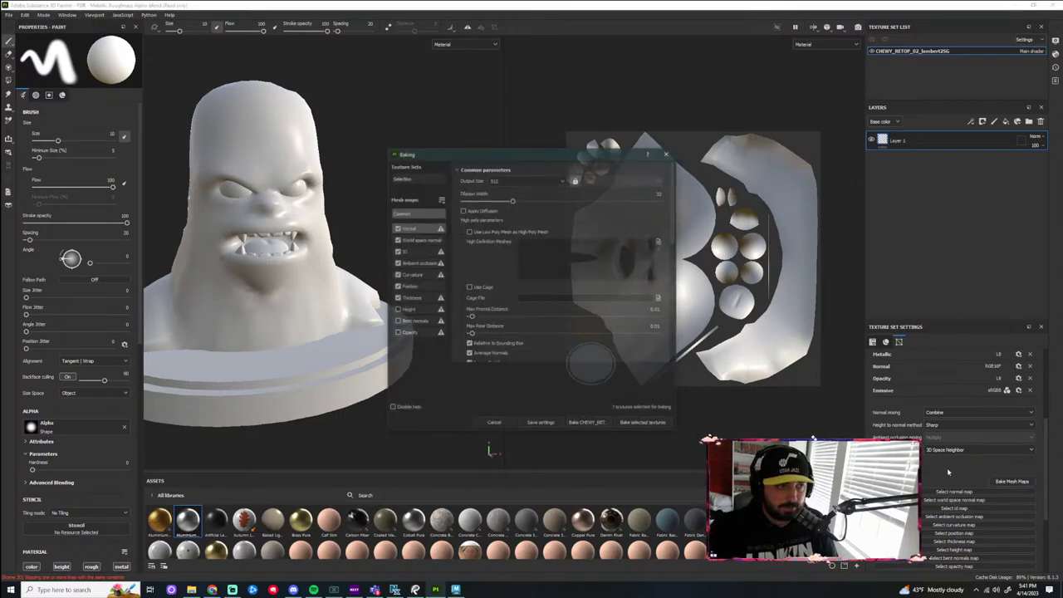
pyautogui.click(658, 241)
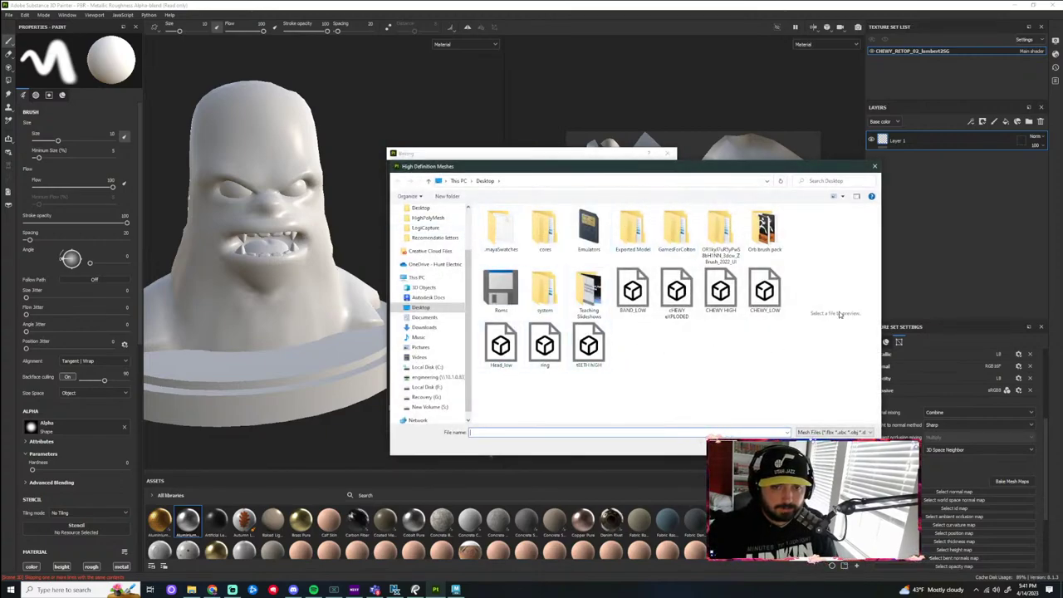
pyautogui.click(600, 358)
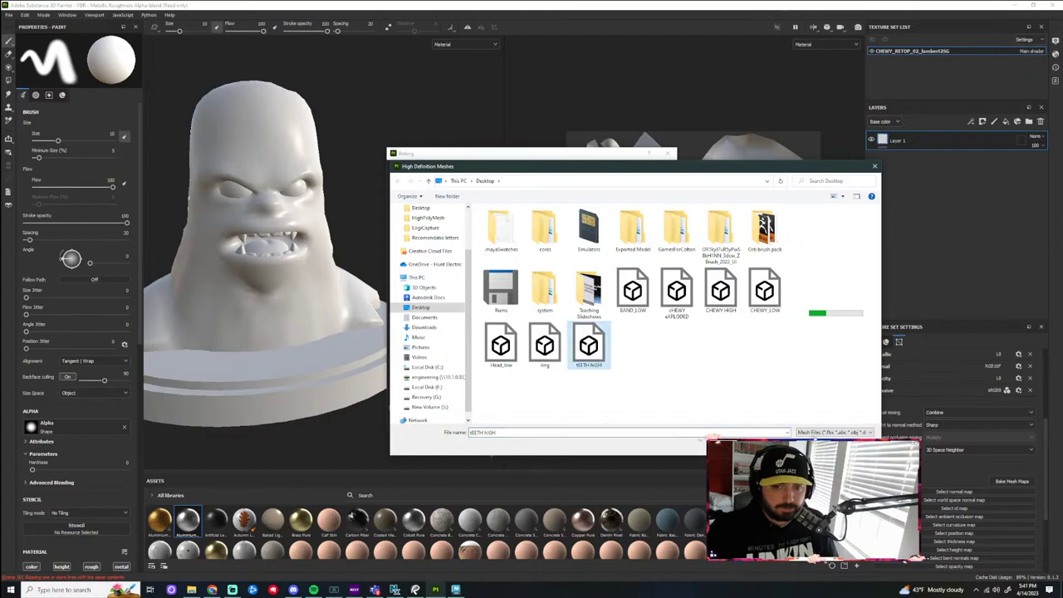
pyautogui.click(815, 445)
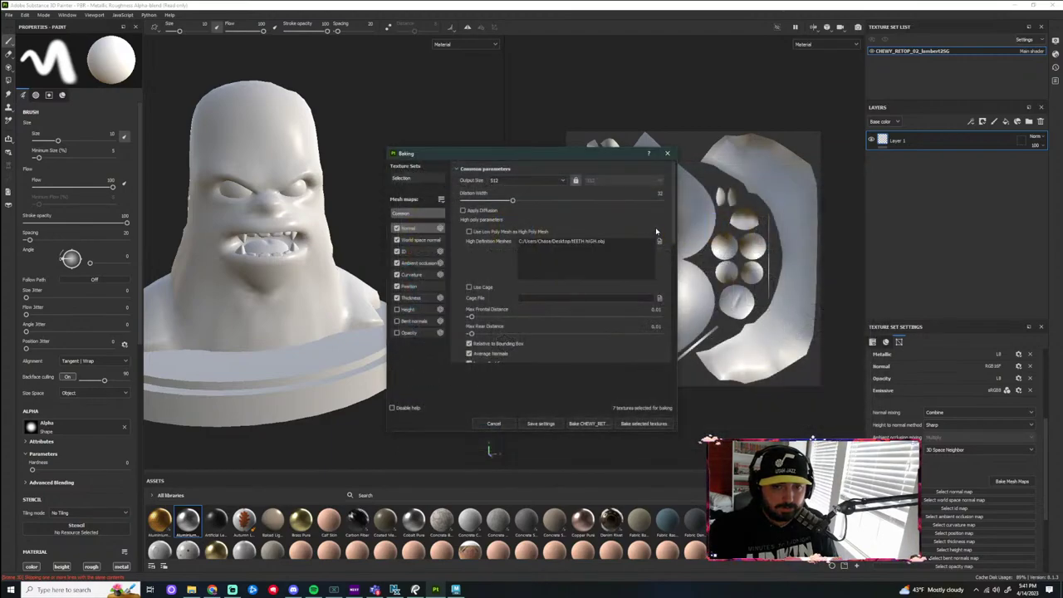
# Browse for another high-definition mesh in New Volume (S:) > Teaching > spring 2023 > Desktop
pyautogui.click(659, 241)
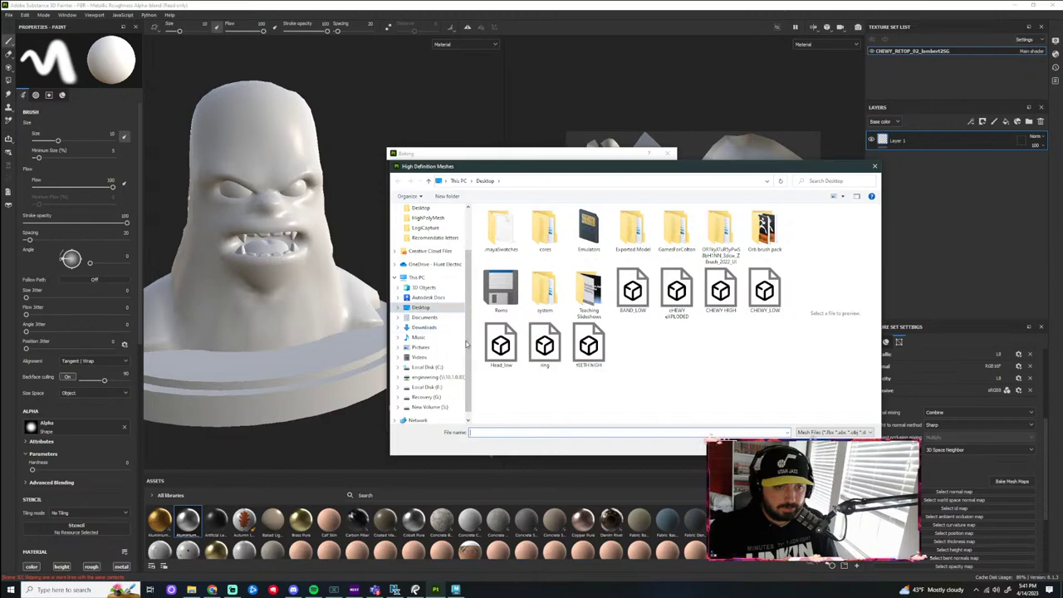
pyautogui.click(429, 406)
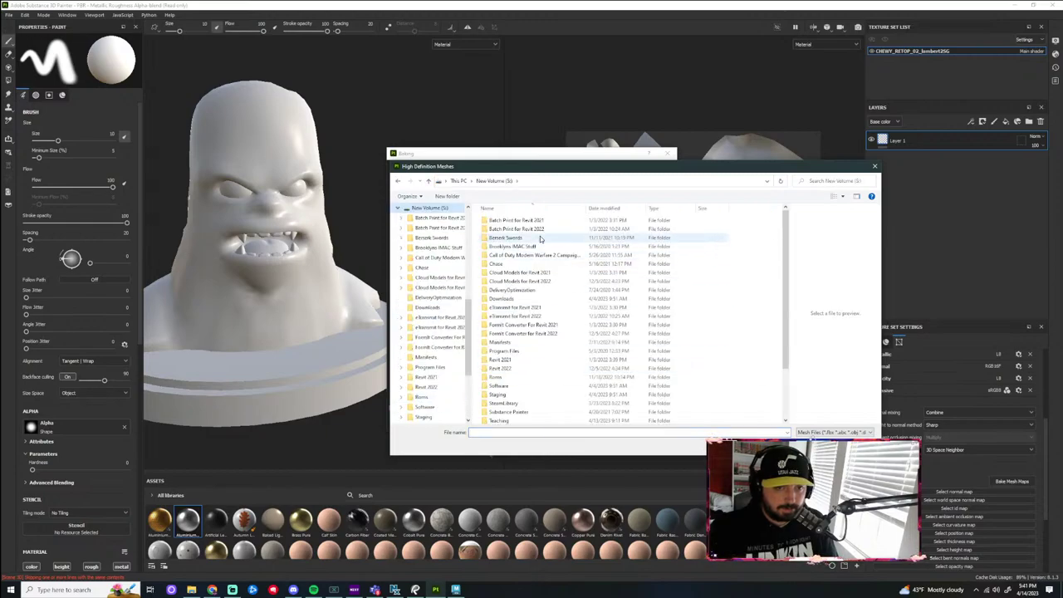
pyautogui.scroll(-3, 544, 307)
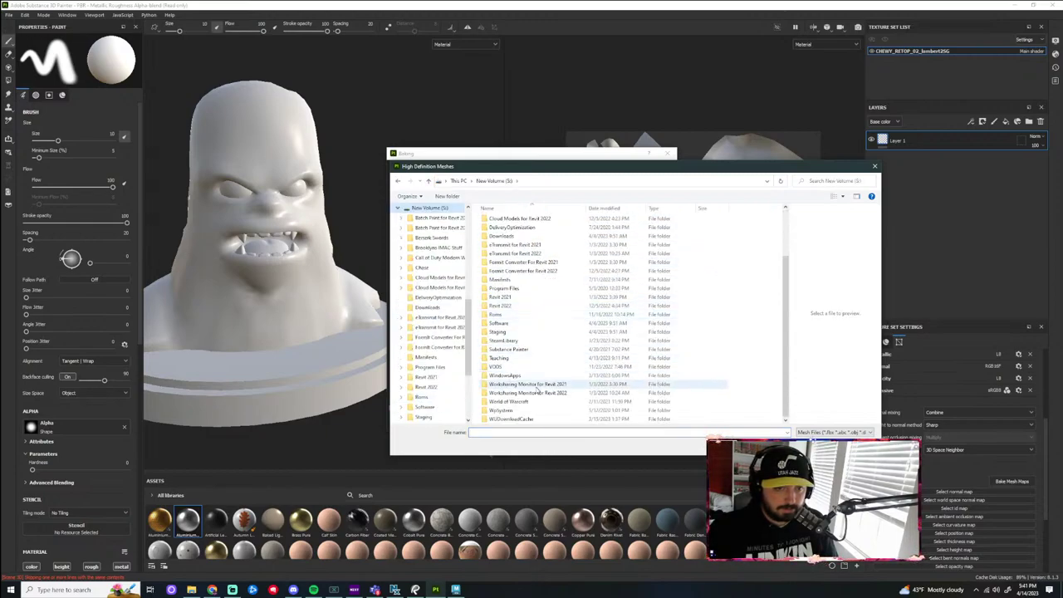
pyautogui.doubleClick(509, 358)
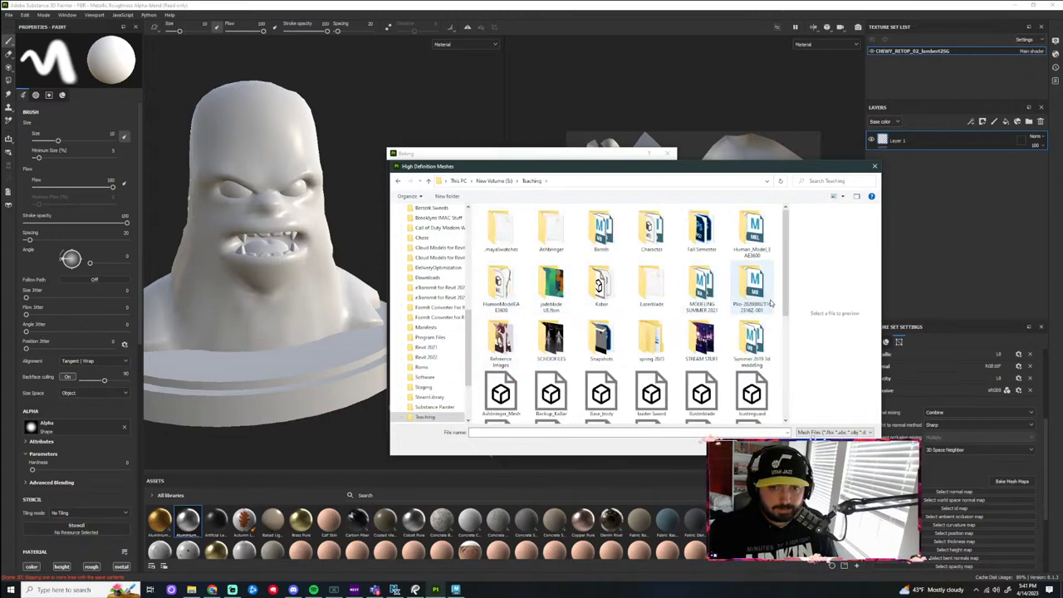
pyautogui.doubleClick(652, 339)
pyautogui.doubleClick(510, 221)
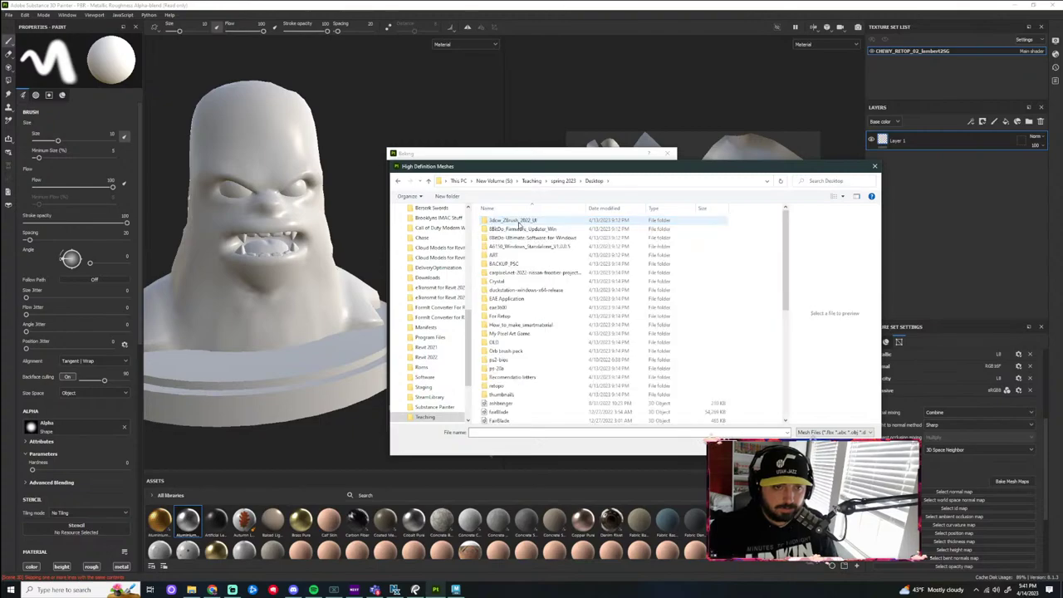
# Look through the spring 2023 Desktop folder and its retopo subfolder for a matching high-poly mesh
pyautogui.scroll(-7, 541, 339)
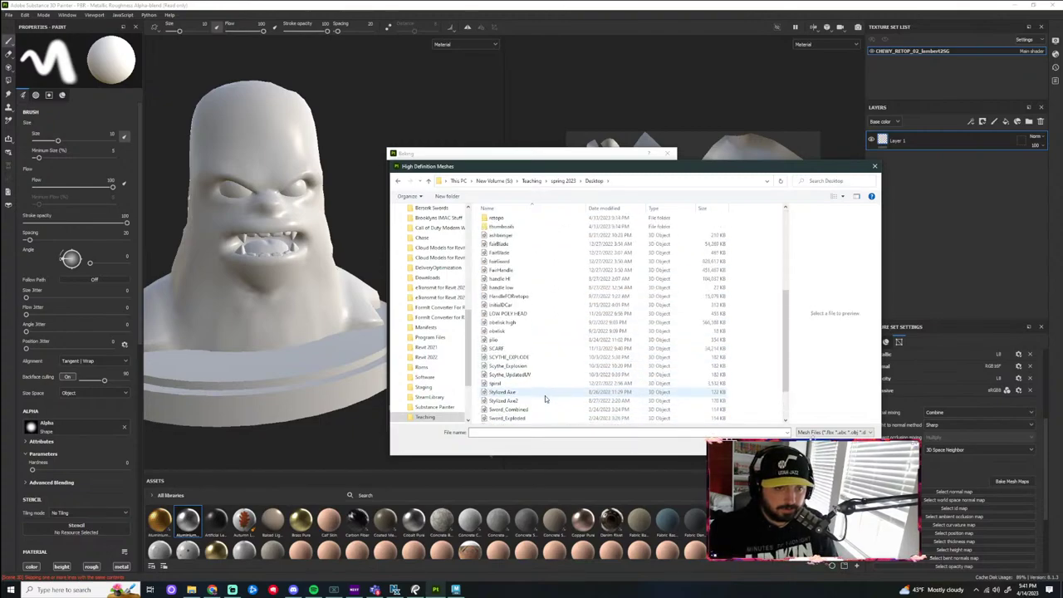
pyautogui.scroll(6, 545, 395)
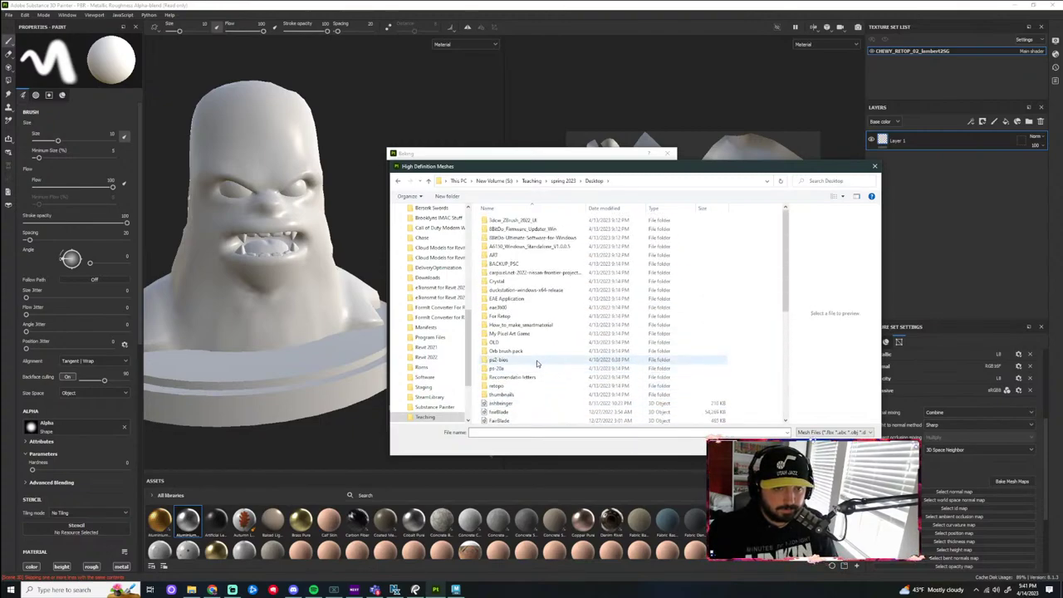
pyautogui.doubleClick(499, 386)
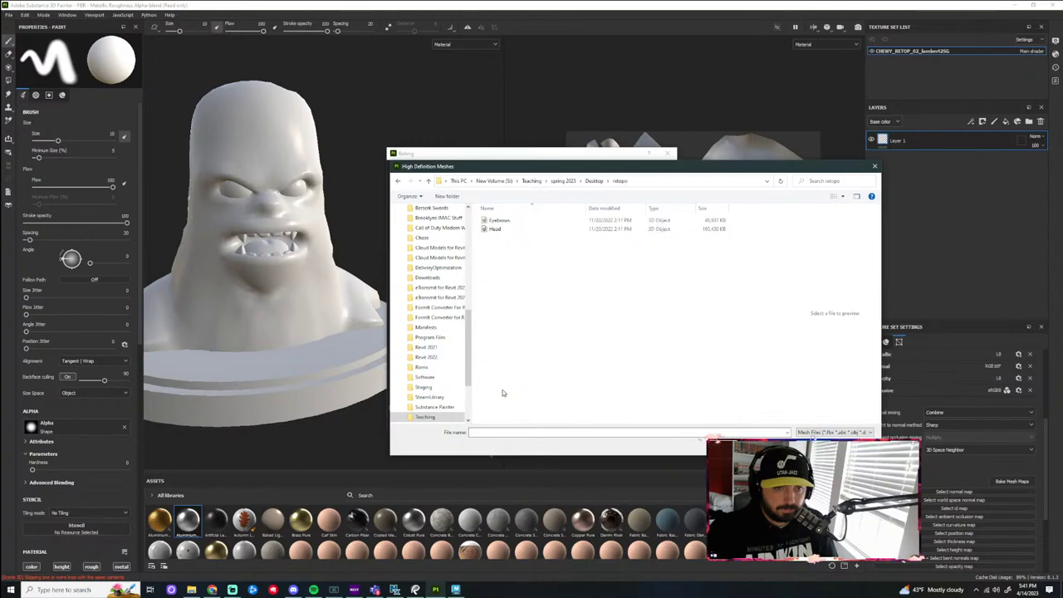
pyautogui.click(398, 181)
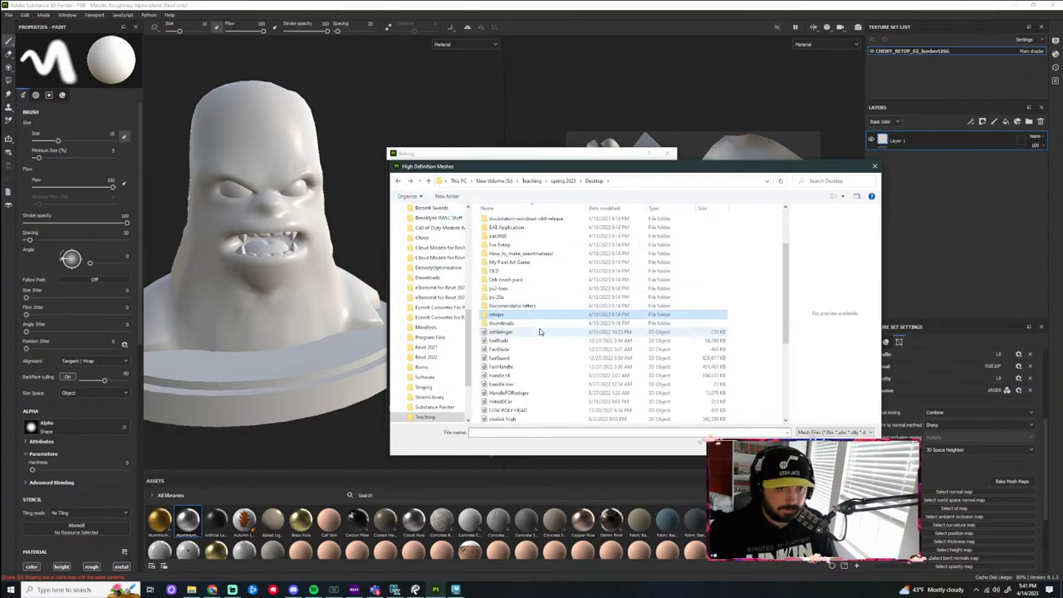
pyautogui.scroll(-6, 539, 332)
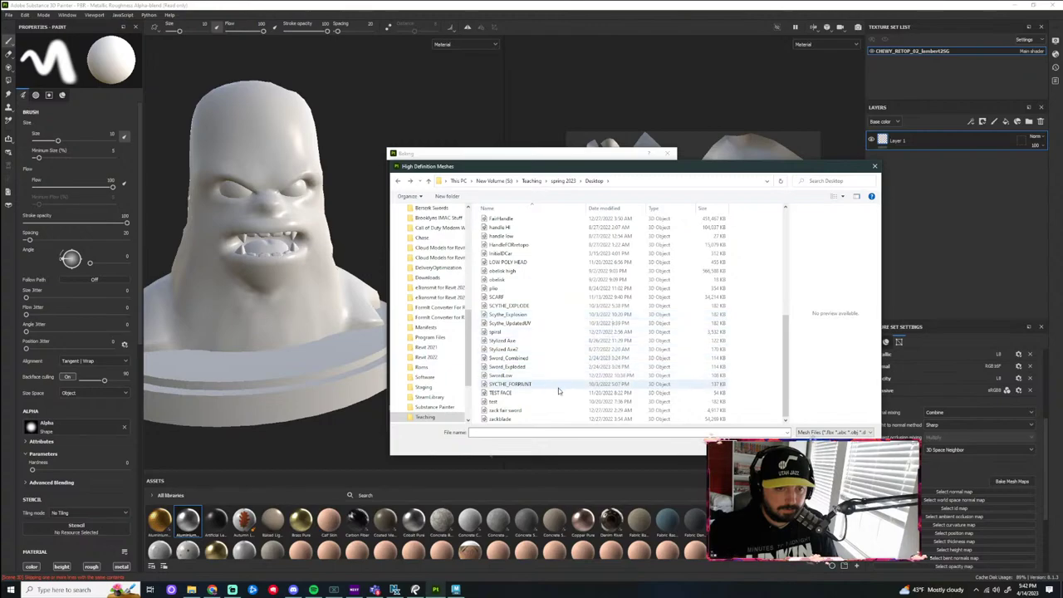
pyautogui.scroll(3, 532, 407)
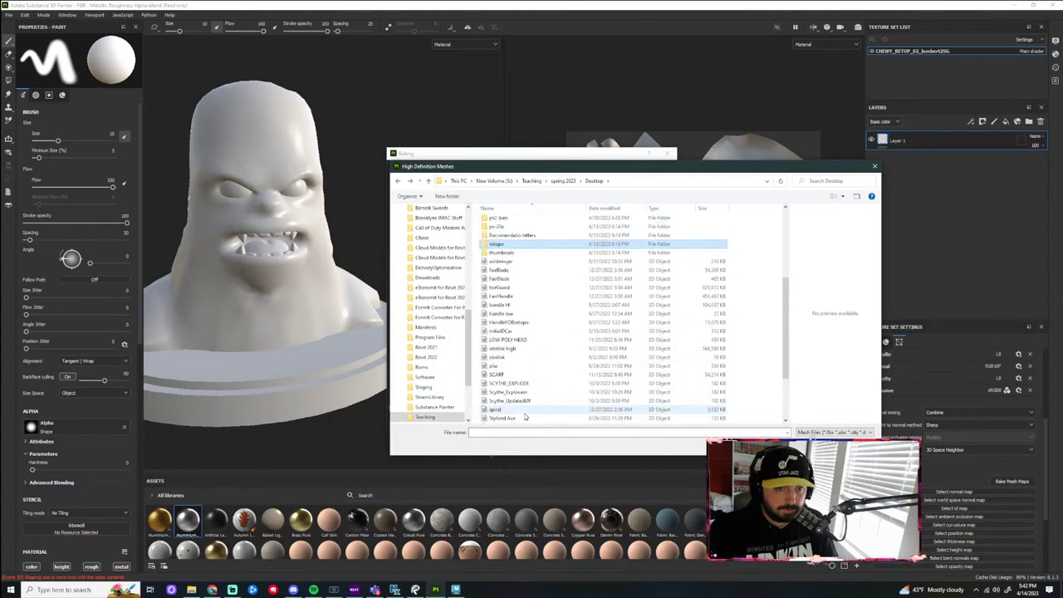
pyautogui.scroll(5, 526, 414)
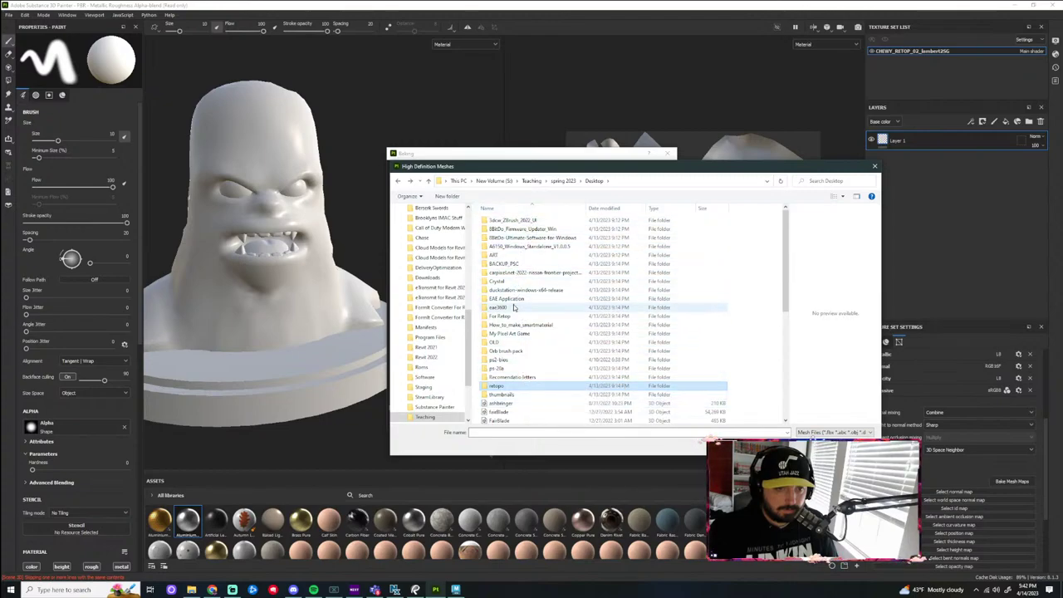
pyautogui.scroll(-5, 526, 365)
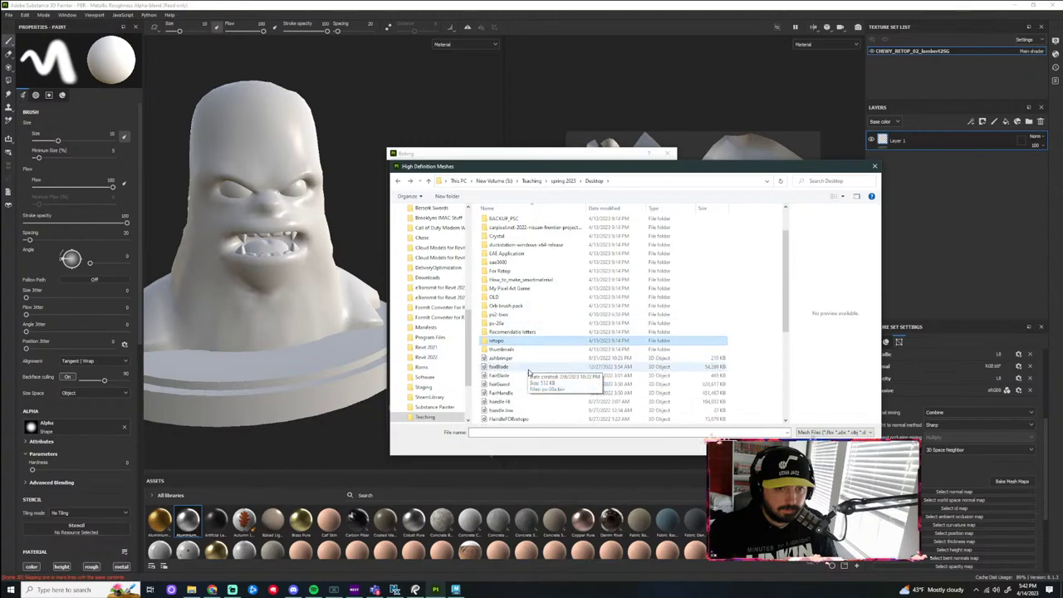
pyautogui.scroll(-4, 527, 366)
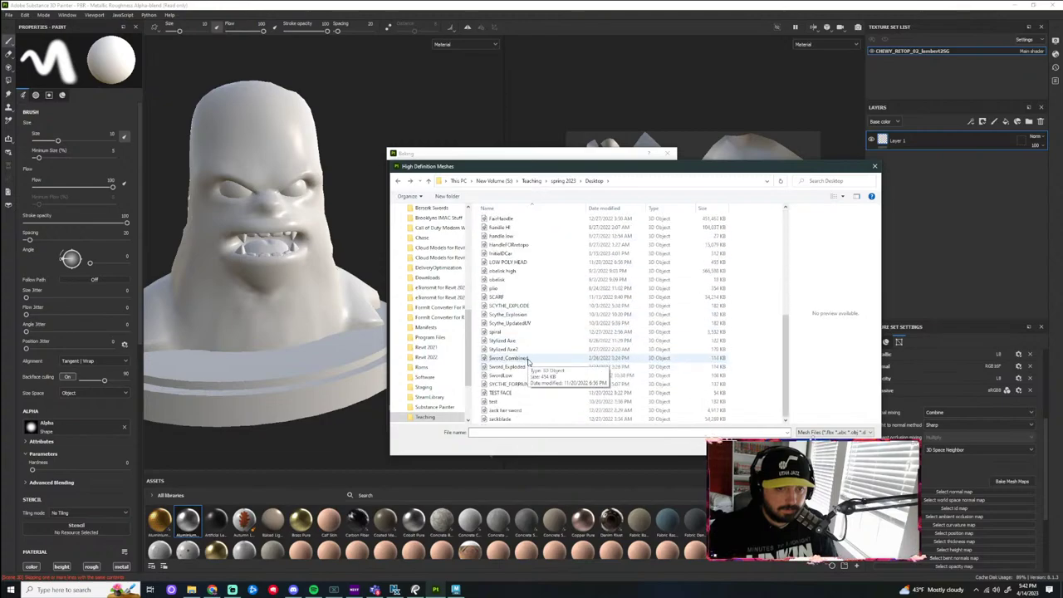
# Return to the main Desktop folder, choose the tEETH HIGH mesh again and close the baking settings without baking
pyautogui.click(397, 182)
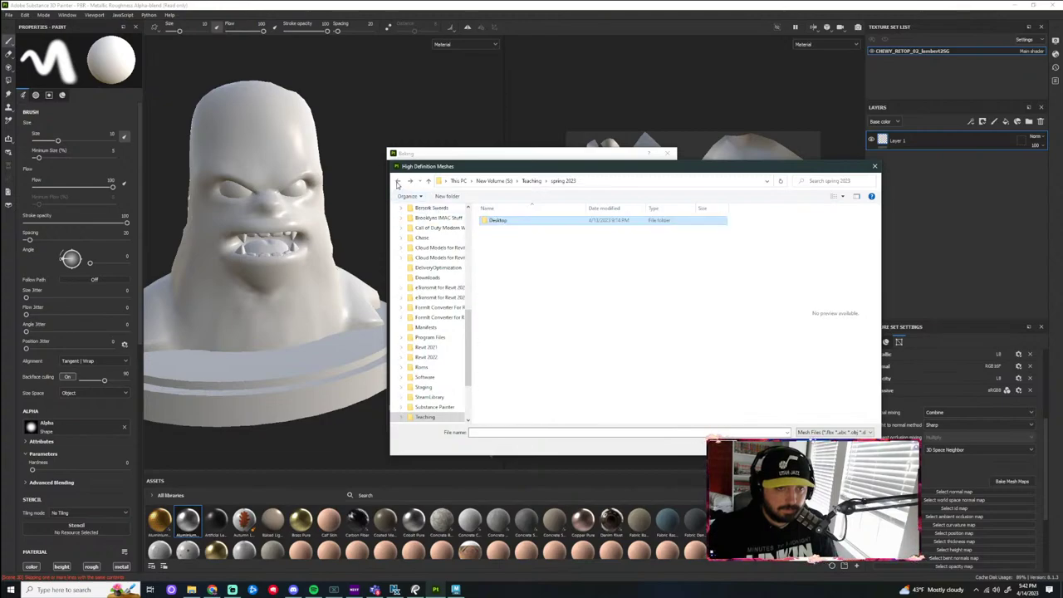
pyautogui.click(397, 184)
pyautogui.click(400, 184)
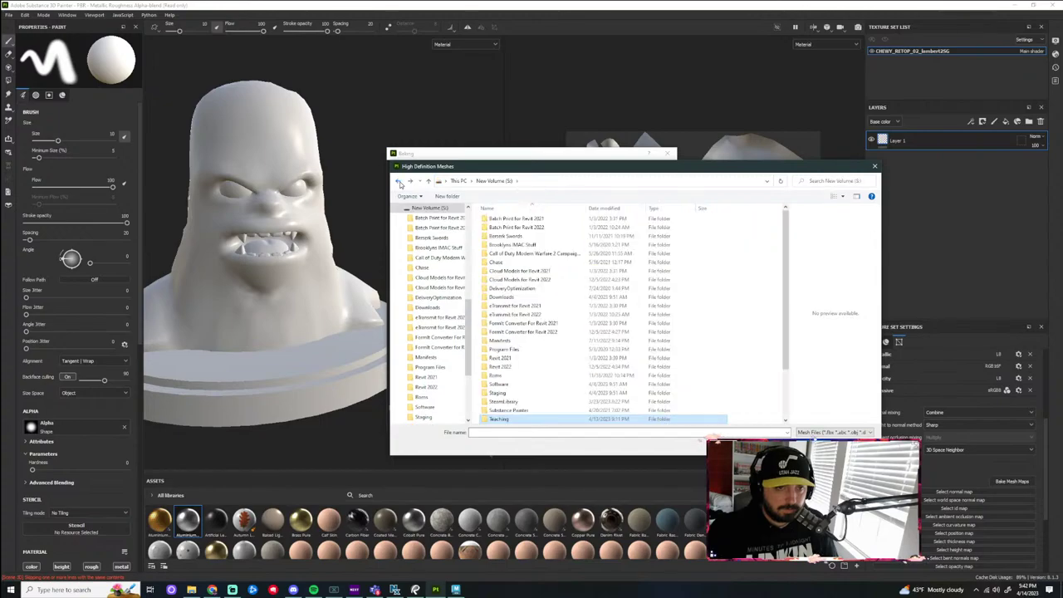
pyautogui.click(401, 183)
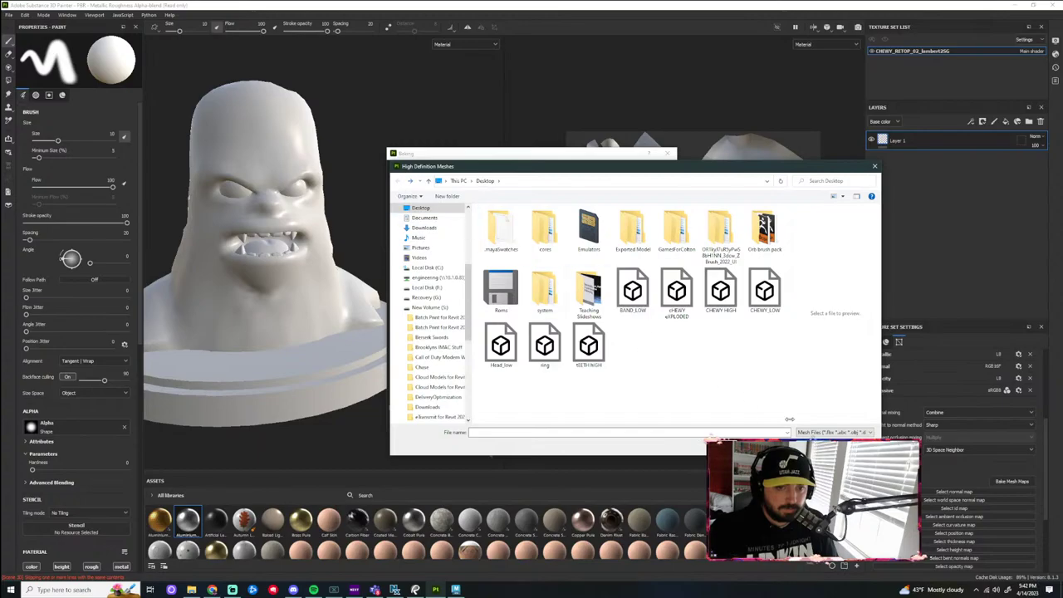
pyautogui.doubleClick(588, 344)
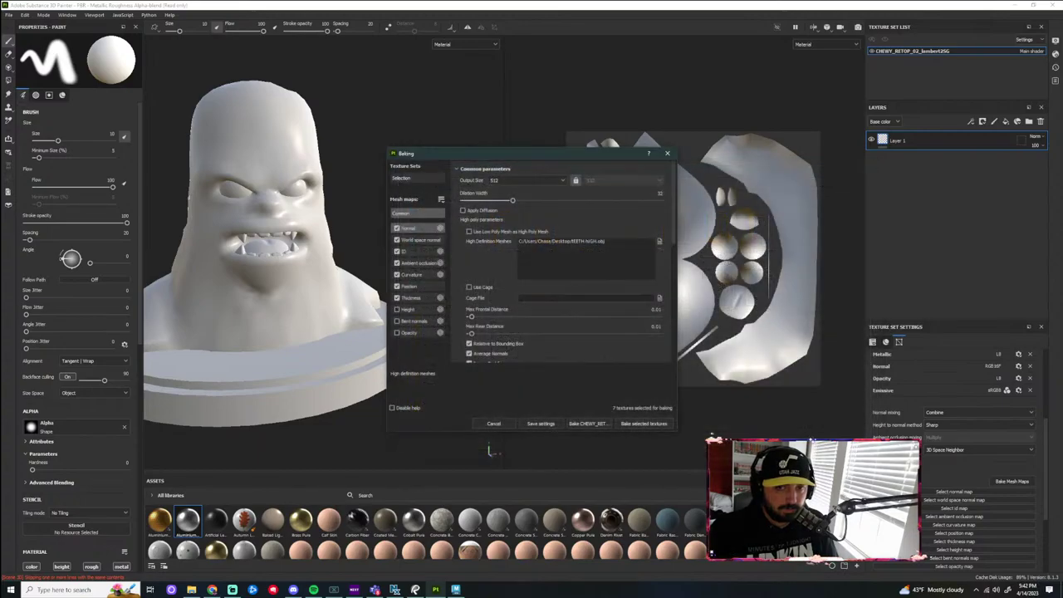
pyautogui.click(668, 154)
# Switch to Maya and move the low-poly head mesh sideways along X, clear of the eyes, teeth and tongue
pyautogui.click(1015, 5)
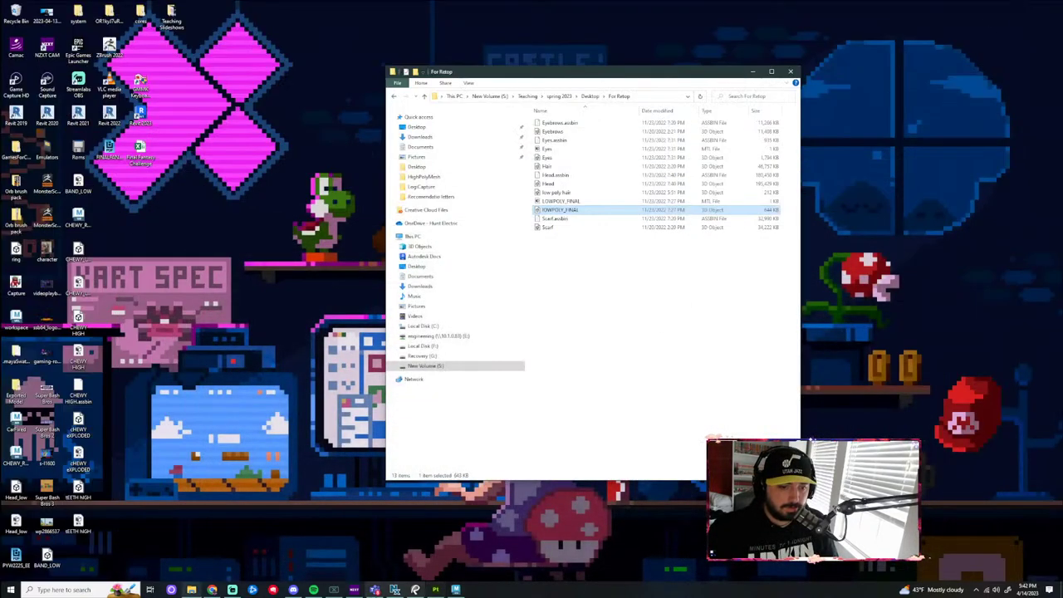
pyautogui.click(456, 590)
pyautogui.click(746, 243)
pyautogui.scroll(-4, 800, 299)
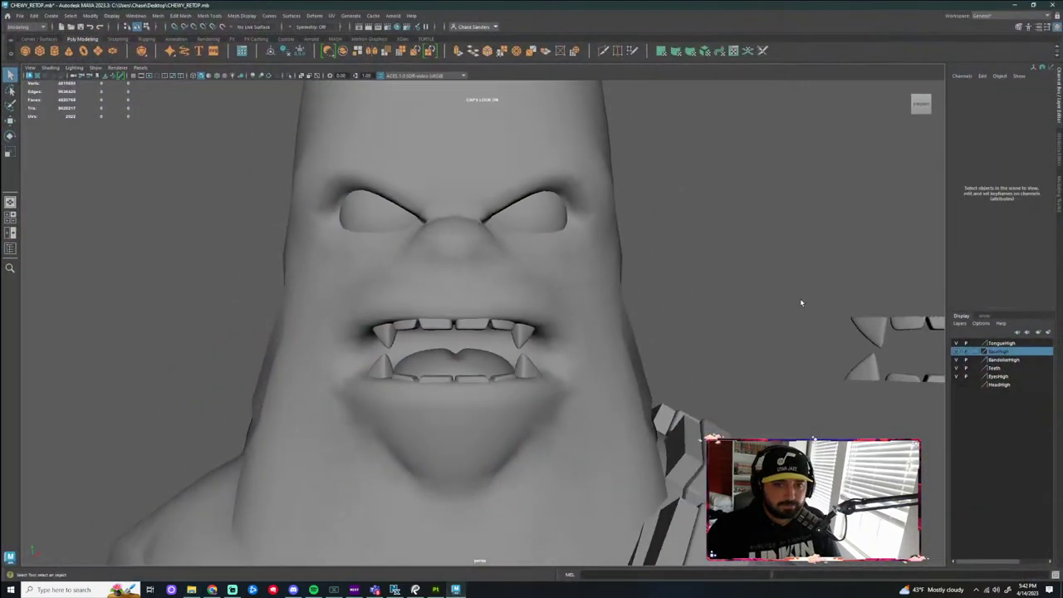
pyautogui.keyDown('alt'); pyautogui.moveTo(801, 301); pyautogui.dragTo(648, 289, button='right'); pyautogui.keyUp('alt')
pyautogui.click(514, 265)
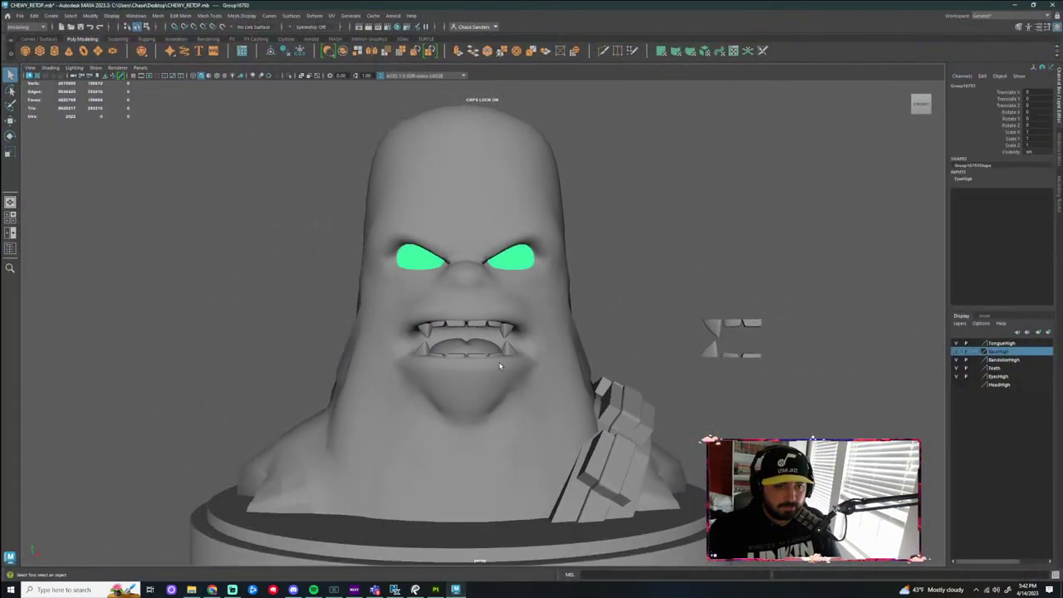
pyautogui.click(535, 308)
pyautogui.press('w')
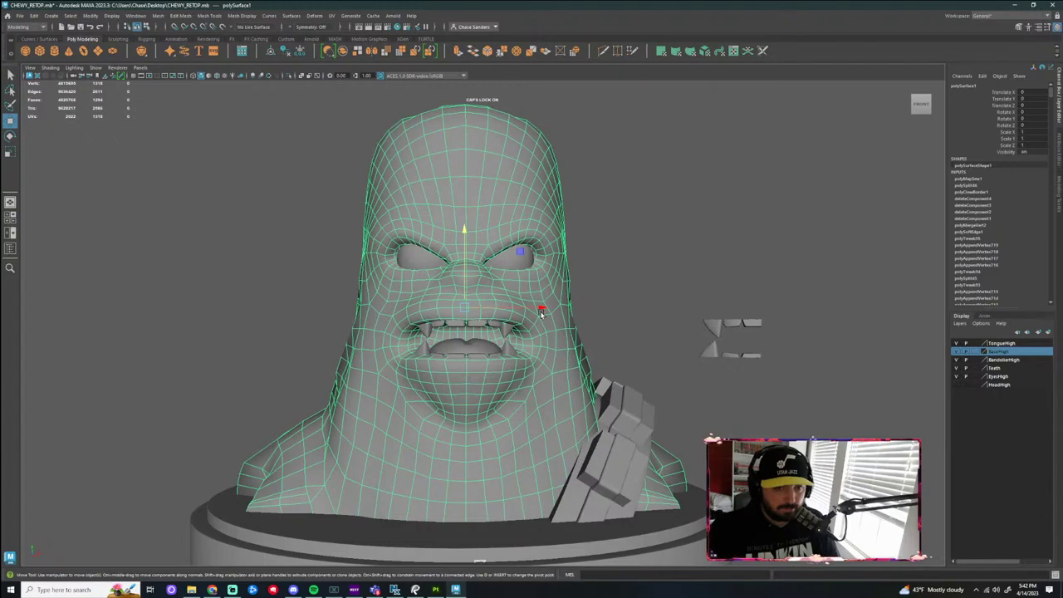
pyautogui.moveTo(541, 312); pyautogui.dragTo(25, 308)
# Move the high-poly round base sideways along X, away from beneath the eyes, teeth and tongue
pyautogui.click(417, 489)
pyautogui.scroll(-3, 465, 483)
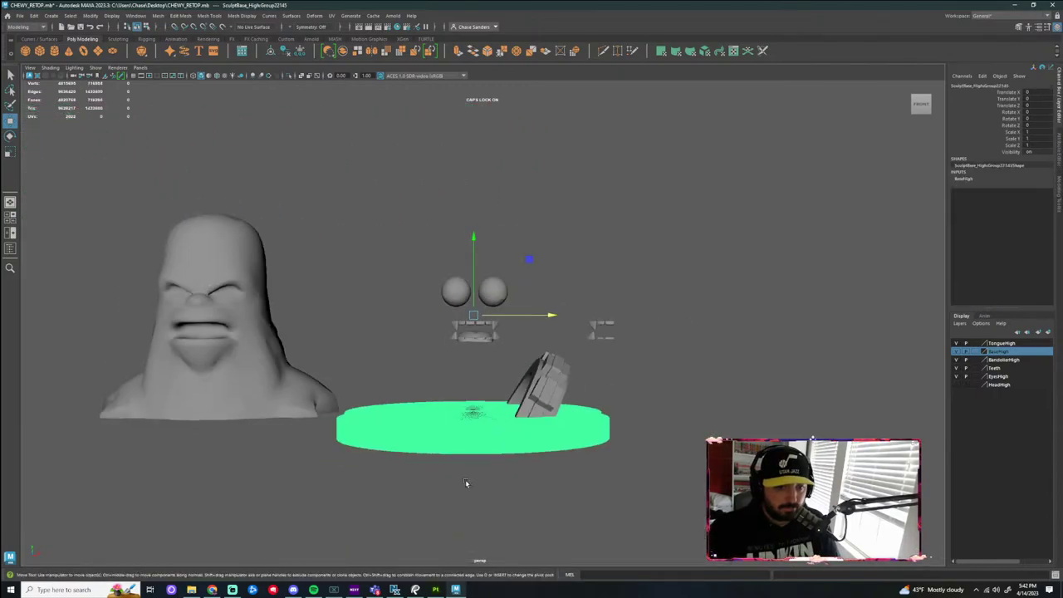
pyautogui.moveTo(553, 318); pyautogui.dragTo(144, 328)
pyautogui.click(510, 323)
pyautogui.scroll(5, 490, 331)
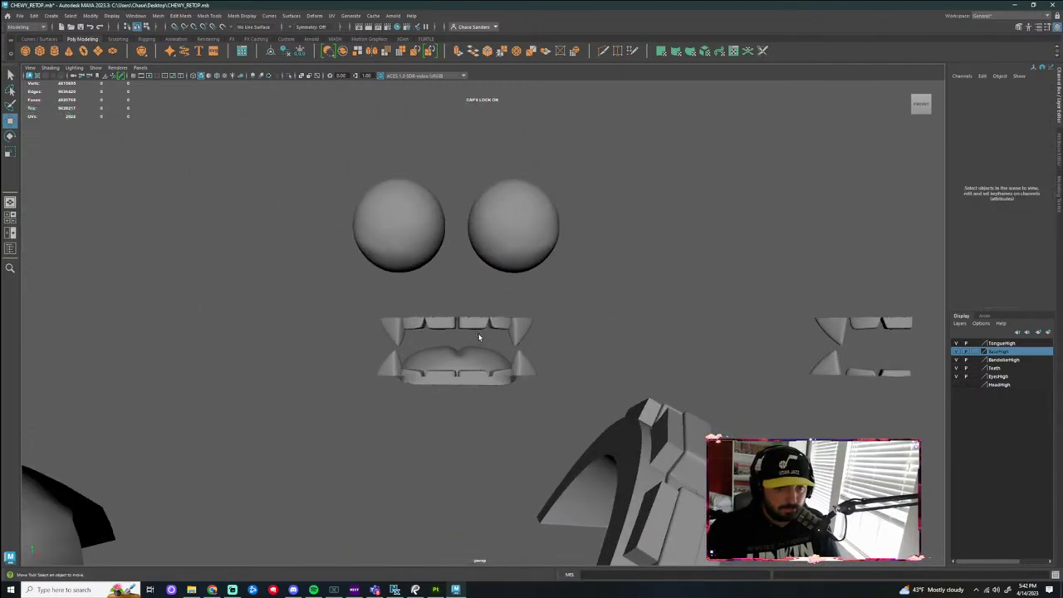
# Check the high-poly tongue mesh between the teeth, and make the HeadHigh layer visible
pyautogui.click(481, 365)
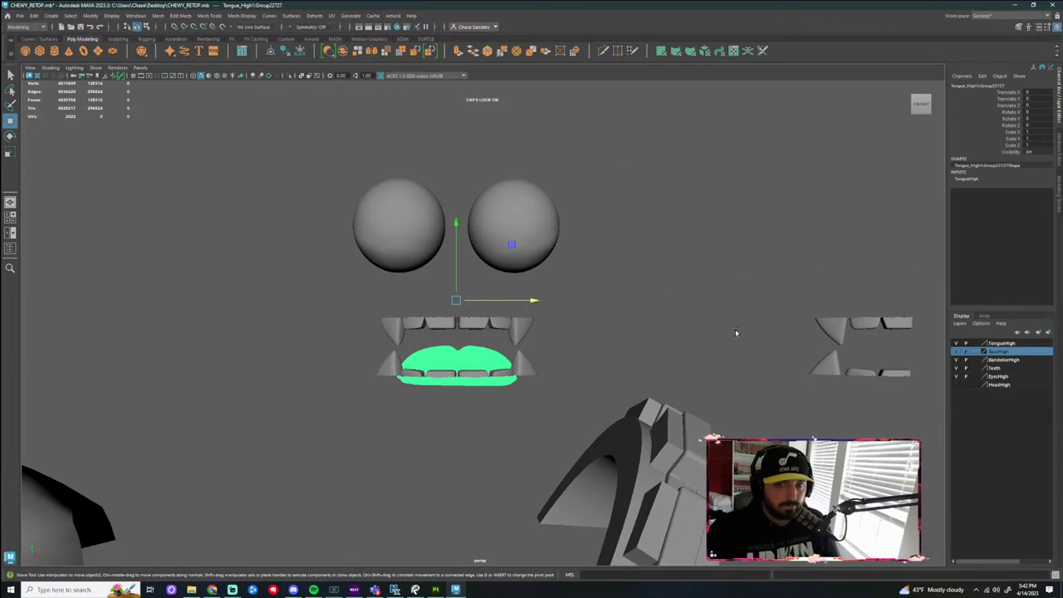
pyautogui.keyDown('alt'); pyautogui.moveTo(619, 331); pyautogui.dragTo(942, 374); pyautogui.keyUp('alt')
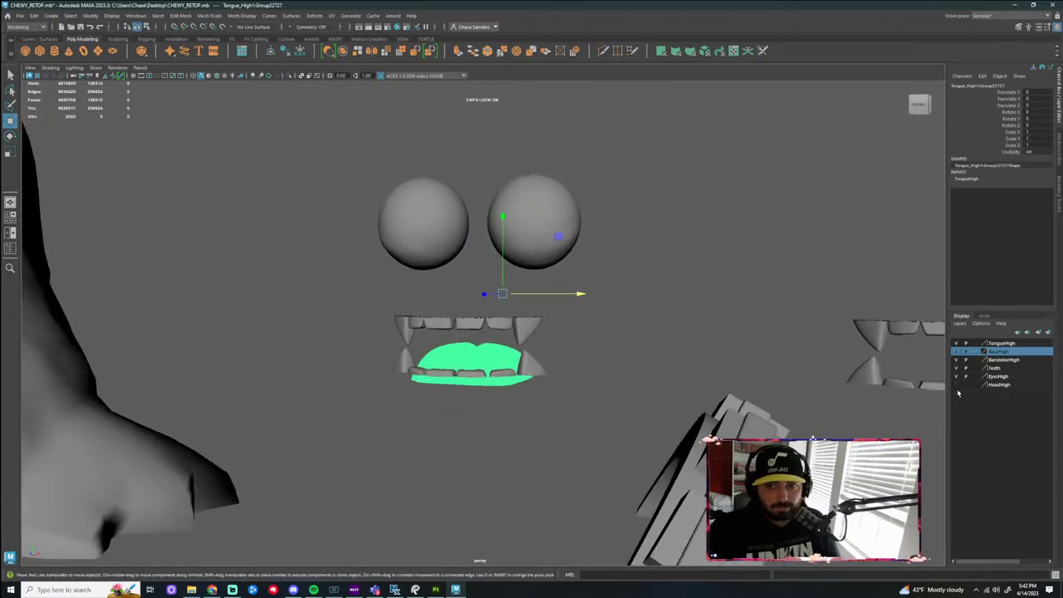
pyautogui.click(956, 385)
pyautogui.click(731, 255)
pyautogui.scroll(-6, 729, 261)
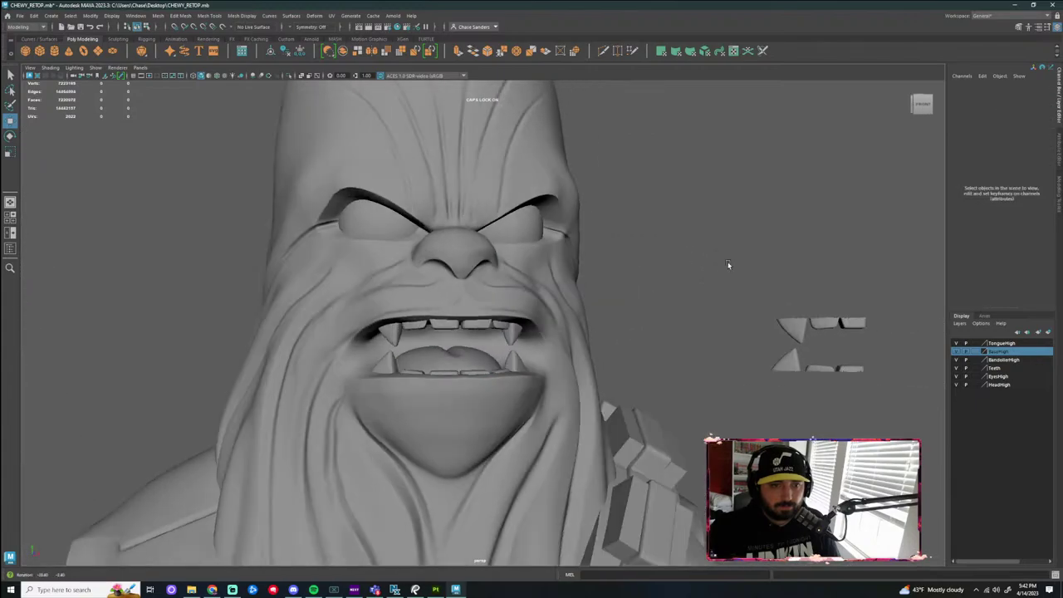
# Export the selected high-poly head mesh as an OBJ named "hEAD HIGH" to the Desktop
pyautogui.click(554, 353)
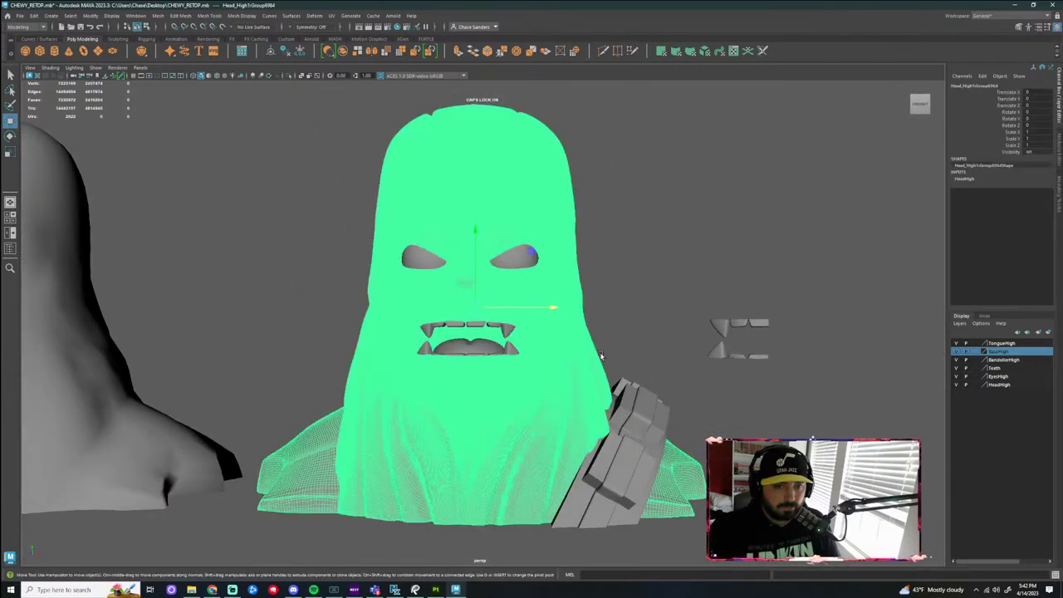
pyautogui.click(33, 16)
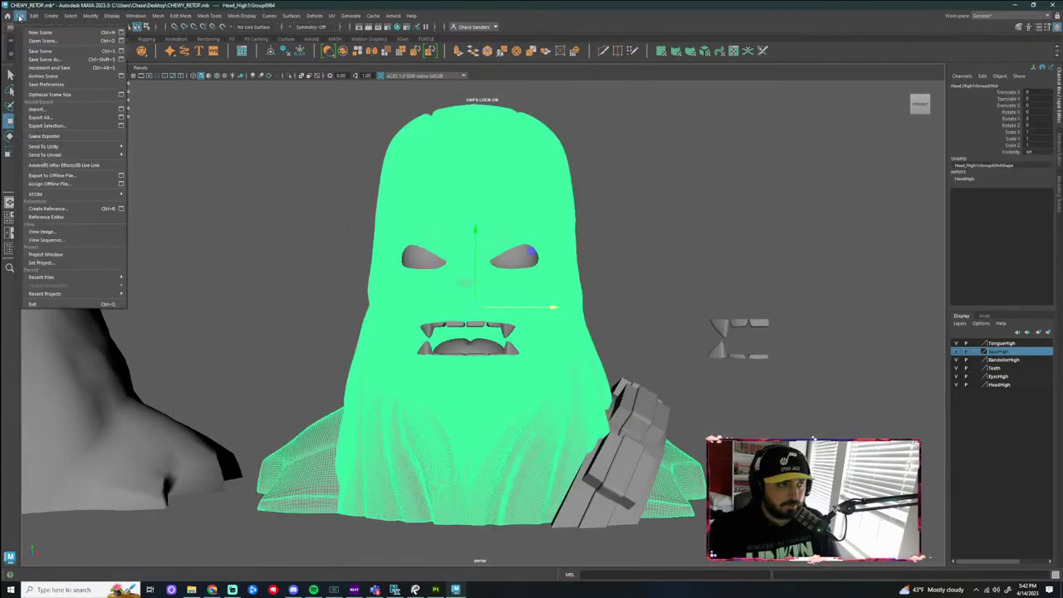
pyautogui.click(58, 127)
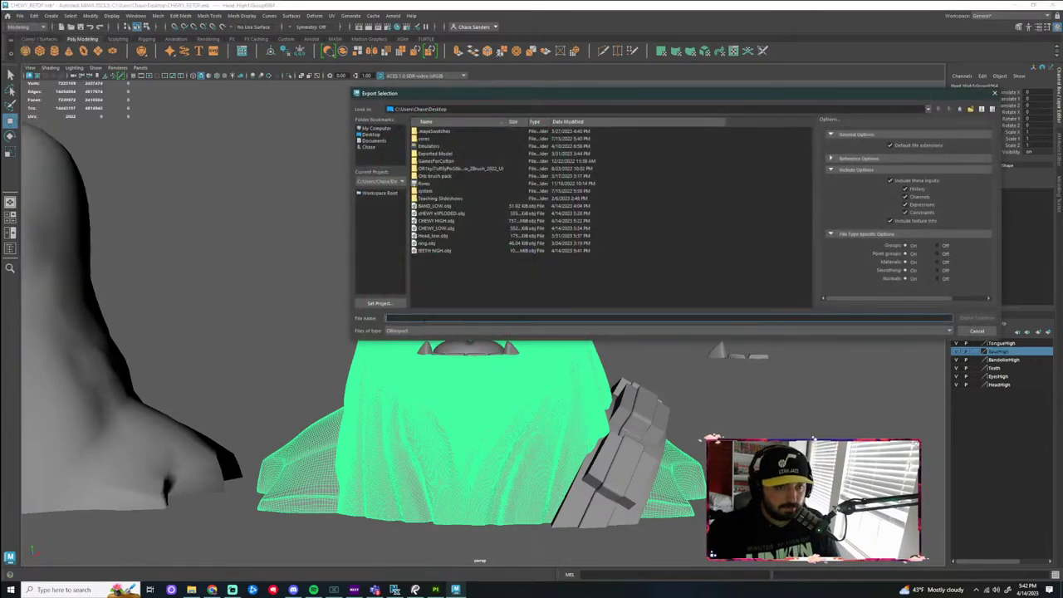
pyautogui.click(424, 319)
pyautogui.write('hEAD')
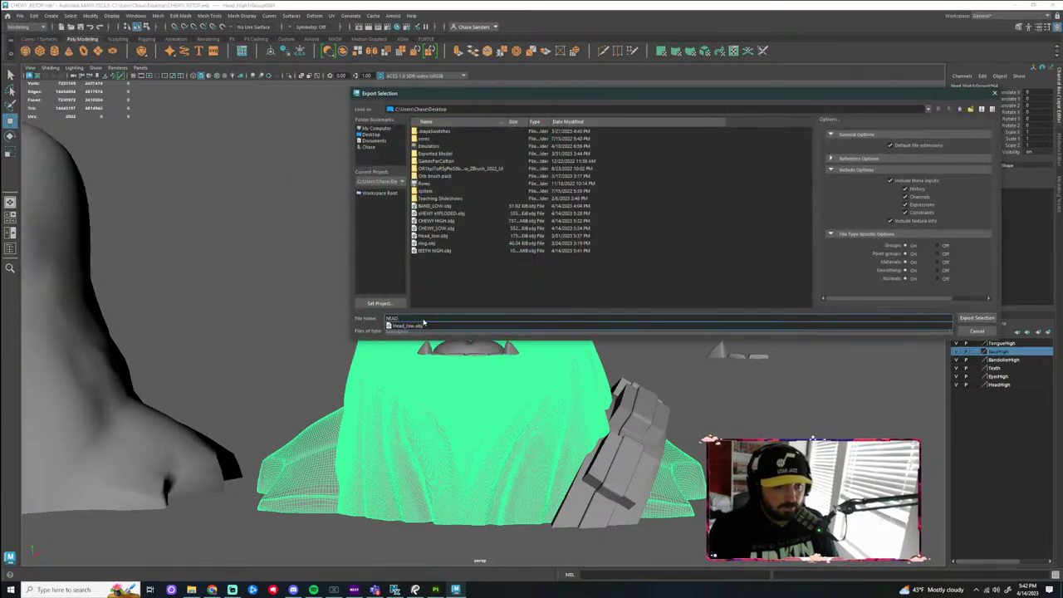
pyautogui.press('BackSpace')
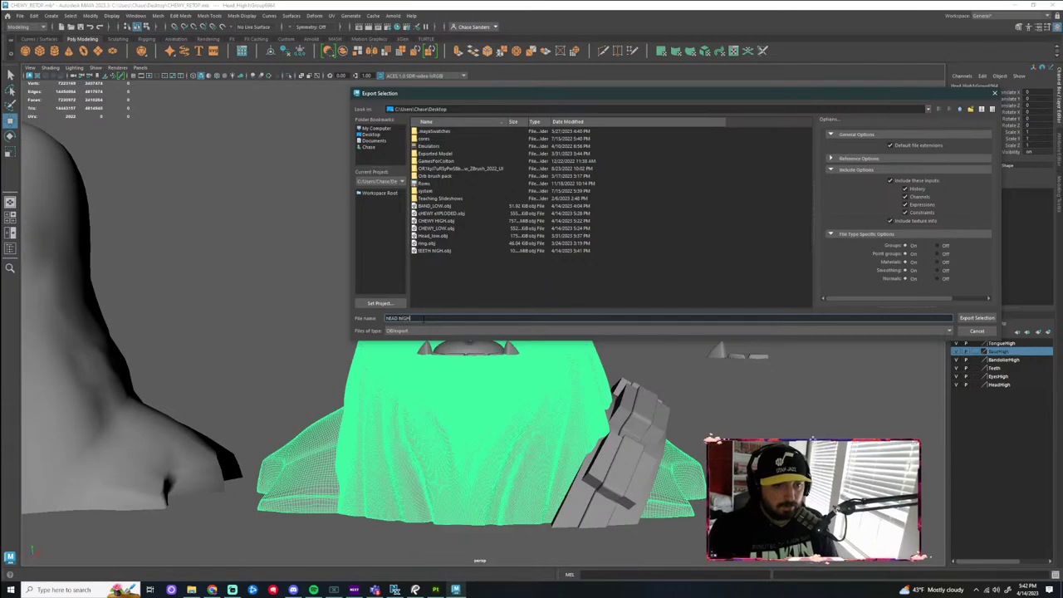
pyautogui.press('Return')
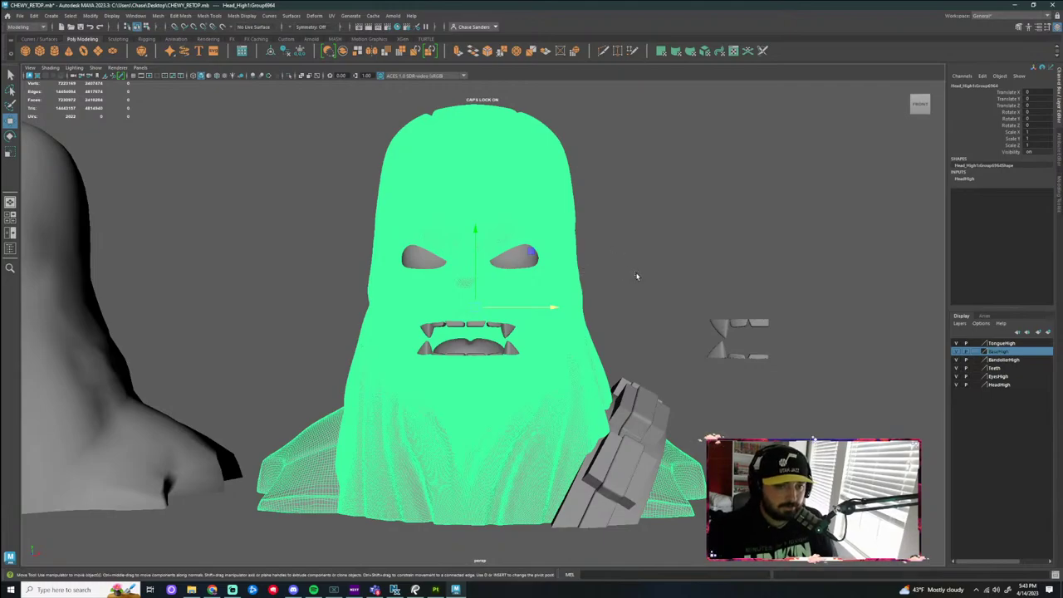
# Export only the high-poly tongue mesh inside the mouth as an OBJ named "tONGUE HIGH" to the Desktop
pyautogui.click(637, 276)
pyautogui.scroll(3, 636, 276)
pyautogui.keyDown('alt'); pyautogui.moveTo(676, 294); pyautogui.dragTo(618, 349); pyautogui.keyUp('alt')
pyautogui.scroll(2, 459, 378)
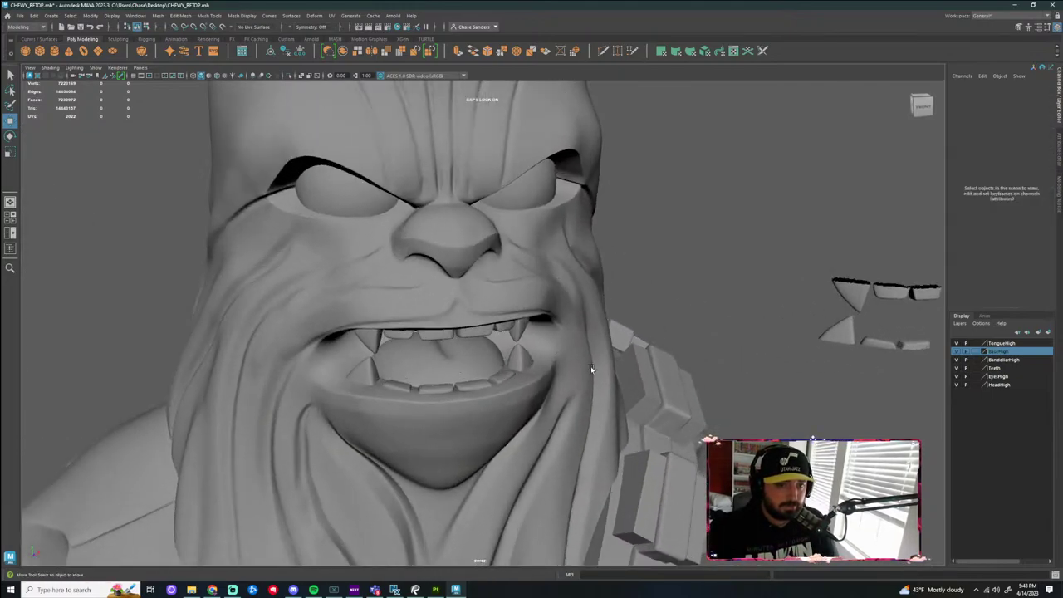
pyautogui.click(441, 357)
pyautogui.click(18, 14)
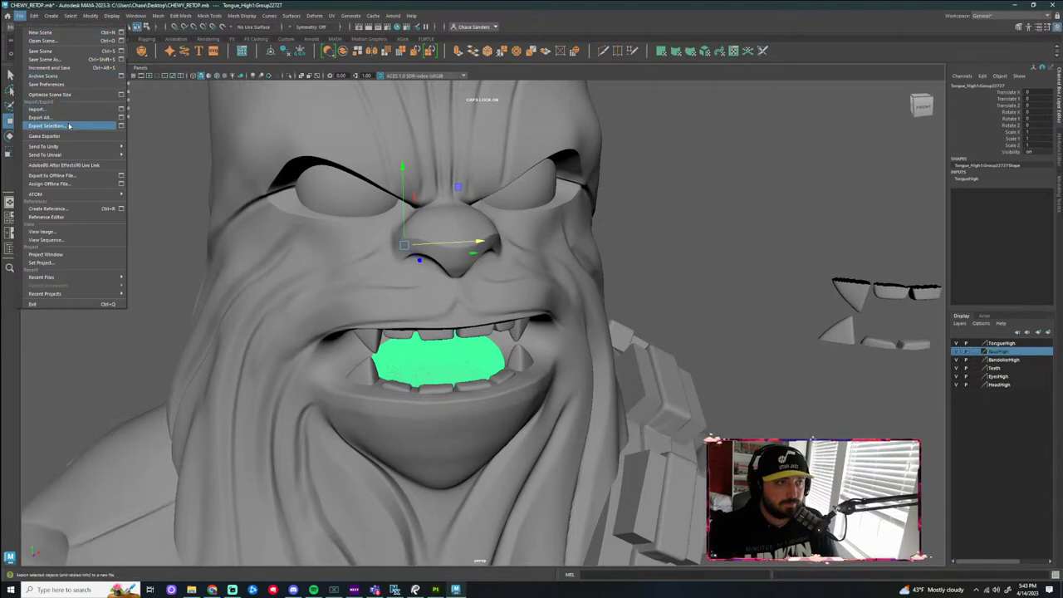
pyautogui.click(69, 125)
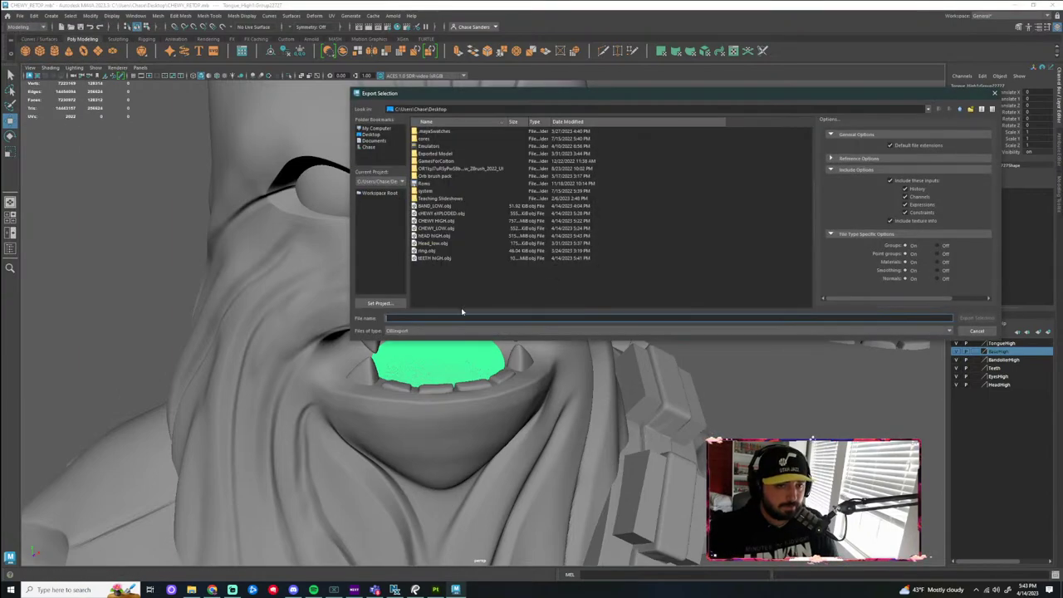
pyautogui.write('TONGUE HIGH')
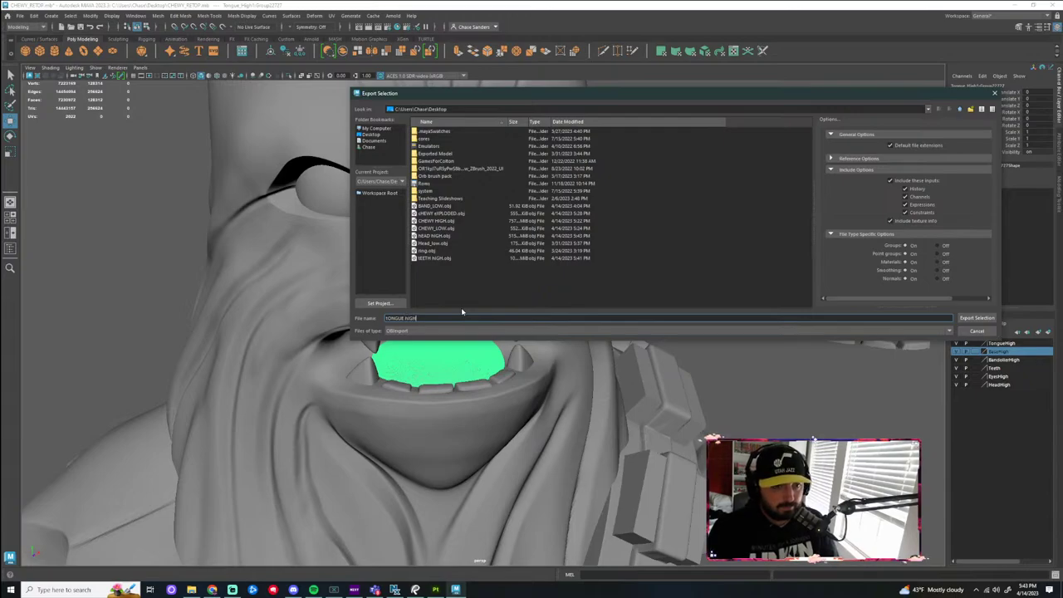
pyautogui.press('Return')
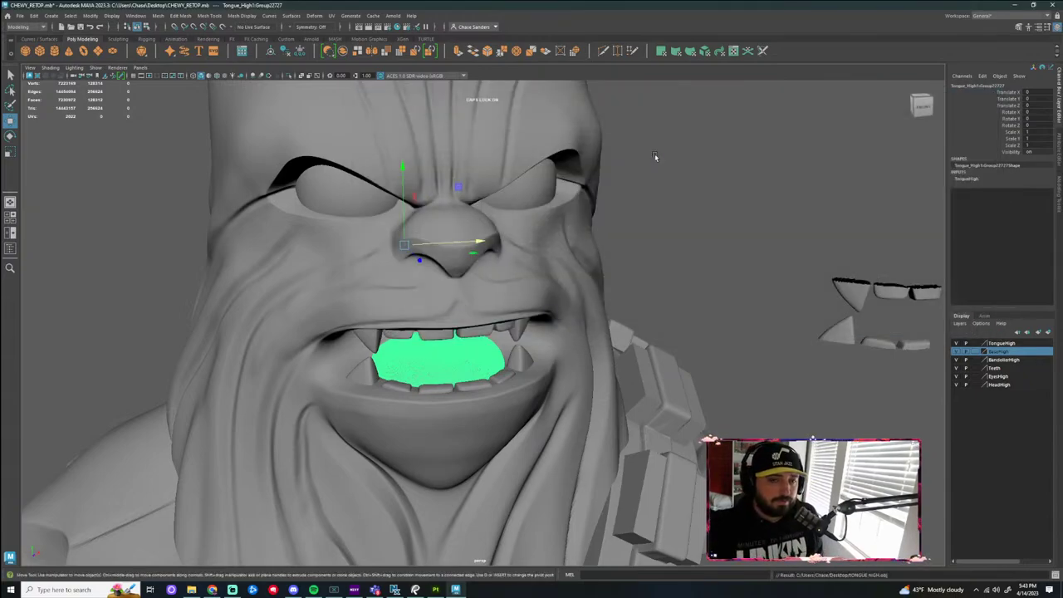
# Export the high-poly eyes mesh as an OBJ named "eYES HIGH" to the Desktop
pyautogui.click(540, 198)
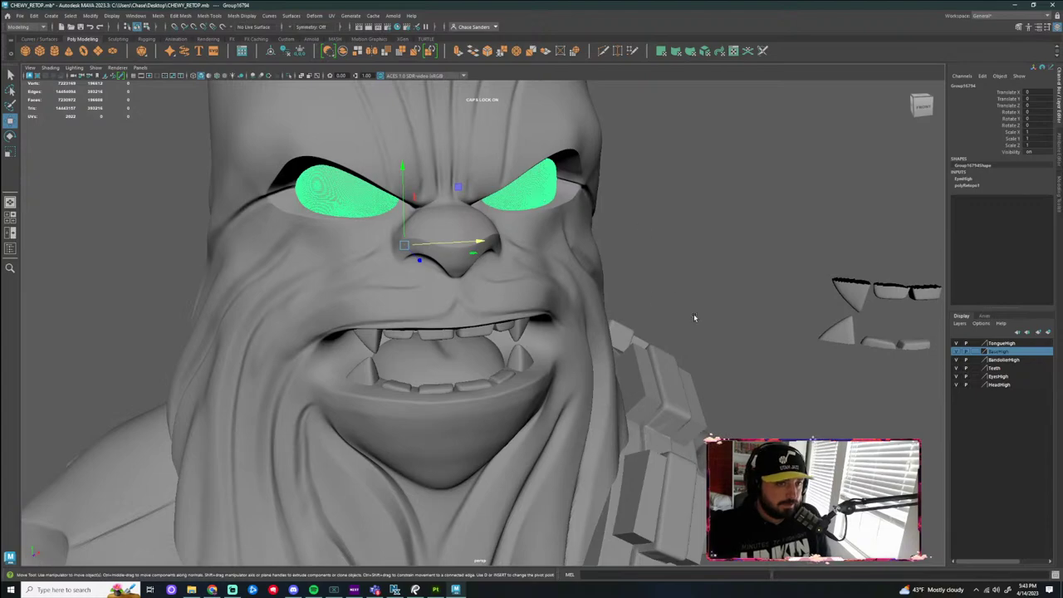
pyautogui.click(20, 17)
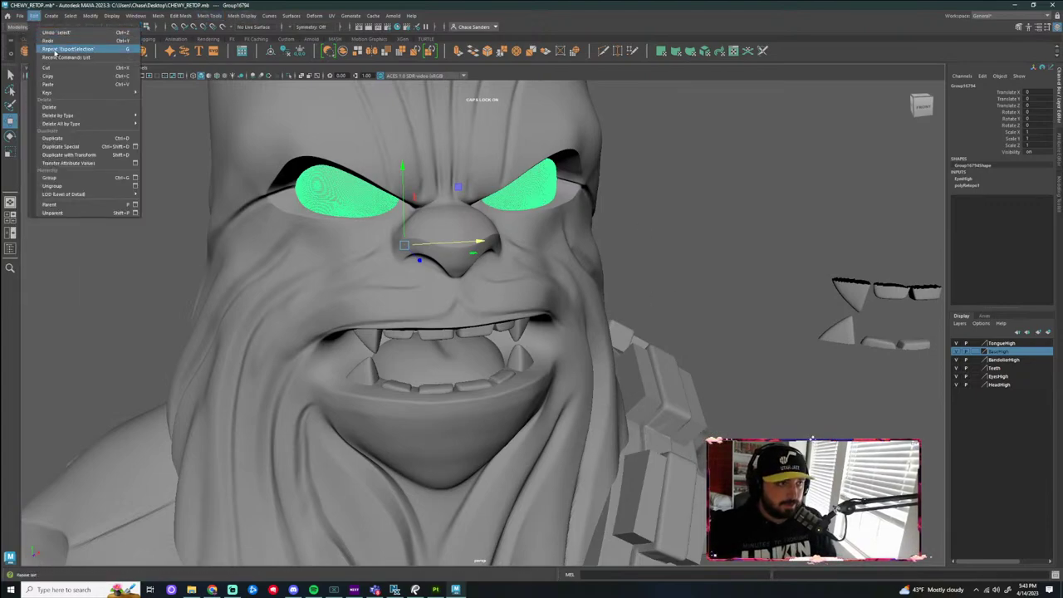
pyautogui.click(66, 126)
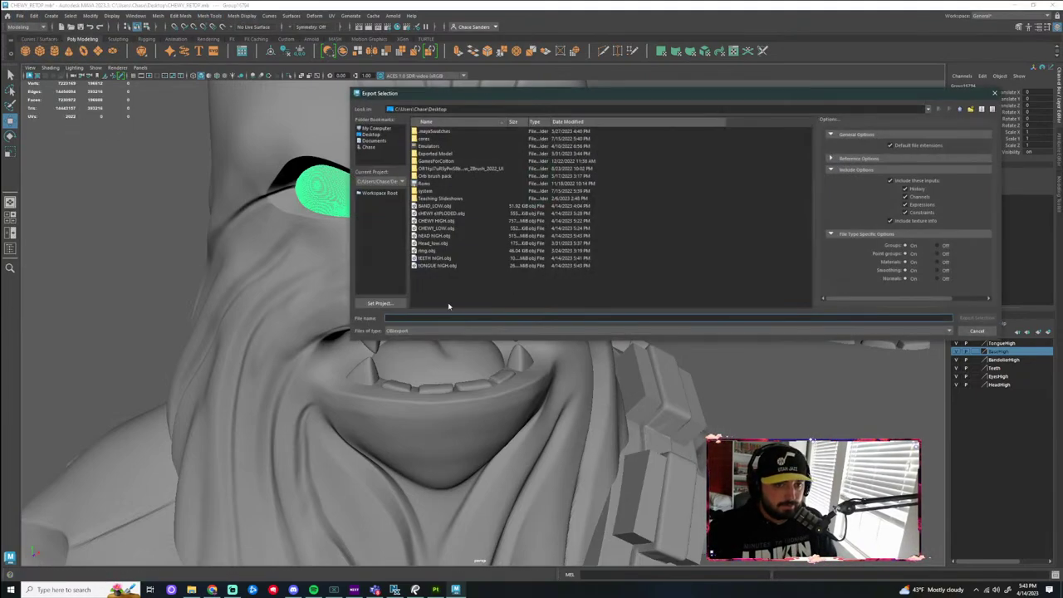
pyautogui.write('eYES_HIGH')
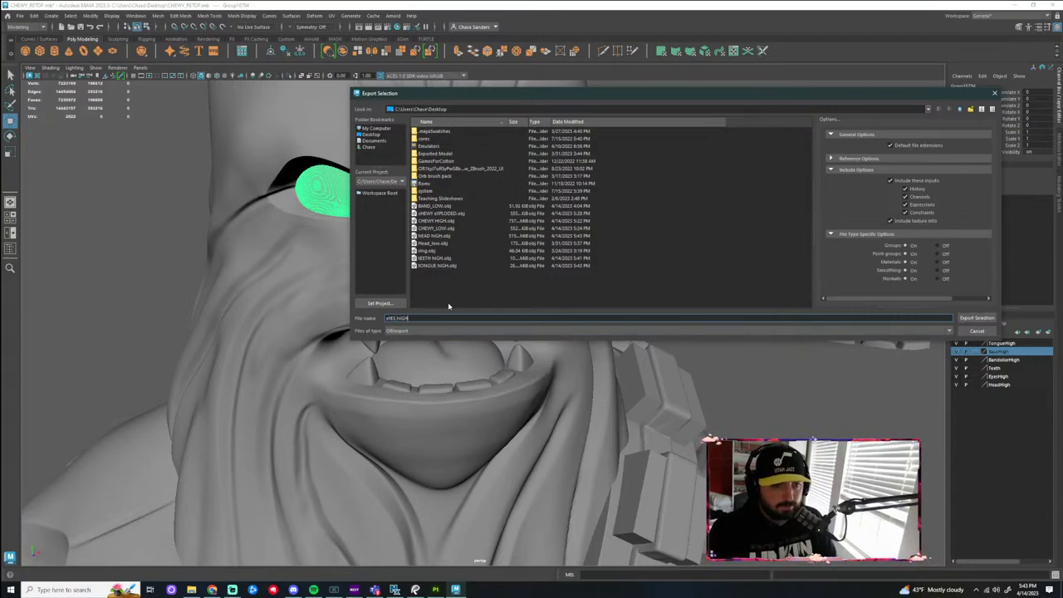
pyautogui.press('Return')
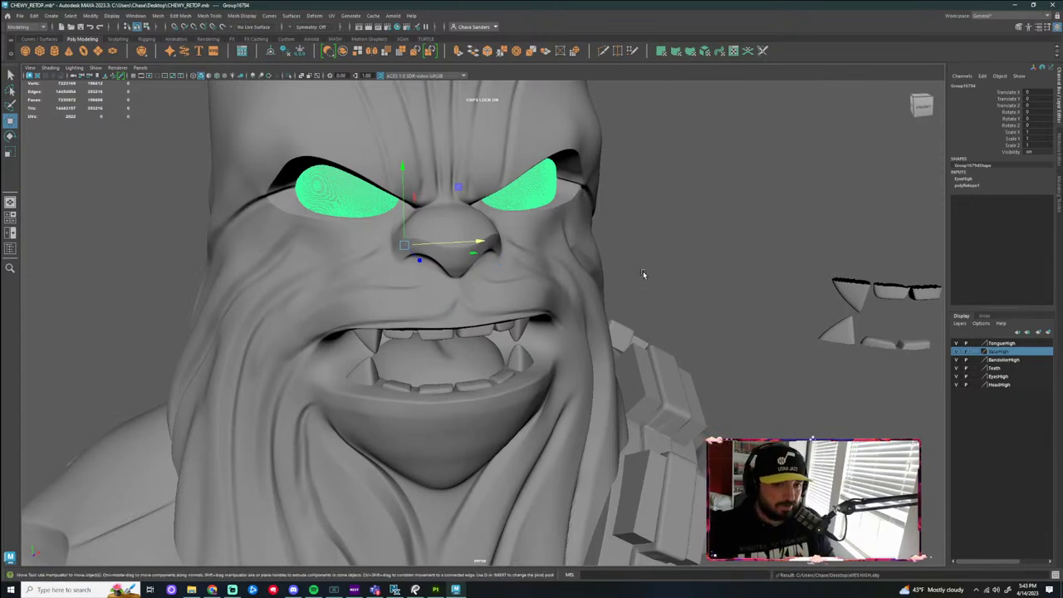
# Switch to Substance 3D Painter and add the tONGUE HIGH mesh as a high definition mesh in the mesh map baking settings
pyautogui.click(1014, 5)
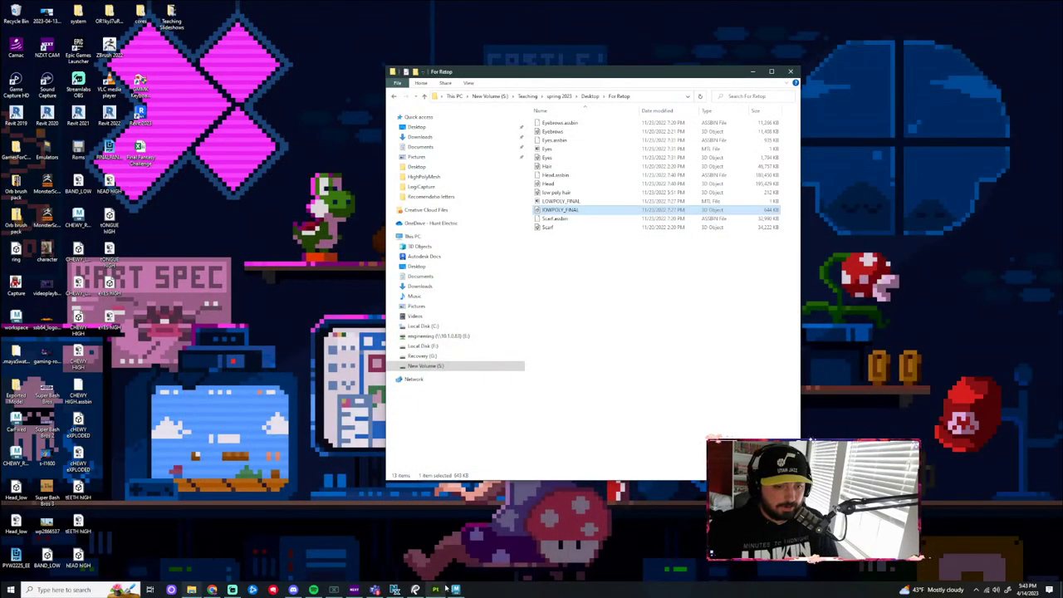
pyautogui.click(441, 589)
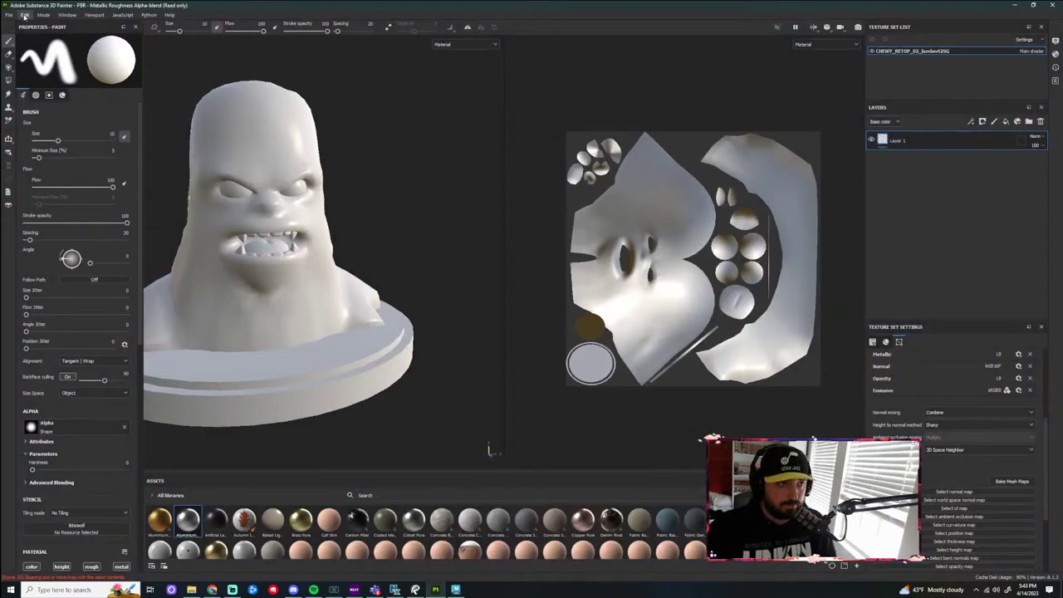
pyautogui.click(1013, 482)
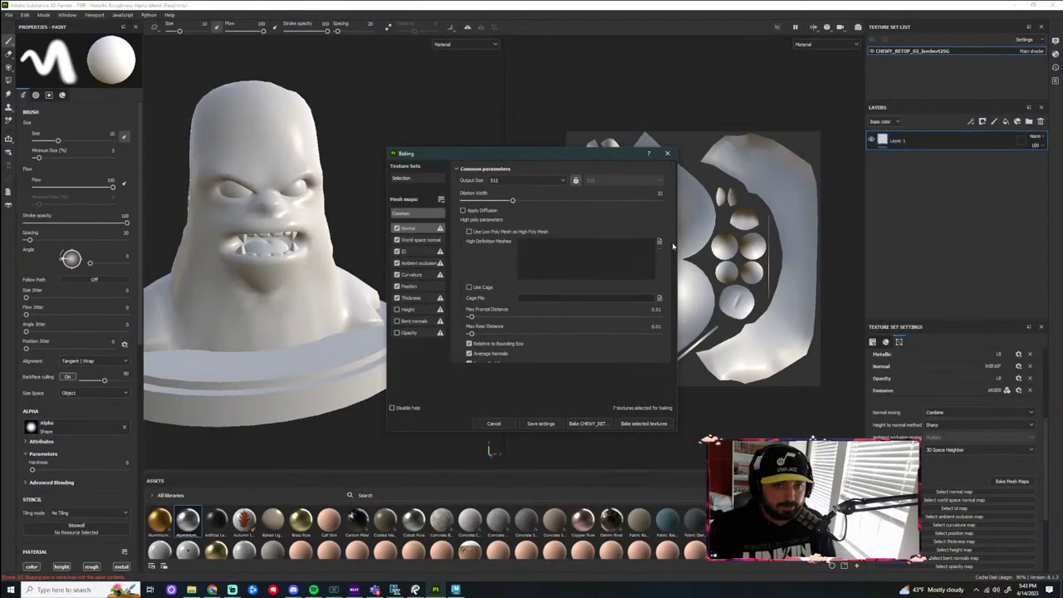
pyautogui.click(670, 193)
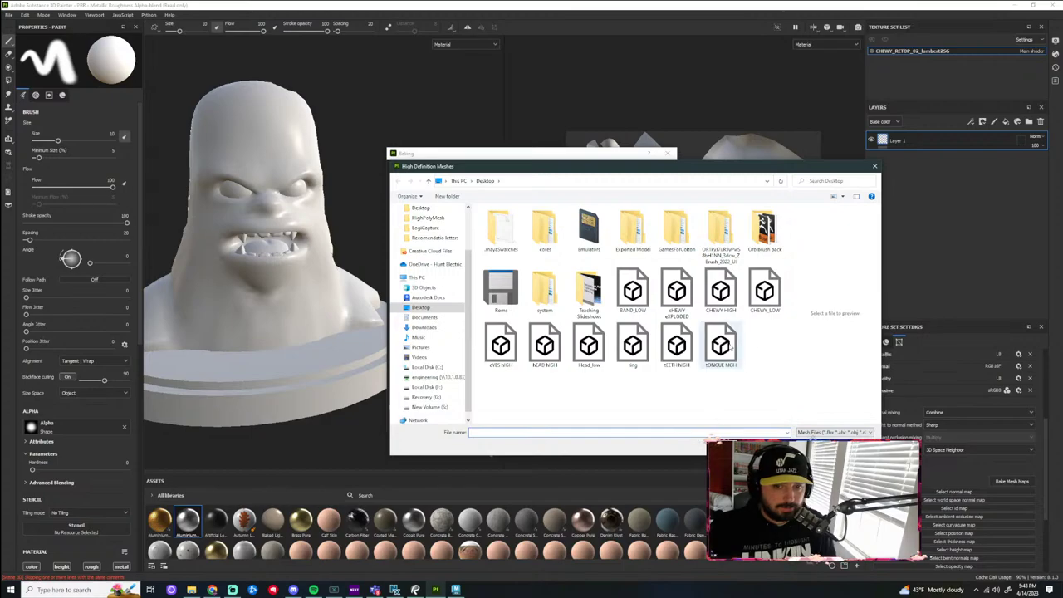
pyautogui.click(720, 345)
pyautogui.click(814, 446)
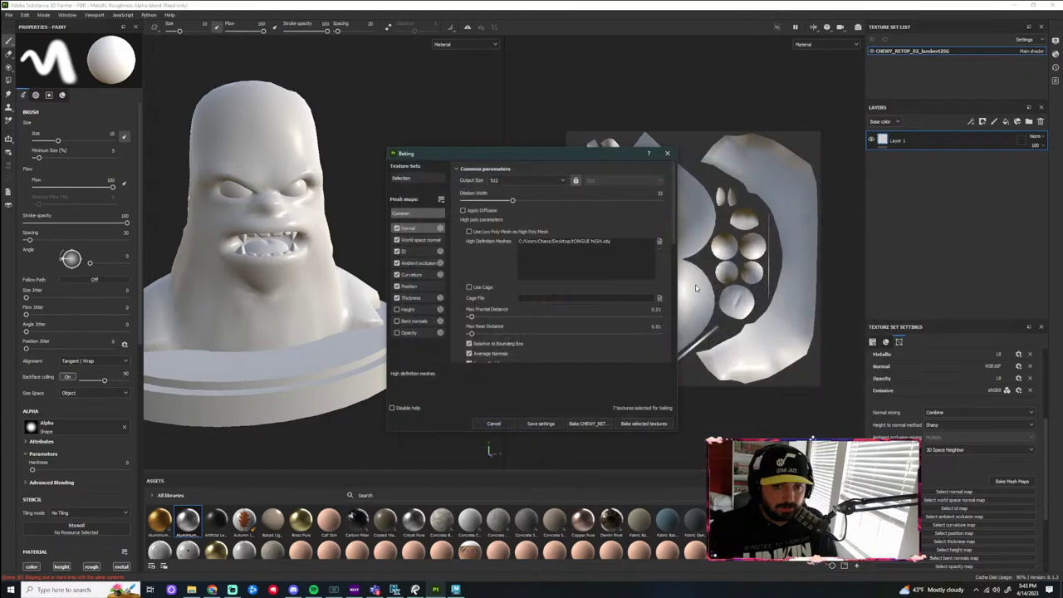
# Add the eYES HIGH, hEAD HIGH and tEETH HIGH meshes, include the Height map, and close the baking settings without baking
pyautogui.click(659, 242)
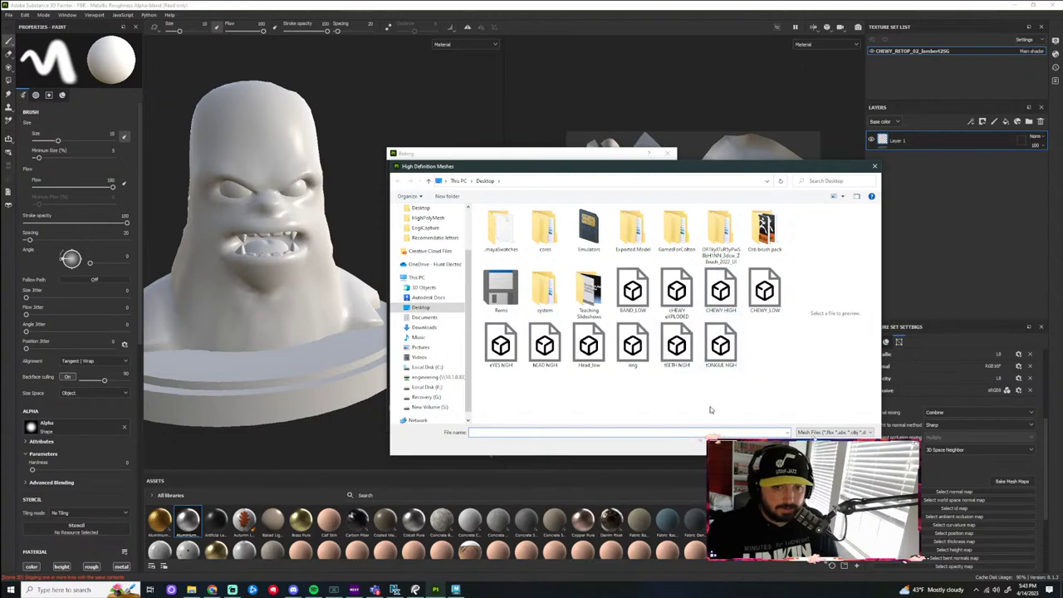
pyautogui.click(545, 345)
pyautogui.click(590, 344)
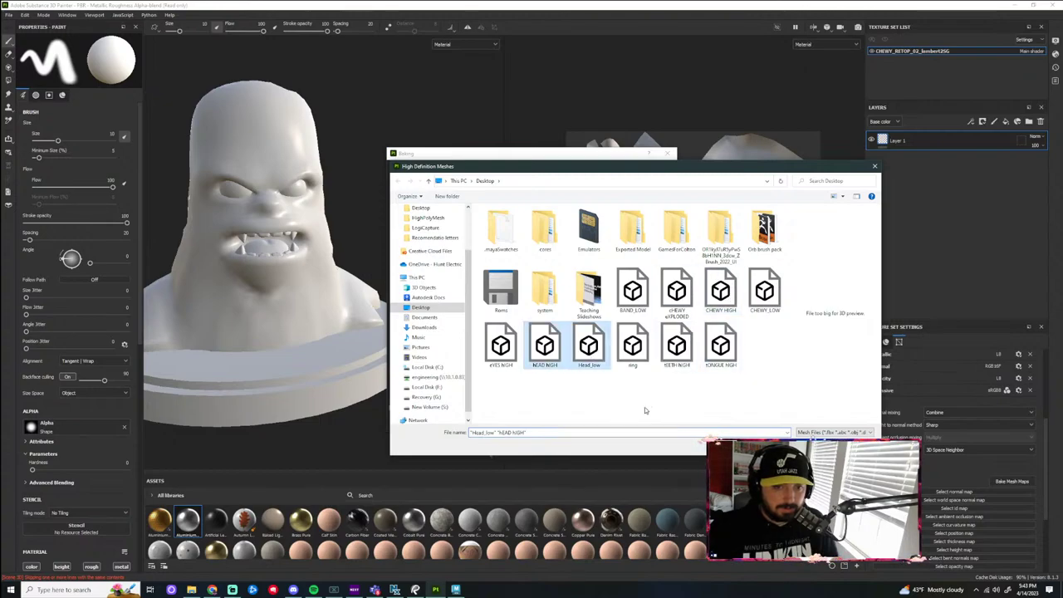
pyautogui.click(545, 344)
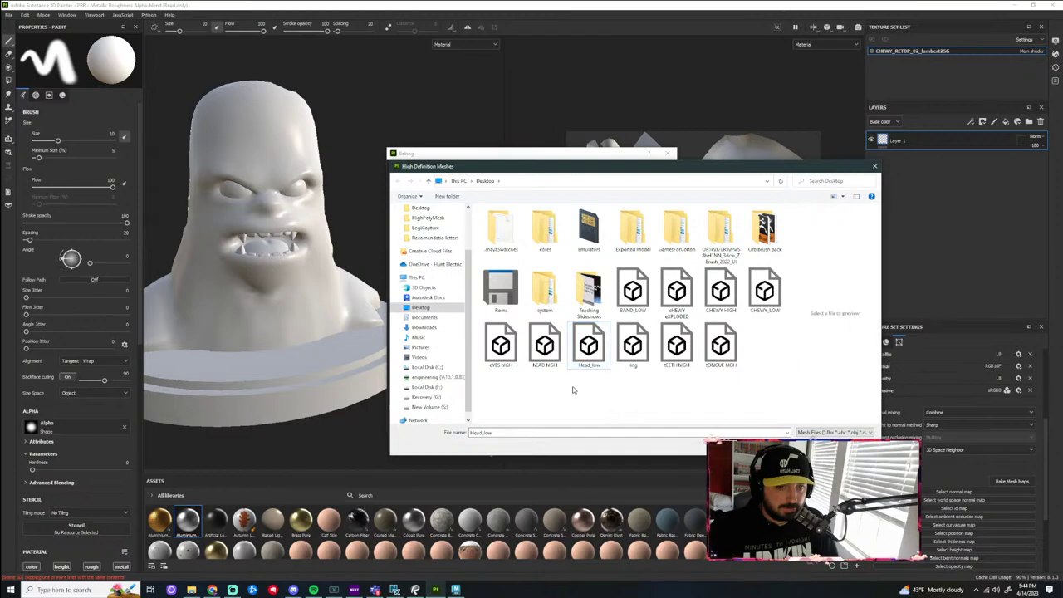
pyautogui.keyDown('ctrl'); pyautogui.click(501, 344); pyautogui.keyUp('ctrl')
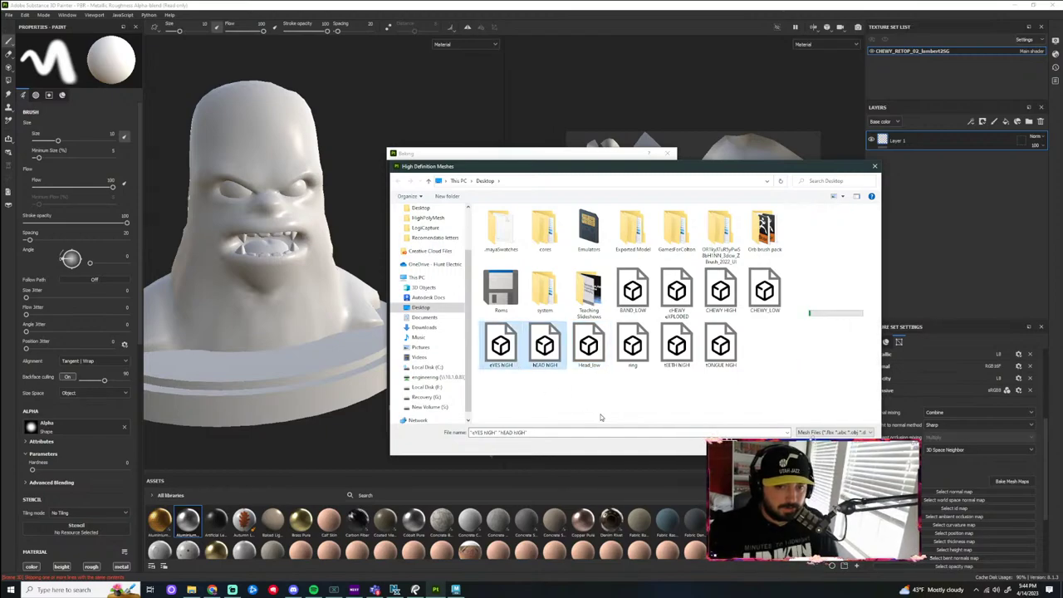
pyautogui.keyDown('ctrl'); pyautogui.click(677, 345); pyautogui.keyUp('ctrl')
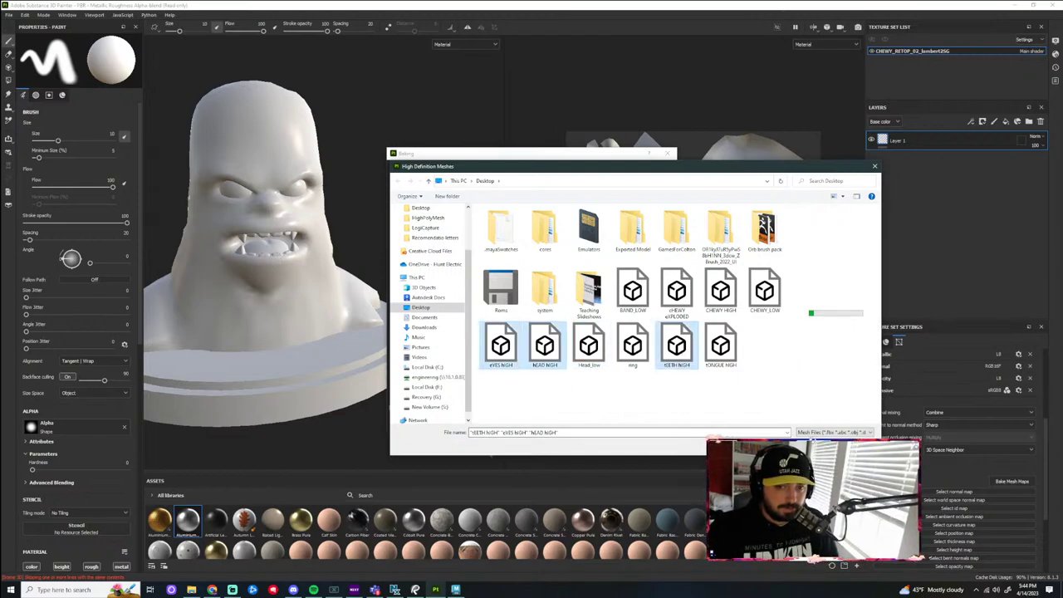
pyautogui.keyDown('ctrl'); pyautogui.click(721, 345); pyautogui.keyUp('ctrl')
pyautogui.click(814, 447)
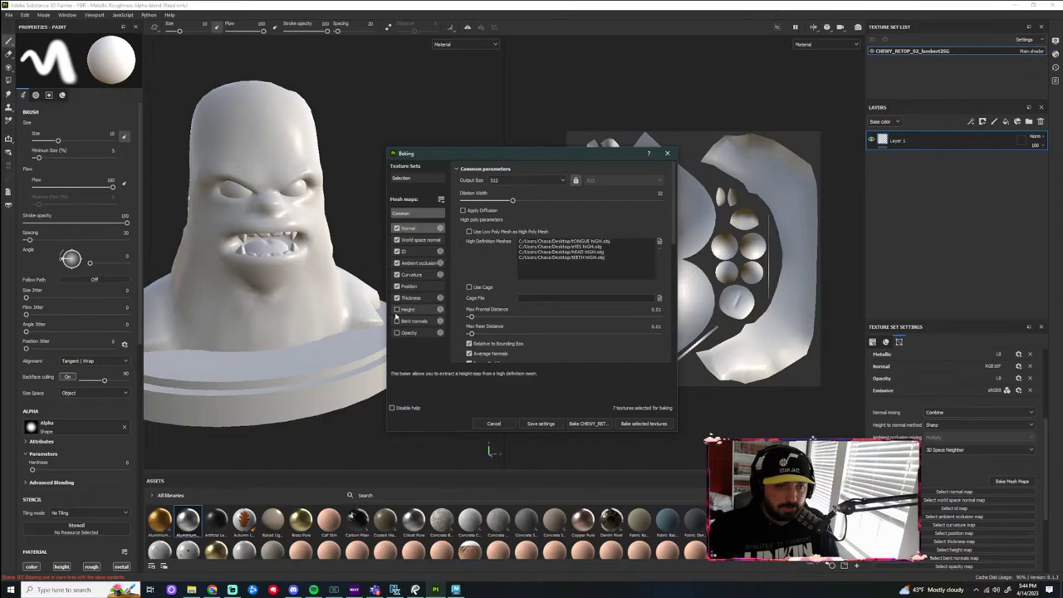
pyautogui.click(396, 309)
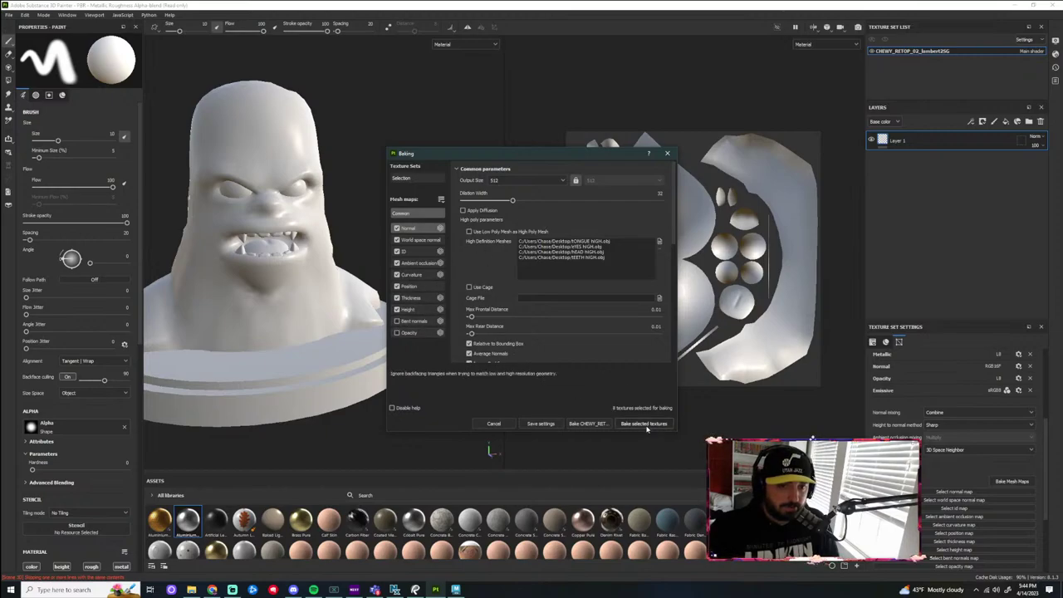
pyautogui.click(670, 154)
# Create a new project from the cHEWY eXPLODED mesh on the Desktop with a document resolution of 2048
pyautogui.click(8, 15)
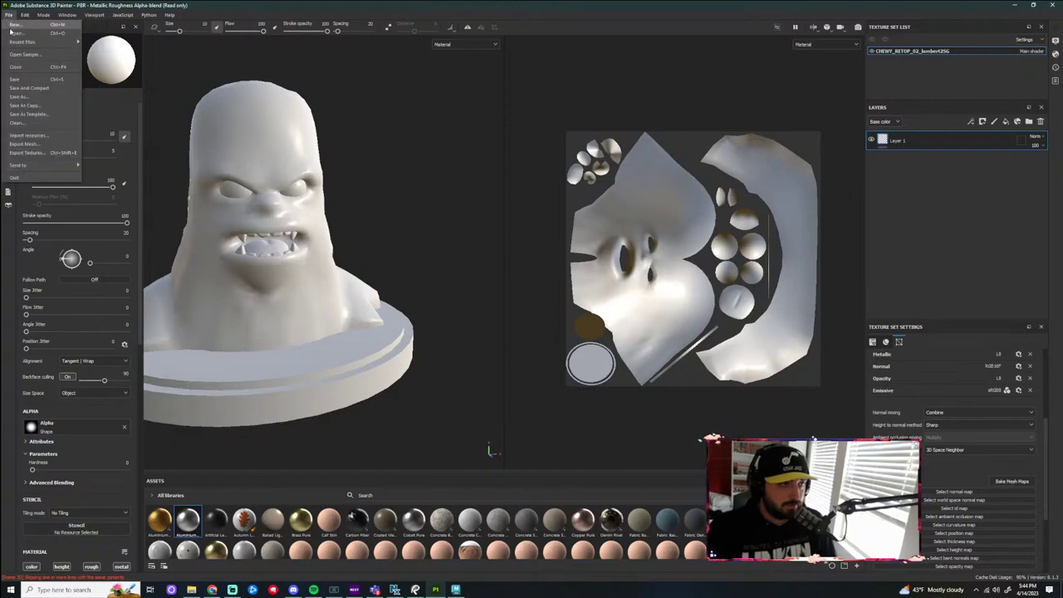
pyautogui.click(17, 24)
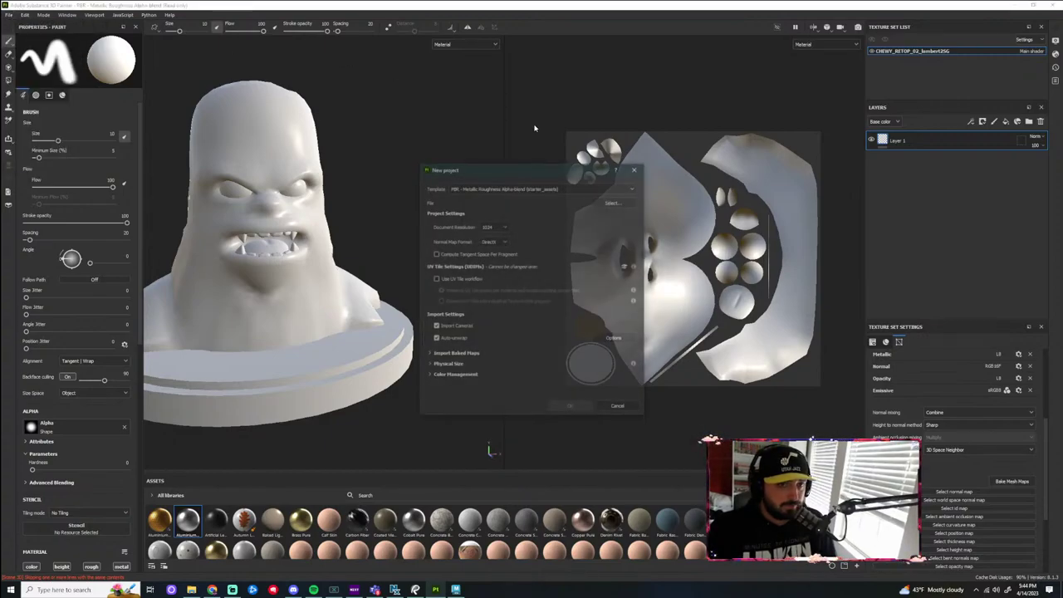
pyautogui.click(494, 226)
pyautogui.click(487, 270)
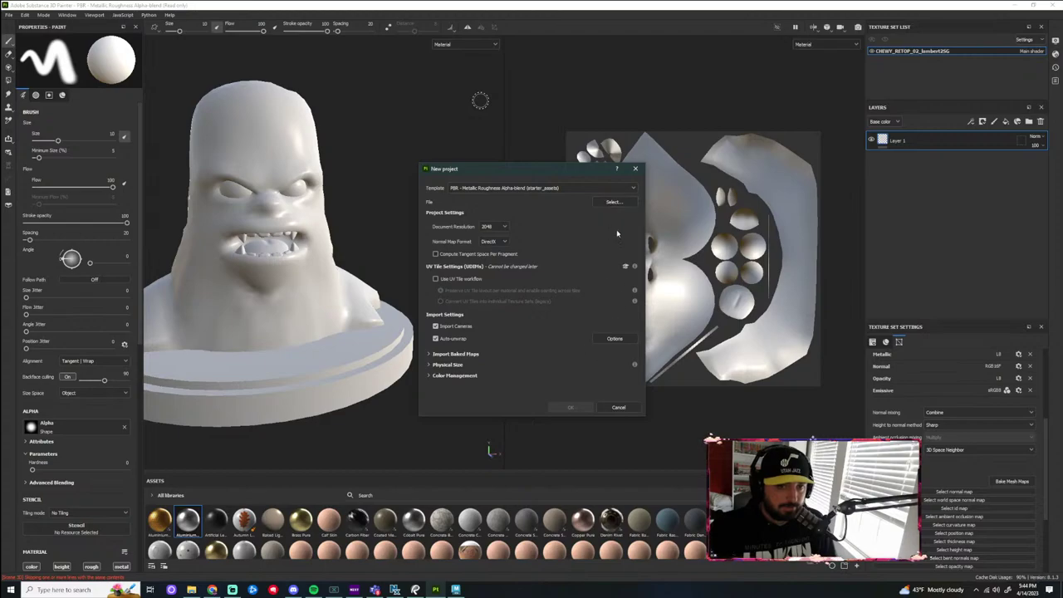
pyautogui.click(613, 202)
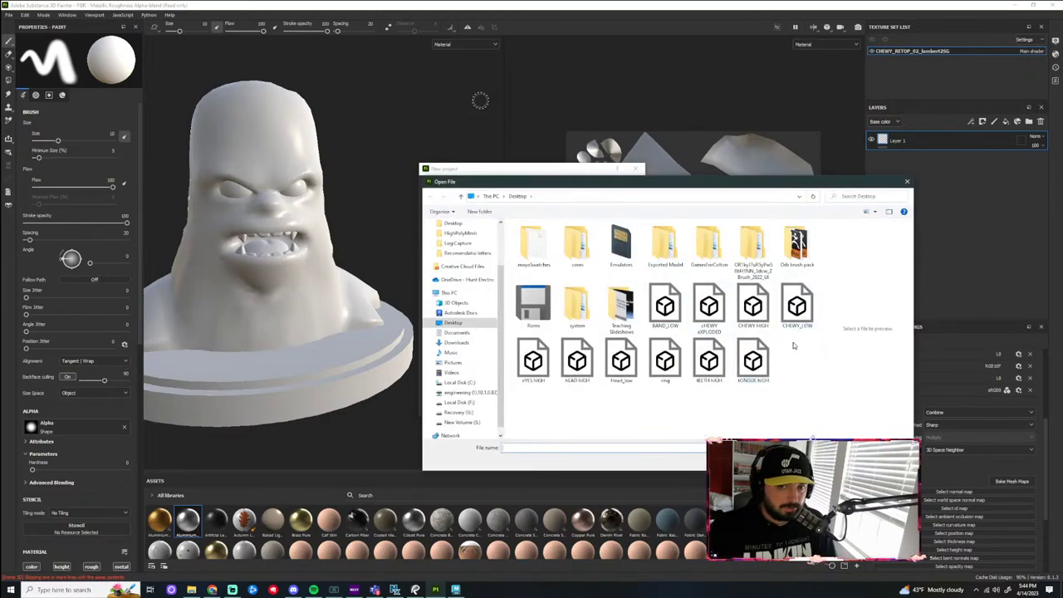
pyautogui.click(708, 305)
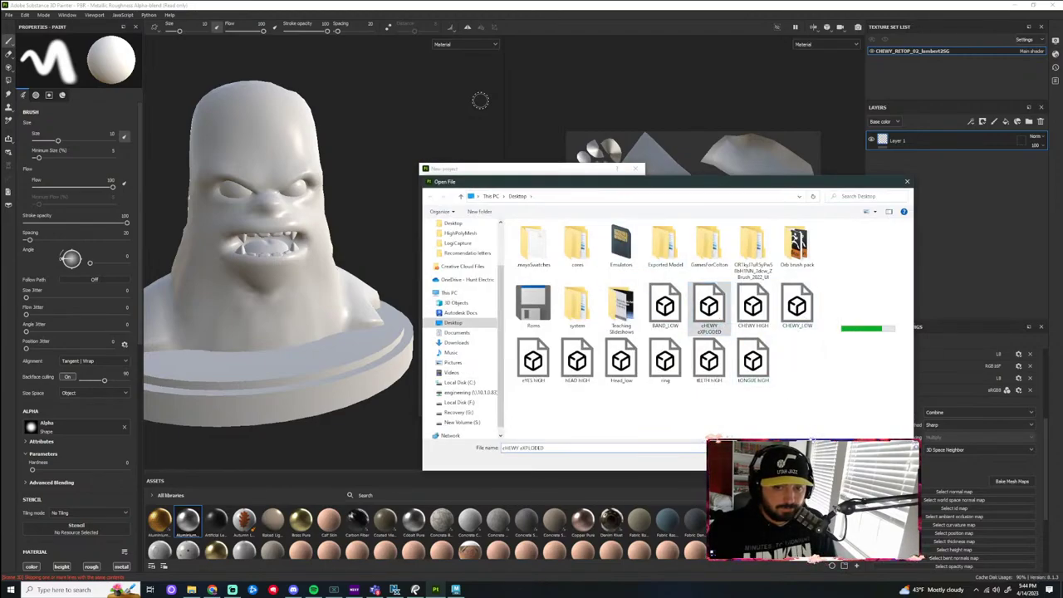
pyautogui.click(835, 462)
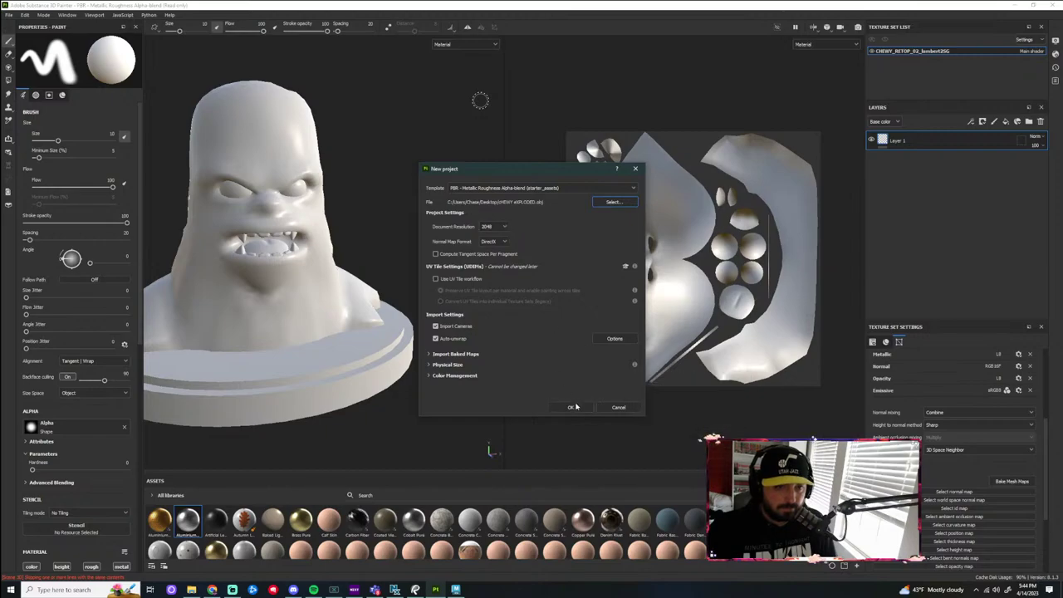
pyautogui.click(573, 407)
pyautogui.click(503, 308)
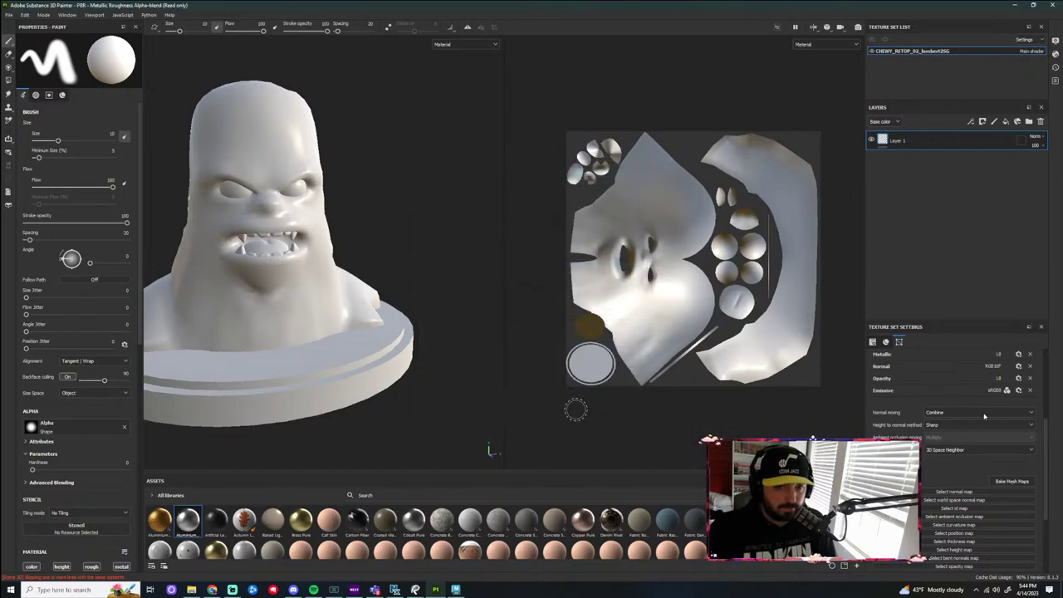
# Add the eYES HIGH, hEAD HIGH, tEETH HIGH and tONGUE HIGH meshes as high definition meshes in the mesh map baking settings
pyautogui.click(1010, 482)
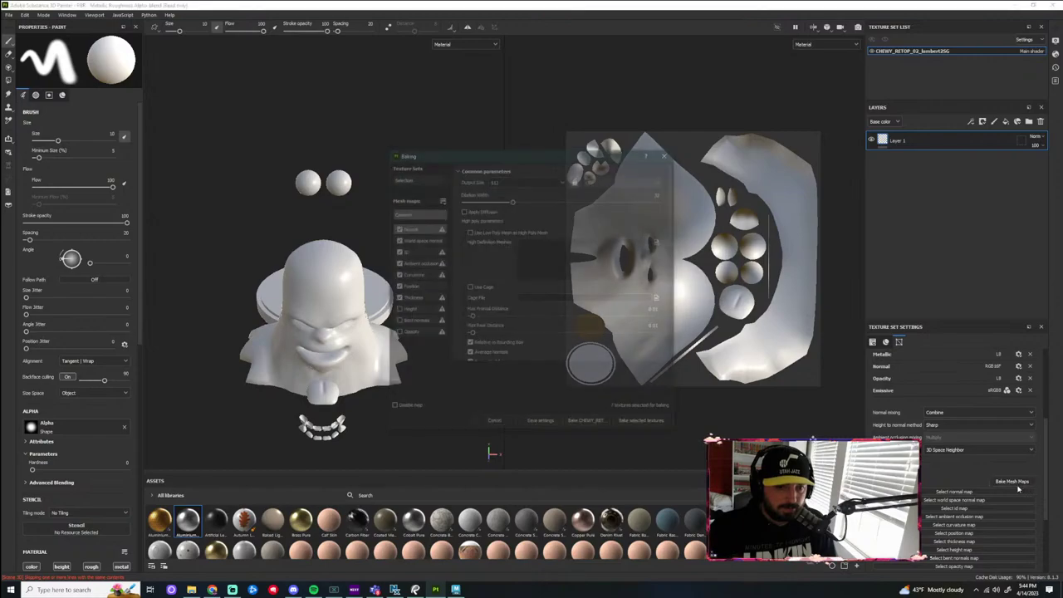
pyautogui.click(660, 241)
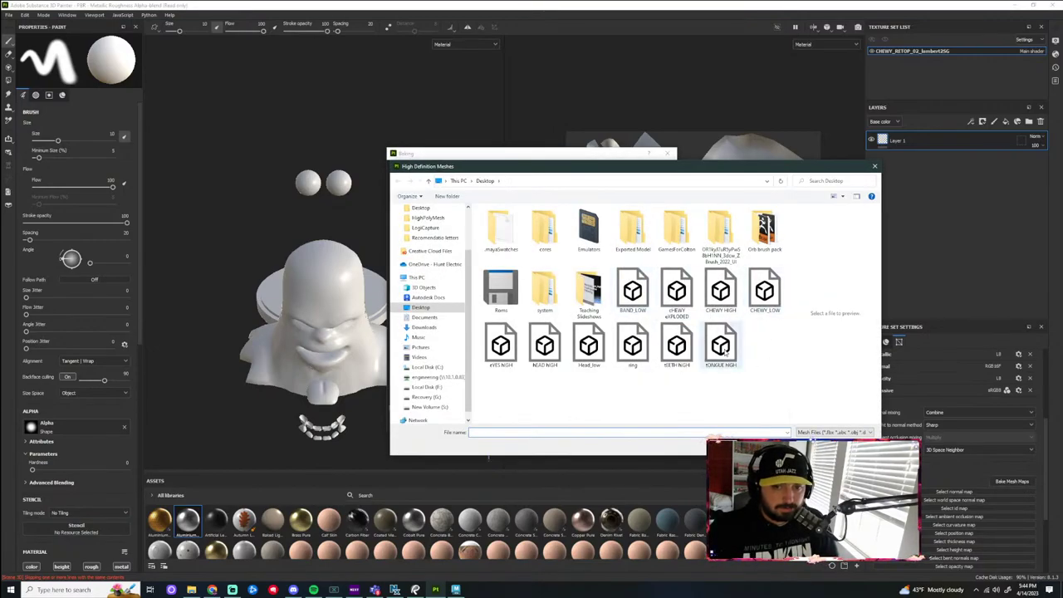
pyautogui.click(721, 349)
pyautogui.keyDown('ctrl'); pyautogui.click(680, 353); pyautogui.keyUp('ctrl')
pyautogui.keyDown('ctrl'); pyautogui.click(545, 345); pyautogui.keyUp('ctrl')
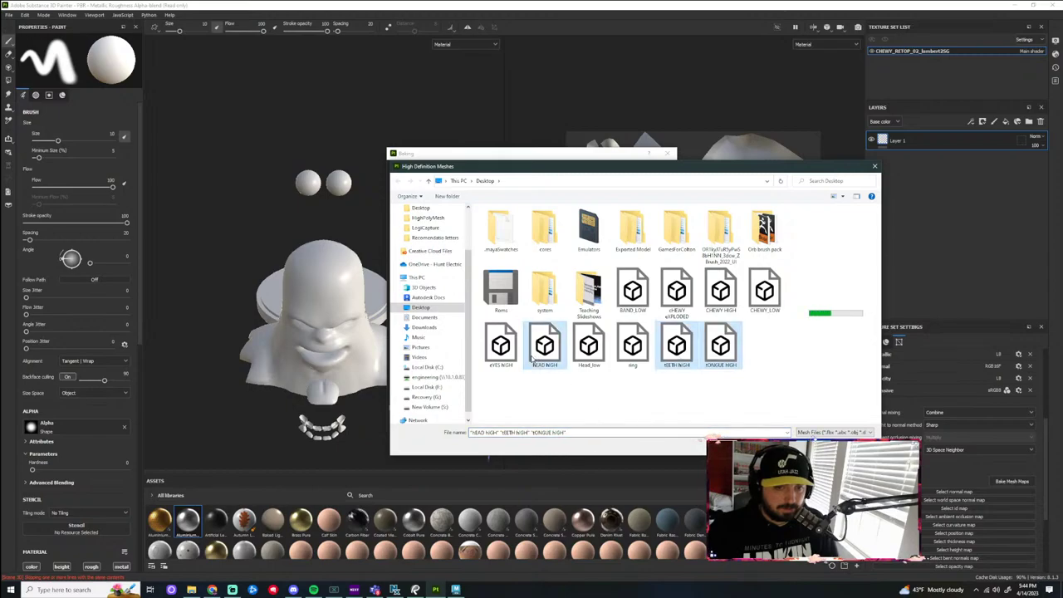
pyautogui.keyDown('ctrl'); pyautogui.click(501, 345); pyautogui.keyUp('ctrl')
pyautogui.press('Return')
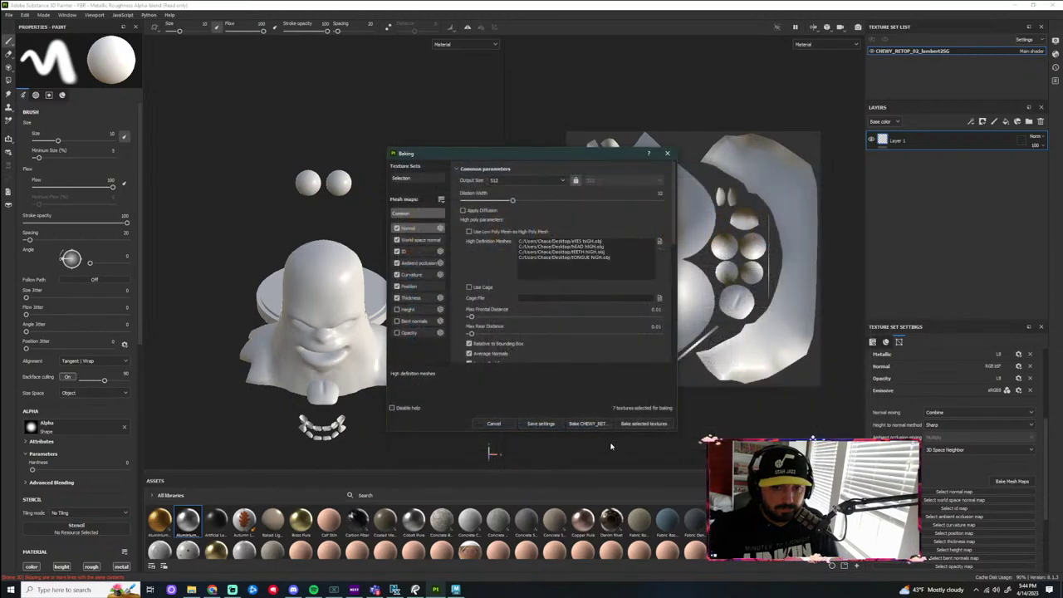
# Include the Height, Bent normals and Opacity maps, set the output size to 2048, and bake the selected textures
pyautogui.click(397, 309)
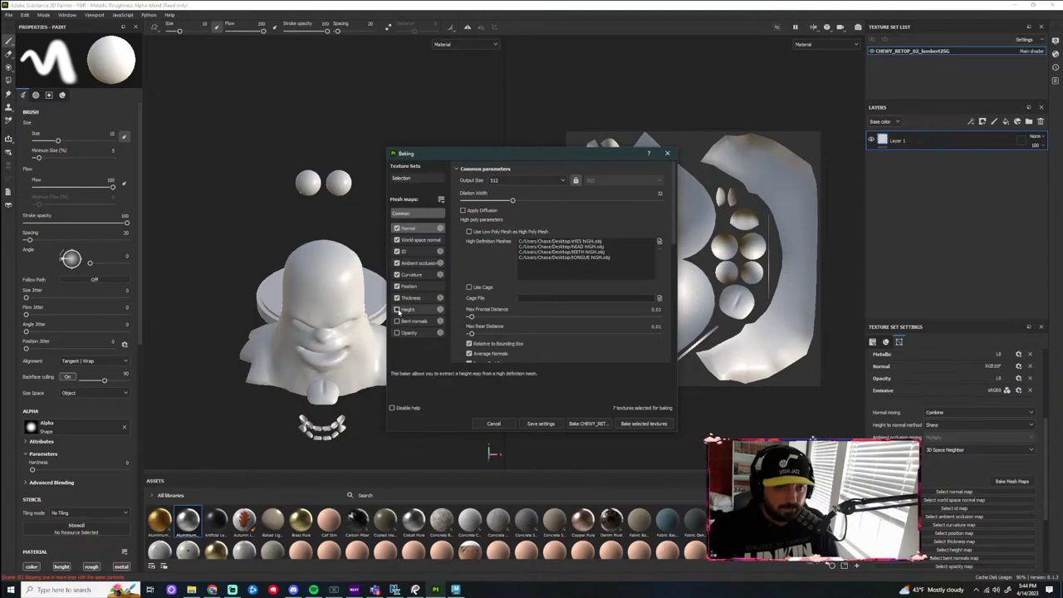
pyautogui.click(397, 321)
pyautogui.click(397, 332)
pyautogui.click(532, 180)
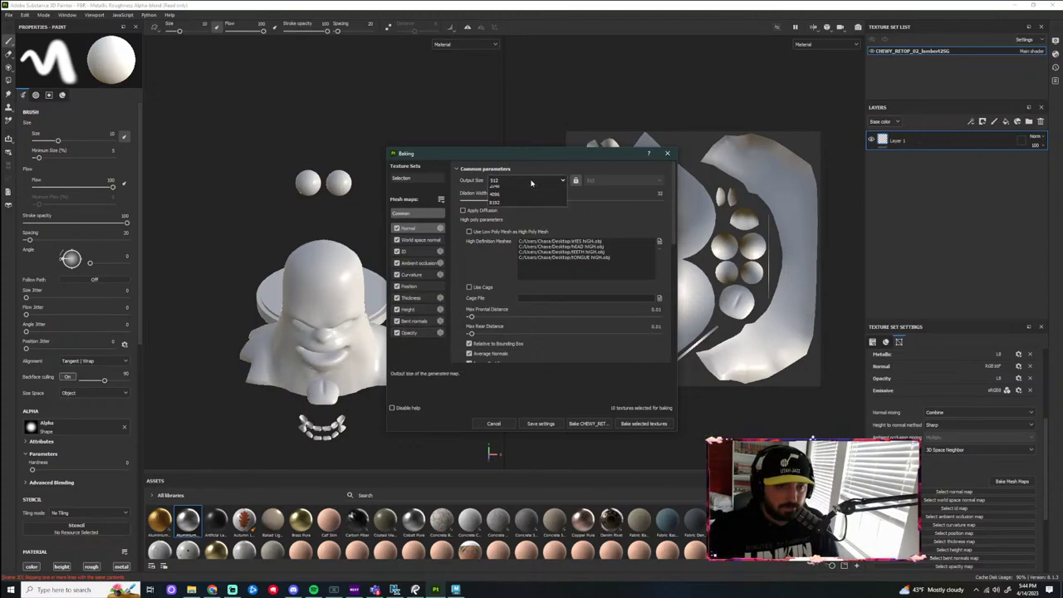
pyautogui.click(509, 246)
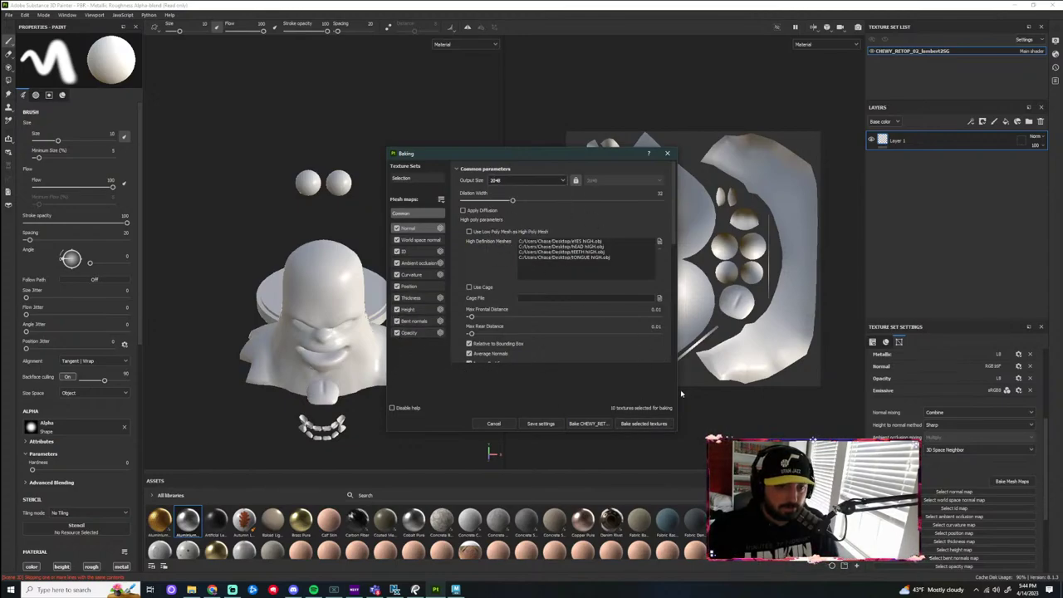
pyautogui.click(644, 424)
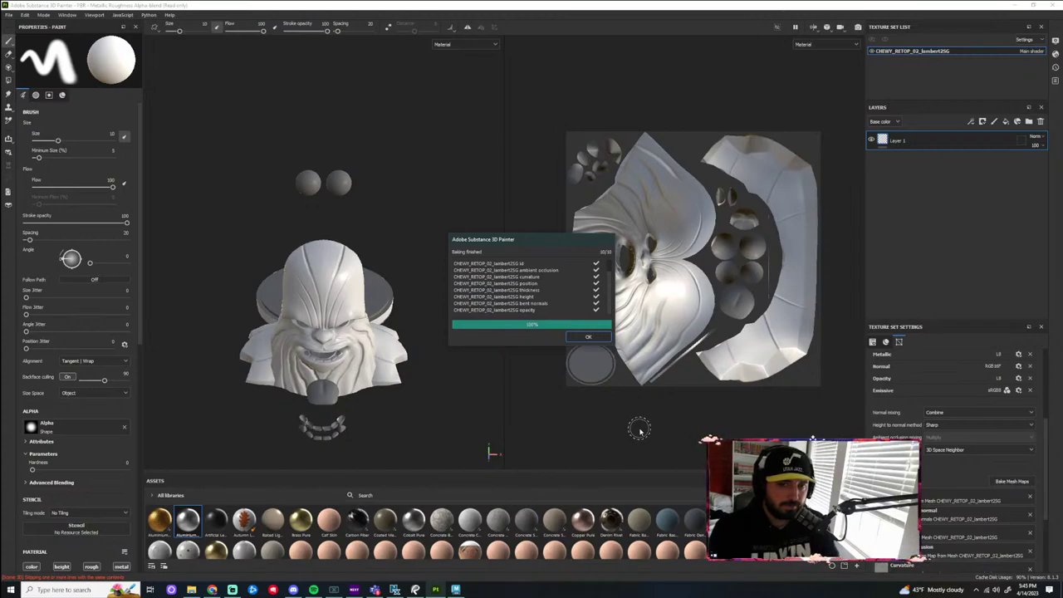
pyautogui.click(591, 337)
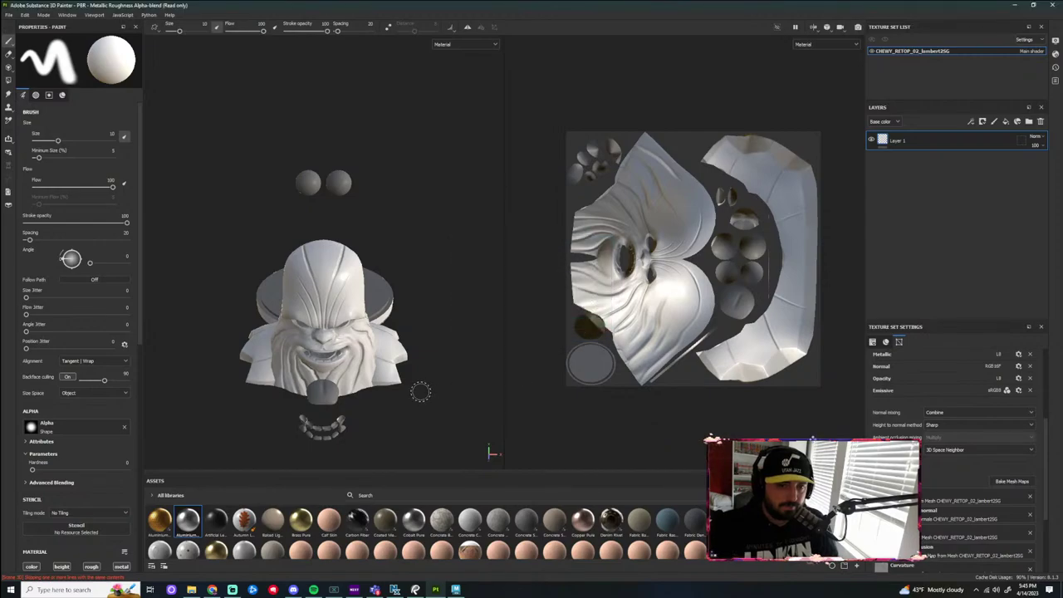
# Examine the baked result on the exploded head, shoulders and base, and check the UV layout around the small circular shell
pyautogui.scroll(3, 421, 391)
pyautogui.keyDown('alt'); pyautogui.moveTo(421, 391); pyautogui.dragTo(548, 359); pyautogui.keyUp('alt')
pyautogui.scroll(3, 440, 398)
pyautogui.keyDown('alt'); pyautogui.moveTo(441, 427); pyautogui.dragTo(357, 424); pyautogui.keyUp('alt')
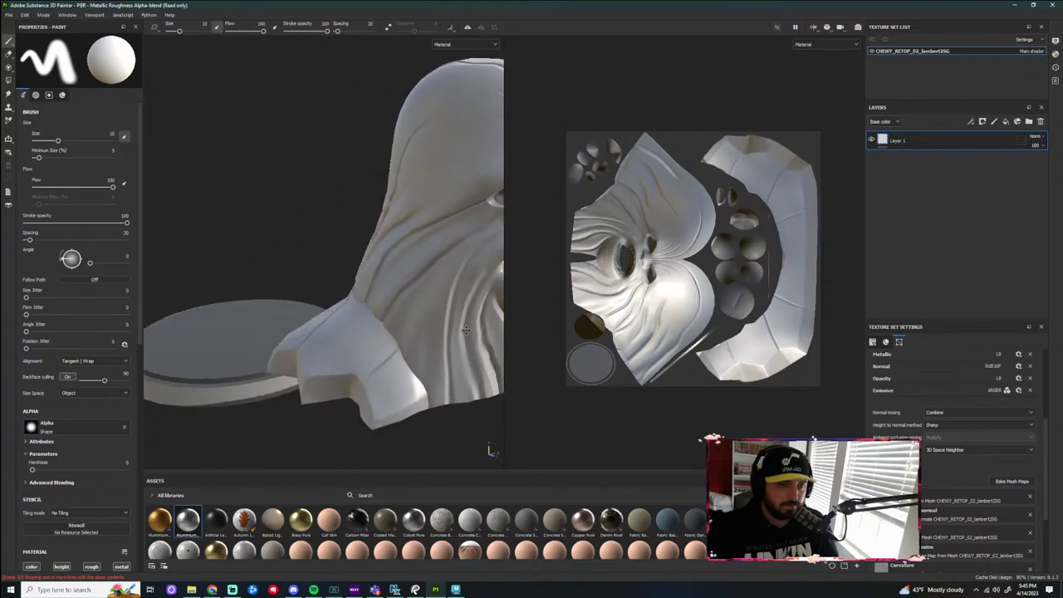
pyautogui.keyDown('alt'); pyautogui.moveTo(291, 415); pyautogui.dragTo(398, 357, button='middle'); pyautogui.keyUp('alt')
pyautogui.keyDown('alt'); pyautogui.moveTo(374, 391); pyautogui.dragTo(345, 362); pyautogui.keyUp('alt')
pyautogui.scroll(-5, 345, 361)
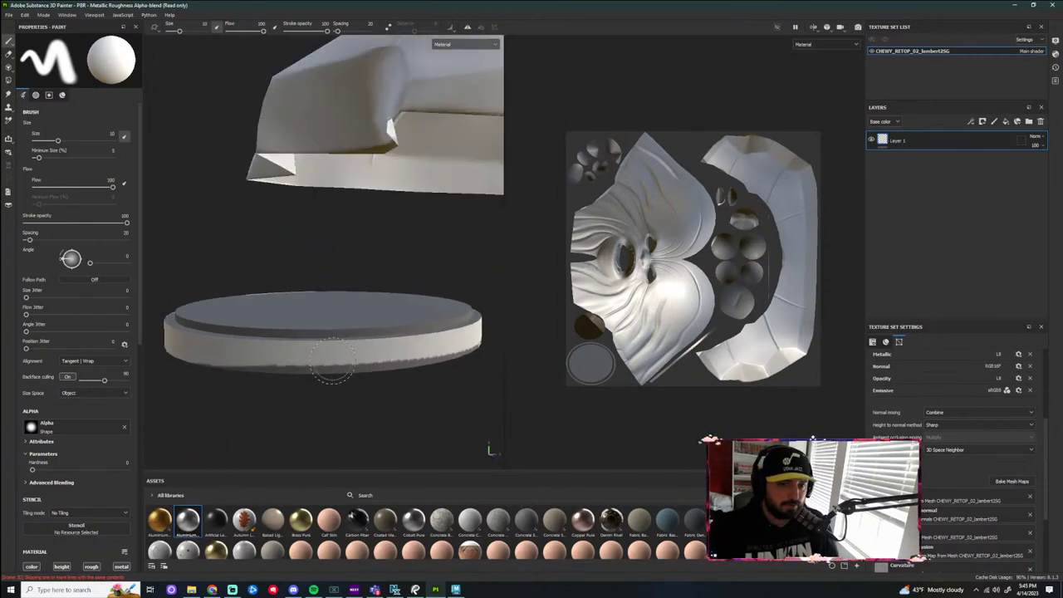
pyautogui.scroll(6, 553, 350)
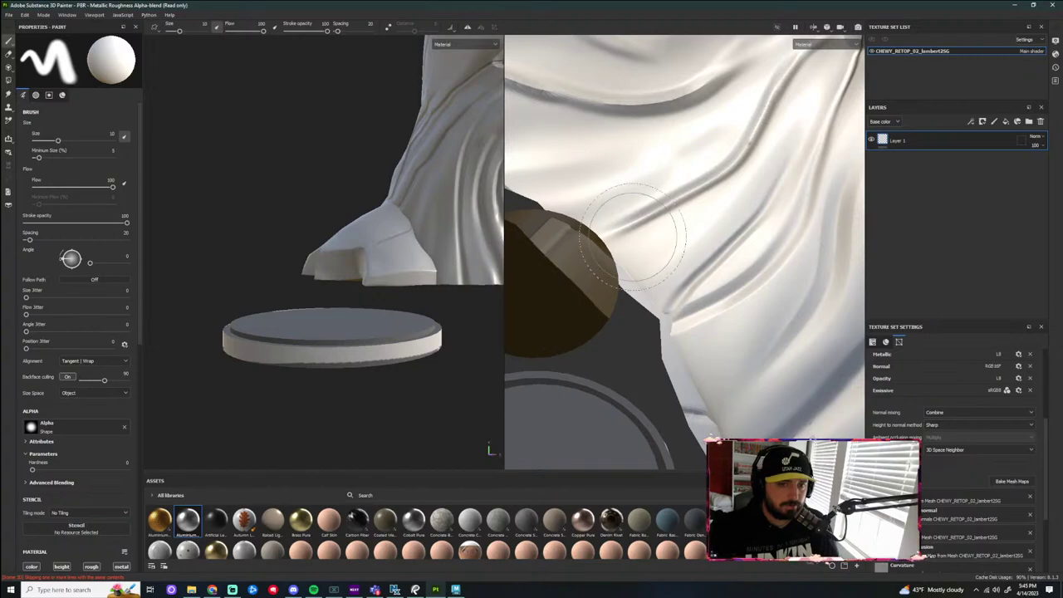
pyautogui.scroll(-3, 582, 349)
pyautogui.scroll(-3, 656, 341)
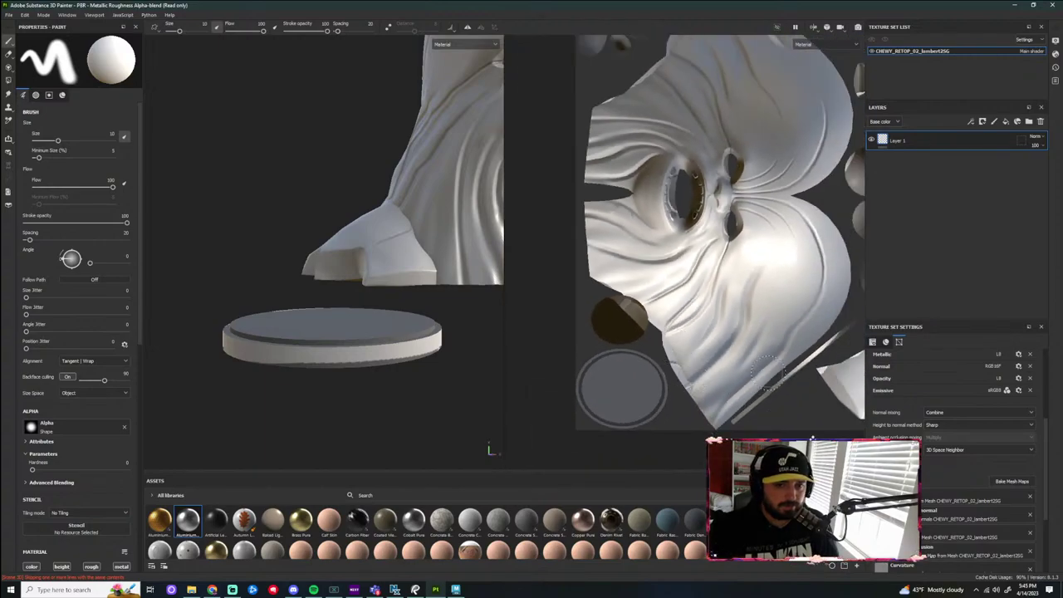
# Switch to Maya and bring the low-poly and high-poly busts into view
pyautogui.click(456, 589)
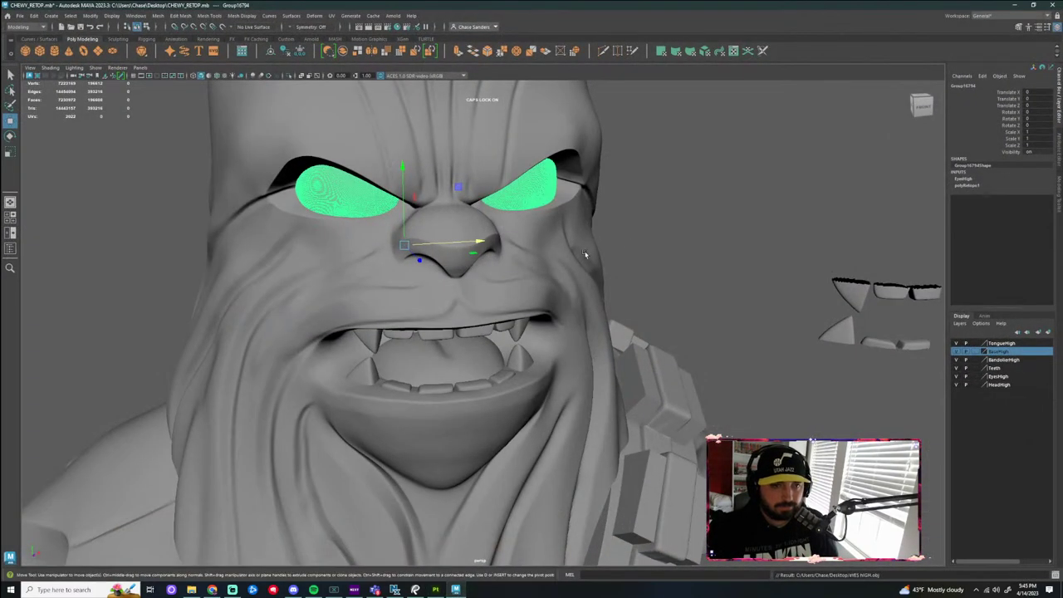
pyautogui.scroll(-5, 621, 401)
pyautogui.scroll(-4, 621, 401)
pyautogui.click(18, 16)
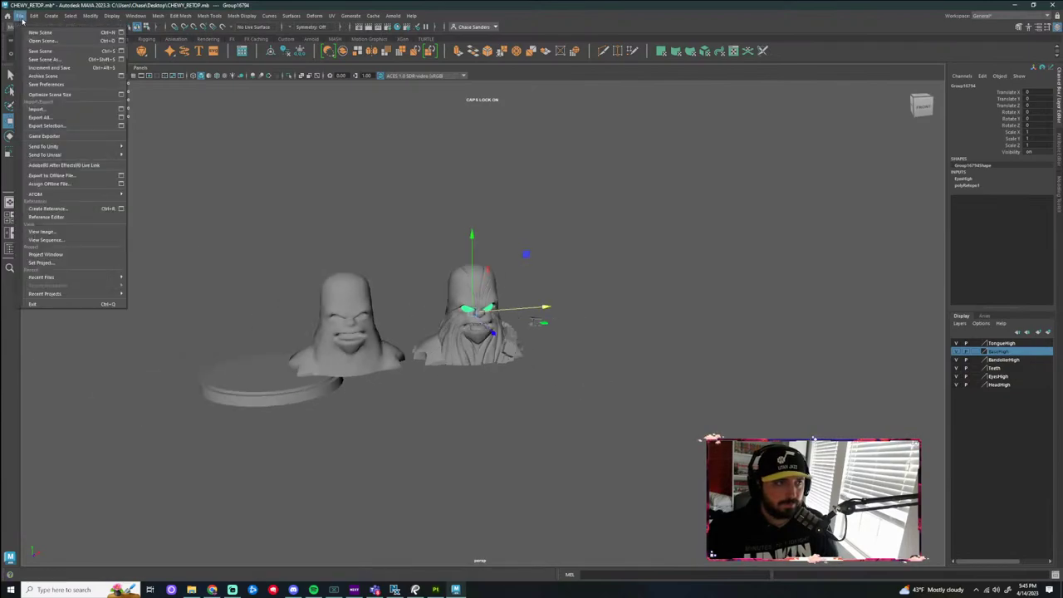
pyautogui.click(42, 40)
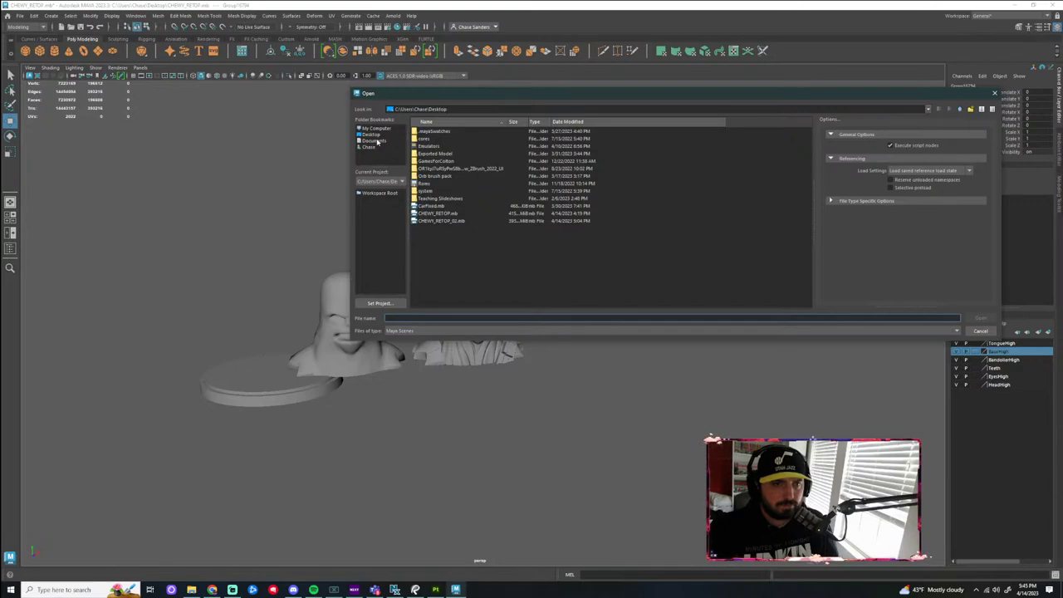
pyautogui.click(995, 92)
# Start a new scene, discarding the unsaved changes in CHEWY_RETOP
pyautogui.click(18, 16)
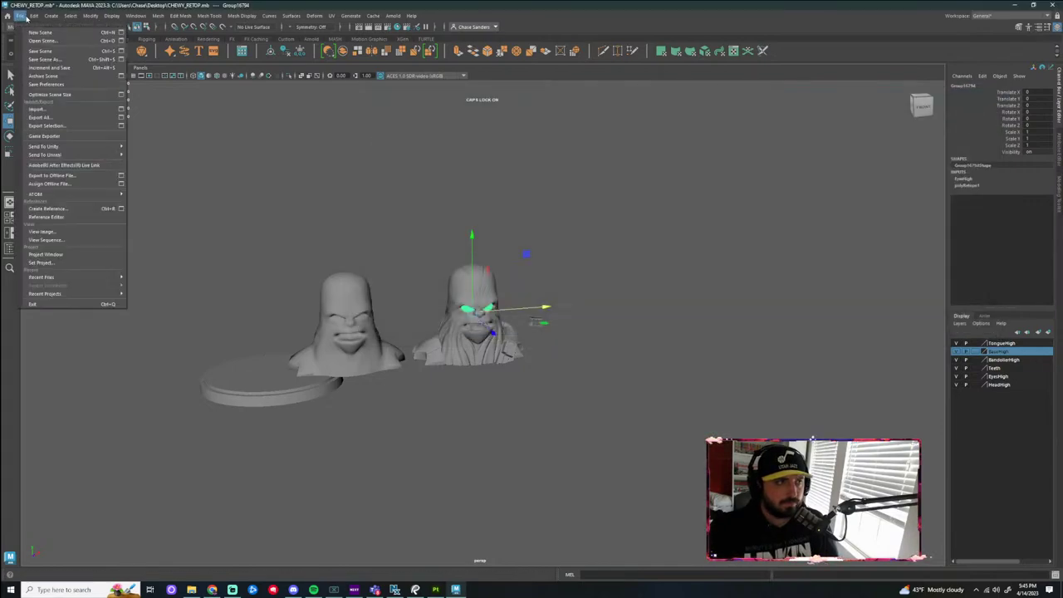
pyautogui.click(40, 32)
pyautogui.click(533, 301)
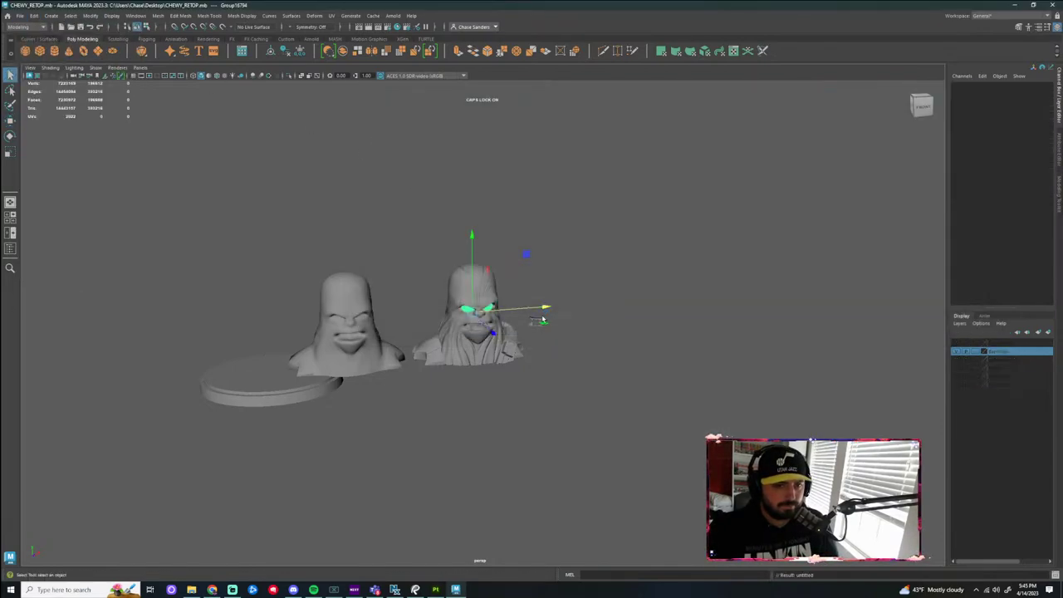
pyautogui.click(18, 16)
pyautogui.click(41, 40)
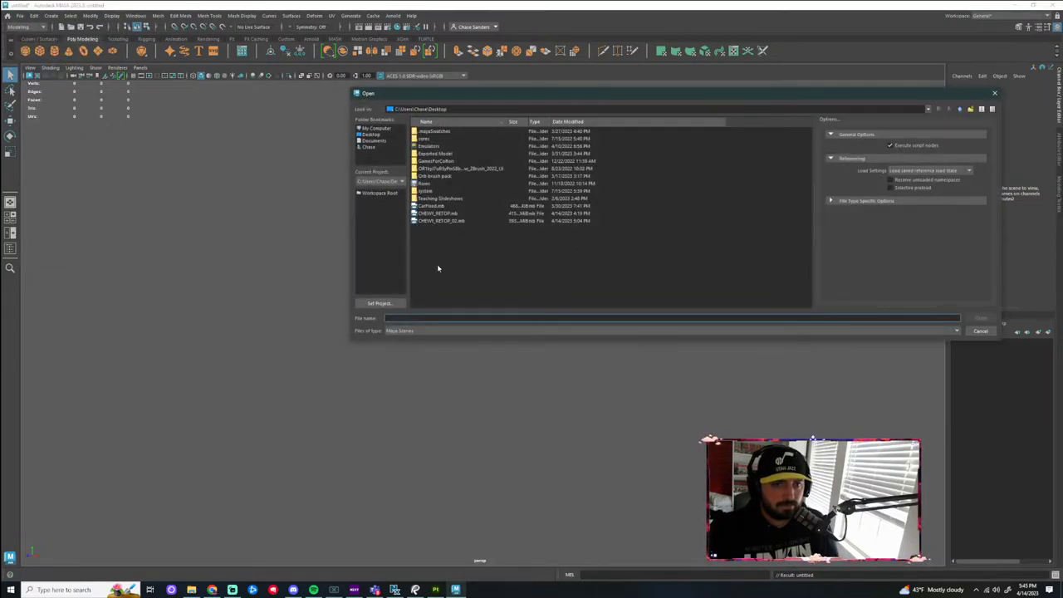
pyautogui.click(372, 136)
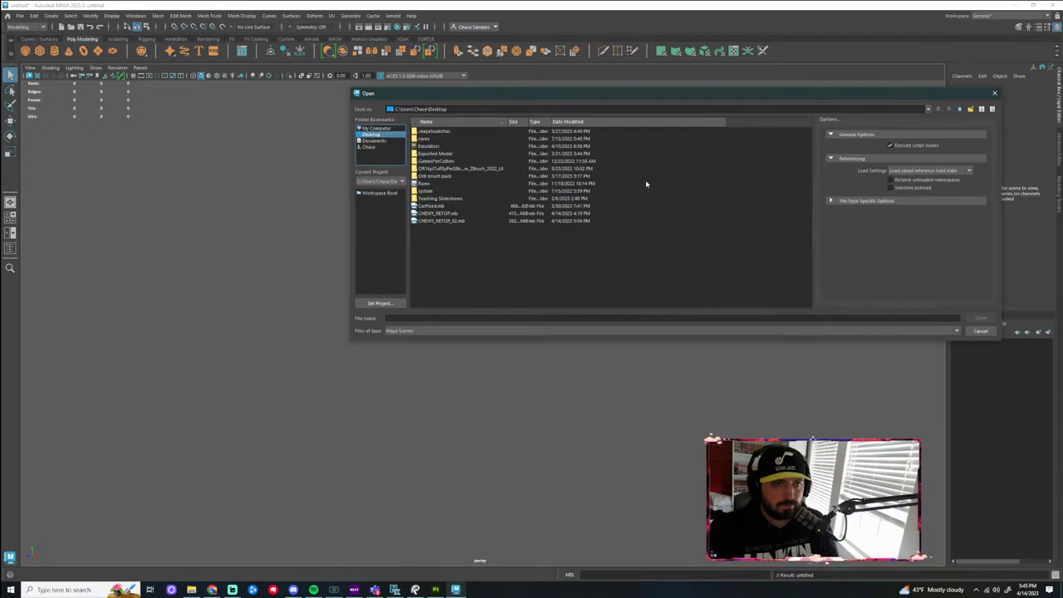
pyautogui.click(995, 93)
# Import CHEWY_LOW.obj from the Desktop into the empty scene
pyautogui.click(18, 16)
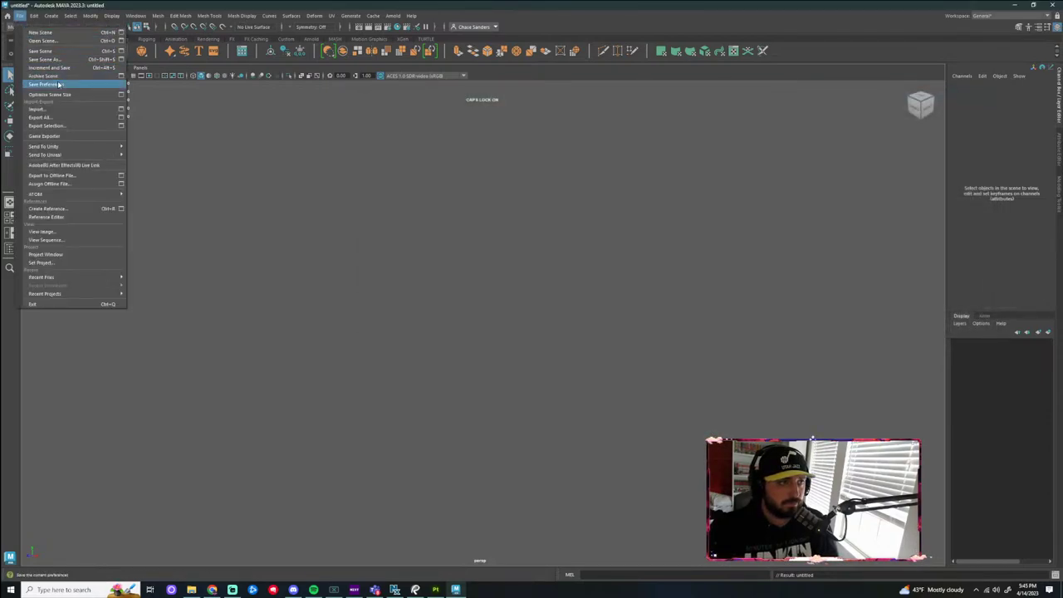
pyautogui.click(55, 110)
pyautogui.scroll(-4, 466, 235)
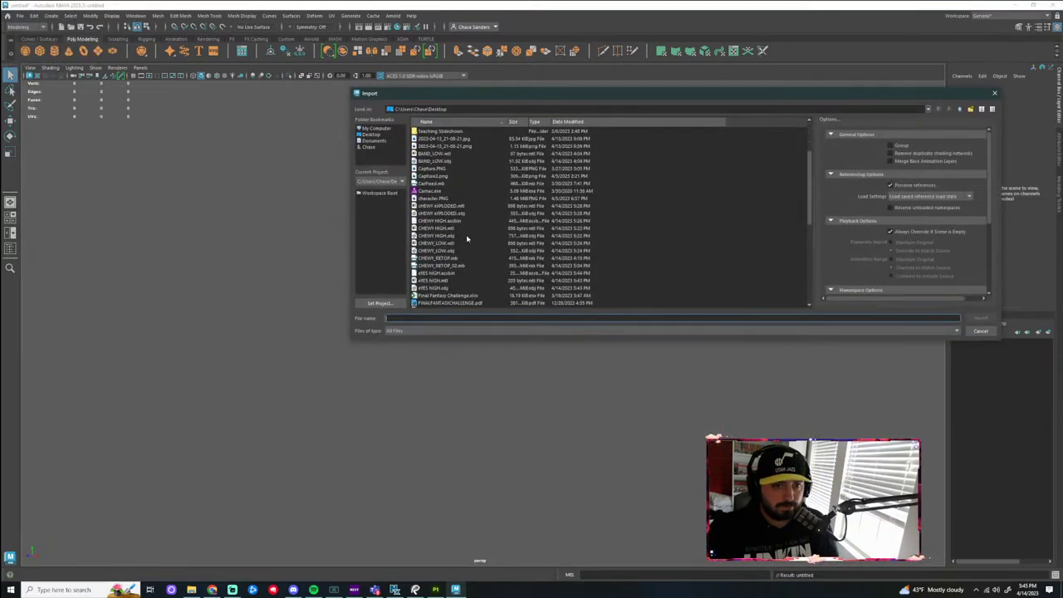
pyautogui.scroll(1, 509, 244)
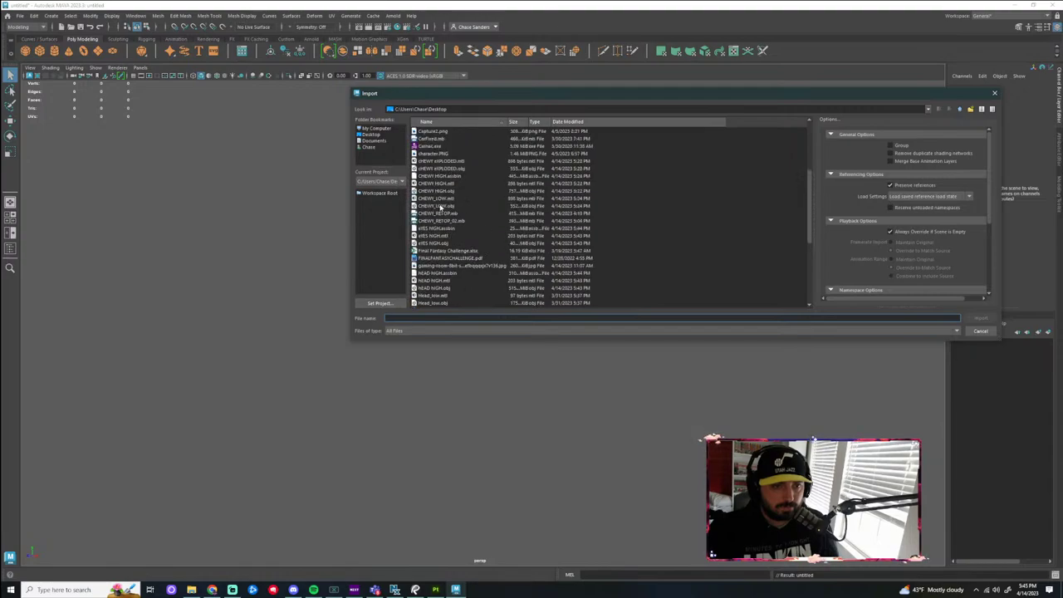
pyautogui.click(440, 207)
pyautogui.click(987, 321)
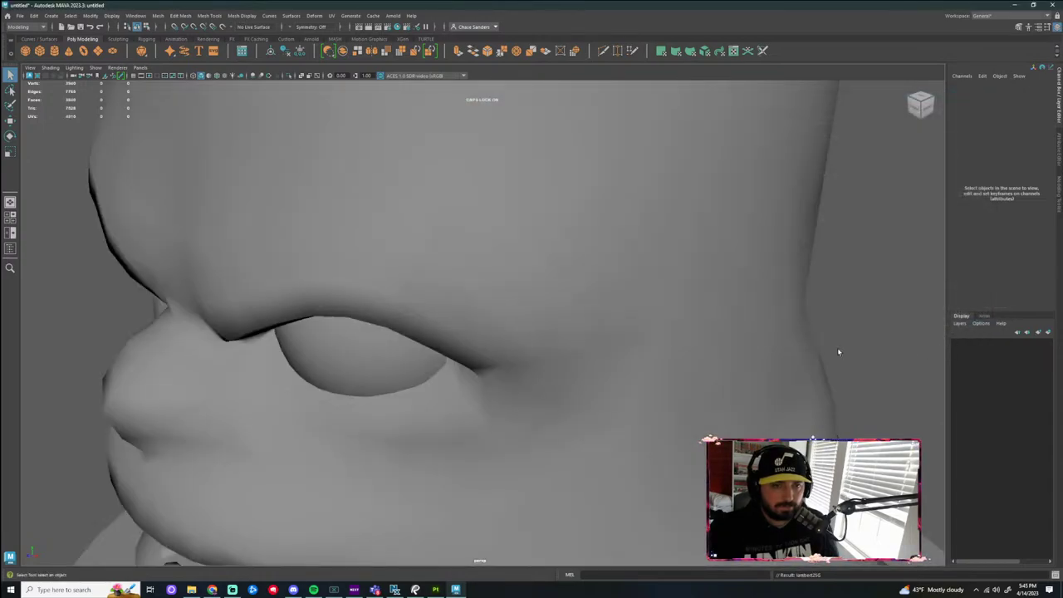
# Select the whole imported low-poly bust and open its layout in the UV Editor
pyautogui.scroll(-6, 595, 366)
pyautogui.moveTo(665, 230); pyautogui.dragTo(411, 472)
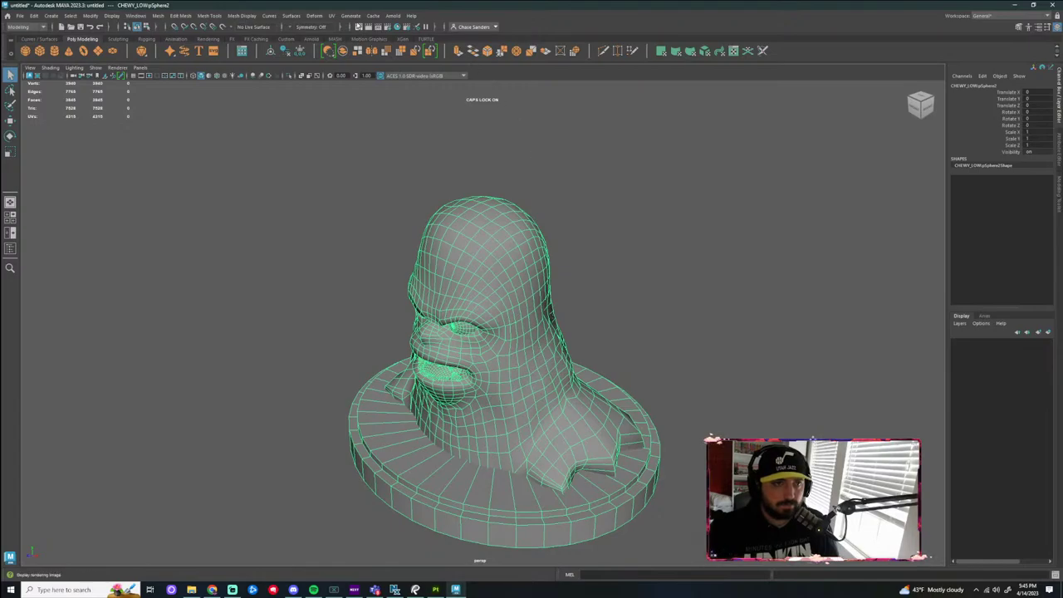
pyautogui.click(332, 16)
pyautogui.click(350, 31)
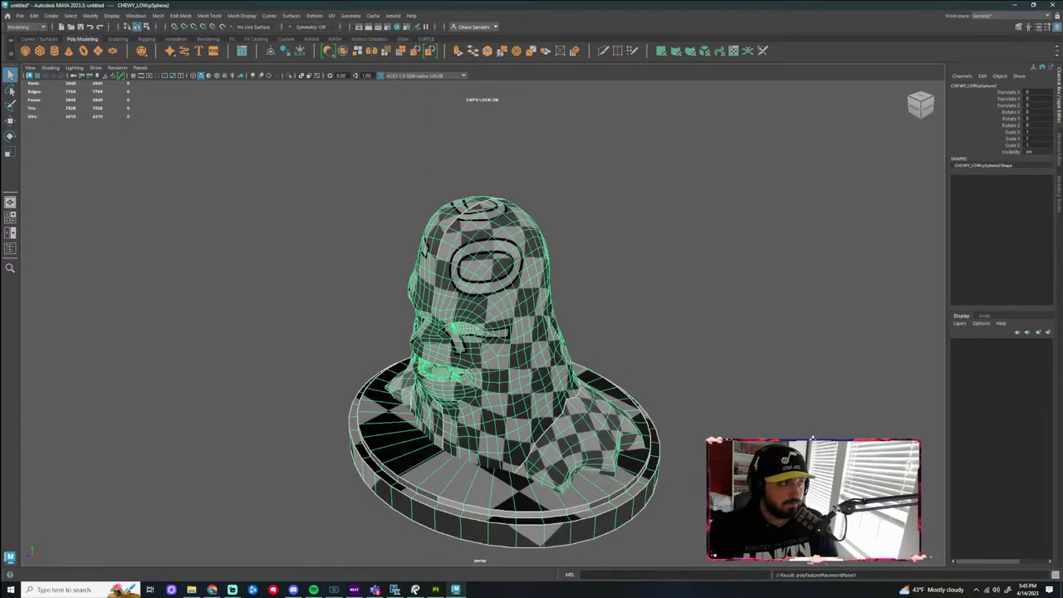
pyautogui.moveTo(569, 185); pyautogui.dragTo(552, 98)
pyautogui.scroll(8, 364, 285)
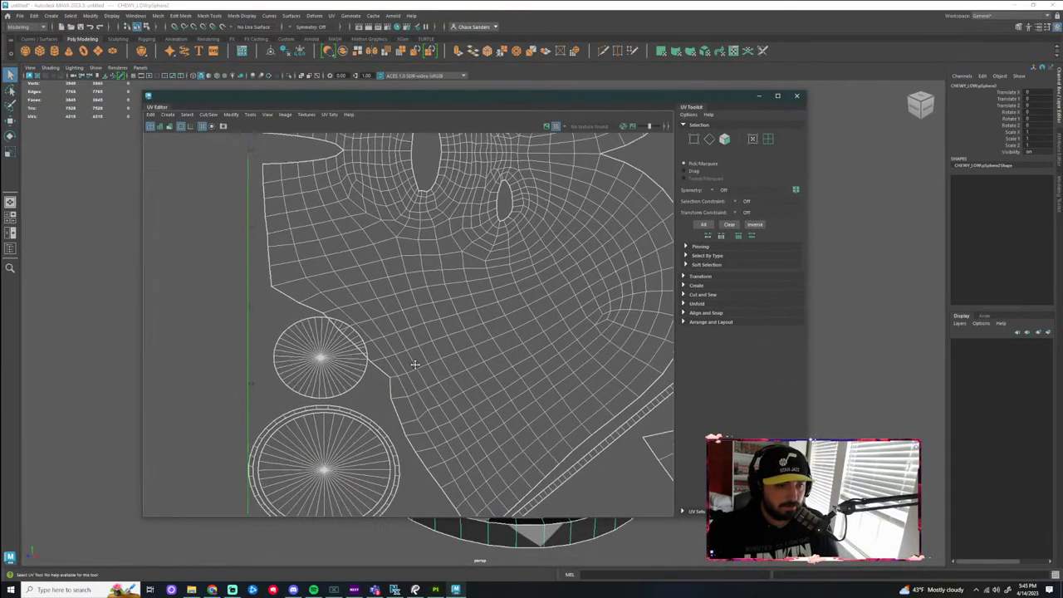
# Select the small circular UV shell overlapping the head shell and move it clear into the empty space beside it
pyautogui.moveTo(373, 286); pyautogui.dragTo(339, 275, button='right')
pyautogui.click(387, 307)
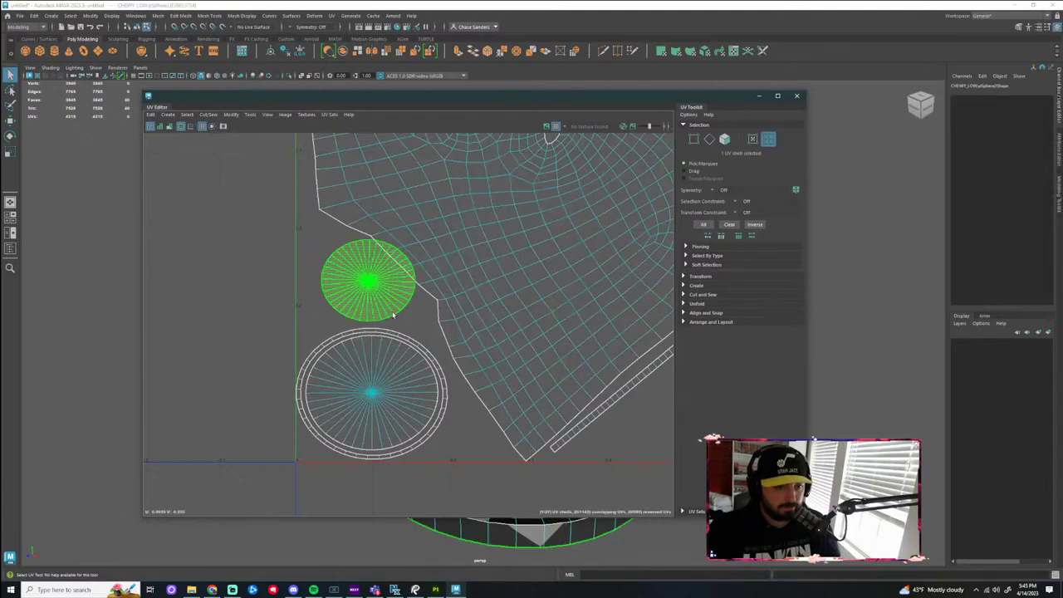
pyautogui.press('r')
pyautogui.press('w')
pyautogui.moveTo(369, 281)
pyautogui.mouseDown()
pyautogui.moveTo(340, 293)
pyautogui.moveTo(366, 291)
pyautogui.moveTo(354, 286)
pyautogui.mouseUp()
pyautogui.press('r')
pyautogui.press('w')
# Examine the large base disc shell and the spacing of the surrounding shells in the UV layout
pyautogui.click(361, 368)
pyautogui.press('f')
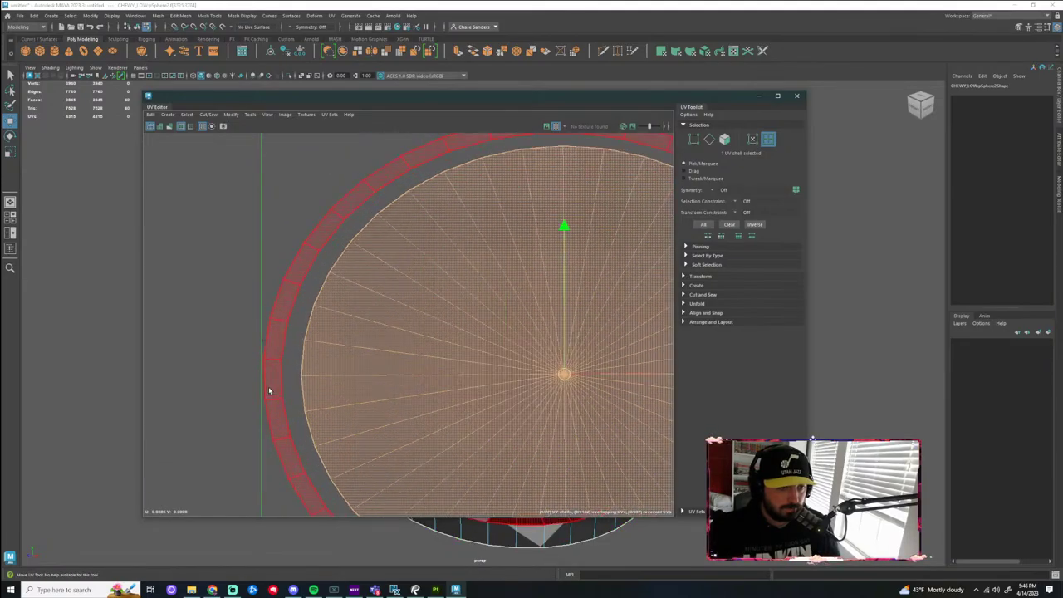
pyautogui.scroll(-8, 304, 394)
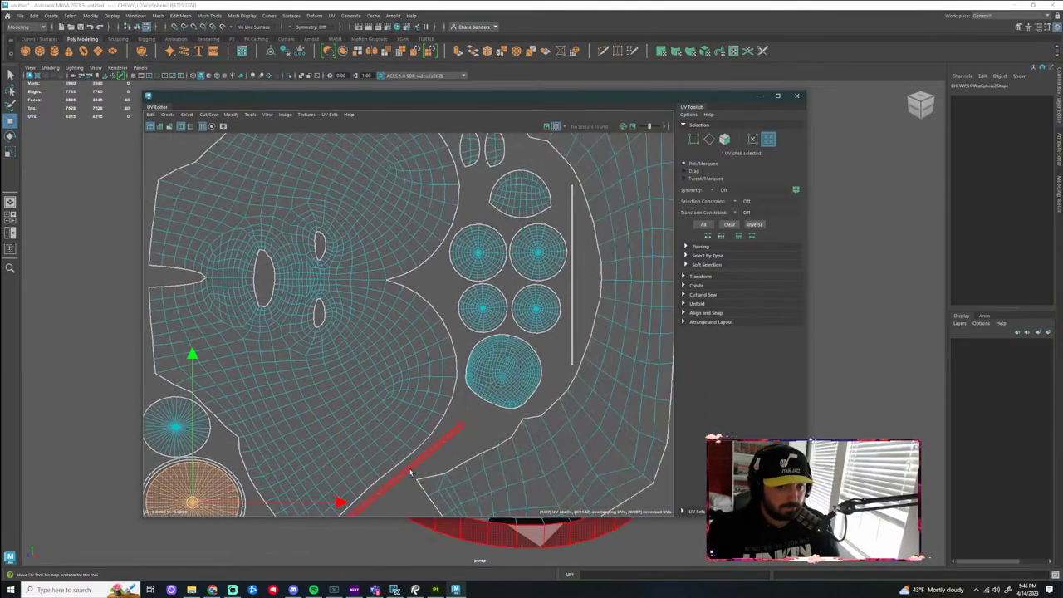
pyautogui.scroll(-3, 473, 263)
pyautogui.scroll(4, 393, 464)
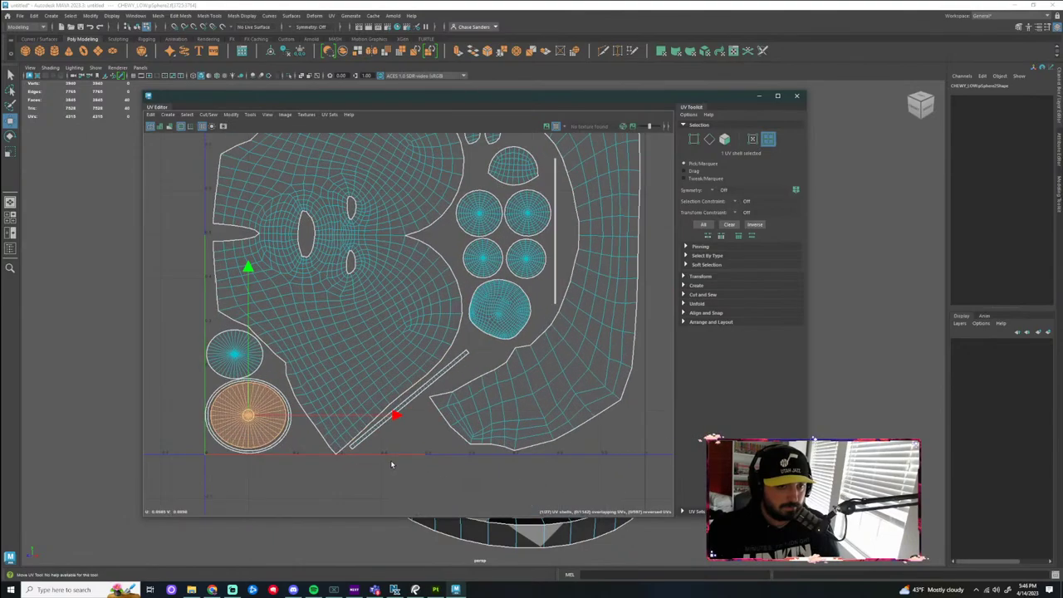
pyautogui.scroll(-2, 413, 470)
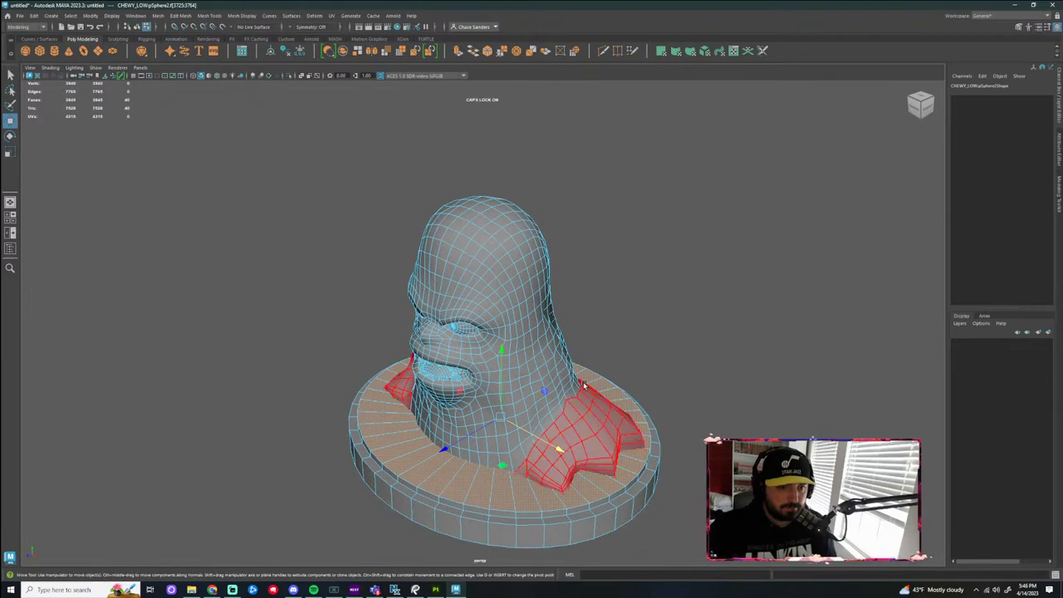
# Clear the face selection and return to object mode with the whole low-poly bust selected
pyautogui.click(662, 244)
pyautogui.scroll(-4, 657, 249)
pyautogui.keyDown('alt'); pyautogui.moveTo(594, 299); pyautogui.dragTo(633, 297); pyautogui.keyUp('alt')
pyautogui.scroll(5, 619, 289)
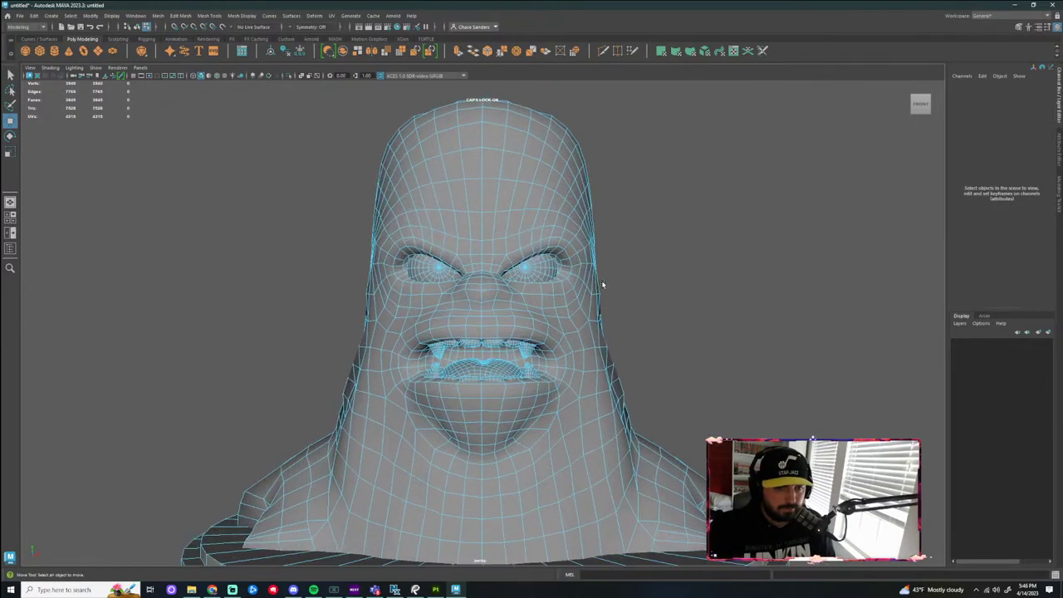
pyautogui.moveTo(683, 256)
pyautogui.keyDown('alt'); pyautogui.mouseDown()
pyautogui.moveTo(700, 290)
pyautogui.moveTo(673, 246)
pyautogui.moveTo(664, 254)
pyautogui.mouseUp(); pyautogui.keyUp('alt')
pyautogui.scroll(-3, 689, 272)
pyautogui.click(20, 17)
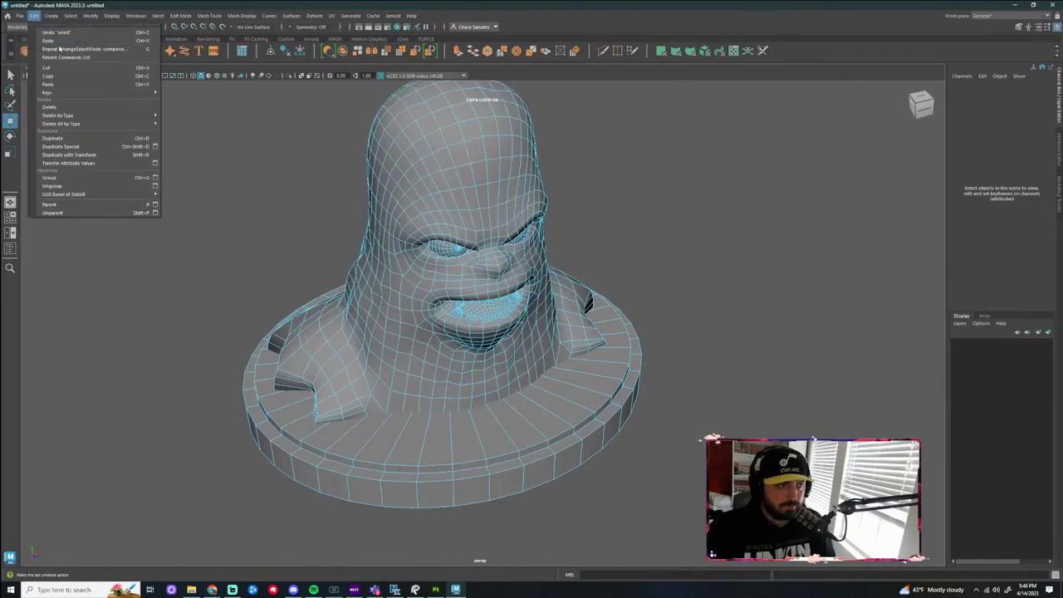
pyautogui.moveTo(447, 227); pyautogui.dragTo(485, 217, button='right')
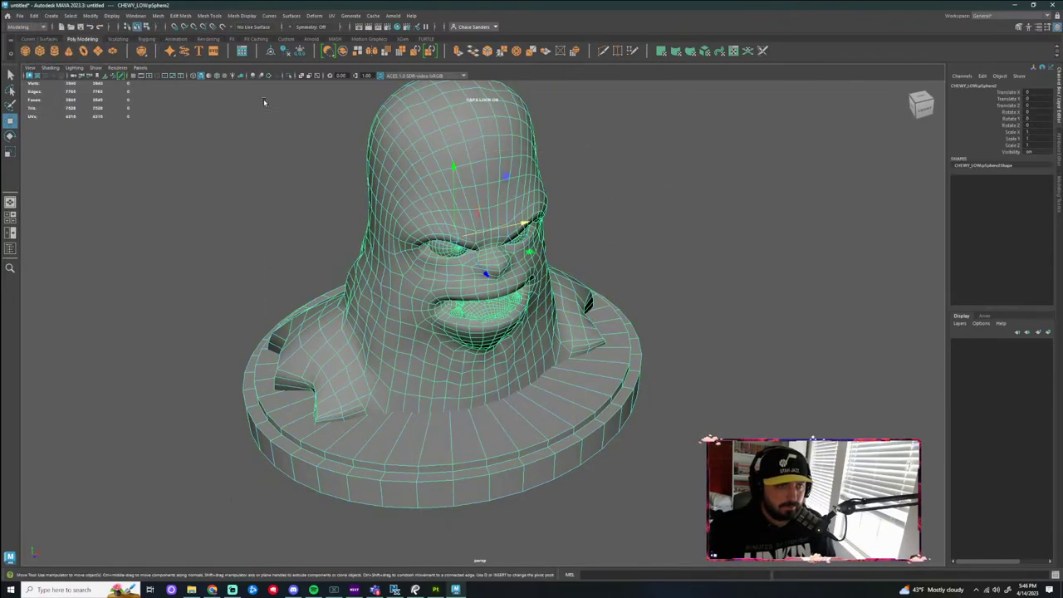
# Export the selected low-poly bust as an OBJ, overwriting CHEWY_LOW.obj on the Desktop
pyautogui.click(19, 15)
pyautogui.click(50, 125)
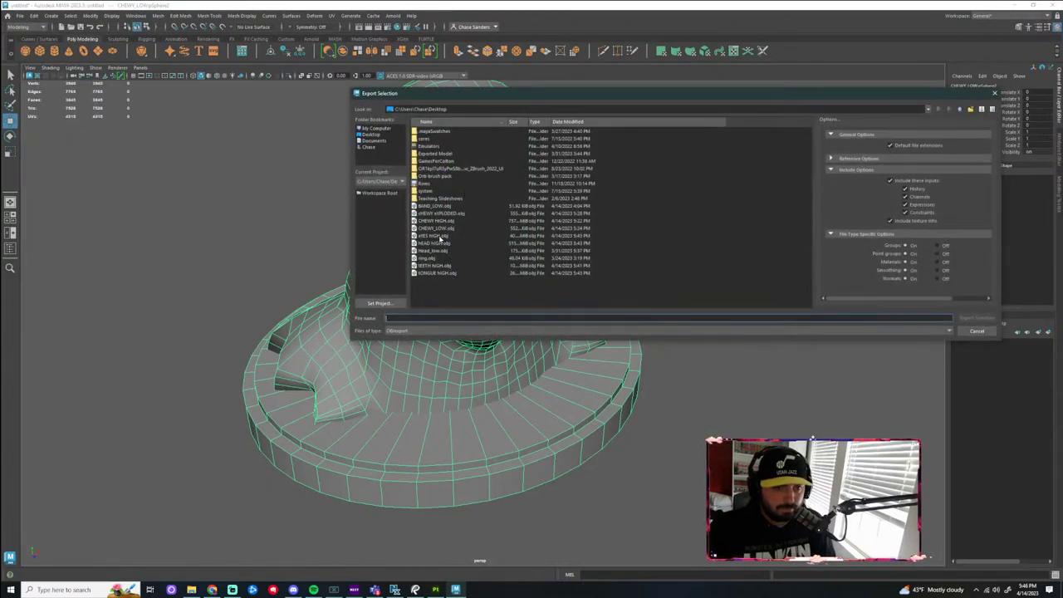
pyautogui.click(436, 228)
pyautogui.click(977, 317)
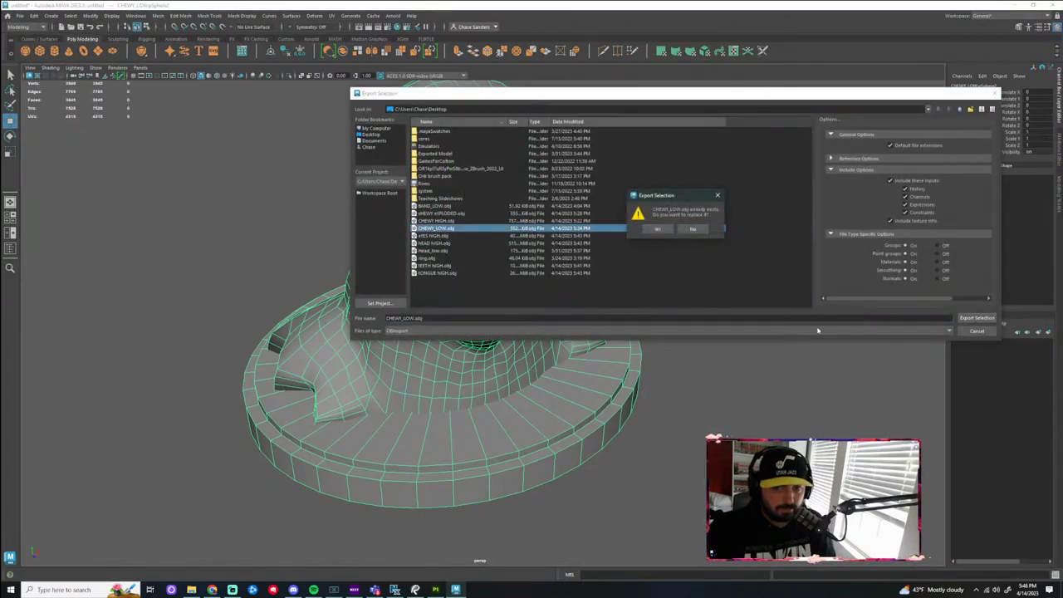
pyautogui.click(658, 230)
# Separate the combined low-poly bust into its individual mesh pieces
pyautogui.keyDown('alt'); pyautogui.moveTo(684, 321); pyautogui.dragTo(533, 241); pyautogui.keyUp('alt')
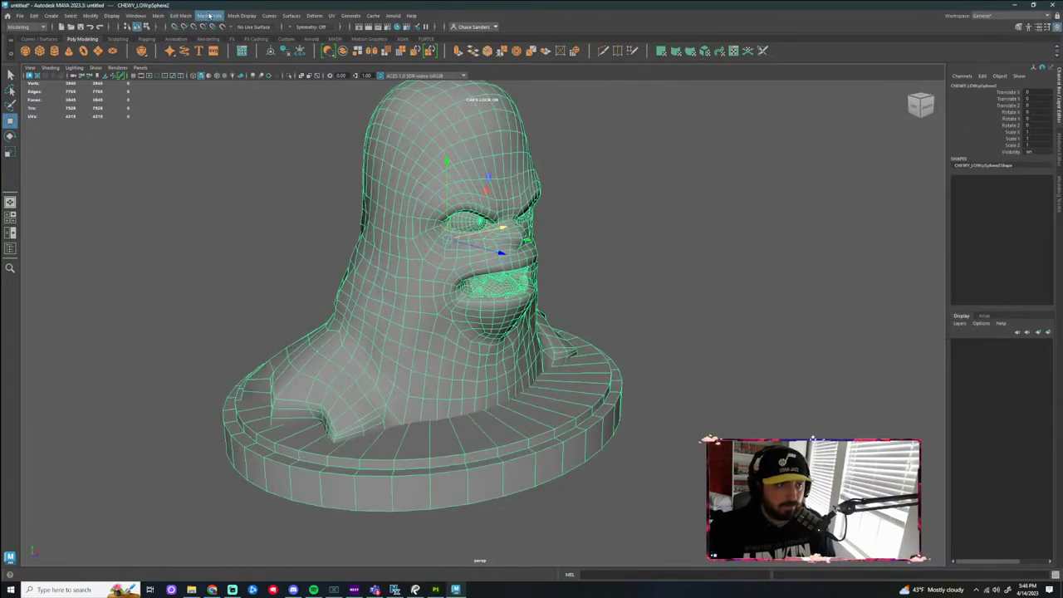
pyautogui.click(332, 16)
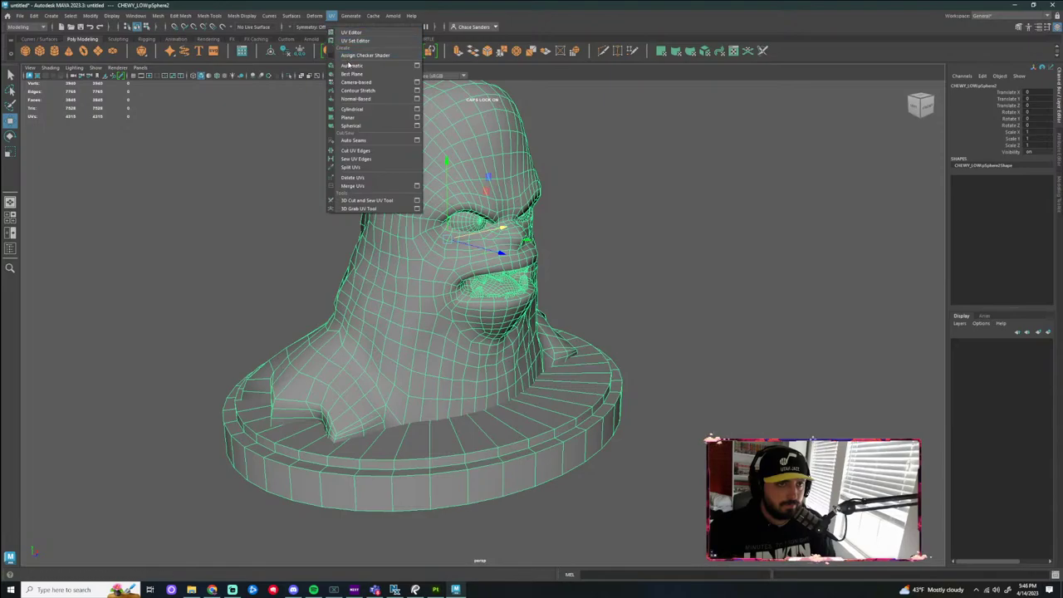
pyautogui.click(138, 15)
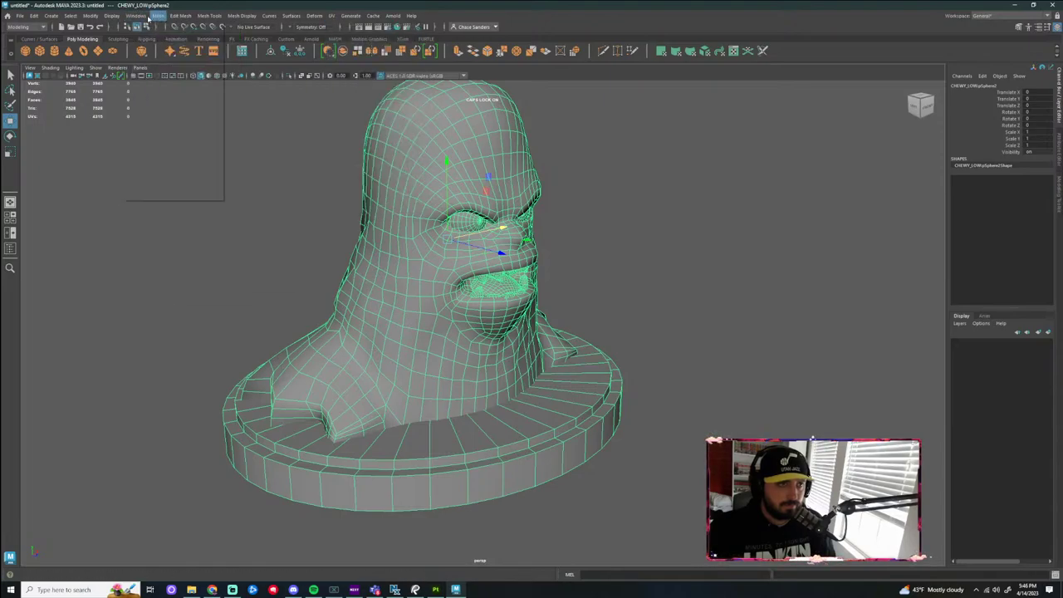
pyautogui.moveTo(158, 16)
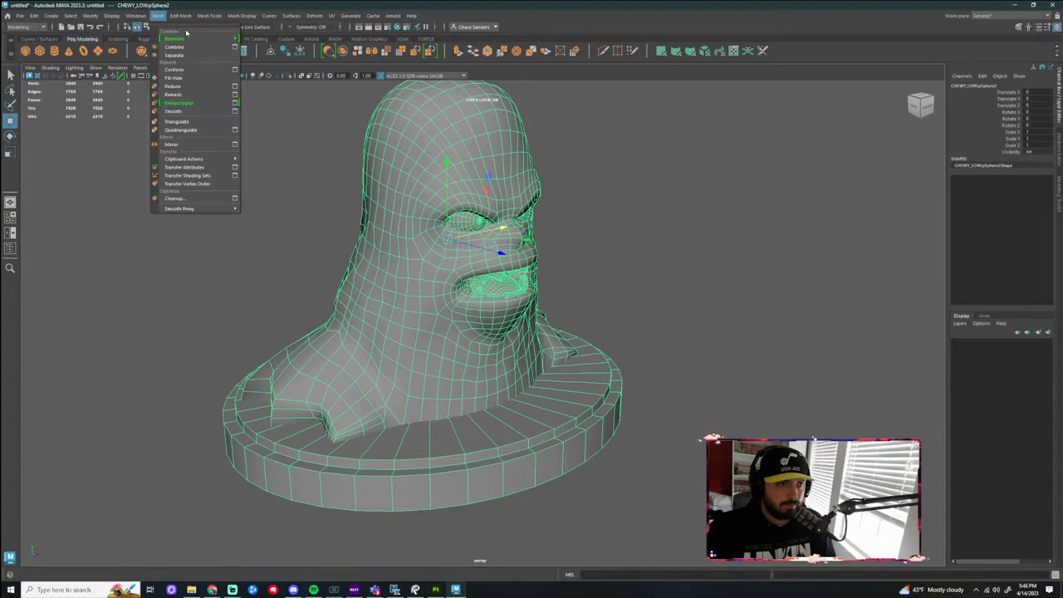
pyautogui.click(176, 56)
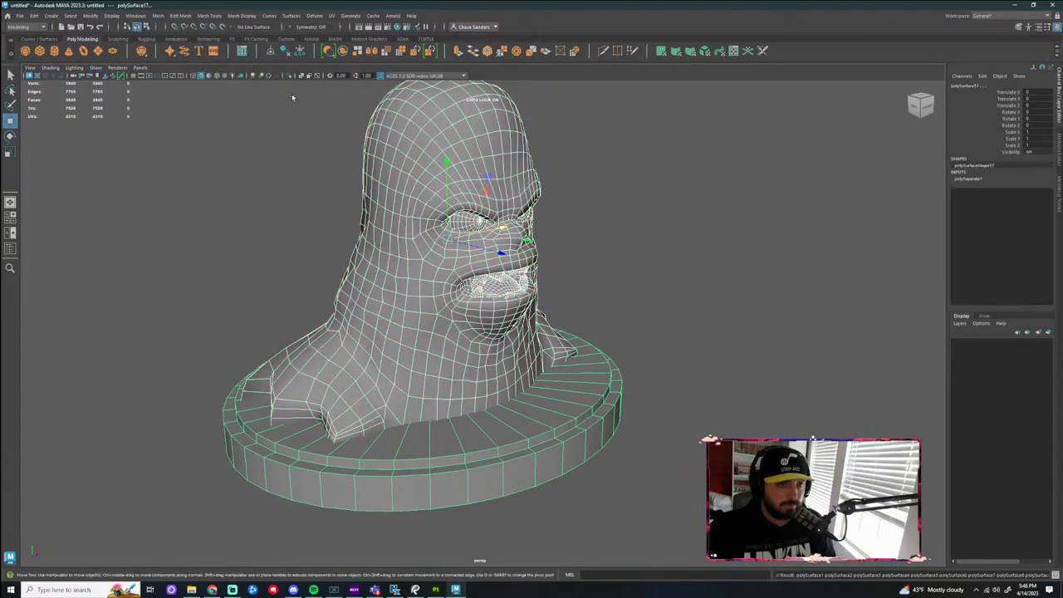
# Select both eyeballs and move them straight up until they sit clear above the head
pyautogui.click(292, 93)
pyautogui.click(474, 223)
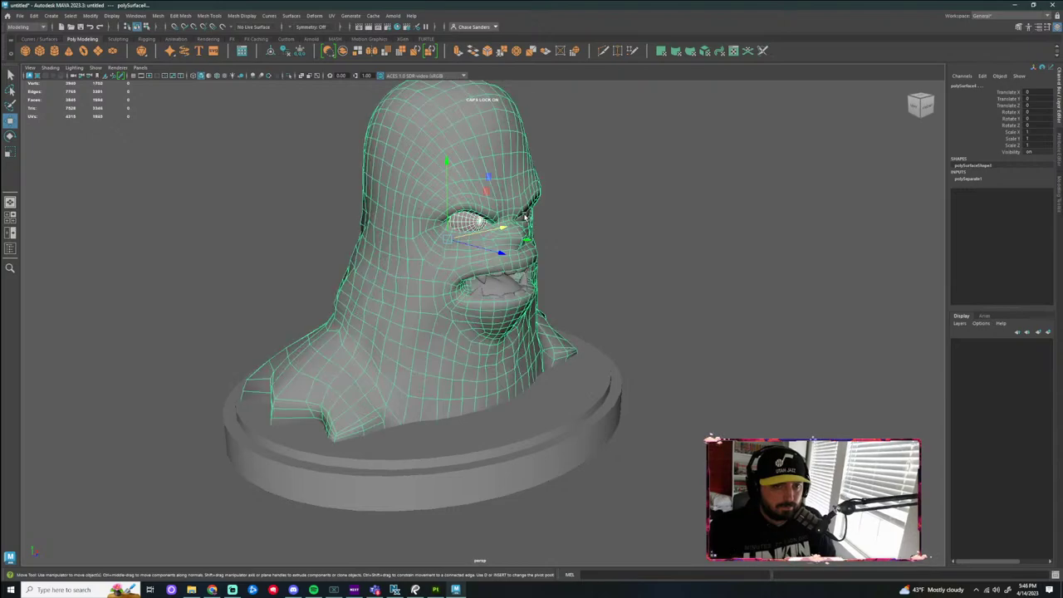
pyautogui.keyDown('alt'); pyautogui.moveTo(532, 218); pyautogui.dragTo(595, 262); pyautogui.keyUp('alt')
pyautogui.scroll(-4, 465, 207)
pyautogui.moveTo(461, 193); pyautogui.dragTo(470, 65)
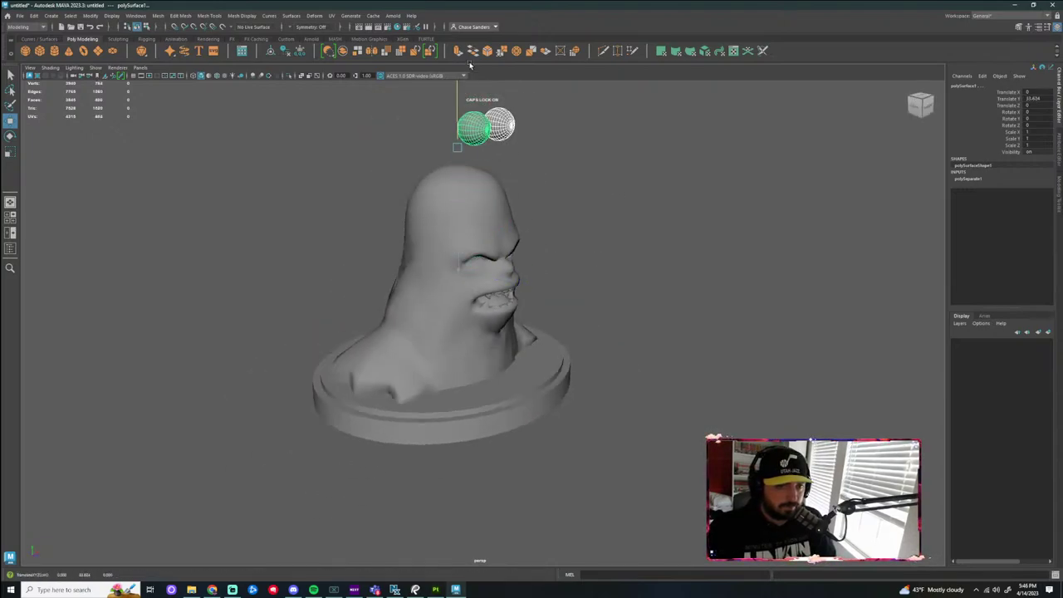
pyautogui.click(563, 267)
pyautogui.scroll(7, 542, 314)
pyautogui.click(490, 283)
pyautogui.keyDown('alt'); pyautogui.moveTo(507, 285); pyautogui.dragTo(467, 246); pyautogui.keyUp('alt')
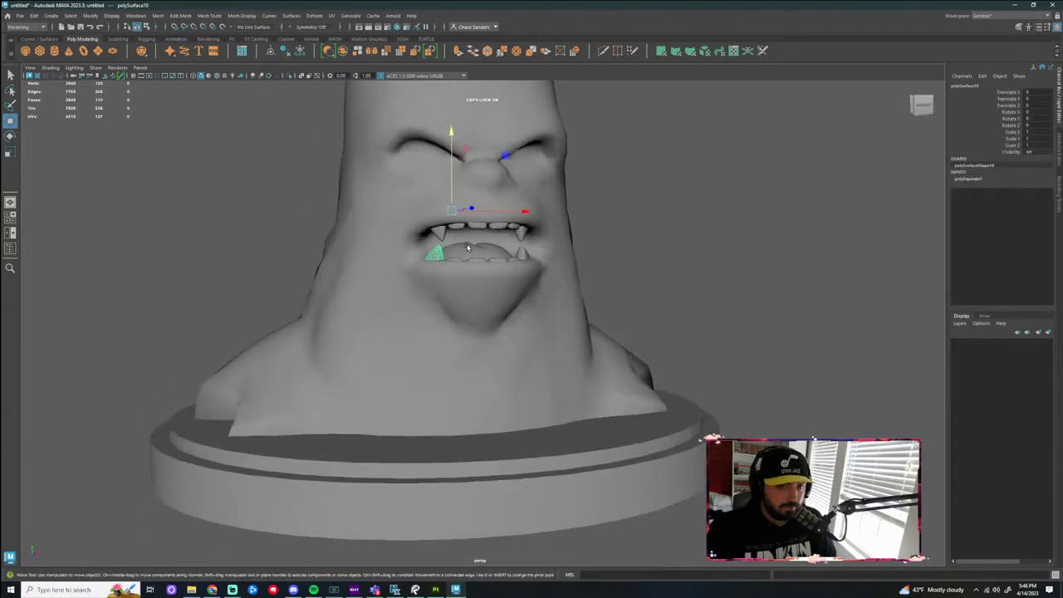
pyautogui.keyDown('shift'); pyautogui.click(442, 233); pyautogui.keyUp('shift')
pyautogui.keyDown('shift'); pyautogui.click(456, 228); pyautogui.keyUp('shift')
pyautogui.click(705, 270)
# Select all the upper and lower teeth and move them forward, well clear of the mouth
pyautogui.scroll(3, 516, 248)
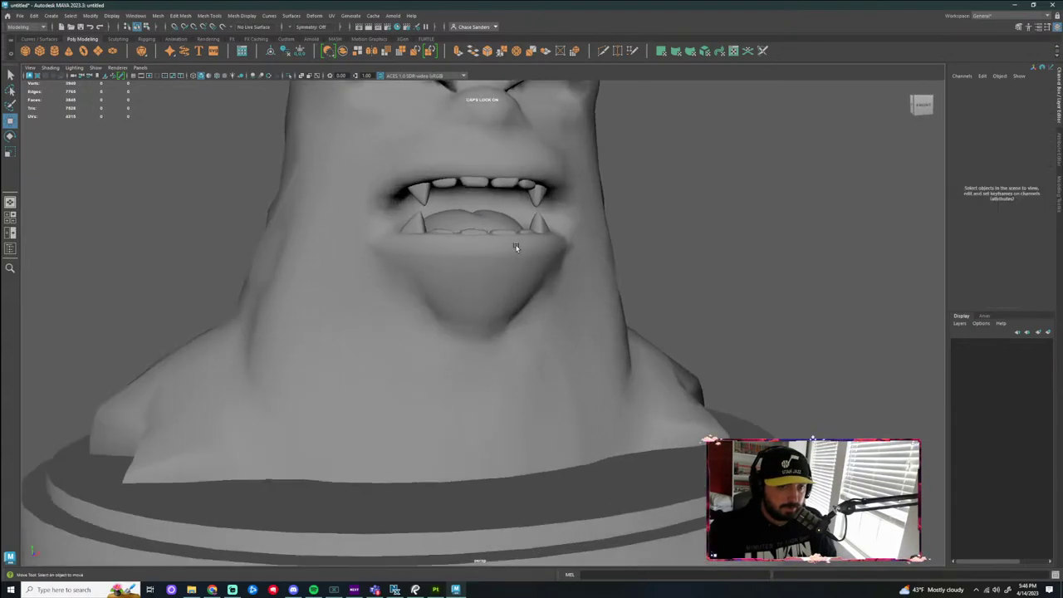
pyautogui.click(424, 195)
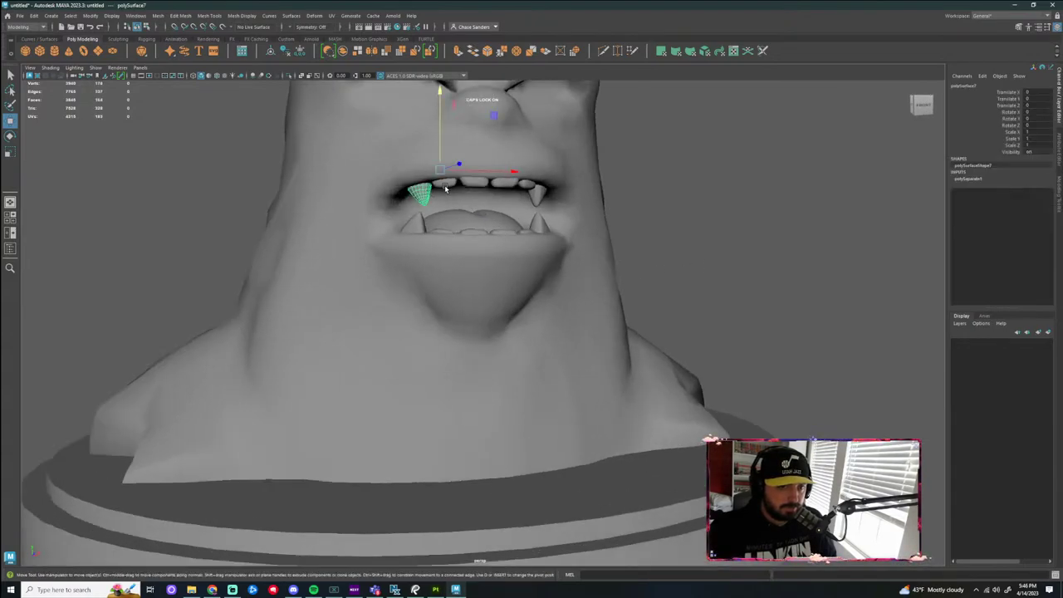
pyautogui.keyDown('shift'); pyautogui.click(537, 196); pyautogui.keyUp('shift')
pyautogui.keyDown('shift'); pyautogui.click(539, 223); pyautogui.keyUp('shift')
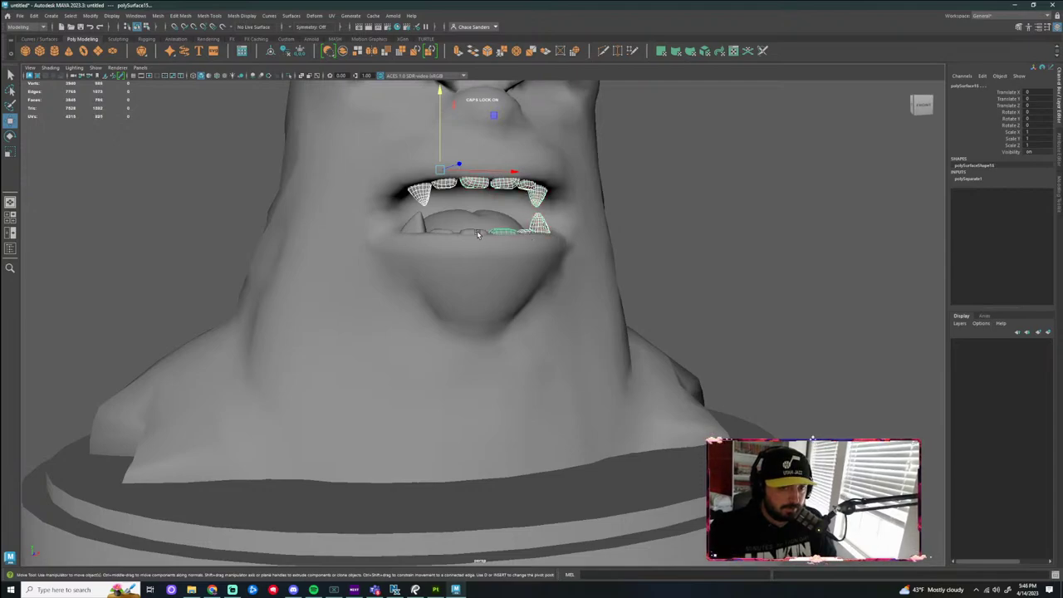
pyautogui.scroll(-5, 498, 266)
pyautogui.keyDown('alt'); pyautogui.moveTo(556, 311); pyautogui.dragTo(577, 313); pyautogui.keyUp('alt')
pyautogui.moveTo(509, 273); pyautogui.dragTo(672, 383)
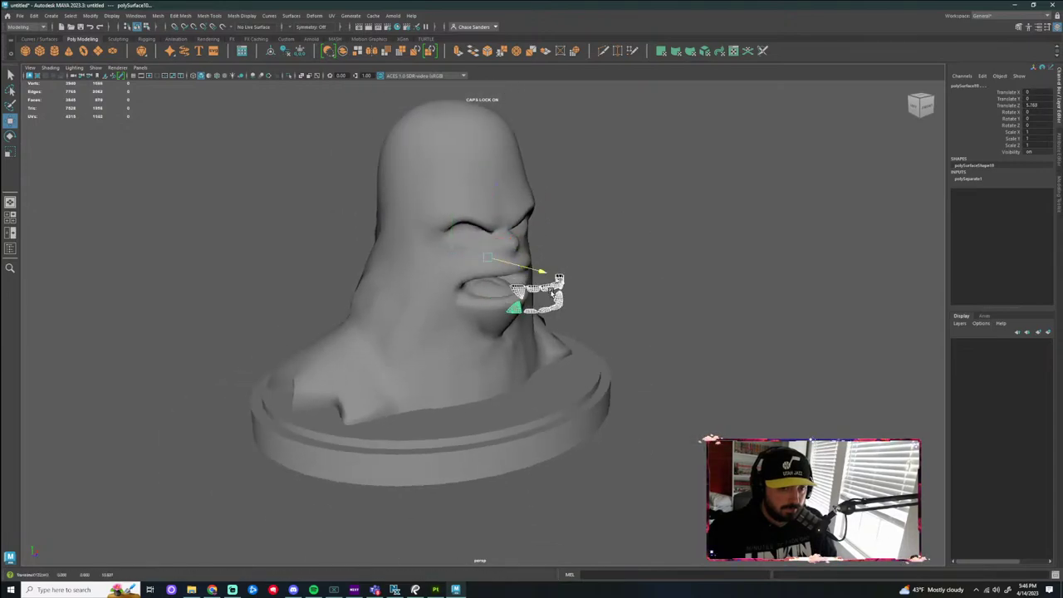
pyautogui.moveTo(553, 293); pyautogui.dragTo(720, 338)
# Move the tongue out of the mouth to an empty spot in front of the face, above the teeth
pyautogui.click(501, 290)
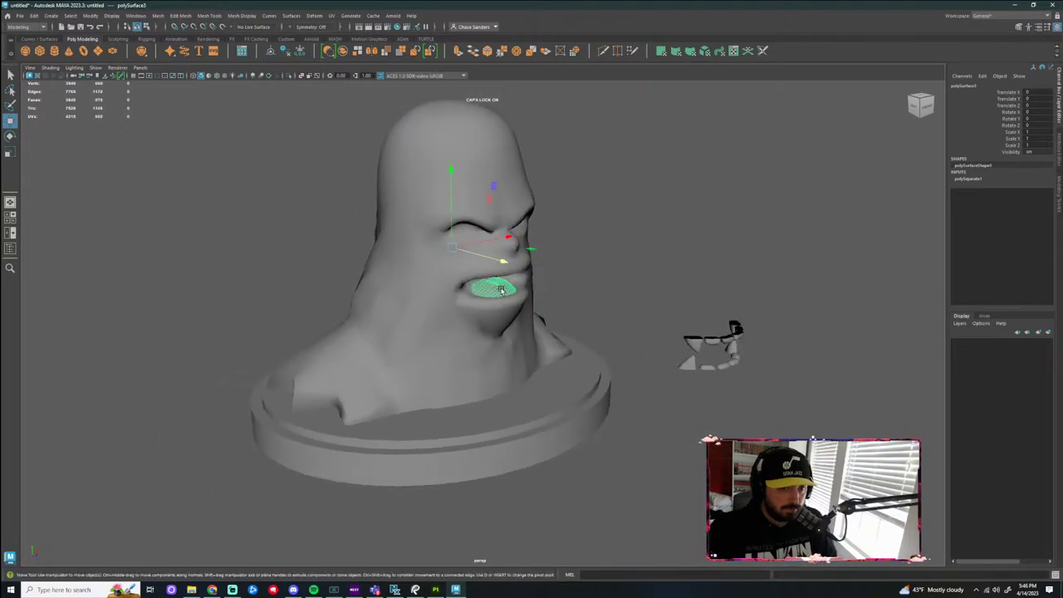
pyautogui.moveTo(499, 257); pyautogui.dragTo(585, 284)
pyautogui.hotkey('ctrl', 'z')
pyautogui.moveTo(542, 196); pyautogui.dragTo(554, 88)
# Move the head mesh backward and lower the round base by about 25 units so the two are clear of each other
pyautogui.click(528, 274)
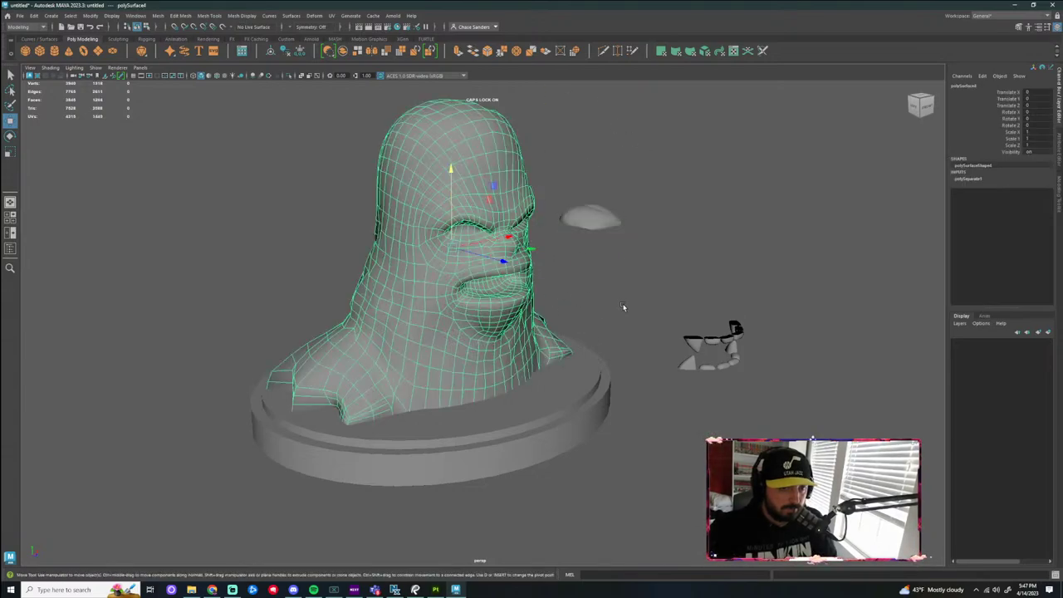
pyautogui.moveTo(508, 264); pyautogui.dragTo(341, 216)
pyautogui.click(484, 344)
pyautogui.click(439, 379)
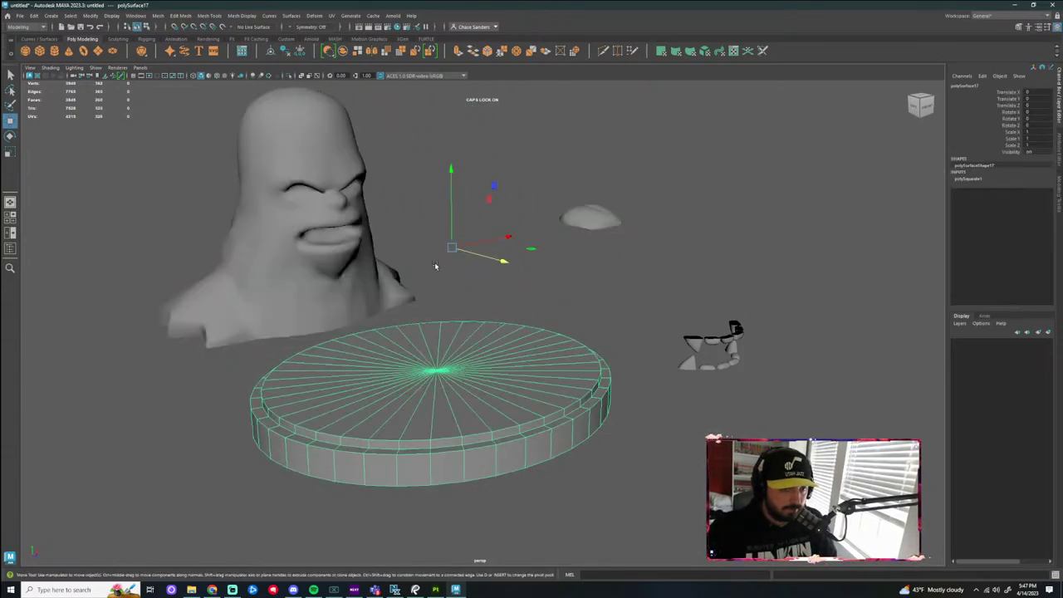
pyautogui.moveTo(453, 194); pyautogui.dragTo(456, 291)
pyautogui.click(583, 275)
# Select all the spread-out parts and export them as an OBJ, overwriting cHEWY eXPLODED.obj on the Desktop
pyautogui.scroll(-4, 584, 276)
pyautogui.keyDown('alt'); pyautogui.moveTo(584, 275); pyautogui.dragTo(638, 339); pyautogui.keyUp('alt')
pyautogui.scroll(-3, 638, 338)
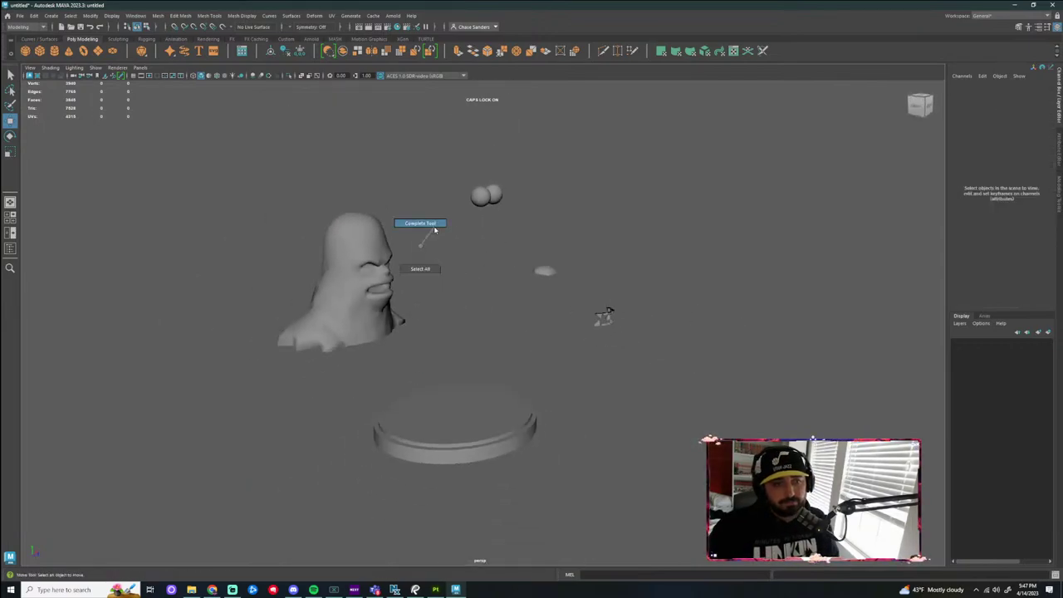
pyautogui.moveTo(685, 138); pyautogui.dragTo(154, 539)
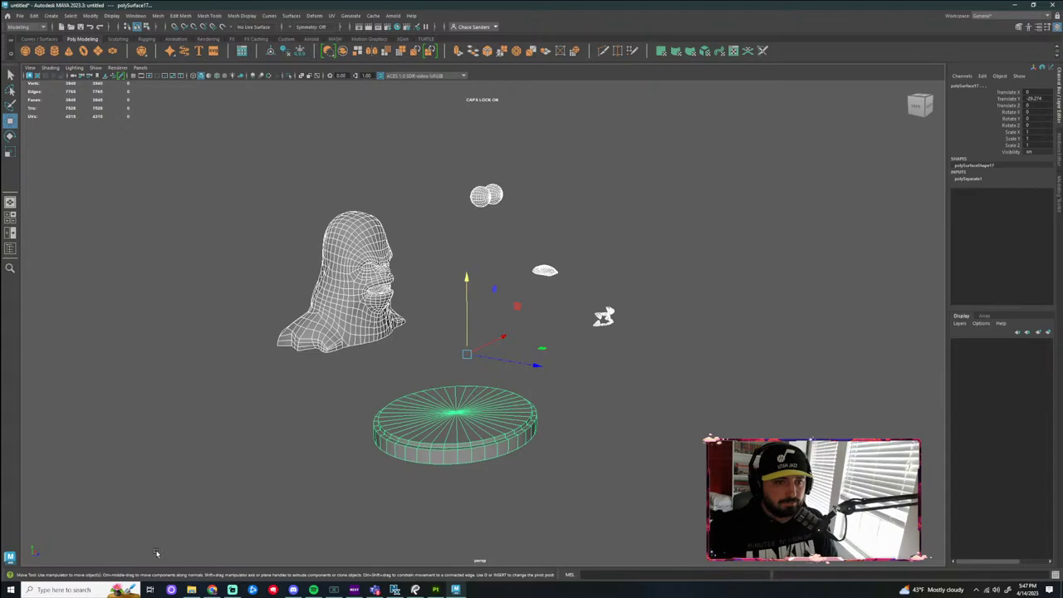
pyautogui.click(19, 16)
pyautogui.click(47, 126)
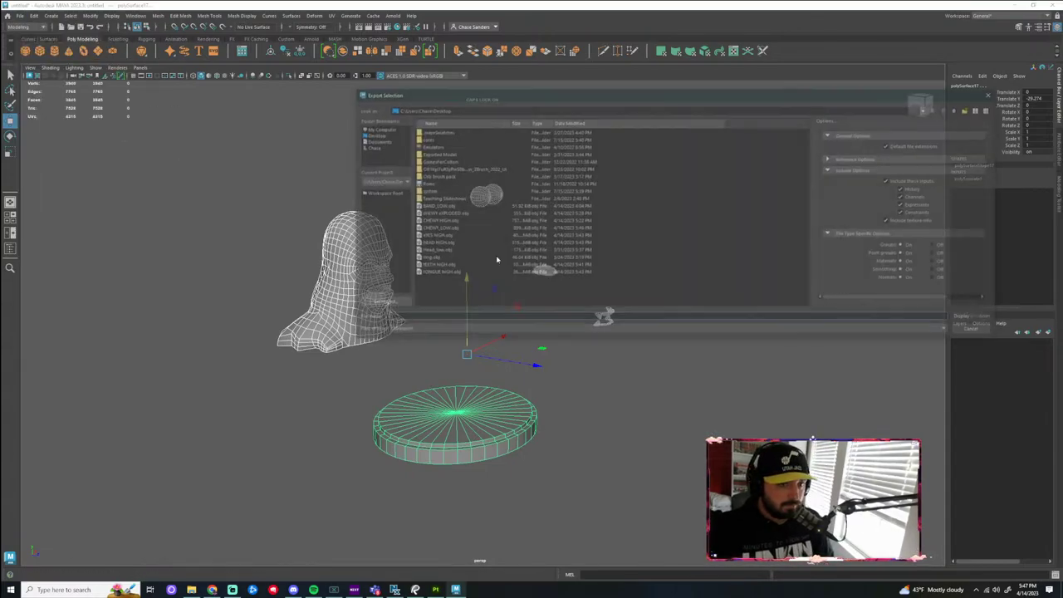
pyautogui.click(449, 214)
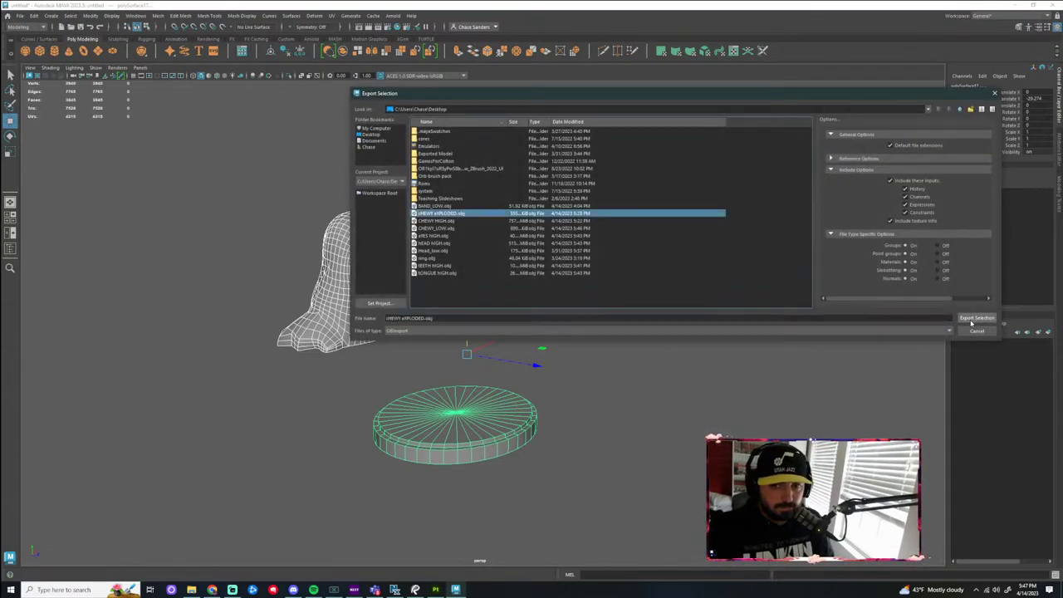
pyautogui.click(978, 319)
pyautogui.click(657, 229)
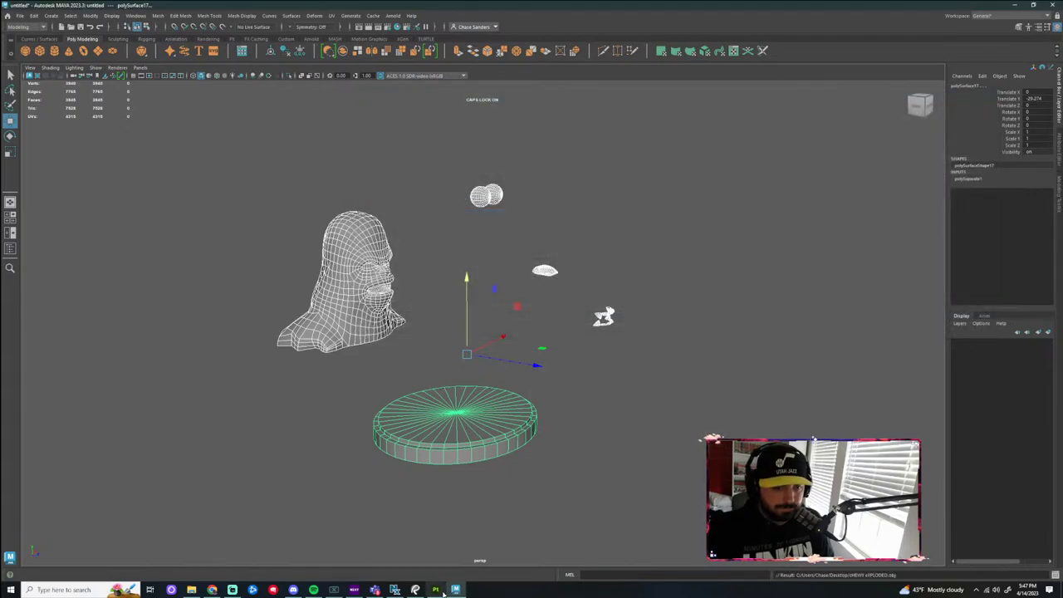
# Switch to Substance 3D Painter and create a new 2048-resolution project from the cHEWY eXPLODED mesh, discarding the open project's changes
pyautogui.click(435, 589)
pyautogui.click(8, 15)
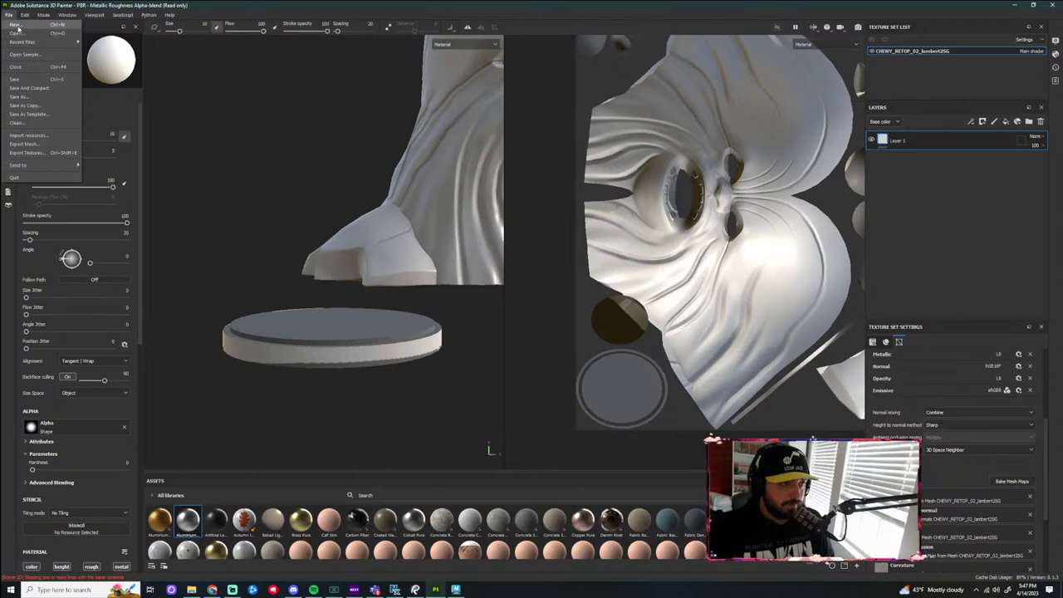
pyautogui.click(17, 24)
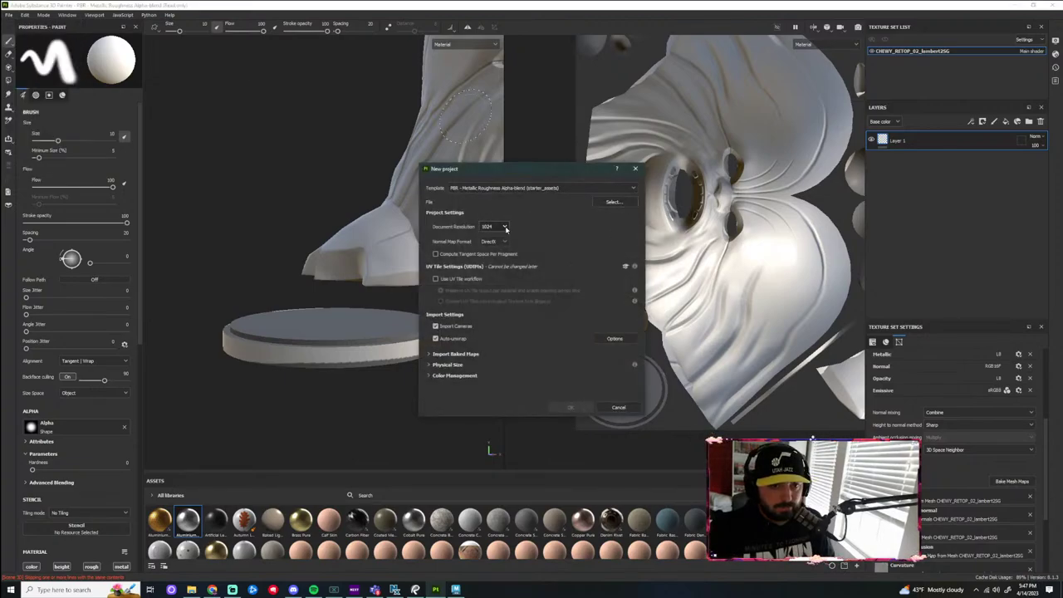
pyautogui.click(505, 227)
pyautogui.click(497, 275)
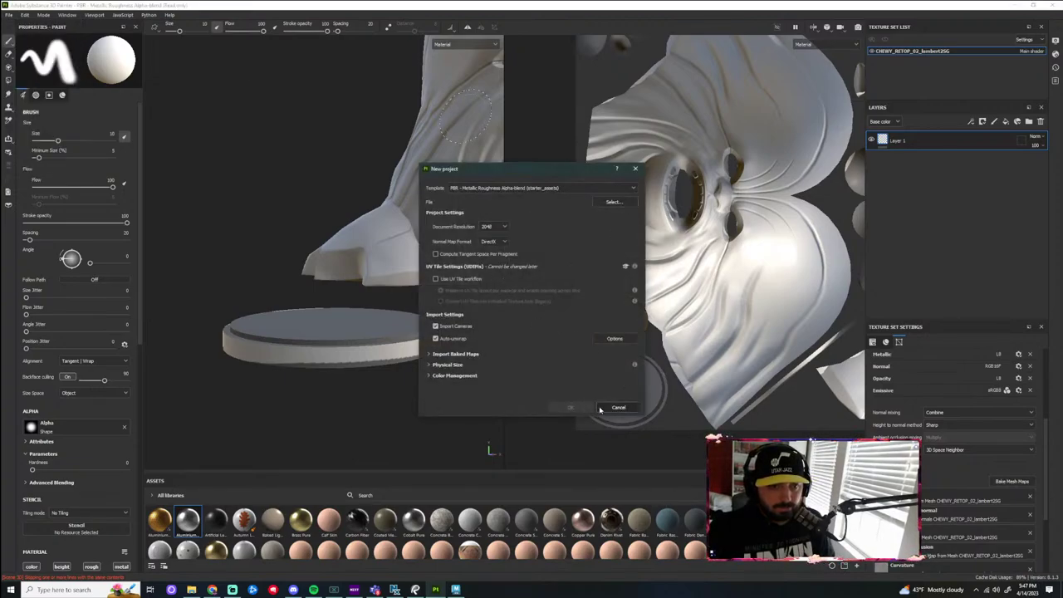
pyautogui.click(622, 205)
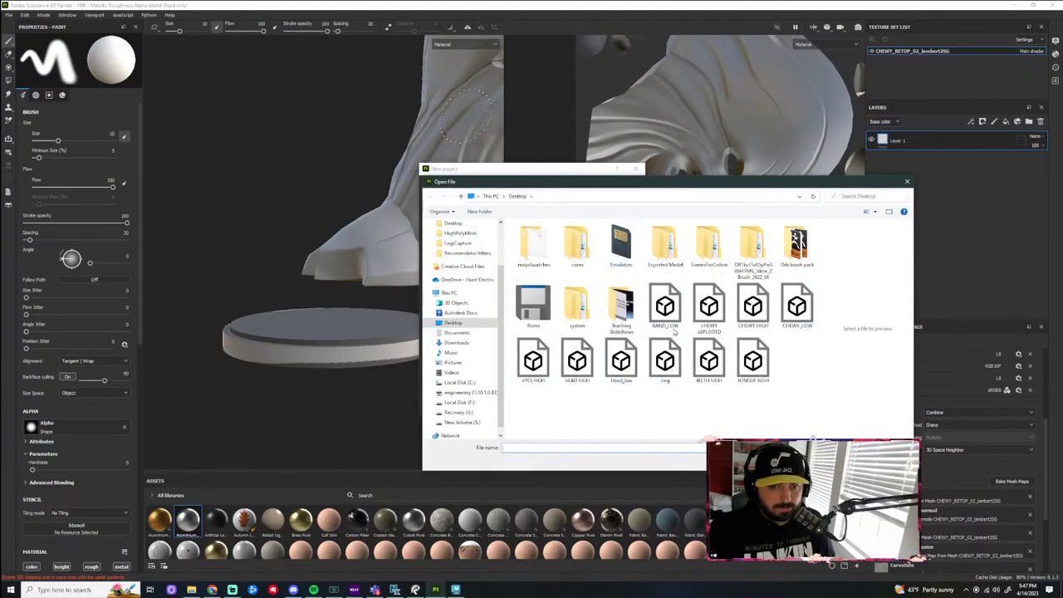
pyautogui.click(702, 319)
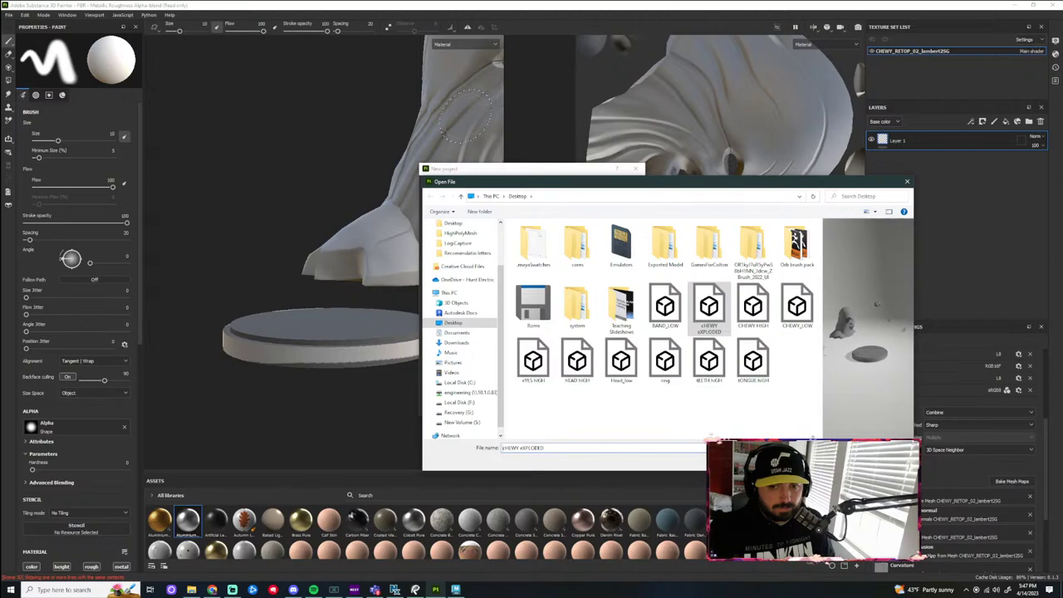
pyautogui.click(834, 461)
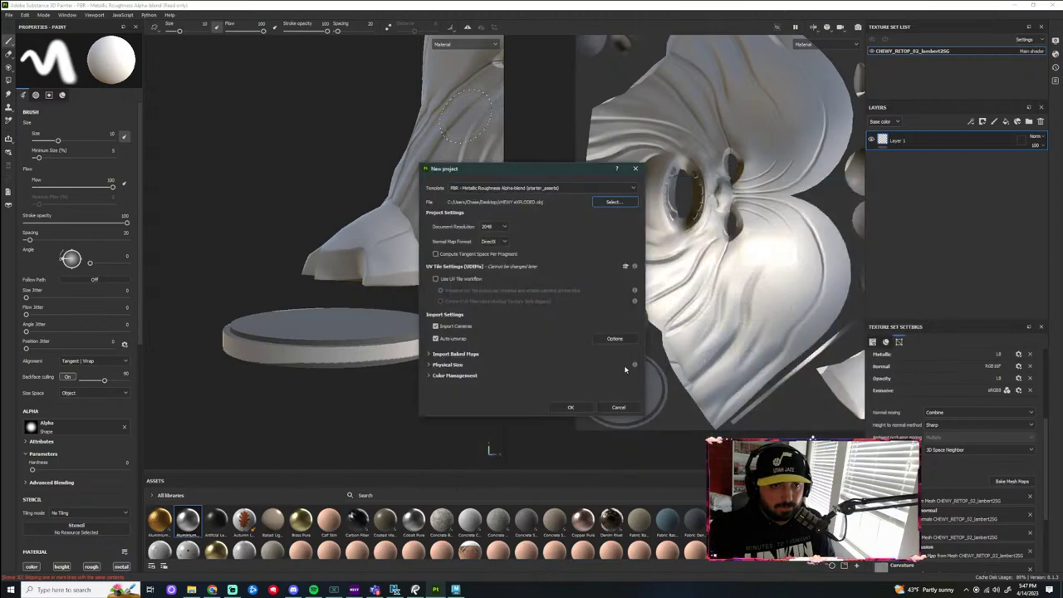
pyautogui.click(585, 407)
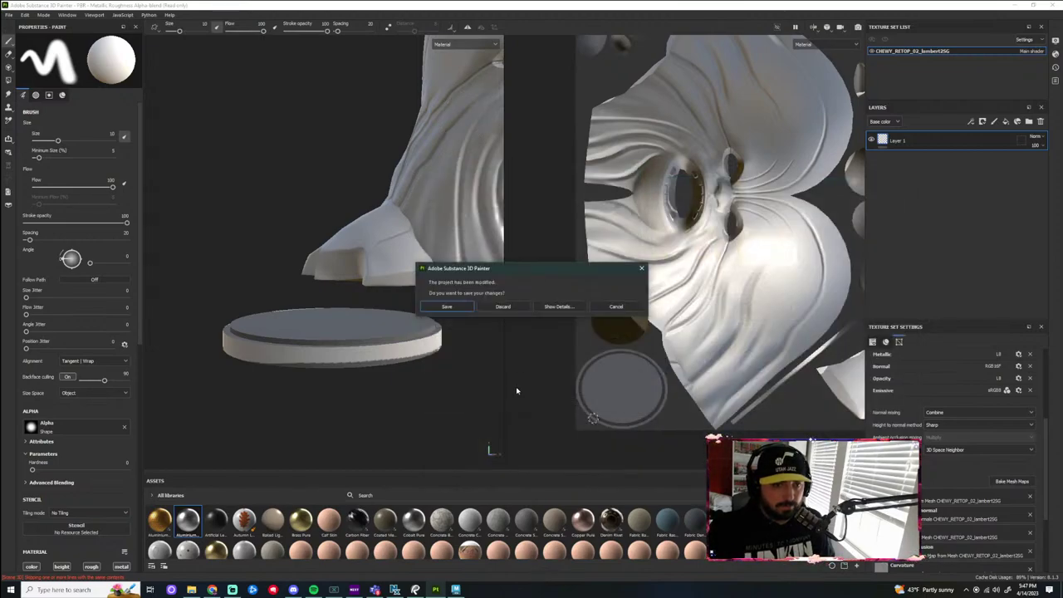
pyautogui.click(503, 309)
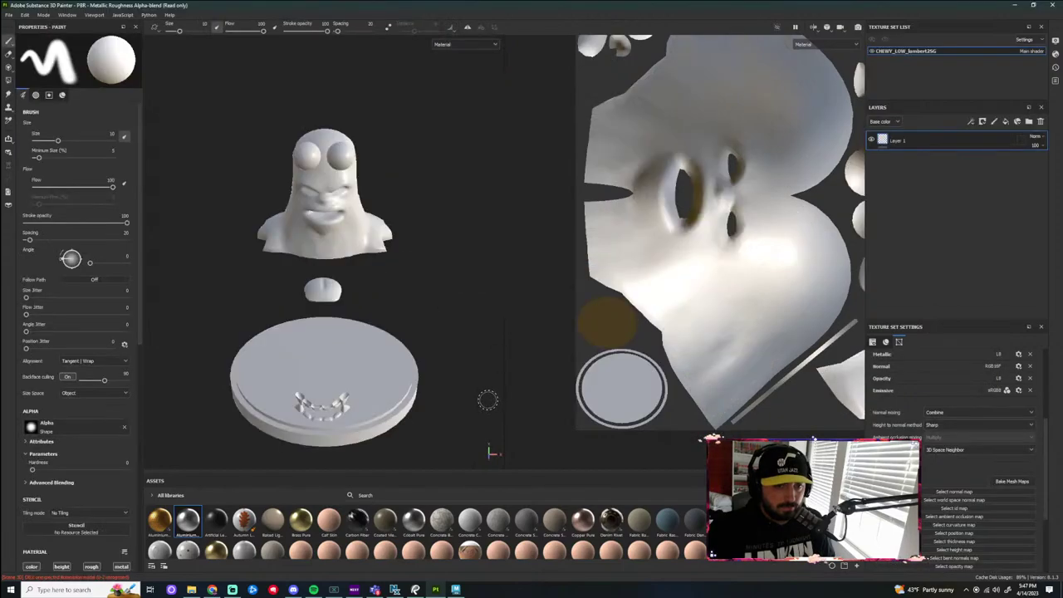
# Set up the mesh map bake with Height, Bent normals and Opacity also enabled and an output size of 2048
pyautogui.keyDown('alt'); pyautogui.moveTo(411, 307); pyautogui.dragTo(463, 286); pyautogui.keyUp('alt')
pyautogui.keyDown('alt'); pyautogui.moveTo(482, 265); pyautogui.dragTo(427, 204, button='middle'); pyautogui.keyUp('alt')
pyautogui.click(1012, 482)
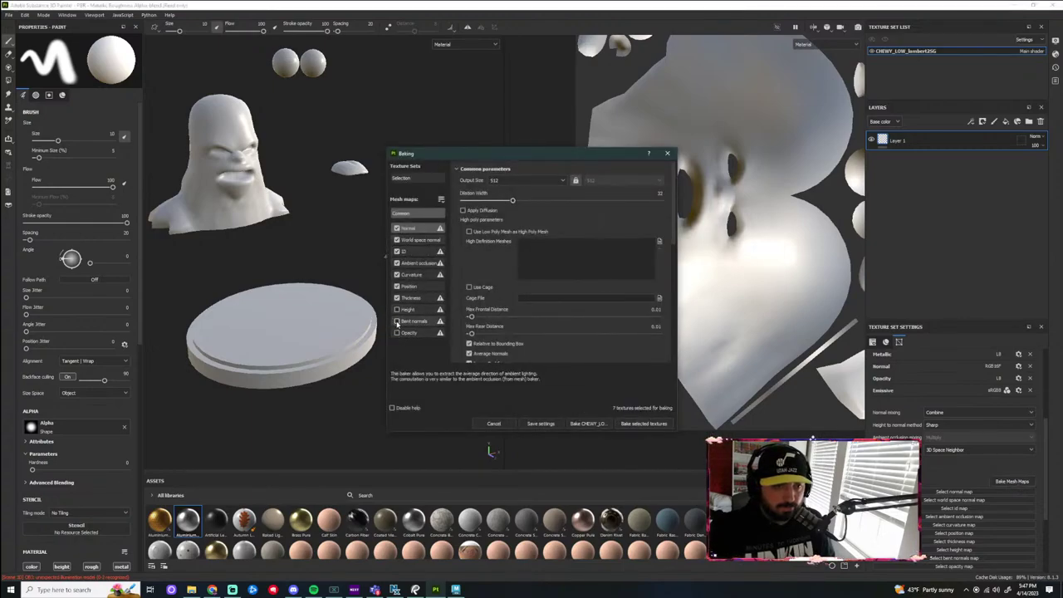
pyautogui.click(397, 321)
pyautogui.click(397, 309)
pyautogui.click(397, 333)
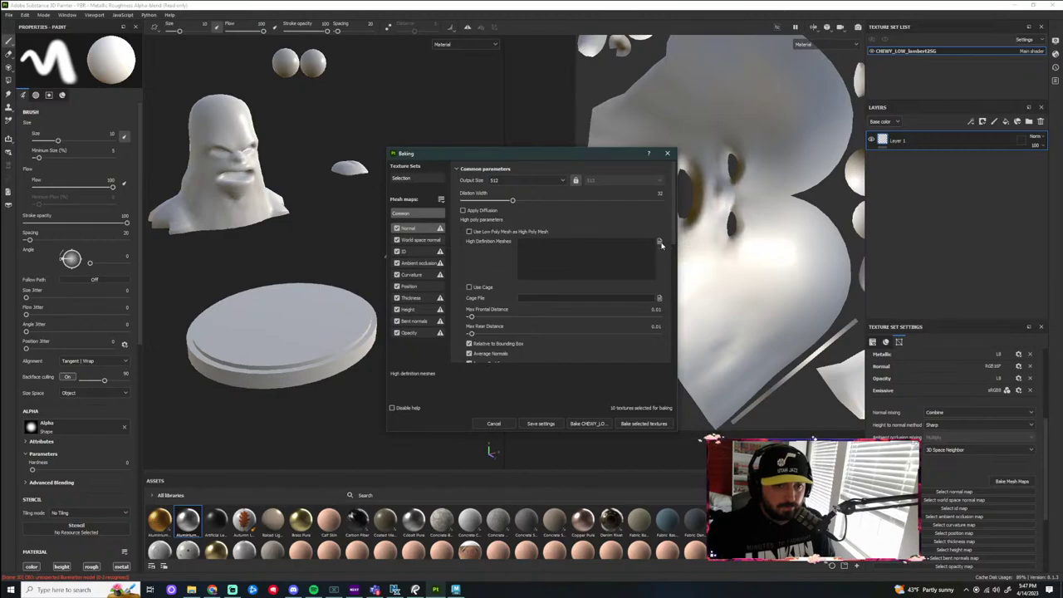
pyautogui.click(532, 180)
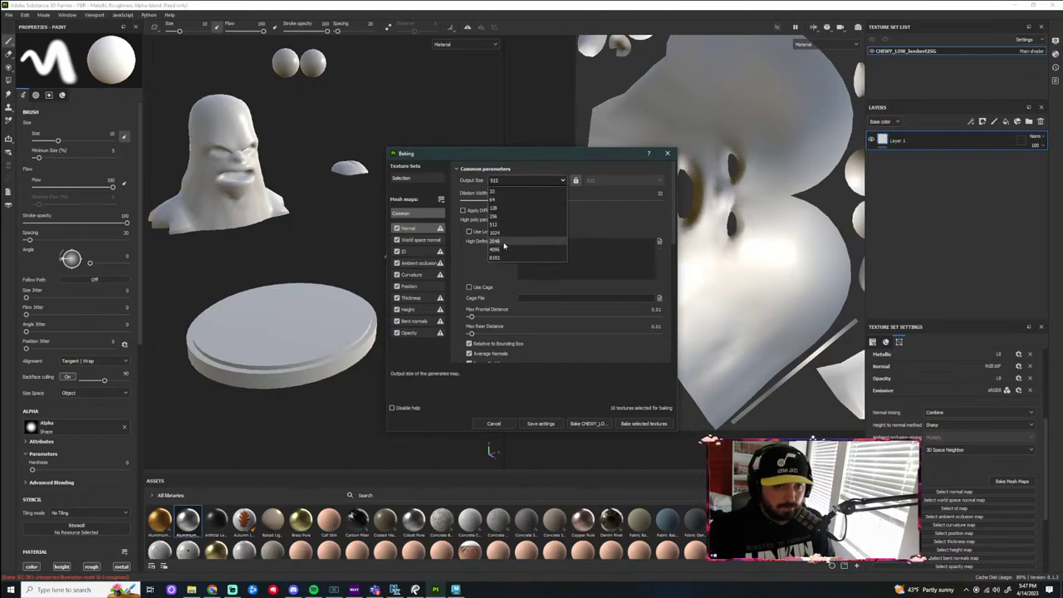
pyautogui.click(503, 249)
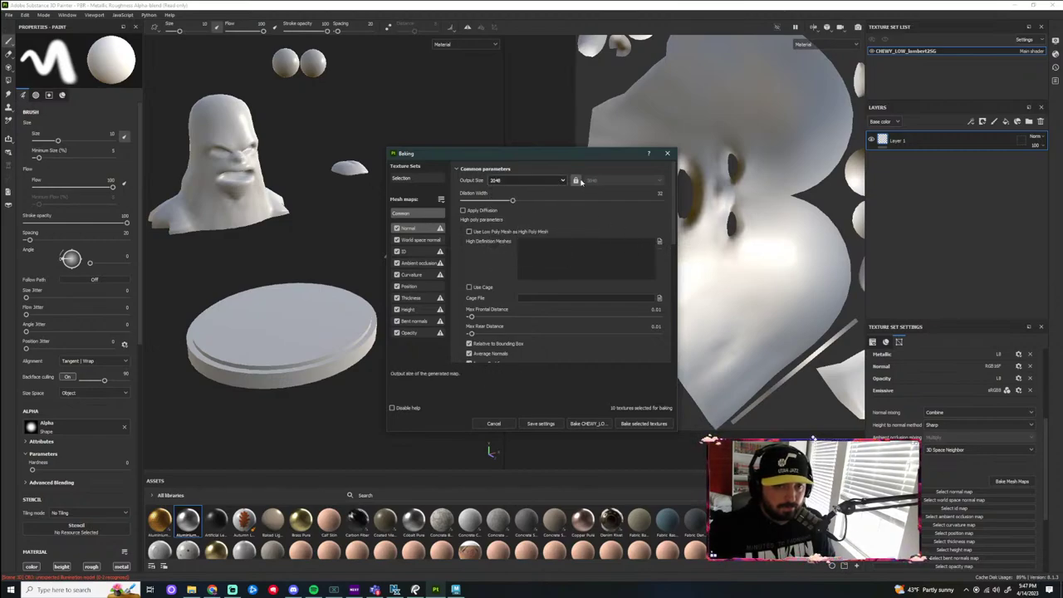
# Load the EYES HIGH, HEAD HIGH, TEETH HIGH and TONGUE HIGH meshes from the Desktop as the bake's high definition meshes
pyautogui.click(660, 242)
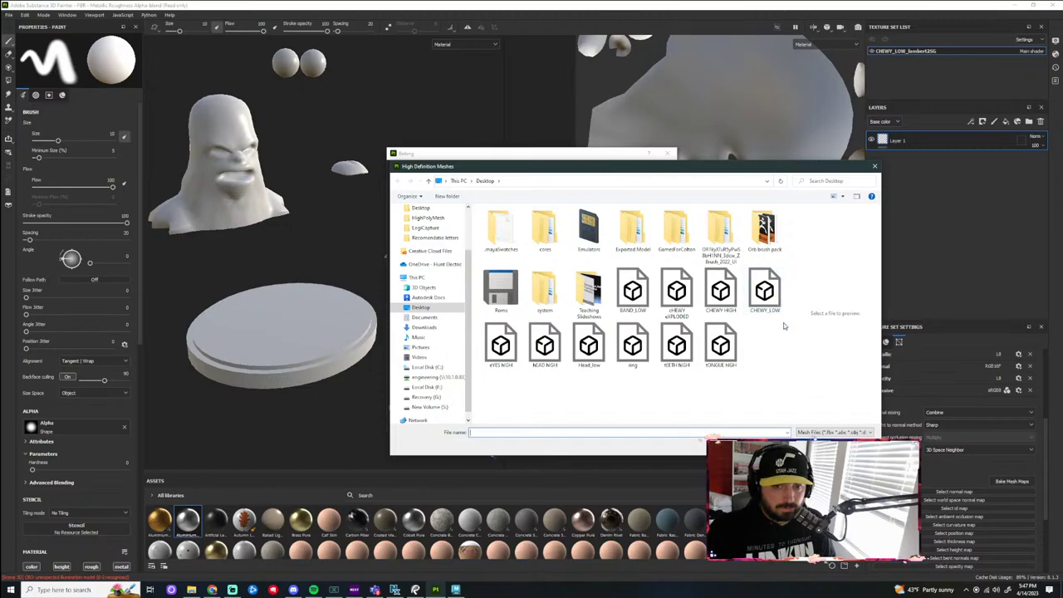
pyautogui.click(721, 347)
pyautogui.keyDown('ctrl'); pyautogui.click(678, 347); pyautogui.keyUp('ctrl')
pyautogui.keyDown('ctrl'); pyautogui.click(544, 347); pyautogui.keyUp('ctrl')
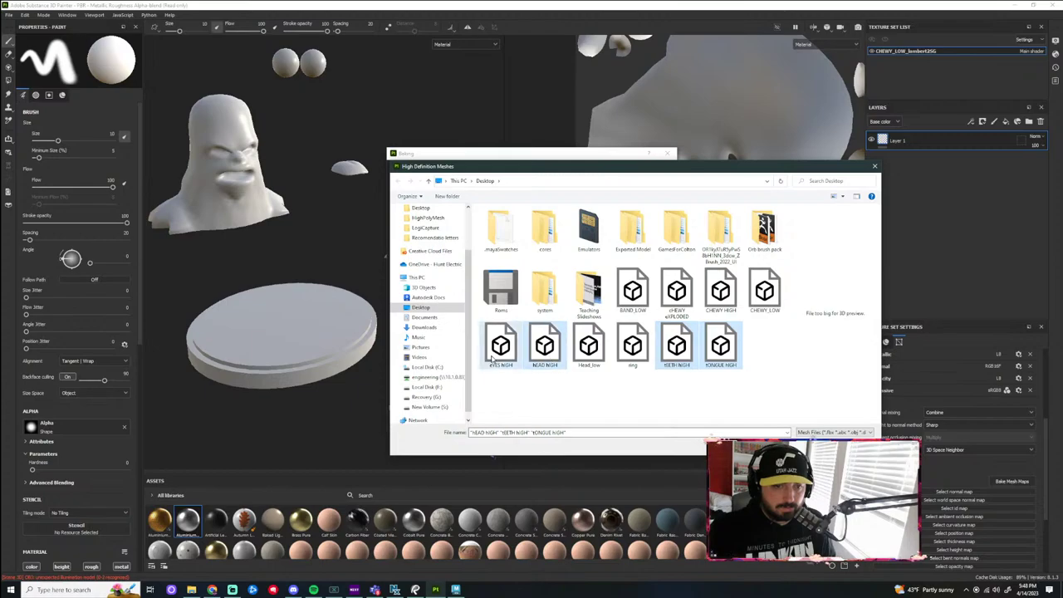
pyautogui.keyDown('ctrl'); pyautogui.click(500, 349); pyautogui.keyUp('ctrl')
pyautogui.press('Return')
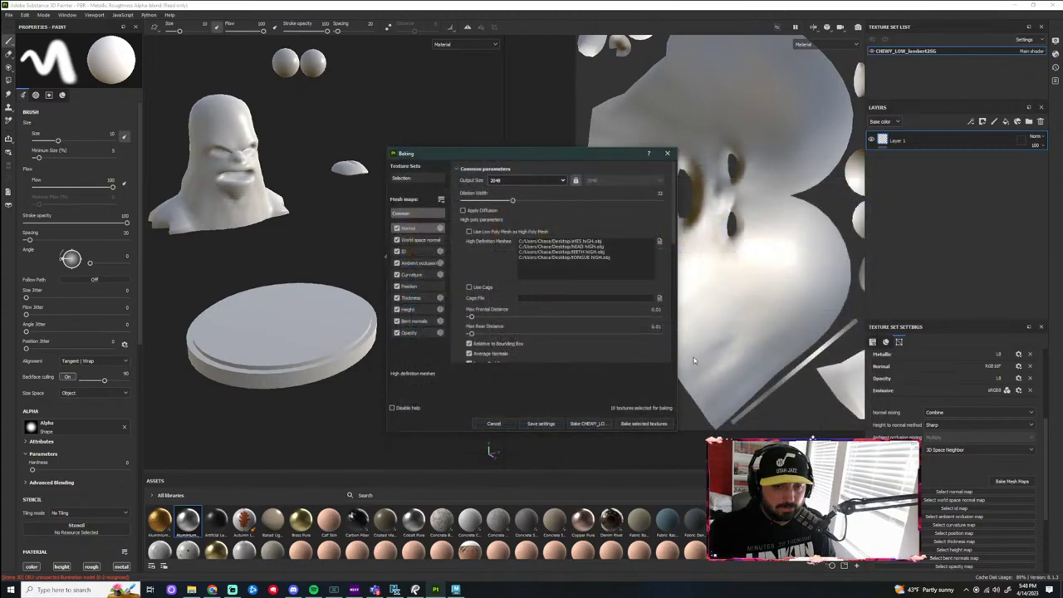
# Bake all the selected mesh maps, close the bake report and reopen the mesh map bake settings
pyautogui.click(644, 423)
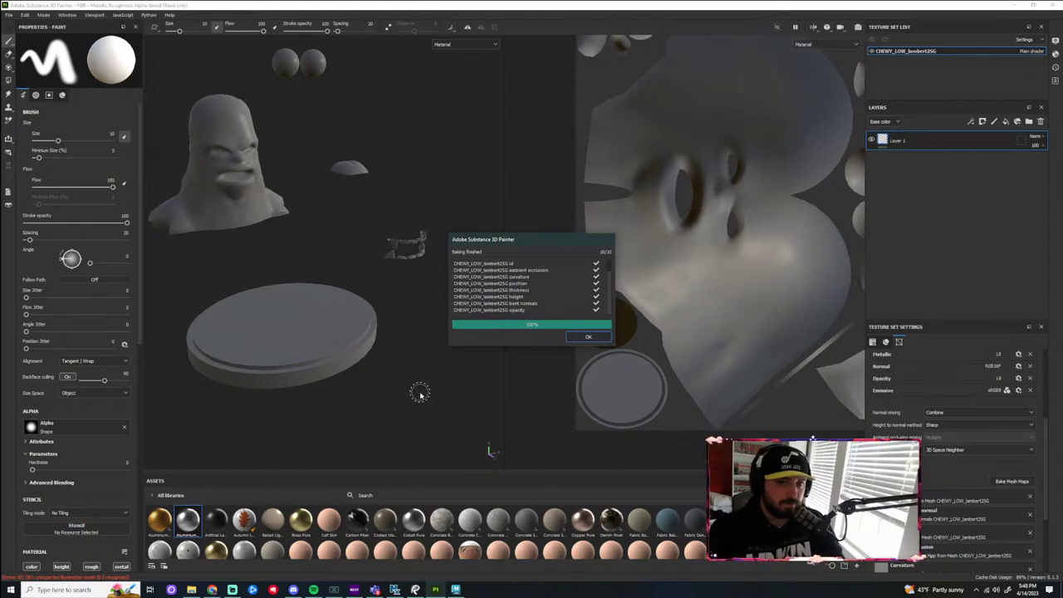
pyautogui.scroll(2, 610, 291)
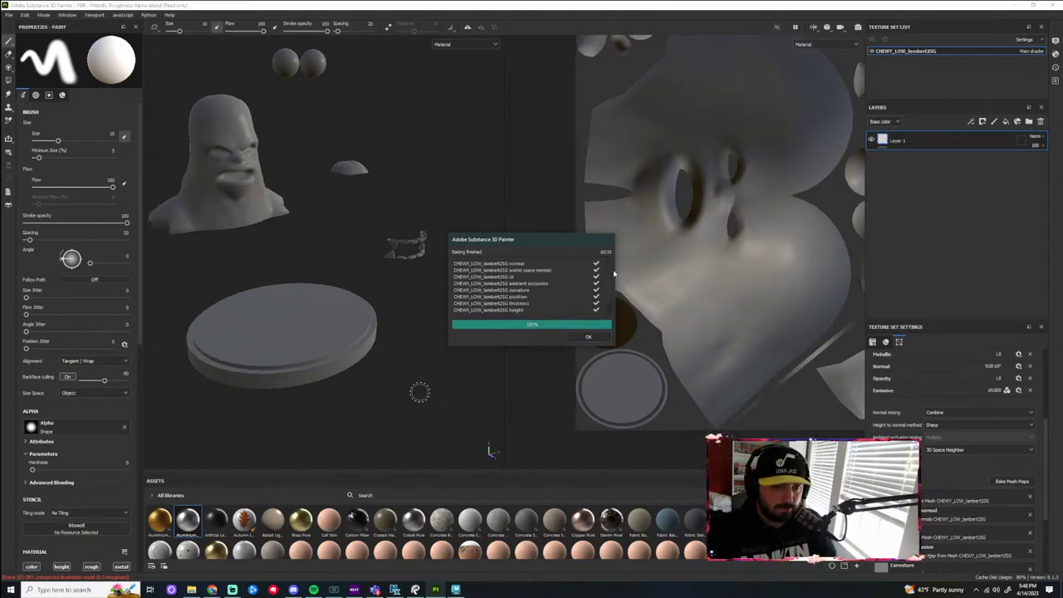
pyautogui.click(588, 336)
pyautogui.keyDown('alt'); pyautogui.moveTo(499, 373); pyautogui.dragTo(443, 313); pyautogui.keyUp('alt')
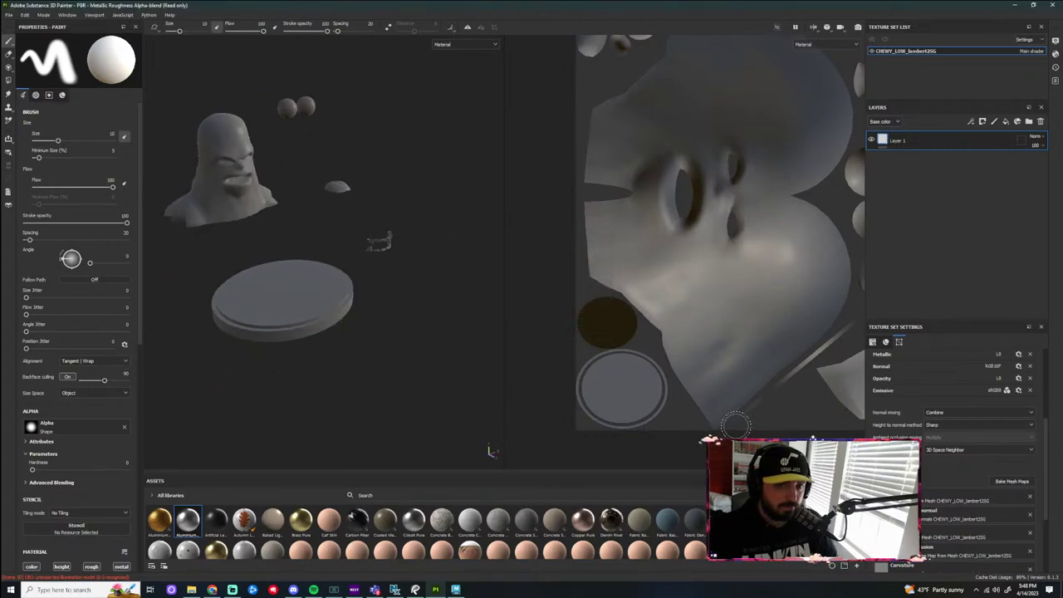
pyautogui.click(1027, 483)
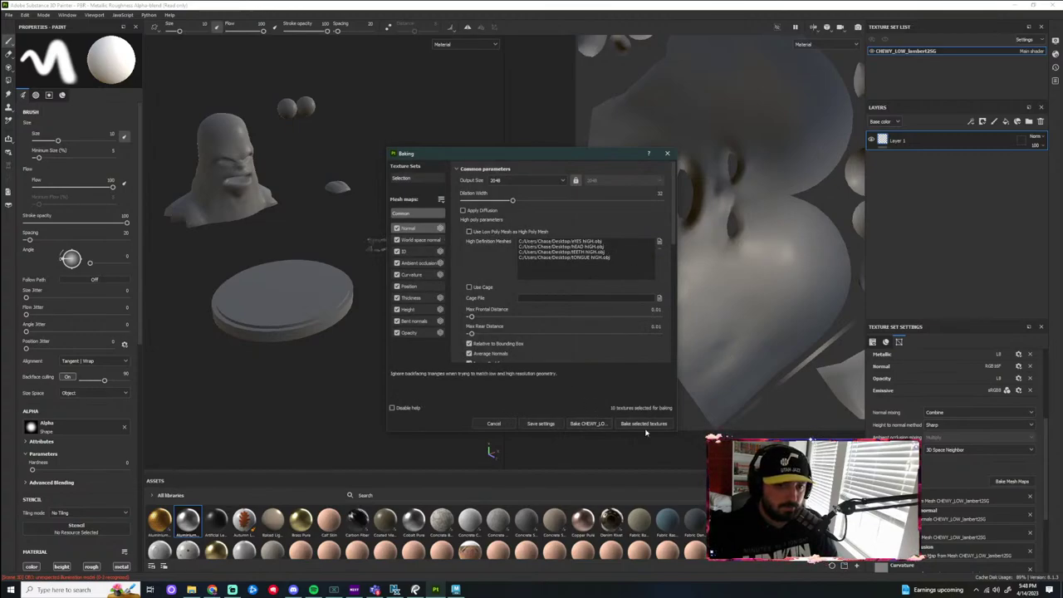
# Switch to Maya and examine the low-poly UV layout in the UV Editor and the spread-out parts from several angles
pyautogui.click(456, 590)
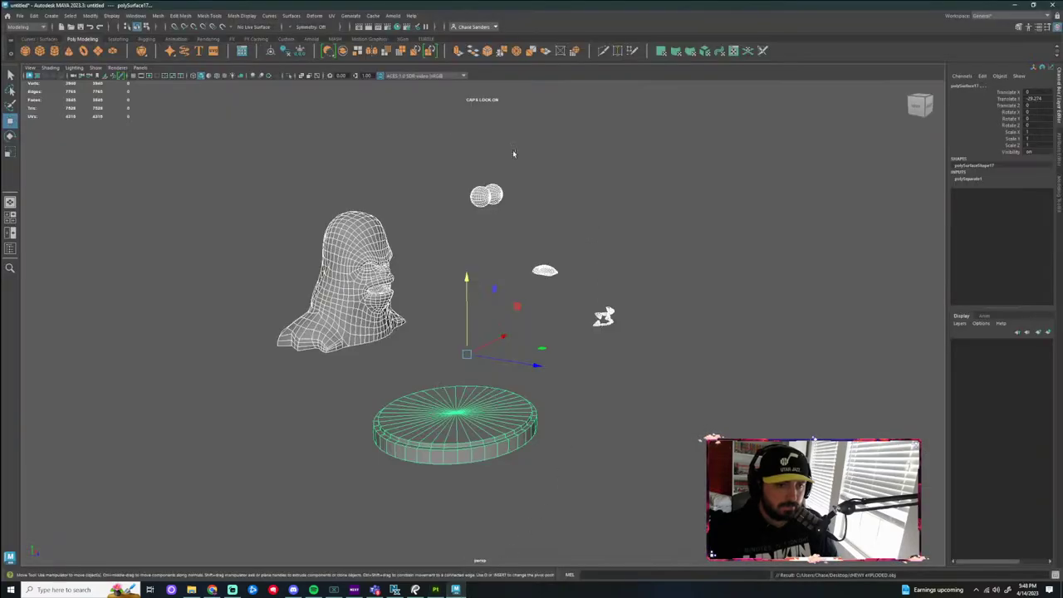
pyautogui.click(332, 15)
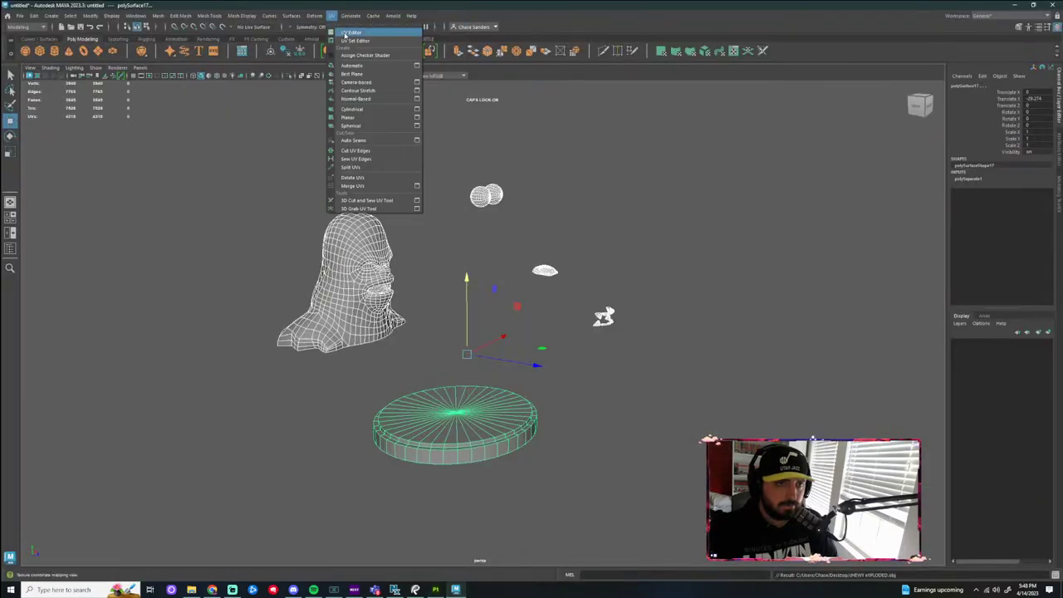
pyautogui.click(349, 34)
pyautogui.scroll(-3, 565, 381)
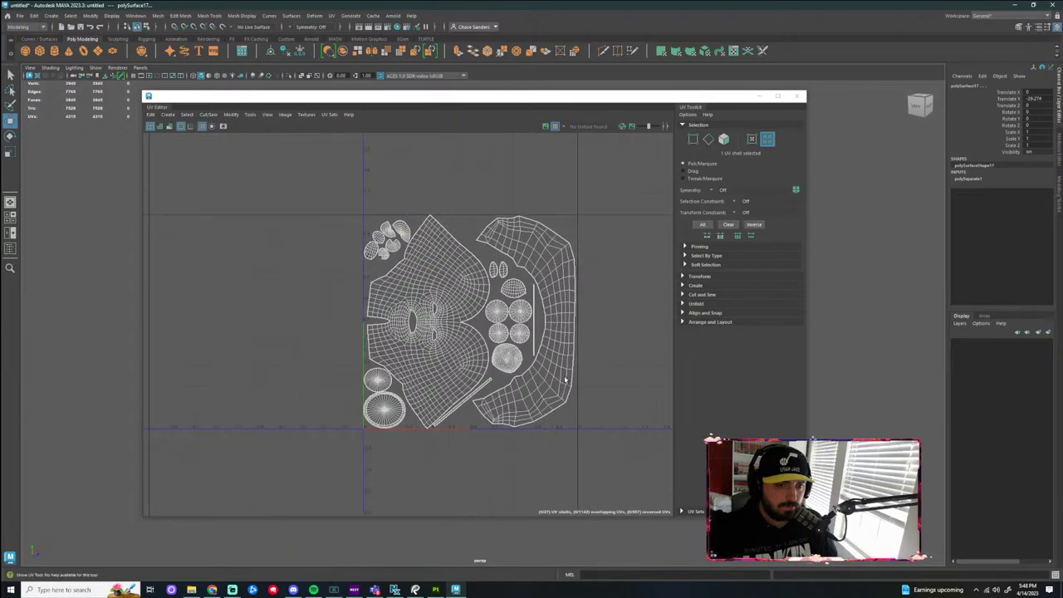
pyautogui.scroll(3, 570, 380)
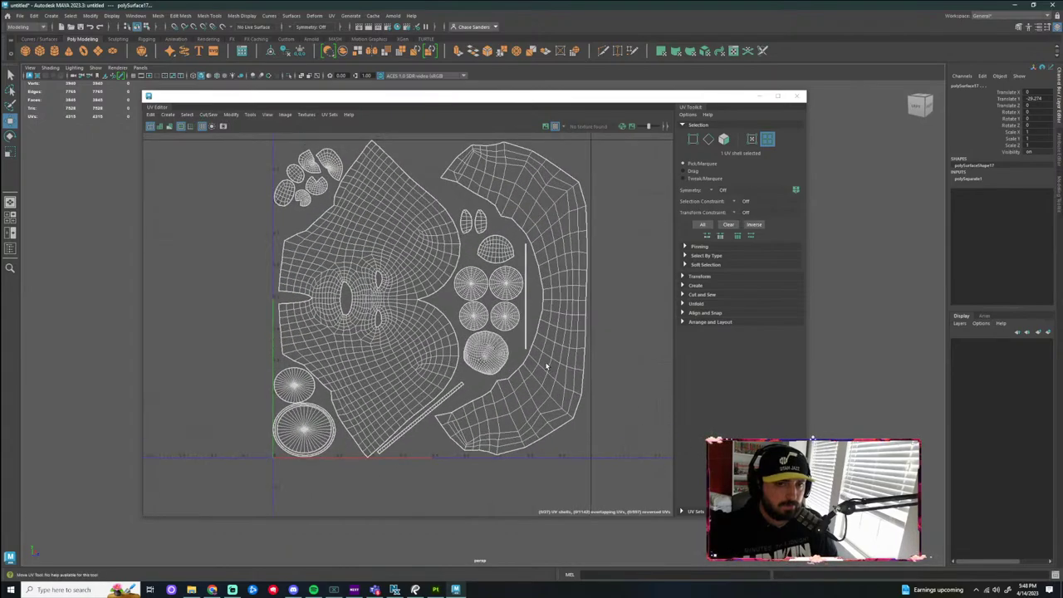
pyautogui.click(798, 97)
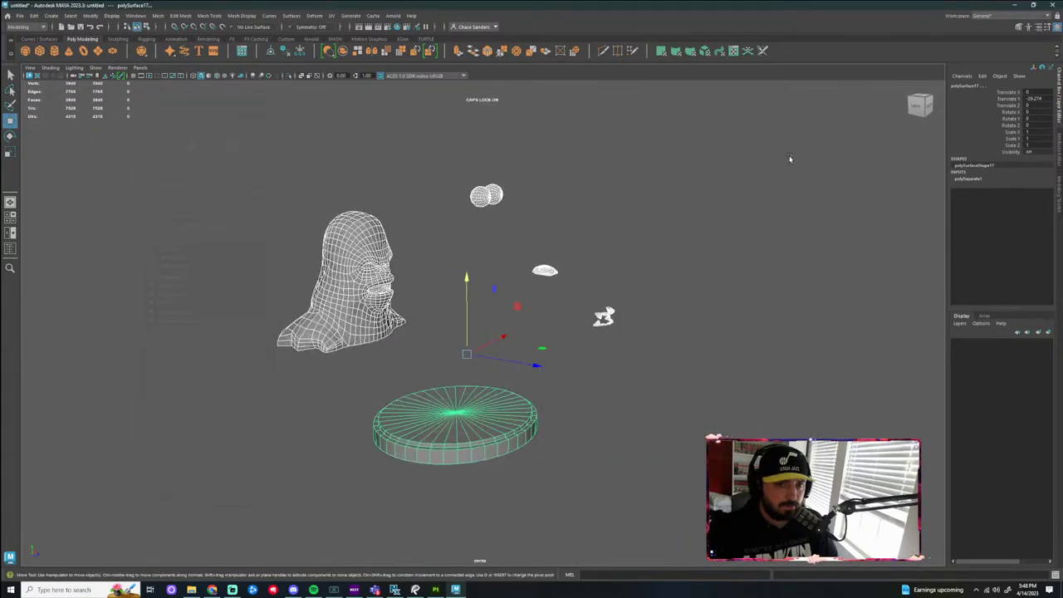
pyautogui.click(646, 355)
pyautogui.scroll(3, 615, 349)
pyautogui.keyDown('alt'); pyautogui.moveTo(615, 349); pyautogui.dragTo(437, 329); pyautogui.keyUp('alt')
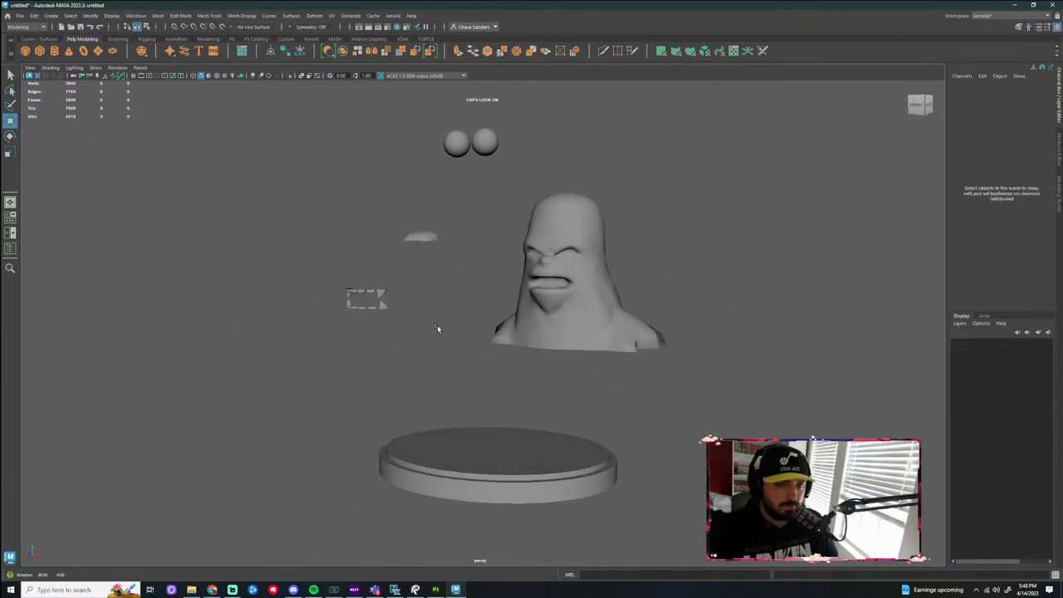
pyautogui.keyDown('alt'); pyautogui.moveTo(675, 319); pyautogui.dragTo(666, 371); pyautogui.keyUp('alt')
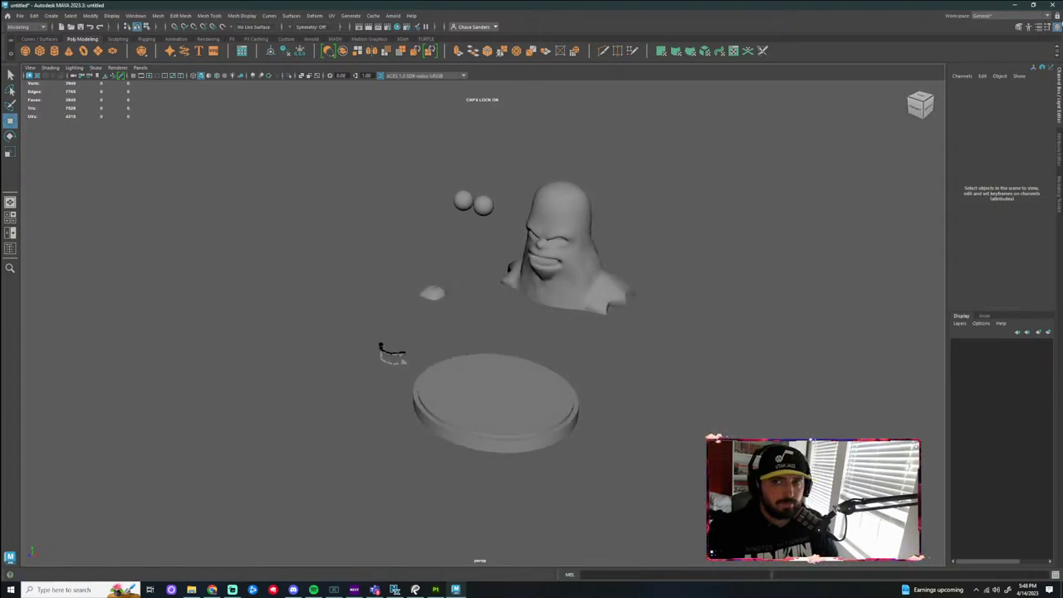
# Close Maya without saving the exploded scene
pyautogui.click(1054, 6)
pyautogui.click(533, 299)
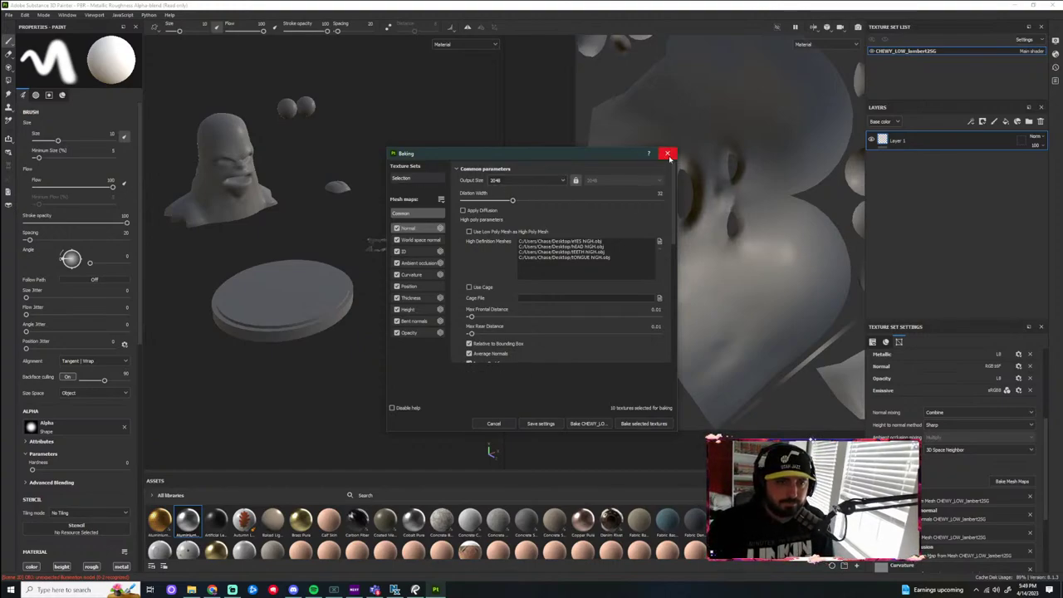
pyautogui.click(668, 154)
pyautogui.click(8, 15)
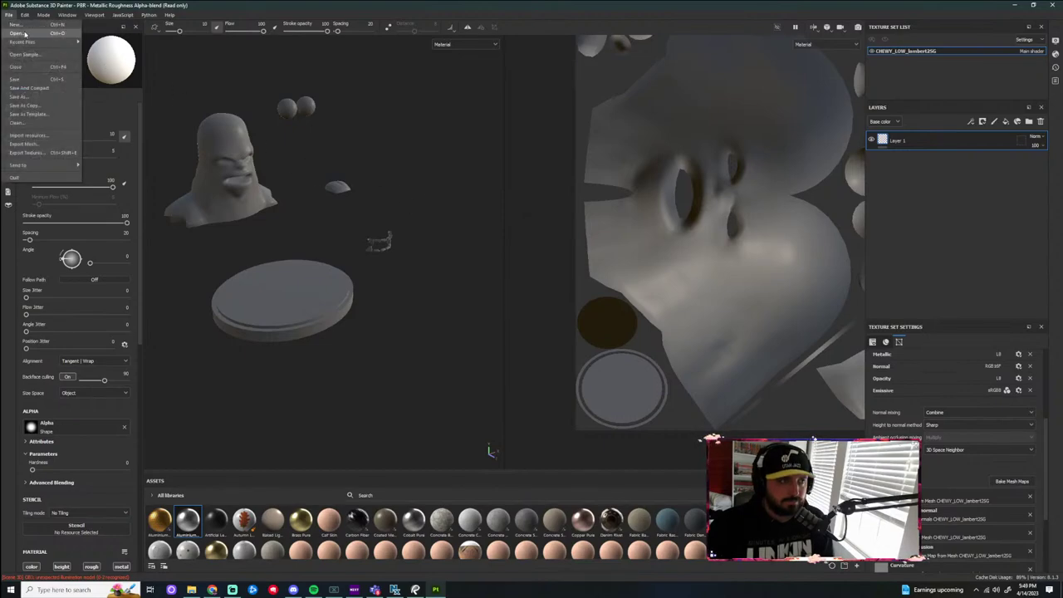
pyautogui.click(25, 26)
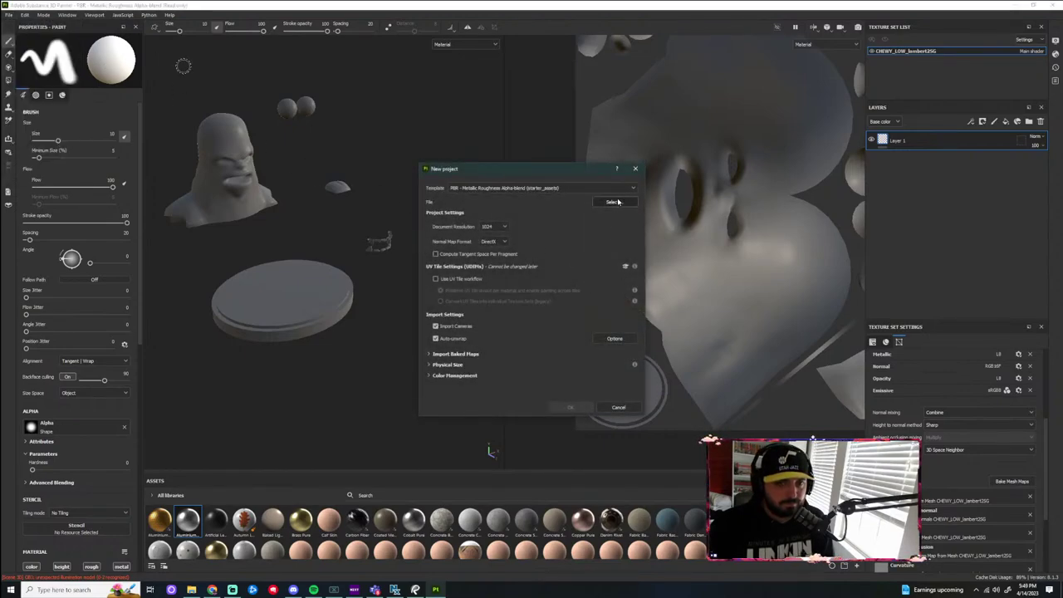
pyautogui.click(636, 169)
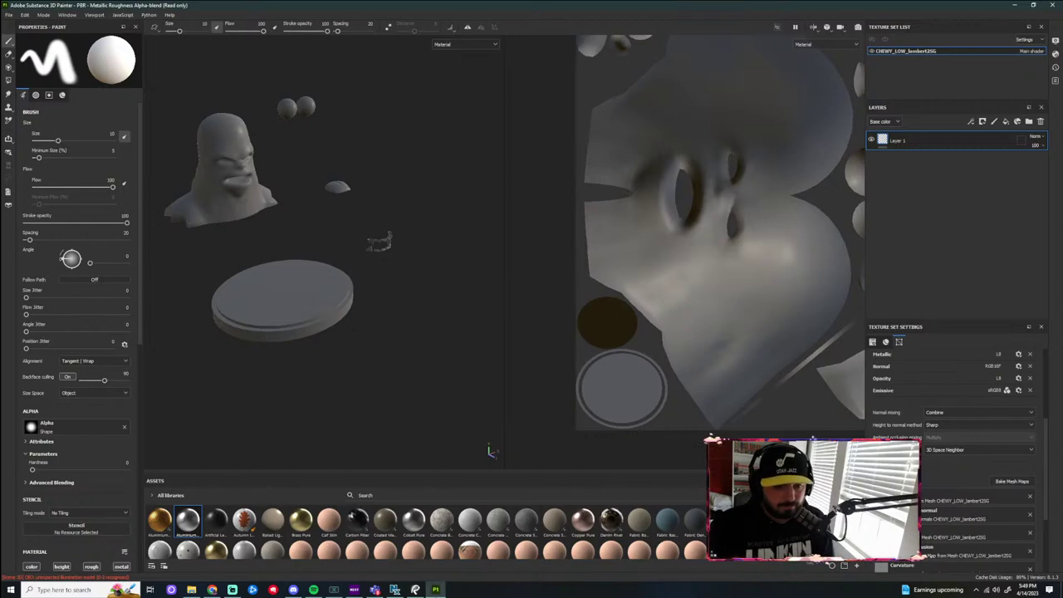
# Launch Maya 2023 again and start a new empty scene
pyautogui.moveTo(435, 590)
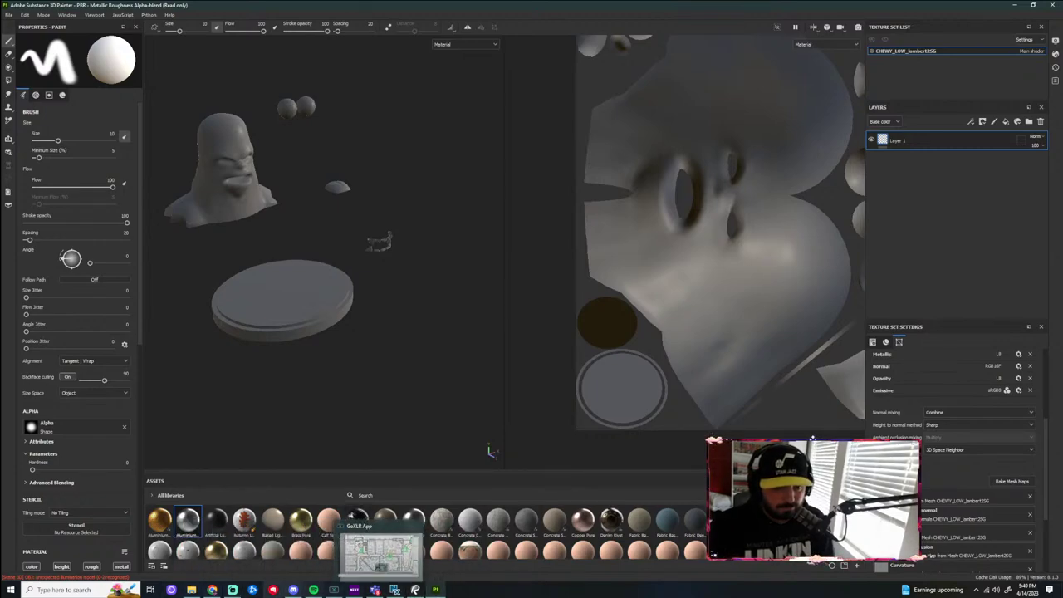
pyautogui.click(71, 590)
pyautogui.write('MAYA')
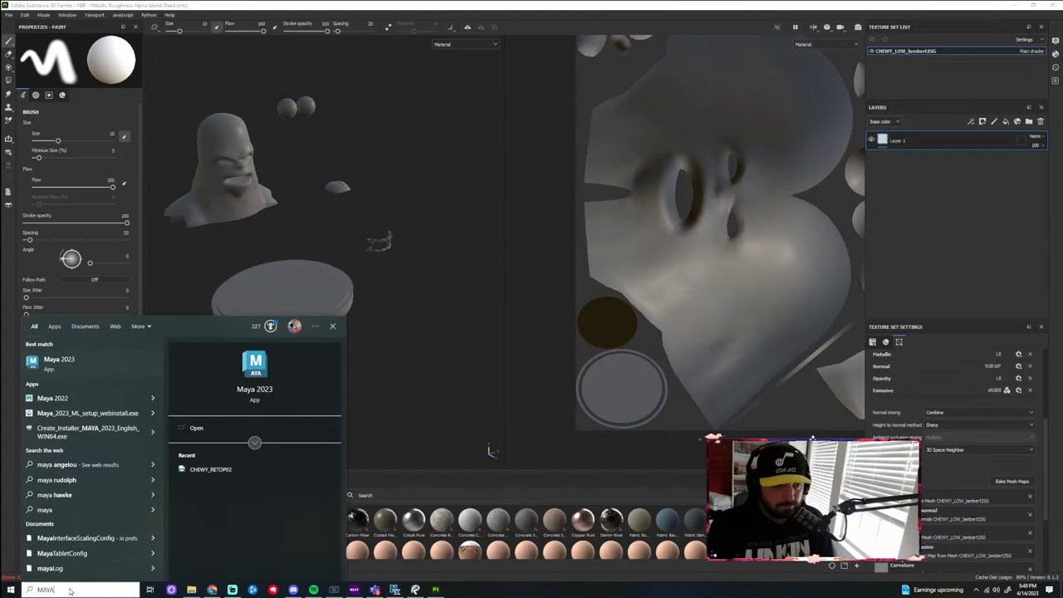
pyautogui.press('Return')
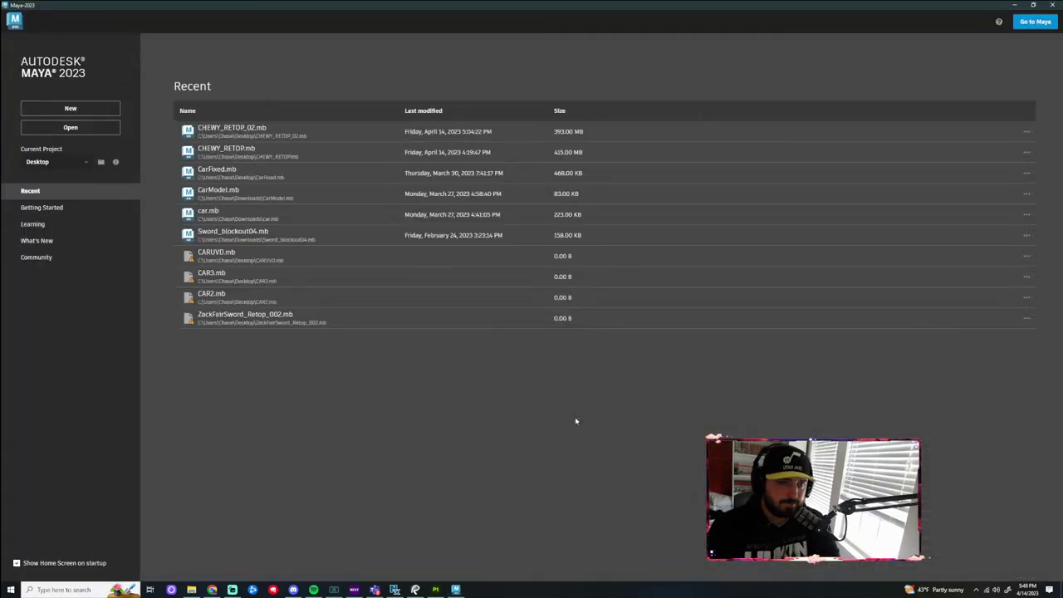
pyautogui.click(71, 127)
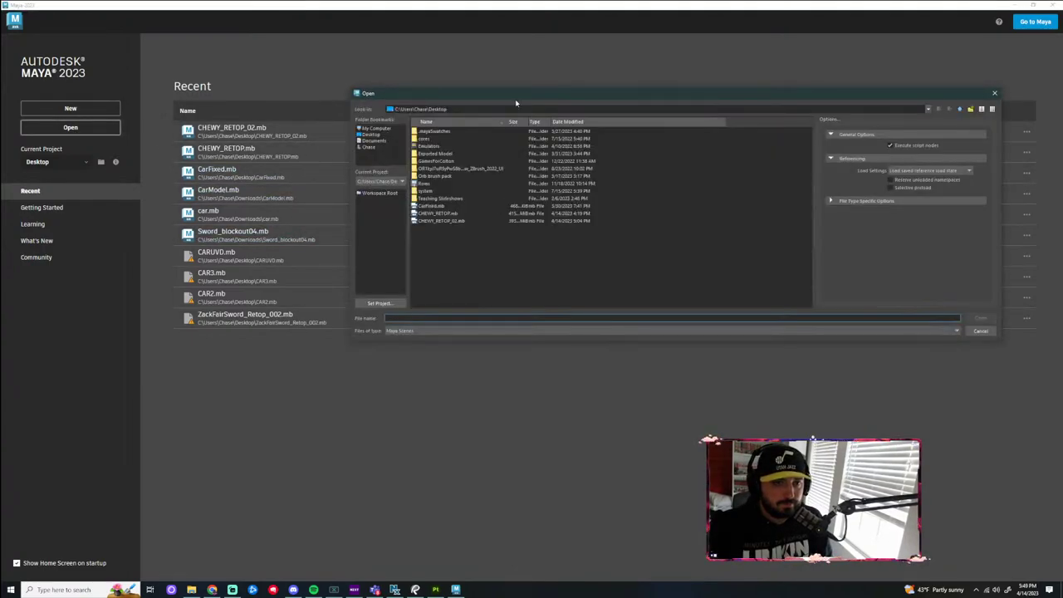
pyautogui.click(994, 93)
pyautogui.click(106, 113)
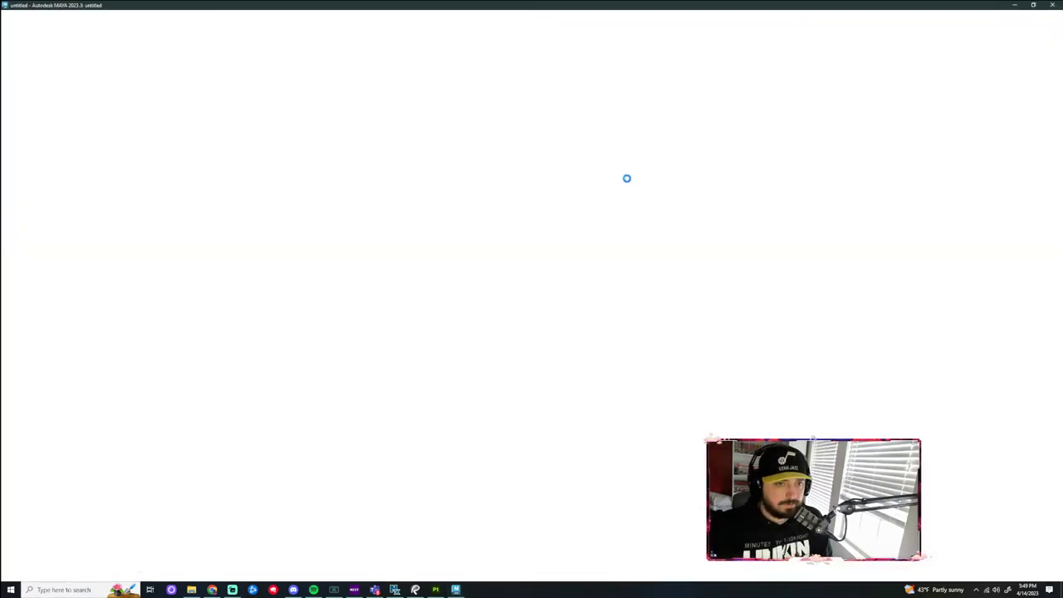
# Import CHEWY_LOW.obj from the Desktop into the empty scene
pyautogui.click(19, 15)
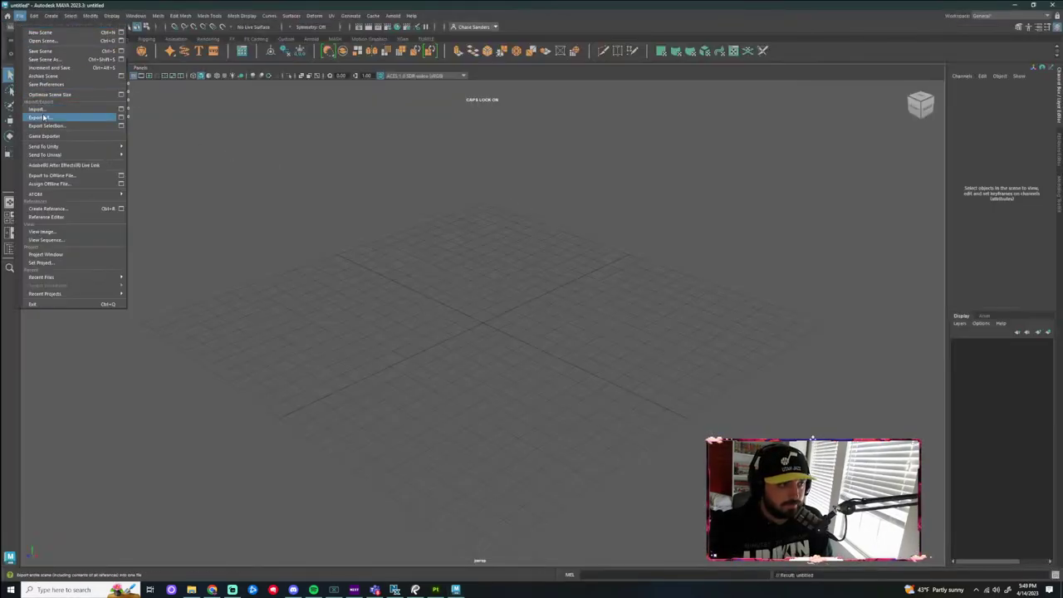
pyautogui.click(38, 108)
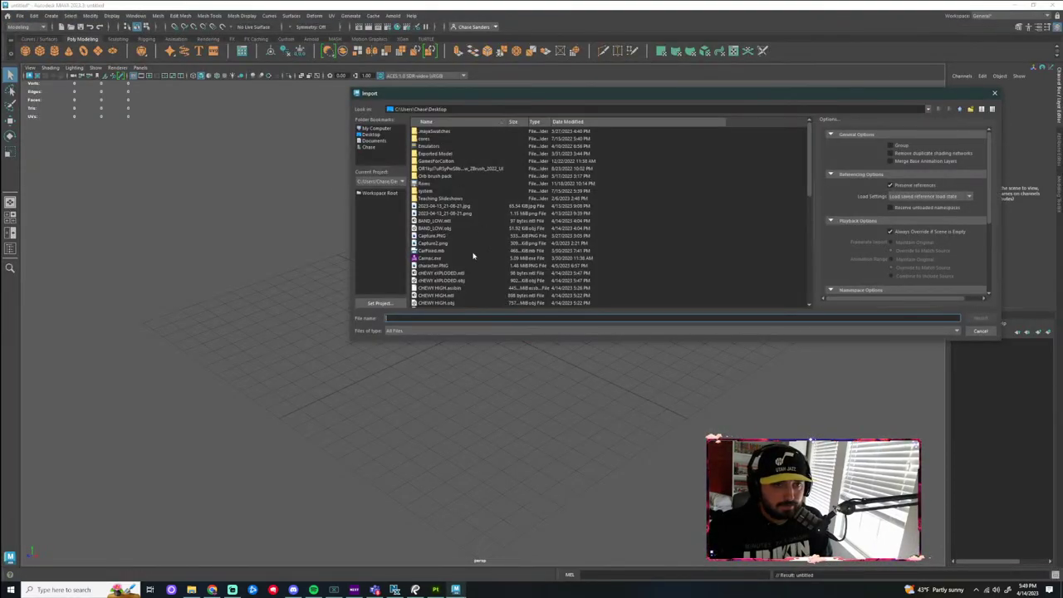
pyautogui.click(371, 137)
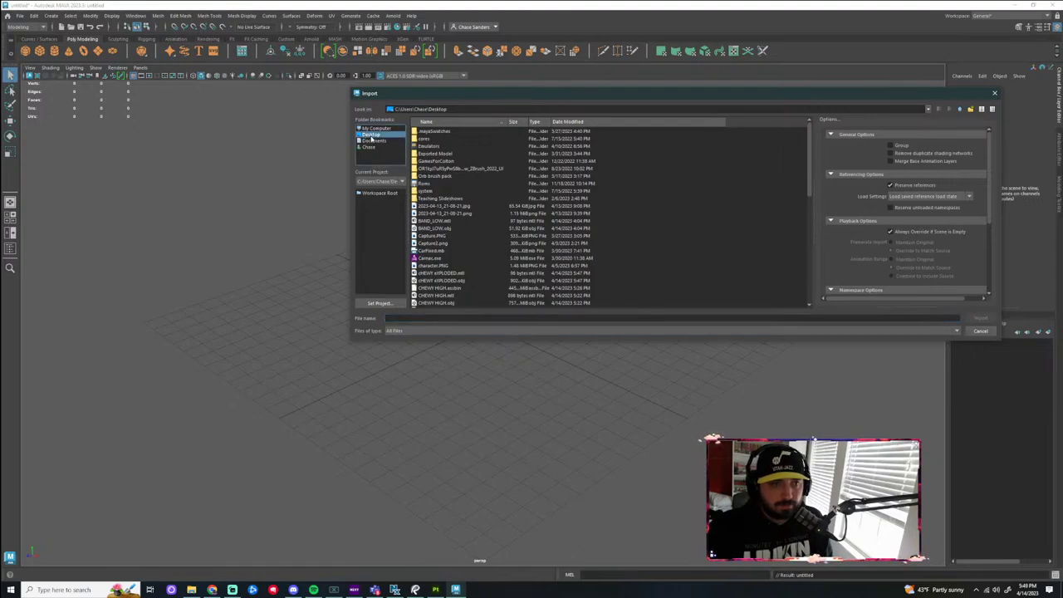
pyautogui.scroll(-3, 480, 296)
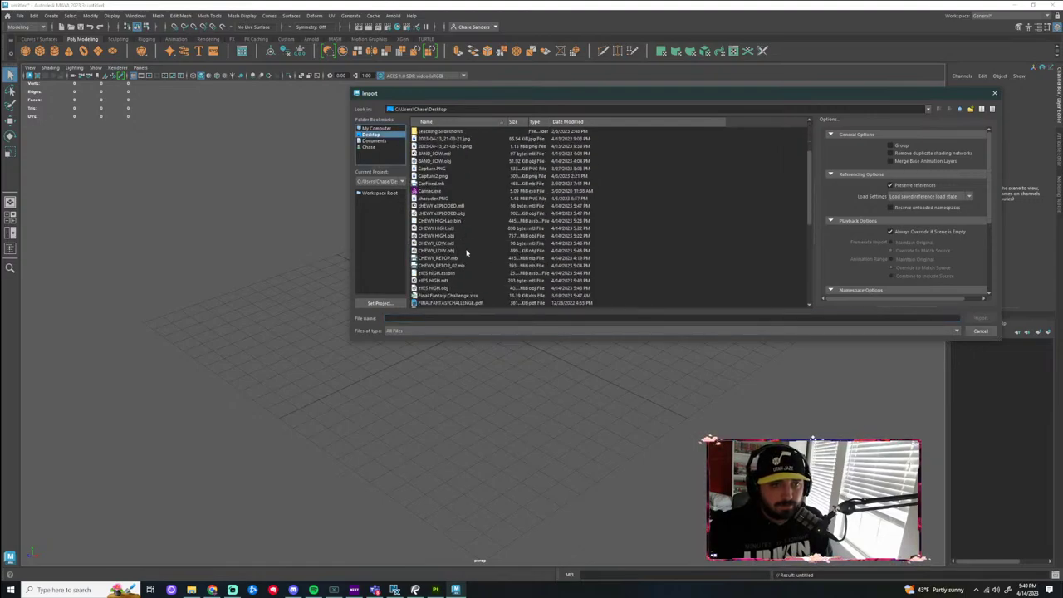
pyautogui.click(447, 243)
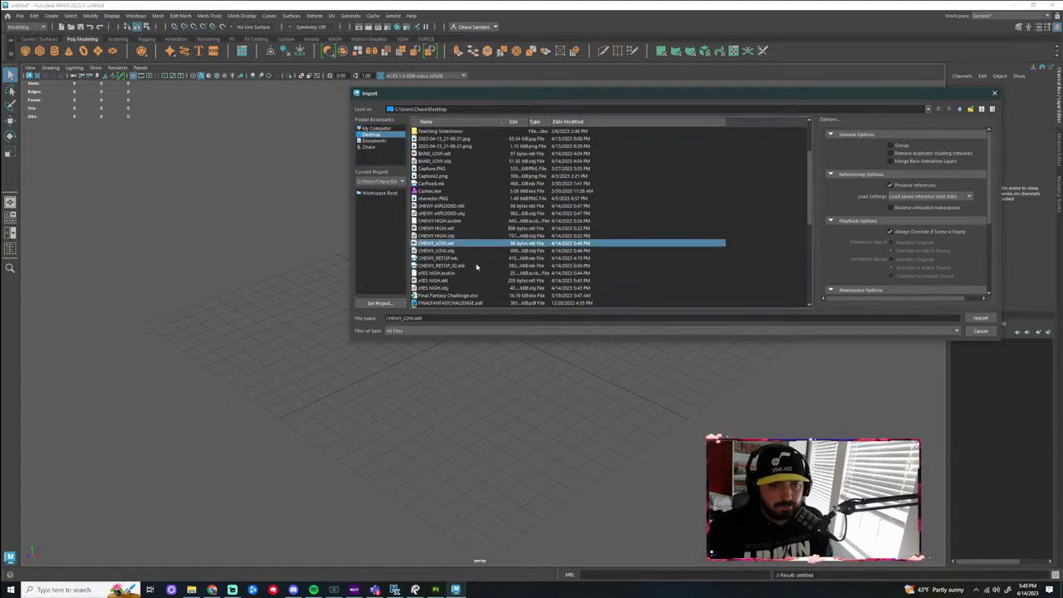
pyautogui.click(453, 251)
pyautogui.click(980, 317)
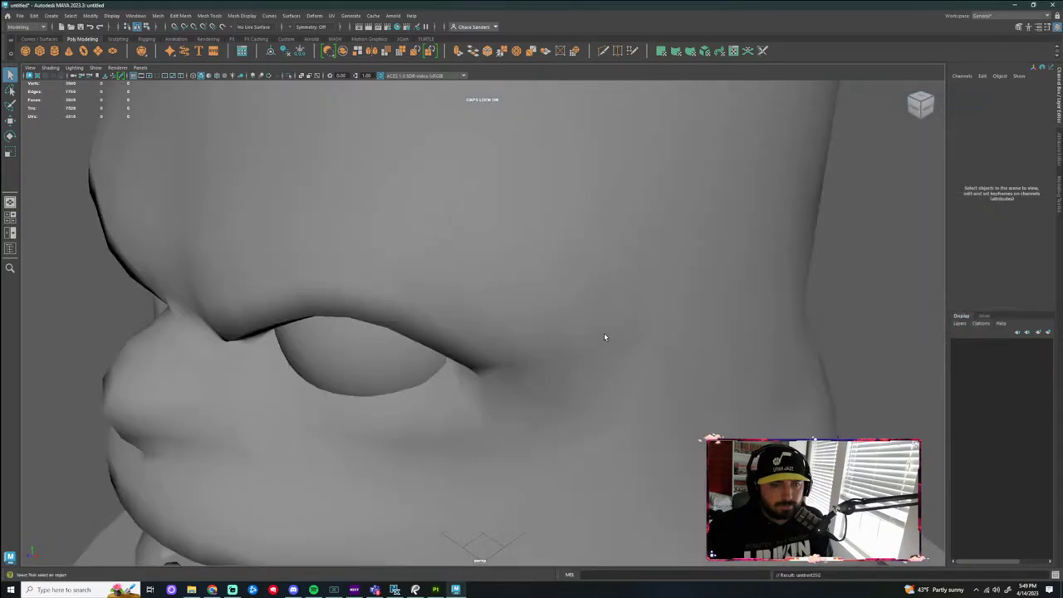
# Select the imported low-poly bust and move it sideways in the negative X direction, well clear of the origin
pyautogui.scroll(-10, 604, 332)
pyautogui.click(504, 353)
pyautogui.scroll(-2, 598, 347)
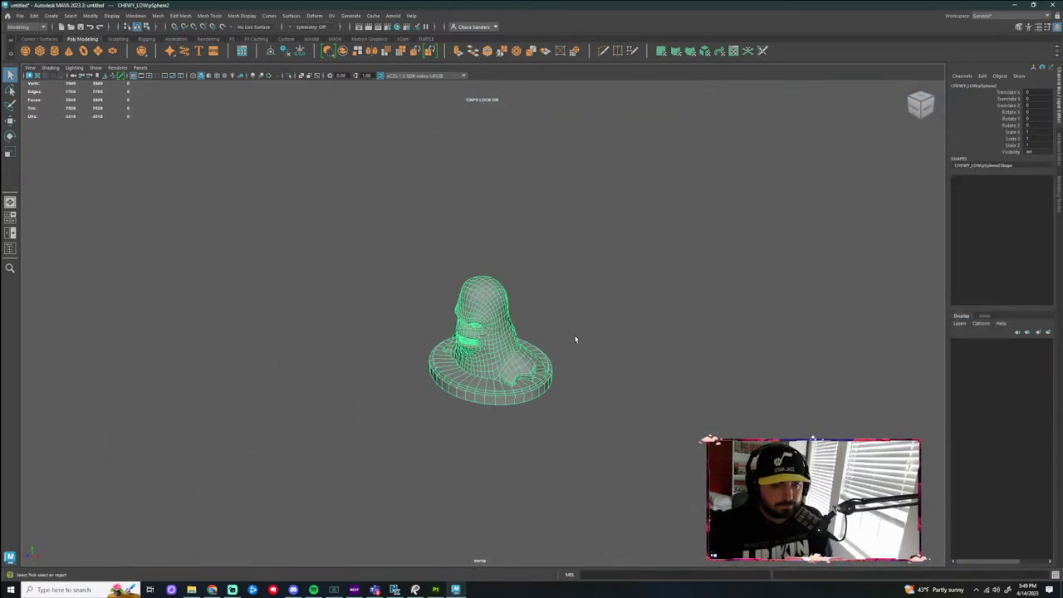
pyautogui.keyDown('alt'); pyautogui.moveTo(574, 339); pyautogui.dragTo(641, 330); pyautogui.keyUp('alt')
pyautogui.press('w')
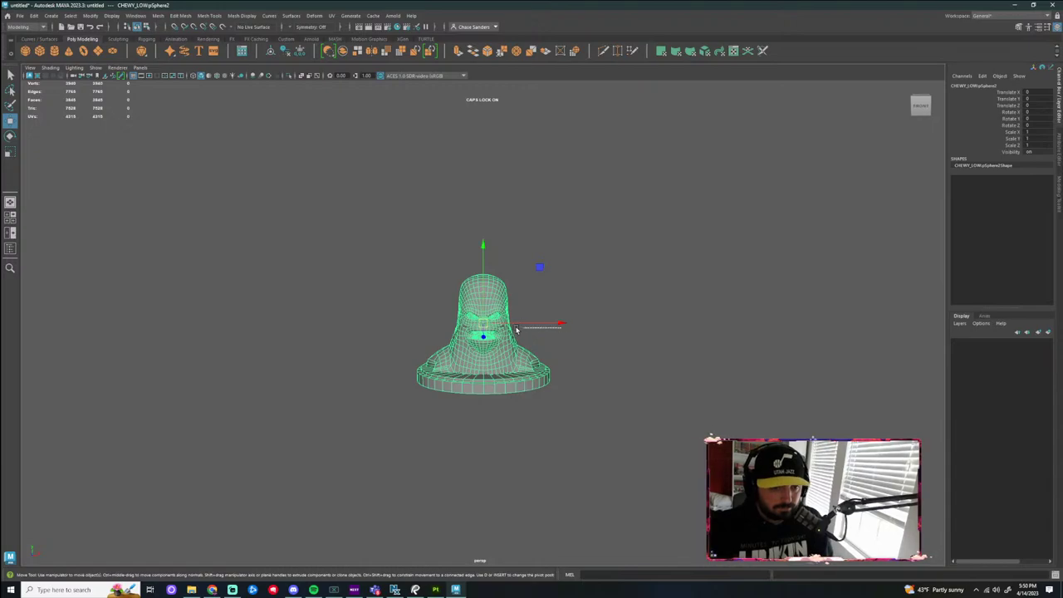
pyautogui.moveTo(557, 324); pyautogui.dragTo(387, 323)
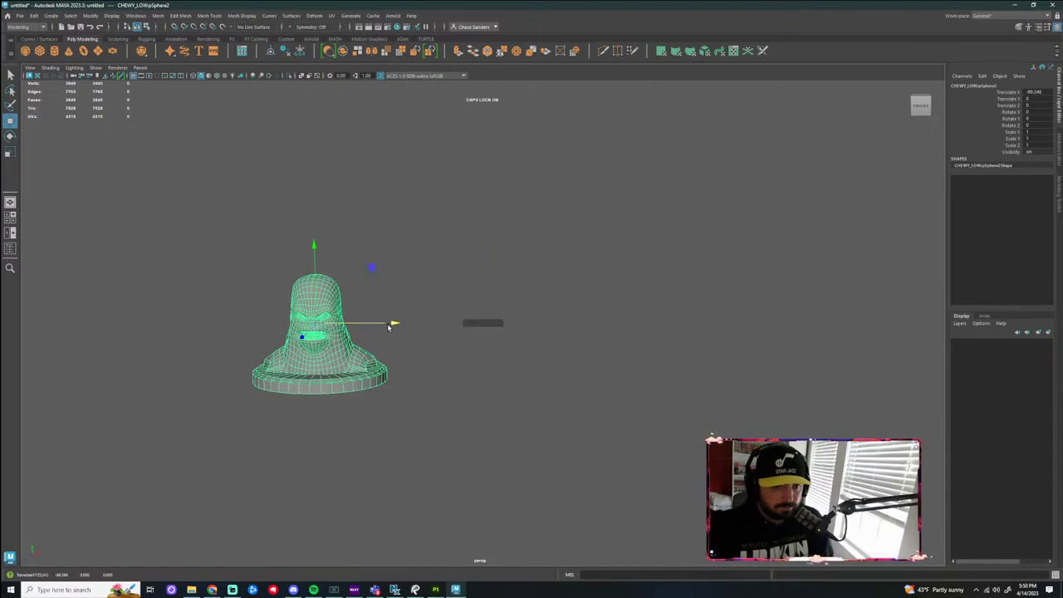
# Choose CHEWY HIGH.obj on the Desktop as the file to import into the scene
pyautogui.click(19, 14)
pyautogui.click(53, 111)
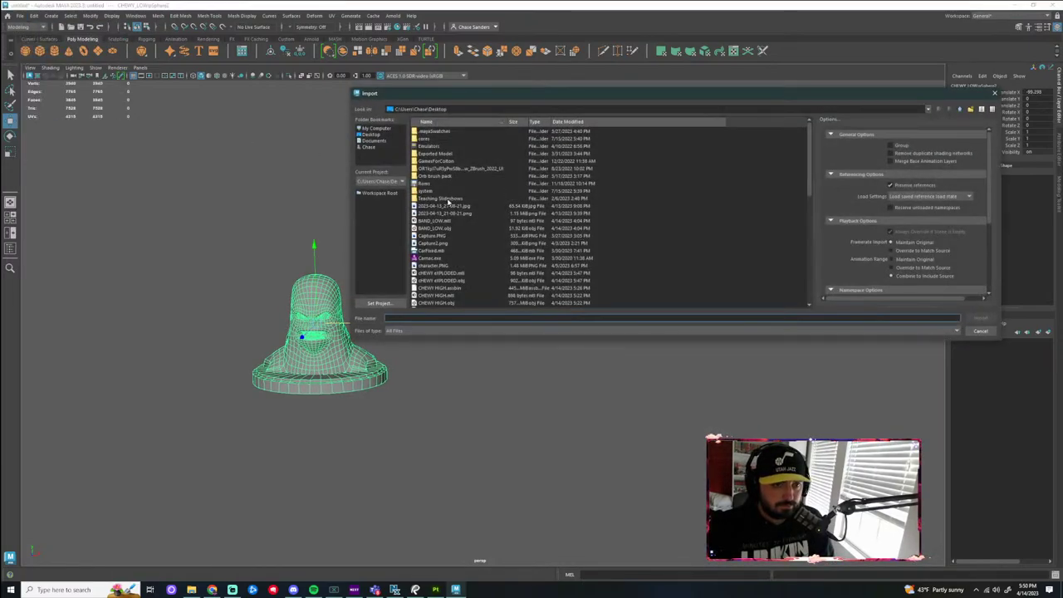
pyautogui.click(460, 287)
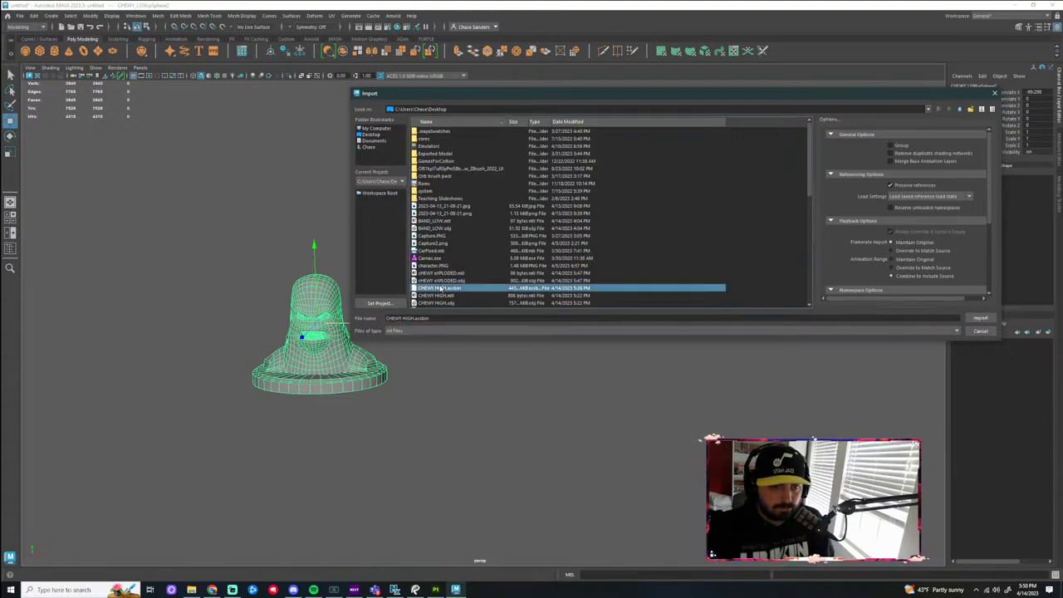
pyautogui.click(459, 295)
pyautogui.scroll(-2, 459, 302)
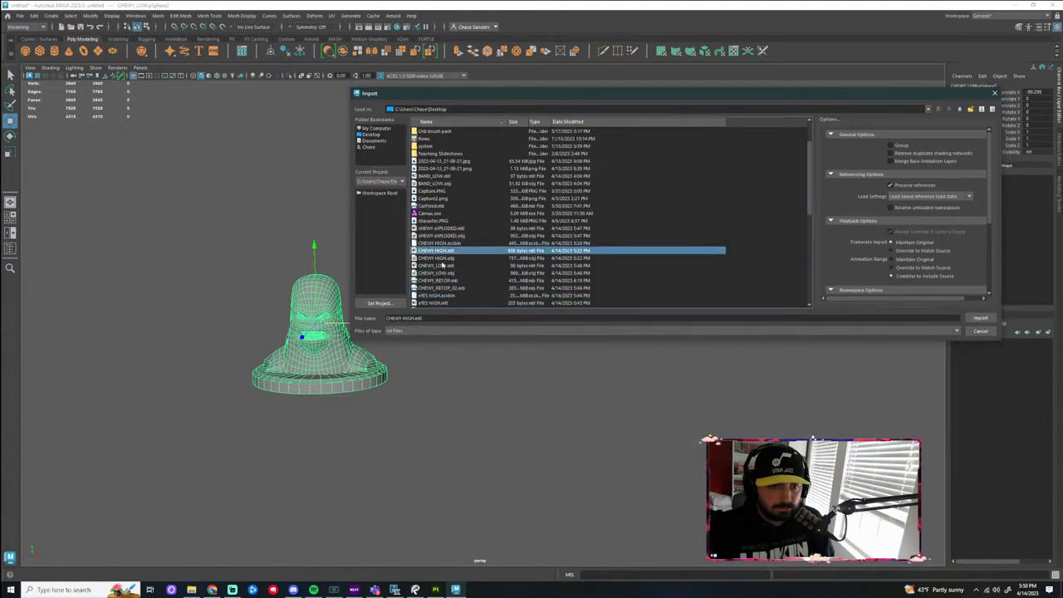
pyautogui.click(447, 259)
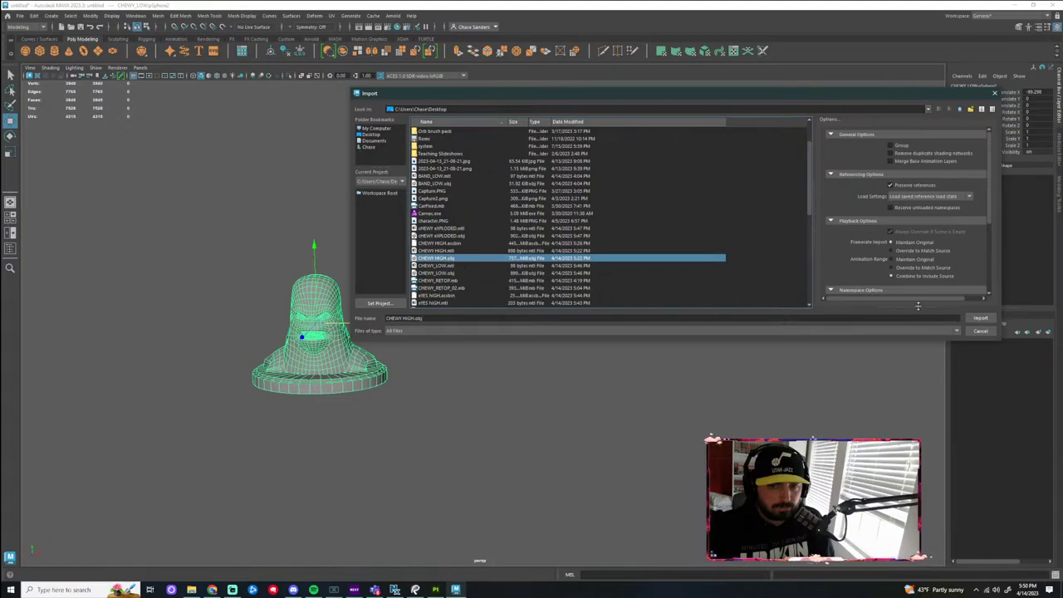
pyautogui.click(983, 319)
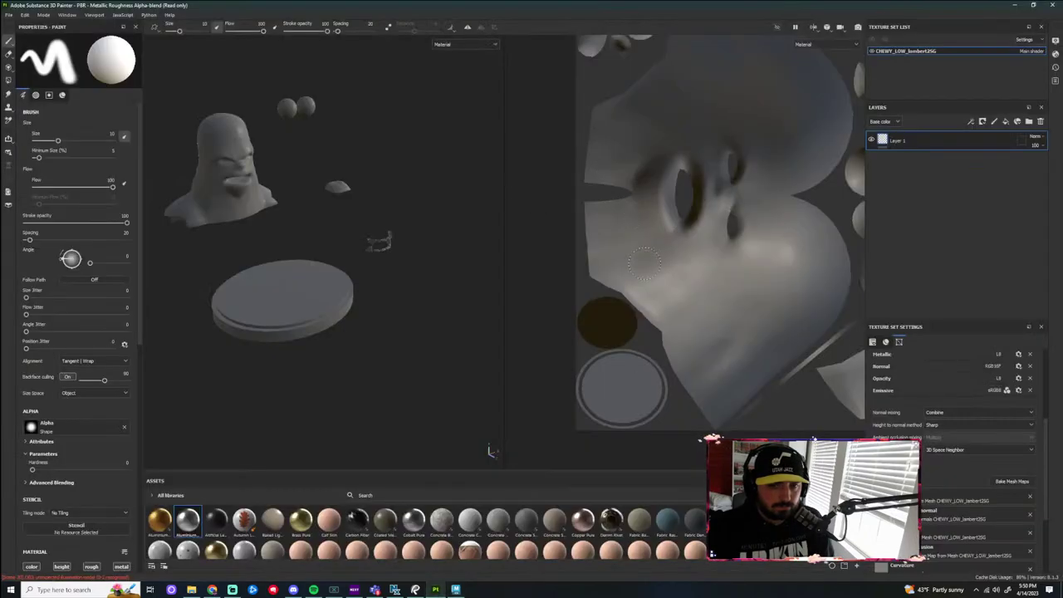
# Switch to Substance 3D Painter and check the high definition meshes in the baking settings and the mesh files on the Desktop
pyautogui.click(1012, 481)
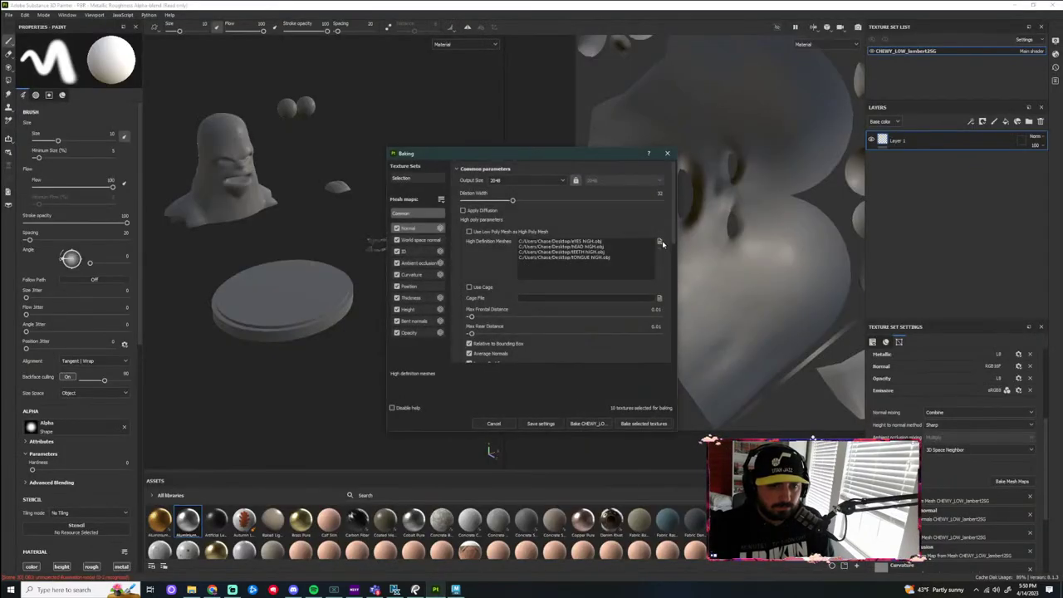
pyautogui.click(660, 242)
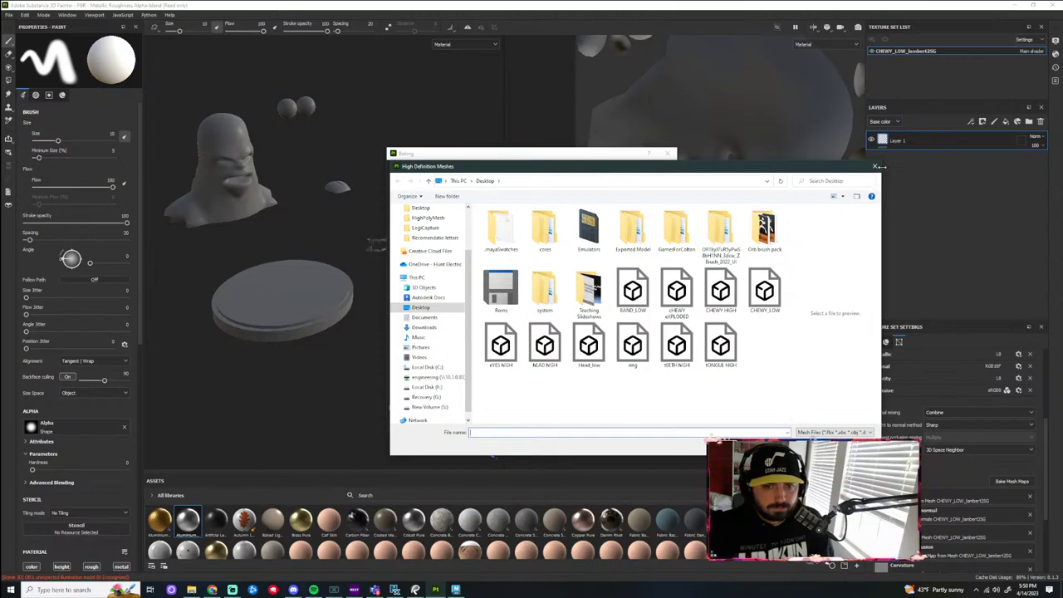
pyautogui.click(875, 166)
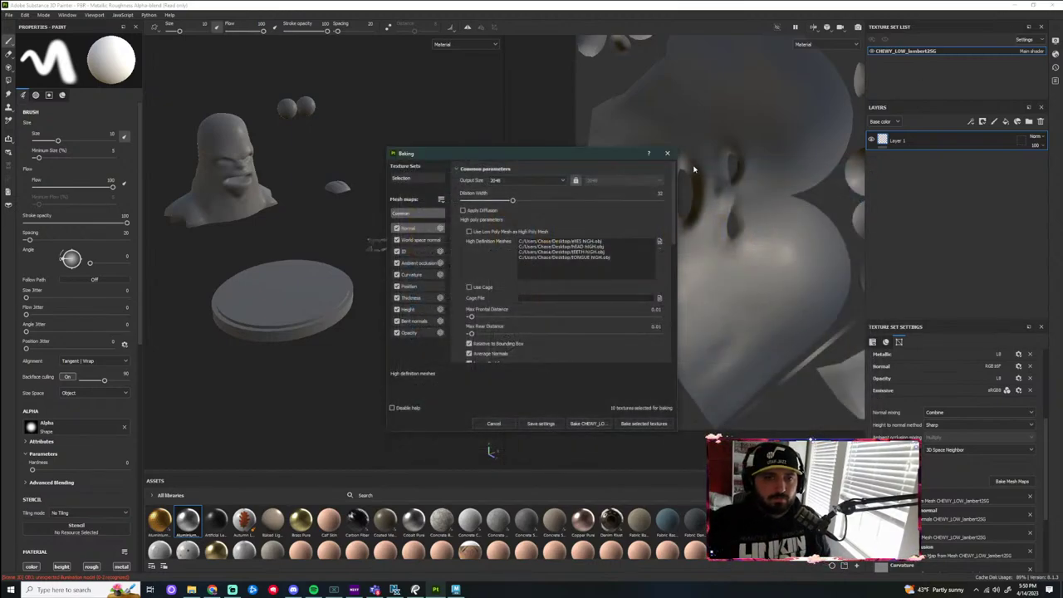
pyautogui.click(667, 153)
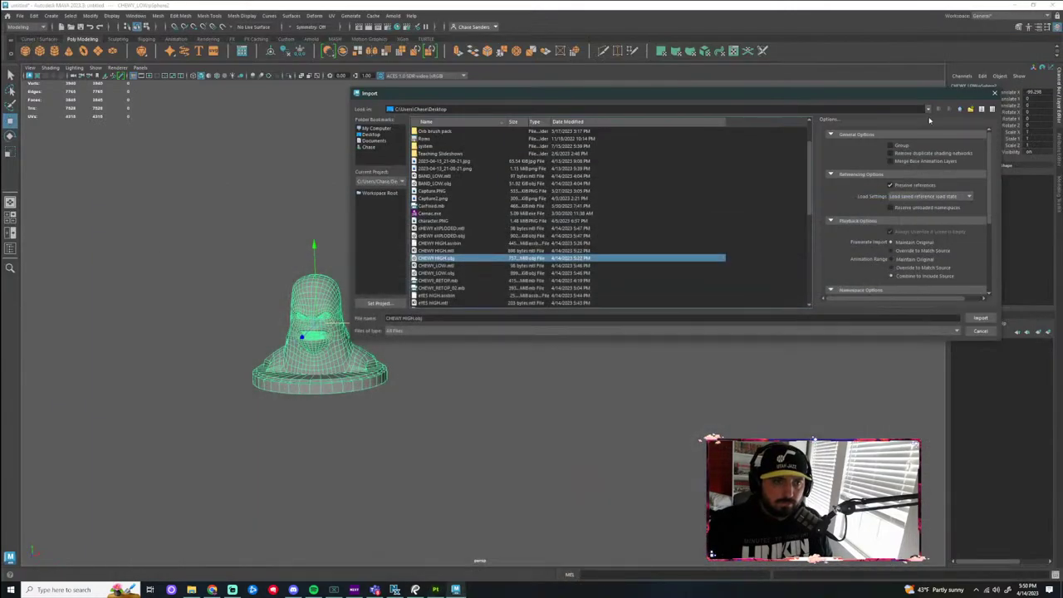
# Return to Maya and import the chosen CHEWY HIGH.obj into the scene beside the low-poly bust
pyautogui.scroll(-3, 469, 294)
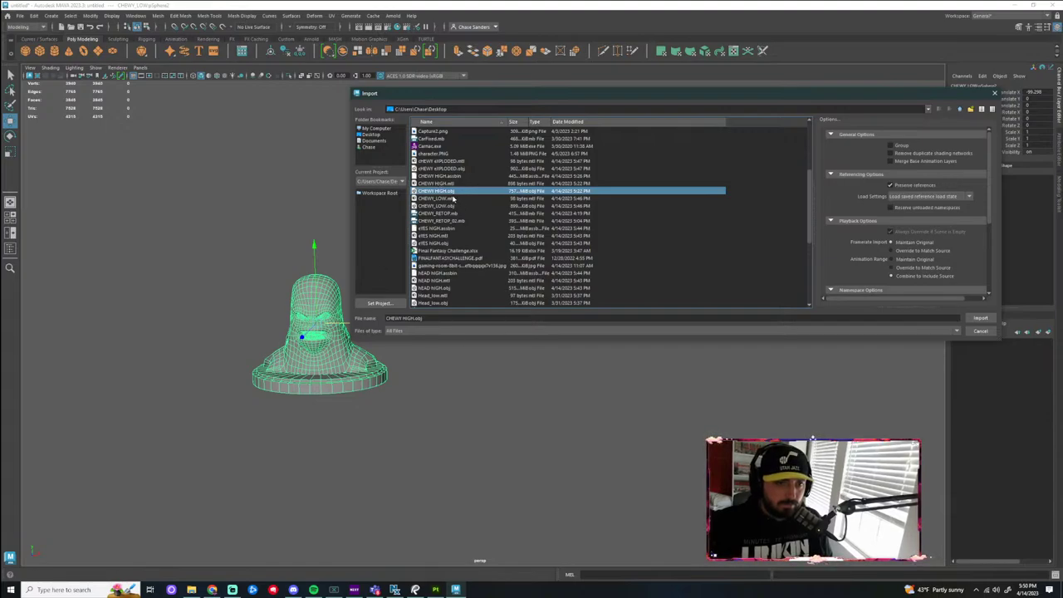
pyautogui.click(979, 317)
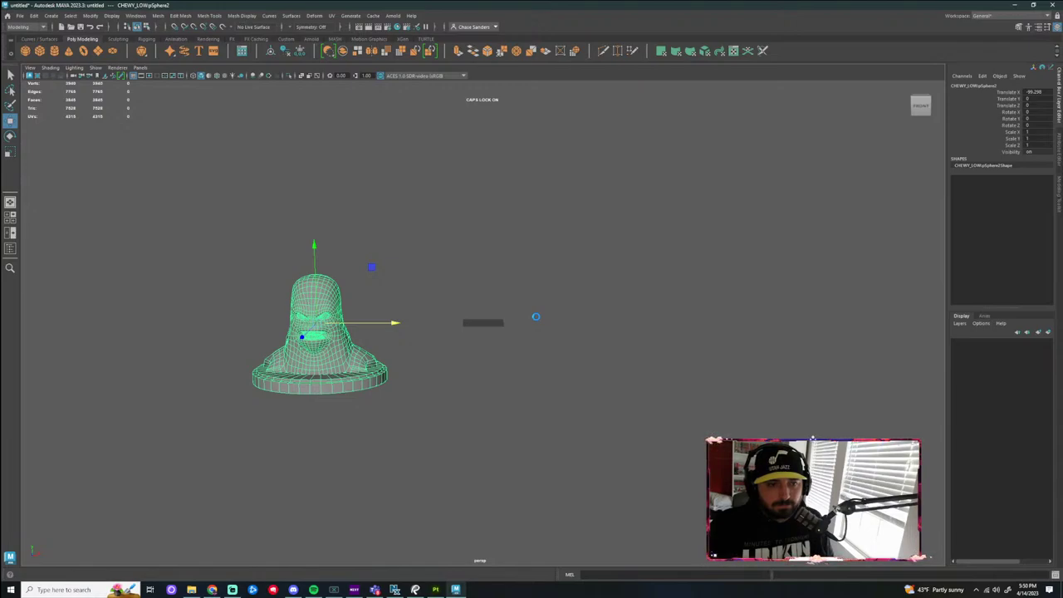
# Switch to Substance 3D Painter and set up a new project with 2048 document resolution and the CHEWY_LOW mesh from the Desktop
pyautogui.click(435, 590)
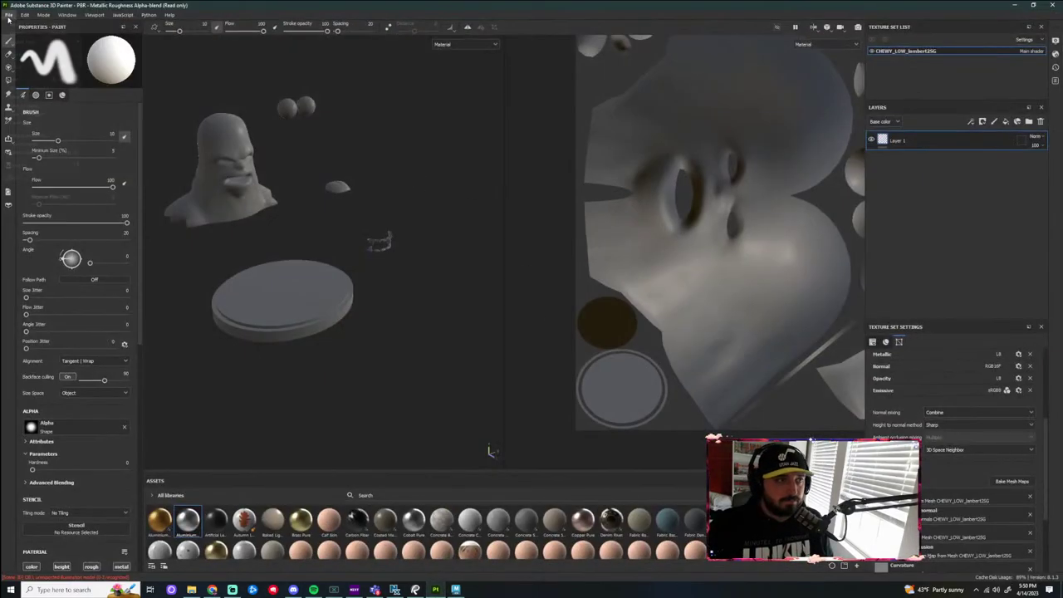
pyautogui.click(8, 15)
pyautogui.click(19, 27)
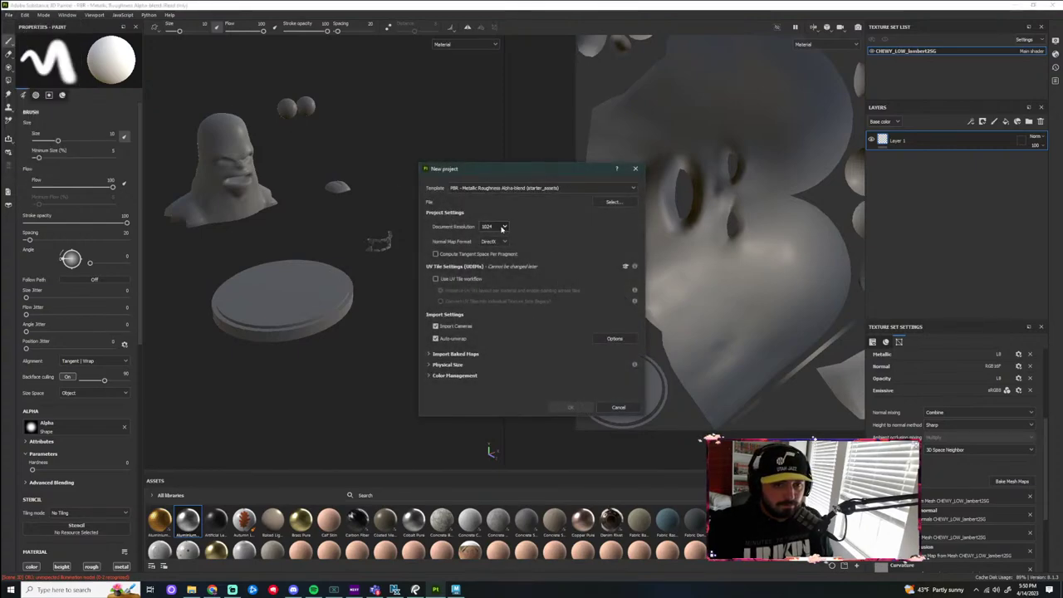
pyautogui.click(502, 228)
pyautogui.click(490, 270)
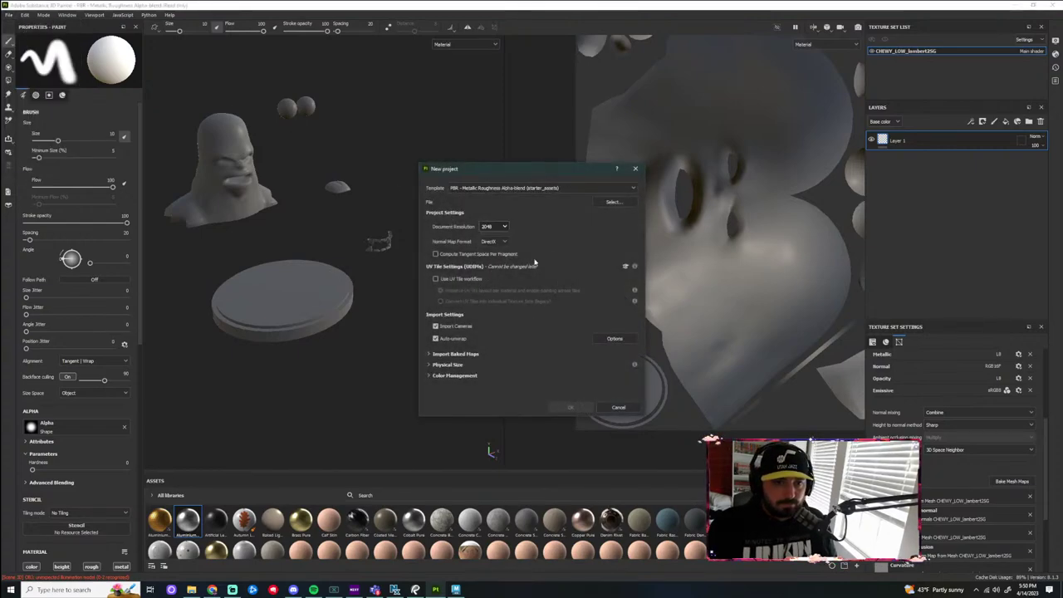
pyautogui.click(613, 203)
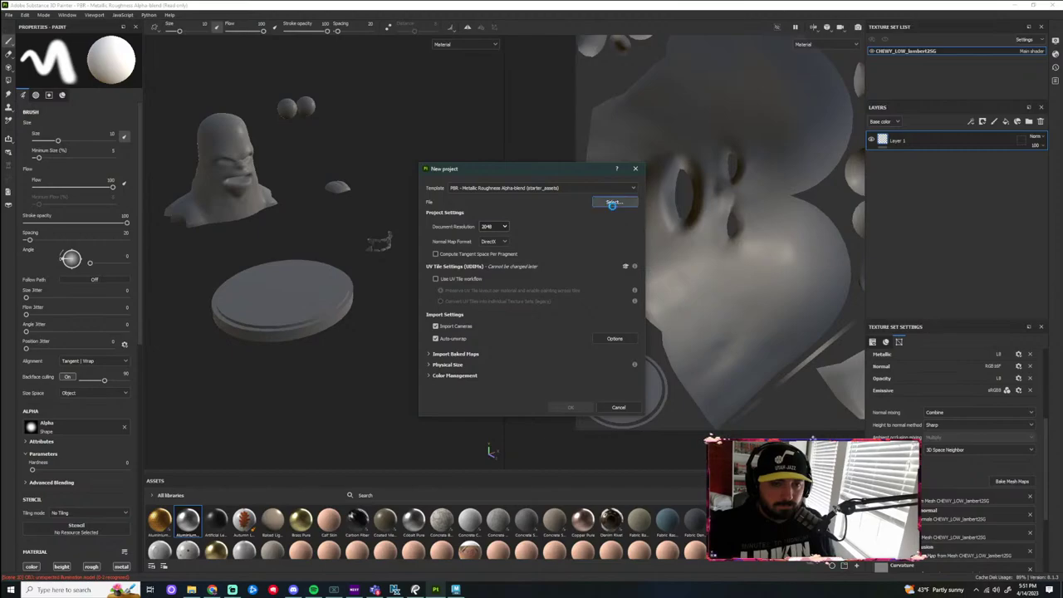
pyautogui.click(796, 309)
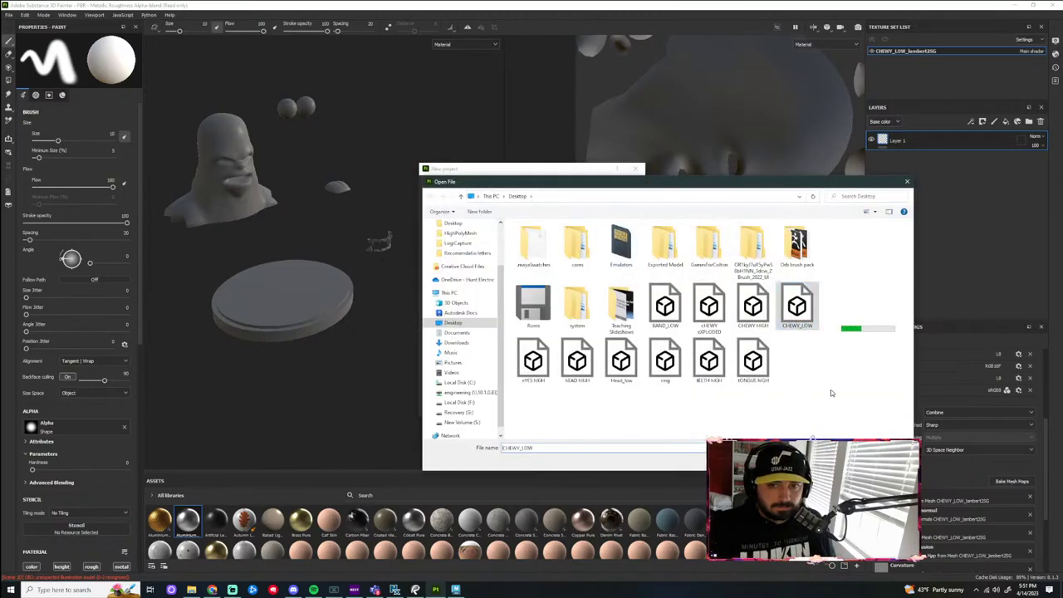